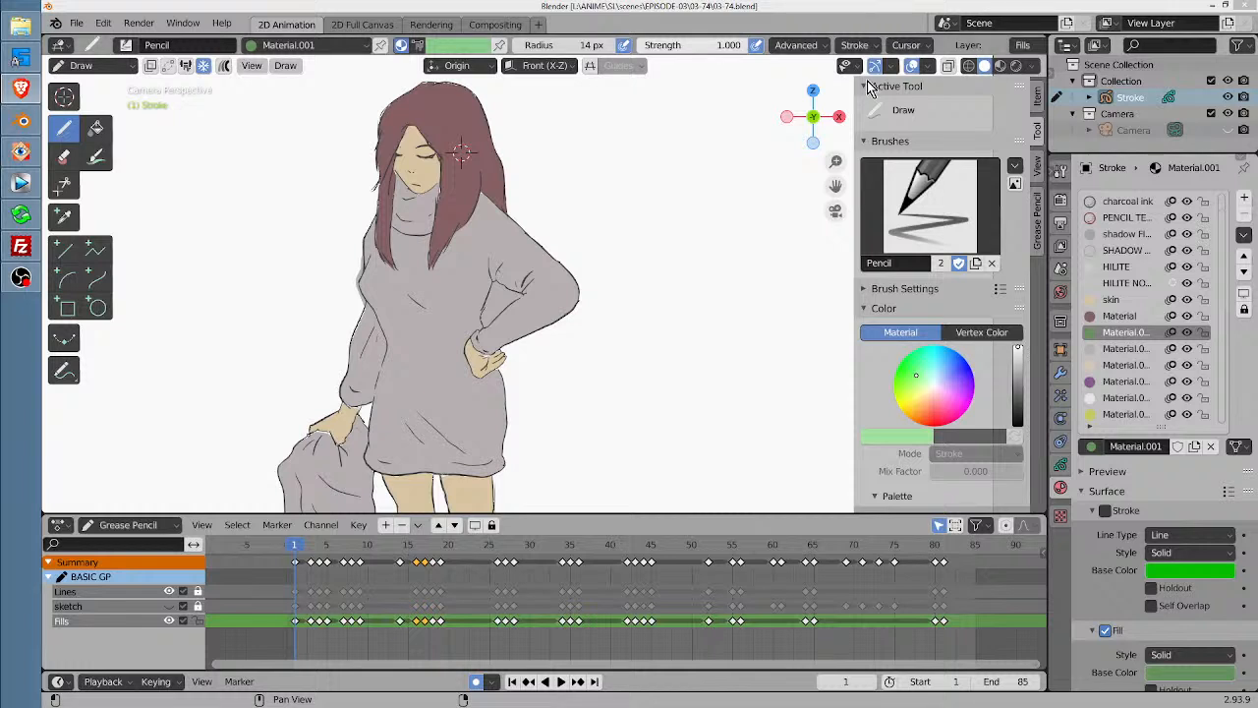
# Play and scrub through the scene 03-74 animation to examine its filled drawings, finishing at frame 60
pyautogui.press('space')
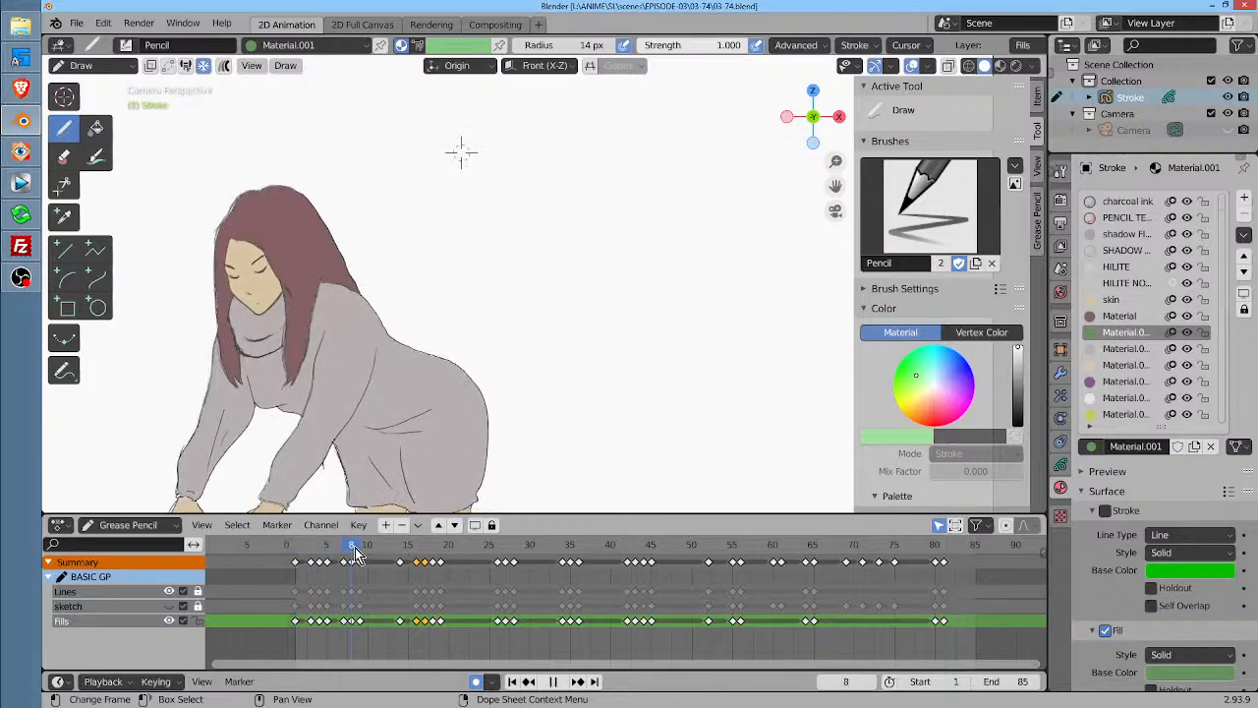
pyautogui.press('space')
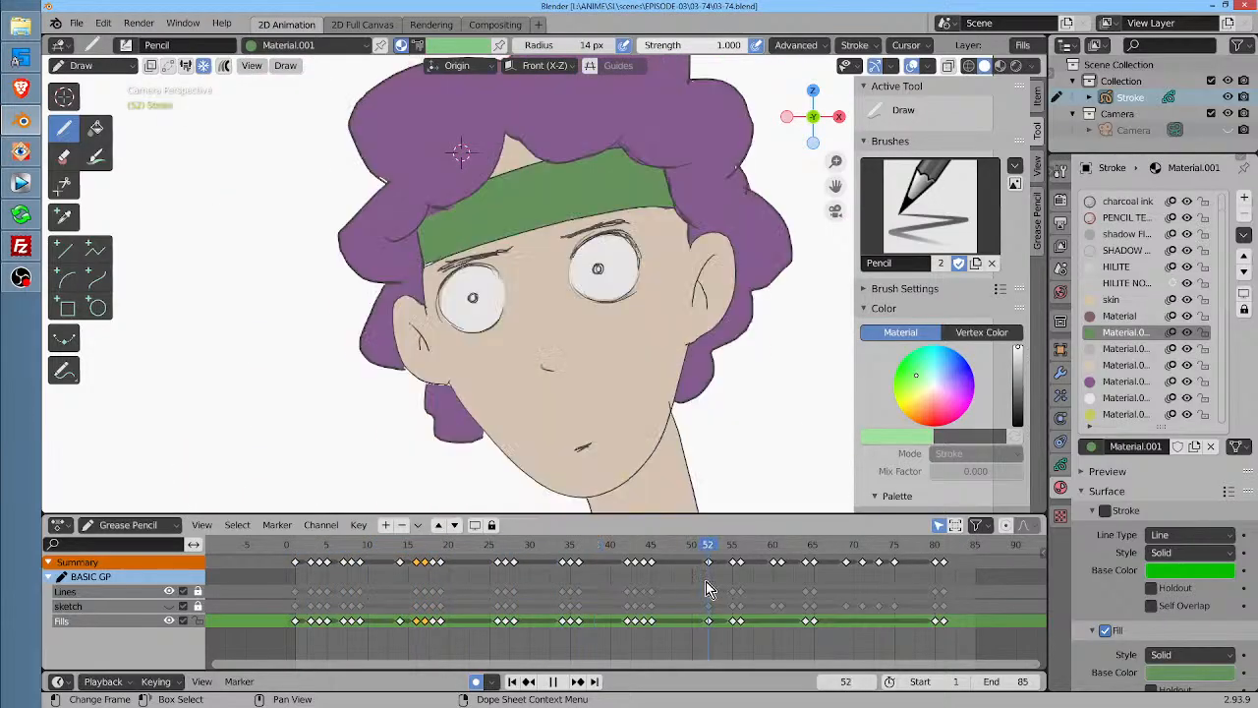
pyautogui.scroll(-3, 496, 206)
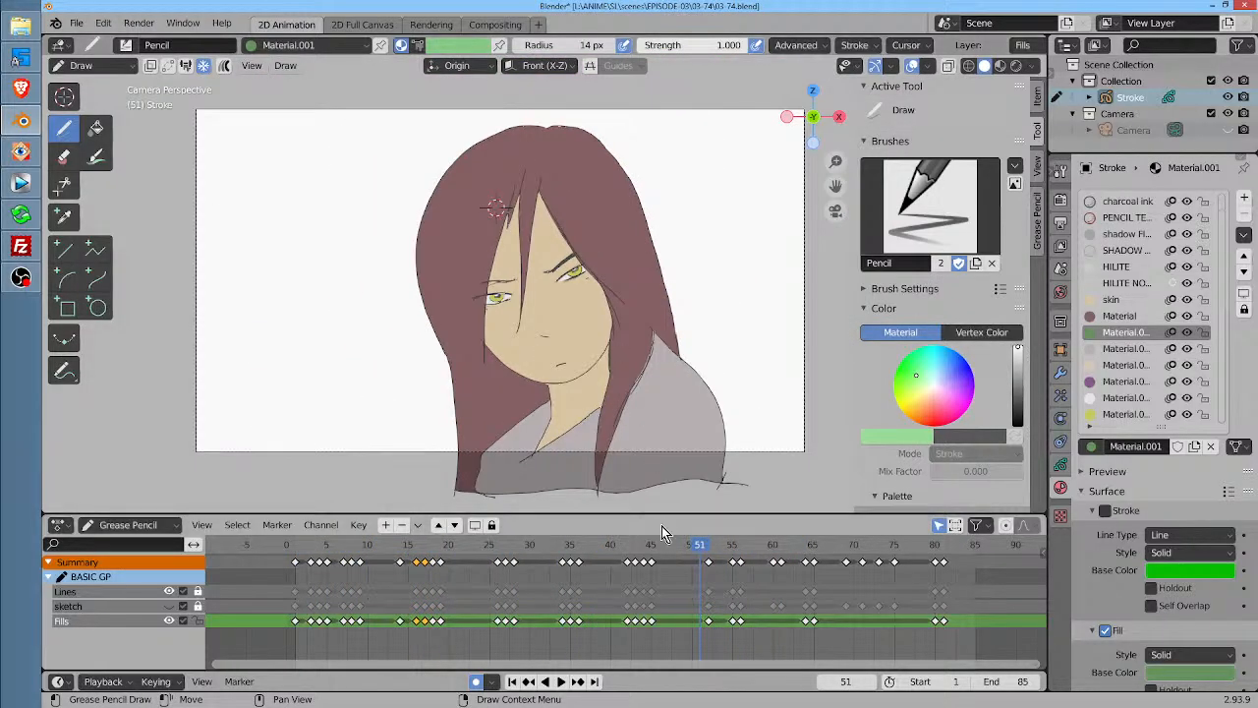
pyautogui.press('space')
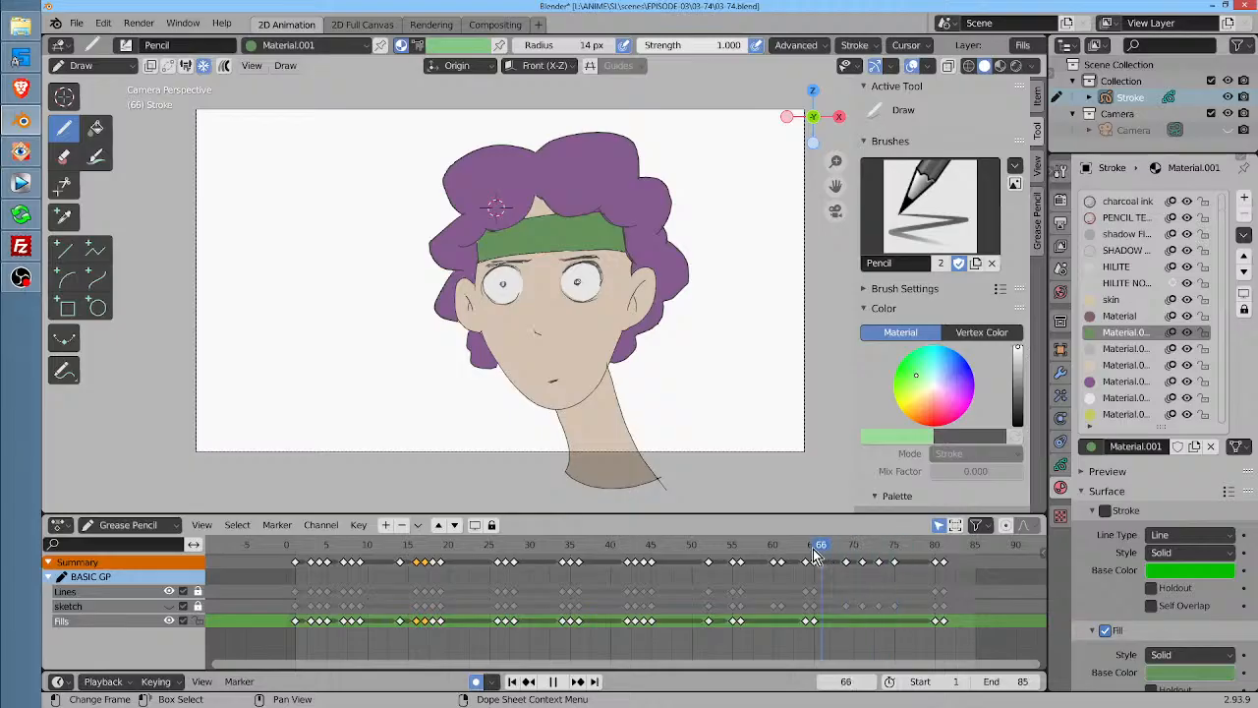
pyautogui.moveTo(435, 562); pyautogui.dragTo(396, 556)
pyautogui.press('space')
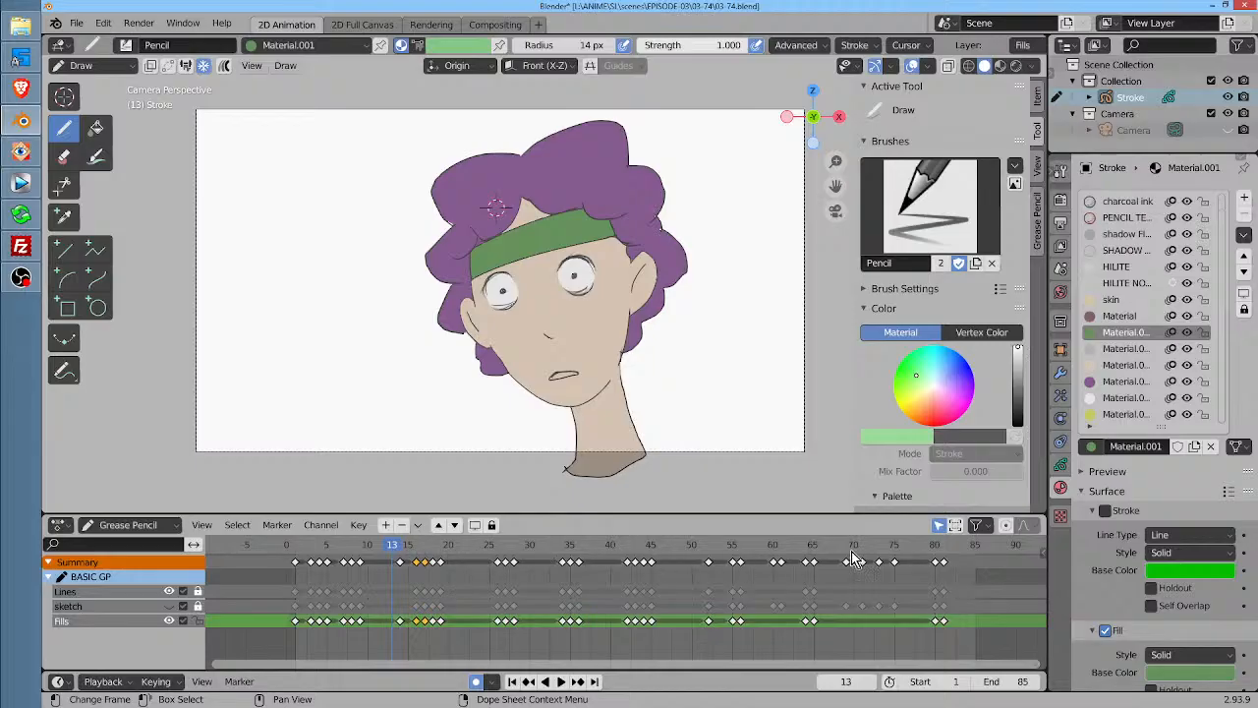
pyautogui.moveTo(933, 555); pyautogui.dragTo(836, 556)
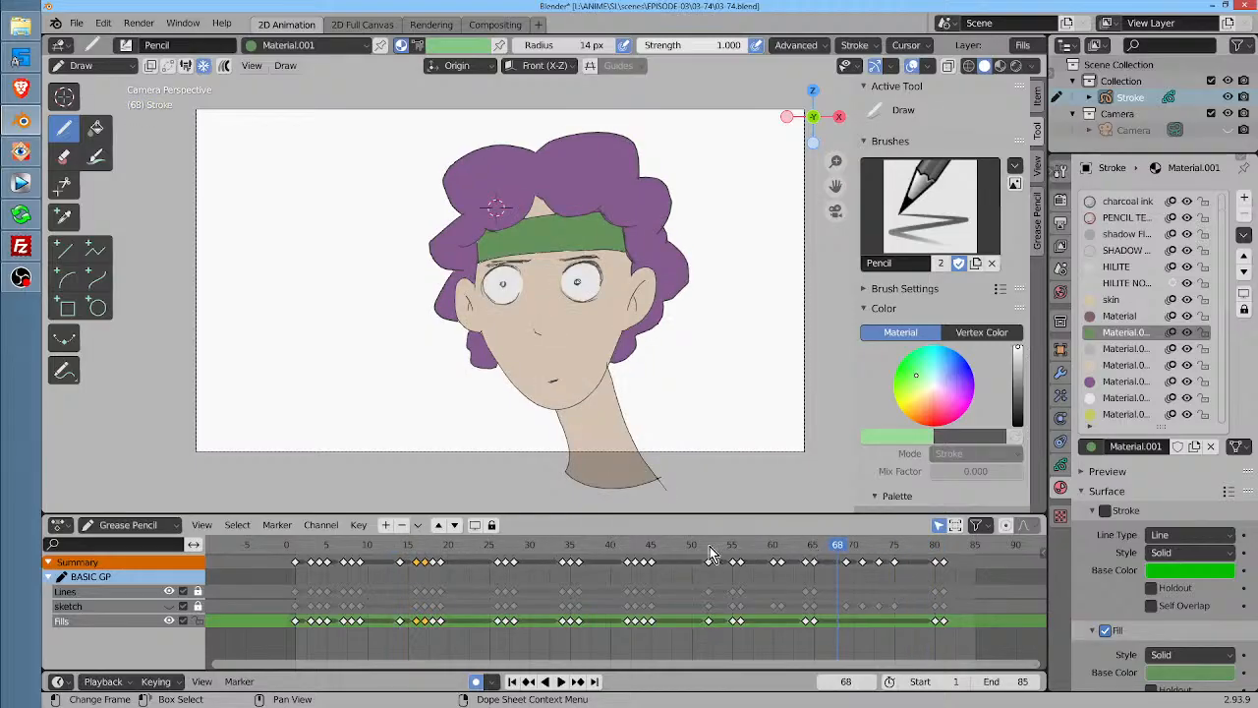
pyautogui.moveTo(714, 555); pyautogui.dragTo(287, 560)
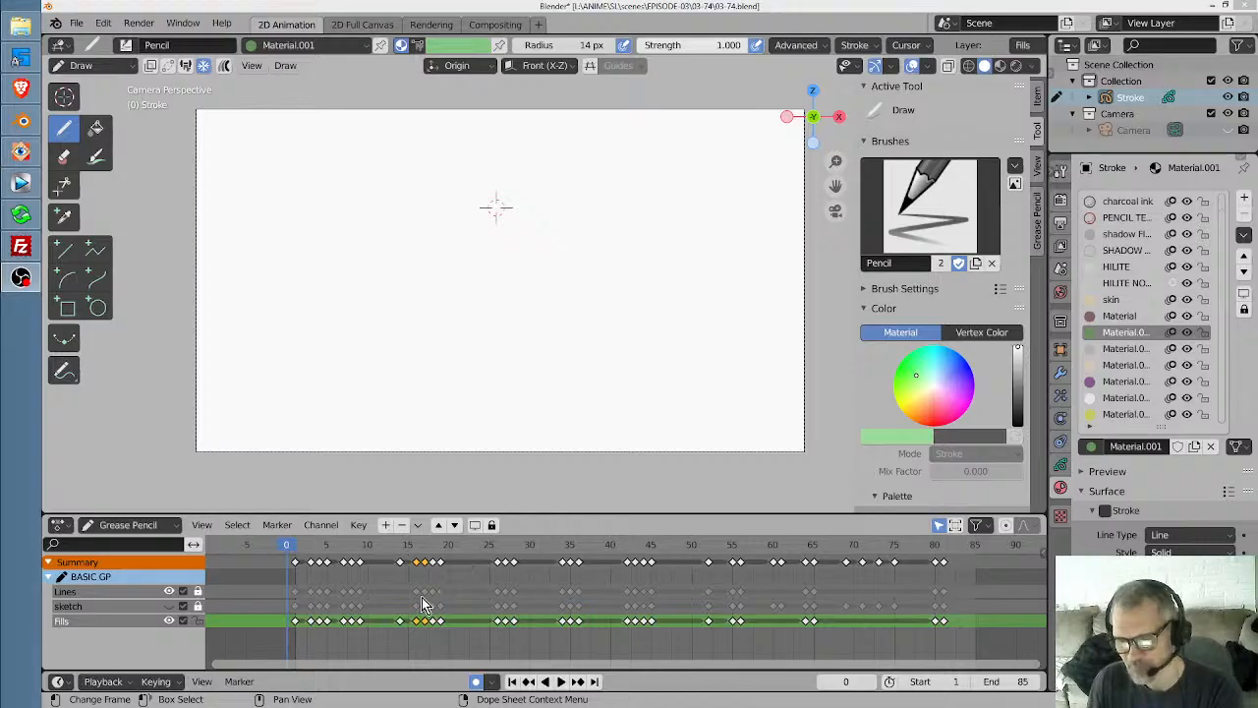
pyautogui.moveTo(292, 552)
pyautogui.mouseDown()
pyautogui.moveTo(723, 597)
pyautogui.moveTo(771, 588)
pyautogui.mouseUp()
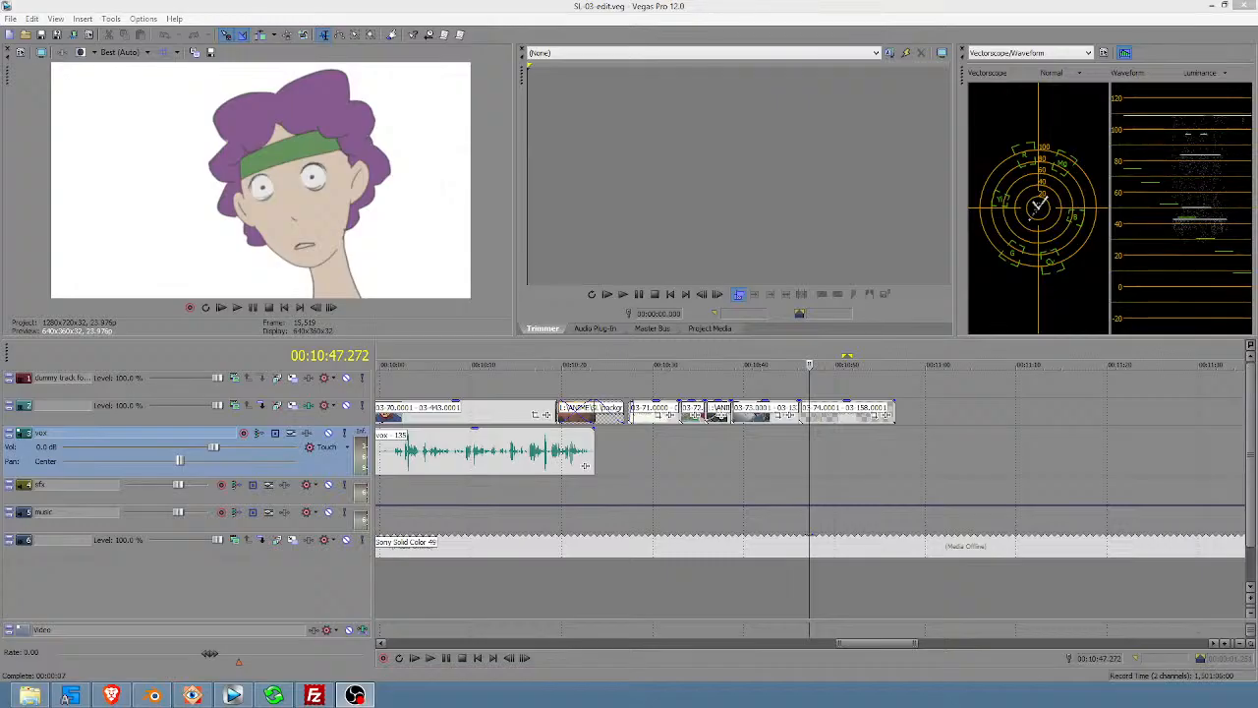
# Switch to Vegas Pro and play the episode edit from the start of clip 03-71 into clip 03-74
pyautogui.click(667, 465)
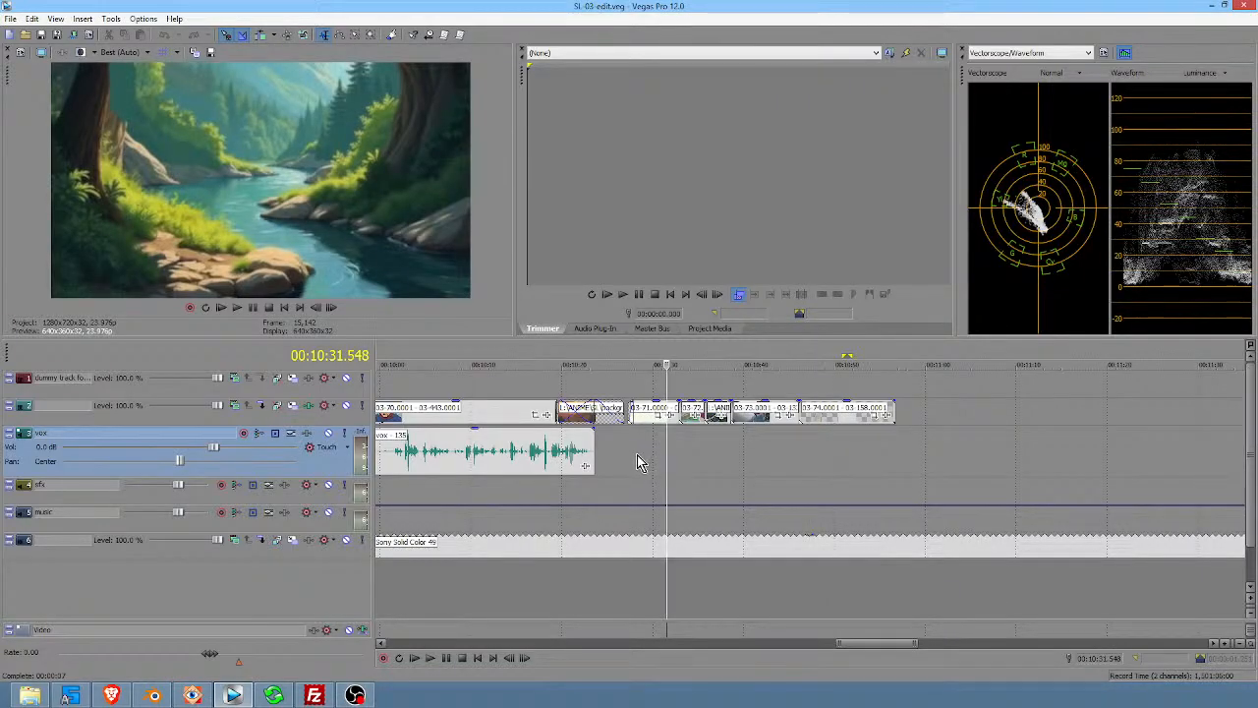
pyautogui.click(632, 465)
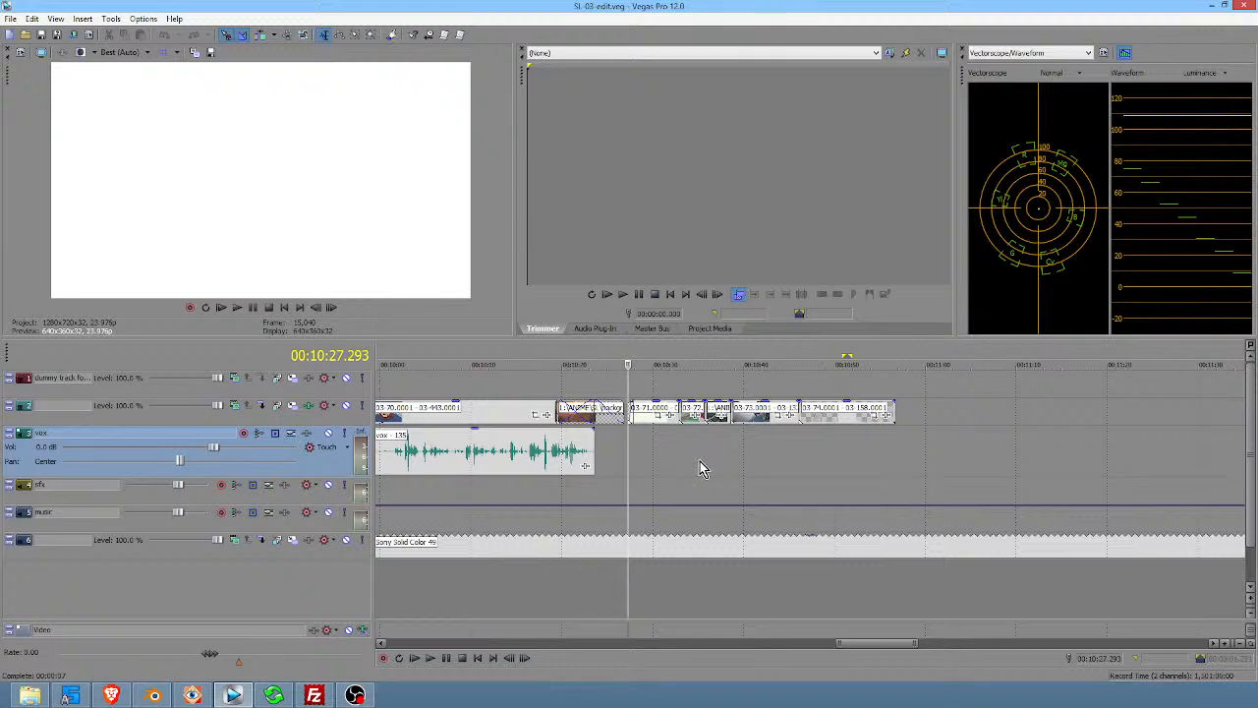
pyautogui.press('space')
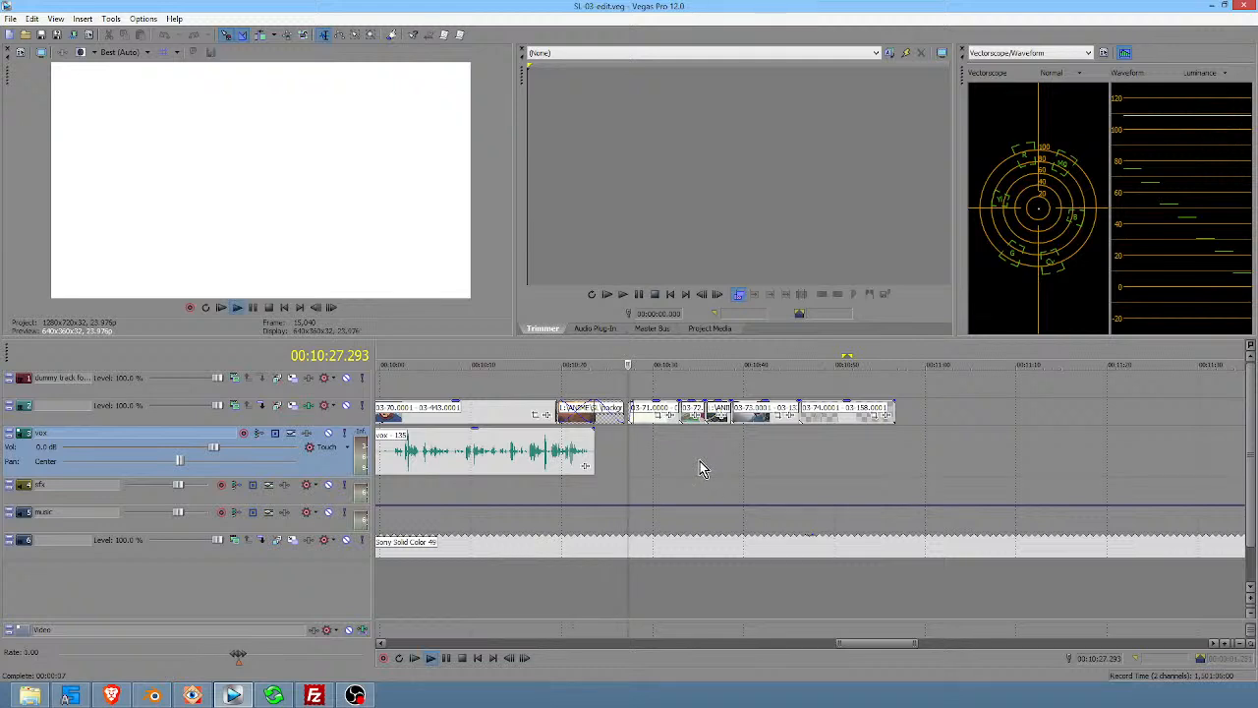
pyautogui.press('space')
pyautogui.click(635, 455)
pyautogui.click(637, 458)
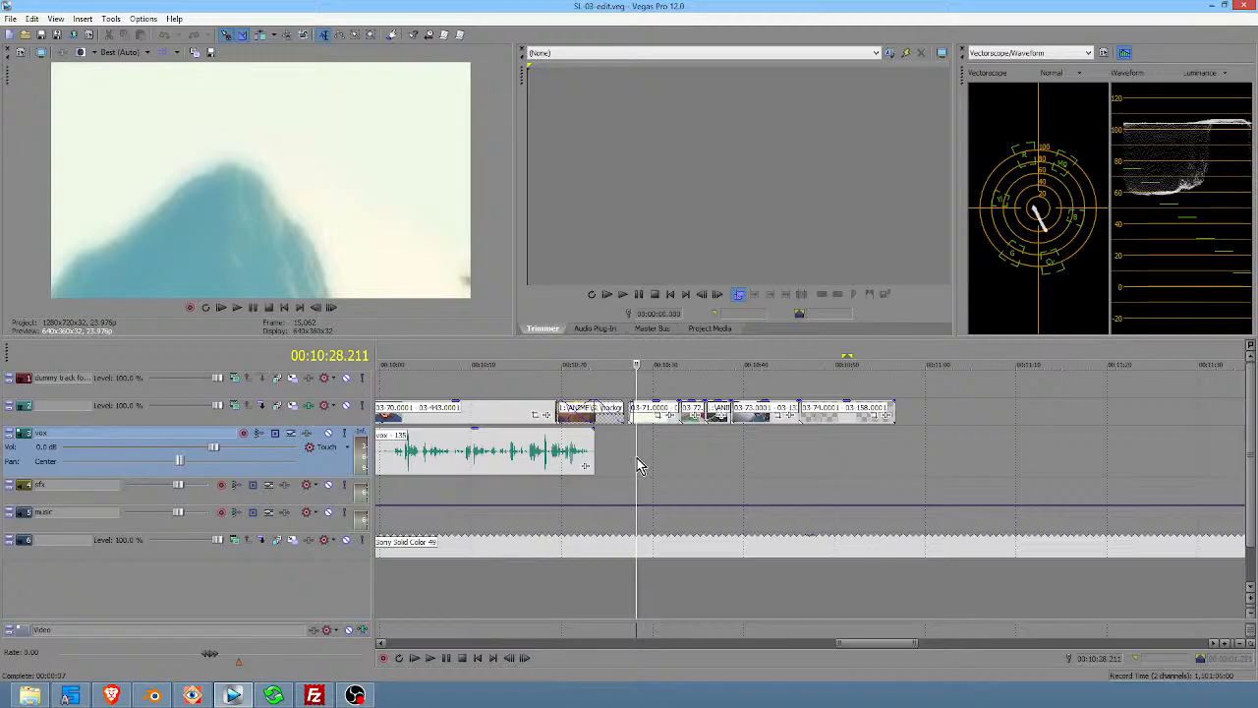
pyautogui.press('space')
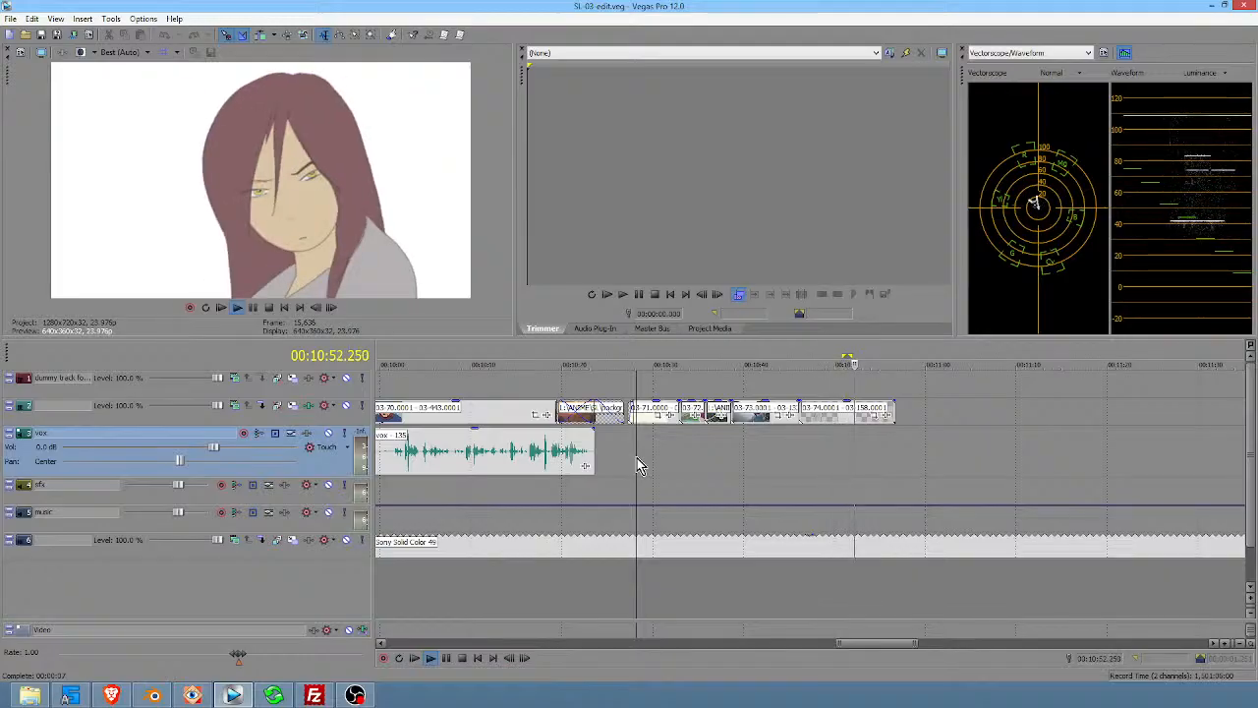
pyautogui.press('space')
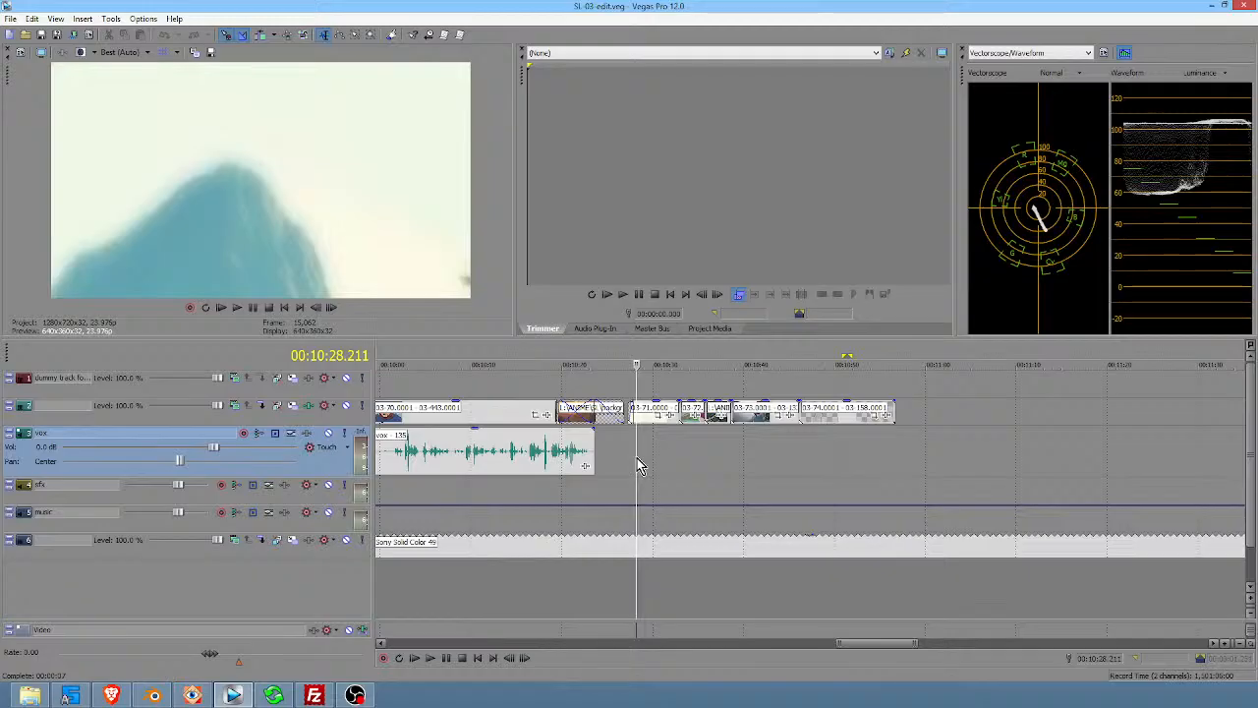
# Scrub the edit from clip 03-71 through the cave shot in clip 03-73 and back to the opening mountain shot
pyautogui.moveTo(649, 448); pyautogui.dragTo(673, 450)
pyautogui.scroll(5, 674, 456)
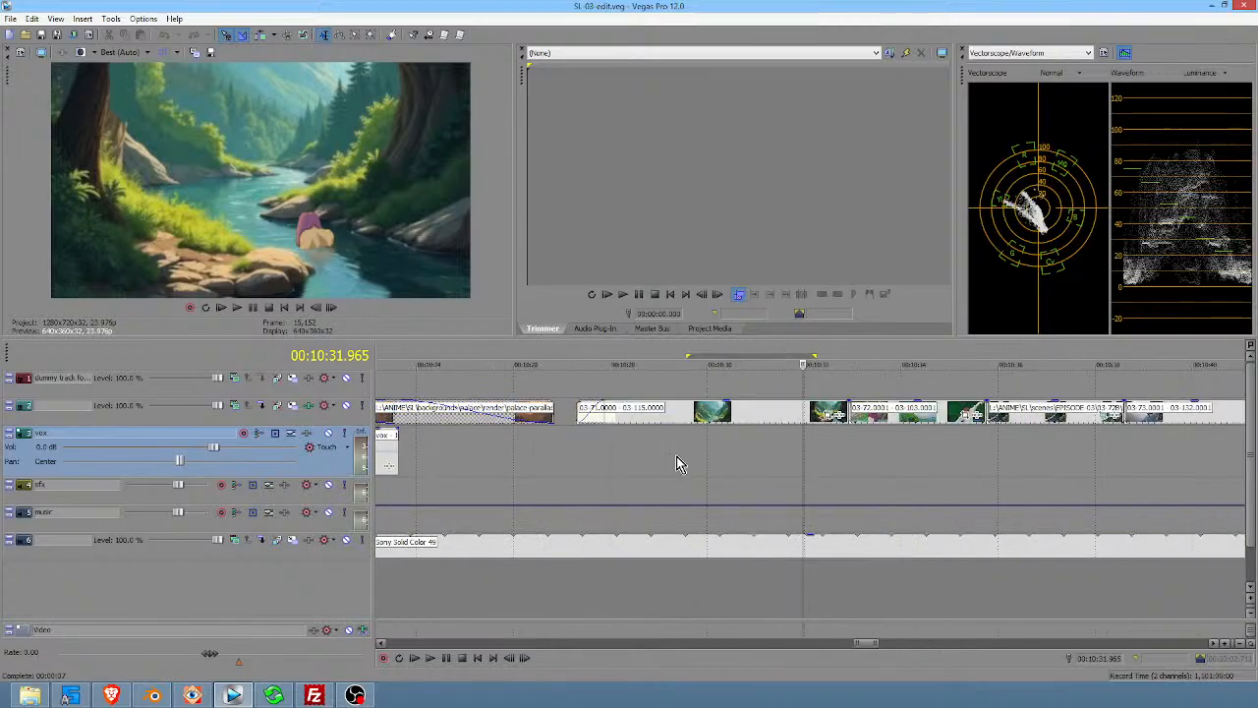
pyautogui.hscroll(5, 708, 457)
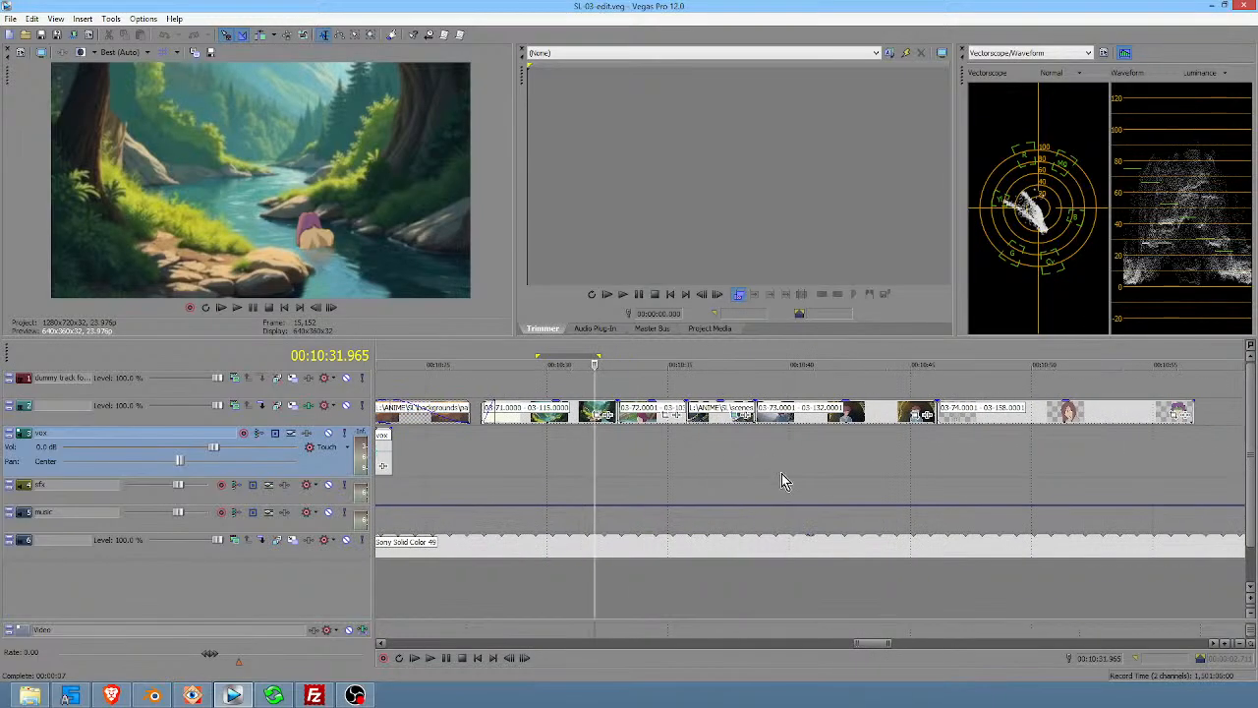
pyautogui.moveTo(557, 464); pyautogui.dragTo(876, 444)
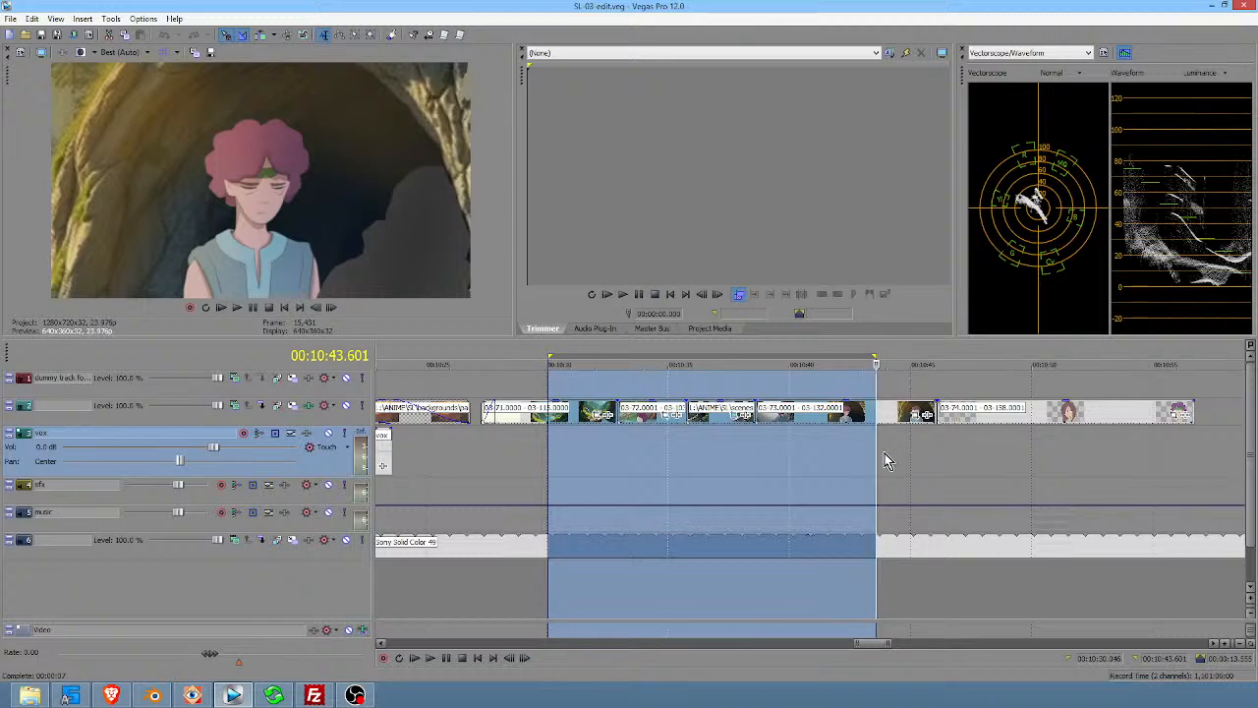
pyautogui.click(837, 459)
pyautogui.moveTo(866, 447); pyautogui.dragTo(501, 450)
pyautogui.click(503, 459)
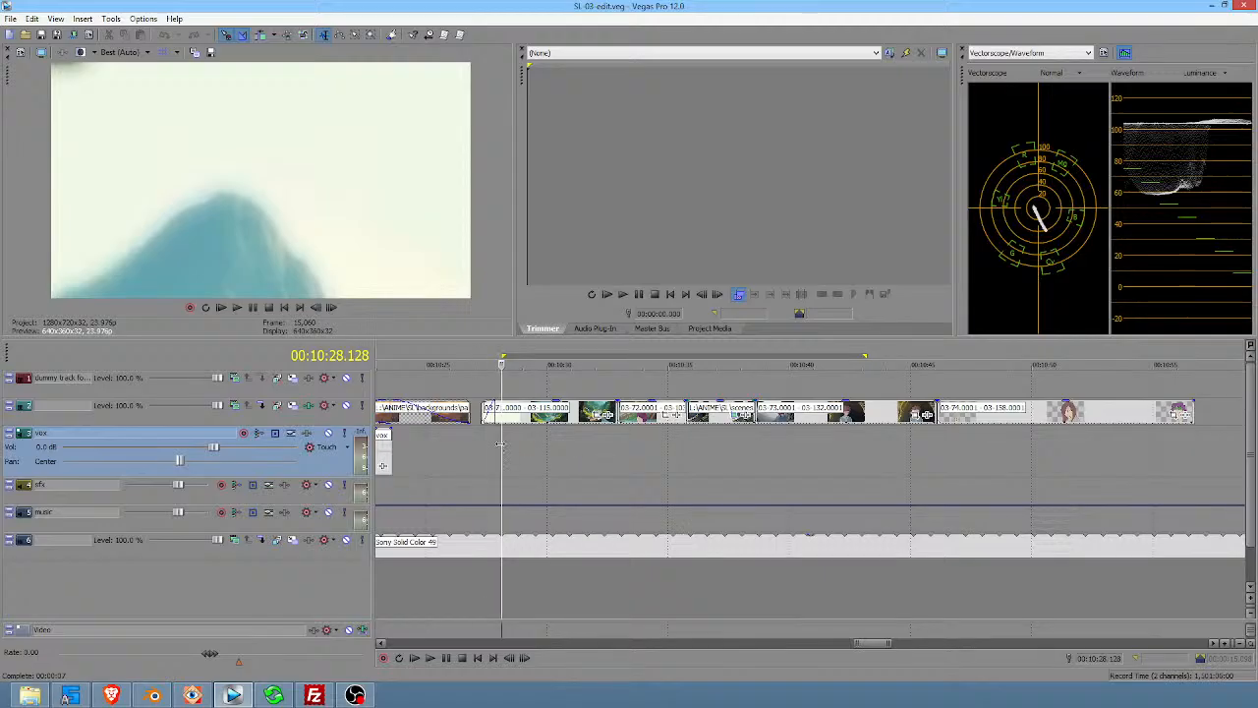
# Examine the river background in clip 03-71 and the hand-on-rock shot in clip 03-72
pyautogui.moveTo(494, 444); pyautogui.dragTo(535, 458)
pyautogui.click(537, 459)
pyautogui.scroll(3, 545, 464)
pyautogui.scroll(-4, 829, 476)
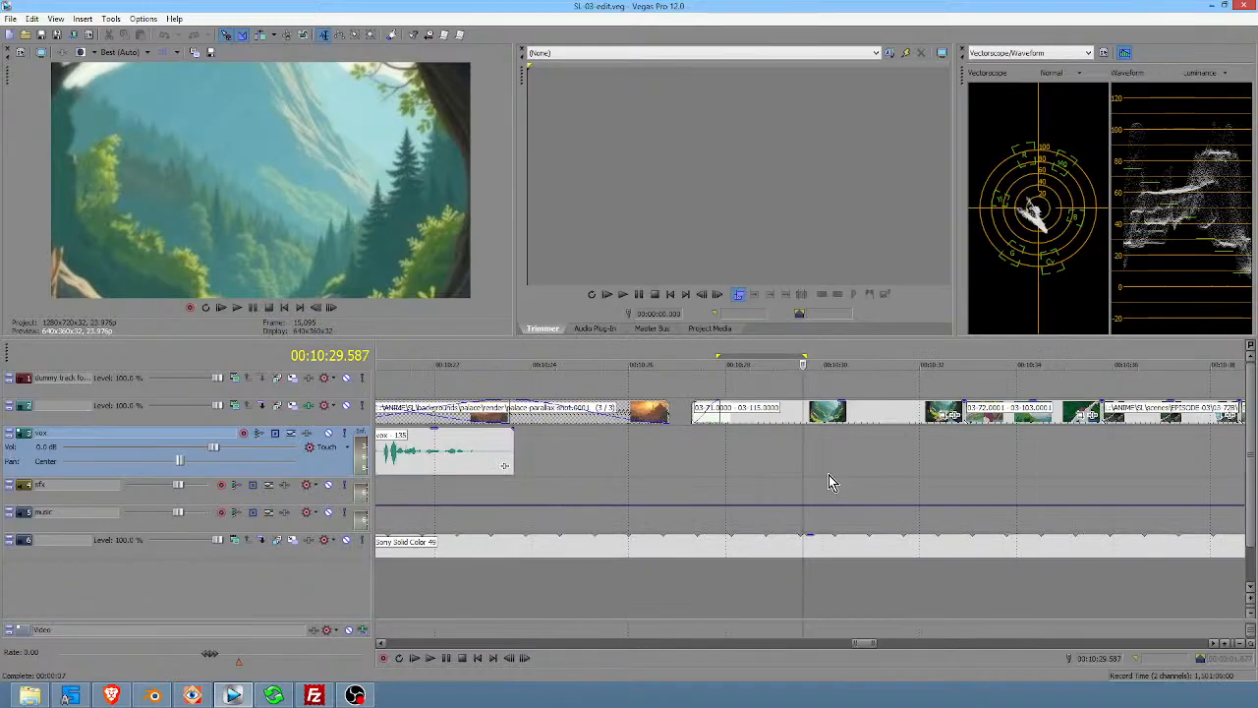
pyautogui.moveTo(809, 462); pyautogui.dragTo(825, 462)
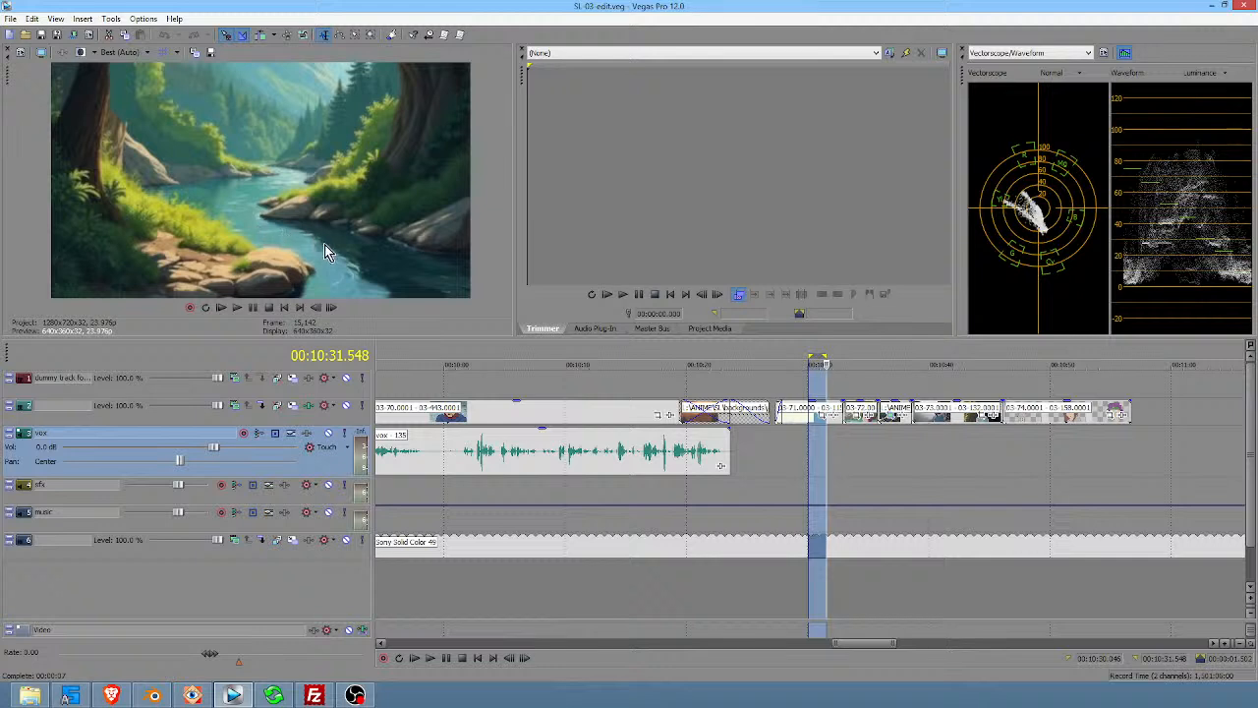
pyautogui.moveTo(826, 440); pyautogui.dragTo(857, 445)
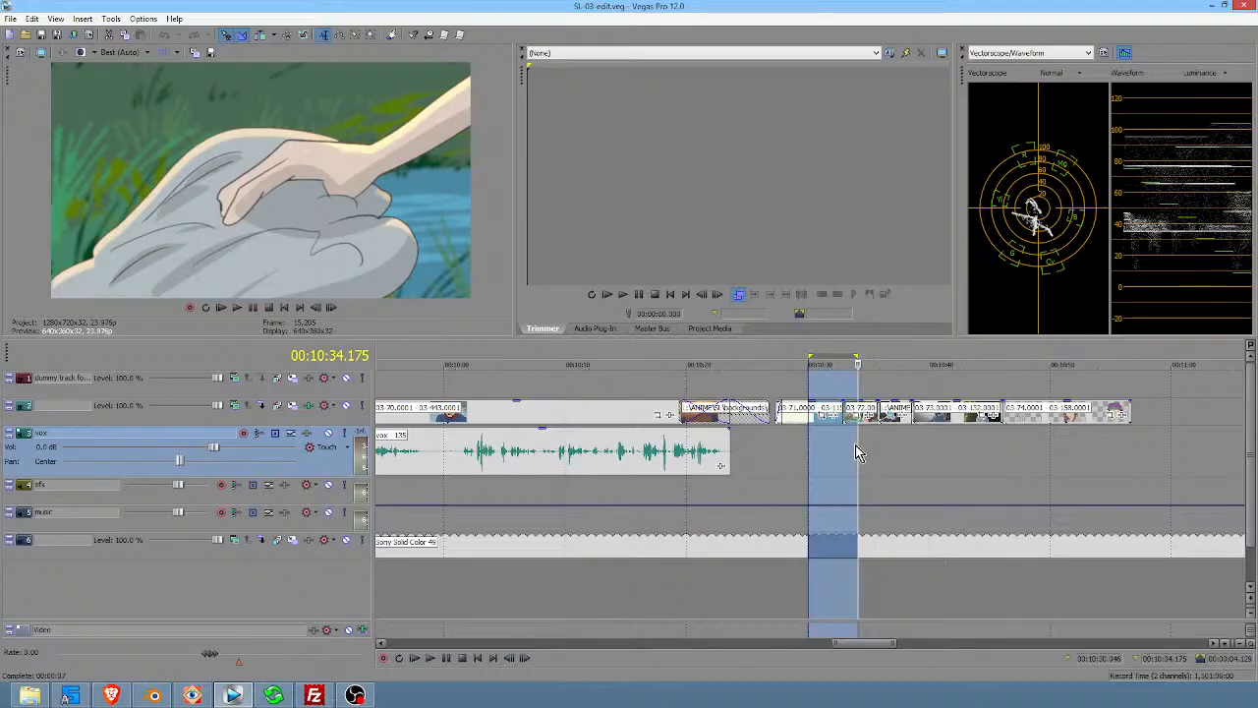
pyautogui.click(863, 447)
pyautogui.scroll(3, 847, 452)
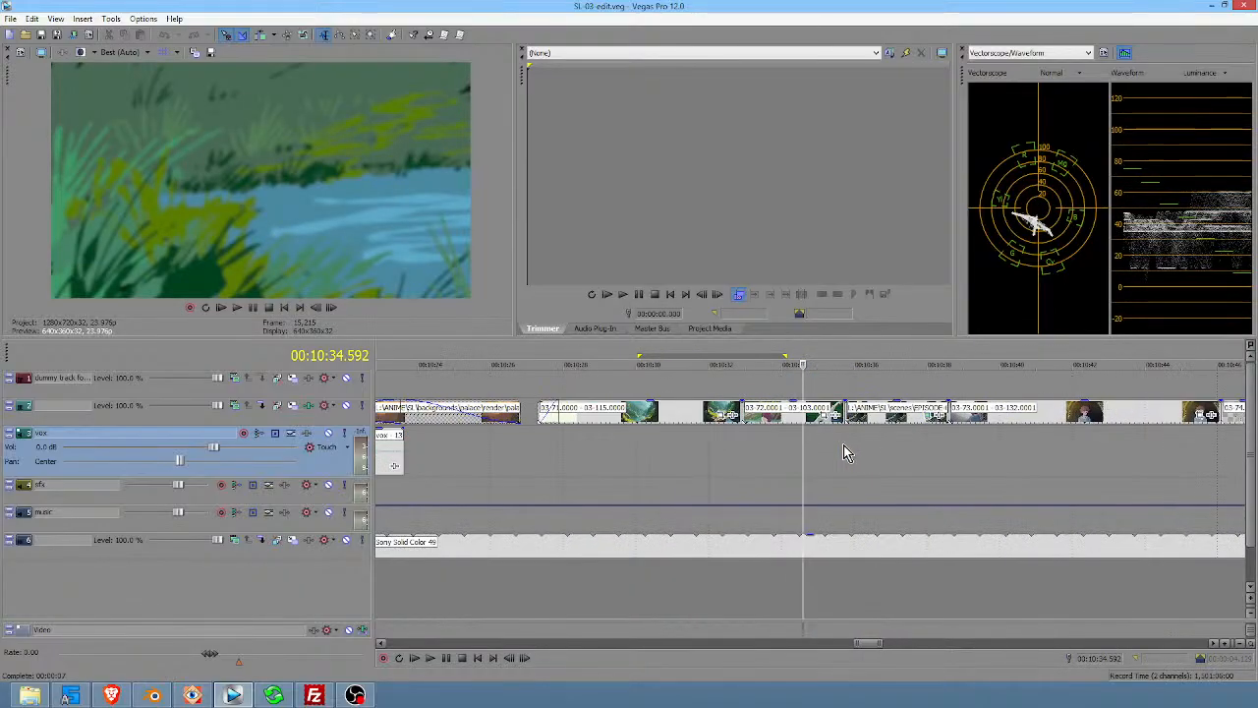
# Scrub from clip 03-72 through the cave shots of clip 03-73 and into clip 03-74 to review their finished look
pyautogui.moveTo(758, 453); pyautogui.dragTo(933, 452)
pyautogui.moveTo(954, 450); pyautogui.dragTo(1008, 456)
pyautogui.hscroll(5, 957, 466)
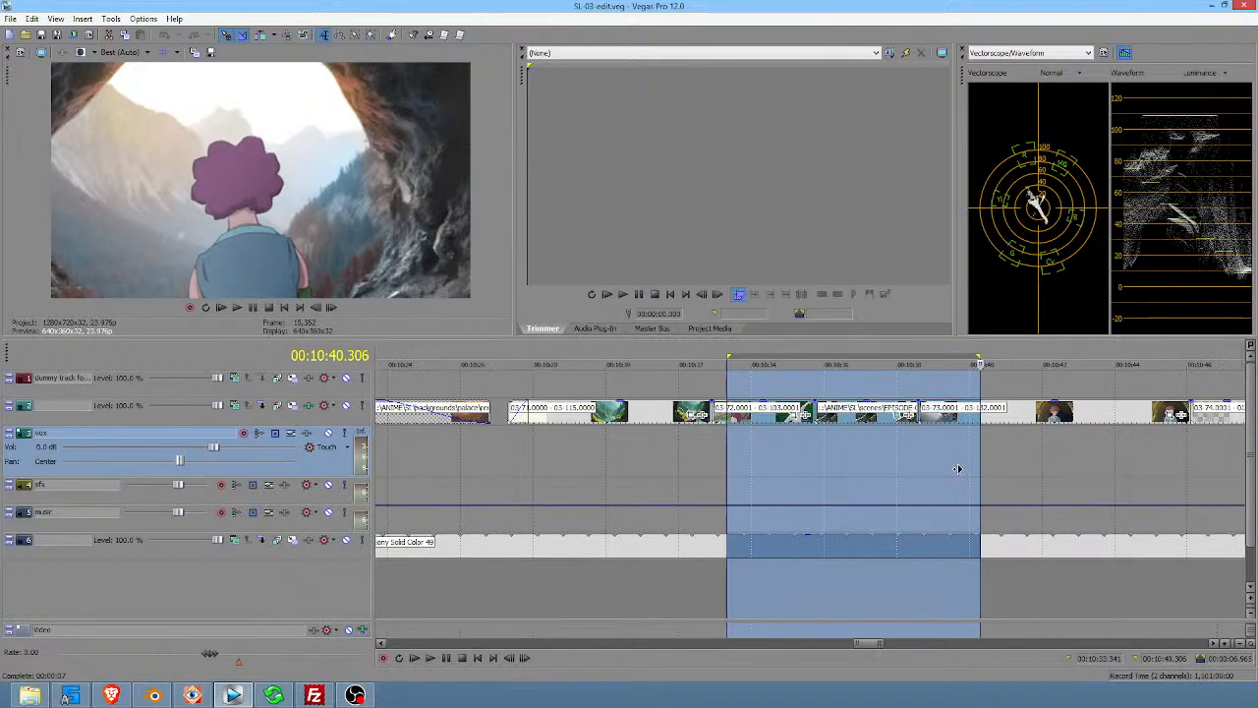
pyautogui.moveTo(698, 450); pyautogui.dragTo(762, 449)
pyautogui.scroll(-2, 775, 450)
pyautogui.scroll(-2, 774, 450)
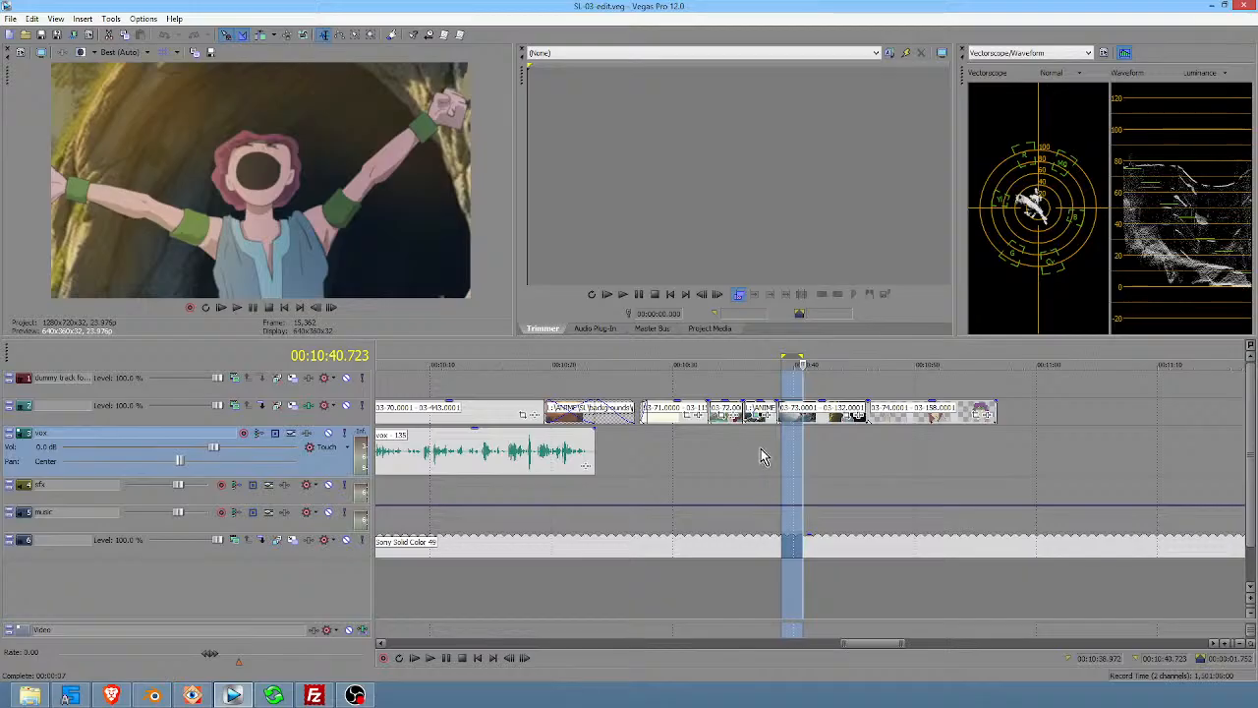
pyautogui.moveTo(743, 447); pyautogui.dragTo(842, 459)
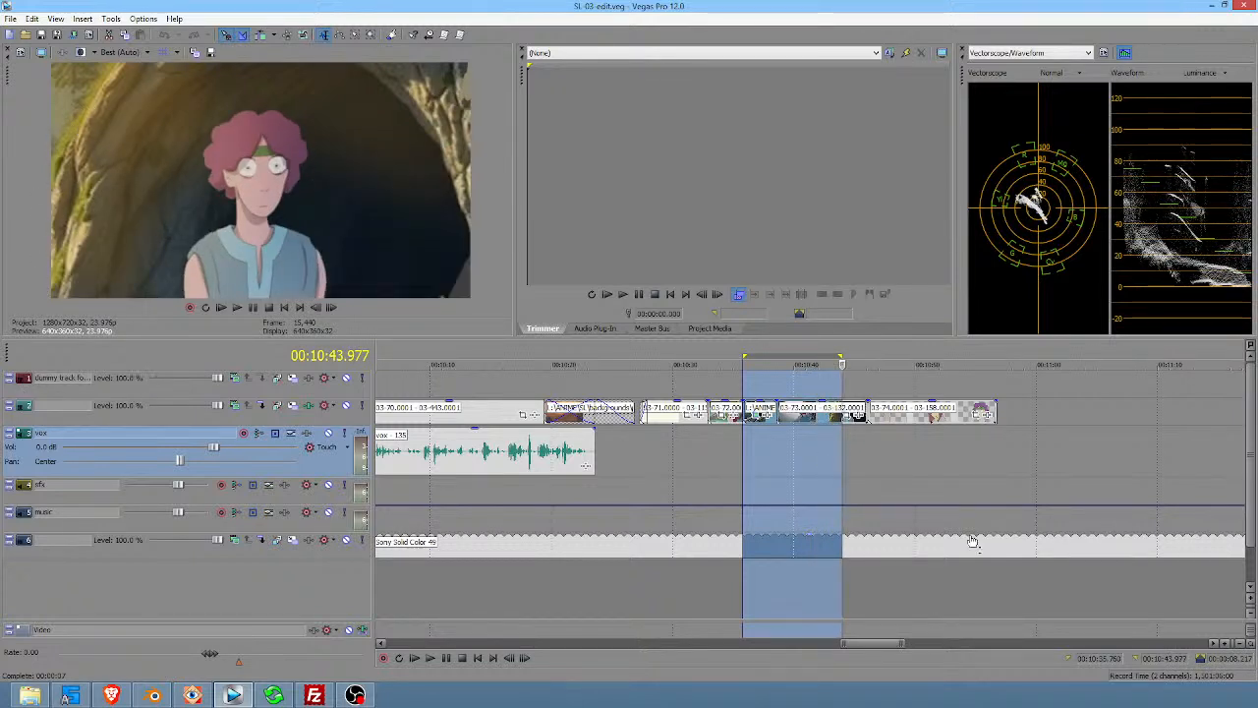
pyautogui.moveTo(836, 442); pyautogui.dragTo(914, 448)
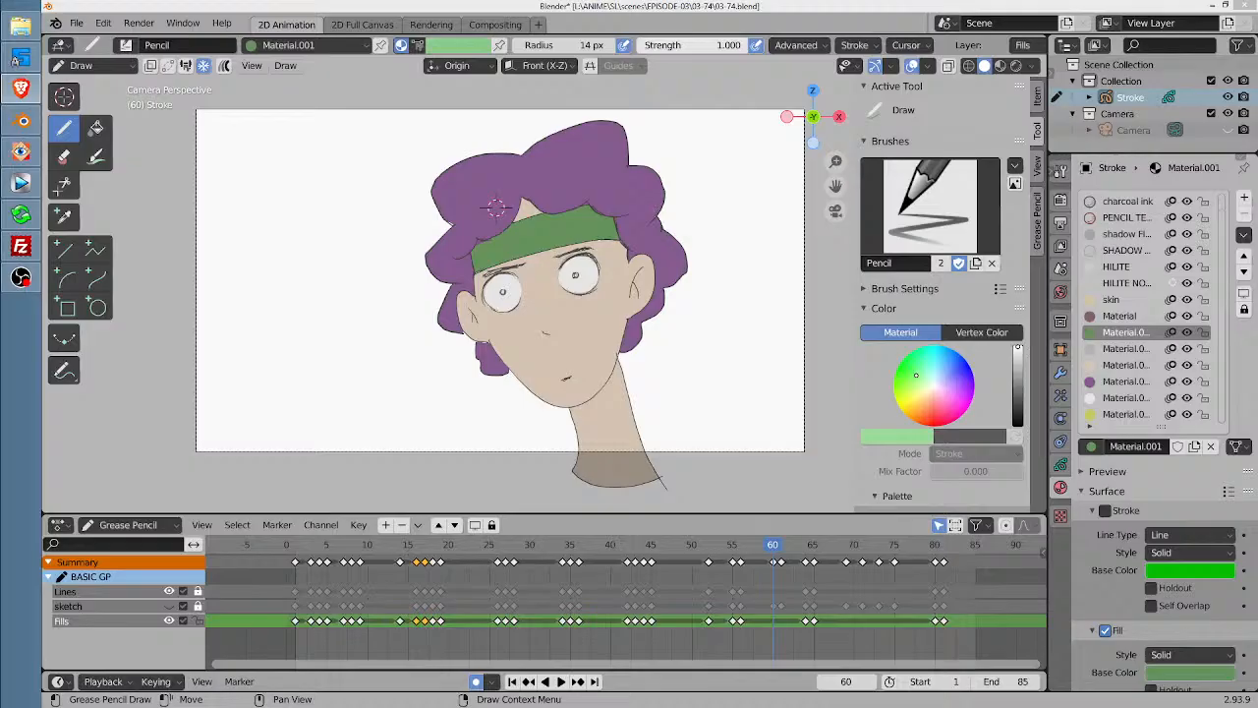
# Switch back to Blender, go to frame 1 and make Material.002 the active material
pyautogui.click(785, 10)
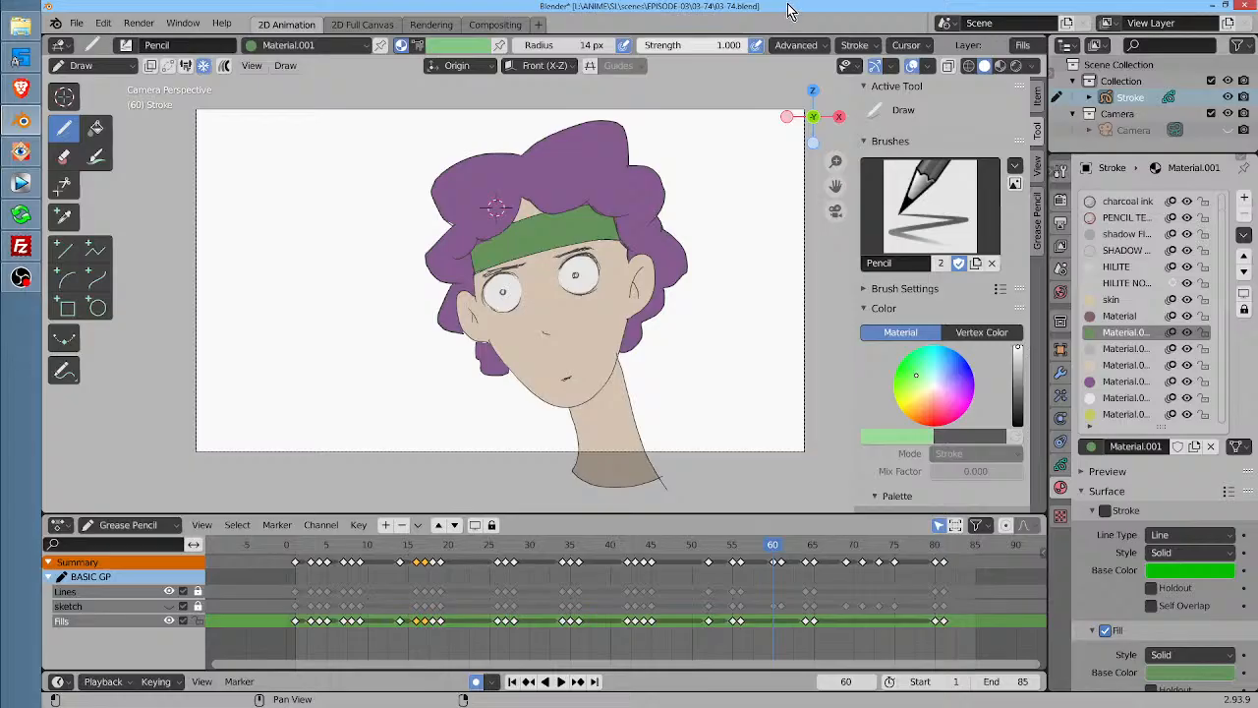
pyautogui.click(297, 549)
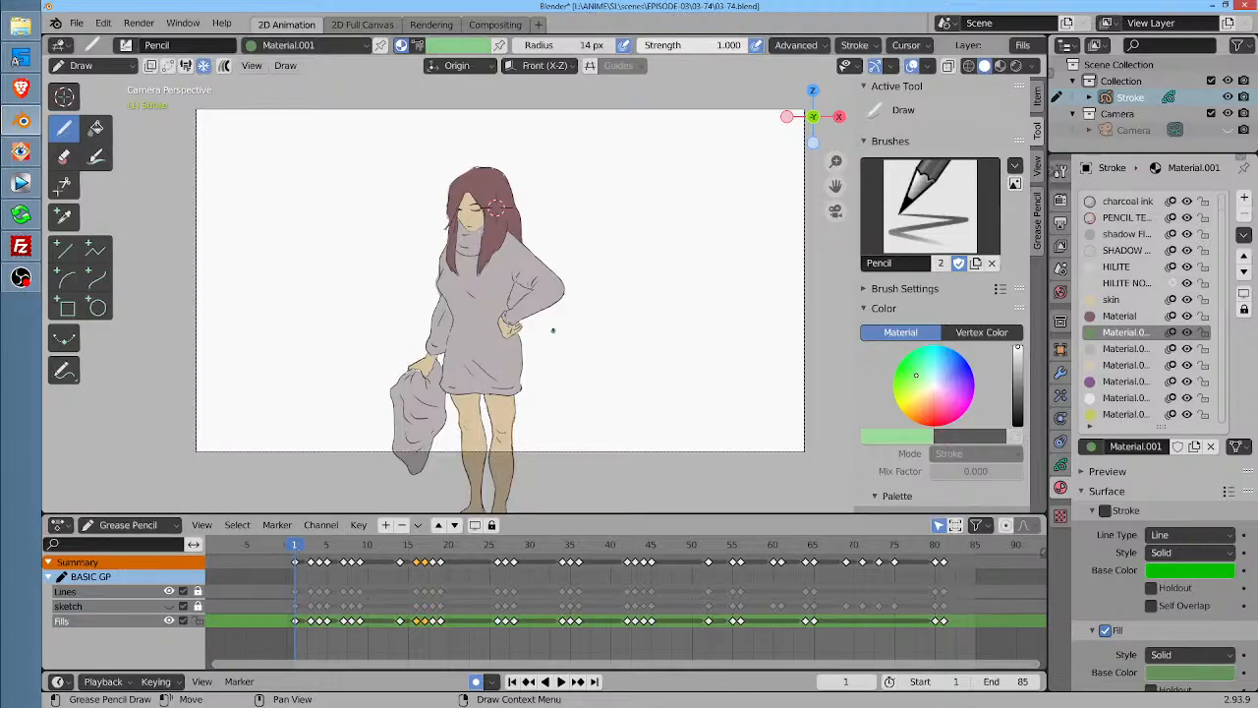
pyautogui.scroll(2, 496, 206)
pyautogui.scroll(-1, 461, 153)
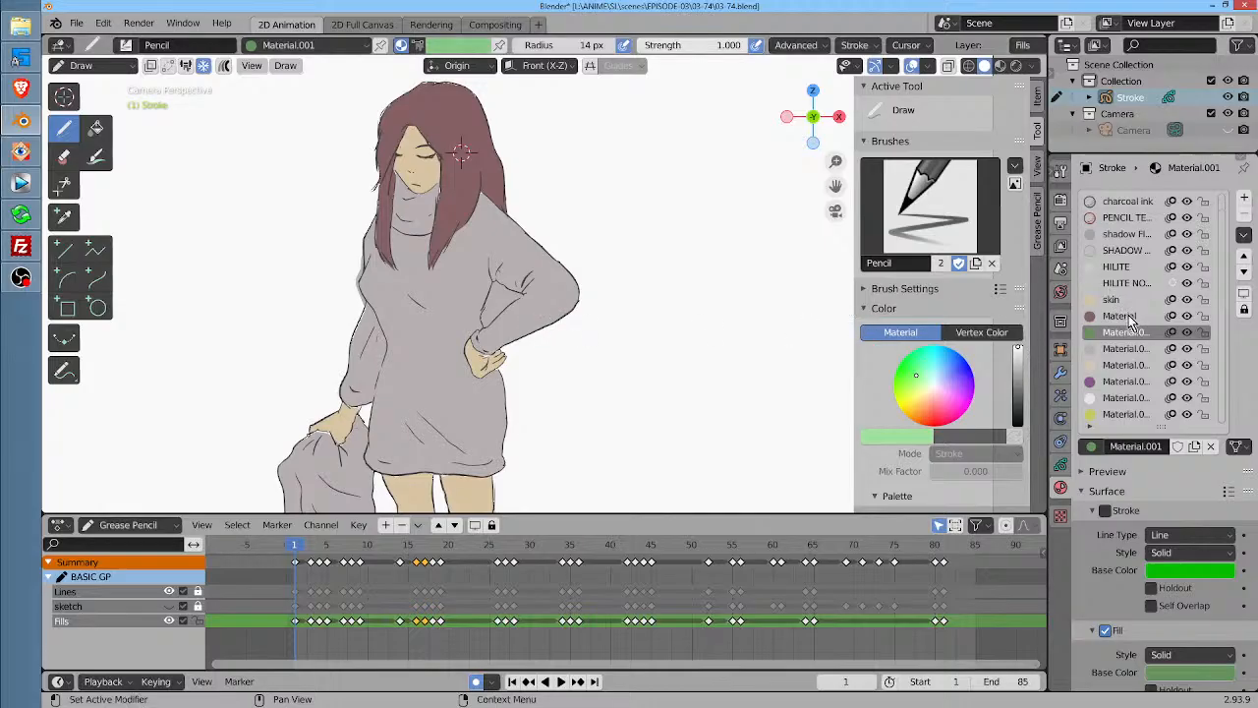
pyautogui.click(1126, 349)
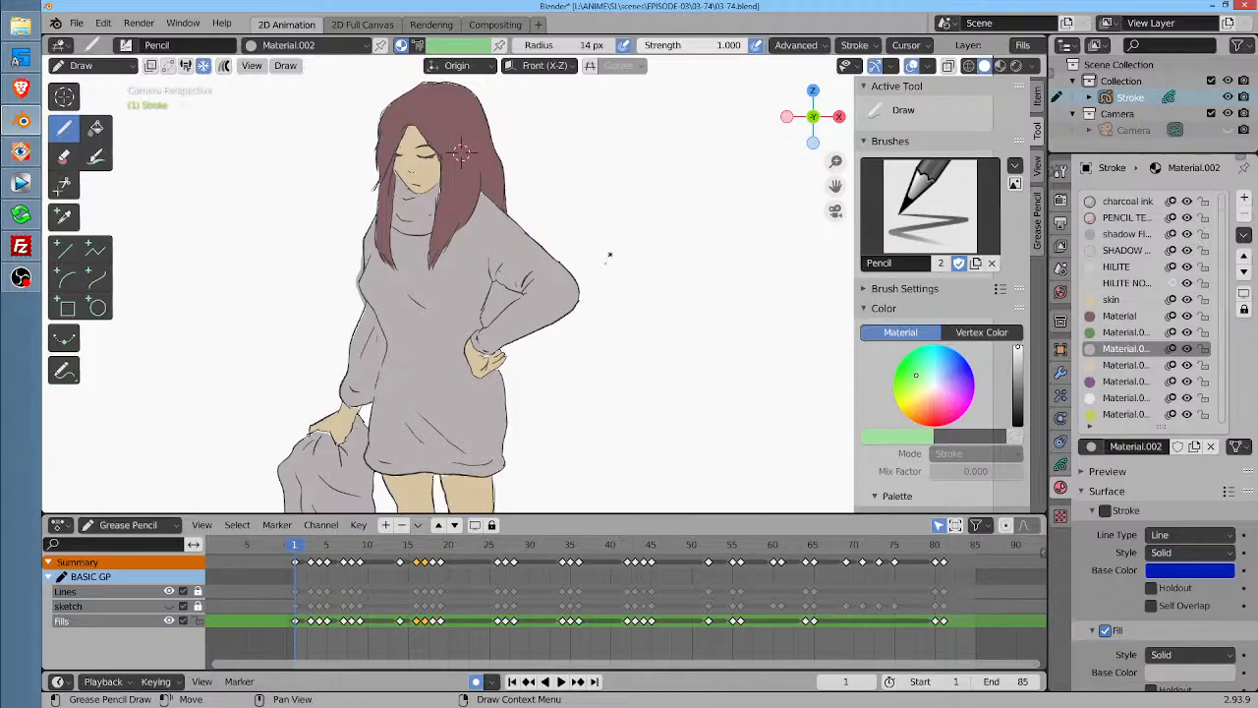
# Play the animation and inspect the close-up drawings from frame 42 onward
pyautogui.press('space')
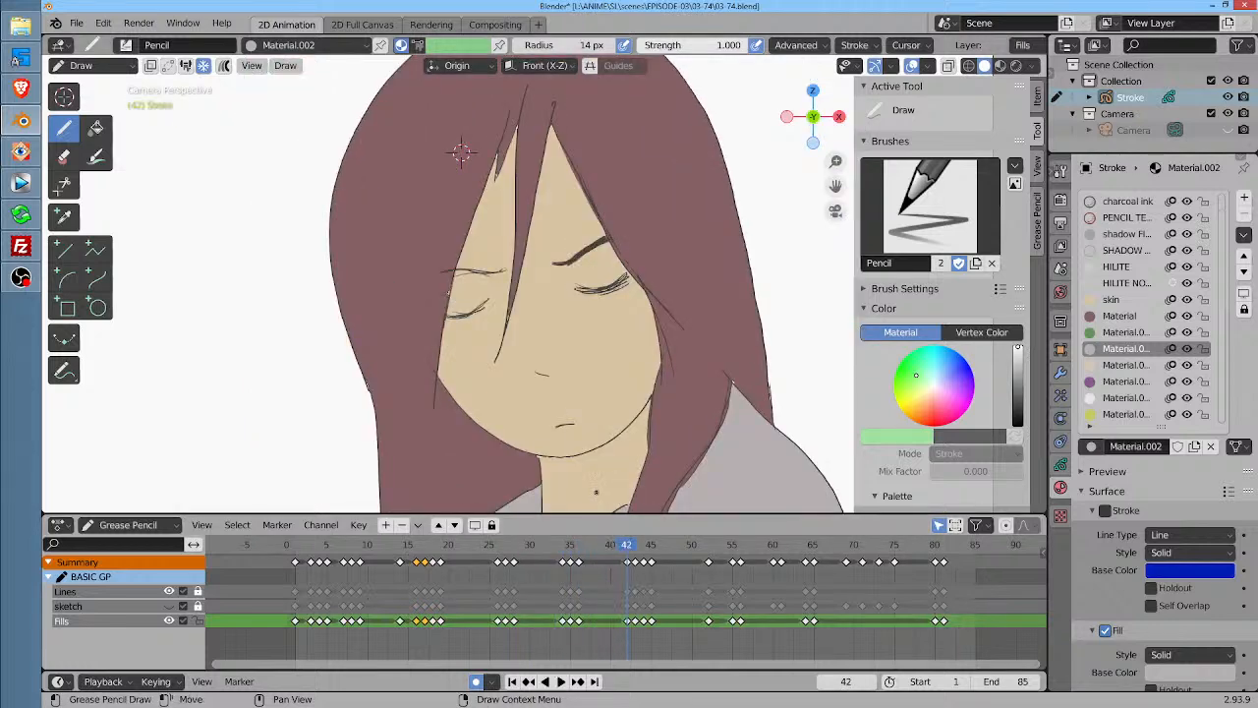
pyautogui.press('space')
pyautogui.click(648, 554)
pyautogui.press('space')
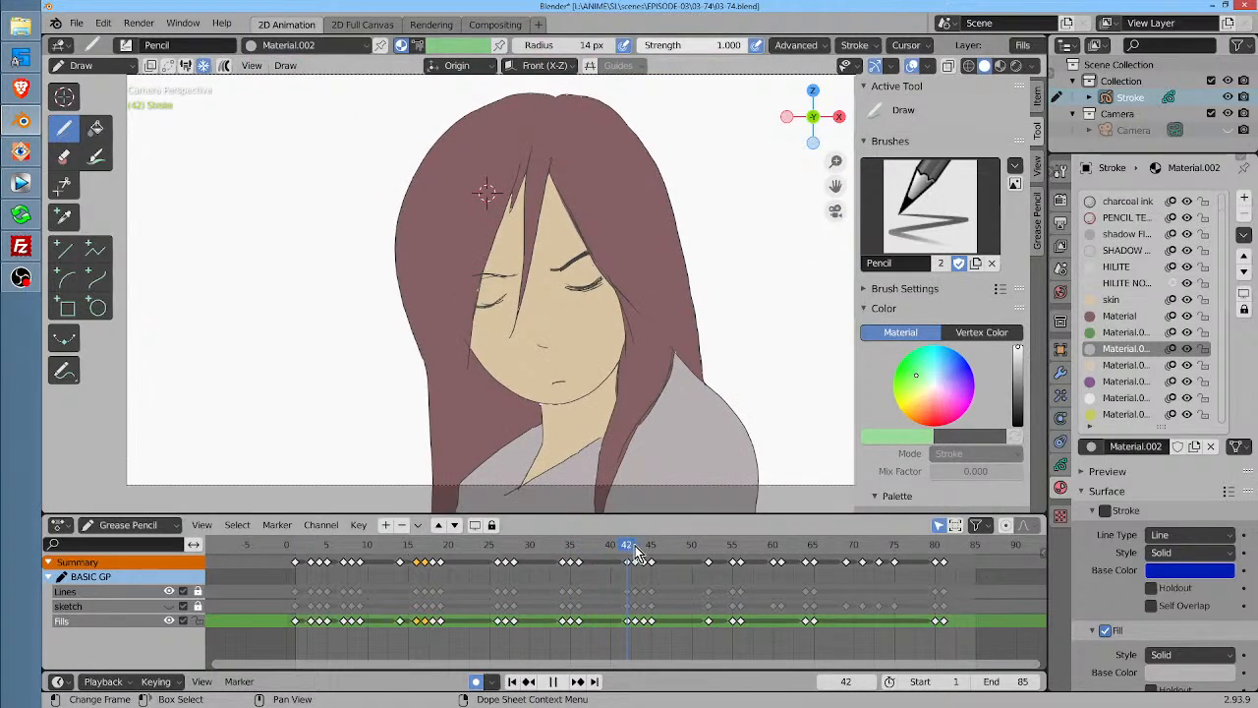
pyautogui.moveTo(647, 553)
pyautogui.mouseDown()
pyautogui.moveTo(930, 570)
pyautogui.moveTo(764, 584)
pyautogui.moveTo(831, 587)
pyautogui.moveTo(601, 586)
pyautogui.moveTo(298, 563)
pyautogui.moveTo(474, 601)
pyautogui.moveTo(606, 591)
pyautogui.moveTo(857, 611)
pyautogui.mouseUp()
pyautogui.press('space')
# Move the playhead to frame 2 and show the layer list of the BASIC GP grease pencil data
pyautogui.moveTo(462, 546)
pyautogui.mouseDown()
pyautogui.moveTo(283, 545)
pyautogui.moveTo(295, 535)
pyautogui.mouseUp()
pyautogui.press('space')
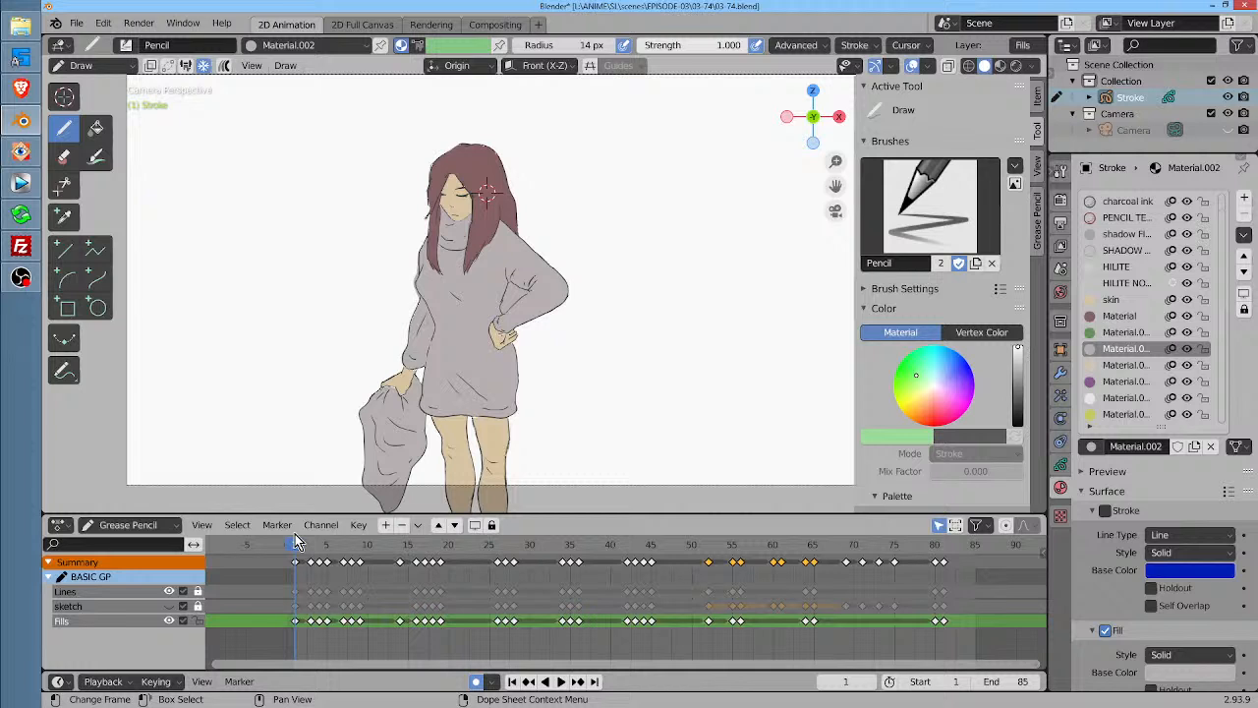
pyautogui.press('space')
pyautogui.moveTo(317, 550)
pyautogui.mouseDown()
pyautogui.moveTo(685, 565)
pyautogui.moveTo(917, 596)
pyautogui.moveTo(570, 603)
pyautogui.moveTo(310, 590)
pyautogui.mouseUp()
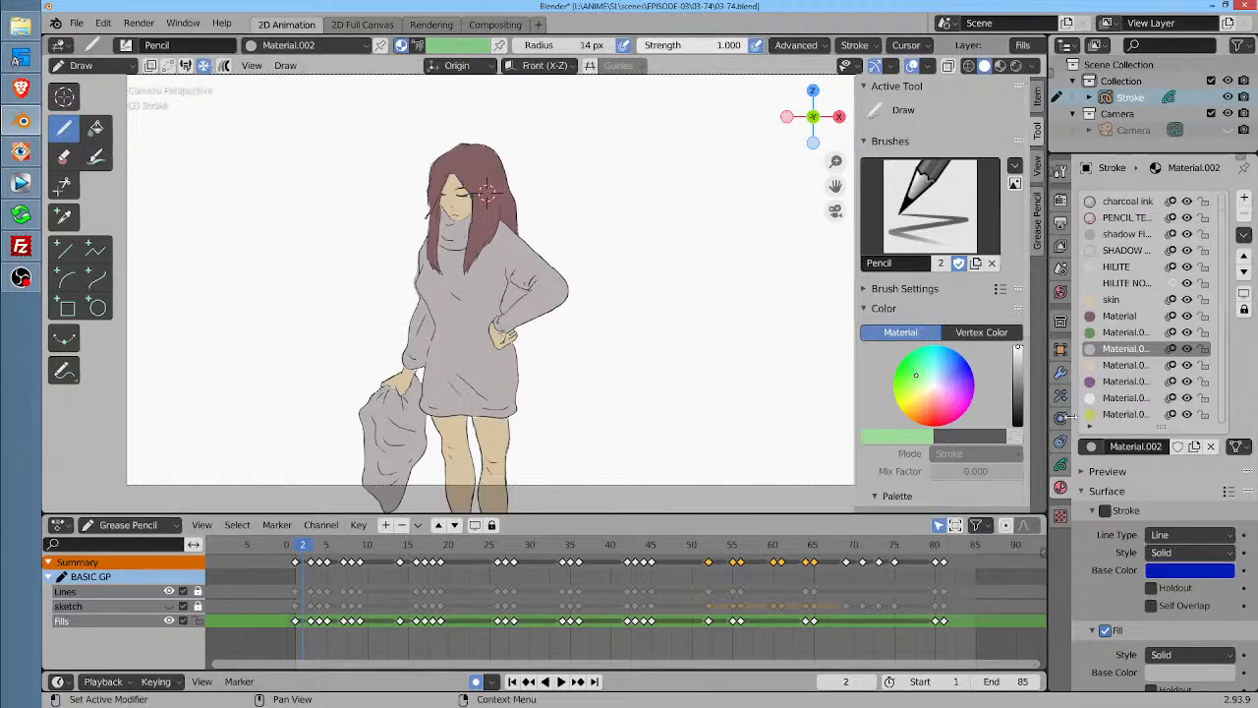
pyautogui.click(1060, 464)
pyautogui.scroll(4, 567, 227)
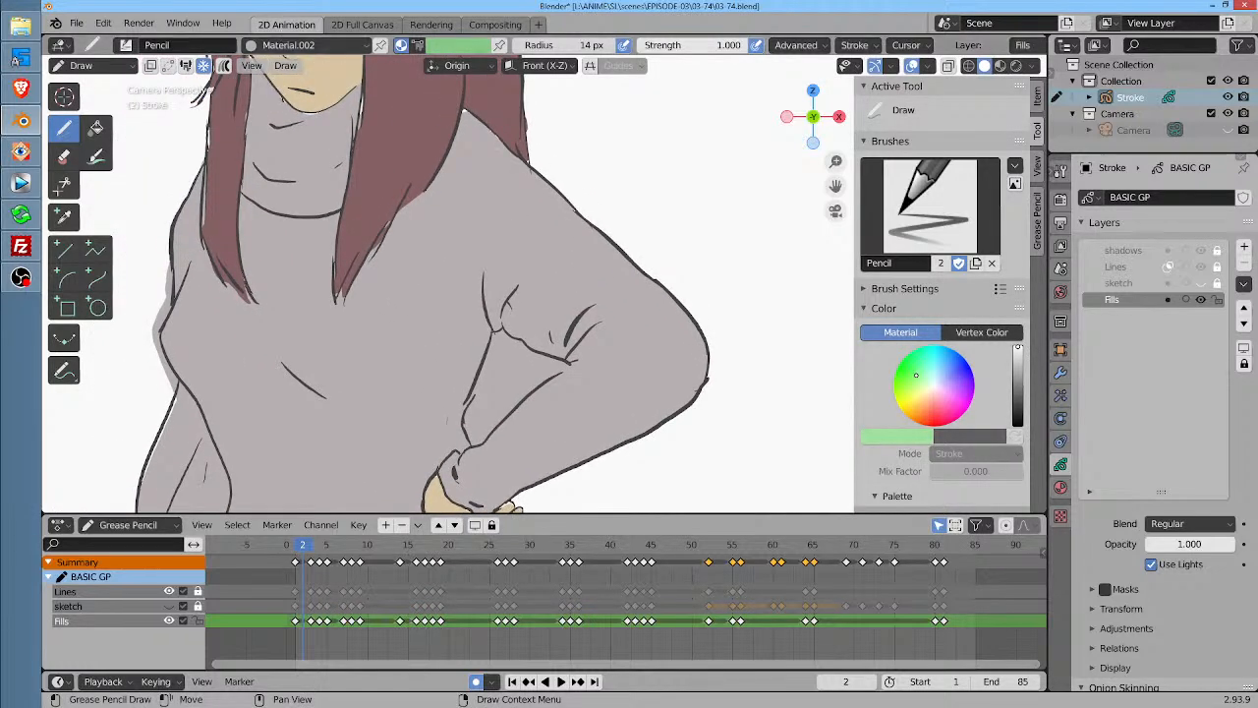
pyautogui.click(126, 45)
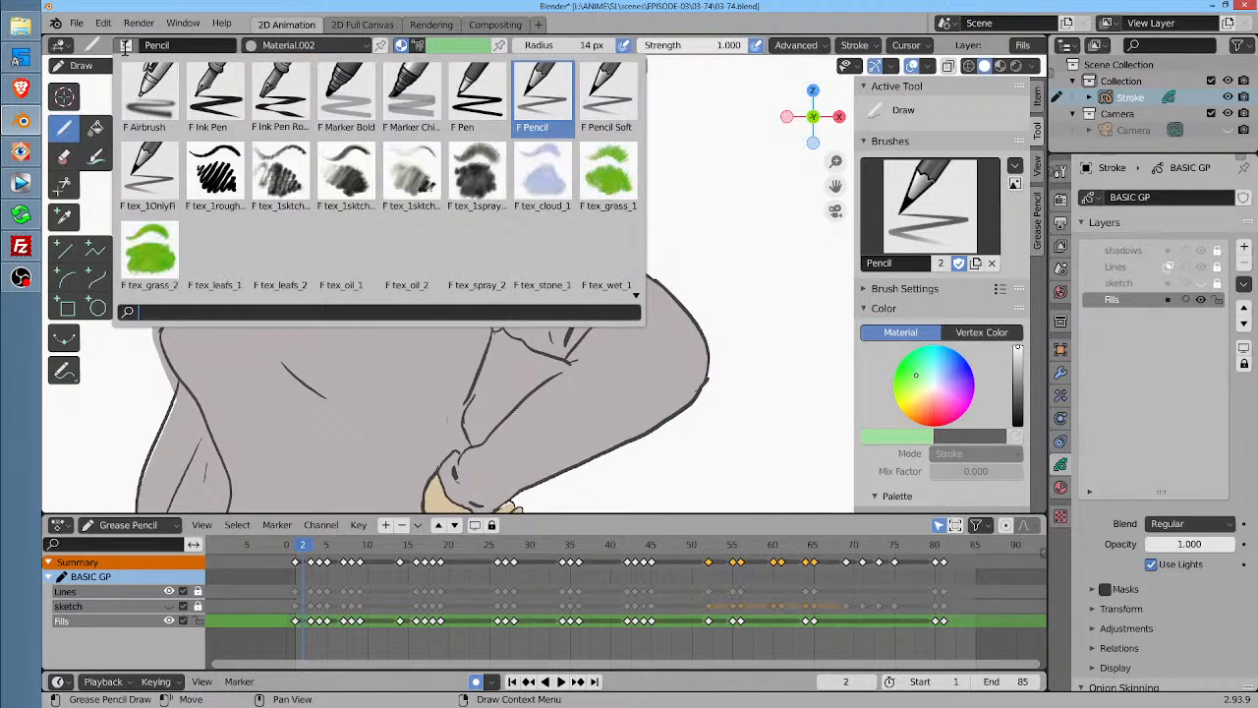
pyautogui.click(126, 46)
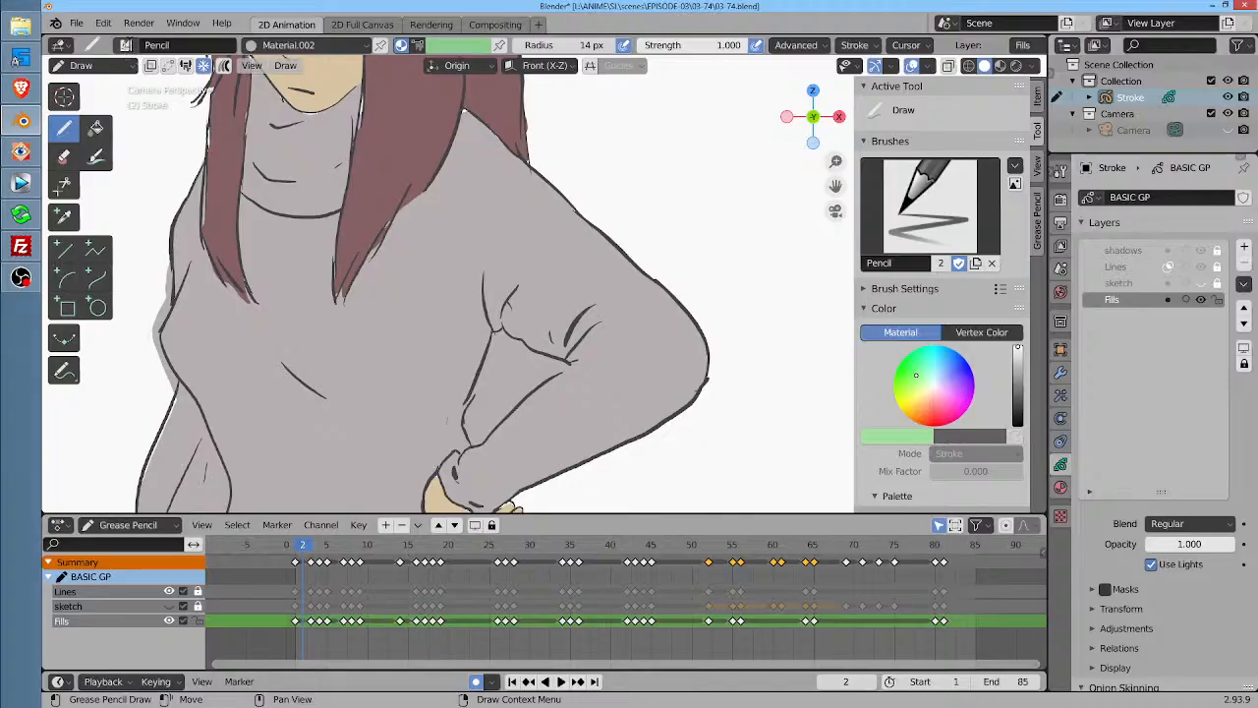
pyautogui.click(126, 46)
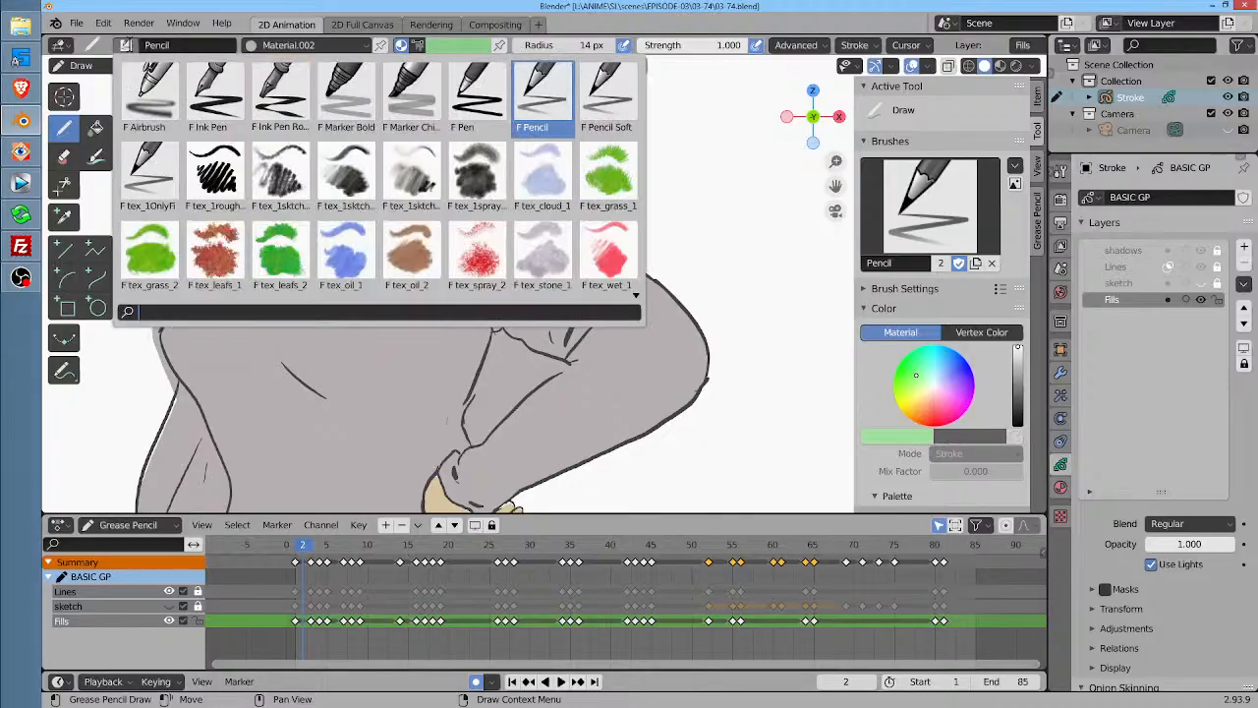
pyautogui.click(127, 48)
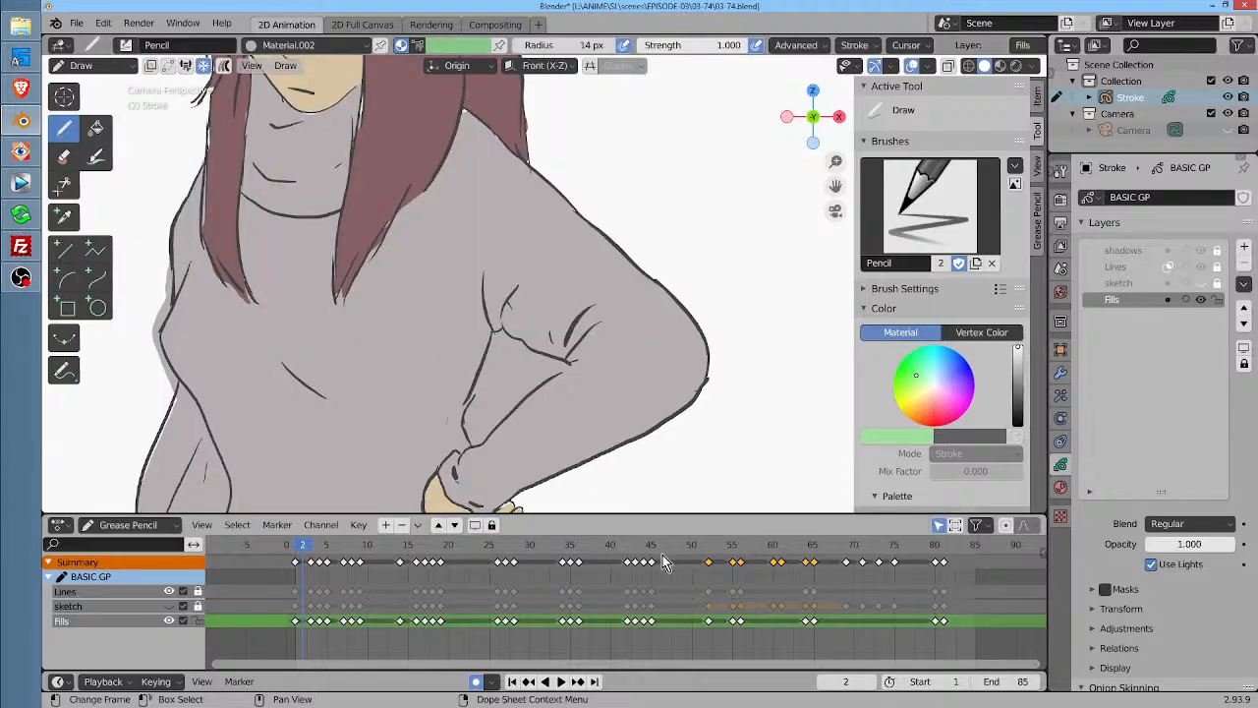
# Scrub and play through the animation to review the filled drawings in the full camera frame, and return to frame 1
pyautogui.moveTo(305, 549)
pyautogui.mouseDown()
pyautogui.moveTo(393, 566)
pyautogui.moveTo(537, 556)
pyautogui.mouseUp()
pyautogui.press('space')
pyautogui.press('space')
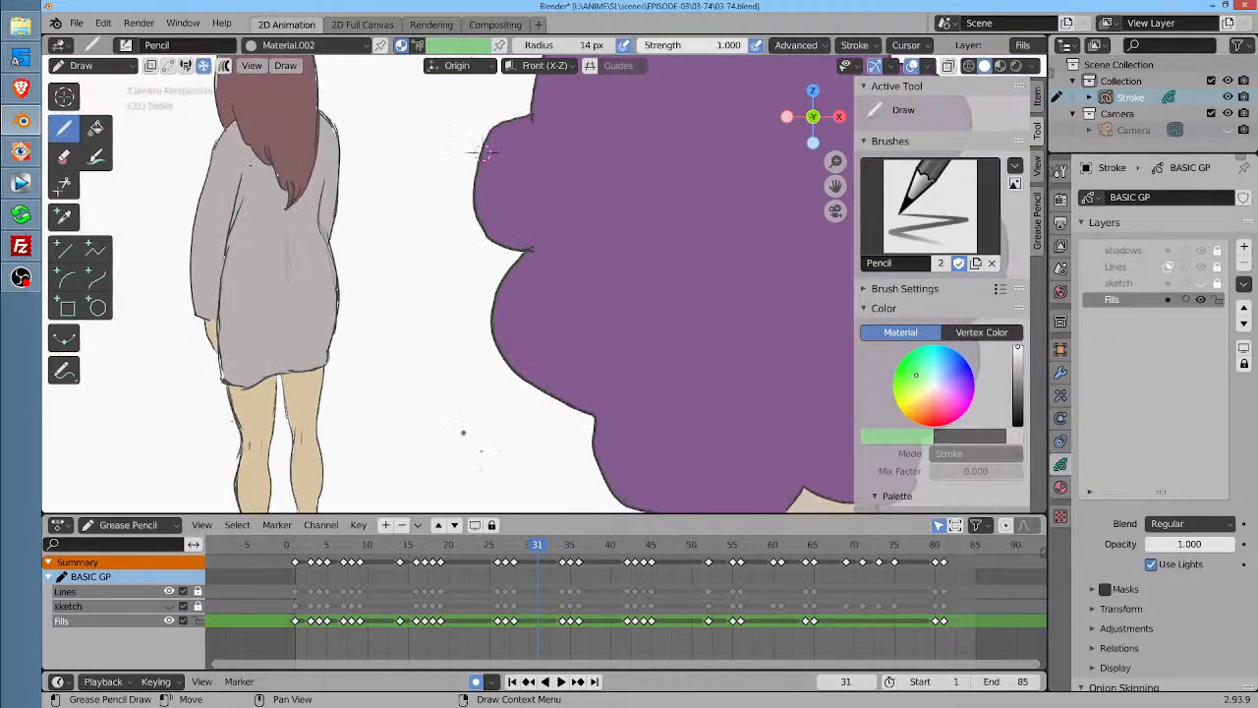
pyautogui.moveTo(546, 554)
pyautogui.mouseDown()
pyautogui.moveTo(754, 567)
pyautogui.moveTo(660, 567)
pyautogui.moveTo(732, 566)
pyautogui.mouseUp()
pyautogui.press('Home')
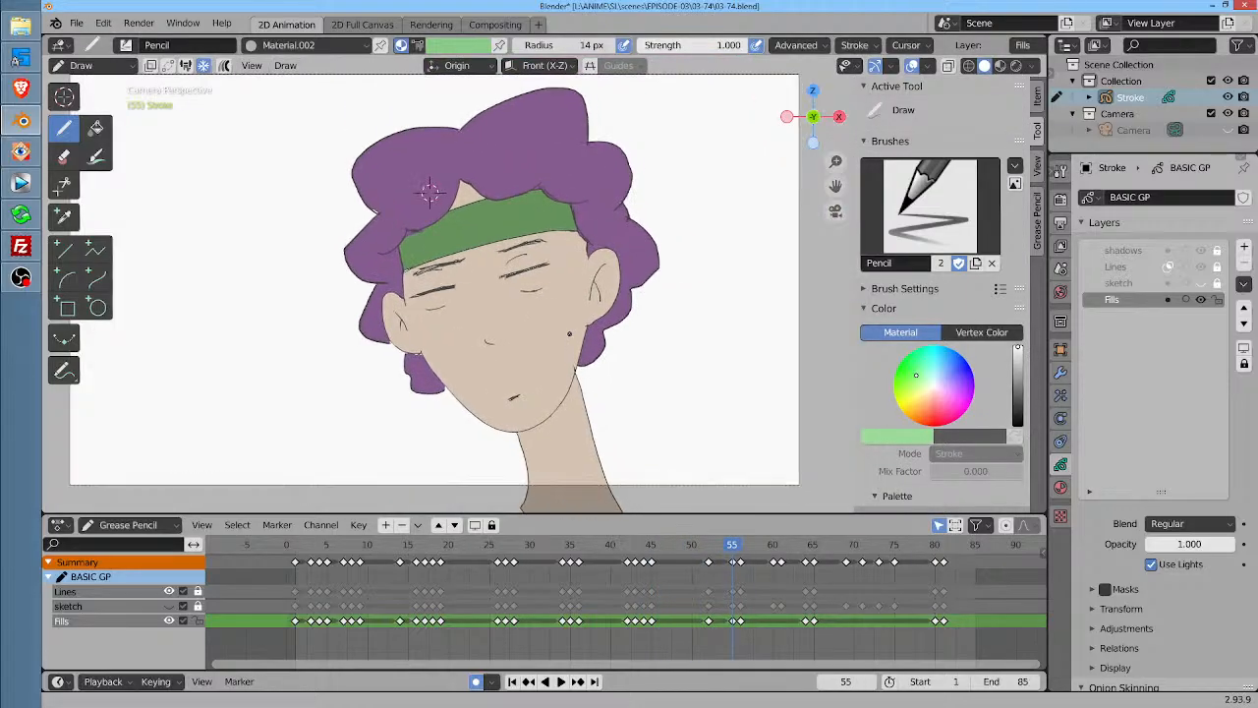
pyautogui.press('space')
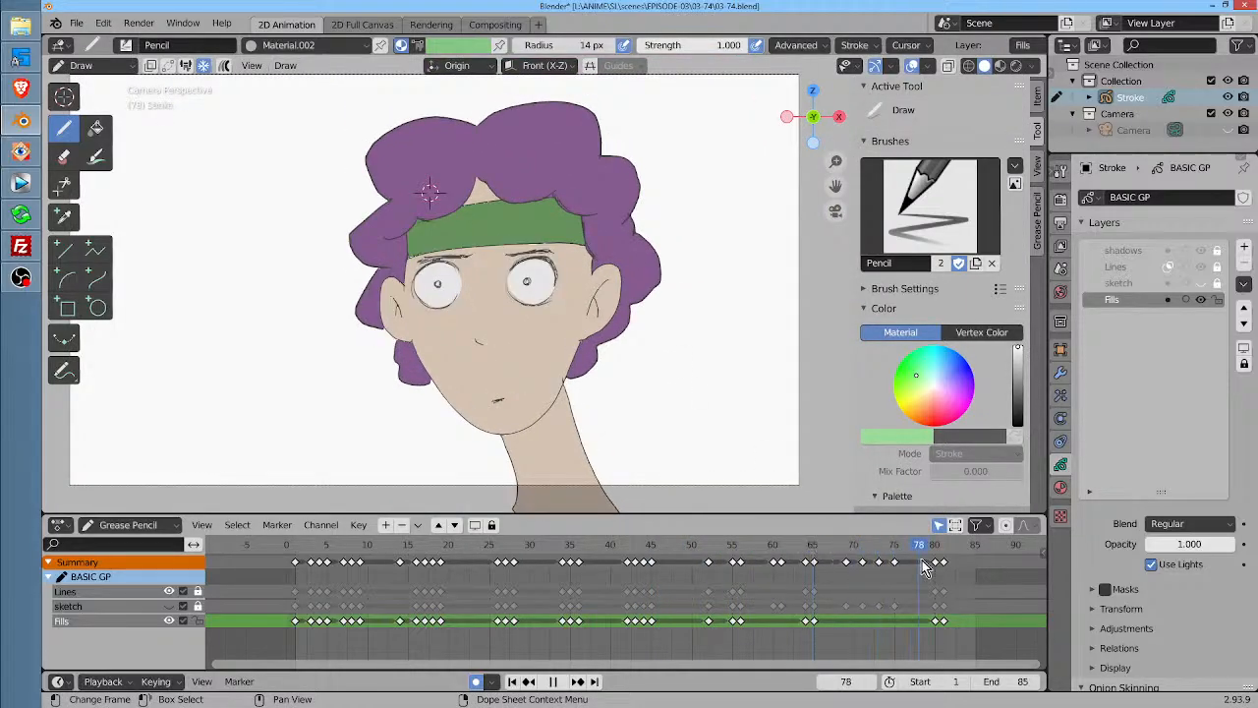
pyautogui.click(802, 566)
pyautogui.moveTo(802, 566); pyautogui.dragTo(564, 550)
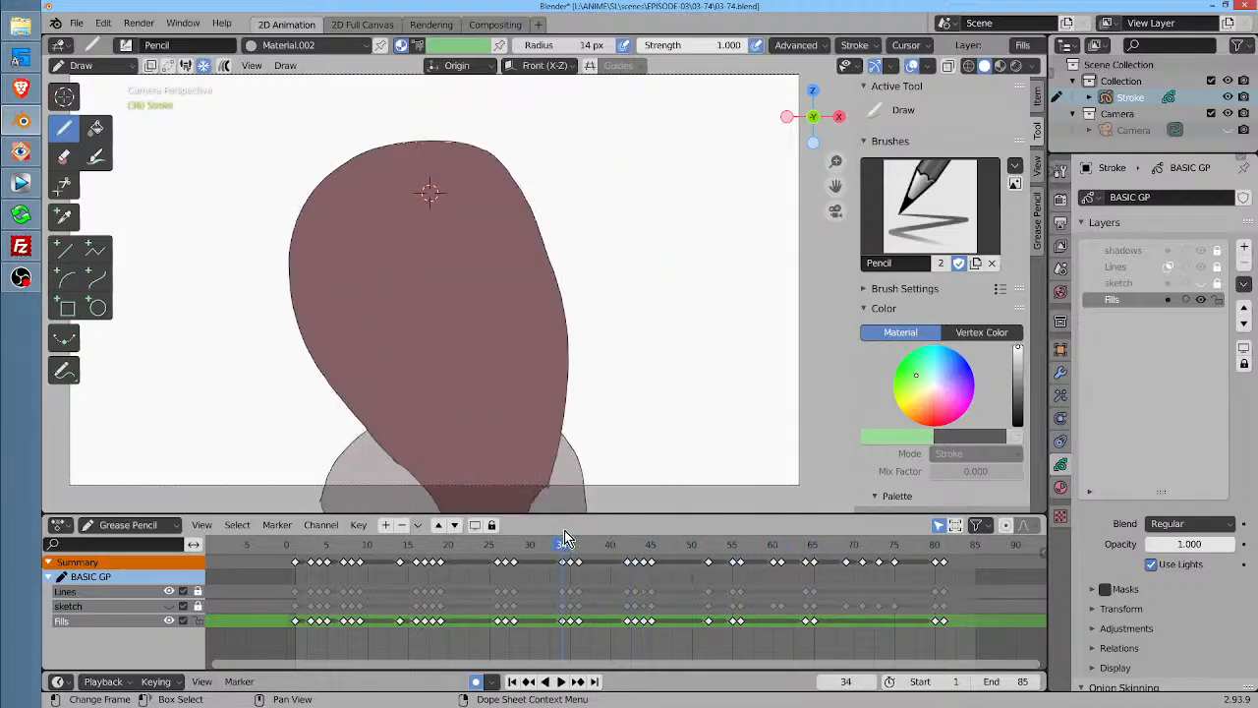
pyautogui.click(299, 549)
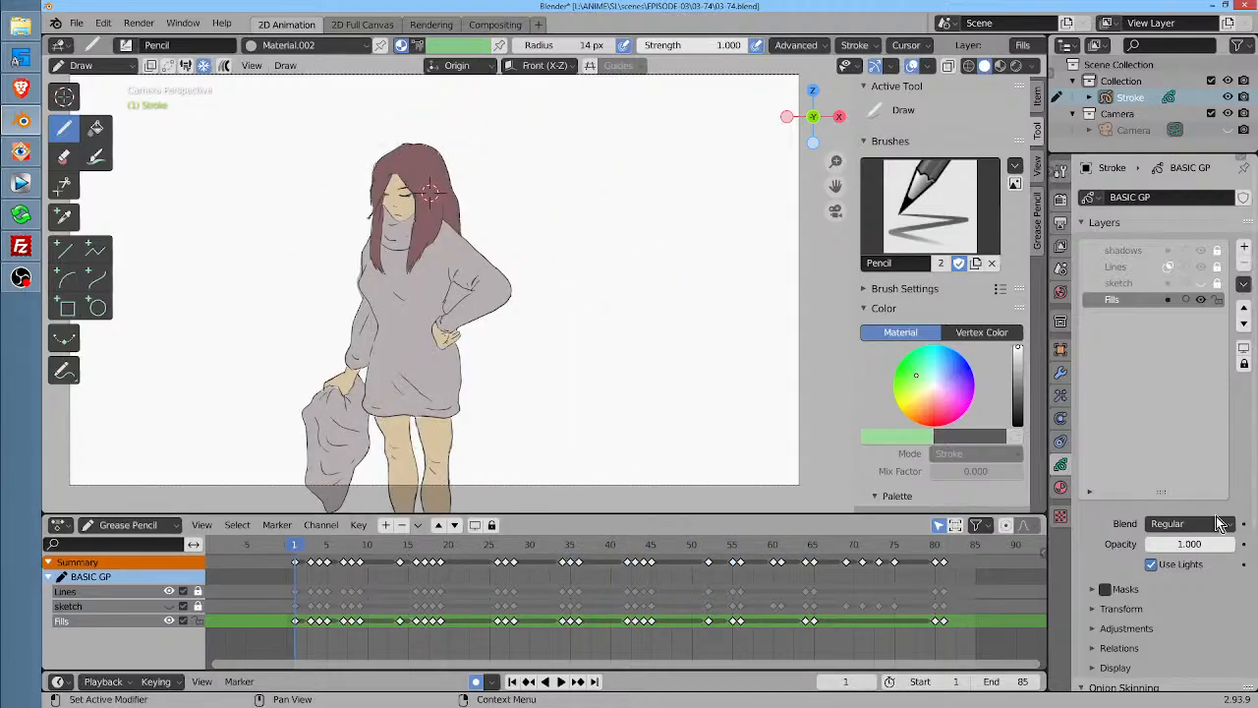
# Make the shadows layer active, enable masks for it and show its mask list
pyautogui.click(1124, 251)
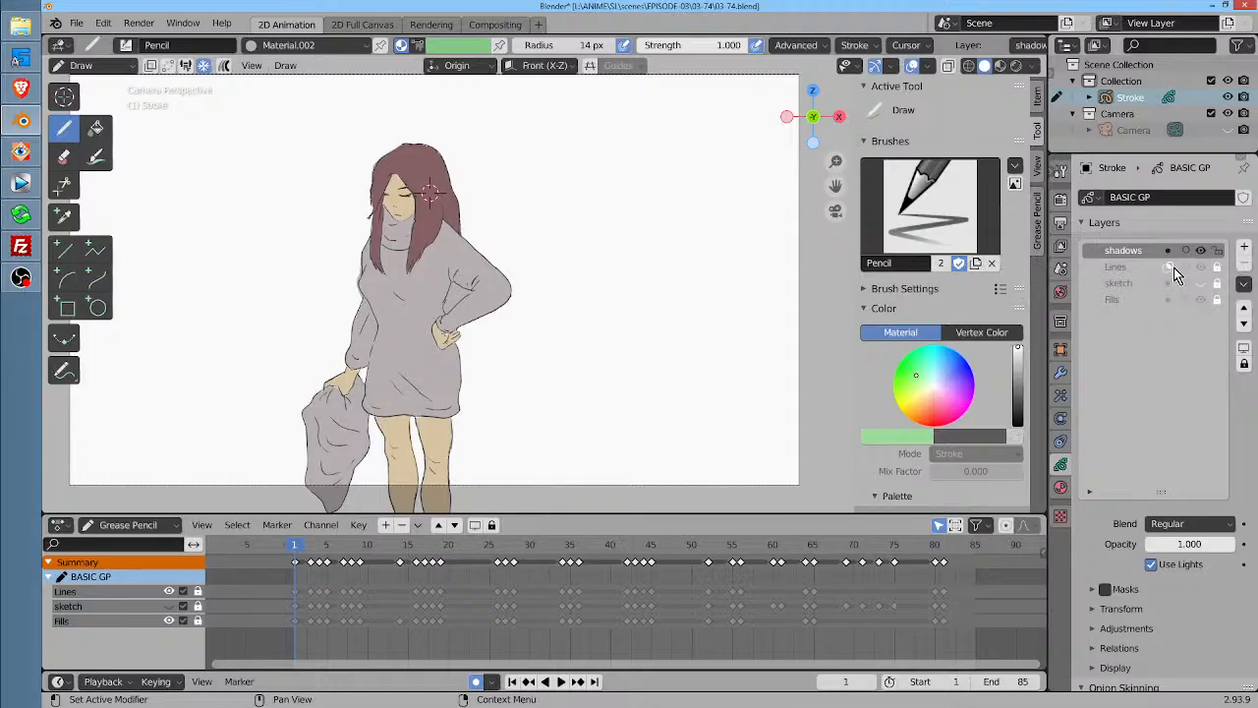
pyautogui.click(1096, 589)
pyautogui.click(1096, 589)
pyautogui.click(1105, 589)
pyautogui.scroll(-2, 1214, 568)
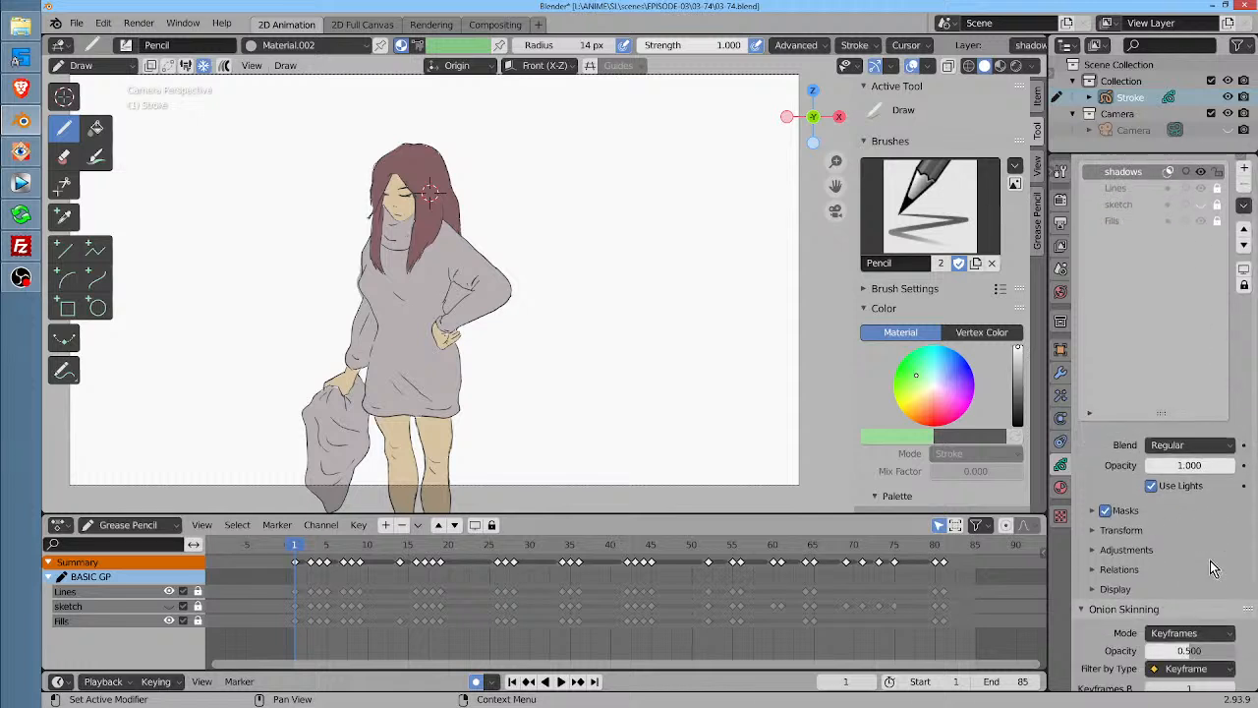
pyautogui.click(1093, 511)
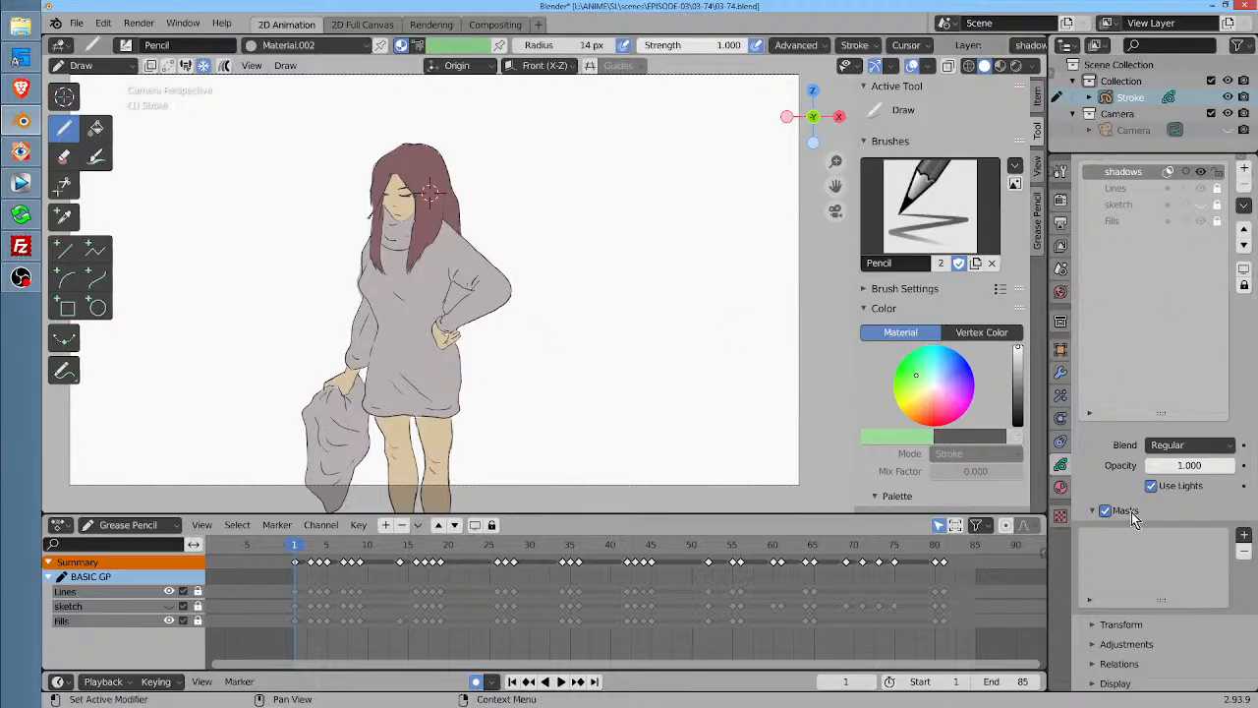
# Make the shadow FILLED material active and raise the alpha of its fill base color to fully opaque black
pyautogui.click(1060, 488)
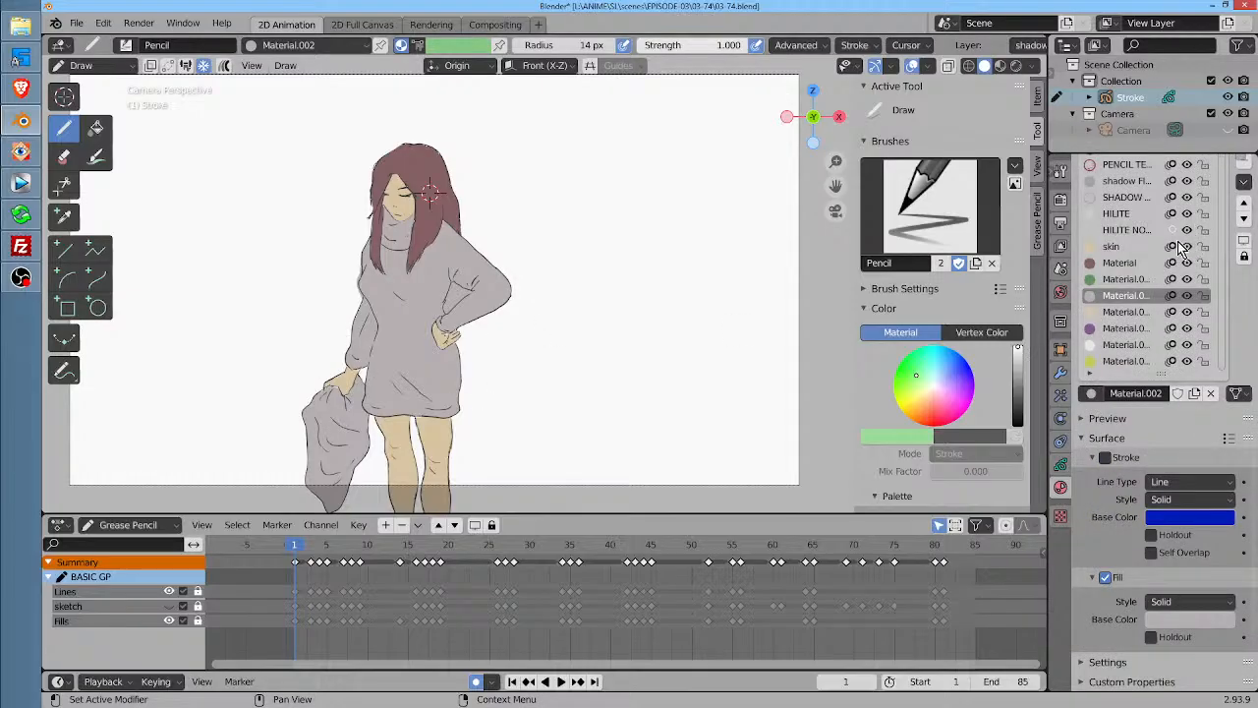
pyautogui.scroll(1, 1177, 257)
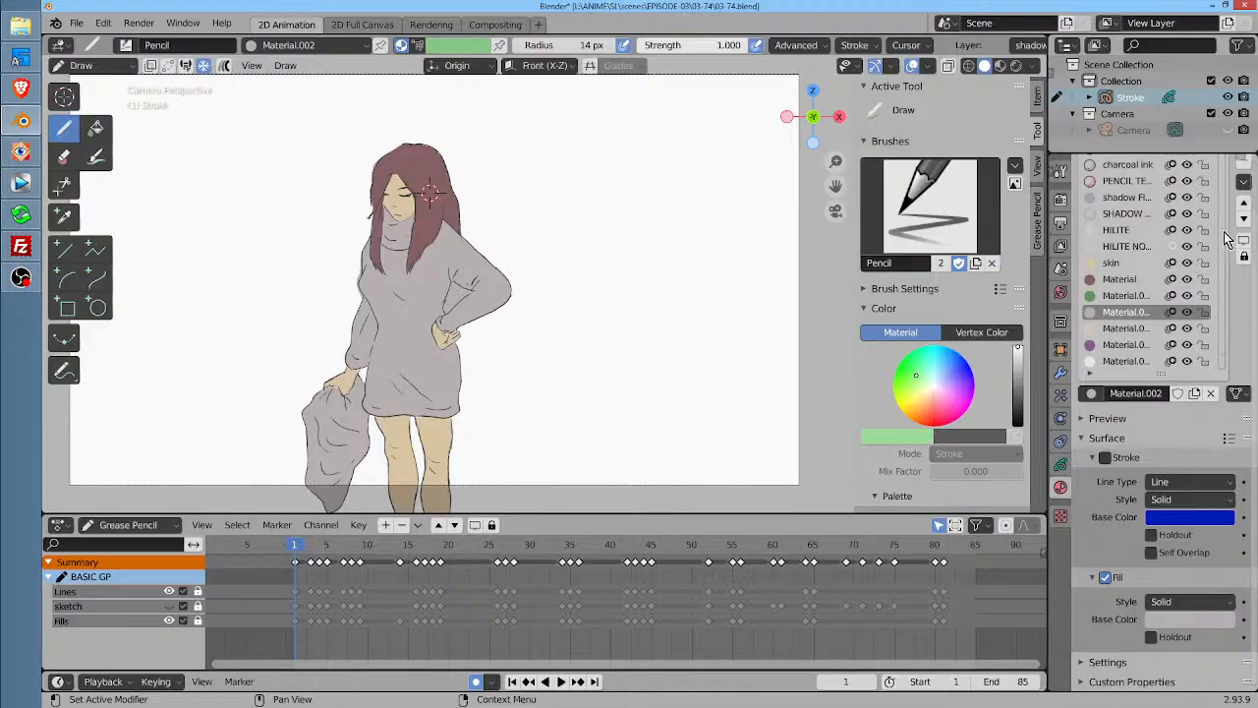
pyautogui.scroll(2, 1238, 292)
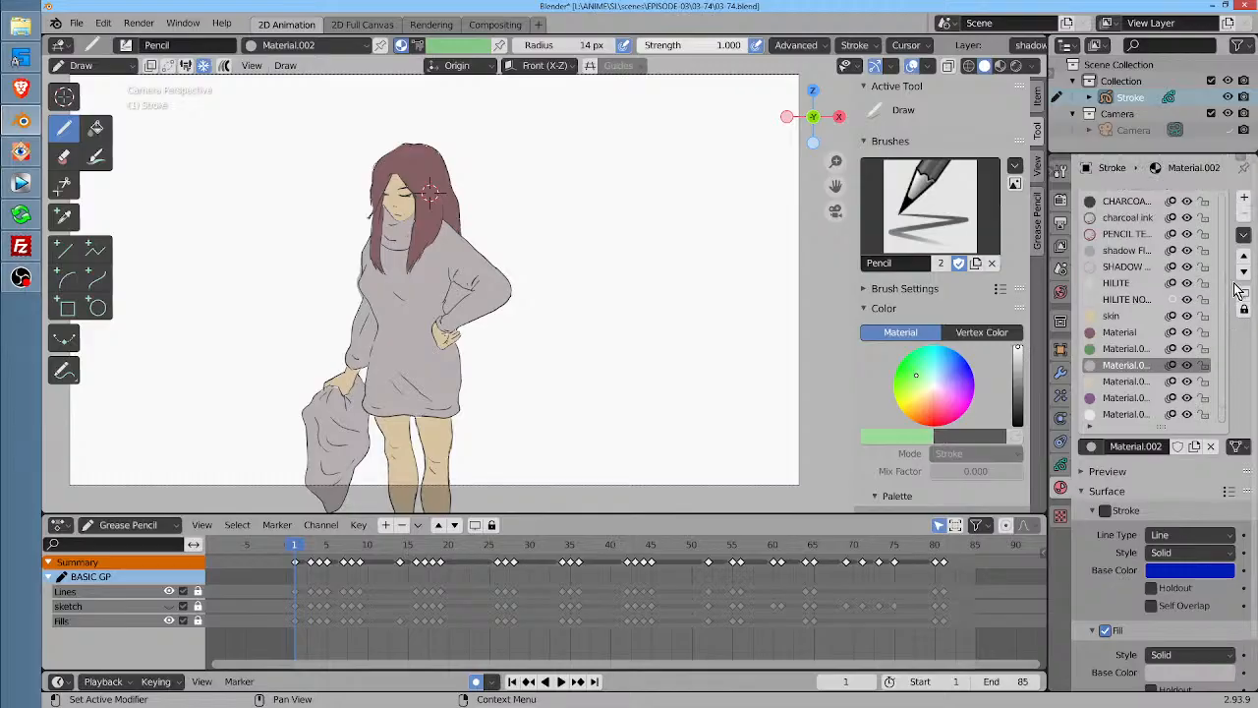
pyautogui.click(1138, 253)
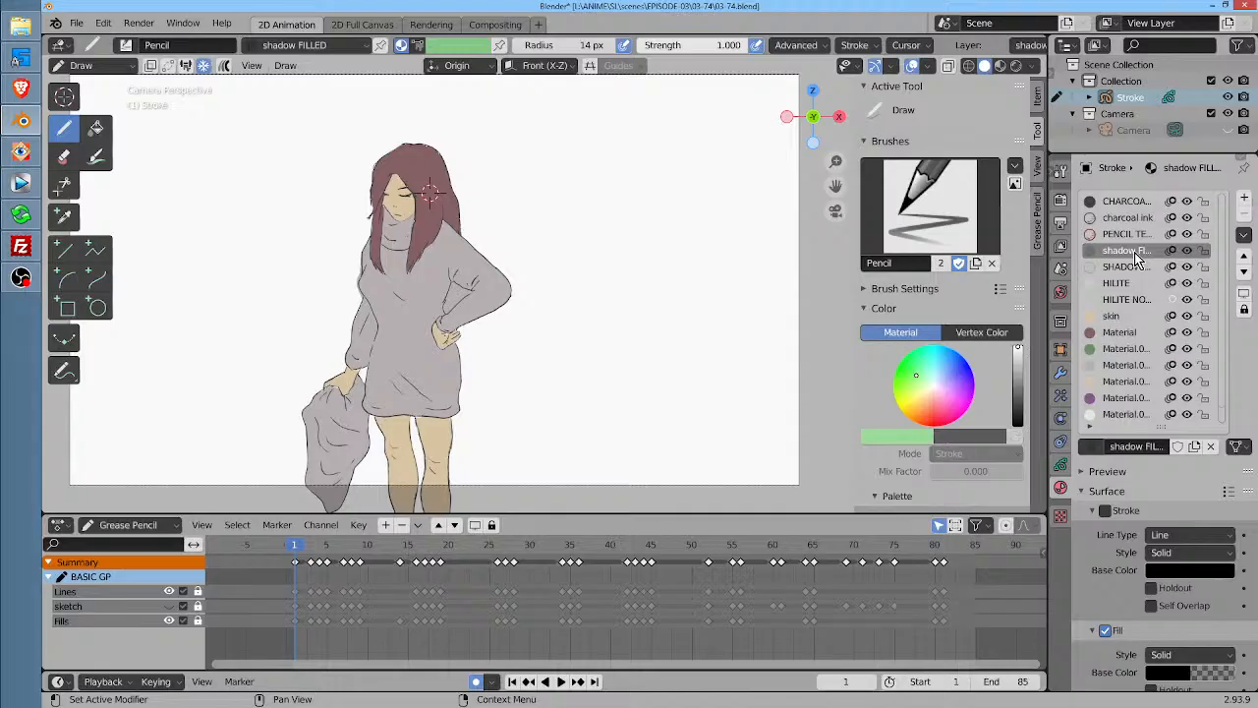
pyautogui.scroll(-2, 1170, 619)
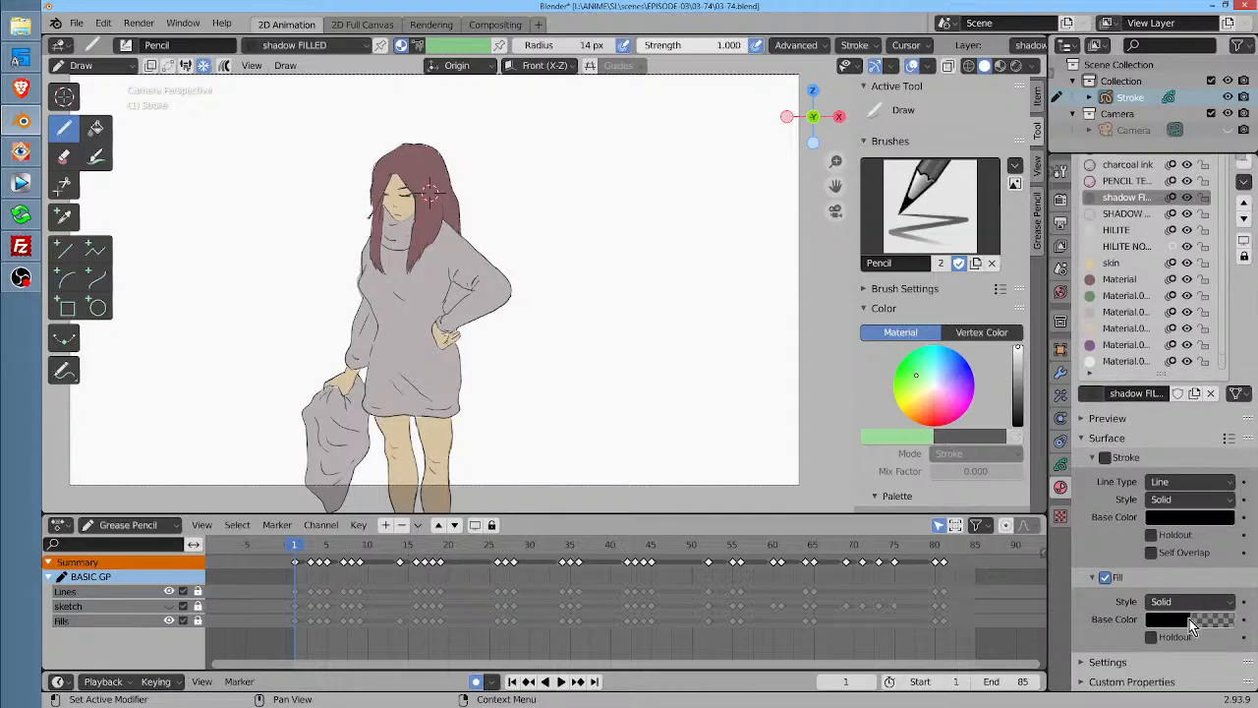
pyautogui.click(1199, 621)
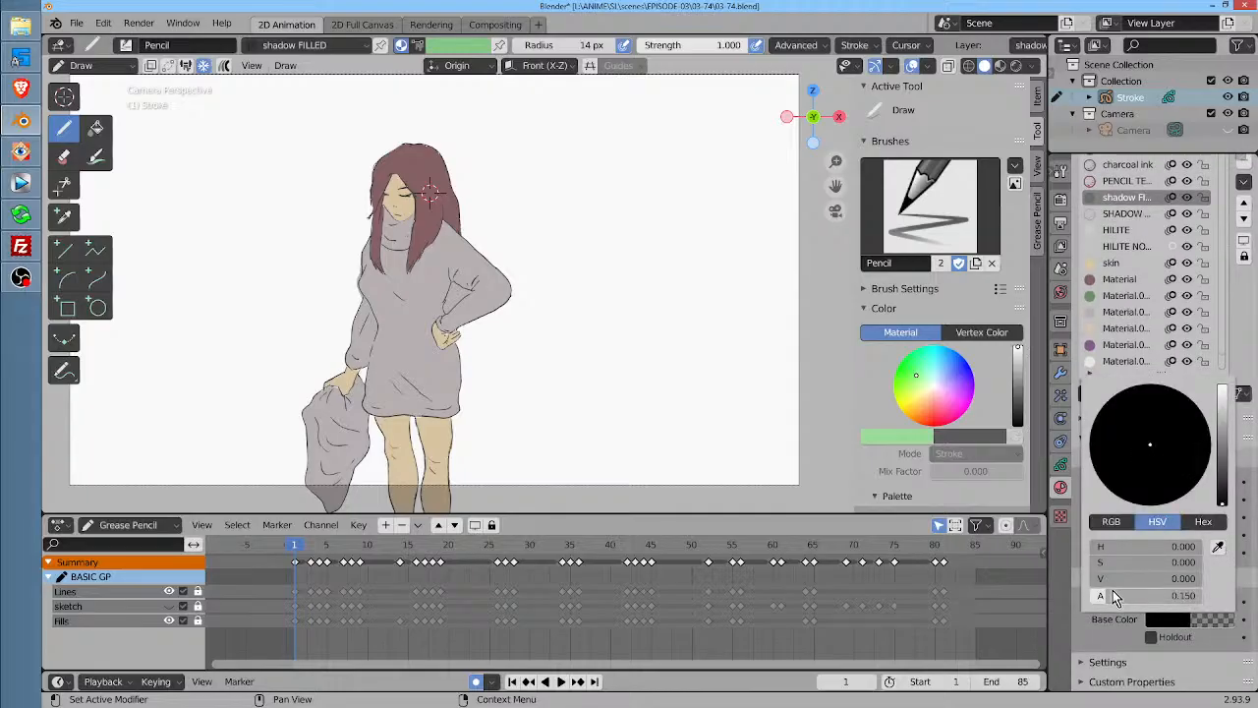
pyautogui.moveTo(1108, 601); pyautogui.dragTo(1209, 601)
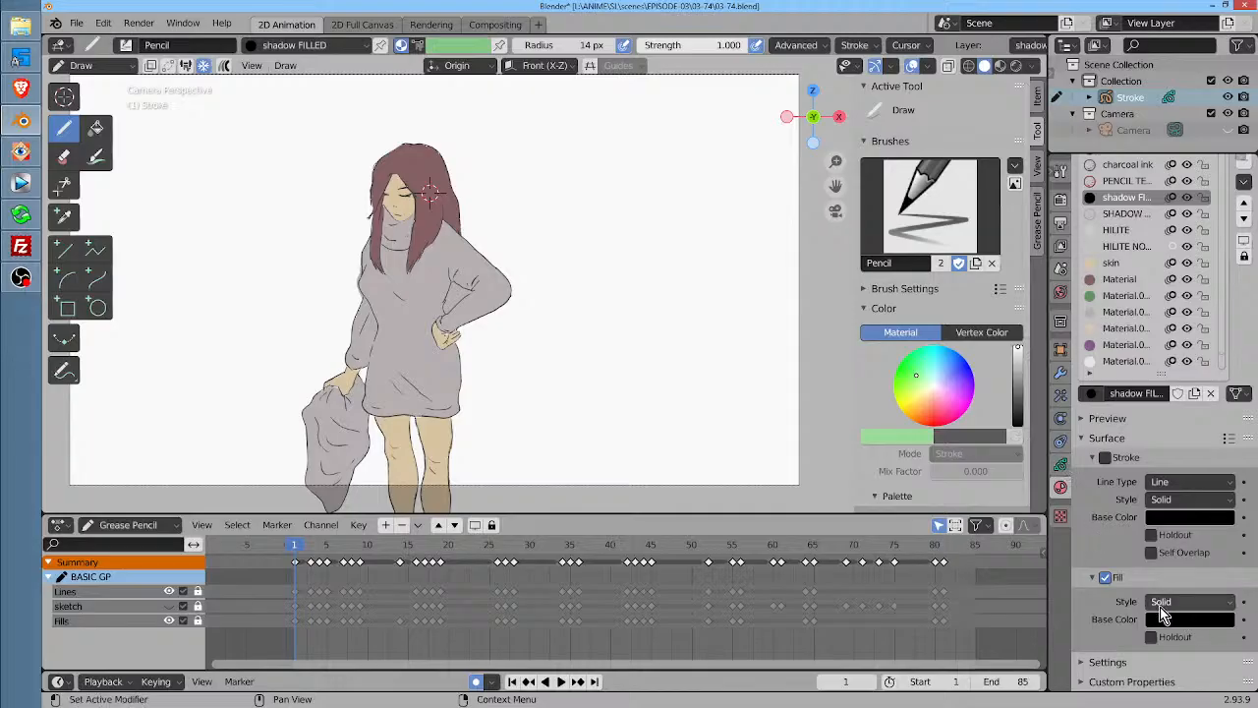
# Set the shadows layer's opacity to 0.173 and draw rough shadow shapes over the woman's bent arm, extending past her outline
pyautogui.click(1060, 462)
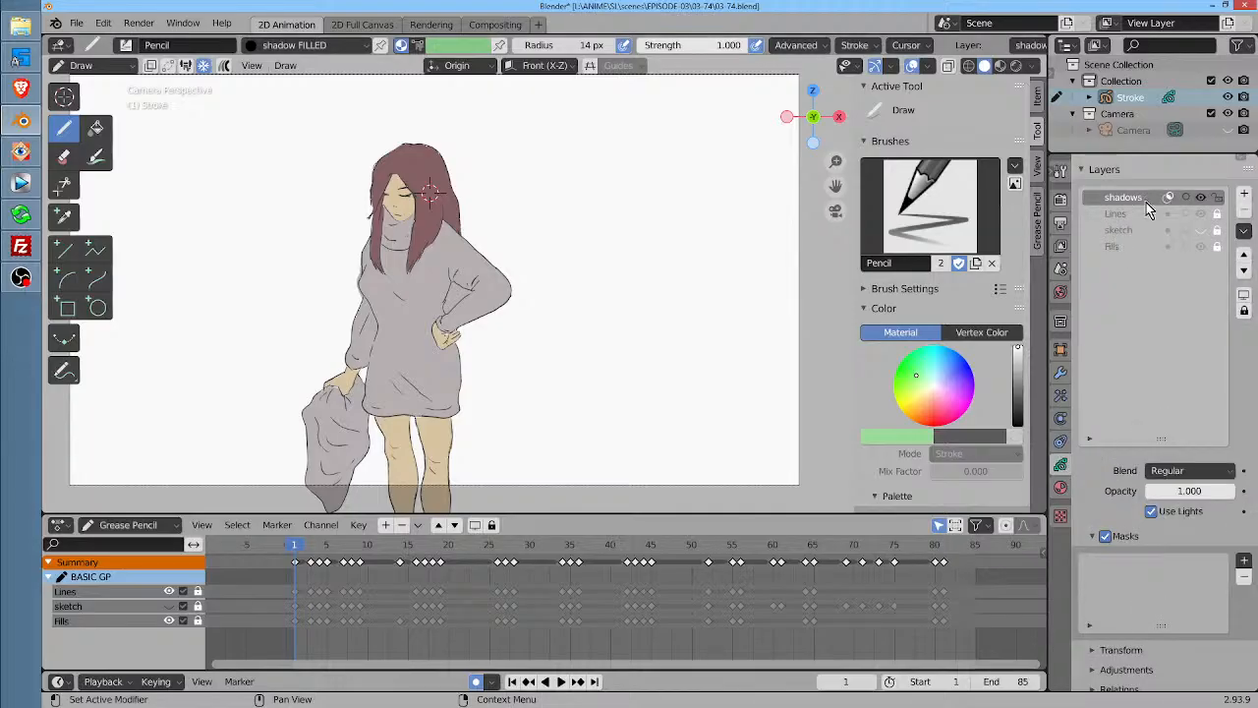
pyautogui.moveTo(1230, 491); pyautogui.dragTo(1163, 490)
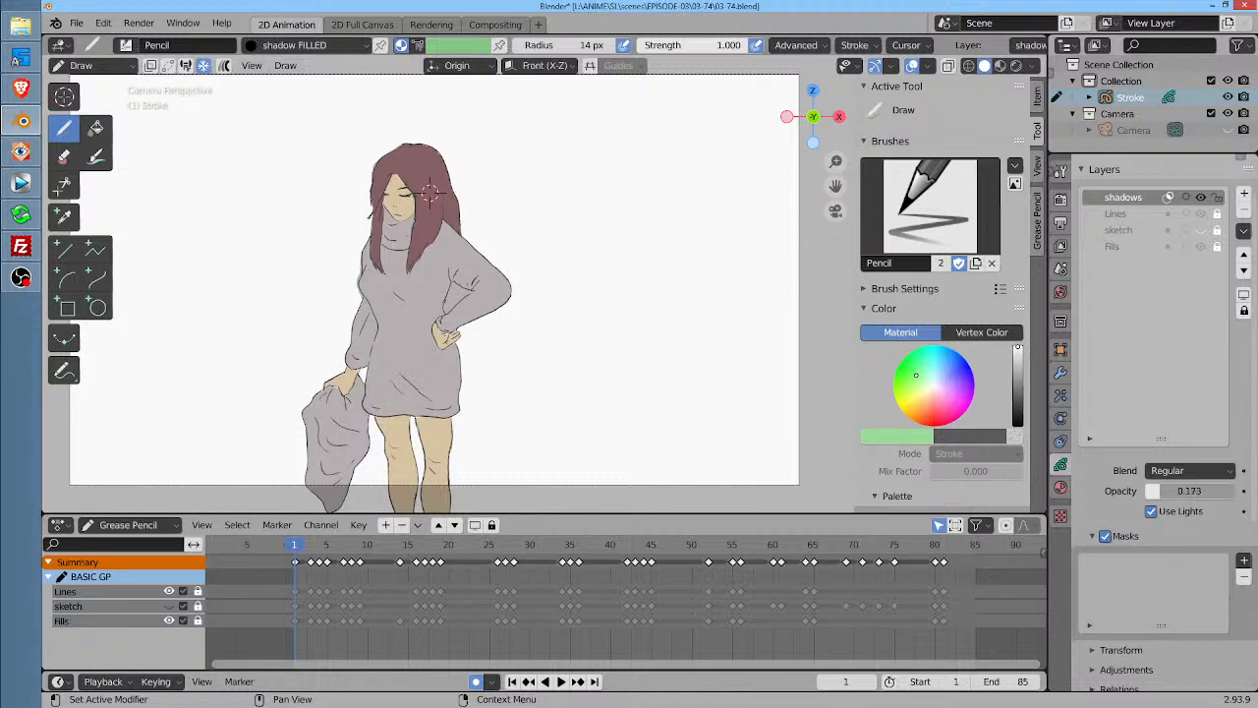
pyautogui.moveTo(487, 219); pyautogui.dragTo(496, 290)
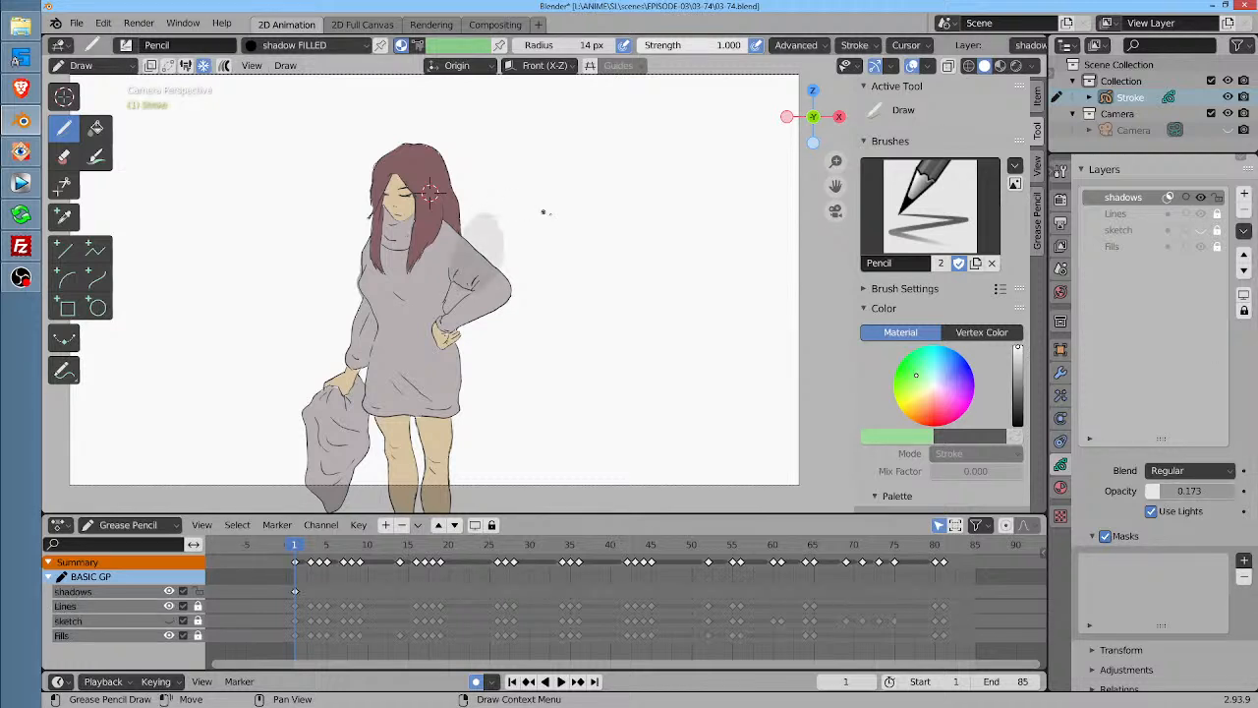
pyautogui.moveTo(460, 198)
pyautogui.mouseDown()
pyautogui.moveTo(553, 269)
pyautogui.moveTo(477, 339)
pyautogui.moveTo(506, 344)
pyautogui.moveTo(434, 363)
pyautogui.mouseUp()
pyautogui.moveTo(450, 280); pyautogui.dragTo(428, 309)
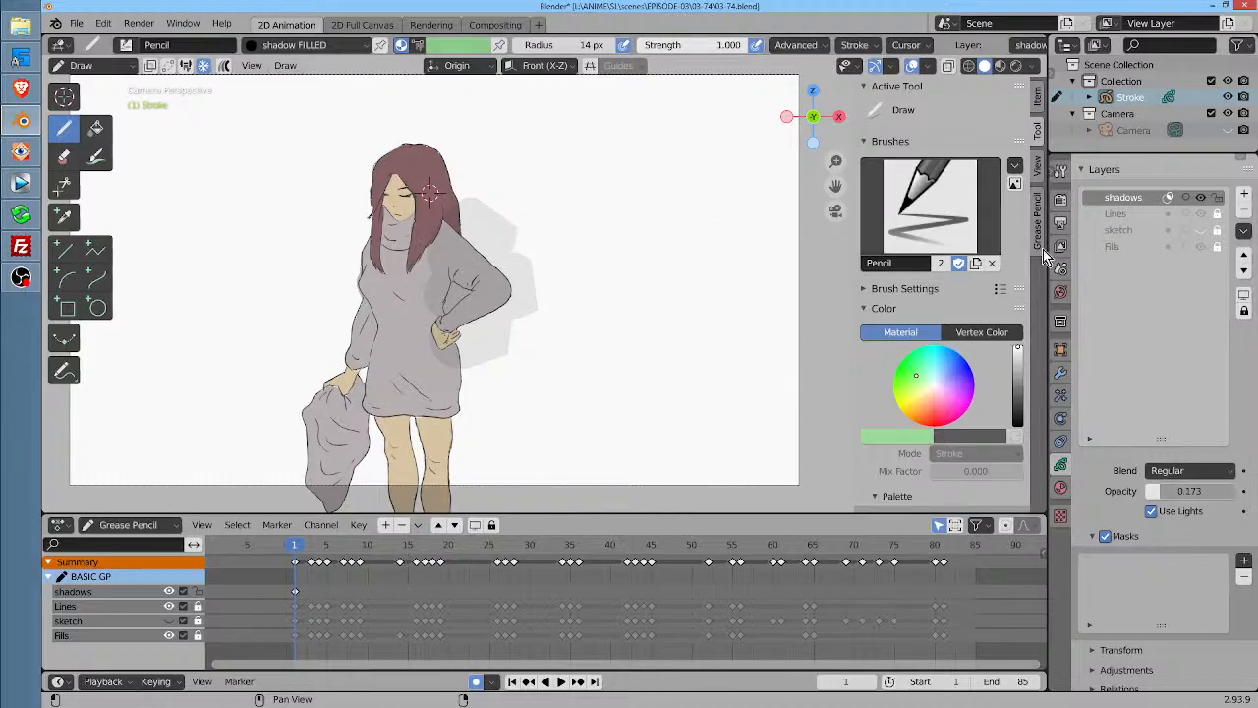
# Enlarge the shadows layer's mask list slightly and add the Fills layer as its mask
pyautogui.click(1167, 199)
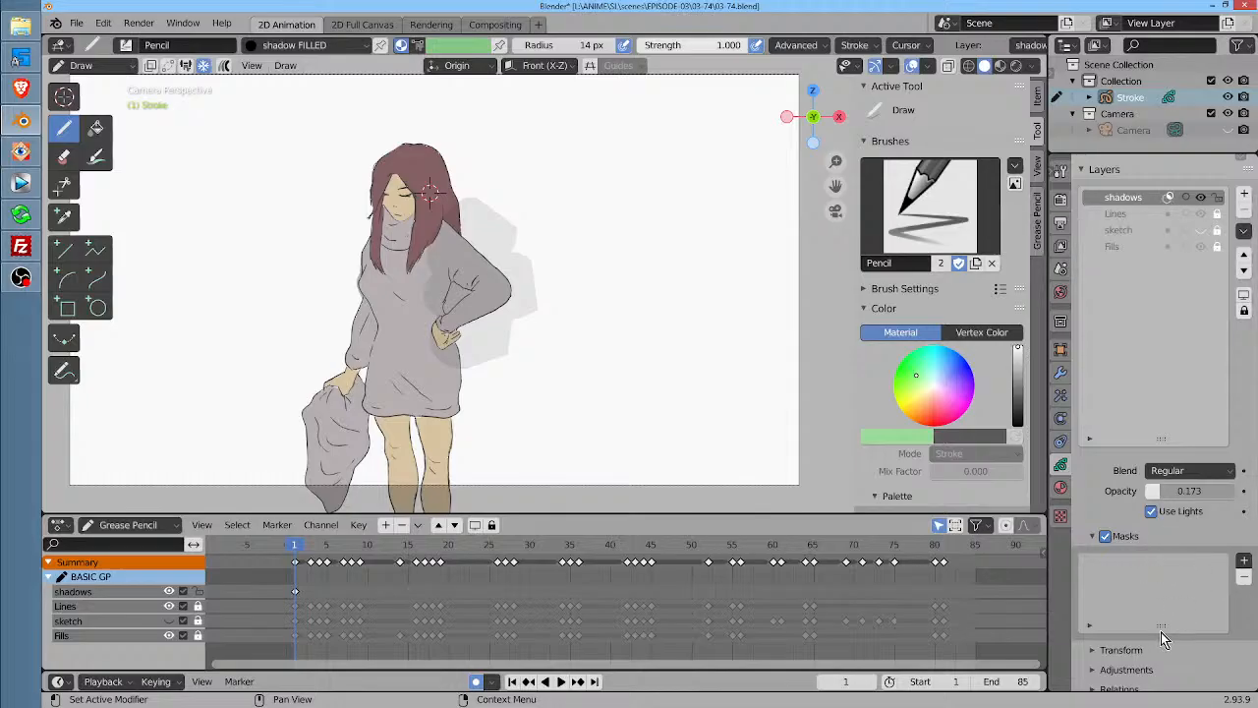
pyautogui.moveTo(1161, 626); pyautogui.dragTo(1165, 644)
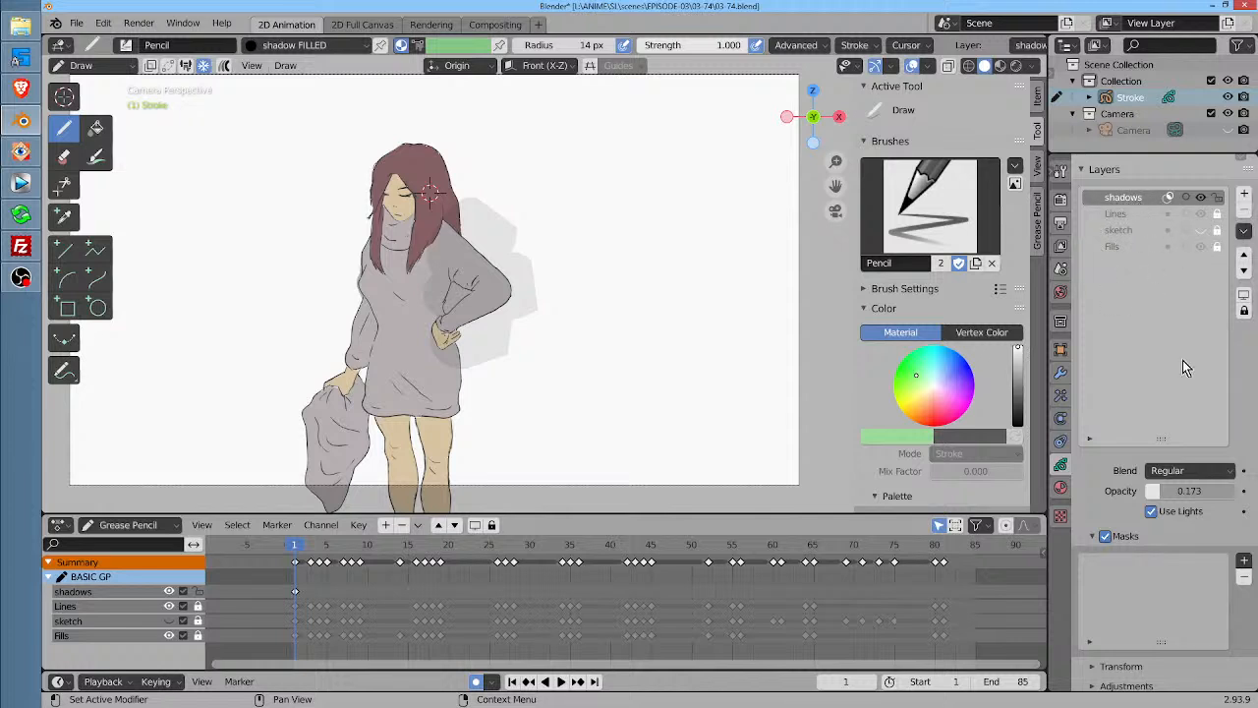
pyautogui.click(1243, 560)
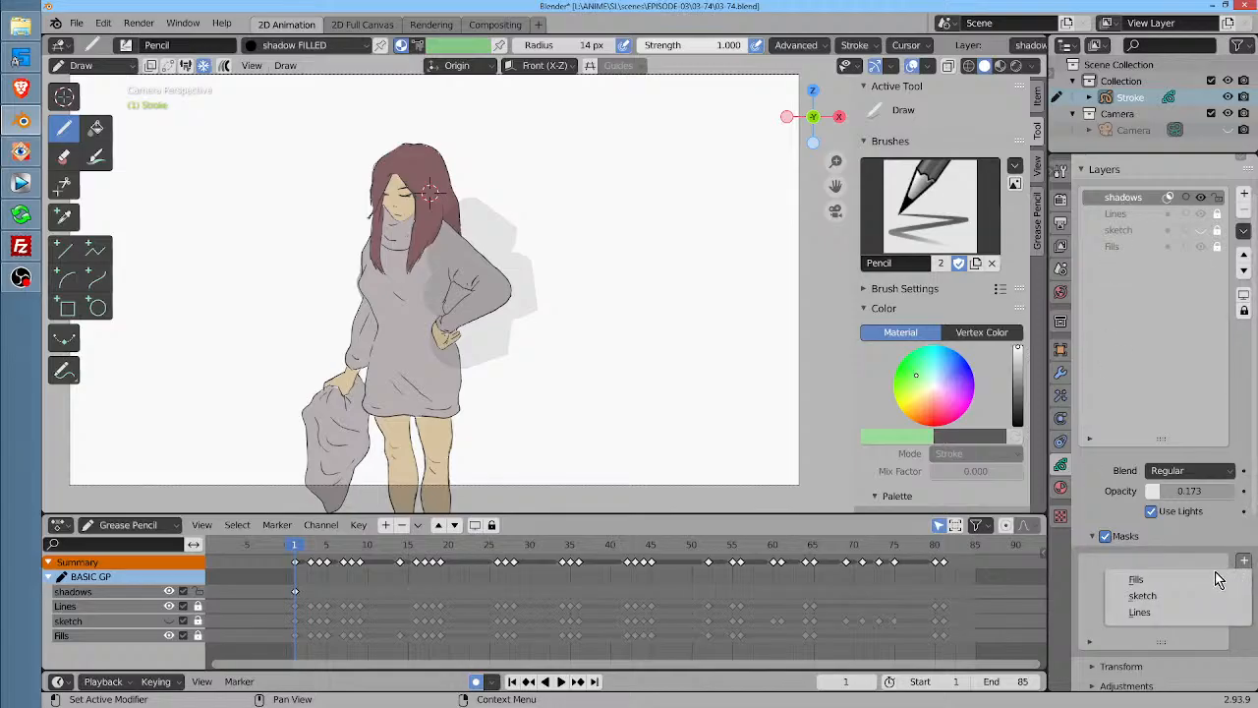
pyautogui.click(1197, 580)
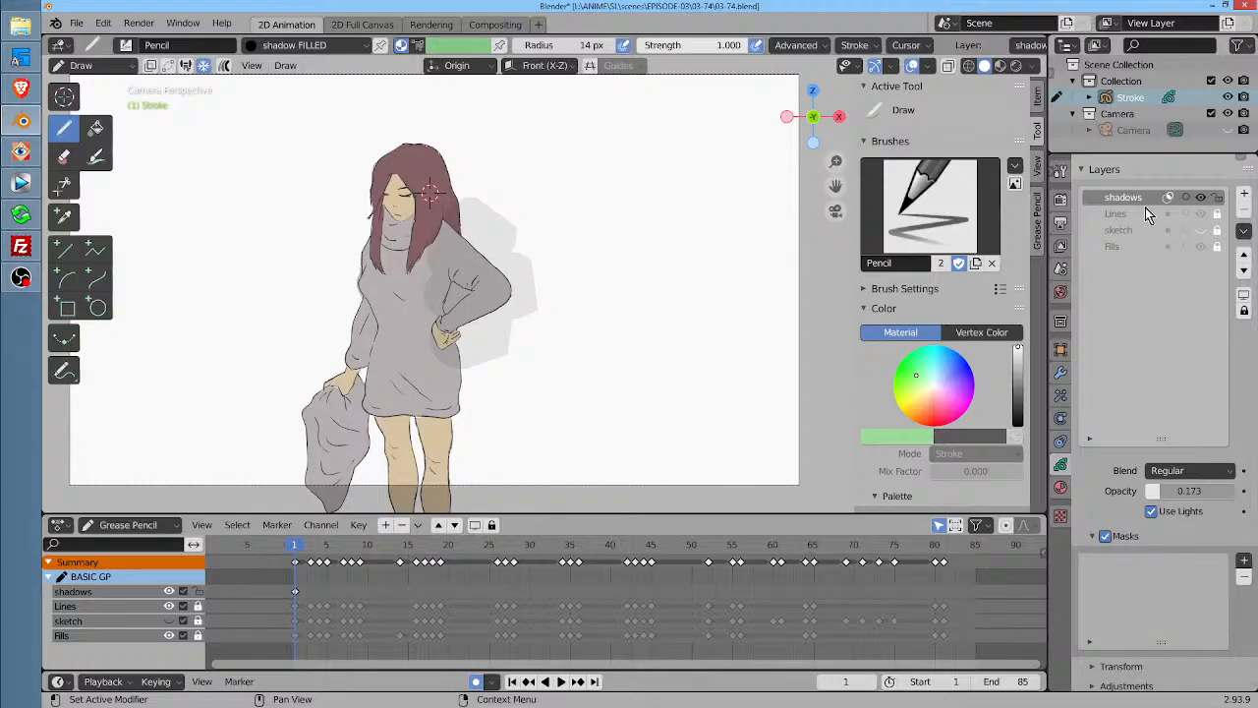
pyautogui.click(1243, 561)
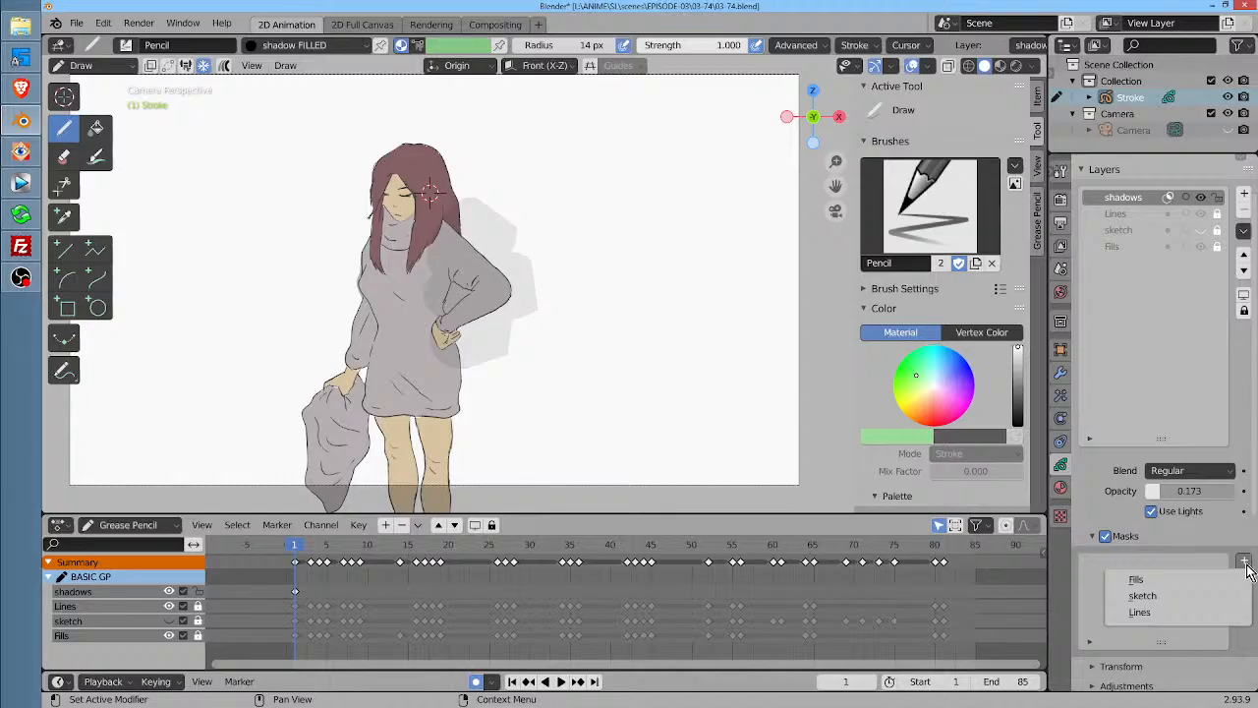
pyautogui.click(1213, 580)
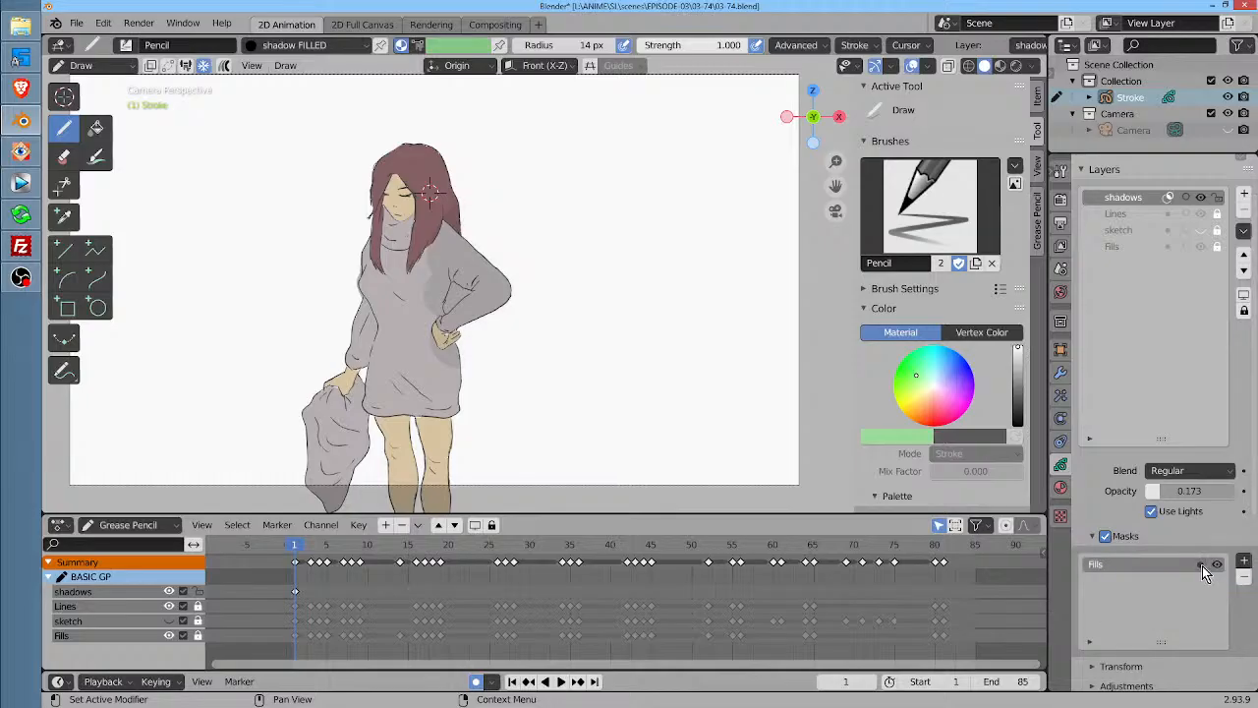
# Toggle inversion of the Fills mask repeatedly to compare the shadow inside and outside the figure, leaving the mask non-inverted
pyautogui.click(1201, 566)
pyautogui.click(1202, 566)
pyautogui.click(1201, 566)
pyautogui.click(1201, 565)
pyautogui.click(1201, 565)
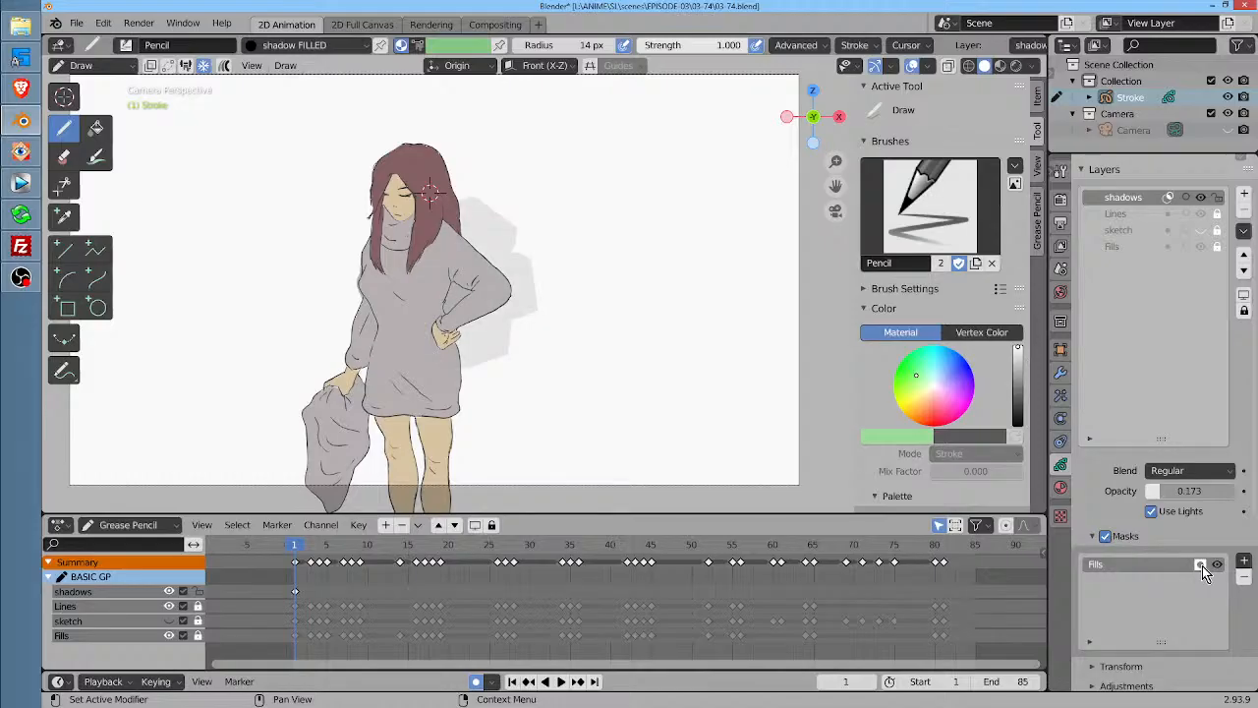
pyautogui.click(1201, 565)
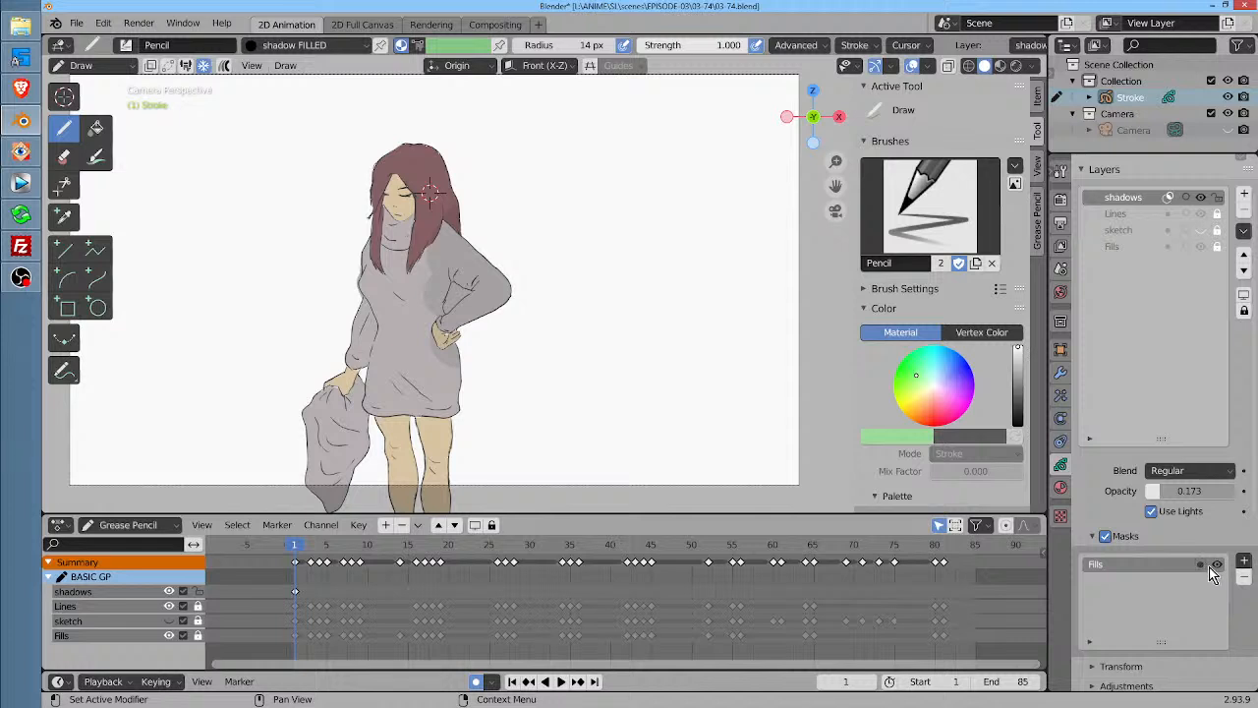
# Compare the shadow with the Fills mask hidden and shown, leave the mask enabled, and invert it
pyautogui.click(1216, 565)
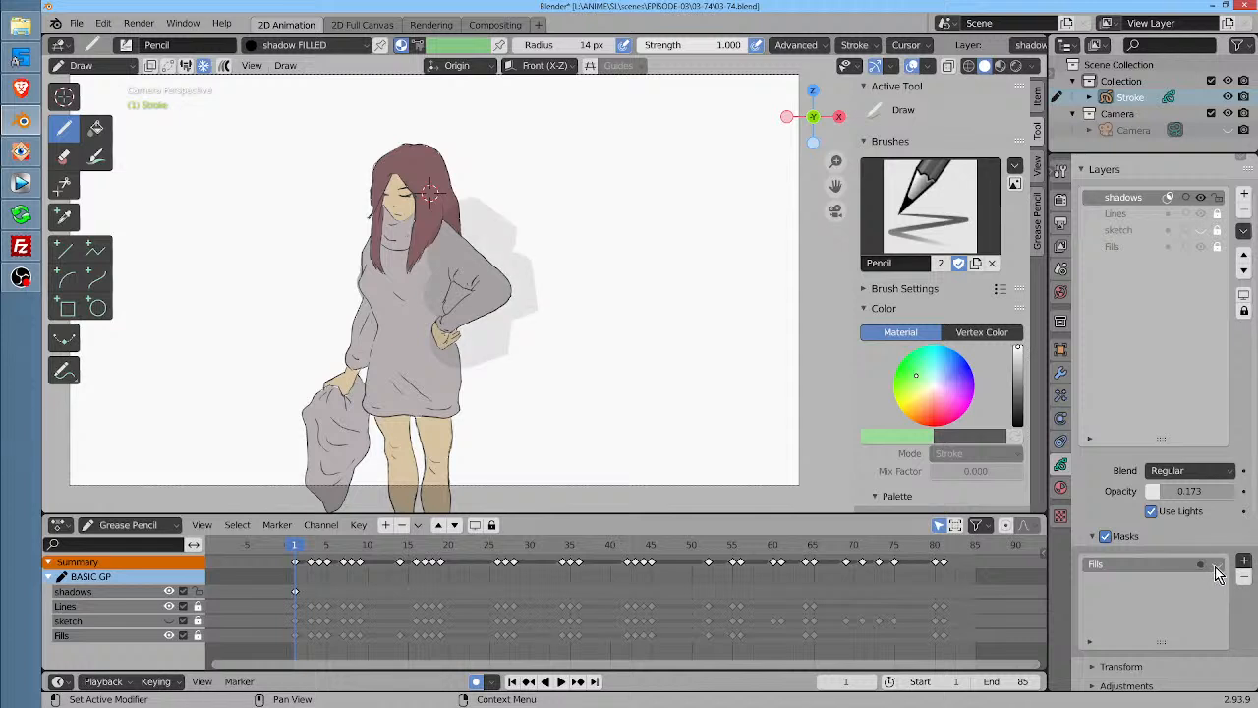
pyautogui.click(1216, 565)
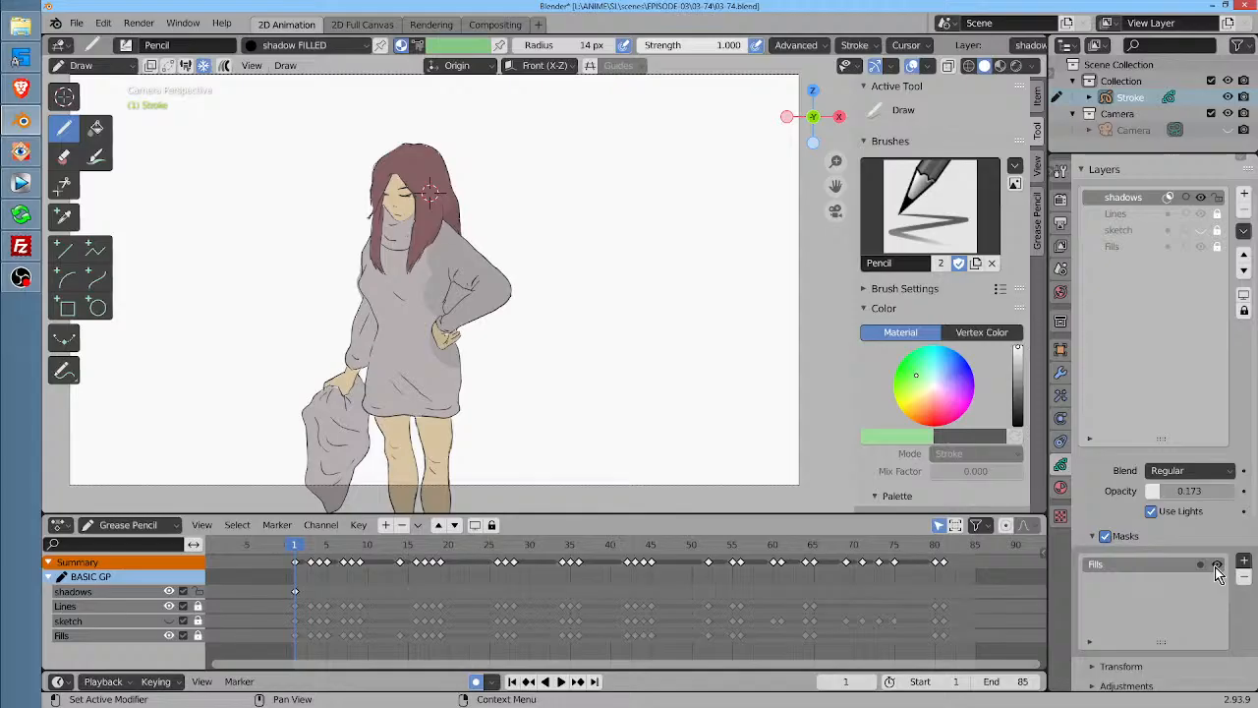
pyautogui.click(1216, 568)
pyautogui.click(1217, 568)
pyautogui.click(1216, 567)
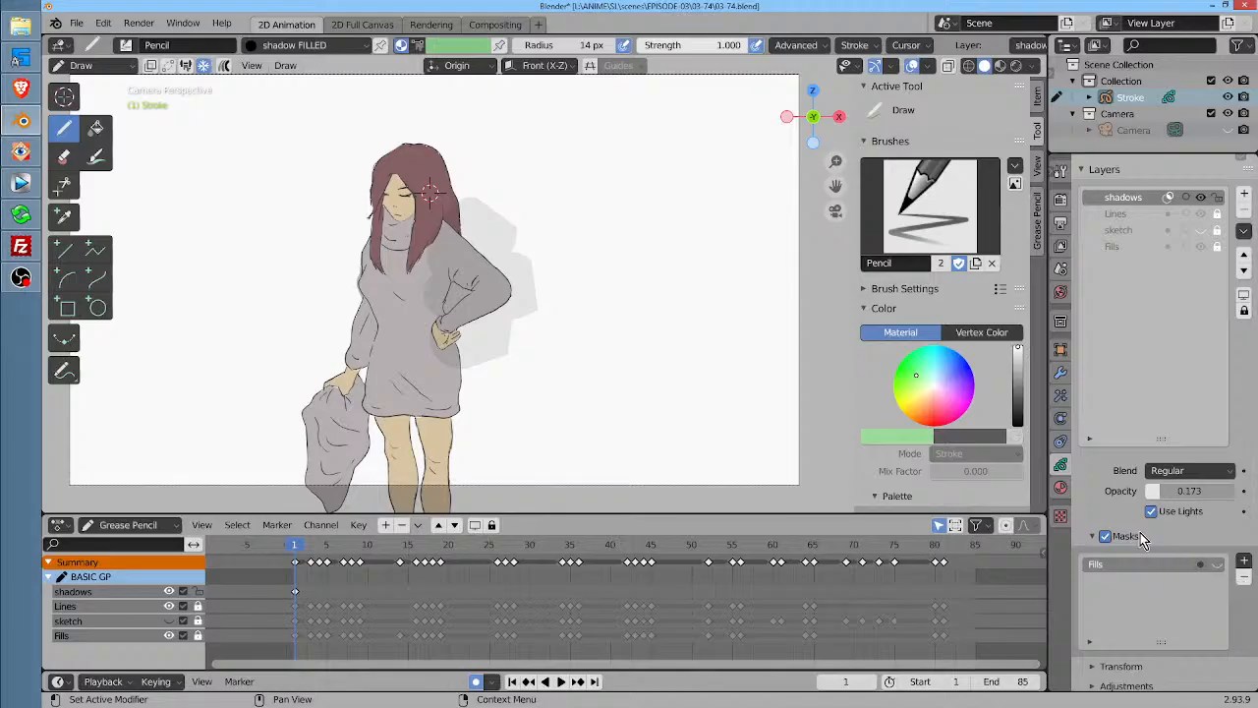
pyautogui.click(1216, 568)
pyautogui.click(1199, 566)
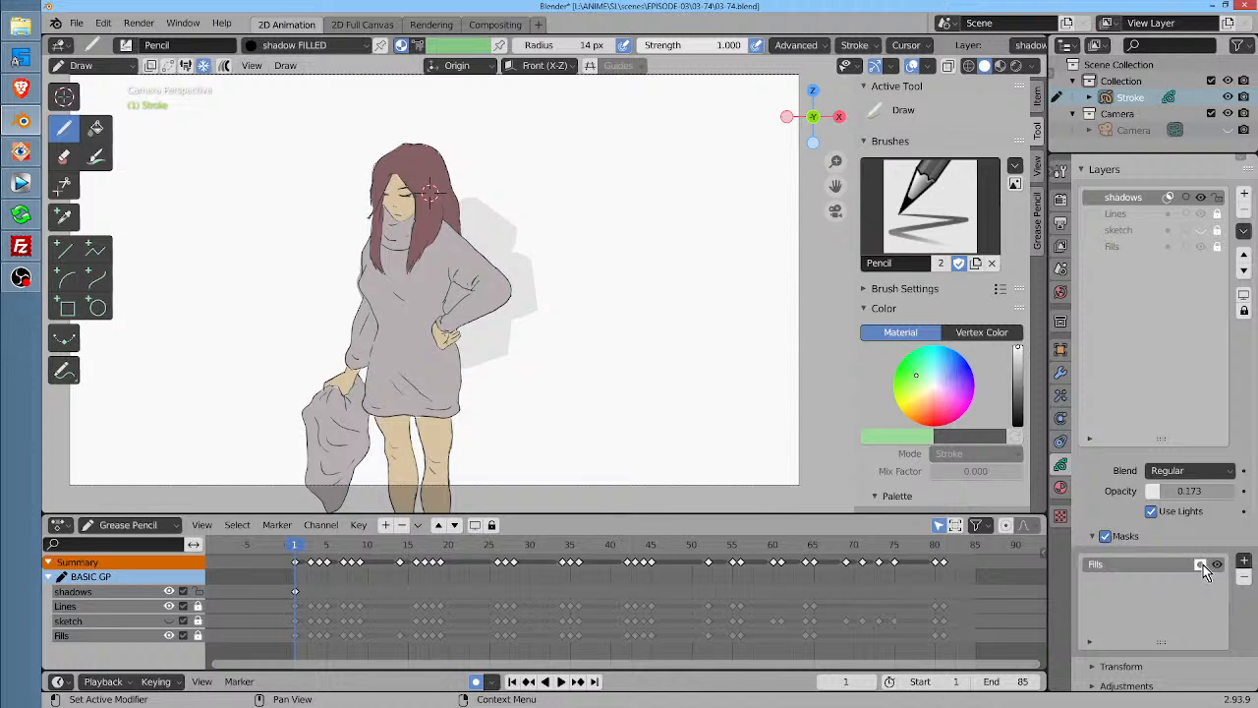
# Toggle inversion of the Fills mask for comparison and leave the mask non-inverted
pyautogui.click(1201, 566)
pyautogui.click(1201, 566)
pyautogui.click(1200, 566)
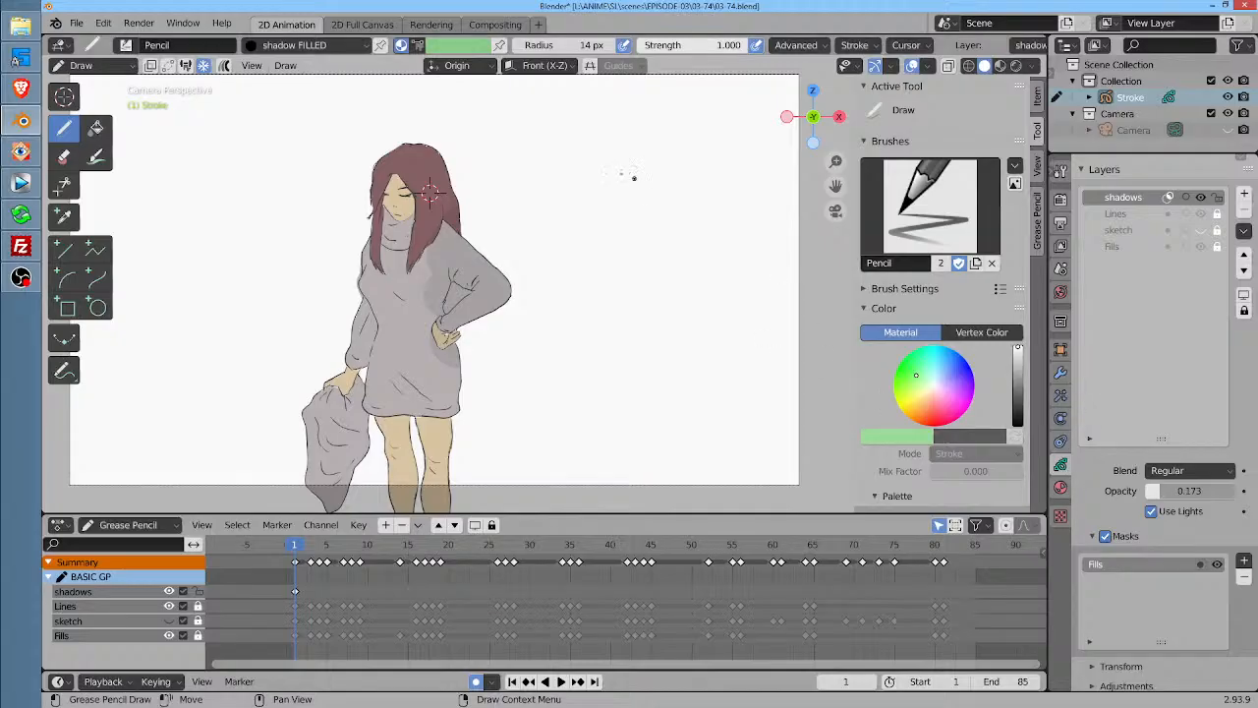
# Select all the test shadow strokes on the shadows layer in Edit Mode and delete them
pyautogui.press('Tab')
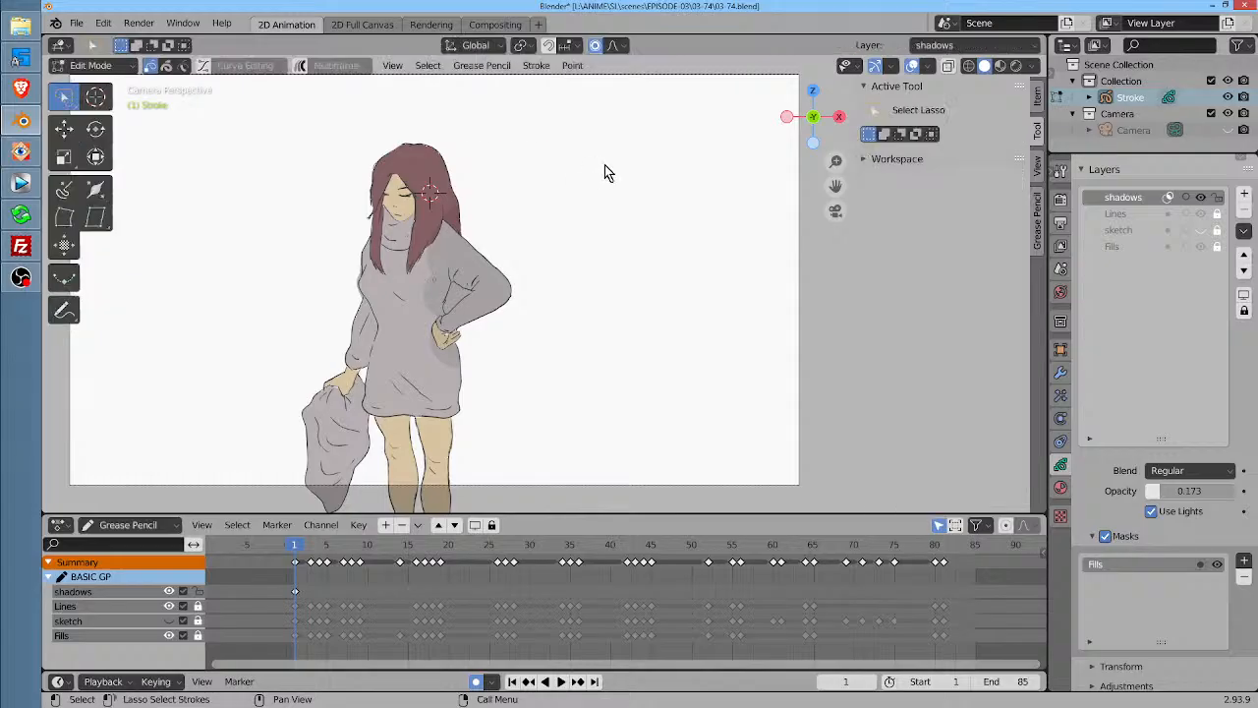
pyautogui.press('a')
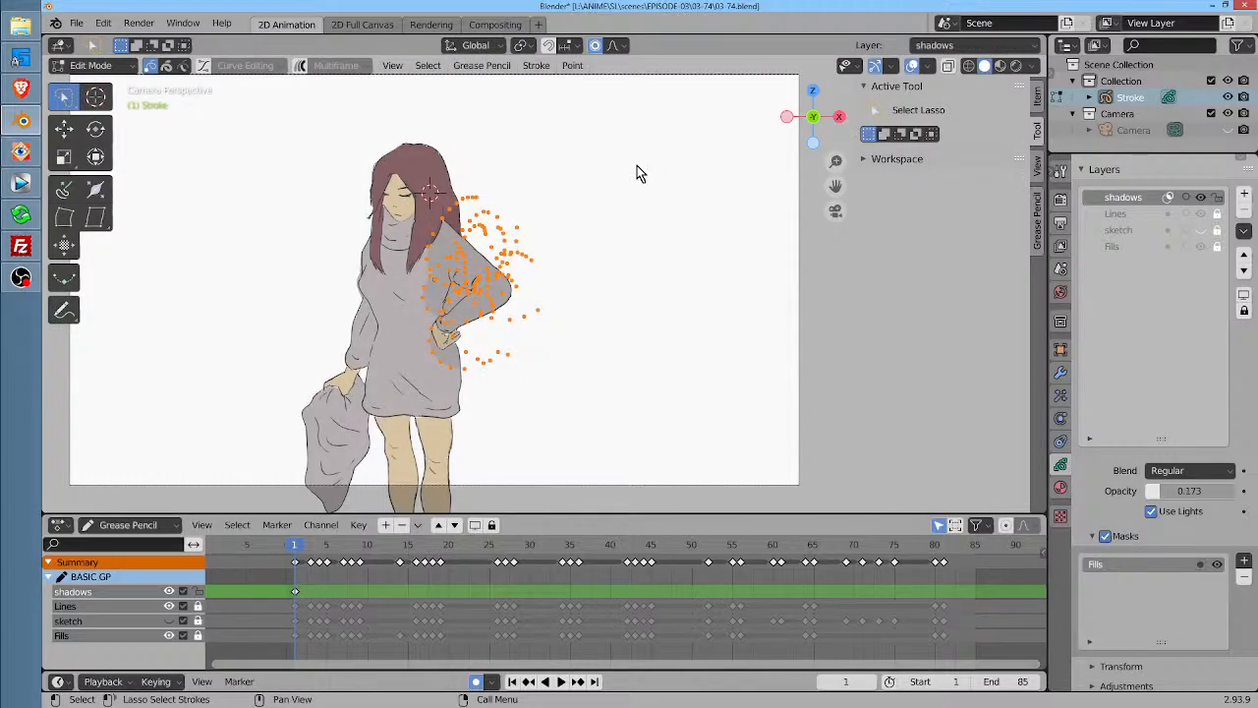
pyautogui.press('x')
pyautogui.click(637, 167)
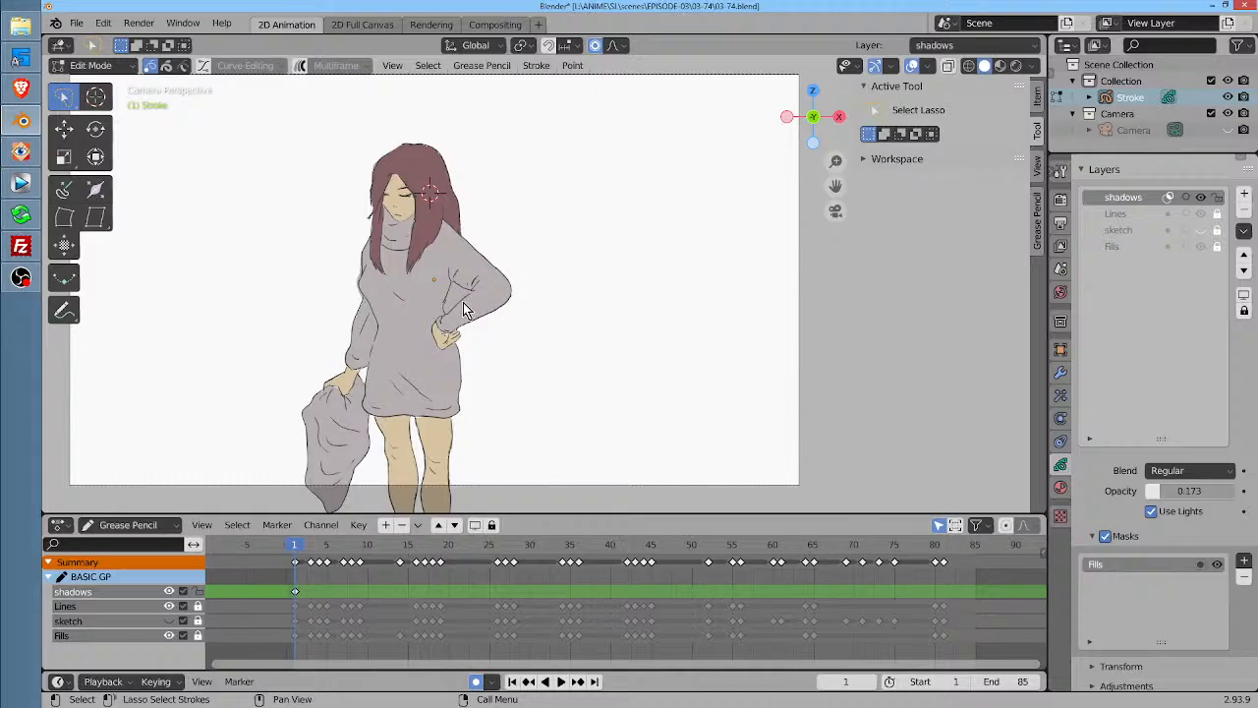
# Make the Fills layer active and delete the sweater's fill stroke, selecting it at the bent elbow
pyautogui.scroll(4, 468, 305)
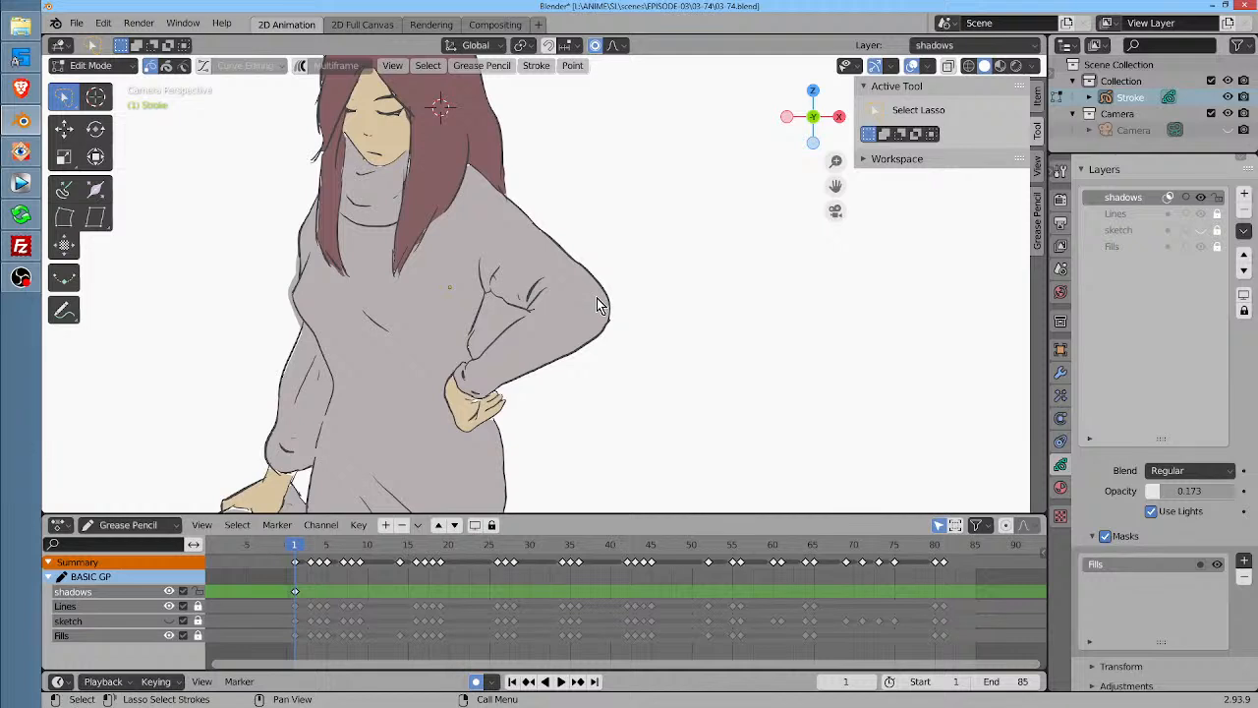
pyautogui.click(1121, 247)
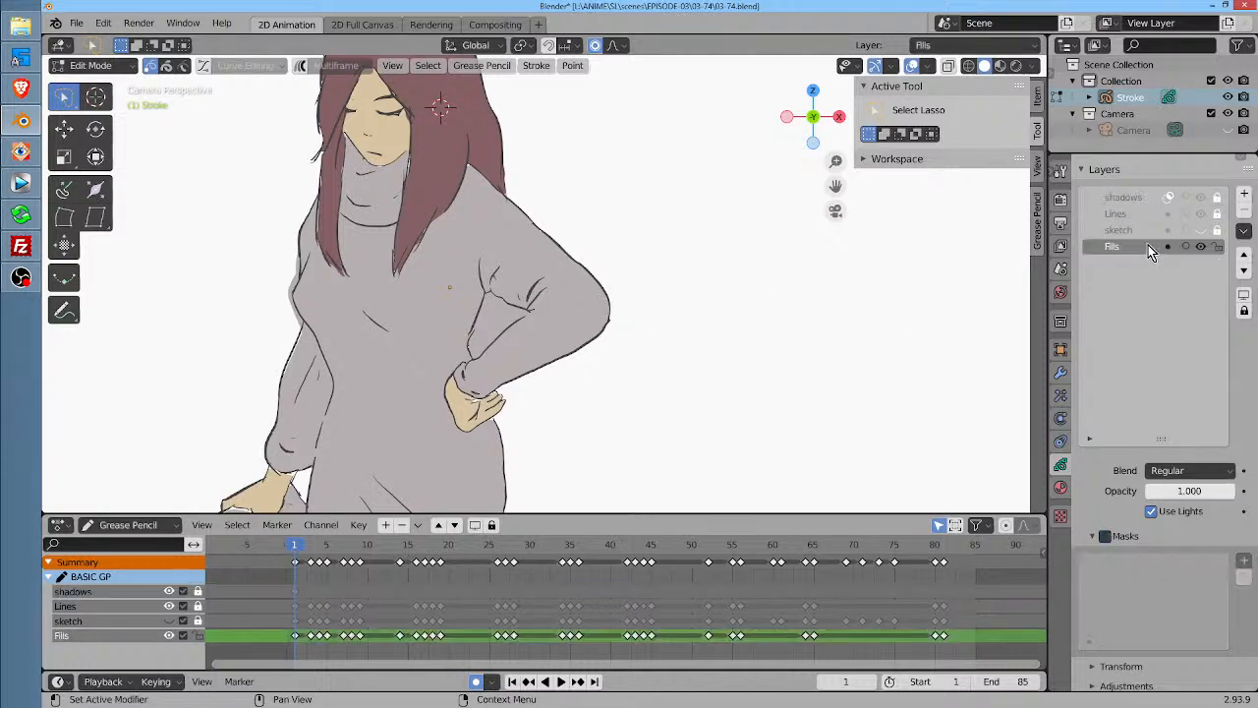
pyautogui.click(1060, 488)
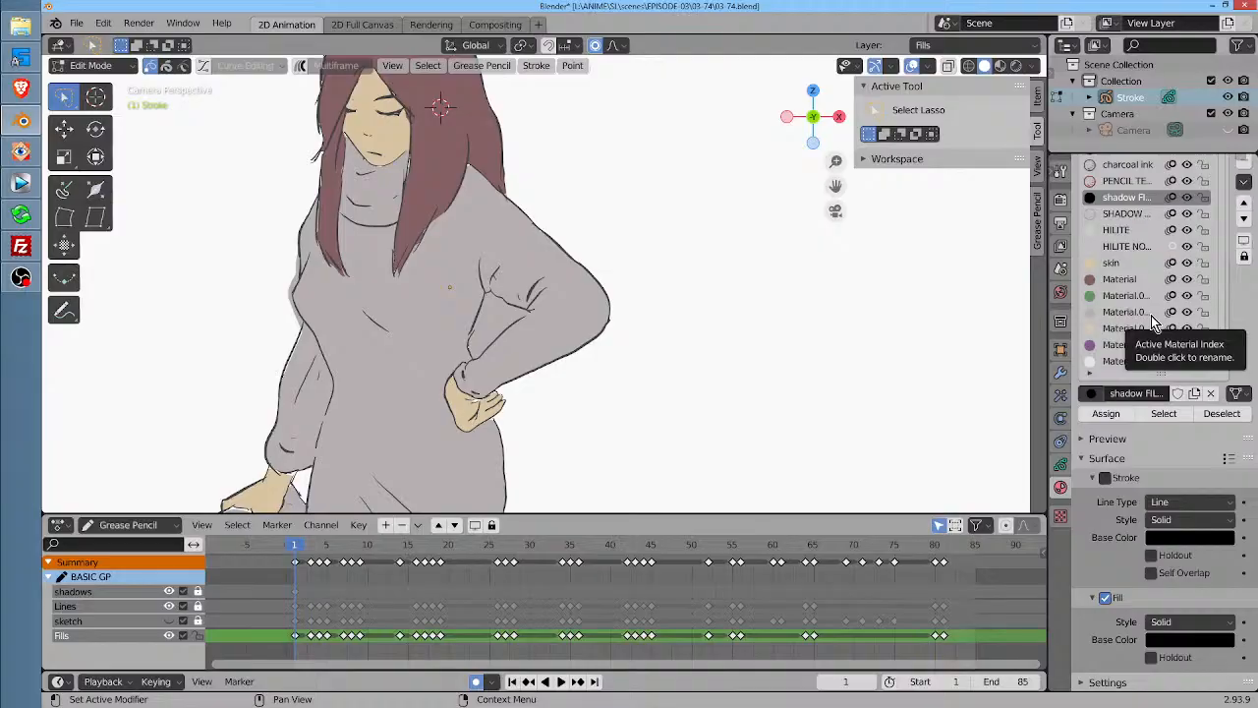
pyautogui.moveTo(595, 264); pyautogui.dragTo(676, 250)
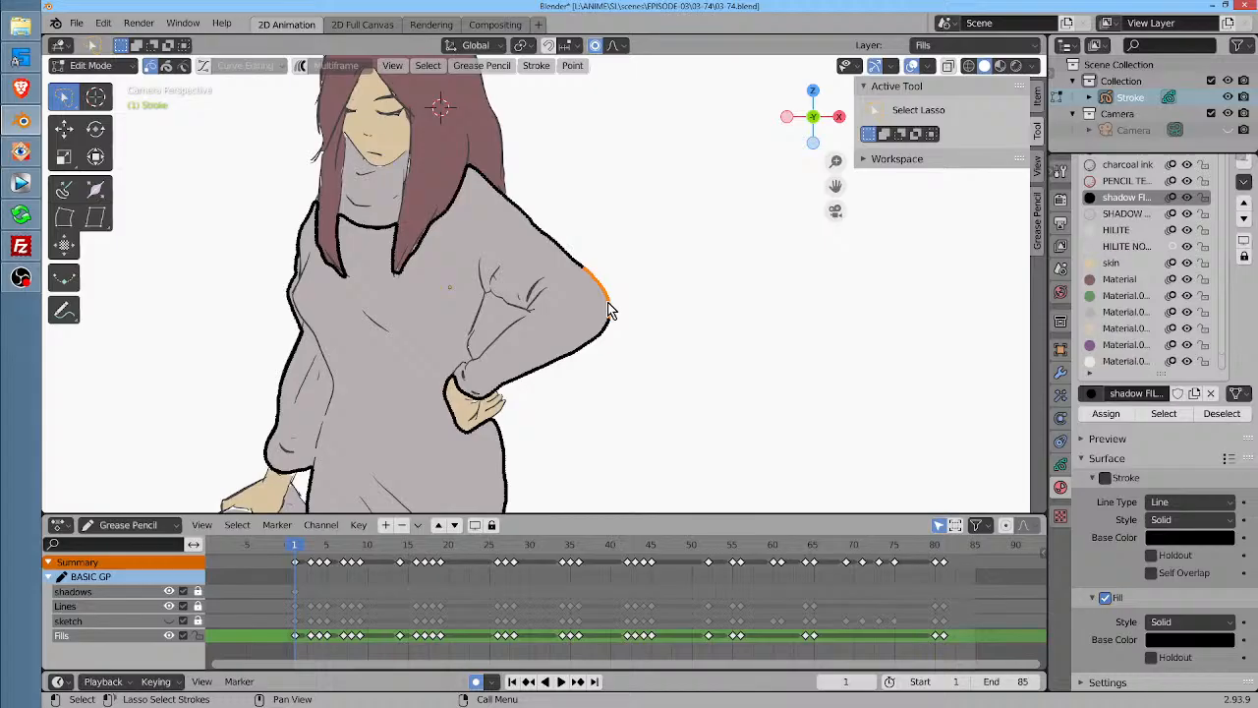
pyautogui.press('x')
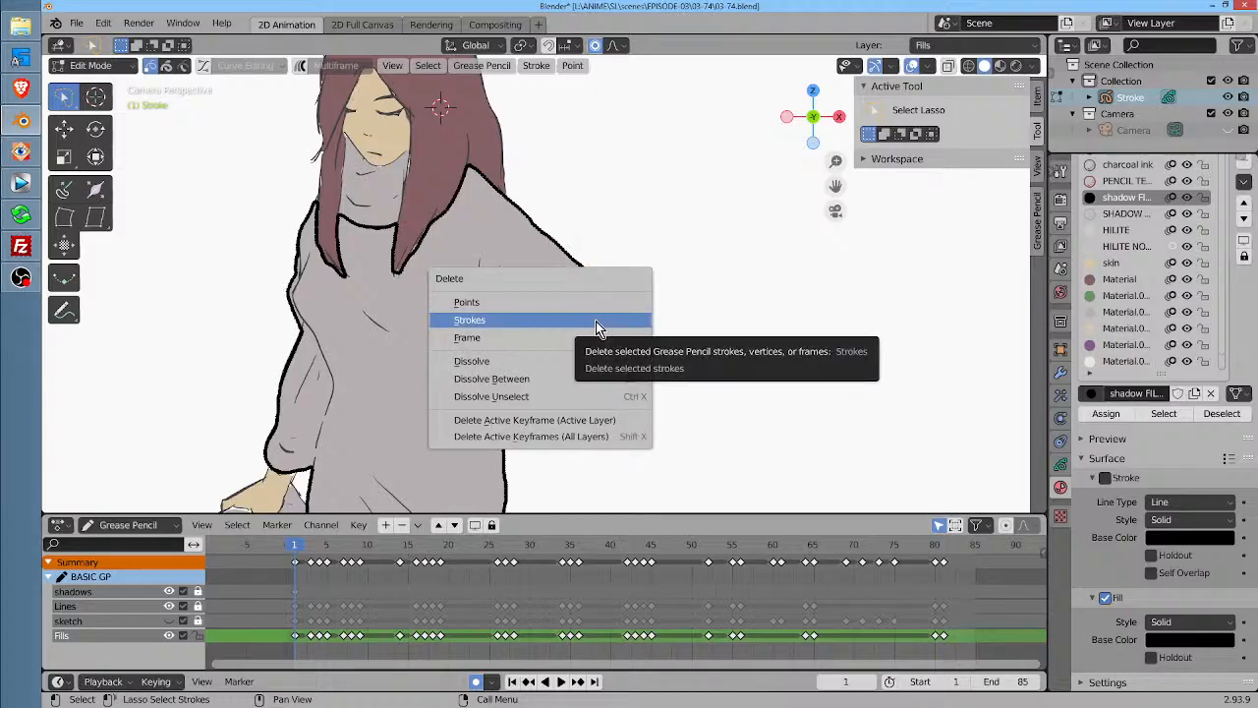
pyautogui.click(597, 321)
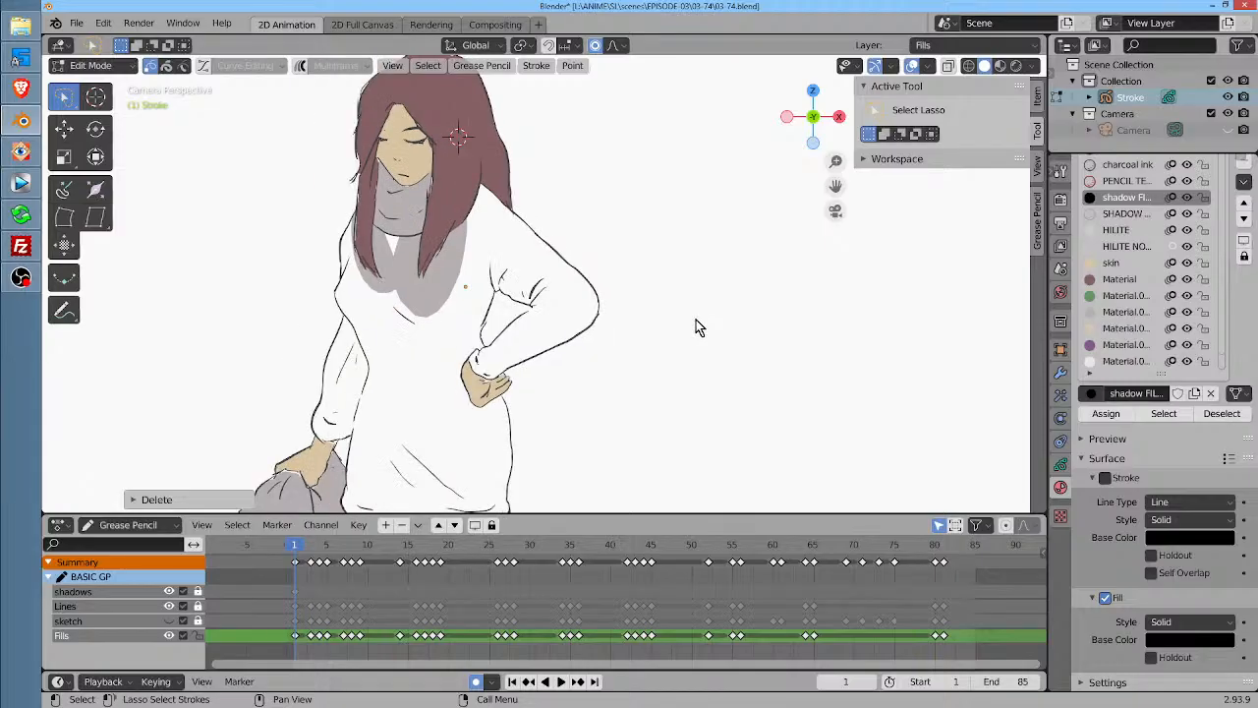
# Choose the grey Material.002 and try the Fill tool on the sweater's bent sleeve in Draw Mode
pyautogui.scroll(-1, 696, 320)
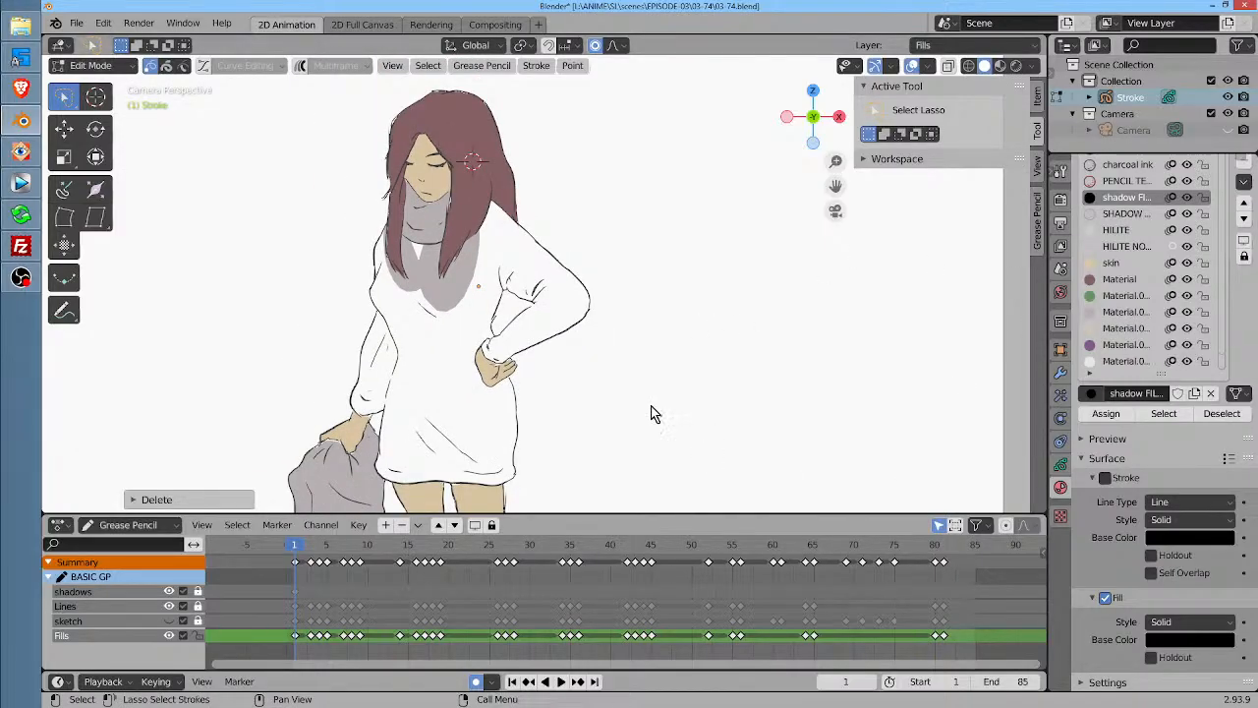
pyautogui.moveTo(730, 406); pyautogui.dragTo(716, 386)
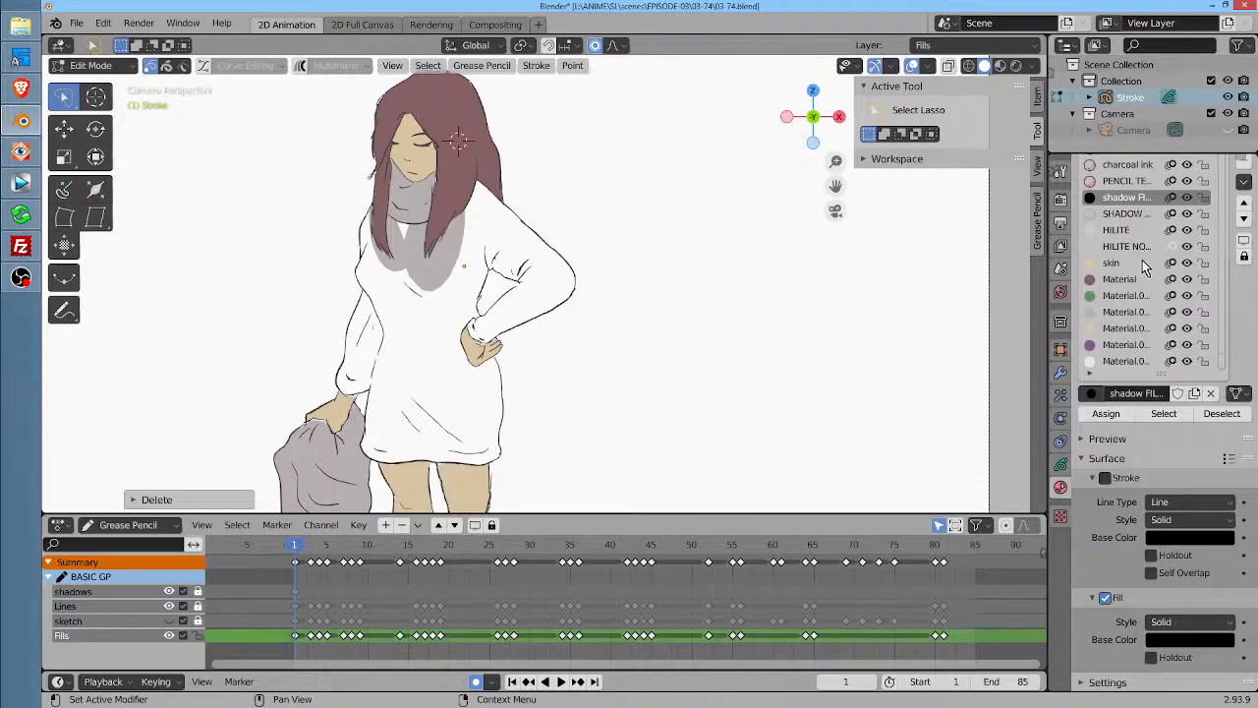
pyautogui.scroll(-1, 1142, 260)
pyautogui.click(1119, 296)
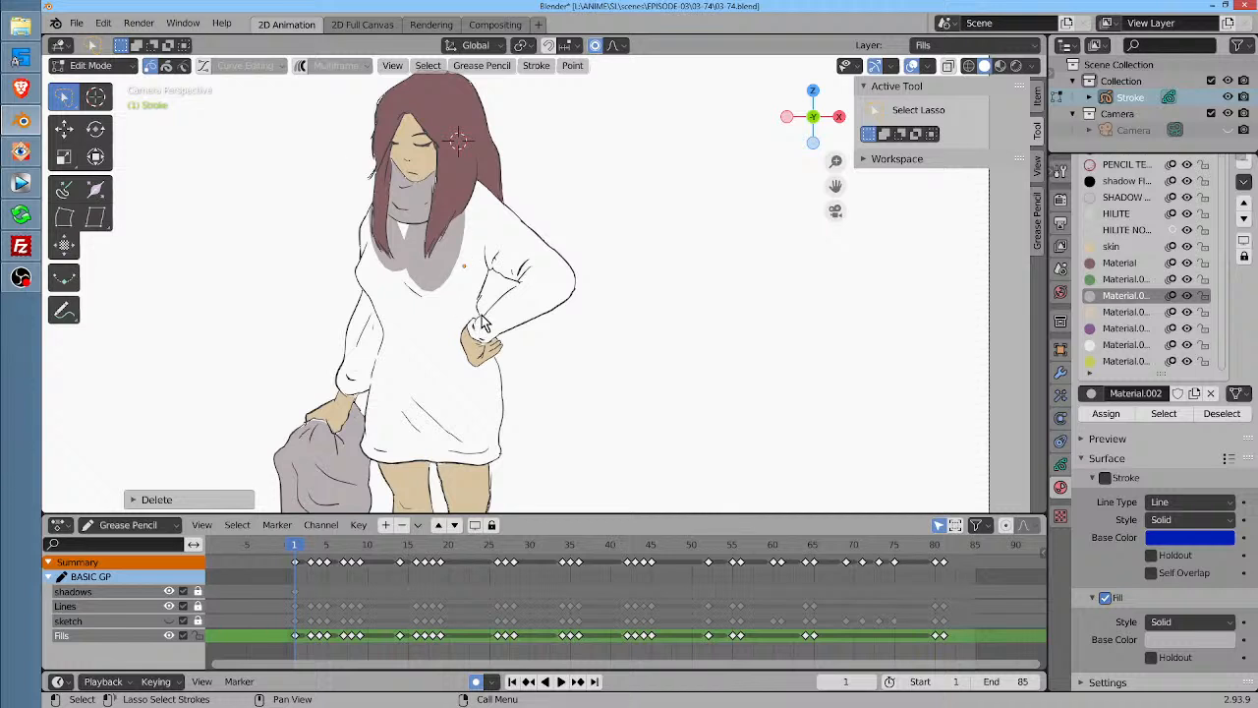
pyautogui.press('Tab')
pyautogui.click(96, 128)
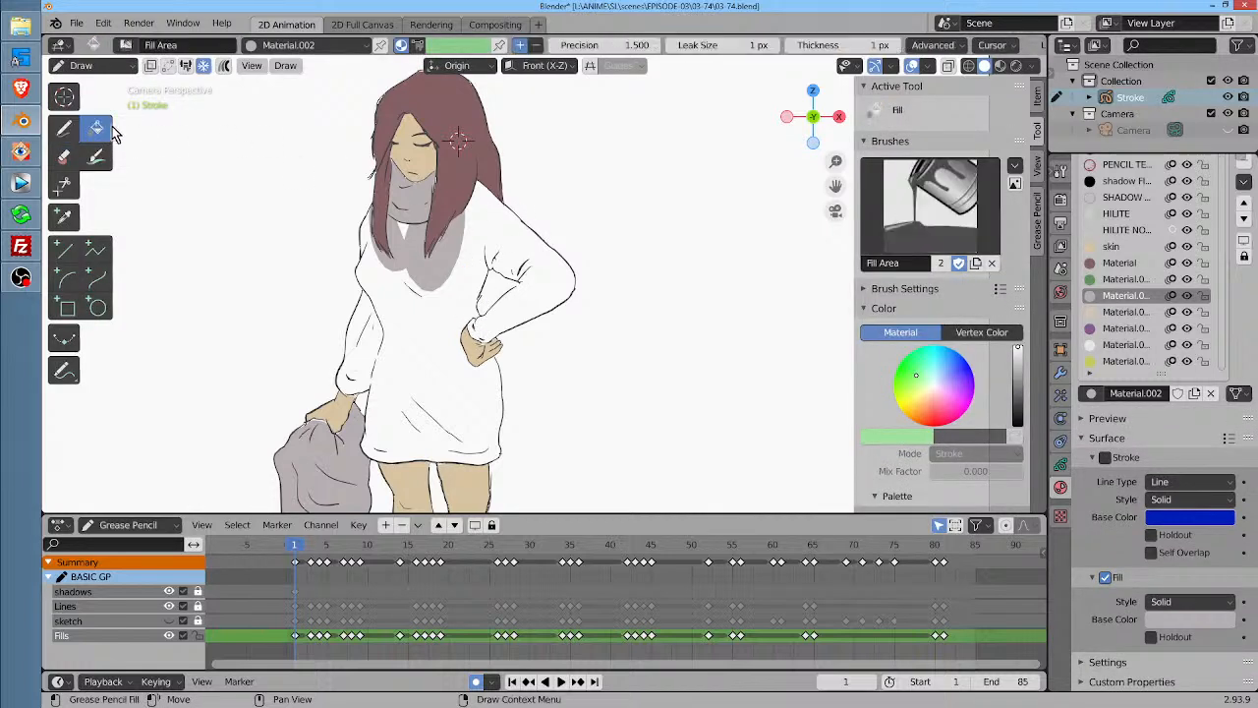
pyautogui.click(522, 287)
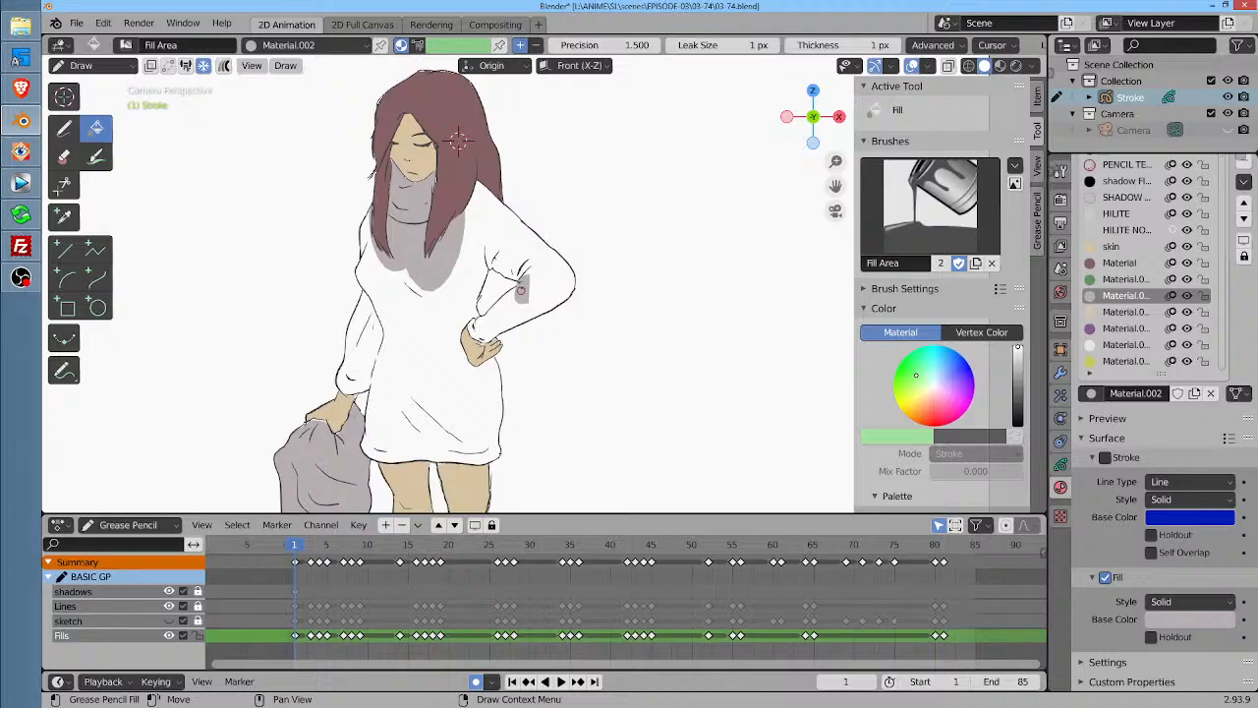
# Fill the sweater body with Material.002, lengthening and shortening the gap-closing stroke extensions before applying the fill
pyautogui.click(475, 392)
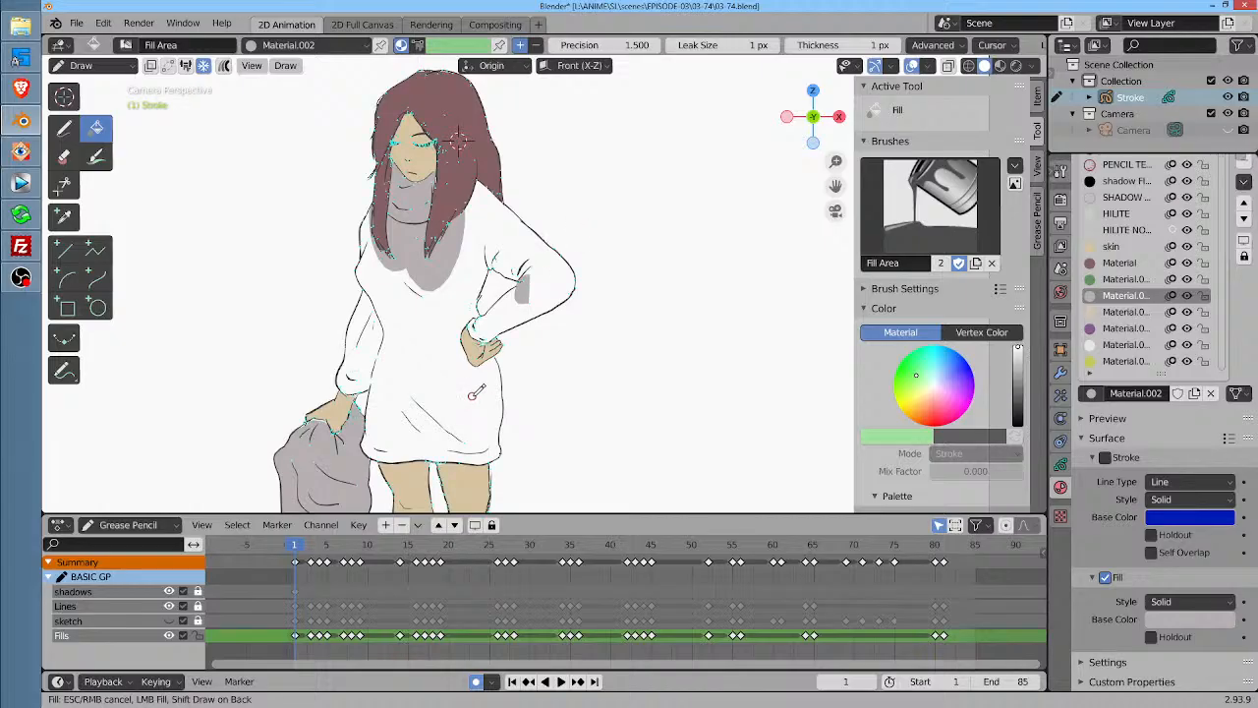
pyautogui.scroll(-3, 472, 395)
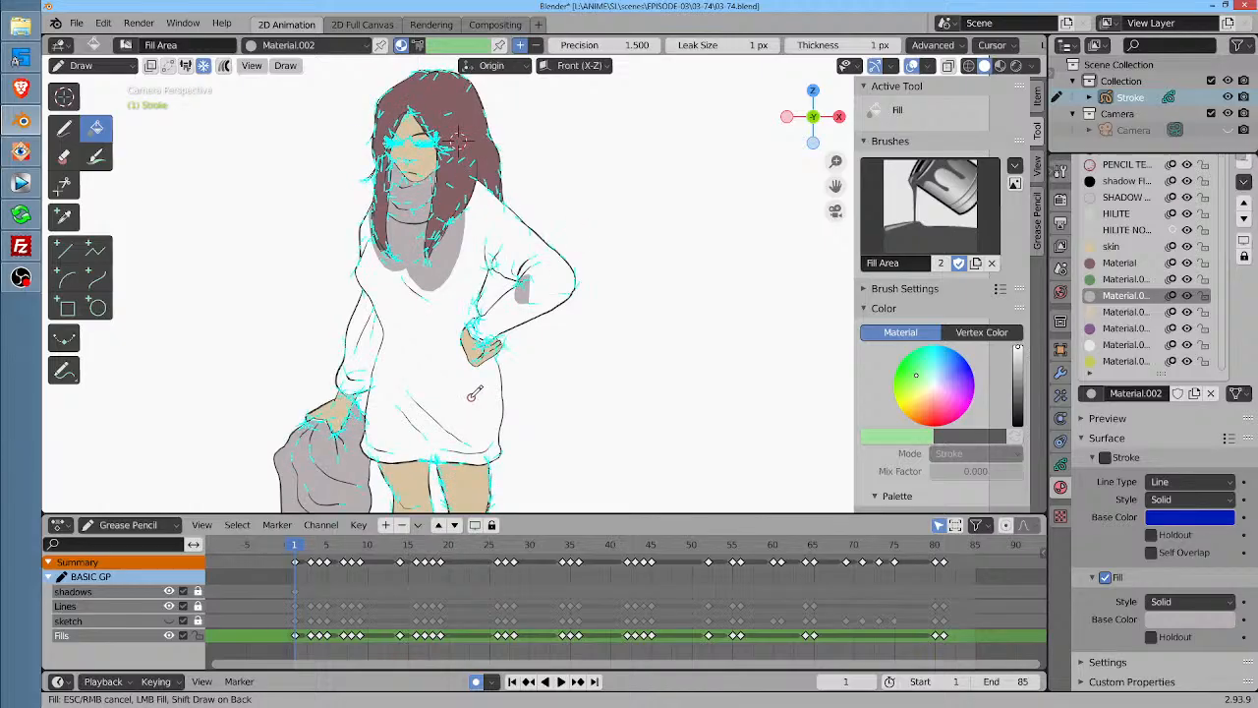
pyautogui.scroll(4, 473, 395)
pyautogui.scroll(-7, 469, 405)
pyautogui.scroll(7, 469, 403)
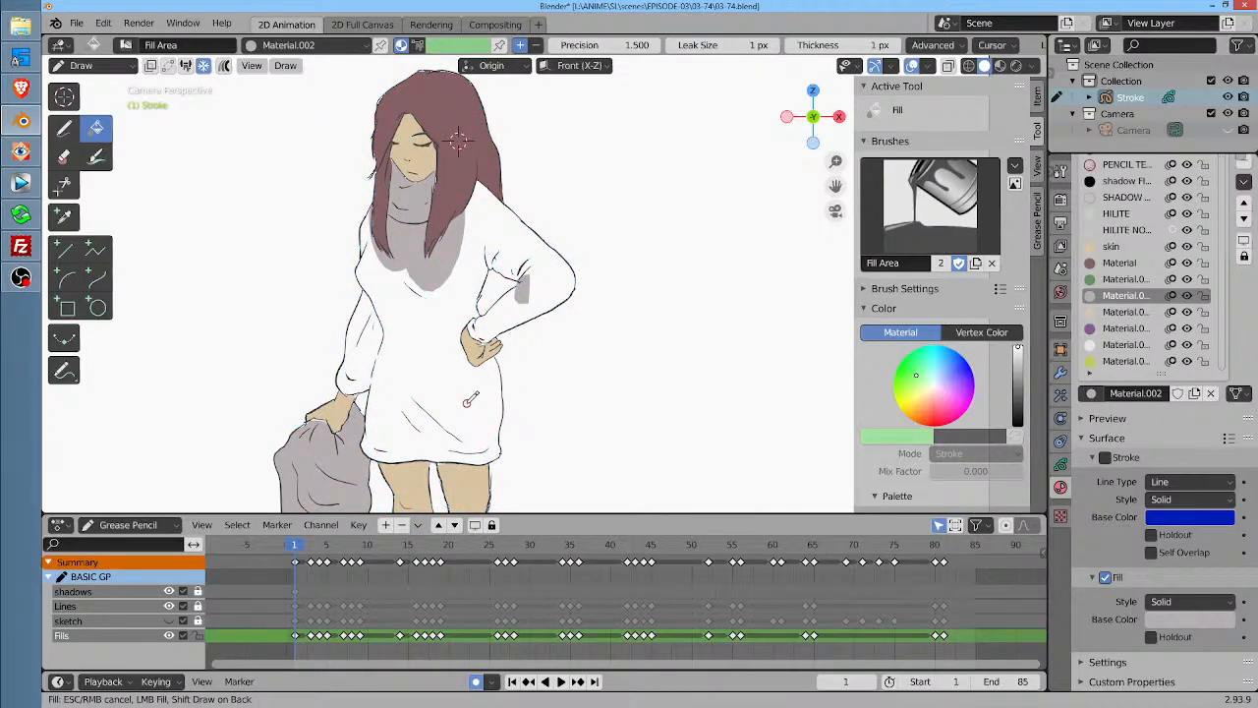
pyautogui.scroll(-1, 470, 398)
pyautogui.scroll(1, 470, 400)
pyautogui.scroll(-1, 470, 400)
pyautogui.click(469, 400)
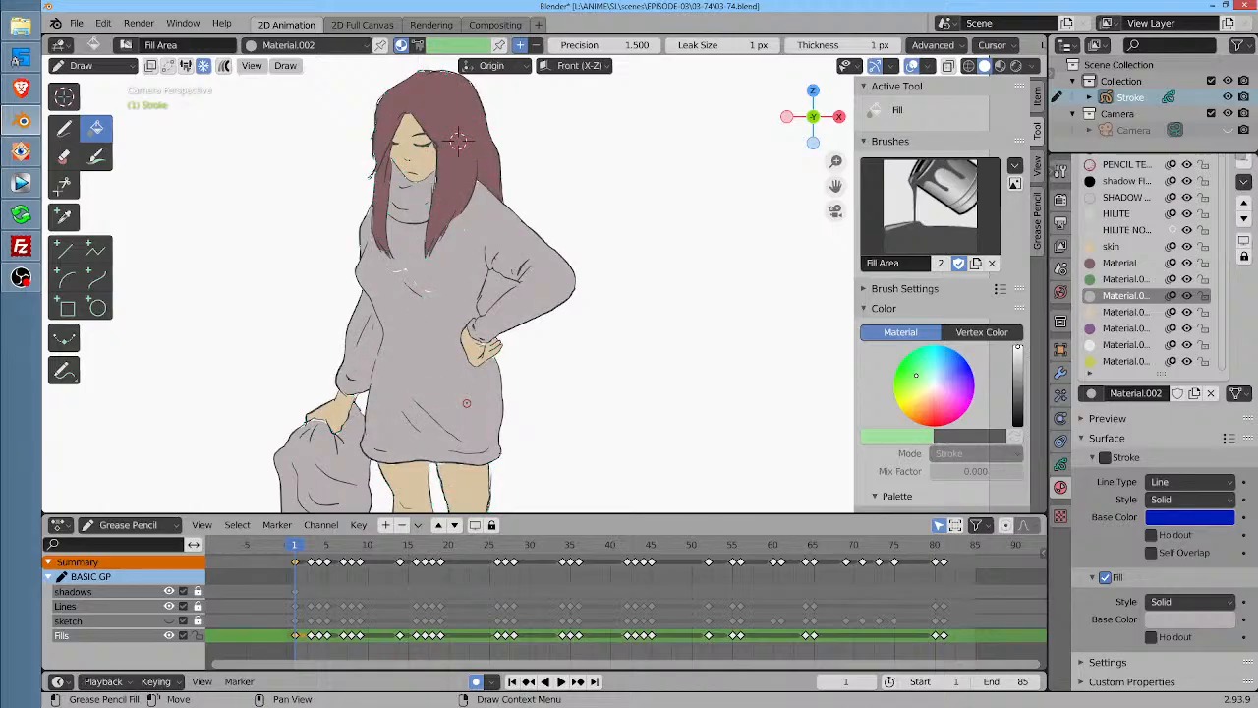
# Undo the sweater fill and restart the fill on the torso to preview the open line gaps
pyautogui.click(963, 45)
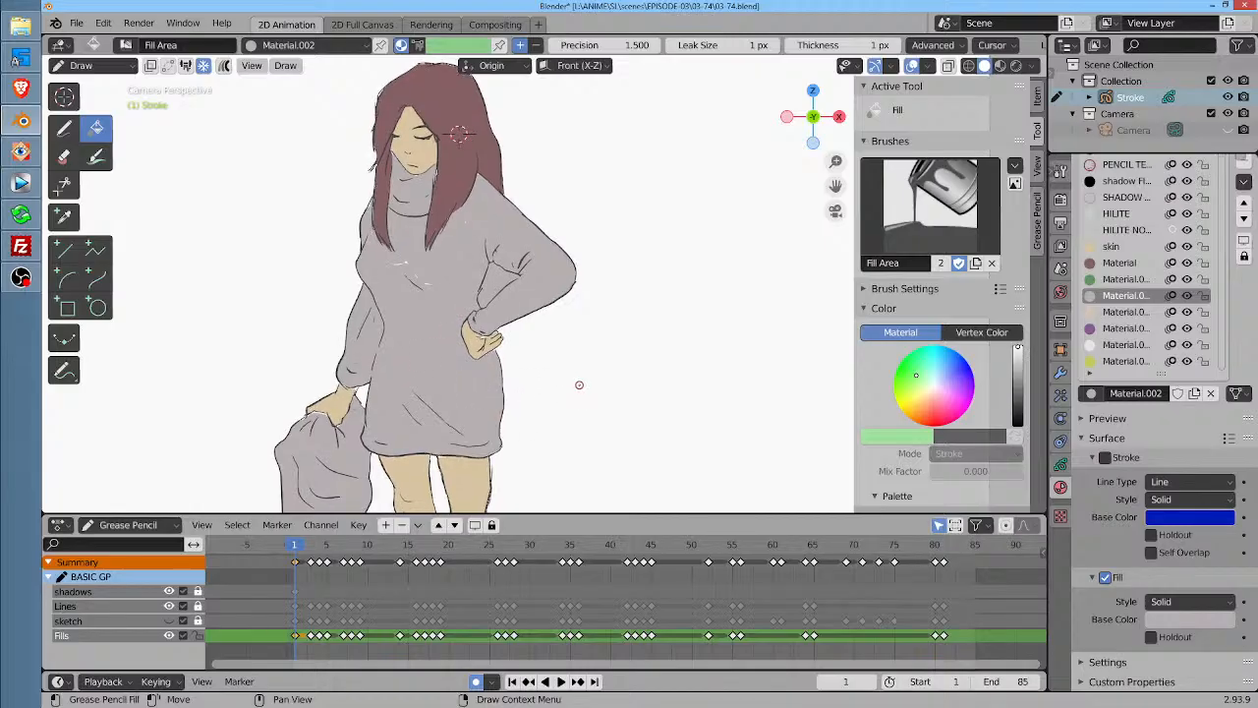
pyautogui.click(502, 356)
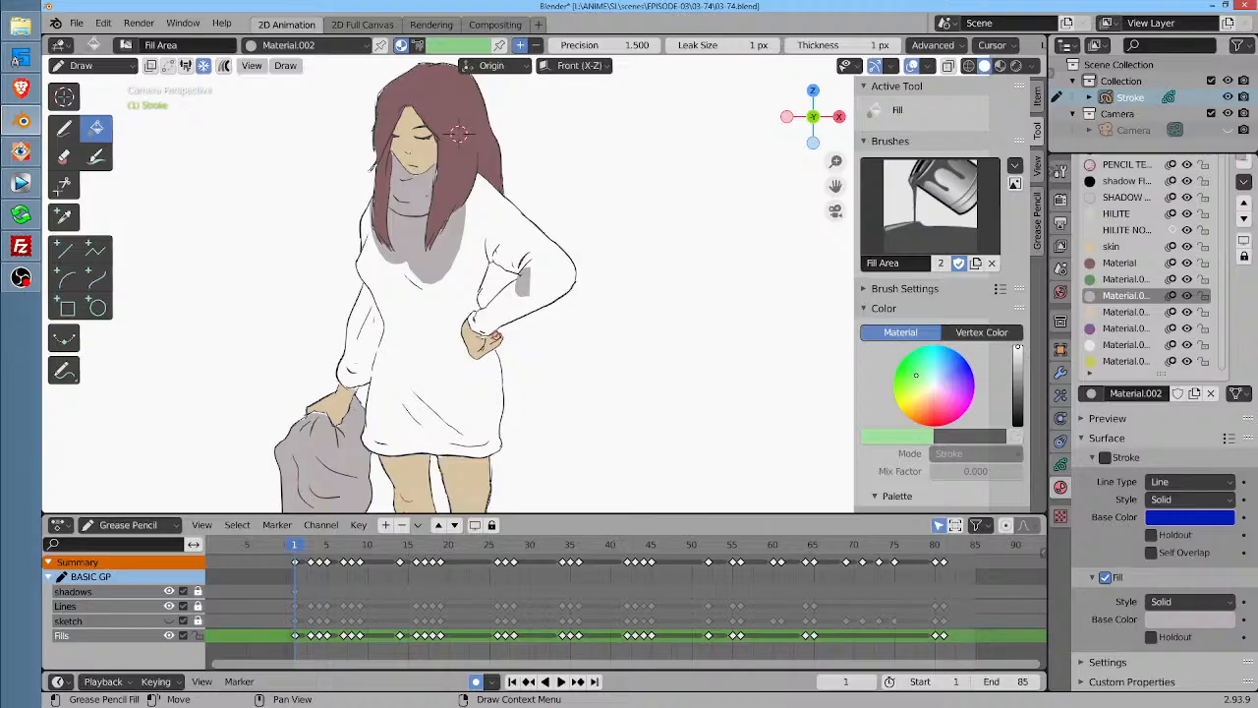
pyautogui.scroll(2, 466, 298)
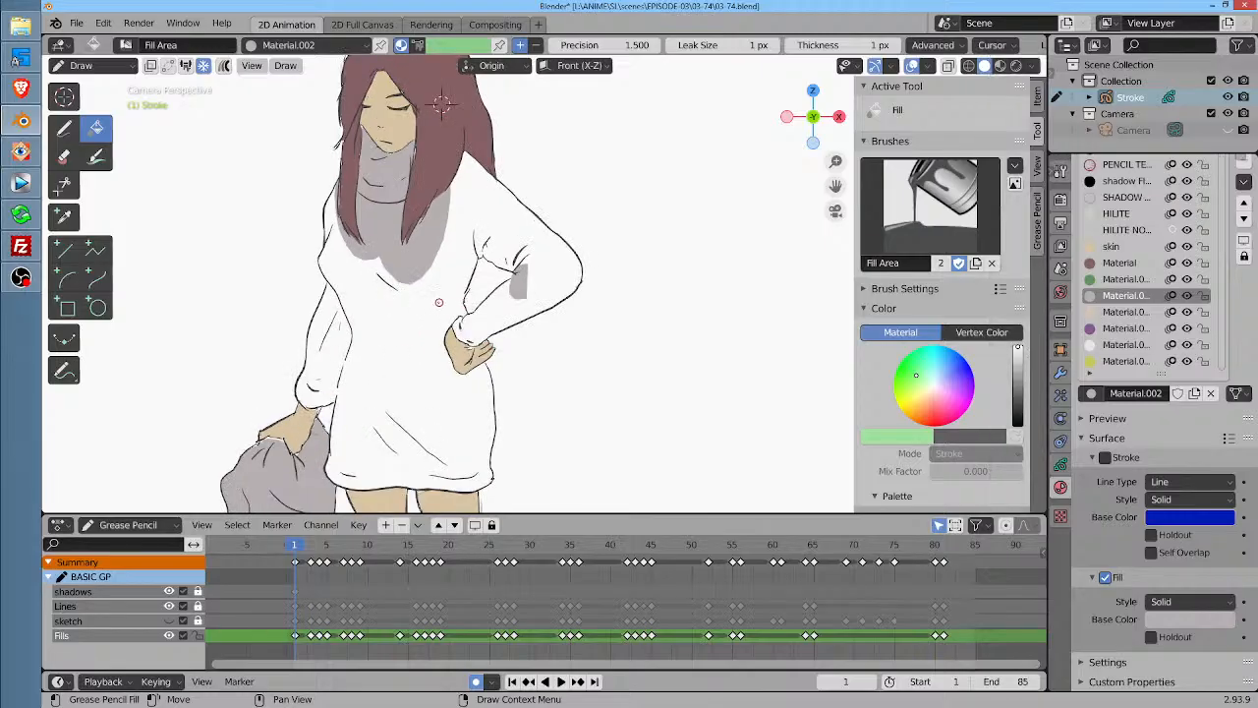
pyautogui.click(434, 301)
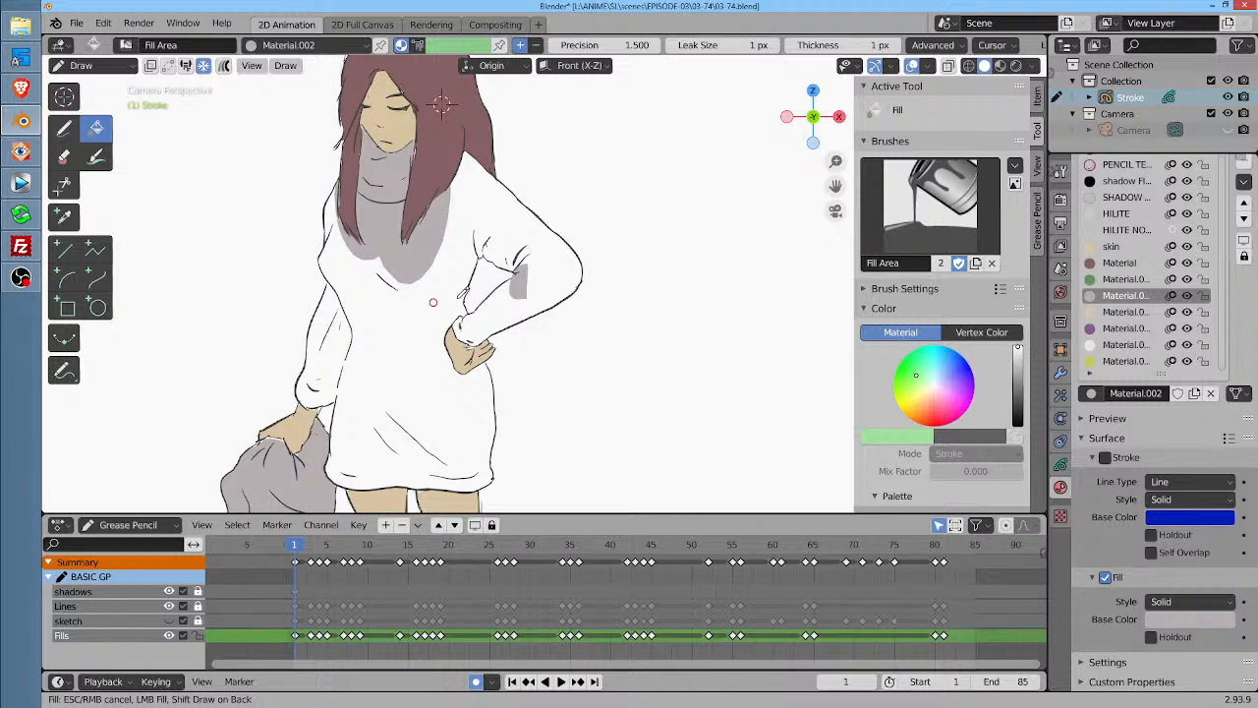
pyautogui.click(460, 297)
# Try the Fill tool's Stroke Extension at 0 and 0.1, undoing the last change
pyautogui.click(963, 46)
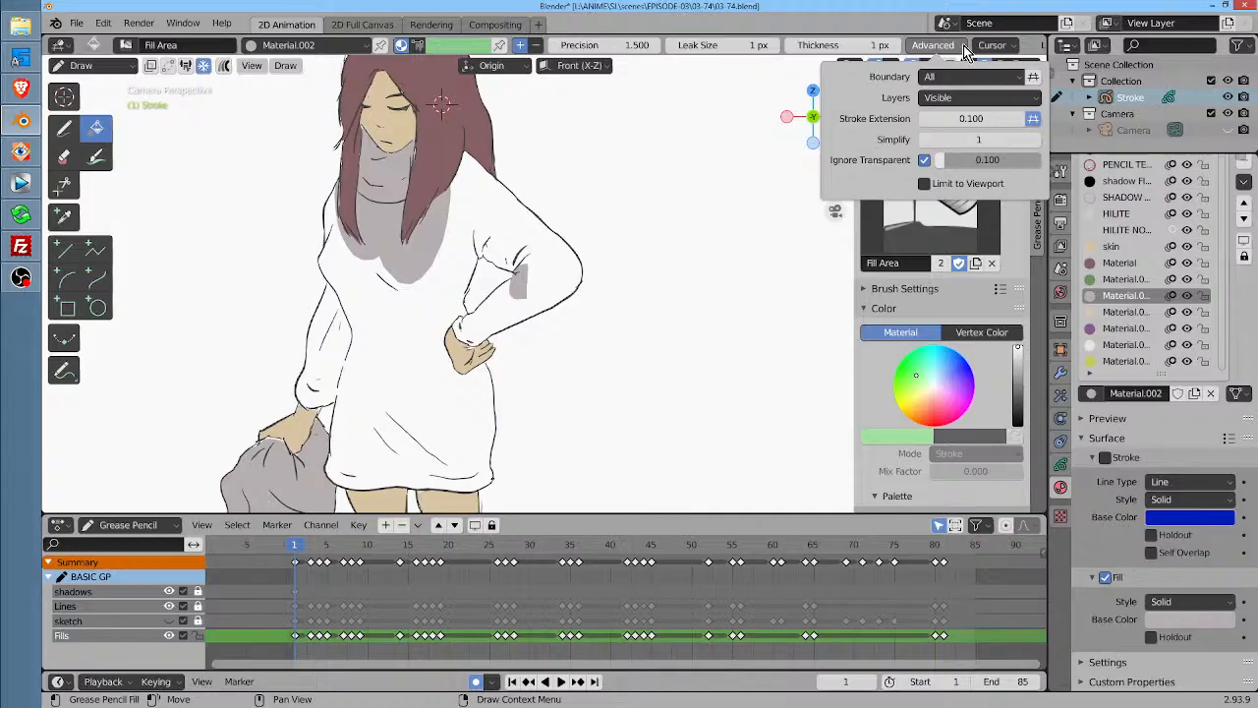
pyautogui.click(1003, 117)
pyautogui.write('0')
pyautogui.press('Return')
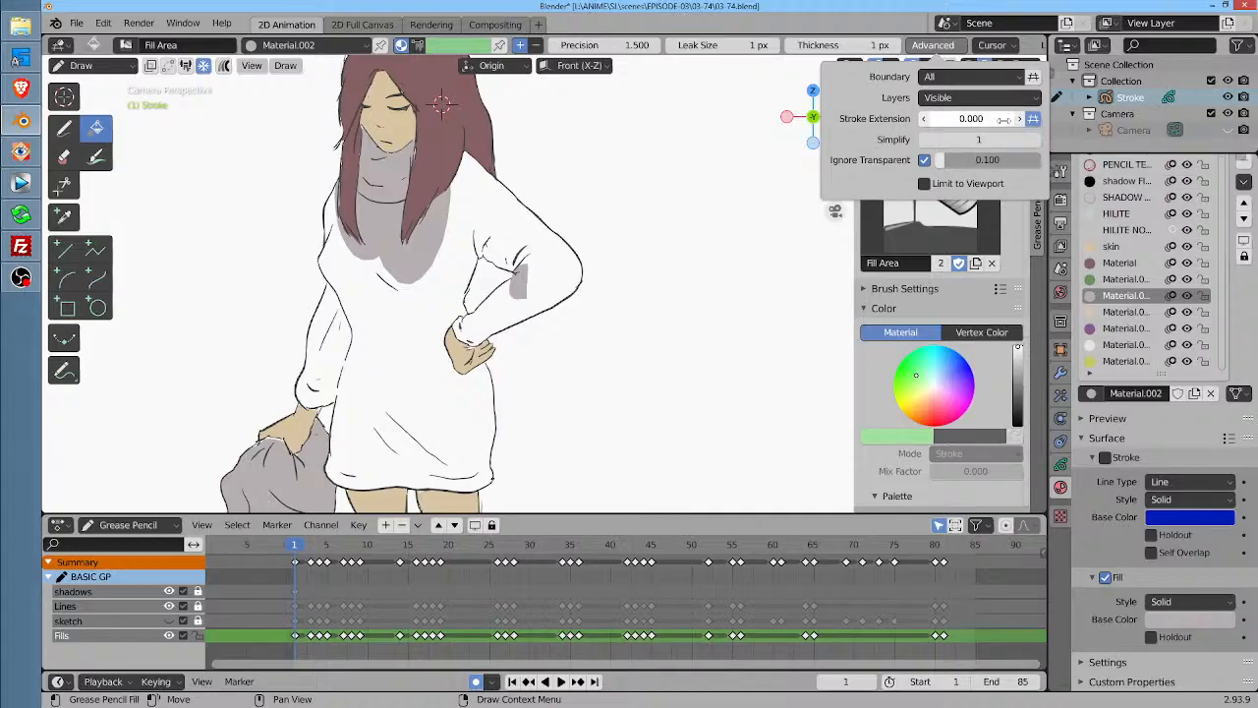
pyautogui.click(1020, 119)
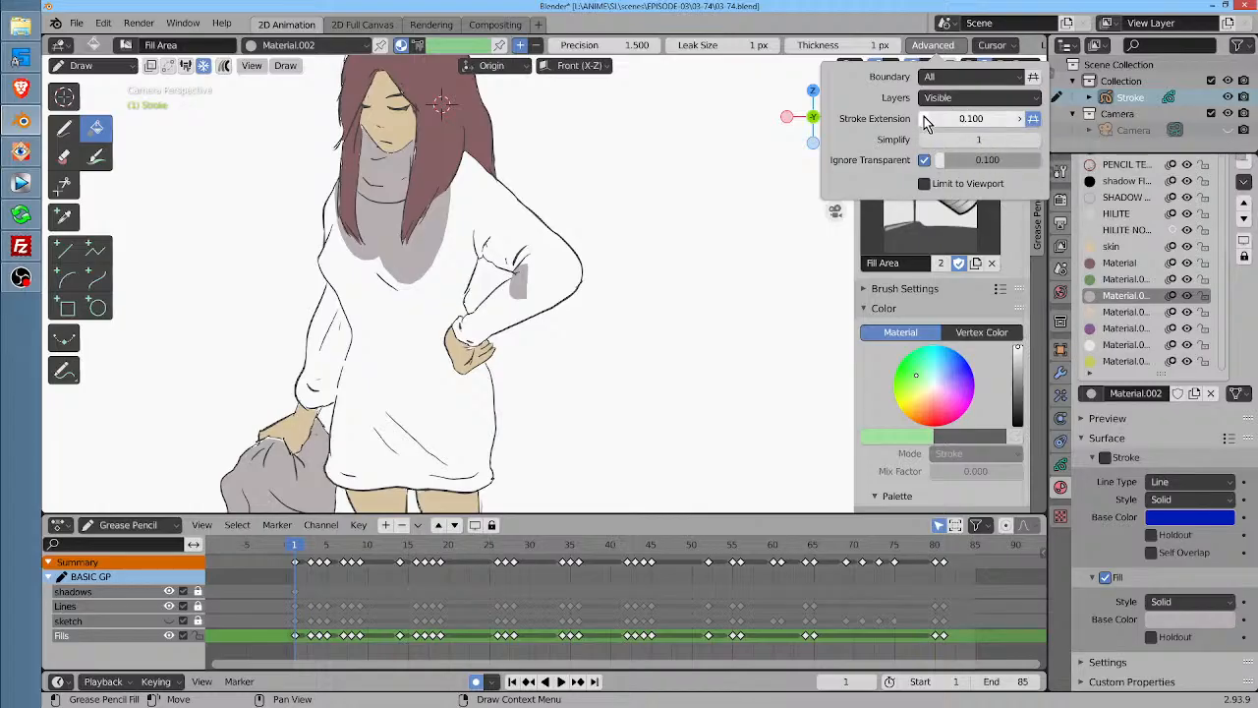
pyautogui.click(940, 119)
pyautogui.write('0')
pyautogui.press('Return')
pyautogui.hotkey('ctrl', 'z')
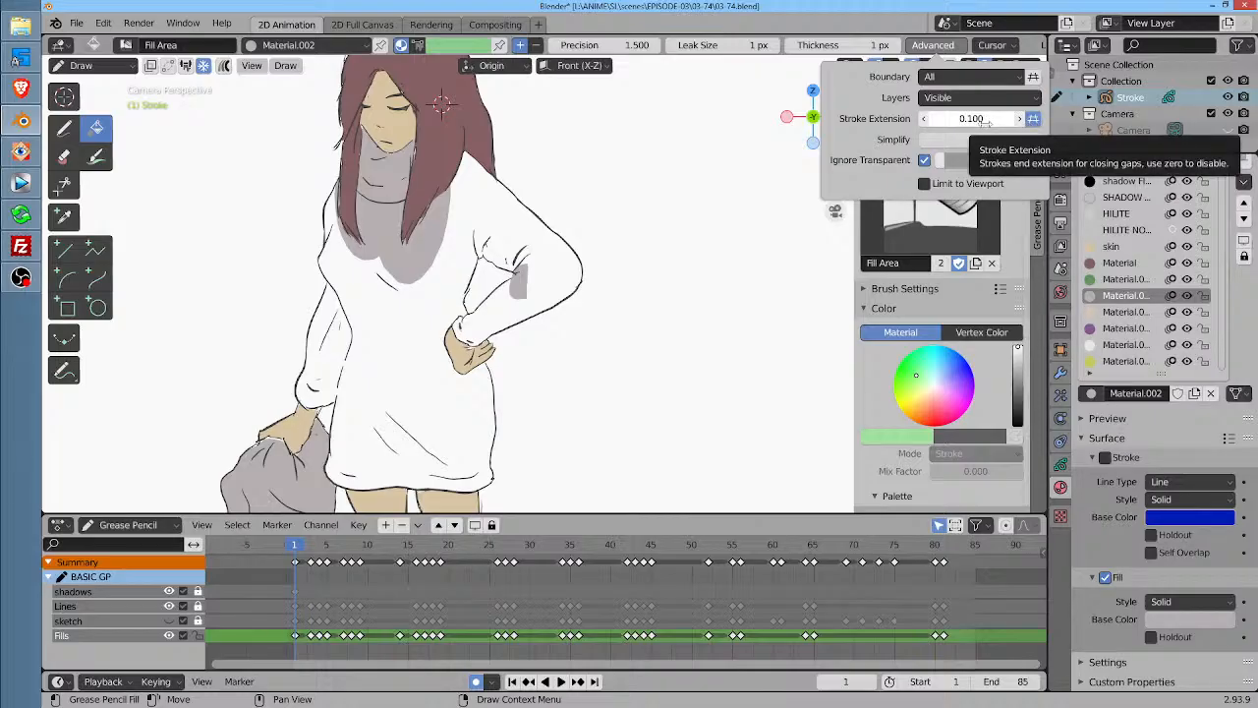
# Try a Stroke Extension of 4.3 for the Fill tool and set it back to 0
pyautogui.click(986, 119)
pyautogui.moveTo(971, 118); pyautogui.dragTo(1012, 118)
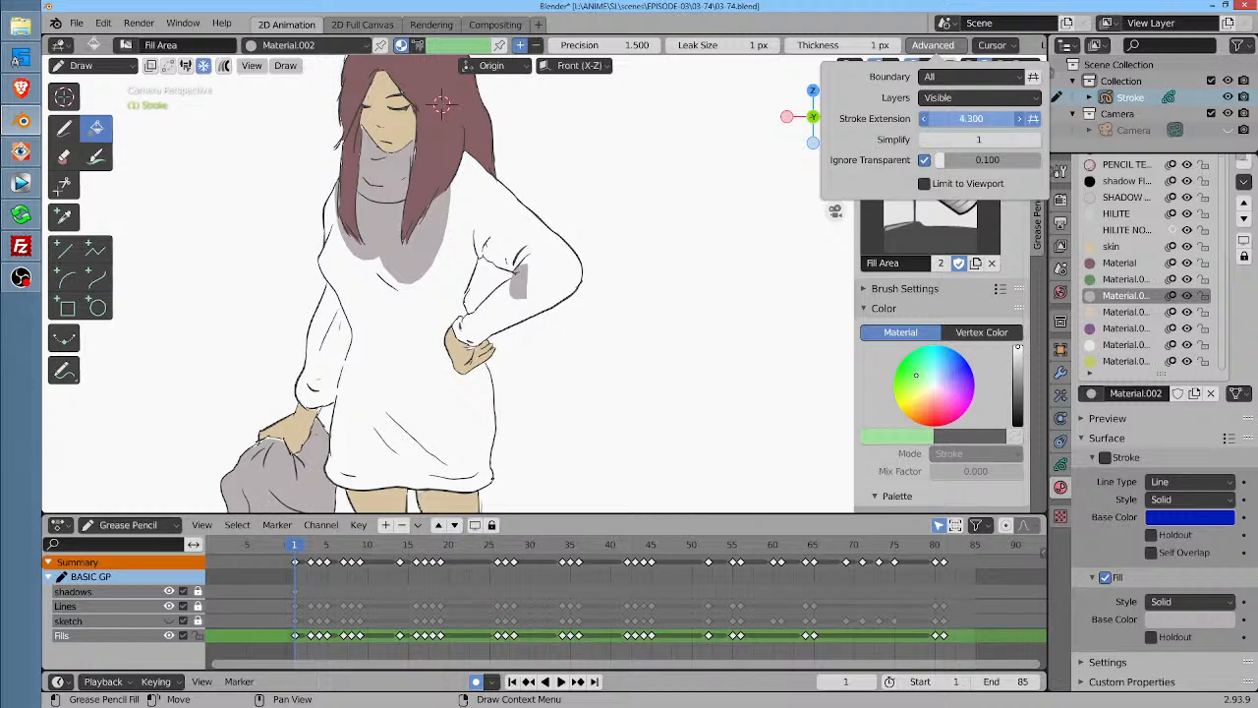
pyautogui.click(970, 119)
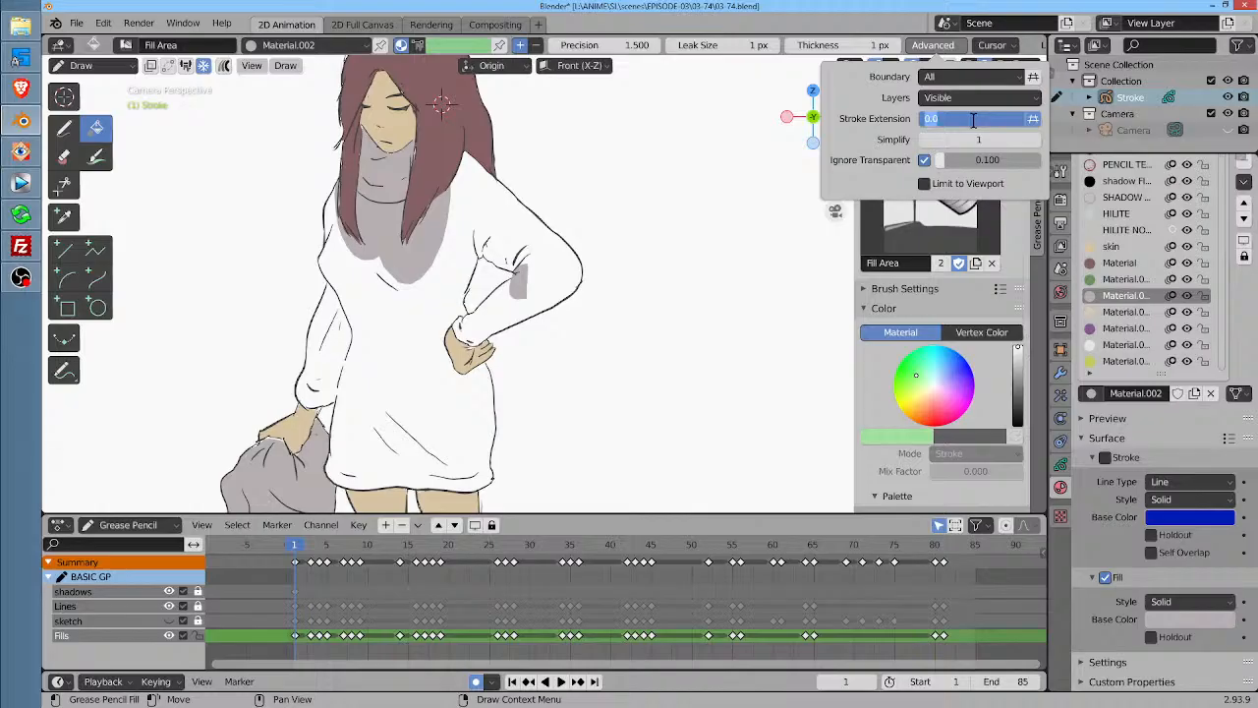
pyautogui.write('0')
pyautogui.press('Return')
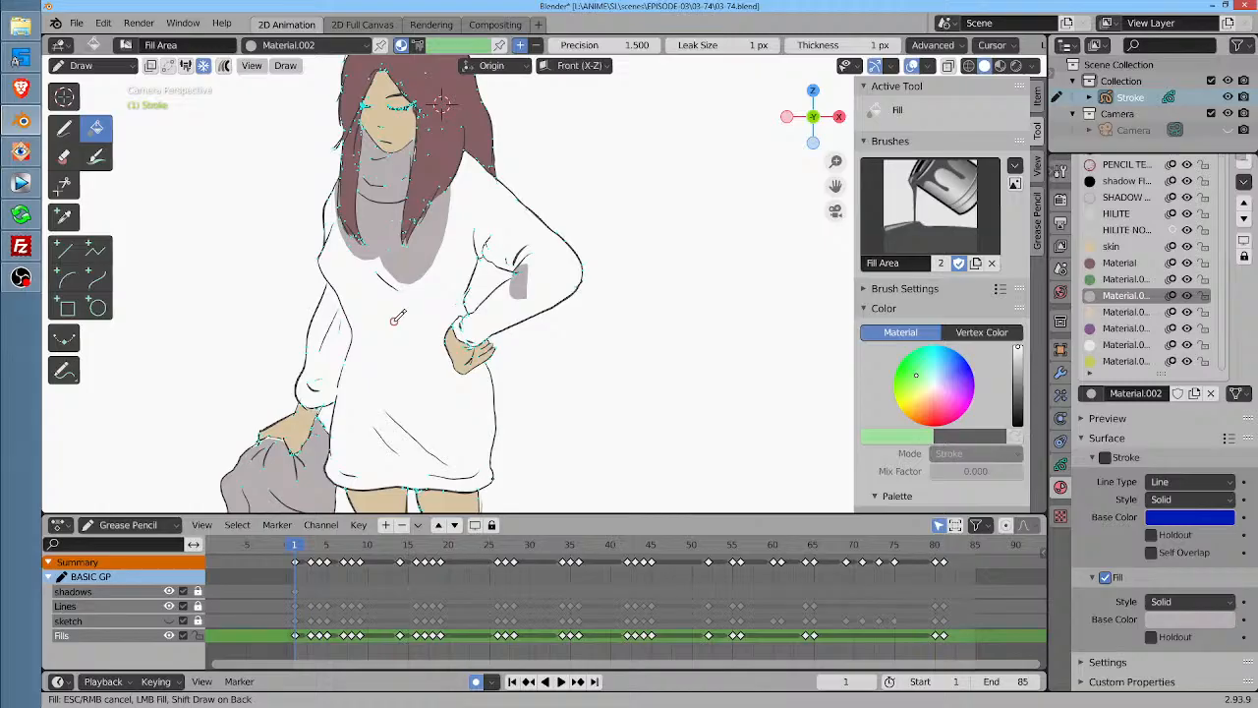
# Preview a fill on the torso while lengthening and shortening its gap-closing lines, and cancel it
pyautogui.scroll(5, 397, 318)
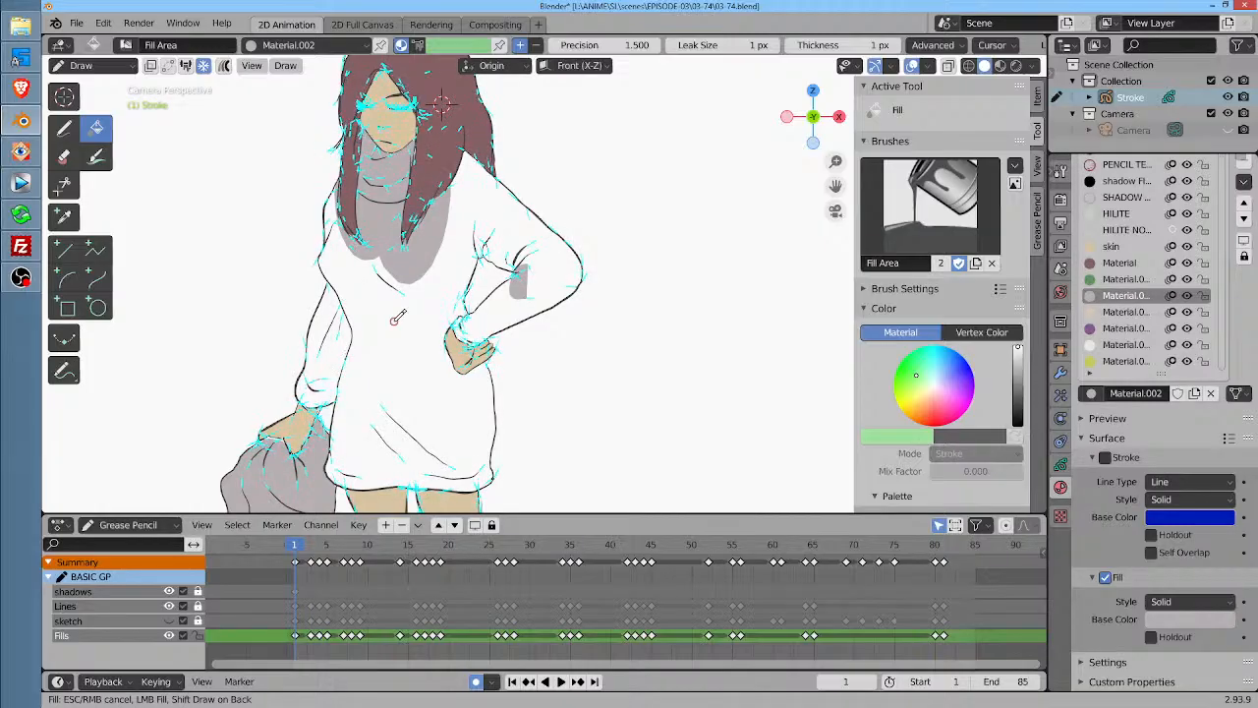
pyautogui.scroll(-5, 397, 318)
pyautogui.scroll(2, 397, 317)
pyautogui.scroll(-2, 397, 317)
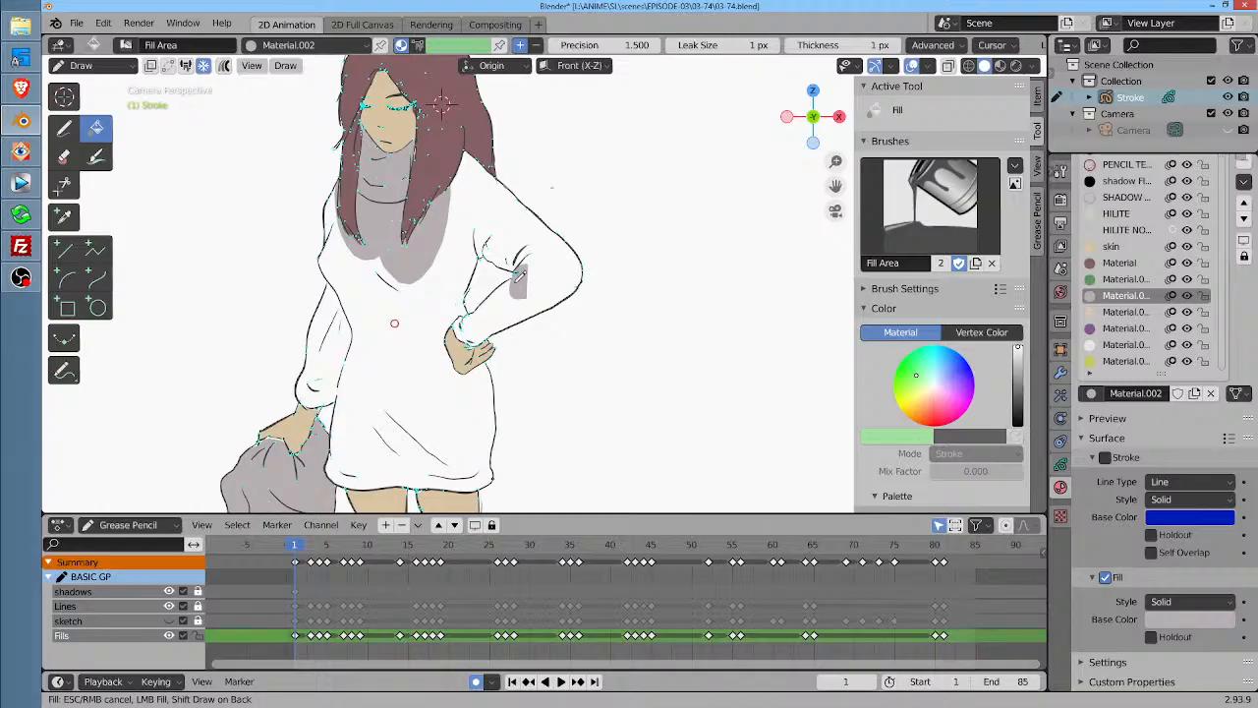
pyautogui.middleClick(539, 255)
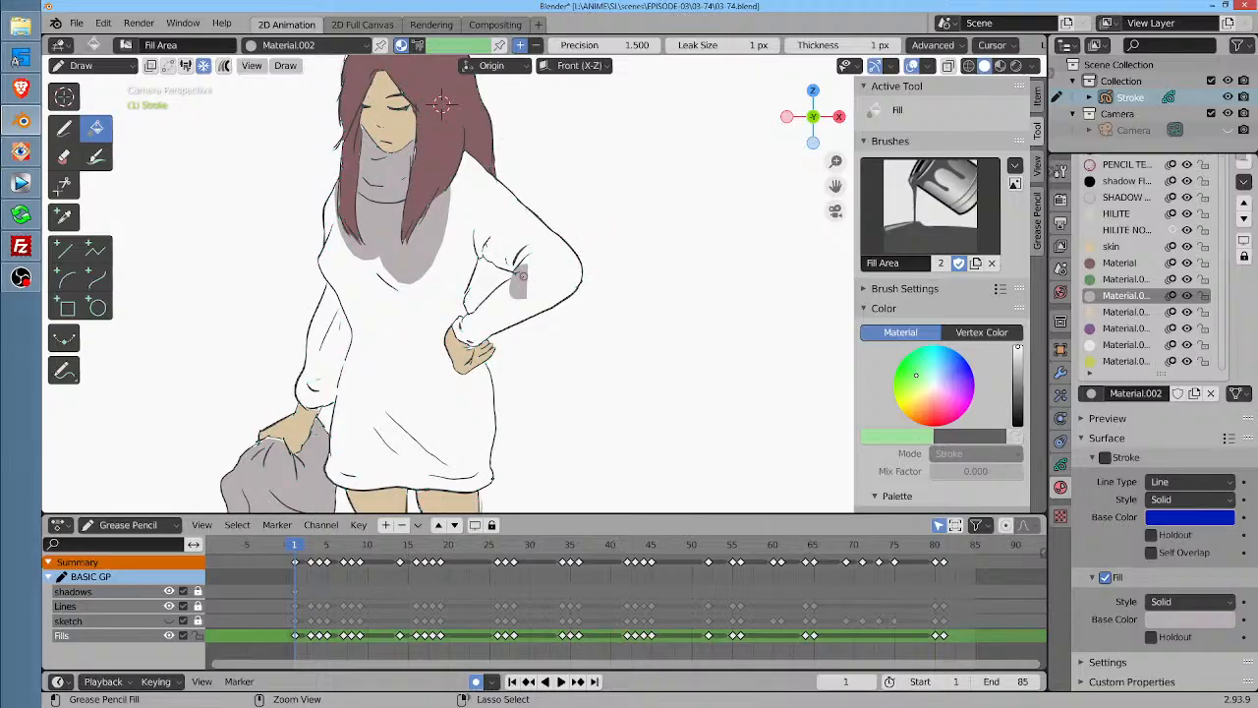
# Draw a short grey stroke across the gap in the waist line beside the bent arm
pyautogui.scroll(5, 589, 231)
pyautogui.moveTo(509, 226); pyautogui.dragTo(599, 204)
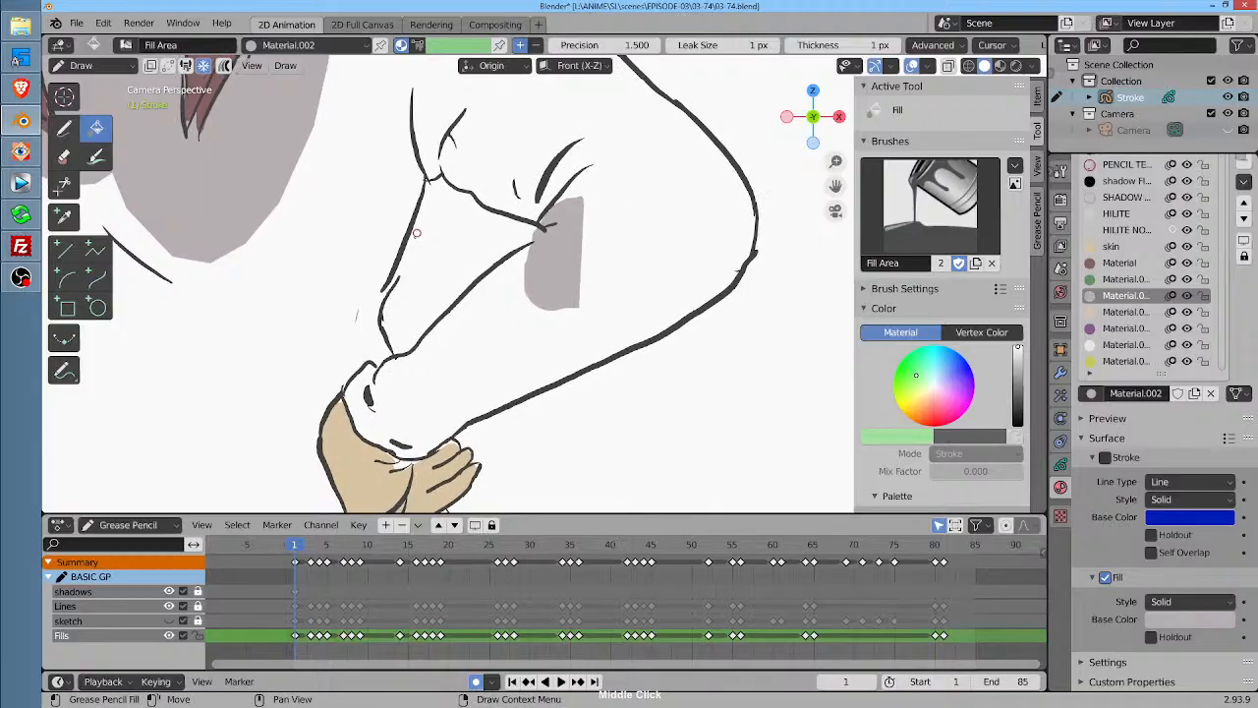
pyautogui.moveTo(398, 240); pyautogui.dragTo(381, 291)
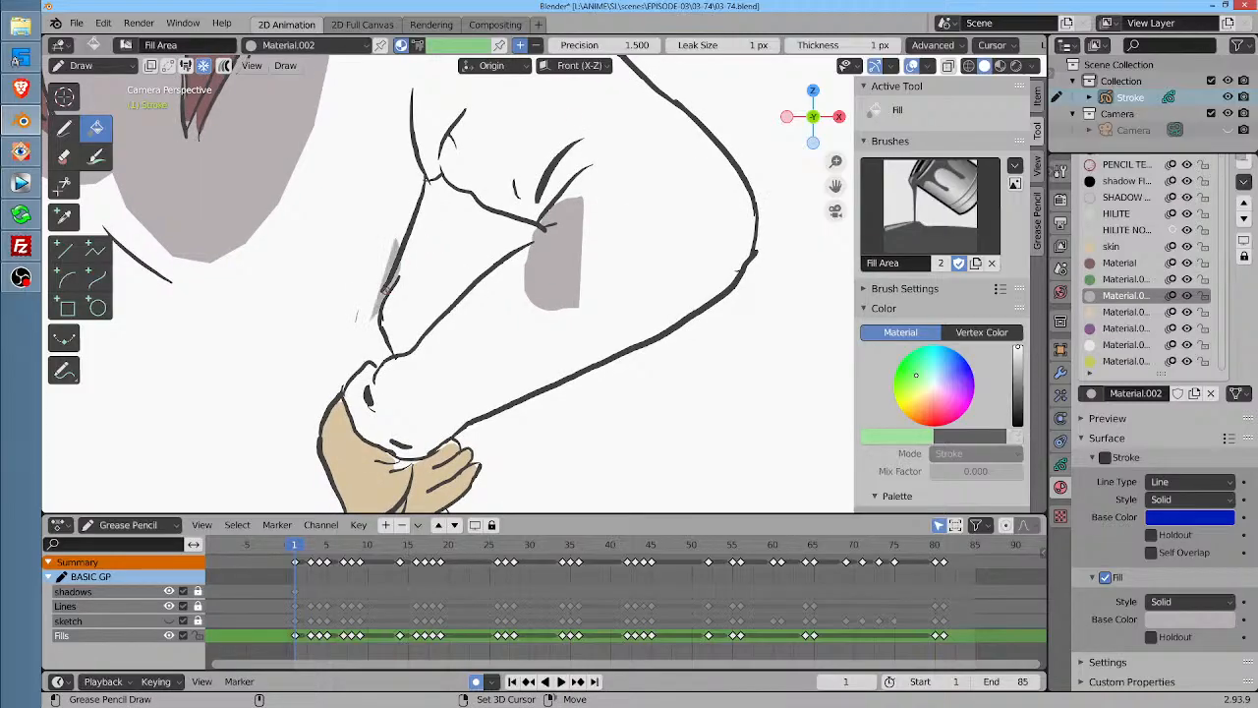
# Try filling the sweater from the bent elbow area and undo the fill
pyautogui.click(647, 251)
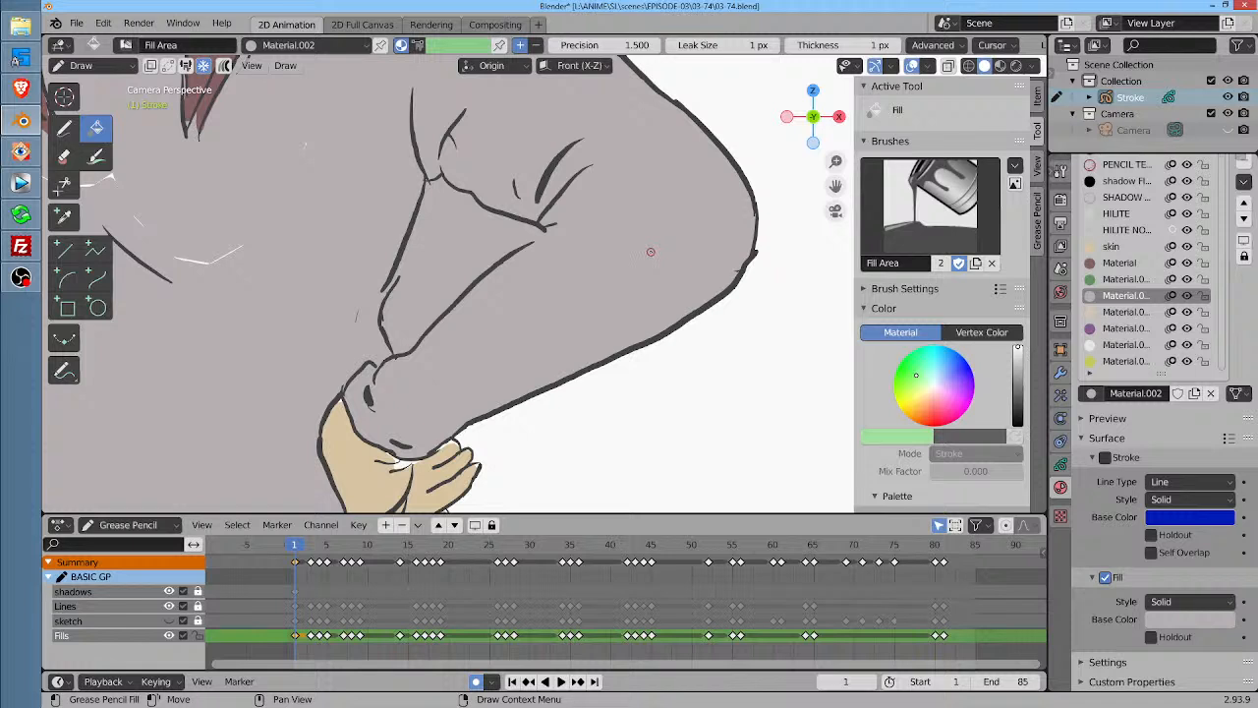
pyautogui.hotkey('ctrl', 'z')
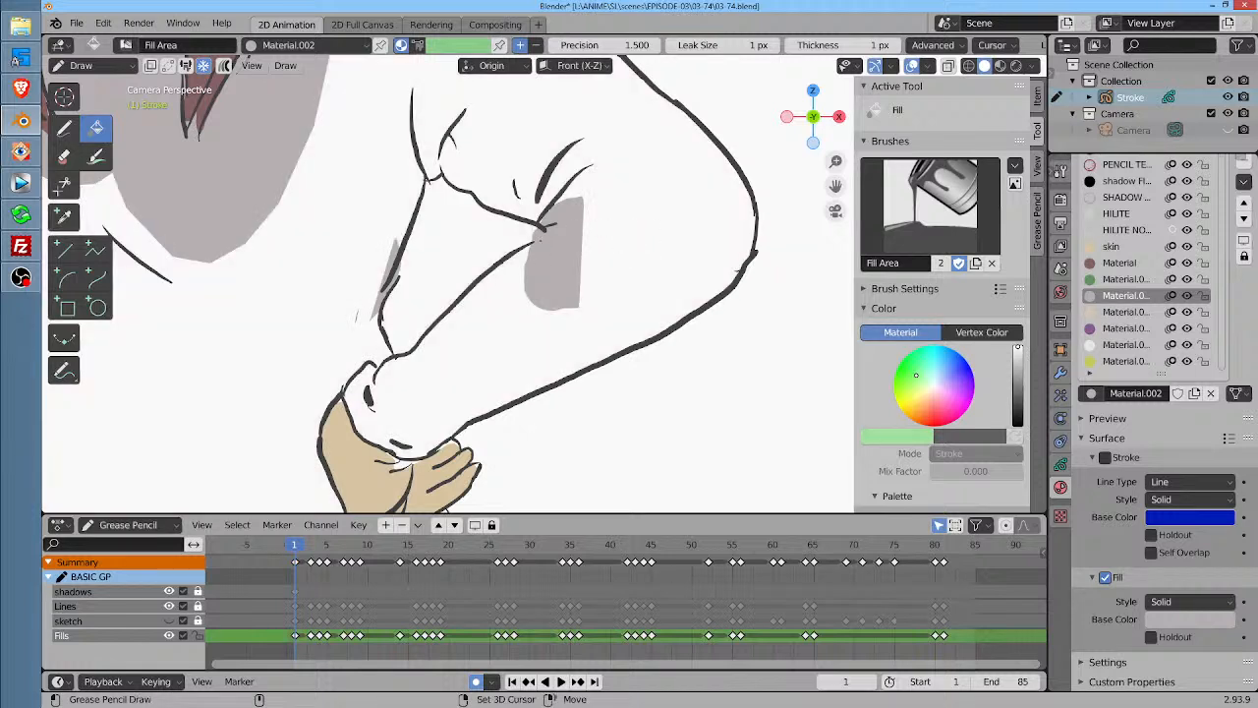
# Draw grey patches along the forearm's inner line and across the line gap at the armpit
pyautogui.moveTo(509, 254); pyautogui.dragTo(392, 391)
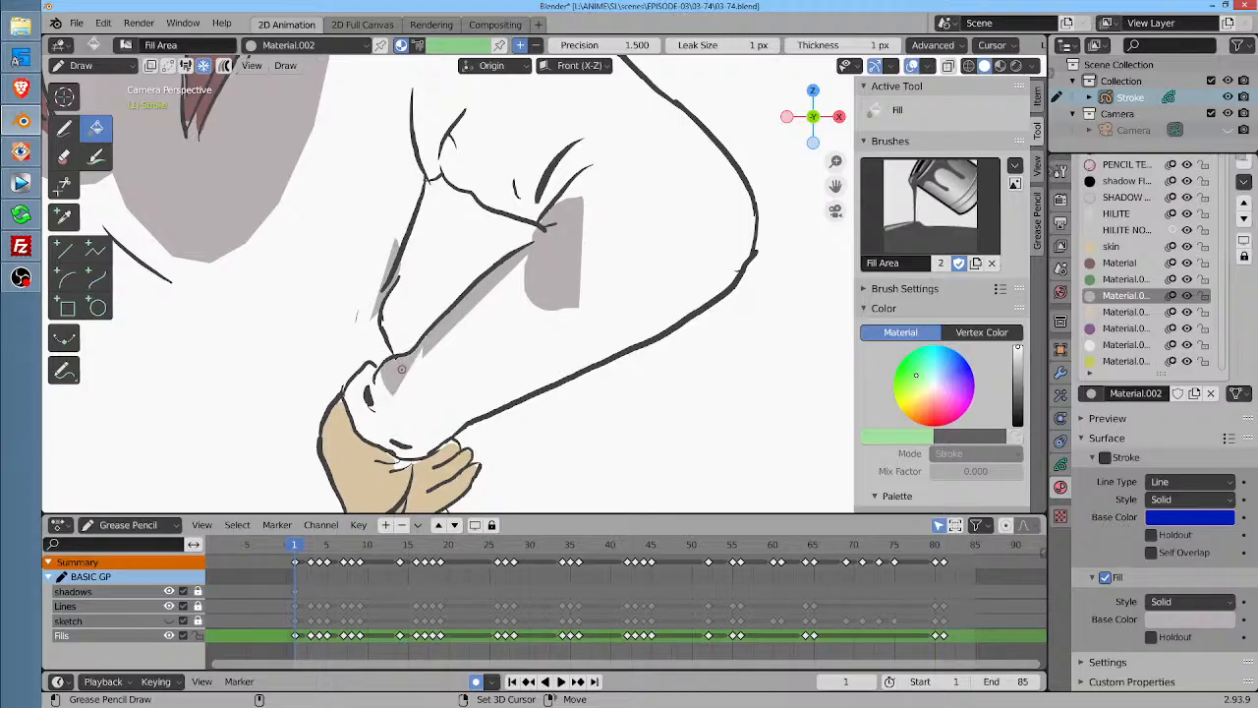
pyautogui.moveTo(397, 137)
pyautogui.mouseDown()
pyautogui.moveTo(417, 189)
pyautogui.moveTo(433, 181)
pyautogui.mouseUp()
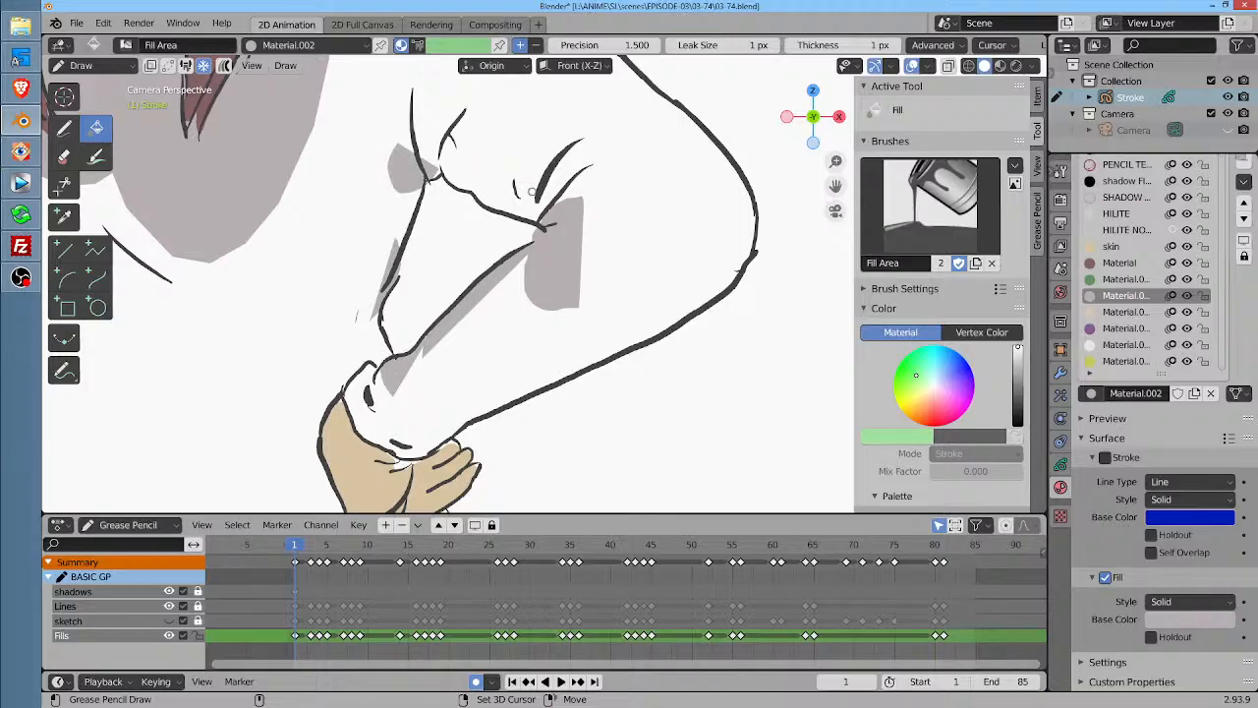
pyautogui.click(443, 161)
# Try filling the sweater from the forearm and undo the fill
pyautogui.click(510, 354)
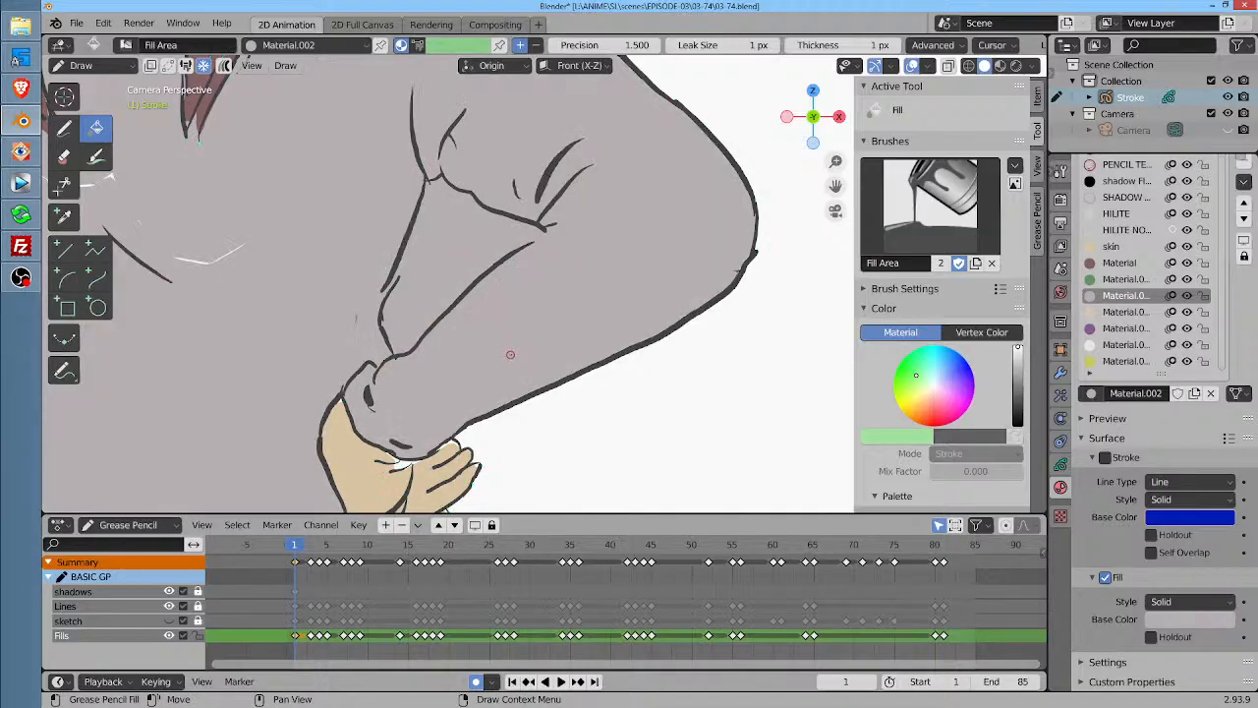
pyautogui.hotkey('ctrl', 'z')
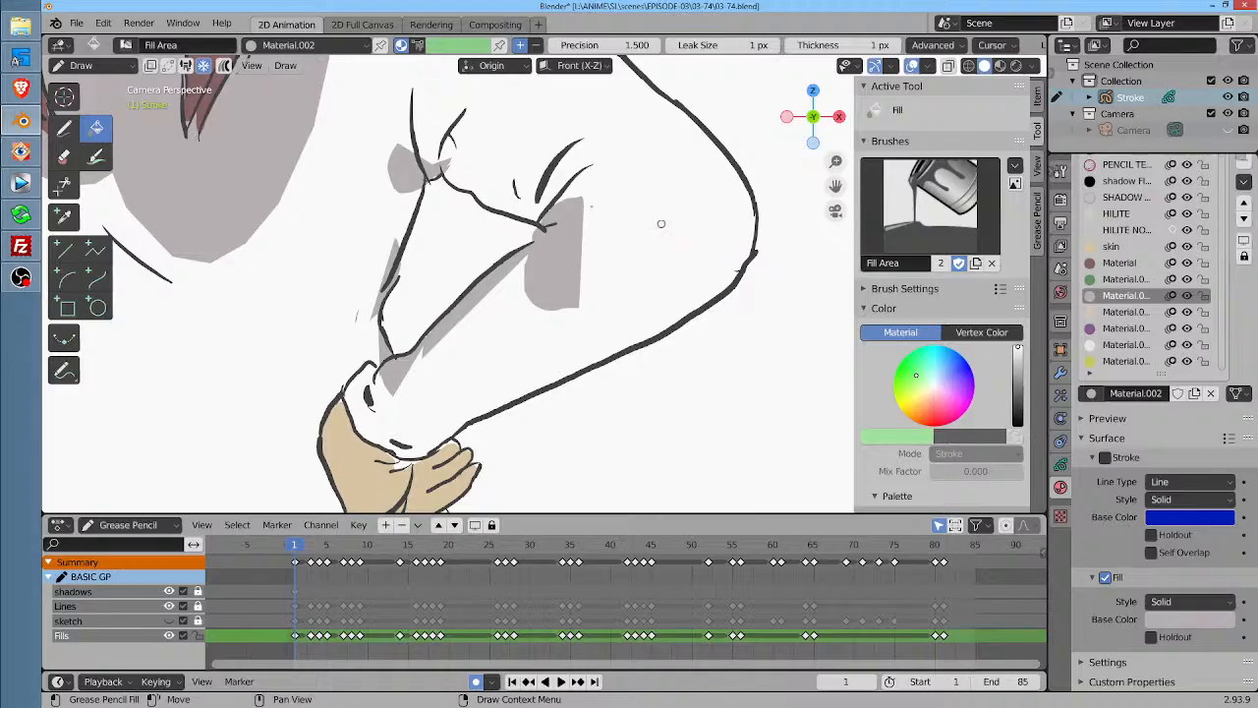
# Show the Grease Pencil layer list and draw grey patches along the upper and torso-side edges of the arm opening
pyautogui.scroll(4, 464, 248)
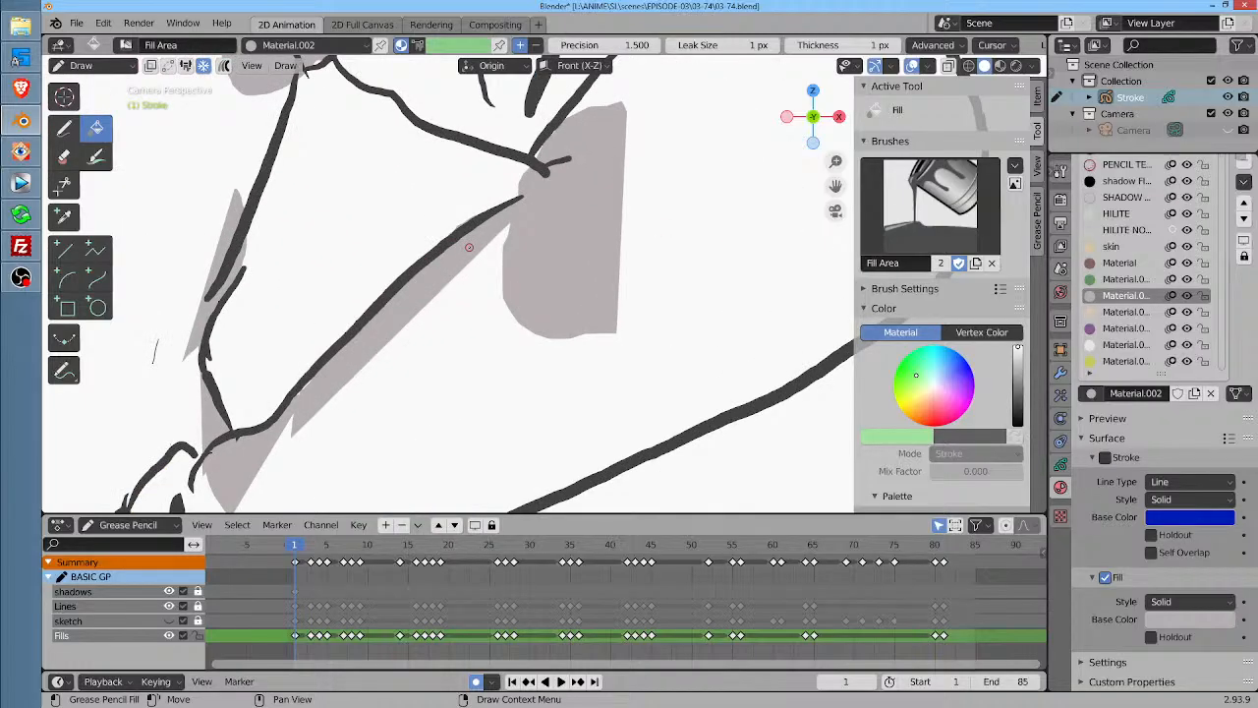
pyautogui.scroll(-2, 468, 246)
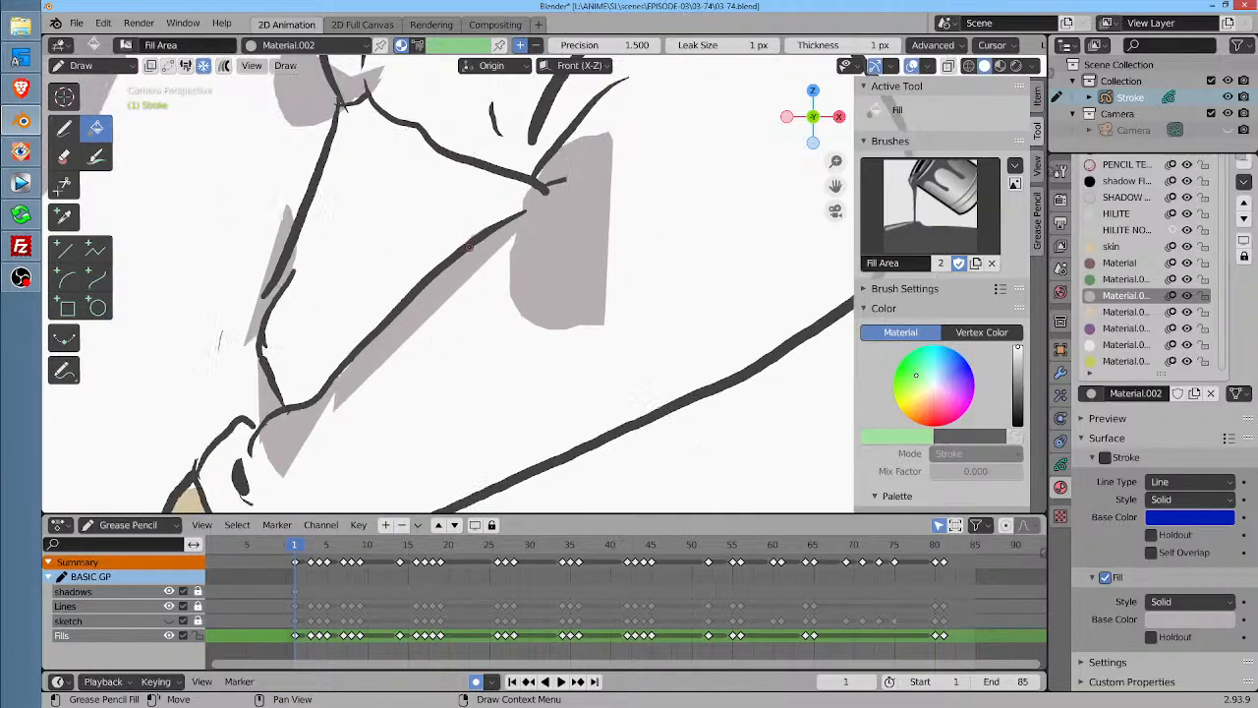
pyautogui.click(1061, 465)
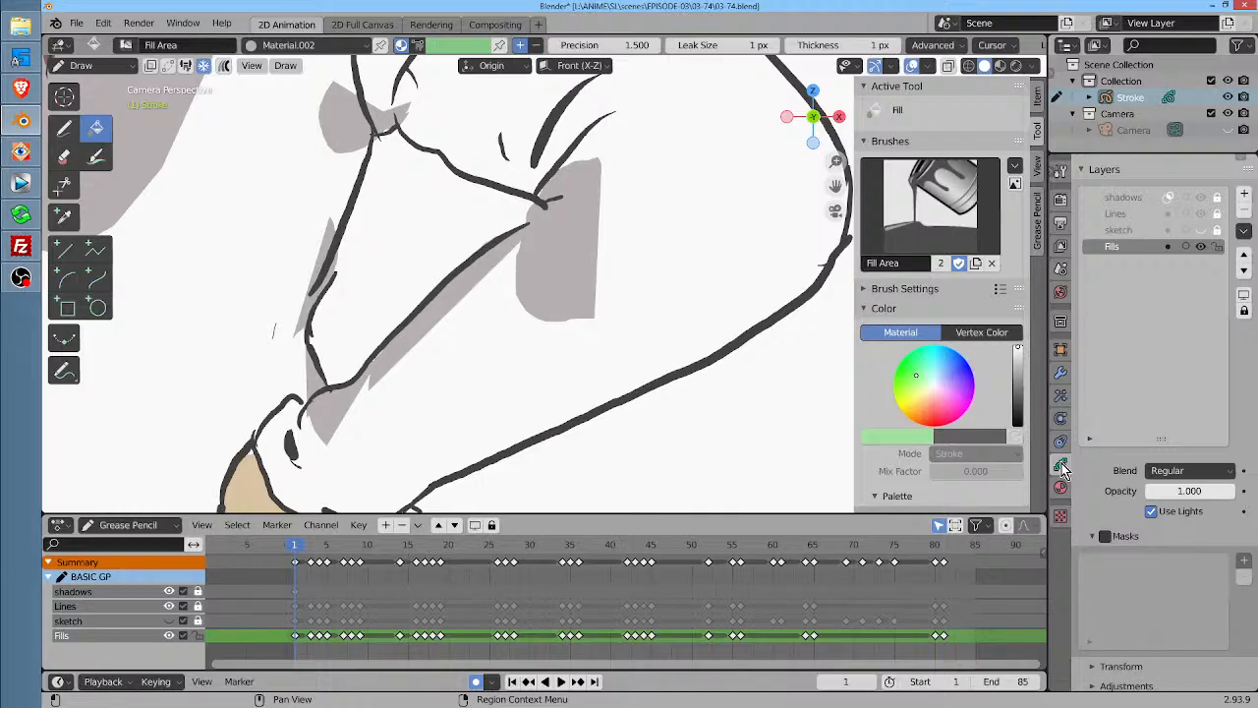
pyautogui.scroll(-1, 529, 331)
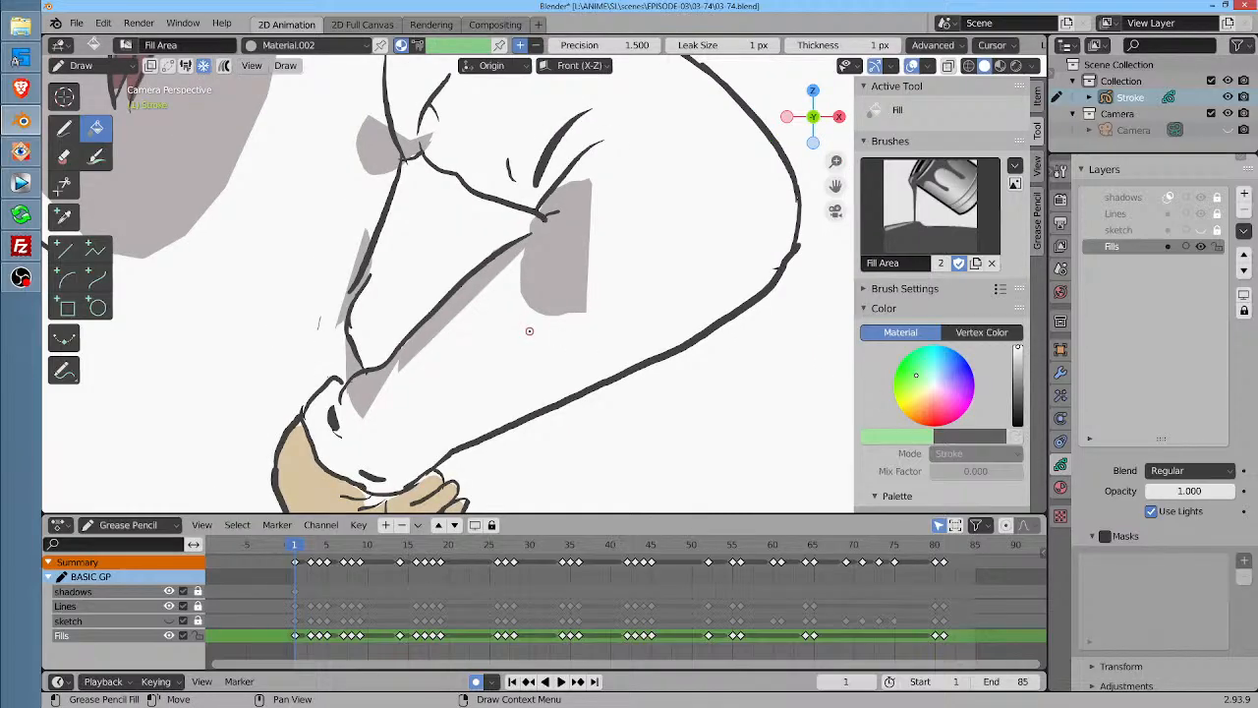
pyautogui.scroll(1, 526, 326)
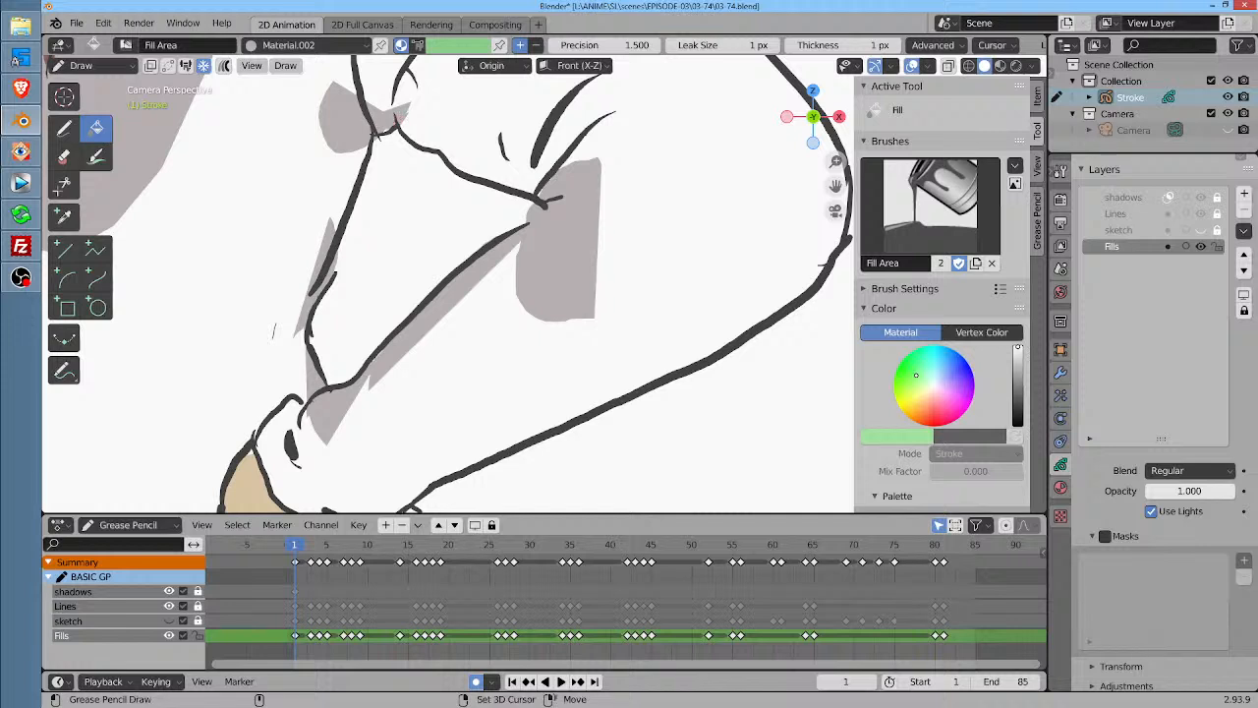
pyautogui.moveTo(399, 123)
pyautogui.mouseDown()
pyautogui.moveTo(427, 147)
pyautogui.moveTo(438, 128)
pyautogui.moveTo(448, 158)
pyautogui.moveTo(491, 154)
pyautogui.moveTo(496, 183)
pyautogui.moveTo(537, 185)
pyautogui.moveTo(526, 192)
pyautogui.mouseUp()
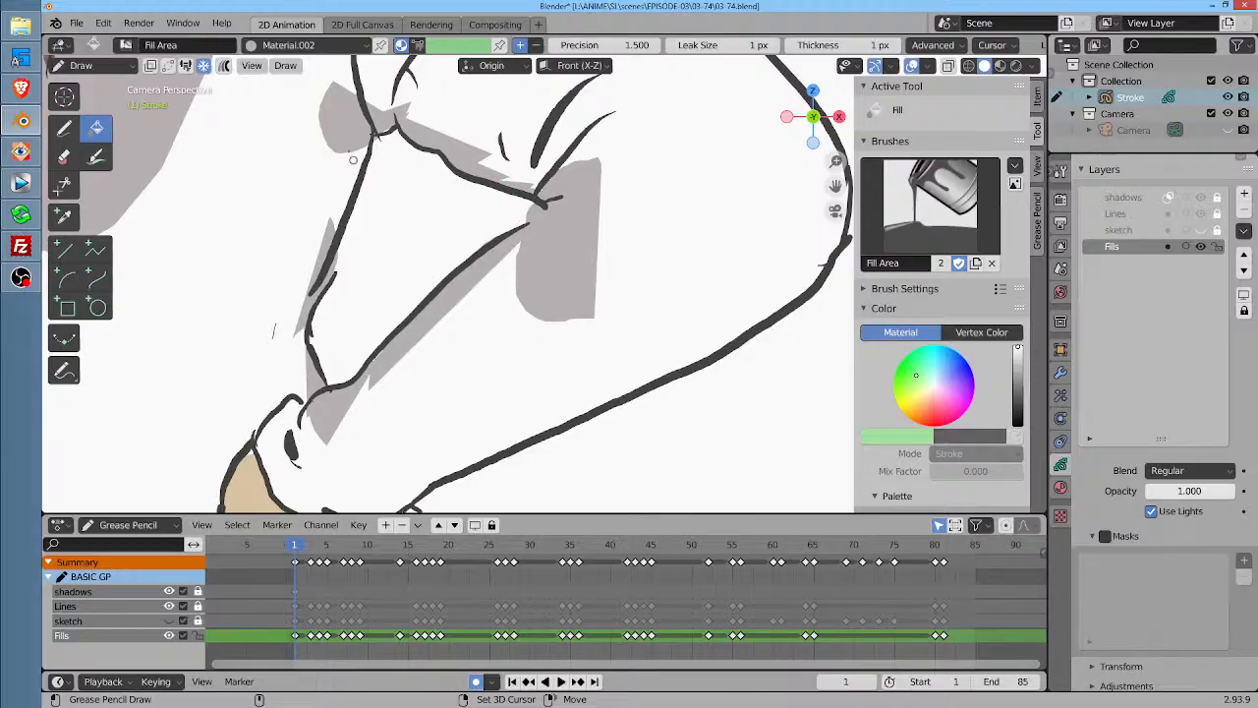
pyautogui.moveTo(366, 148); pyautogui.dragTo(332, 228)
pyautogui.moveTo(301, 352); pyautogui.dragTo(310, 351)
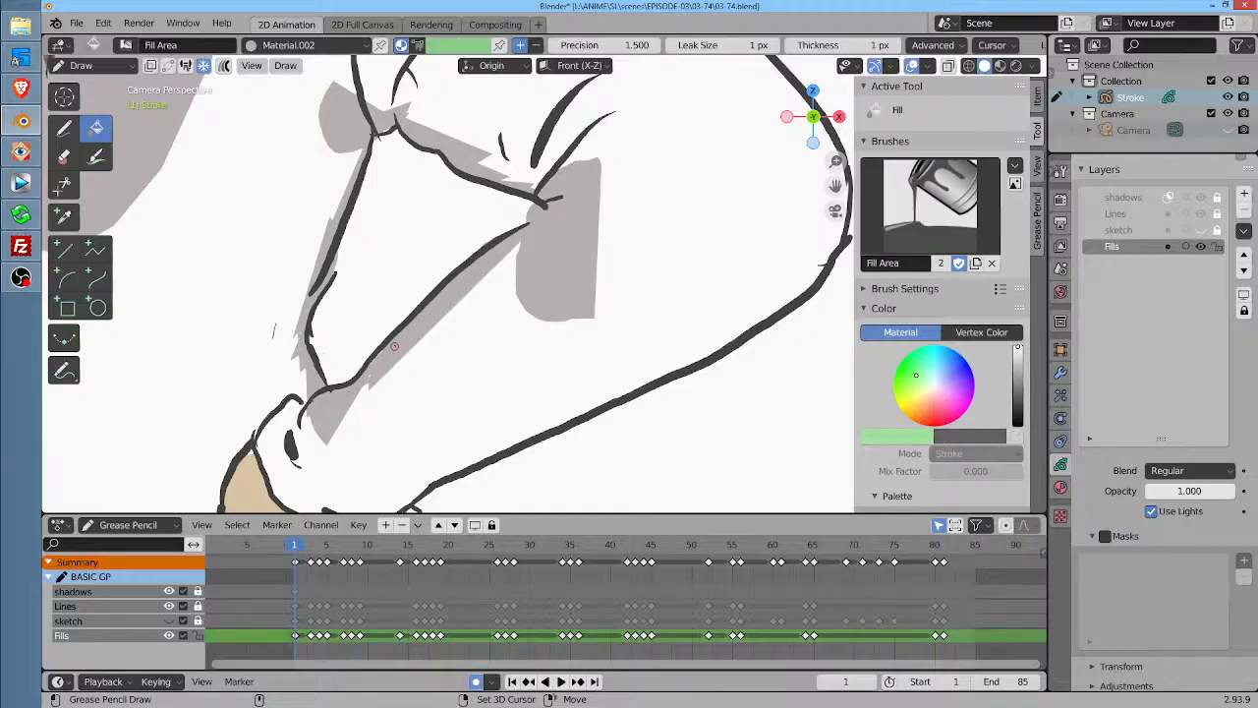
# Test a sweater fill against the outlined arm opening and undo it
pyautogui.click(492, 353)
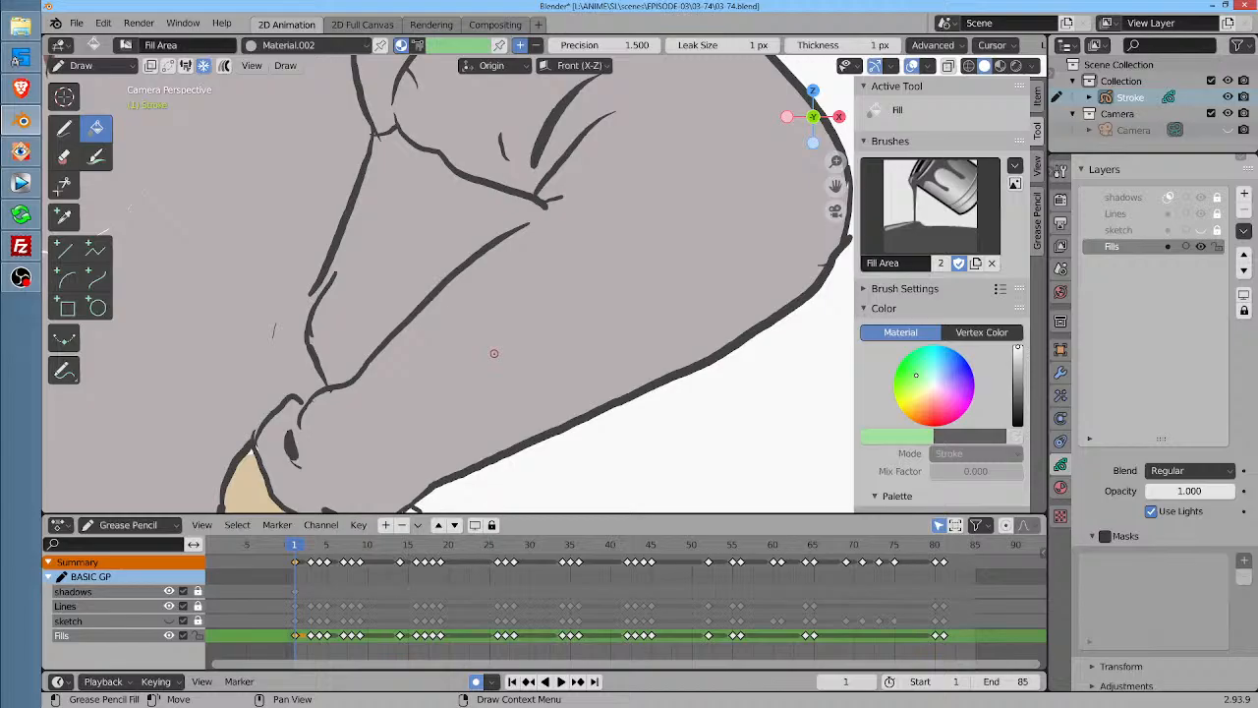
pyautogui.hotkey('ctrl', 'z')
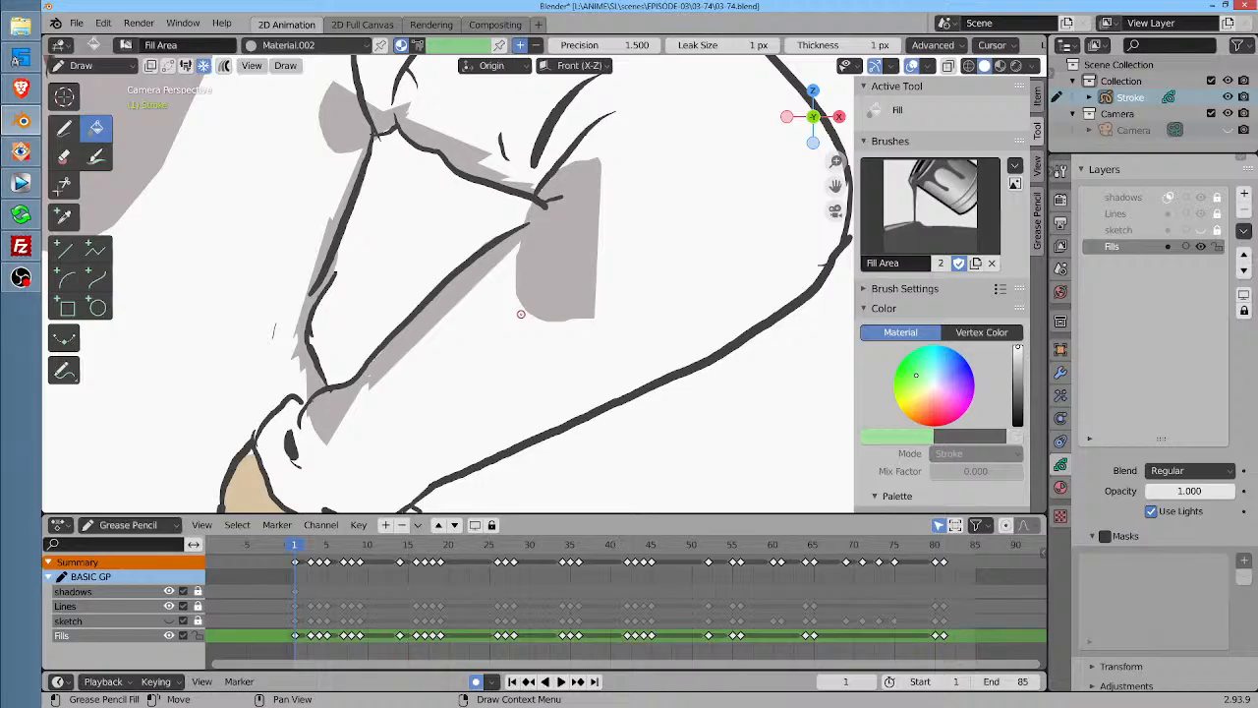
pyautogui.scroll(-6, 545, 307)
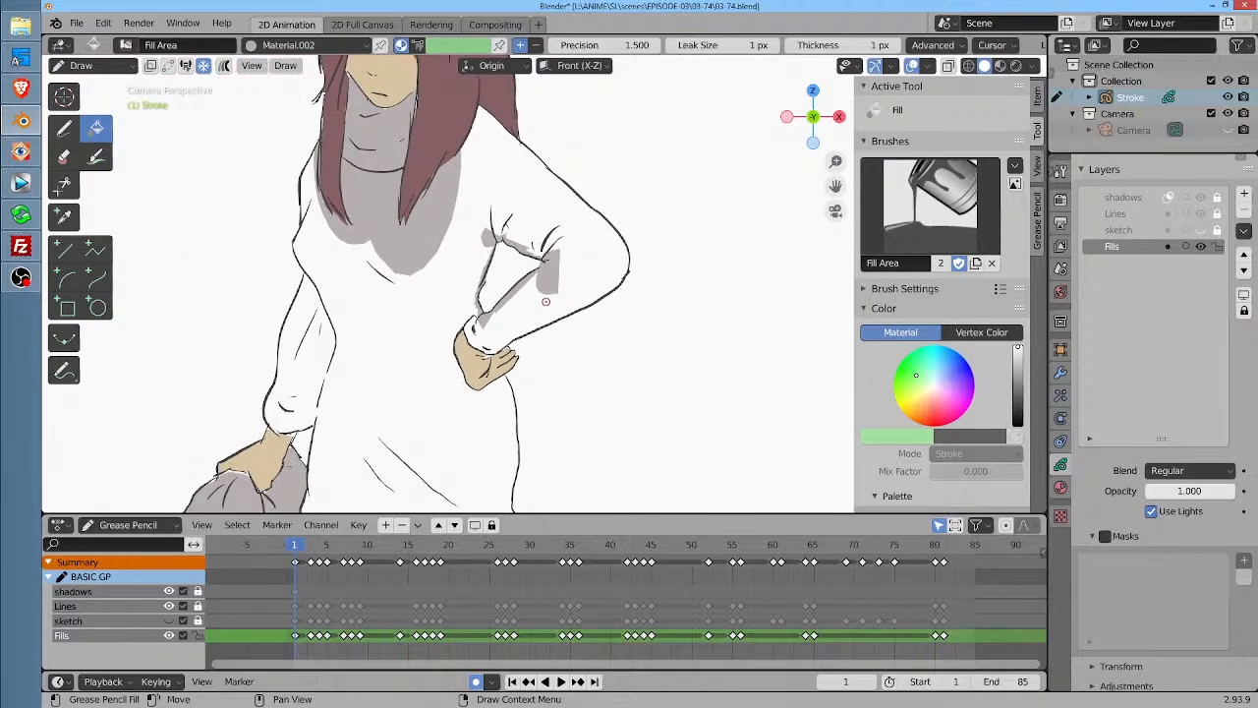
pyautogui.scroll(3, 556, 291)
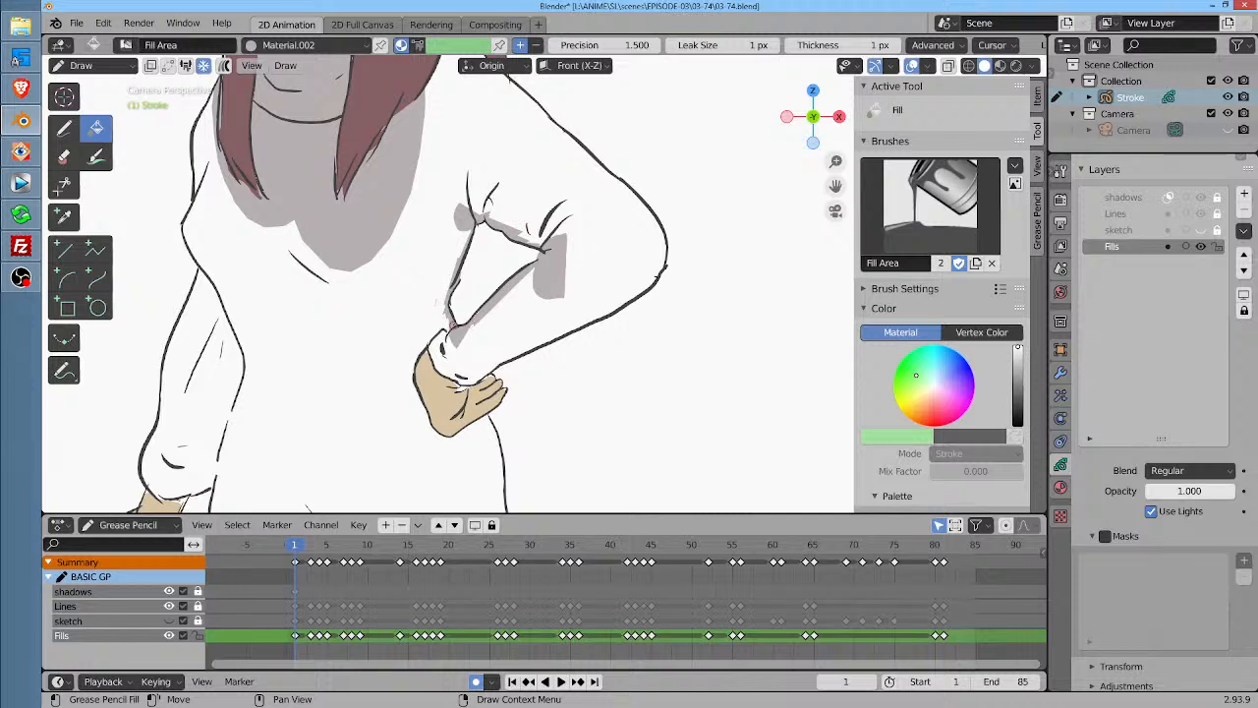
# Enable drawing strokes on back and add wide grey patches around the arm opening, over the cuff, upper arm, forearm and waist
pyautogui.click(150, 65)
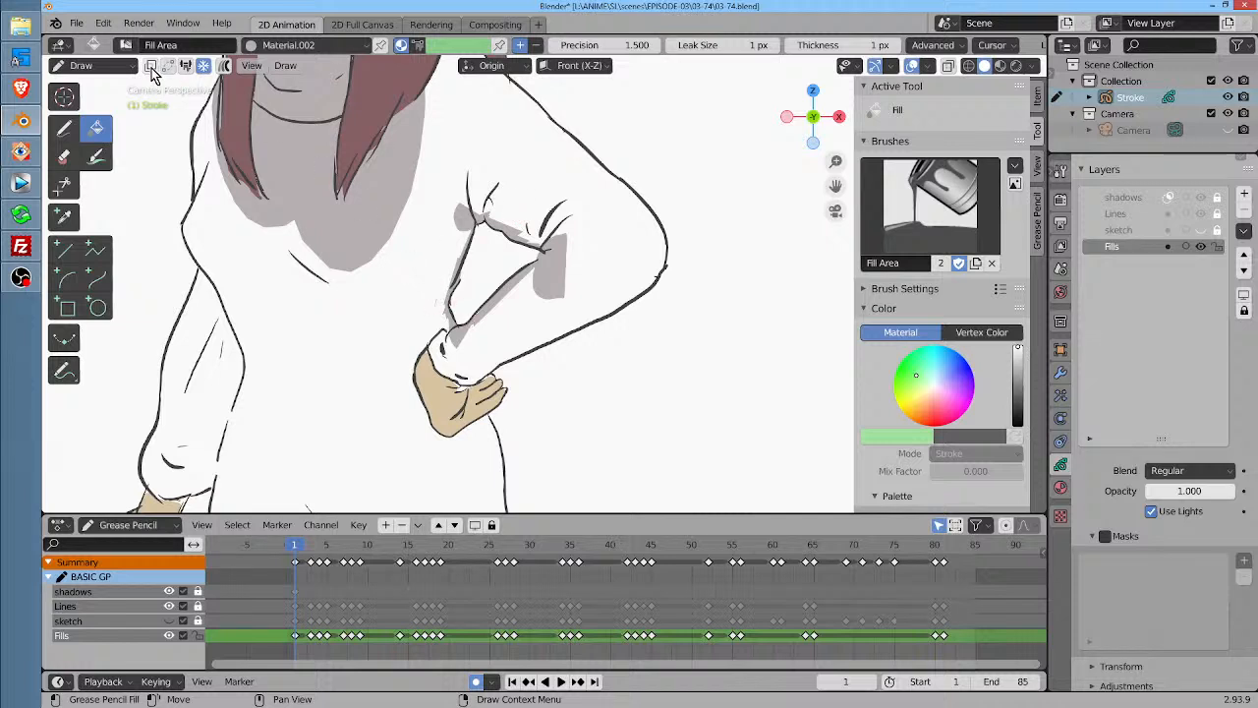
pyautogui.click(456, 335)
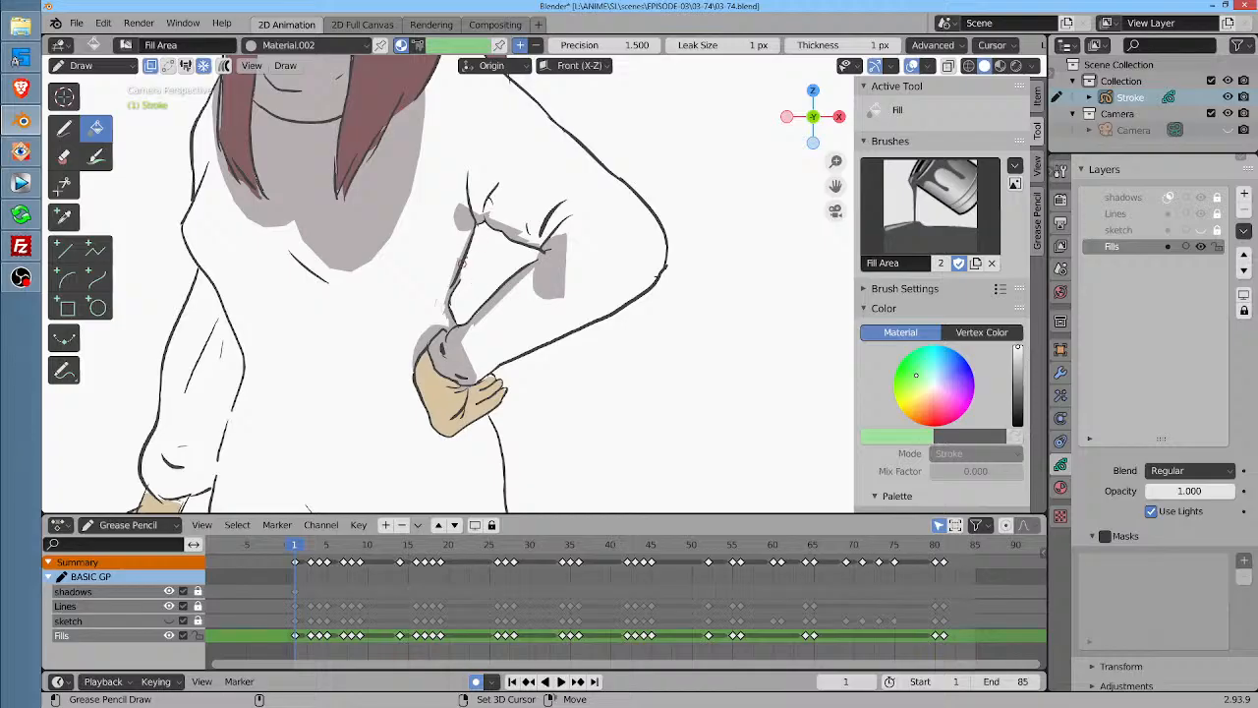
pyautogui.click(478, 188)
pyautogui.click(549, 211)
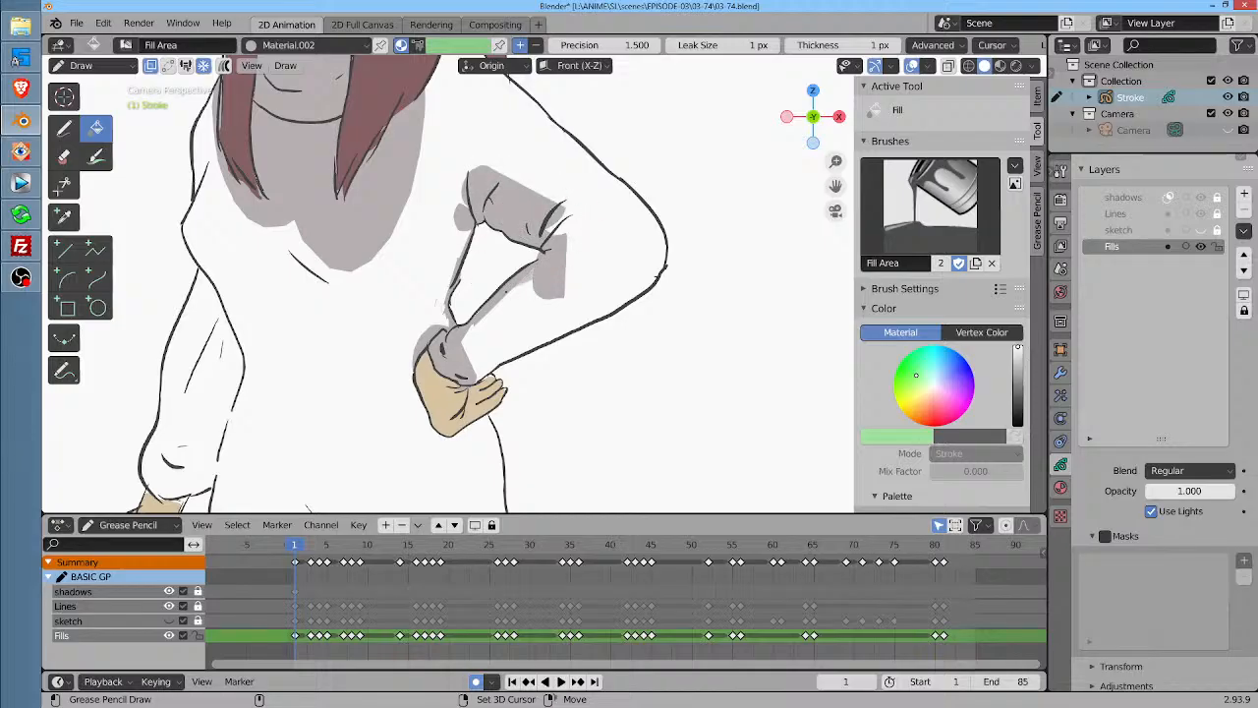
pyautogui.click(501, 327)
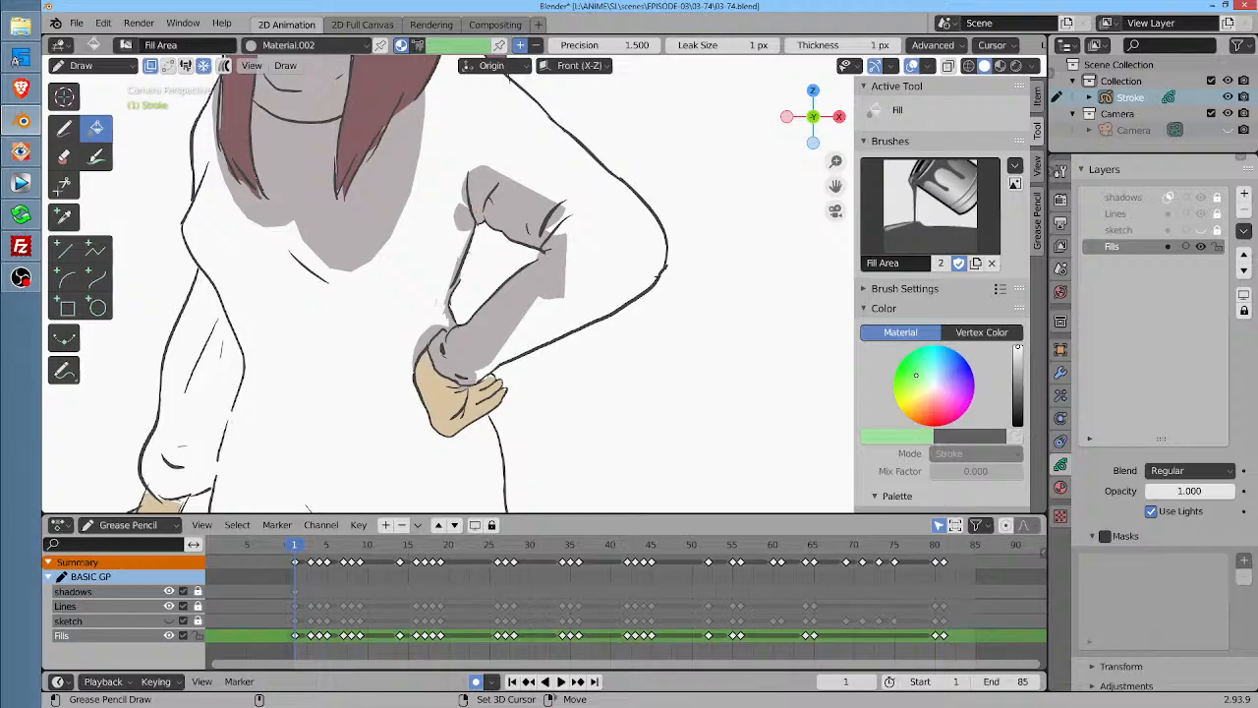
pyautogui.click(441, 284)
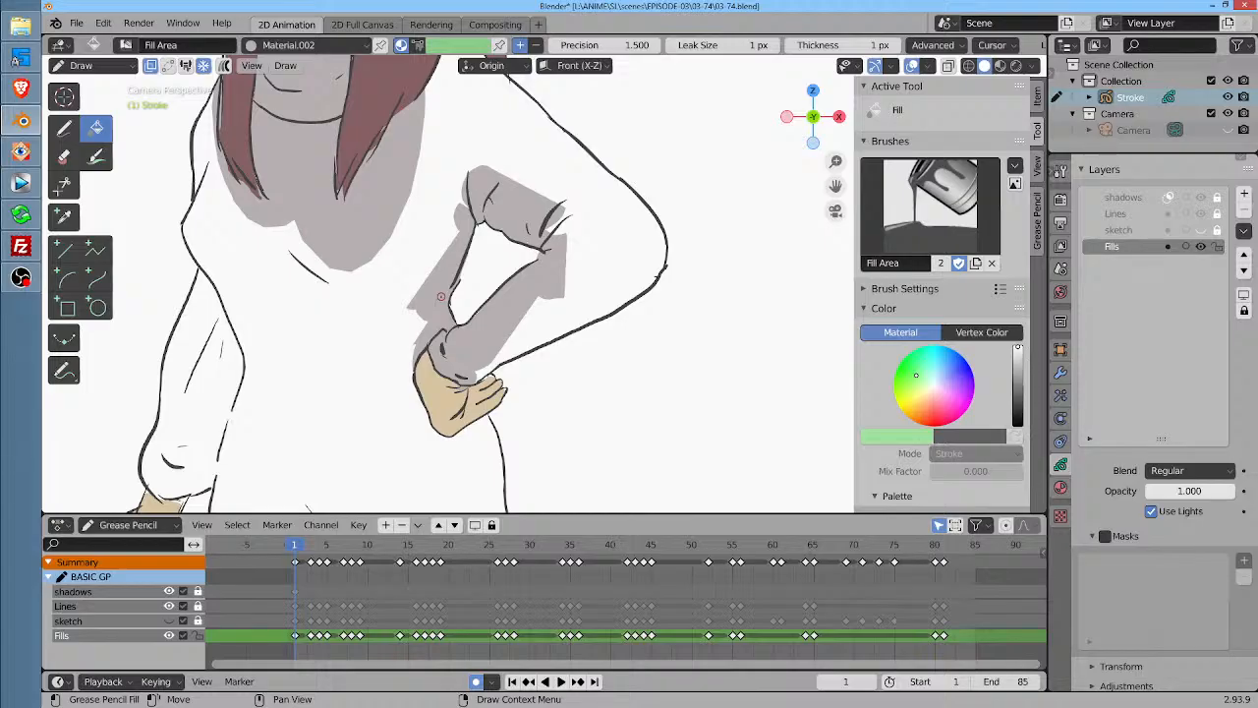
# Fill the whole sweater with the grey Material.002 and cover the leftover white slivers
pyautogui.click(609, 222)
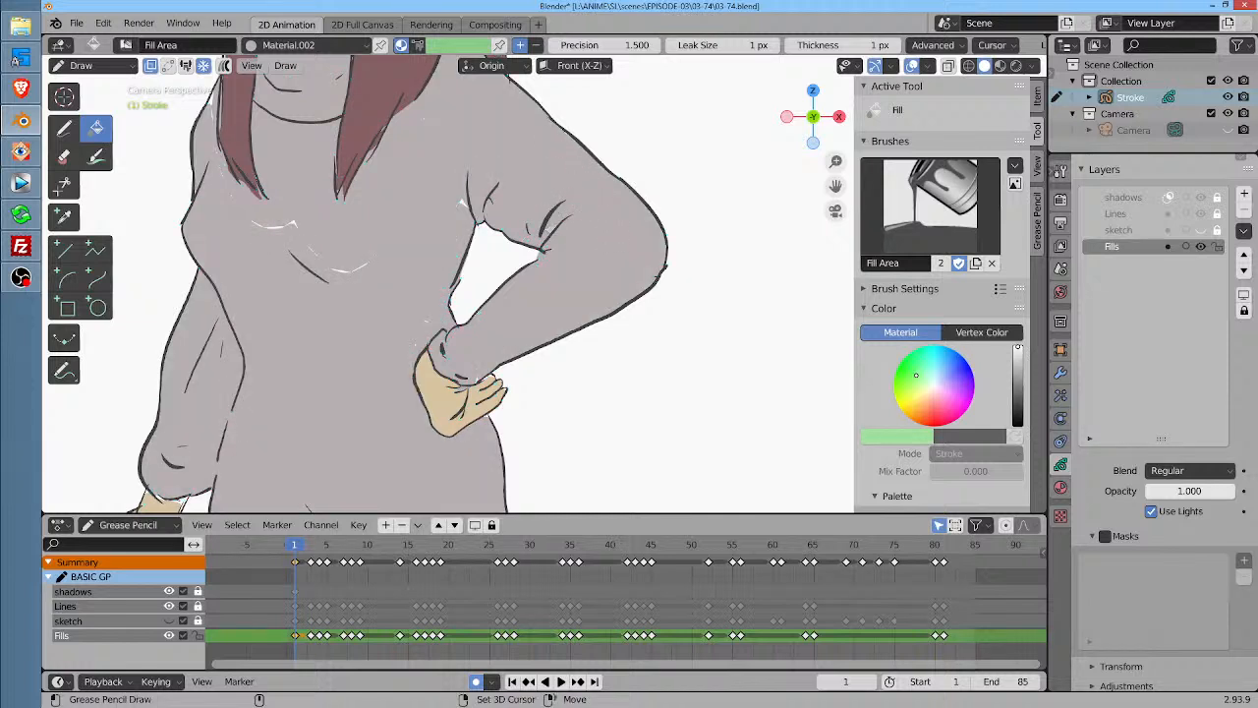
pyautogui.click(458, 154)
pyautogui.click(478, 362)
pyautogui.middleClick(373, 337)
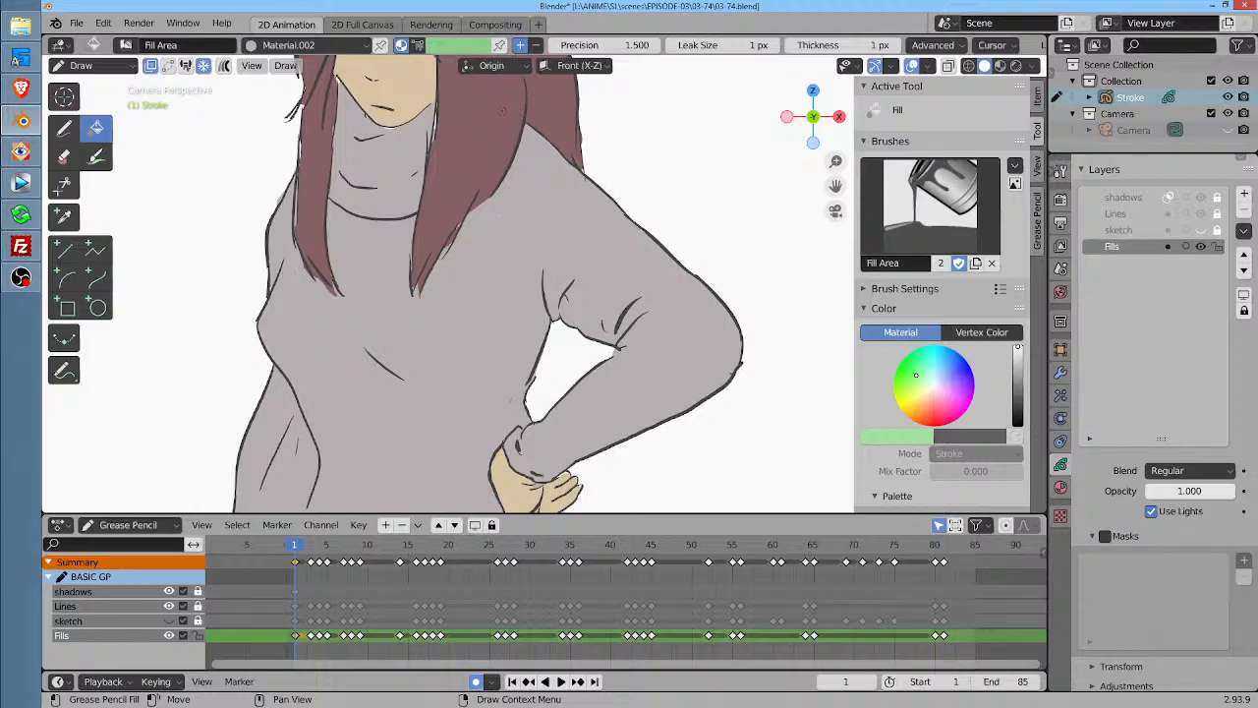
pyautogui.scroll(-1, 471, 294)
pyautogui.scroll(-5, 477, 296)
pyautogui.moveTo(483, 299); pyautogui.dragTo(451, 252)
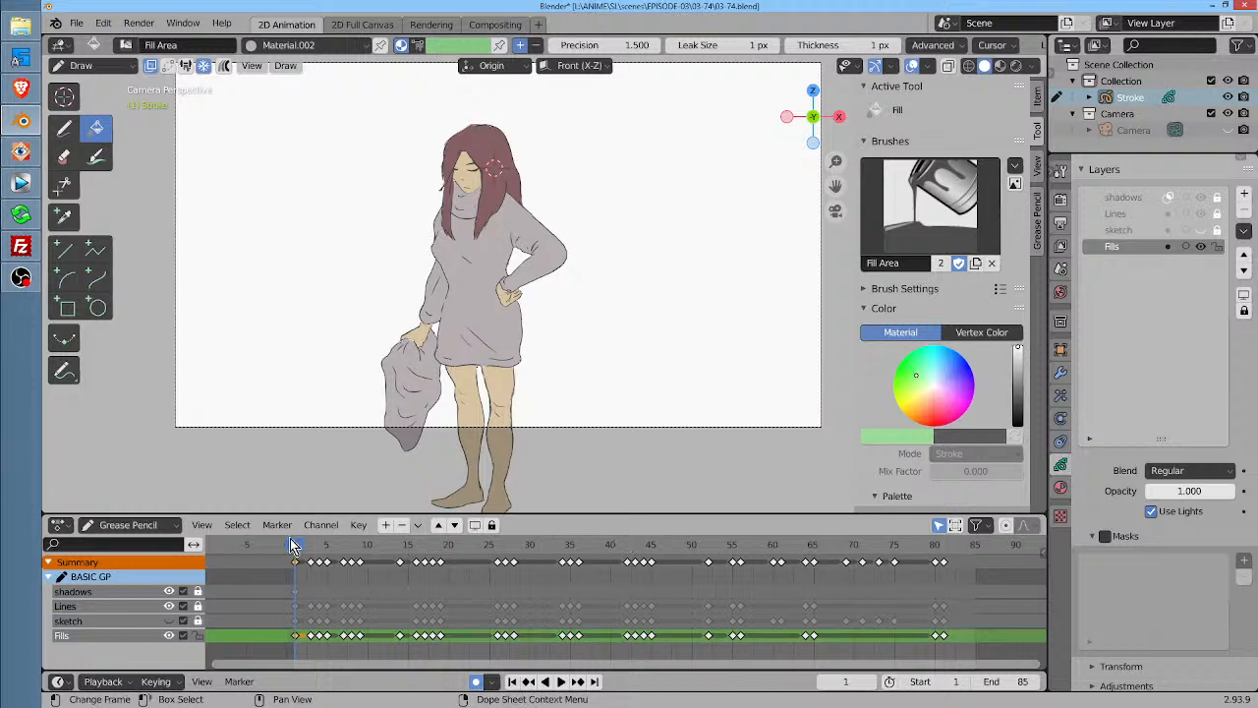
# Go to frame 3 and delete the sweater's existing fill stroke from the Fills layer
pyautogui.press('space')
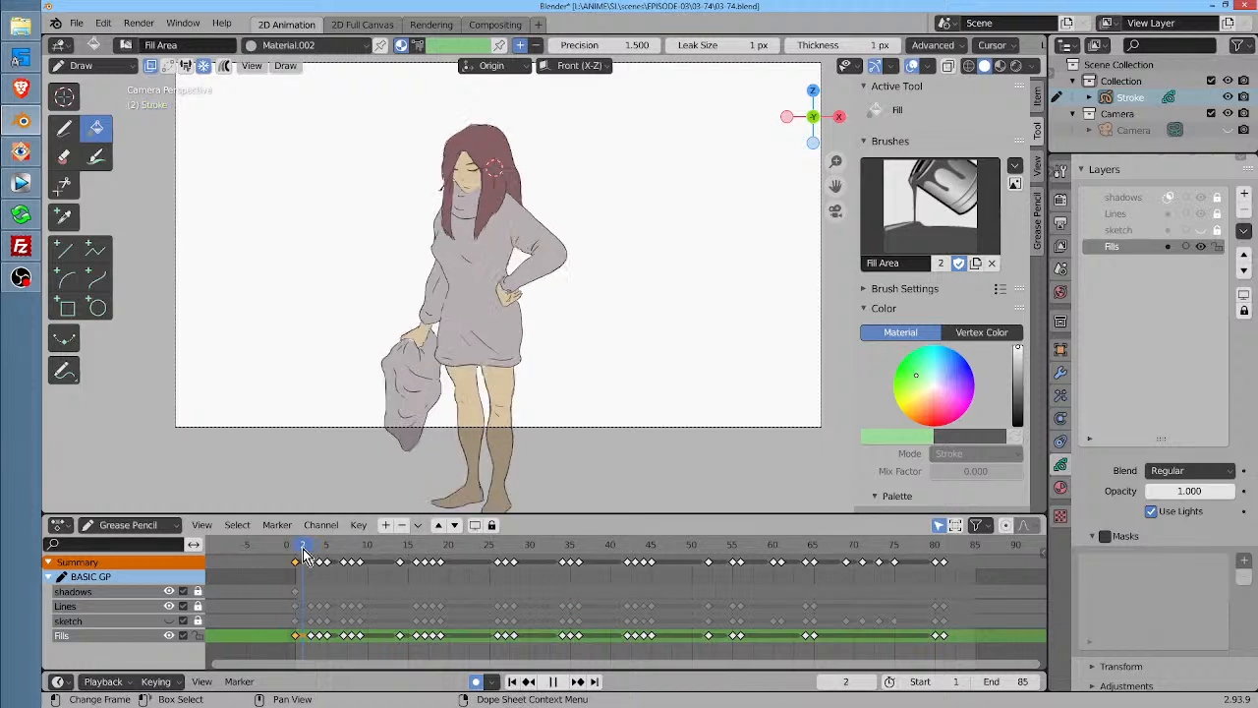
pyautogui.press('space')
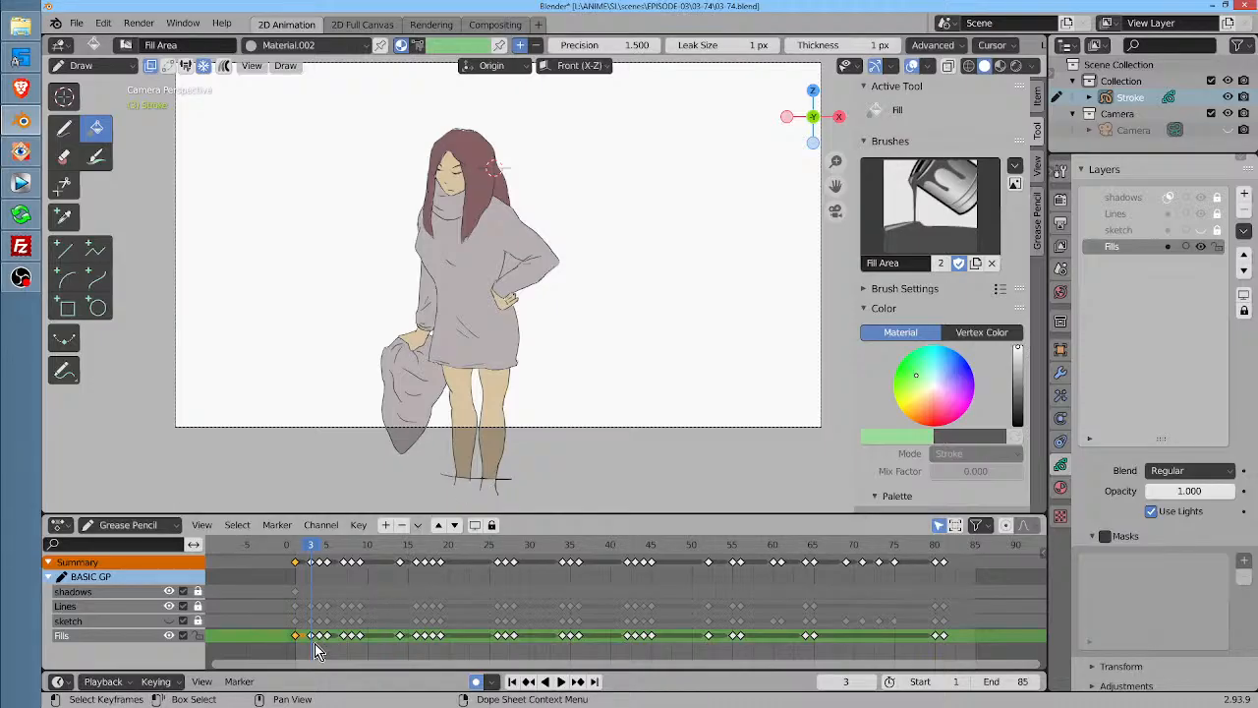
pyautogui.press('Tab')
pyautogui.click(557, 223)
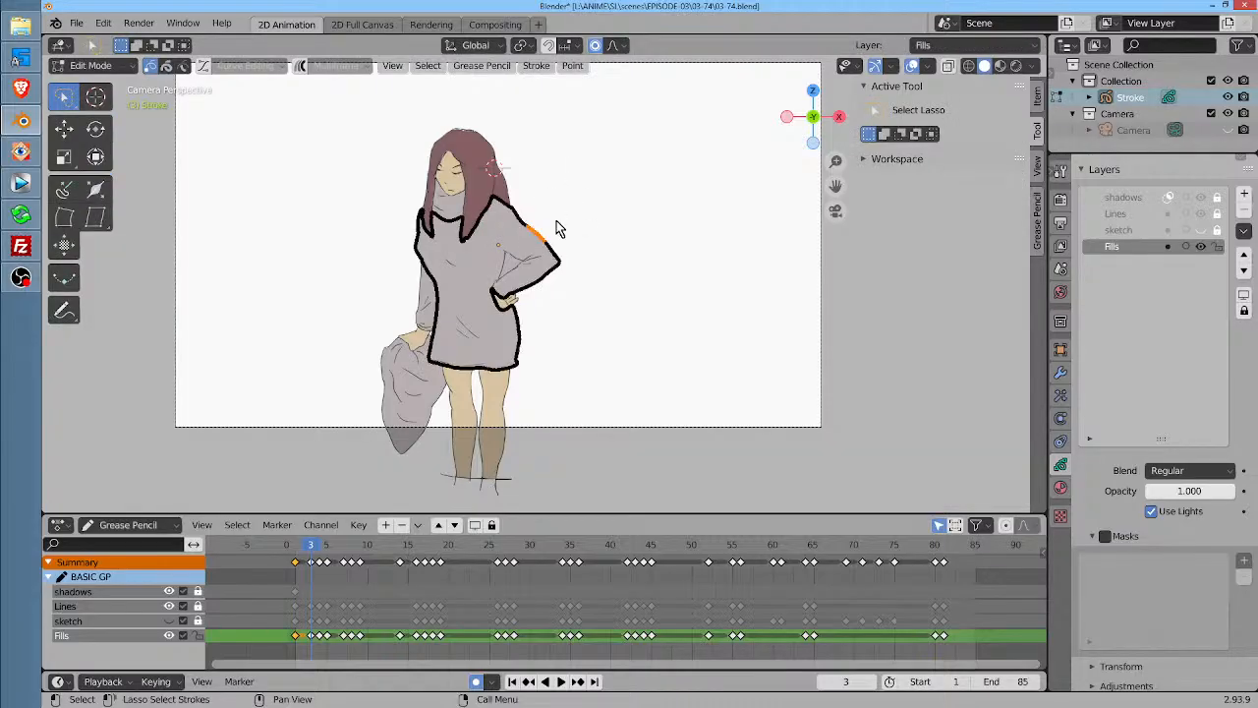
pyautogui.hotkey('ctrl', 'l')
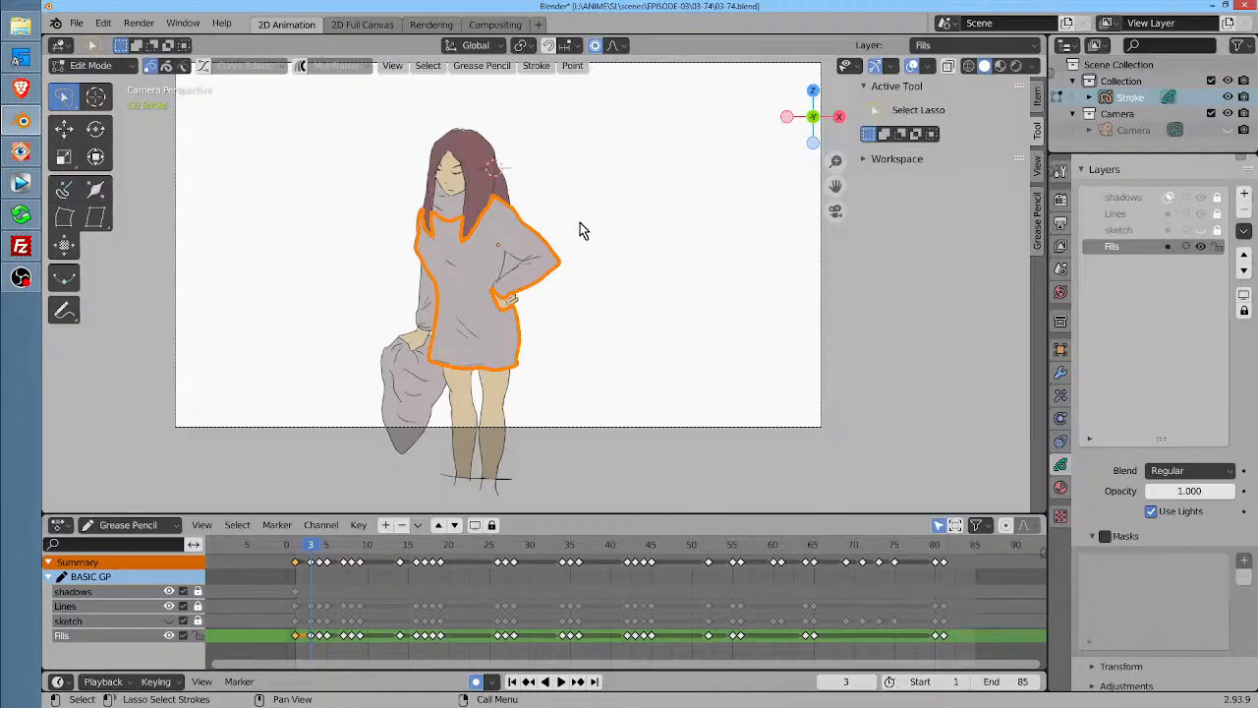
pyautogui.press('x')
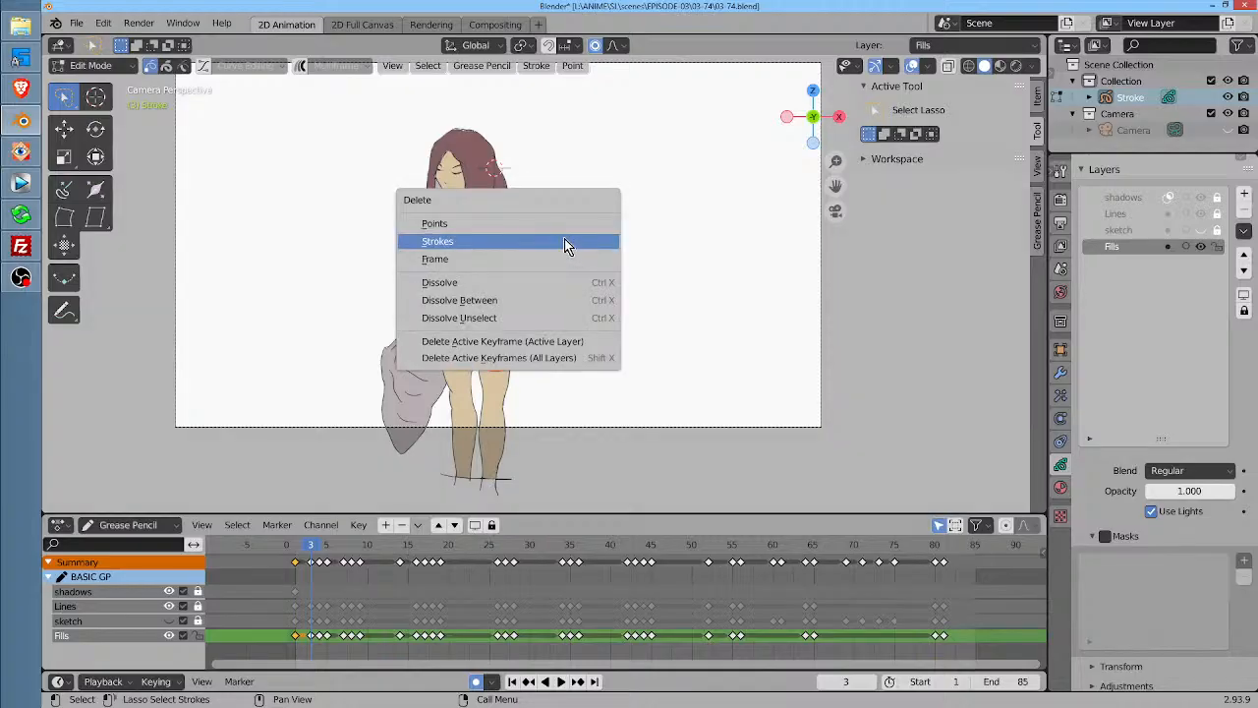
pyautogui.click(566, 244)
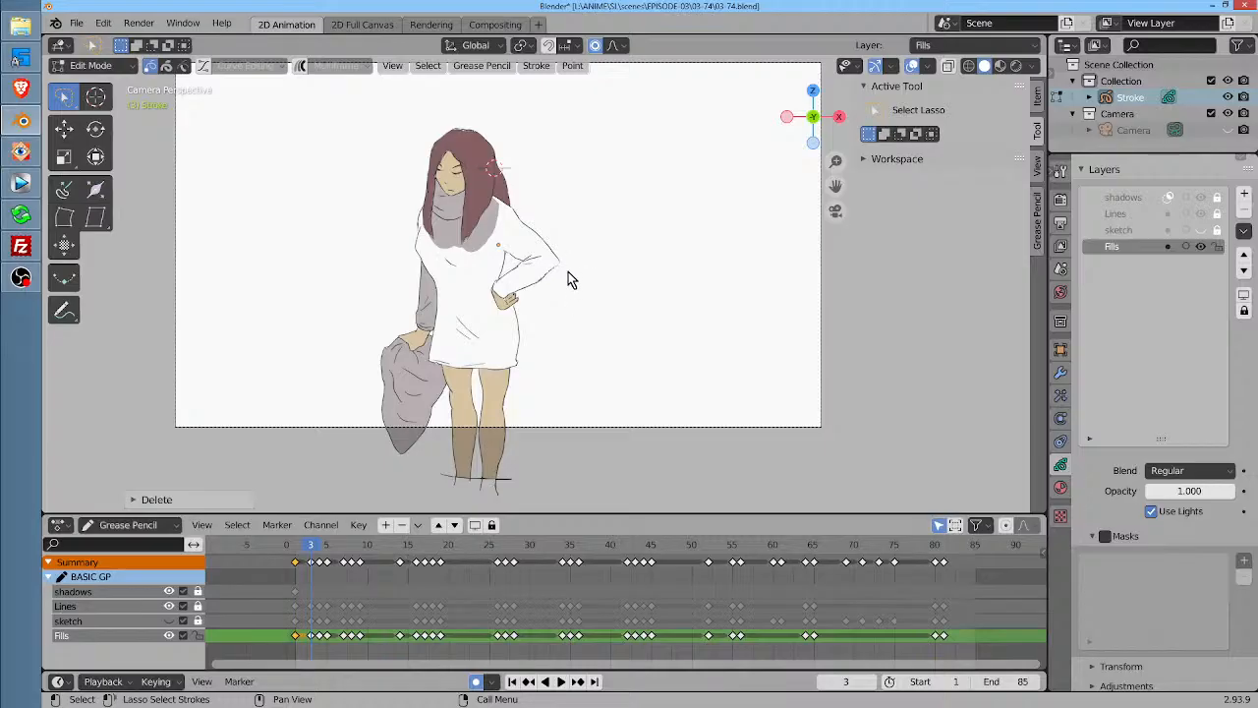
# Return to Draw mode and add grey Material.002 patches over the cuff, forearm, upper arm and waist around frame 3's arm opening
pyautogui.moveTo(567, 275); pyautogui.dragTo(556, 309)
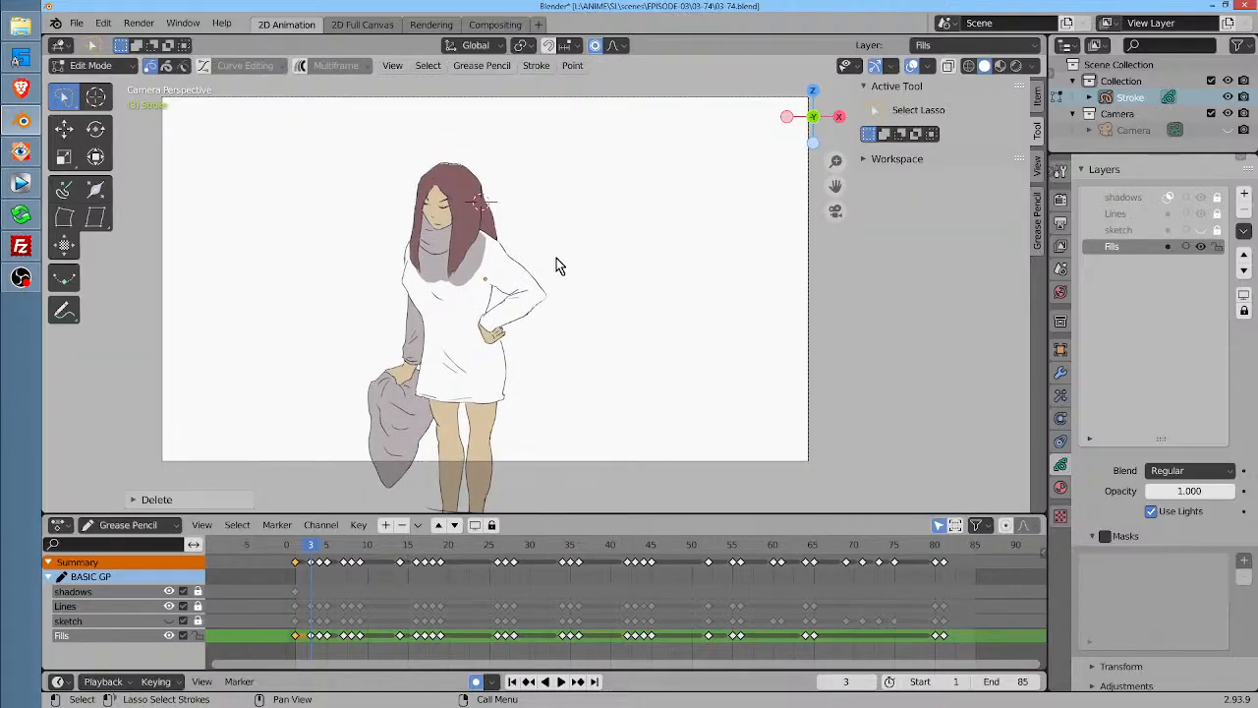
pyautogui.press('Tab')
pyautogui.moveTo(574, 297); pyautogui.dragTo(675, 188)
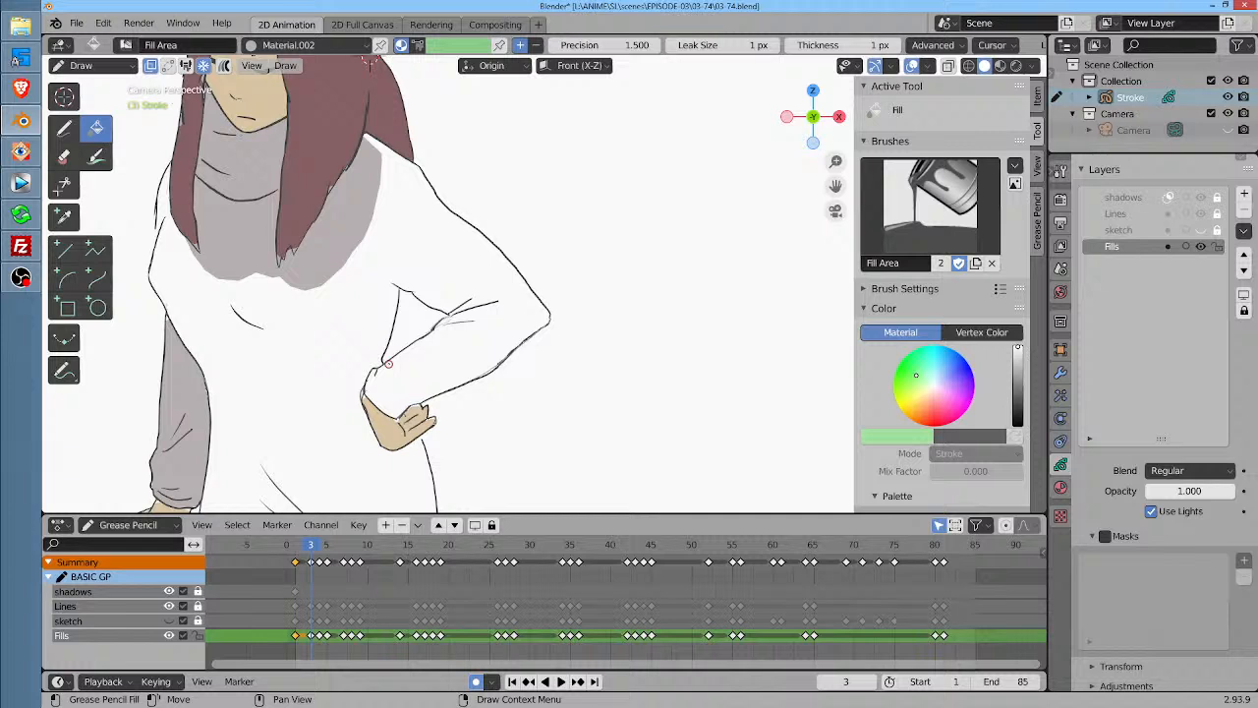
pyautogui.moveTo(388, 363)
pyautogui.mouseDown()
pyautogui.moveTo(368, 359)
pyautogui.moveTo(361, 407)
pyautogui.moveTo(407, 371)
pyautogui.moveTo(432, 377)
pyautogui.moveTo(424, 344)
pyautogui.moveTo(456, 330)
pyautogui.moveTo(442, 320)
pyautogui.mouseUp()
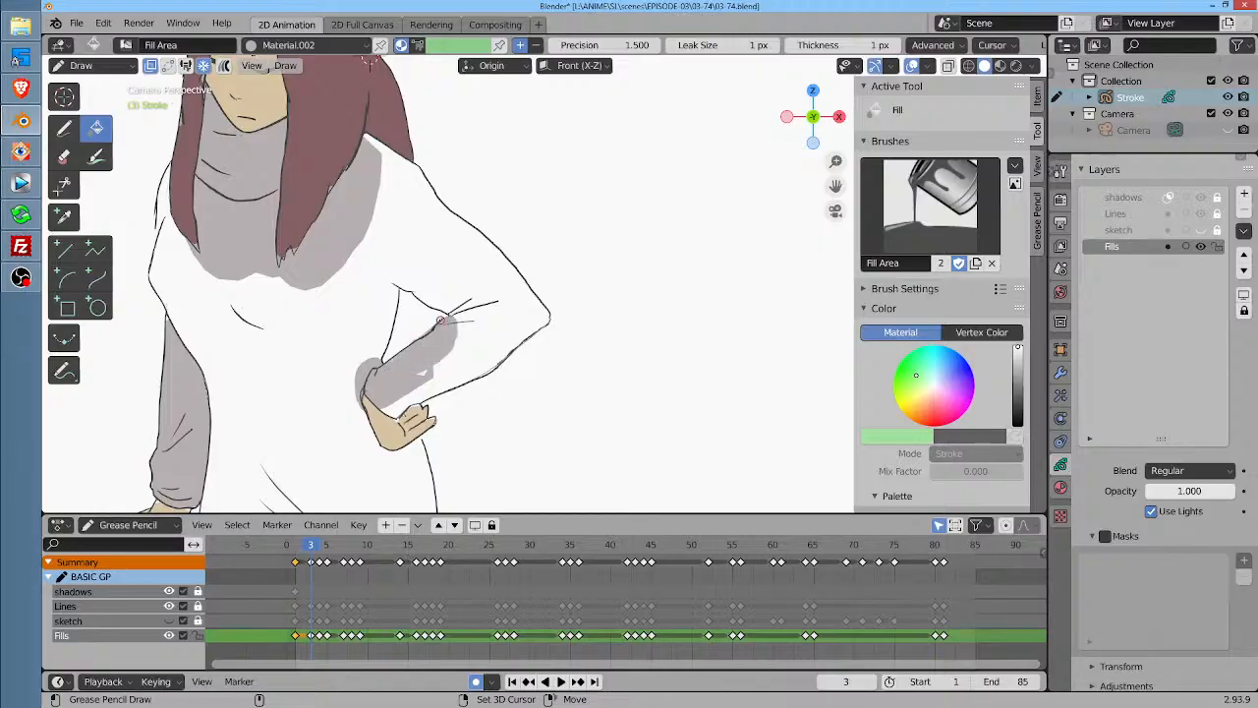
pyautogui.moveTo(393, 286)
pyautogui.mouseDown()
pyautogui.moveTo(434, 285)
pyautogui.moveTo(445, 310)
pyautogui.moveTo(476, 299)
pyautogui.mouseUp()
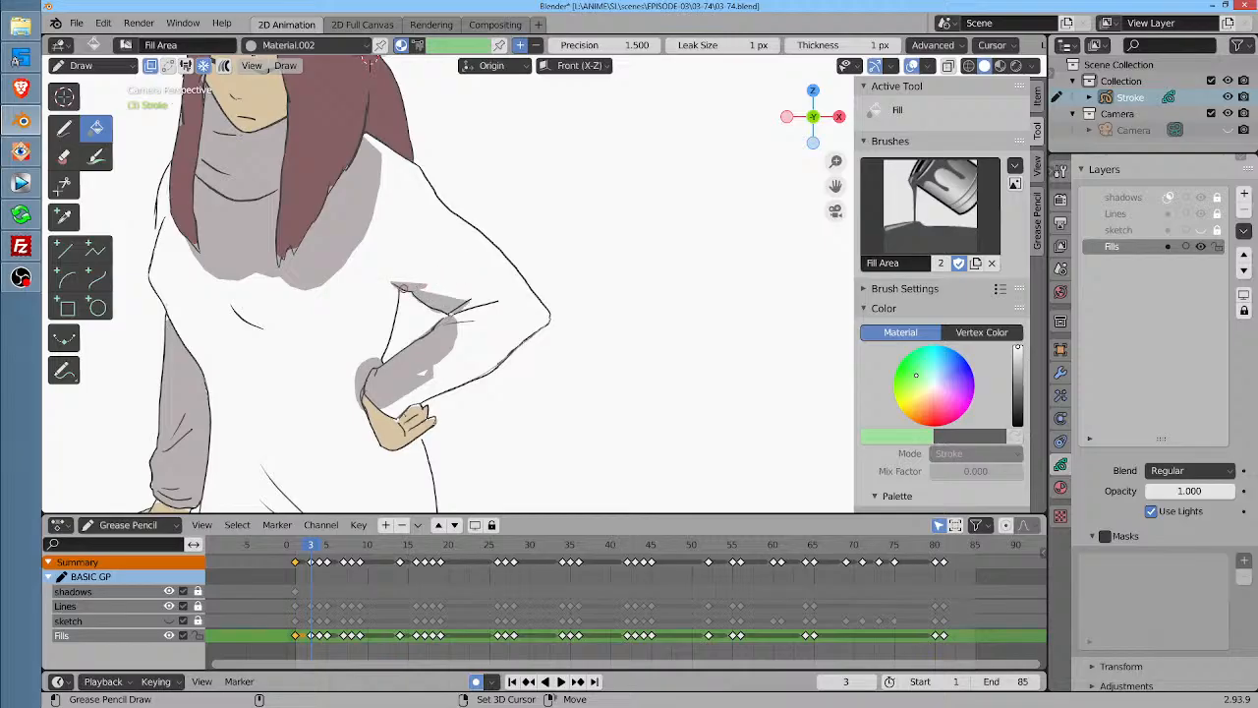
pyautogui.moveTo(393, 291); pyautogui.dragTo(379, 354)
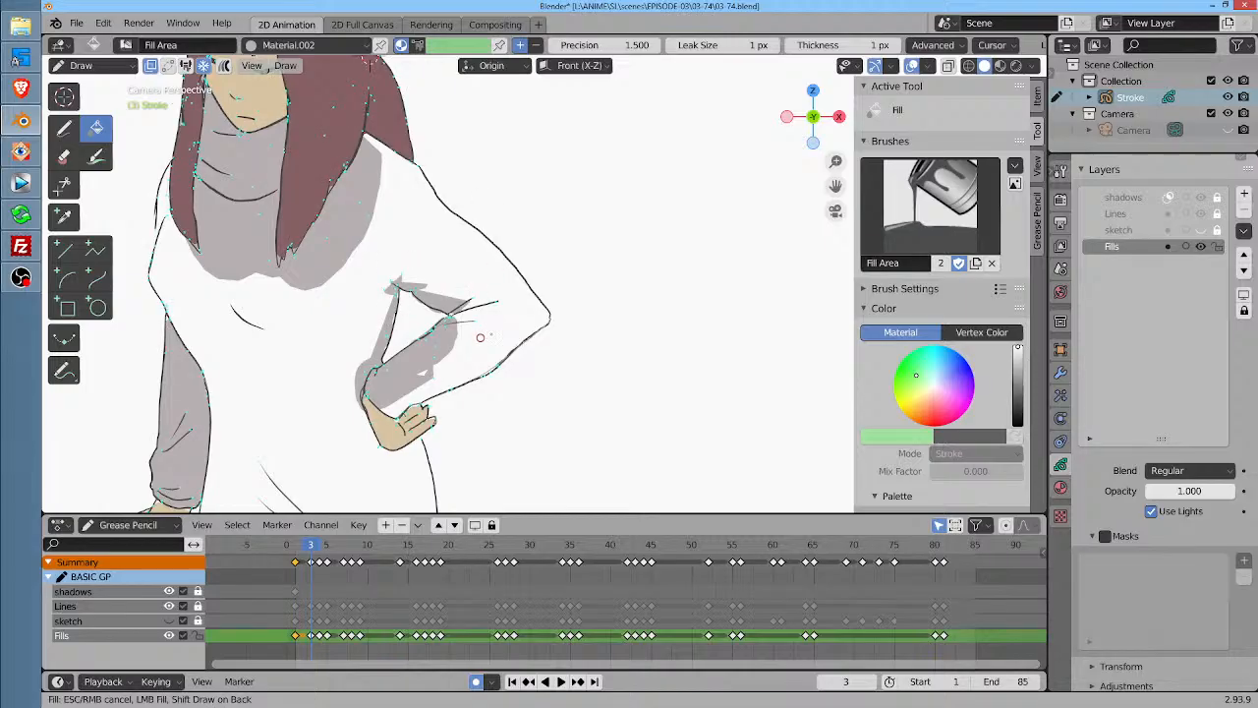
# Fill the frame 3 sweater with the grey Material.002 and cover the white slivers on the chest and forearm
pyautogui.click(498, 327)
pyautogui.click(496, 324)
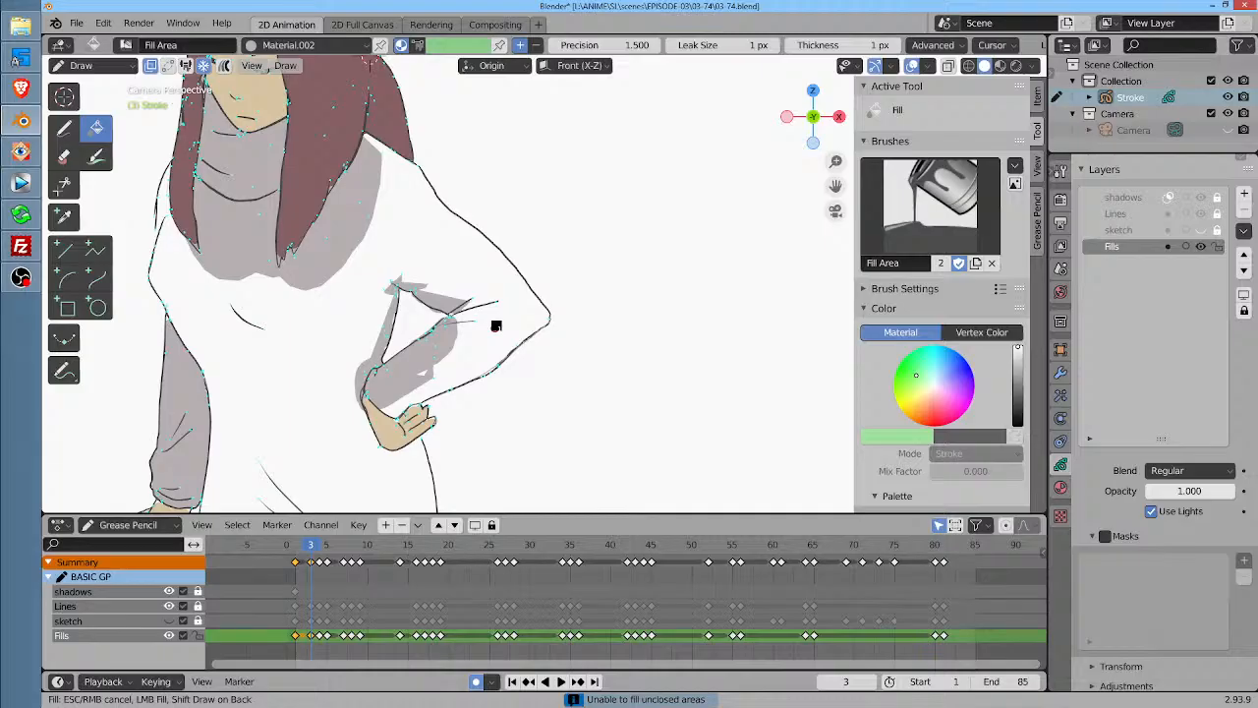
pyautogui.click(497, 315)
pyautogui.click(493, 316)
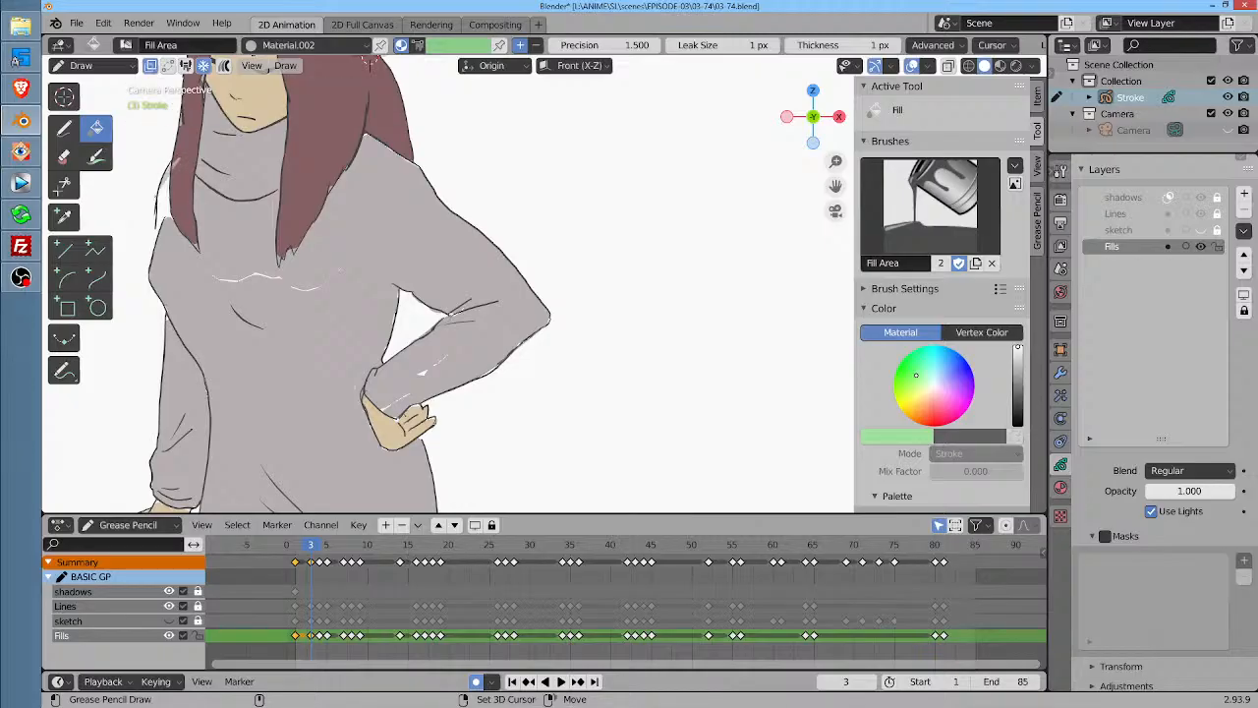
pyautogui.click(291, 245)
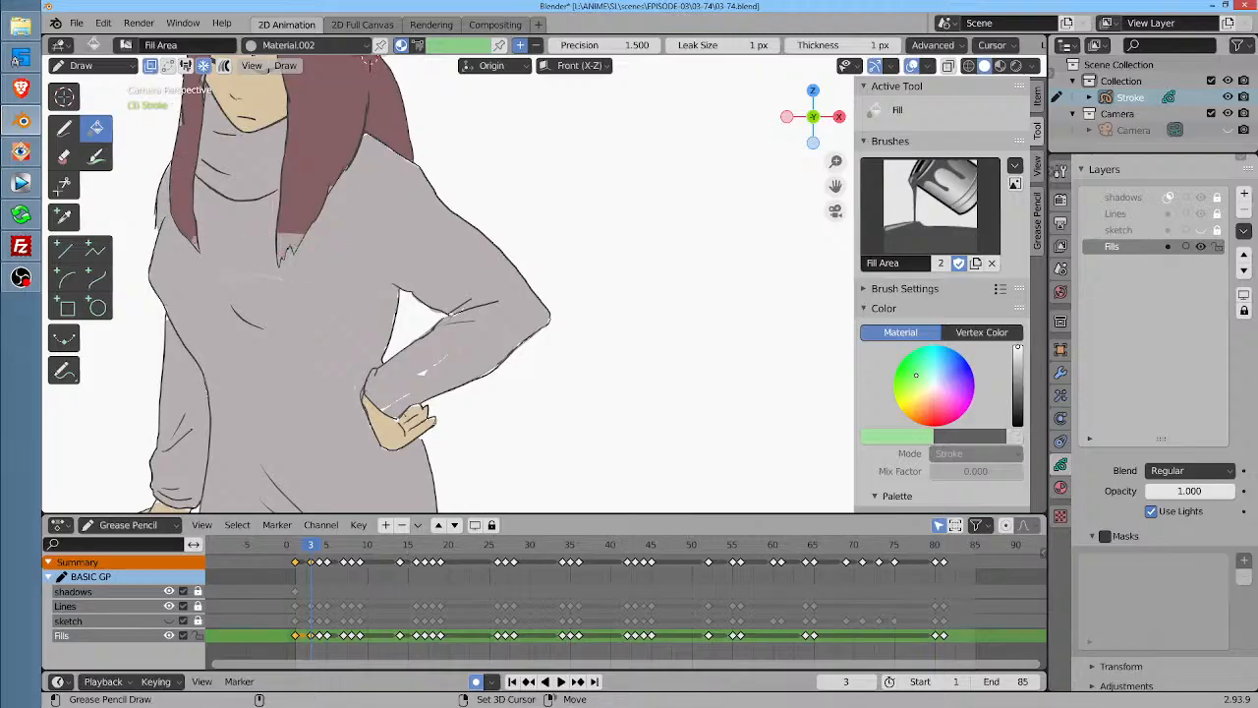
pyautogui.click(406, 391)
pyautogui.moveTo(386, 394); pyautogui.dragTo(337, 411)
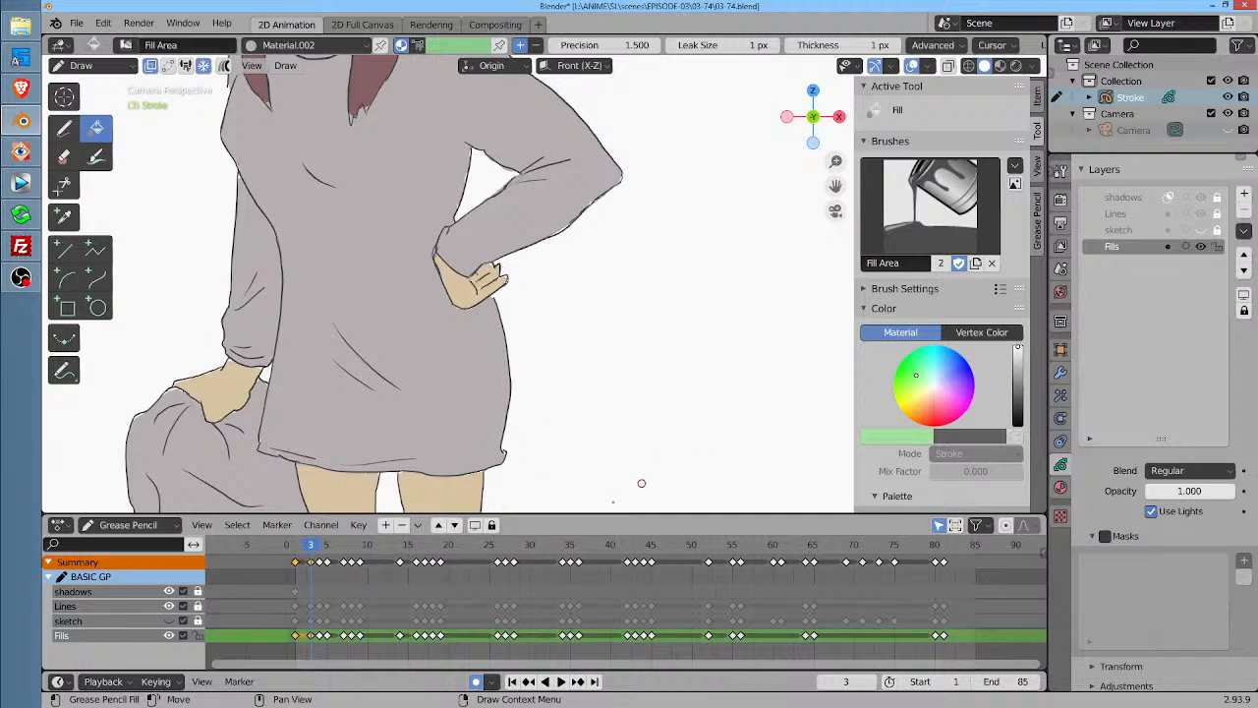
# Advance to frames 4 and 5 and inspect the hair and sweater fills for gaps
pyautogui.press('space')
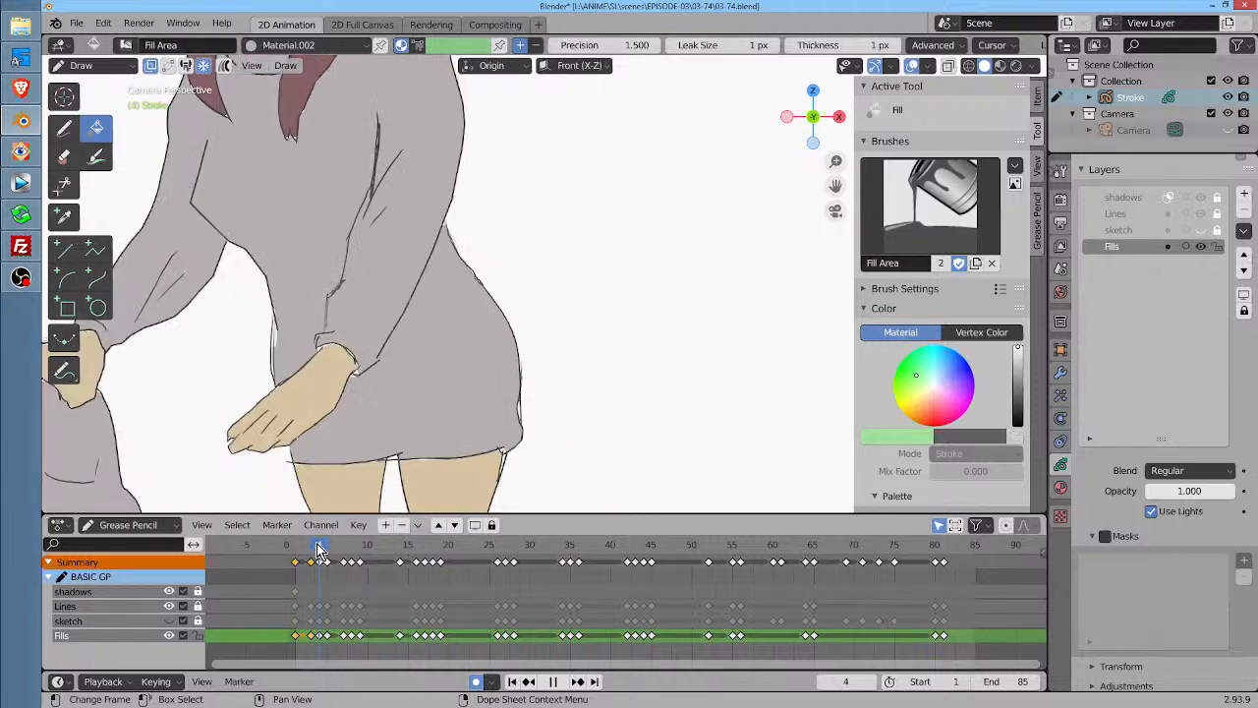
pyautogui.press('space')
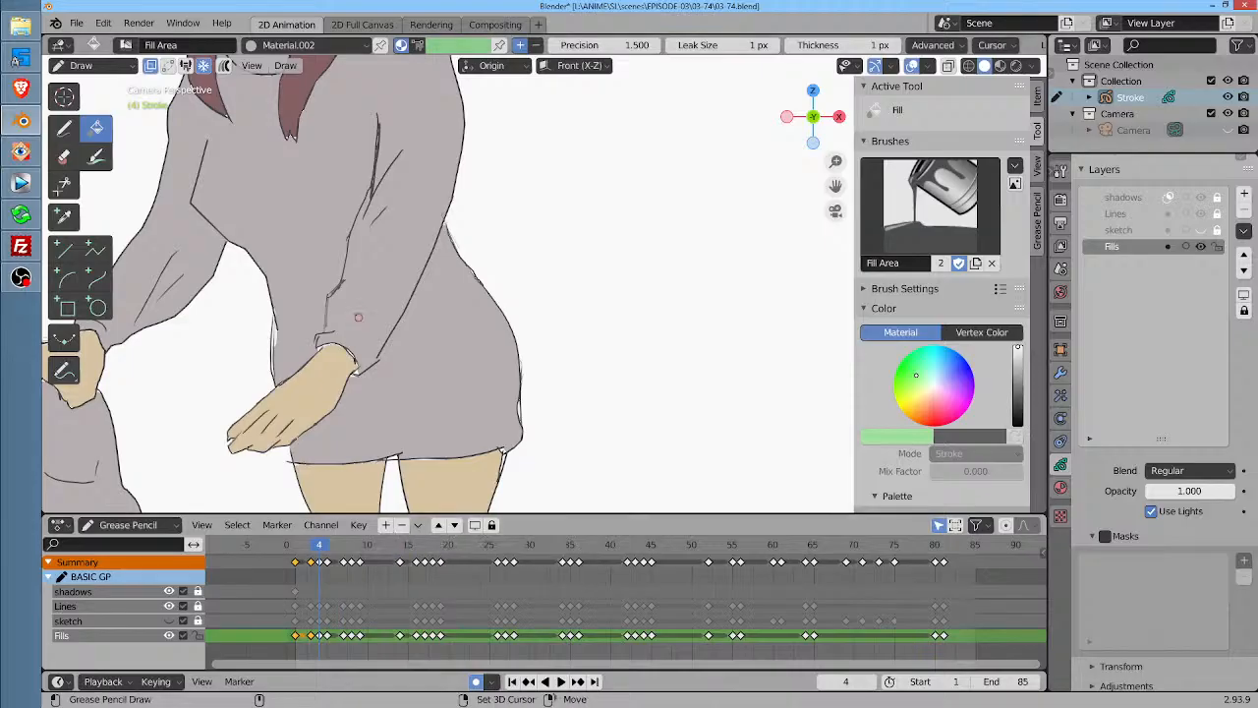
pyautogui.scroll(-3, 402, 274)
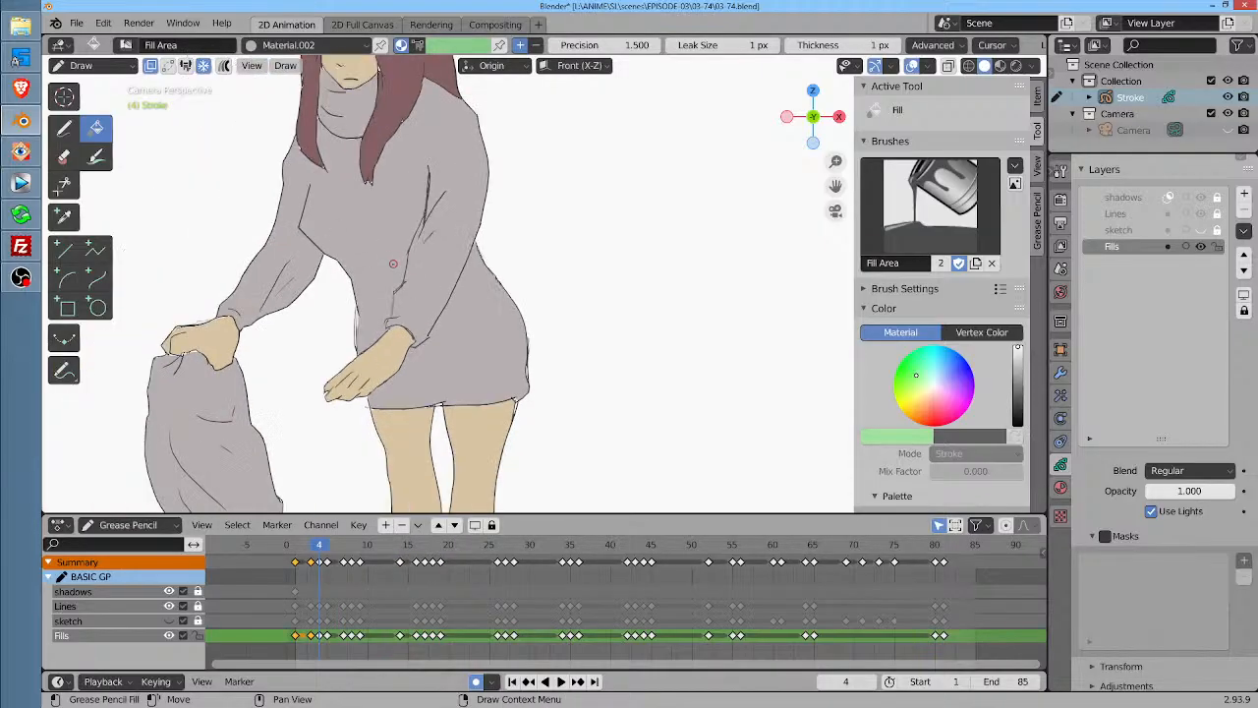
pyautogui.scroll(4, 391, 262)
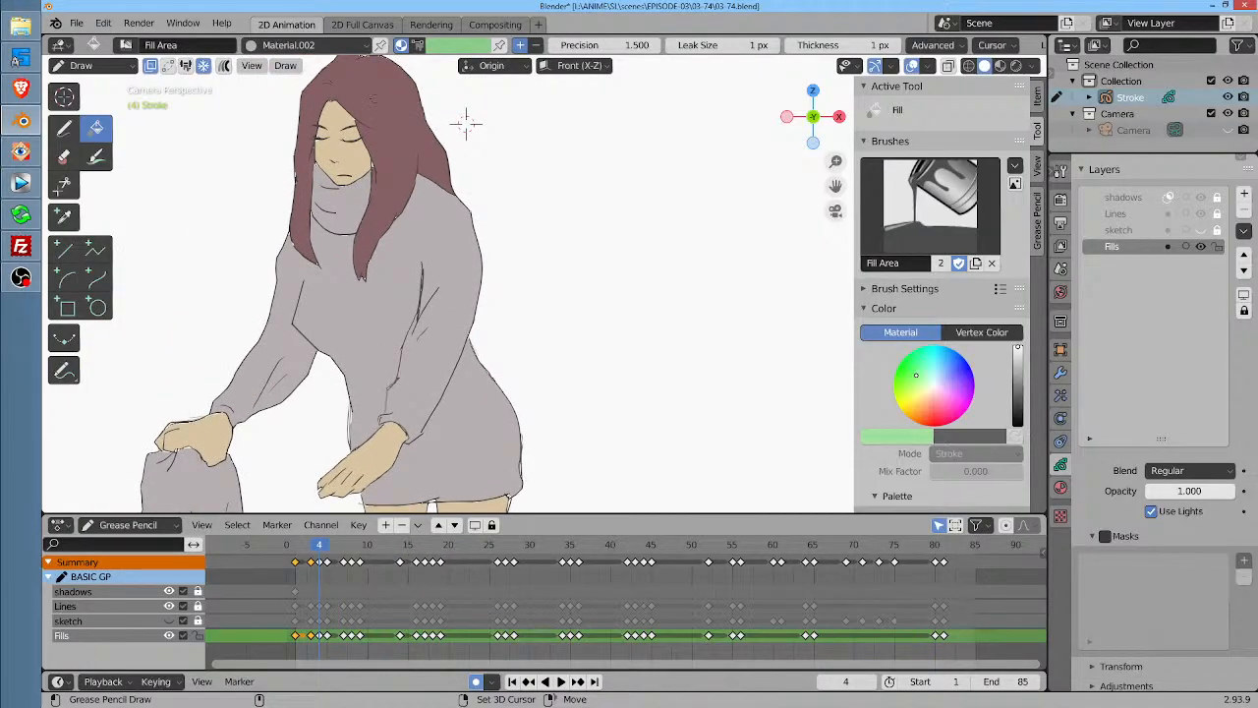
pyautogui.click(366, 92)
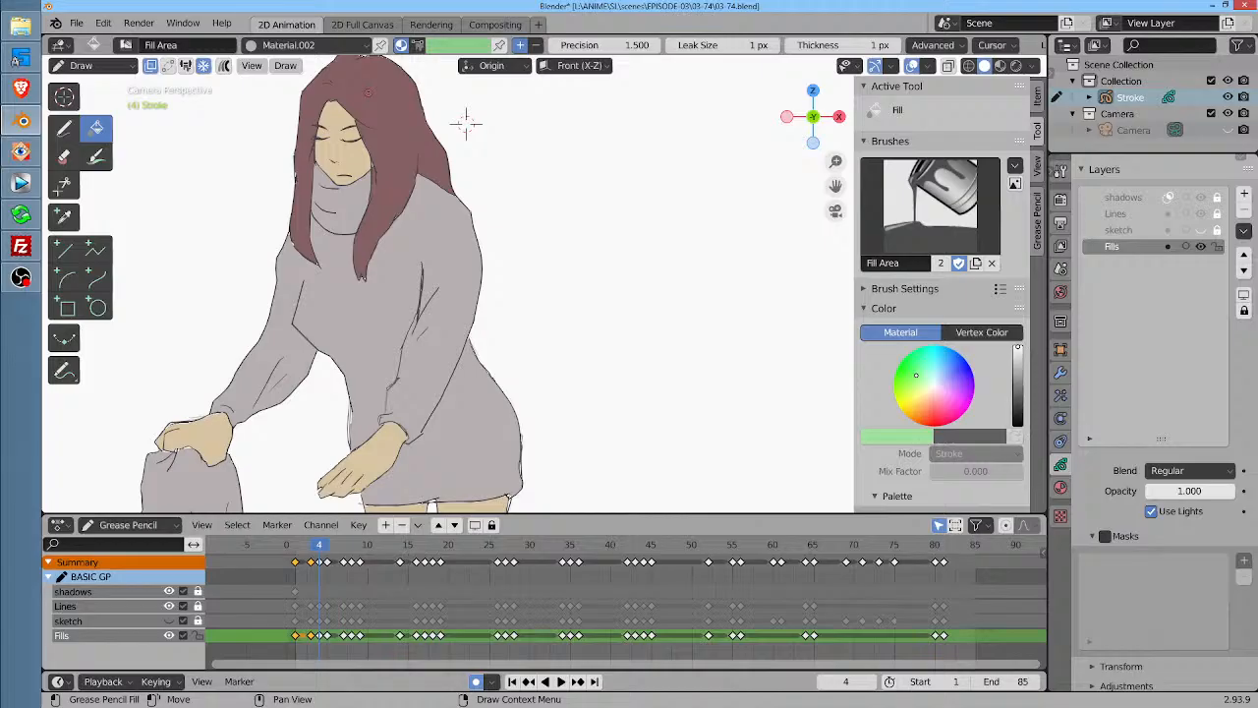
pyautogui.press('Right')
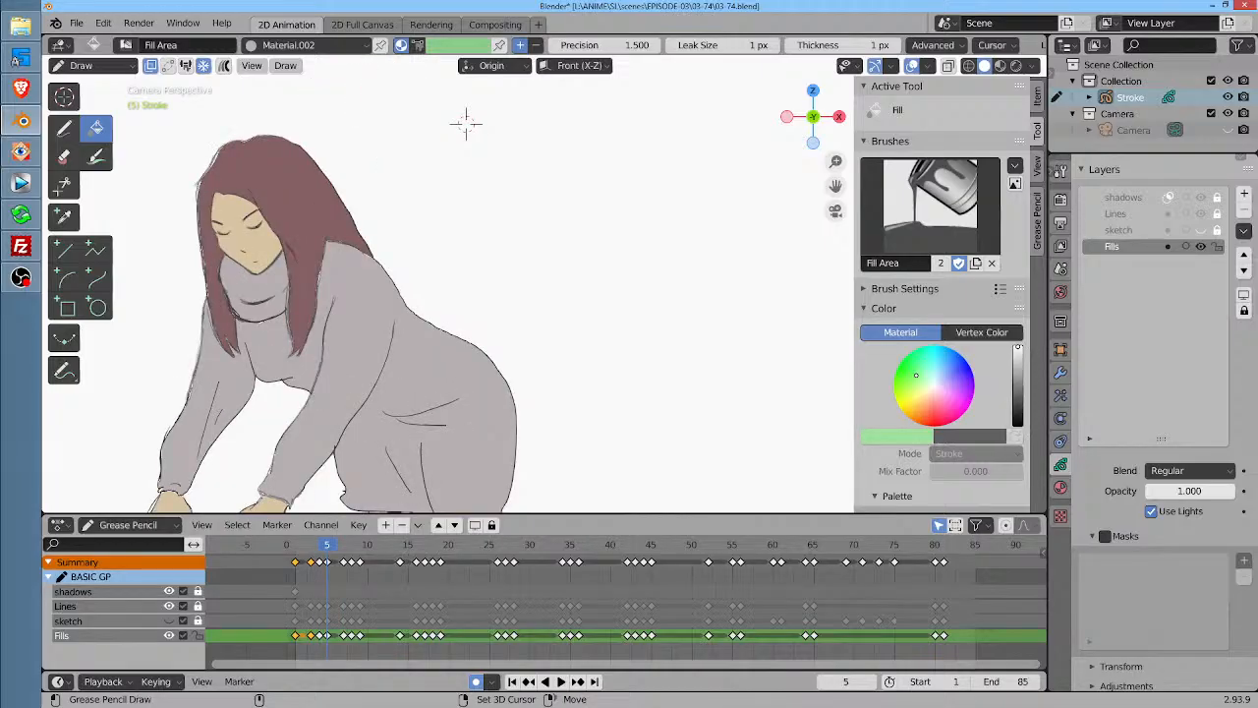
pyautogui.moveTo(220, 149)
pyautogui.mouseDown()
pyautogui.moveTo(199, 228)
pyautogui.moveTo(207, 301)
pyautogui.moveTo(215, 316)
pyautogui.moveTo(306, 352)
pyautogui.moveTo(348, 232)
pyautogui.moveTo(326, 195)
pyautogui.mouseUp()
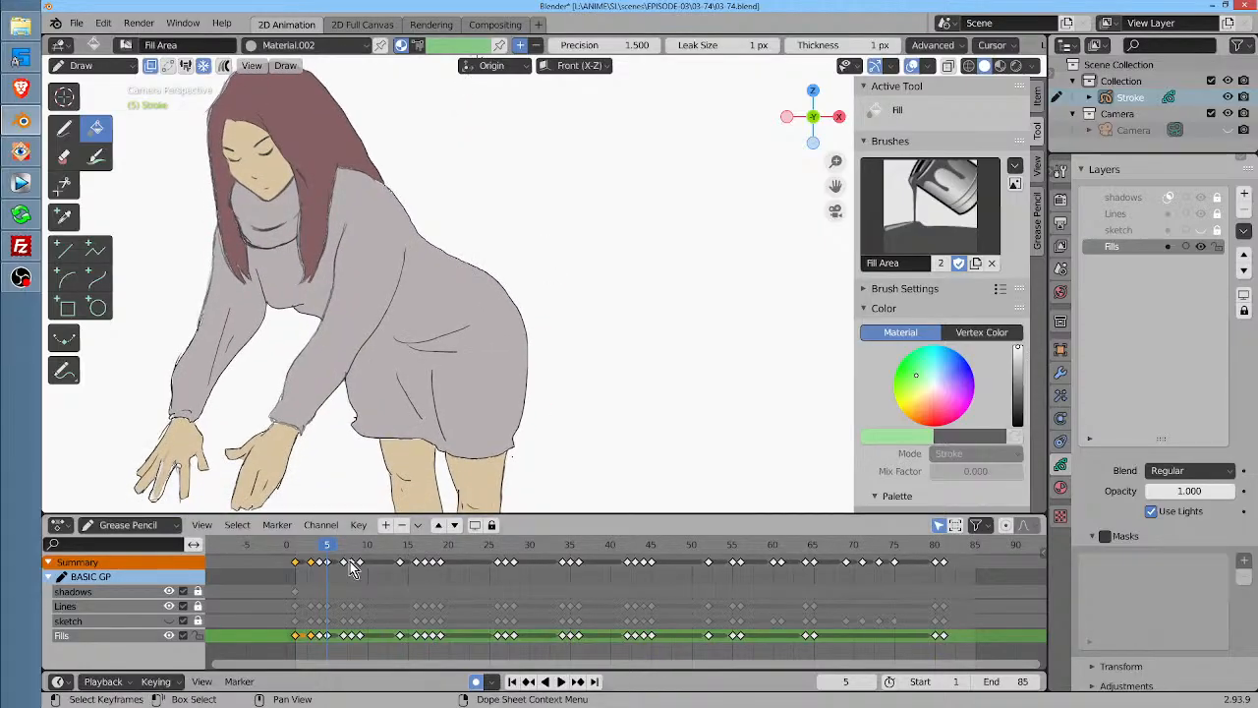
# Play and scrub the opening frames, return to frame 1 and save the file
pyautogui.press('space')
pyautogui.moveTo(369, 550); pyautogui.dragTo(295, 565)
pyautogui.press('space')
pyautogui.hotkey('ctrl', 's')
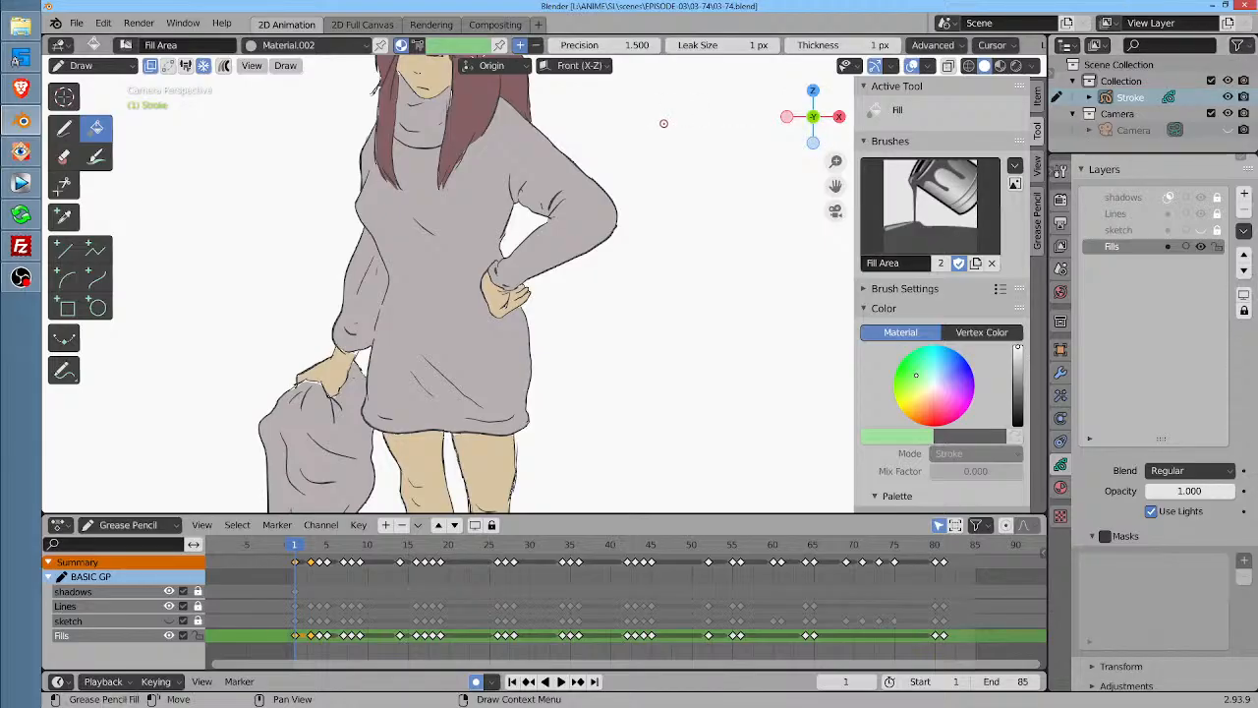
# Review the filled animation over the opening frames by repeated playback and scrubbing, ending on frame 1
pyautogui.moveTo(662, 124); pyautogui.dragTo(701, 245)
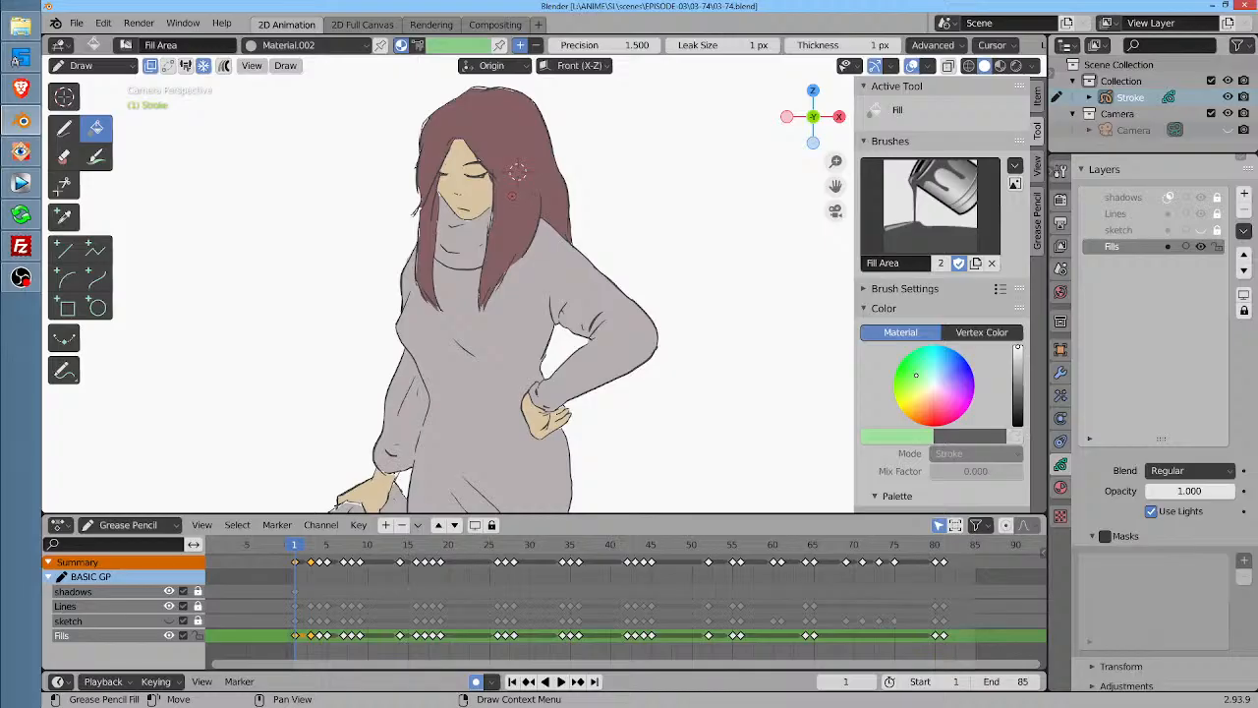
pyautogui.click(517, 173)
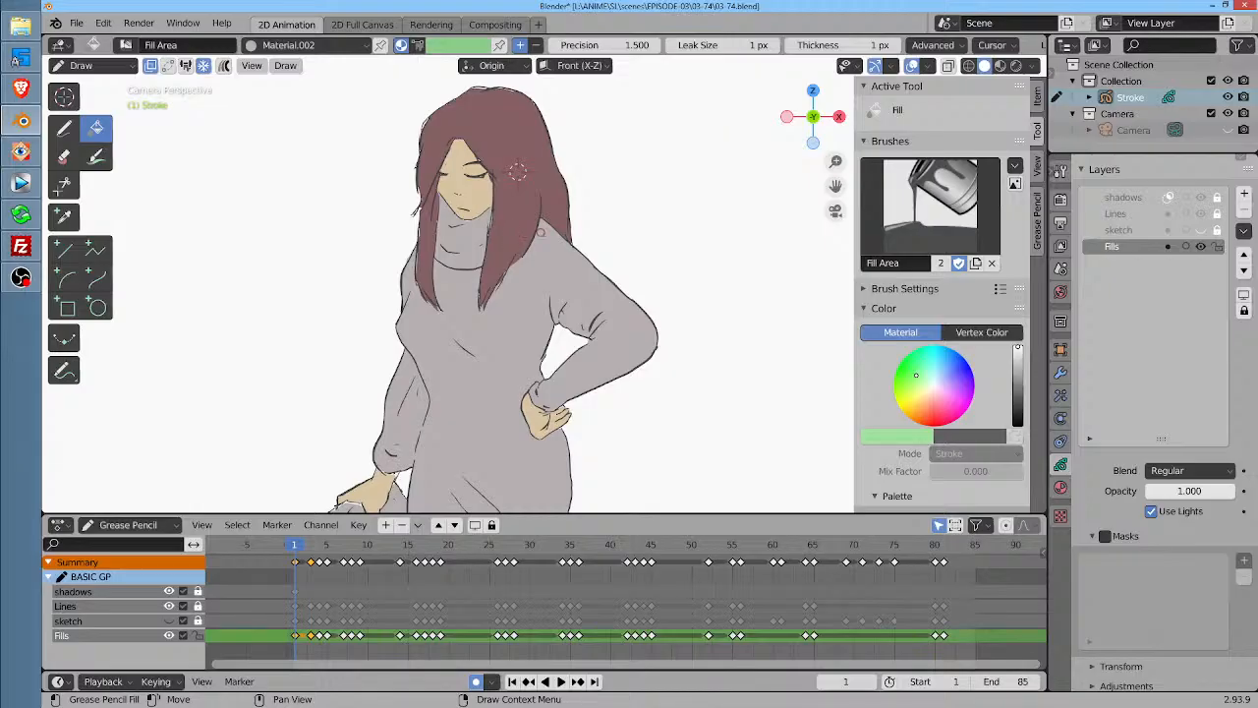
pyautogui.scroll(-2, 552, 250)
pyautogui.moveTo(527, 203); pyautogui.dragTo(491, 160)
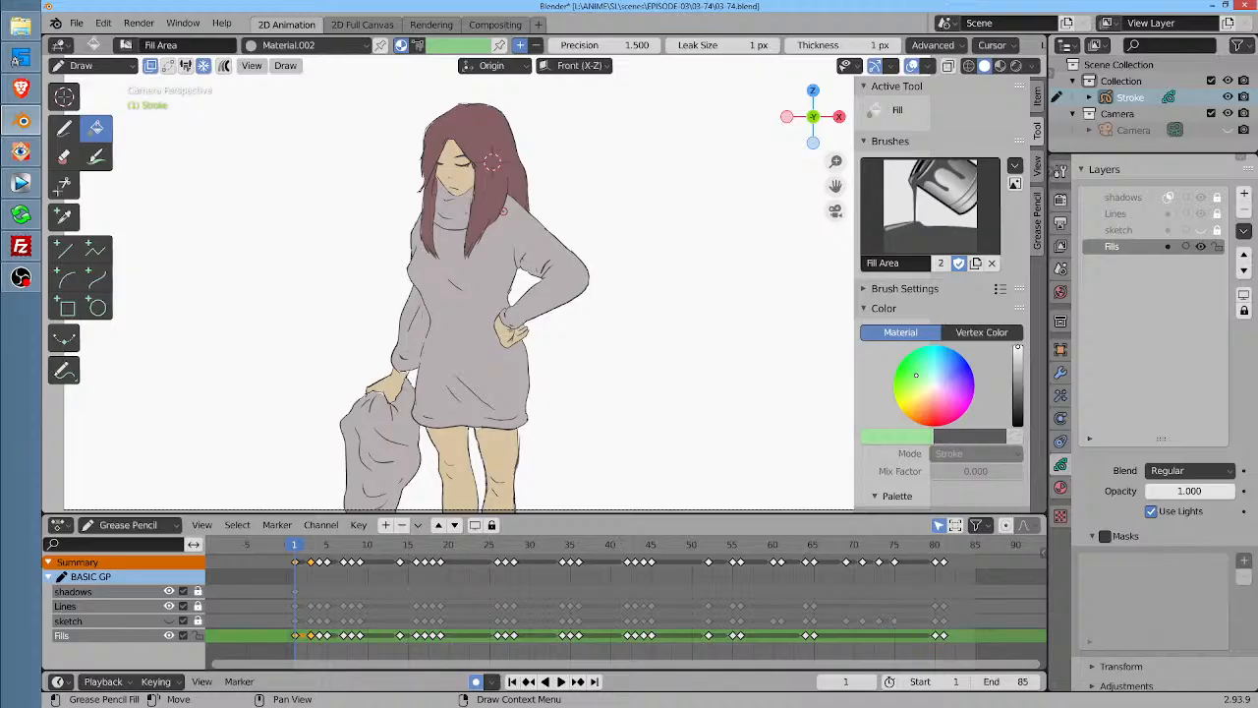
pyautogui.press('space')
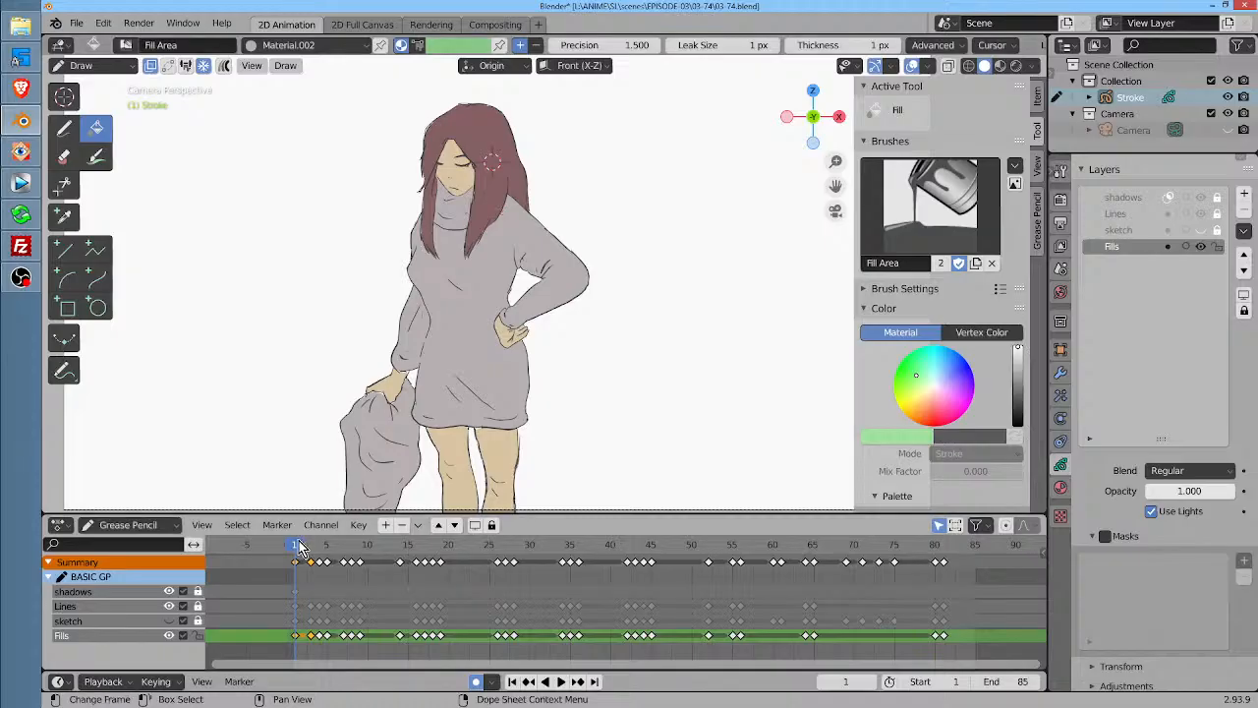
pyautogui.moveTo(441, 555)
pyautogui.mouseDown()
pyautogui.moveTo(489, 555)
pyautogui.moveTo(313, 555)
pyautogui.mouseUp()
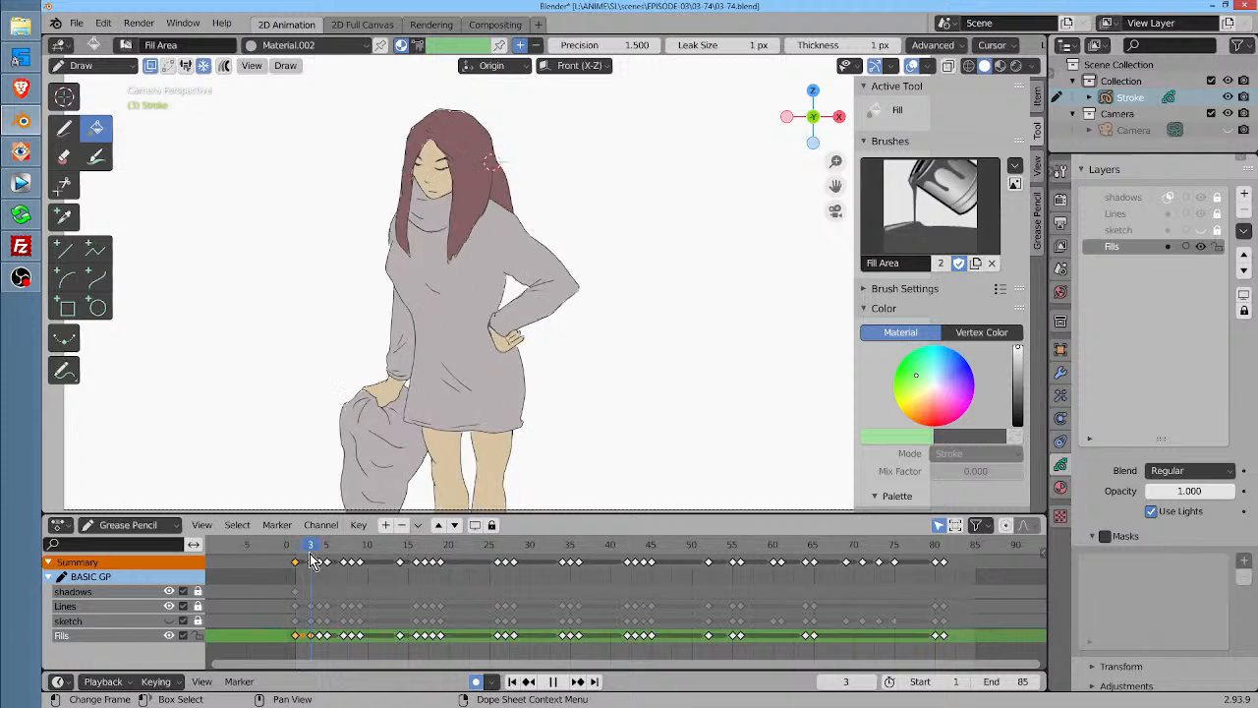
pyautogui.press('space')
pyautogui.moveTo(312, 556)
pyautogui.mouseDown()
pyautogui.moveTo(359, 561)
pyautogui.moveTo(293, 577)
pyautogui.mouseUp()
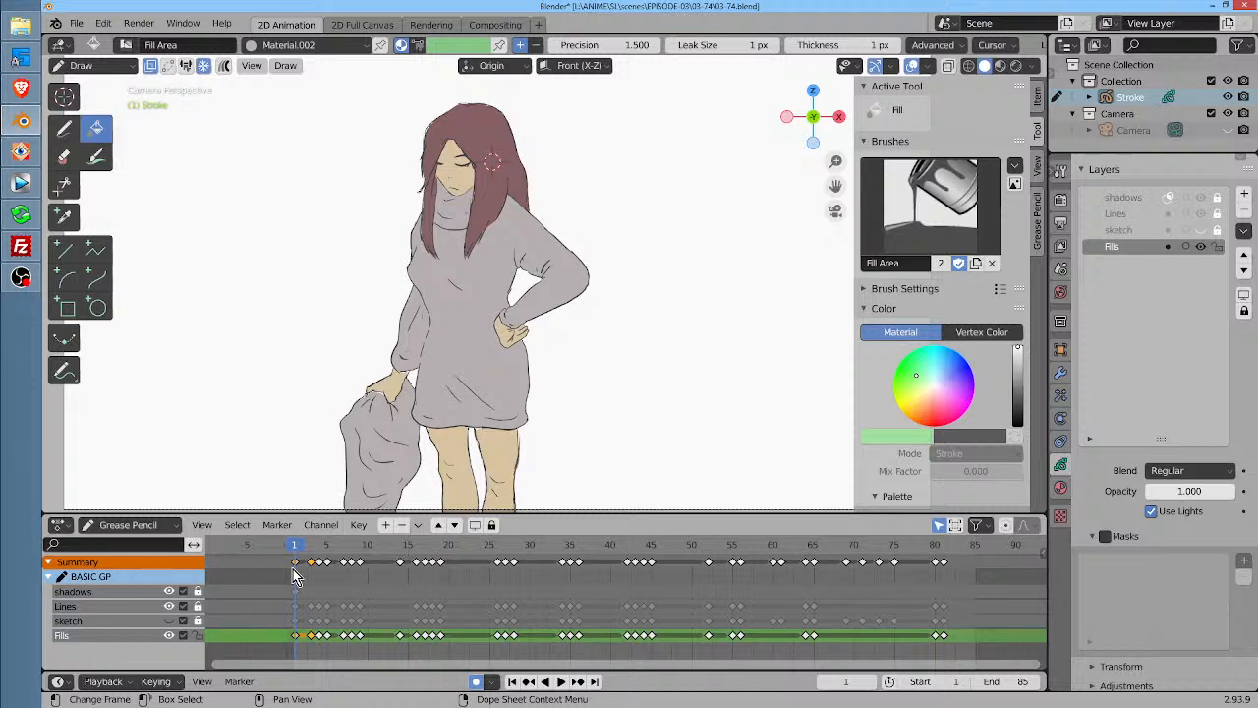
pyautogui.press('space')
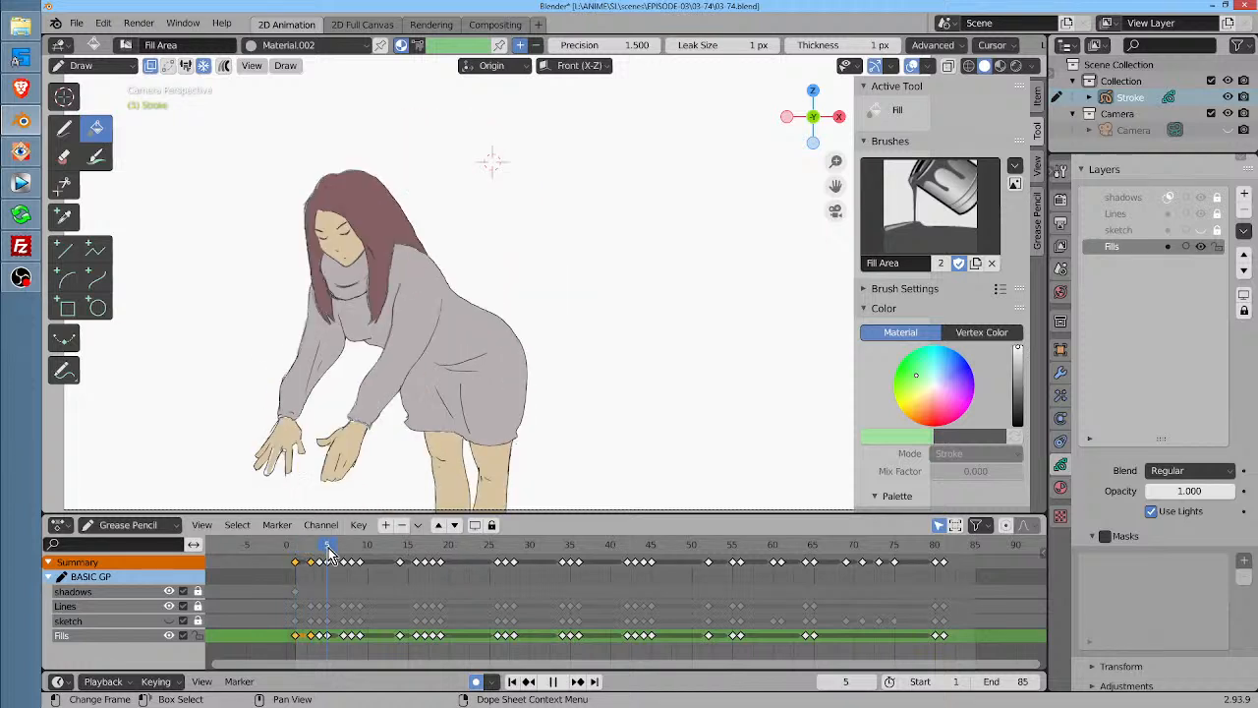
pyautogui.press('space')
pyautogui.press('space')
pyautogui.moveTo(361, 557)
pyautogui.mouseDown()
pyautogui.moveTo(332, 558)
pyautogui.moveTo(611, 588)
pyautogui.moveTo(969, 581)
pyautogui.moveTo(732, 602)
pyautogui.moveTo(525, 581)
pyautogui.moveTo(301, 597)
pyautogui.moveTo(296, 582)
pyautogui.mouseUp()
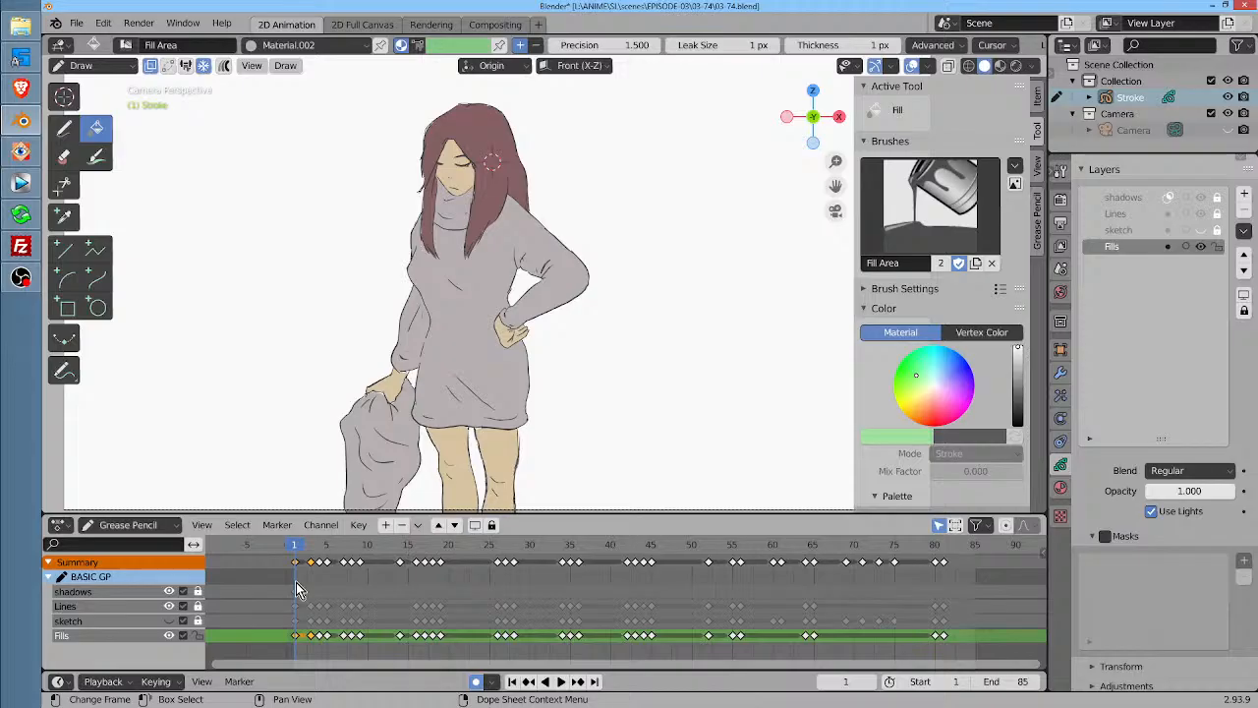
# Make the shadows layer active and set up the Draw tool's Pencil brush with the shadow FILLED material
pyautogui.click(1132, 198)
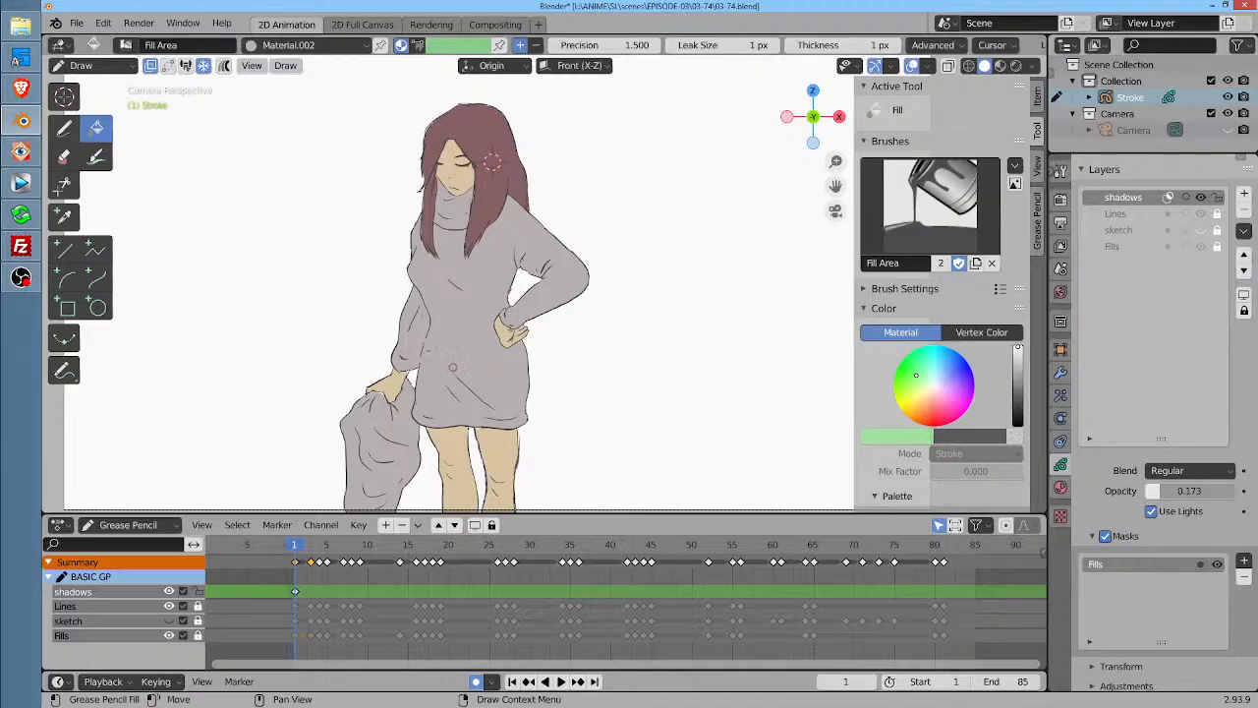
pyautogui.click(65, 129)
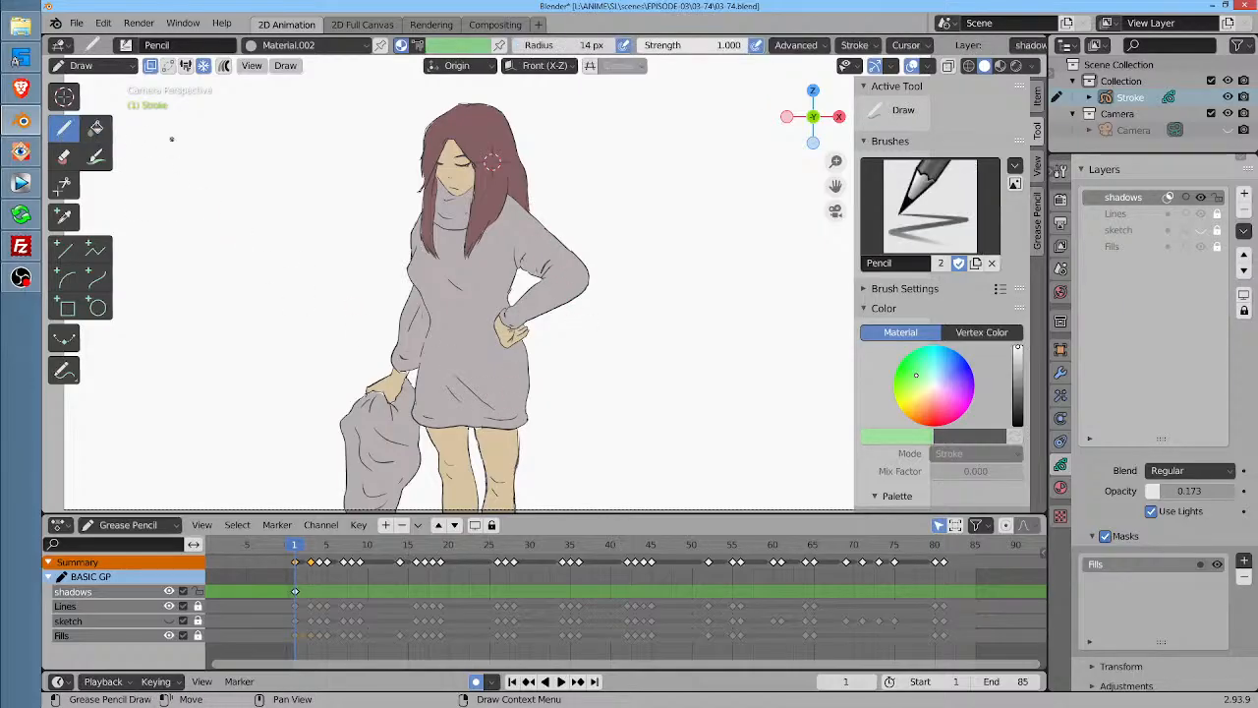
pyautogui.click(1061, 489)
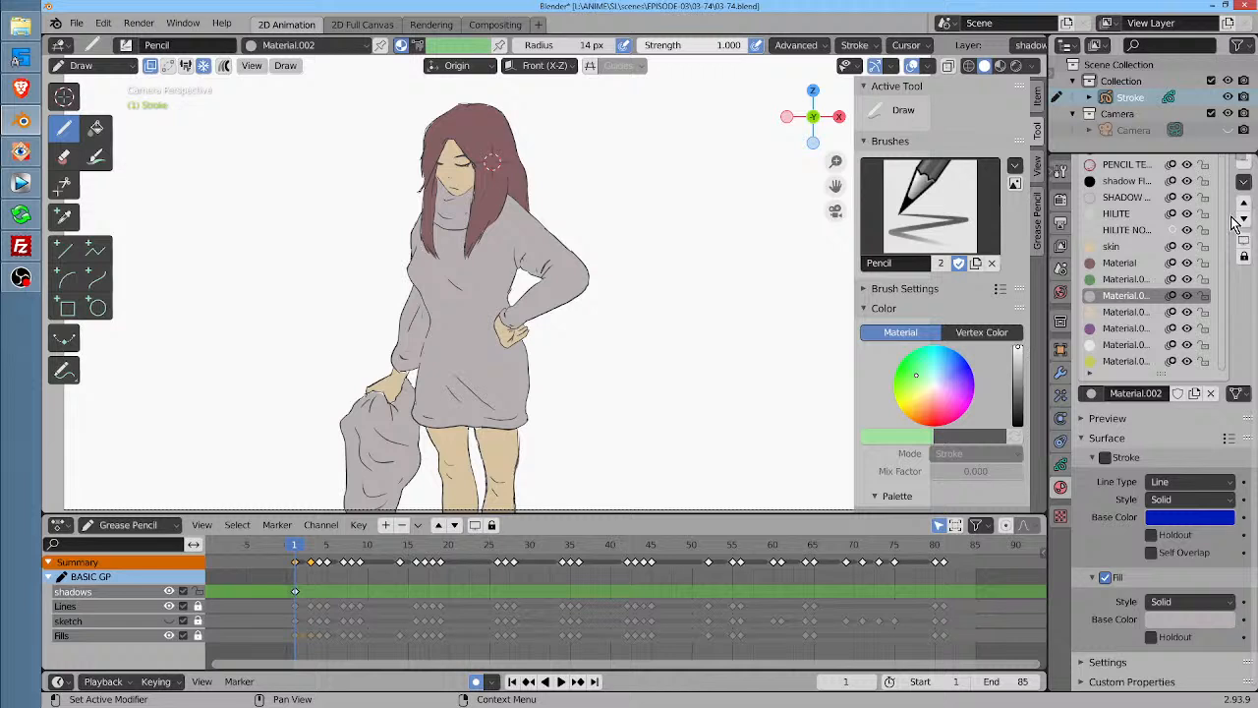
pyautogui.scroll(1, 1229, 263)
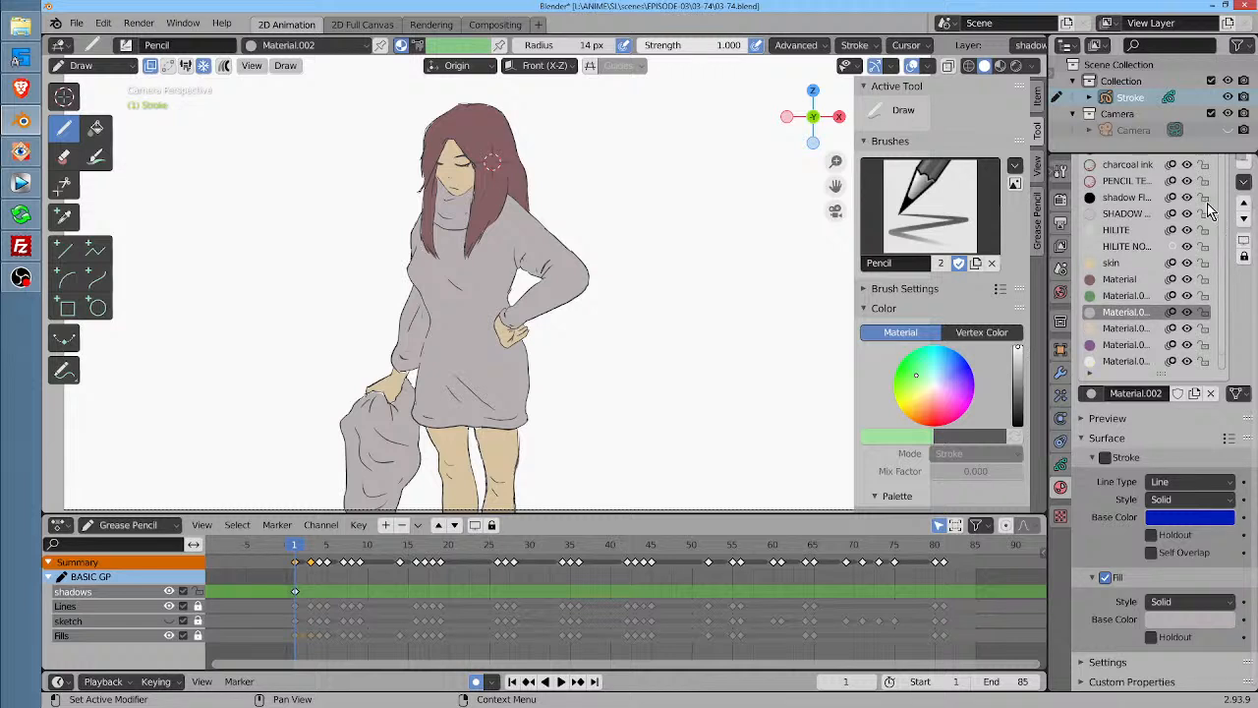
pyautogui.scroll(2, 1188, 251)
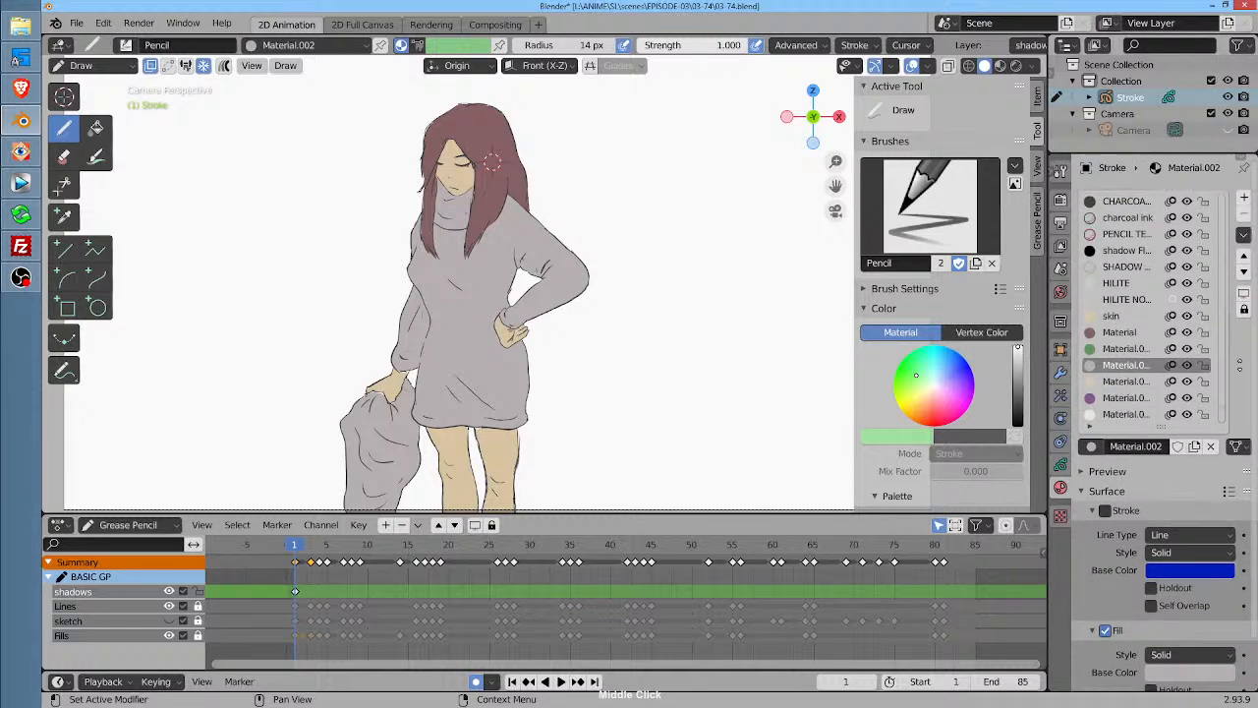
pyautogui.click(1148, 251)
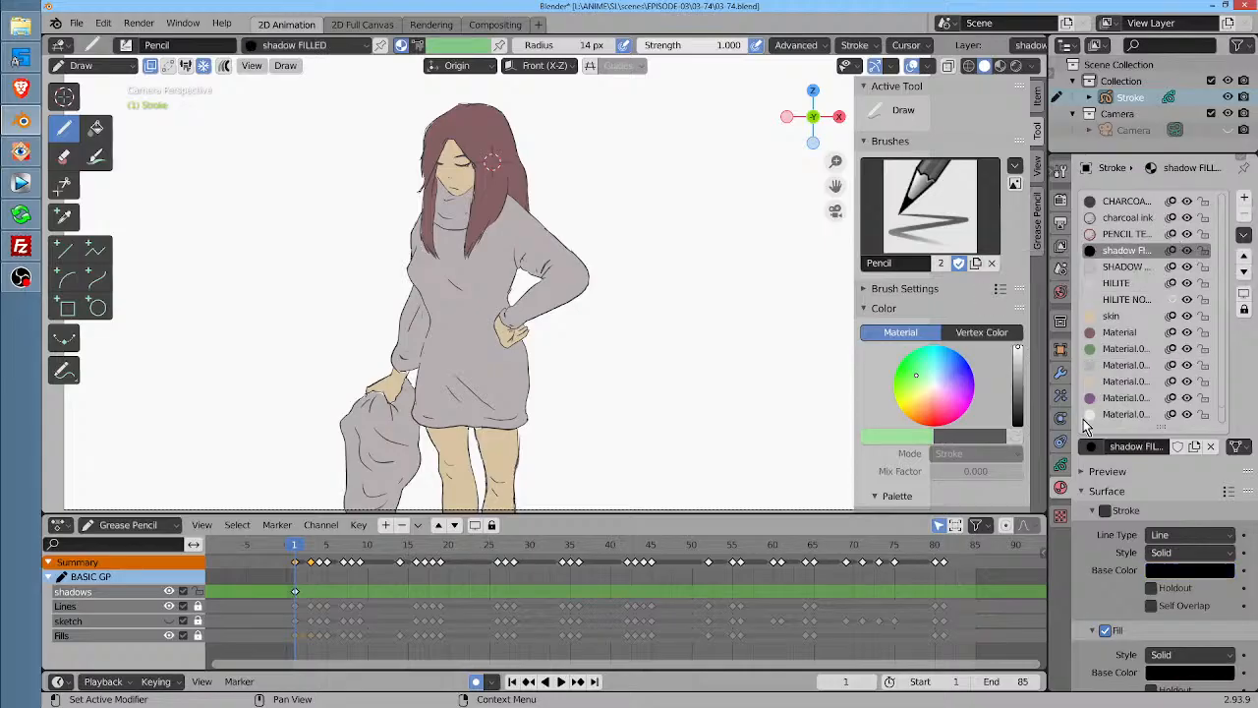
pyautogui.click(1061, 462)
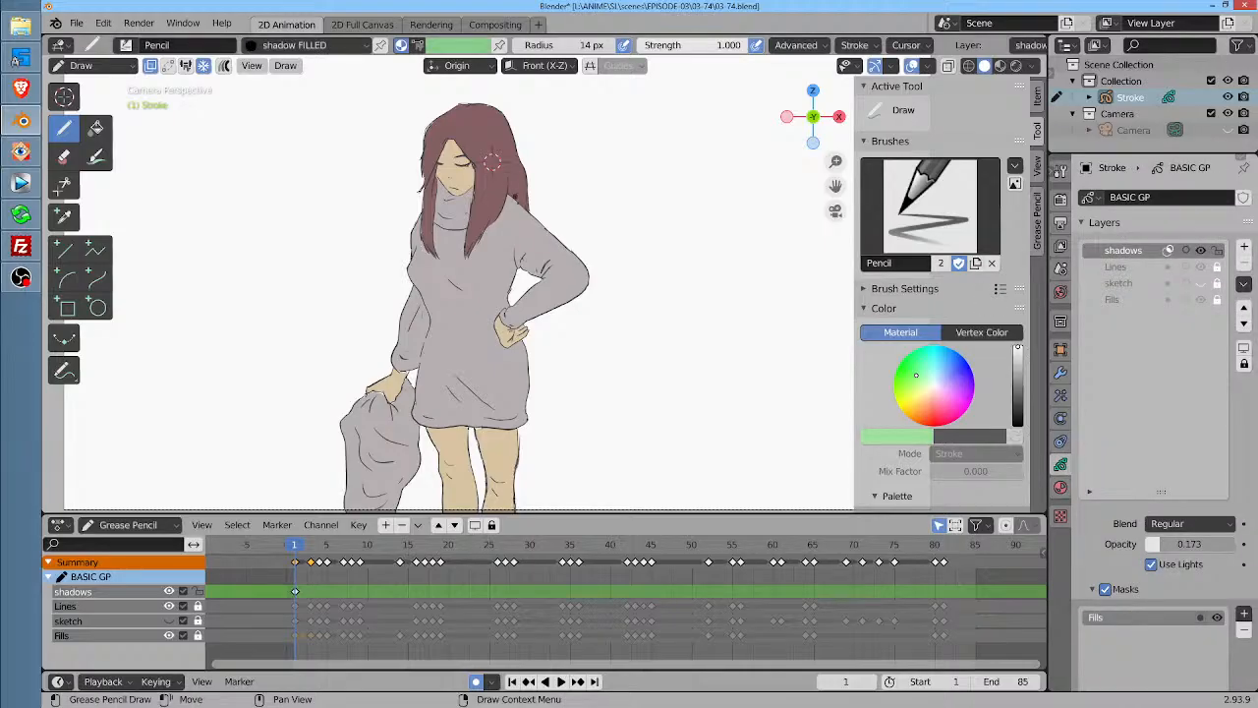
# Set the shadows layer's opacity to 0.374 and draw broad shadow shapes over the woman's hair, face and upper sweater
pyautogui.moveTo(515, 198); pyautogui.dragTo(566, 305)
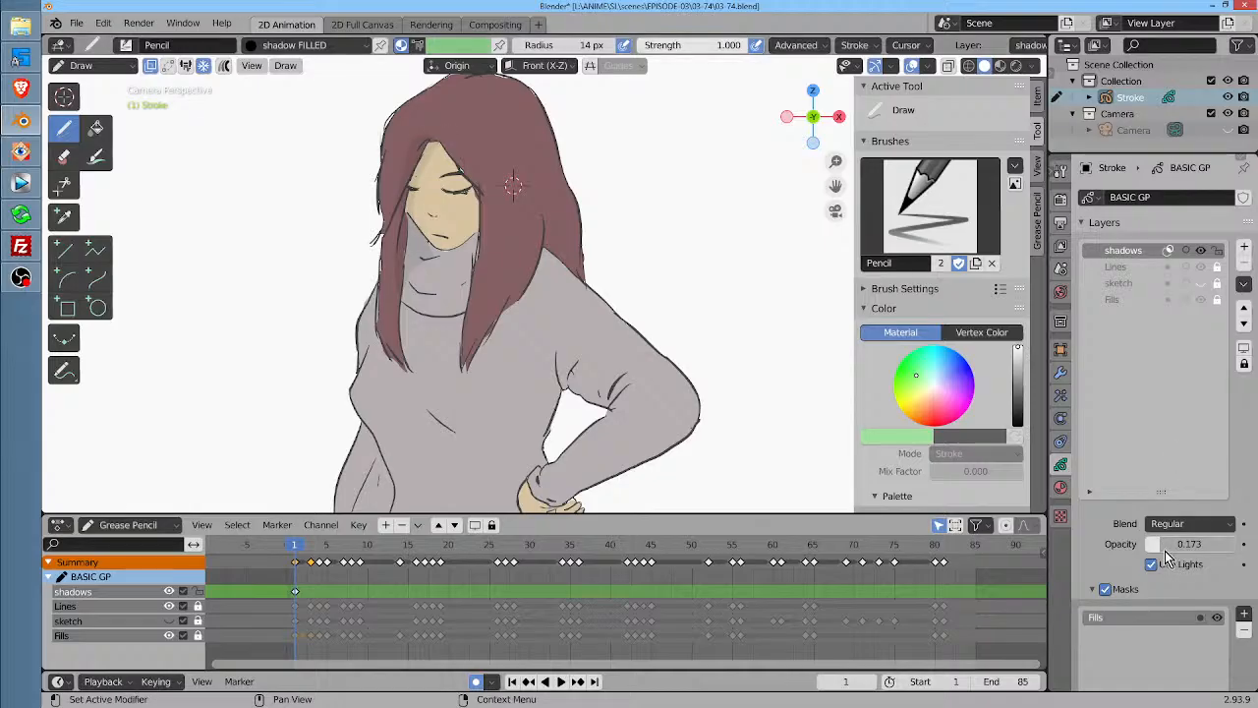
pyautogui.moveTo(1169, 553); pyautogui.dragTo(1188, 545)
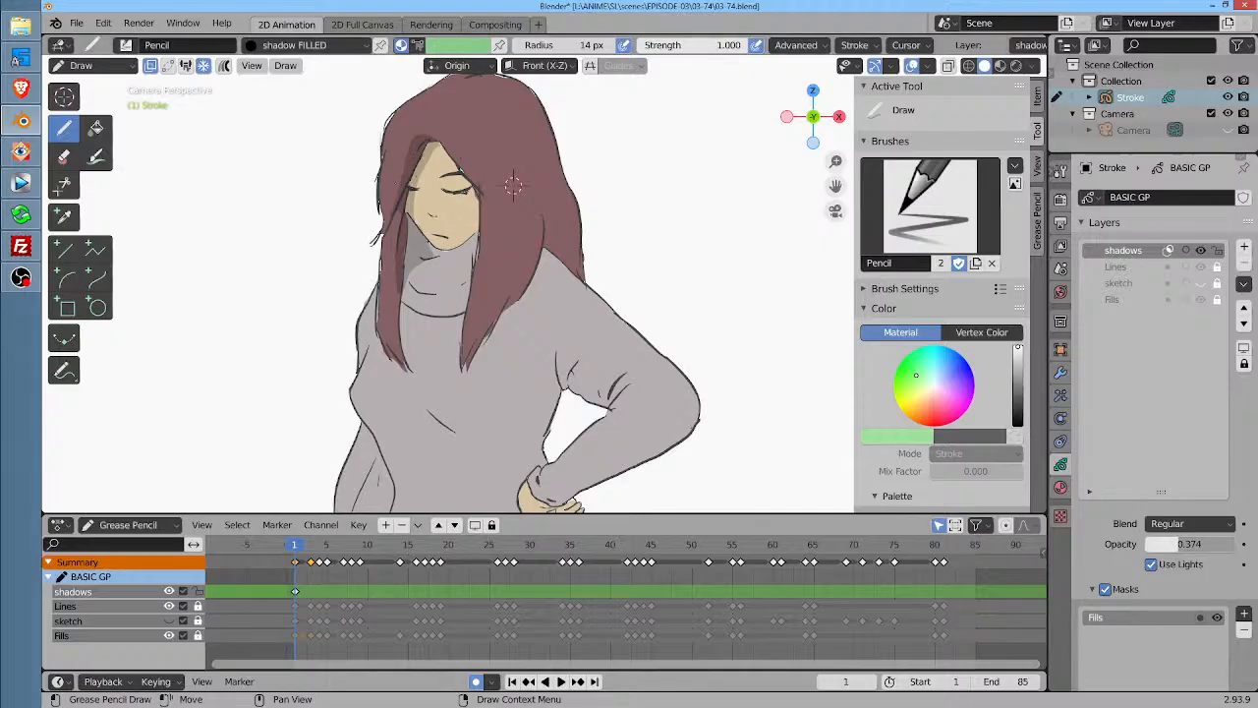
pyautogui.moveTo(398, 128)
pyautogui.mouseDown()
pyautogui.moveTo(417, 187)
pyautogui.moveTo(447, 108)
pyautogui.moveTo(437, 196)
pyautogui.moveTo(482, 98)
pyautogui.mouseUp()
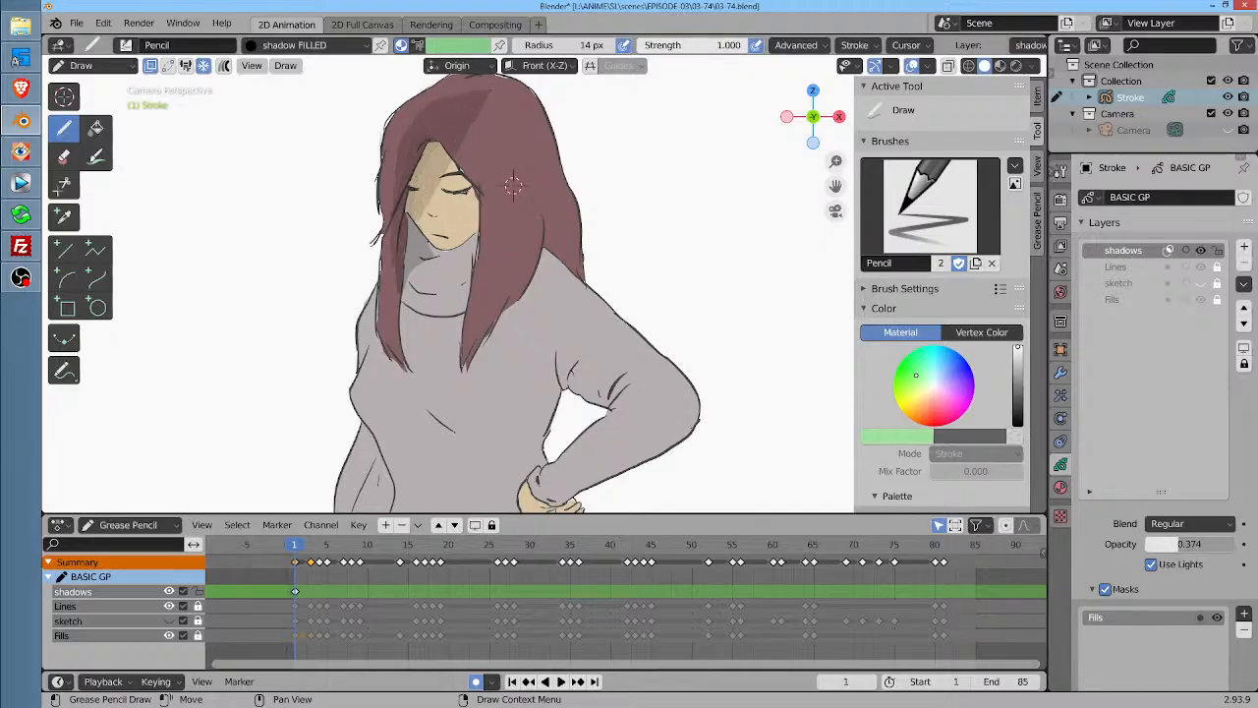
pyautogui.moveTo(513, 185)
pyautogui.mouseDown()
pyautogui.moveTo(452, 157)
pyautogui.moveTo(521, 216)
pyautogui.moveTo(513, 185)
pyautogui.moveTo(442, 255)
pyautogui.moveTo(551, 260)
pyautogui.moveTo(413, 295)
pyautogui.moveTo(556, 310)
pyautogui.moveTo(652, 386)
pyautogui.moveTo(660, 408)
pyautogui.moveTo(585, 482)
pyautogui.moveTo(491, 510)
pyautogui.moveTo(408, 413)
pyautogui.moveTo(403, 491)
pyautogui.moveTo(393, 285)
pyautogui.moveTo(346, 491)
pyautogui.moveTo(373, 285)
pyautogui.mouseUp()
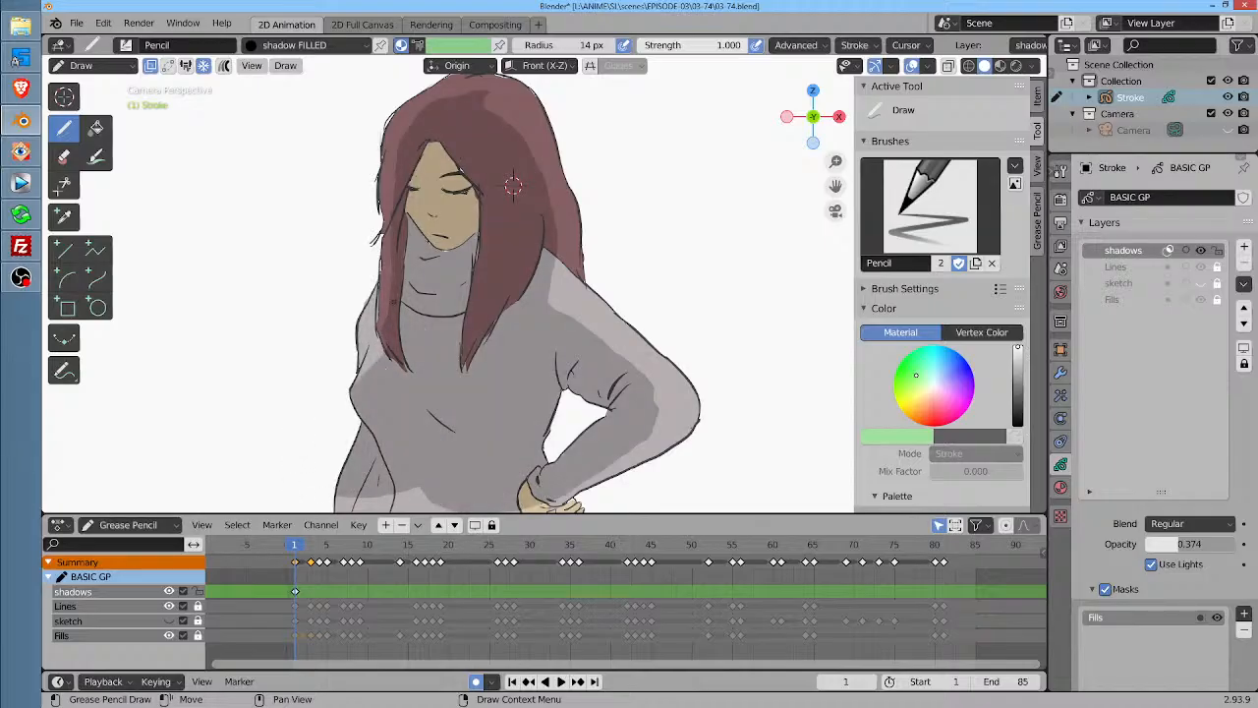
# Draw the shadow over the lower sweater and hanging sleeve, undoing the extra stroke along the hip and thigh
pyautogui.scroll(-2, 513, 185)
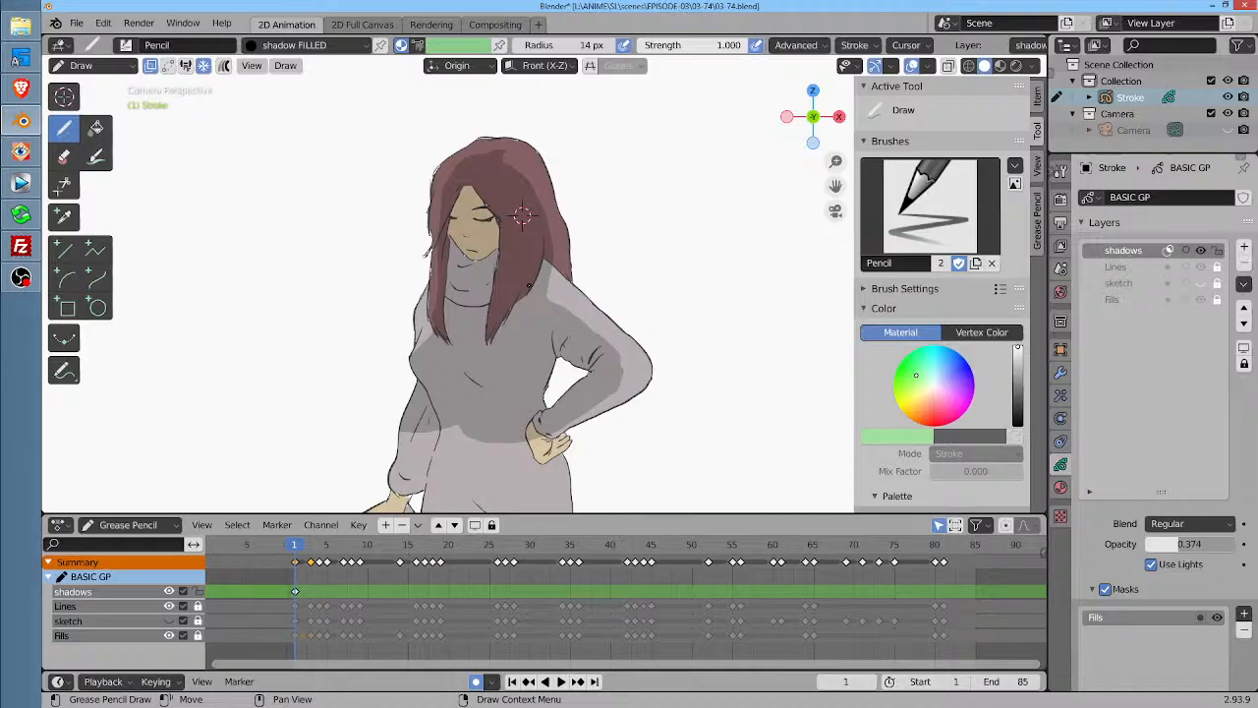
pyautogui.moveTo(675, 360)
pyautogui.mouseDown()
pyautogui.moveTo(674, 236)
pyautogui.moveTo(620, 177)
pyautogui.mouseUp()
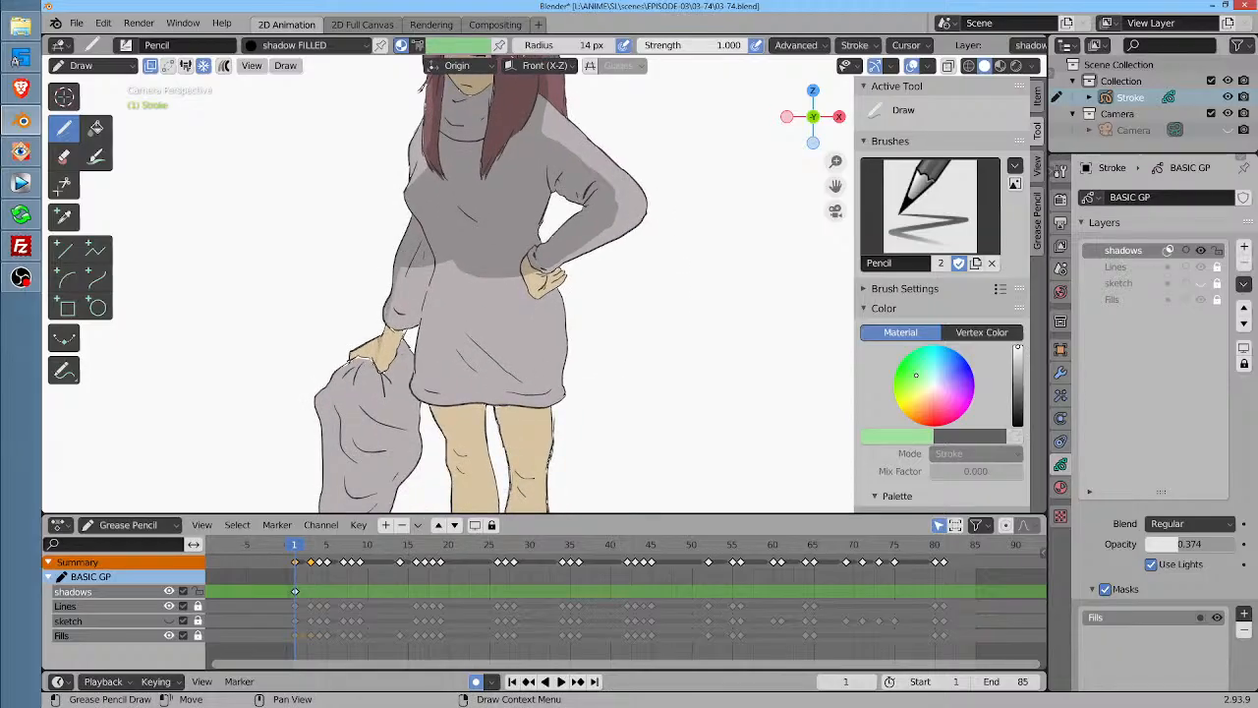
pyautogui.moveTo(395, 272)
pyautogui.mouseDown()
pyautogui.moveTo(391, 383)
pyautogui.moveTo(524, 356)
pyautogui.moveTo(527, 234)
pyautogui.mouseUp()
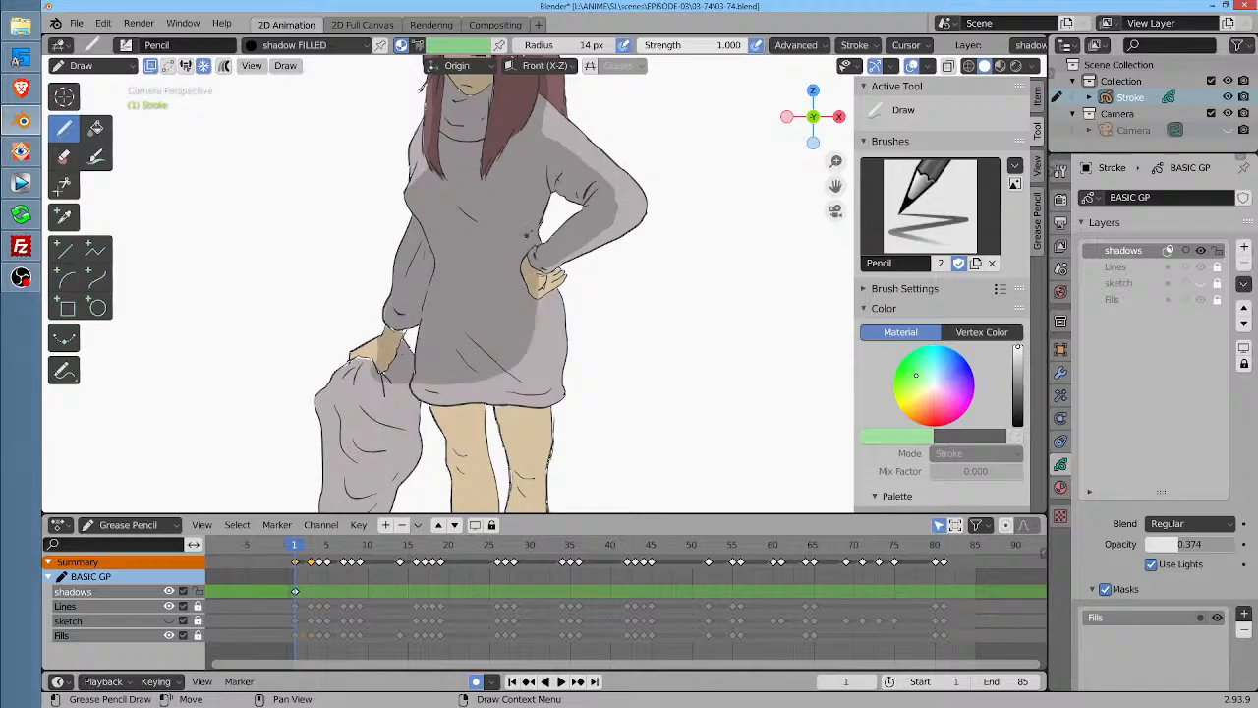
pyautogui.moveTo(546, 295)
pyautogui.mouseDown()
pyautogui.moveTo(538, 407)
pyautogui.moveTo(532, 374)
pyautogui.moveTo(523, 432)
pyautogui.moveTo(513, 393)
pyautogui.moveTo(489, 460)
pyautogui.mouseUp()
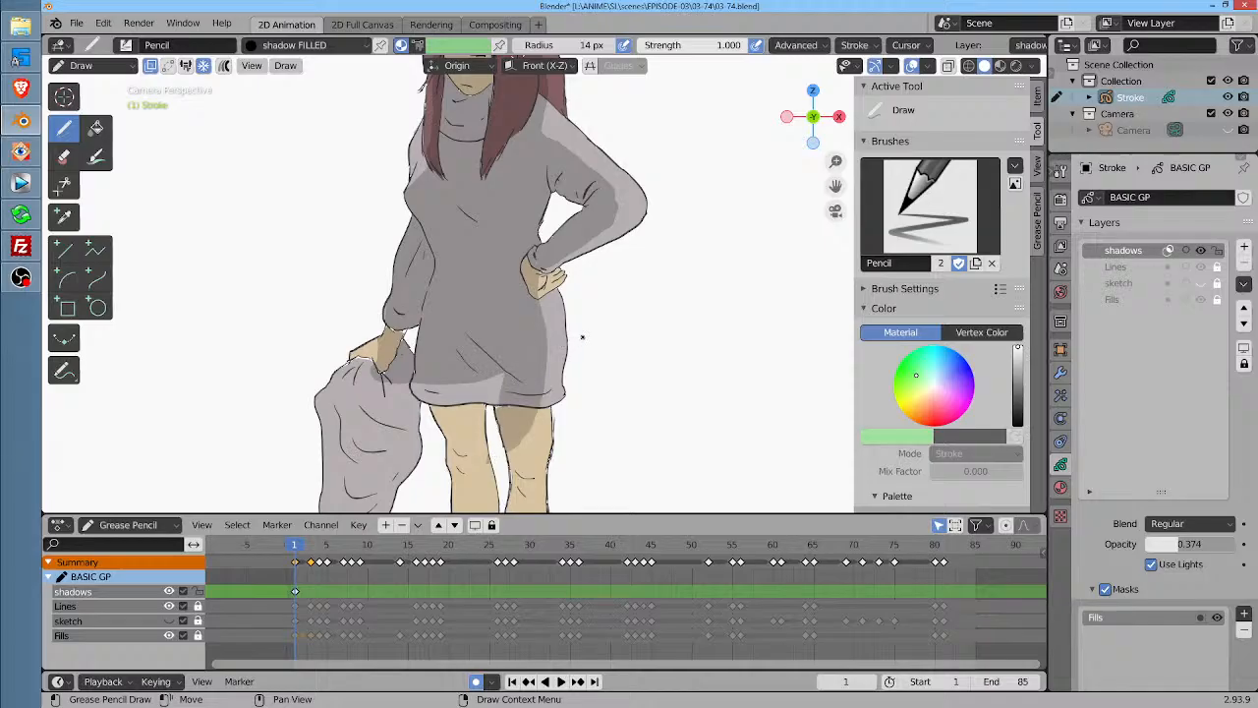
pyautogui.hotkey('ctrl', 'z')
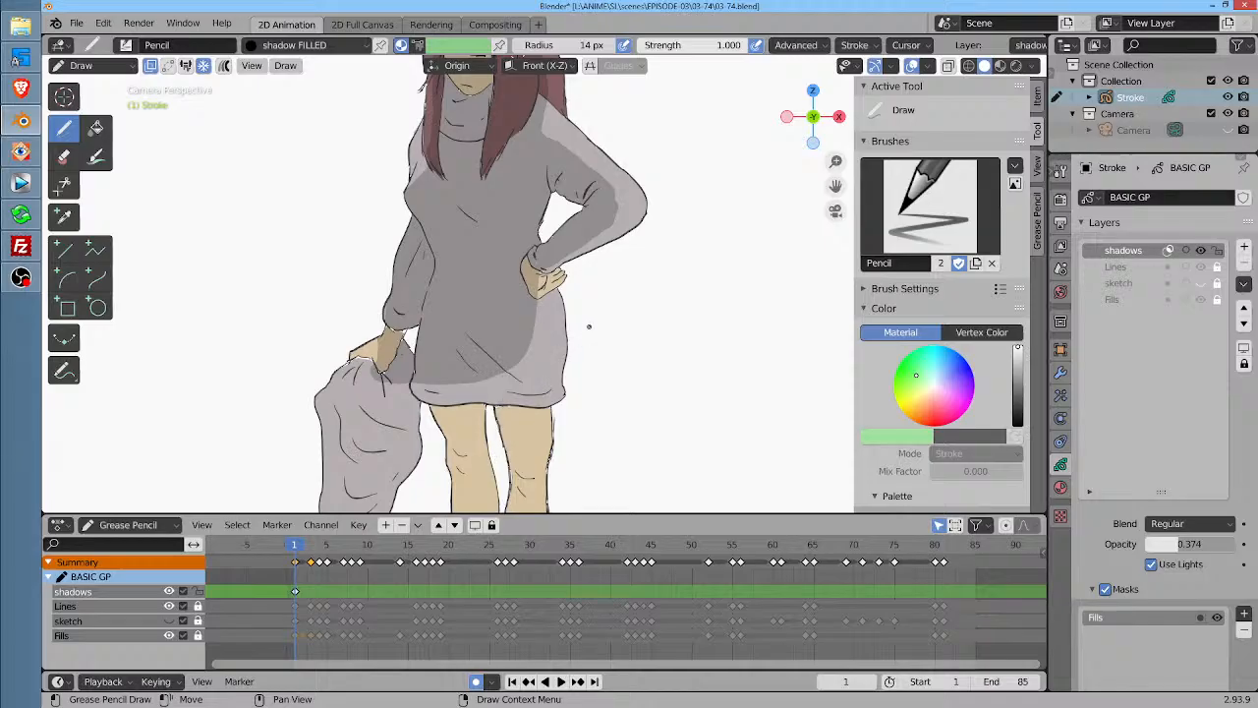
# Draw shadow shapes over the hanging cloth in the woman's hand, leaving lit areas along its edges
pyautogui.middleClick(589, 326)
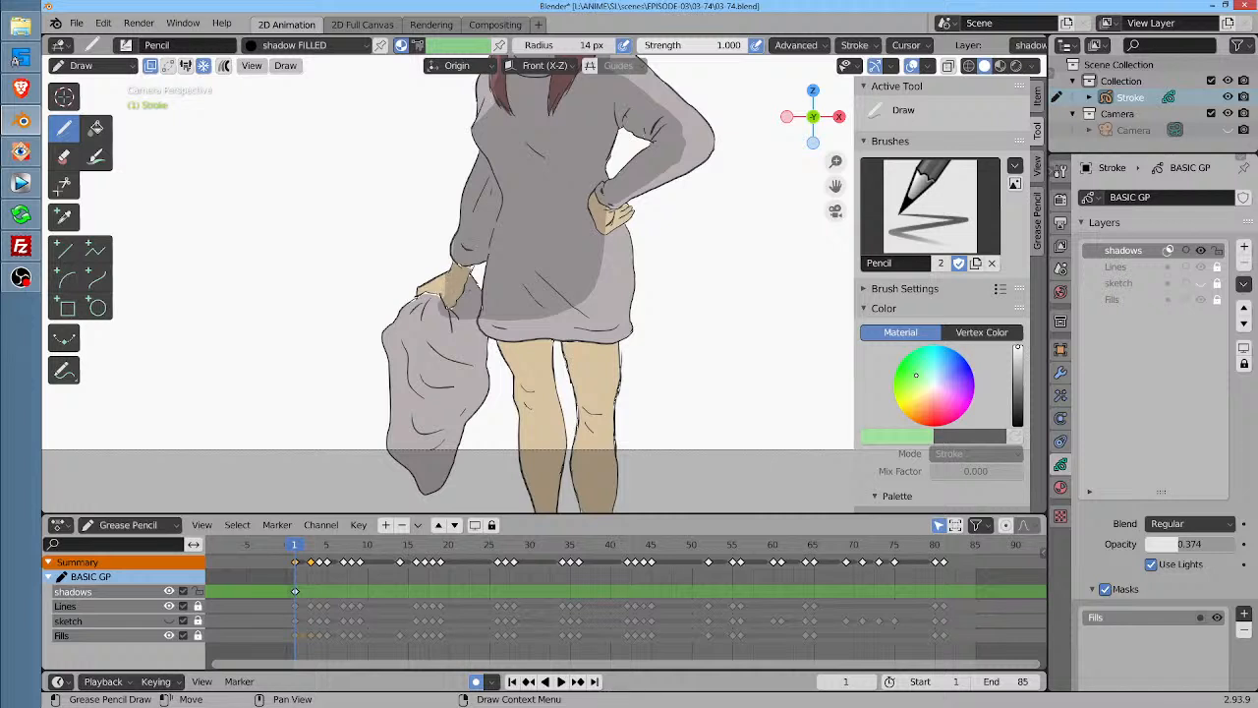
pyautogui.moveTo(432, 290)
pyautogui.mouseDown()
pyautogui.moveTo(407, 335)
pyautogui.moveTo(442, 367)
pyautogui.moveTo(485, 324)
pyautogui.mouseUp()
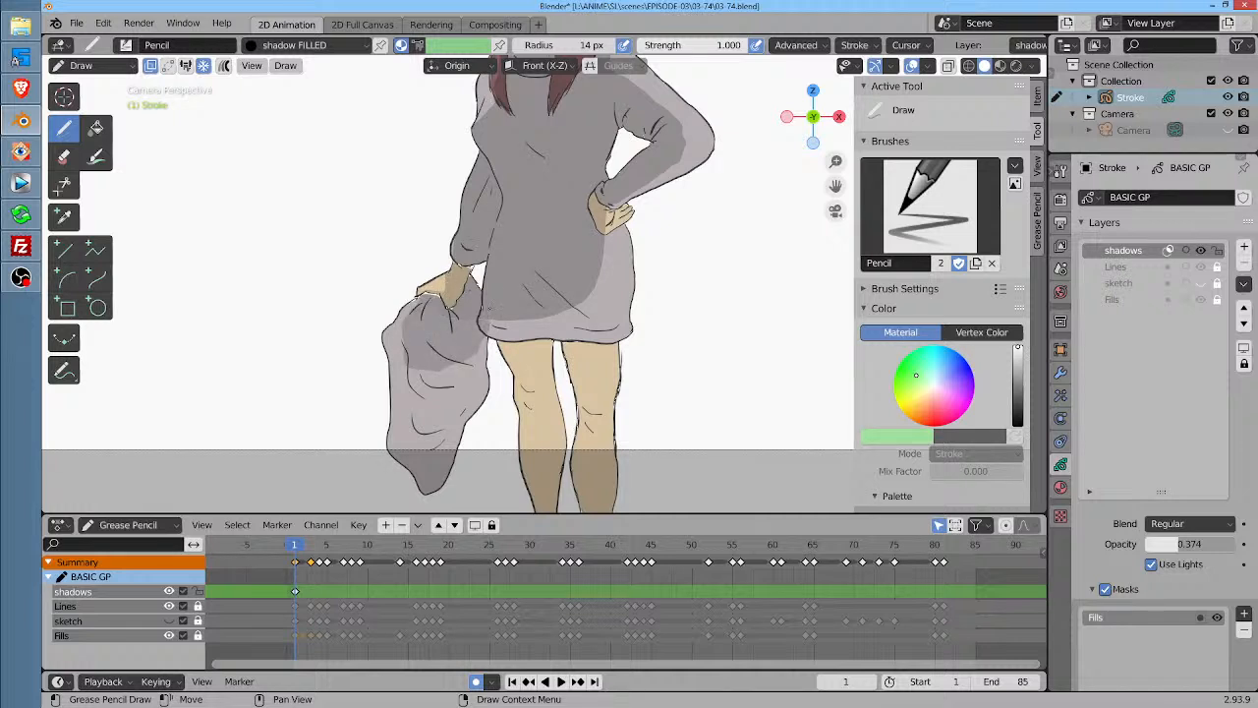
pyautogui.moveTo(405, 356)
pyautogui.mouseDown()
pyautogui.moveTo(401, 409)
pyautogui.moveTo(432, 472)
pyautogui.moveTo(472, 358)
pyautogui.mouseUp()
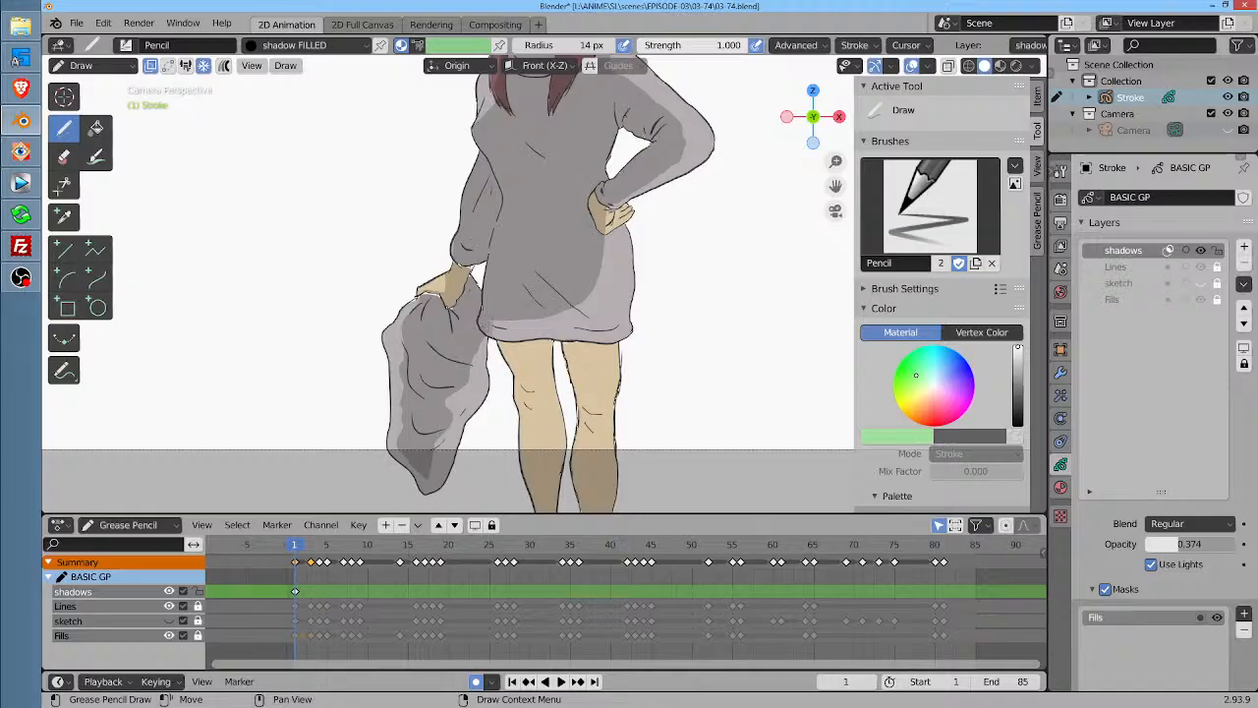
# Add shadows to the sweater's hip and the cloth folds, and shade both legs from the hem to the feet
pyautogui.moveTo(499, 344)
pyautogui.mouseDown()
pyautogui.moveTo(555, 334)
pyautogui.moveTo(573, 354)
pyautogui.moveTo(614, 347)
pyautogui.moveTo(624, 333)
pyautogui.moveTo(605, 246)
pyautogui.mouseUp()
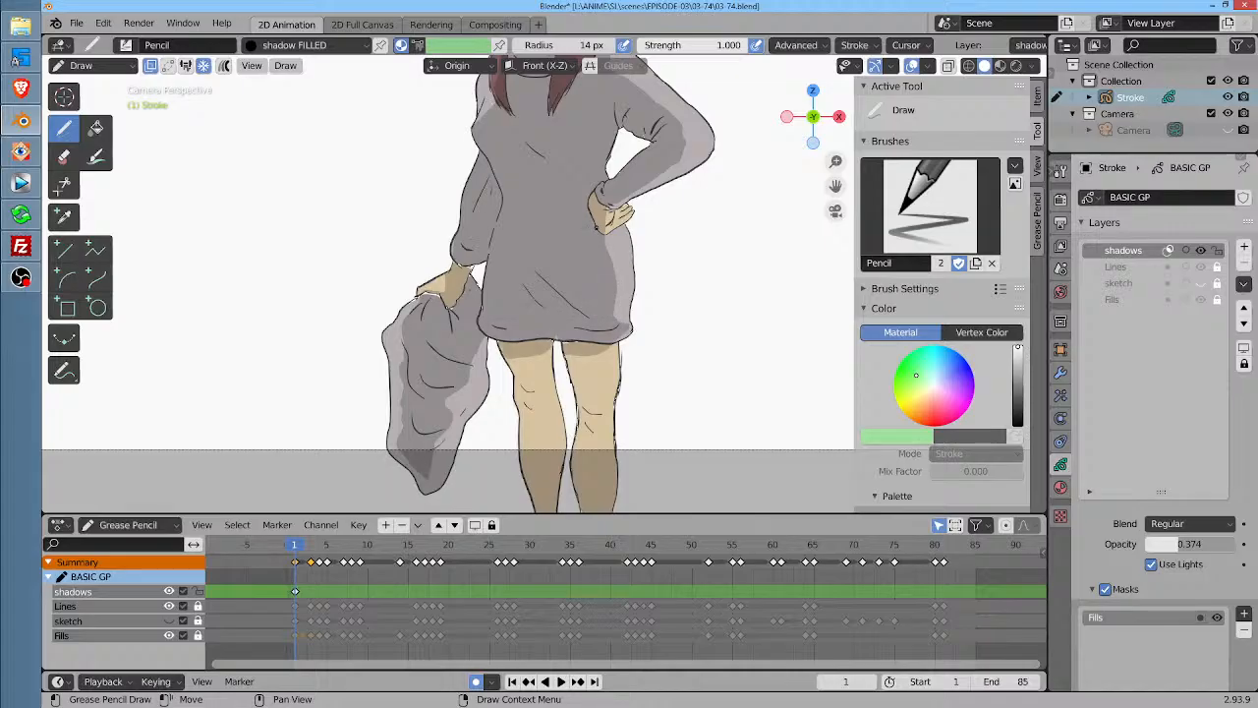
pyautogui.middleClick(668, 325)
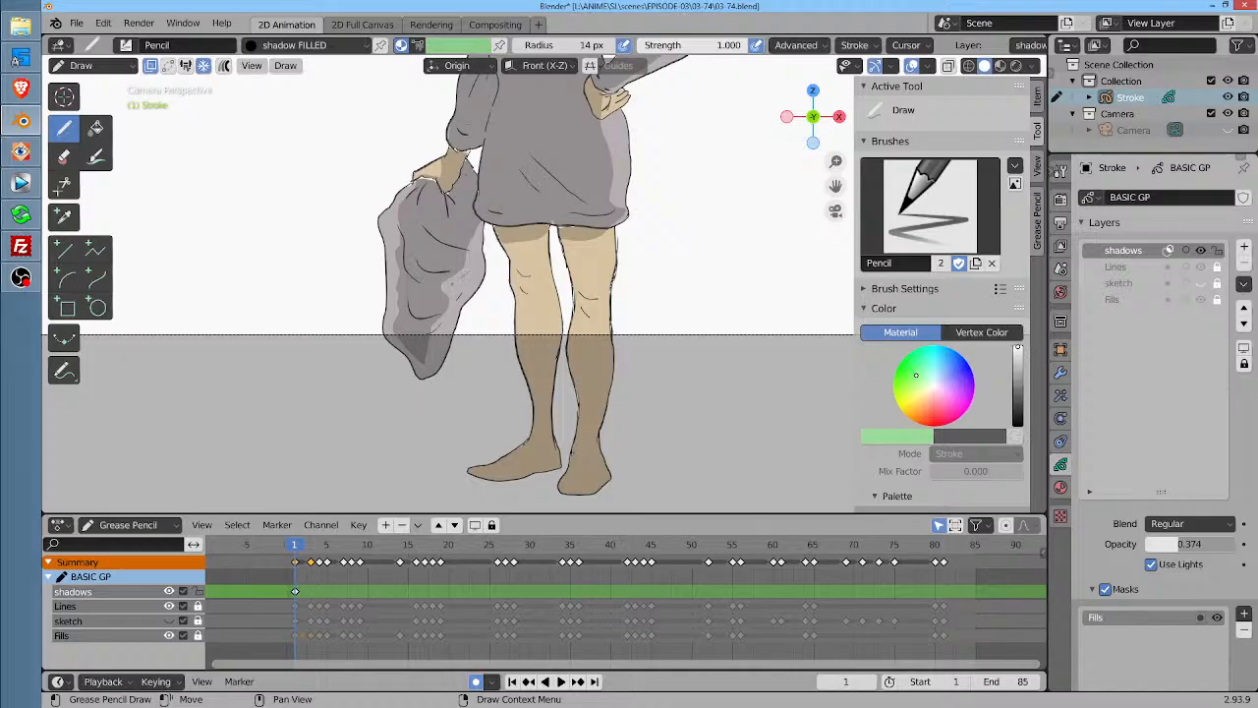
pyautogui.moveTo(452, 291); pyautogui.dragTo(470, 276)
pyautogui.moveTo(432, 336); pyautogui.dragTo(451, 319)
pyautogui.moveTo(521, 360)
pyautogui.mouseDown()
pyautogui.moveTo(530, 418)
pyautogui.moveTo(485, 461)
pyautogui.moveTo(535, 443)
pyautogui.moveTo(545, 385)
pyautogui.moveTo(530, 242)
pyautogui.moveTo(536, 330)
pyautogui.mouseUp()
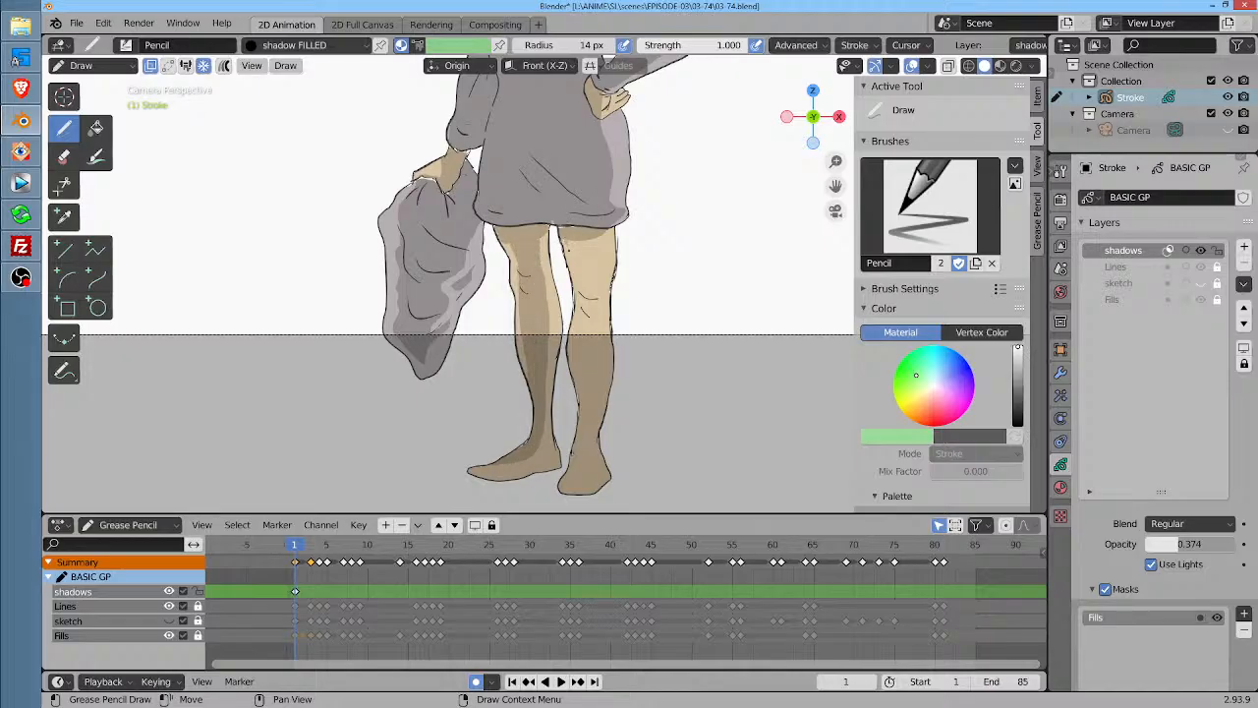
pyautogui.moveTo(579, 303)
pyautogui.mouseDown()
pyautogui.moveTo(572, 394)
pyautogui.moveTo(587, 425)
pyautogui.moveTo(578, 246)
pyautogui.moveTo(596, 295)
pyautogui.moveTo(608, 219)
pyautogui.mouseUp()
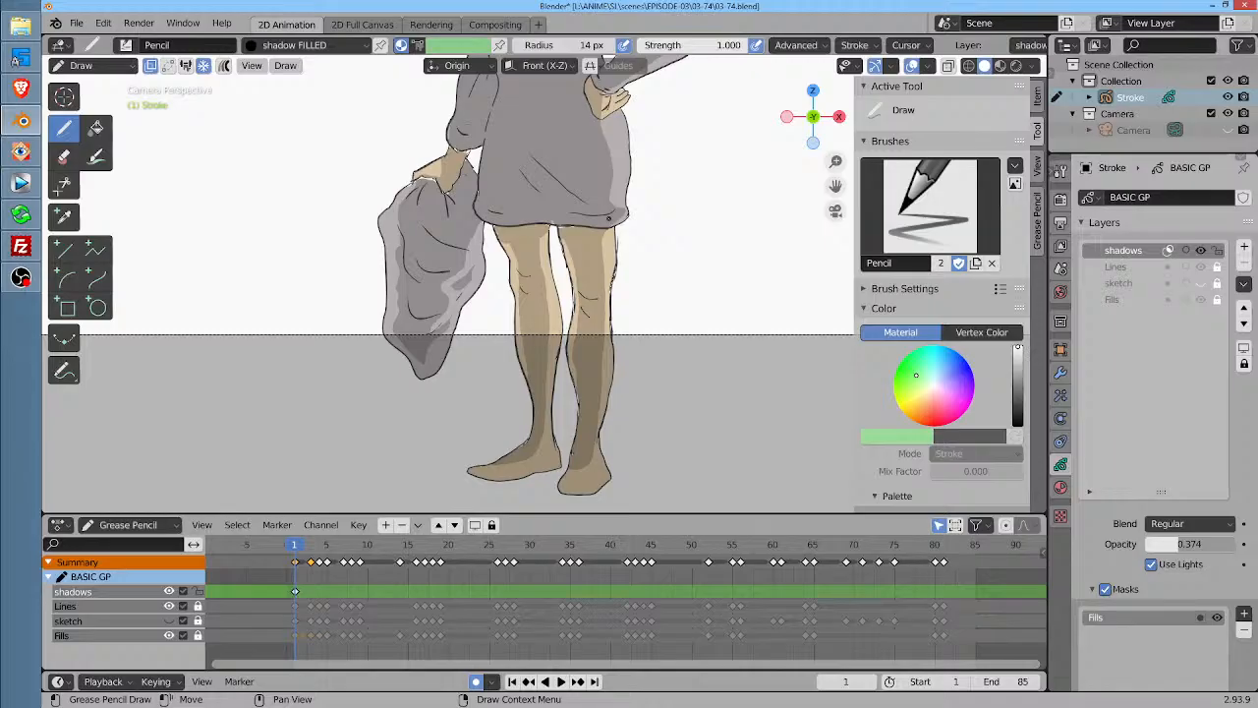
# Lower the shadows layer's opacity to 0.273 and check the shading on the whole figure
pyautogui.moveTo(1182, 547)
pyautogui.mouseDown()
pyautogui.moveTo(1161, 546)
pyautogui.moveTo(1175, 556)
pyautogui.mouseUp()
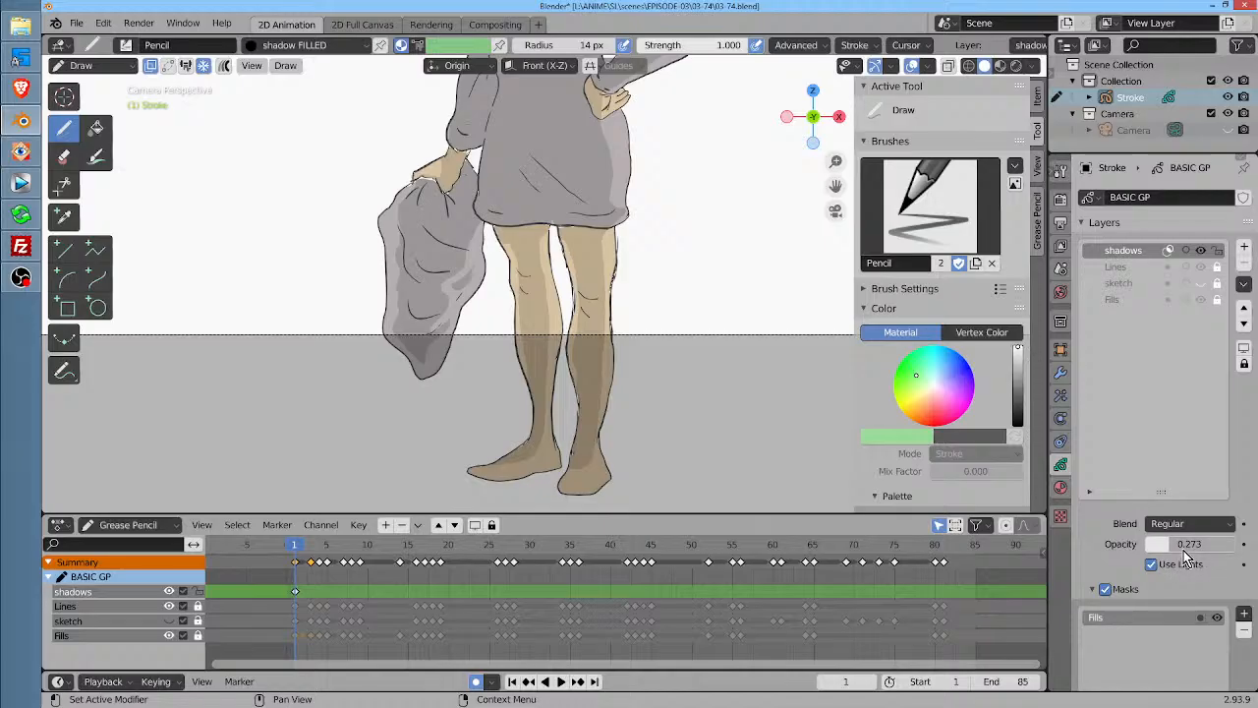
pyautogui.scroll(-5, 646, 314)
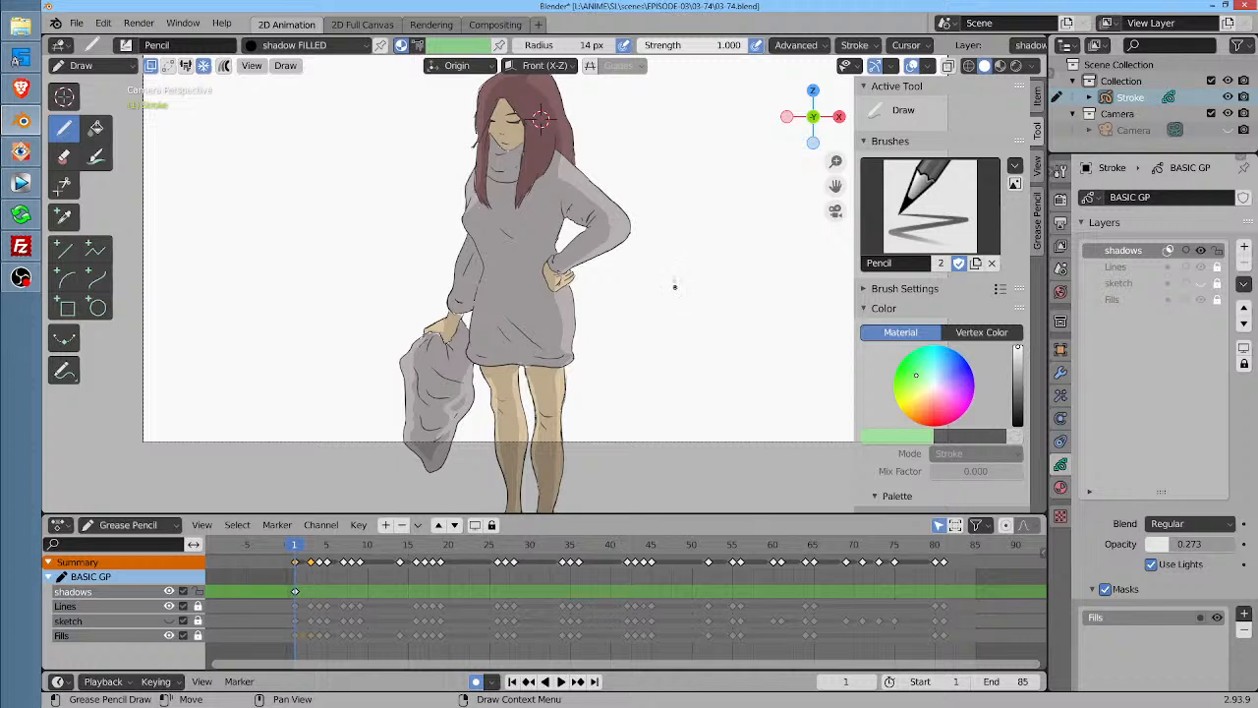
pyautogui.scroll(1, 674, 286)
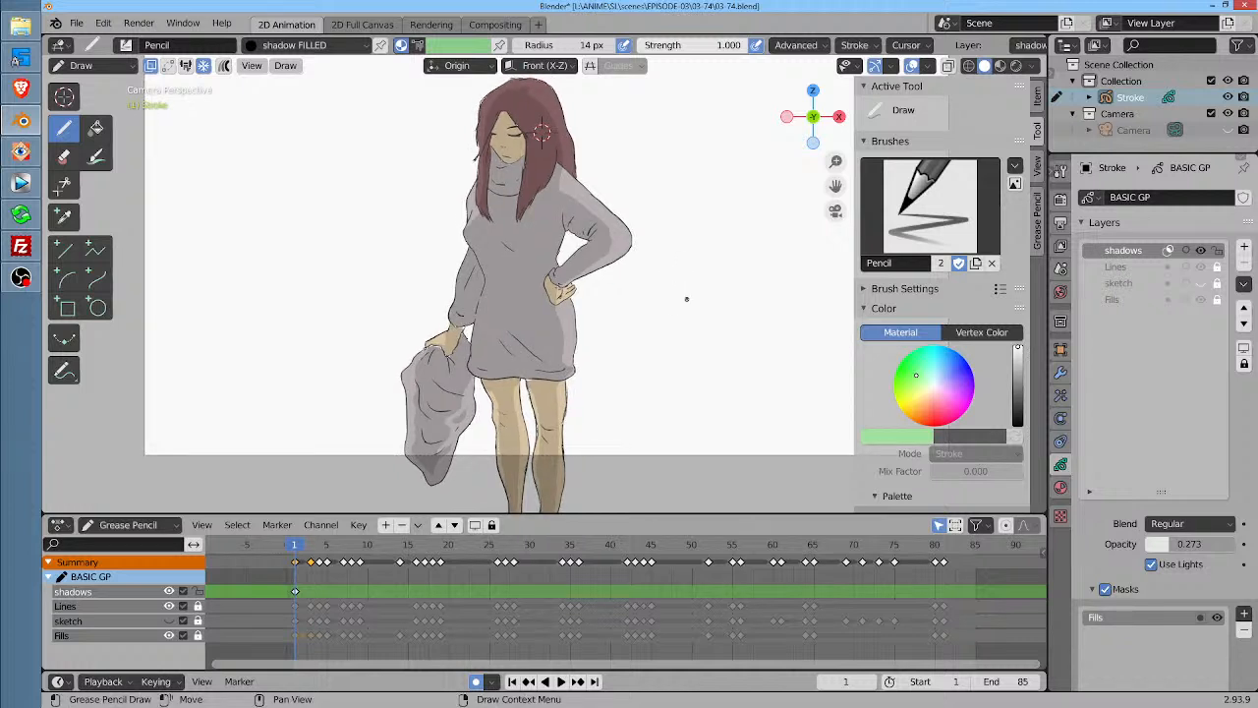
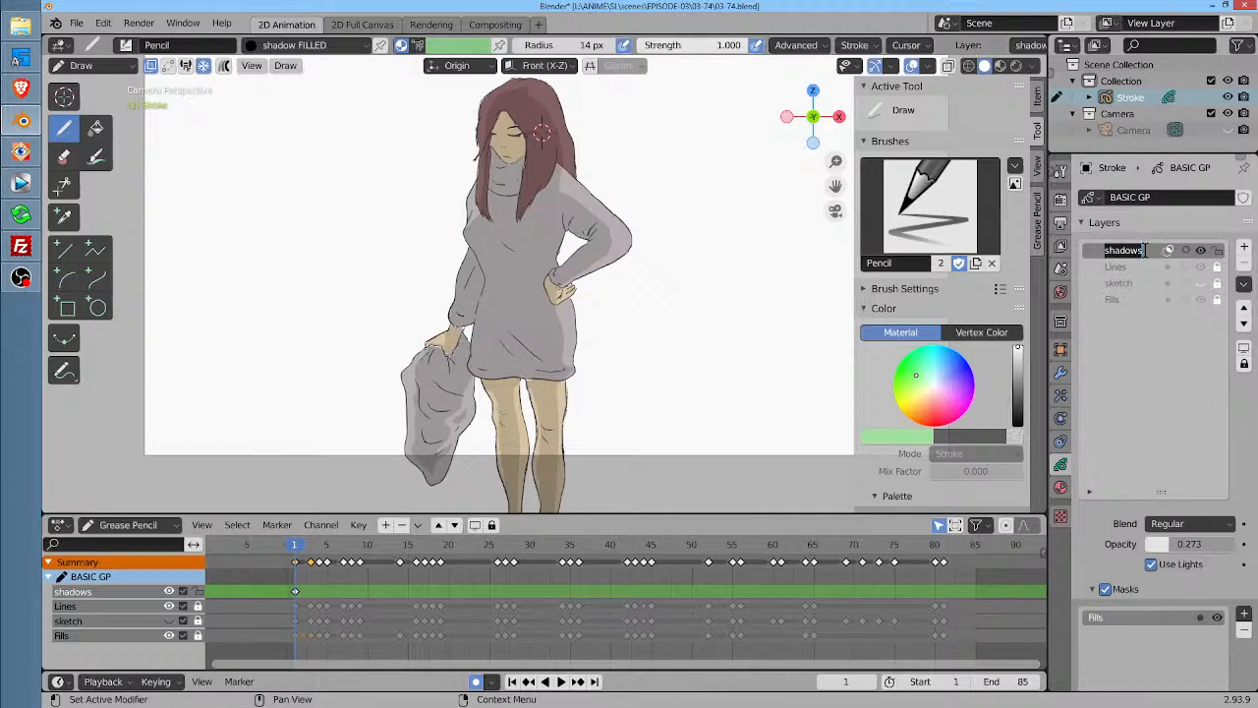
# Rename the shadows layer to shd2 and add a new layer named shd
pyautogui.write('shd2')
pyautogui.press('Return')
pyautogui.click(1243, 246)
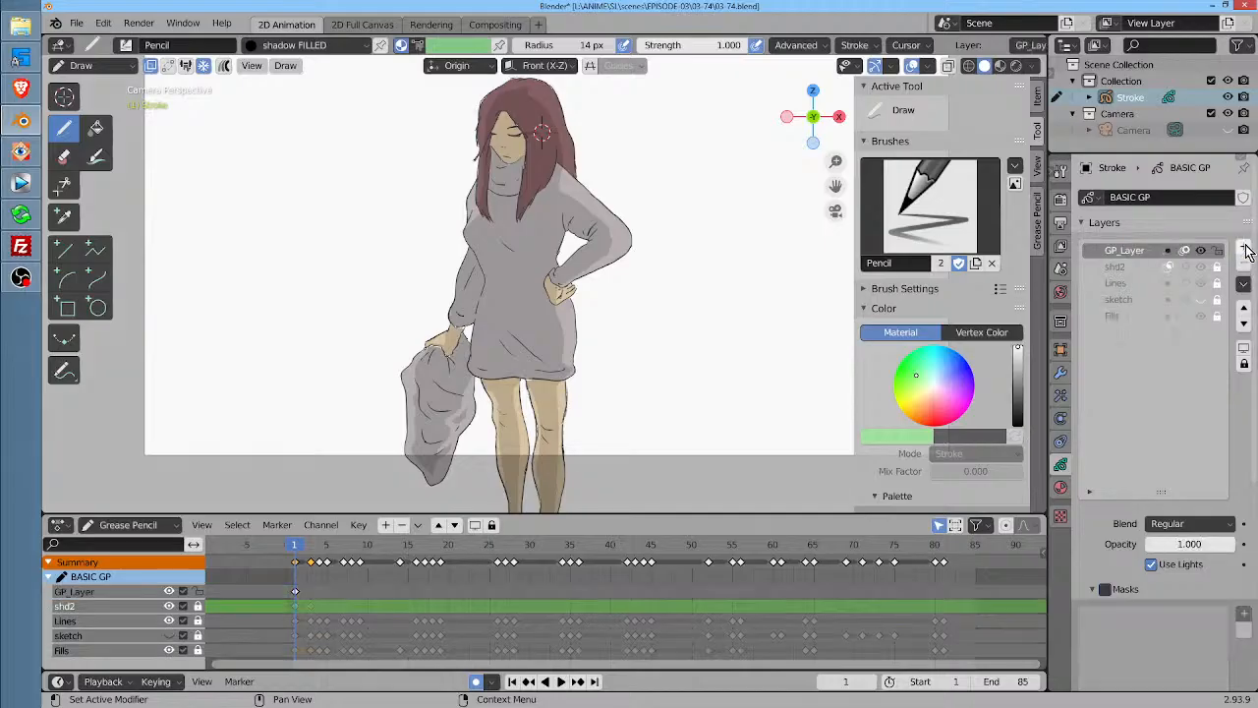
pyautogui.doubleClick(1144, 250)
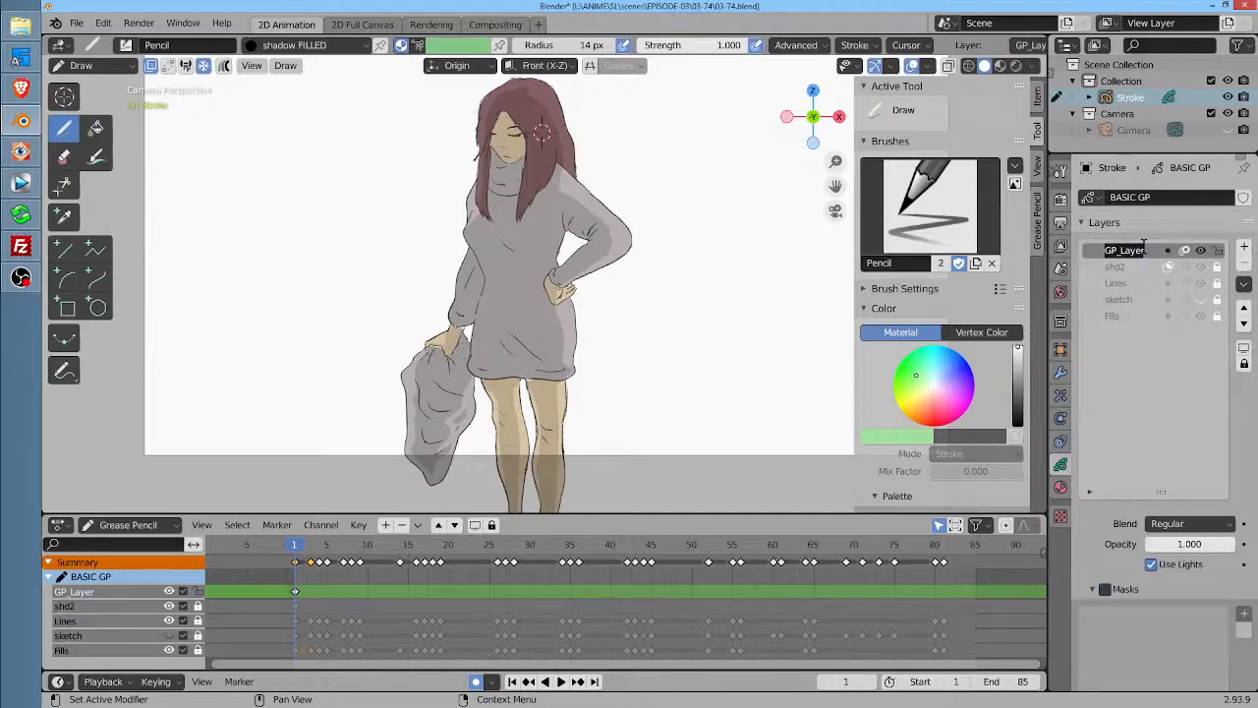
pyautogui.write('shd')
pyautogui.press('Return')
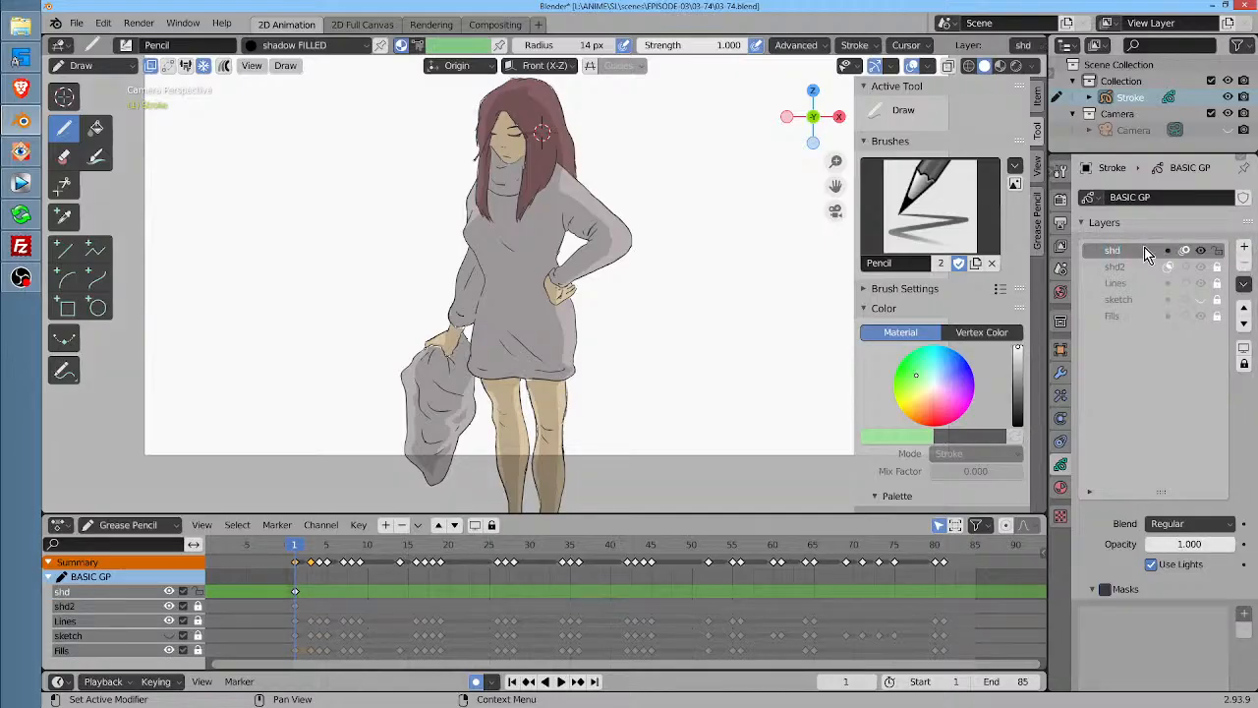
# Move the shd layer below shd2 and mask it with the Fills and Lines layers
pyautogui.click(1245, 322)
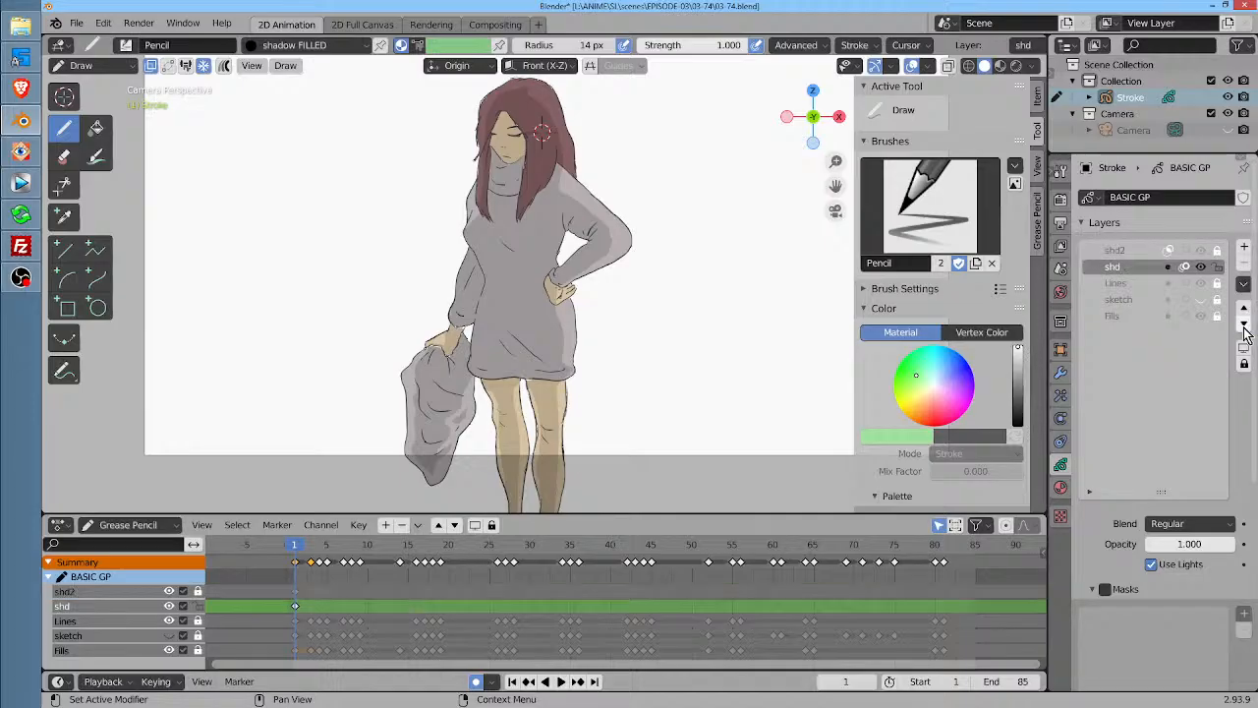
pyautogui.click(1185, 268)
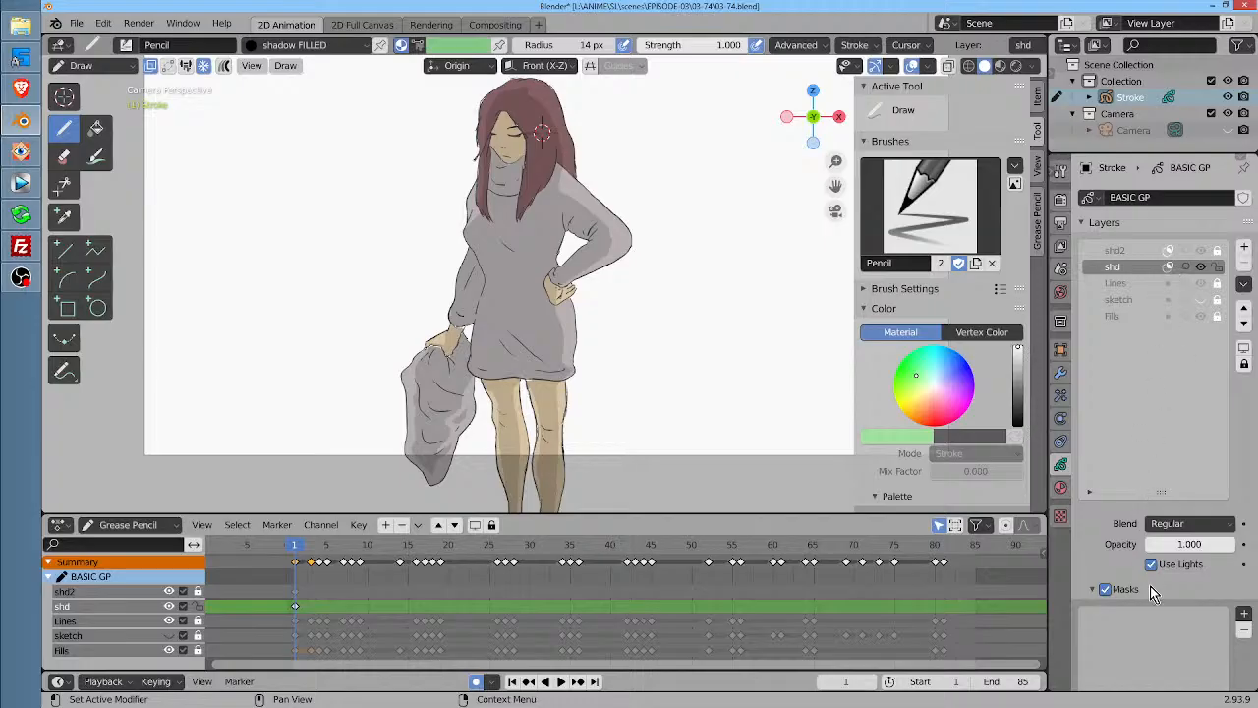
pyautogui.click(1243, 613)
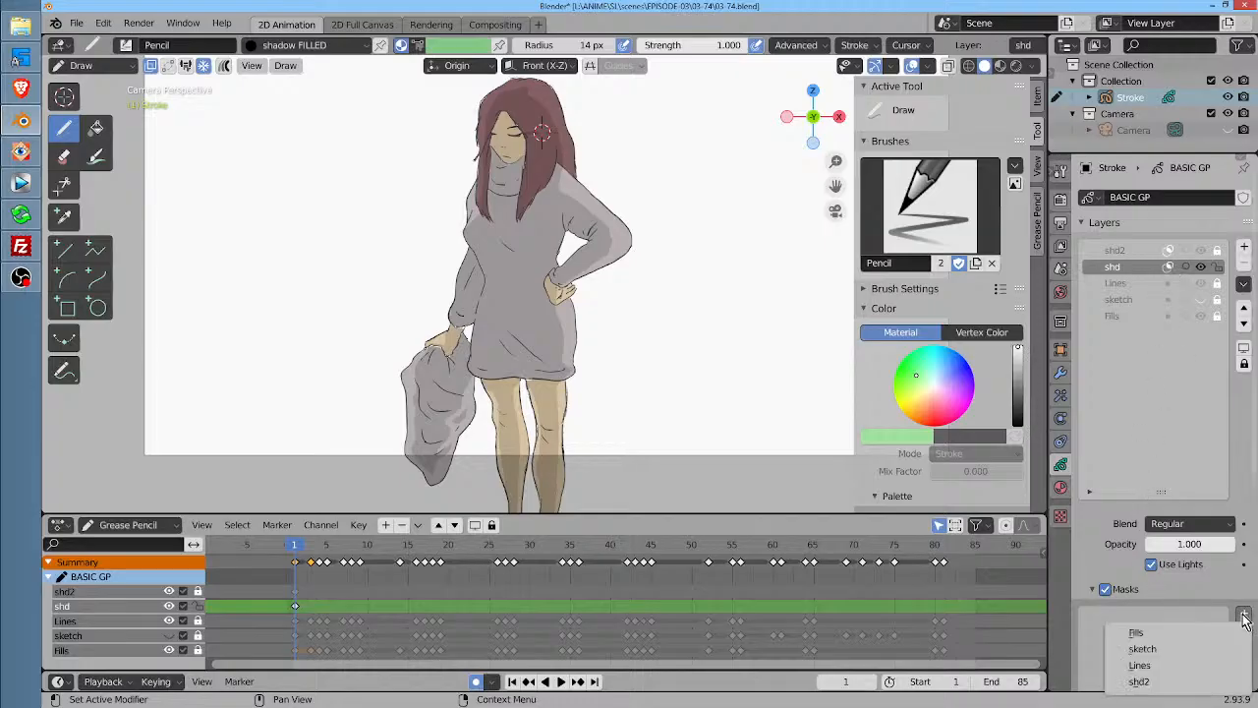
pyautogui.click(1160, 635)
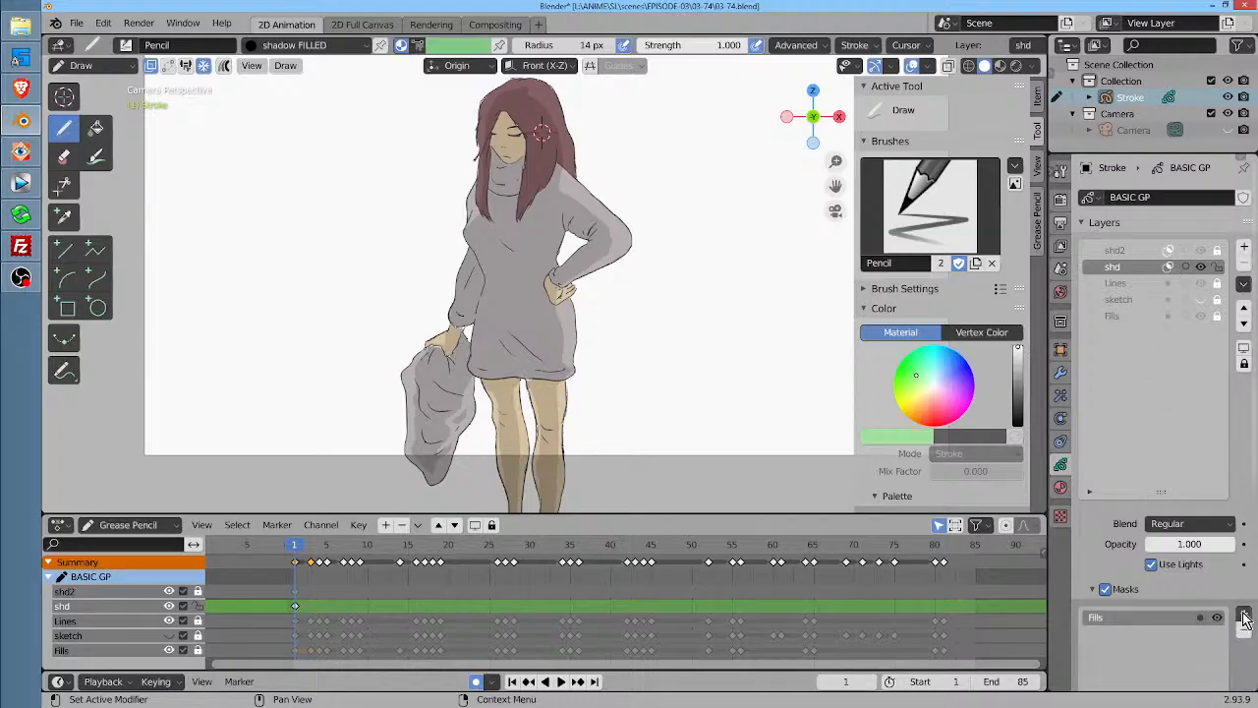
pyautogui.click(1243, 614)
pyautogui.click(1170, 649)
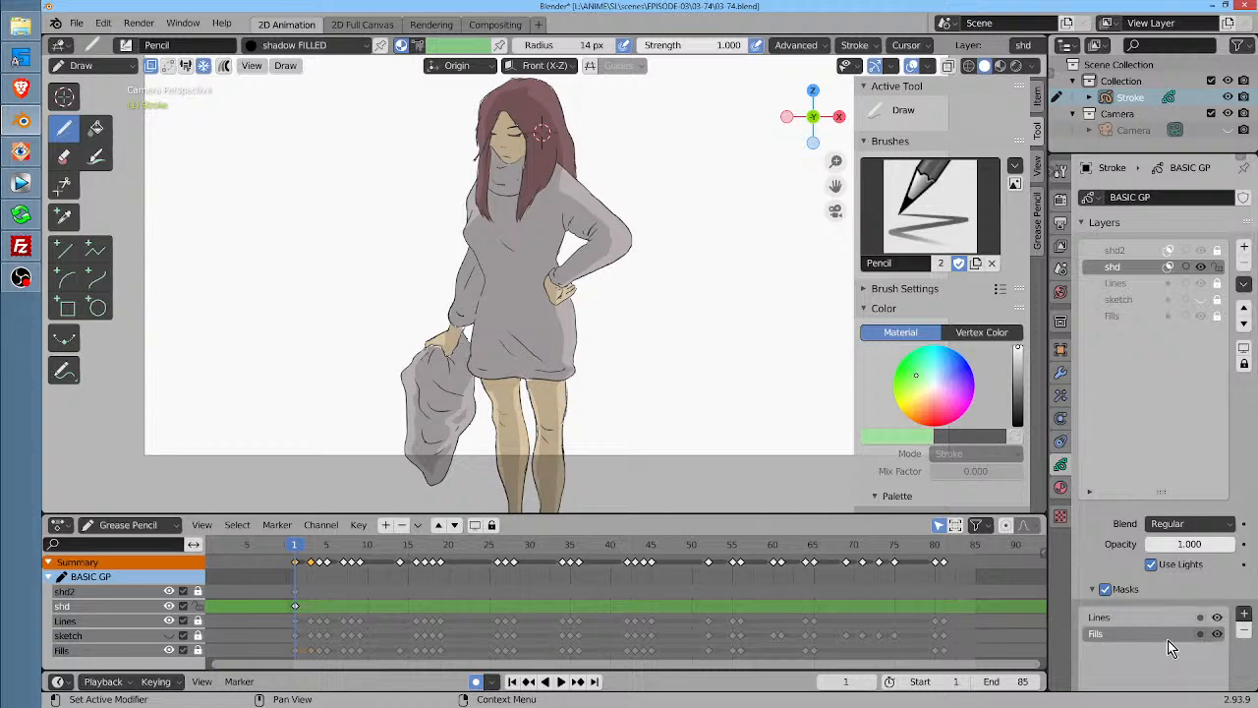
# Draw a shadow on the forehead along the hair parting's edge and set the shd layer's opacity to 0.288
pyautogui.middleClick(1164, 269)
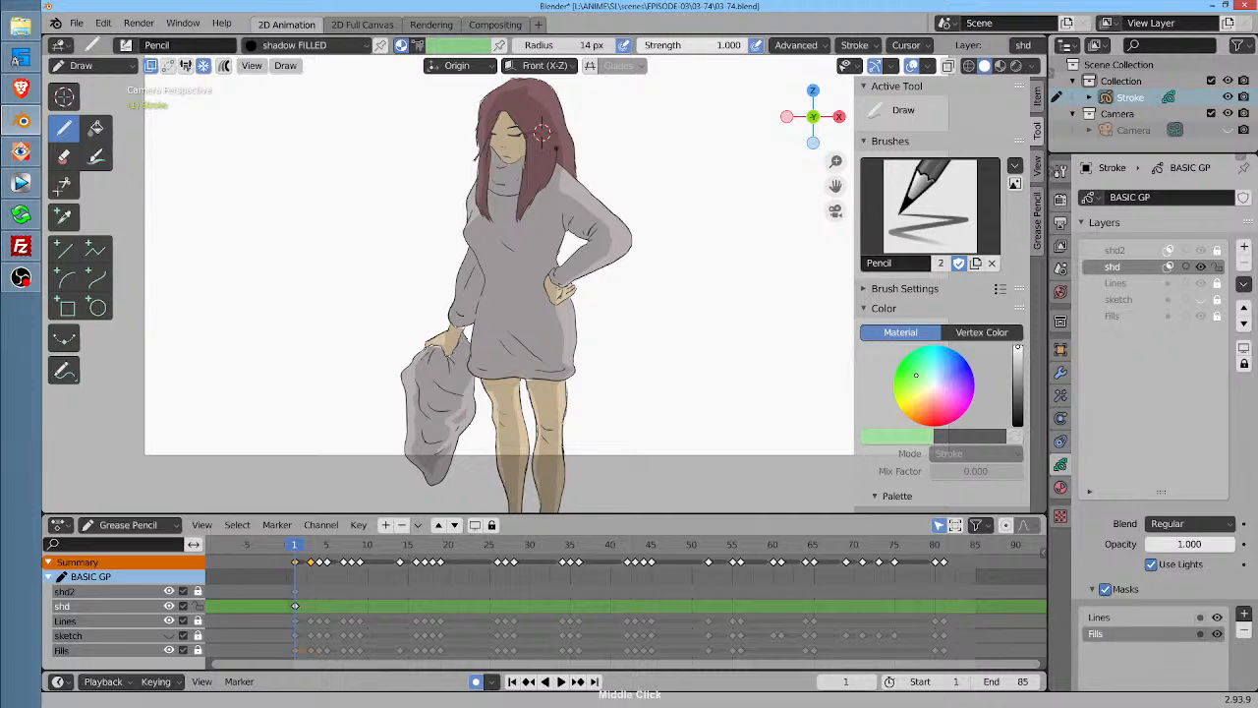
pyautogui.scroll(6, 542, 132)
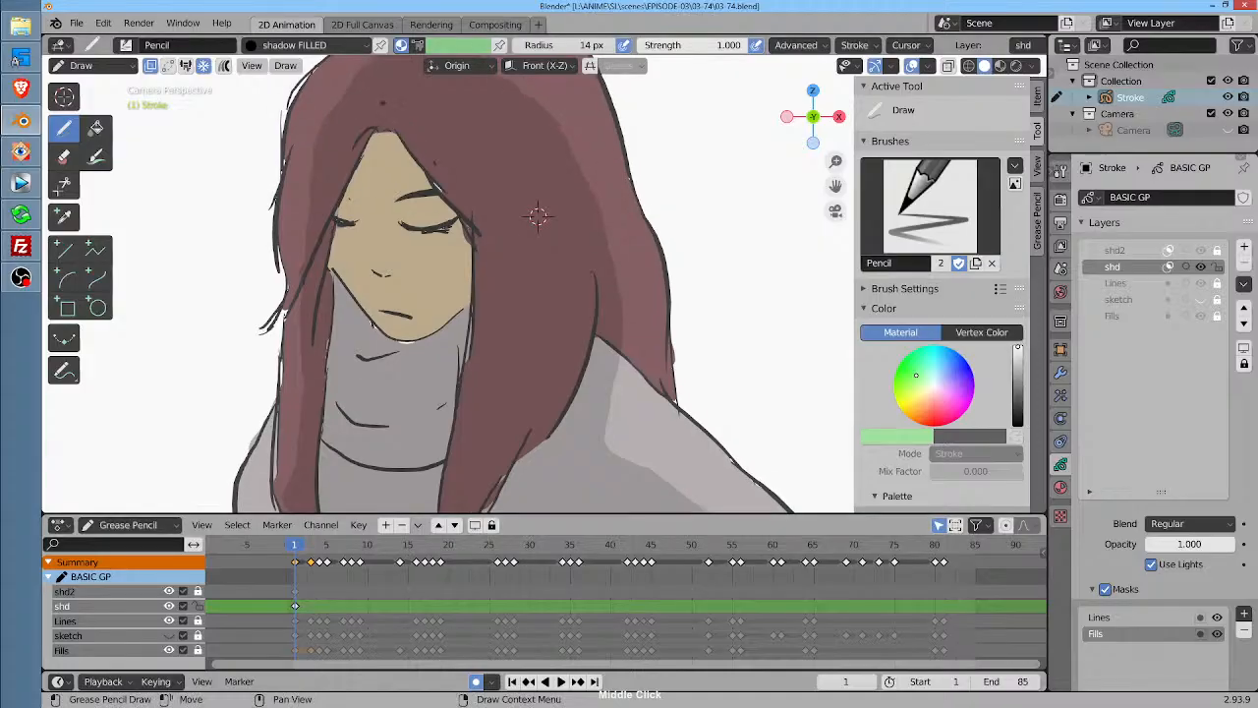
pyautogui.moveTo(339, 245)
pyautogui.mouseDown()
pyautogui.moveTo(354, 177)
pyautogui.moveTo(388, 130)
pyautogui.mouseUp()
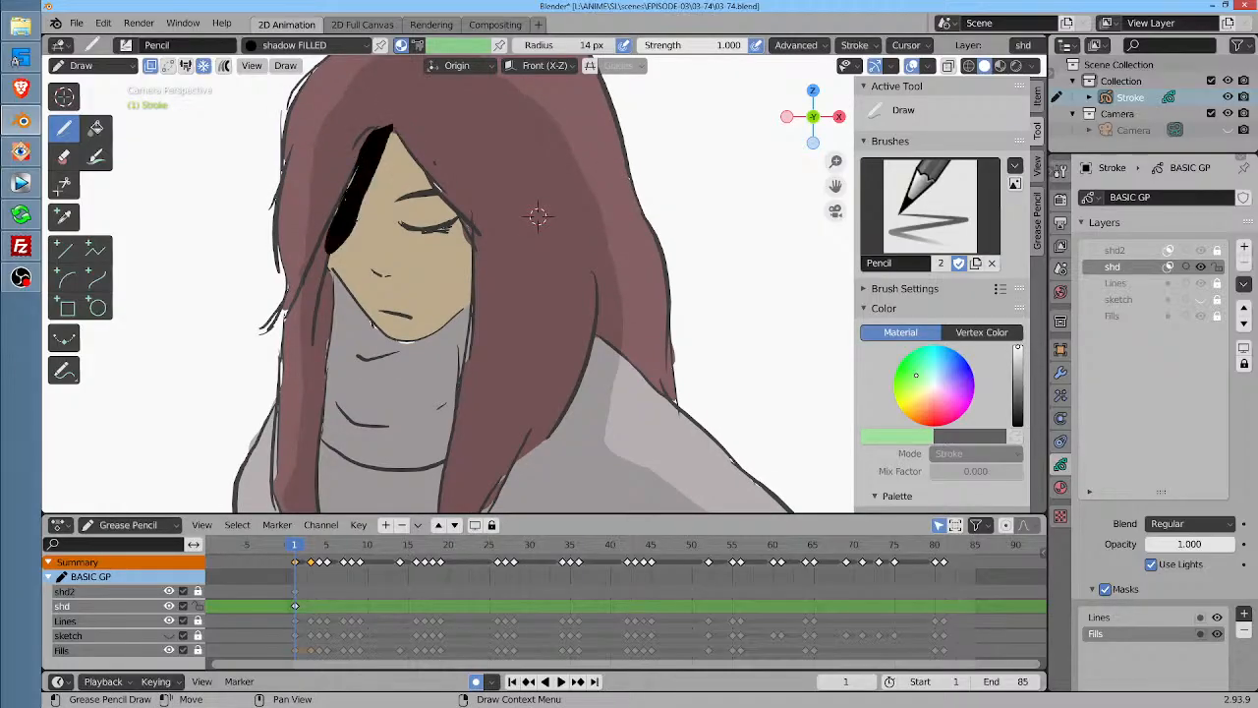
pyautogui.moveTo(1159, 546)
pyautogui.mouseDown()
pyautogui.moveTo(1144, 557)
pyautogui.moveTo(1157, 556)
pyautogui.mouseUp()
pyautogui.click(1151, 564)
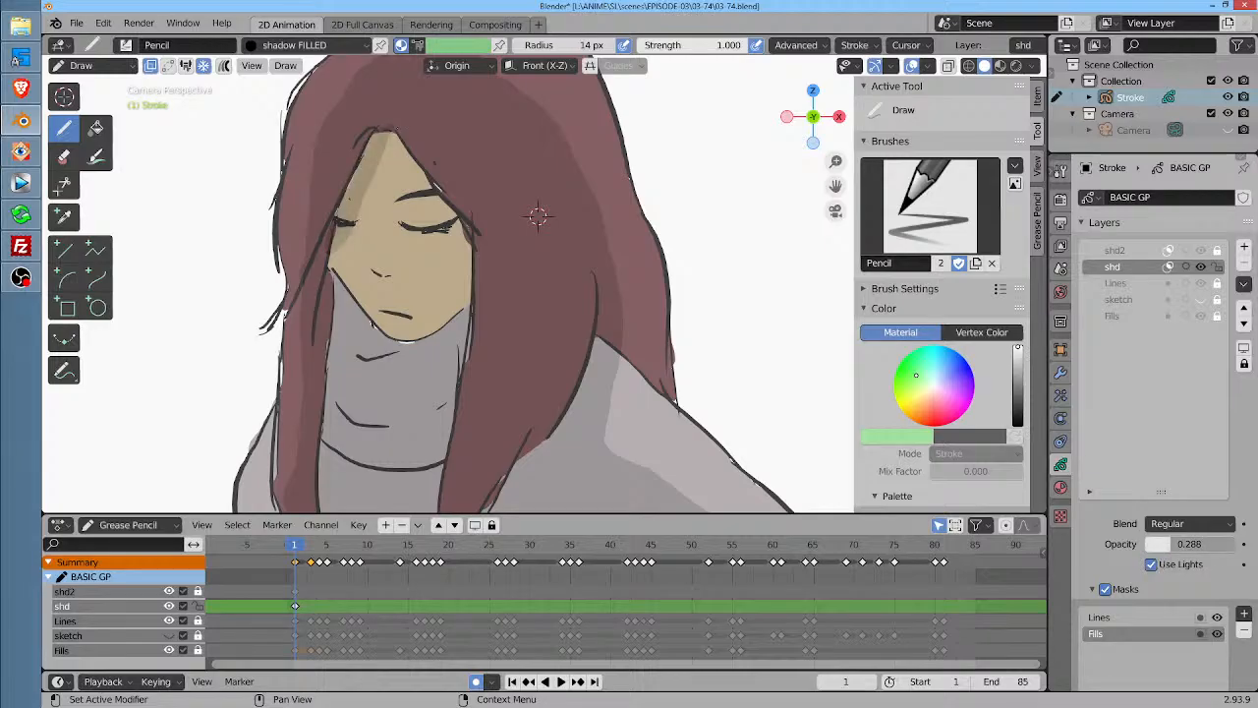
# Draw shadows on the face beneath the other side of the hair and on the collar under the chin
pyautogui.moveTo(389, 118)
pyautogui.mouseDown()
pyautogui.moveTo(468, 203)
pyautogui.moveTo(438, 206)
pyautogui.mouseUp()
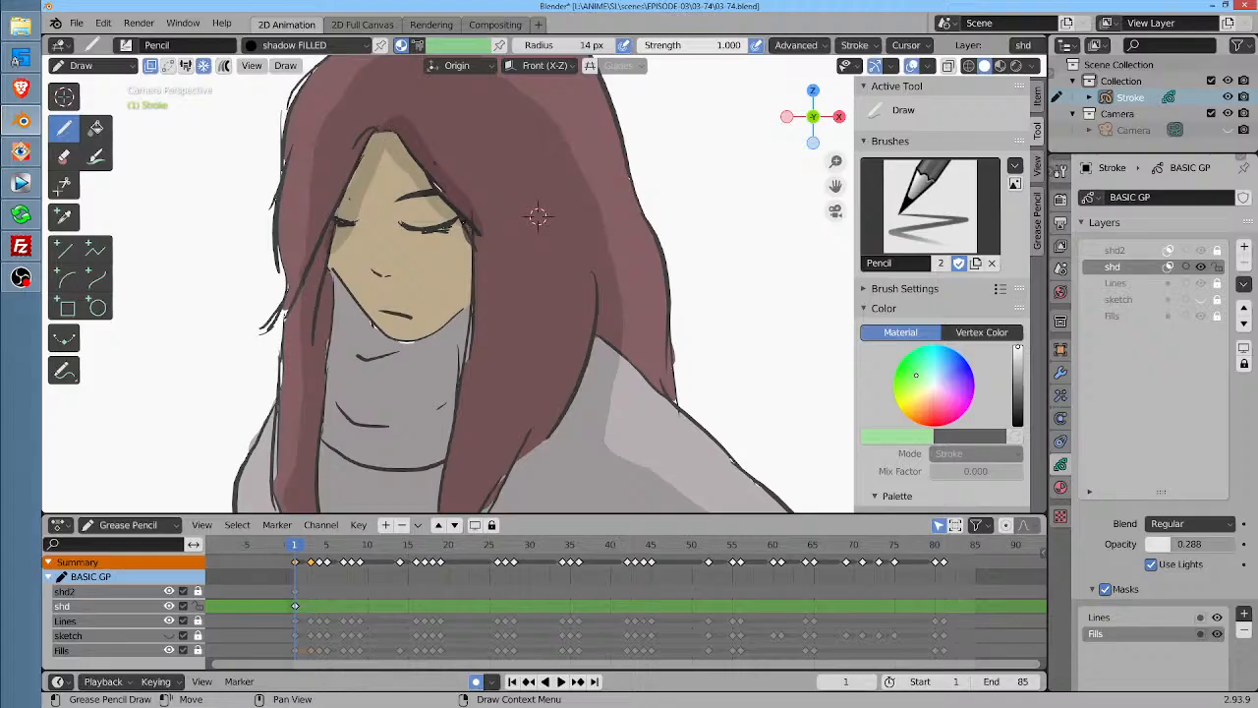
pyautogui.moveTo(330, 275)
pyautogui.mouseDown()
pyautogui.moveTo(341, 334)
pyautogui.moveTo(389, 361)
pyautogui.moveTo(433, 369)
pyautogui.moveTo(466, 295)
pyautogui.mouseUp()
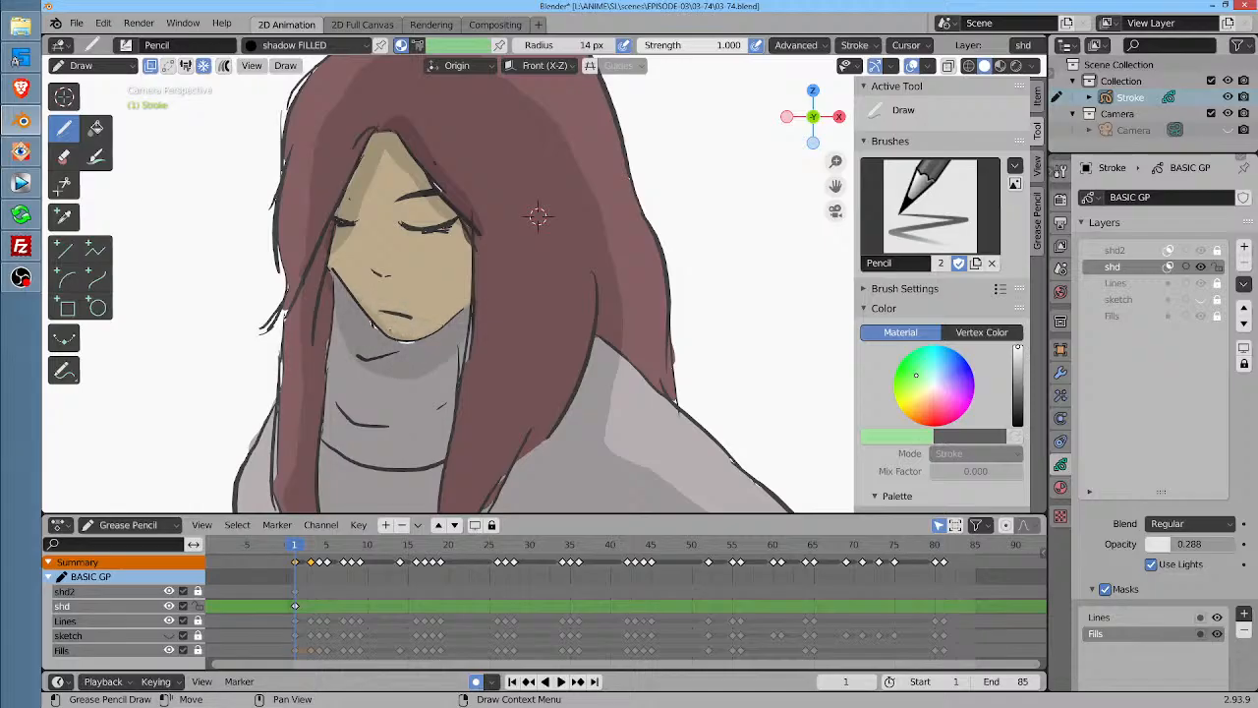
pyautogui.moveTo(538, 217)
pyautogui.mouseDown()
pyautogui.moveTo(526, 69)
pyautogui.moveTo(523, 79)
pyautogui.mouseUp()
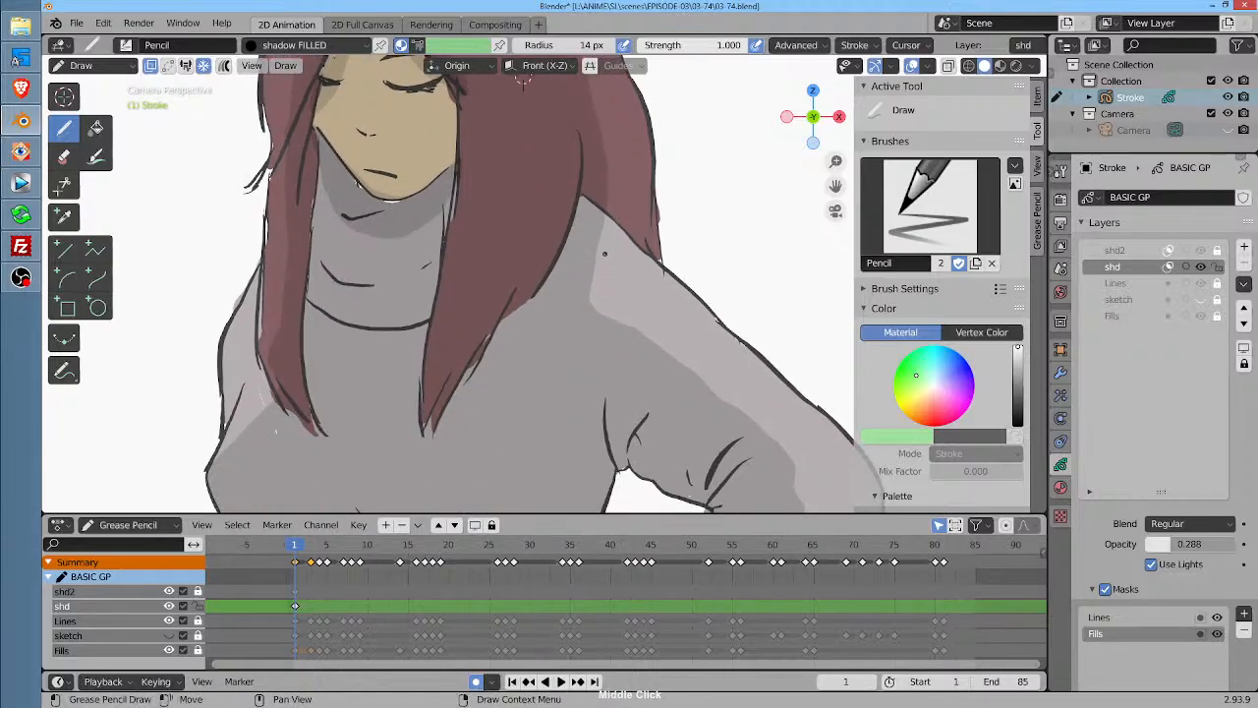
# Draw fold shadows on the turtleneck collar, the bent arm's upper sleeve and beneath the crease on the chest
pyautogui.moveTo(334, 297); pyautogui.dragTo(407, 277)
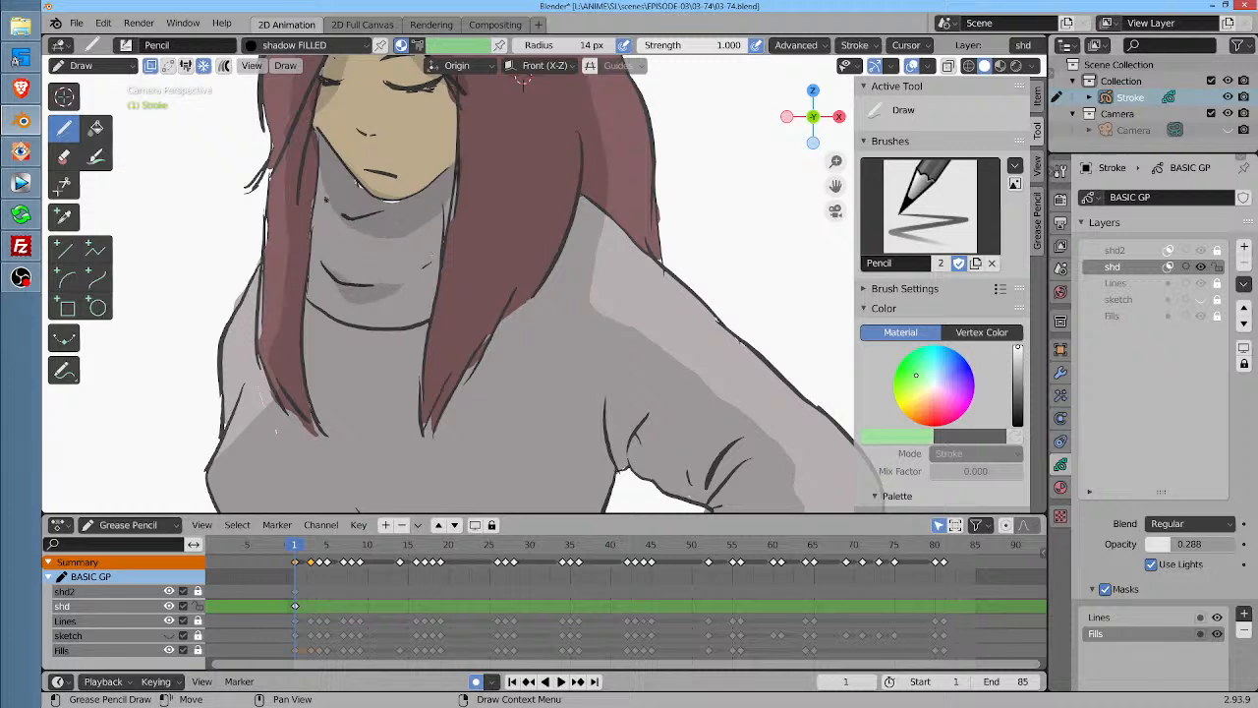
pyautogui.moveTo(318, 179)
pyautogui.mouseDown()
pyautogui.moveTo(306, 336)
pyautogui.moveTo(415, 352)
pyautogui.moveTo(430, 320)
pyautogui.moveTo(380, 307)
pyautogui.moveTo(337, 217)
pyautogui.moveTo(339, 280)
pyautogui.moveTo(382, 233)
pyautogui.moveTo(443, 89)
pyautogui.moveTo(320, 89)
pyautogui.mouseUp()
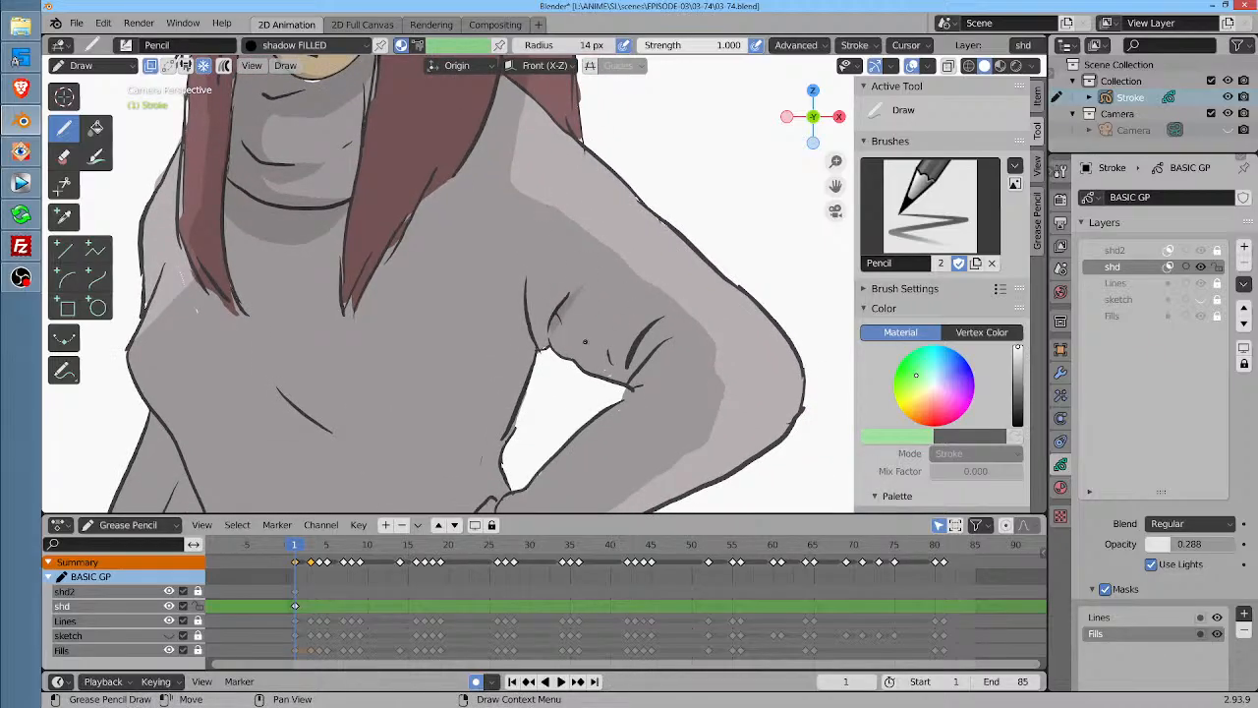
pyautogui.moveTo(584, 342); pyautogui.dragTo(609, 297)
pyautogui.moveTo(672, 262); pyautogui.dragTo(717, 227)
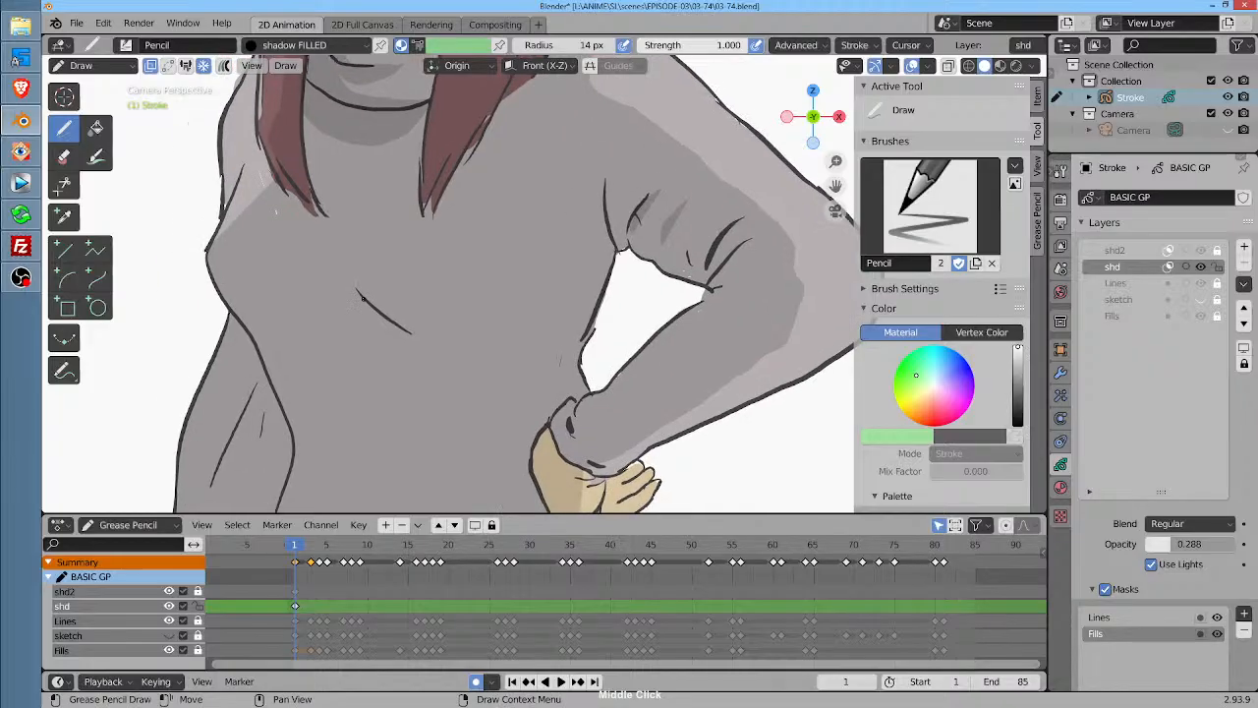
pyautogui.moveTo(358, 291)
pyautogui.mouseDown()
pyautogui.moveTo(398, 344)
pyautogui.moveTo(423, 338)
pyautogui.mouseUp()
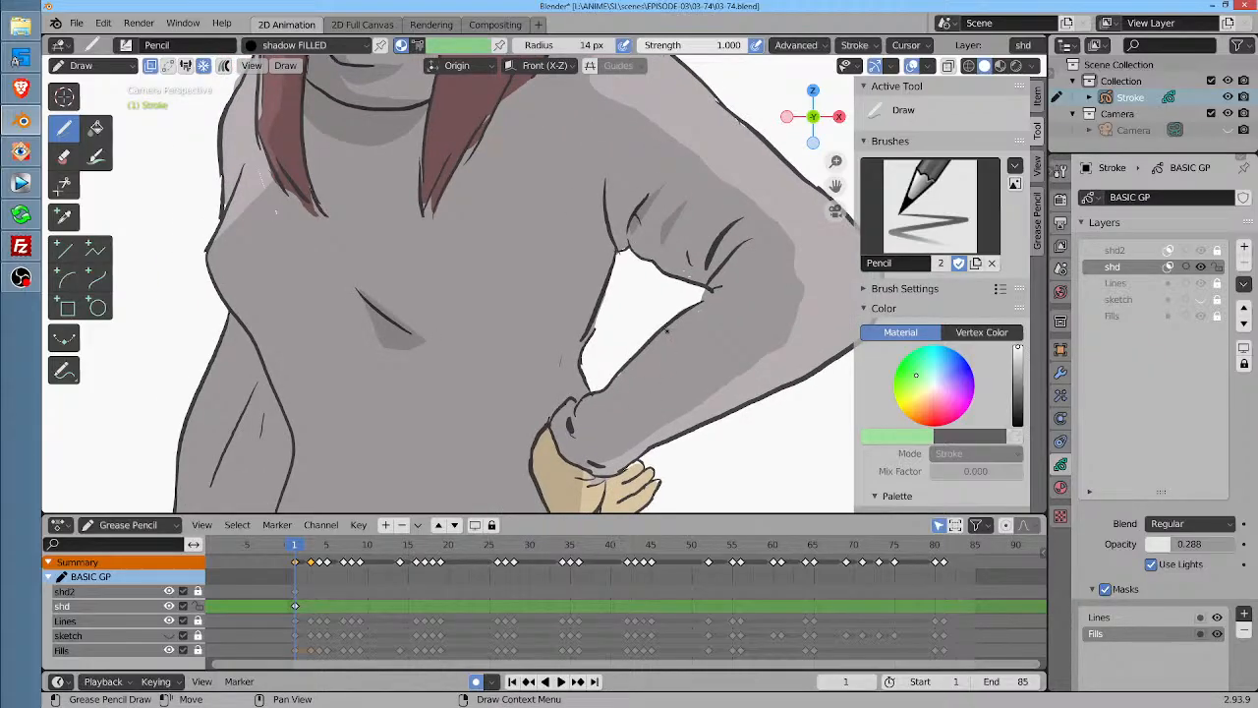
# Draw shadows along the torso's side below the chest and beside the creases on the lower dress
pyautogui.scroll(-2, 448, 285)
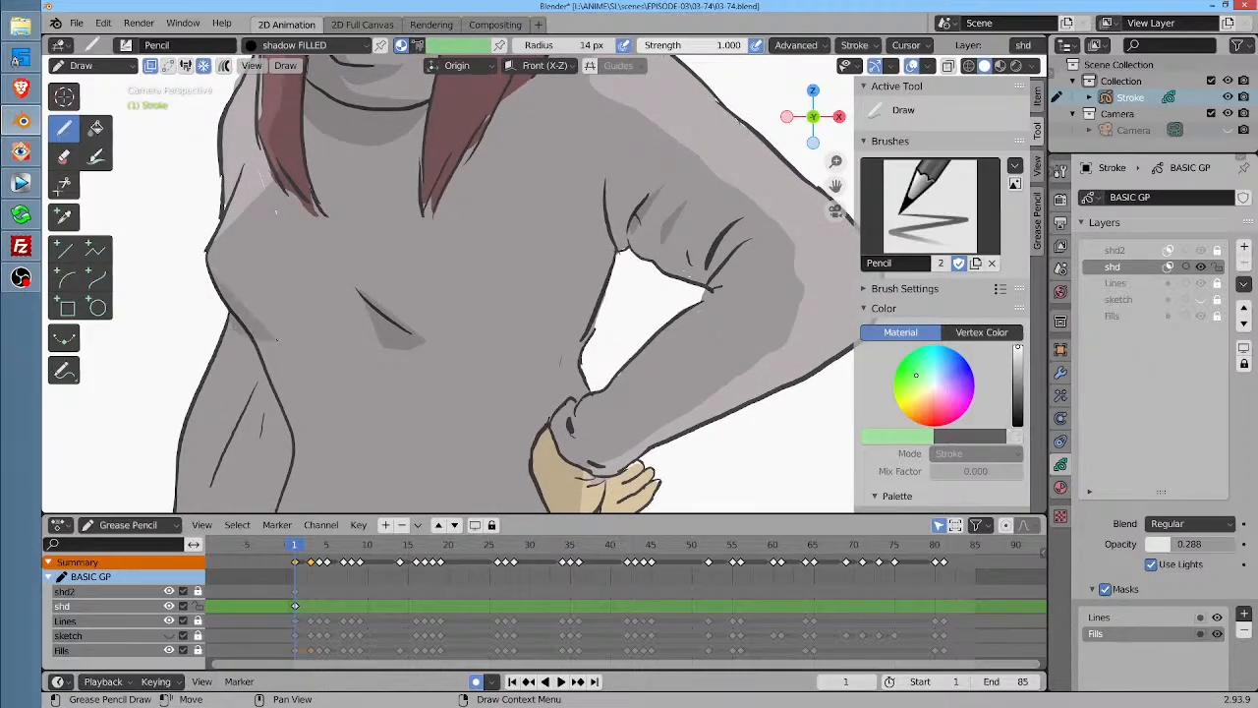
pyautogui.scroll(-1, 538, 432)
pyautogui.moveTo(537, 433); pyautogui.dragTo(537, 385)
pyautogui.moveTo(680, 397); pyautogui.dragTo(677, 466)
pyautogui.scroll(-1, 676, 464)
pyautogui.moveTo(675, 357)
pyautogui.mouseDown()
pyautogui.moveTo(669, 291)
pyautogui.moveTo(620, 150)
pyautogui.mouseUp()
pyautogui.moveTo(417, 306)
pyautogui.mouseDown()
pyautogui.moveTo(451, 339)
pyautogui.moveTo(399, 321)
pyautogui.moveTo(422, 354)
pyautogui.mouseUp()
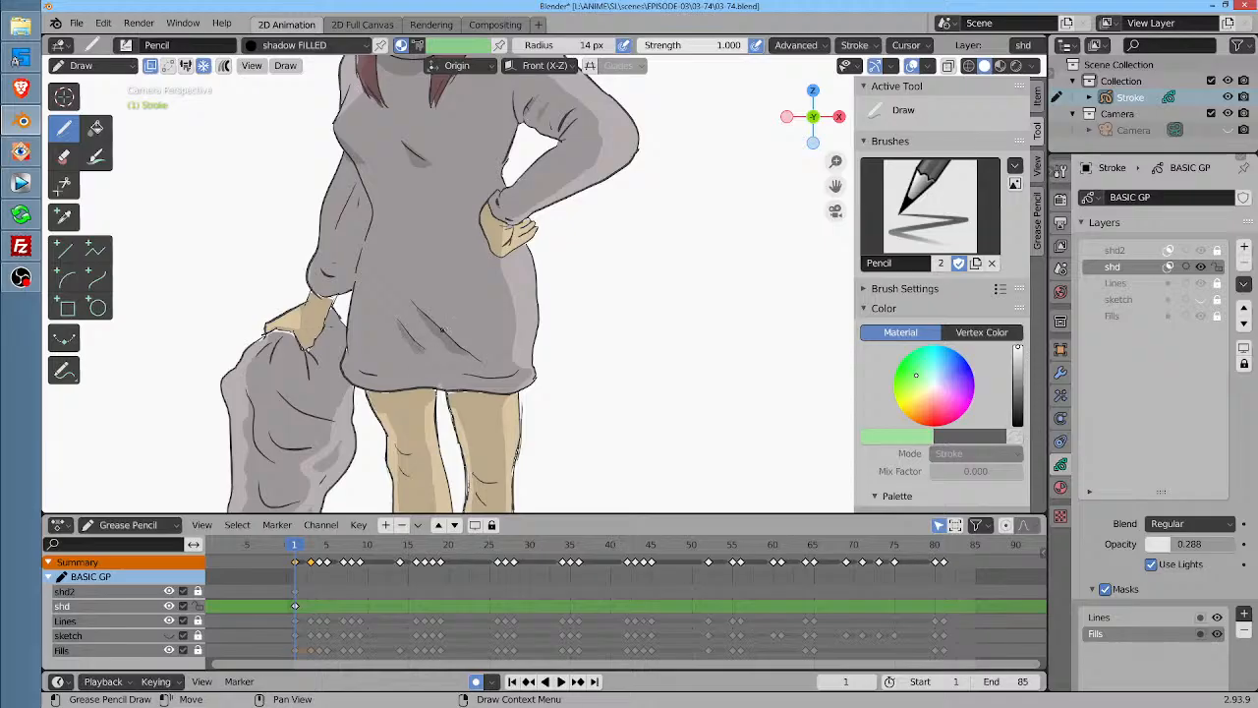
# Draw shadows on both legs beneath the dress hem and on the wrist and bag around the lowered hand
pyautogui.moveTo(561, 358)
pyautogui.mouseDown()
pyautogui.moveTo(516, 283)
pyautogui.moveTo(522, 268)
pyautogui.mouseUp()
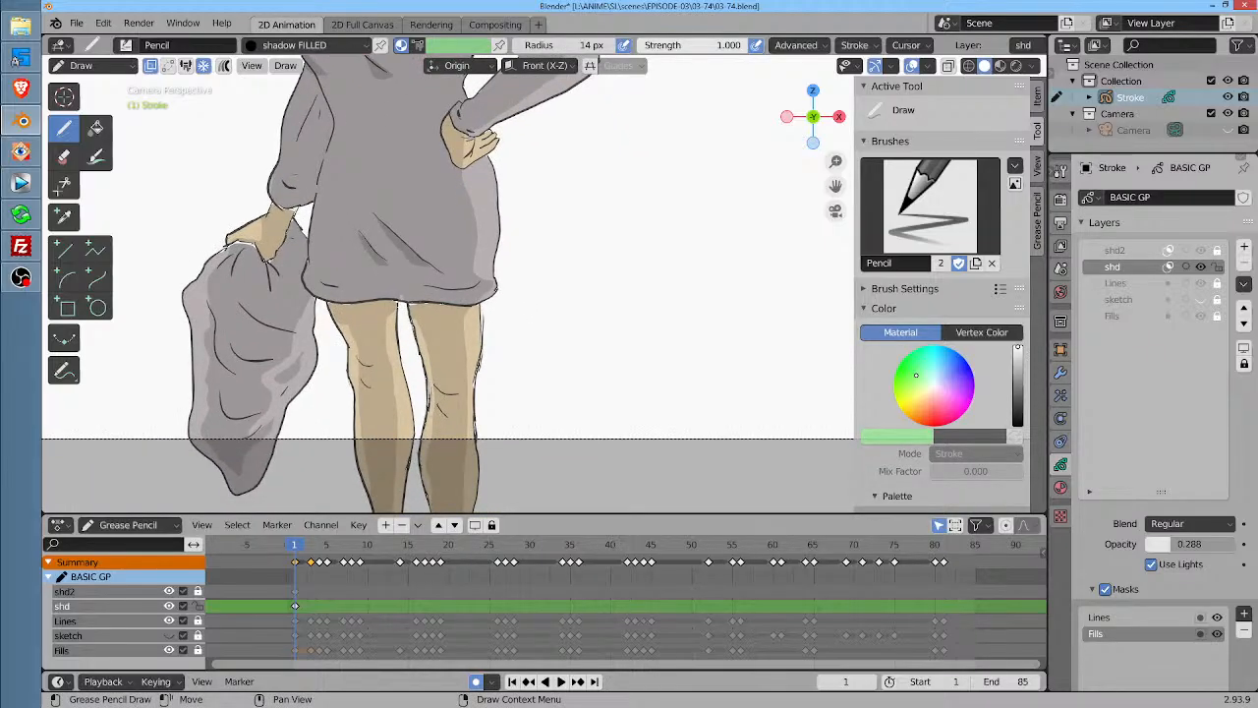
pyautogui.moveTo(407, 305)
pyautogui.mouseDown()
pyautogui.moveTo(476, 328)
pyautogui.moveTo(479, 307)
pyautogui.mouseUp()
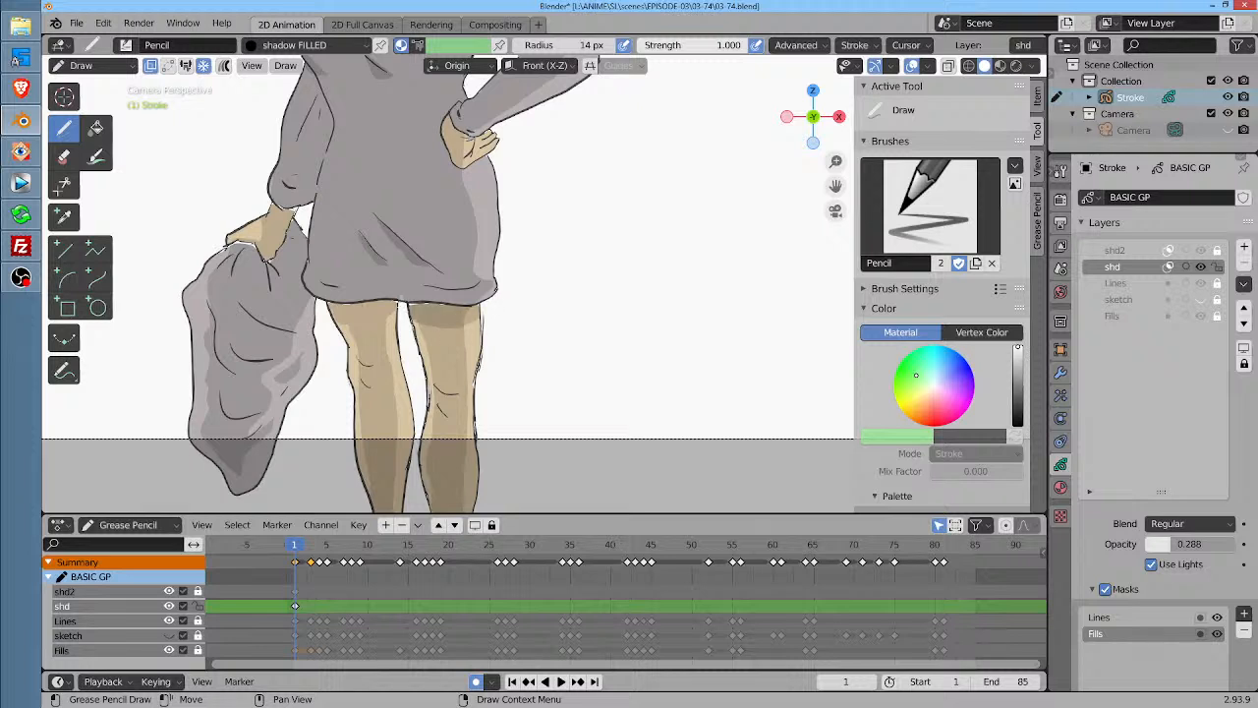
pyautogui.moveTo(326, 305); pyautogui.dragTo(400, 305)
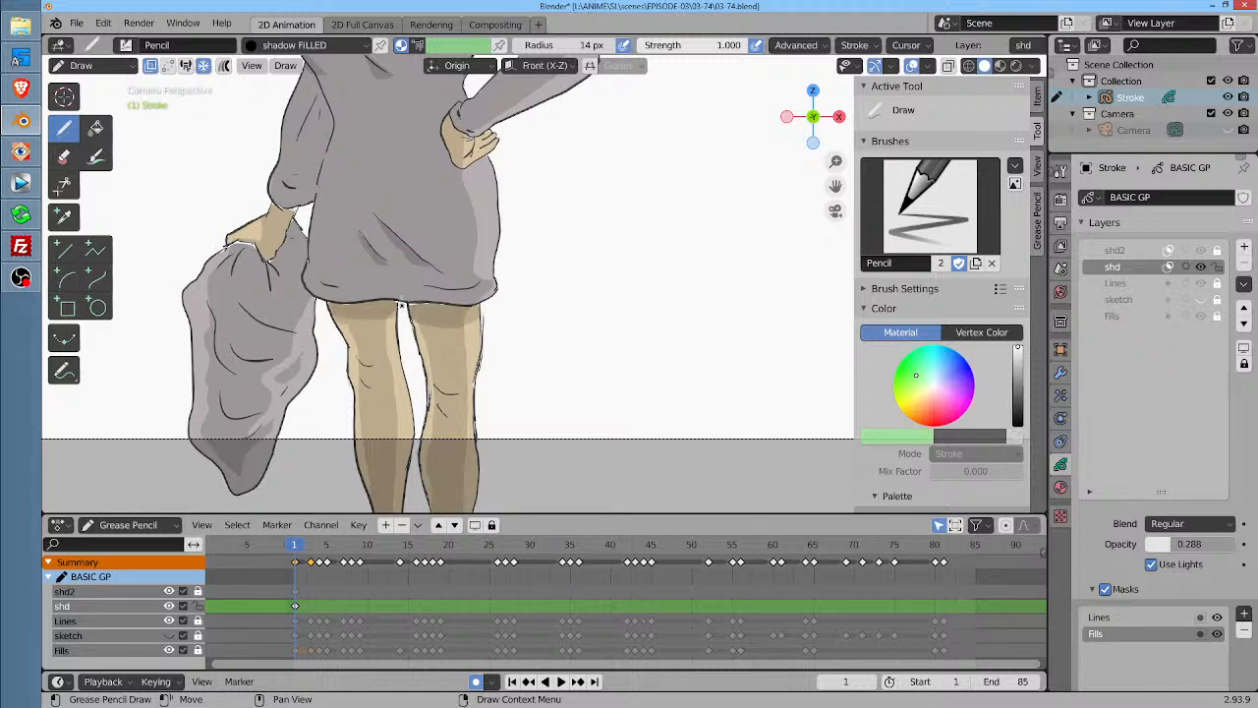
pyautogui.moveTo(277, 207)
pyautogui.mouseDown()
pyautogui.moveTo(279, 258)
pyautogui.moveTo(292, 247)
pyautogui.mouseUp()
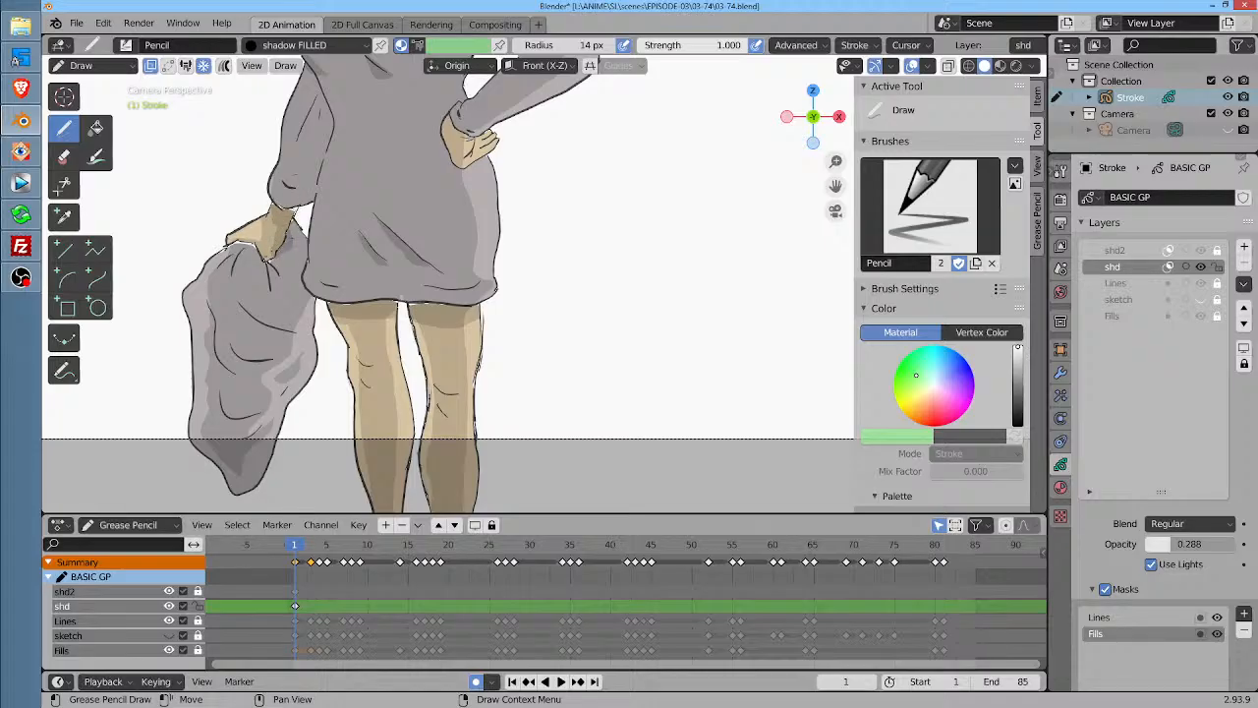
pyautogui.moveTo(242, 240)
pyautogui.mouseDown()
pyautogui.moveTo(275, 285)
pyautogui.moveTo(295, 252)
pyautogui.mouseUp()
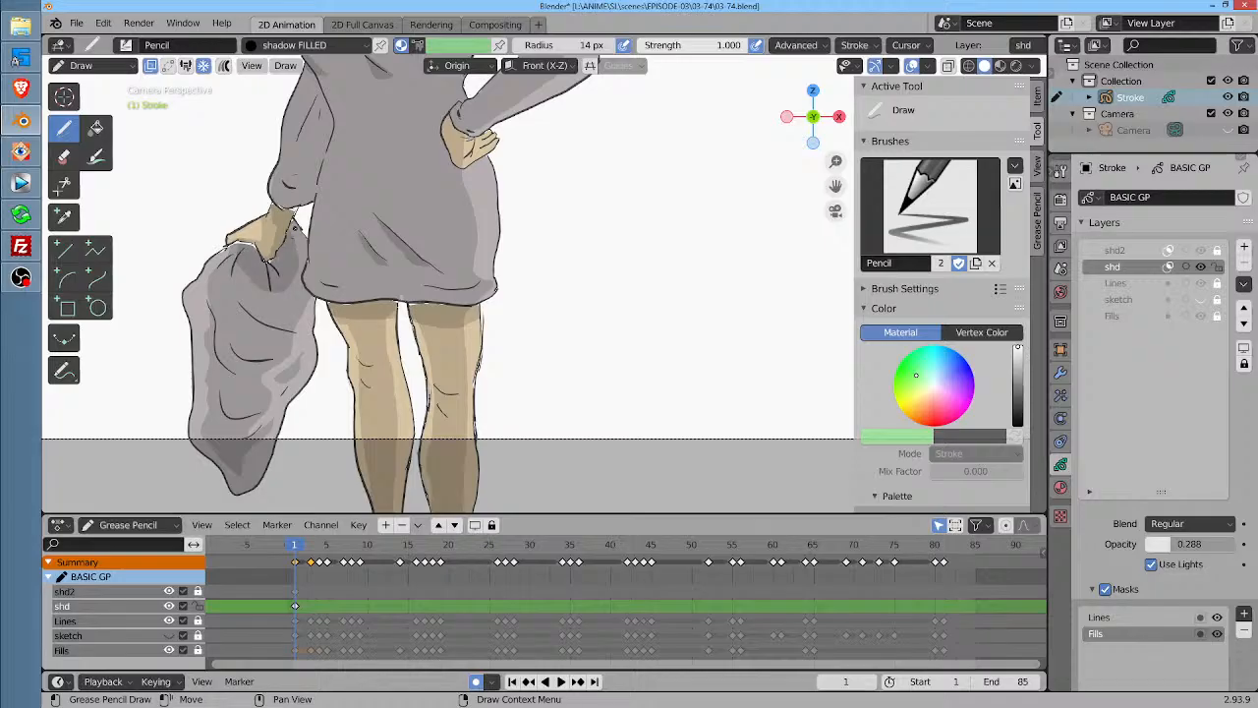
# Draw a shadow down the inner side of the lowered arm's sleeve, next to the body
pyautogui.middleClick(376, 166)
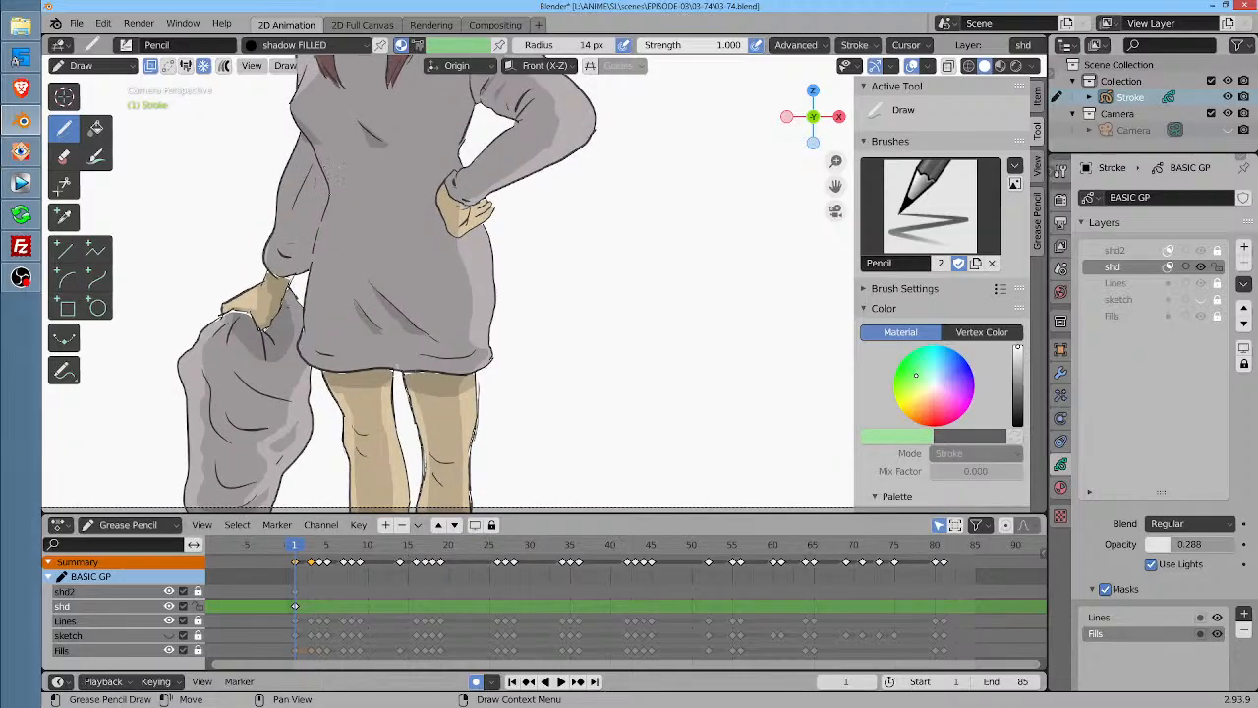
pyautogui.moveTo(315, 150); pyautogui.dragTo(312, 244)
pyautogui.moveTo(312, 179); pyautogui.dragTo(305, 258)
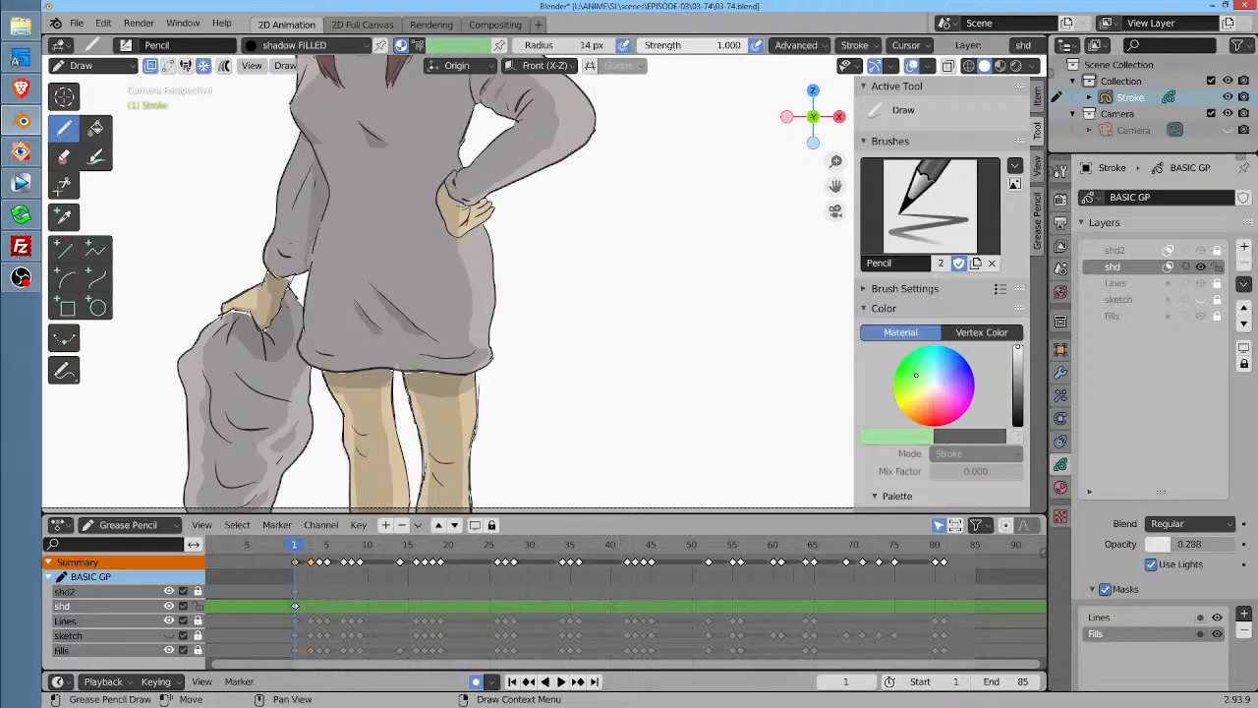
pyautogui.moveTo(310, 189)
pyautogui.mouseDown()
pyautogui.moveTo(300, 268)
pyautogui.moveTo(296, 249)
pyautogui.mouseUp()
# Move to frame 3 and hide the shd2 layer
pyautogui.scroll(-6, 522, 246)
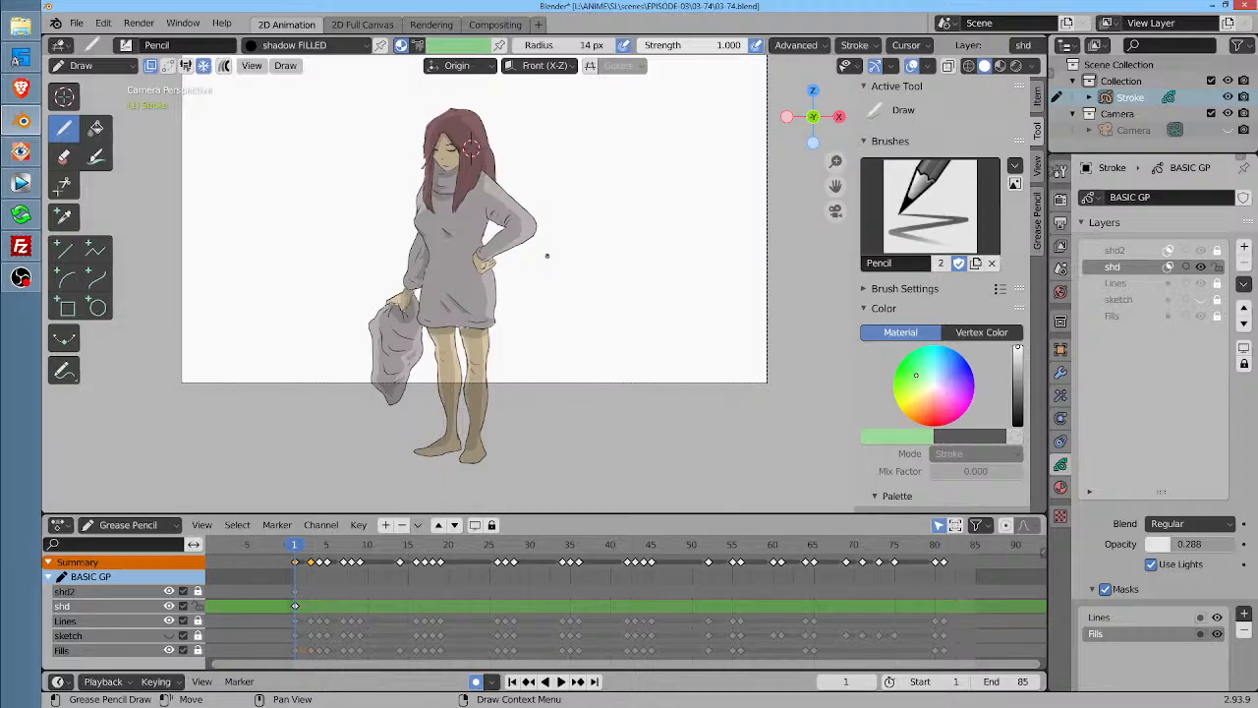
pyautogui.press('space')
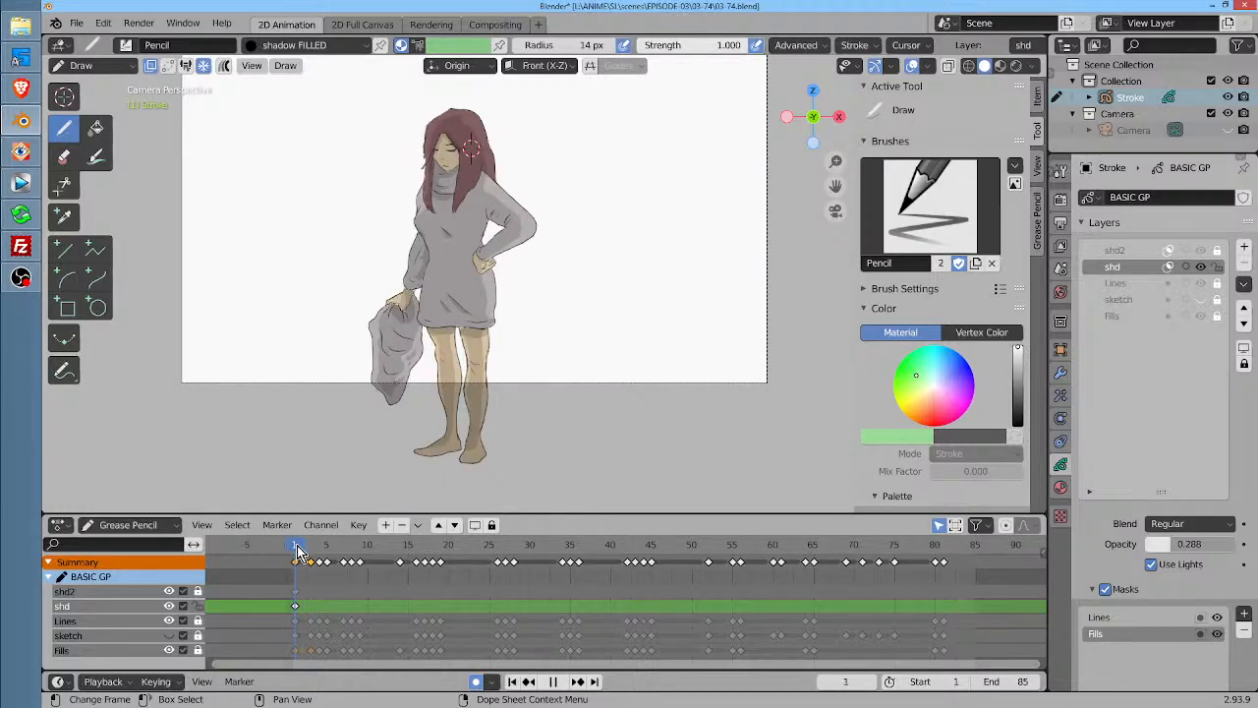
pyautogui.moveTo(300, 554); pyautogui.dragTo(312, 554)
pyautogui.press('space')
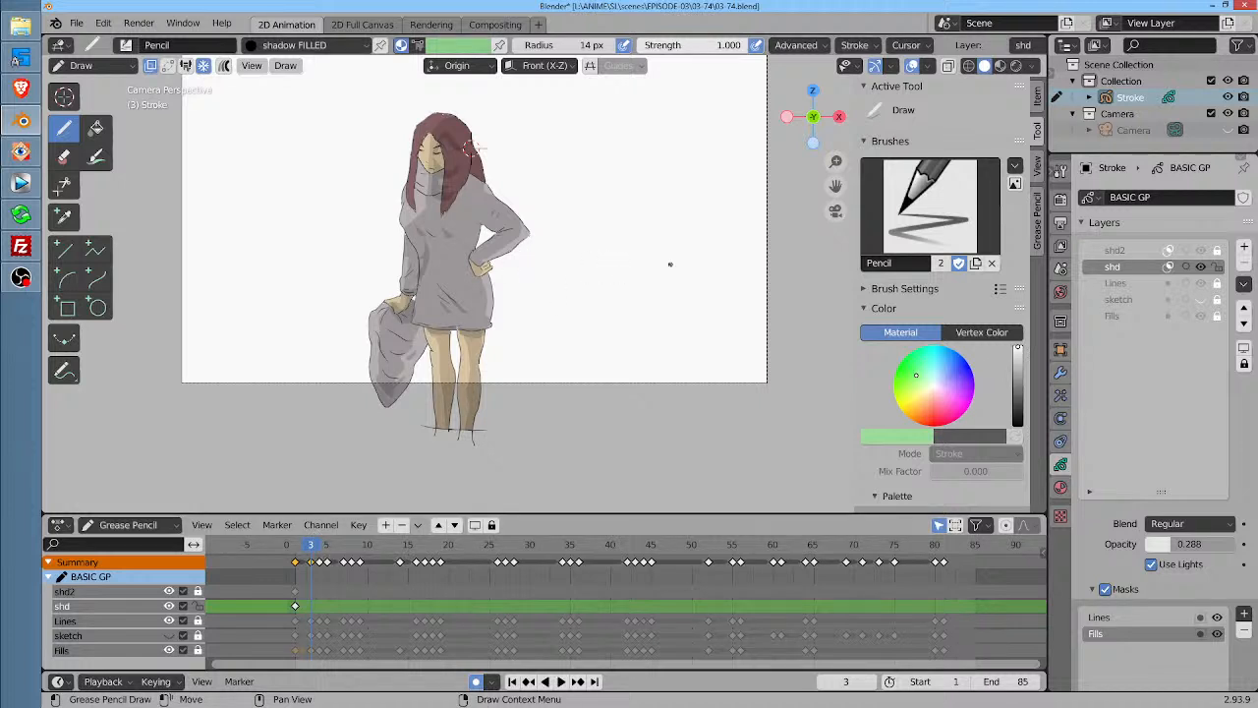
pyautogui.click(1205, 251)
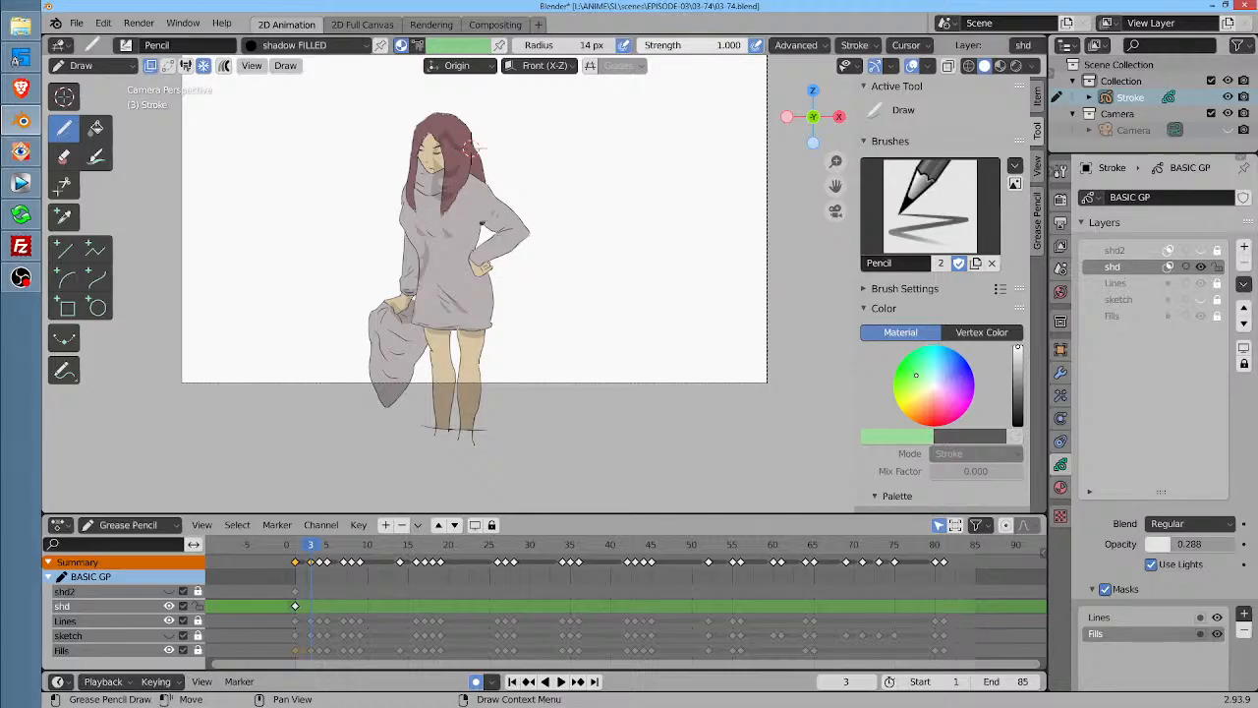
pyautogui.scroll(5, 470, 148)
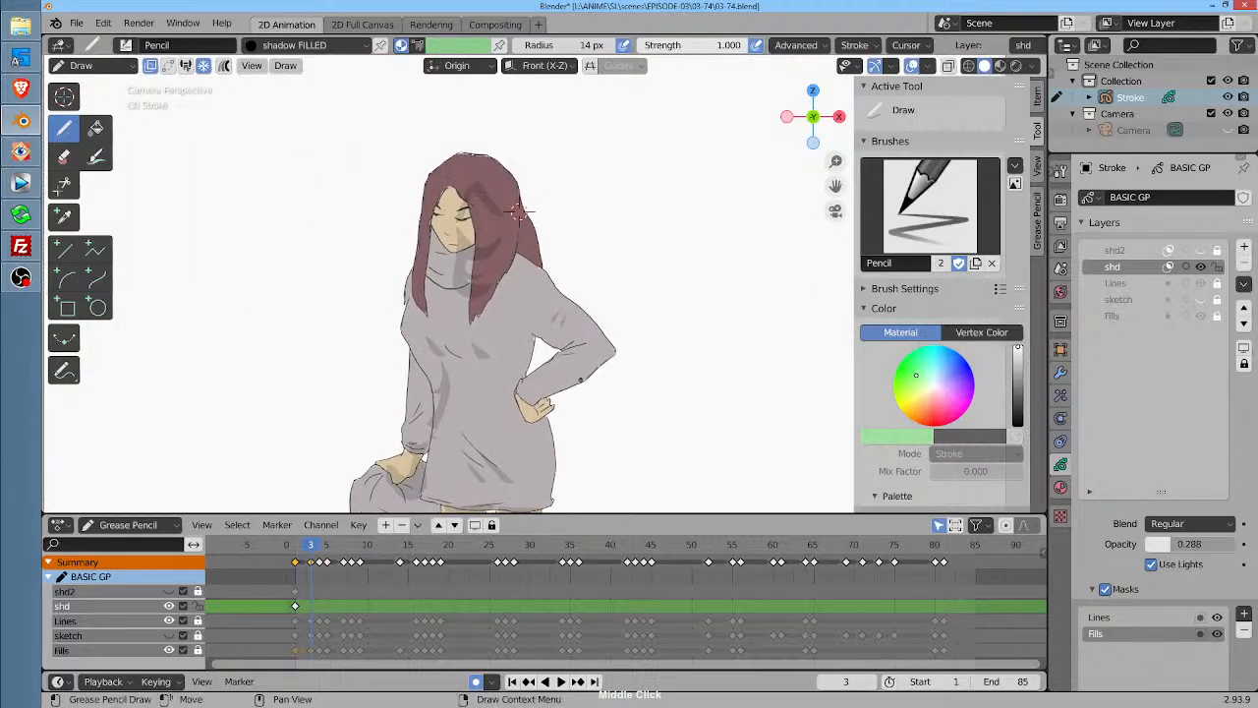
pyautogui.moveTo(444, 187); pyautogui.dragTo(440, 243)
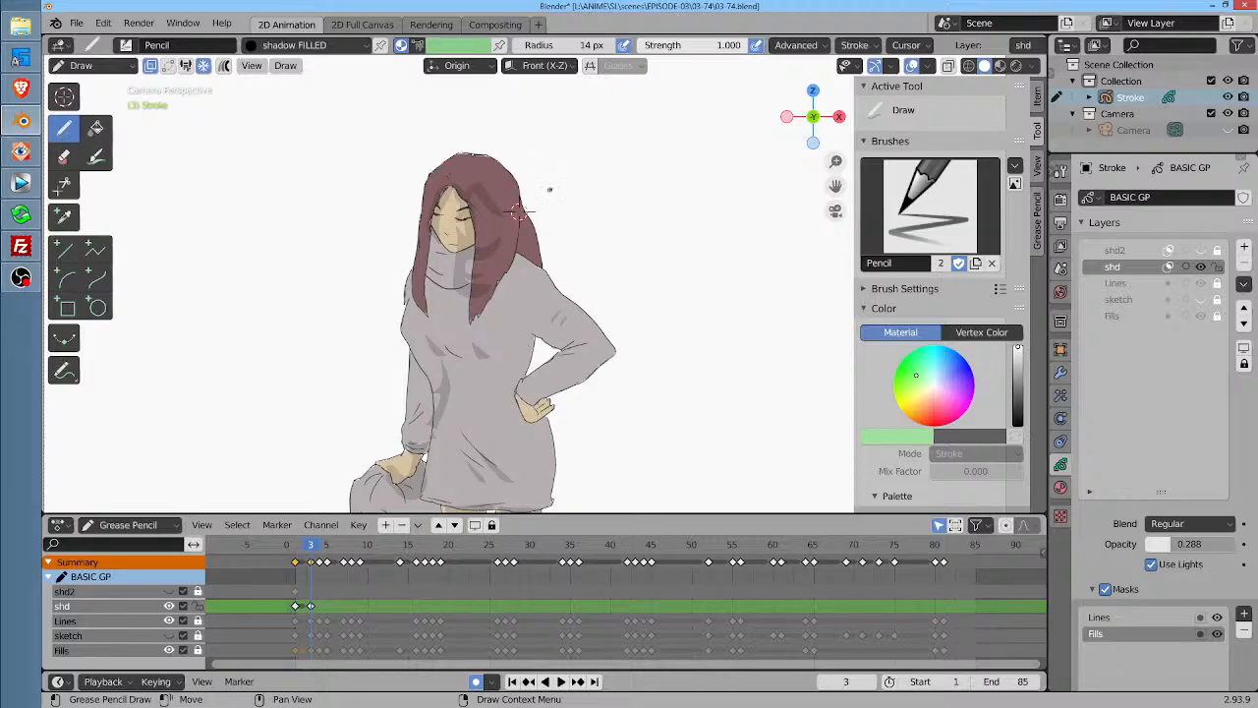
pyautogui.hotkey('ctrl', 'z')
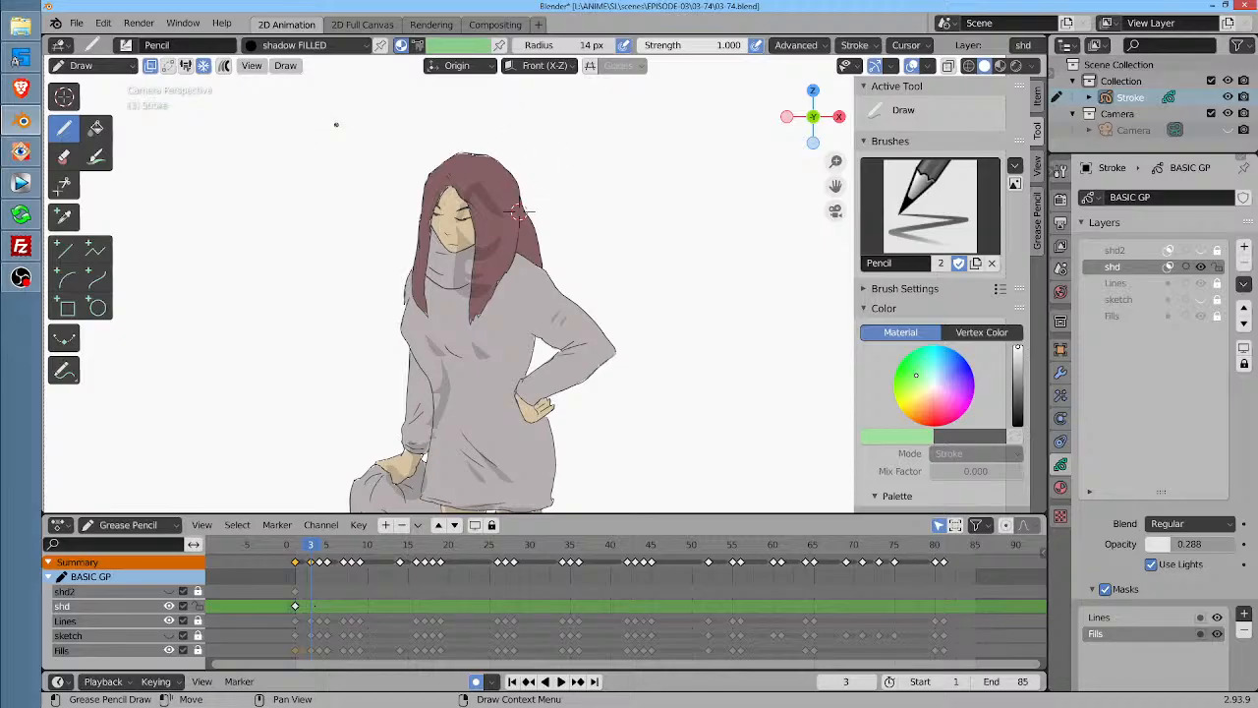
# Turn off additive drawing and start a new shd keyframe on frame 3 without the previous frame's shadows
pyautogui.click(202, 64)
pyautogui.click(518, 212)
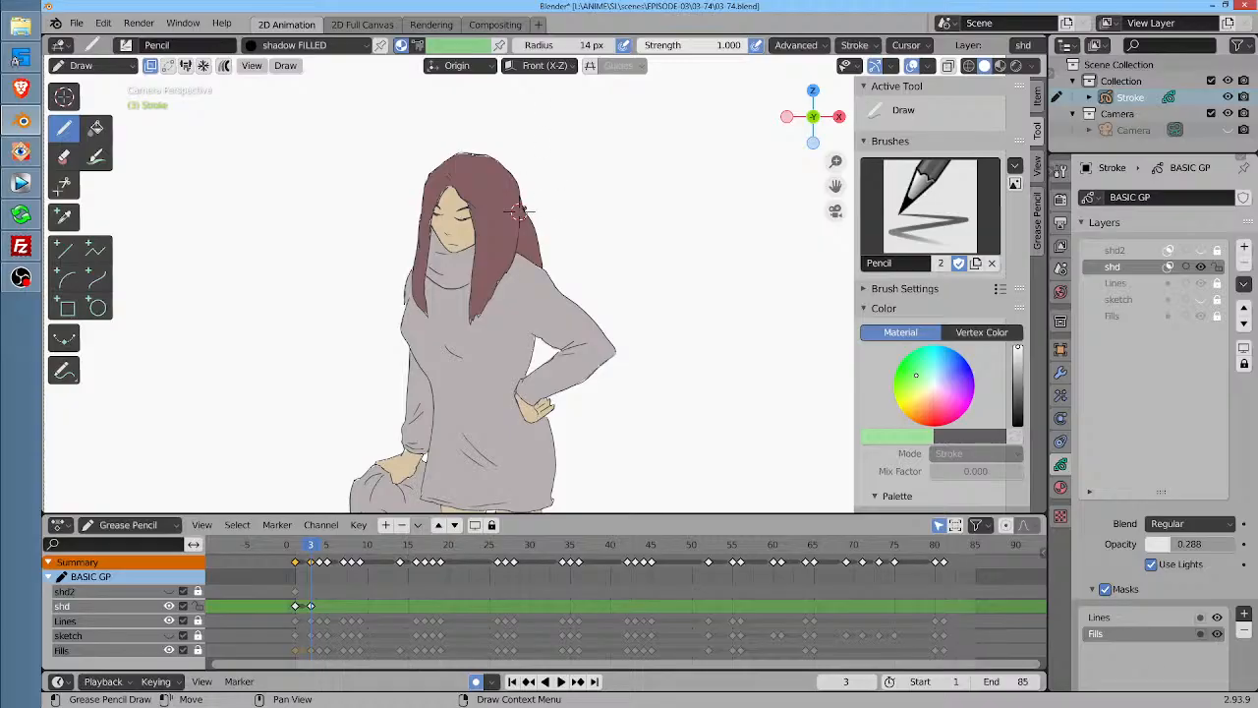
pyautogui.scroll(3, 524, 208)
pyautogui.moveTo(539, 233); pyautogui.dragTo(569, 285)
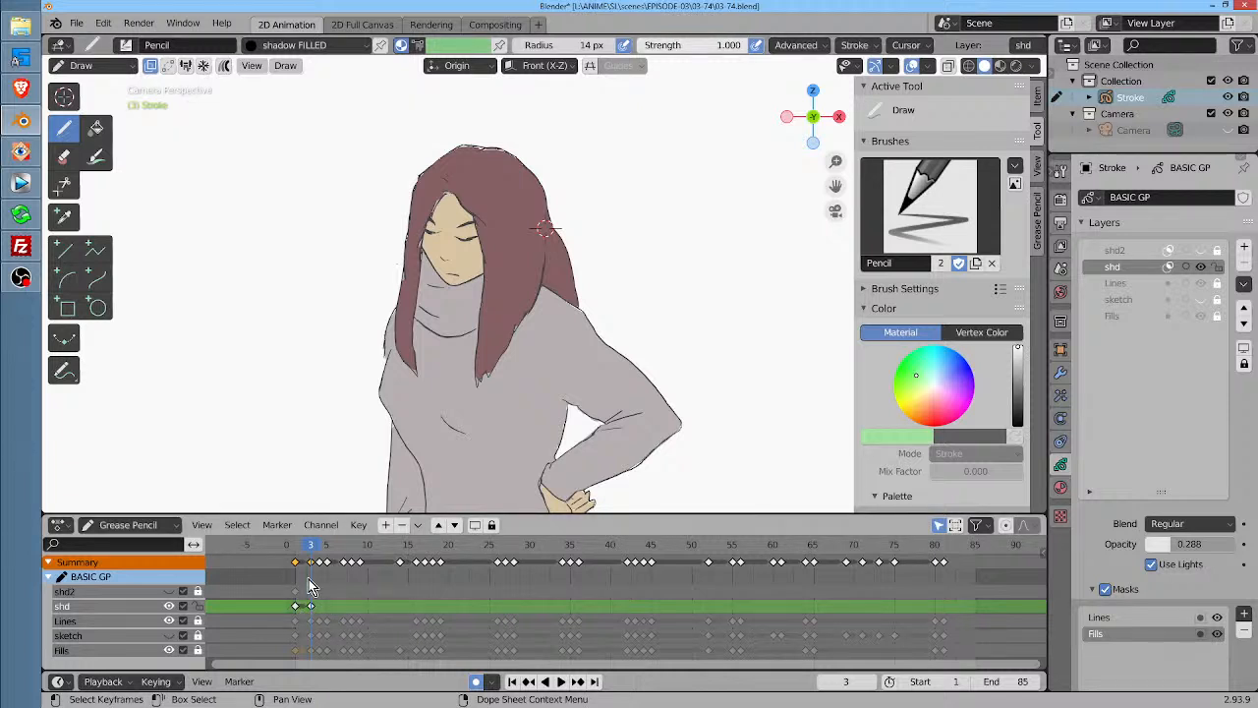
# Draw shadows on frame 3 along the face beneath the hair and on the collar folds under the chin
pyautogui.moveTo(436, 193)
pyautogui.mouseDown()
pyautogui.moveTo(428, 274)
pyautogui.moveTo(451, 285)
pyautogui.moveTo(459, 256)
pyautogui.moveTo(462, 285)
pyautogui.mouseUp()
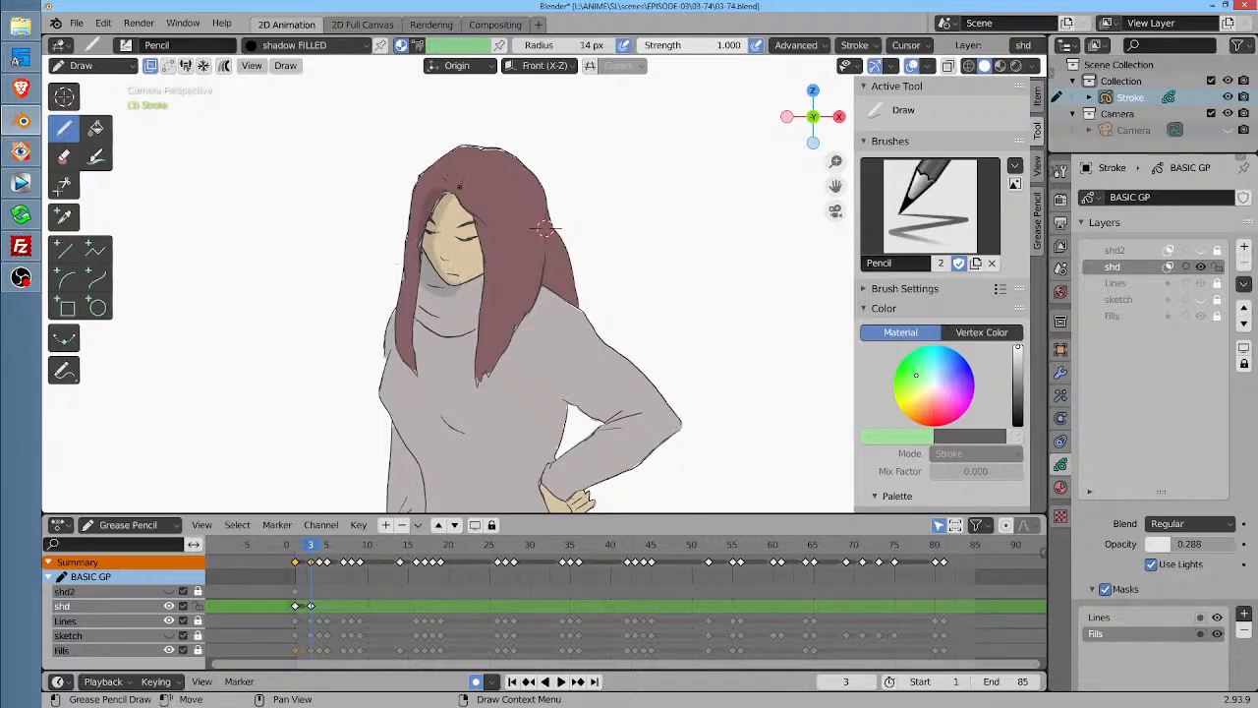
pyautogui.moveTo(456, 204); pyautogui.dragTo(476, 279)
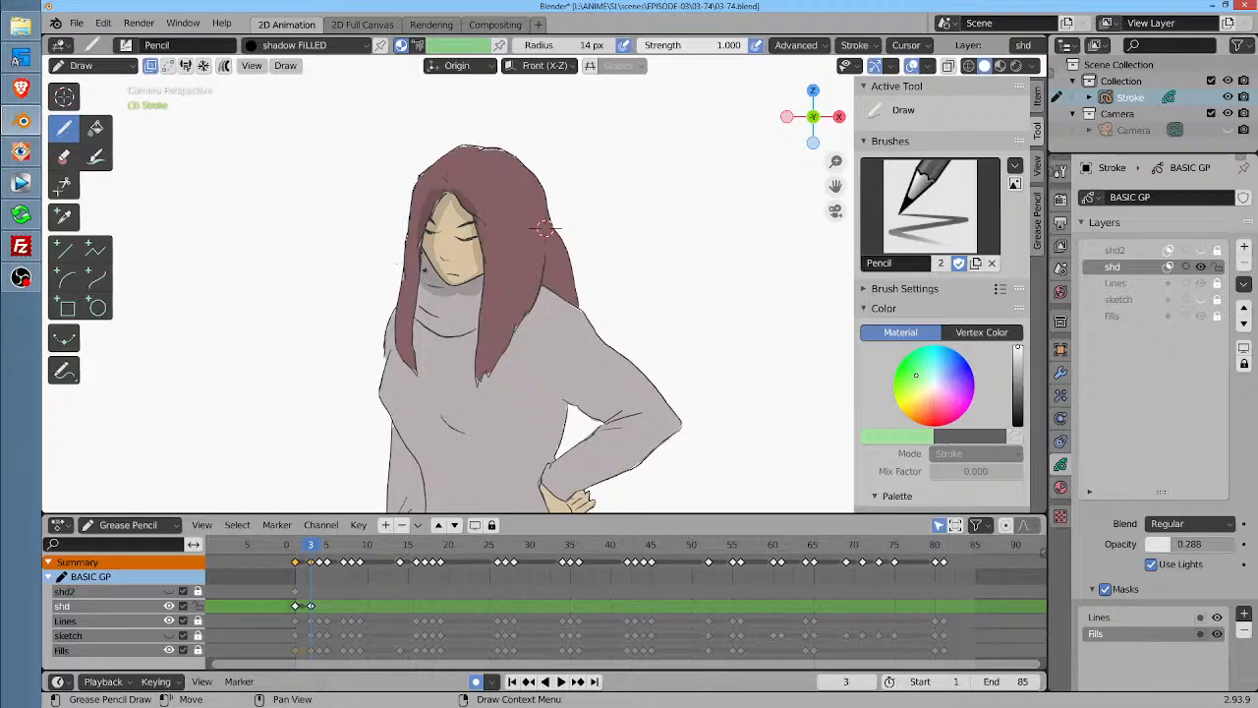
pyautogui.moveTo(421, 288); pyautogui.dragTo(449, 319)
pyautogui.moveTo(421, 312)
pyautogui.mouseDown()
pyautogui.moveTo(432, 340)
pyautogui.moveTo(476, 325)
pyautogui.mouseUp()
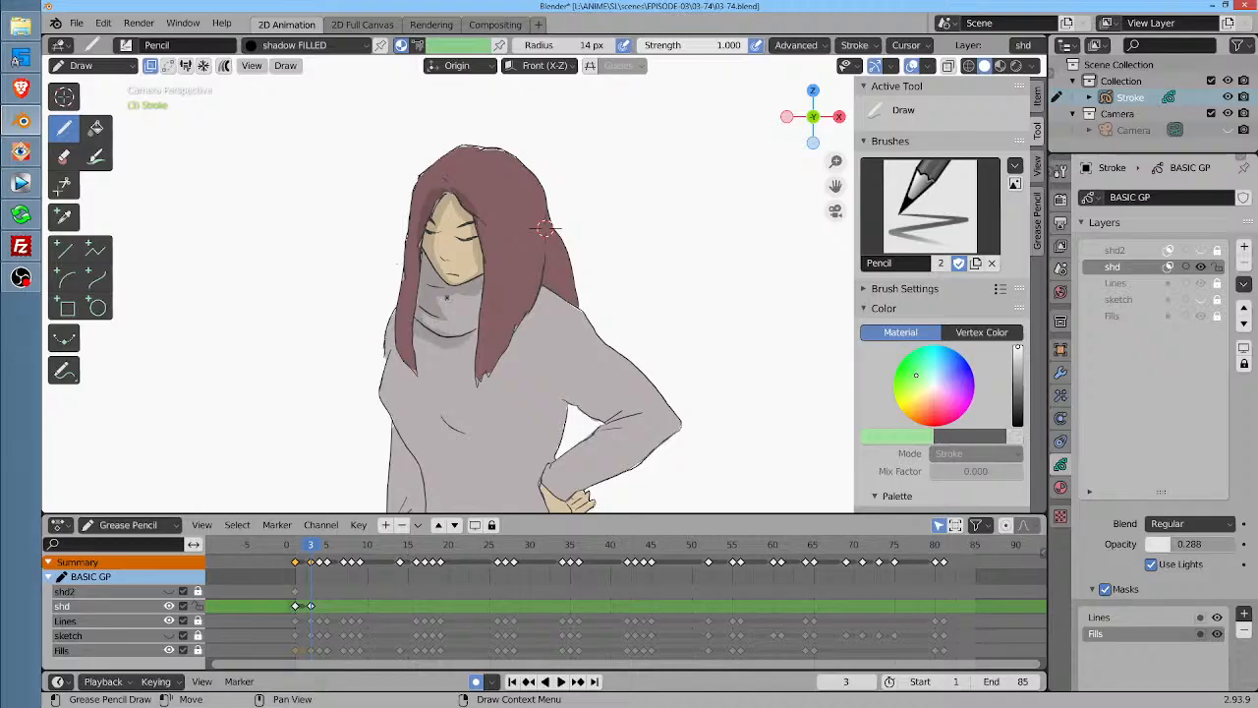
pyautogui.moveTo(423, 338); pyautogui.dragTo(418, 361)
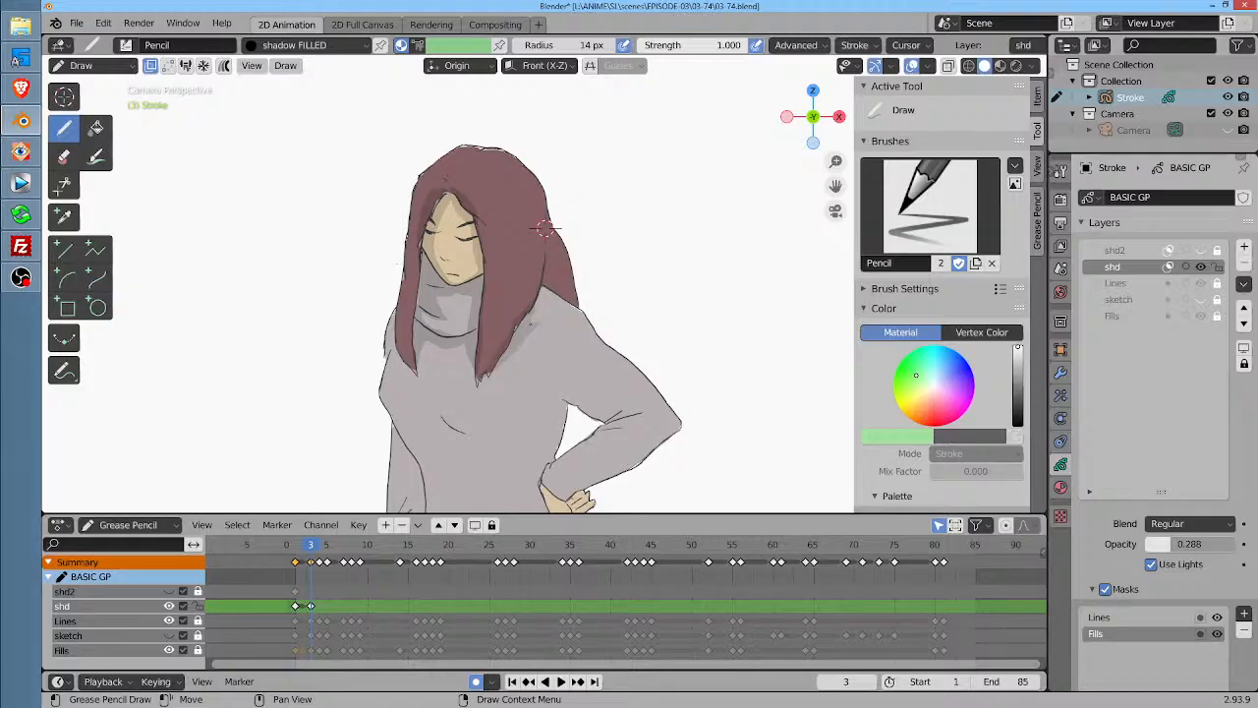
# Draw shadows on frame 3 along the side of the chest and beneath the chest crease
pyautogui.moveTo(595, 275); pyautogui.dragTo(619, 197)
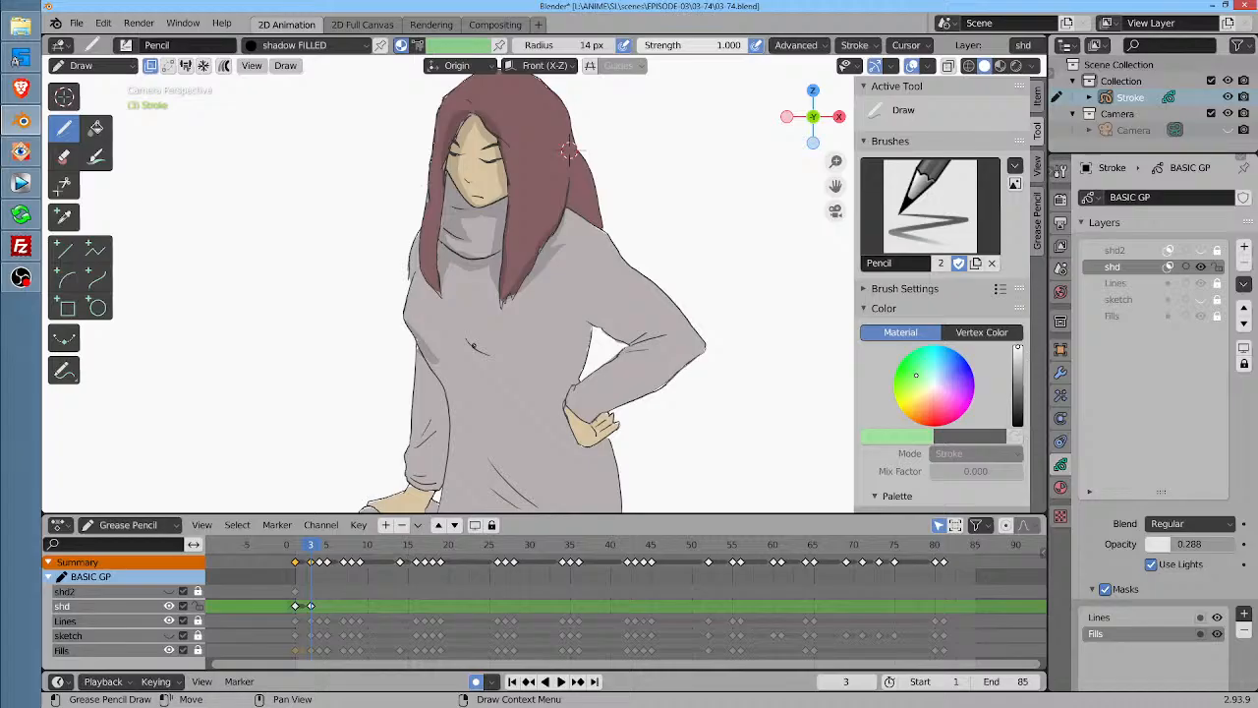
pyautogui.moveTo(470, 342)
pyautogui.mouseDown()
pyautogui.moveTo(495, 359)
pyautogui.moveTo(358, 230)
pyautogui.moveTo(372, 340)
pyautogui.moveTo(358, 389)
pyautogui.moveTo(334, 405)
pyautogui.moveTo(366, 262)
pyautogui.mouseUp()
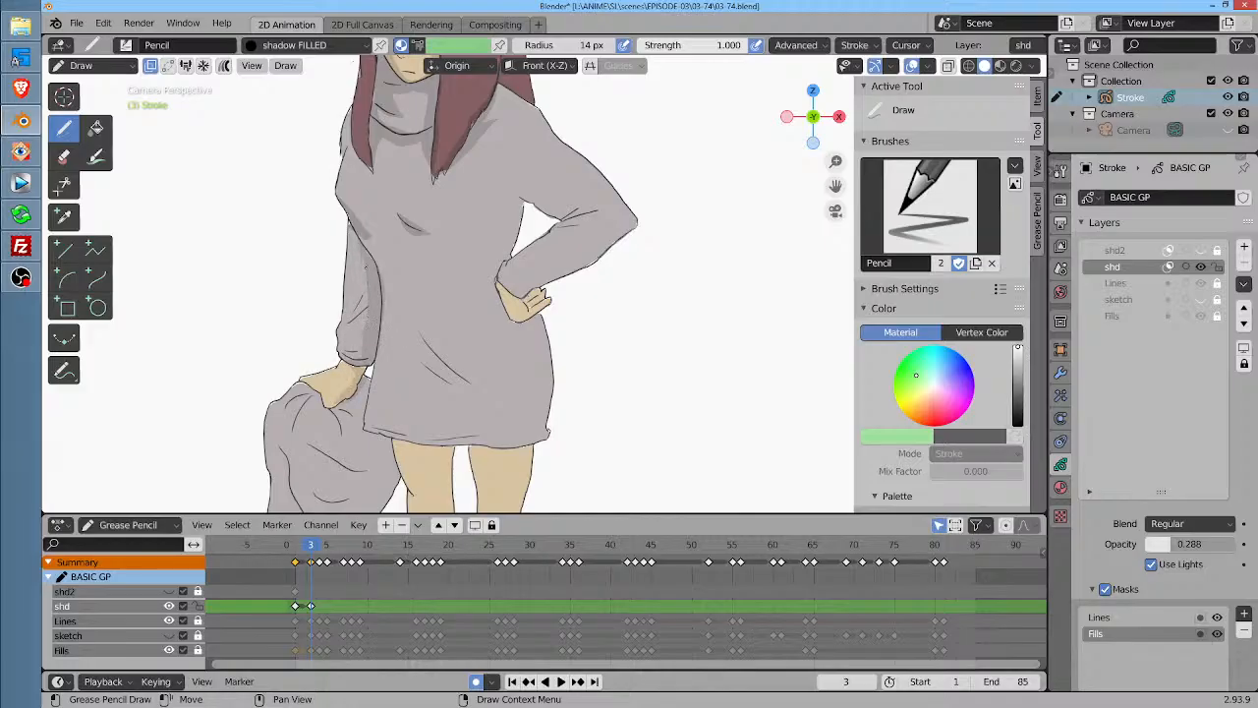
pyautogui.press('space')
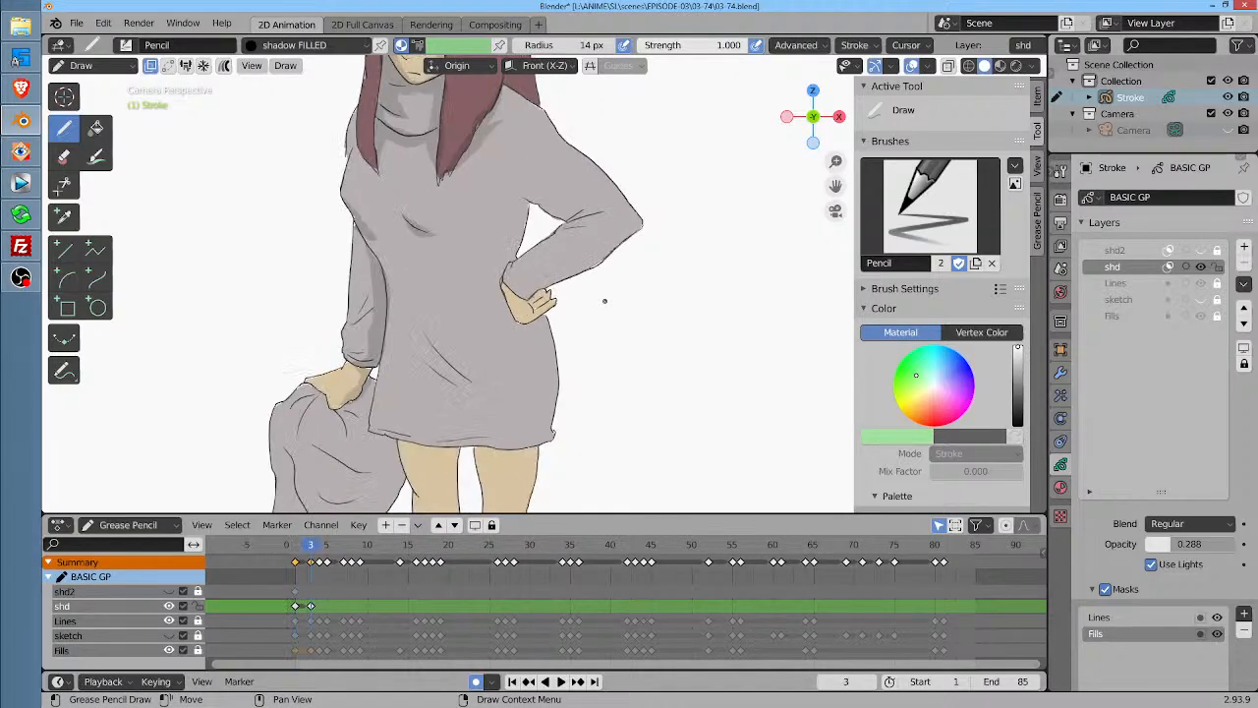
# Draw shadows on frame 3 on the bag below the hand and on both thighs under the dress hem
pyautogui.moveTo(346, 386)
pyautogui.mouseDown()
pyautogui.moveTo(309, 403)
pyautogui.moveTo(339, 433)
pyautogui.moveTo(362, 382)
pyautogui.mouseUp()
pyautogui.press('Down')
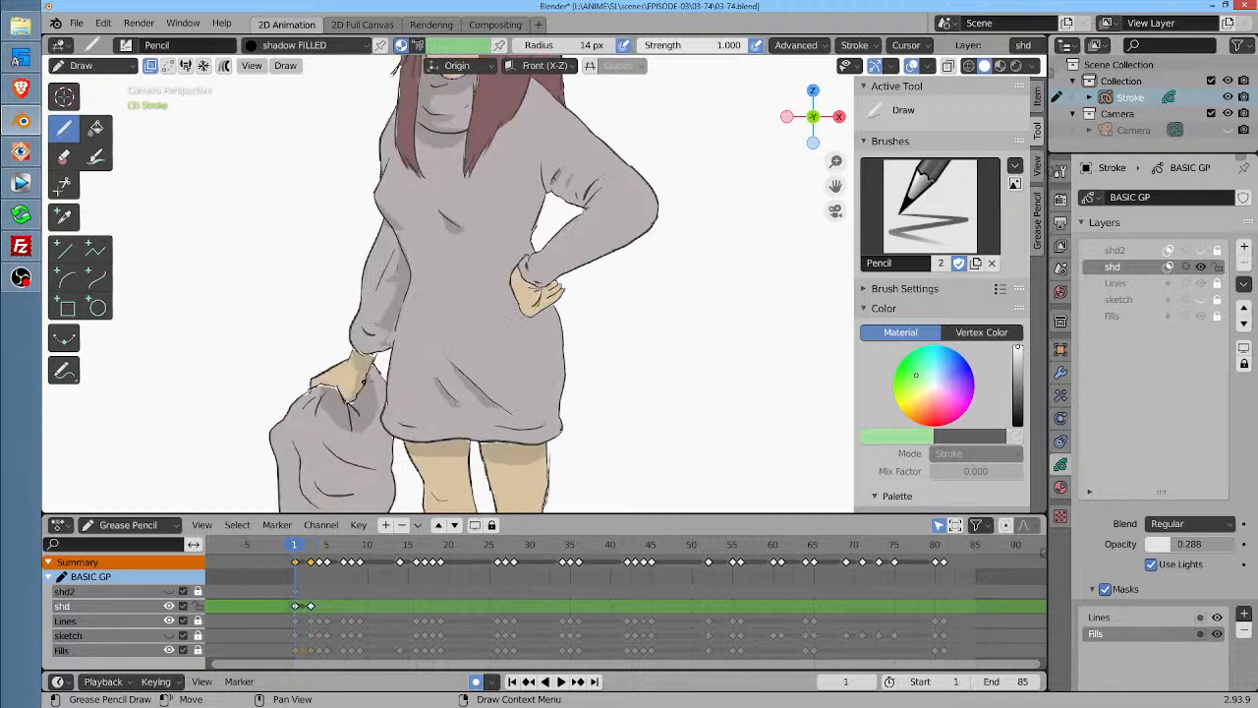
pyautogui.press('Up')
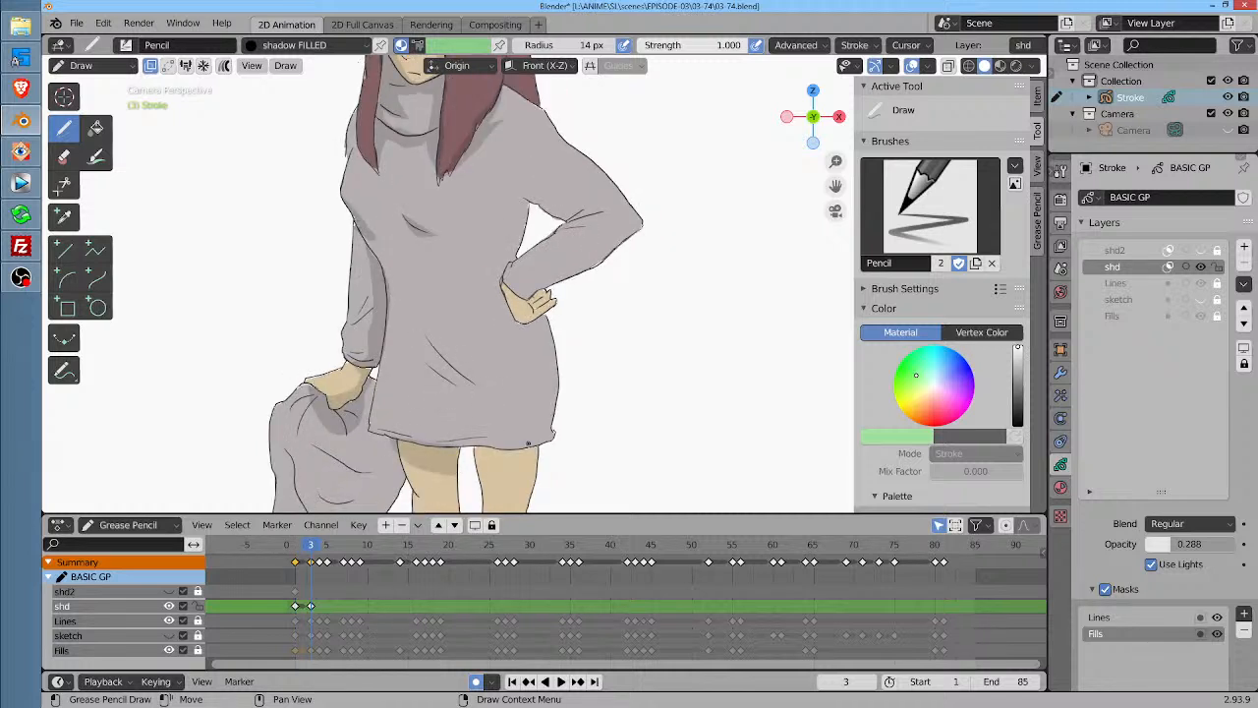
pyautogui.moveTo(477, 448); pyautogui.dragTo(537, 464)
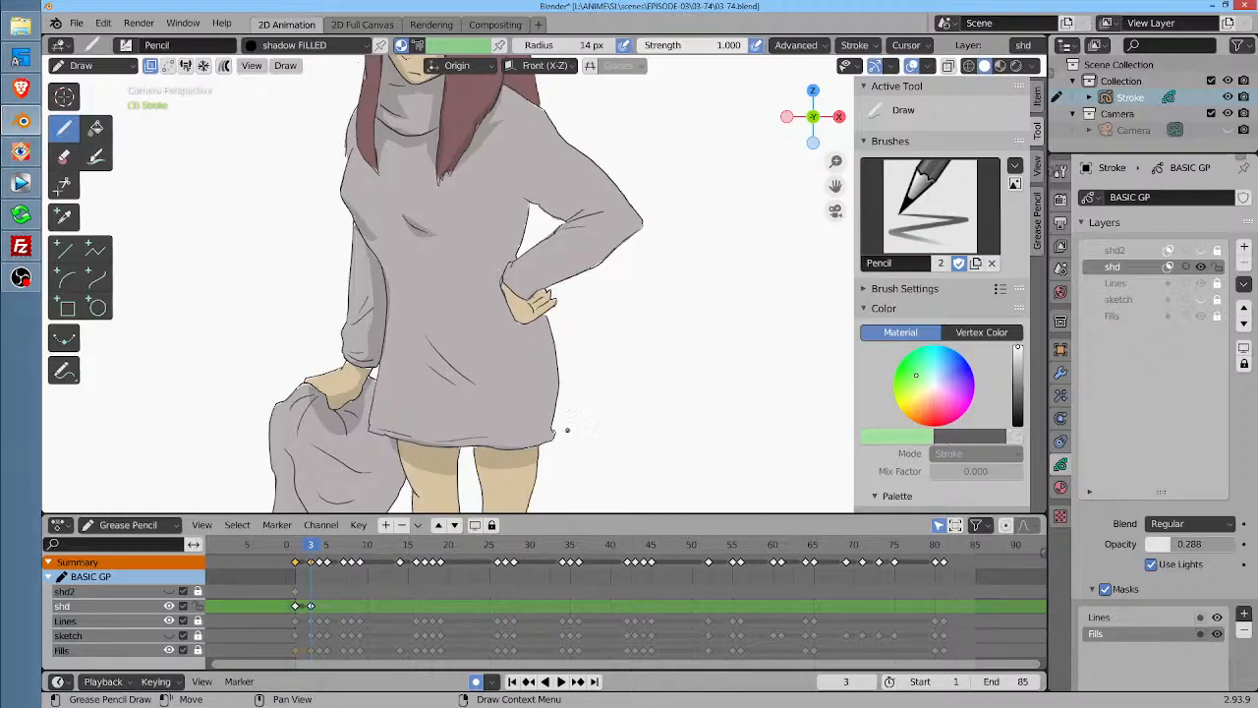
# Return to frame 1 and draw a shadow on the dress beneath the hand on the hip
pyautogui.press('Down')
pyautogui.press('Down')
pyautogui.press('Up')
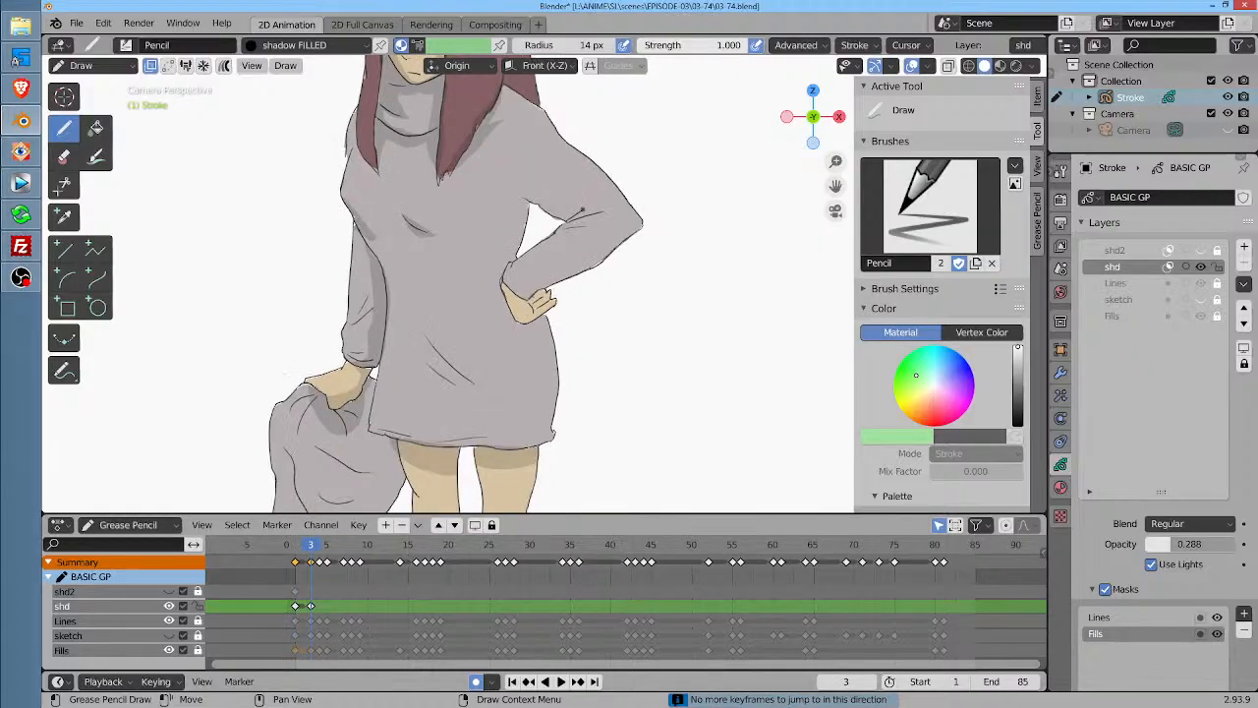
pyautogui.press('Down')
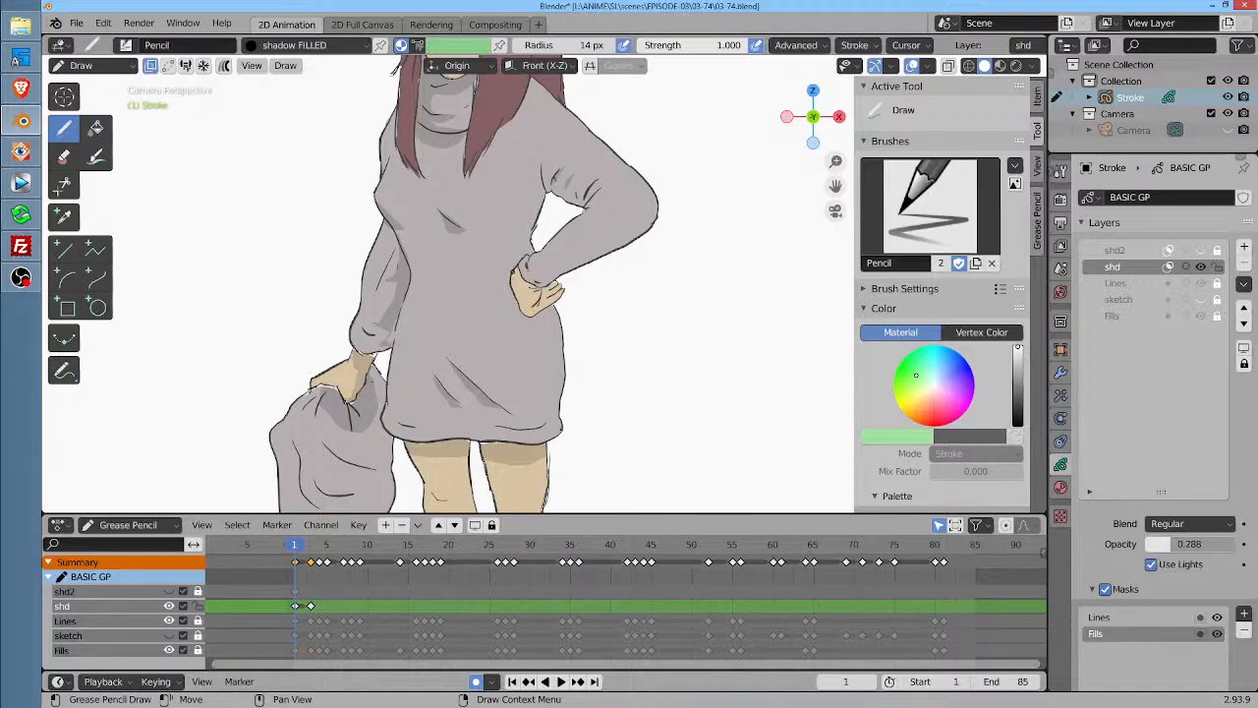
pyautogui.moveTo(506, 278)
pyautogui.mouseDown()
pyautogui.moveTo(509, 323)
pyautogui.moveTo(542, 296)
pyautogui.moveTo(529, 281)
pyautogui.mouseUp()
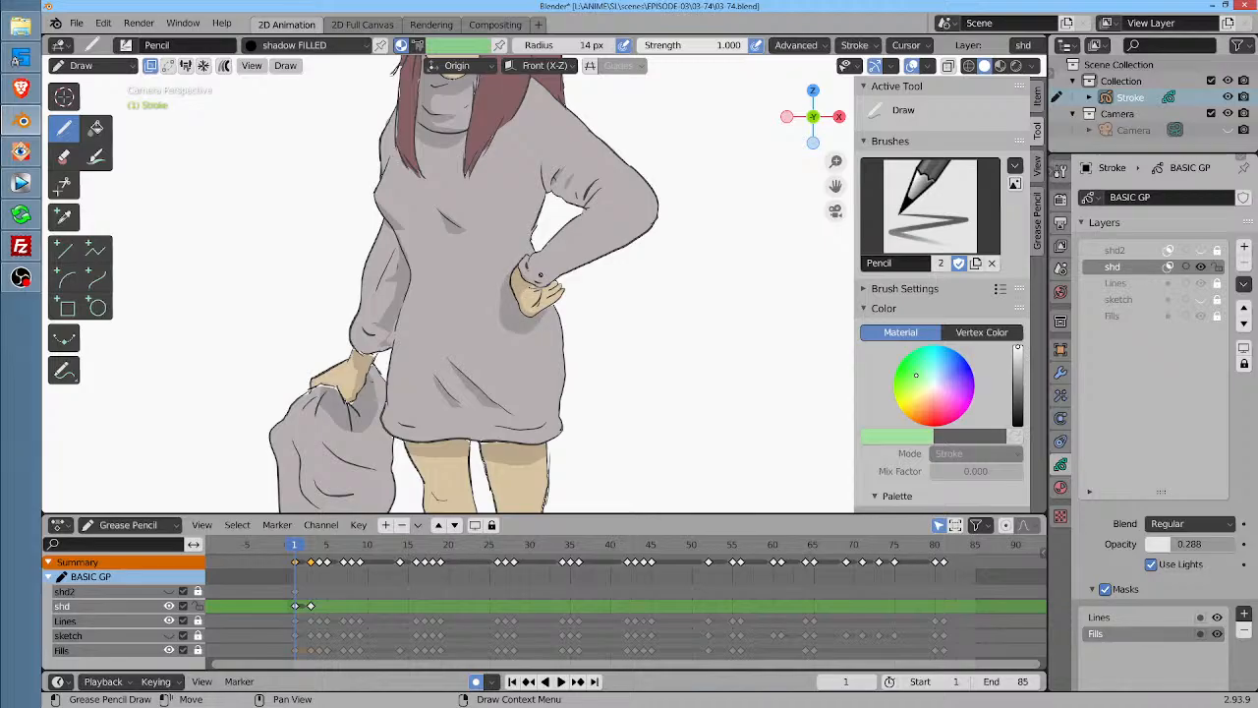
# Draw a shadow on frame 3 on the dress beneath the hand on the hip, matching frame 1
pyautogui.press('Up')
pyautogui.moveTo(505, 278)
pyautogui.mouseDown()
pyautogui.moveTo(499, 312)
pyautogui.moveTo(527, 329)
pyautogui.moveTo(521, 311)
pyautogui.mouseUp()
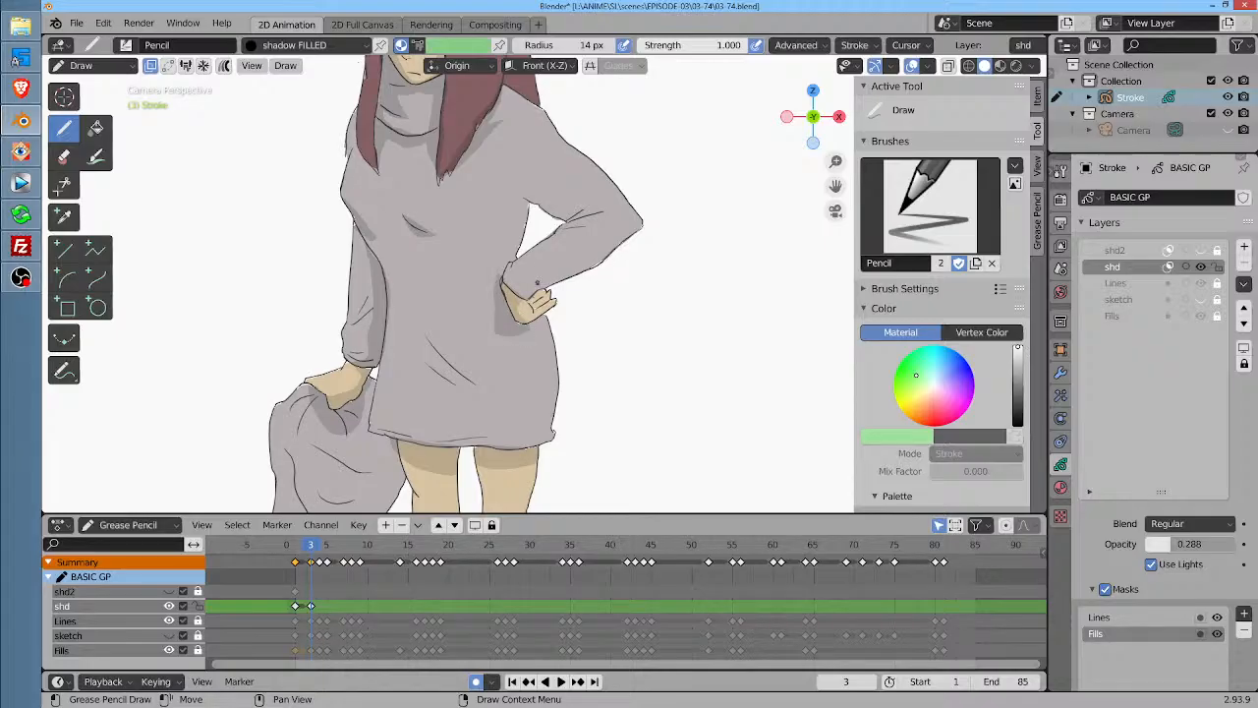
pyautogui.press('Down')
pyautogui.press('Up')
pyautogui.press('Down')
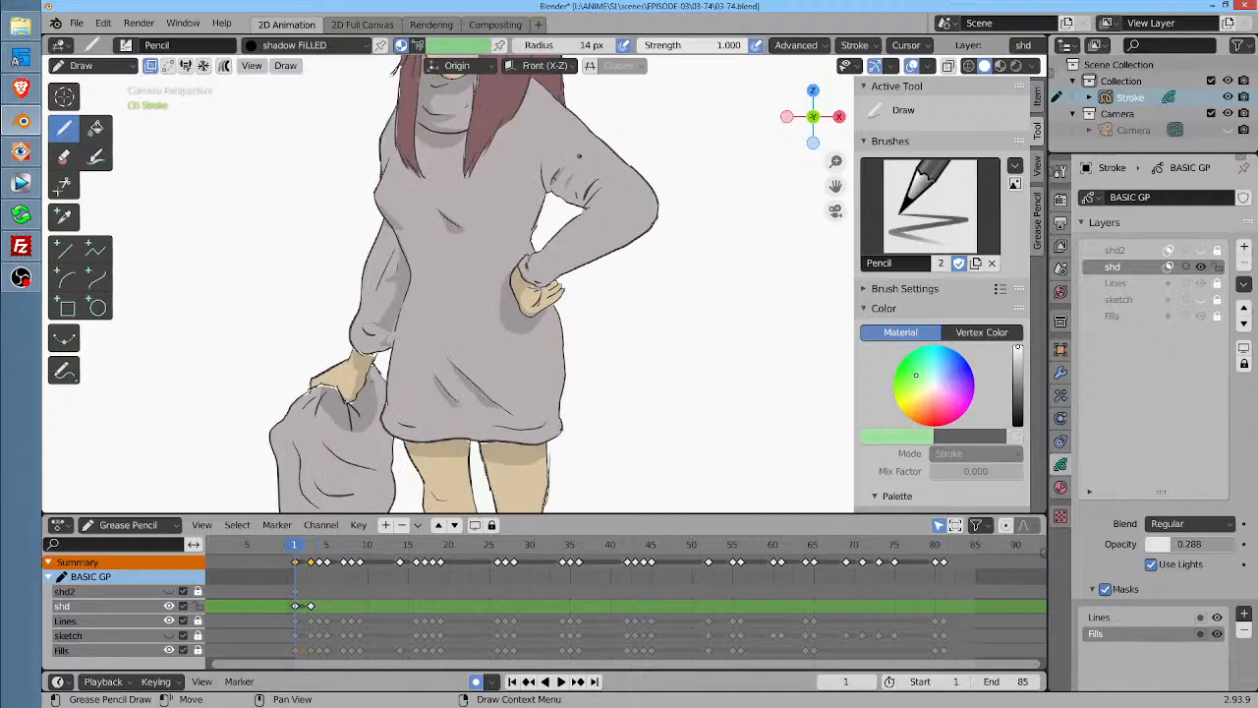
# Draw a shadow on frame 3 along the diagonal crease in the lower part of the dress
pyautogui.press('Up')
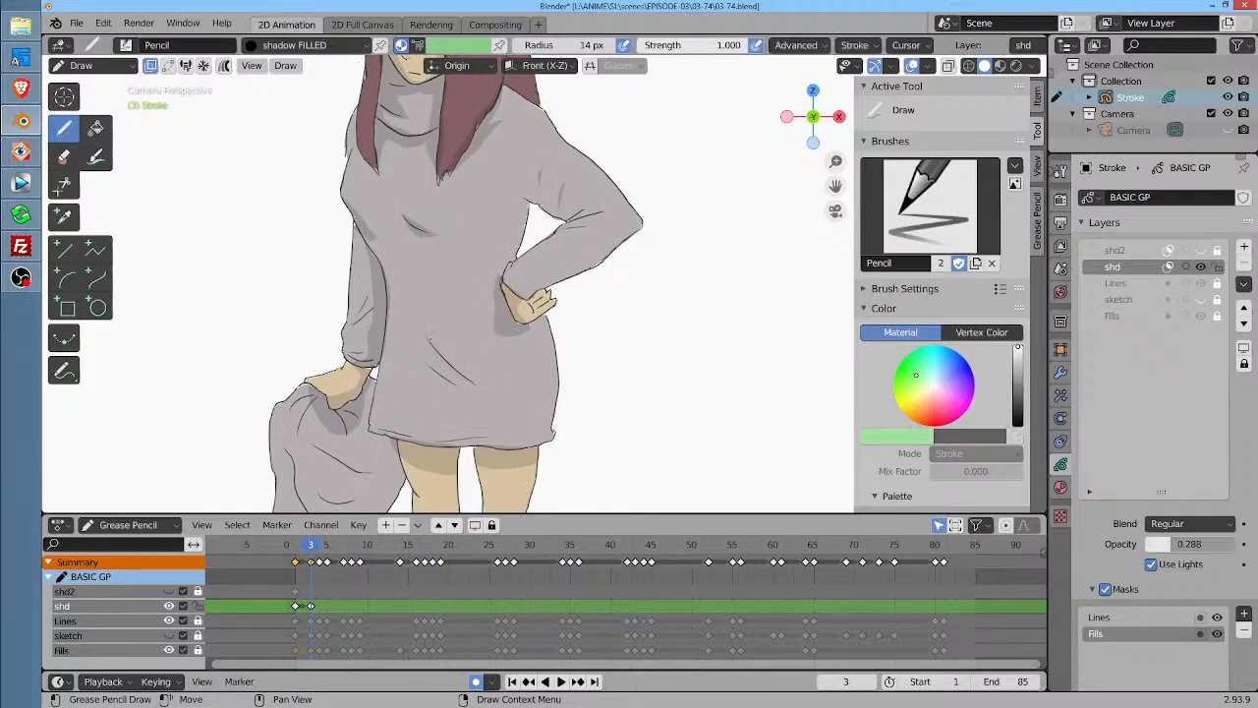
pyautogui.moveTo(429, 339); pyautogui.dragTo(469, 383)
pyautogui.press('Down')
pyautogui.press('Up')
pyautogui.press('Down')
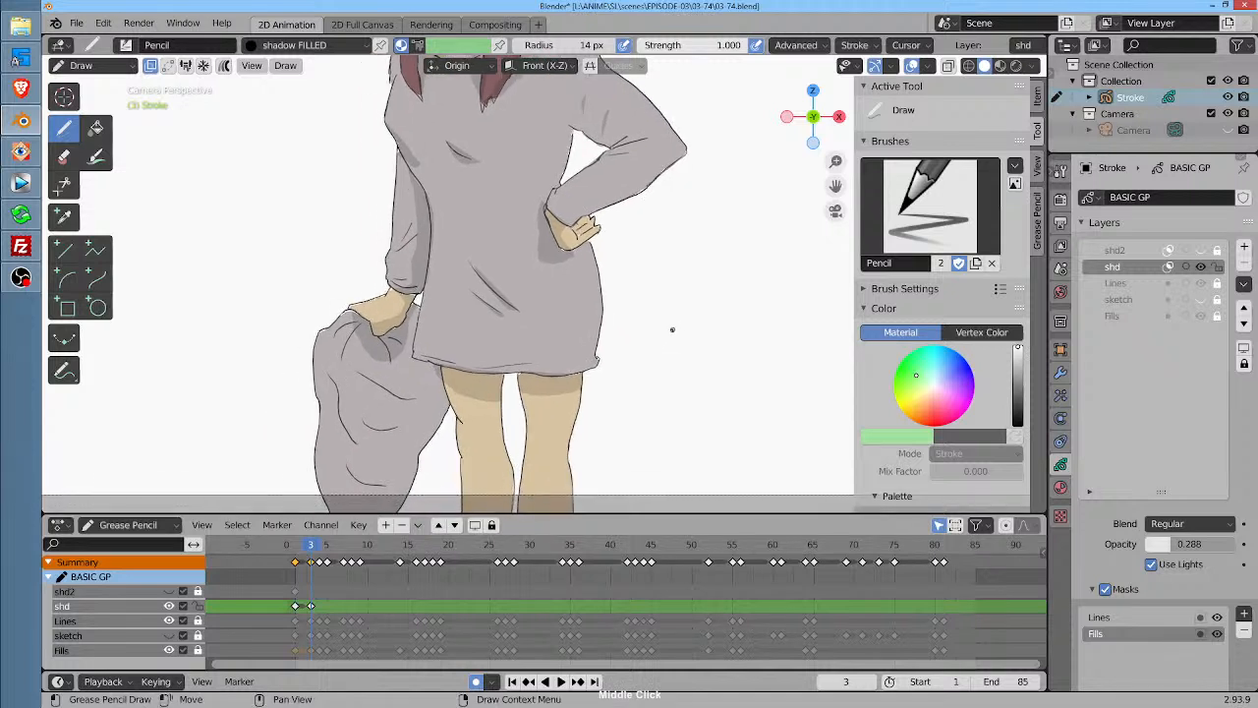
# Return to frame 1 and draw shadows along the middle and side folds of the bag
pyautogui.middleClick(664, 309)
pyautogui.press('Down')
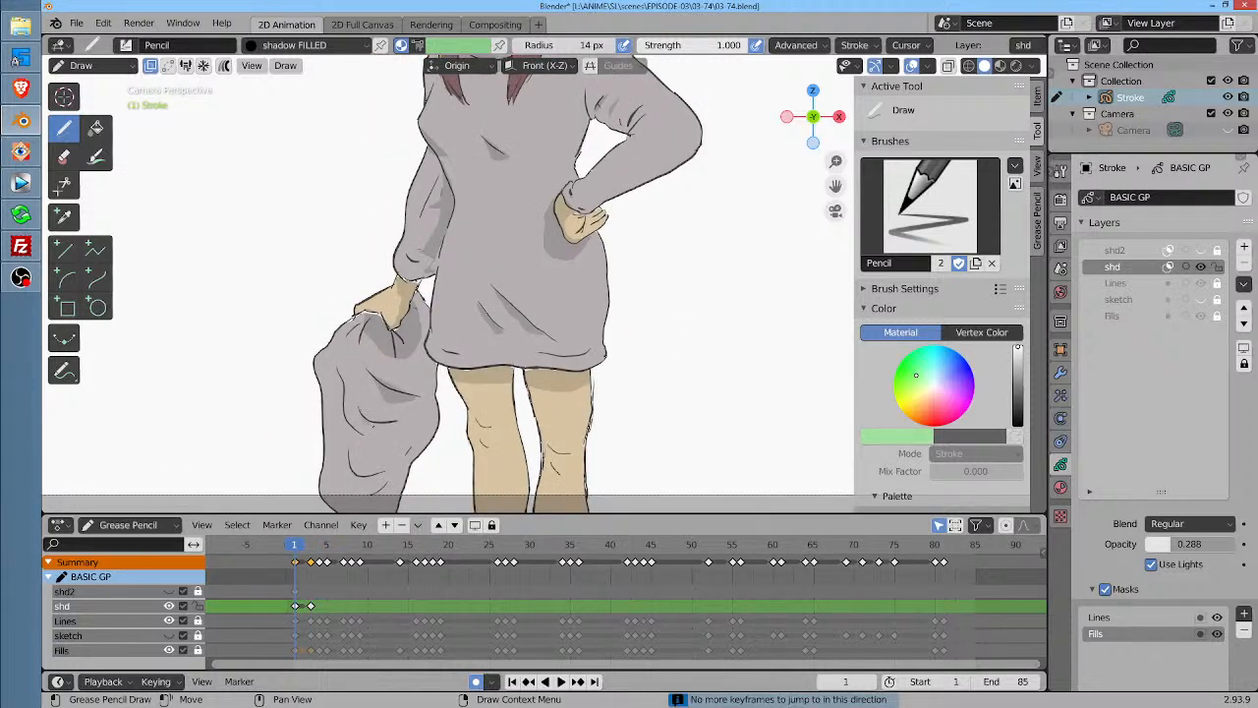
pyautogui.moveTo(368, 420); pyautogui.dragTo(391, 425)
pyautogui.moveTo(340, 379); pyautogui.dragTo(346, 433)
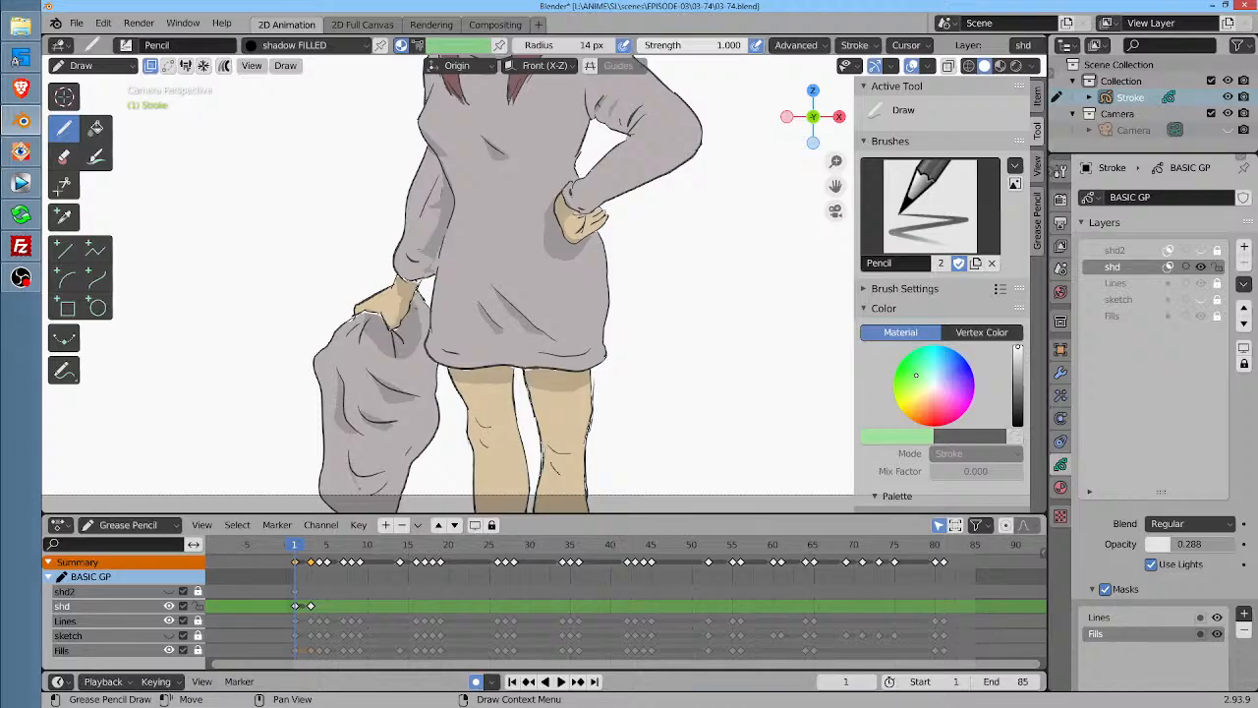
# Draw shadows on frame 3 along the lower, side and middle folds of the bag
pyautogui.press('Up')
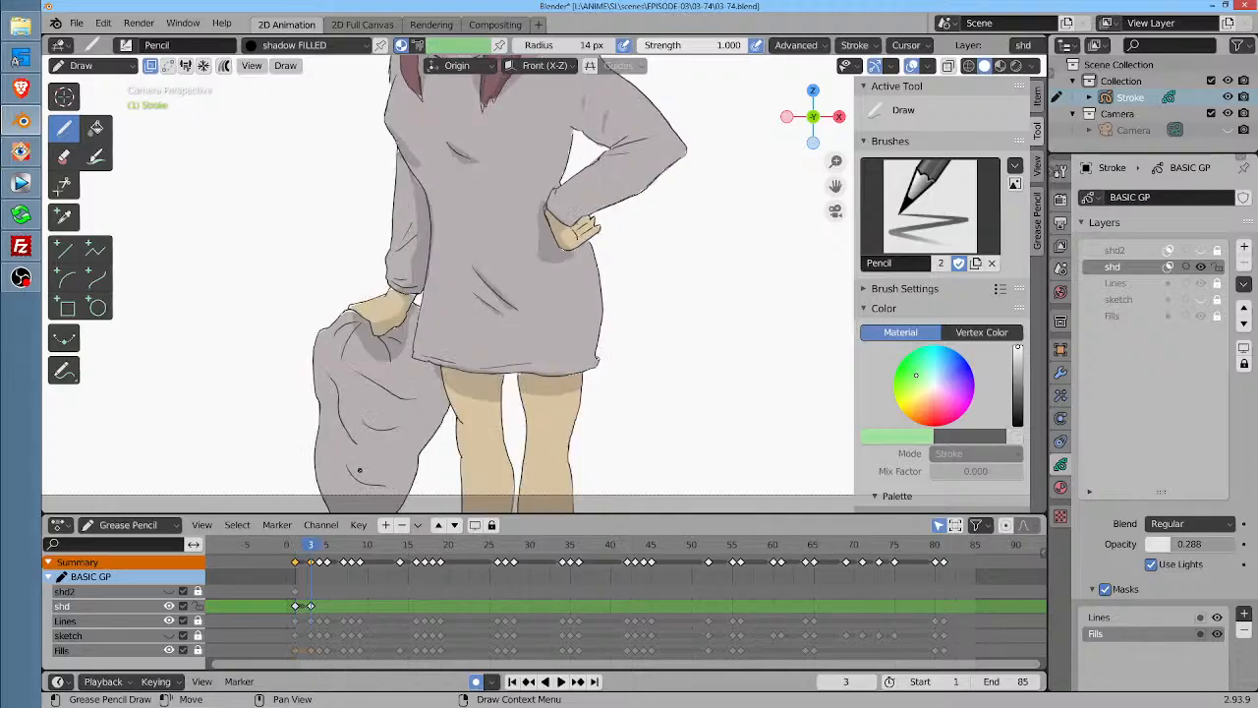
pyautogui.moveTo(356, 489); pyautogui.dragTo(380, 478)
pyautogui.moveTo(332, 382)
pyautogui.mouseDown()
pyautogui.moveTo(334, 423)
pyautogui.moveTo(354, 444)
pyautogui.mouseUp()
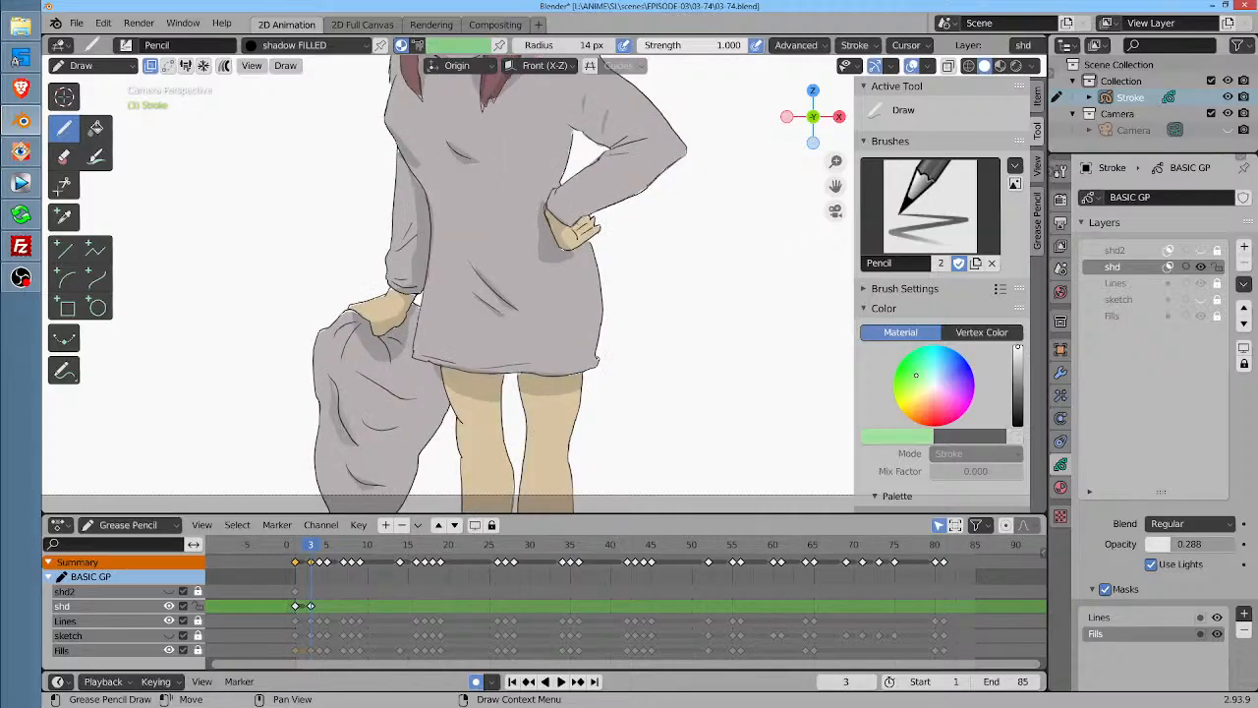
pyautogui.press('Down')
pyautogui.press('Up')
pyautogui.moveTo(375, 435)
pyautogui.mouseDown()
pyautogui.moveTo(403, 422)
pyautogui.moveTo(405, 386)
pyautogui.mouseUp()
# Compare the shading of the woman's upper body between frames 1 and 3
pyautogui.press('Down')
pyautogui.press('Up')
pyautogui.press('Left')
pyautogui.press('Left')
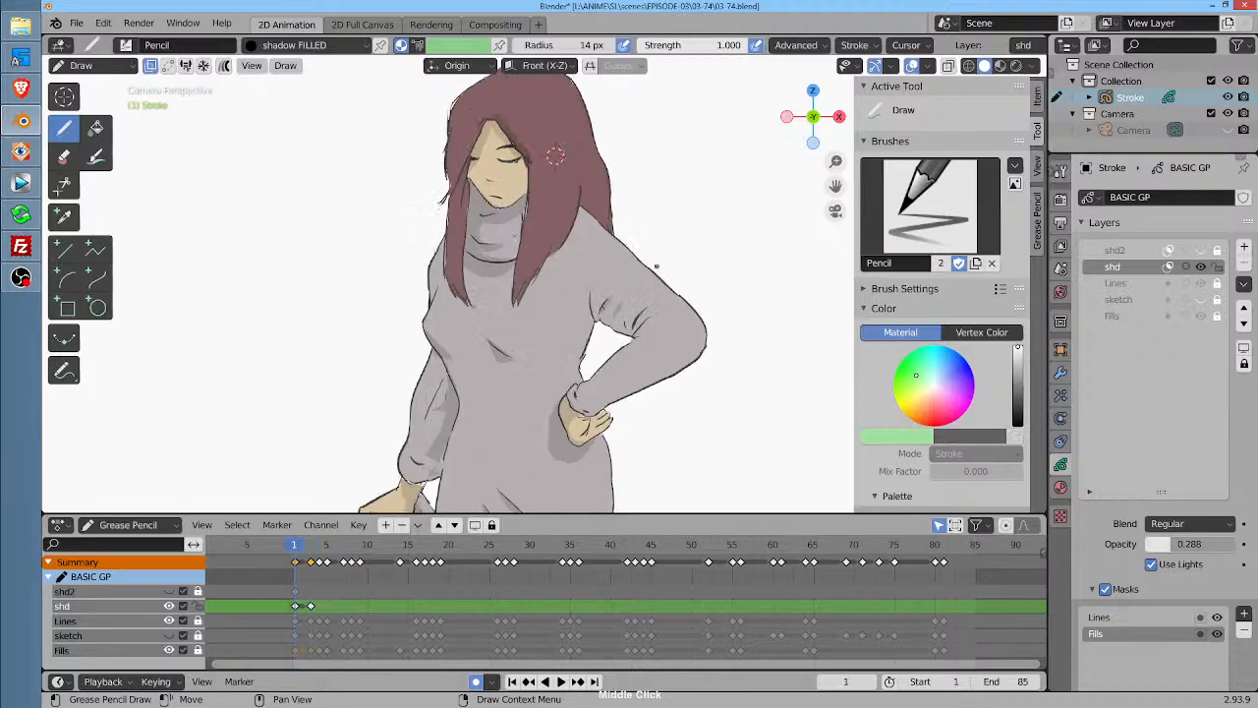
pyautogui.press('Right')
pyautogui.press('Right')
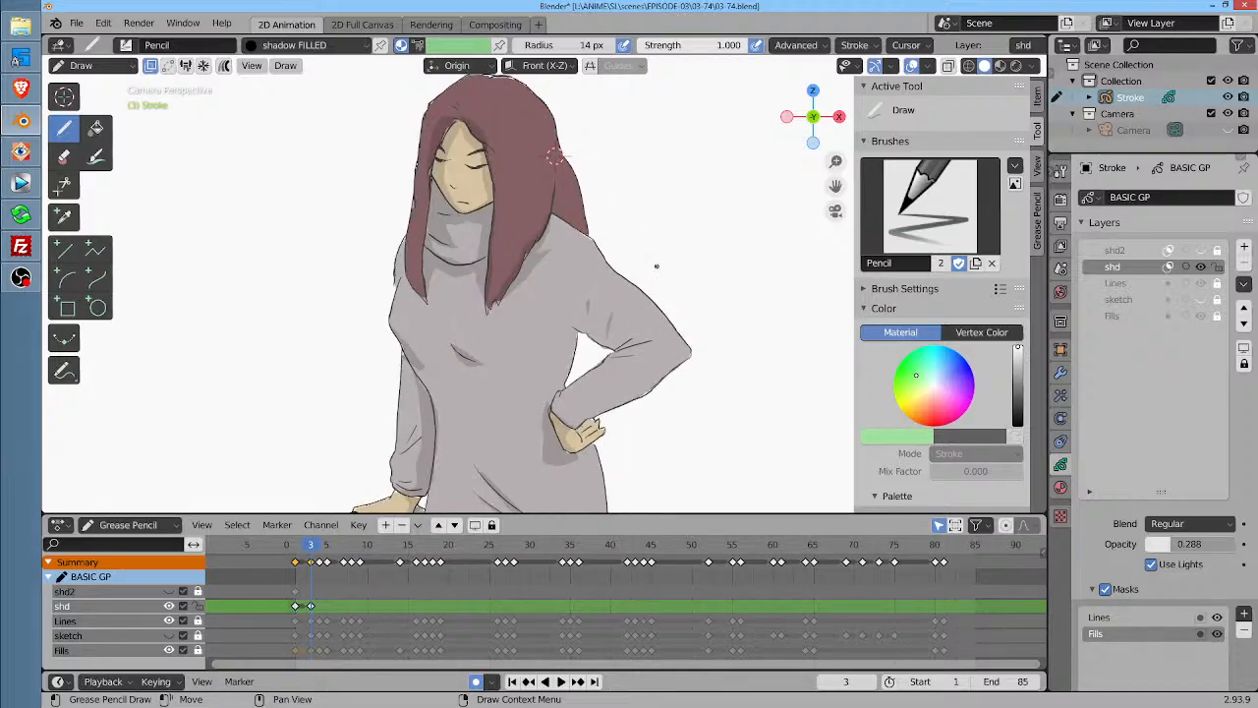
pyautogui.press('Down')
pyautogui.press('Up')
# Add a blank shd keyframe at frame 4 and draw shadows around the face, on the collar and beneath the hair on the shoulder
pyautogui.press('Right')
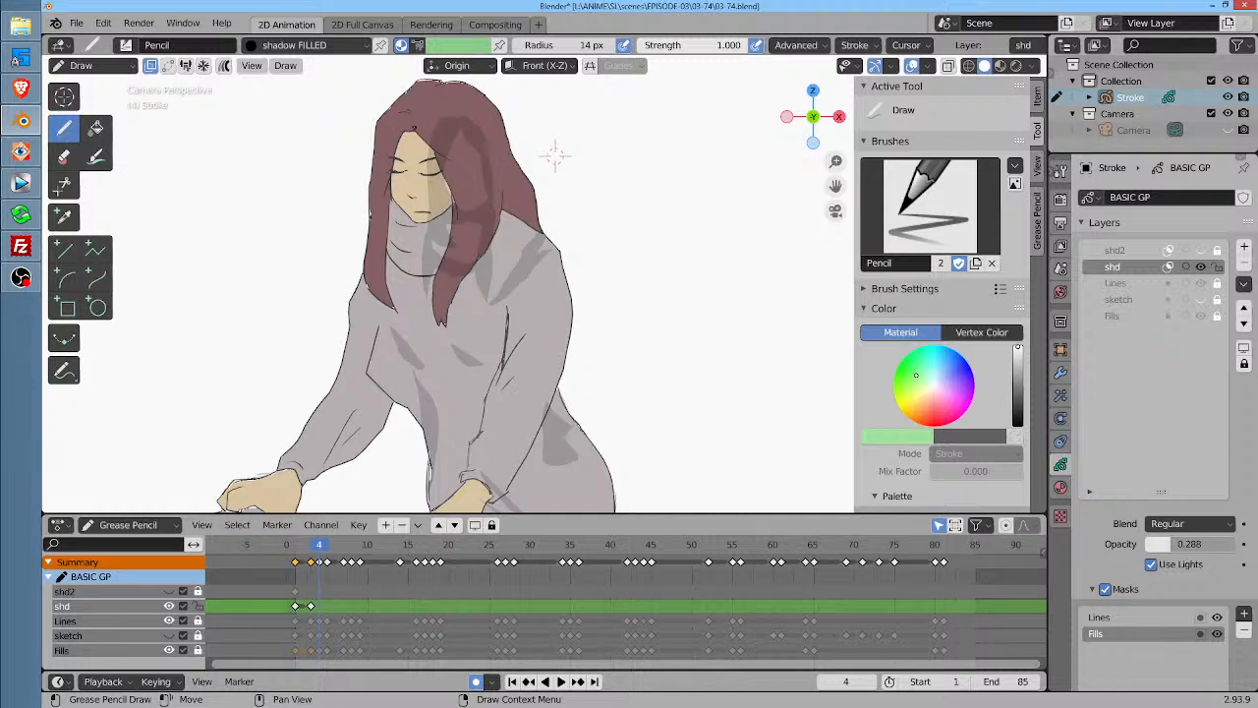
pyautogui.press('i')
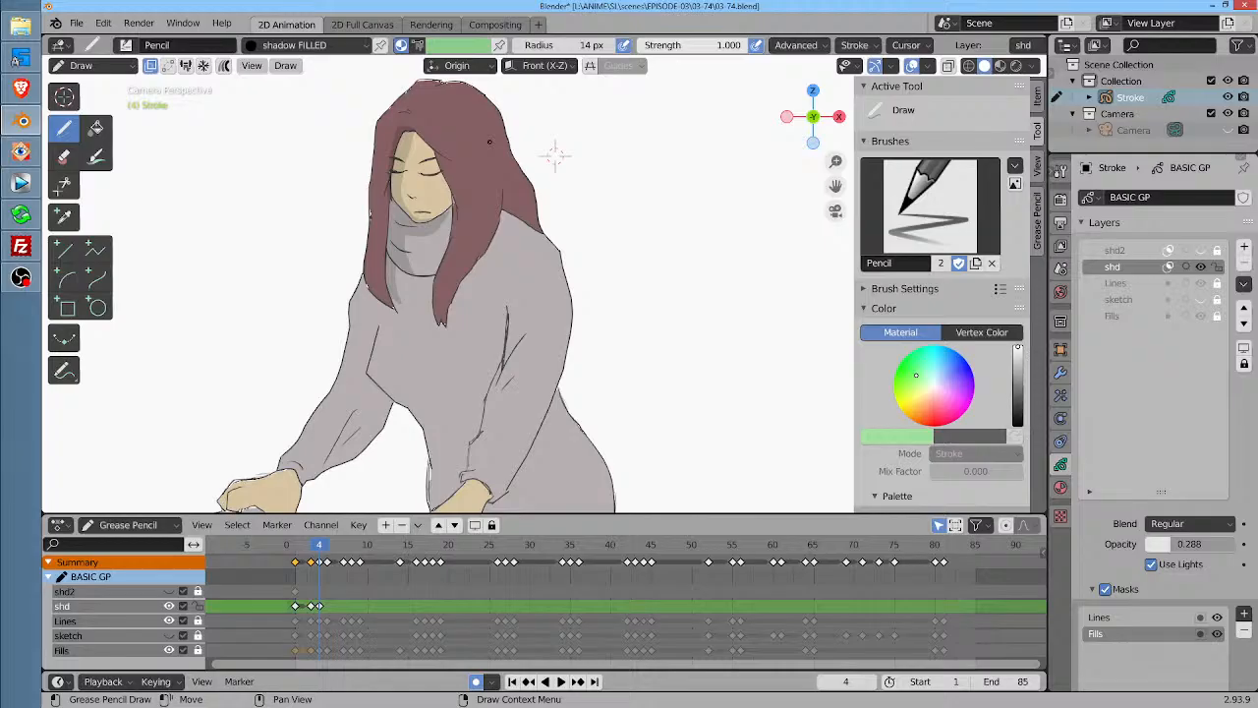
pyautogui.moveTo(413, 143)
pyautogui.mouseDown()
pyautogui.moveTo(442, 211)
pyautogui.moveTo(429, 293)
pyautogui.moveTo(455, 186)
pyautogui.moveTo(425, 108)
pyautogui.mouseUp()
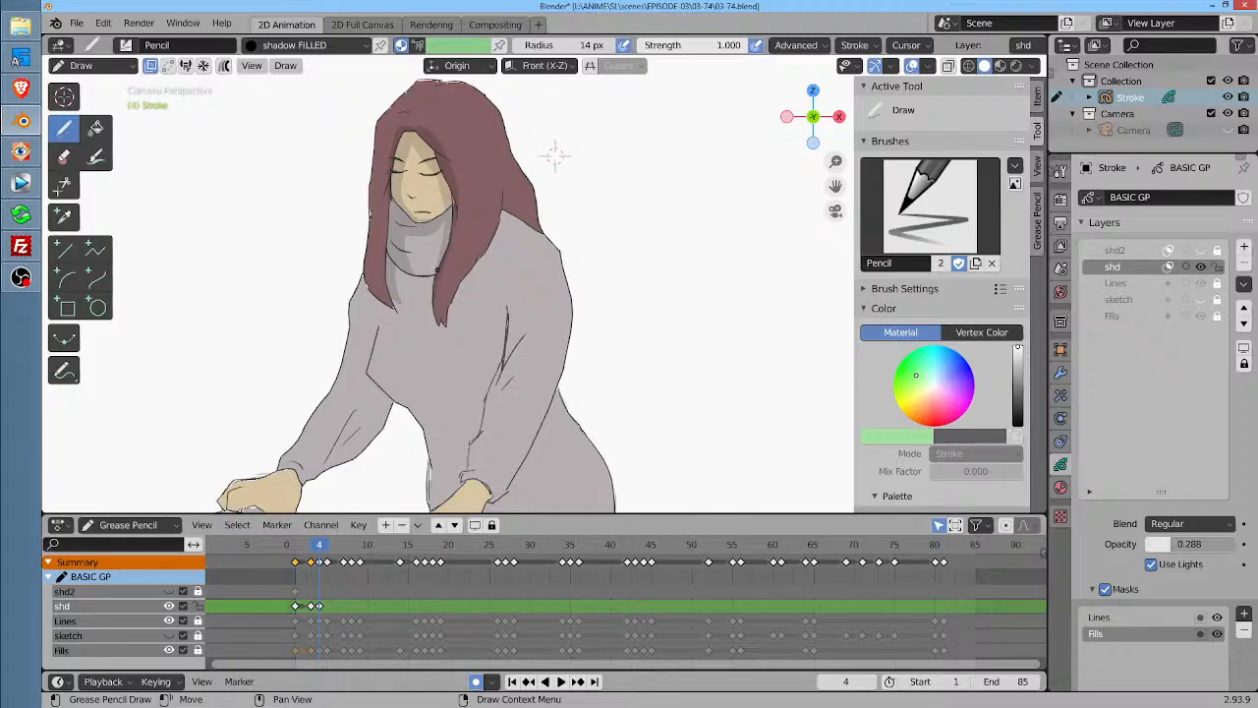
pyautogui.moveTo(436, 271)
pyautogui.mouseDown()
pyautogui.moveTo(403, 285)
pyautogui.moveTo(430, 291)
pyautogui.mouseUp()
pyautogui.moveTo(491, 228); pyautogui.dragTo(461, 317)
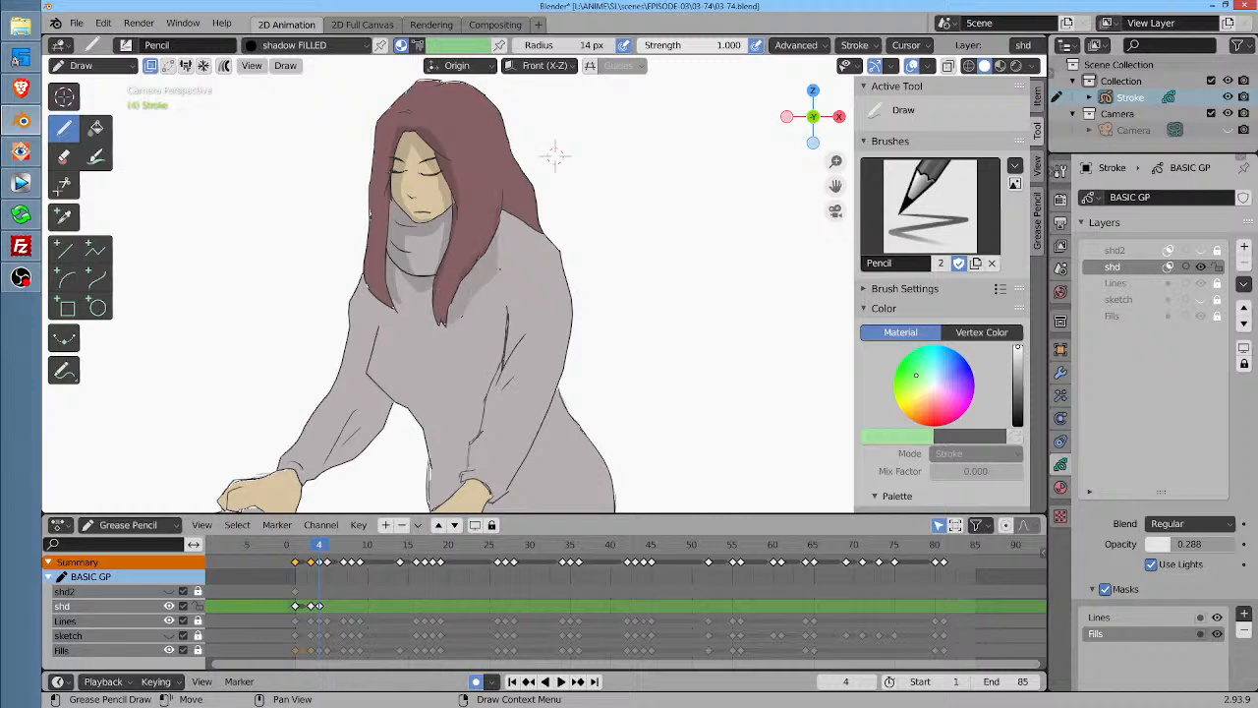
pyautogui.moveTo(501, 269); pyautogui.dragTo(503, 207)
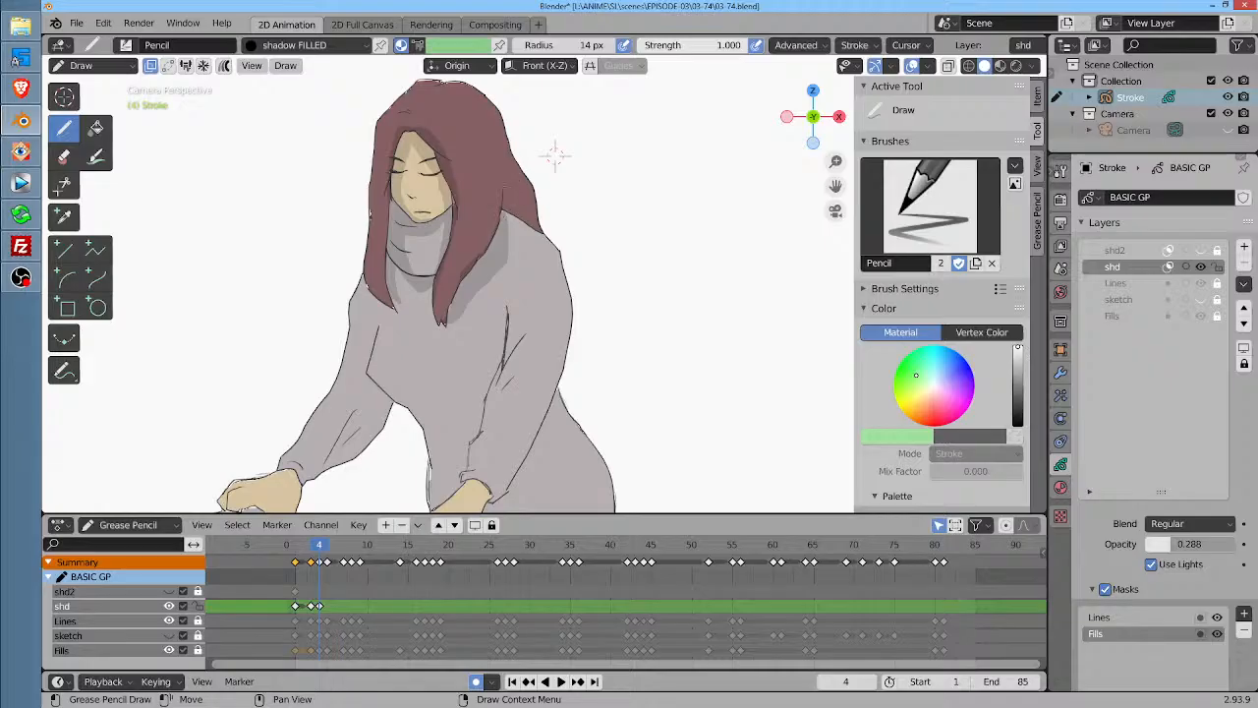
pyautogui.moveTo(504, 187); pyautogui.dragTo(528, 219)
# Draw shadows on frame 4 along the outstretched sleeve, on the bag beneath the hand and under the chest
pyautogui.middleClick(555, 154)
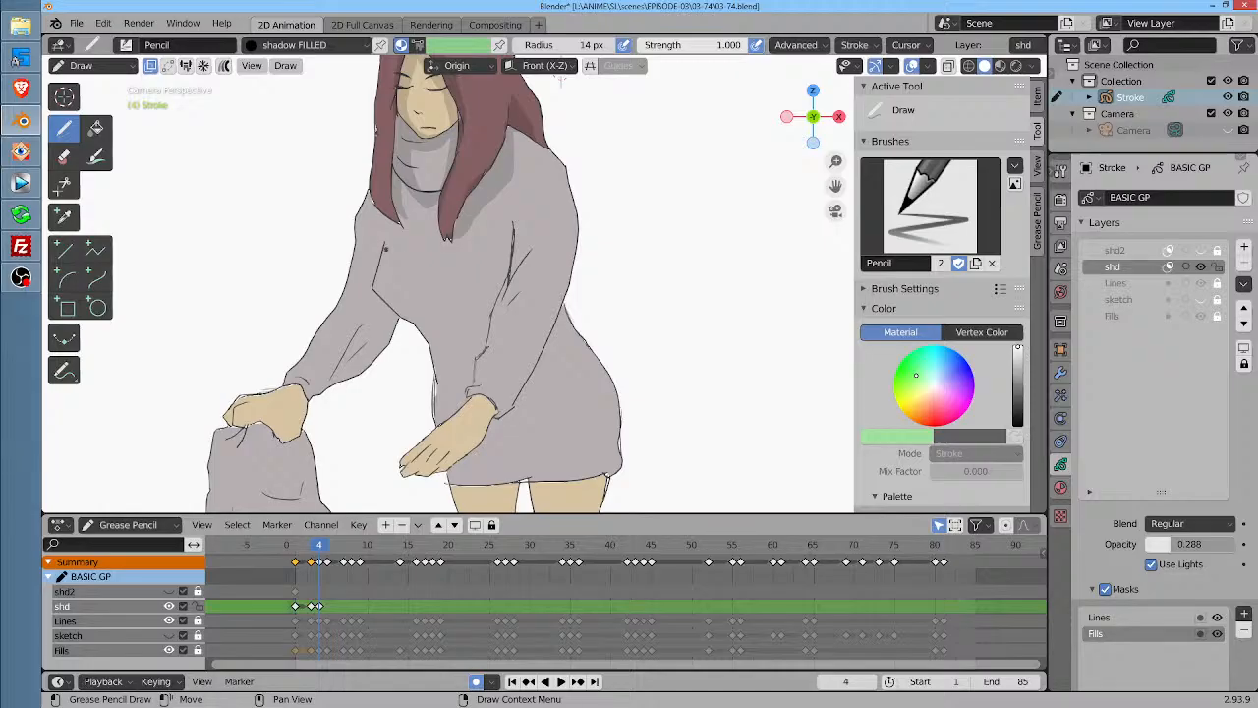
pyautogui.moveTo(375, 265)
pyautogui.mouseDown()
pyautogui.moveTo(334, 362)
pyautogui.moveTo(301, 384)
pyautogui.moveTo(295, 413)
pyautogui.moveTo(258, 432)
pyautogui.mouseUp()
pyautogui.moveTo(269, 478)
pyautogui.mouseDown()
pyautogui.moveTo(333, 433)
pyautogui.moveTo(395, 354)
pyautogui.mouseUp()
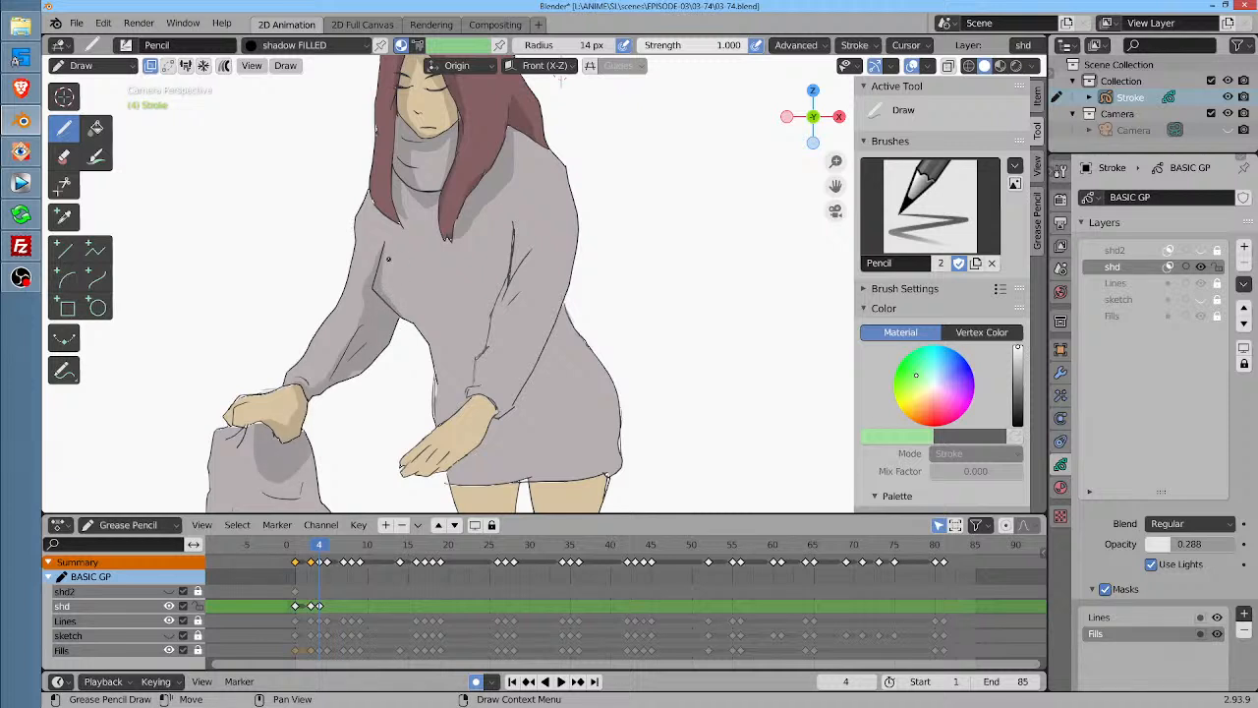
pyautogui.moveTo(444, 286)
pyautogui.mouseDown()
pyautogui.moveTo(472, 312)
pyautogui.moveTo(491, 291)
pyautogui.mouseUp()
pyautogui.moveTo(602, 334); pyautogui.dragTo(594, 235)
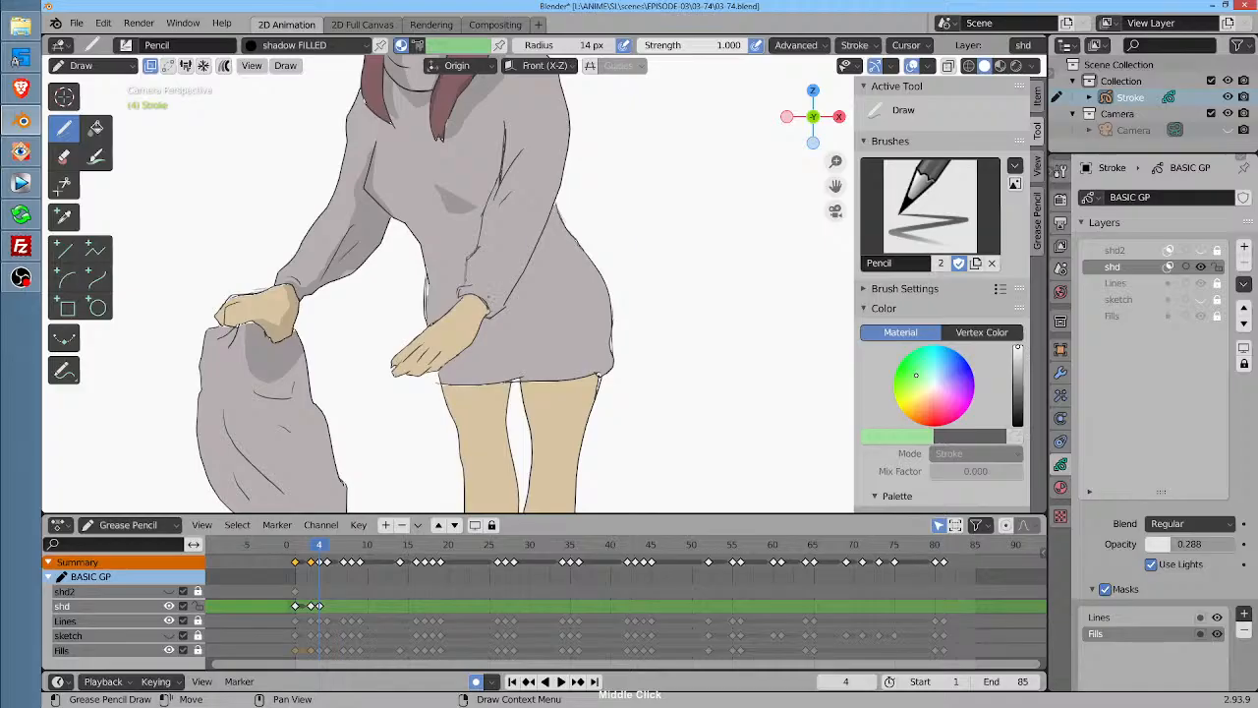
# Draw shadows on frame 4 at the cuff of the lowered arm and on both thighs under the dress hem
pyautogui.moveTo(472, 287)
pyautogui.mouseDown()
pyautogui.moveTo(487, 305)
pyautogui.moveTo(454, 310)
pyautogui.moveTo(486, 319)
pyautogui.mouseUp()
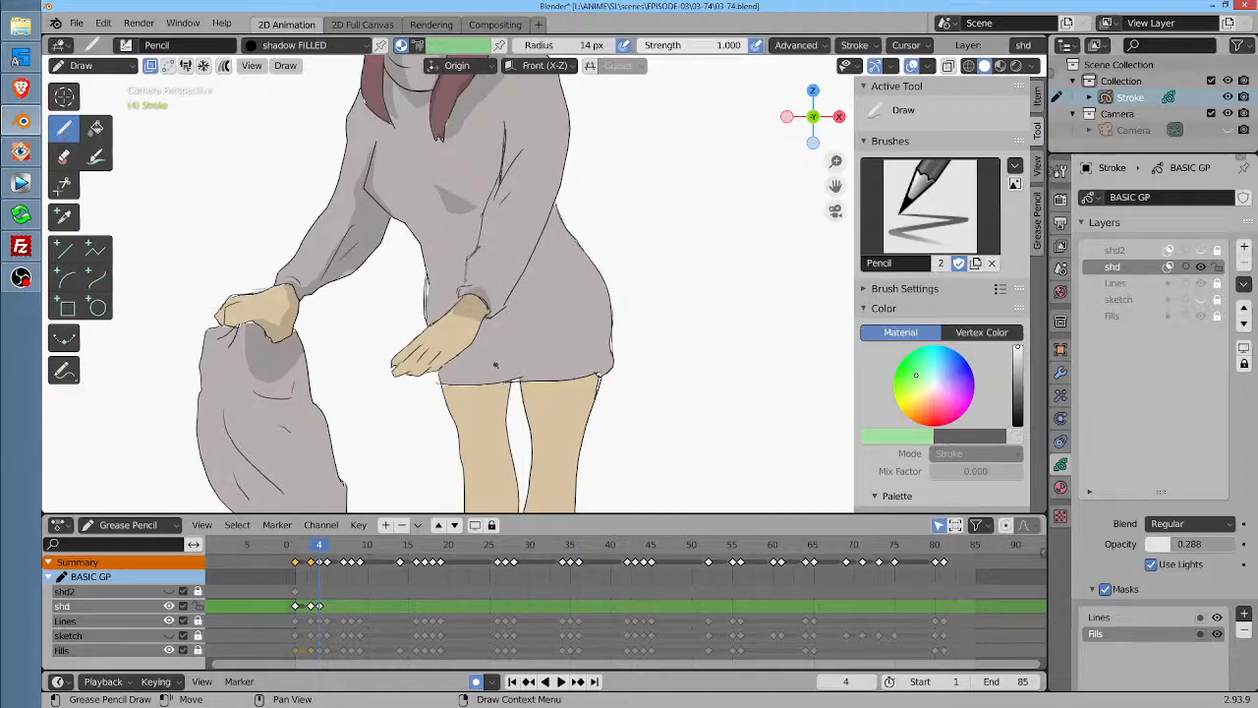
pyautogui.moveTo(437, 382)
pyautogui.mouseDown()
pyautogui.moveTo(461, 409)
pyautogui.moveTo(513, 412)
pyautogui.moveTo(592, 372)
pyautogui.moveTo(605, 373)
pyautogui.moveTo(516, 398)
pyautogui.moveTo(561, 406)
pyautogui.moveTo(598, 385)
pyautogui.mouseUp()
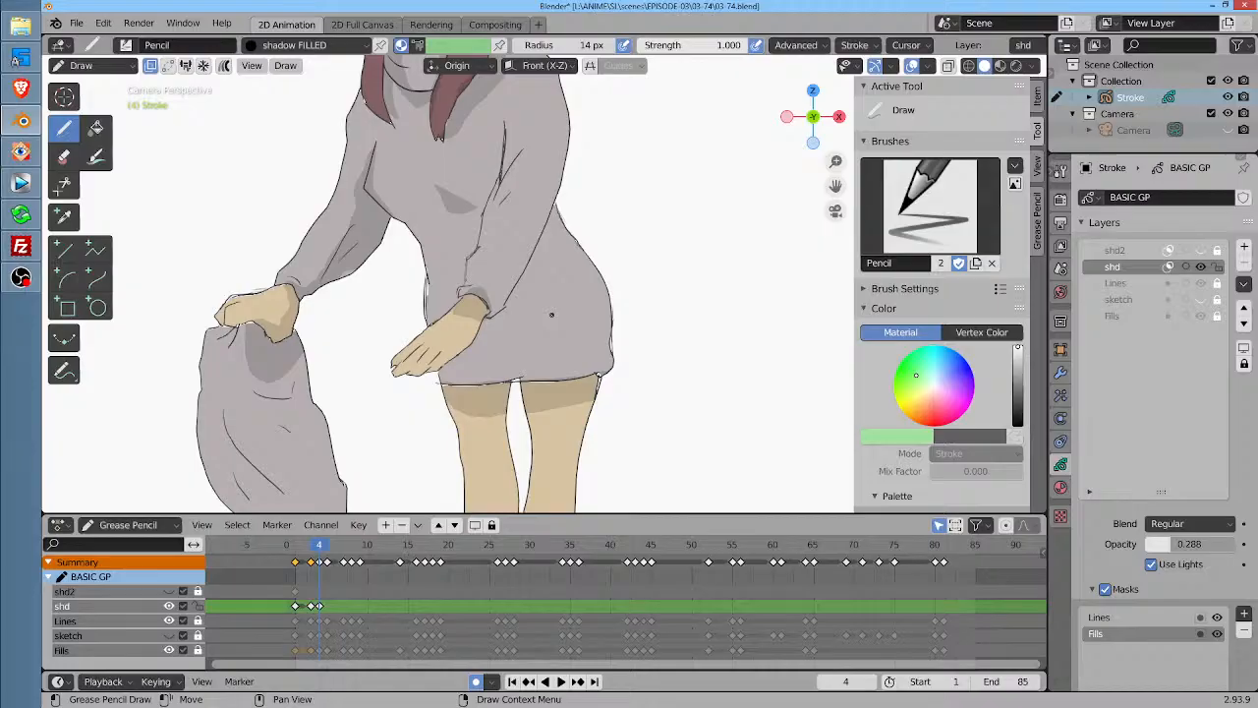
pyautogui.press('Left')
pyautogui.press('Right')
pyautogui.press('Left')
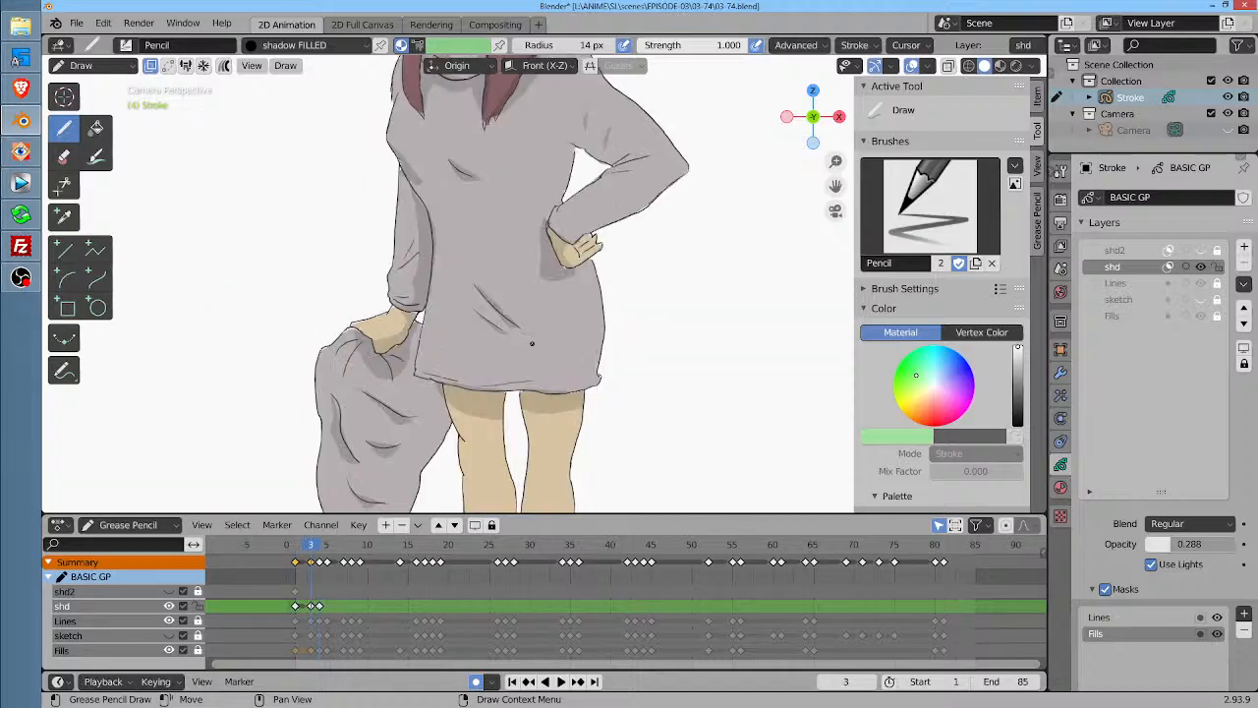
pyautogui.press('Right')
# Draw shadows on frame 4 along the bag folds and on both knees
pyautogui.moveTo(317, 390); pyautogui.dragTo(353, 282)
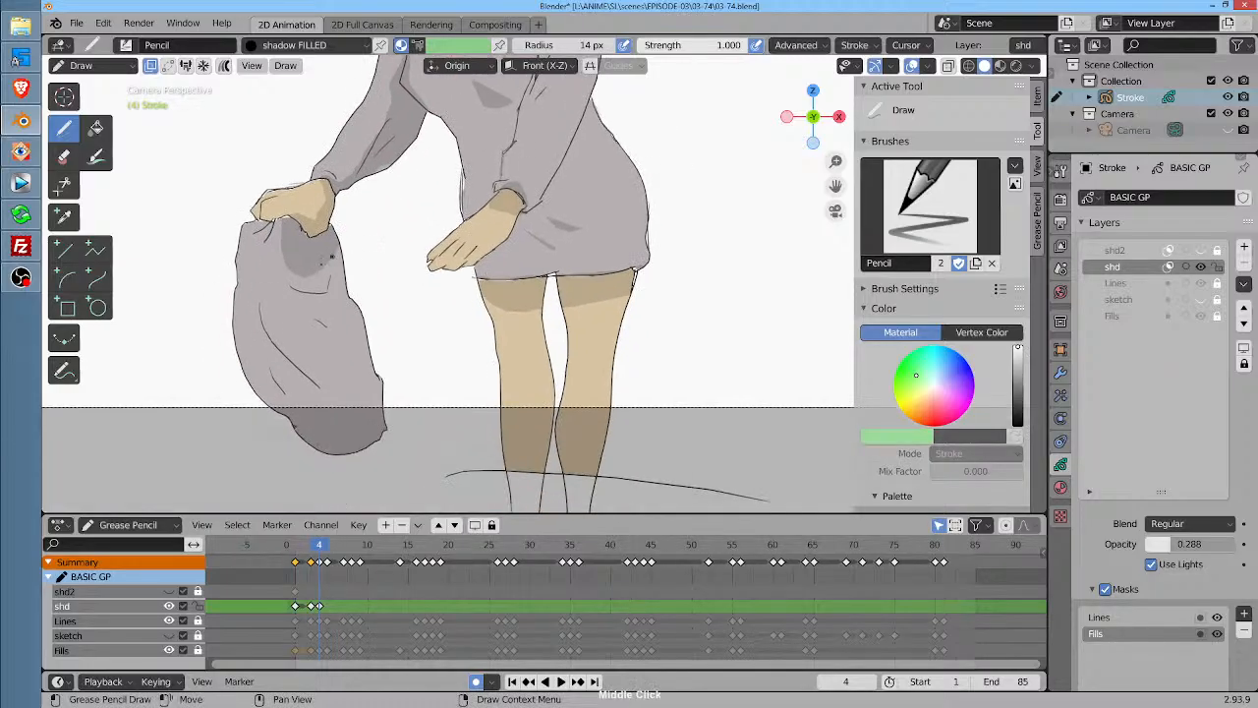
pyautogui.moveTo(258, 306); pyautogui.dragTo(309, 384)
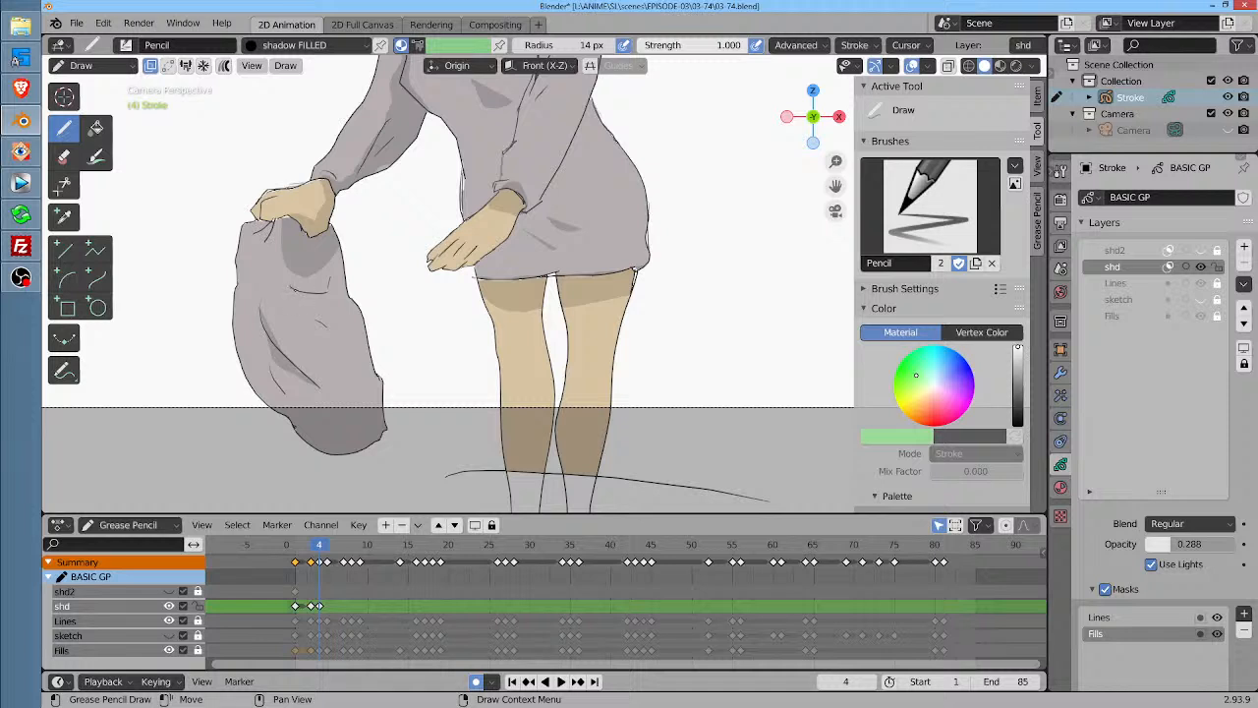
pyautogui.moveTo(299, 292); pyautogui.dragTo(332, 304)
pyautogui.moveTo(276, 217); pyautogui.dragTo(256, 235)
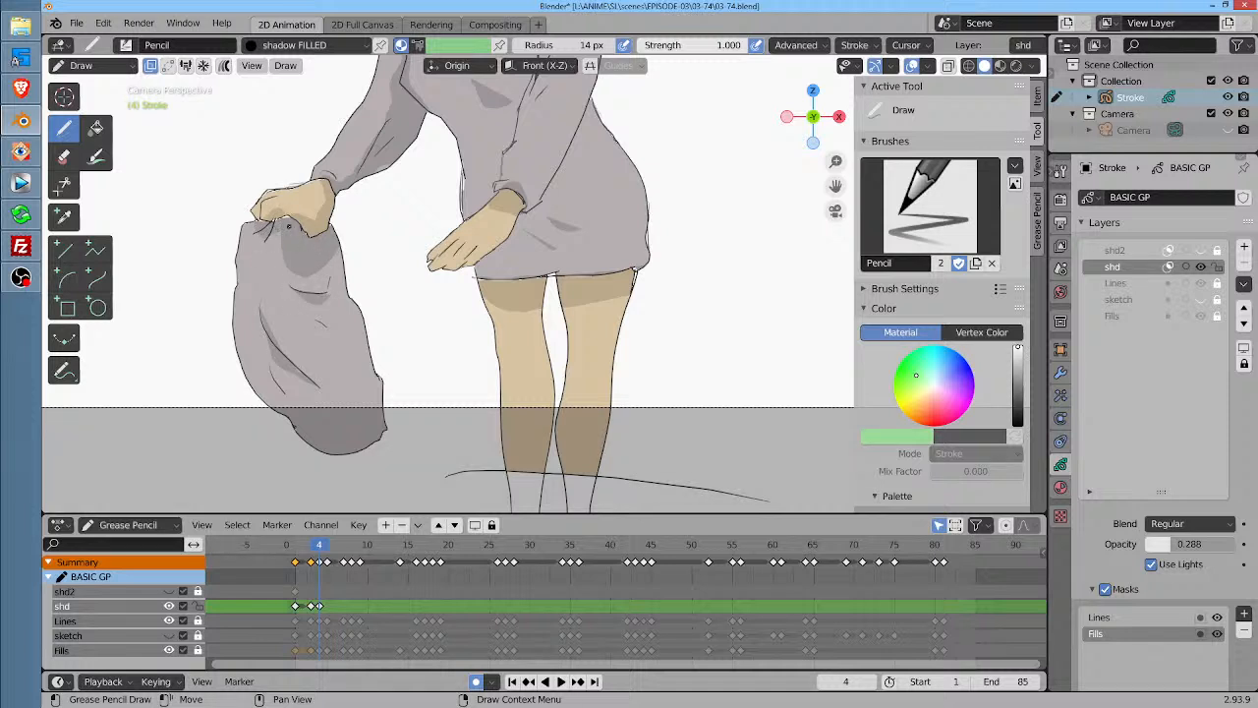
pyautogui.press('Left')
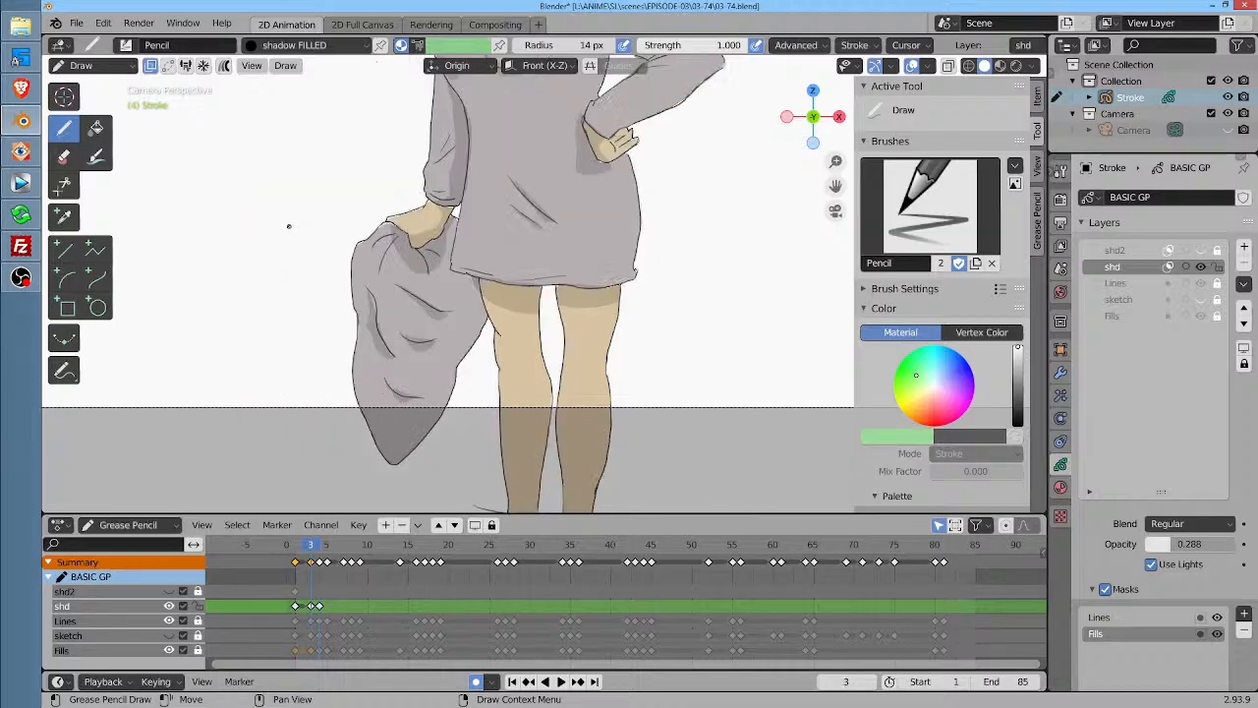
pyautogui.press('Right')
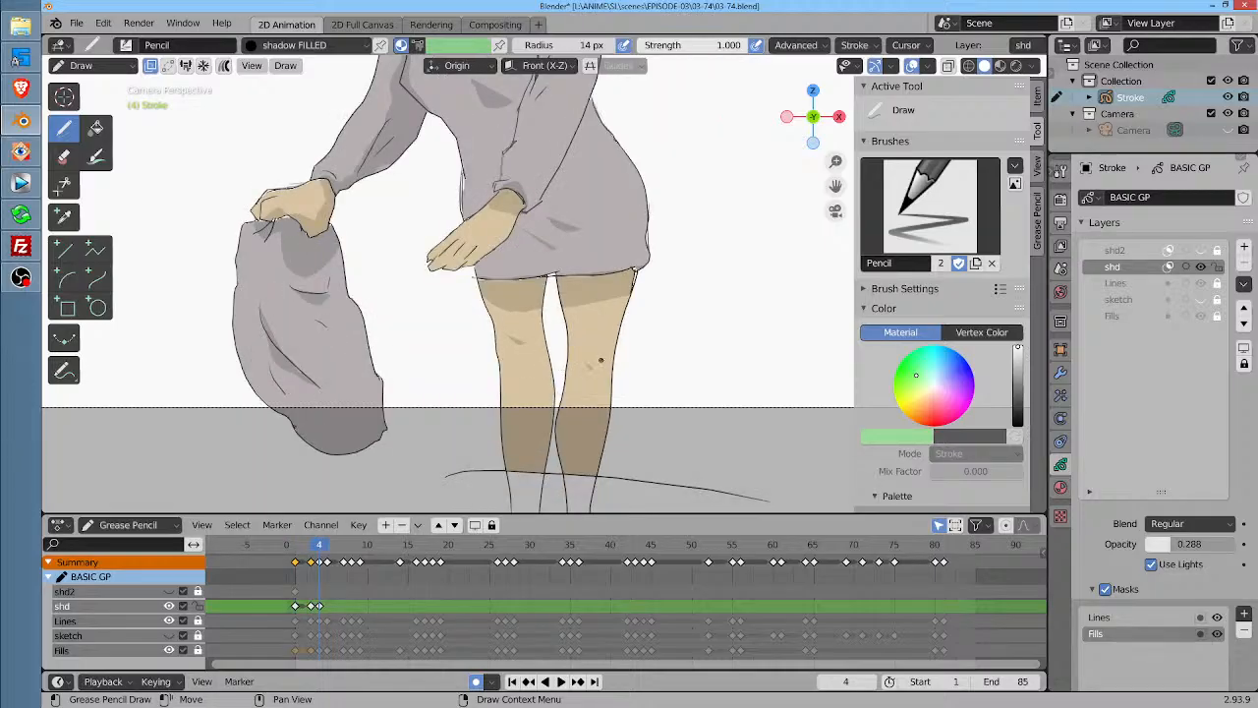
# Draw knee shadows on frame 3, comparing them with frames 1 and 4
pyautogui.press('Left')
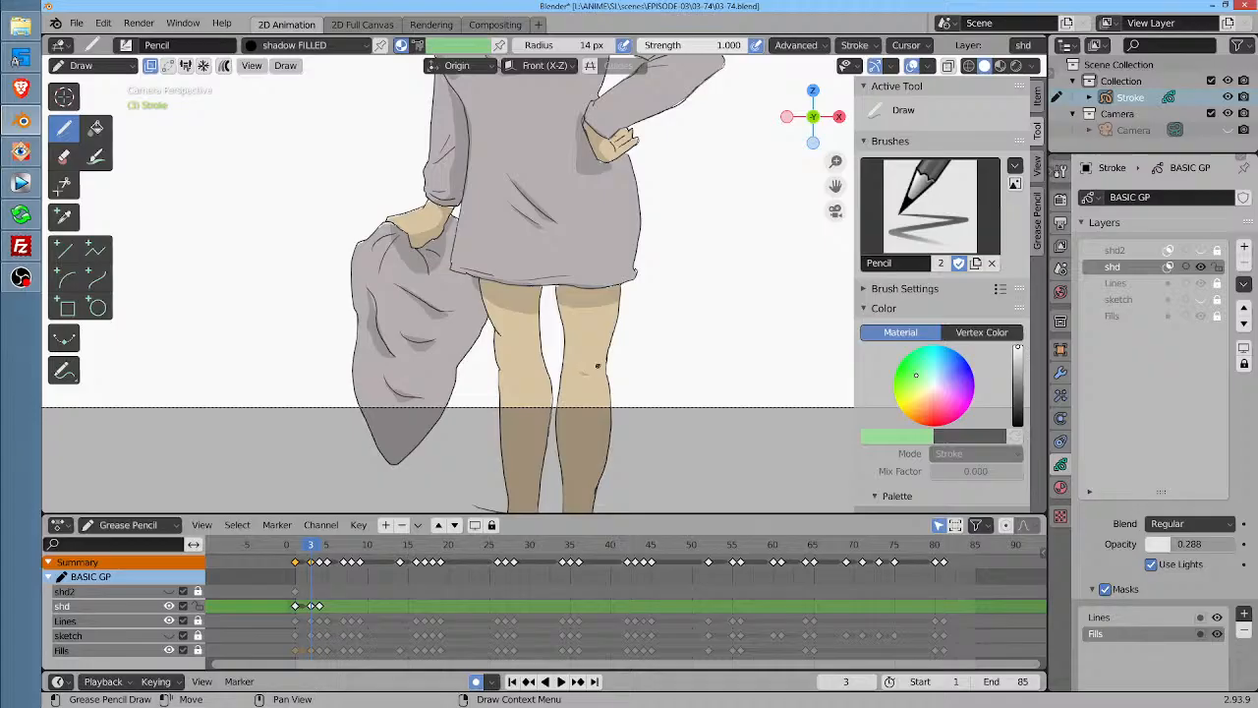
pyautogui.press('Down')
pyautogui.press('Up')
pyautogui.press('Down')
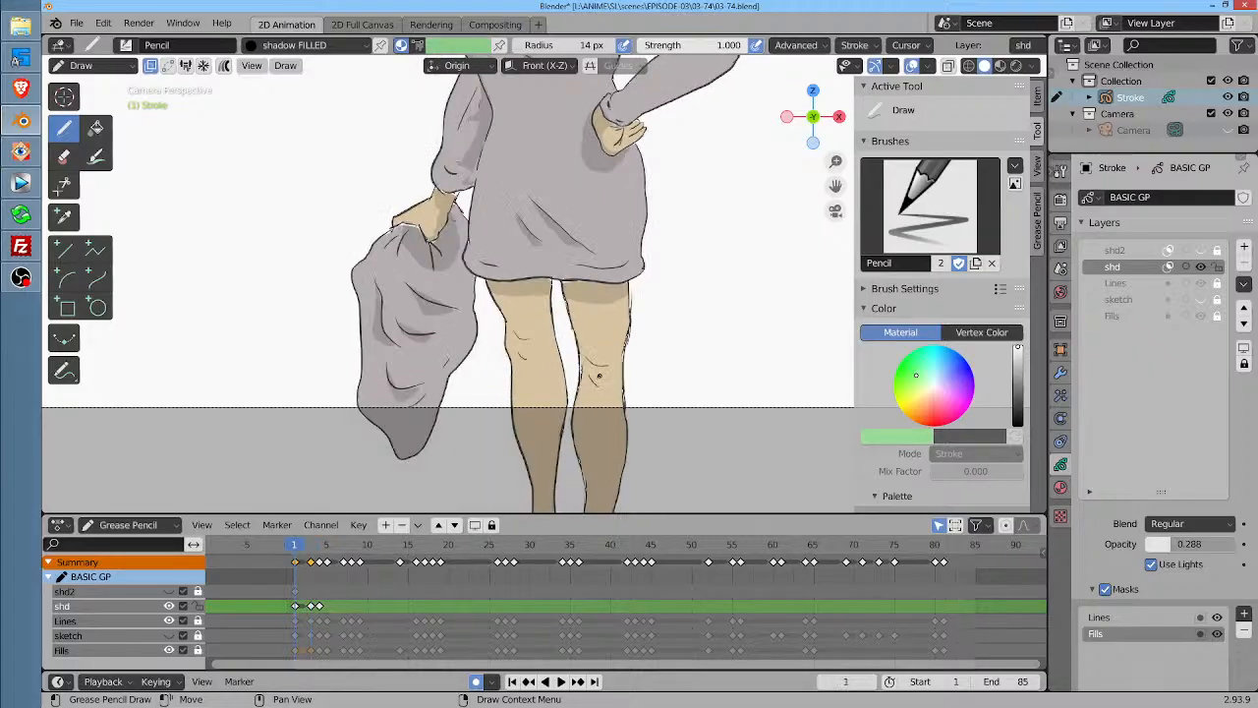
pyautogui.press('Up')
pyautogui.press('Down')
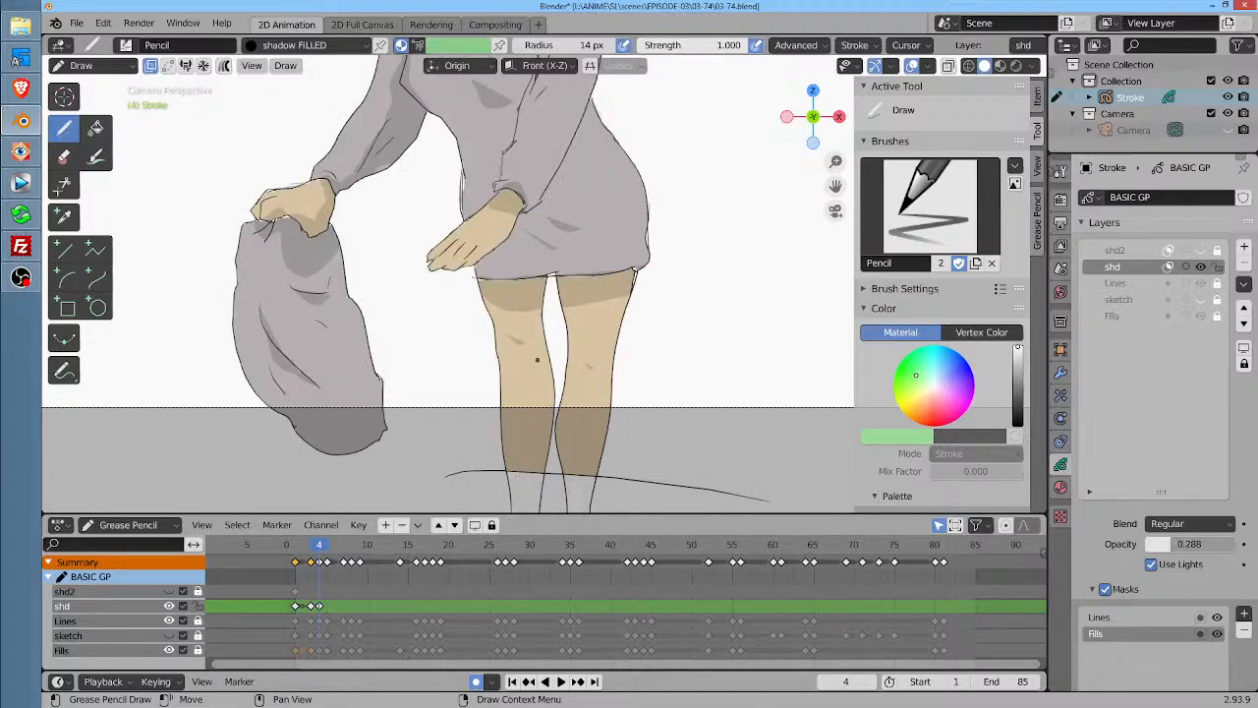
pyautogui.press('Up')
pyautogui.press('Down')
pyautogui.press('Up')
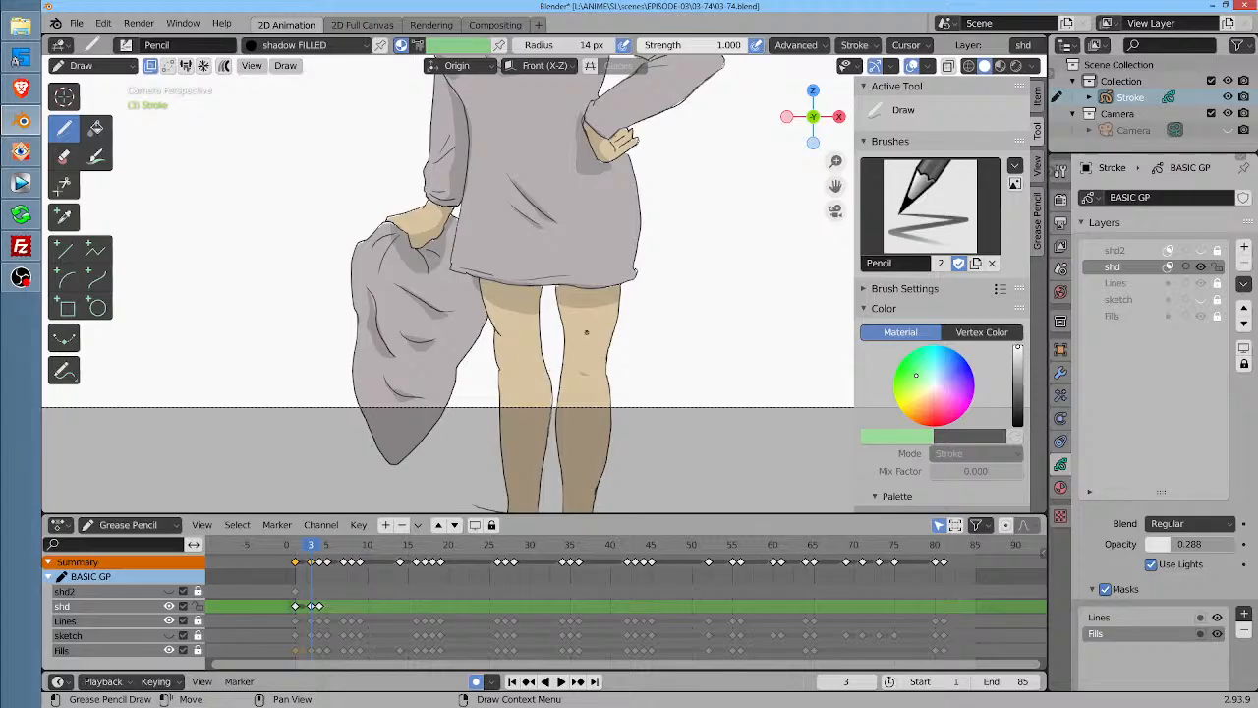
pyautogui.press('Down')
pyautogui.press('Up')
pyautogui.press('Up')
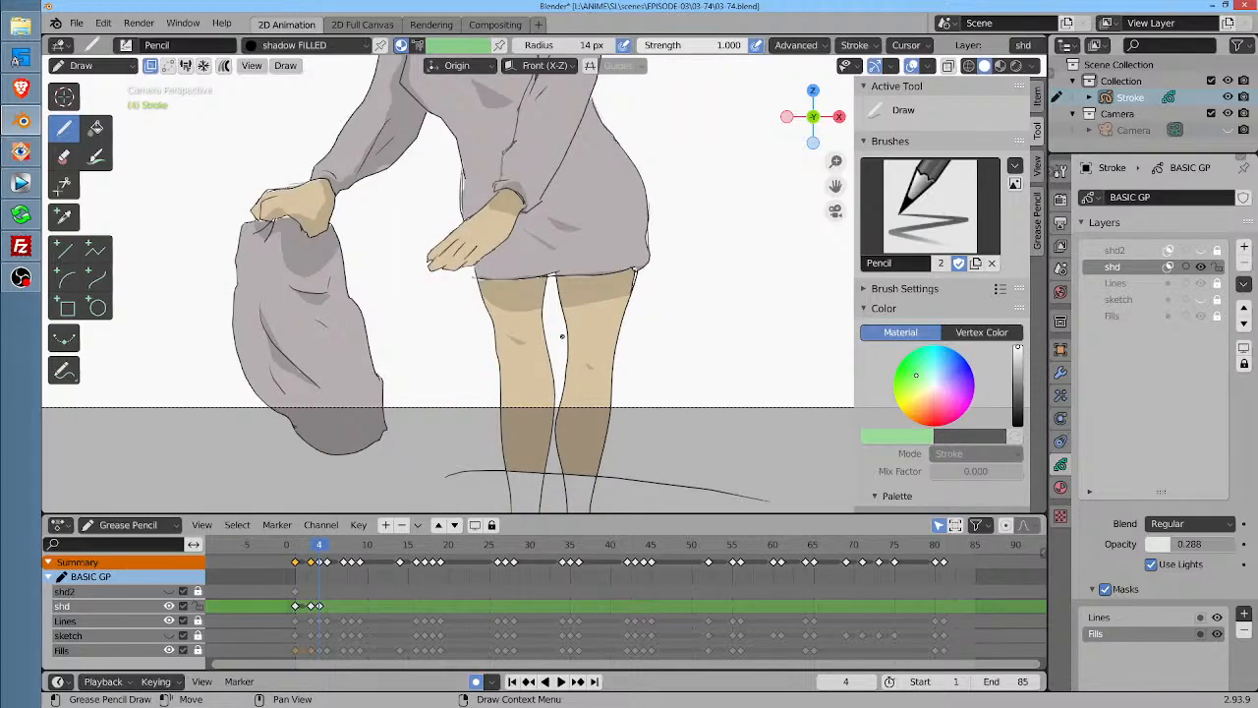
pyautogui.press('Down')
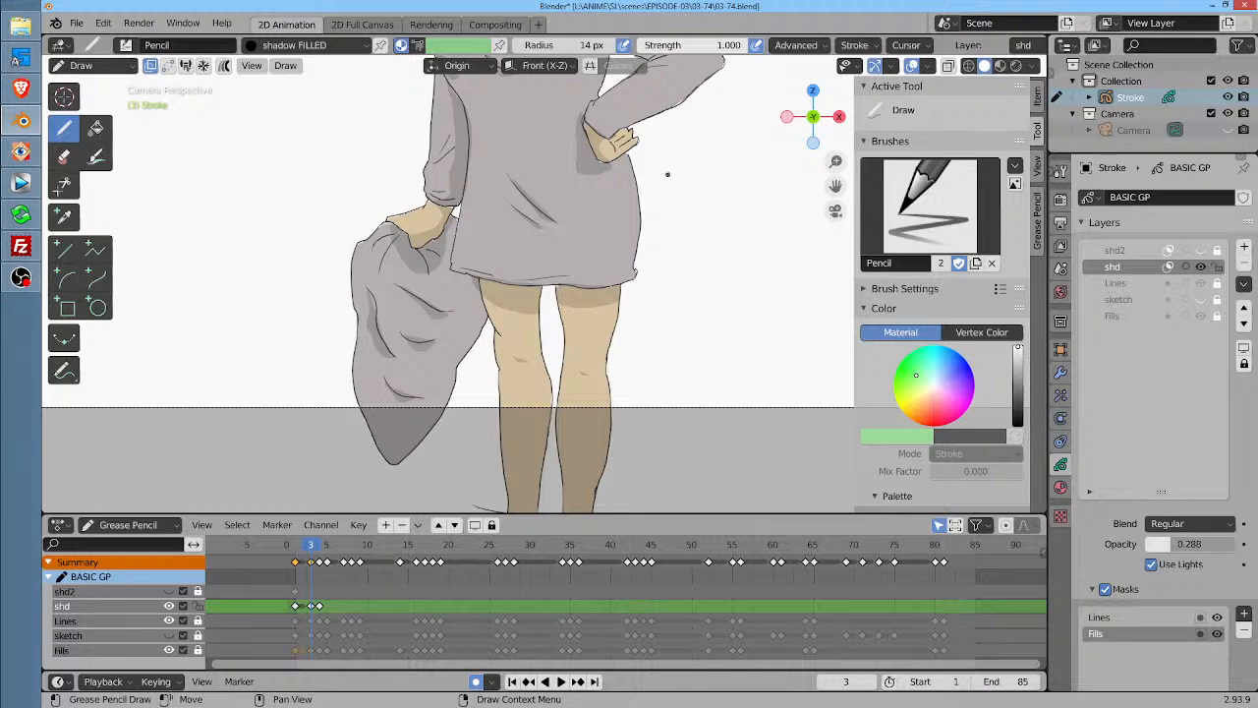
# Draw shadows on frame 4 along the folds of the lowered arm's sleeve
pyautogui.moveTo(667, 174); pyautogui.dragTo(677, 343)
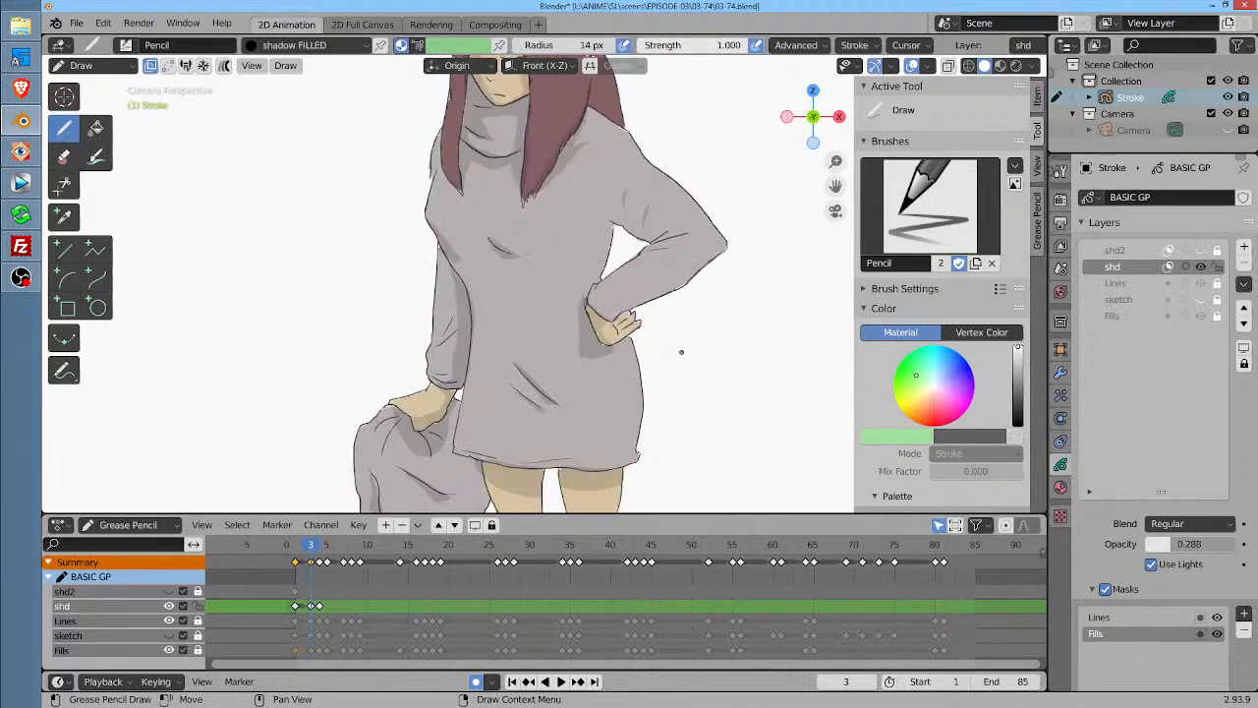
pyautogui.press('Up')
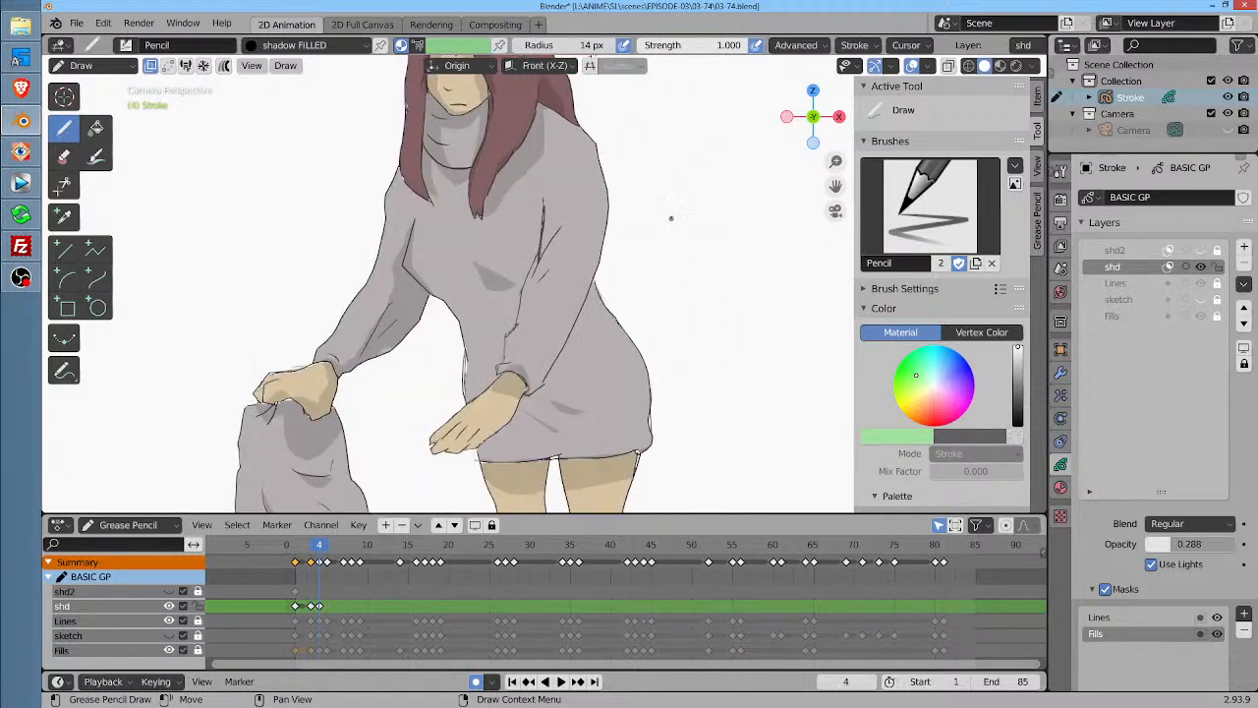
pyautogui.press('Down')
pyautogui.press('Up')
pyautogui.moveTo(535, 315); pyautogui.dragTo(520, 341)
pyautogui.moveTo(547, 271); pyautogui.dragTo(524, 322)
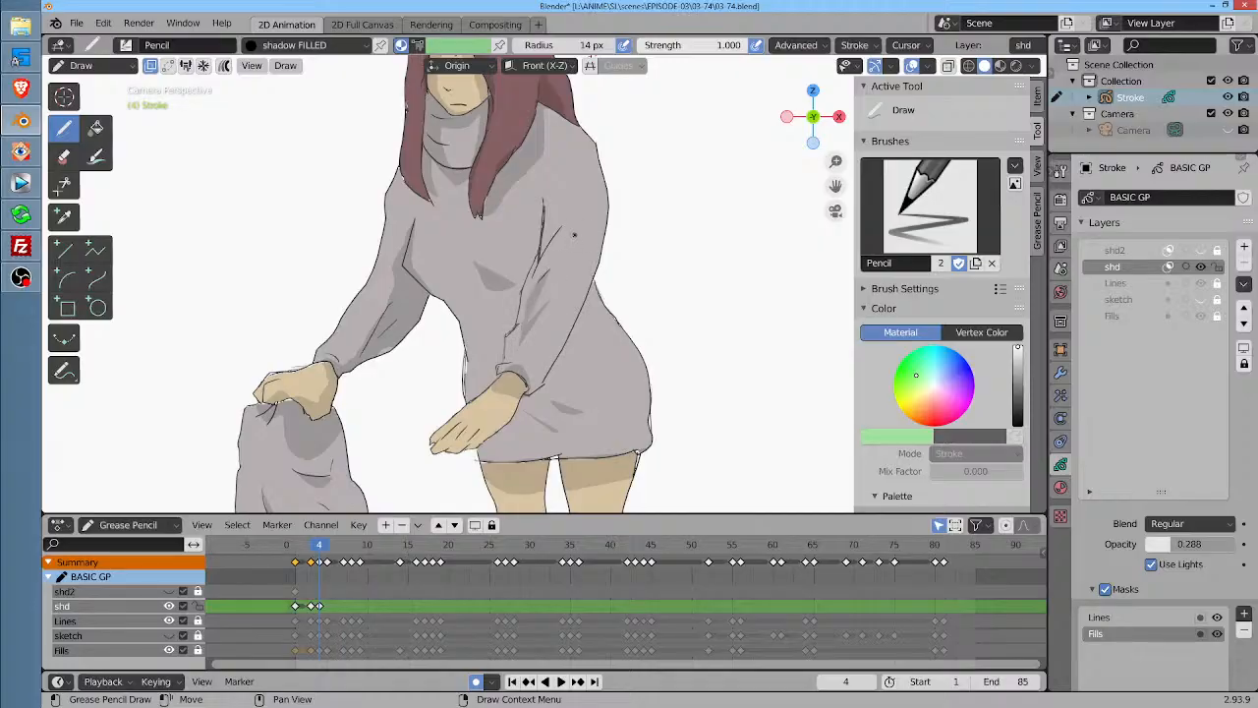
# On frame 5, draw shadows on the dress beneath the near arm and on the face below the hair
pyautogui.press('Up')
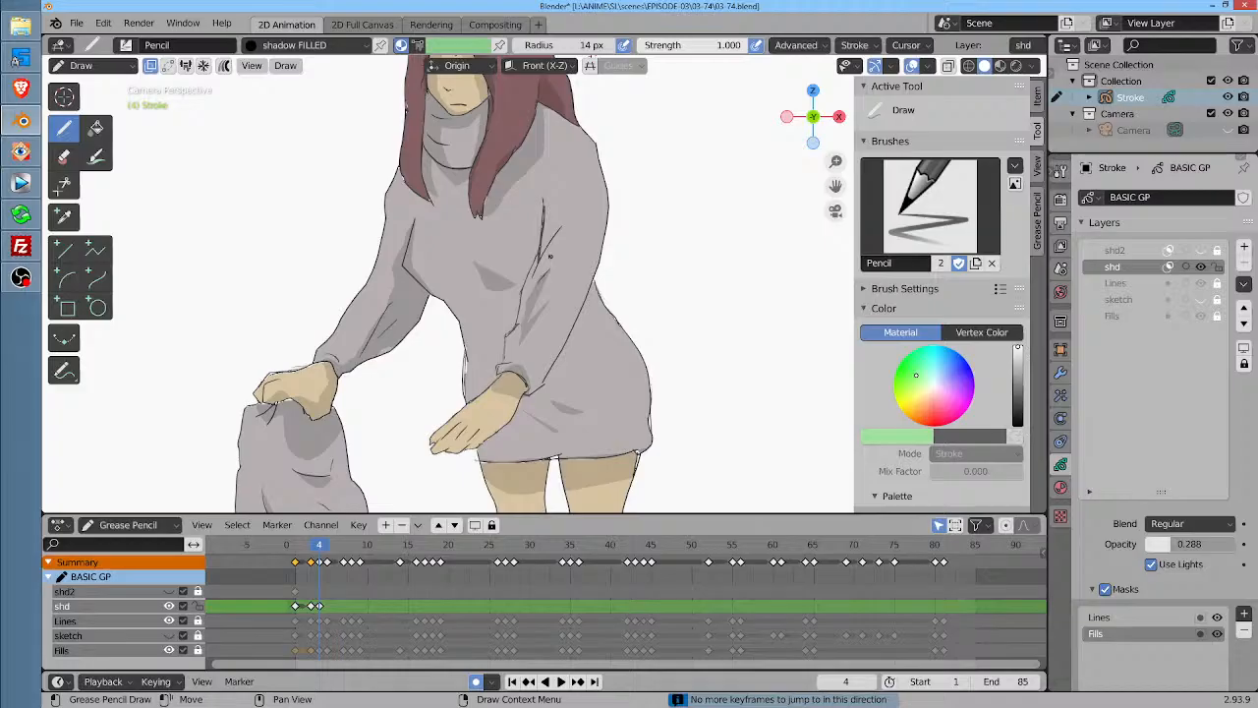
pyautogui.press('Right')
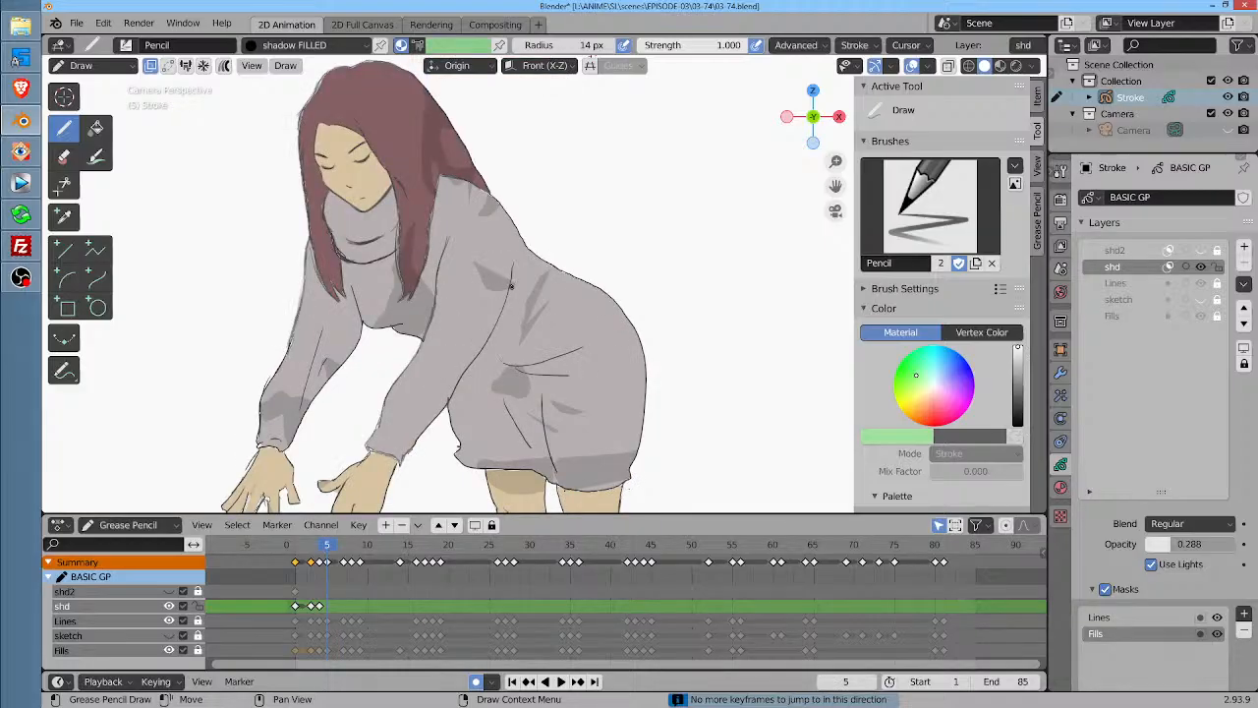
pyautogui.moveTo(511, 280)
pyautogui.mouseDown()
pyautogui.moveTo(458, 383)
pyautogui.moveTo(466, 405)
pyautogui.moveTo(523, 310)
pyautogui.moveTo(517, 281)
pyautogui.mouseUp()
pyautogui.middleClick(519, 277)
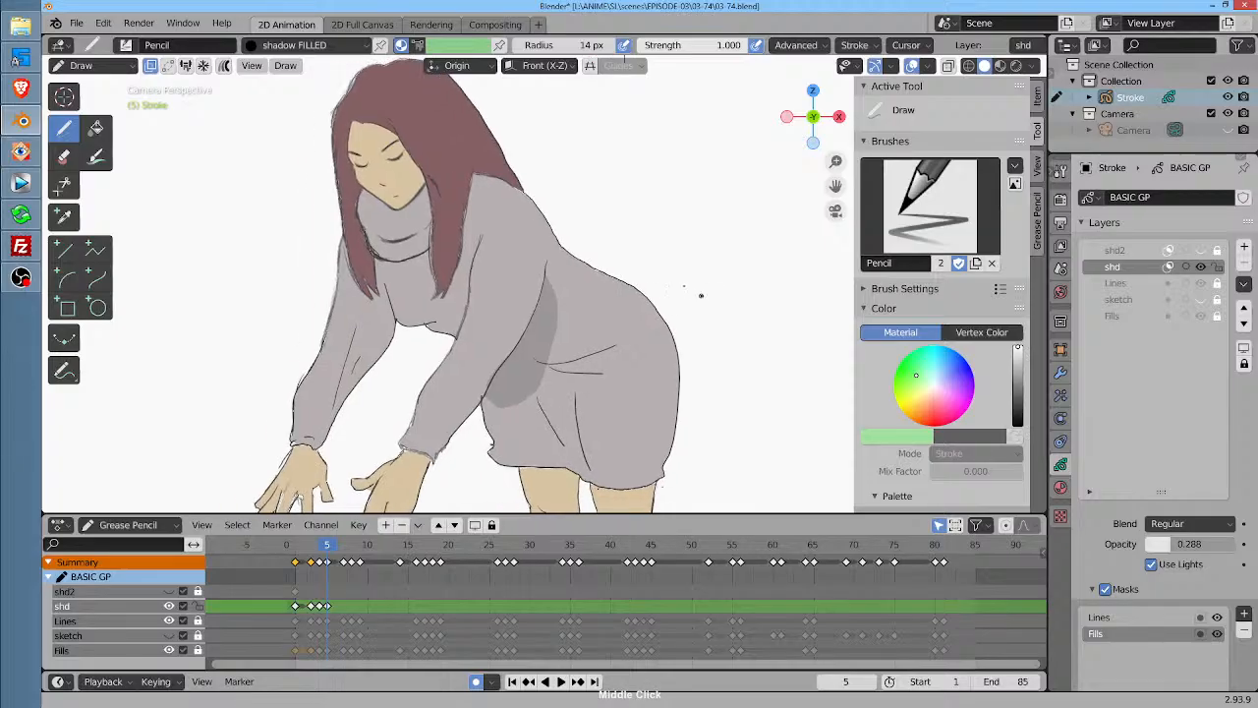
pyautogui.moveTo(360, 119)
pyautogui.mouseDown()
pyautogui.moveTo(348, 158)
pyautogui.moveTo(361, 191)
pyautogui.moveTo(368, 136)
pyautogui.moveTo(417, 185)
pyautogui.moveTo(402, 122)
pyautogui.moveTo(361, 116)
pyautogui.mouseUp()
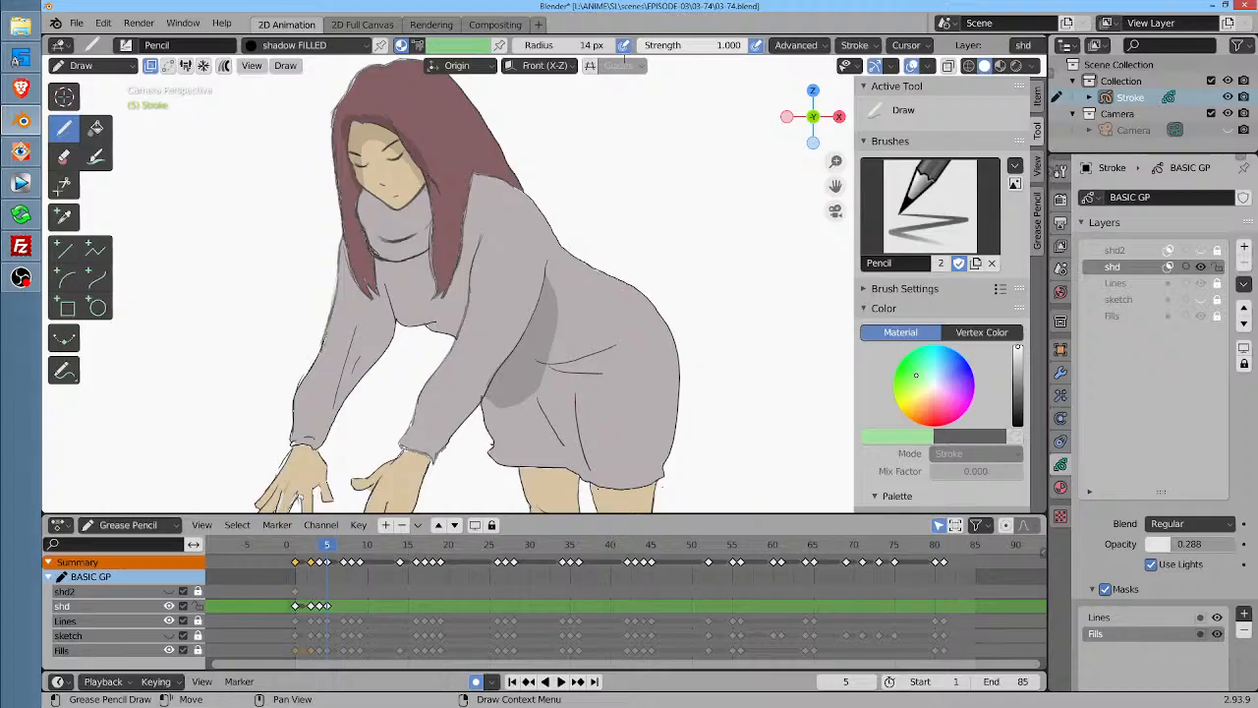
# Draw shadows on frame 5 under the chin on the turtleneck, on the shoulder beside the hair, and across the chest
pyautogui.moveTo(413, 196)
pyautogui.mouseDown()
pyautogui.moveTo(366, 192)
pyautogui.moveTo(429, 210)
pyautogui.moveTo(417, 232)
pyautogui.moveTo(437, 216)
pyautogui.moveTo(391, 245)
pyautogui.mouseUp()
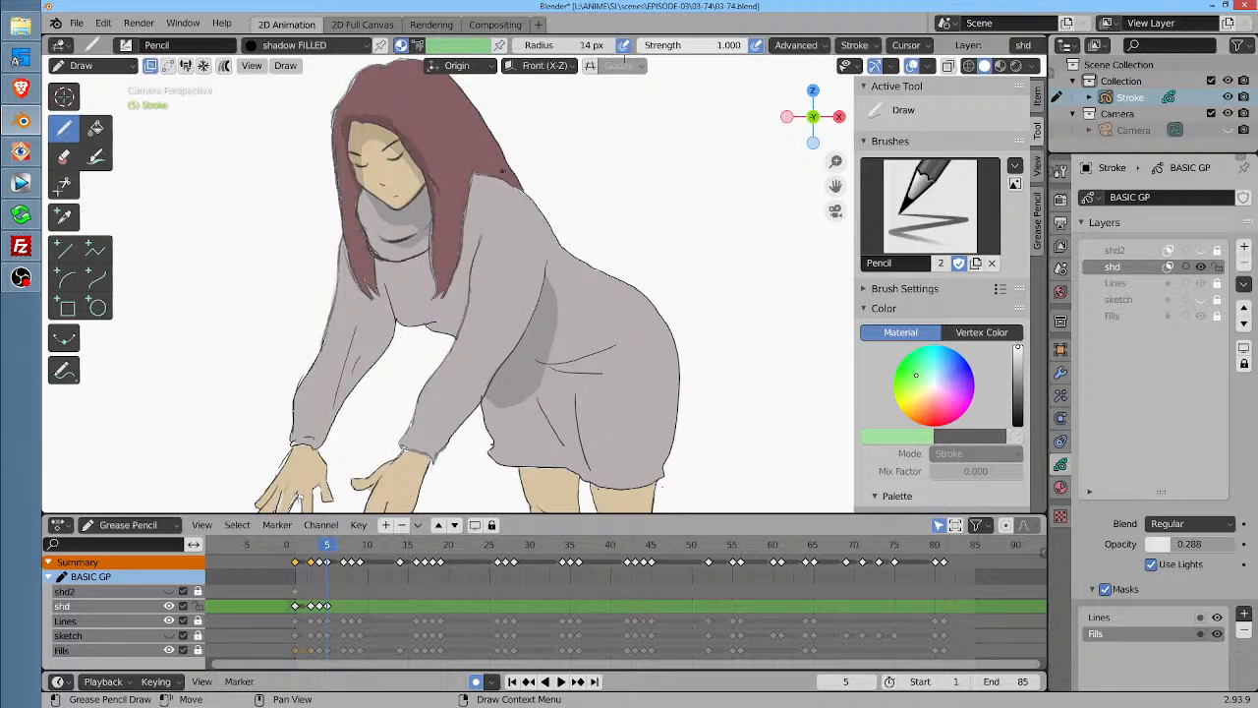
pyautogui.moveTo(497, 173); pyautogui.dragTo(460, 264)
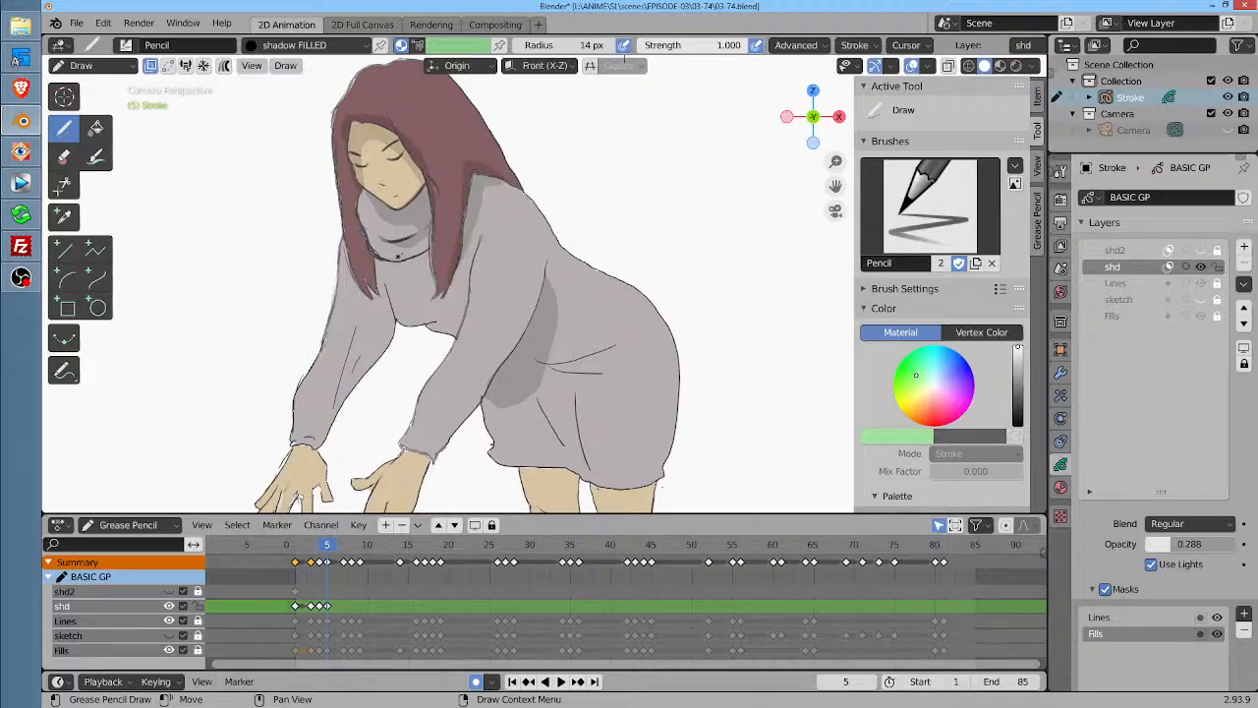
pyautogui.moveTo(407, 250)
pyautogui.mouseDown()
pyautogui.moveTo(374, 267)
pyautogui.moveTo(423, 277)
pyautogui.moveTo(430, 243)
pyautogui.mouseUp()
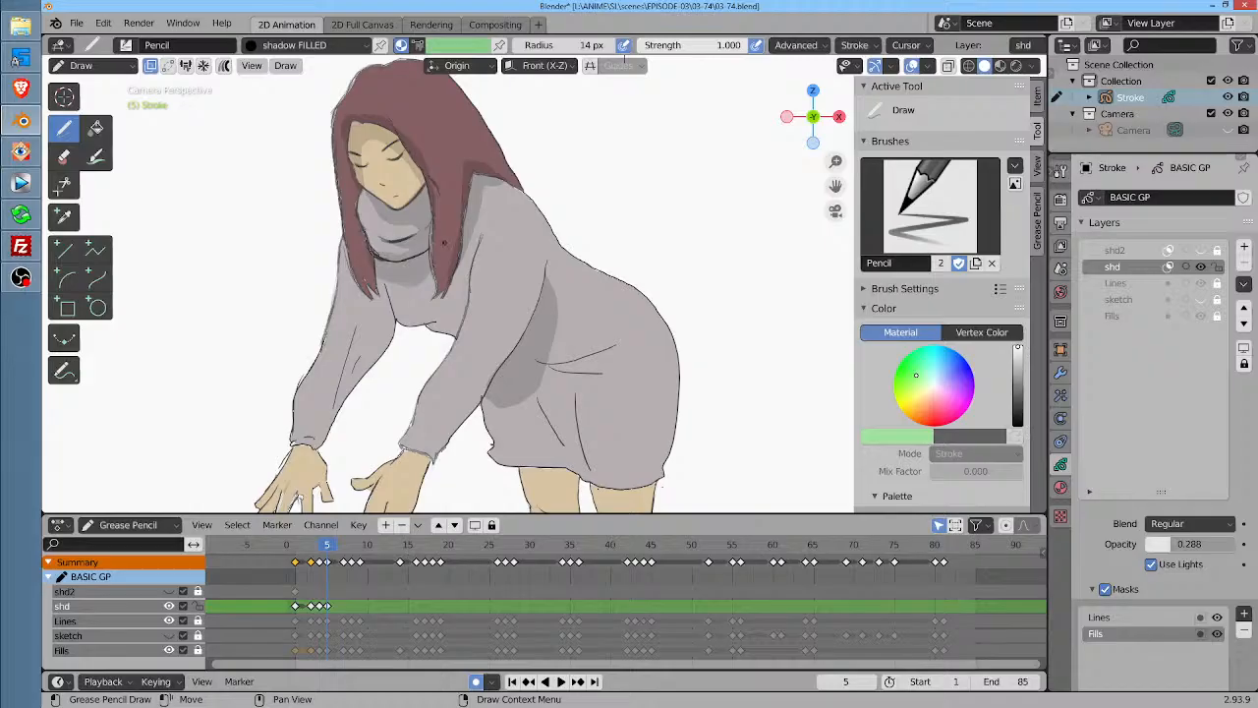
pyautogui.moveTo(360, 268)
pyautogui.mouseDown()
pyautogui.moveTo(381, 314)
pyautogui.moveTo(388, 287)
pyautogui.mouseUp()
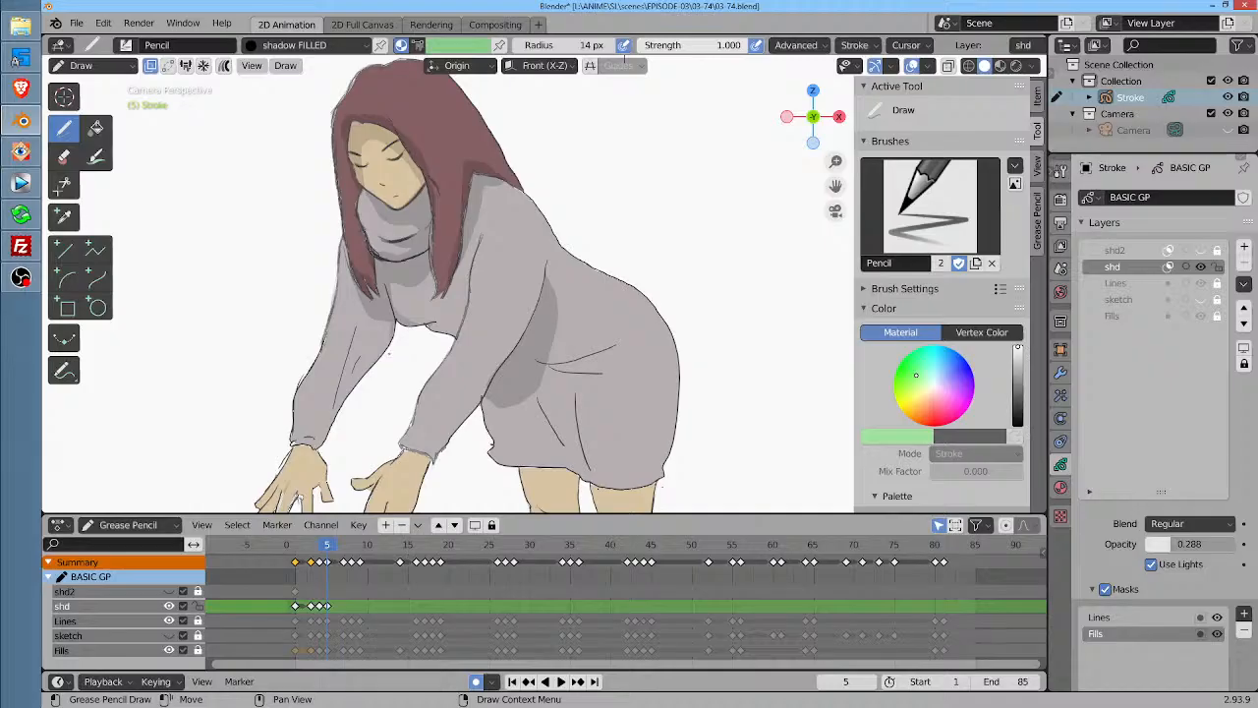
# Draw shadows on frame 5 along the far sleeve's folds and around the cuffs and wrists of both arms
pyautogui.moveTo(391, 324); pyautogui.dragTo(340, 408)
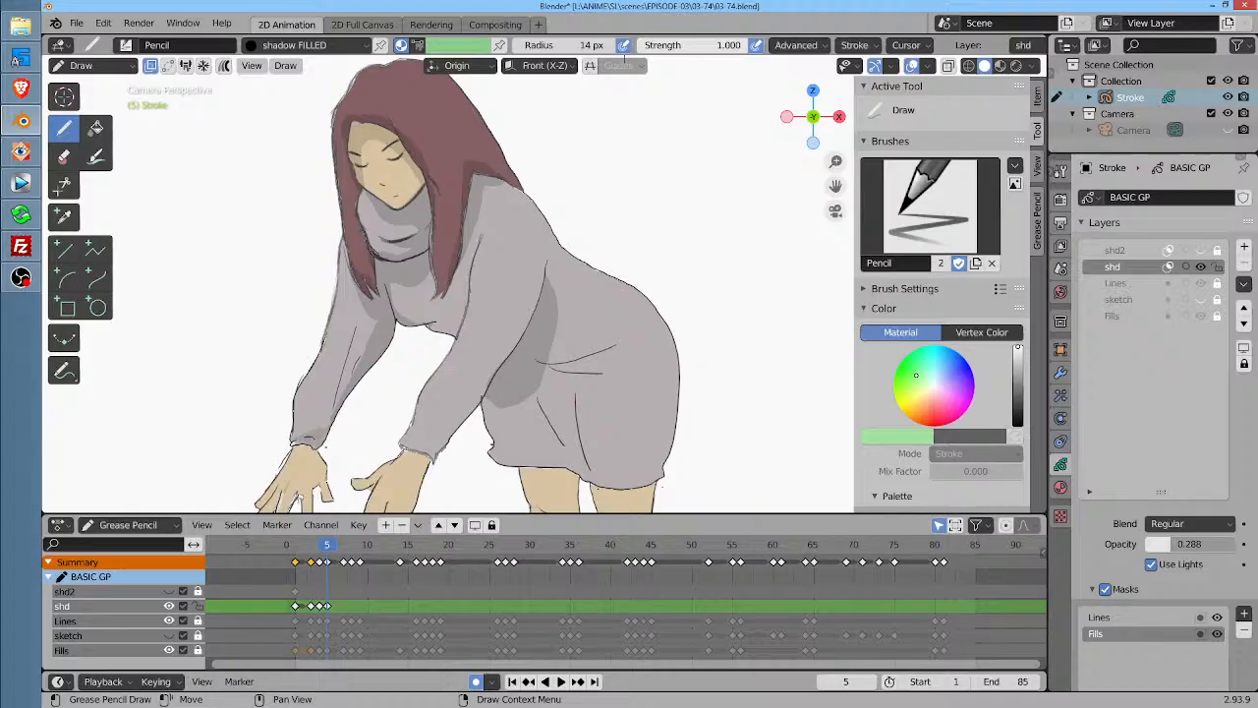
pyautogui.moveTo(332, 433); pyautogui.dragTo(350, 336)
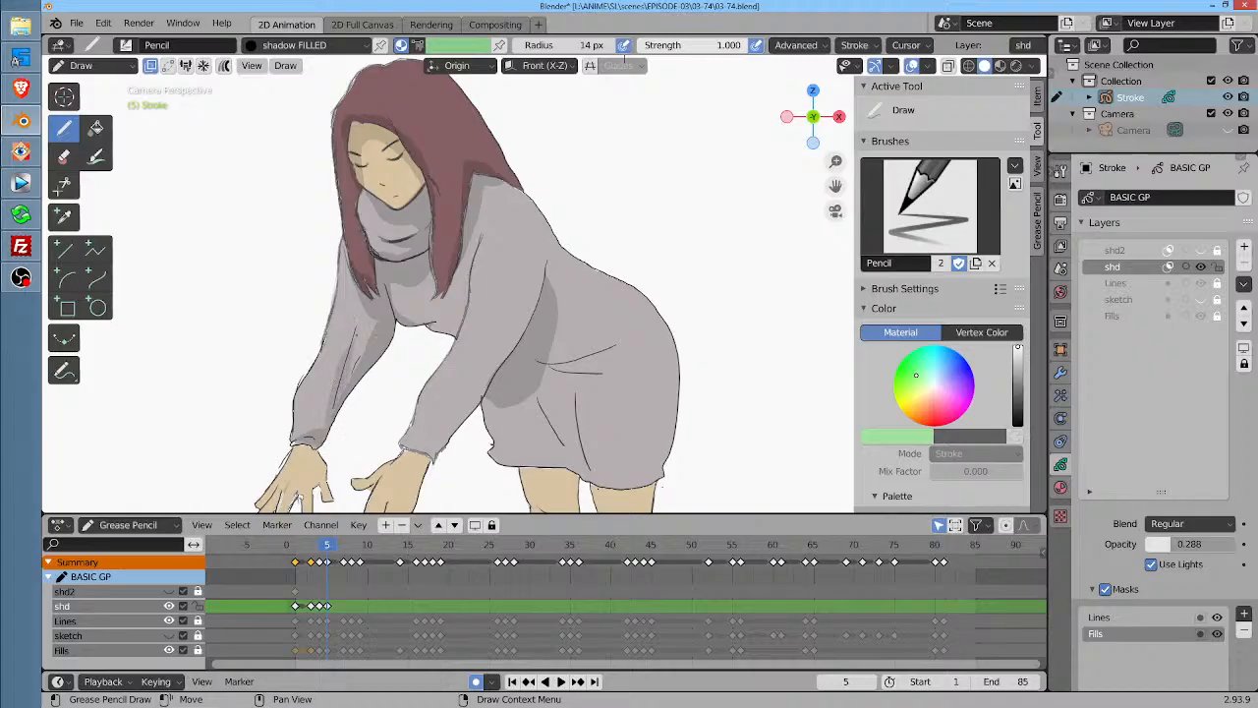
pyautogui.middleClick(353, 329)
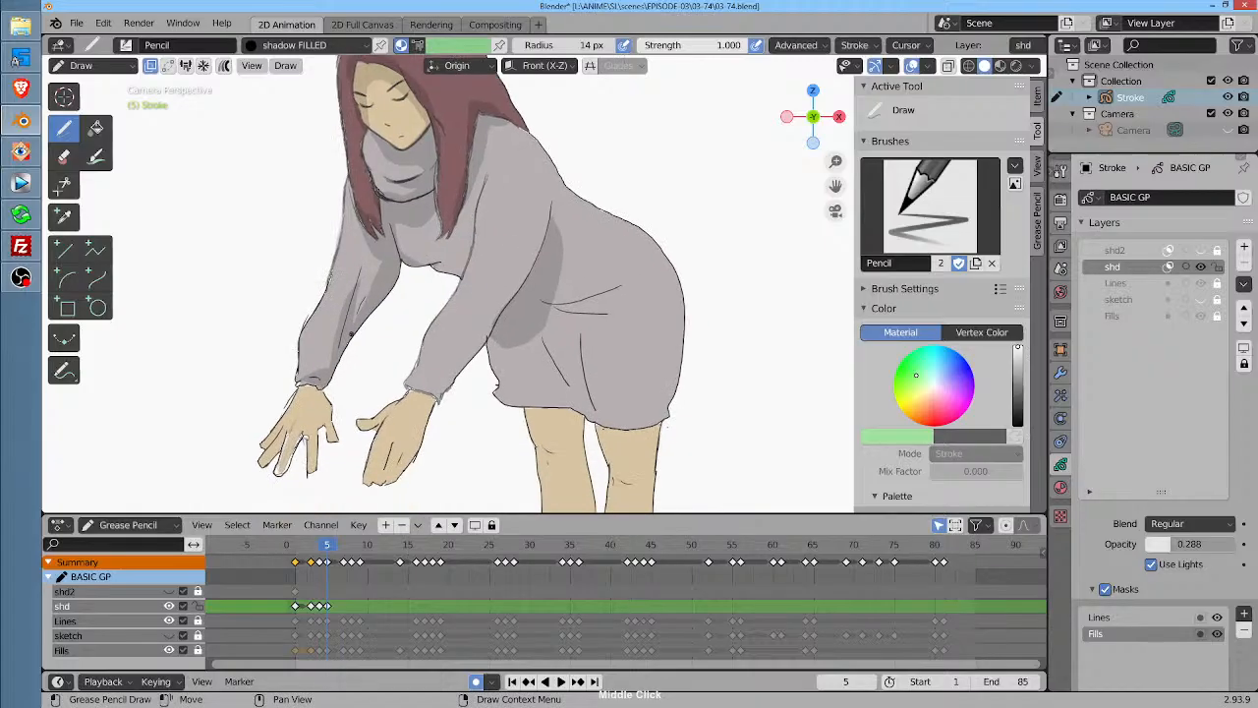
pyautogui.moveTo(299, 385); pyautogui.dragTo(326, 396)
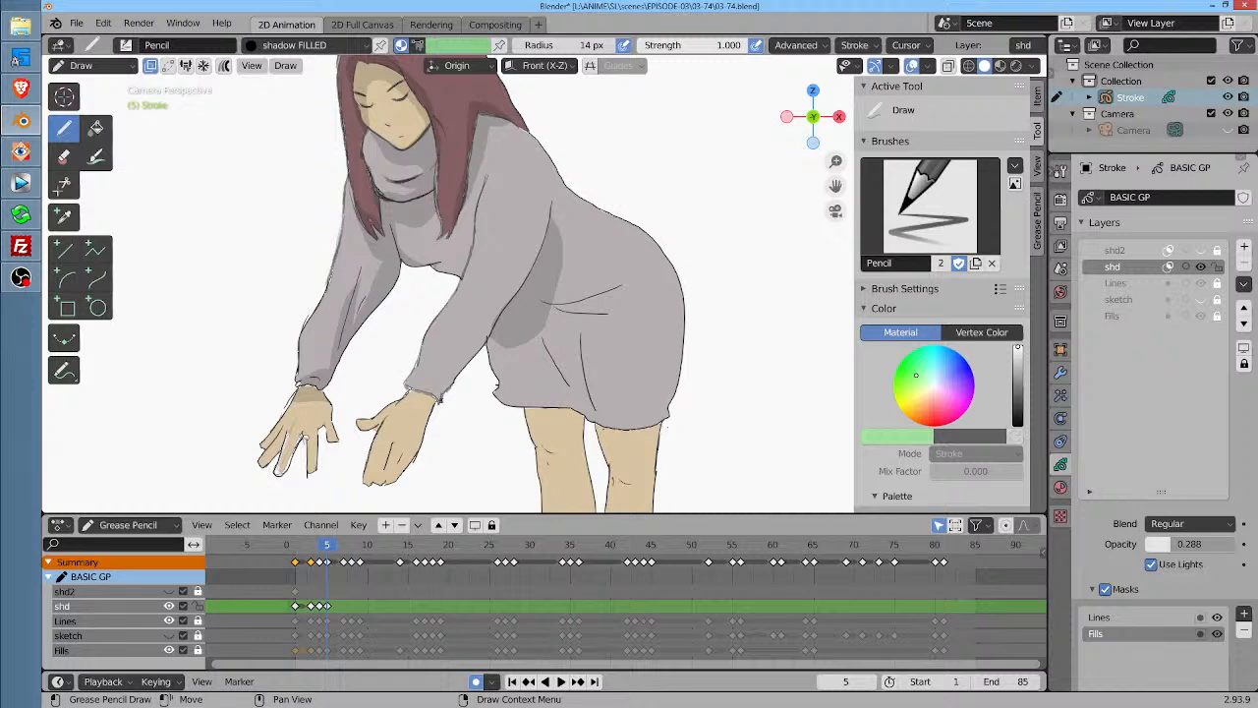
pyautogui.moveTo(439, 398)
pyautogui.mouseDown()
pyautogui.moveTo(407, 393)
pyautogui.moveTo(430, 405)
pyautogui.moveTo(460, 365)
pyautogui.mouseUp()
# Draw shadows on frame 5 on both thighs under the dress hem and along the dress's waist folds
pyautogui.middleClick(605, 272)
pyautogui.moveTo(639, 292)
pyautogui.mouseDown()
pyautogui.moveTo(559, 307)
pyautogui.moveTo(643, 318)
pyautogui.mouseUp()
pyautogui.moveTo(547, 289)
pyautogui.mouseDown()
pyautogui.moveTo(516, 284)
pyautogui.moveTo(541, 314)
pyautogui.mouseUp()
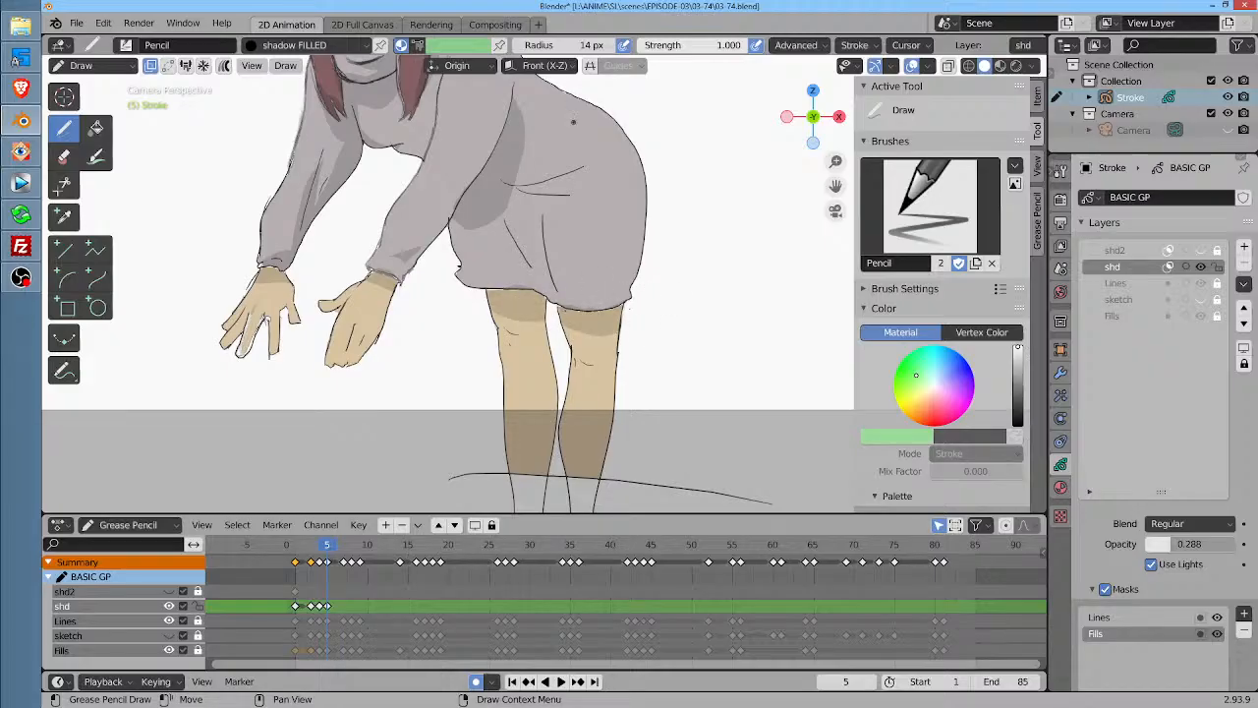
pyautogui.moveTo(511, 194); pyautogui.dragTo(582, 167)
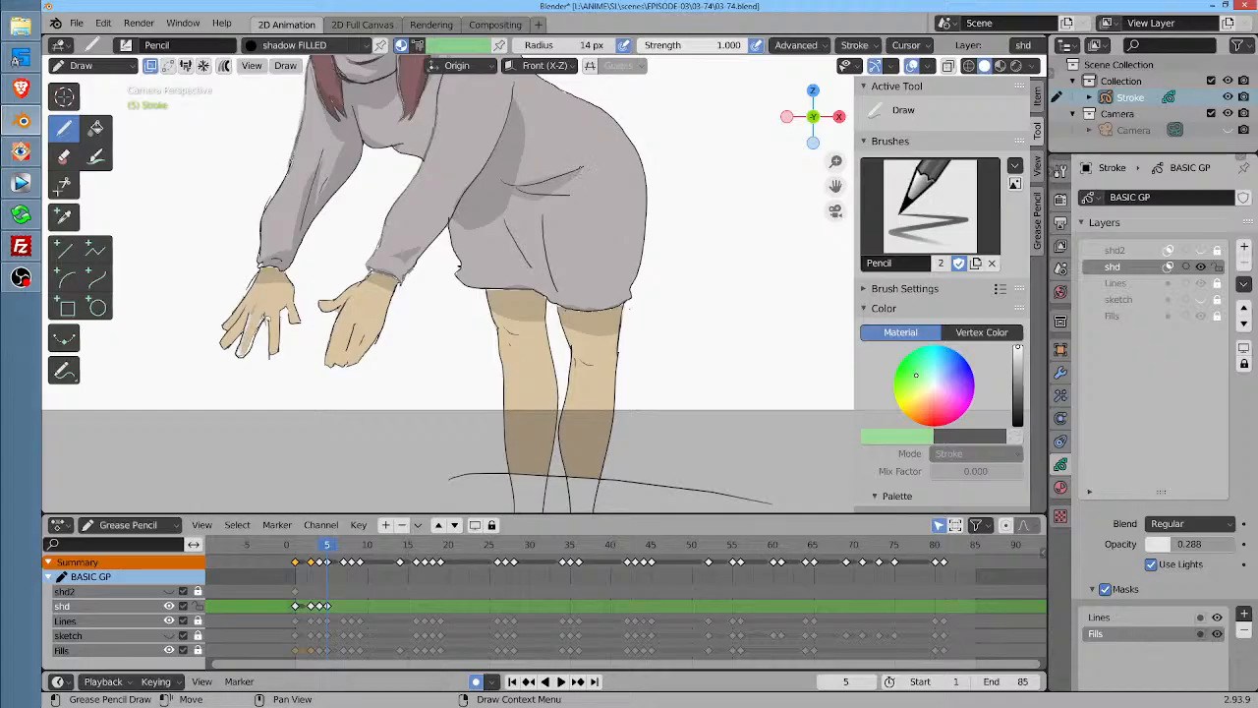
pyautogui.moveTo(515, 211); pyautogui.dragTo(570, 194)
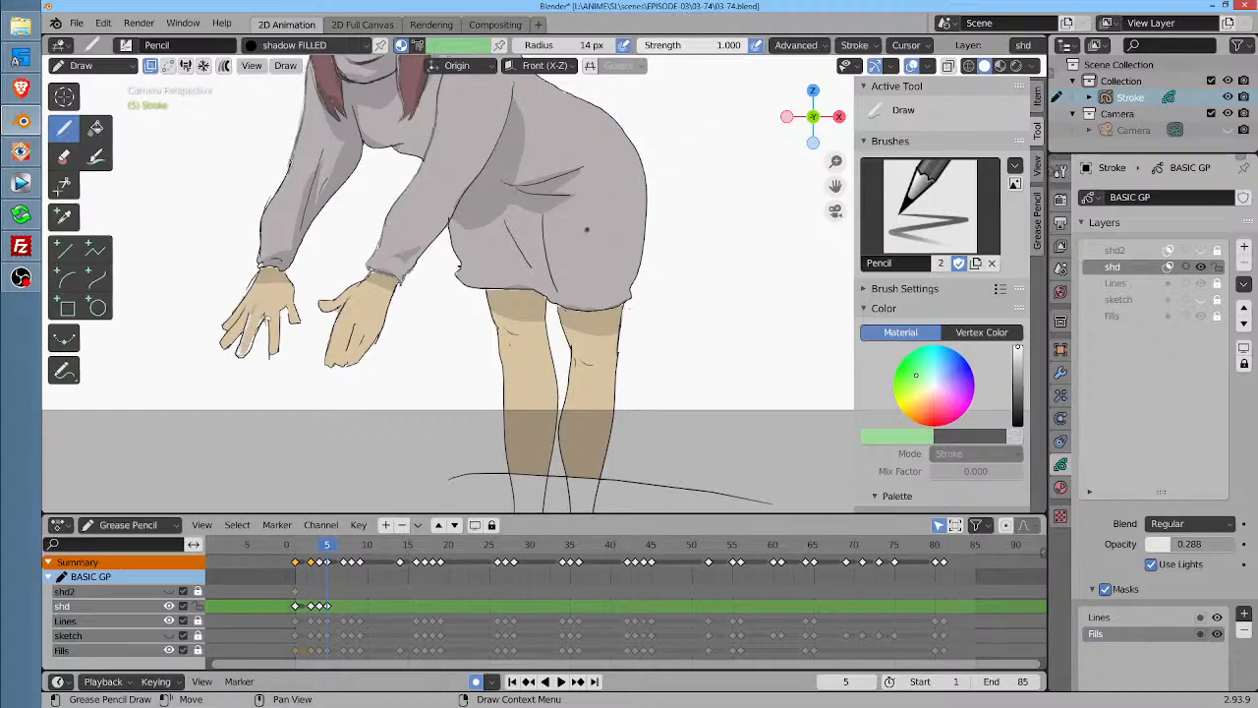
pyautogui.moveTo(575, 270); pyautogui.dragTo(565, 439)
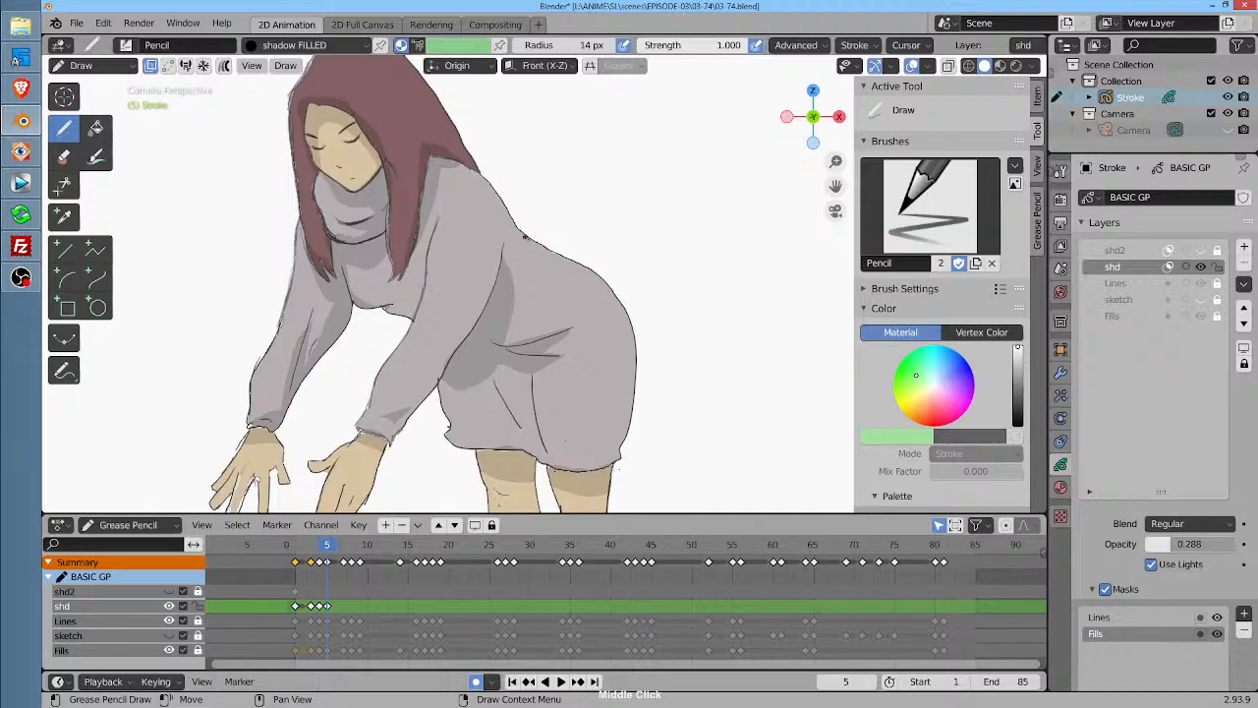
pyautogui.moveTo(525, 237); pyautogui.dragTo(579, 257)
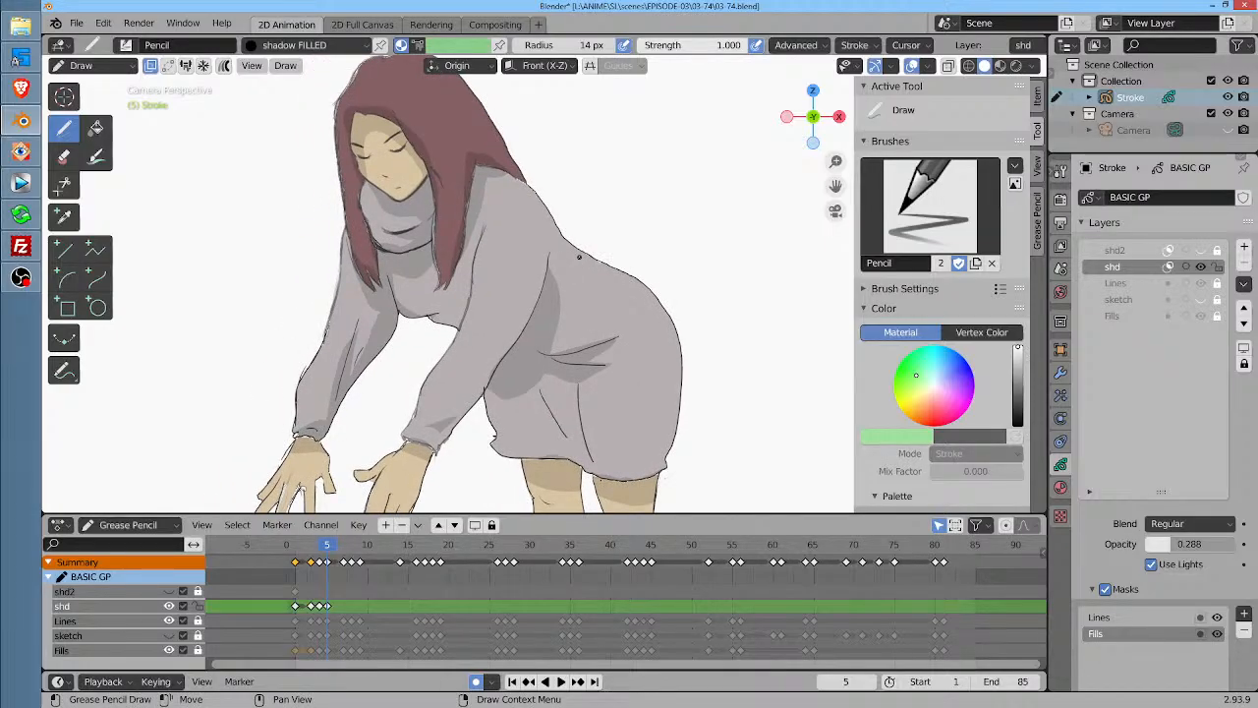
# On frame 7, shift the shd shadows to fit the pose using the Grab sculpt brush at a 500 px radius
pyautogui.press('Right')
pyautogui.press('Right')
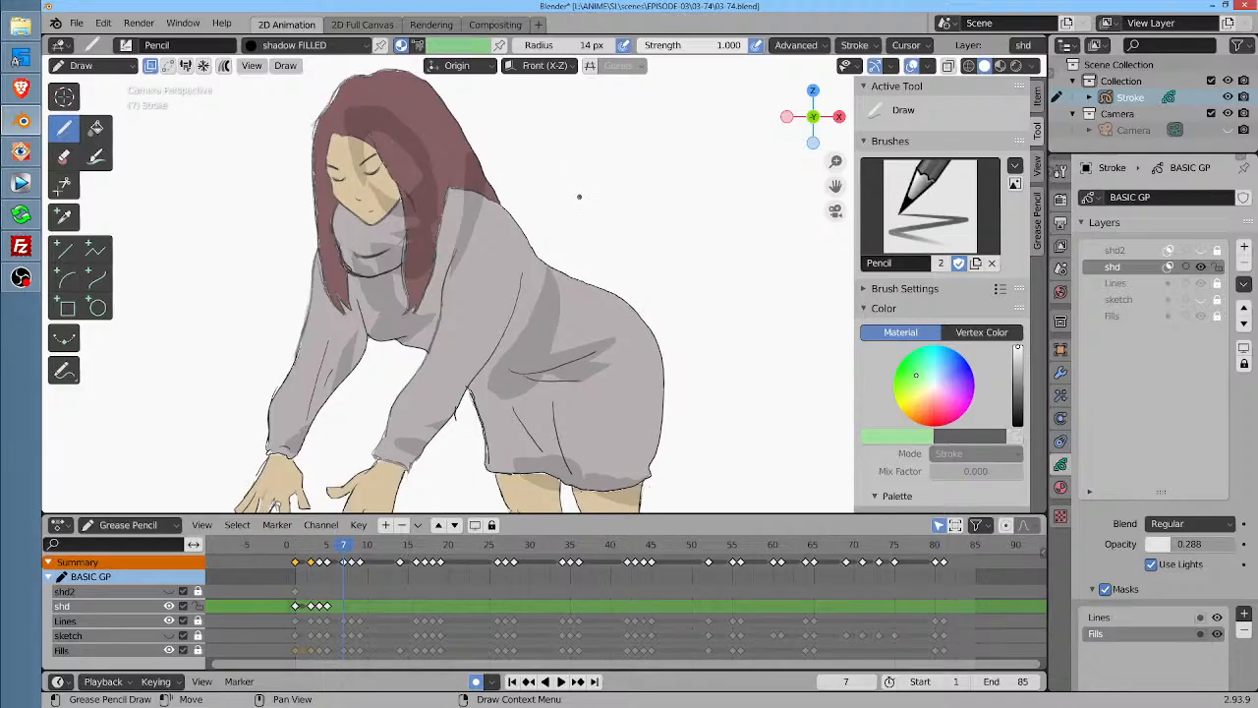
pyautogui.scroll(-3, 589, 189)
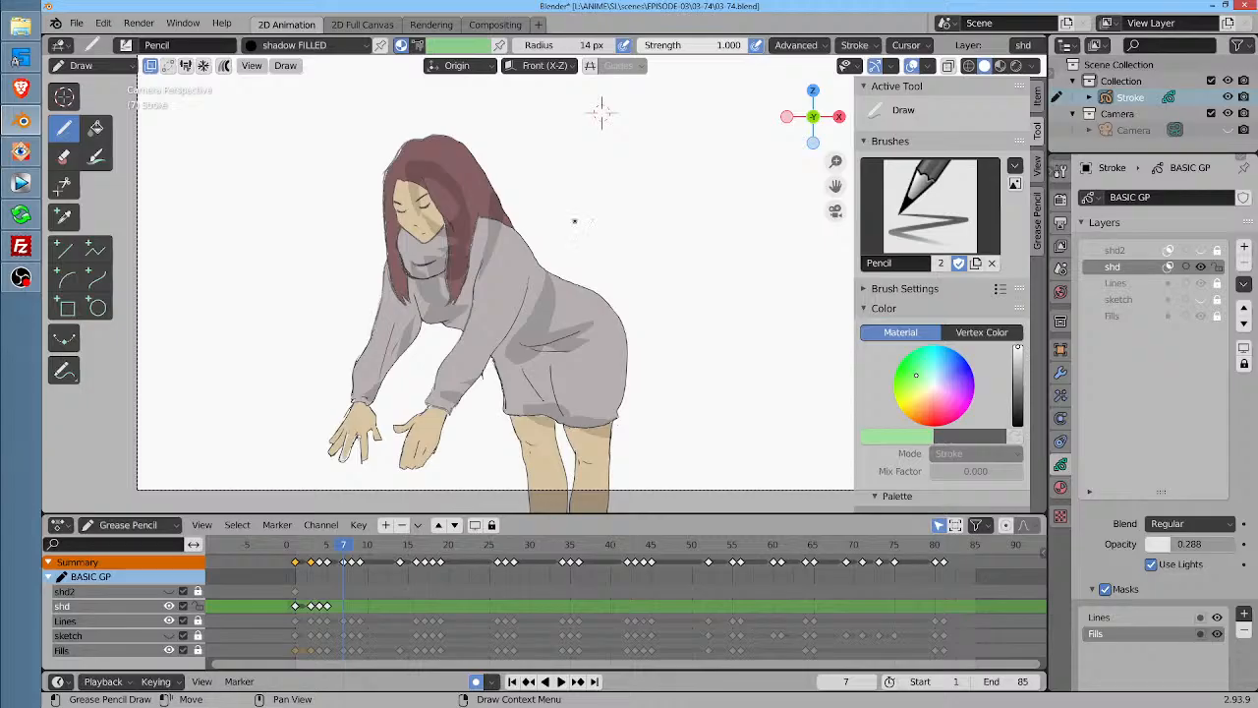
pyautogui.hotkey('ctrl', 'Tab')
pyautogui.press('f')
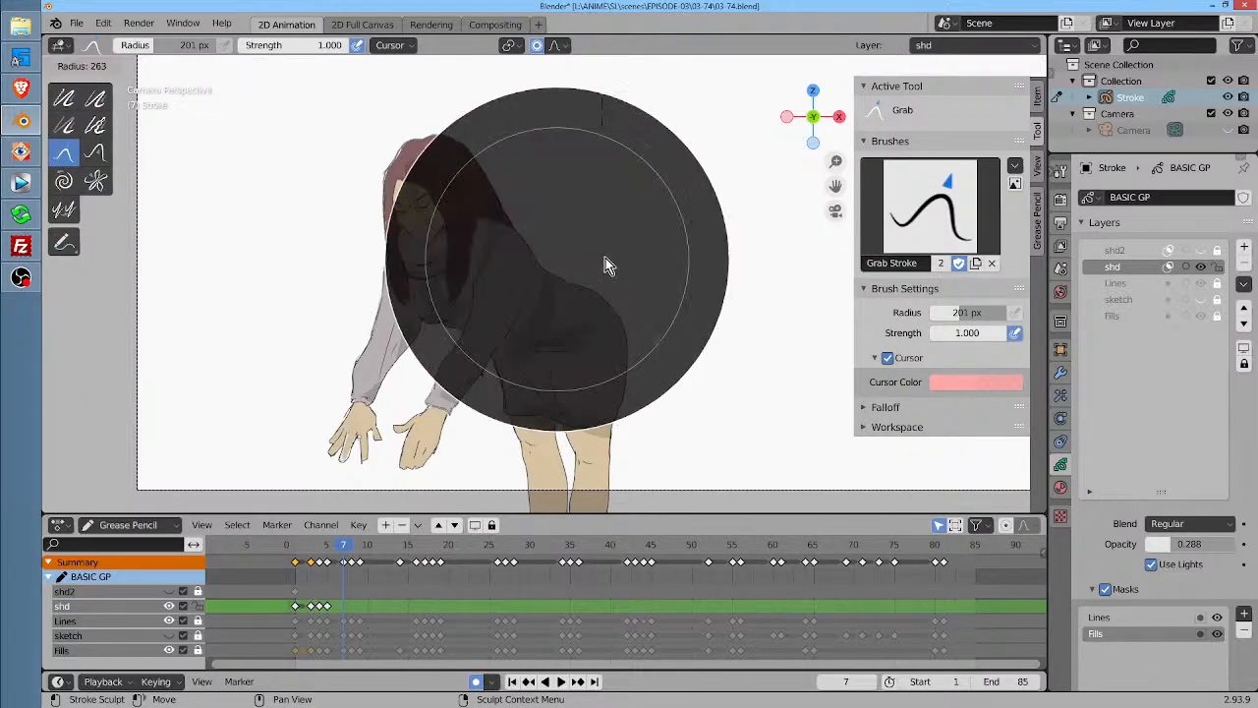
pyautogui.click(776, 243)
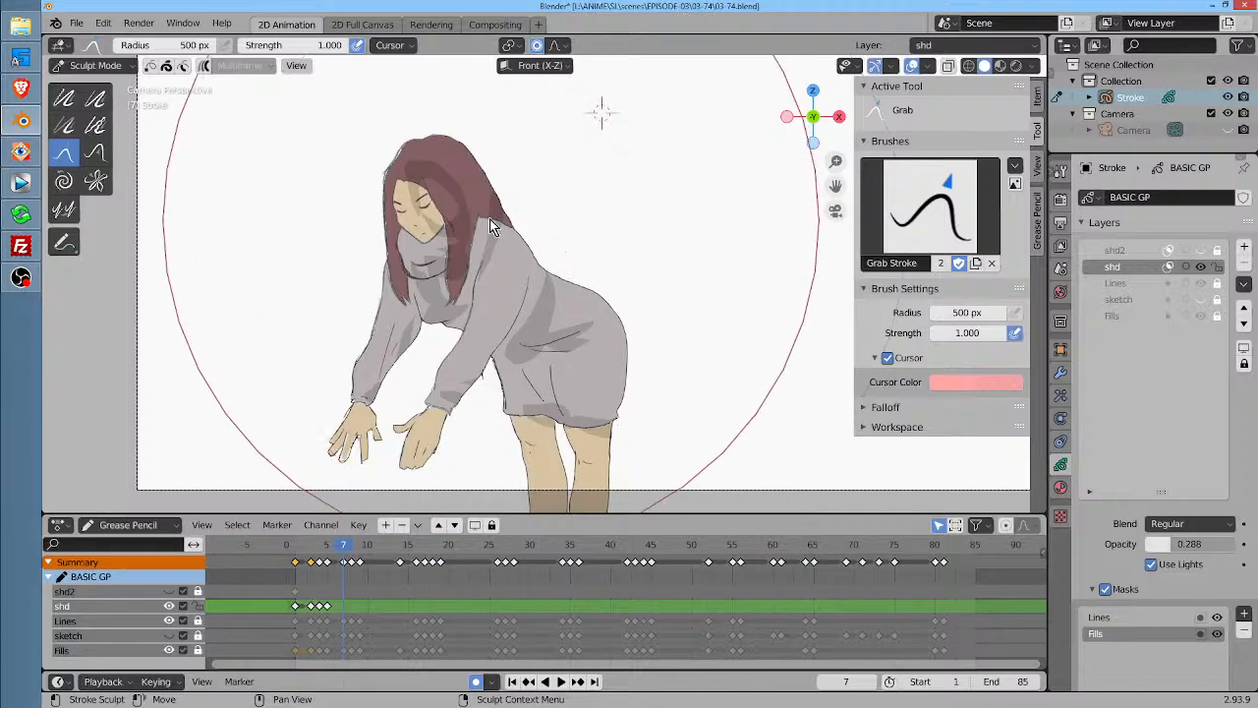
pyautogui.moveTo(466, 225); pyautogui.dragTo(448, 256)
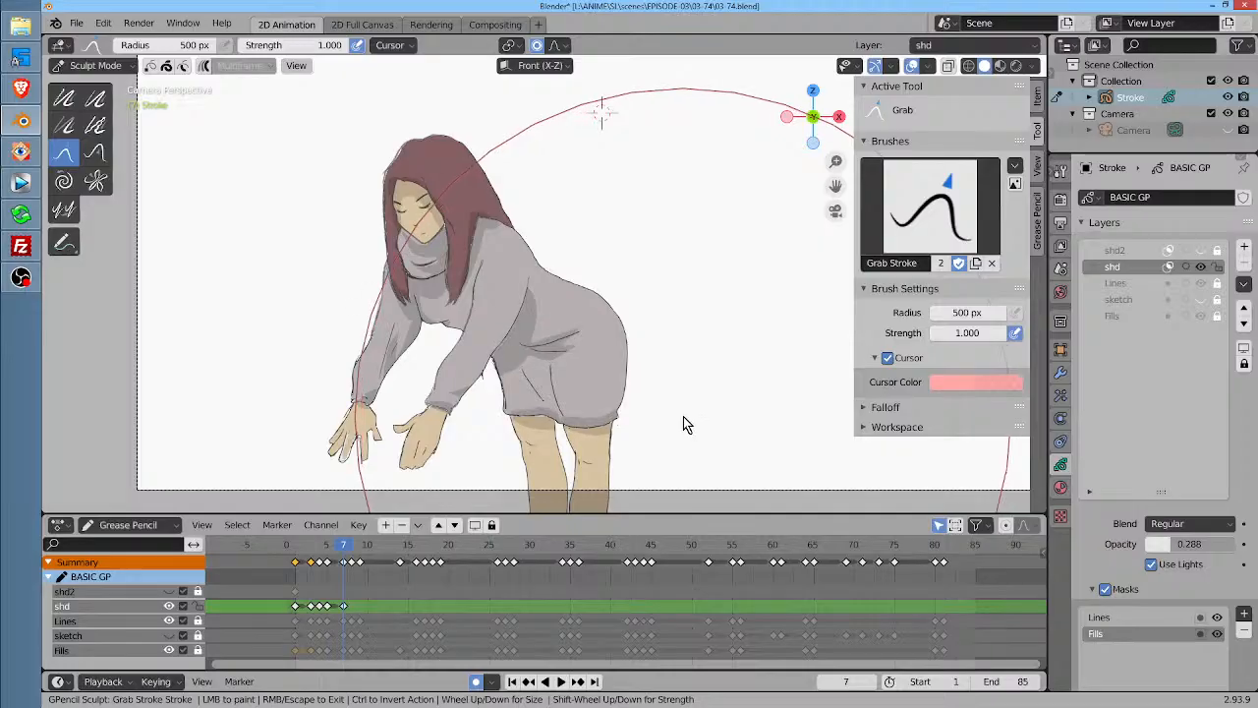
# Reduce the Grab brush radius to 162 px and adjust the shadows around the dress hem and thighs on frame 7
pyautogui.press('f')
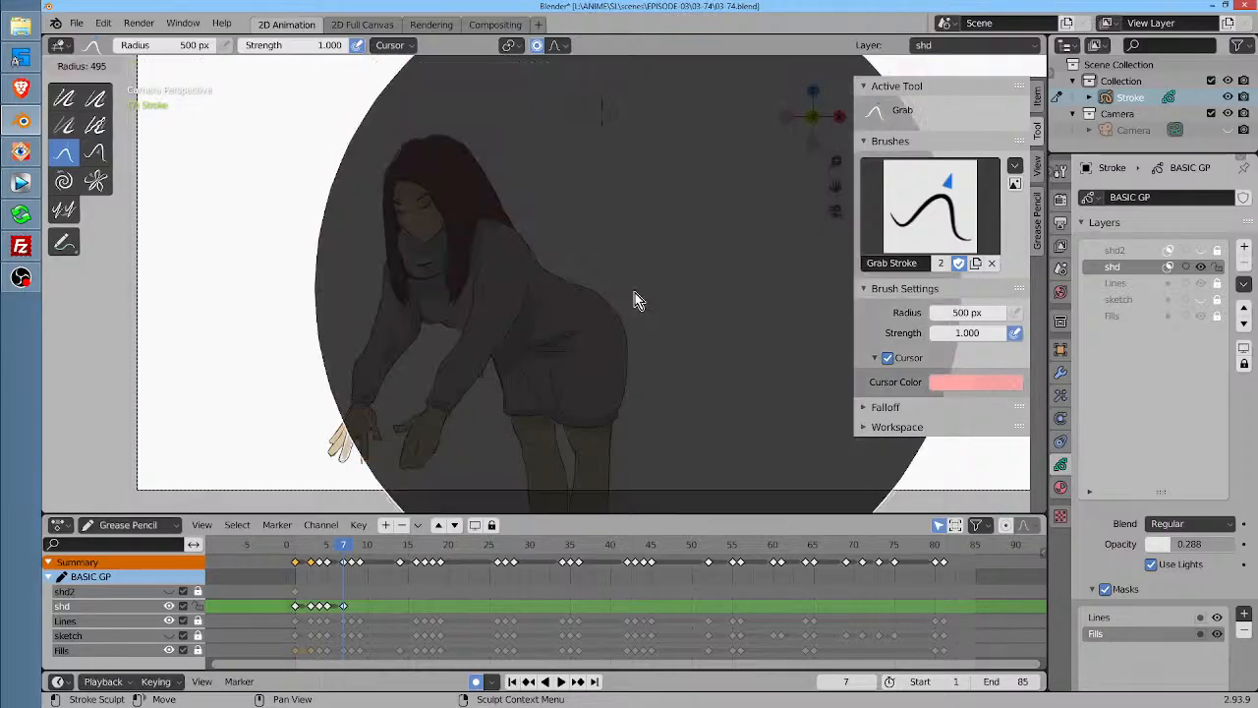
pyautogui.click(416, 467)
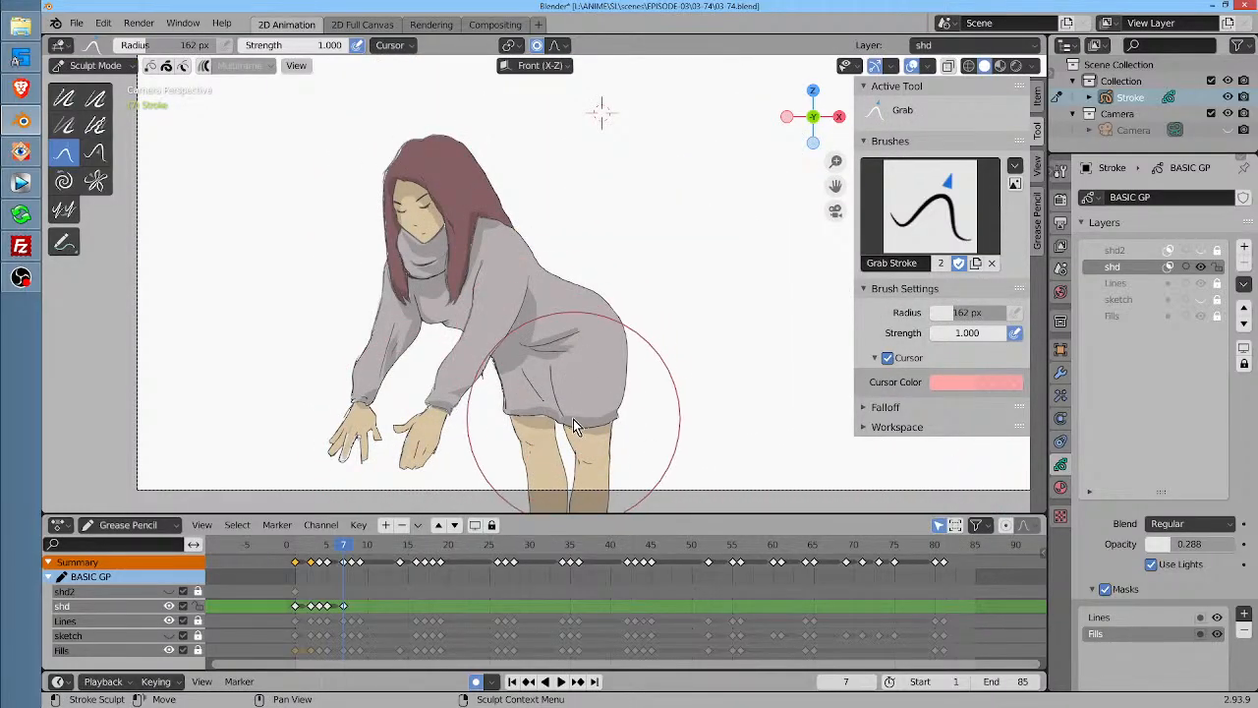
pyautogui.moveTo(570, 422); pyautogui.dragTo(561, 430)
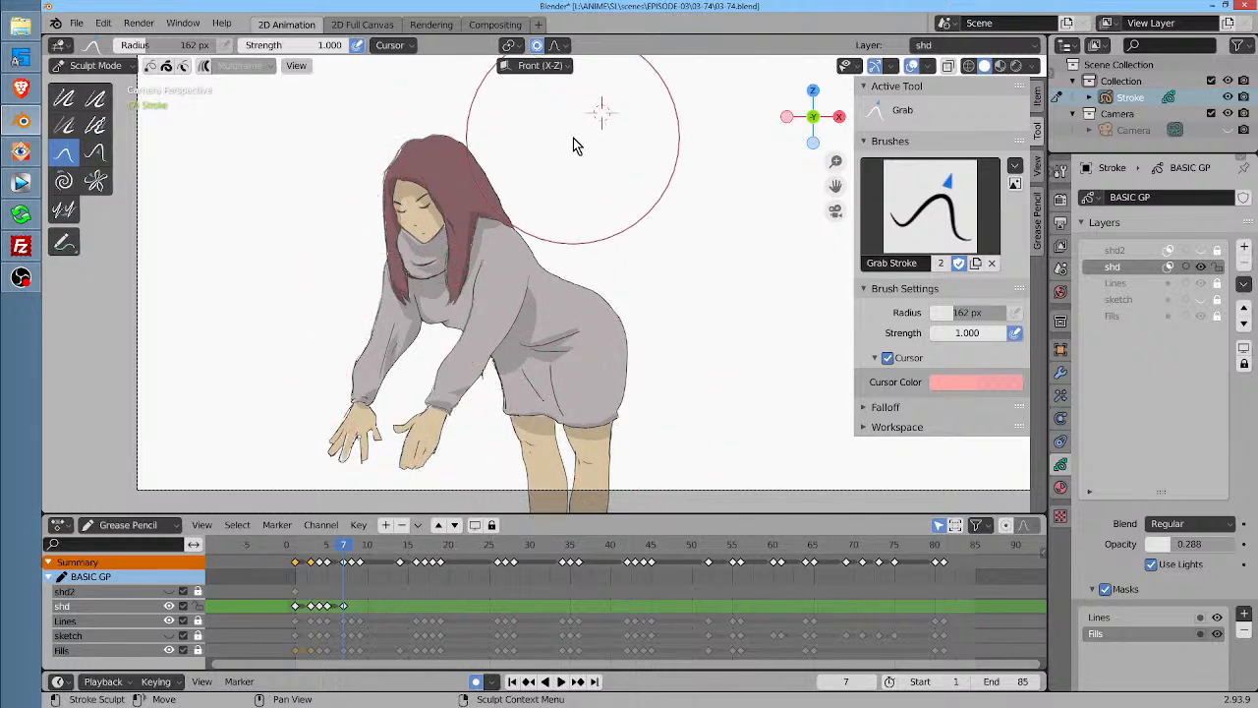
# On frame 8, move the face and upper-body shadows with the Grab brush to match the pose
pyautogui.click(350, 547)
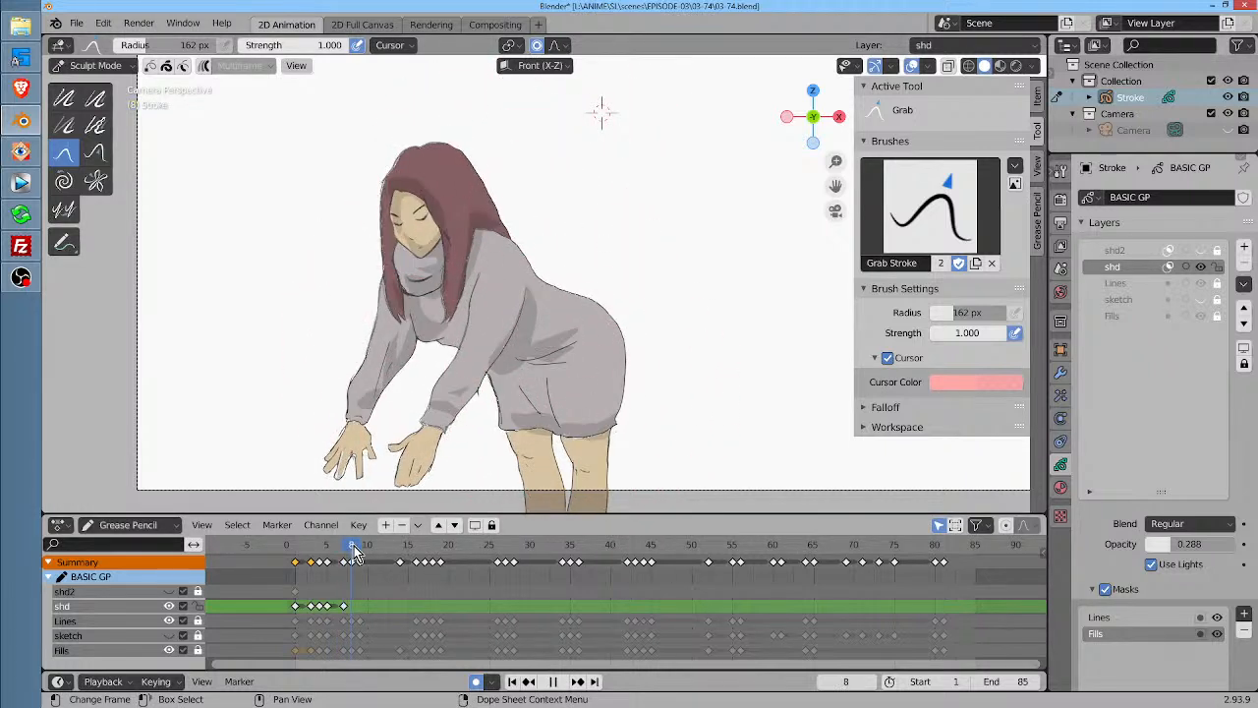
pyautogui.moveTo(437, 192); pyautogui.dragTo(416, 235)
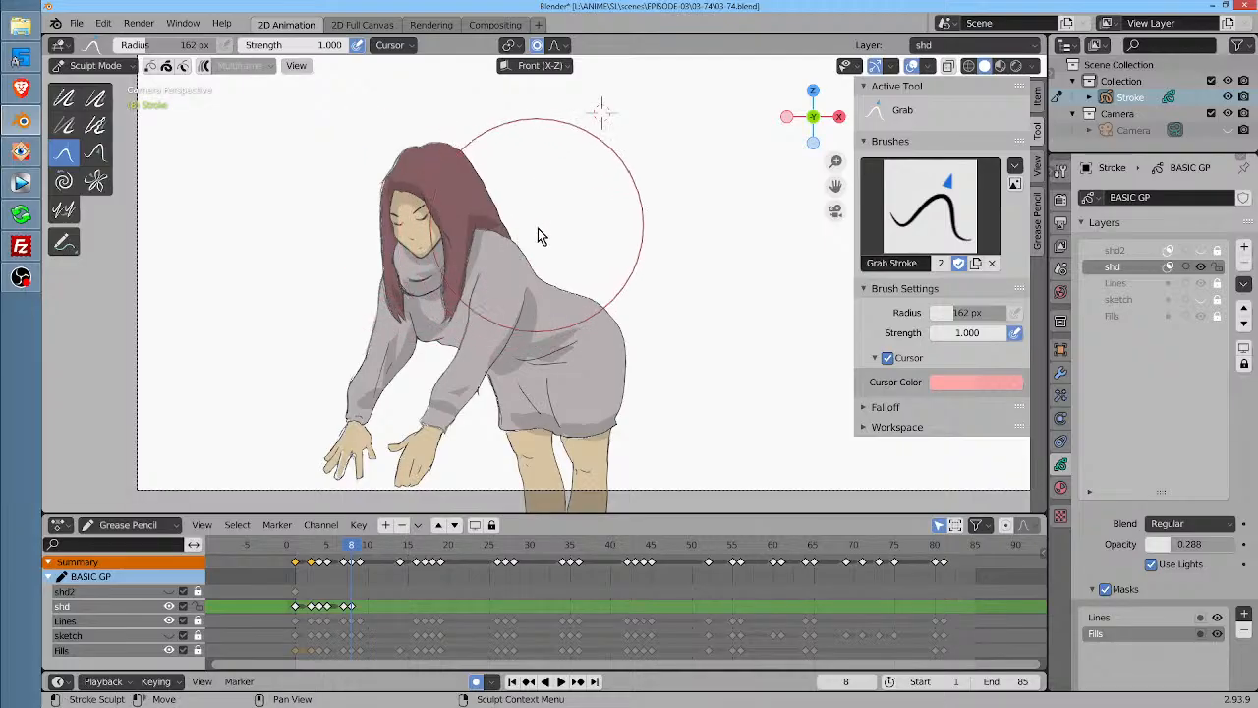
pyautogui.moveTo(425, 348)
pyautogui.mouseDown()
pyautogui.moveTo(429, 361)
pyautogui.moveTo(430, 344)
pyautogui.mouseUp()
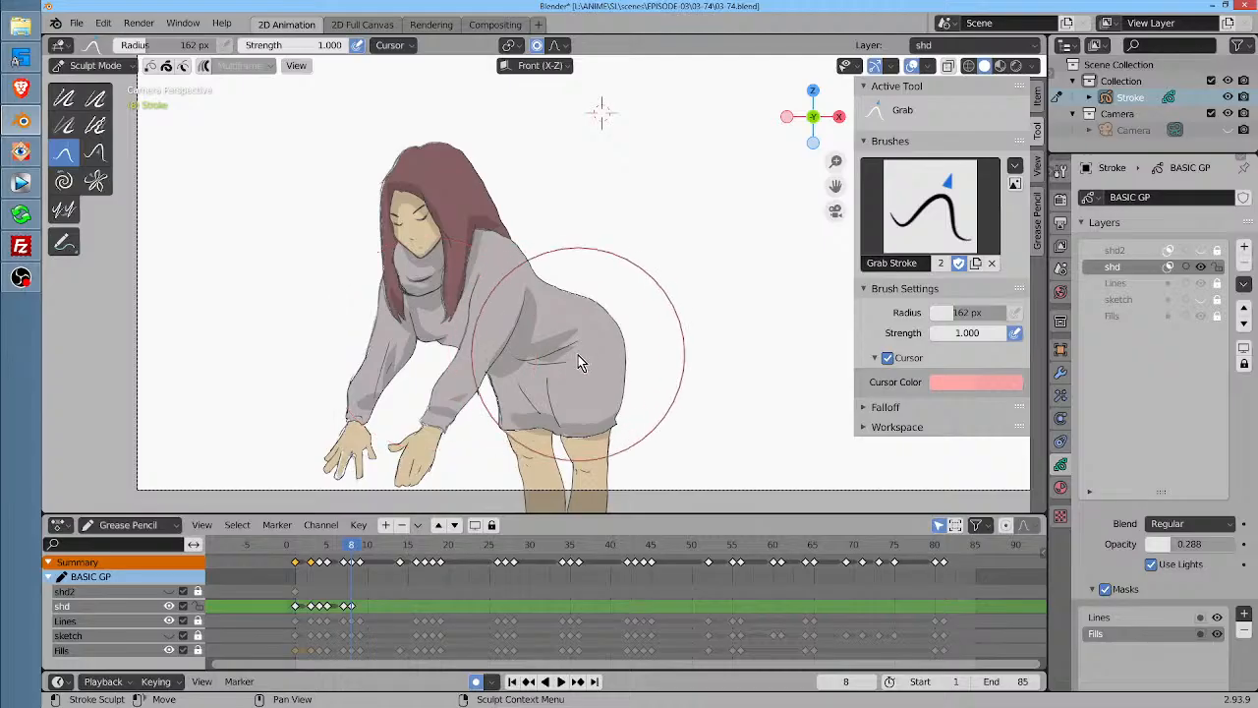
# Grab the frame 8 shadows at the hem, thighs, cuffs and hip into place
pyautogui.moveTo(532, 423); pyautogui.dragTo(530, 436)
pyautogui.moveTo(530, 434); pyautogui.dragTo(524, 439)
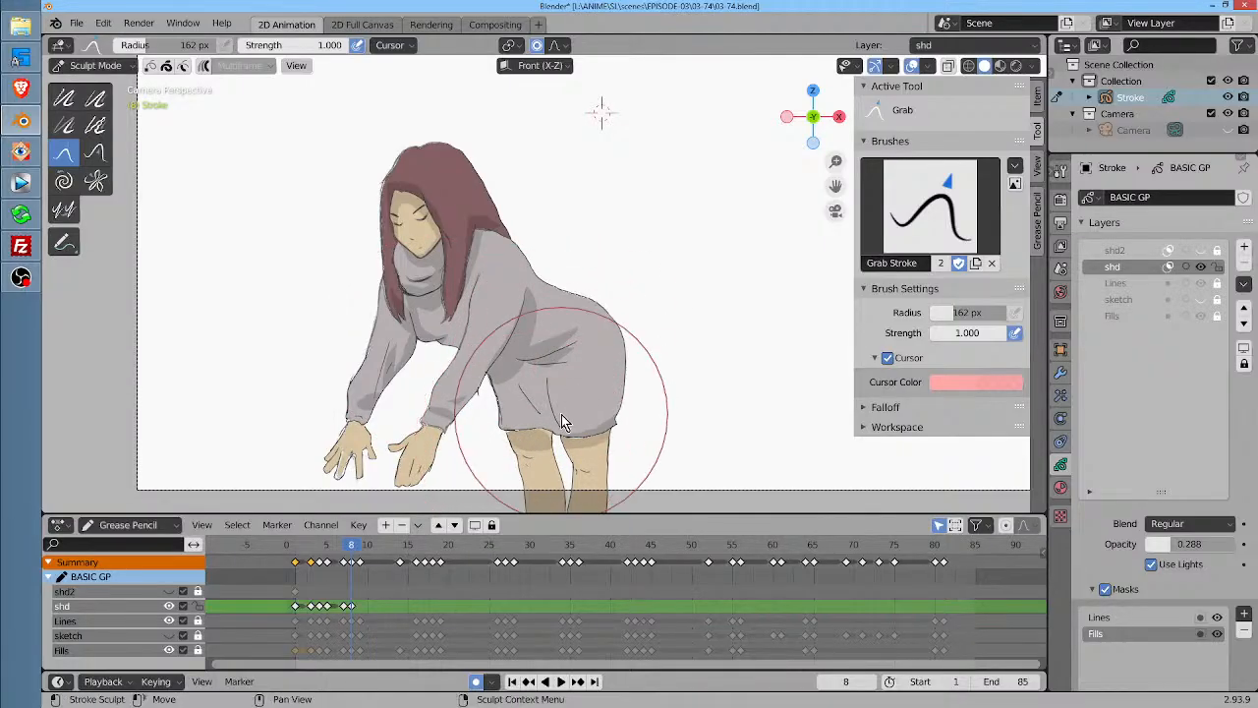
pyautogui.moveTo(602, 431)
pyautogui.mouseDown()
pyautogui.moveTo(621, 423)
pyautogui.moveTo(534, 442)
pyautogui.moveTo(555, 440)
pyautogui.mouseUp()
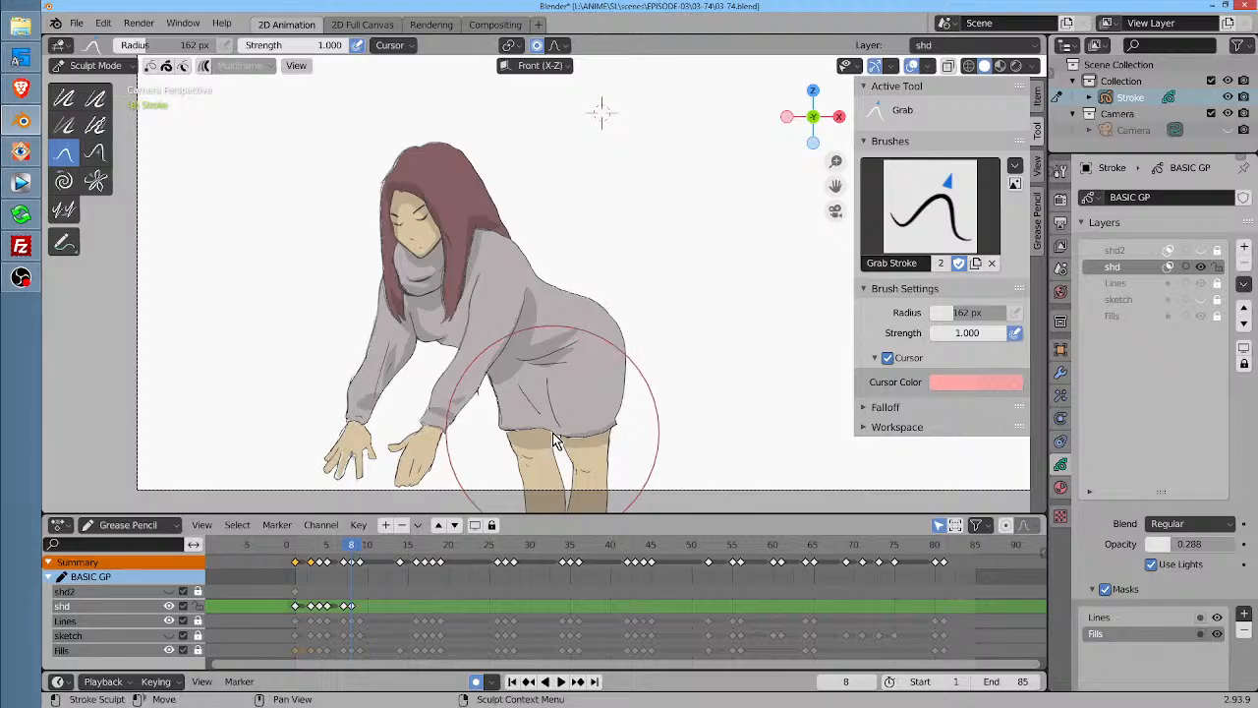
pyautogui.moveTo(422, 443); pyautogui.dragTo(337, 421)
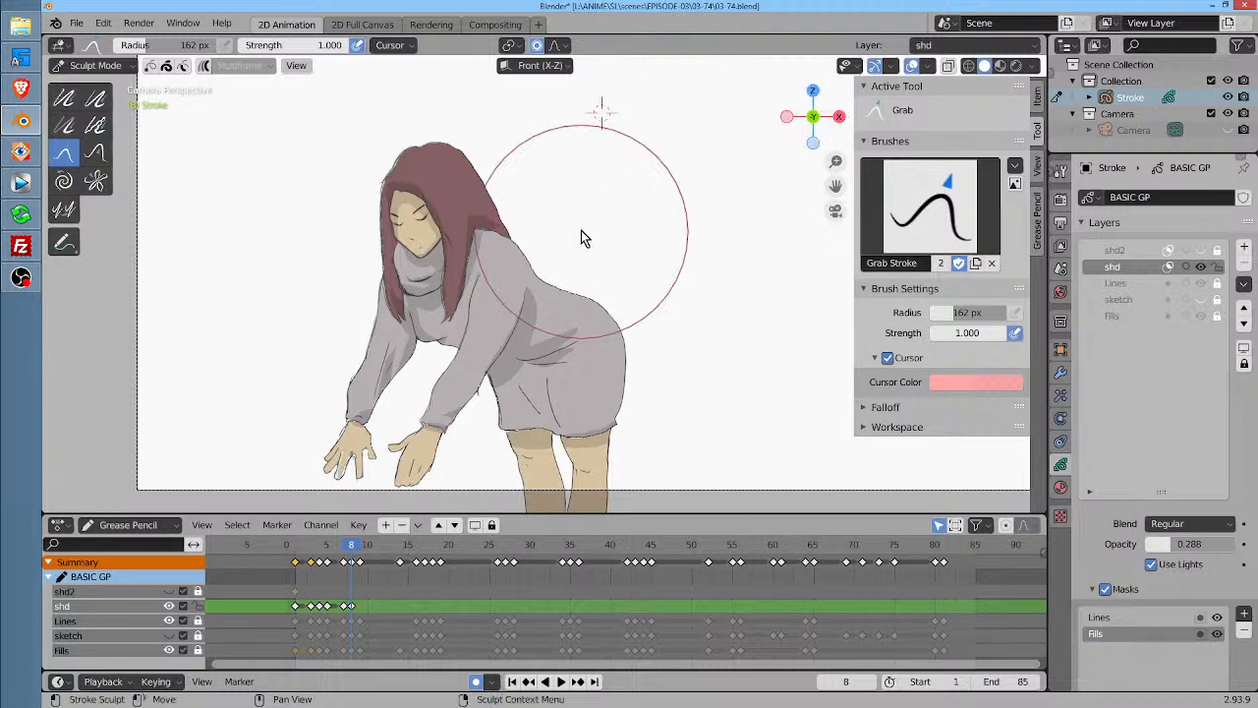
pyautogui.moveTo(578, 306); pyautogui.dragTo(568, 311)
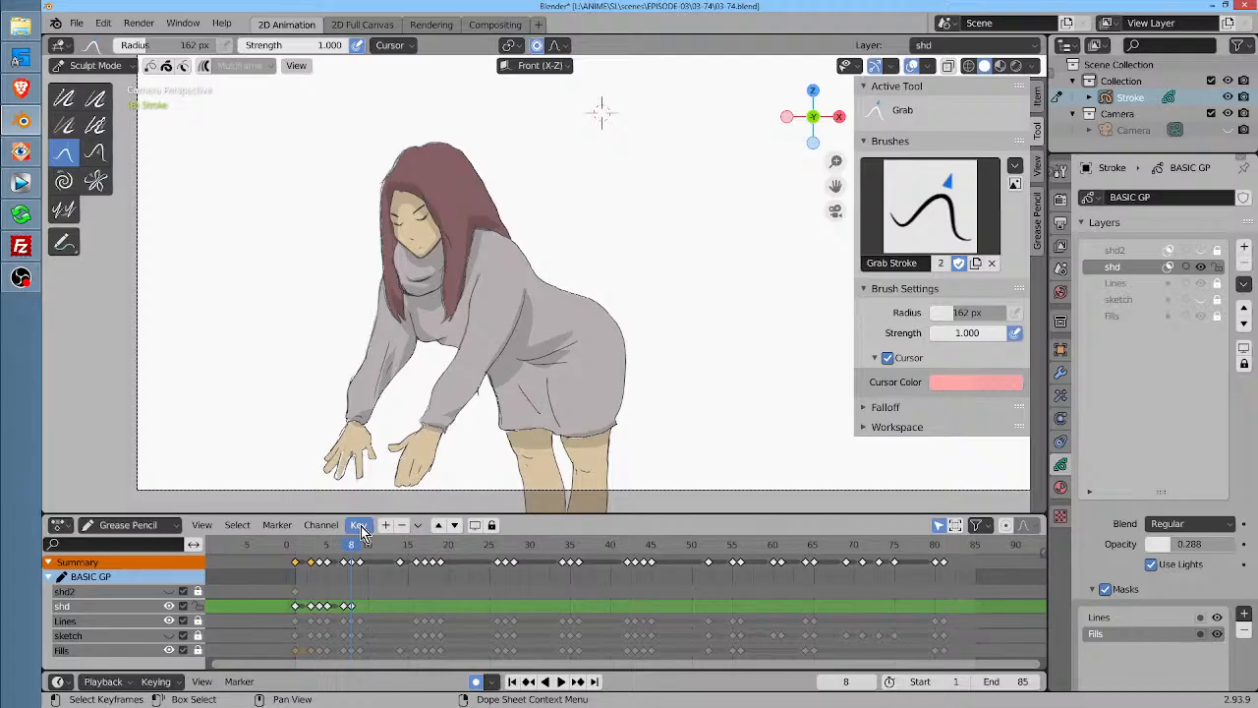
# Scrub through the animation and stop on frame 9
pyautogui.press('space')
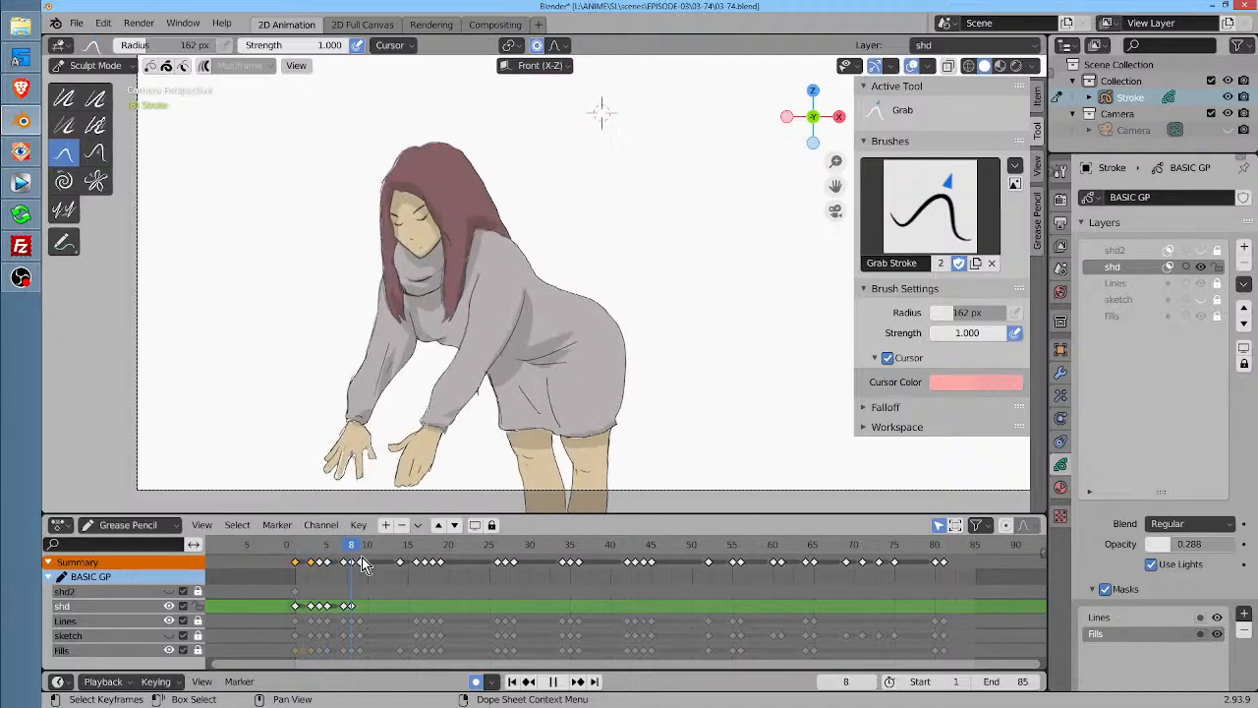
pyautogui.moveTo(492, 553); pyautogui.dragTo(357, 574)
pyautogui.press('space')
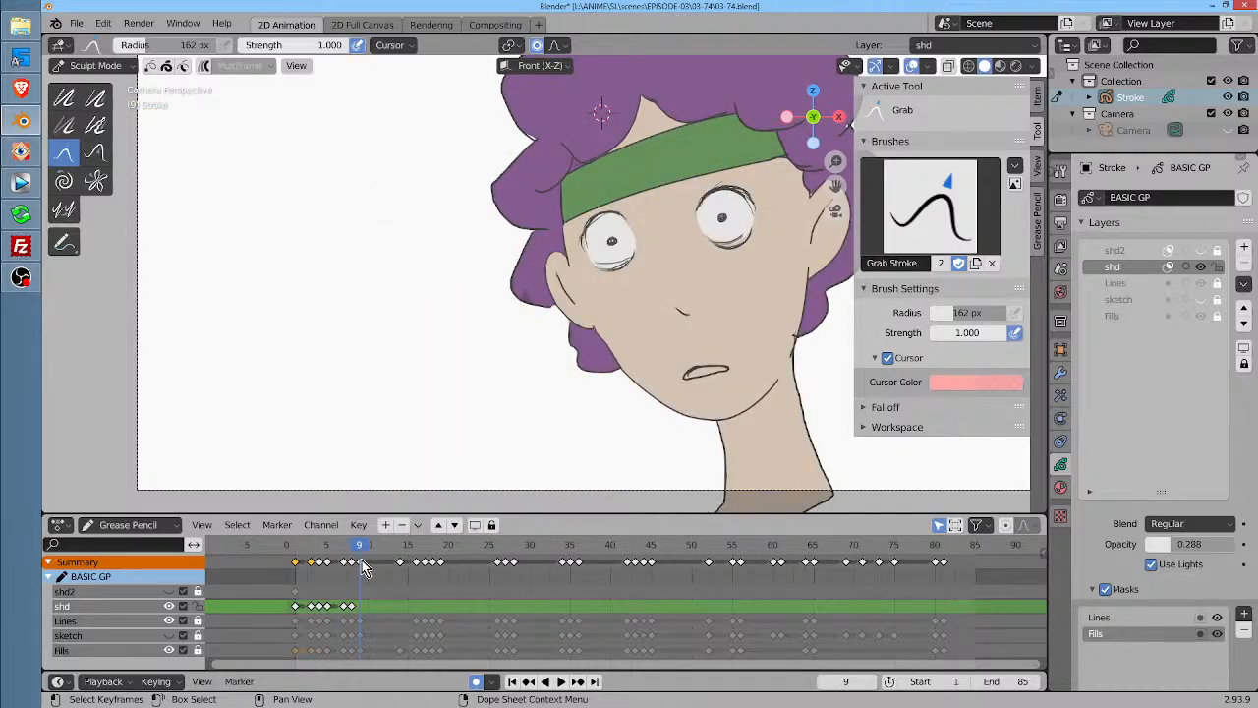
pyautogui.click(364, 552)
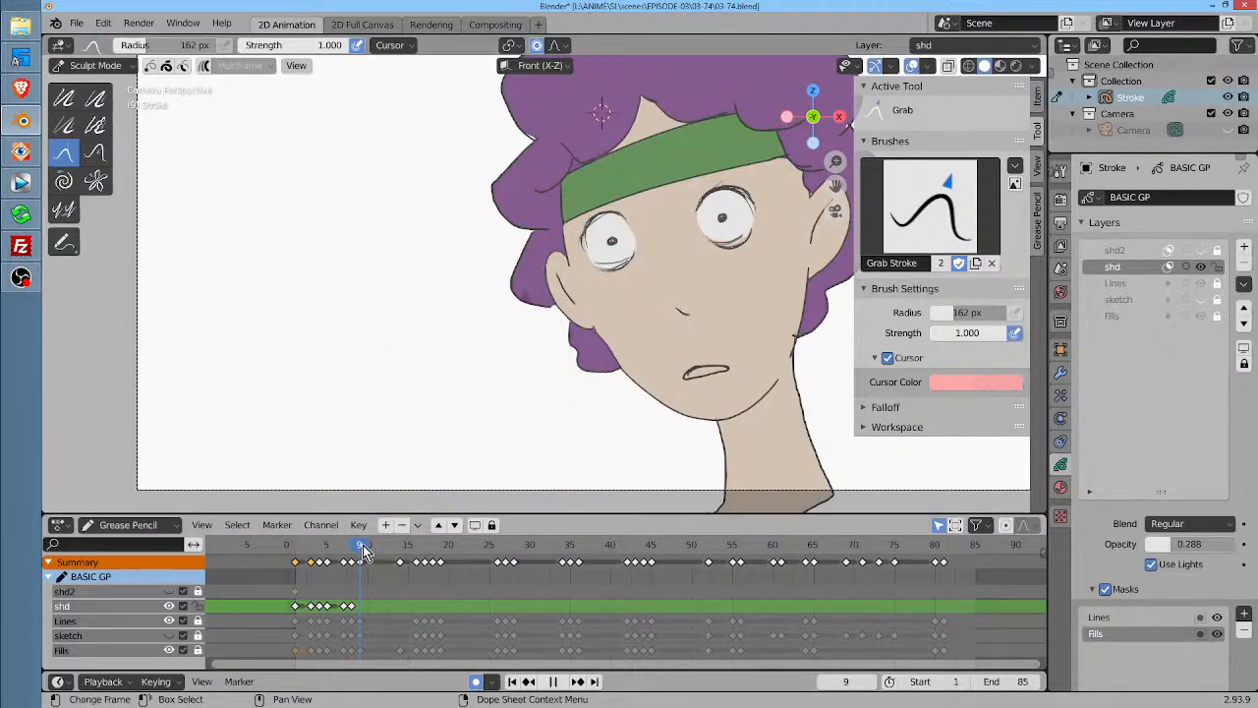
# Switch to Draw Mode and draw shadows under the curls across the forehead, headband and temples on frame 9
pyautogui.moveTo(363, 546); pyautogui.dragTo(363, 546)
pyautogui.moveTo(607, 256); pyautogui.dragTo(507, 309)
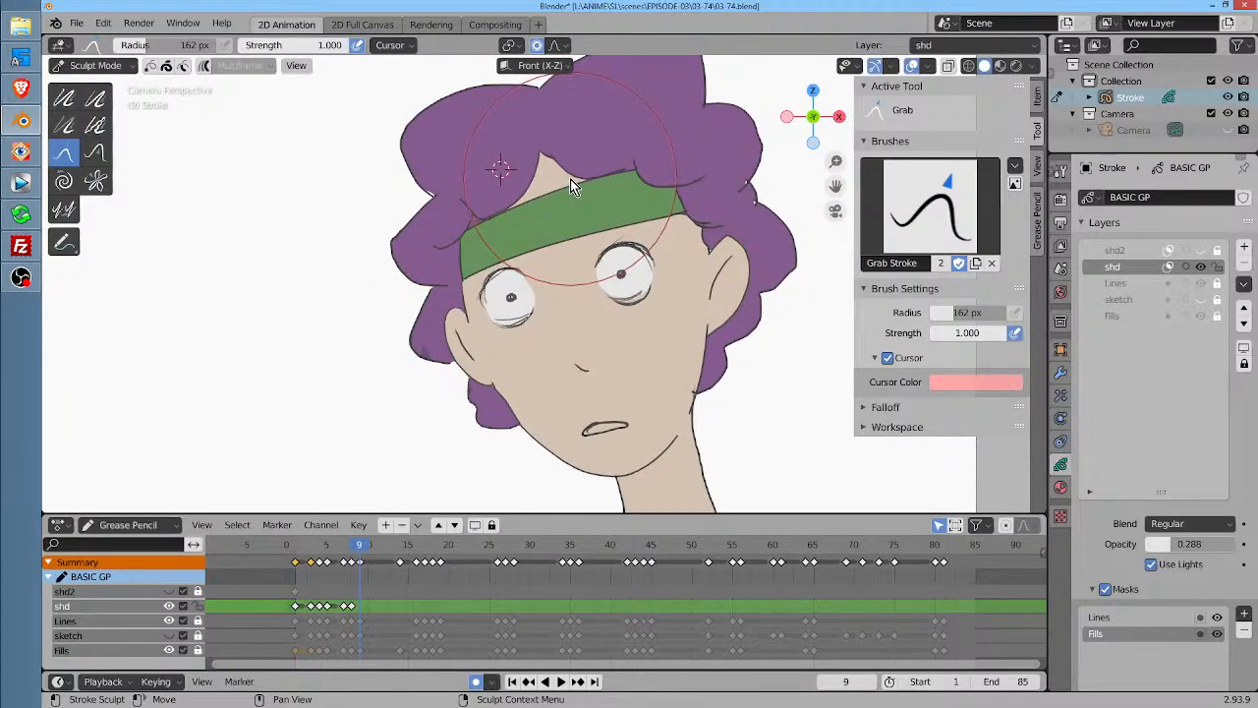
pyautogui.hotkey('ctrl', 'Tab')
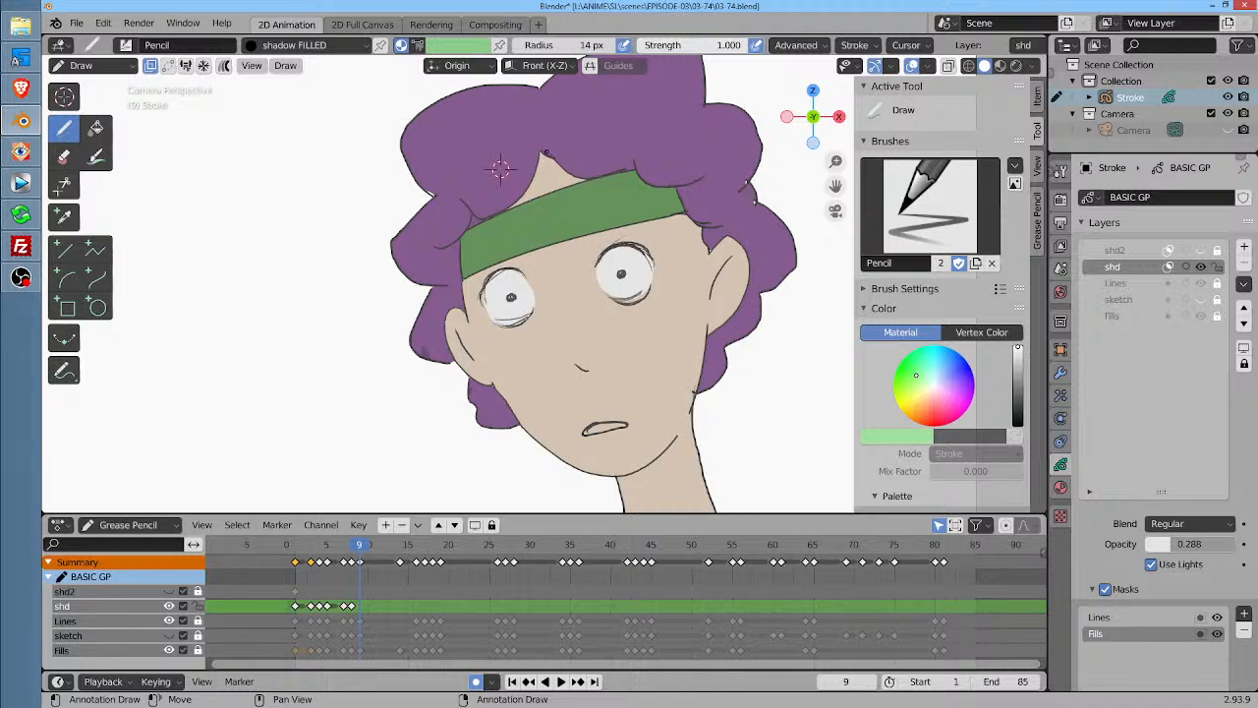
pyautogui.click(499, 169)
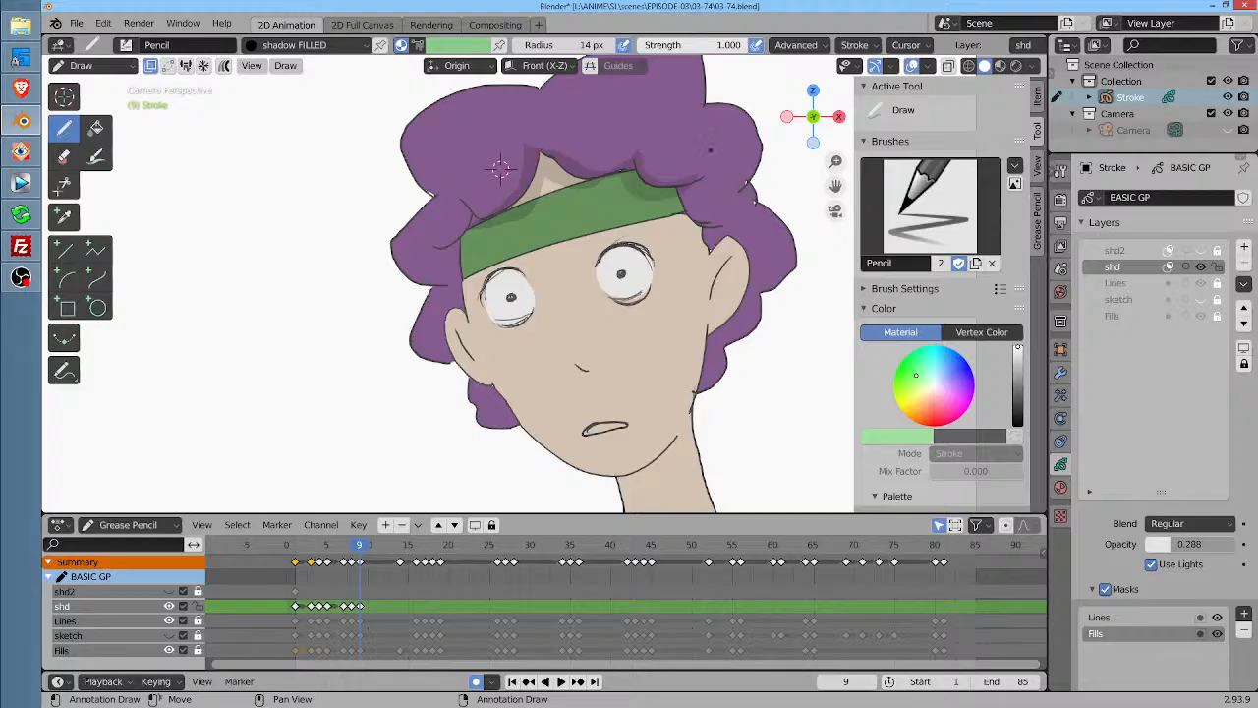
pyautogui.moveTo(721, 221)
pyautogui.mouseDown()
pyautogui.moveTo(690, 232)
pyautogui.moveTo(660, 196)
pyautogui.moveTo(710, 252)
pyautogui.mouseUp()
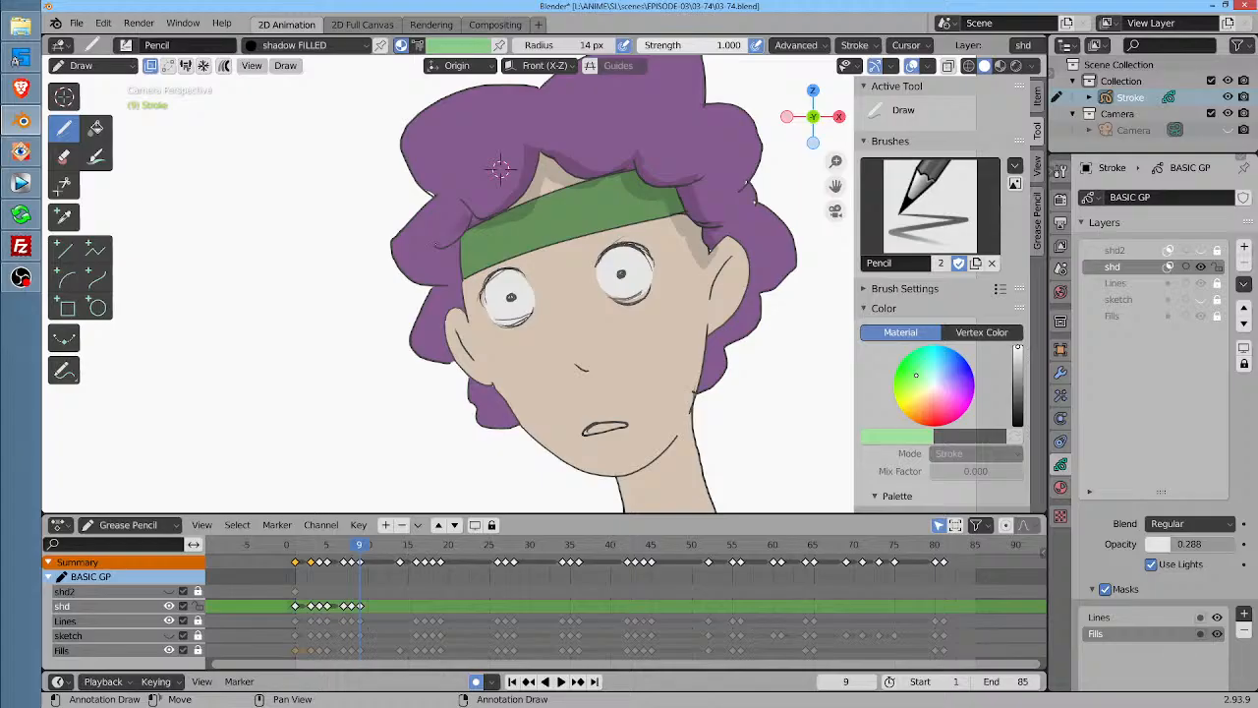
pyautogui.moveTo(472, 233)
pyautogui.mouseDown()
pyautogui.moveTo(457, 275)
pyautogui.moveTo(465, 300)
pyautogui.moveTo(478, 247)
pyautogui.mouseUp()
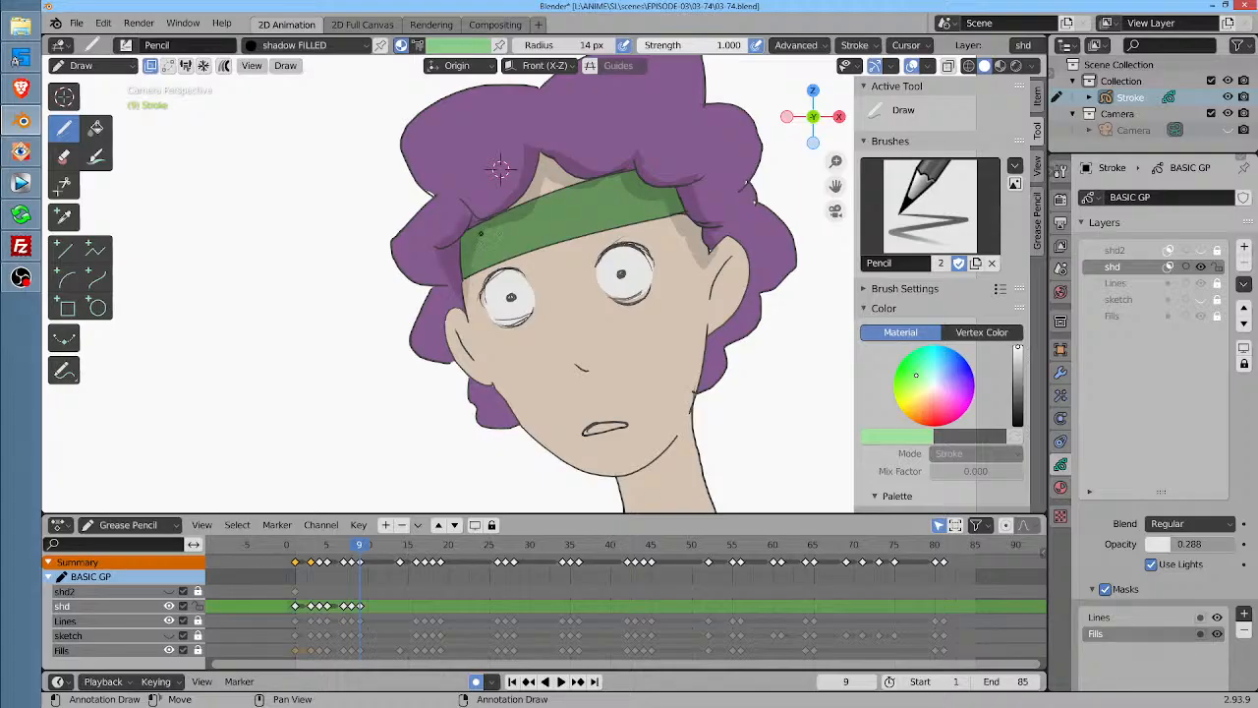
# Shade the lower hair locks, ear and neck under the chin on frame 9
pyautogui.moveTo(739, 301)
pyautogui.mouseDown()
pyautogui.moveTo(705, 331)
pyautogui.moveTo(705, 366)
pyautogui.moveTo(745, 304)
pyautogui.mouseUp()
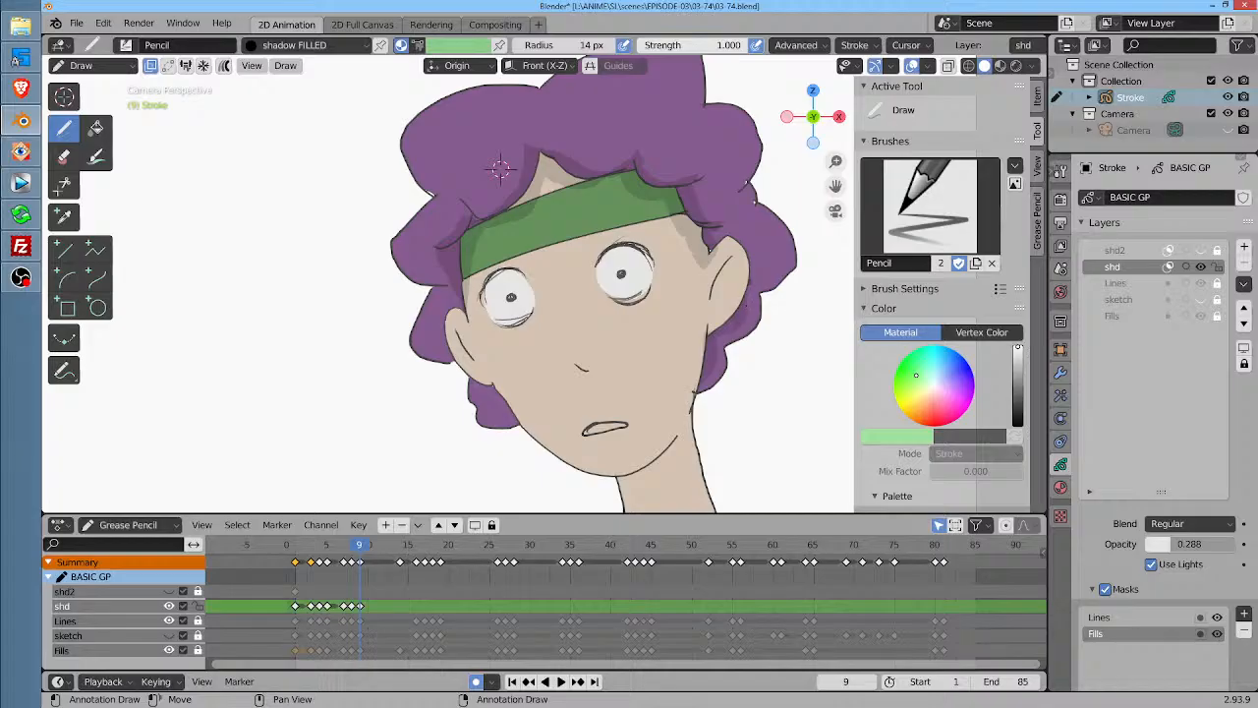
pyautogui.moveTo(489, 397); pyautogui.dragTo(506, 422)
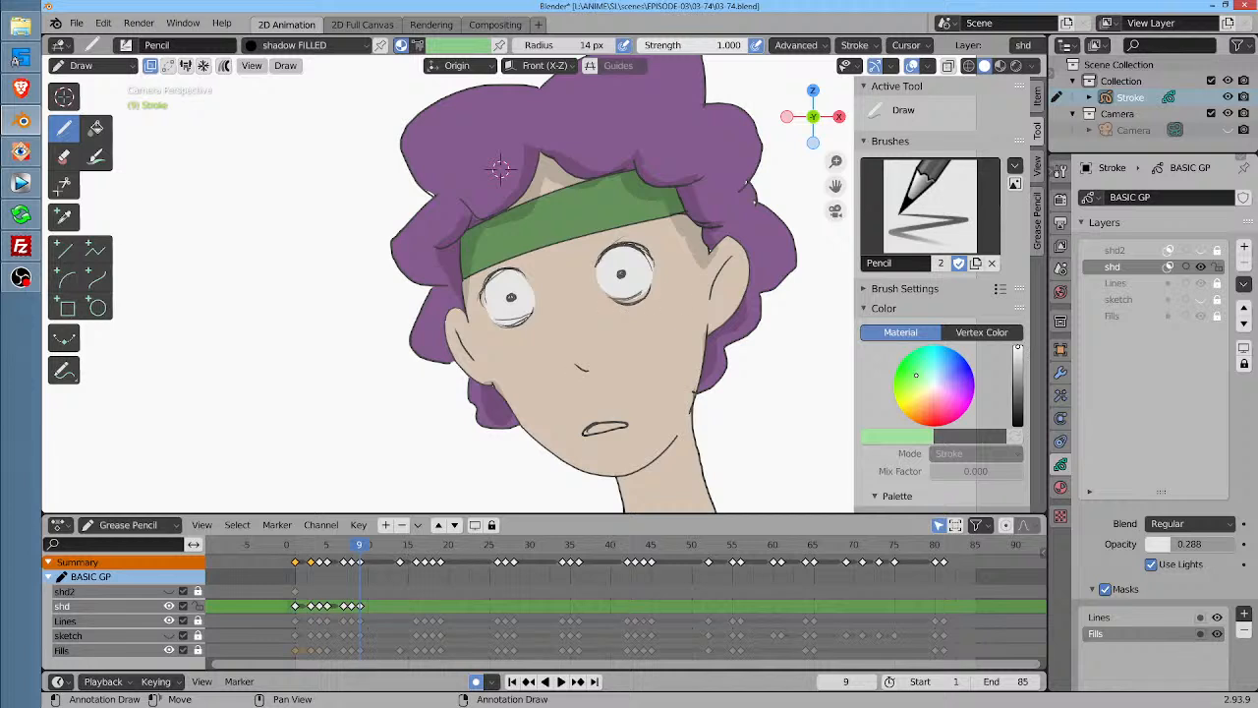
pyautogui.moveTo(693, 303); pyautogui.dragTo(633, 174)
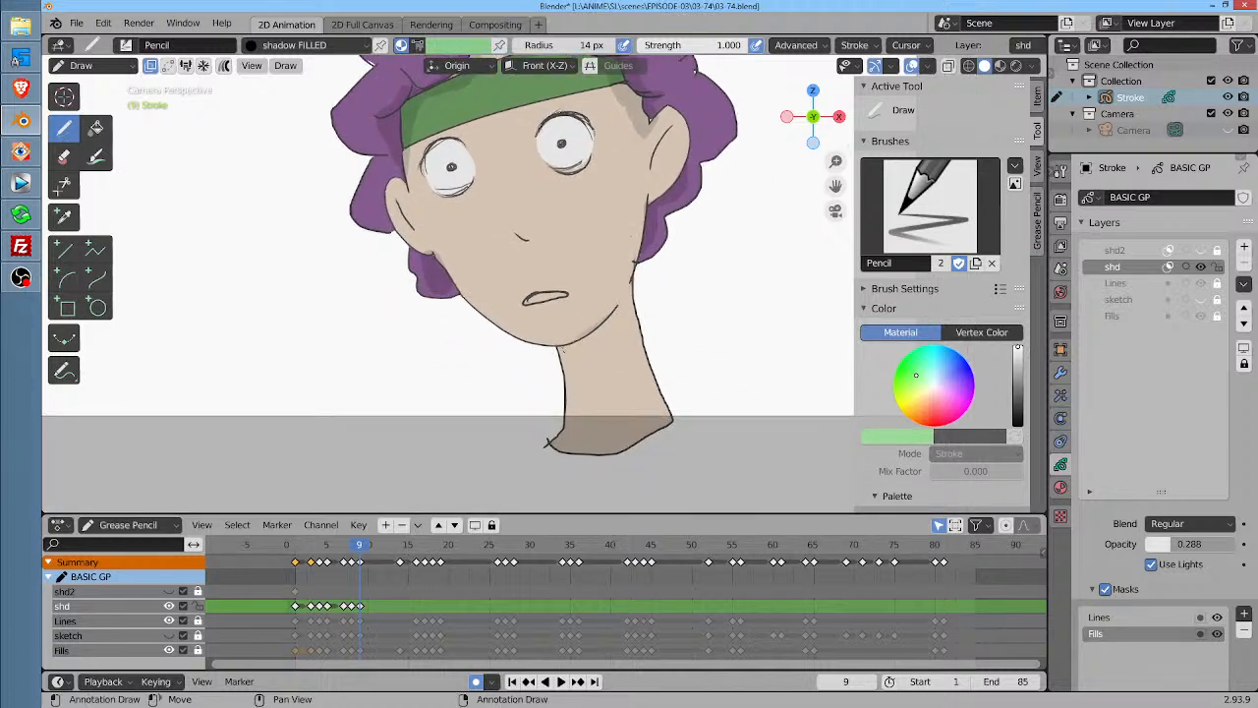
pyautogui.moveTo(562, 348); pyautogui.dragTo(614, 335)
pyautogui.moveTo(678, 226); pyautogui.dragTo(652, 258)
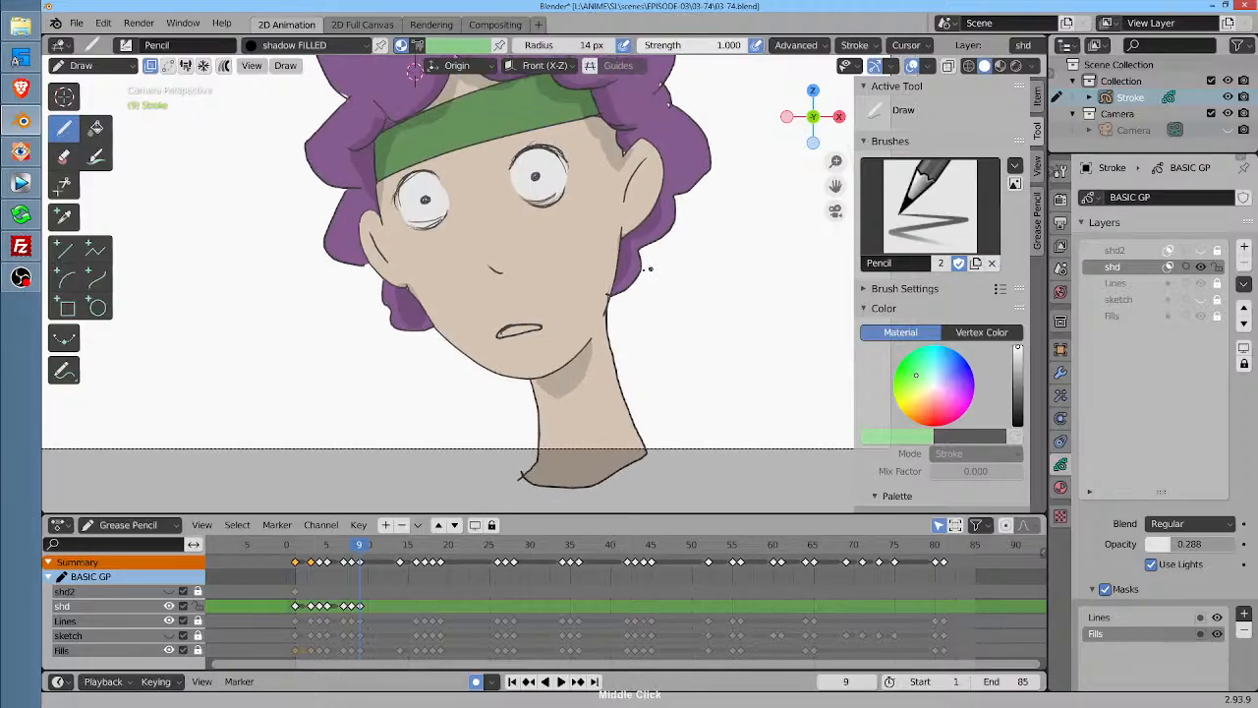
pyautogui.moveTo(364, 557)
pyautogui.mouseDown()
pyautogui.moveTo(417, 564)
pyautogui.moveTo(363, 575)
pyautogui.mouseUp()
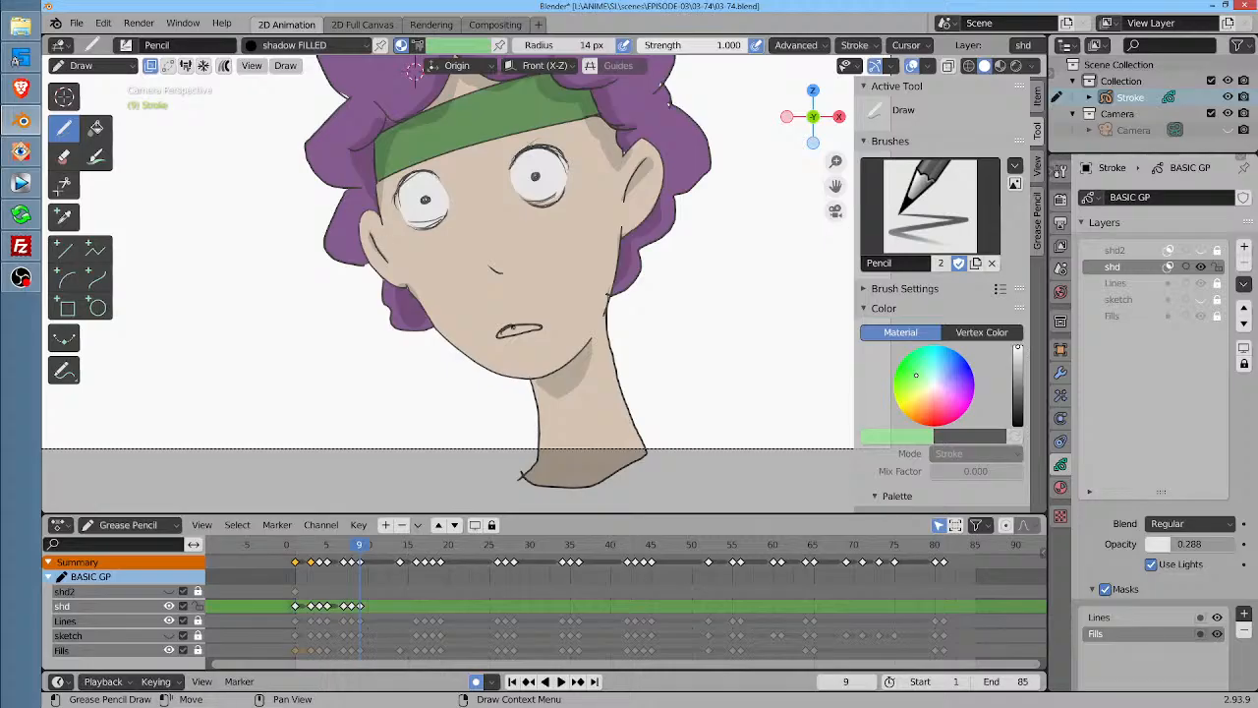
# Step back and forth between frames 13 and 14 to compare the drawings
pyautogui.press('Right')
pyautogui.press('Right')
pyautogui.press('Right')
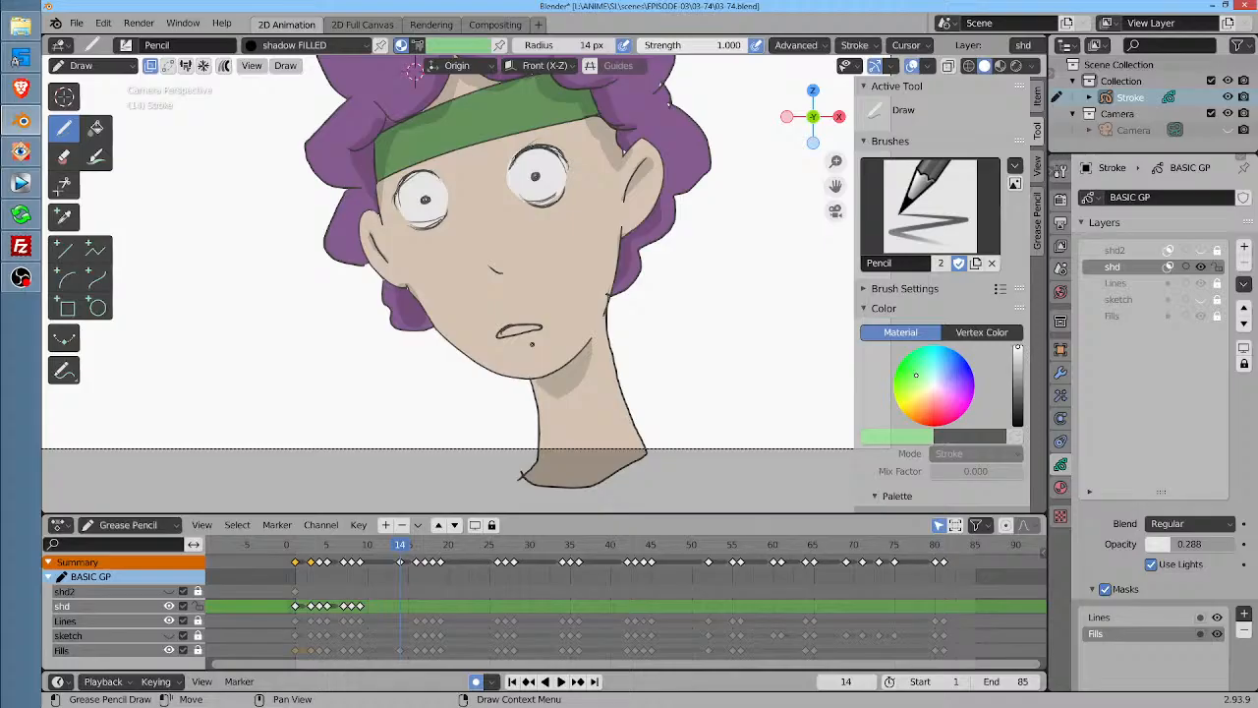
pyautogui.press('Left')
pyautogui.press('Right')
pyautogui.press('Left')
pyautogui.press('Right')
pyautogui.moveTo(414, 69); pyautogui.dragTo(390, 171)
pyautogui.press('Left')
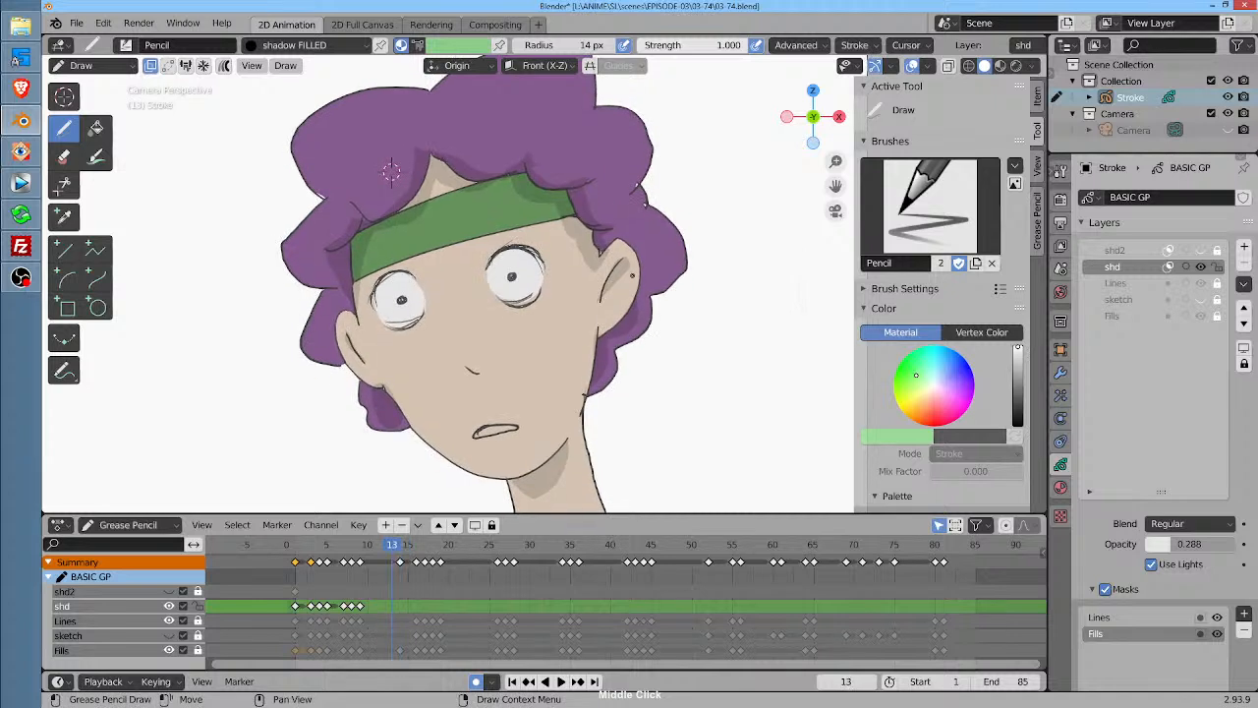
pyautogui.press('Right')
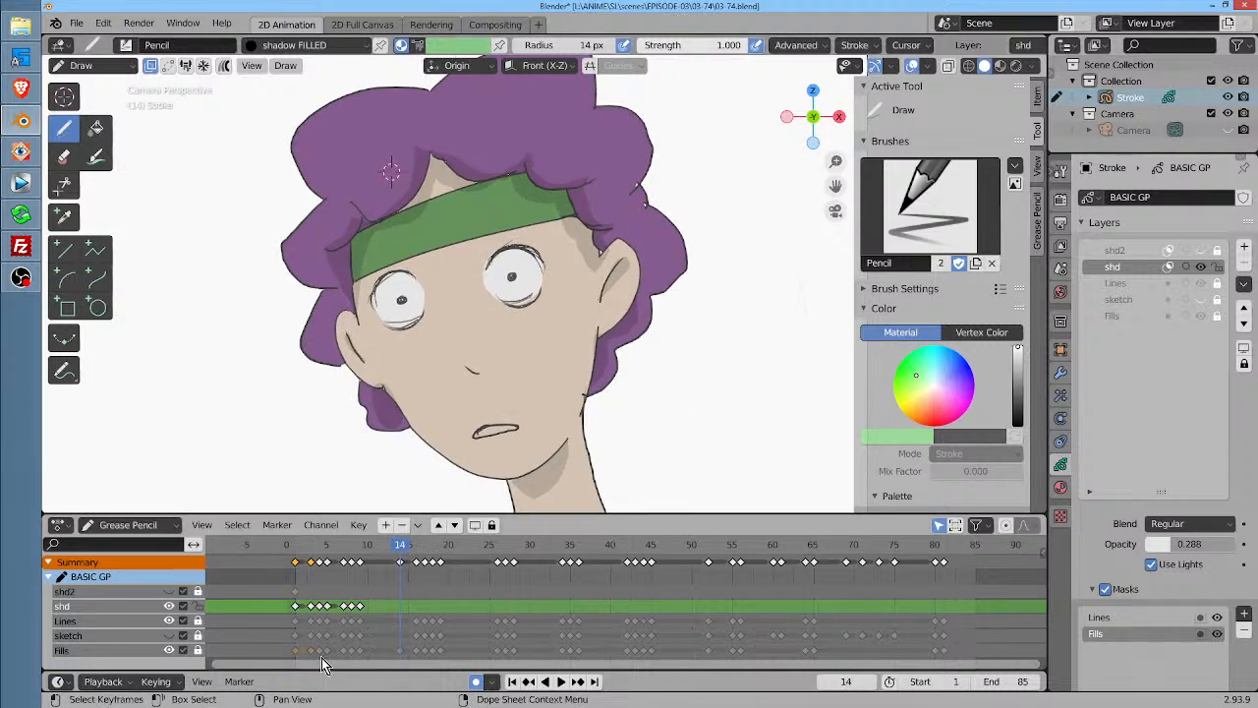
# Delete the frame 14 keyframe from the Fills layer
pyautogui.click(147, 651)
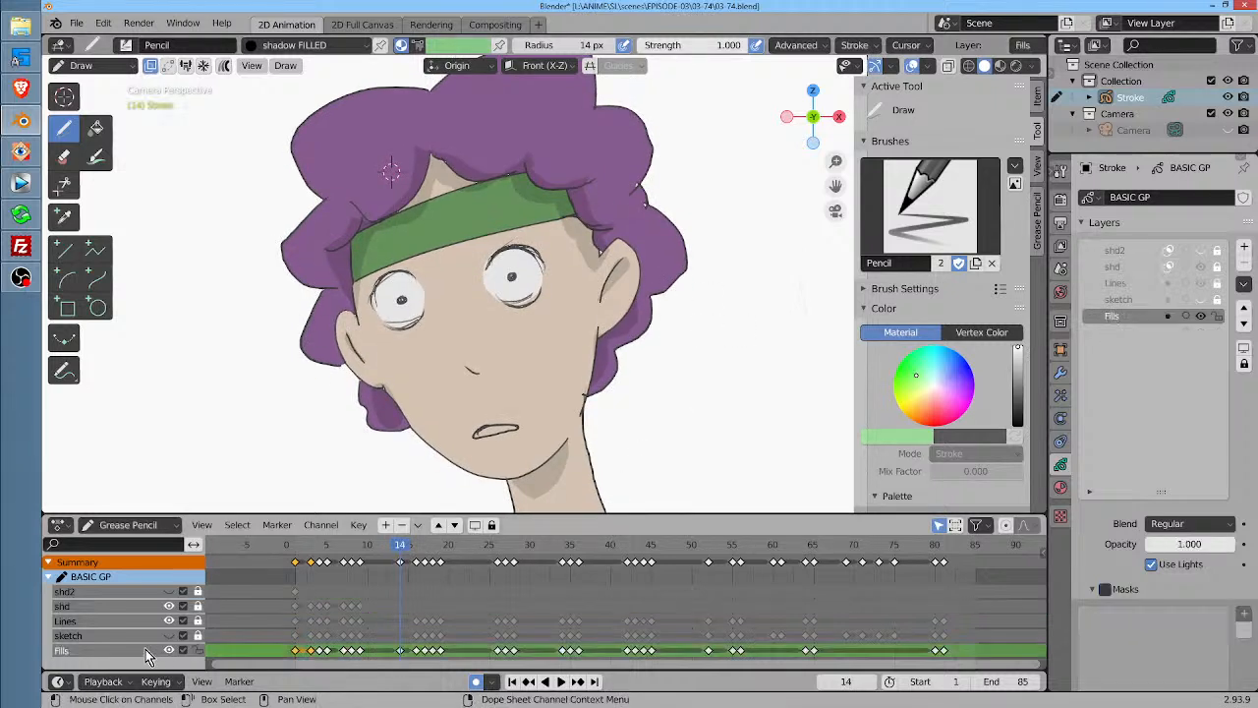
pyautogui.click(401, 652)
pyautogui.press('x')
pyautogui.click(346, 649)
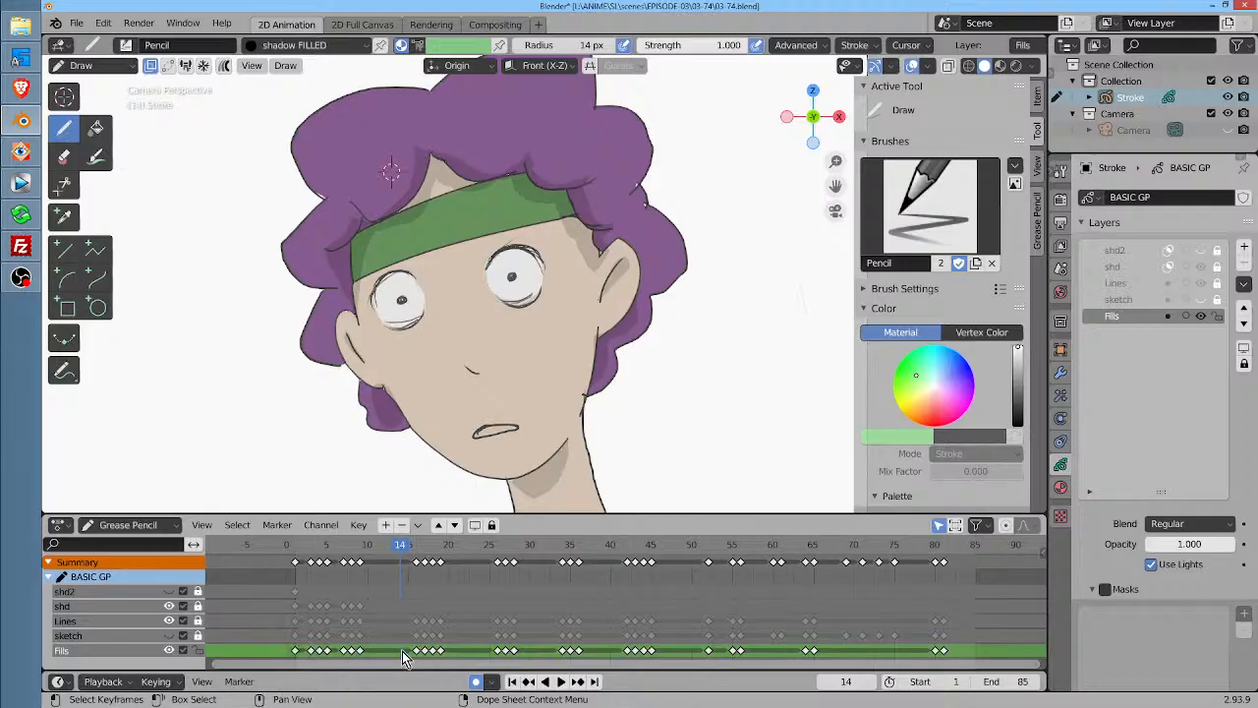
# Go to frame 18, switch to Sculpt Mode and enlarge the Grab brush radius to 452 px
pyautogui.moveTo(405, 547)
pyautogui.mouseDown()
pyautogui.moveTo(351, 553)
pyautogui.moveTo(417, 555)
pyautogui.mouseUp()
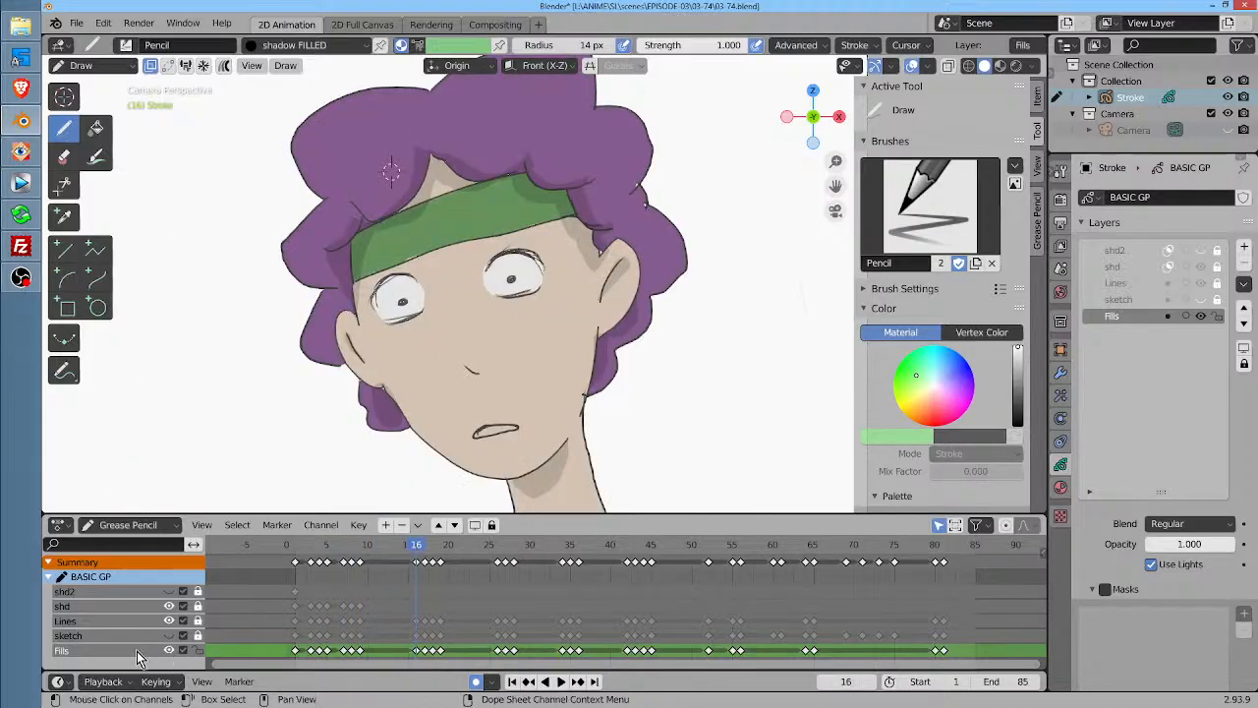
pyautogui.click(120, 594)
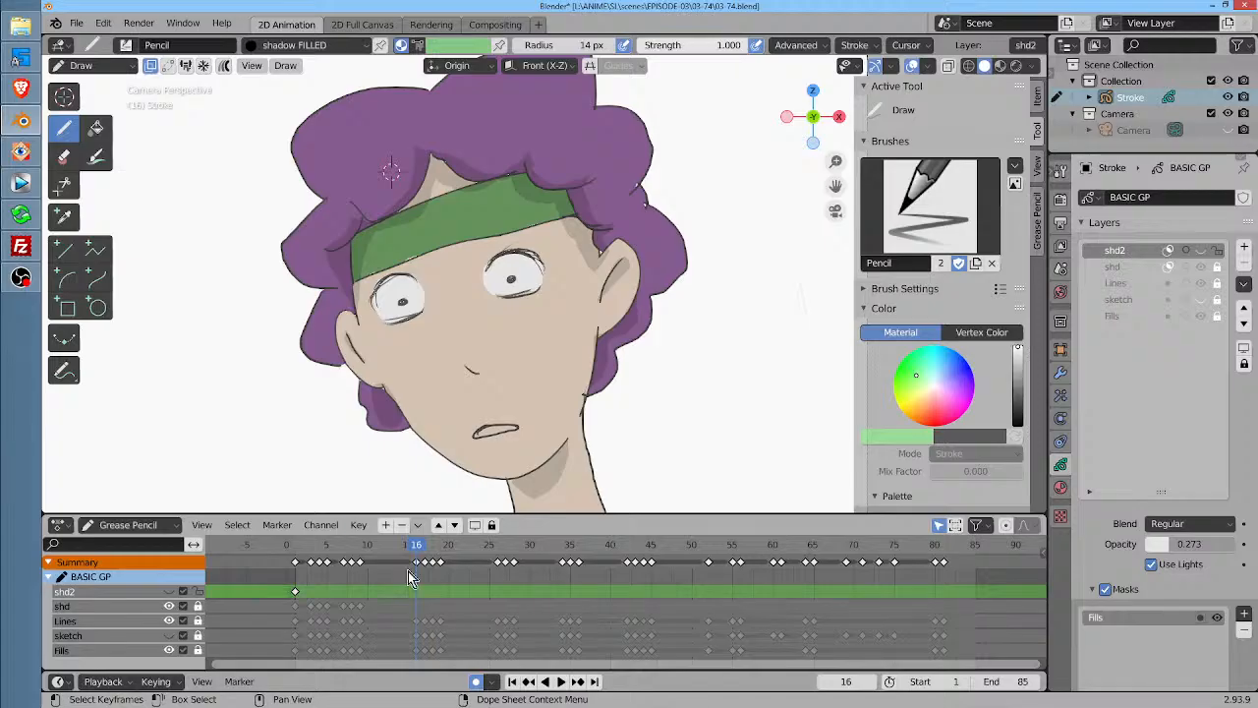
pyautogui.moveTo(422, 552); pyautogui.dragTo(433, 552)
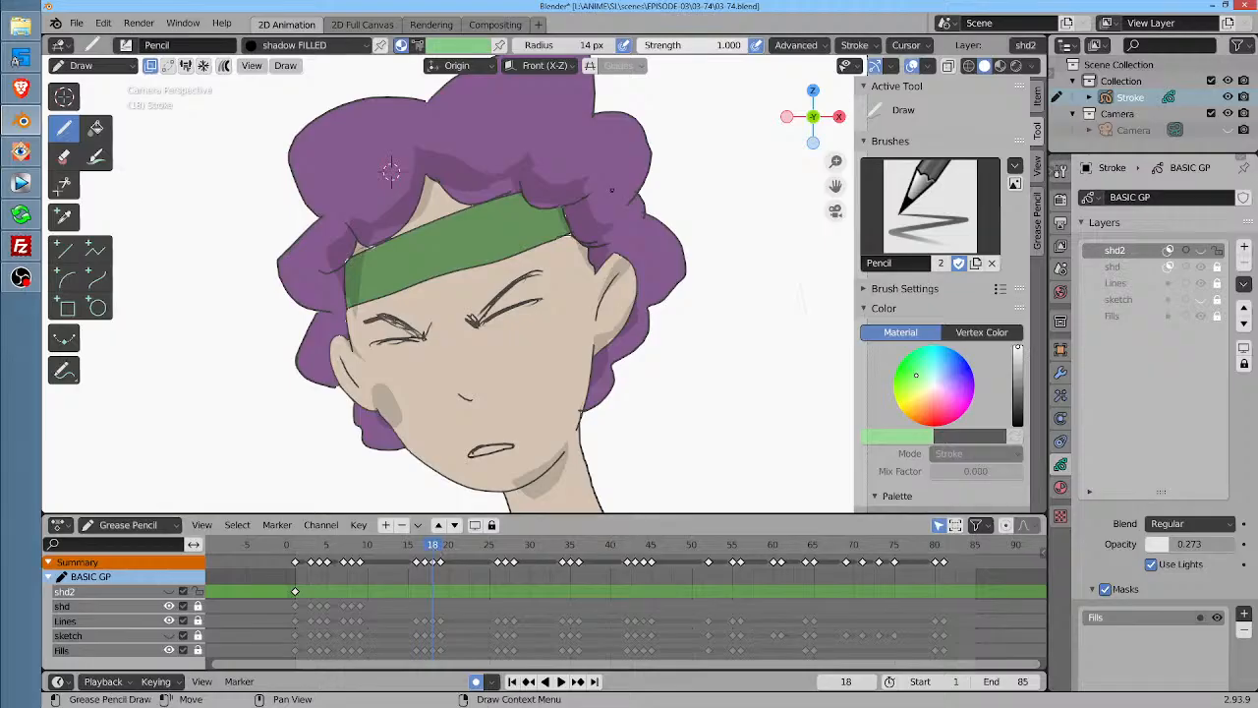
pyautogui.hotkey('ctrl', 'Tab')
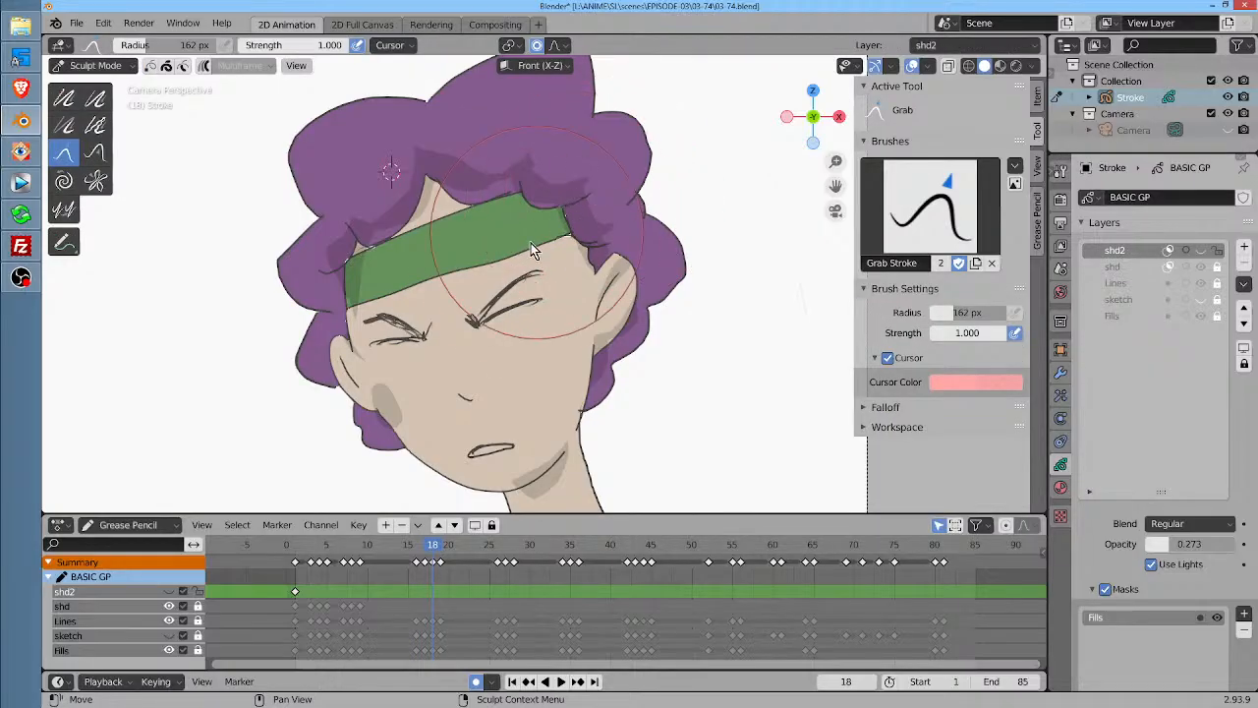
pyautogui.press('f')
pyautogui.click(786, 157)
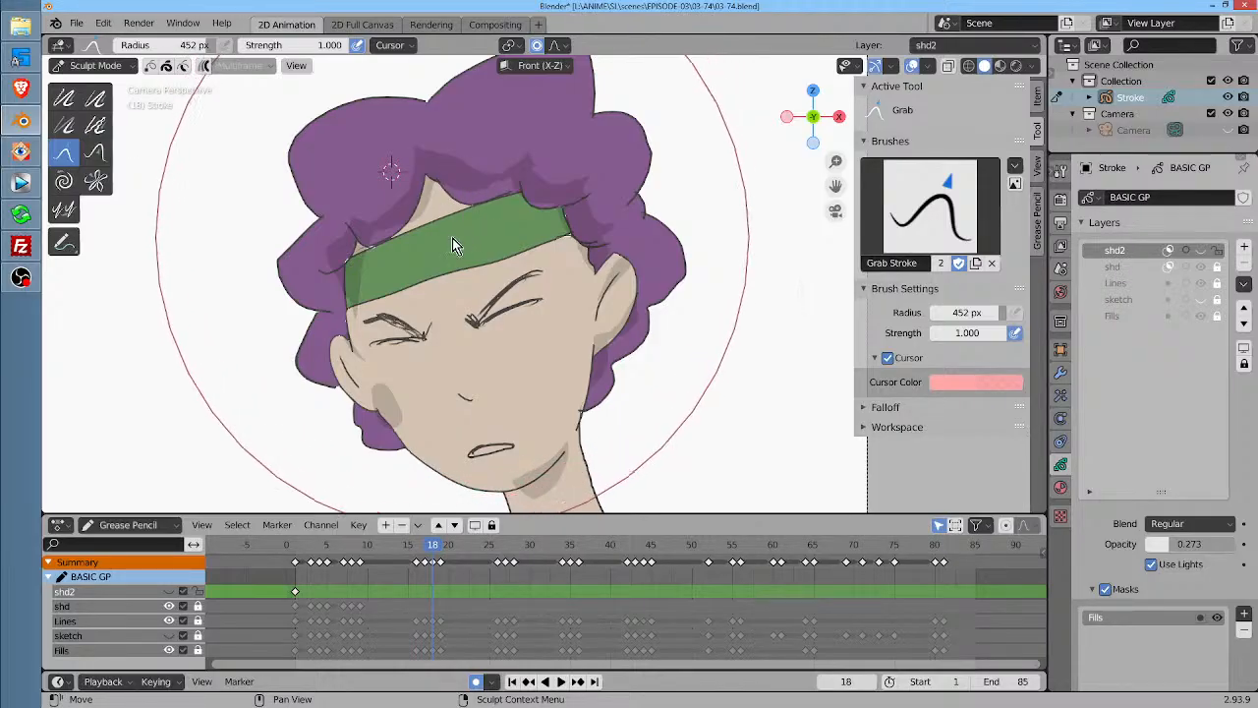
# Activate the shd layer and grab the hair, face and neck shadows into place on frame 18
pyautogui.click(148, 606)
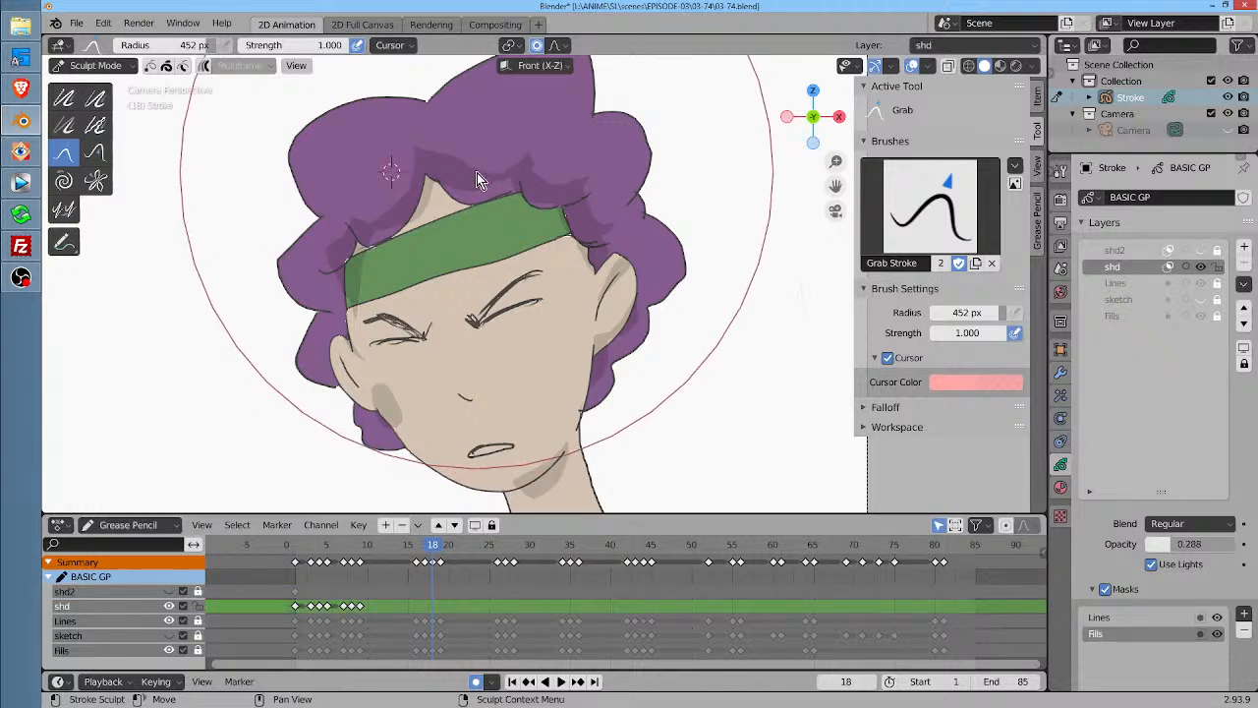
pyautogui.moveTo(475, 174)
pyautogui.mouseDown()
pyautogui.moveTo(470, 195)
pyautogui.moveTo(487, 191)
pyautogui.mouseUp()
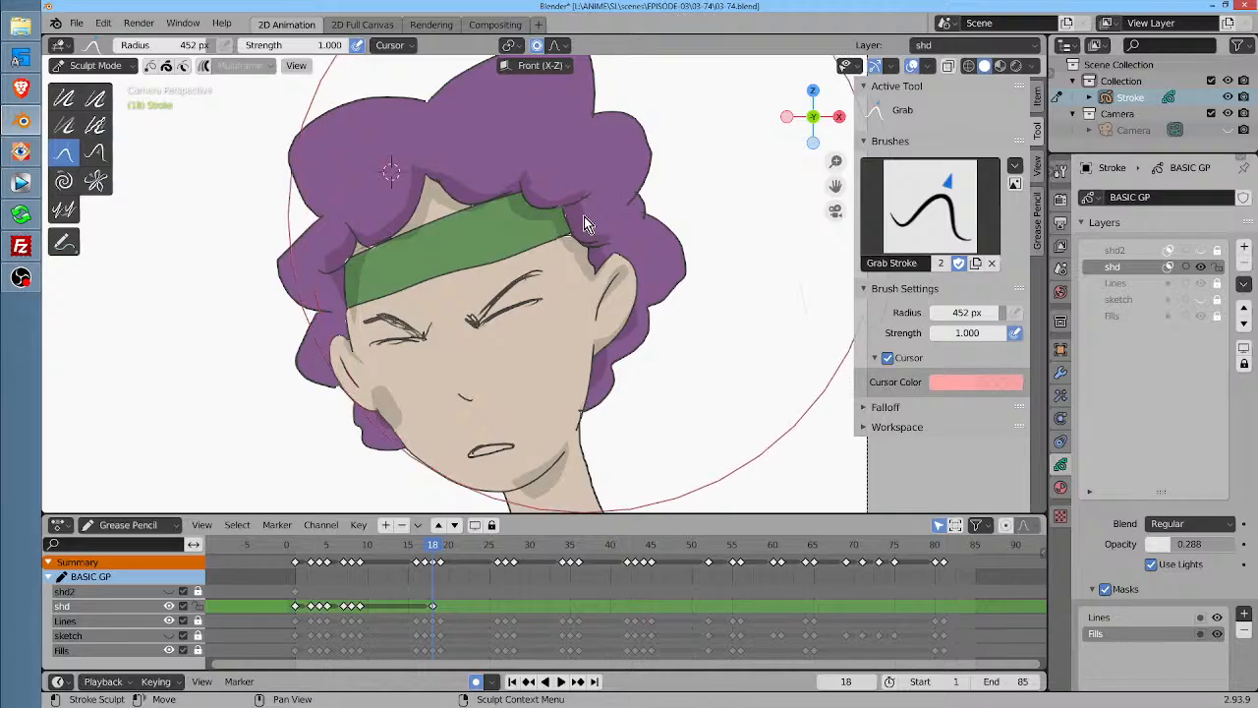
pyautogui.moveTo(579, 217)
pyautogui.mouseDown()
pyautogui.moveTo(413, 416)
pyautogui.moveTo(399, 456)
pyautogui.moveTo(398, 433)
pyautogui.mouseUp()
pyautogui.hscroll(3, 718, 414)
pyautogui.scroll(-5, 674, 273)
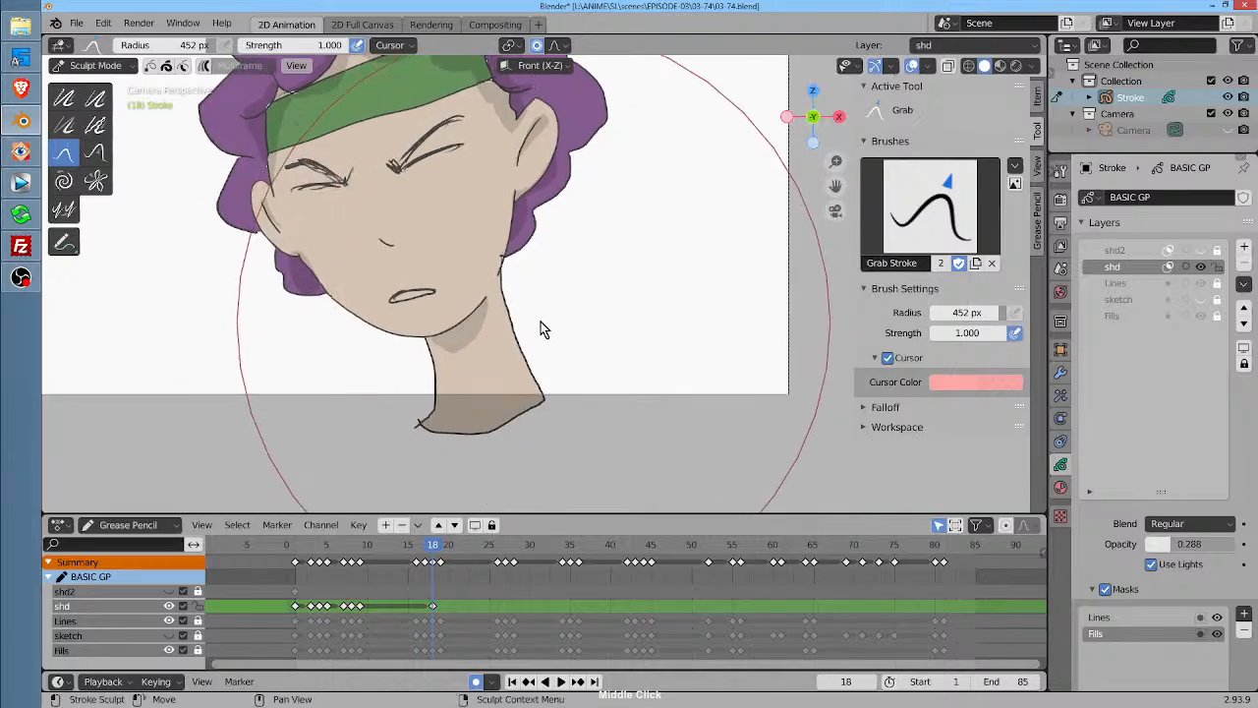
# On frame 19, move the hair, headband, face and neck shadows with the Grab brush to match the pose
pyautogui.click(441, 554)
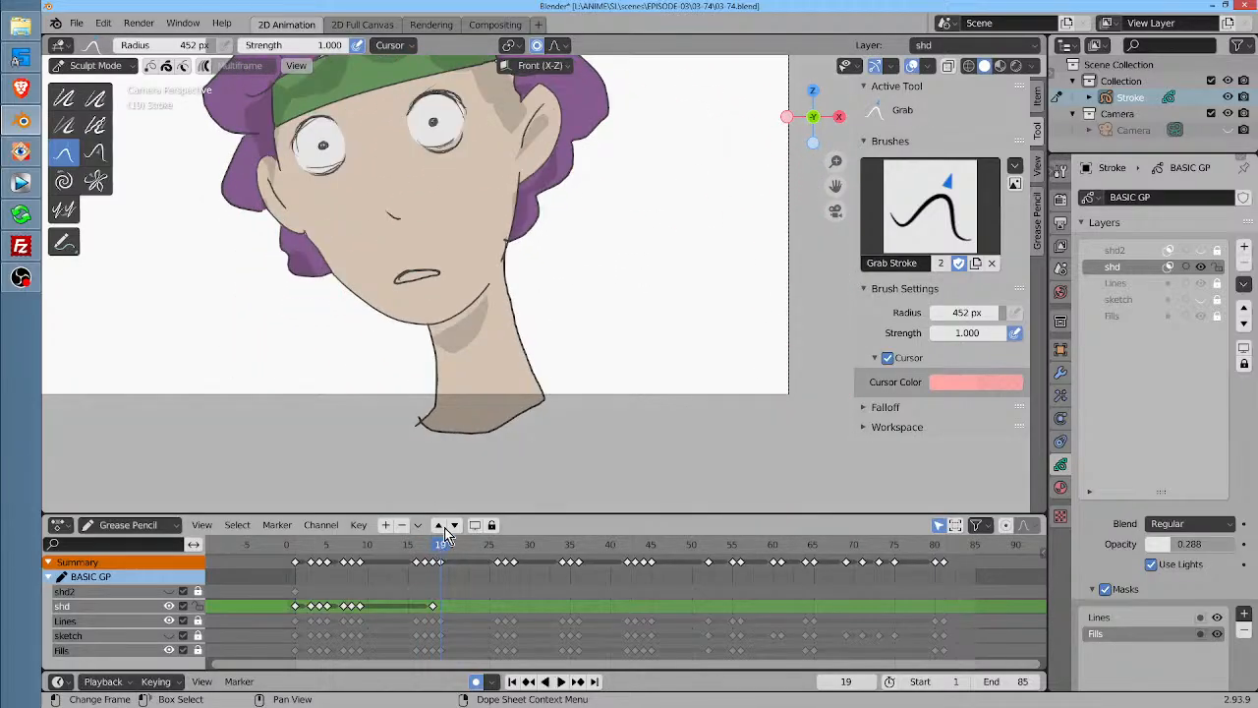
pyautogui.moveTo(491, 435)
pyautogui.mouseDown()
pyautogui.moveTo(465, 368)
pyautogui.moveTo(509, 372)
pyautogui.moveTo(465, 476)
pyautogui.moveTo(438, 344)
pyautogui.mouseUp()
pyautogui.scroll(5, 532, 273)
pyautogui.moveTo(319, 229)
pyautogui.mouseDown()
pyautogui.moveTo(413, 169)
pyautogui.moveTo(413, 180)
pyautogui.moveTo(298, 197)
pyautogui.moveTo(223, 294)
pyautogui.moveTo(251, 272)
pyautogui.mouseUp()
pyautogui.moveTo(212, 447)
pyautogui.mouseDown()
pyautogui.moveTo(237, 498)
pyautogui.moveTo(246, 482)
pyautogui.mouseUp()
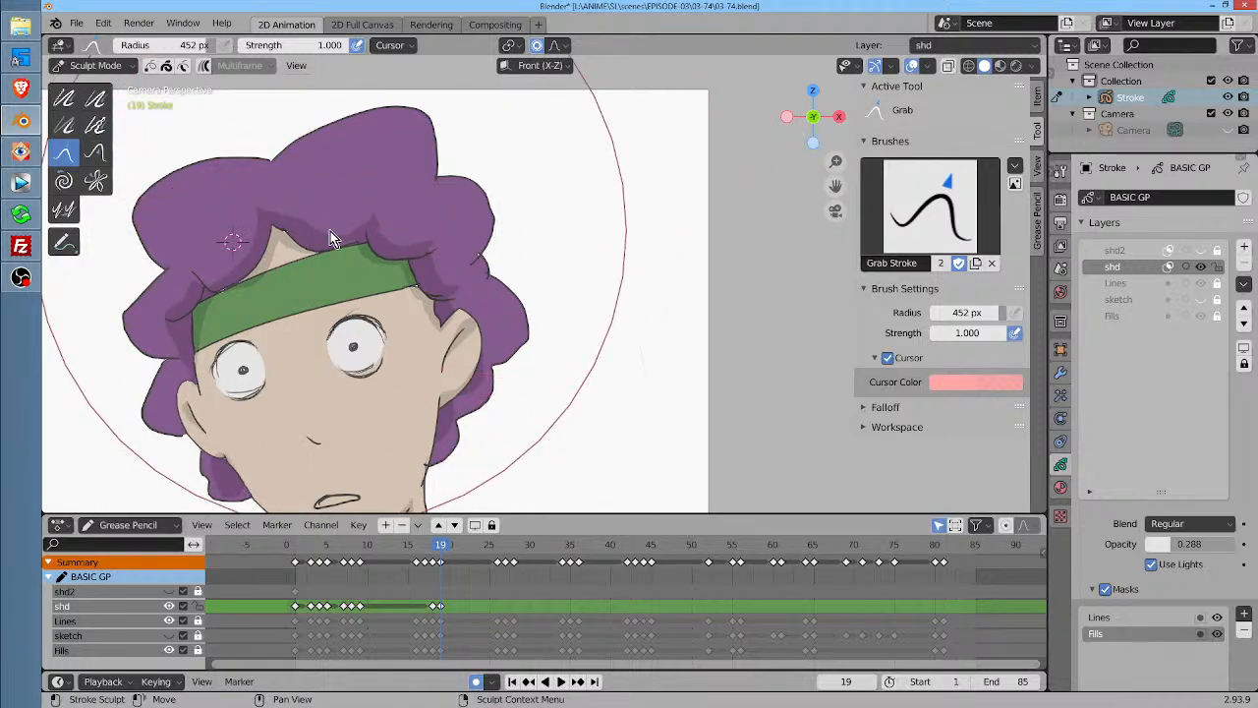
pyautogui.middleClick(551, 413)
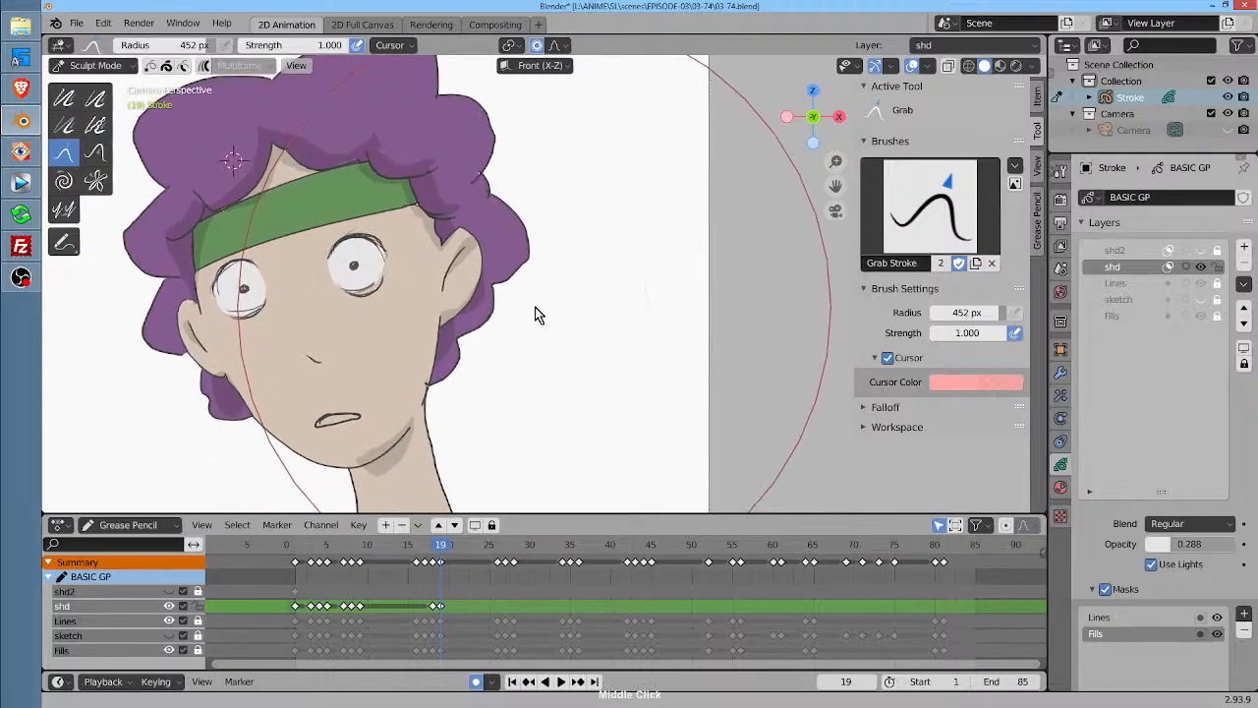
pyautogui.middleClick(420, 482)
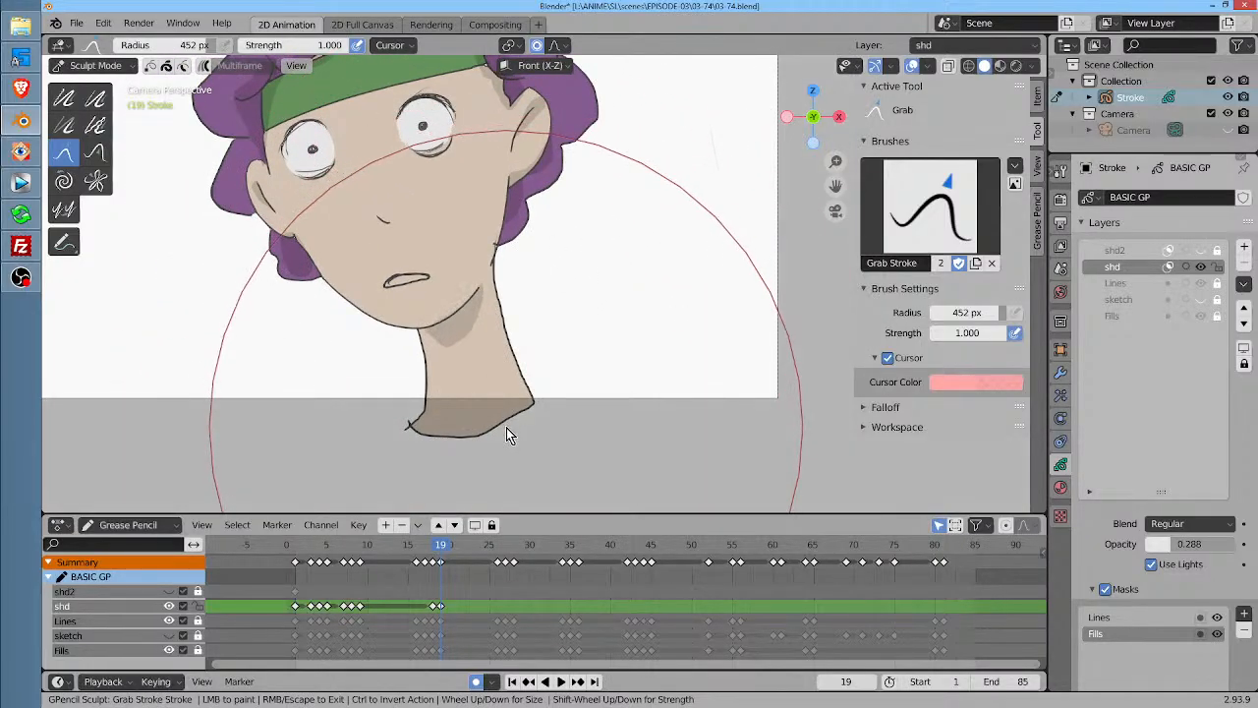
# On frame 26, switch to Draw Mode and draw shadows on the underside of the hair and the neck
pyautogui.moveTo(442, 558); pyautogui.dragTo(496, 560)
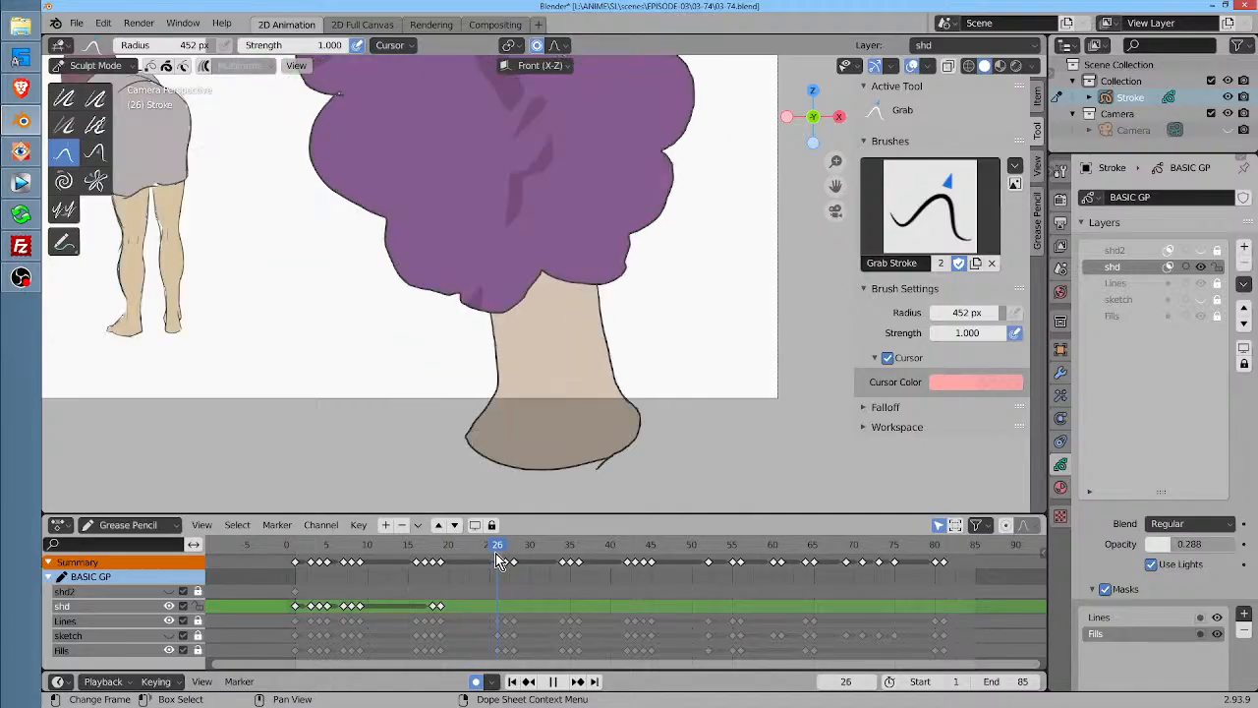
pyautogui.hotkey('ctrl', 'Tab')
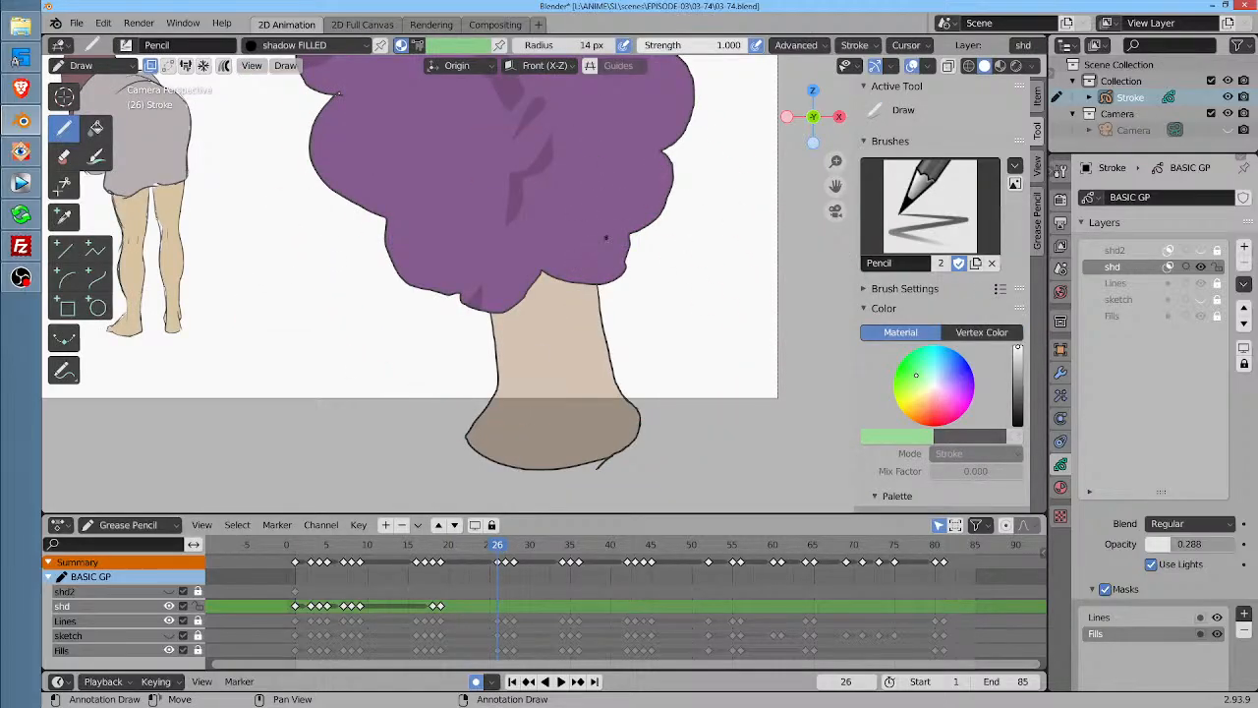
pyautogui.moveTo(596, 274)
pyautogui.mouseDown()
pyautogui.moveTo(506, 290)
pyautogui.moveTo(596, 316)
pyautogui.moveTo(599, 283)
pyautogui.mouseUp()
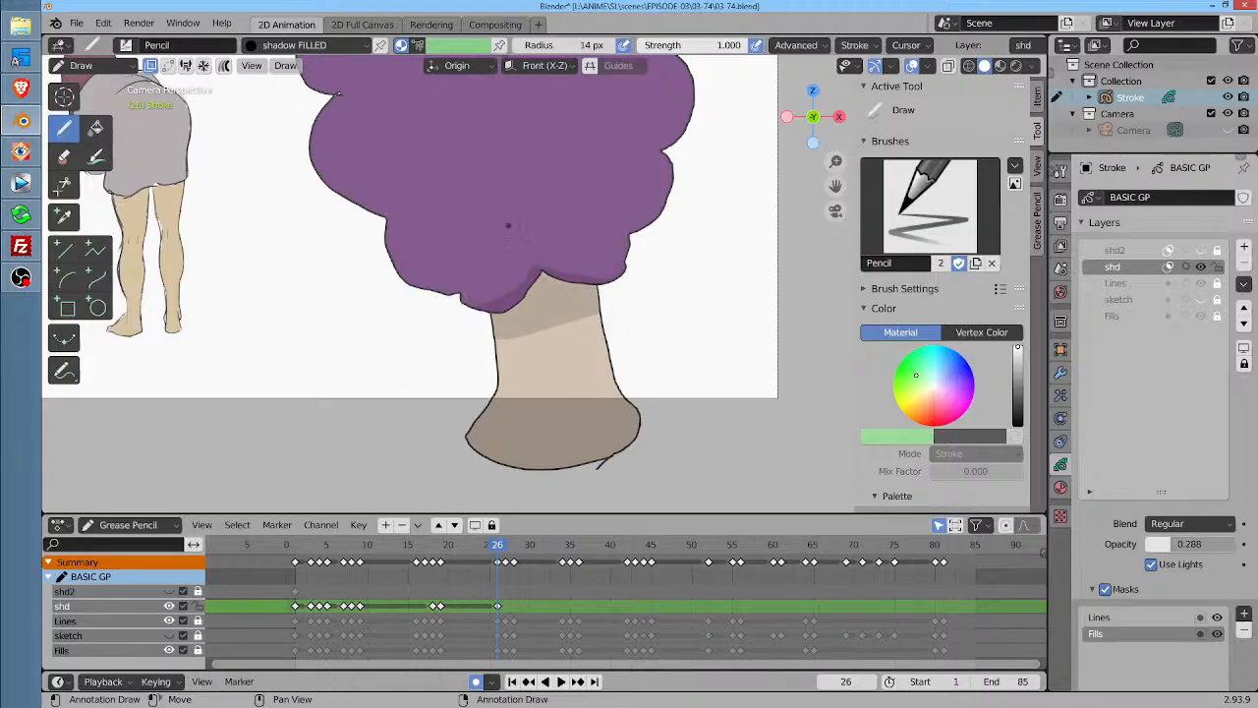
# Shade the hem, thighs, shirt folds and hair of the bent-over background figure on frame 26
pyautogui.moveTo(508, 228); pyautogui.dragTo(534, 469)
pyautogui.moveTo(504, 389)
pyautogui.mouseDown()
pyautogui.moveTo(536, 337)
pyautogui.moveTo(634, 309)
pyautogui.mouseUp()
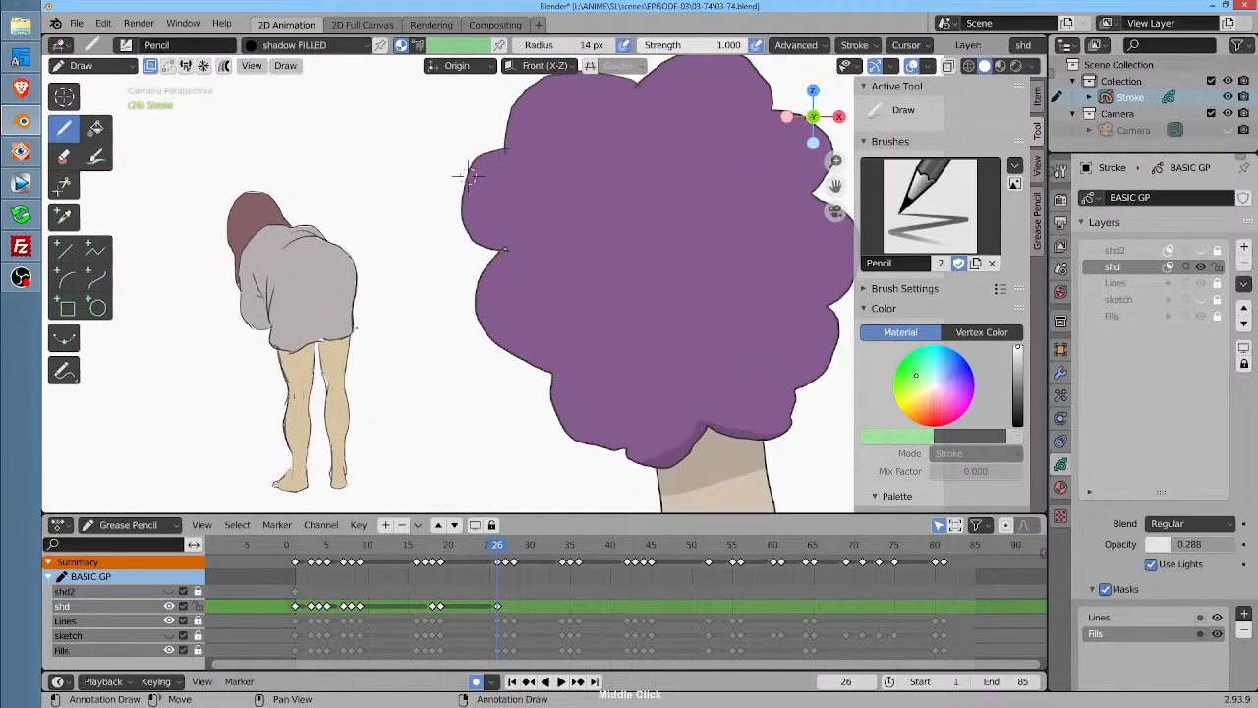
pyautogui.moveTo(356, 327)
pyautogui.mouseDown()
pyautogui.moveTo(295, 340)
pyautogui.moveTo(285, 373)
pyautogui.moveTo(354, 339)
pyautogui.mouseUp()
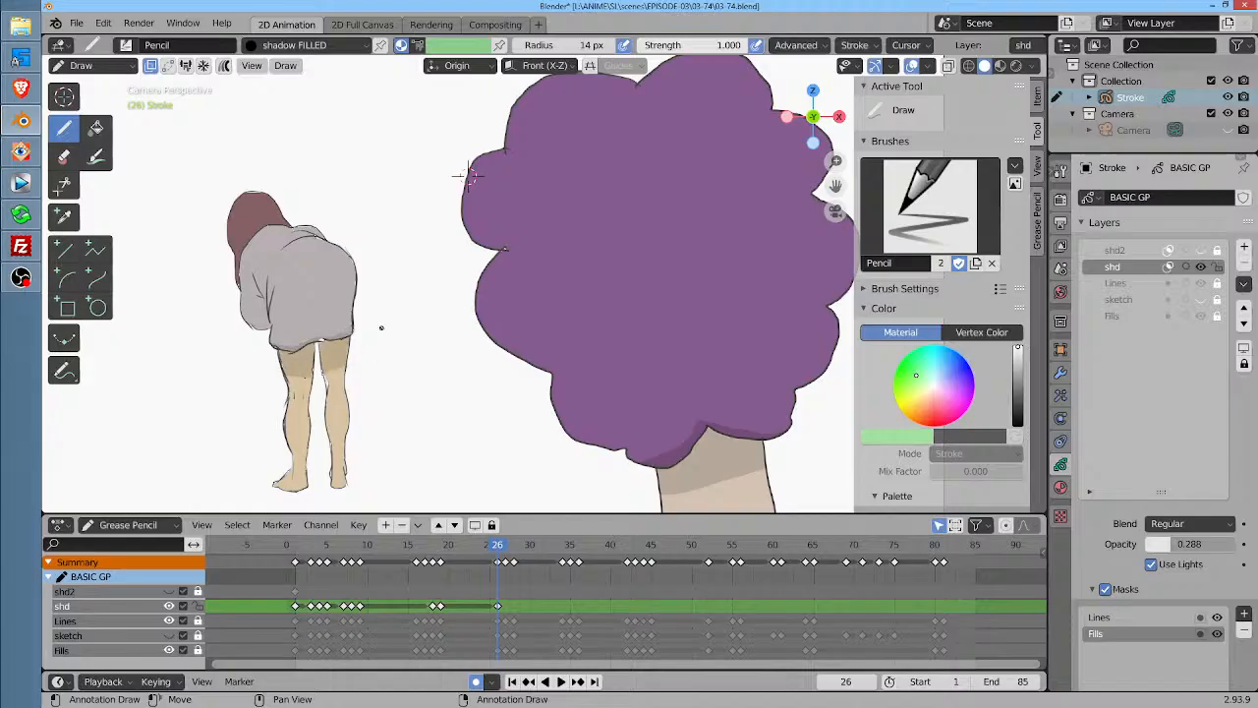
pyautogui.moveTo(283, 288)
pyautogui.mouseDown()
pyautogui.moveTo(297, 309)
pyautogui.moveTo(322, 300)
pyautogui.mouseUp()
pyautogui.moveTo(279, 314)
pyautogui.mouseDown()
pyautogui.moveTo(276, 287)
pyautogui.moveTo(254, 279)
pyautogui.moveTo(266, 325)
pyautogui.mouseUp()
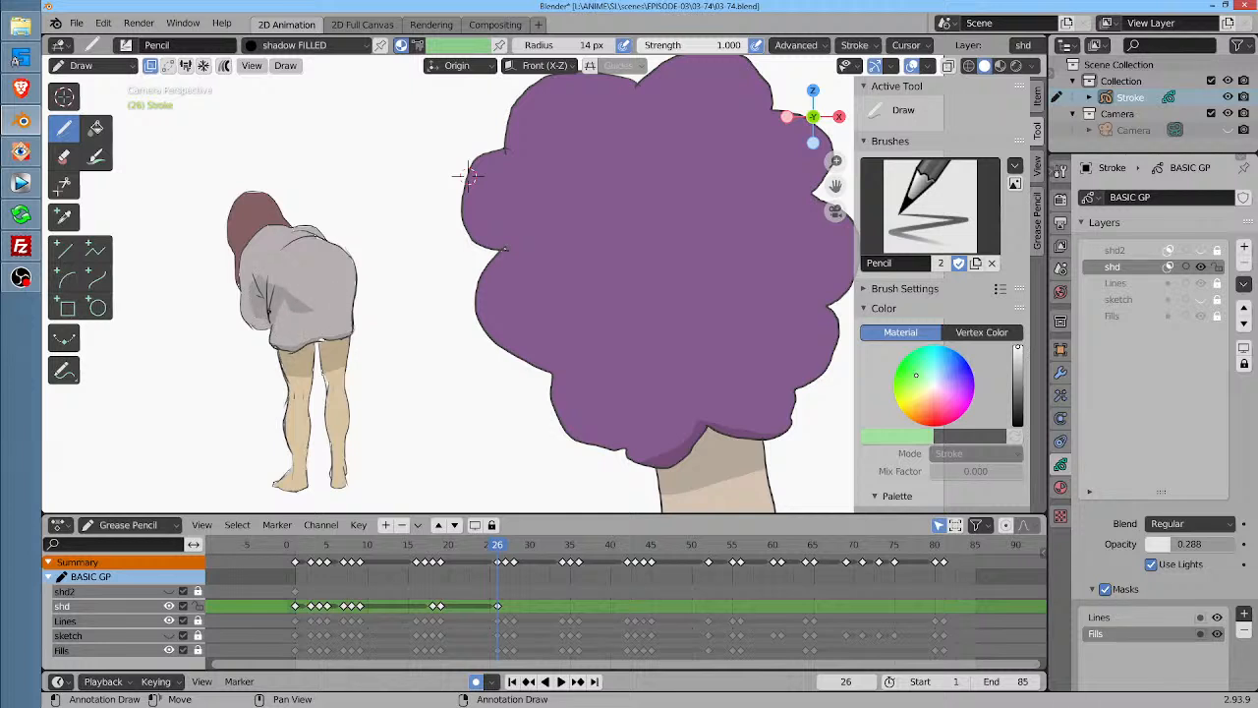
pyautogui.moveTo(254, 263)
pyautogui.mouseDown()
pyautogui.moveTo(252, 281)
pyautogui.moveTo(271, 223)
pyautogui.moveTo(237, 232)
pyautogui.moveTo(217, 266)
pyautogui.mouseUp()
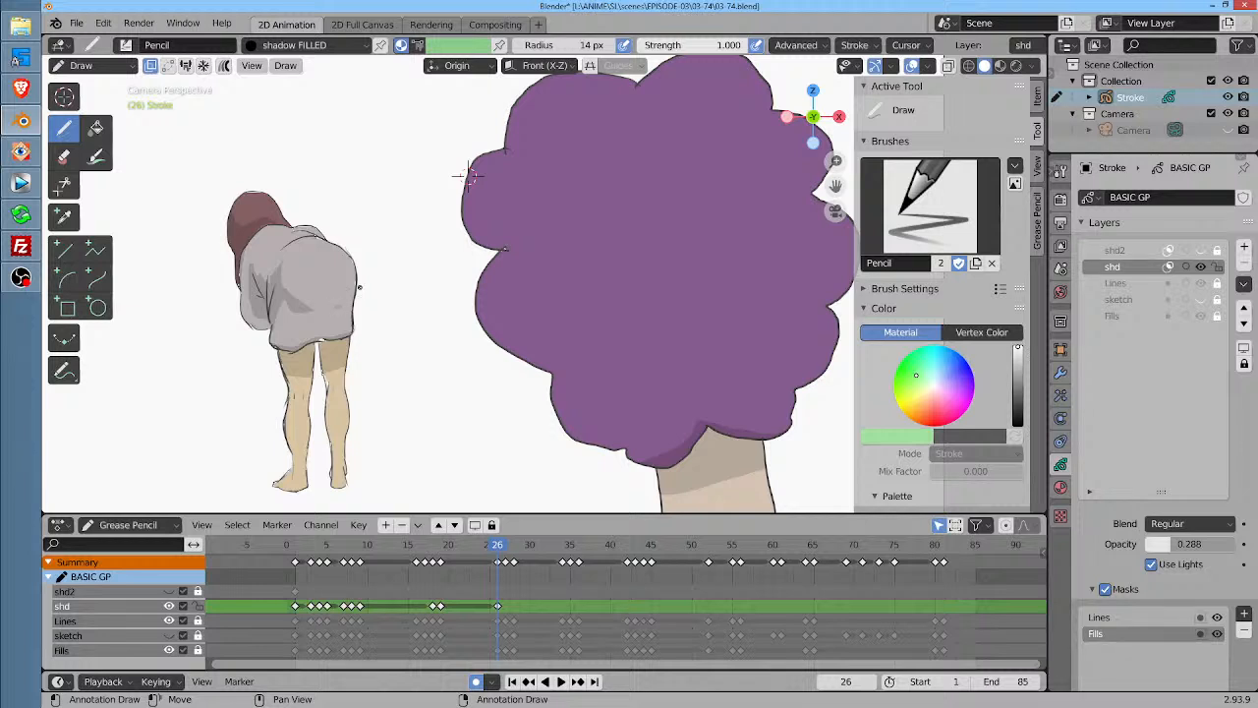
# On frame 27, replace the carried-over shading with new shadows on the bent-over figure's thighs, sleeve and shirt folds
pyautogui.click(505, 545)
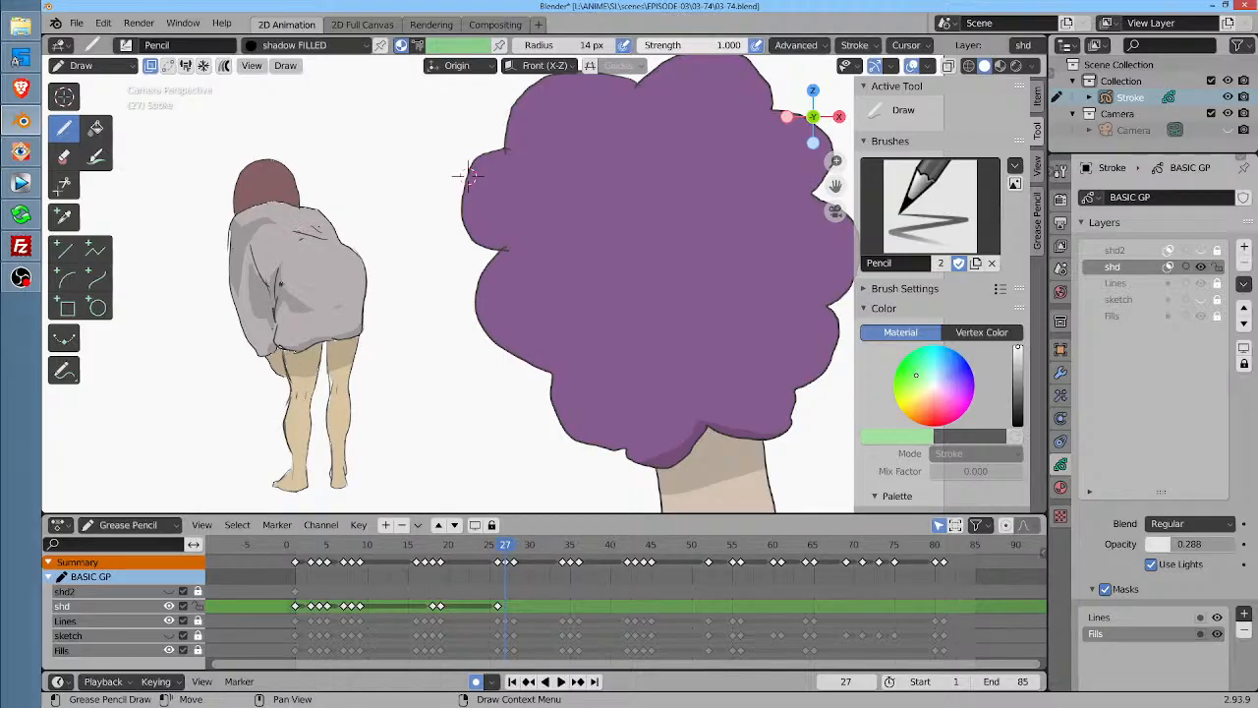
pyautogui.click(468, 175)
pyautogui.hotkey('ctrl', 'z')
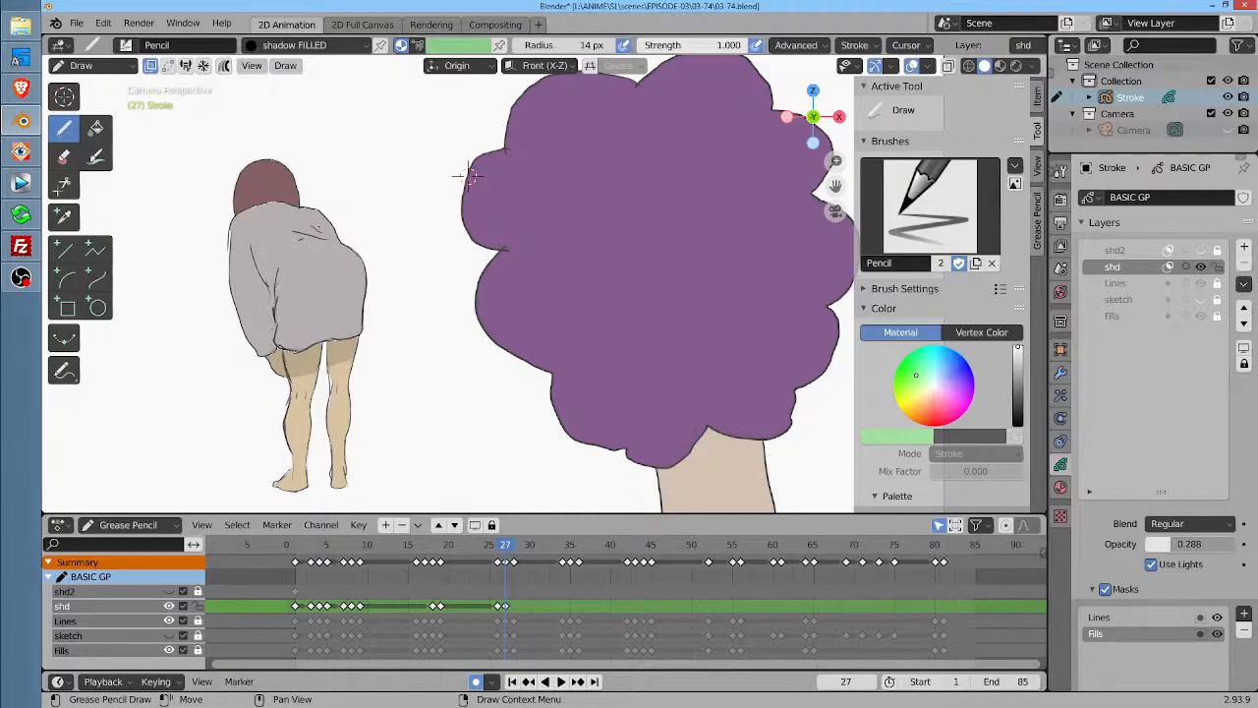
pyautogui.moveTo(273, 267)
pyautogui.mouseDown()
pyautogui.moveTo(257, 324)
pyautogui.moveTo(246, 251)
pyautogui.moveTo(252, 339)
pyautogui.mouseUp()
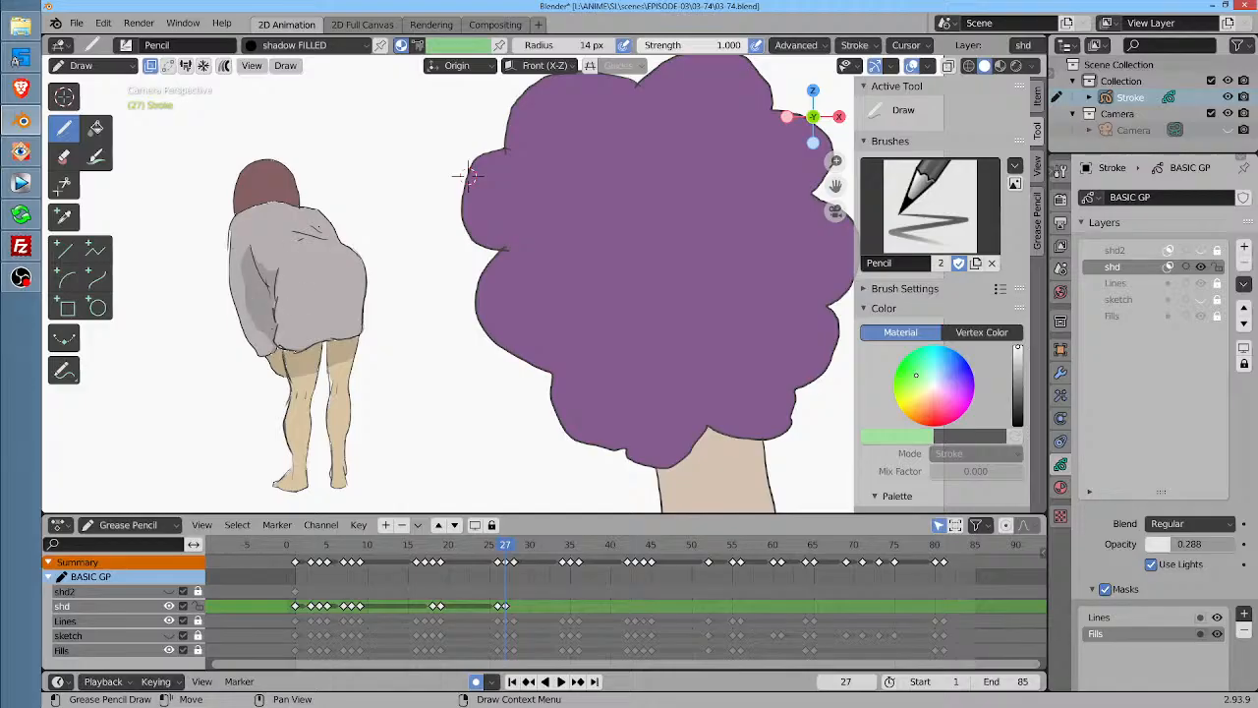
pyautogui.moveTo(293, 302); pyautogui.dragTo(311, 310)
# On frame 28, draw shadows on the standing figure's upper thighs, sleeve, shirt folds and lower hair
pyautogui.moveTo(504, 550); pyautogui.dragTo(519, 547)
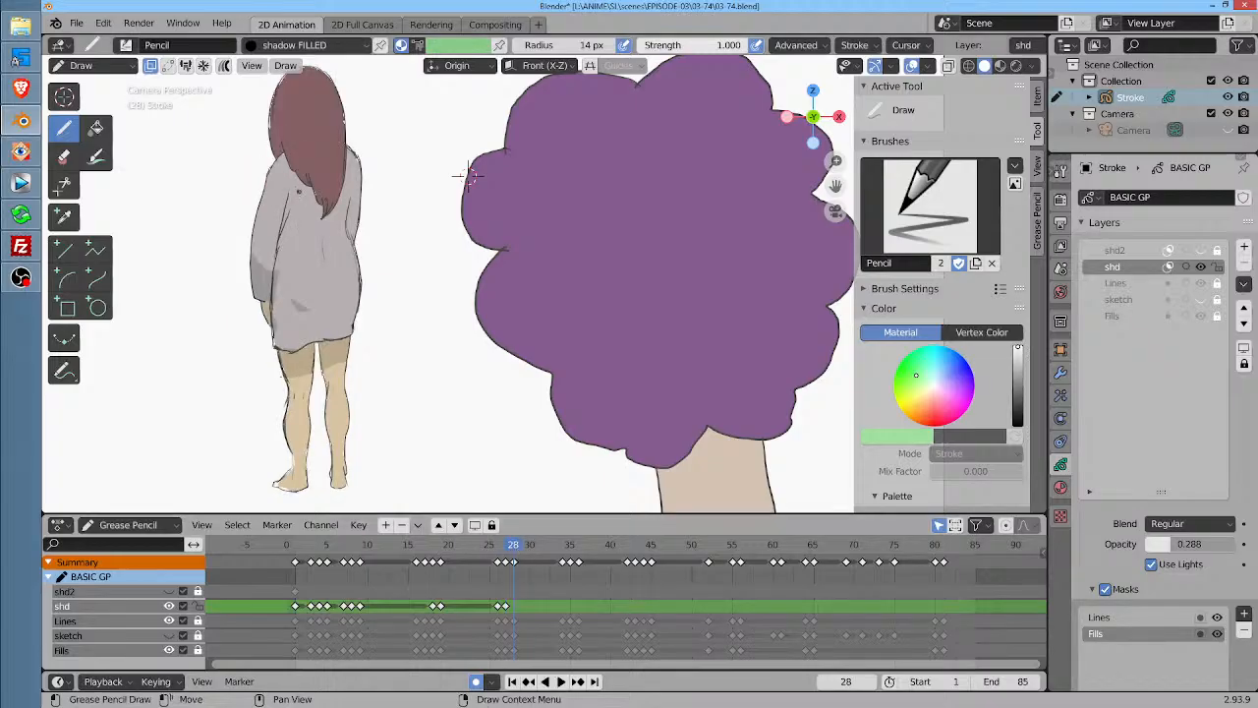
pyautogui.moveTo(277, 348); pyautogui.dragTo(281, 375)
pyautogui.moveTo(279, 197); pyautogui.dragTo(259, 343)
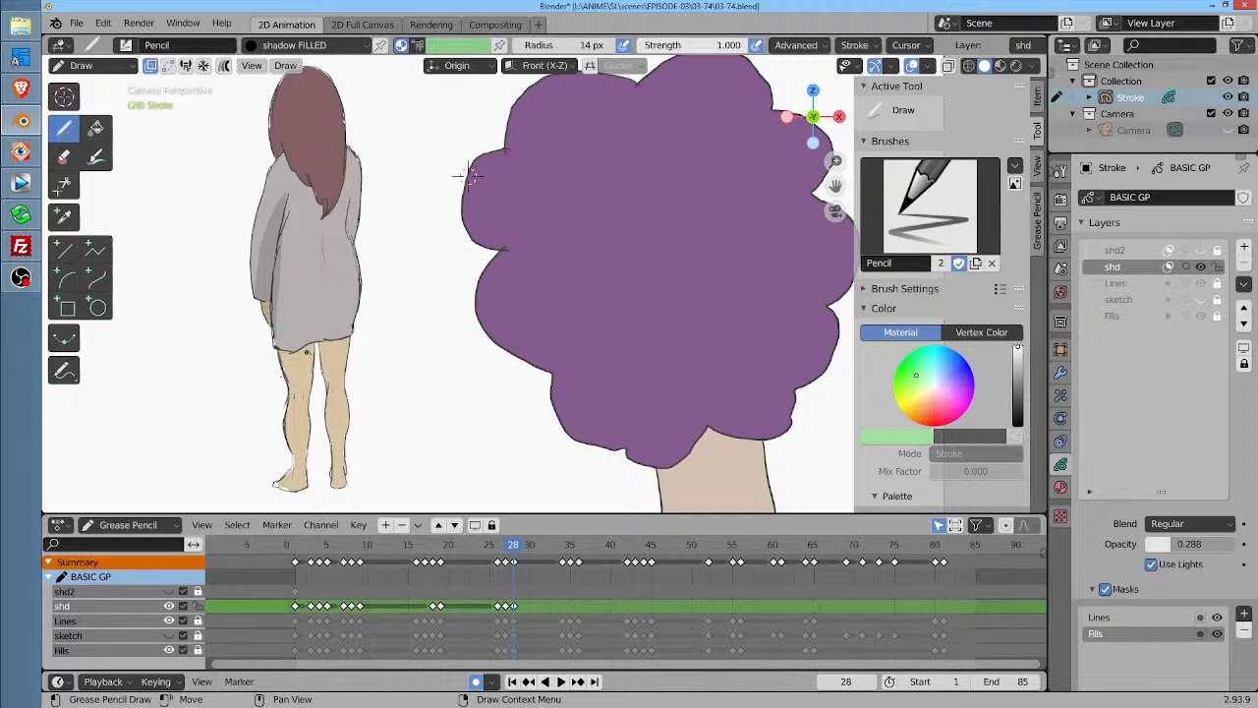
pyautogui.moveTo(334, 337)
pyautogui.mouseDown()
pyautogui.moveTo(285, 350)
pyautogui.moveTo(371, 348)
pyautogui.mouseUp()
pyautogui.moveTo(469, 175); pyautogui.dragTo(459, 258)
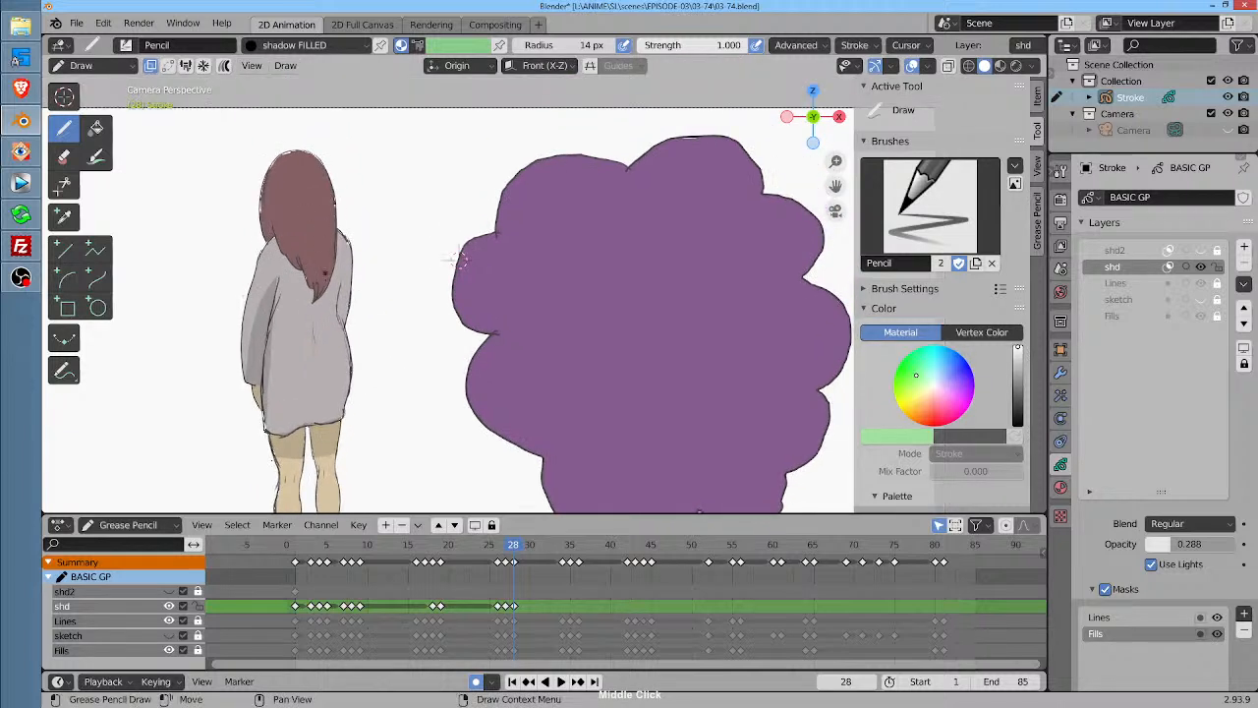
pyautogui.moveTo(267, 223)
pyautogui.mouseDown()
pyautogui.moveTo(314, 300)
pyautogui.moveTo(329, 285)
pyautogui.mouseUp()
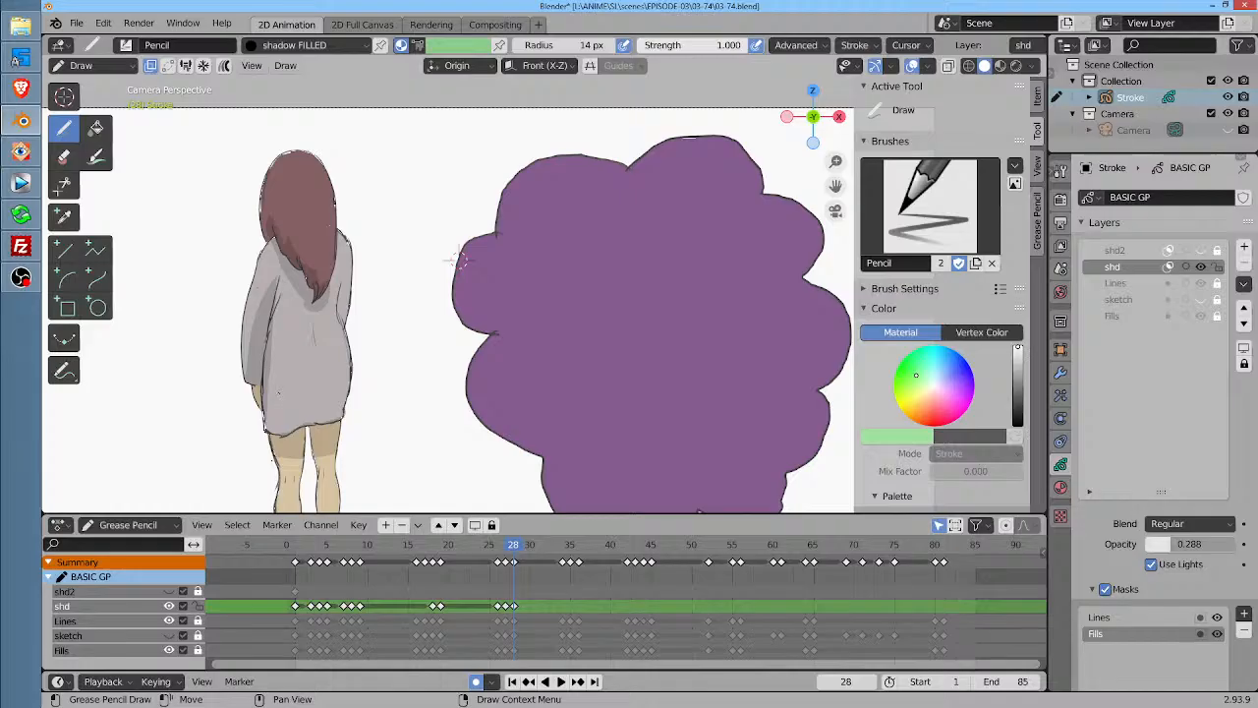
pyautogui.moveTo(455, 260); pyautogui.dragTo(438, 191)
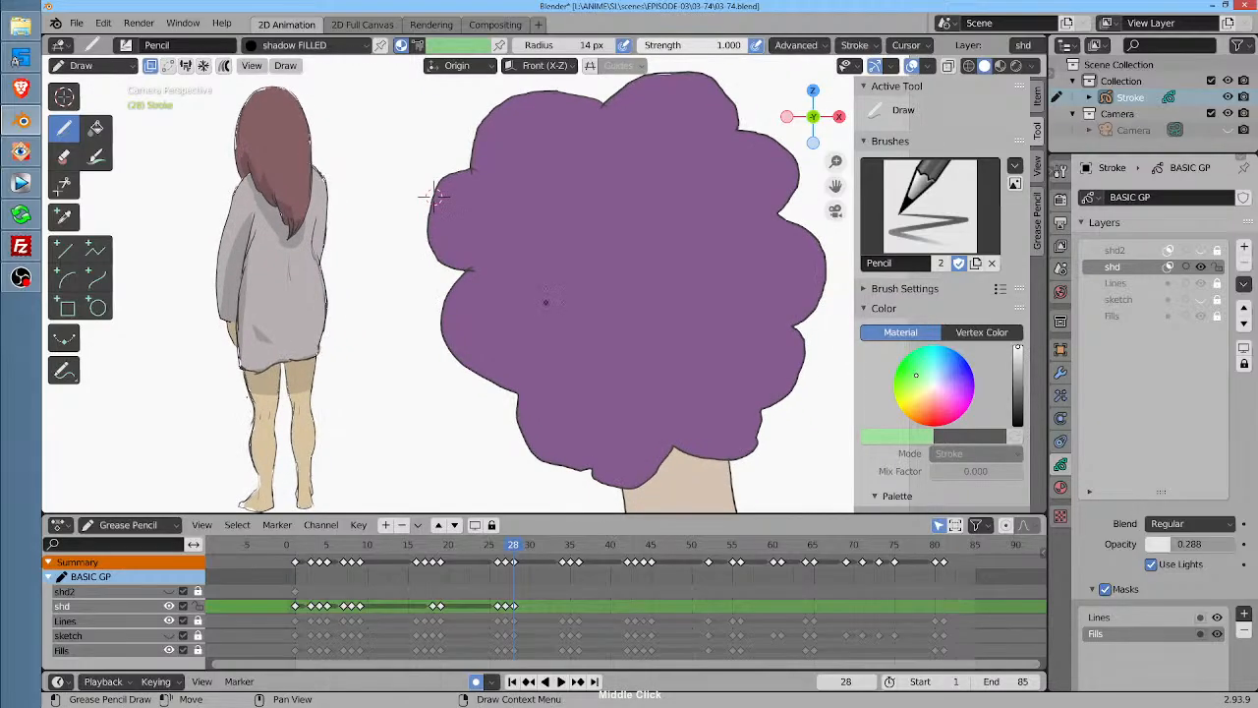
# On frame 34, draw shadows along the lower edge of the hair and on the shirt beside it
pyautogui.press('space')
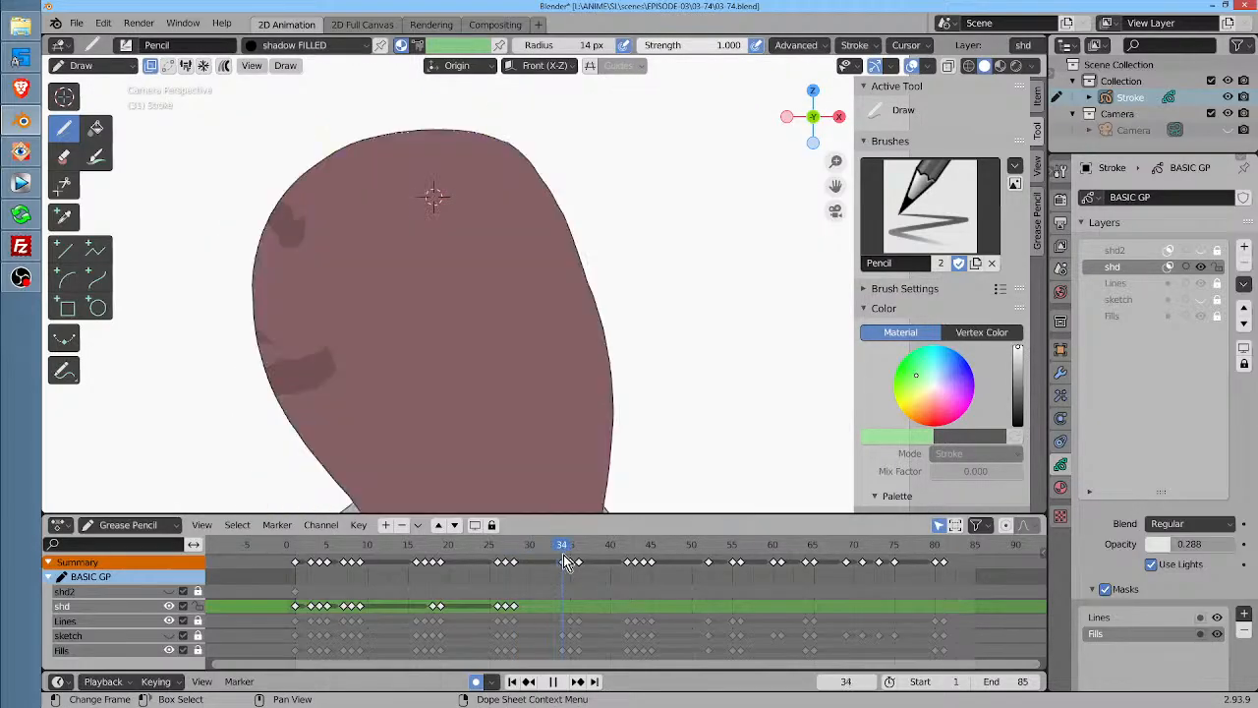
pyautogui.press('space')
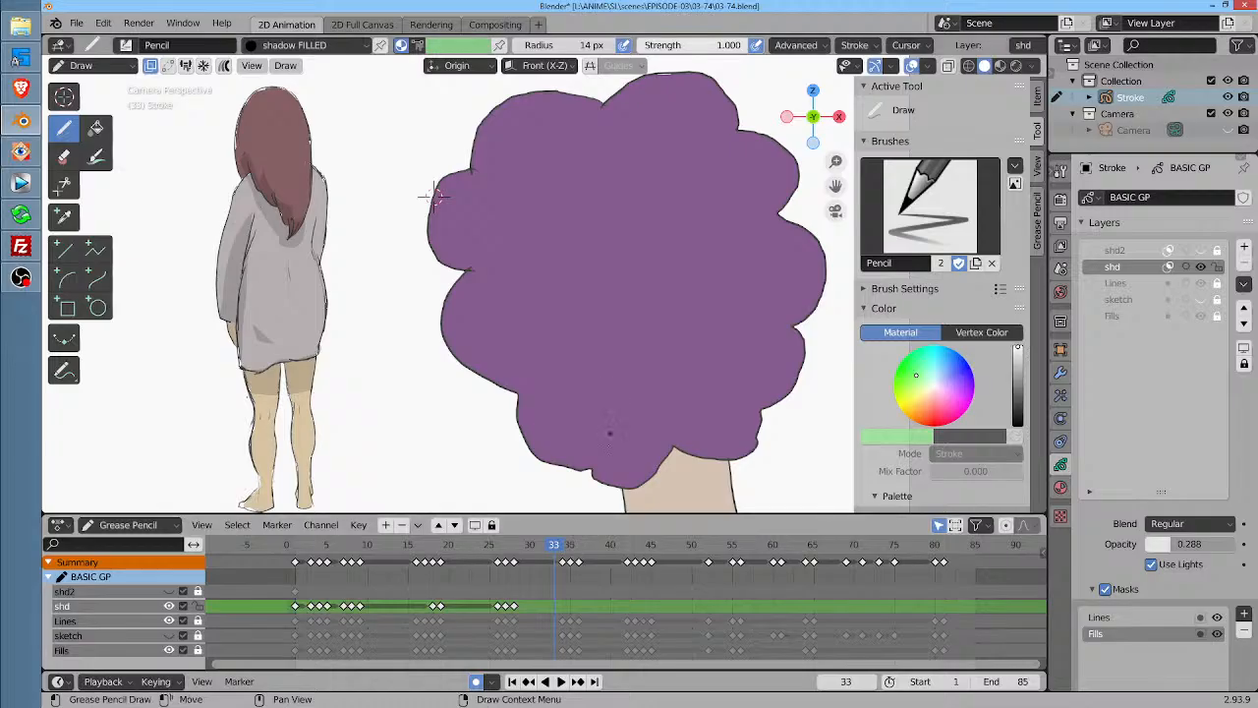
pyautogui.click(562, 544)
pyautogui.middleClick(474, 229)
pyautogui.moveTo(475, 229); pyautogui.dragTo(445, 158)
pyautogui.moveTo(464, 476)
pyautogui.mouseDown()
pyautogui.moveTo(408, 383)
pyautogui.moveTo(453, 458)
pyautogui.moveTo(518, 444)
pyautogui.mouseUp()
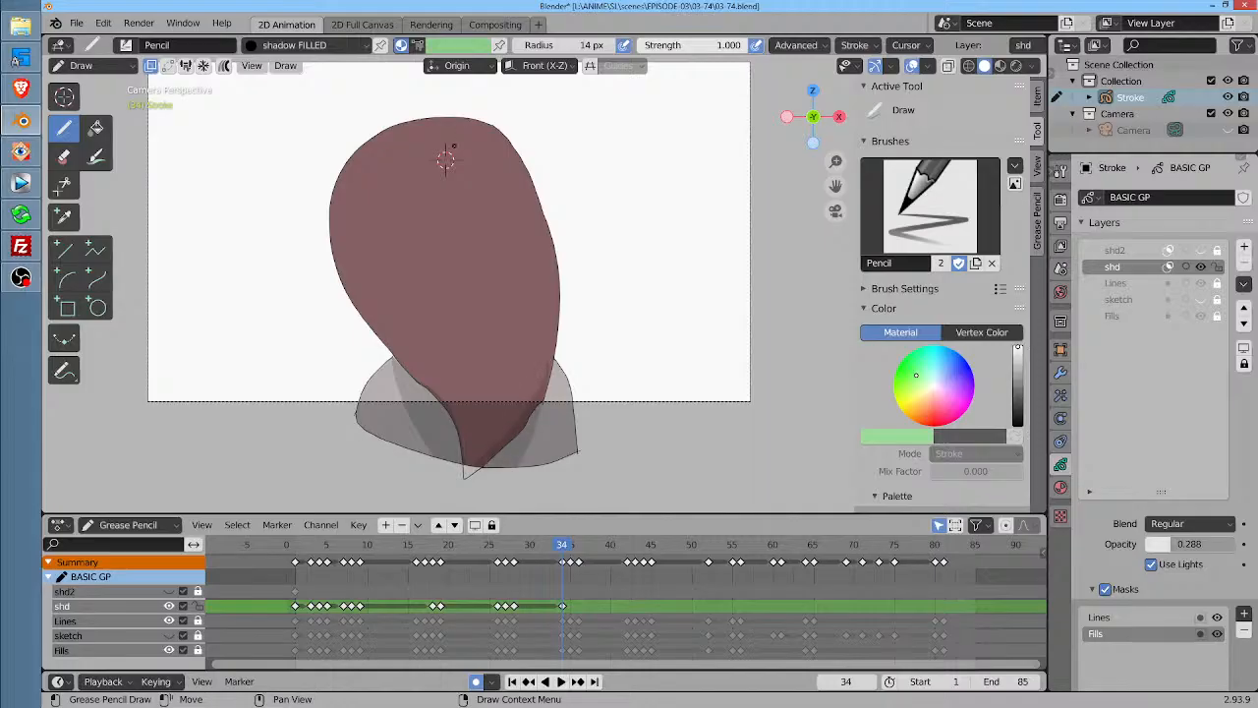
# On frame 35, shade the shoulder beside the hair, the hair strands above it and the edge of the face
pyautogui.click(571, 540)
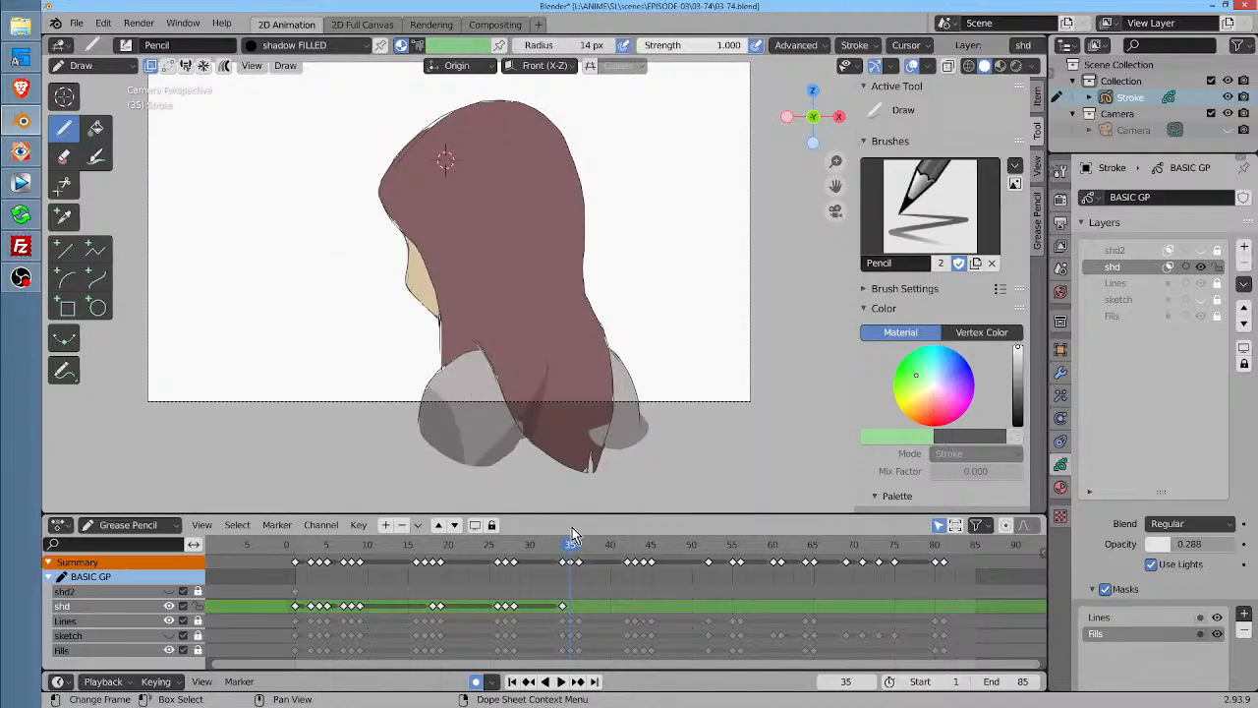
pyautogui.moveTo(447, 366)
pyautogui.mouseDown()
pyautogui.moveTo(440, 323)
pyautogui.moveTo(499, 354)
pyautogui.moveTo(475, 349)
pyautogui.moveTo(511, 436)
pyautogui.moveTo(486, 336)
pyautogui.mouseUp()
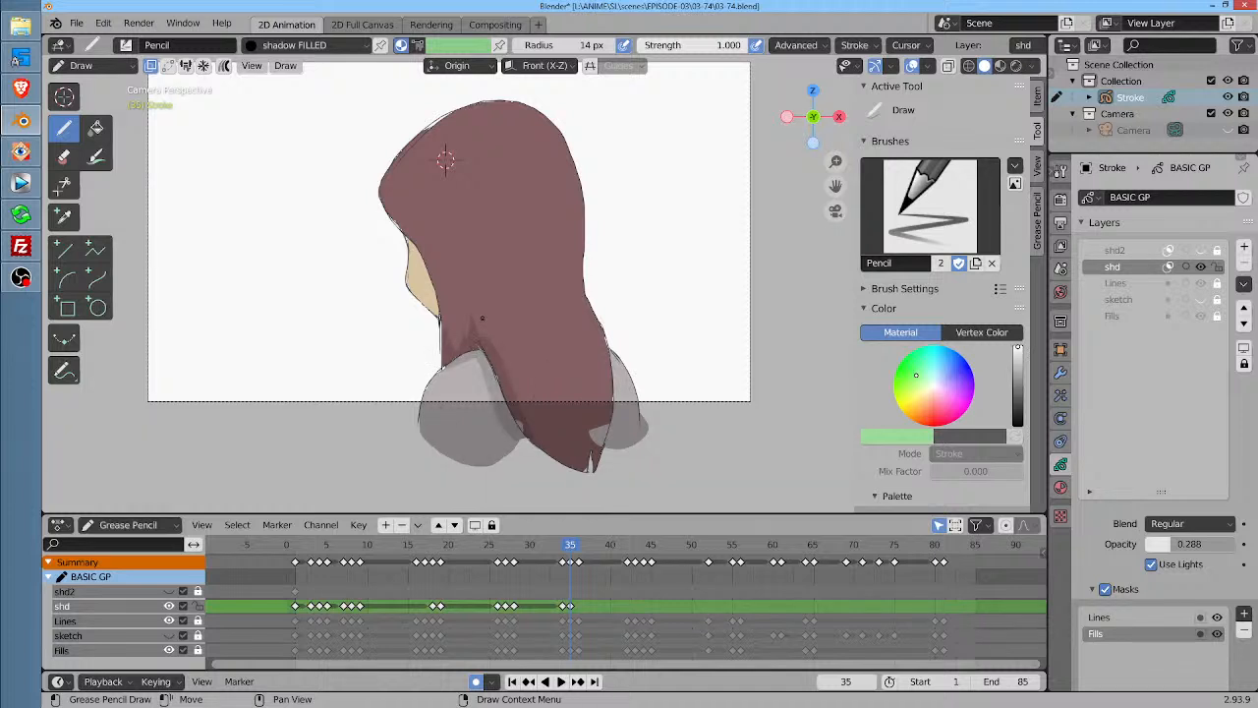
pyautogui.moveTo(414, 240); pyautogui.dragTo(431, 353)
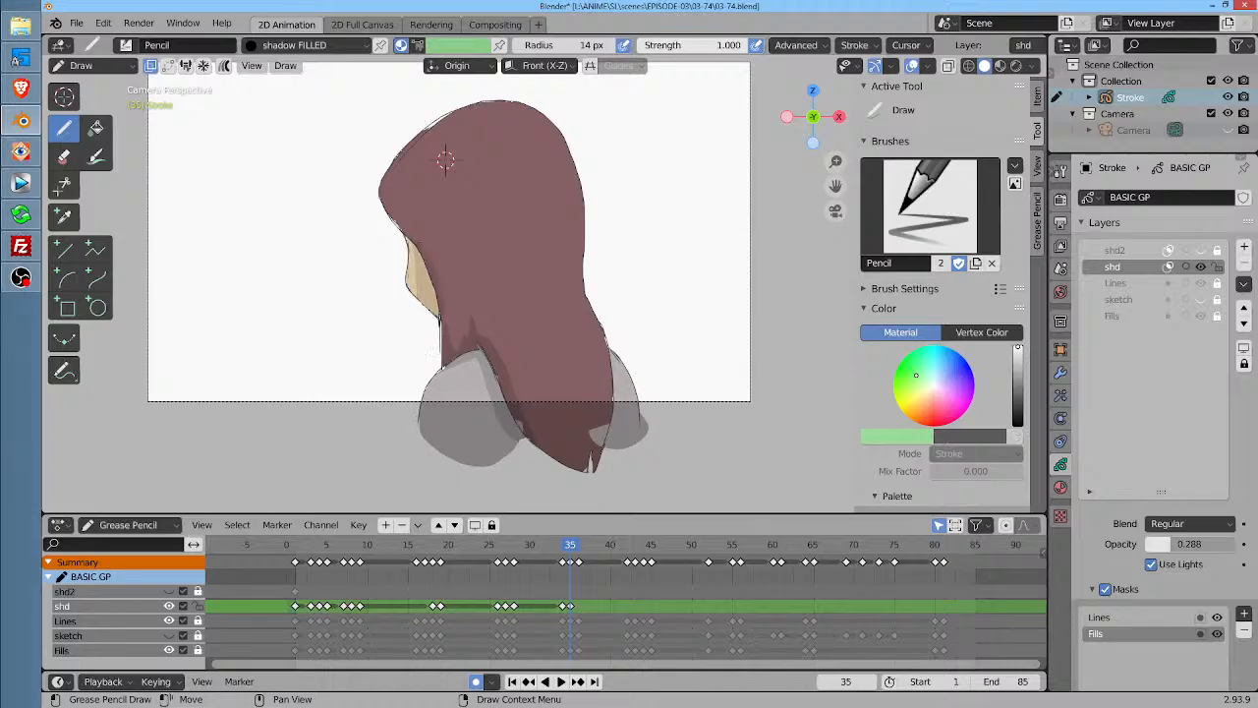
# On frame 36, draw shadows on the face under the hair, the neck, the hair behind the face, and the shirt and collar
pyautogui.click(578, 546)
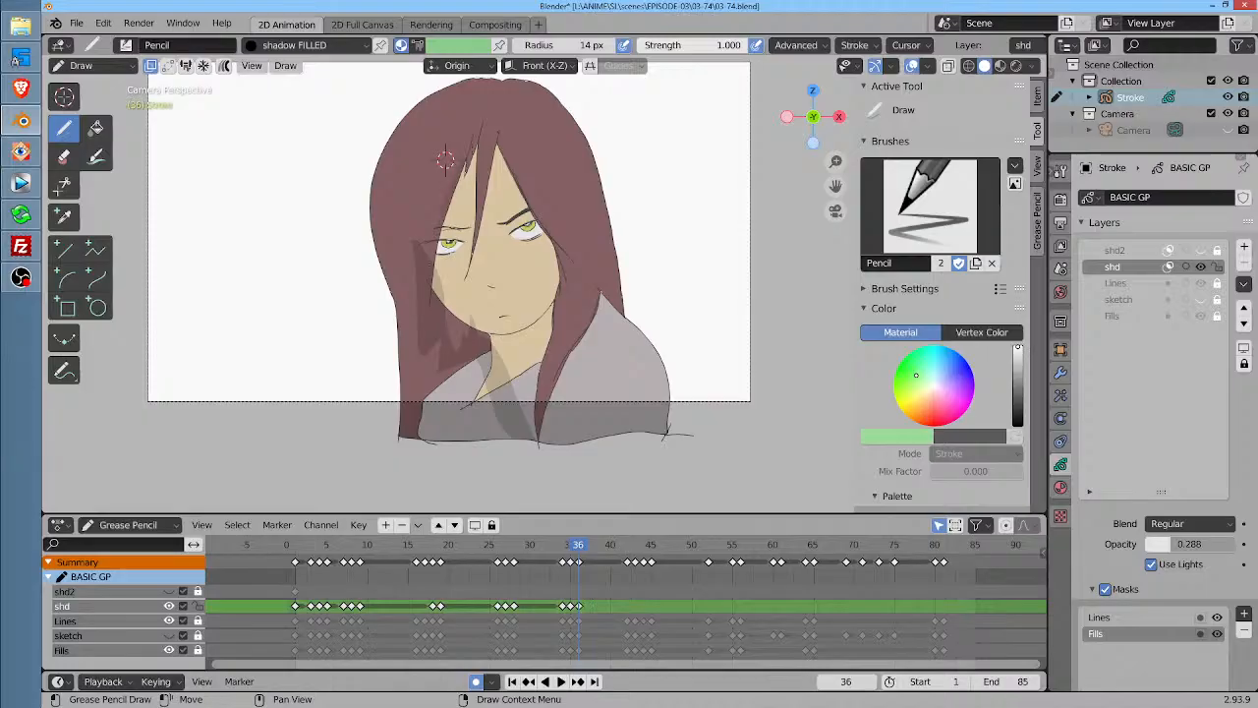
pyautogui.moveTo(462, 173); pyautogui.dragTo(435, 273)
pyautogui.moveTo(470, 151)
pyautogui.mouseDown()
pyautogui.moveTo(440, 275)
pyautogui.moveTo(487, 196)
pyautogui.moveTo(499, 137)
pyautogui.moveTo(511, 196)
pyautogui.moveTo(558, 261)
pyautogui.mouseUp()
pyautogui.hotkey('ctrl', 'z')
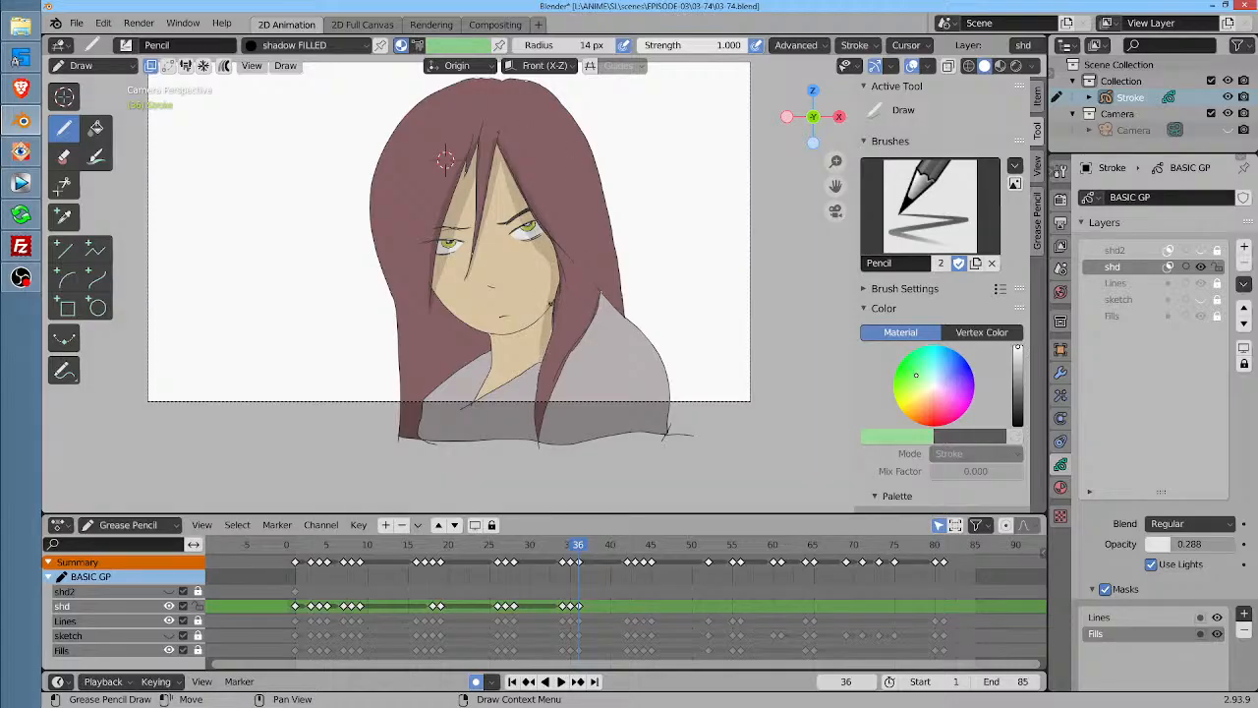
pyautogui.moveTo(542, 308)
pyautogui.mouseDown()
pyautogui.moveTo(492, 334)
pyautogui.moveTo(553, 322)
pyautogui.mouseUp()
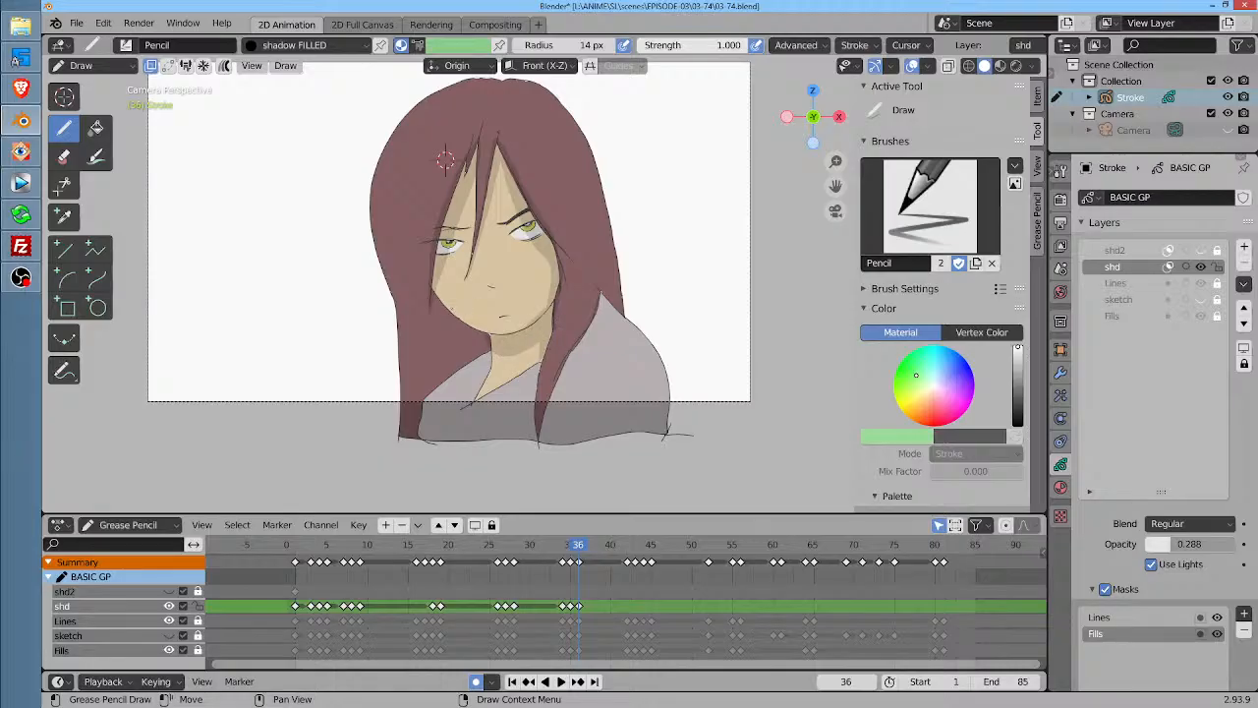
pyautogui.moveTo(451, 310)
pyautogui.mouseDown()
pyautogui.moveTo(437, 316)
pyautogui.moveTo(444, 353)
pyautogui.moveTo(483, 329)
pyautogui.mouseUp()
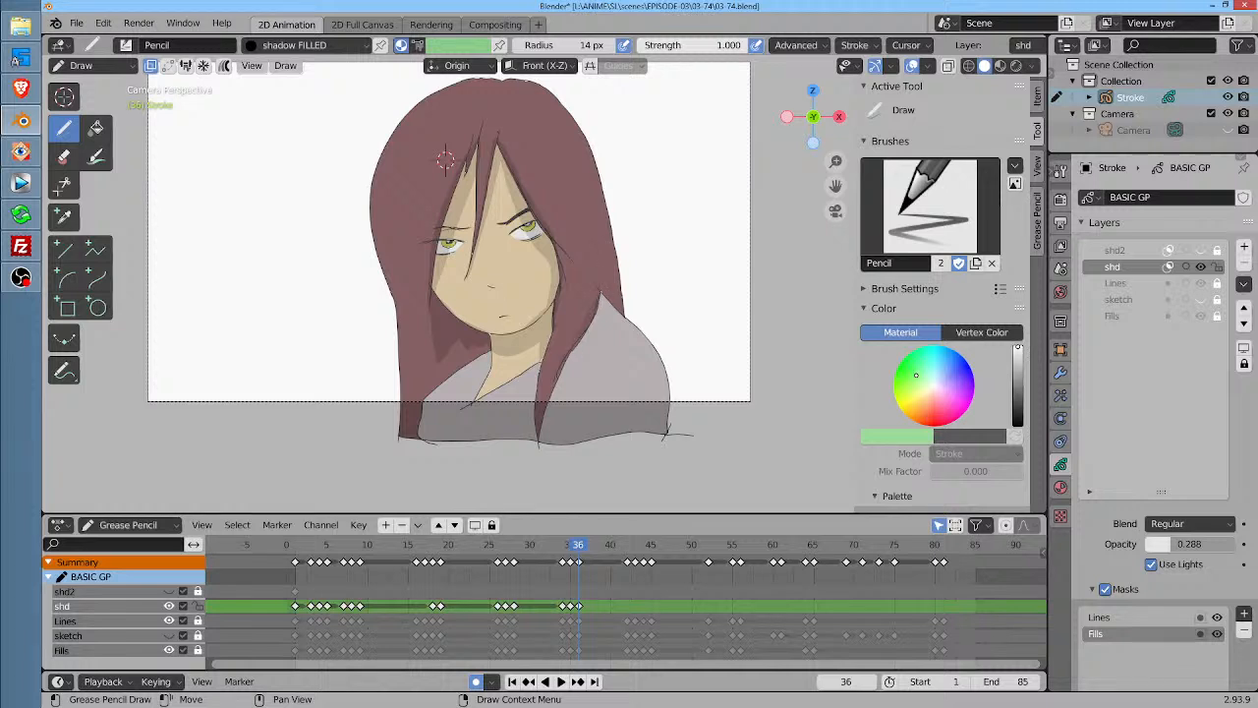
pyautogui.moveTo(564, 387); pyautogui.dragTo(596, 346)
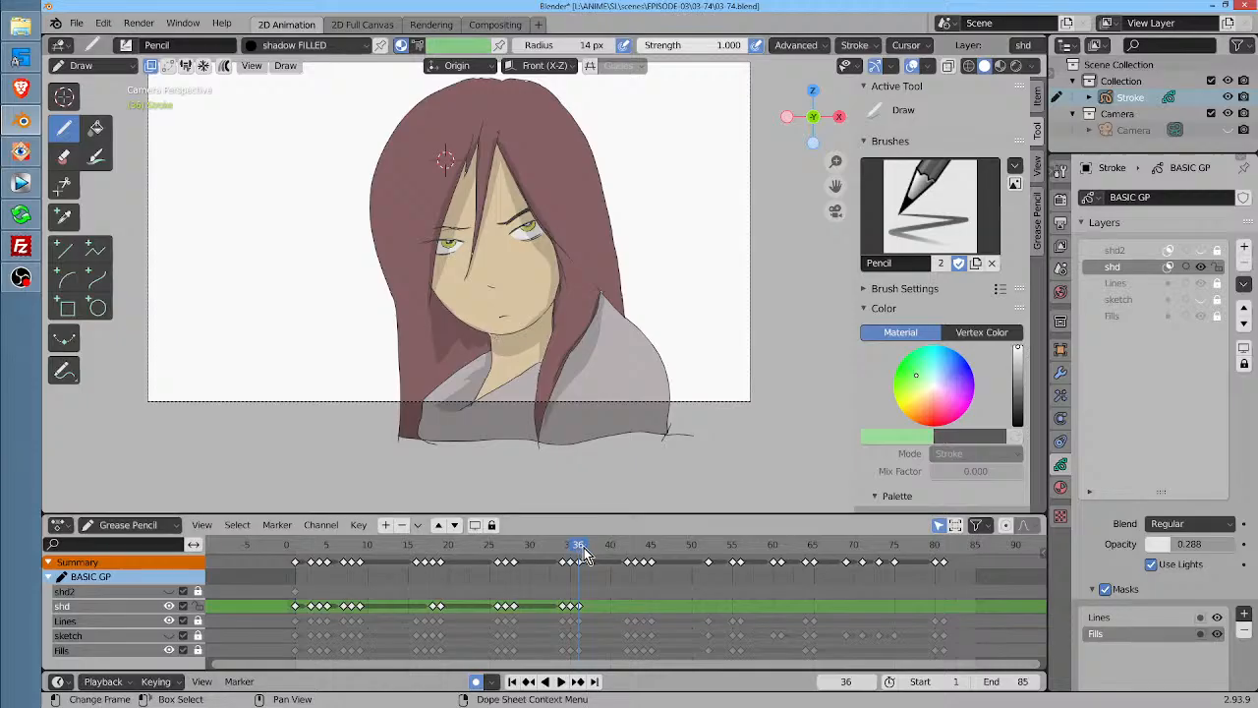
# On frame 44, switch to Sculpt Mode and set the Twist brush direction to CCW for rotating the shadows
pyautogui.press('space')
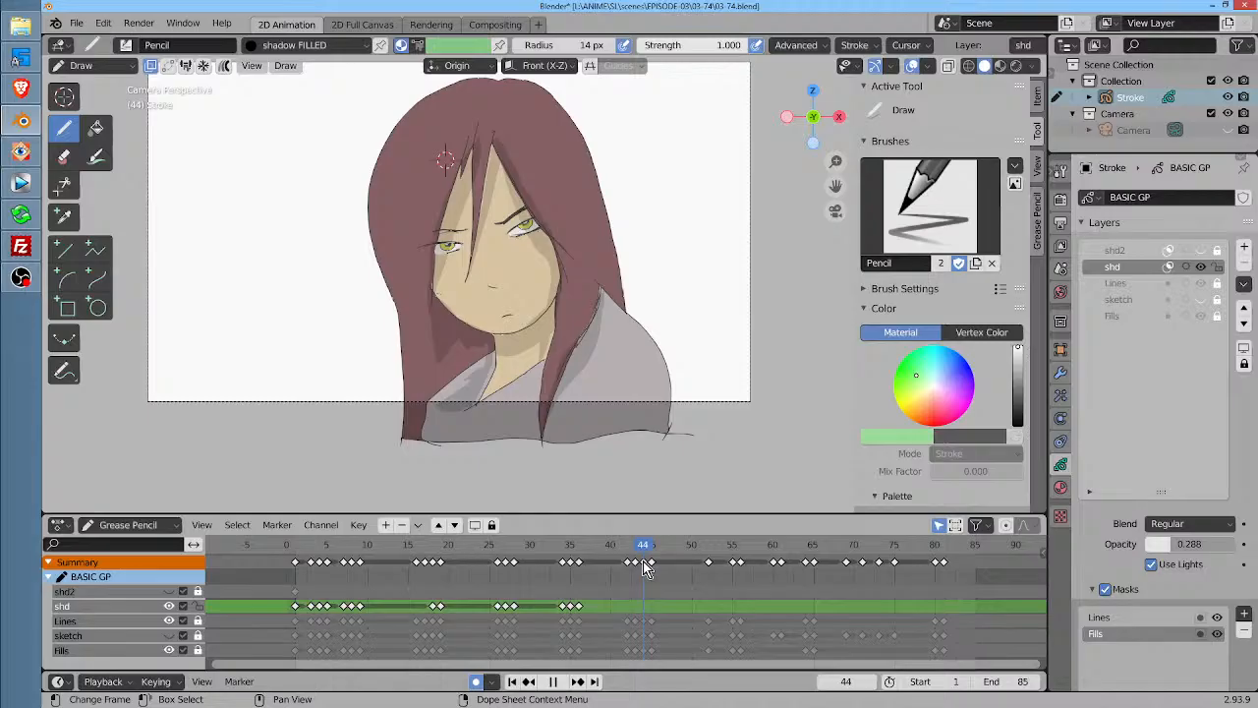
pyautogui.press('space')
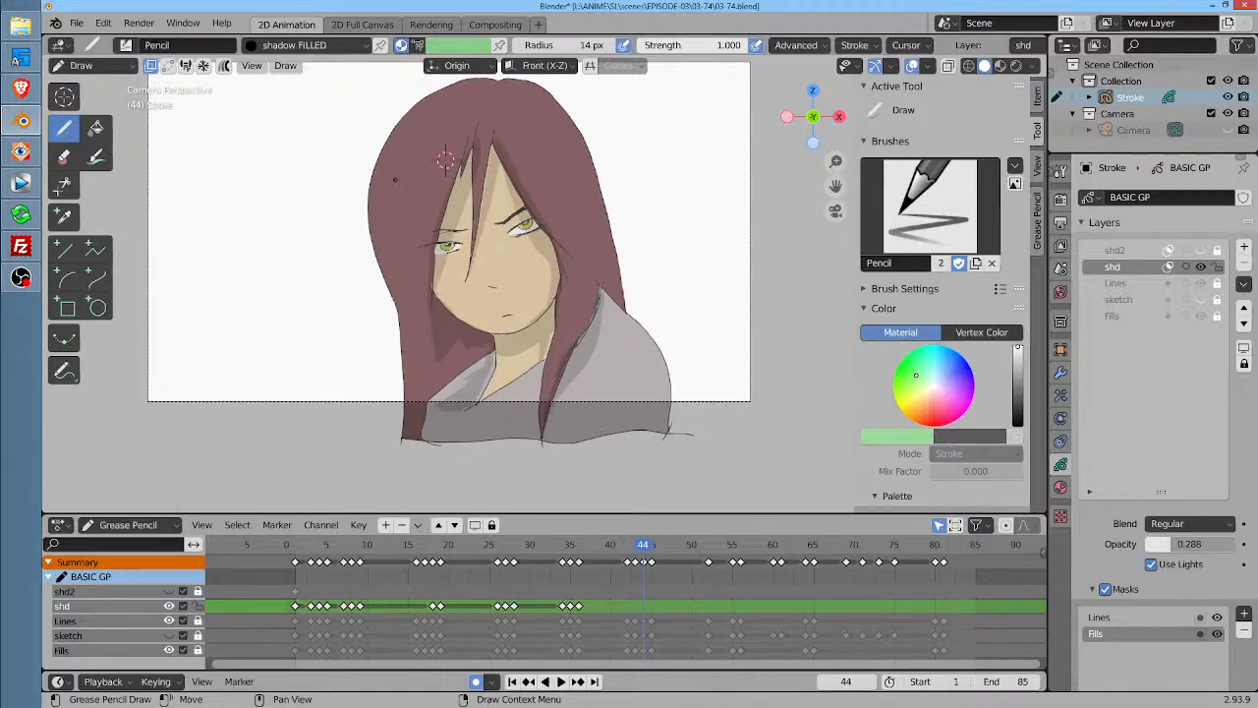
pyautogui.hotkey('ctrl', 'Tab')
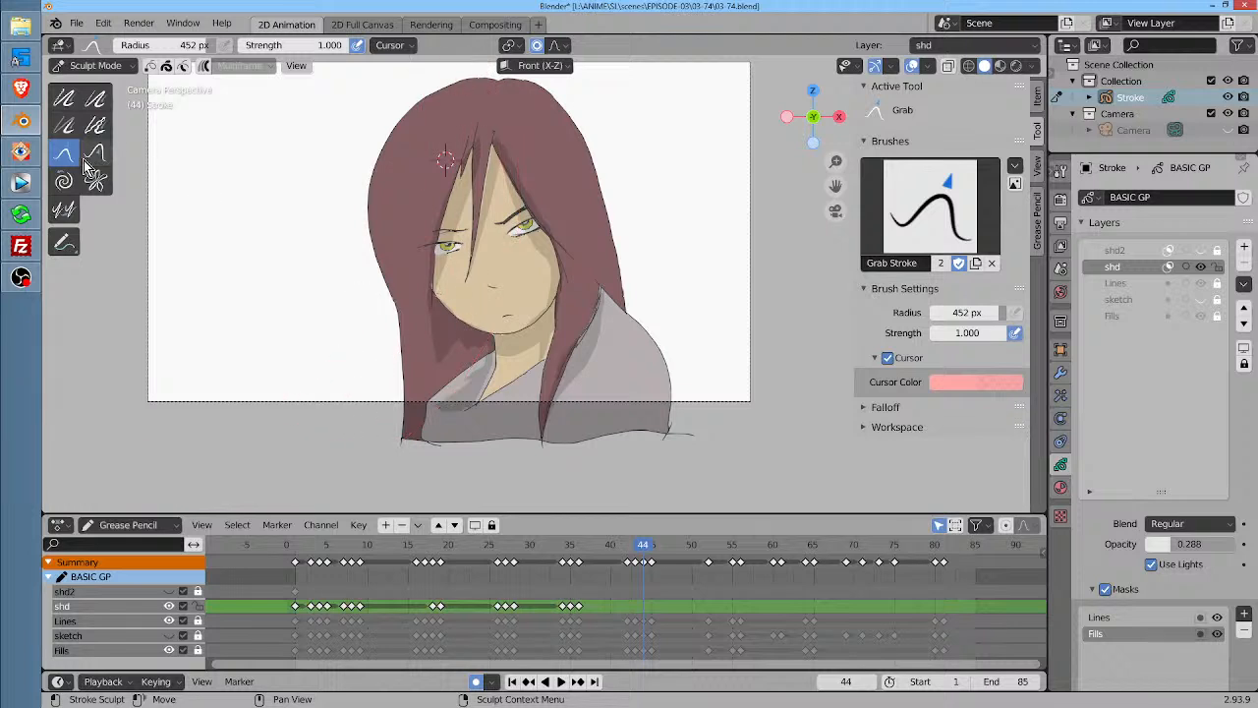
pyautogui.click(63, 187)
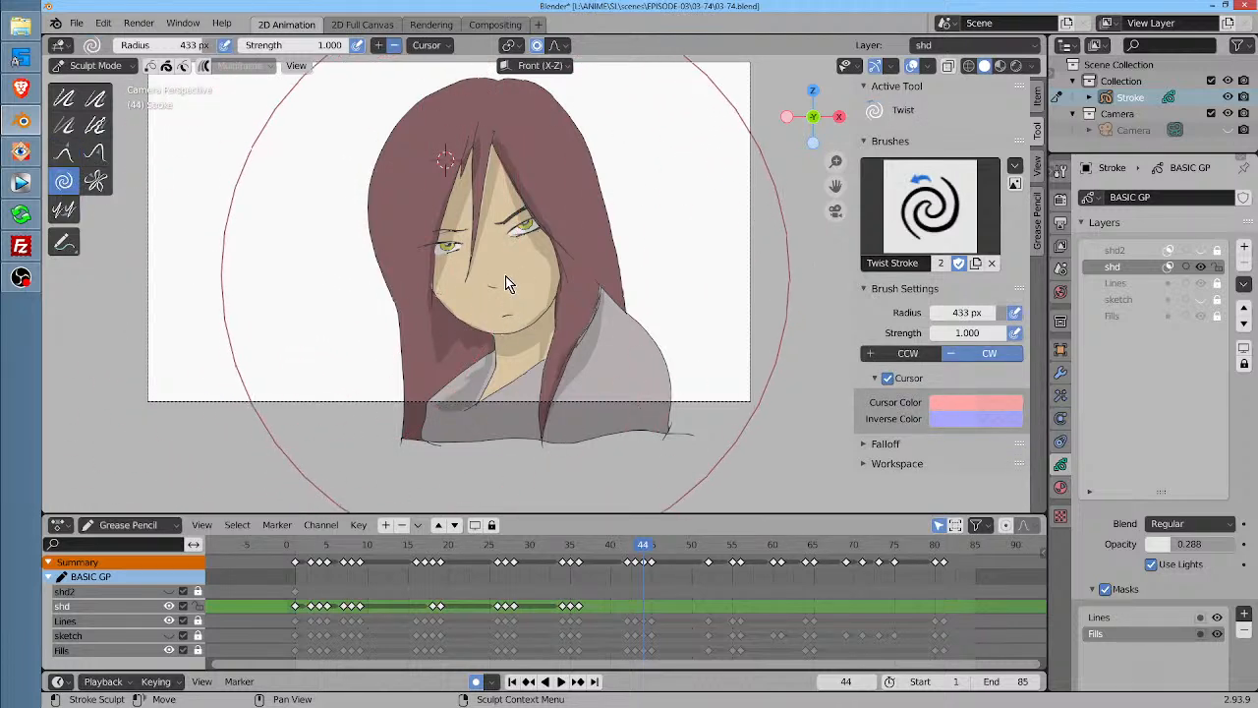
pyautogui.moveTo(504, 285); pyautogui.dragTo(504, 285)
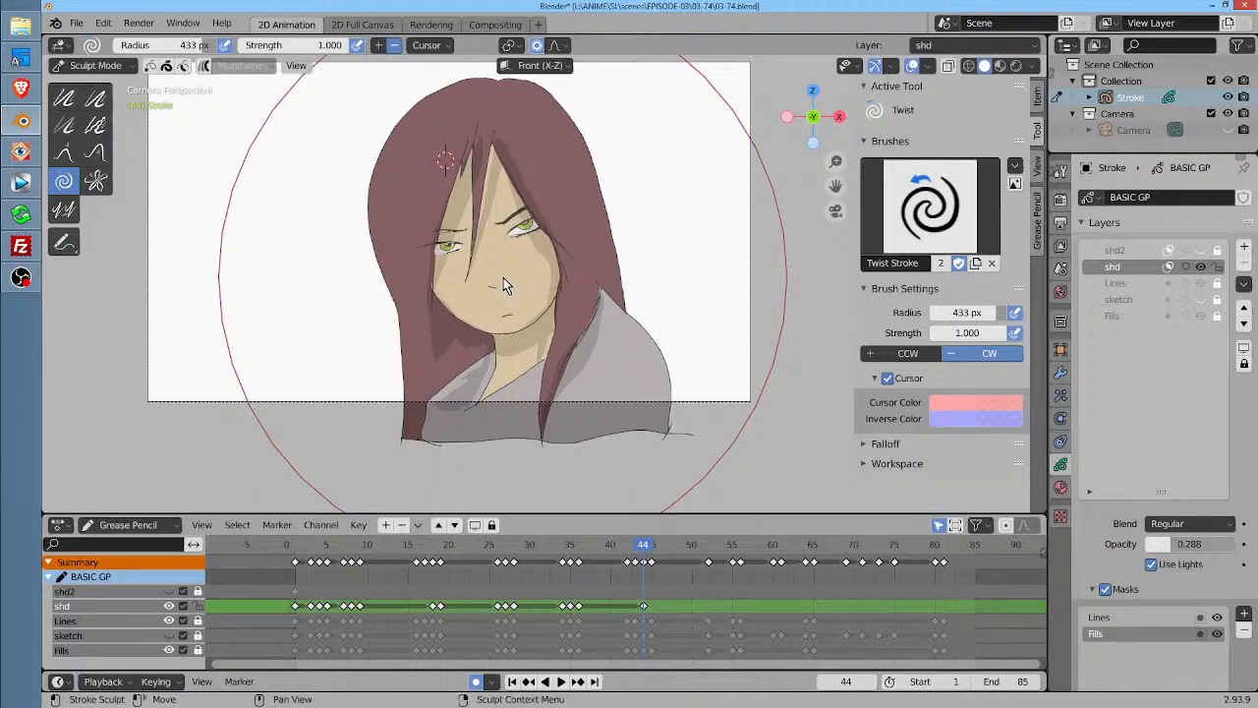
pyautogui.hotkey('ctrl', 'z')
pyautogui.click(380, 45)
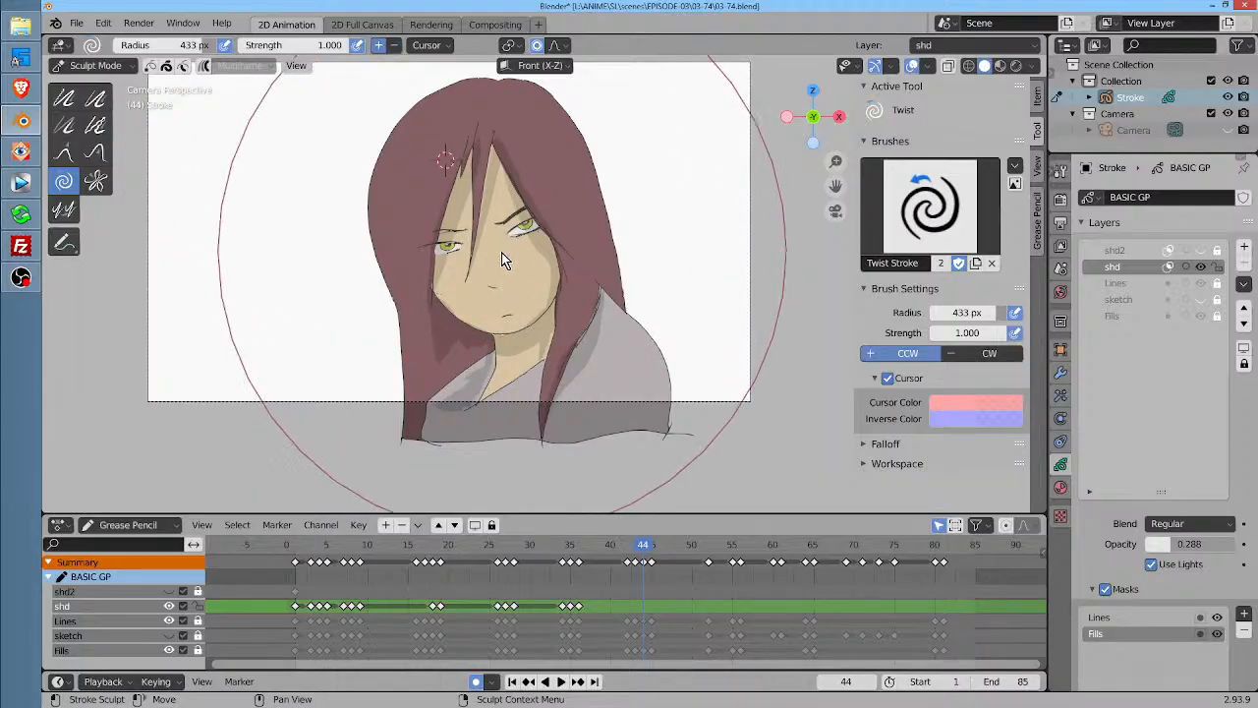
# Twist the shd layer's shadow strokes on frames 44 and 45 to fit the red-haired woman's tilted head
pyautogui.moveTo(498, 264); pyautogui.dragTo(502, 267)
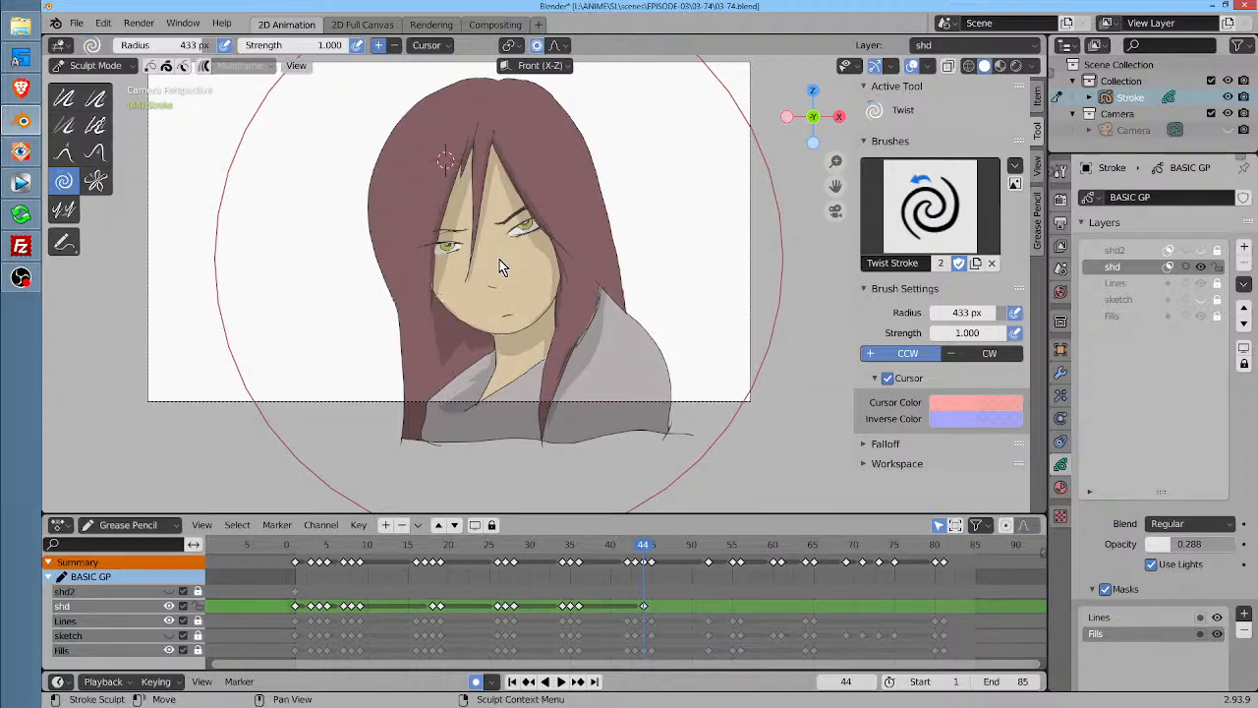
pyautogui.press('Right')
pyautogui.moveTo(499, 261); pyautogui.dragTo(501, 259)
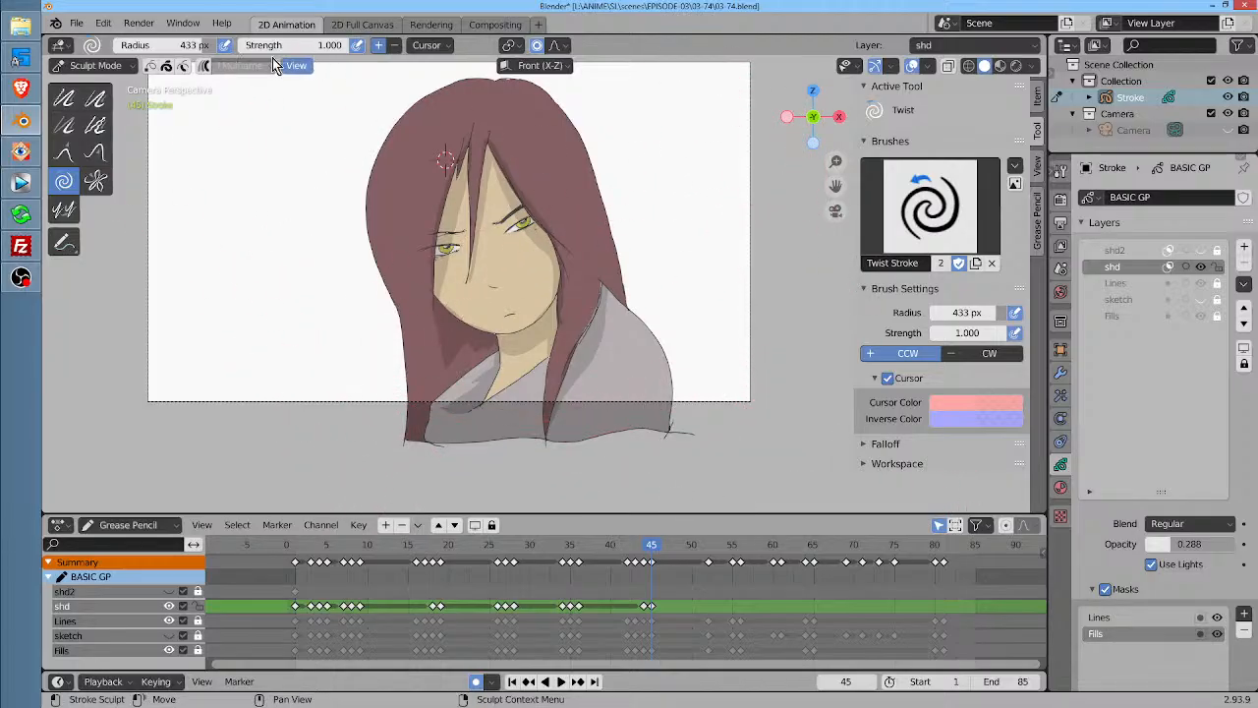
pyautogui.click(65, 154)
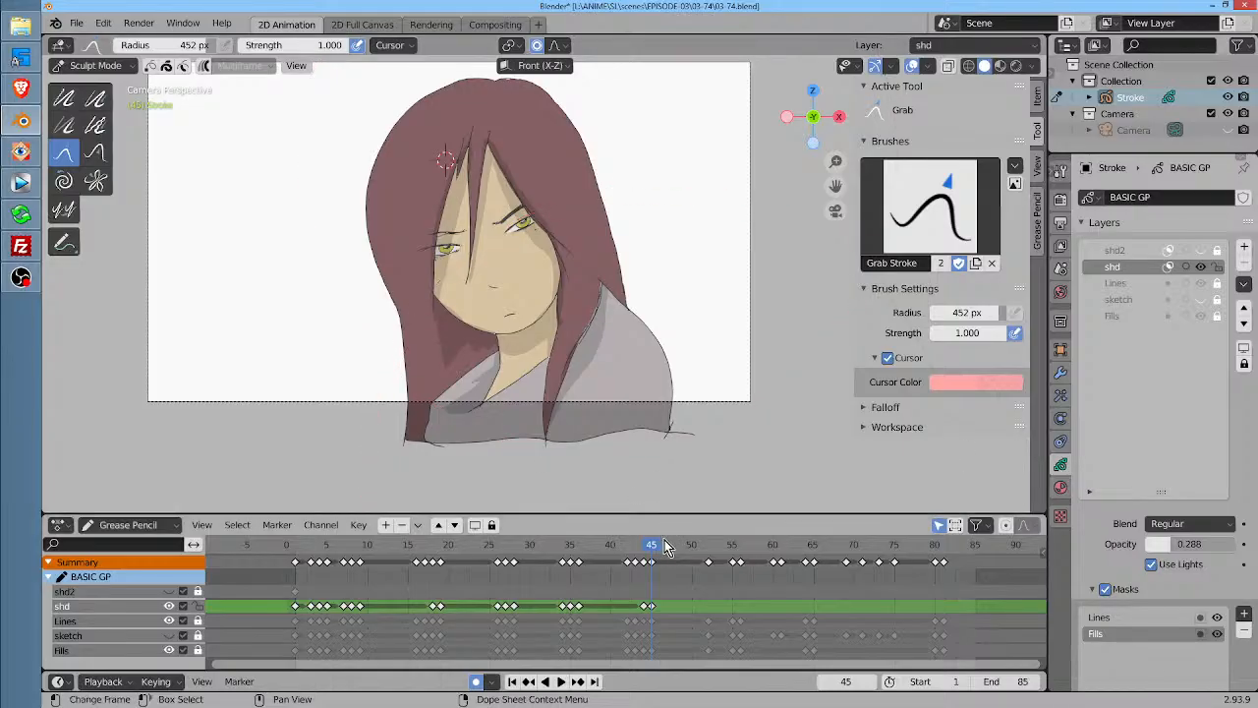
# Copy the neck shadow strokes below the purple hair on frame 26 and paste them onto frames 27 and 28
pyautogui.press('d')
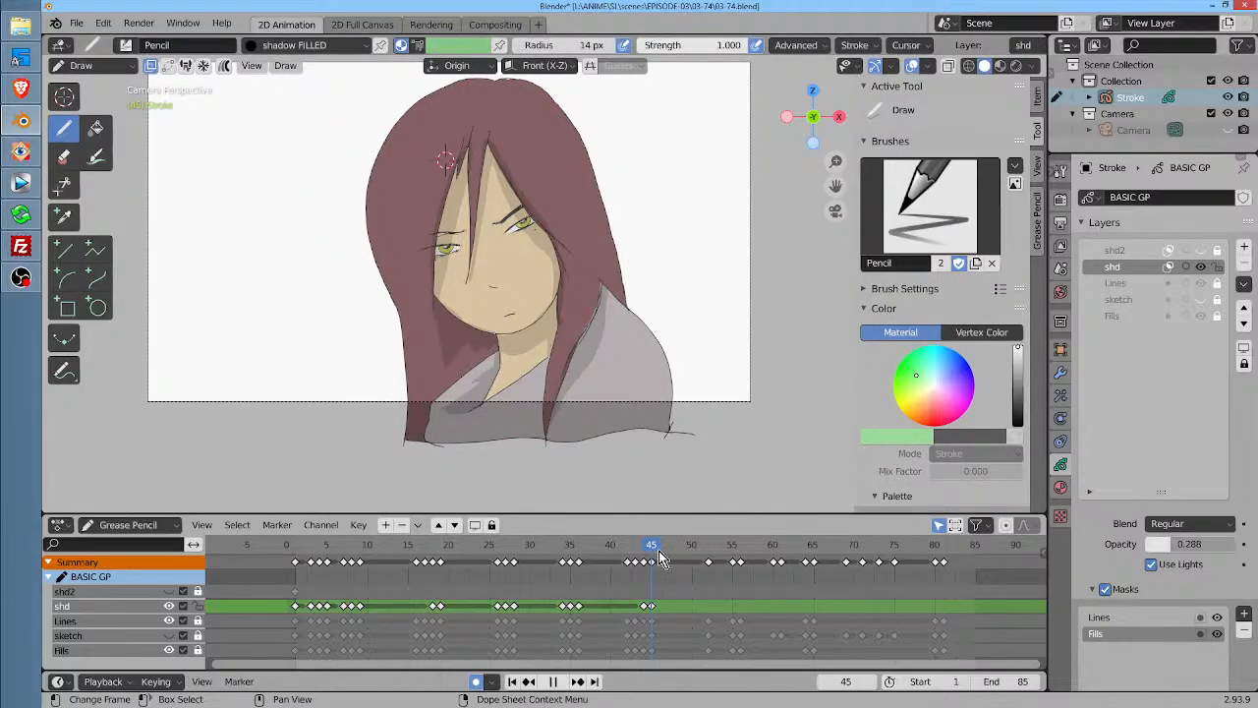
pyautogui.moveTo(667, 556); pyautogui.dragTo(706, 555)
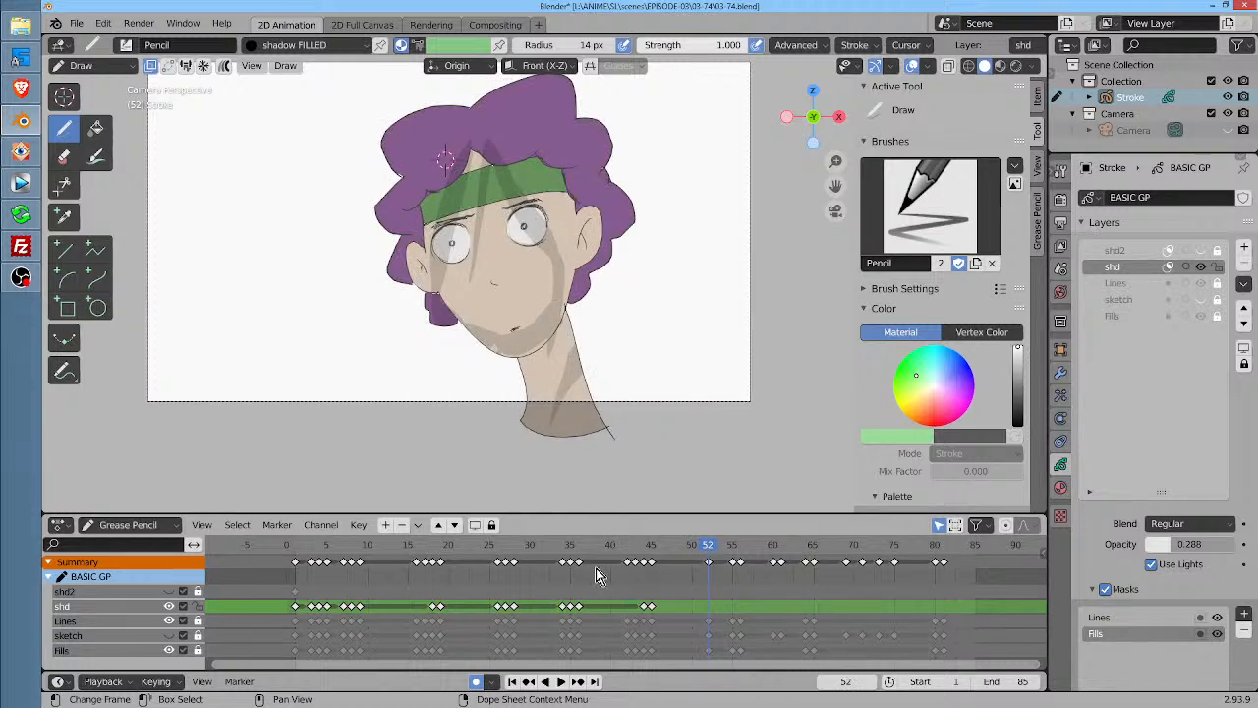
pyautogui.moveTo(578, 557)
pyautogui.mouseDown()
pyautogui.moveTo(418, 557)
pyautogui.moveTo(512, 558)
pyautogui.moveTo(497, 557)
pyautogui.mouseUp()
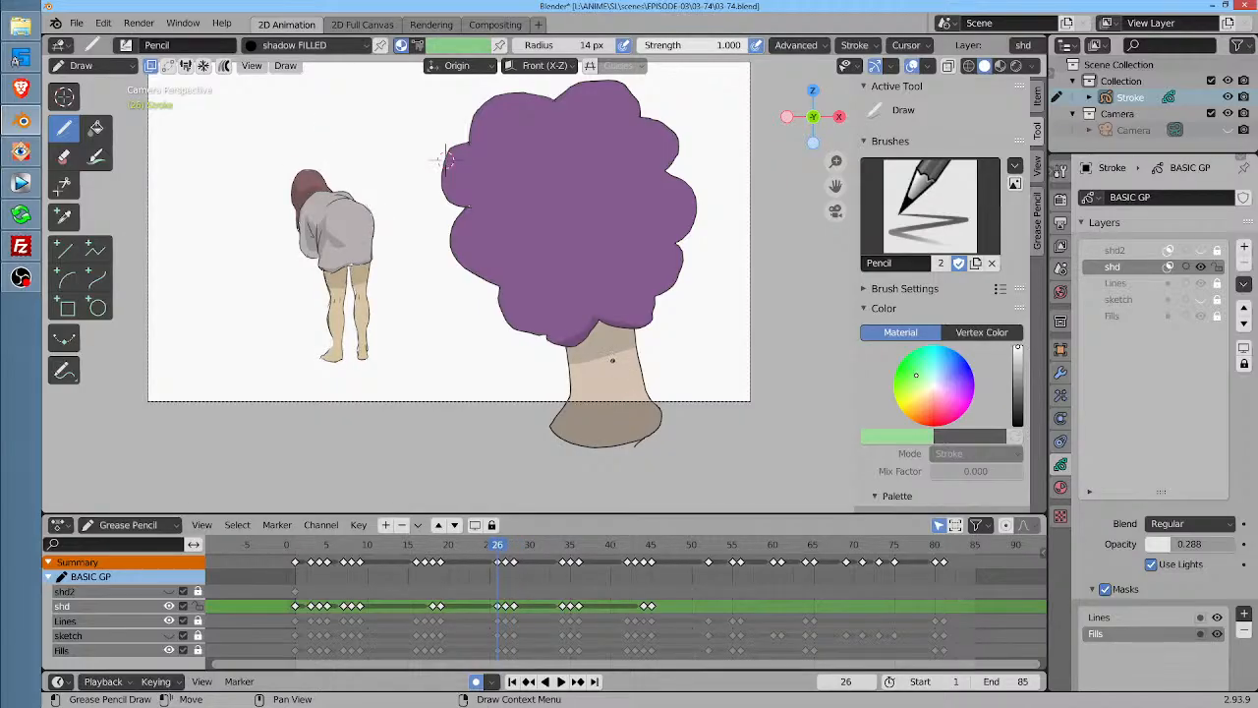
pyautogui.press('Tab')
pyautogui.click(611, 363)
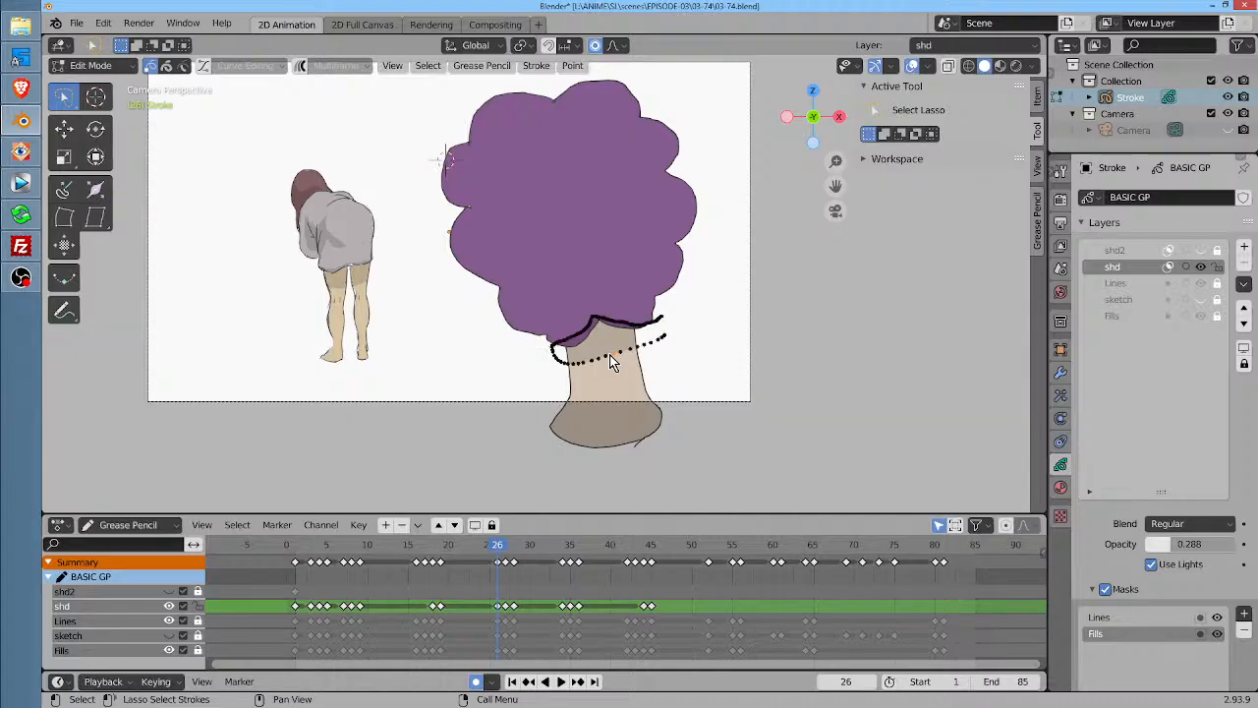
pyautogui.press('a')
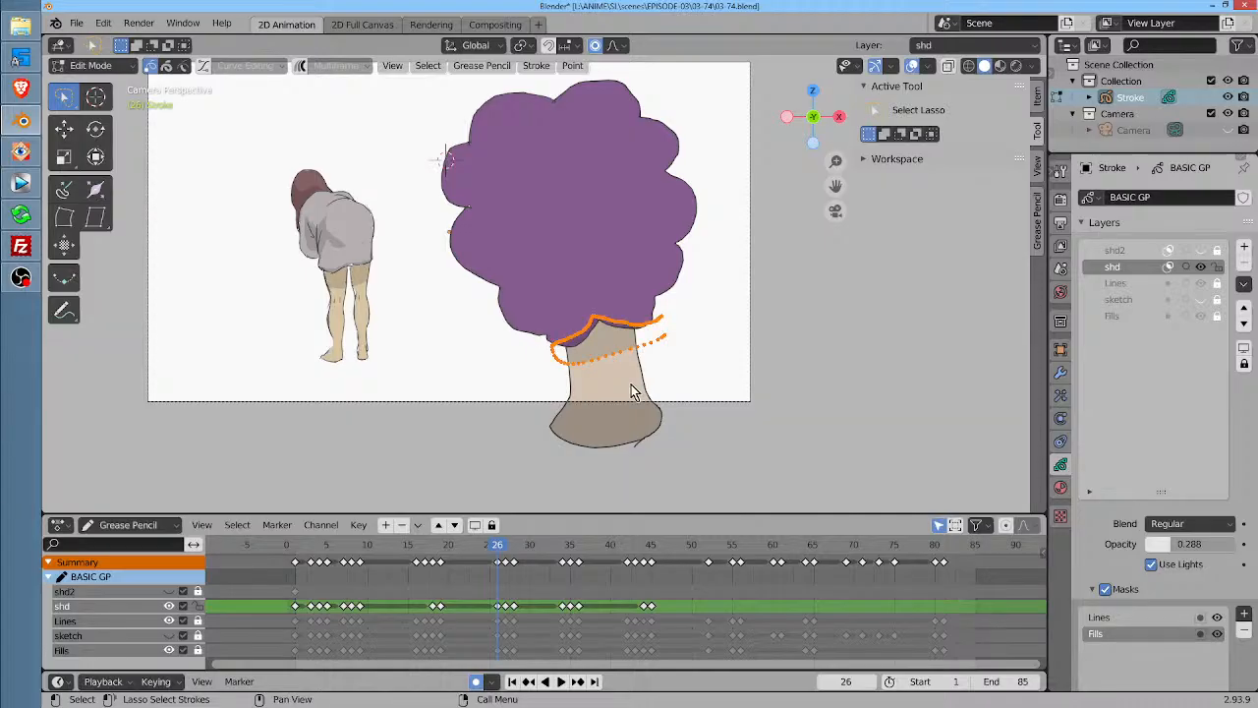
pyautogui.press('Right')
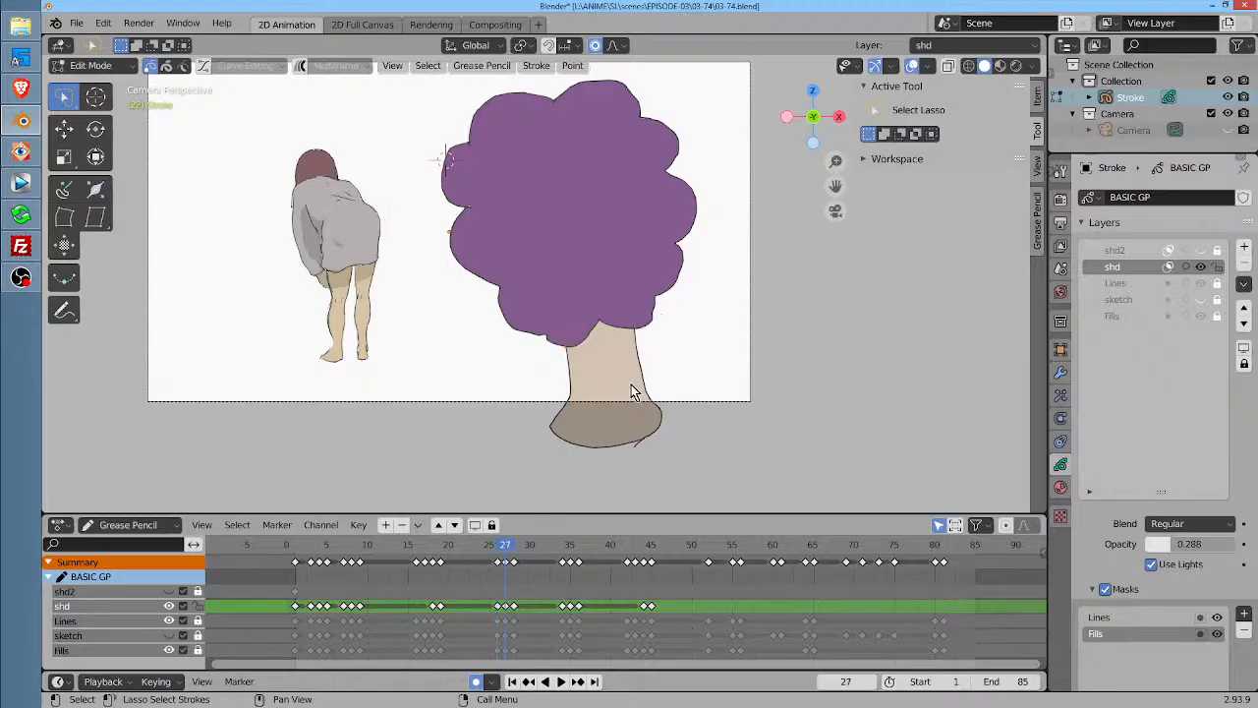
pyautogui.hotkey('ctrl', 'v')
pyautogui.press('Right')
pyautogui.hotkey('ctrl', 'v')
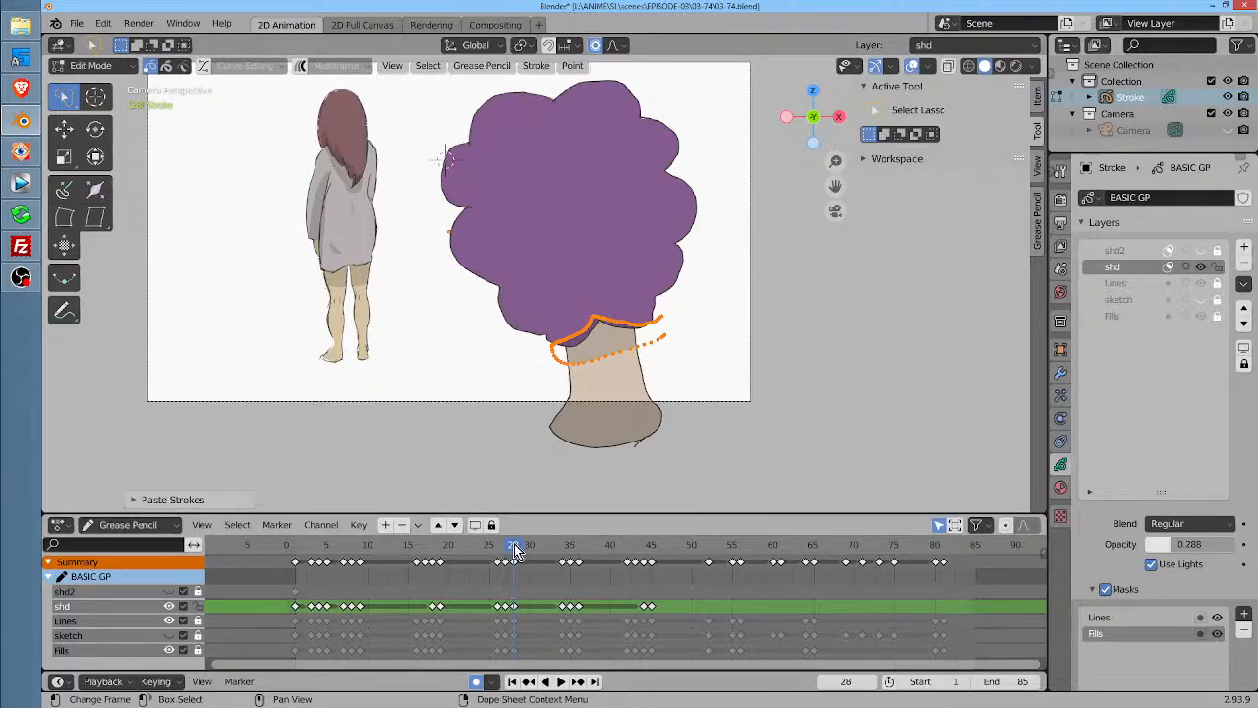
# Duplicate the shd layer's keyframe from frame 19 to frame 52 and go to frame 52
pyautogui.moveTo(513, 552)
pyautogui.mouseDown()
pyautogui.moveTo(491, 555)
pyautogui.moveTo(714, 587)
pyautogui.mouseUp()
pyautogui.moveTo(334, 562)
pyautogui.mouseDown()
pyautogui.moveTo(402, 562)
pyautogui.moveTo(362, 562)
pyautogui.mouseUp()
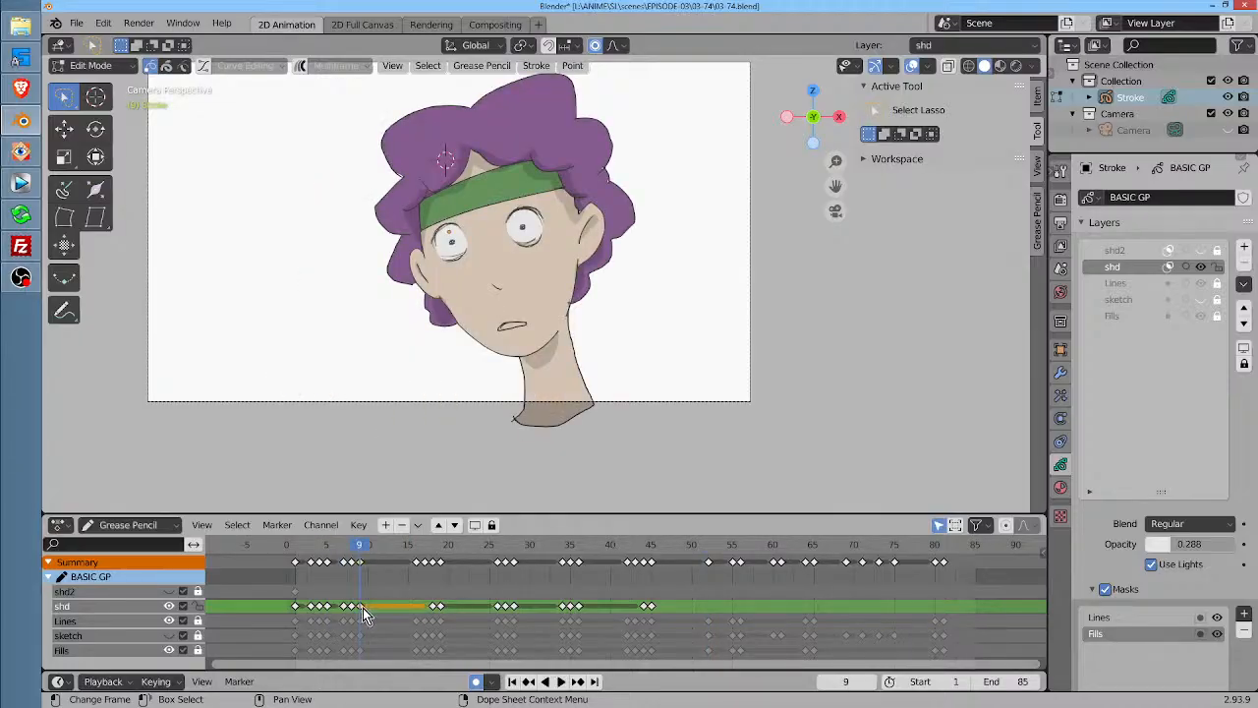
pyautogui.moveTo(433, 552); pyautogui.dragTo(446, 552)
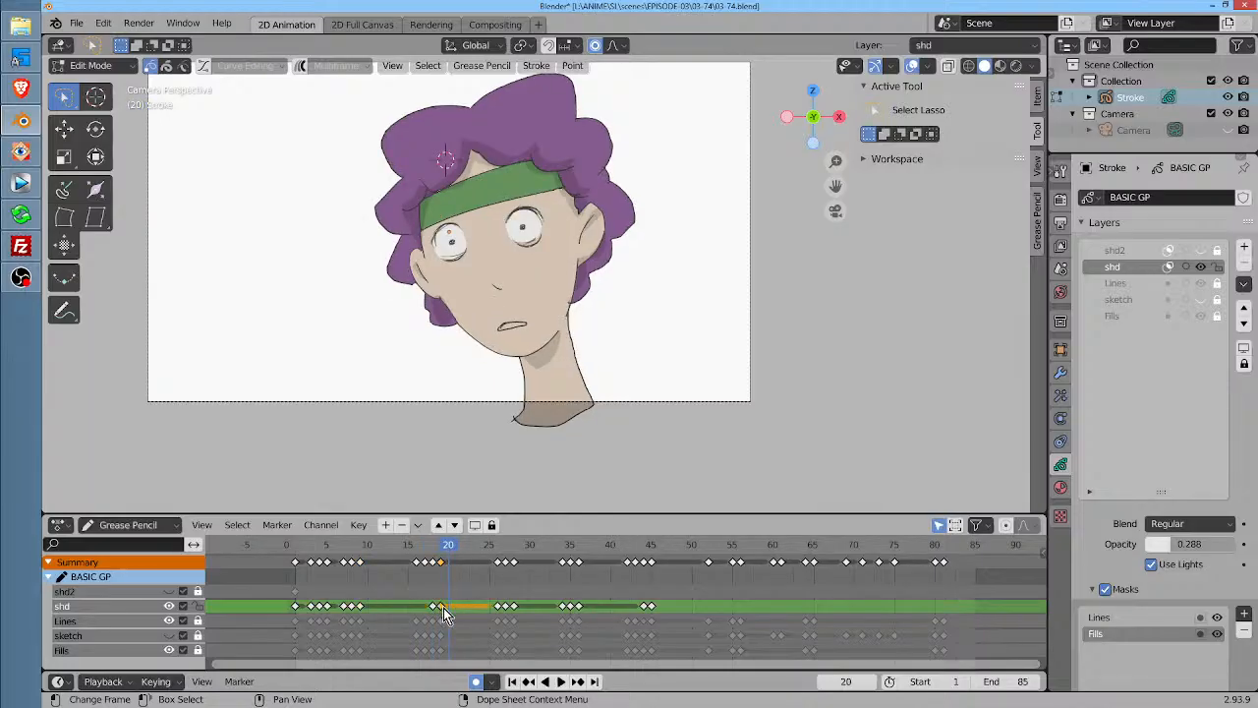
pyautogui.press('g')
pyautogui.click(716, 625)
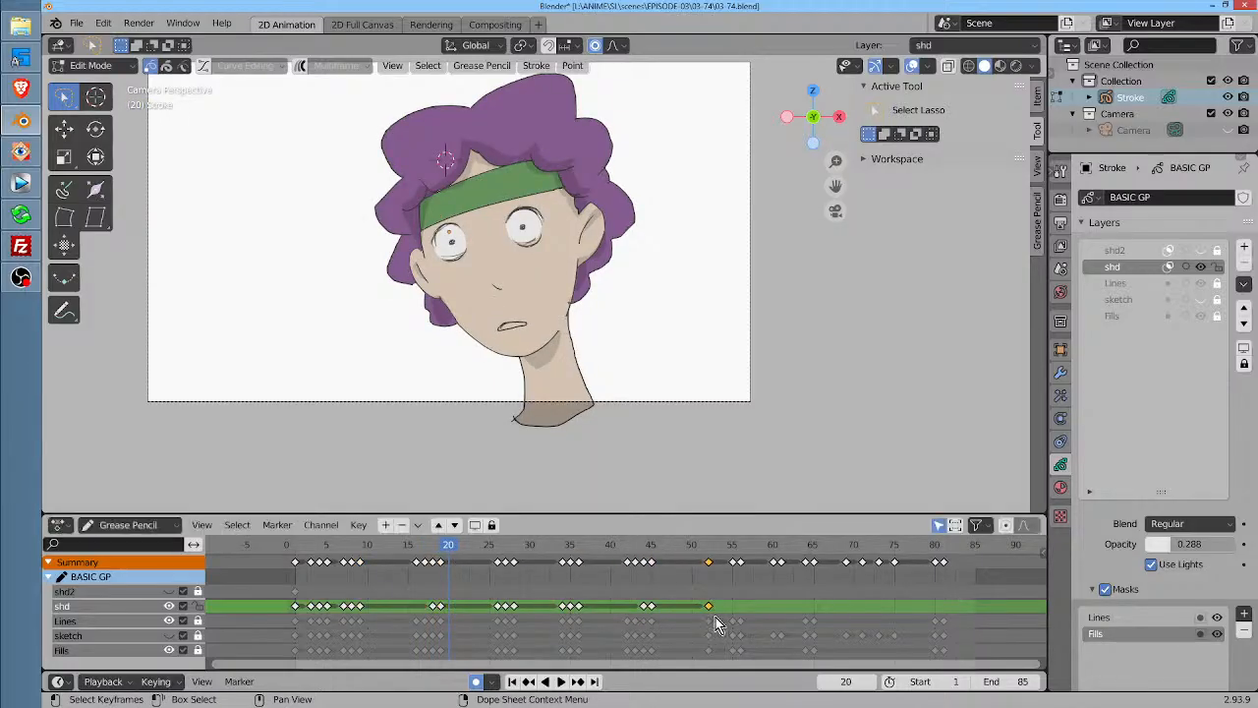
pyautogui.click(707, 548)
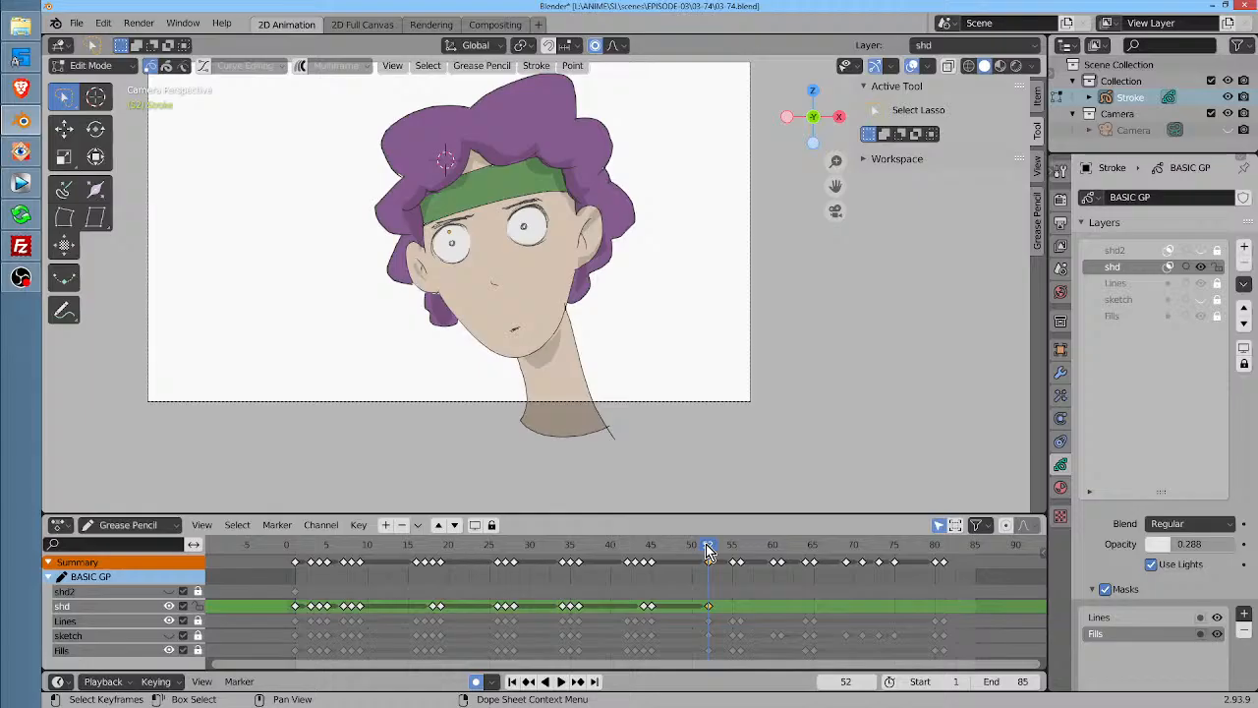
# On frame 64, twist the purple-haired man's shadow strokes clockwise in Sculpt Mode to match his head
pyautogui.moveTo(716, 555)
pyautogui.mouseDown()
pyautogui.moveTo(815, 558)
pyautogui.moveTo(792, 563)
pyautogui.moveTo(804, 562)
pyautogui.mouseUp()
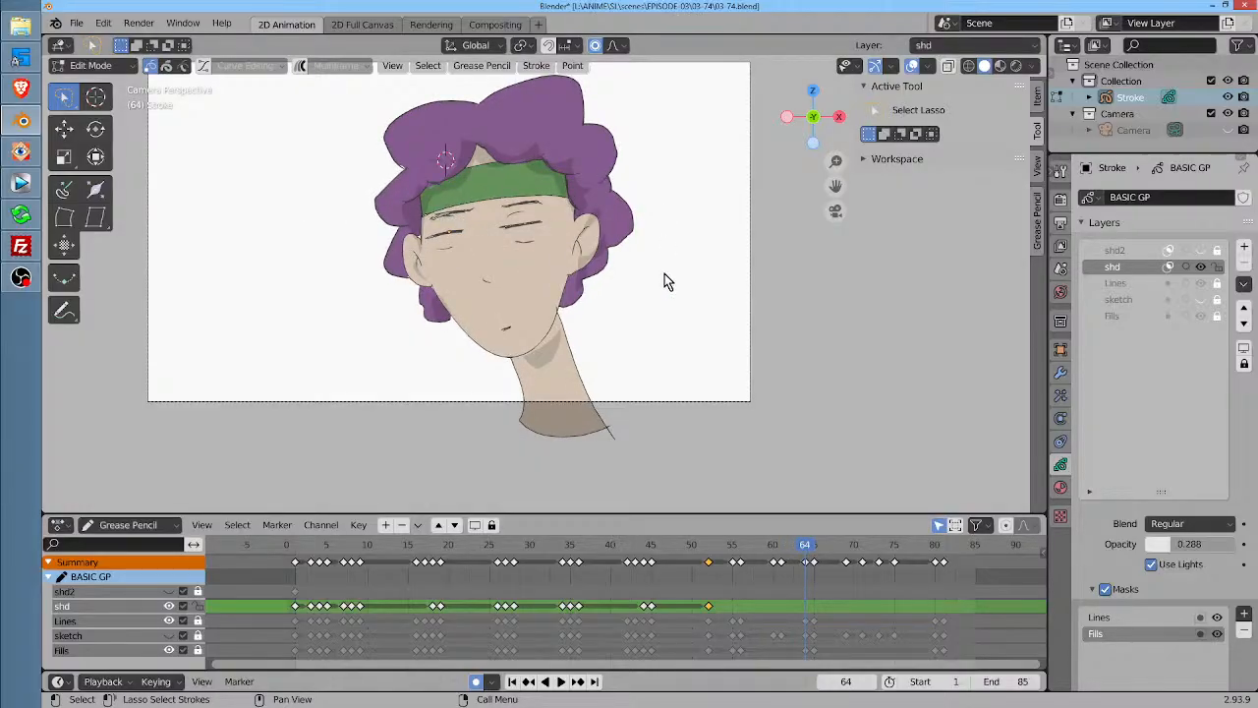
pyautogui.press('e')
pyautogui.middleClick(610, 208)
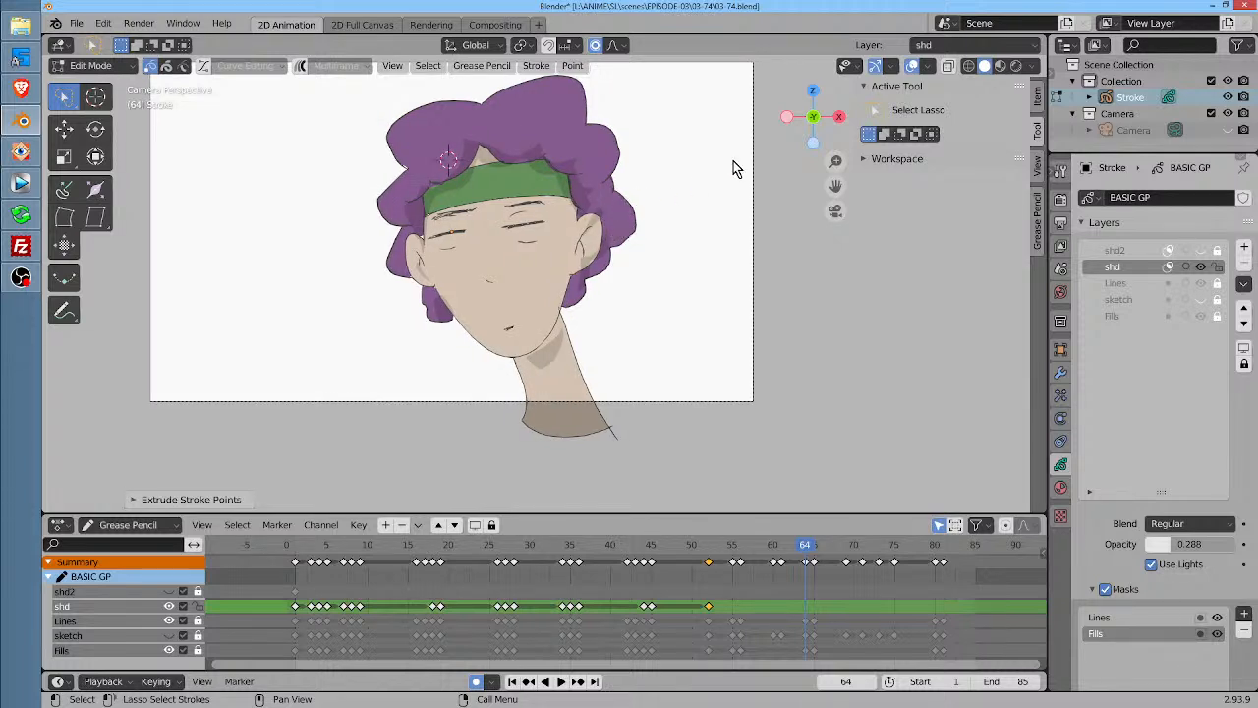
pyautogui.press('Tab')
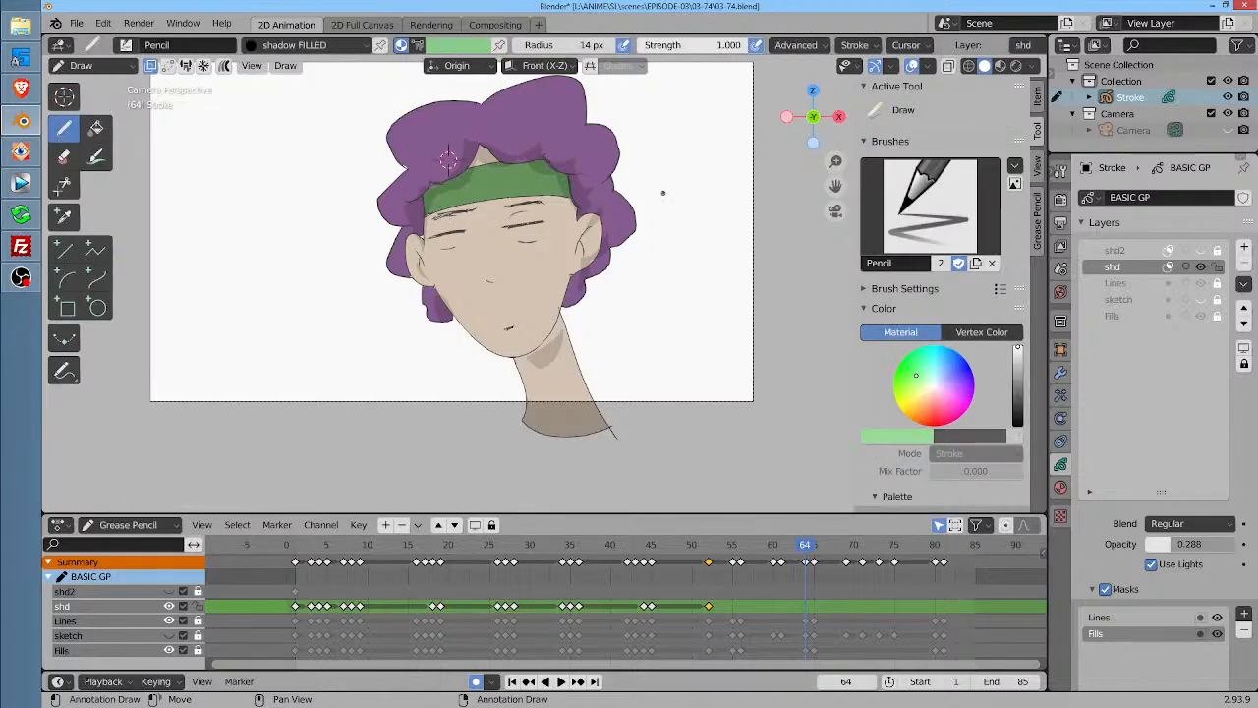
pyautogui.hotkey('ctrl', 'Tab')
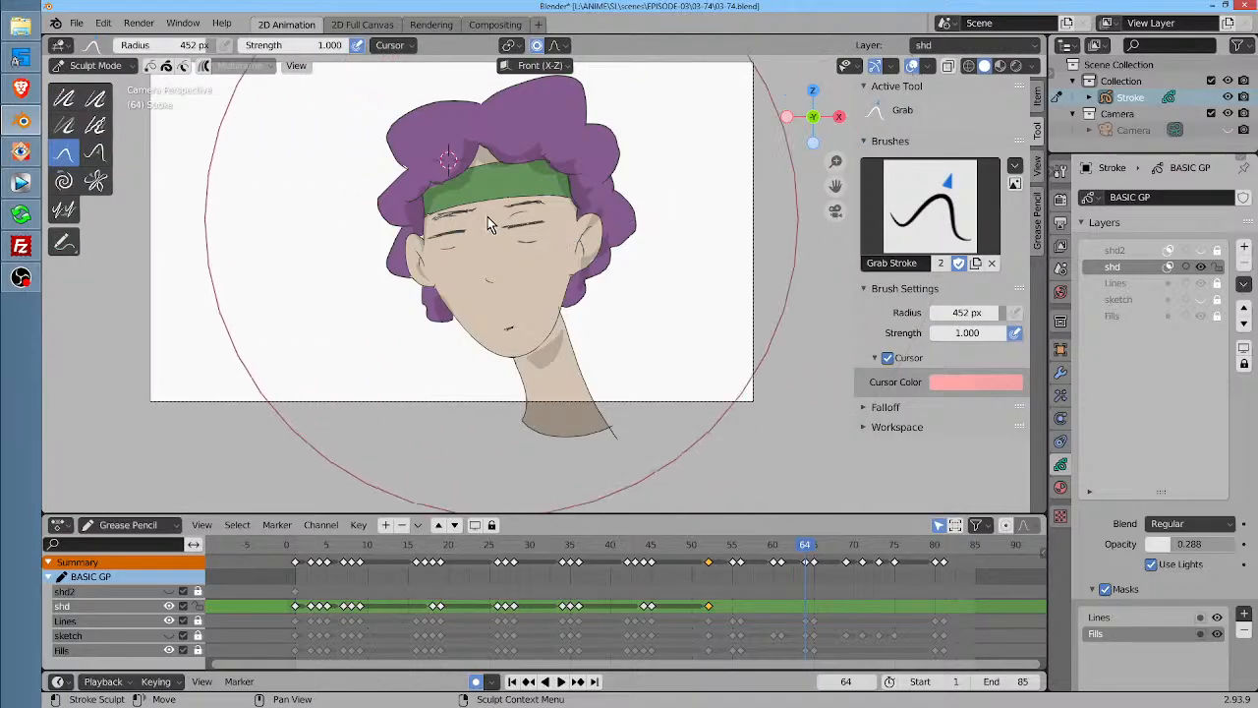
pyautogui.click(64, 187)
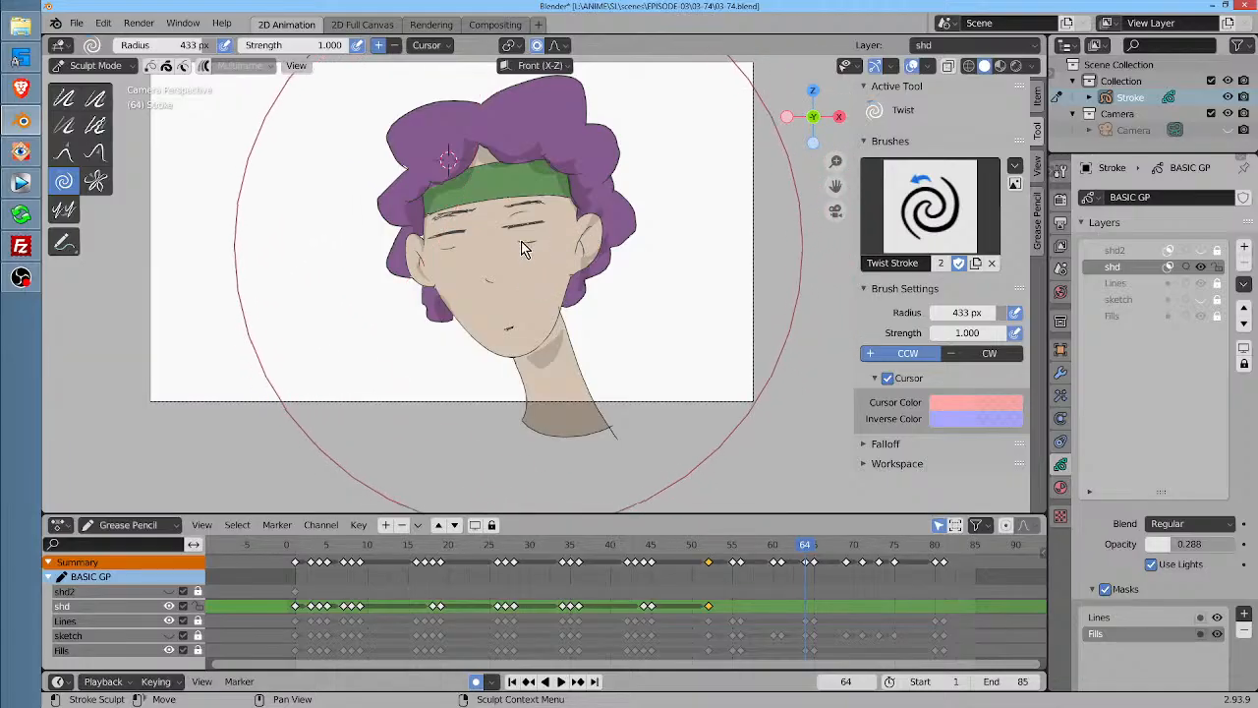
pyautogui.moveTo(513, 255)
pyautogui.mouseDown()
pyautogui.moveTo(518, 282)
pyautogui.moveTo(520, 254)
pyautogui.mouseUp()
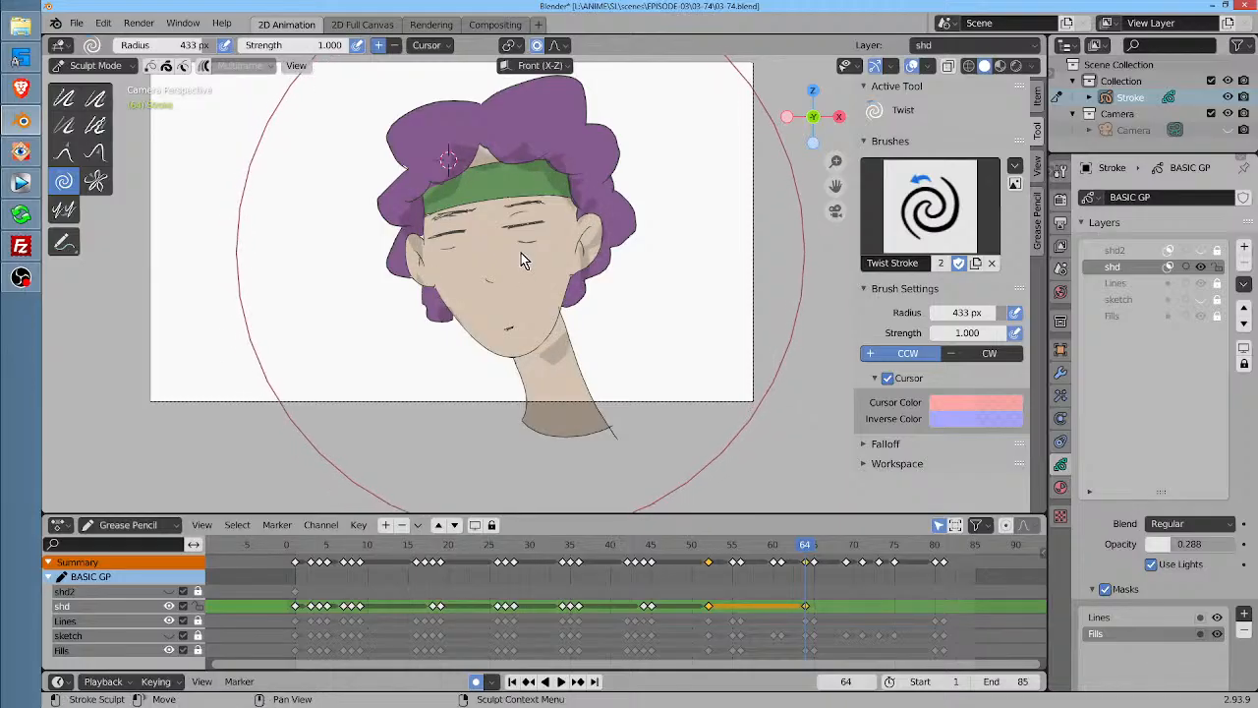
pyautogui.hotkey('ctrl', 'z')
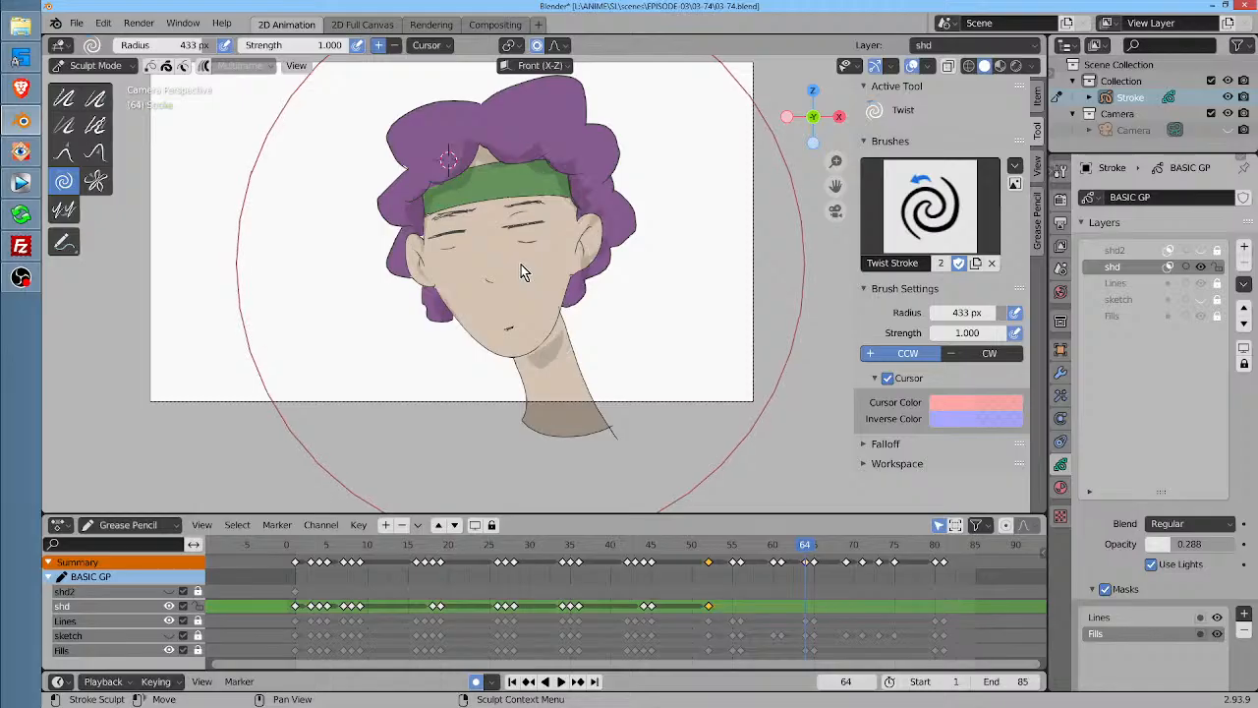
pyautogui.click(393, 45)
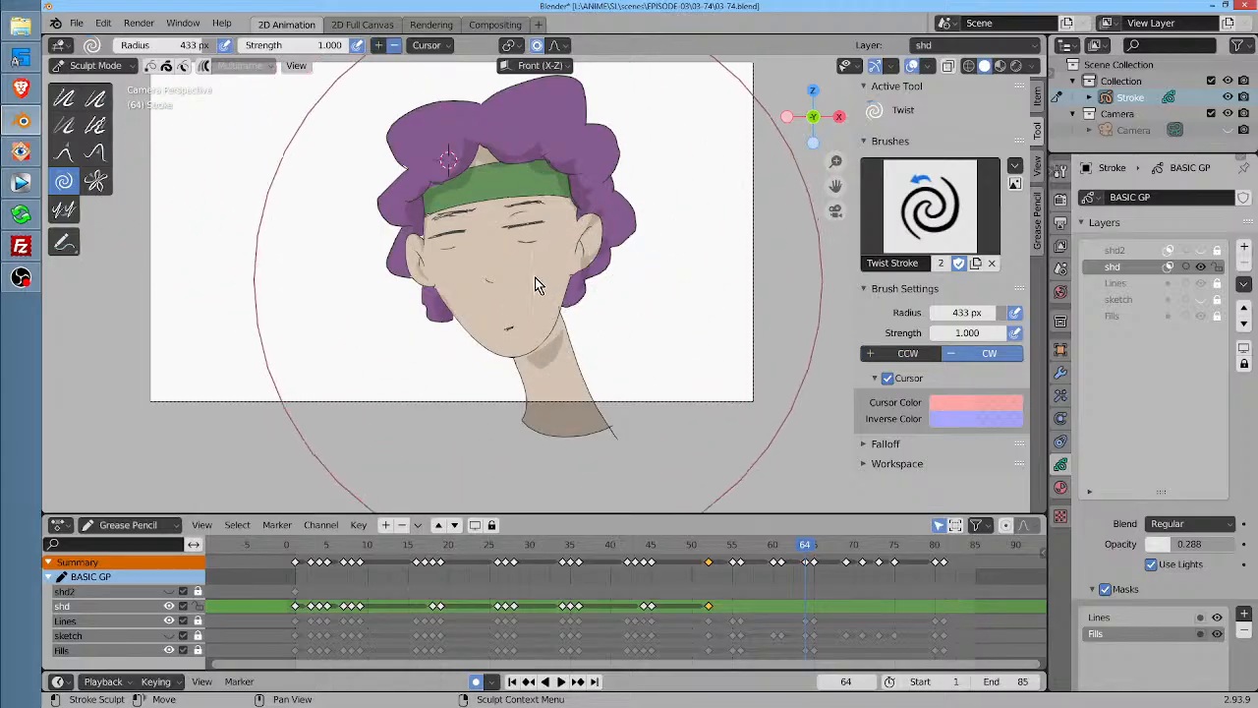
pyautogui.moveTo(541, 292); pyautogui.dragTo(522, 261)
# Set the Grab brush radius to 211 px and pull the shadows into place on frame 64
pyautogui.click(63, 152)
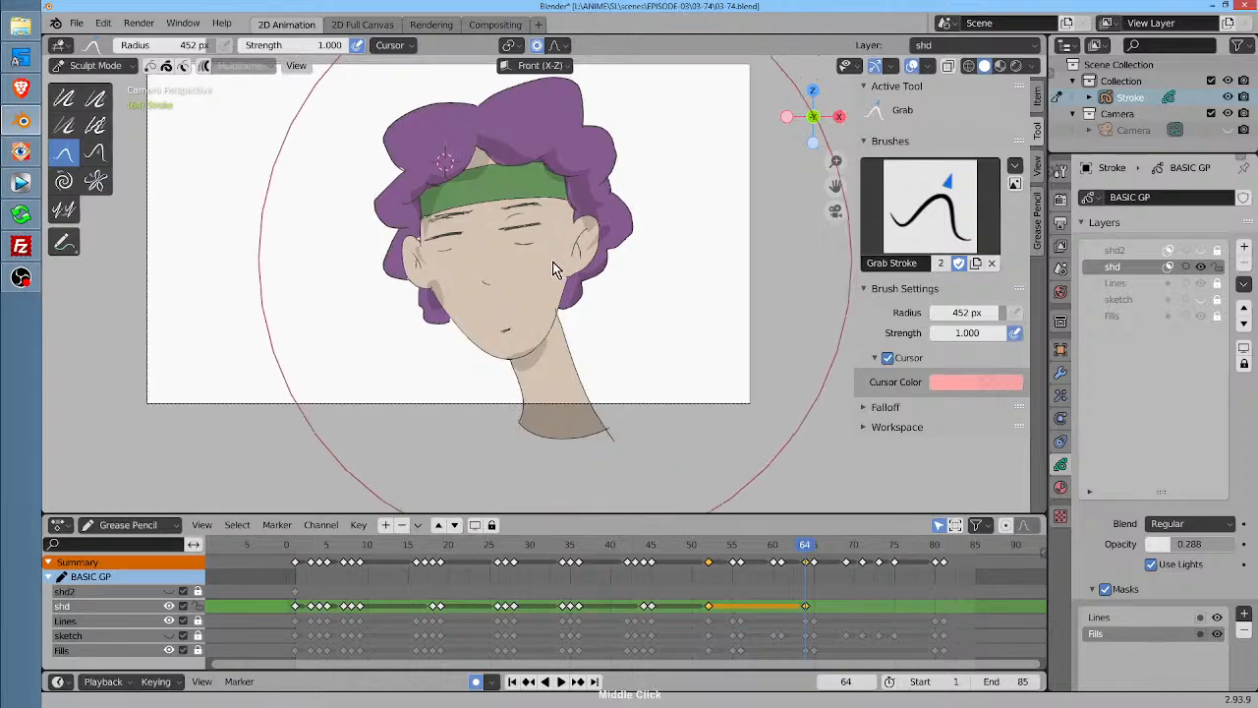
pyautogui.middleClick(483, 248)
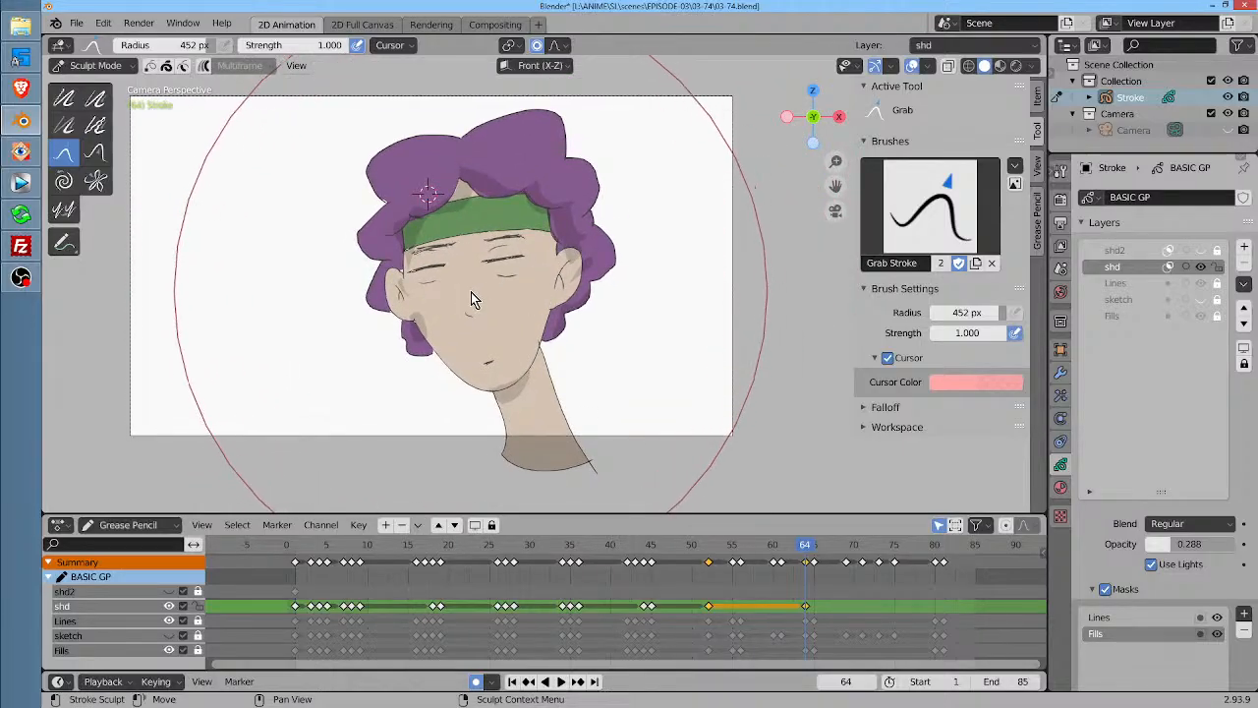
pyautogui.press('f')
pyautogui.click(398, 364)
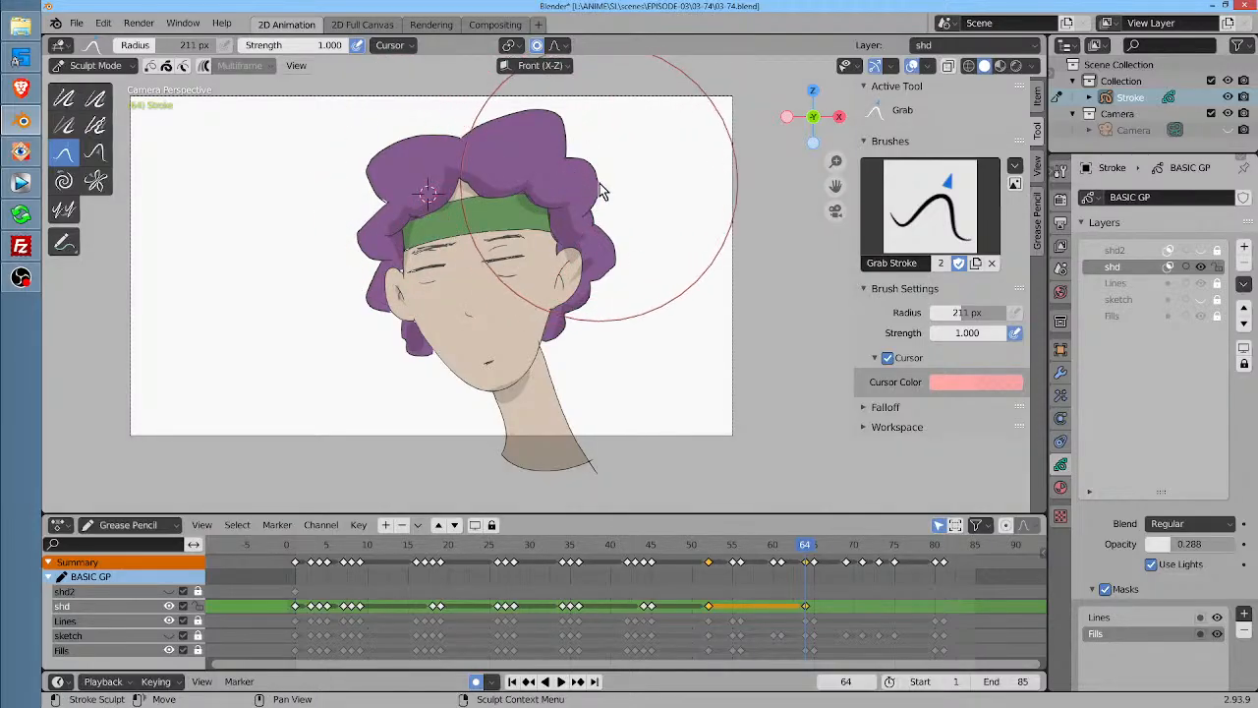
# On frame 65, grab the shadow strokes around the chin, neck and hair to fit the new head pose
pyautogui.press('space')
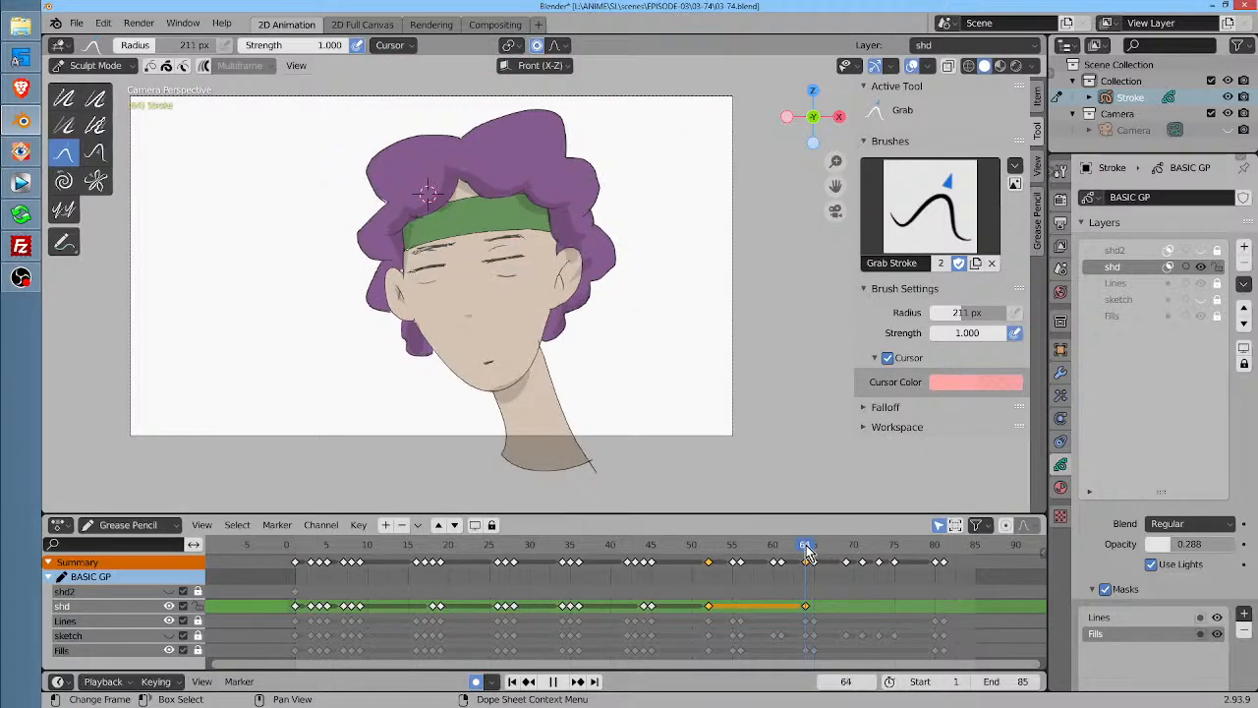
pyautogui.press('space')
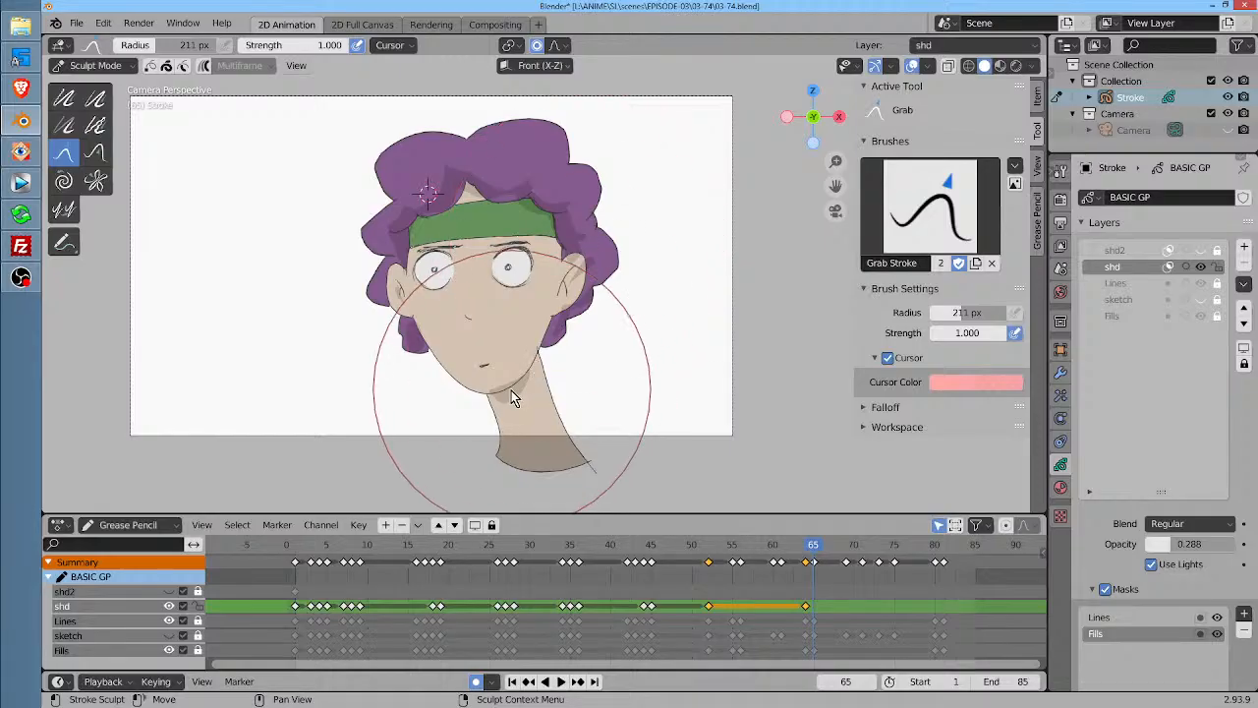
pyautogui.moveTo(511, 393)
pyautogui.mouseDown()
pyautogui.moveTo(608, 258)
pyautogui.moveTo(588, 252)
pyautogui.moveTo(595, 217)
pyautogui.moveTo(575, 228)
pyautogui.moveTo(456, 207)
pyautogui.mouseUp()
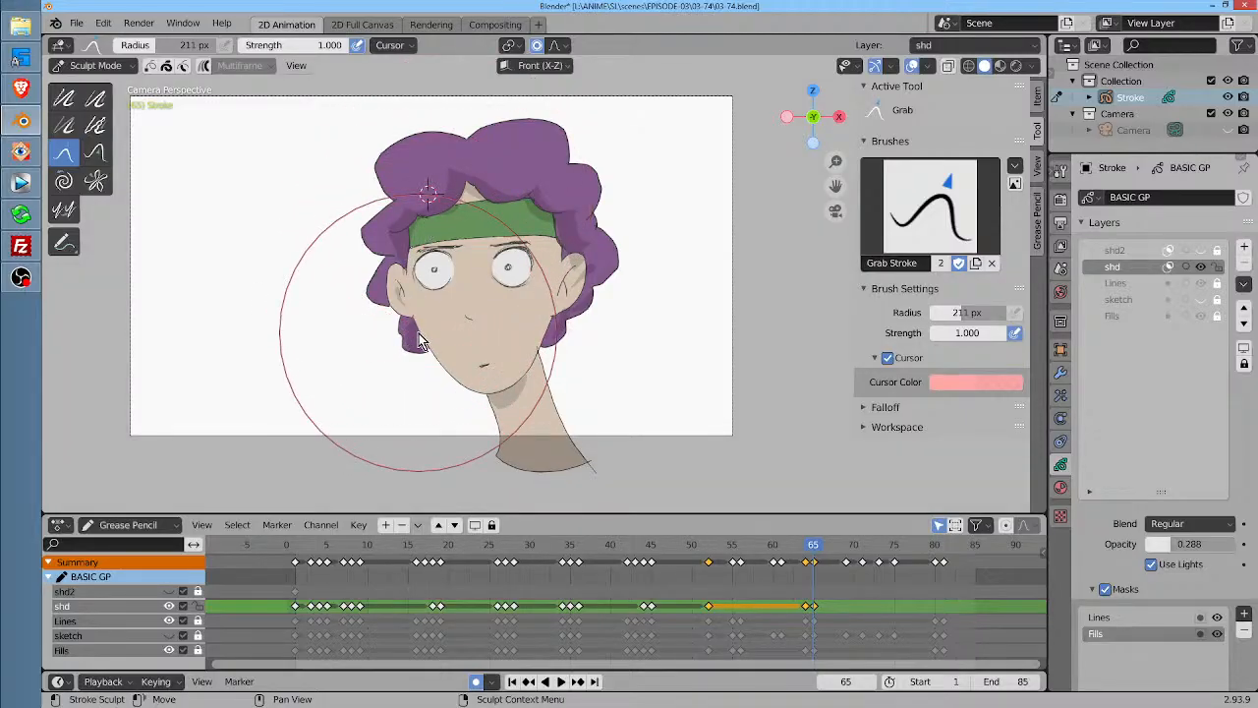
# Scrub and play back the animation to review the shading across the keyed frames
pyautogui.moveTo(814, 555)
pyautogui.mouseDown()
pyautogui.moveTo(712, 585)
pyautogui.moveTo(792, 599)
pyautogui.mouseUp()
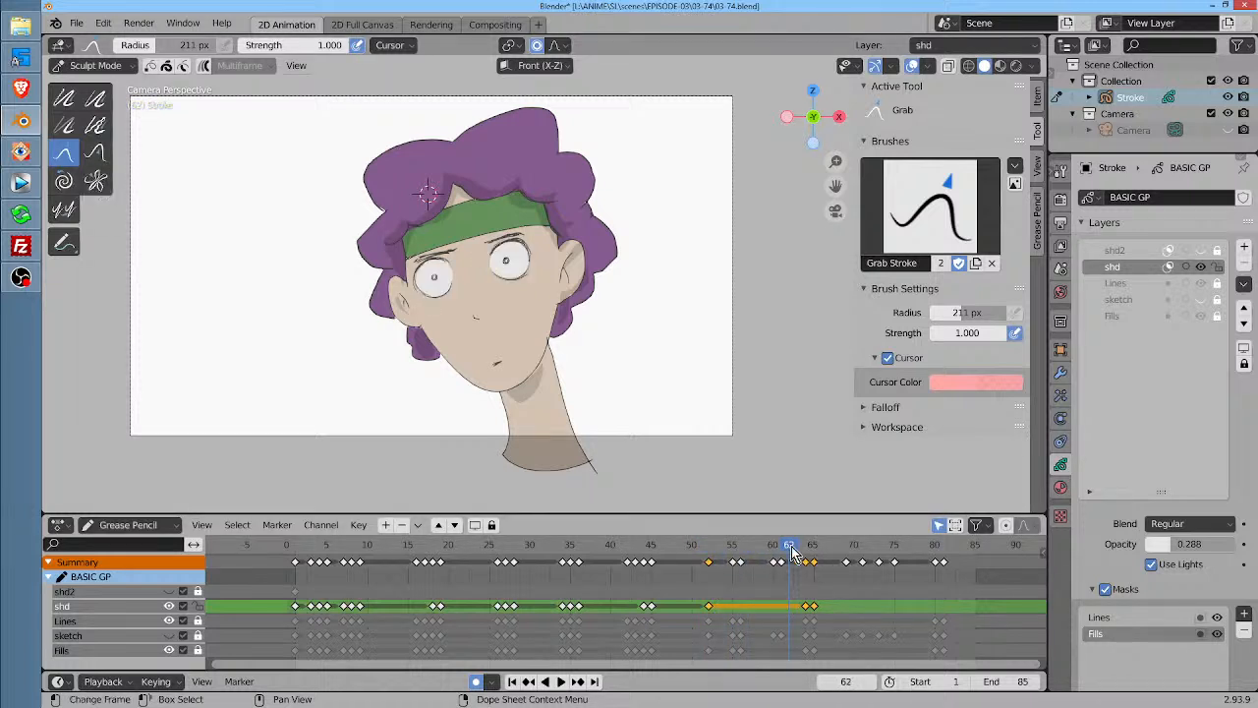
pyautogui.press('space')
pyautogui.moveTo(814, 565)
pyautogui.mouseDown()
pyautogui.moveTo(832, 567)
pyautogui.moveTo(521, 588)
pyautogui.mouseUp()
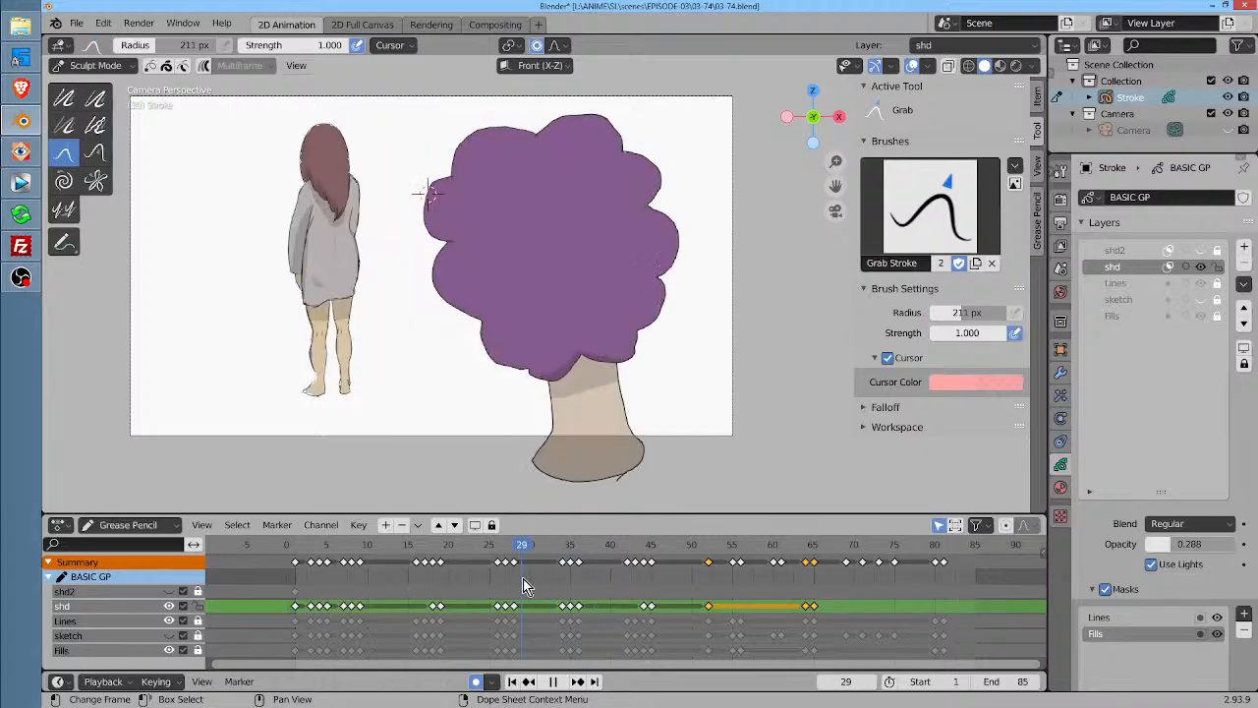
pyautogui.press('space')
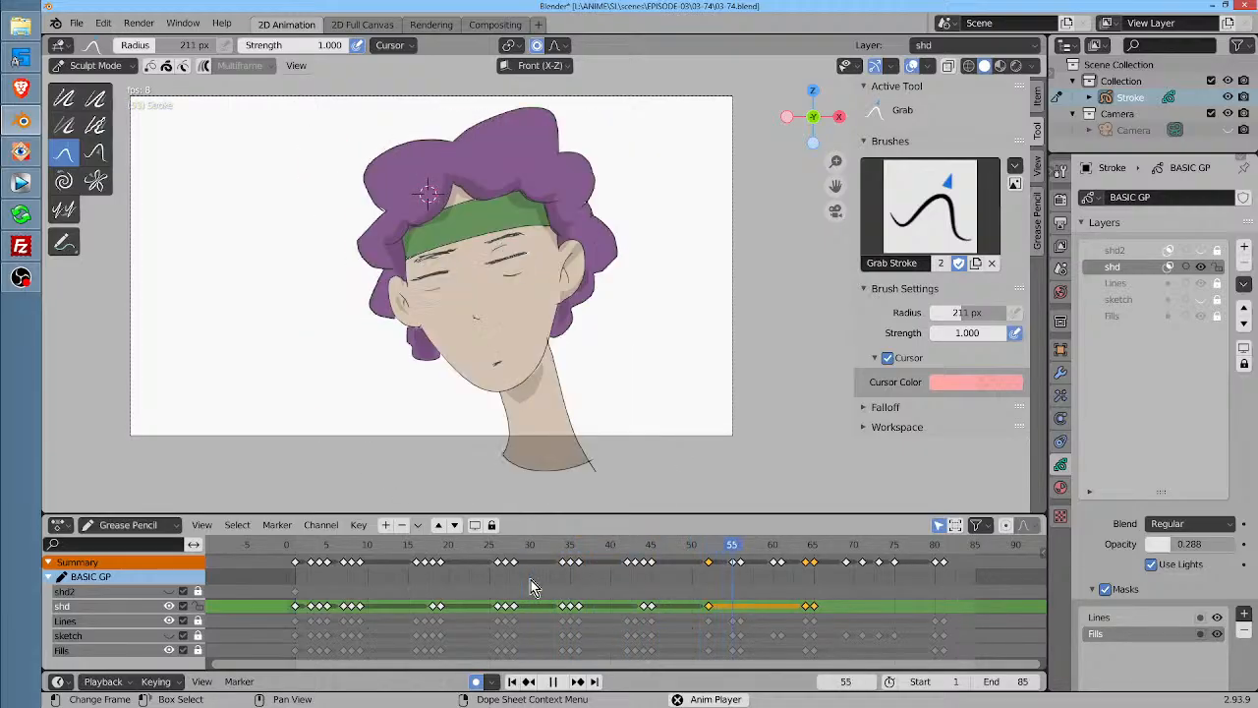
pyautogui.press('space')
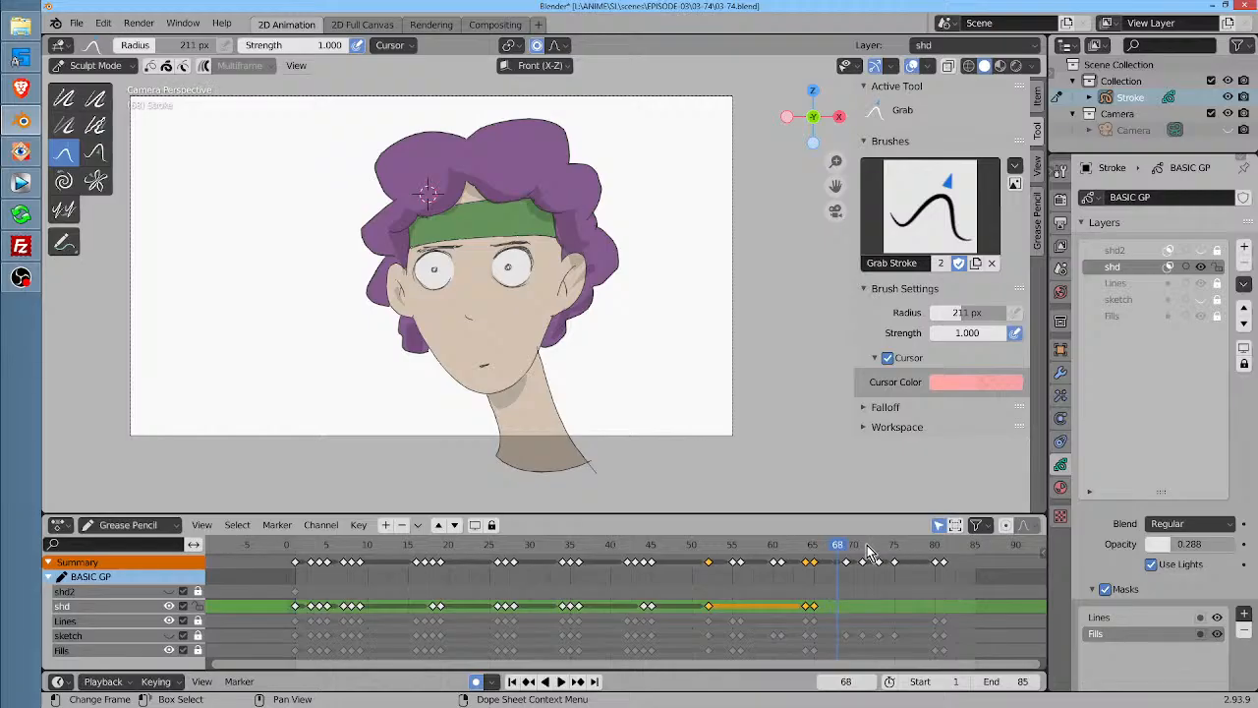
# Refine the hair and ear shadows on frame 65 with the Grab brush and compare them with frame 64
pyautogui.moveTo(847, 563)
pyautogui.mouseDown()
pyautogui.moveTo(895, 562)
pyautogui.moveTo(812, 564)
pyautogui.mouseUp()
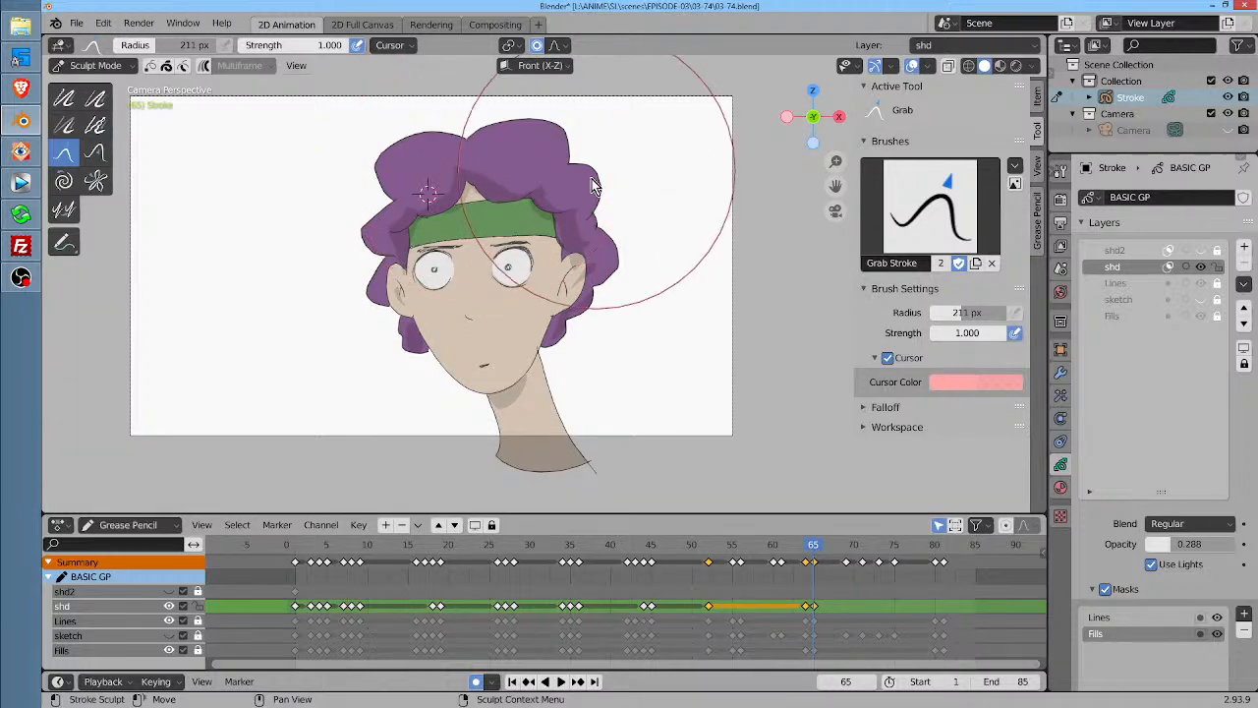
pyautogui.moveTo(548, 182)
pyautogui.mouseDown()
pyautogui.moveTo(548, 189)
pyautogui.moveTo(578, 210)
pyautogui.moveTo(594, 166)
pyautogui.moveTo(463, 183)
pyautogui.moveTo(445, 202)
pyautogui.moveTo(452, 215)
pyautogui.moveTo(411, 240)
pyautogui.moveTo(621, 246)
pyautogui.moveTo(604, 268)
pyautogui.moveTo(554, 271)
pyautogui.moveTo(589, 270)
pyautogui.moveTo(573, 313)
pyautogui.mouseUp()
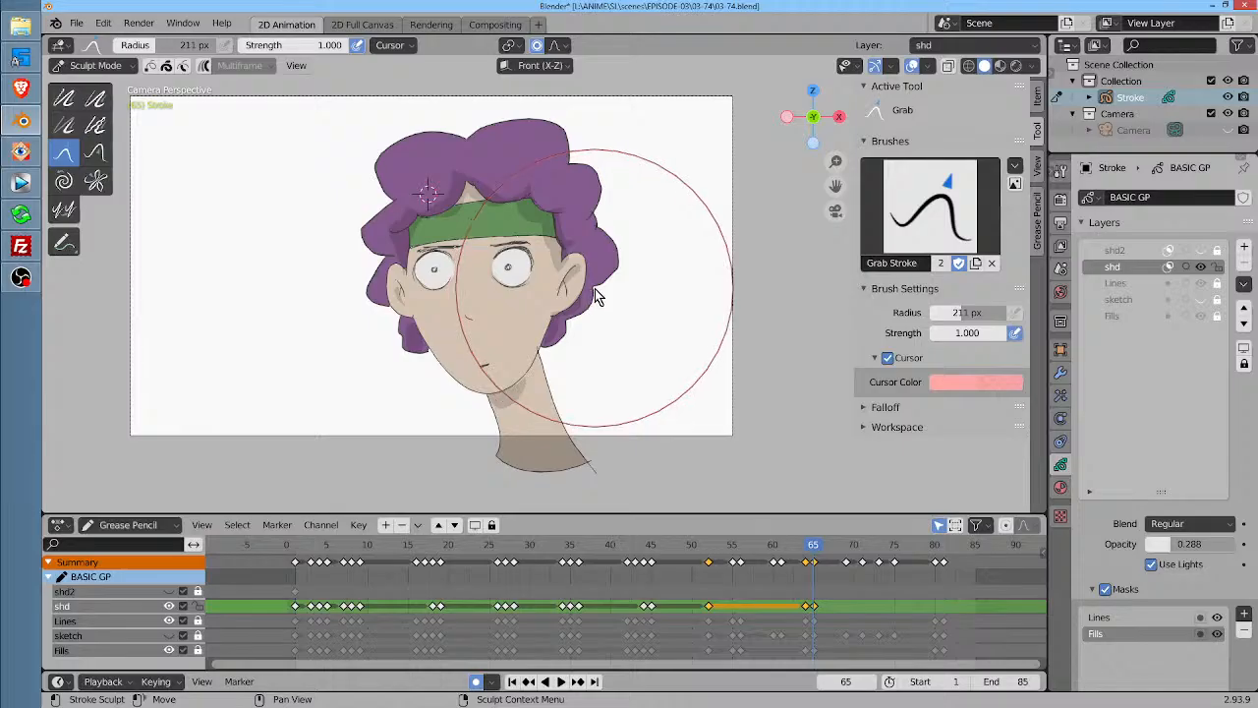
pyautogui.press('Left')
pyautogui.press('Right')
pyautogui.press('Left')
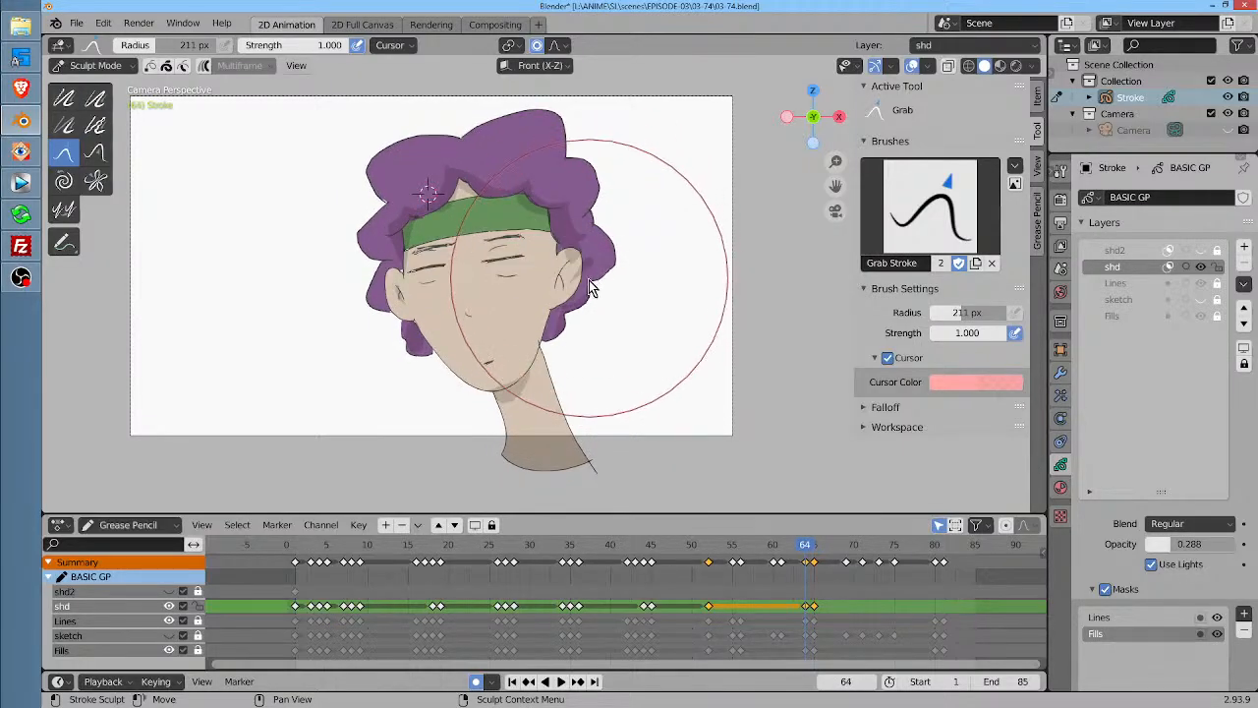
# Grab the hair and ear shadow on frame 64 into place and compare it with the neighbouring keyframes
pyautogui.moveTo(589, 282)
pyautogui.mouseDown()
pyautogui.moveTo(568, 300)
pyautogui.moveTo(545, 280)
pyautogui.moveTo(601, 252)
pyautogui.moveTo(568, 279)
pyautogui.moveTo(574, 290)
pyautogui.mouseUp()
pyautogui.press('Down')
pyautogui.press('Down')
pyautogui.press('Up')
pyautogui.press('Up')
pyautogui.press('Up')
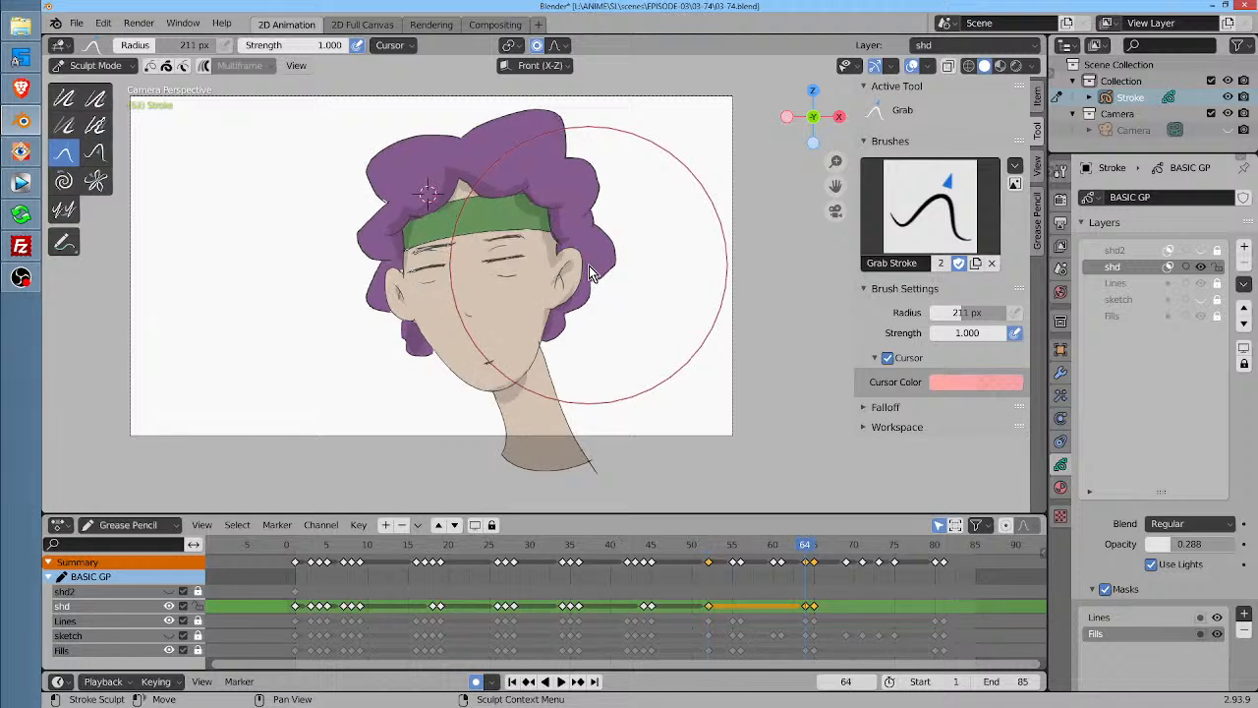
pyautogui.press('Up')
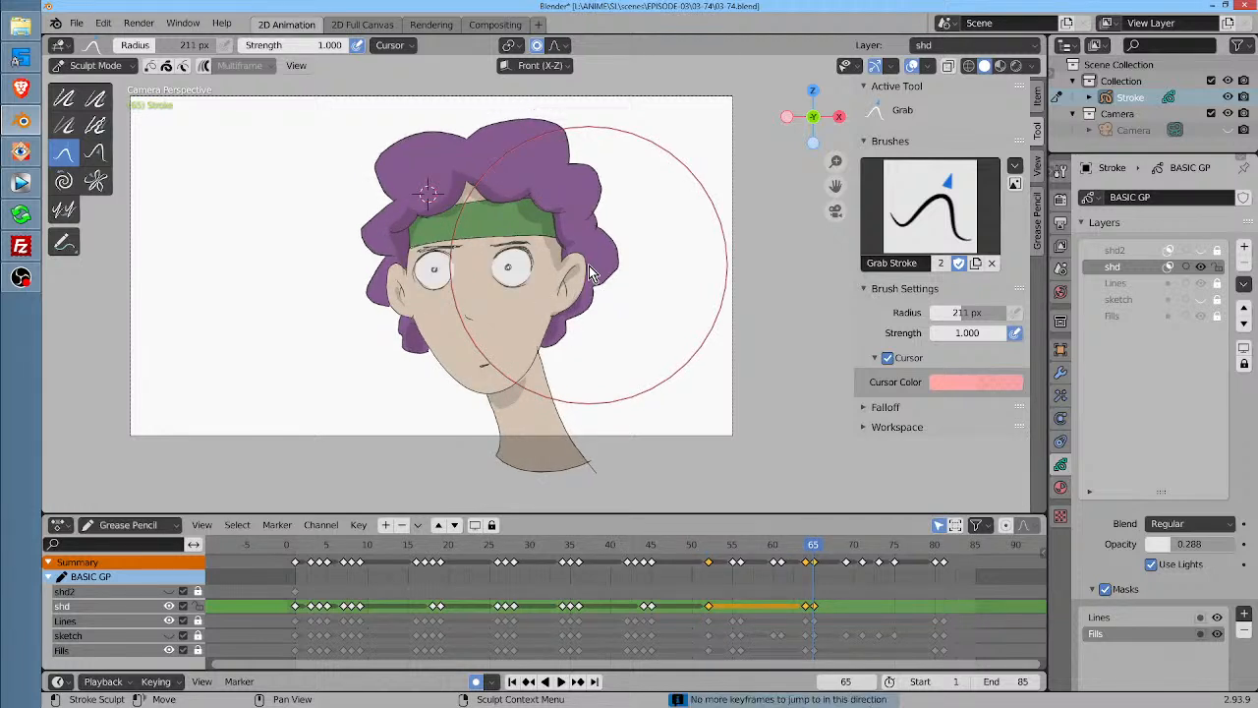
# Step through the animation from frame 65 to frame 82 to check the shd shading
pyautogui.press('Right')
pyautogui.press('Right')
pyautogui.press('Right')
pyautogui.press('Right')
pyautogui.press('Right')
pyautogui.press('Right')
pyautogui.press('Right')
pyautogui.press('Right')
pyautogui.press('Right')
pyautogui.press('Right')
pyautogui.press('Right')
pyautogui.press('Right')
pyautogui.press('Right')
pyautogui.press('Right')
pyautogui.press('Right')
pyautogui.press('Right')
pyautogui.press('Right')
# Make the shd2 layer active and visible, return to frame 1, and switch the Stroke object to Draw mode
pyautogui.click(1130, 250)
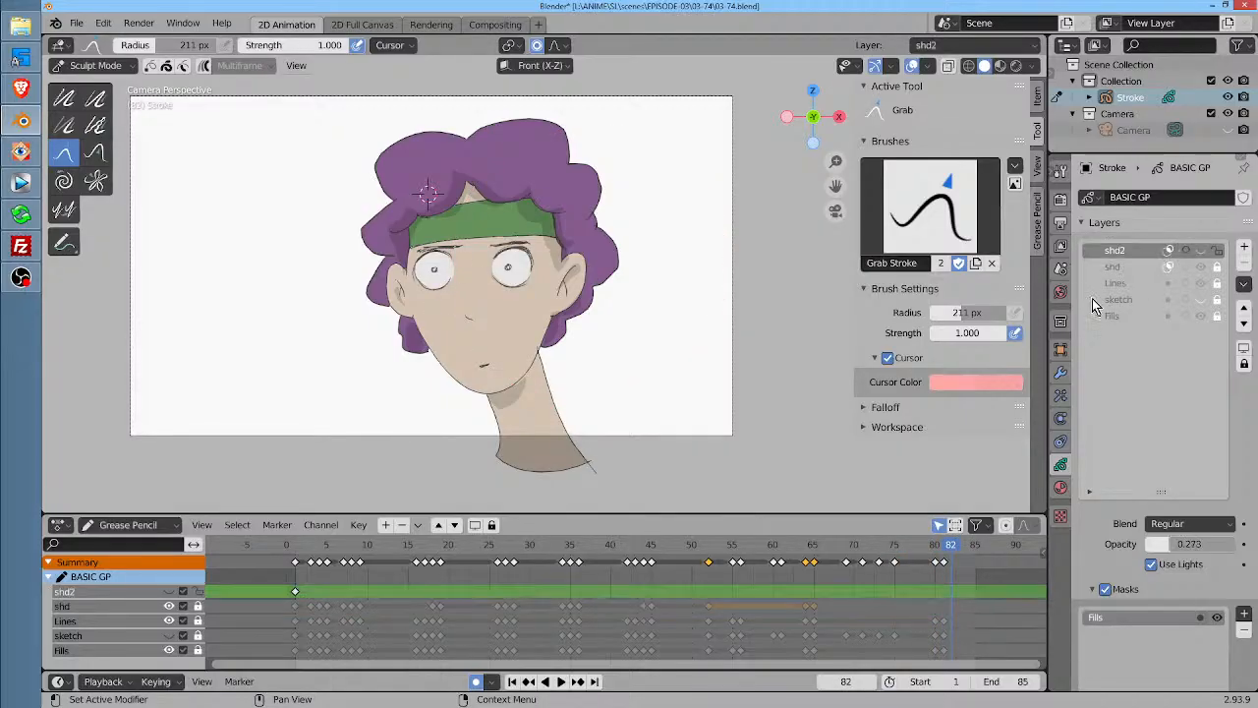
pyautogui.hotkey('shift', 'Left')
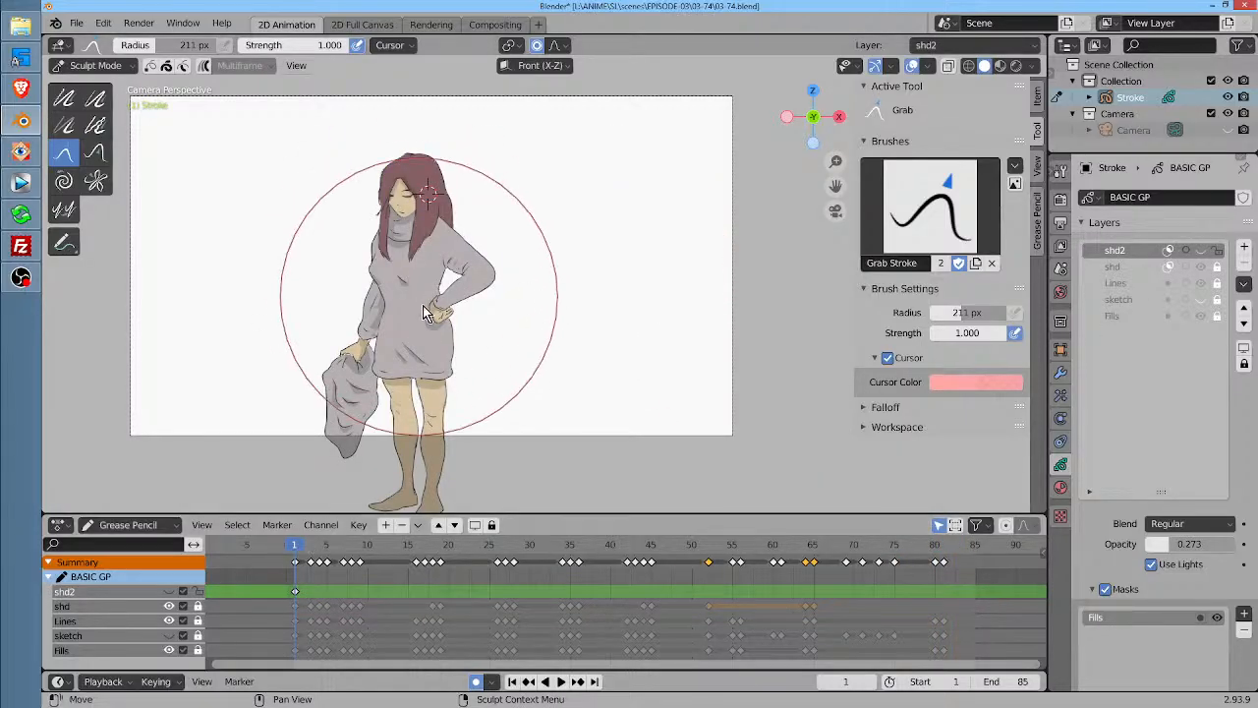
pyautogui.click(1201, 251)
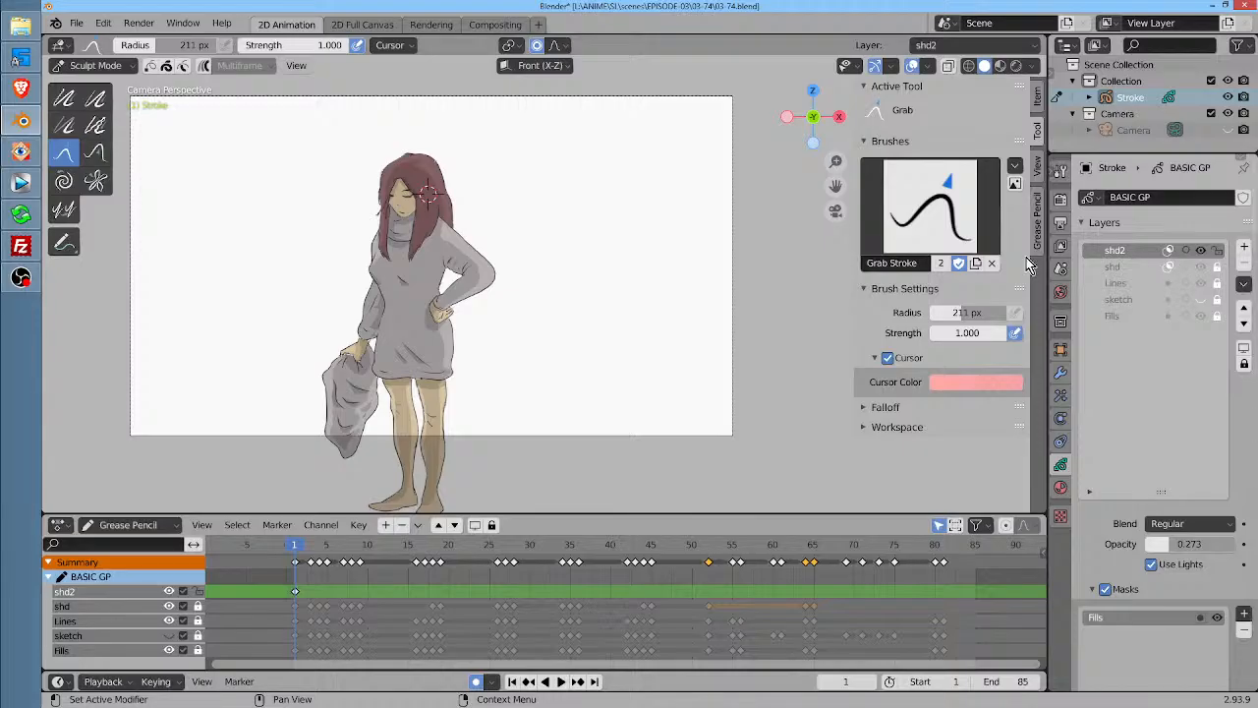
pyautogui.hotkey('ctrl', 'Tab')
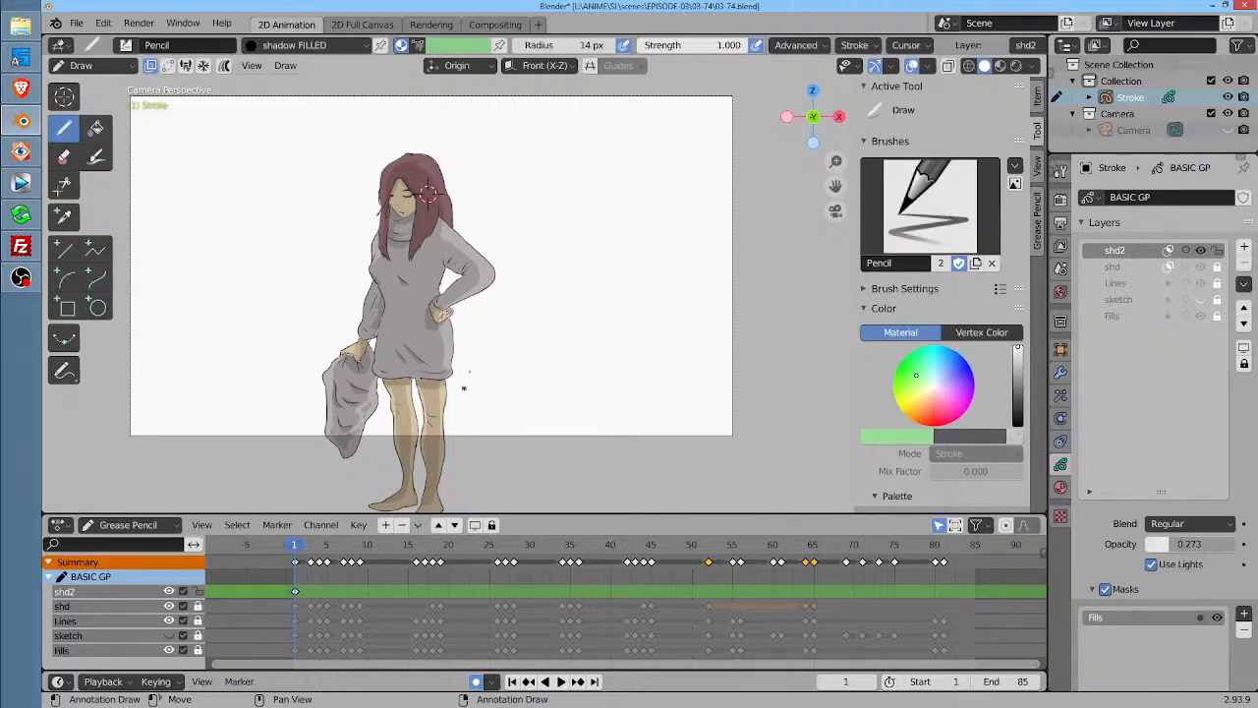
# On frame 3 of shd2, draw filled shadow shapes over the woman's hair, sweater dress, arm and bag, and compare with frame 1
pyautogui.press('space')
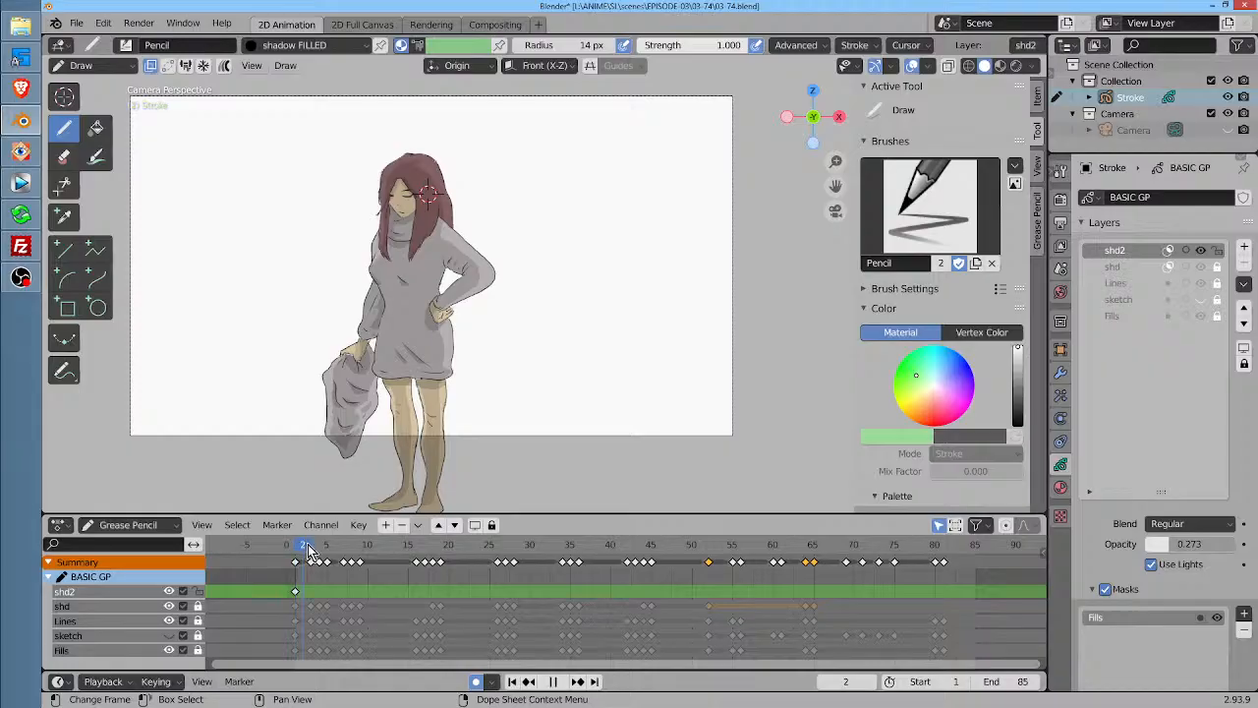
pyautogui.moveTo(320, 551)
pyautogui.mouseDown()
pyautogui.moveTo(300, 550)
pyautogui.moveTo(313, 550)
pyautogui.mouseUp()
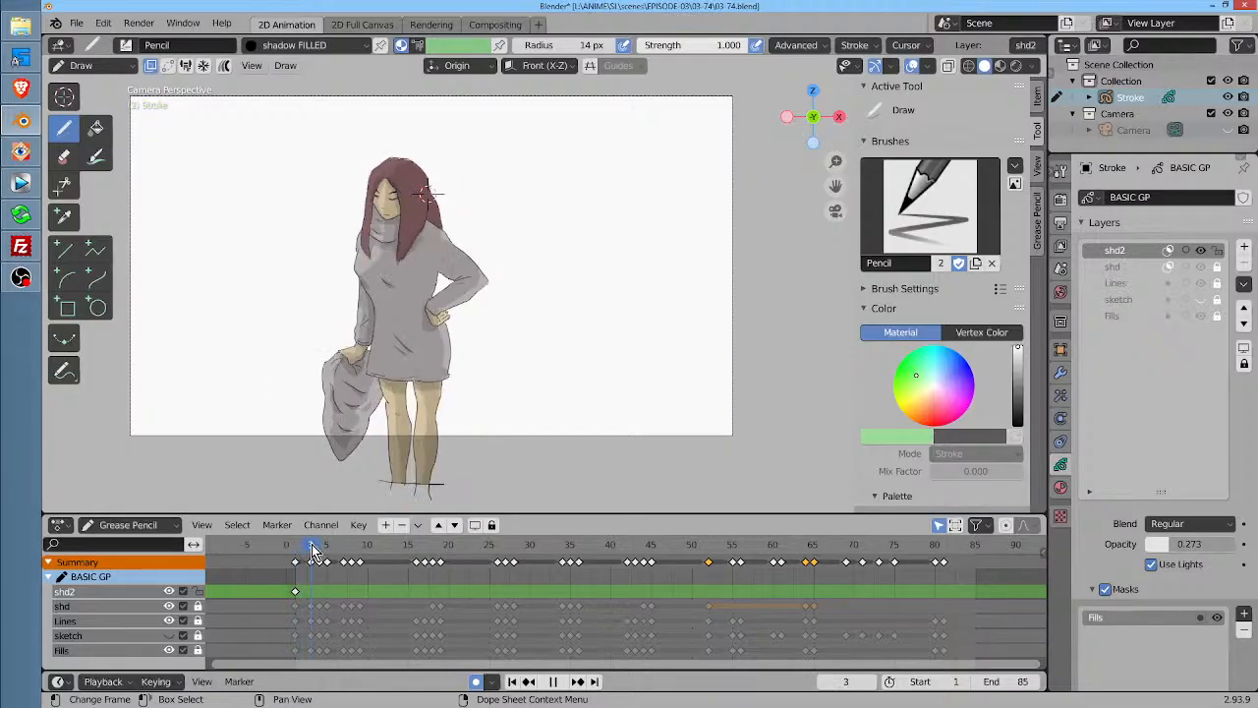
pyautogui.moveTo(386, 179); pyautogui.dragTo(356, 268)
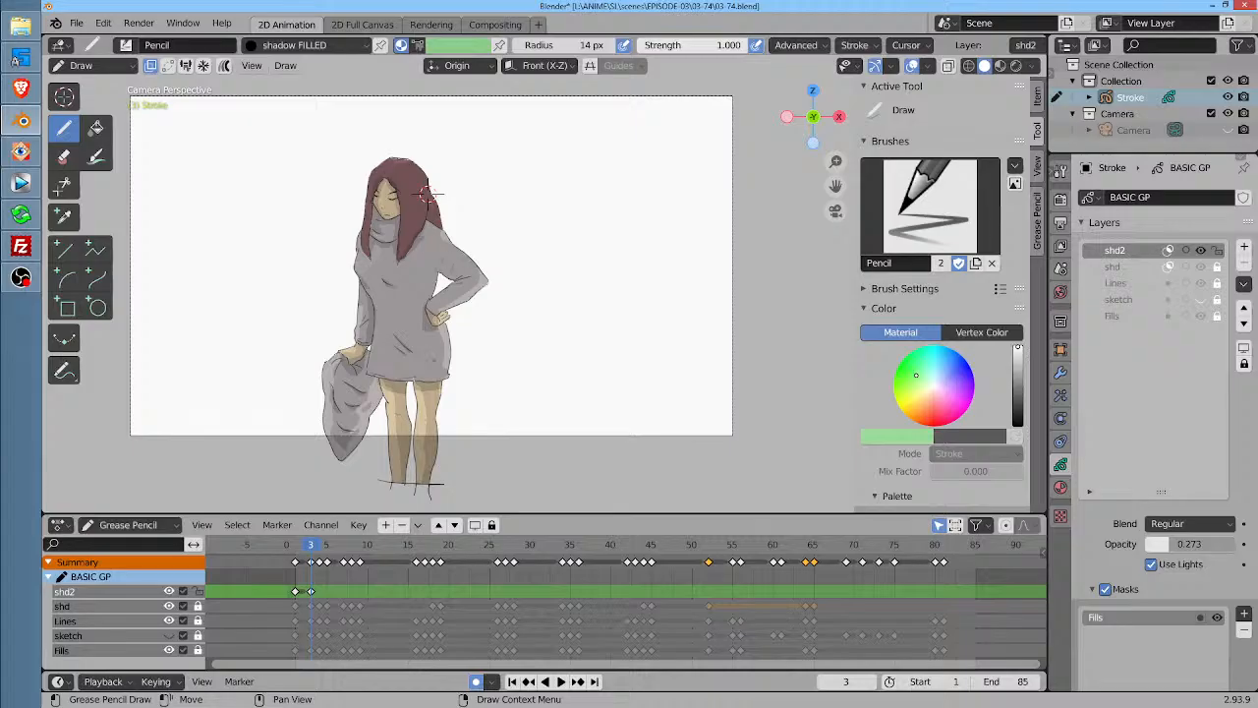
pyautogui.moveTo(430, 395)
pyautogui.mouseDown()
pyautogui.moveTo(408, 473)
pyautogui.moveTo(412, 405)
pyautogui.moveTo(383, 384)
pyautogui.moveTo(360, 432)
pyautogui.moveTo(329, 433)
pyautogui.moveTo(337, 372)
pyautogui.mouseUp()
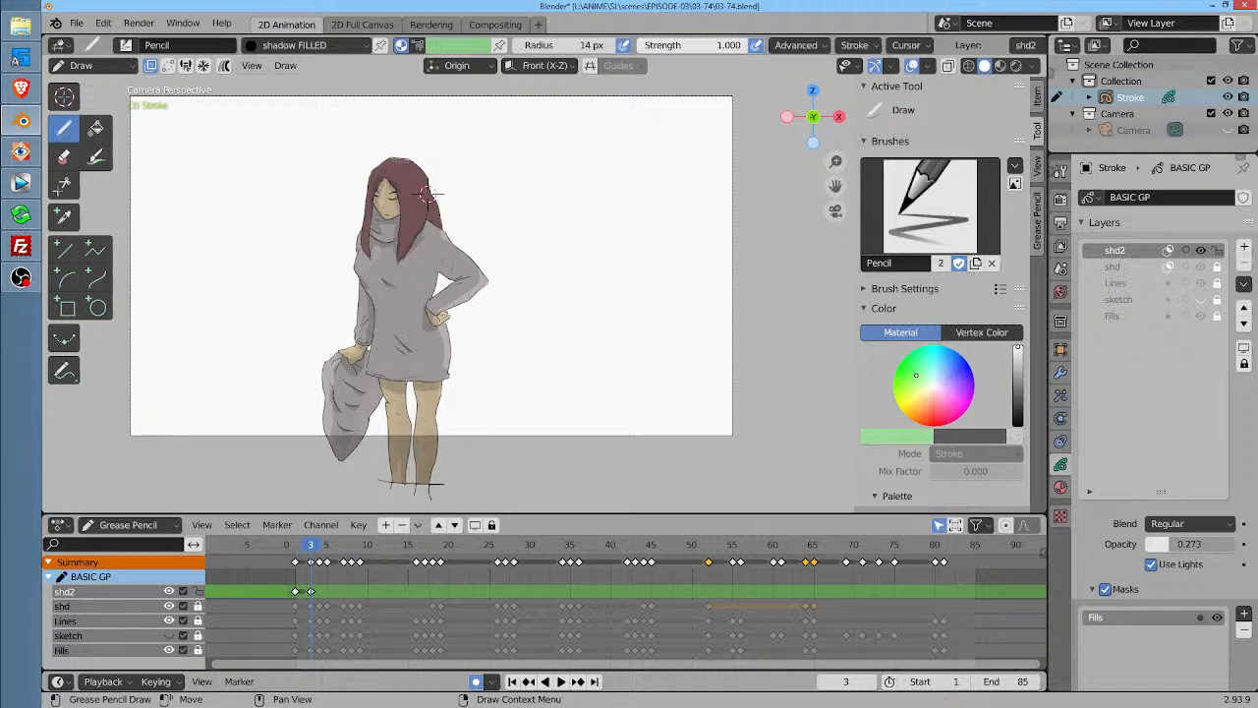
pyautogui.hotkey('ctrl', 'z')
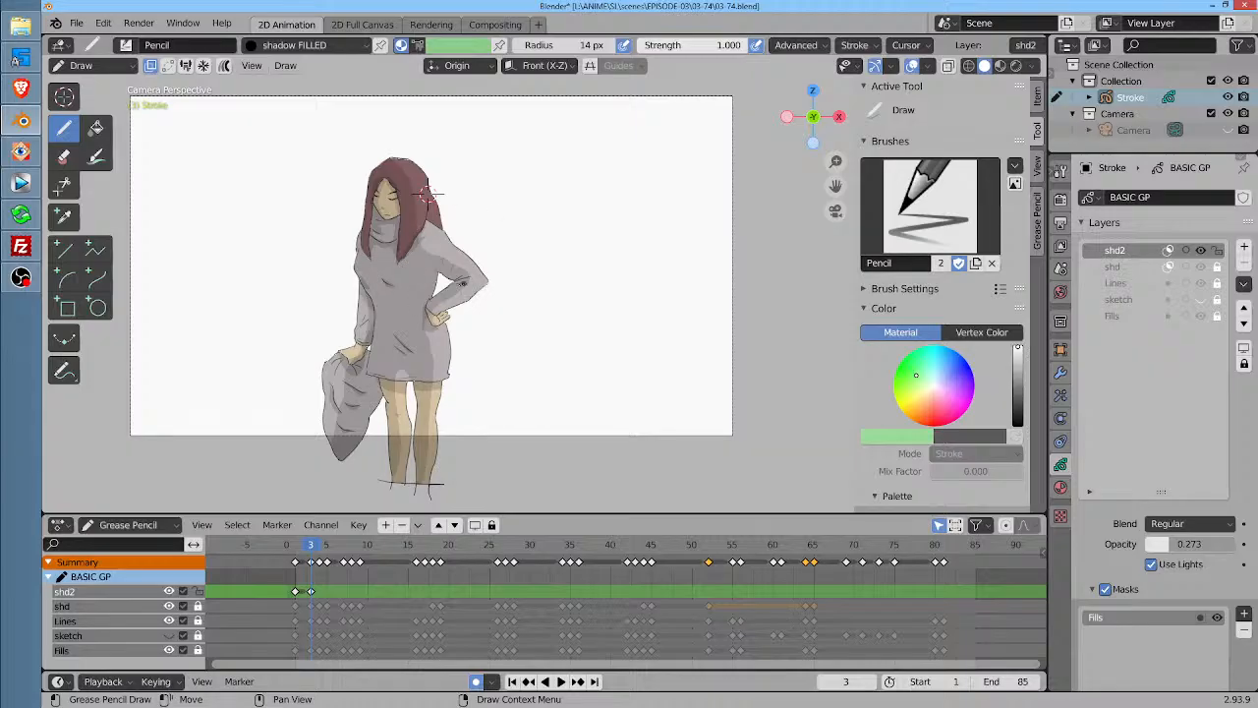
pyautogui.moveTo(429, 300); pyautogui.dragTo(441, 295)
pyautogui.moveTo(432, 382); pyautogui.dragTo(434, 363)
pyautogui.moveTo(370, 291); pyautogui.dragTo(361, 340)
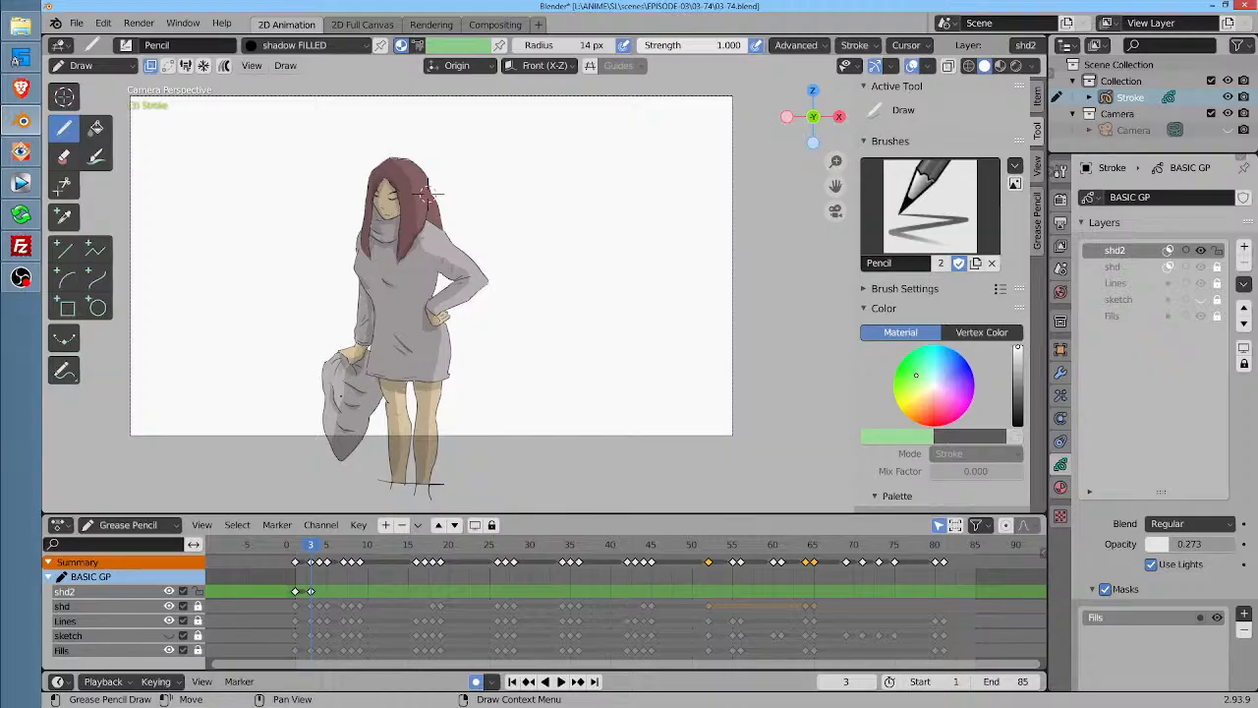
pyautogui.moveTo(342, 395); pyautogui.dragTo(348, 360)
pyautogui.press('Left')
pyautogui.press('Left')
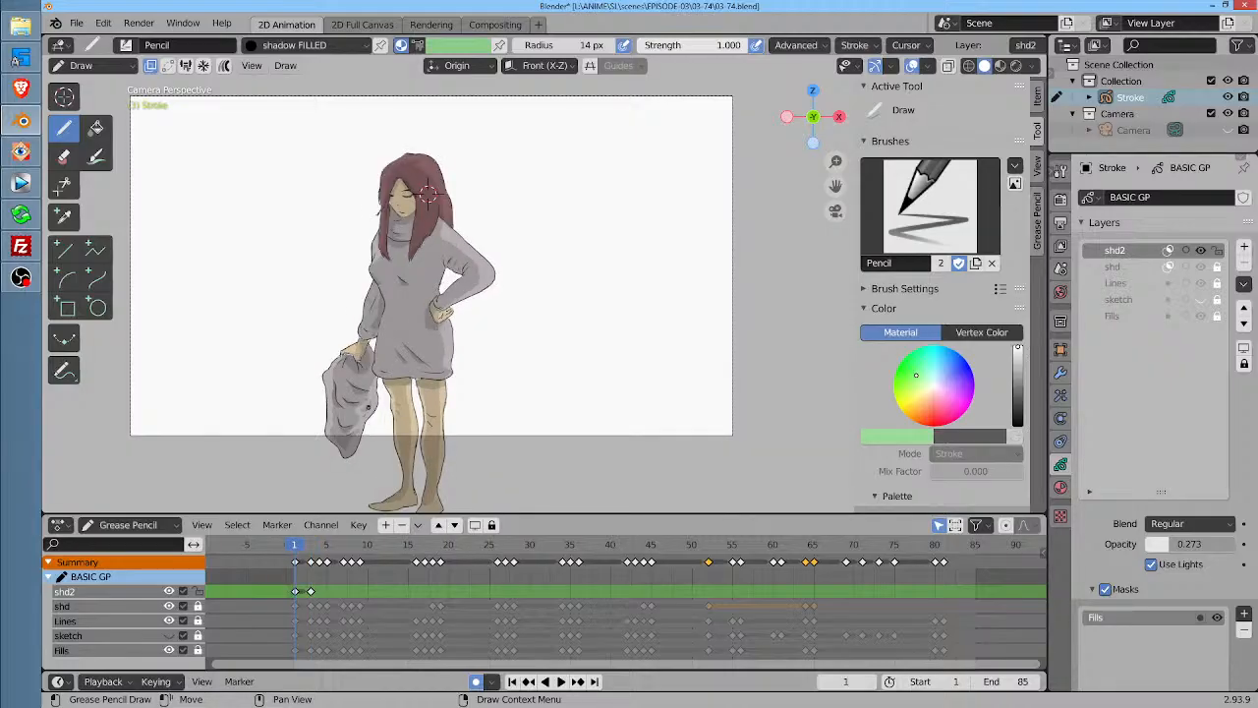
# On frame 4, draw shd2 shadow shapes over the woman's arm, bag, dress and hair, and compare with frame 3
pyautogui.press('Right')
pyautogui.press('Right')
pyautogui.press('Right')
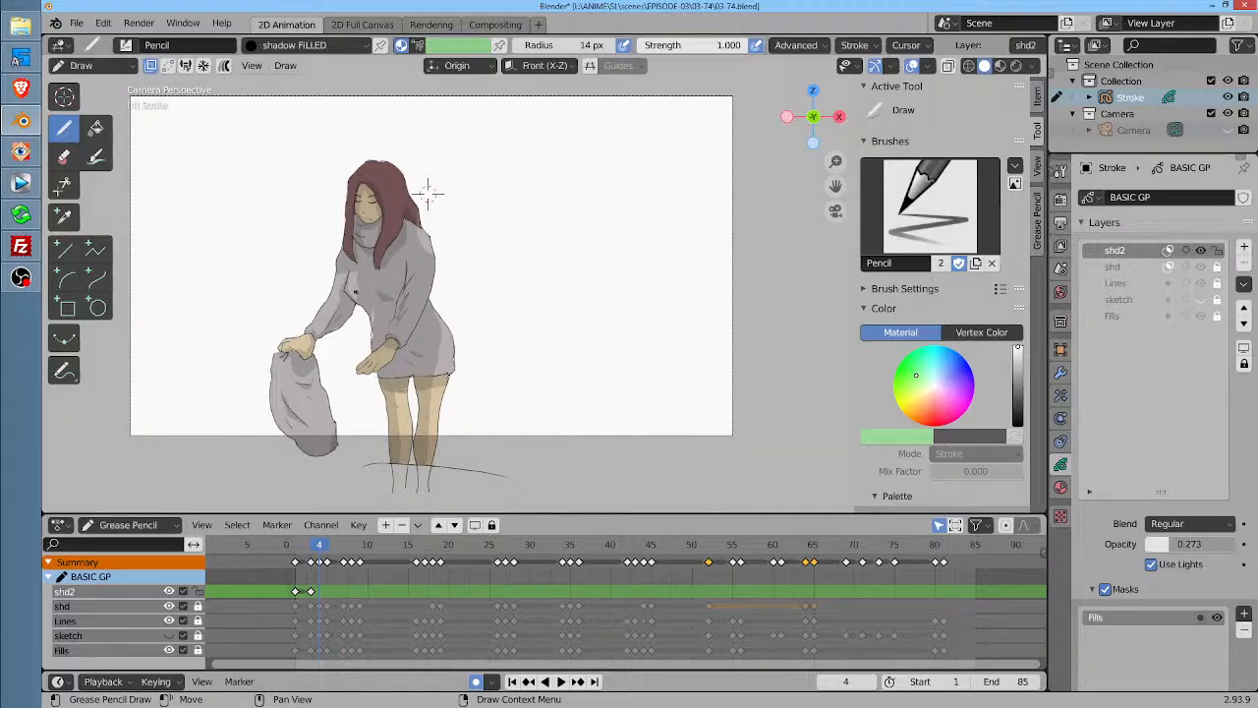
pyautogui.moveTo(286, 342)
pyautogui.mouseDown()
pyautogui.moveTo(264, 370)
pyautogui.moveTo(286, 453)
pyautogui.moveTo(299, 340)
pyautogui.mouseUp()
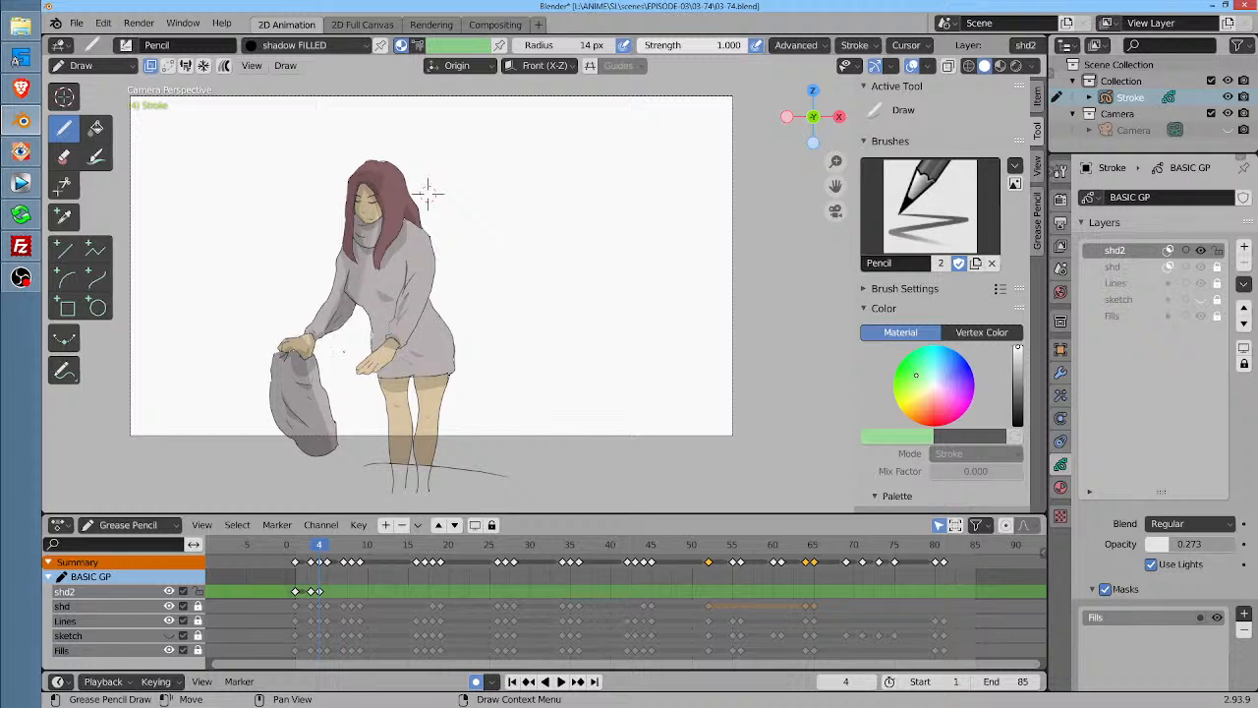
pyautogui.moveTo(345, 399)
pyautogui.mouseDown()
pyautogui.moveTo(378, 440)
pyautogui.moveTo(424, 458)
pyautogui.moveTo(430, 357)
pyautogui.mouseUp()
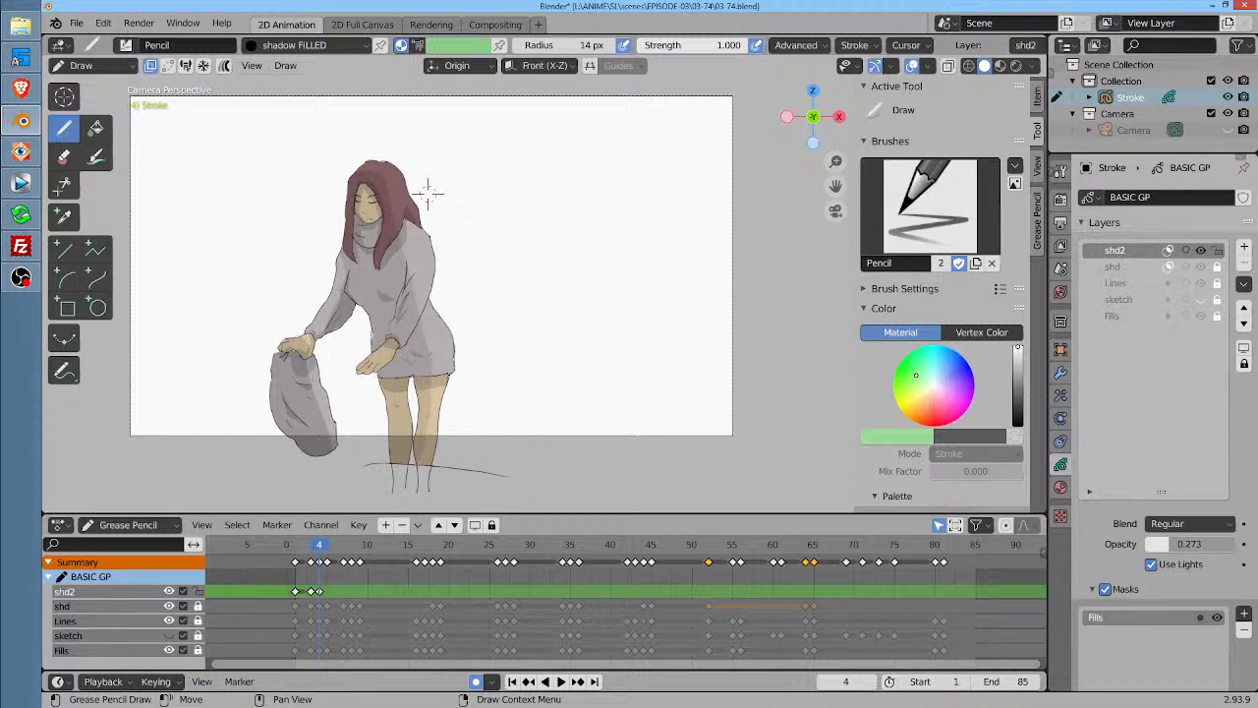
pyautogui.moveTo(417, 285); pyautogui.dragTo(424, 241)
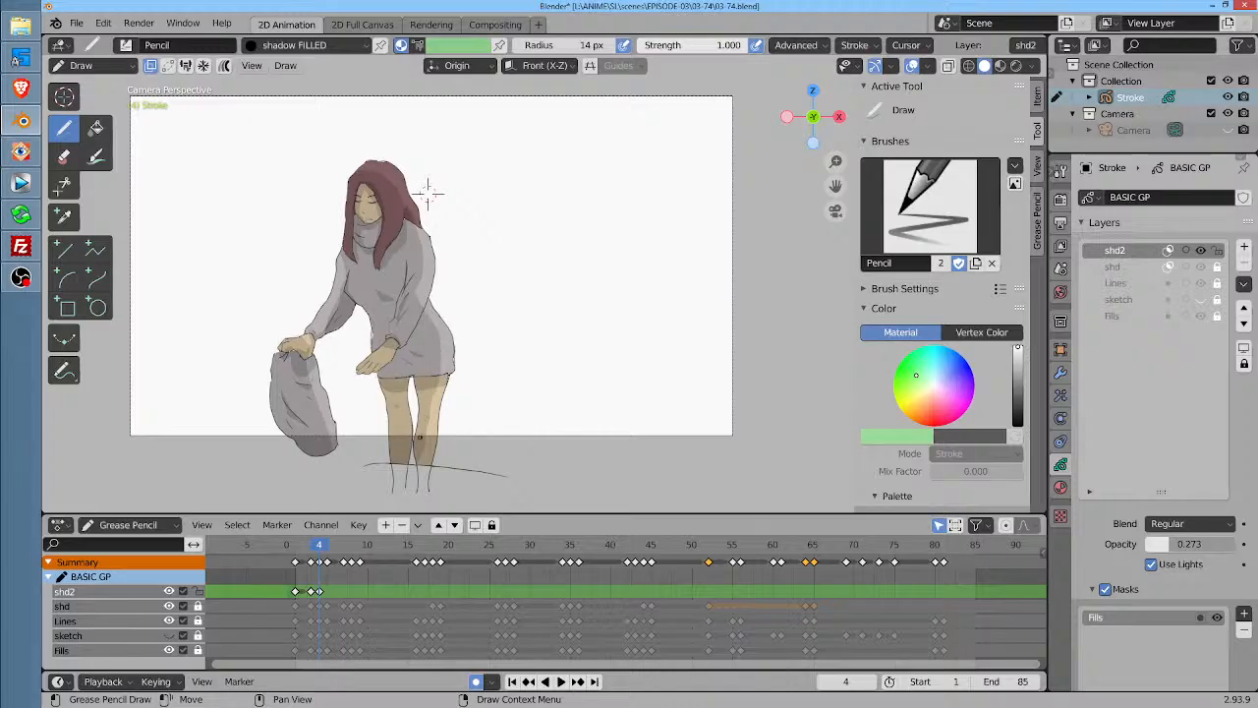
pyautogui.press('Left')
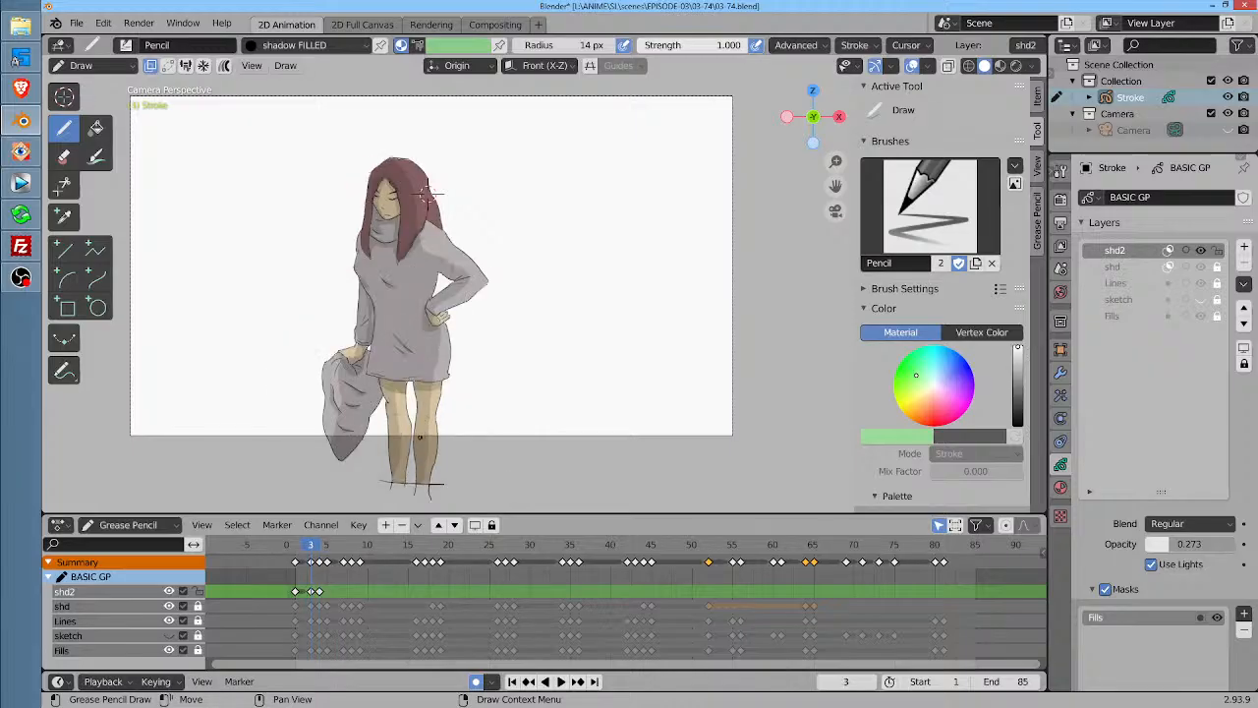
pyautogui.press('Right')
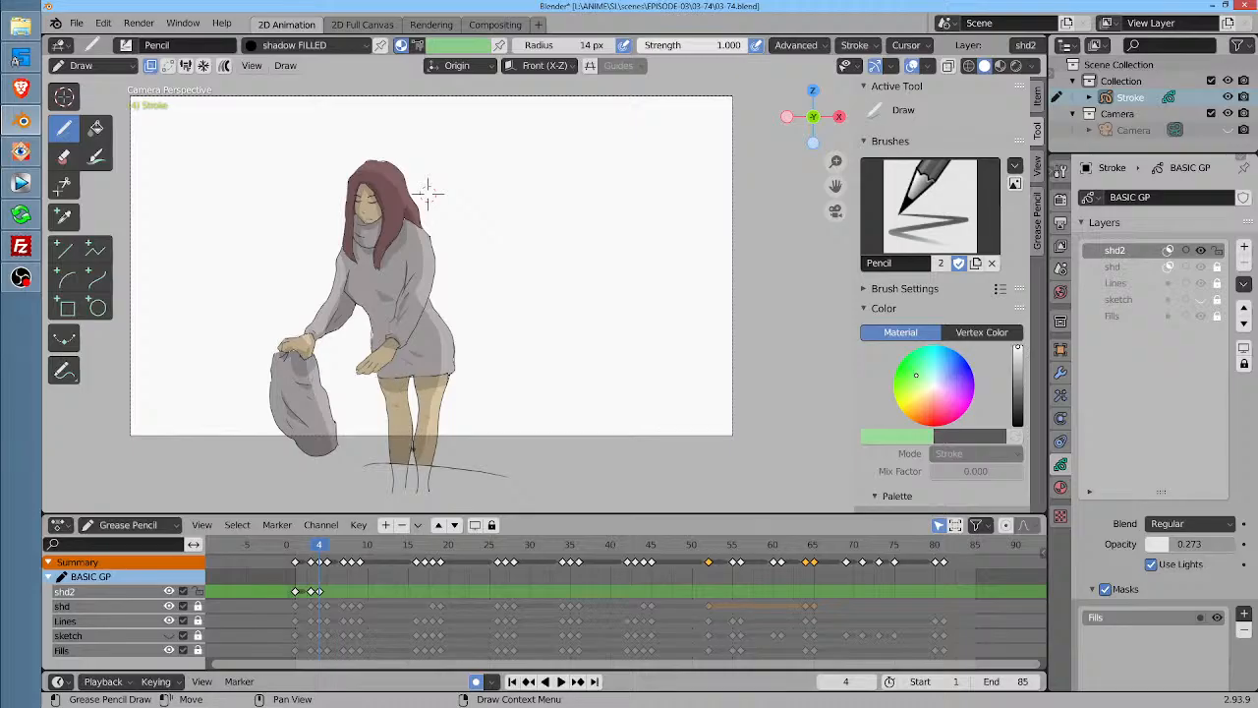
# Add the shd2 shadow over the bending woman on frame 5 and compare it with frames 6 and 7
pyautogui.press('Right')
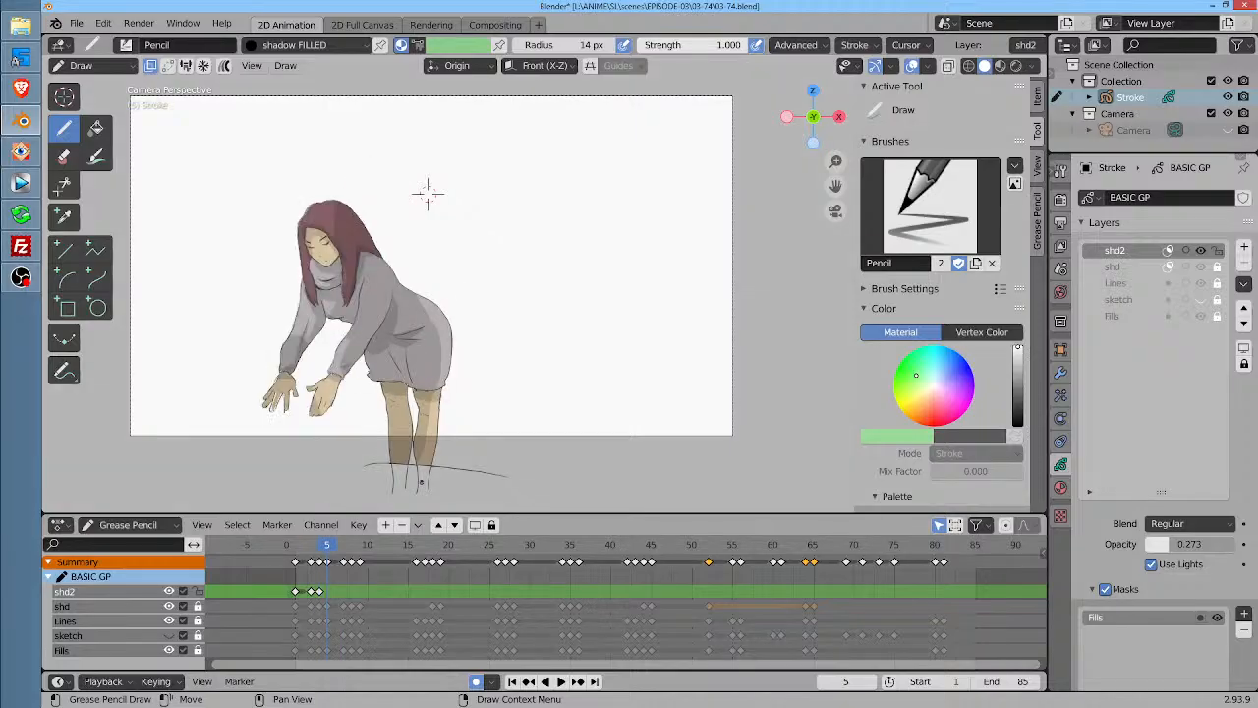
pyautogui.press('i')
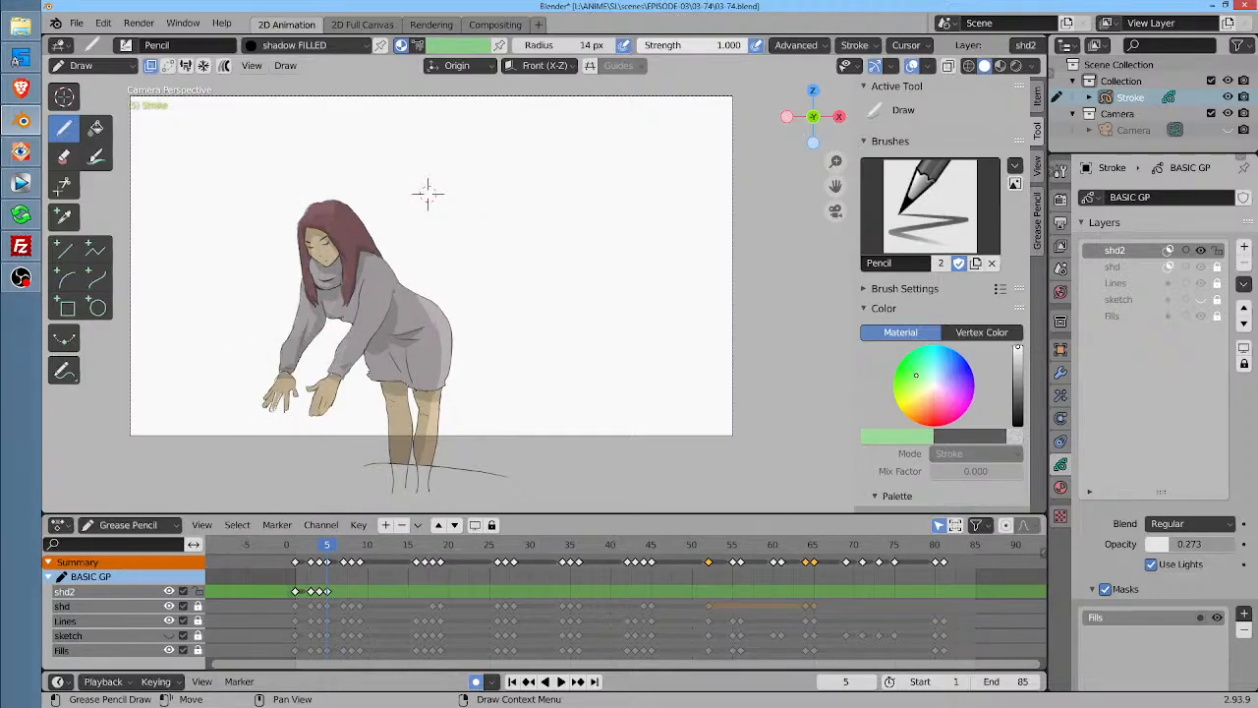
pyautogui.press('Right')
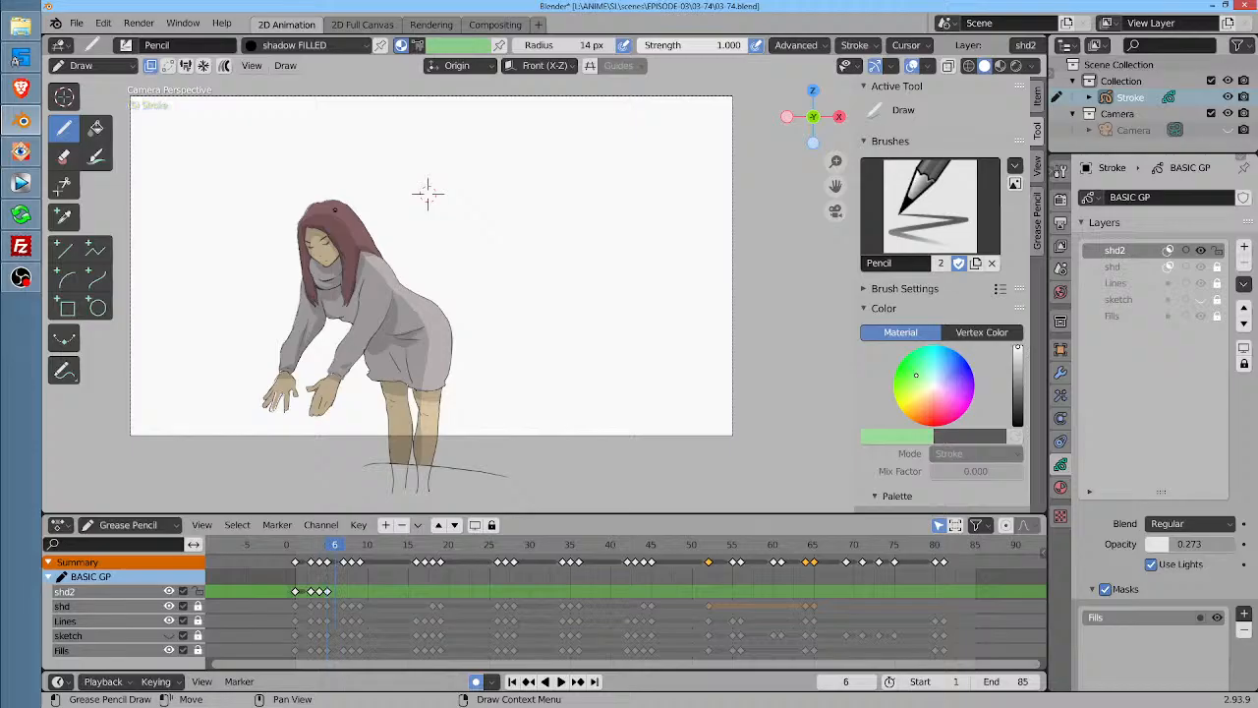
pyautogui.press('Right')
pyautogui.press('Left')
pyautogui.press('Left')
# Shade the bending woman on shd2 at frames 7 and 8, and switch to Sculpt mode with the Grab brush on frame 8
pyautogui.press('Right')
pyautogui.press('Right')
pyautogui.press('Left')
pyautogui.press('Right')
pyautogui.click(428, 194)
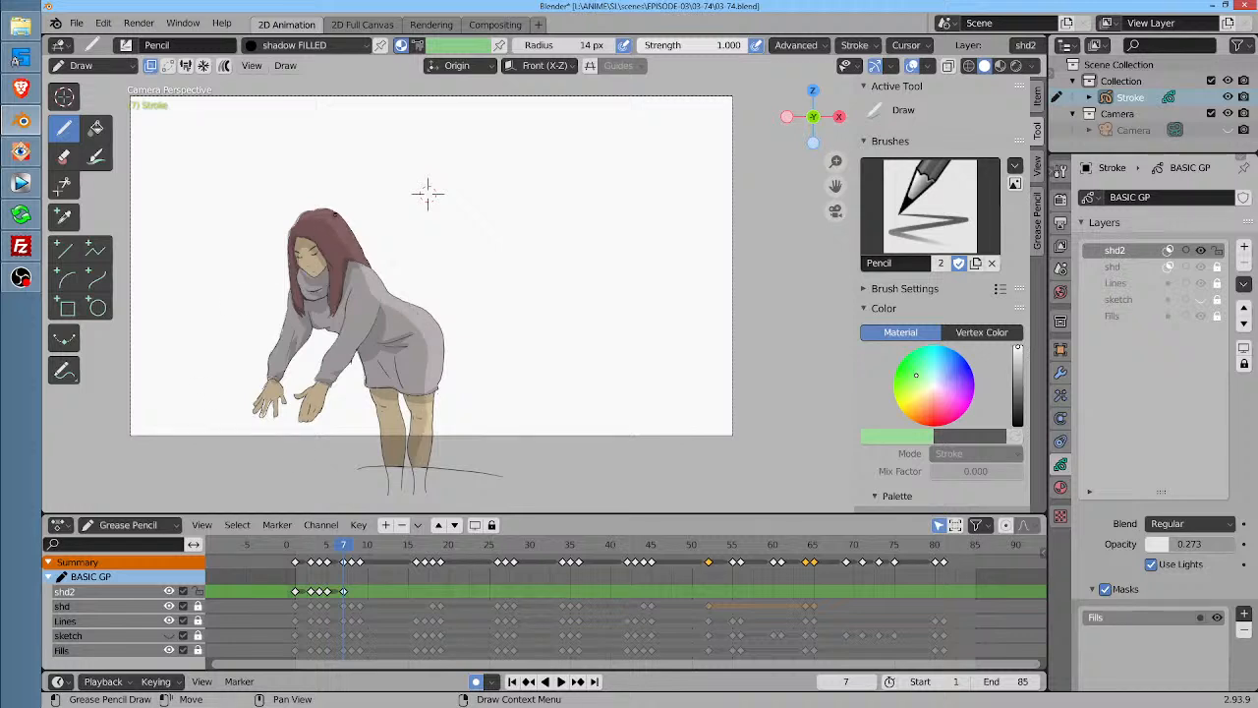
pyautogui.press('Right')
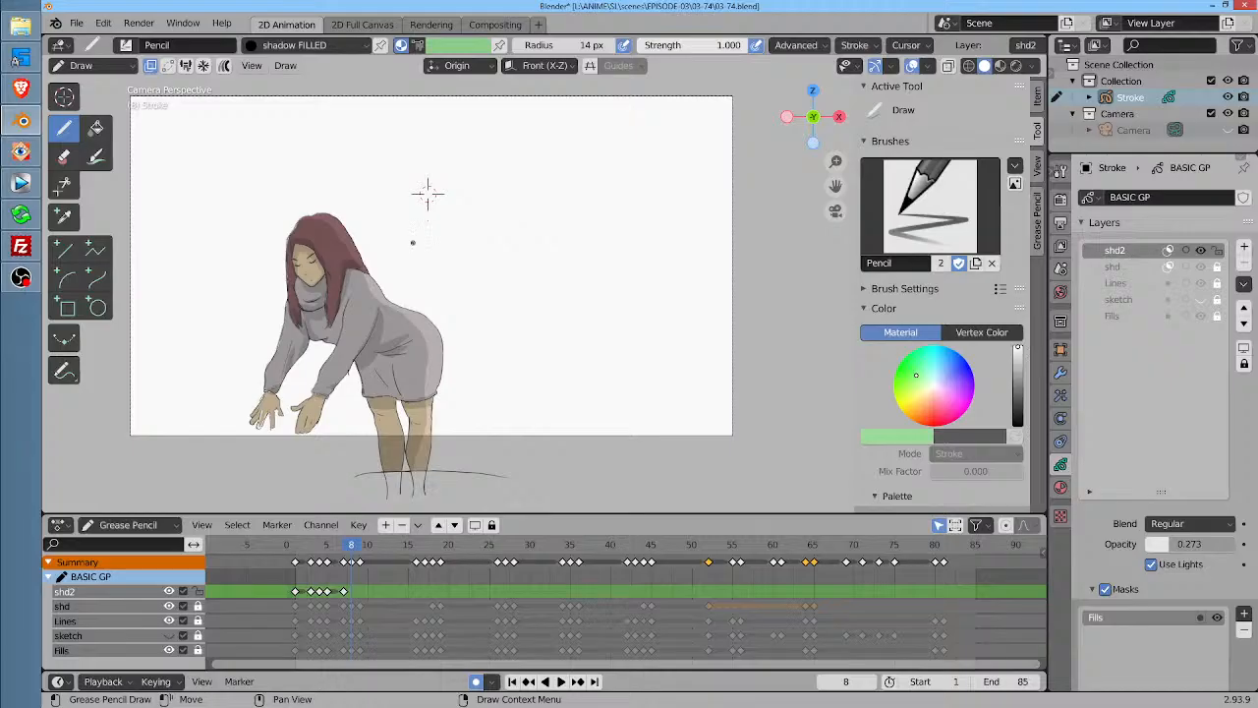
pyautogui.hotkey('ctrl', 'Tab')
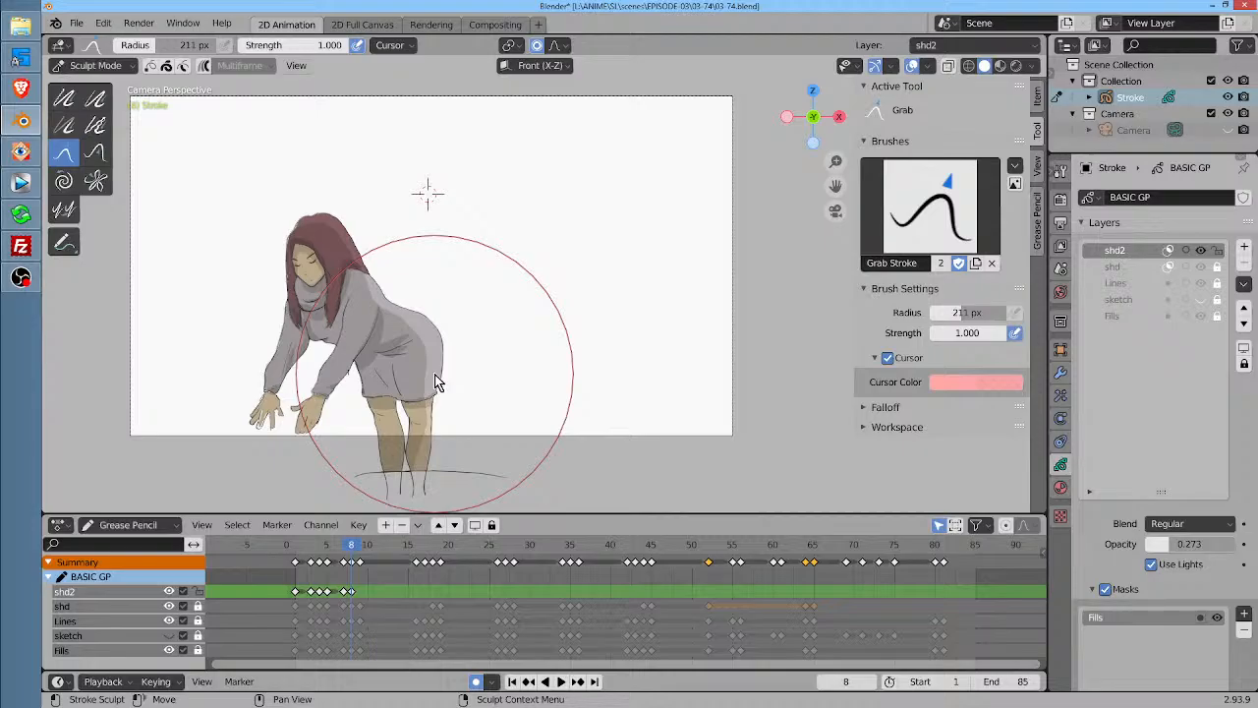
# On frame 9, draw a large filled shd2 shadow across the curly-haired character's hair, face and neck
pyautogui.press('Right')
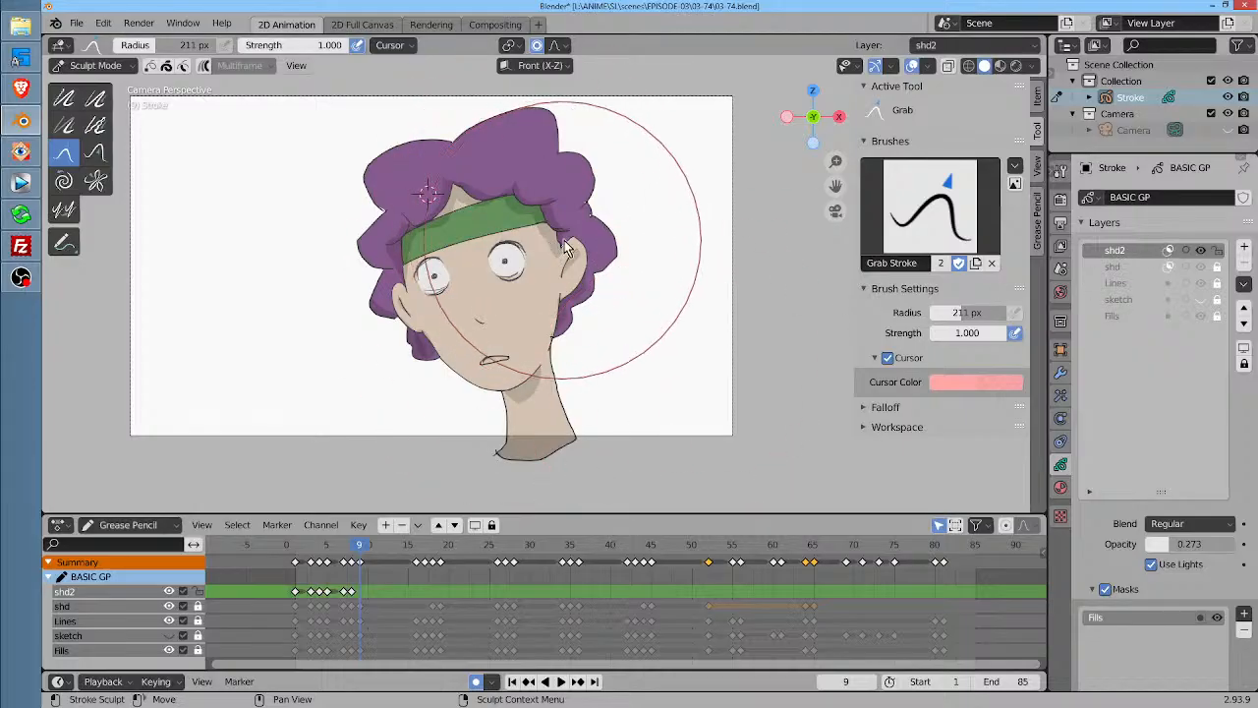
pyautogui.hotkey('ctrl', 'Tab')
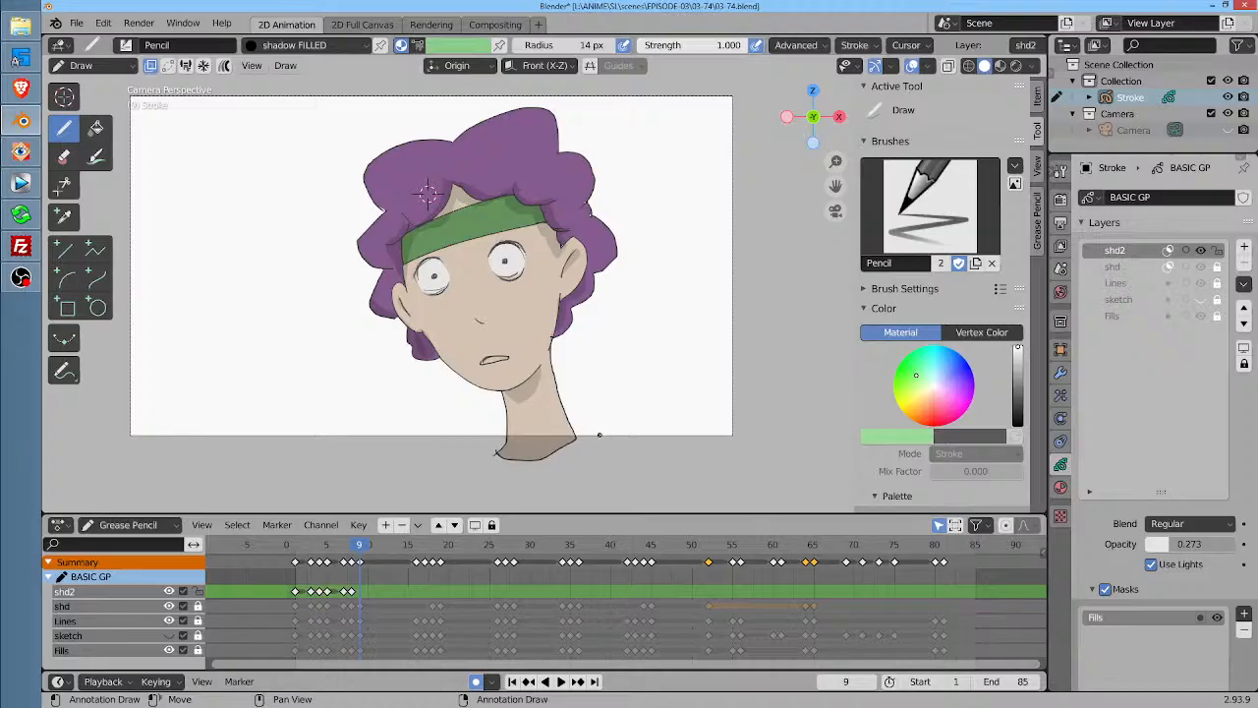
pyautogui.moveTo(598, 433); pyautogui.dragTo(588, 408)
pyautogui.moveTo(578, 217)
pyautogui.mouseDown()
pyautogui.moveTo(541, 167)
pyautogui.moveTo(472, 144)
pyautogui.moveTo(407, 364)
pyautogui.moveTo(462, 393)
pyautogui.moveTo(432, 374)
pyautogui.moveTo(511, 388)
pyautogui.moveTo(565, 443)
pyautogui.moveTo(521, 491)
pyautogui.mouseUp()
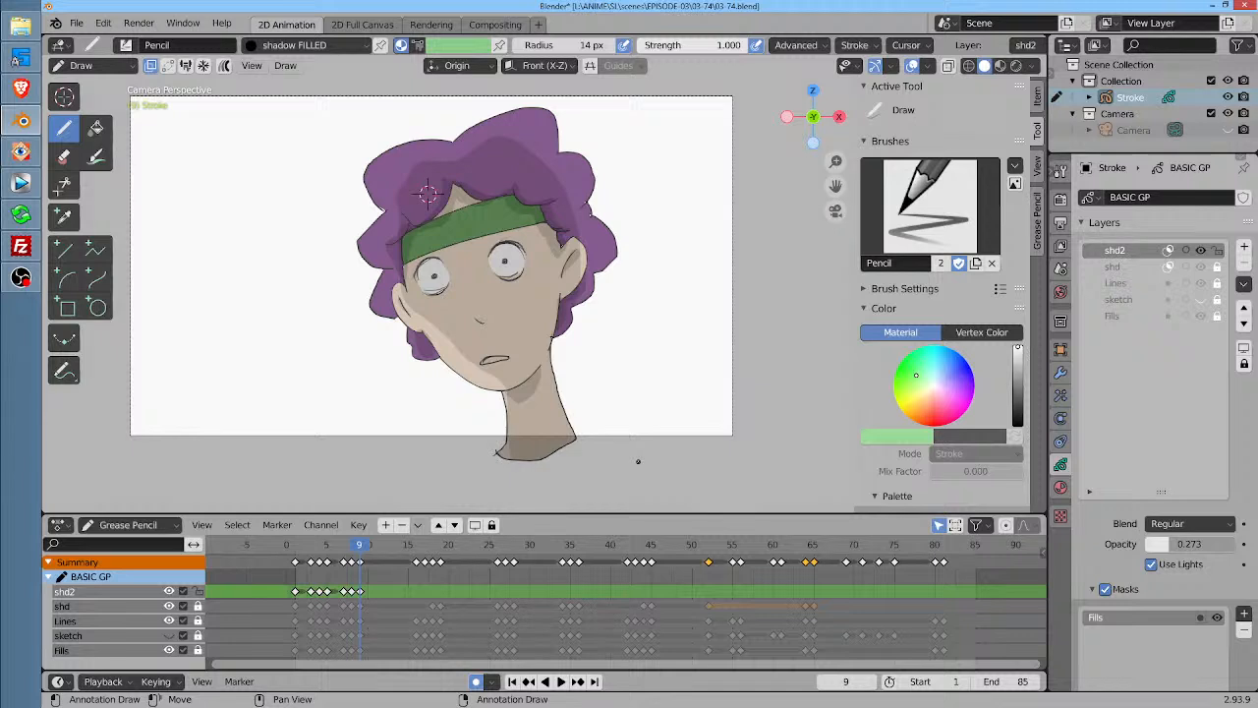
# On frame 18, fit the shd2 shadow to the squinting head pose with the Grab brush
pyautogui.press('Right')
pyautogui.press('Right')
pyautogui.press('Right')
pyautogui.press('Right')
pyautogui.press('Right')
pyautogui.press('Right')
pyautogui.press('Right')
pyautogui.press('Right')
pyautogui.press('Right')
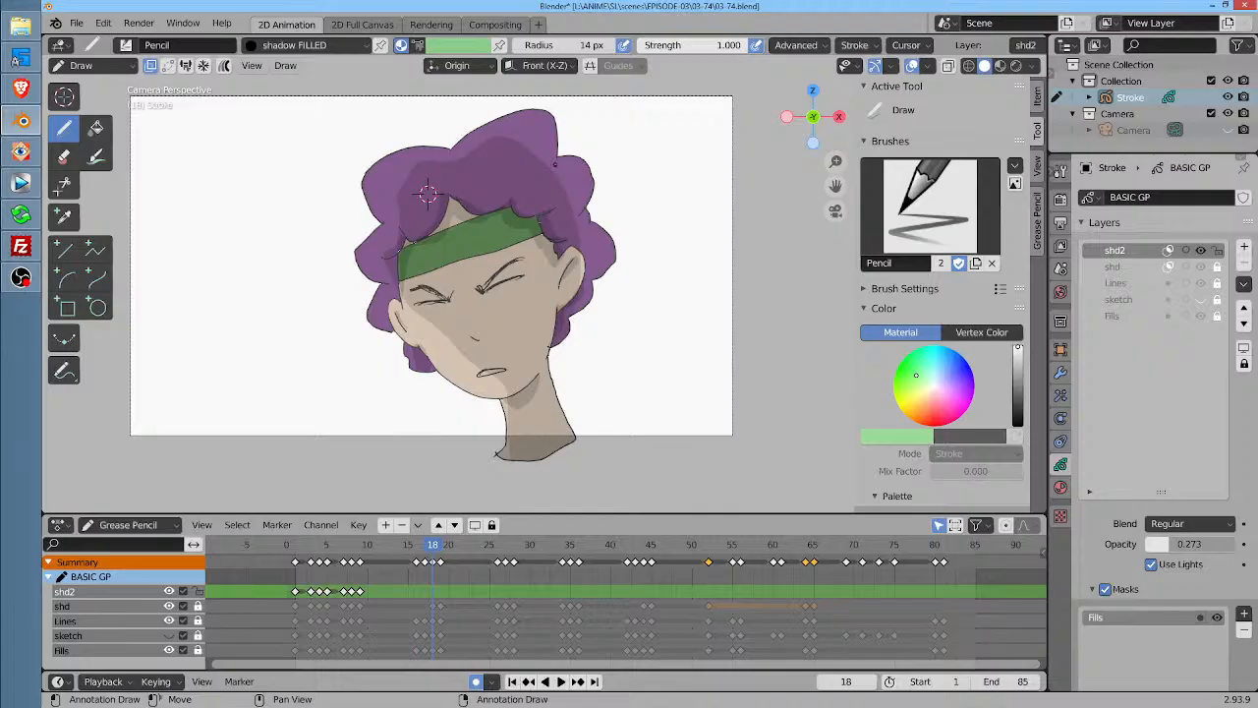
pyautogui.hotkey('ctrl', 'Tab')
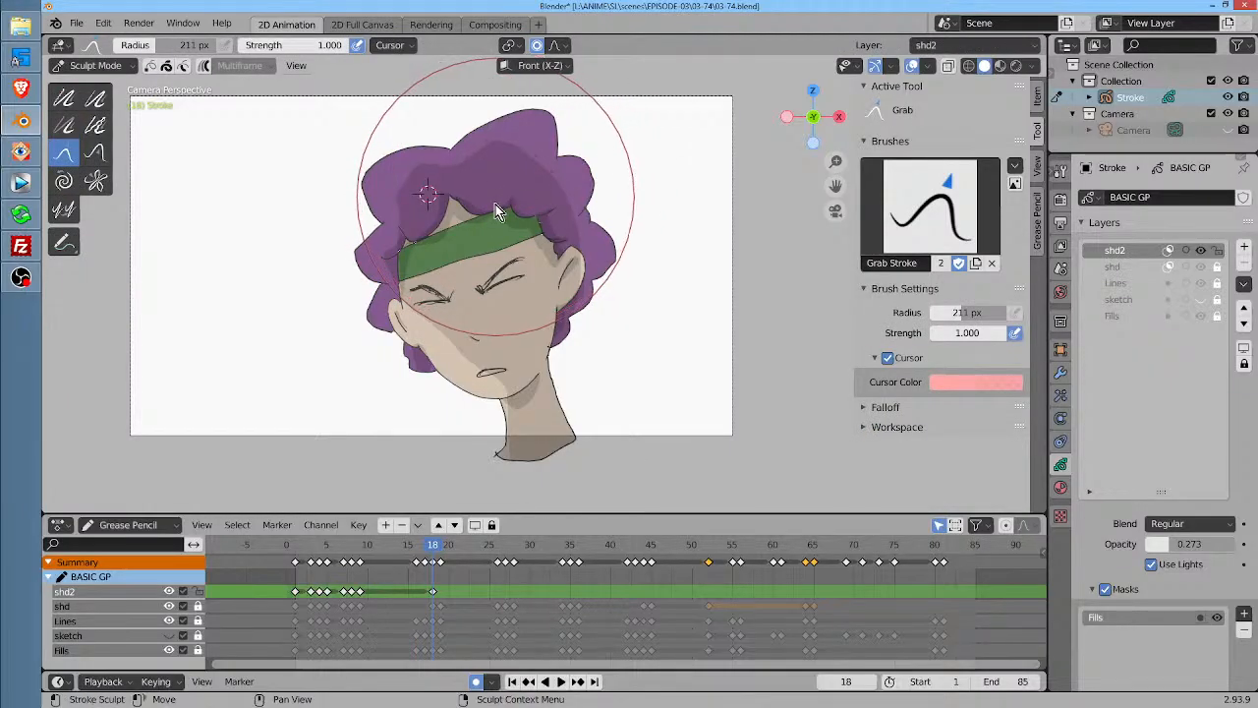
pyautogui.moveTo(455, 345)
pyautogui.mouseDown()
pyautogui.moveTo(466, 416)
pyautogui.moveTo(499, 363)
pyautogui.moveTo(487, 368)
pyautogui.moveTo(498, 385)
pyautogui.moveTo(452, 407)
pyautogui.moveTo(402, 331)
pyautogui.moveTo(445, 250)
pyautogui.moveTo(457, 192)
pyautogui.moveTo(422, 177)
pyautogui.moveTo(497, 147)
pyautogui.moveTo(550, 202)
pyautogui.moveTo(585, 287)
pyautogui.mouseUp()
# Adjust the shd2 shadow on frame 19 to the wide-eyed head pose and compare it with frame 18
pyautogui.press('Right')
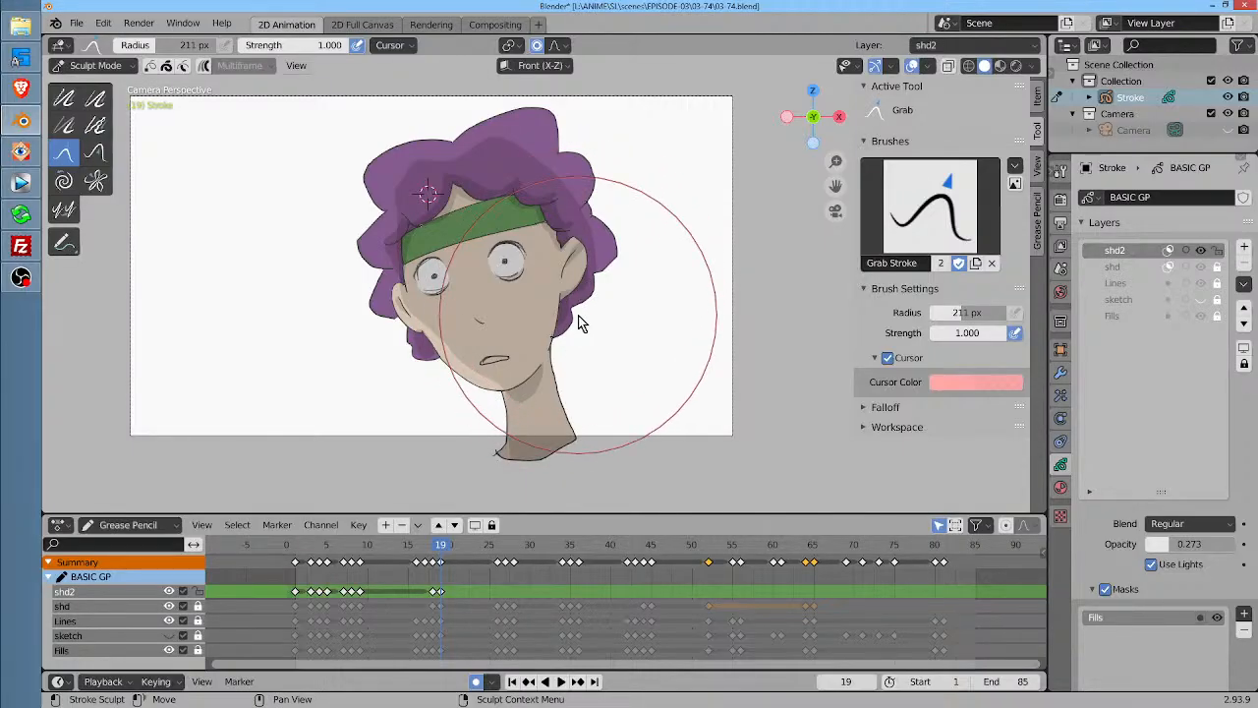
pyautogui.press('Left')
pyautogui.press('Right')
# On frame 26, replace the carried-over shd2 shadow with a new Pencil stroke drawn below the characters, and move to frame 27
pyautogui.press('Right')
pyautogui.press('Right')
pyautogui.press('Right')
pyautogui.press('Right')
pyautogui.press('Right')
pyautogui.press('Right')
pyautogui.press('Right')
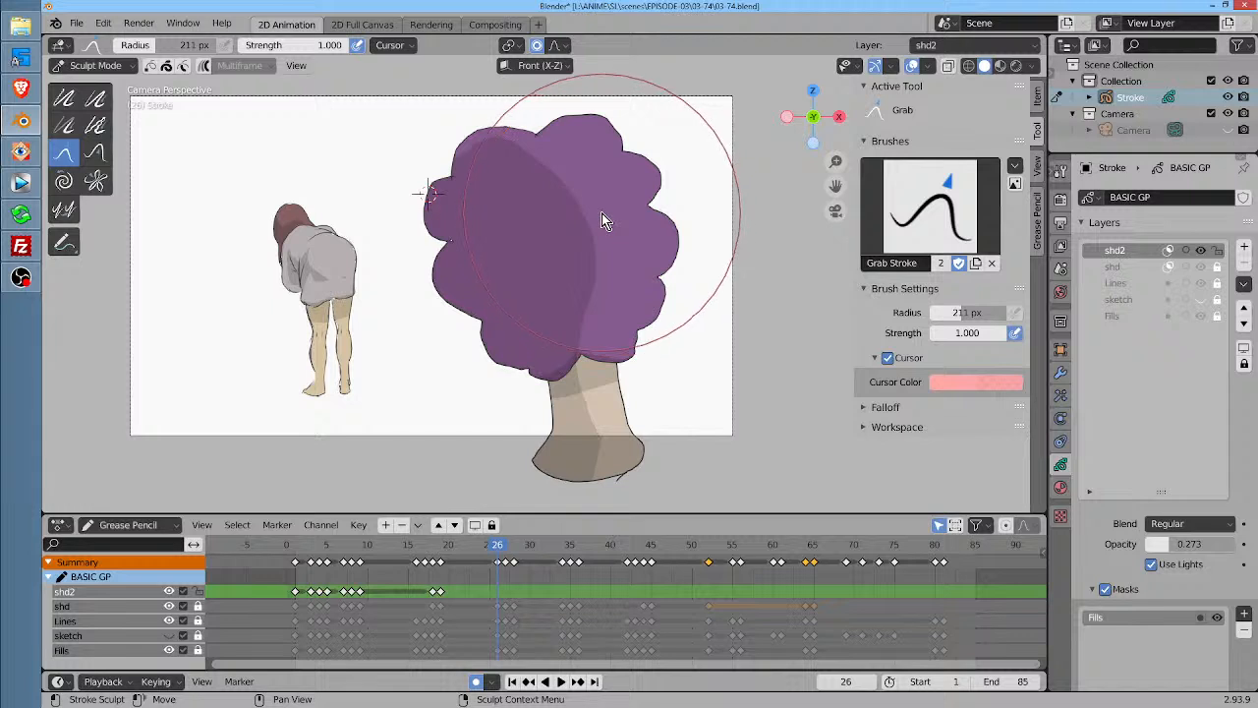
pyautogui.hotkey('ctrl', 'Tab')
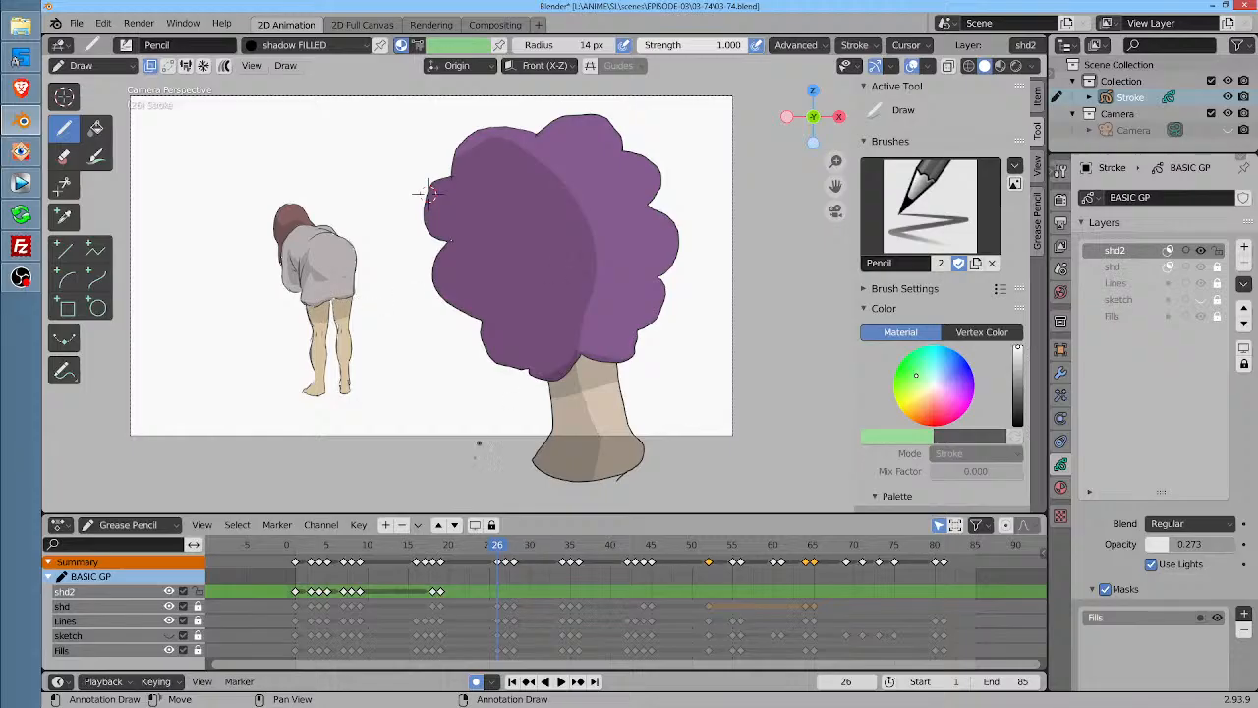
pyautogui.moveTo(478, 444); pyautogui.dragTo(411, 476)
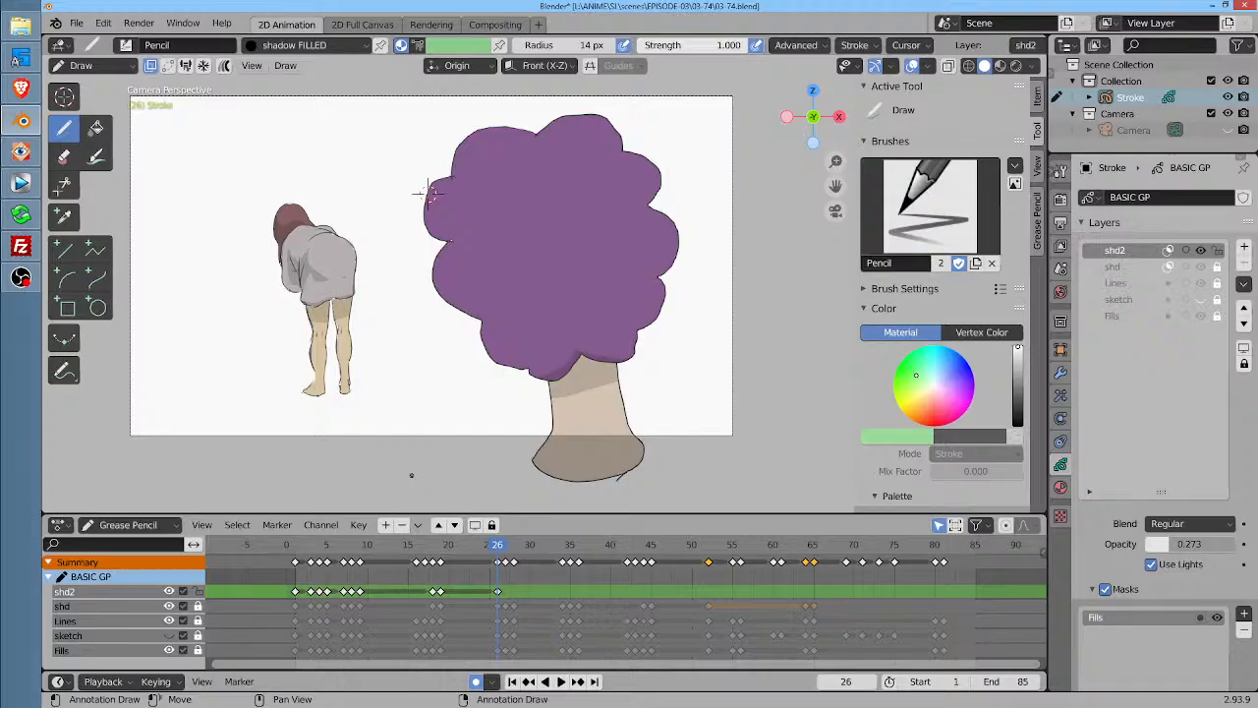
pyautogui.press('space')
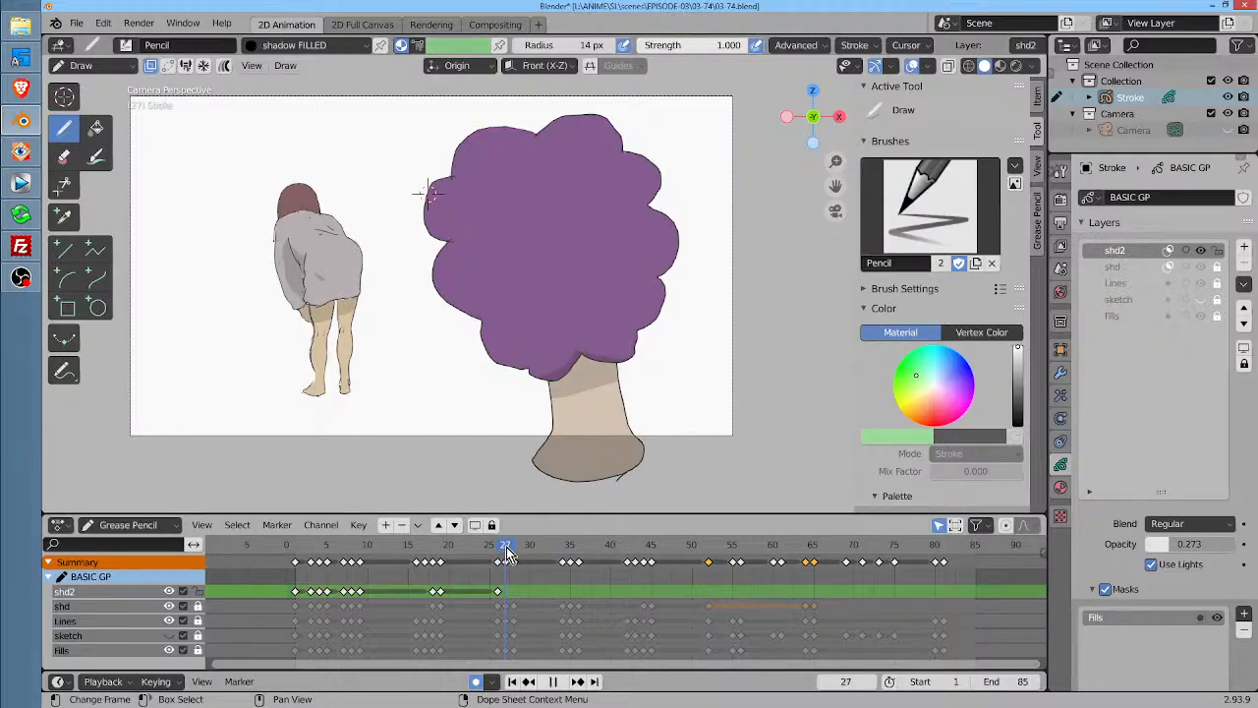
# On frame 52, draw a large filled shd2 shadow across the curly-haired character's hair, face and neck
pyautogui.moveTo(507, 553); pyautogui.dragTo(512, 554)
pyautogui.press('space')
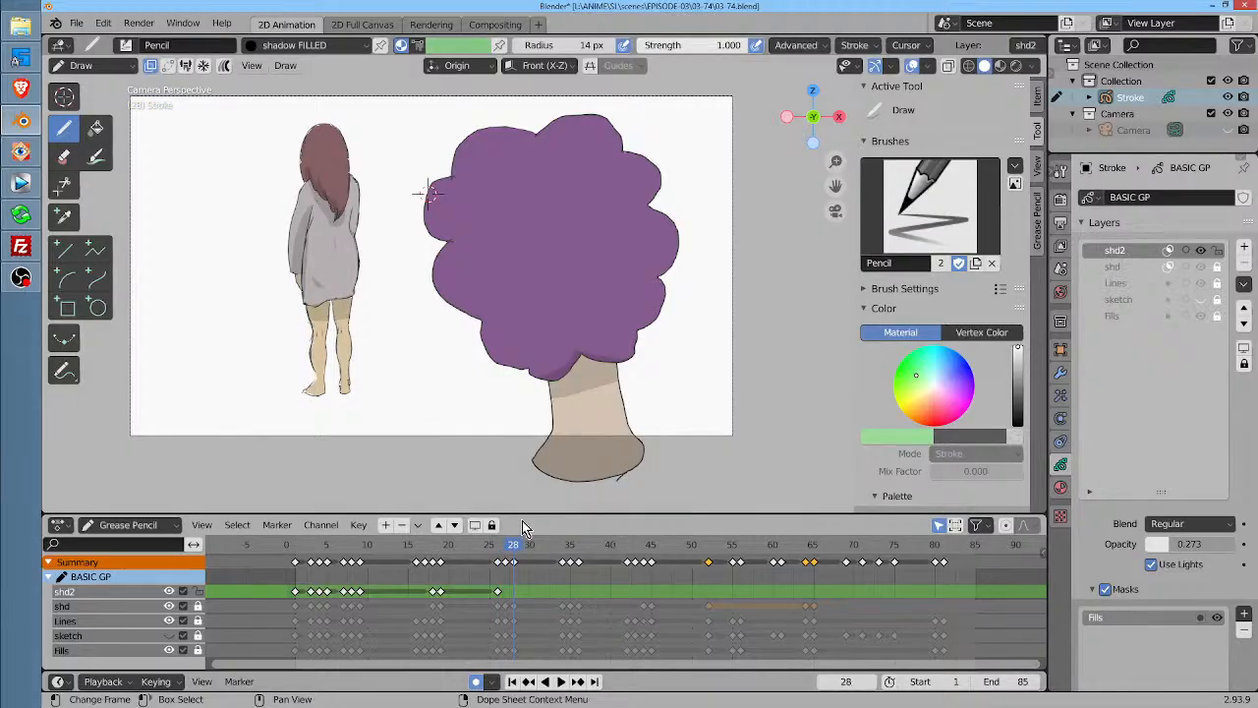
pyautogui.press('space')
pyautogui.moveTo(519, 553)
pyautogui.mouseDown()
pyautogui.moveTo(722, 578)
pyautogui.moveTo(695, 580)
pyautogui.moveTo(709, 580)
pyautogui.mouseUp()
pyautogui.moveTo(529, 141)
pyautogui.mouseDown()
pyautogui.moveTo(449, 156)
pyautogui.moveTo(413, 188)
pyautogui.moveTo(496, 162)
pyautogui.moveTo(481, 315)
pyautogui.moveTo(521, 388)
pyautogui.moveTo(531, 467)
pyautogui.moveTo(574, 458)
pyautogui.moveTo(540, 360)
pyautogui.moveTo(554, 231)
pyautogui.moveTo(578, 202)
pyautogui.moveTo(544, 147)
pyautogui.mouseUp()
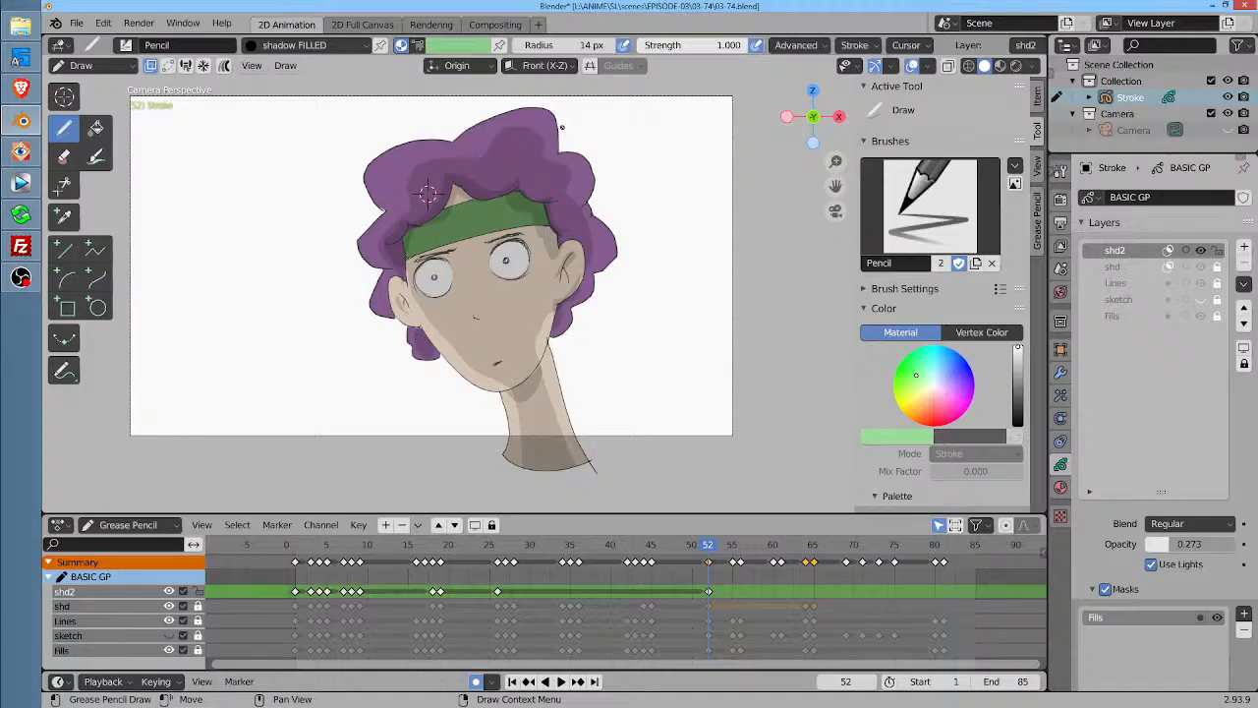
# Check the poses on frames 64 and 65, and fit the shd2 shadow on frame 64 to the closed-eyes pose with the Grab brush
pyautogui.press('Right')
pyautogui.press('Right')
pyautogui.press('Right')
pyautogui.press('Right')
pyautogui.press('Right')
pyautogui.press('Right')
pyautogui.press('Right')
pyautogui.press('Right')
pyautogui.press('Right')
pyautogui.press('Right')
pyautogui.press('Right')
pyautogui.press('Right')
pyautogui.press('Right')
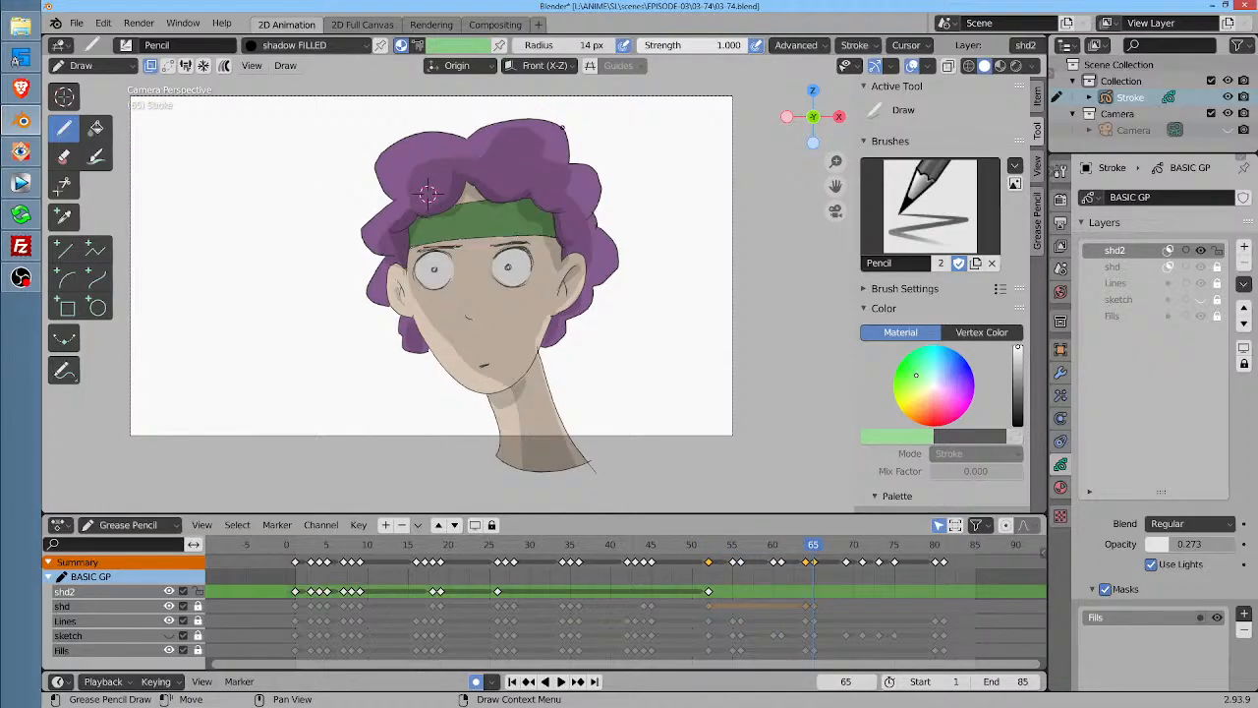
pyautogui.press('Left')
pyautogui.press('Right')
pyautogui.press('Left')
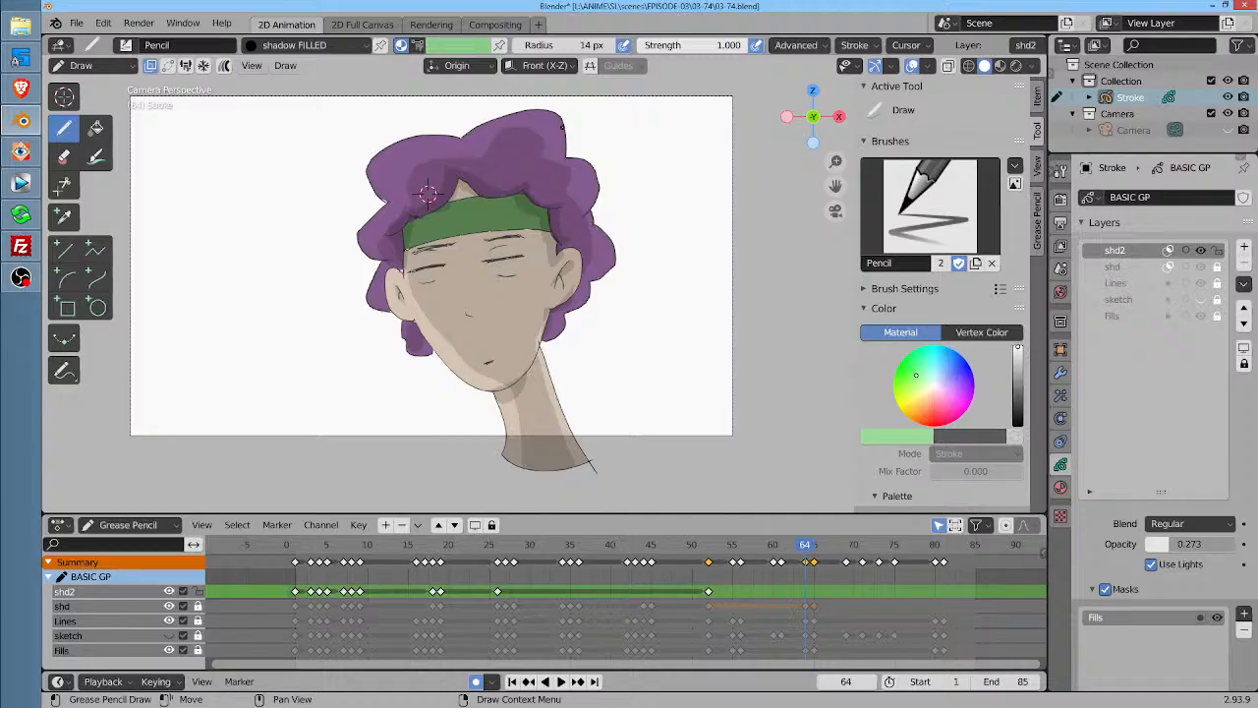
pyautogui.hotkey('ctrl', 'Tab')
pyautogui.moveTo(481, 370); pyautogui.dragTo(465, 366)
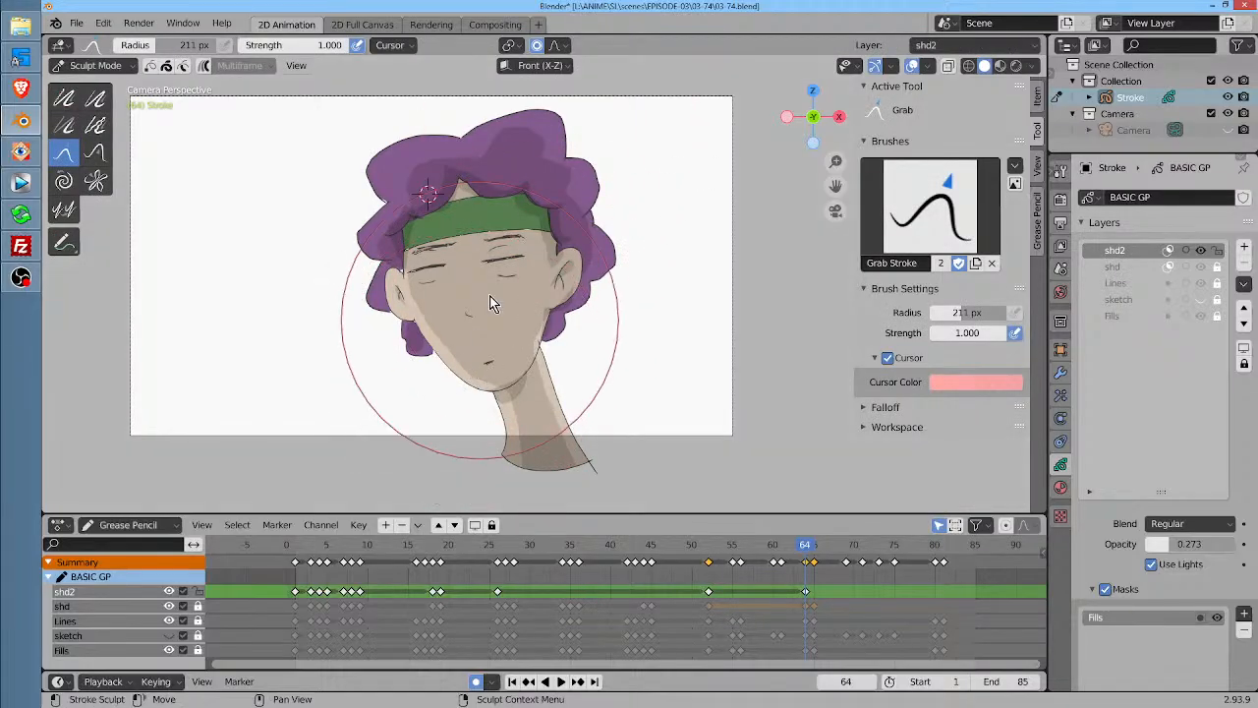
pyautogui.moveTo(493, 303)
pyautogui.mouseDown()
pyautogui.moveTo(423, 182)
pyautogui.moveTo(522, 140)
pyautogui.moveTo(678, 148)
pyautogui.moveTo(605, 236)
pyautogui.moveTo(612, 266)
pyautogui.moveTo(590, 275)
pyautogui.mouseUp()
# On frame 65, reshape the shd2 shadow over the head and neck with the Grab brush to suit the wide-eyed pose
pyautogui.press('Right')
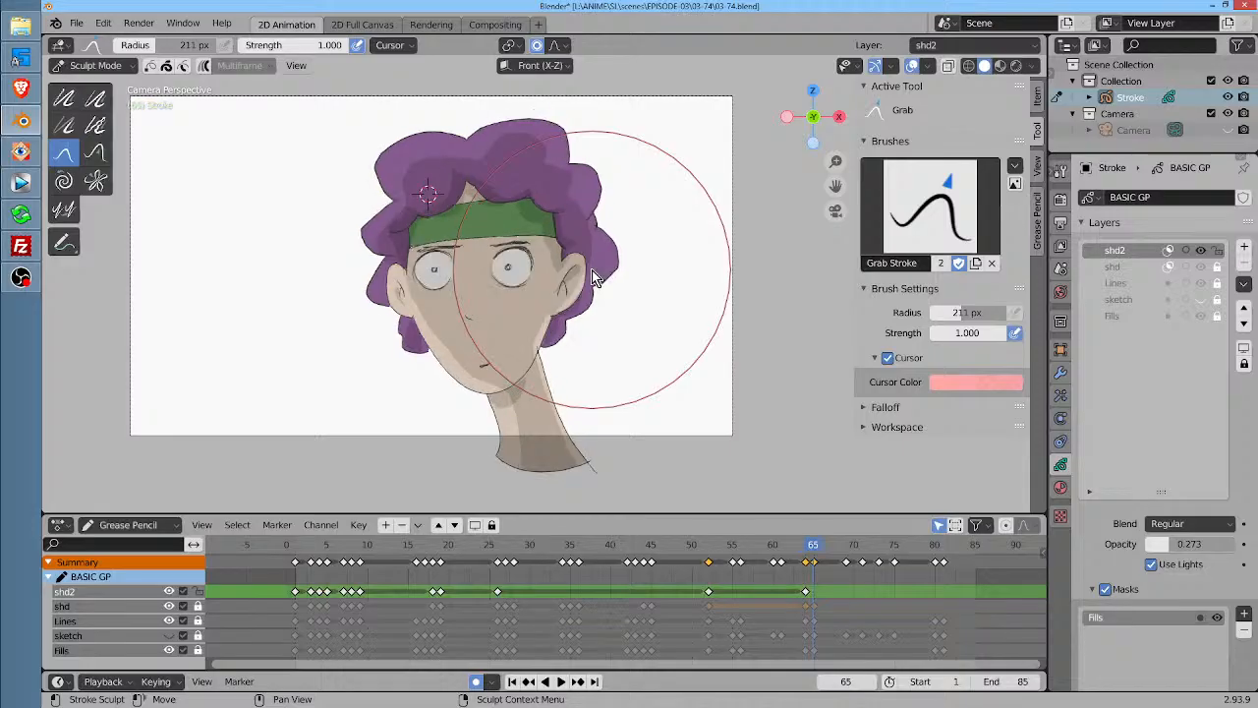
pyautogui.moveTo(492, 358)
pyautogui.mouseDown()
pyautogui.moveTo(471, 362)
pyautogui.moveTo(482, 360)
pyautogui.mouseUp()
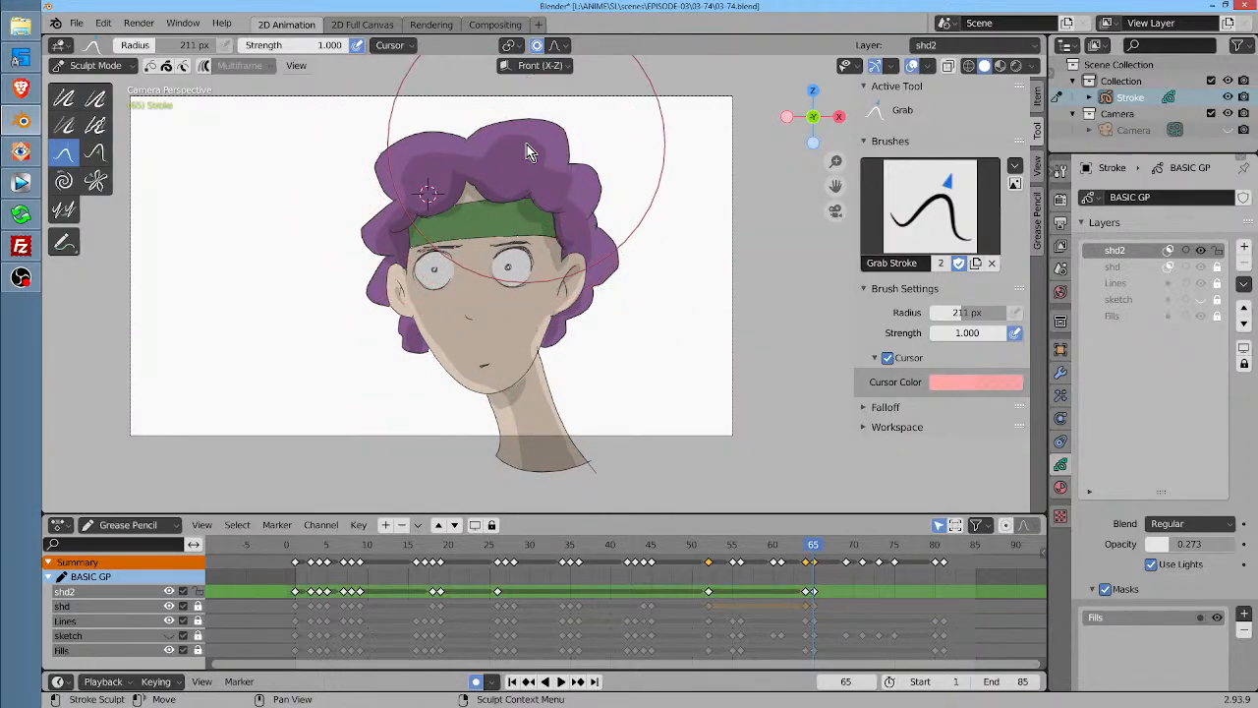
pyautogui.moveTo(597, 205)
pyautogui.mouseDown()
pyautogui.moveTo(600, 273)
pyautogui.moveTo(549, 363)
pyautogui.mouseUp()
# Advance to frame 82, save the file, and nudge the shd2 shadow over the hair with the Grab brush
pyautogui.press('Right')
pyautogui.press('Right')
pyautogui.press('Right')
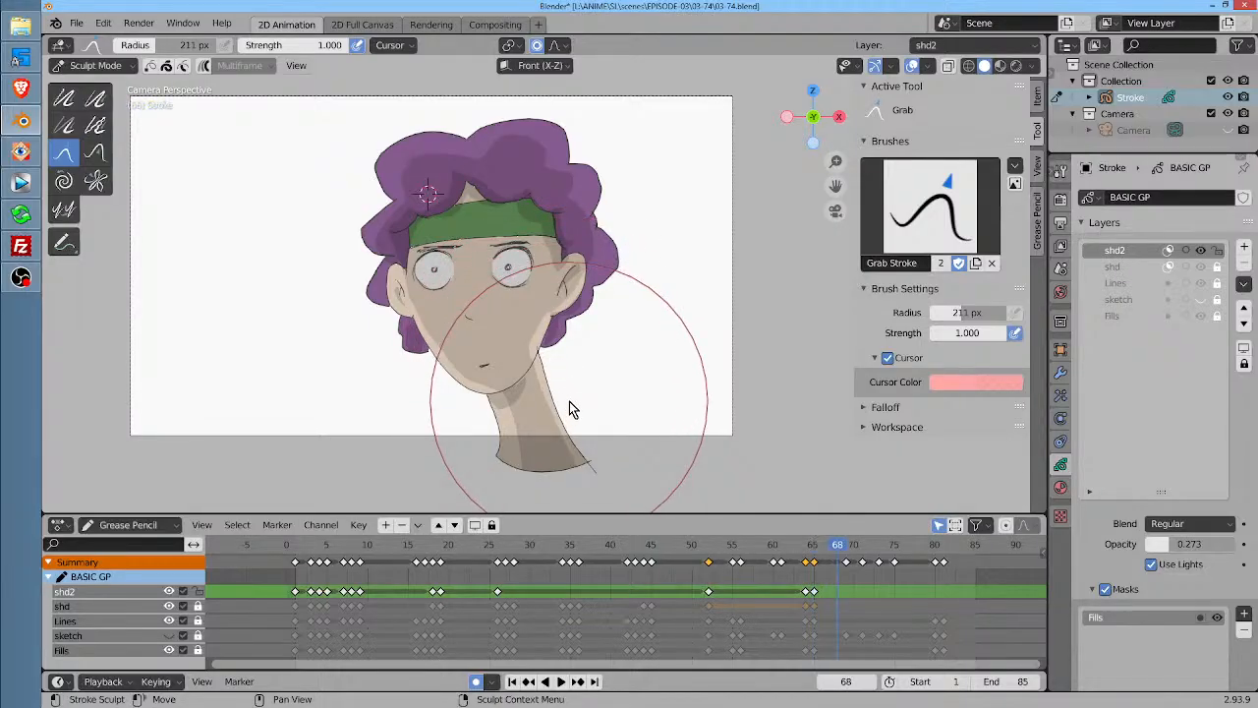
pyautogui.press('Right')
pyautogui.press('Right')
pyautogui.press('Right')
pyautogui.press('Right')
pyautogui.press('Right')
pyautogui.press('Right')
pyautogui.press('Right')
pyautogui.press('Right')
pyautogui.press('Right')
pyautogui.press('Right')
pyautogui.press('Right')
pyautogui.press('Right')
pyautogui.press('Right')
pyautogui.press('Right')
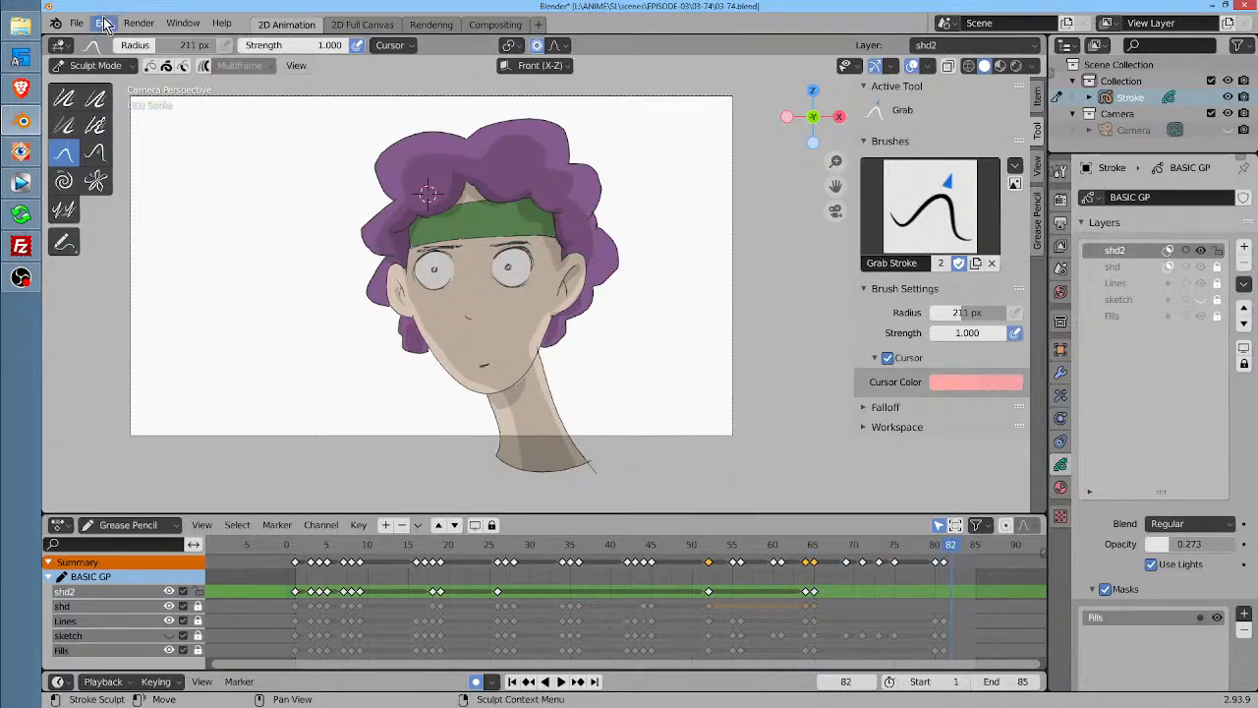
pyautogui.click(75, 23)
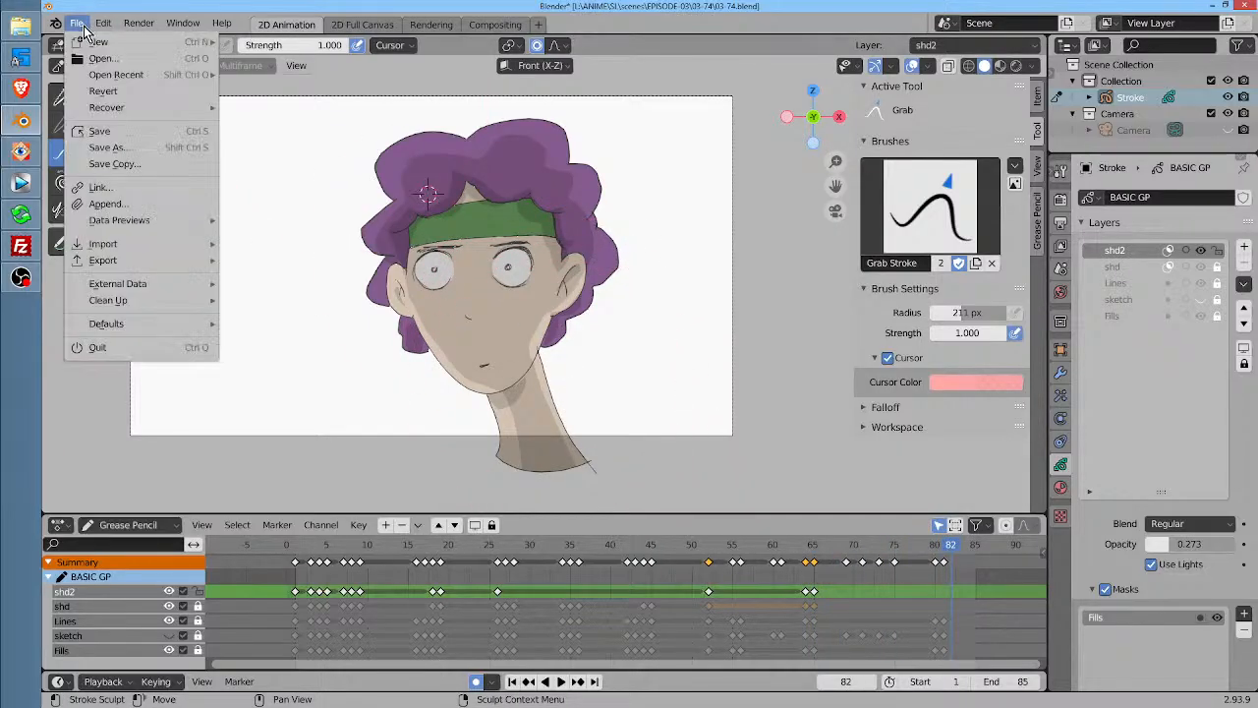
pyautogui.click(101, 131)
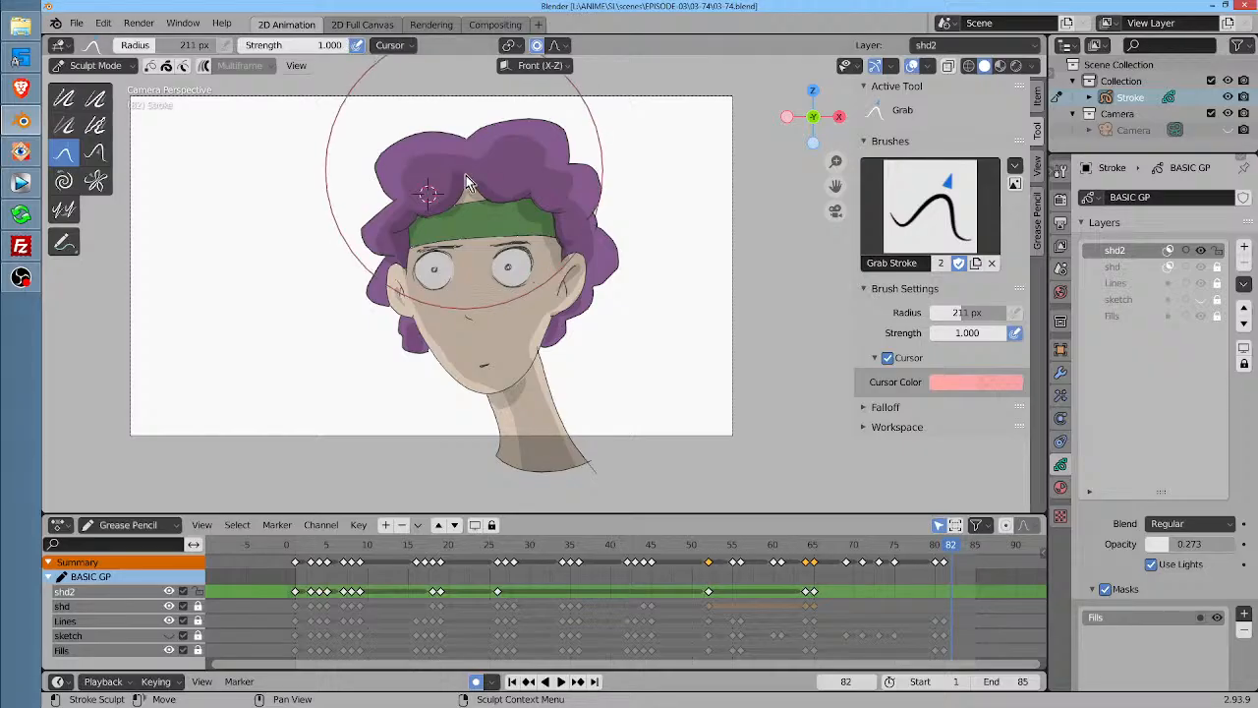
pyautogui.moveTo(440, 163); pyautogui.dragTo(482, 152)
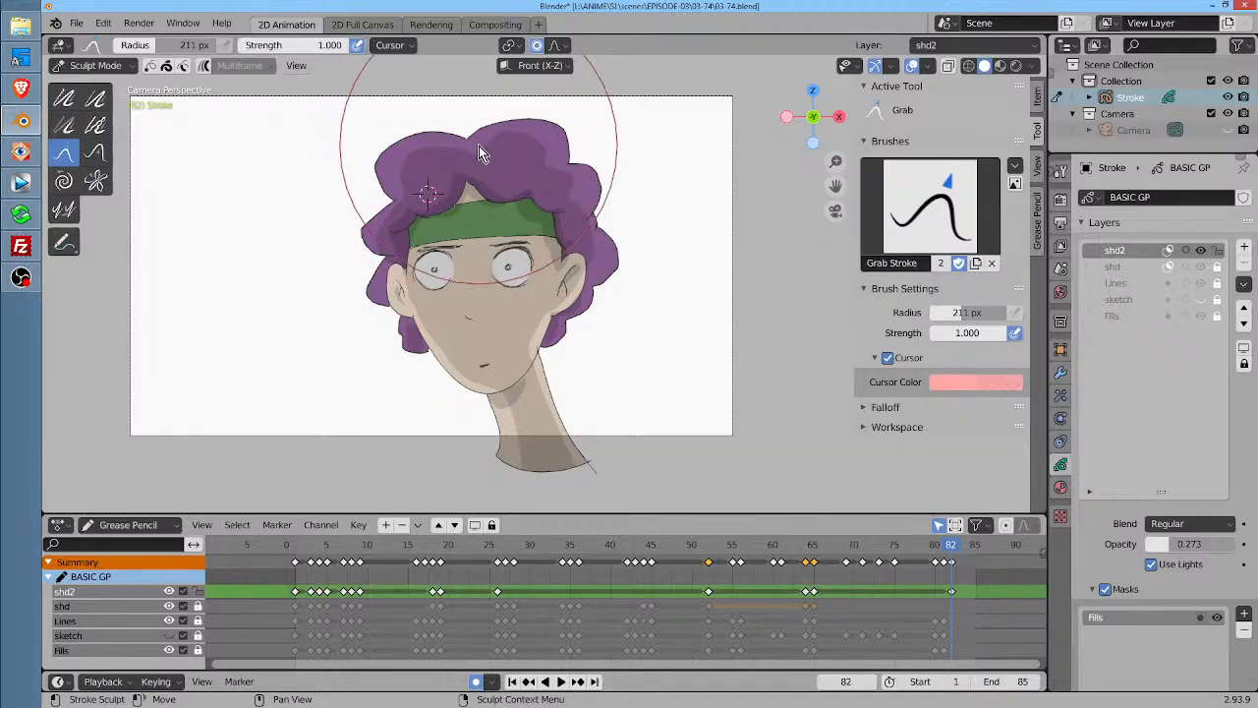
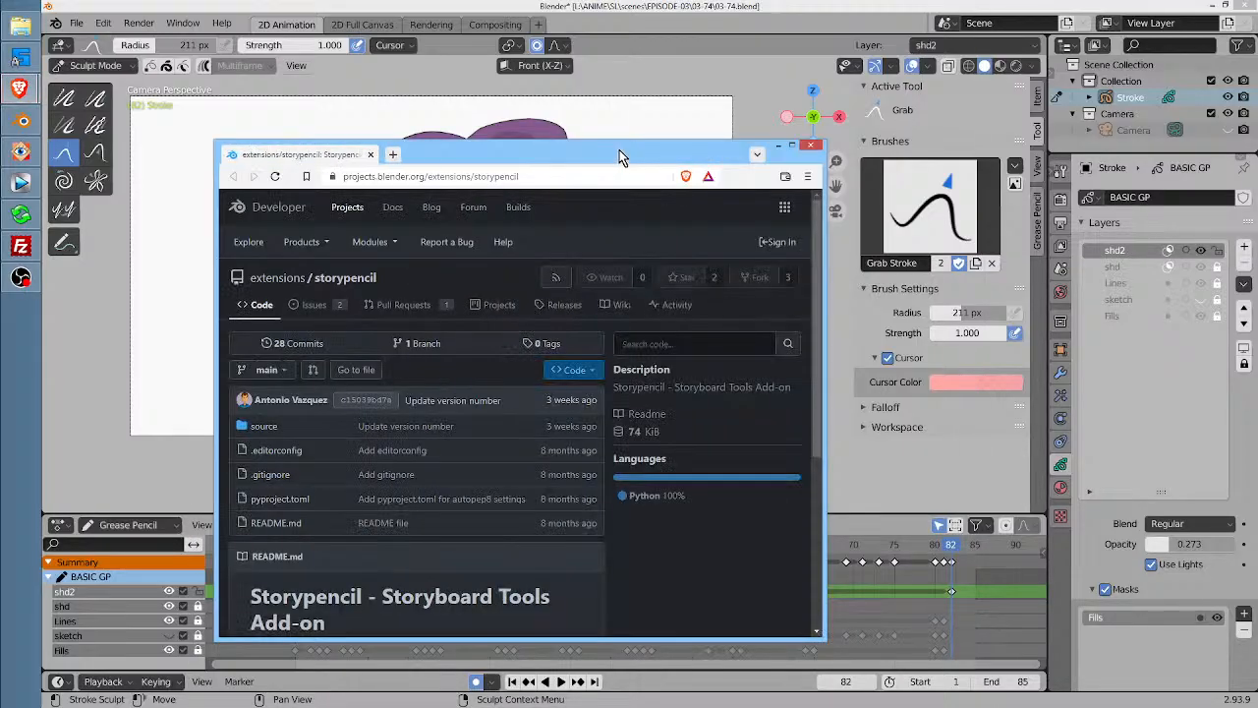
# View the Storypencil add-on page in the browser, return to Blender and play the animation back
pyautogui.doubleClick(655, 152)
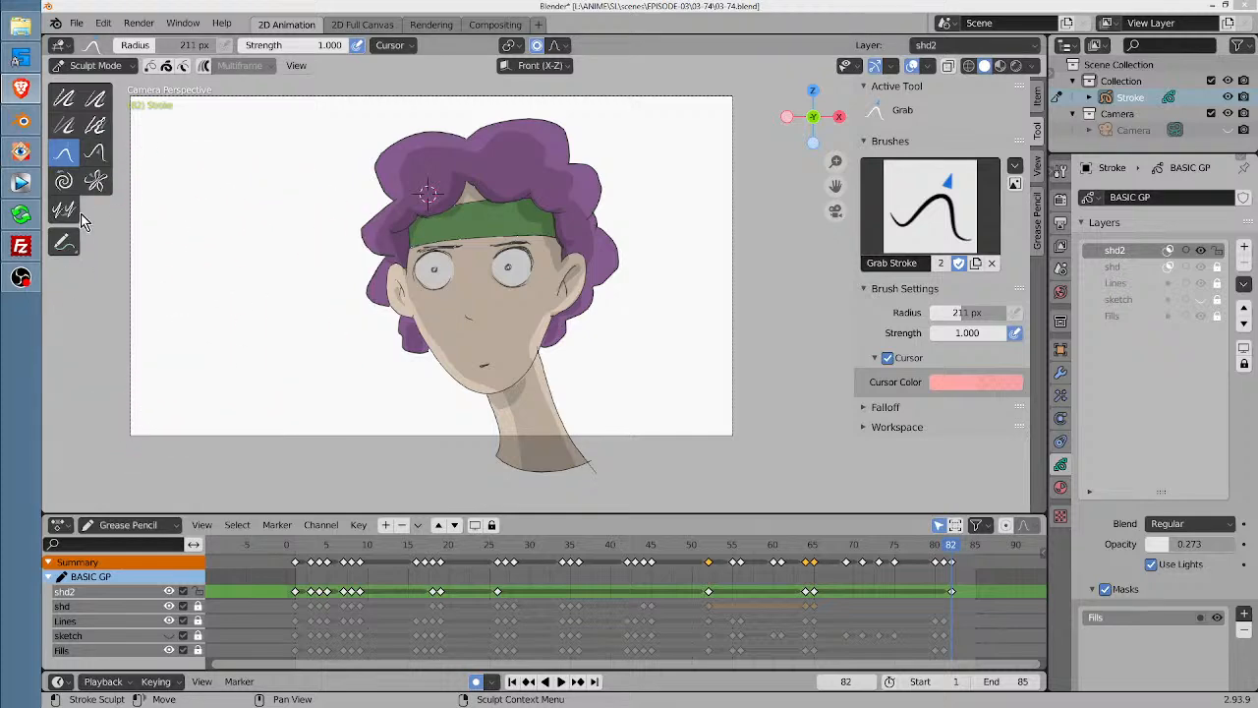
pyautogui.press('space')
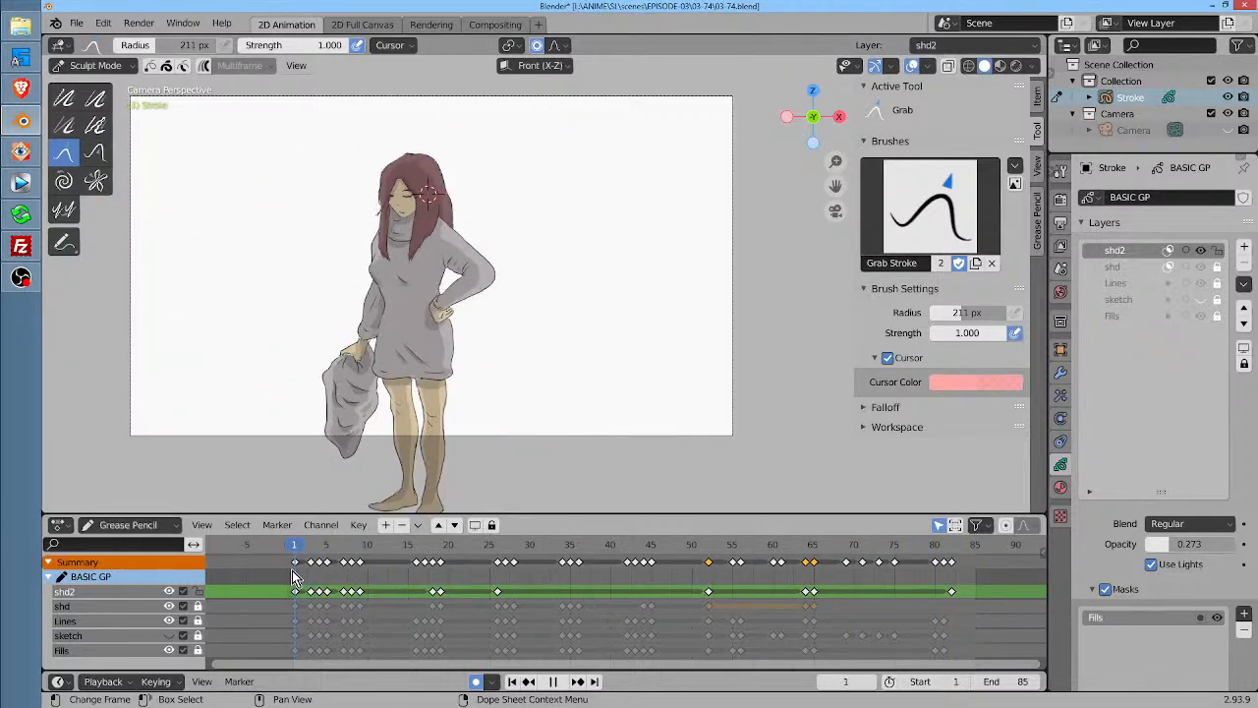
pyautogui.press('space')
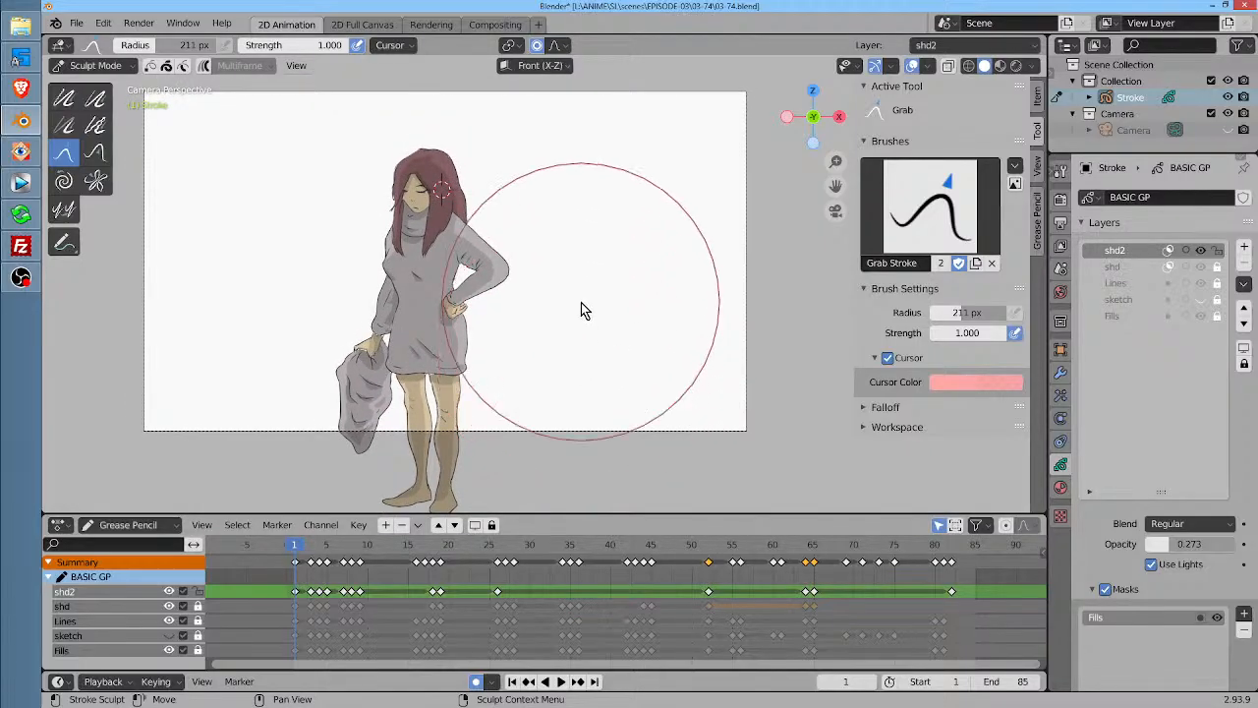
# Save 03-74.blend and look through the workspace types that can be added
pyautogui.click(90, 23)
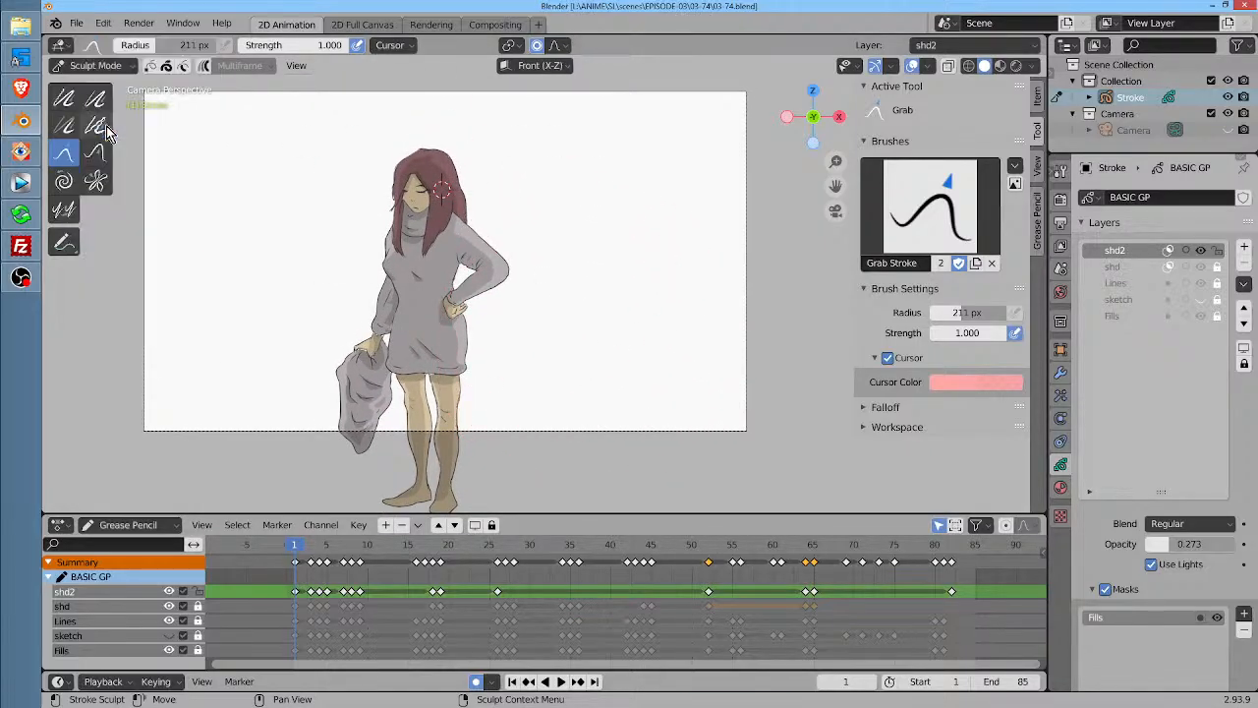
pyautogui.click(96, 132)
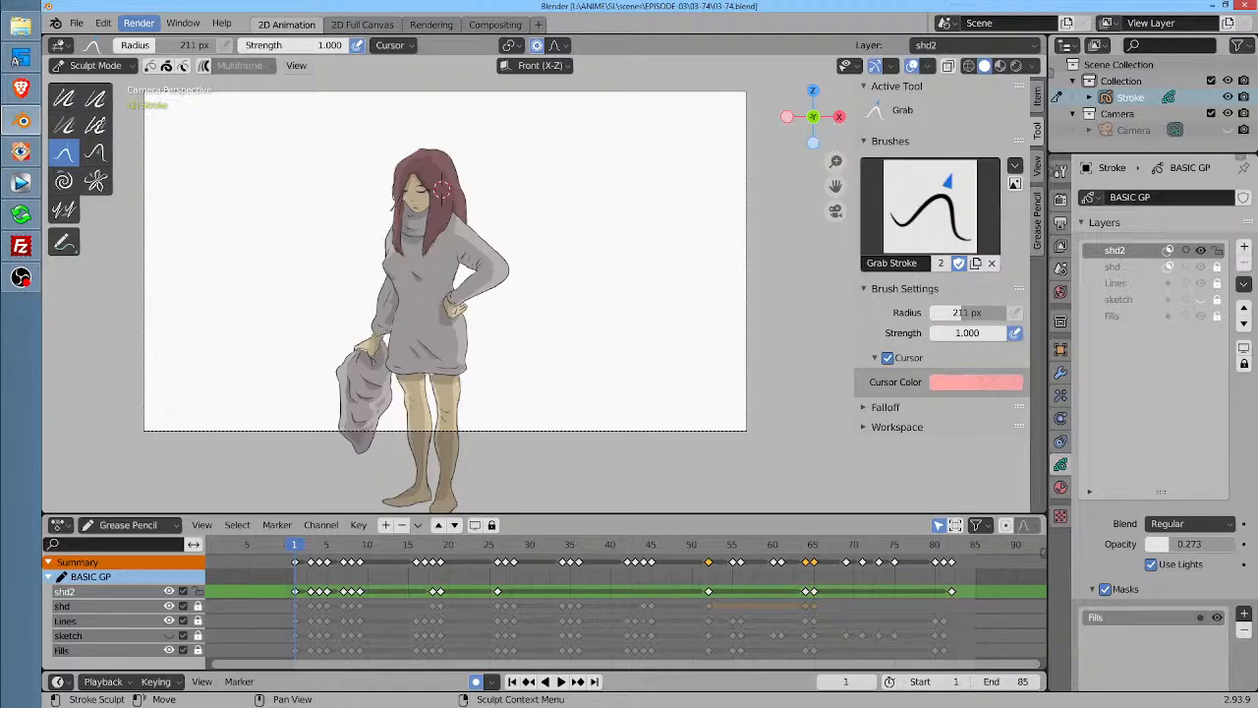
pyautogui.click(536, 30)
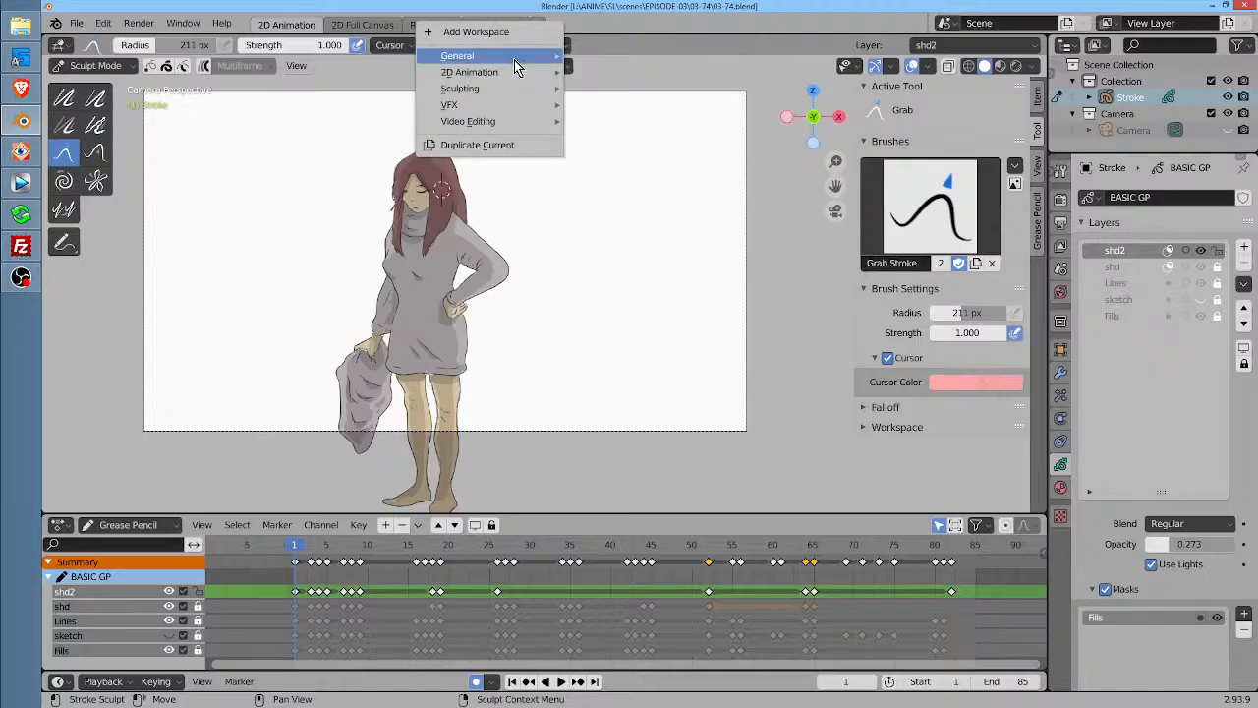
pyautogui.moveTo(514, 59)
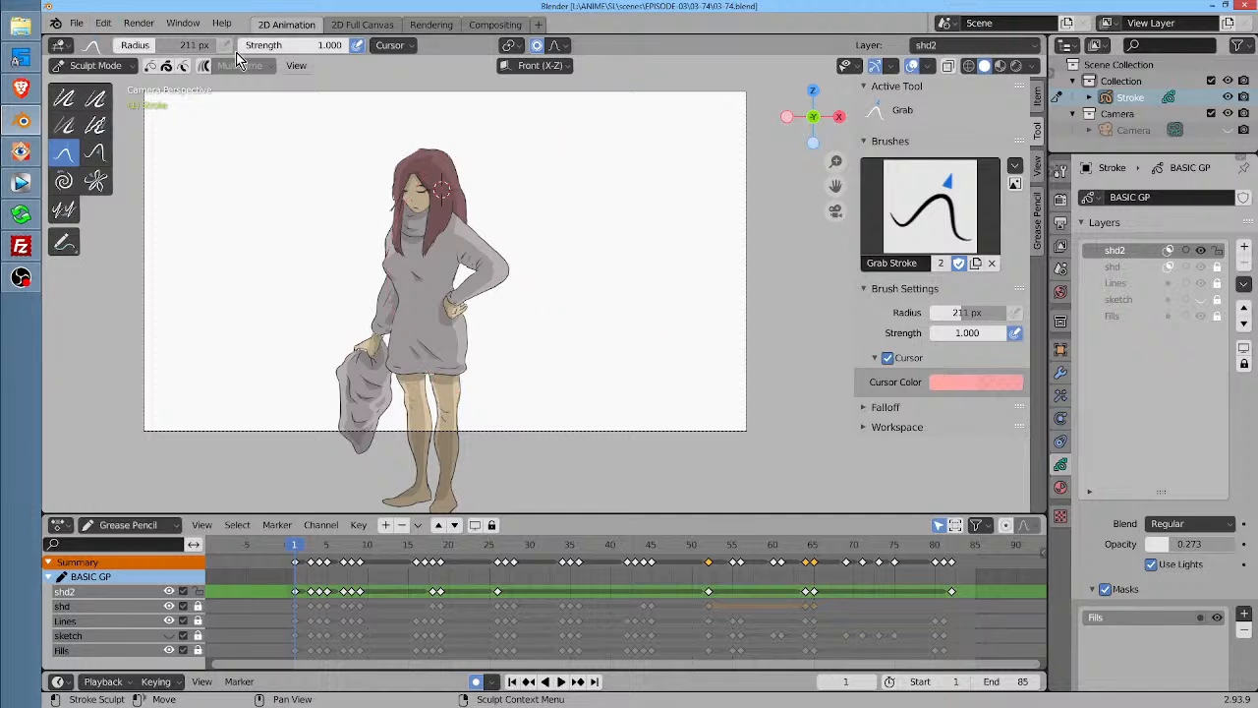
pyautogui.click(76, 22)
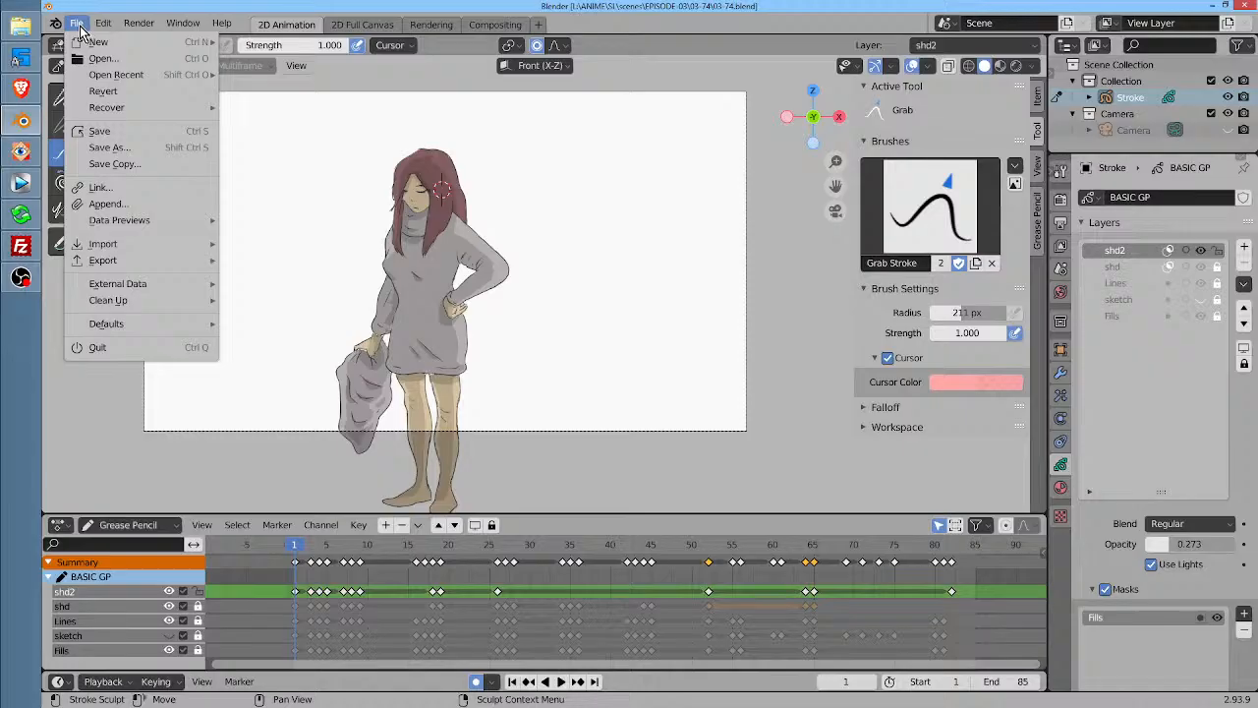
pyautogui.click(106, 132)
# Create a new 2D Animation file, add a Texture Paint workspace and widen its image editor area
pyautogui.click(75, 23)
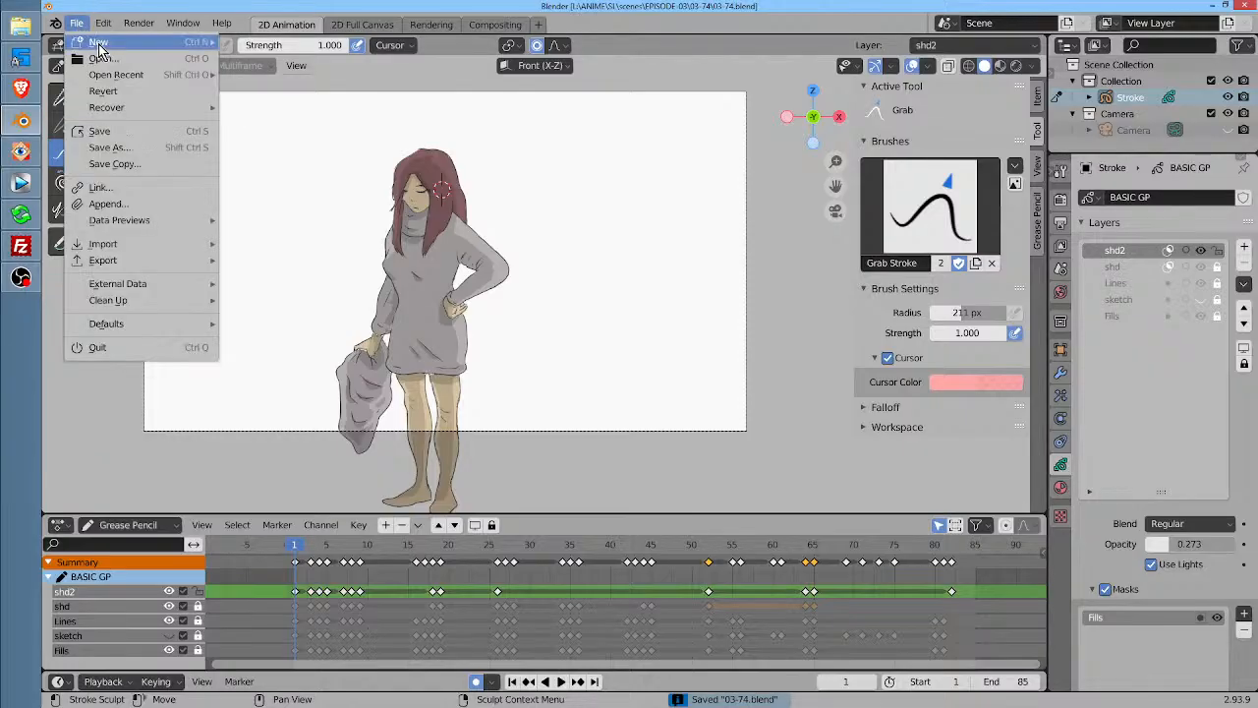
pyautogui.moveTo(163, 42)
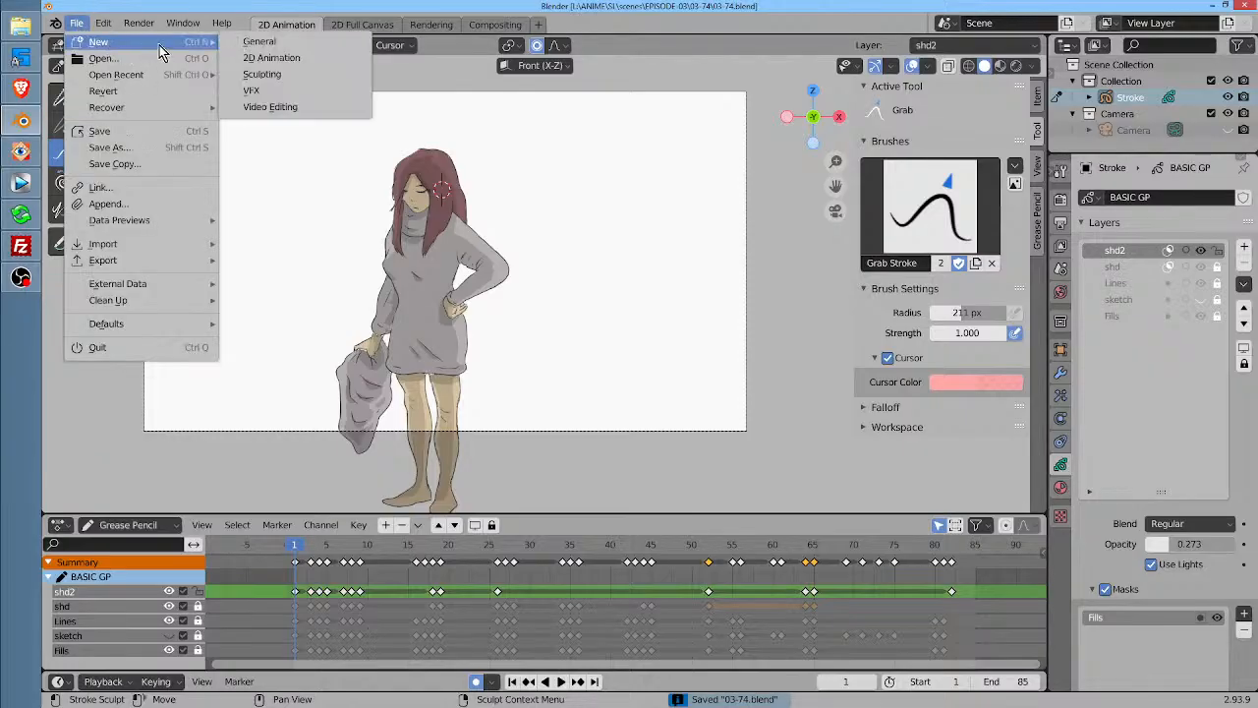
pyautogui.click(288, 57)
pyautogui.click(538, 24)
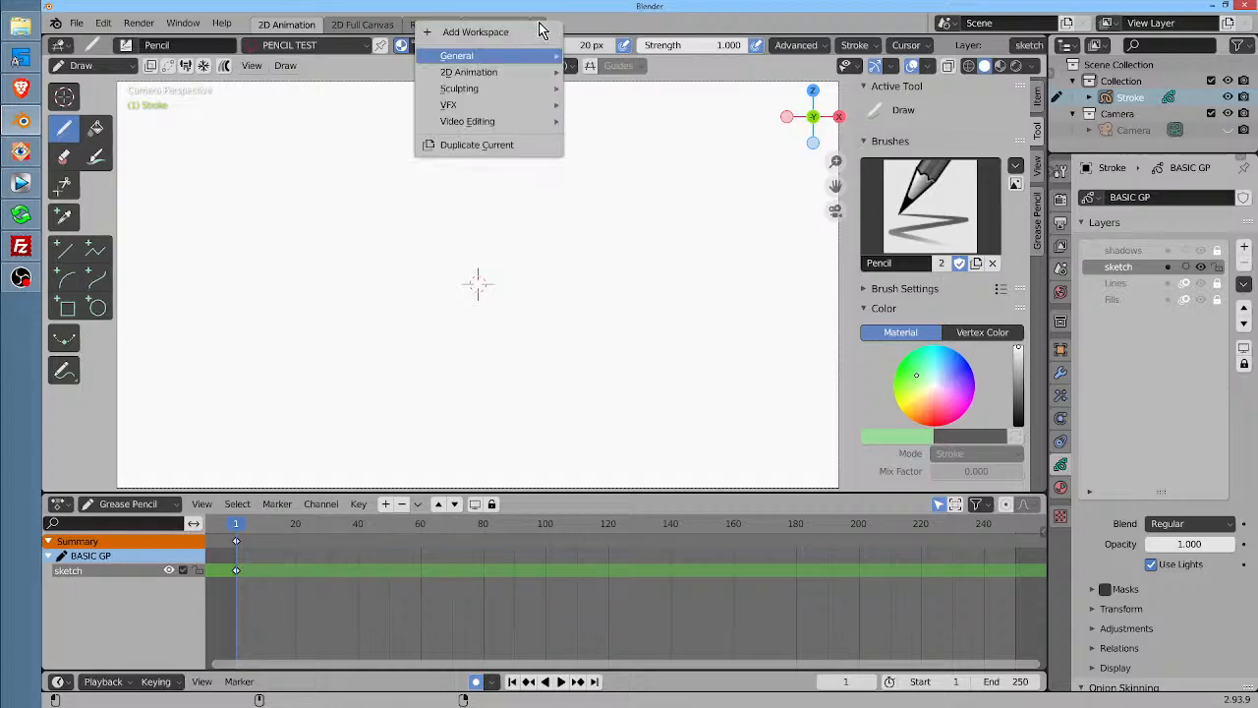
pyautogui.moveTo(524, 122)
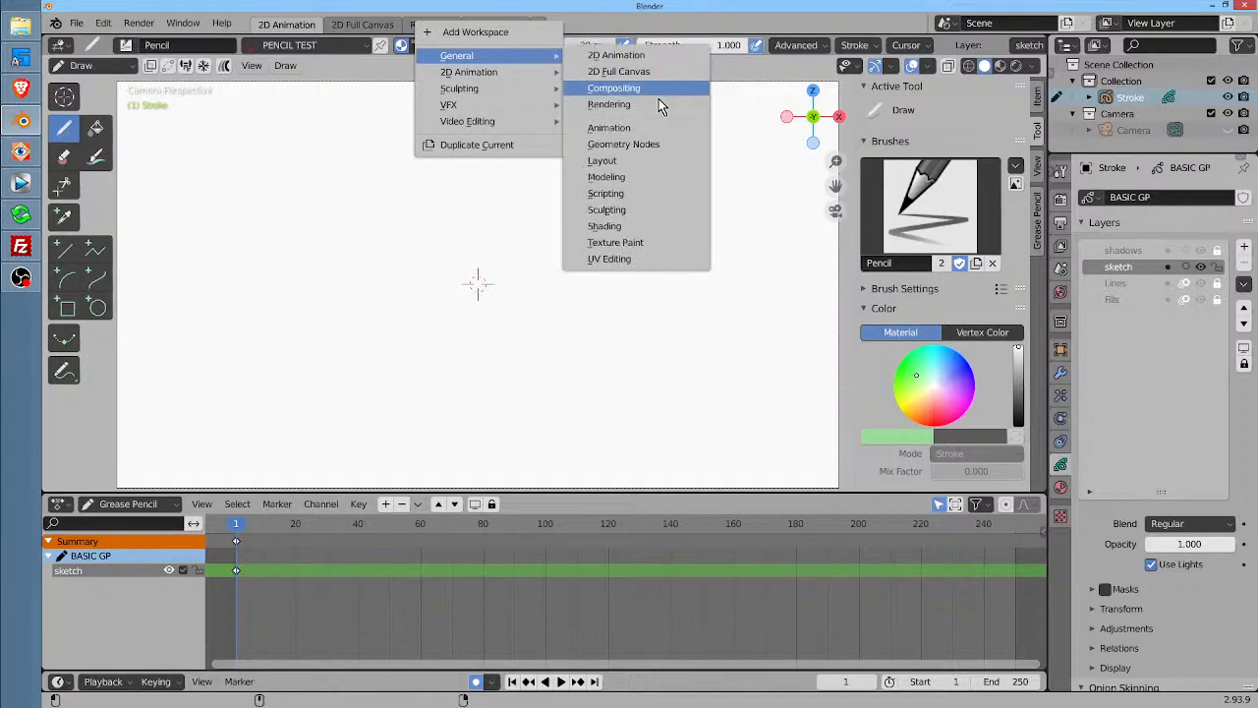
pyautogui.click(647, 241)
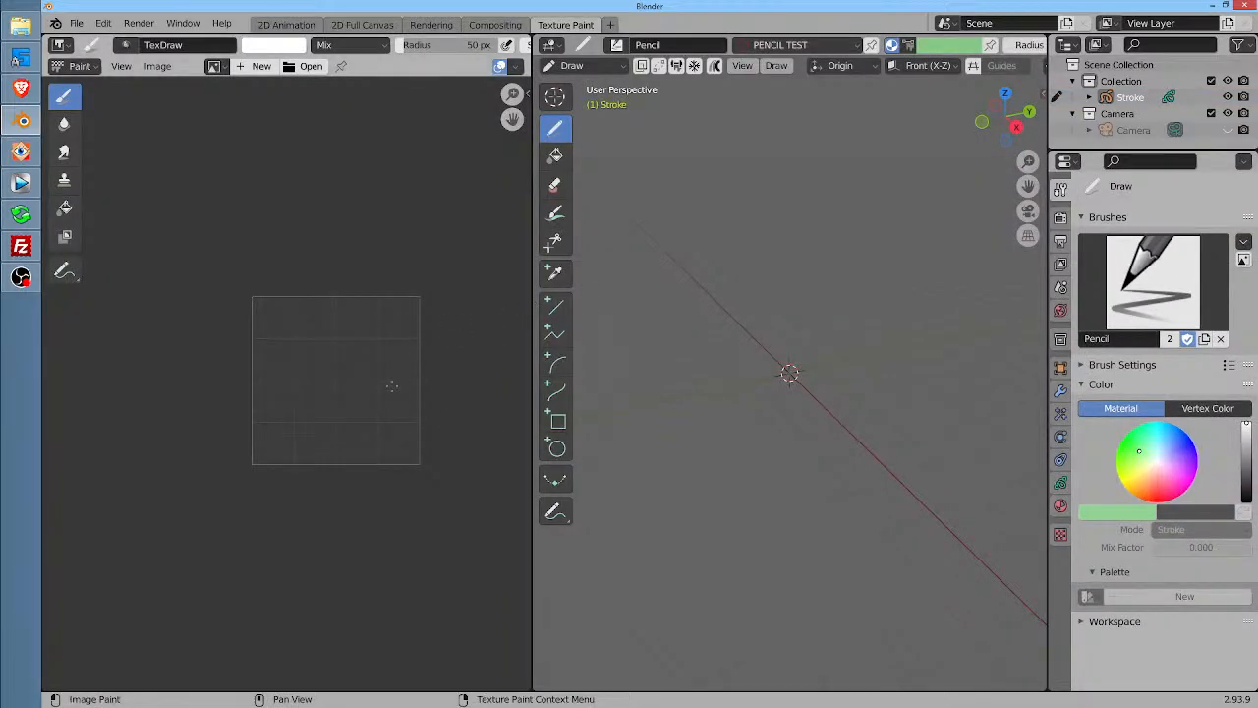
pyautogui.moveTo(530, 288); pyautogui.dragTo(674, 288)
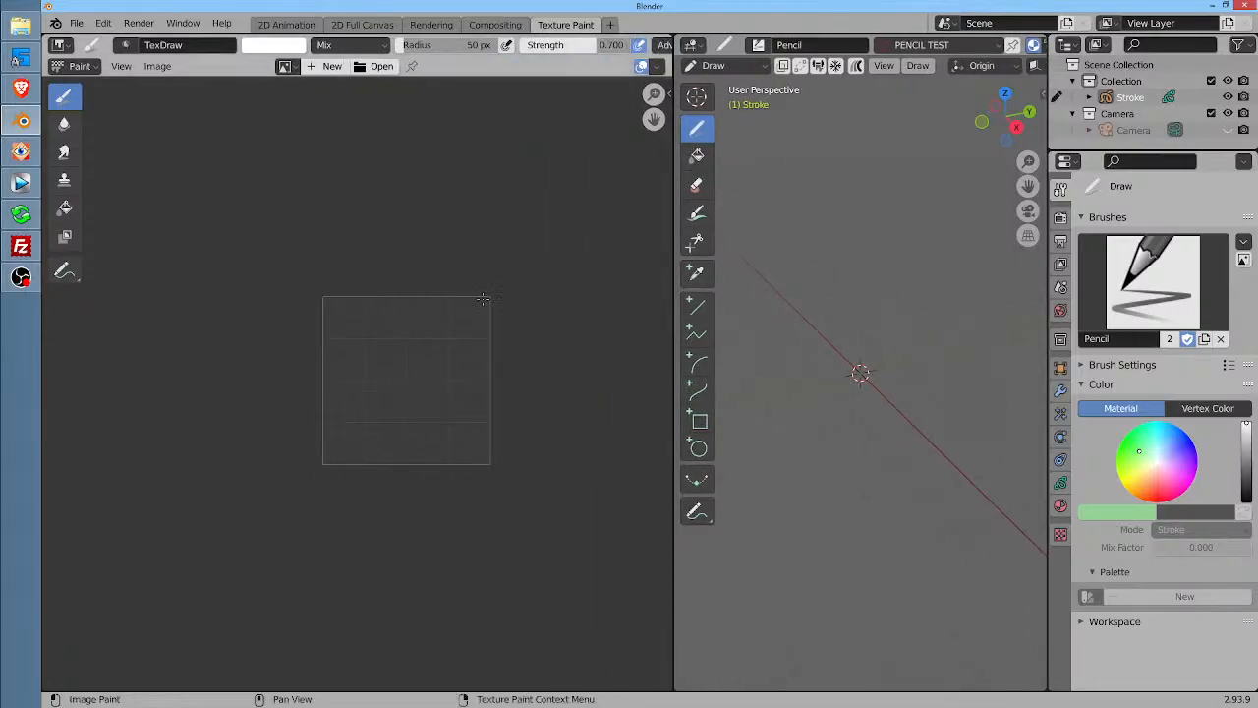
pyautogui.scroll(4, 480, 324)
pyautogui.scroll(-1, 480, 324)
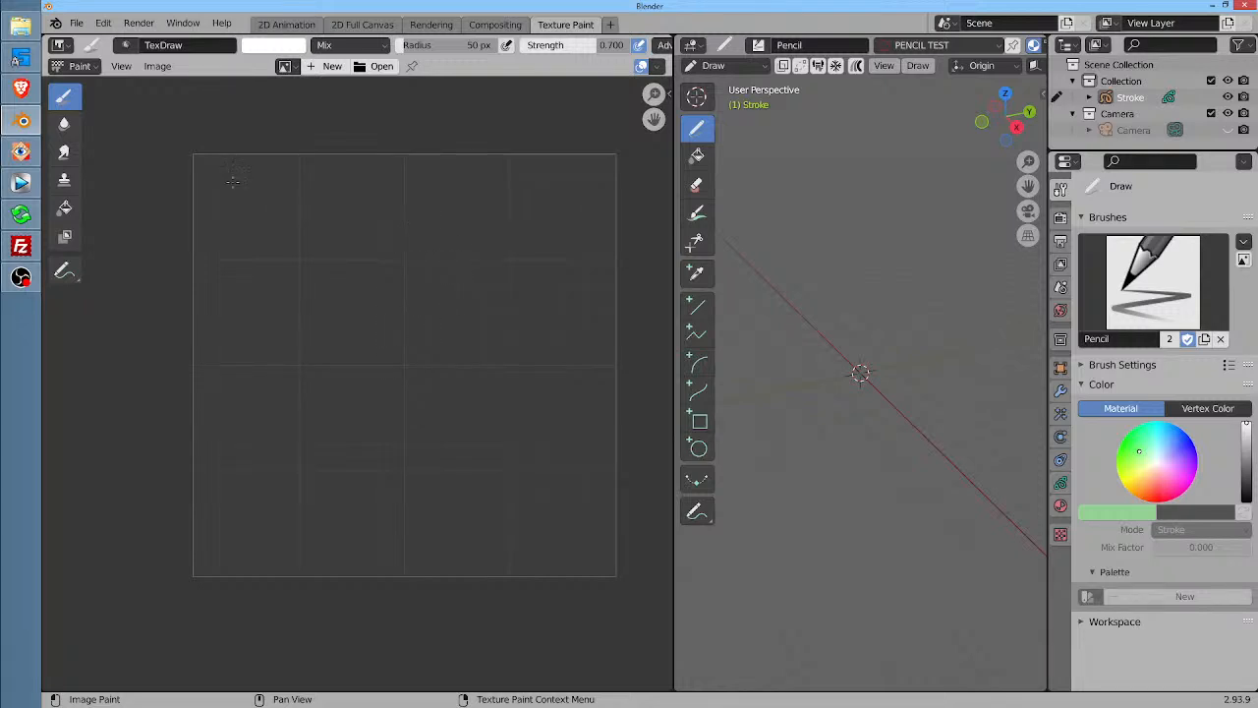
# Reopen the recent file 03-74.blend
pyautogui.click(80, 27)
pyautogui.moveTo(91, 45)
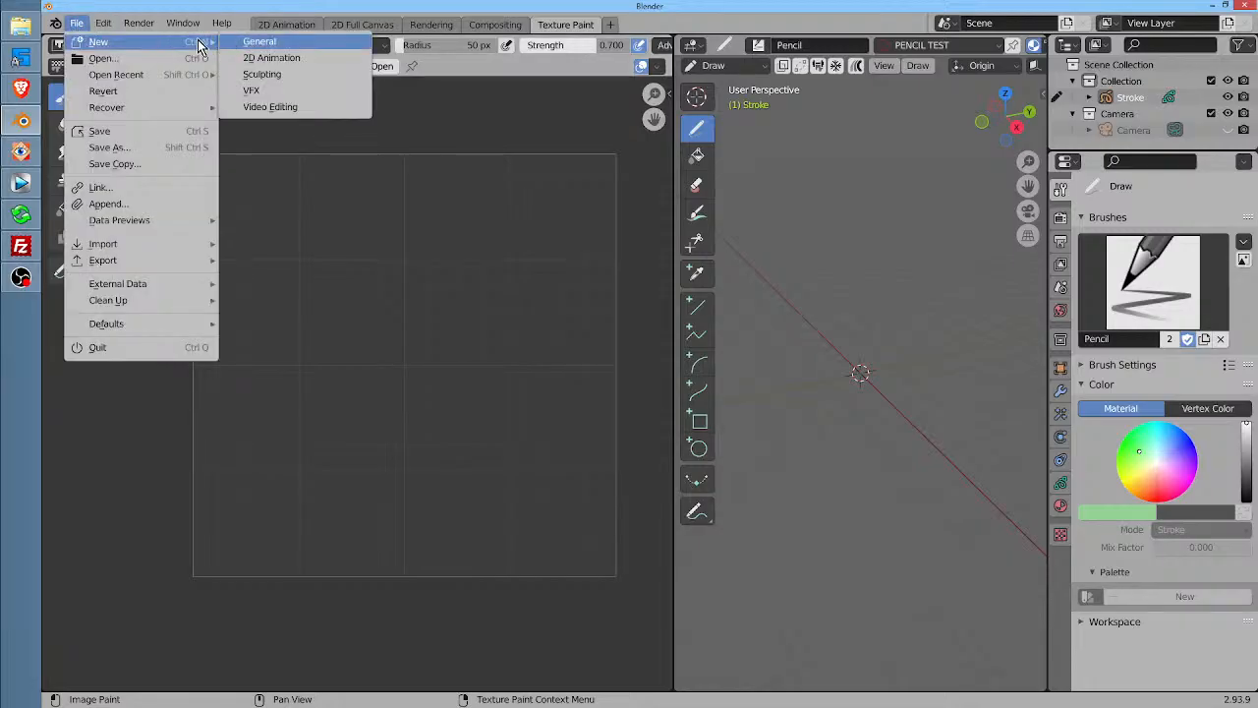
pyautogui.moveTo(145, 76)
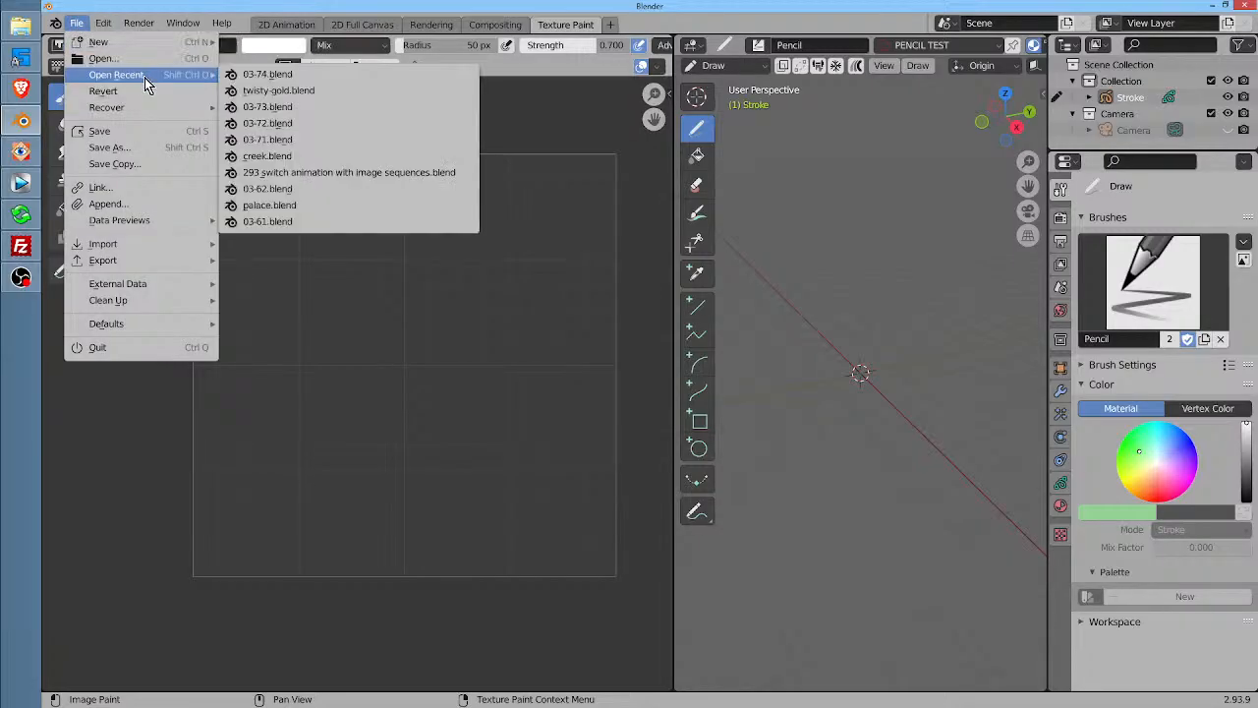
pyautogui.click(287, 77)
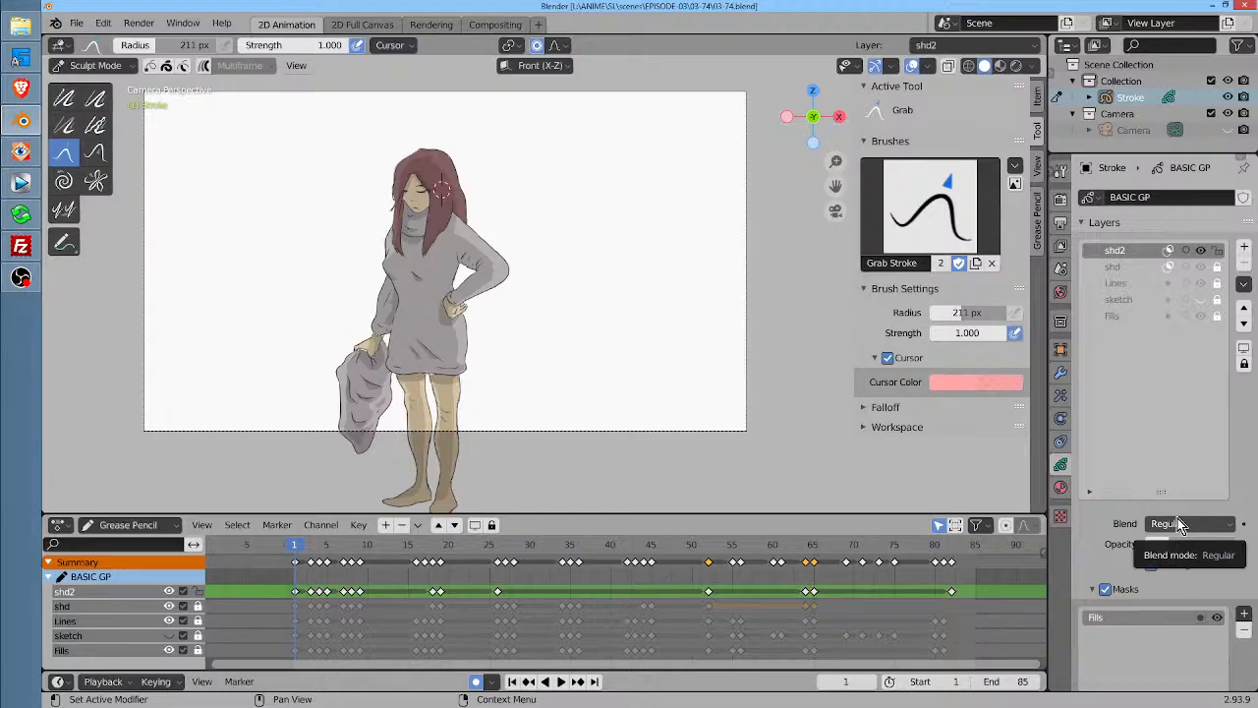
# Play and scrub the opening frames, stop on frame 6, and show the hidden sketch layer as the active layer
pyautogui.press('space')
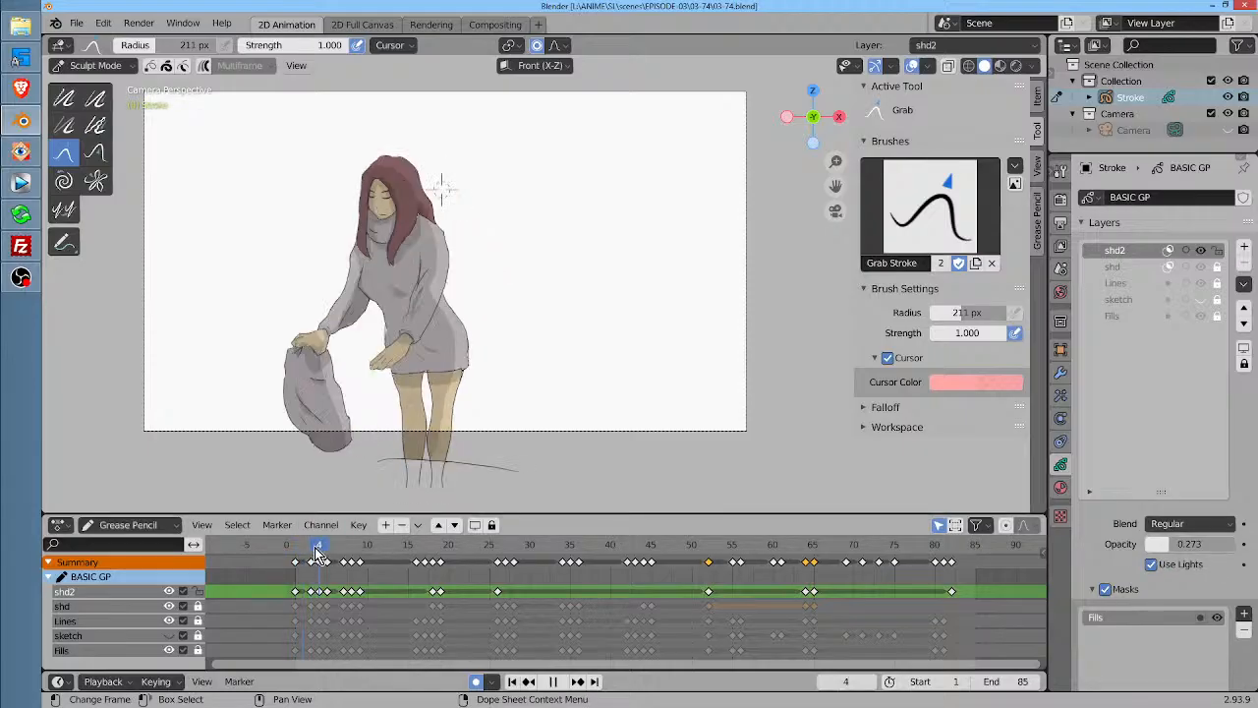
pyautogui.moveTo(318, 555); pyautogui.dragTo(345, 560)
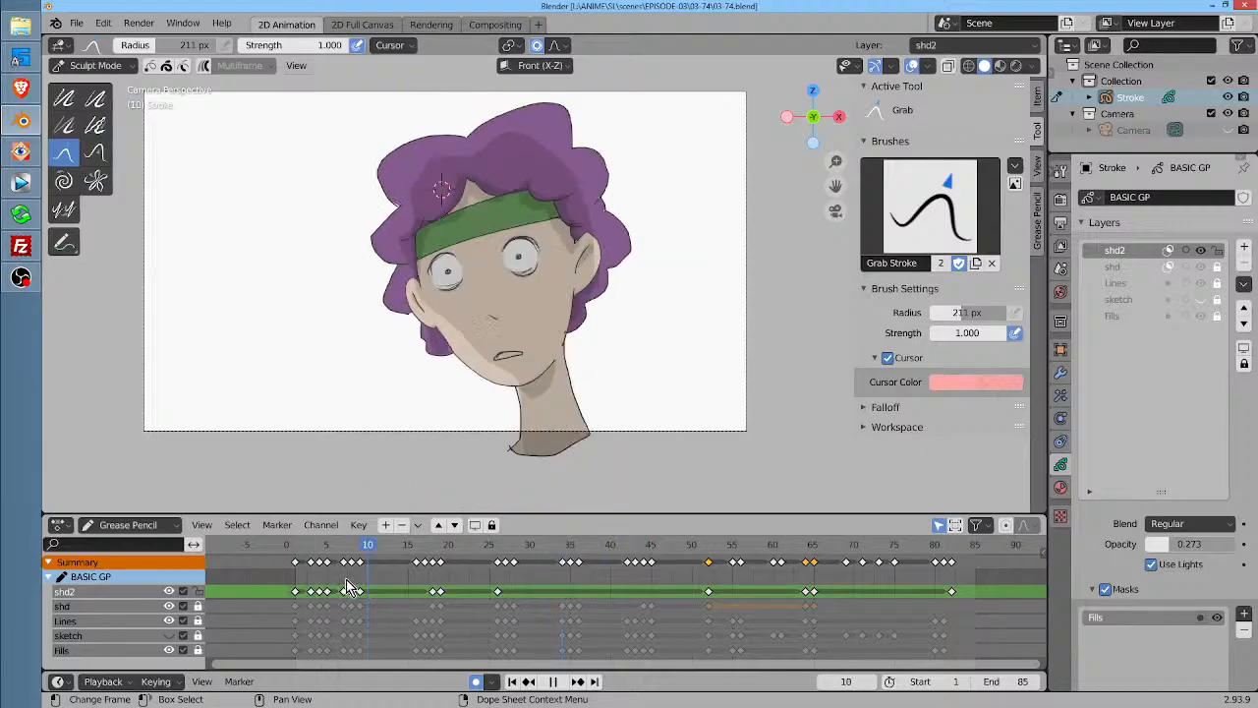
pyautogui.press('Escape')
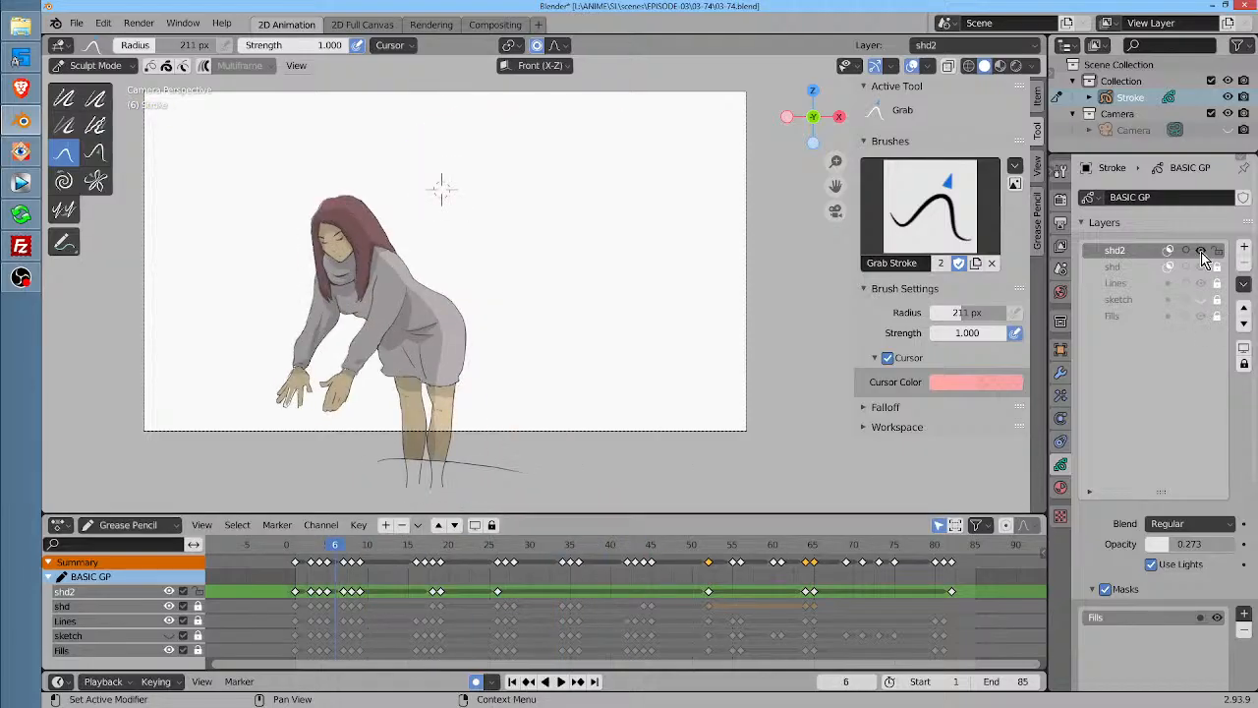
pyautogui.click(1198, 301)
pyautogui.click(1200, 299)
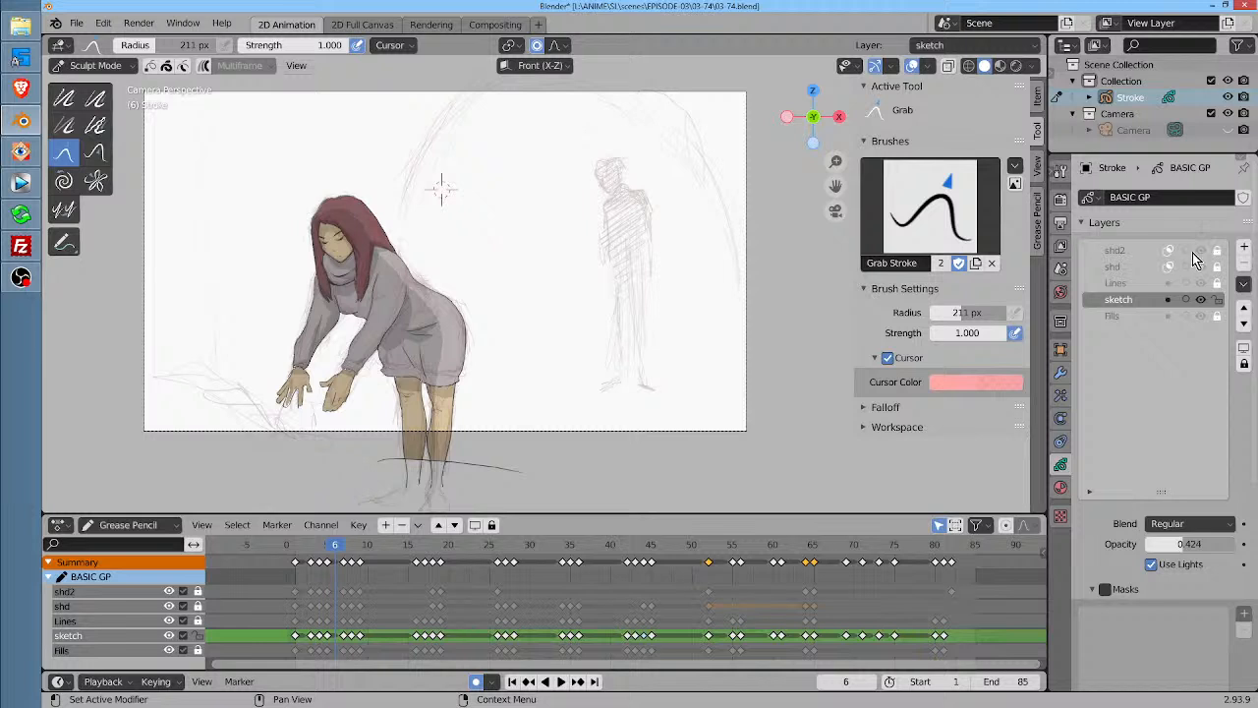
# Hide the shd2, shd, Lines and Fills layers and raise the sketch layer's opacity to 1.000
pyautogui.click(1201, 251)
pyautogui.click(1200, 267)
pyautogui.click(1201, 283)
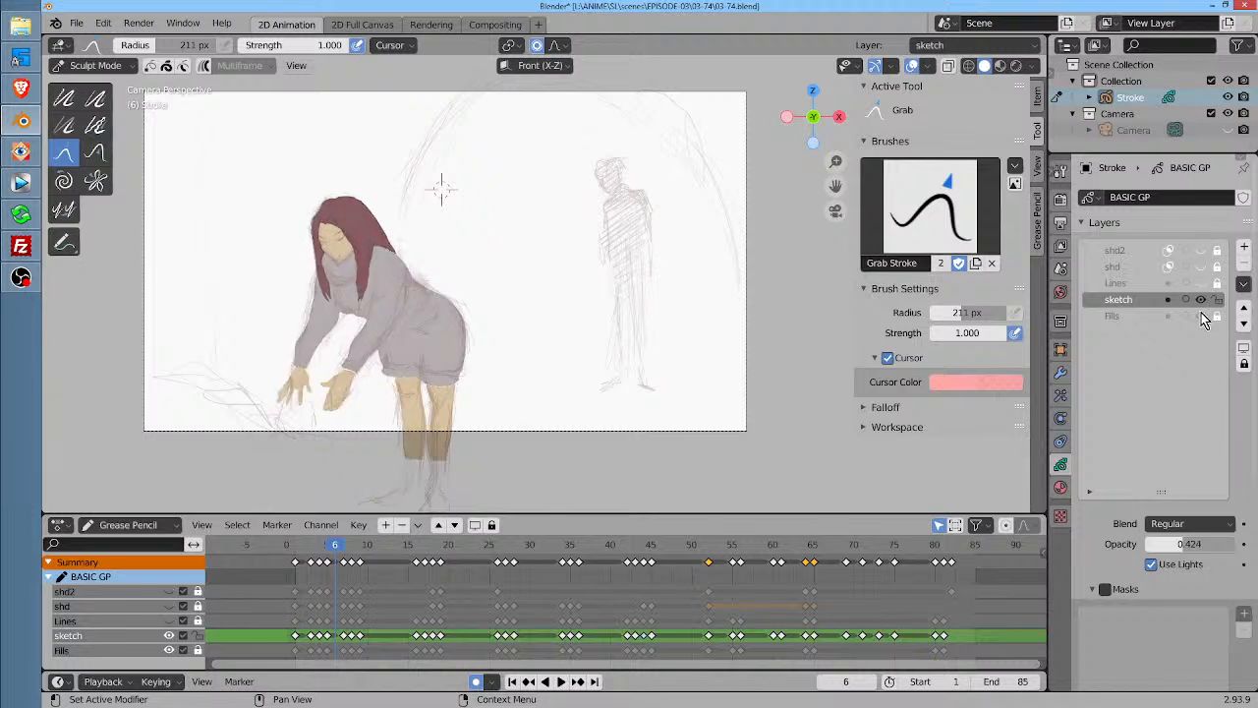
pyautogui.click(1201, 317)
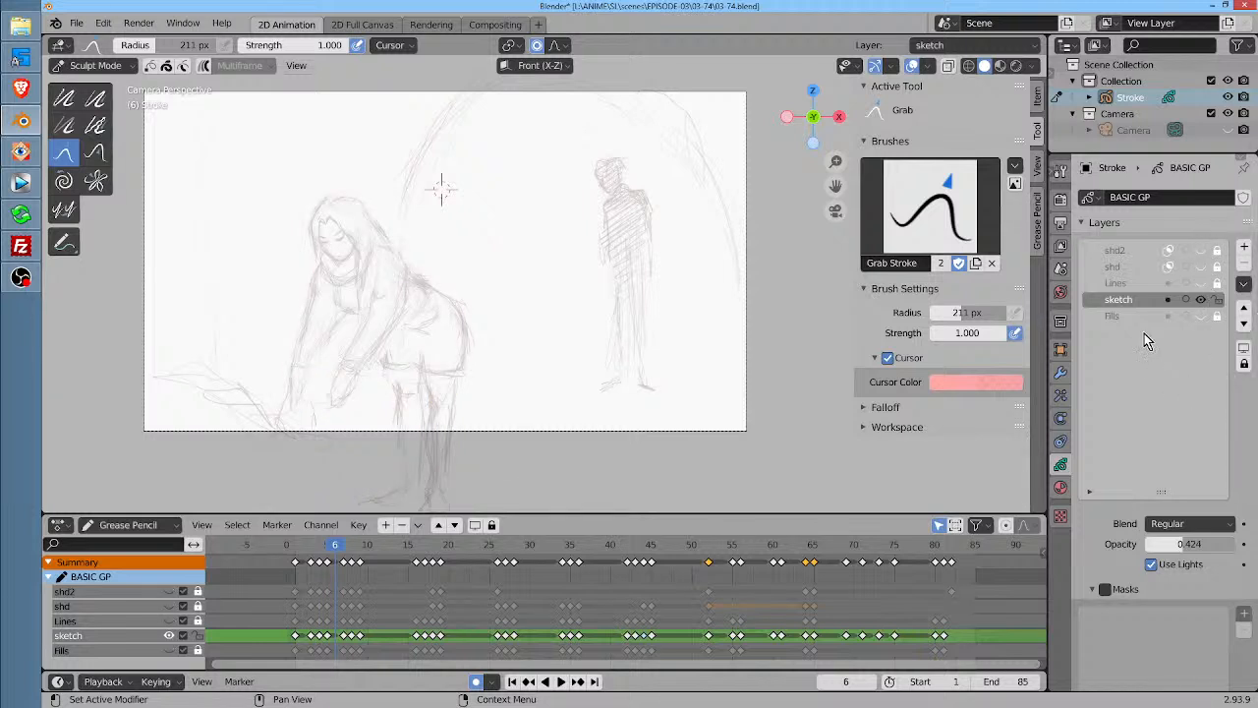
pyautogui.moveTo(1179, 546); pyautogui.dragTo(1236, 549)
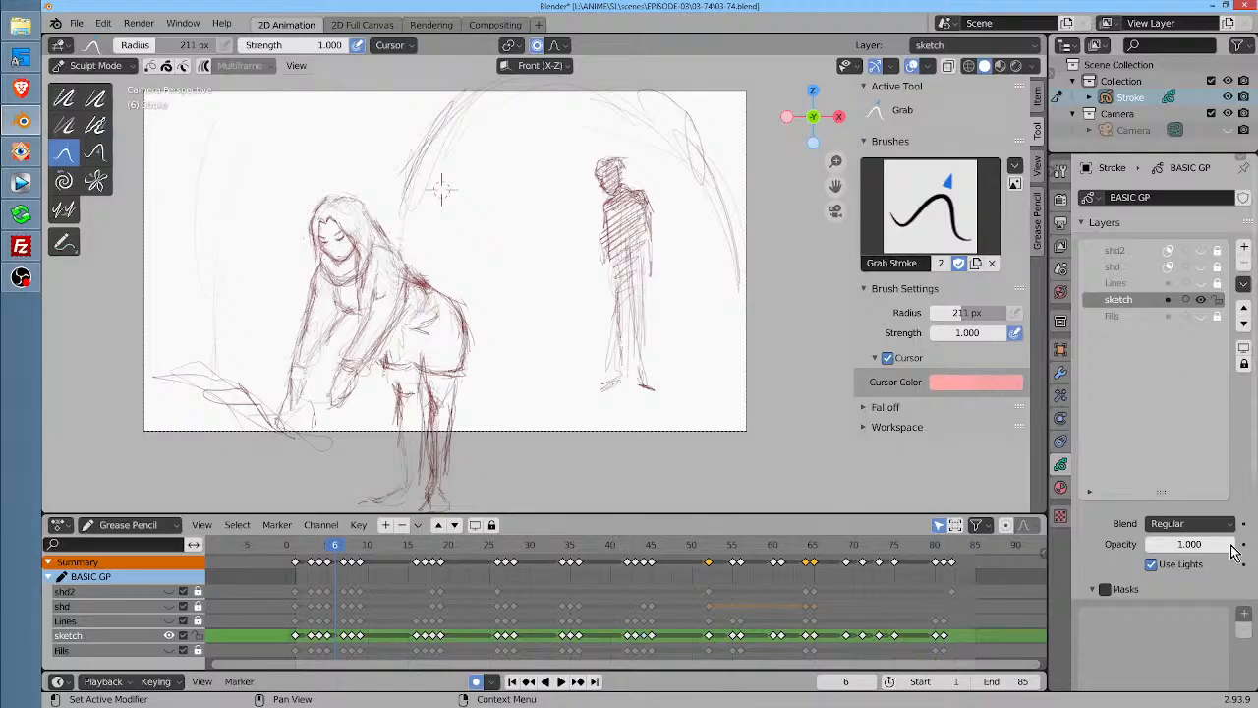
# Return to frame 1 and play the sketch layer's animation within the camera frame
pyautogui.press('space')
pyautogui.click(297, 552)
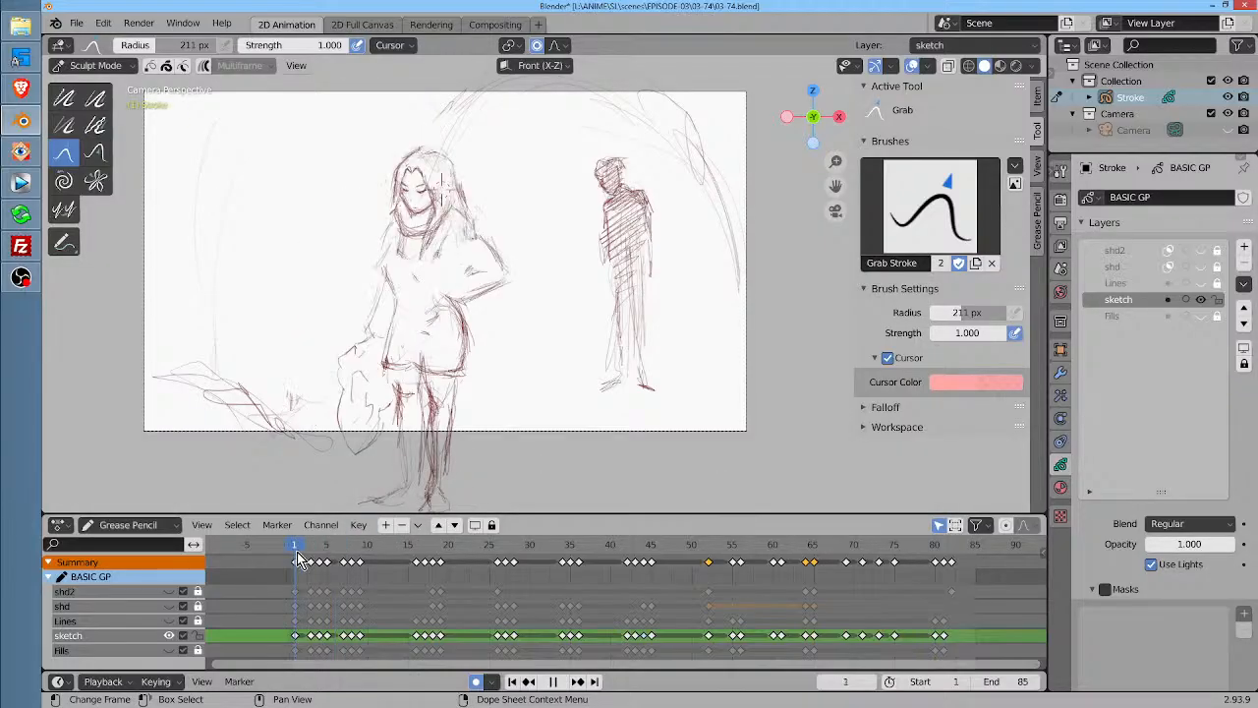
pyautogui.press('space')
pyautogui.scroll(5, 482, 335)
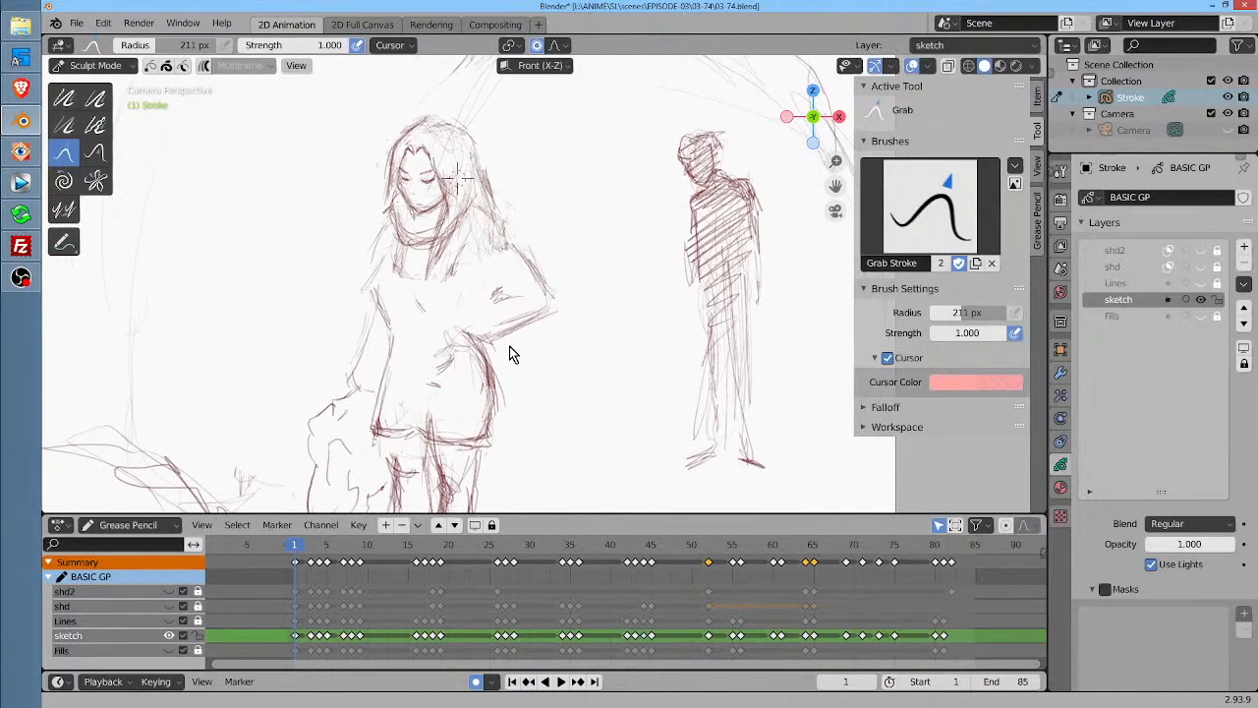
pyautogui.scroll(-3, 509, 346)
pyautogui.press('space')
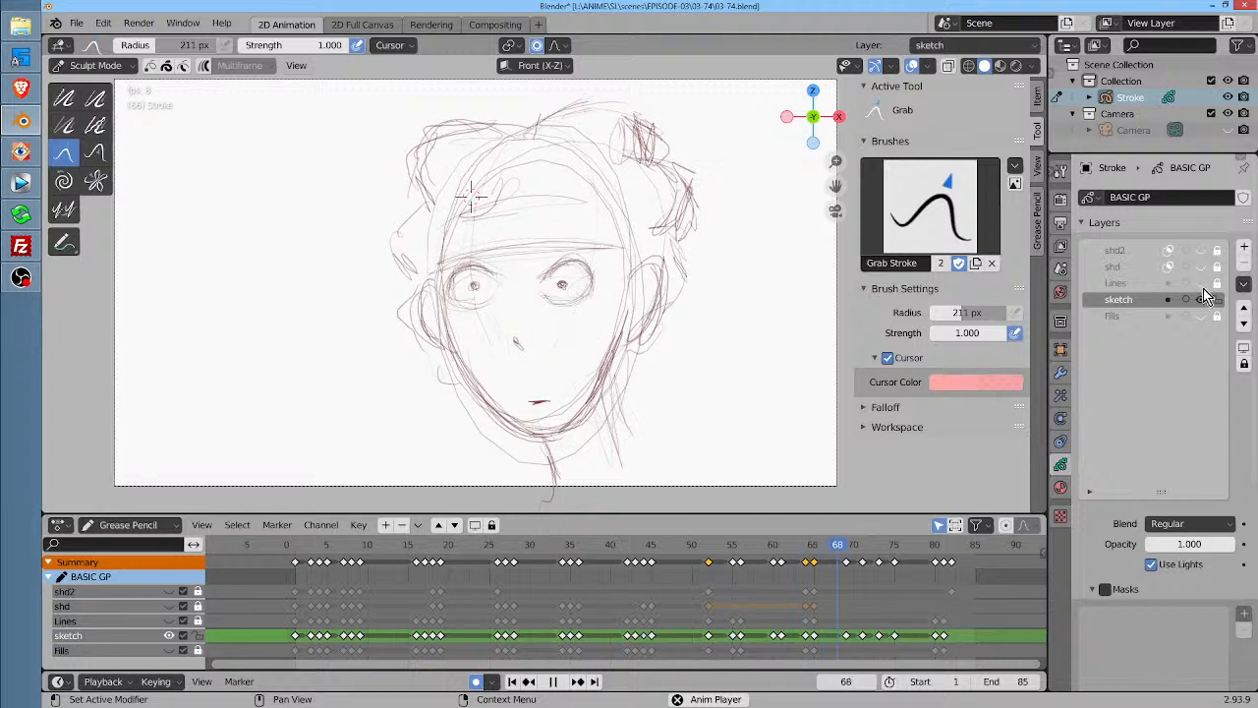
# Set the sketch layer's opacity to 0.317 and show the Lines layer, comparing the two during playback before hiding the sketch
pyautogui.moveTo(1217, 547); pyautogui.dragTo(1158, 554)
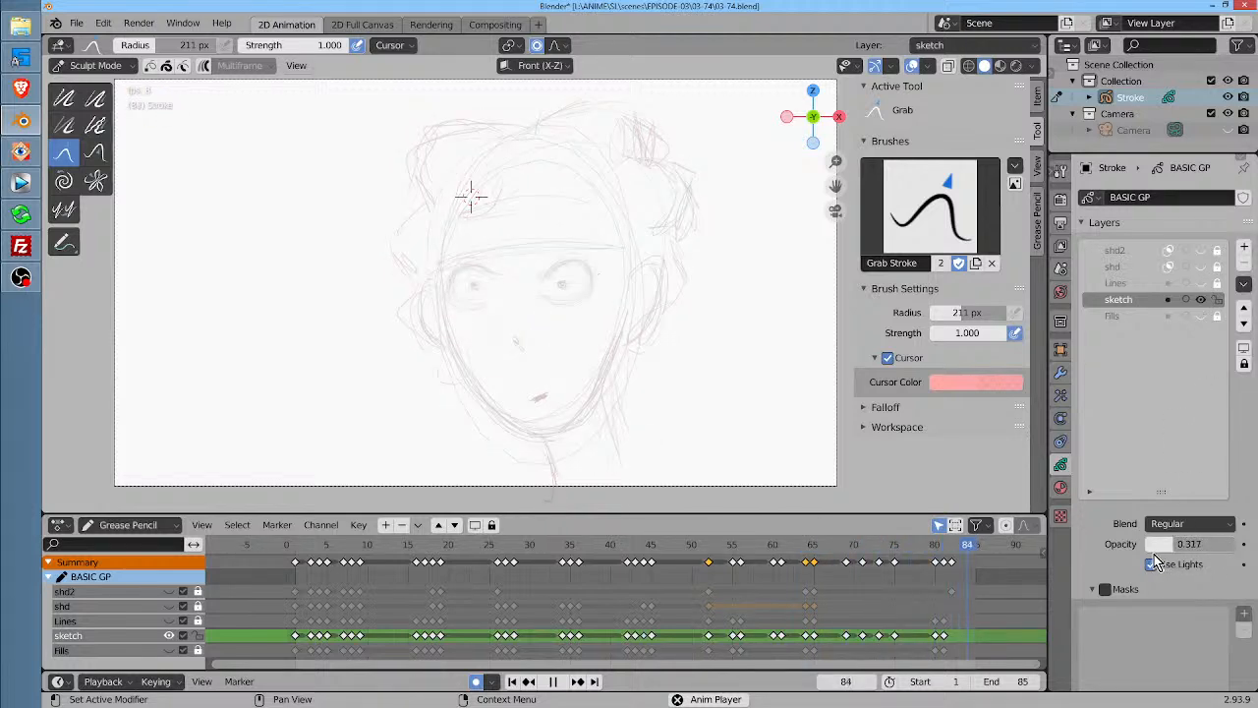
pyautogui.click(1201, 284)
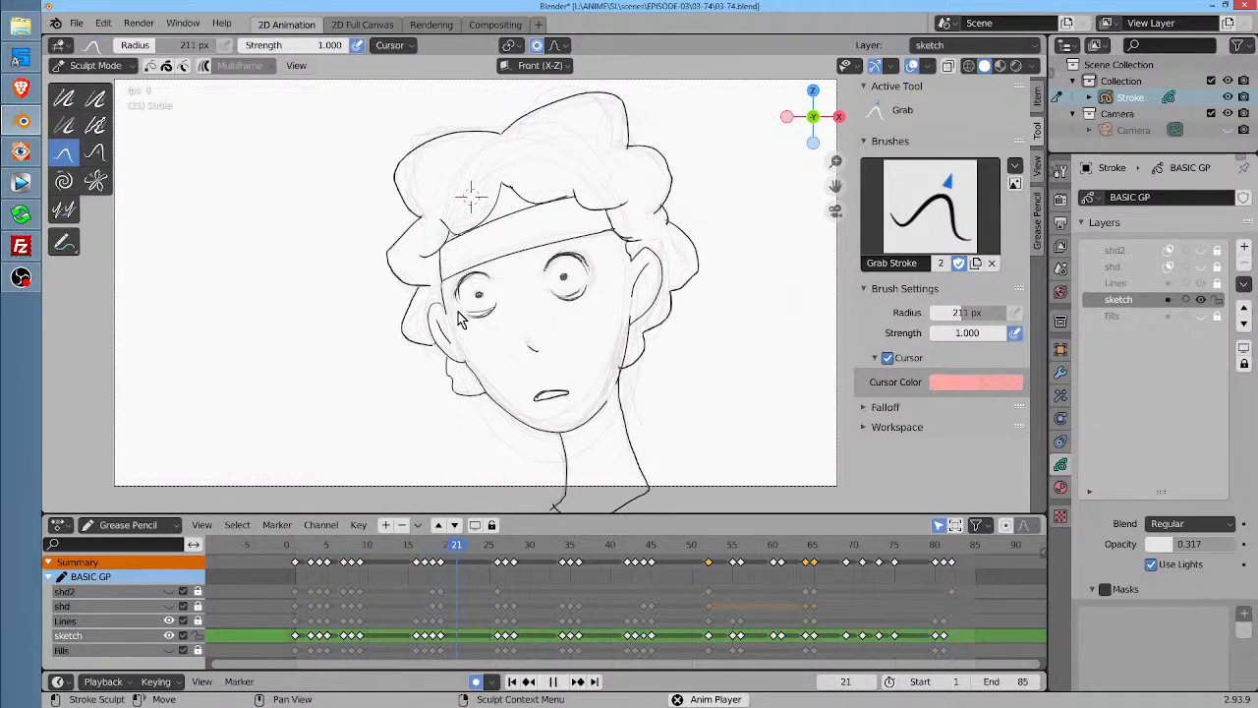
pyautogui.scroll(2, 397, 308)
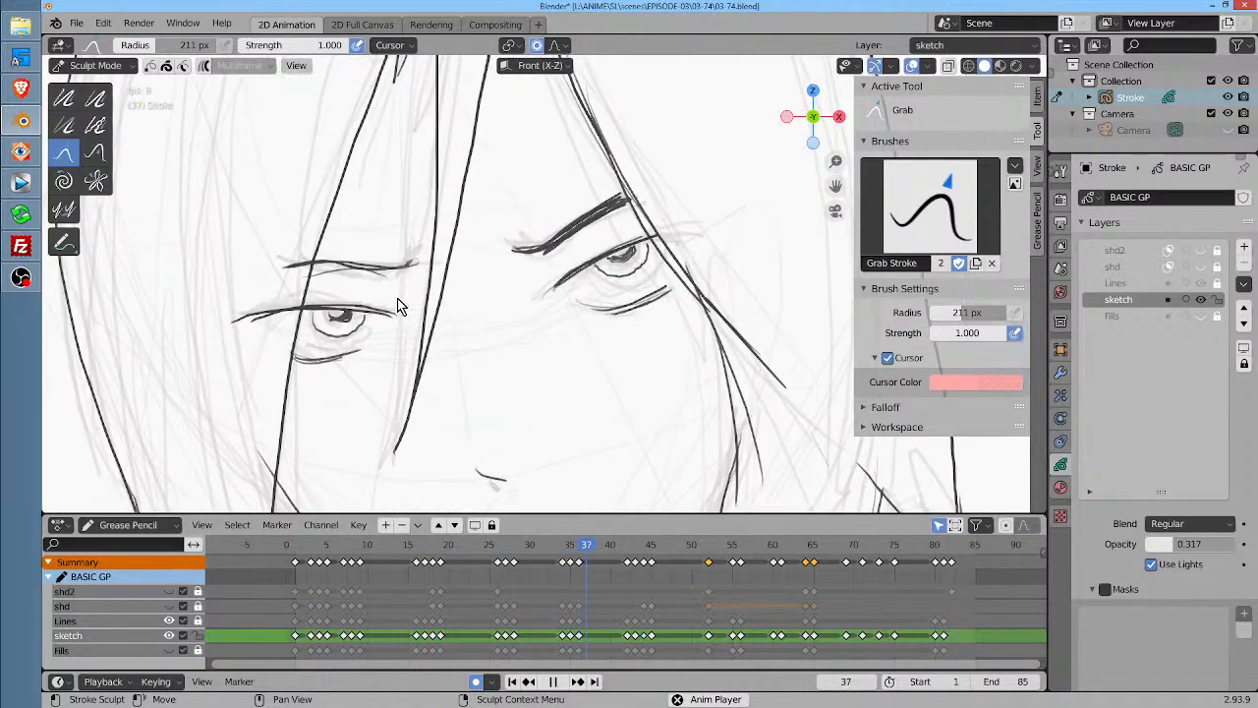
pyautogui.scroll(-2, 397, 308)
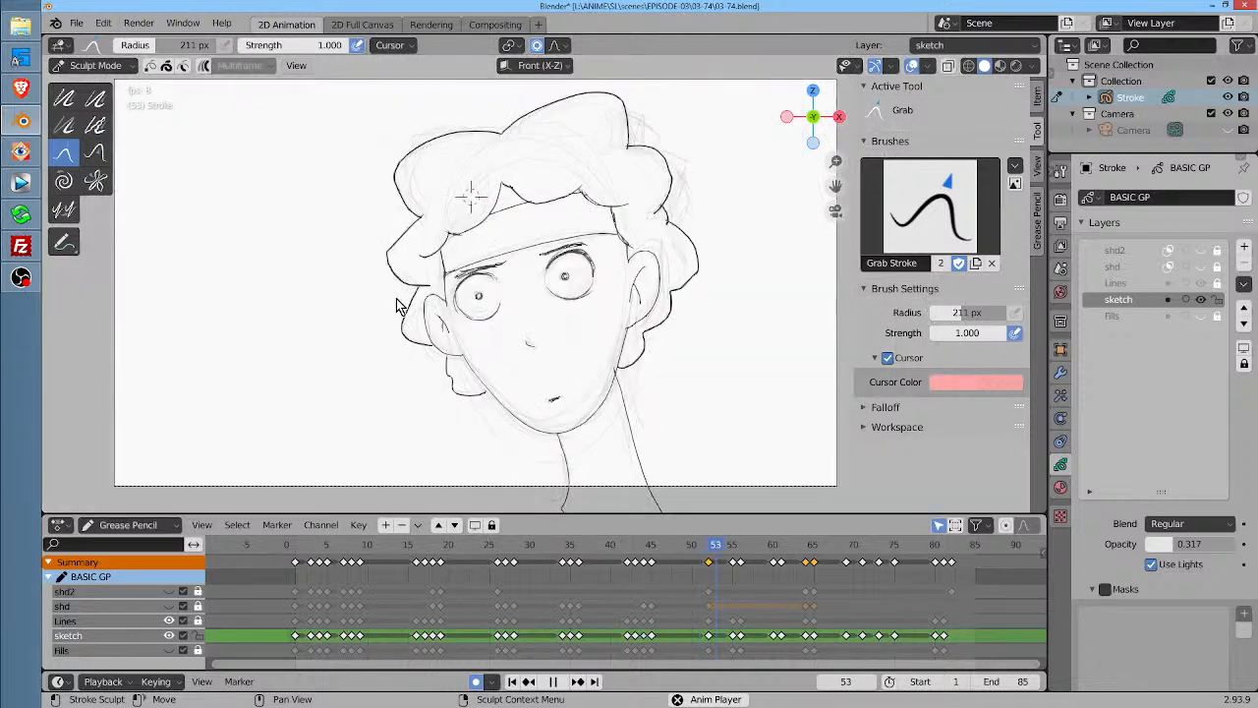
pyautogui.moveTo(496, 287); pyautogui.dragTo(525, 299)
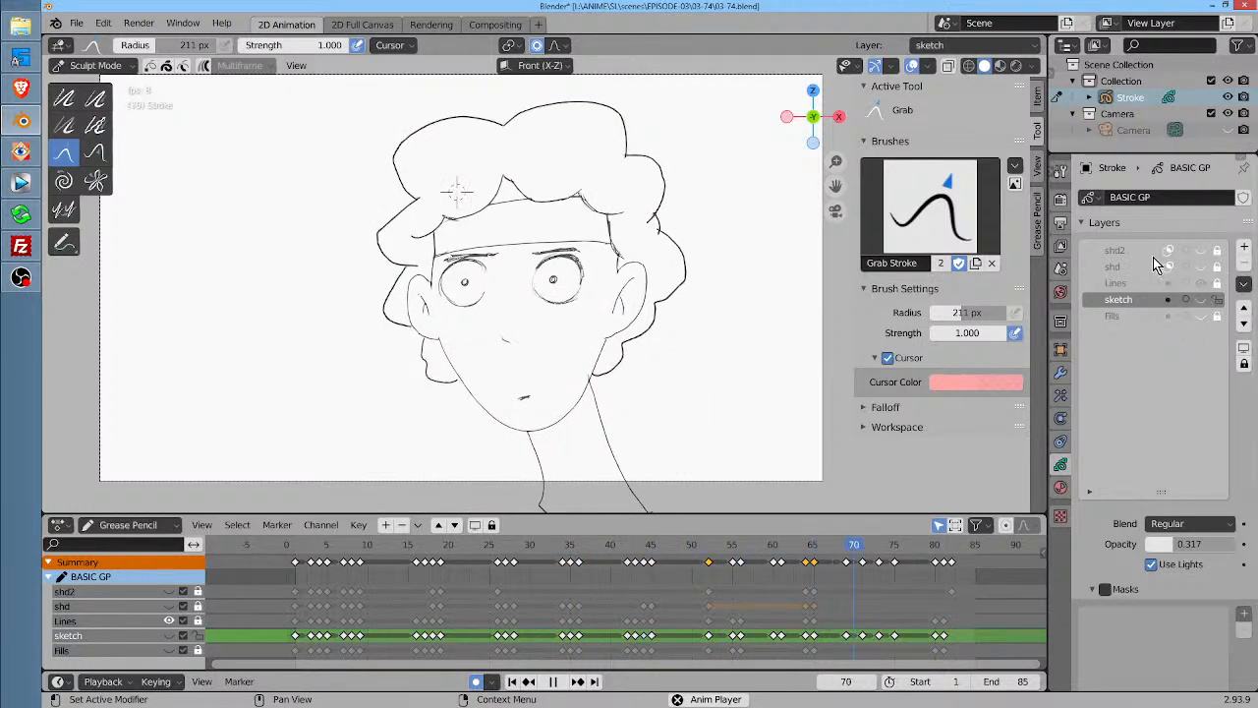
# Show the shd2, shd and Fills layers again, play the coloured animation, and go to frame 59
pyautogui.click(1200, 249)
pyautogui.click(1200, 266)
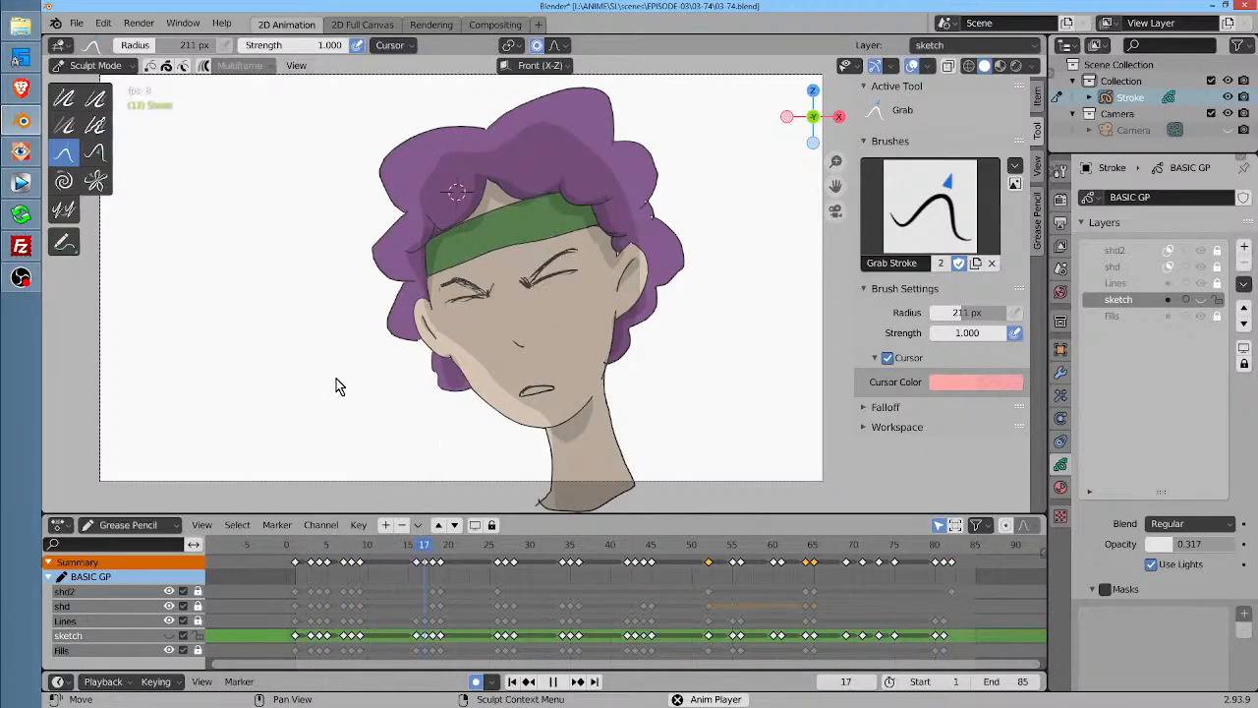
pyautogui.press('space')
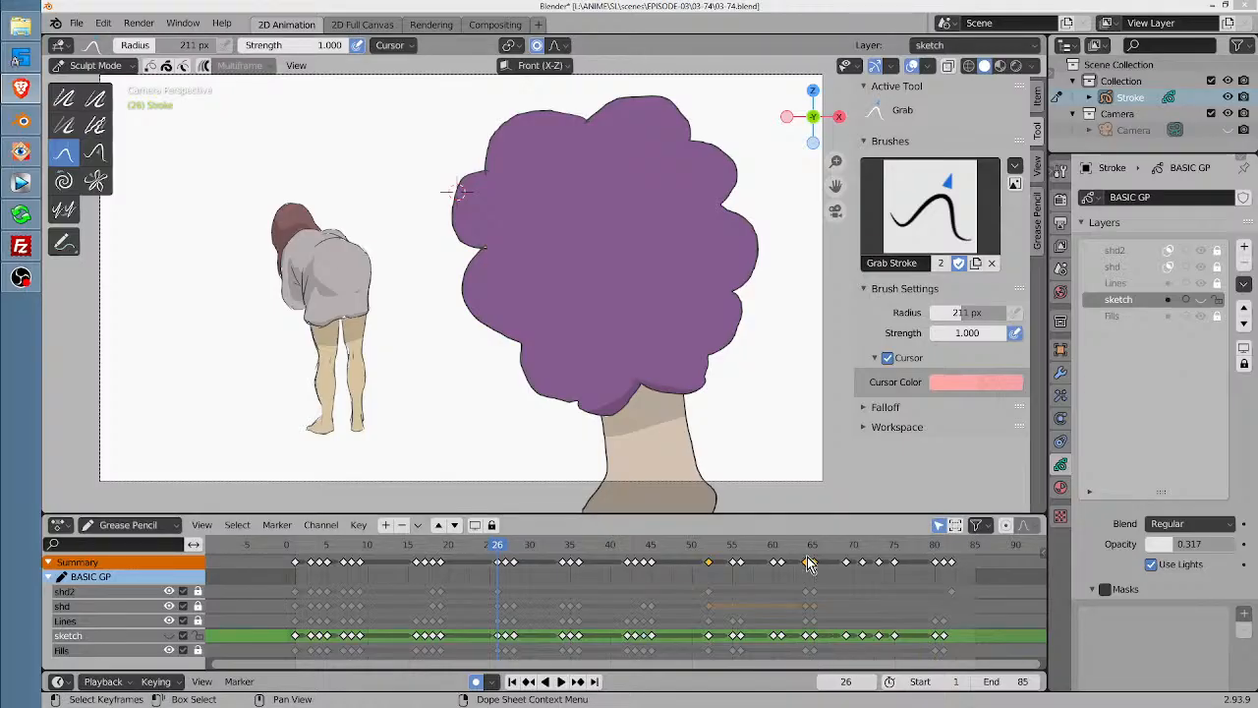
pyautogui.moveTo(764, 552)
pyautogui.mouseDown()
pyautogui.moveTo(821, 556)
pyautogui.moveTo(715, 555)
pyautogui.moveTo(925, 568)
pyautogui.moveTo(667, 570)
pyautogui.moveTo(961, 574)
pyautogui.moveTo(765, 575)
pyautogui.mouseUp()
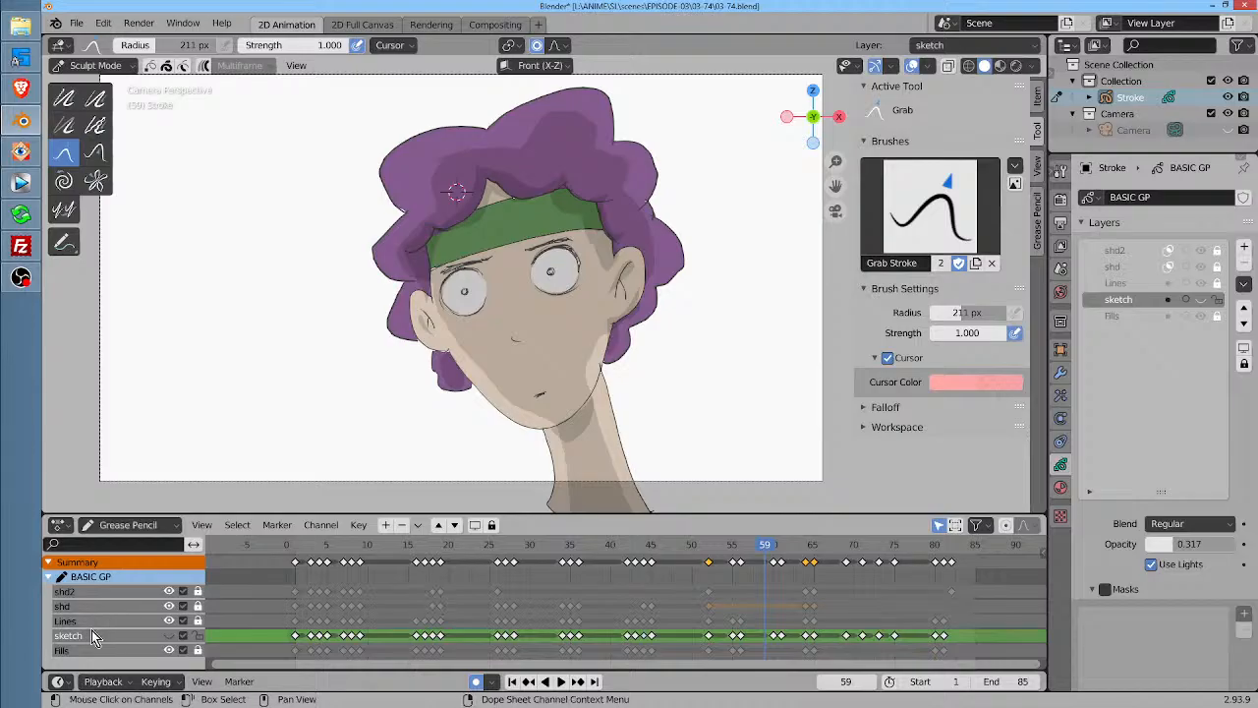
# Add a new Grease Pencil layer directly above Lines and name it mouth
pyautogui.click(1146, 284)
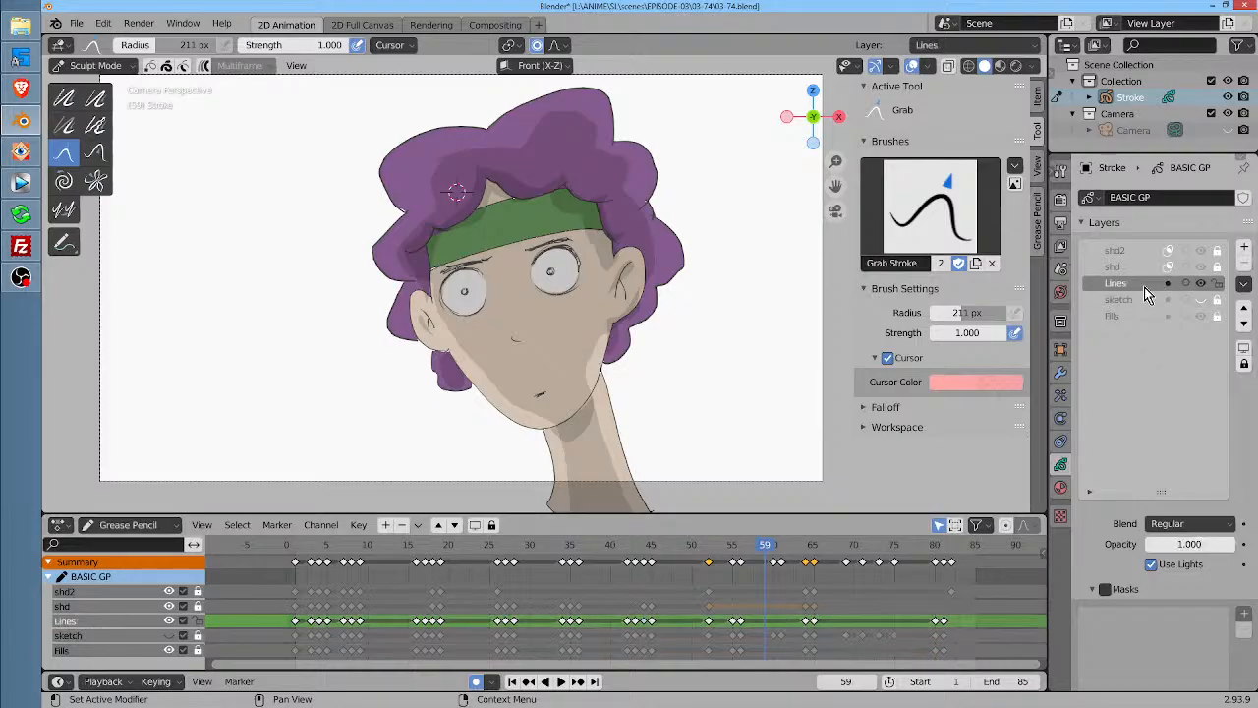
pyautogui.click(1244, 247)
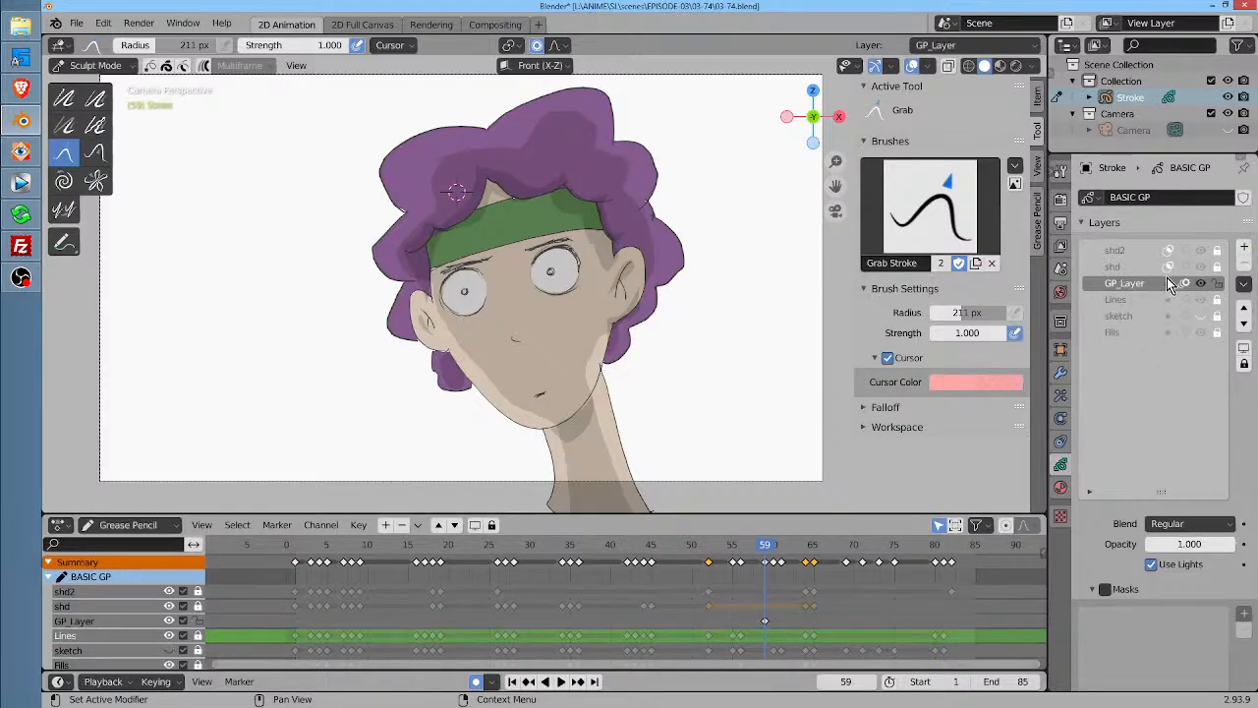
pyautogui.doubleClick(1150, 283)
pyautogui.write('mouth')
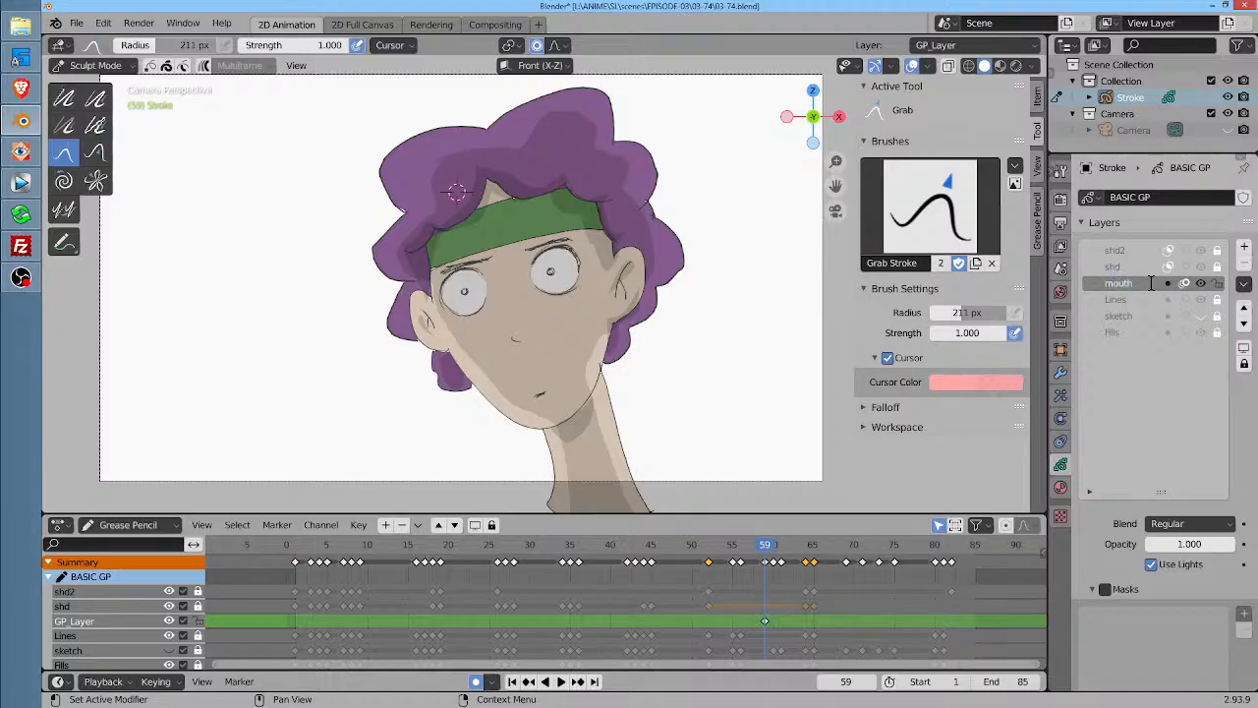
pyautogui.press('Return')
# Select the CHARCOAL INK FILLED material and lower its fill base color's alpha to 0.707
pyautogui.hotkey('ctrl', 'Tab')
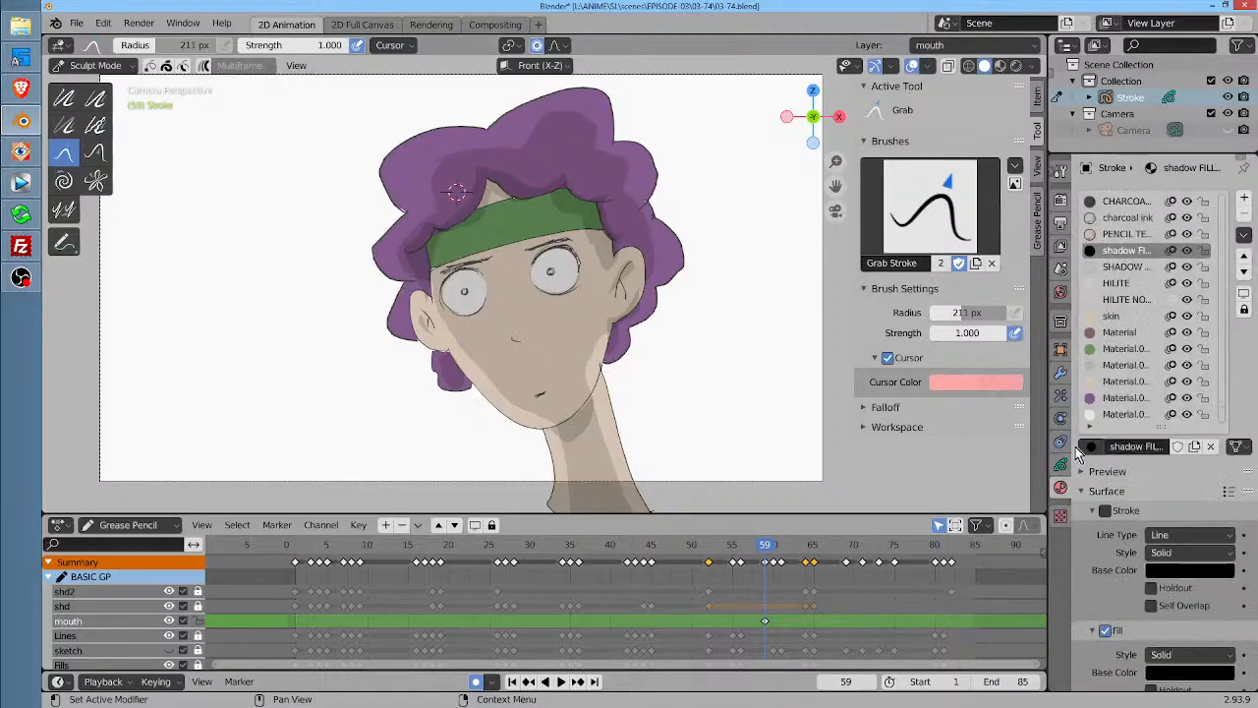
pyautogui.click(1145, 200)
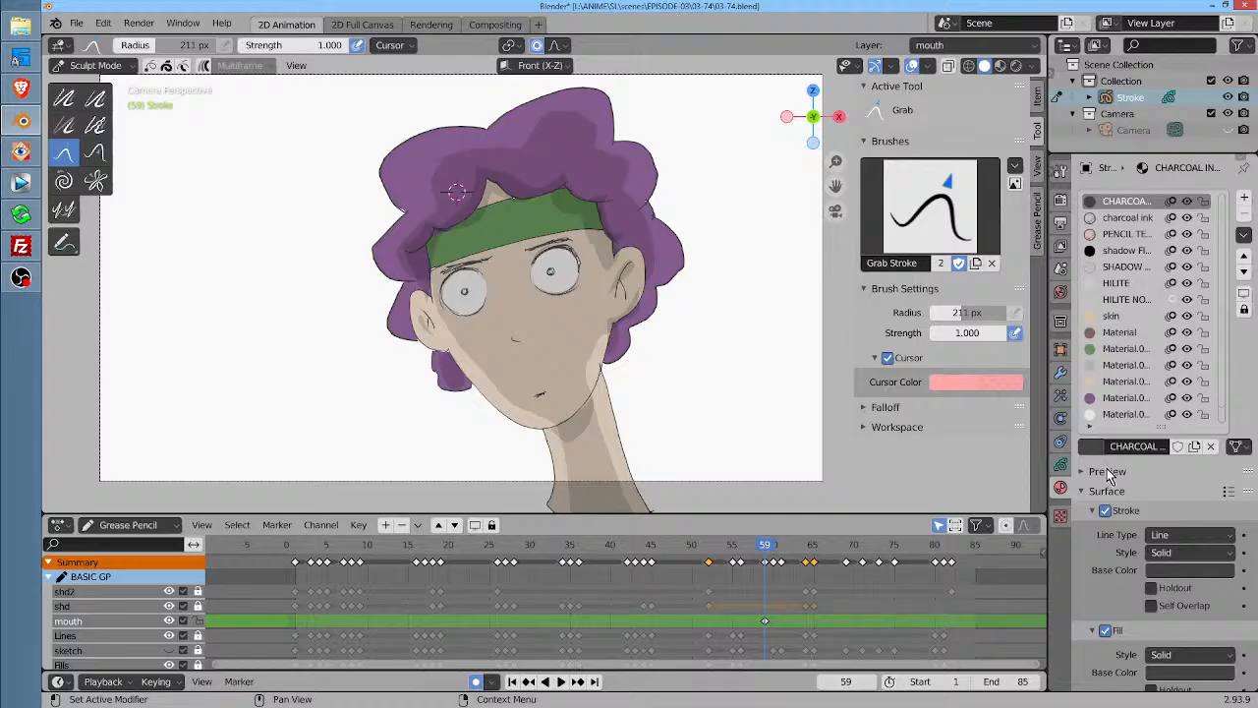
pyautogui.click(1118, 512)
pyautogui.click(1121, 515)
pyautogui.scroll(-2, 1186, 617)
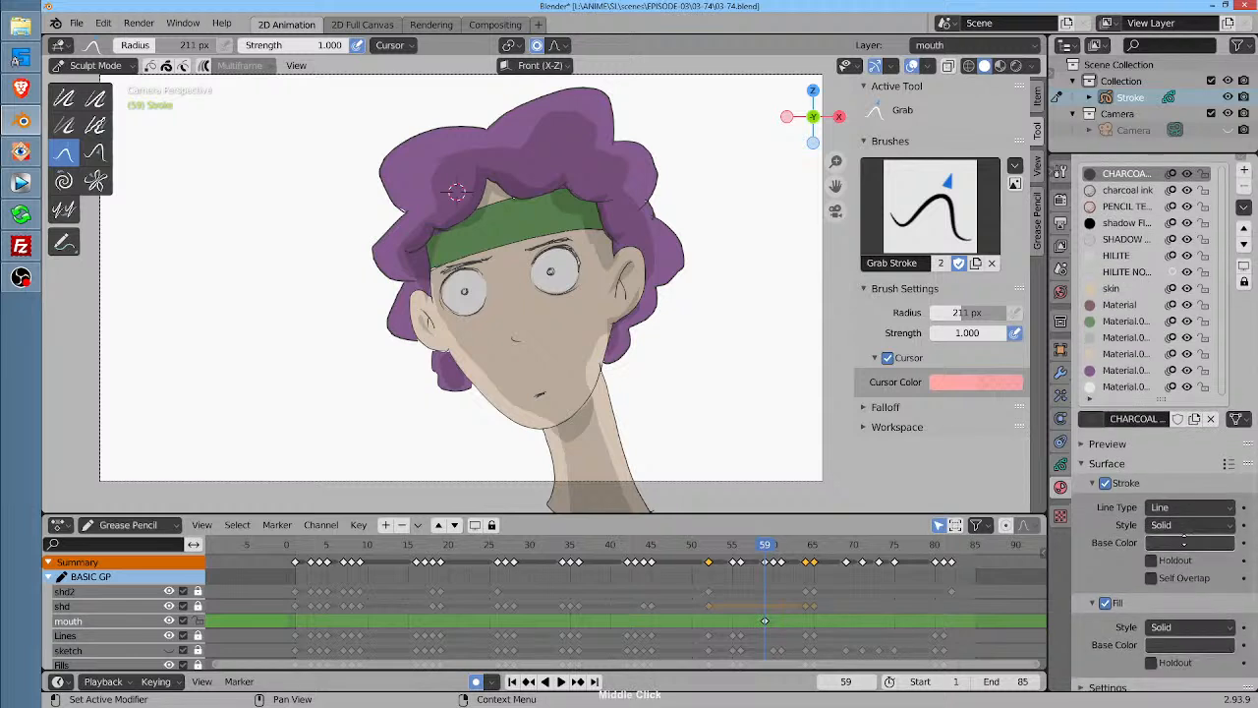
pyautogui.click(1191, 621)
pyautogui.moveTo(1193, 598); pyautogui.dragTo(1158, 603)
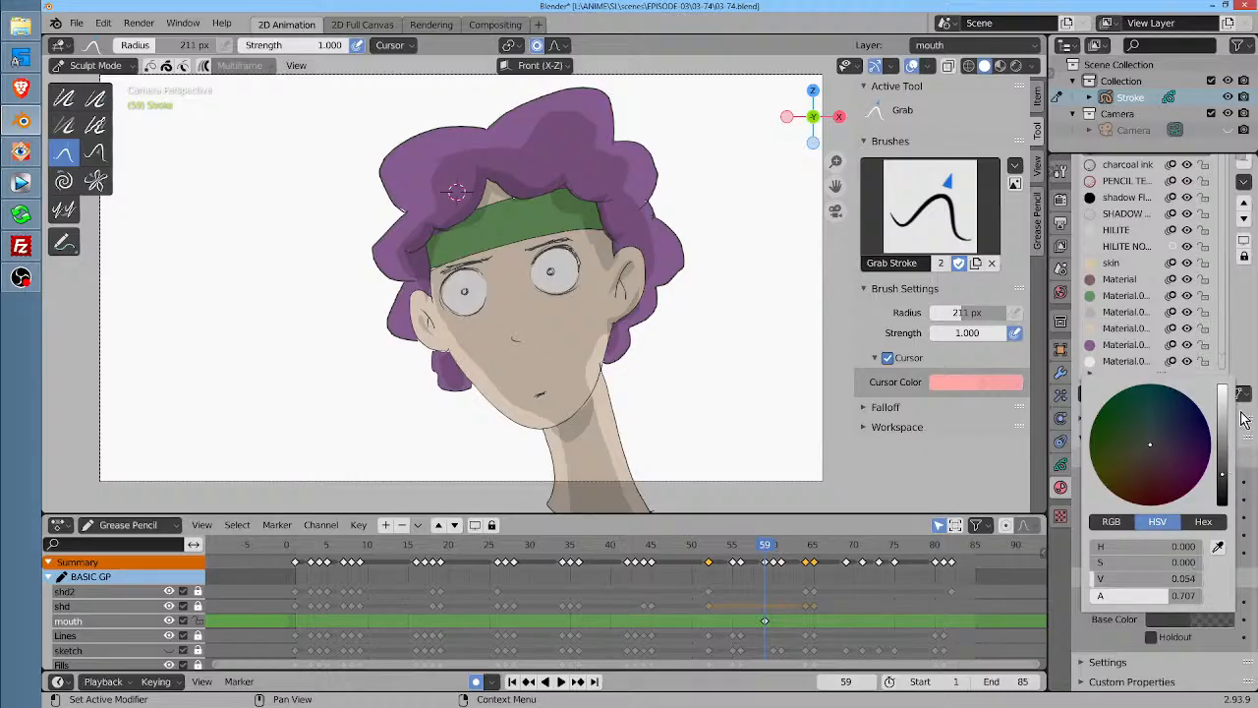
# Check the blend modes available for the mouth layer, keep Regular, and play the animation up to frame 56
pyautogui.click(1061, 464)
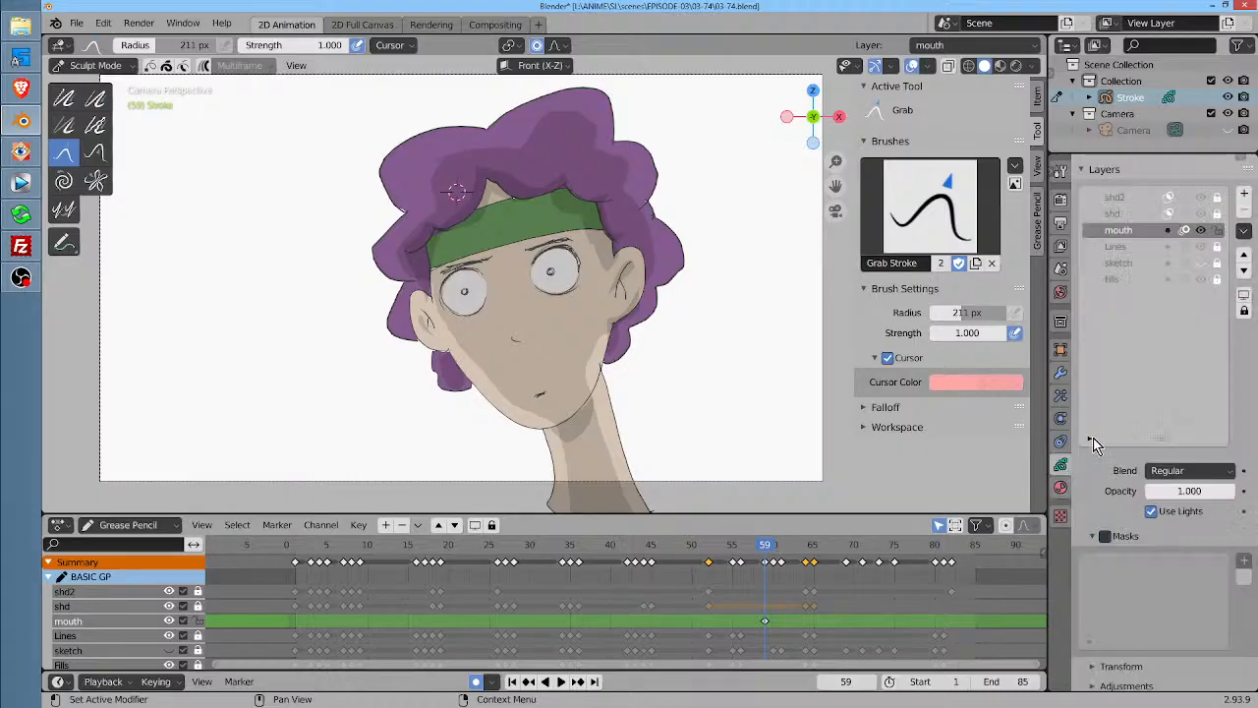
pyautogui.click(1201, 472)
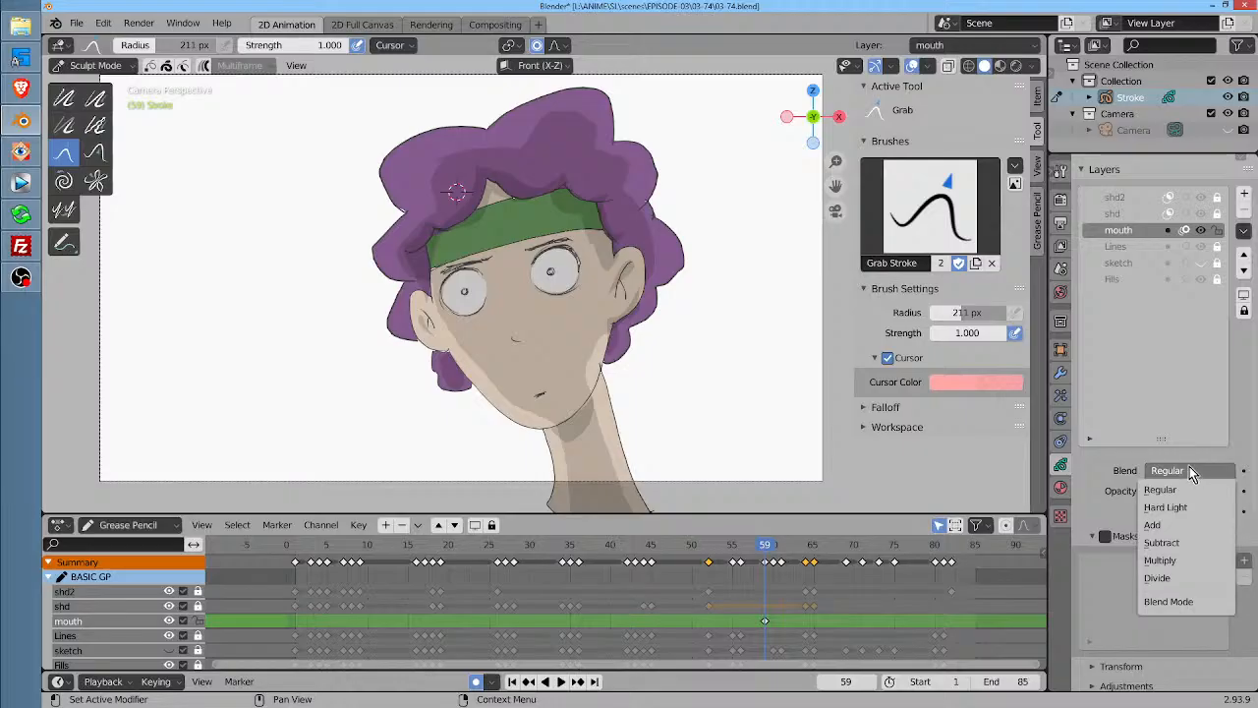
pyautogui.click(1201, 490)
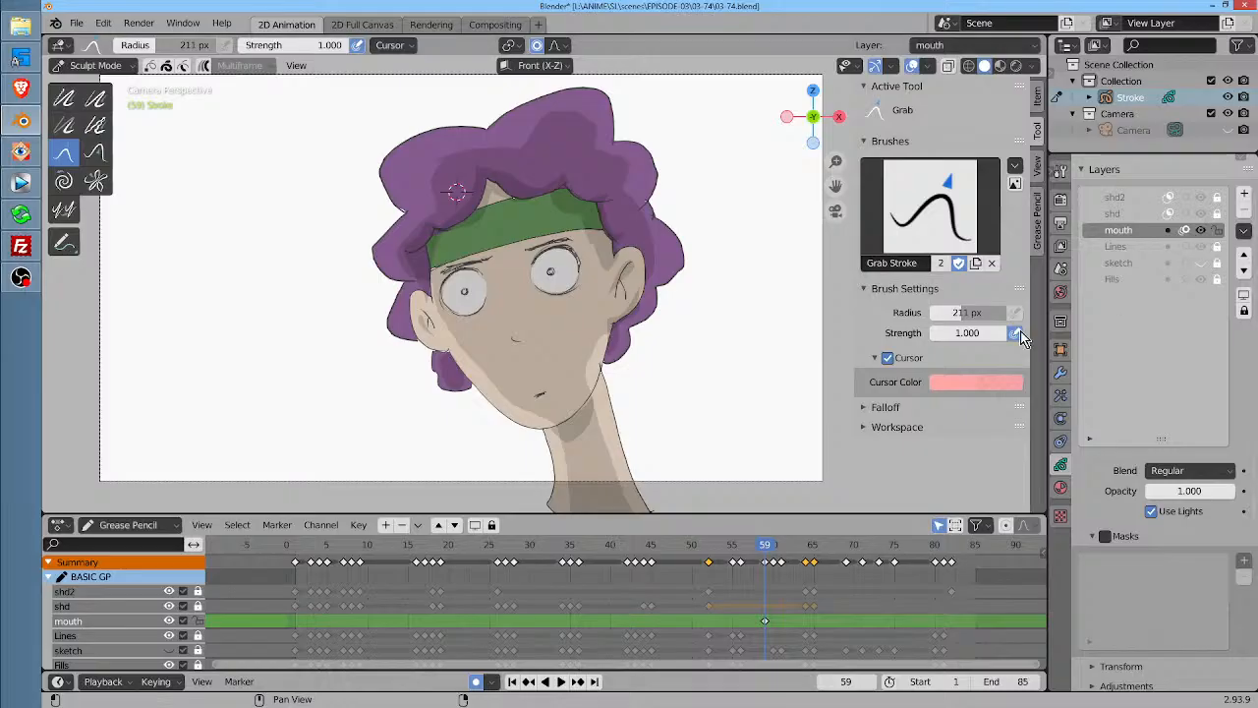
pyautogui.press('space')
pyautogui.click(744, 561)
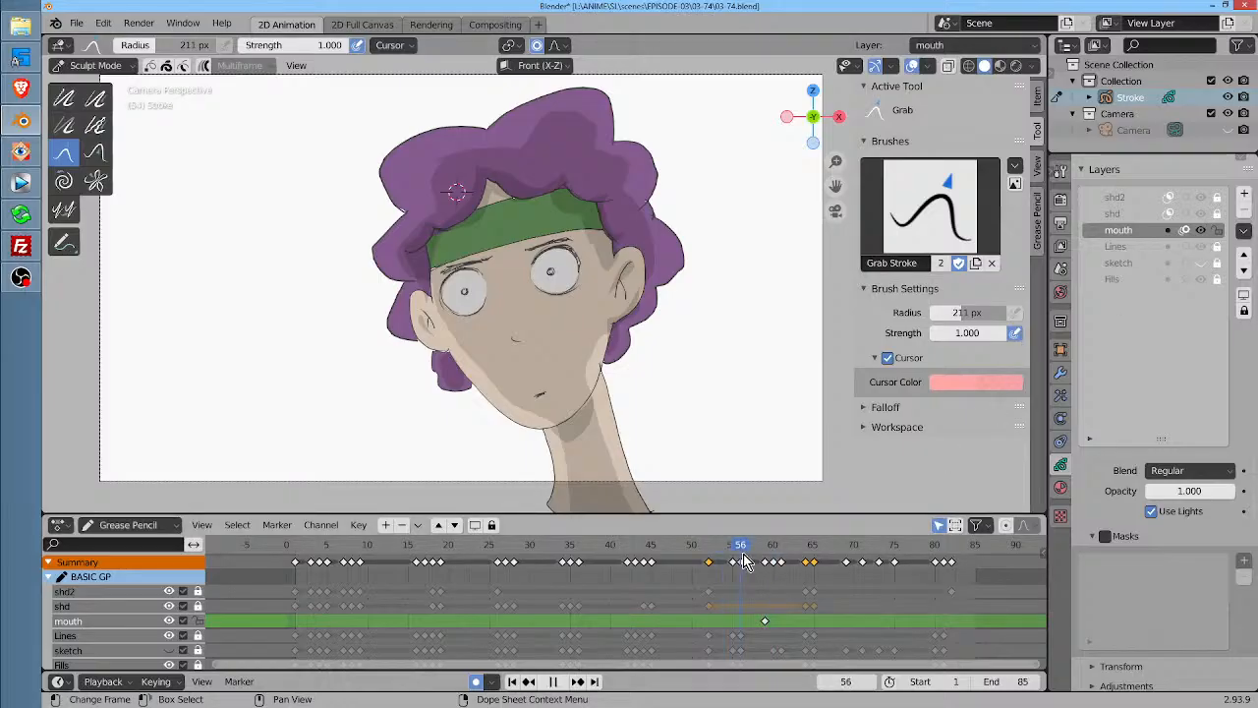
pyautogui.press('space')
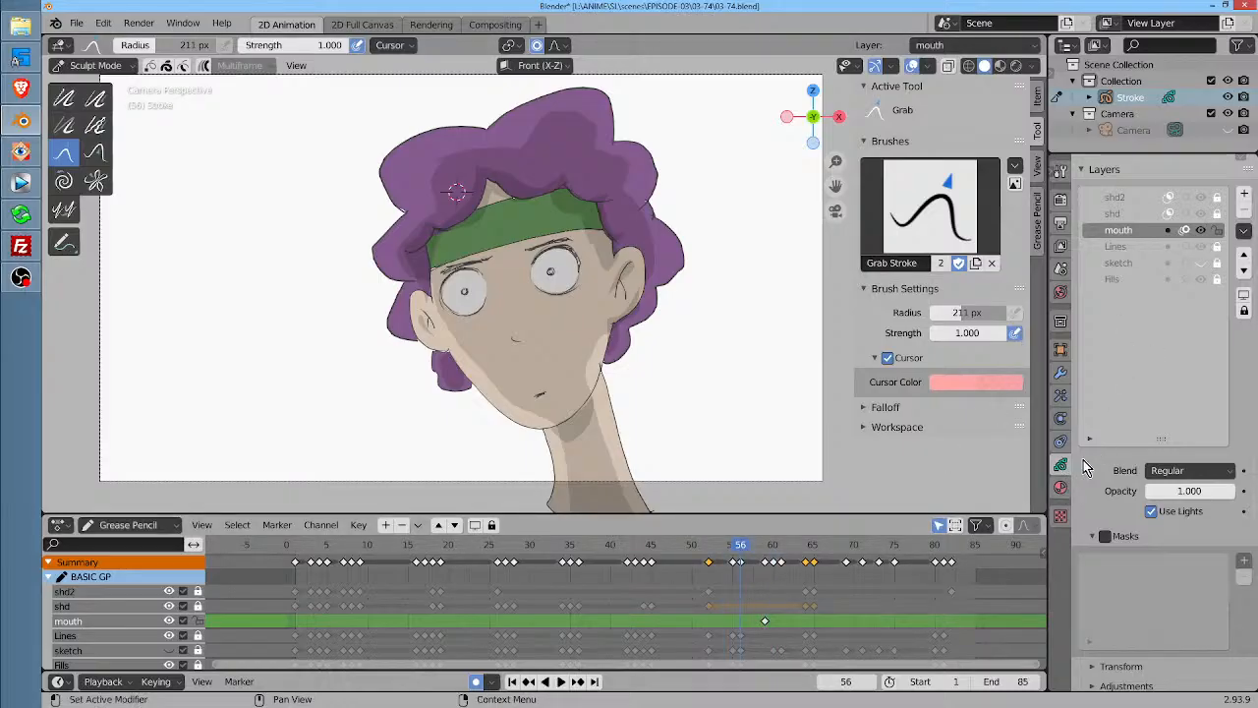
# Change the CHARCOAL INK FILLED material's fill base color to a dark muted purple with alpha 1.000
pyautogui.click(1061, 487)
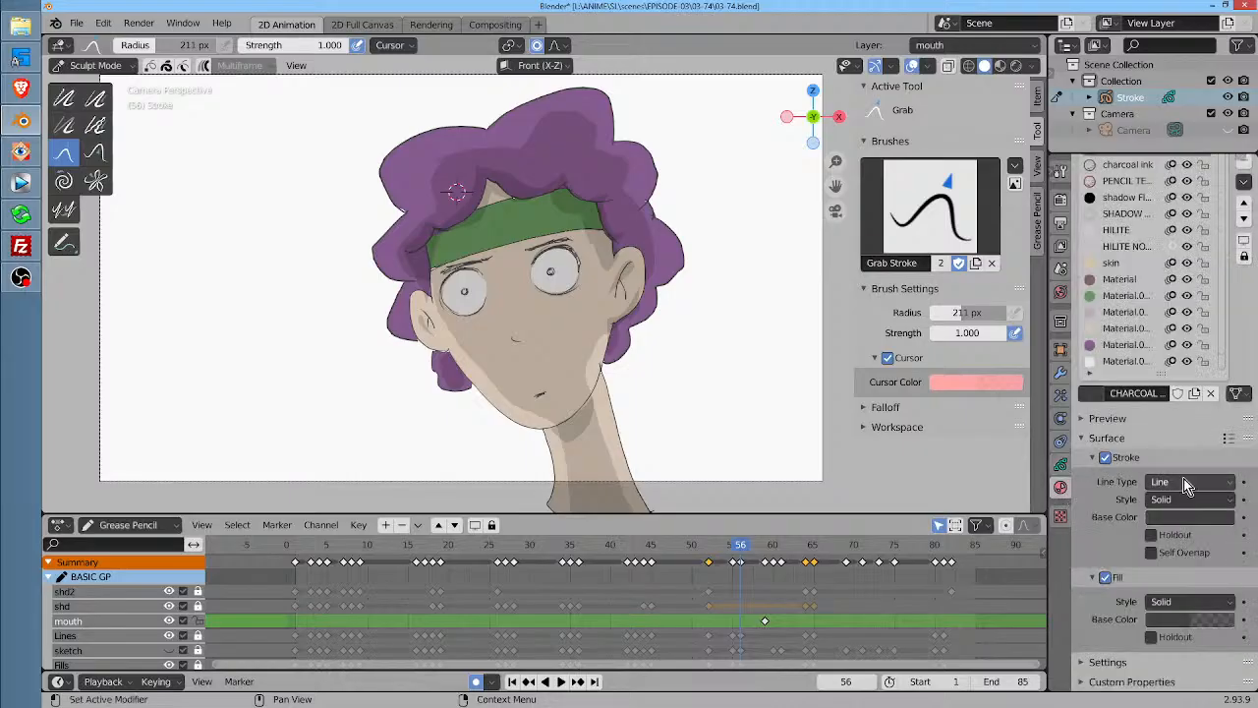
pyautogui.click(1217, 619)
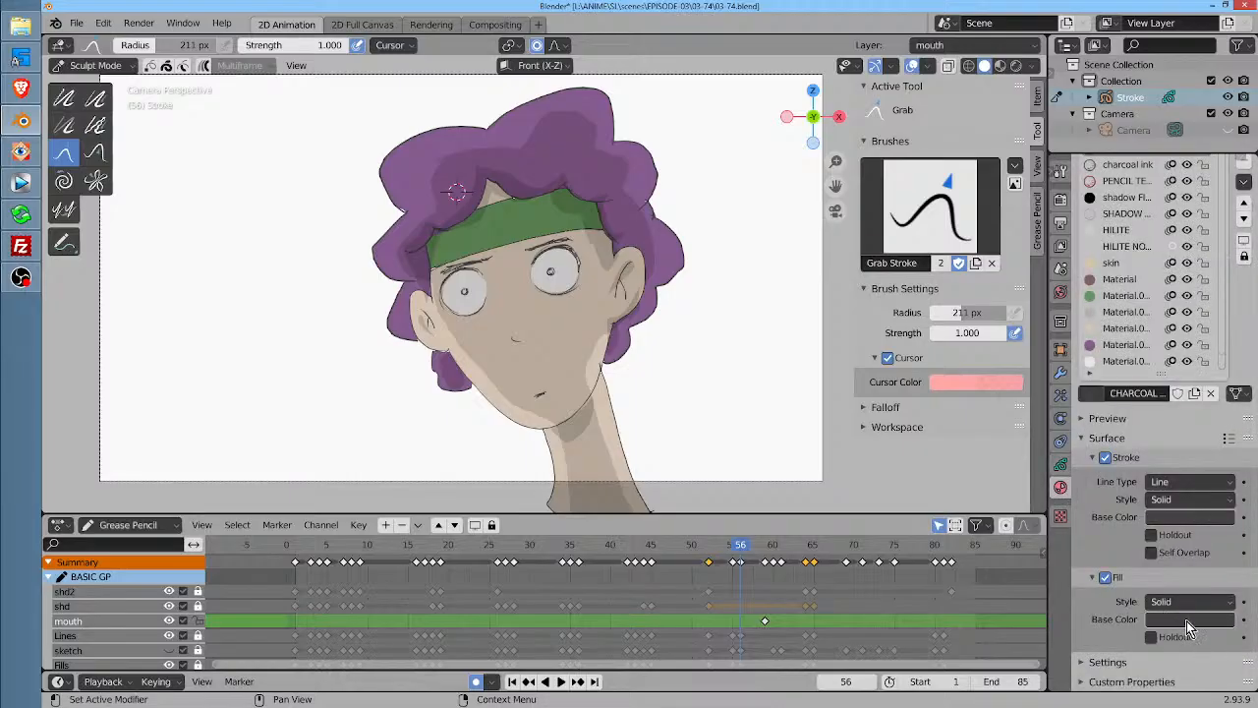
pyautogui.click(1189, 627)
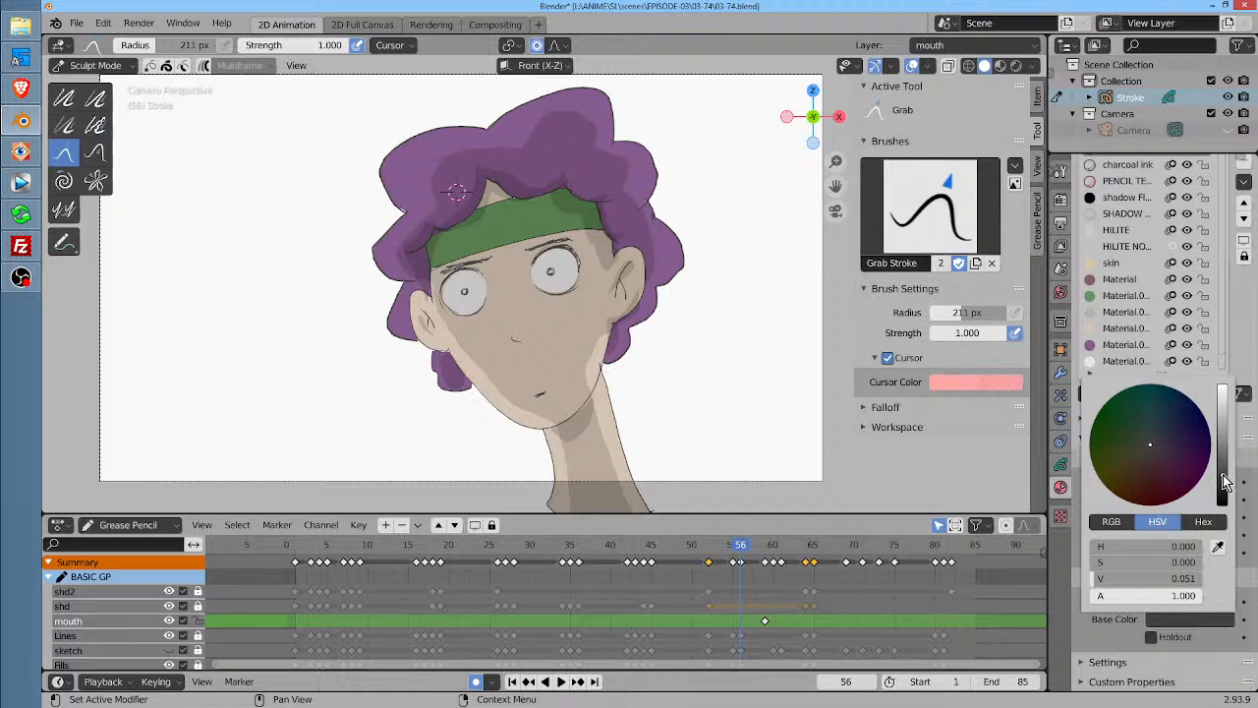
pyautogui.moveTo(1226, 482); pyautogui.dragTo(1154, 457)
pyautogui.moveTo(1229, 468); pyautogui.dragTo(1228, 470)
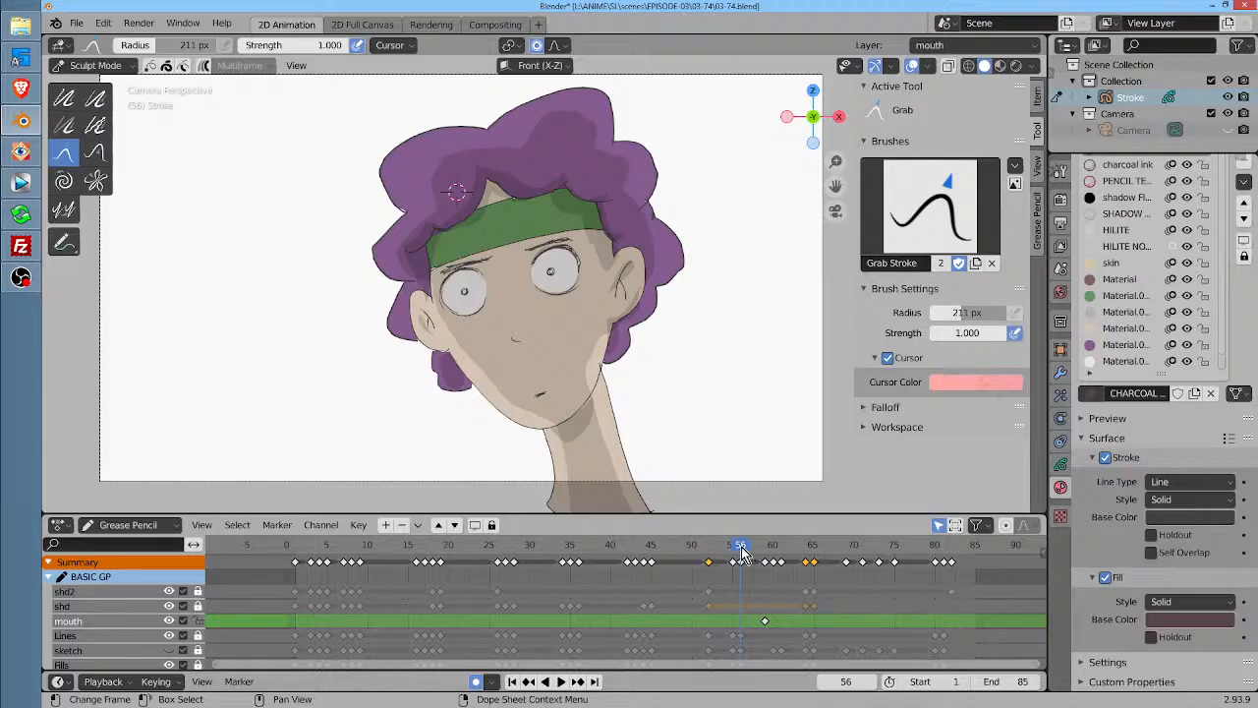
# Scrub back to before frame 52 and play the close-up of the face, stopping on frame 69
pyautogui.moveTo(710, 567); pyautogui.dragTo(663, 567)
pyautogui.press('space')
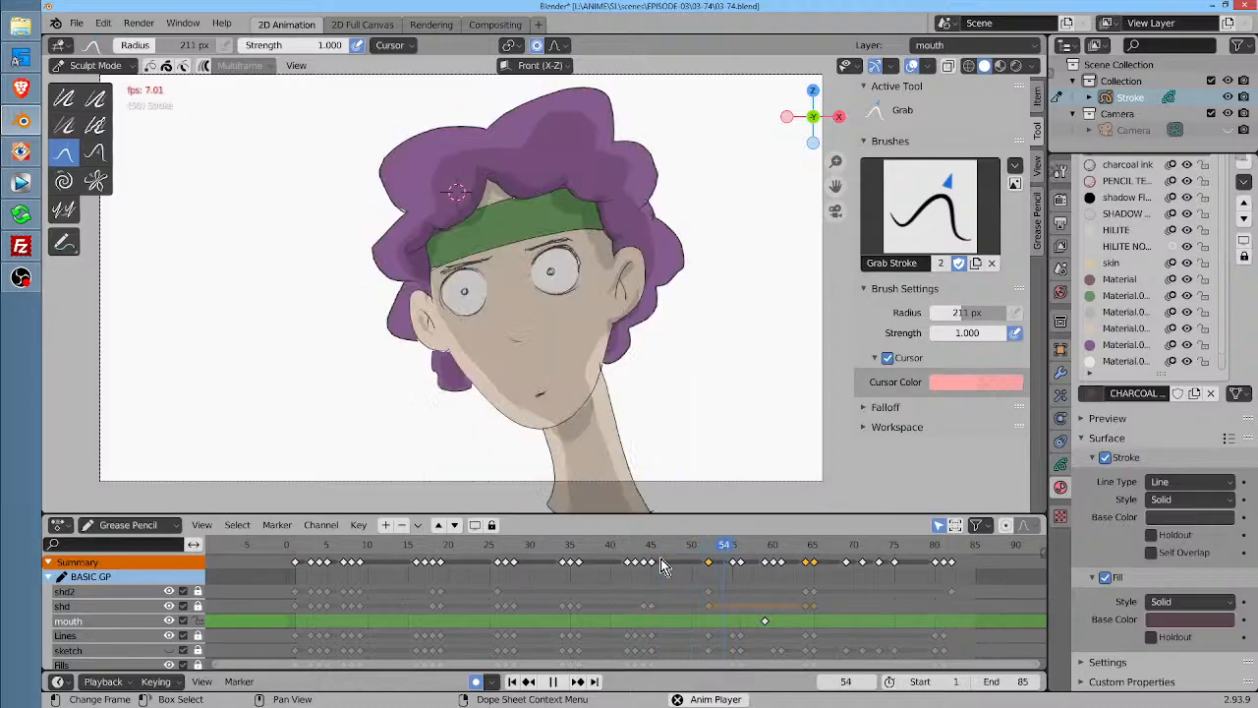
pyautogui.press('space')
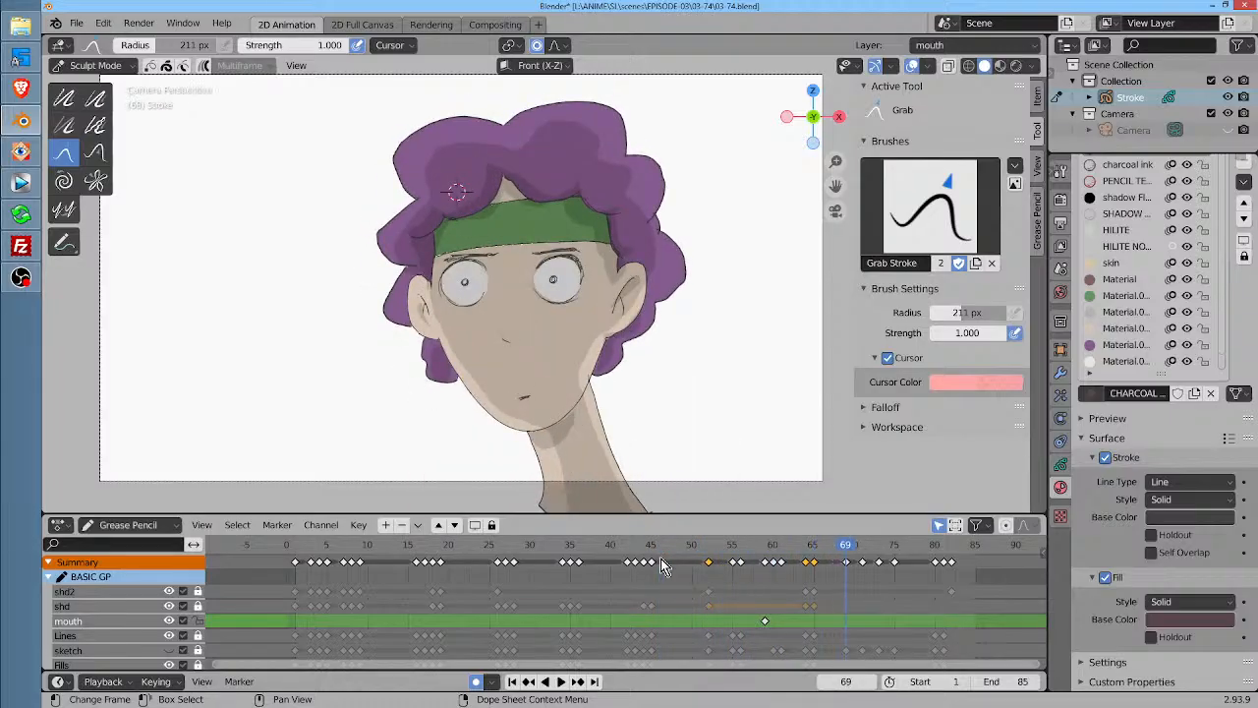
# At frame 59, switch to Draw mode, draw a filled open mouth on the mouth layer with the Pencil, and advance to frame 61
pyautogui.moveTo(846, 546)
pyautogui.mouseDown()
pyautogui.moveTo(736, 560)
pyautogui.moveTo(768, 565)
pyautogui.mouseUp()
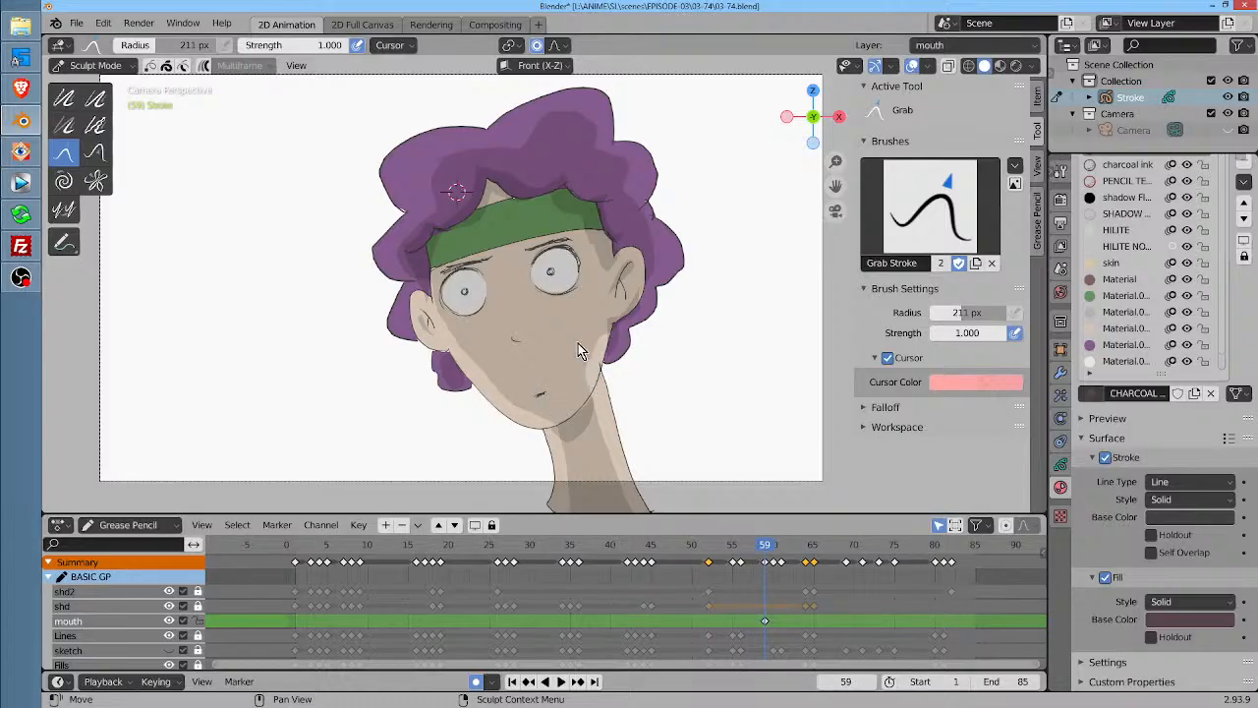
pyautogui.hotkey('ctrl', 'Tab')
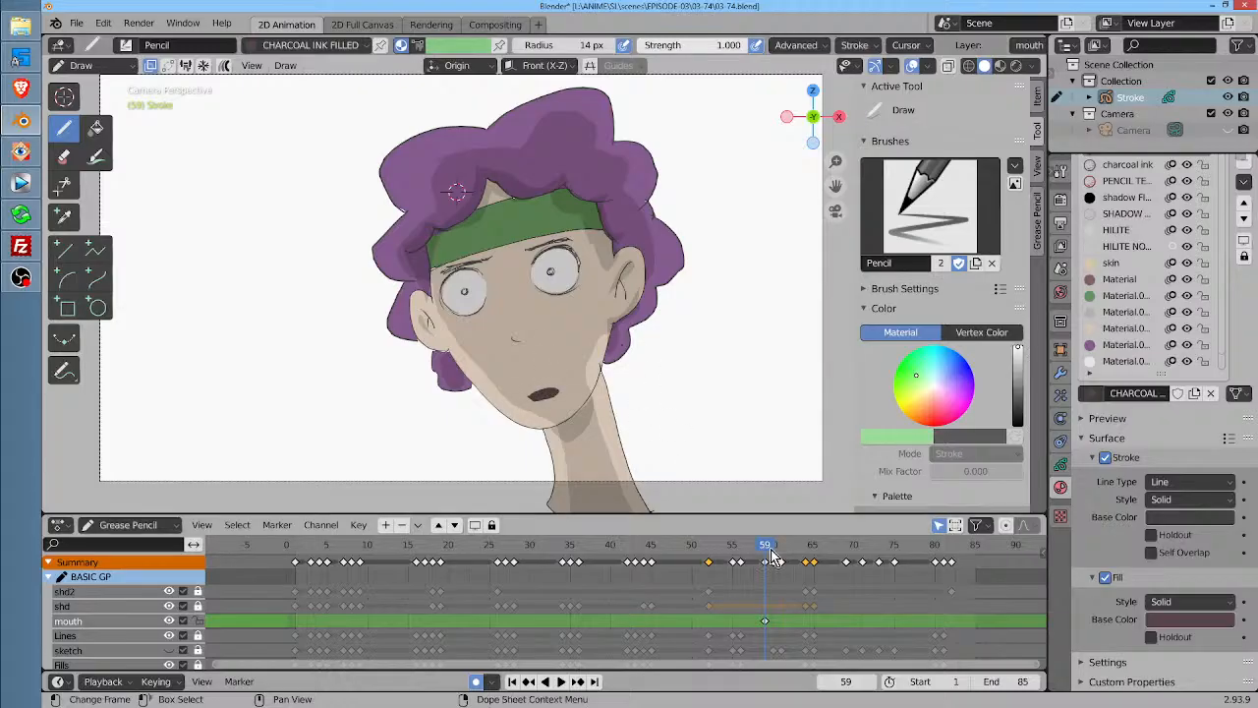
pyautogui.moveTo(772, 551); pyautogui.dragTo(789, 630)
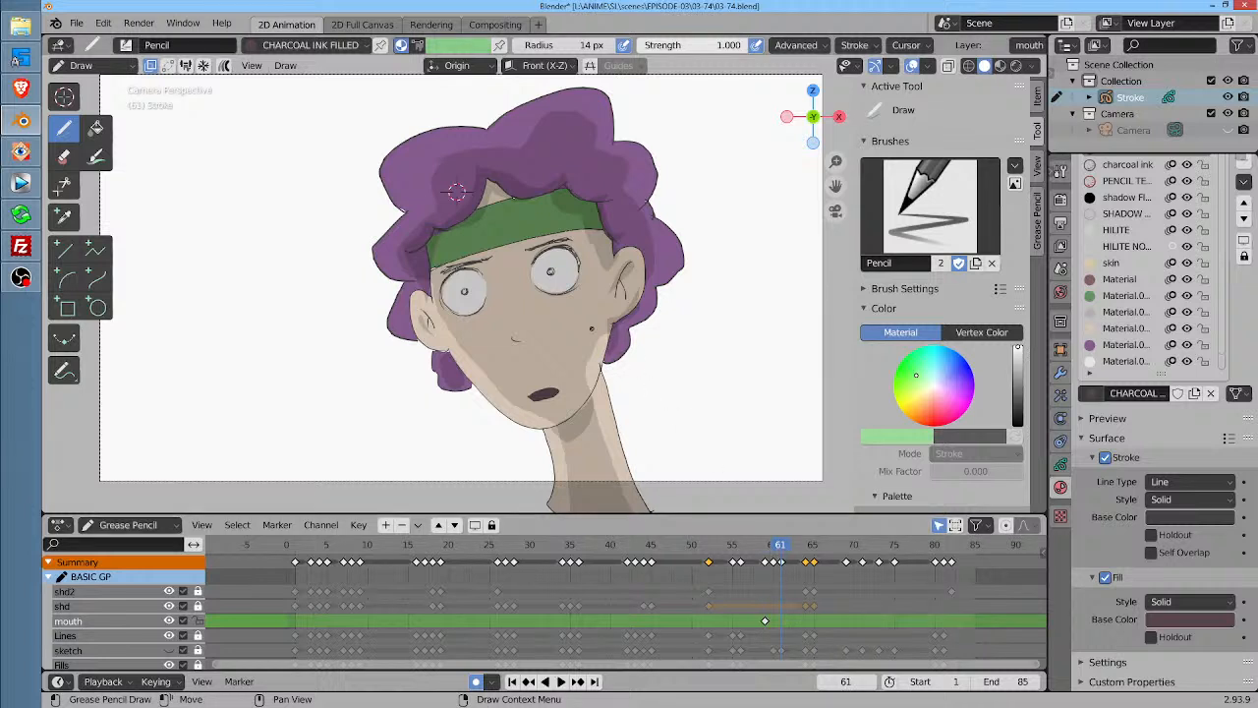
# Insert a blank keyframe on the mouth layer at frame 61 and turn off the layer's onion skinning
pyautogui.press('i')
pyautogui.press('Return')
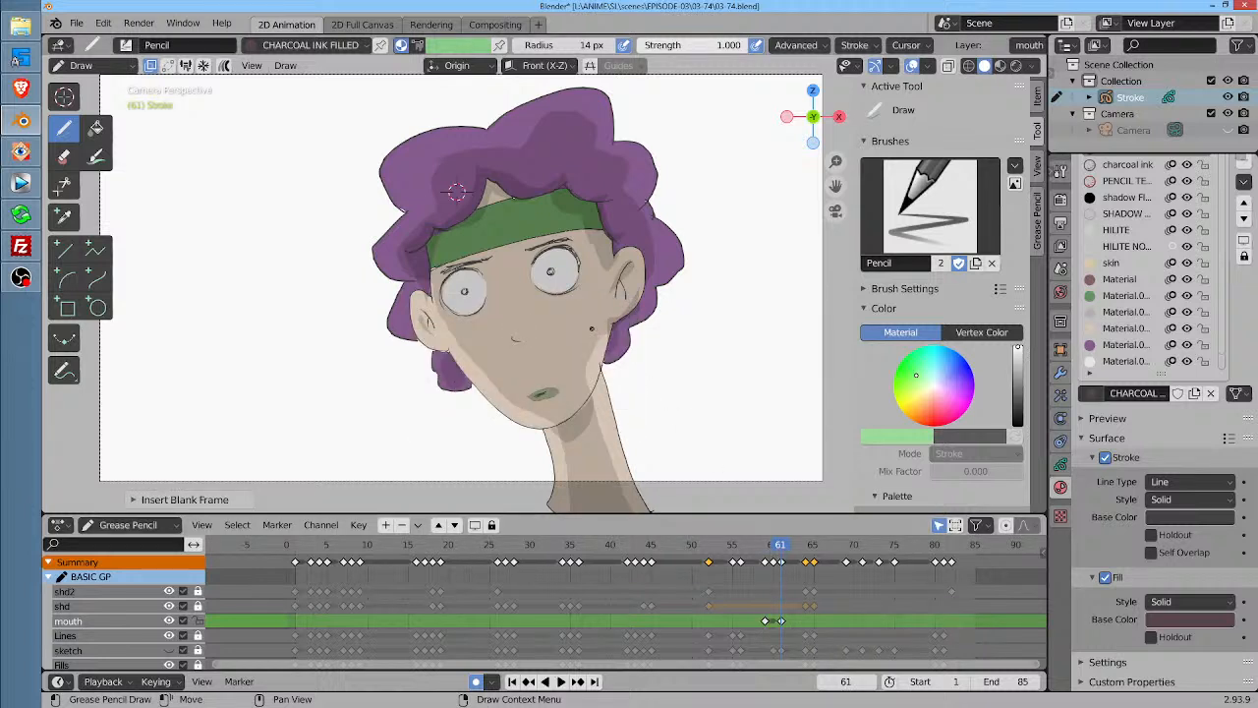
pyautogui.click(1061, 464)
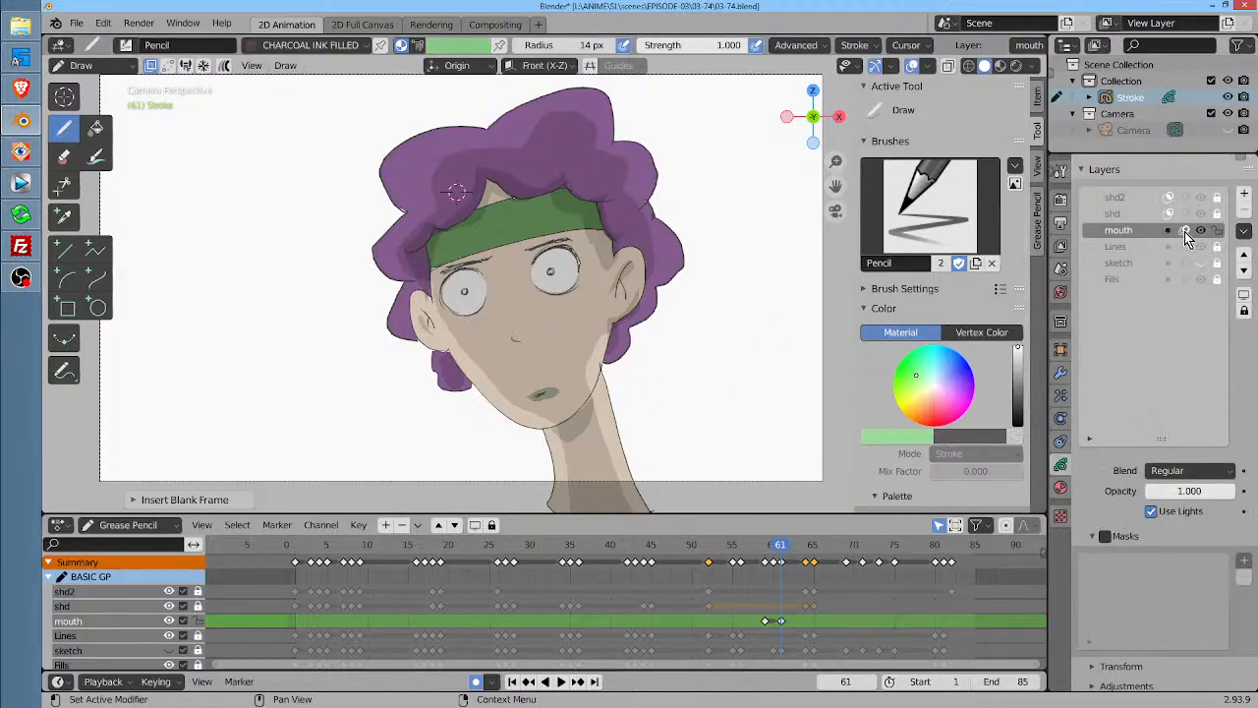
pyautogui.click(1185, 231)
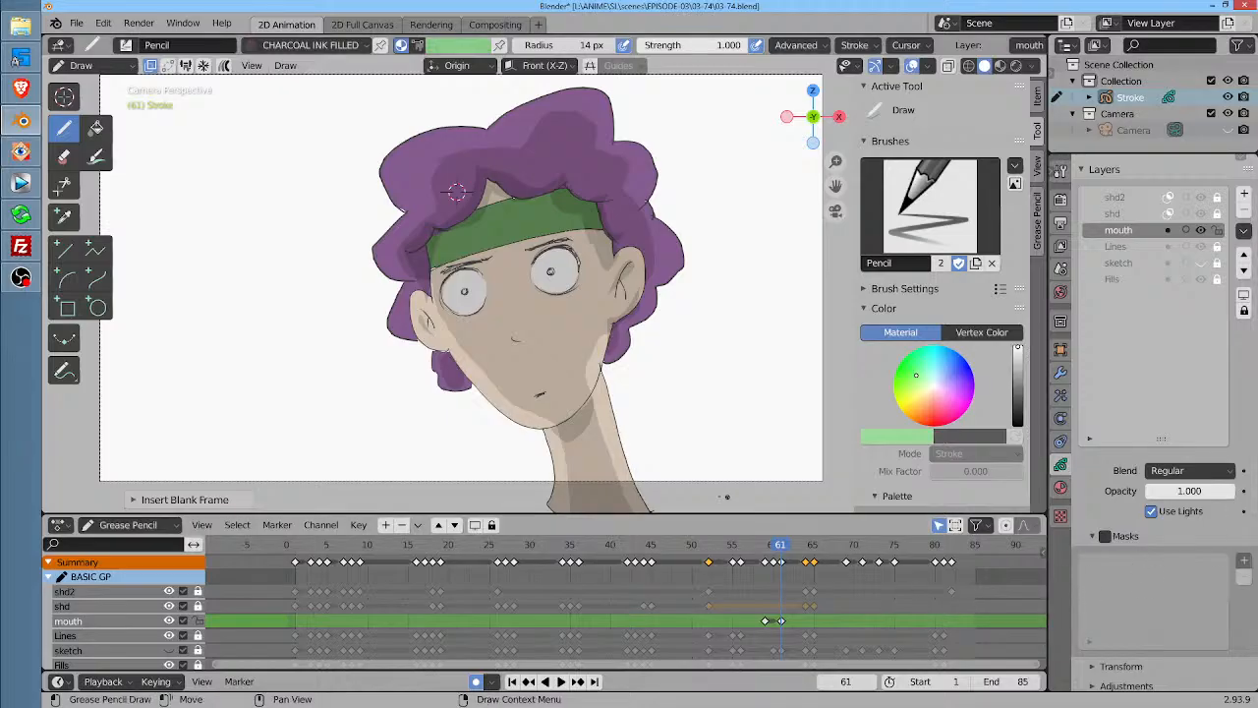
# Delete the shd2 layer's keyframe at frame 82 and play the close-up, stopping at frame 66
pyautogui.moveTo(783, 550)
pyautogui.mouseDown()
pyautogui.moveTo(973, 570)
pyautogui.moveTo(938, 570)
pyautogui.moveTo(969, 570)
pyautogui.moveTo(938, 570)
pyautogui.moveTo(958, 576)
pyautogui.mouseUp()
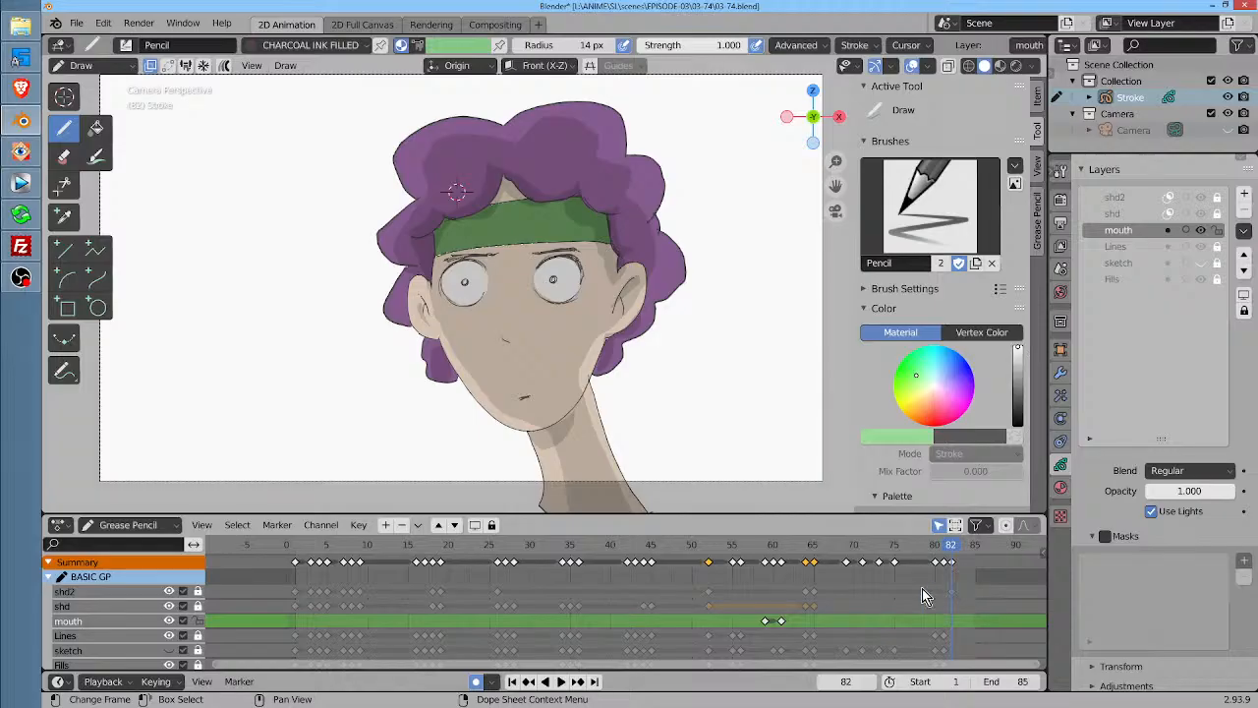
pyautogui.click(954, 593)
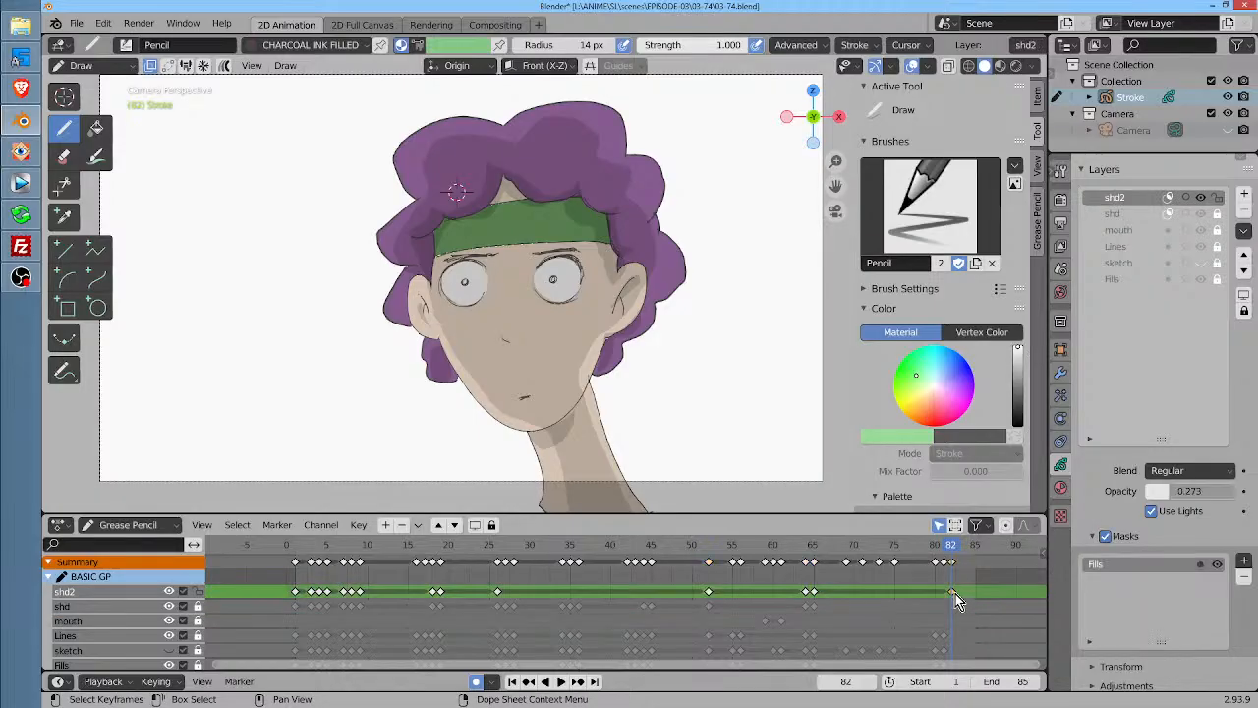
pyautogui.press('x')
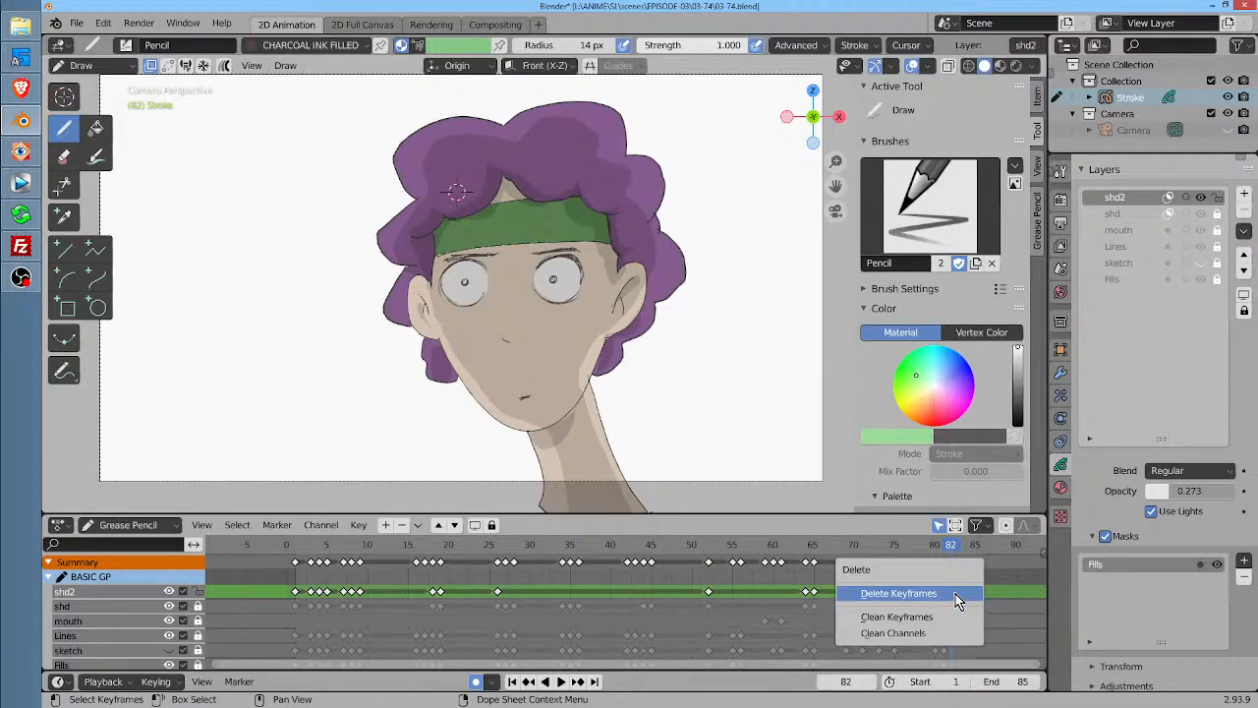
pyautogui.click(958, 601)
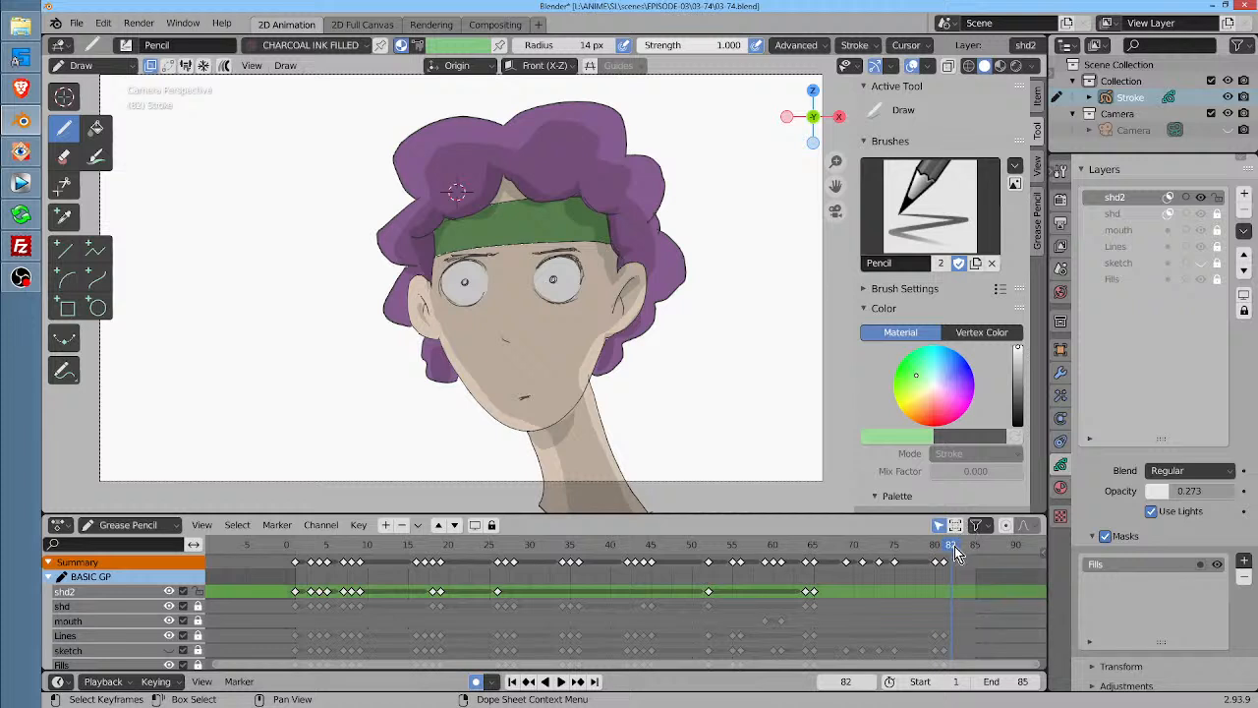
pyautogui.press('space')
pyautogui.press('space')
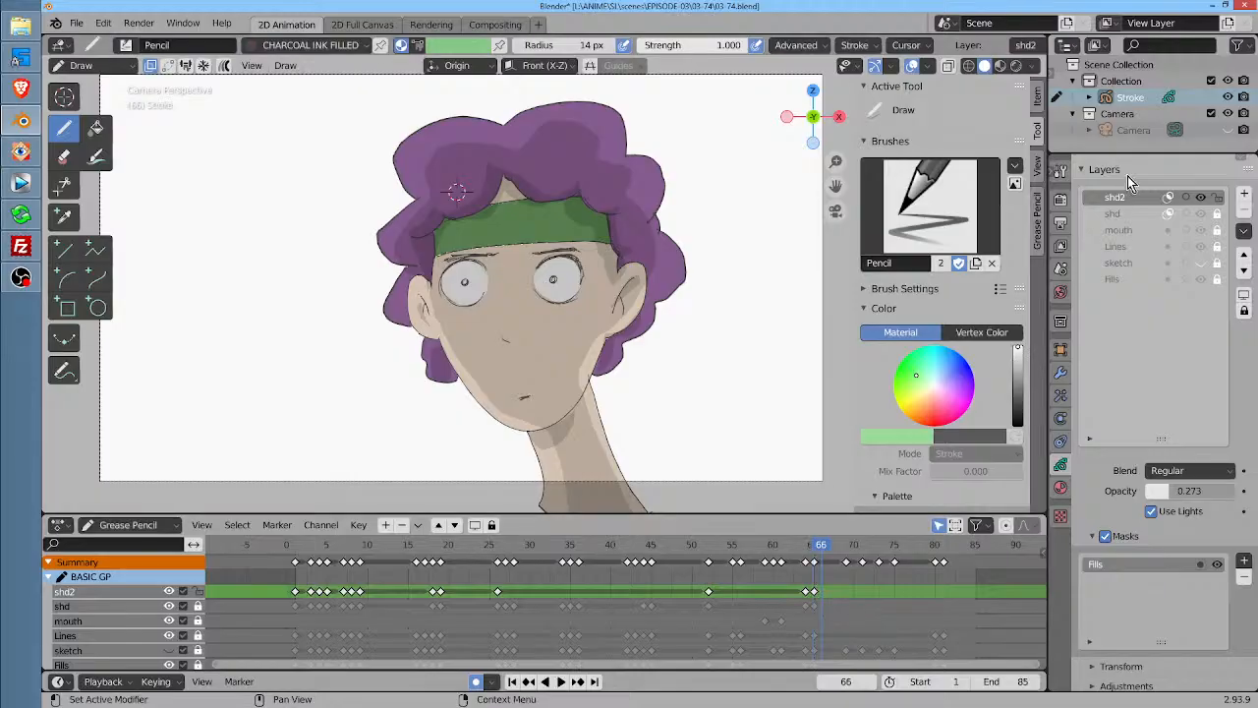
# Make the mouth layer active and draw a narrow filled open mouth on the face at frame 70
pyautogui.click(1140, 230)
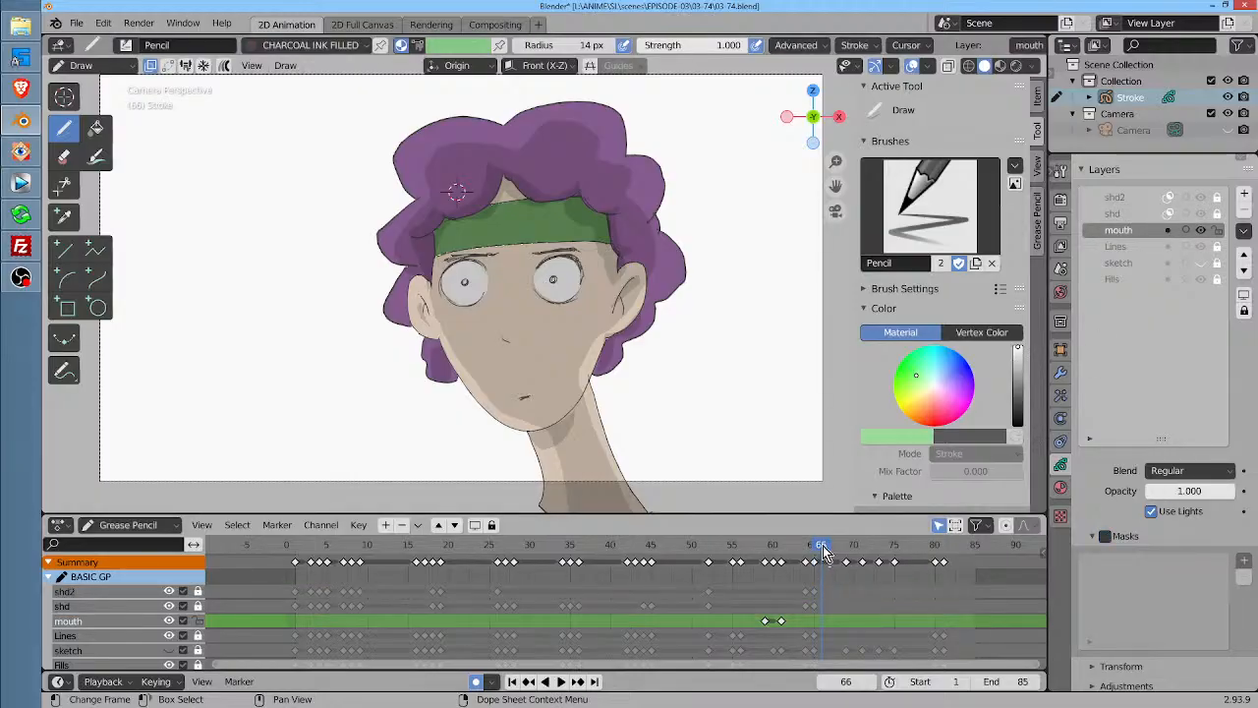
pyautogui.press('space')
pyautogui.moveTo(851, 555); pyautogui.dragTo(856, 556)
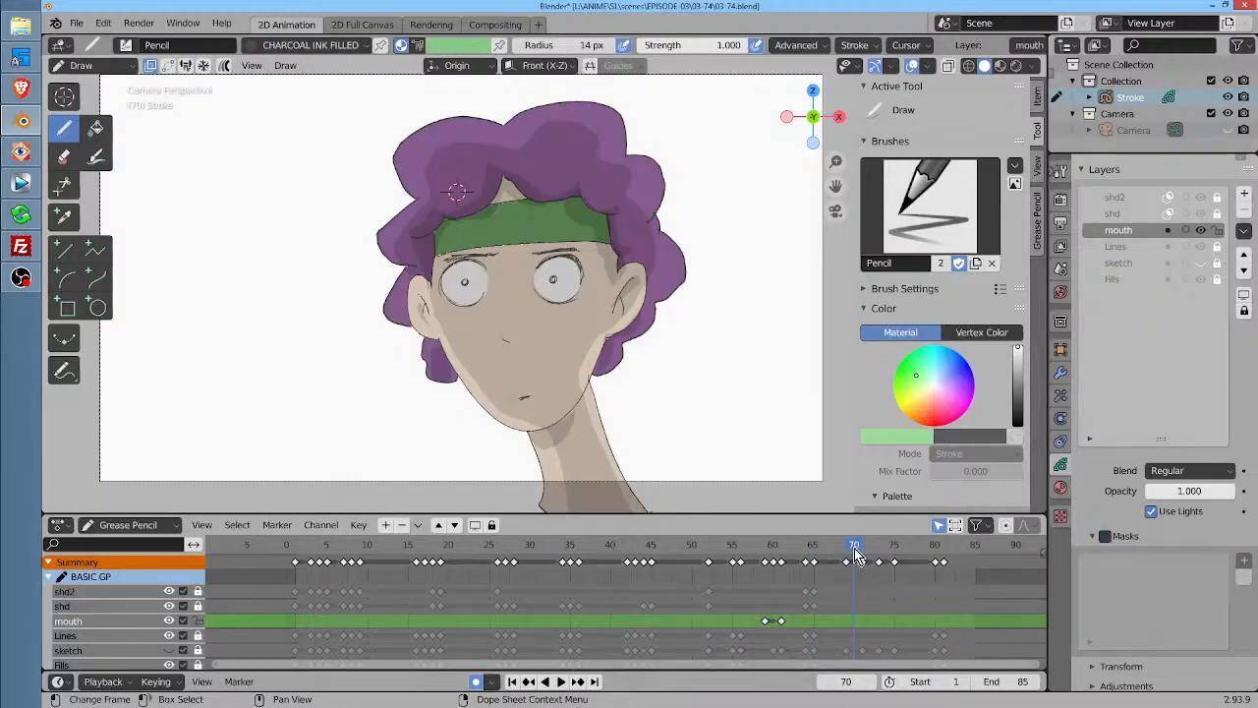
pyautogui.moveTo(576, 365); pyautogui.dragTo(565, 284)
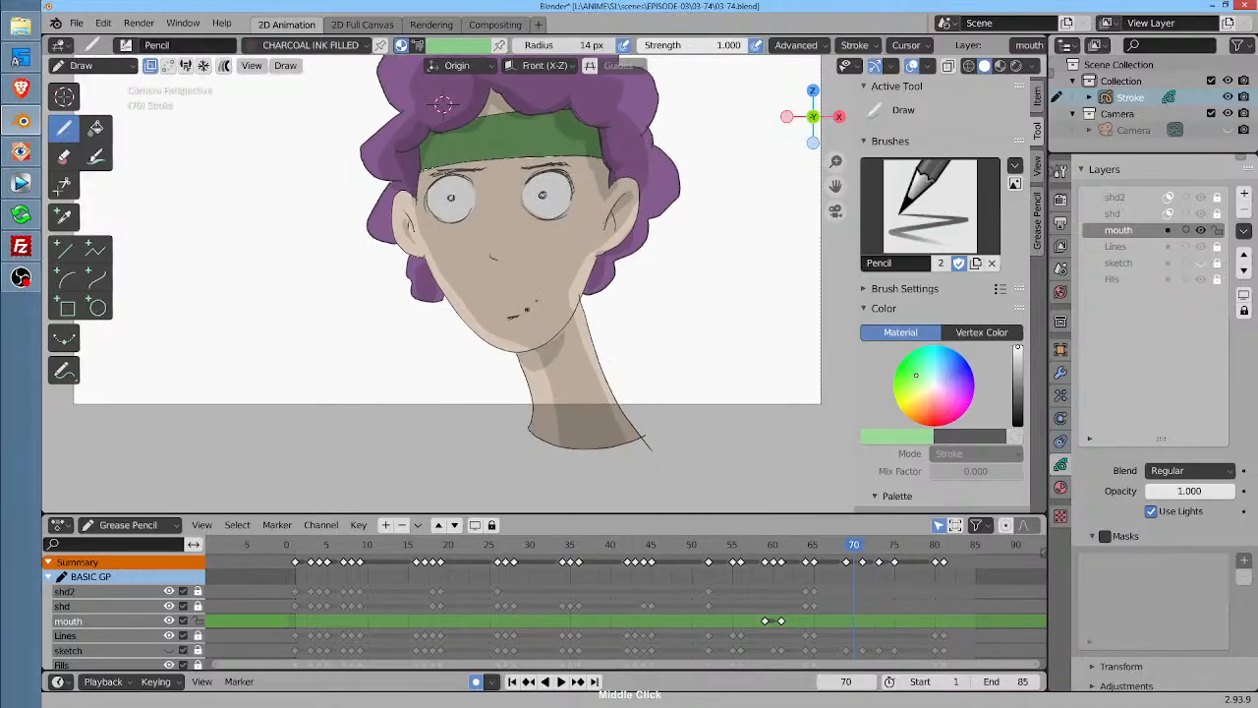
pyautogui.scroll(3, 540, 242)
pyautogui.moveTo(471, 337); pyautogui.dragTo(525, 344)
# Draw a taller filled mouth at frame 72 and rearrange the mouth keyframes so 72 holds the narrower shape and 74 the taller one
pyautogui.press('space')
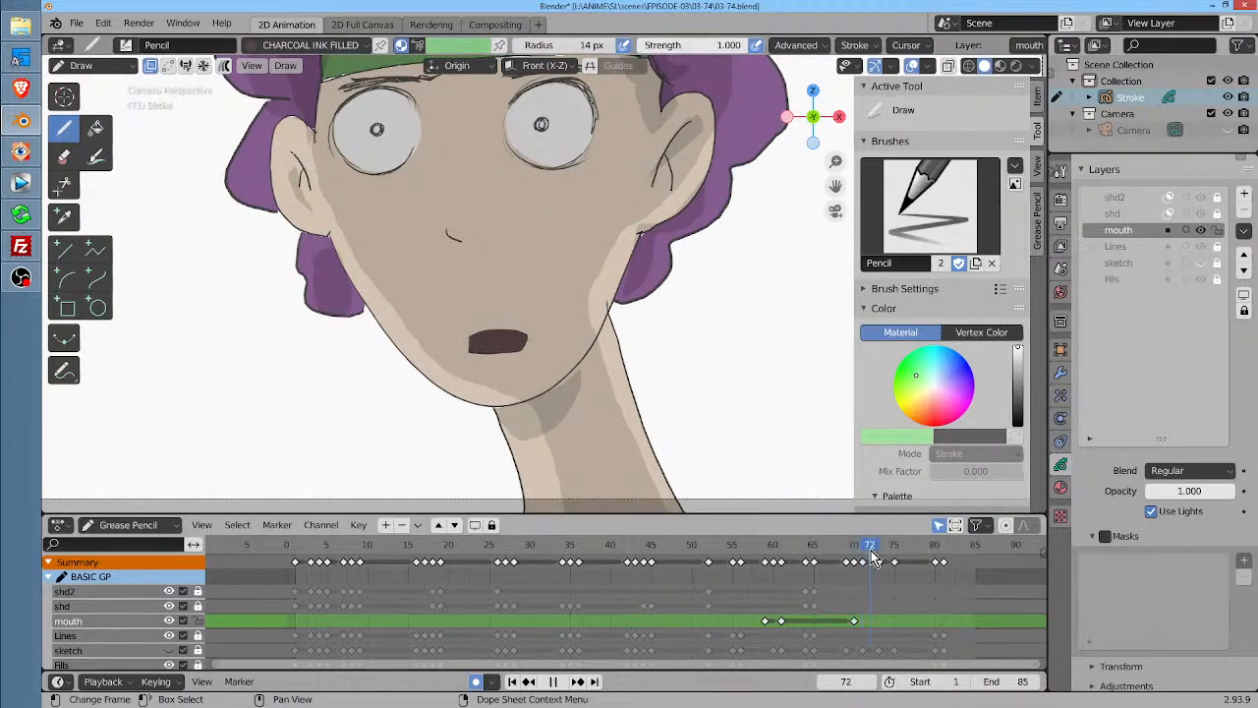
pyautogui.press('space')
pyautogui.moveTo(488, 327)
pyautogui.mouseDown()
pyautogui.moveTo(527, 325)
pyautogui.moveTo(524, 358)
pyautogui.moveTo(475, 360)
pyautogui.moveTo(470, 329)
pyautogui.mouseUp()
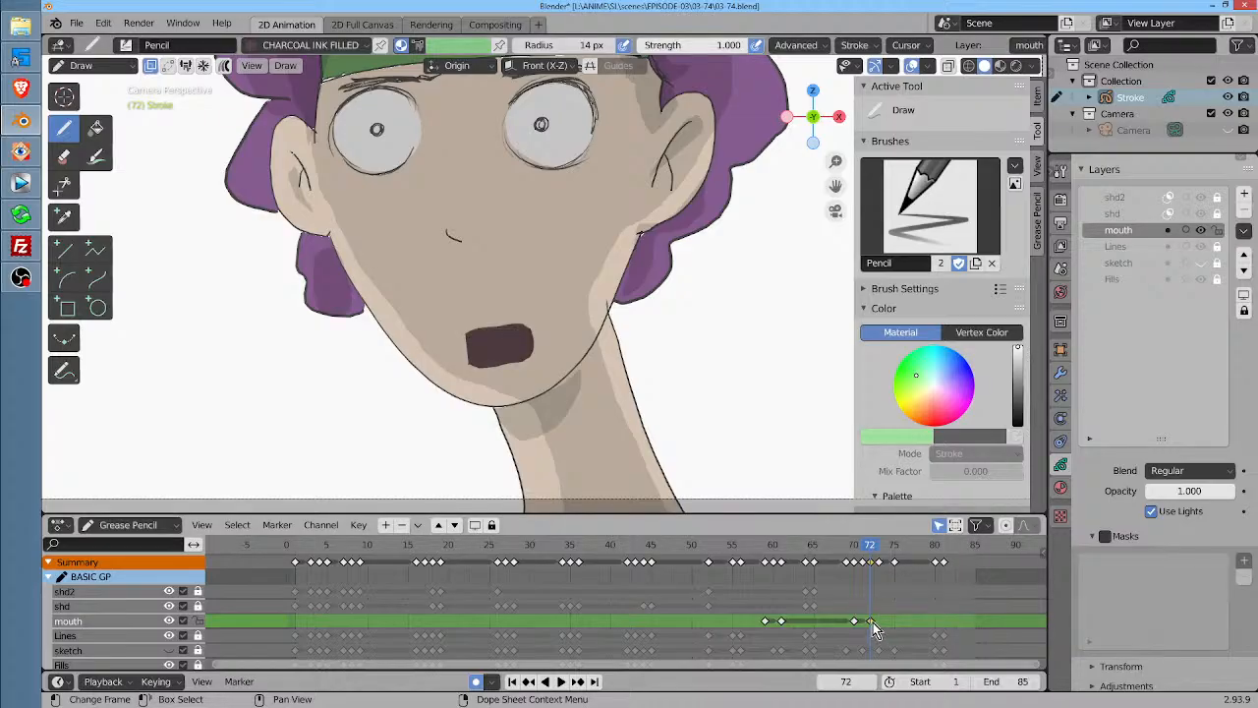
pyautogui.moveTo(872, 622)
pyautogui.mouseDown()
pyautogui.moveTo(889, 623)
pyautogui.moveTo(861, 622)
pyautogui.moveTo(890, 624)
pyautogui.moveTo(854, 626)
pyautogui.mouseUp()
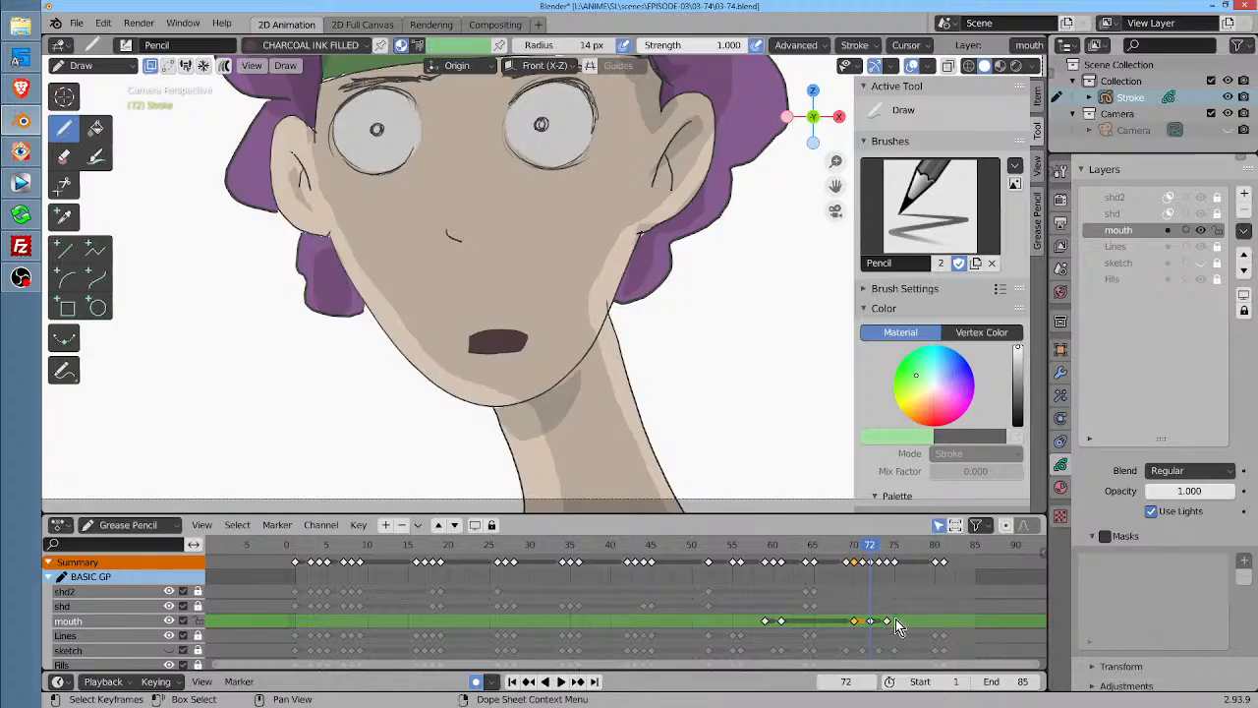
# Draw a thin filled mouth at frame 76 on the mouth layer, replacing the first attempt
pyautogui.moveTo(872, 548); pyautogui.dragTo(906, 552)
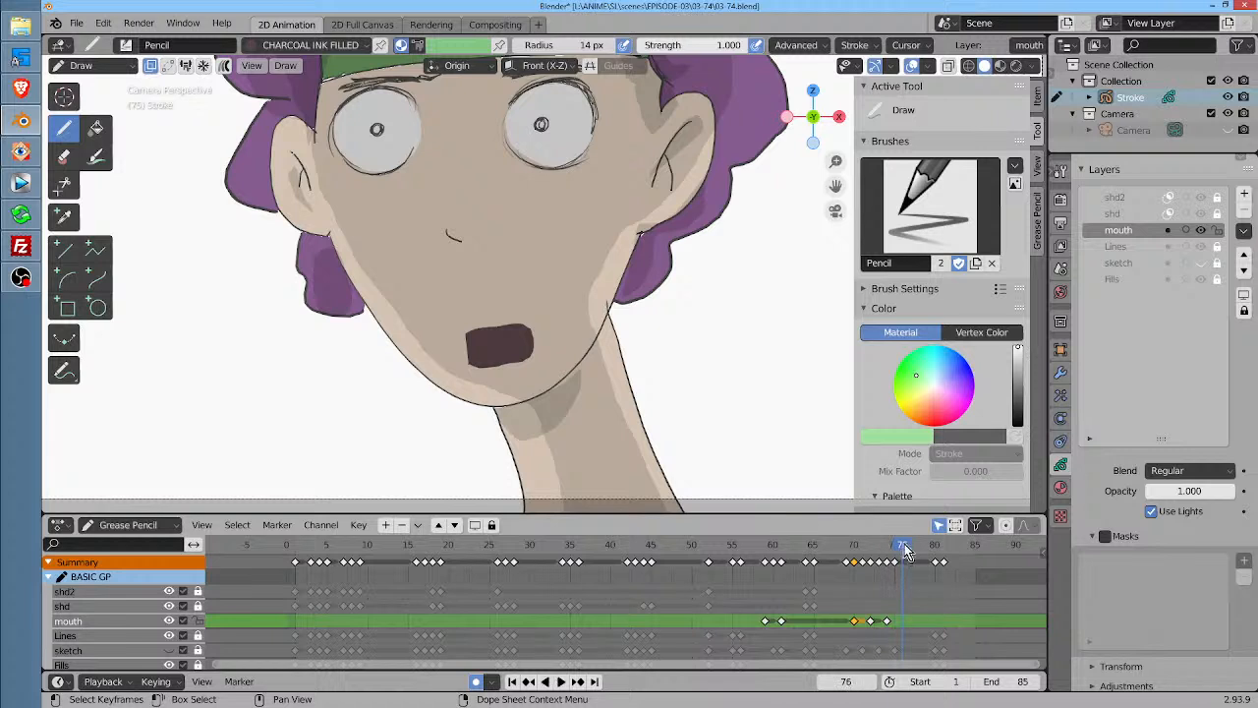
pyautogui.moveTo(479, 342)
pyautogui.mouseDown()
pyautogui.moveTo(494, 337)
pyautogui.moveTo(483, 346)
pyautogui.mouseUp()
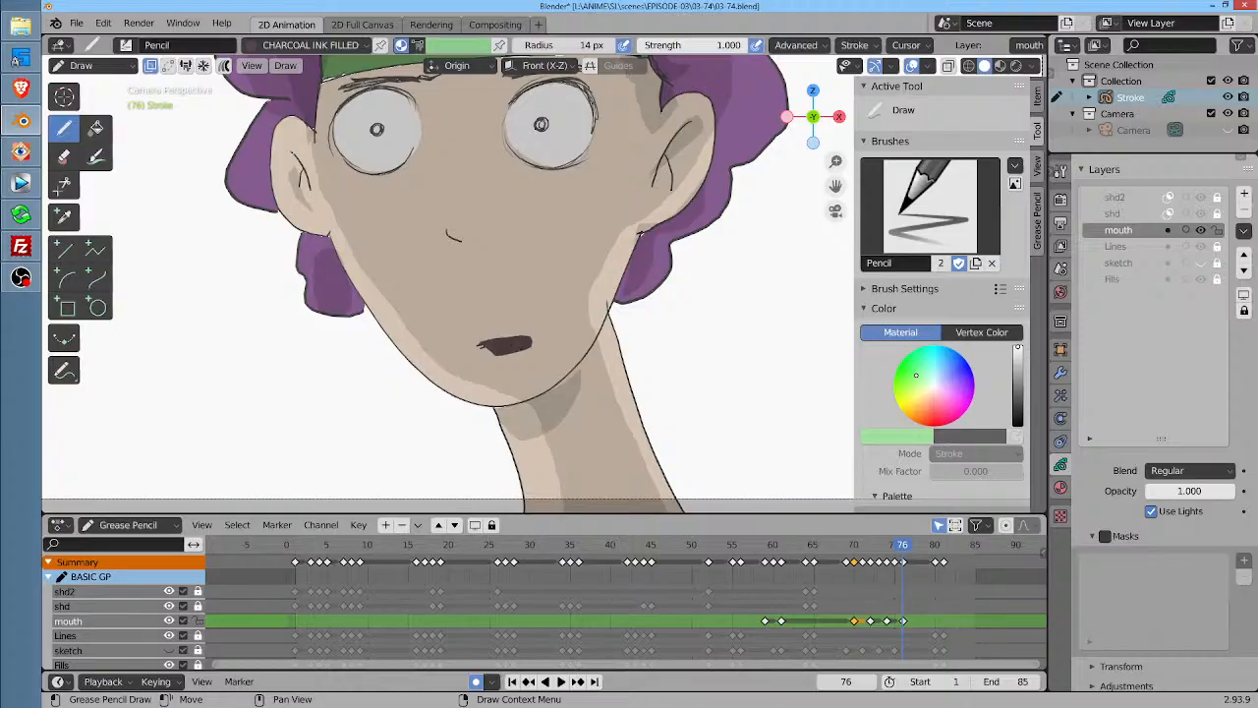
pyautogui.hotkey('ctrl', 'z')
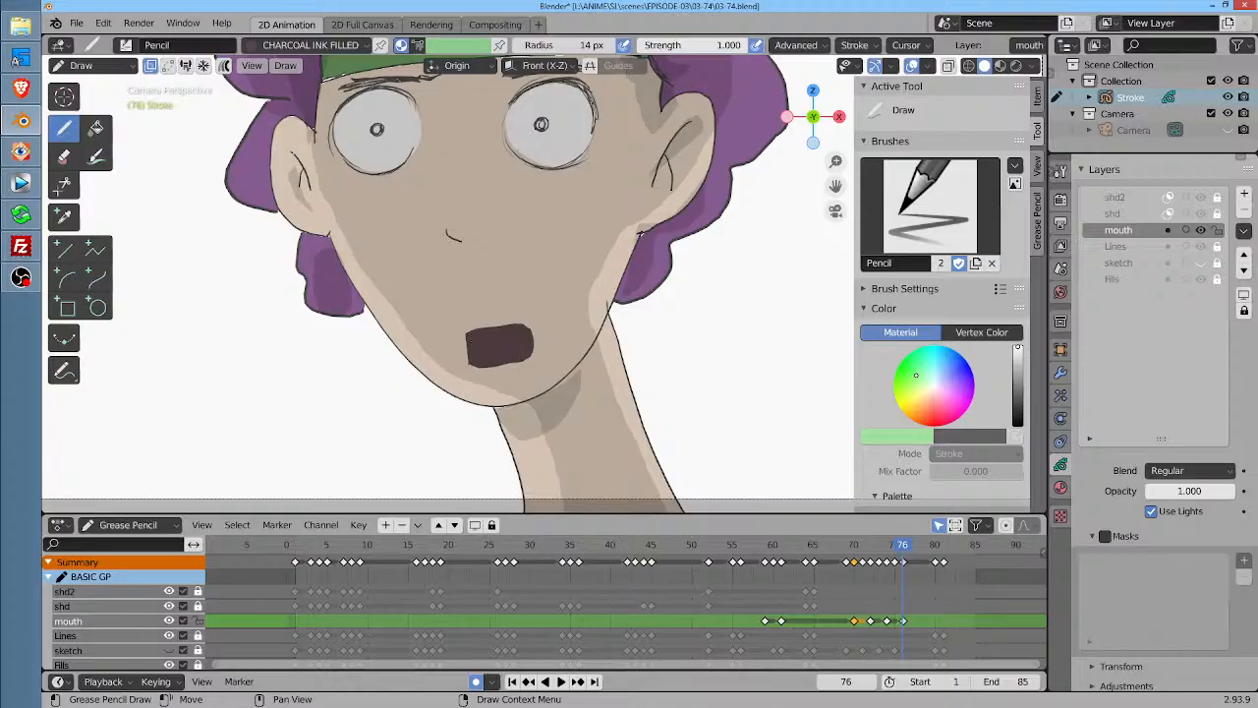
pyautogui.hotkey('ctrl', 'shift', 'z')
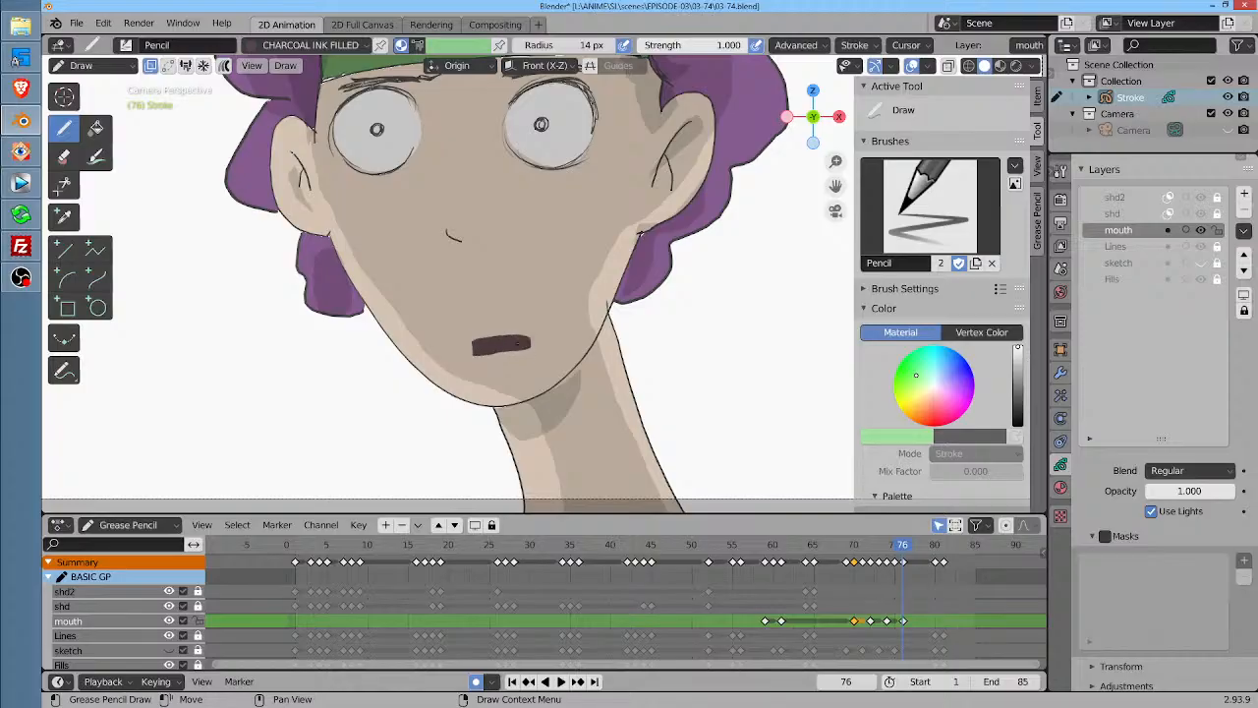
# Advance to frame 78 and insert a blank keyframe on the mouth layer to end the mouth movement
pyautogui.press('space')
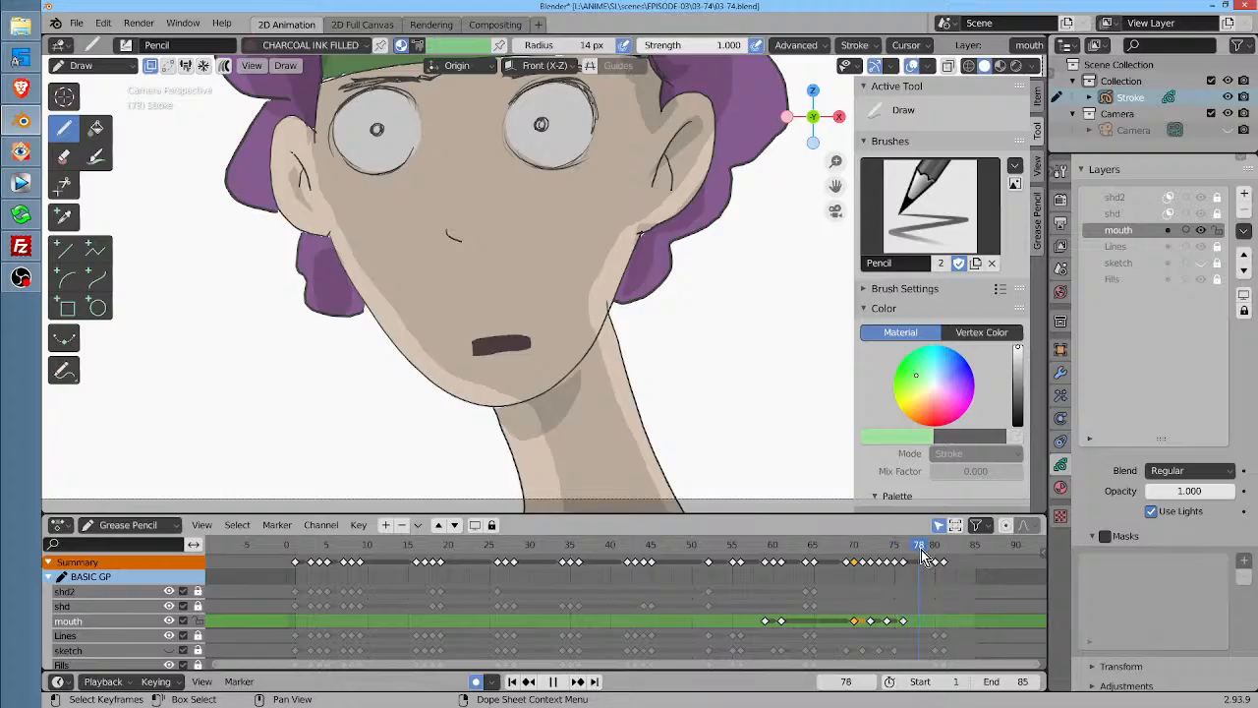
pyautogui.press('space')
pyautogui.press('i')
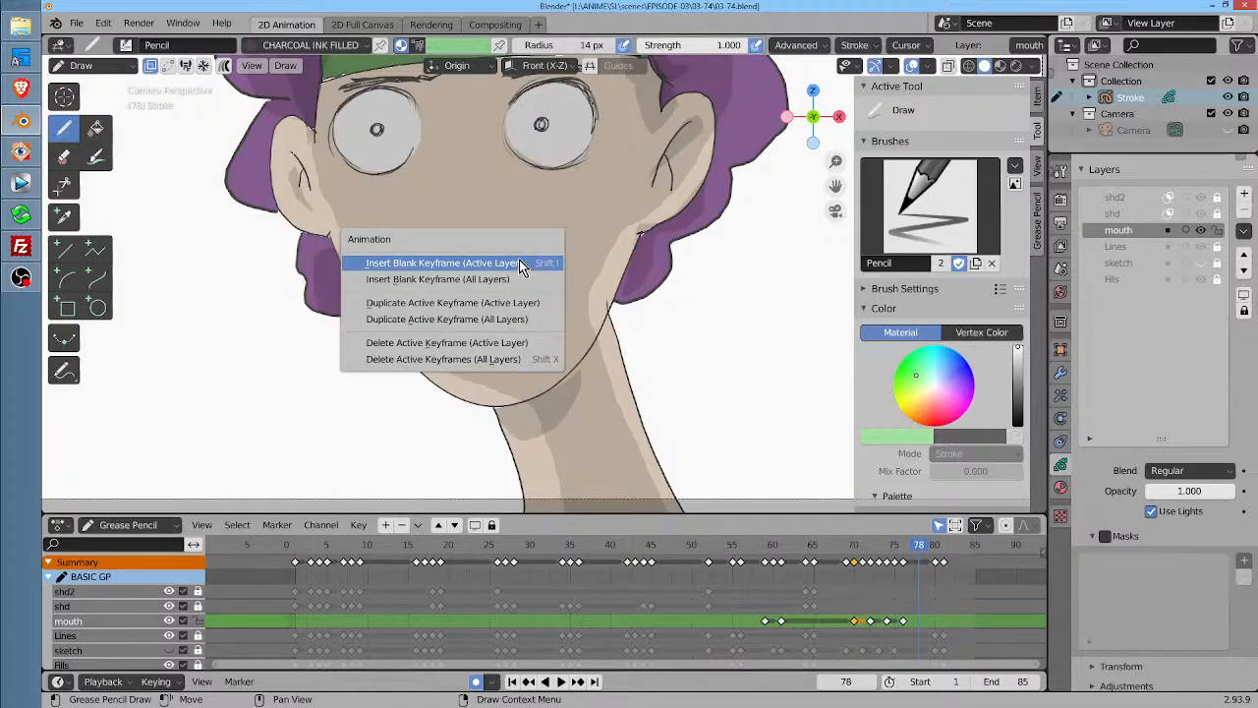
pyautogui.click(521, 259)
# Play the animation from around frame 54 to review the mouth movement, stopping at frame 2
pyautogui.scroll(-5, 448, 285)
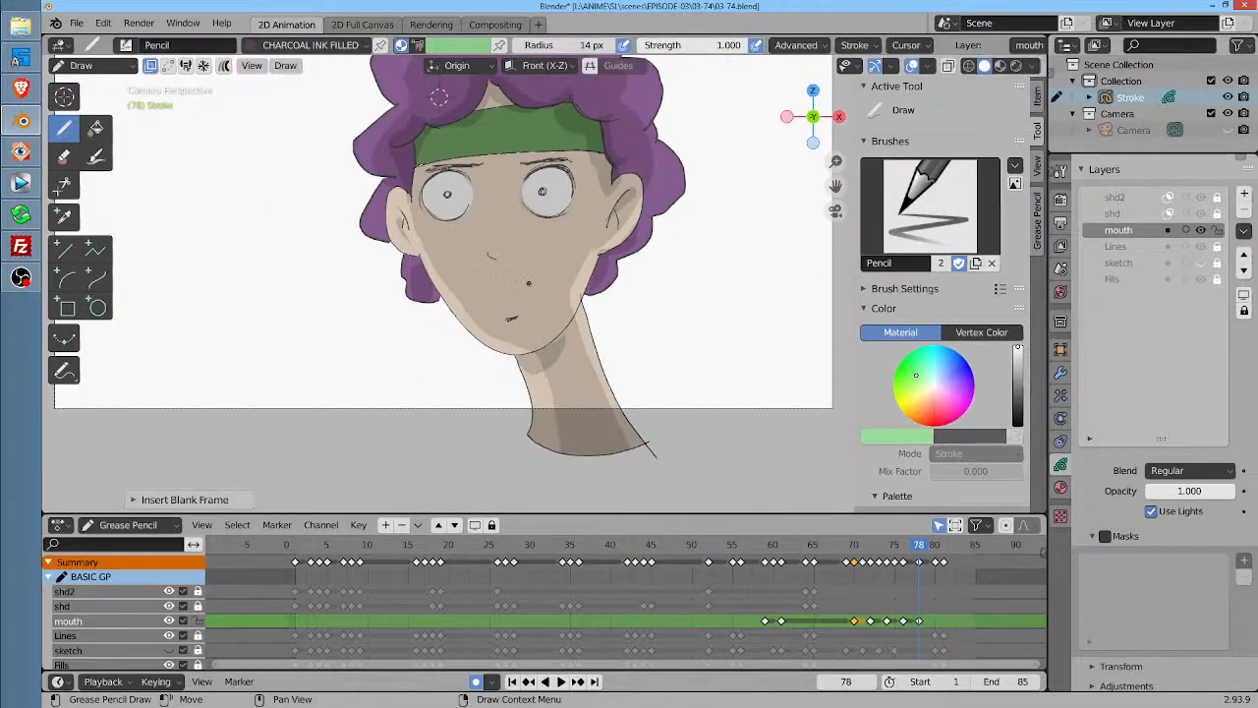
pyautogui.click(729, 546)
pyautogui.press('space')
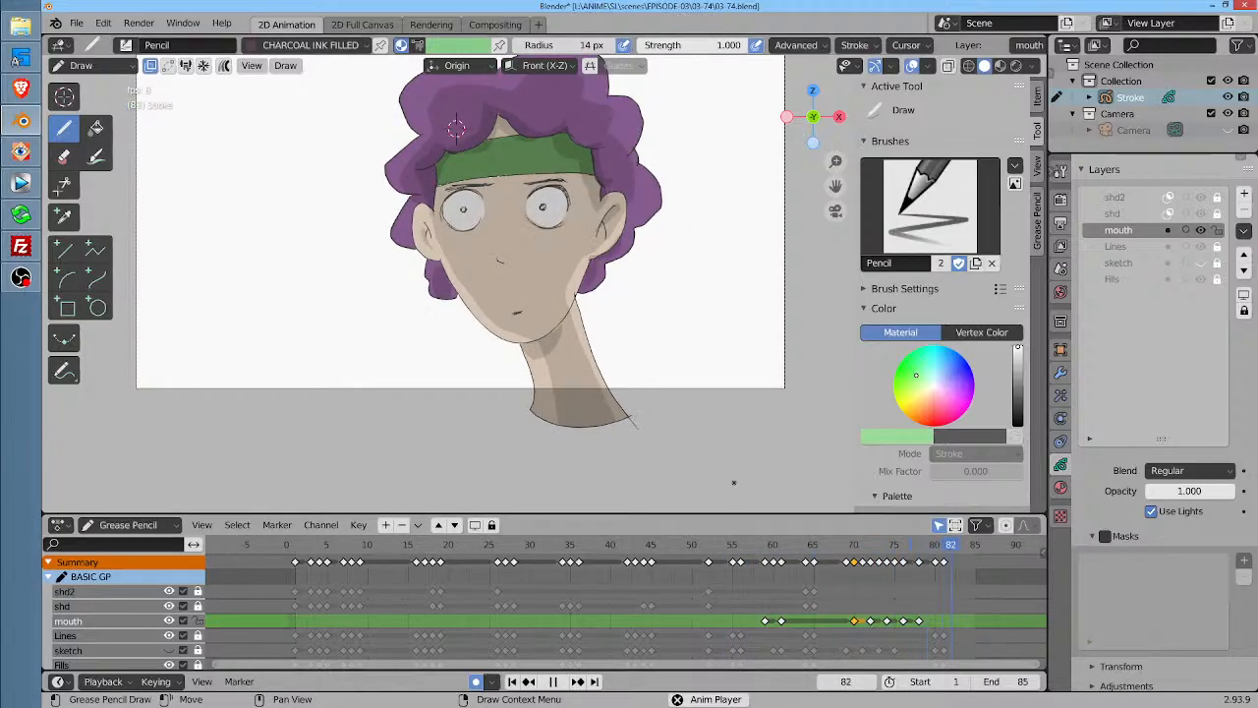
pyautogui.press('space')
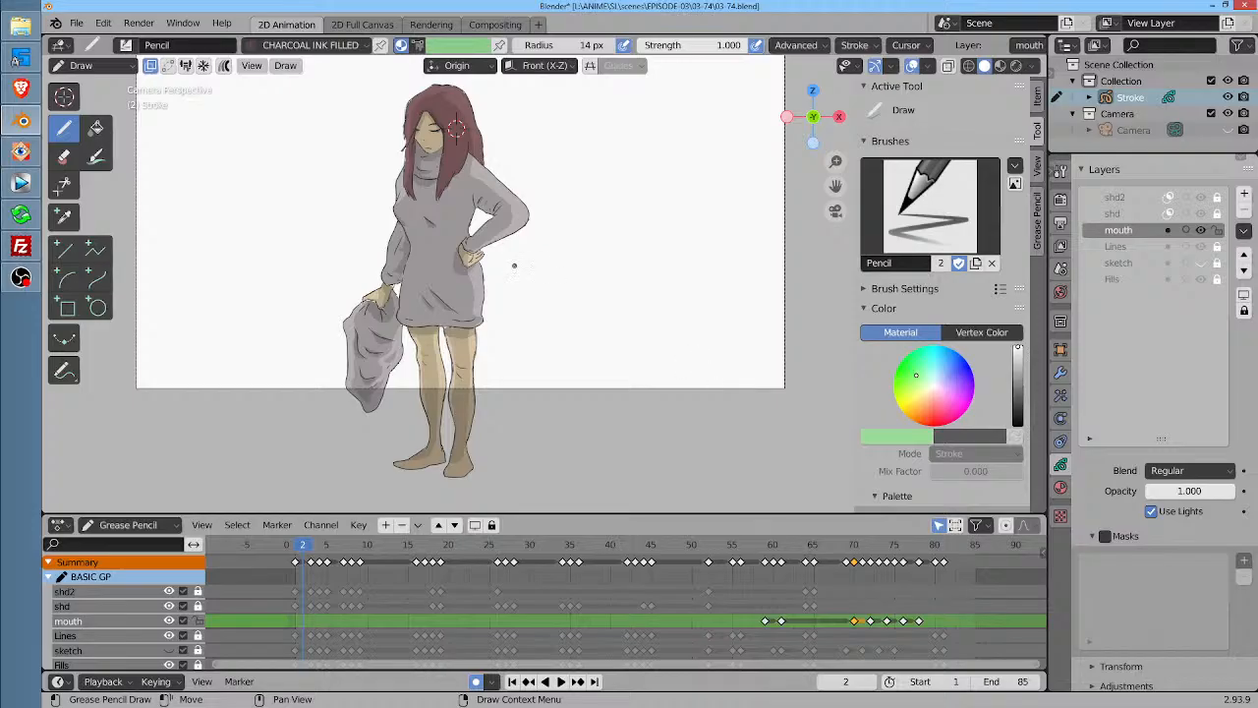
# Render the whole animation from frame 1 to 85 and close the render window
pyautogui.press('ctrl')
pyautogui.hotkey('ctrl', 'F12')
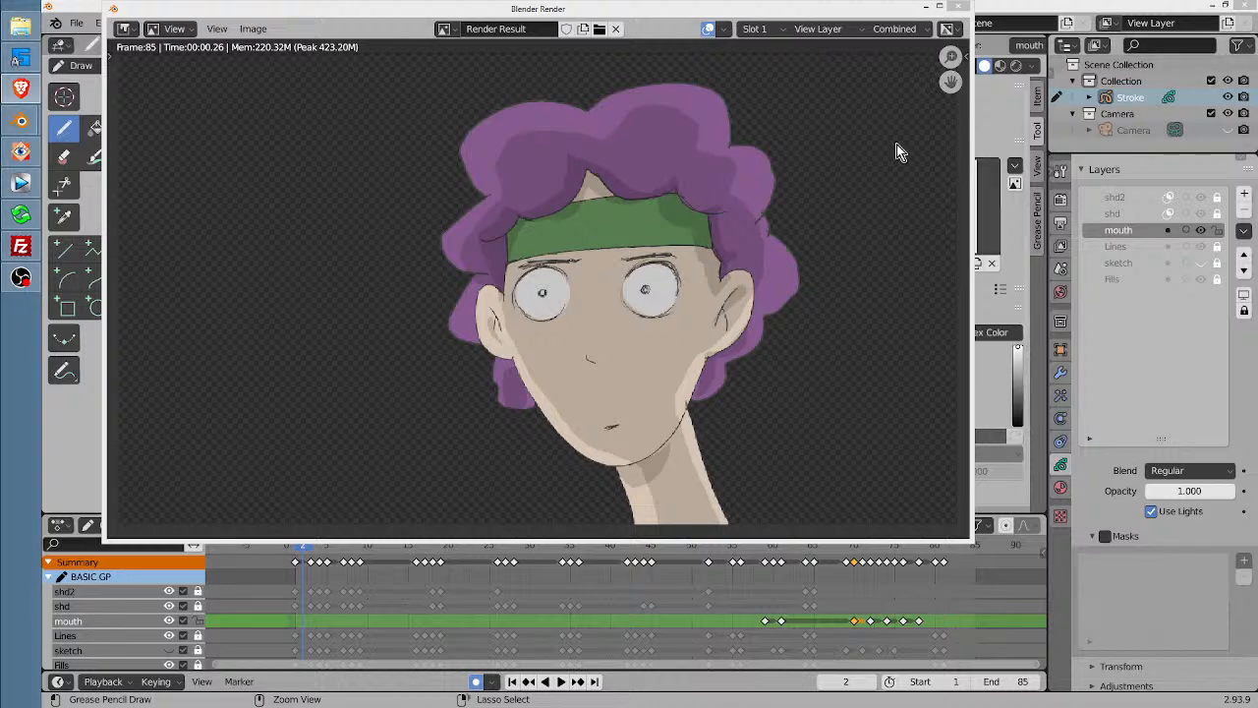
pyautogui.click(952, 8)
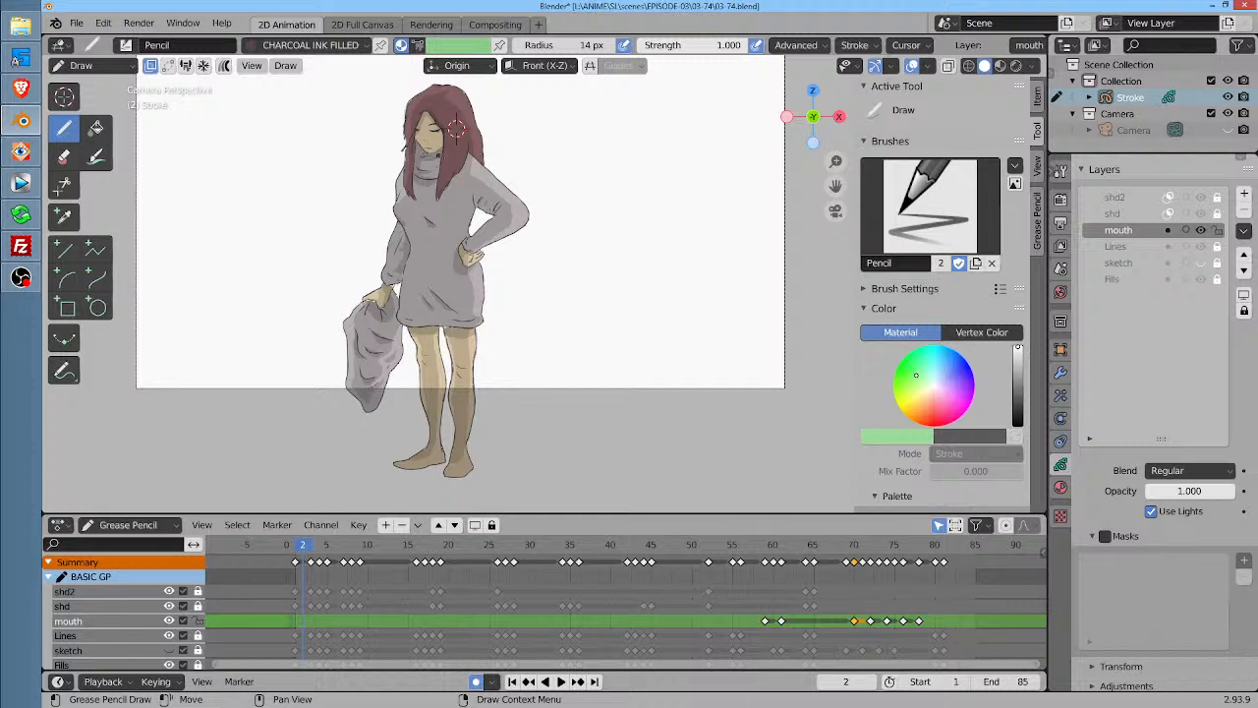
pyautogui.moveTo(415, 146); pyautogui.dragTo(427, 155)
pyautogui.hotkey('ctrl', 'z')
pyautogui.hotkey('ctrl', 'z')
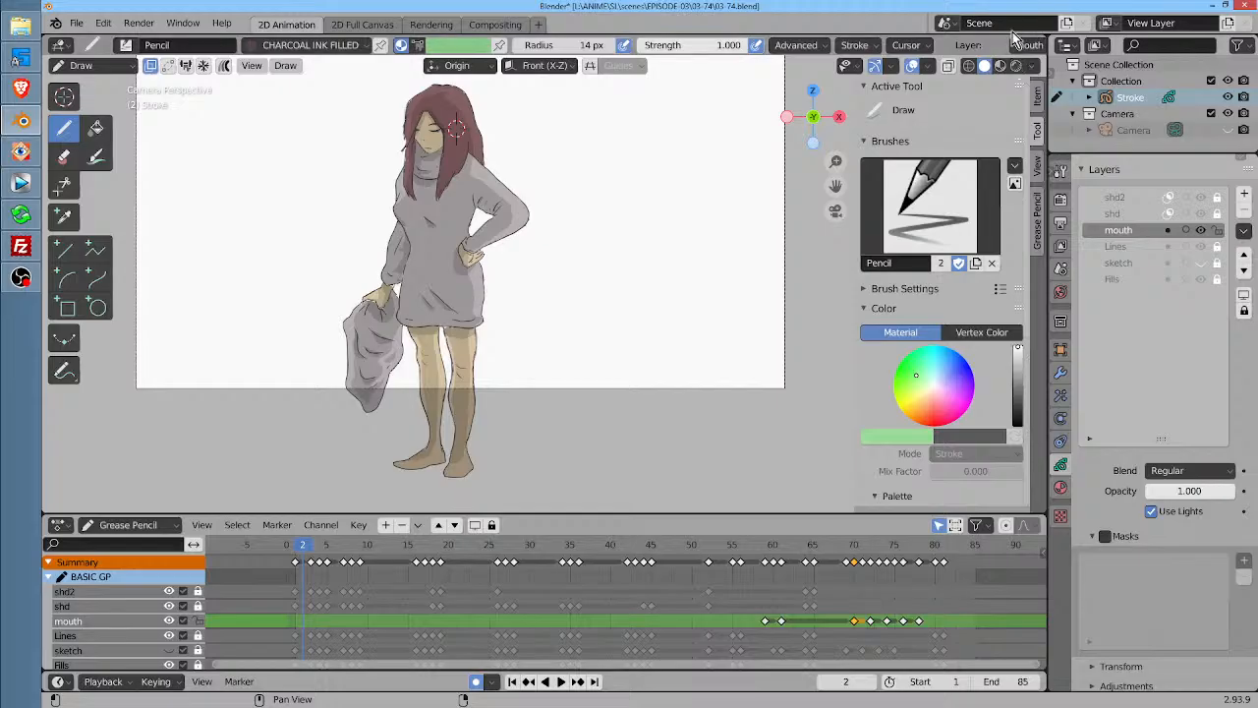
# Inspect the Compositing workspace, return to 2D Animation, and play the animation, stopping at frame 5
pyautogui.moveTo(639, 196); pyautogui.dragTo(652, 239)
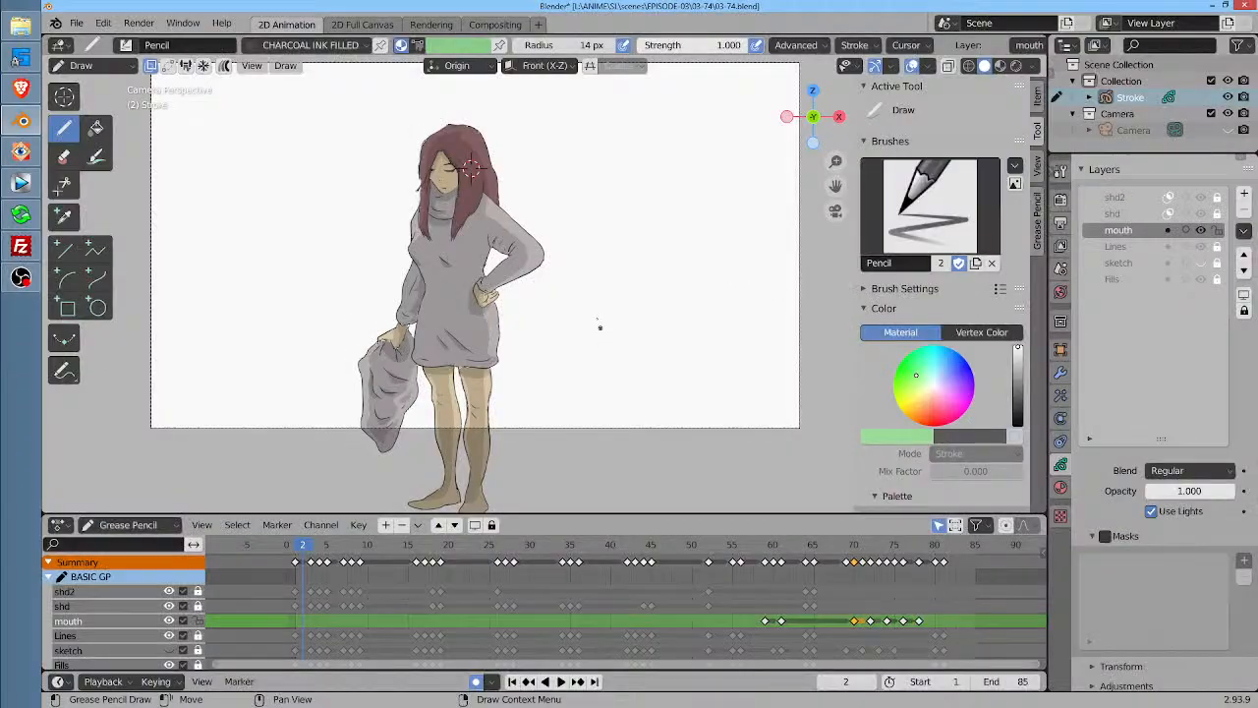
pyautogui.scroll(-2, 599, 326)
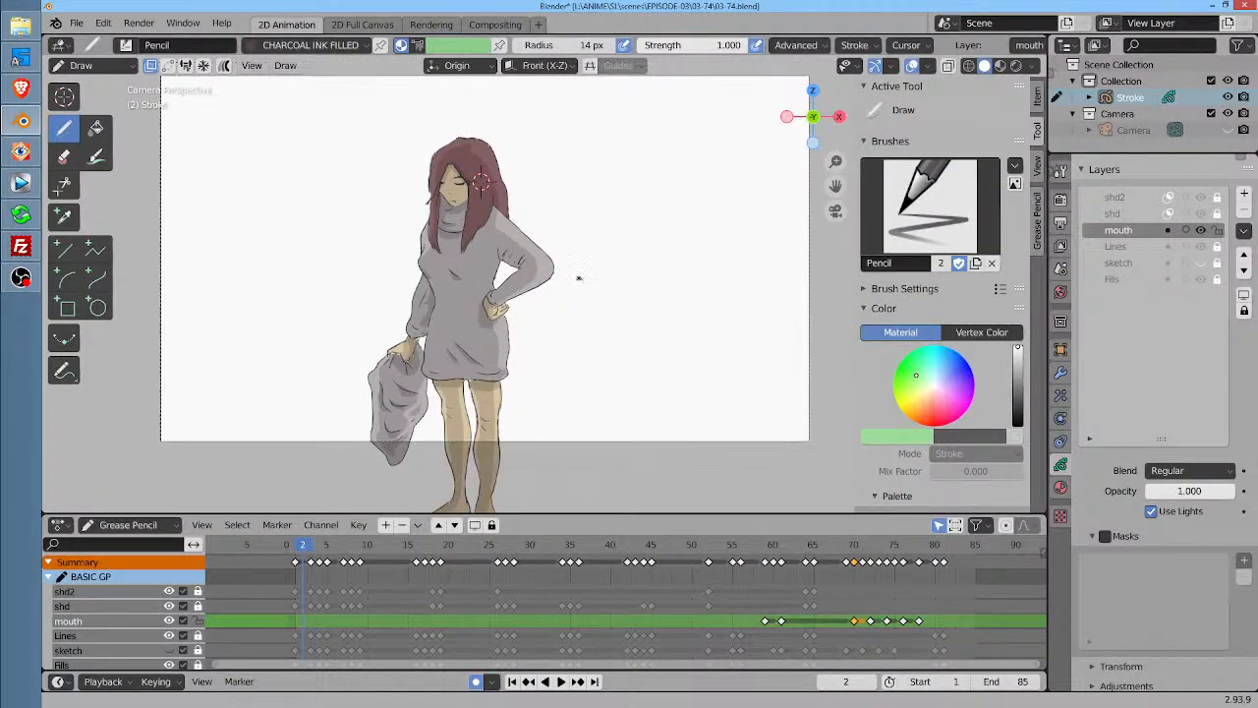
pyautogui.click(497, 24)
pyautogui.click(293, 25)
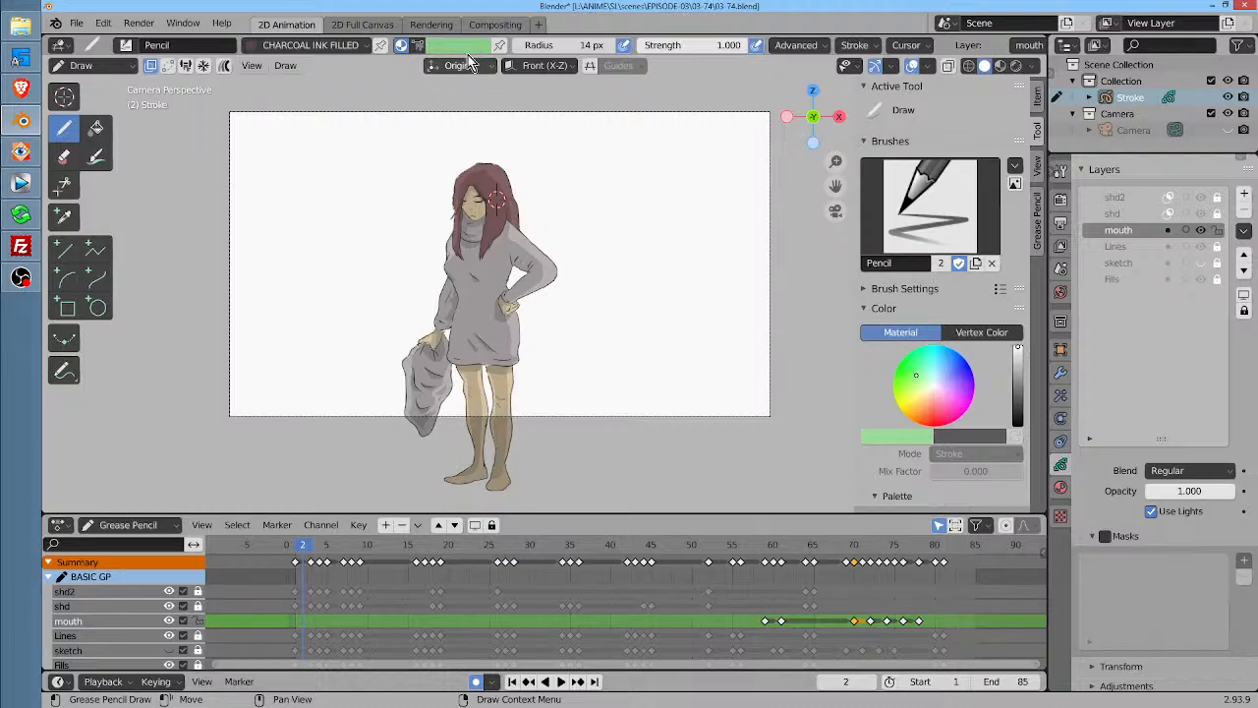
pyautogui.click(494, 25)
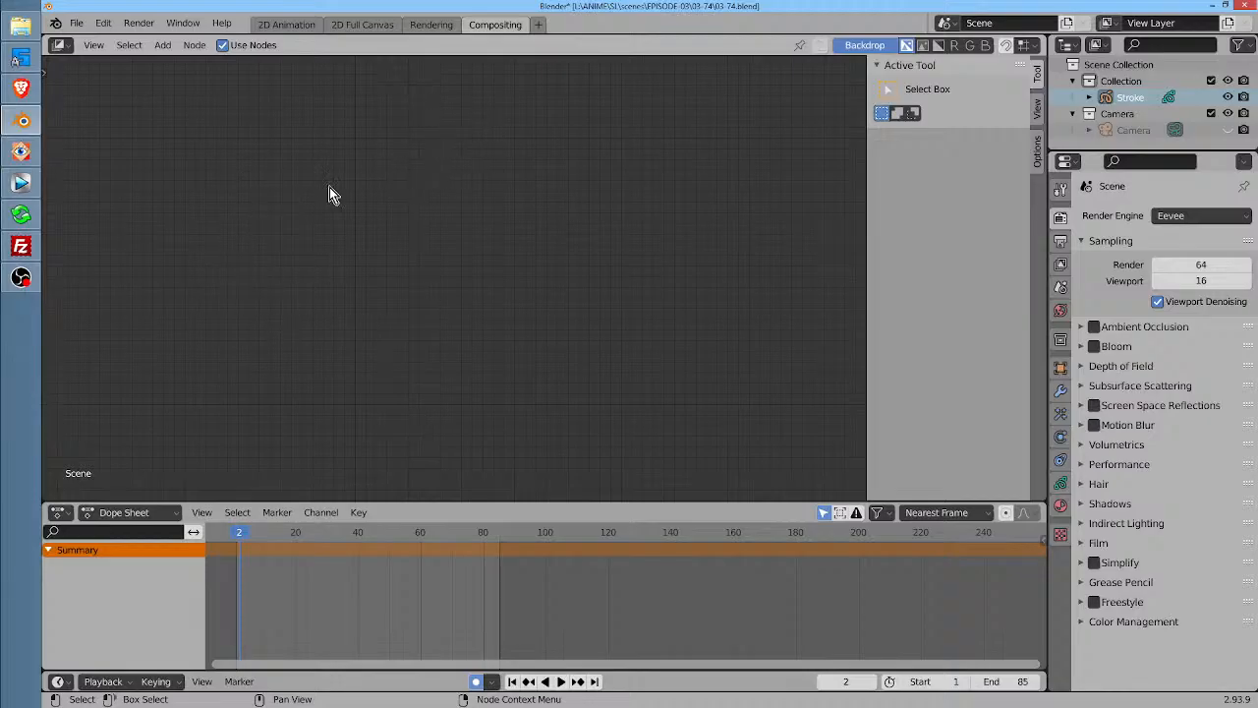
pyautogui.click(299, 27)
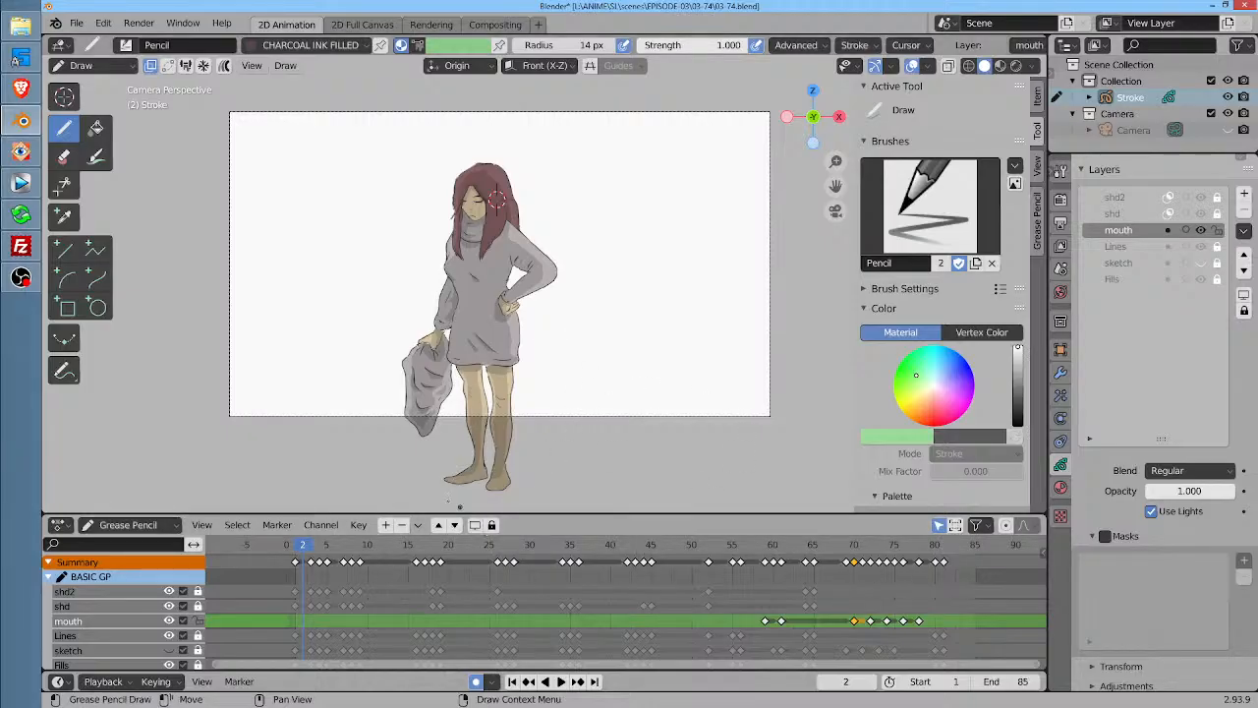
pyautogui.press('space')
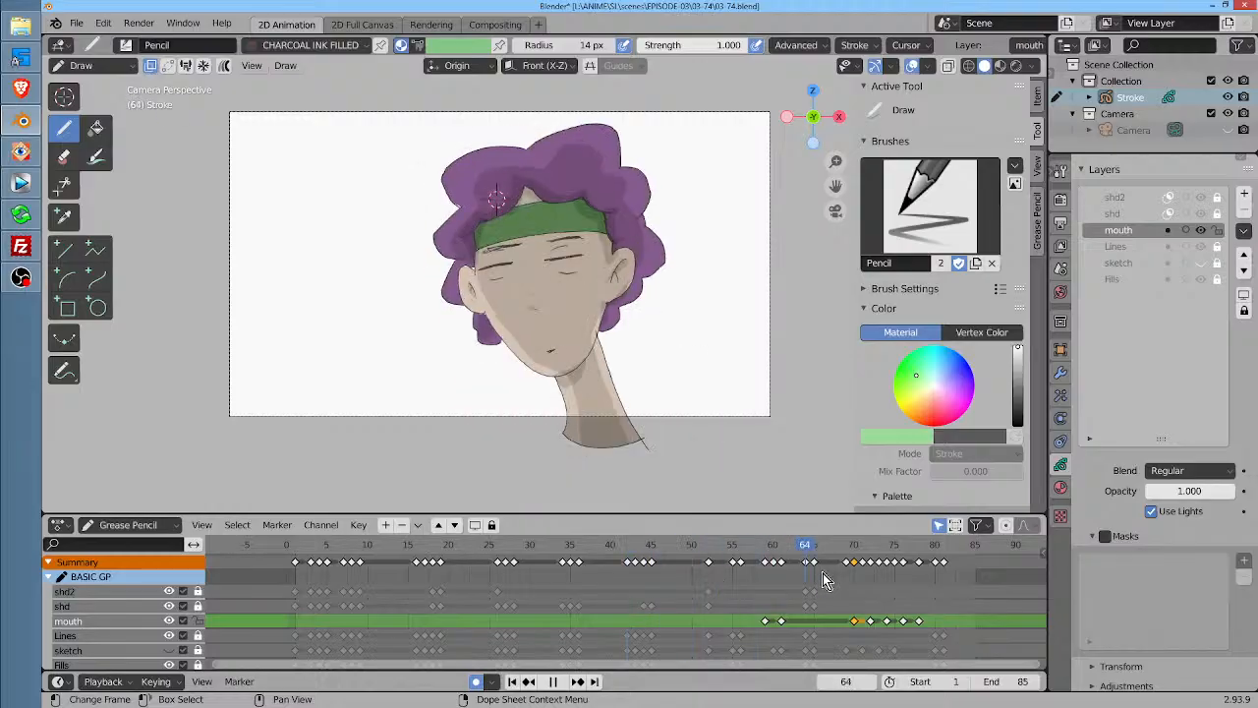
pyautogui.press('Escape')
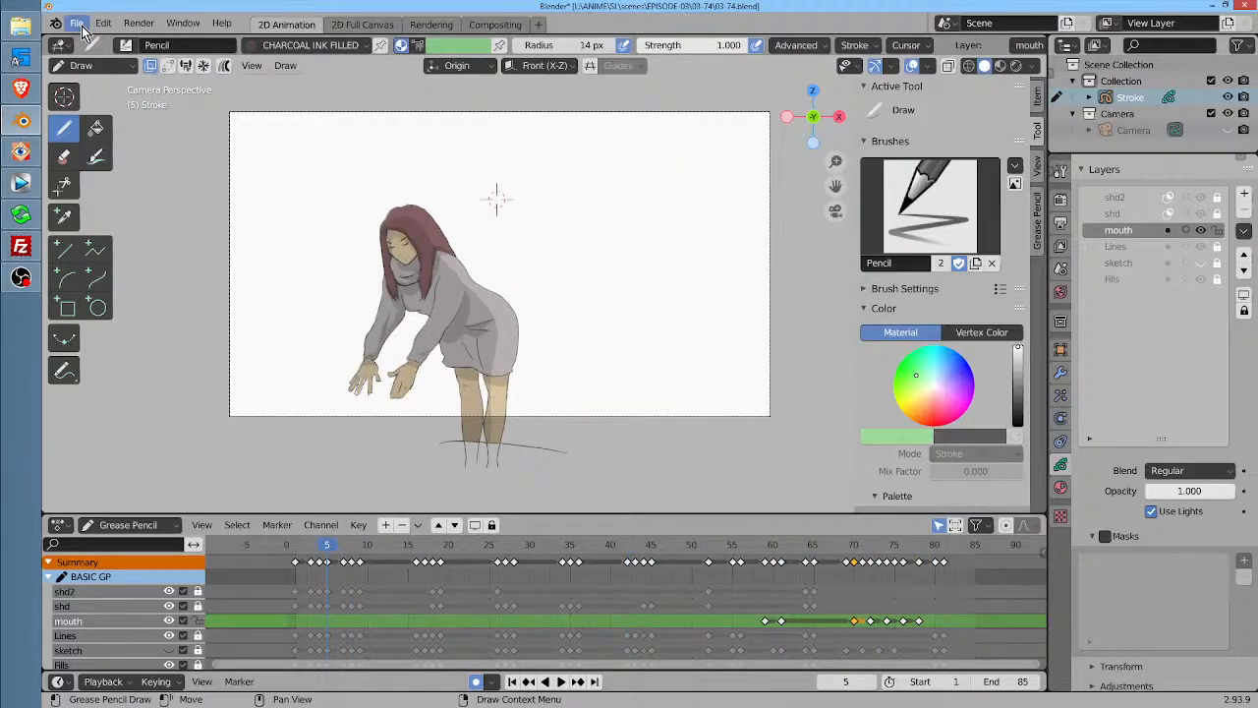
# Save the file and show the scene's output settings
pyautogui.click(76, 23)
pyautogui.click(126, 131)
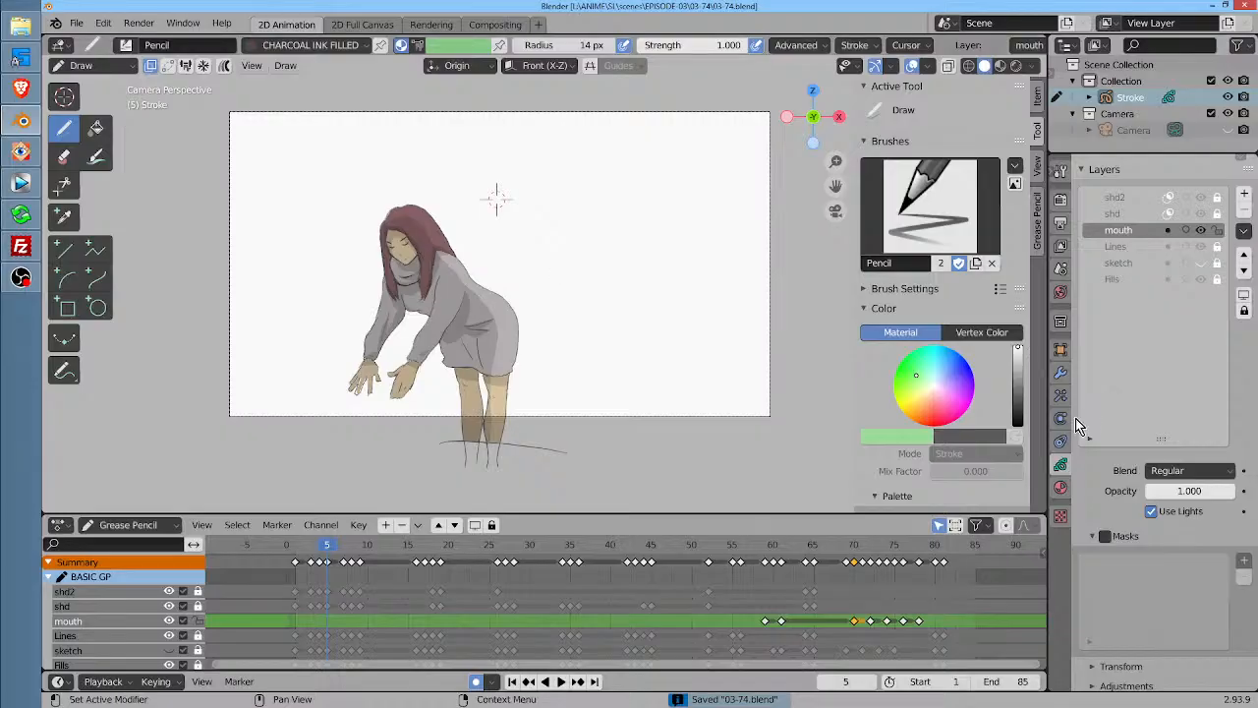
pyautogui.click(1060, 224)
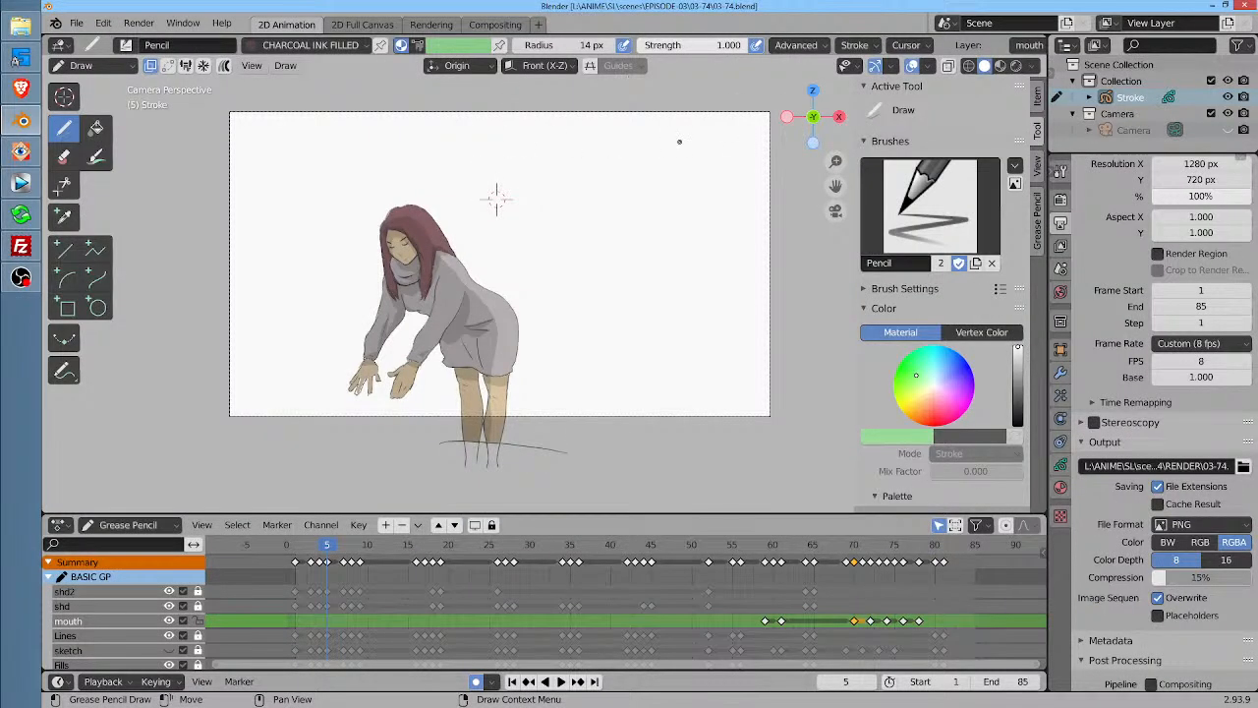
# Switch to Krita and create a new document with the predefined "dave's hd" size of 1280 by 720 pixels
pyautogui.scroll(1, 595, 153)
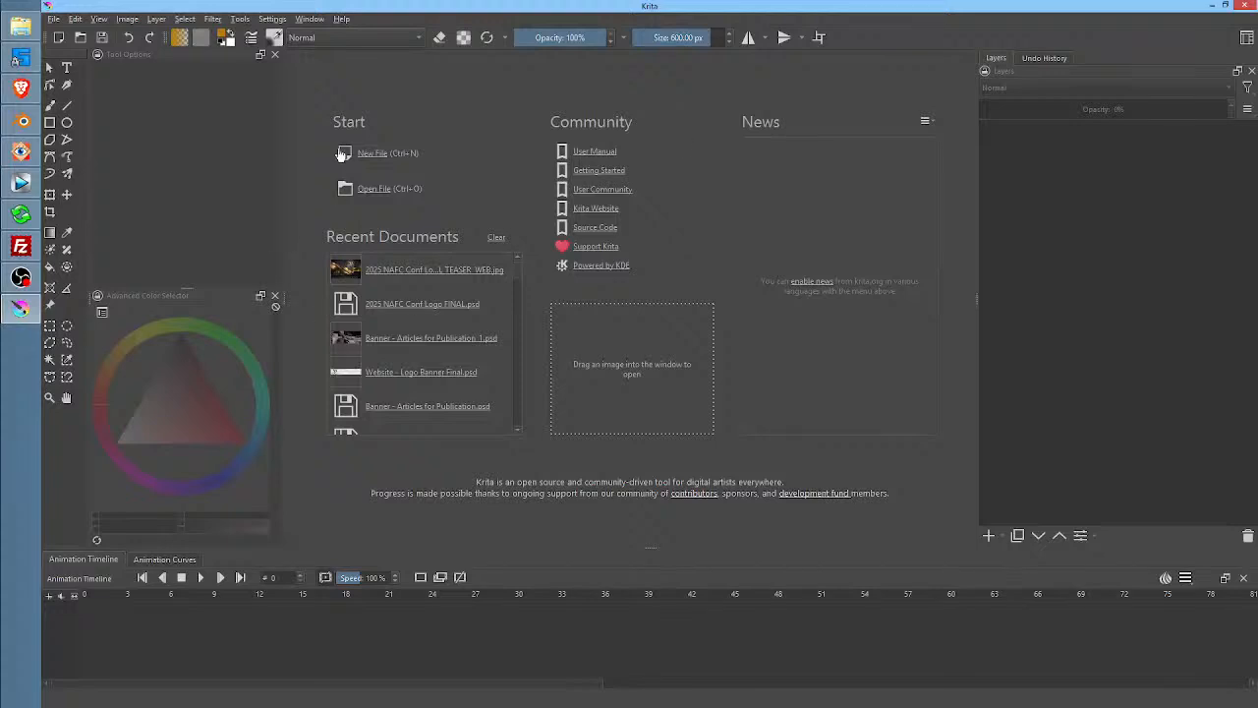
pyautogui.click(366, 154)
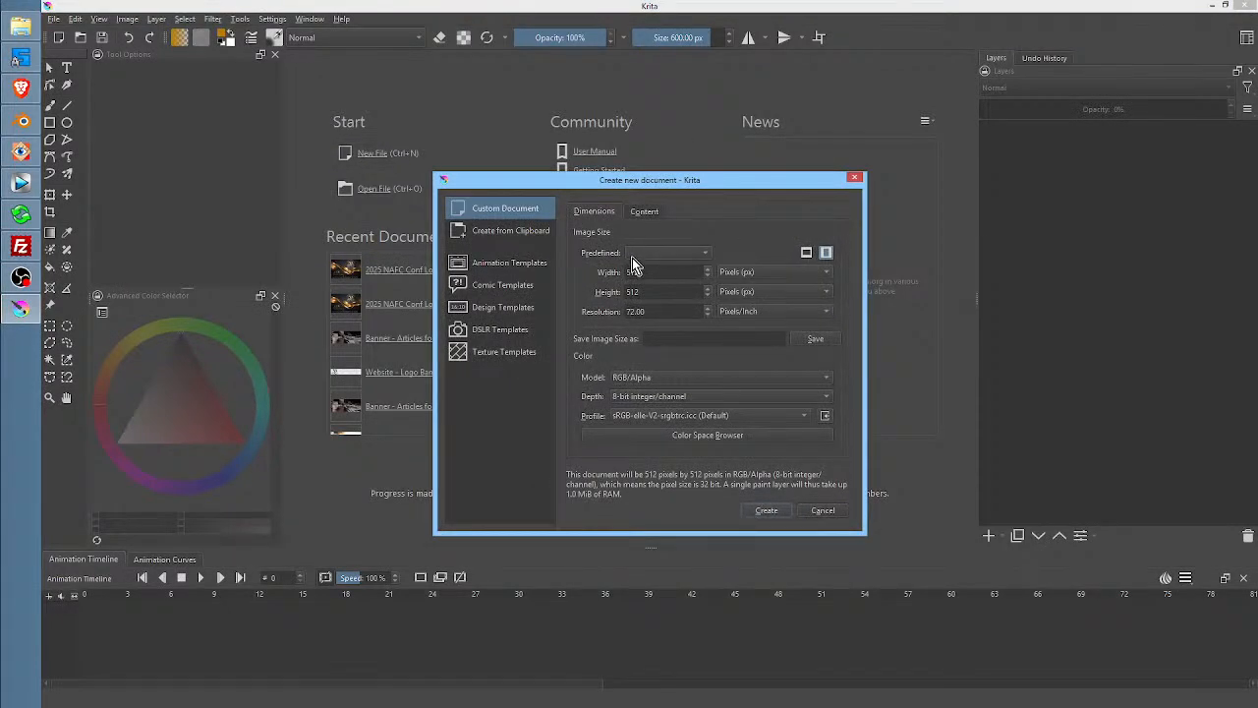
pyautogui.click(644, 254)
pyautogui.click(649, 265)
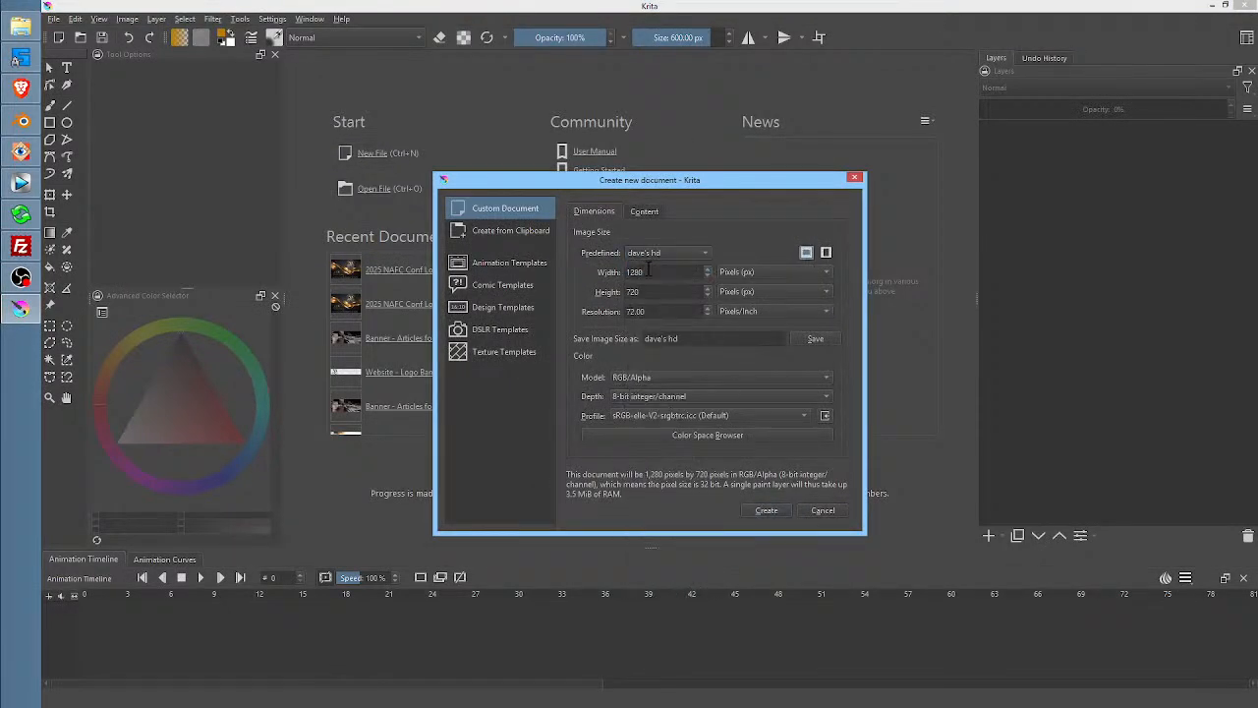
pyautogui.click(766, 510)
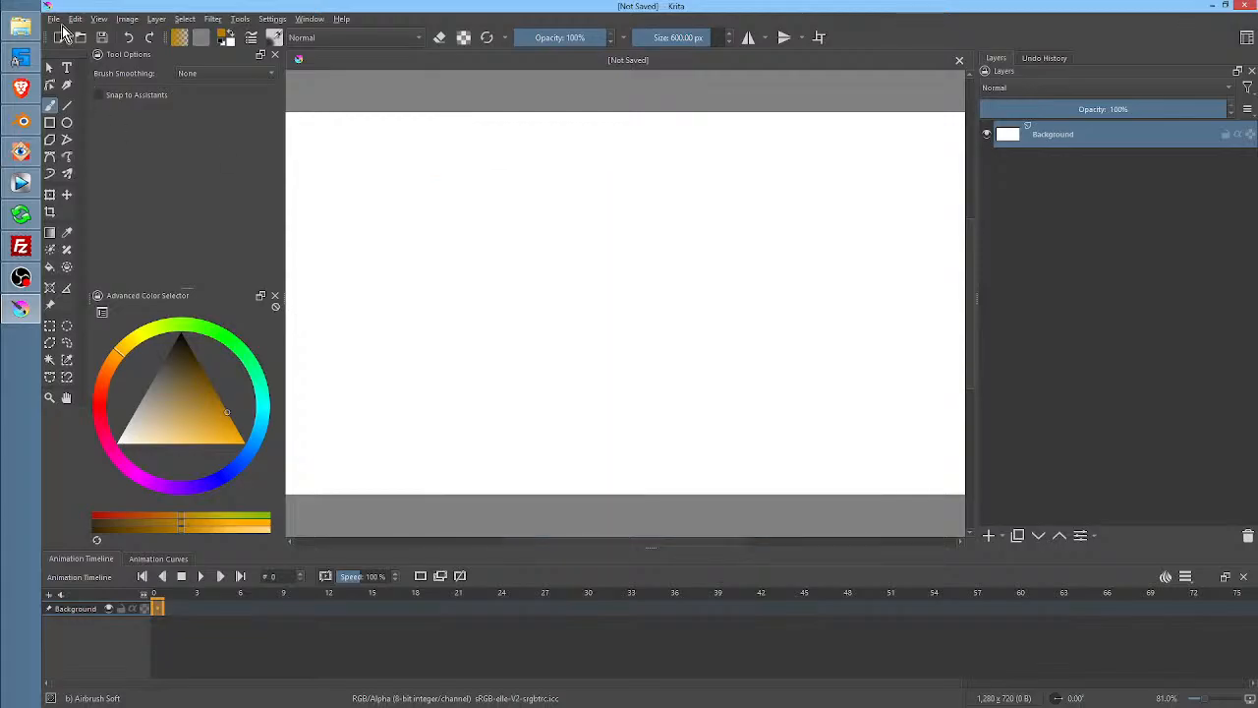
# Save the document as a Krita file named 03-74 in the EPISODE-03/03-74 scene folder
pyautogui.click(54, 19)
pyautogui.click(79, 100)
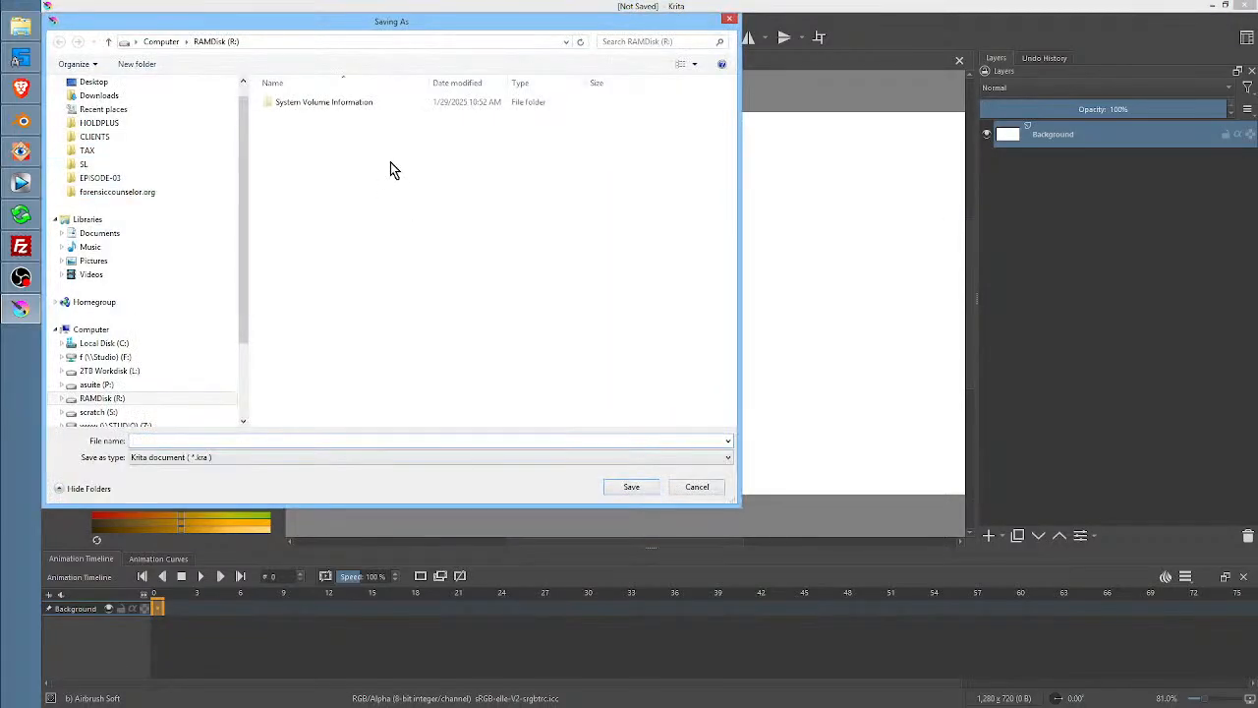
pyautogui.click(123, 179)
pyautogui.doubleClick(393, 402)
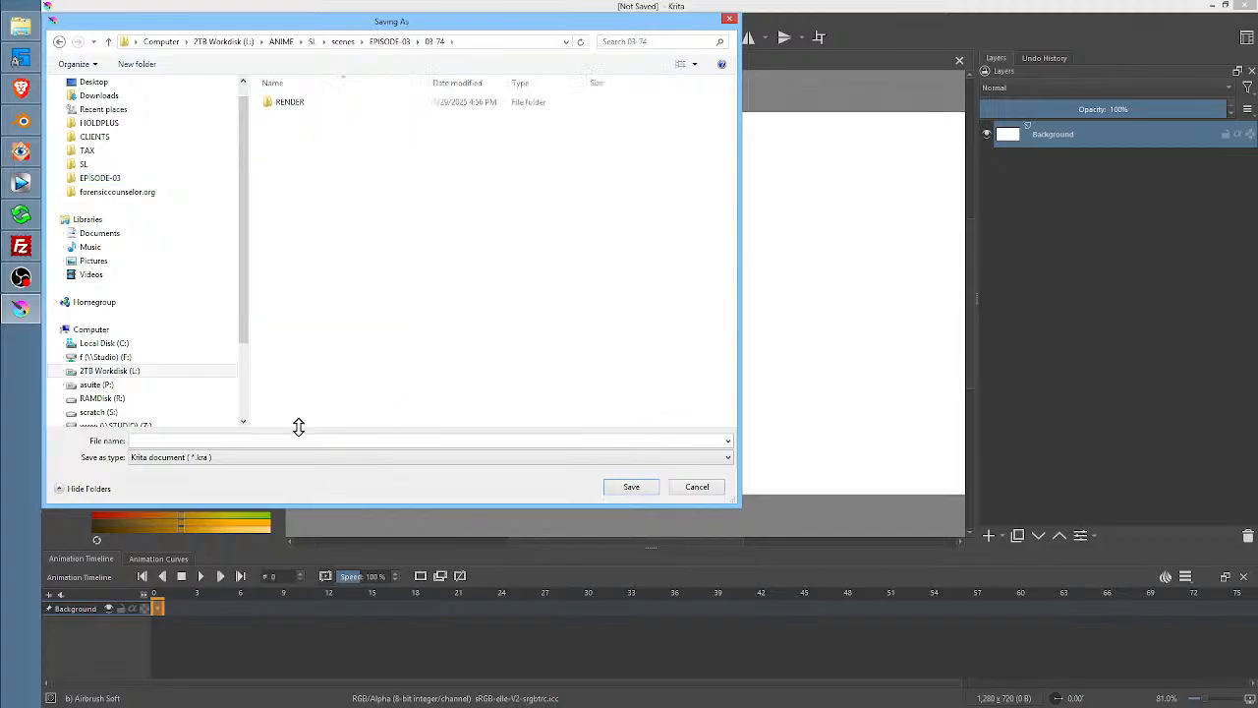
pyautogui.click(230, 439)
pyautogui.write('0')
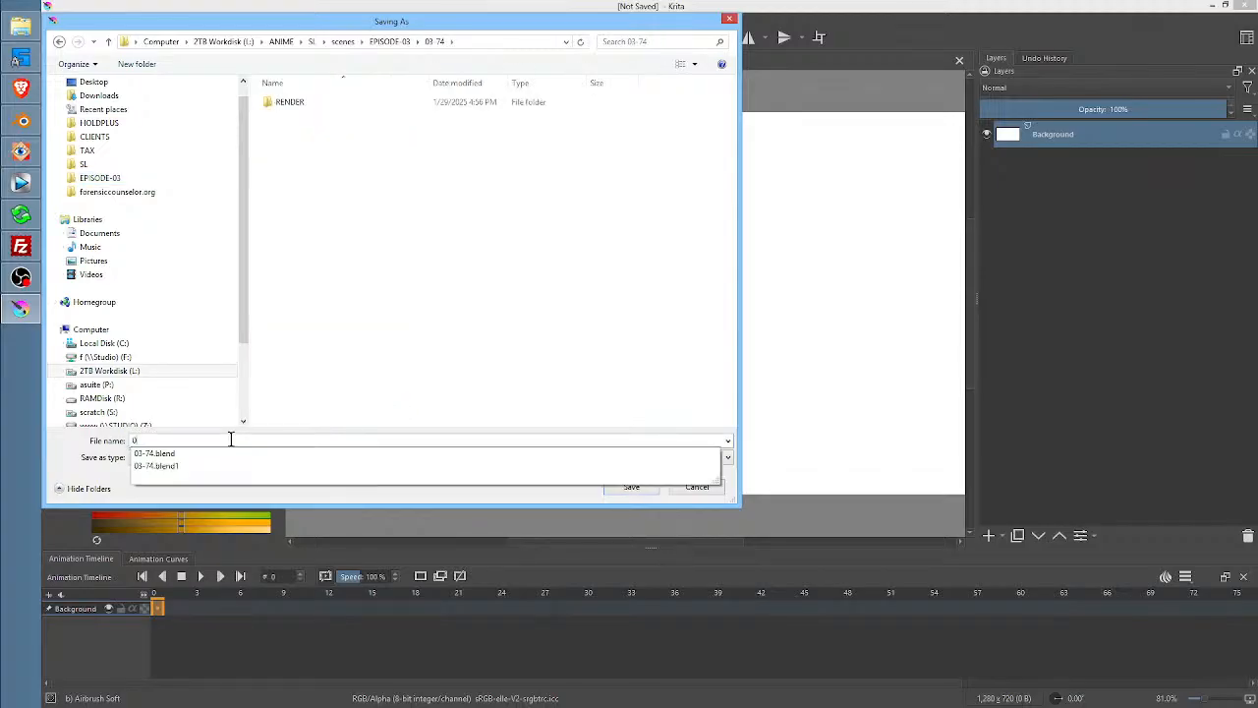
pyautogui.write('3-74')
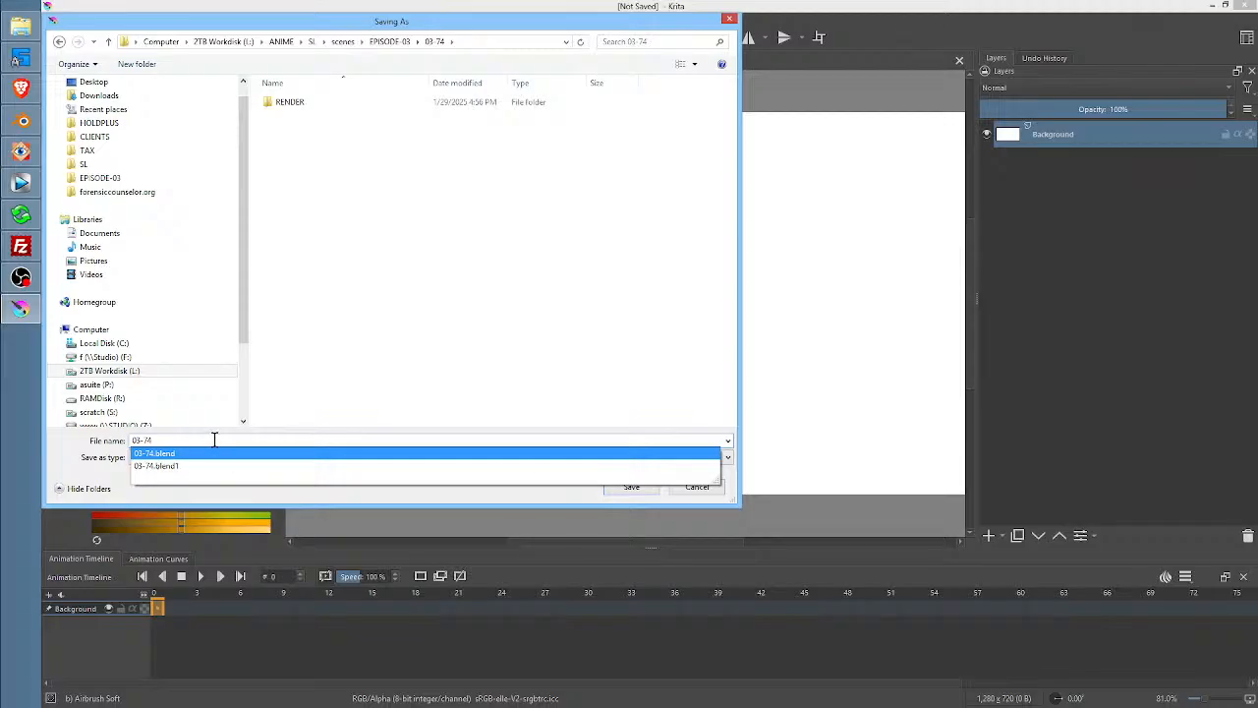
pyautogui.press('Return')
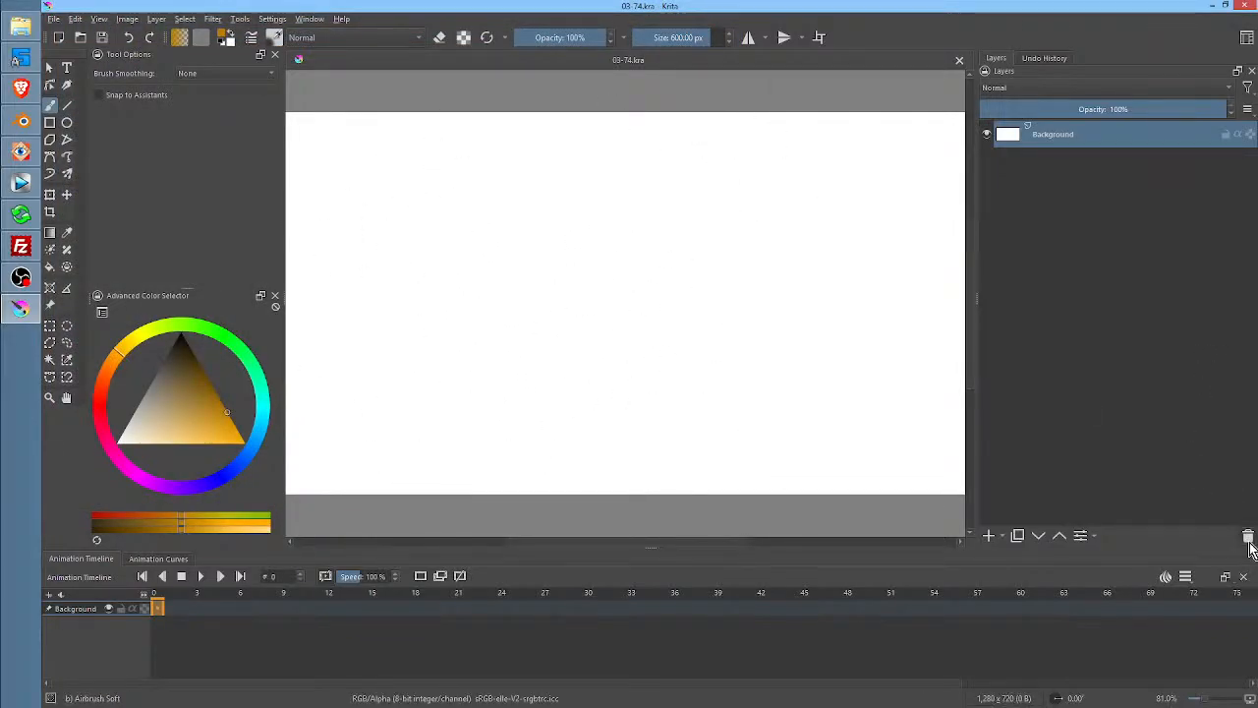
# Clear the Background layer to transparent and start importing animation frames
pyautogui.press('Delete')
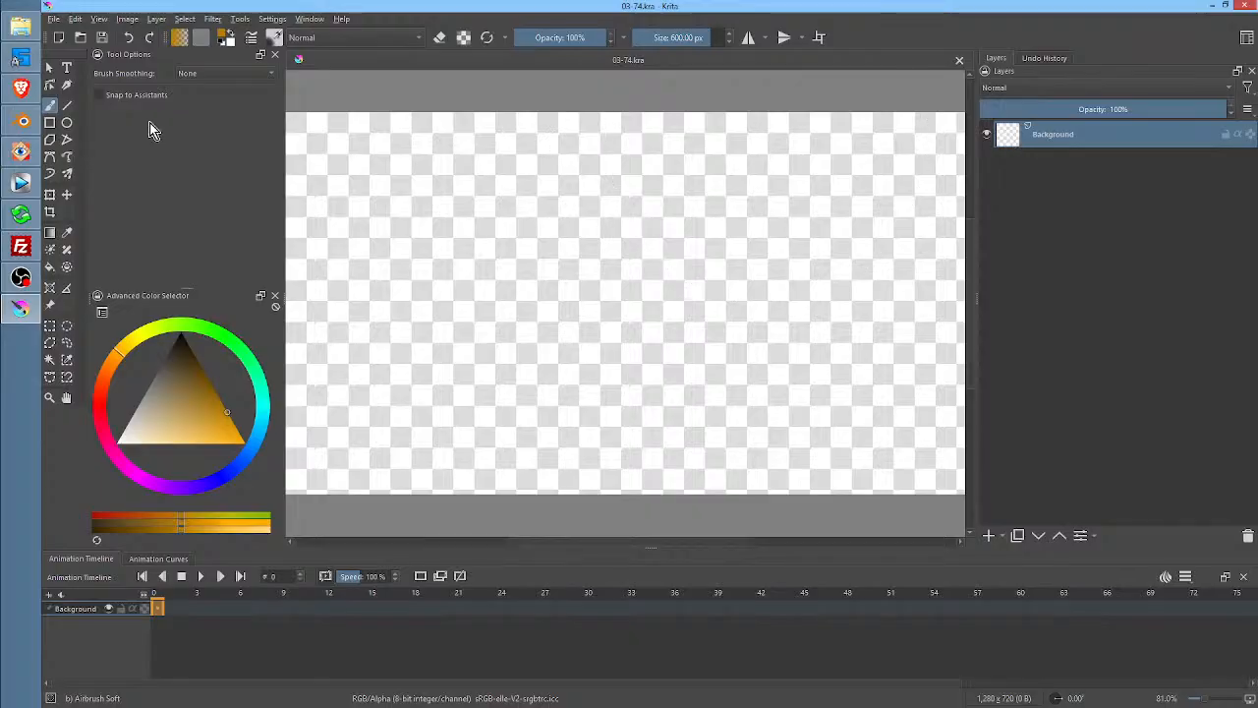
pyautogui.click(54, 19)
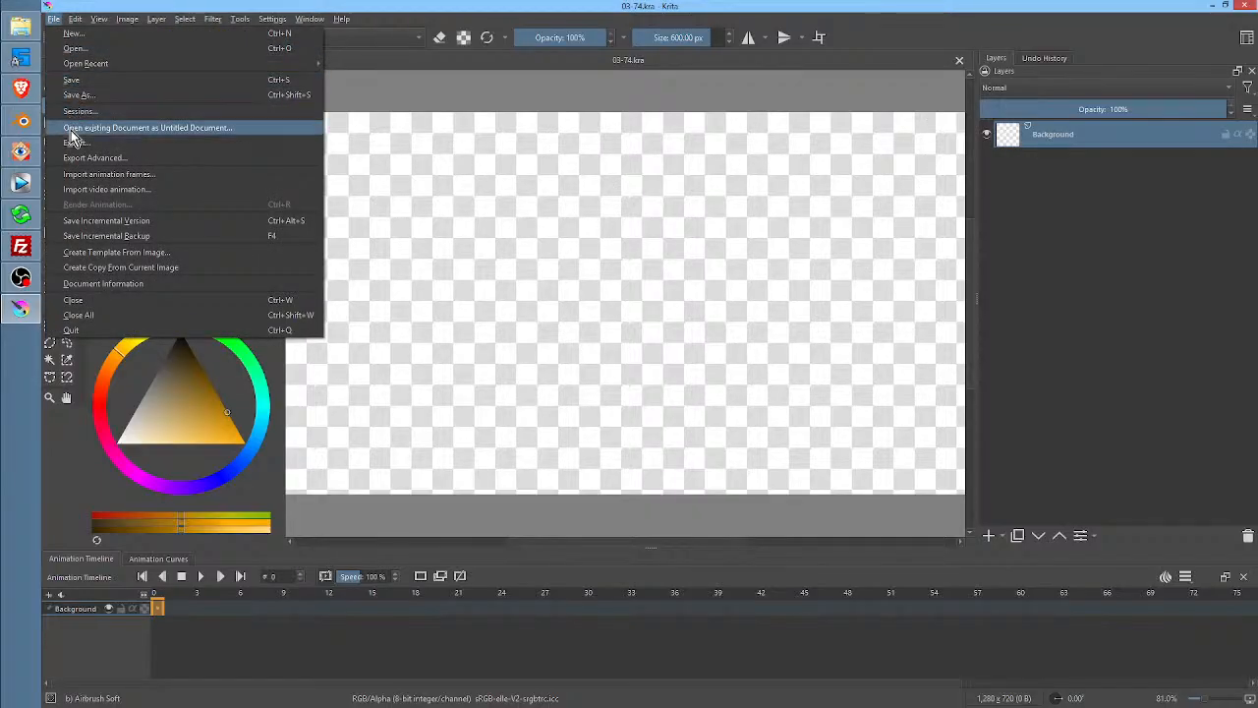
pyautogui.click(73, 174)
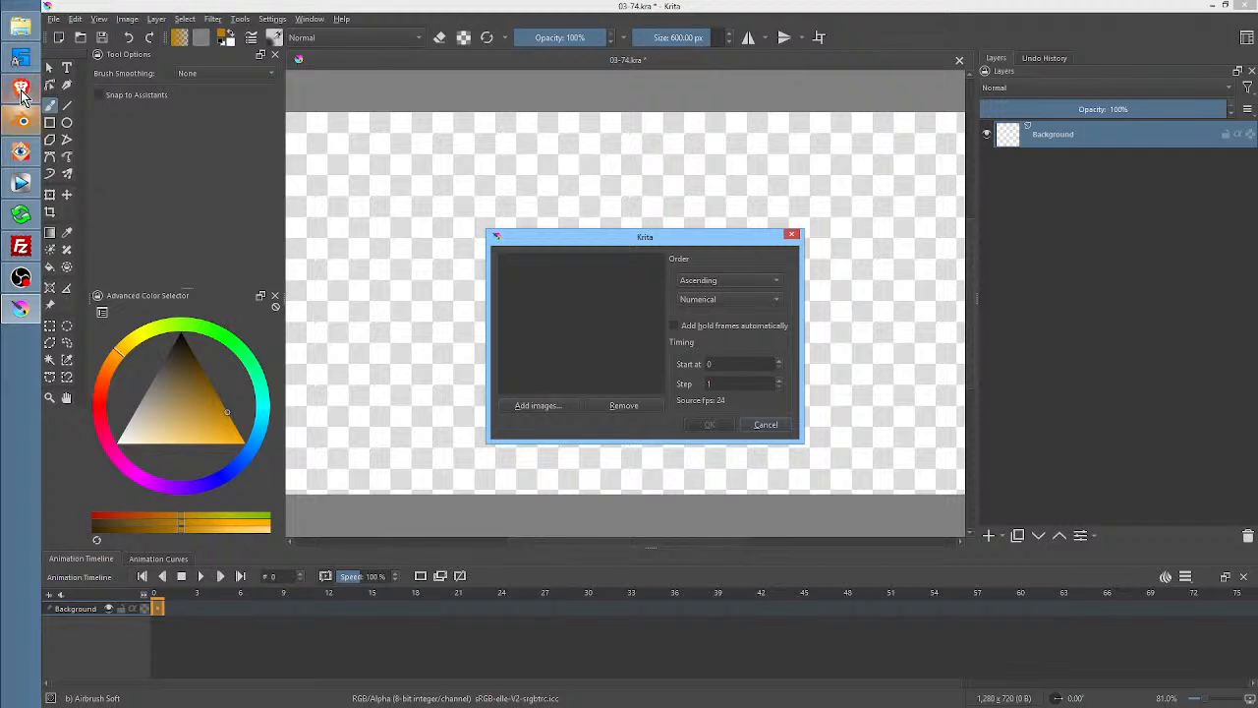
# Switch to File Explorer, examine the rendered PNG sequence in the 03-74 RENDER folder, and return to Krita
pyautogui.click(20, 27)
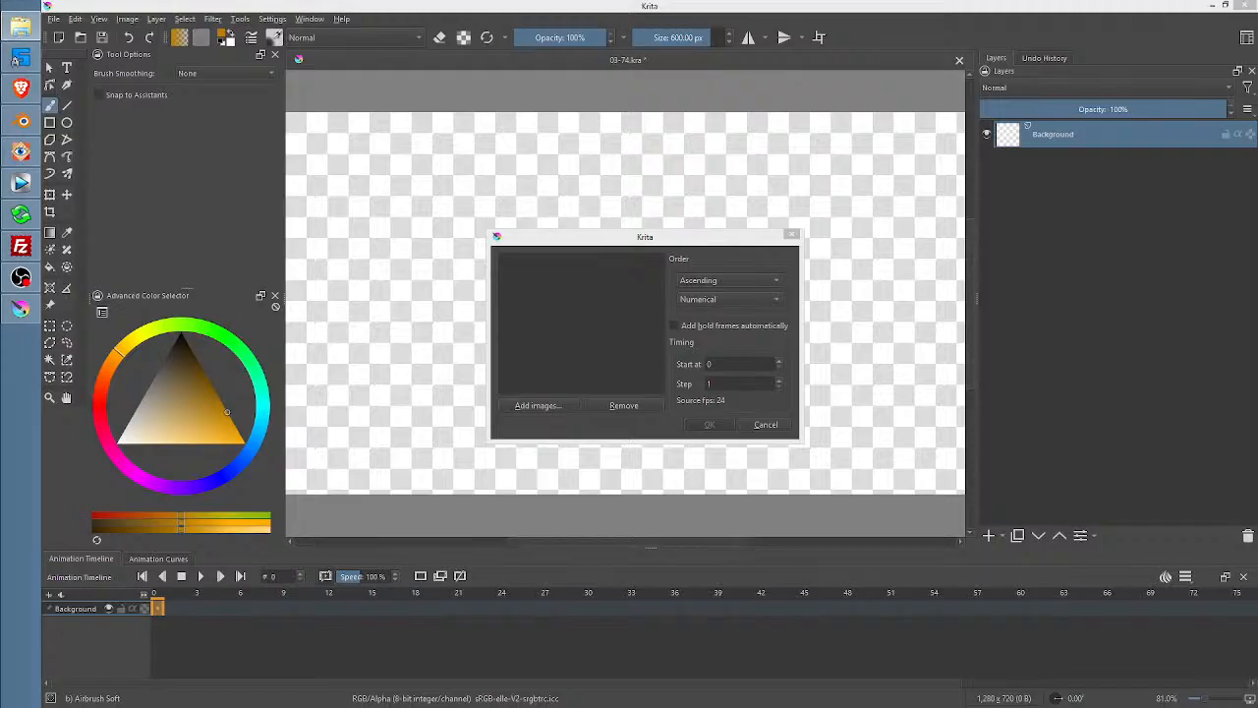
pyautogui.hotkey('alt', 'Tab')
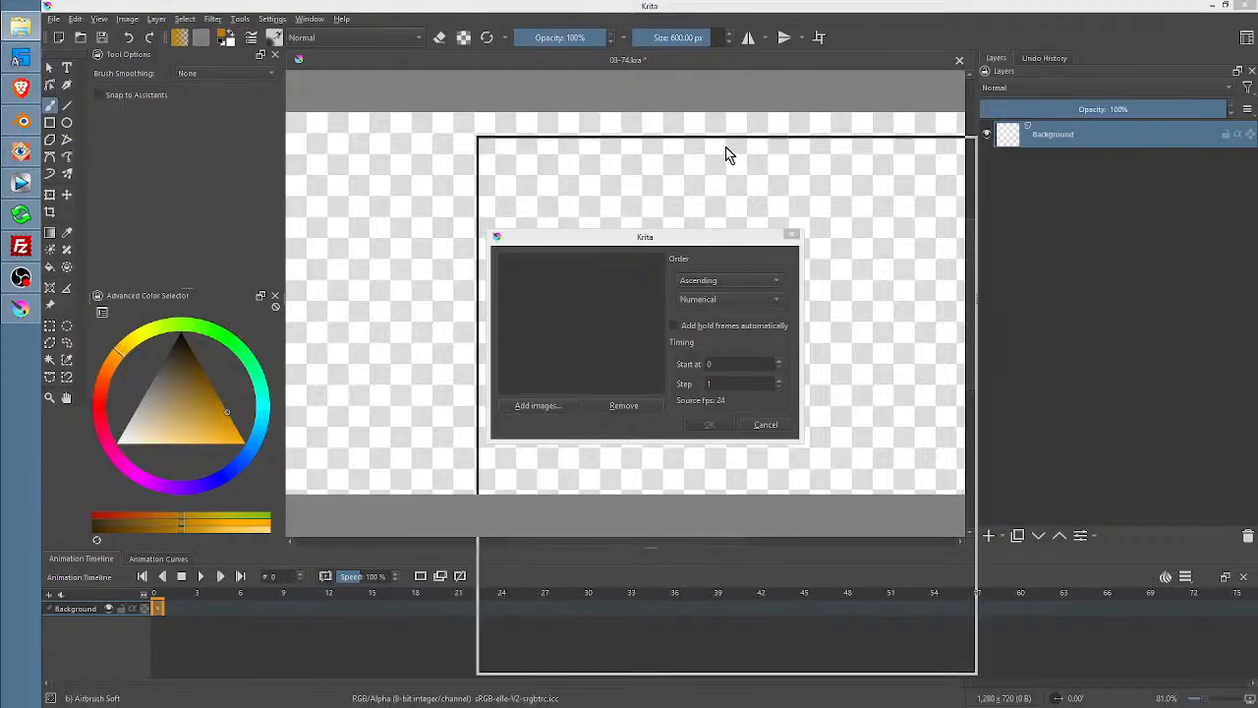
pyautogui.press('super+Up')
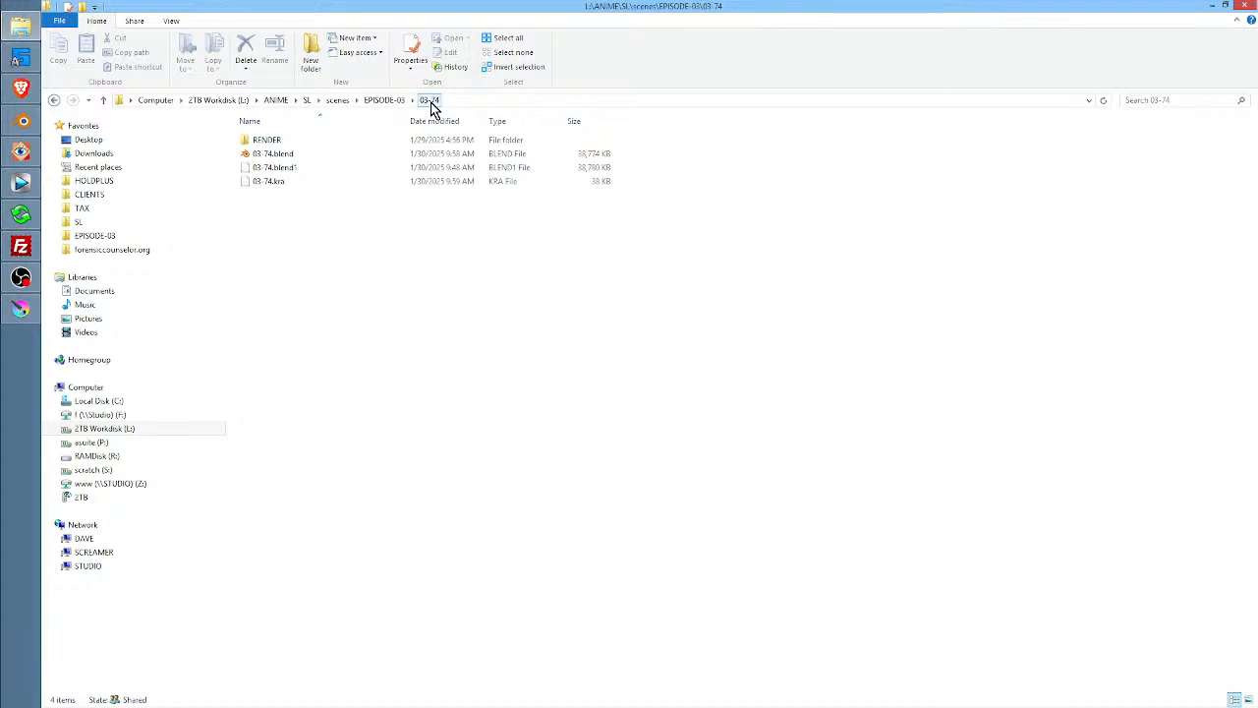
pyautogui.doubleClick(282, 143)
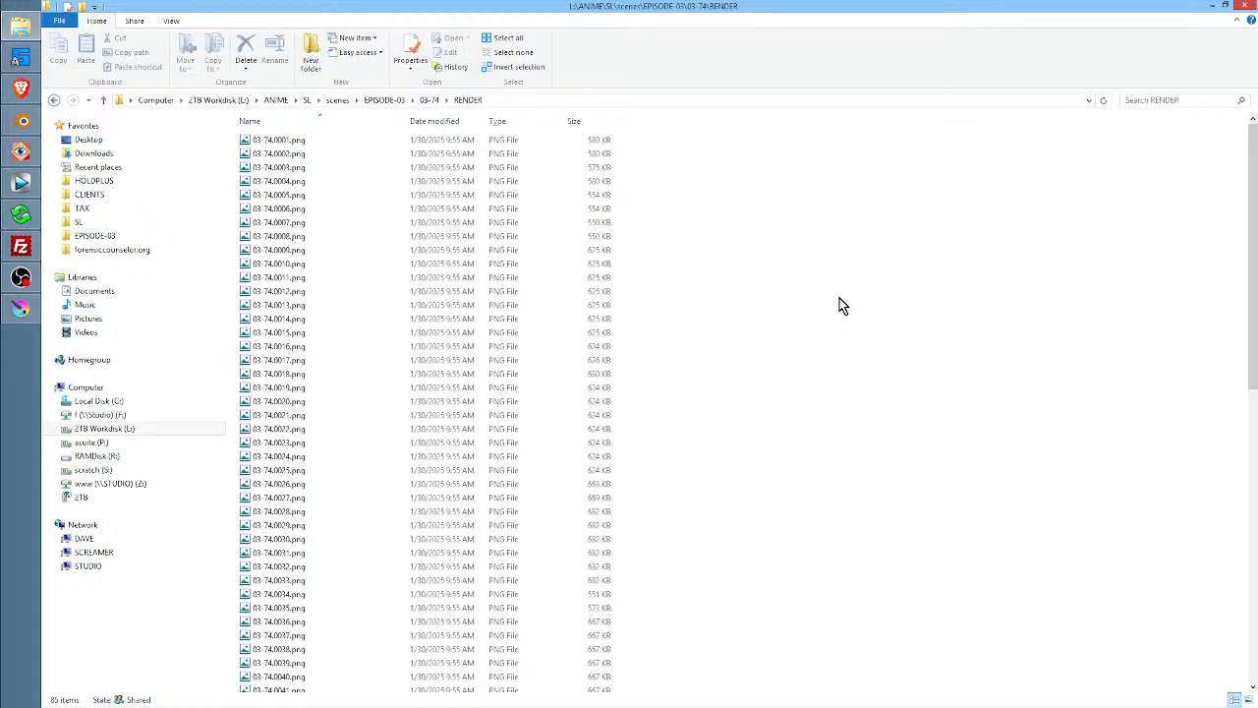
pyautogui.scroll(-10, 693, 302)
pyautogui.scroll(10, 687, 303)
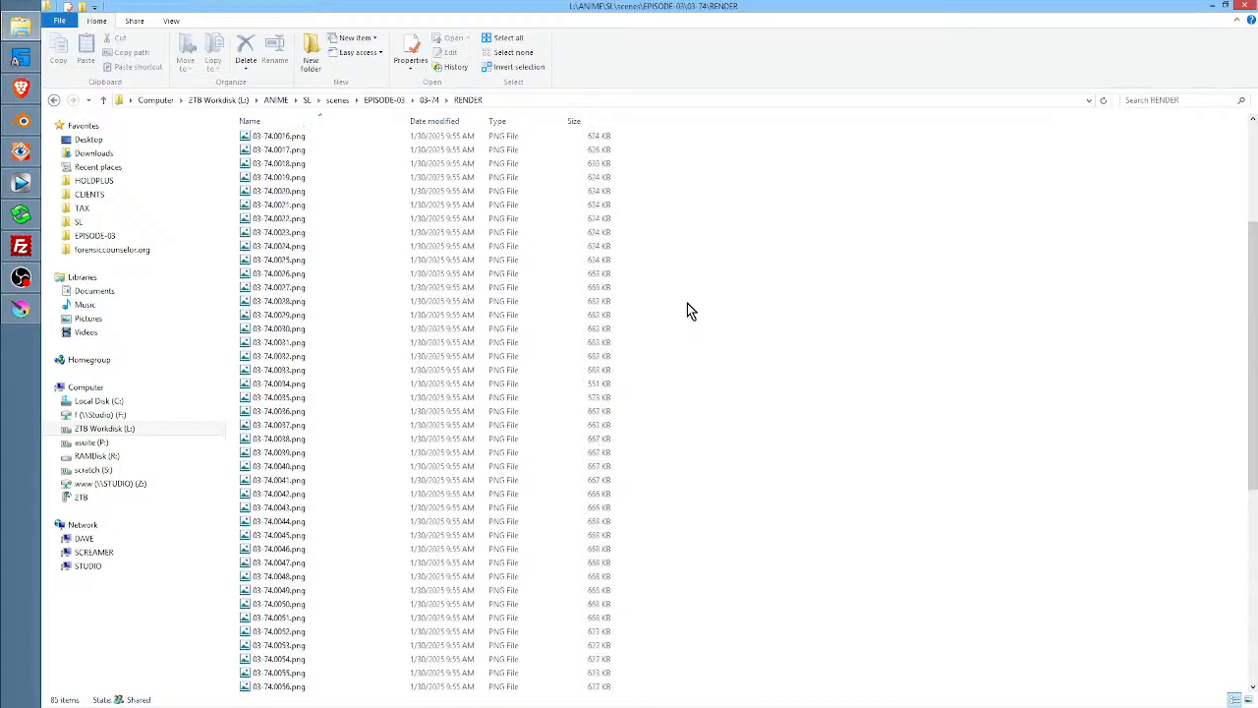
pyautogui.click(433, 101)
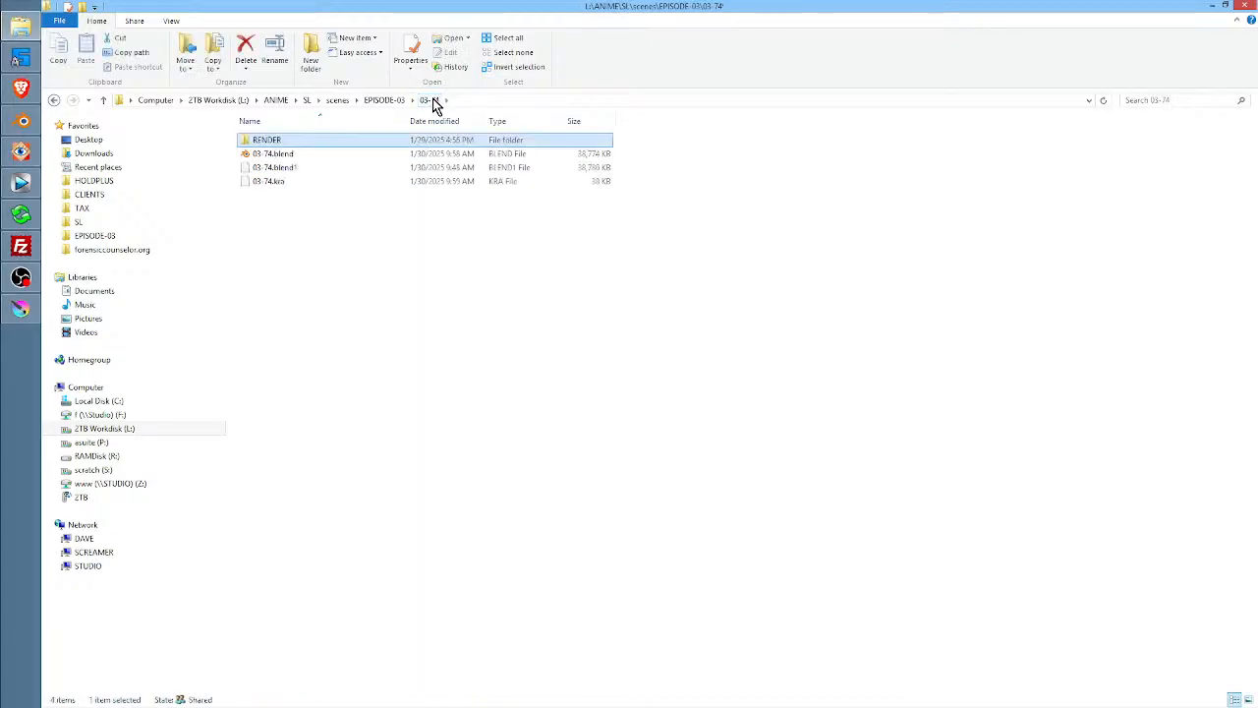
pyautogui.click(20, 308)
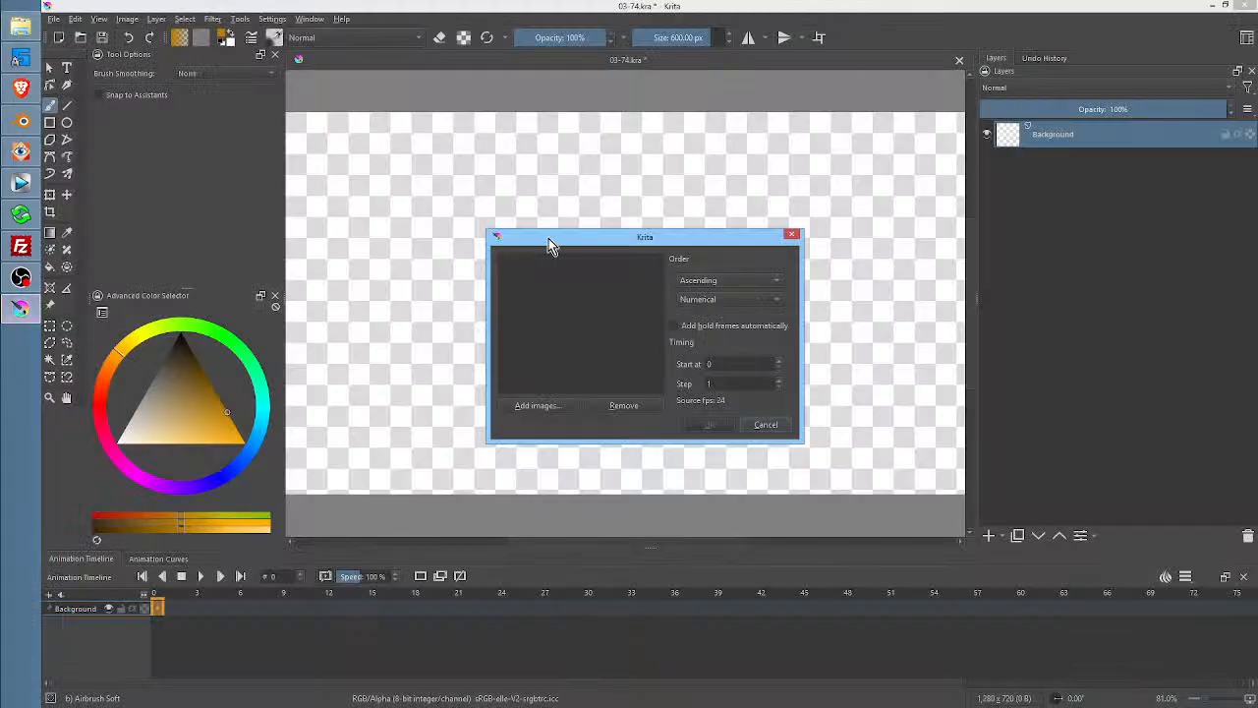
# Import all PNG images from the EPISODE-03/03-74/RENDER folder as animation frames, in ascending numerical order, starting at 0 with step 1
pyautogui.click(548, 406)
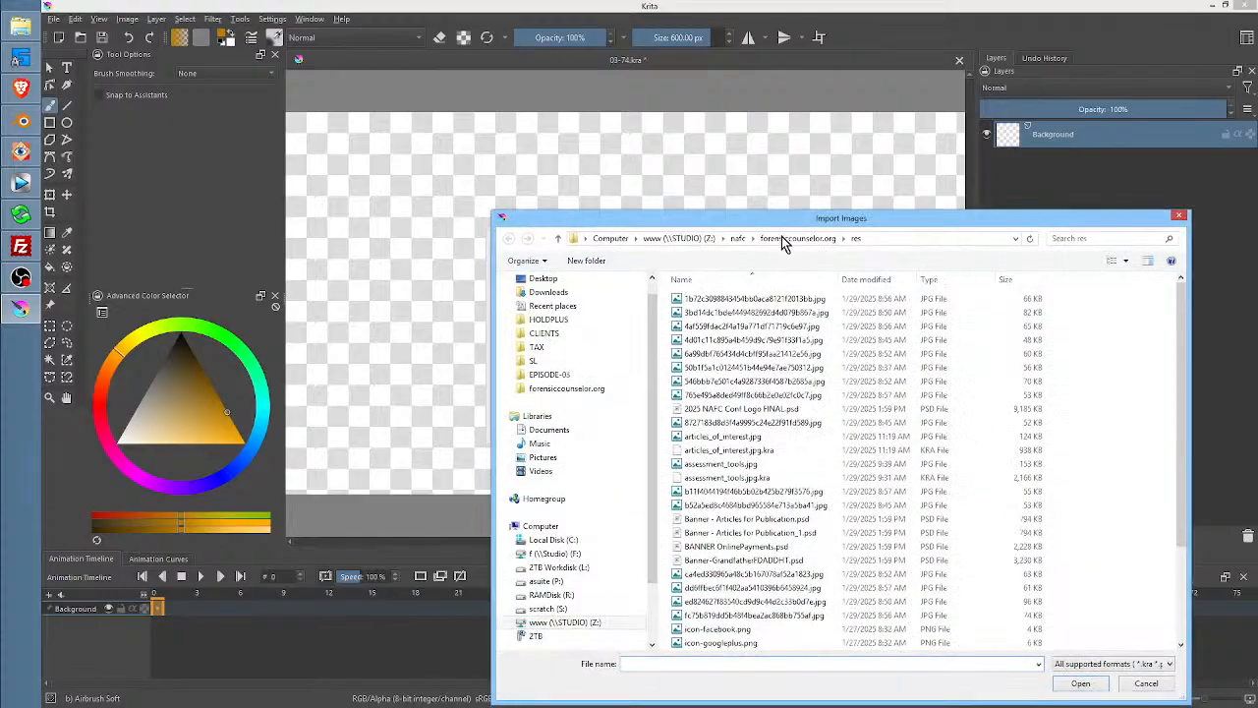
pyautogui.click(548, 375)
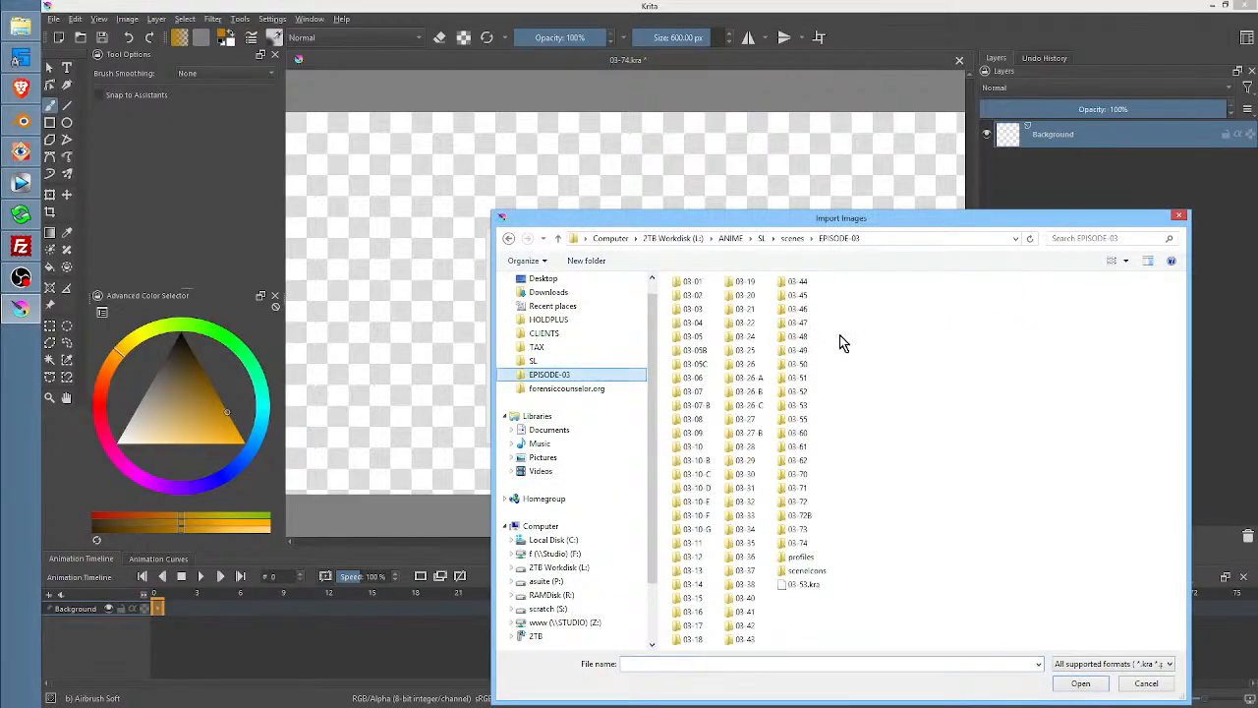
pyautogui.doubleClick(797, 542)
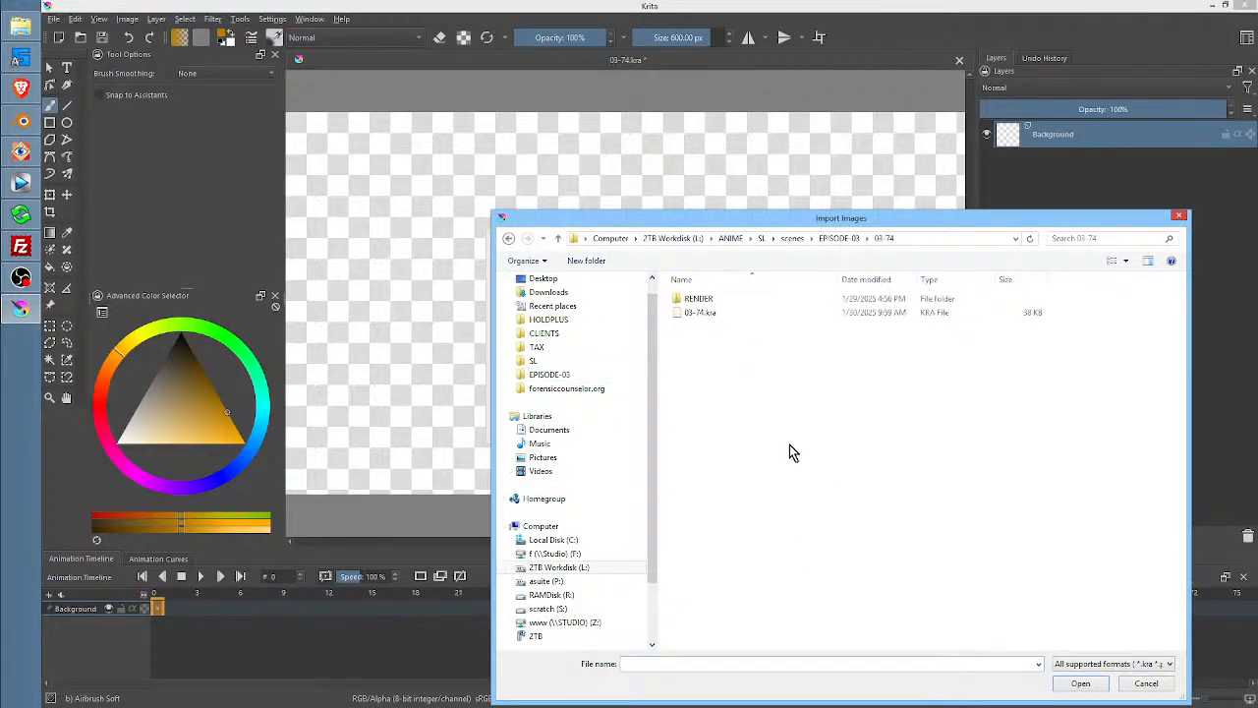
pyautogui.doubleClick(704, 300)
pyautogui.hotkey('ctrl', 'a')
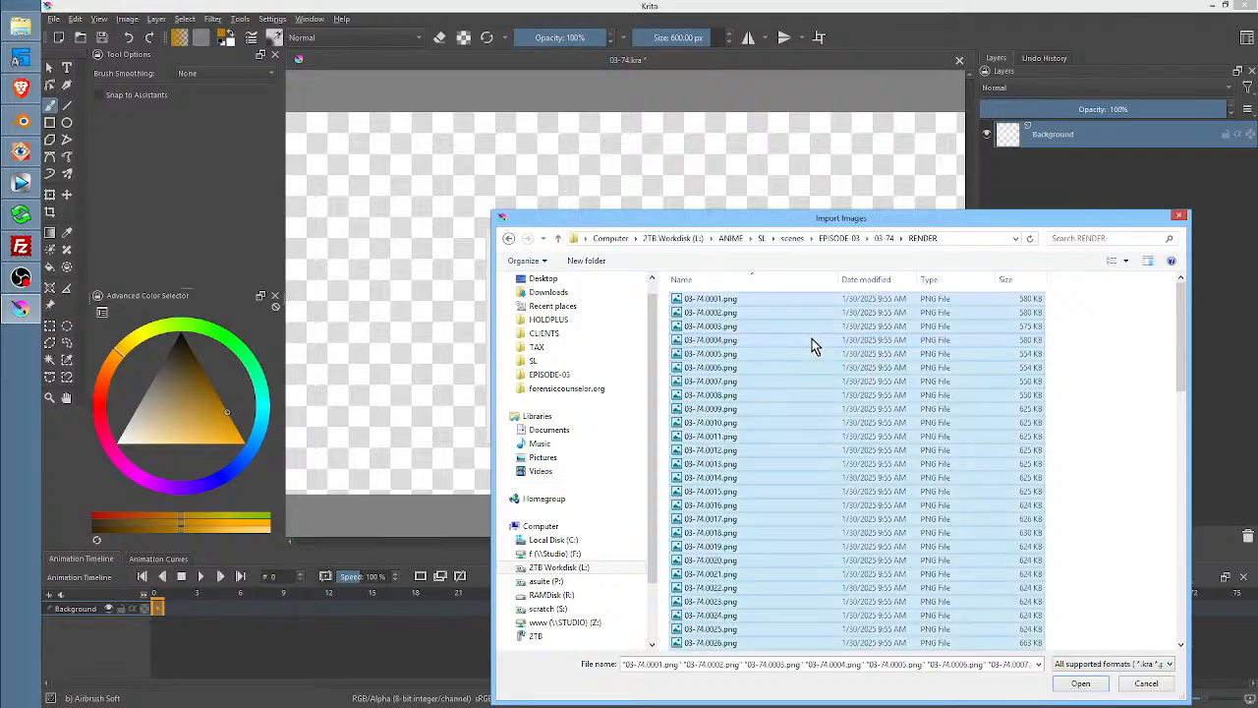
pyautogui.click(1085, 684)
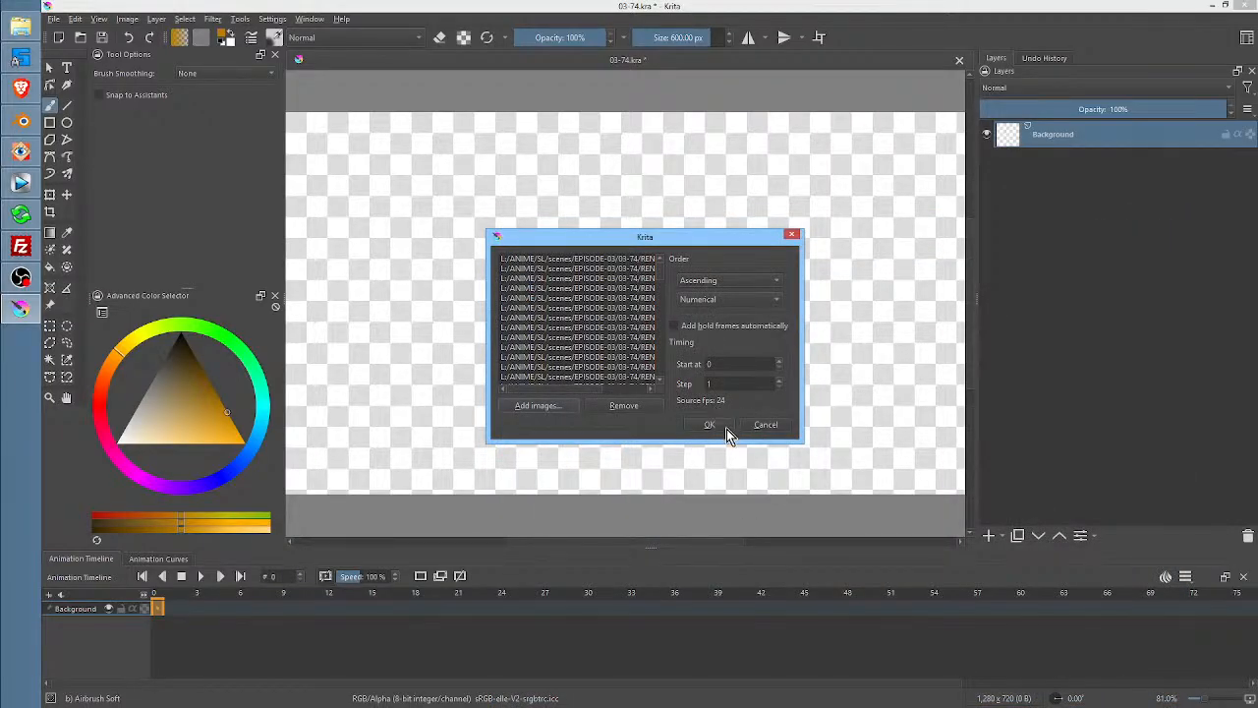
pyautogui.click(725, 430)
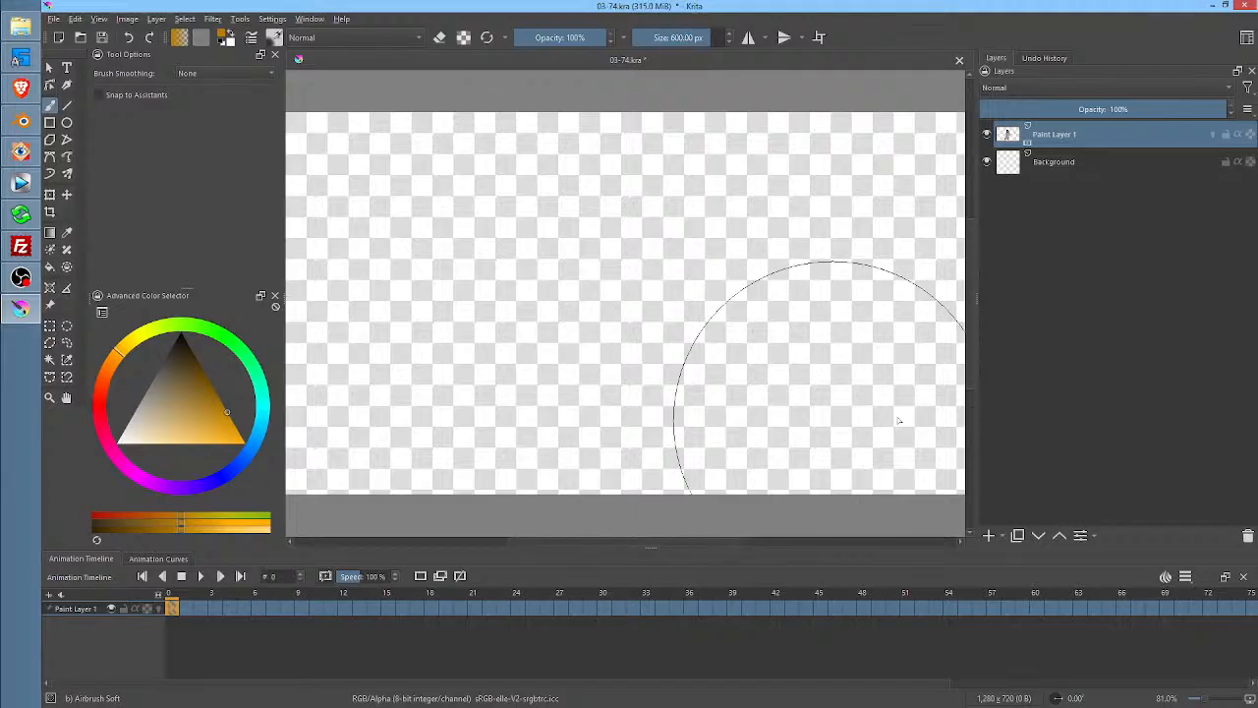
# Check the imported first frame on the whole canvas, compare it with the animation in Blender, and return to Krita
pyautogui.scroll(-2, 652, 287)
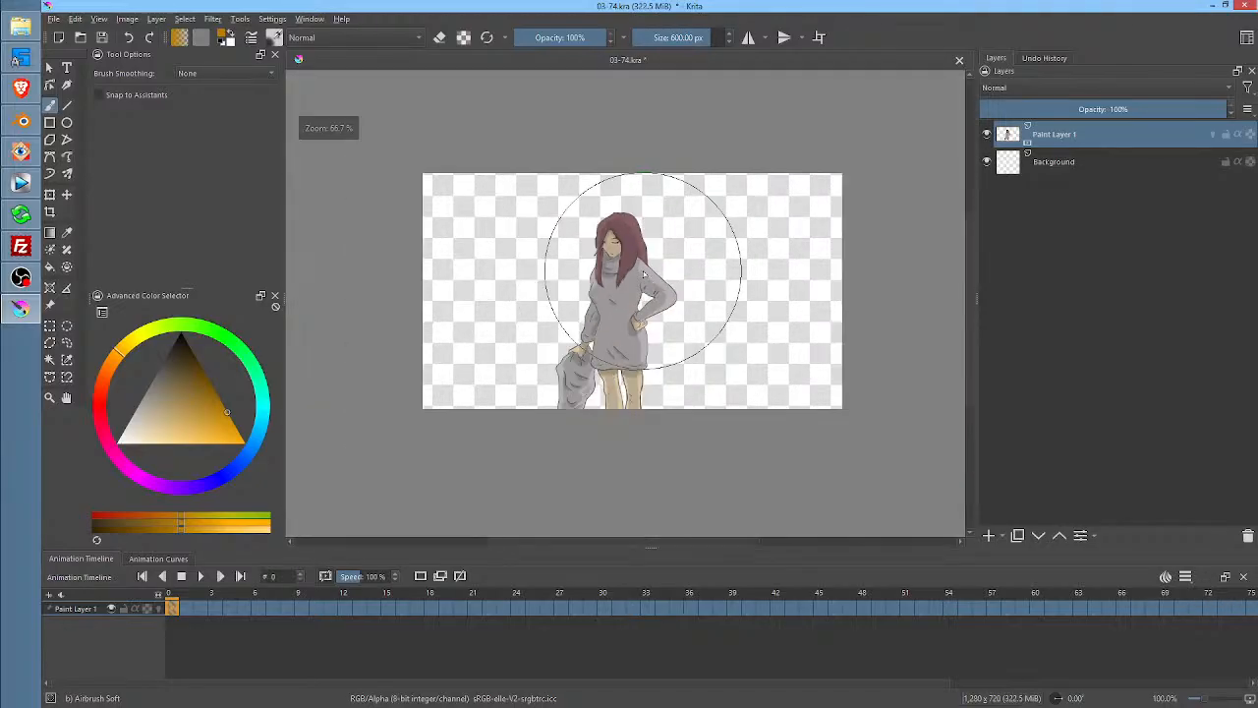
pyautogui.scroll(1, 639, 266)
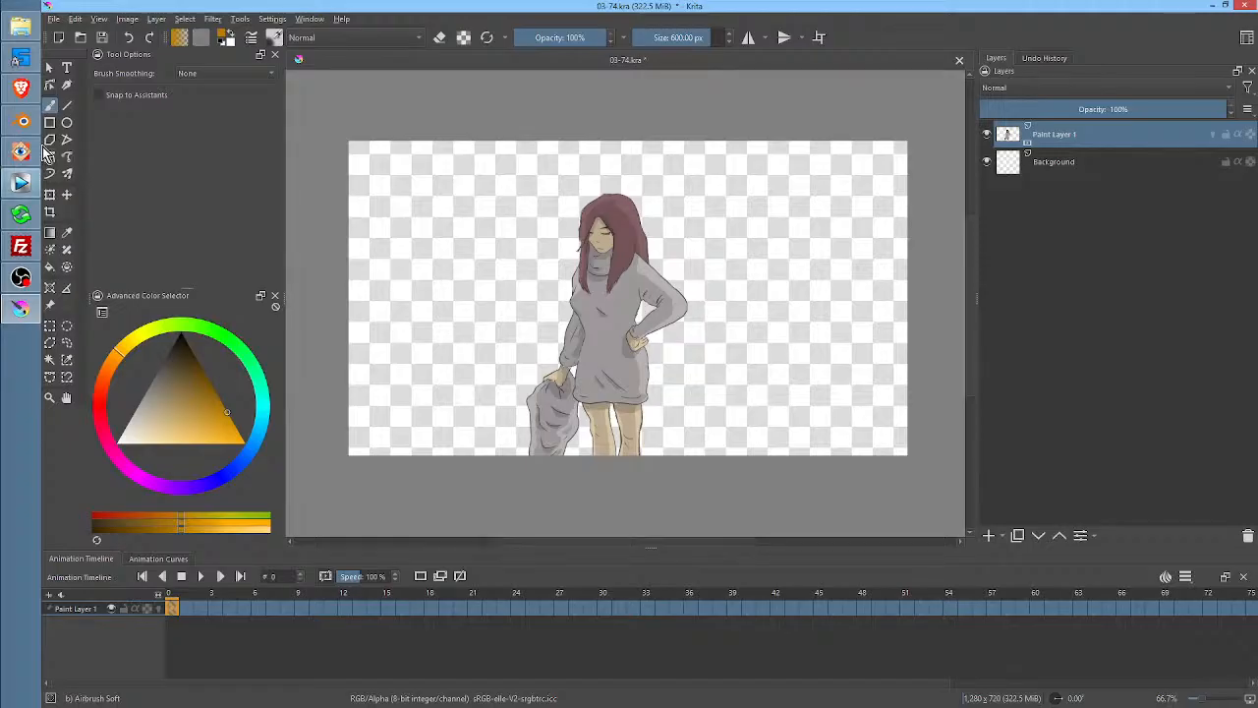
pyautogui.click(23, 121)
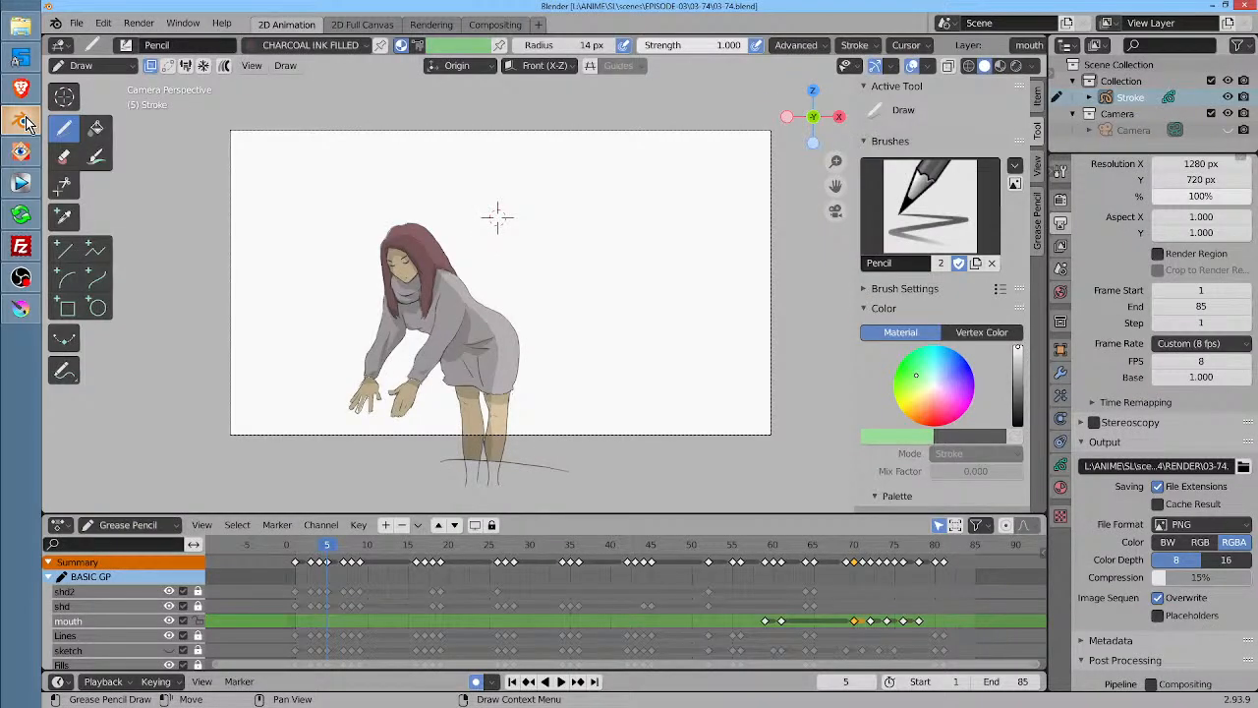
pyautogui.click(21, 308)
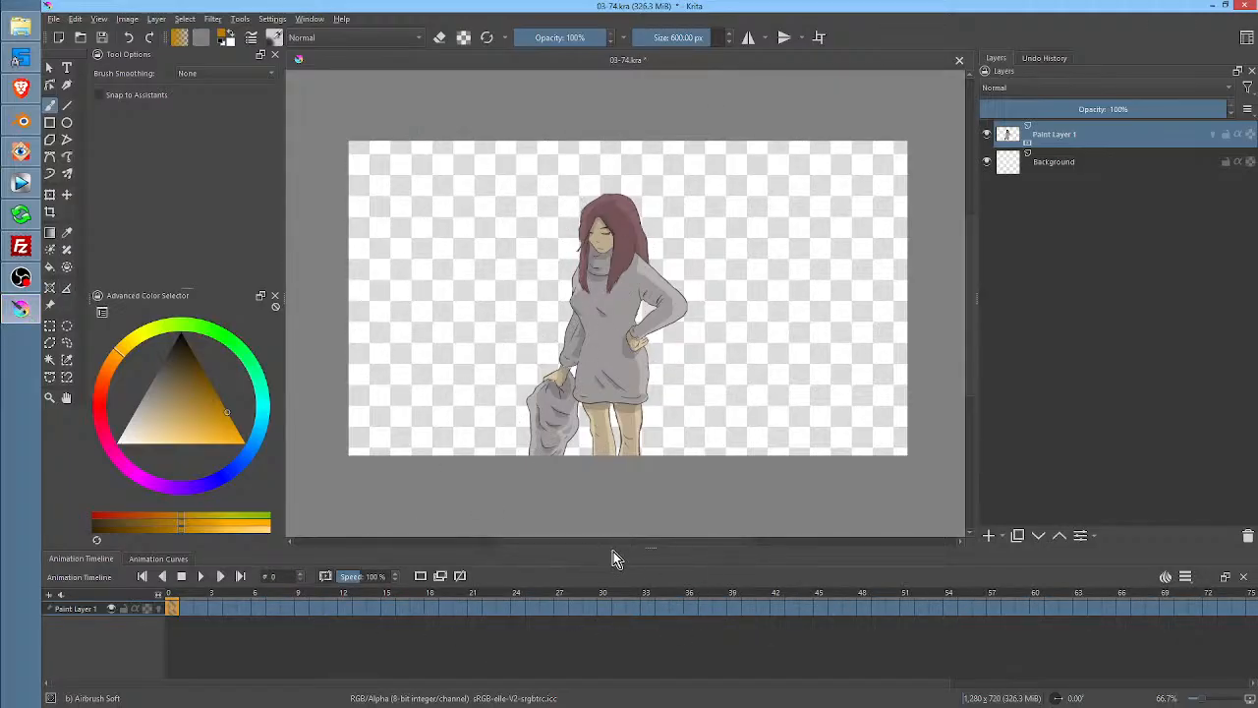
# Enlarge the animation timeline and remove the duplicate keyframe at frame 5 of Paint Layer 1
pyautogui.moveTo(654, 551); pyautogui.dragTo(650, 519)
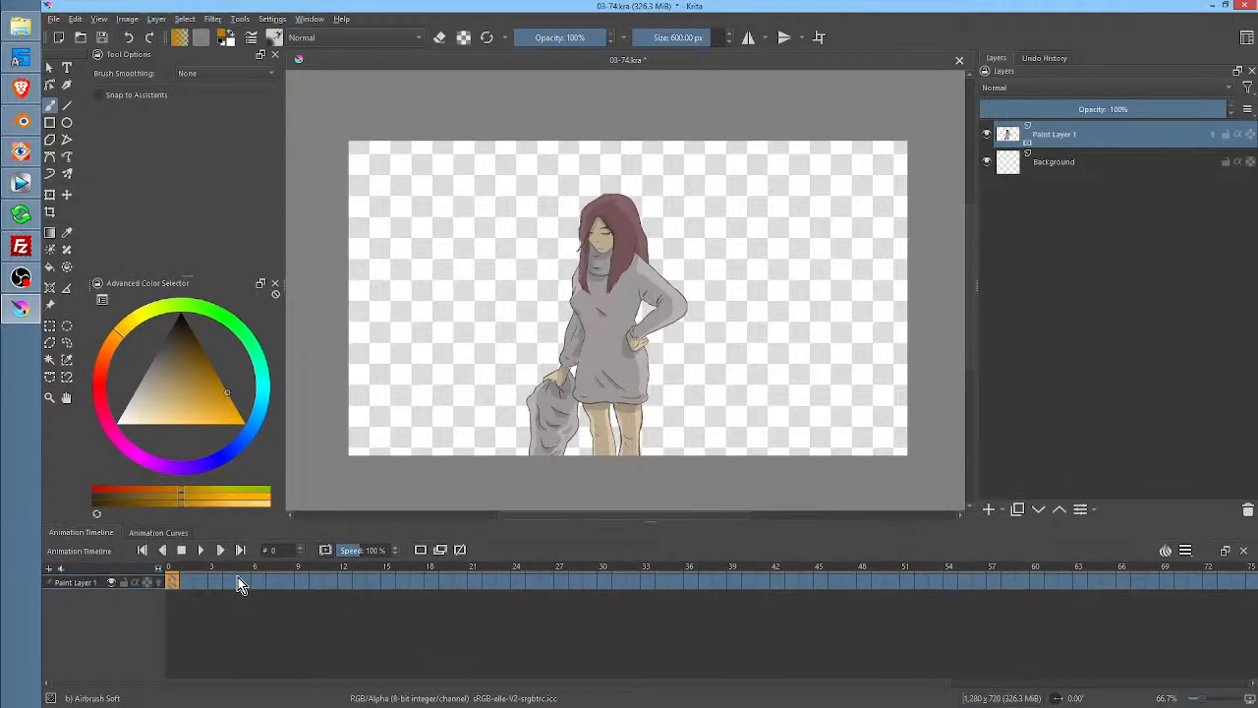
pyautogui.press('space')
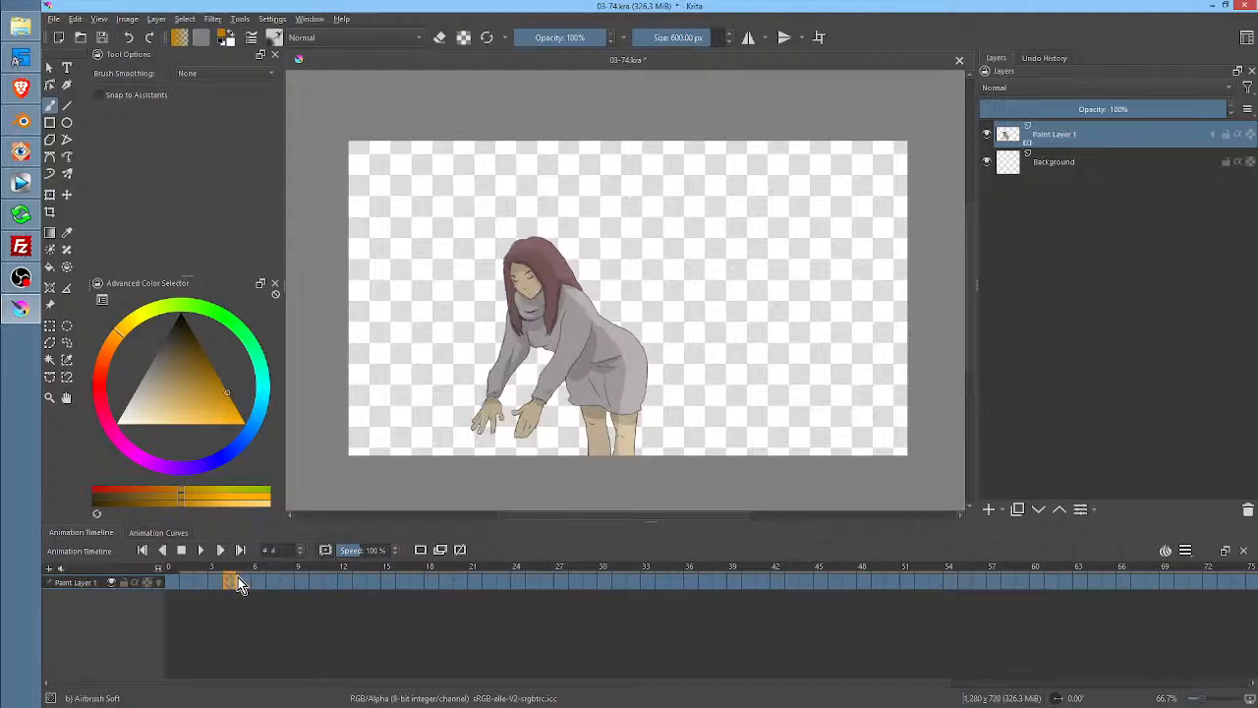
pyautogui.moveTo(239, 578); pyautogui.dragTo(238, 578)
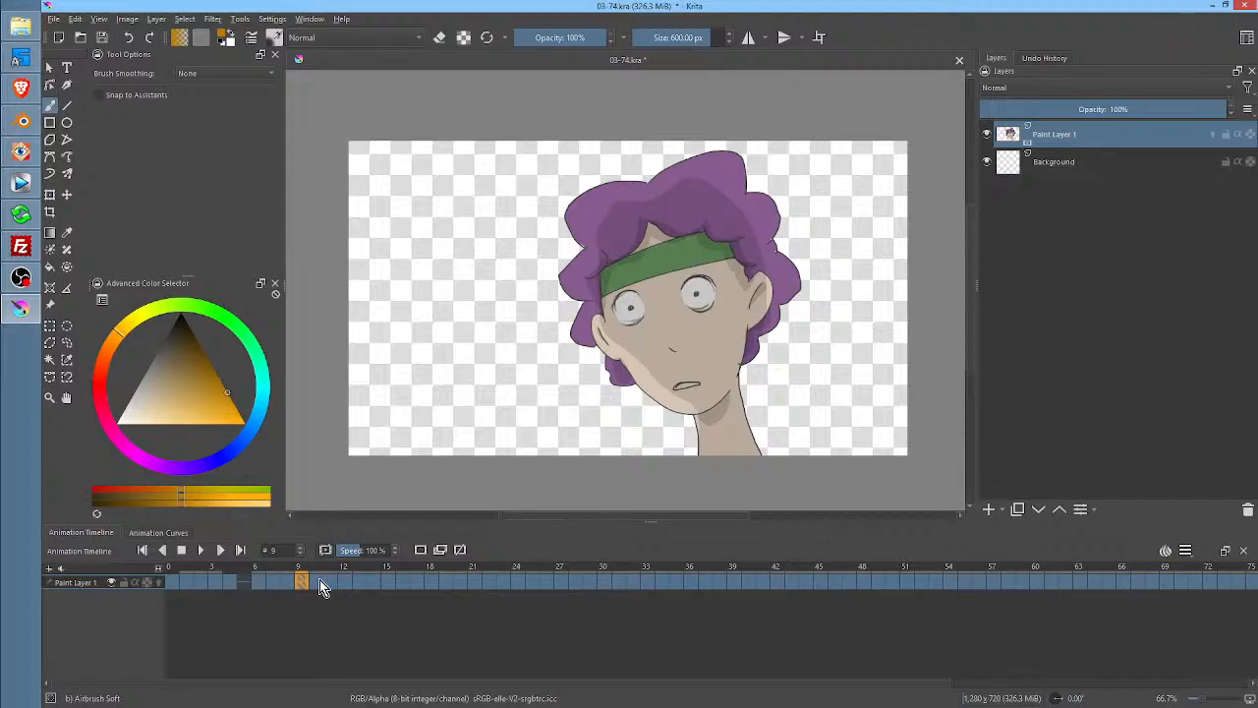
# Compare frames 9 and 10 with their neighbours and remove the duplicate keyframe at frame 9
pyautogui.keyDown('shift'); pyautogui.click(318, 581); pyautogui.keyUp('shift')
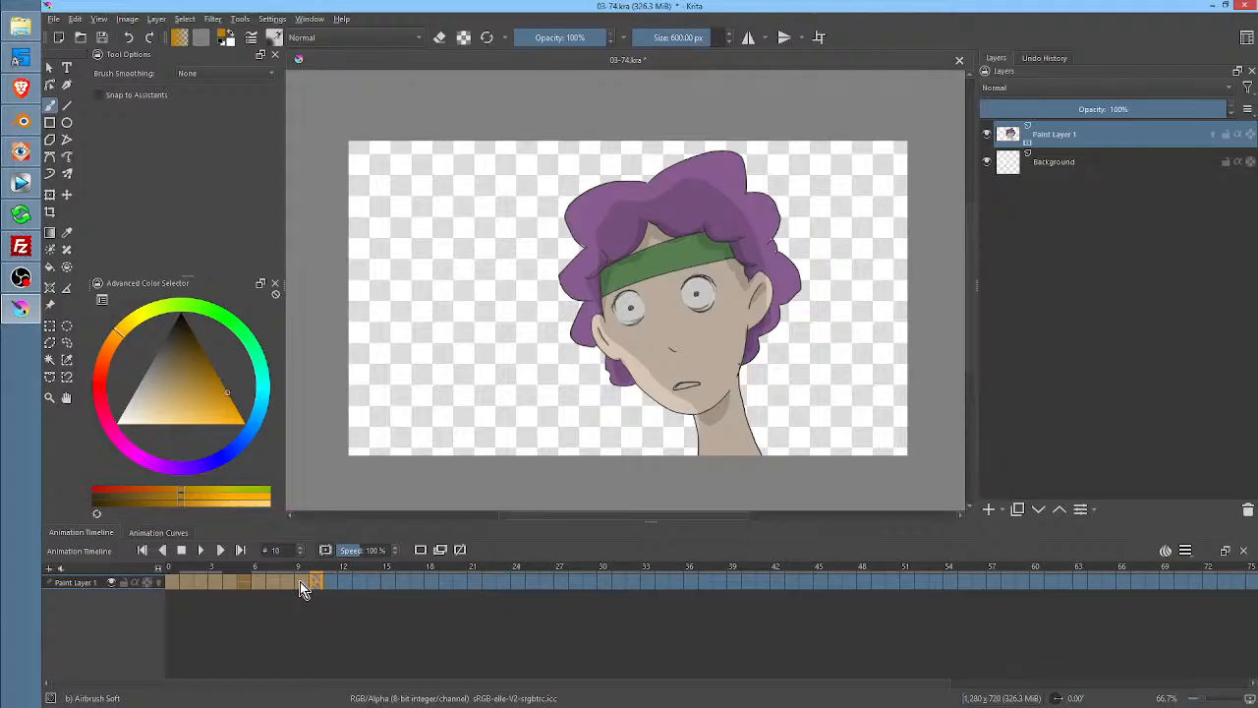
pyautogui.click(303, 581)
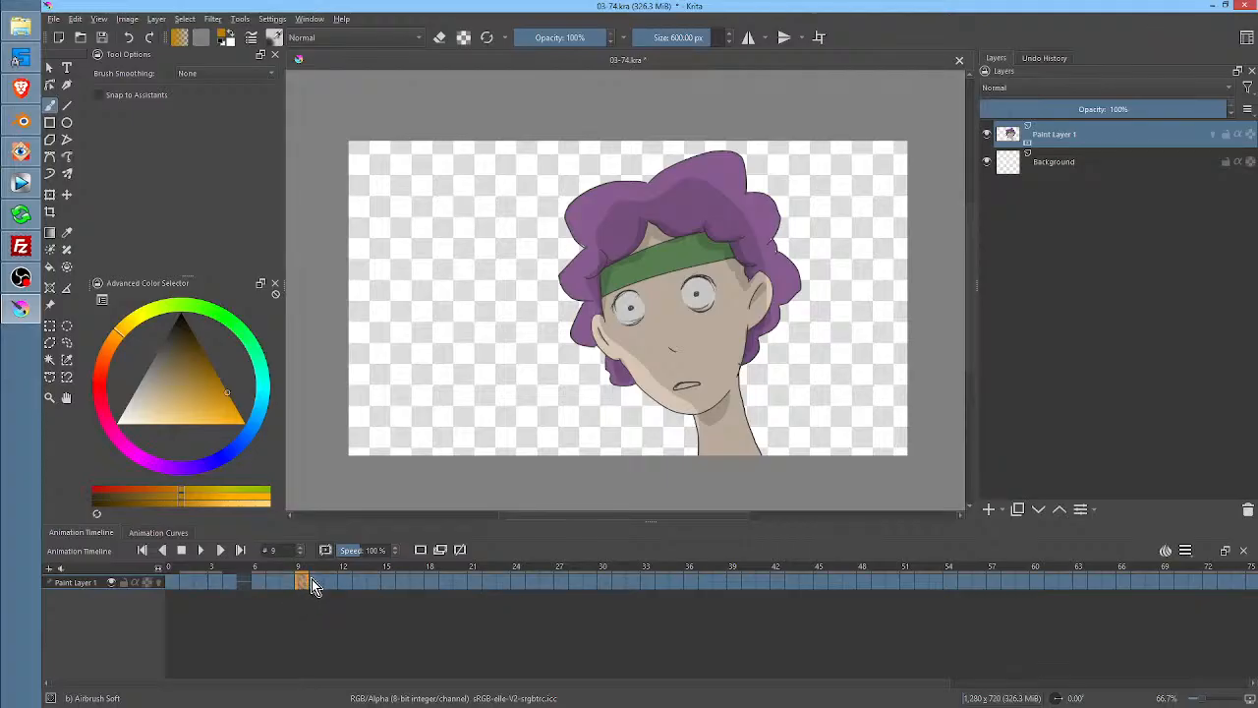
pyautogui.click(317, 581)
pyautogui.click(321, 581)
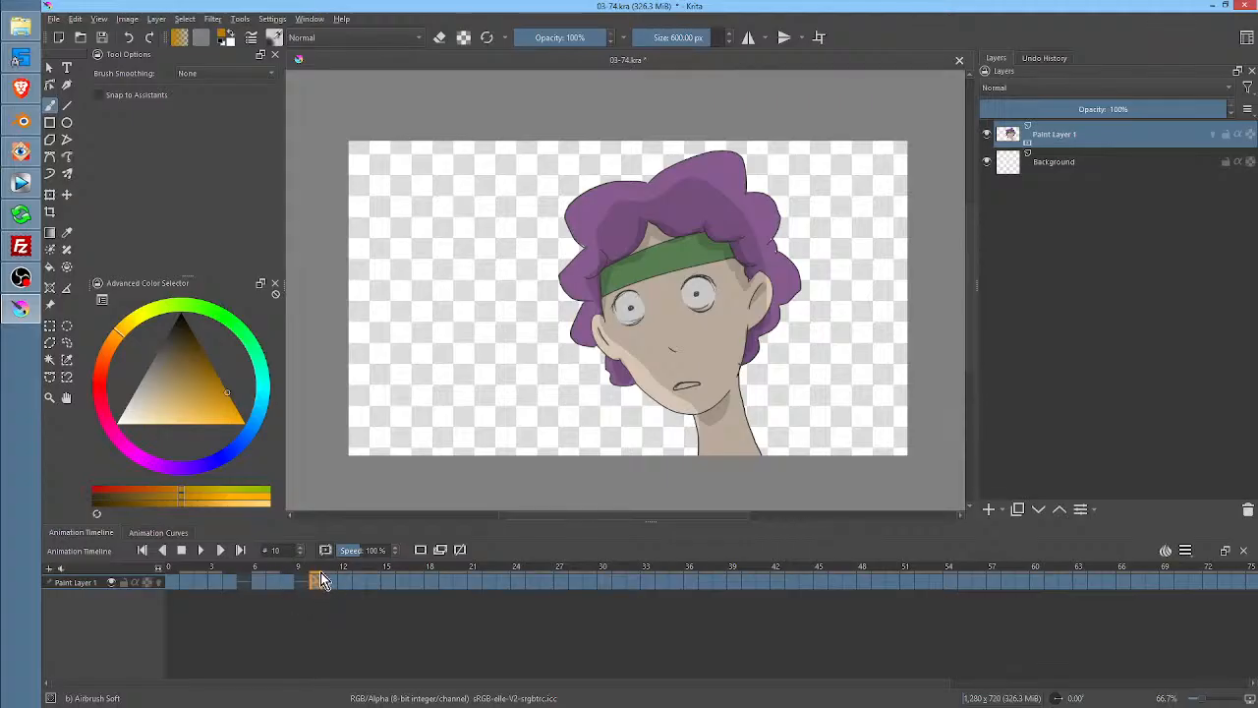
# Remove the run of duplicate keyframes from frame 10 through frame 14
pyautogui.moveTo(323, 578); pyautogui.dragTo(380, 578)
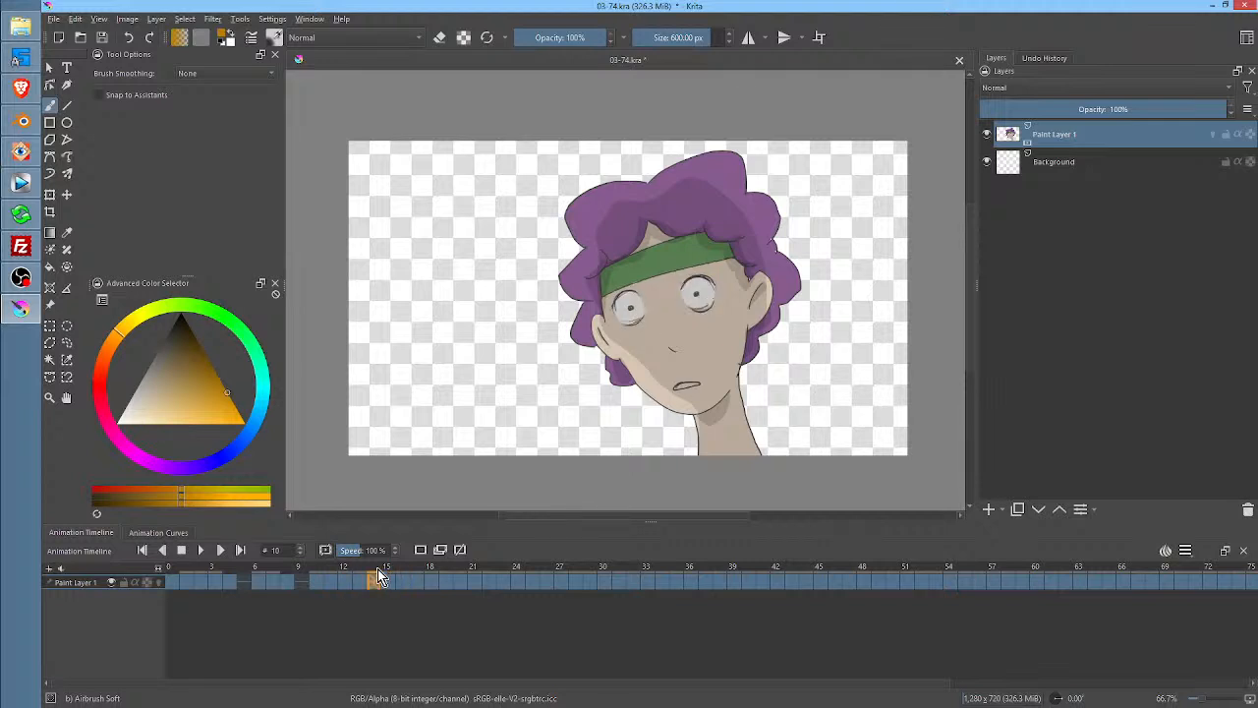
pyautogui.keyDown('shift'); pyautogui.click(320, 582); pyautogui.keyUp('shift')
pyautogui.press('Delete')
pyautogui.moveTo(290, 568); pyautogui.dragTo(382, 576)
# Compare the drawings on frames 15 to 19 and remove the duplicate keyframe at frame 19
pyautogui.click(388, 582)
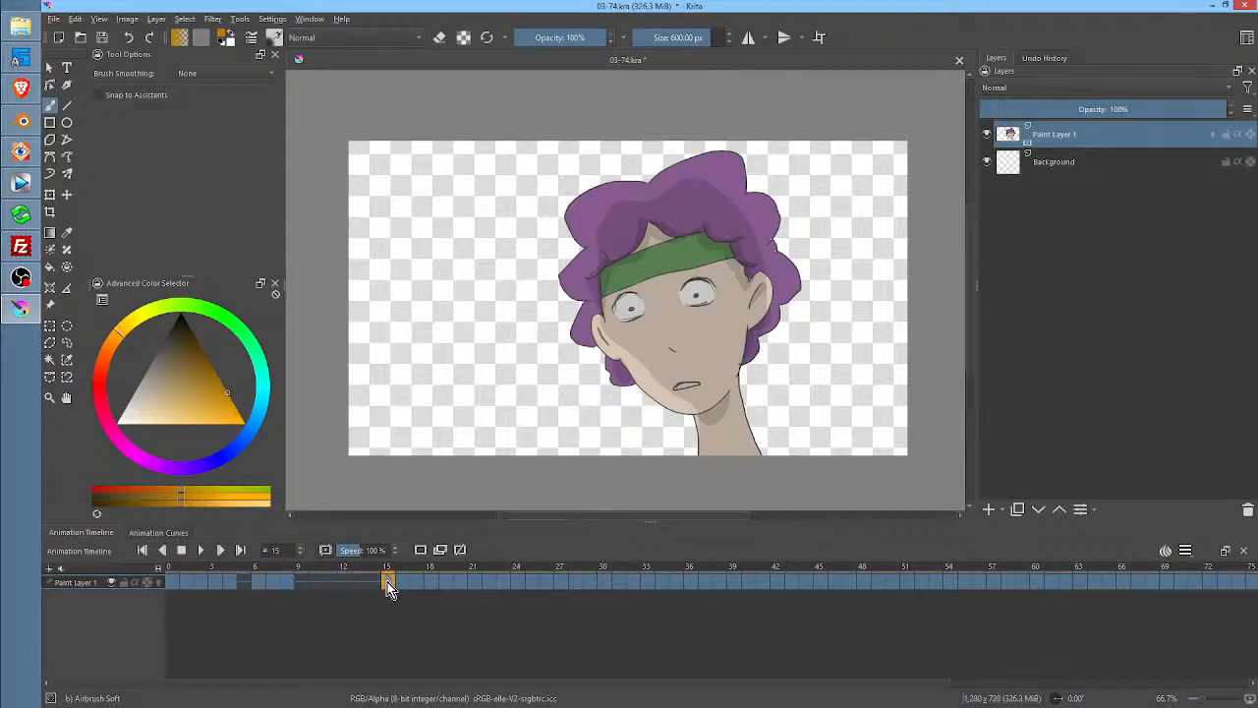
pyautogui.click(404, 585)
pyautogui.click(416, 583)
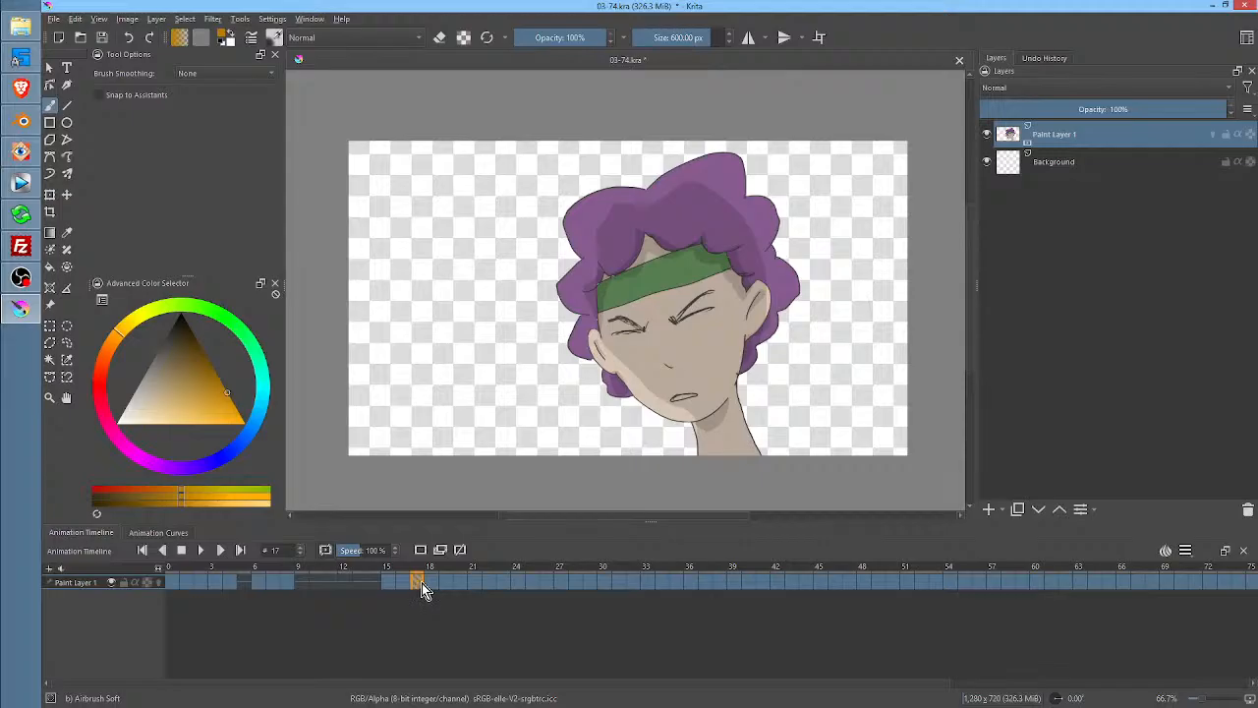
pyautogui.click(430, 583)
pyautogui.click(445, 585)
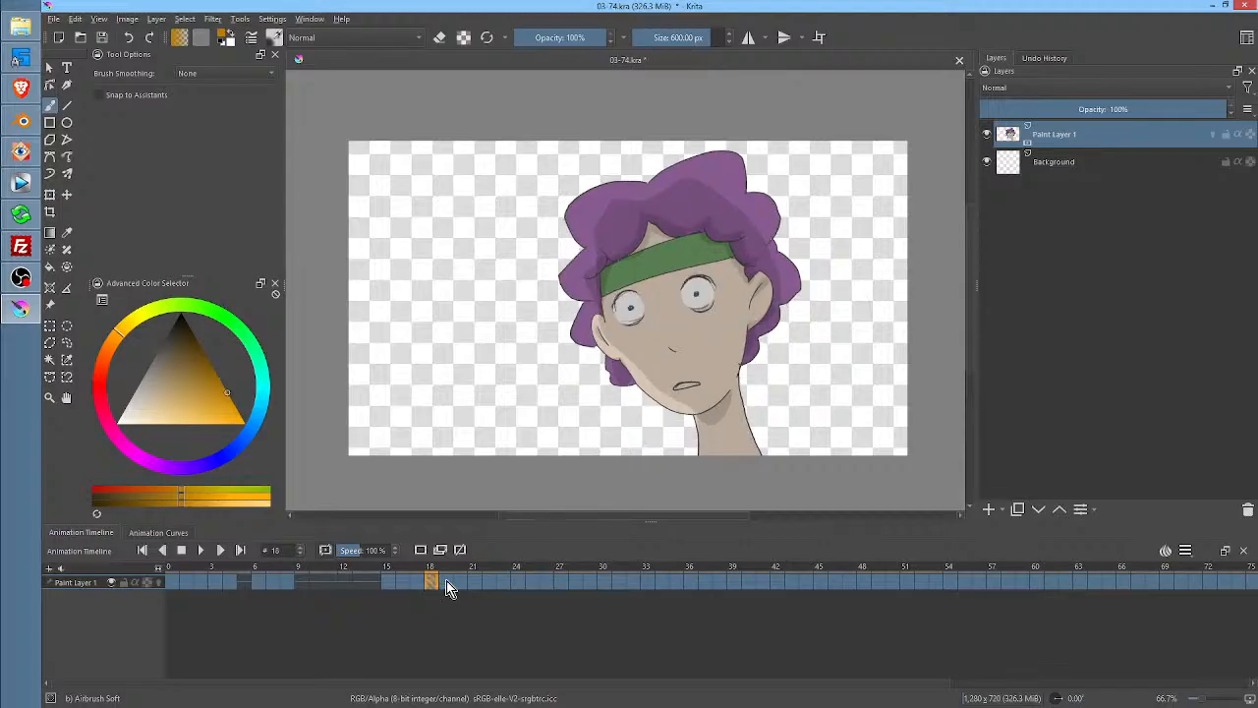
pyautogui.press('Left')
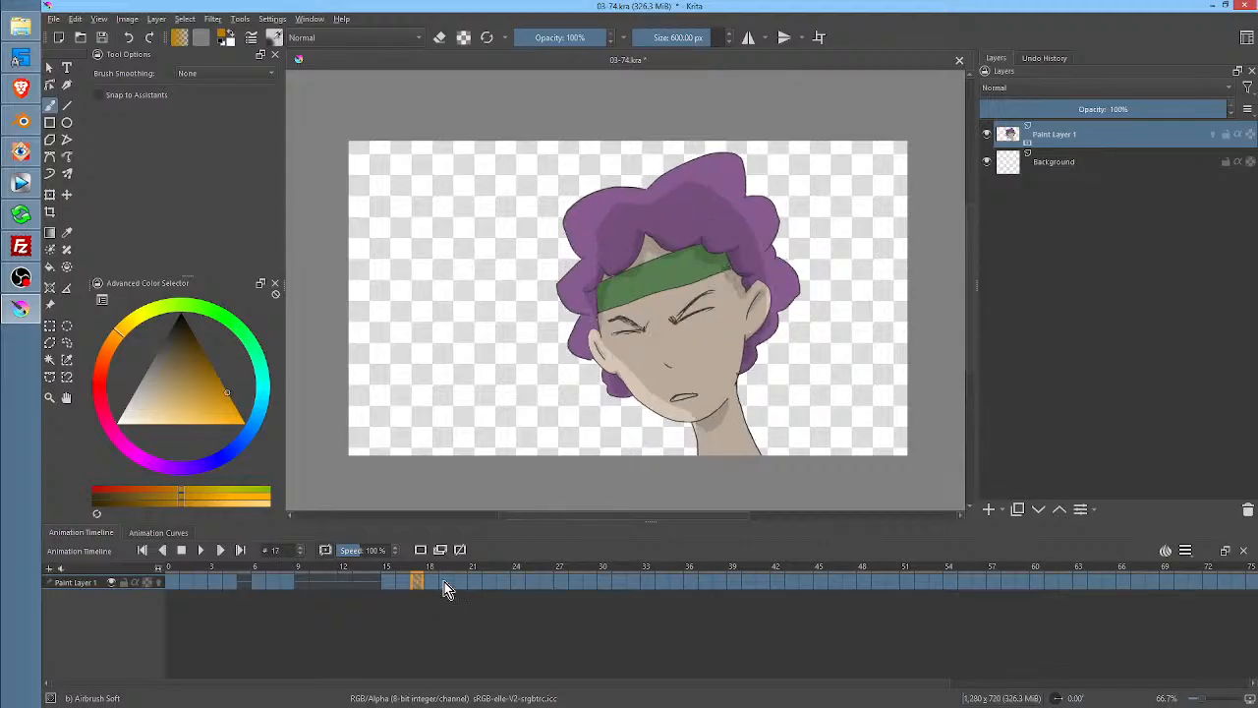
pyautogui.click(438, 583)
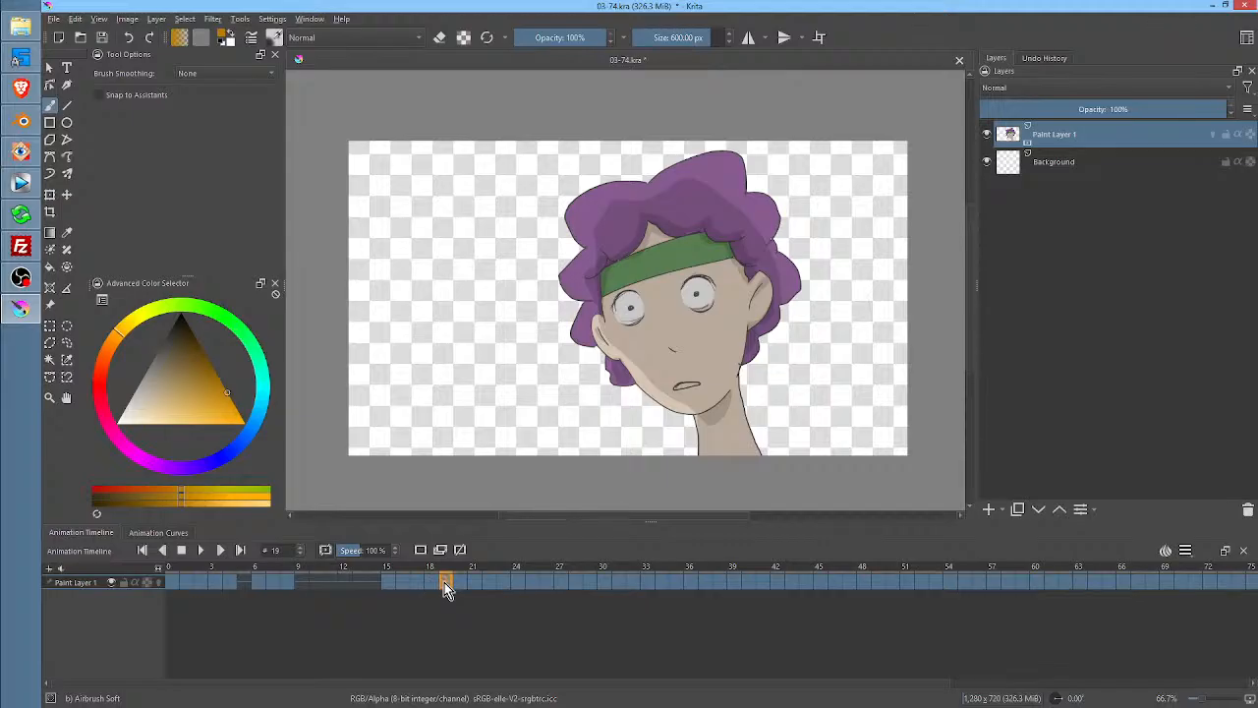
pyautogui.keyDown('shift'); pyautogui.click(446, 586); pyautogui.keyUp('shift')
pyautogui.rightClick(443, 585)
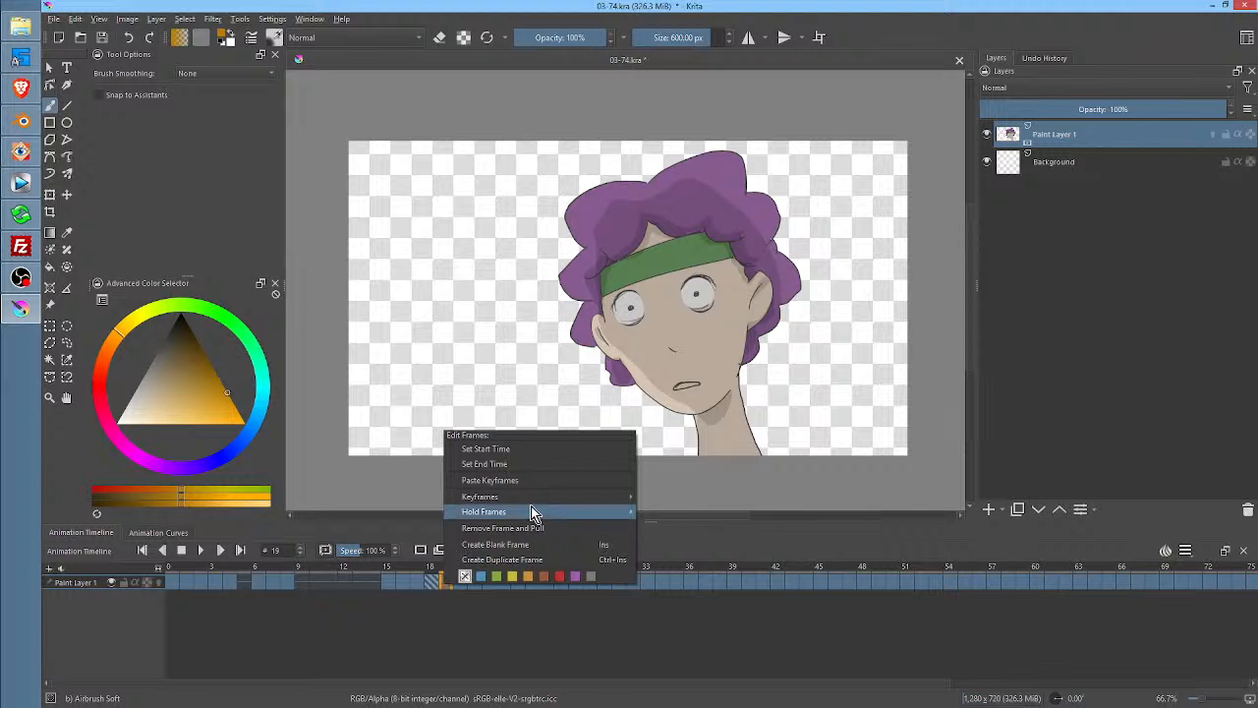
pyautogui.moveTo(530, 501)
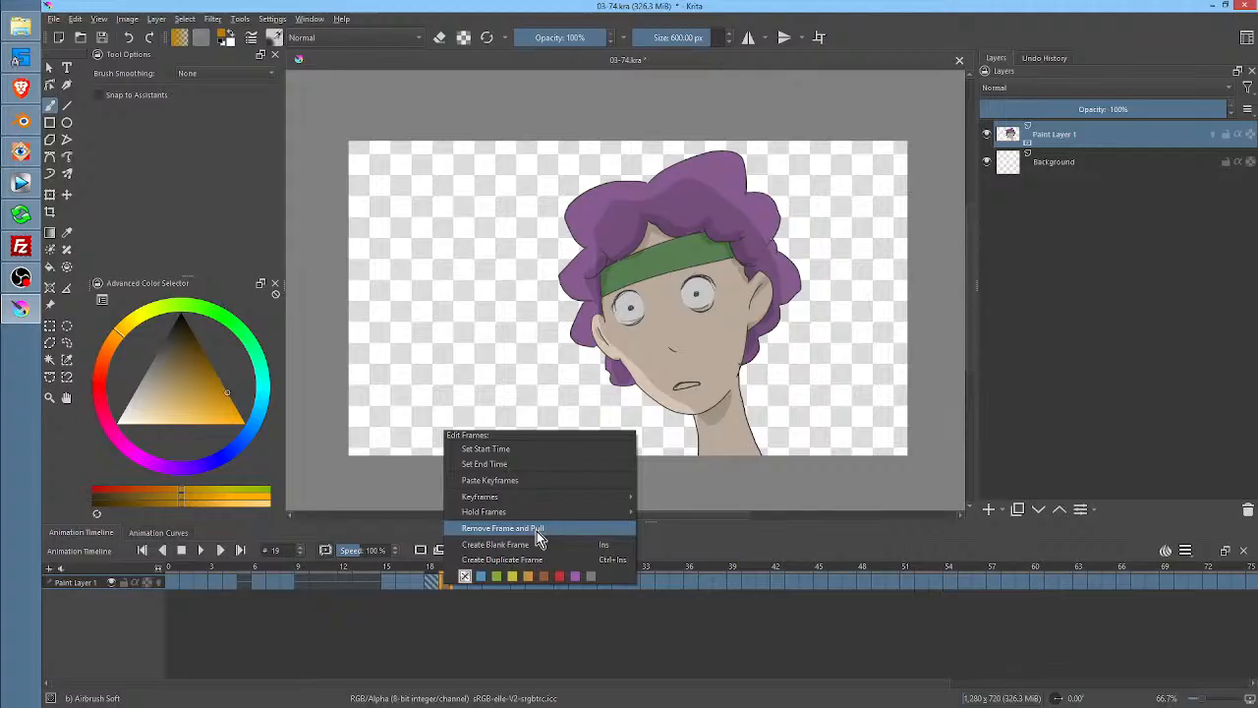
pyautogui.click(532, 651)
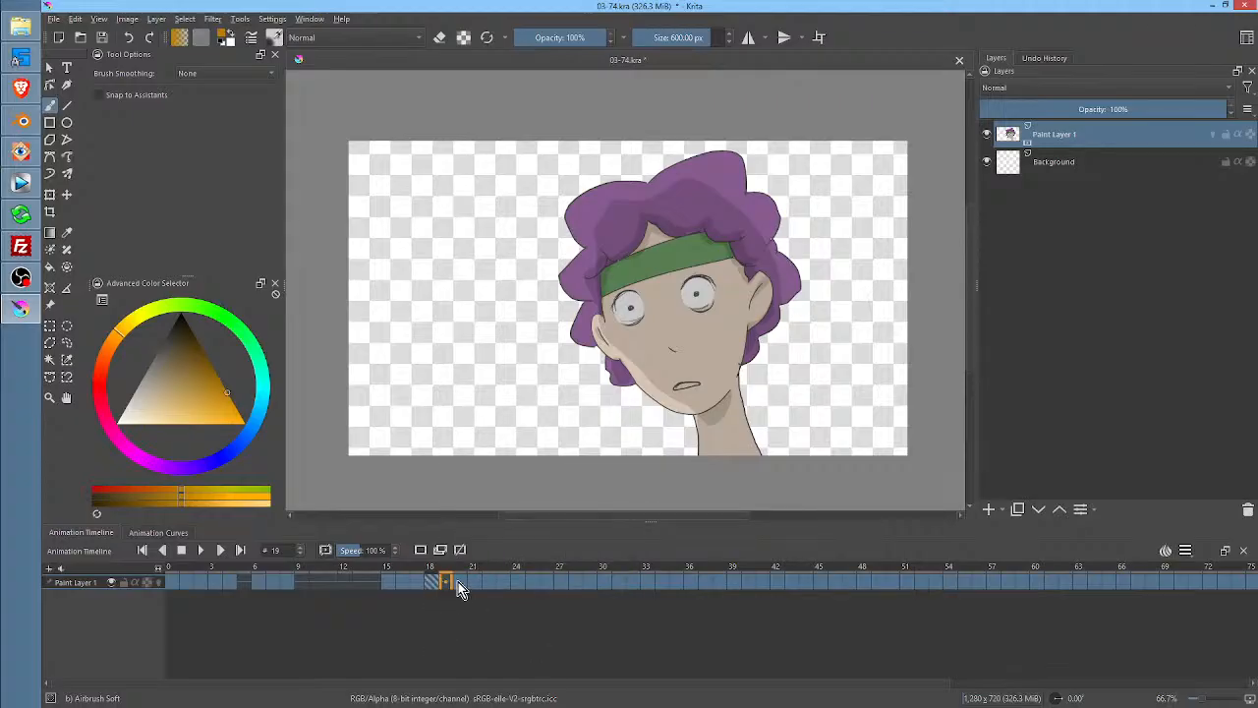
# Check the following drawings and remove the duplicate keyframes from frame 20 through frame 24
pyautogui.click(432, 583)
pyautogui.click(460, 582)
pyautogui.click(521, 584)
pyautogui.click(534, 587)
pyautogui.click(518, 583)
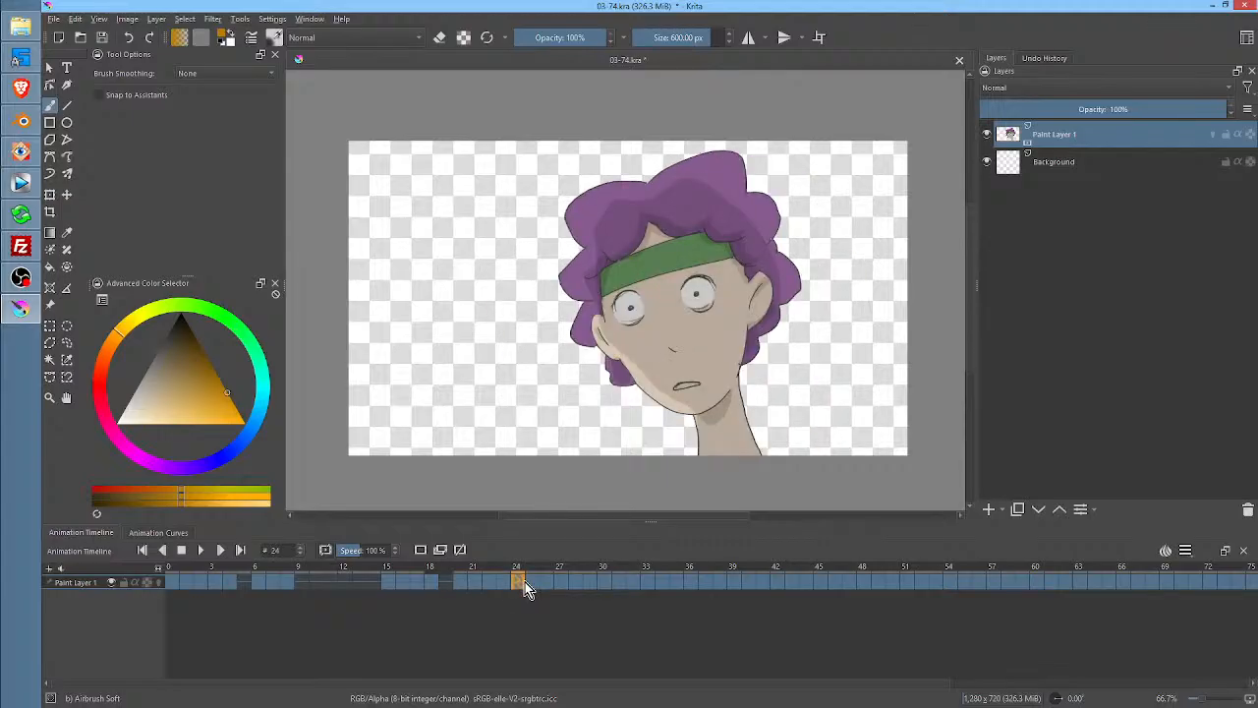
pyautogui.keyDown('shift'); pyautogui.click(460, 584); pyautogui.keyUp('shift')
pyautogui.moveTo(464, 575)
pyautogui.mouseDown()
pyautogui.moveTo(576, 580)
pyautogui.moveTo(548, 580)
pyautogui.moveTo(559, 580)
pyautogui.mouseUp()
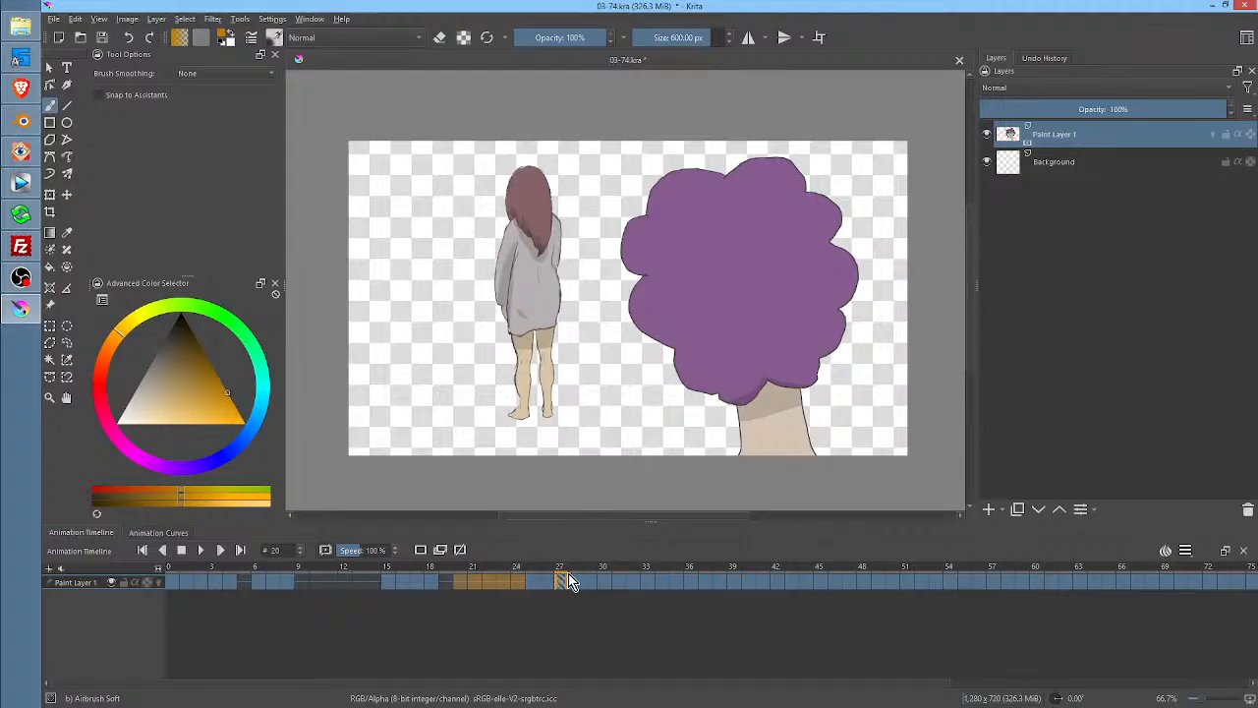
# Remove the duplicate keyframes from frame 28 through 32 and the one at frame 36
pyautogui.click(574, 580)
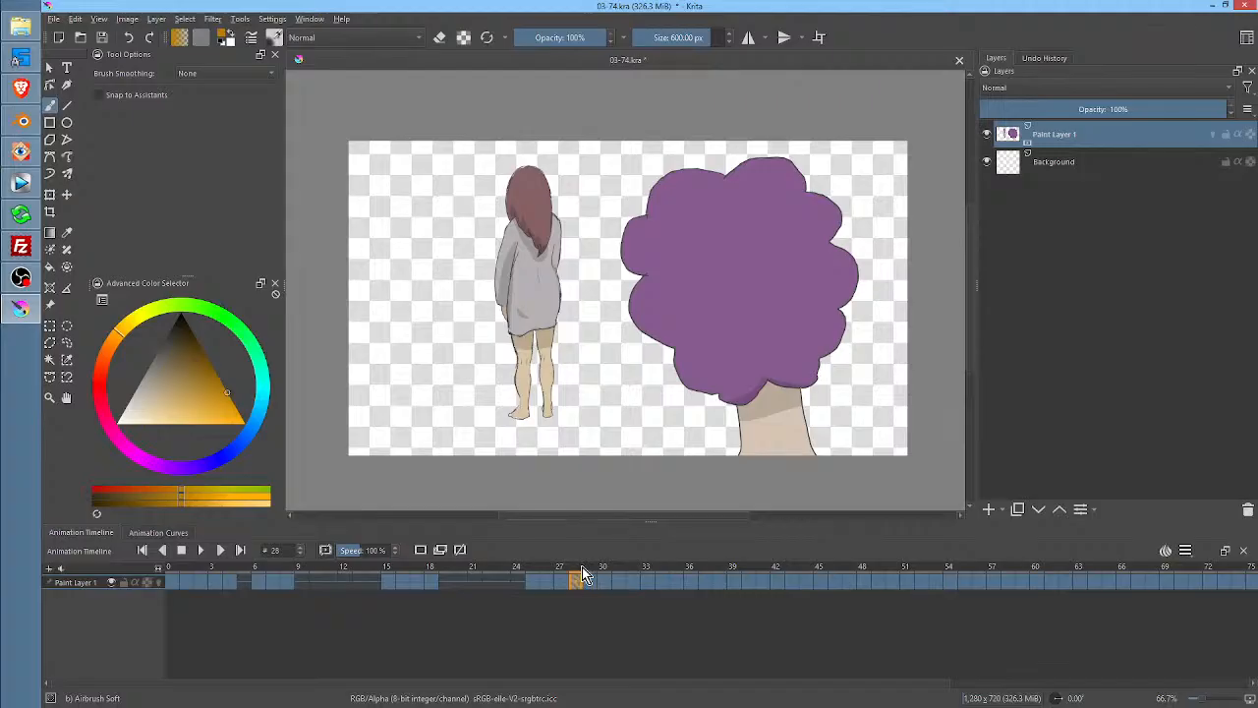
pyautogui.moveTo(591, 575)
pyautogui.mouseDown()
pyautogui.moveTo(577, 580)
pyautogui.moveTo(674, 578)
pyautogui.moveTo(590, 587)
pyautogui.moveTo(643, 571)
pyautogui.moveTo(547, 567)
pyautogui.moveTo(587, 579)
pyautogui.mouseUp()
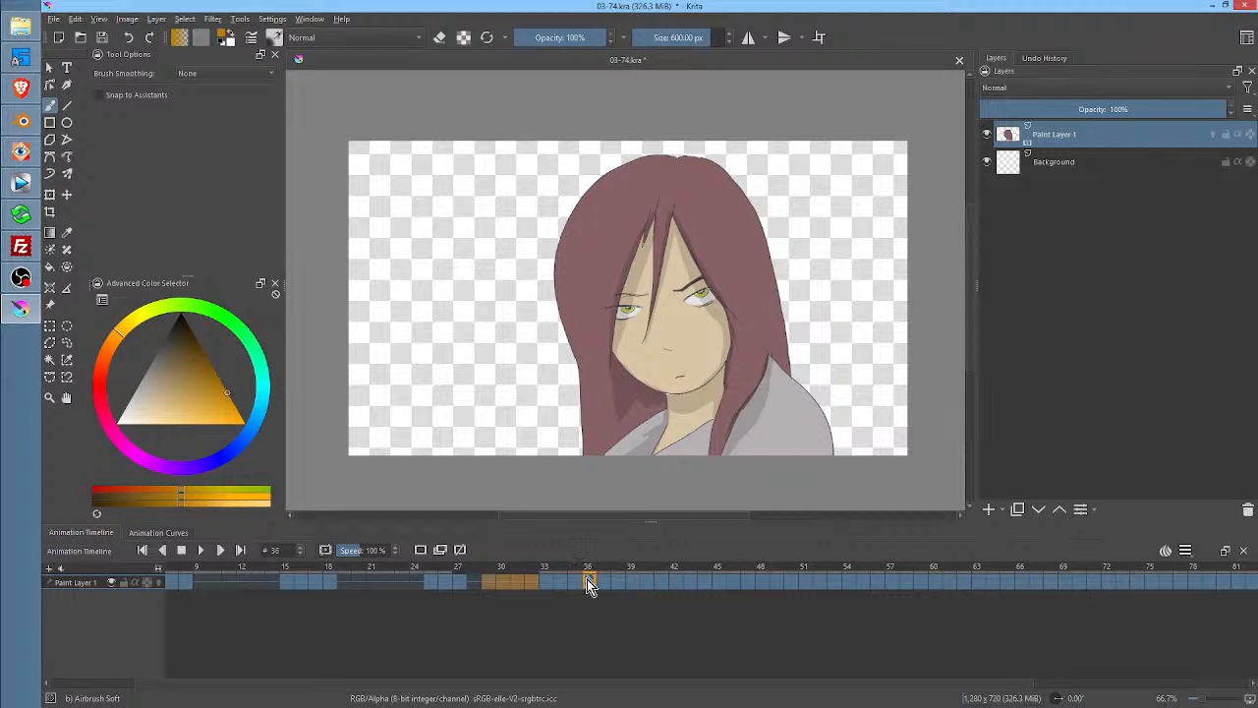
pyautogui.click(589, 581)
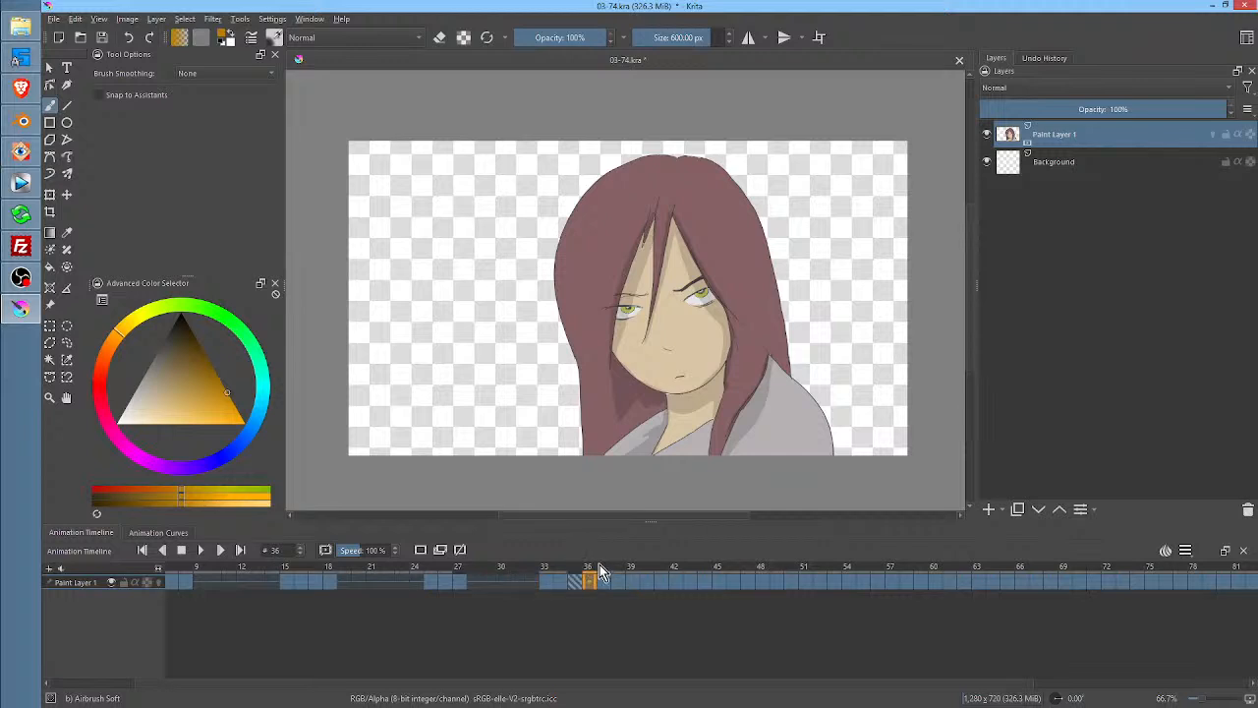
# Remove the run of duplicate keyframes from frame 37 through frame 40
pyautogui.click(609, 565)
pyautogui.moveTo(639, 573)
pyautogui.mouseDown()
pyautogui.moveTo(679, 575)
pyautogui.moveTo(652, 577)
pyautogui.mouseUp()
pyautogui.click(648, 581)
pyautogui.keyDown('shift'); pyautogui.click(602, 582); pyautogui.keyUp('shift')
pyautogui.click(661, 567)
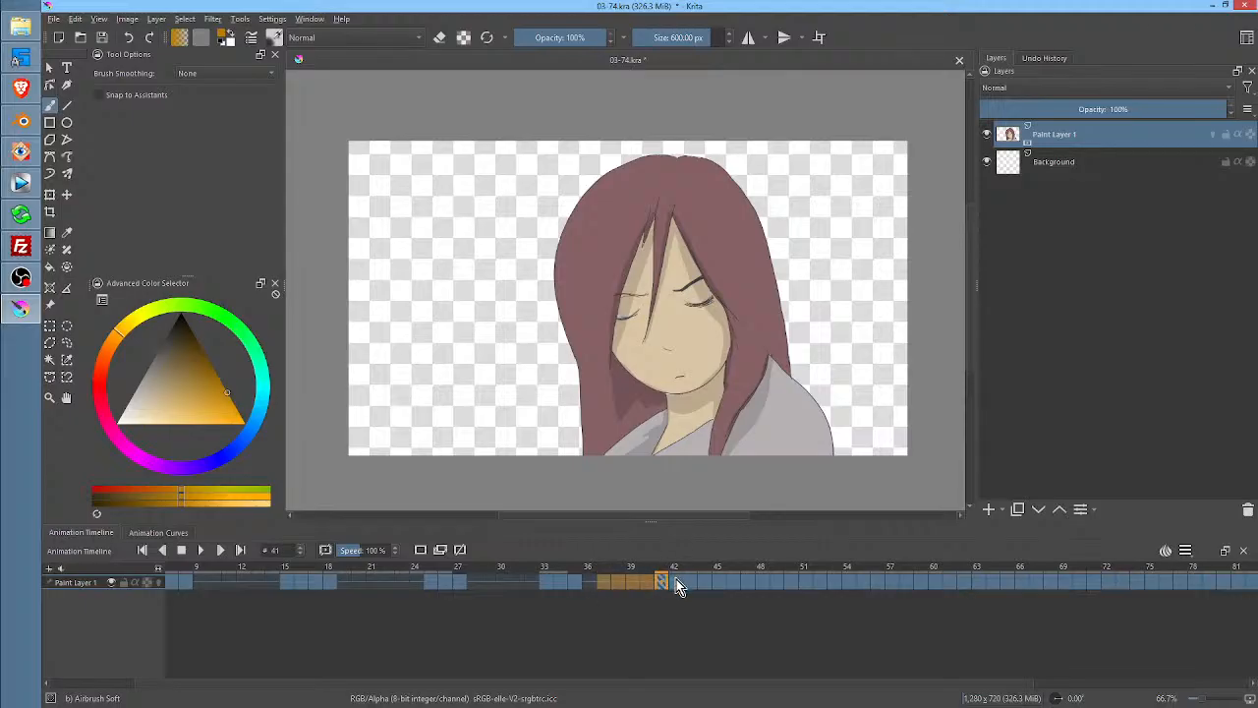
# Compare the drawings from frame 42 onward and remove the duplicate keyframes from frame 45 through frame 50
pyautogui.click(676, 582)
pyautogui.click(691, 582)
pyautogui.moveTo(707, 587); pyautogui.dragTo(798, 582)
pyautogui.keyDown('shift'); pyautogui.click(735, 587); pyautogui.keyUp('shift')
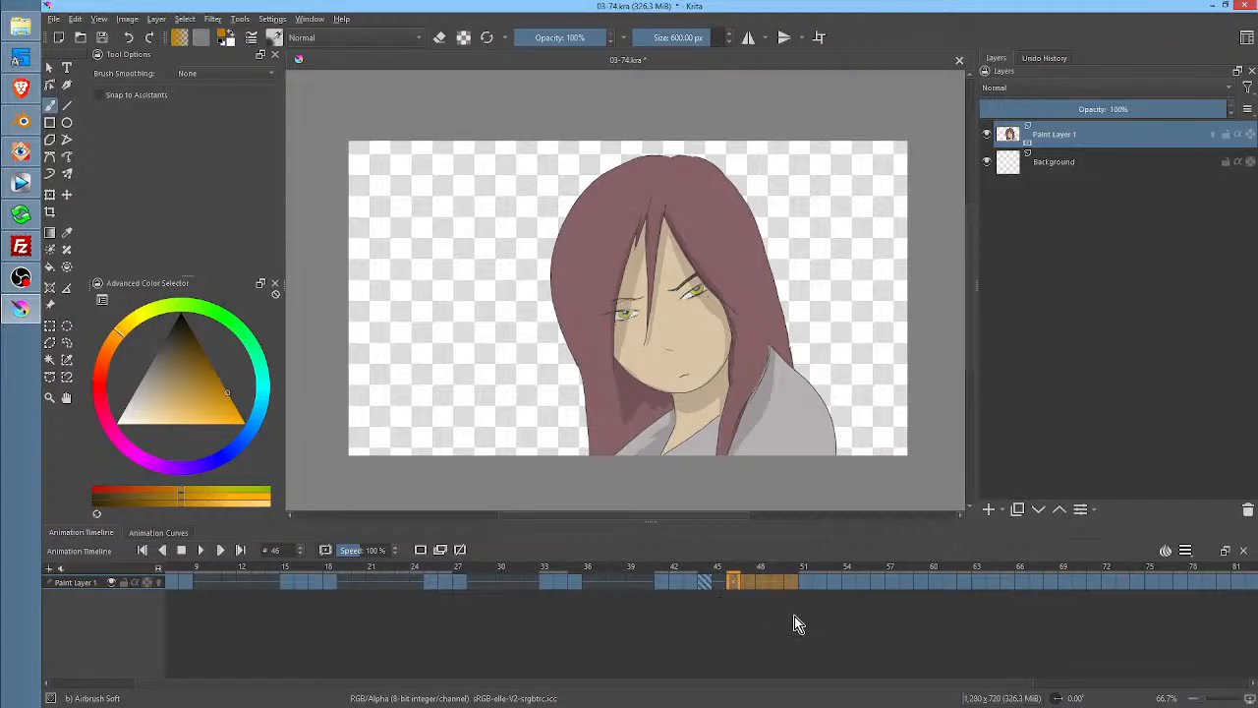
pyautogui.moveTo(794, 621); pyautogui.dragTo(679, 632)
pyautogui.press('Delete')
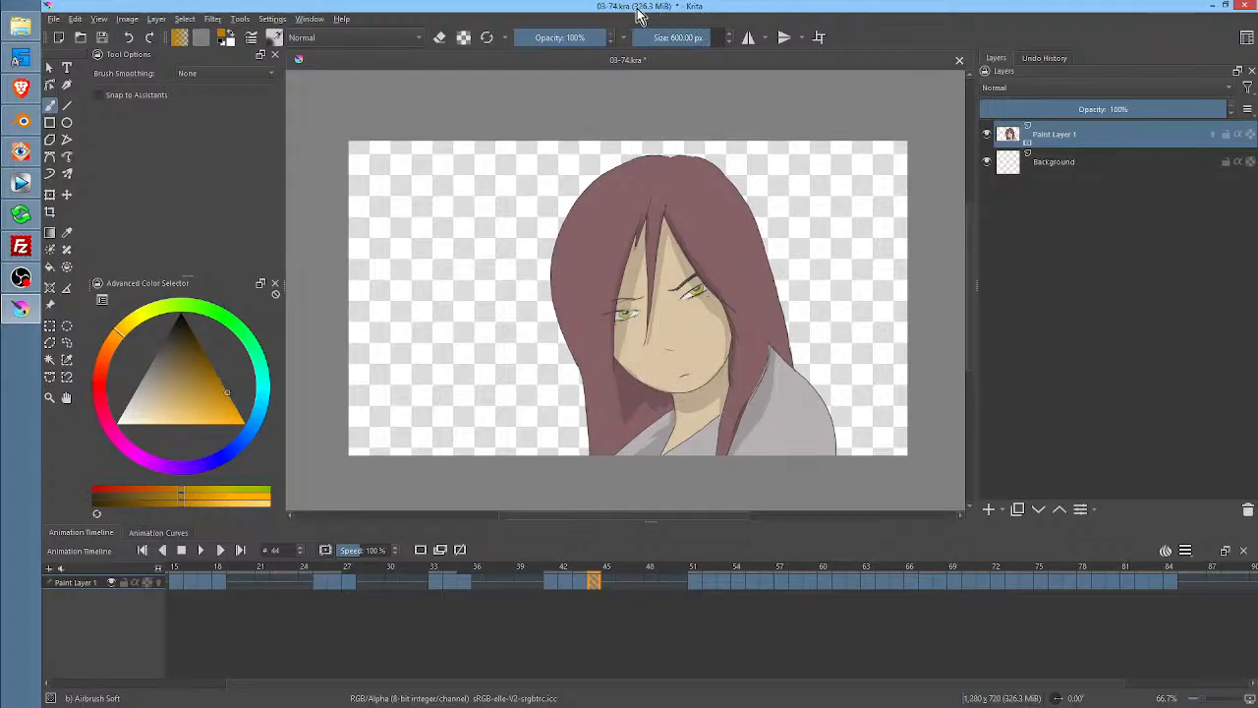
# Compare the drawings from frame 51 onward and remove the duplicate keyframes at frames 52 and 53
pyautogui.click(695, 582)
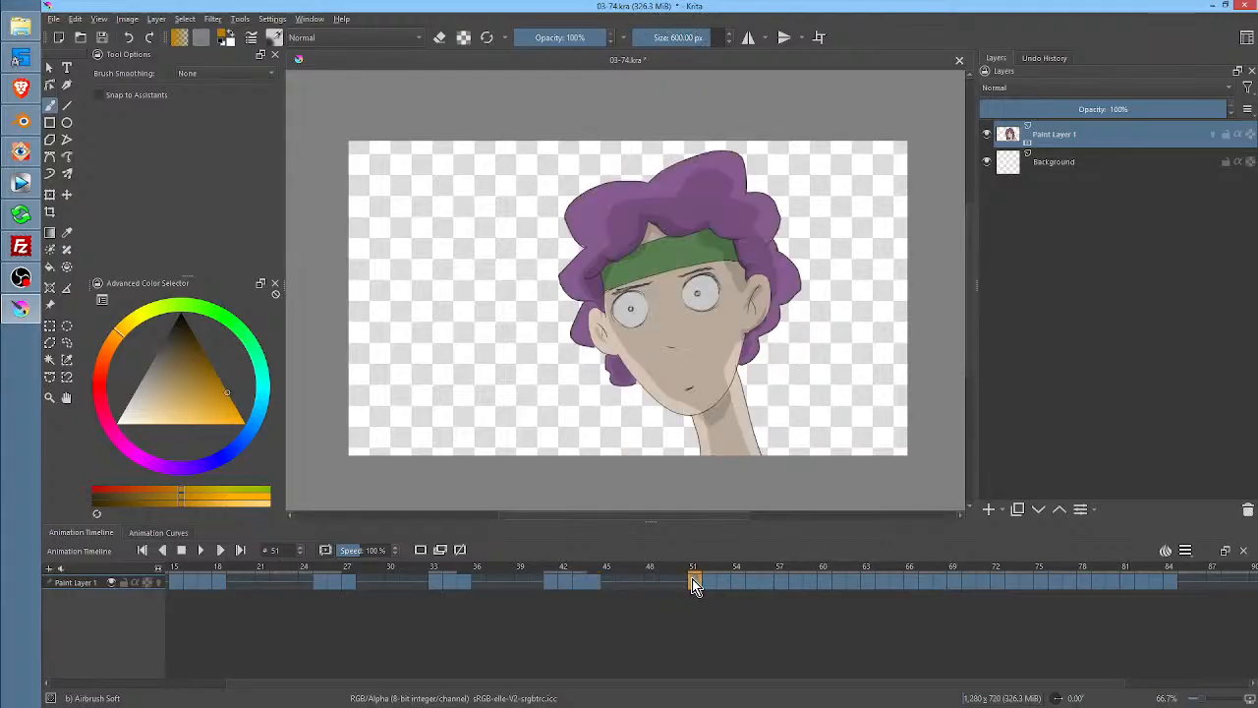
pyautogui.click(710, 585)
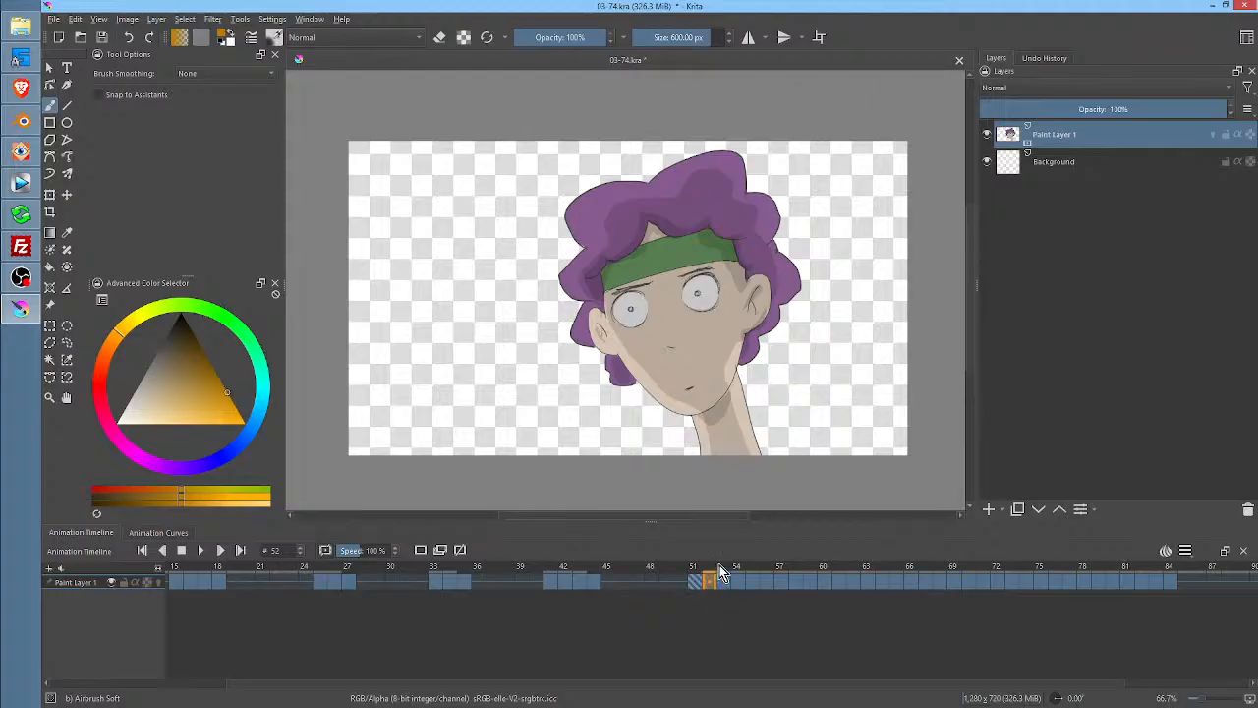
pyautogui.click(724, 580)
pyautogui.click(724, 582)
pyautogui.click(737, 582)
pyautogui.click(725, 581)
# Step through frames 54 to 58 and remove the duplicate keyframes at frames 56 and 57
pyautogui.press('Right')
pyautogui.press('Right')
pyautogui.press('Right')
pyautogui.press('Left')
pyautogui.press('Right')
pyautogui.press('Right')
pyautogui.press('Right')
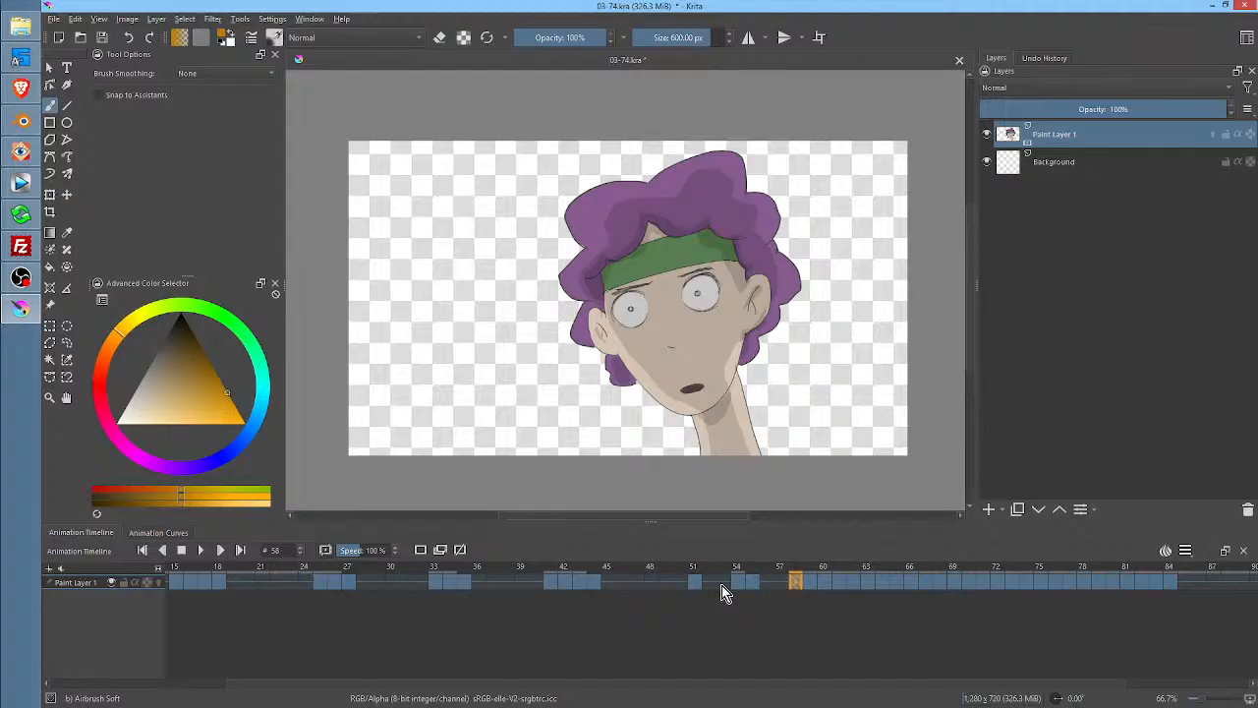
# Step through frames 58 to 62 and remove the duplicate keyframes at frames 59 and 61
pyautogui.press('Right')
pyautogui.press('Right')
pyautogui.press('Left')
pyautogui.press('Left')
pyautogui.press('Right')
pyautogui.press('Right')
pyautogui.press('Right')
pyautogui.press('Right')
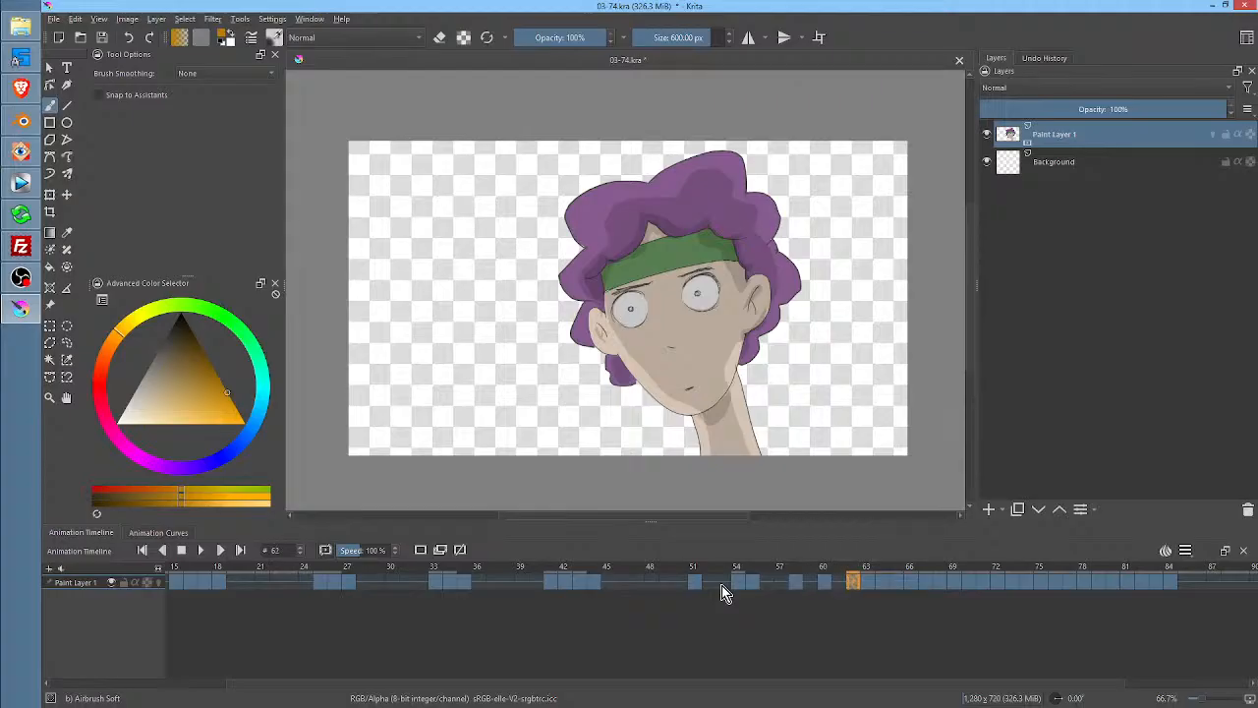
# Step back and forth through frames 59 to 65 to compare neighbouring drawings for duplicates
pyautogui.press('Right')
pyautogui.press('Right')
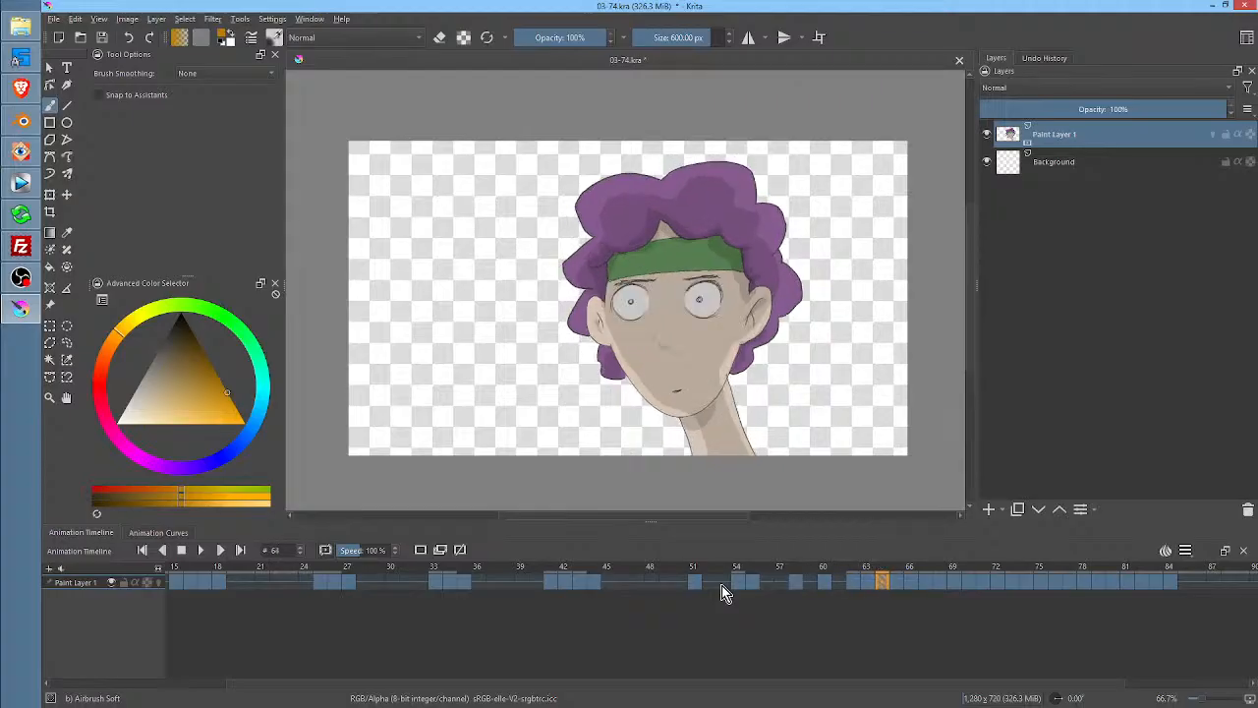
pyautogui.press('Right')
pyautogui.press('Left')
pyautogui.press('Left')
pyautogui.press('Left')
pyautogui.press('Left')
pyautogui.press('Left')
pyautogui.press('Left')
pyautogui.press('Left')
pyautogui.press('Left')
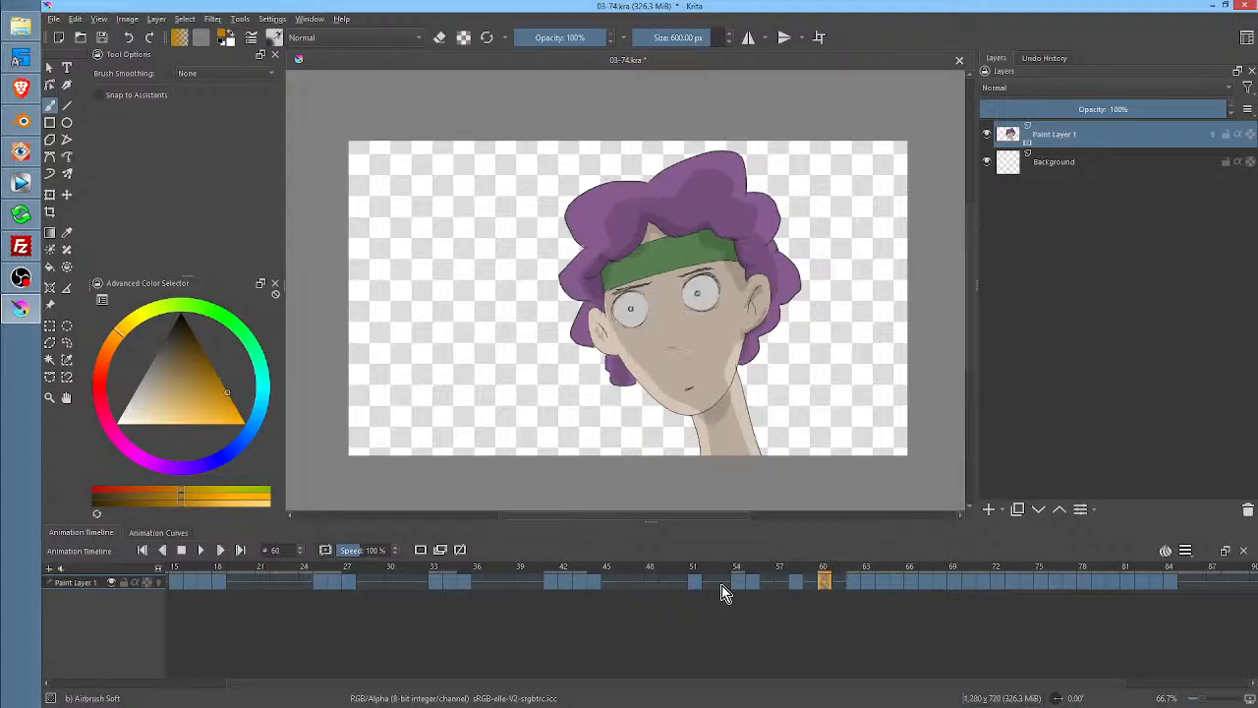
pyautogui.press('Right')
pyautogui.press('Right')
pyautogui.press('Right')
pyautogui.press('Right')
pyautogui.press('Right')
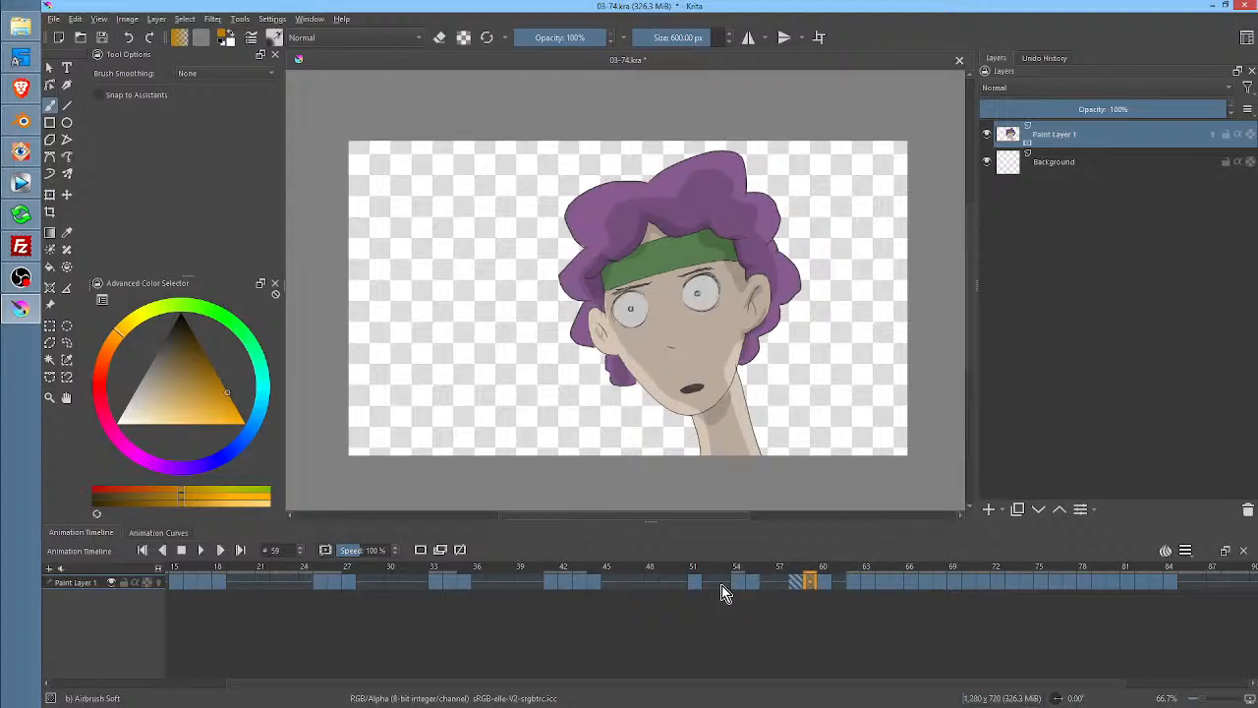
pyautogui.press('Left')
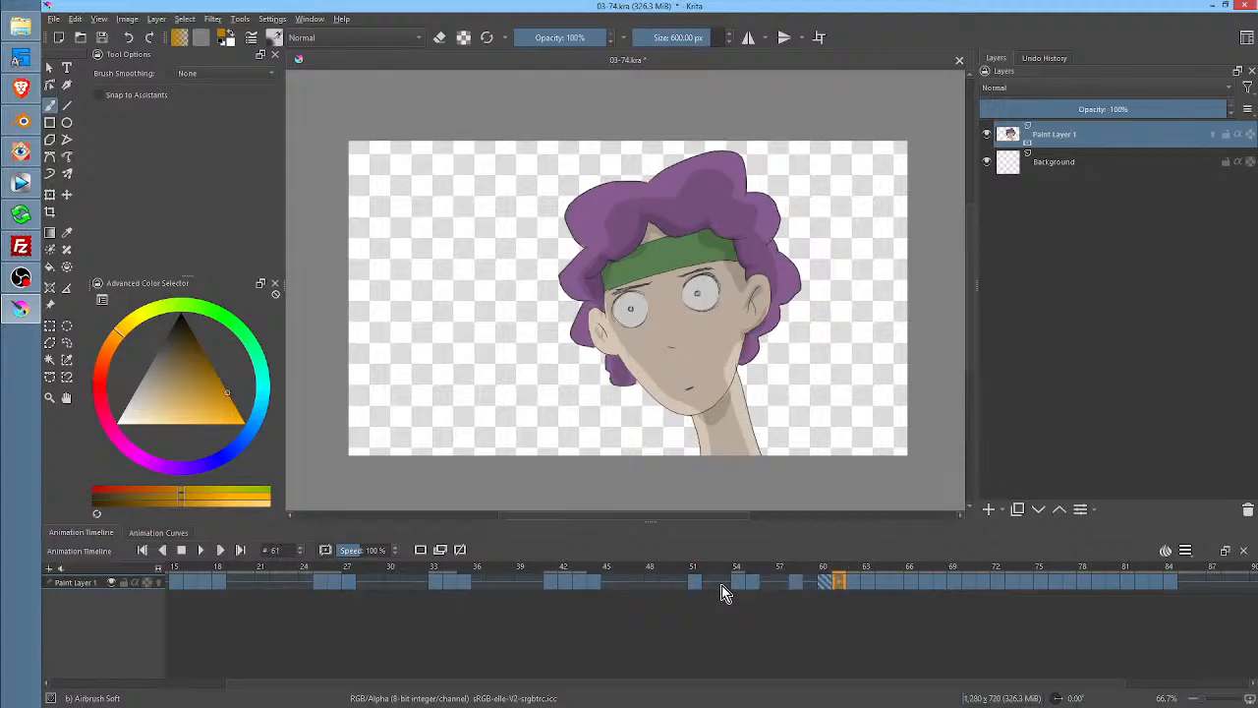
# Remove the duplicate keyframes at frames 62 and 66 while comparing the drawings up to frame 67
pyautogui.press('Right')
pyautogui.press('Right')
pyautogui.press('Right')
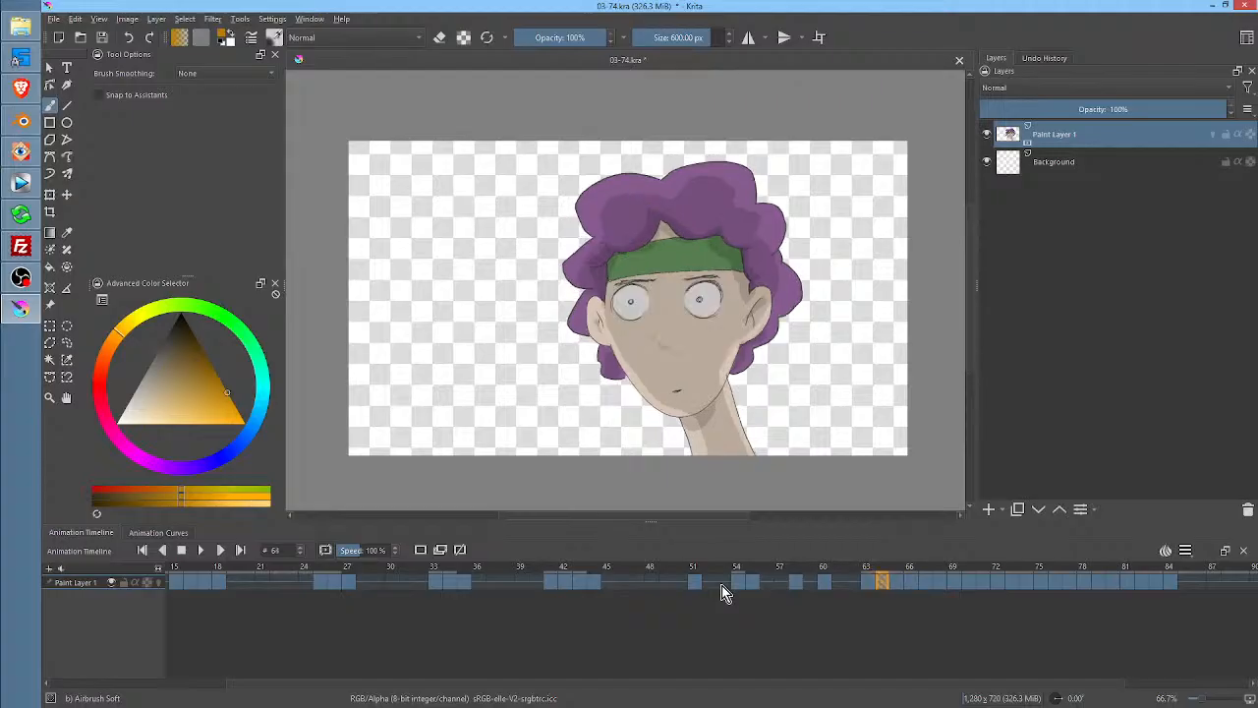
pyautogui.press('Right')
pyautogui.press('Left')
pyautogui.press('Right')
pyautogui.press('Right')
pyautogui.press('Right')
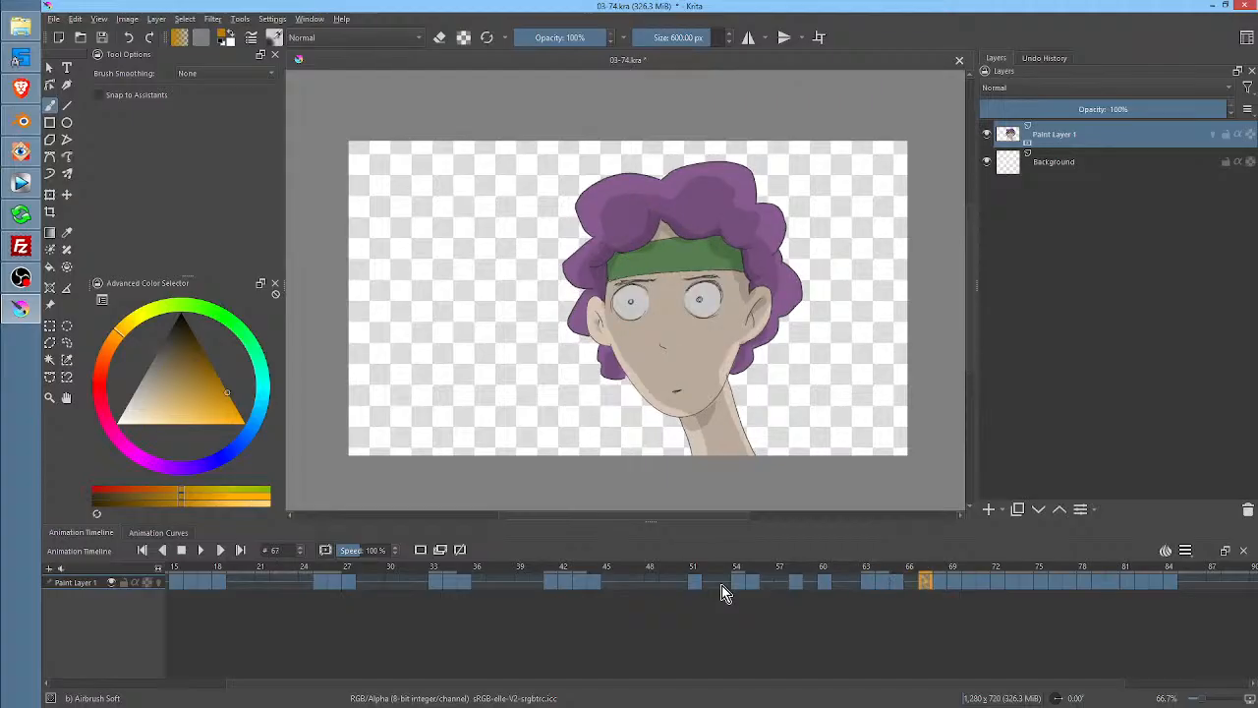
# Remove the duplicate keyframes at frames 67, 68, 70 and 72 while stepping on to frame 73
pyautogui.press('Right')
pyautogui.press('Right')
pyautogui.press('Right')
pyautogui.press('Right')
pyautogui.press('Right')
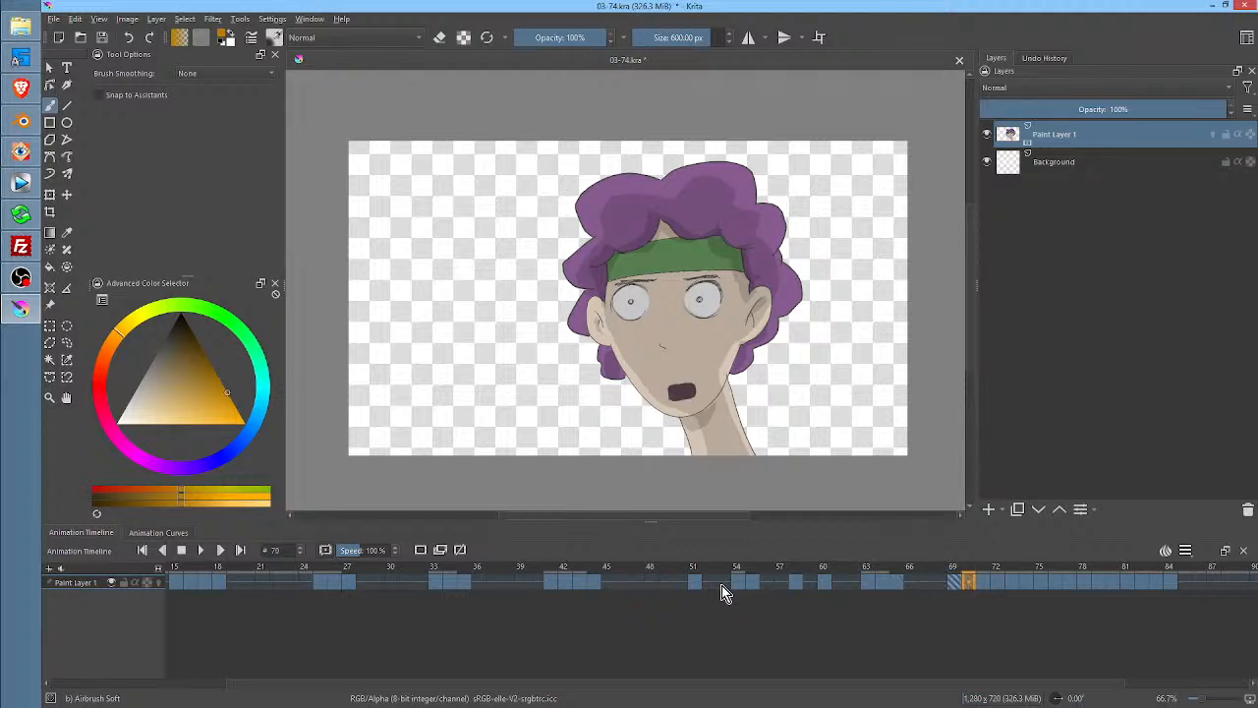
pyautogui.press('Right')
pyautogui.press('Right')
pyautogui.press('Right')
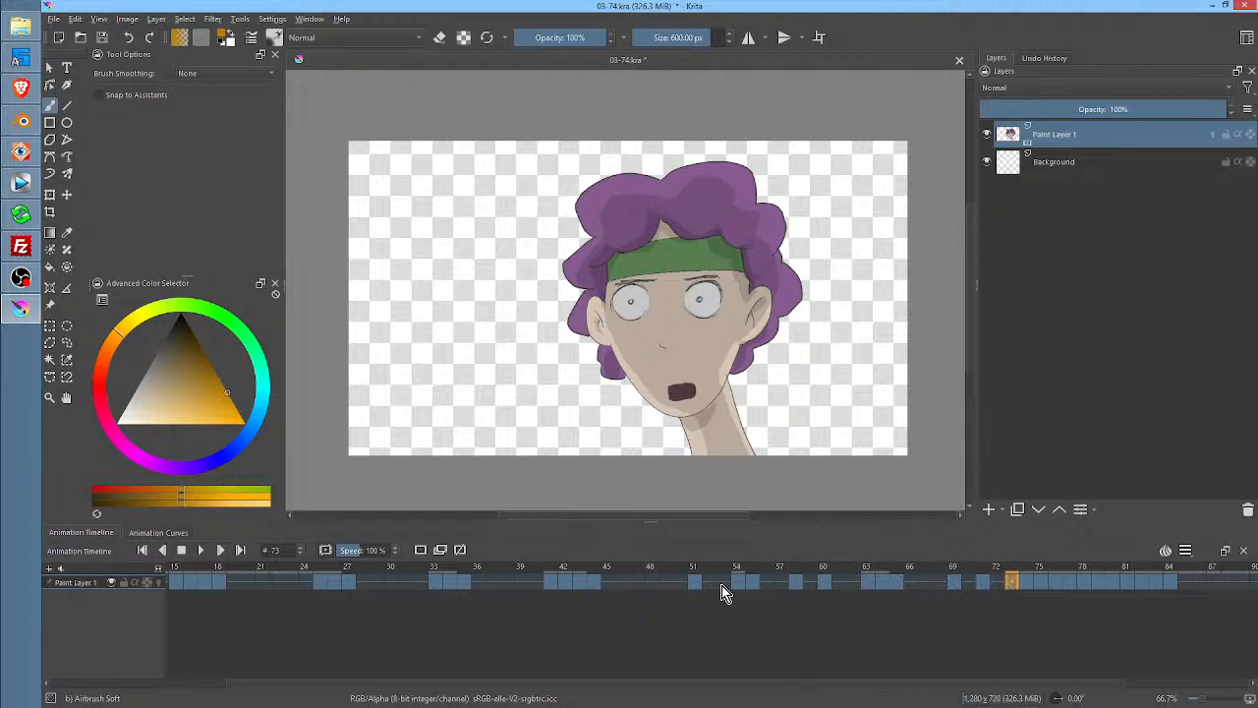
# Remove the duplicate keyframes at frames 74, 76 and 78 while comparing the drawings up to frame 81
pyautogui.press('Right')
pyautogui.press('Right')
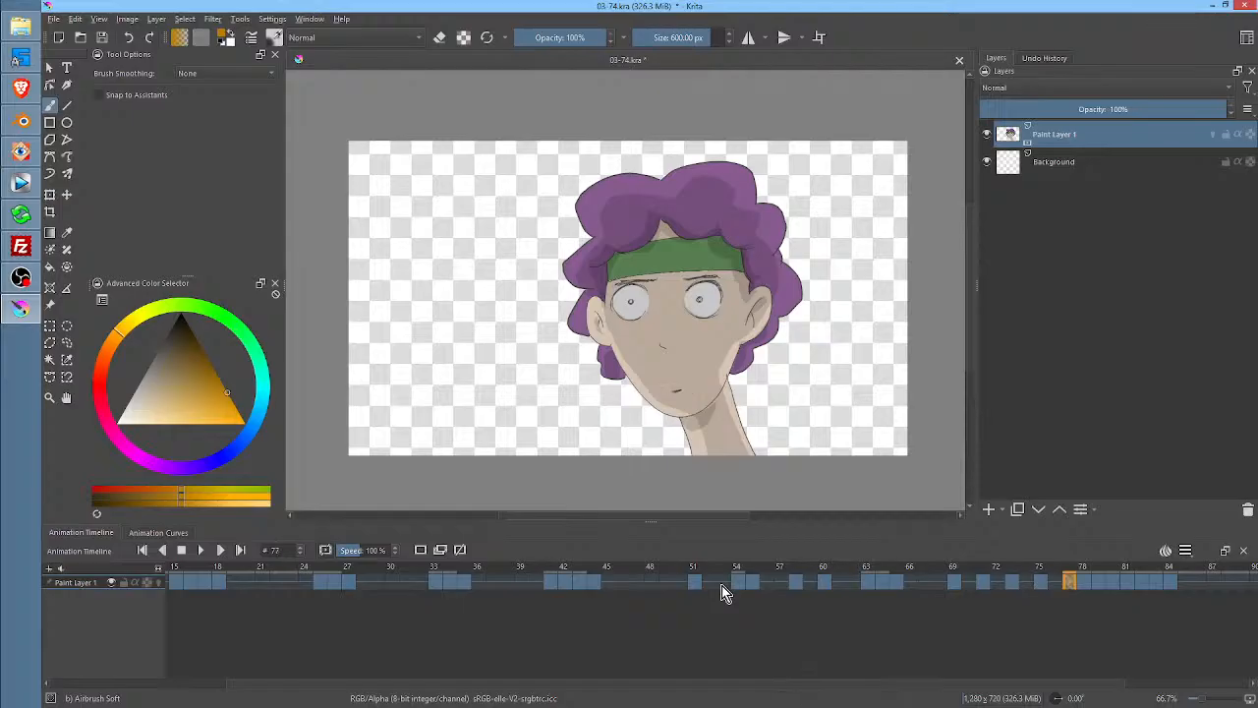
pyautogui.press('Right')
pyautogui.press('Right')
pyautogui.press('Left')
pyautogui.press('Right')
pyautogui.press('Right')
pyautogui.press('Right')
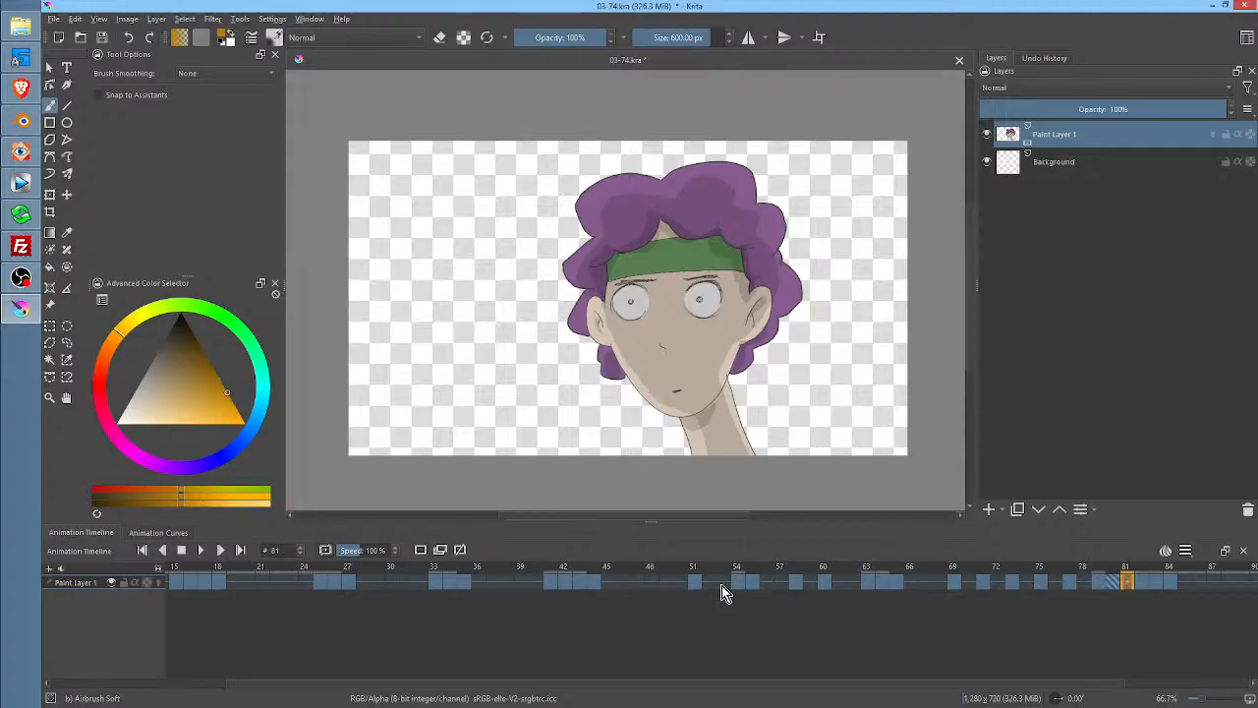
# Remove the remaining duplicate keyframes from frame 81 to frame 84 on Paint Layer 1
pyautogui.press('Right')
pyautogui.press('Right')
pyautogui.press('Right')
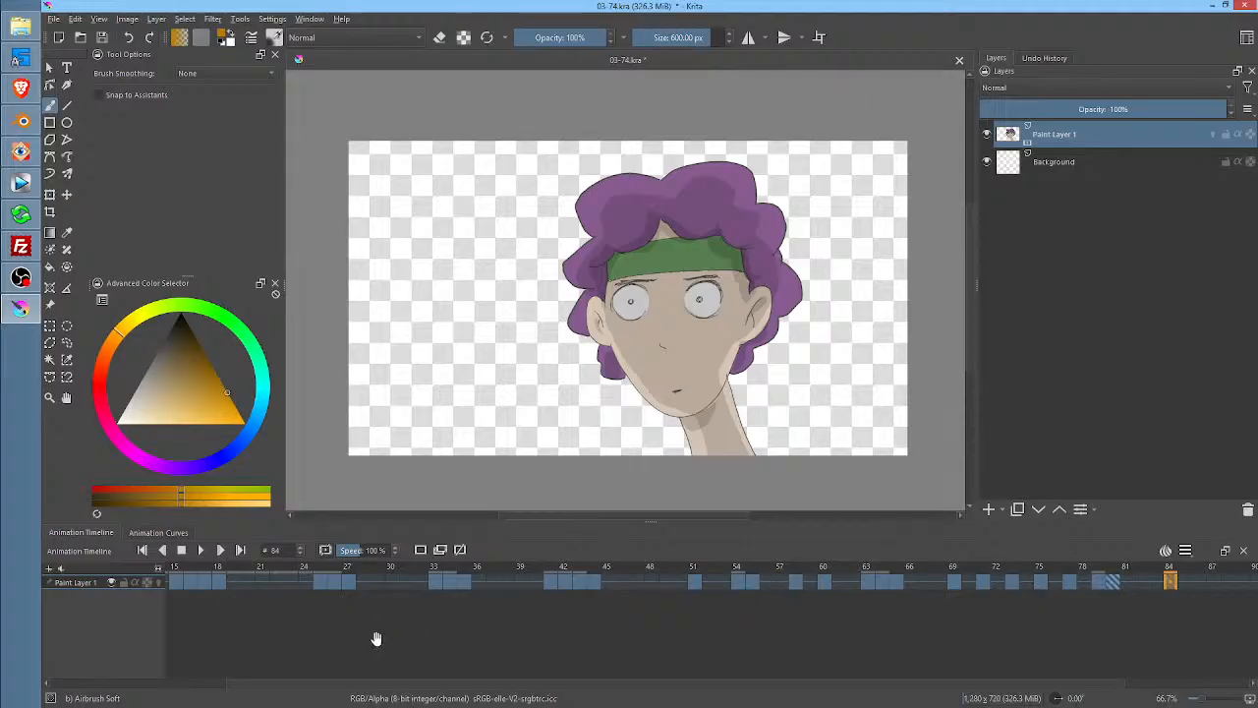
# Return to frame 0 of the animation and save the document 03-74.kra
pyautogui.moveTo(375, 639); pyautogui.dragTo(598, 655)
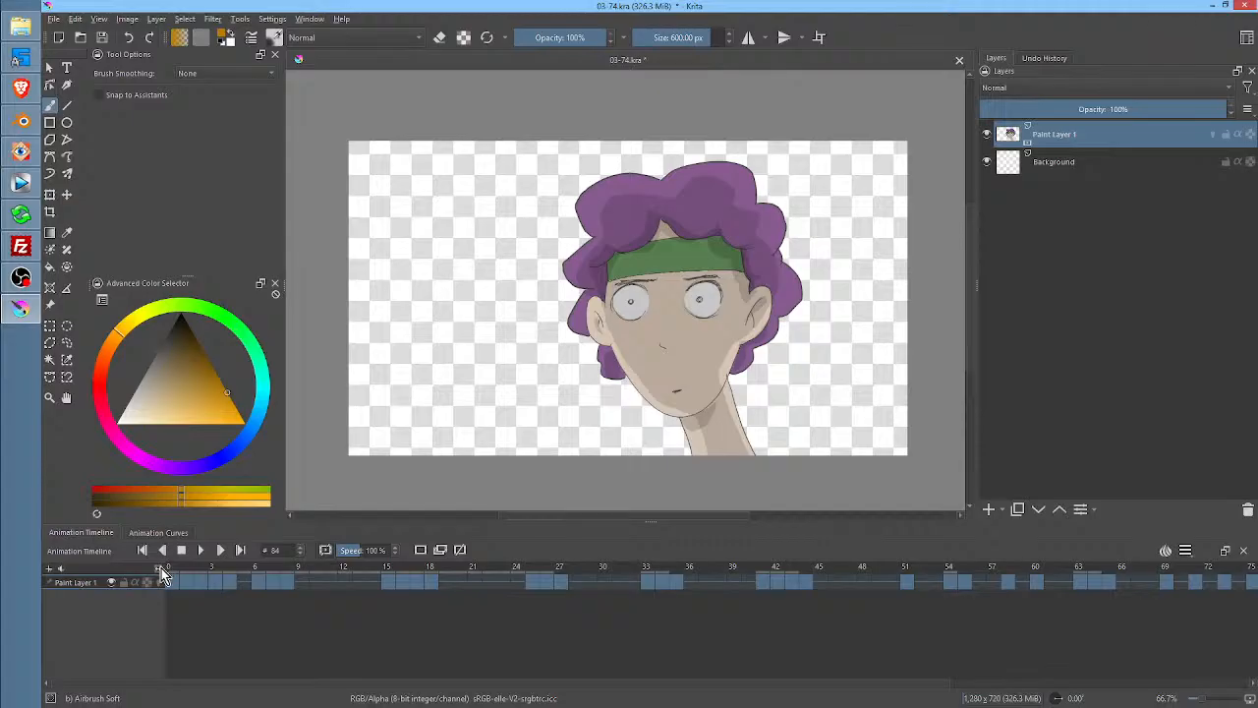
pyautogui.moveTo(163, 575); pyautogui.dragTo(140, 576)
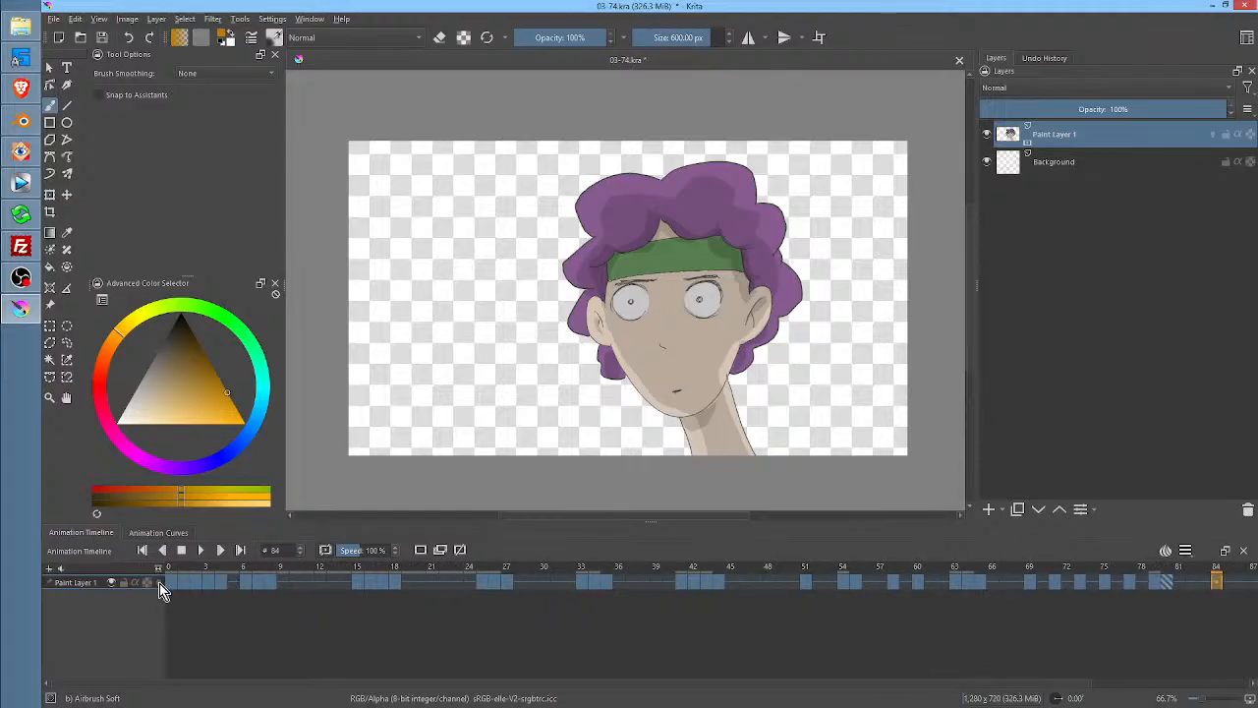
pyautogui.click(173, 582)
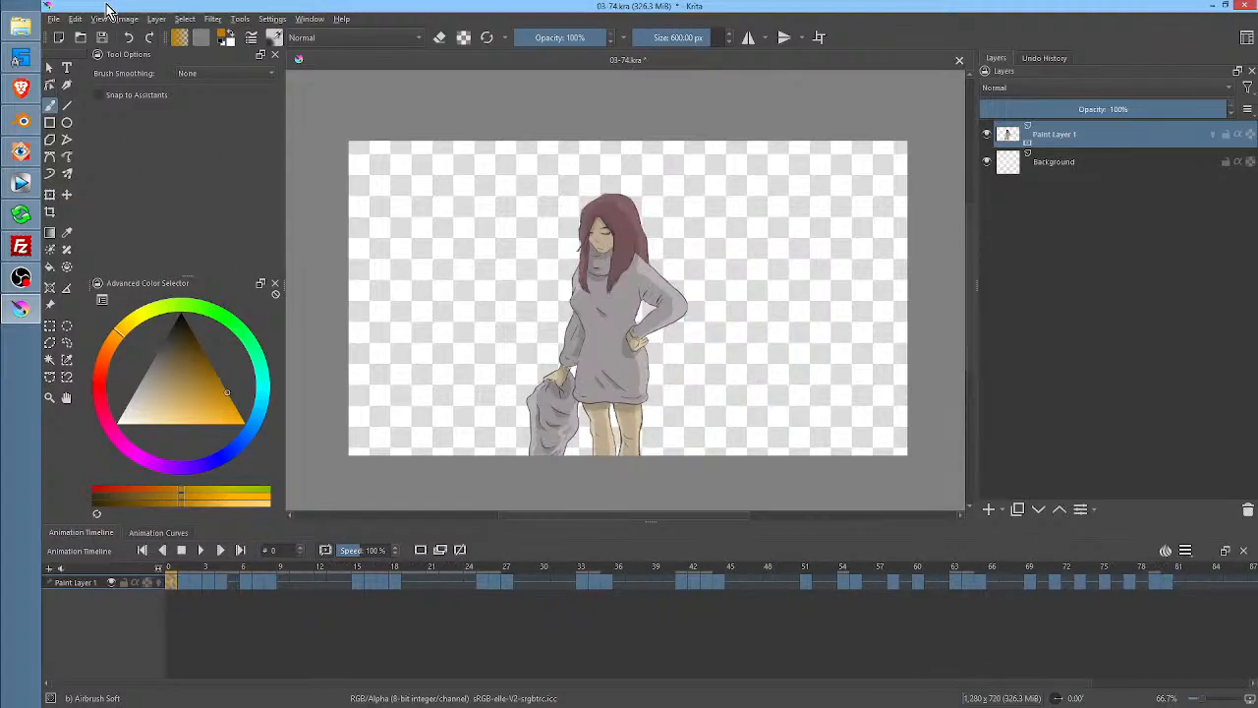
pyautogui.click(102, 38)
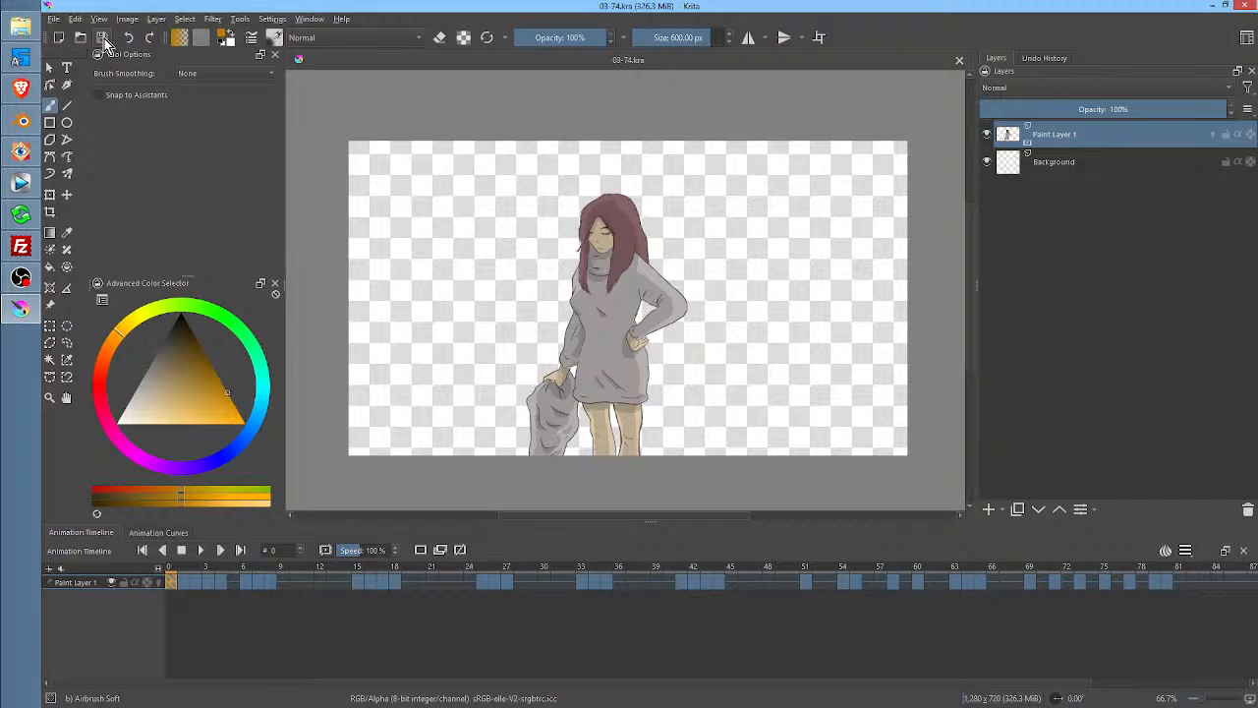
# Switch to Blender and save 03-74.blend from the 2D Animation workspace
pyautogui.click(21, 121)
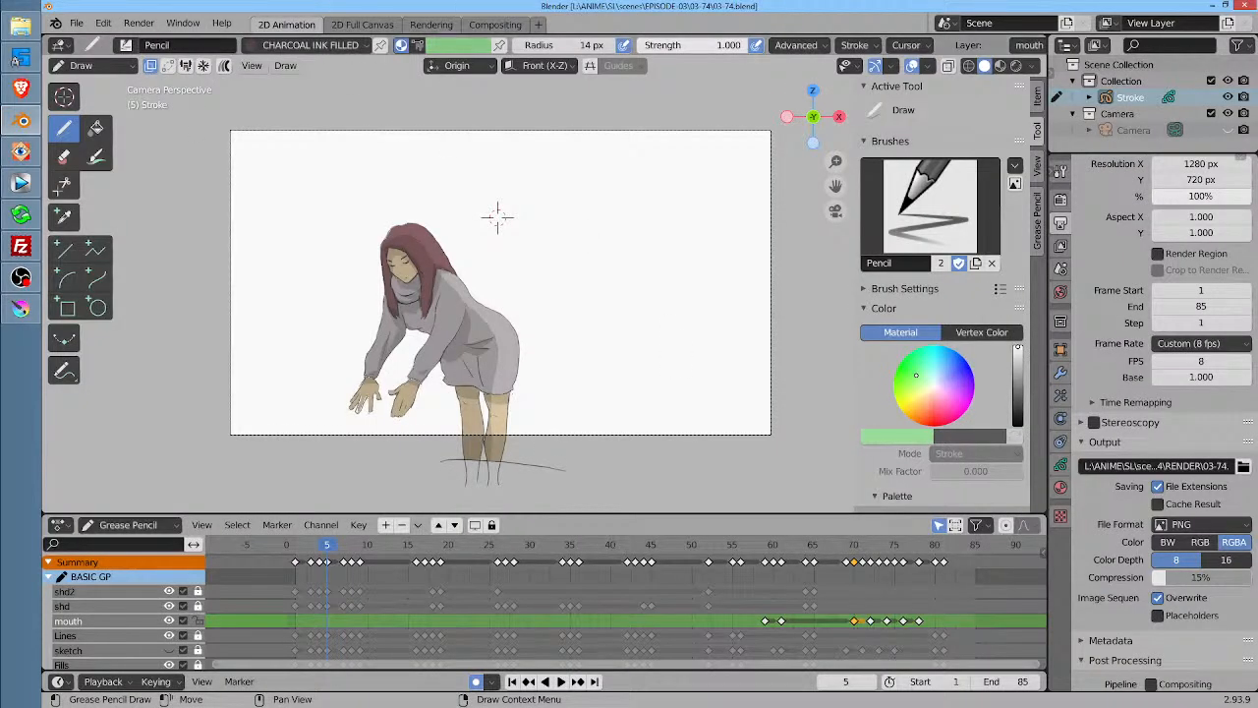
pyautogui.click(494, 23)
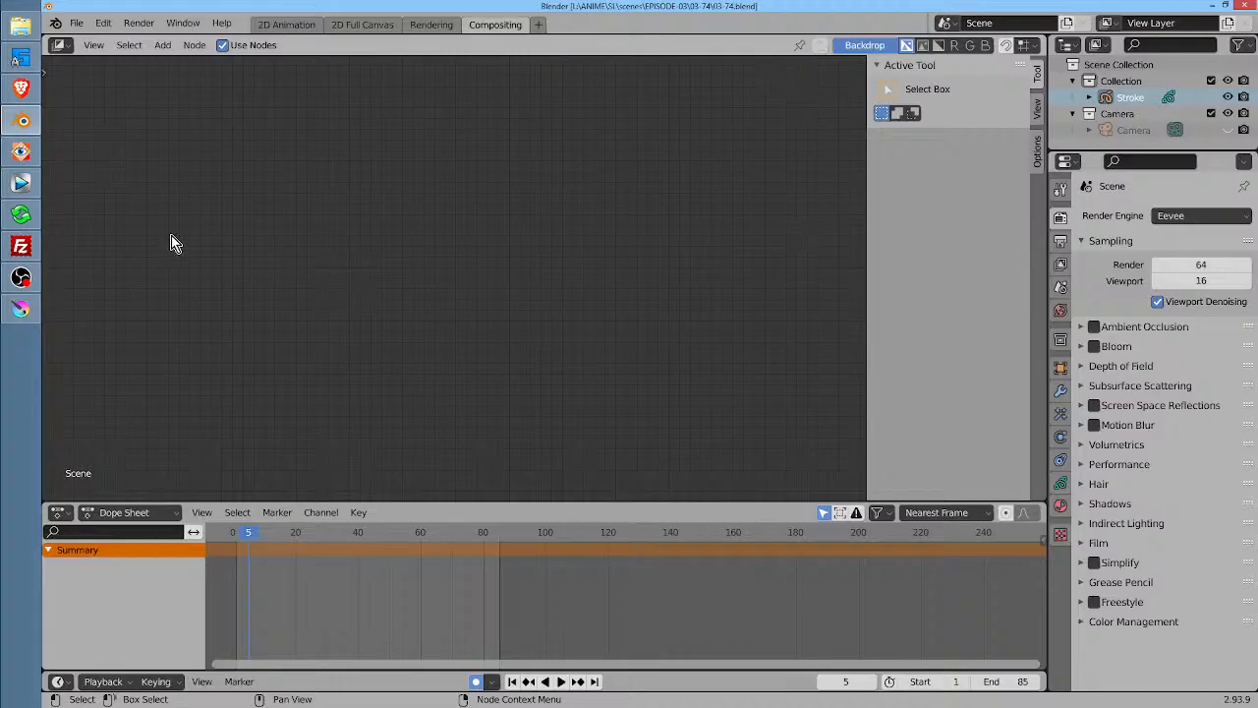
pyautogui.click(76, 23)
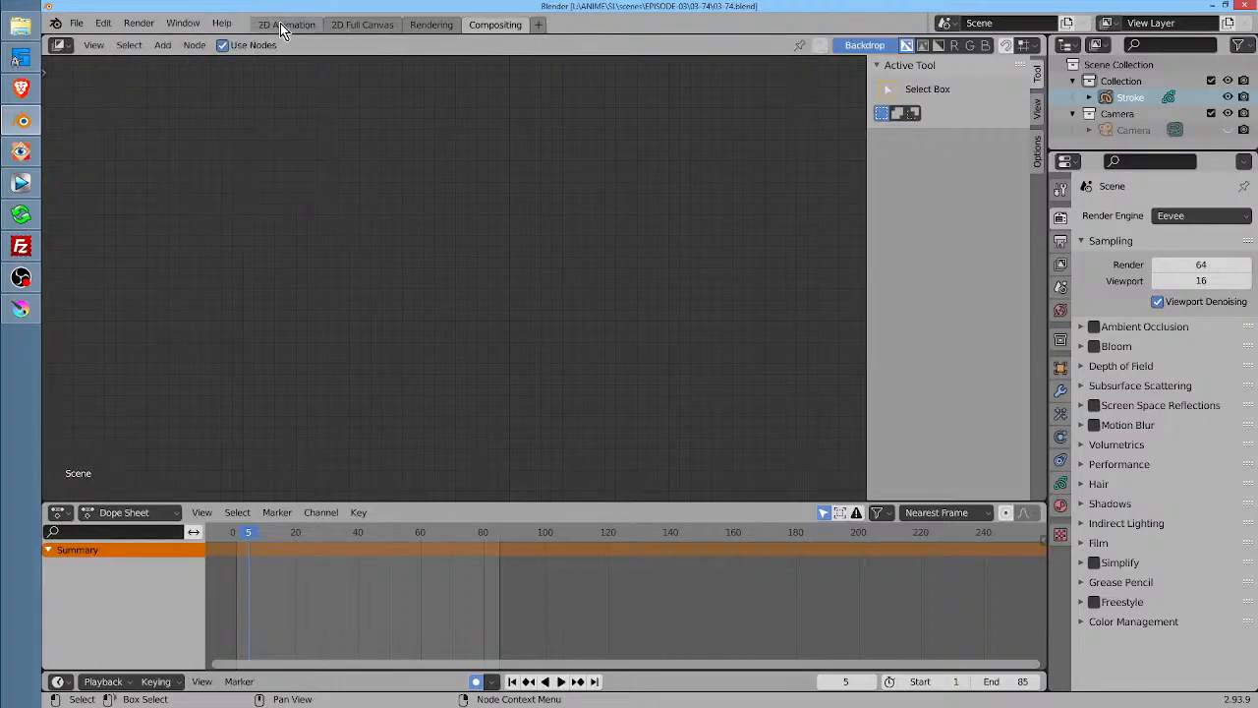
pyautogui.click(282, 25)
pyautogui.click(79, 24)
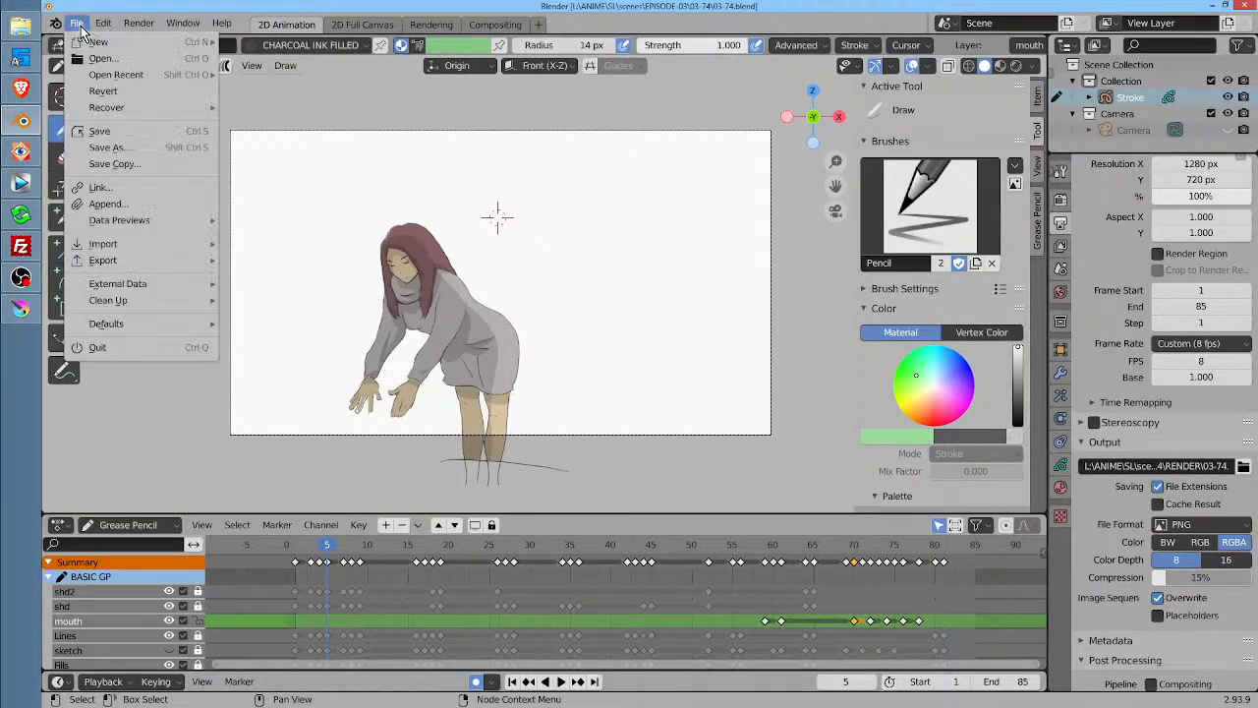
pyautogui.click(102, 130)
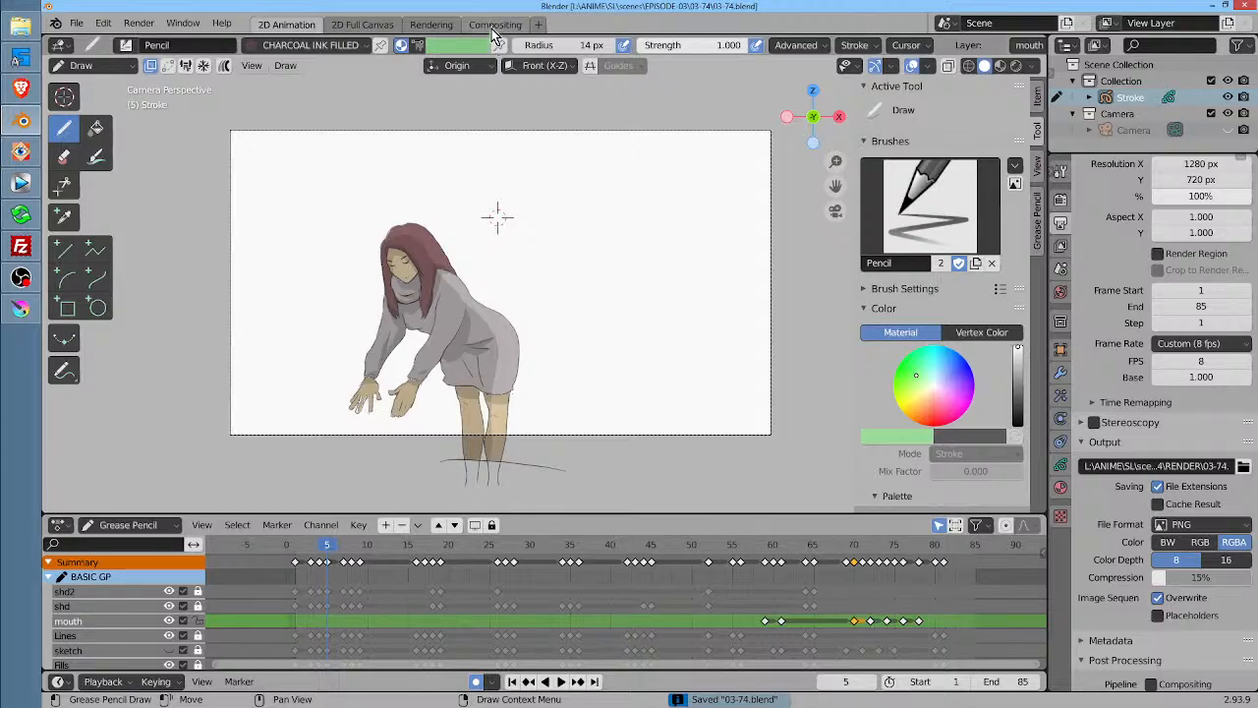
# Switch to the Compositing workspace, check the node editor's tool and performance options, and show its toolbar
pyautogui.click(493, 24)
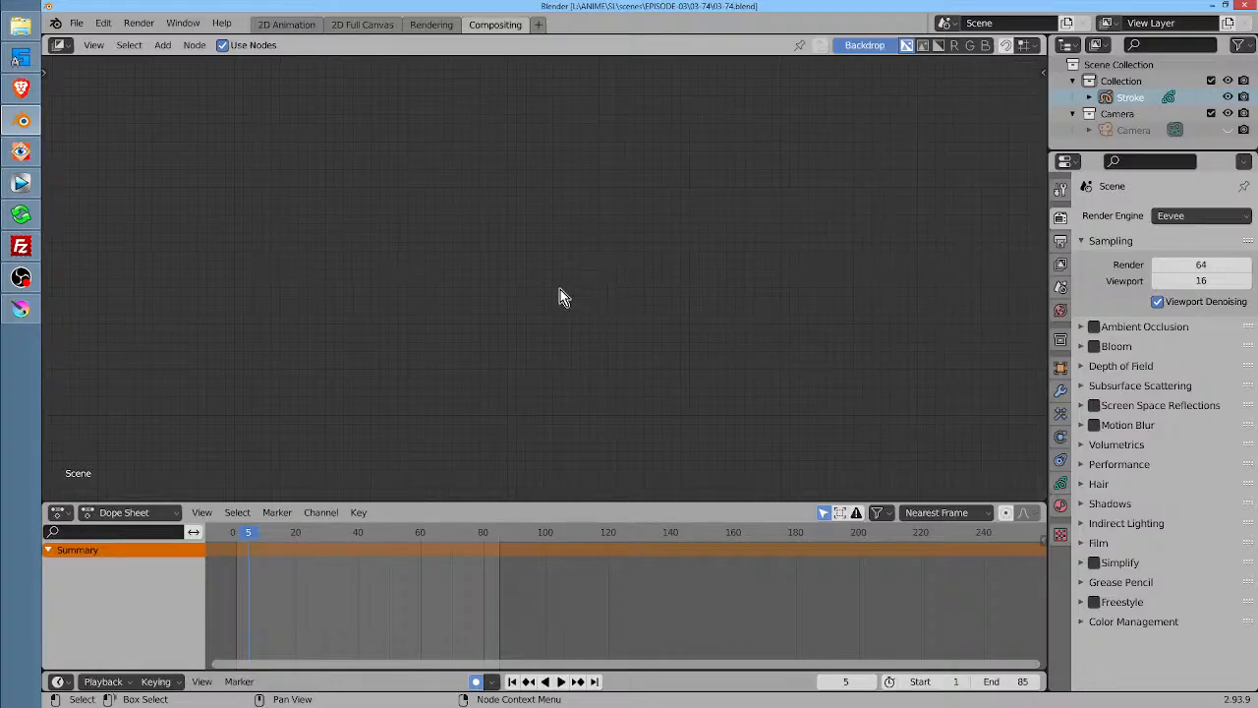
pyautogui.press('n')
pyautogui.press('n')
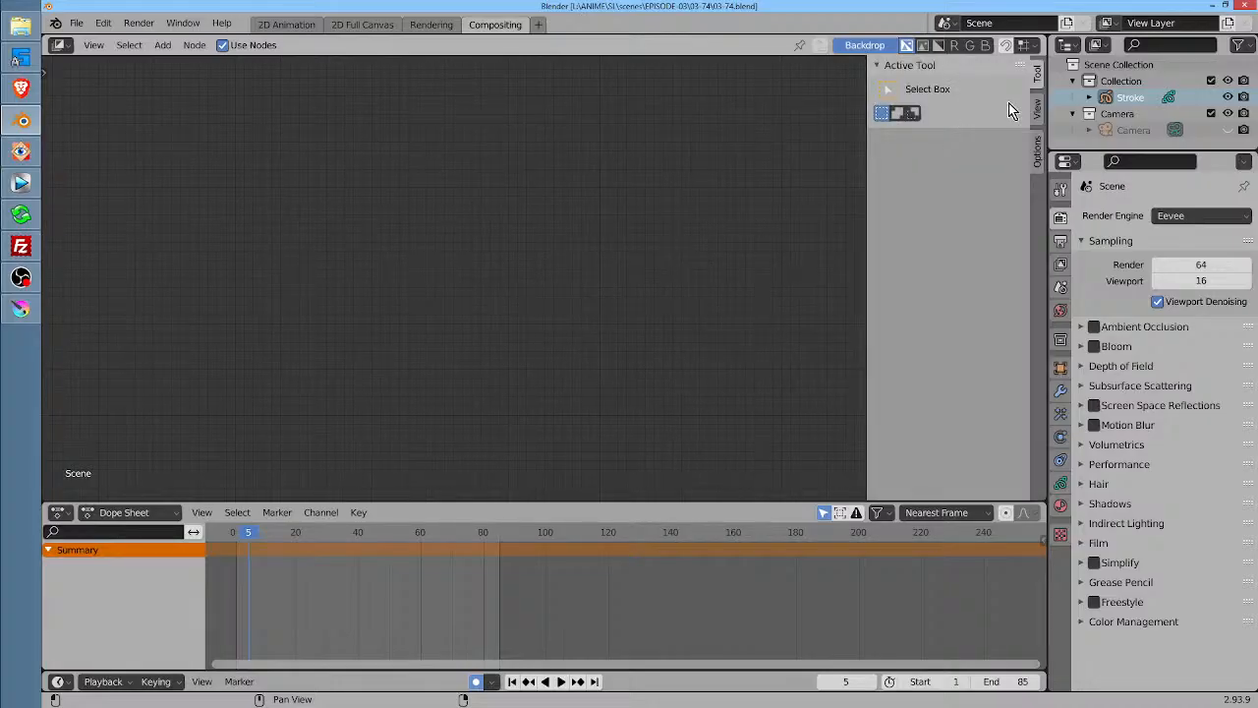
pyautogui.click(1040, 145)
pyautogui.click(1040, 150)
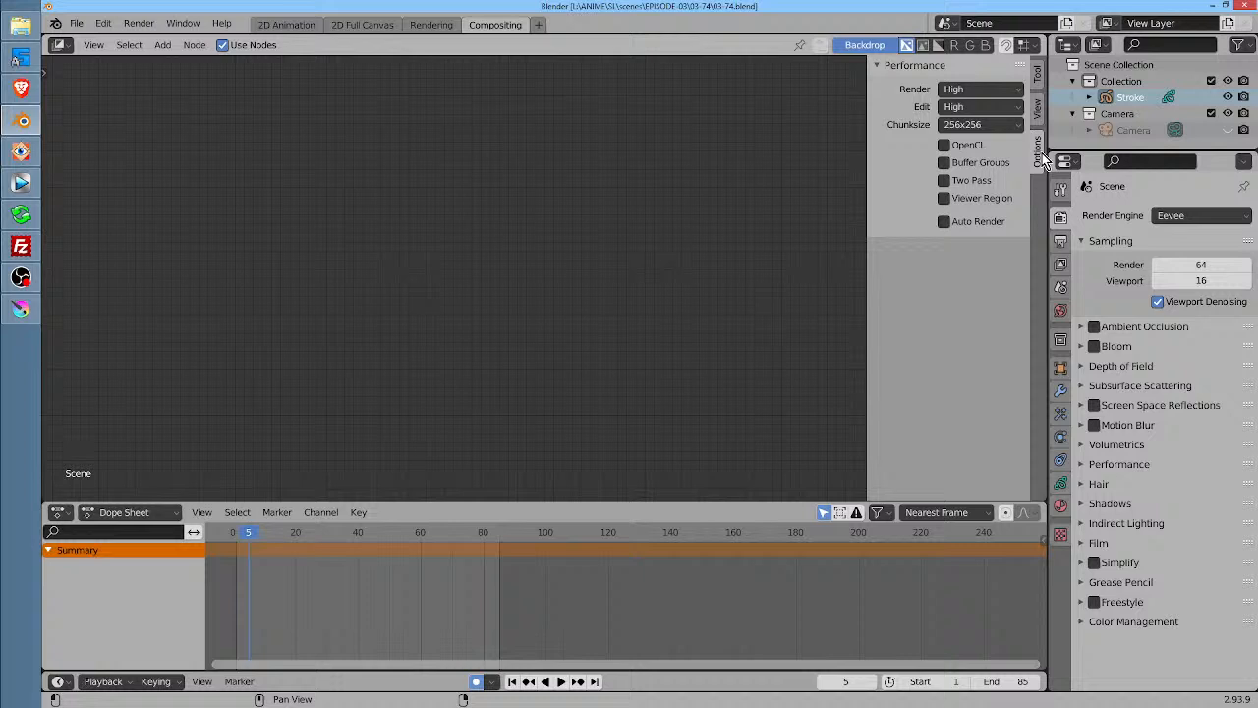
pyautogui.click(1038, 74)
pyautogui.press('n')
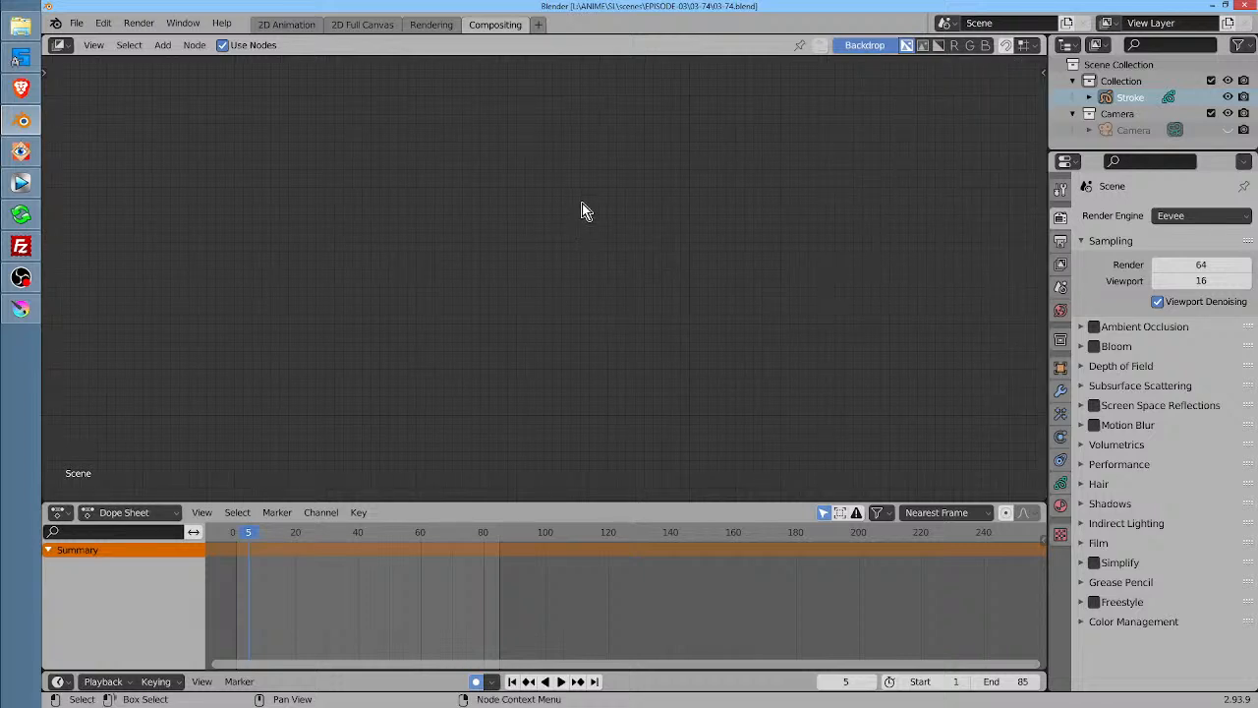
pyautogui.press('t')
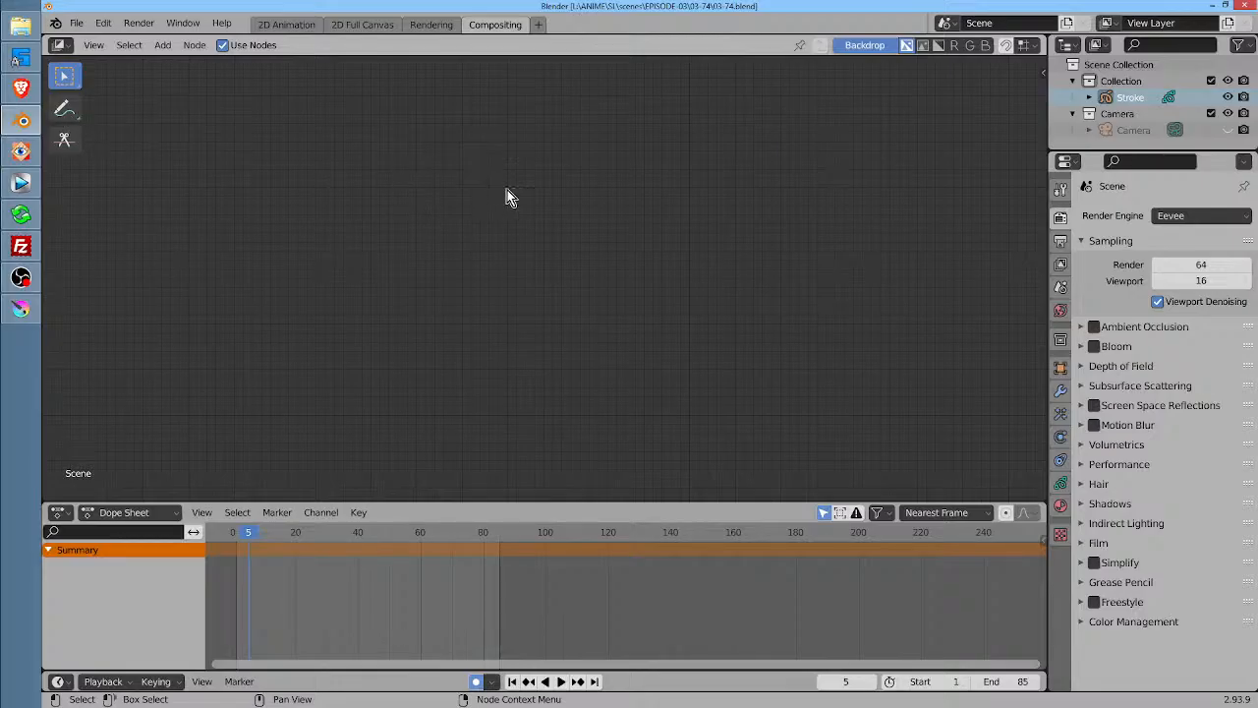
pyautogui.click(223, 45)
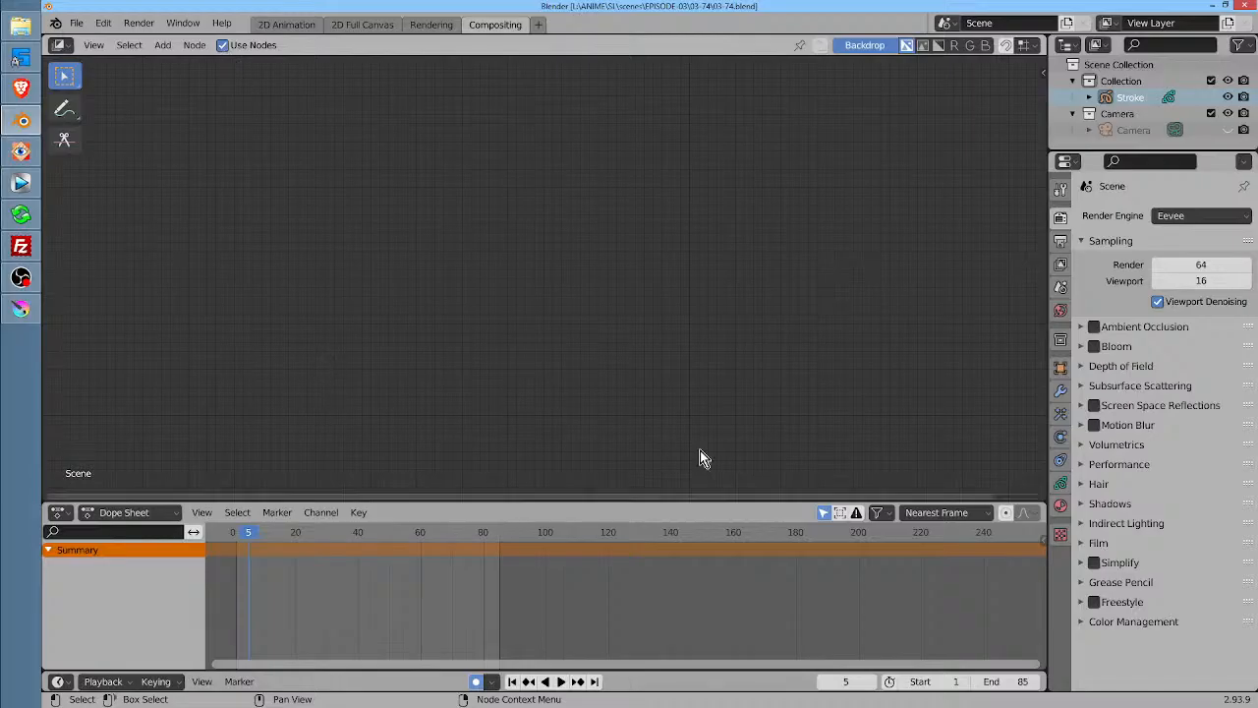
# Add a Render Layers input node on the left side of the empty compositing node graph
pyautogui.moveTo(713, 387); pyautogui.dragTo(554, 401)
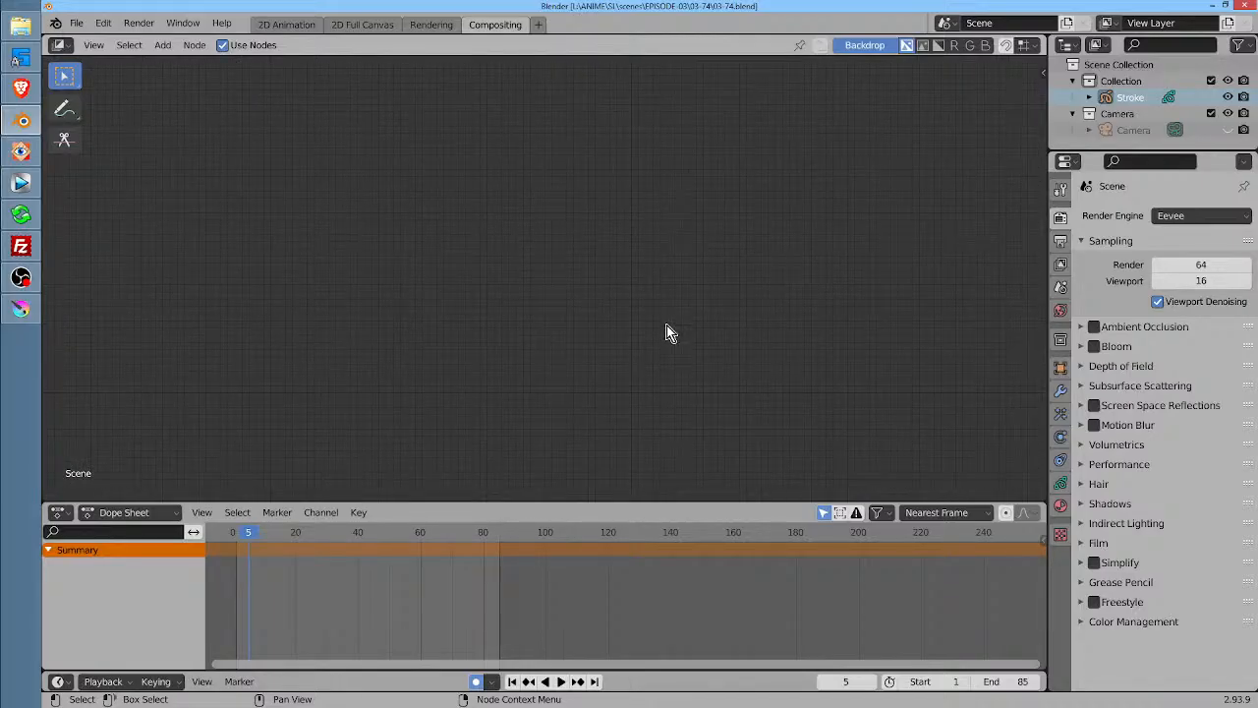
pyautogui.scroll(-1, 615, 288)
pyautogui.scroll(1, 609, 296)
pyautogui.moveTo(629, 304); pyautogui.dragTo(715, 315)
pyautogui.hotkey('shift', 'a')
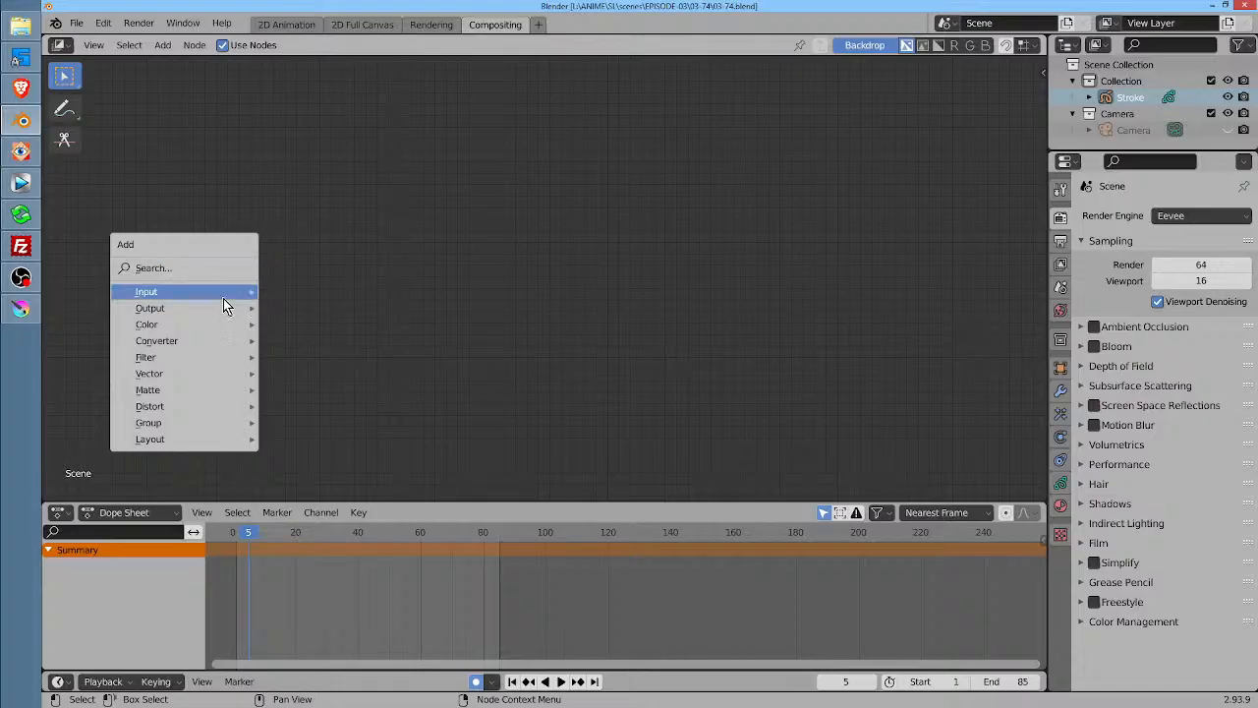
pyautogui.moveTo(228, 291)
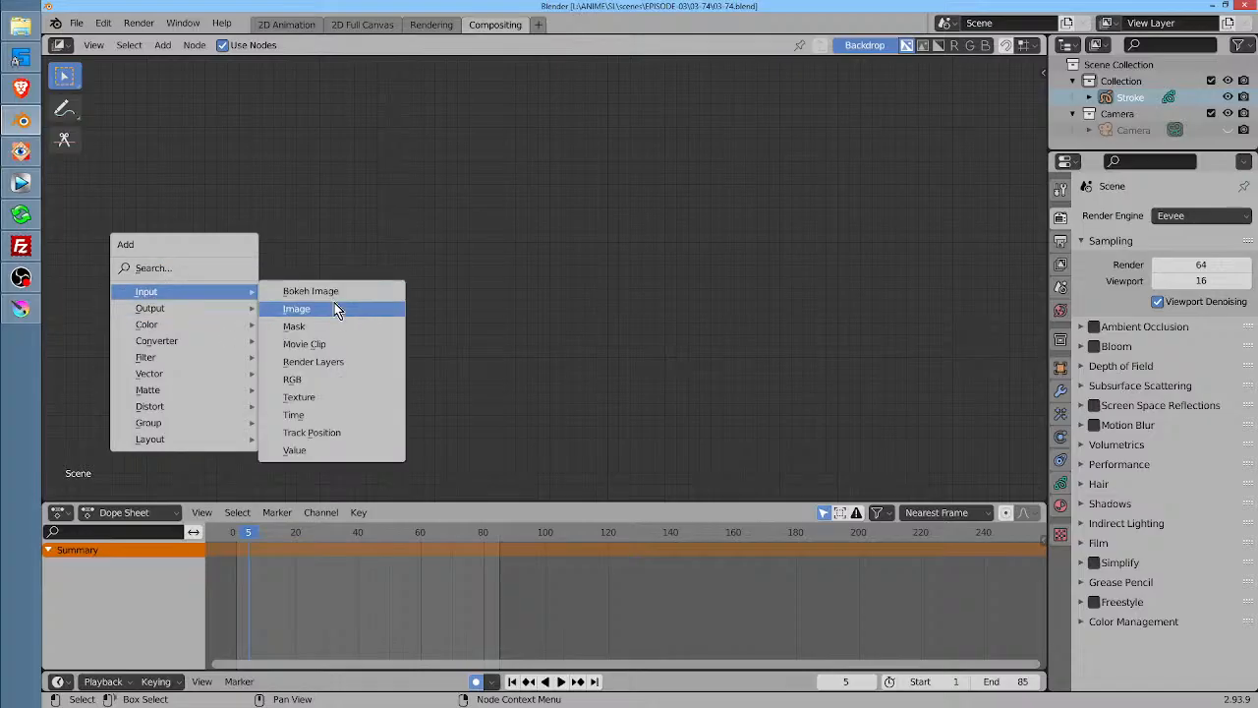
pyautogui.click(367, 364)
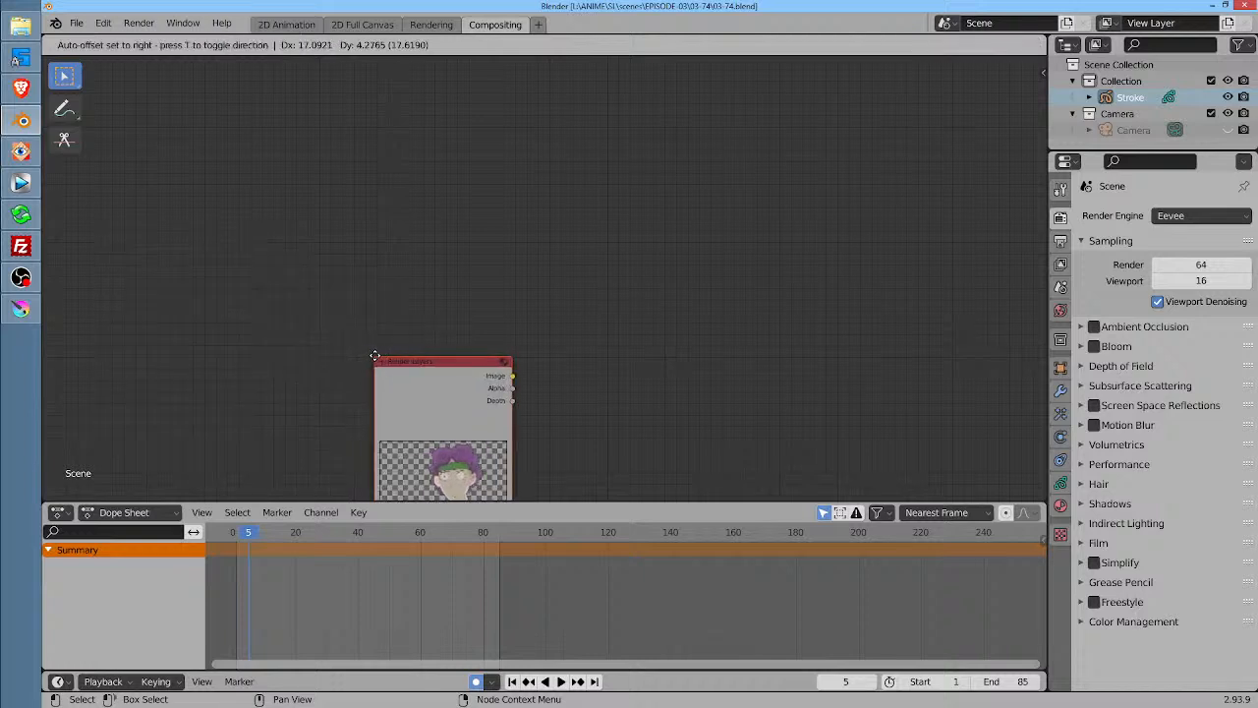
pyautogui.click(192, 166)
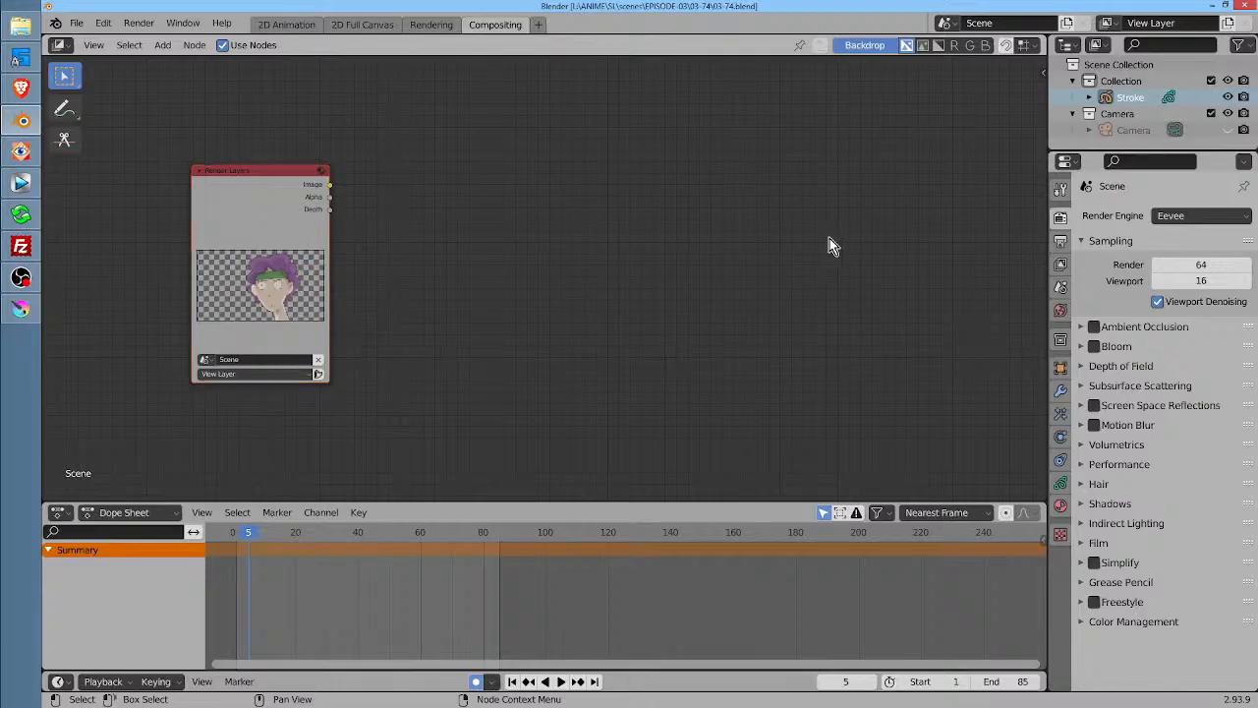
# Add a Composite output node and connect the Render Layers Image output to its Image input
pyautogui.hotkey('shift', 'a')
pyautogui.moveTo(829, 238)
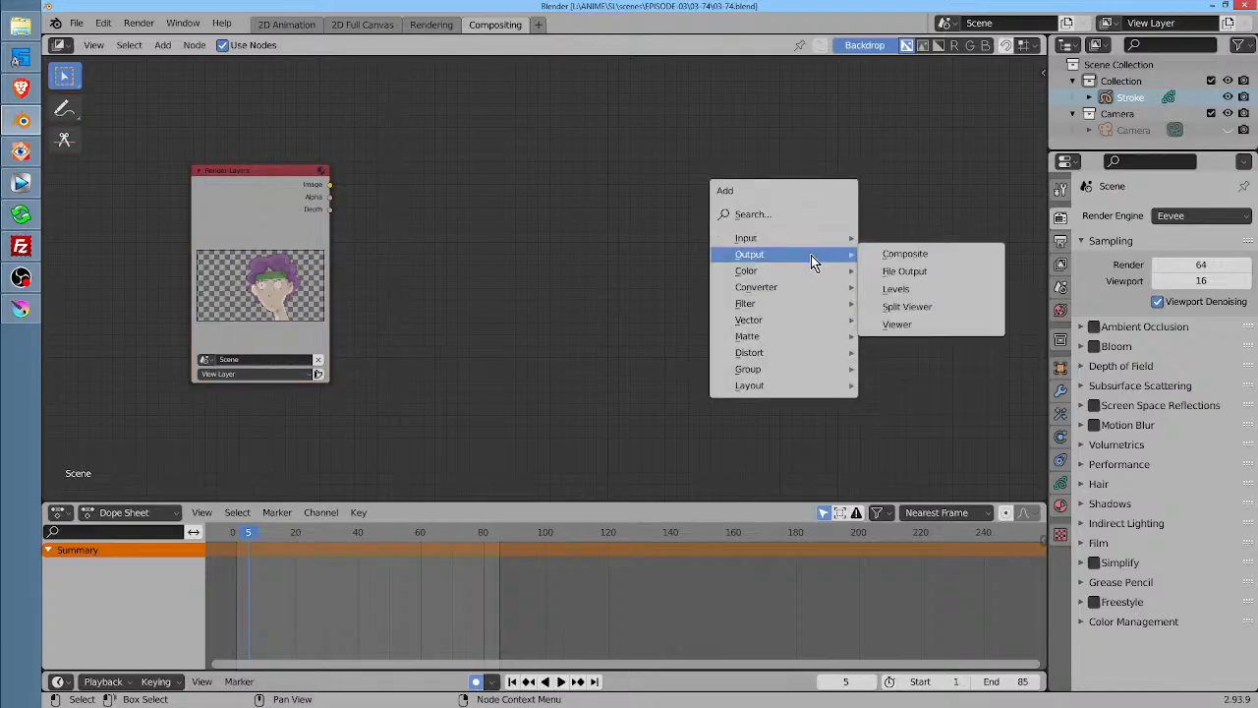
pyautogui.click(923, 257)
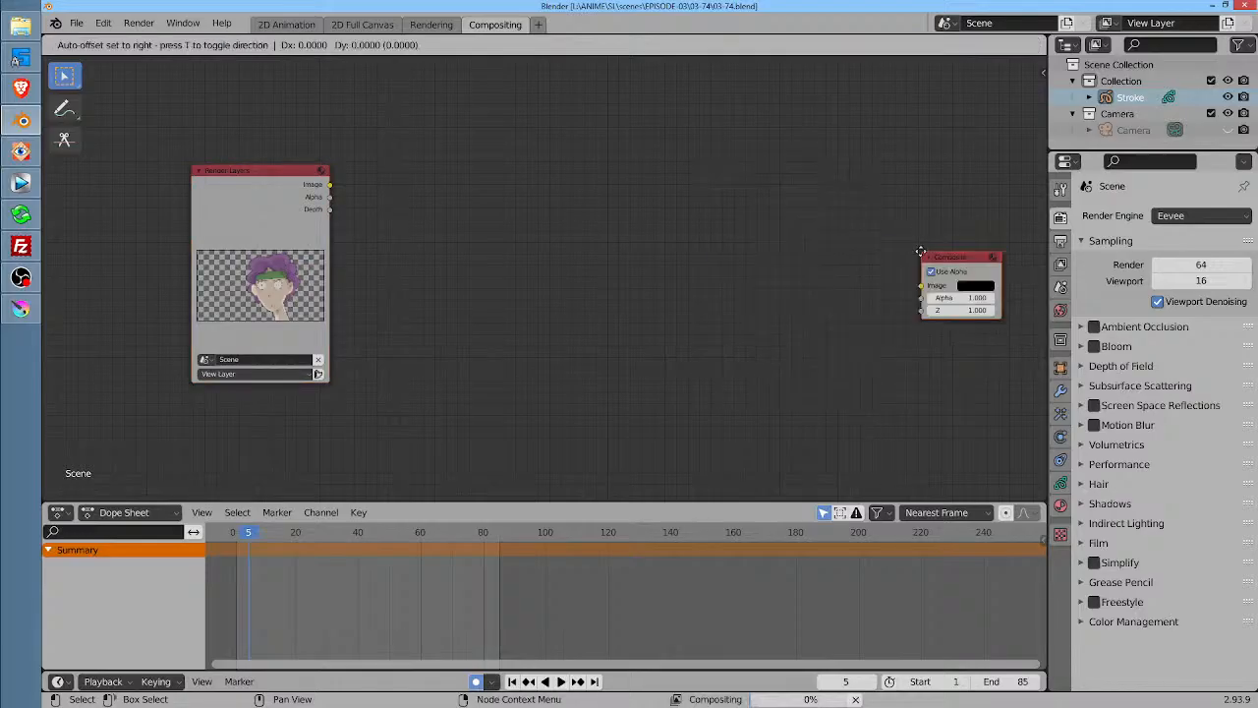
pyautogui.click(899, 188)
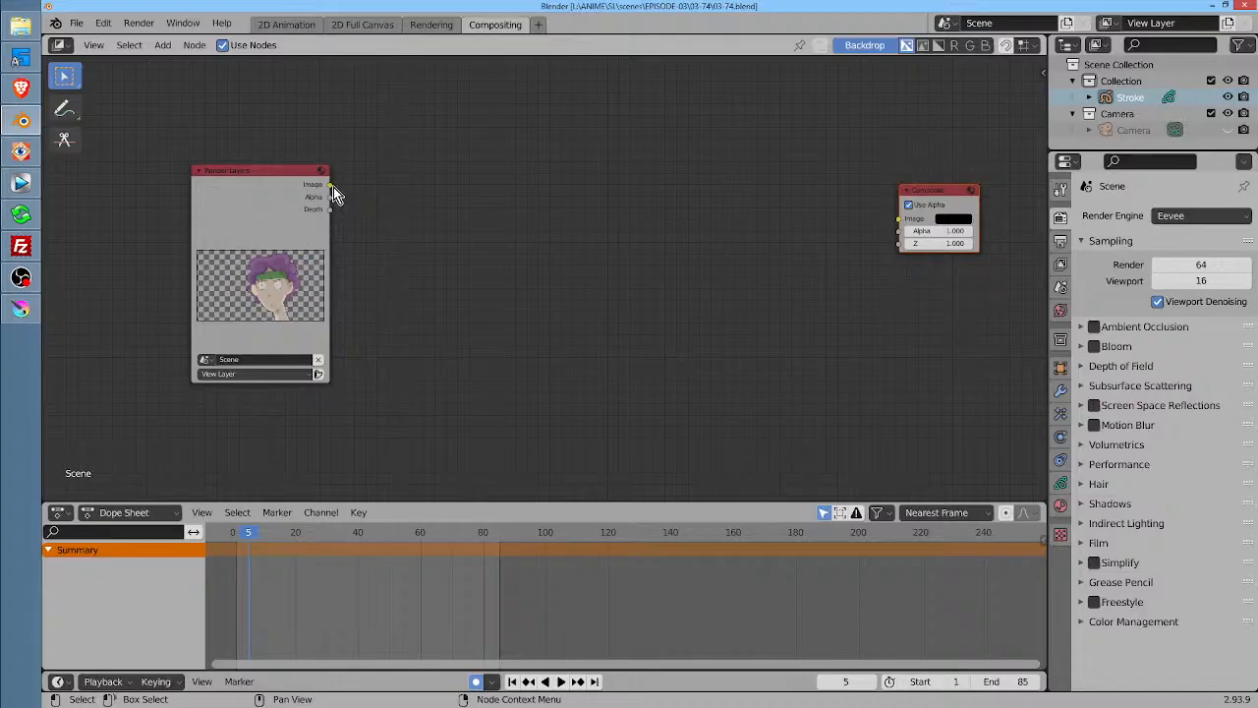
pyautogui.moveTo(331, 186); pyautogui.dragTo(899, 219)
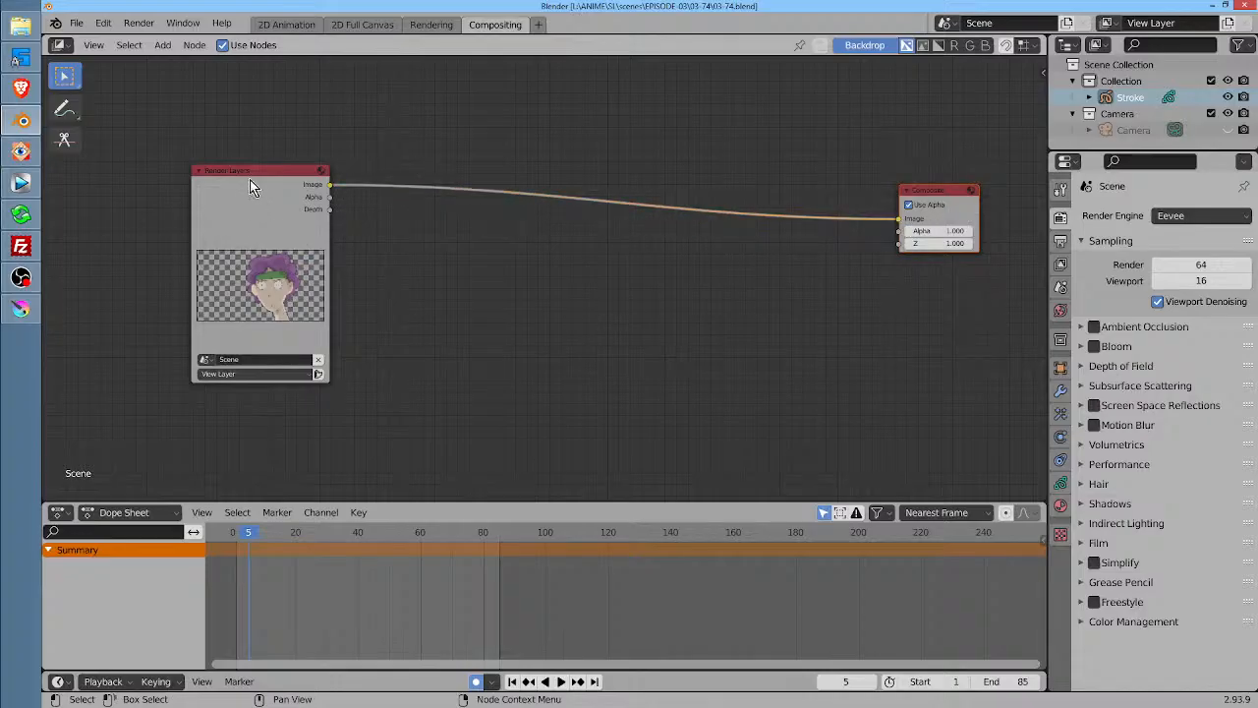
# Move the Render Layers node slightly higher in the node graph
pyautogui.moveTo(248, 183); pyautogui.dragTo(254, 158)
pyautogui.scroll(2, 314, 287)
pyautogui.hscroll(-2, 334, 293)
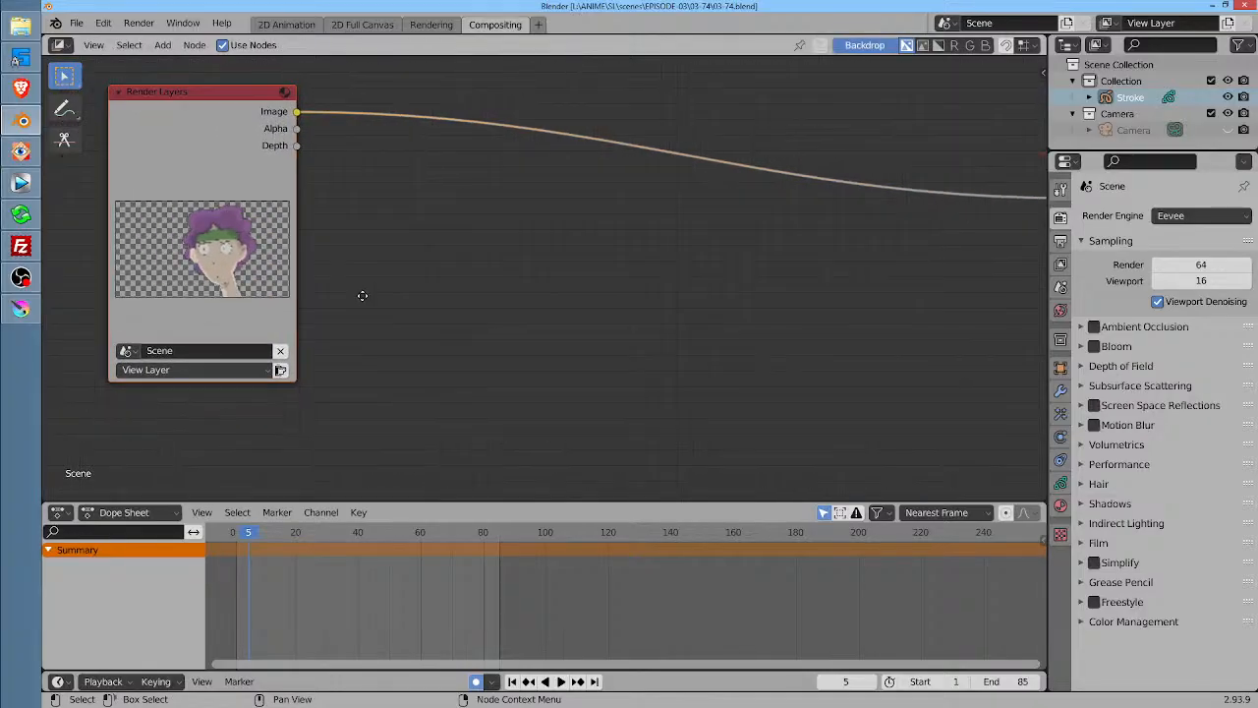
pyautogui.scroll(-1, 354, 310)
pyautogui.hscroll(3, 442, 319)
pyautogui.hscroll(-3, 462, 315)
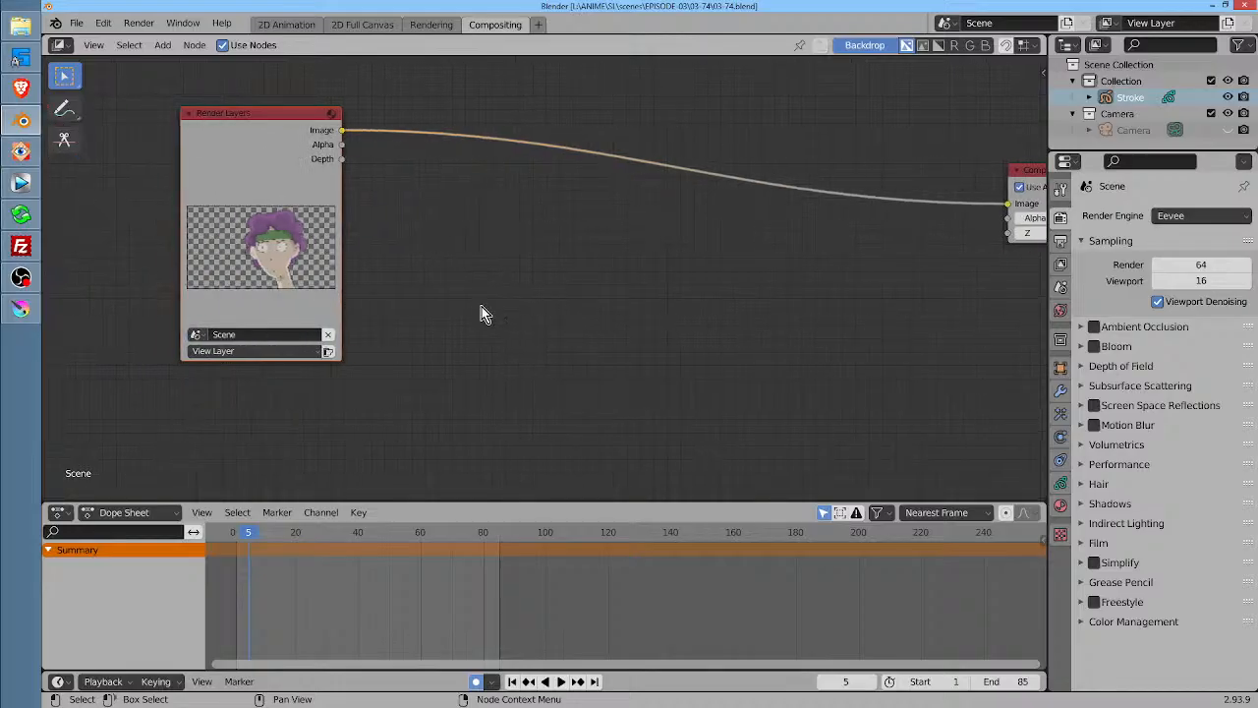
pyautogui.scroll(-1, 590, 305)
pyautogui.hscroll(3, 590, 305)
pyautogui.scroll(-1, 402, 221)
pyautogui.scroll(-1, 402, 222)
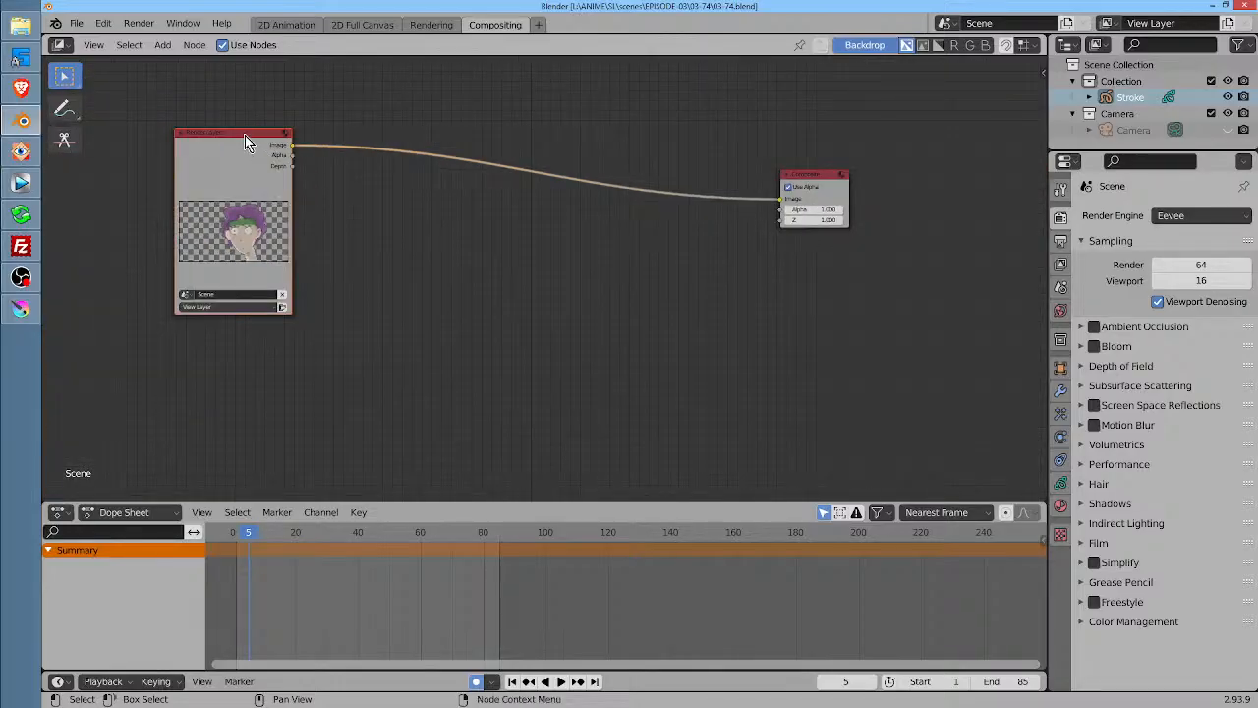
# Duplicate the Render Layers node and place the copy below and to the right of the original
pyautogui.hotkey('shift', 'd')
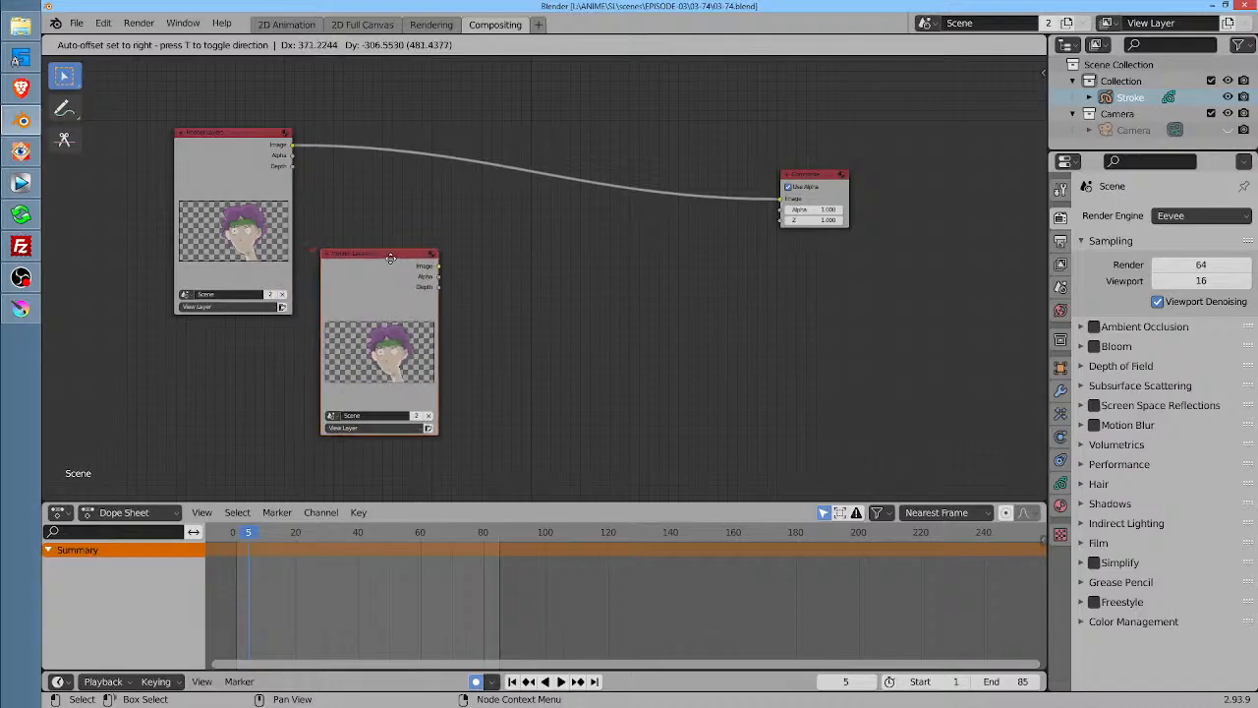
pyautogui.click(445, 267)
pyautogui.moveTo(441, 267); pyautogui.dragTo(784, 214)
pyautogui.moveTo(295, 150); pyautogui.dragTo(781, 201)
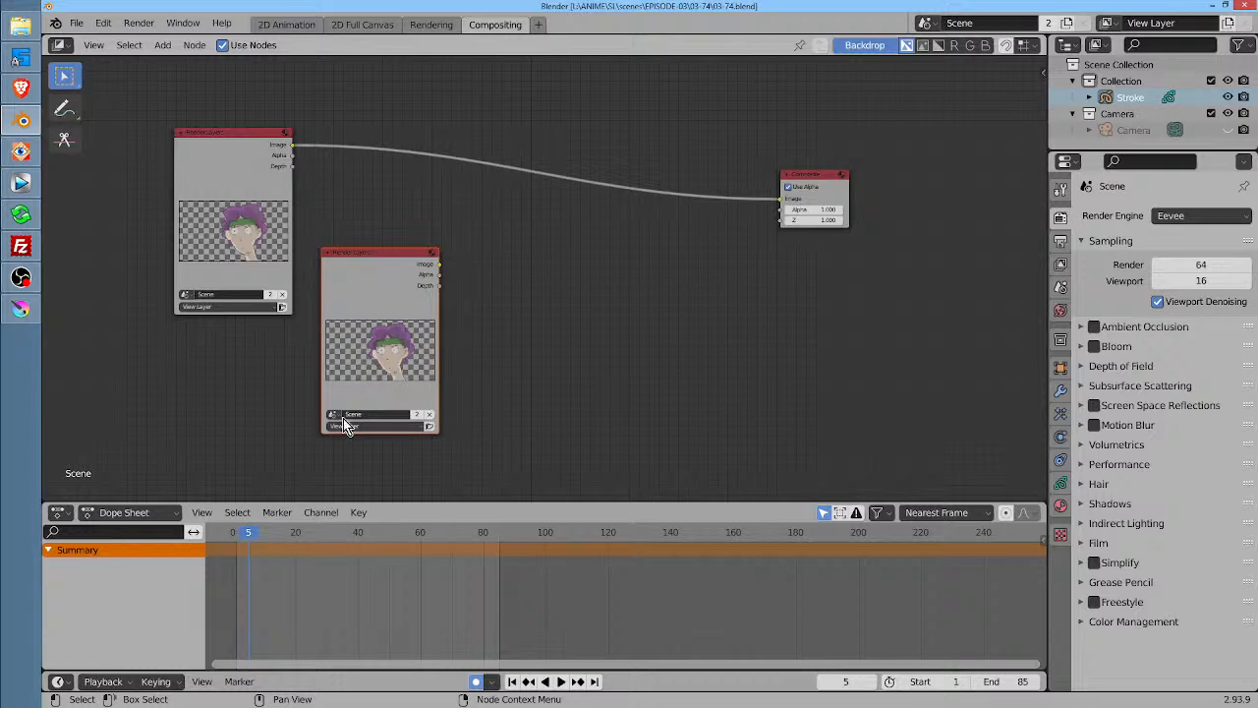
# Examine the scene and view layer choices of the duplicated Render Layers node
pyautogui.moveTo(378, 403); pyautogui.dragTo(392, 326)
pyautogui.scroll(8, 374, 341)
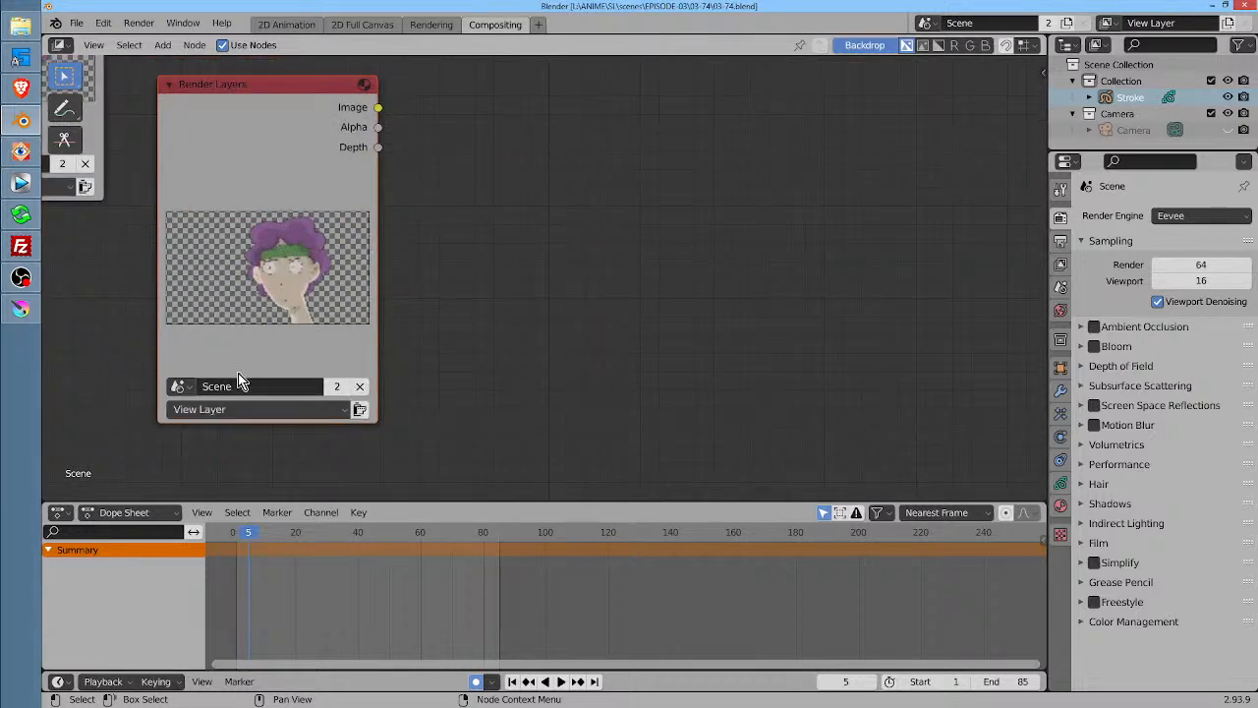
pyautogui.click(177, 390)
pyautogui.click(175, 386)
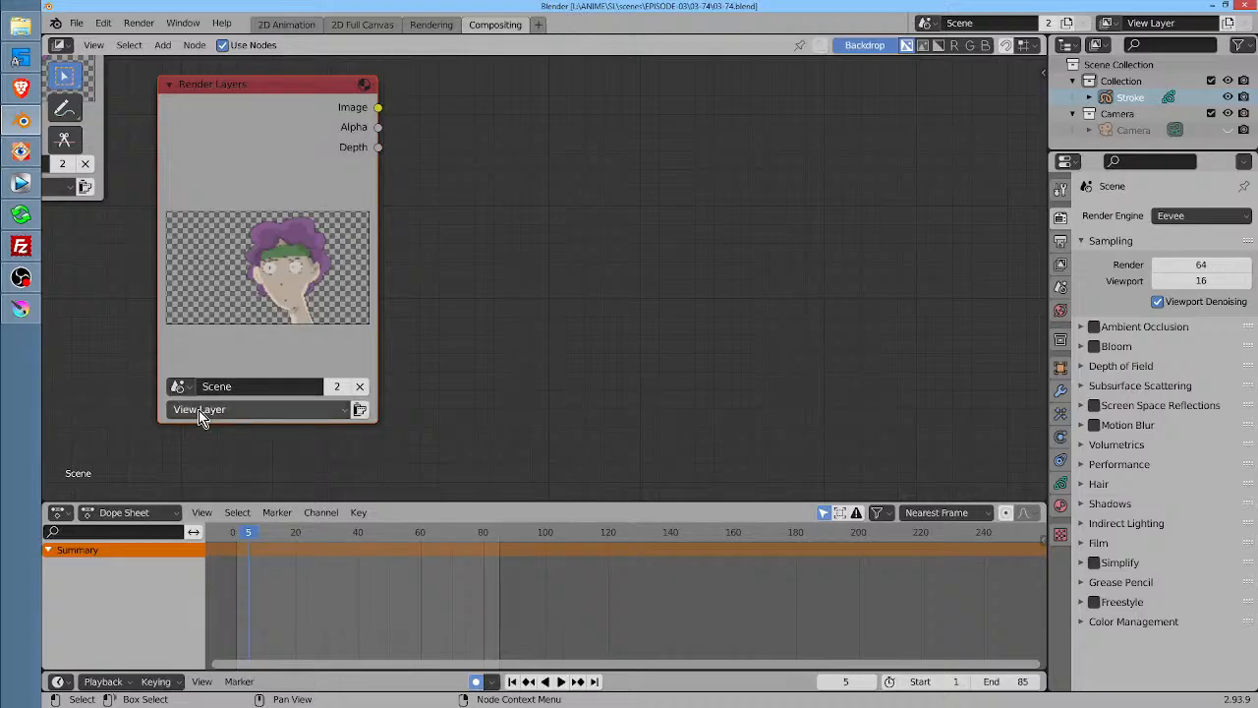
pyautogui.click(198, 410)
pyautogui.click(211, 429)
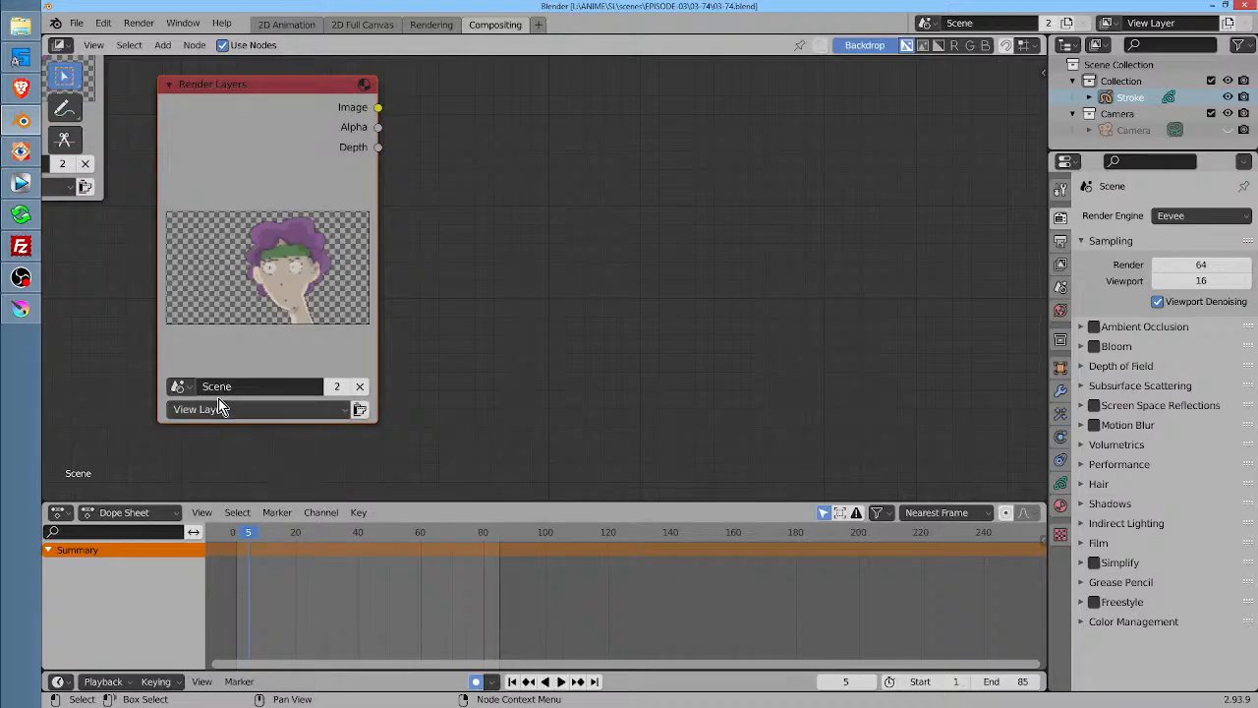
# Move the duplicated Render Layers node slightly down and to the right in the compositing node graph
pyautogui.scroll(-2, 477, 323)
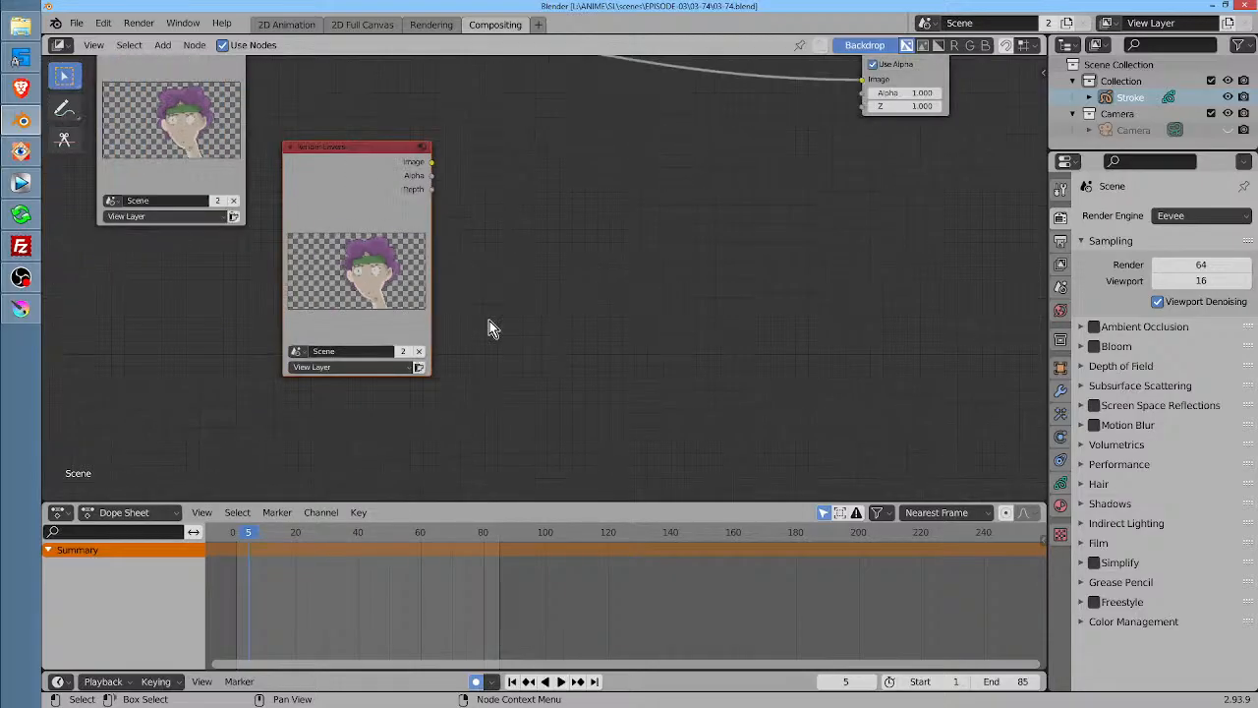
pyautogui.press('Home')
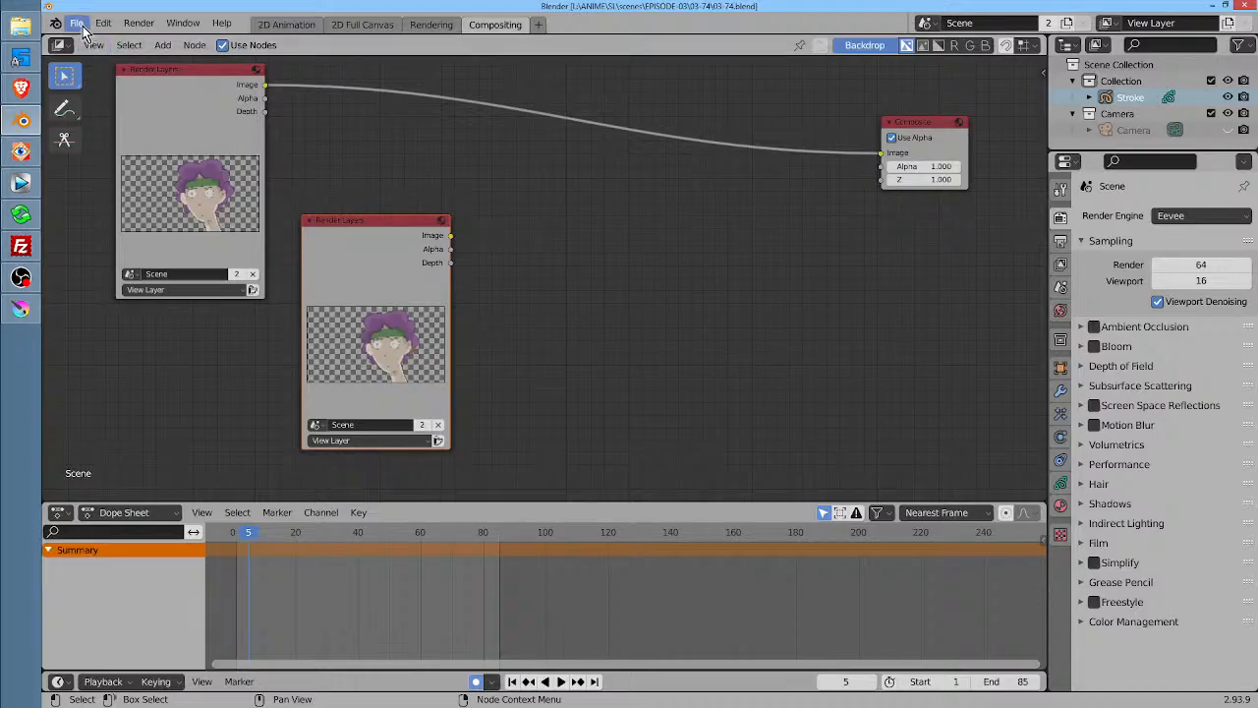
pyautogui.click(295, 25)
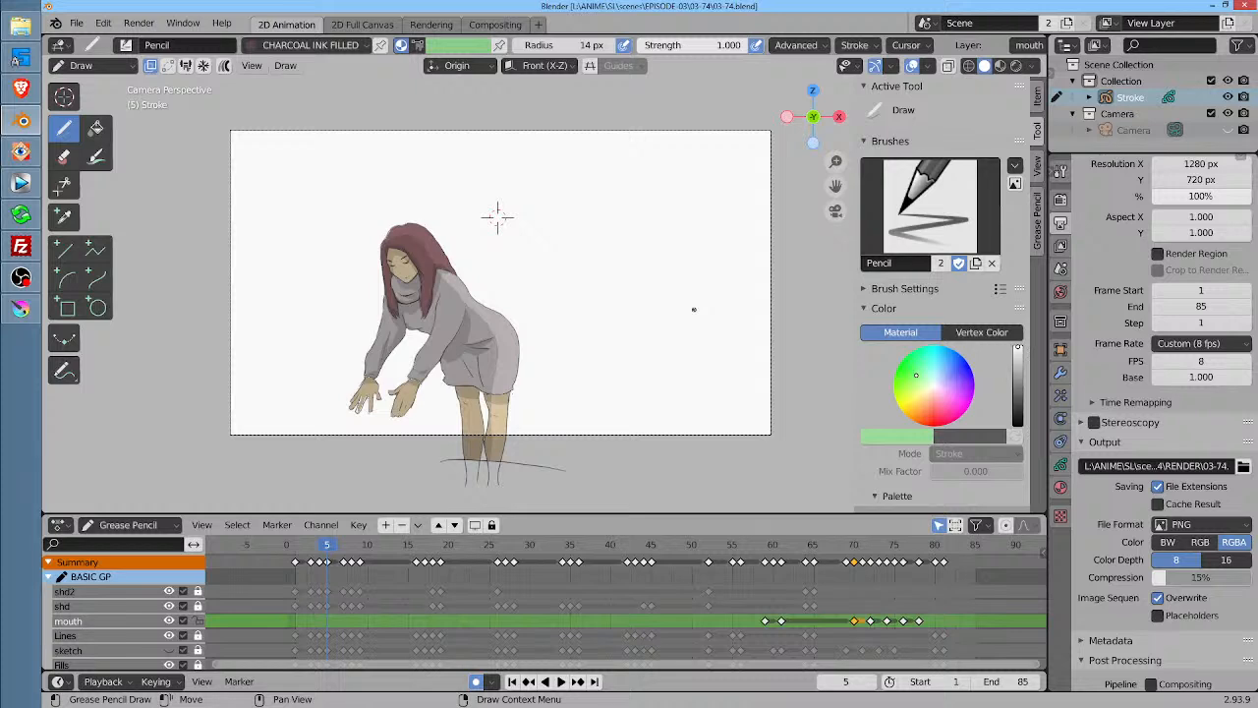
pyautogui.moveTo(707, 306); pyautogui.dragTo(695, 321)
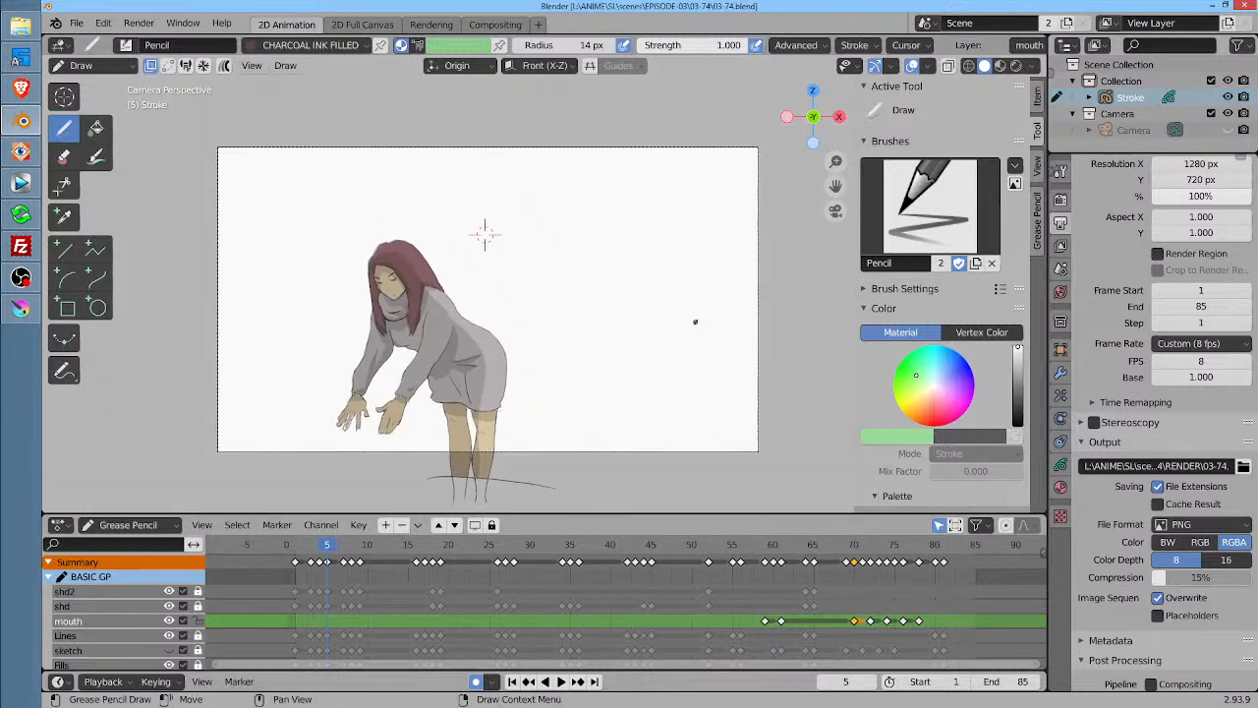
pyautogui.click(494, 23)
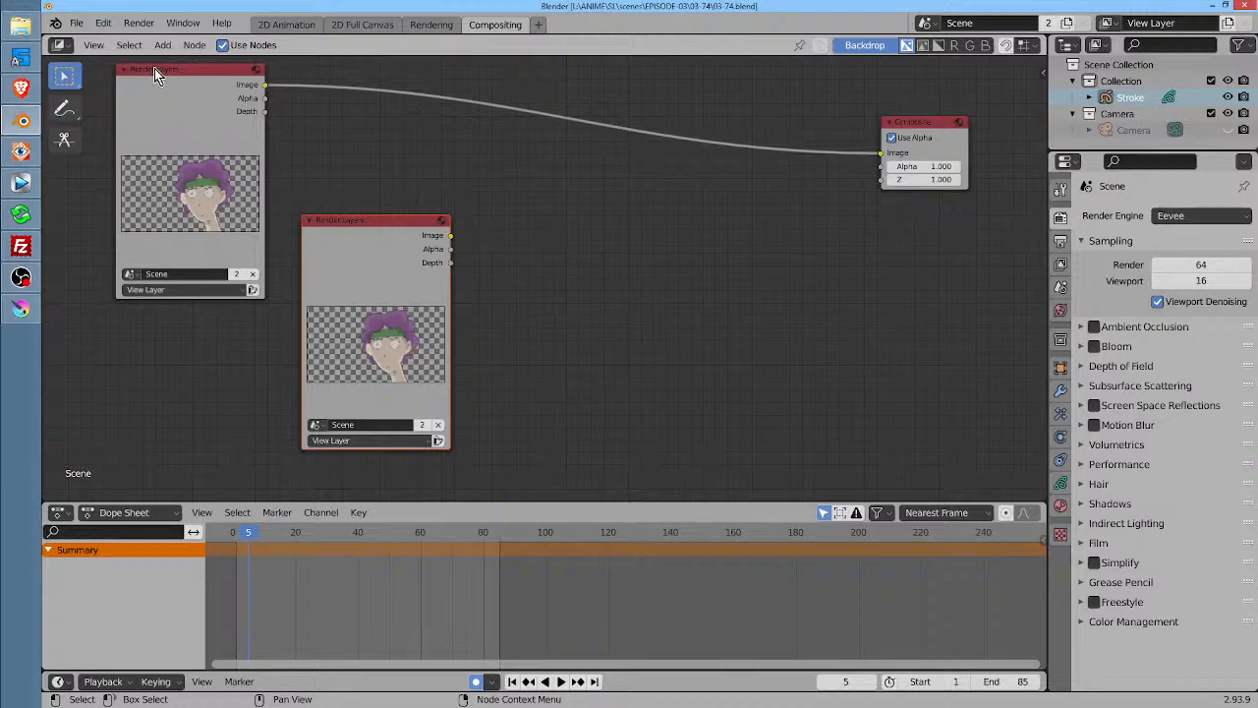
pyautogui.click(197, 100)
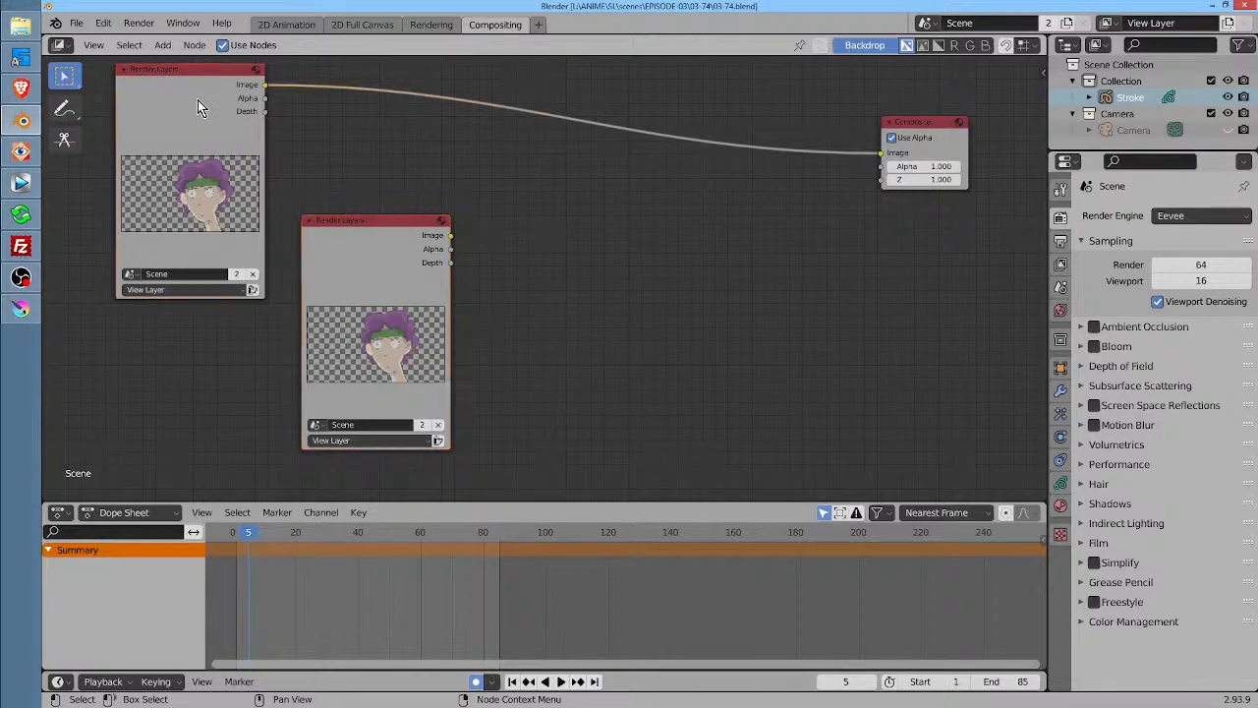
pyautogui.moveTo(396, 233); pyautogui.dragTo(409, 246)
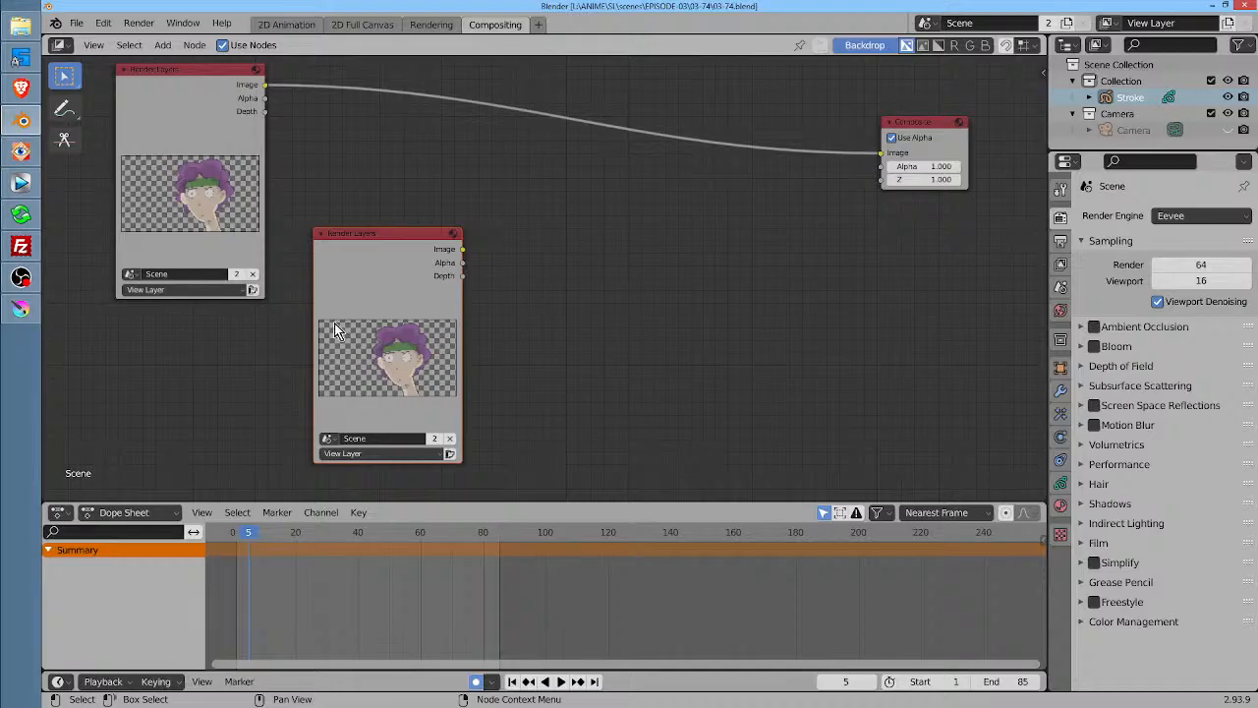
# Add a Monkey mesh in Object Mode in the 2D Animation workspace and move it to the upper right of the camera frame
pyautogui.click(286, 23)
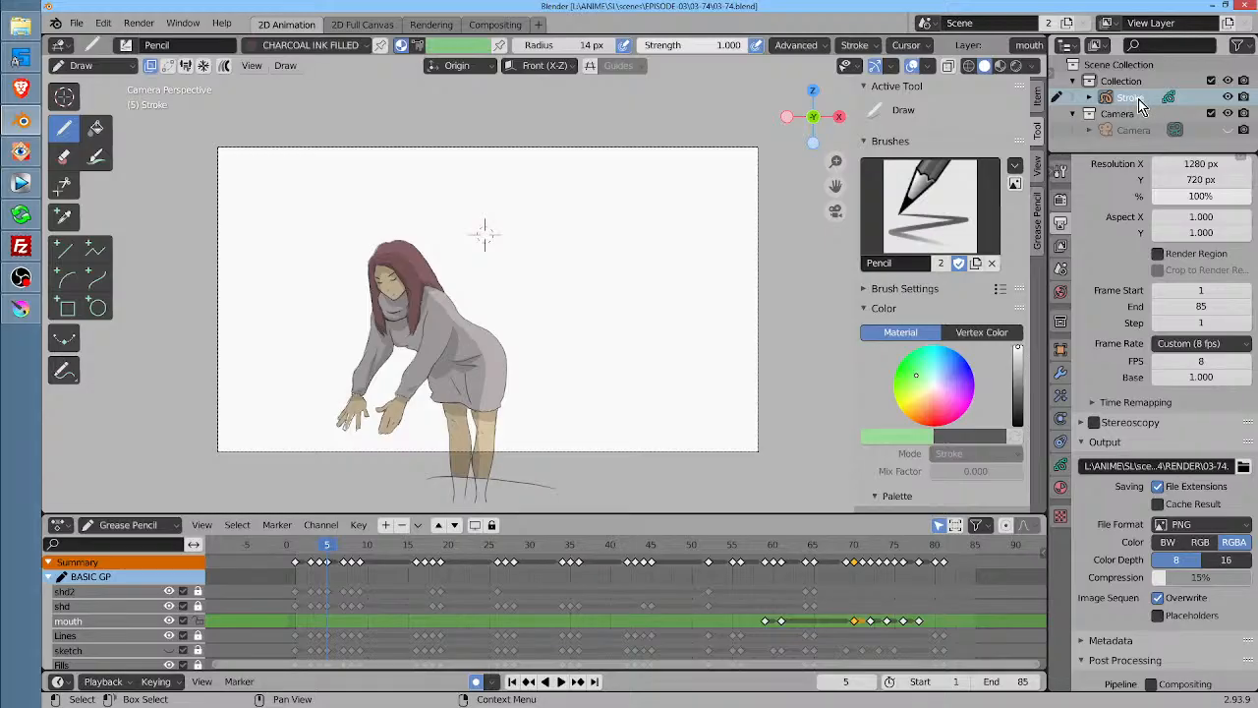
pyautogui.moveTo(627, 270); pyautogui.dragTo(615, 264)
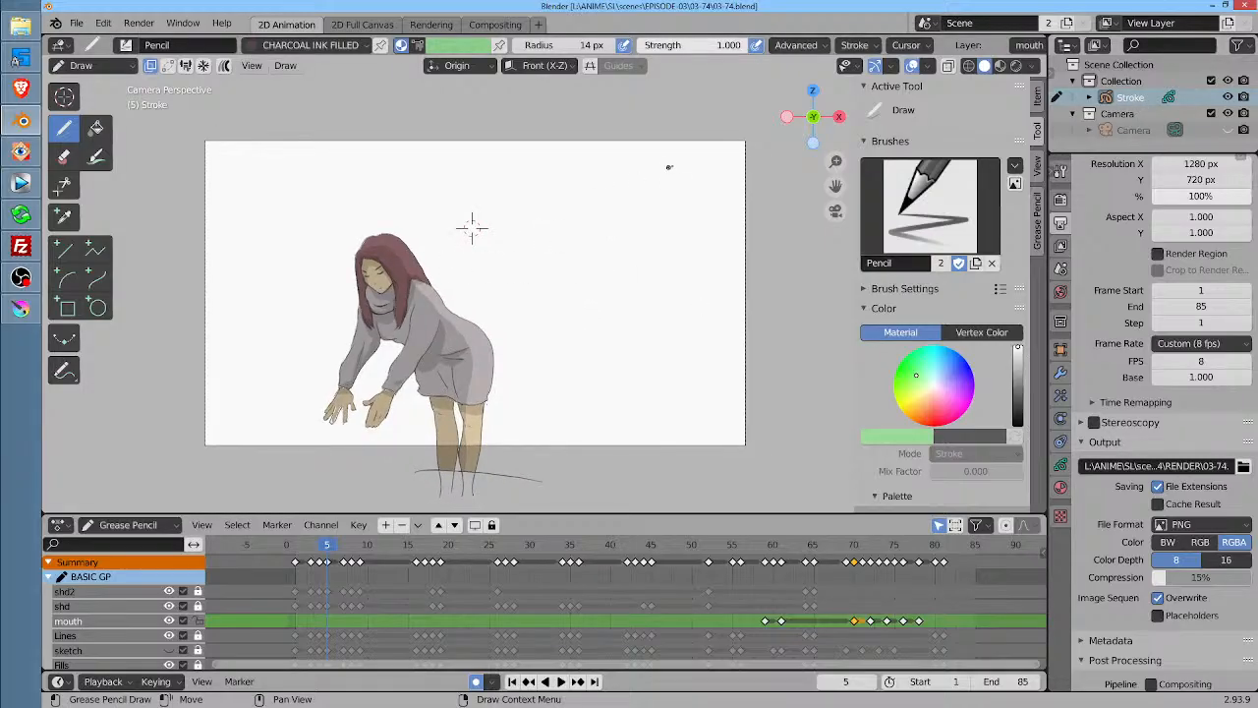
pyautogui.hotkey('ctrl', 'Tab')
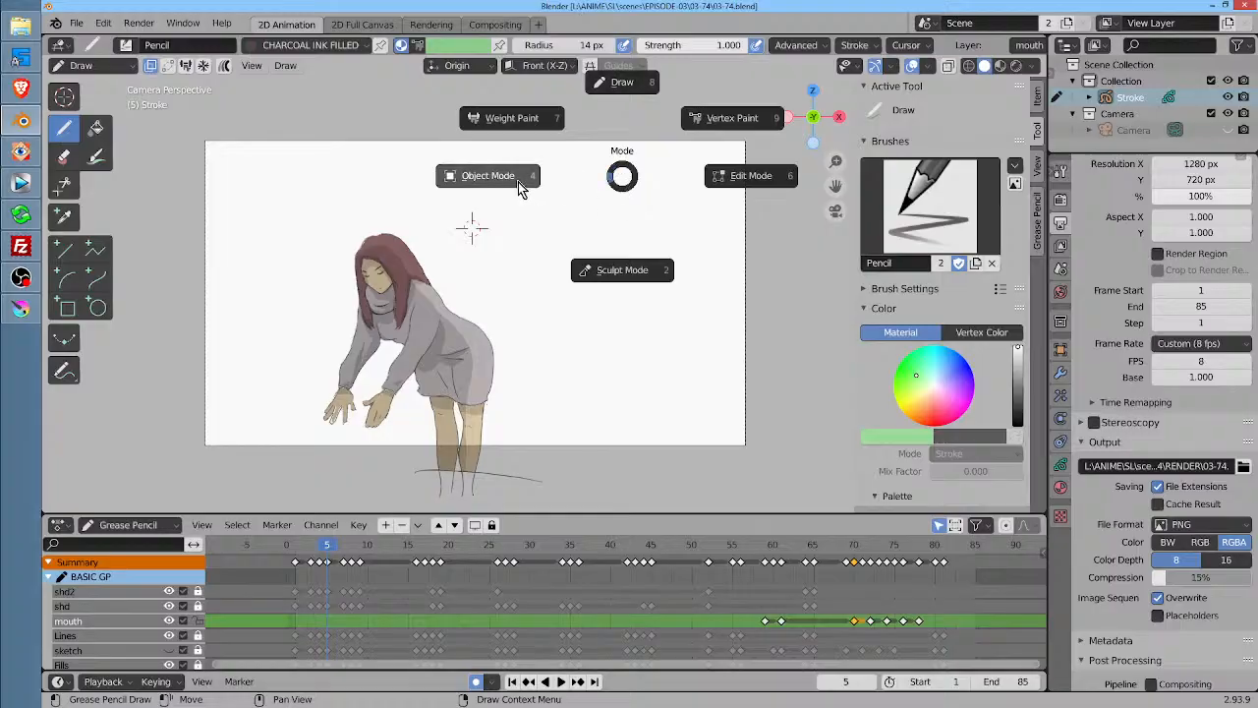
pyautogui.click(519, 184)
pyautogui.hotkey('shift', 'a')
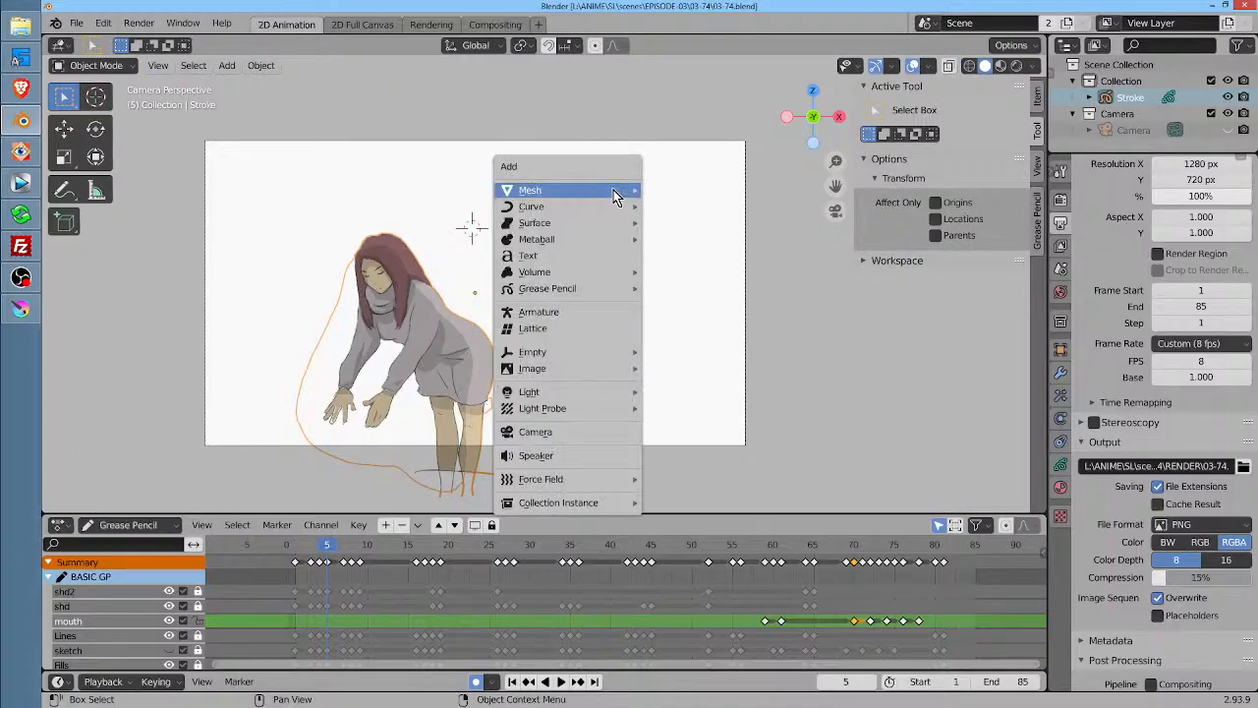
pyautogui.moveTo(610, 189)
pyautogui.click(709, 338)
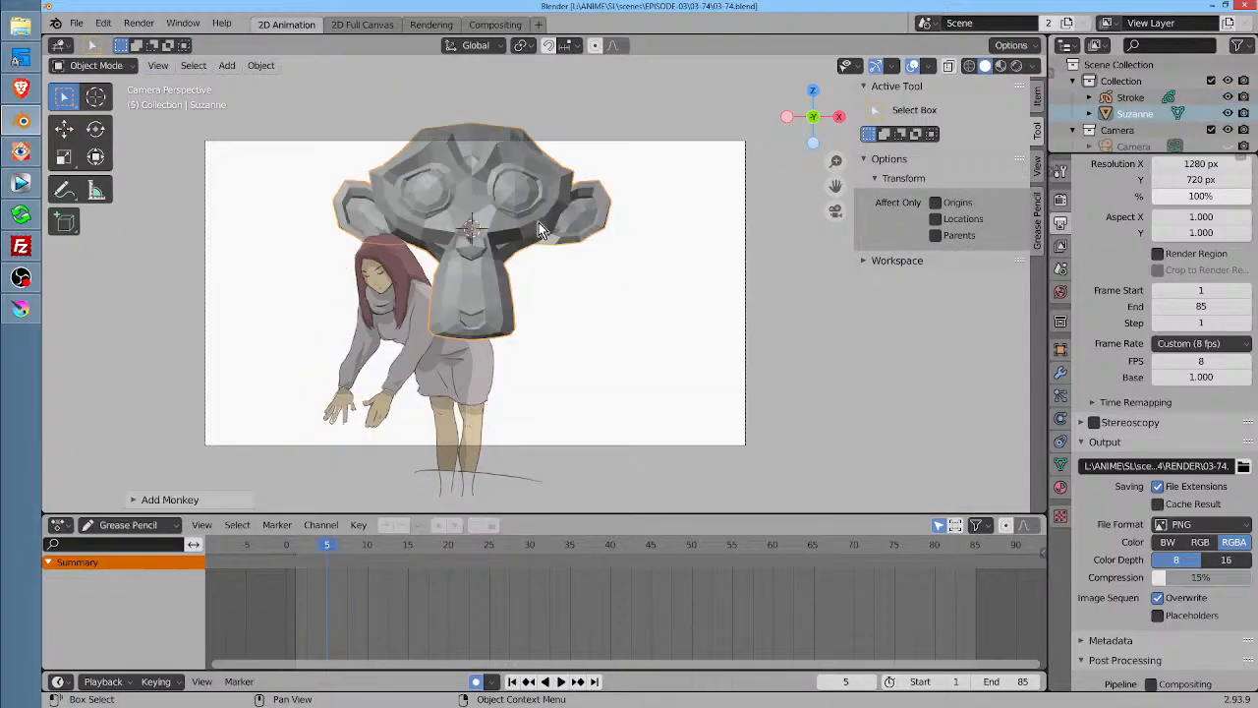
pyautogui.press('g')
pyautogui.click(678, 229)
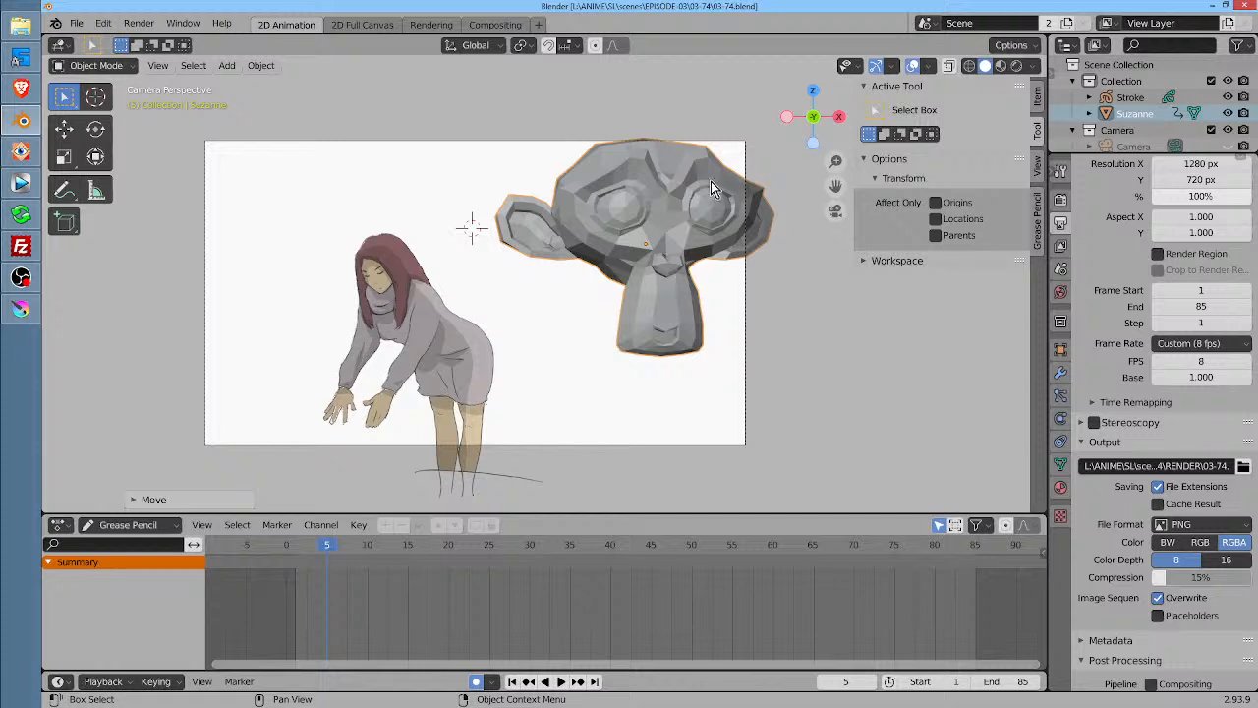
# Select the Grease Pencil character and play the animation to see it together with the monkey head
pyautogui.click(473, 380)
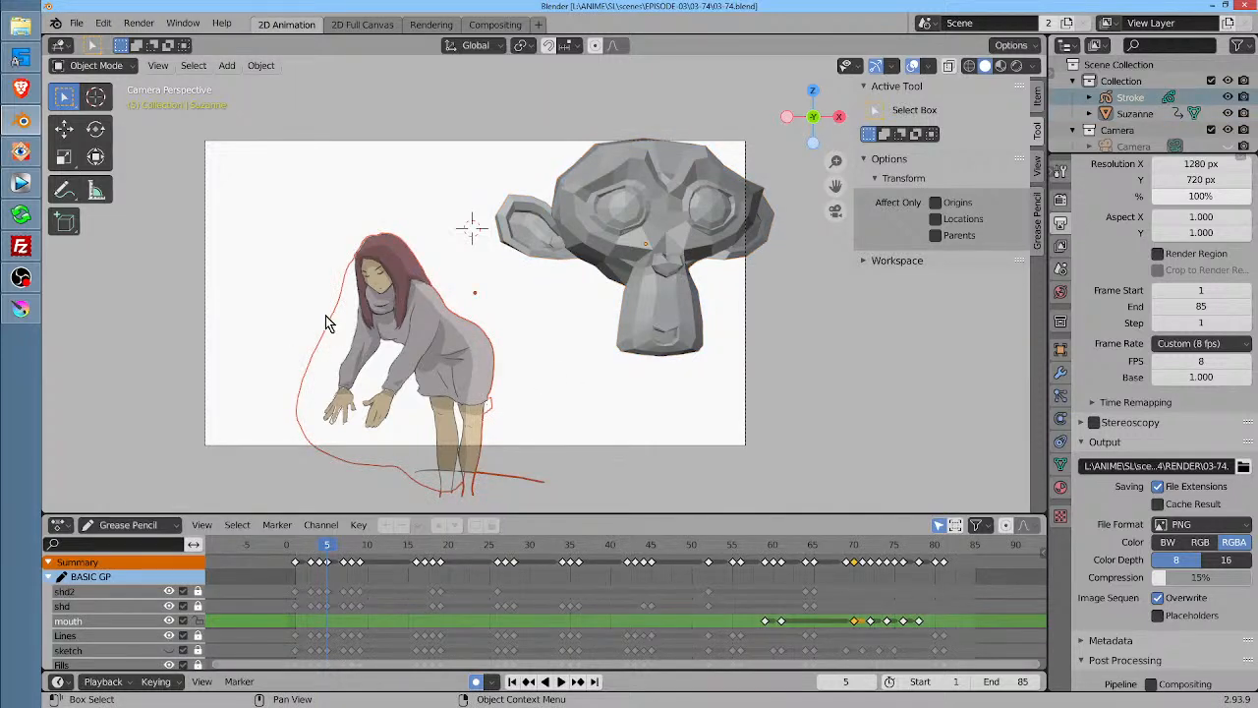
pyautogui.press('space')
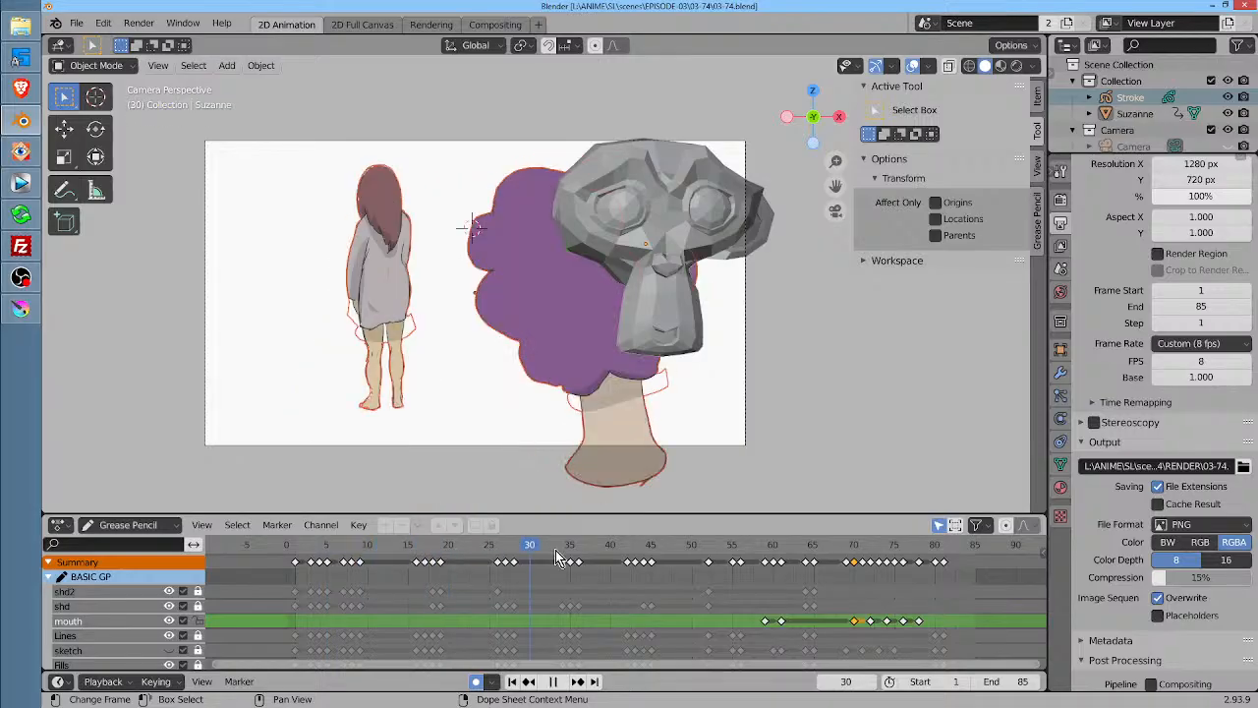
pyautogui.press('space')
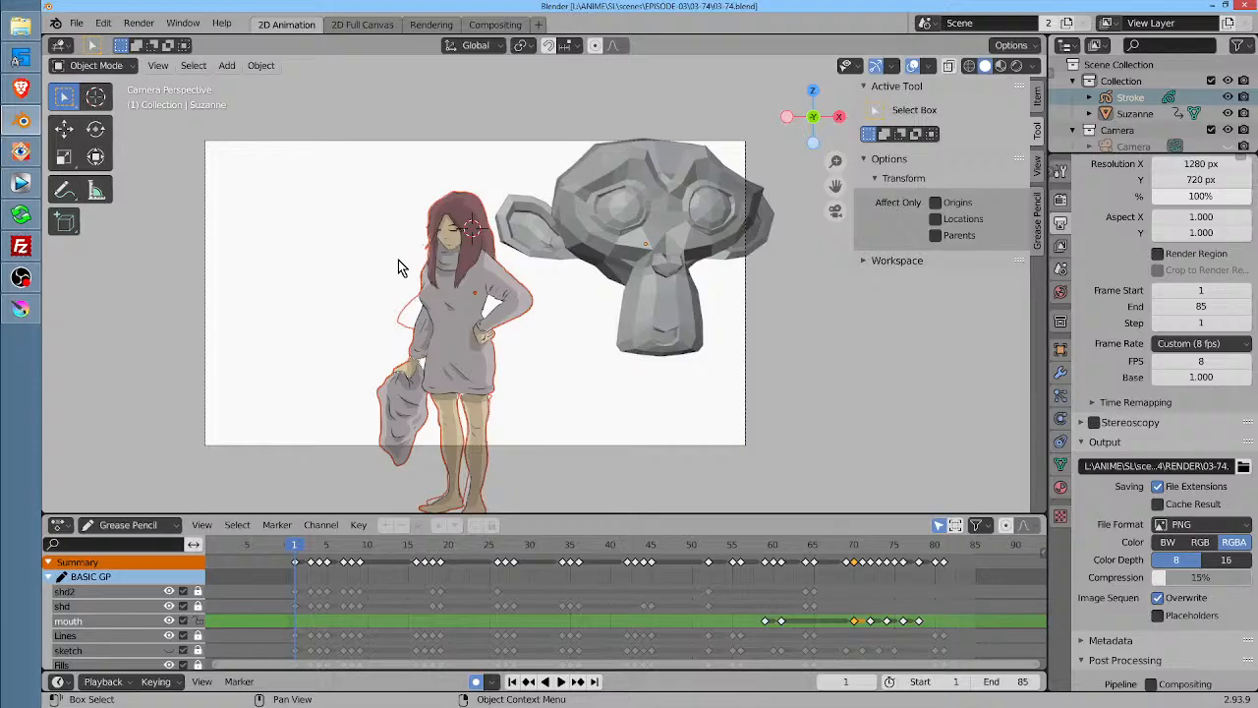
# Select the monkey head, switch to Krita and view the My Favorites brush presets
pyautogui.moveTo(627, 210); pyautogui.dragTo(683, 237)
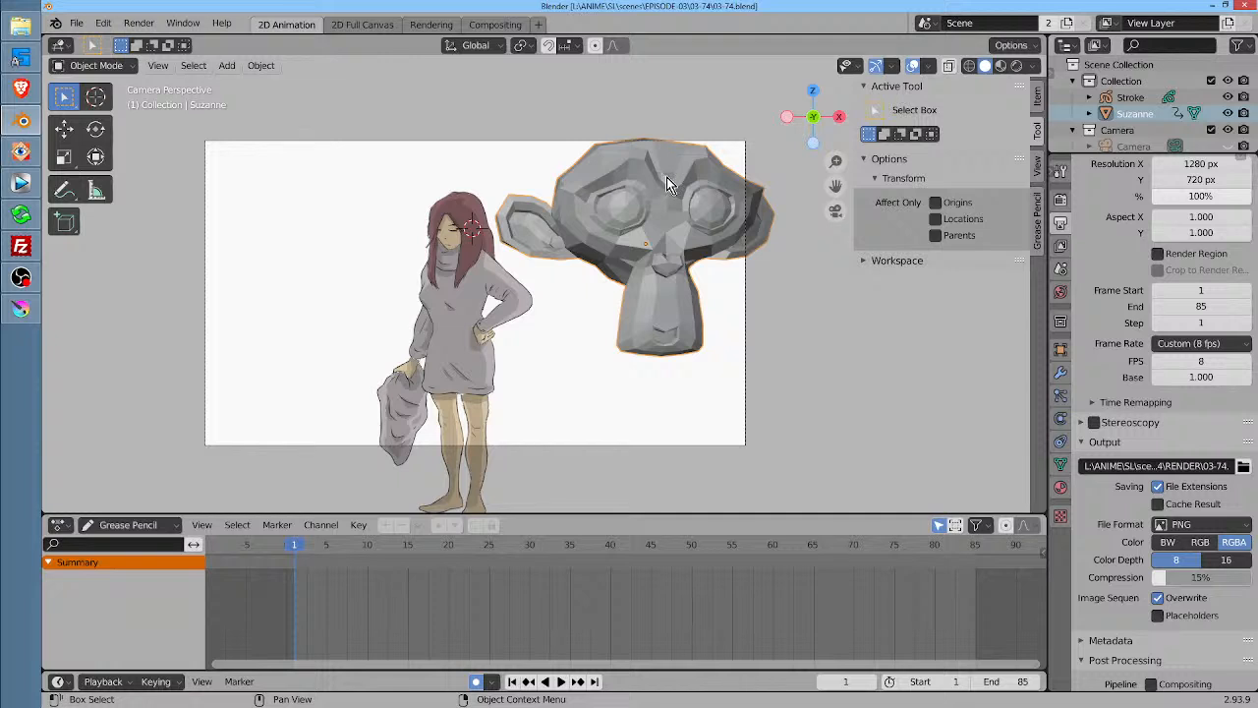
pyautogui.press('m')
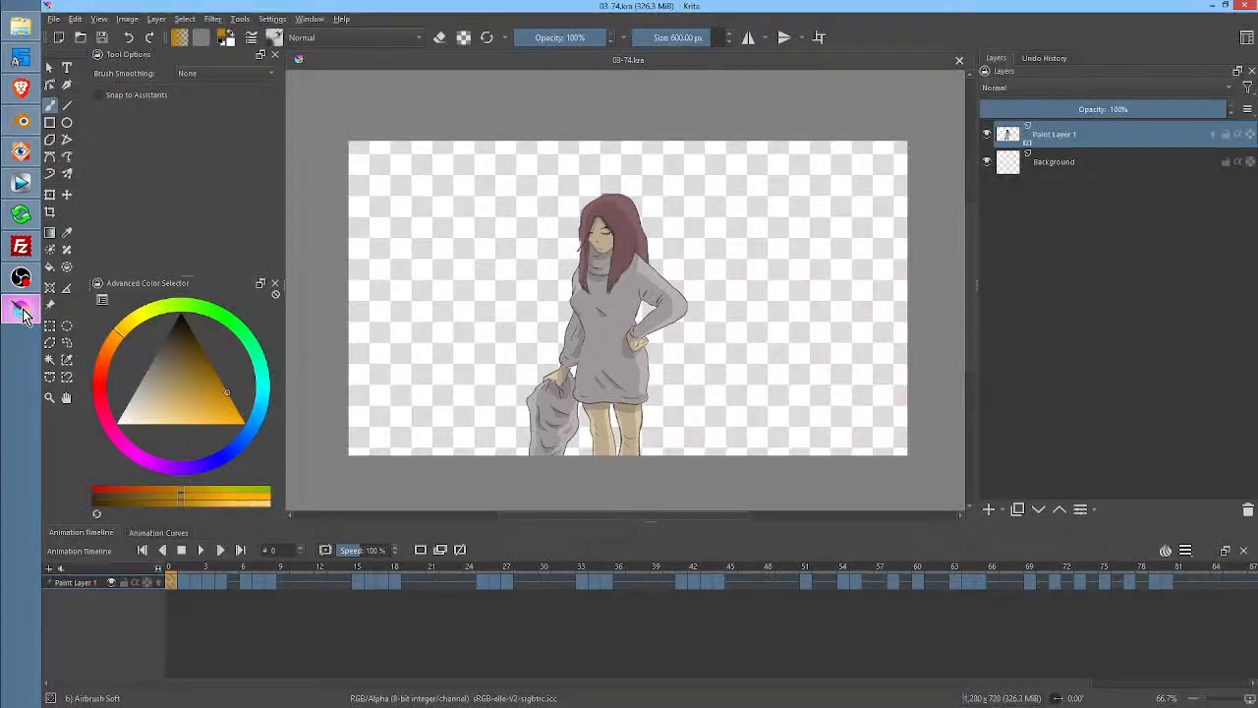
pyautogui.click(21, 308)
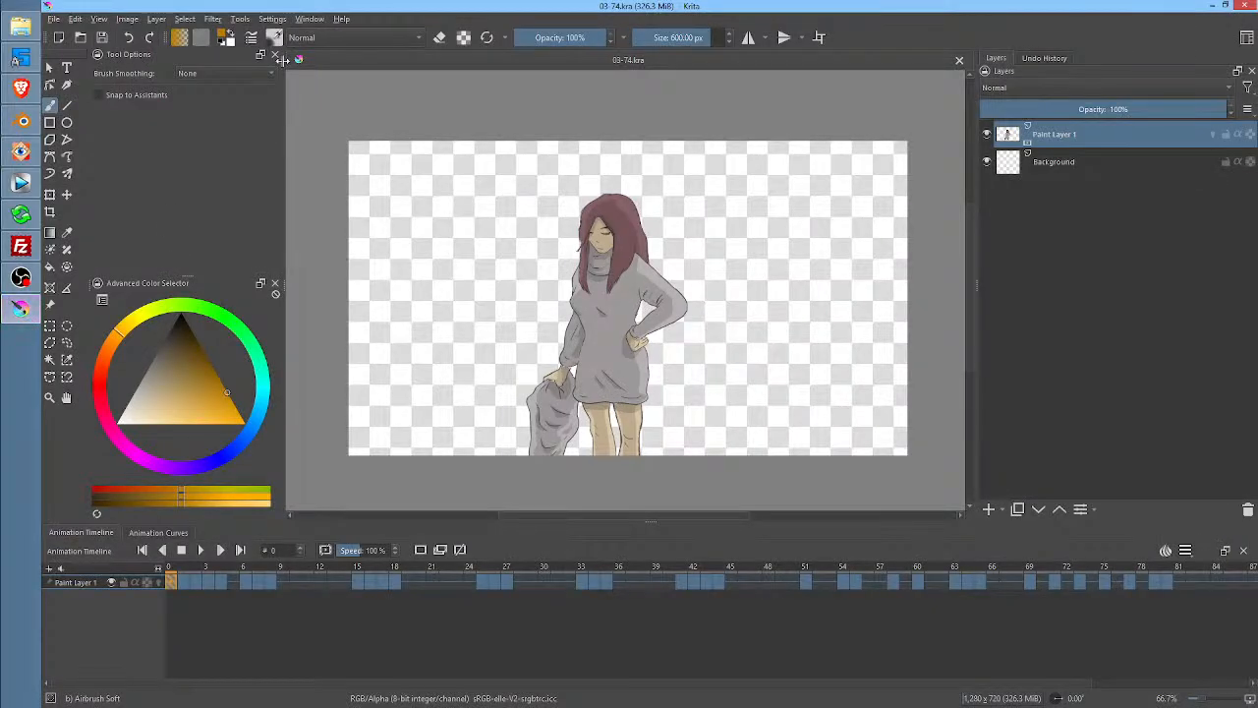
pyautogui.click(276, 39)
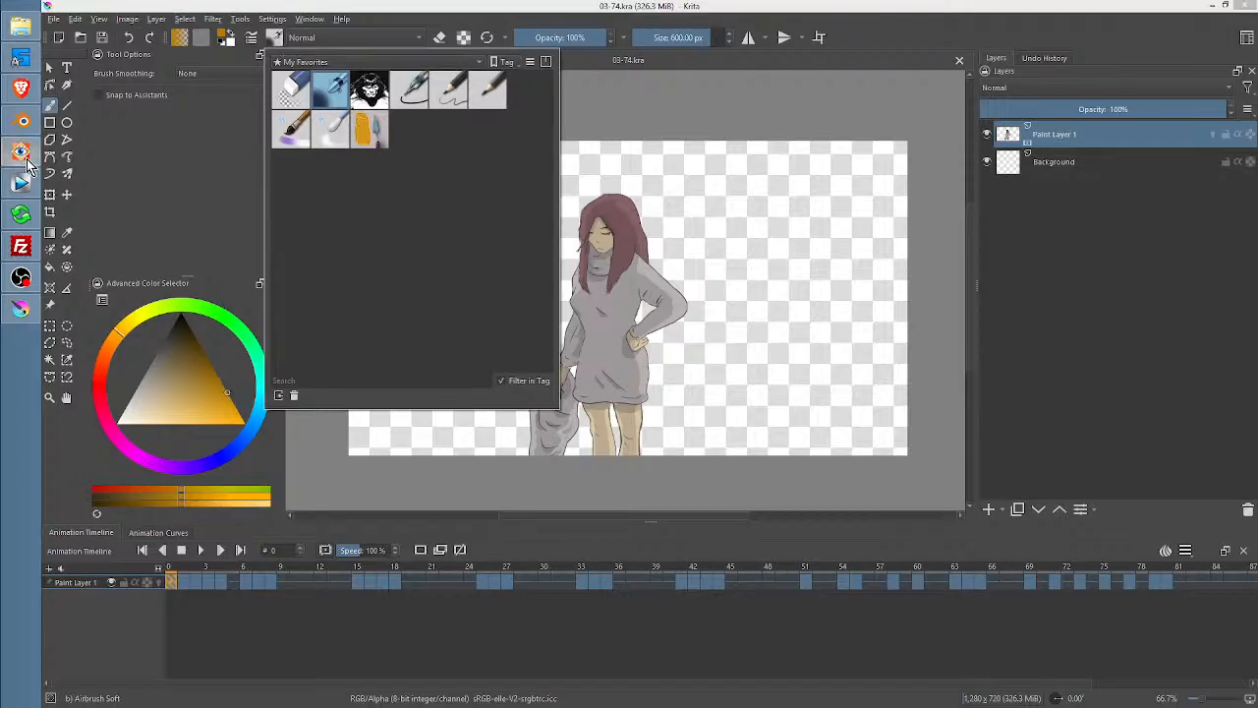
# Switch back to Blender and scale the monkey head down so it fits inside the camera frame
pyautogui.click(22, 123)
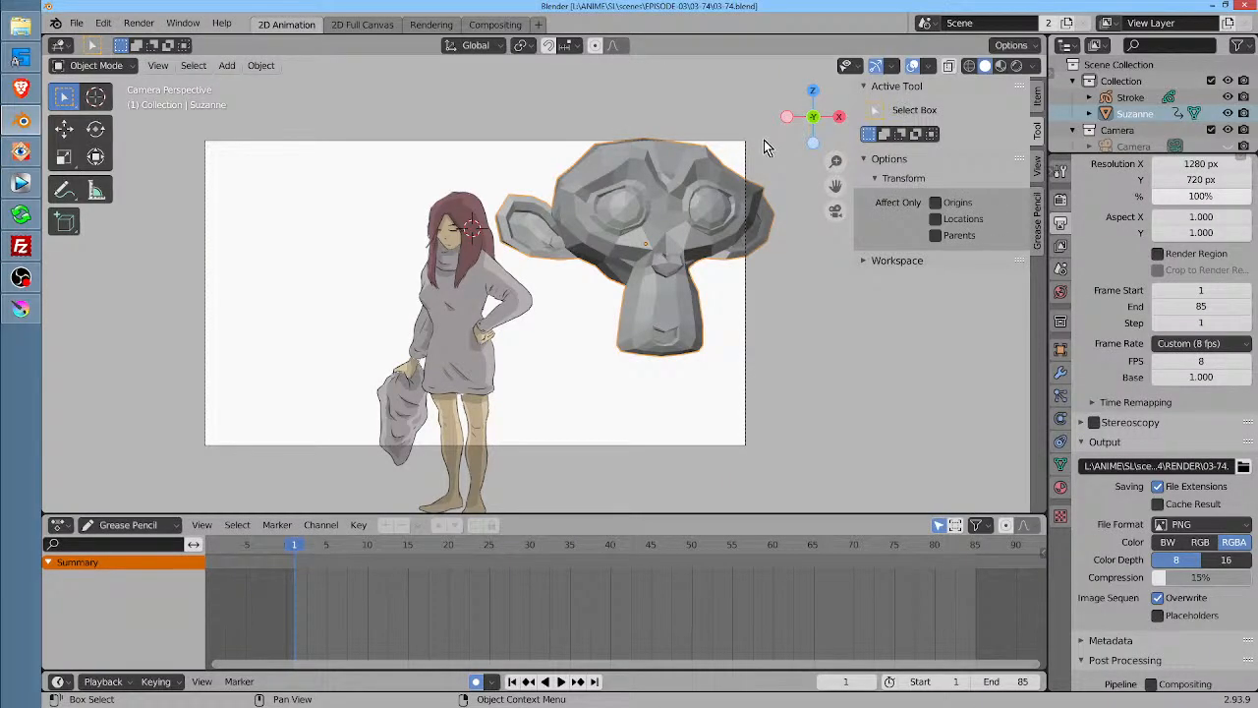
pyautogui.press('s')
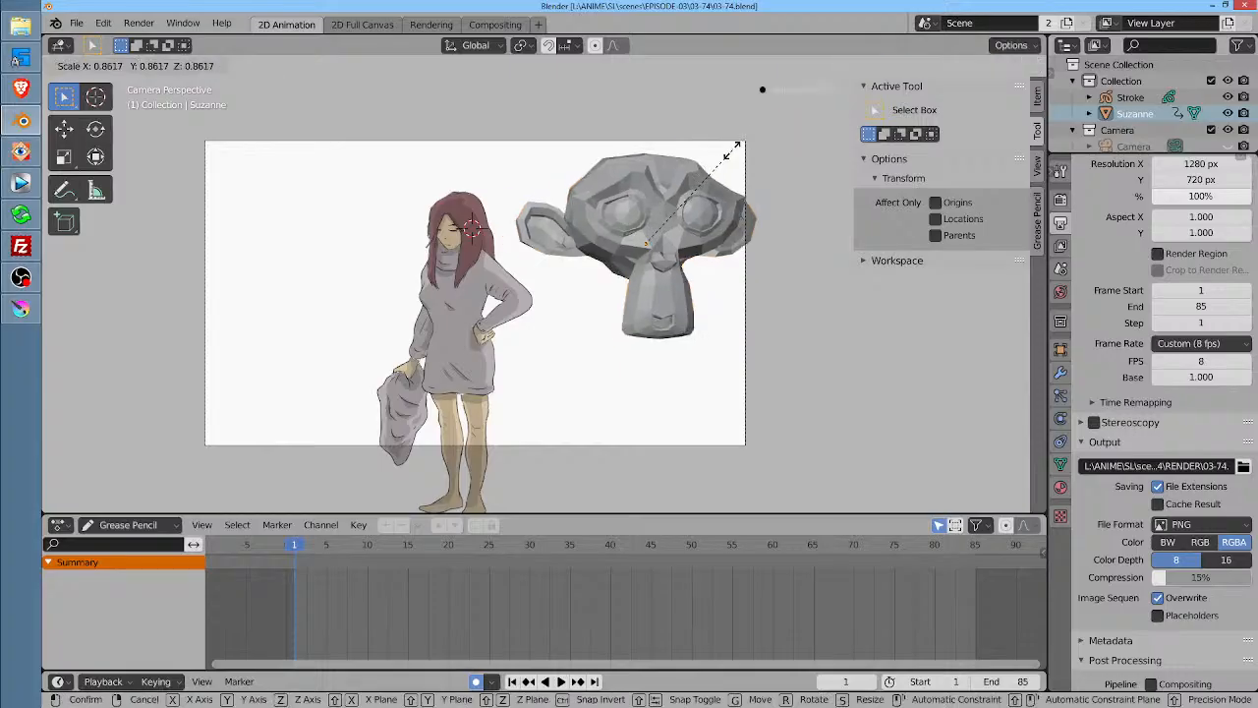
pyautogui.click(706, 177)
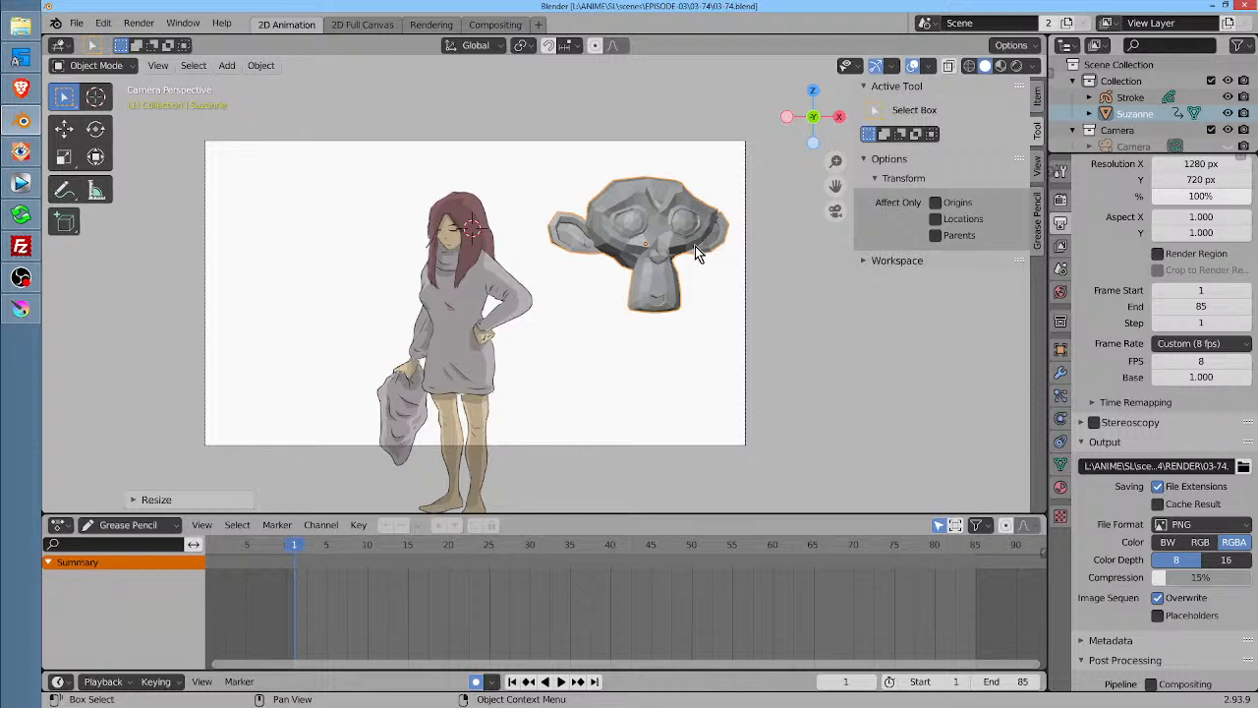
# Enlarge the Outliner area to show the whole scene collection and make the monkey head the selected object
pyautogui.click(500, 298)
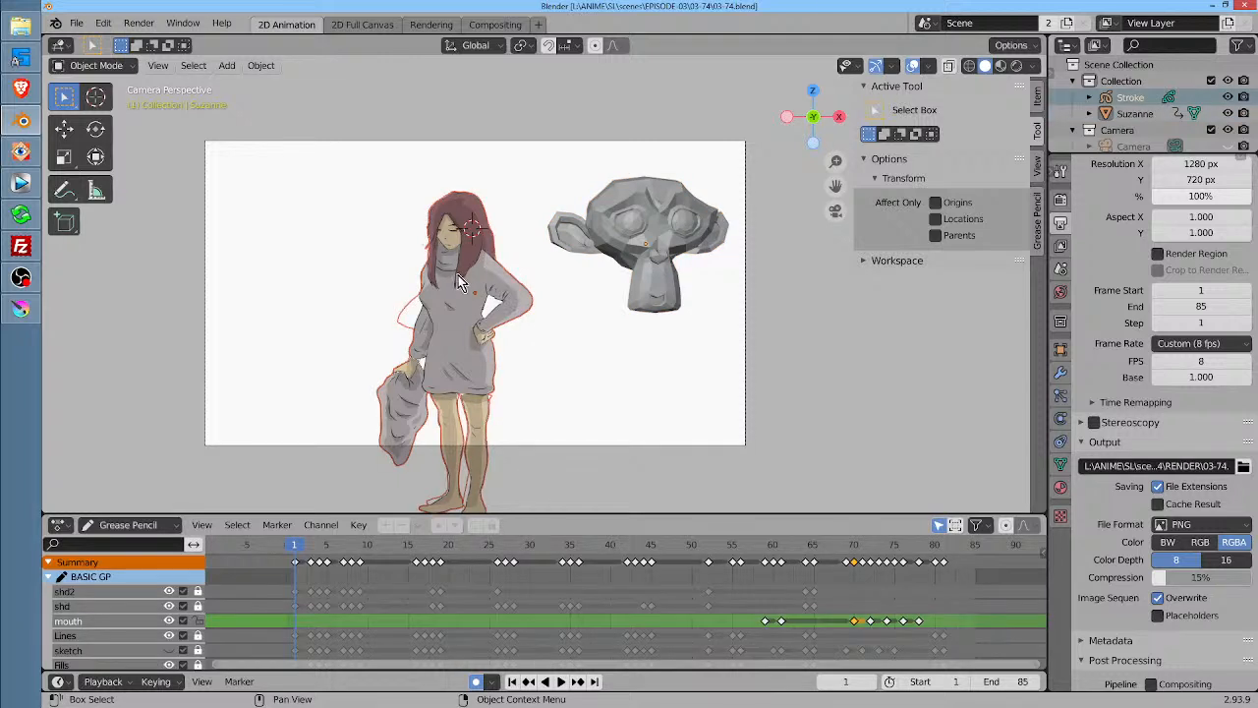
pyautogui.click(634, 206)
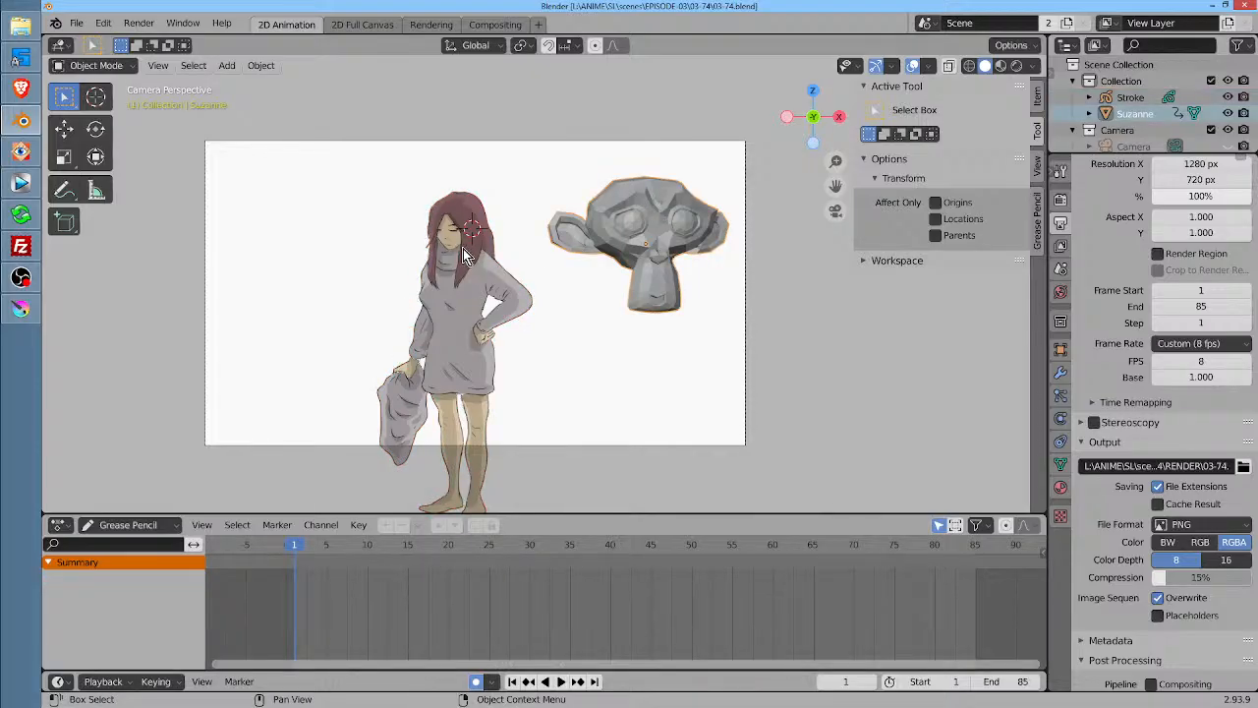
pyautogui.click(482, 271)
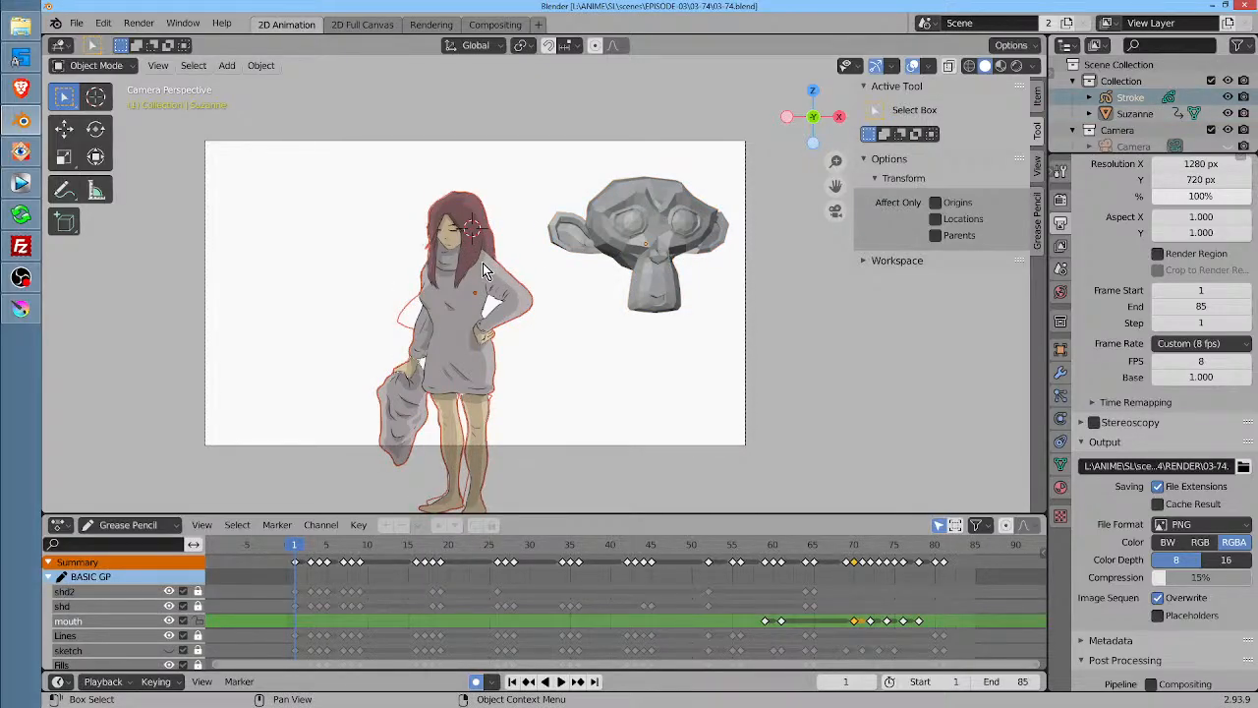
pyautogui.click(645, 229)
pyautogui.click(468, 302)
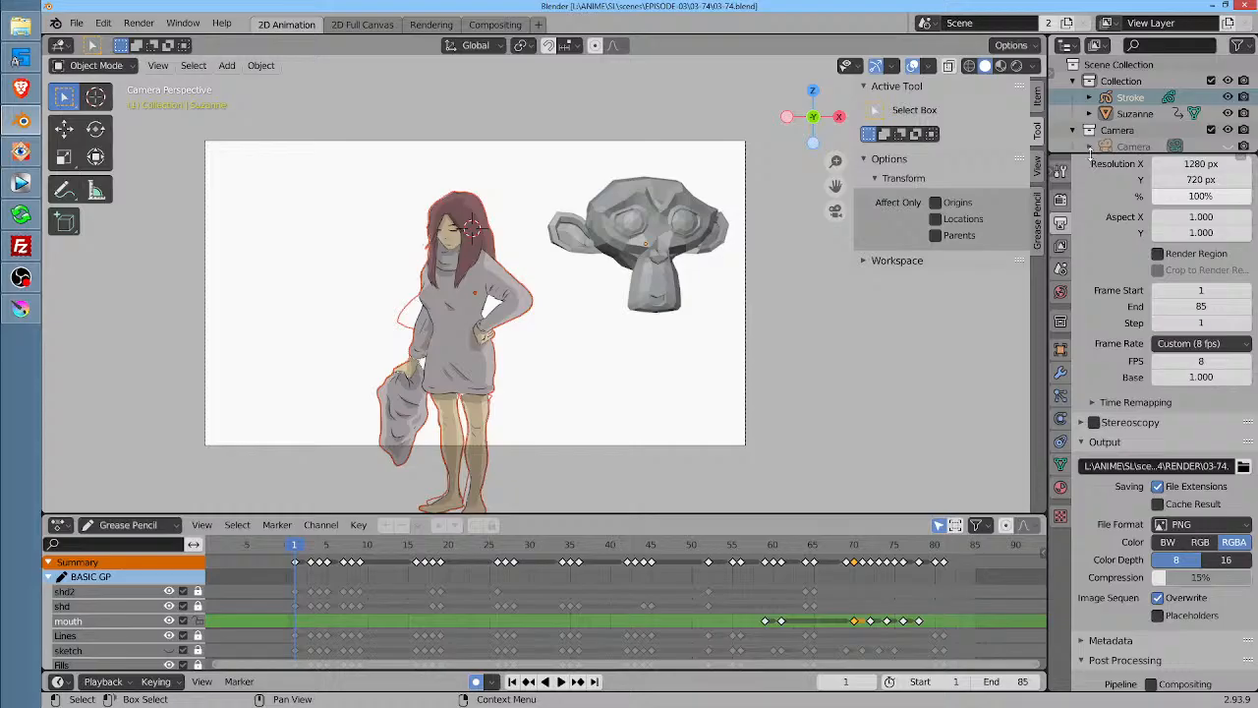
pyautogui.moveTo(1083, 154); pyautogui.dragTo(1085, 234)
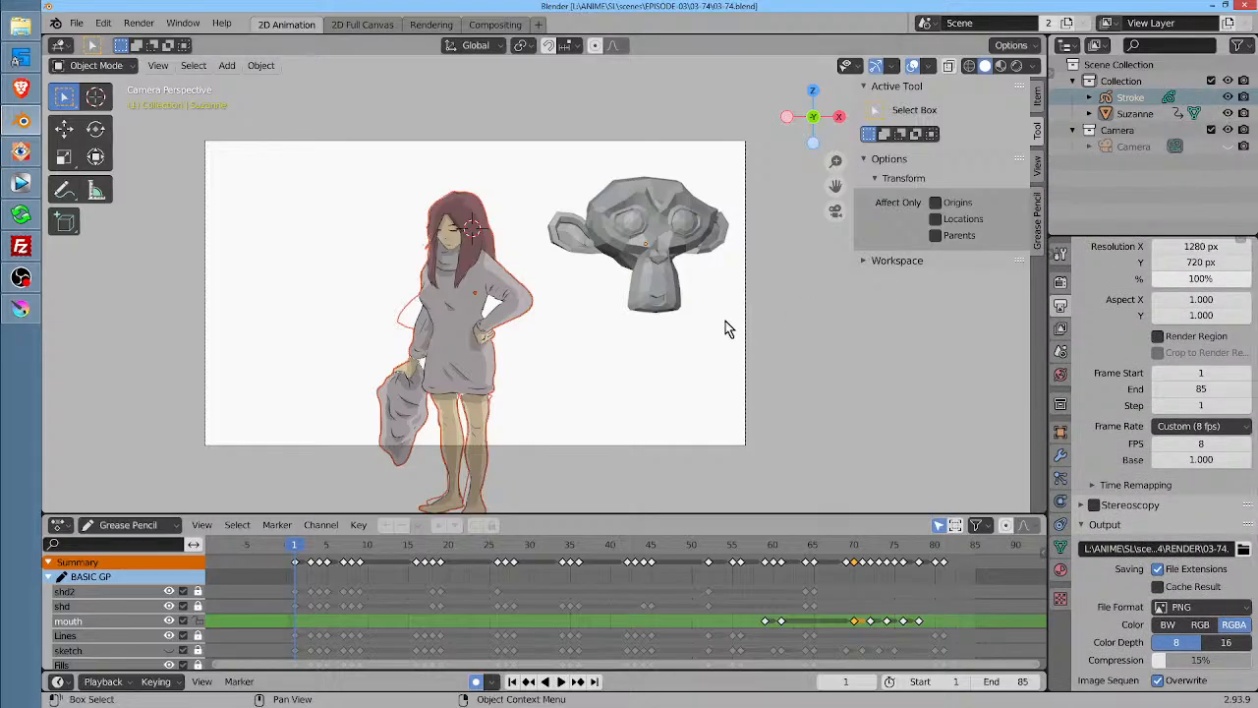
pyautogui.click(660, 236)
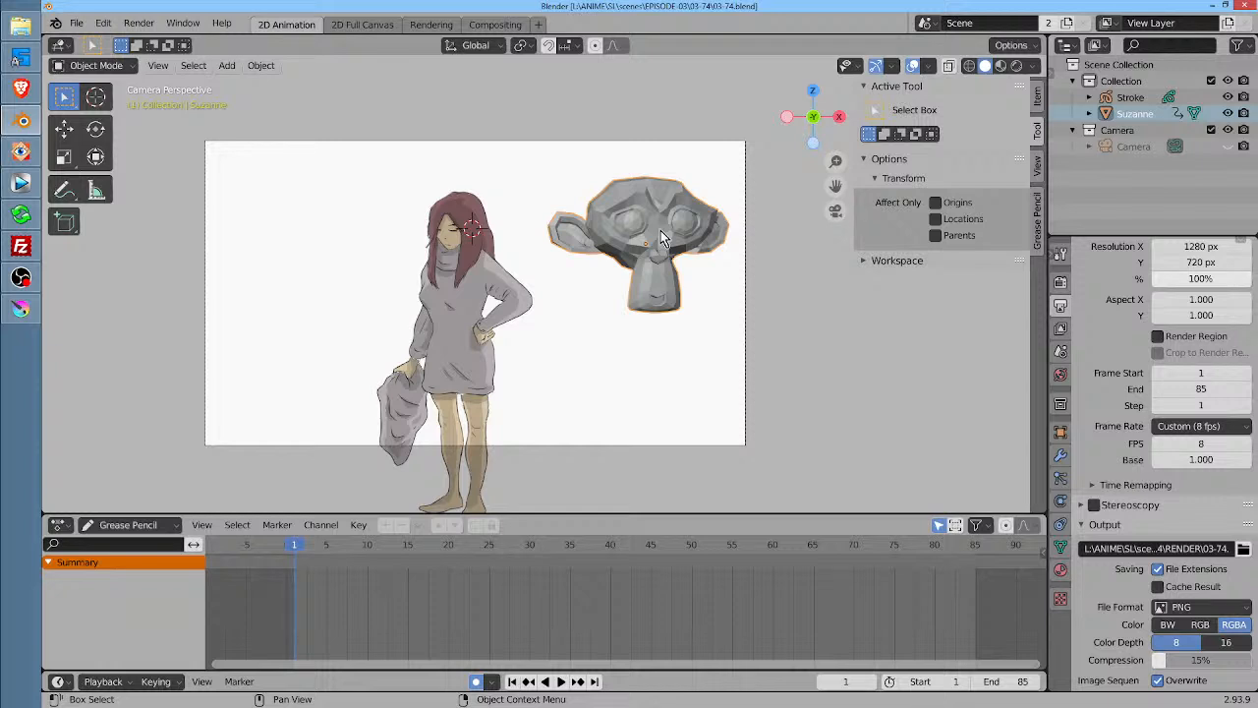
# Examine the render, tool, collection, scene and view layer properties and the list of available view layers
pyautogui.click(1060, 282)
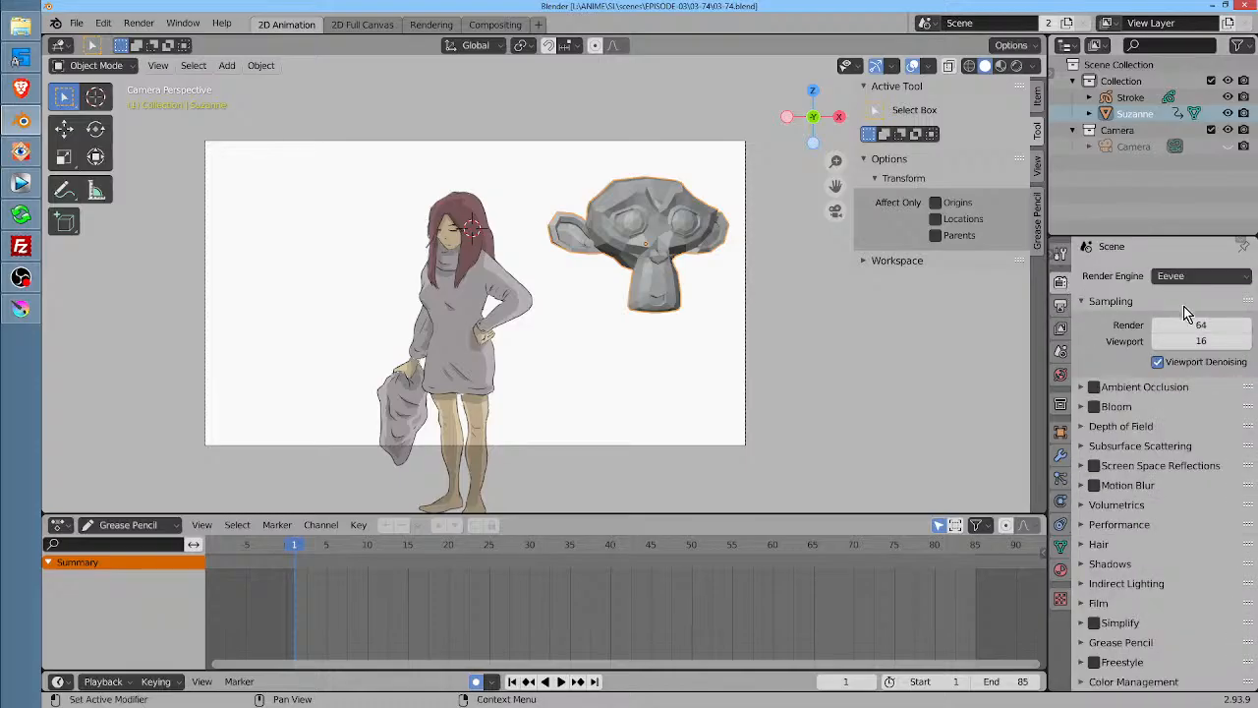
pyautogui.click(1062, 254)
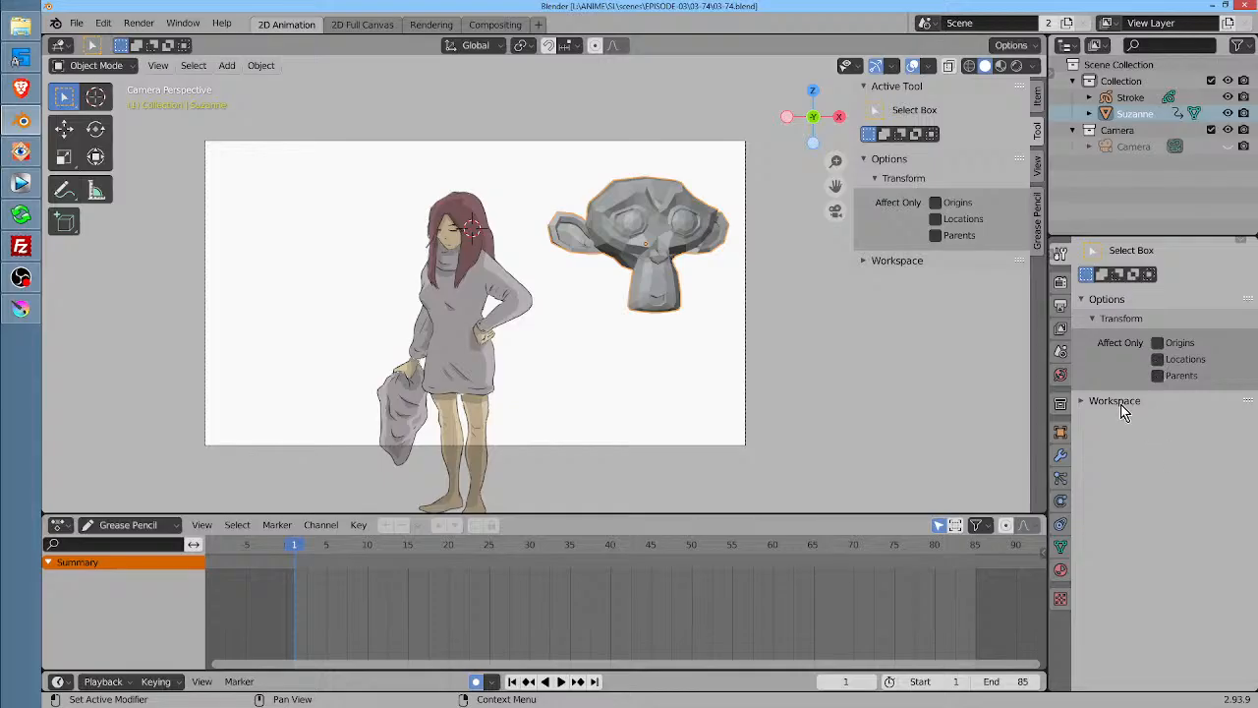
pyautogui.click(1060, 405)
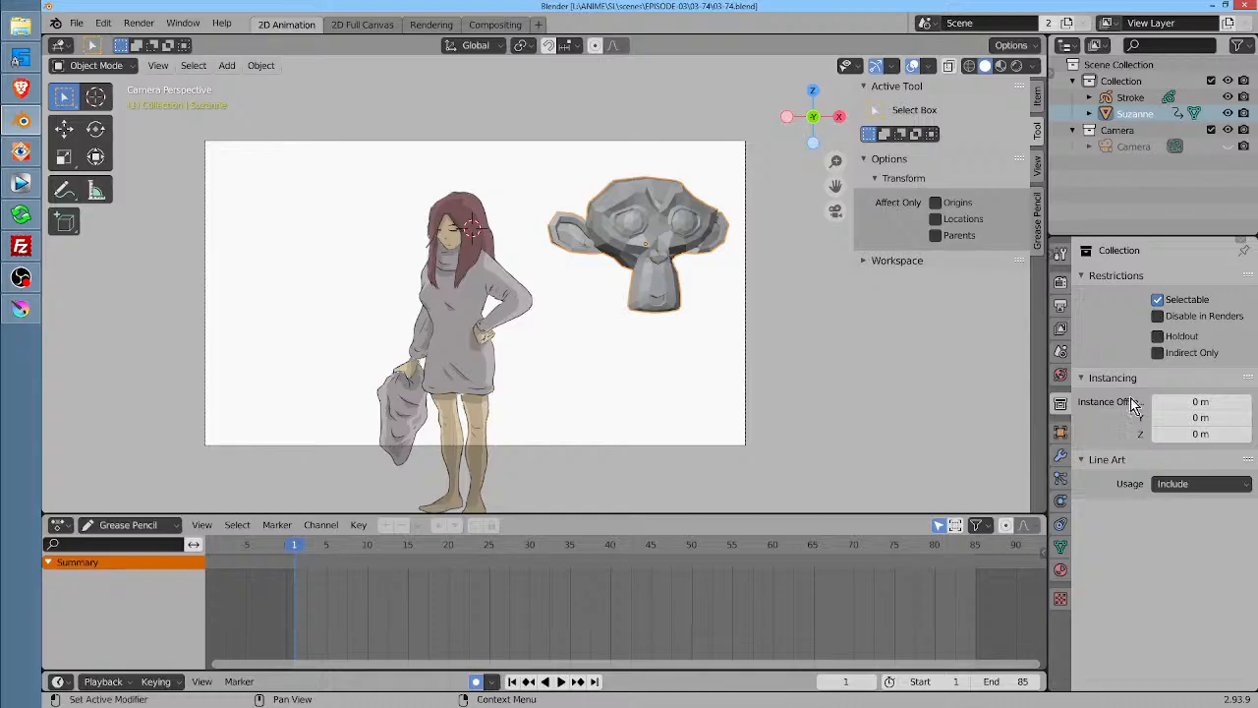
pyautogui.click(1063, 354)
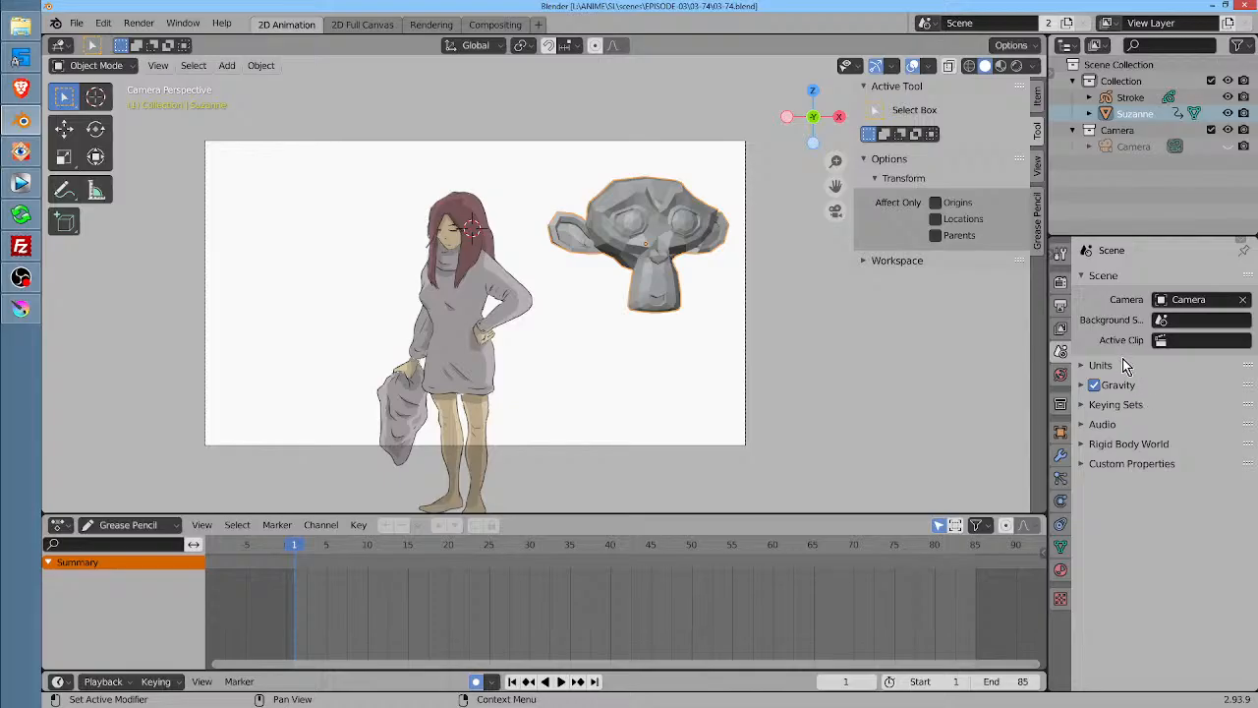
pyautogui.click(1061, 330)
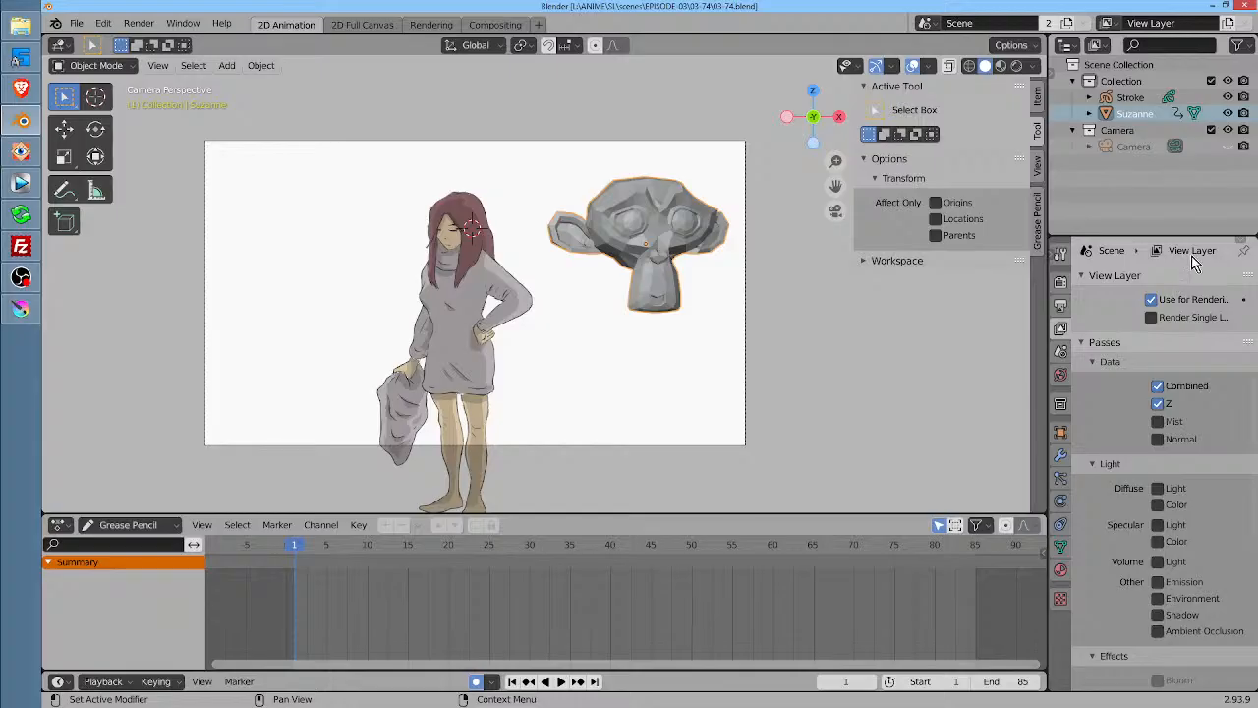
pyautogui.click(1107, 22)
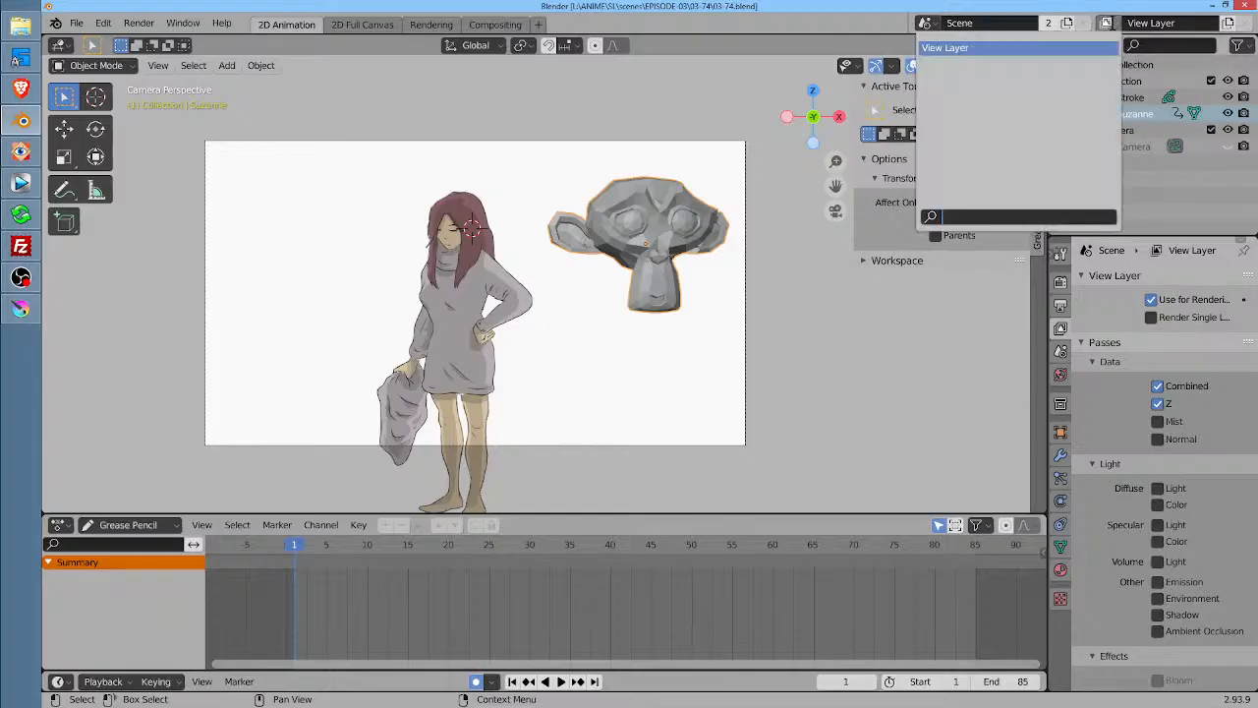
# Open the Compositing workspace, check the view layer choices of the first Render Layers node and reposition the second one
pyautogui.click(1152, 23)
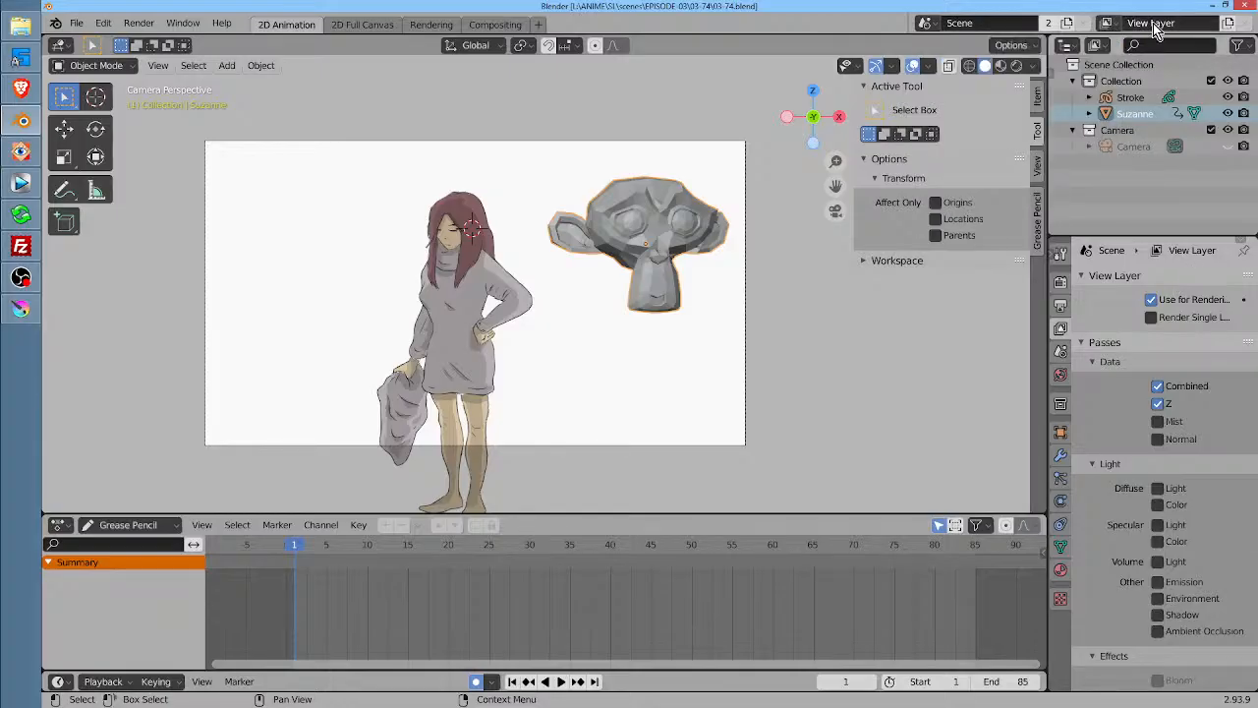
pyautogui.click(495, 25)
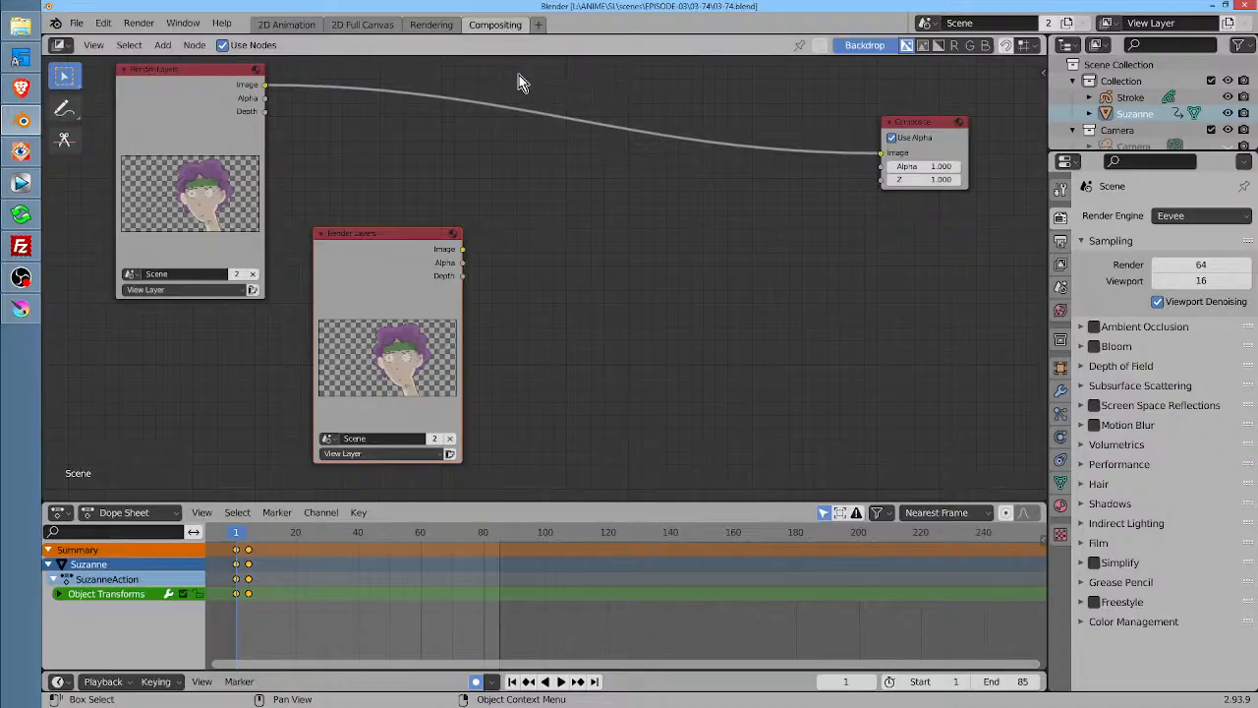
pyautogui.click(213, 291)
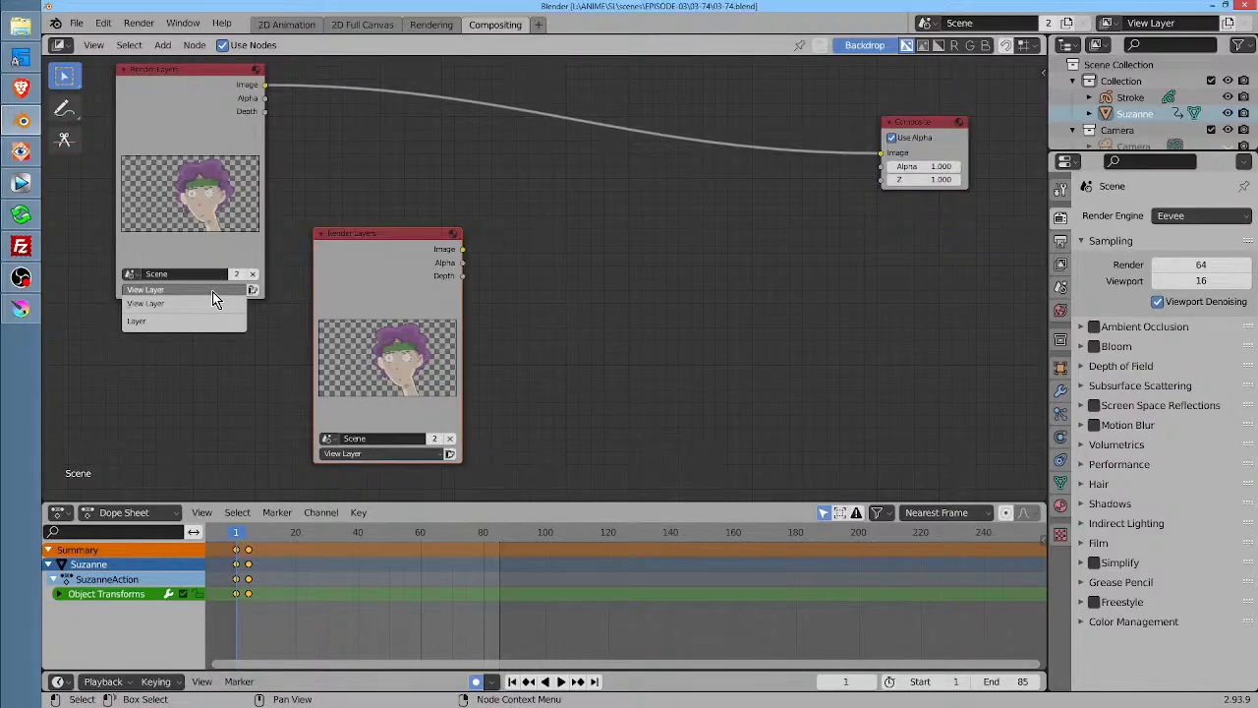
pyautogui.click(204, 291)
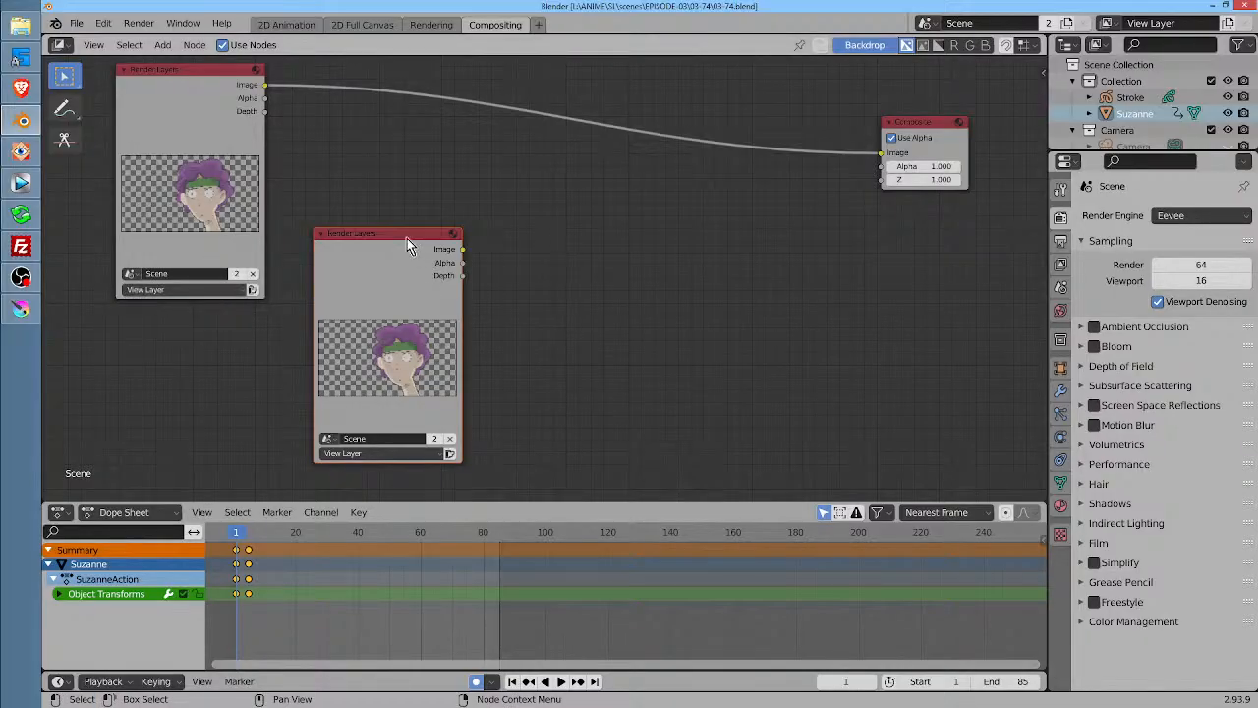
pyautogui.moveTo(407, 237); pyautogui.dragTo(454, 226)
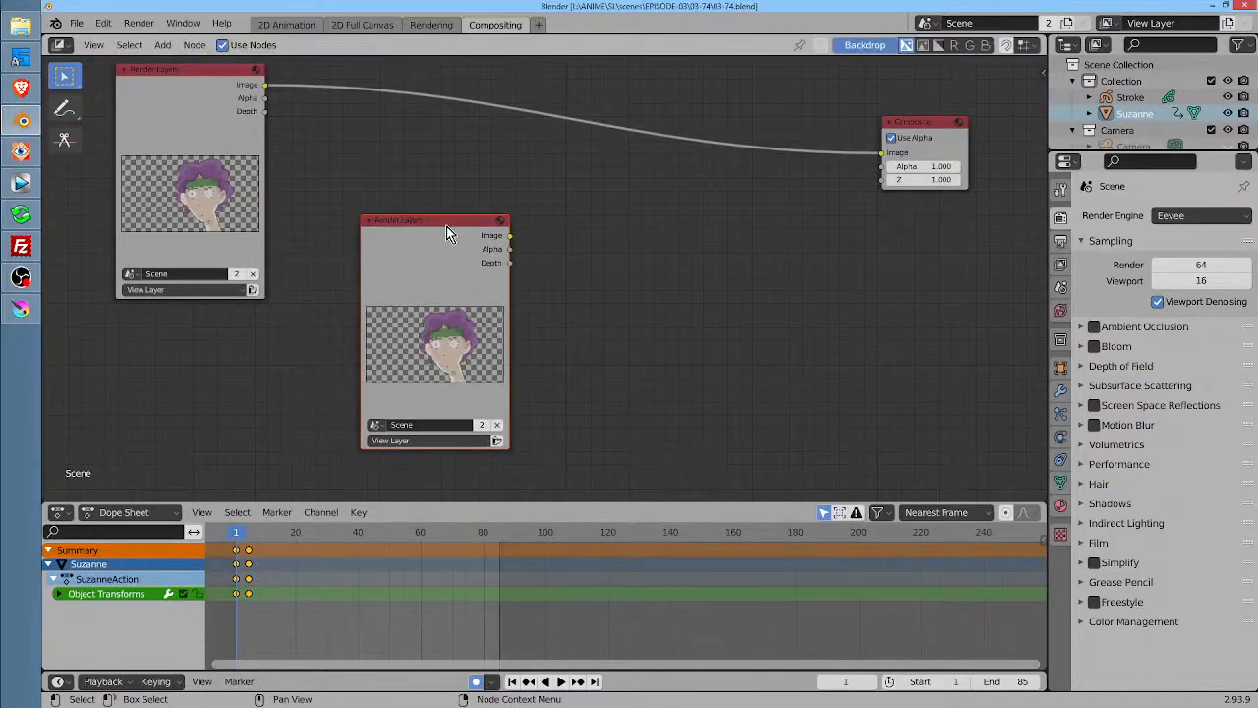
# Return to the 2D Animation workspace, check the scene's list of view layers and widen the Outliner and Properties area
pyautogui.click(287, 25)
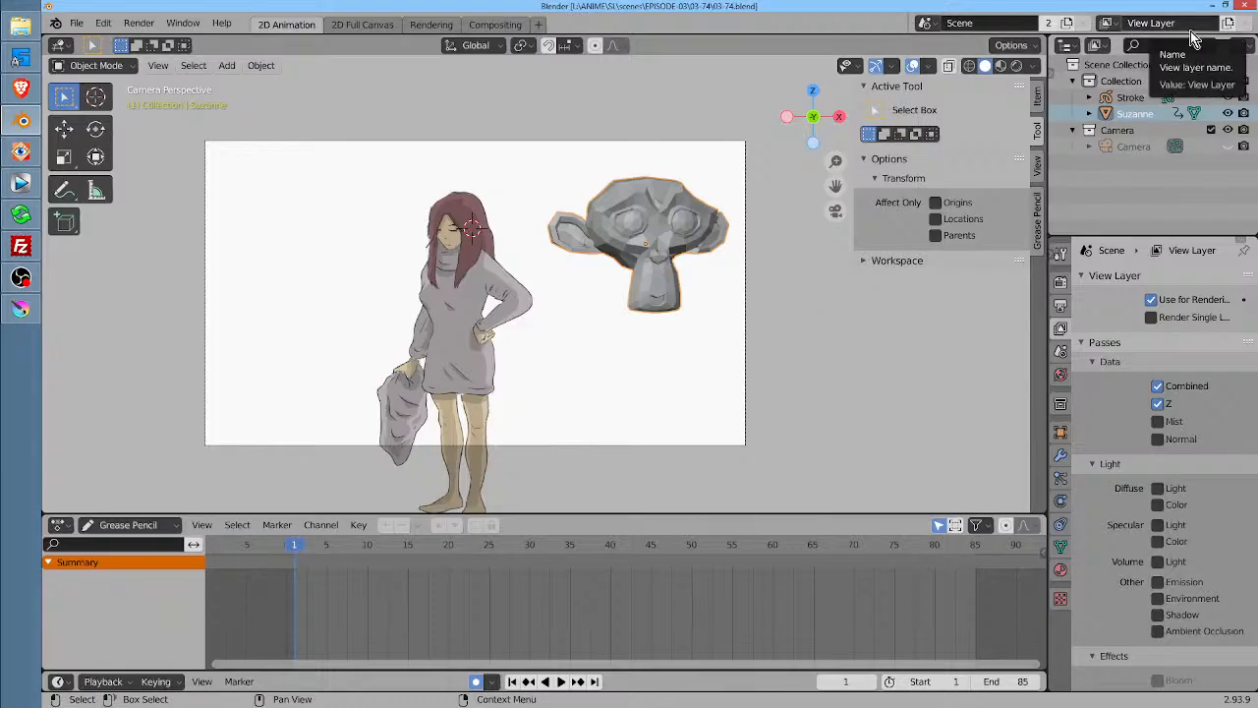
pyautogui.click(1107, 23)
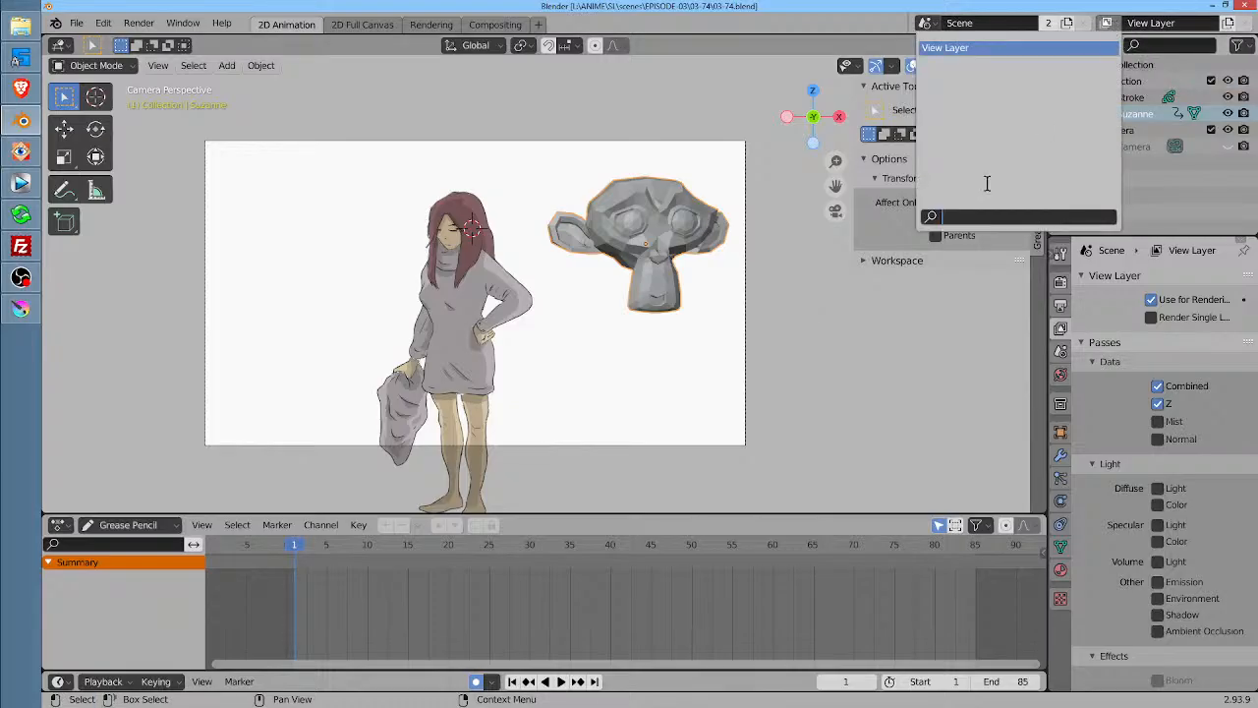
pyautogui.press('Escape')
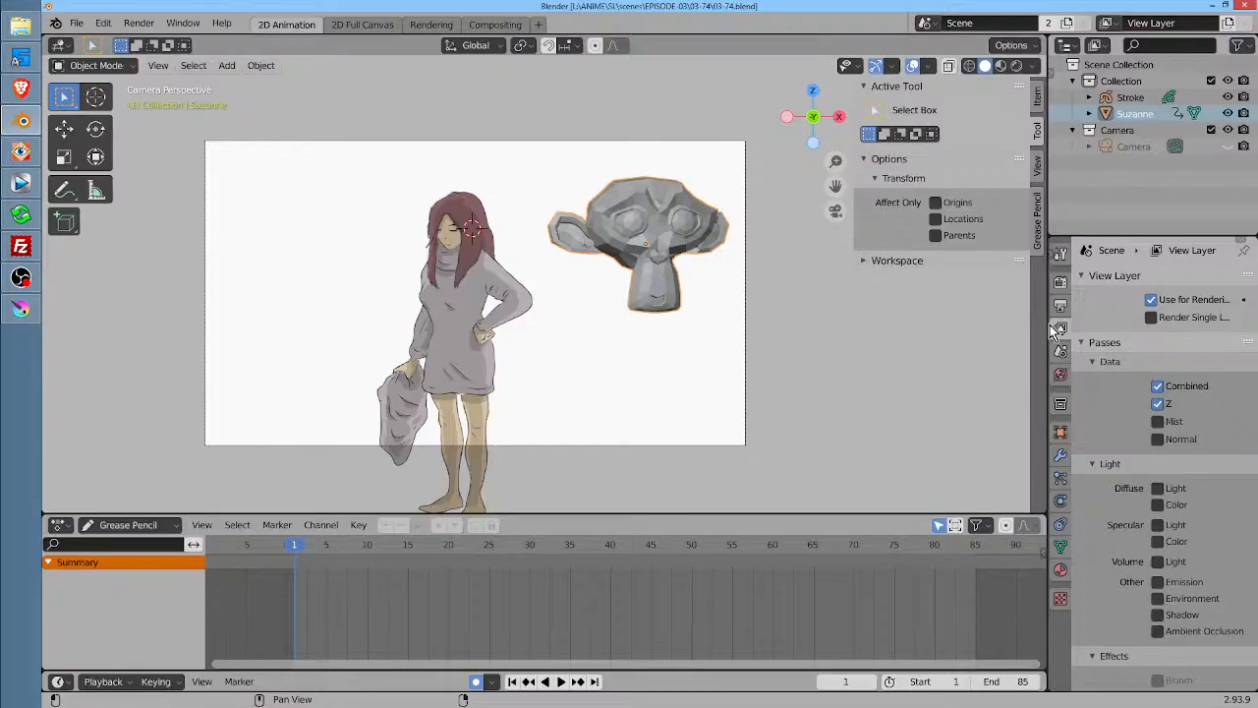
pyautogui.moveTo(1047, 324); pyautogui.dragTo(932, 324)
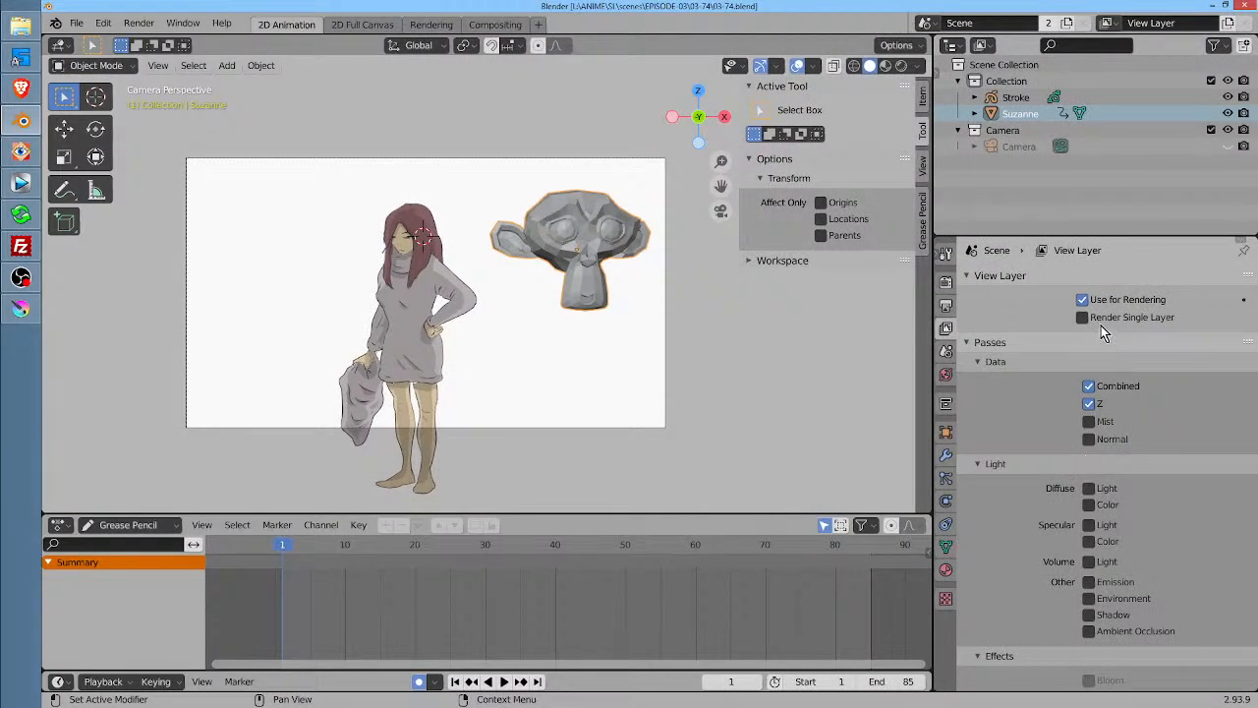
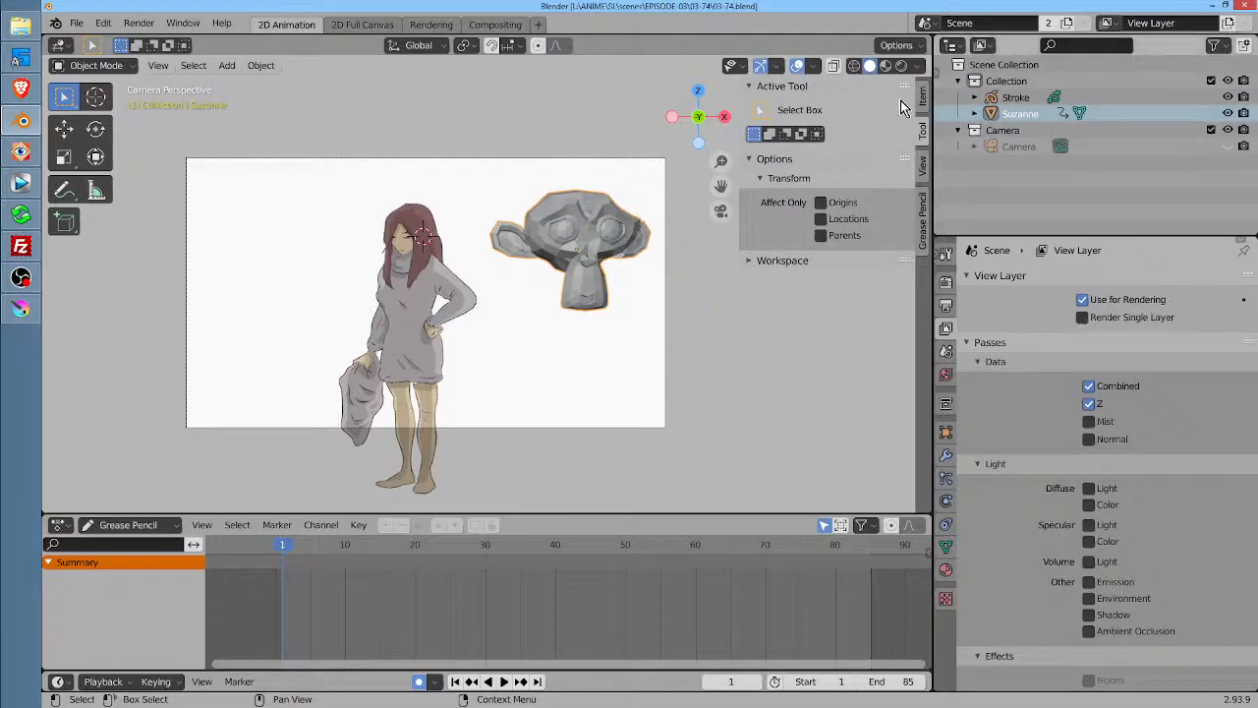
# Go back to the Compositing workspace and rearrange the two Render Layers nodes to leave room beside the link to Composite
pyautogui.click(493, 23)
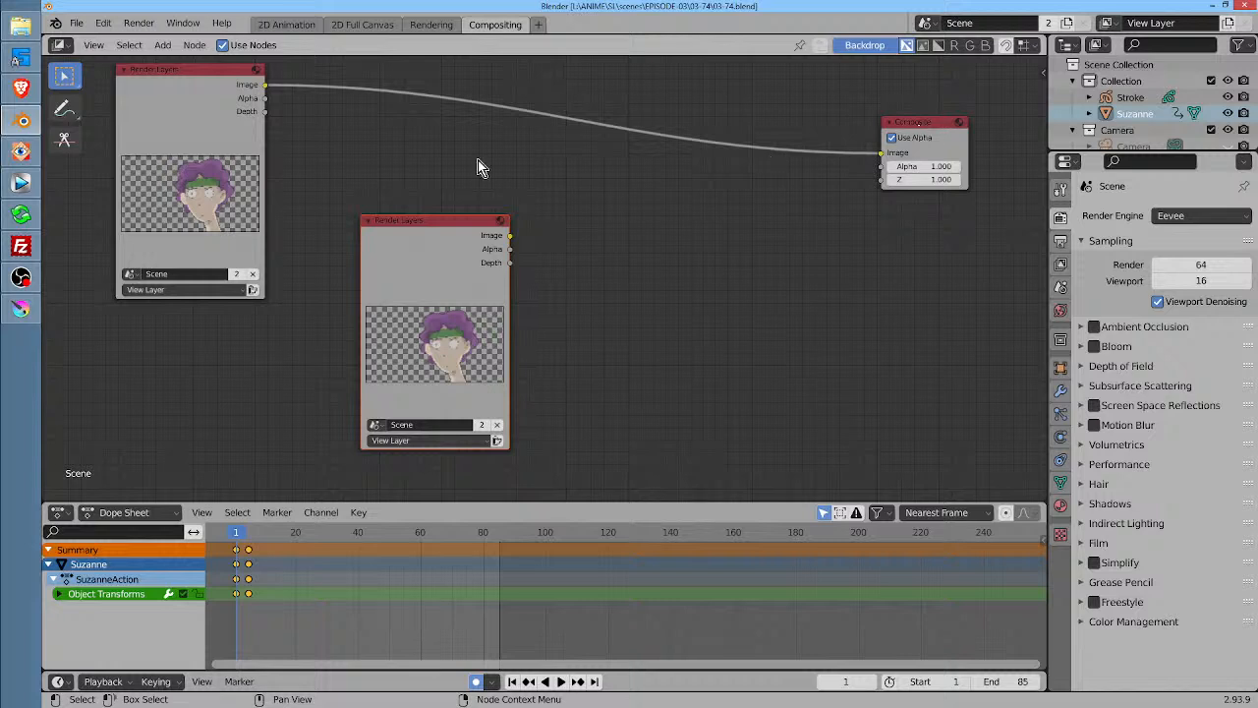
pyautogui.moveTo(190, 79); pyautogui.dragTo(198, 98)
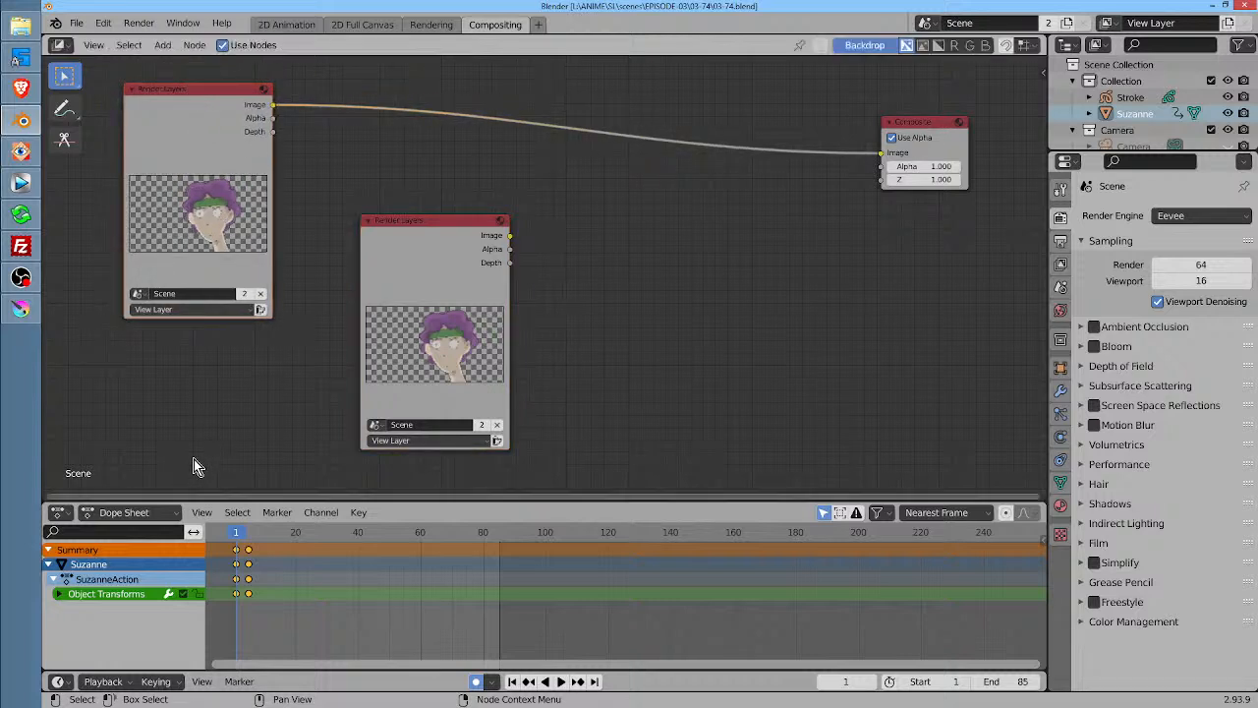
pyautogui.moveTo(249, 532); pyautogui.dragTo(250, 531)
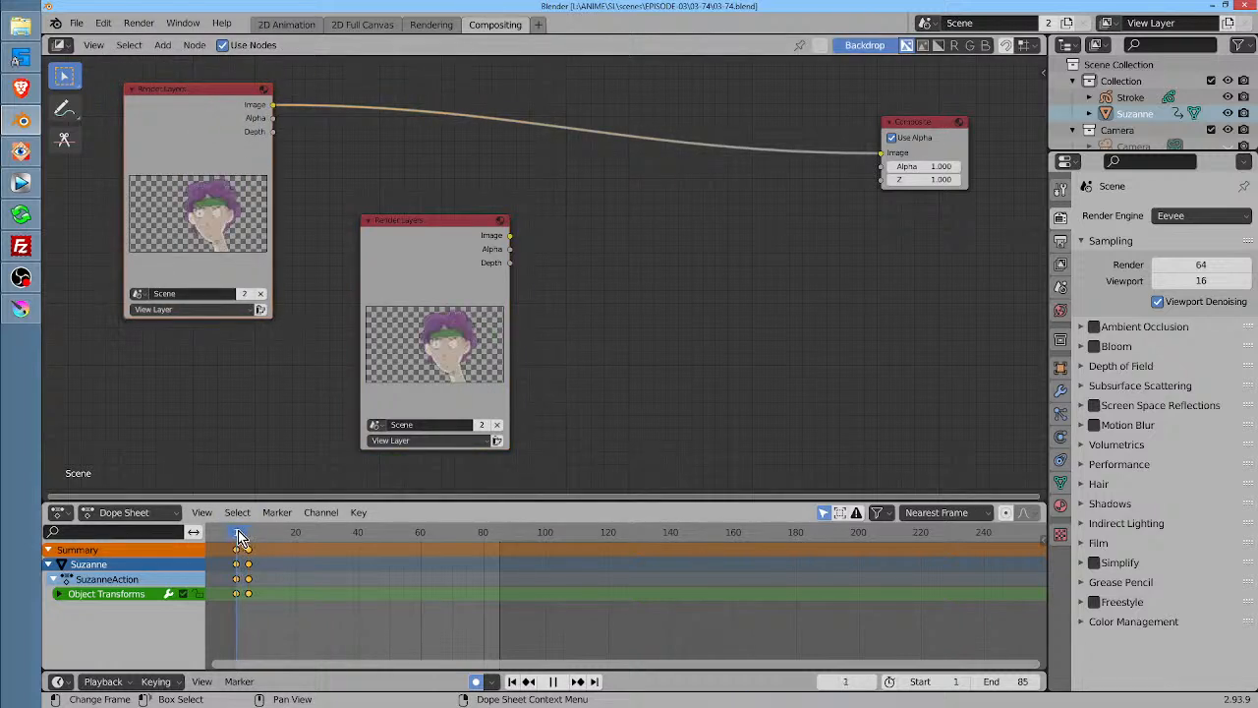
pyautogui.press('Escape')
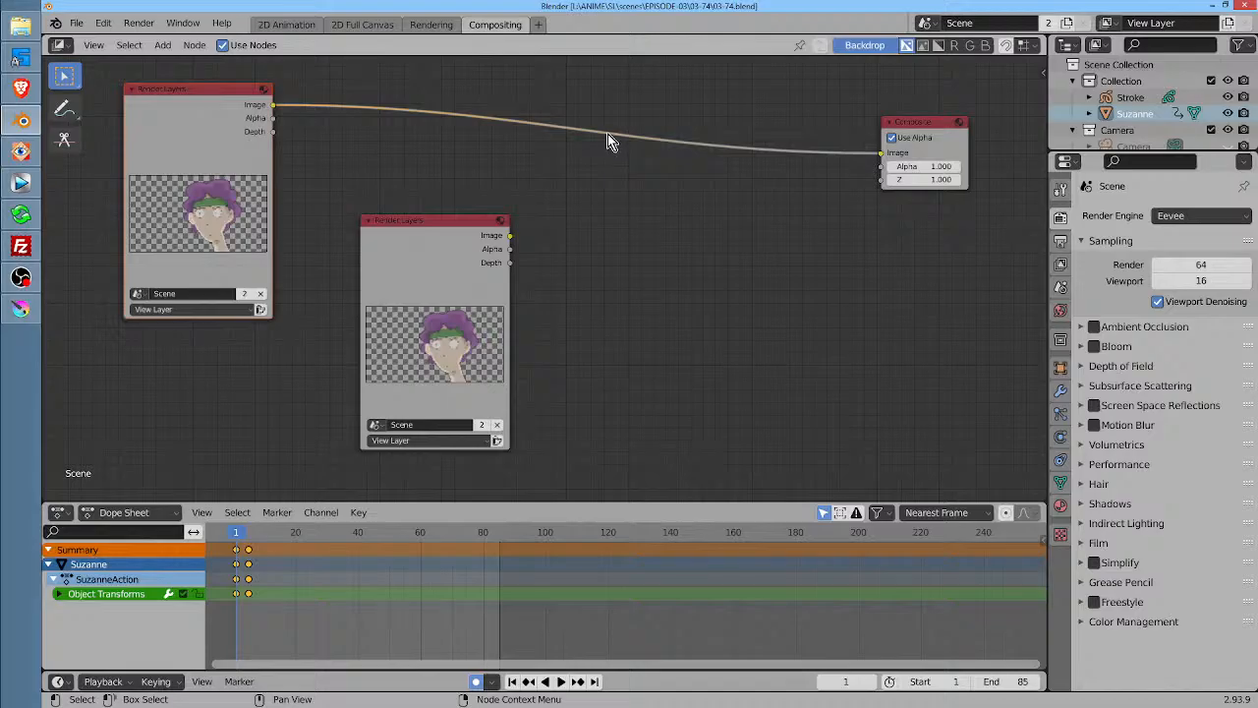
pyautogui.moveTo(470, 221); pyautogui.dragTo(445, 237)
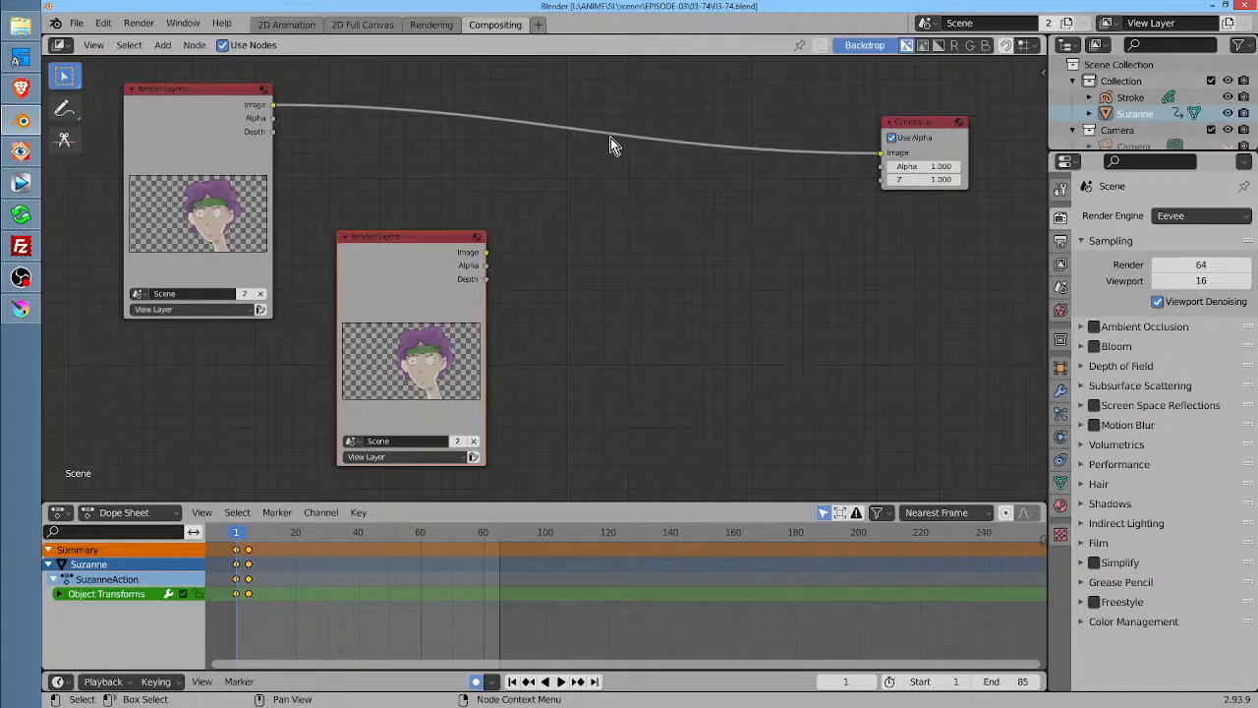
pyautogui.moveTo(439, 247); pyautogui.dragTo(412, 250)
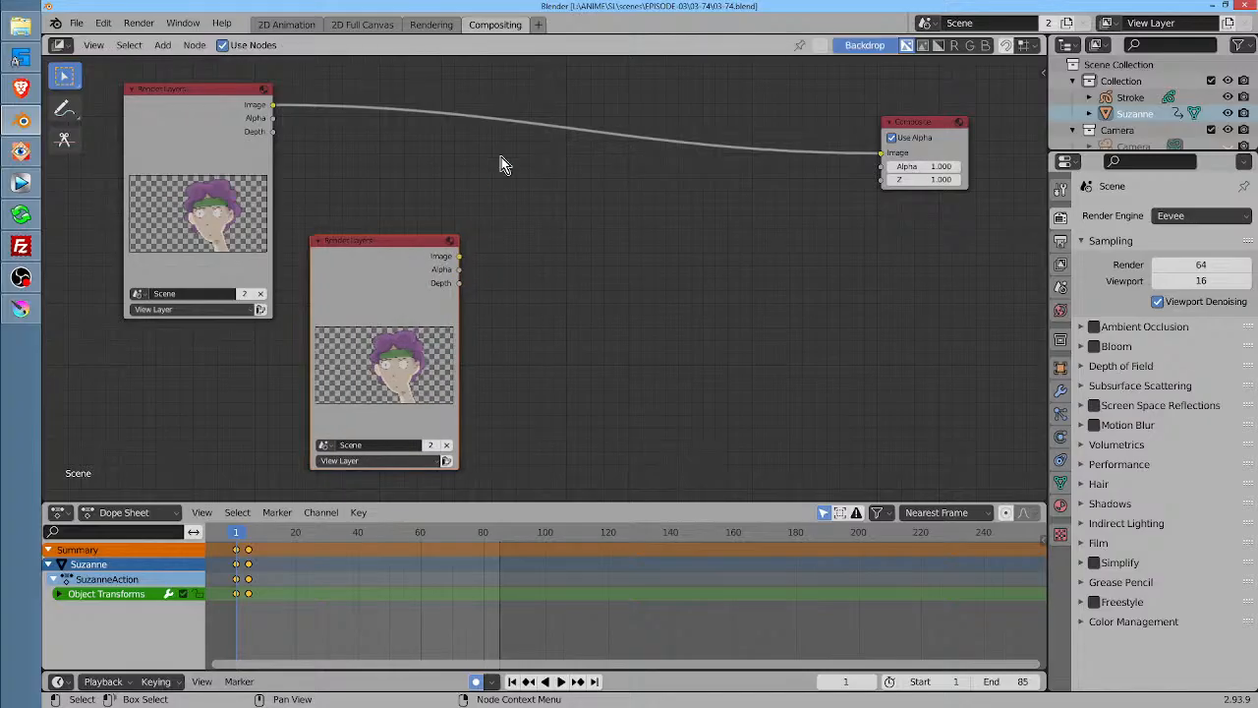
# Insert a Blur filter node on the link between the first Render Layers node and Composite, with X 74 and Y 54
pyautogui.rightClick(576, 144)
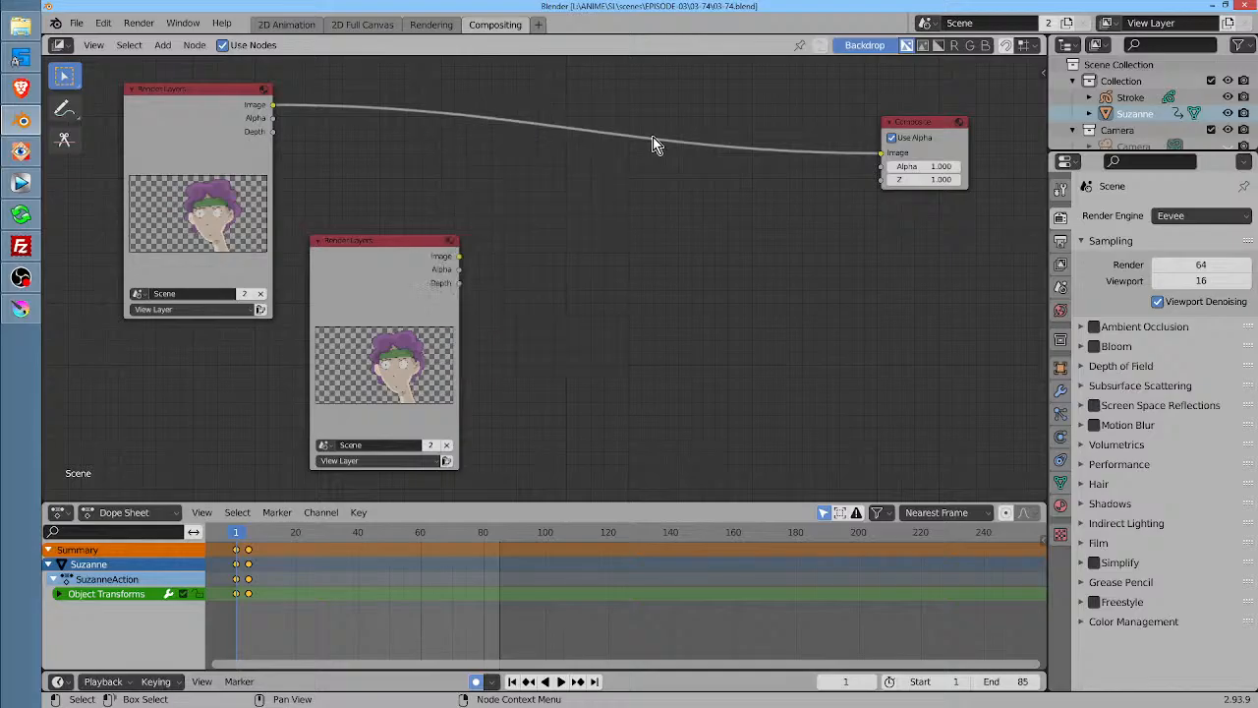
pyautogui.hotkey('shift', 'a')
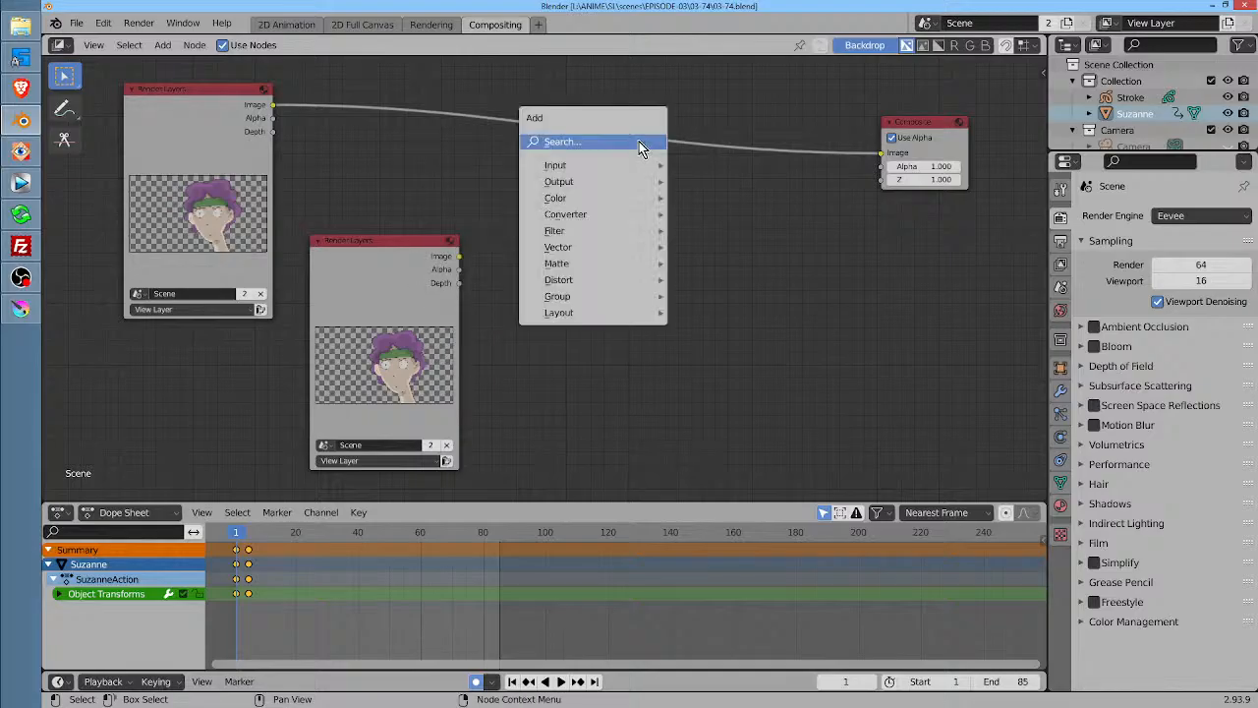
pyautogui.moveTo(629, 169)
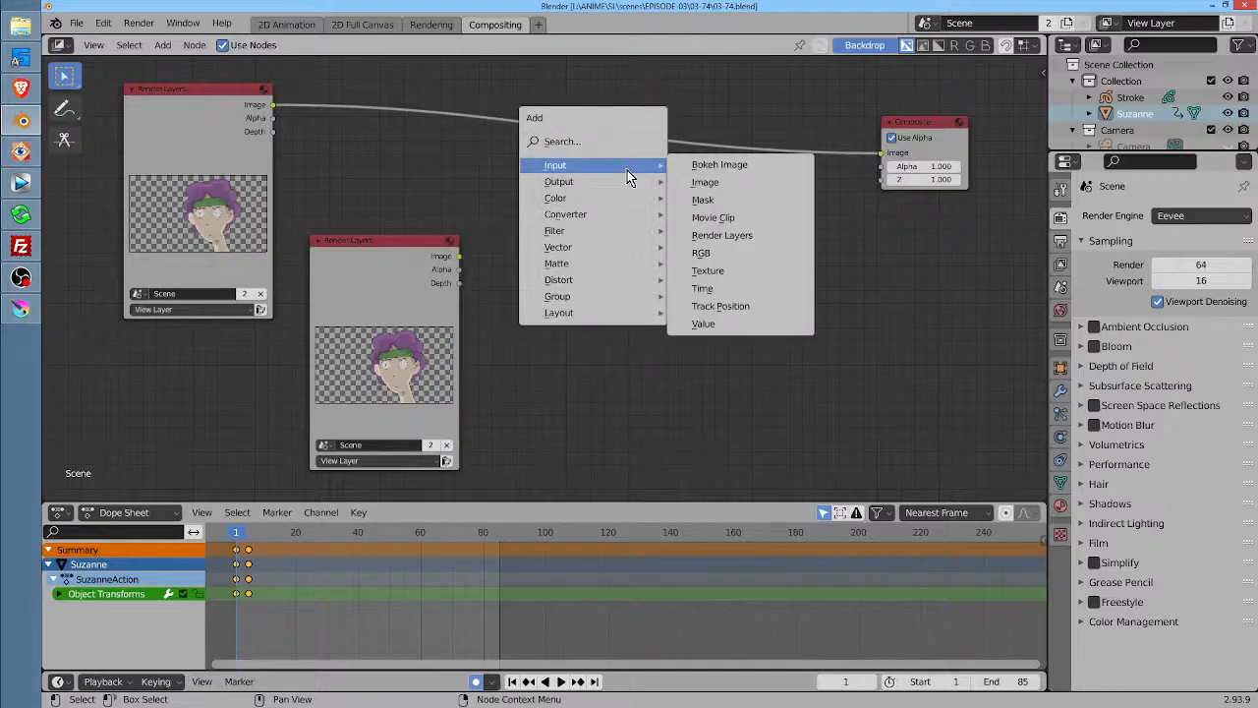
pyautogui.moveTo(615, 233)
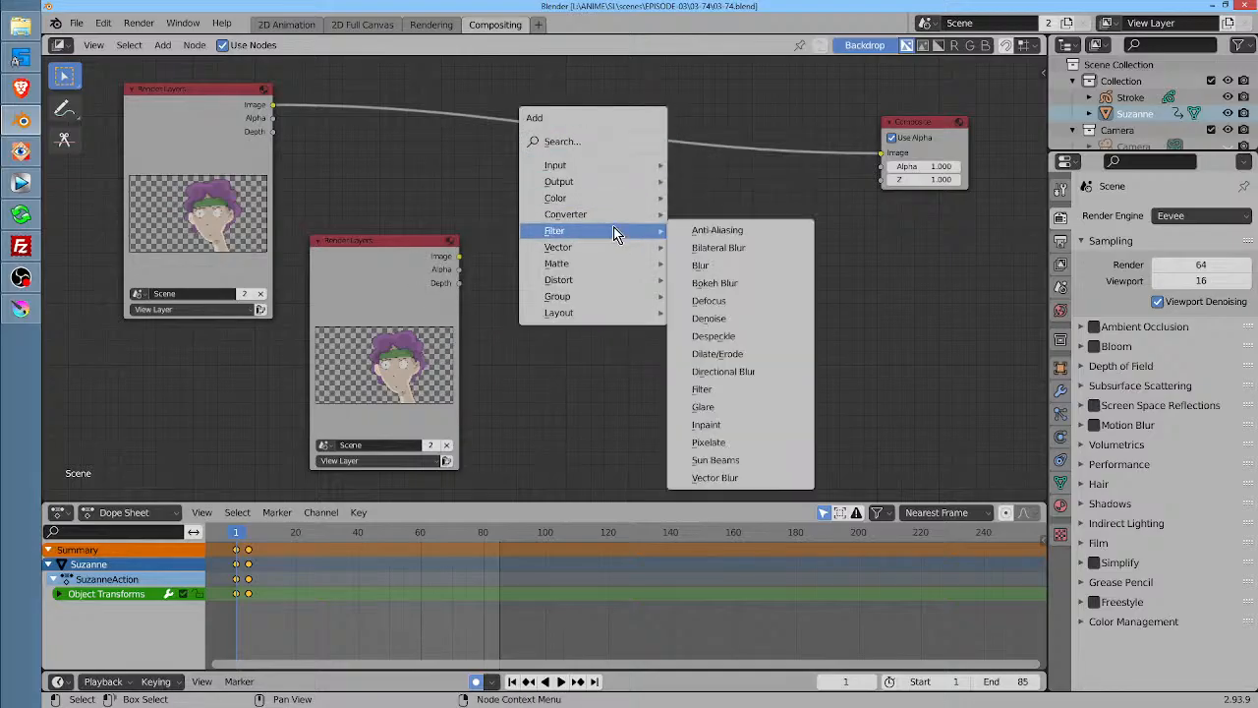
pyautogui.click(737, 268)
pyautogui.click(682, 170)
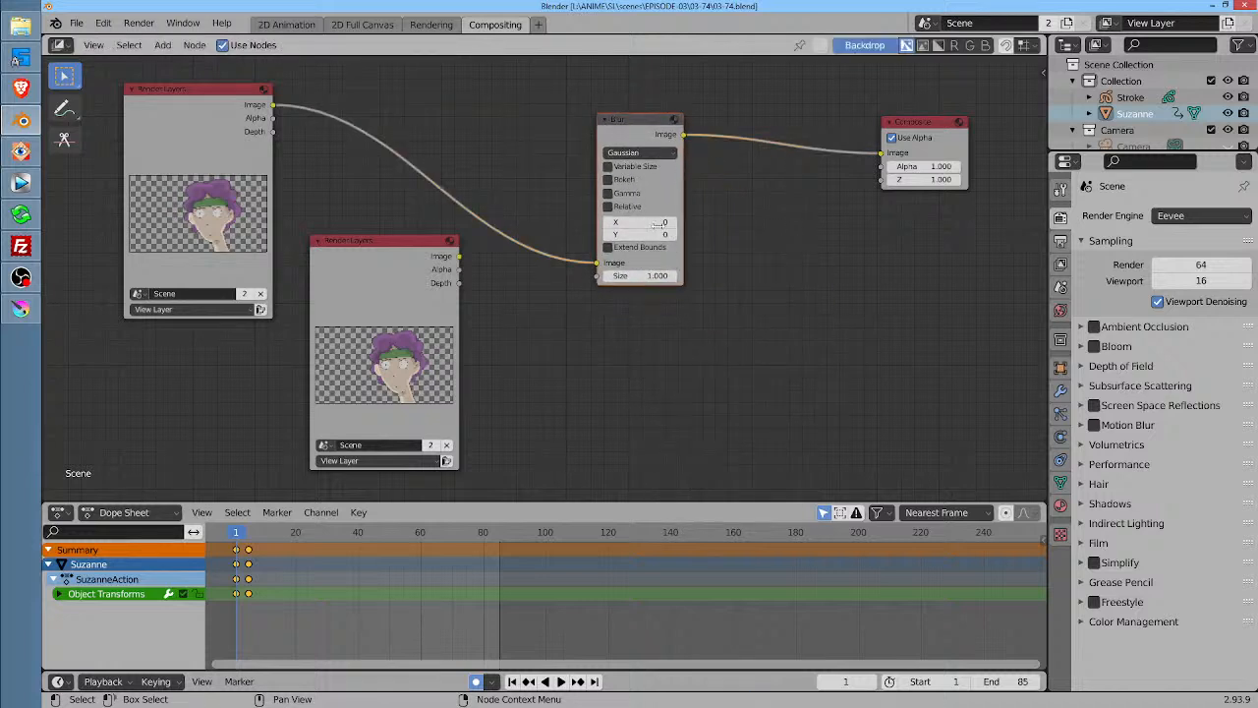
pyautogui.moveTo(639, 223); pyautogui.dragTo(715, 279)
pyautogui.moveTo(639, 123); pyautogui.dragTo(573, 92)
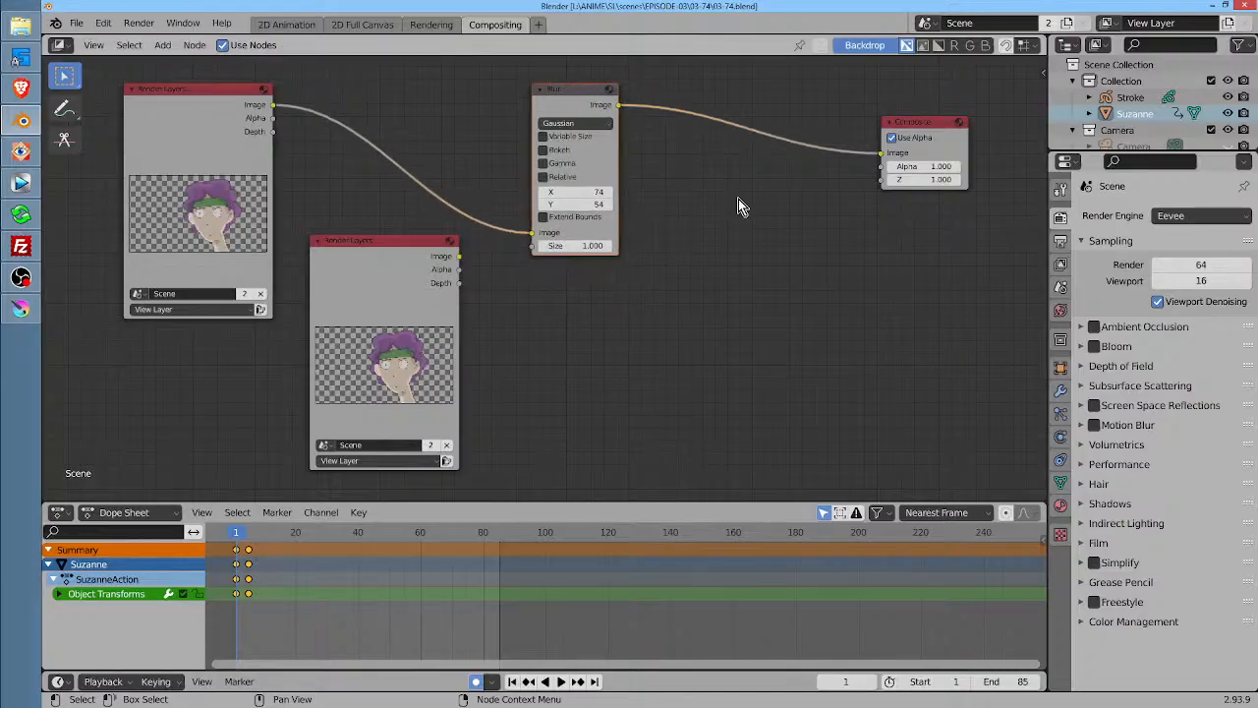
# Add a Viewer output node below the Composite node and connect the Blur node's Image output to it
pyautogui.hotkey('shift', 'a')
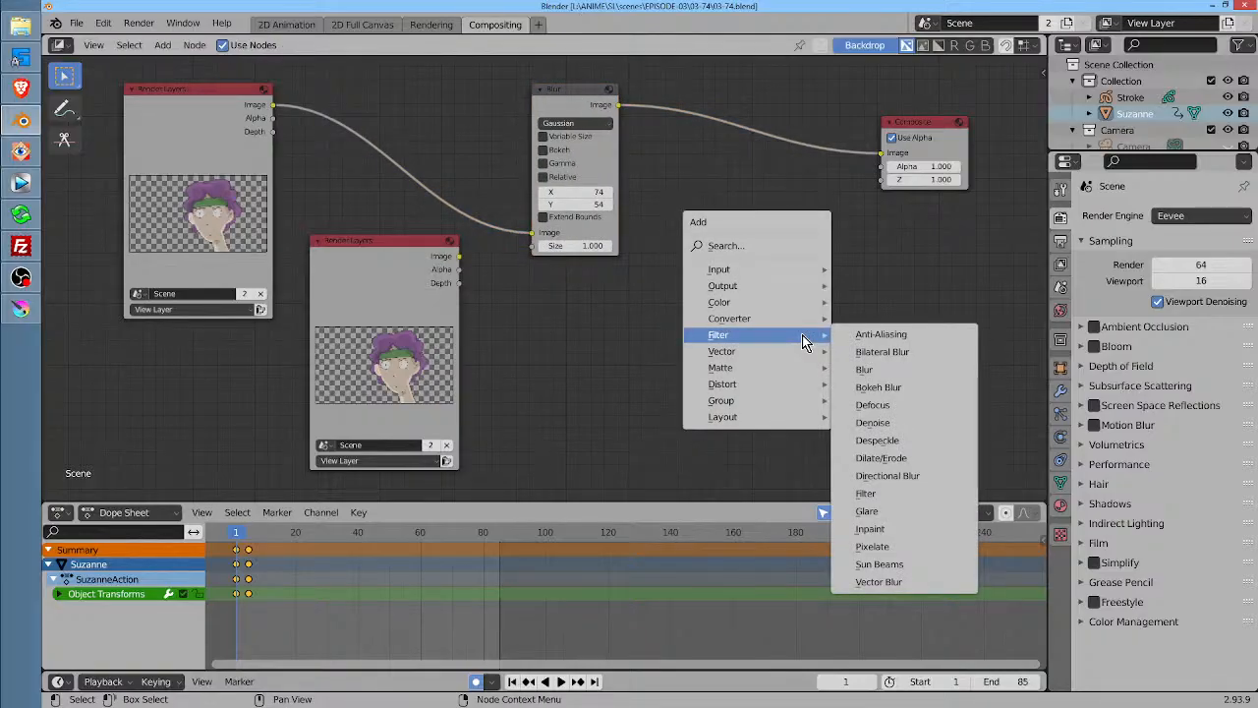
pyautogui.moveTo(794, 286)
pyautogui.click(878, 360)
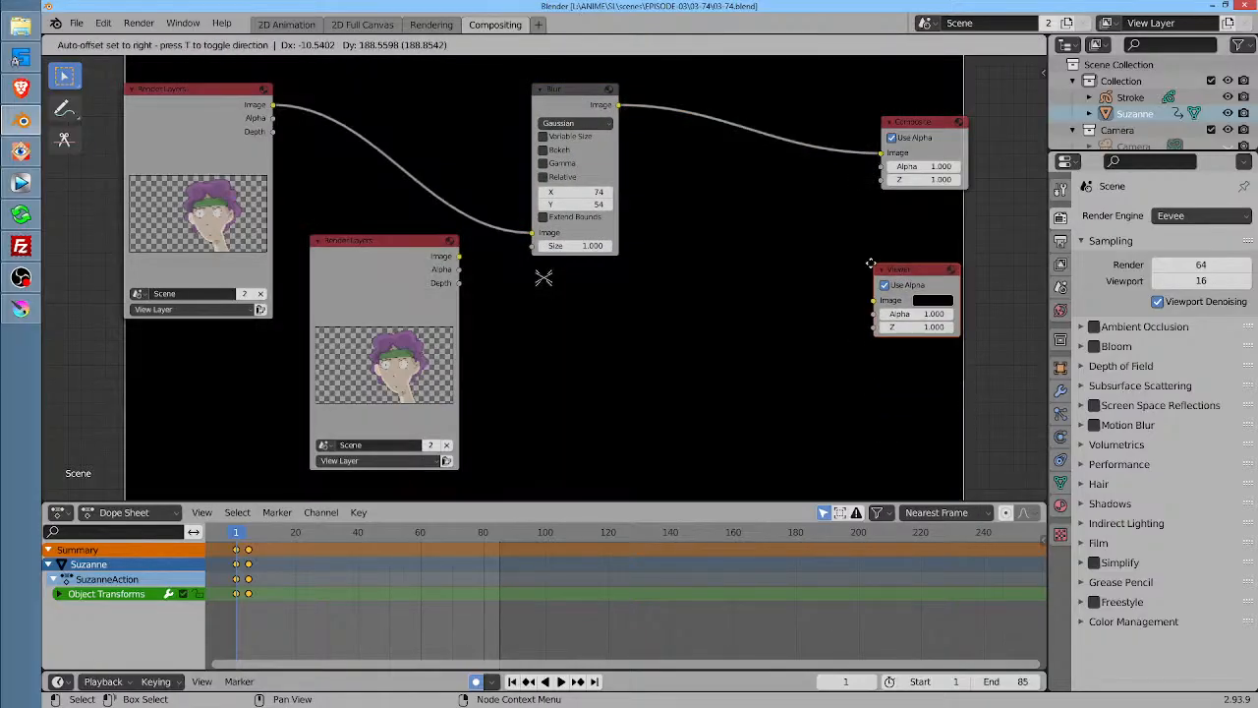
pyautogui.click(707, 247)
pyautogui.moveTo(618, 105); pyautogui.dragTo(706, 282)
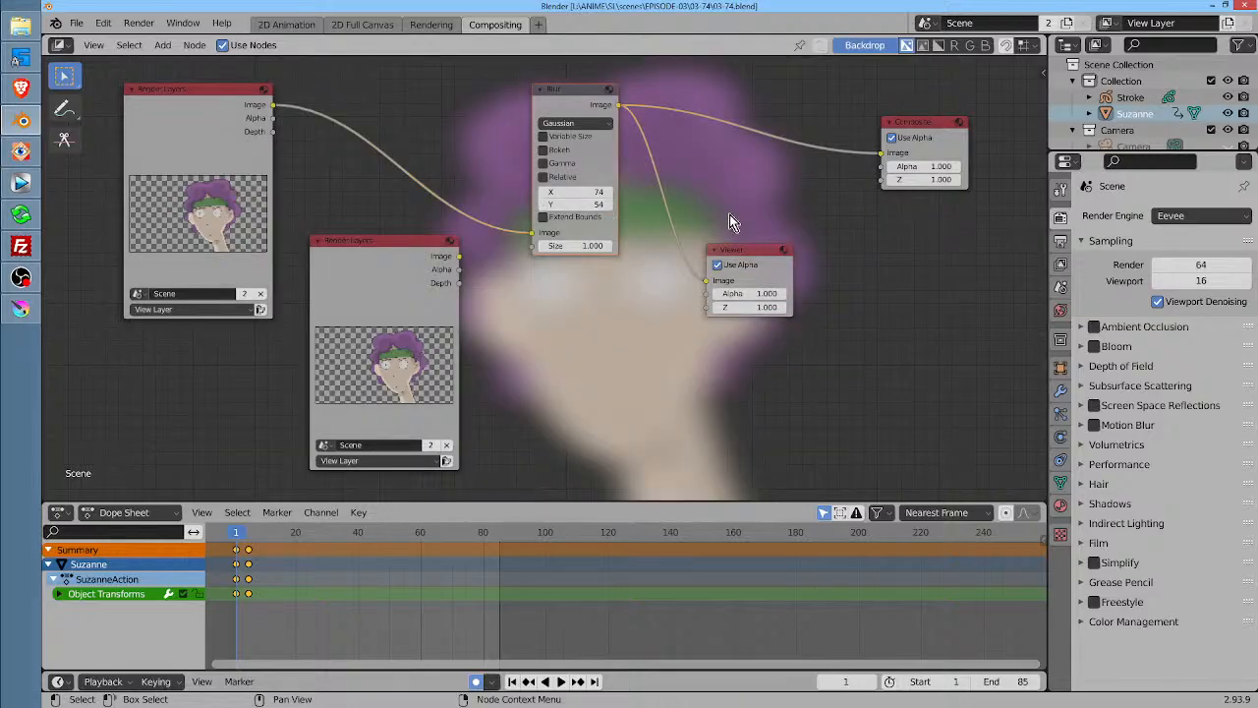
# Set the Blur node to X 6 and Y 21, and rearrange the Blur, Viewer and second Render Layers nodes without overlap
pyautogui.moveTo(595, 192)
pyautogui.mouseDown()
pyautogui.moveTo(557, 193)
pyautogui.moveTo(556, 204)
pyautogui.moveTo(589, 203)
pyautogui.moveTo(582, 192)
pyautogui.mouseUp()
pyautogui.moveTo(764, 259); pyautogui.dragTo(710, 198)
pyautogui.moveTo(580, 90); pyautogui.dragTo(395, 87)
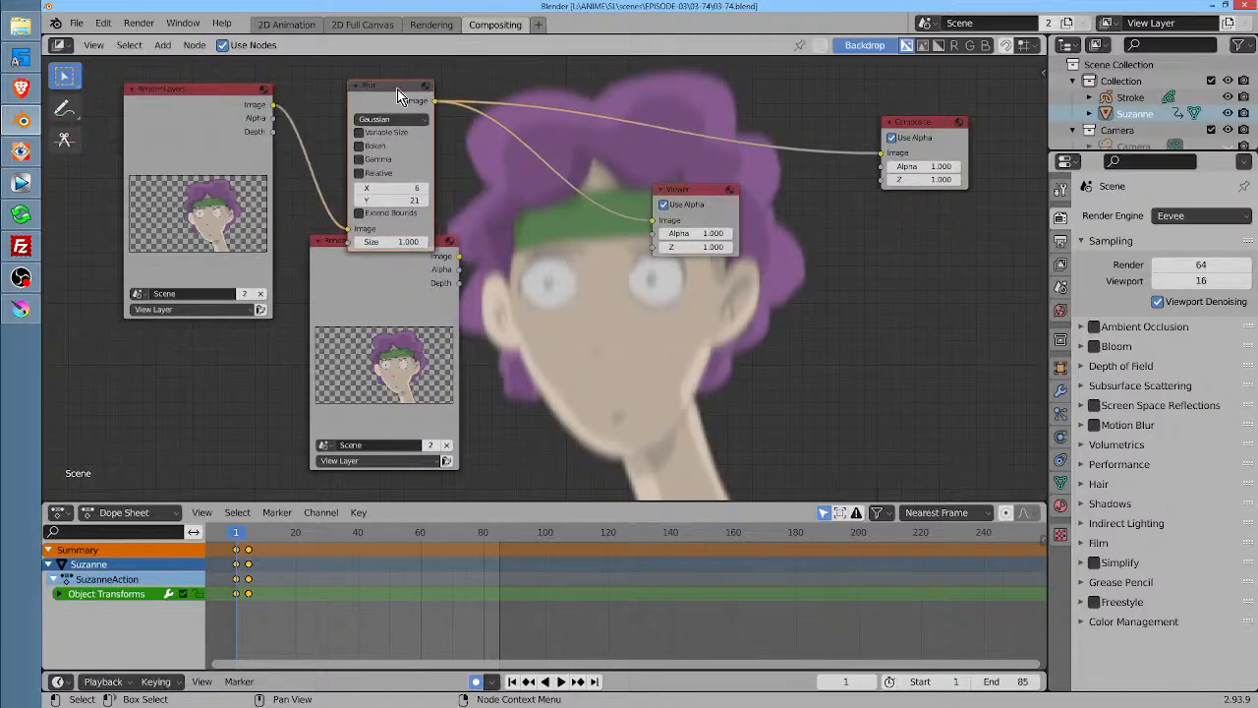
pyautogui.moveTo(330, 248); pyautogui.dragTo(492, 249)
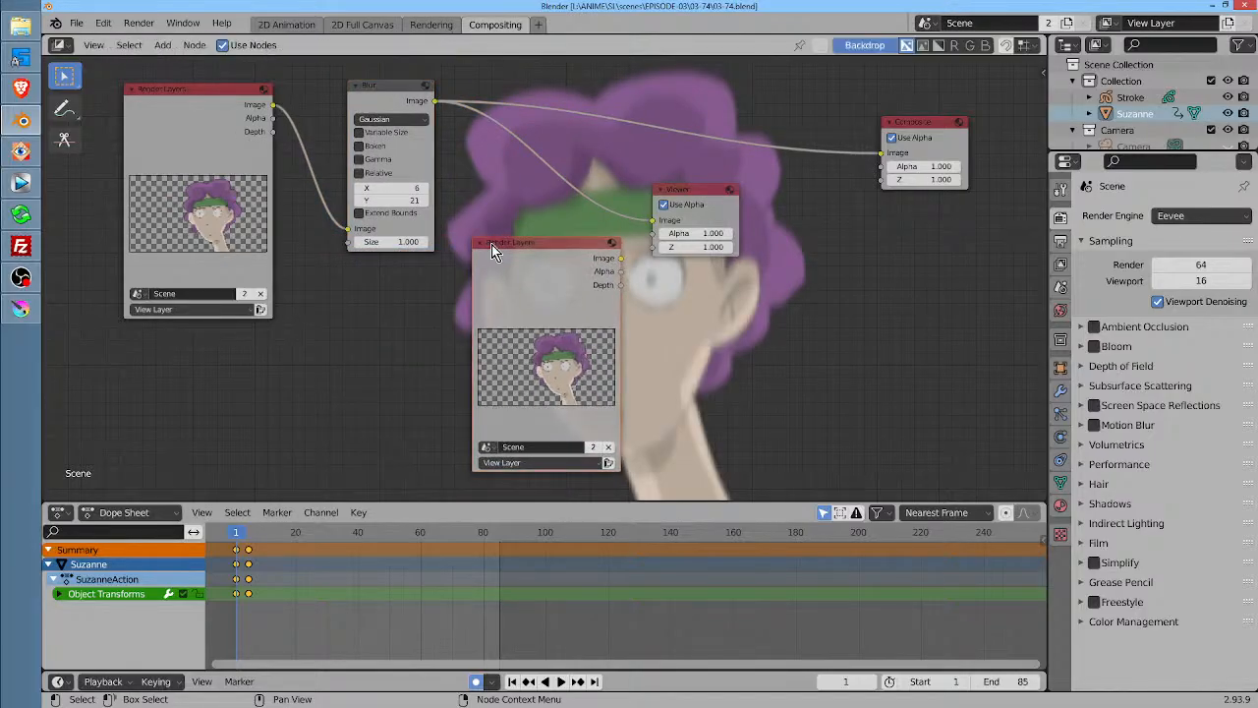
pyautogui.moveTo(685, 195); pyautogui.dragTo(517, 138)
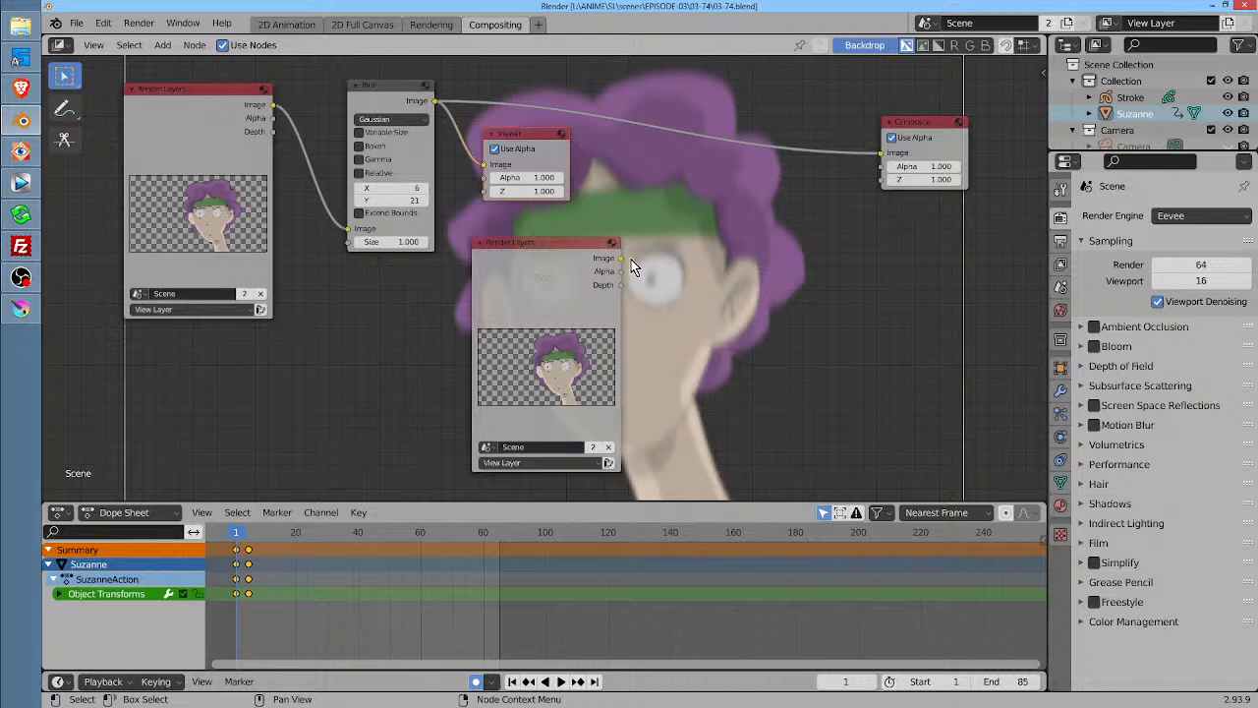
pyautogui.moveTo(578, 252); pyautogui.dragTo(582, 264)
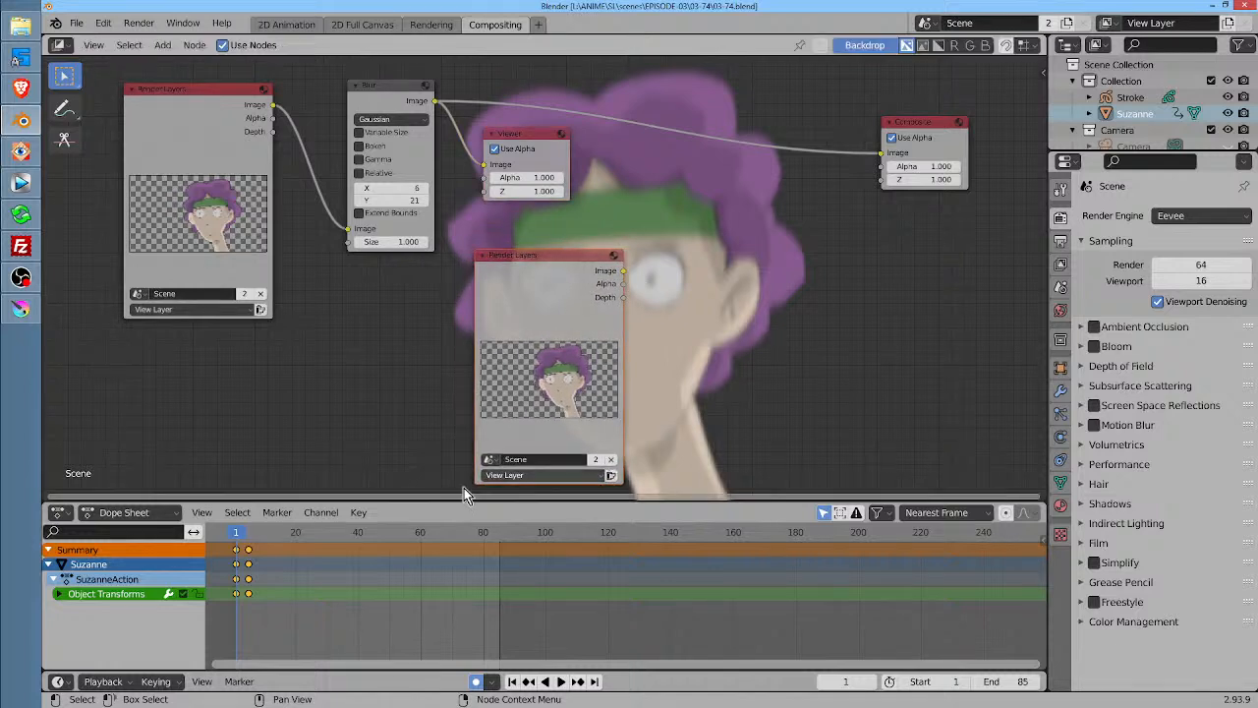
# Hide the node editor's backdrop and nudge the Viewer node slightly away from the Blur node
pyautogui.click(874, 47)
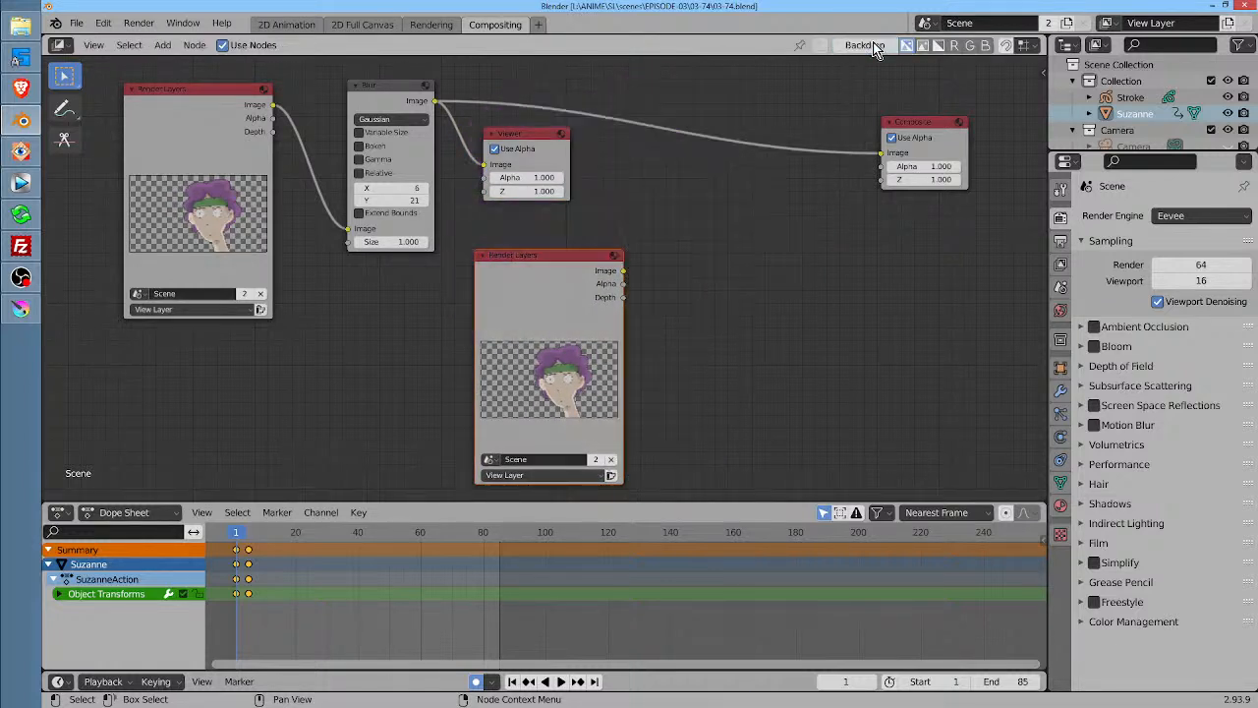
pyautogui.click(521, 137)
pyautogui.moveTo(522, 137); pyautogui.dragTo(529, 141)
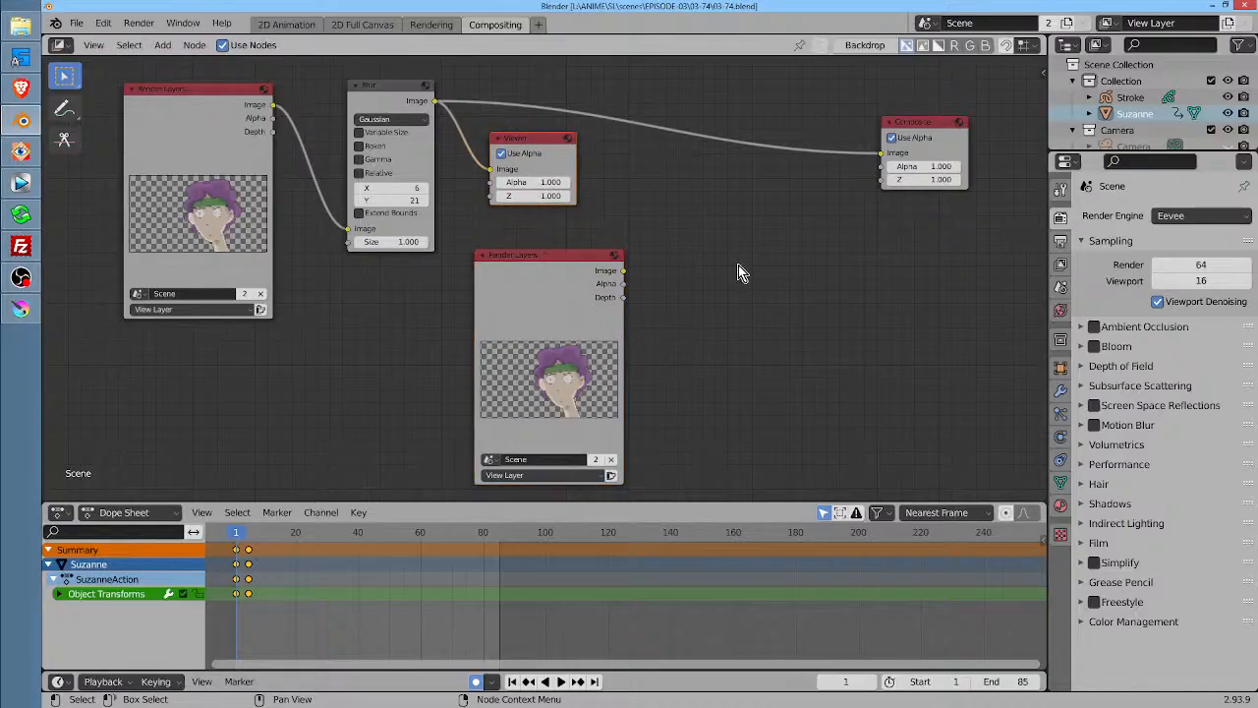
# Render frame 1, show the blurred composite as the node editor's backdrop and play the animation
pyautogui.press('F12')
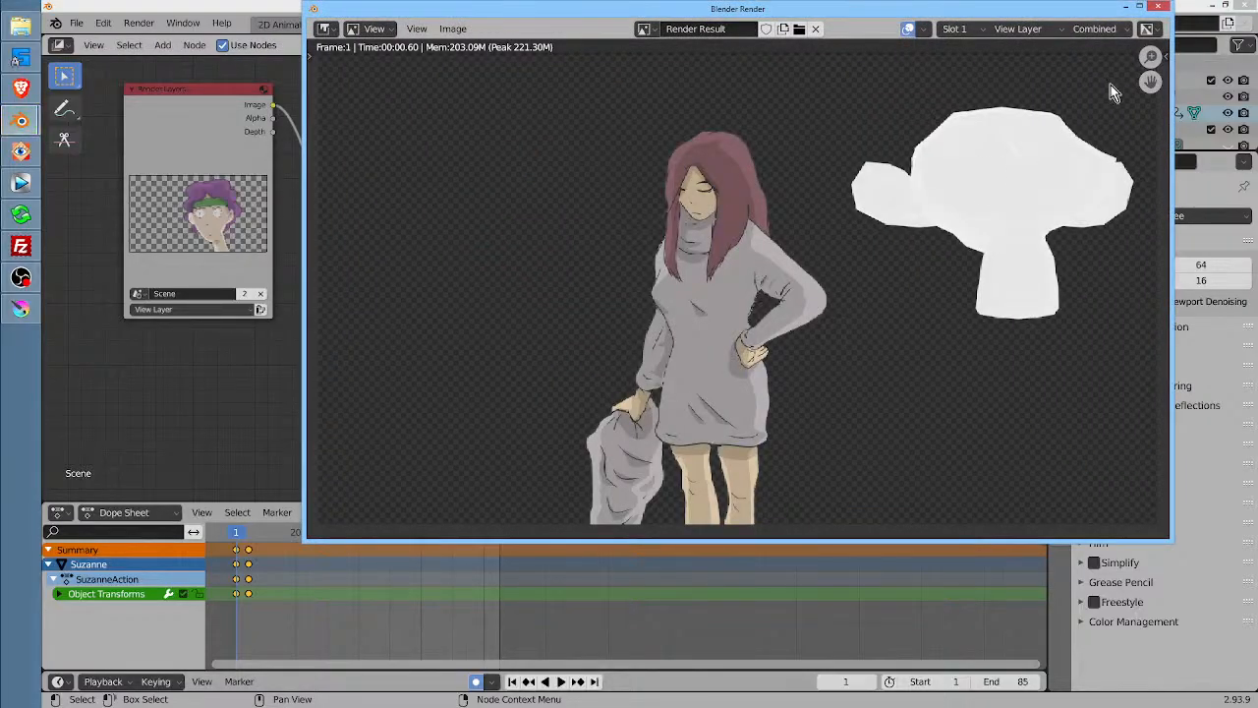
pyautogui.click(1157, 8)
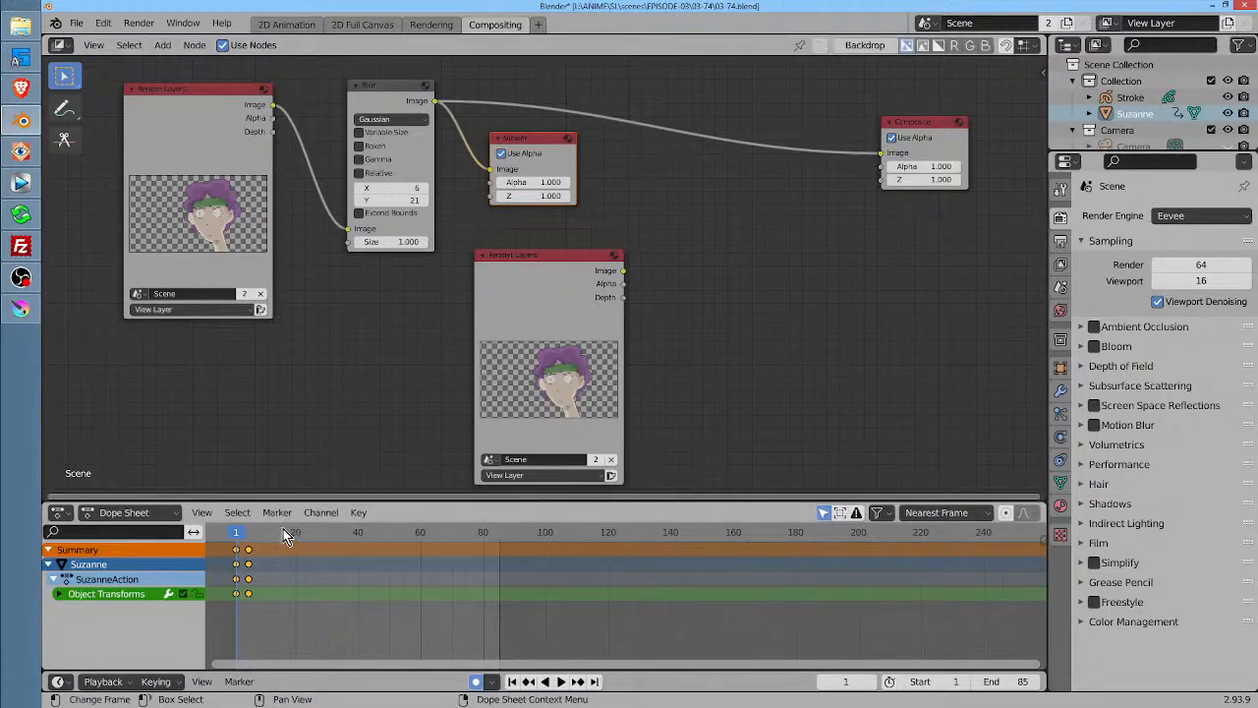
pyautogui.click(867, 45)
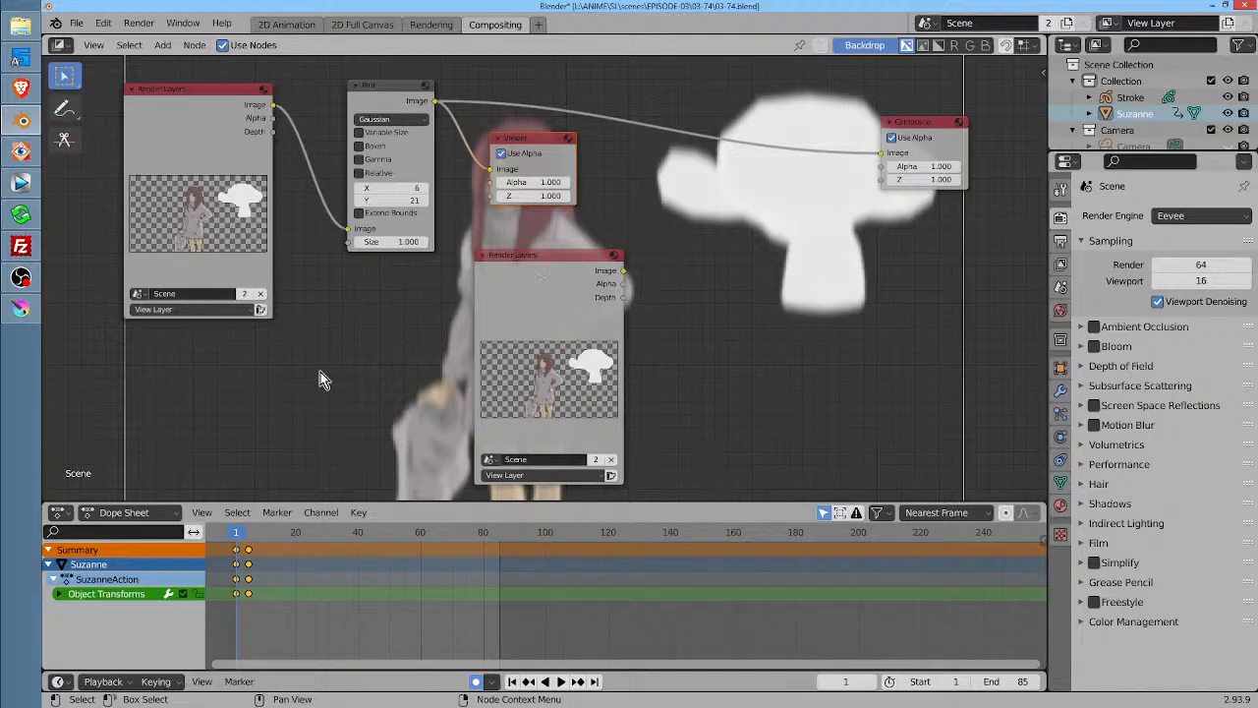
pyautogui.press('space')
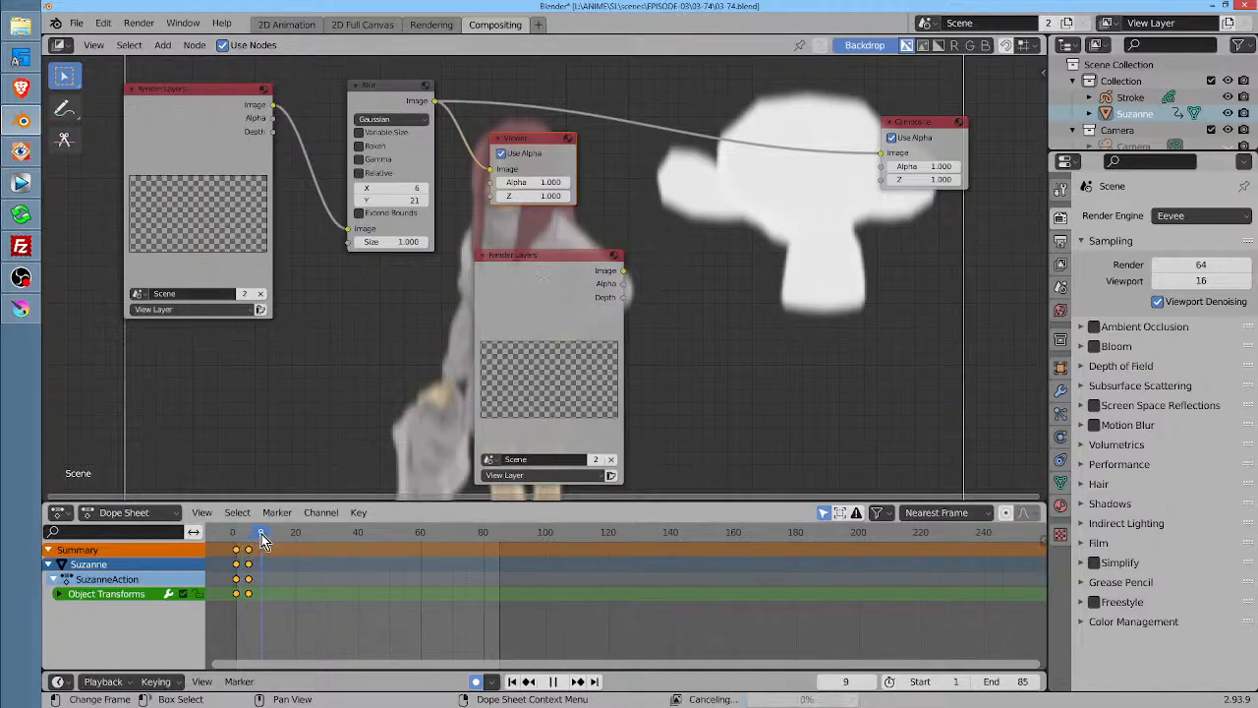
# Stop the animation playback, replay it briefly and return the timeline to frame 1
pyautogui.click(243, 533)
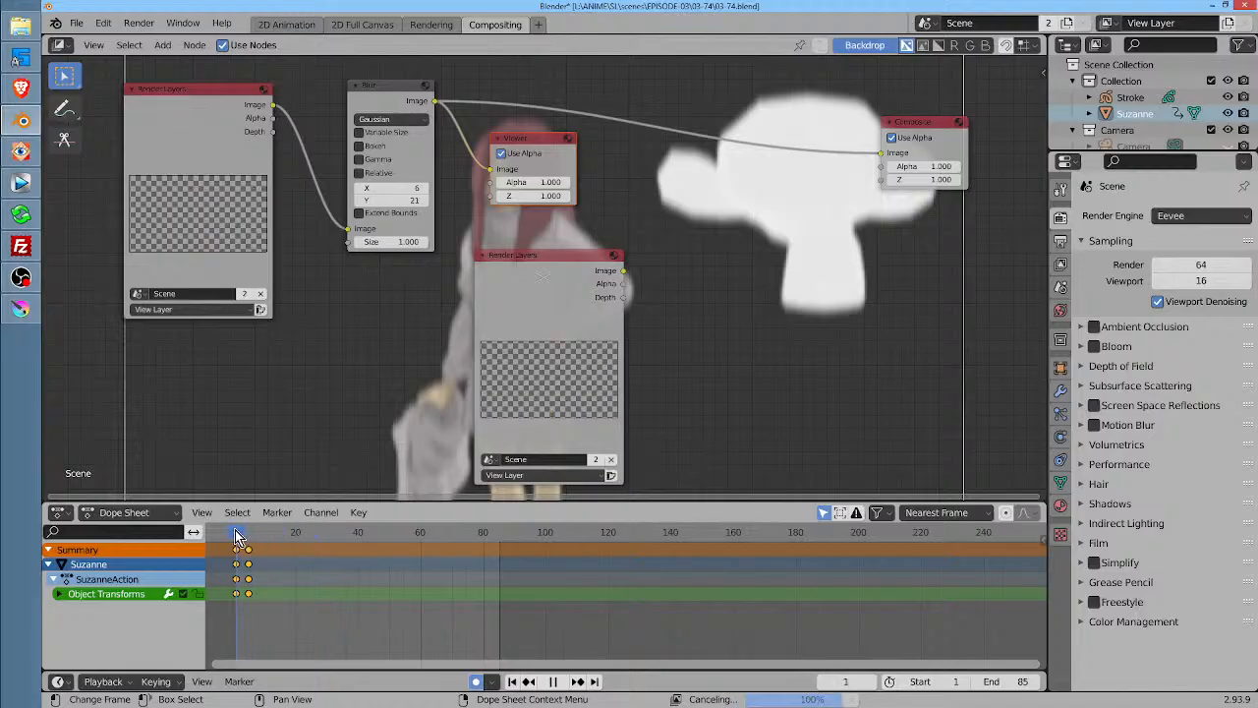
pyautogui.press('Escape')
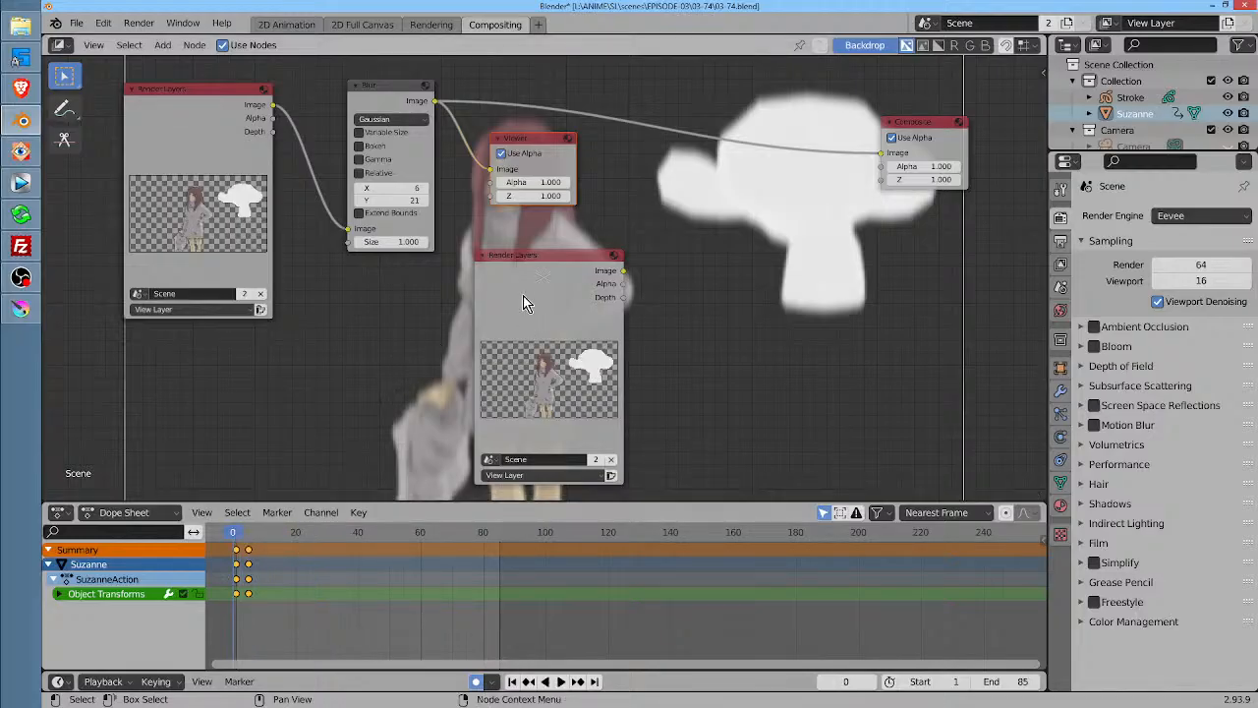
pyautogui.press('space')
pyautogui.click(239, 536)
pyautogui.press('Escape')
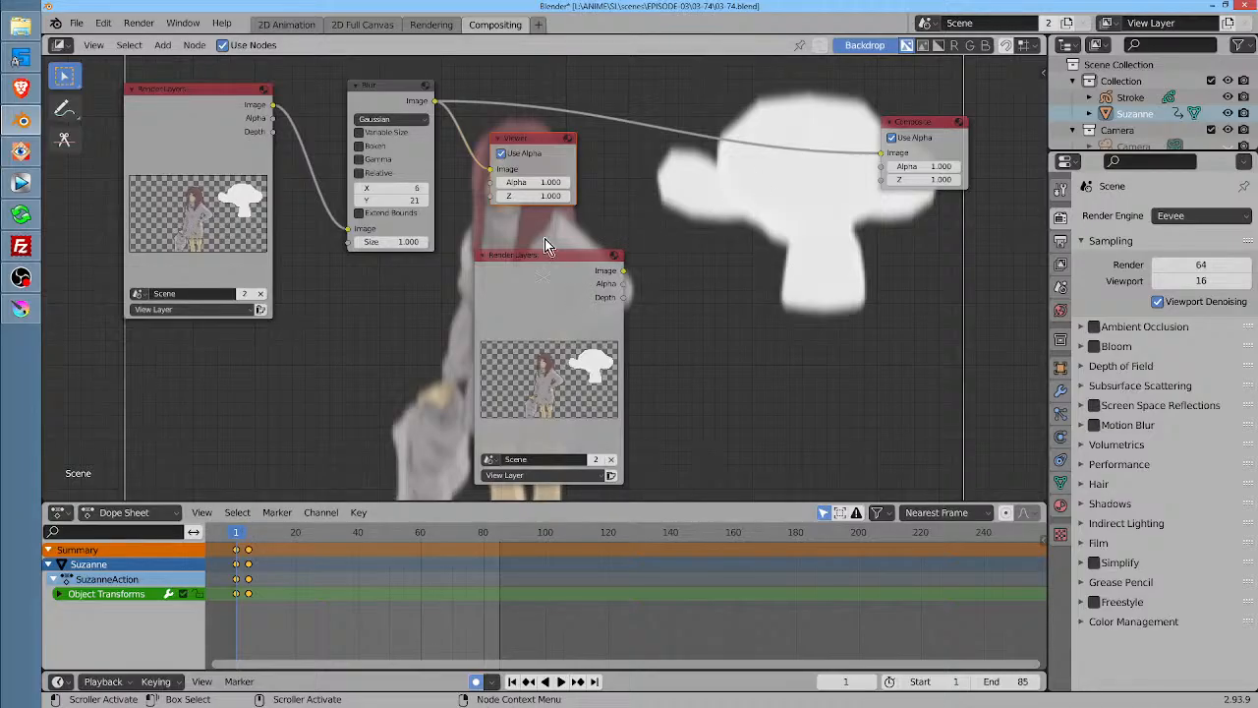
# Move the second Render Layers node directly below the first Render Layers node
pyautogui.scroll(-3, 548, 261)
pyautogui.moveTo(658, 293); pyautogui.dragTo(546, 234)
pyautogui.moveTo(440, 214); pyautogui.dragTo(258, 285)
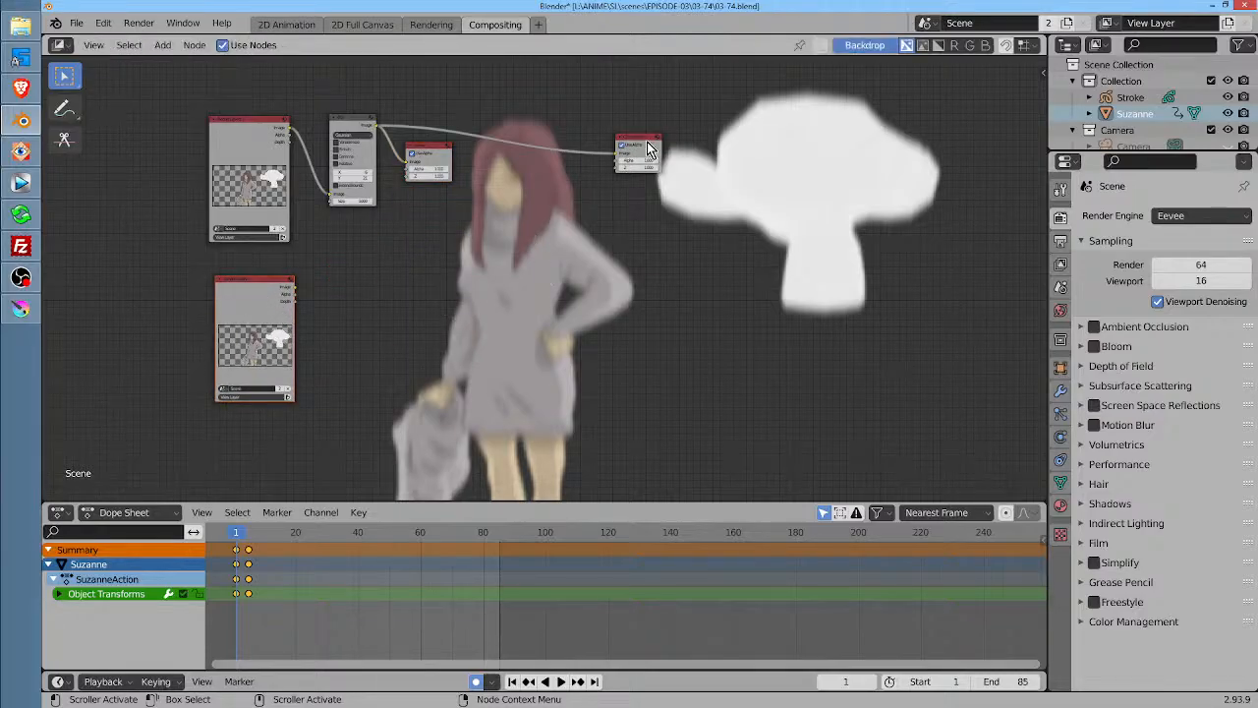
# Move the Composite node farther away from the Blur node and place a duplicate of the Viewer node below it
pyautogui.moveTo(647, 142); pyautogui.dragTo(882, 183)
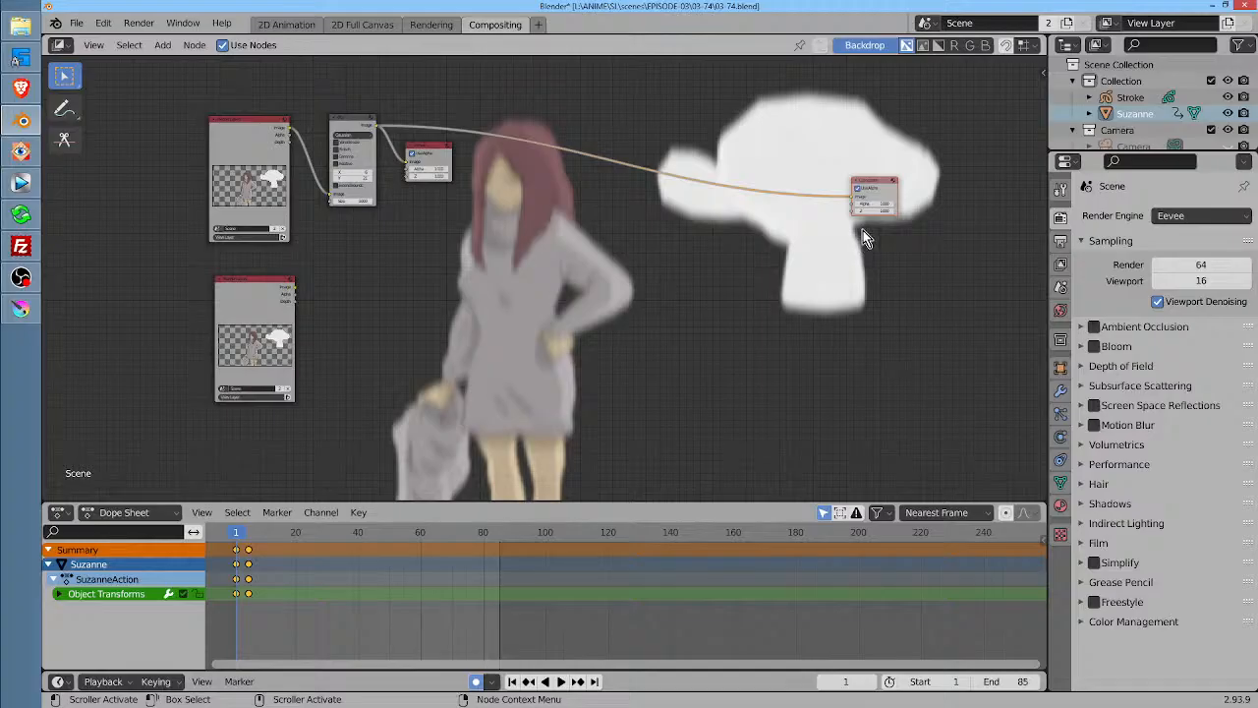
pyautogui.click(436, 155)
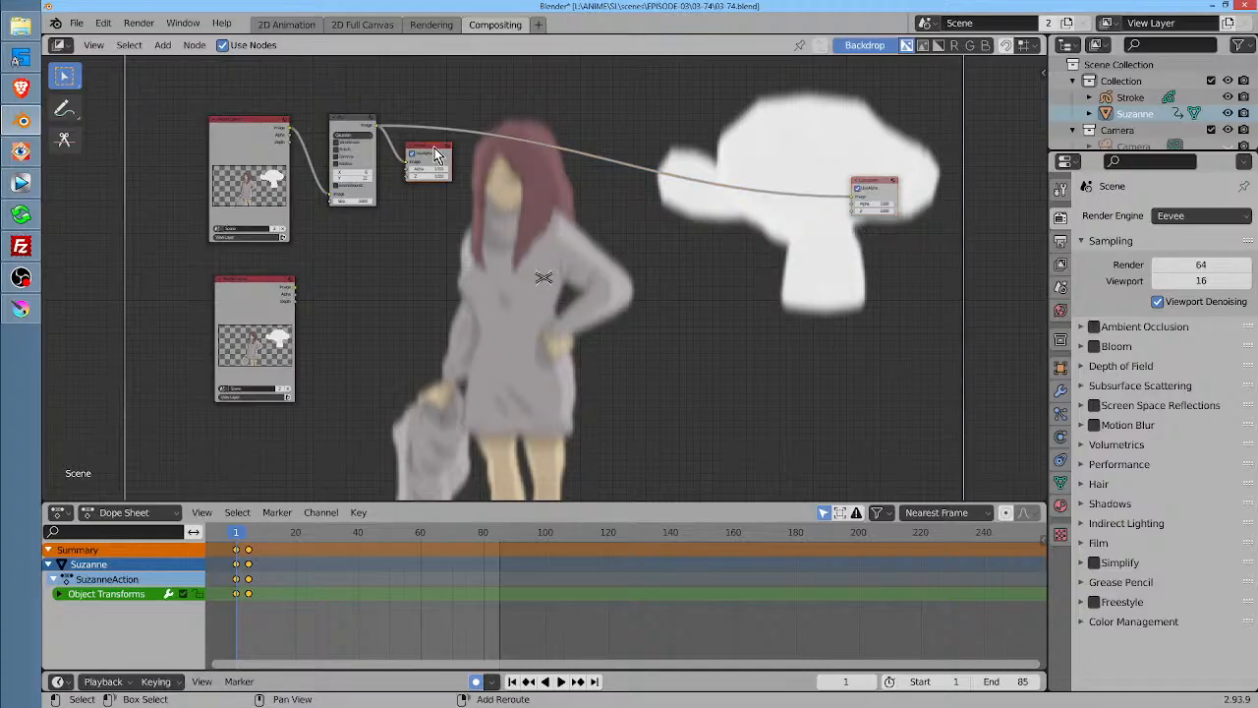
pyautogui.keyDown('ctrl'); pyautogui.keyDown('shift'); pyautogui.click(437, 154); pyautogui.keyUp('shift'); pyautogui.keyUp('ctrl')
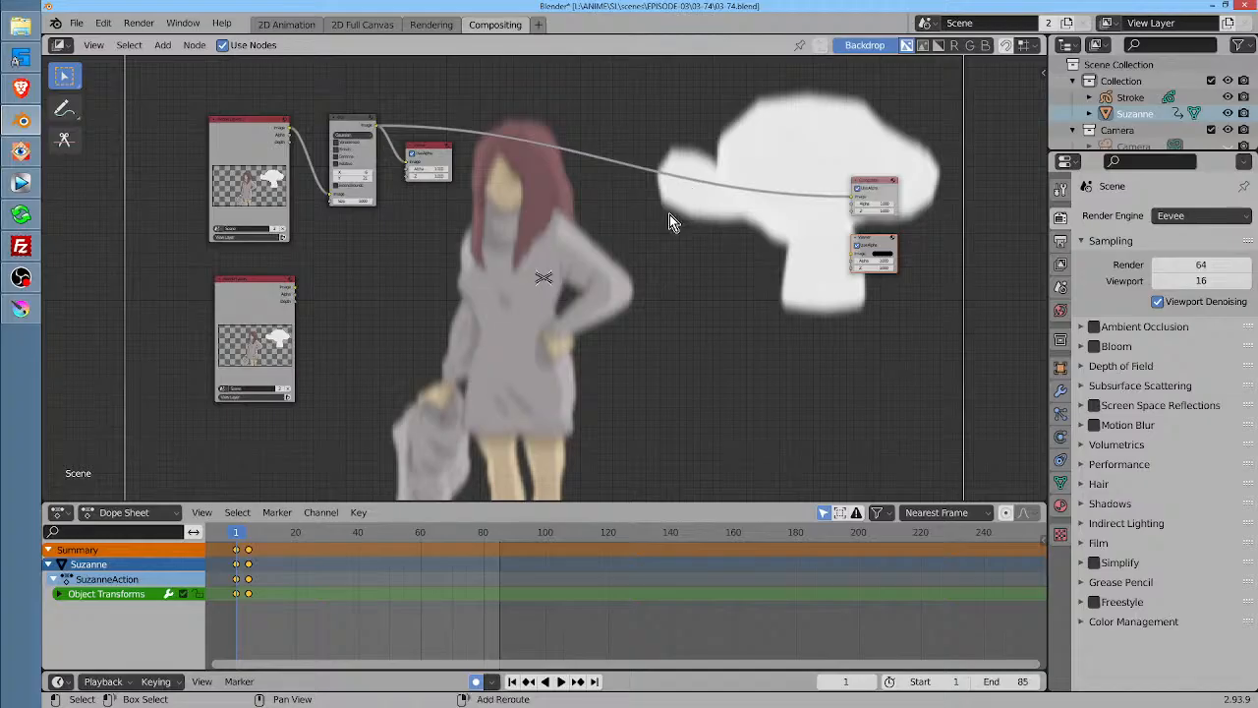
# Insert an Alpha Over node between Blur and Composite, connecting the second Render Layers image to its second Image input and its output to the new Viewer
pyautogui.hotkey('shift', 'a')
pyautogui.moveTo(667, 213)
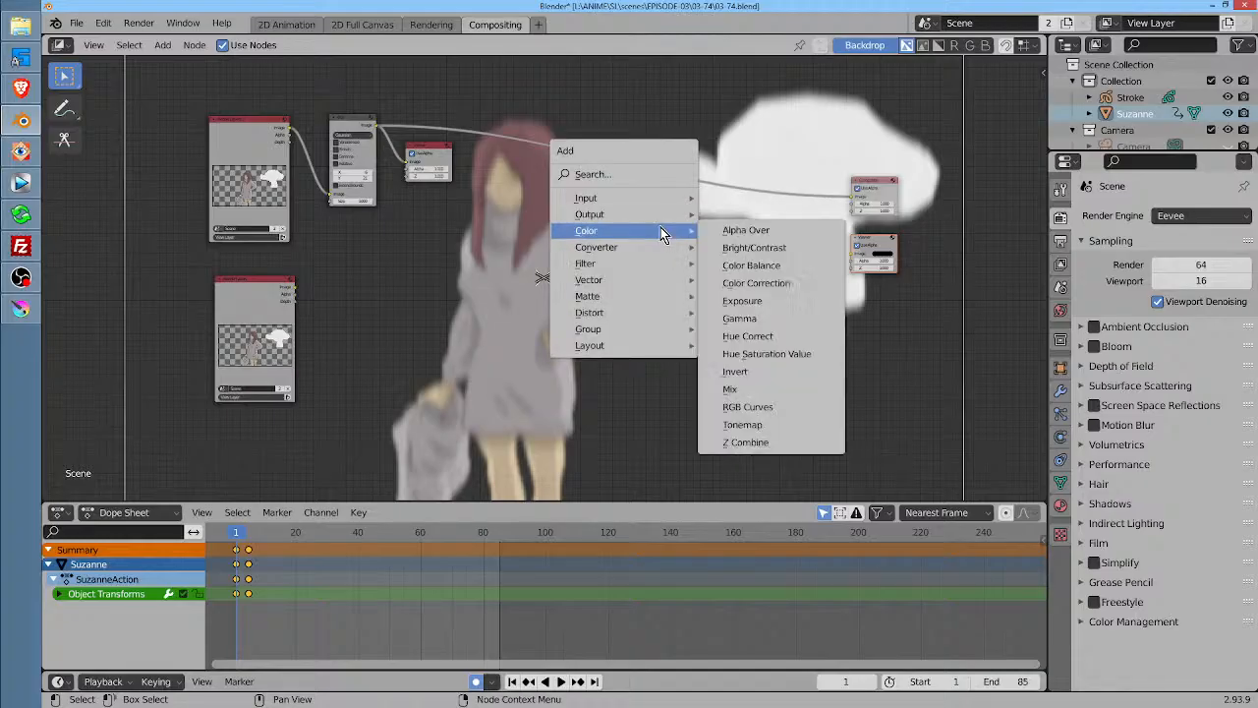
pyautogui.click(791, 230)
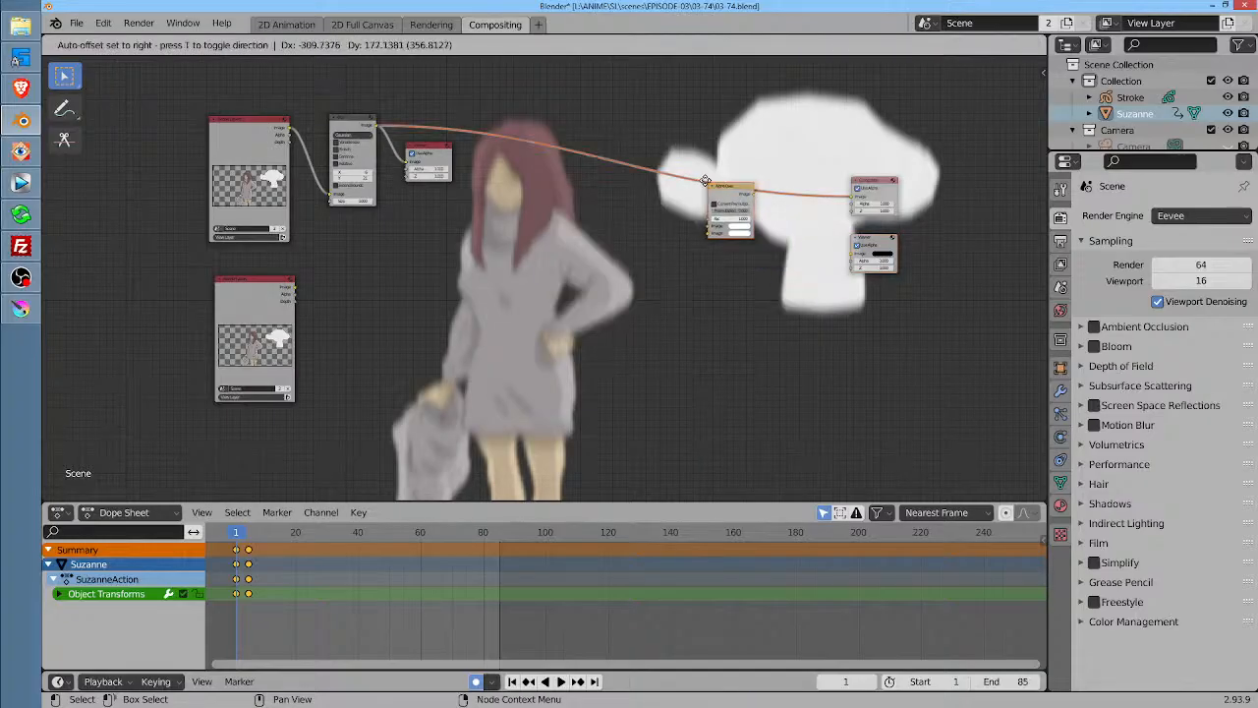
pyautogui.click(708, 275)
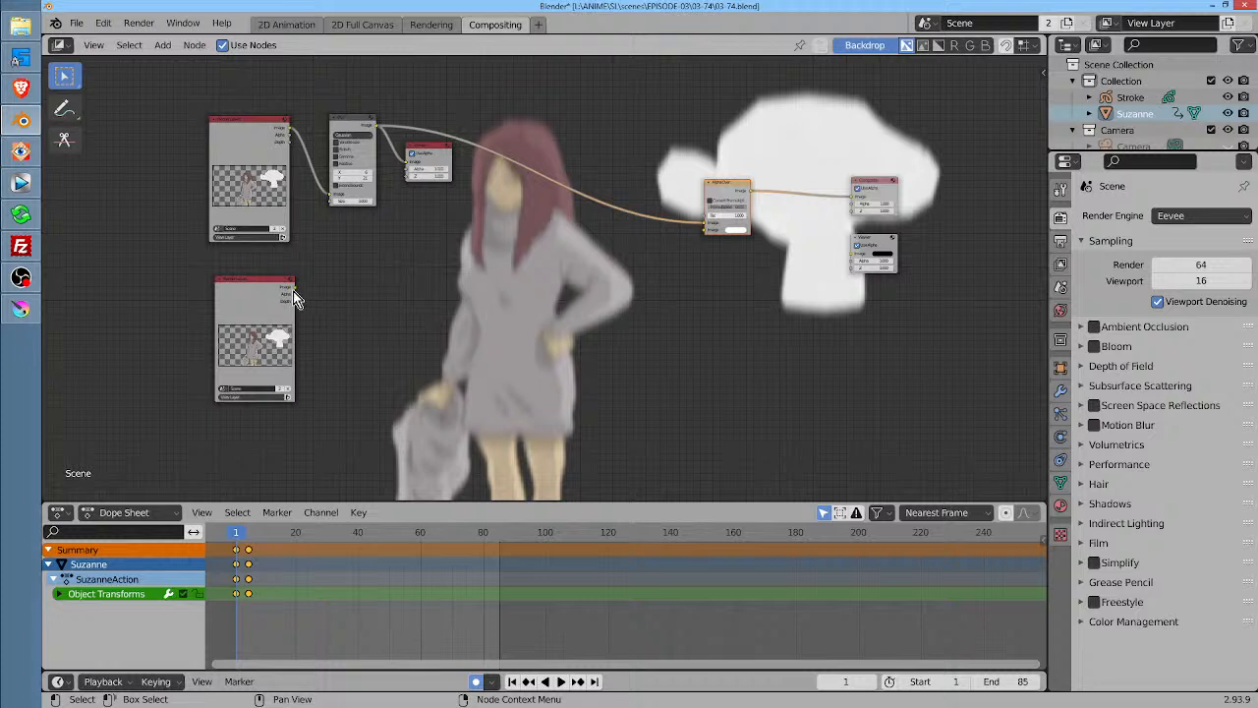
pyautogui.moveTo(294, 291); pyautogui.dragTo(706, 228)
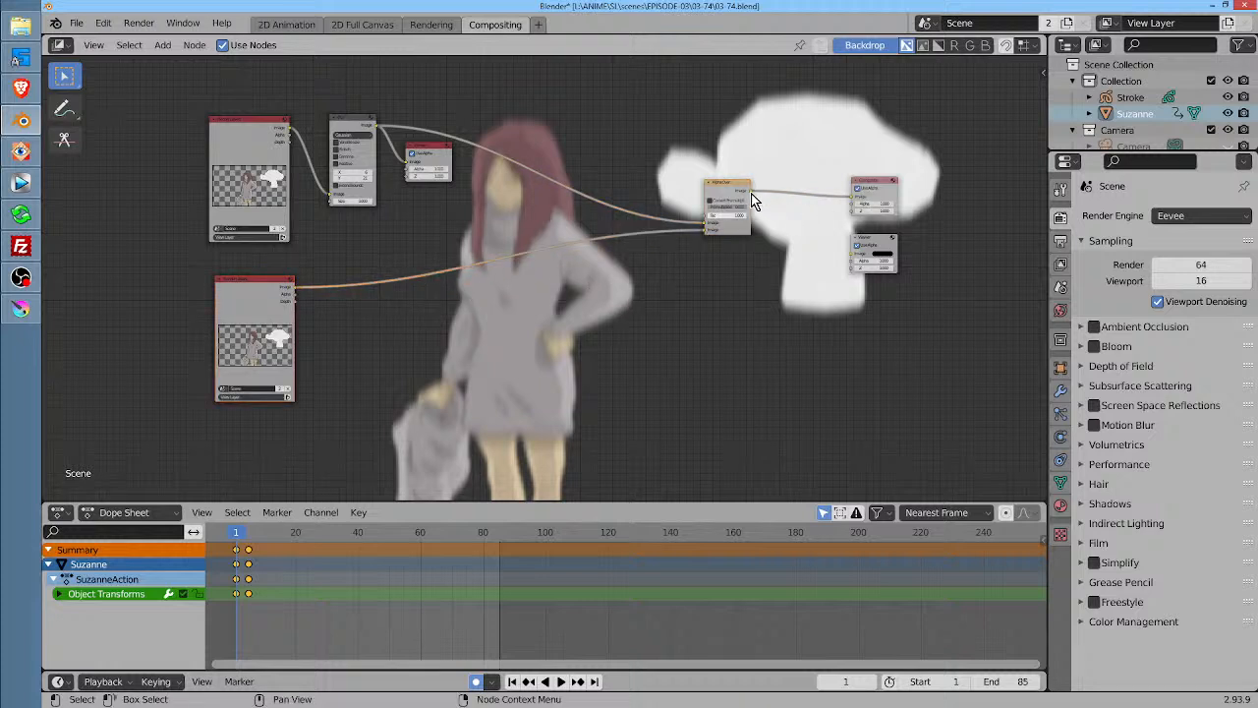
pyautogui.moveTo(751, 191); pyautogui.dragTo(851, 254)
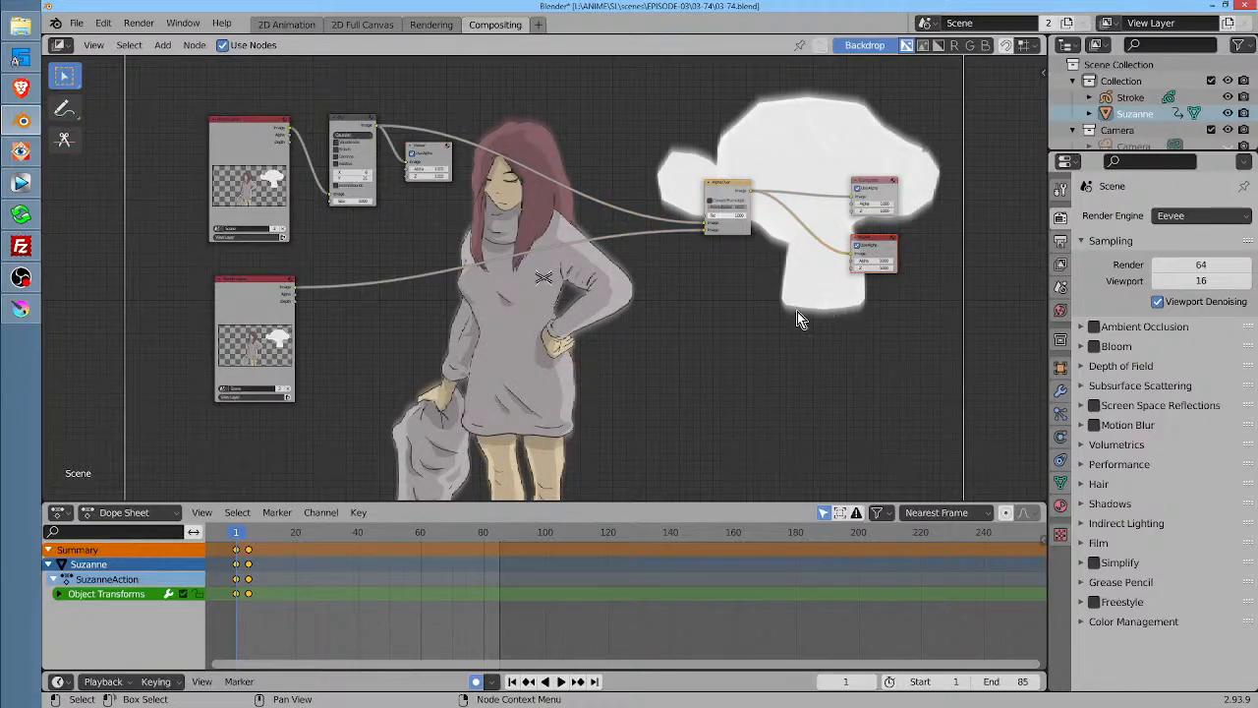
# Set the Blur node's size to X 113 and Y 39
pyautogui.scroll(1, 639, 287)
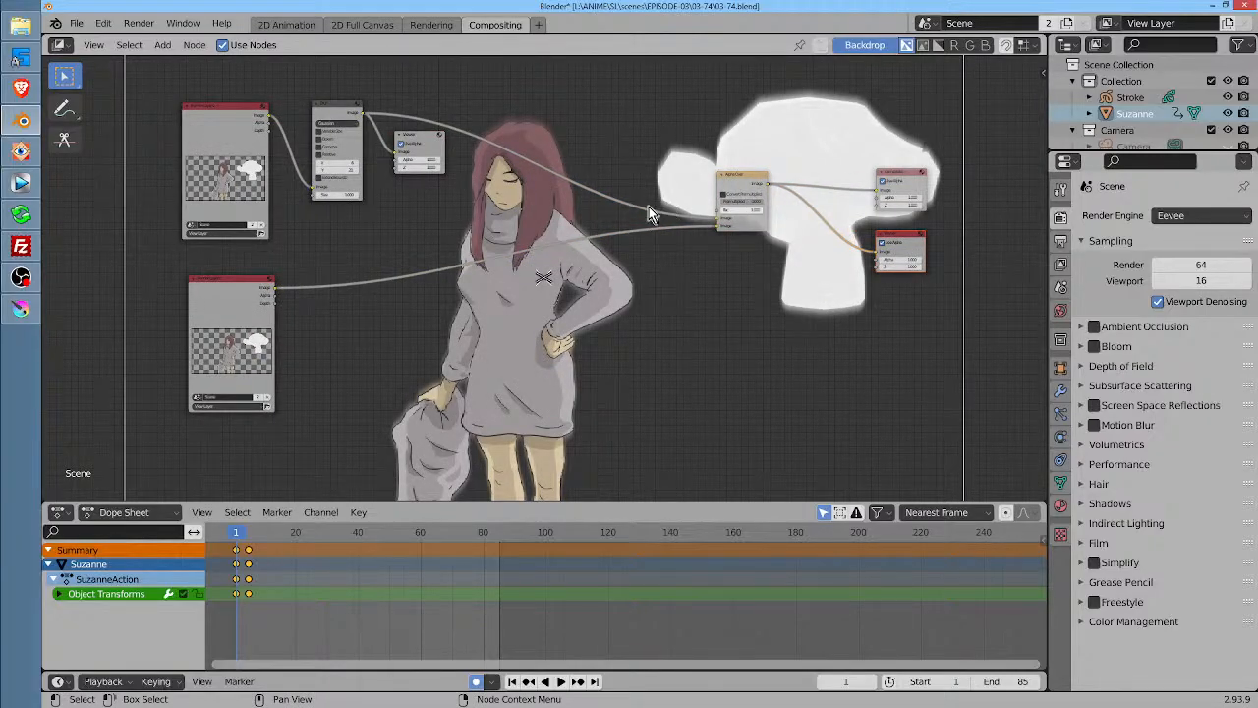
pyautogui.scroll(1, 580, 224)
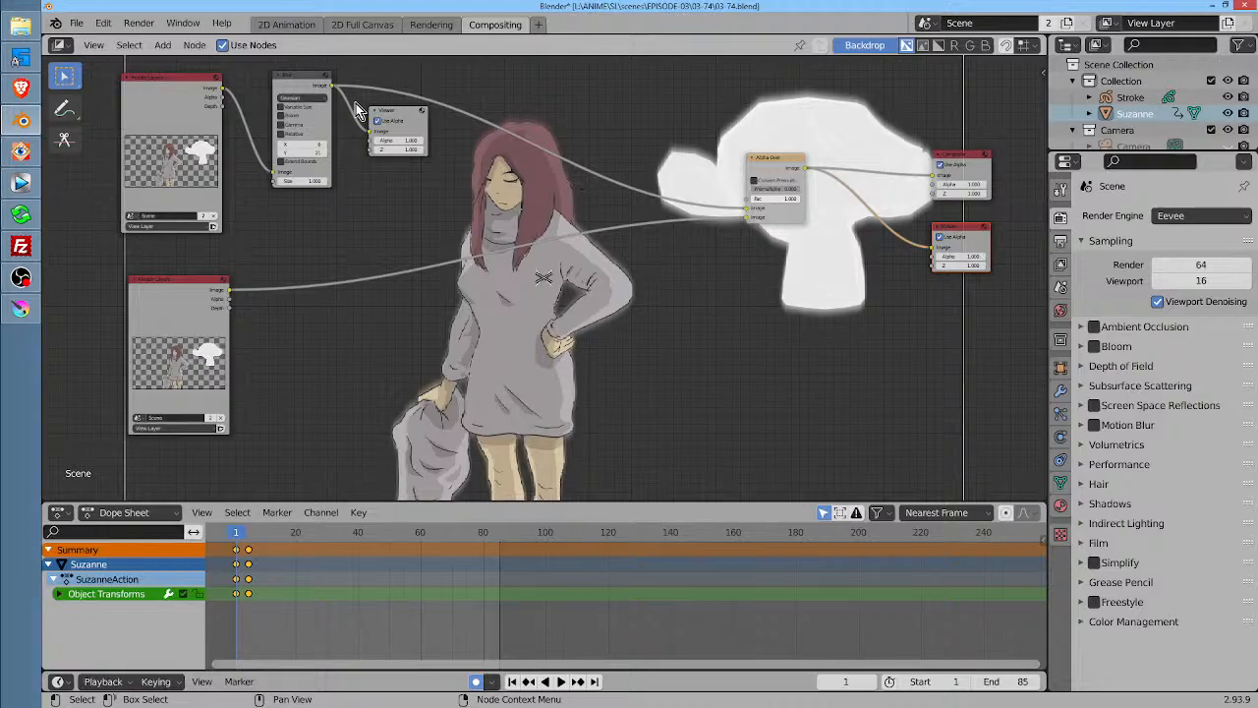
pyautogui.moveTo(312, 145); pyautogui.dragTo(316, 170)
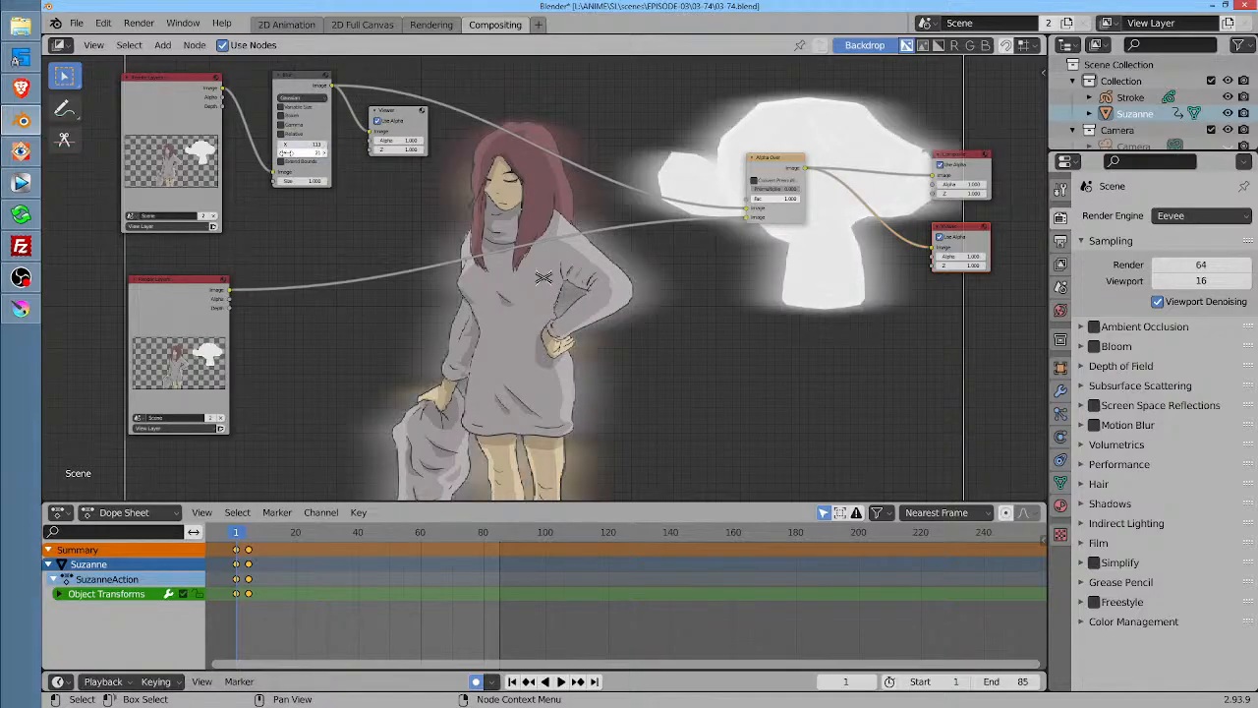
# Set the Blur node's X to 95 and enable Extend Bounds
pyautogui.scroll(-1, 720, 279)
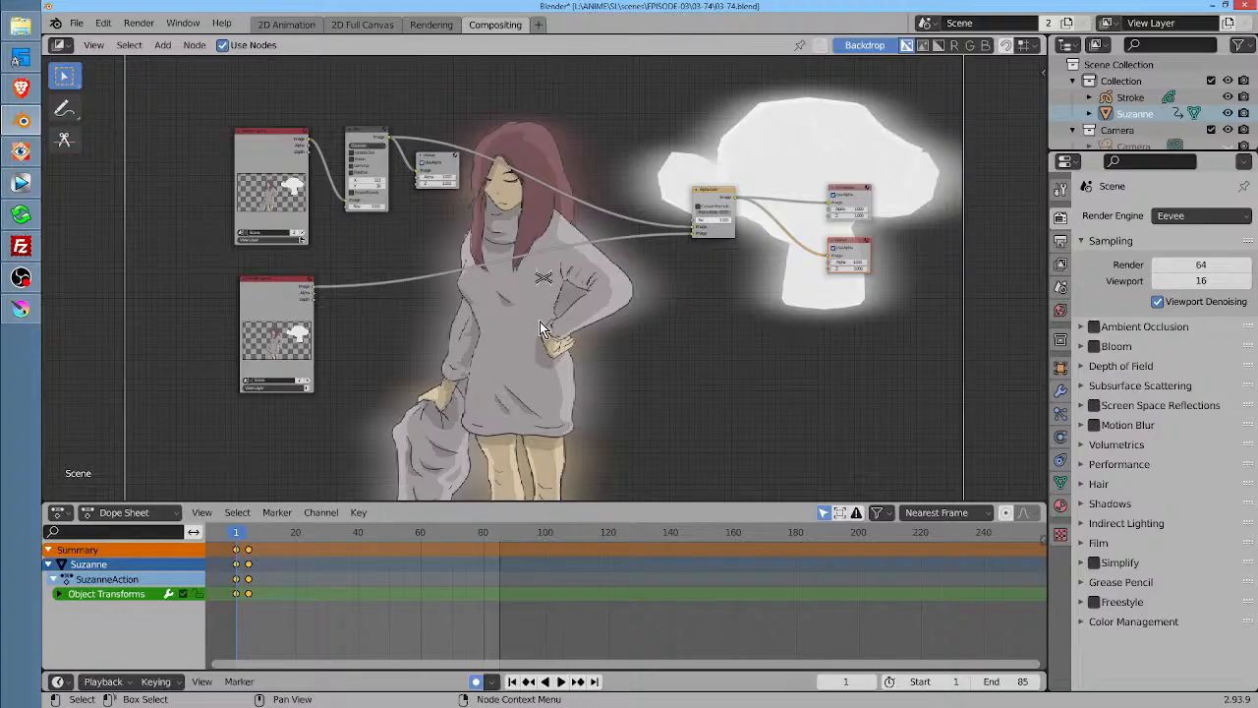
pyautogui.scroll(3, 360, 183)
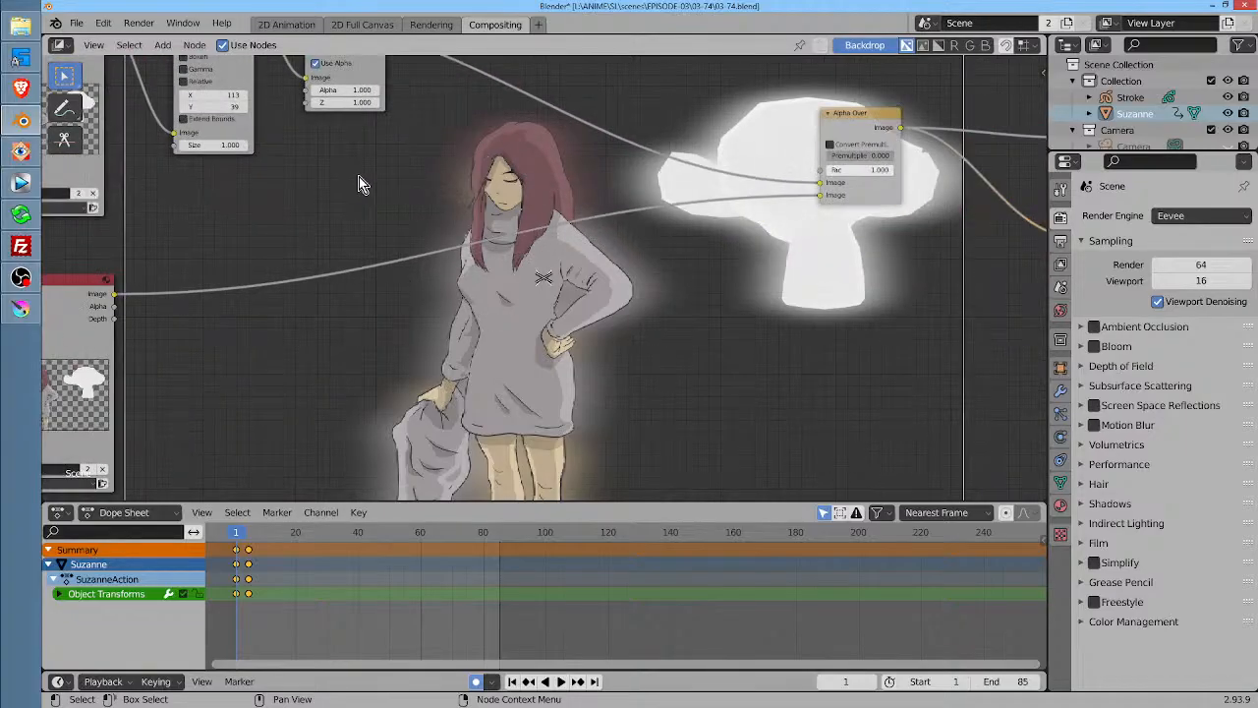
pyautogui.moveTo(310, 195); pyautogui.dragTo(249, 195)
pyautogui.click(333, 217)
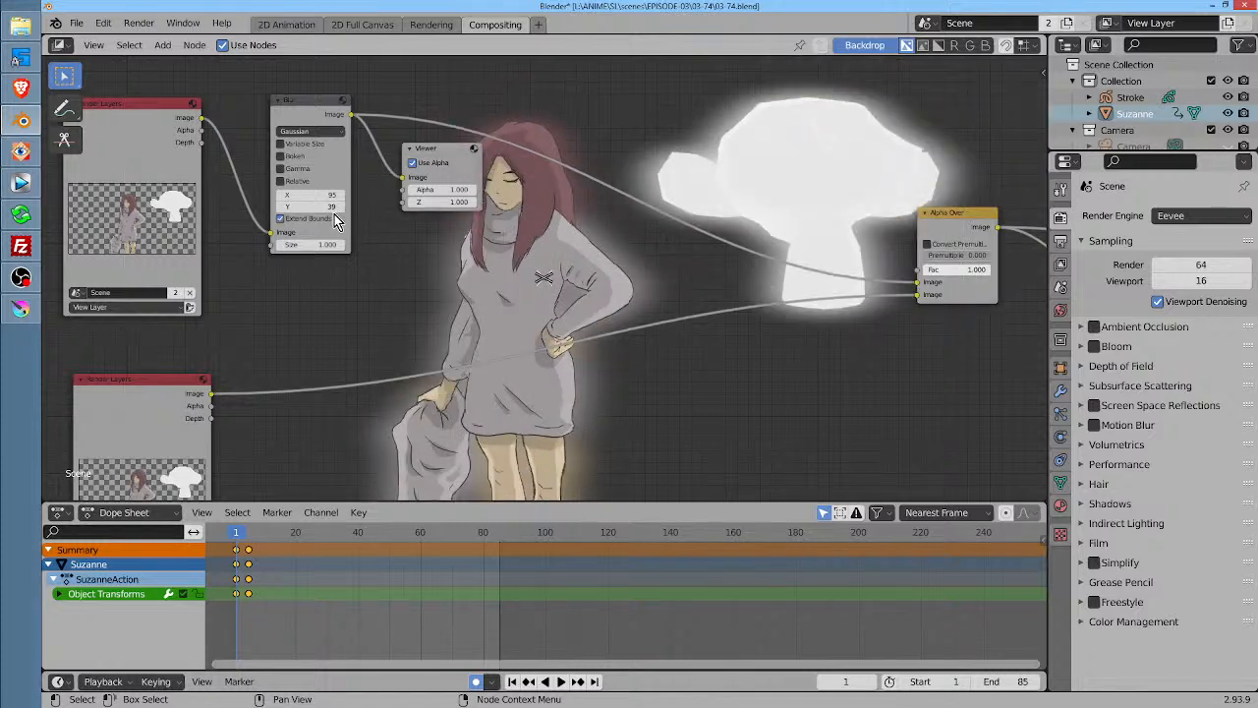
# Nudge the Alpha Over node and the second Render Layers node to tidy the node layout
pyautogui.scroll(-1, 584, 273)
pyautogui.scroll(-1, 584, 277)
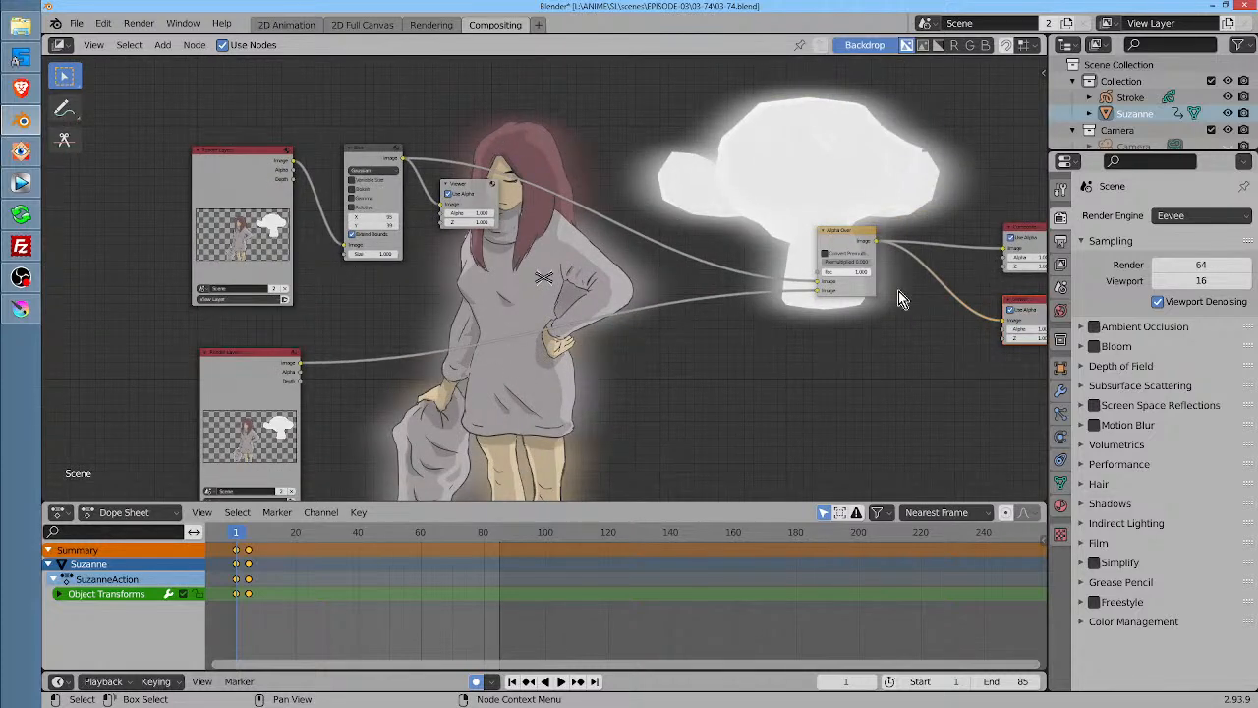
pyautogui.scroll(-1, 899, 291)
pyautogui.moveTo(797, 364); pyautogui.dragTo(722, 357)
pyautogui.moveTo(637, 406); pyautogui.dragTo(646, 369)
pyautogui.moveTo(730, 192); pyautogui.dragTo(713, 202)
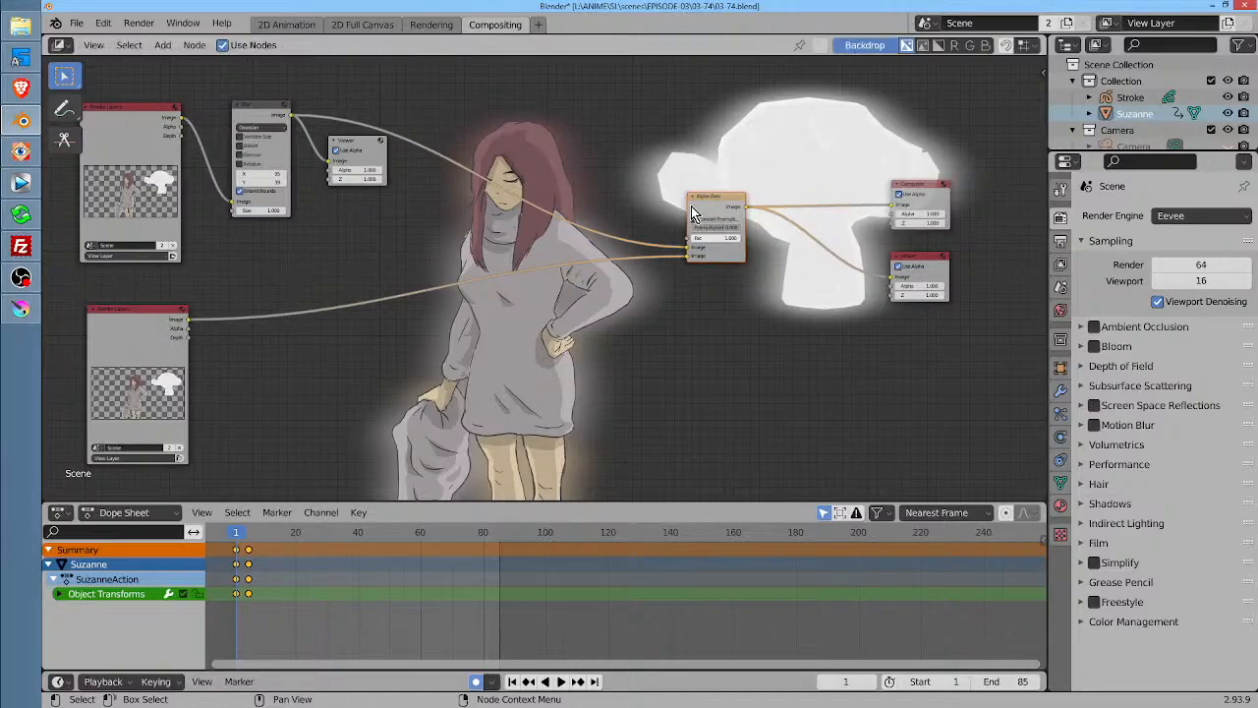
pyautogui.moveTo(118, 319); pyautogui.dragTo(119, 323)
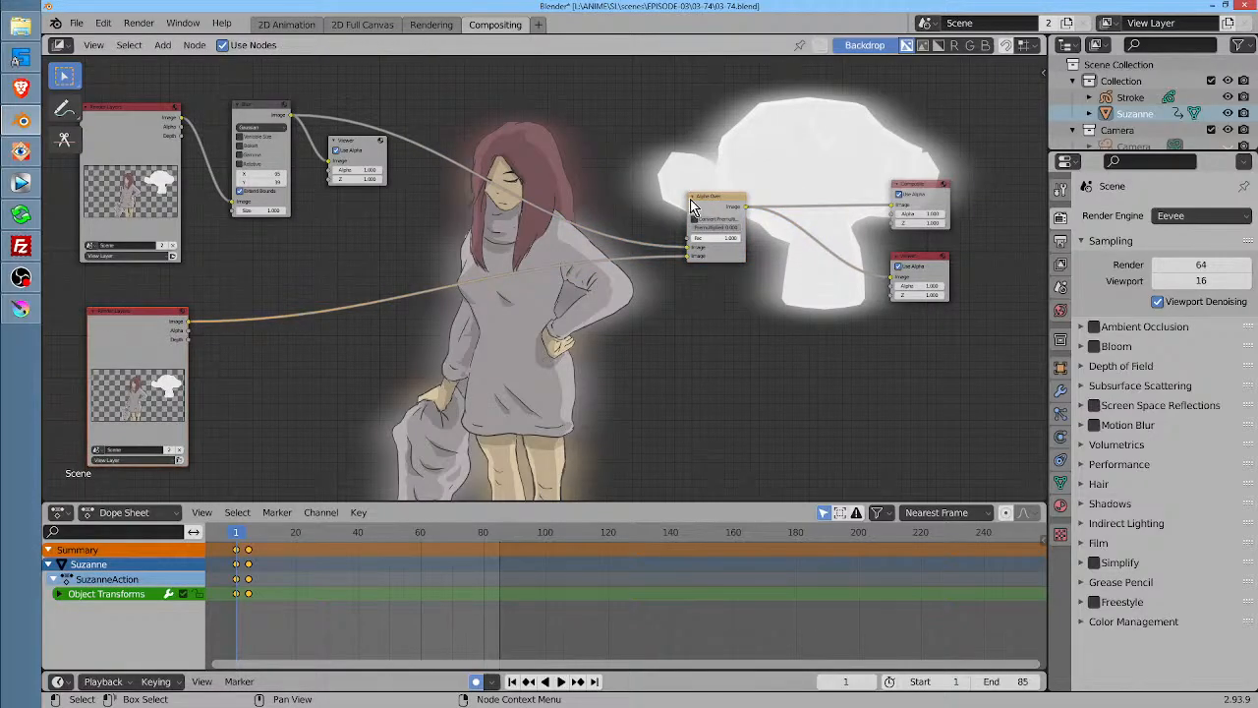
pyautogui.moveTo(701, 202); pyautogui.dragTo(702, 205)
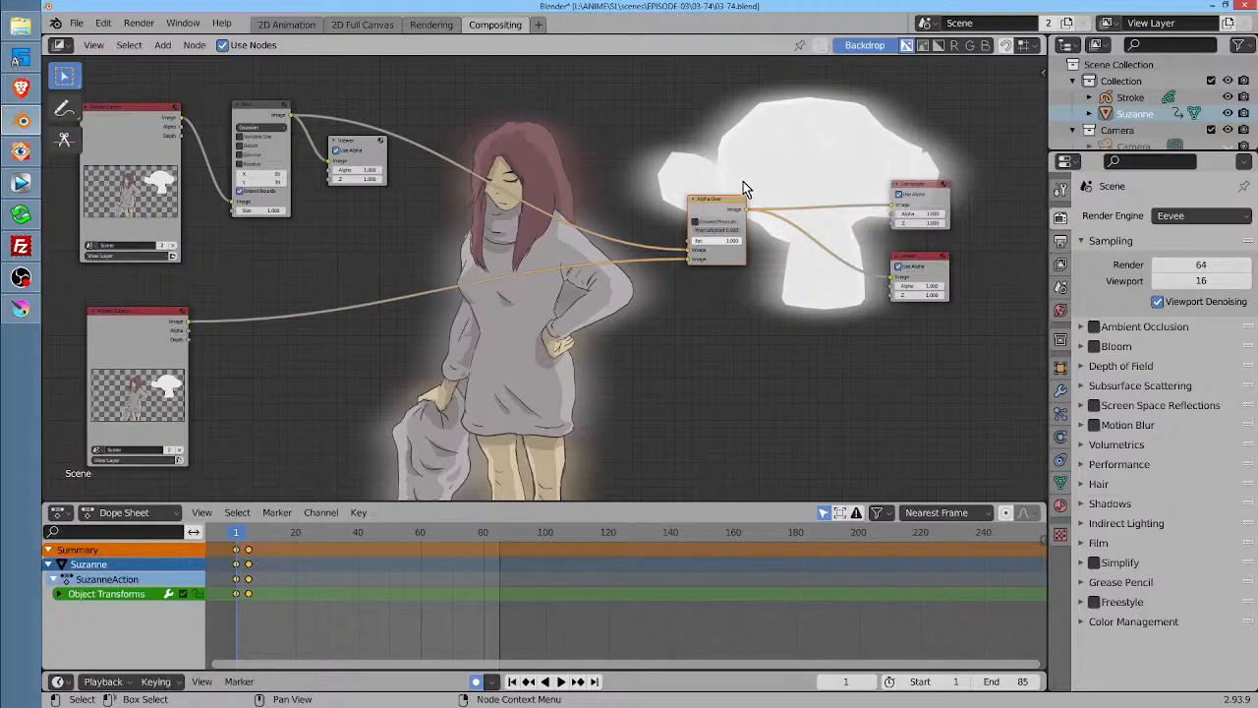
pyautogui.scroll(3, 753, 196)
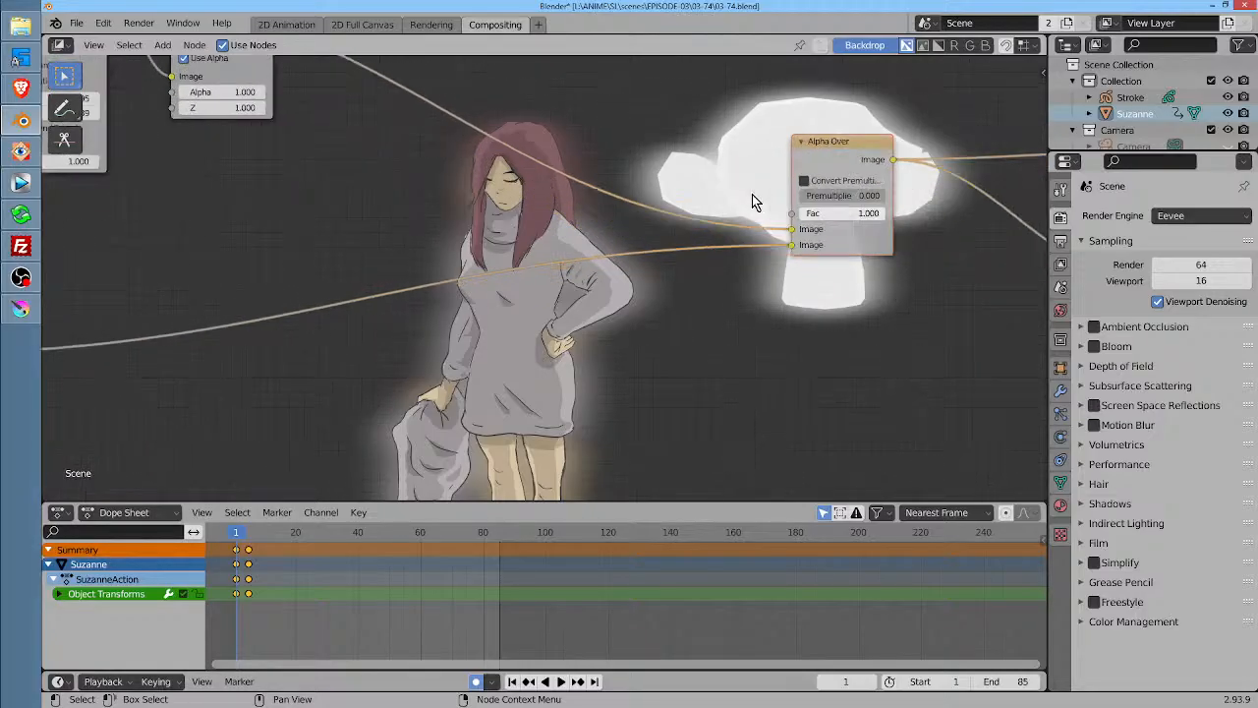
# Examine the compositing node tree from the two Render Layers nodes through Blur and Alpha Over to the Composite and Viewer outputs
pyautogui.press('KP_Decimal')
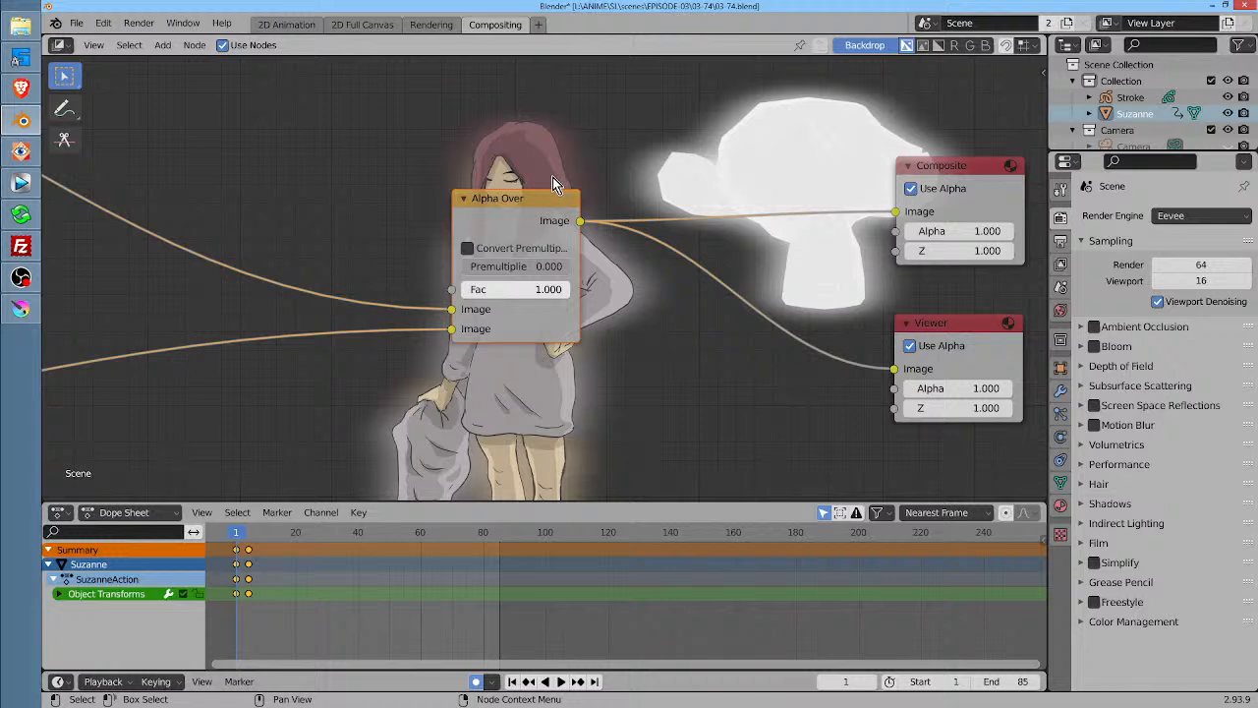
pyautogui.scroll(-4, 548, 172)
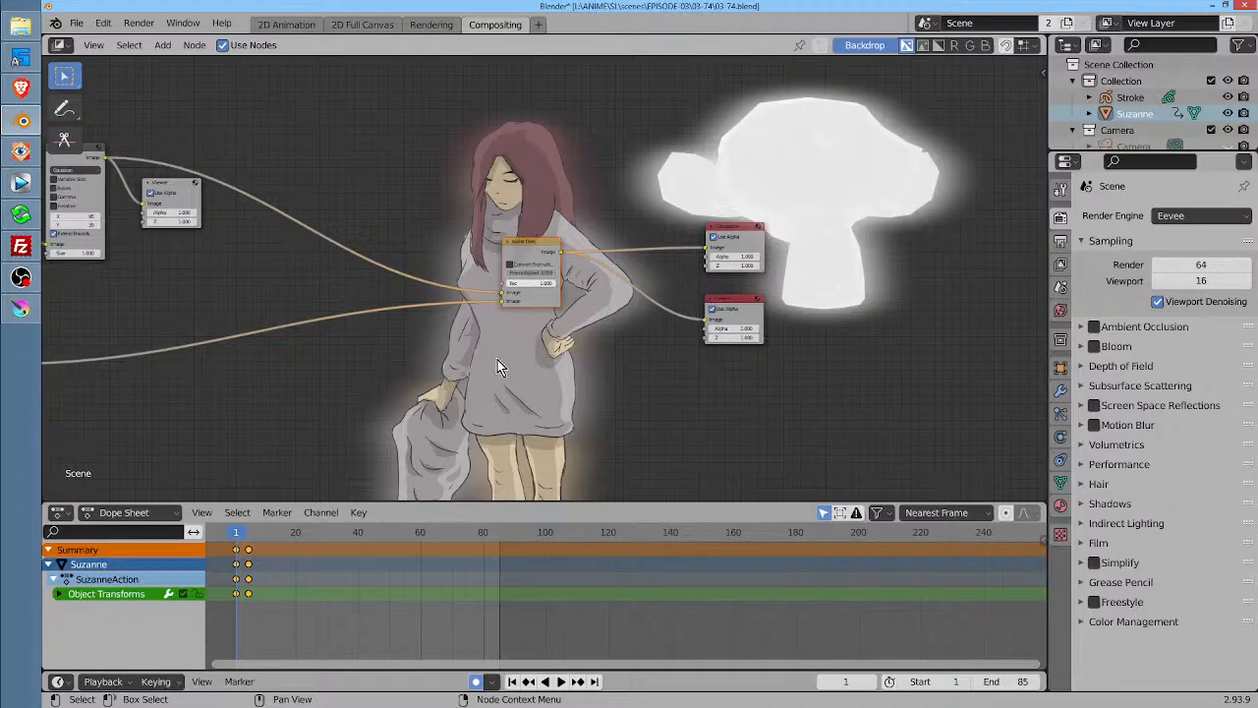
pyautogui.scroll(-2, 647, 136)
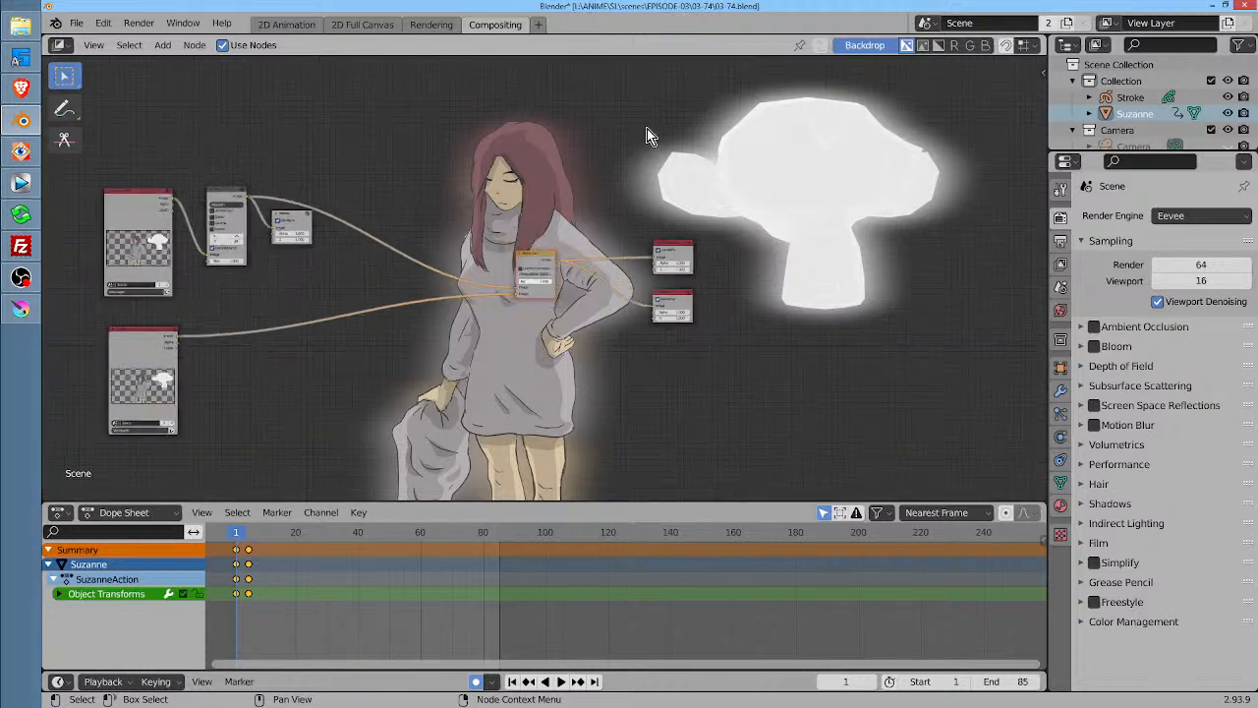
pyautogui.scroll(-3, 648, 131)
pyautogui.scroll(4, 645, 128)
pyautogui.moveTo(590, 161); pyautogui.dragTo(619, 118)
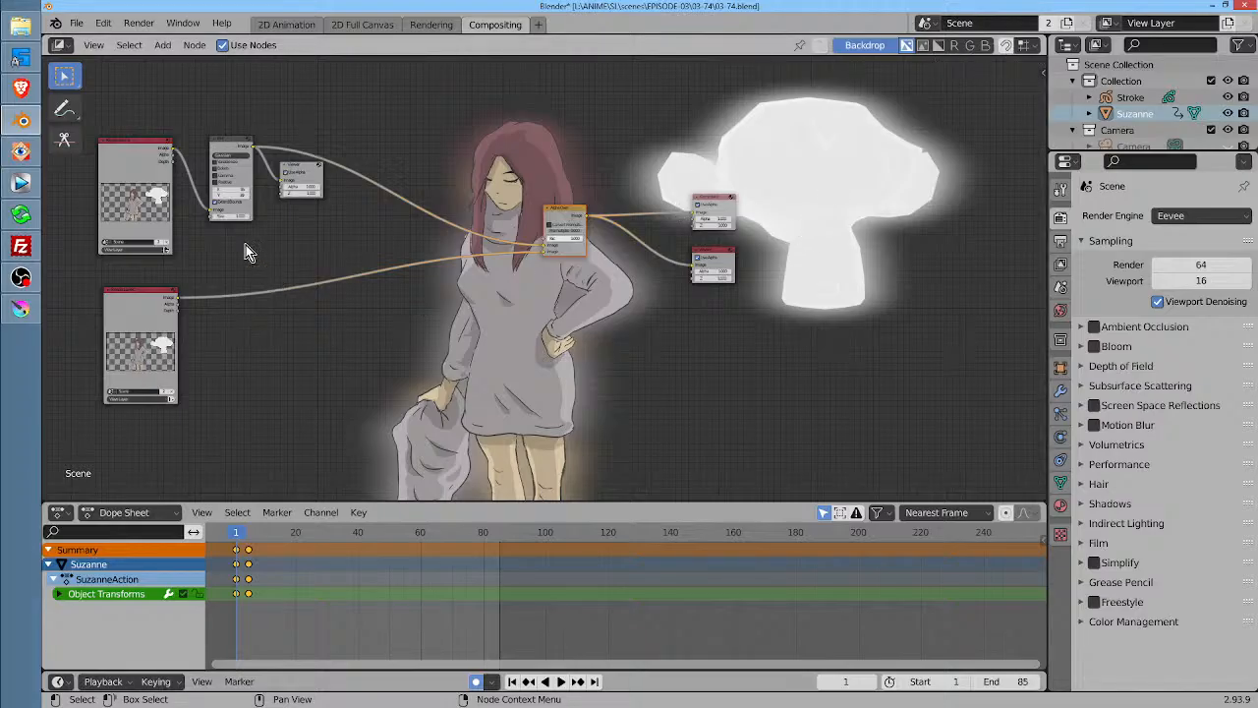
pyautogui.scroll(3, 238, 235)
pyautogui.moveTo(239, 235); pyautogui.dragTo(350, 243)
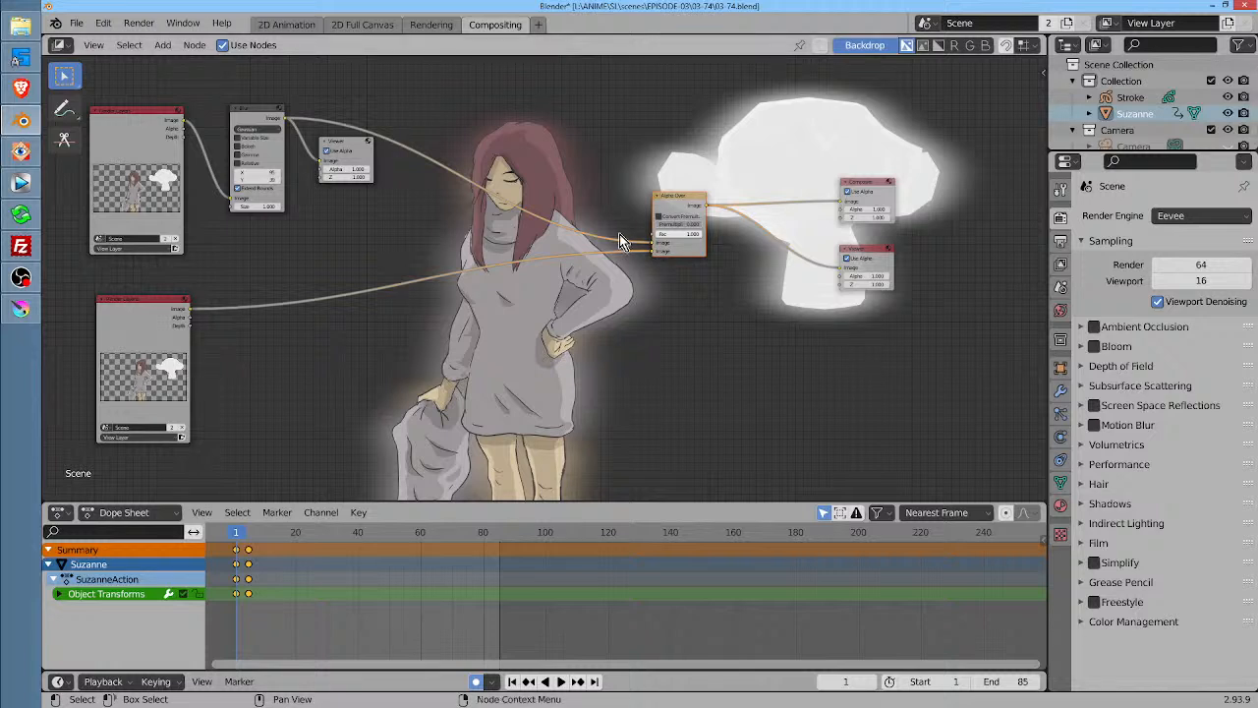
pyautogui.scroll(1, 672, 277)
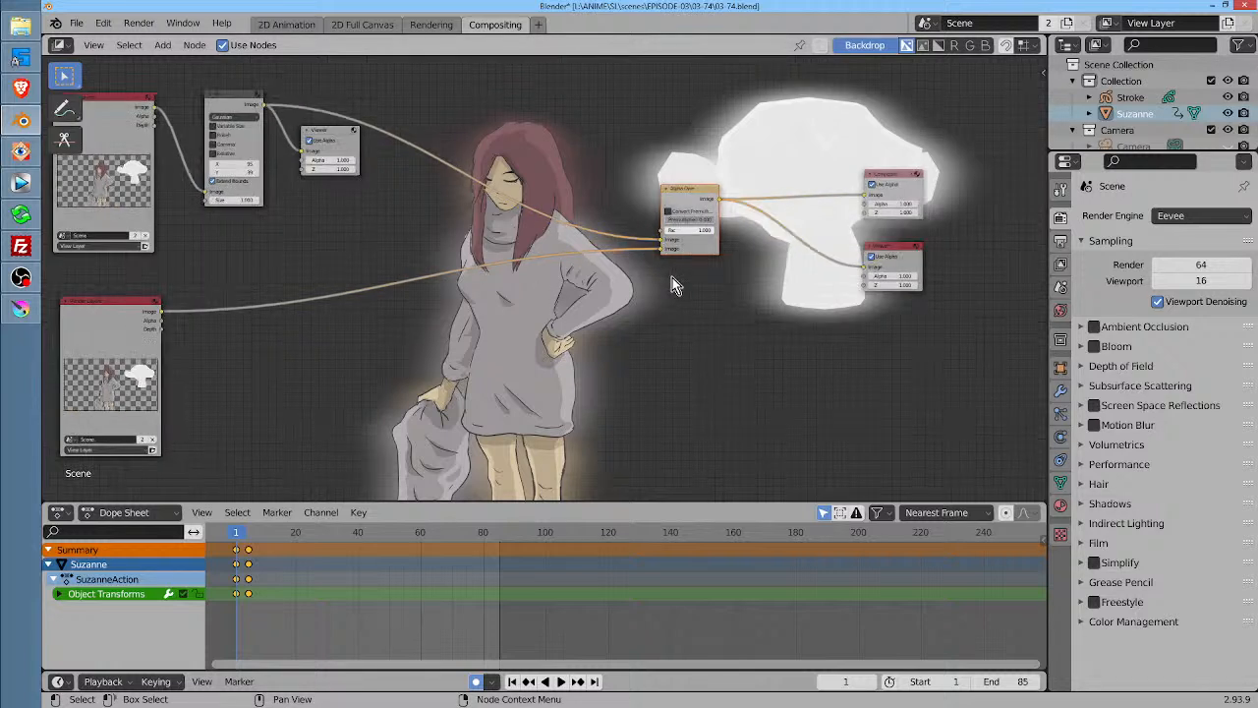
pyautogui.scroll(-2, 542, 276)
pyautogui.scroll(1, 254, 206)
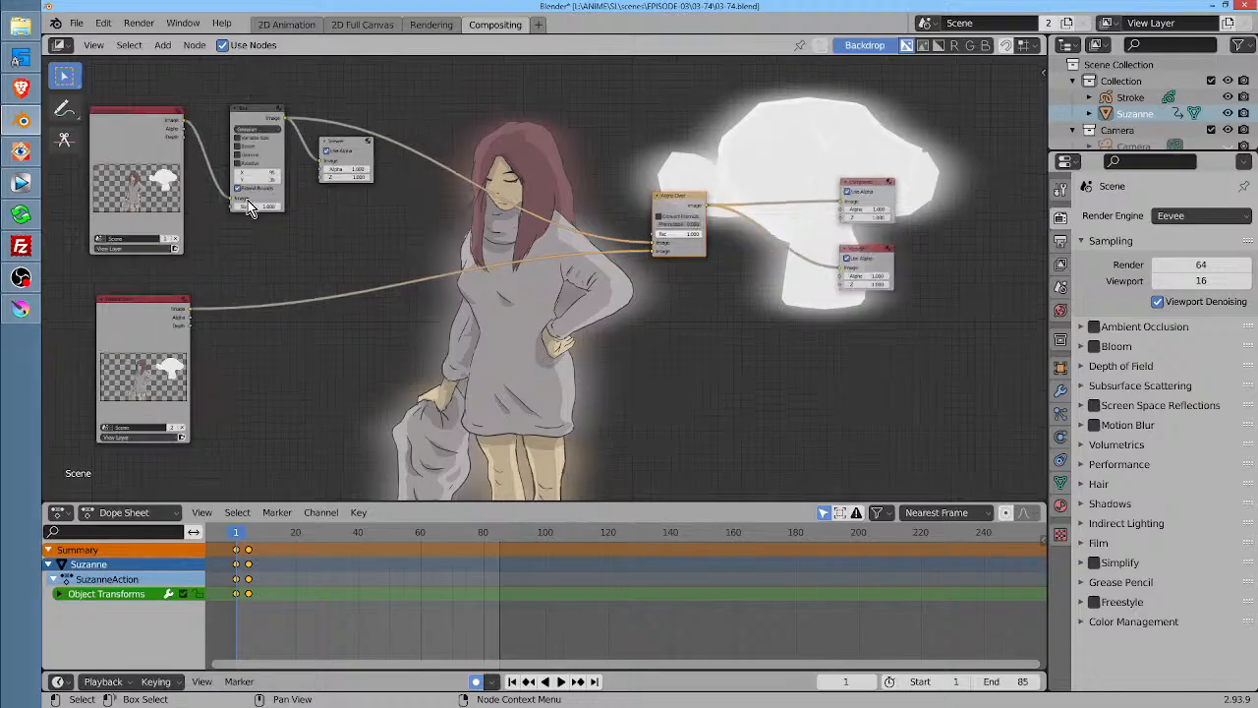
pyautogui.scroll(1, 232, 222)
pyautogui.scroll(-2, 237, 225)
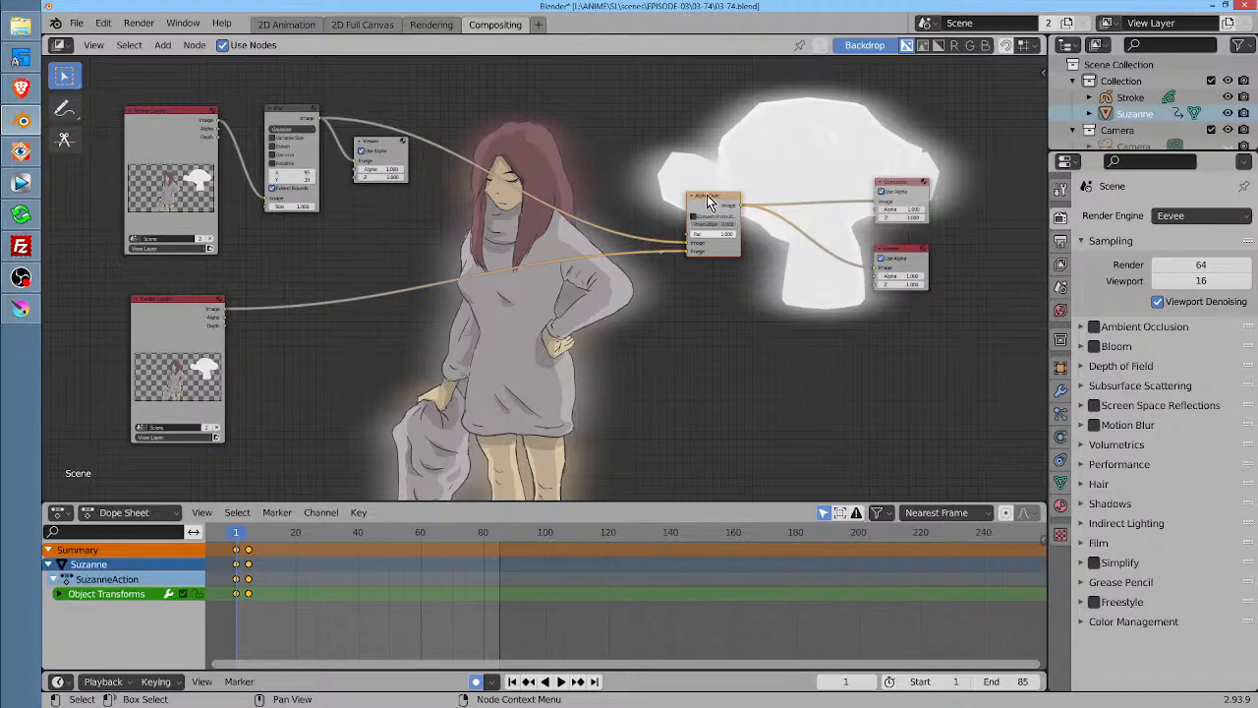
# Move the Alpha Over node up and closer to the Blur node, roughly level with the upper row of nodes
pyautogui.moveTo(707, 195); pyautogui.dragTo(672, 123)
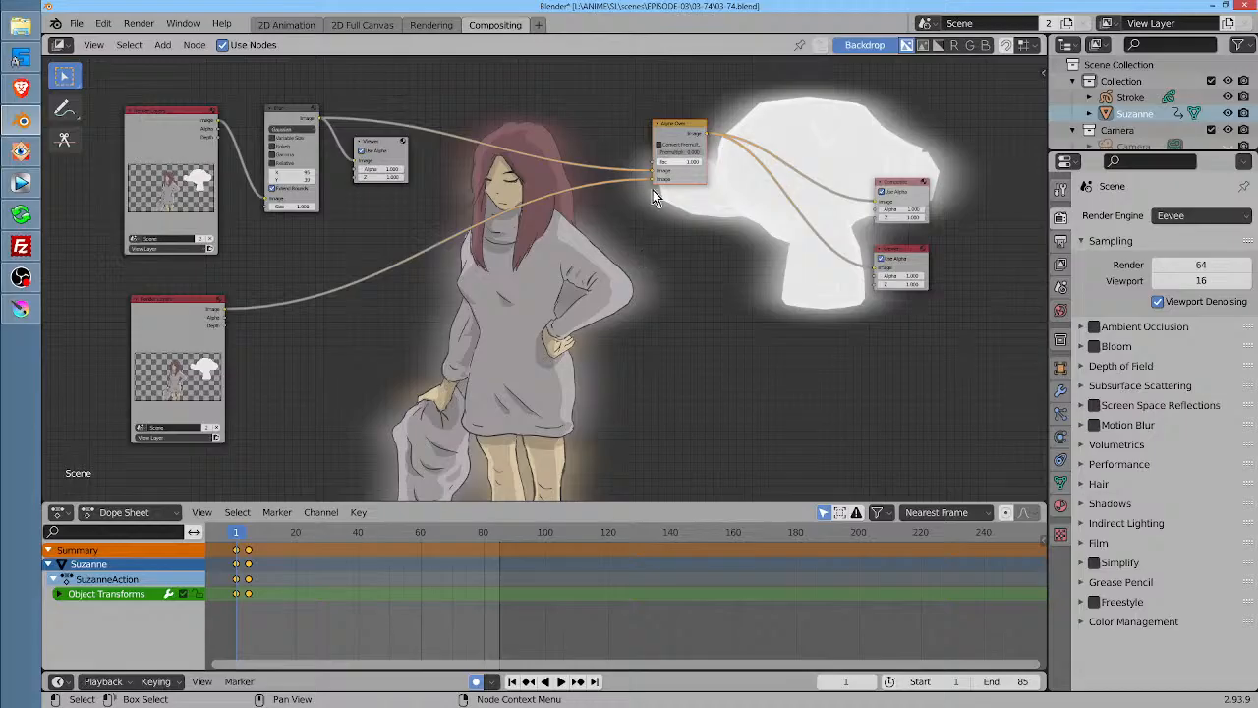
pyautogui.moveTo(682, 124); pyautogui.dragTo(610, 111)
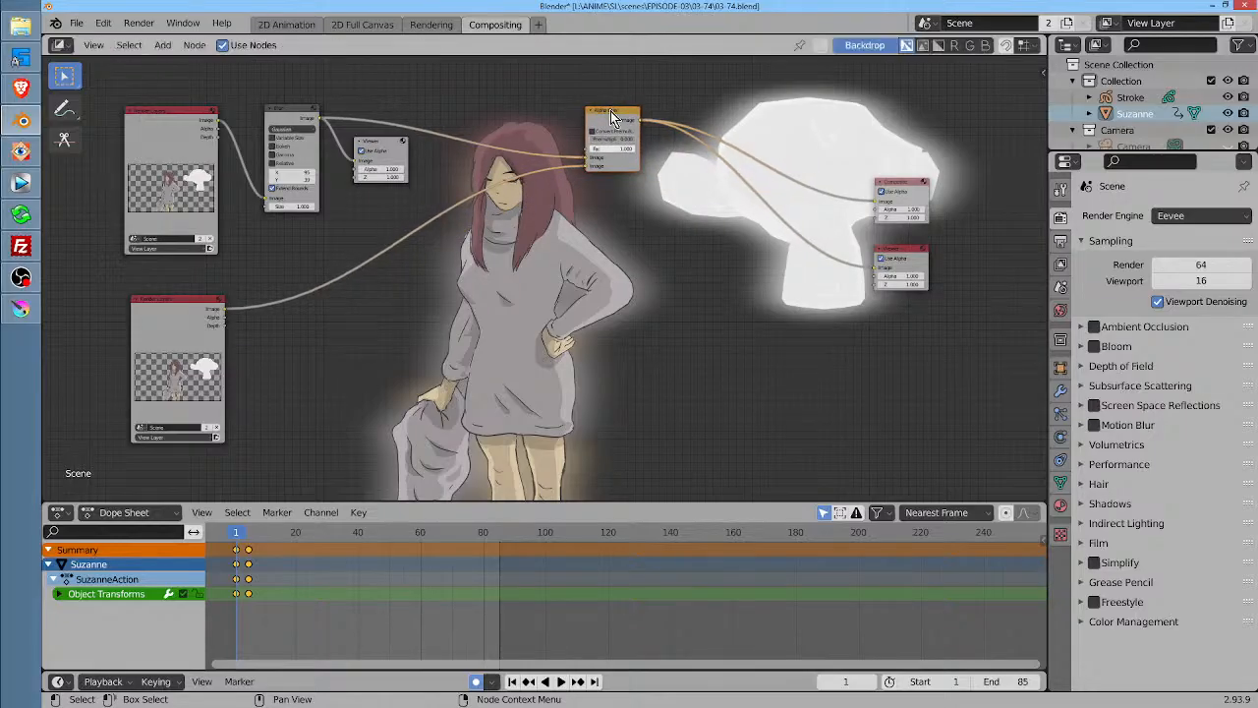
pyautogui.moveTo(612, 226); pyautogui.dragTo(618, 241)
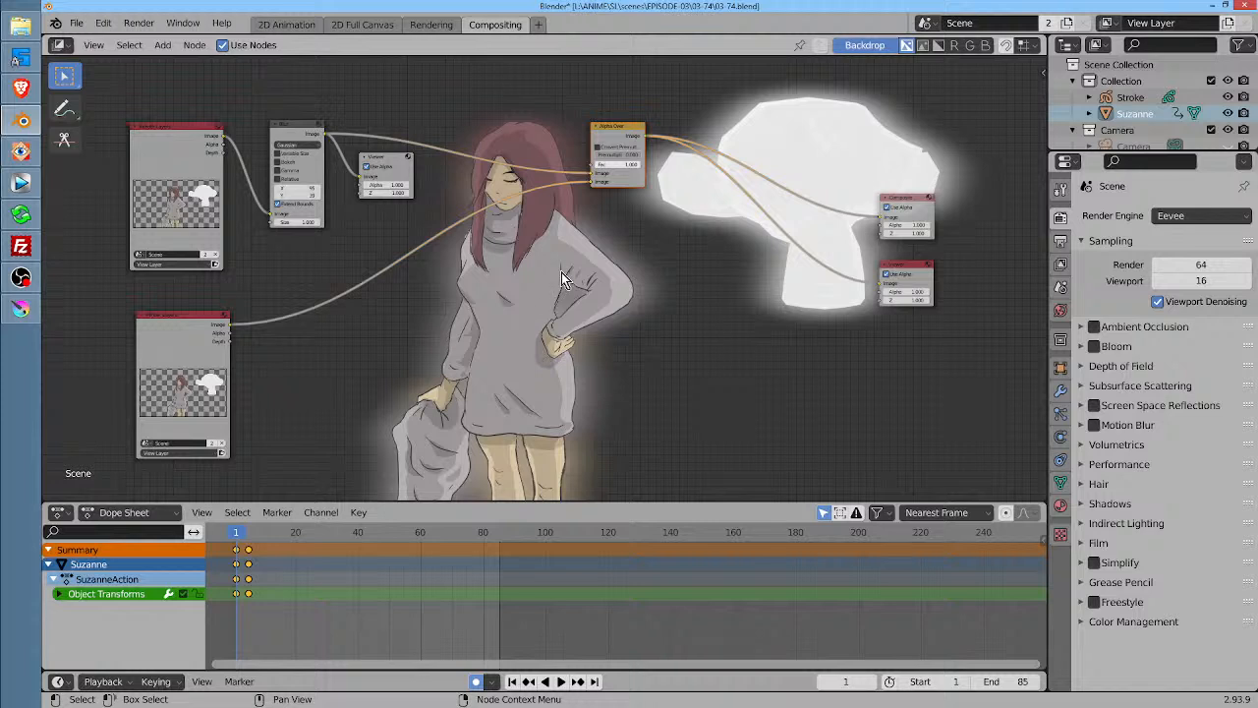
pyautogui.moveTo(620, 131); pyautogui.dragTo(592, 120)
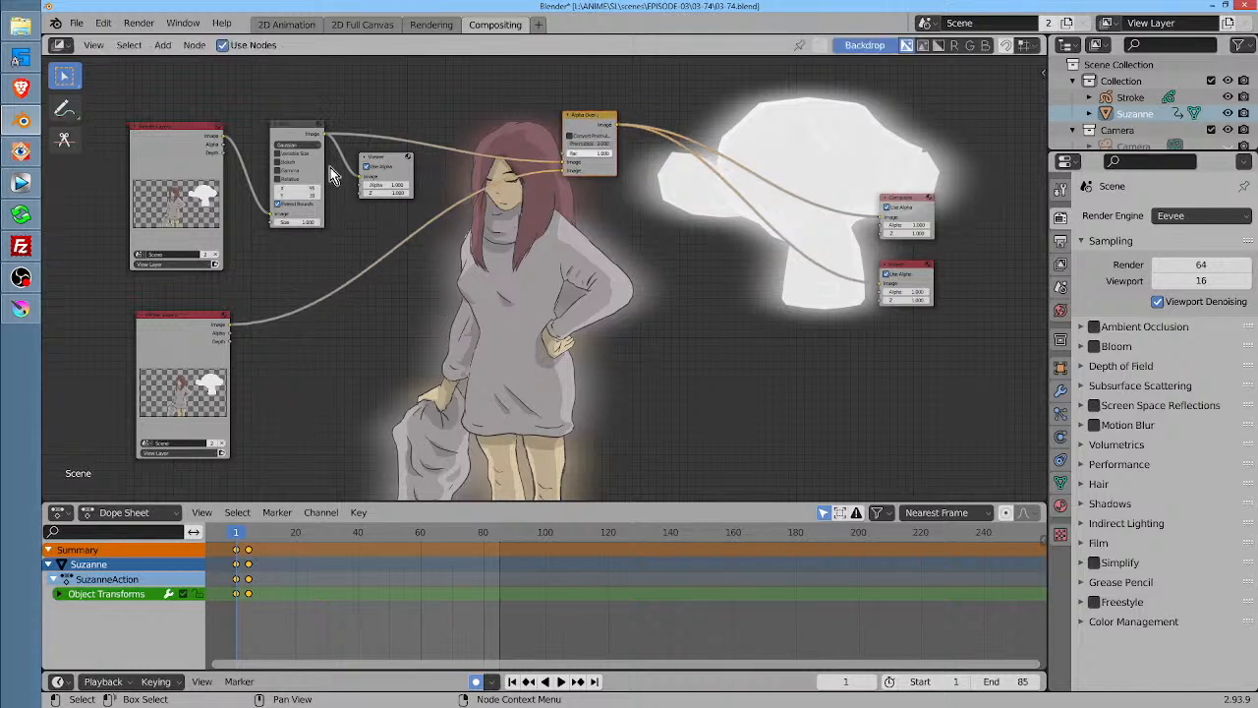
# Compare the blurred image with the final composite in the backdrop by activating the Blur's Viewer and the Alpha Over's Viewer in turn
pyautogui.moveTo(381, 162); pyautogui.dragTo(369, 174)
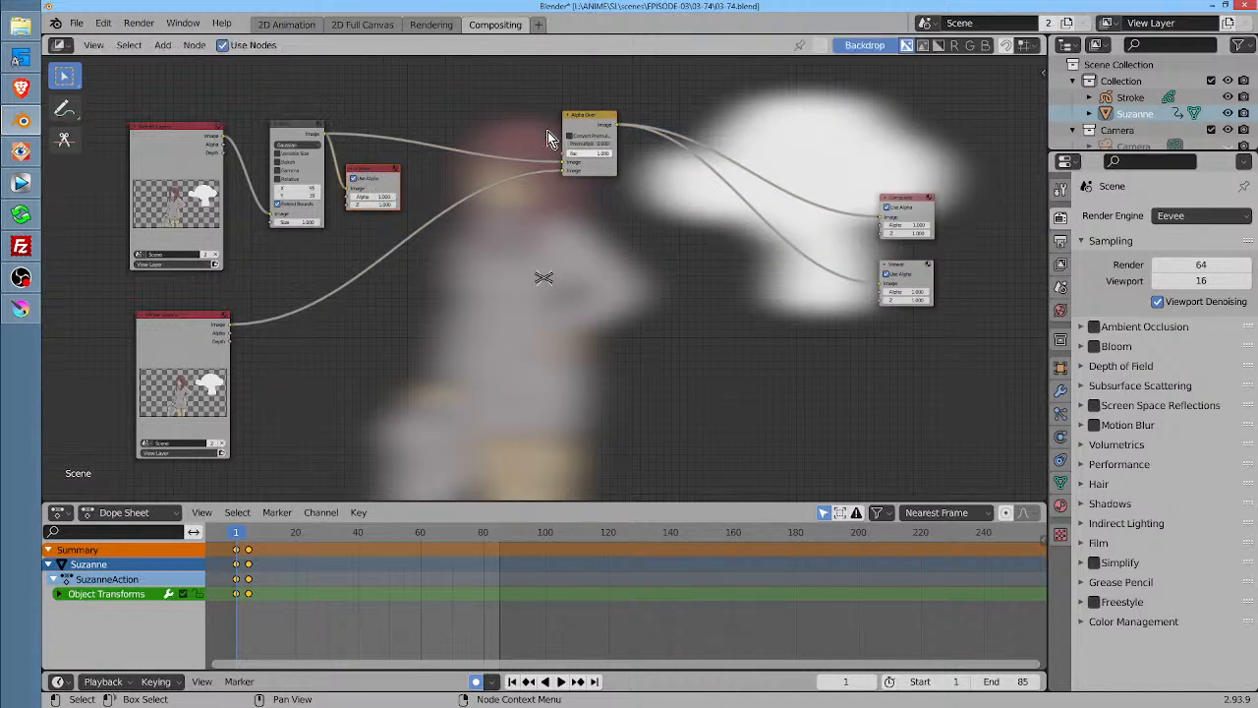
pyautogui.moveTo(587, 123); pyautogui.dragTo(582, 138)
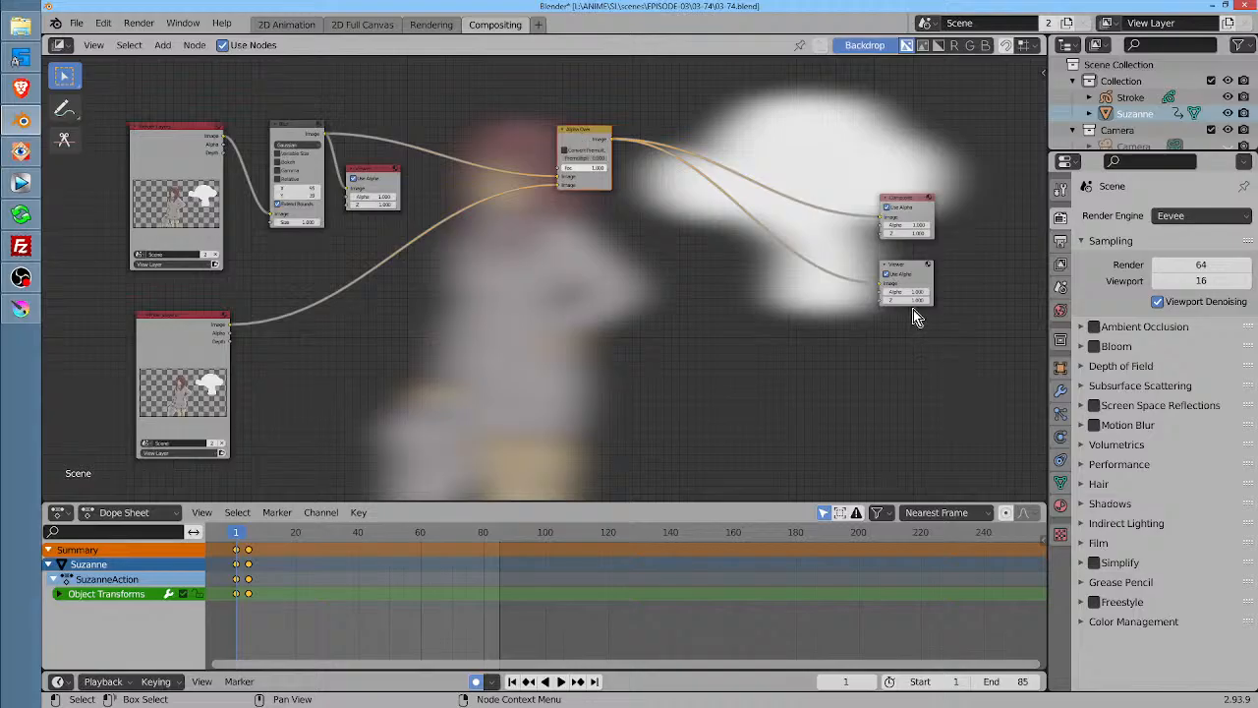
pyautogui.click(376, 177)
pyautogui.moveTo(376, 177); pyautogui.dragTo(380, 186)
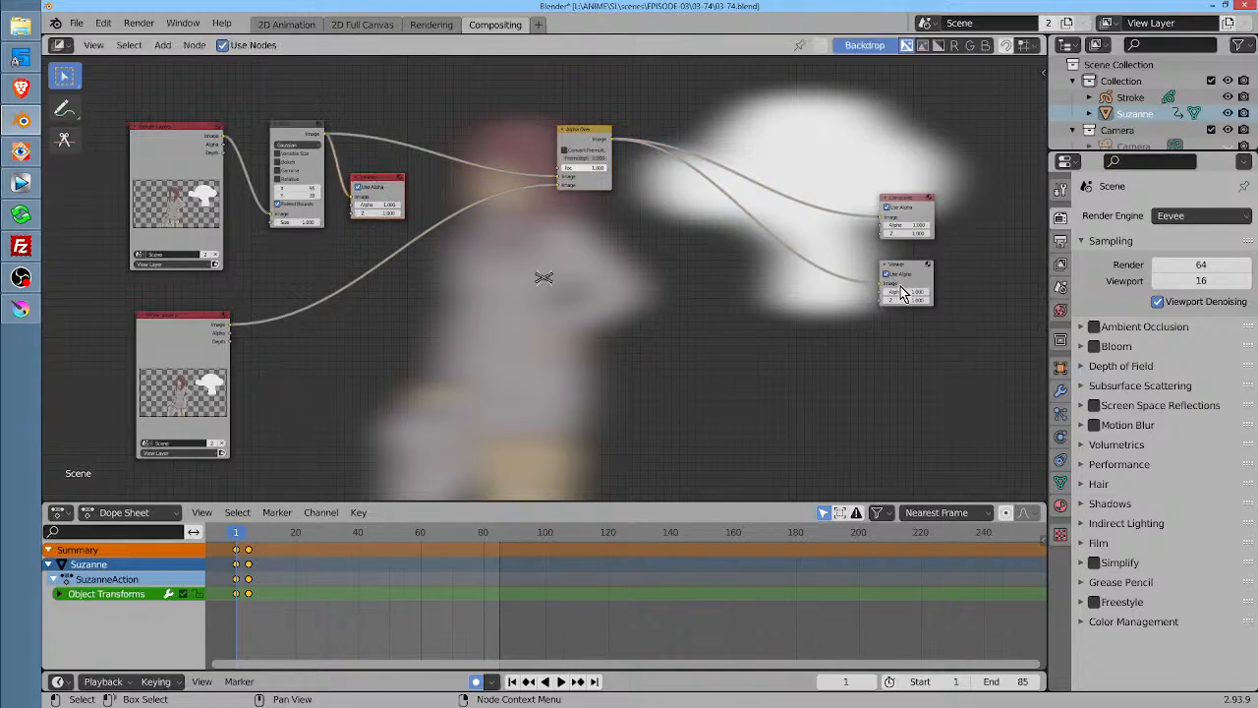
pyautogui.moveTo(916, 265); pyautogui.dragTo(912, 274)
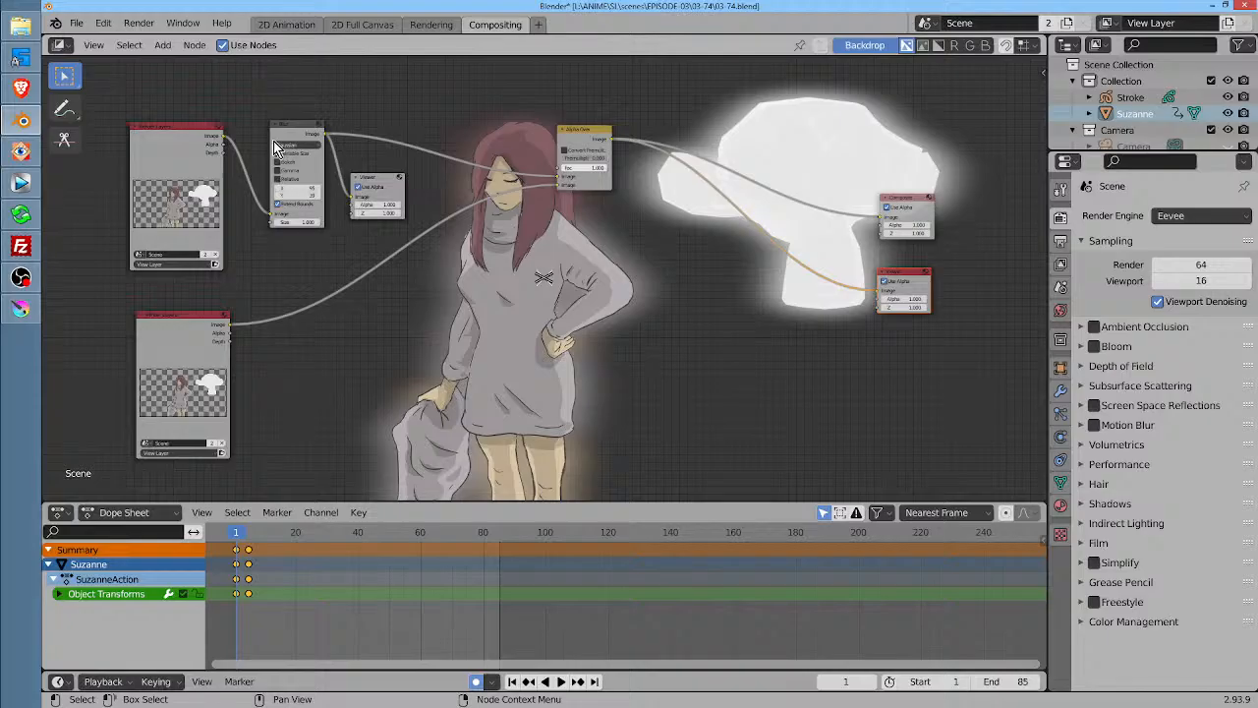
# Preview the Blur output again, and reposition the Alpha Over's Viewer node right beside the Alpha Over node
pyautogui.moveTo(380, 181); pyautogui.dragTo(376, 183)
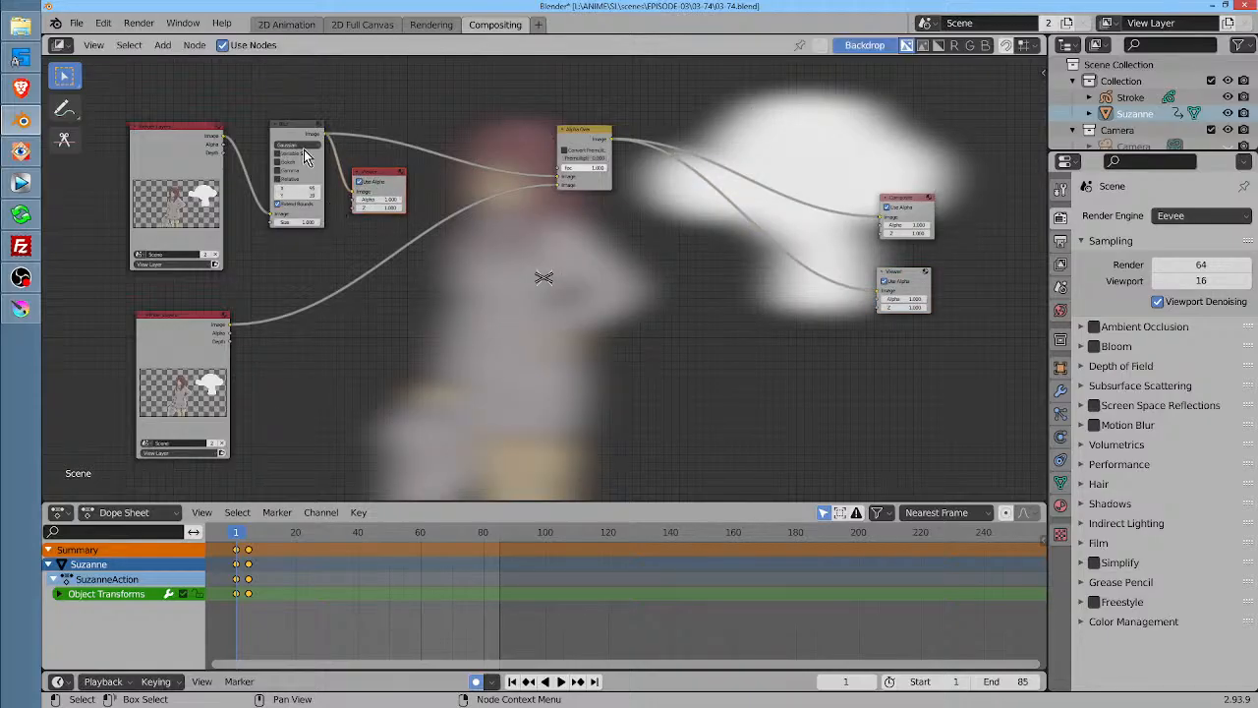
pyautogui.moveTo(596, 130); pyautogui.dragTo(596, 133)
pyautogui.moveTo(291, 126); pyautogui.dragTo(292, 132)
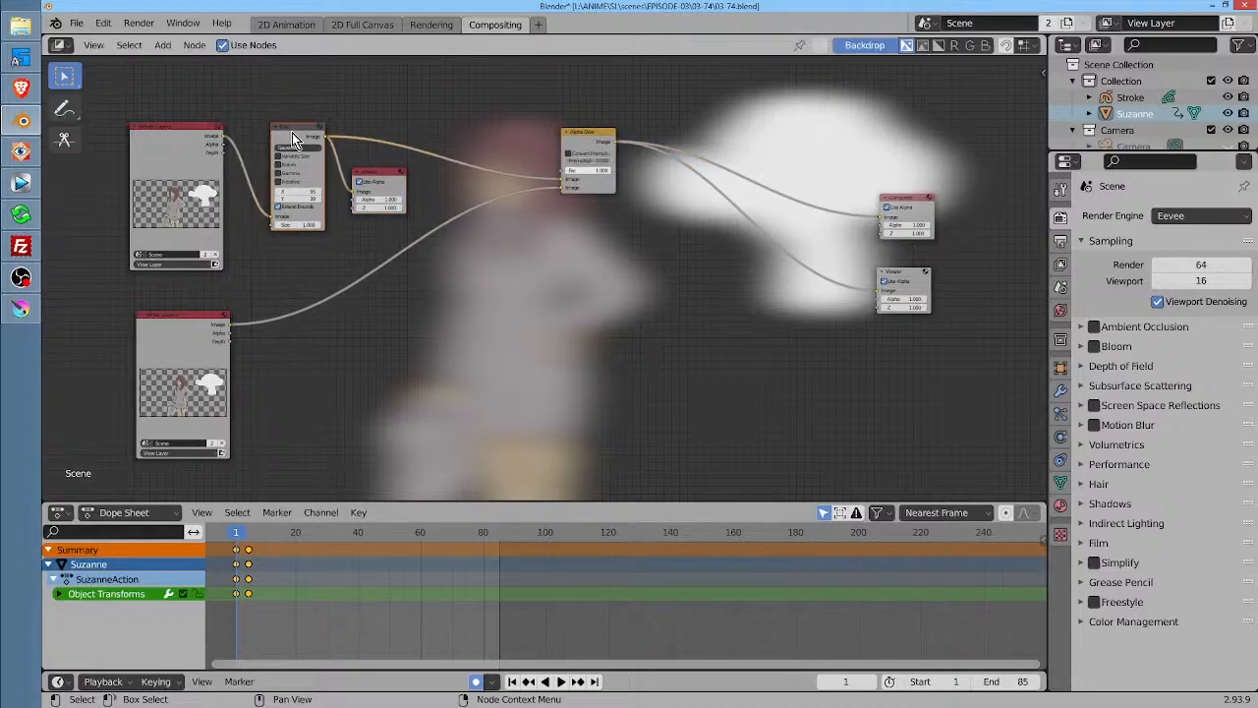
pyautogui.click(376, 178)
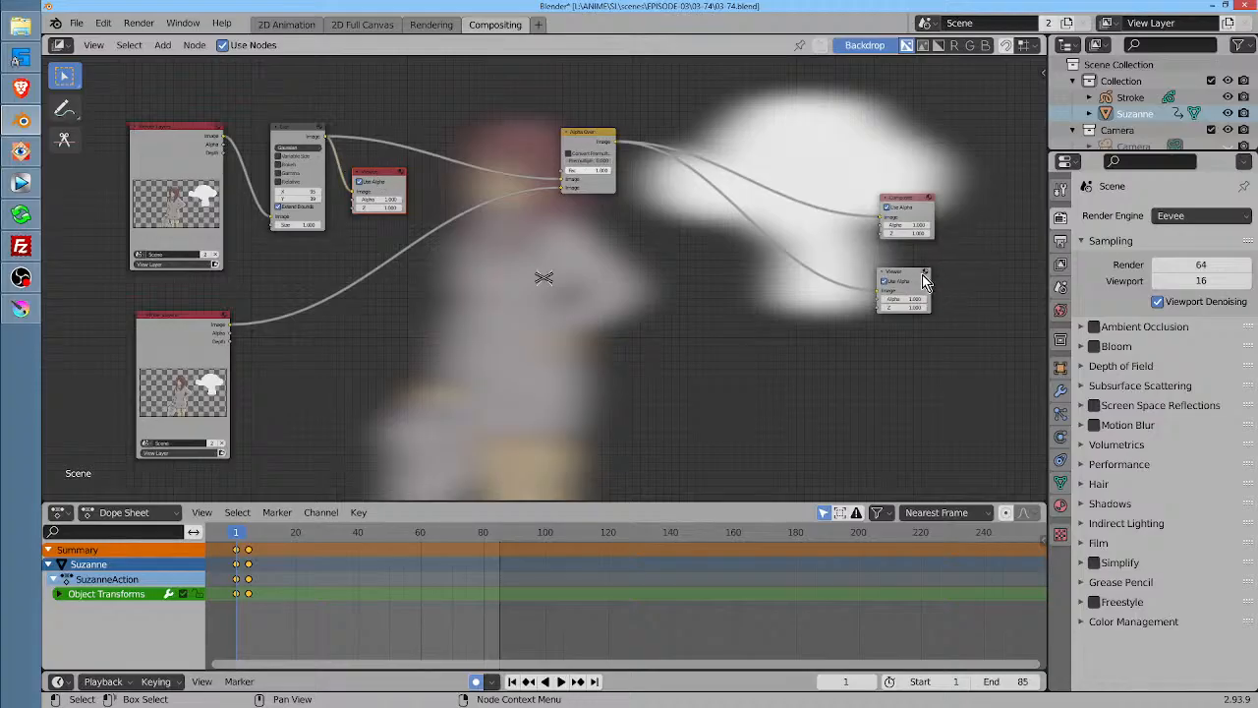
pyautogui.moveTo(914, 278); pyautogui.dragTo(677, 192)
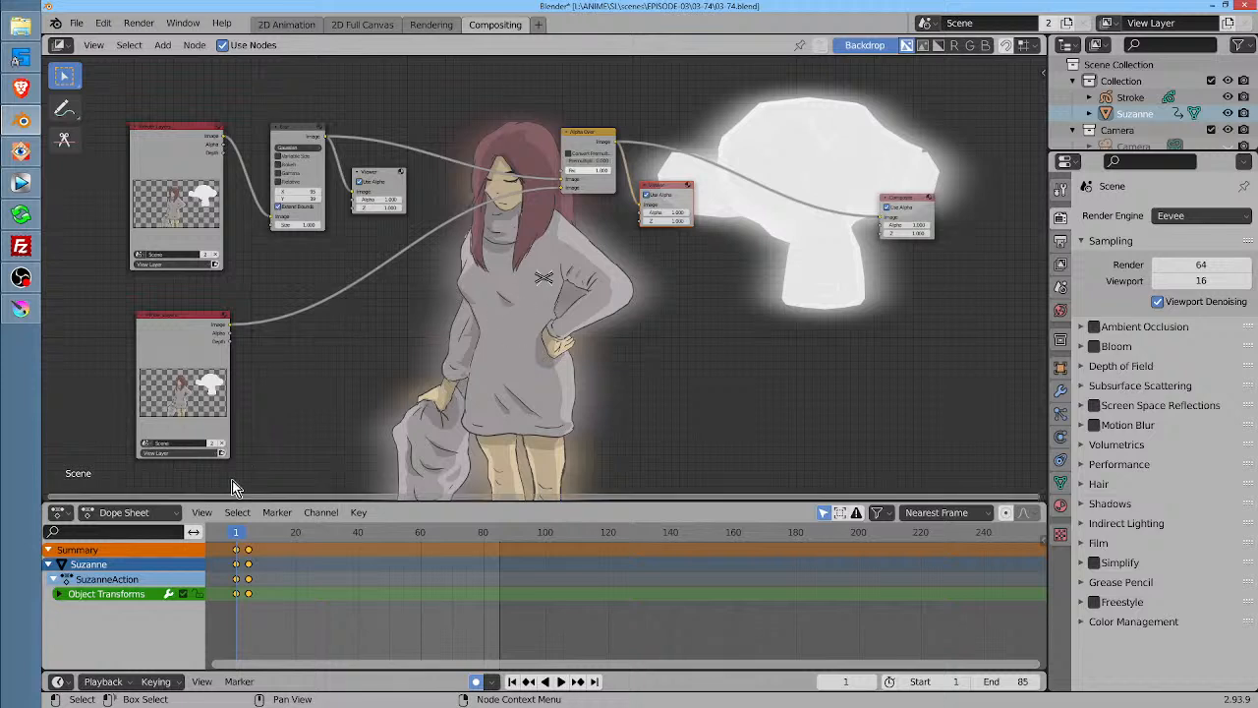
# Inspect the two Render Layers nodes and check the available view layers on the one feeding the Blur node
pyautogui.click(168, 340)
pyautogui.click(173, 359)
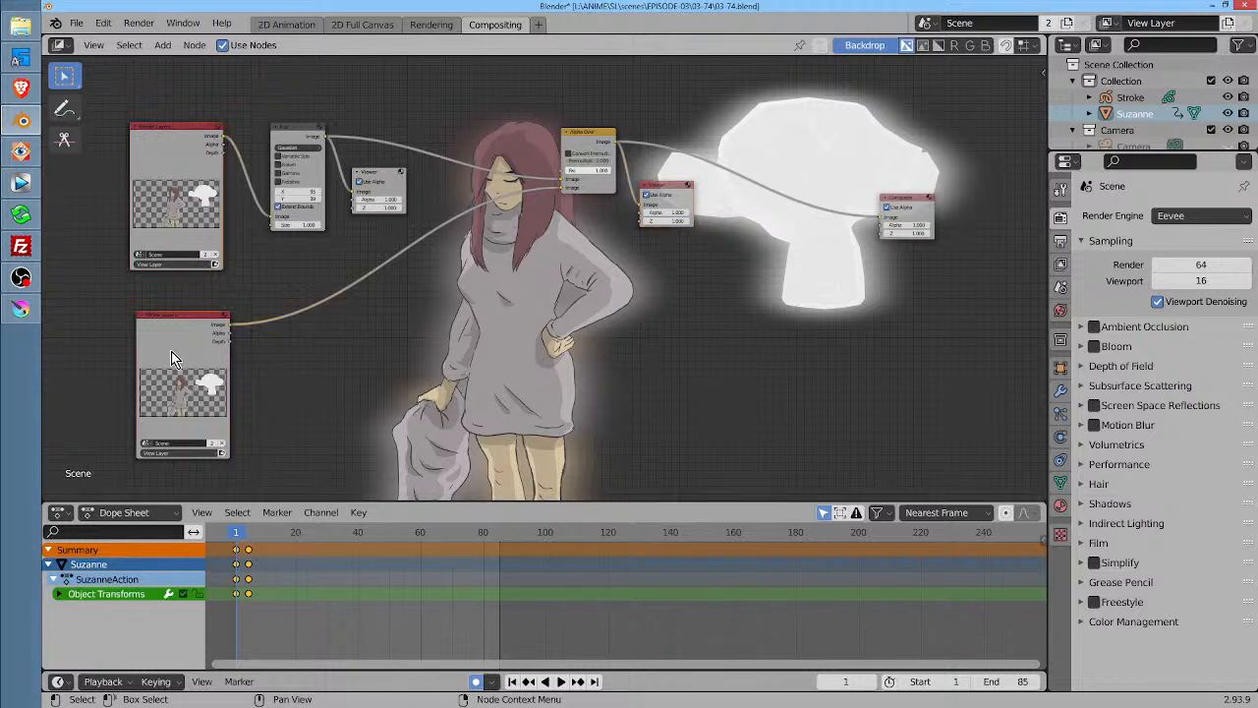
pyautogui.scroll(3, 164, 205)
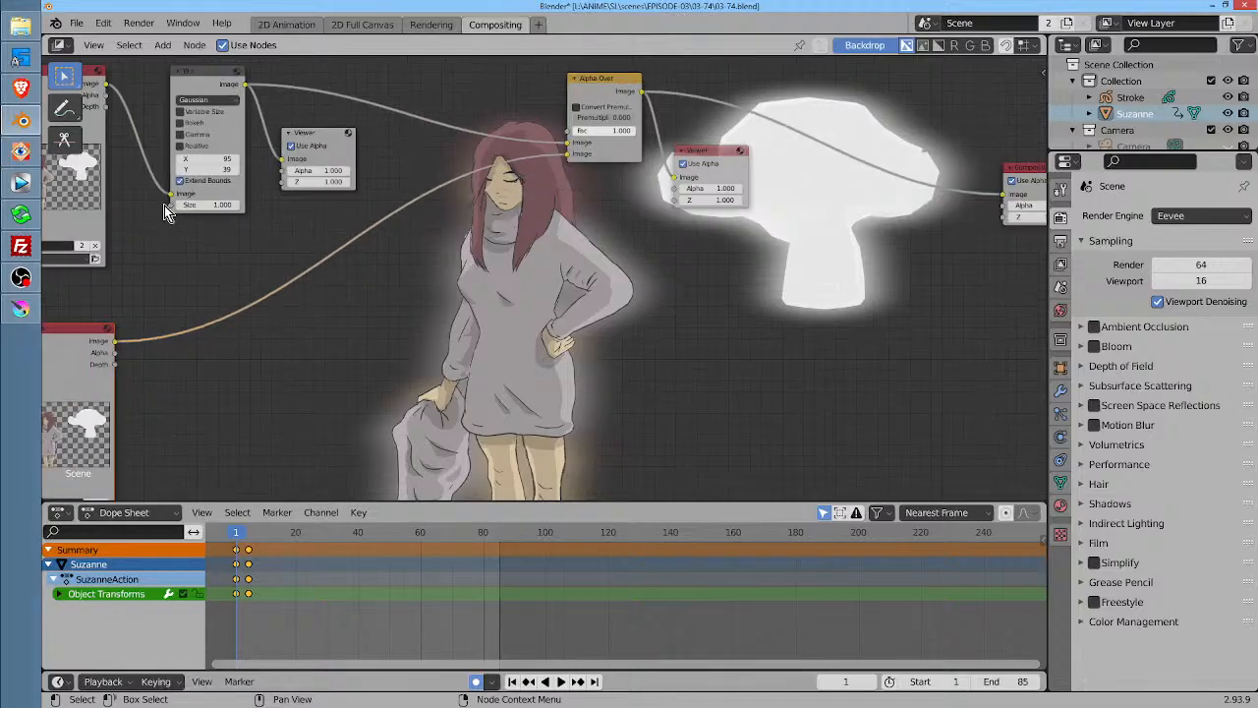
pyautogui.moveTo(164, 241); pyautogui.dragTo(654, 293)
pyautogui.scroll(3, 467, 307)
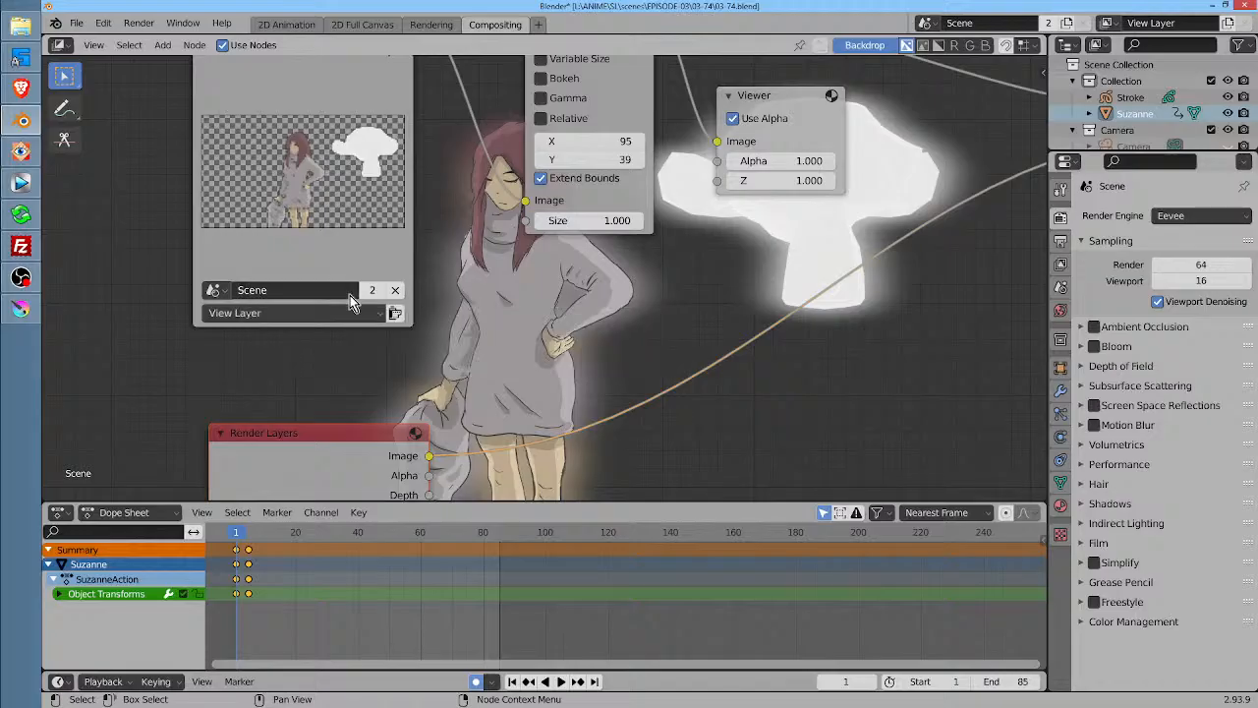
pyautogui.click(263, 313)
pyautogui.press('Home')
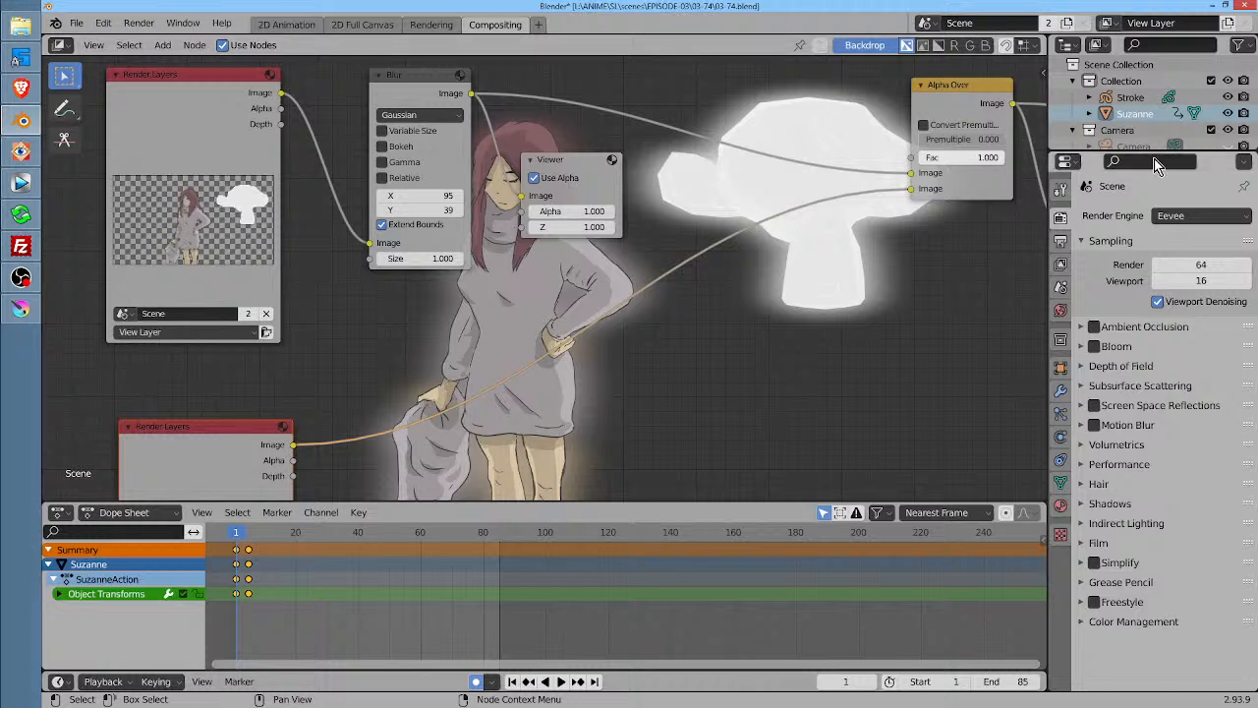
# Display the Collection properties and enlarge the outliner so the Camera collection's contents fit
pyautogui.click(1060, 191)
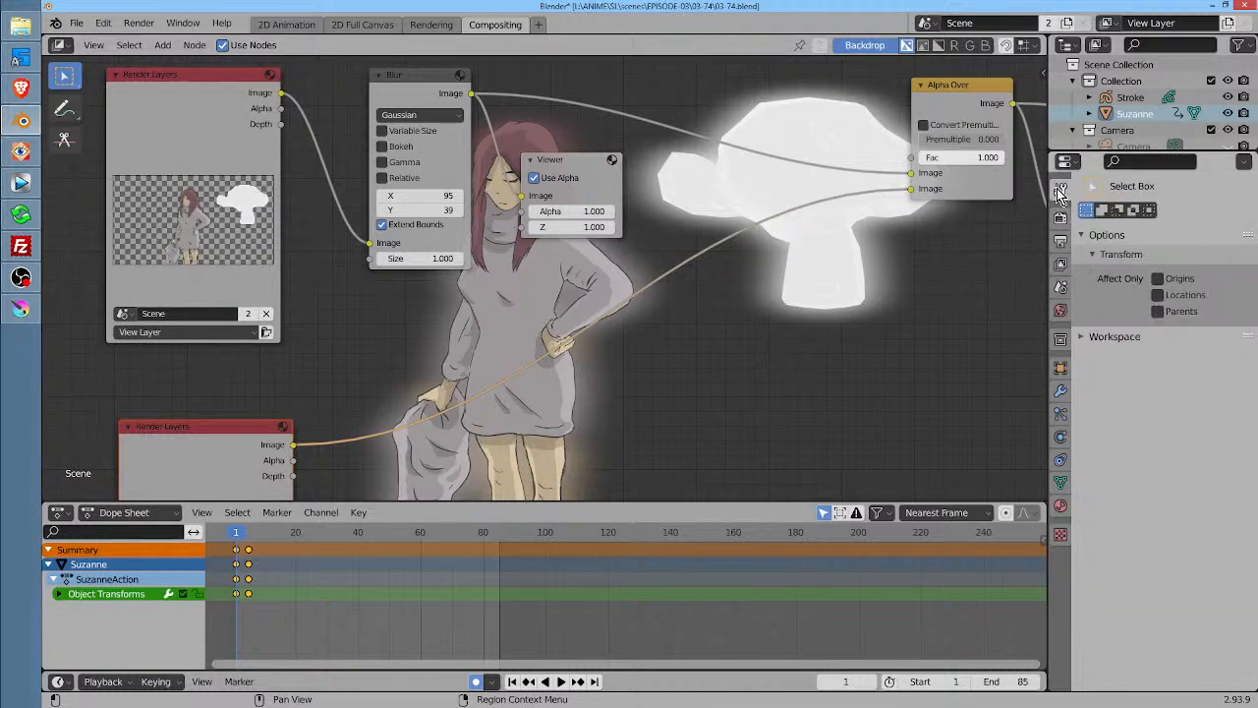
pyautogui.click(1062, 218)
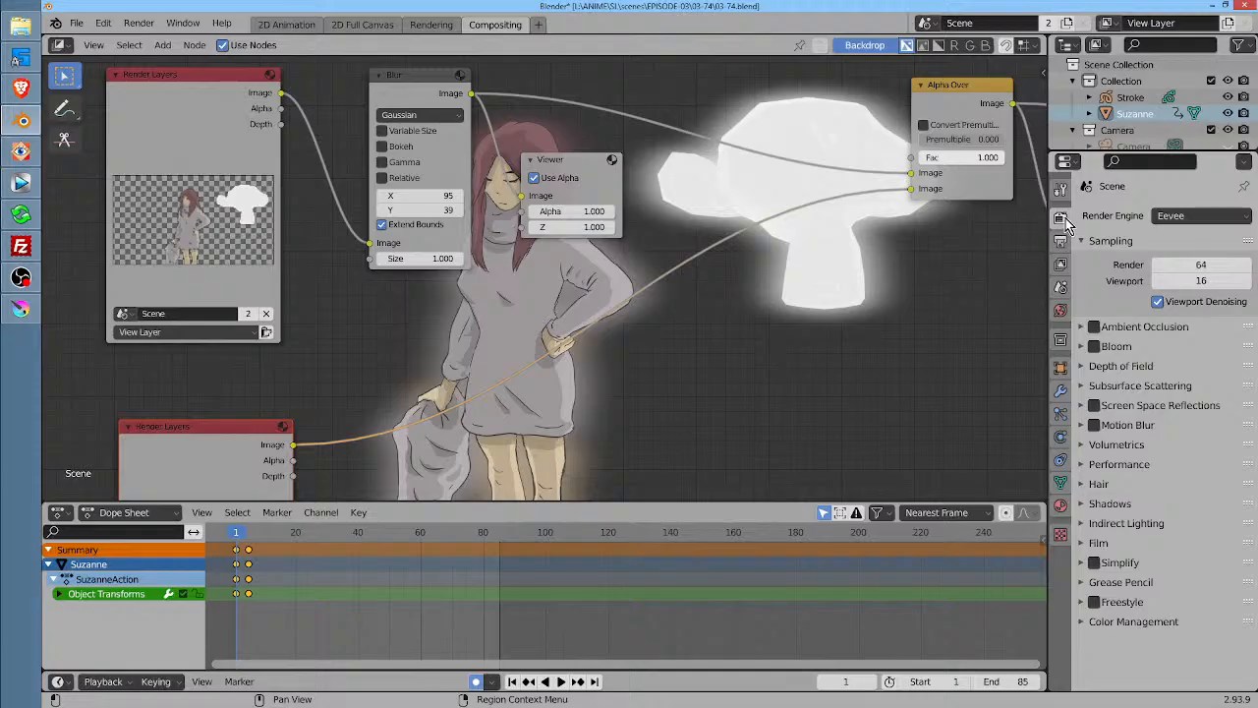
pyautogui.click(1063, 188)
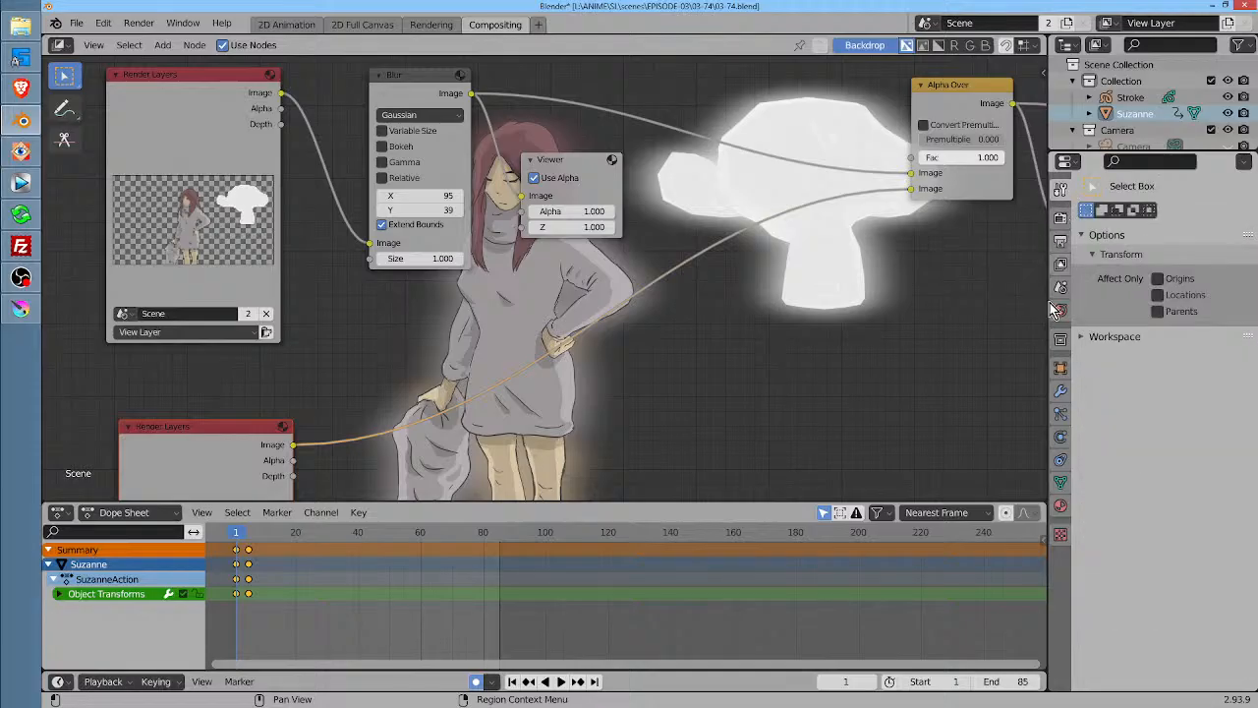
pyautogui.click(1061, 339)
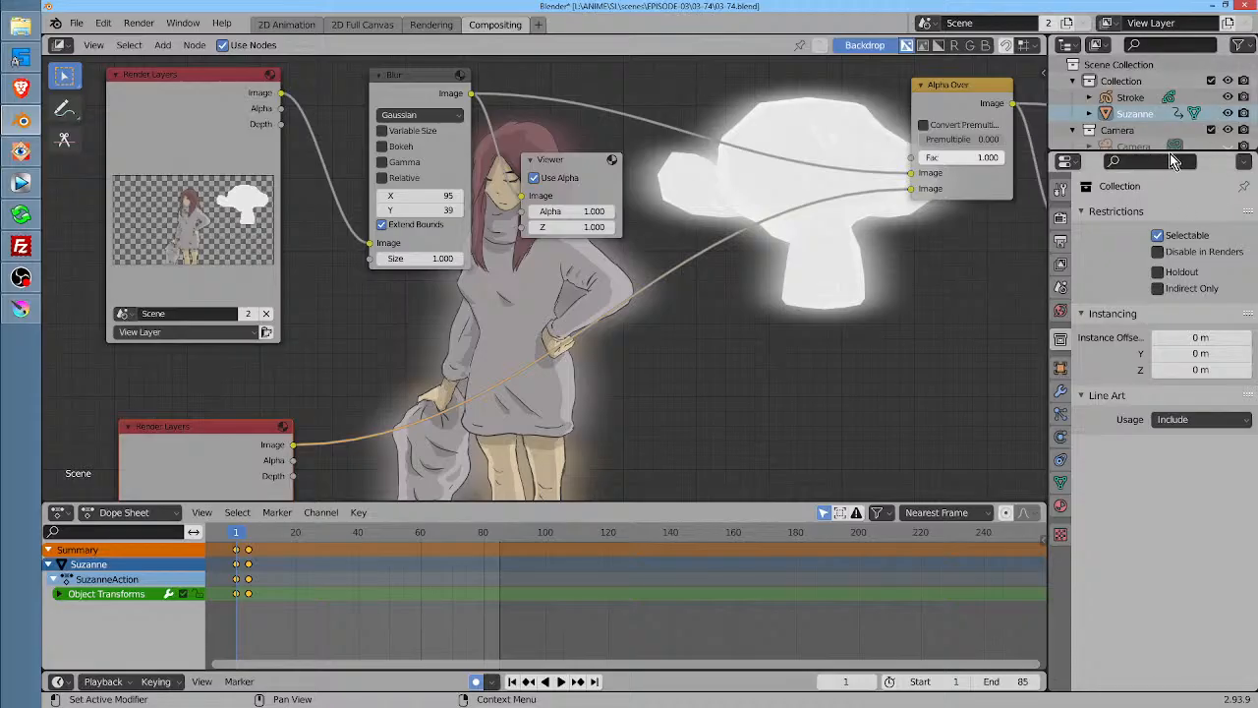
pyautogui.moveTo(1170, 152); pyautogui.dragTo(1164, 183)
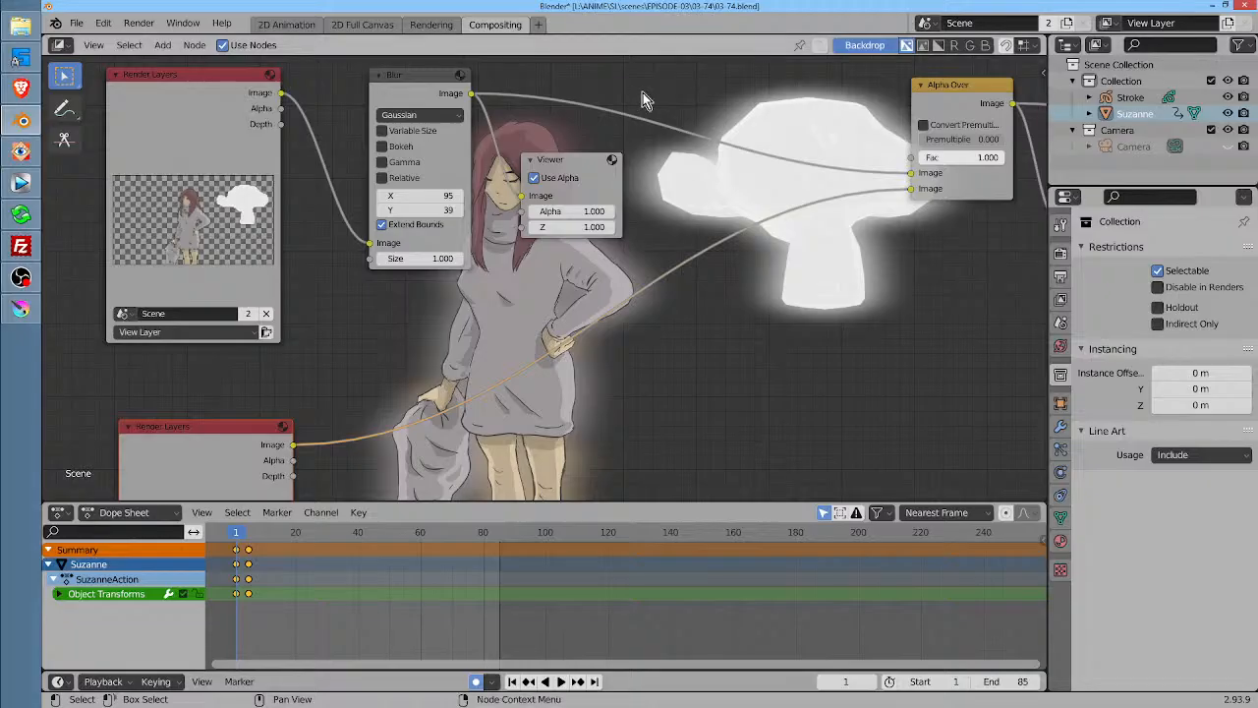
# Shift the Render Layers node that feeds the Blur slightly upward and check its View Layer options
pyautogui.moveTo(195, 83); pyautogui.dragTo(201, 74)
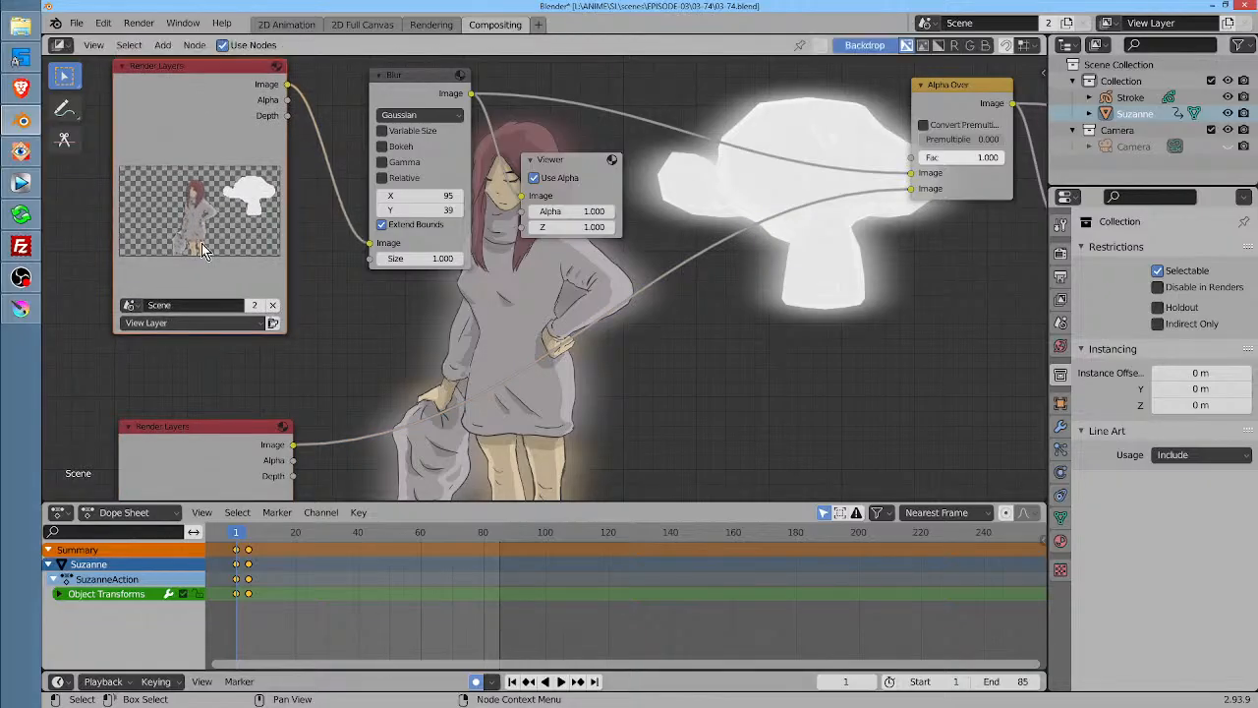
pyautogui.click(195, 326)
pyautogui.click(194, 329)
# Compare the properties shown in the Compositing and 2D Animation workspaces, ending in the 2D Animation workspace
pyautogui.click(294, 27)
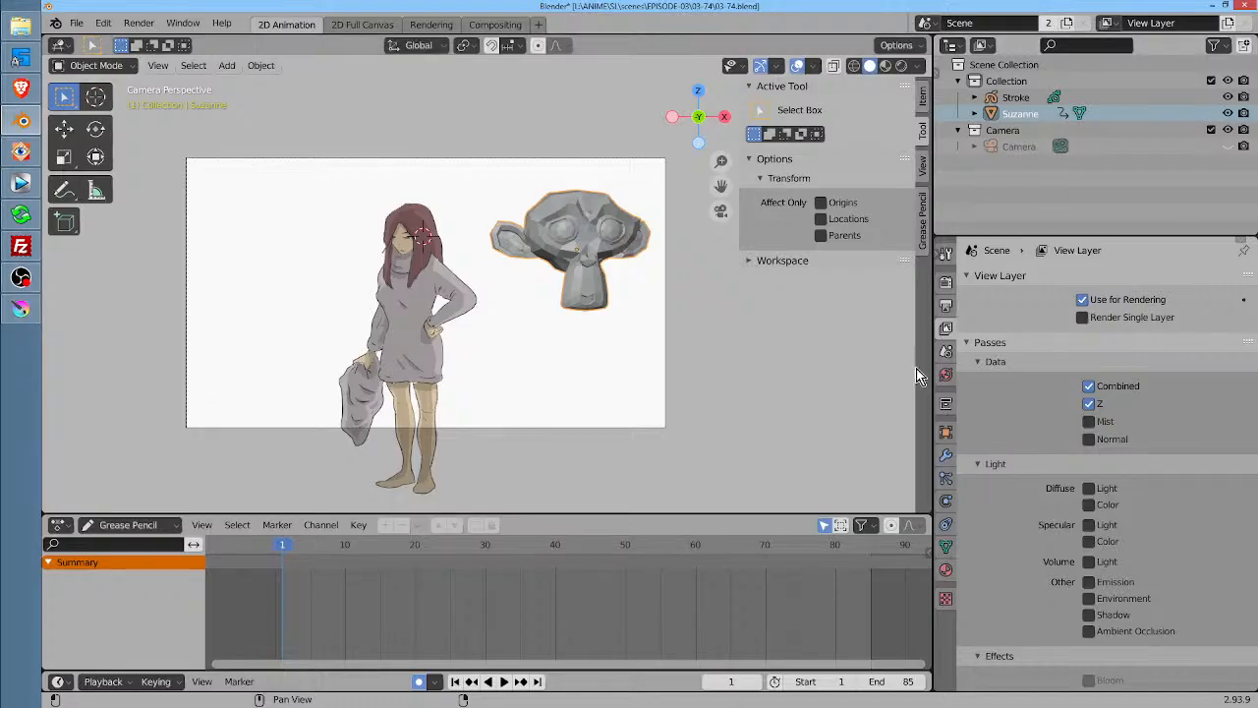
pyautogui.click(500, 27)
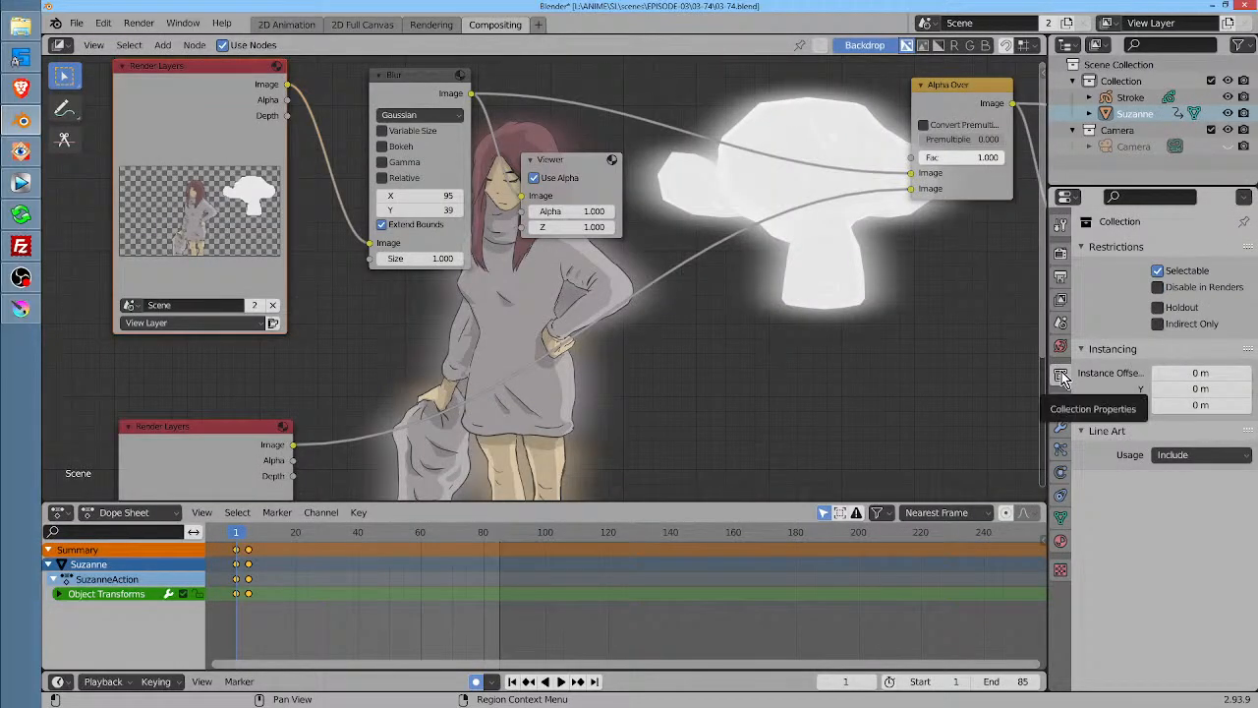
pyautogui.click(278, 26)
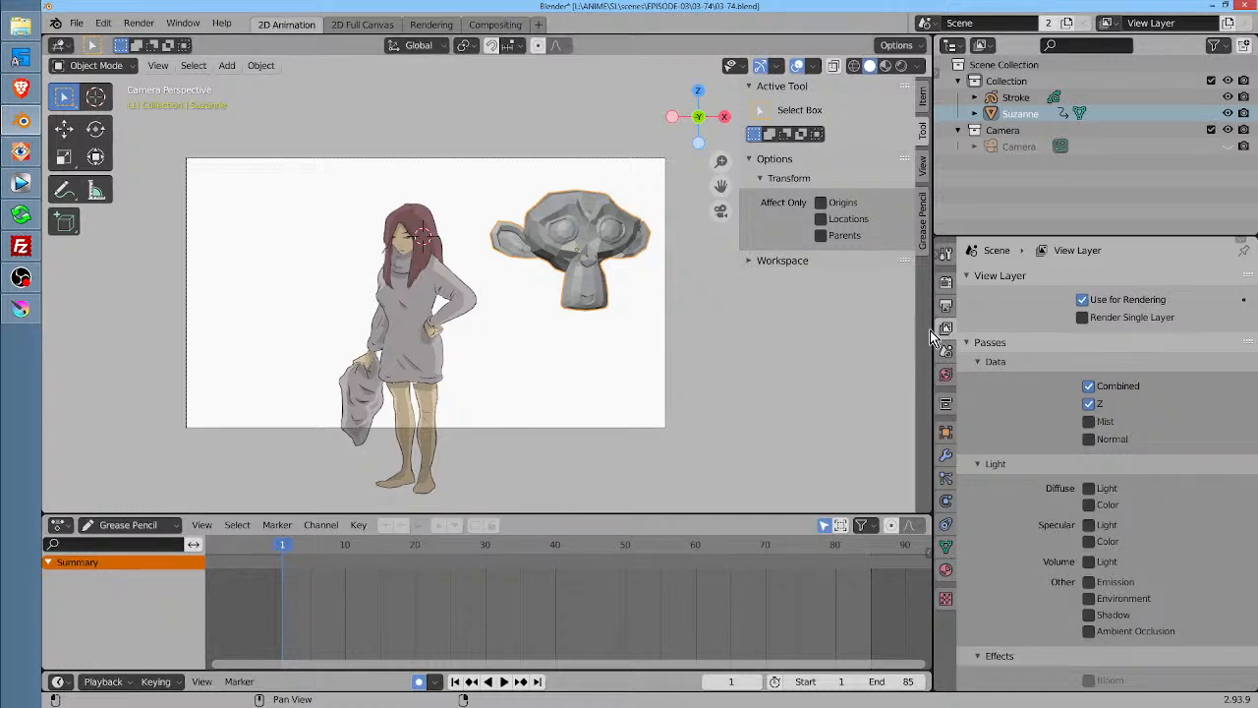
pyautogui.hotkey('ctrl', 'pagedown')
pyautogui.hotkey('ctrl', 'pagedown')
pyautogui.hotkey('ctrl', 'pagedown')
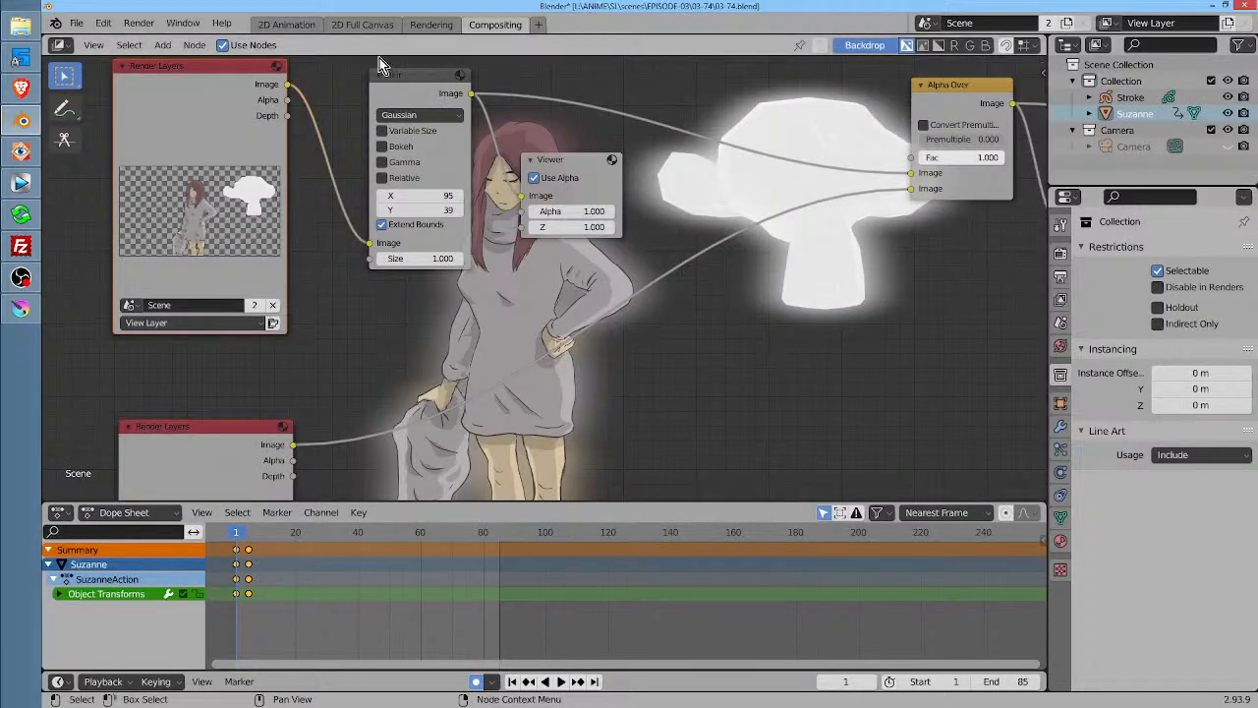
pyautogui.click(300, 31)
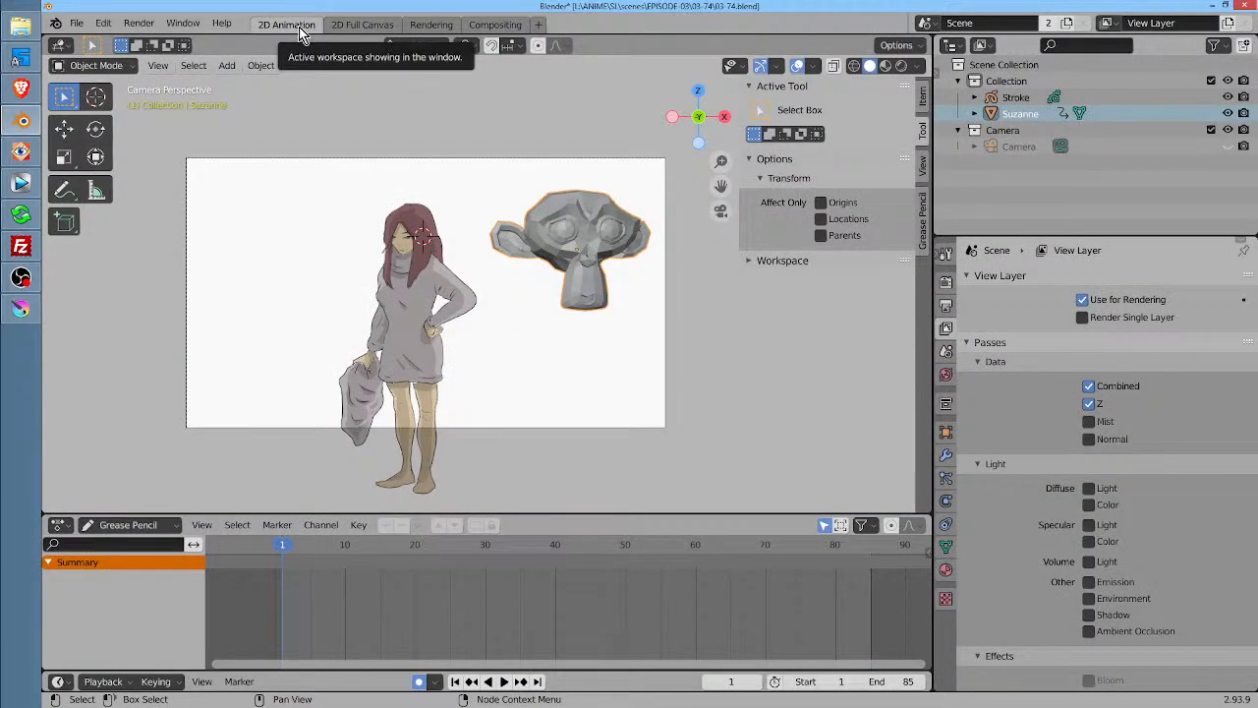
# Display the View Layer properties in the Compositing workspace and widen the properties editor so its settings fit
pyautogui.click(947, 308)
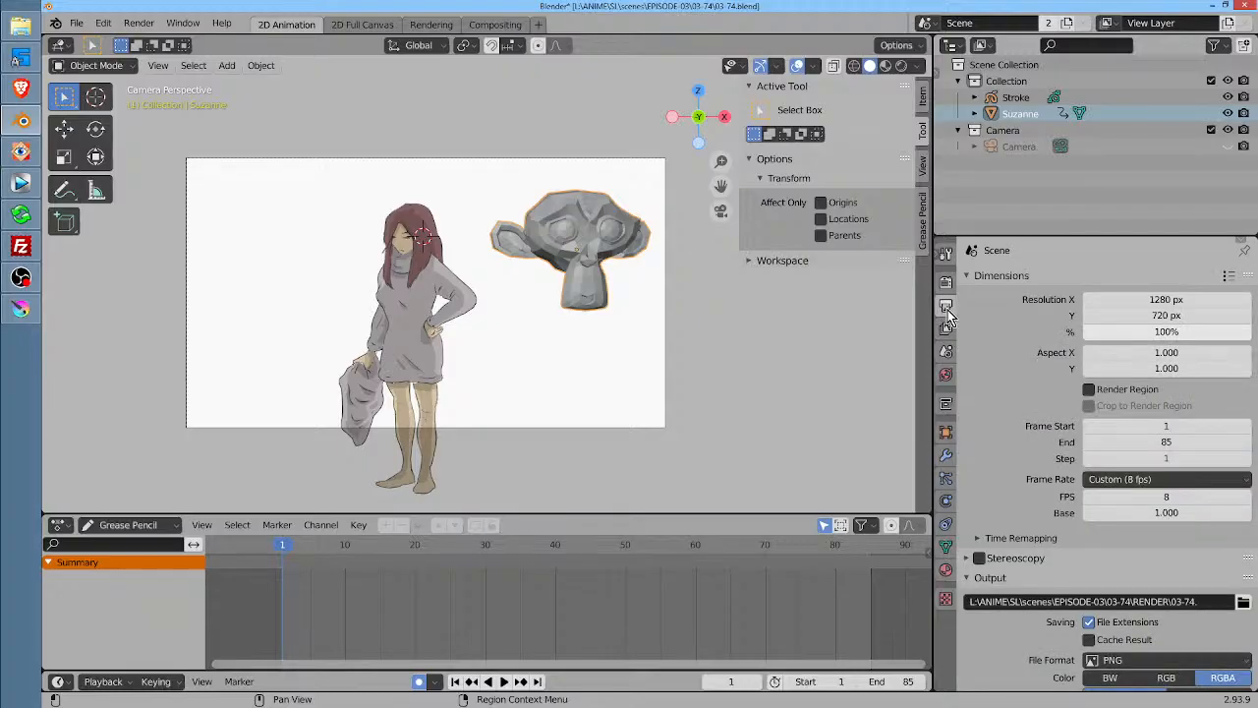
pyautogui.click(947, 329)
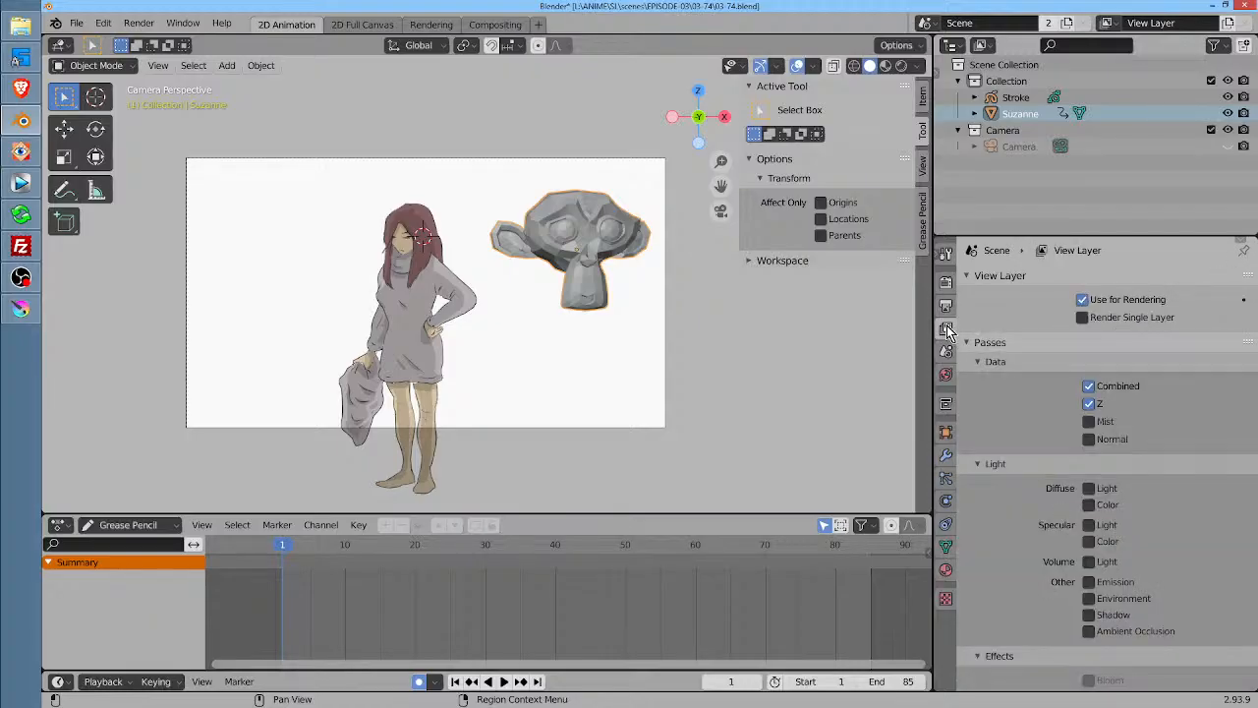
pyautogui.click(496, 26)
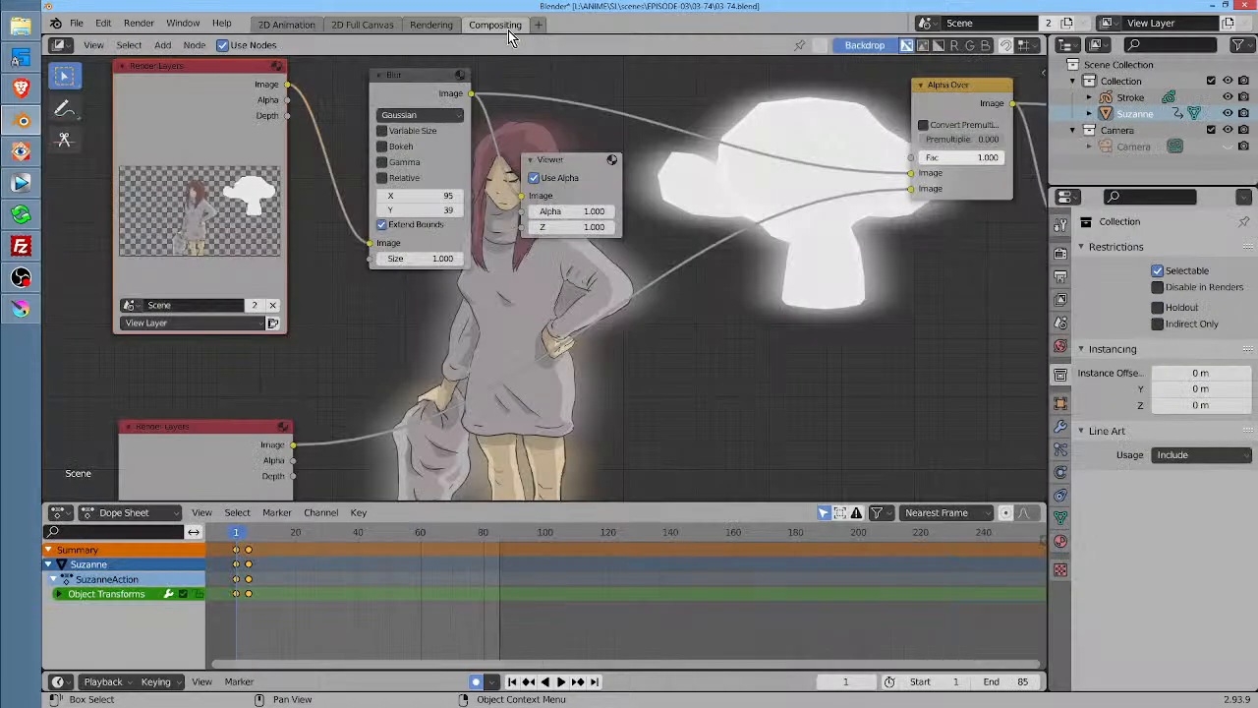
pyautogui.click(1060, 323)
pyautogui.click(1061, 300)
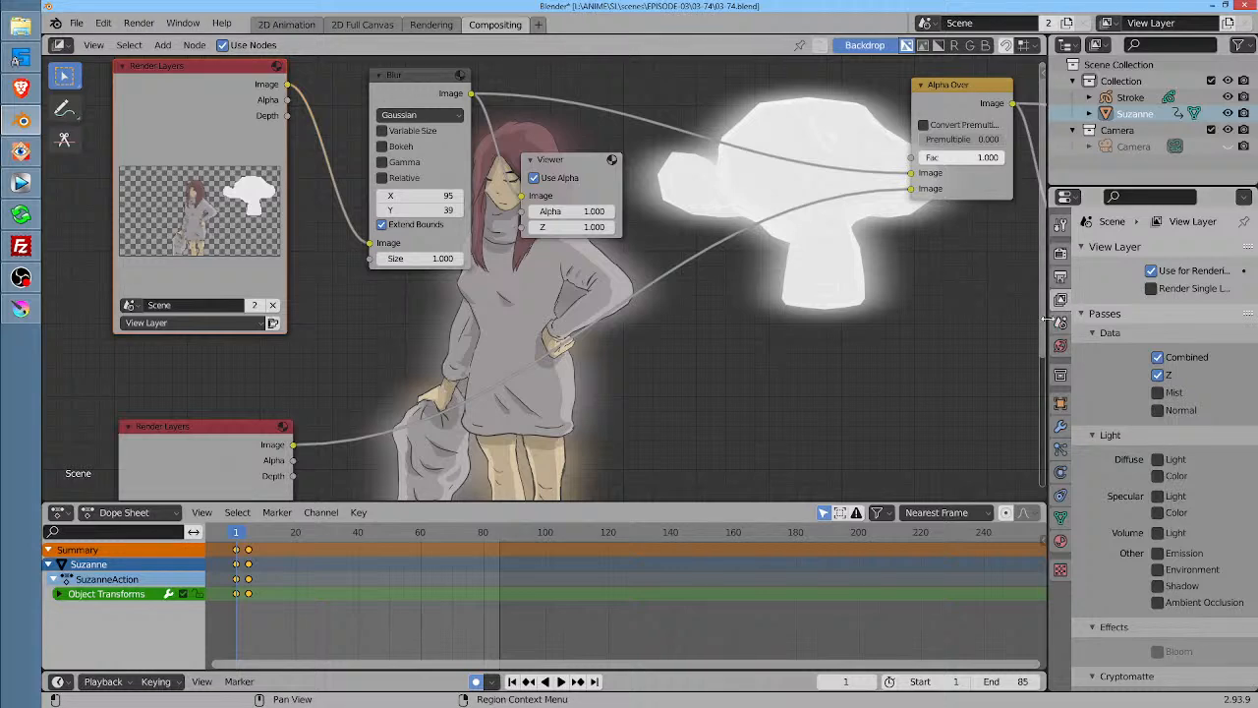
pyautogui.moveTo(1047, 327); pyautogui.dragTo(970, 317)
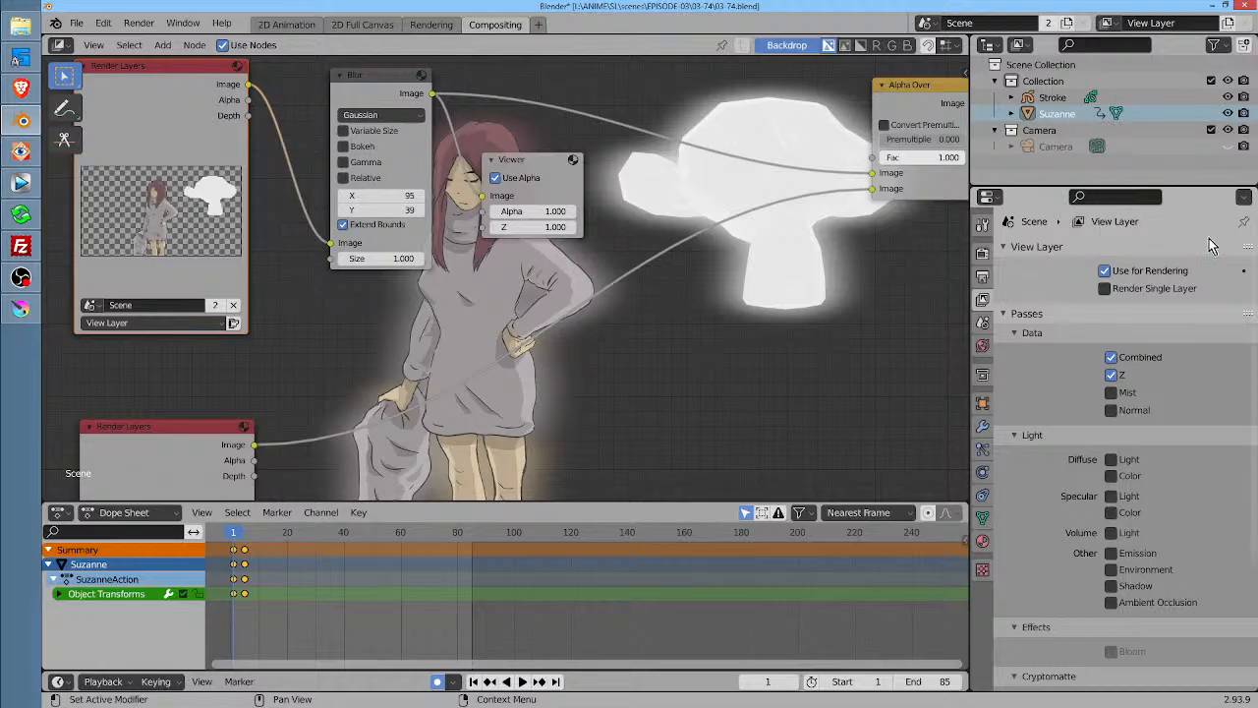
pyautogui.click(1244, 200)
# Add a blank view layer to the scene and rename it "3d stuff"
pyautogui.click(1107, 22)
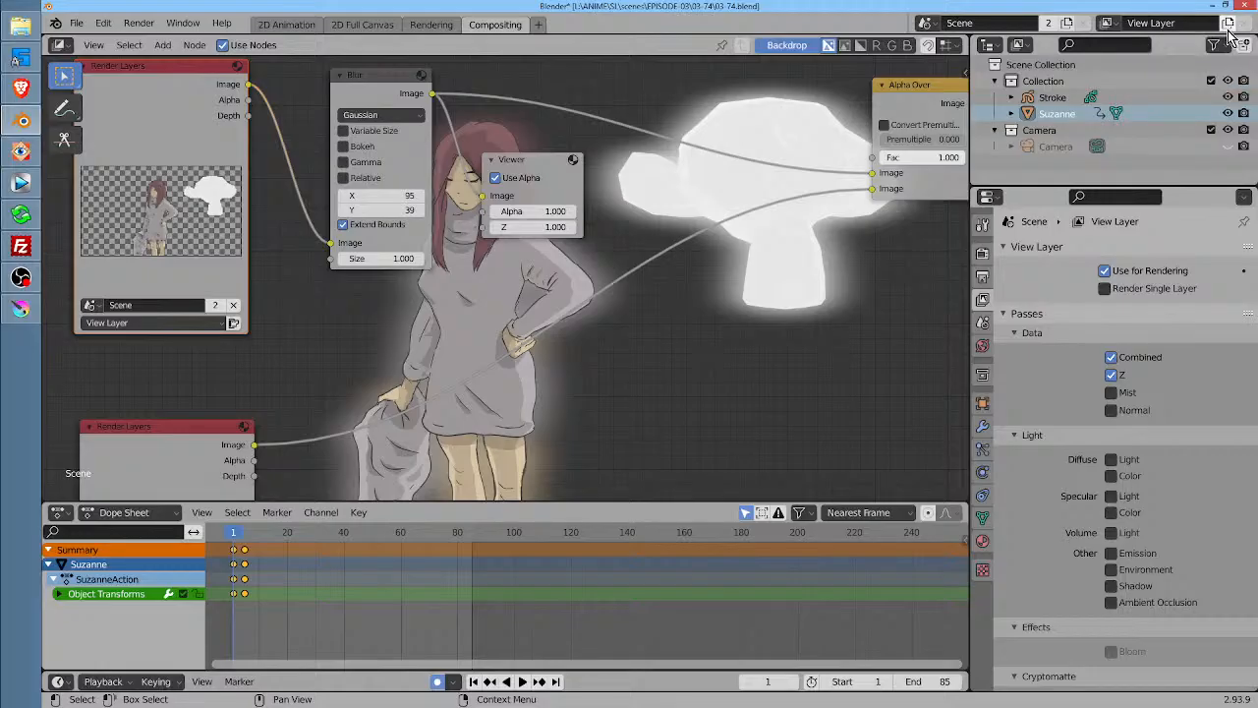
pyautogui.click(1230, 27)
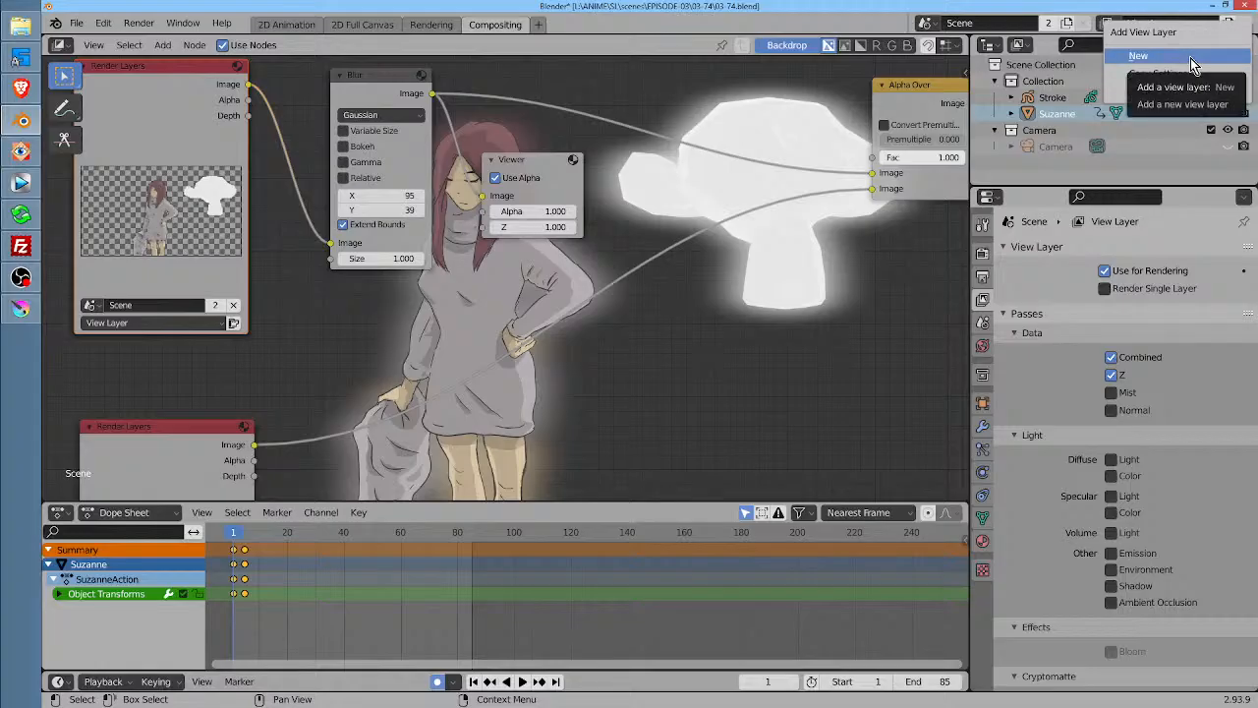
pyautogui.click(1178, 89)
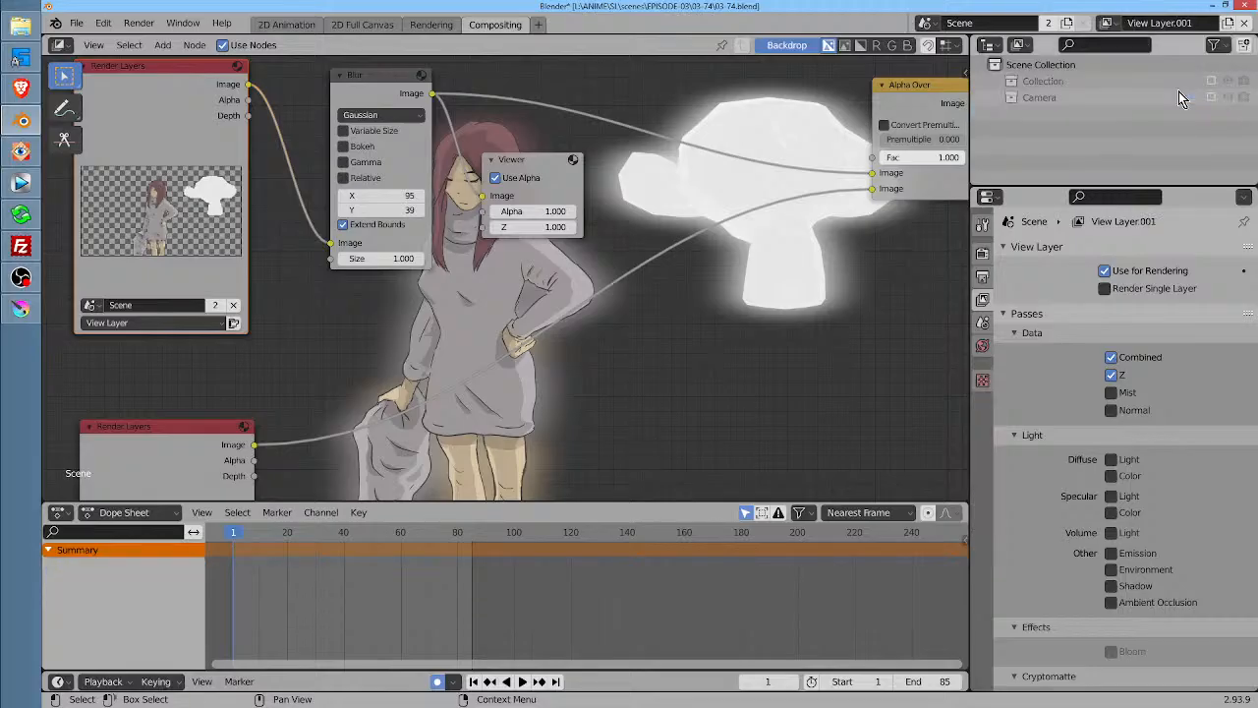
pyautogui.click(1180, 23)
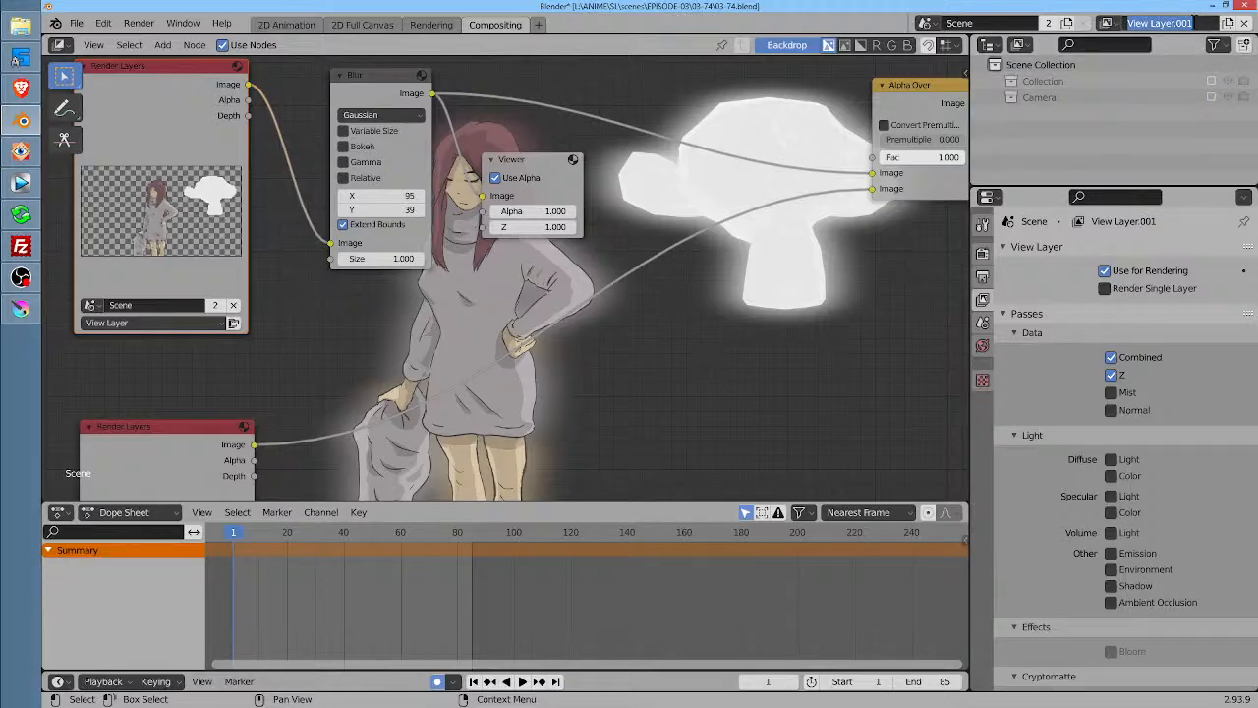
pyautogui.write('3d st')
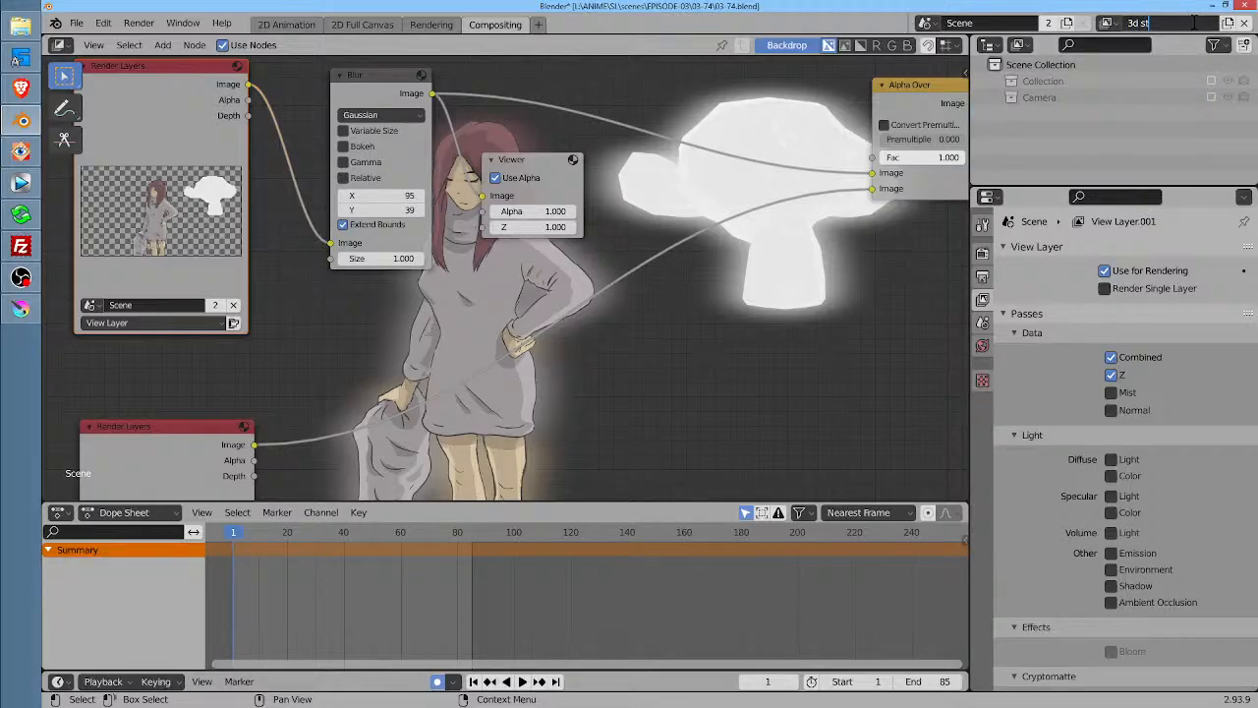
pyautogui.write('uff')
pyautogui.press('Return')
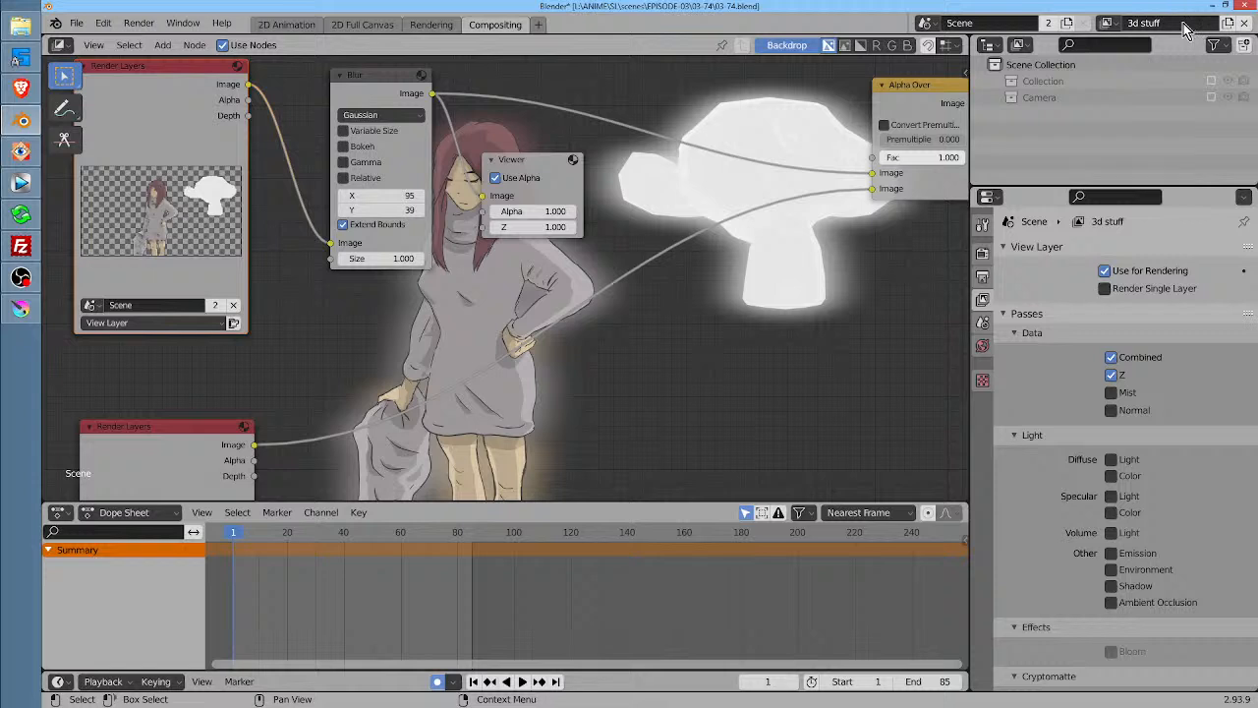
pyautogui.doubleClick(1186, 23)
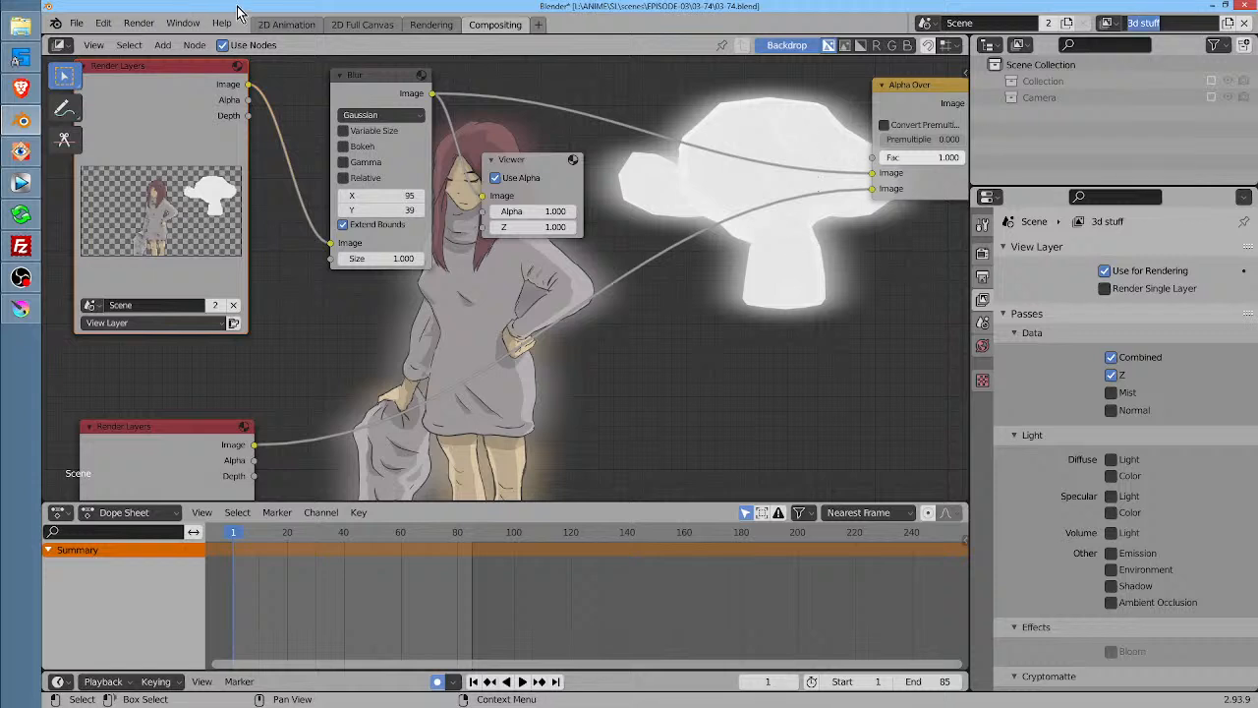
# Check what the 3d stuff view layer contains in the 2D Animation workspace, and return to the whole compositing node setup
pyautogui.click(300, 30)
pyautogui.click(290, 25)
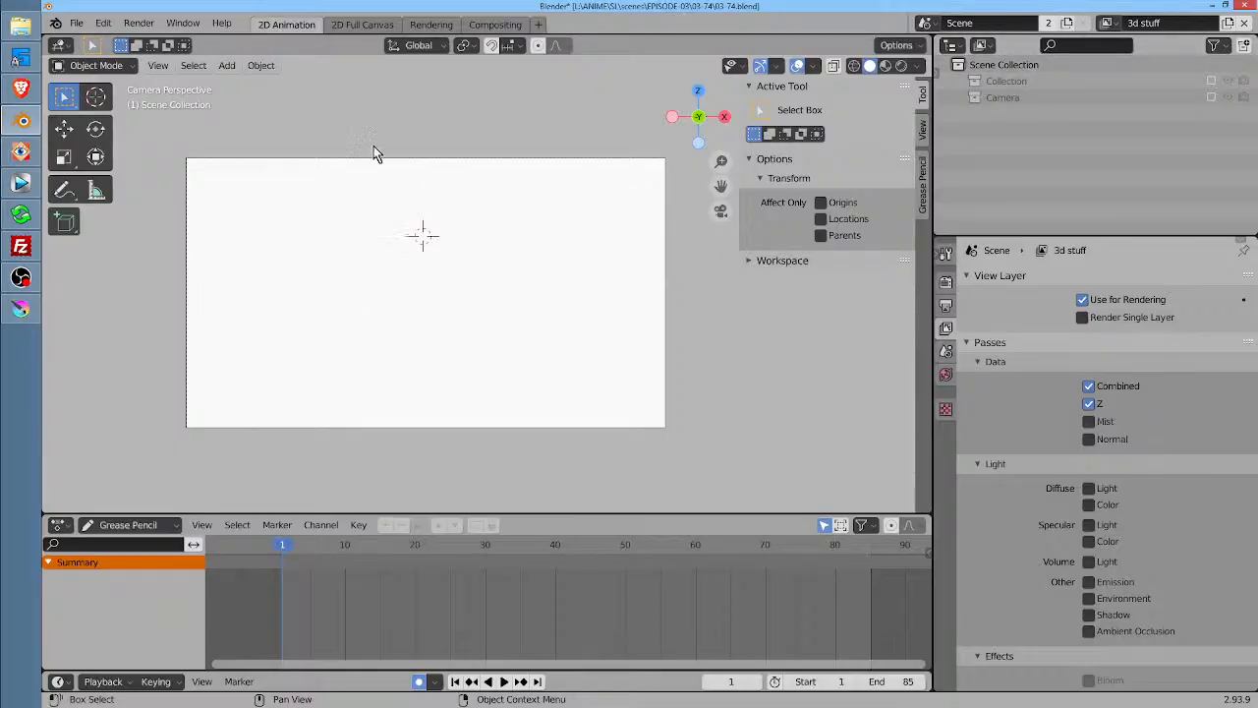
pyautogui.click(499, 28)
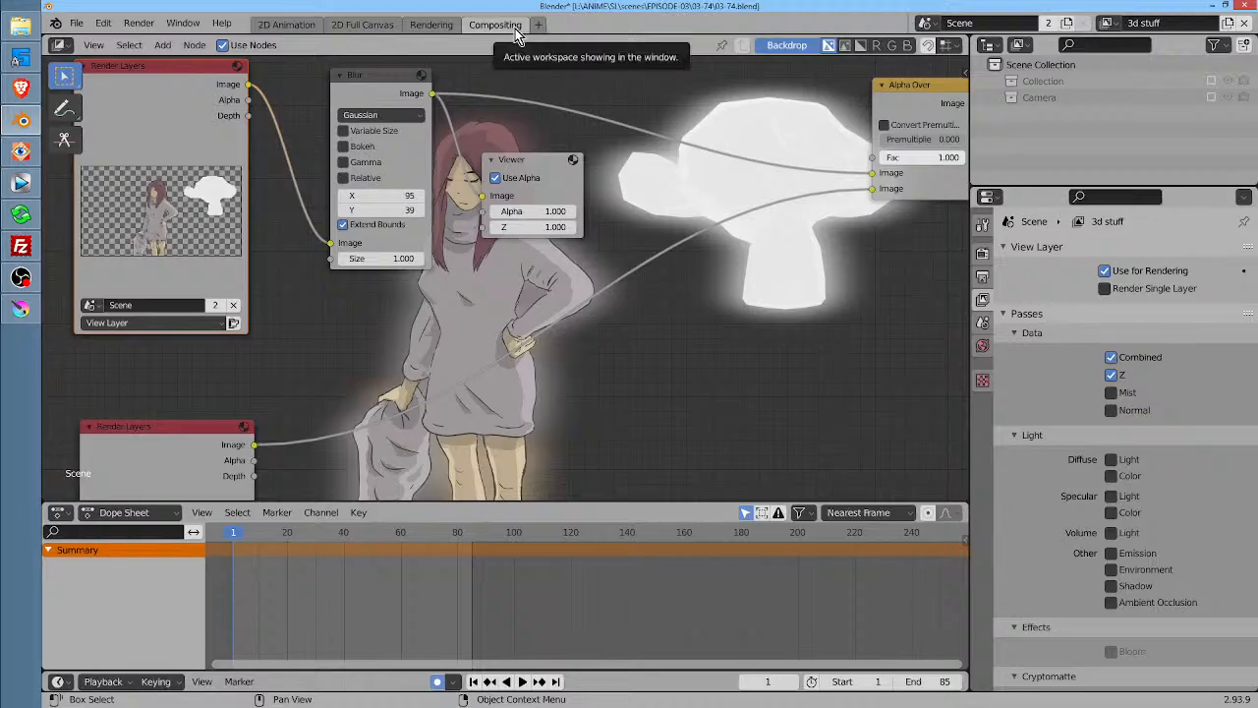
pyautogui.press('Home')
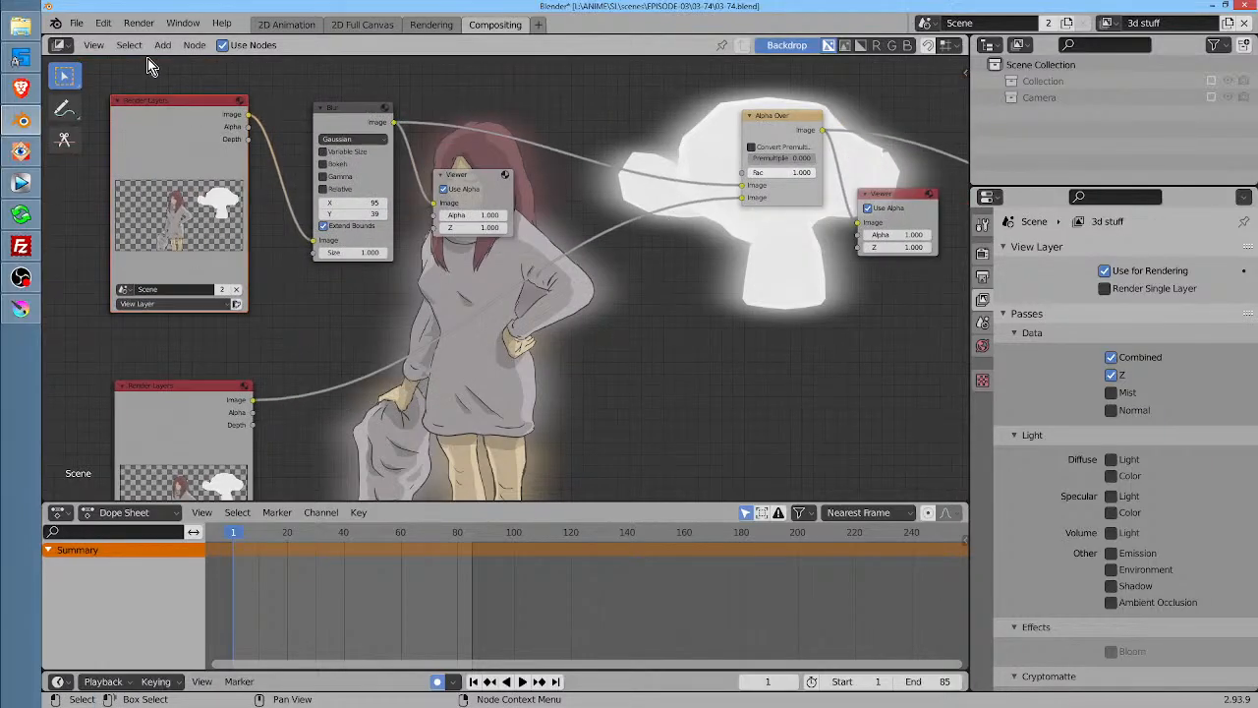
pyautogui.click(79, 24)
pyautogui.moveTo(773, 331); pyautogui.dragTo(724, 325)
pyautogui.scroll(-3, 726, 318)
pyautogui.moveTo(818, 335); pyautogui.dragTo(769, 295)
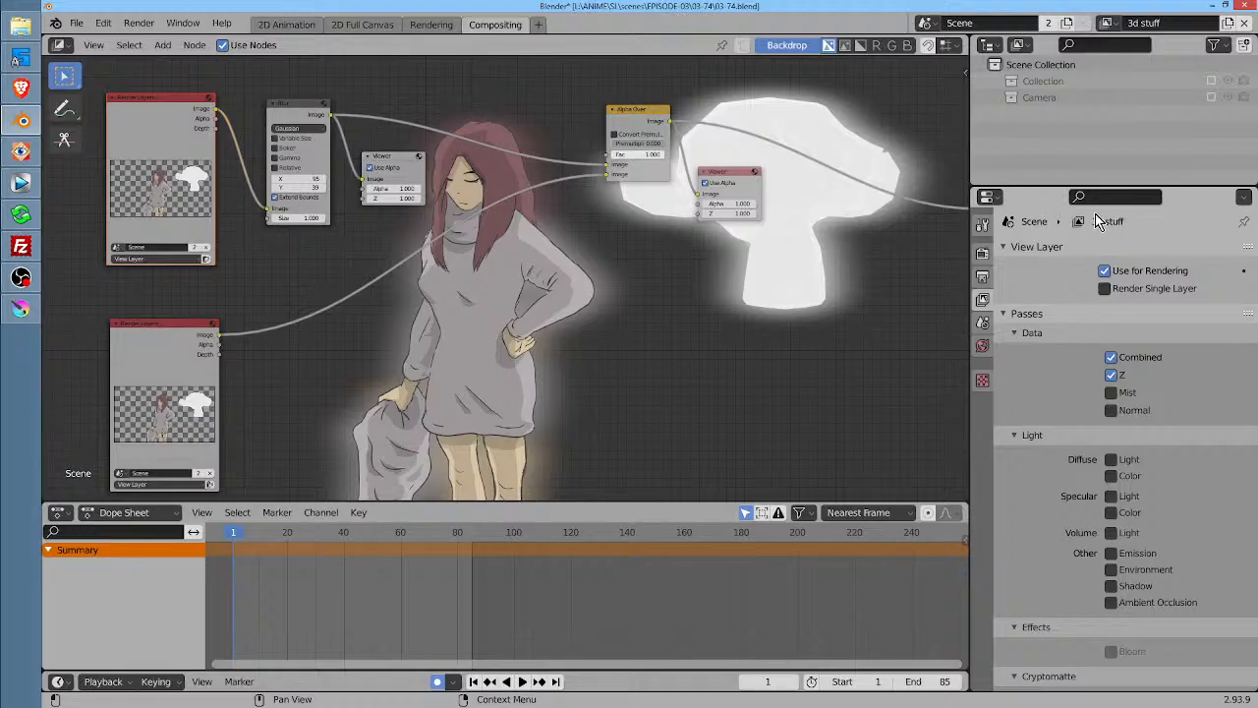
# Compare the contents of View Layer and 3d stuff across both workspaces, and look over the 3d stuff pass settings in 2D Animation
pyautogui.click(1117, 27)
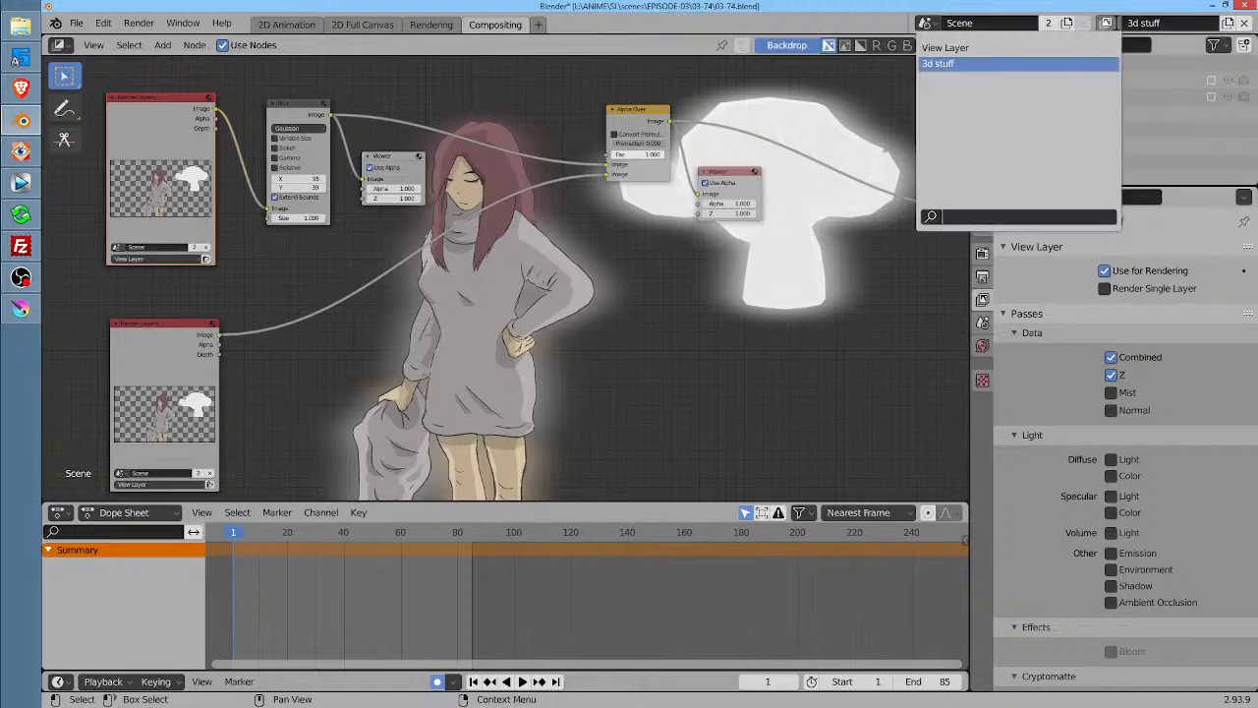
pyautogui.click(1077, 44)
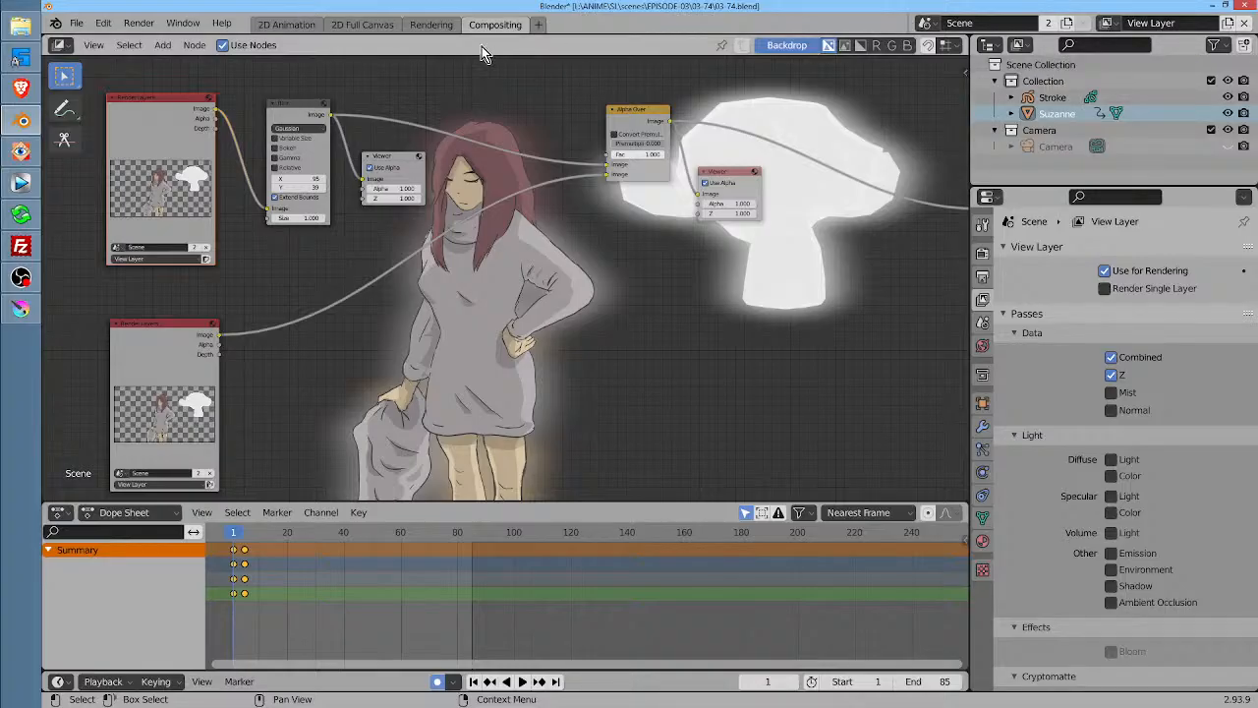
pyautogui.click(282, 28)
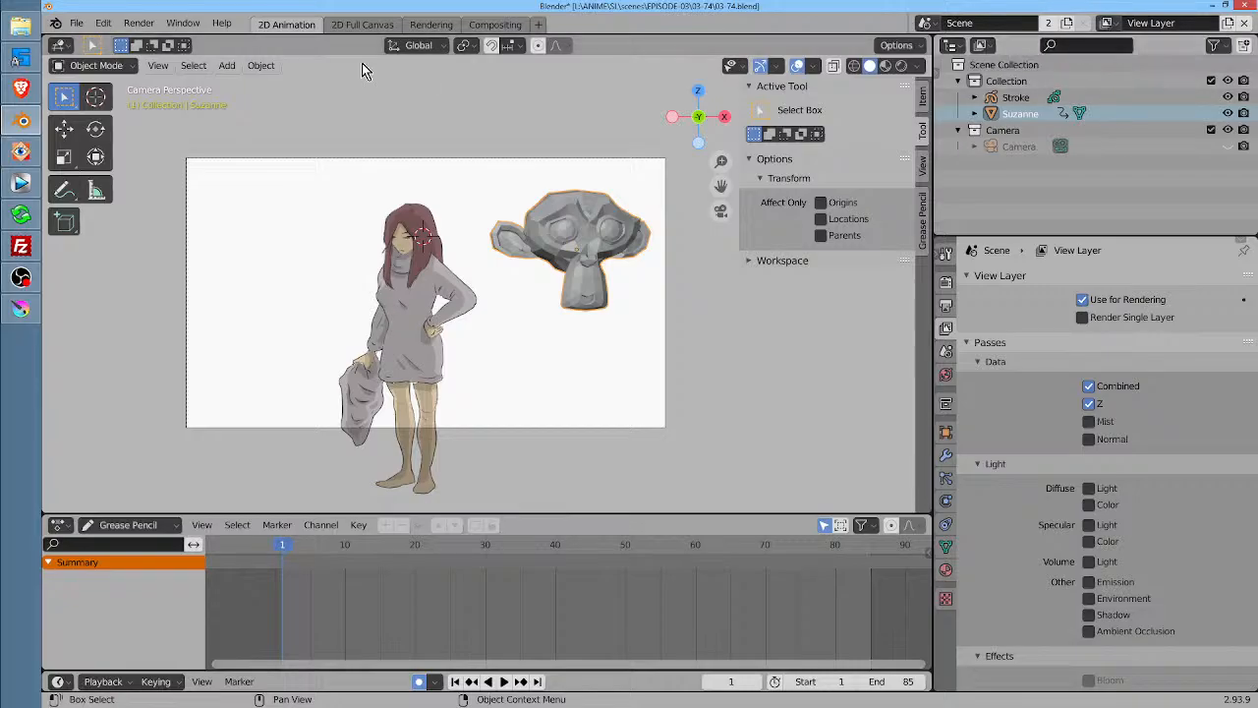
pyautogui.click(1108, 21)
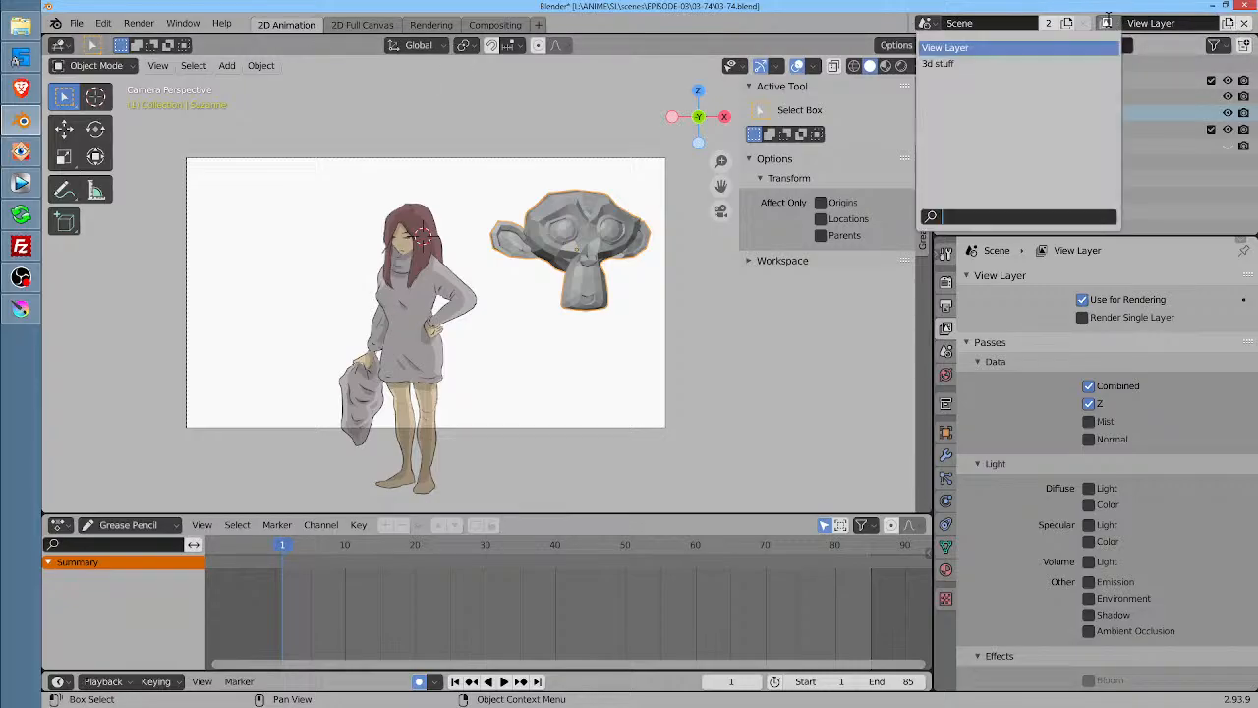
pyautogui.click(1046, 59)
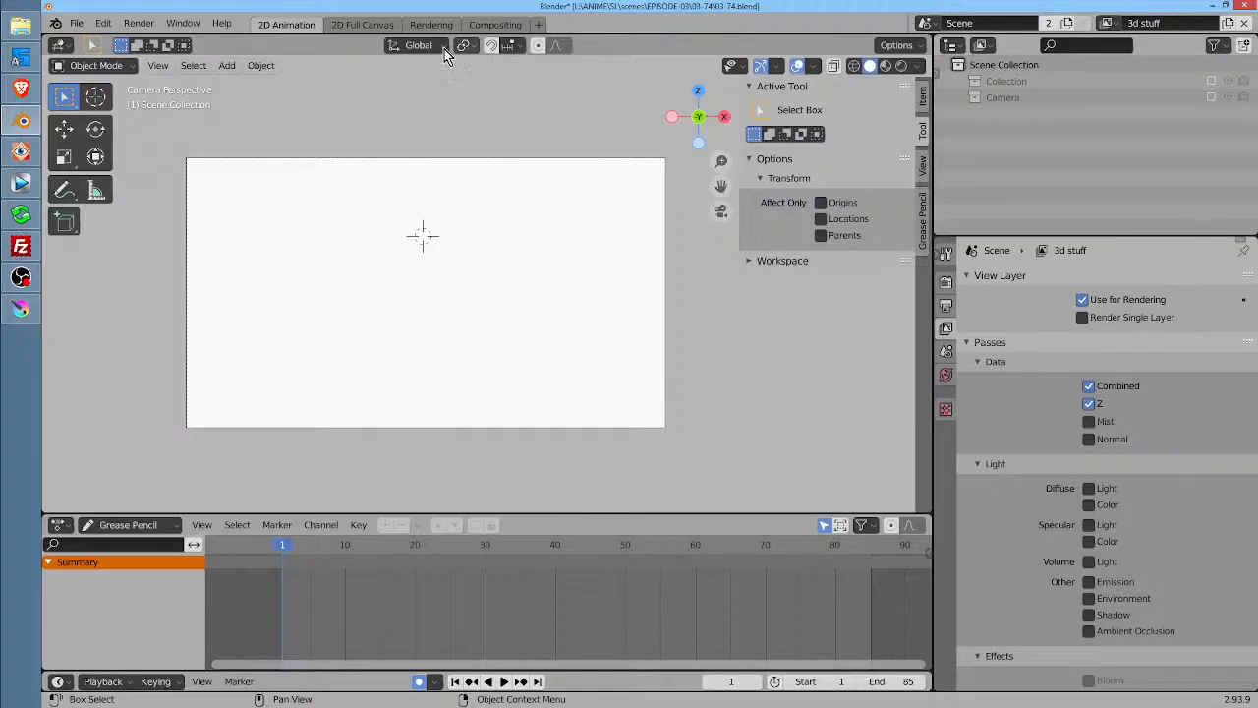
pyautogui.click(494, 25)
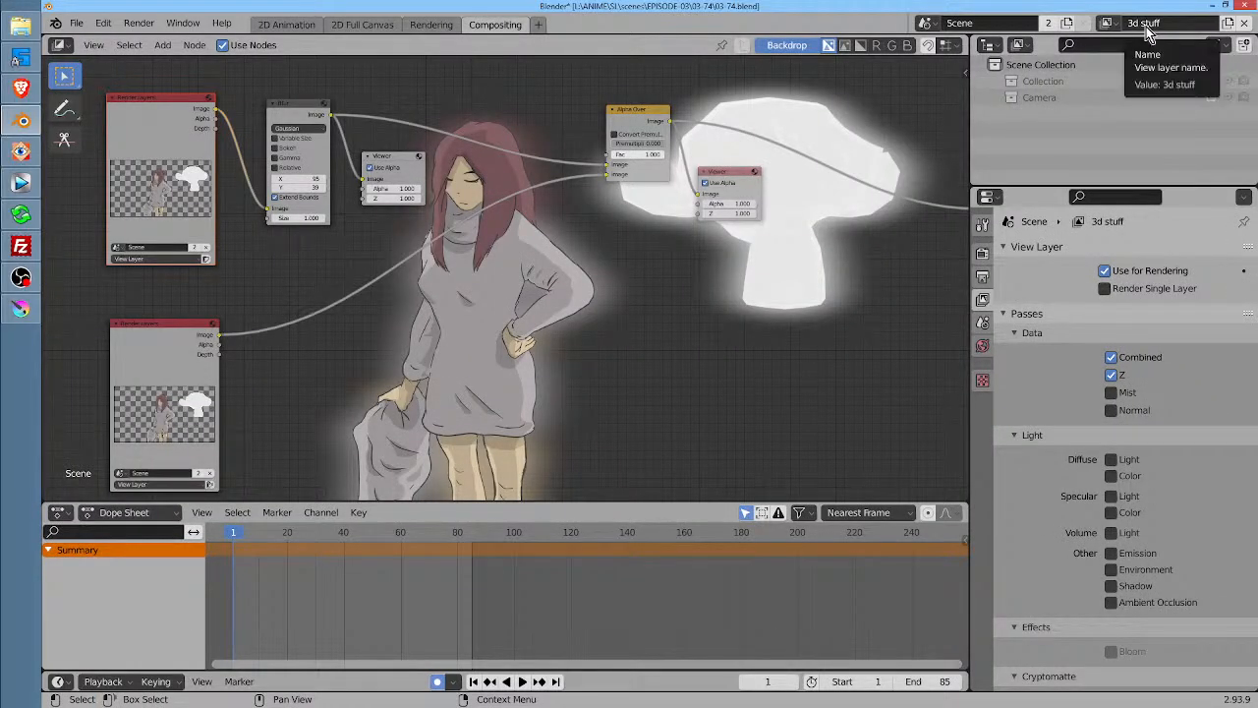
pyautogui.click(287, 25)
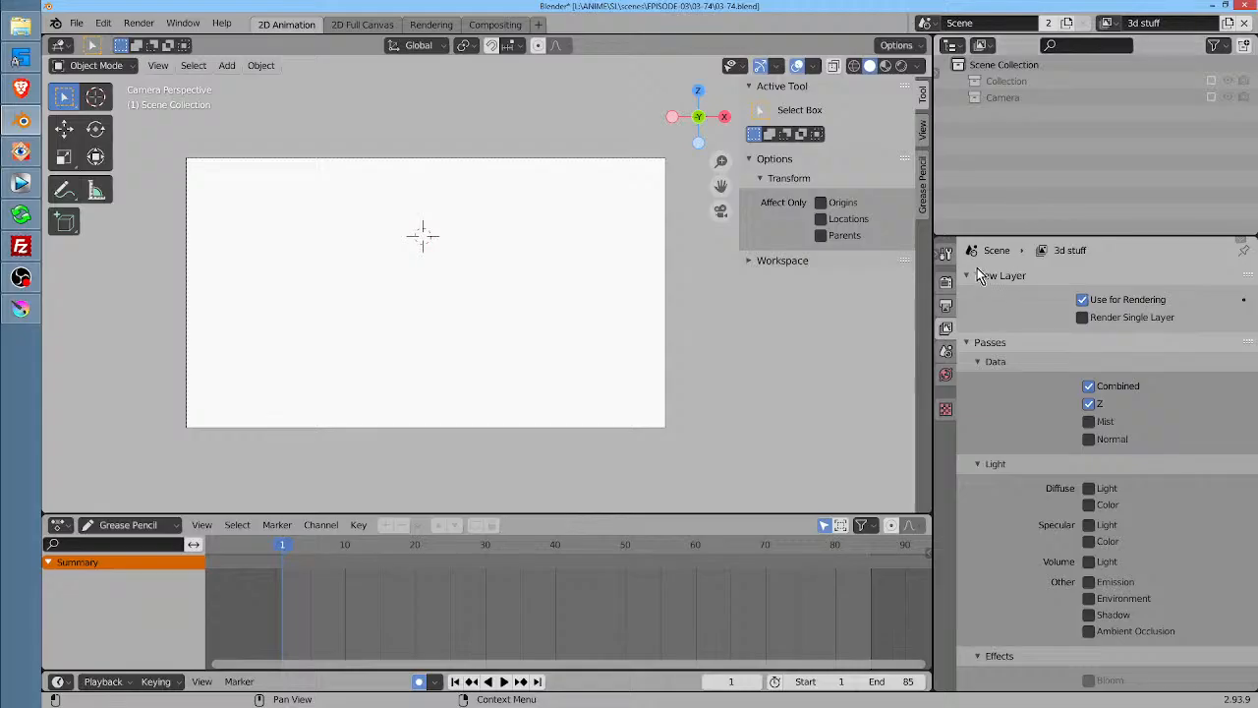
pyautogui.scroll(-5, 1123, 391)
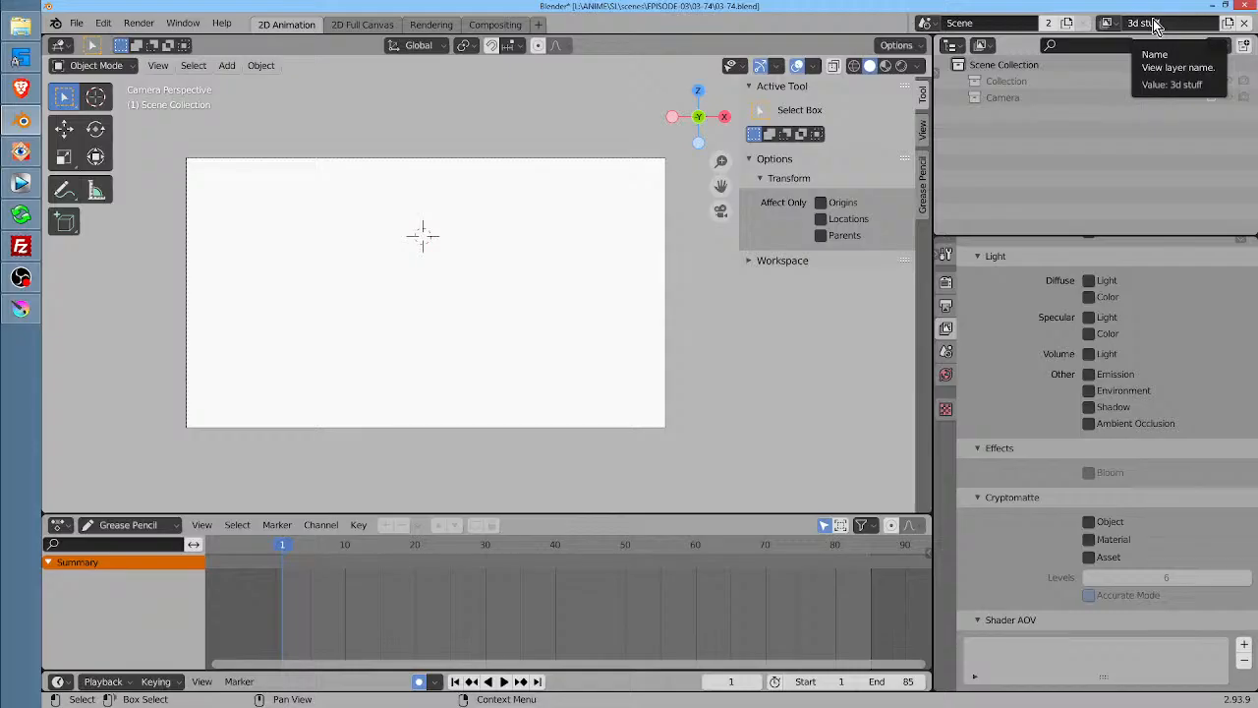
# Make View Layer the active view layer and call up the move-to-collection options for the Suzanne monkey head
pyautogui.click(1107, 25)
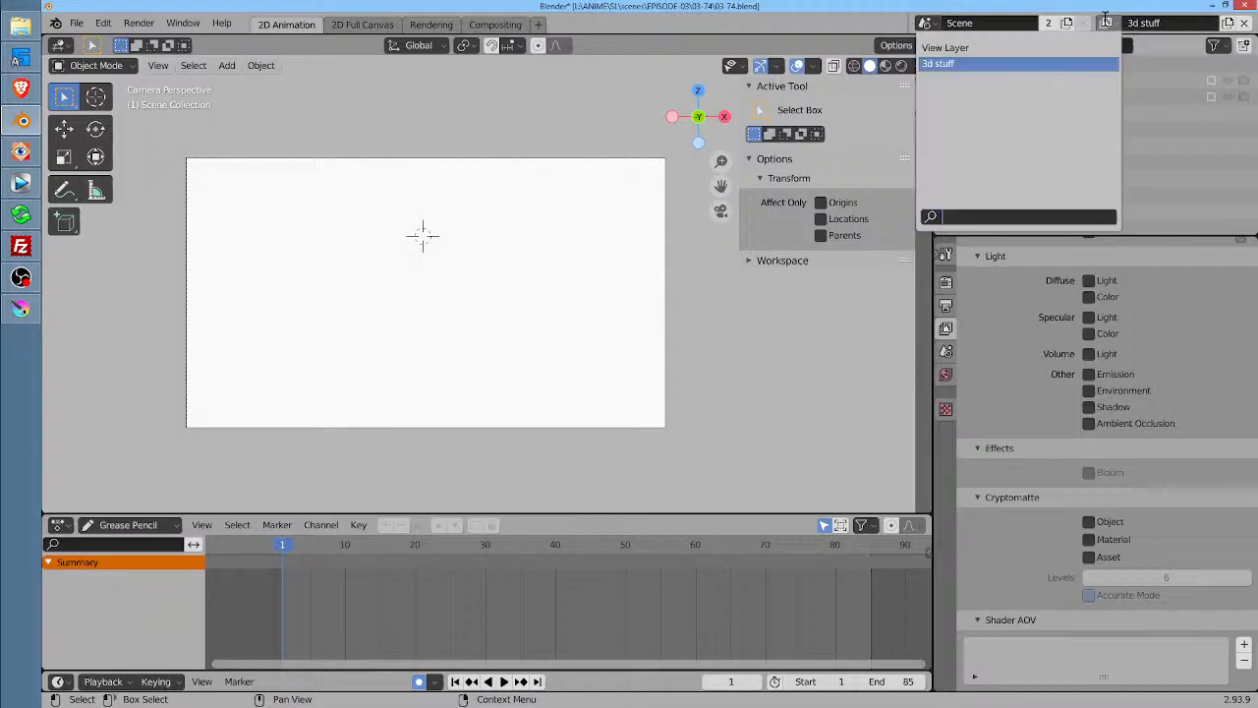
pyautogui.click(1058, 49)
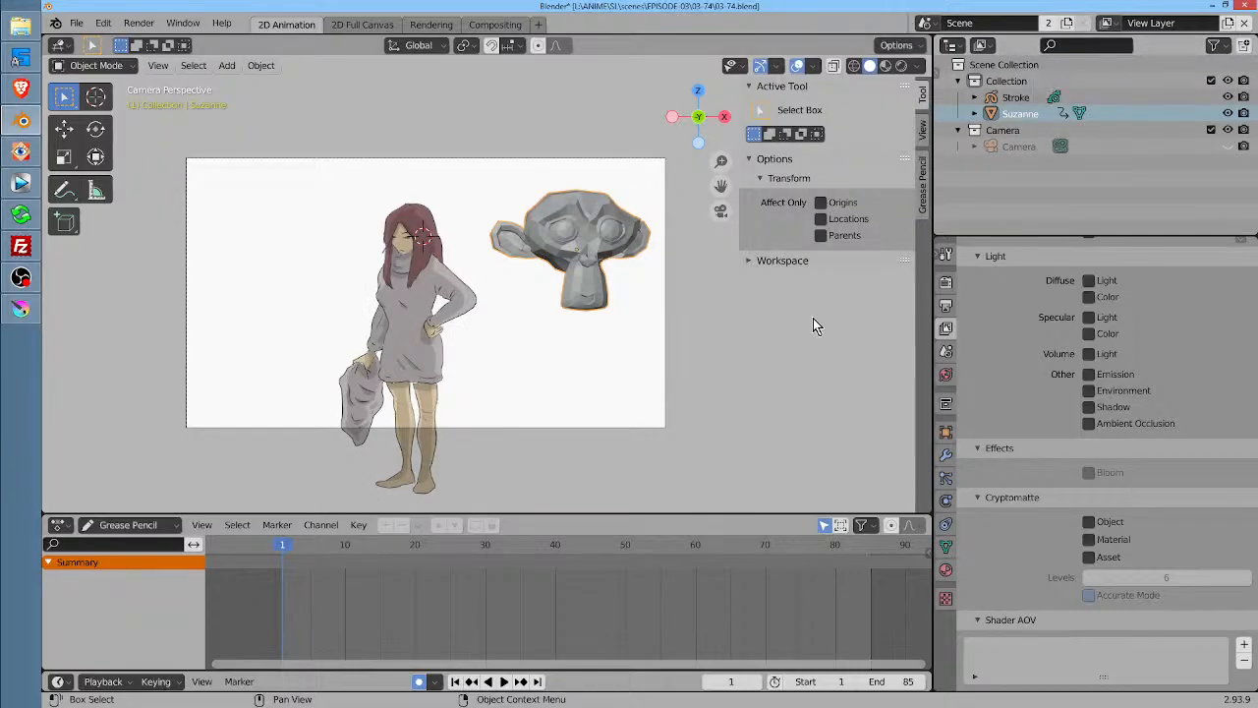
pyautogui.click(607, 236)
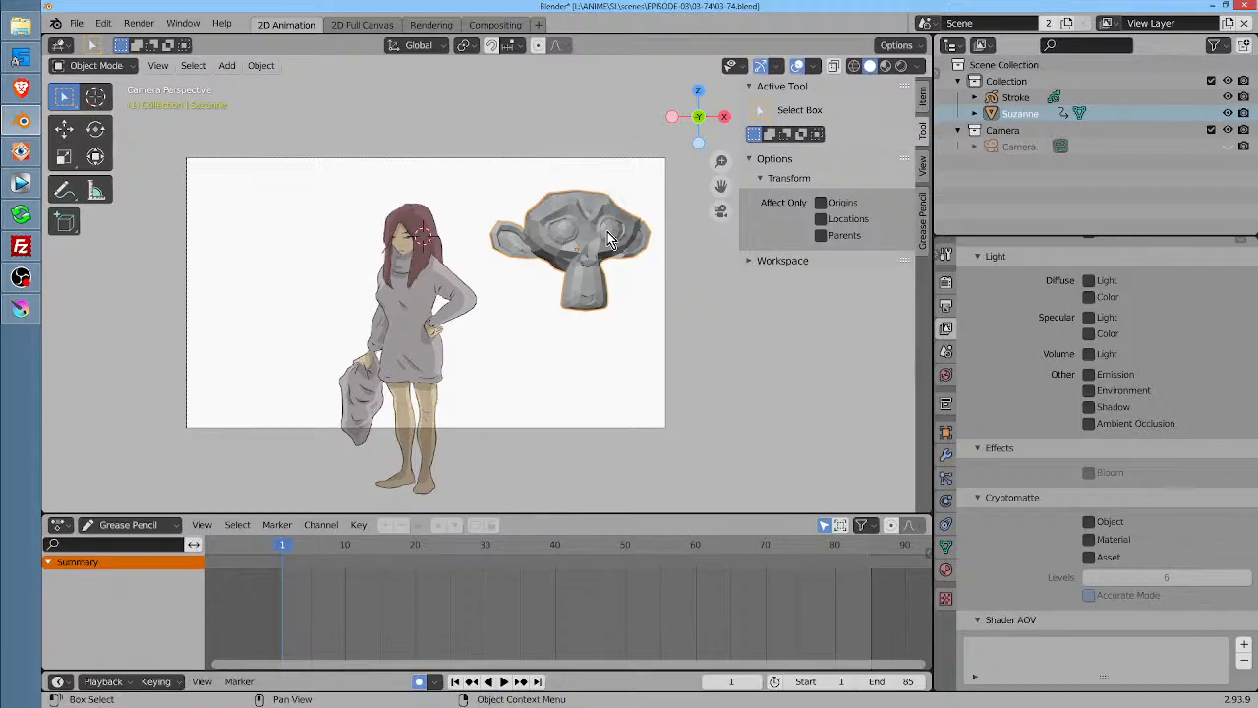
pyautogui.press('m')
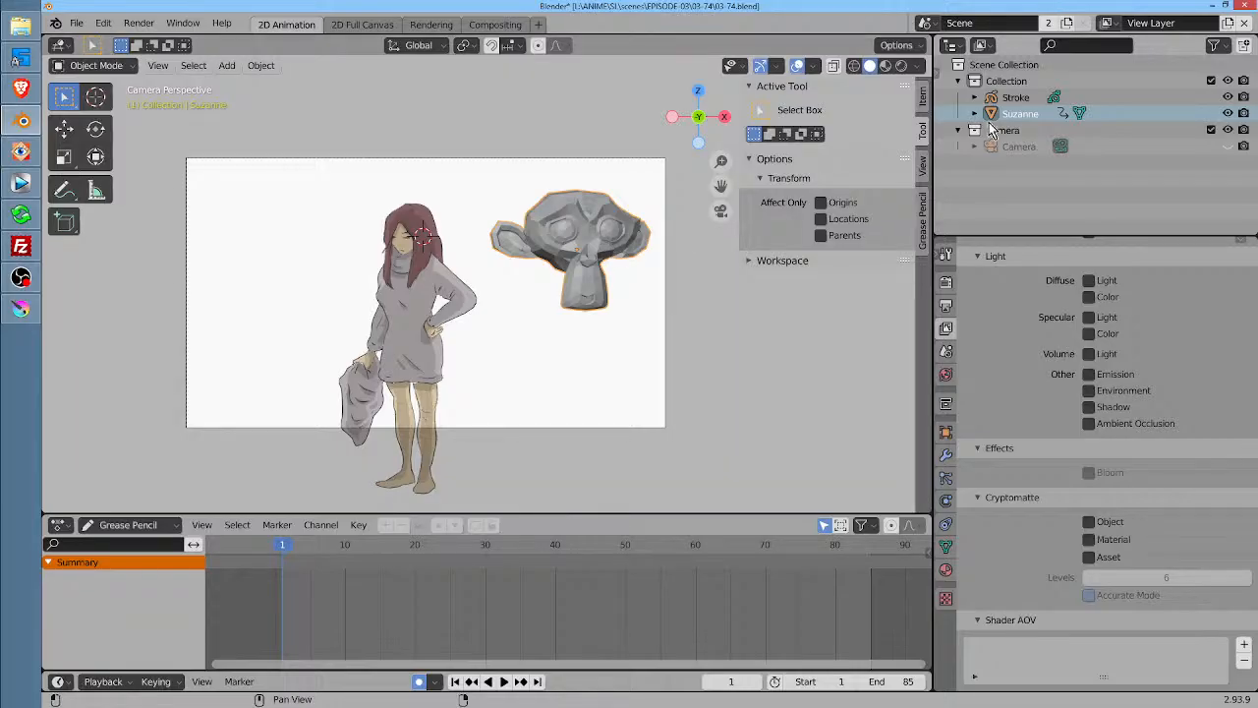
# Set the lower Render Layers node in the compositor to the 3d stuff view layer and shift the node slightly upward
pyautogui.click(497, 25)
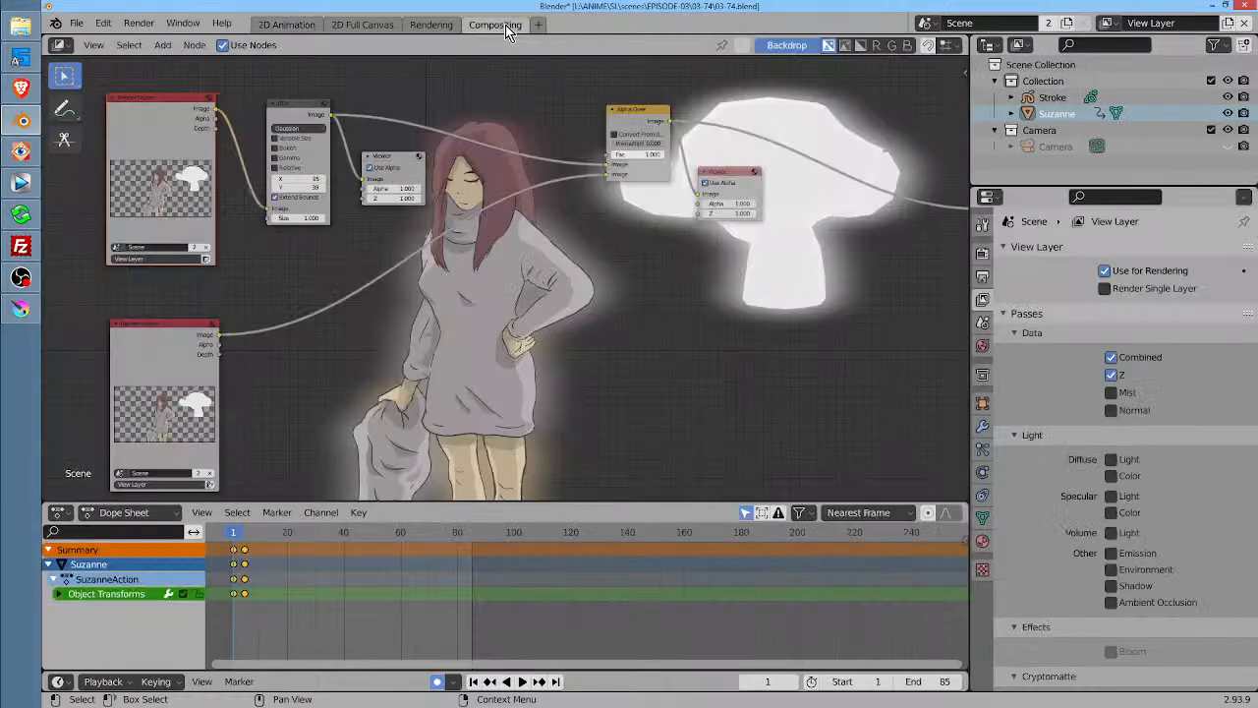
pyautogui.click(137, 483)
pyautogui.click(128, 504)
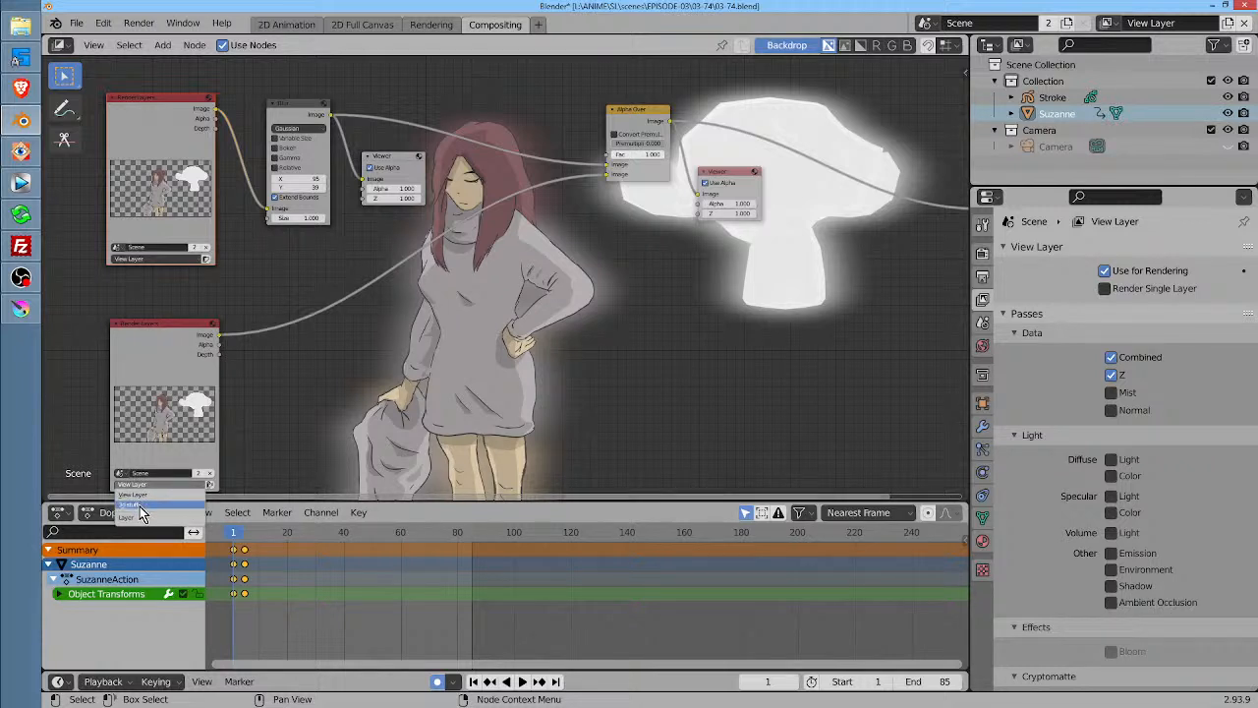
pyautogui.rightClick(140, 485)
pyautogui.moveTo(192, 331); pyautogui.dragTo(191, 304)
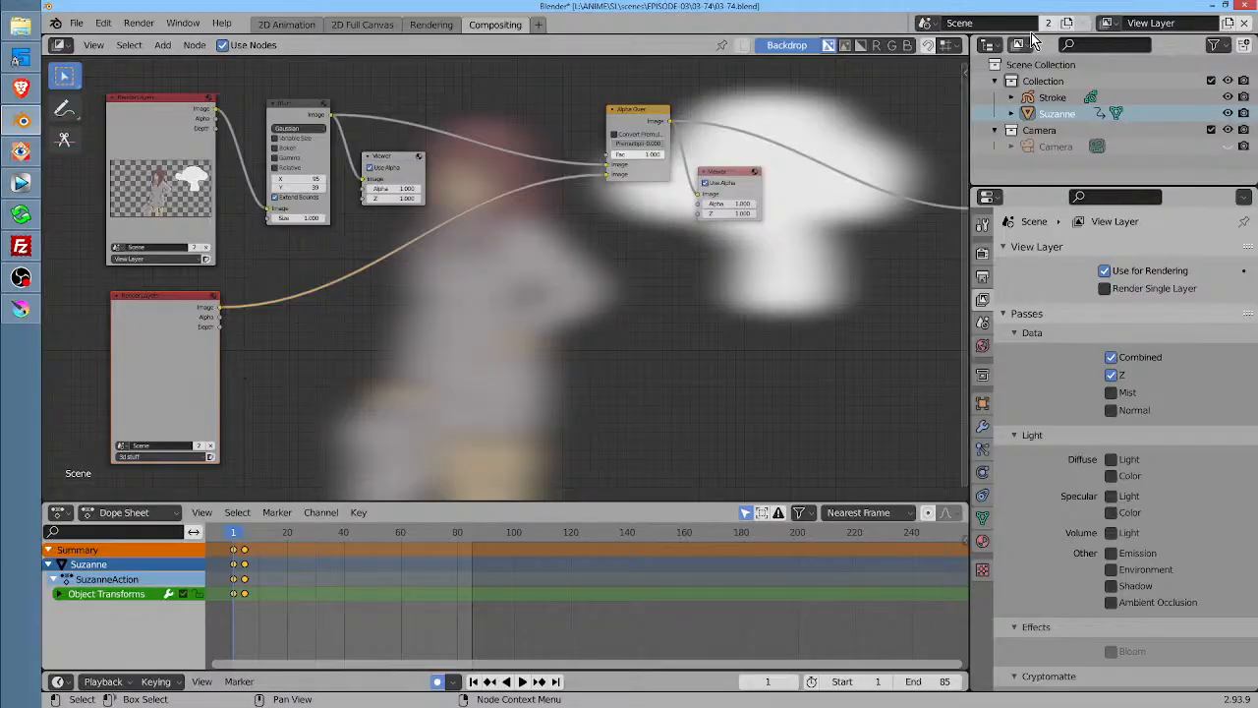
# Look through the tool, render, output, view layer, scene, collection and Suzanne object properties in the 2D Animation workspace
pyautogui.click(309, 24)
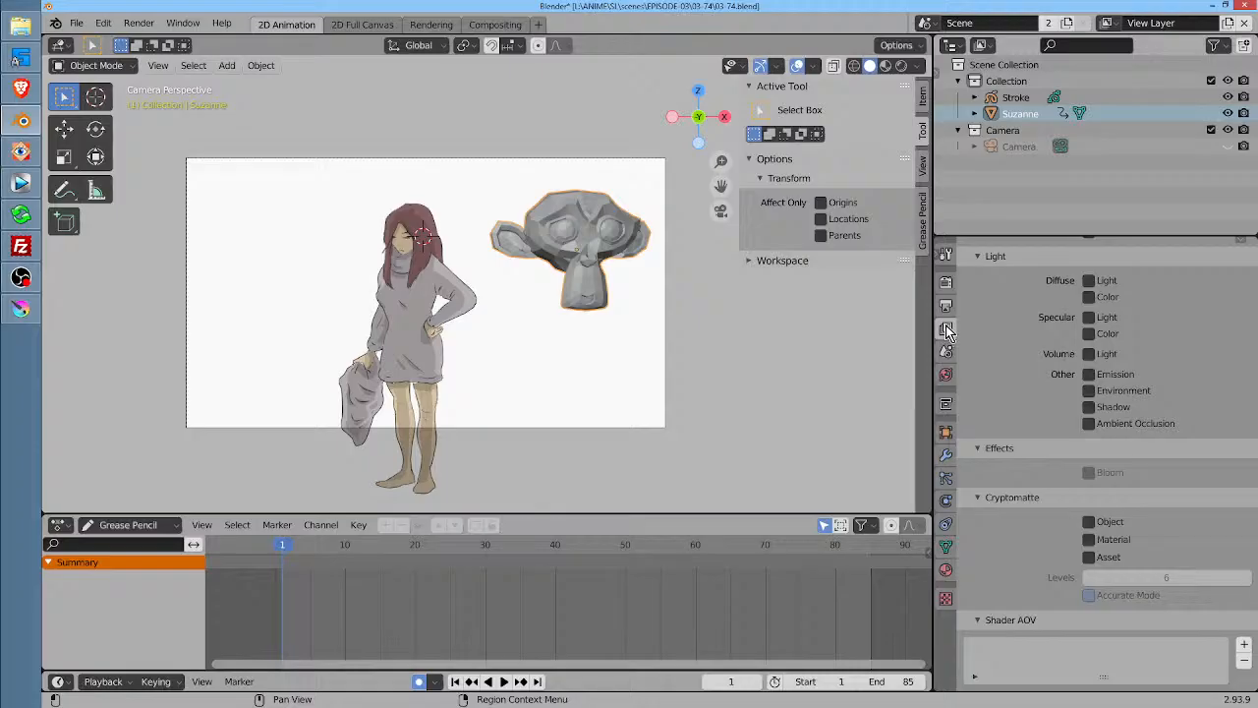
pyautogui.click(945, 255)
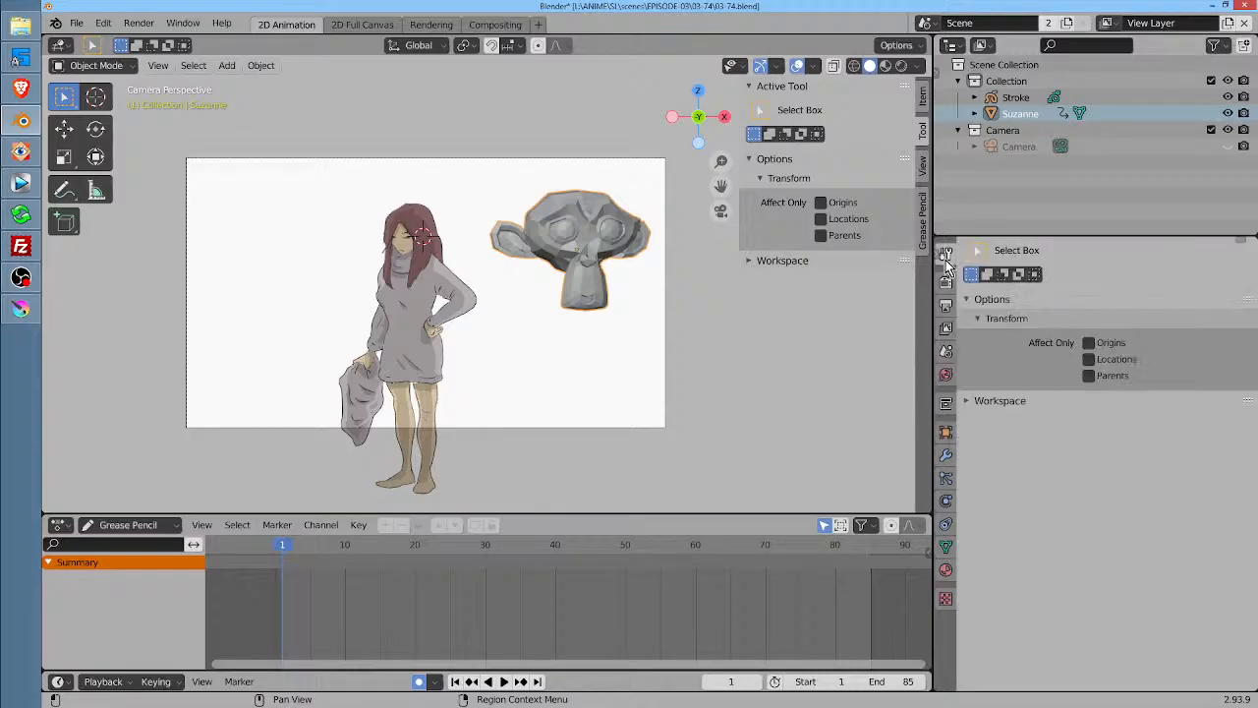
pyautogui.click(945, 283)
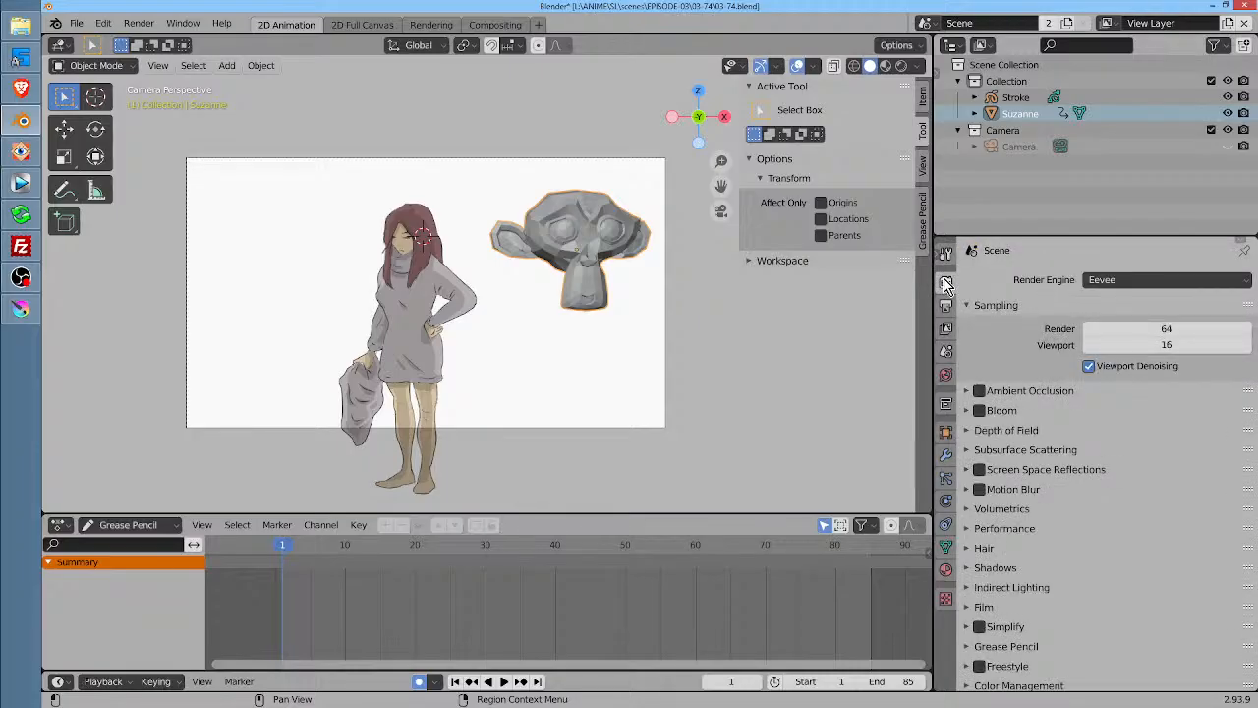
pyautogui.click(945, 305)
pyautogui.click(946, 329)
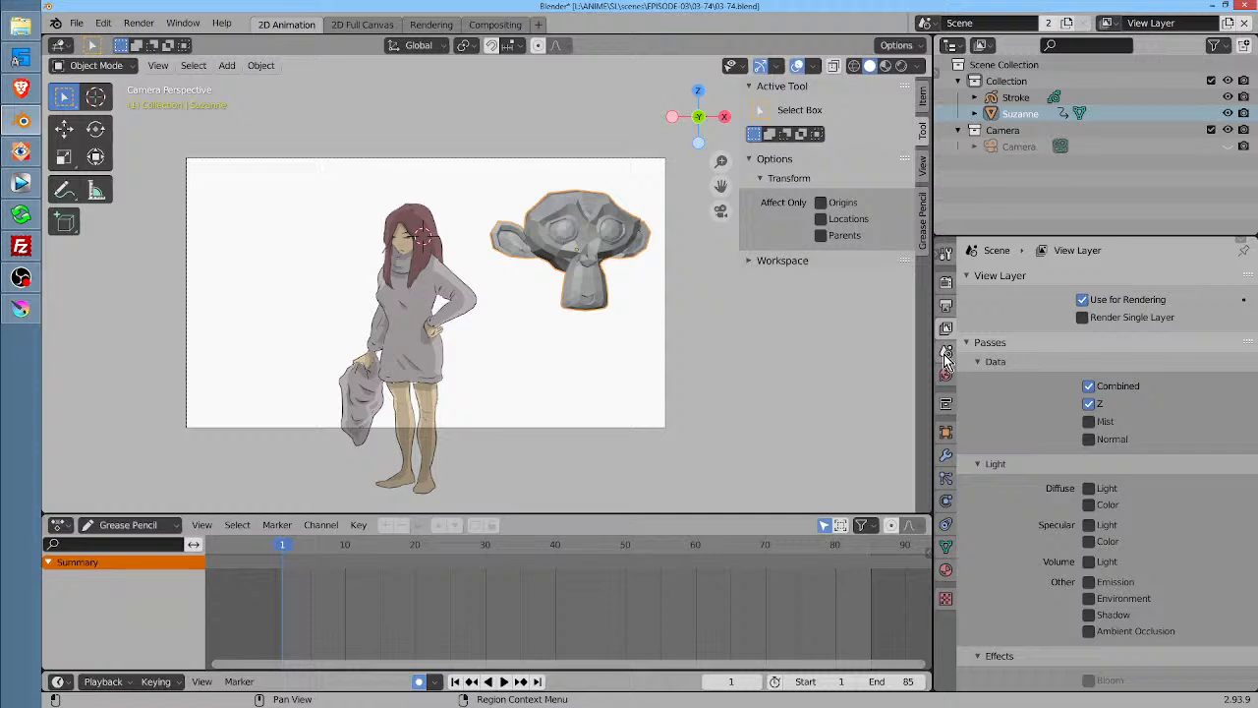
pyautogui.click(946, 352)
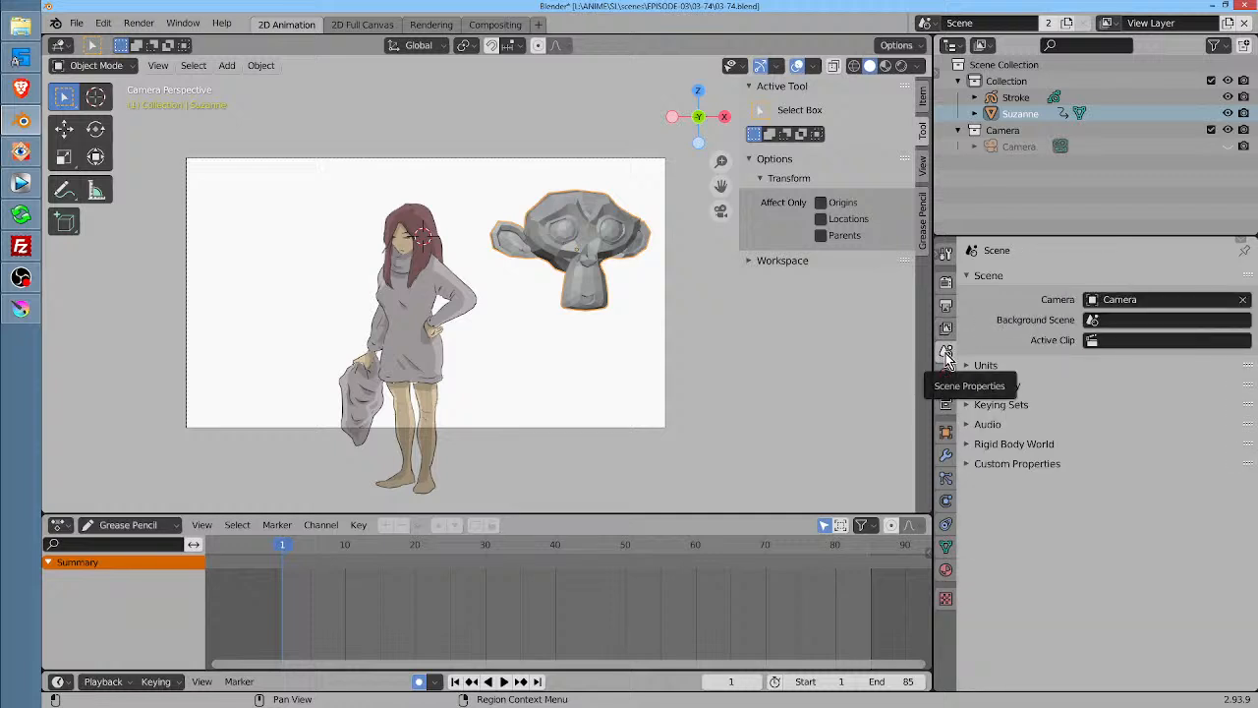
pyautogui.click(946, 284)
pyautogui.click(946, 252)
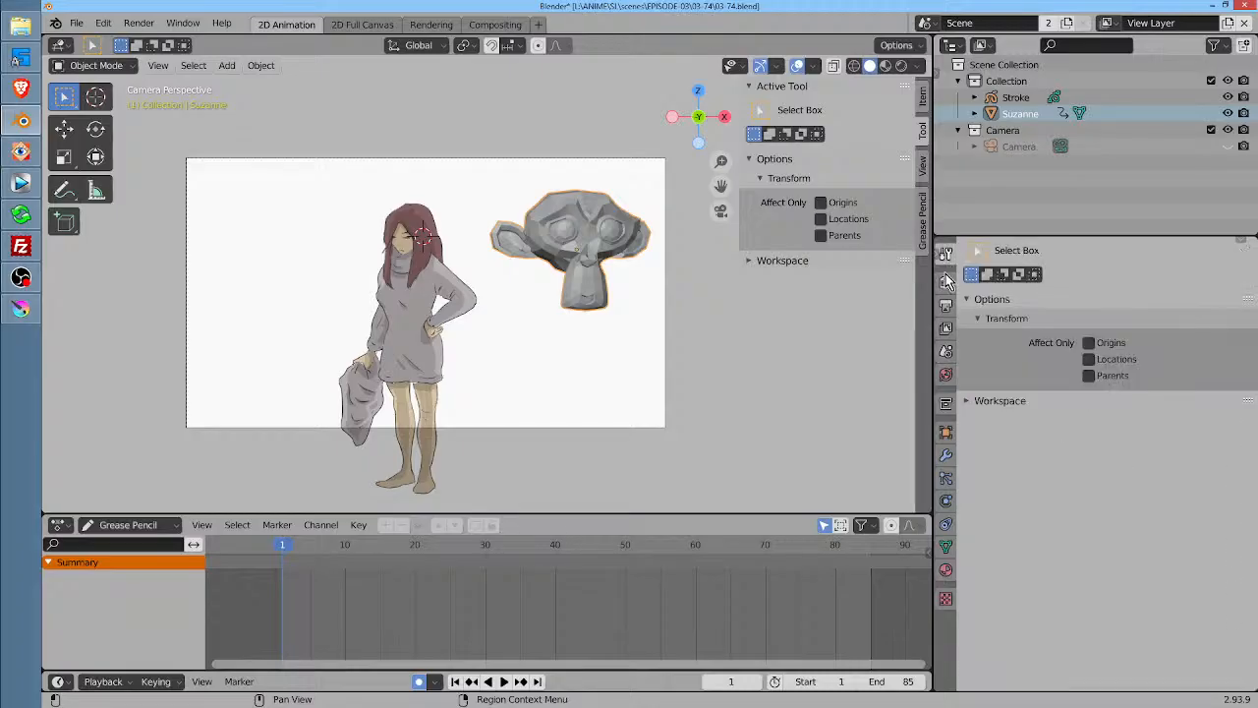
pyautogui.click(946, 283)
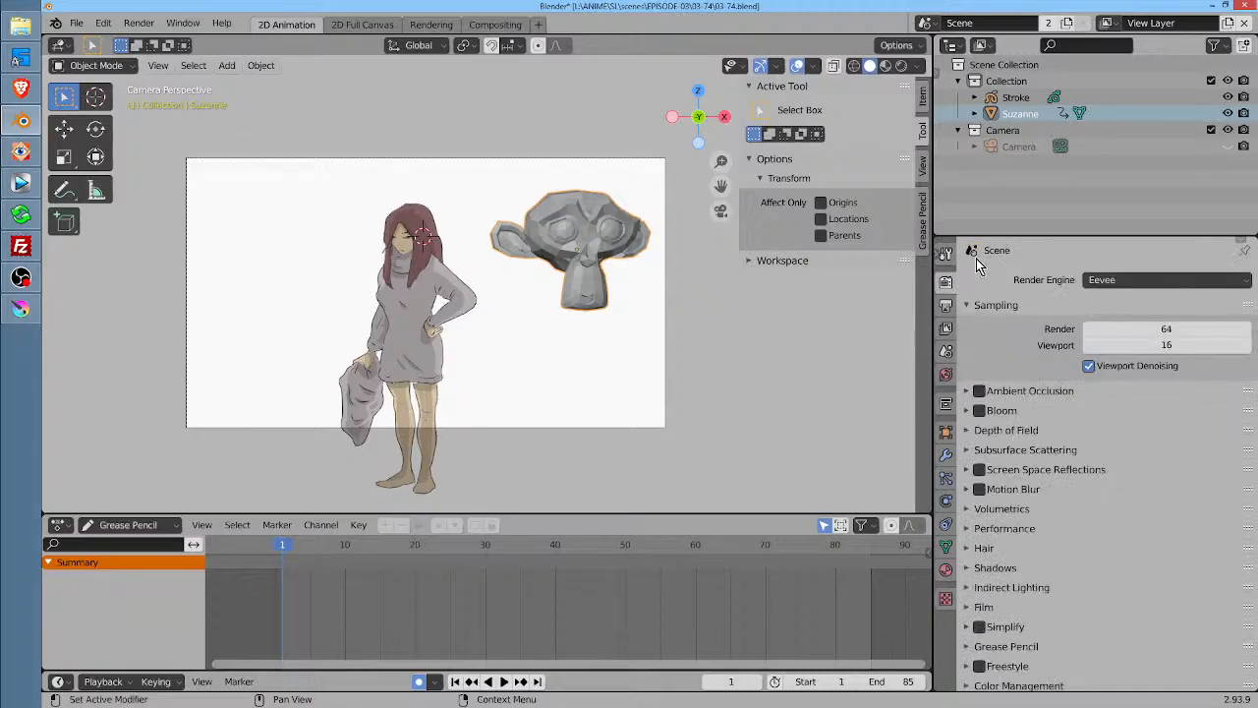
pyautogui.click(946, 352)
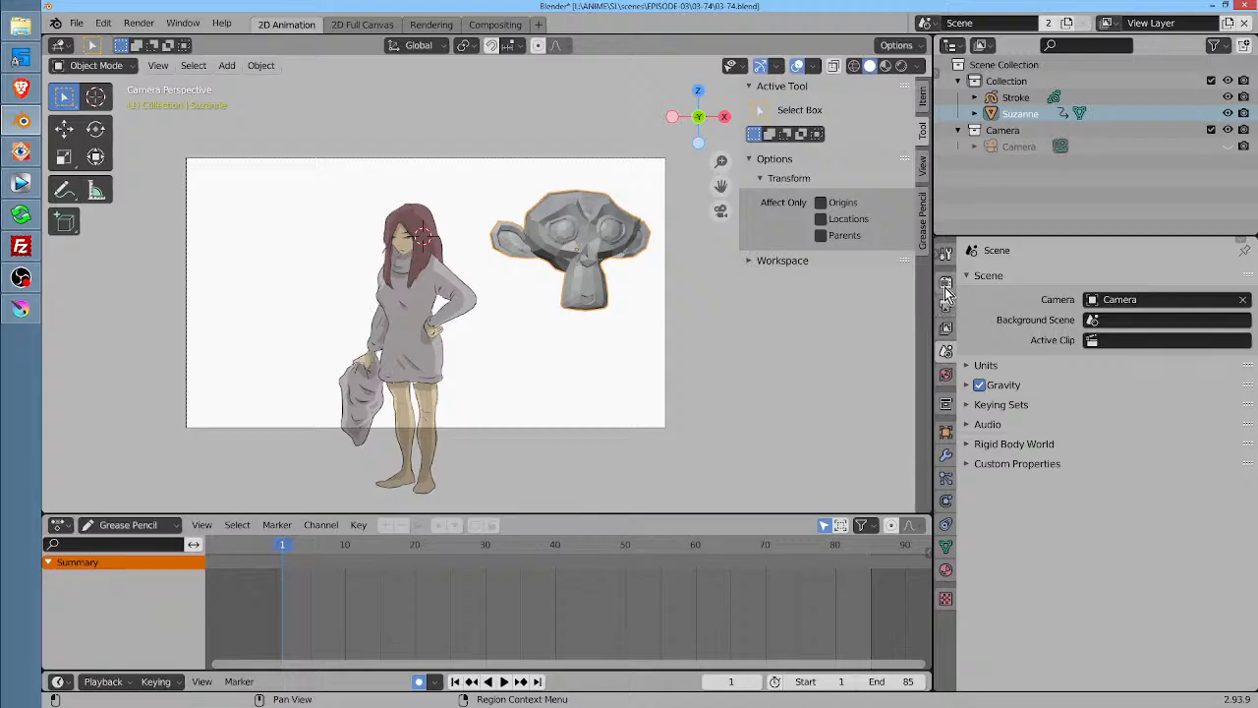
pyautogui.click(946, 283)
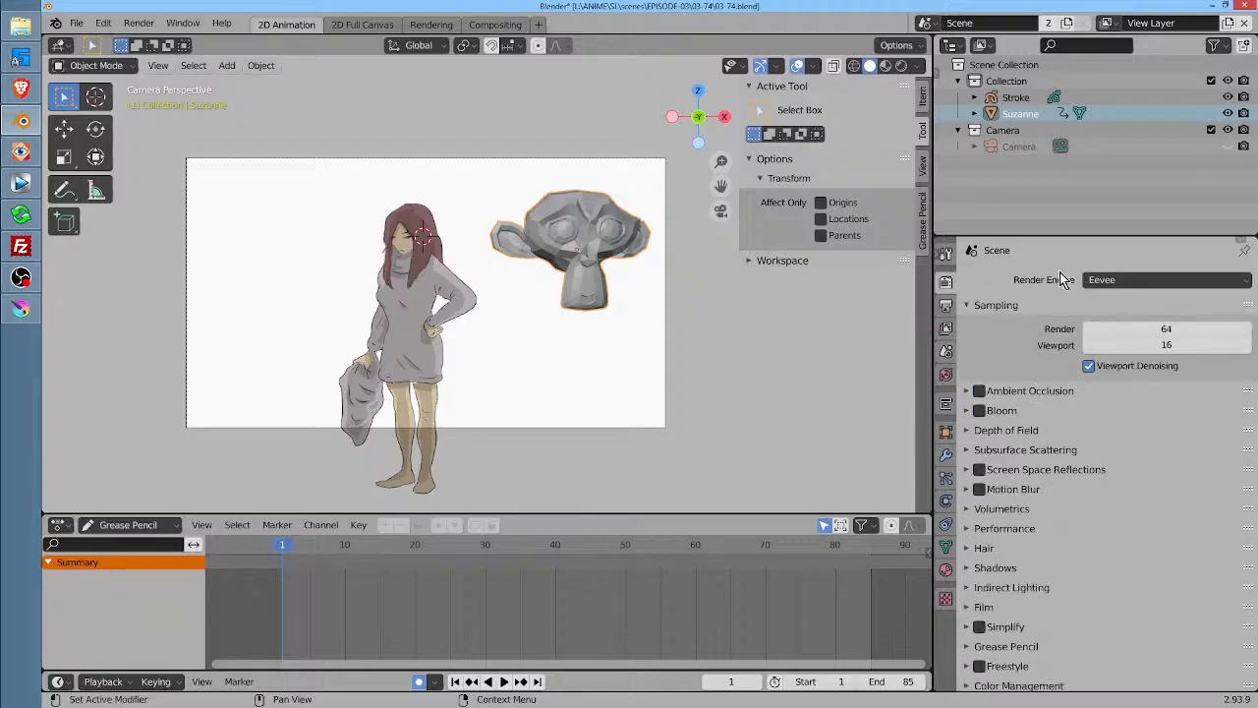
pyautogui.click(946, 406)
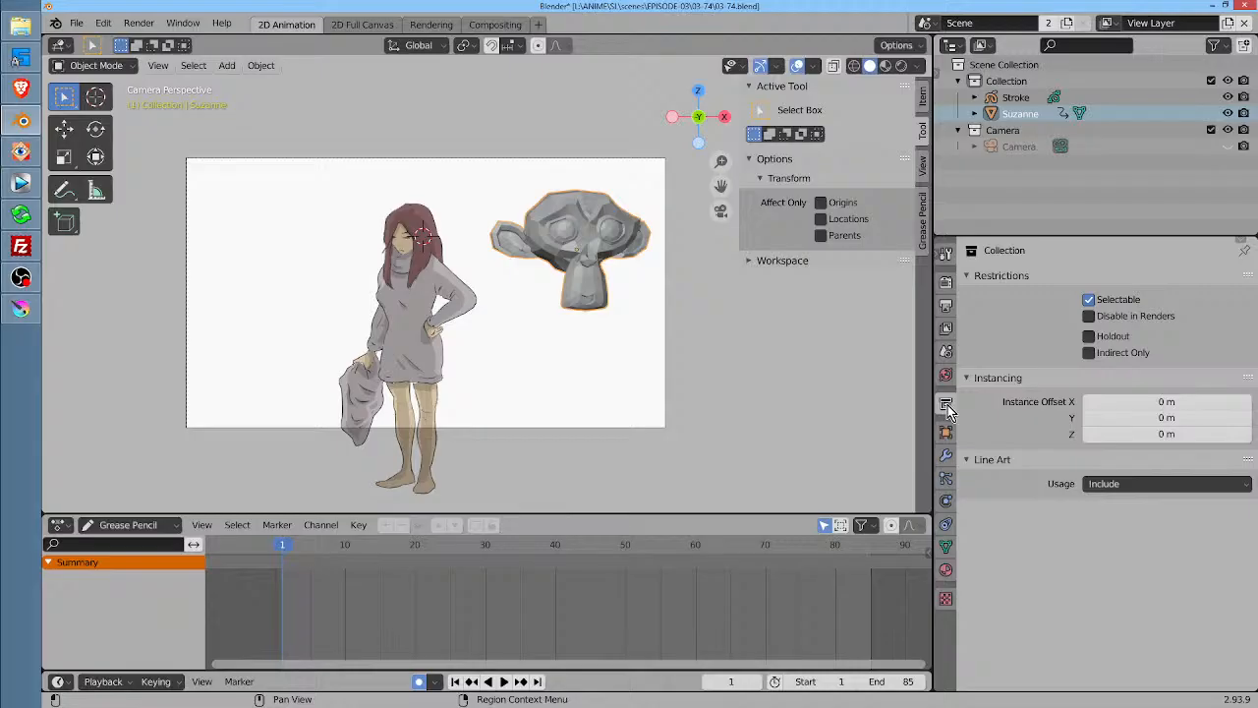
pyautogui.click(946, 432)
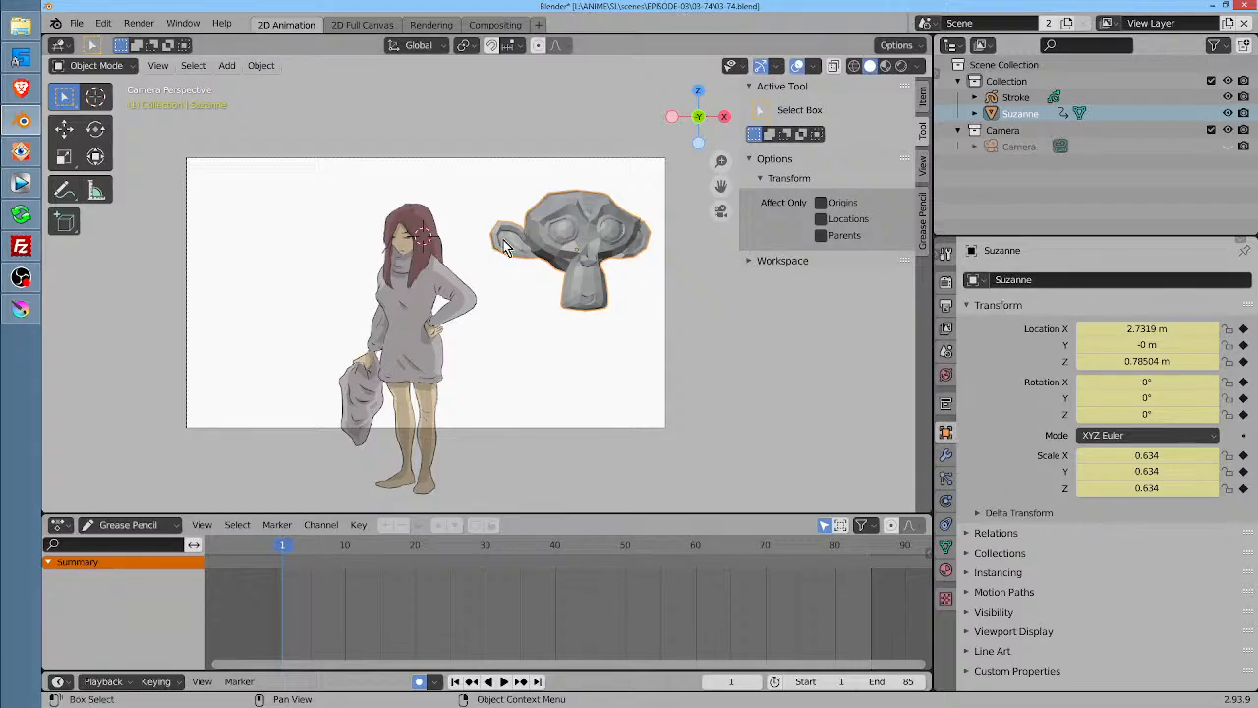
# Select the drawn character and the monkey head alternately to compare their object properties, finishing with the monkey head selected
pyautogui.moveTo(409, 283); pyautogui.dragTo(427, 298)
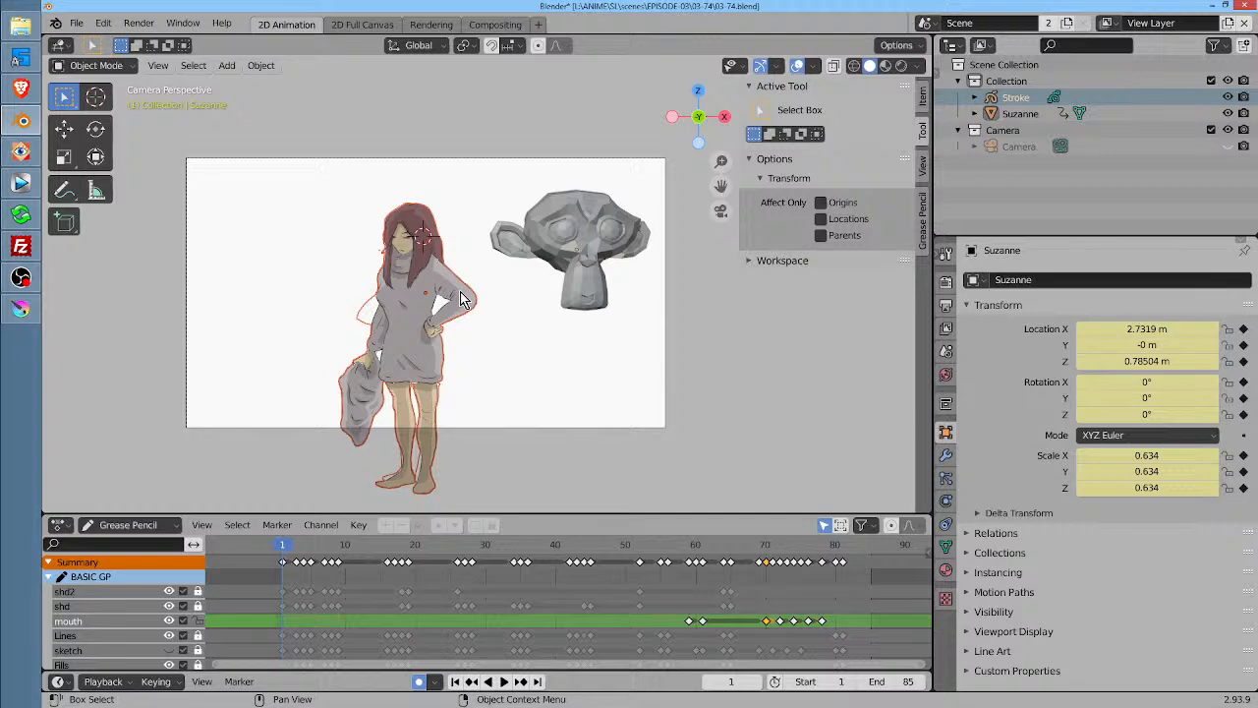
pyautogui.click(1033, 101)
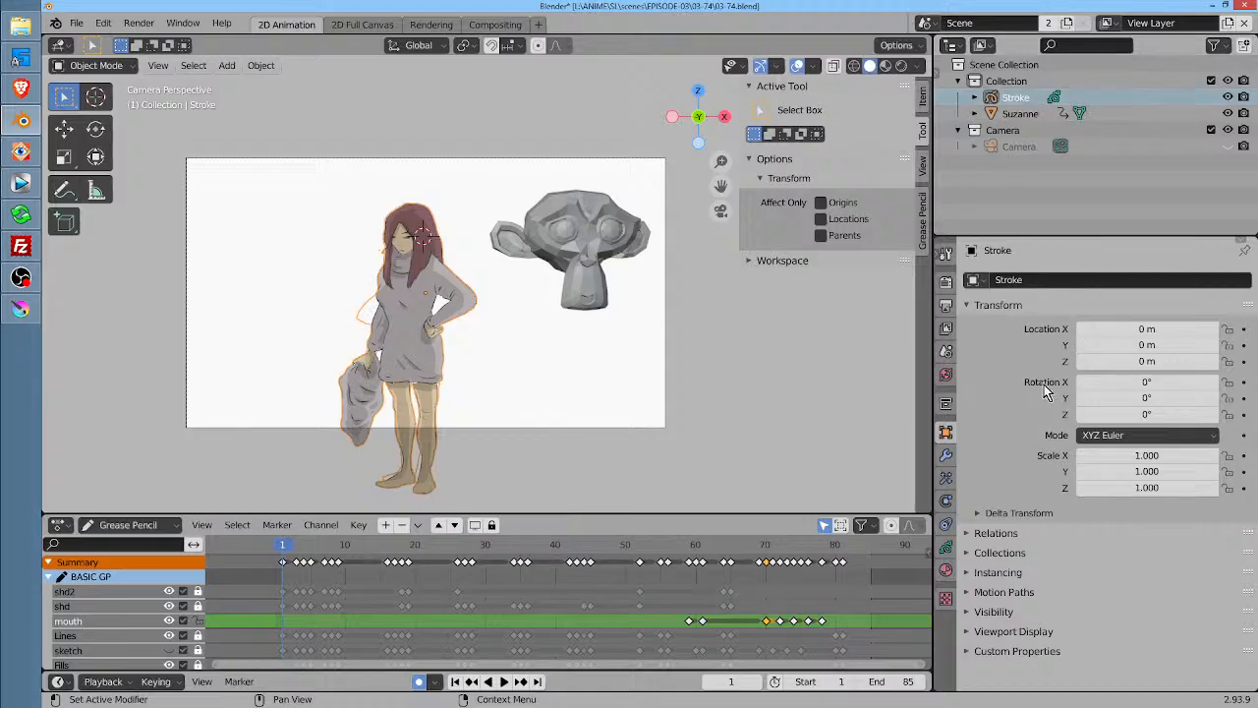
pyautogui.click(1027, 114)
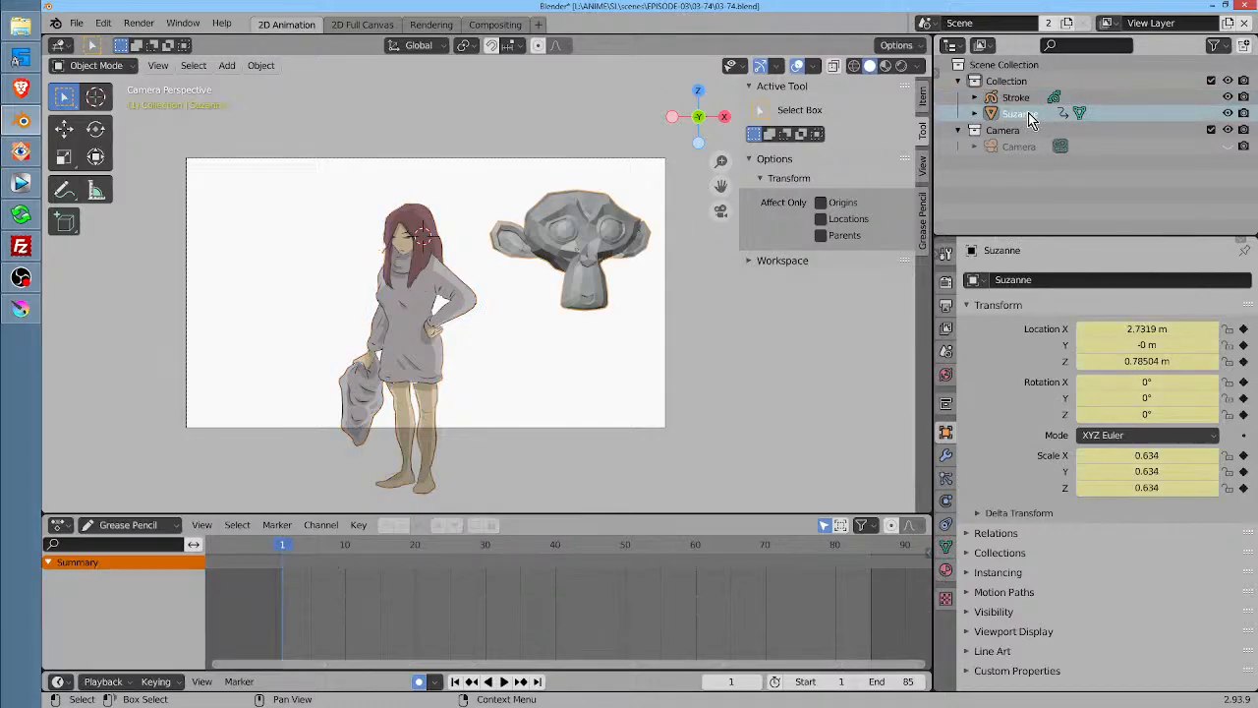
pyautogui.click(1028, 100)
pyautogui.click(1029, 113)
pyautogui.moveTo(398, 273); pyautogui.dragTo(467, 332)
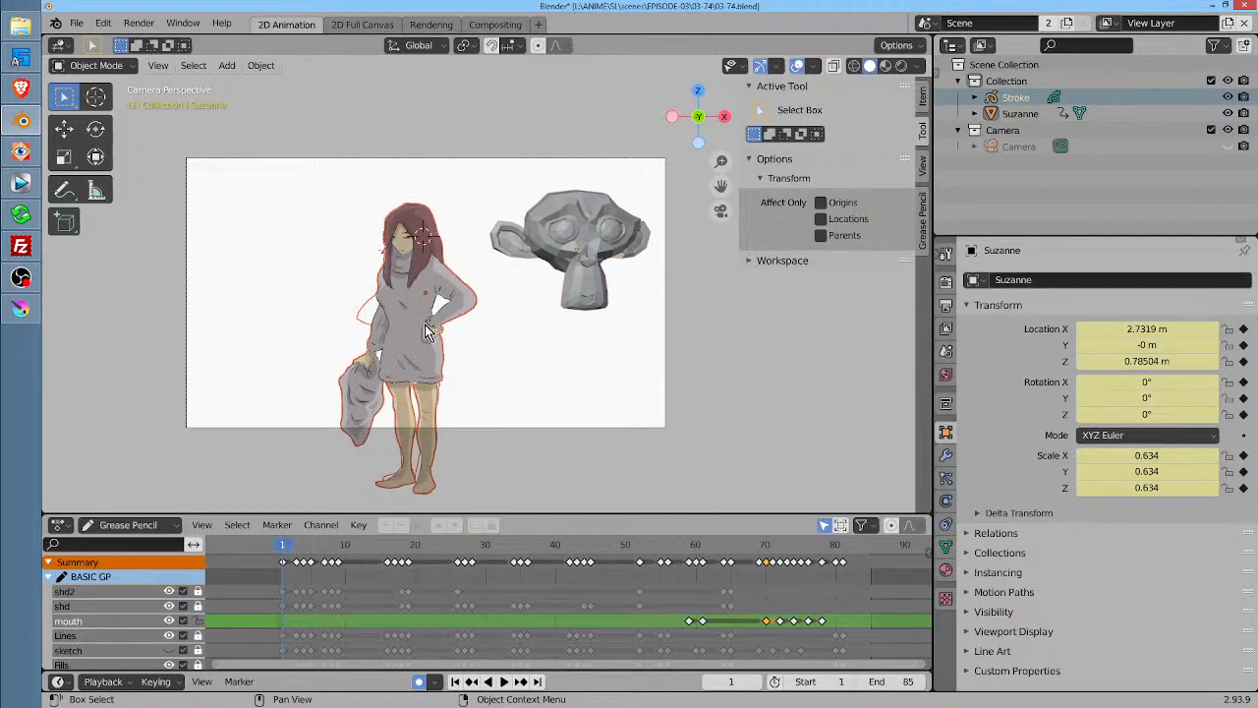
pyautogui.click(585, 236)
pyautogui.click(590, 236)
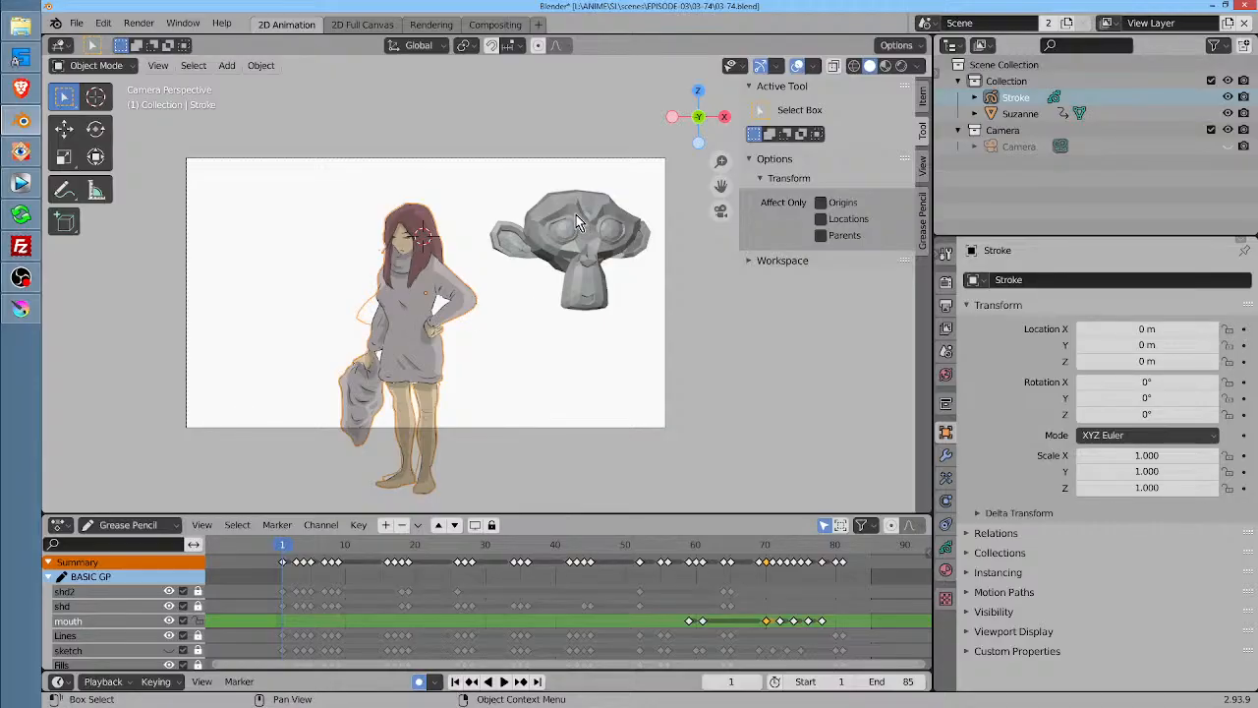
pyautogui.press('c')
pyautogui.click(601, 240)
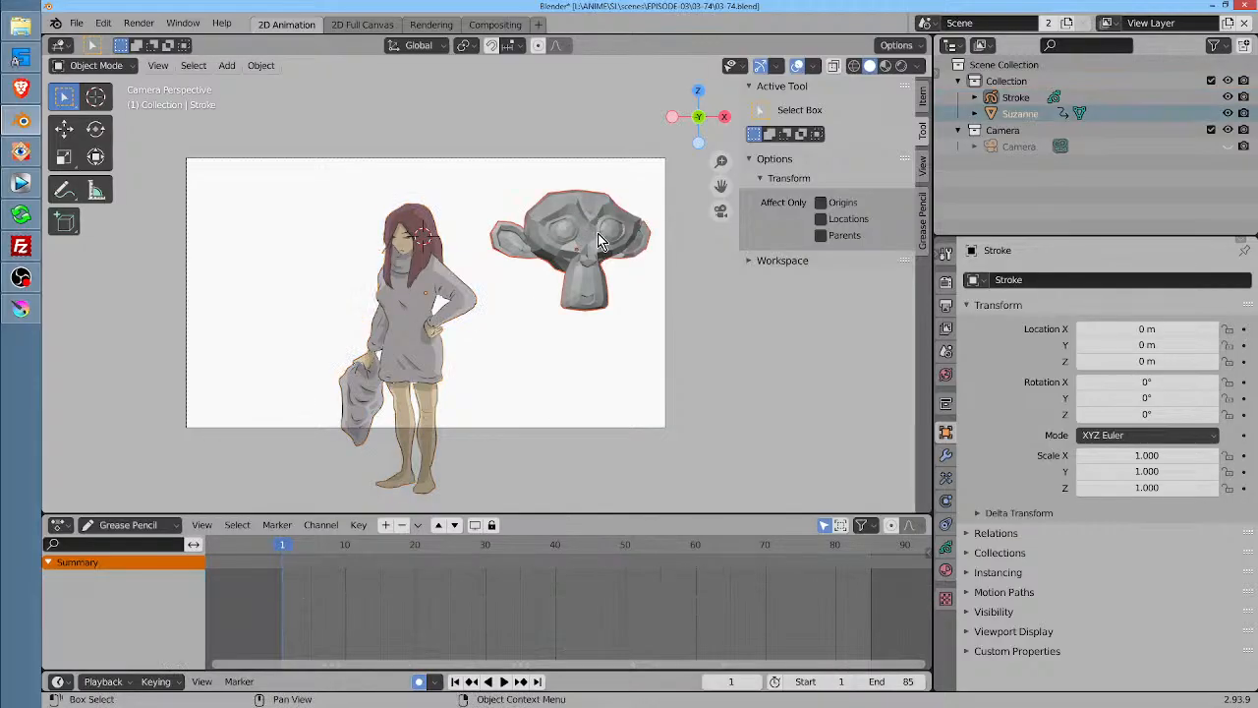
pyautogui.press('Escape')
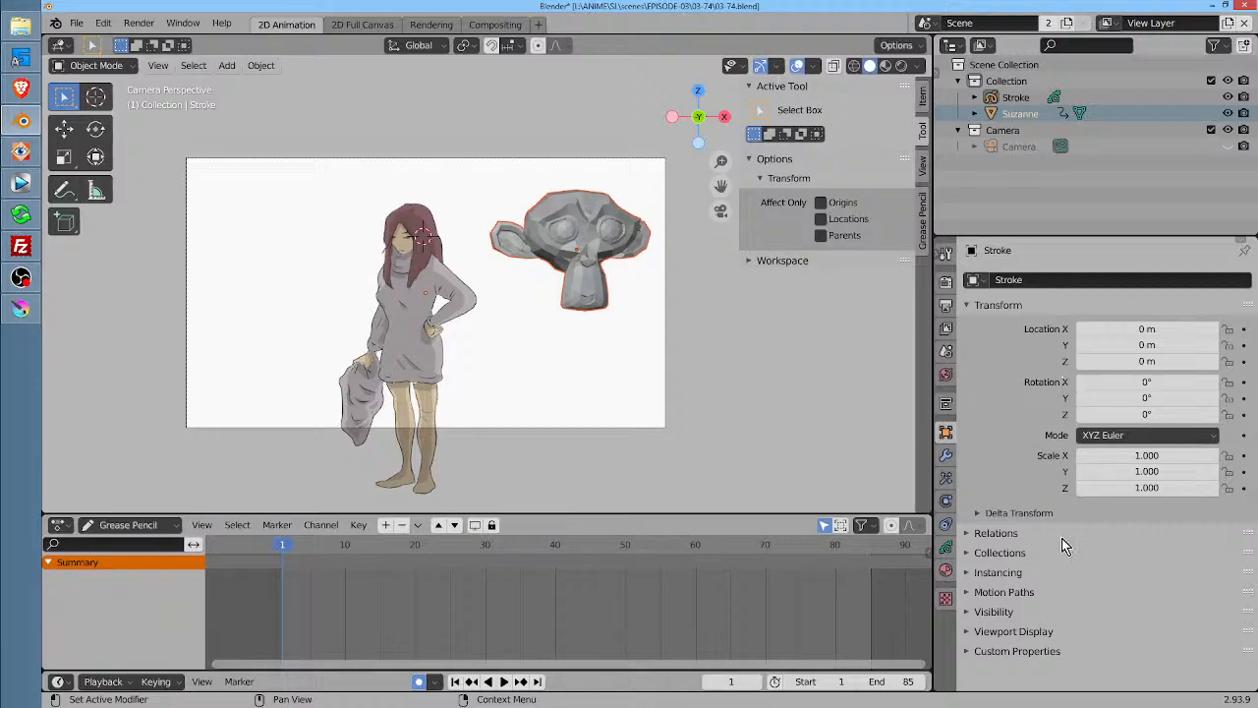
# Make Suzanne the active object in the object properties and shift its X location to 2.9719 m
pyautogui.click(946, 403)
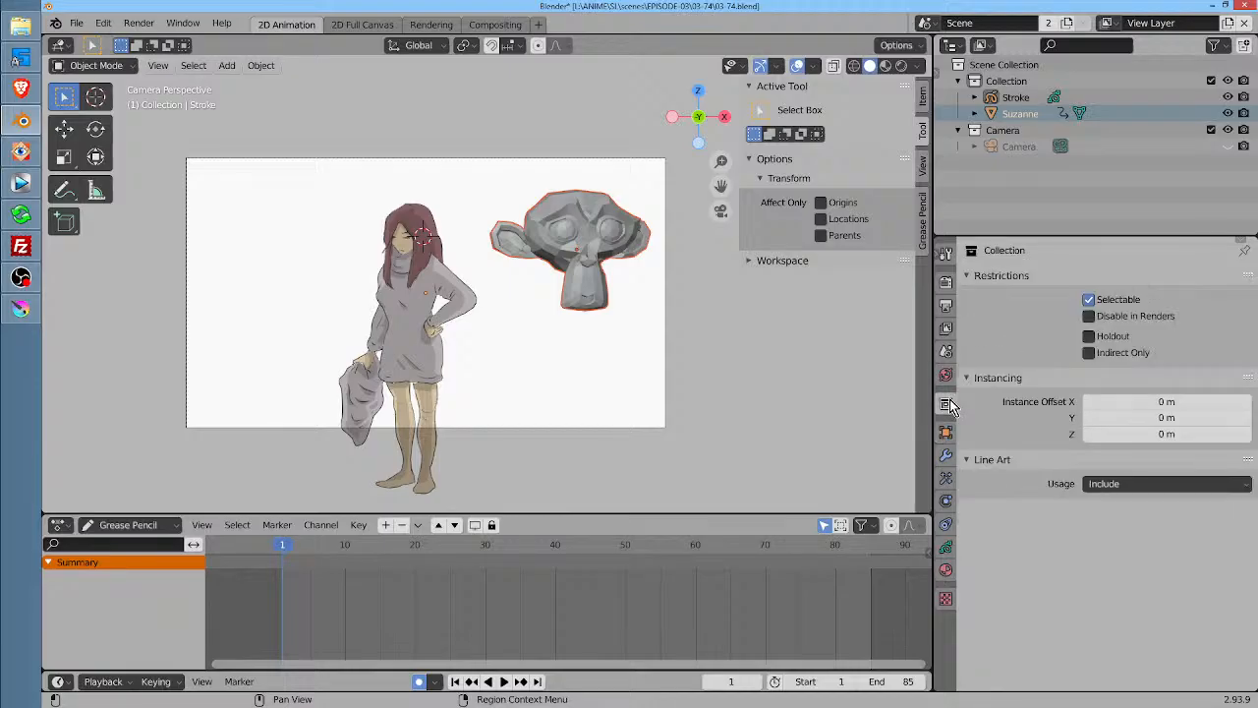
pyautogui.click(950, 436)
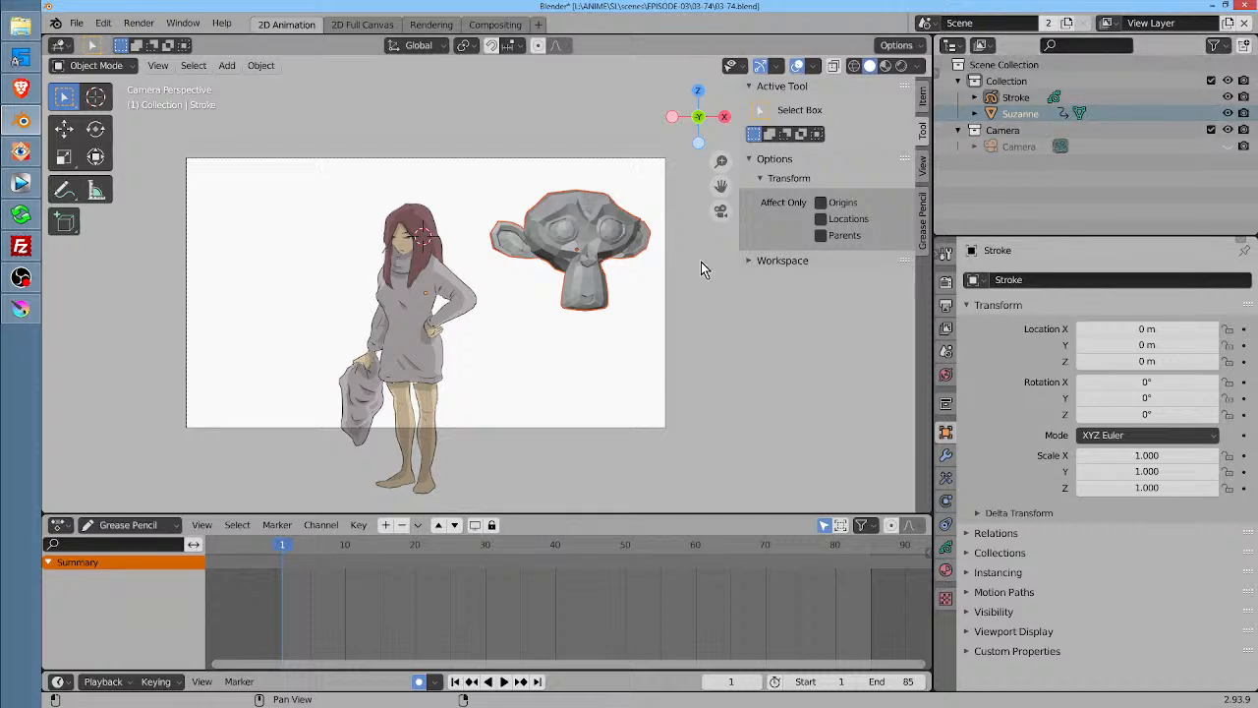
pyautogui.click(981, 280)
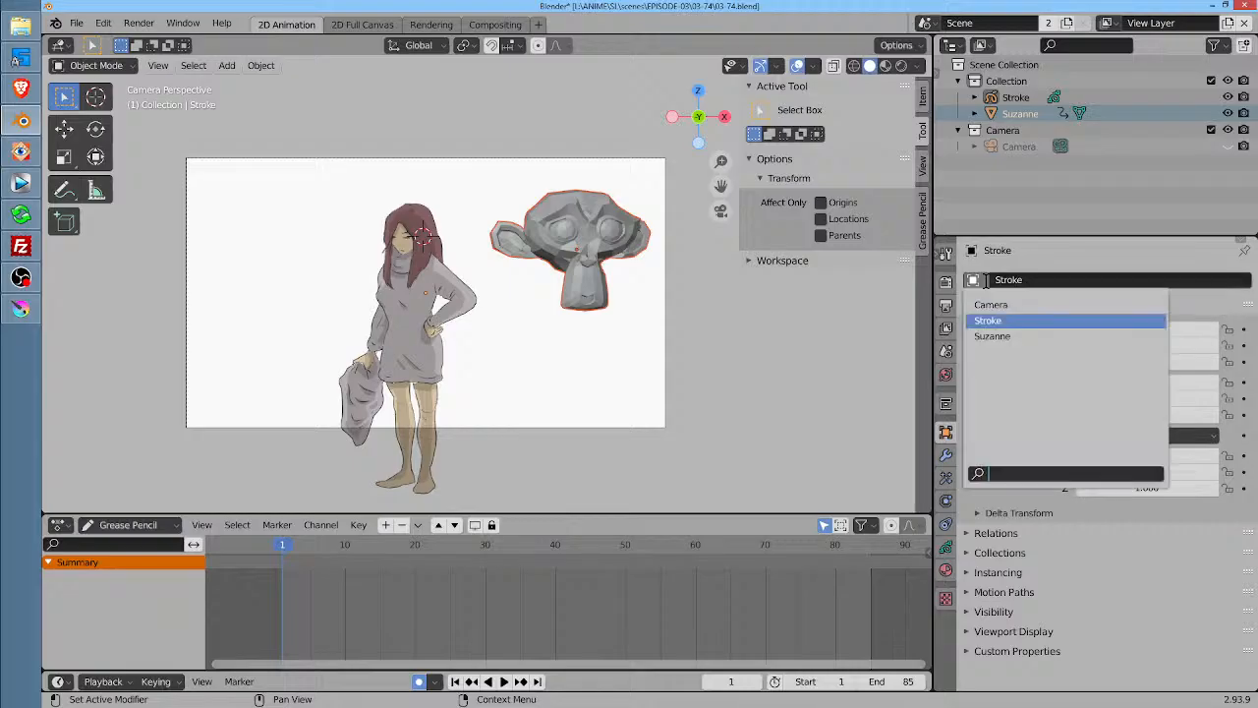
pyautogui.click(1005, 335)
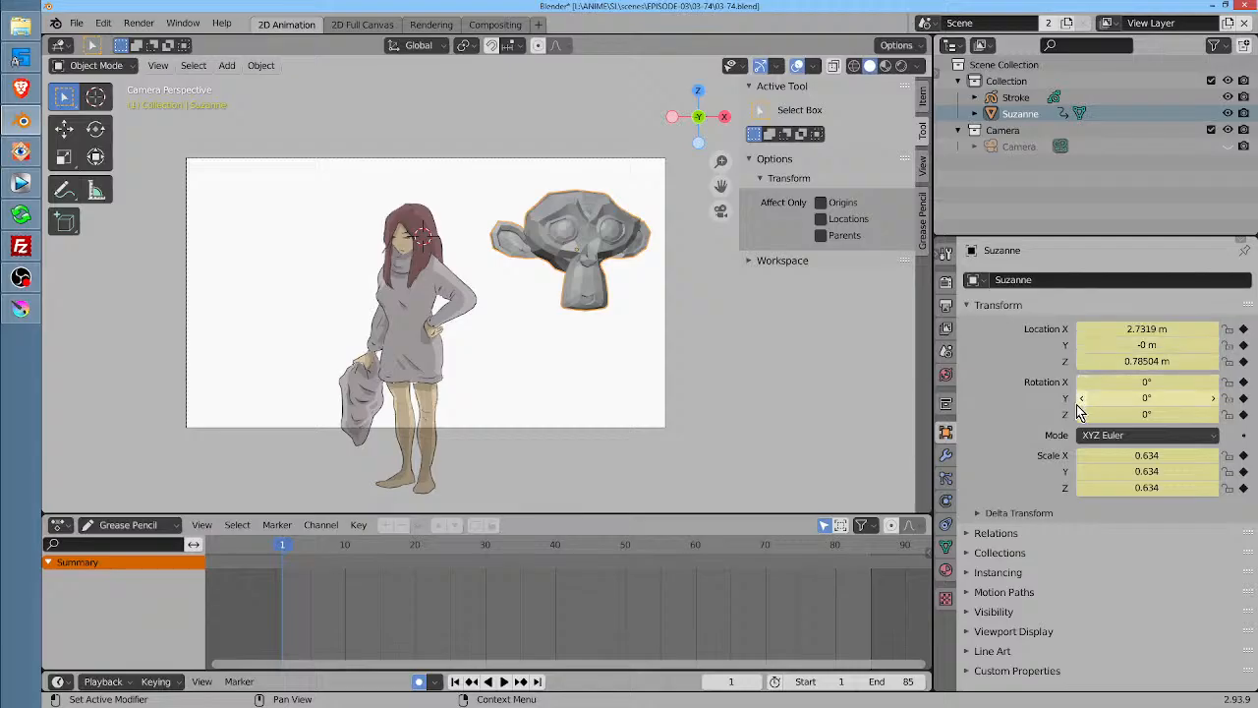
pyautogui.moveTo(1134, 328)
pyautogui.mouseDown()
pyautogui.moveTo(1183, 328)
pyautogui.moveTo(1155, 328)
pyautogui.mouseUp()
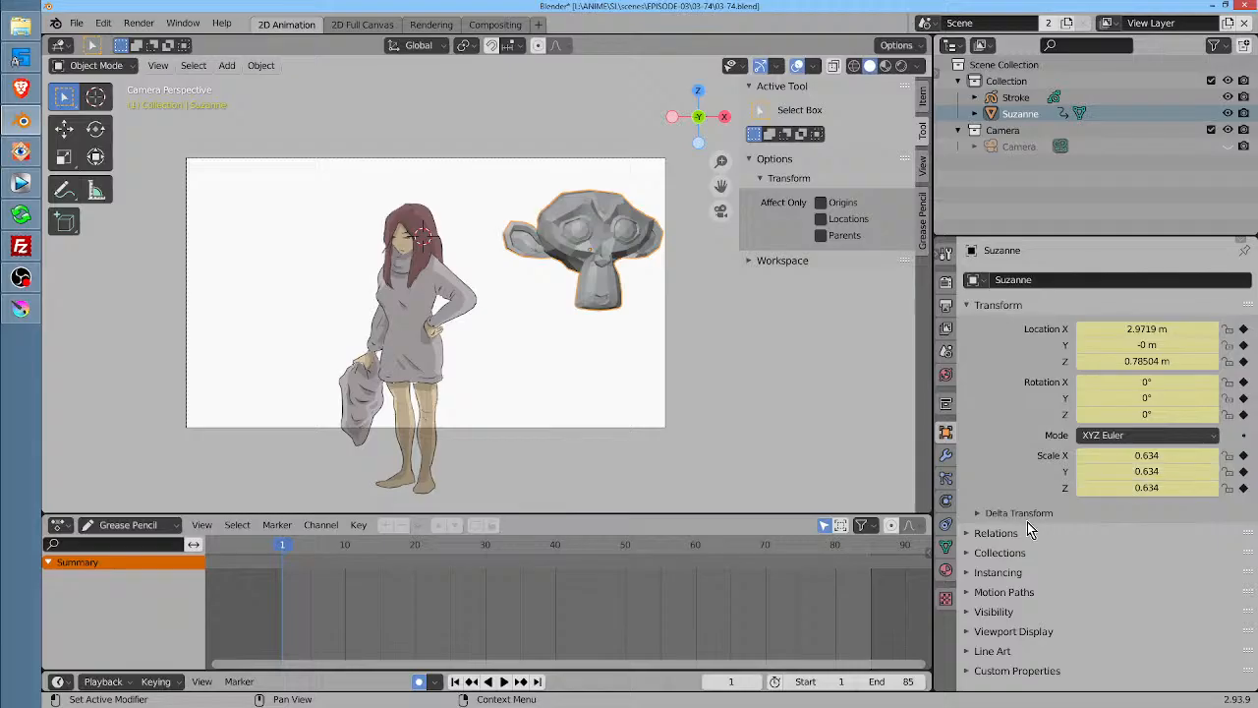
# Show Suzanne's collection membership, and check the view layer choice of the lower Render Layers node in the Compositing workspace
pyautogui.click(971, 553)
pyautogui.scroll(-3, 1074, 553)
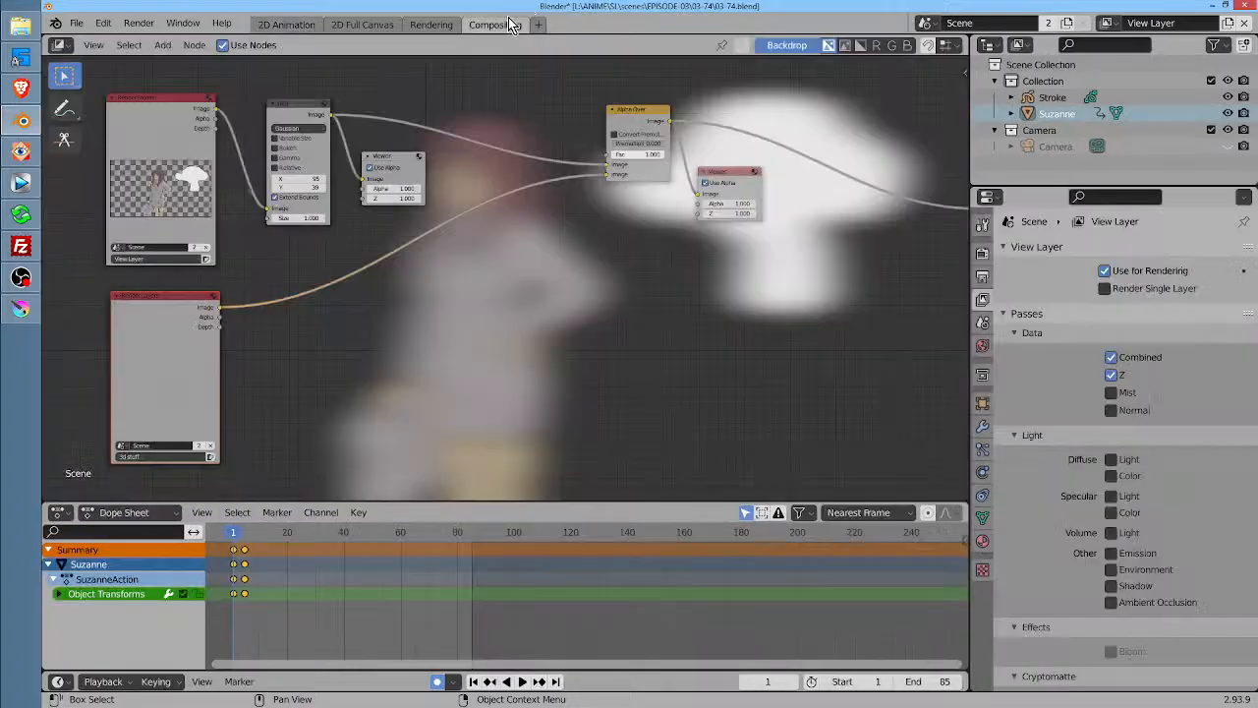
pyautogui.click(508, 25)
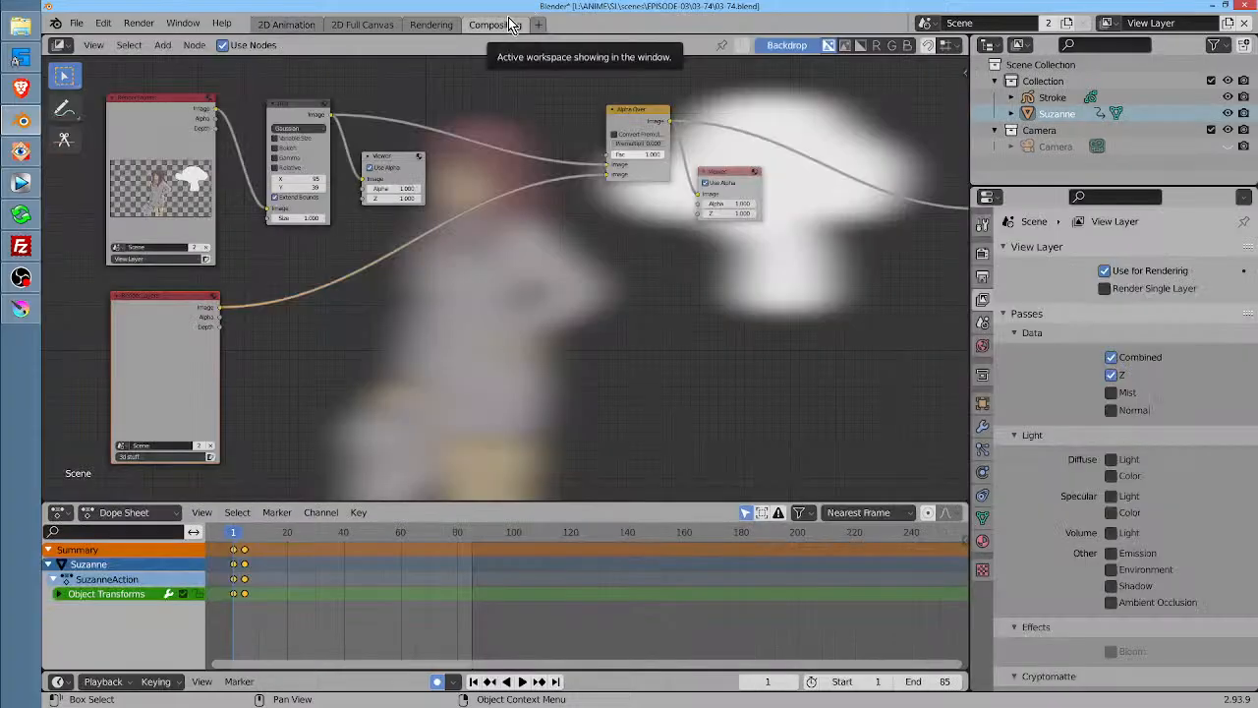
pyautogui.click(151, 457)
pyautogui.click(150, 457)
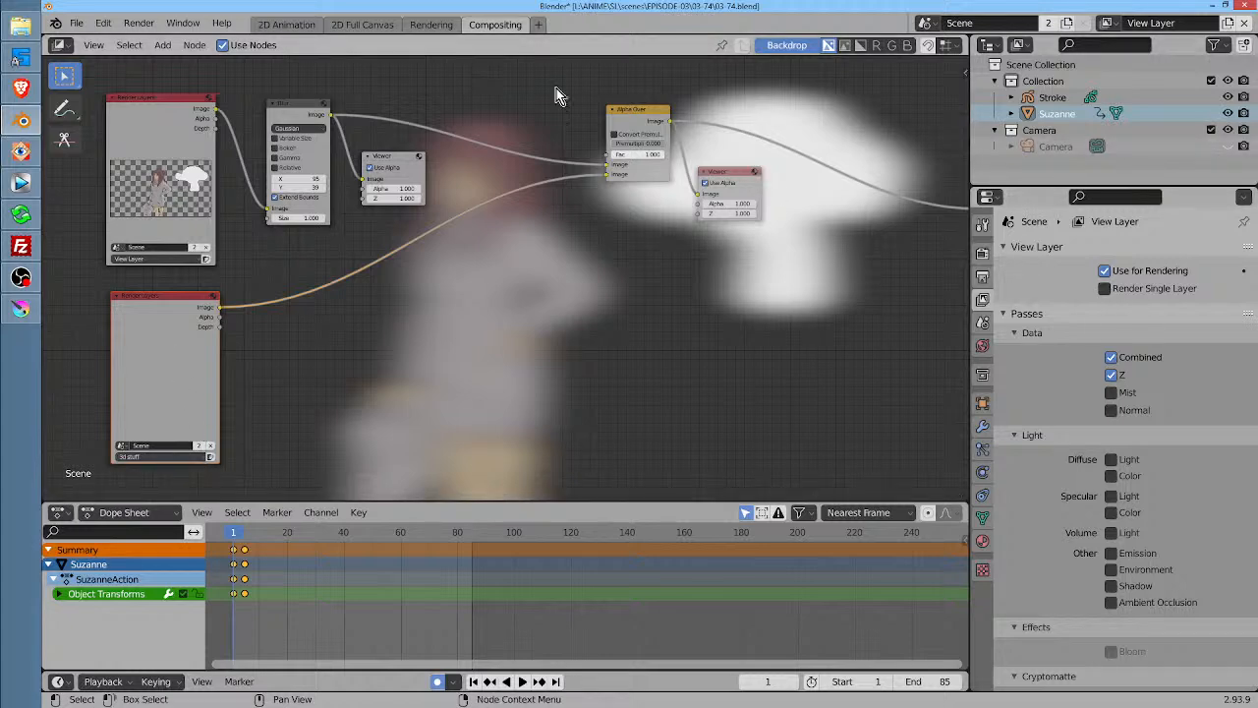
# Examine Suzanne's collections and instancing settings in the 2D Animation workspace
pyautogui.click(287, 24)
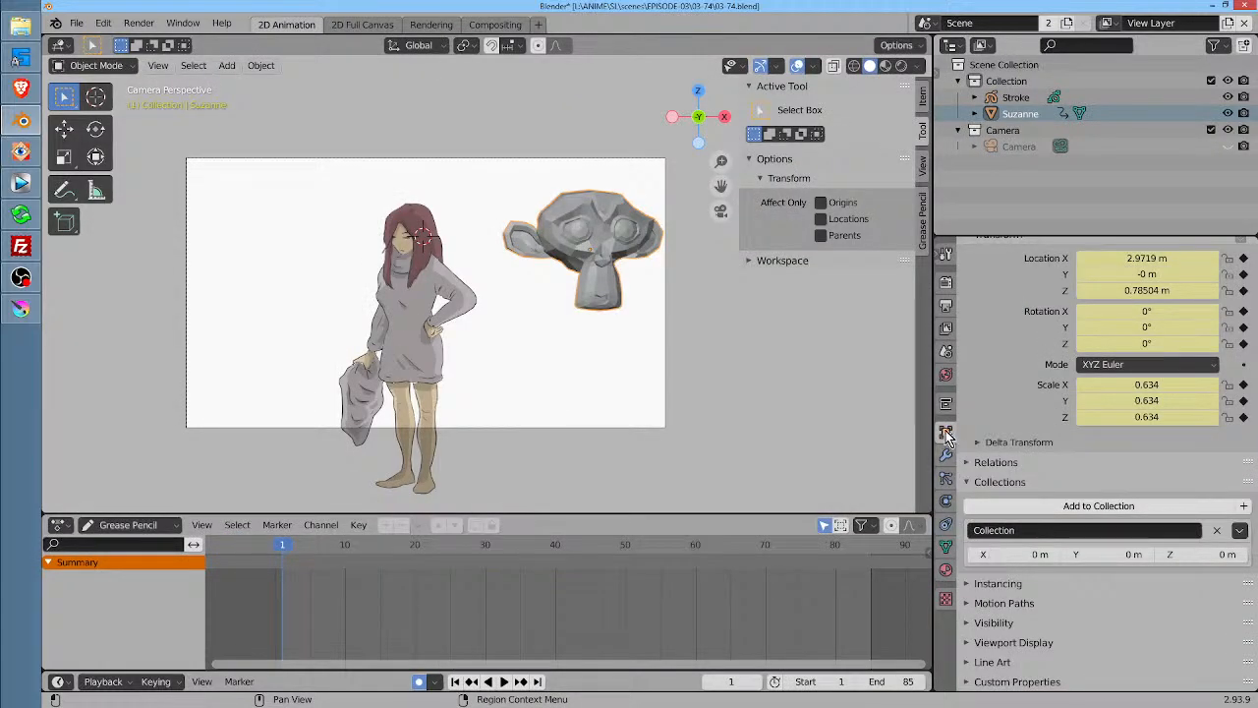
pyautogui.click(988, 586)
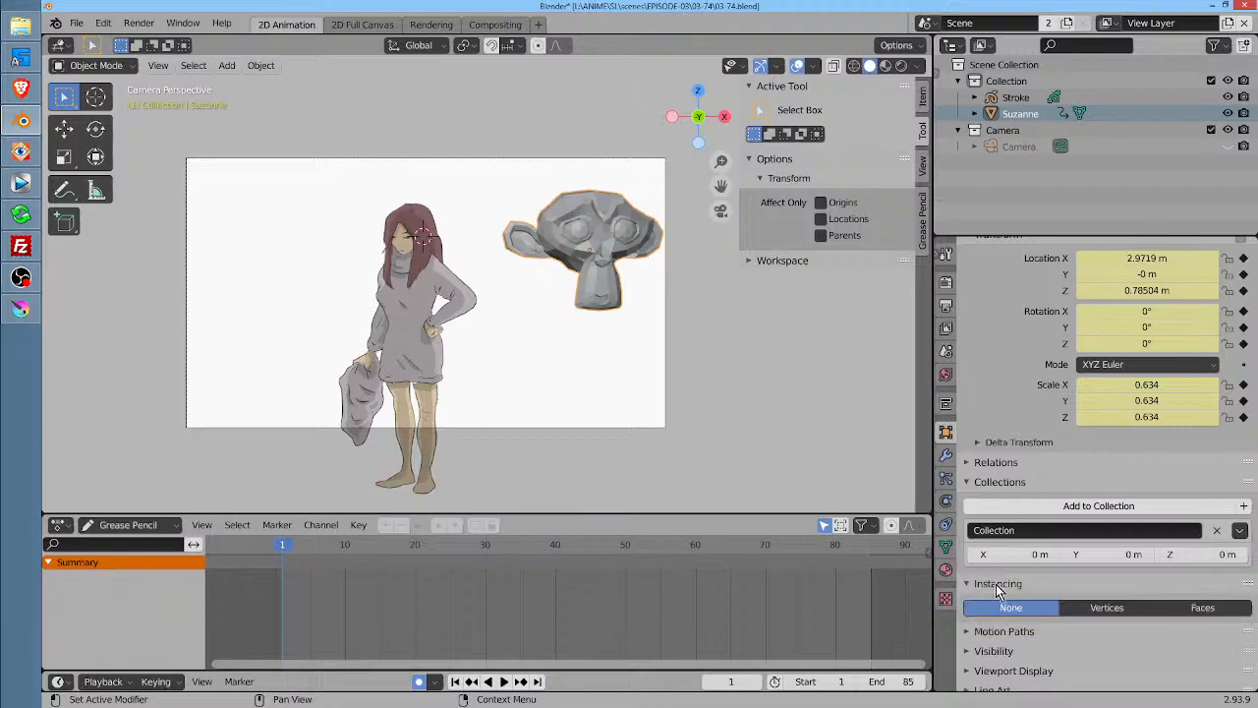
pyautogui.scroll(-1, 1150, 565)
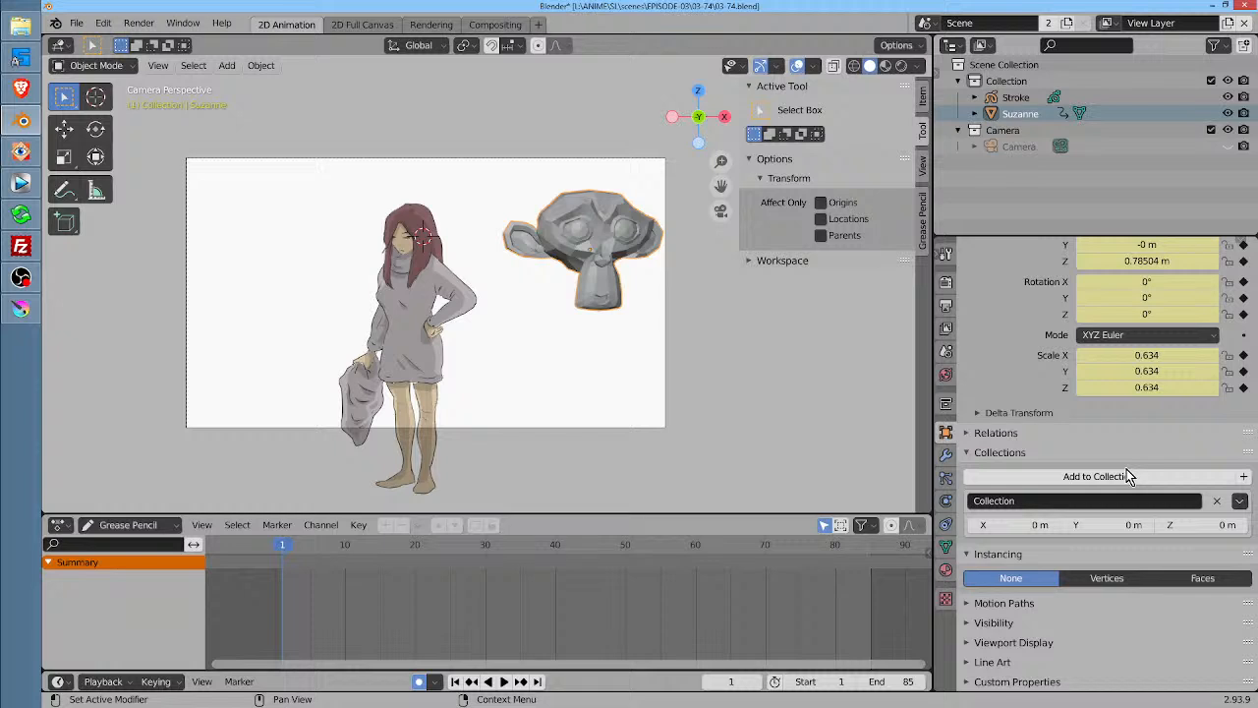
pyautogui.scroll(2, 1180, 428)
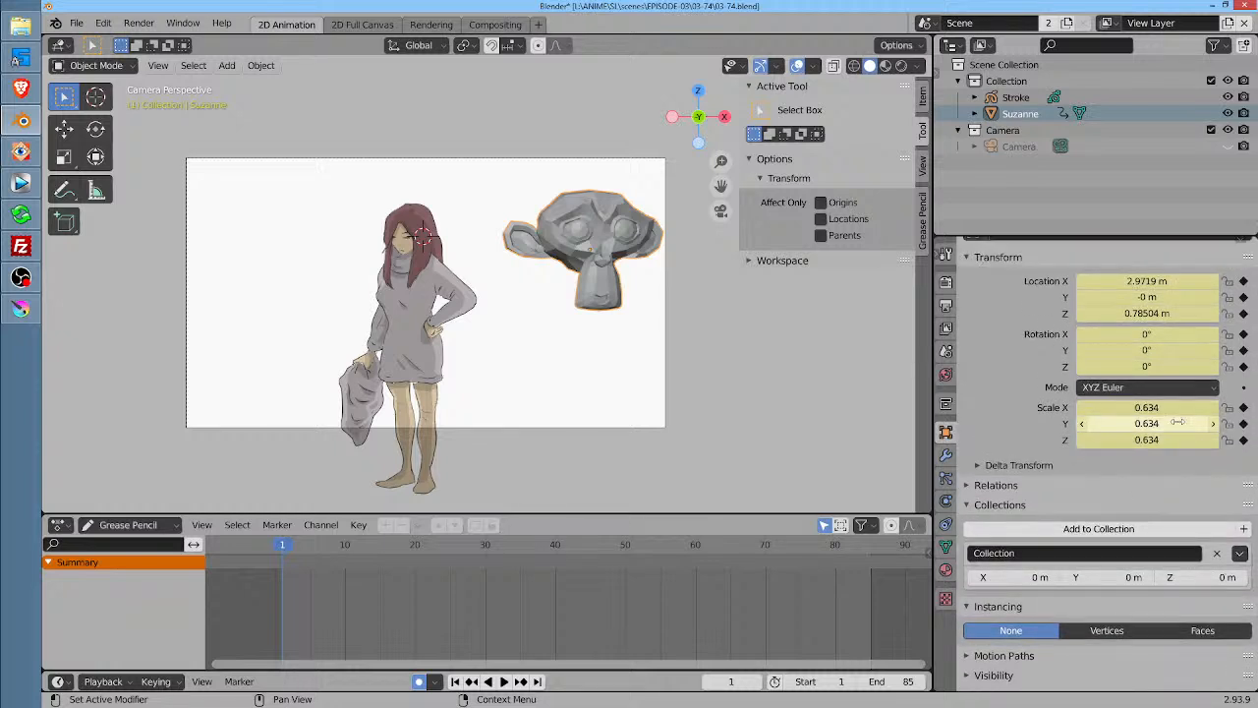
pyautogui.scroll(-2, 1176, 417)
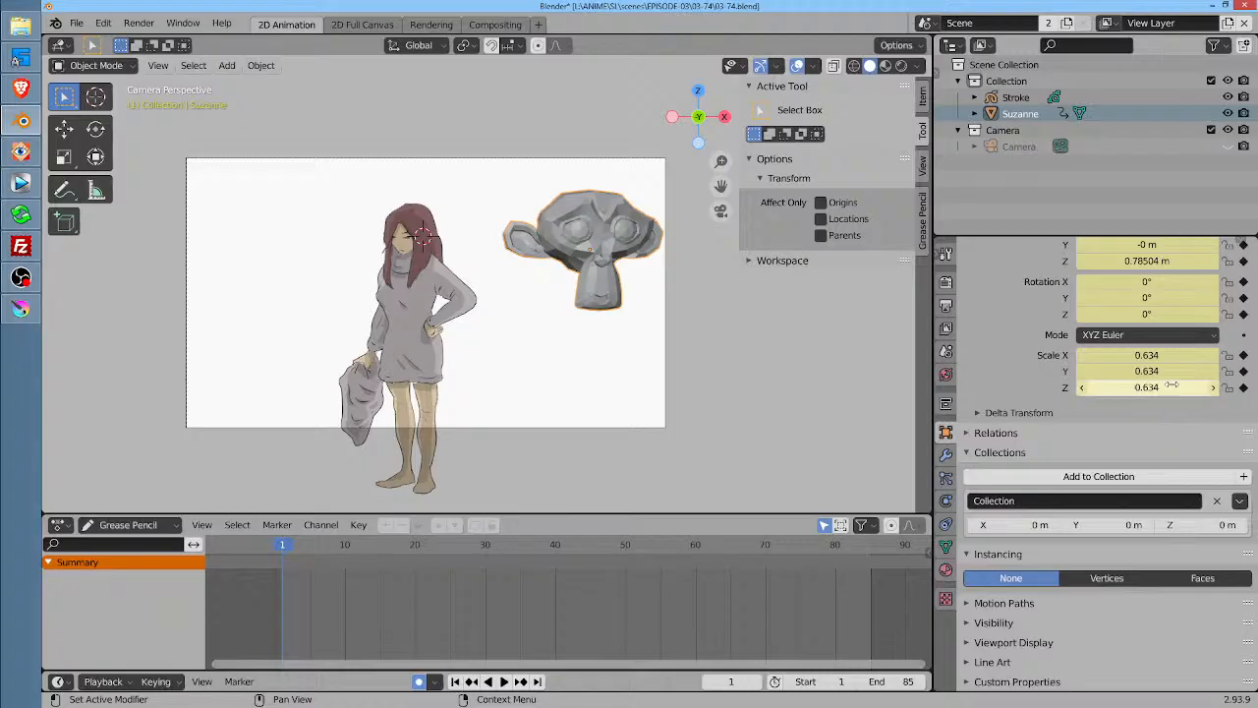
pyautogui.click(574, 234)
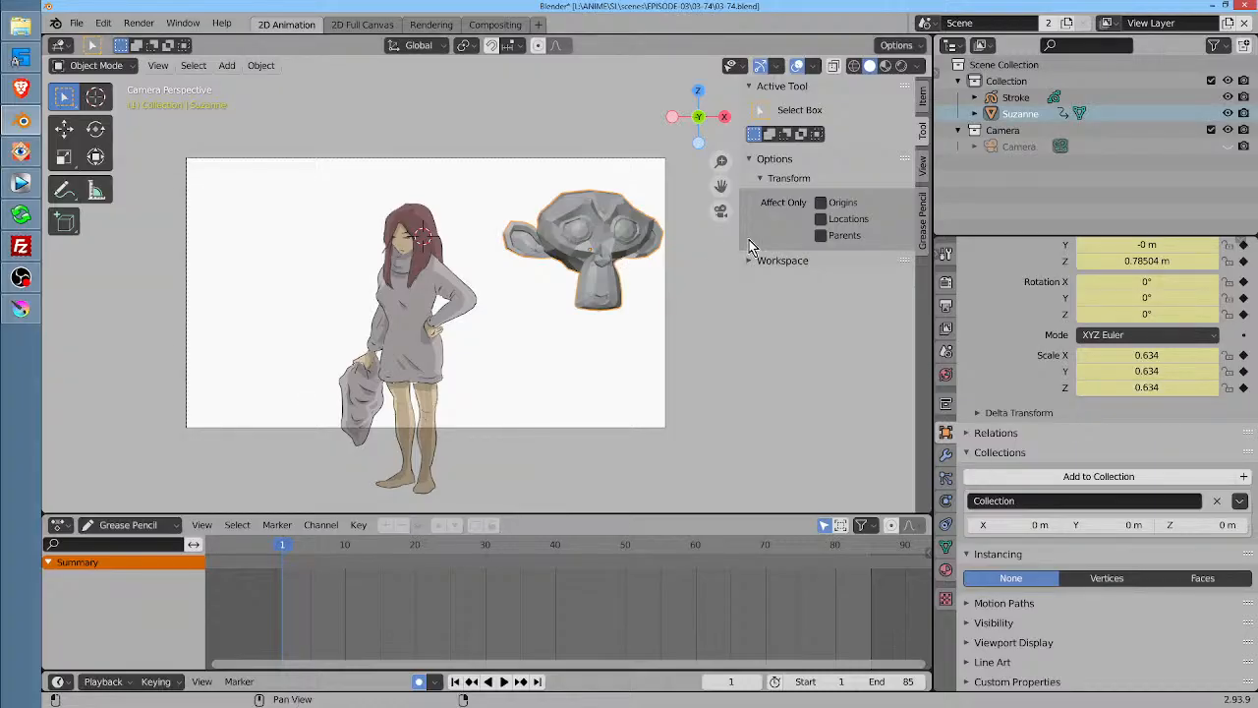
# Check the contents of the 3d stuff view layer and return to View Layer
pyautogui.click(1111, 23)
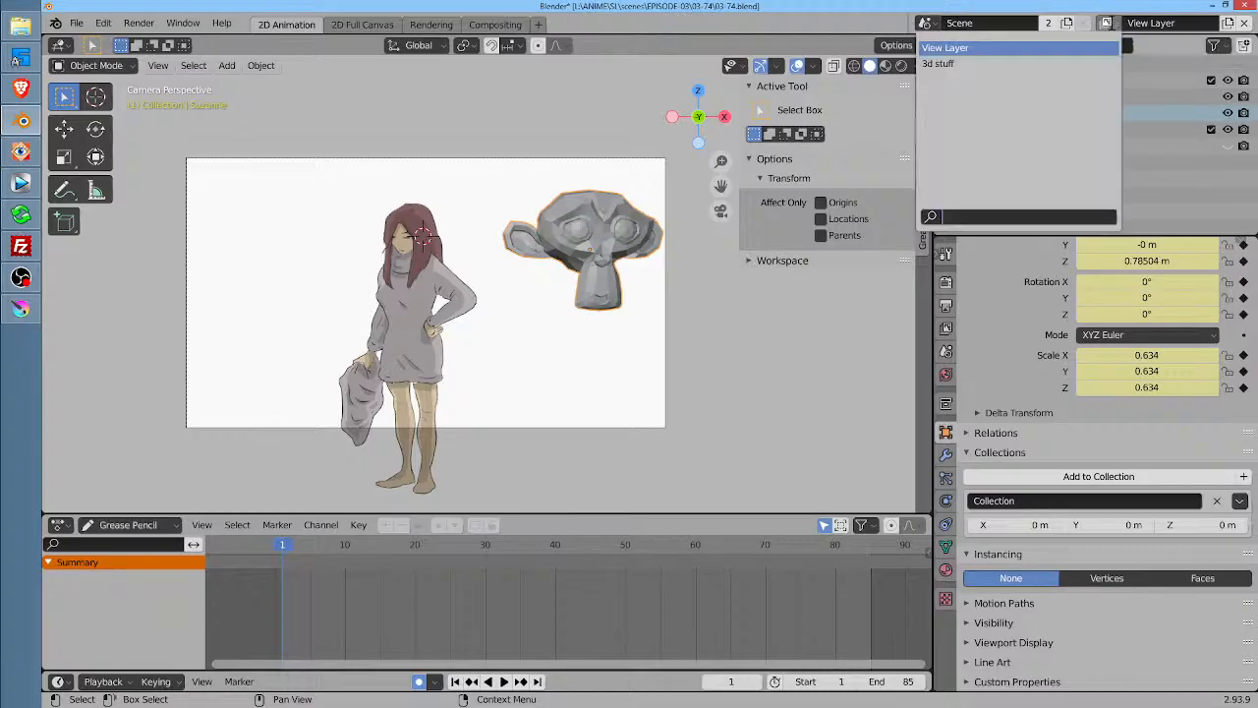
pyautogui.click(1074, 63)
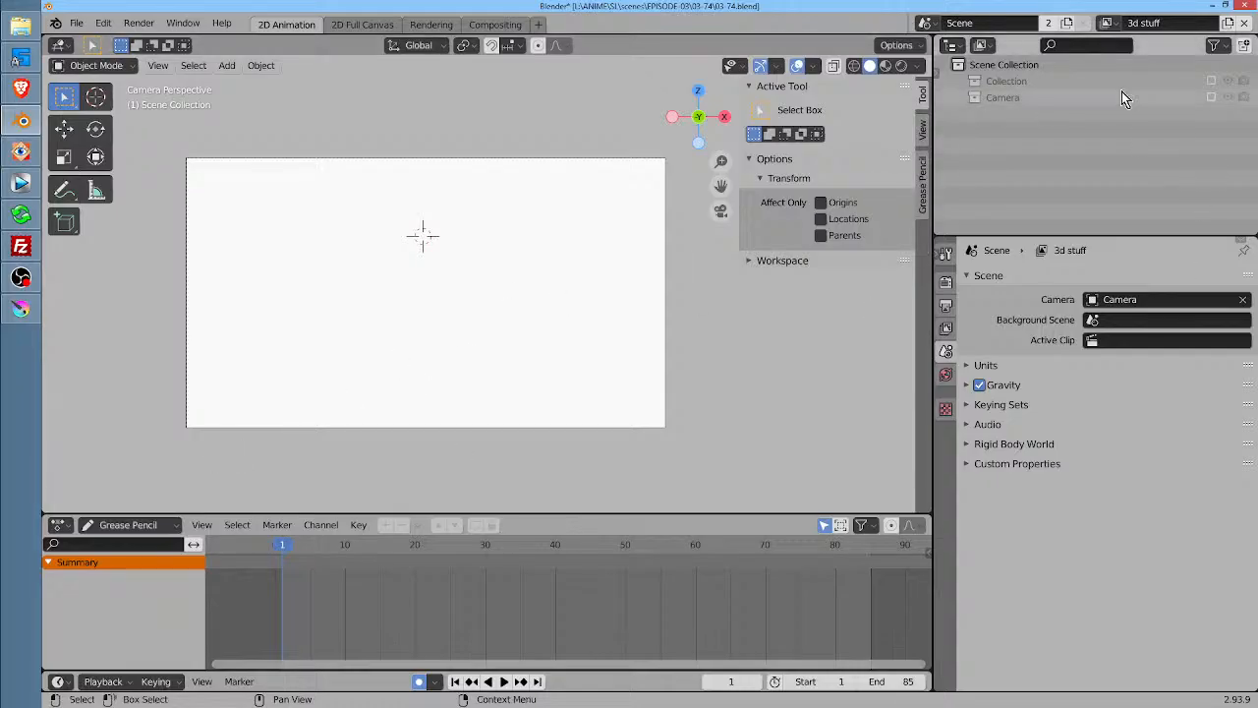
pyautogui.click(1107, 24)
pyautogui.click(945, 47)
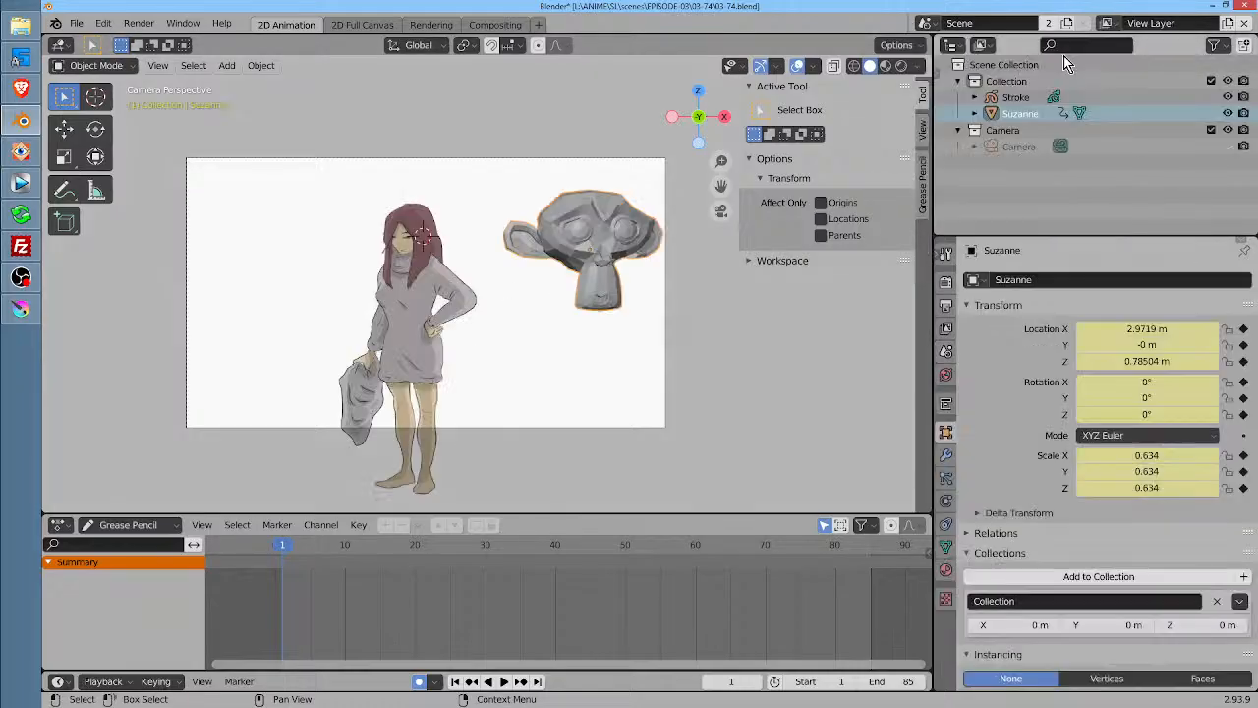
# Inspect Suzanne's modifier, particle, physics, constraint and mesh data properties for a view layer assignment
pyautogui.click(945, 454)
pyautogui.click(948, 478)
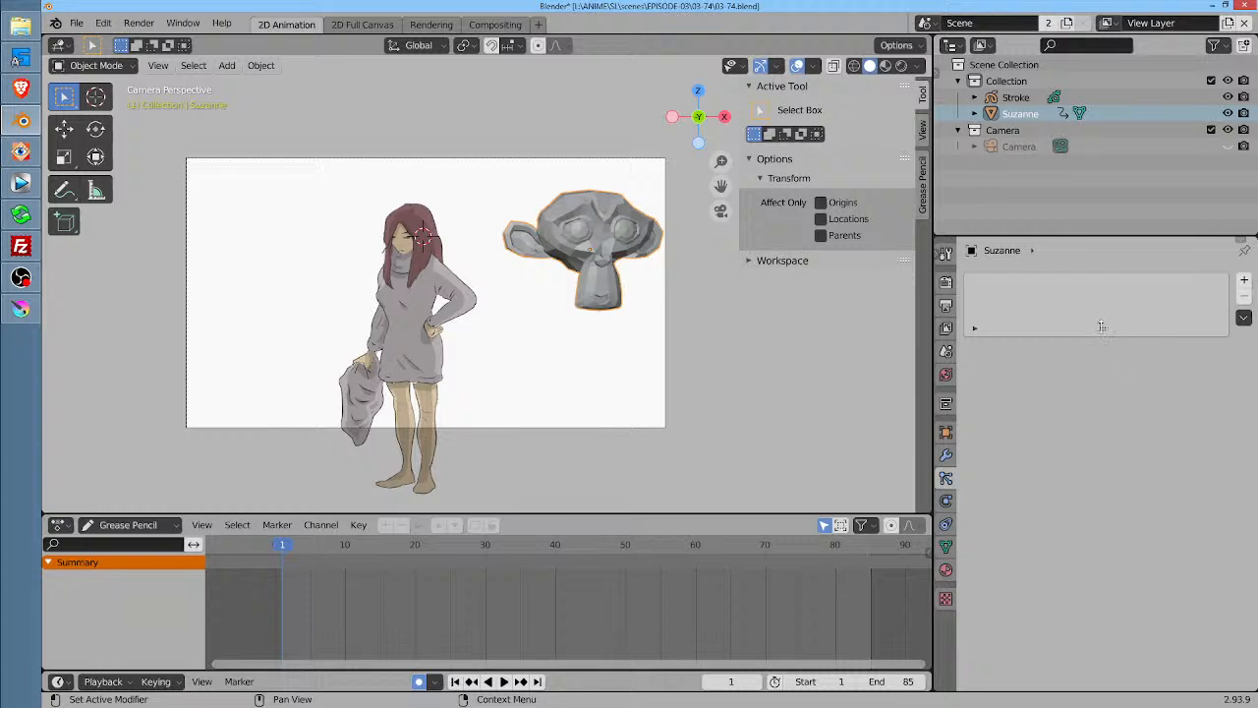
pyautogui.moveTo(1101, 326); pyautogui.dragTo(1102, 427)
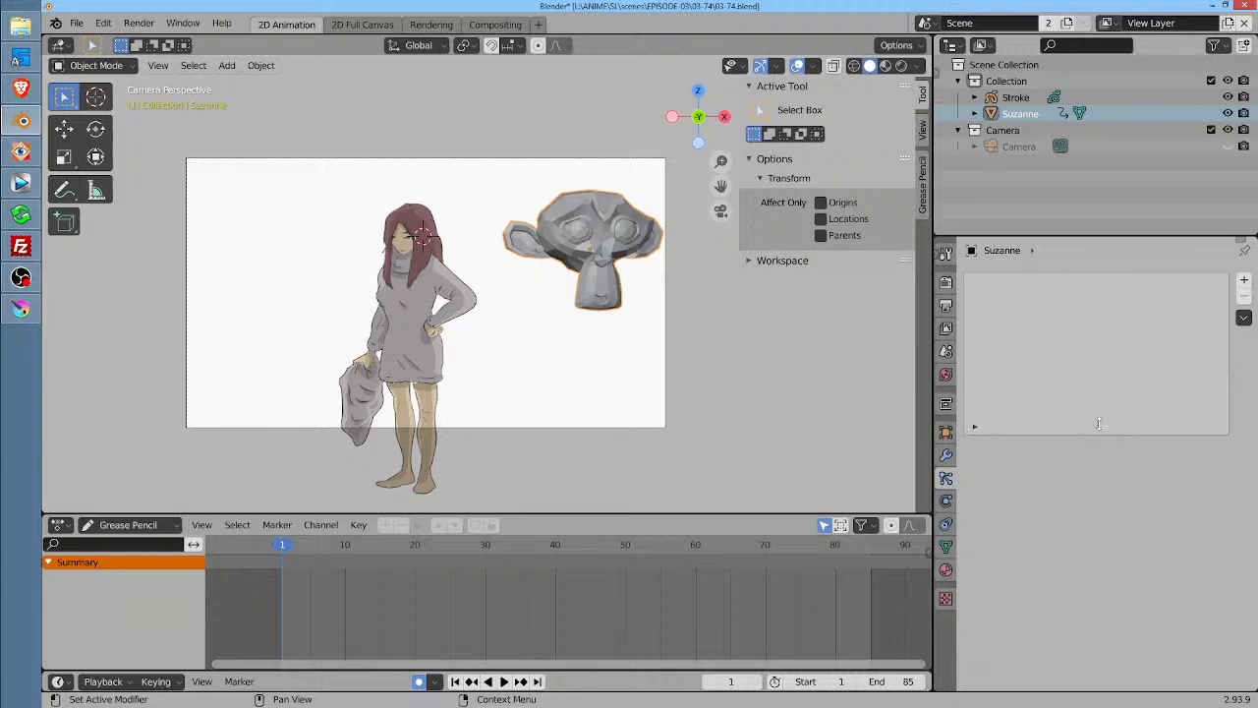
pyautogui.click(946, 502)
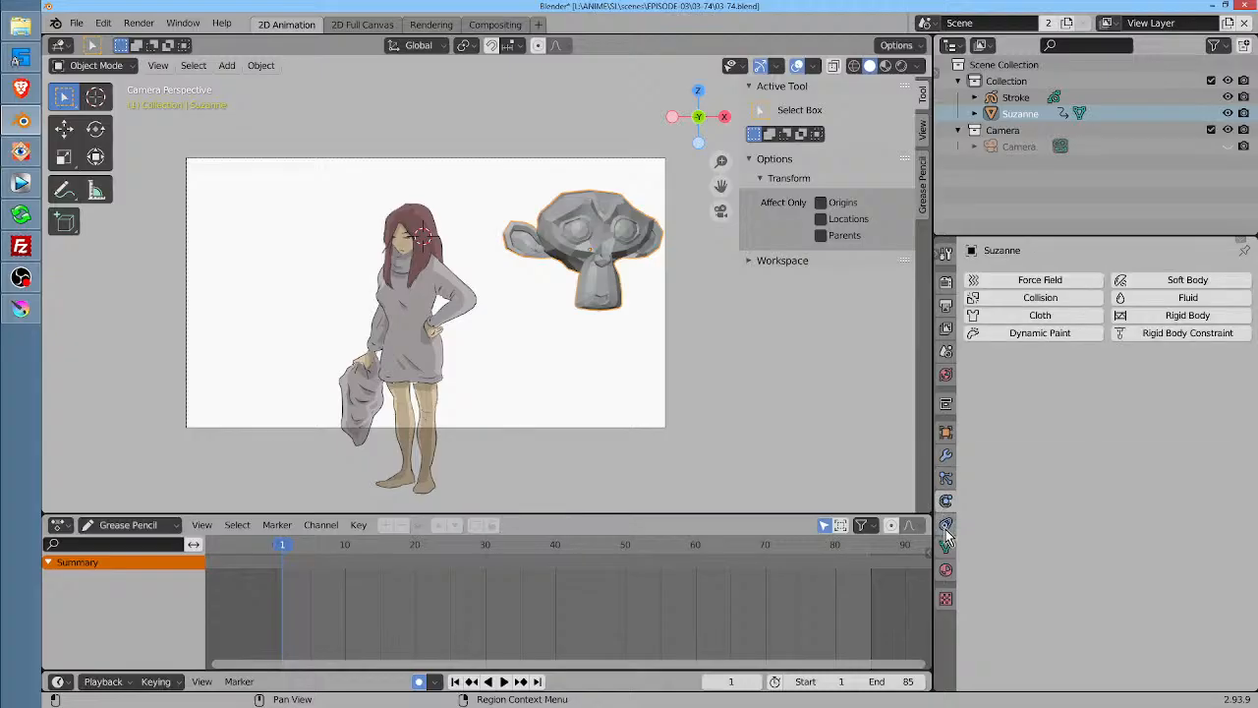
pyautogui.click(945, 524)
pyautogui.click(945, 547)
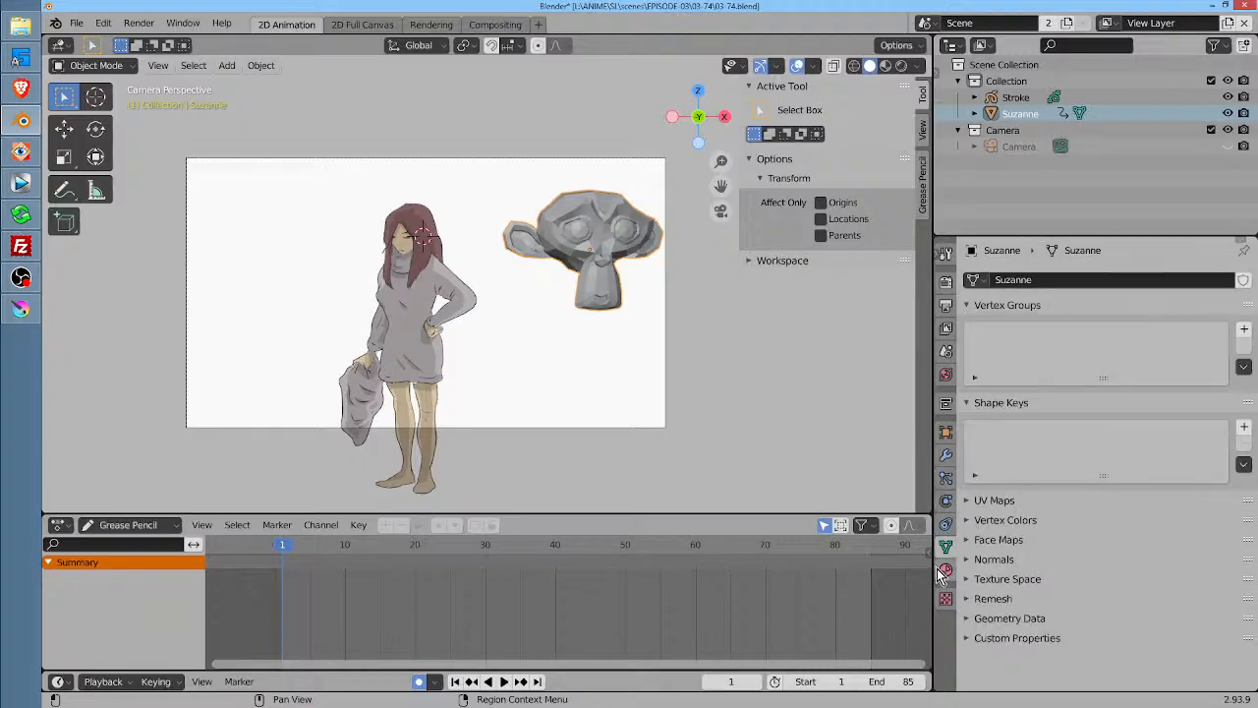
# Examine the UV Maps, Vertex Colors and Face Maps sections of Suzanne's mesh data and check the texture properties
pyautogui.click(967, 503)
pyautogui.click(967, 502)
pyautogui.click(965, 520)
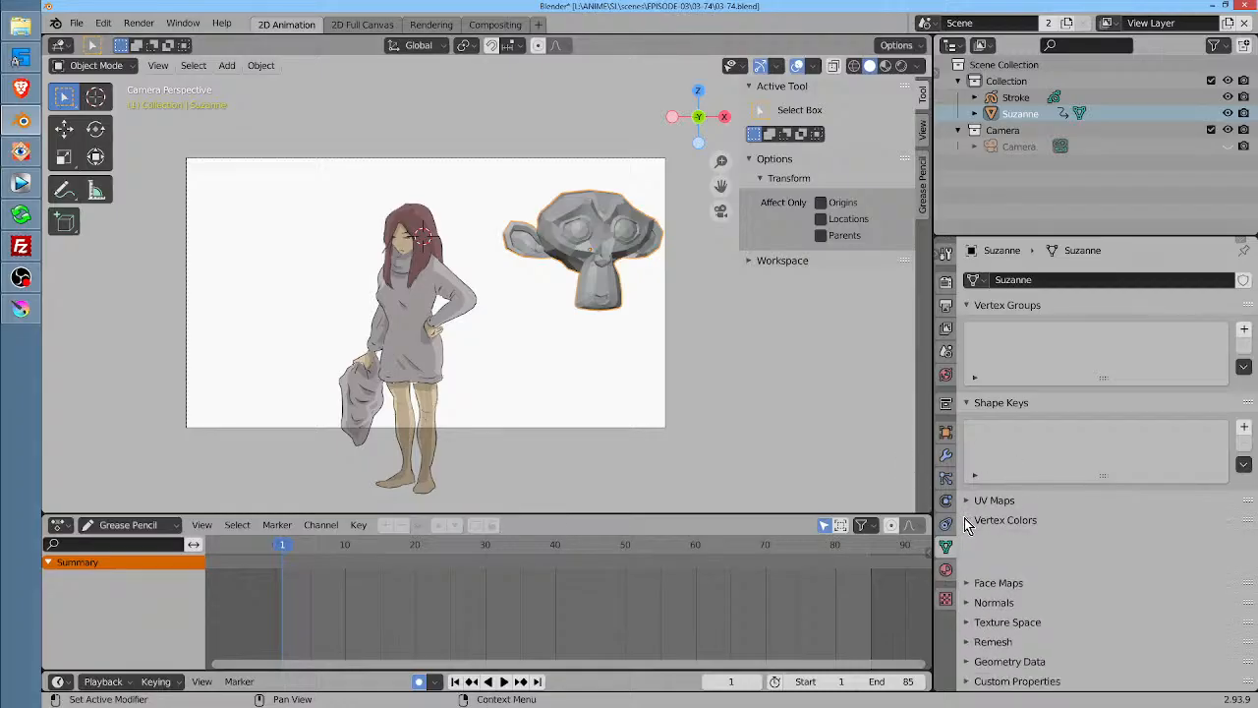
pyautogui.click(965, 520)
pyautogui.click(965, 540)
pyautogui.click(965, 541)
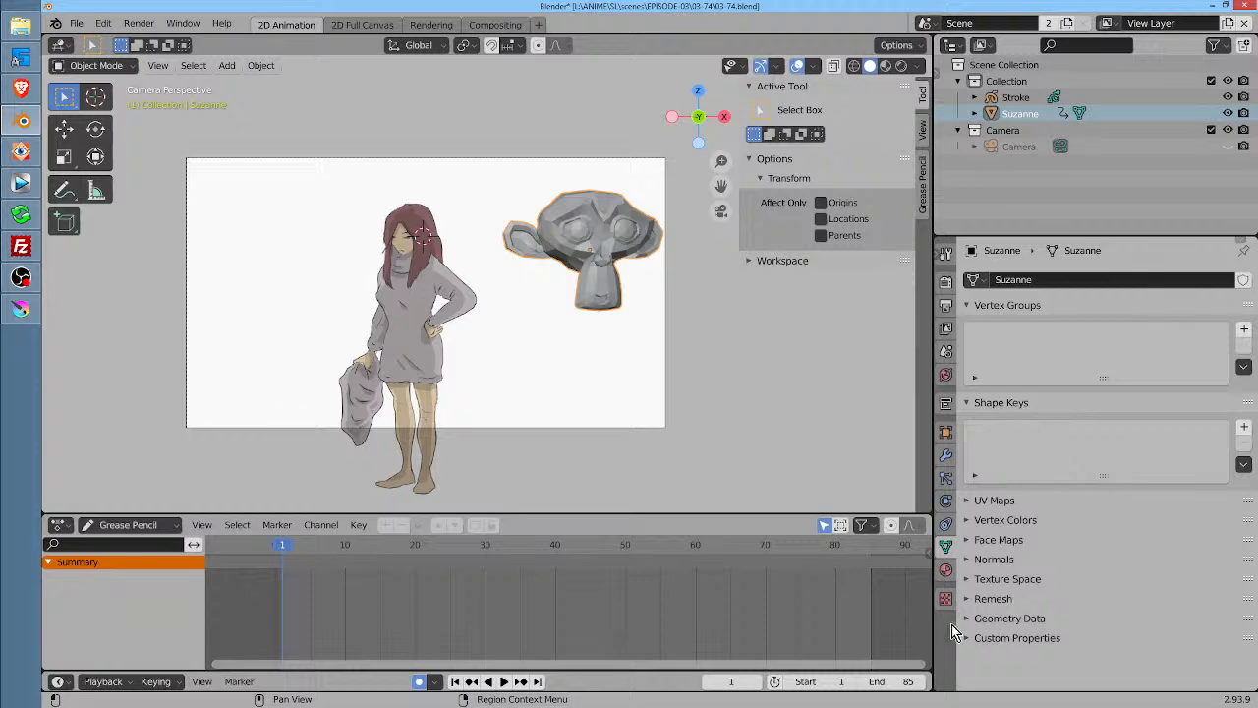
pyautogui.click(946, 597)
pyautogui.click(947, 546)
# Align the lower Render Layers node beneath the upper one in the Compositing workspace and check its view layer choices
pyautogui.click(495, 25)
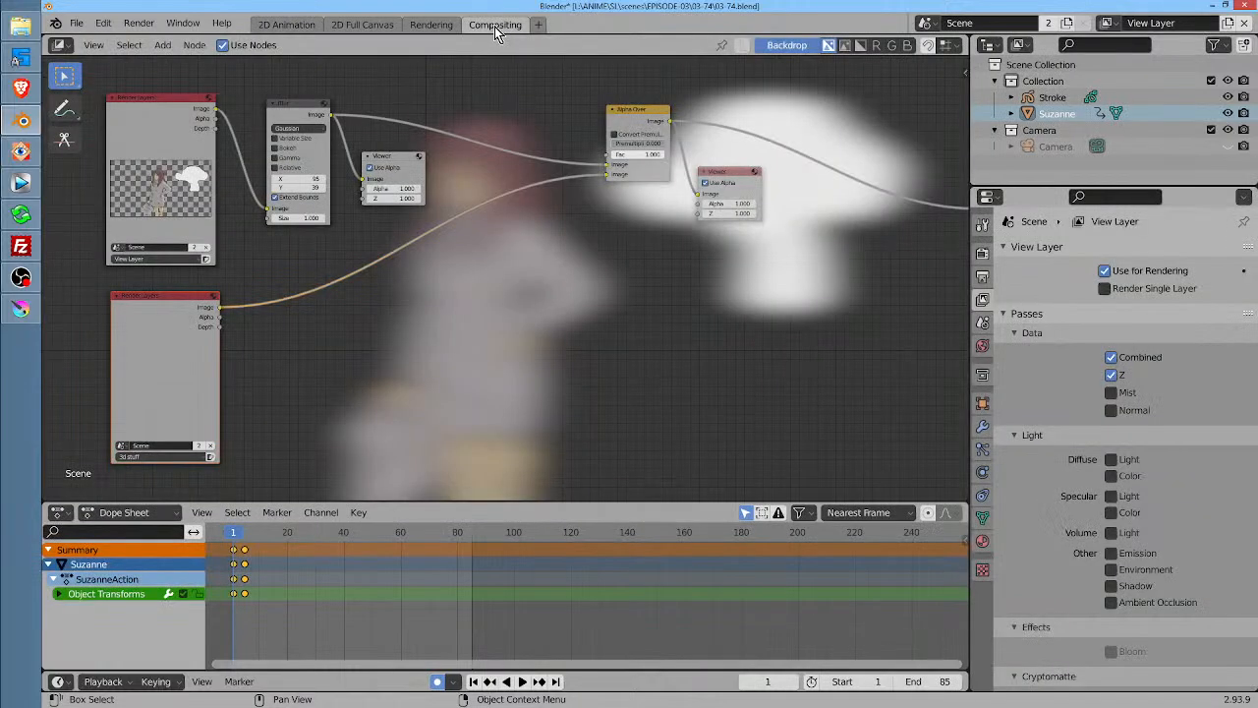
pyautogui.moveTo(163, 300); pyautogui.dragTo(160, 292)
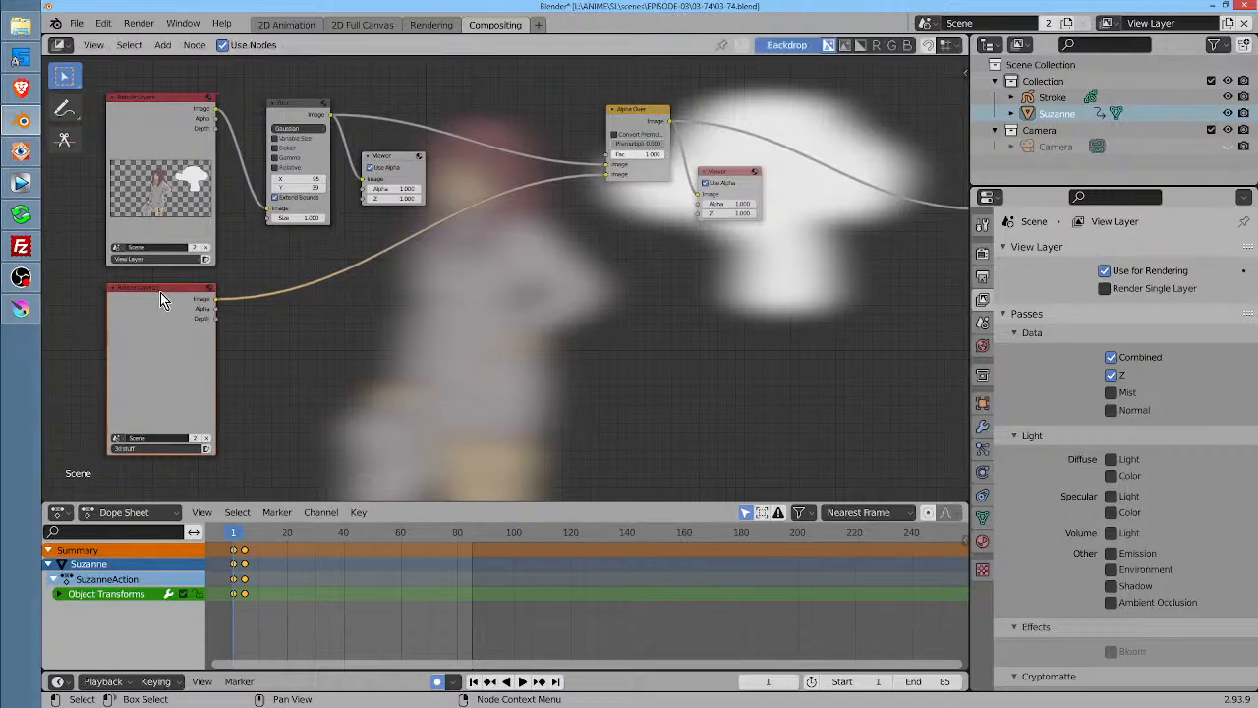
pyautogui.click(174, 450)
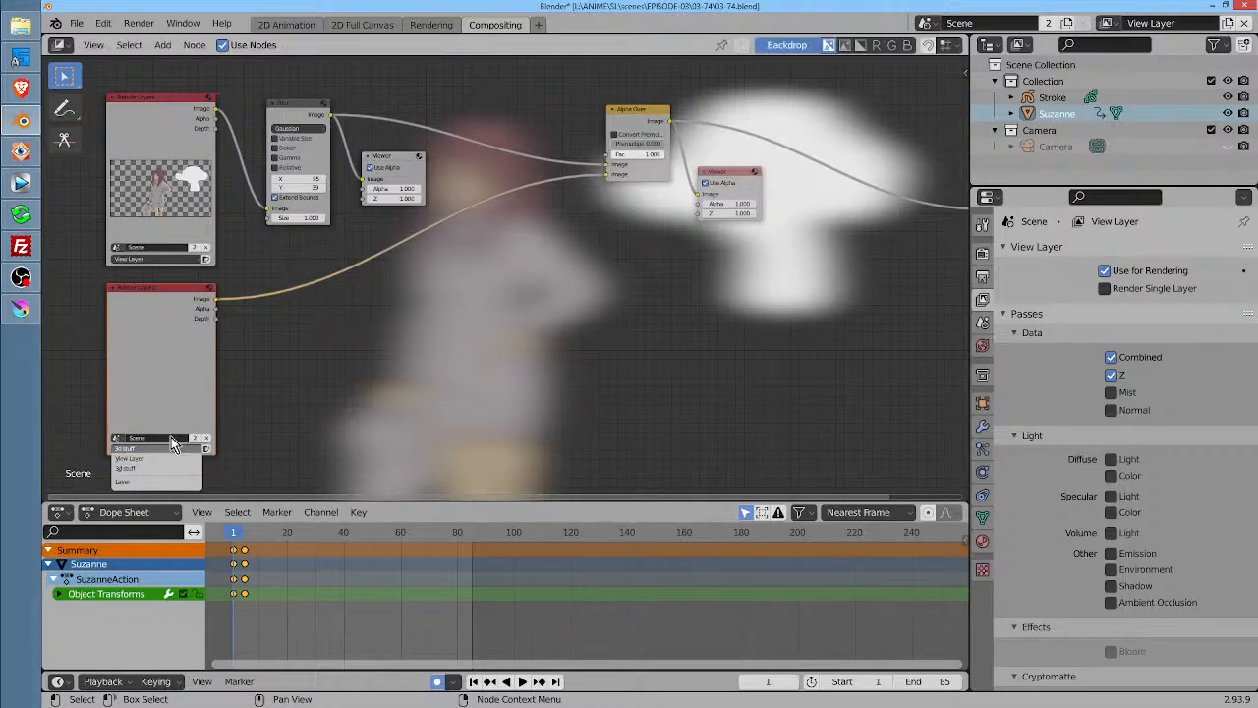
pyautogui.click(272, 29)
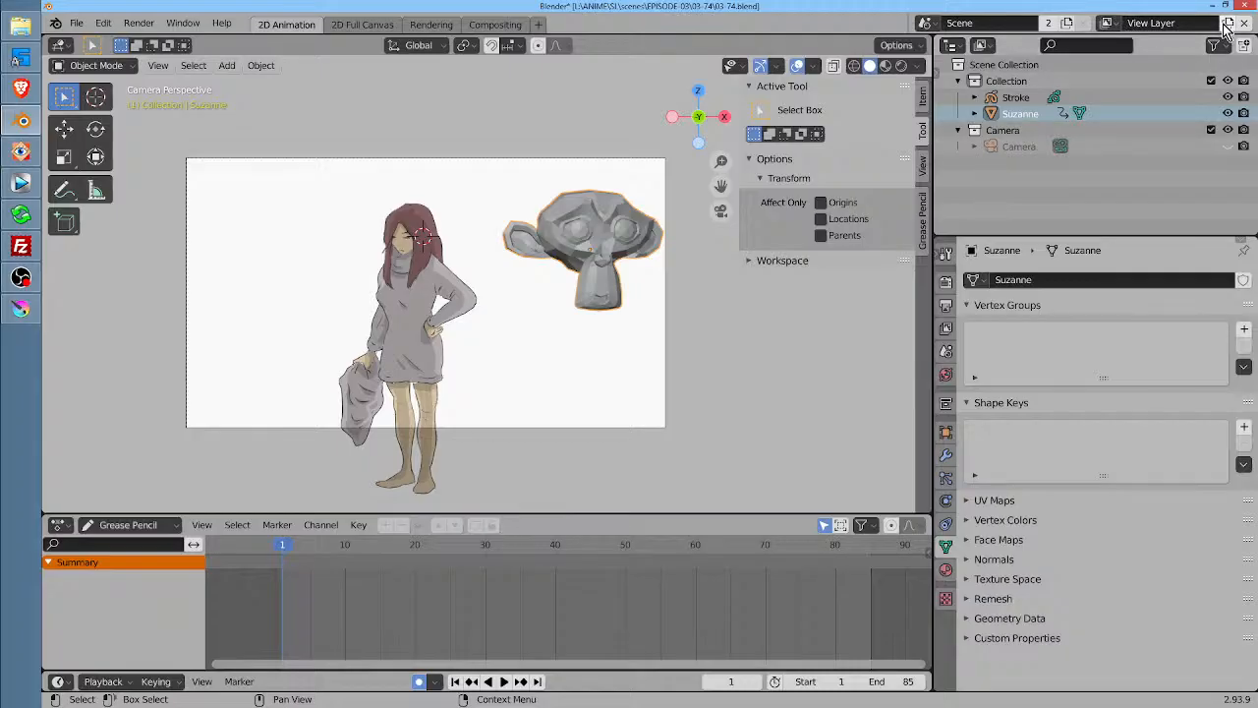
# Remove the 3d stuff view layer from the scene in the 2D Animation workspace
pyautogui.click(1116, 25)
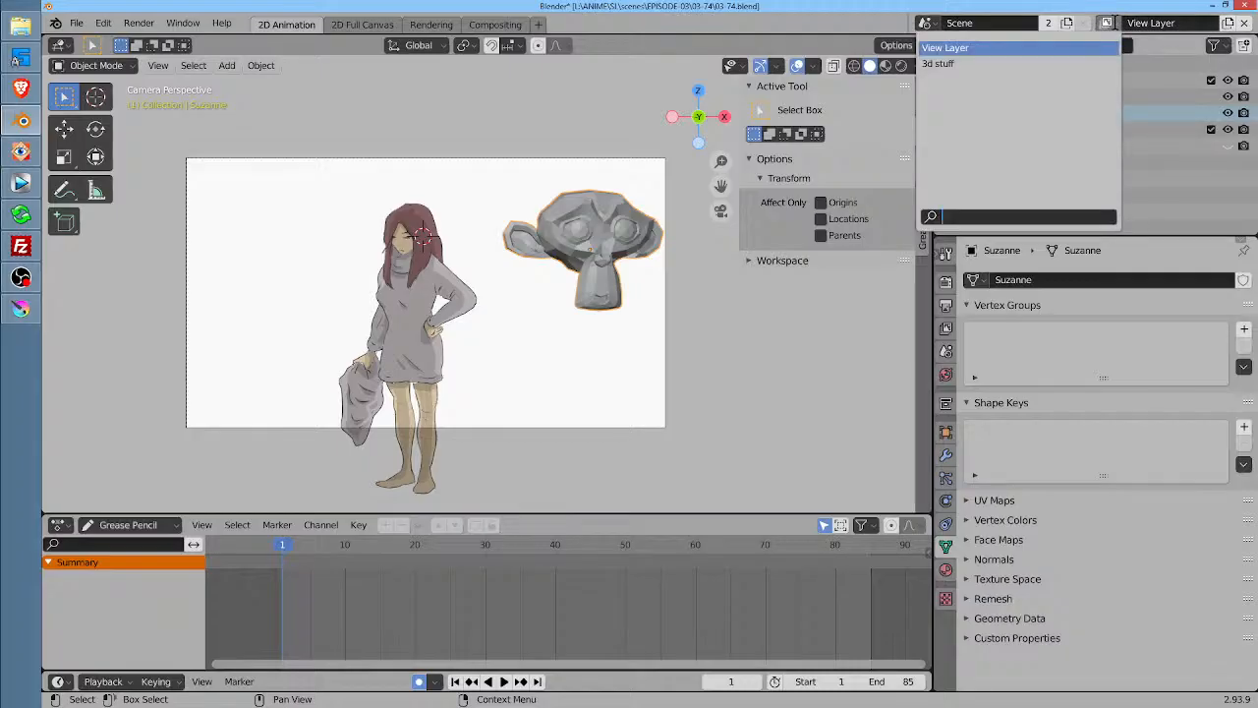
pyautogui.click(1035, 63)
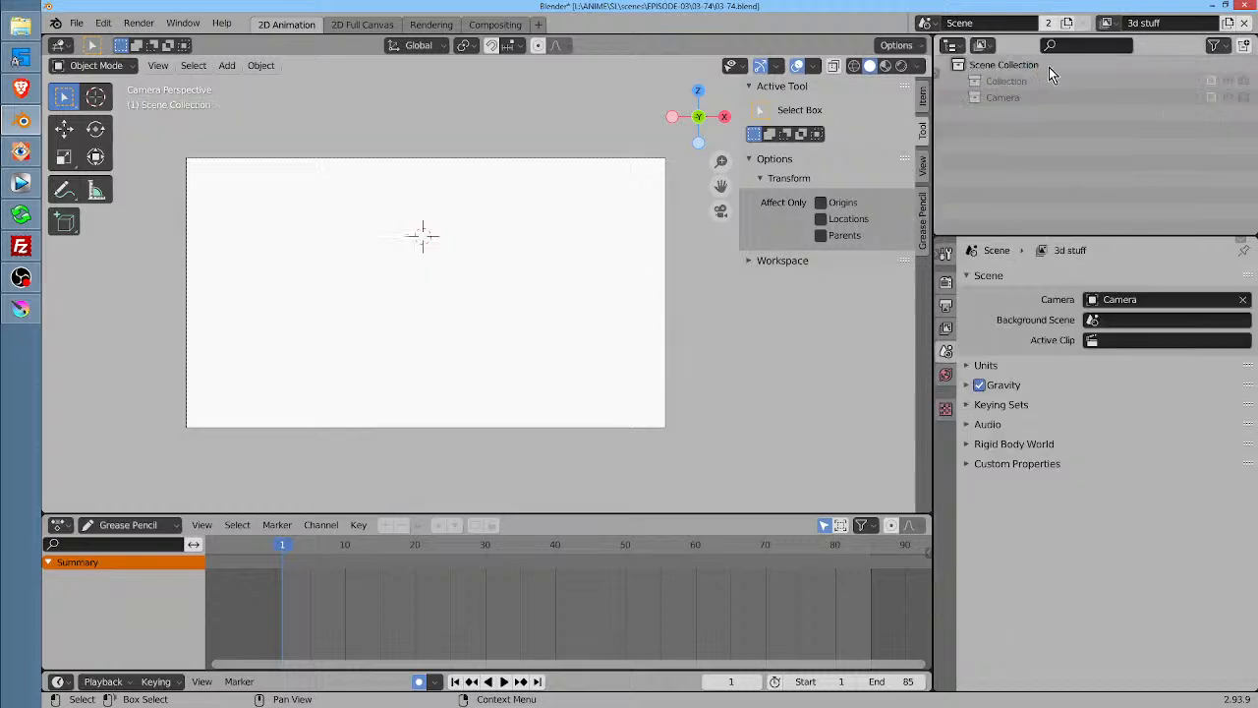
pyautogui.click(1245, 22)
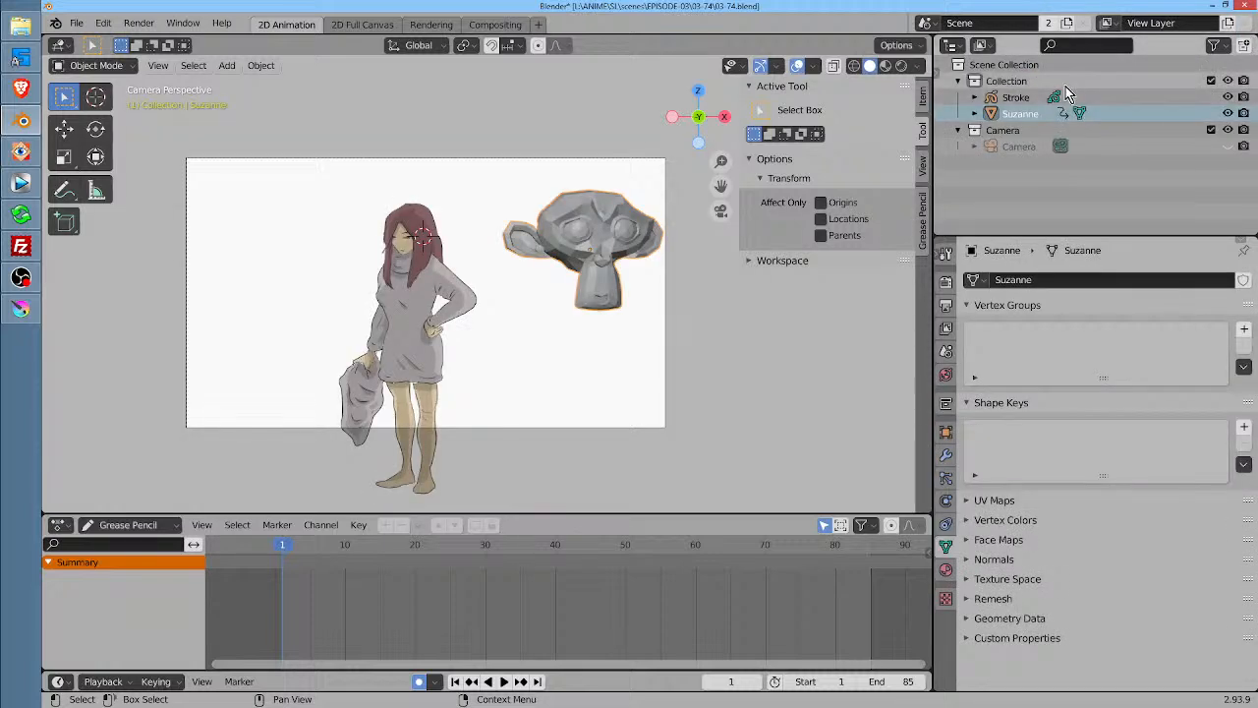
# Add a view layer that copies the current layer's settings and name it 3dstuff
pyautogui.click(1227, 23)
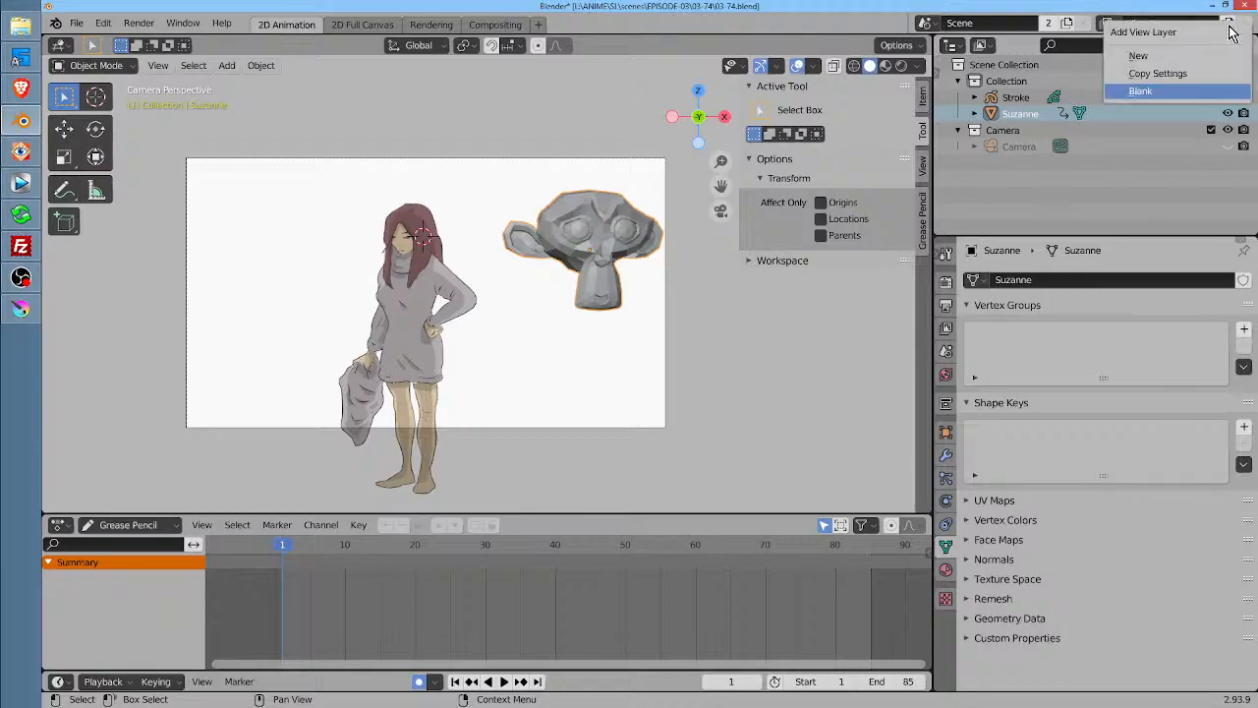
pyautogui.click(1182, 74)
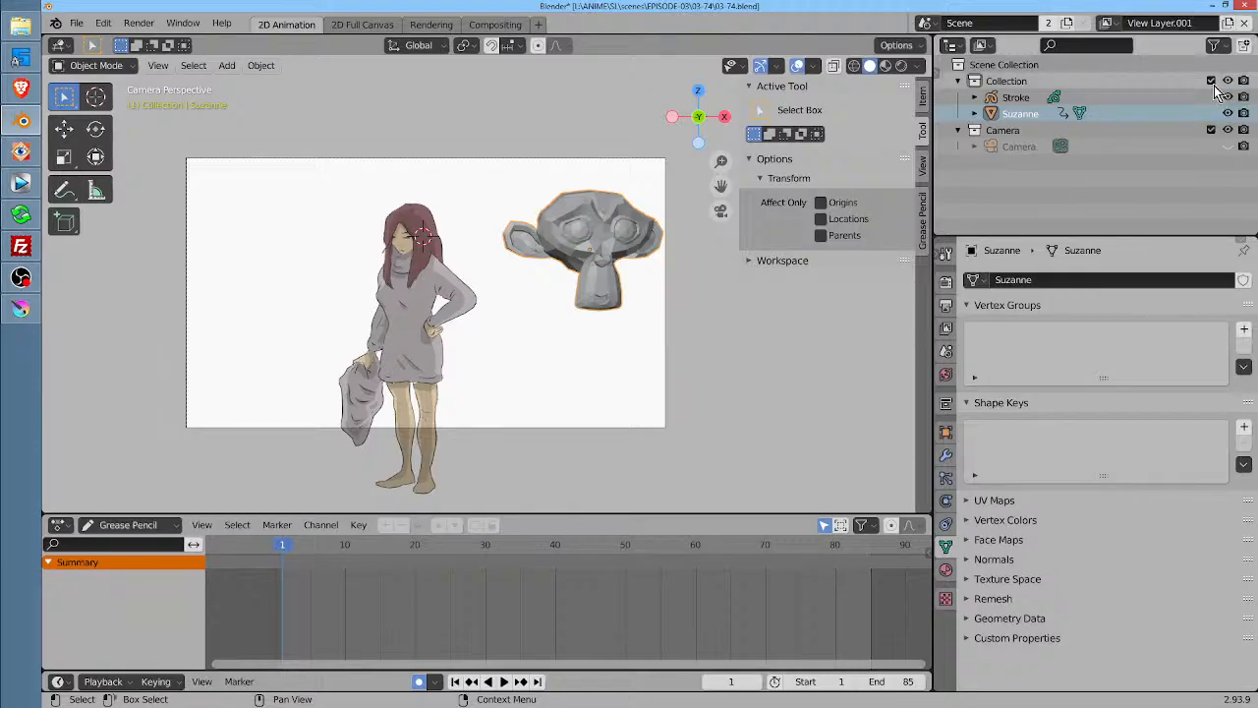
pyautogui.doubleClick(1177, 22)
pyautogui.write('3dstuff')
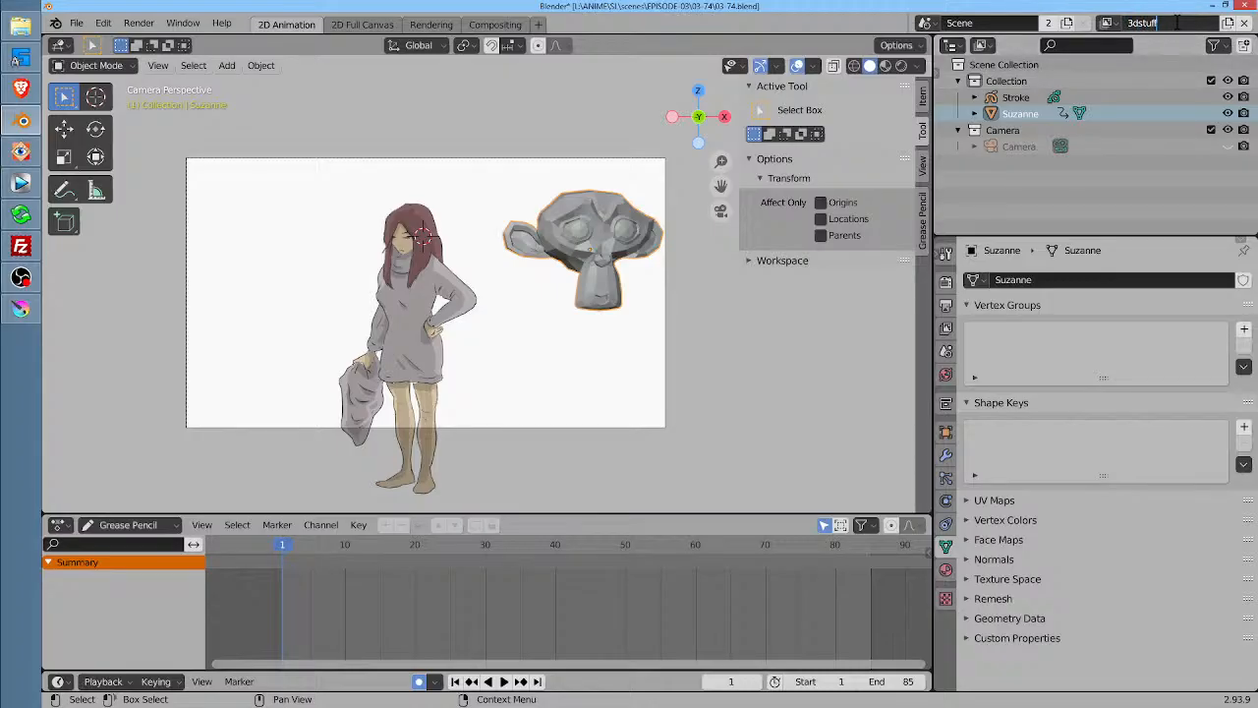
pyautogui.press('Return')
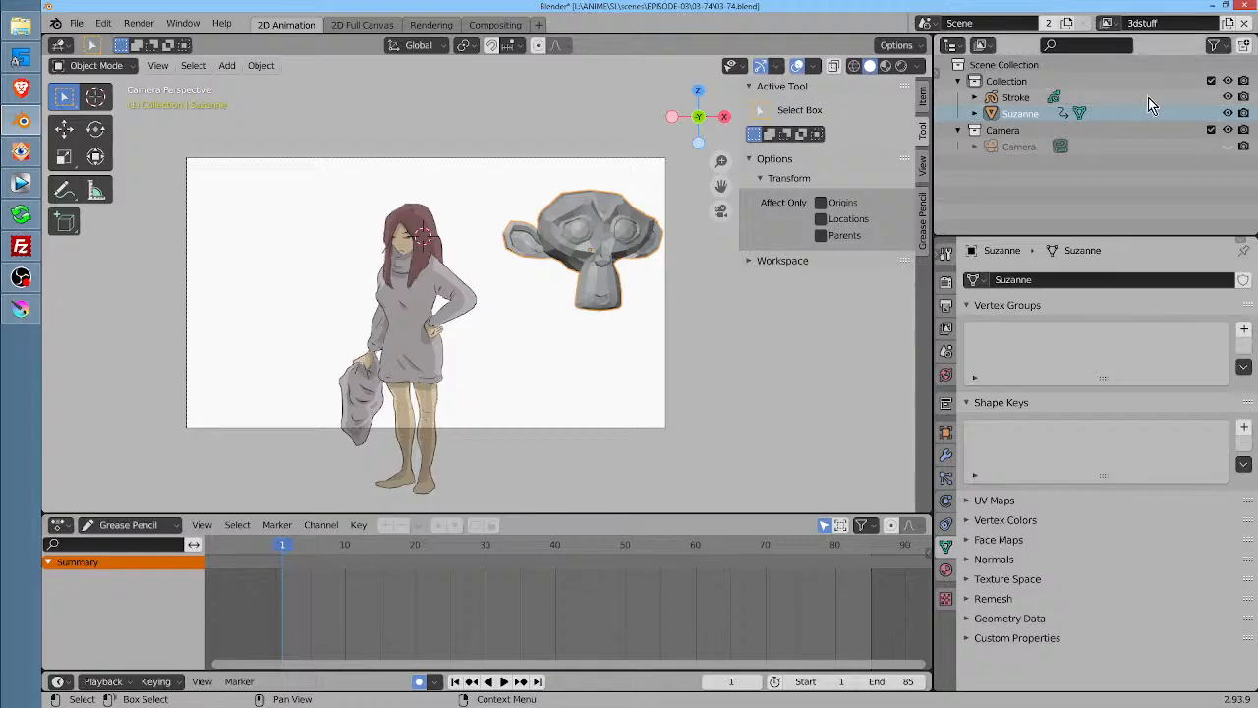
# Try deleting the Stroke character object while the 3dstuff view layer is active
pyautogui.click(1017, 99)
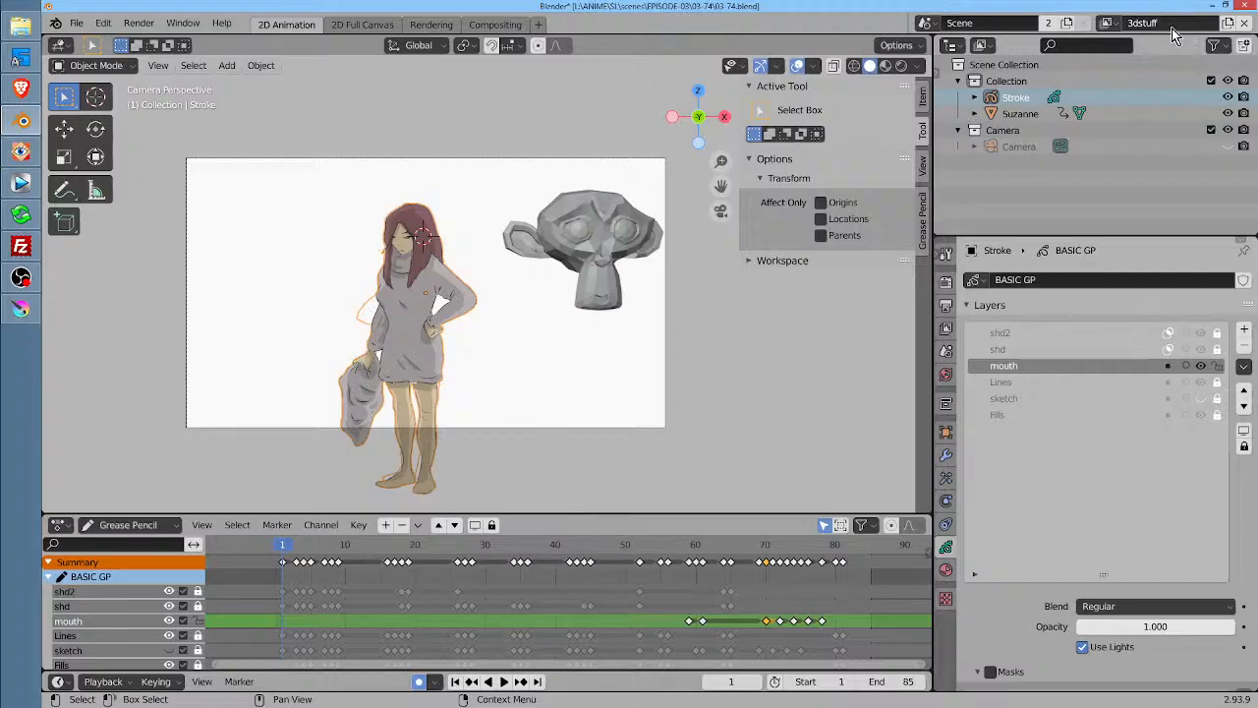
pyautogui.click(1117, 24)
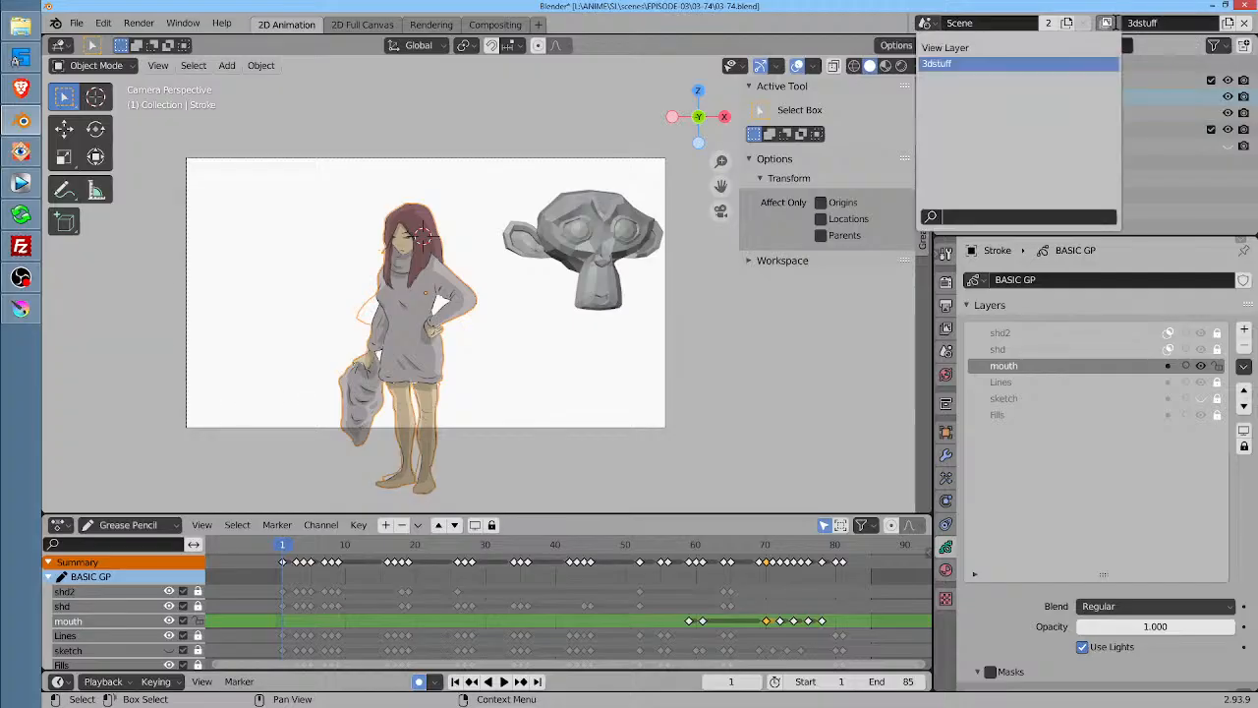
pyautogui.click(1065, 57)
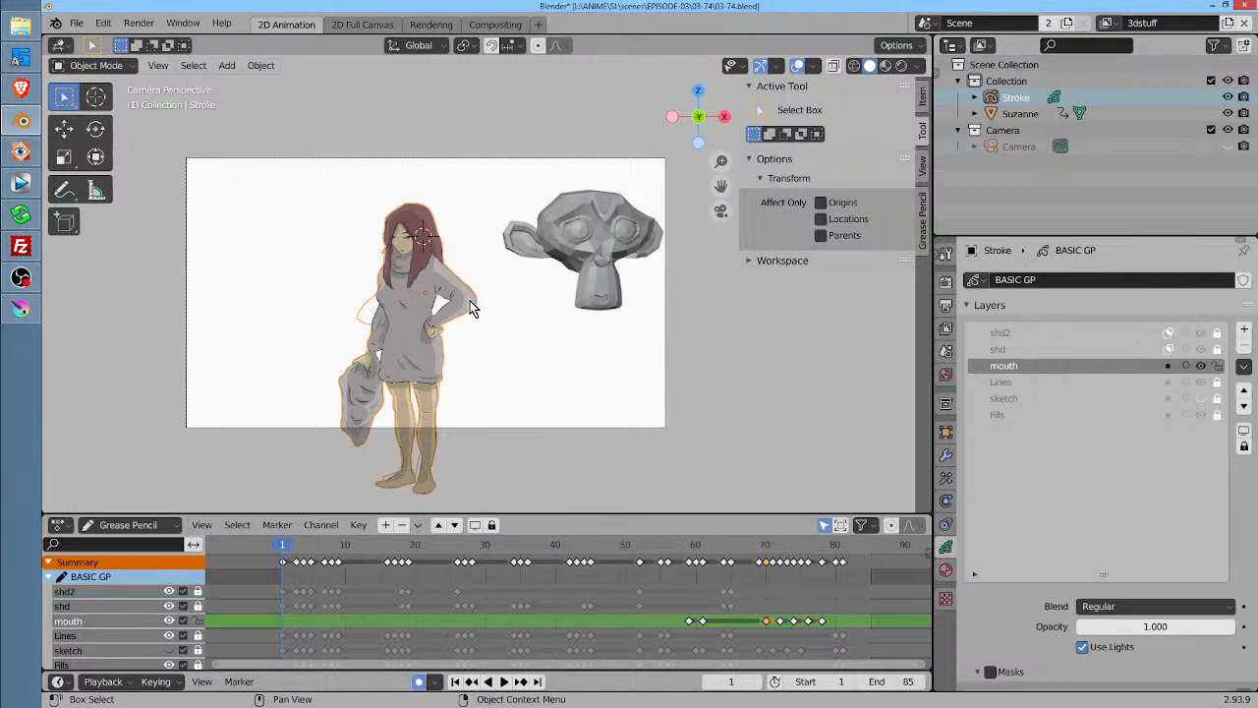
pyautogui.press('Delete')
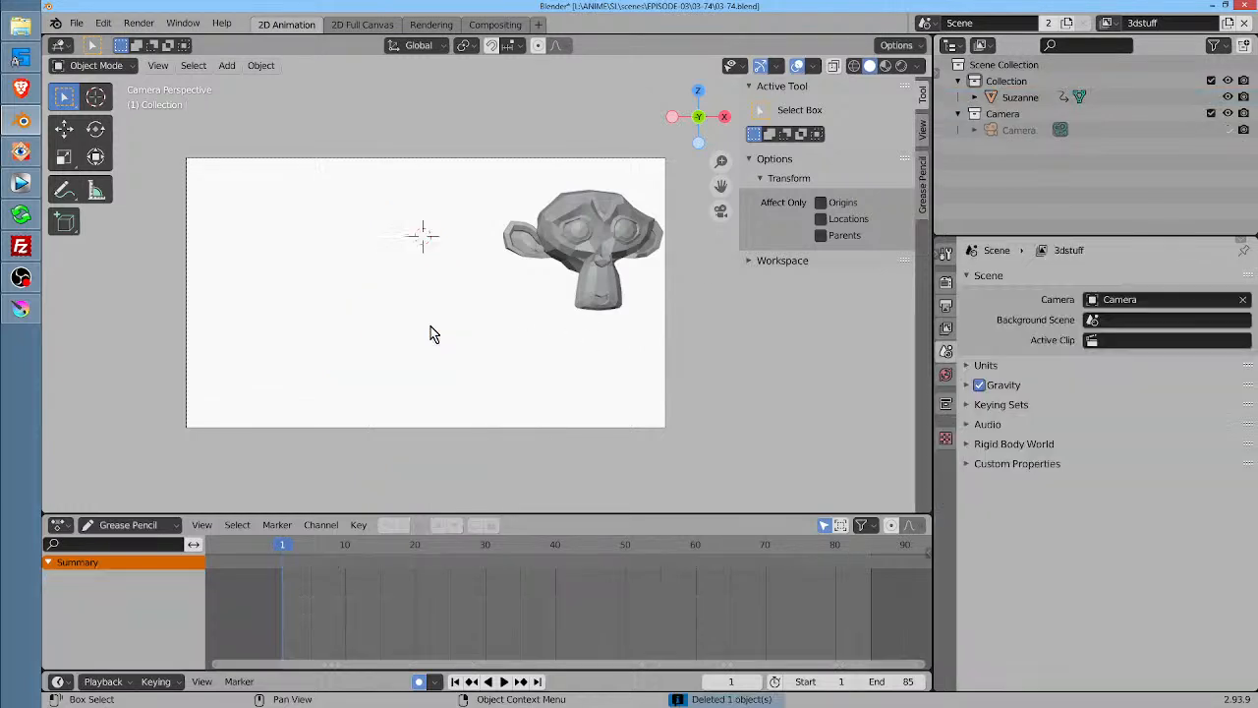
# Compare the objects in View Layer and 3dstuff, ending on View Layer
pyautogui.click(1107, 23)
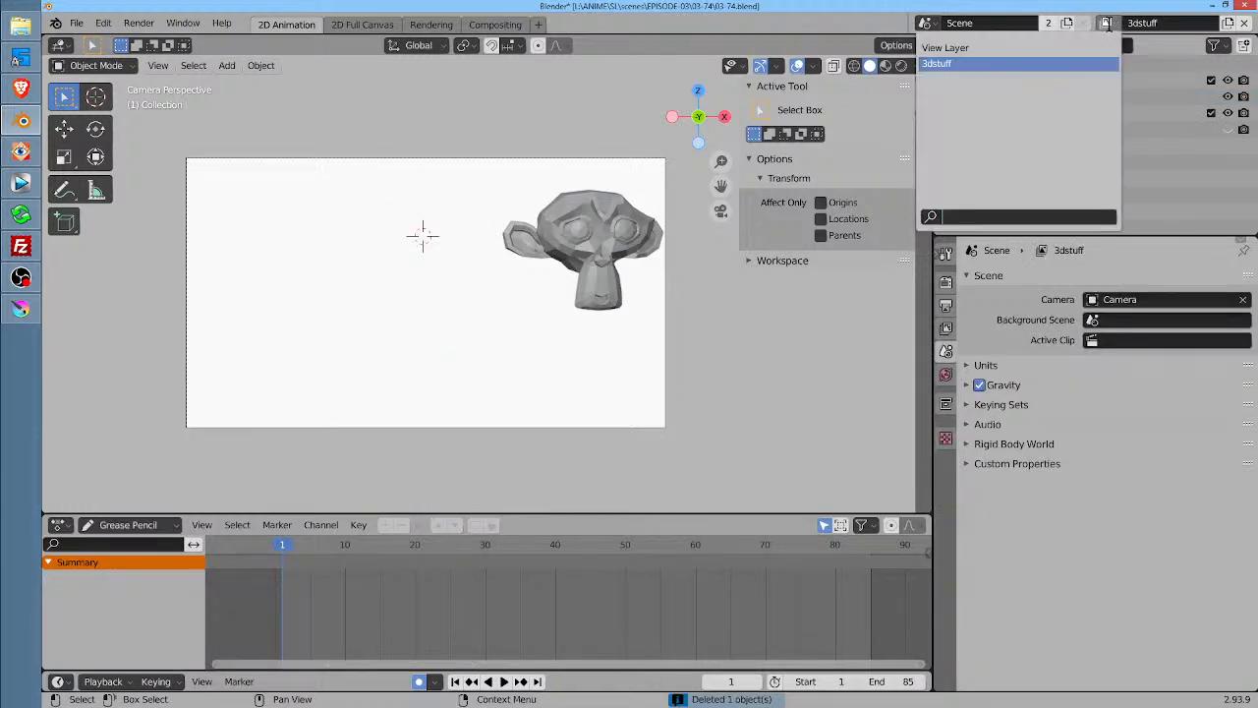
pyautogui.click(1088, 49)
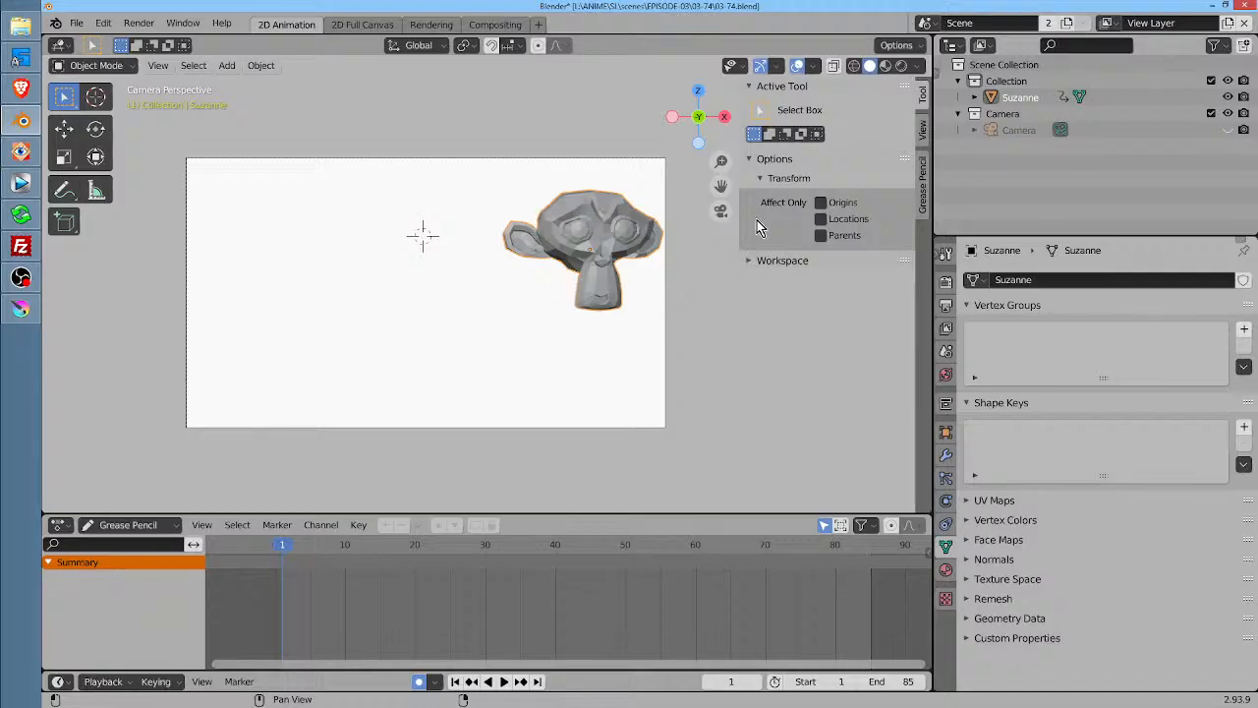
pyautogui.click(1107, 22)
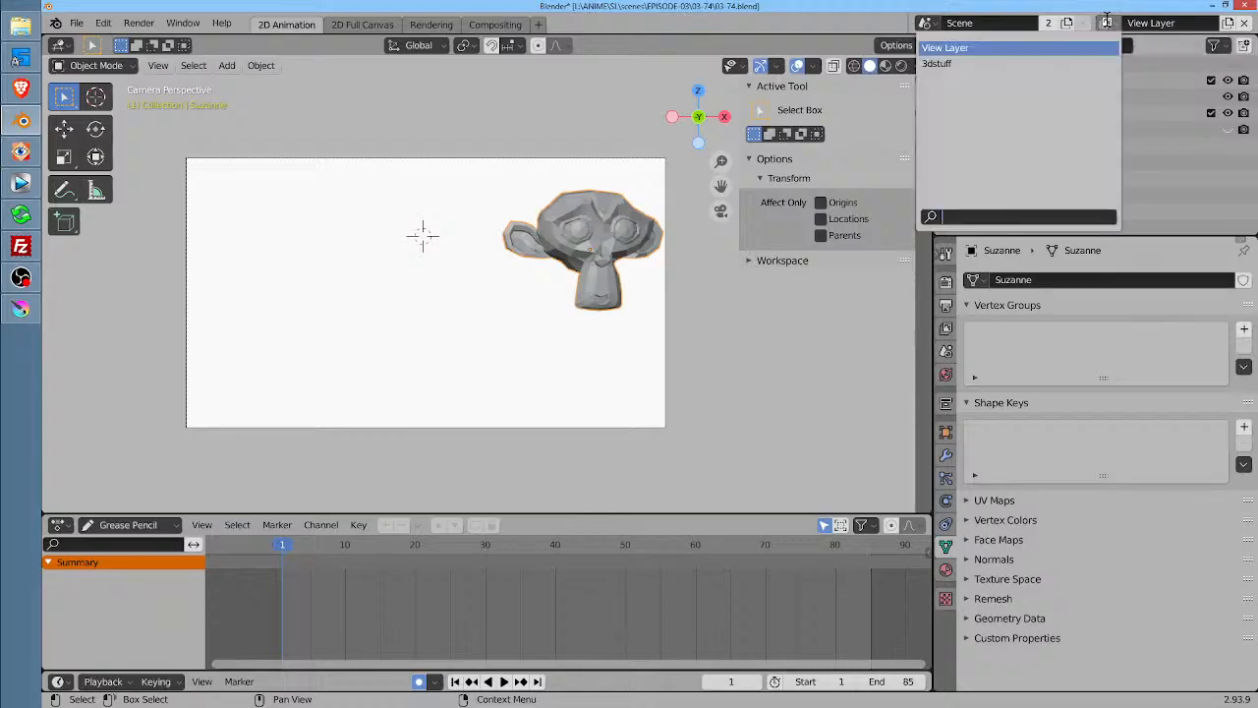
pyautogui.click(1072, 62)
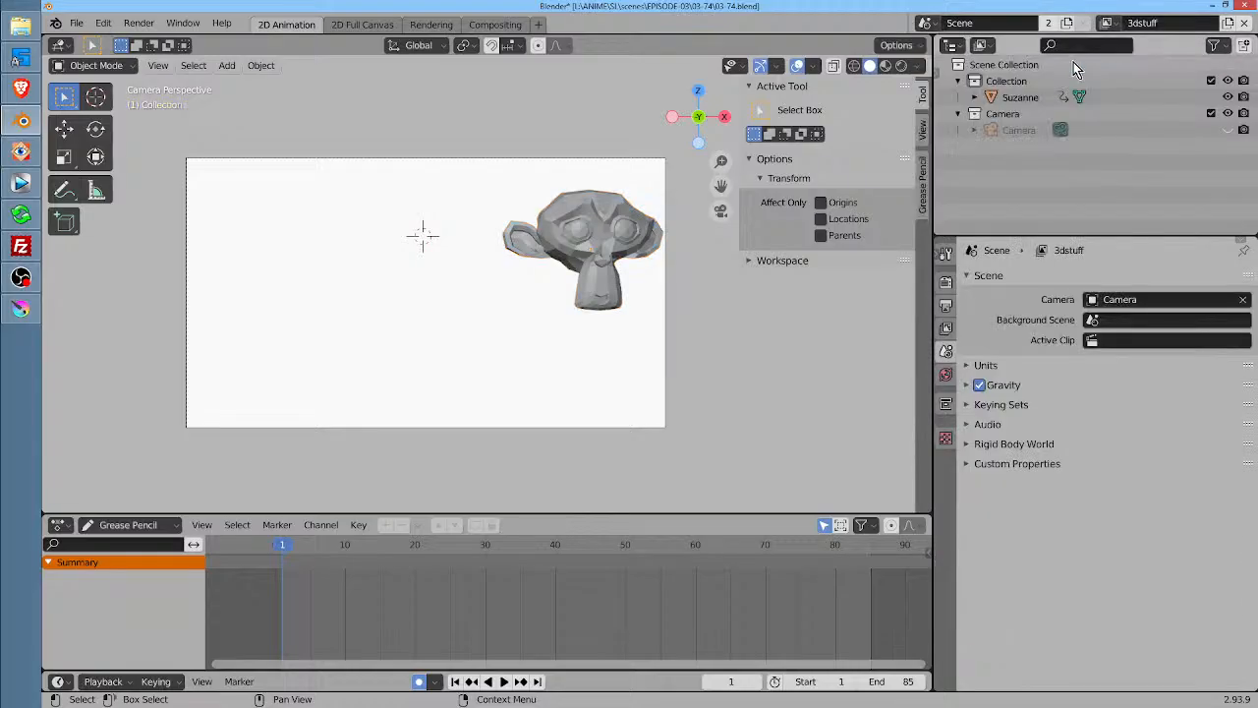
pyautogui.click(1107, 21)
pyautogui.click(1086, 55)
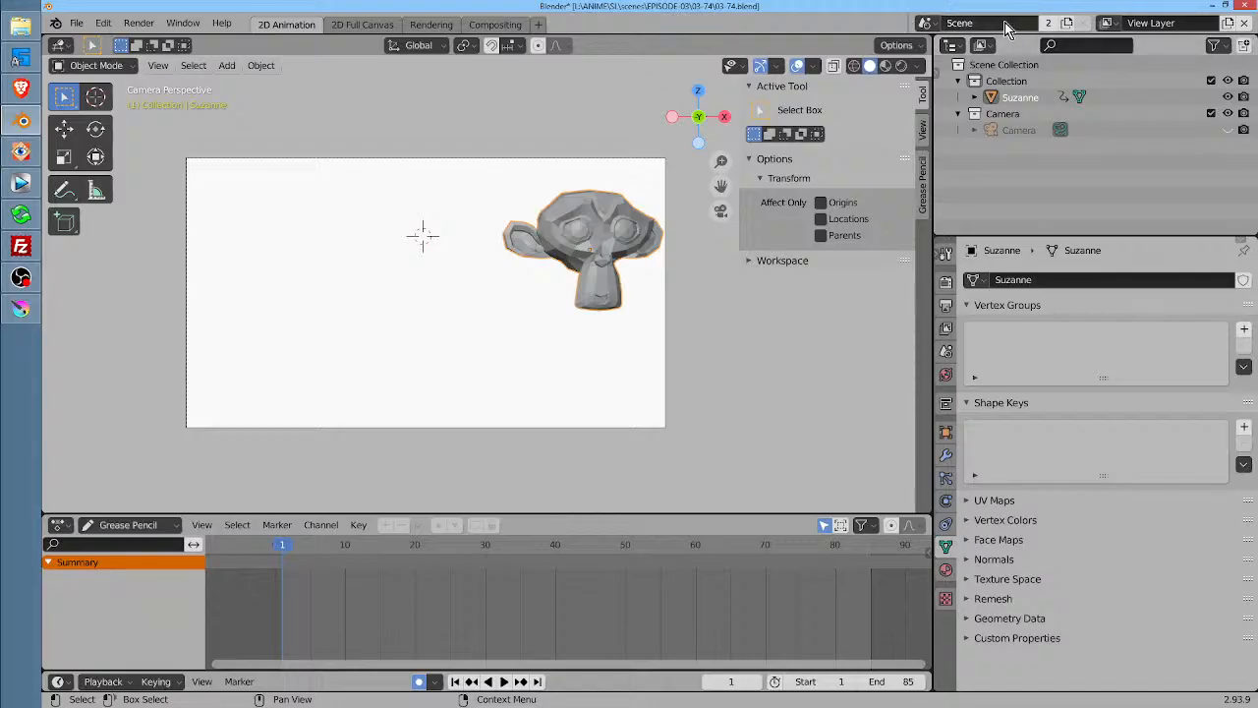
# Look through the available scenes, and recheck the contents of the 3dstuff view layer before returning to View Layer
pyautogui.click(932, 23)
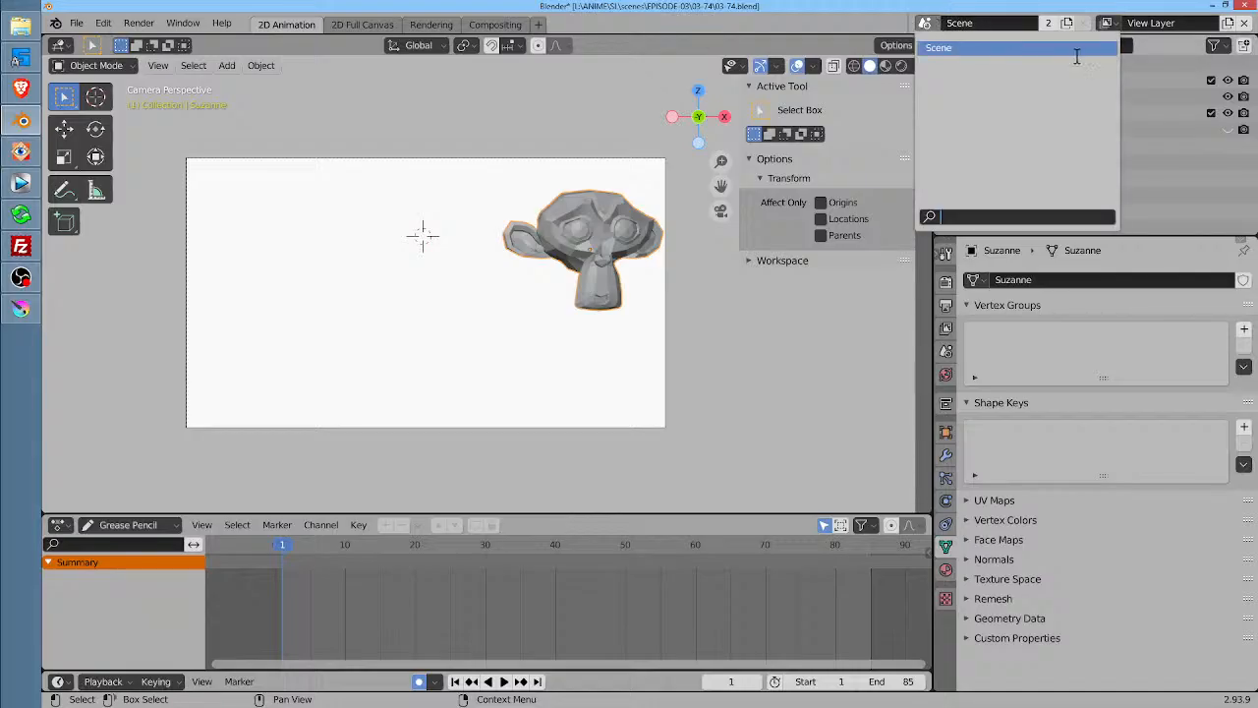
pyautogui.click(1069, 25)
pyautogui.click(1068, 25)
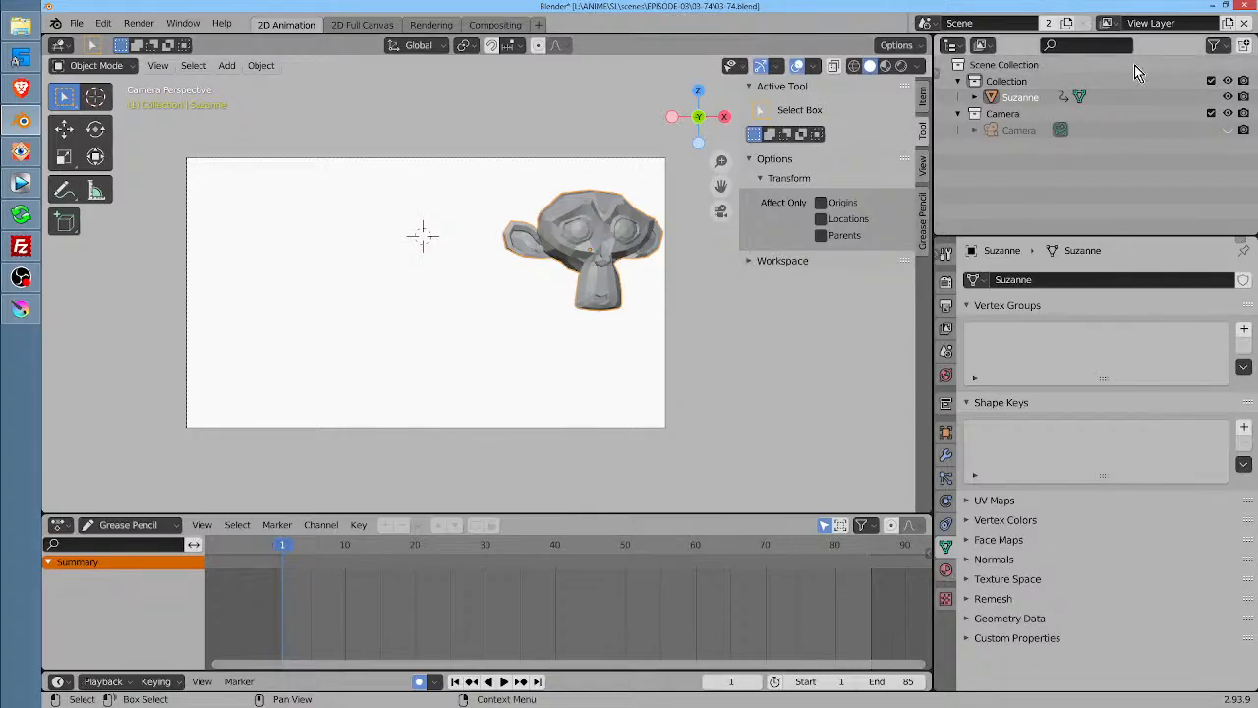
pyautogui.click(1108, 23)
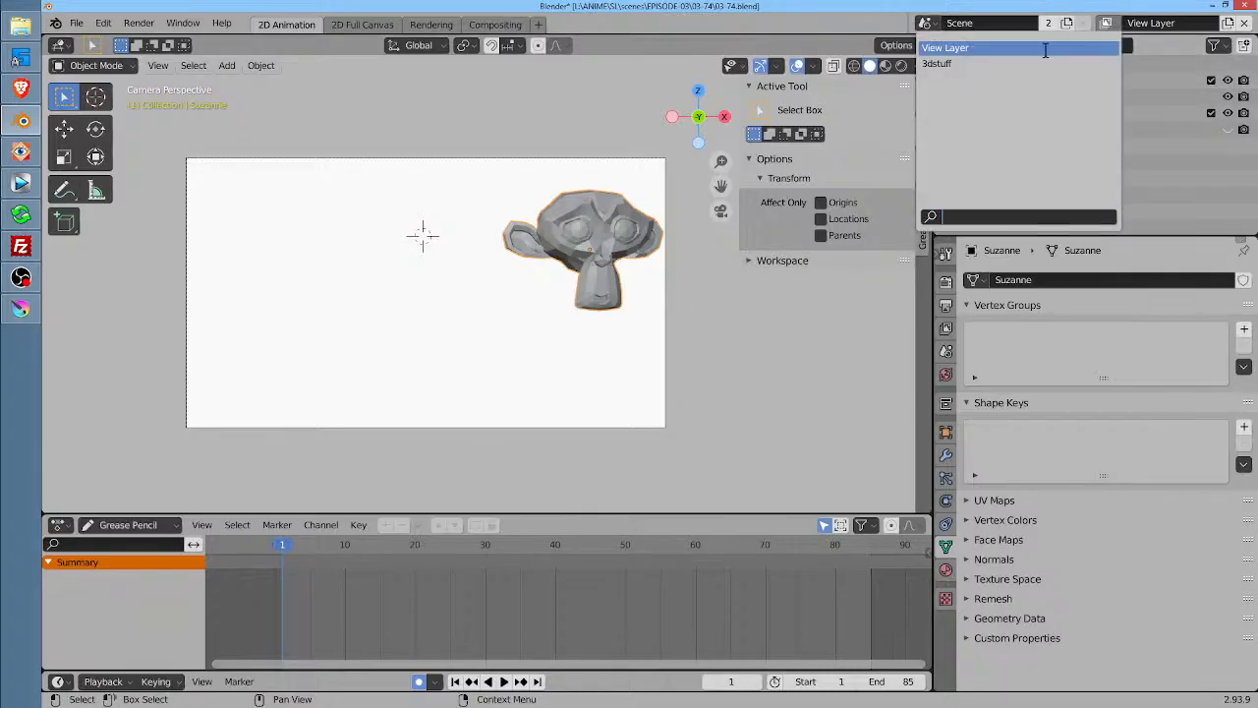
pyautogui.click(1016, 64)
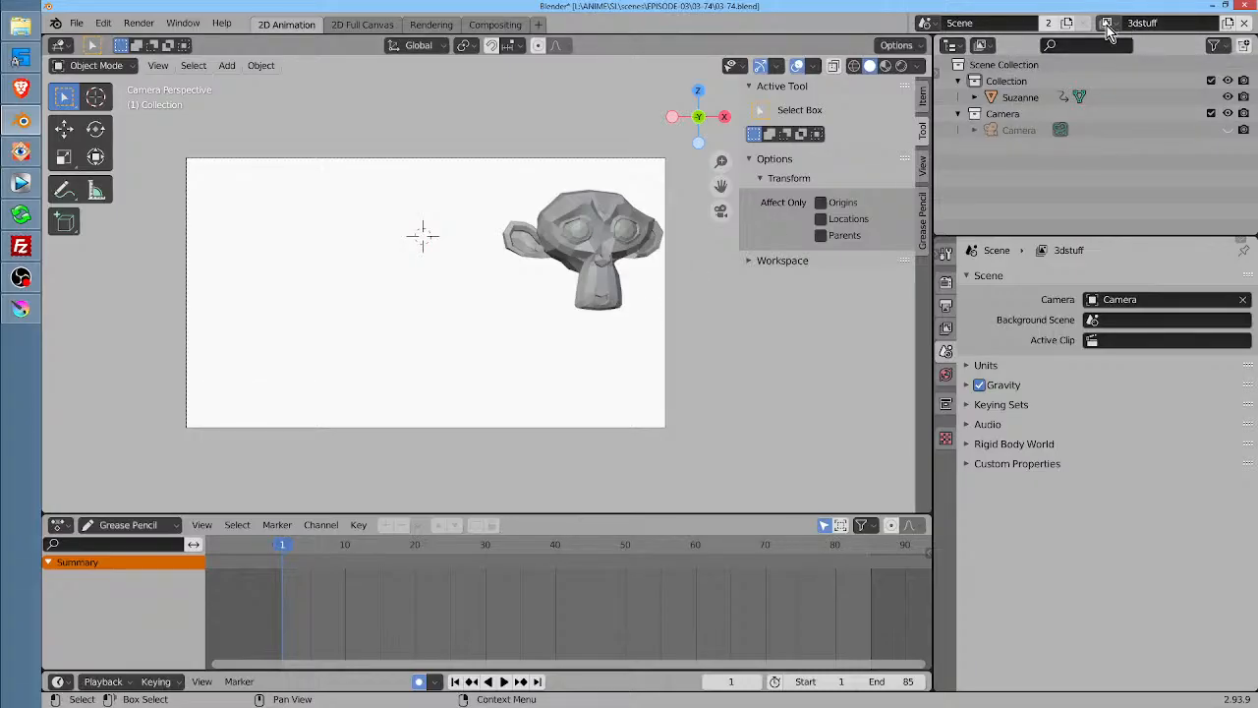
pyautogui.click(1106, 26)
pyautogui.click(1040, 48)
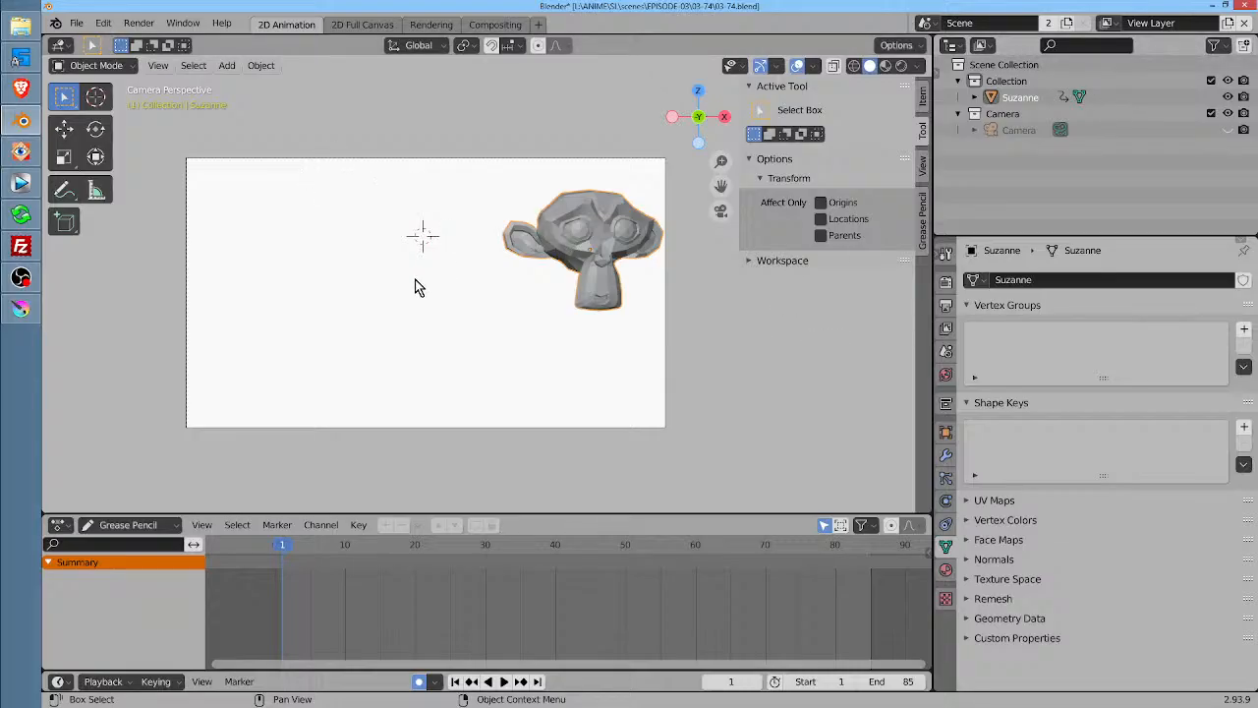
# Restore the deleted Stroke character and remove the 3dstuff view layer
pyautogui.moveTo(684, 342); pyautogui.dragTo(685, 350)
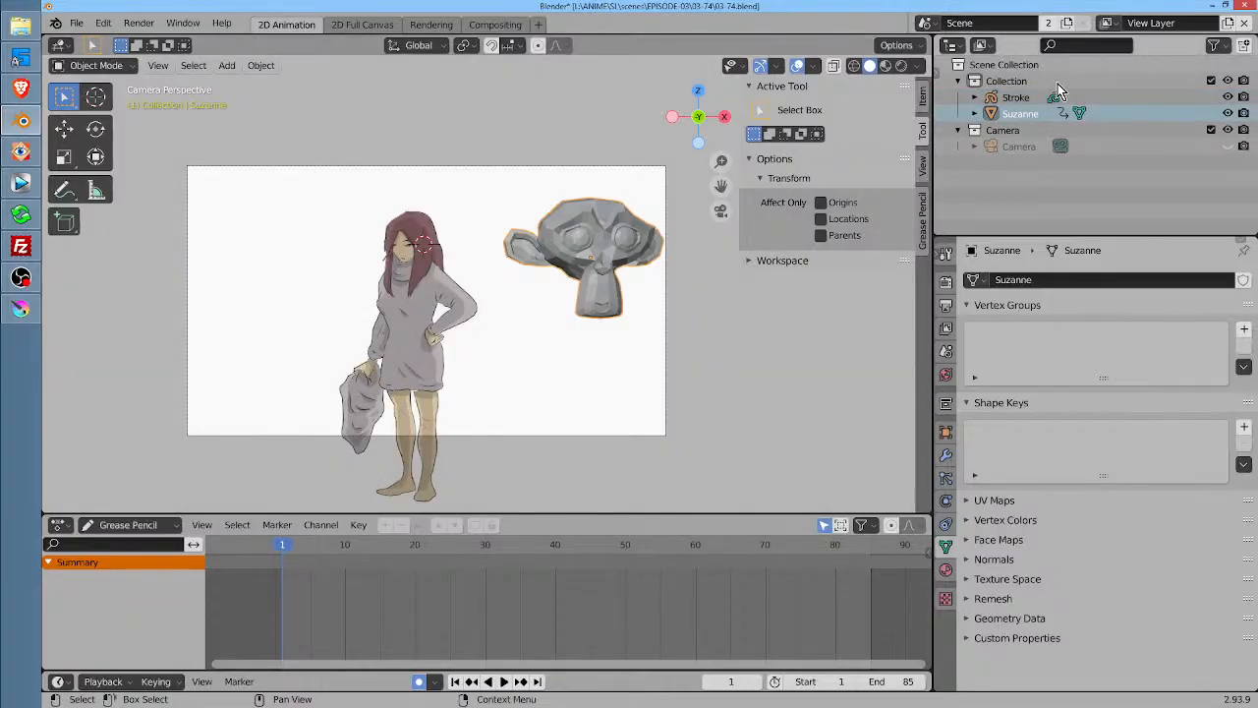
pyautogui.click(1107, 24)
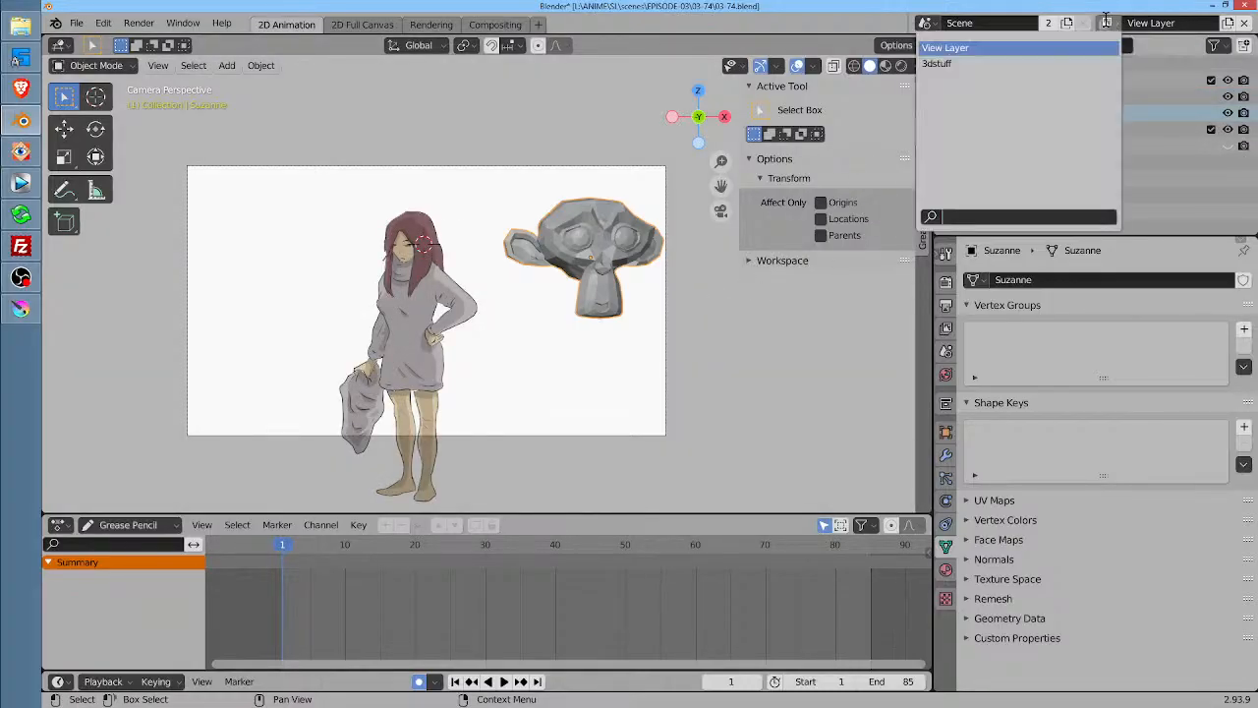
pyautogui.click(1083, 63)
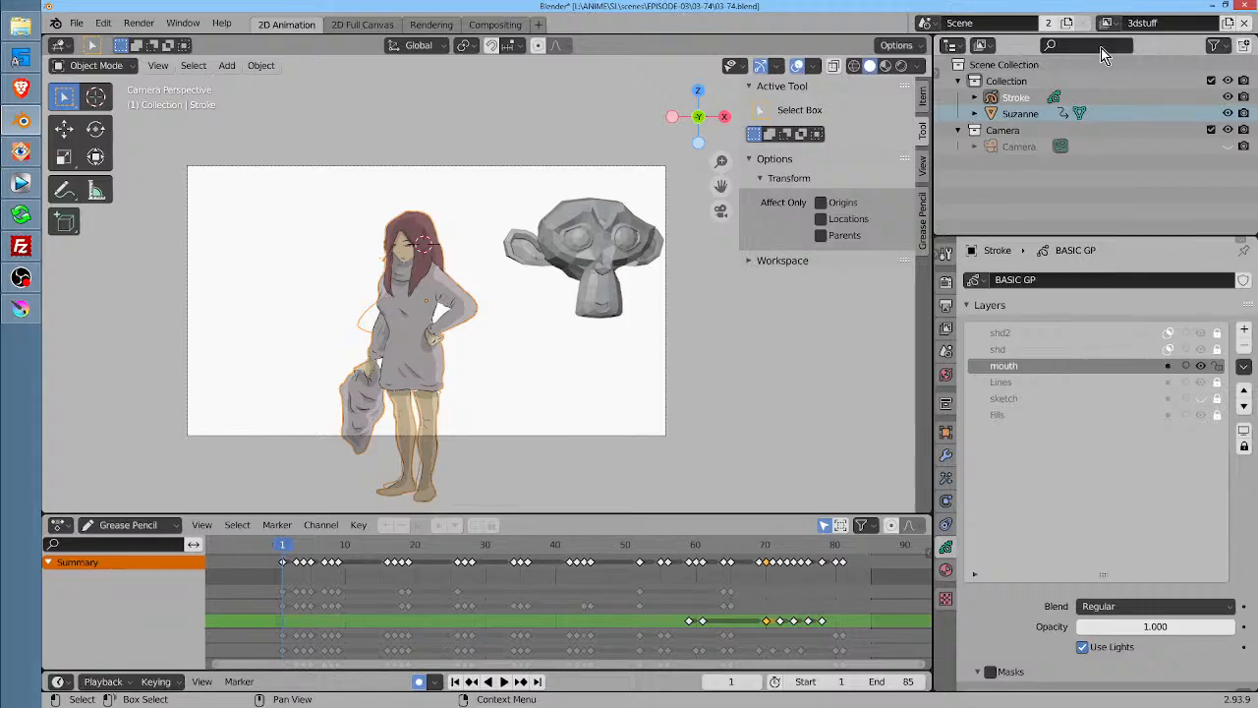
pyautogui.click(1109, 25)
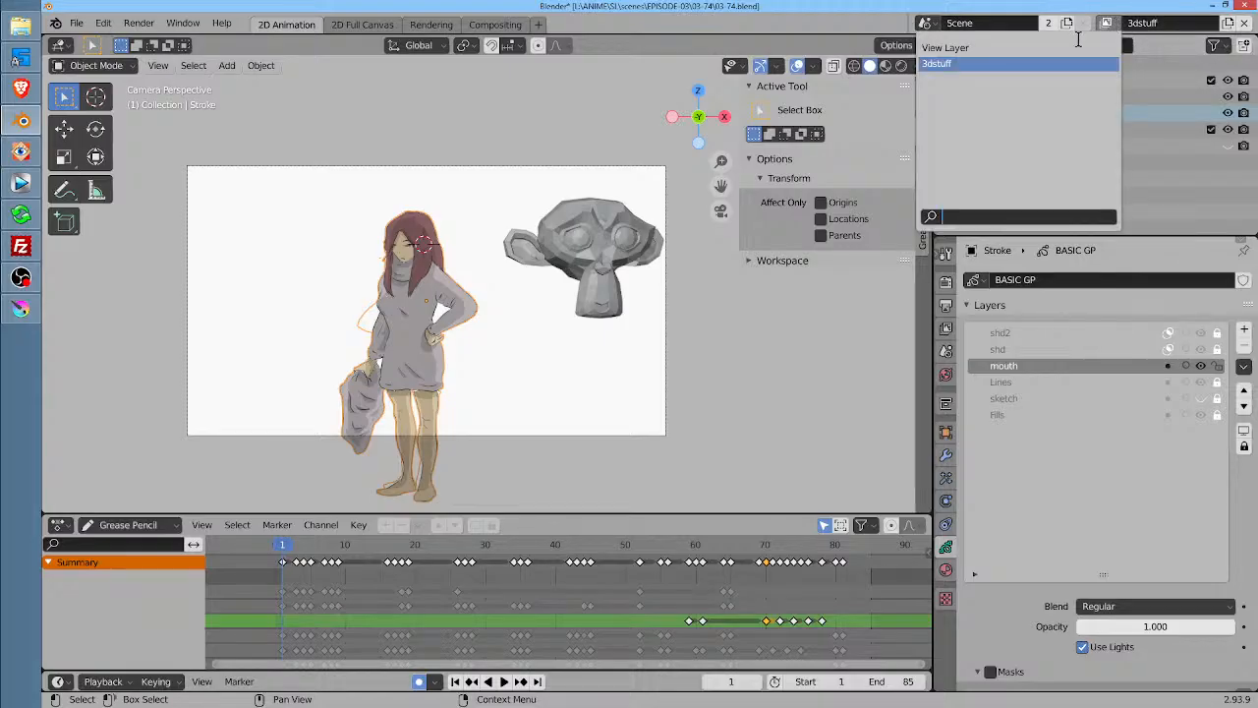
pyautogui.click(1244, 24)
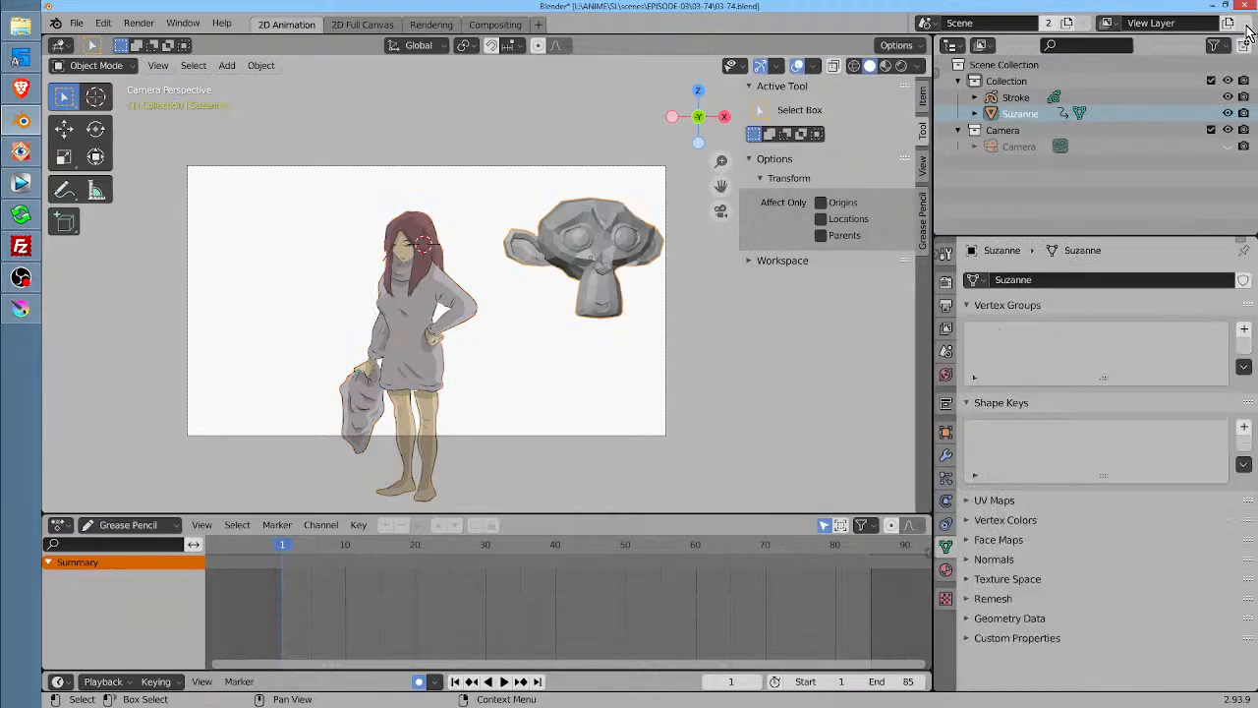
# Create a linked copy of the scene and compare it with the original, ending on Scene.001
pyautogui.click(1070, 24)
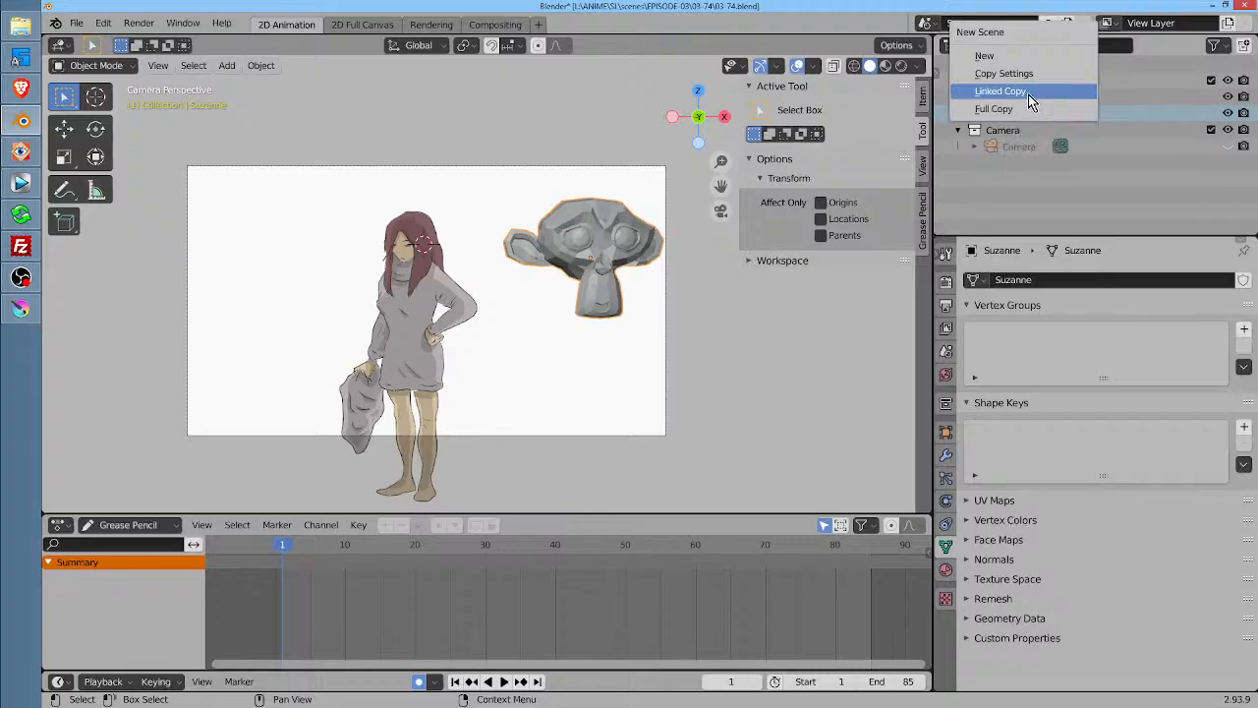
pyautogui.click(1028, 94)
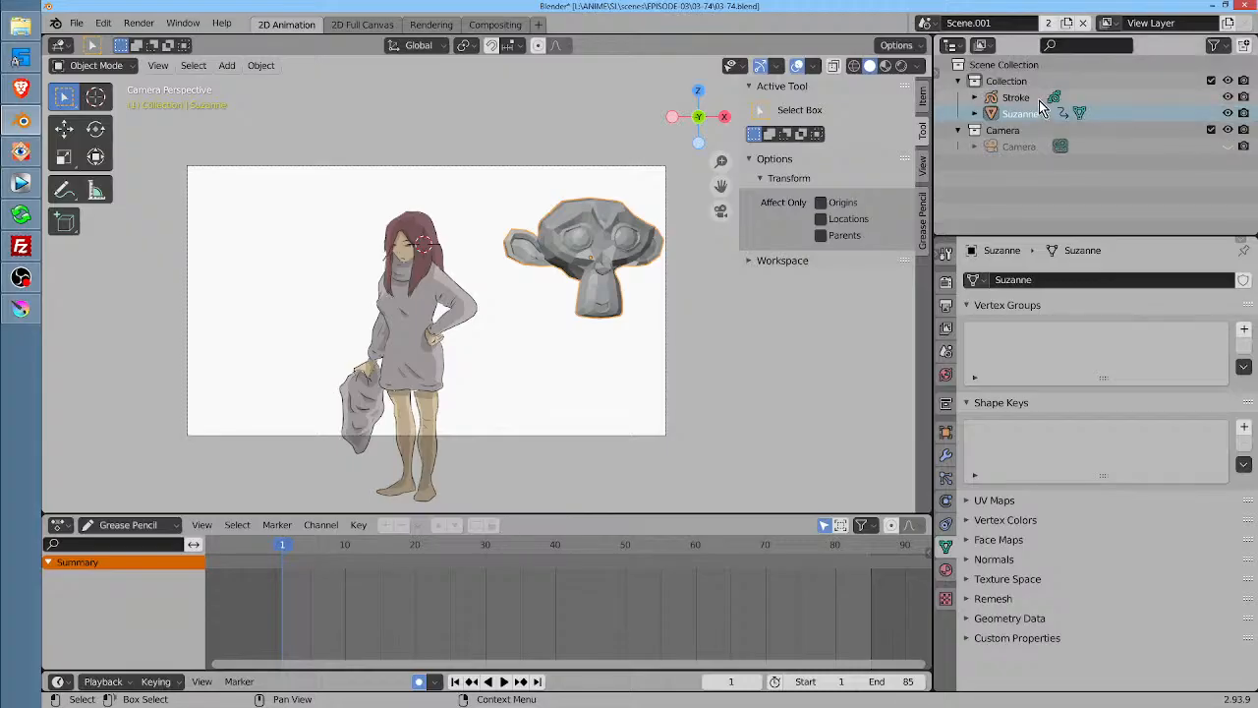
pyautogui.click(927, 22)
pyautogui.click(942, 47)
pyautogui.click(927, 23)
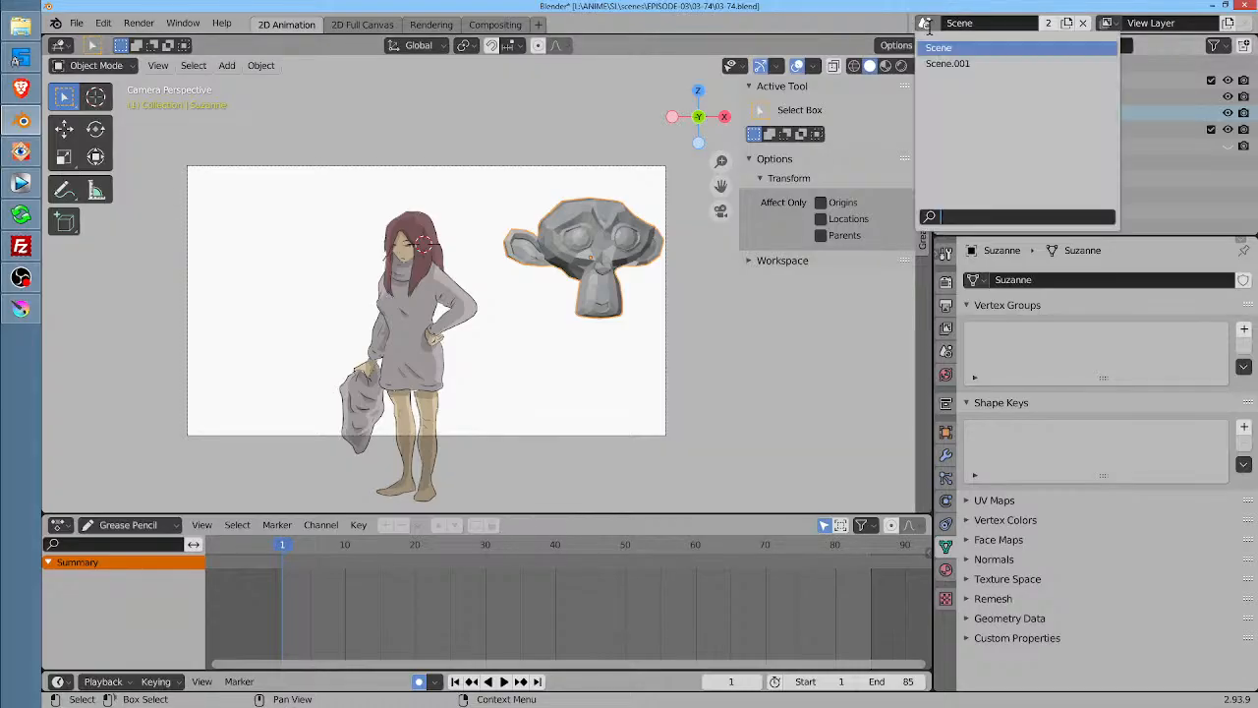
pyautogui.click(948, 63)
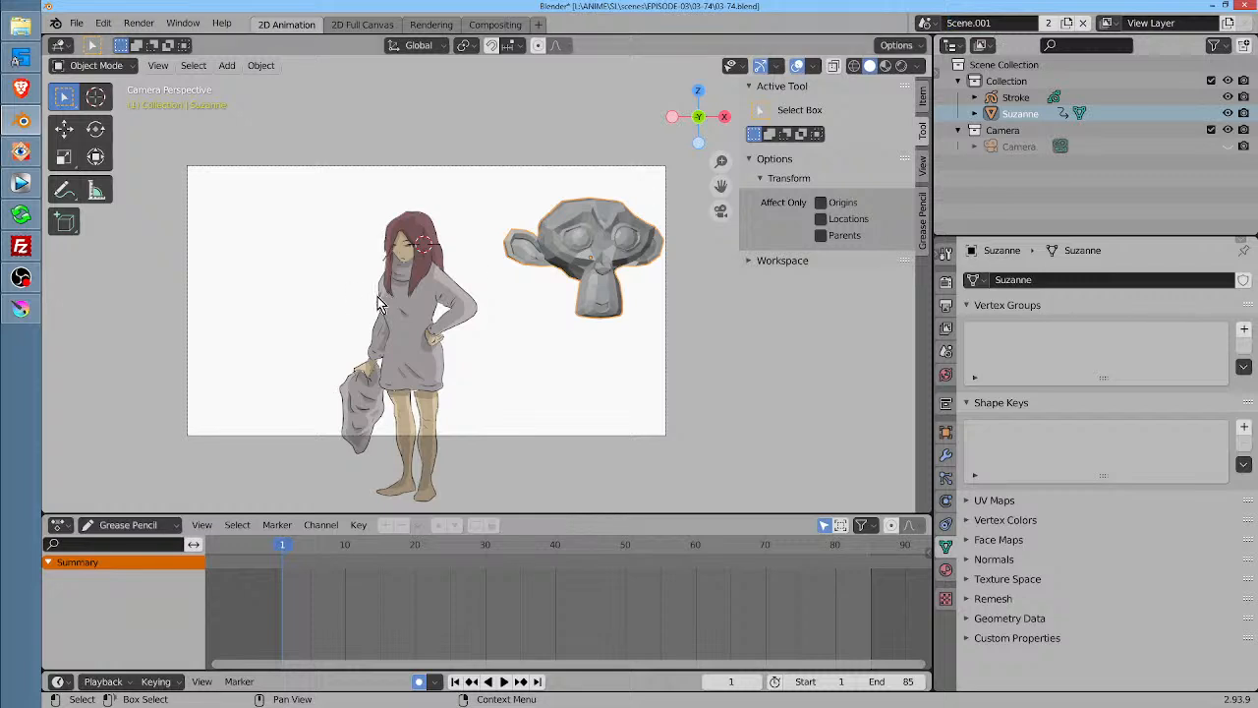
# Try deleting the Stroke character from Scene.001, check the original Scene, and undo the deletion
pyautogui.click(428, 324)
pyautogui.press('Delete')
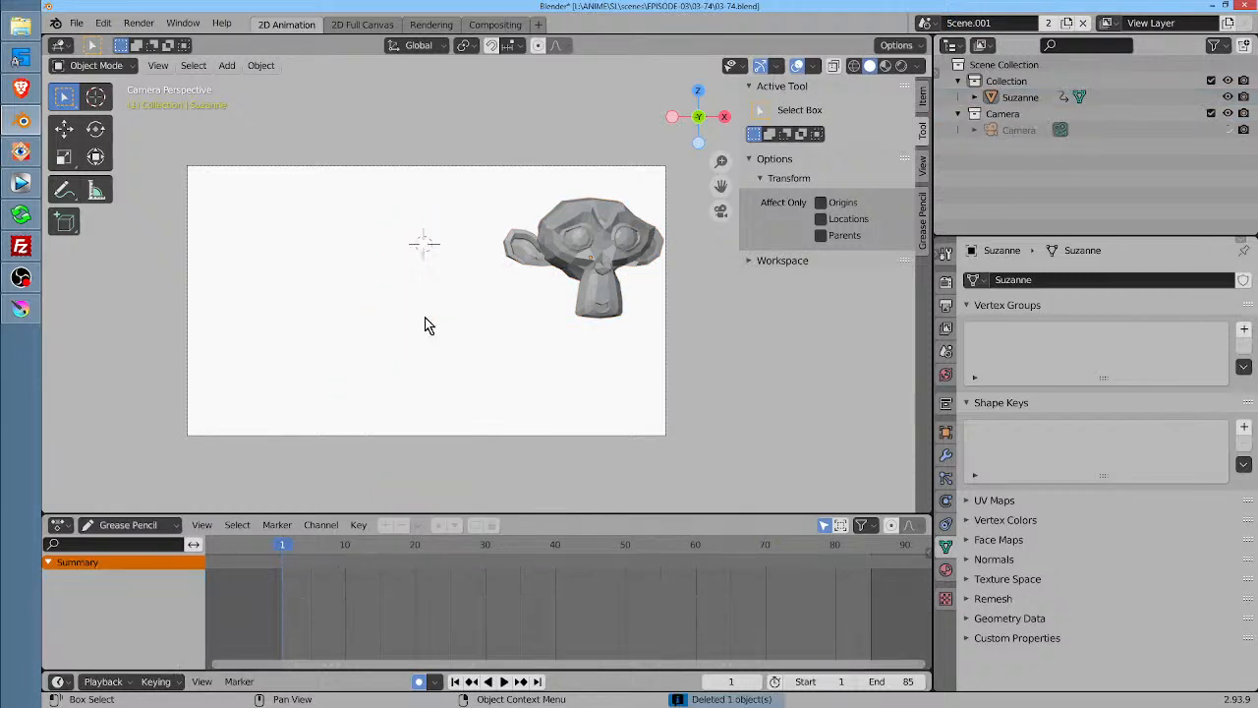
pyautogui.click(927, 23)
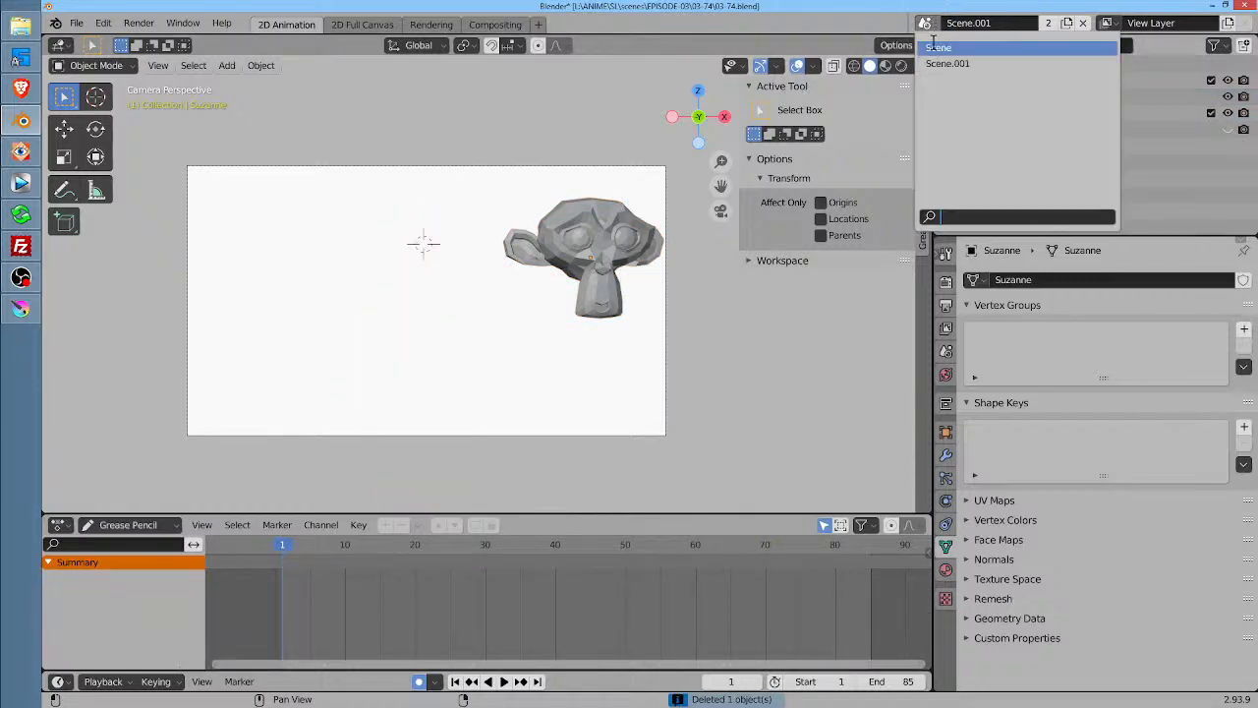
pyautogui.click(934, 47)
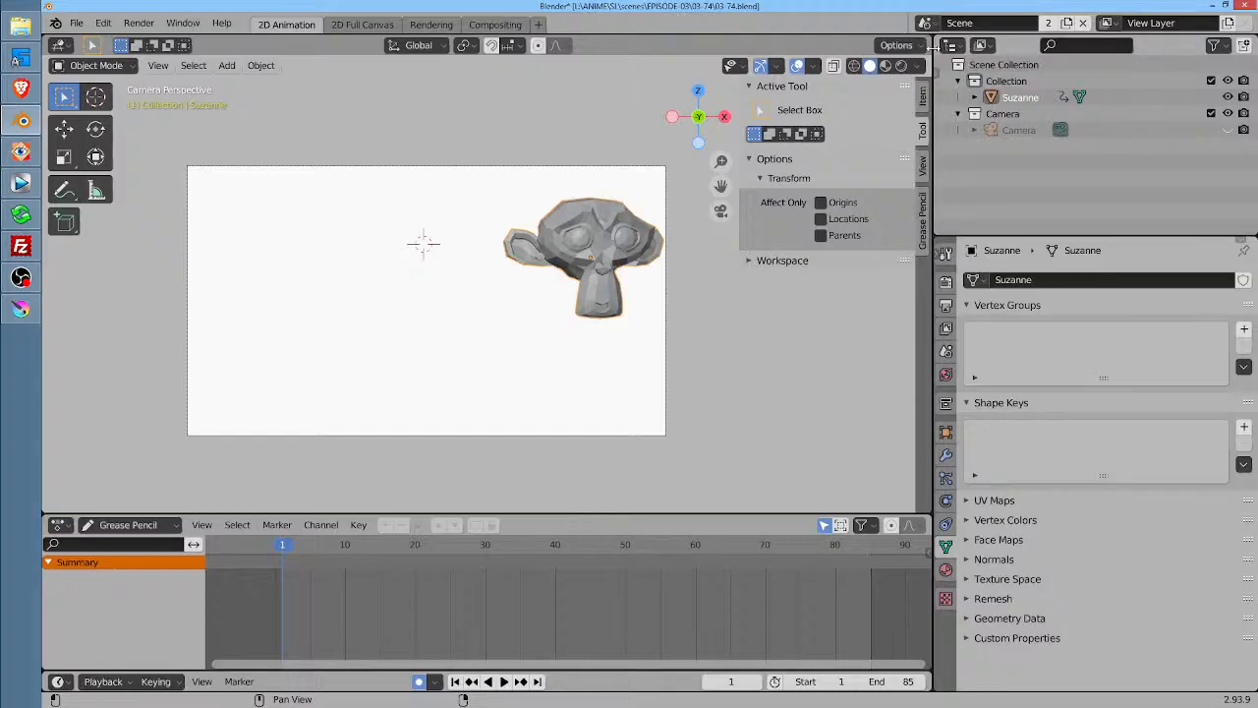
pyautogui.hotkey('ctrl', 'z')
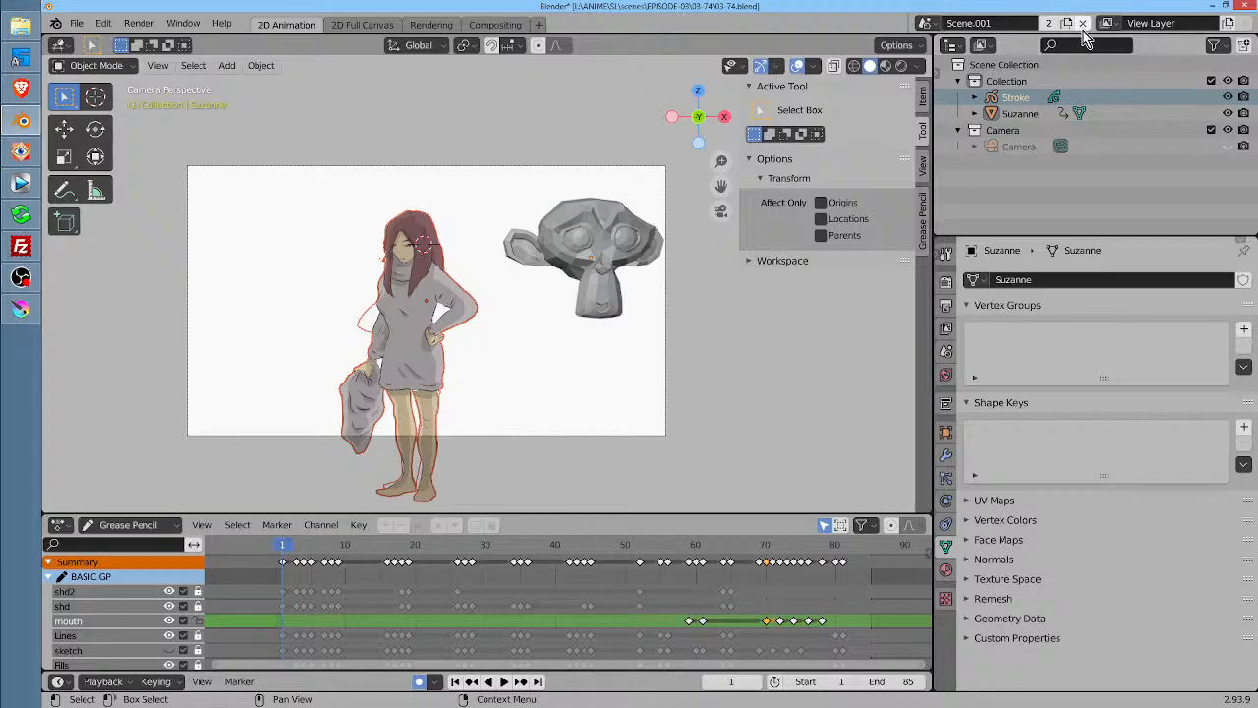
# Examine the character and monkey head in Scene from a tilted angle and return to the camera view
pyautogui.click(621, 201)
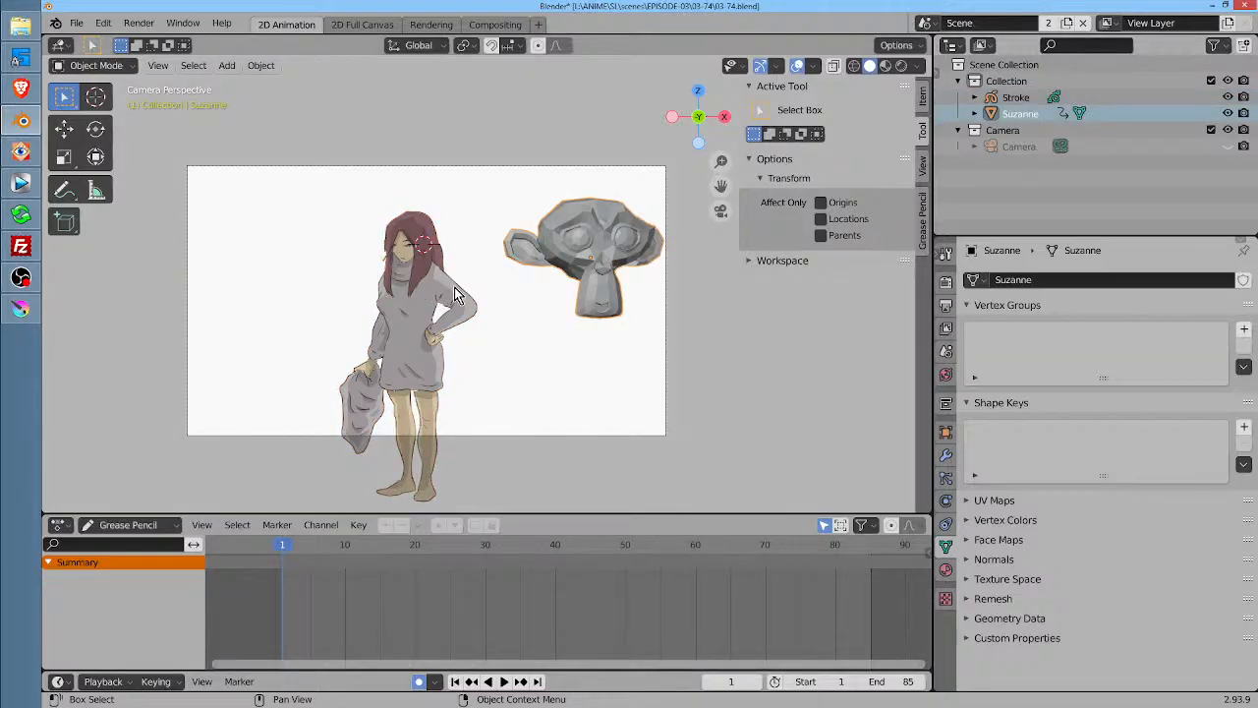
pyautogui.click(415, 287)
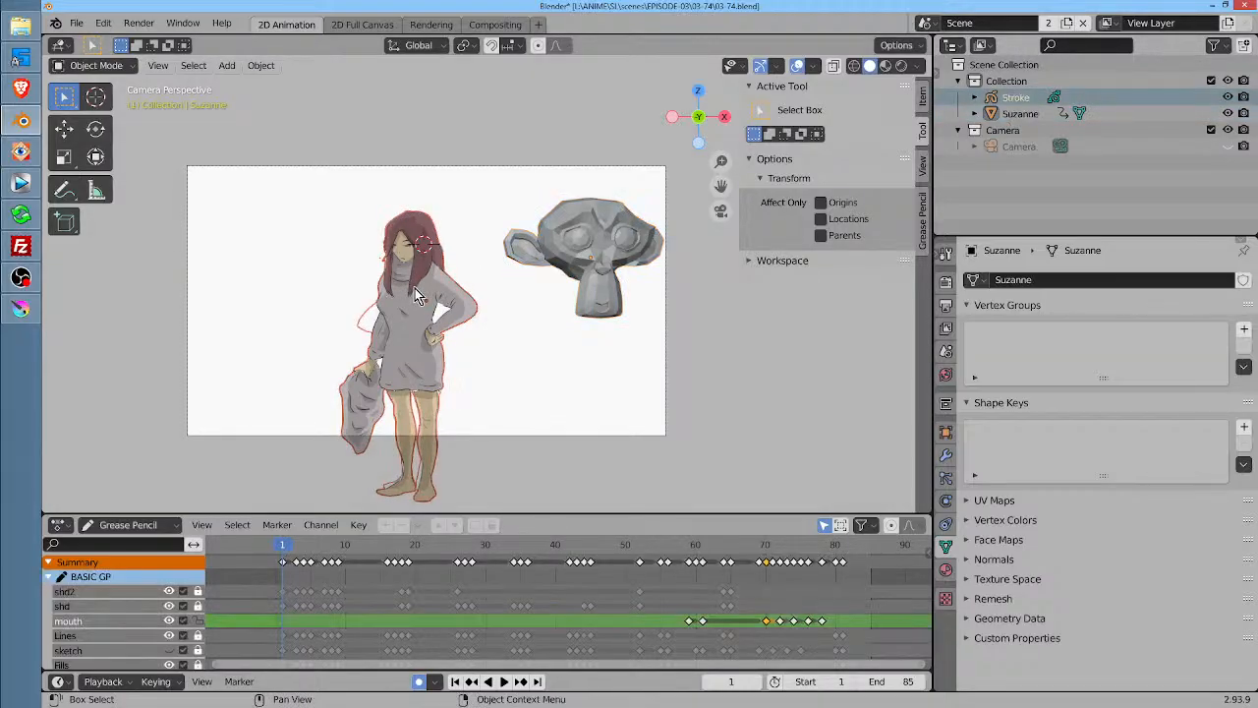
pyautogui.press('space')
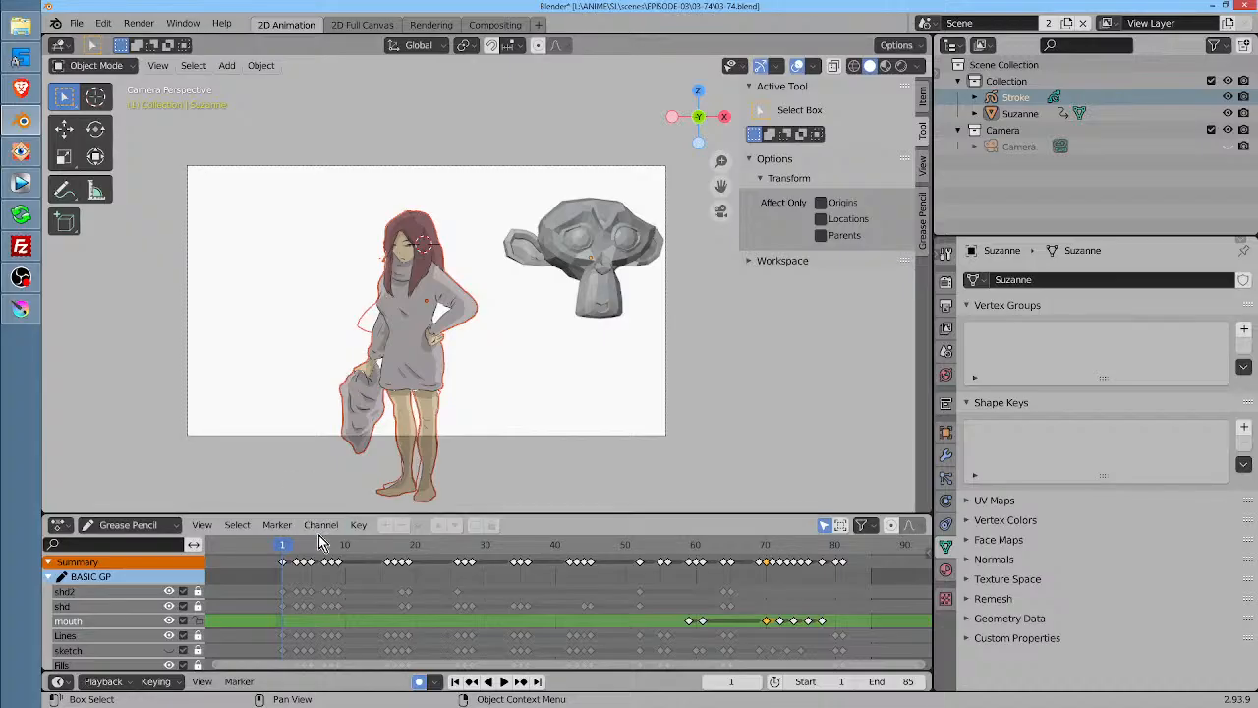
pyautogui.moveTo(342, 547); pyautogui.dragTo(296, 552)
pyautogui.moveTo(278, 553)
pyautogui.mouseDown()
pyautogui.moveTo(714, 594)
pyautogui.moveTo(782, 587)
pyautogui.moveTo(269, 578)
pyautogui.moveTo(295, 582)
pyautogui.mouseUp()
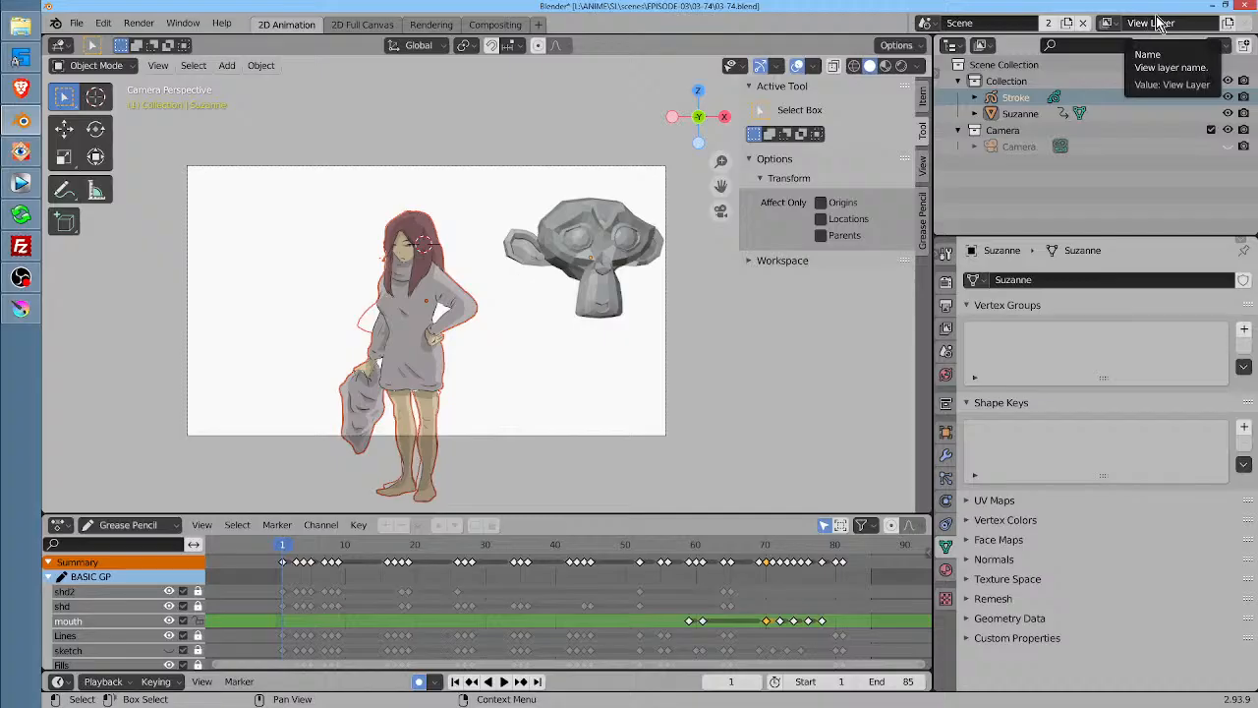
pyautogui.click(600, 247)
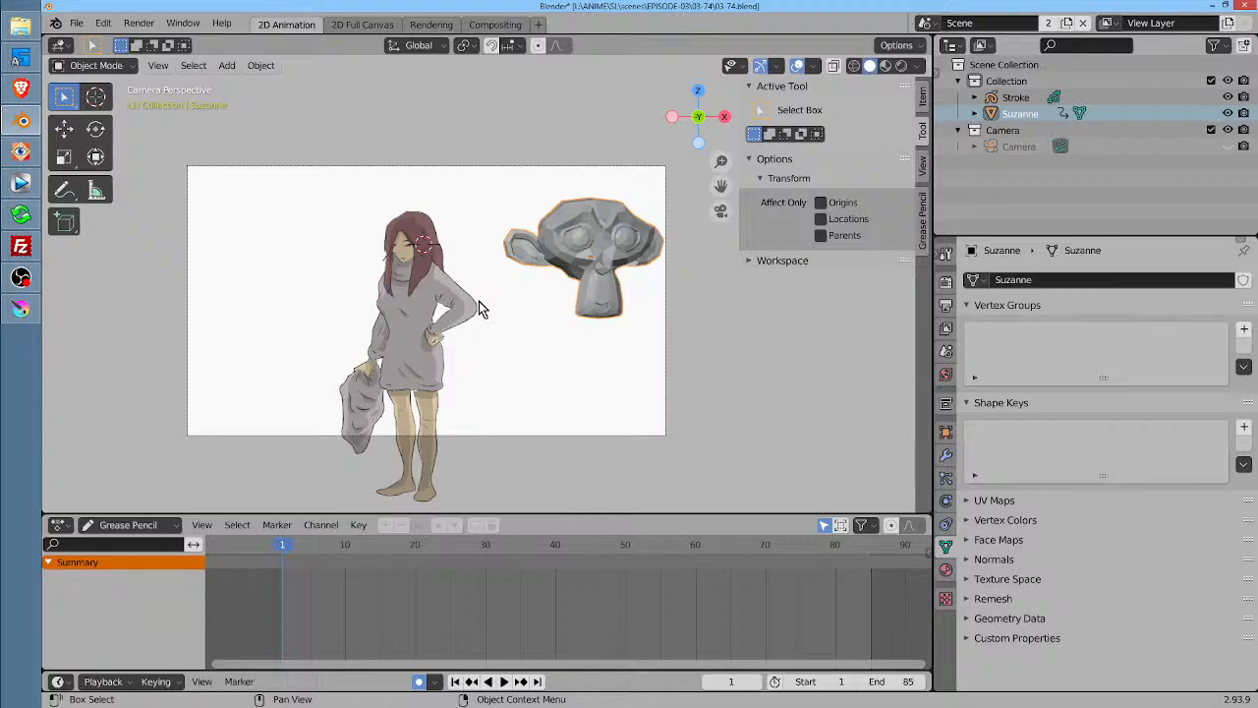
pyautogui.moveTo(541, 296); pyautogui.dragTo(544, 372)
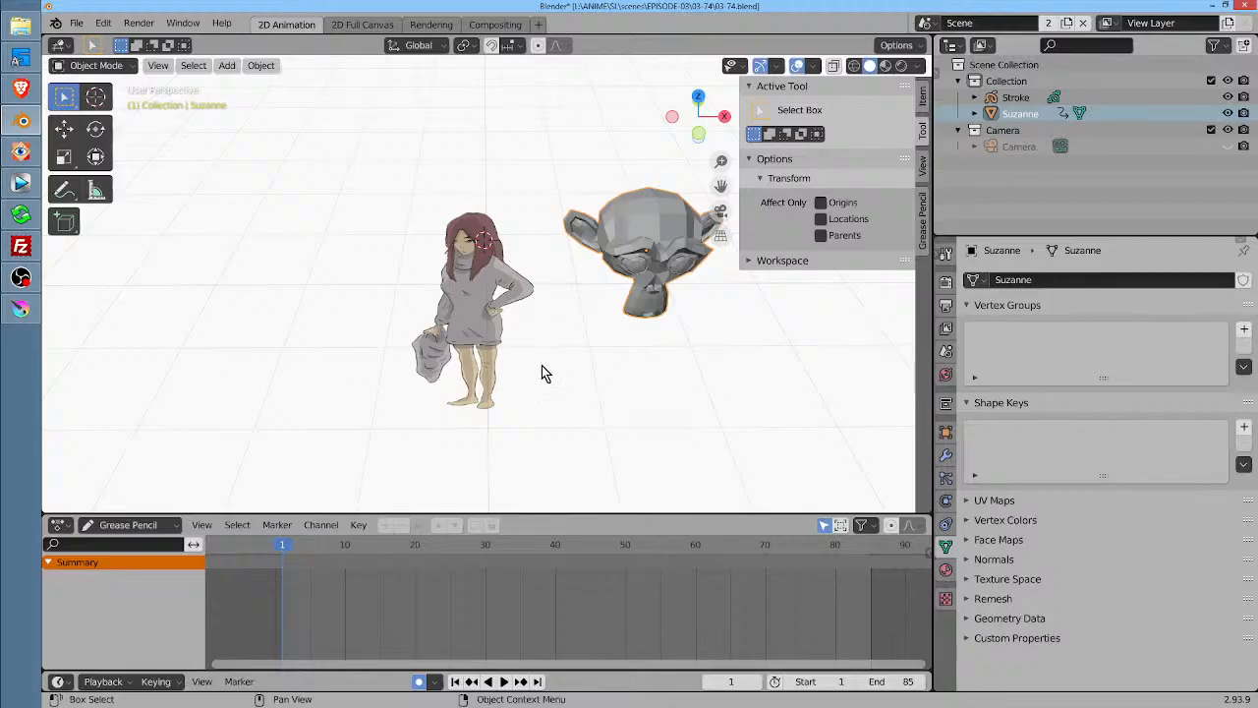
pyautogui.press('KP_0')
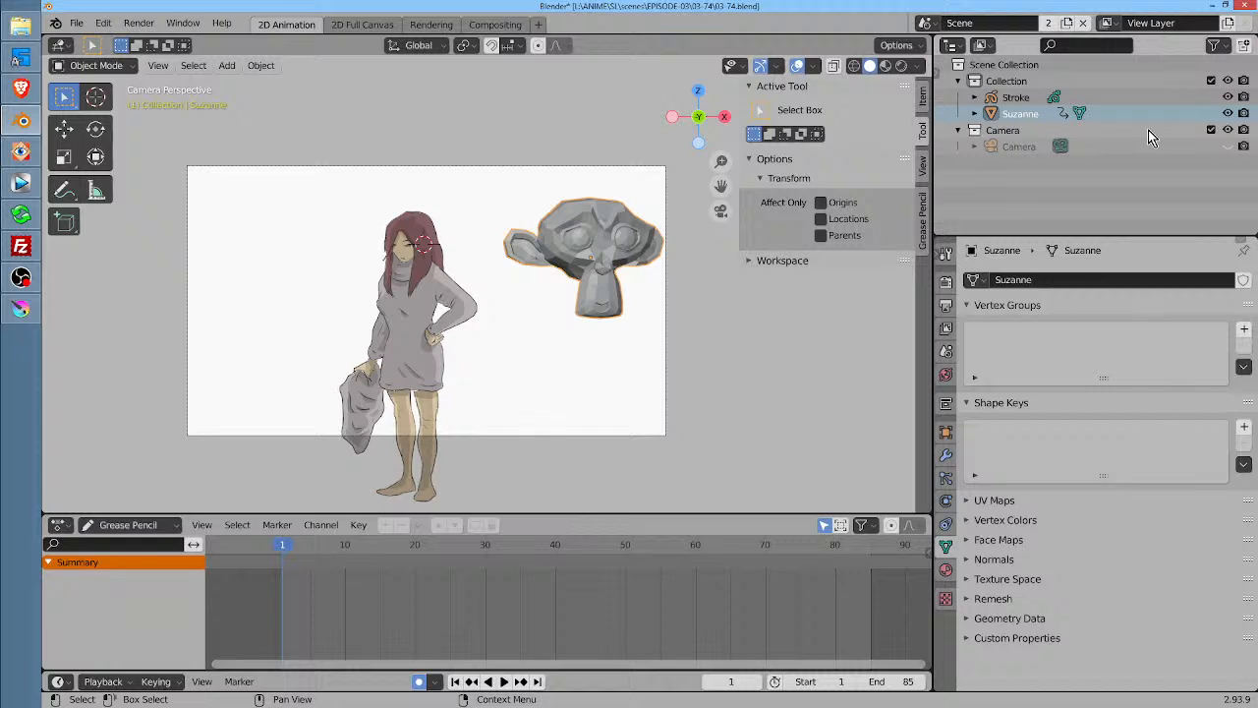
# Try hiding the Suzanne monkey head and the Stroke character in the viewport, and show both again
pyautogui.click(1230, 113)
pyautogui.click(1230, 113)
pyautogui.click(1229, 113)
pyautogui.click(1228, 97)
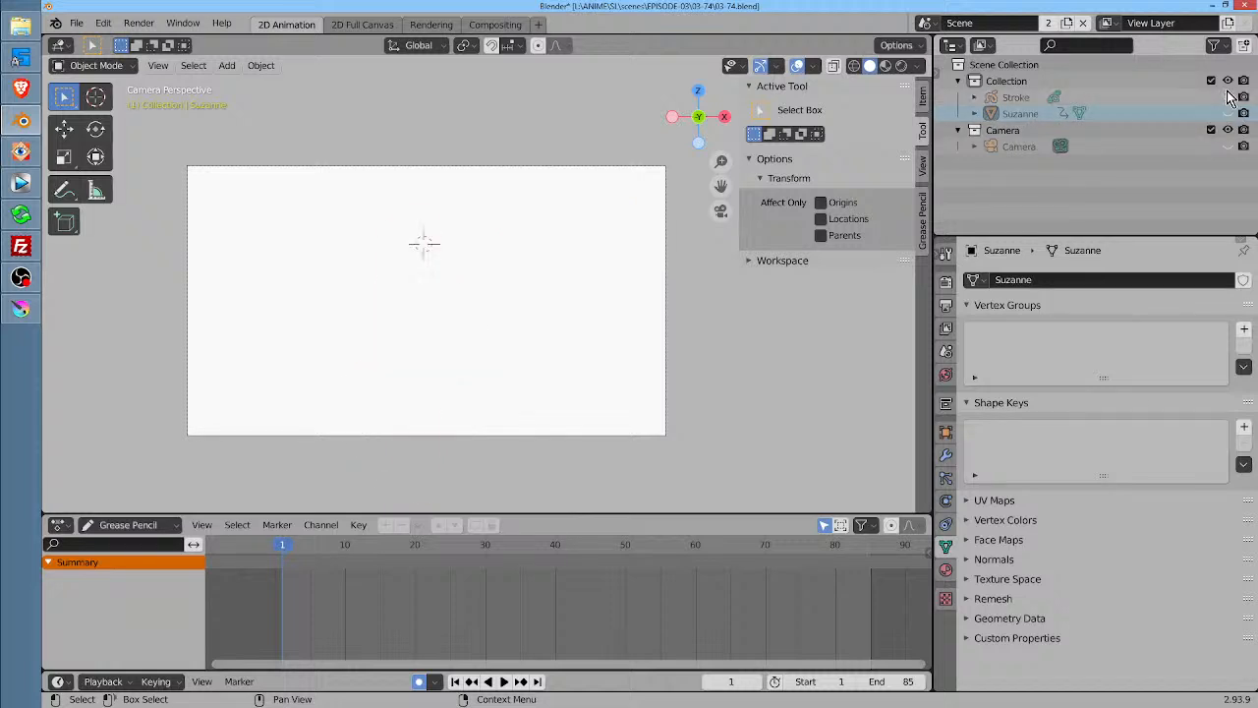
pyautogui.click(1228, 98)
pyautogui.click(1228, 97)
pyautogui.click(1227, 97)
pyautogui.click(1227, 113)
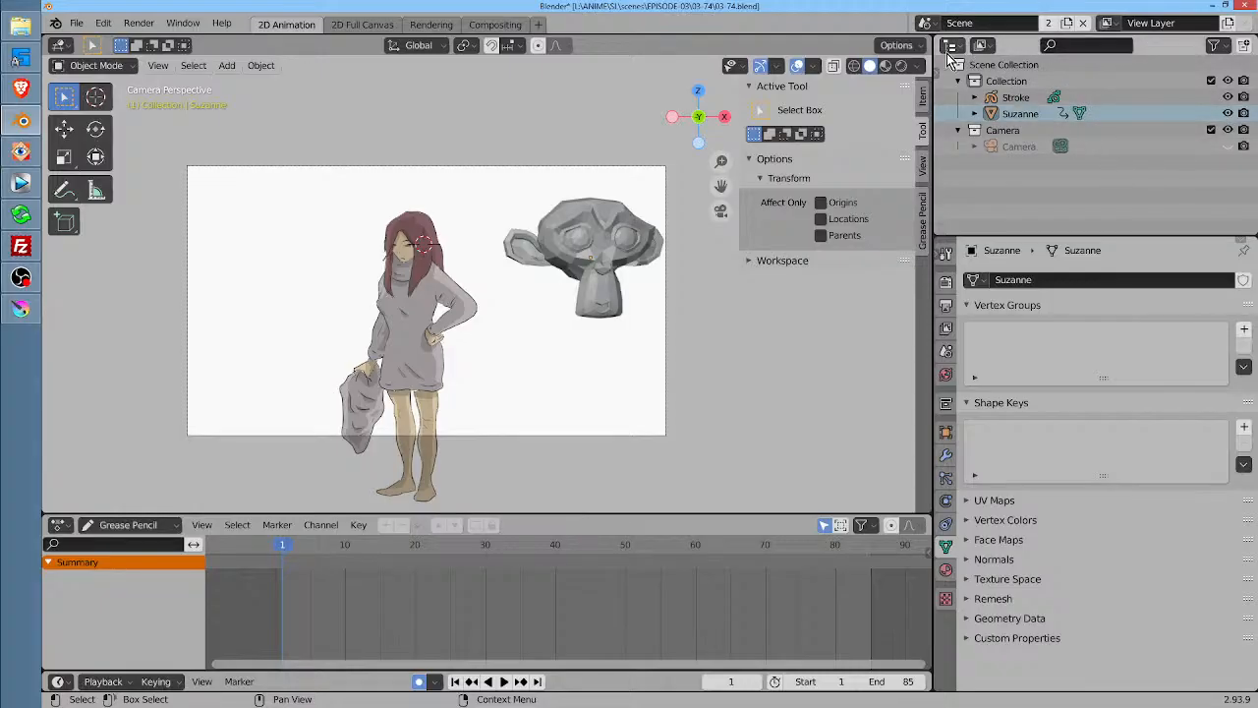
# Toggle the viewport visibility of the Camera collection, Stroke and Suzanne off and back on
pyautogui.click(1228, 130)
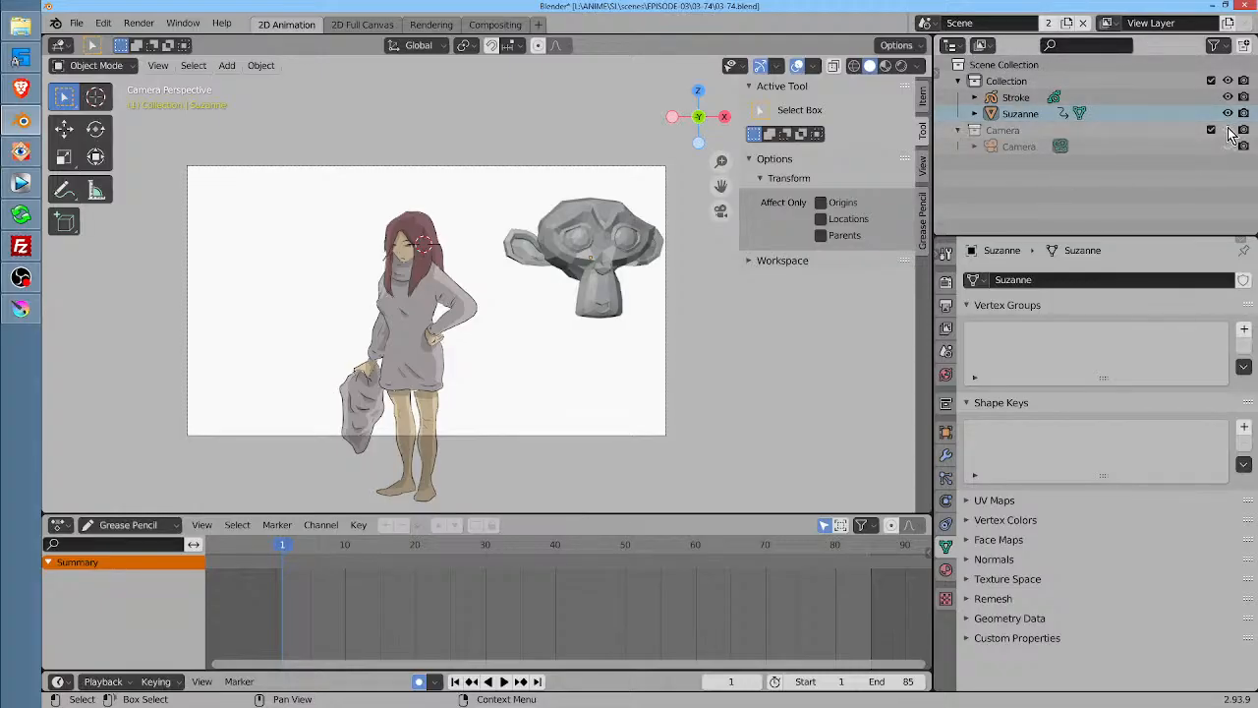
pyautogui.click(1228, 129)
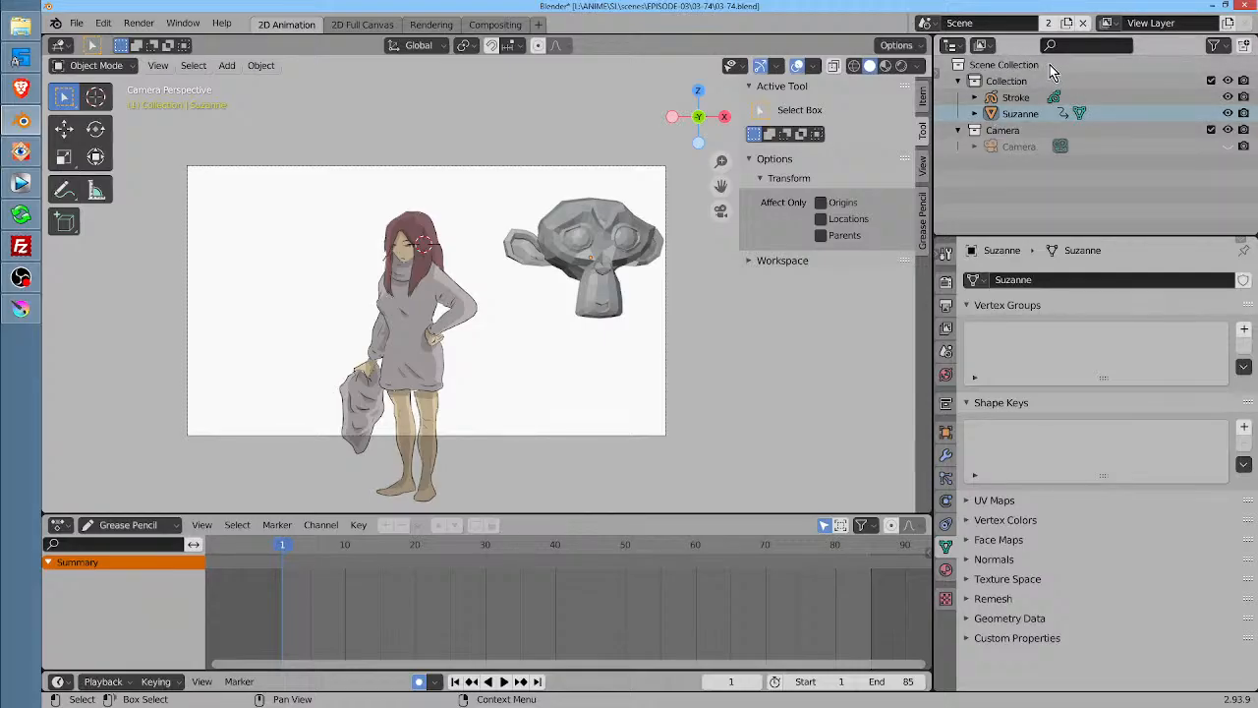
pyautogui.click(1228, 98)
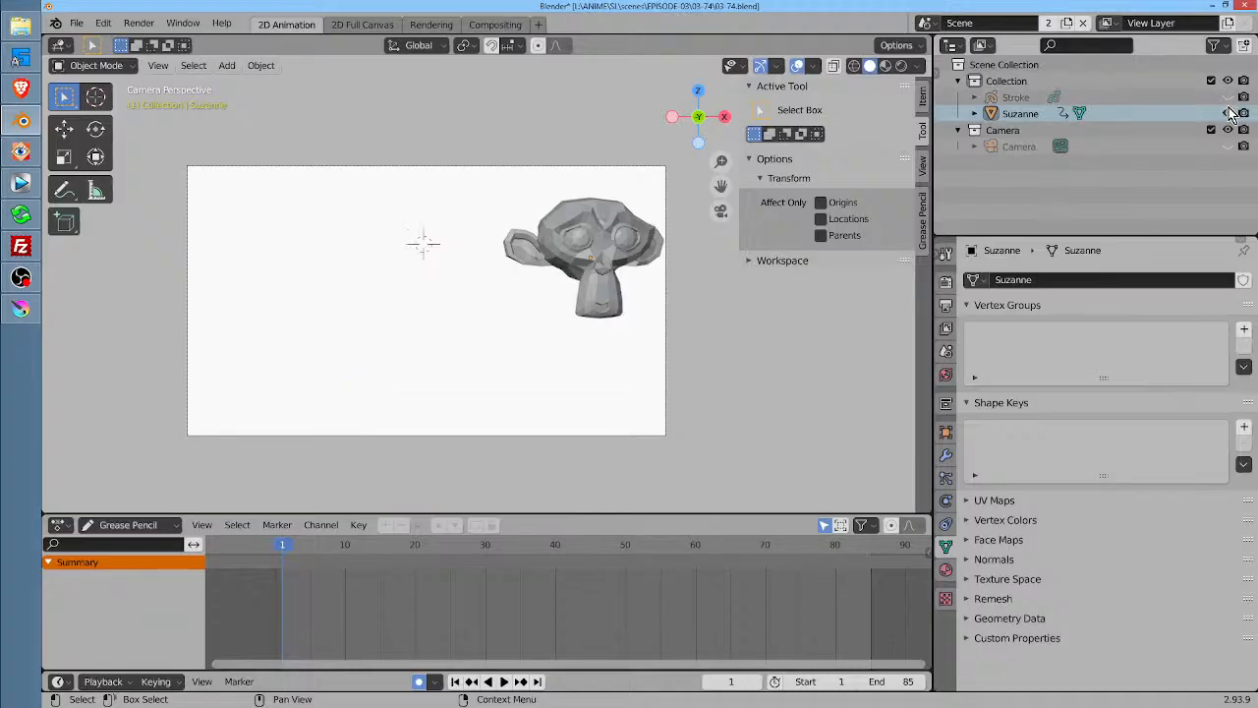
pyautogui.click(1229, 113)
pyautogui.click(1228, 113)
pyautogui.click(1228, 97)
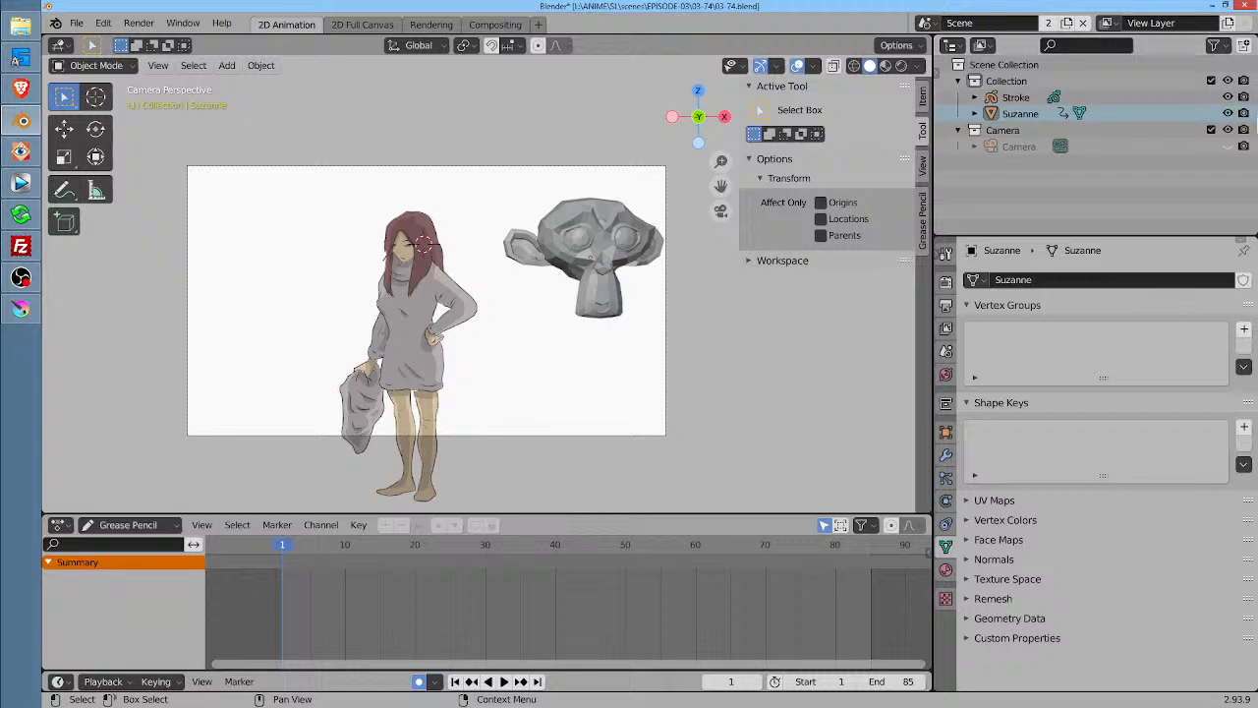
# Check which view layers the lower Render Layers node offers in the compositor, nudging both Render Layers nodes slightly
pyautogui.click(411, 317)
pyautogui.click(621, 252)
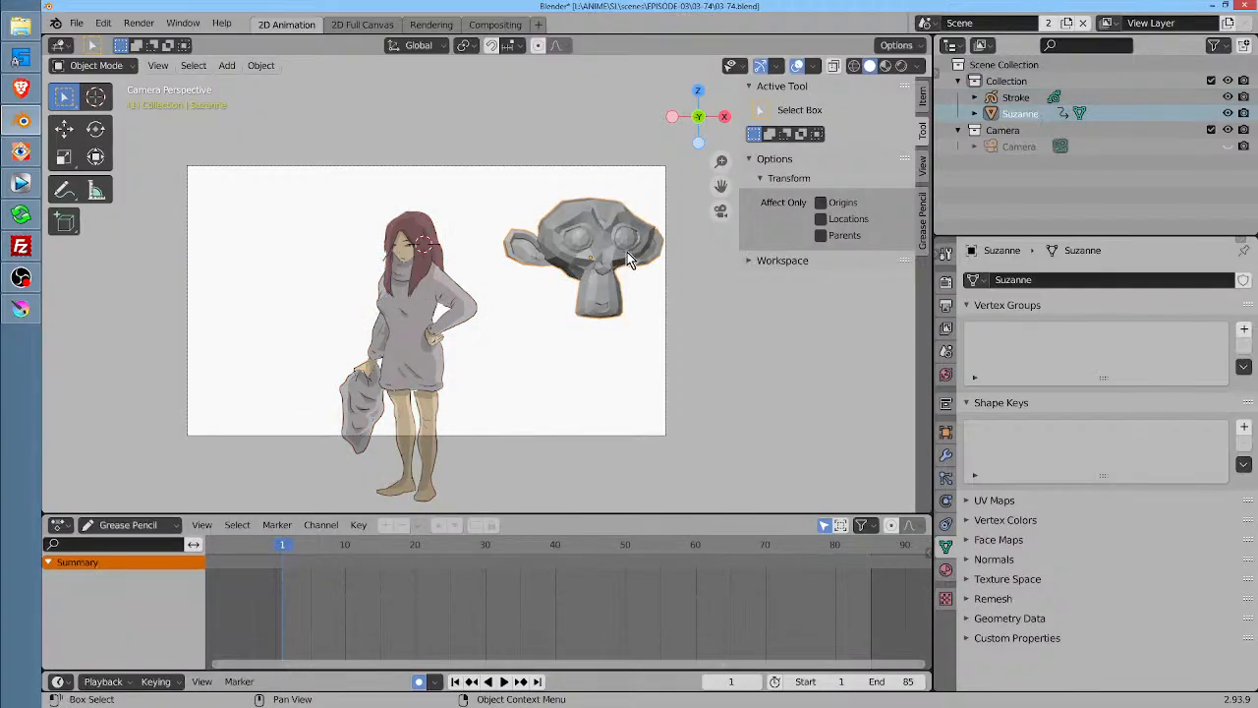
pyautogui.click(421, 290)
pyautogui.click(507, 21)
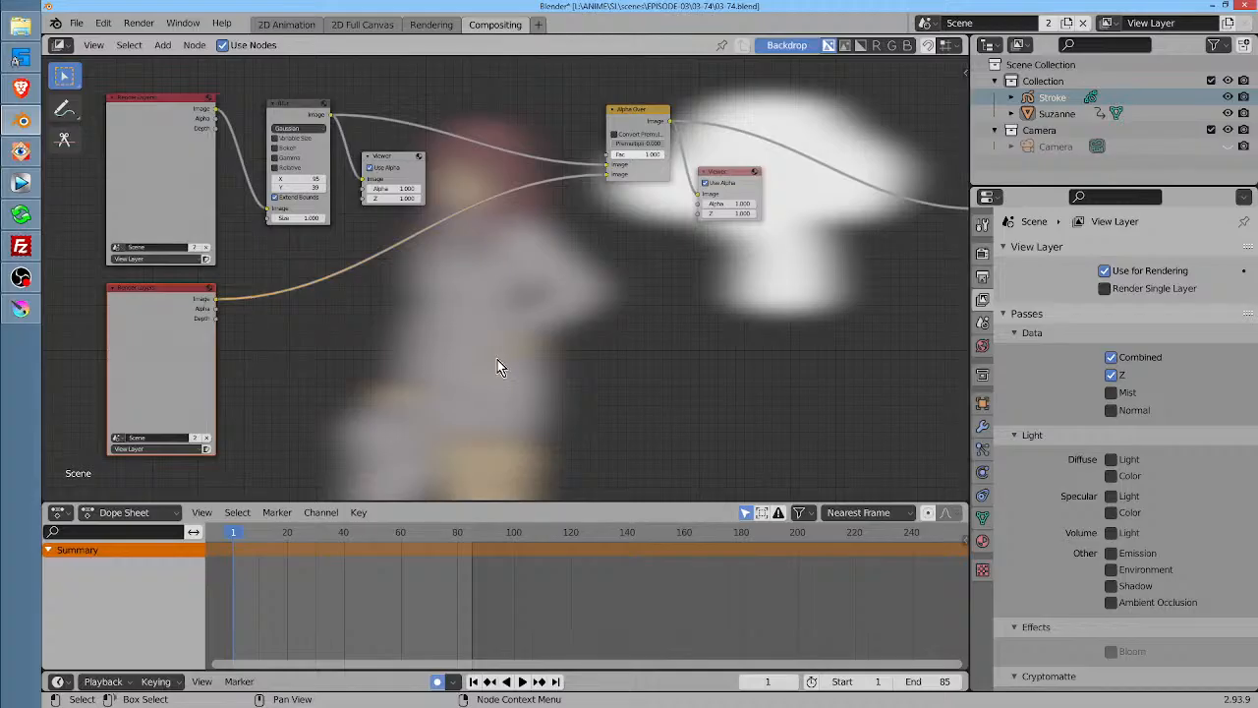
pyautogui.click(167, 449)
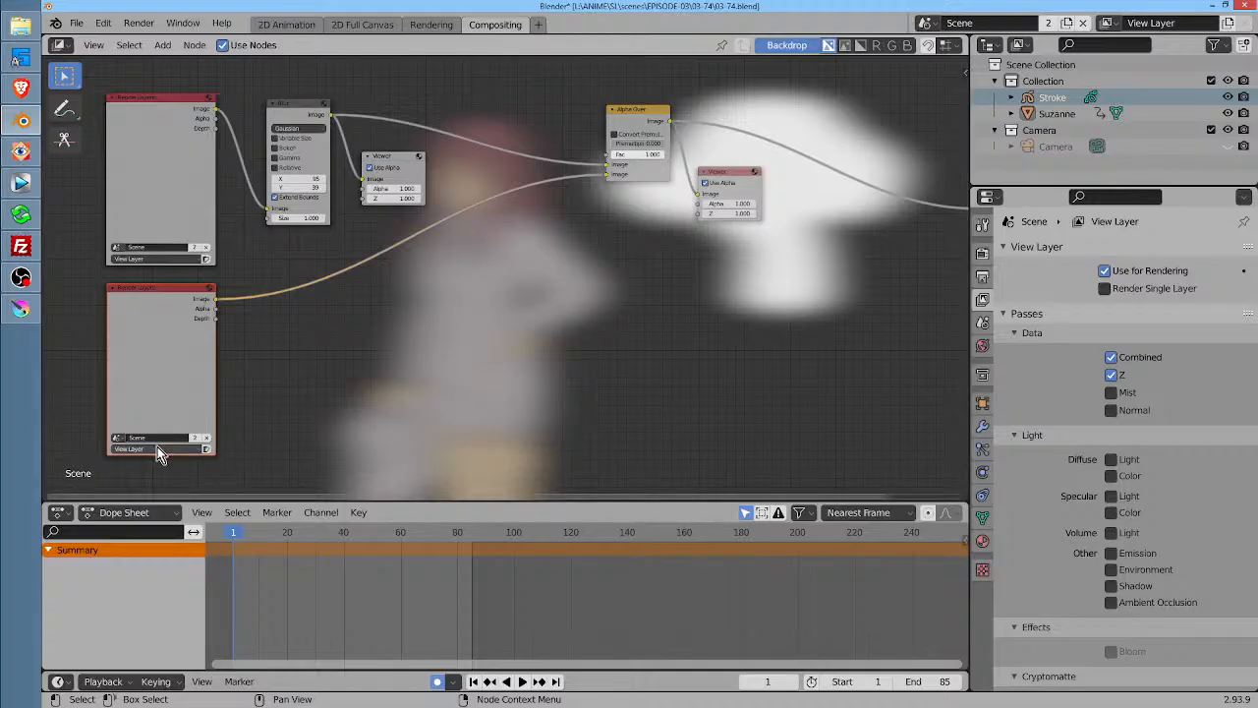
pyautogui.click(158, 449)
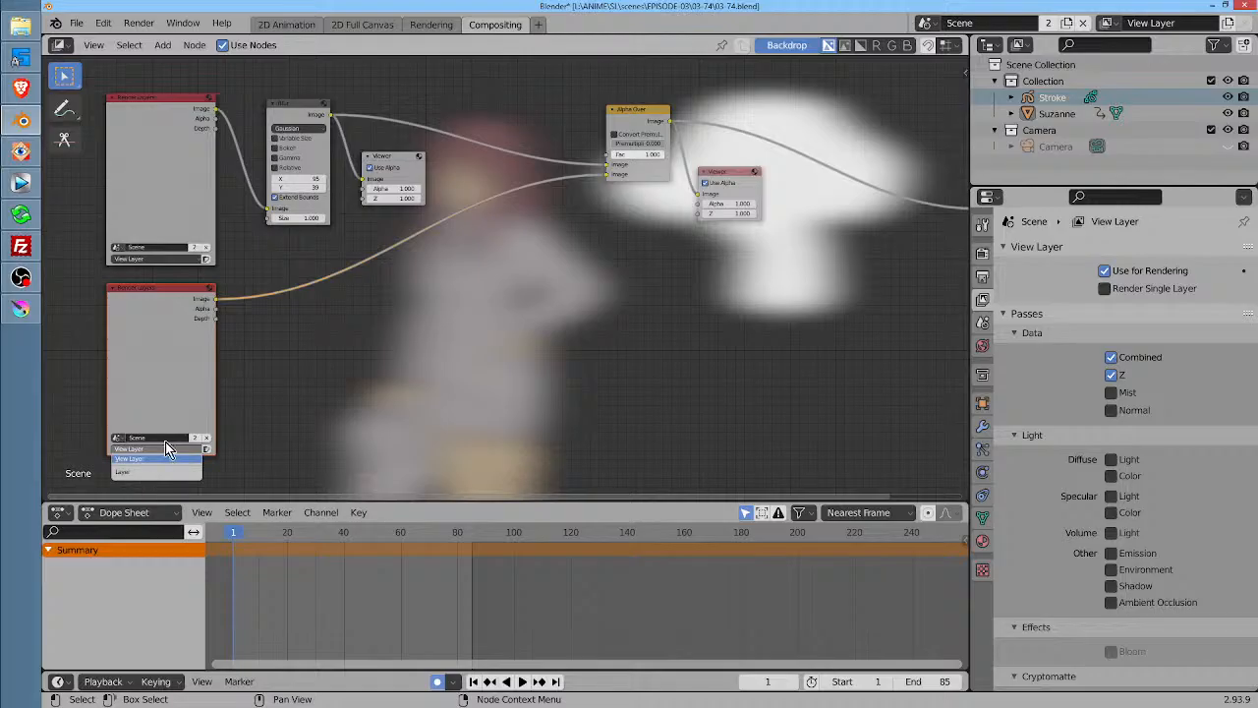
pyautogui.moveTo(165, 175); pyautogui.dragTo(165, 172)
pyautogui.moveTo(173, 335); pyautogui.dragTo(182, 332)
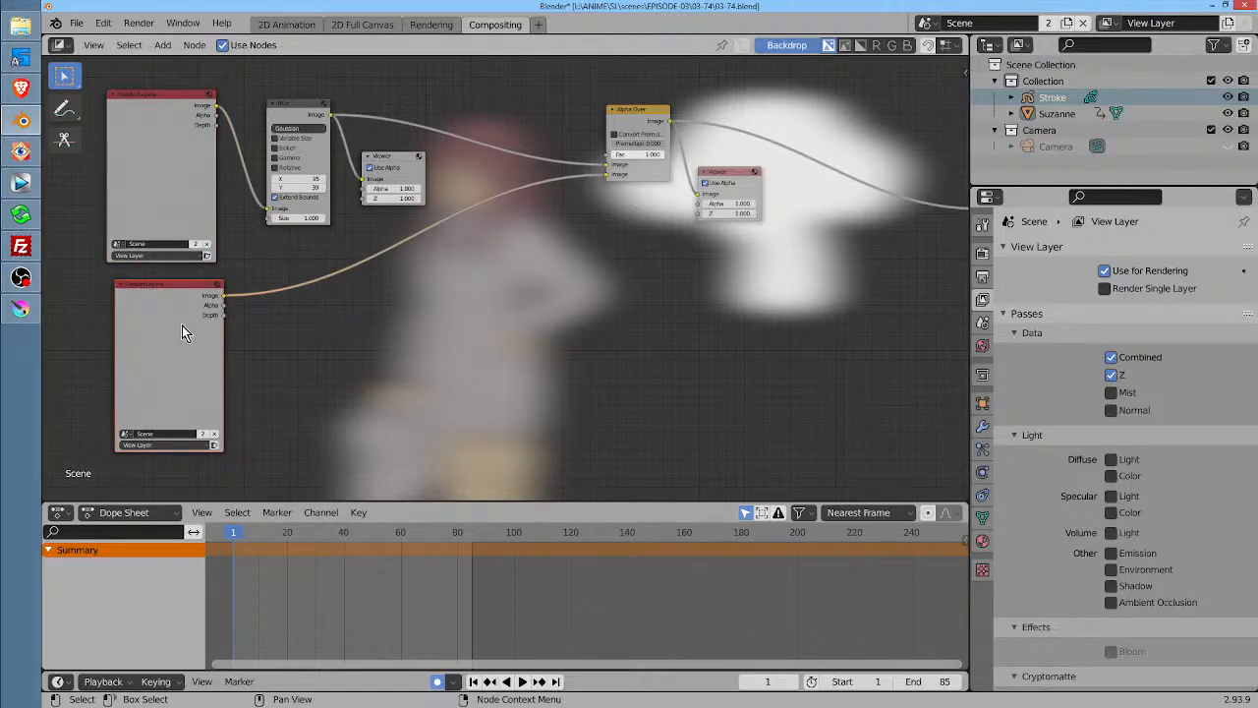
# Return to the 2D Animation workspace, delete Scene.001 and check the remaining scene list
pyautogui.click(295, 27)
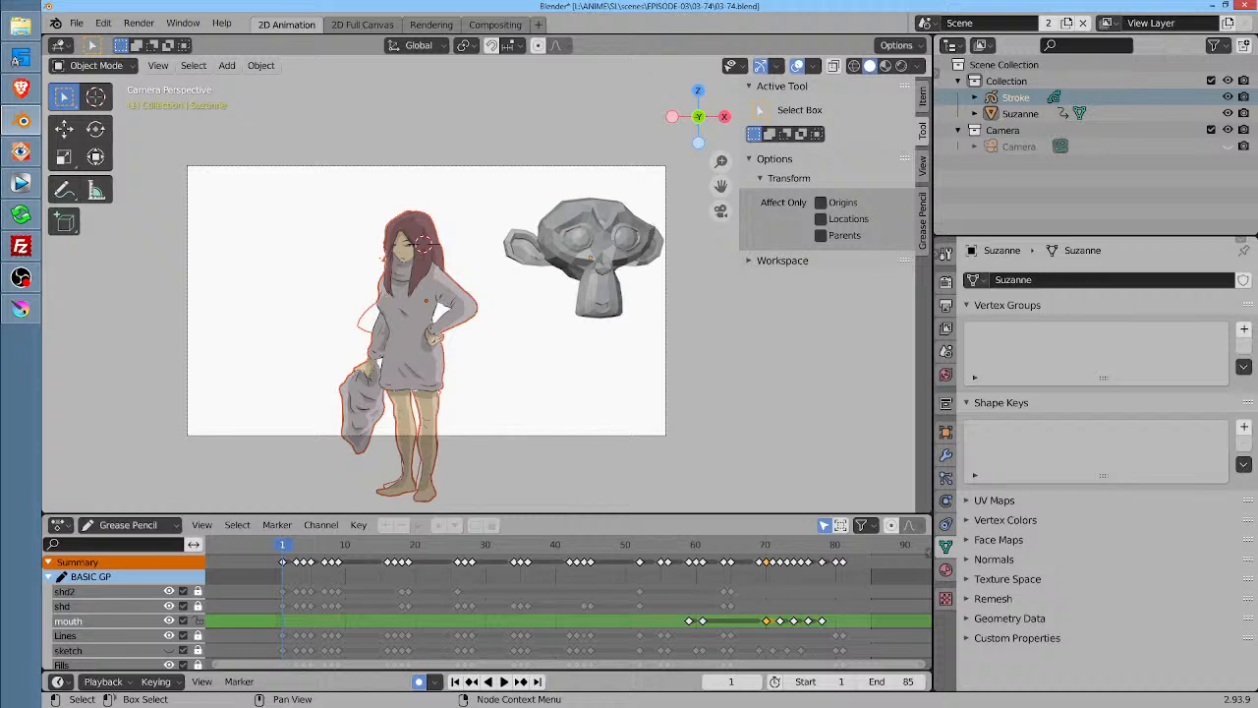
pyautogui.click(925, 23)
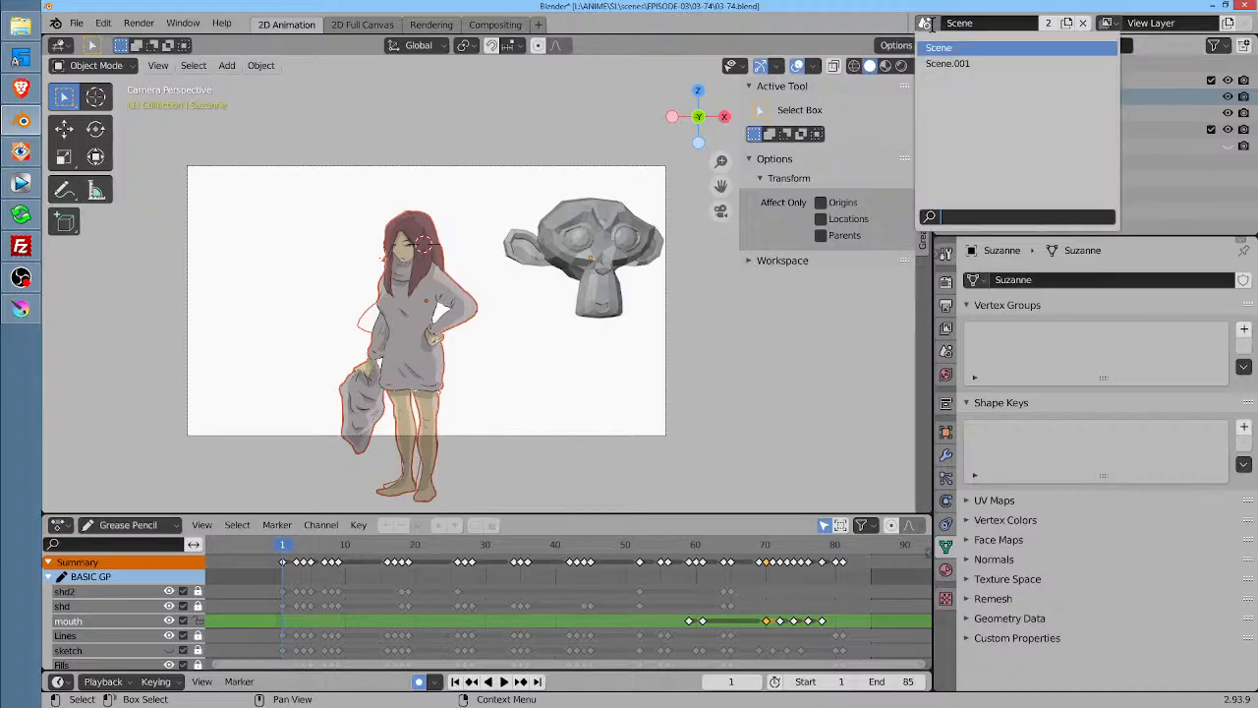
pyautogui.click(943, 63)
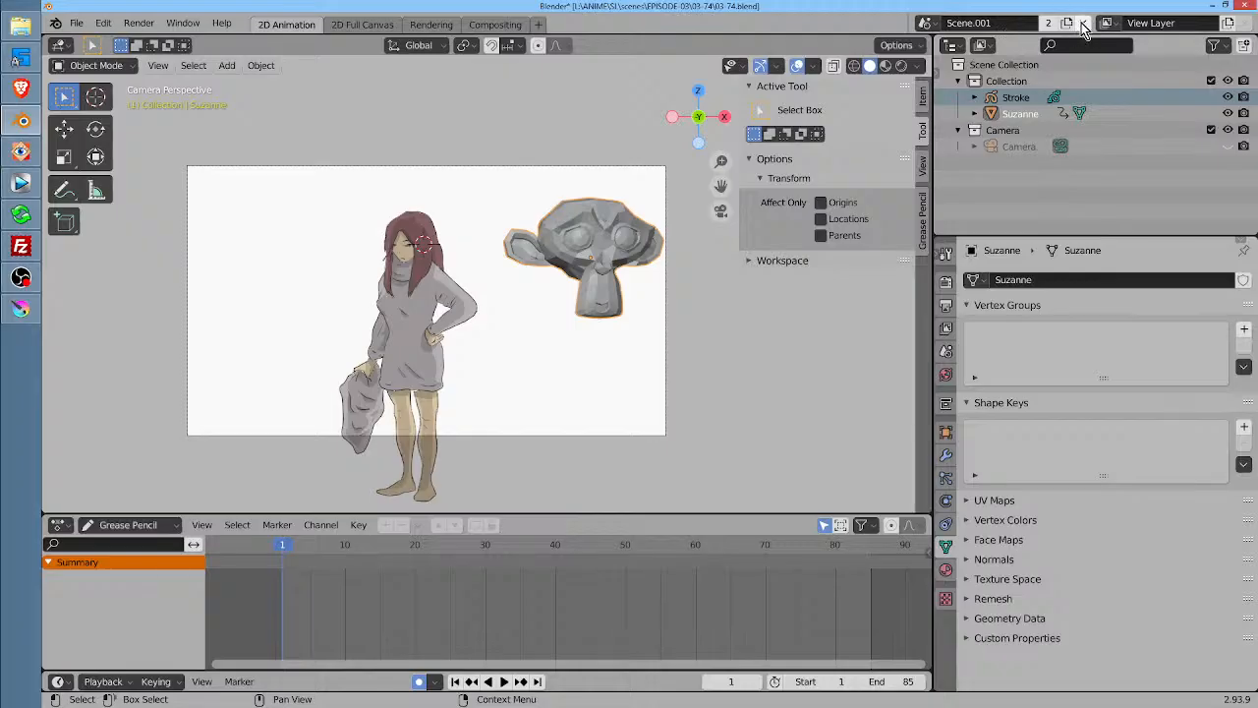
pyautogui.click(1084, 25)
pyautogui.click(930, 23)
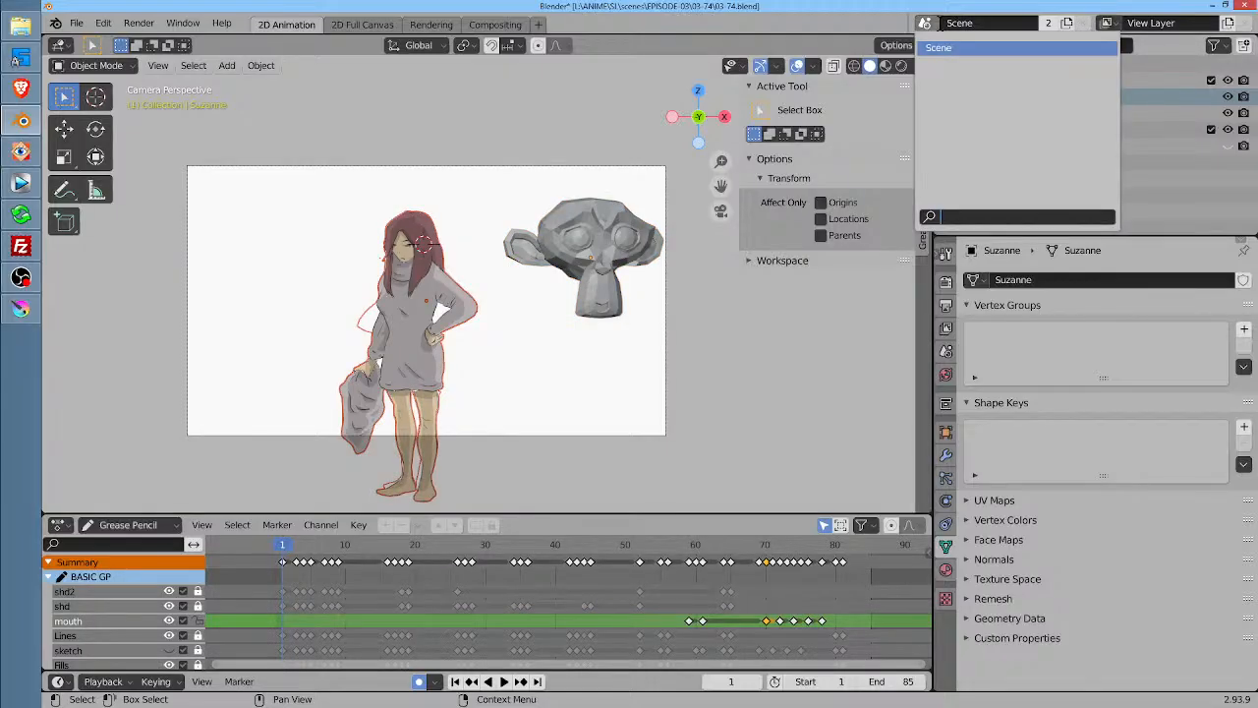
# Create a full copy of the scene with its own objects and delete the drawn Stroke character from that copy
pyautogui.click(1070, 23)
pyautogui.click(995, 109)
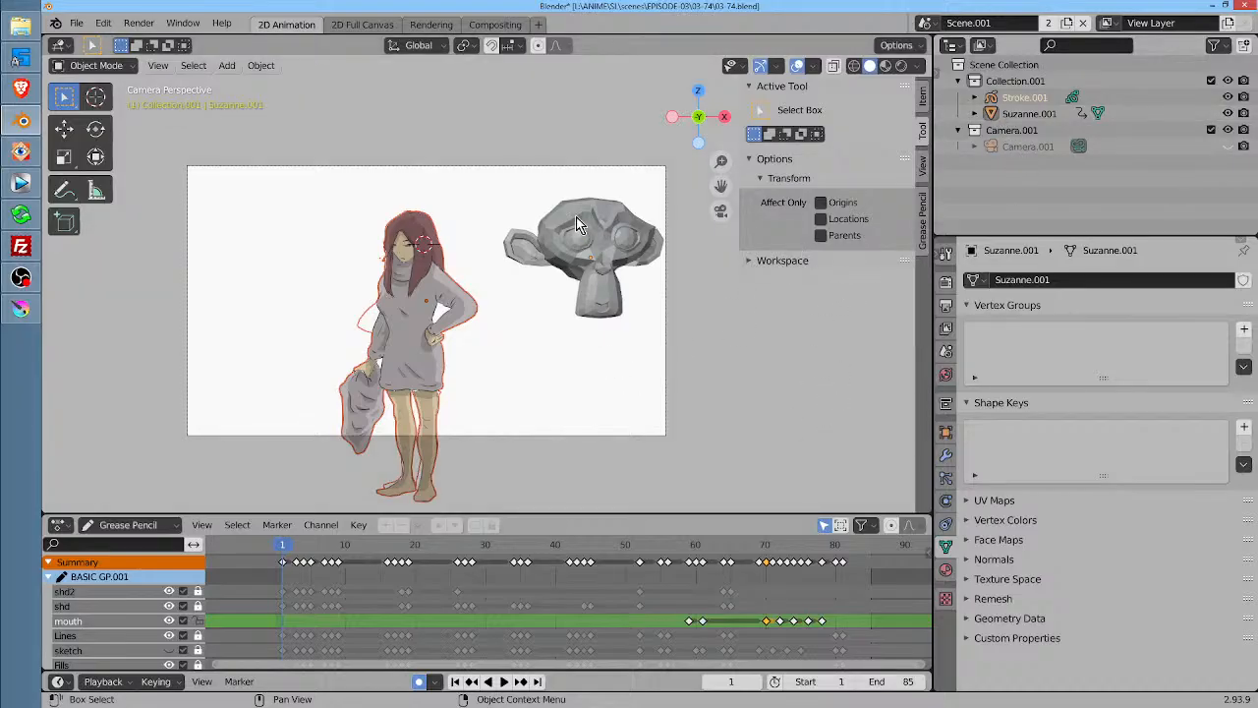
pyautogui.click(606, 257)
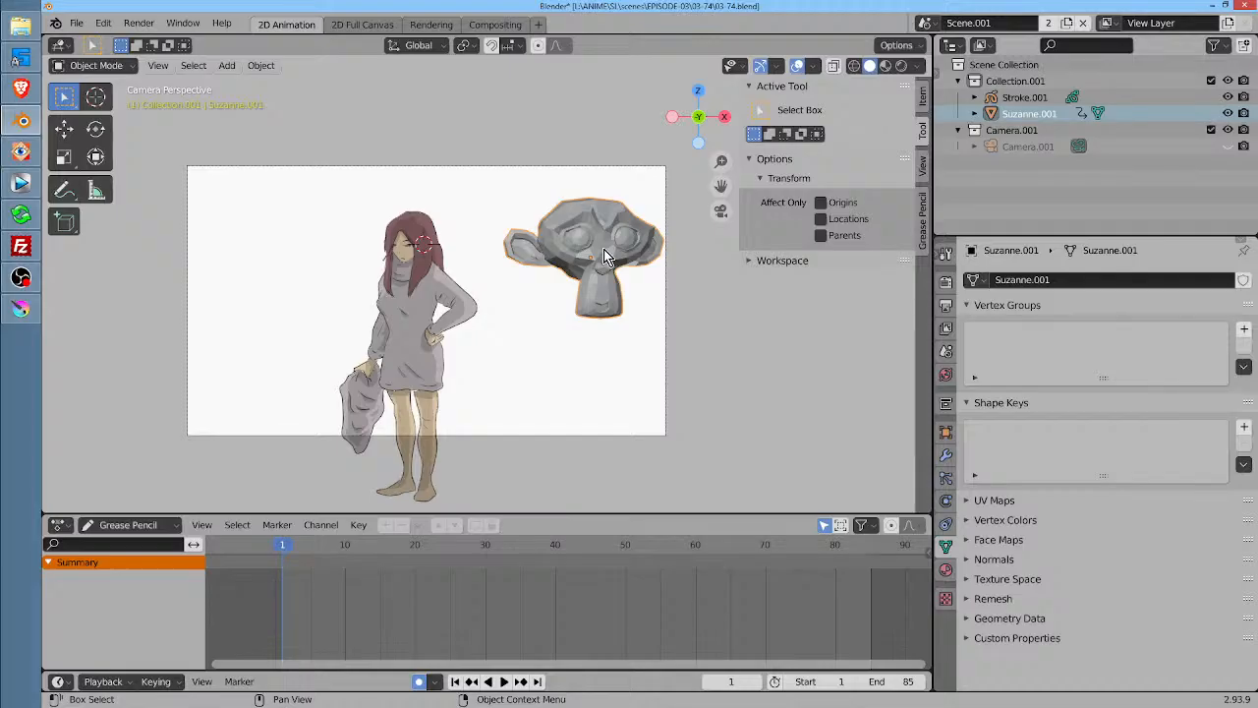
pyautogui.click(400, 295)
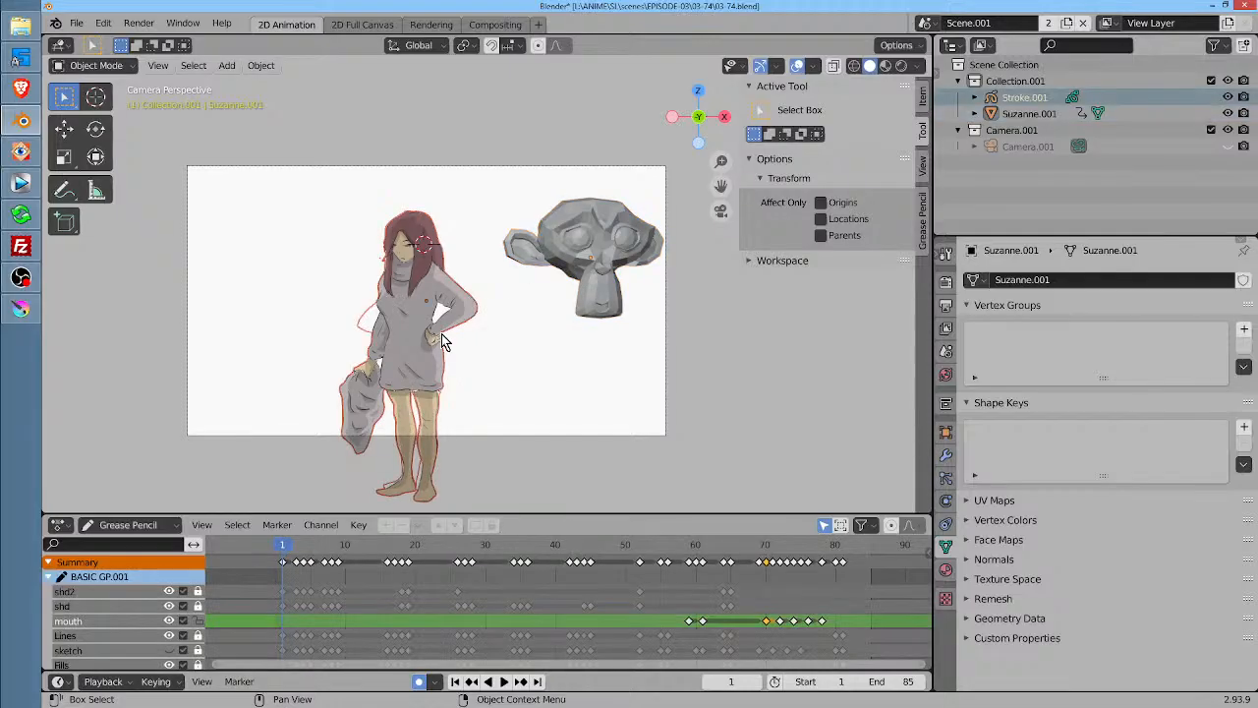
pyautogui.press('Delete')
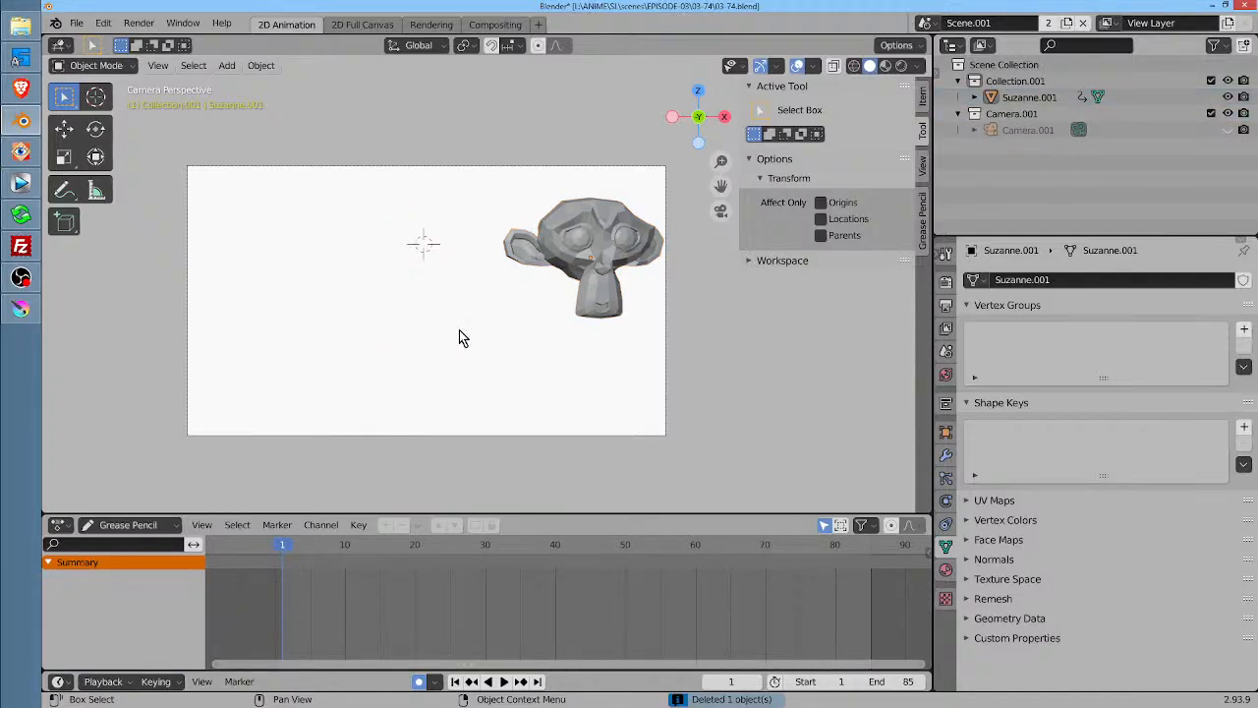
pyautogui.click(612, 226)
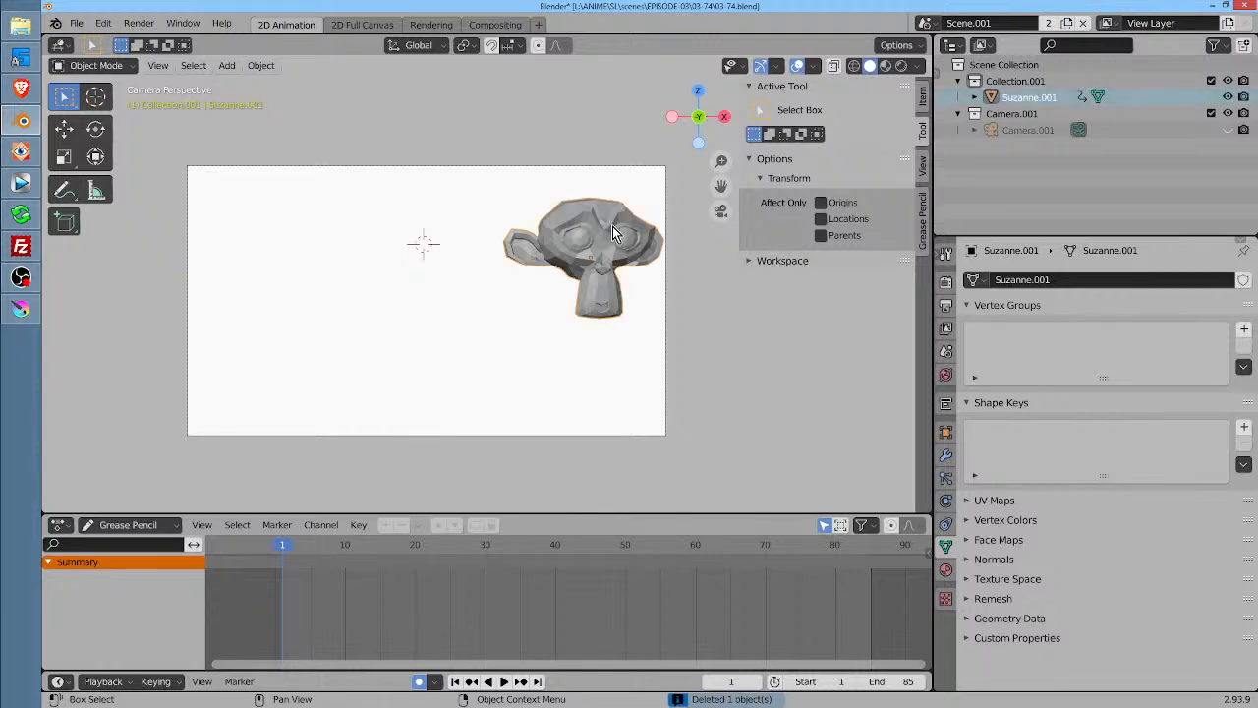
# Switch to the original Scene and delete the Suzanne monkey head from it
pyautogui.click(925, 22)
pyautogui.click(938, 47)
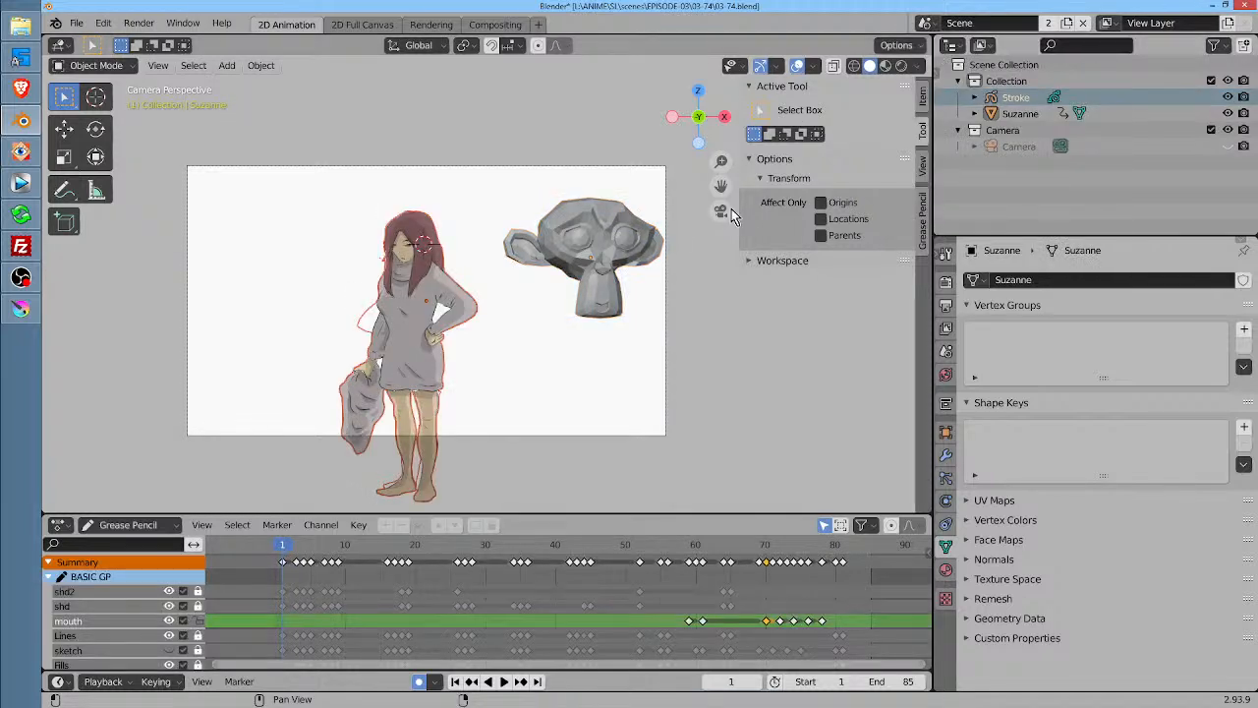
pyautogui.click(617, 245)
pyautogui.press('Delete')
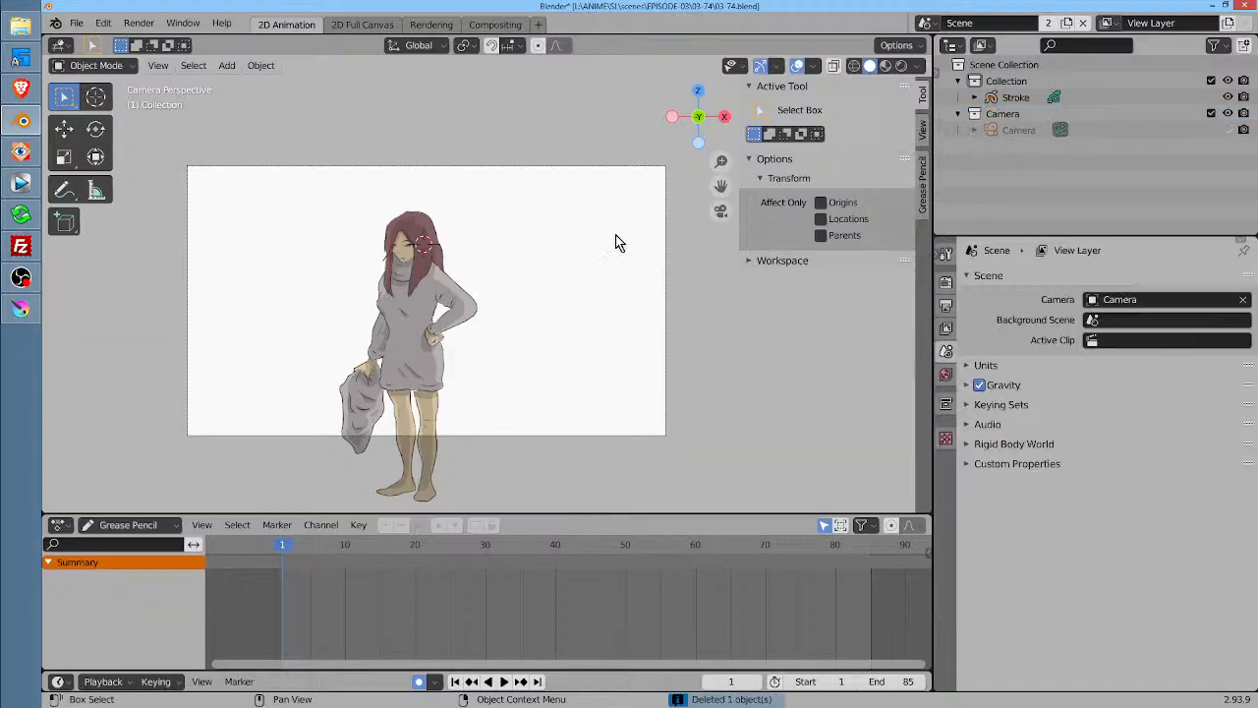
# Check the contents of Scene.001 and return to the original Scene
pyautogui.click(927, 23)
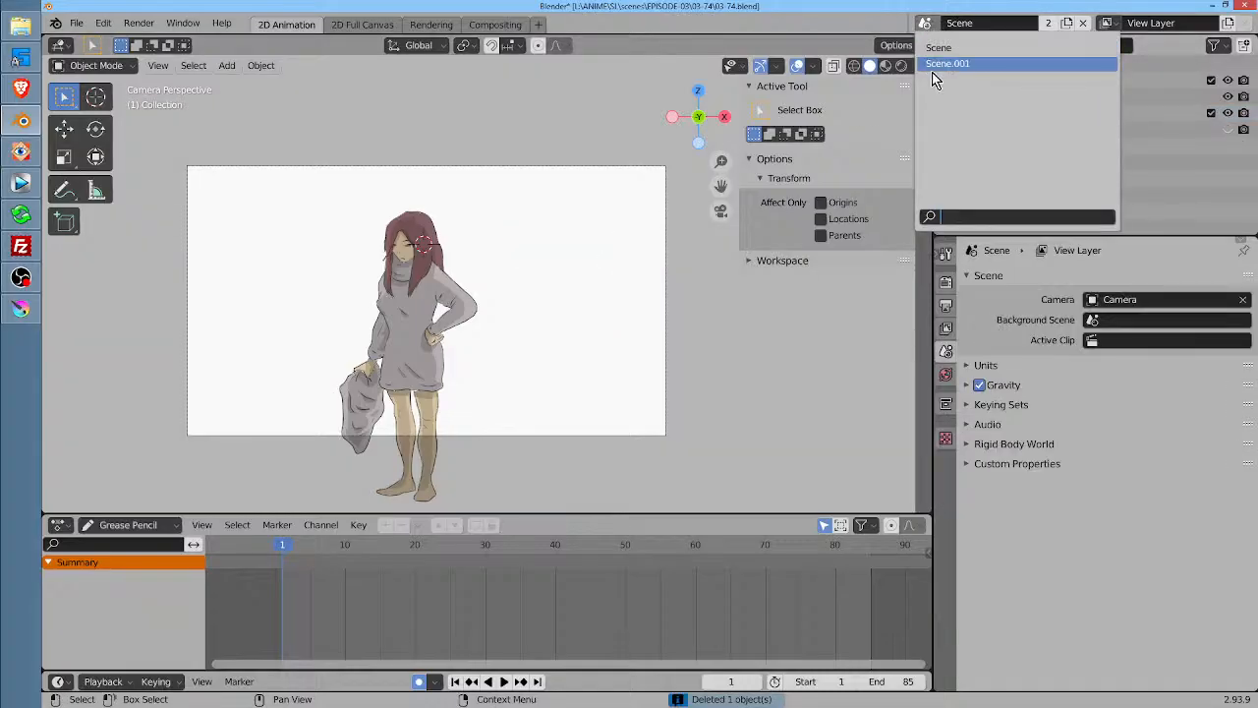
pyautogui.click(936, 65)
pyautogui.click(925, 23)
pyautogui.click(938, 47)
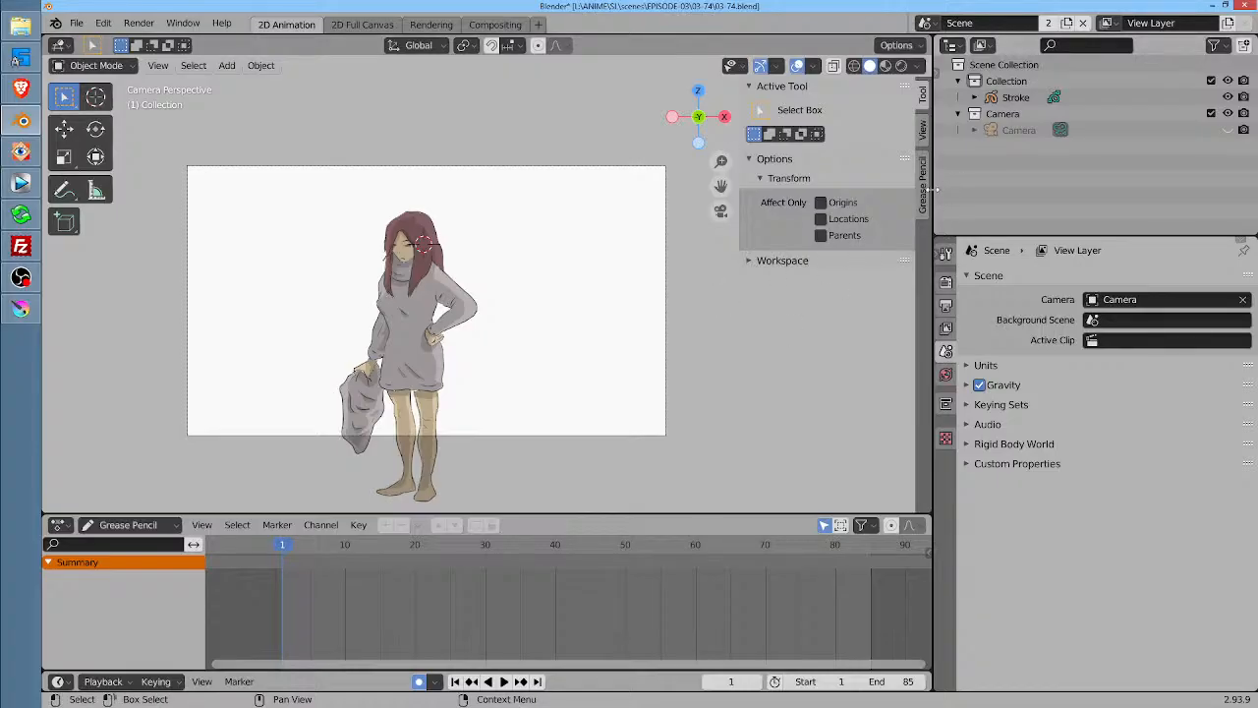
# Make the Stroke character the active object so its BASIC GP grease pencil layers are listed
pyautogui.moveTo(934, 189)
pyautogui.mouseDown()
pyautogui.moveTo(1003, 199)
pyautogui.moveTo(939, 203)
pyautogui.mouseUp()
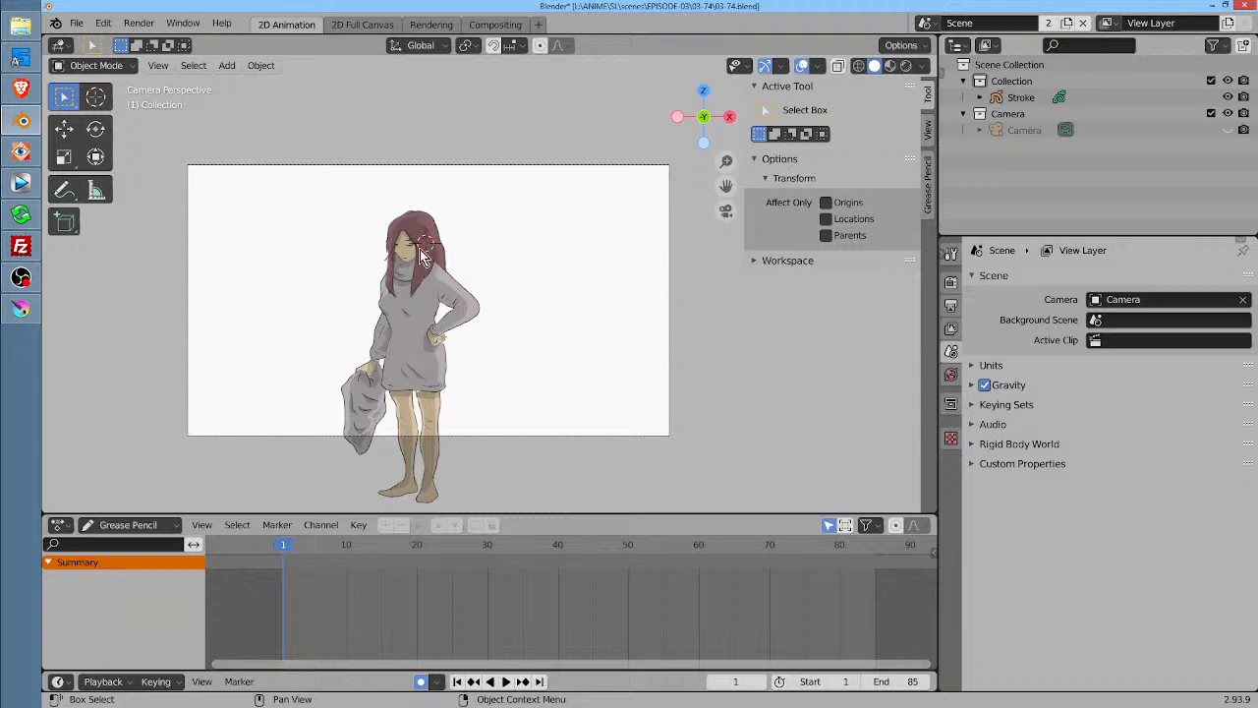
pyautogui.scroll(4, 408, 258)
pyautogui.scroll(-4, 548, 152)
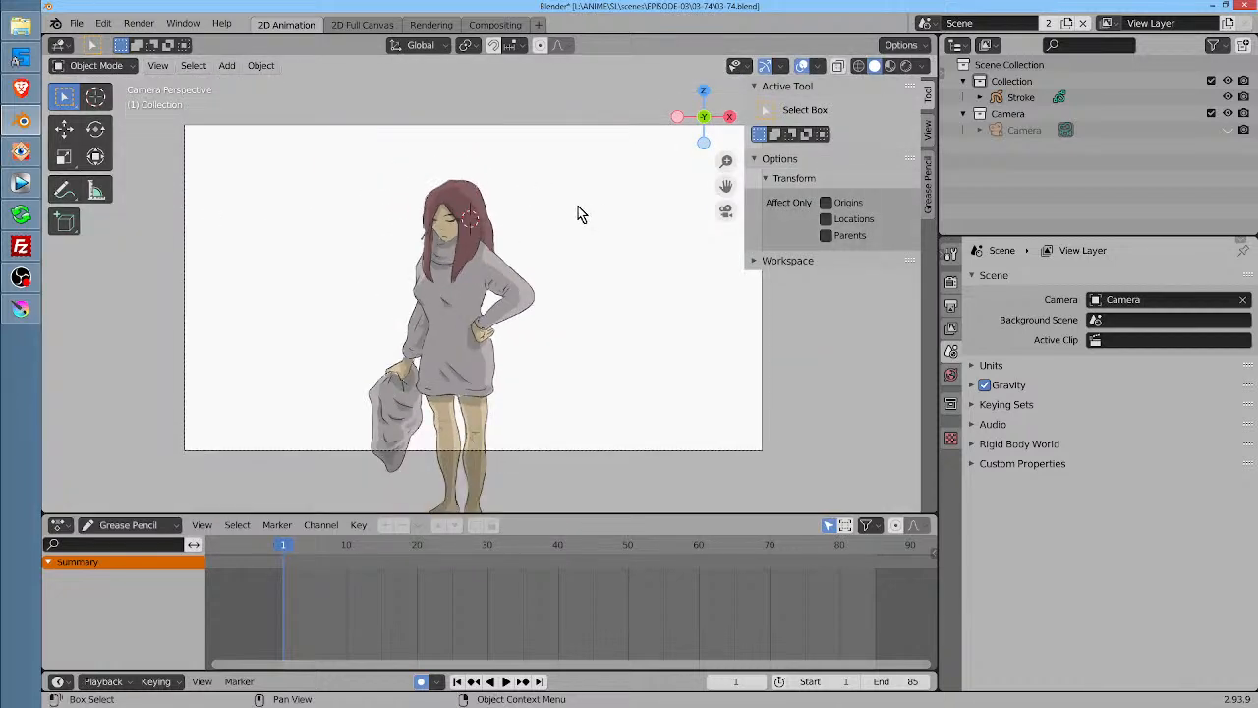
pyautogui.moveTo(529, 224); pyautogui.dragTo(519, 232)
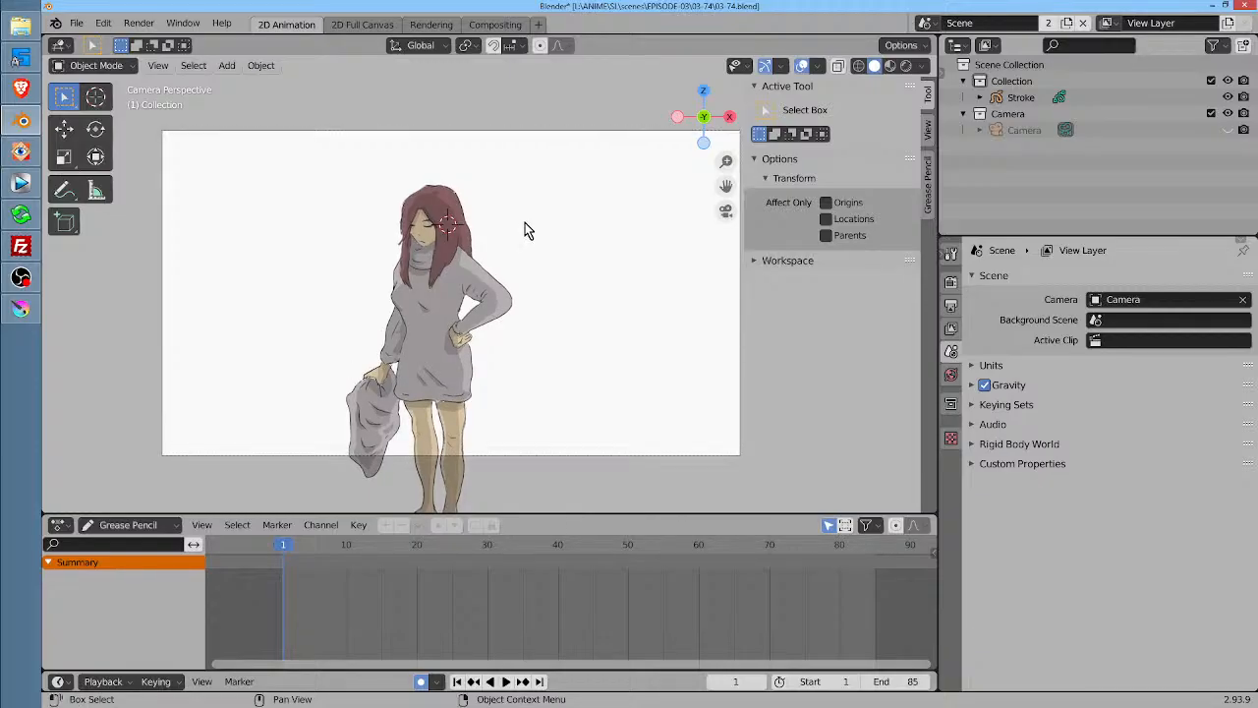
pyautogui.click(447, 282)
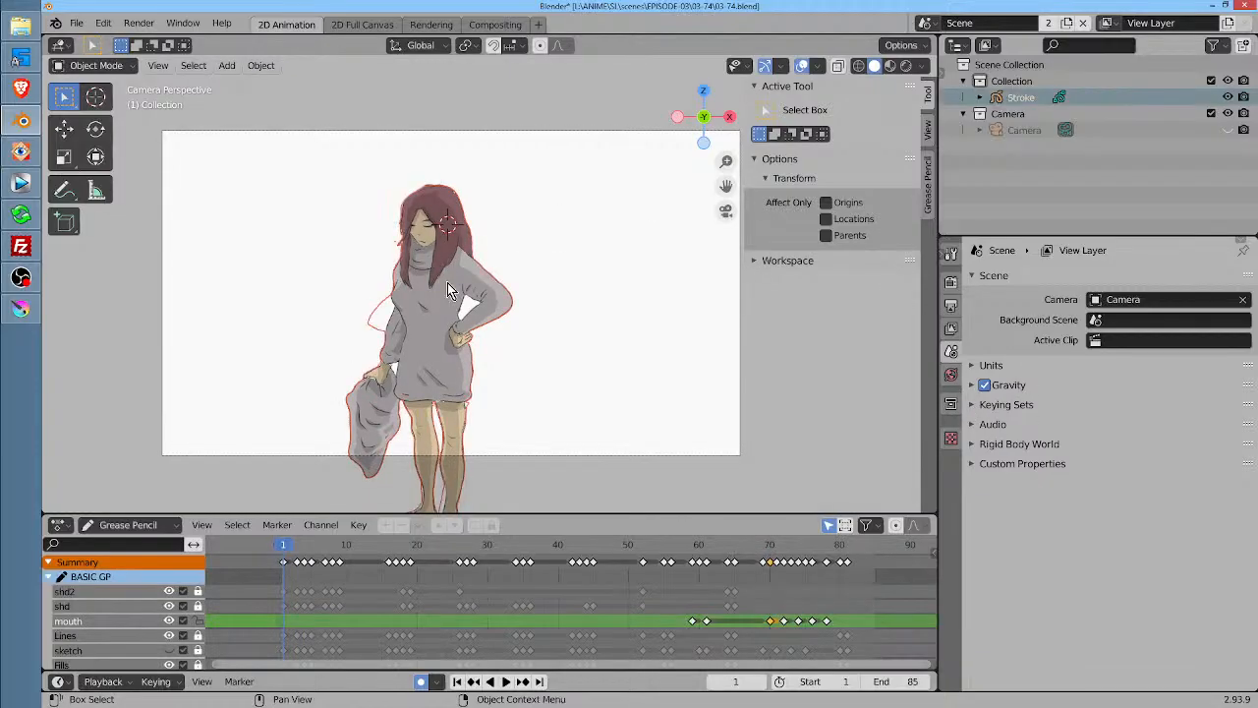
pyautogui.click(1013, 170)
pyautogui.click(988, 98)
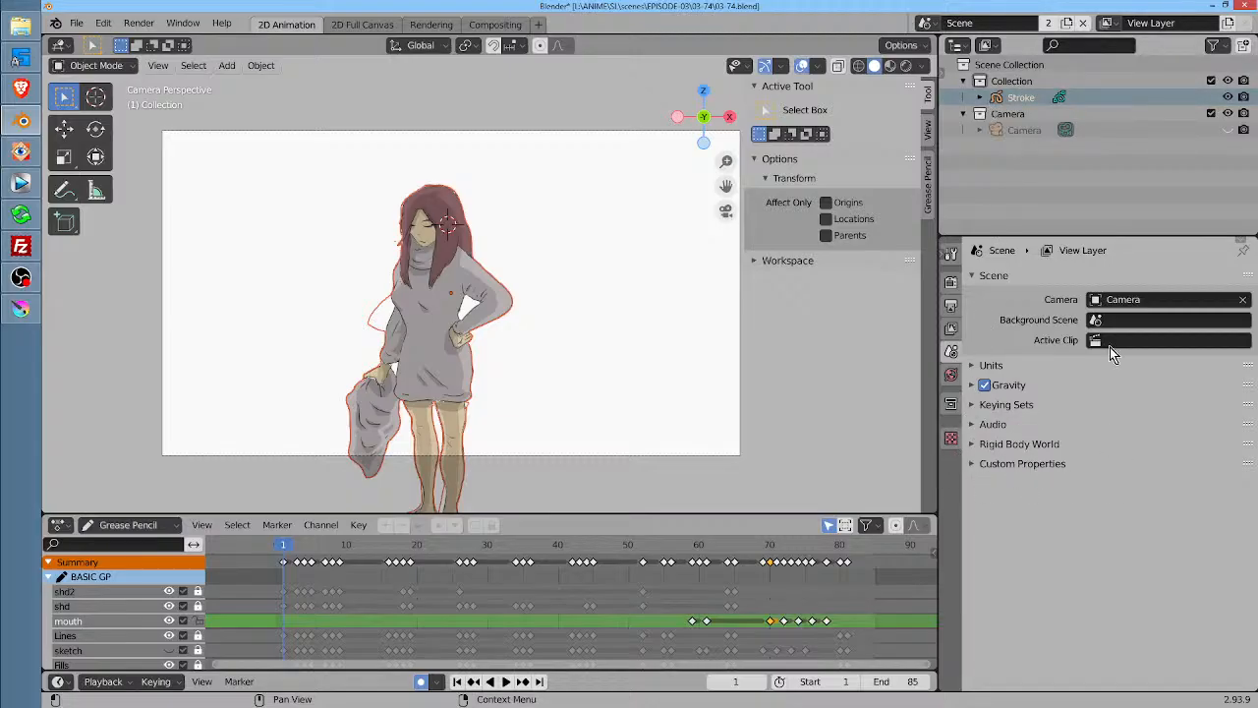
pyautogui.click(1013, 100)
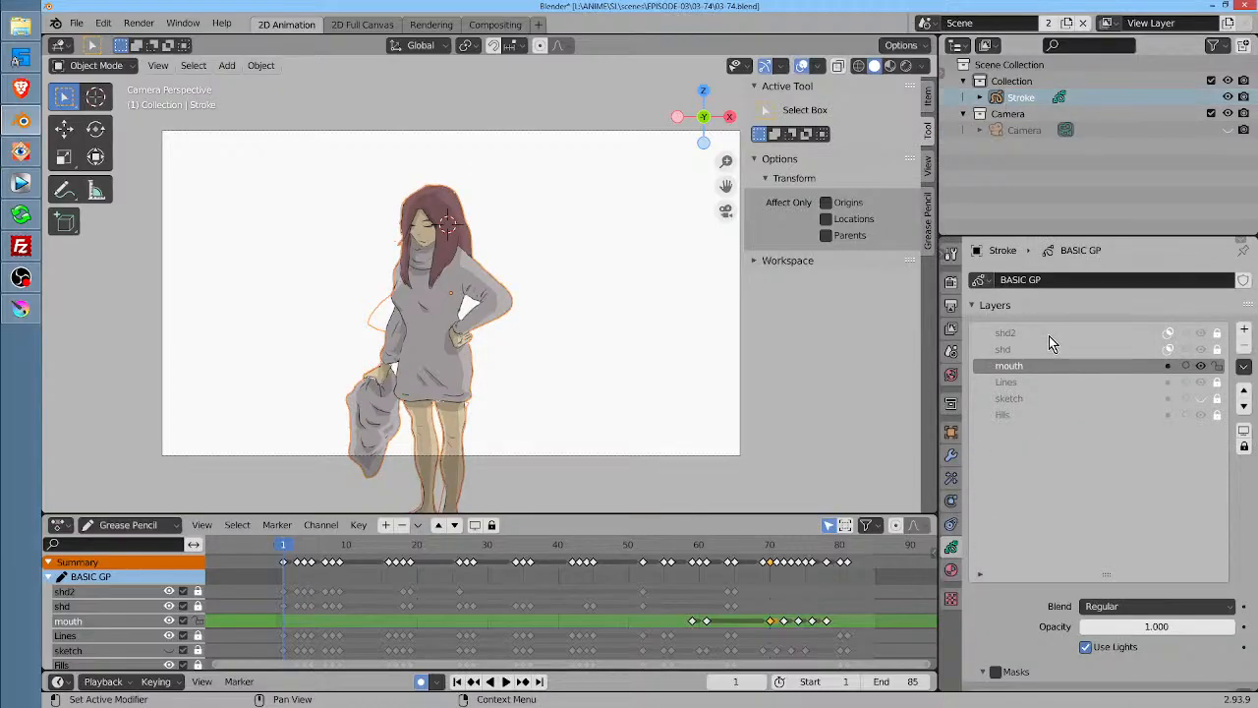
# Select the sketch layer and toggle the visibility of the sketch and shd2 layers, restoring both
pyautogui.click(1012, 398)
pyautogui.click(1201, 399)
pyautogui.click(1200, 399)
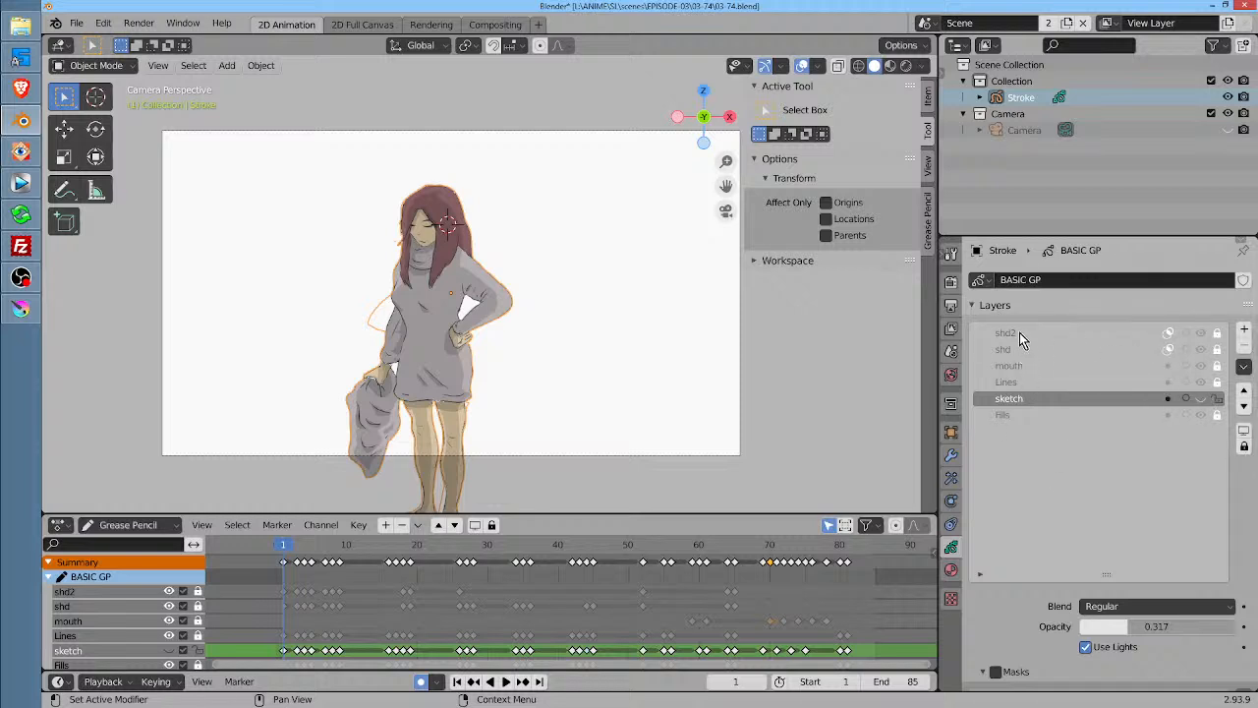
pyautogui.click(1202, 333)
pyautogui.click(1202, 334)
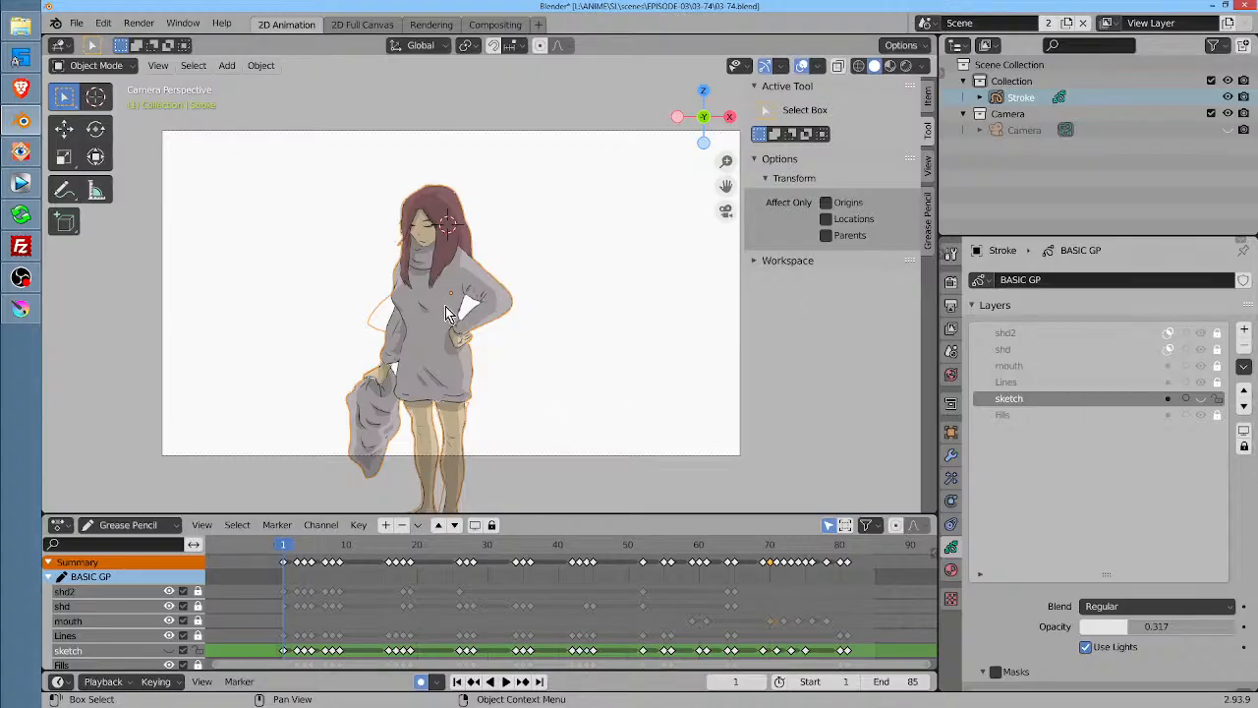
# Scrub the timeline between frames 70 and 76 to examine the character's mouth animation
pyautogui.moveTo(757, 558)
pyautogui.mouseDown()
pyautogui.moveTo(834, 556)
pyautogui.moveTo(769, 556)
pyautogui.mouseUp()
pyautogui.scroll(4, 599, 427)
pyautogui.scroll(-4, 696, 432)
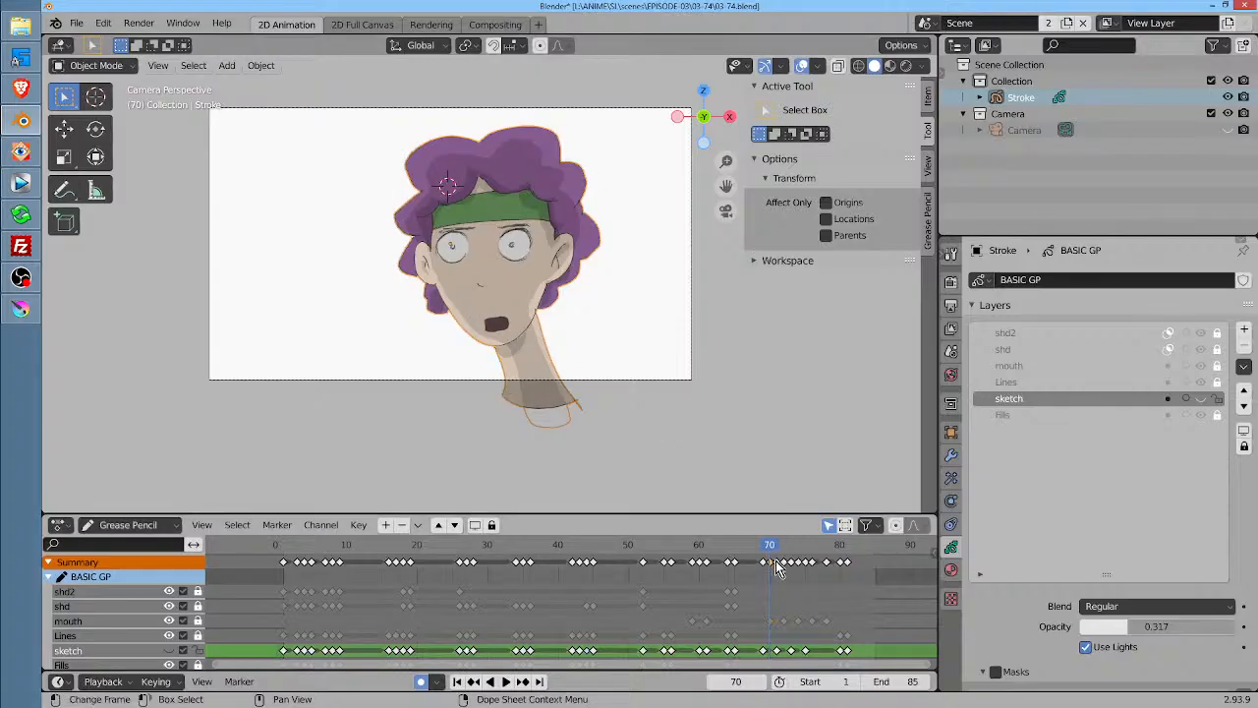
pyautogui.moveTo(771, 547); pyautogui.dragTo(779, 575)
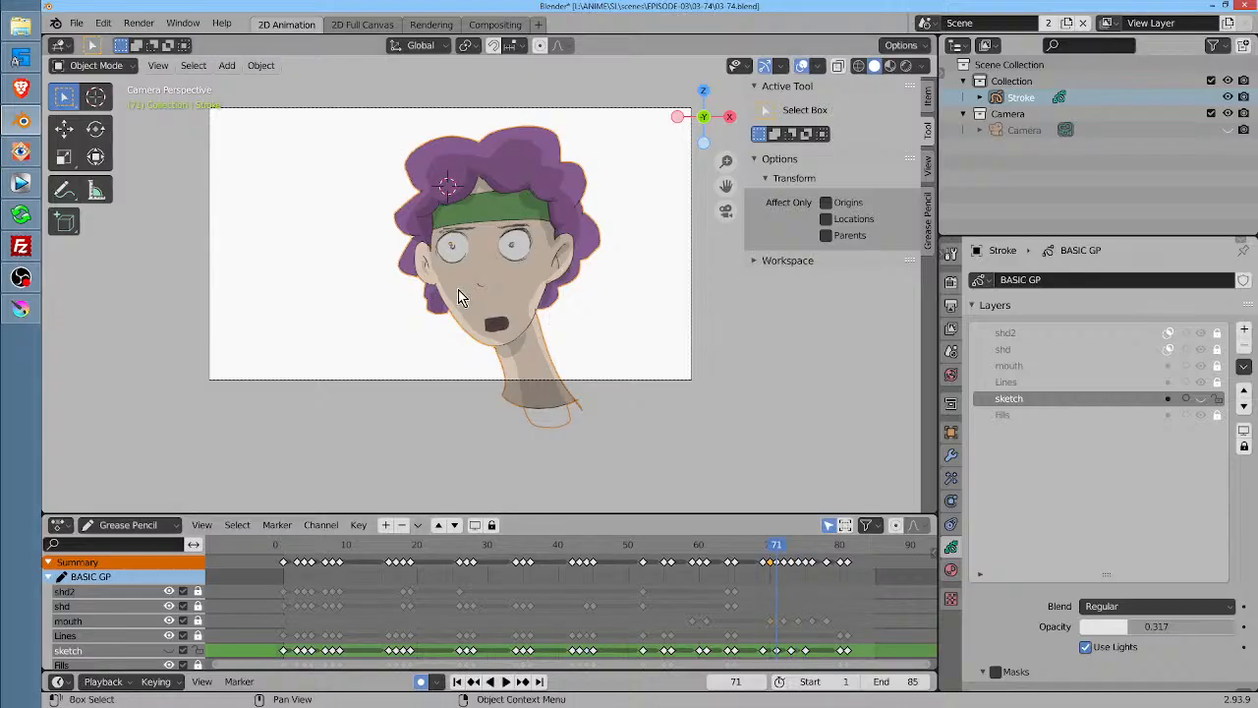
pyautogui.click(785, 549)
pyautogui.moveTo(786, 551); pyautogui.dragTo(813, 559)
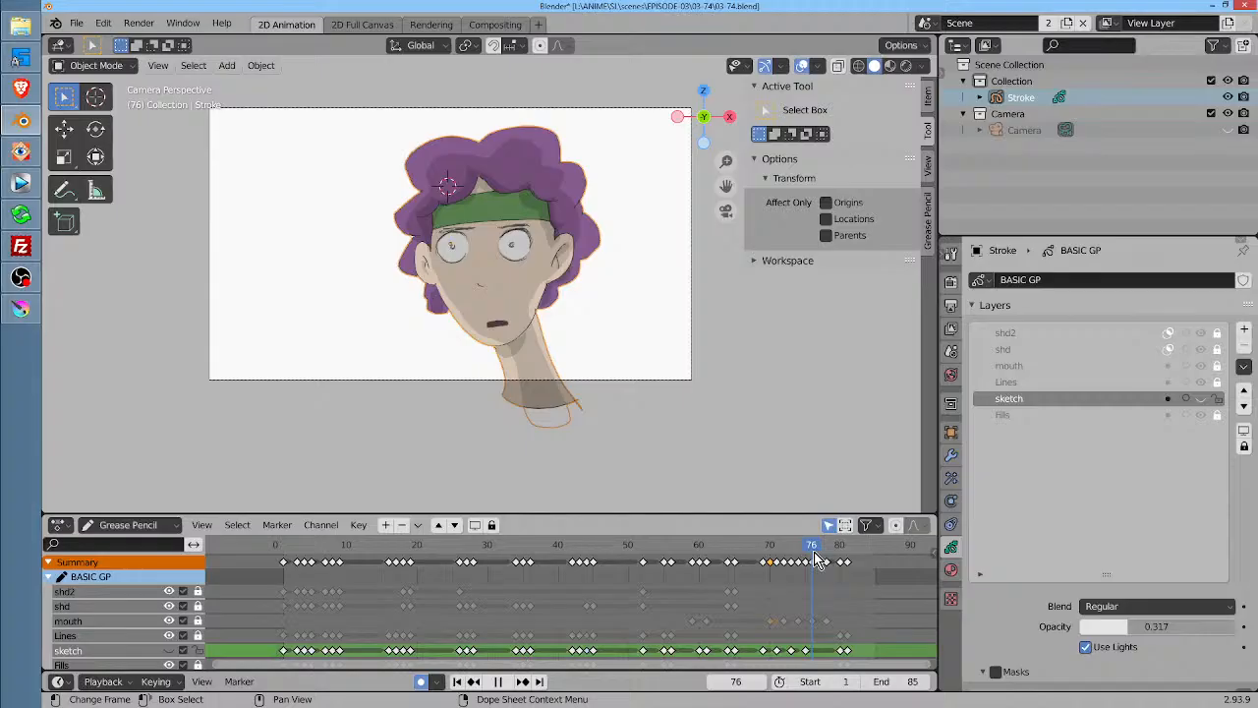
pyautogui.moveTo(814, 558); pyautogui.dragTo(769, 573)
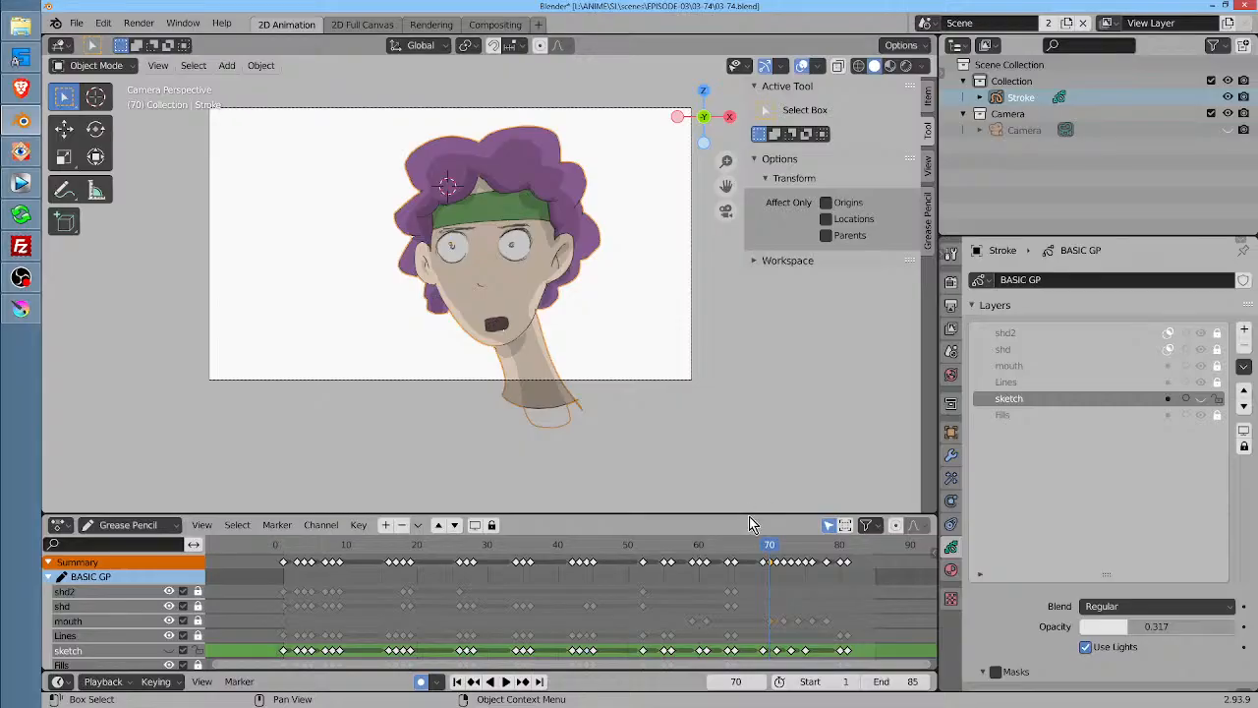
# Play the animation briefly from frame 70, look closer at the character, and scrub back to frame 23
pyautogui.press('space')
pyautogui.press('space')
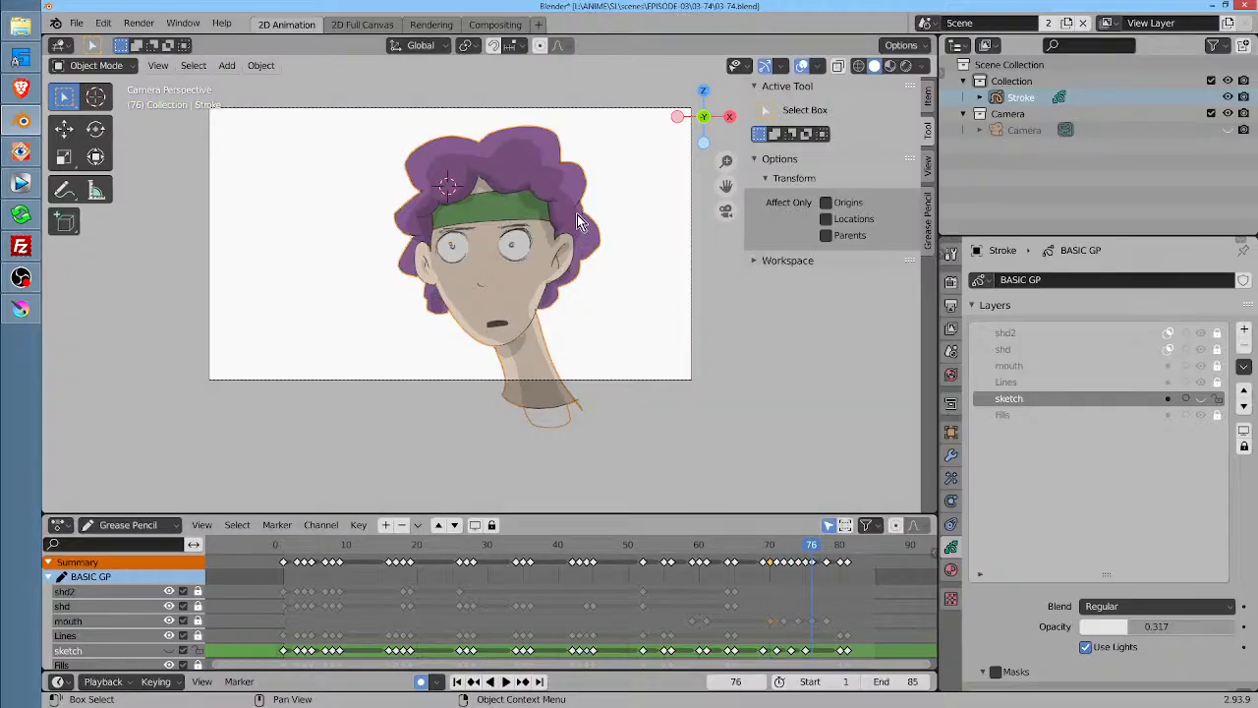
pyautogui.moveTo(542, 185); pyautogui.dragTo(528, 225)
pyautogui.scroll(1, 531, 227)
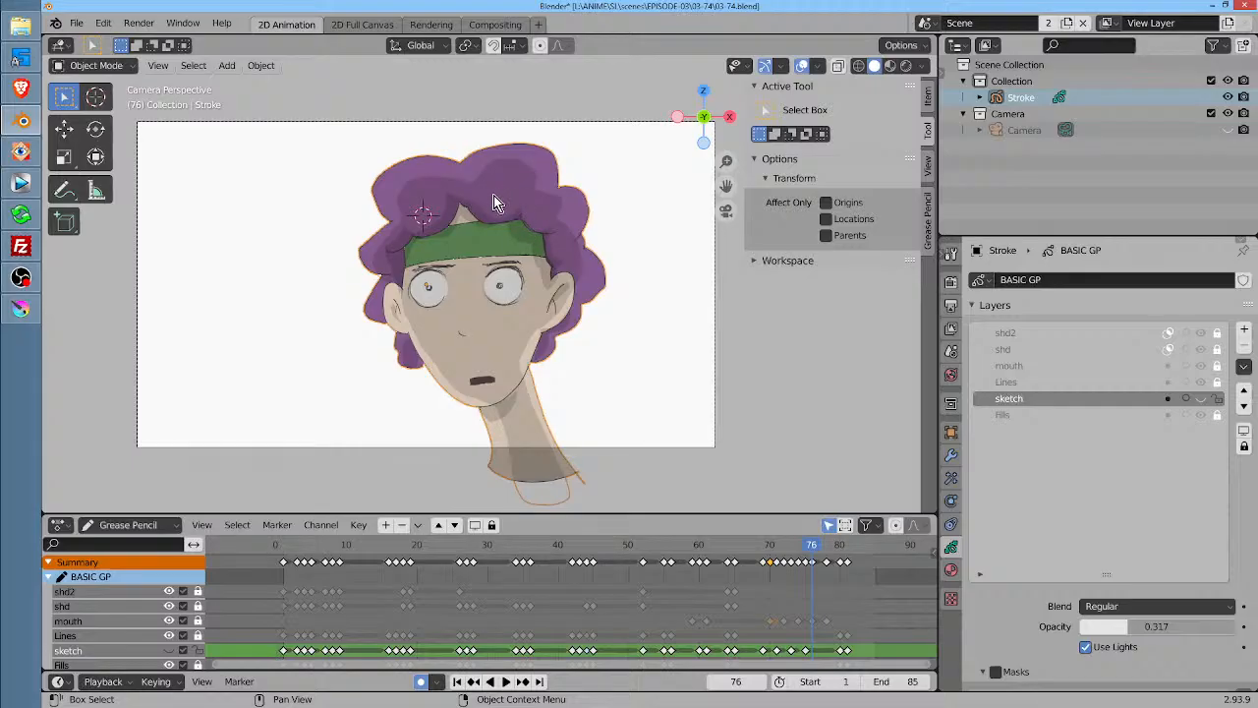
pyautogui.moveTo(842, 551)
pyautogui.mouseDown()
pyautogui.moveTo(765, 557)
pyautogui.moveTo(822, 560)
pyautogui.moveTo(810, 557)
pyautogui.mouseUp()
pyautogui.moveTo(814, 551)
pyautogui.mouseDown()
pyautogui.moveTo(485, 580)
pyautogui.moveTo(449, 578)
pyautogui.moveTo(441, 554)
pyautogui.mouseUp()
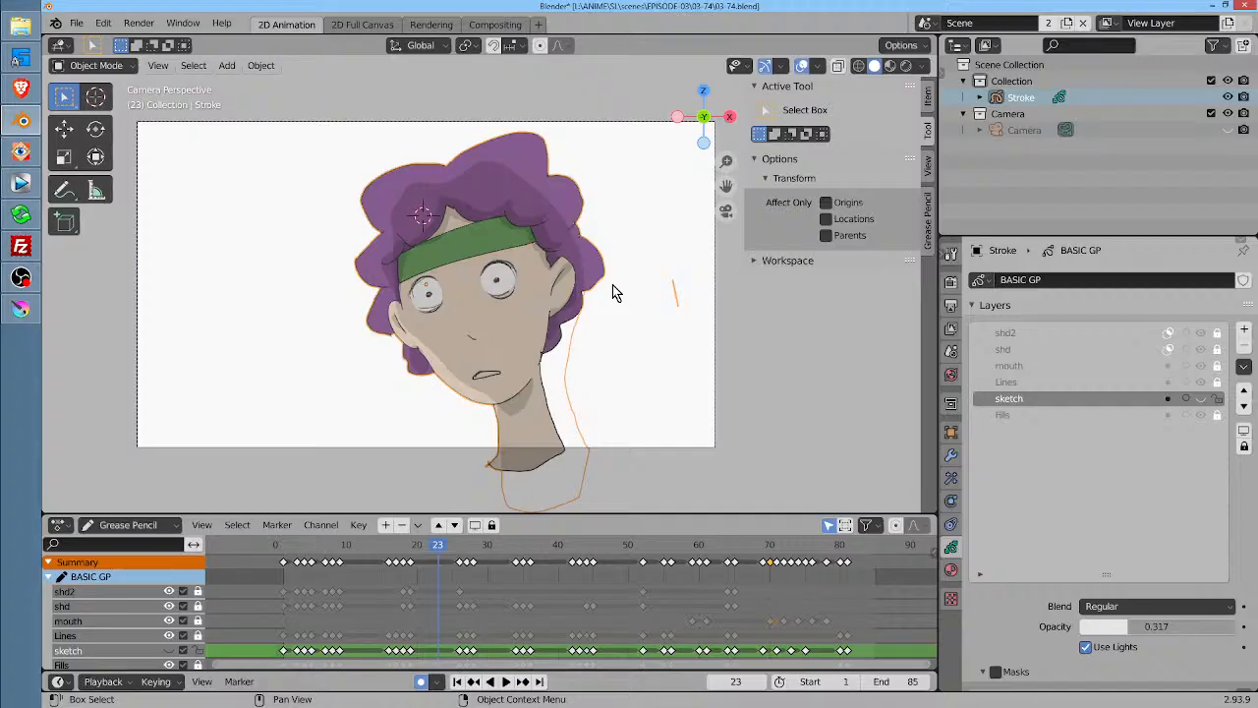
# Switch back and forth between Scene and Scene.001 to compare the character with the monkey head, ending on Scene.001
pyautogui.click(927, 24)
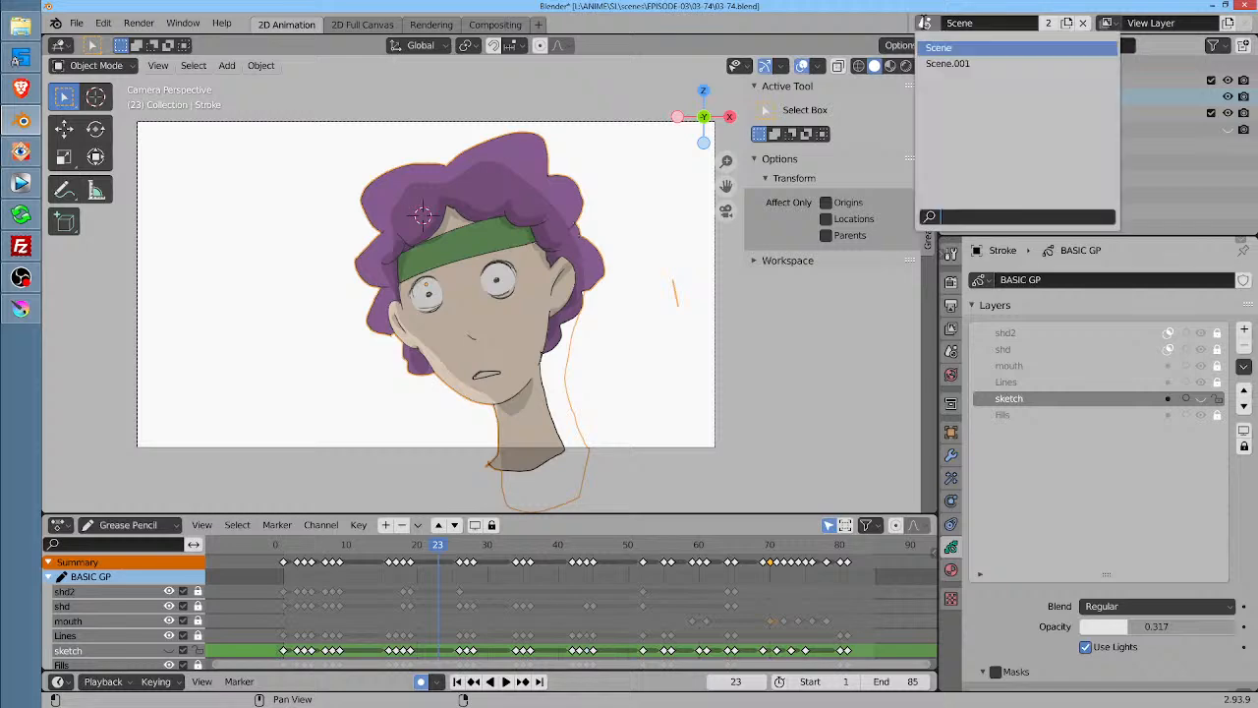
pyautogui.click(945, 63)
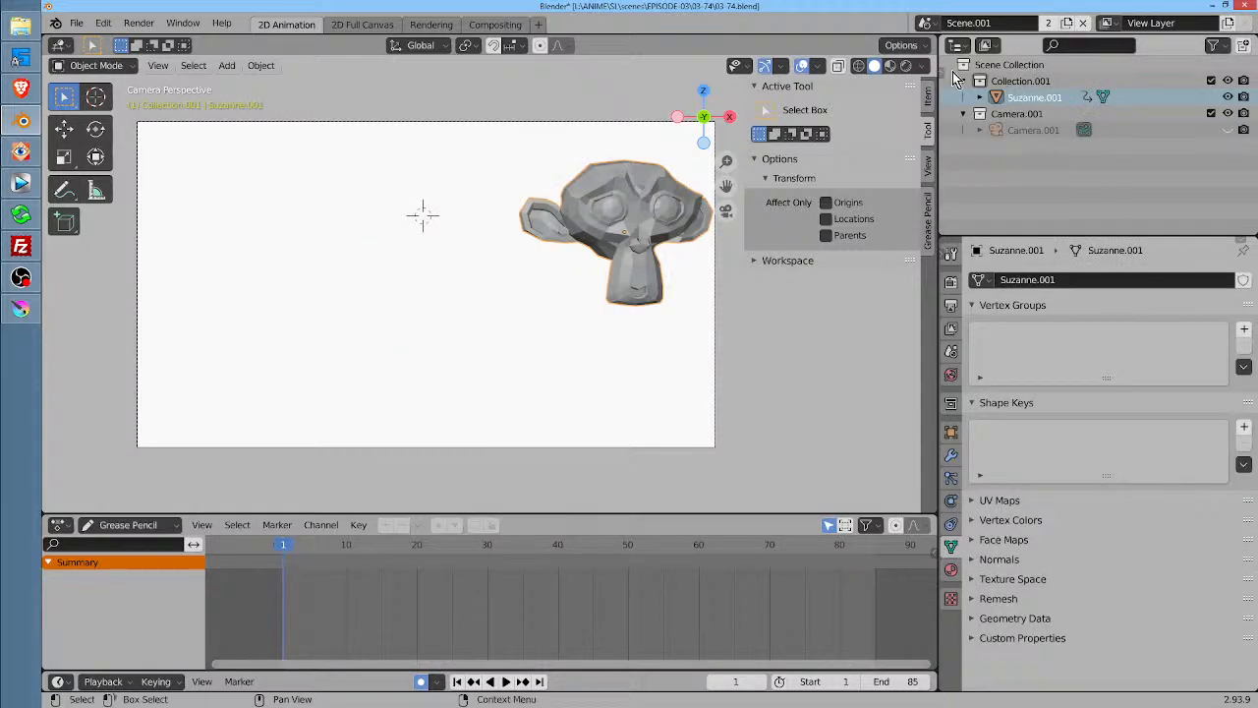
pyautogui.click(925, 24)
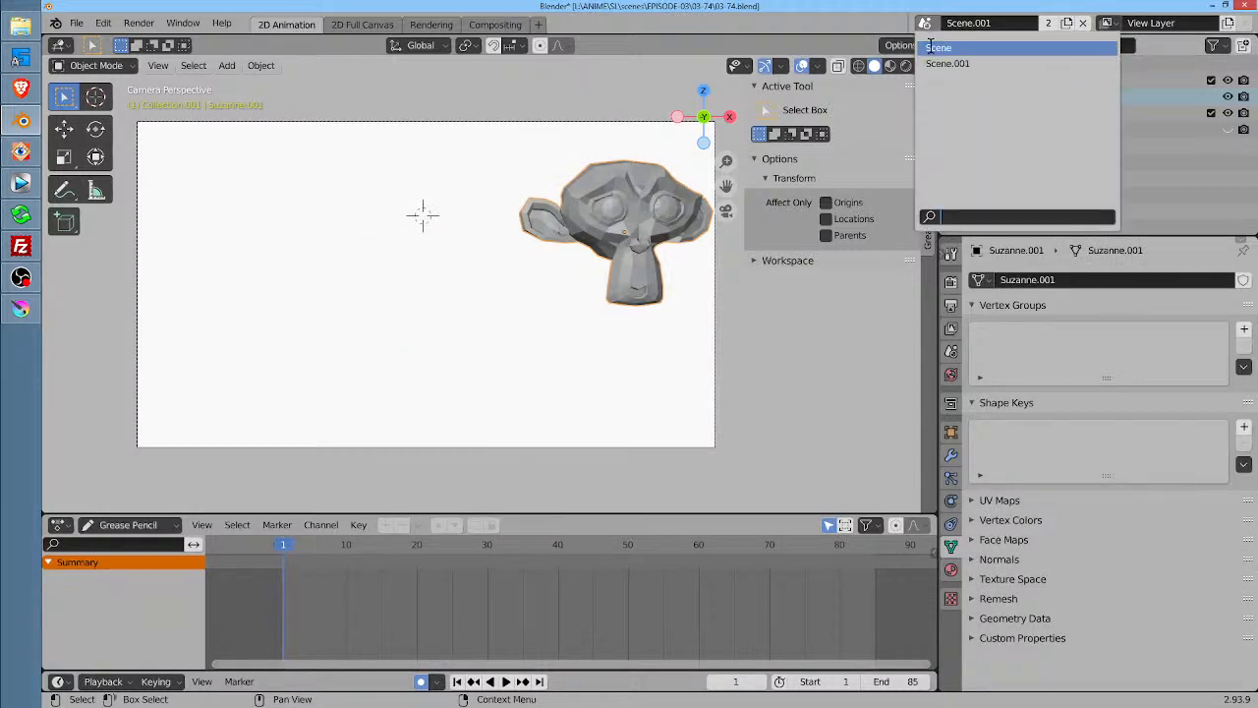
pyautogui.click(940, 47)
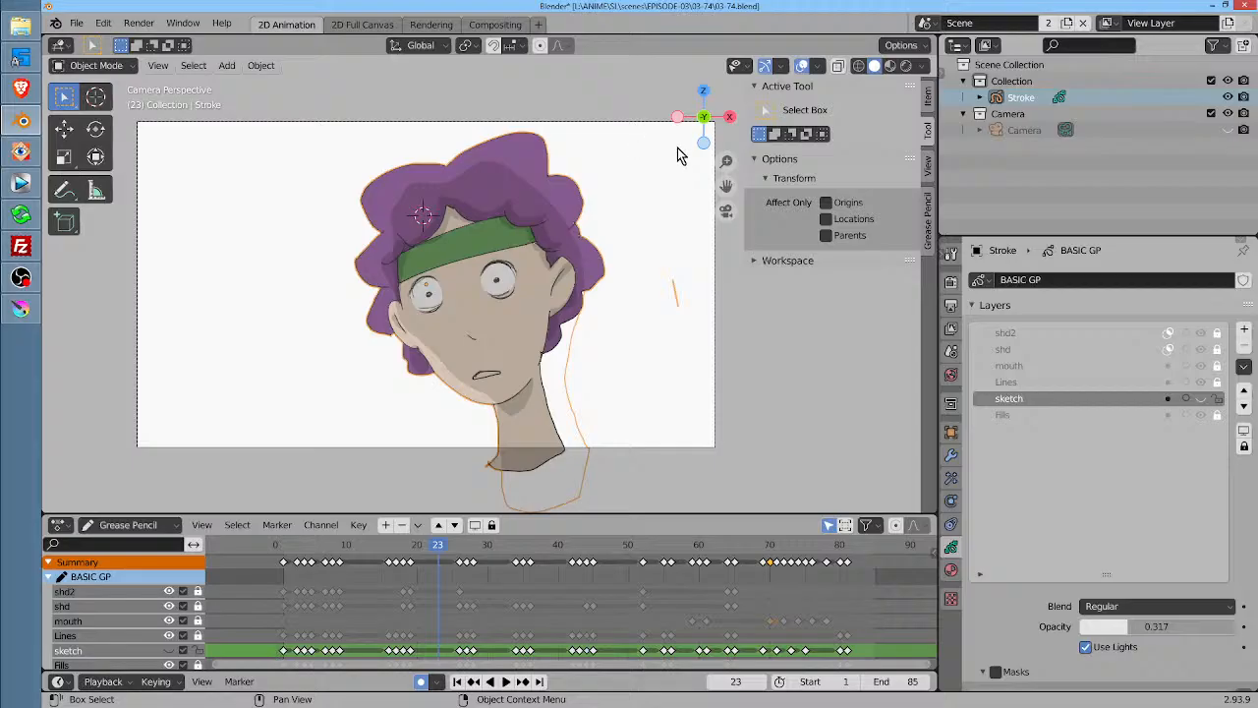
pyautogui.click(926, 23)
pyautogui.click(944, 63)
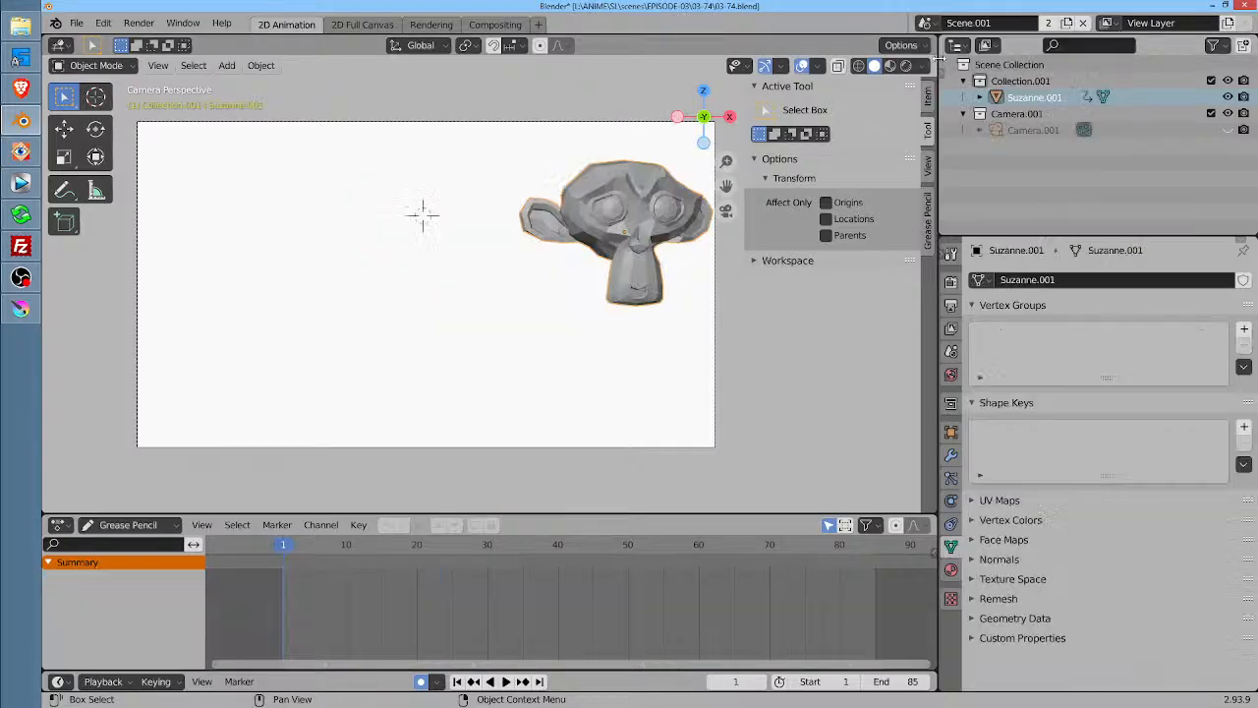
pyautogui.click(926, 23)
pyautogui.click(940, 49)
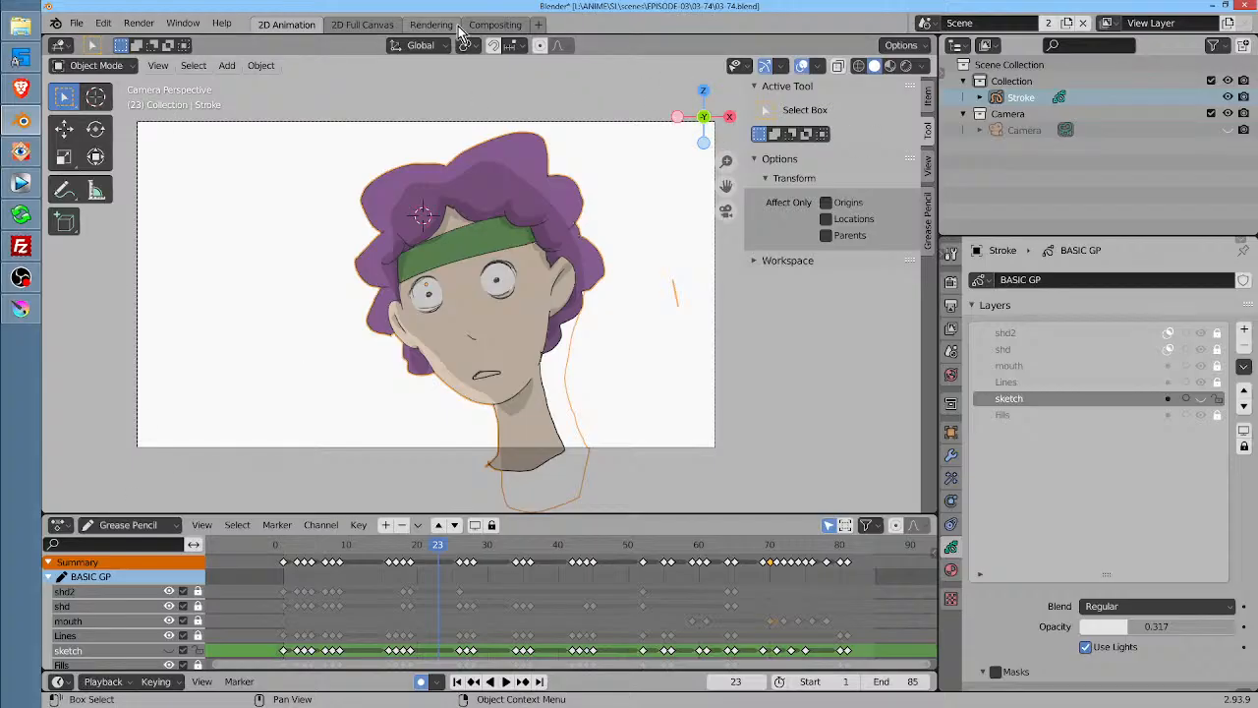
pyautogui.click(926, 23)
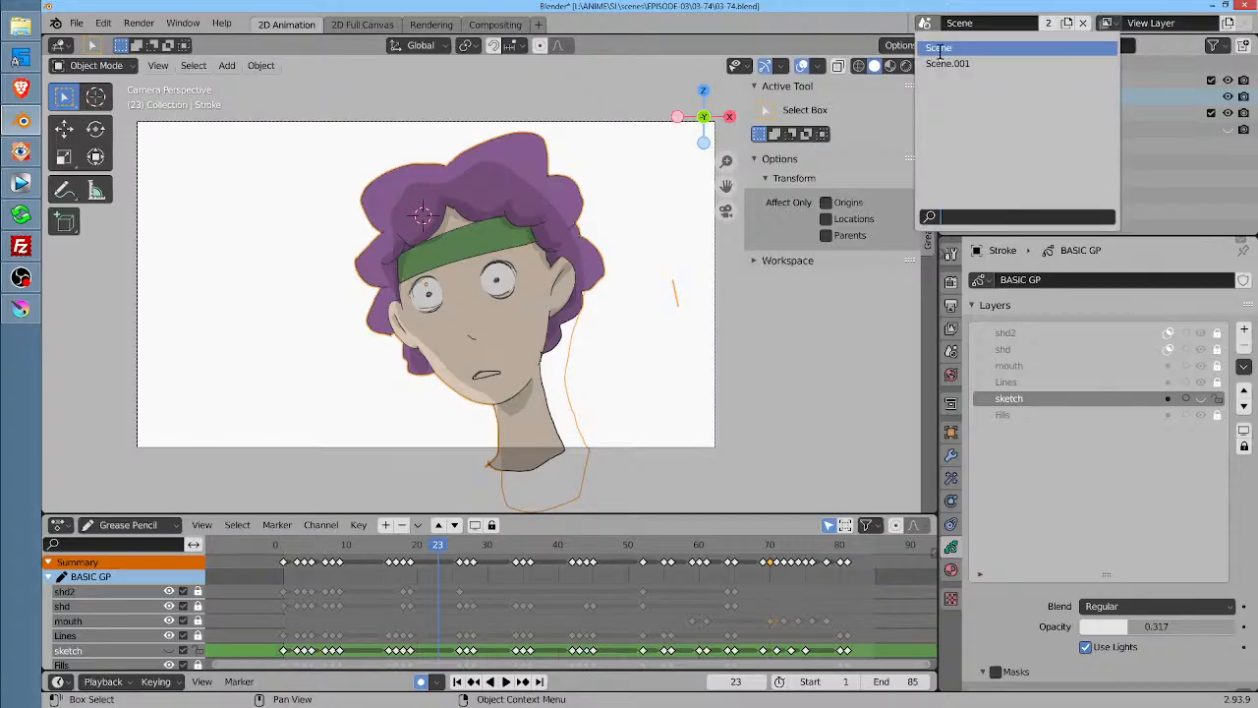
pyautogui.click(944, 63)
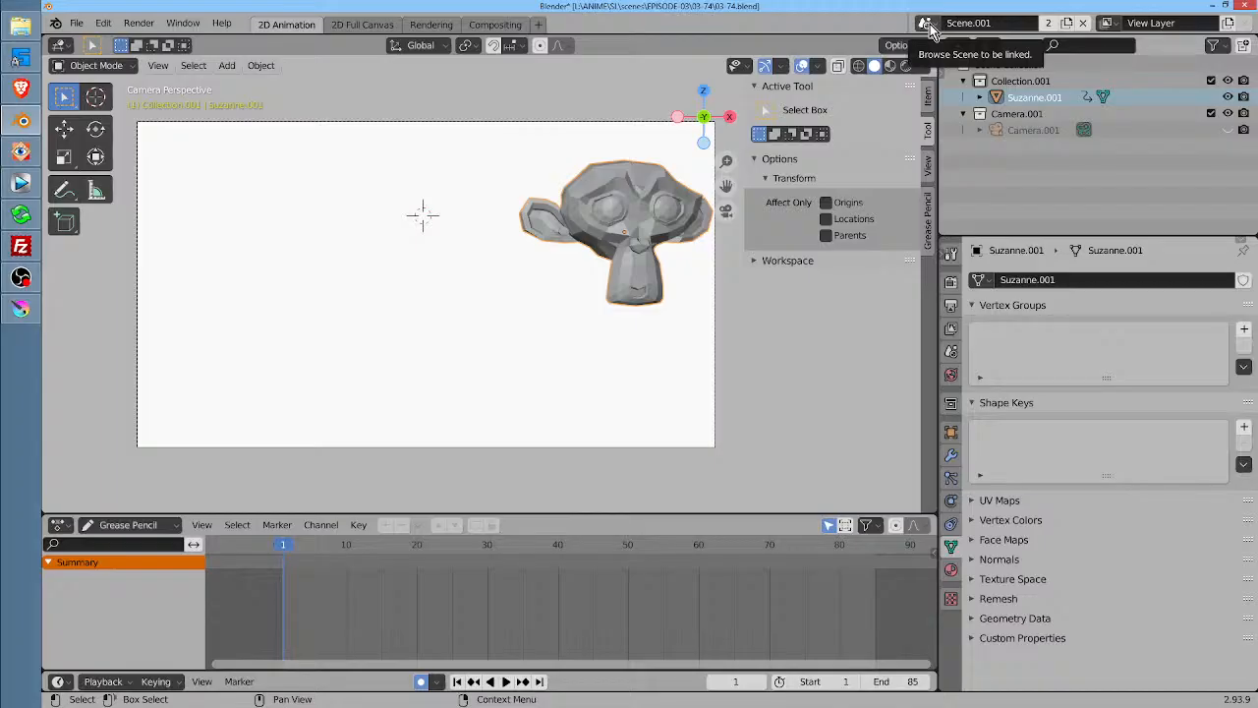
pyautogui.click(928, 24)
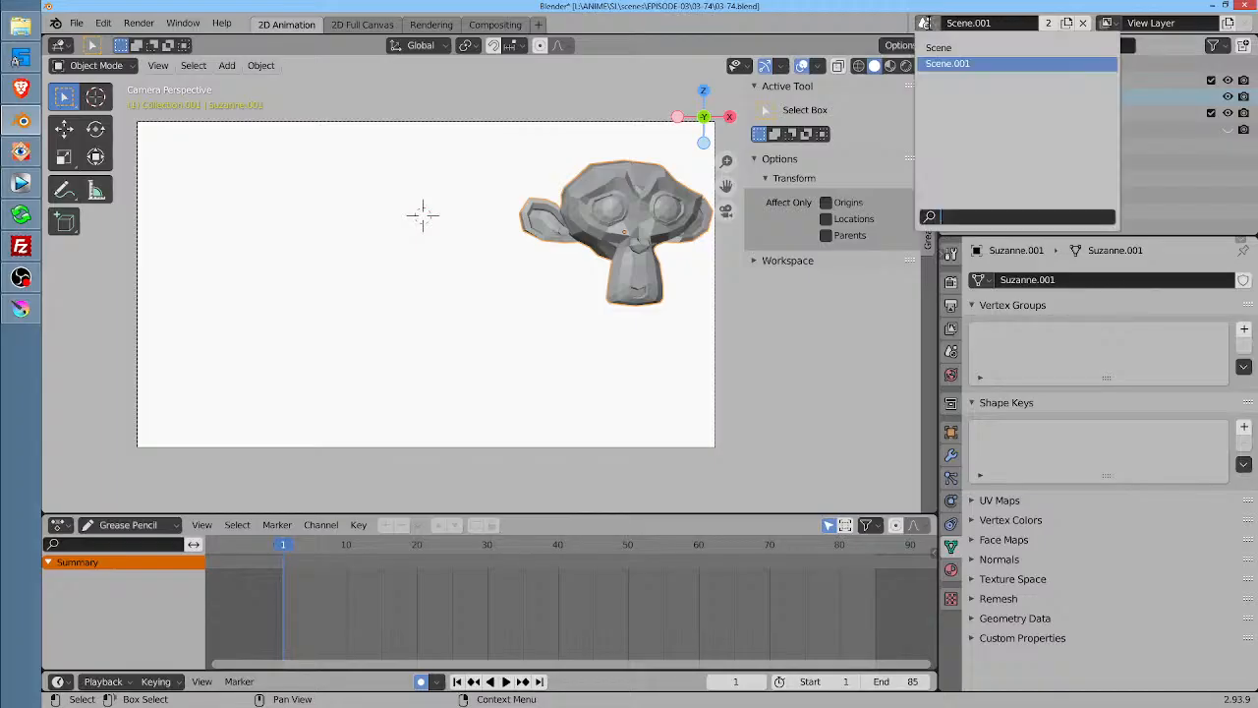
pyautogui.click(942, 46)
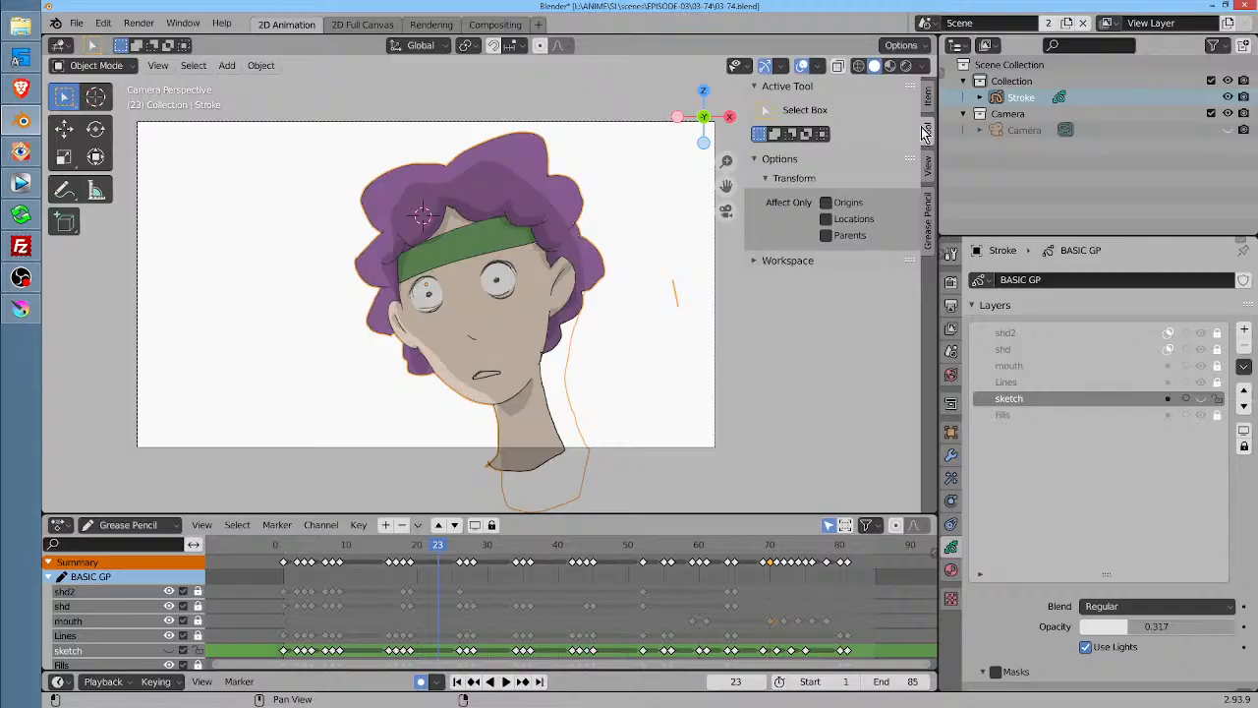
pyautogui.click(924, 24)
pyautogui.click(939, 61)
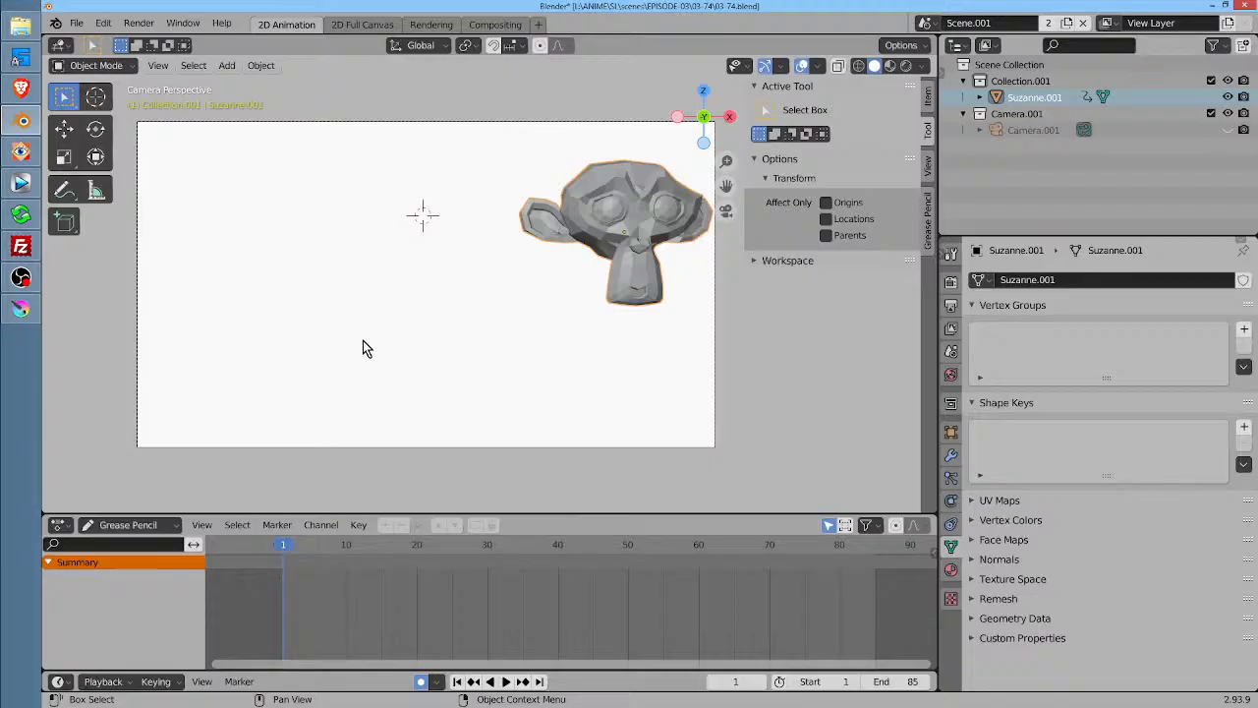
# Switch to Scene and step through the character's grease pencil layers between shd2 and Fills, ending on Fills
pyautogui.click(926, 23)
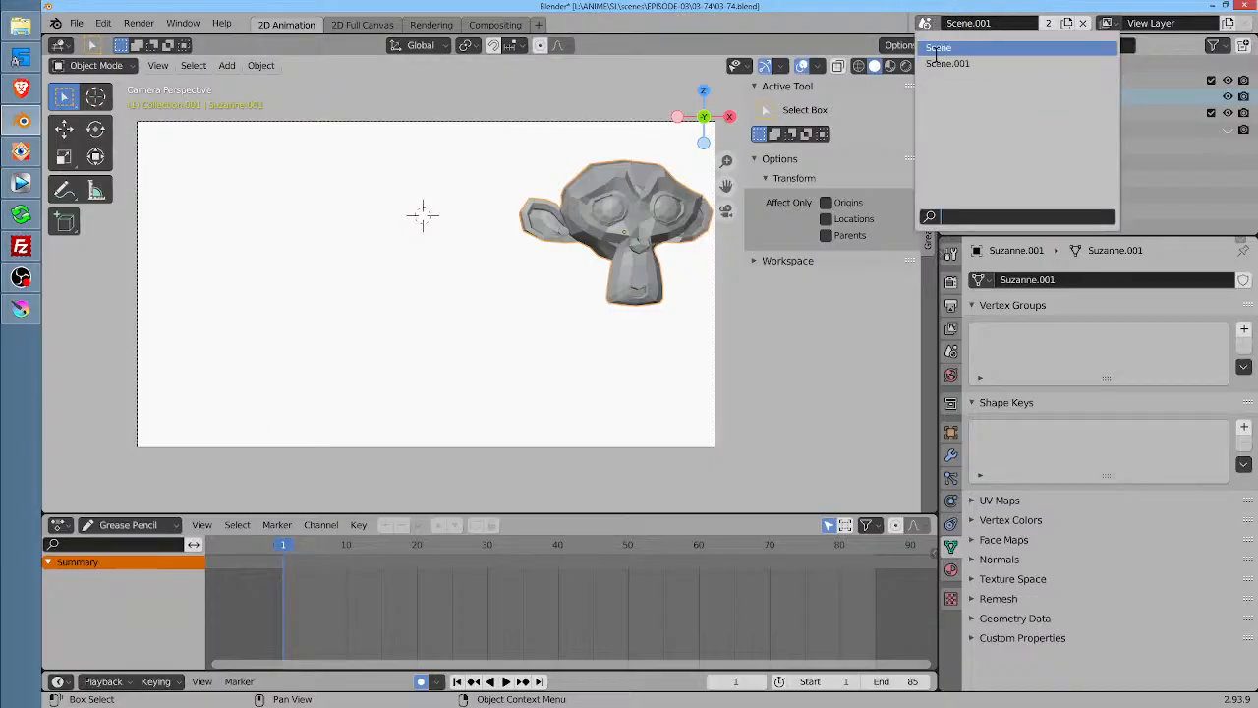
pyautogui.click(939, 48)
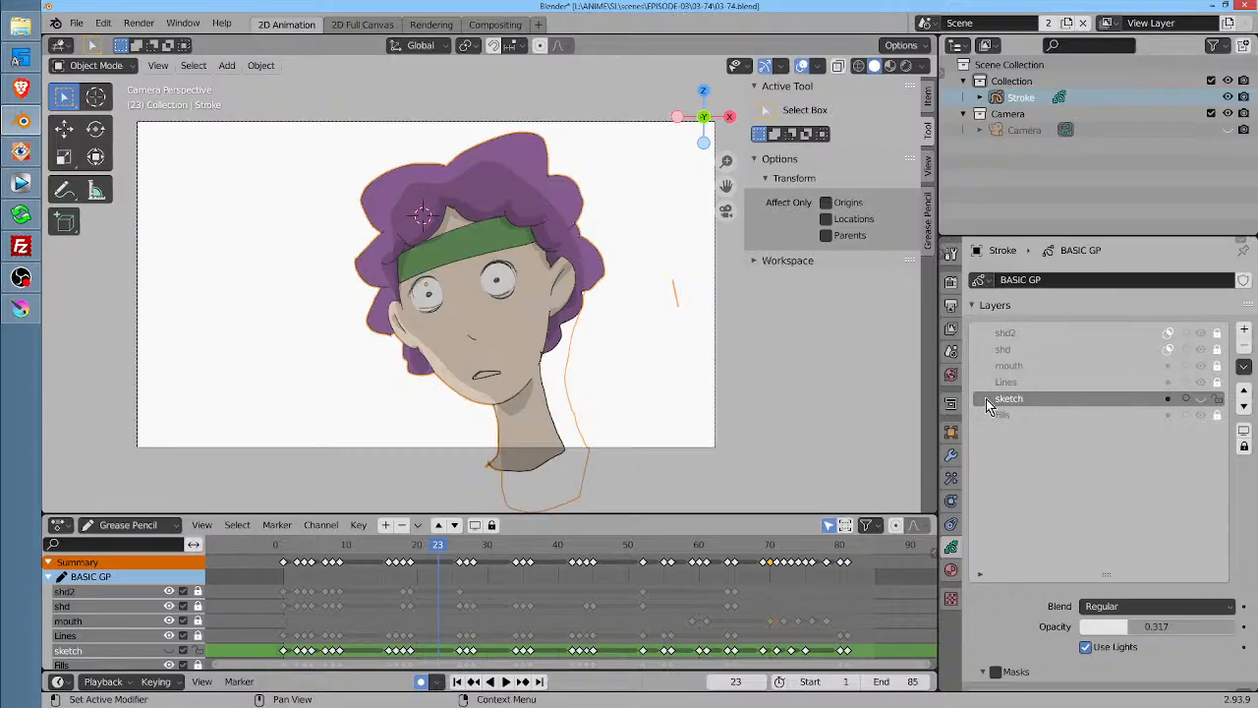
pyautogui.click(1015, 334)
pyautogui.click(1018, 349)
pyautogui.click(1025, 364)
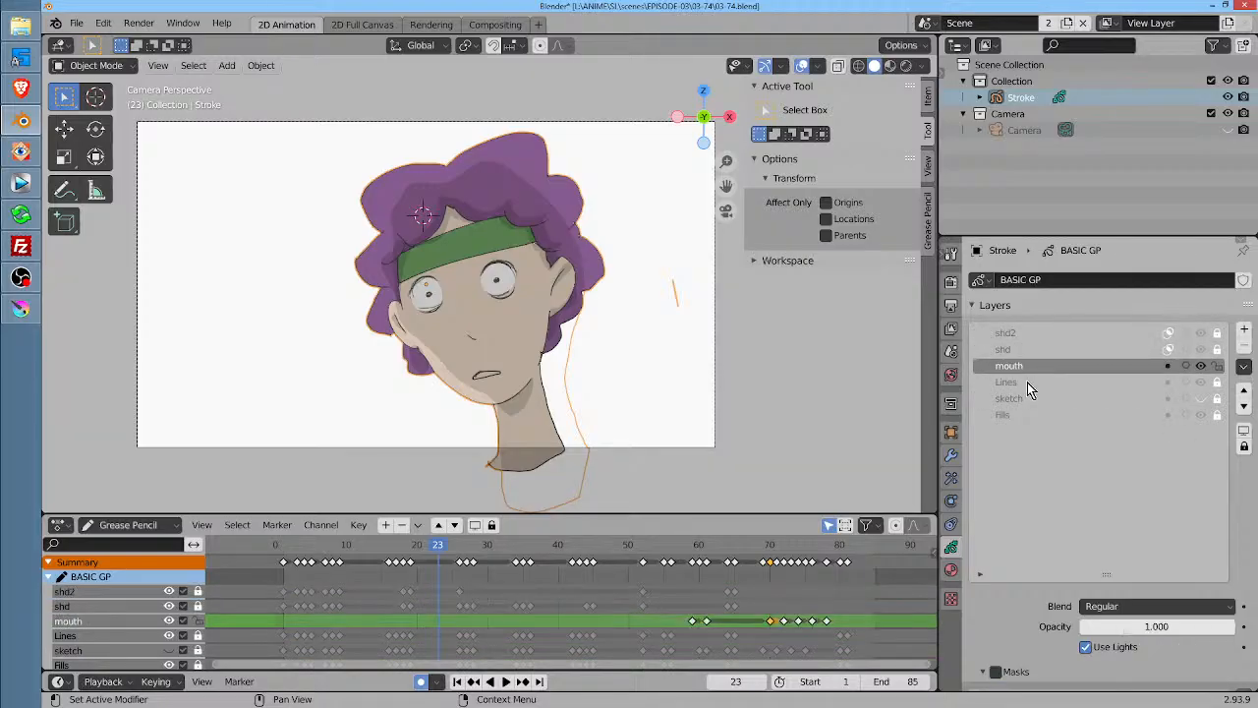
pyautogui.click(1005, 416)
pyautogui.click(1011, 395)
pyautogui.click(1012, 383)
pyautogui.click(1011, 367)
pyautogui.click(1009, 350)
pyautogui.click(1009, 338)
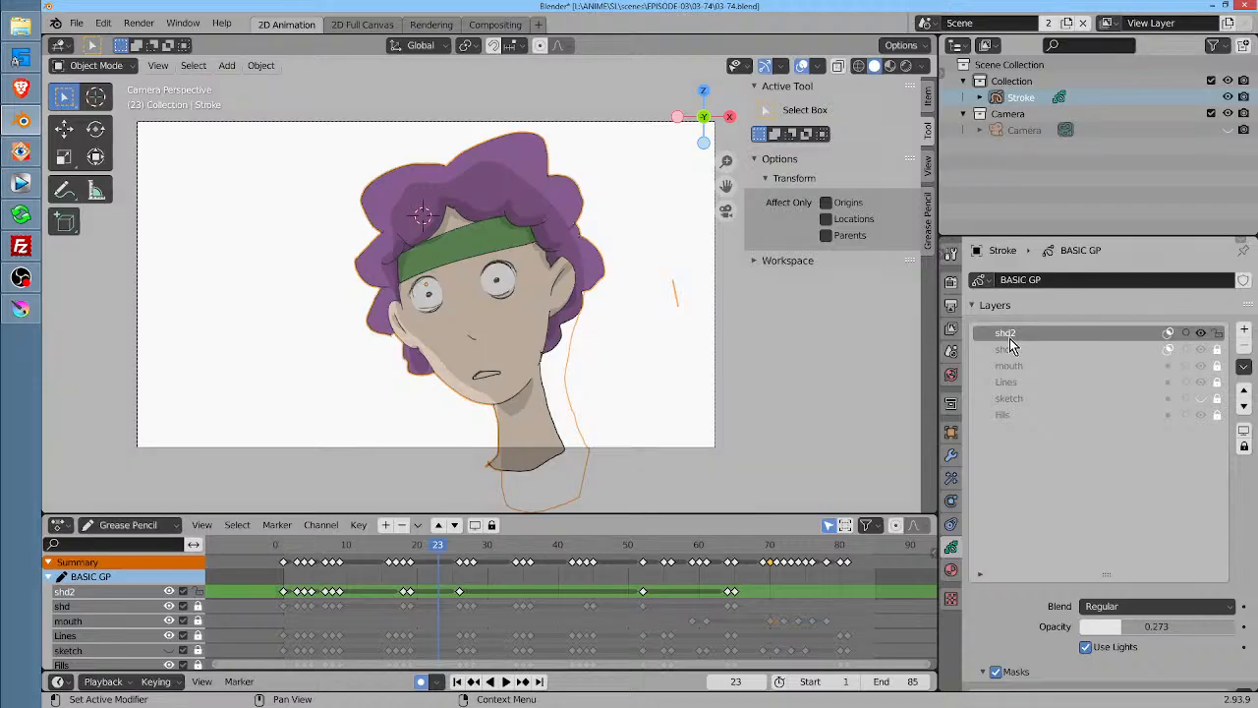
pyautogui.click(1010, 351)
pyautogui.click(1009, 338)
pyautogui.click(1008, 350)
pyautogui.click(1016, 365)
pyautogui.click(1016, 383)
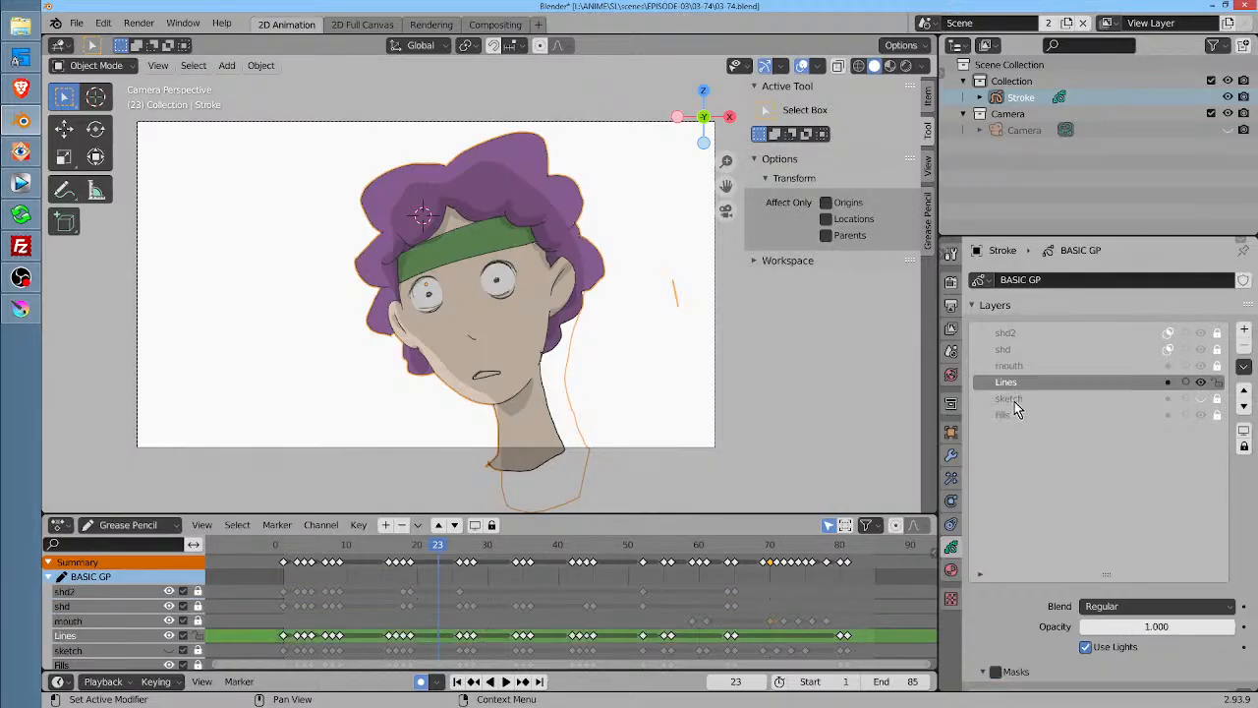
pyautogui.click(1012, 399)
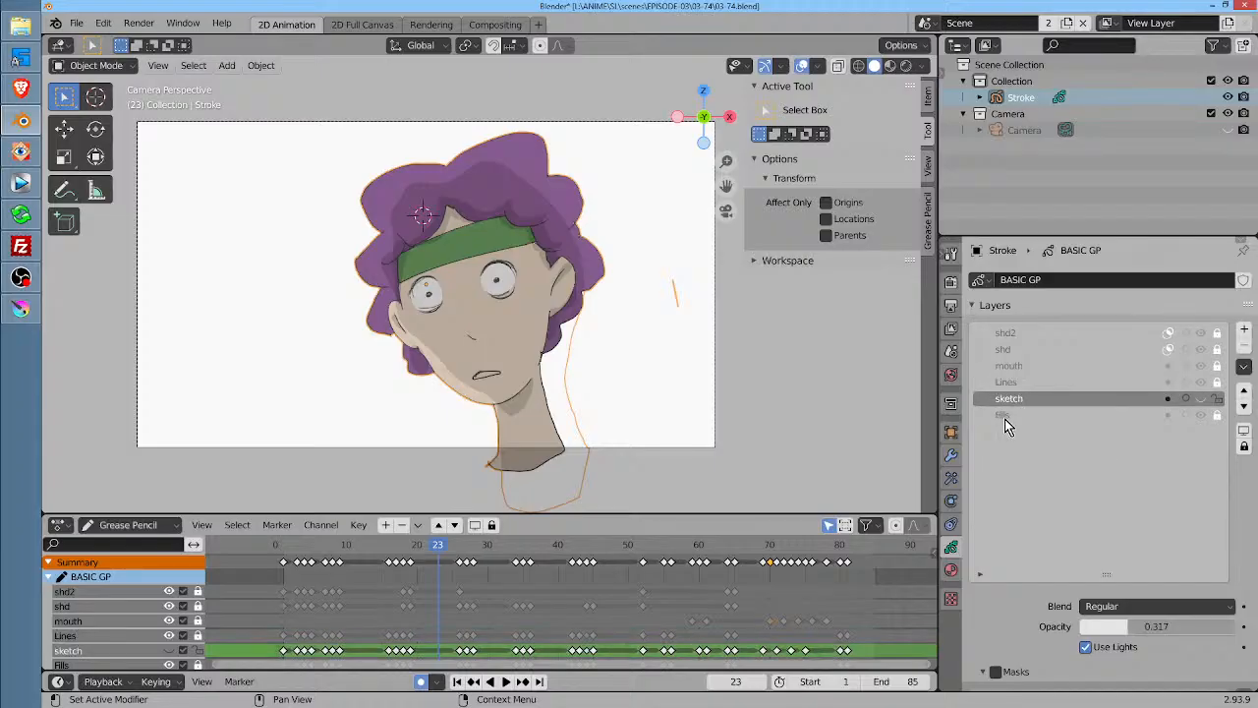
pyautogui.click(1007, 416)
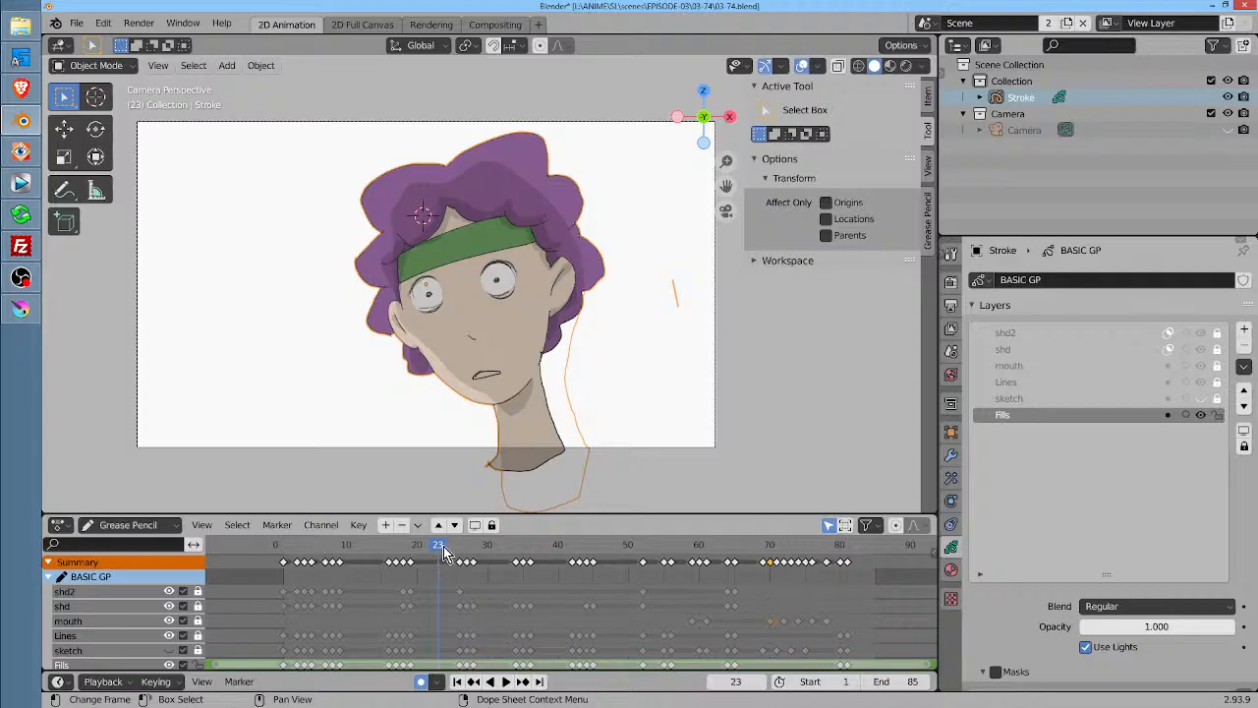
# Scrub to frame 28 and look over the material list of the Stroke object
pyautogui.moveTo(443, 547)
pyautogui.mouseDown()
pyautogui.moveTo(320, 553)
pyautogui.moveTo(488, 587)
pyautogui.moveTo(477, 580)
pyautogui.mouseUp()
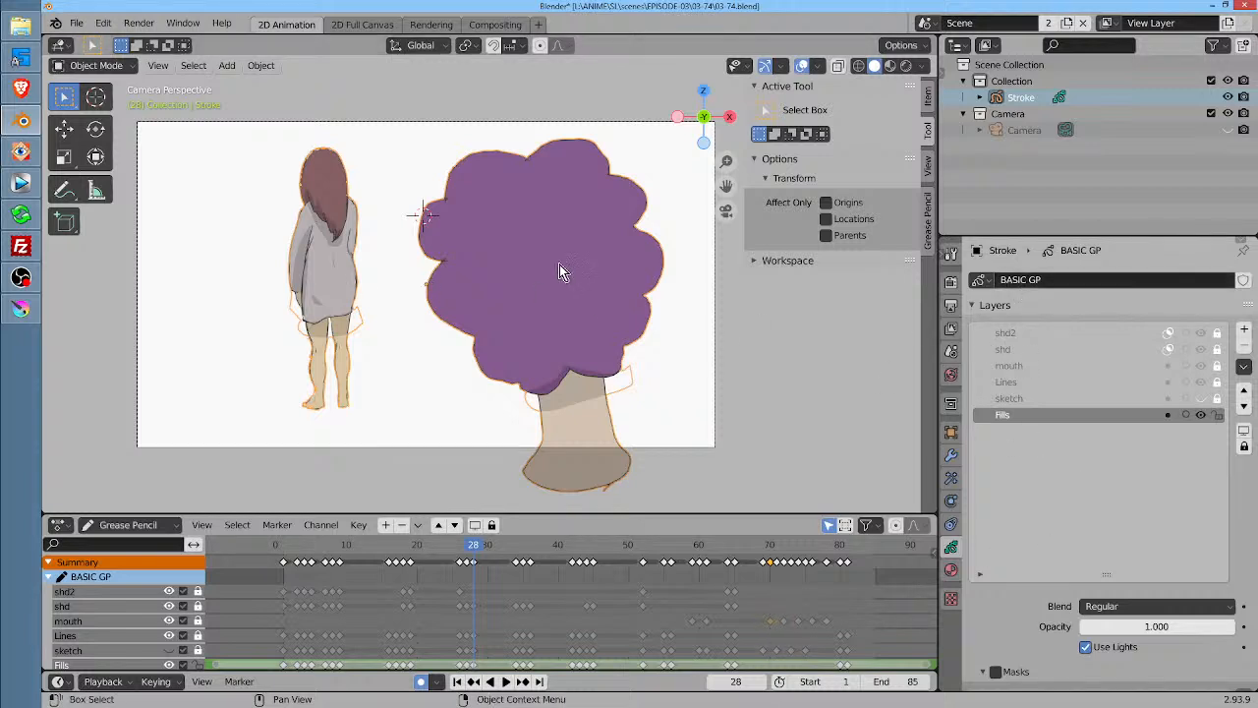
pyautogui.click(952, 573)
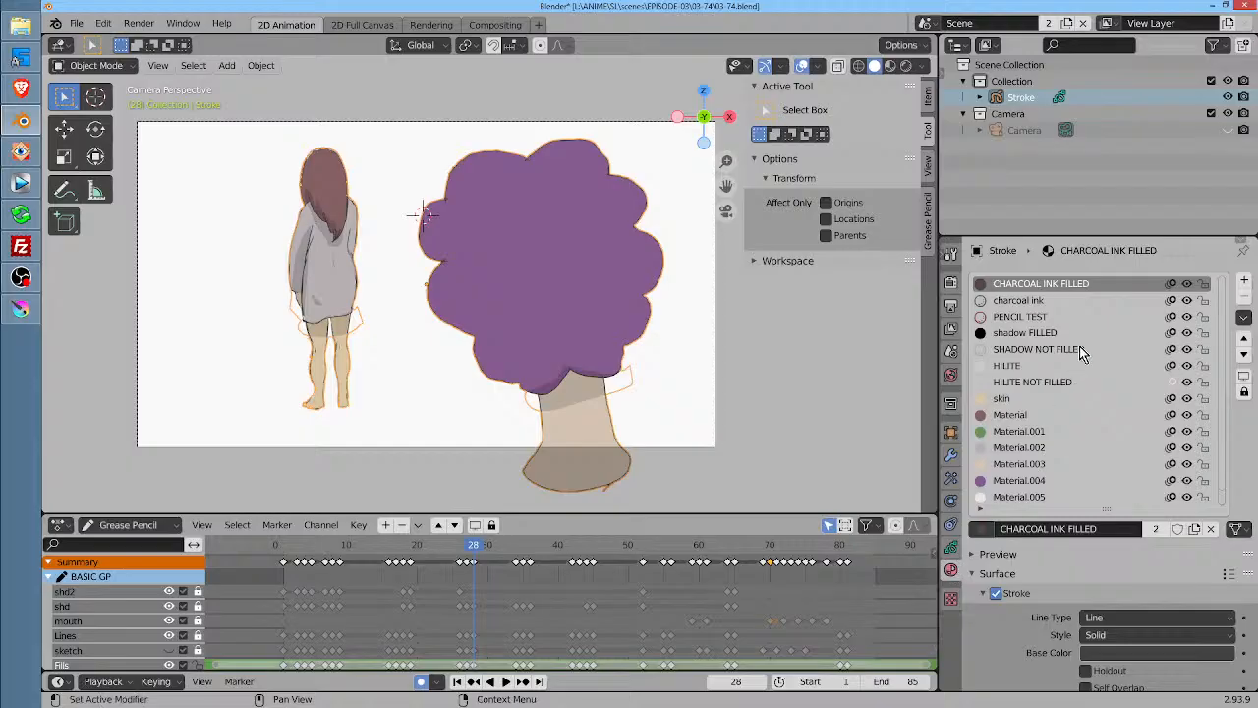
pyautogui.scroll(-1, 1079, 339)
pyautogui.scroll(1, 1077, 397)
# Merge the Properties area over the Outliner, split it again, and turn the upper part back into an Outliner
pyautogui.moveTo(1082, 240)
pyautogui.mouseDown()
pyautogui.moveTo(1098, 517)
pyautogui.moveTo(1132, 519)
pyautogui.moveTo(1135, 197)
pyautogui.moveTo(1145, 516)
pyautogui.moveTo(1132, 211)
pyautogui.moveTo(873, 224)
pyautogui.moveTo(883, 492)
pyautogui.mouseUp()
pyautogui.scroll(-1, 1130, 602)
pyautogui.scroll(1, 1130, 604)
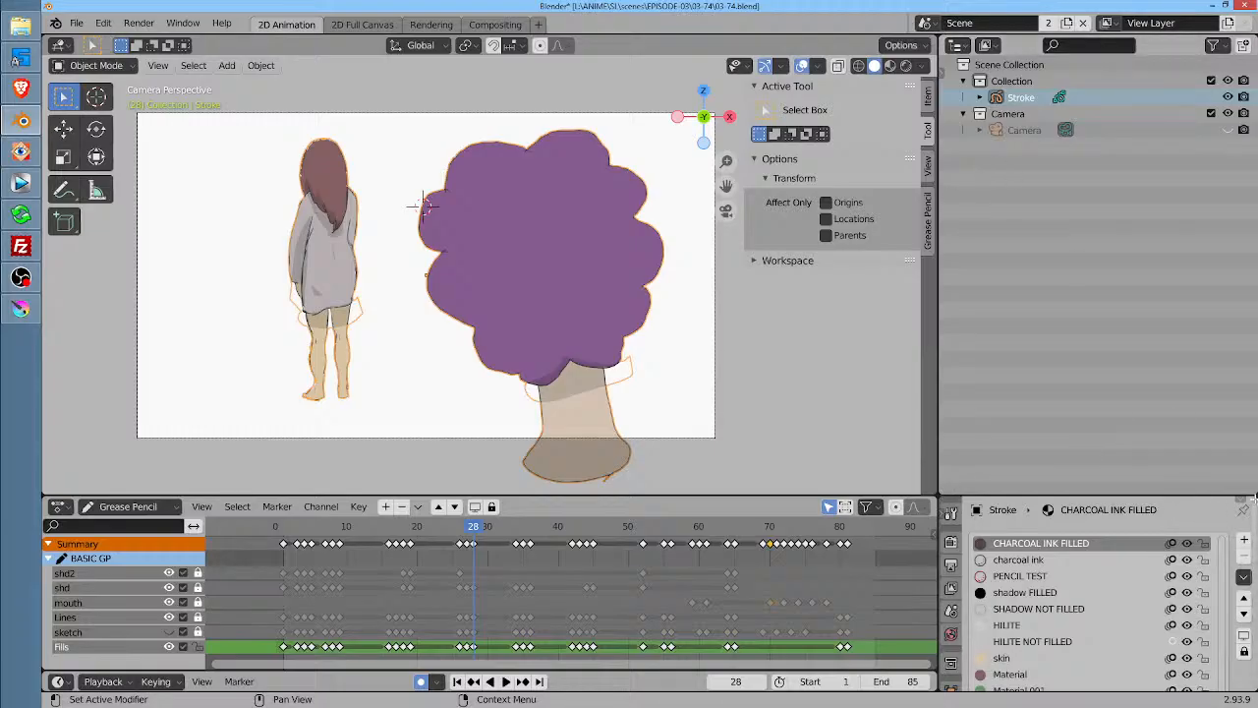
pyautogui.moveTo(1252, 497); pyautogui.dragTo(1238, 426)
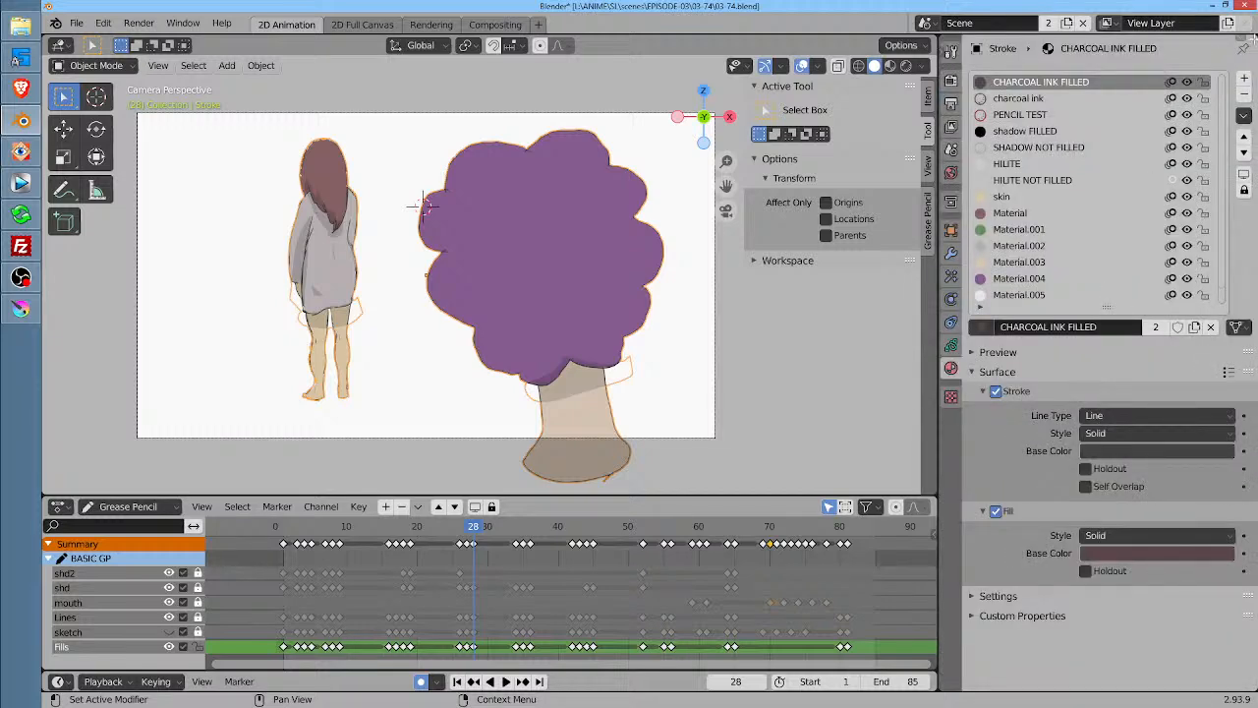
pyautogui.moveTo(1244, 36); pyautogui.dragTo(1246, 212)
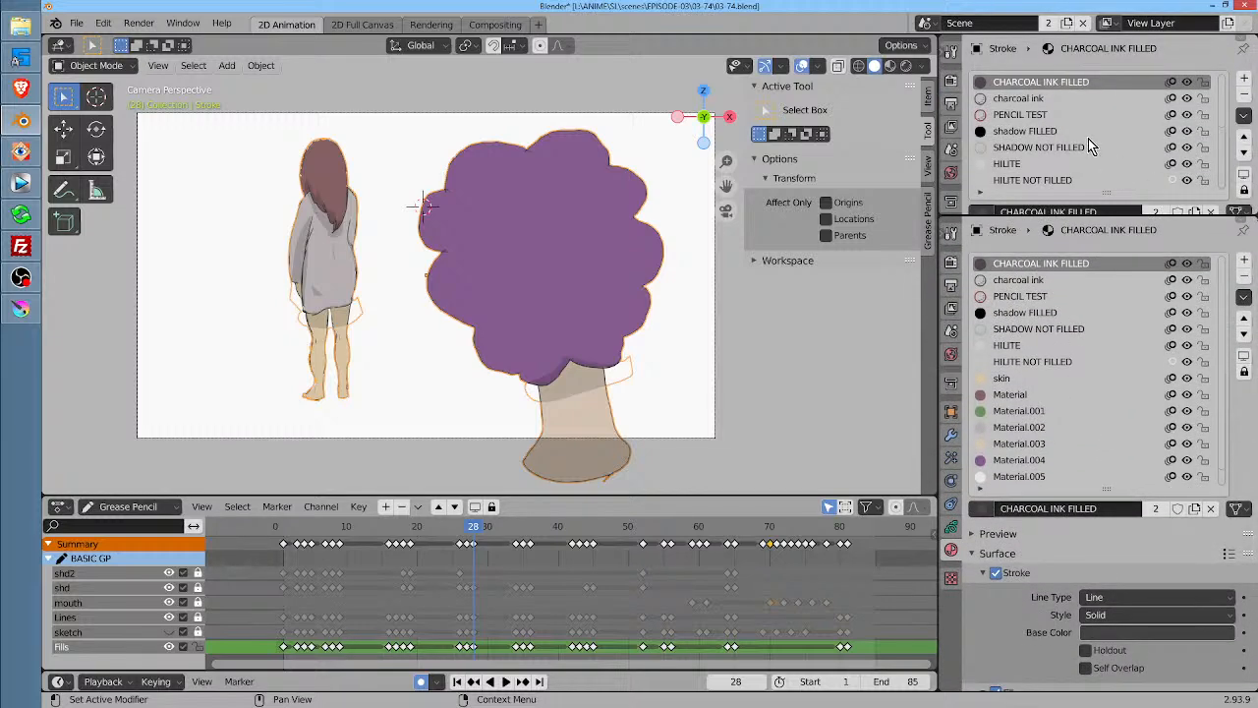
pyautogui.hotkey('shift', 'F9')
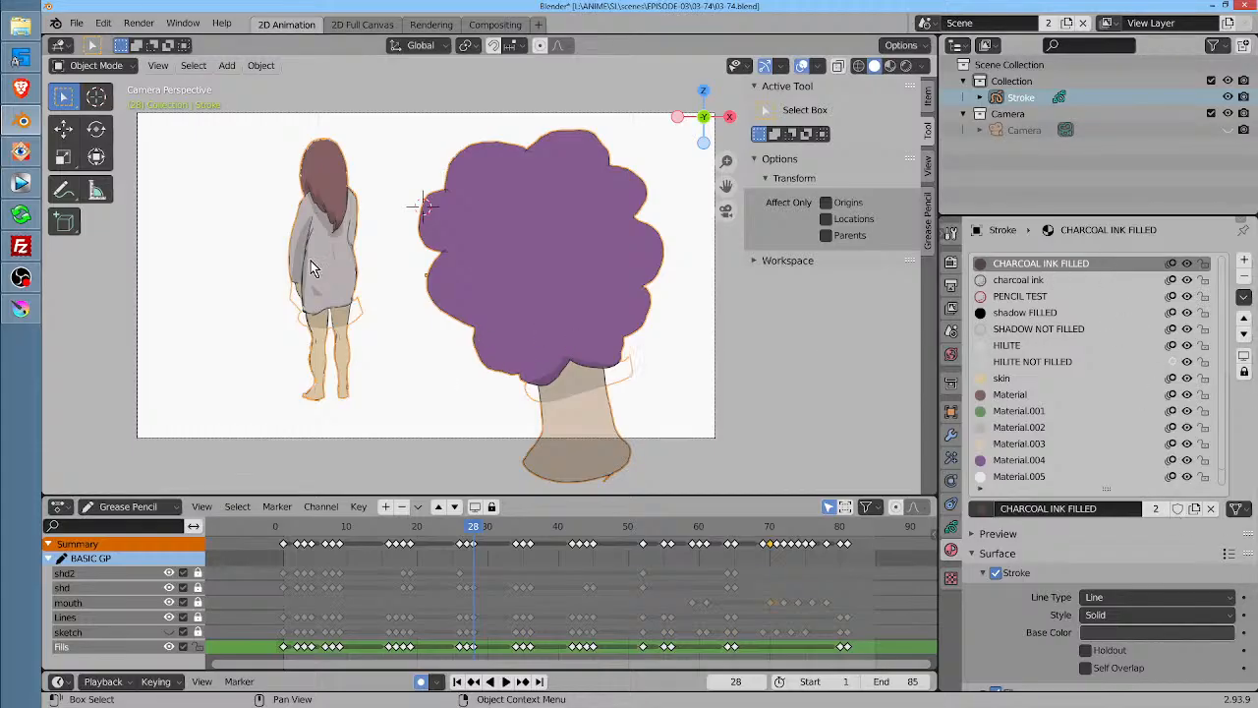
# Compare the Stroke object's layer list with its material list and examine the materials from CHARCOAL INK FILLED to Material.006
pyautogui.click(950, 526)
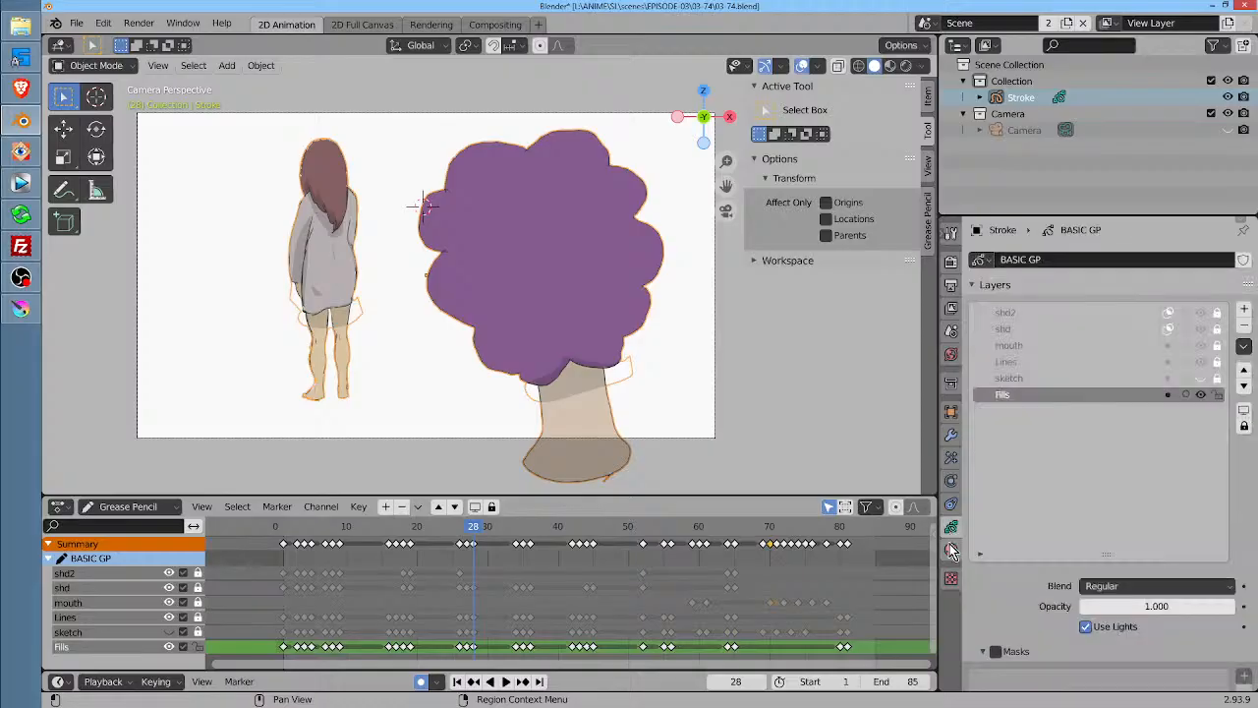
pyautogui.click(951, 548)
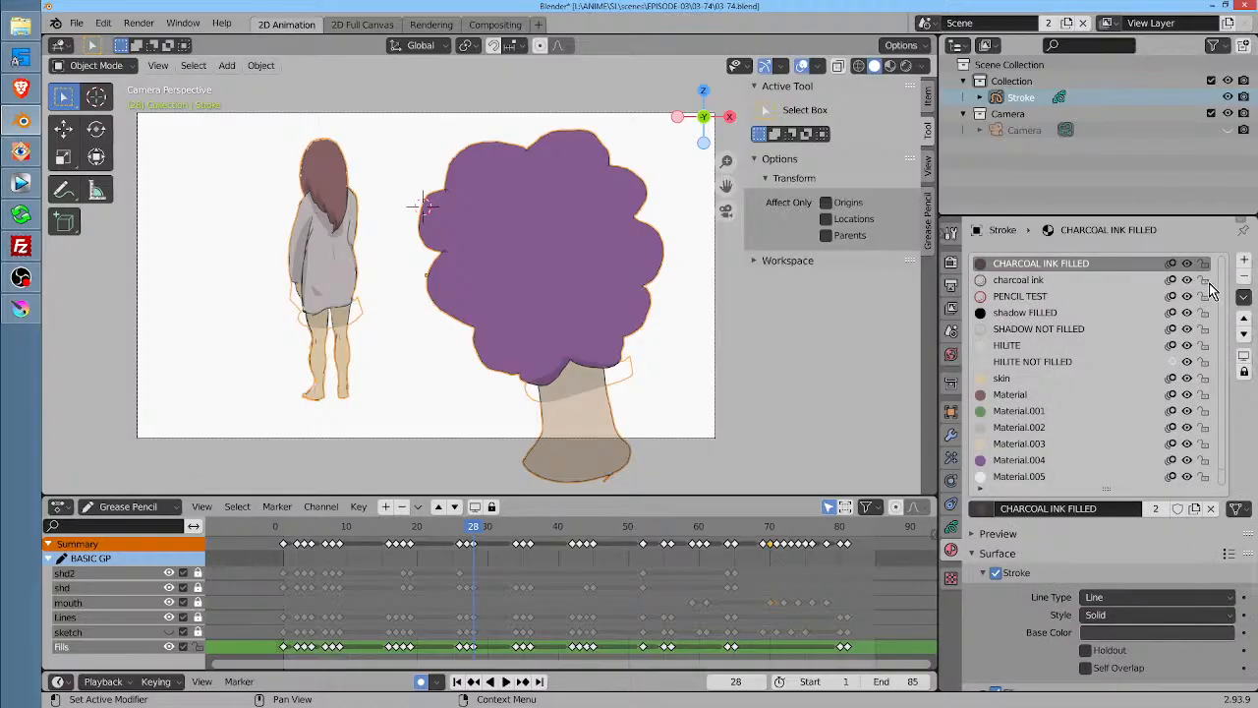
pyautogui.scroll(-1, 1225, 305)
pyautogui.scroll(1, 1224, 305)
pyautogui.scroll(-1, 1225, 304)
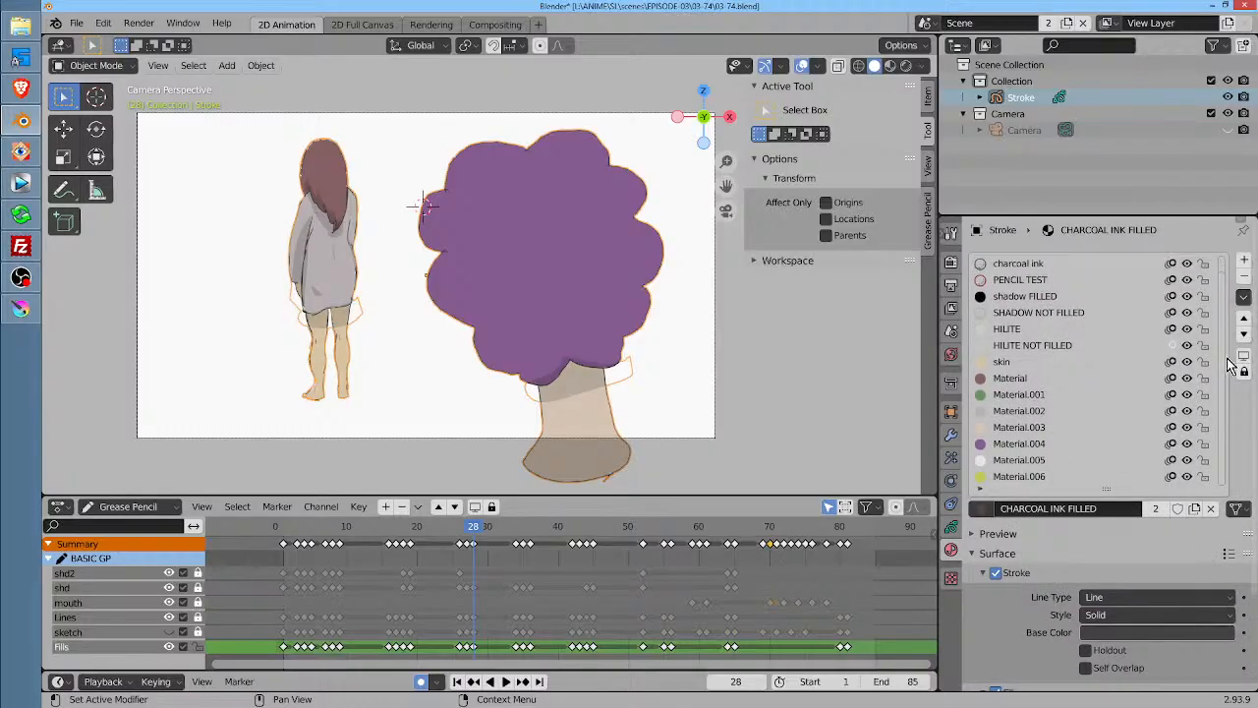
pyautogui.scroll(1, 1226, 368)
pyautogui.scroll(-1, 1226, 374)
pyautogui.scroll(1, 1224, 378)
pyautogui.scroll(-1, 1224, 379)
pyautogui.scroll(1, 1233, 294)
pyautogui.scroll(-1, 1234, 383)
pyautogui.scroll(1, 1097, 362)
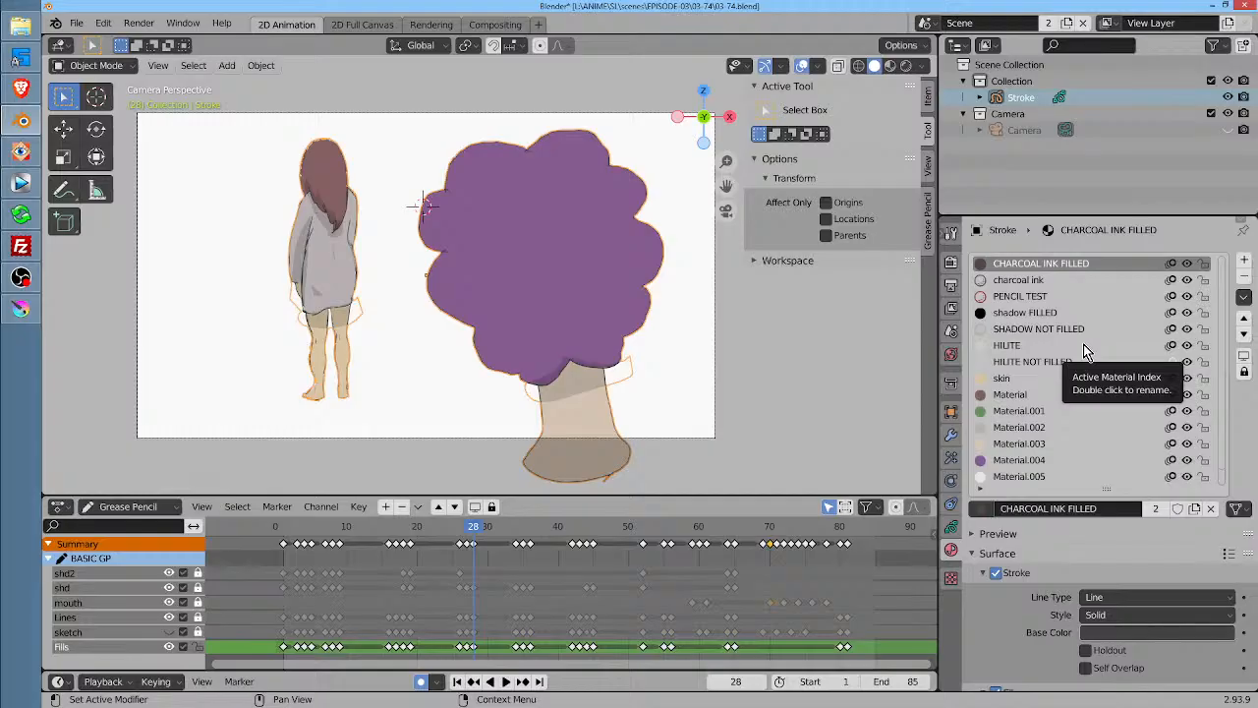
# Move the timeline to frame 71 and check the character's colours against the material list
pyautogui.moveTo(745, 530); pyautogui.dragTo(777, 543)
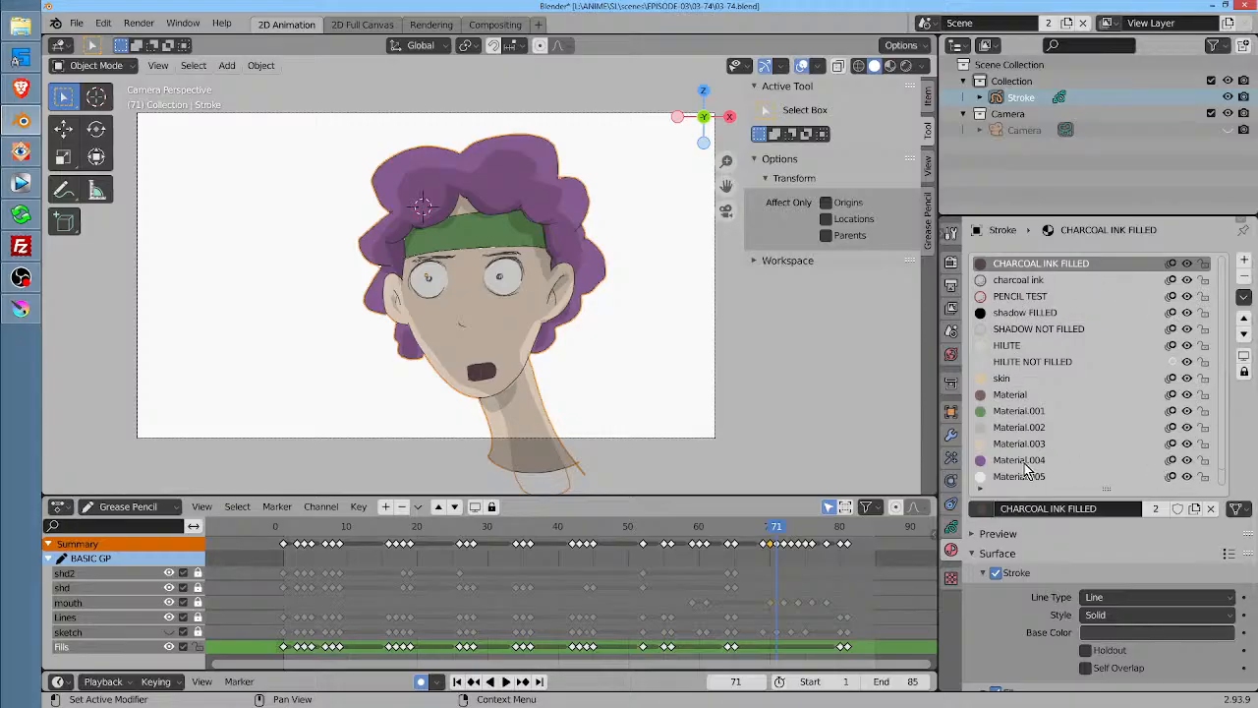
pyautogui.scroll(-1, 1102, 371)
pyautogui.scroll(1, 1103, 371)
# In the Compositing workspace, set the lower Render Layers node to Scene.001 and place it slightly lower
pyautogui.click(499, 25)
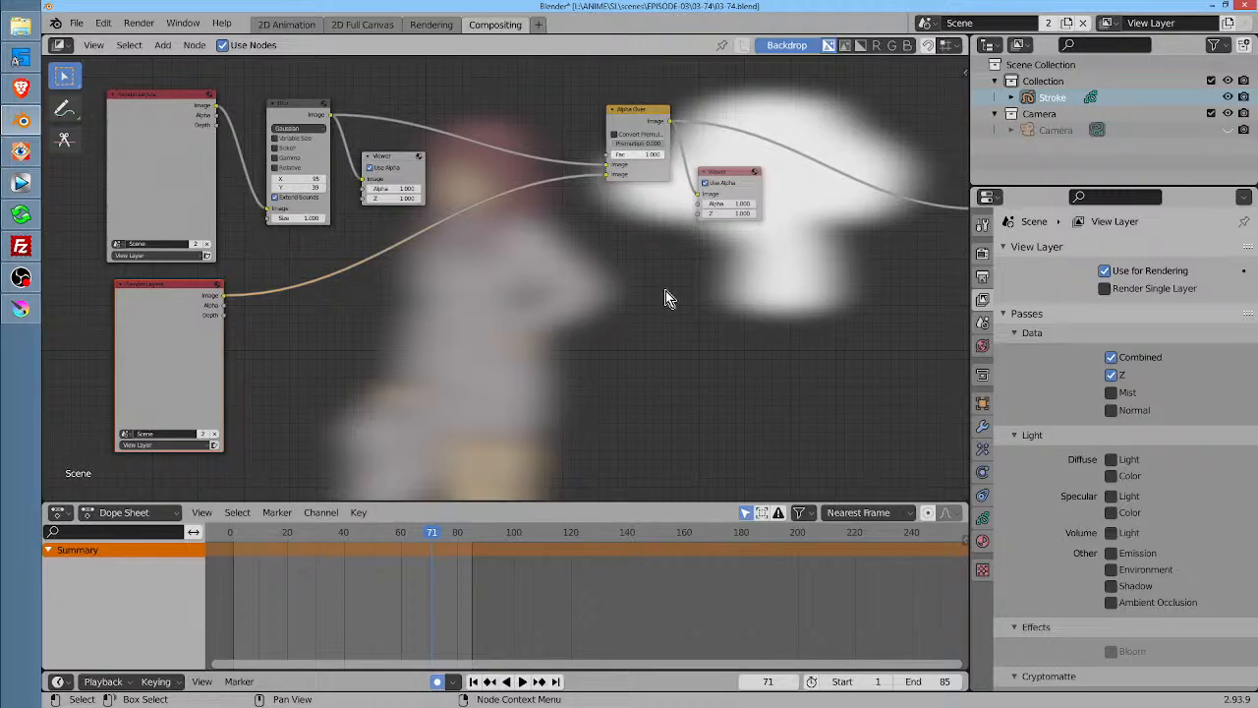
pyautogui.doubleClick(175, 433)
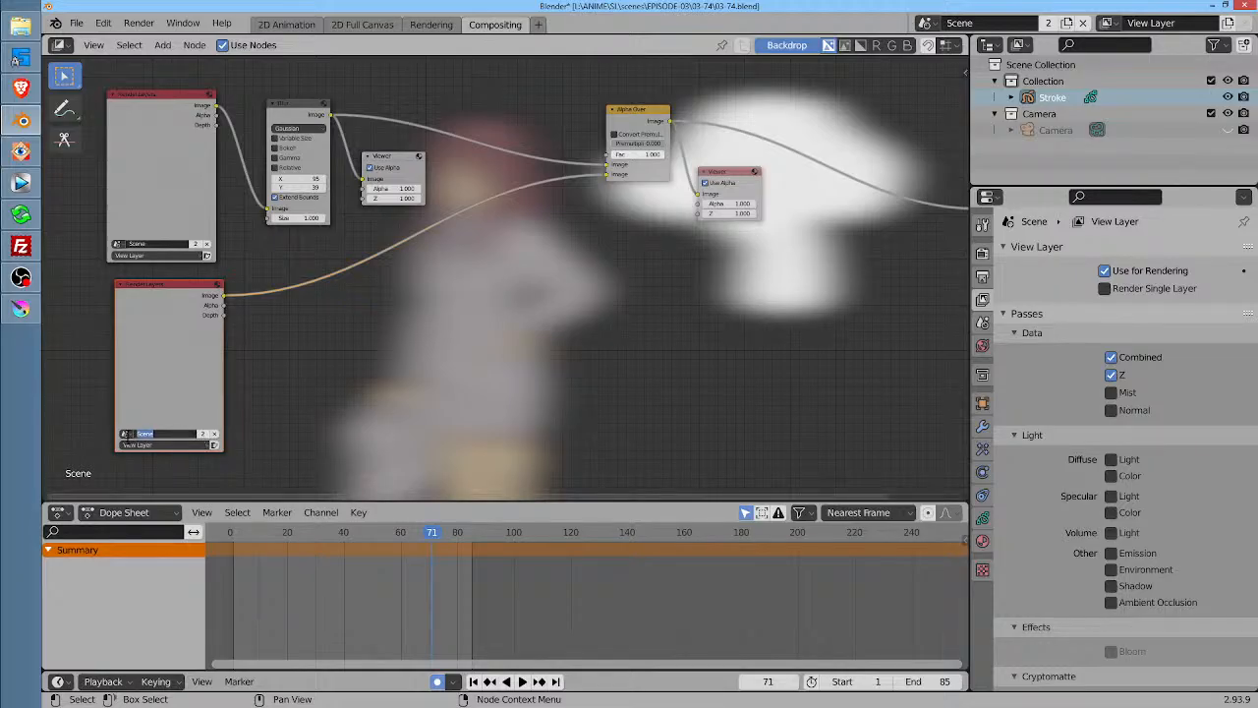
pyautogui.click(128, 439)
pyautogui.click(127, 440)
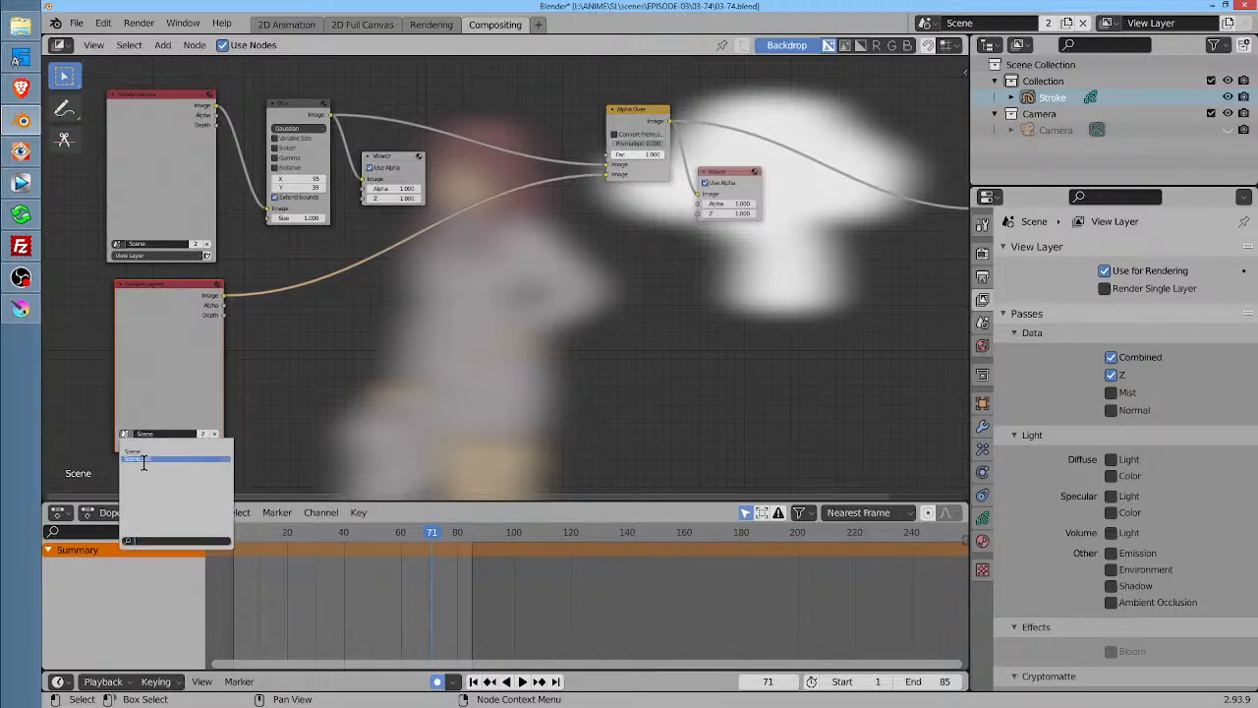
pyautogui.click(144, 461)
pyautogui.scroll(-3, 714, 329)
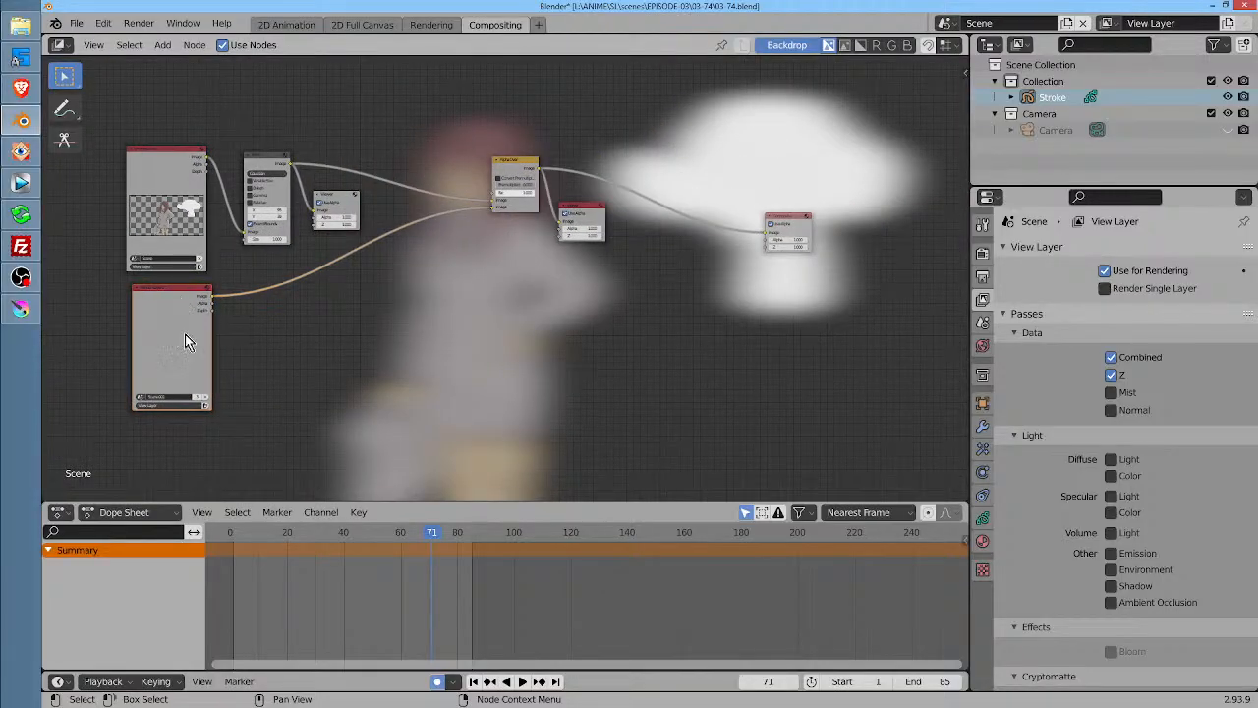
pyautogui.moveTo(170, 288); pyautogui.dragTo(172, 294)
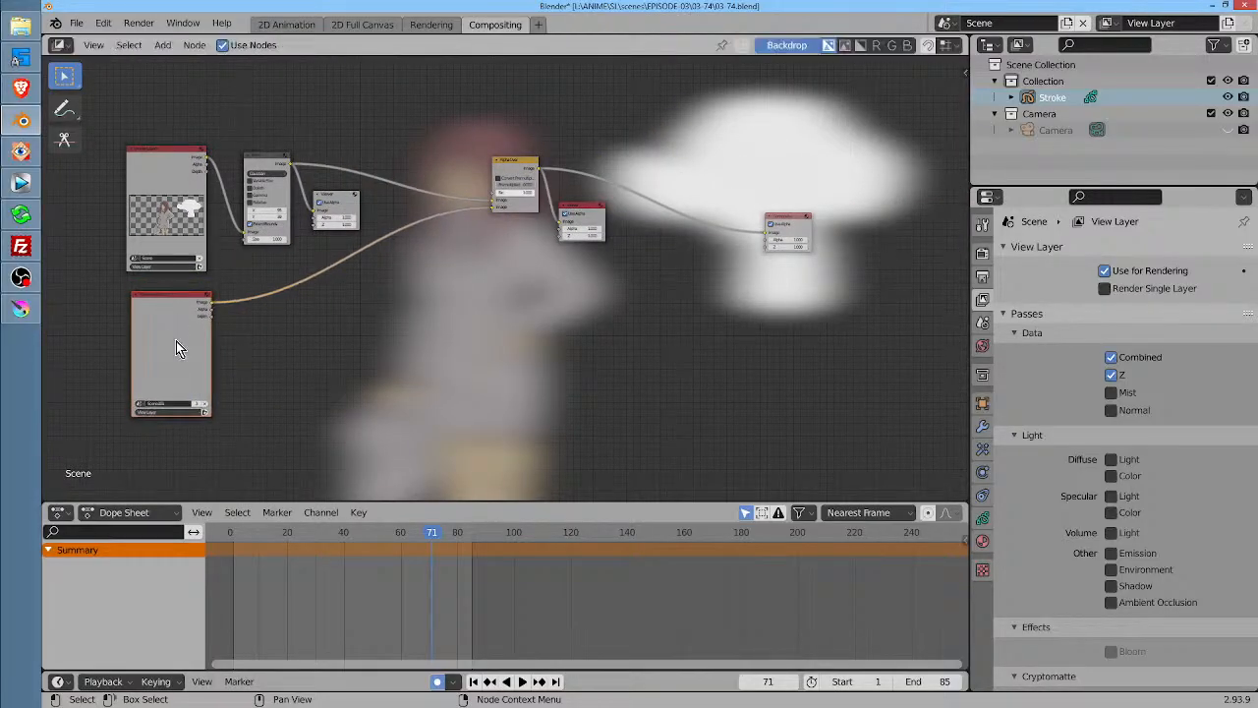
# Render frame 71 and frame 1, closing each render window, and nudge the Viewer node beside Alpha Over
pyautogui.press('F12')
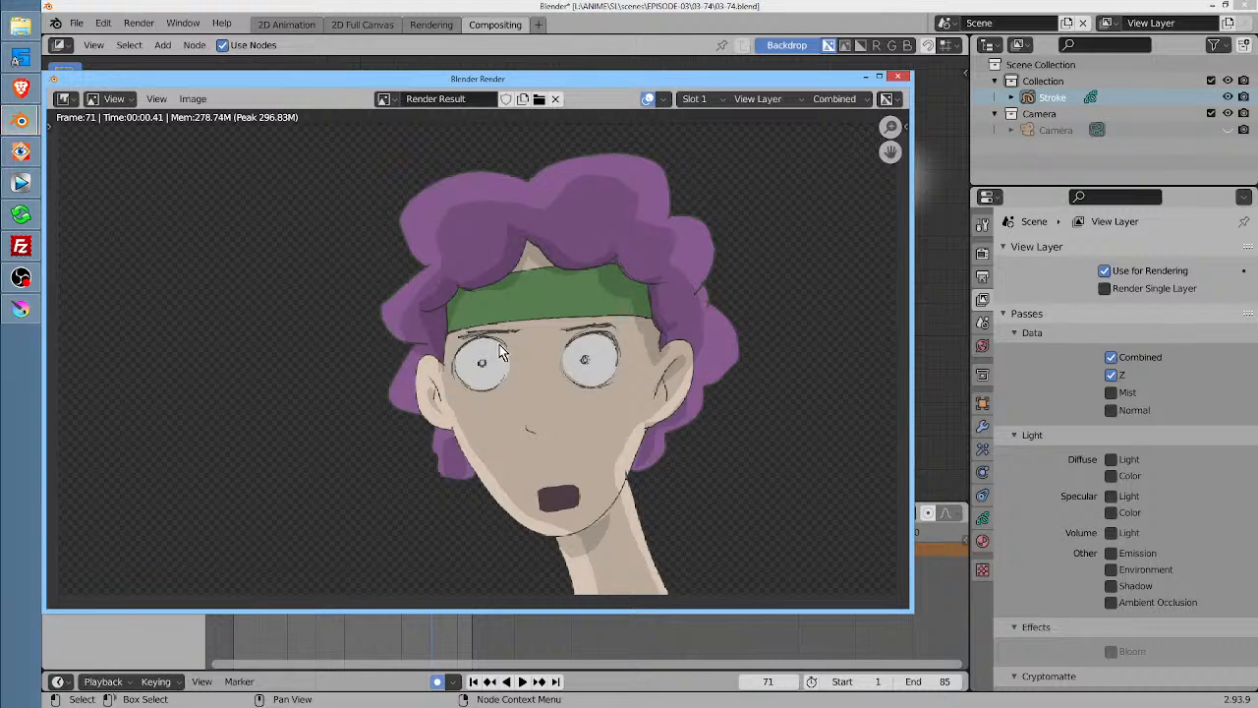
pyautogui.click(898, 77)
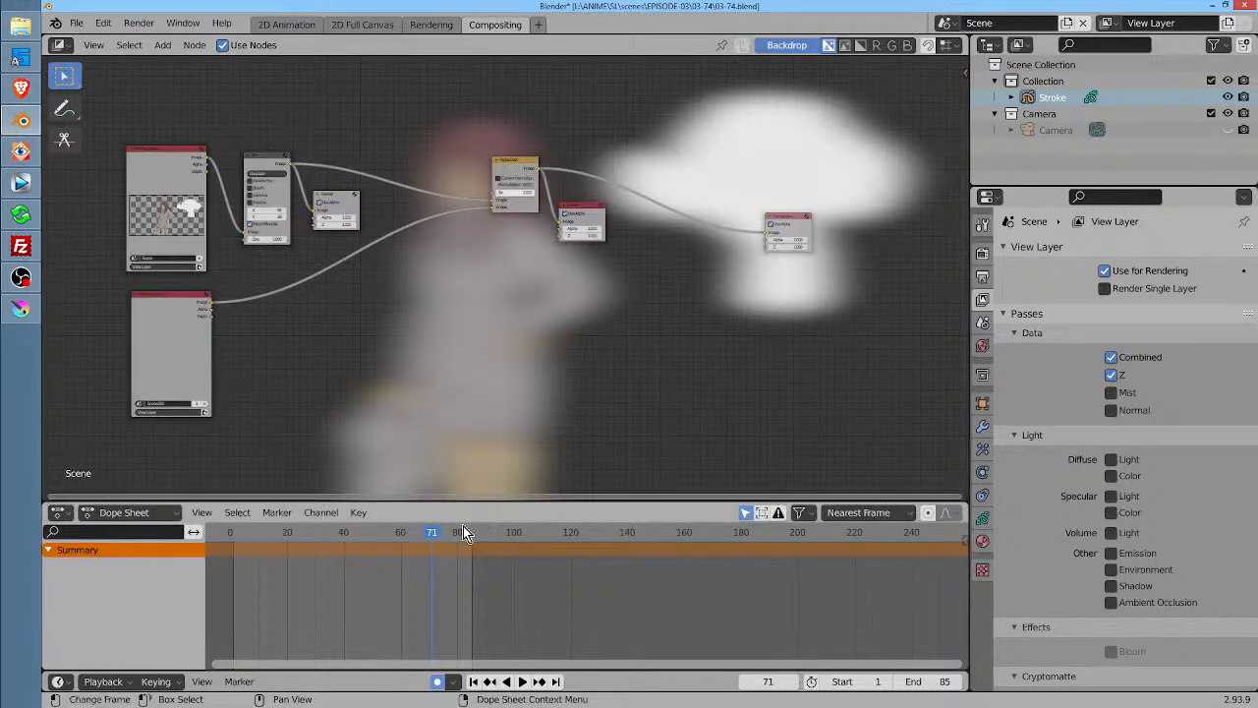
pyautogui.moveTo(434, 533); pyautogui.dragTo(233, 533)
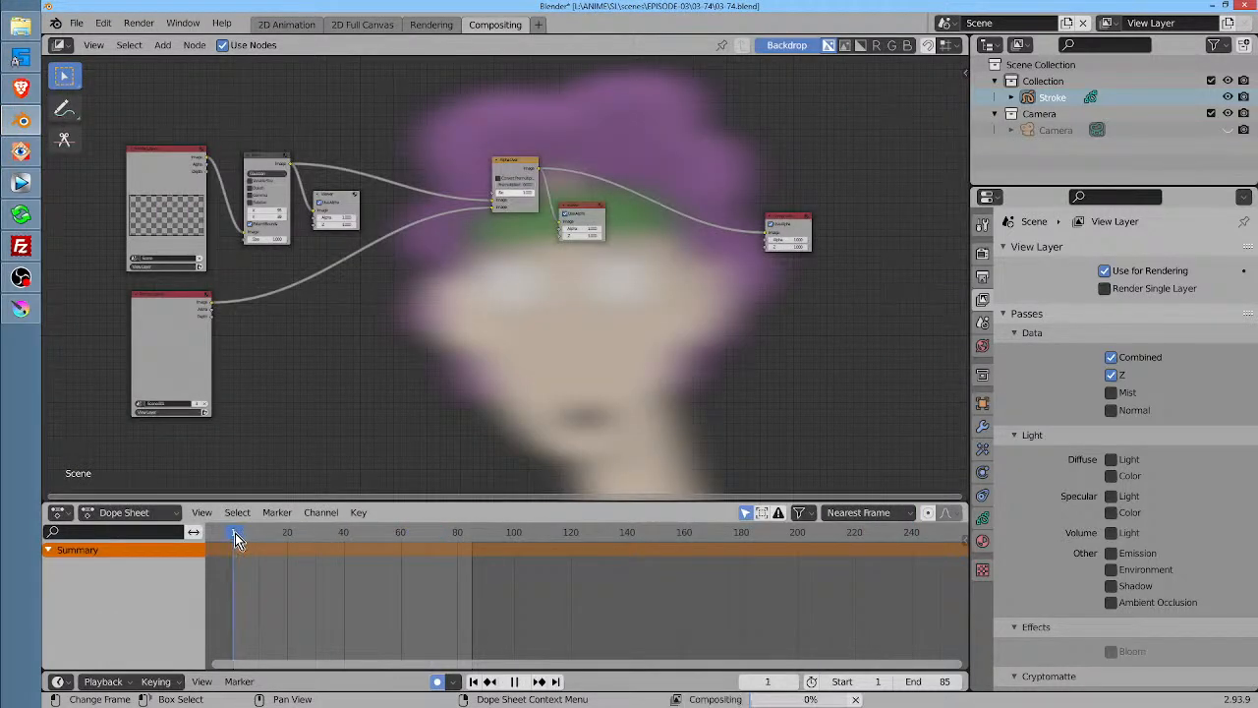
pyautogui.press('F12')
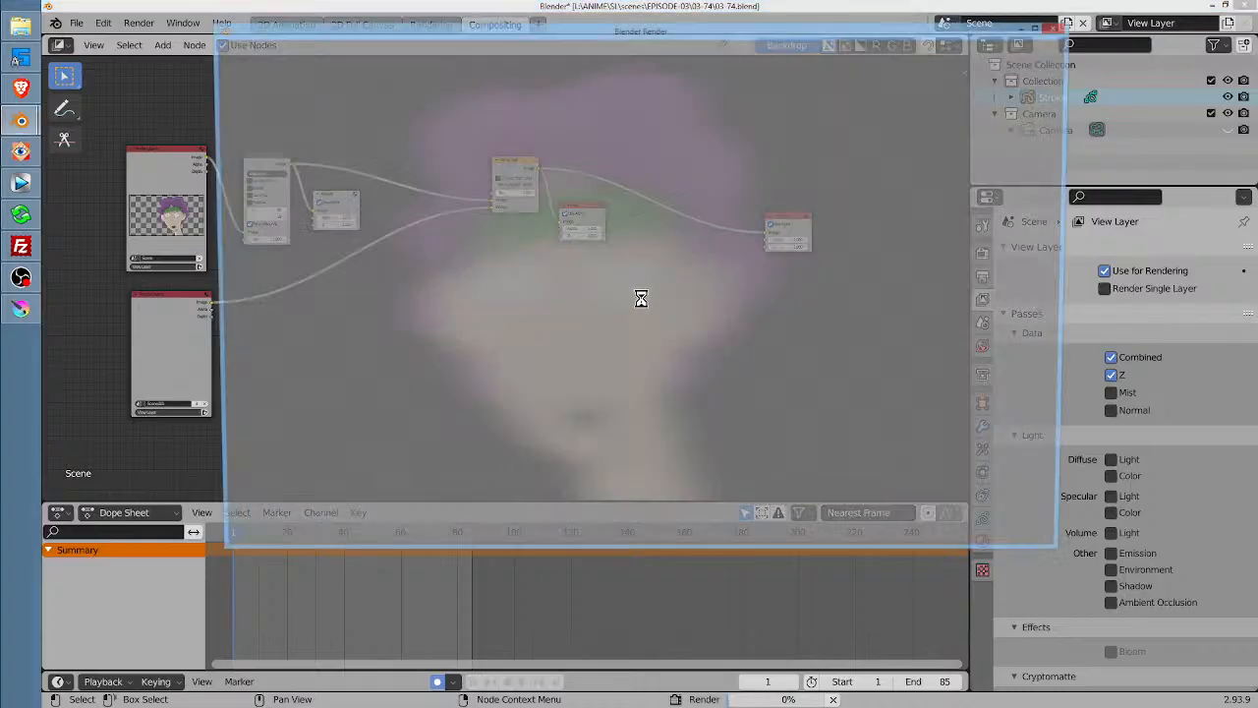
pyautogui.click(1062, 27)
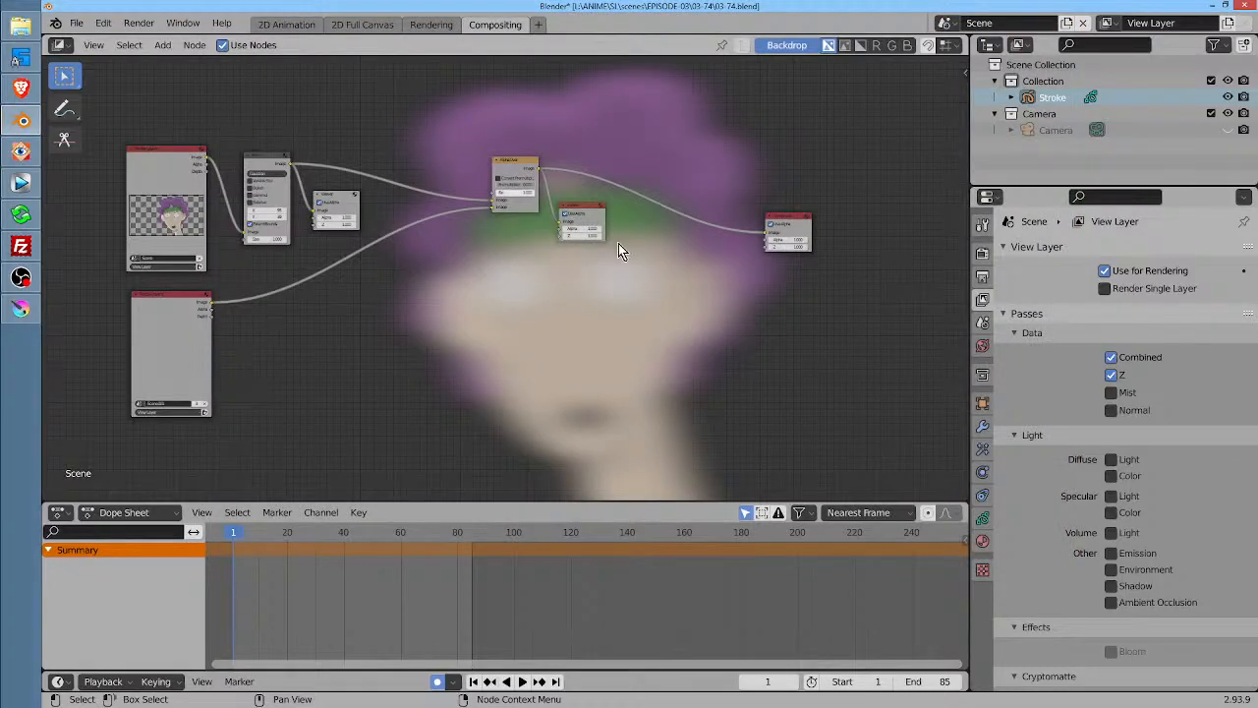
pyautogui.moveTo(586, 218); pyautogui.dragTo(594, 223)
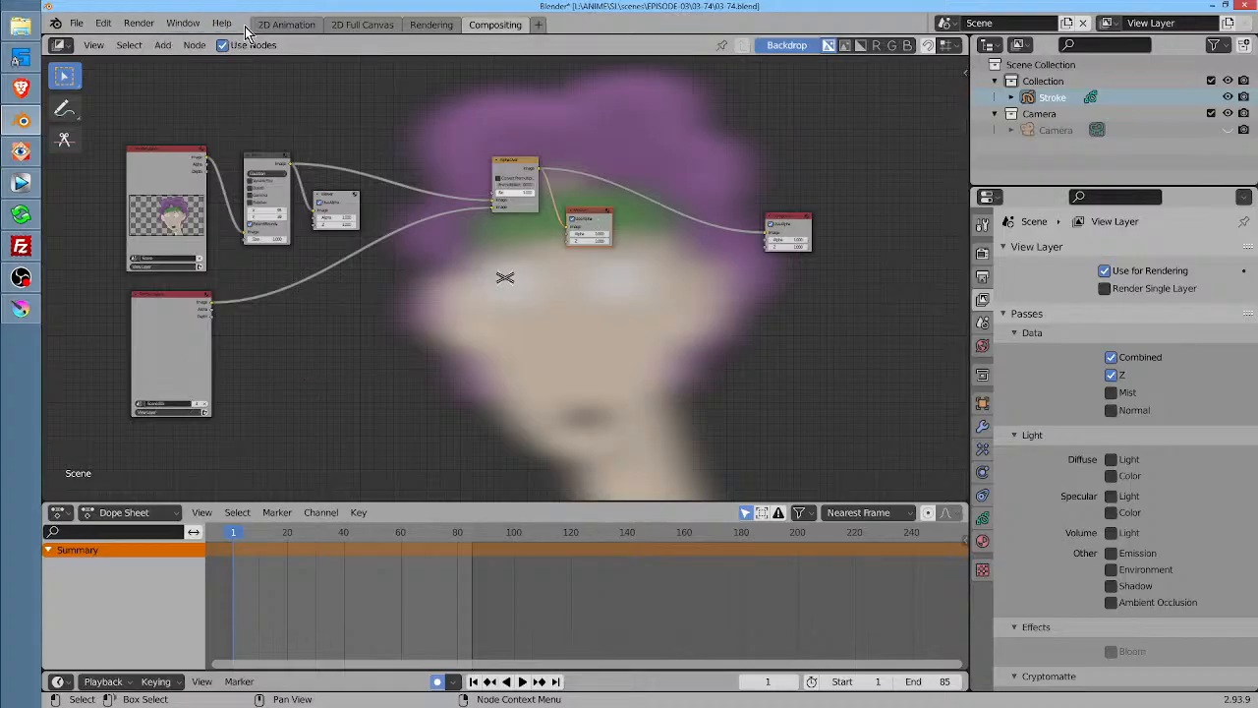
# Return to the 2D Animation workspace, switch to Scene.001, and rename that scene monkey
pyautogui.click(295, 25)
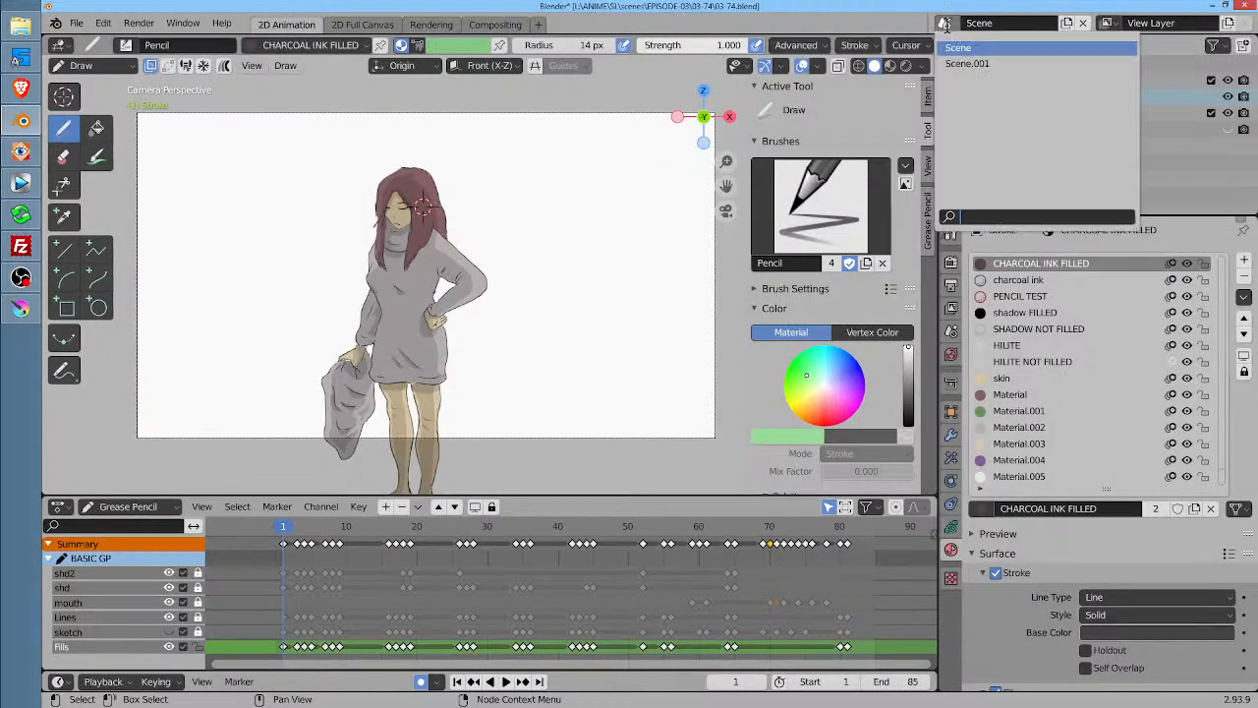
pyautogui.click(945, 23)
pyautogui.click(952, 63)
pyautogui.doubleClick(1010, 21)
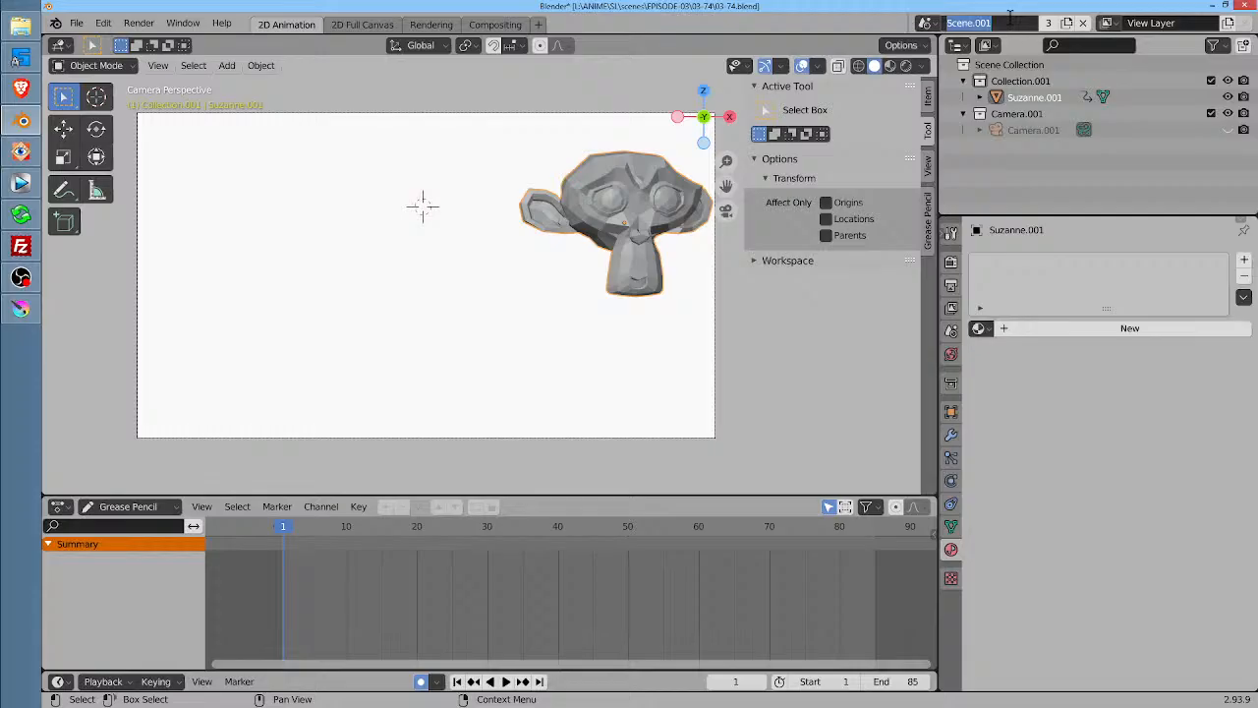
pyautogui.write('monkey')
pyautogui.press('Return')
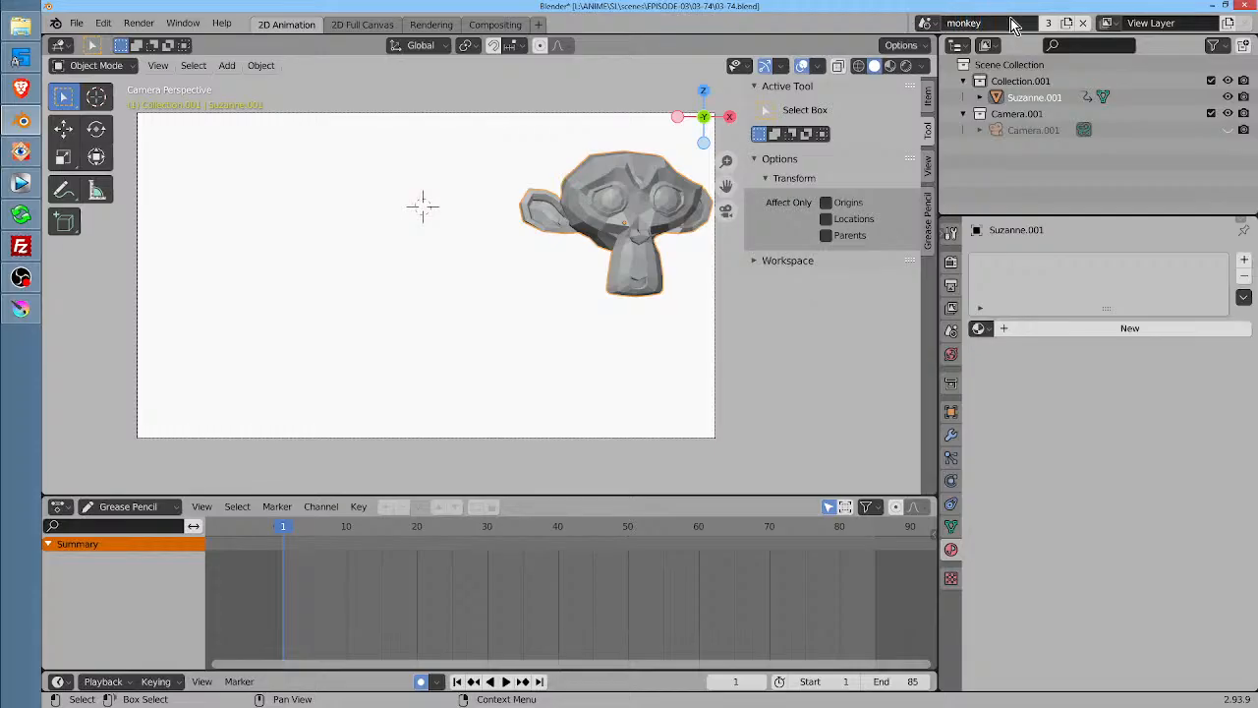
# Rename the drawn character's scene grease and switch back to the monkey scene
pyautogui.click(925, 22)
pyautogui.click(966, 61)
pyautogui.doubleClick(1018, 23)
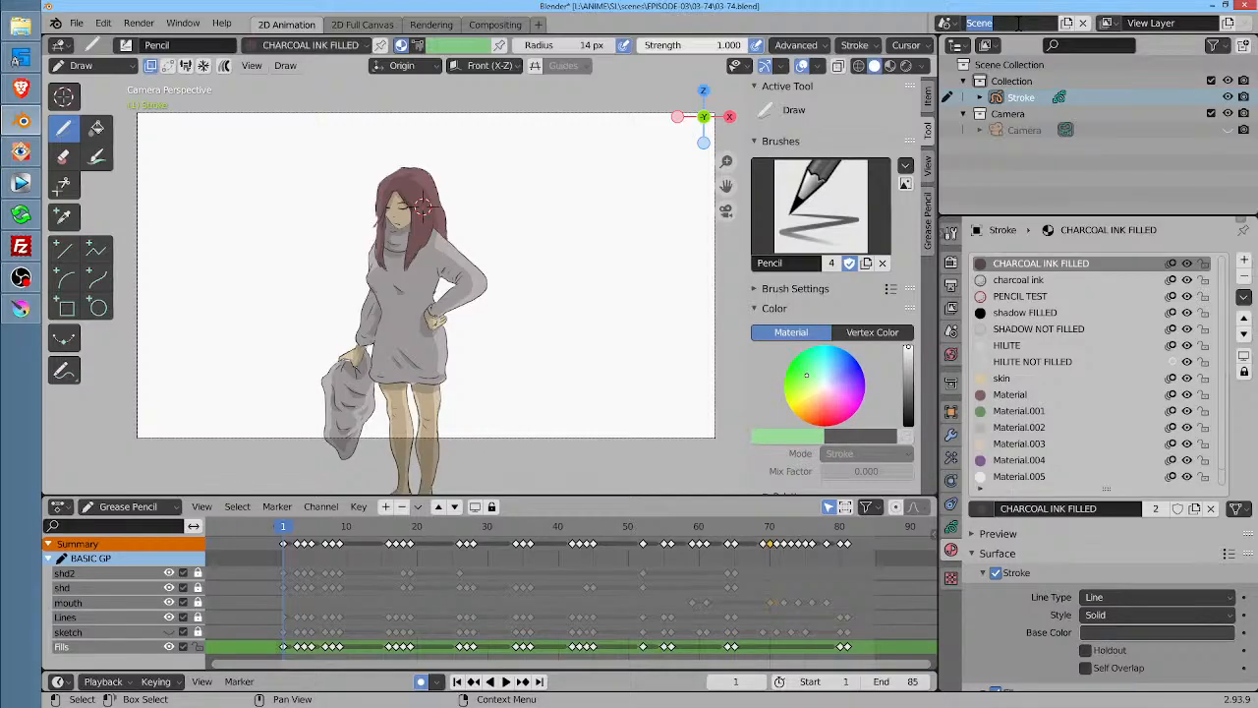
pyautogui.write('grease')
pyautogui.press('Return')
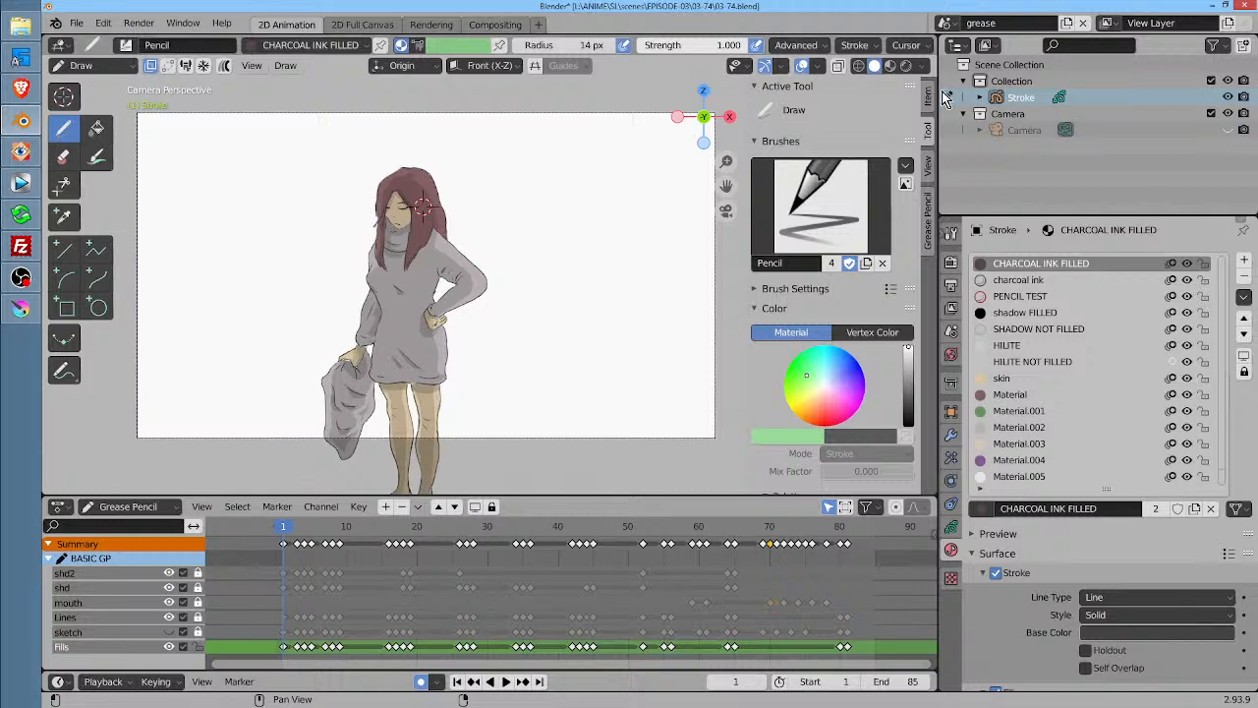
pyautogui.click(944, 22)
pyautogui.click(967, 62)
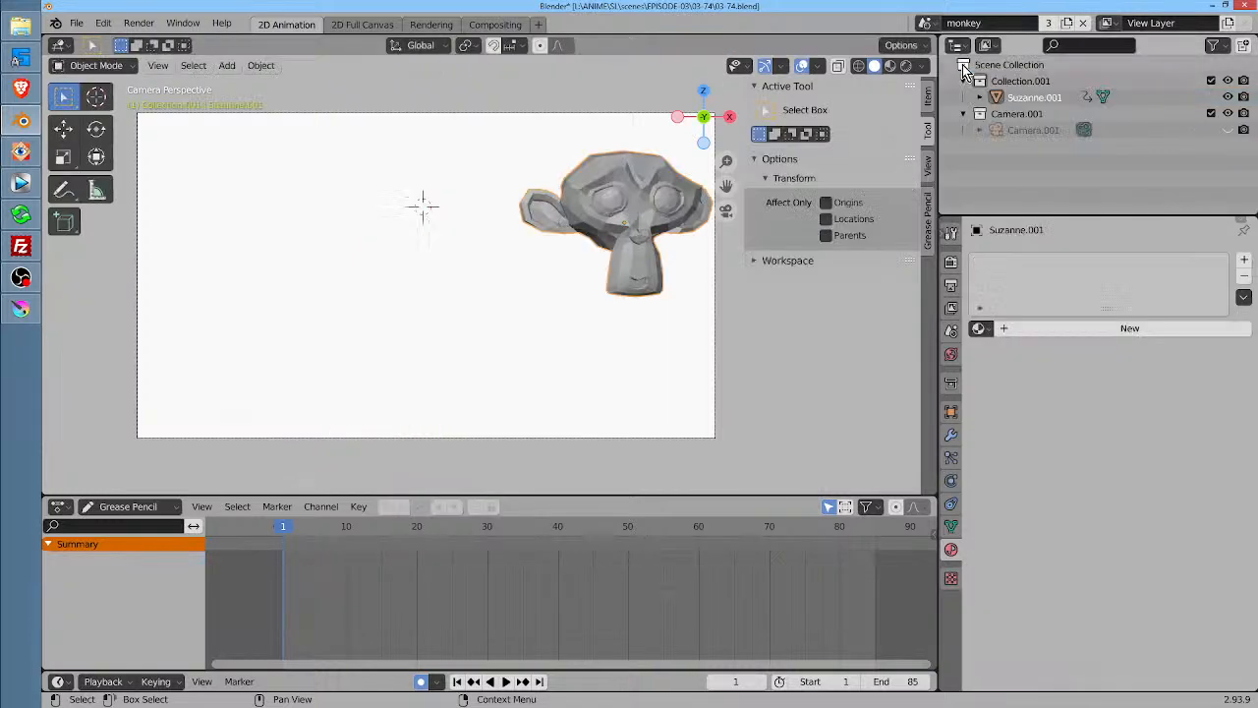
# Switch to the grease scene, open the Compositing workspace, and reselect monkey as the lower Render Layers node's scene
pyautogui.click(927, 24)
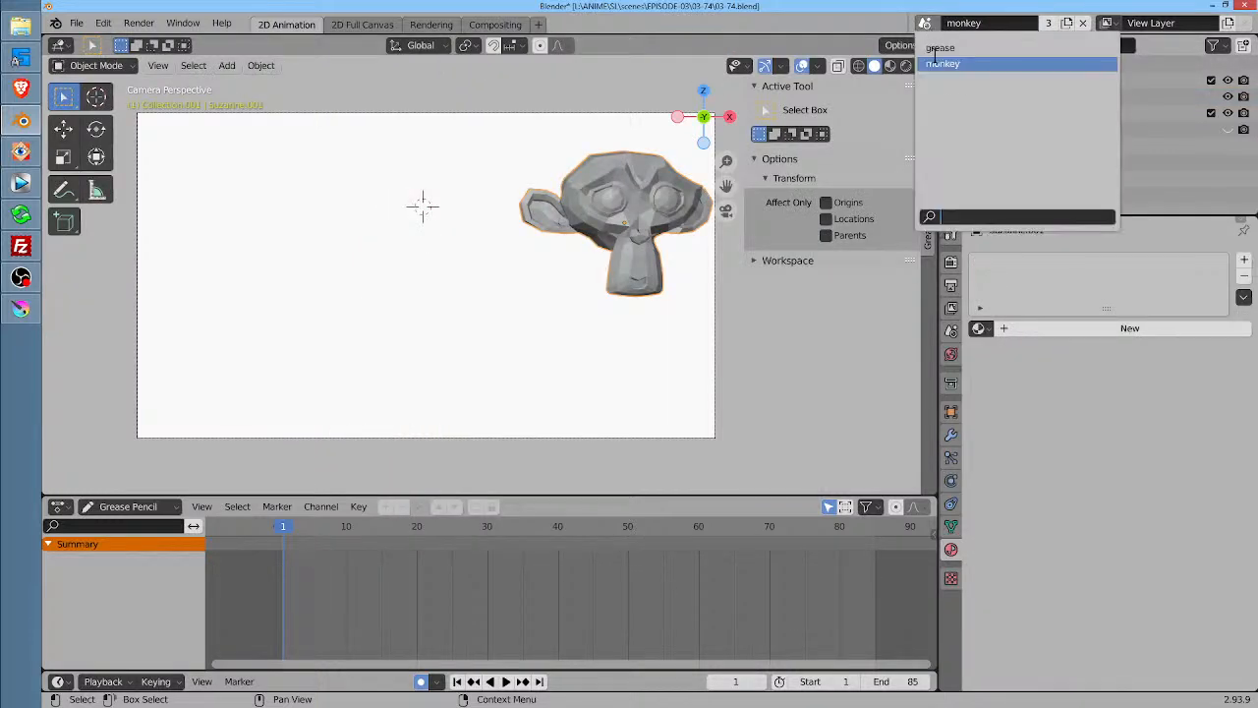
pyautogui.click(967, 48)
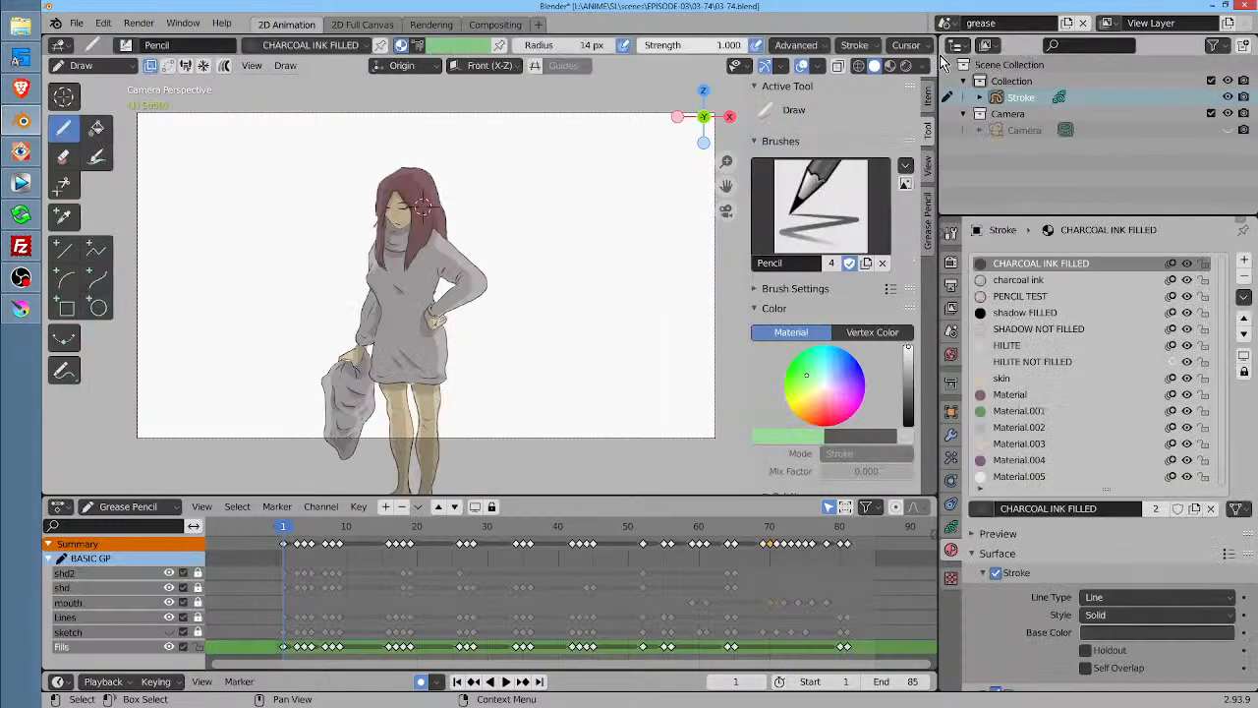
pyautogui.click(498, 25)
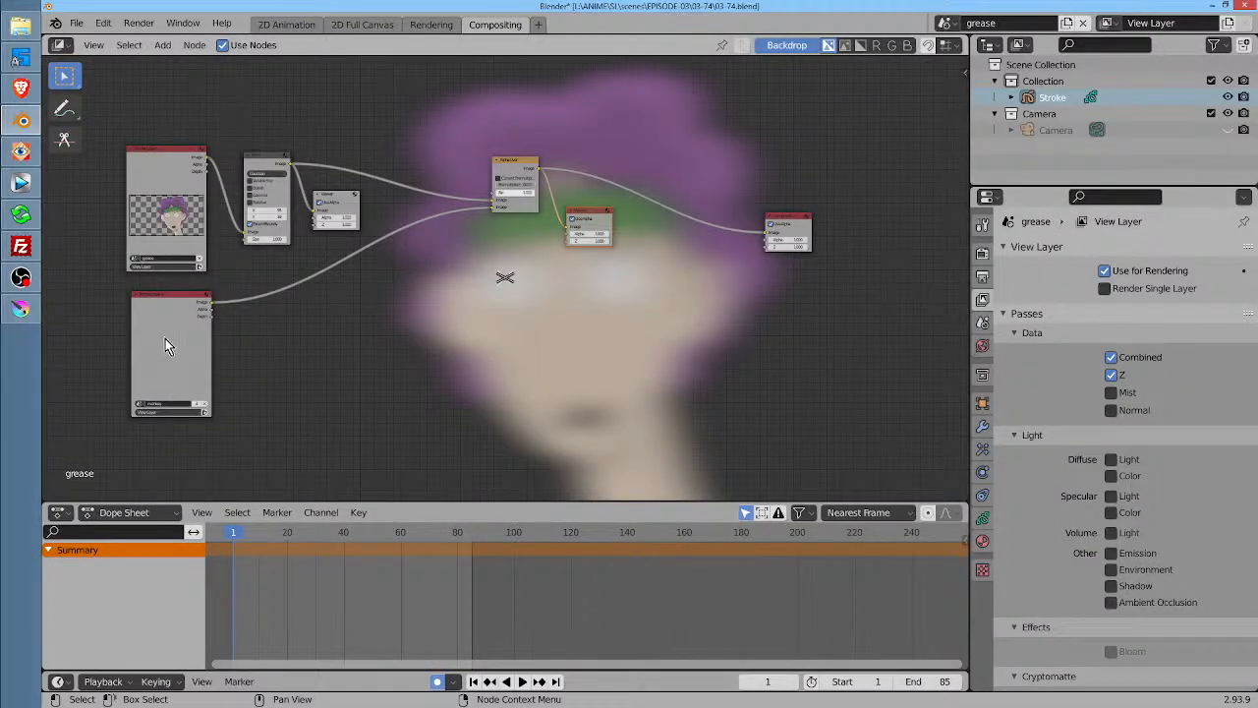
pyautogui.moveTo(165, 344); pyautogui.dragTo(344, 338)
pyautogui.scroll(4, 344, 336)
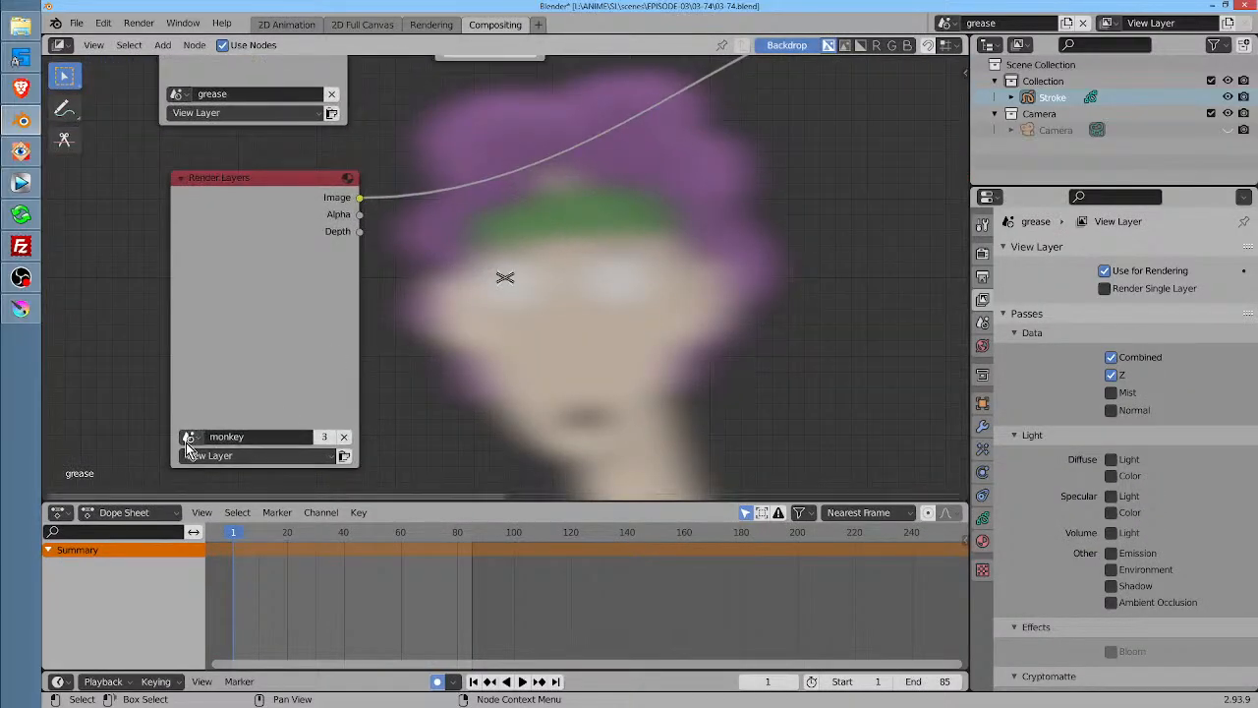
pyautogui.click(189, 437)
pyautogui.click(205, 476)
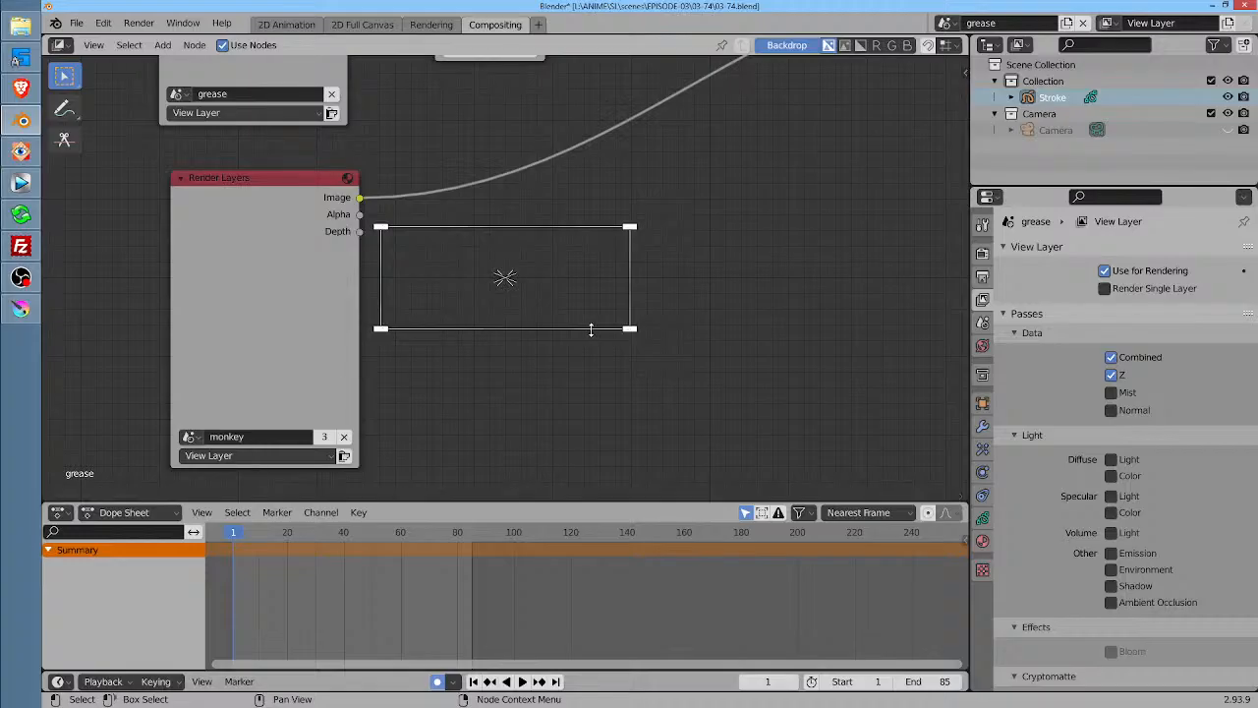
# Shrink the backdrop frame in the node editor by its upper-left corner
pyautogui.scroll(-2, 594, 334)
pyautogui.moveTo(654, 354); pyautogui.dragTo(539, 365)
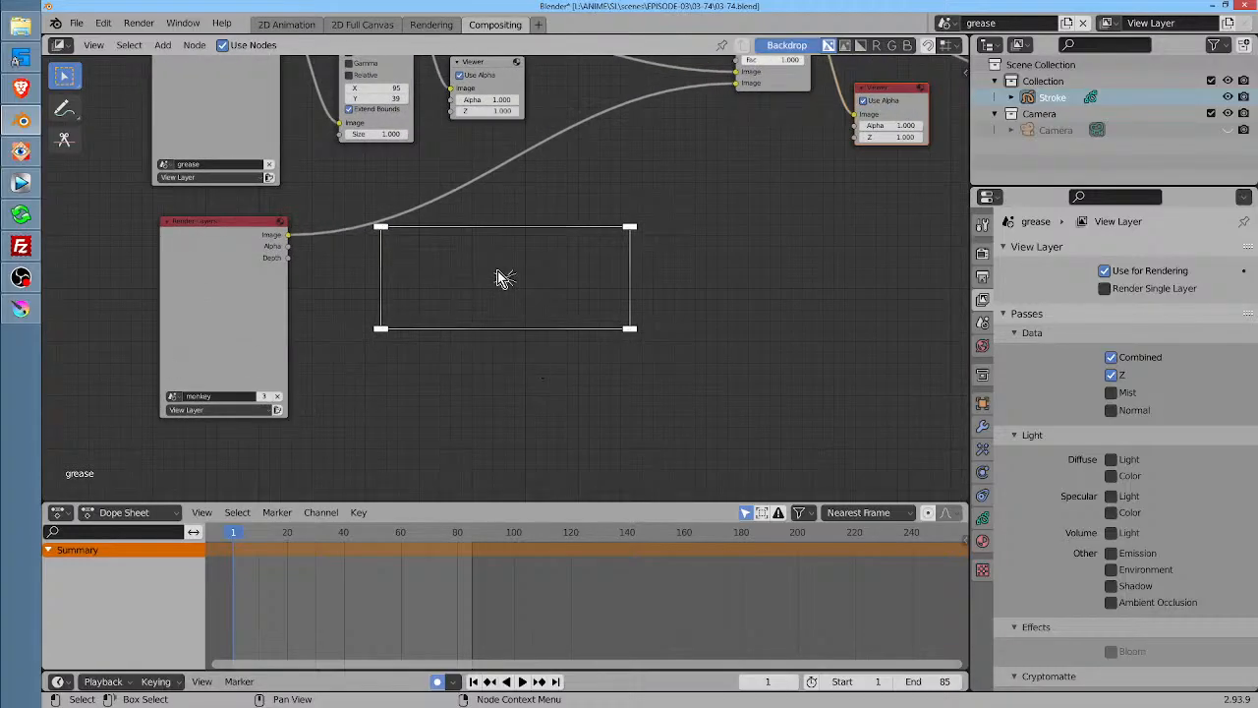
pyautogui.moveTo(380, 226); pyautogui.dragTo(448, 255)
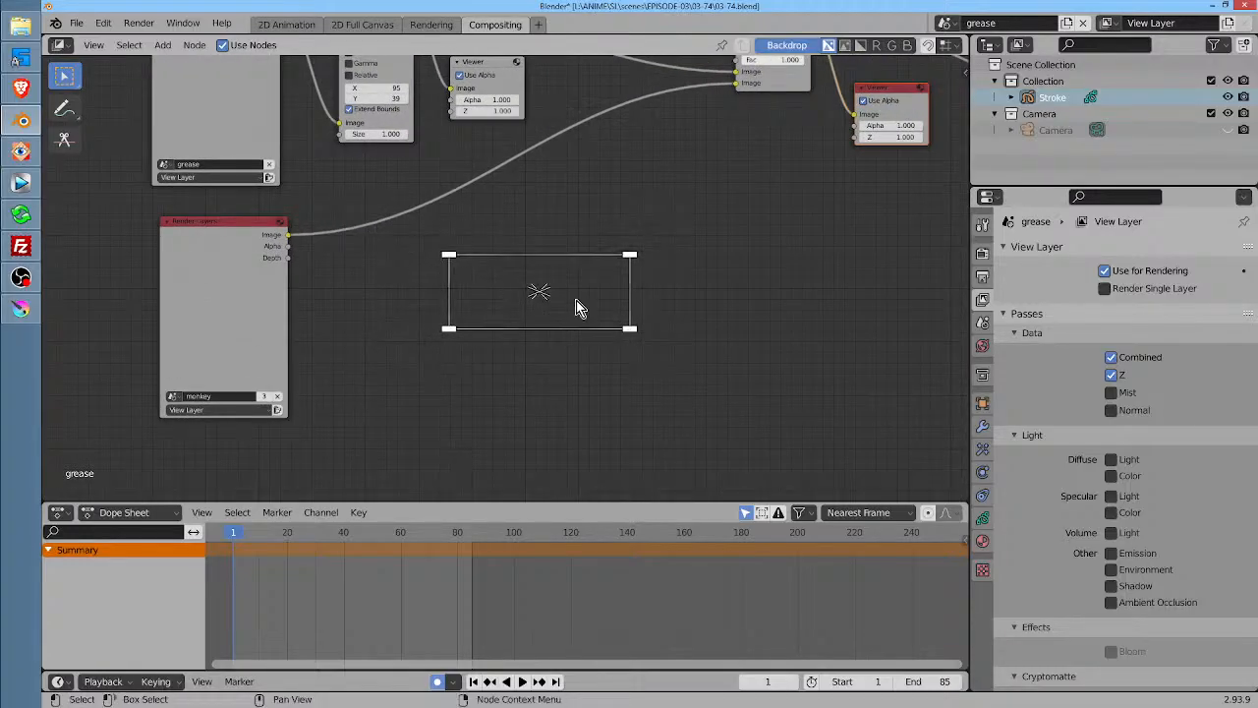
pyautogui.click(175, 401)
pyautogui.moveTo(823, 216); pyautogui.dragTo(492, 272)
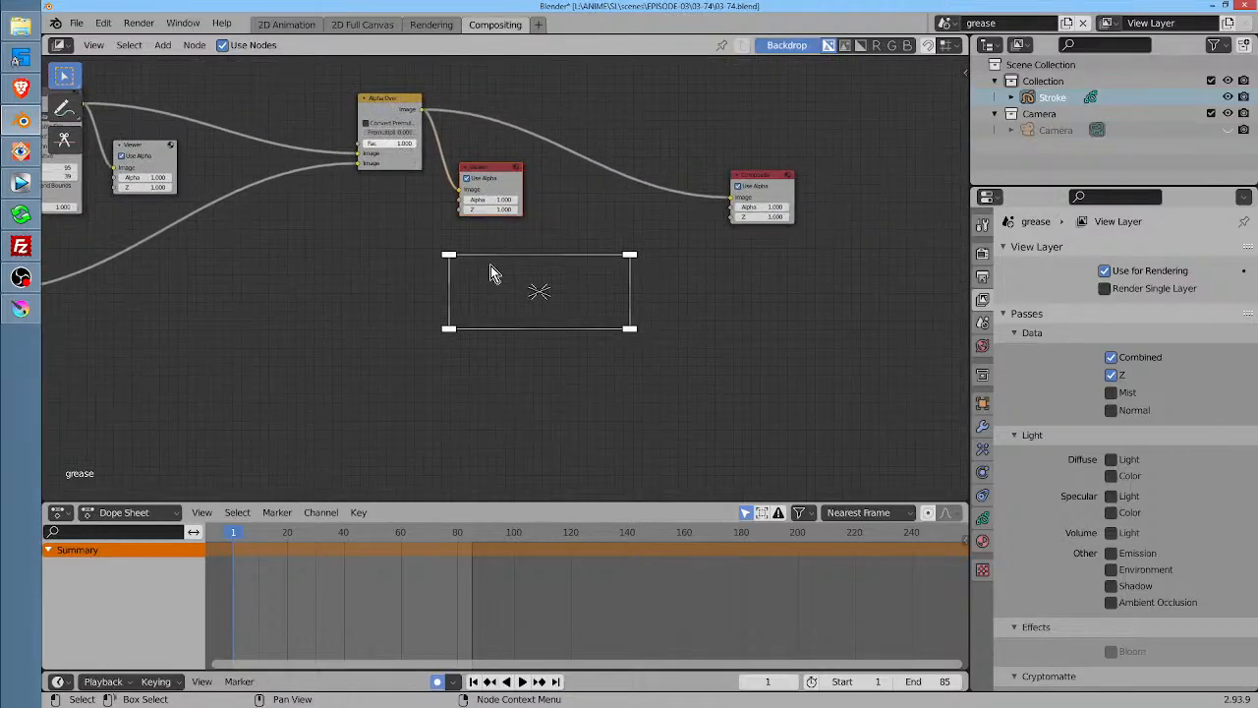
# Start a render of frame 1 from the grease scene and close the render window
pyautogui.scroll(-2, 491, 272)
pyautogui.press('F12')
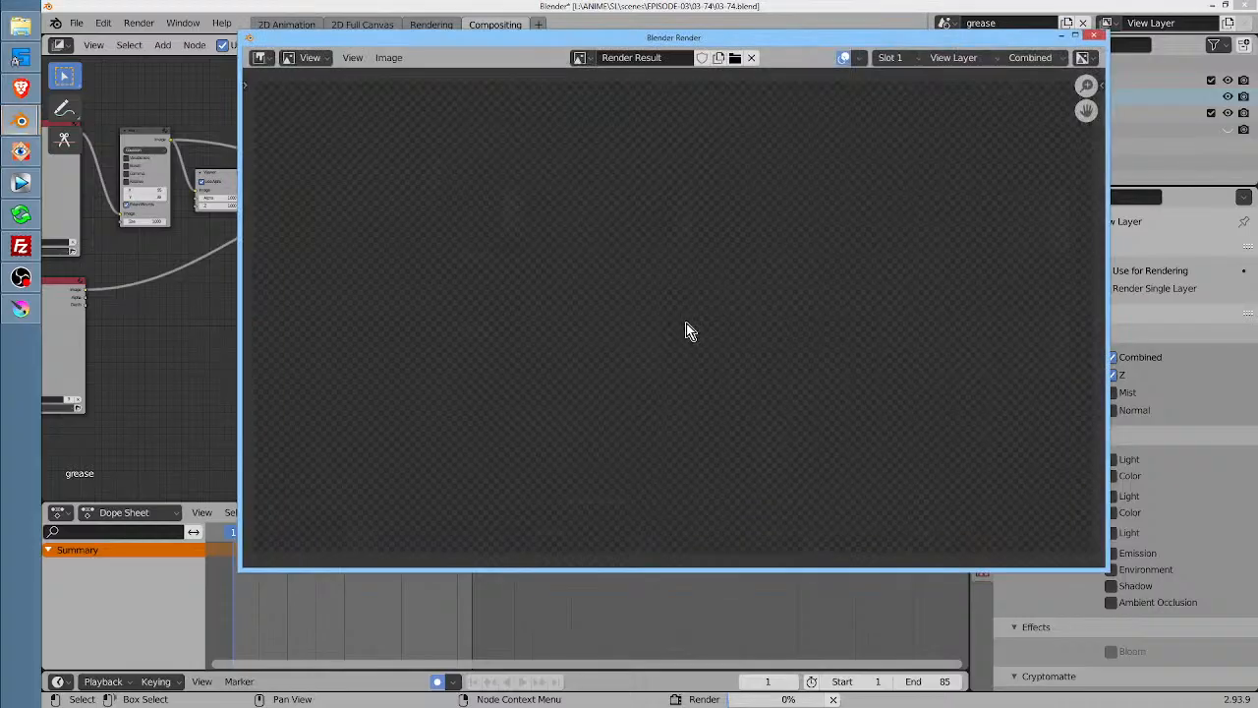
pyautogui.press('Escape')
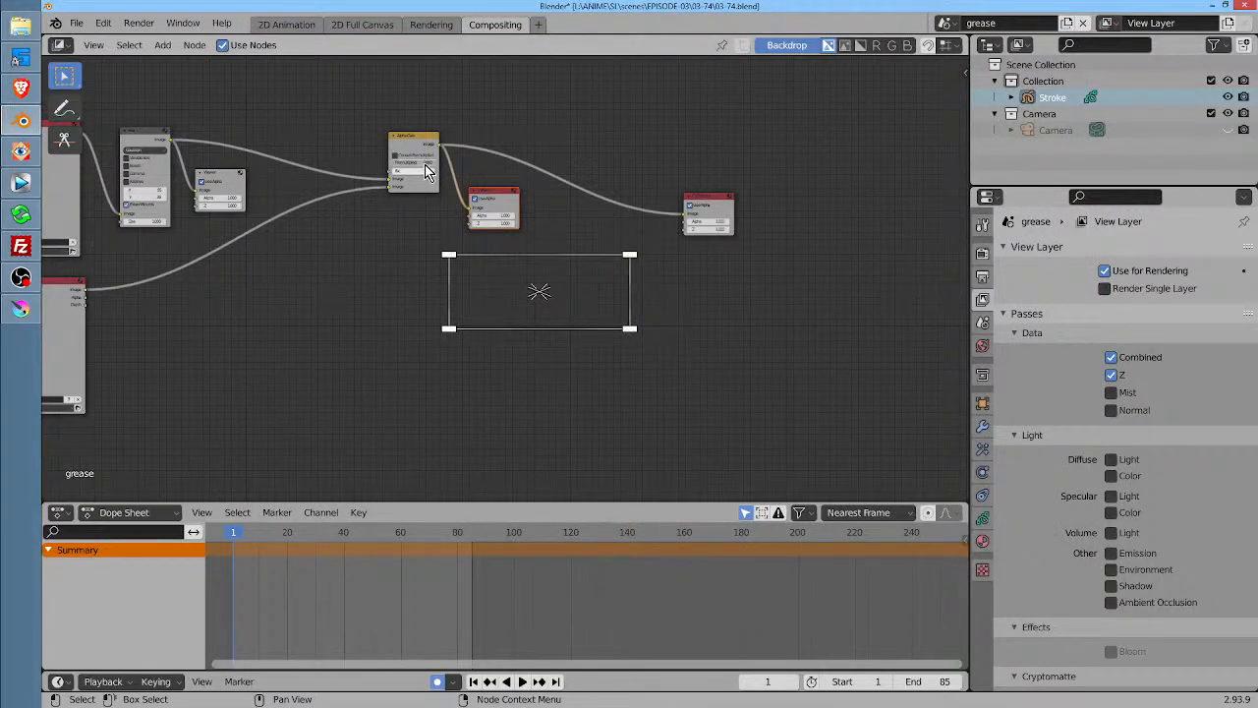
# Set the lower Render Layers node to the grease scene for comparison, and set it back to monkey
pyautogui.moveTo(367, 277); pyautogui.dragTo(480, 275)
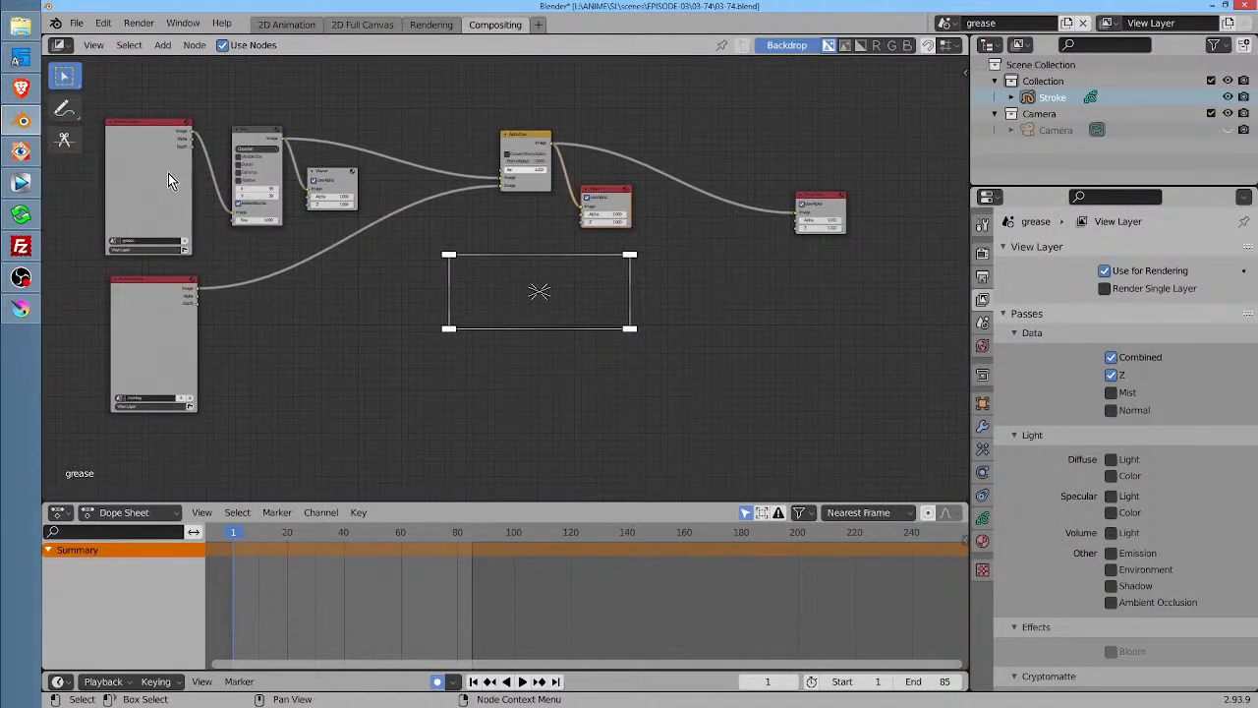
pyautogui.click(161, 147)
pyautogui.click(159, 354)
pyautogui.click(149, 221)
pyautogui.click(143, 298)
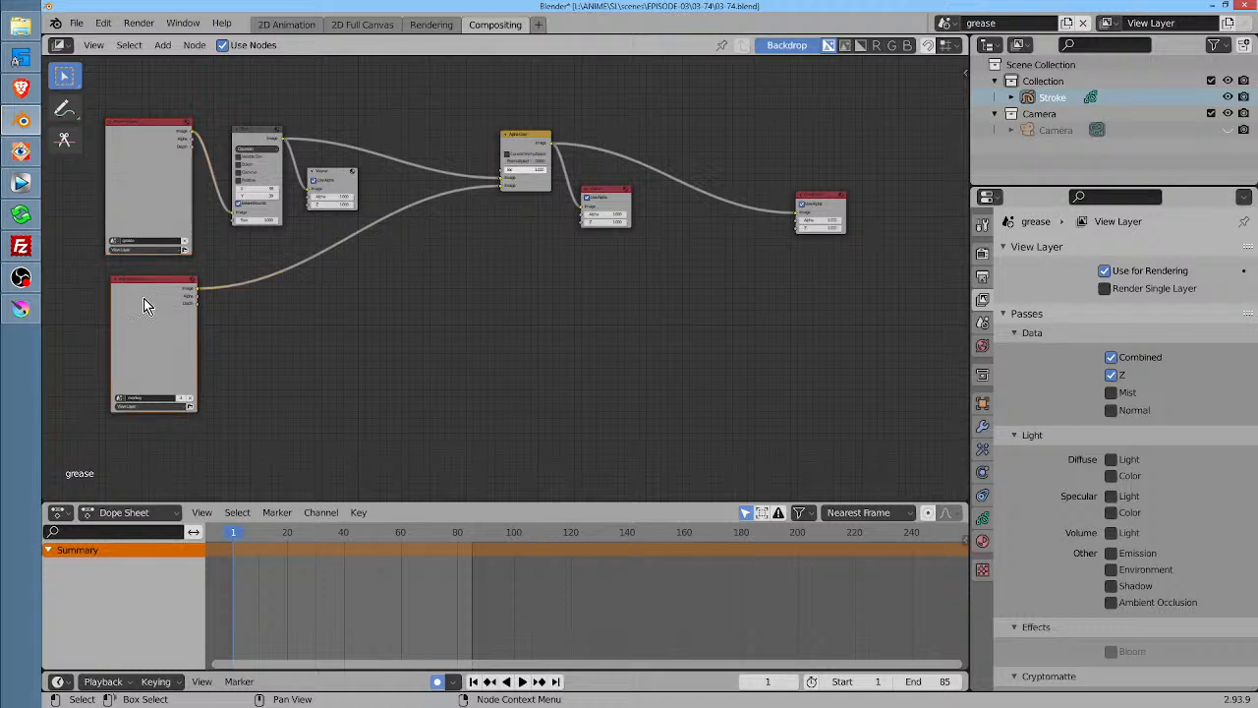
pyautogui.click(118, 400)
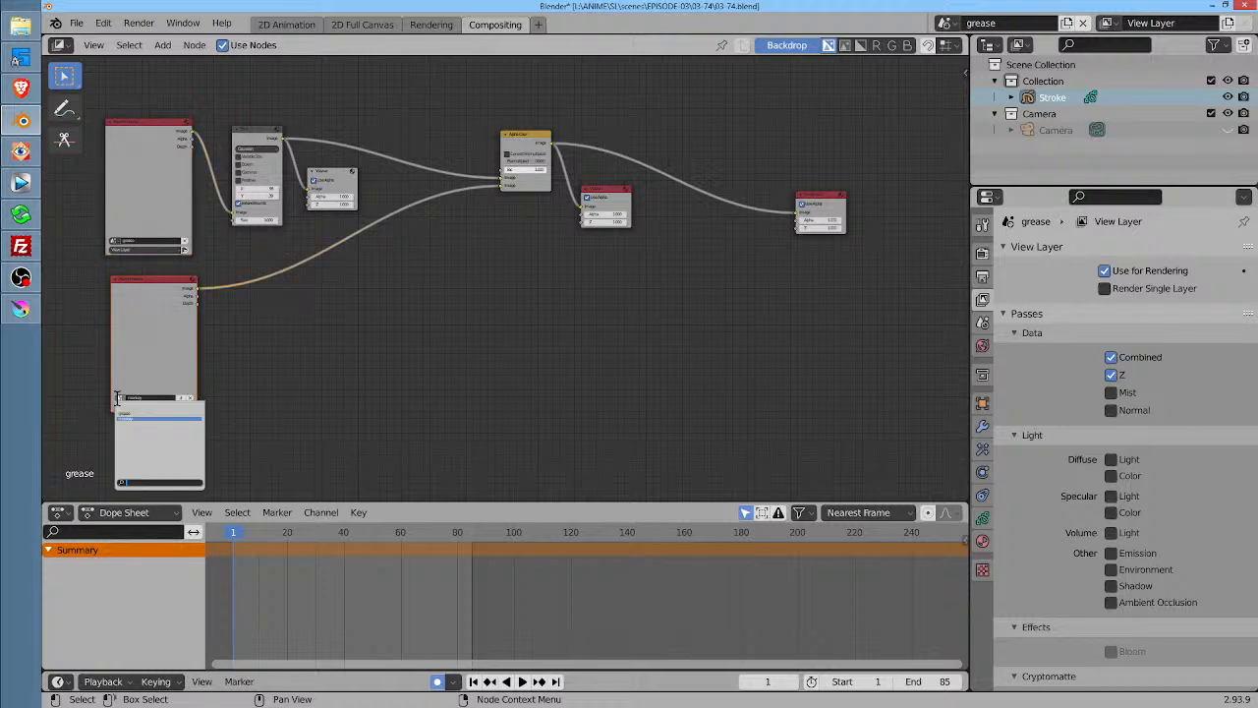
pyautogui.click(125, 414)
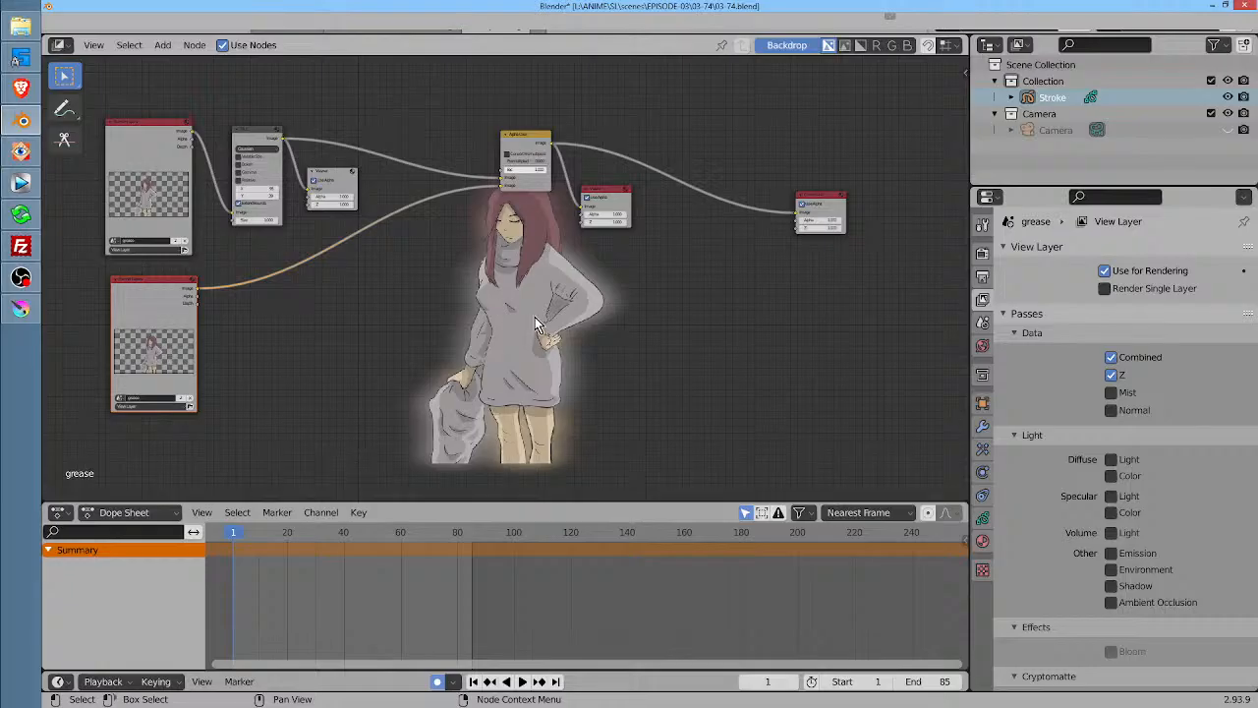
pyautogui.click(117, 400)
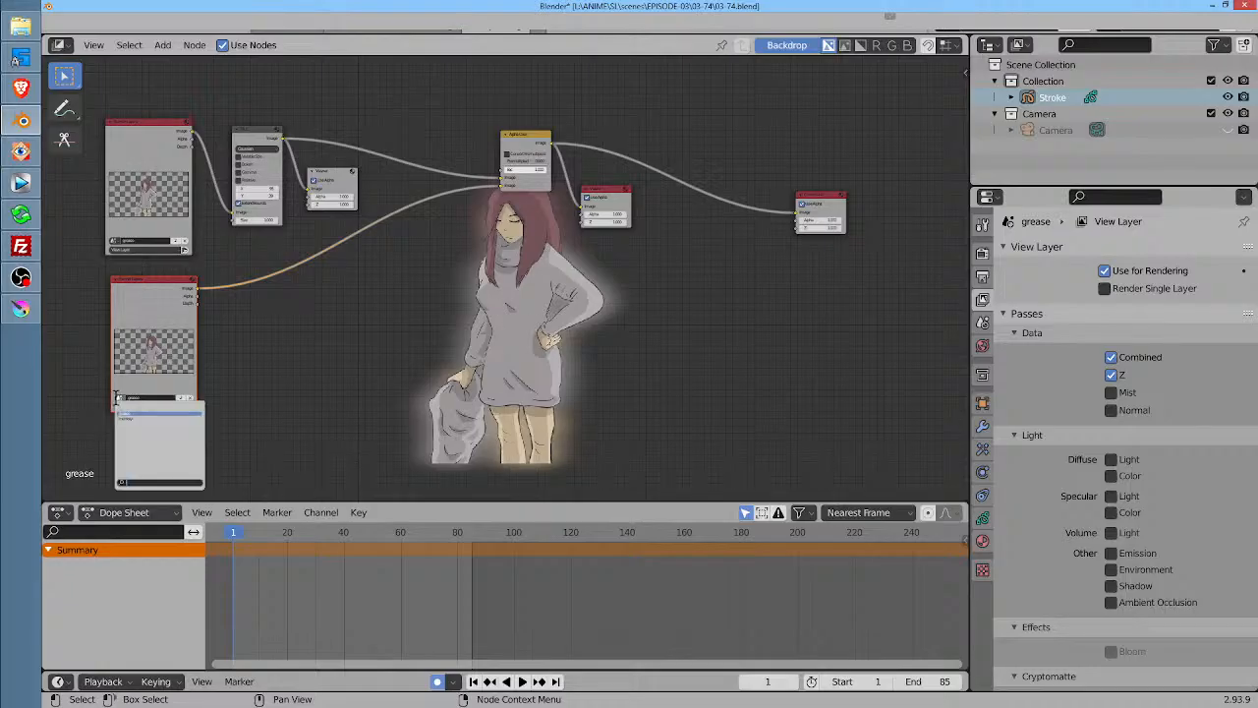
pyautogui.click(123, 414)
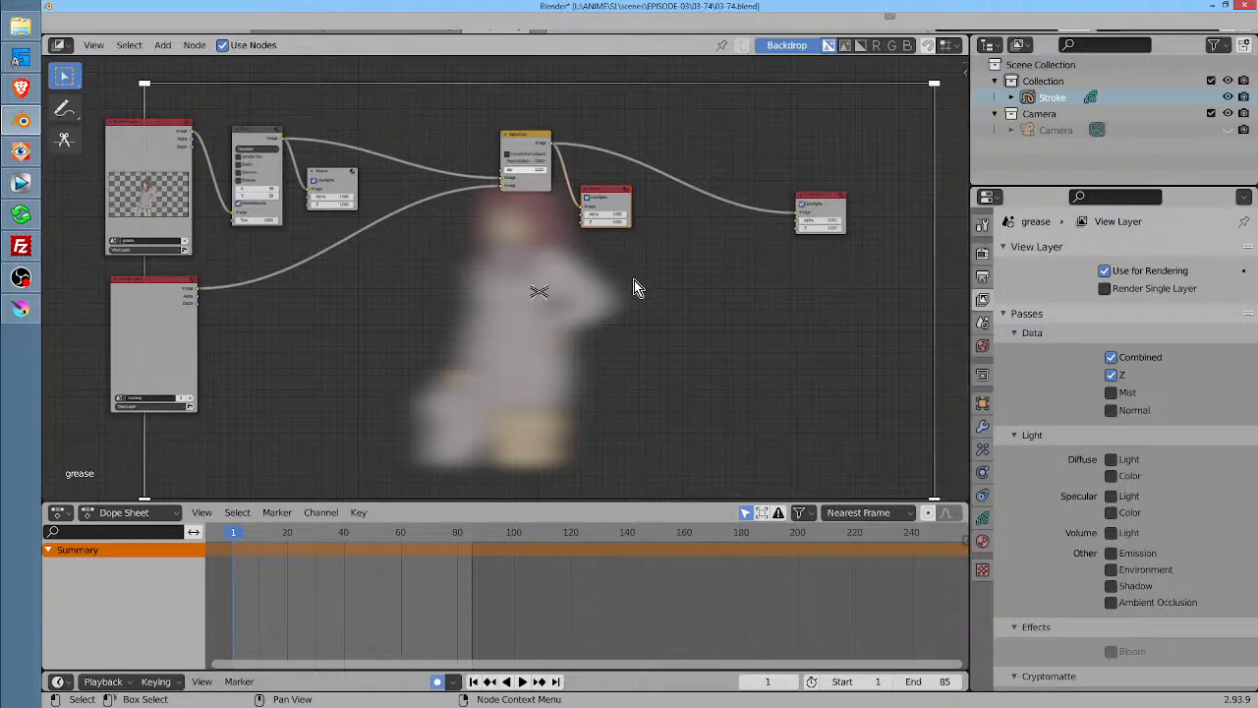
# Duplicate the Viewer node beside Alpha Over, connect the monkey Render Layers Image output to the copy, and place it near that node
pyautogui.moveTo(613, 197); pyautogui.dragTo(621, 204)
pyautogui.hotkey('shift', 'd')
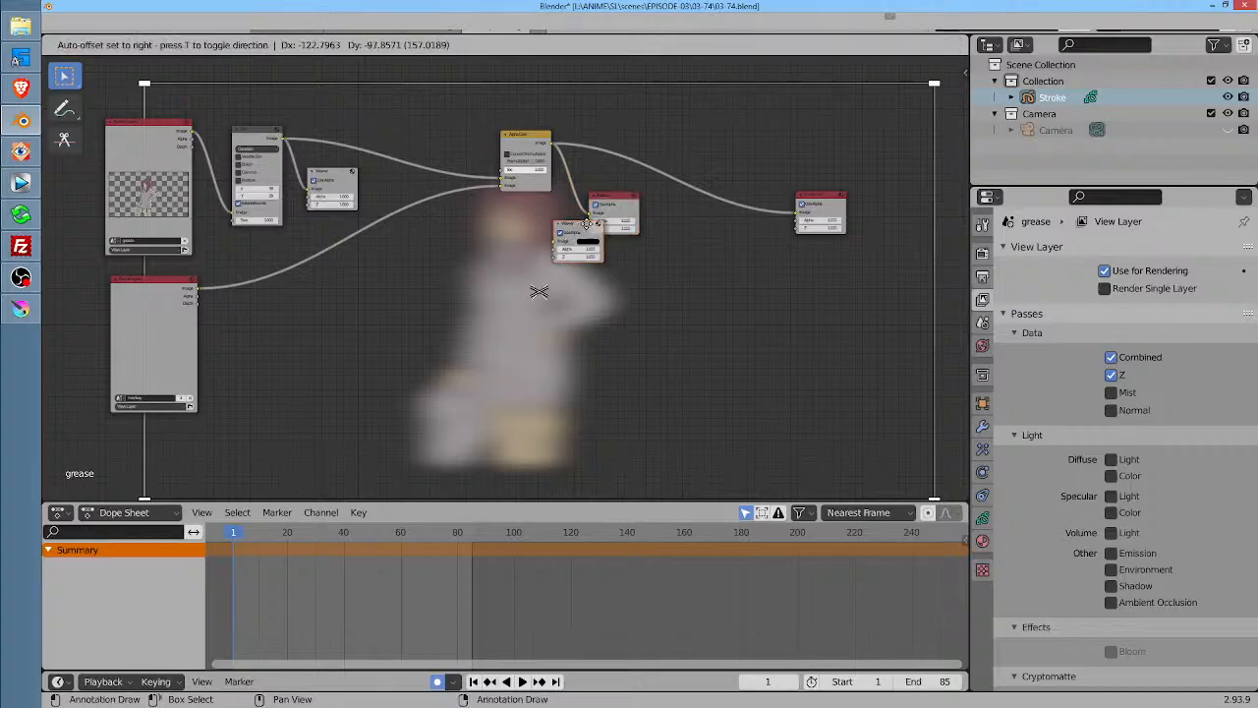
pyautogui.click(272, 314)
pyautogui.scroll(3, 190, 275)
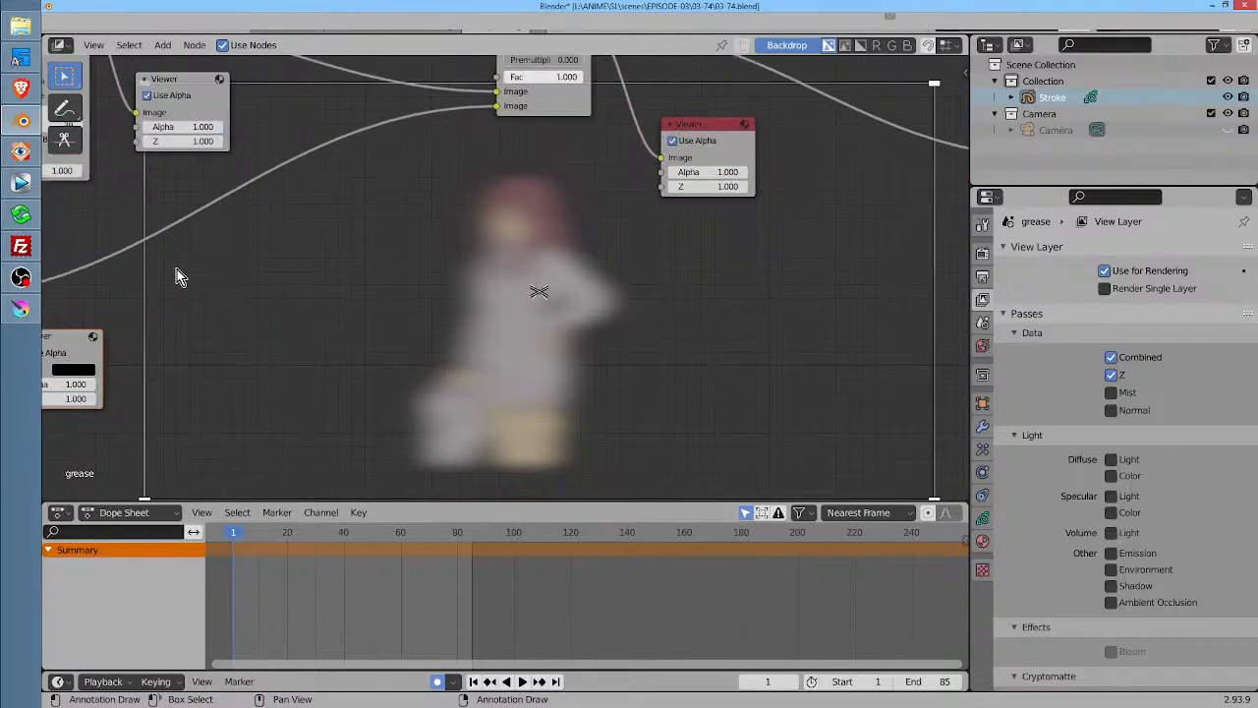
pyautogui.moveTo(263, 283); pyautogui.dragTo(342, 355)
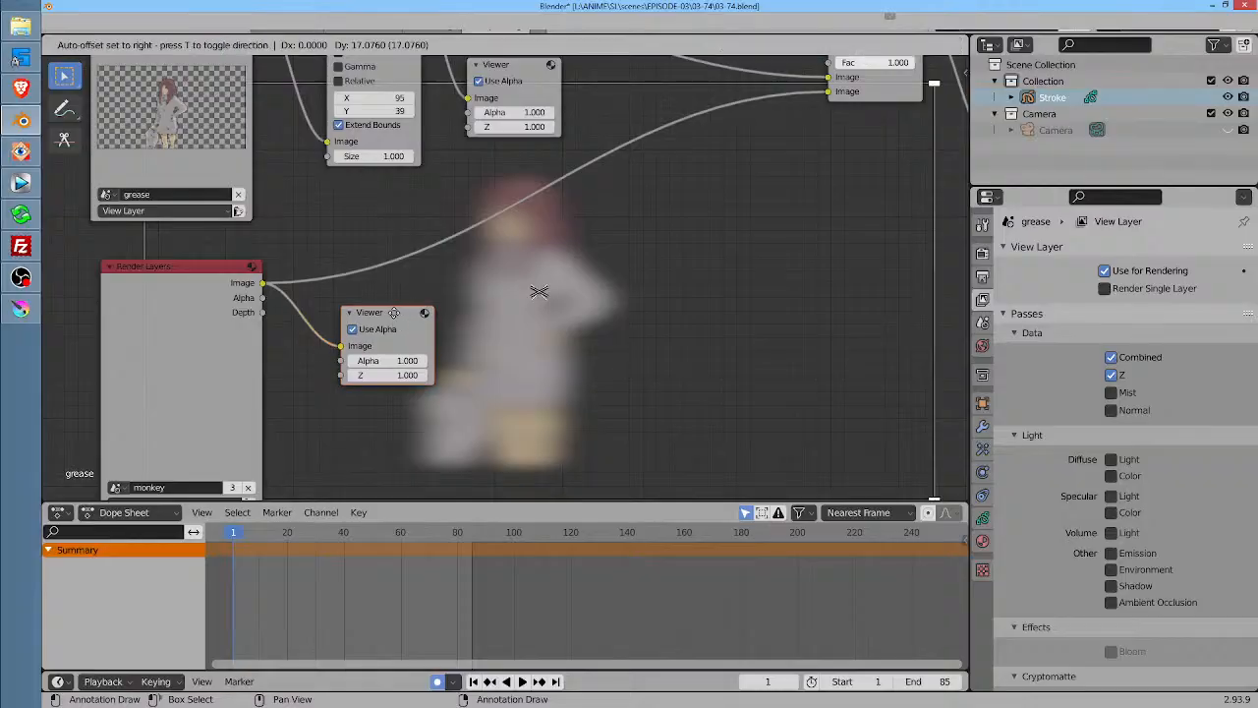
pyautogui.scroll(-2, 632, 309)
pyautogui.hscroll(3, 665, 318)
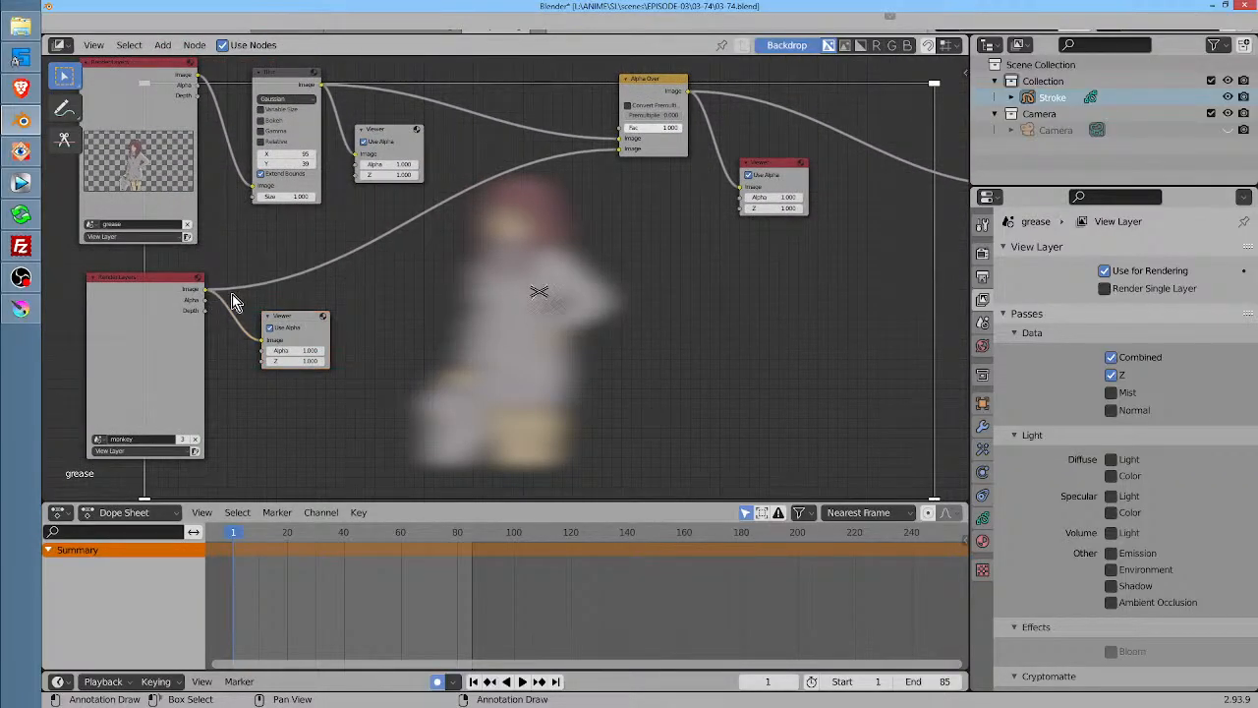
# Spread out the Alpha Over, Composite and Viewer nodes, and turn off Use Alpha on the Composite node
pyautogui.scroll(-2, 616, 300)
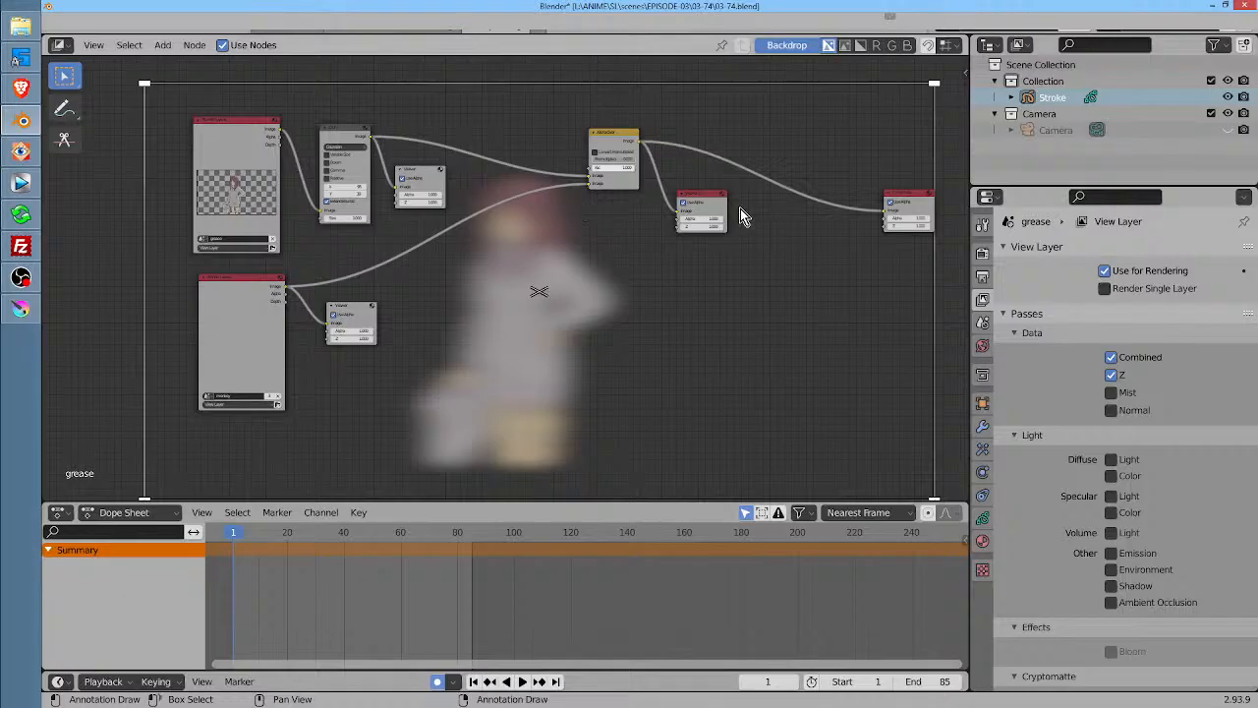
pyautogui.moveTo(625, 133); pyautogui.dragTo(826, 295)
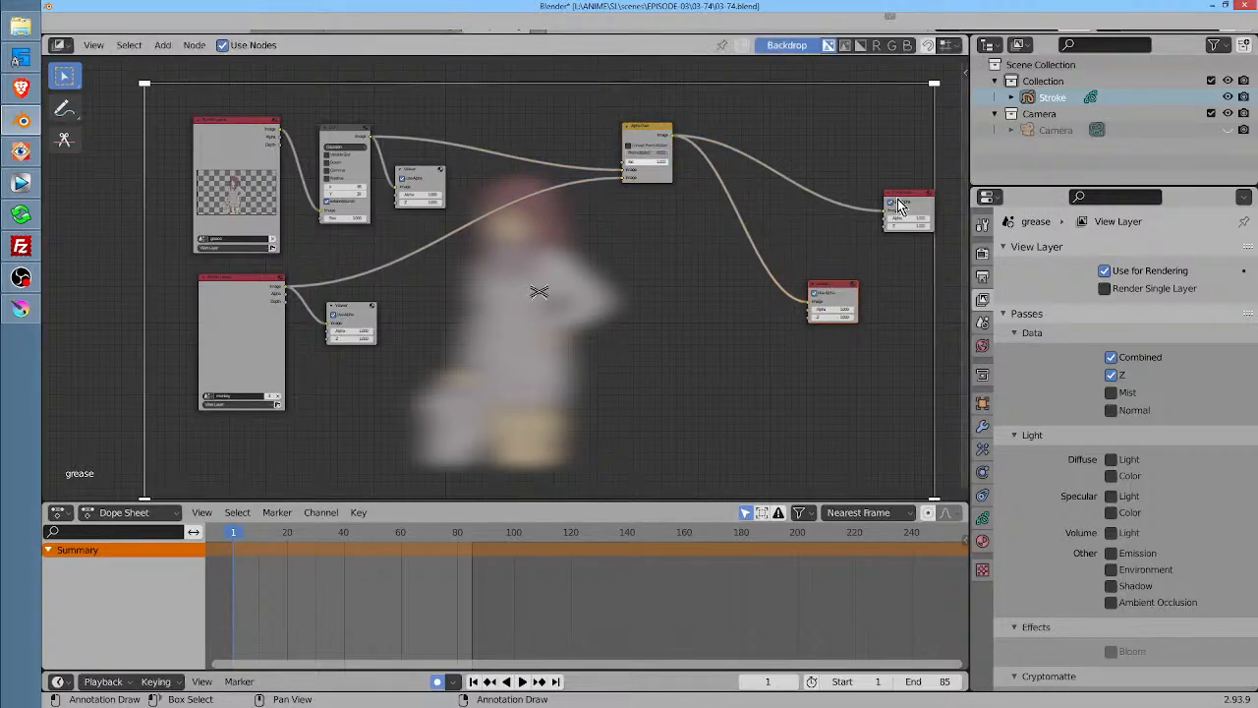
pyautogui.moveTo(902, 197); pyautogui.dragTo(868, 157)
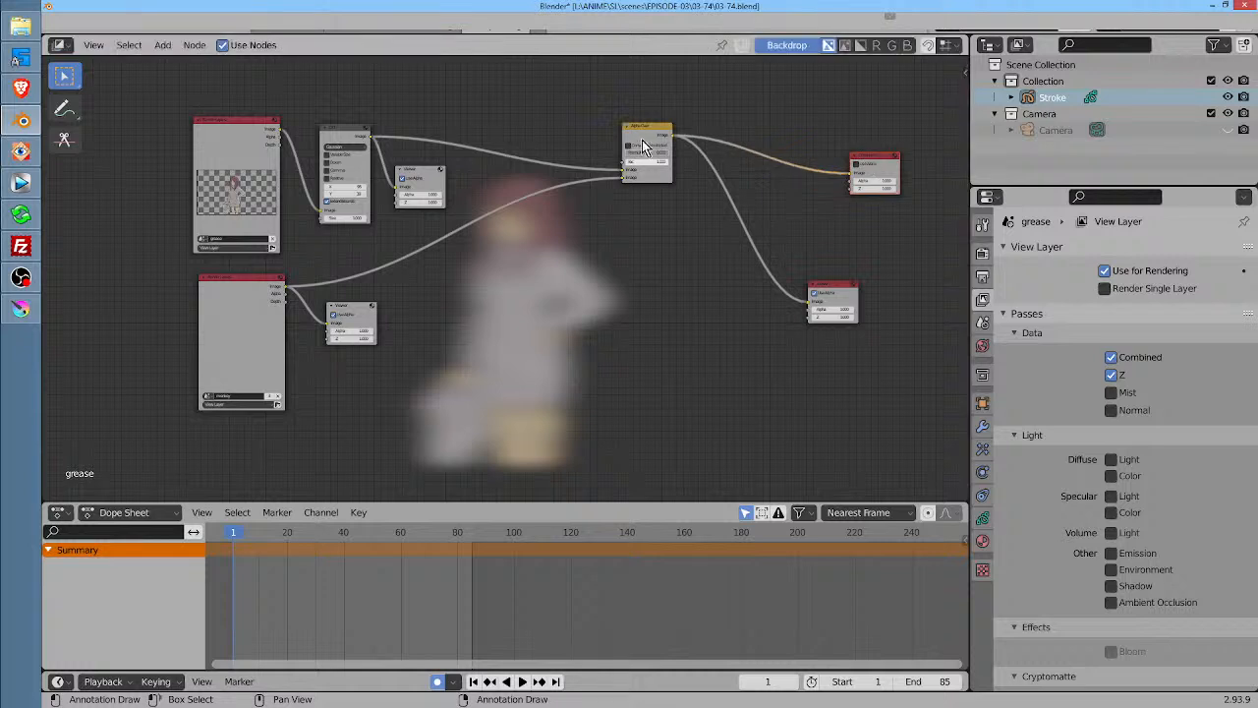
pyautogui.moveTo(647, 129); pyautogui.dragTo(653, 135)
pyautogui.moveTo(360, 310); pyautogui.dragTo(385, 320)
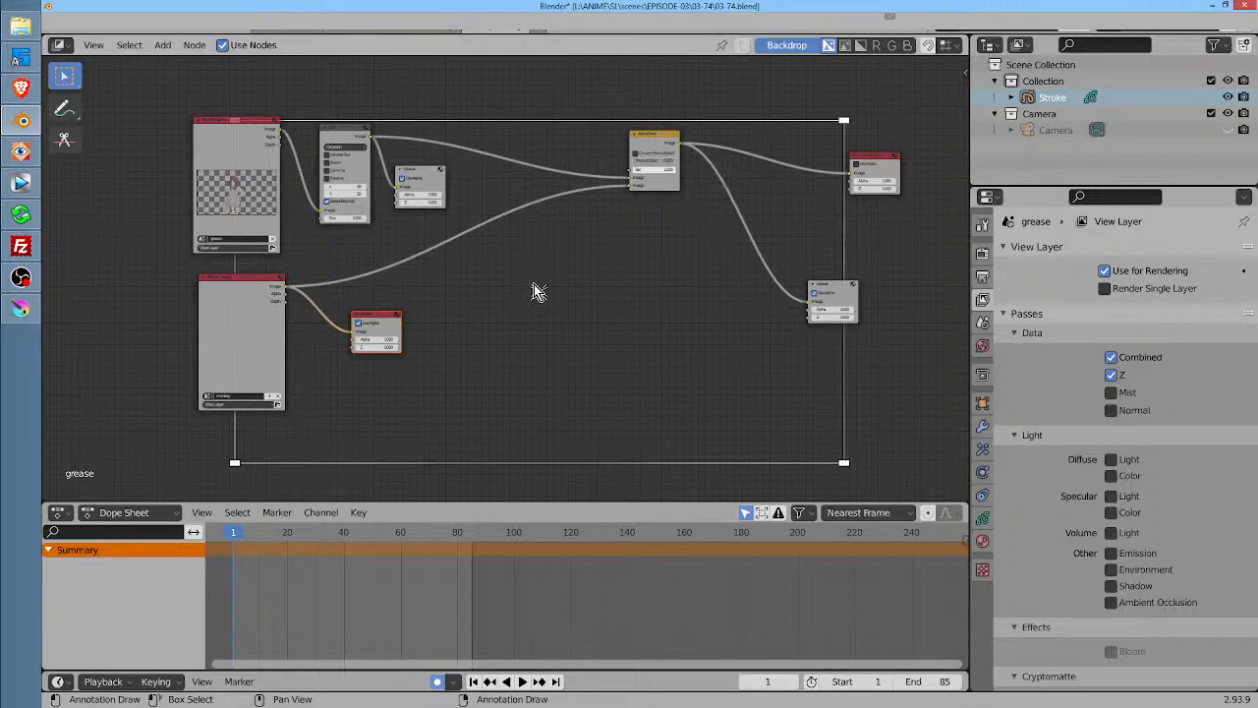
# Connect the monkey Render Layers Image output directly to the Composite node, render frame 1, and close the render window
pyautogui.moveTo(283, 286); pyautogui.dragTo(487, 278)
pyautogui.press('F12')
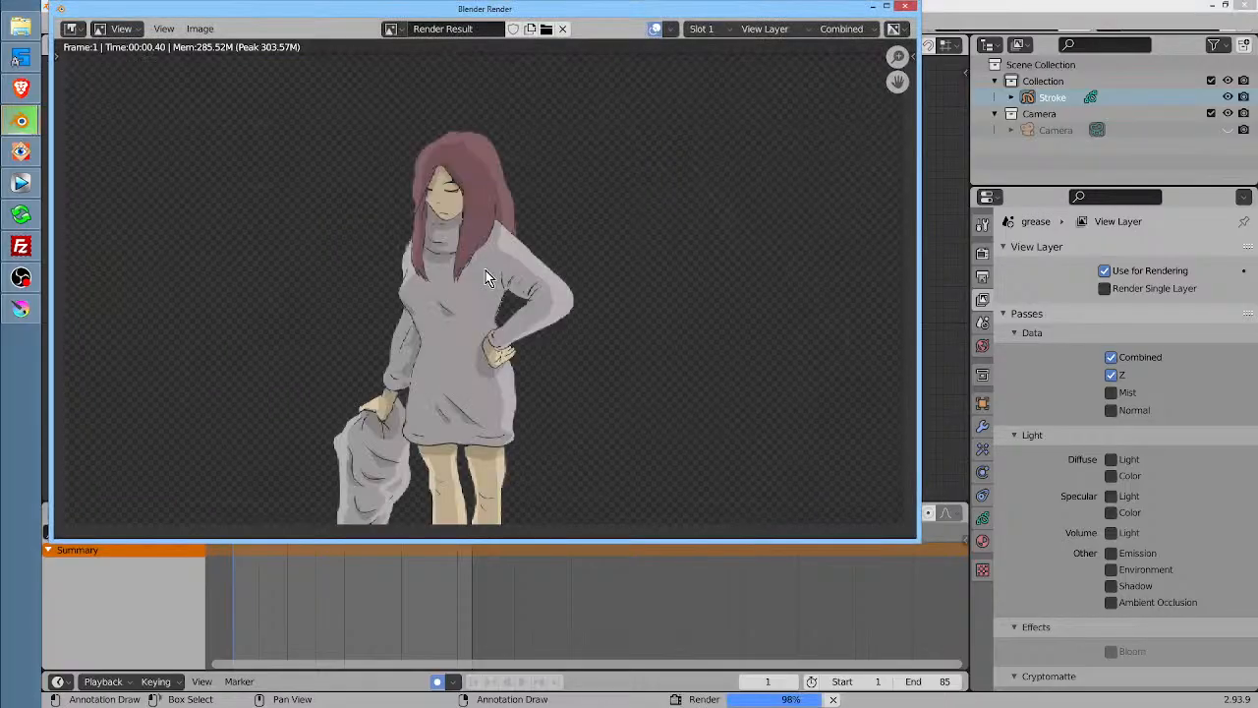
pyautogui.click(904, 5)
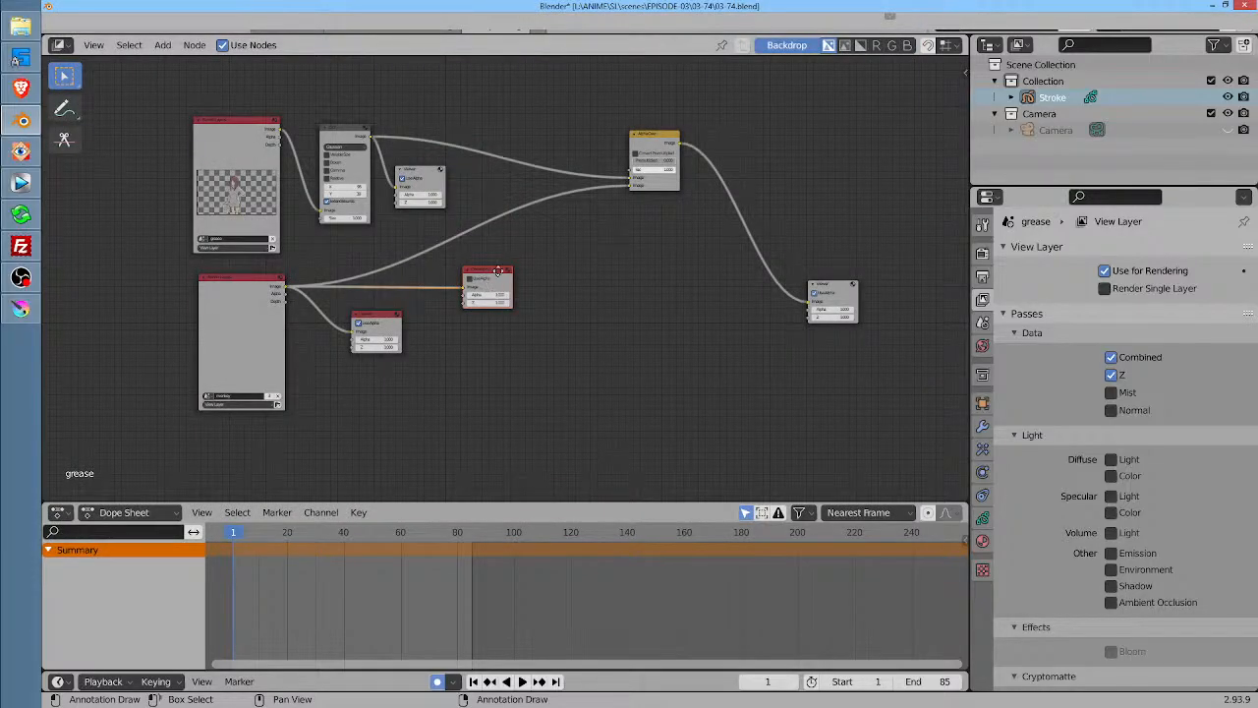
# Nudge the monkey Render Layers node and move its connected Composite and Viewer nodes farther to its right
pyautogui.scroll(6, 498, 270)
pyautogui.moveTo(547, 252)
pyautogui.mouseDown()
pyautogui.moveTo(539, 264)
pyautogui.moveTo(541, 244)
pyautogui.mouseUp()
pyautogui.scroll(-5, 543, 246)
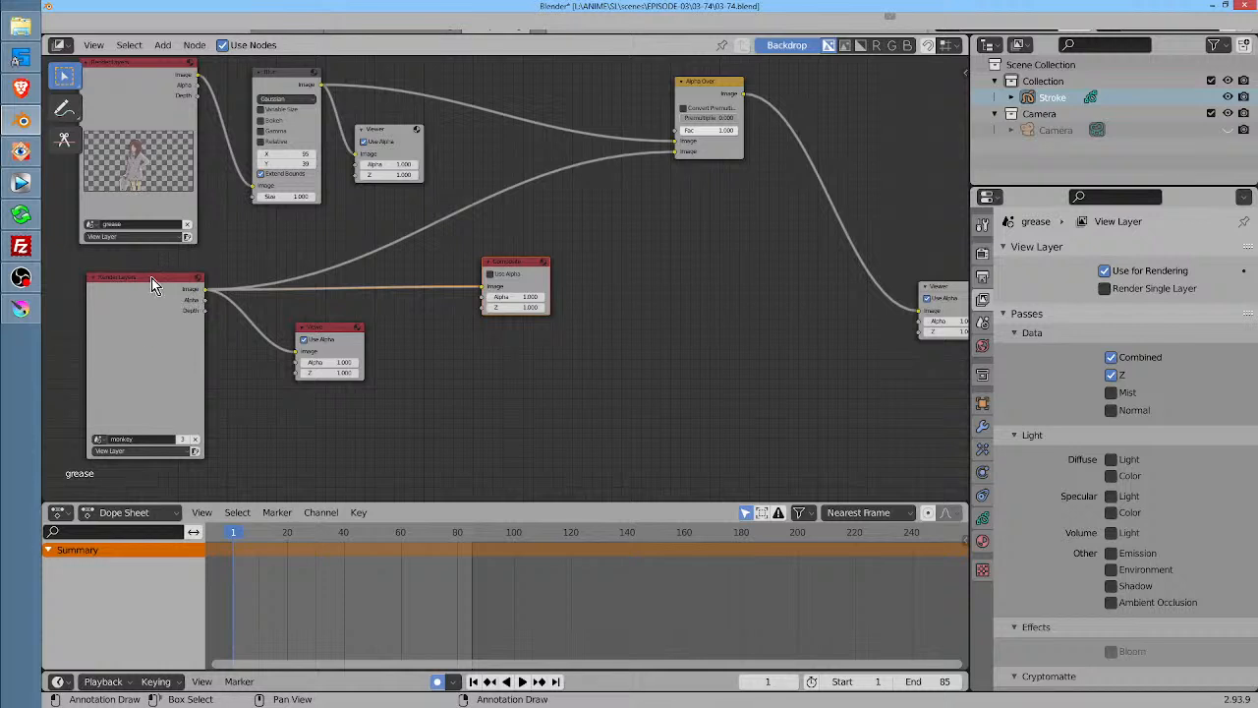
pyautogui.moveTo(152, 285); pyautogui.dragTo(159, 281)
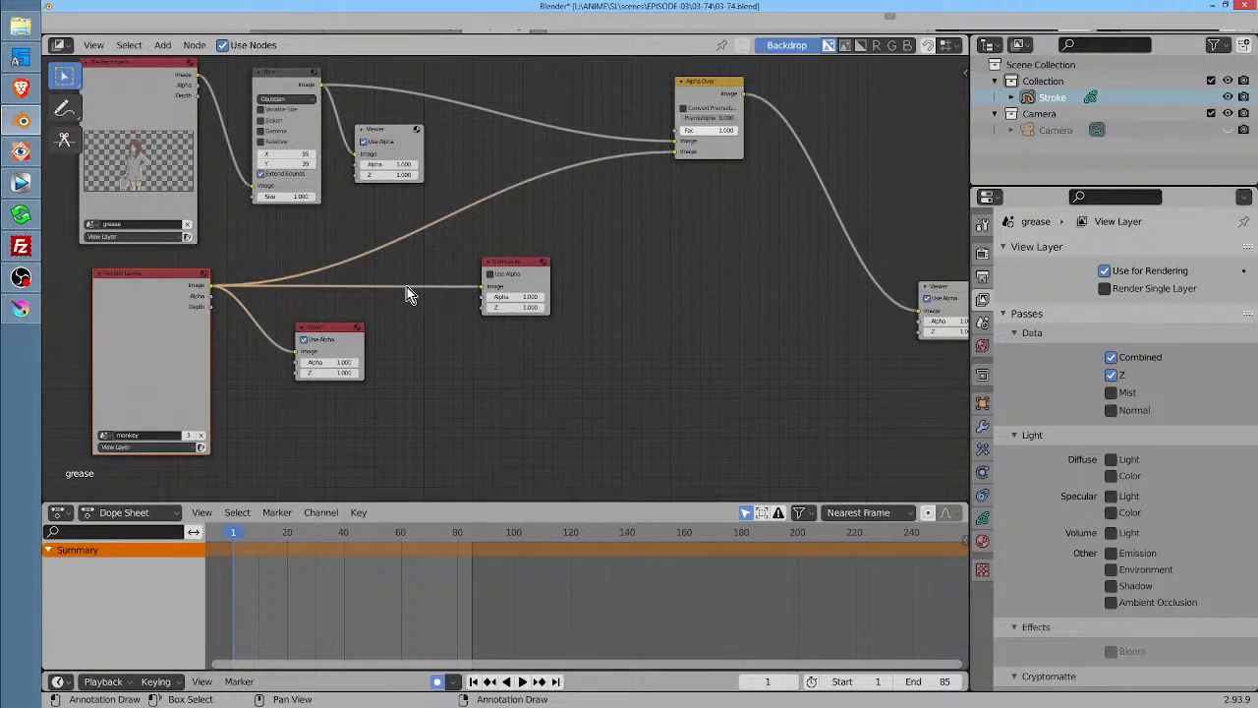
pyautogui.moveTo(534, 268); pyautogui.dragTo(699, 273)
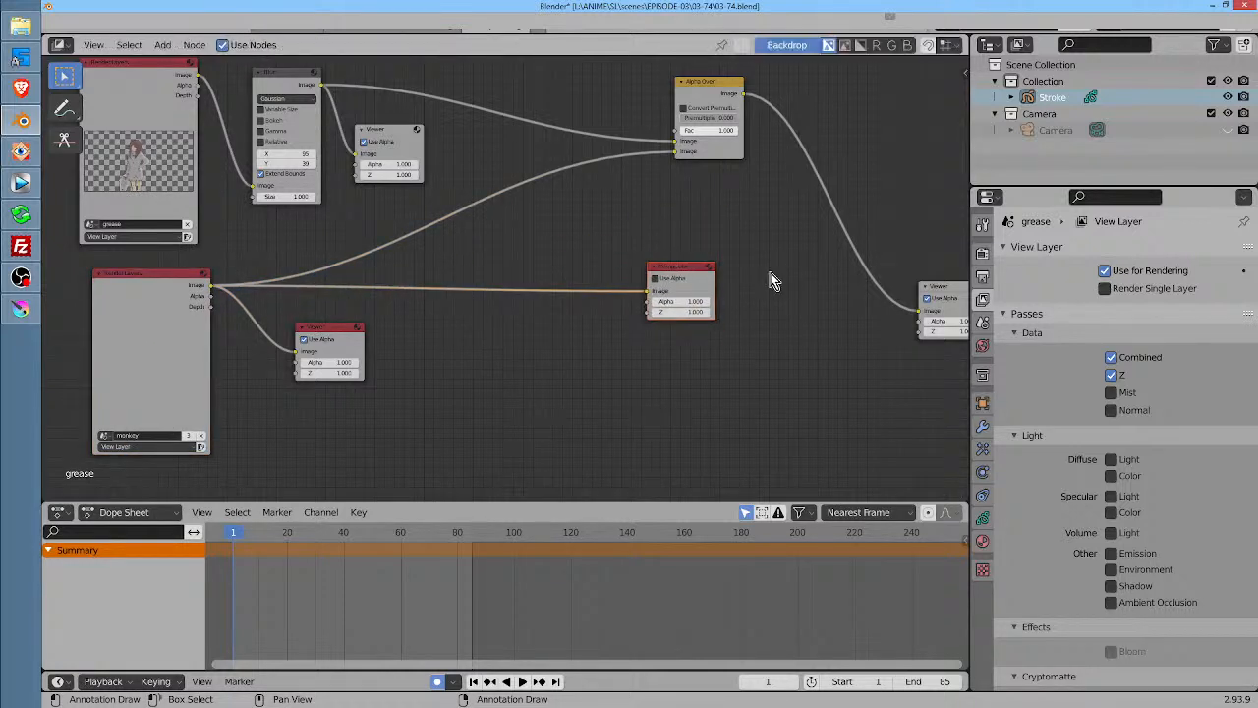
pyautogui.scroll(-1, 771, 280)
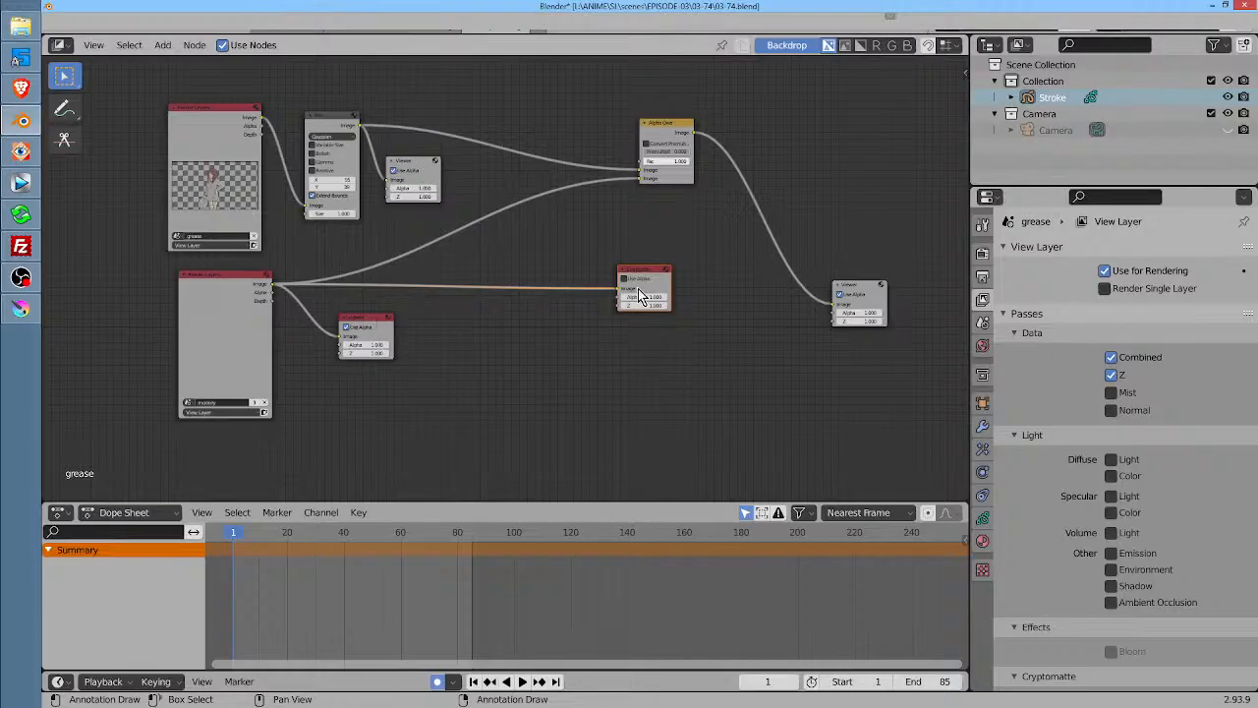
pyautogui.moveTo(380, 330); pyautogui.dragTo(580, 342)
# Place the Alpha Over Viewer node directly beside Alpha Over and move the Composite node farther right below it
pyautogui.click(224, 141)
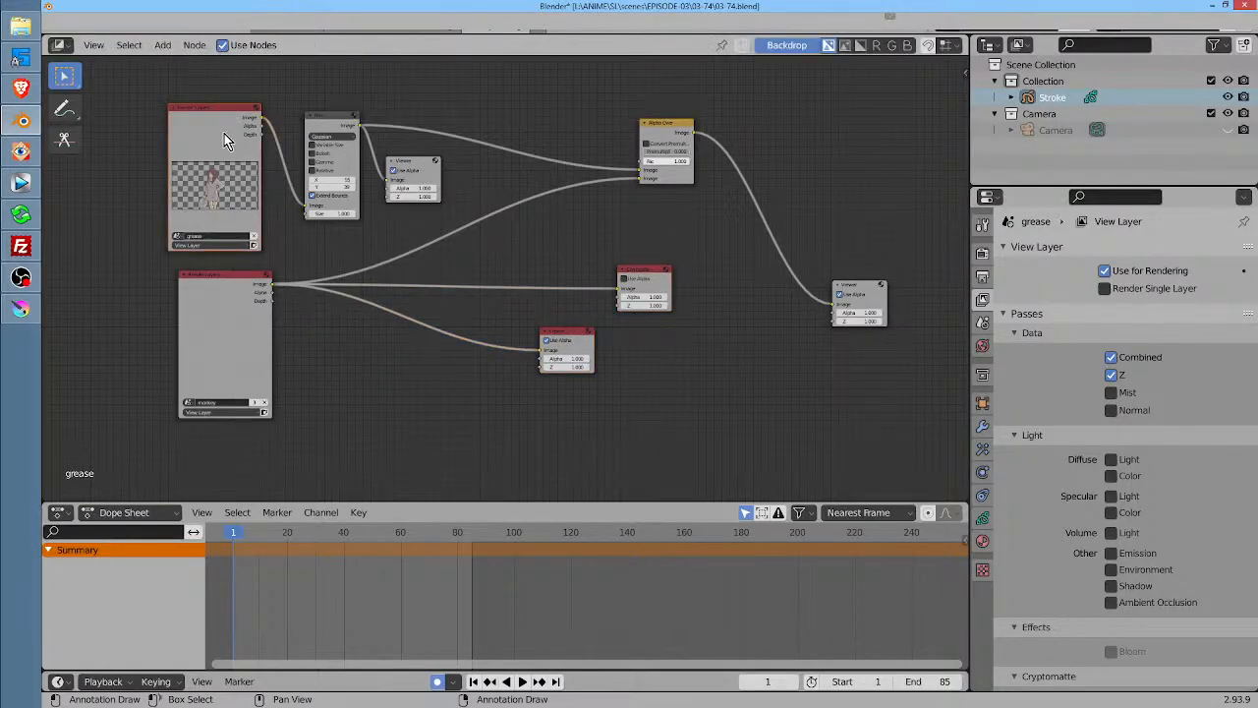
pyautogui.moveTo(848, 285); pyautogui.dragTo(759, 143)
pyautogui.moveTo(656, 277); pyautogui.dragTo(846, 295)
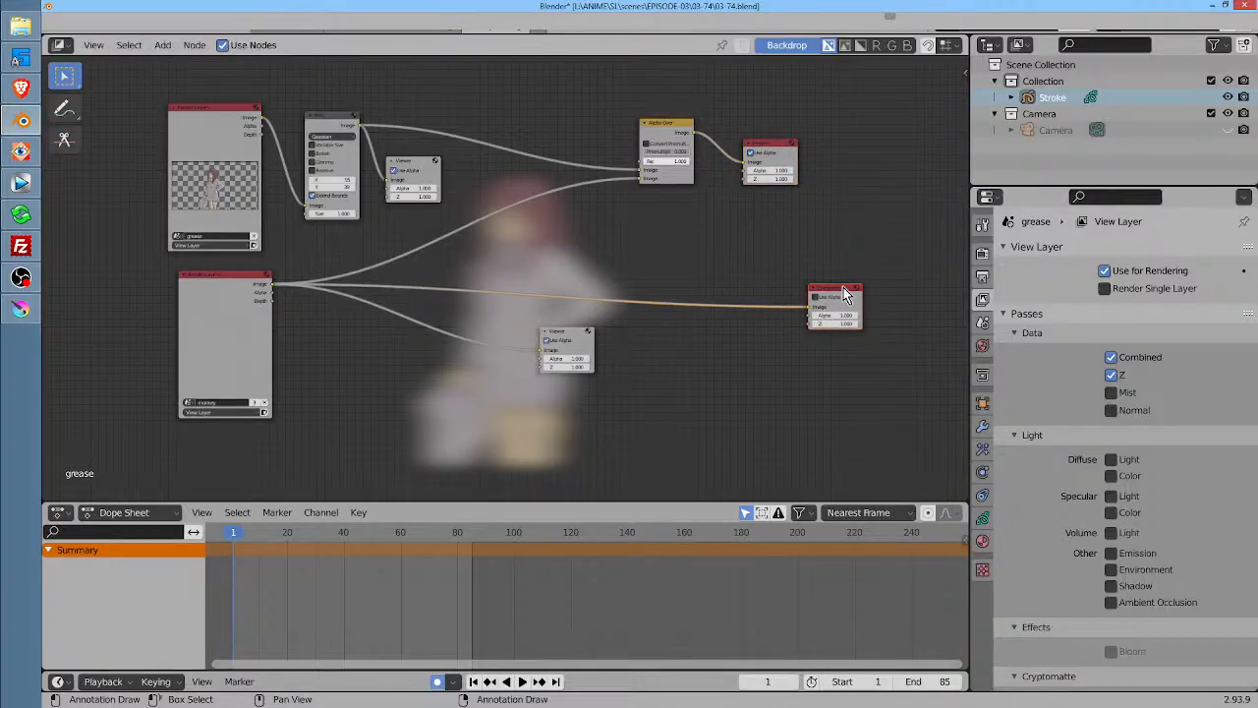
# Render frame 1 with the rearranged node tree and close the render window
pyautogui.press('F12')
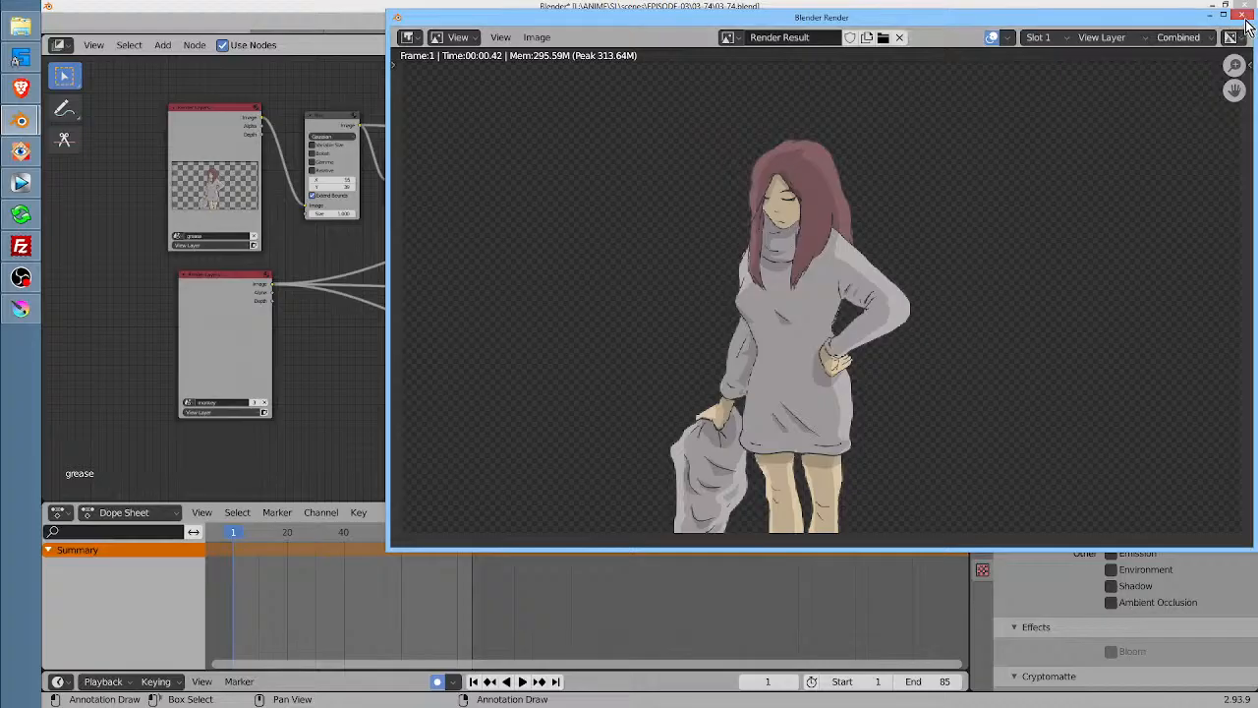
pyautogui.click(1243, 17)
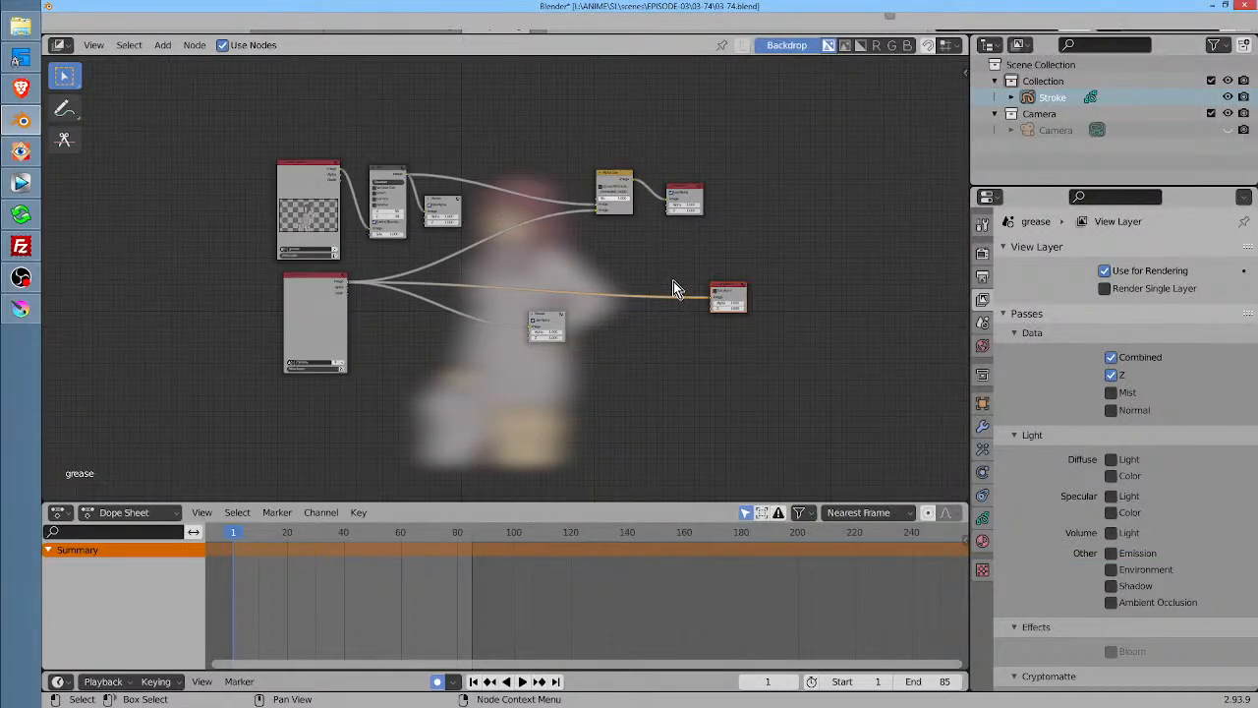
pyautogui.scroll(1, 673, 286)
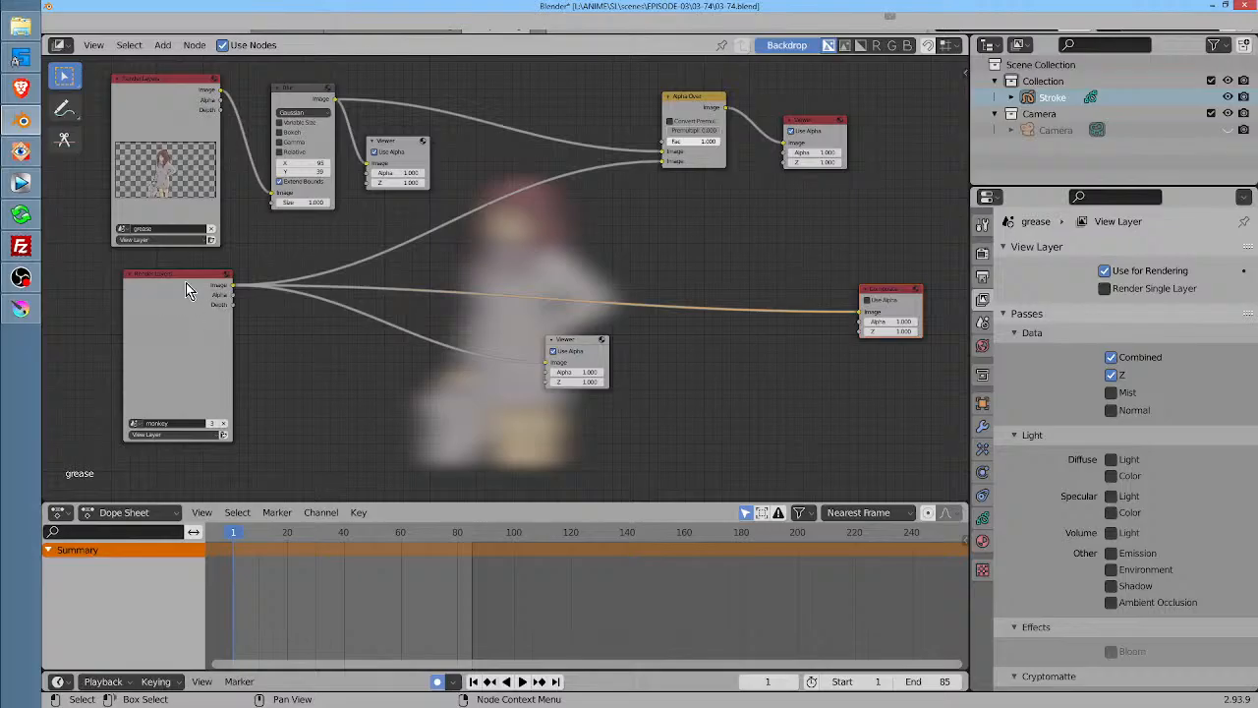
# Move the monkey Render Layers node into line under the grease one and reselect monkey as its scene
pyautogui.moveTo(187, 281); pyautogui.dragTo(172, 285)
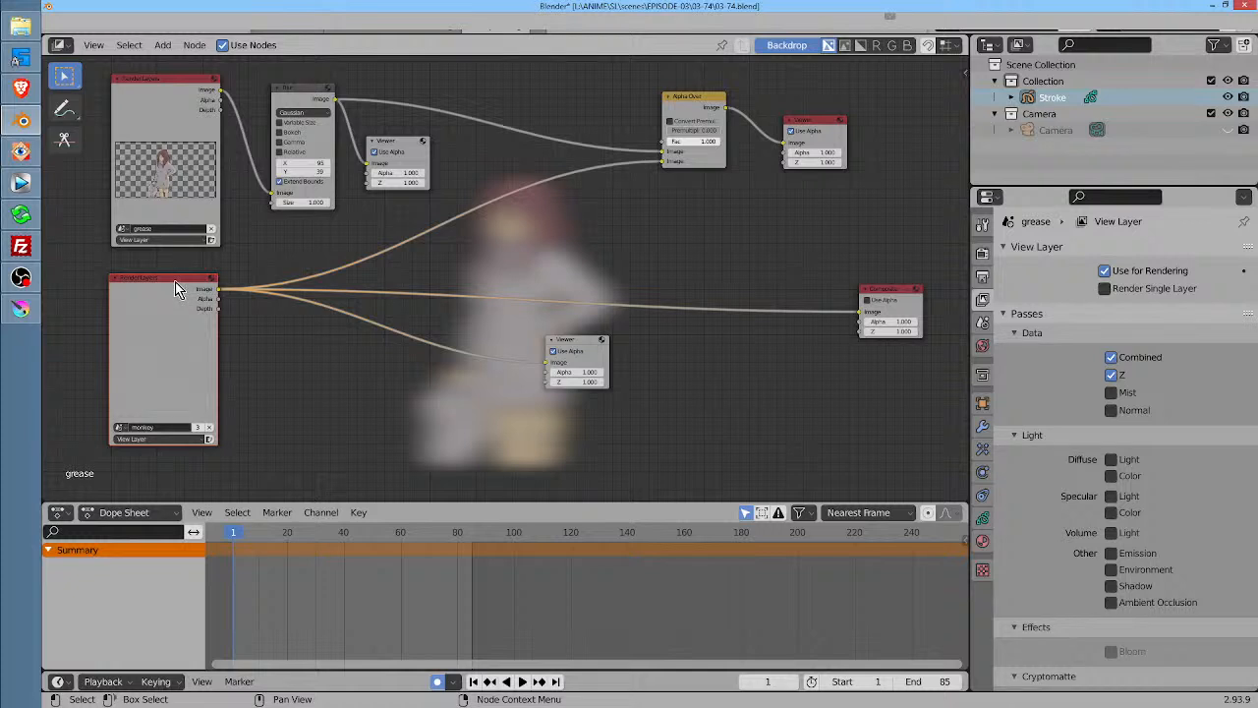
pyautogui.click(119, 426)
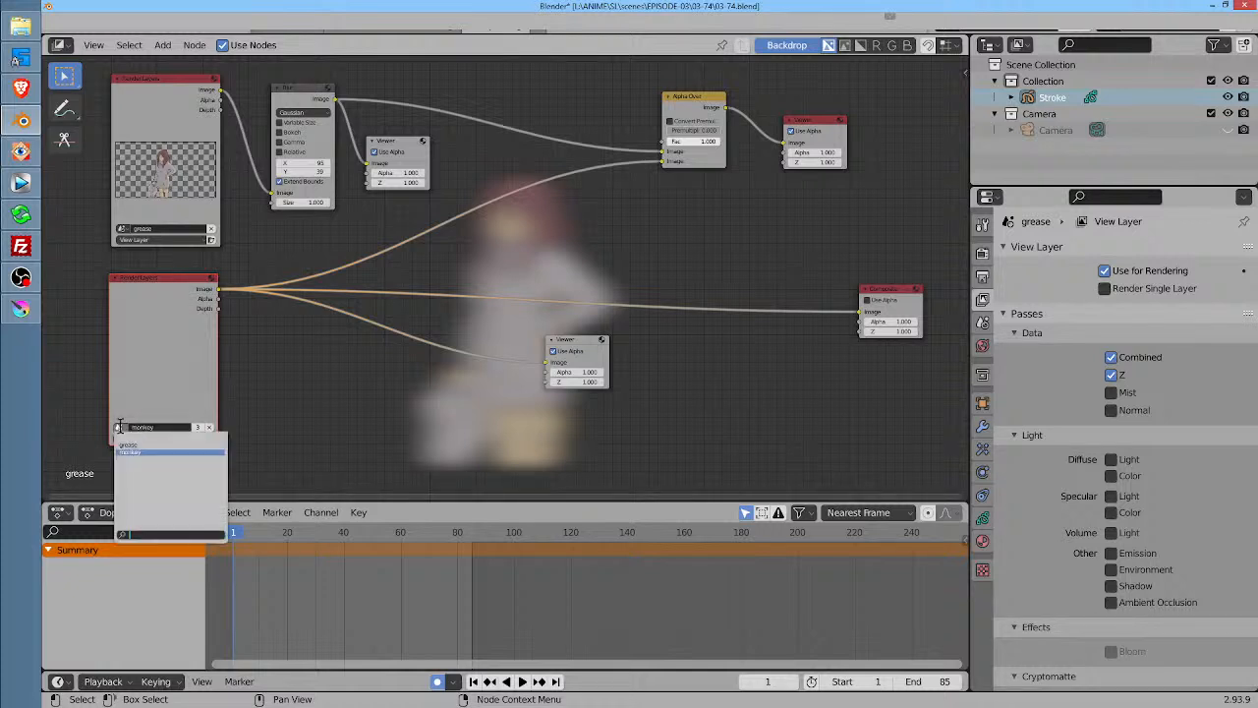
pyautogui.click(126, 451)
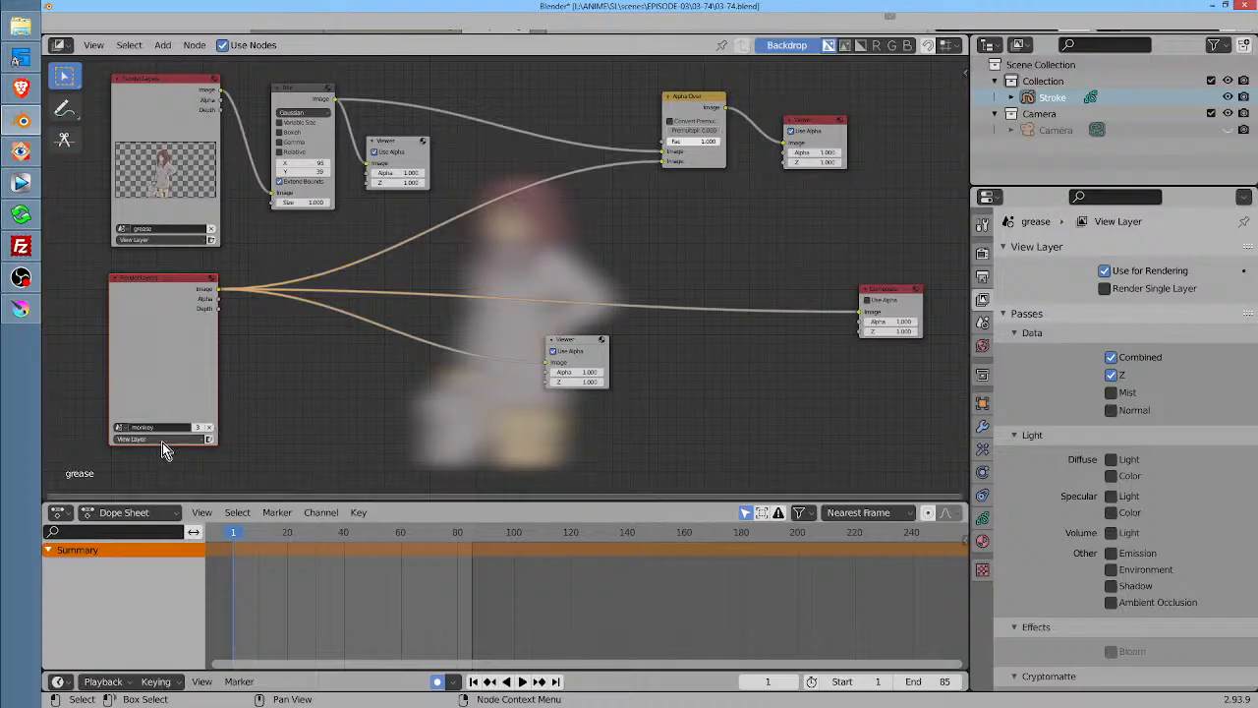
pyautogui.click(414, 298)
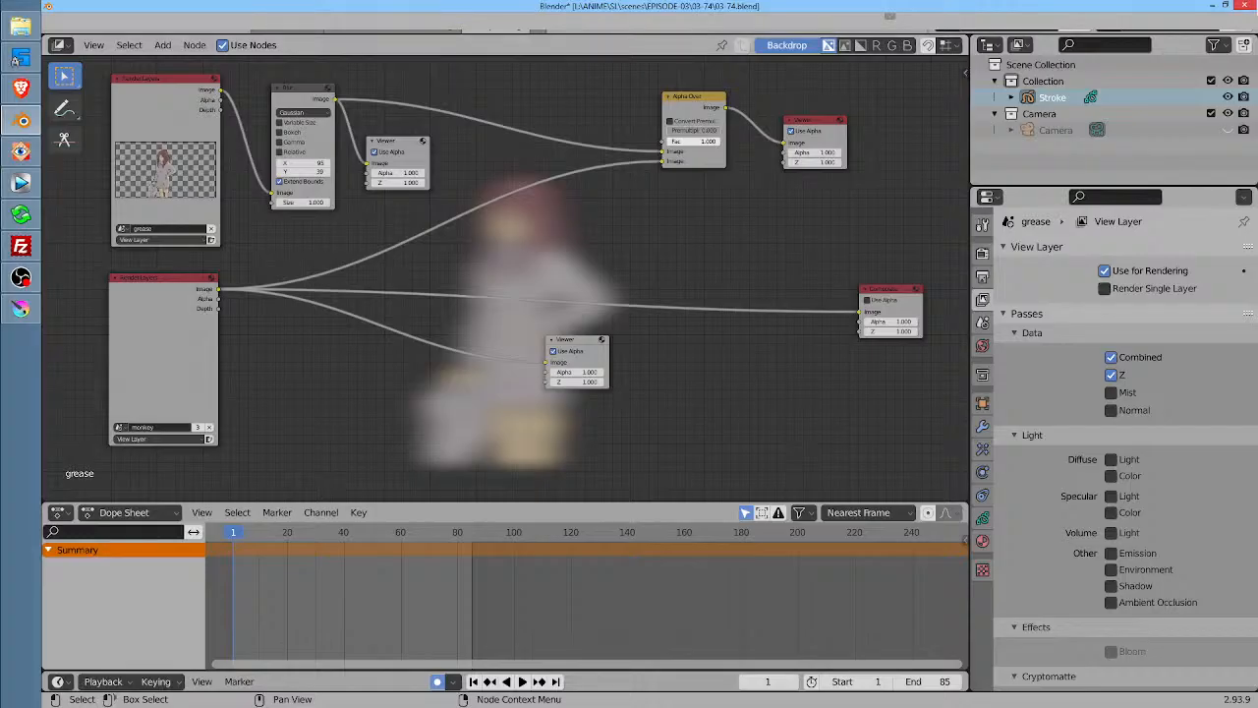
# Quit Blender without saving the changes, restart it and reopen the recent file 03-74.blend
pyautogui.click(1244, 6)
pyautogui.click(666, 391)
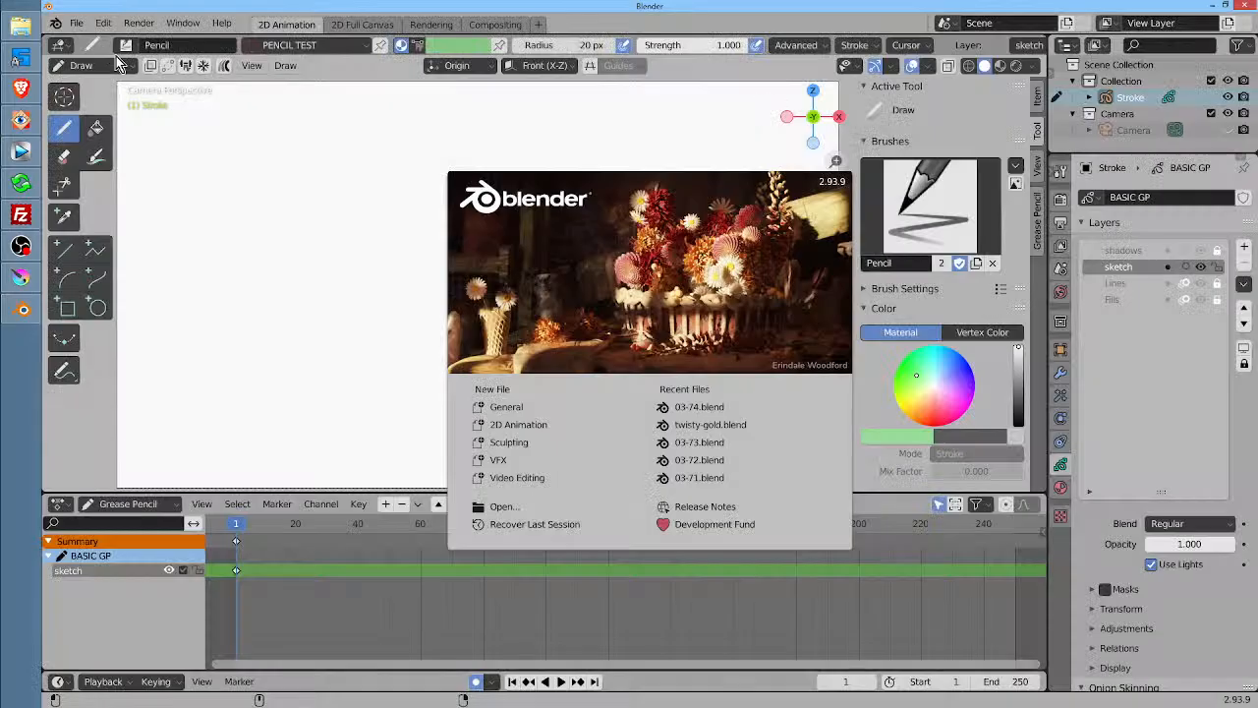
pyautogui.click(78, 31)
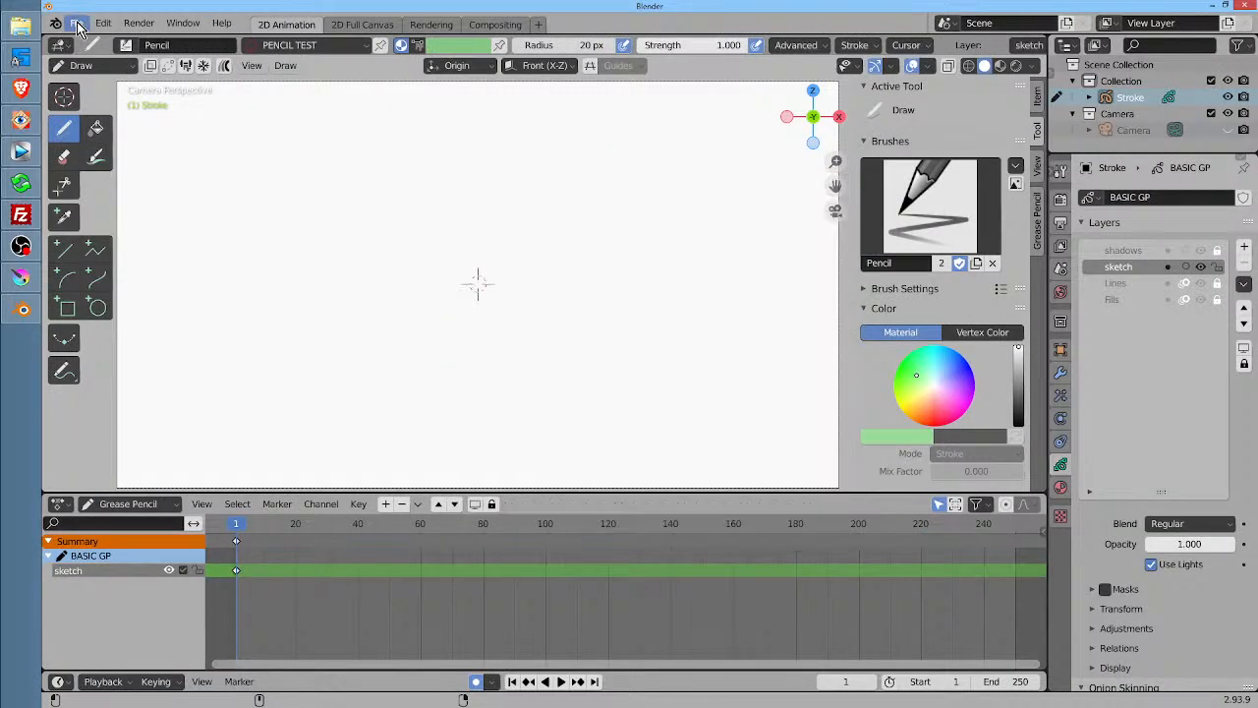
pyautogui.click(77, 25)
pyautogui.moveTo(162, 75)
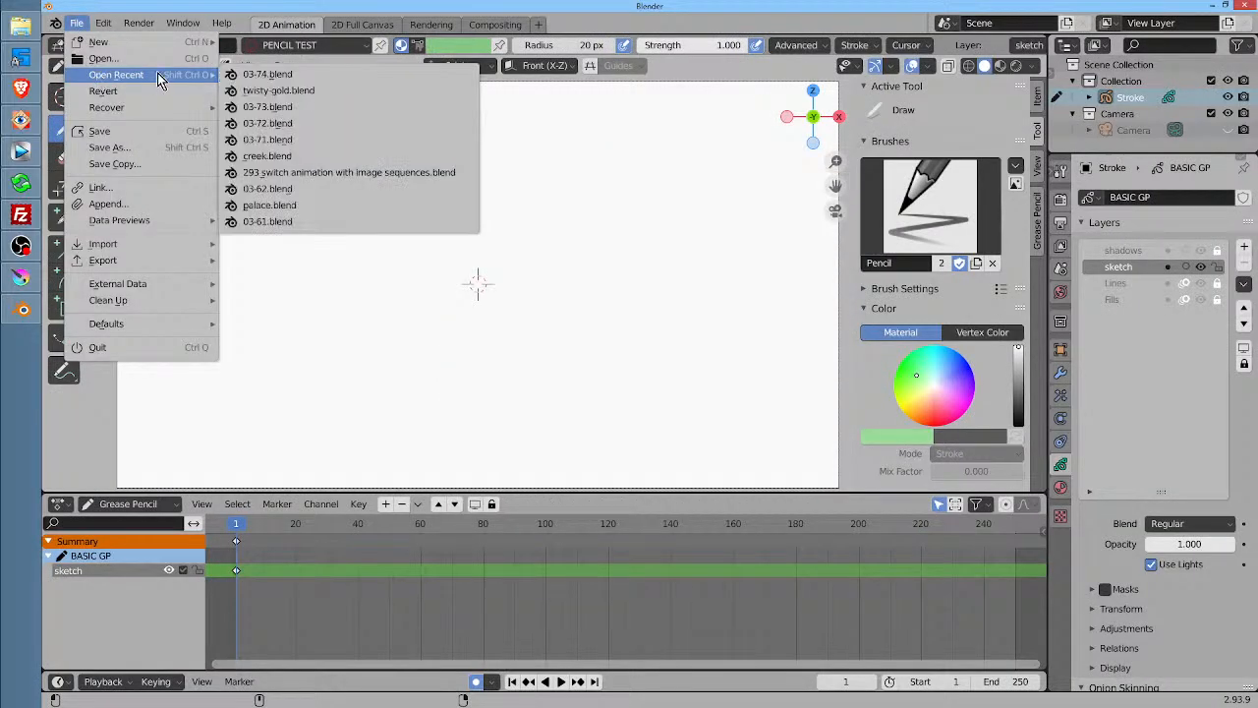
pyautogui.click(281, 73)
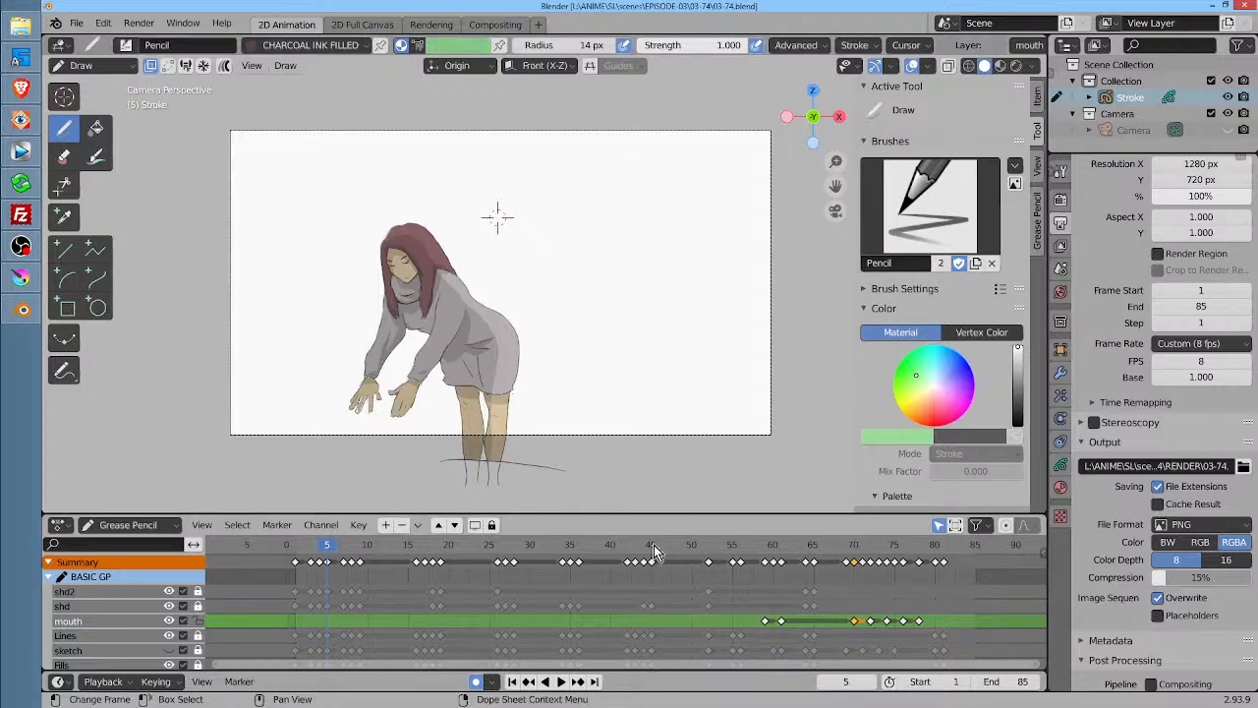
# Play through the animation, move the playhead to frame 3 and render that frame
pyautogui.press('space')
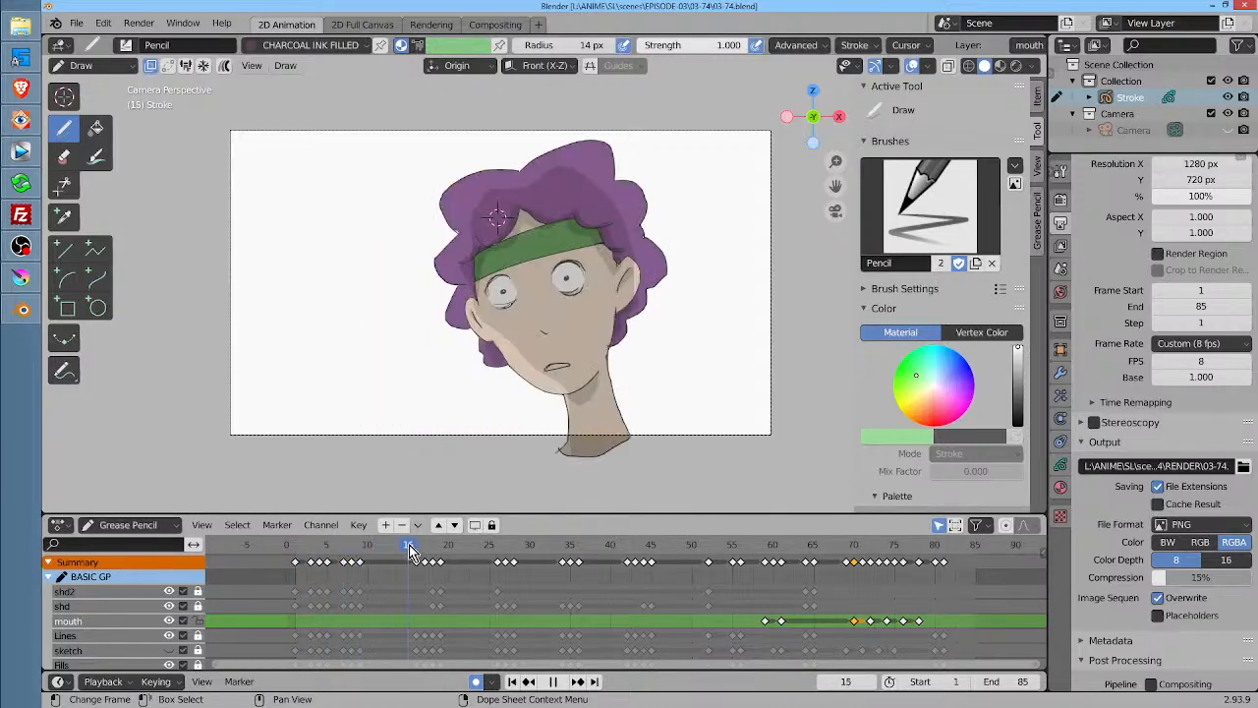
pyautogui.moveTo(595, 599); pyautogui.dragTo(309, 595)
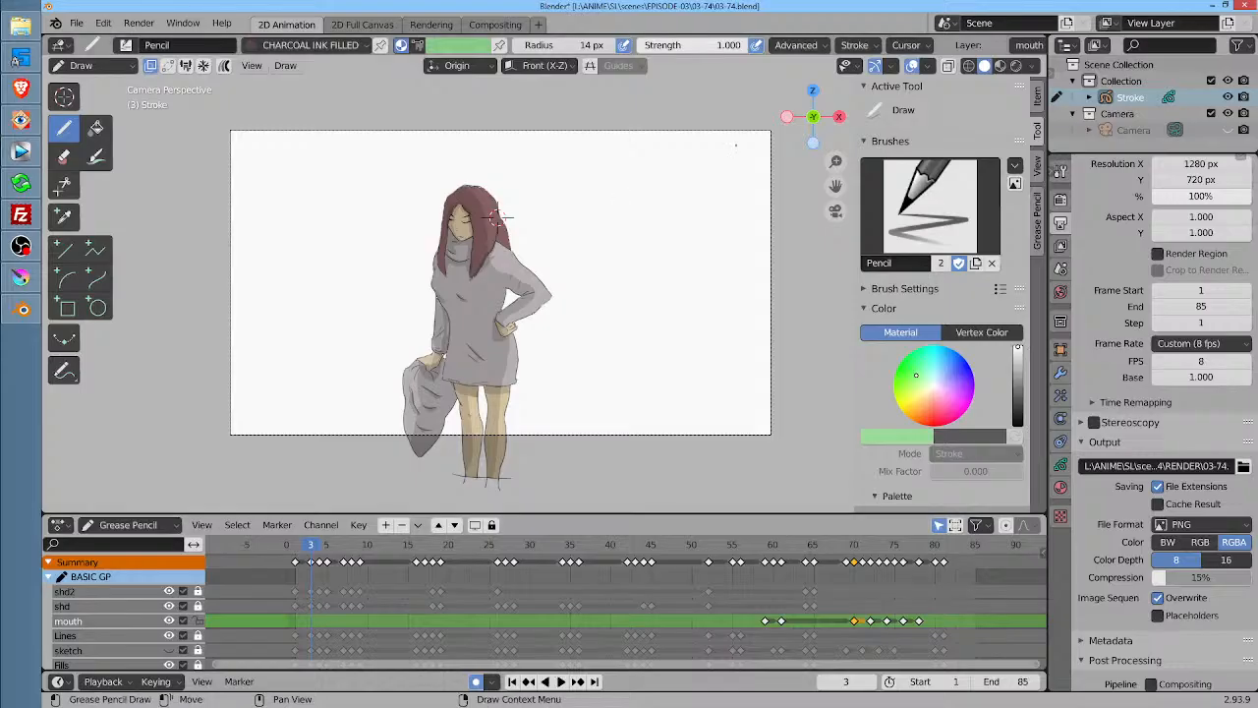
pyautogui.press('F12')
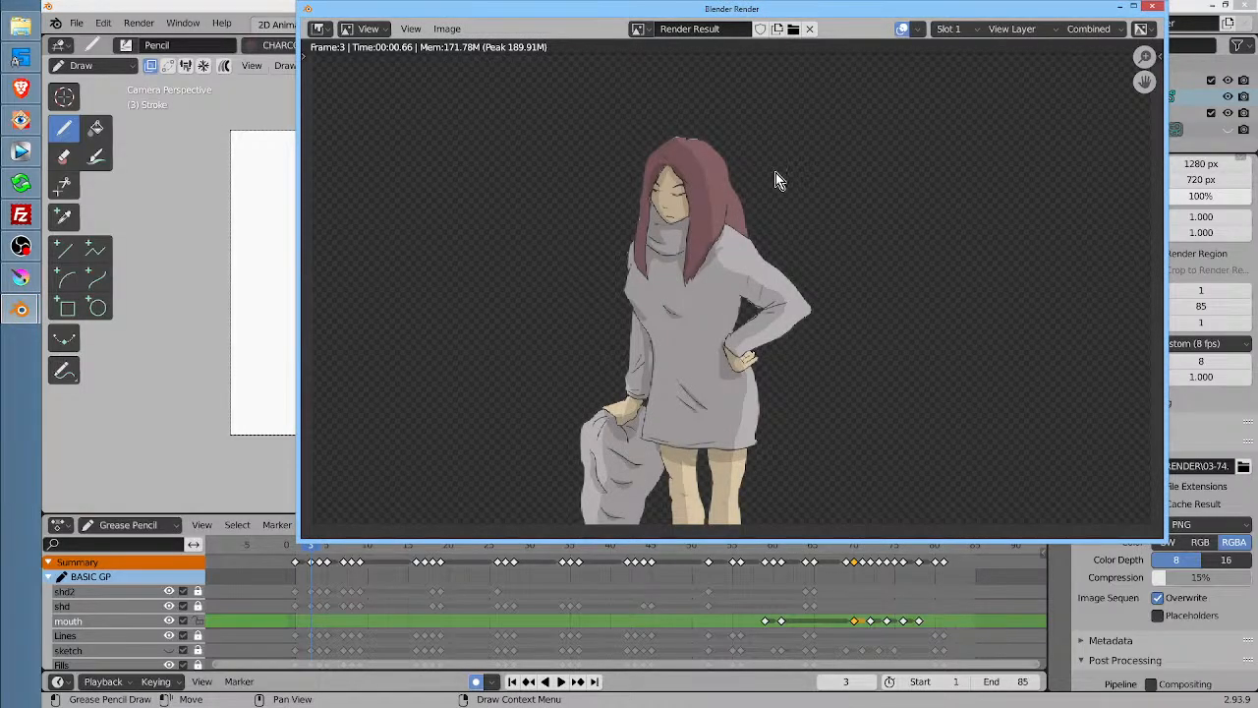
# Examine the render slots and view layers offered for the render result, and close the render window
pyautogui.click(963, 30)
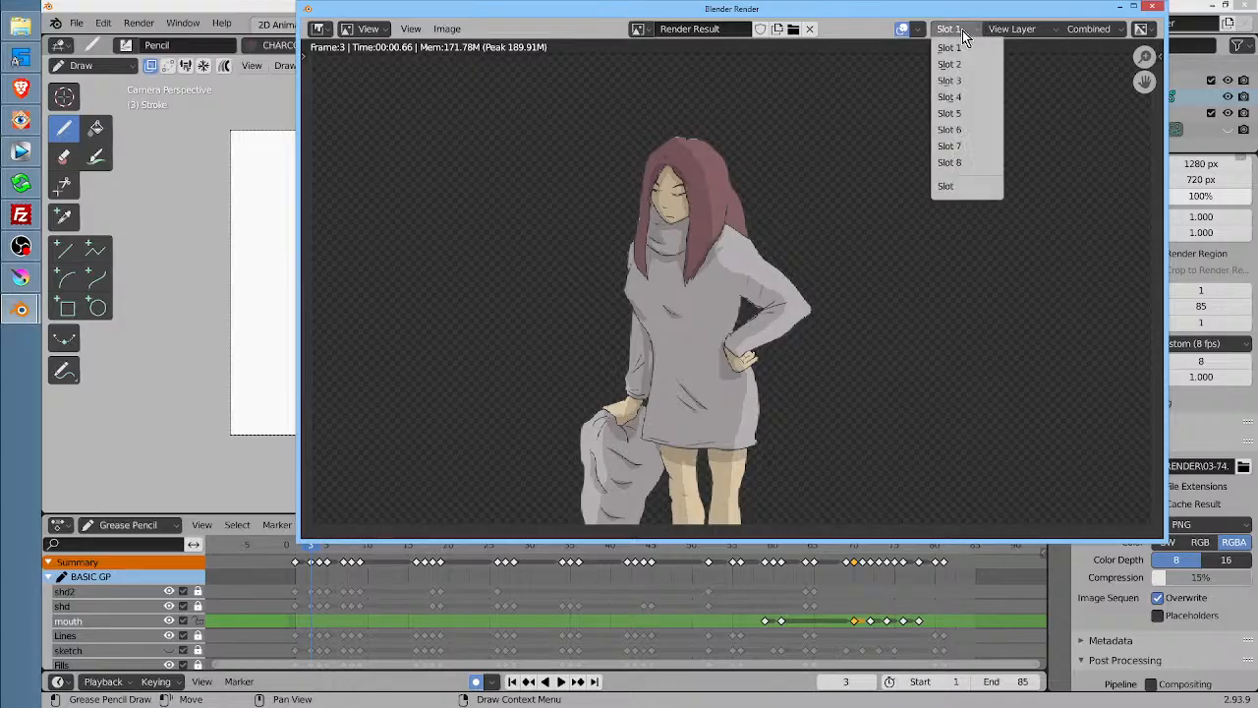
pyautogui.click(962, 30)
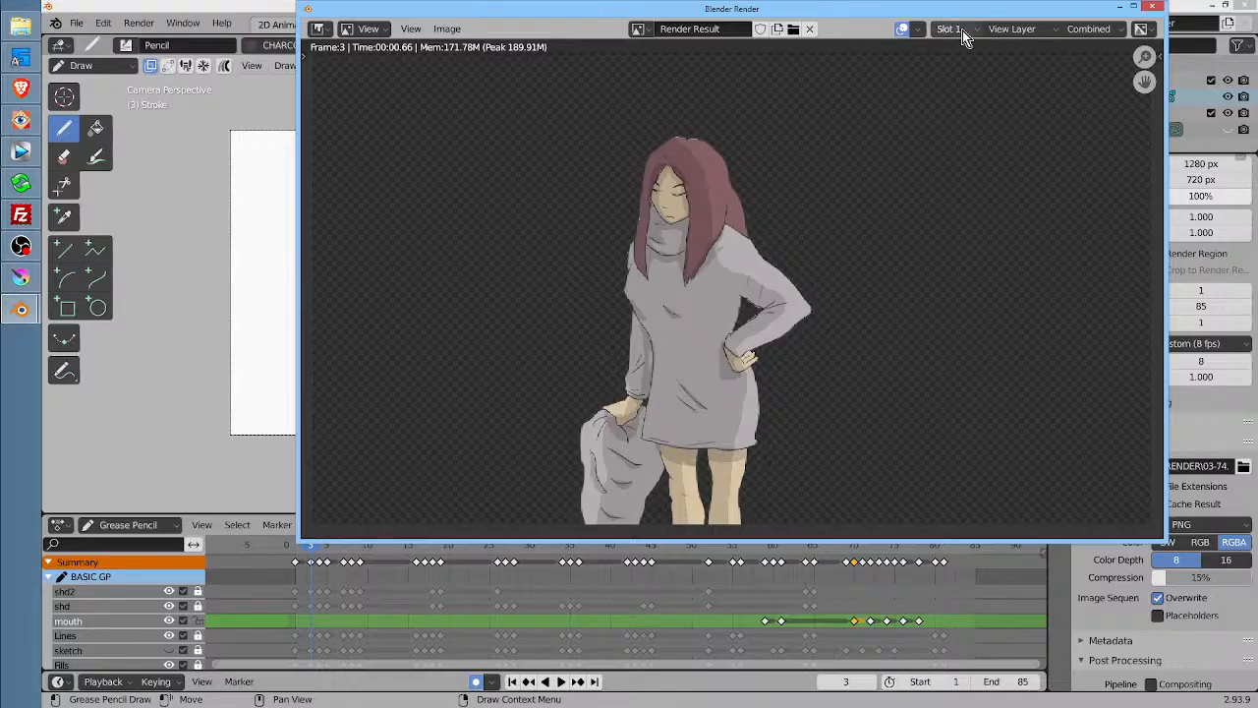
pyautogui.click(1018, 28)
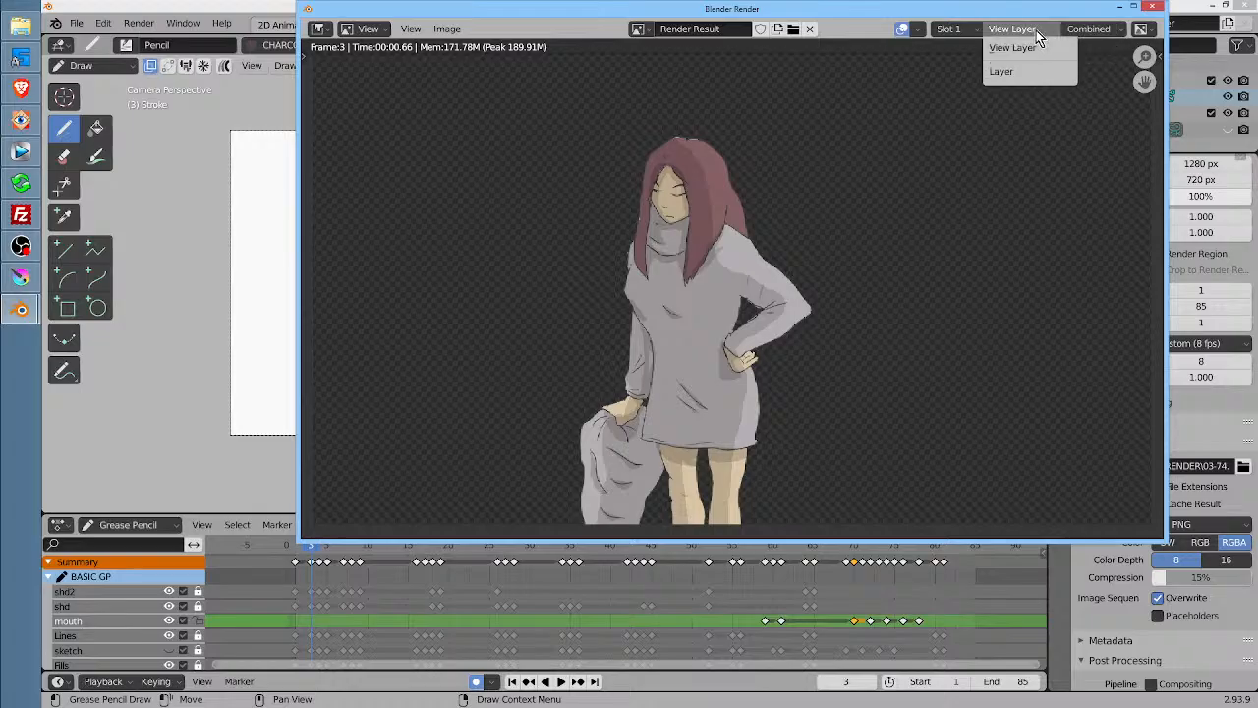
pyautogui.click(1036, 30)
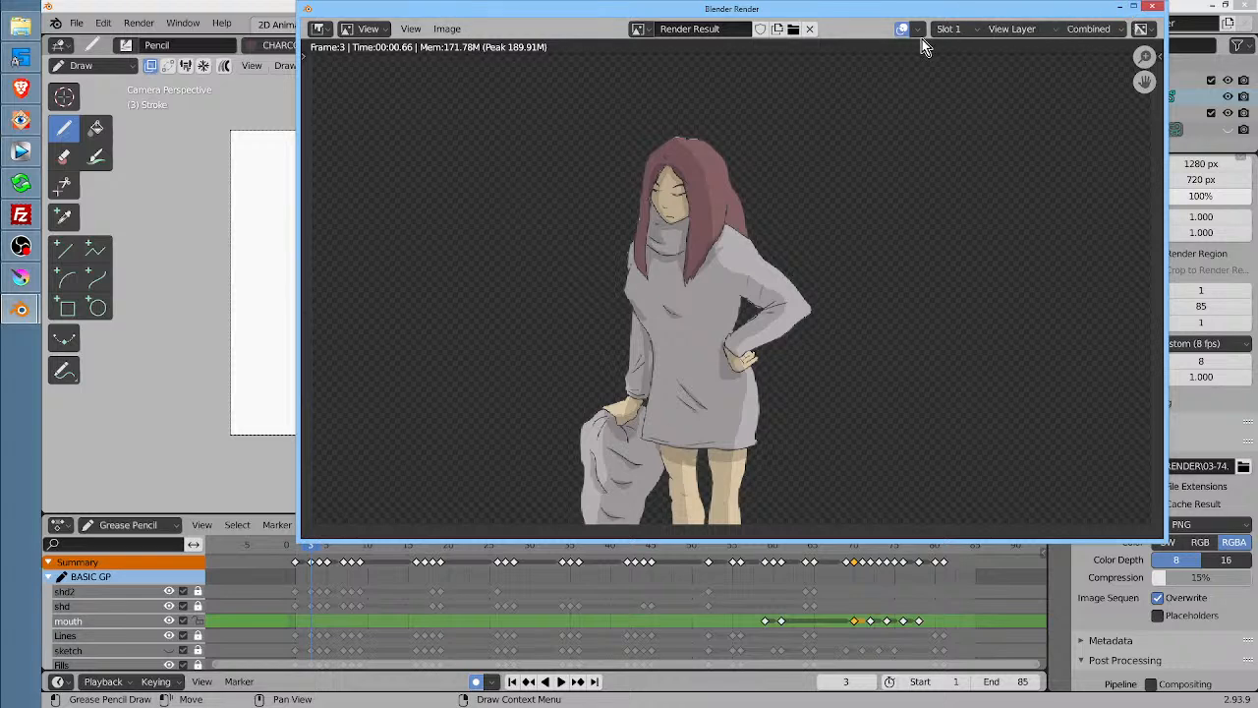
pyautogui.click(1152, 7)
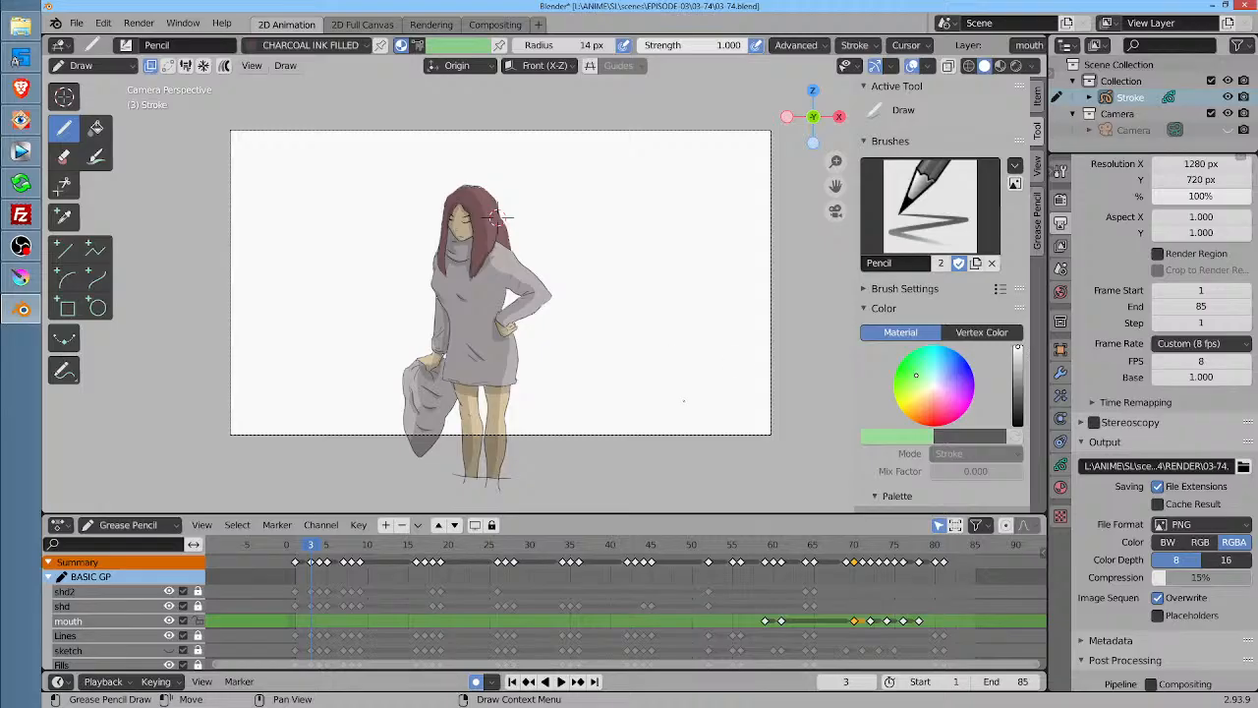
# Play the animation again and move the playhead to frame 32
pyautogui.press('space')
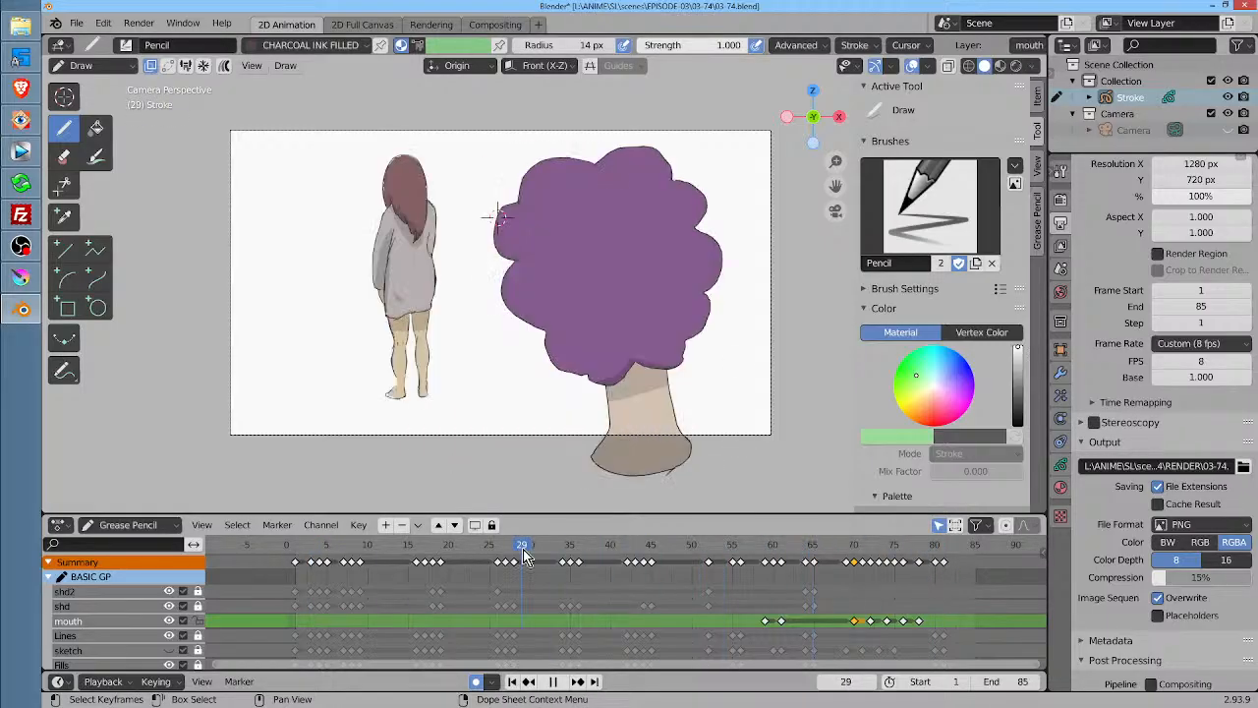
pyautogui.moveTo(524, 555)
pyautogui.mouseDown()
pyautogui.moveTo(294, 546)
pyautogui.moveTo(567, 570)
pyautogui.moveTo(548, 571)
pyautogui.mouseUp()
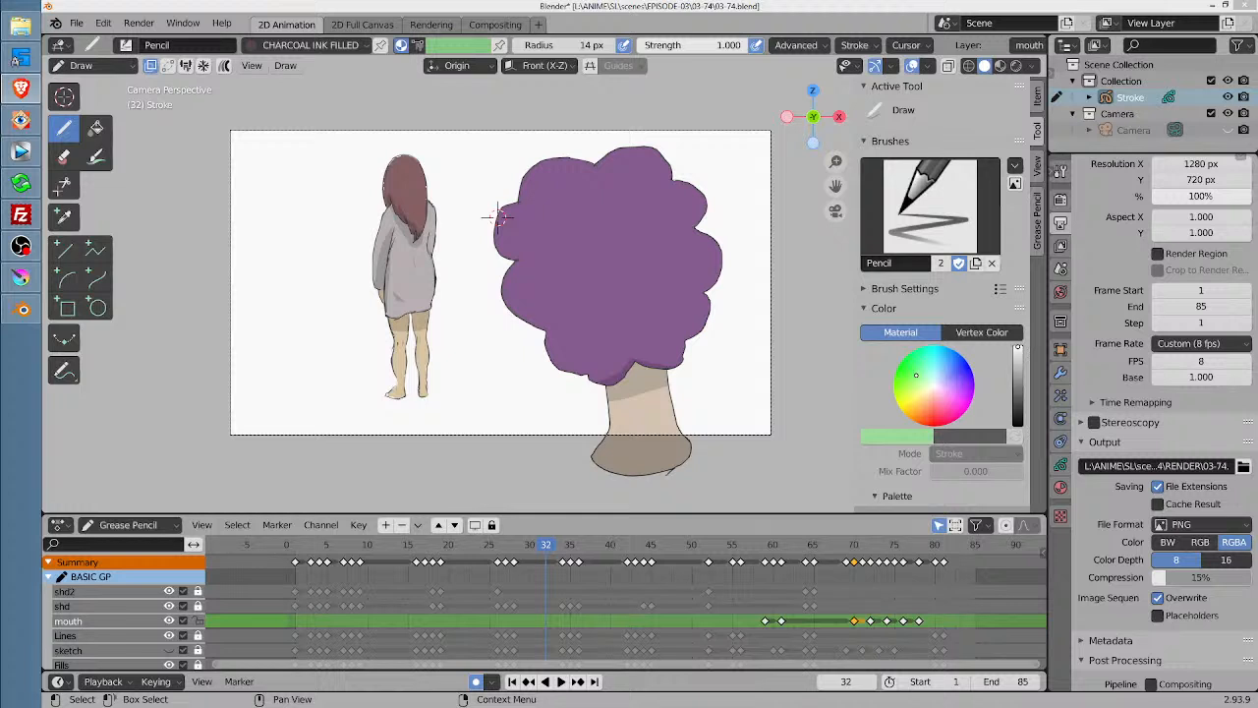
pyautogui.click(744, 10)
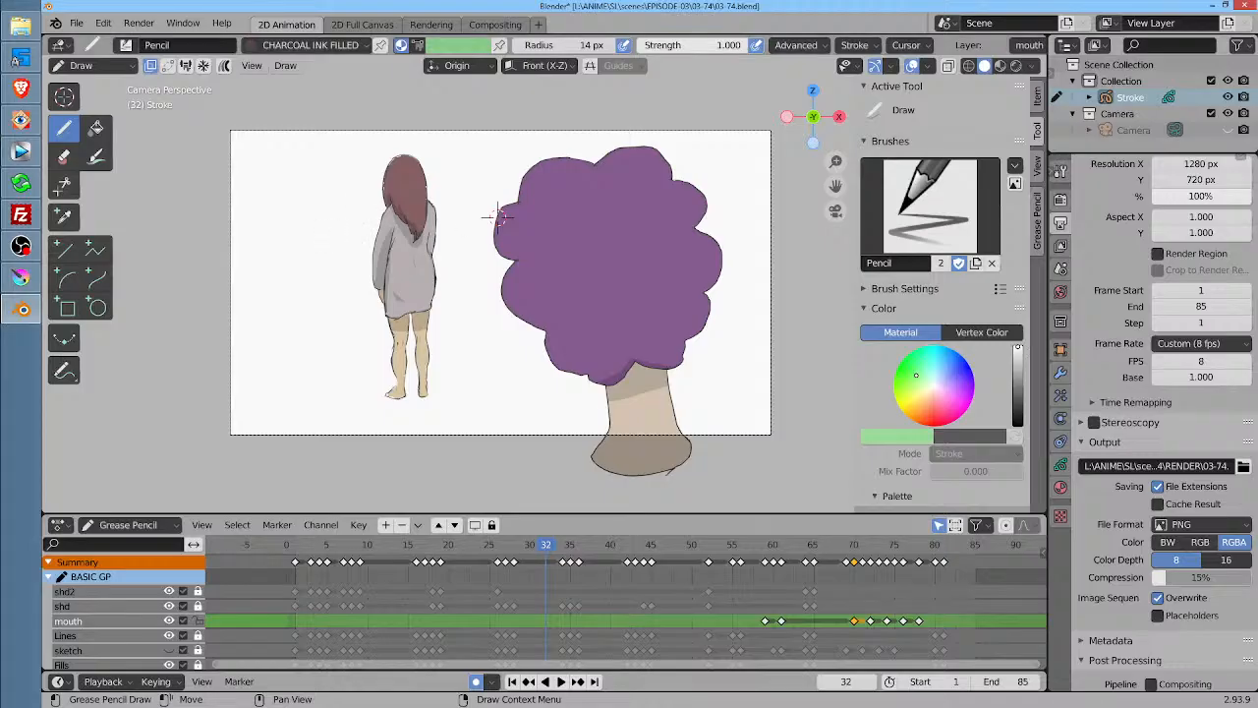
# In Krita, add a paint layer with Inherit Alpha above Paint Layer 1 and airbrush orange over the woman's hand-on-hip side
pyautogui.click(21, 278)
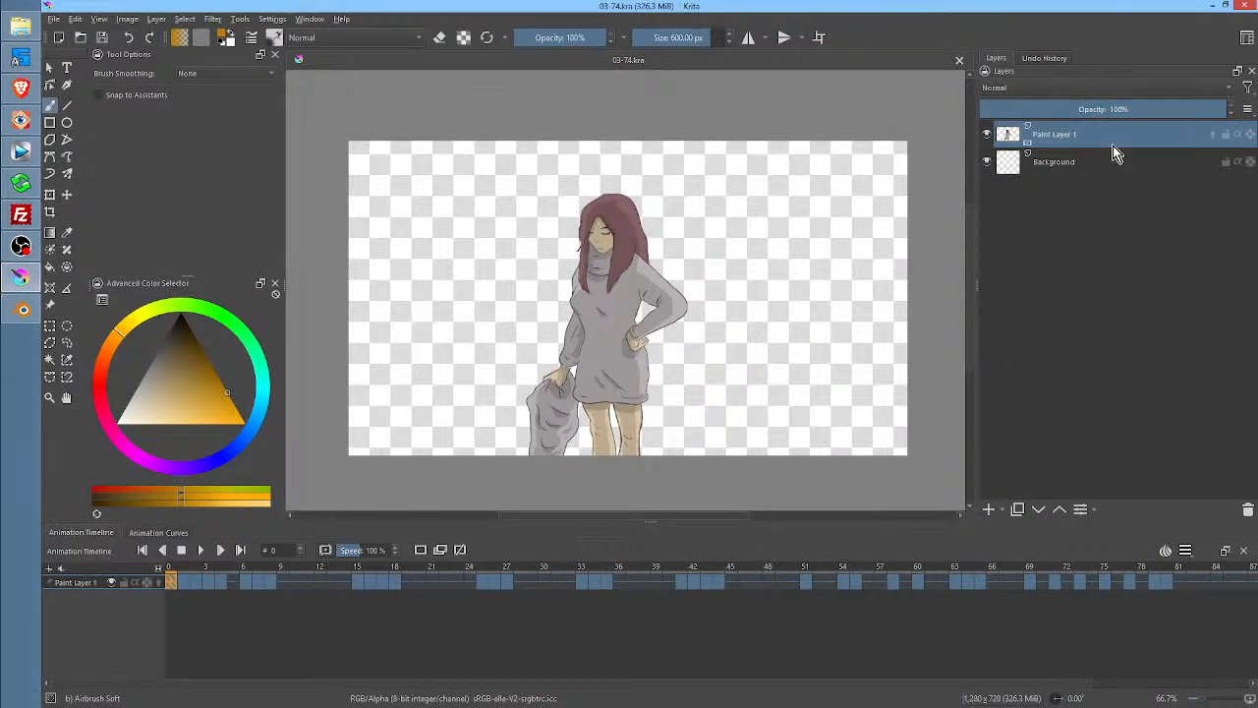
pyautogui.click(990, 509)
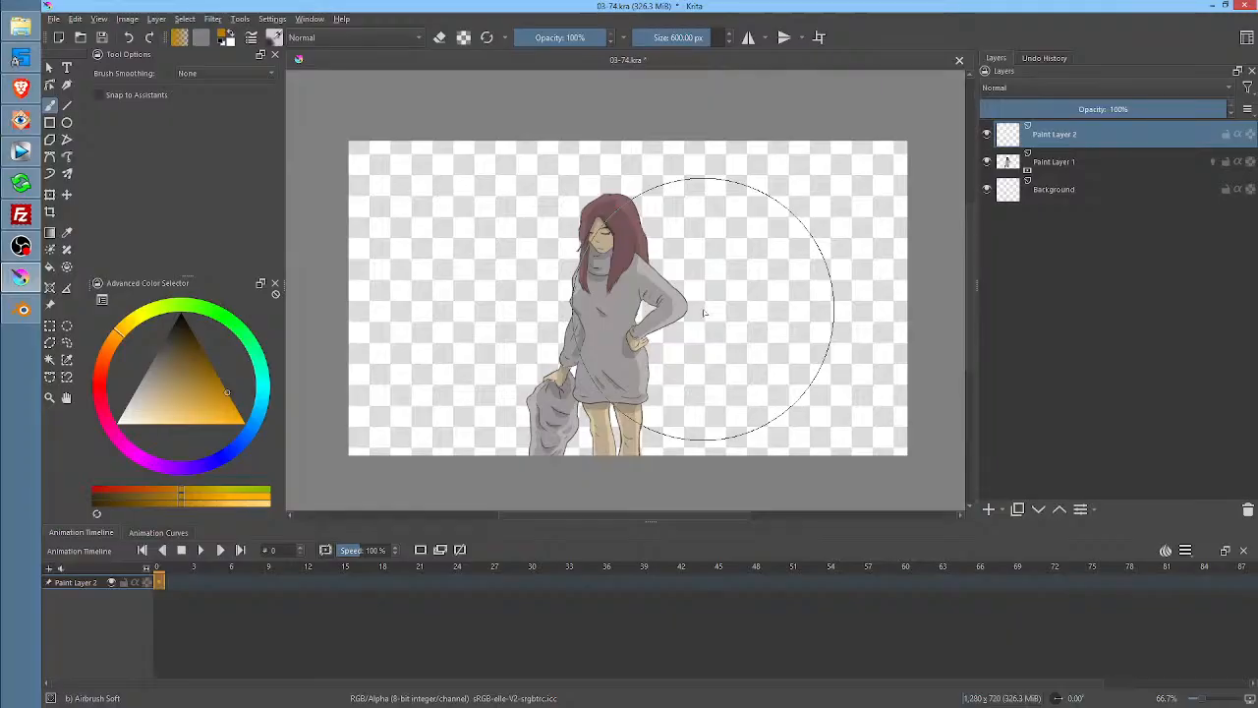
pyautogui.click(217, 401)
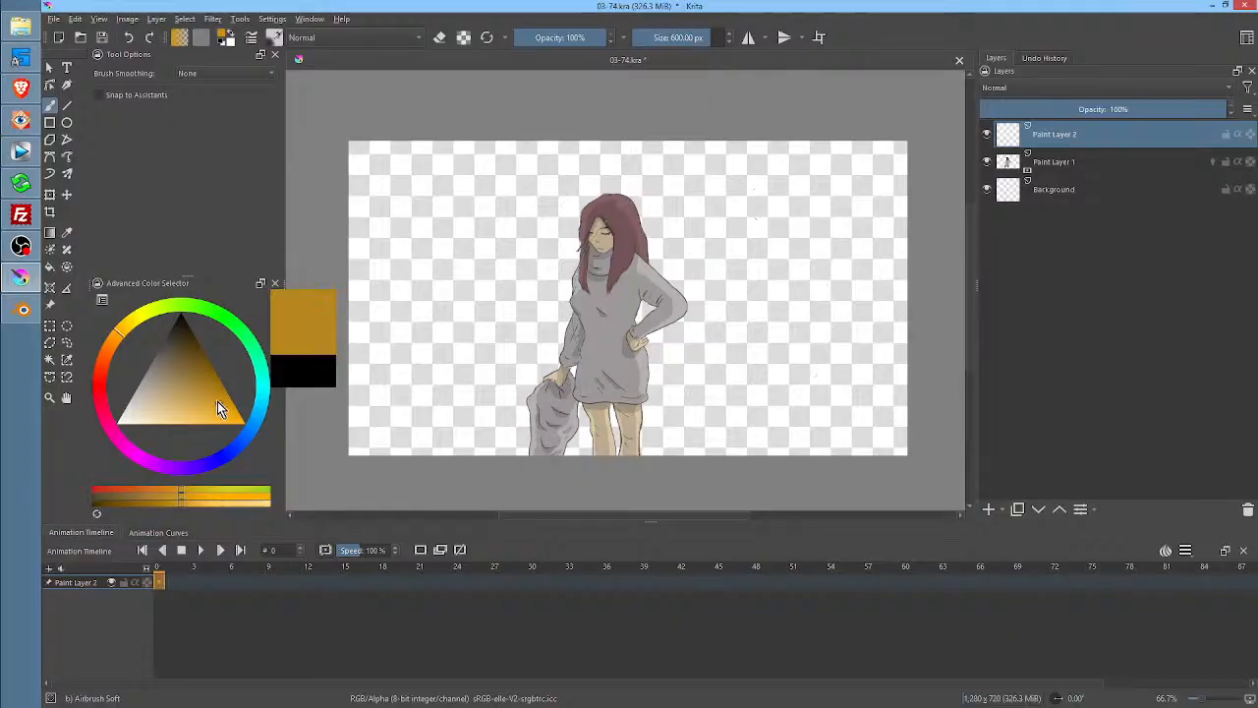
pyautogui.click(1237, 134)
pyautogui.rightClick(816, 206)
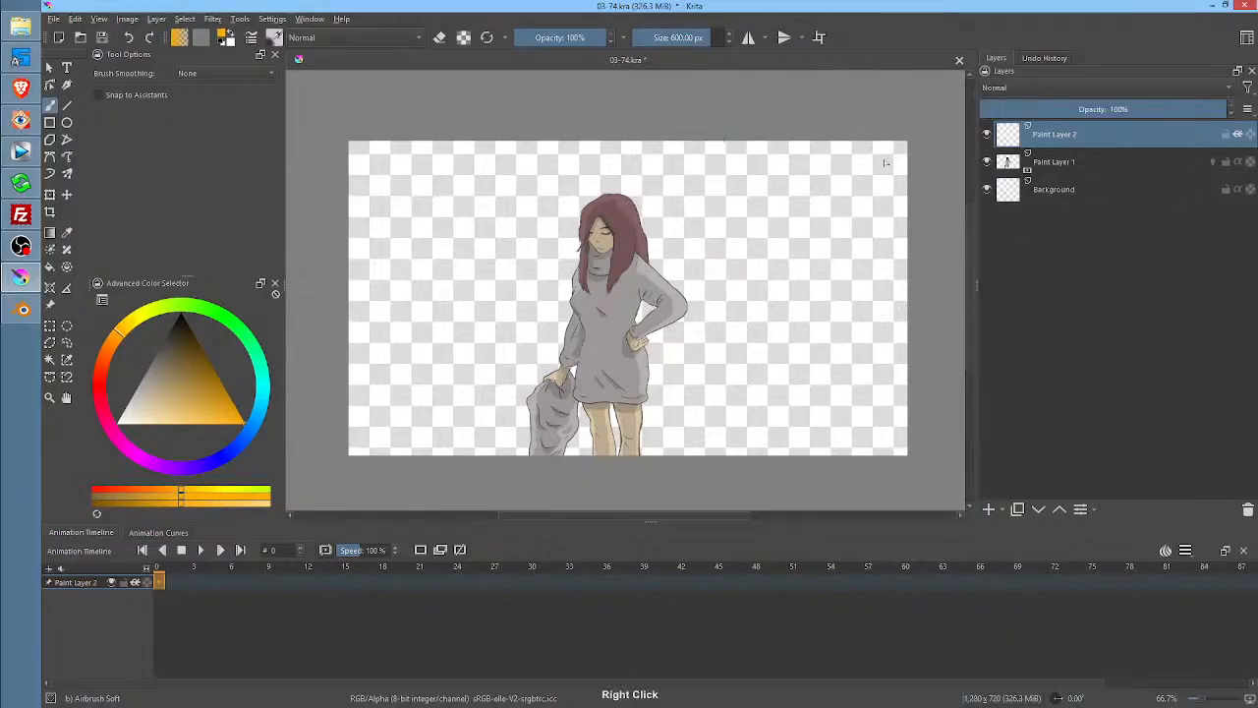
pyautogui.click(879, 128)
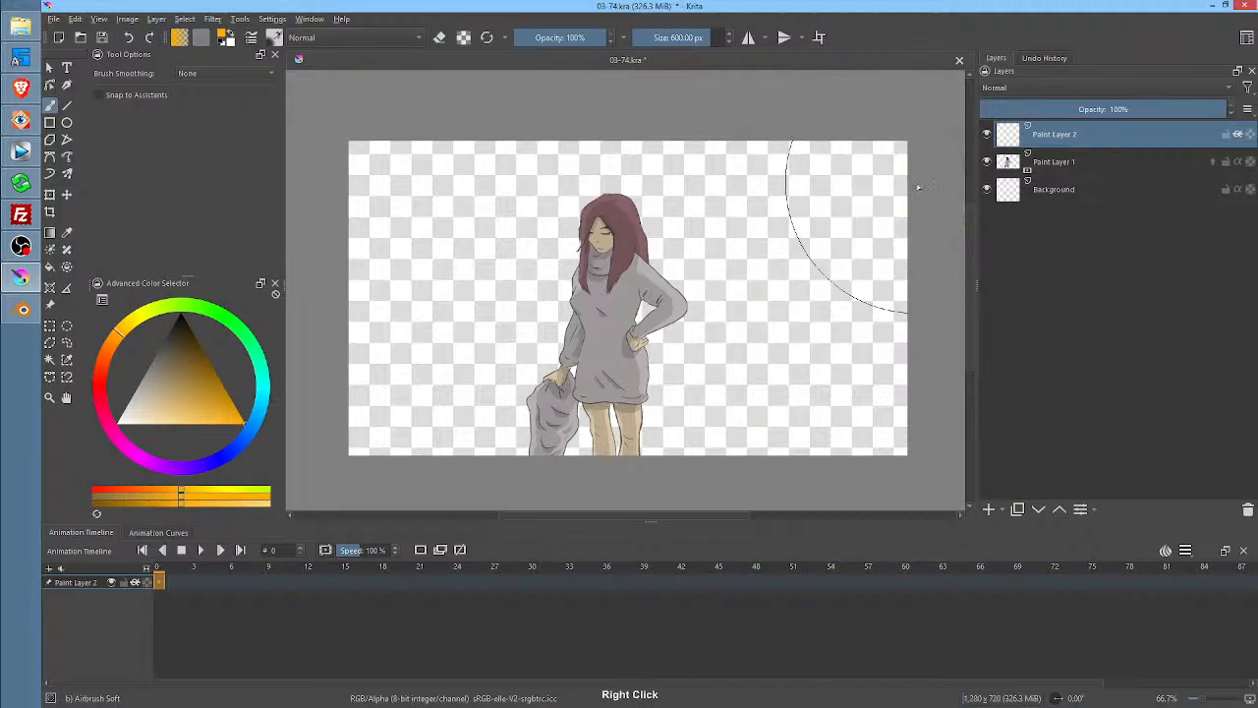
pyautogui.moveTo(688, 216); pyautogui.dragTo(753, 241)
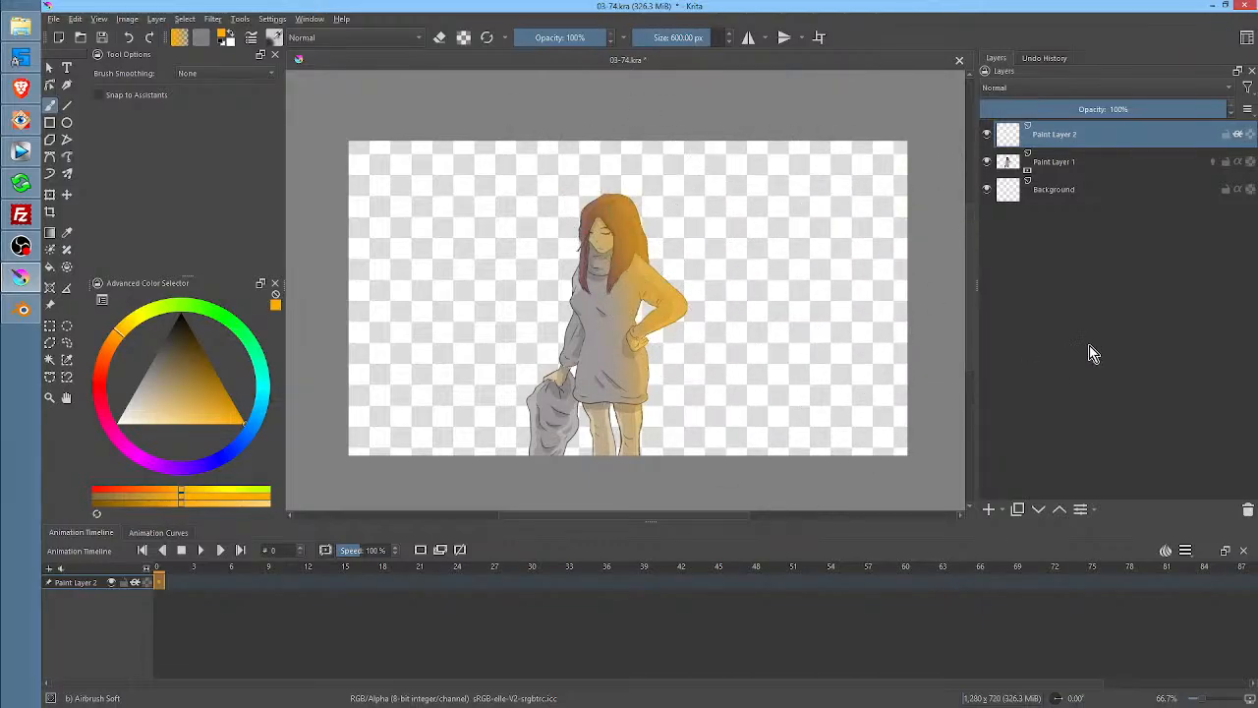
# Set the new paint layer's blending mode to Overlay and airbrush black over the side where the woman holds the bag
pyautogui.click(1090, 87)
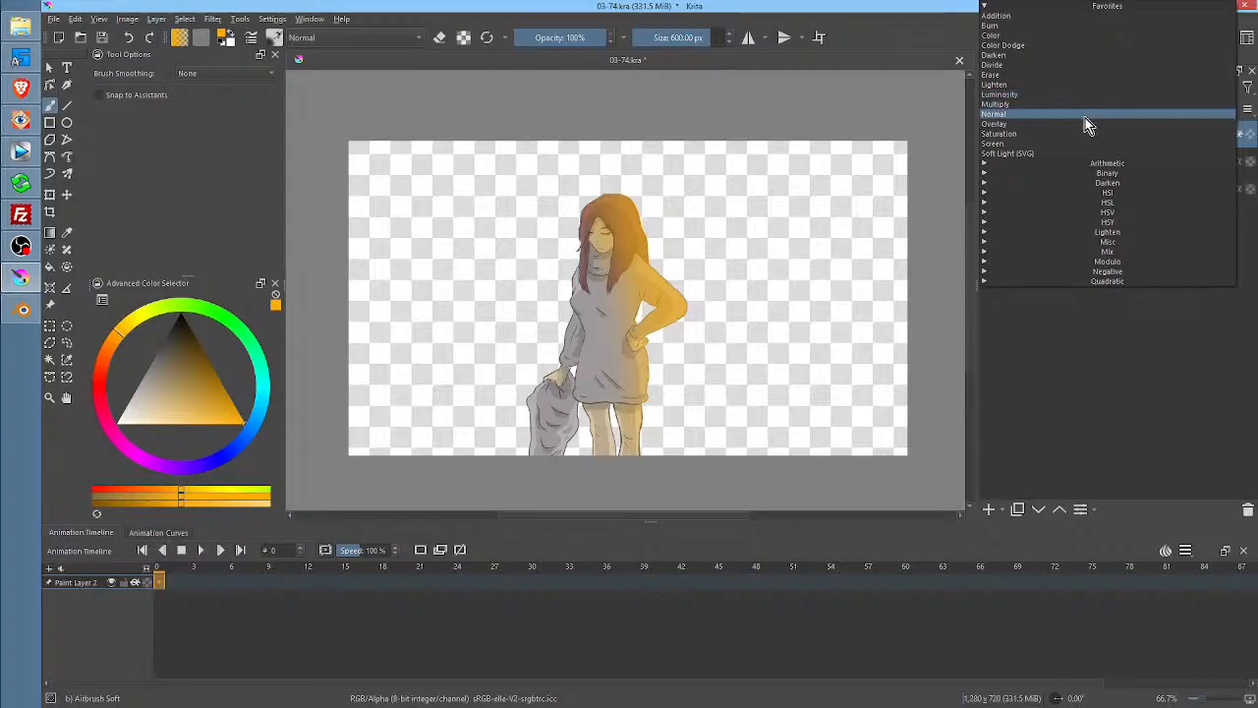
pyautogui.click(1081, 123)
pyautogui.moveTo(342, 162)
pyautogui.mouseDown()
pyautogui.moveTo(519, 196)
pyautogui.moveTo(523, 425)
pyautogui.moveTo(549, 298)
pyautogui.moveTo(560, 524)
pyautogui.moveTo(552, 227)
pyautogui.moveTo(560, 443)
pyautogui.mouseUp()
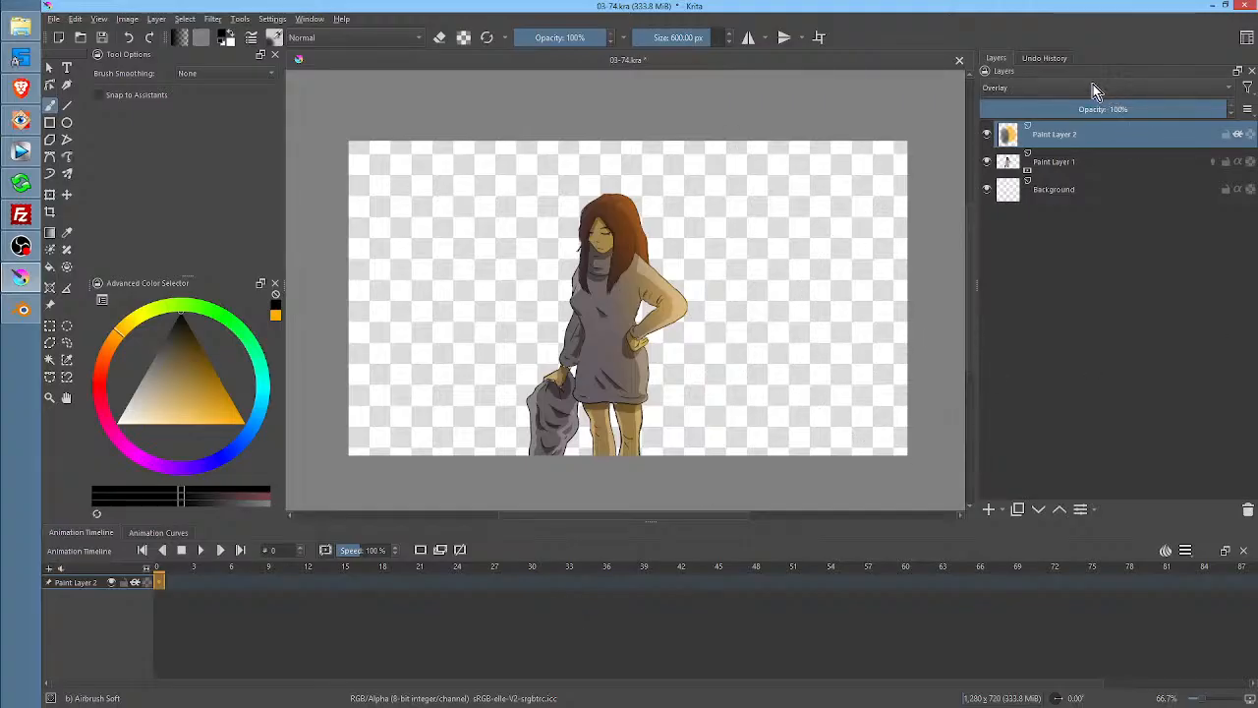
# Toggle Inherit Alpha on the Overlay layer off and on to compare the effect, and delete that layer
pyautogui.click(1239, 135)
pyautogui.click(1239, 135)
pyautogui.click(1239, 135)
pyautogui.click(1240, 135)
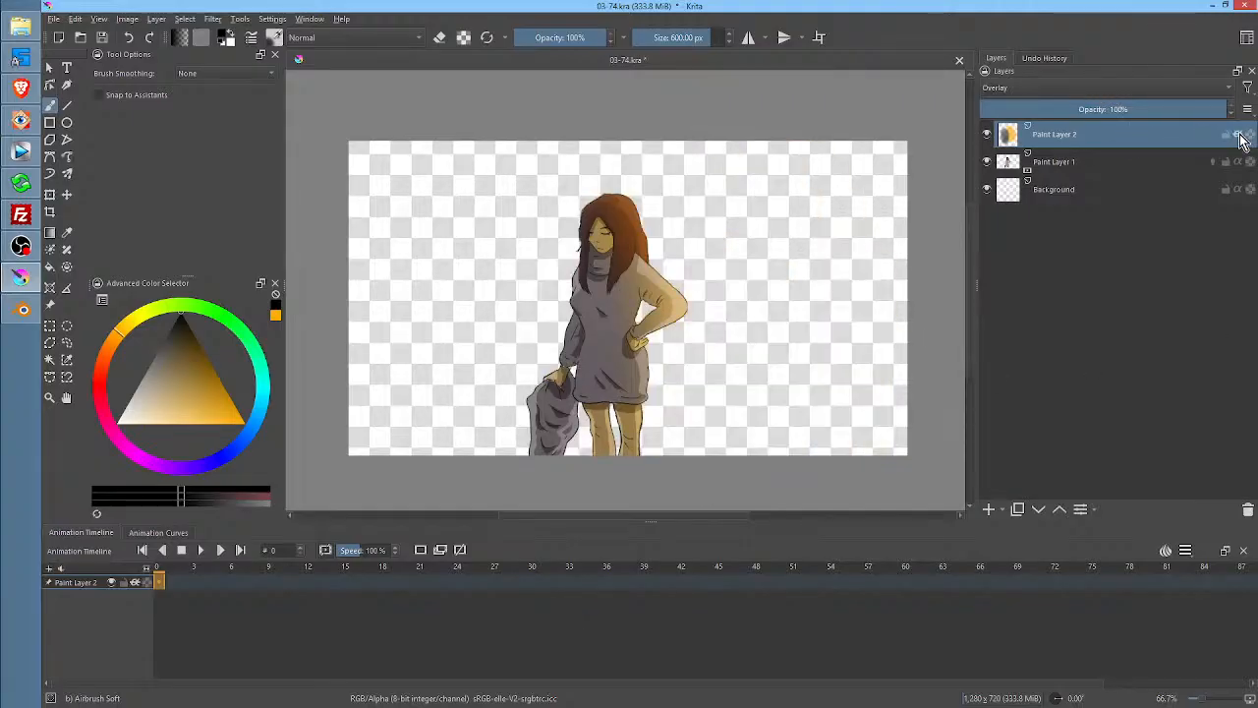
pyautogui.click(1247, 513)
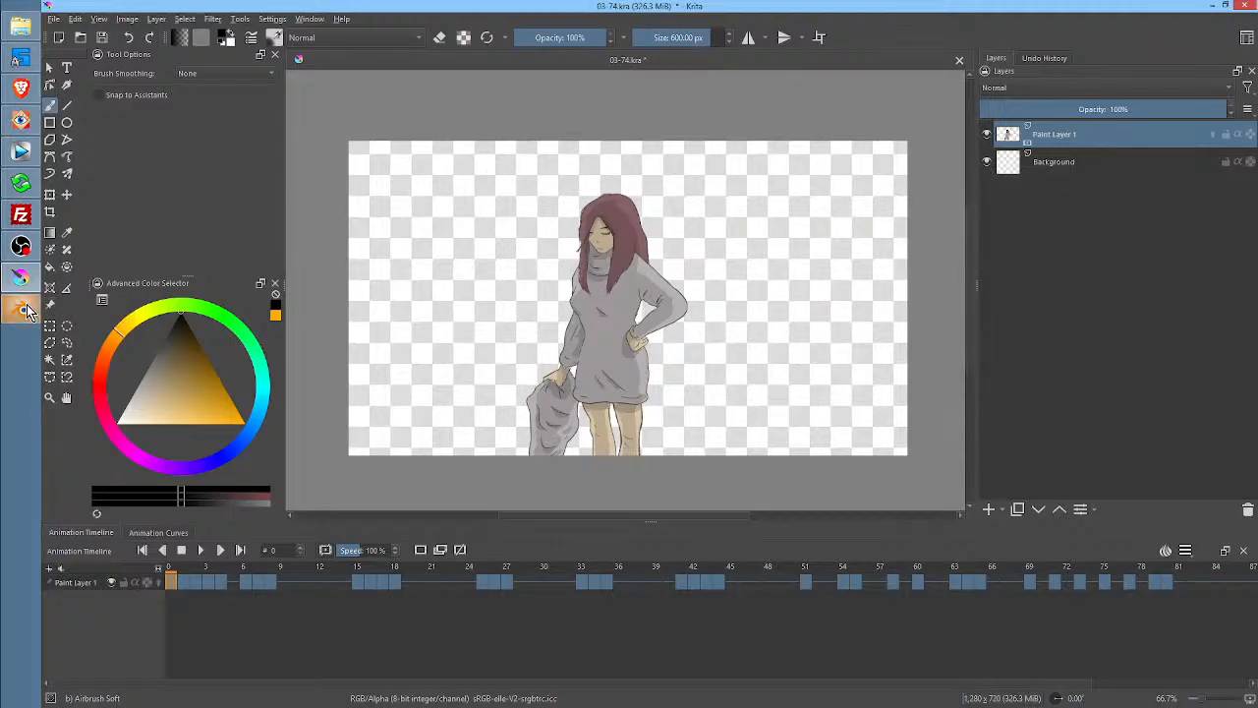
# Switch back to Blender and open the Compositing workspace, slightly widening the node area beside the sidebar
pyautogui.moveTo(25, 313)
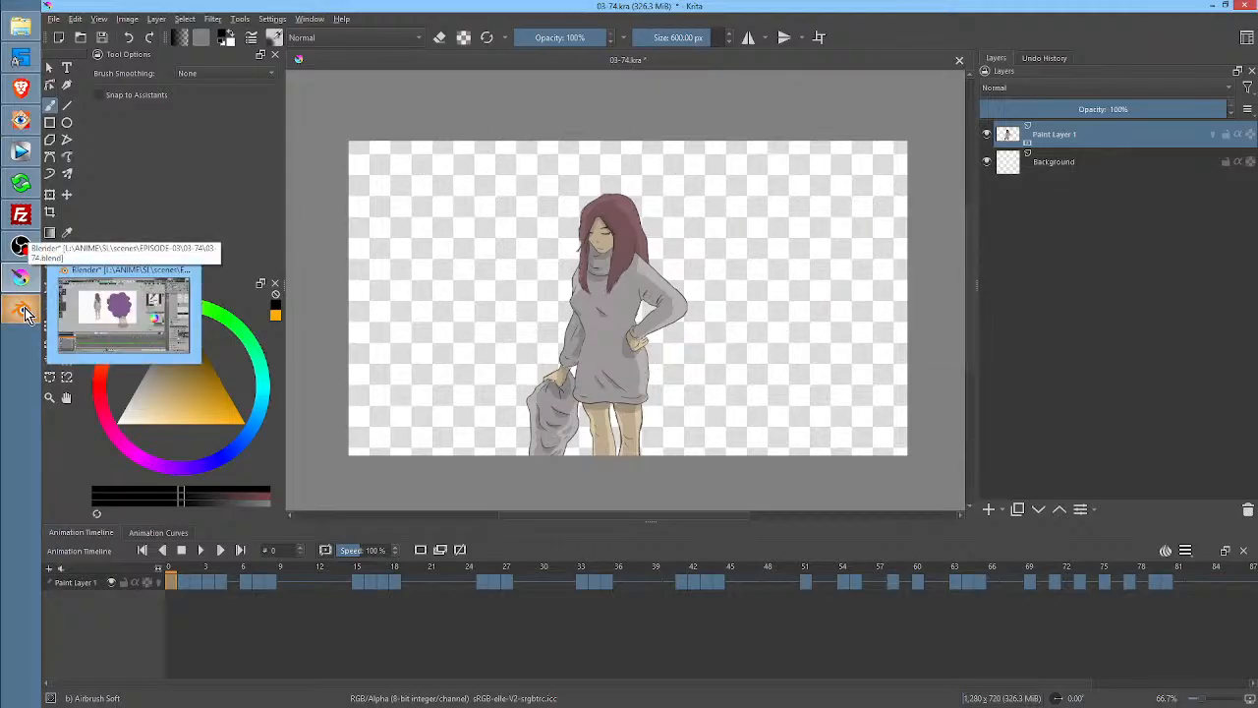
pyautogui.click(25, 312)
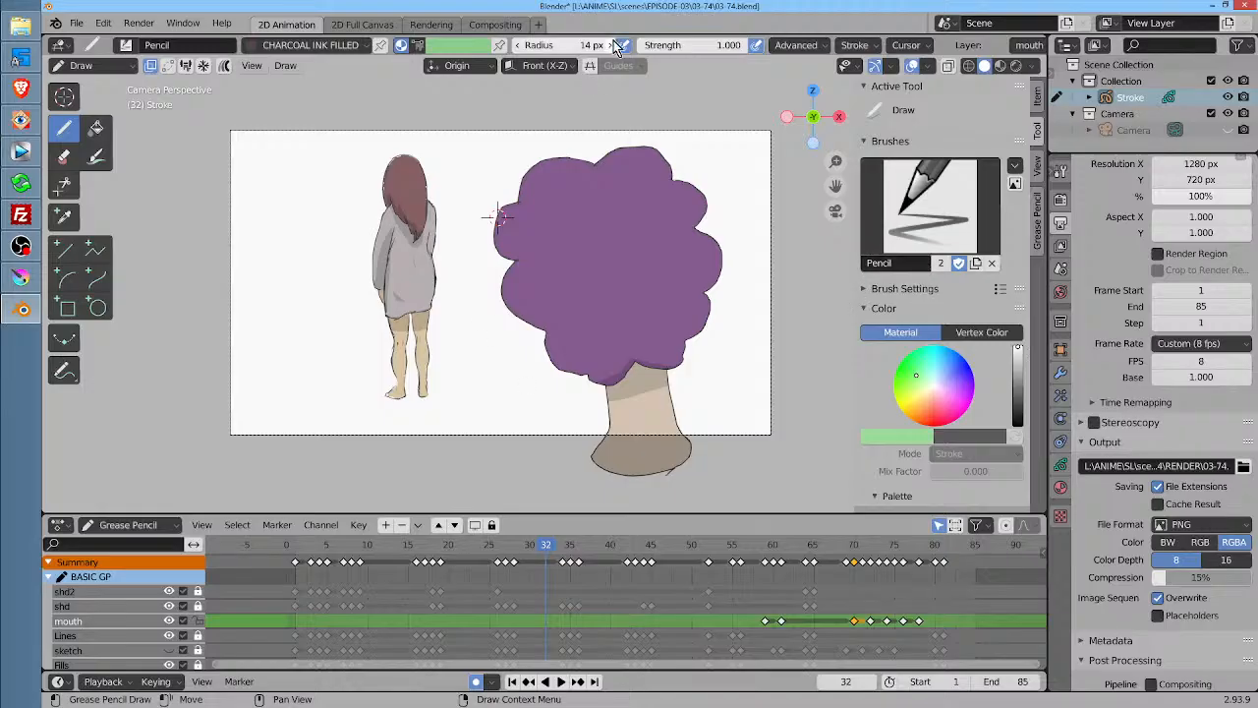
pyautogui.click(486, 25)
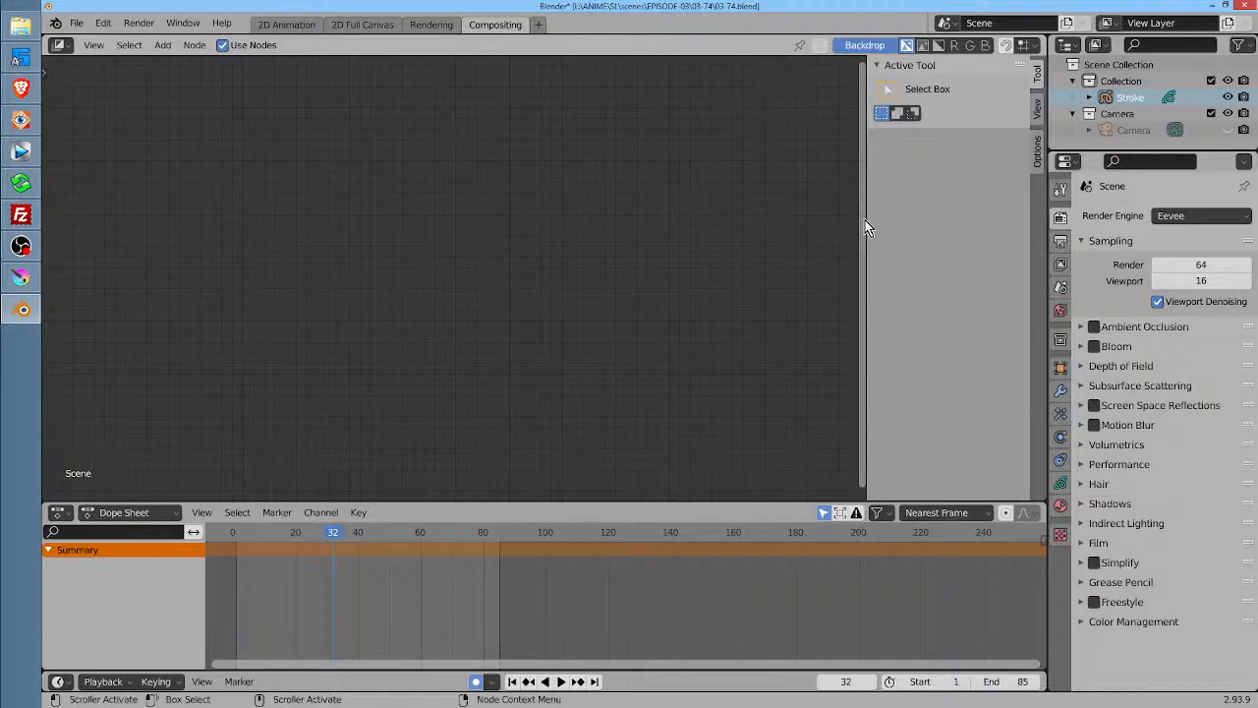
pyautogui.moveTo(865, 227); pyautogui.dragTo(880, 217)
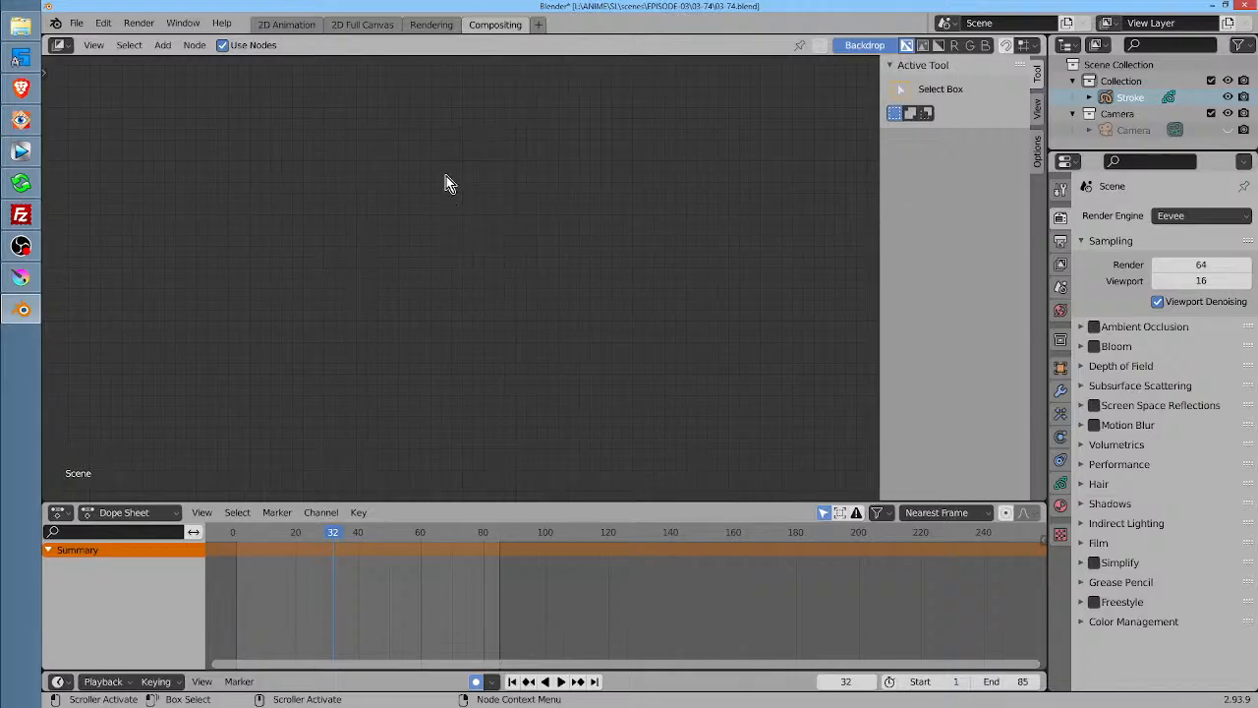
pyautogui.click(287, 25)
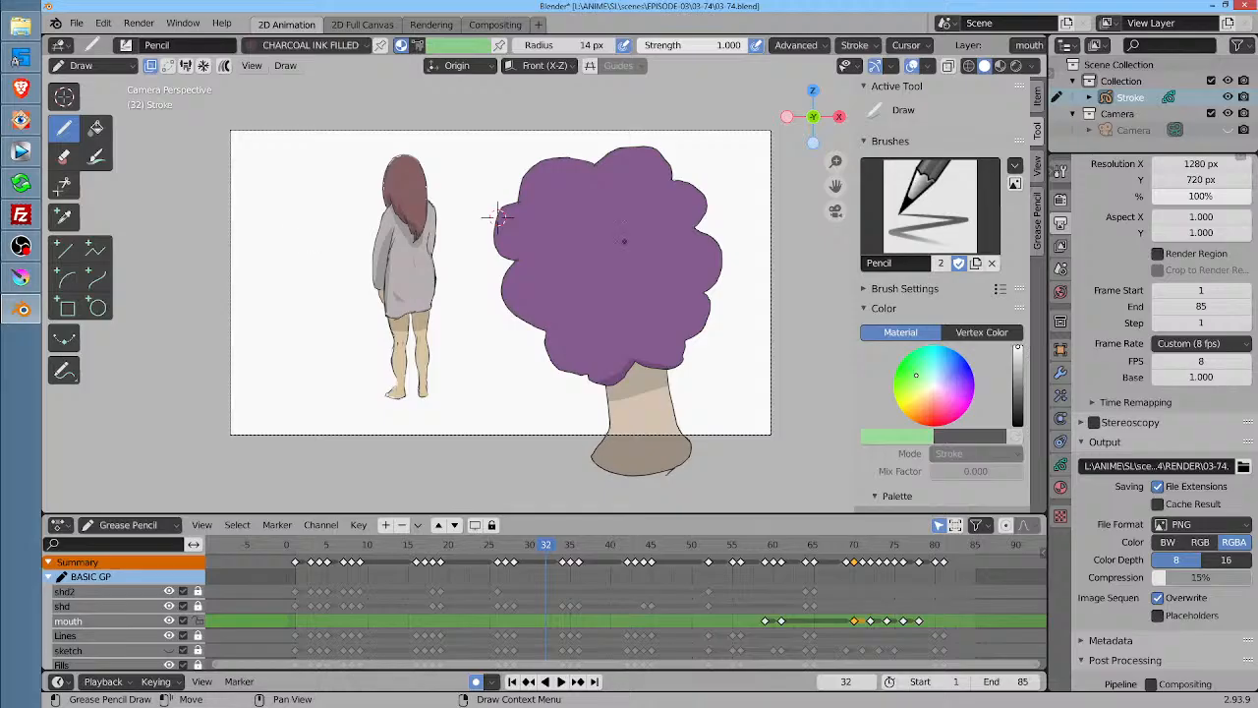
pyautogui.click(497, 26)
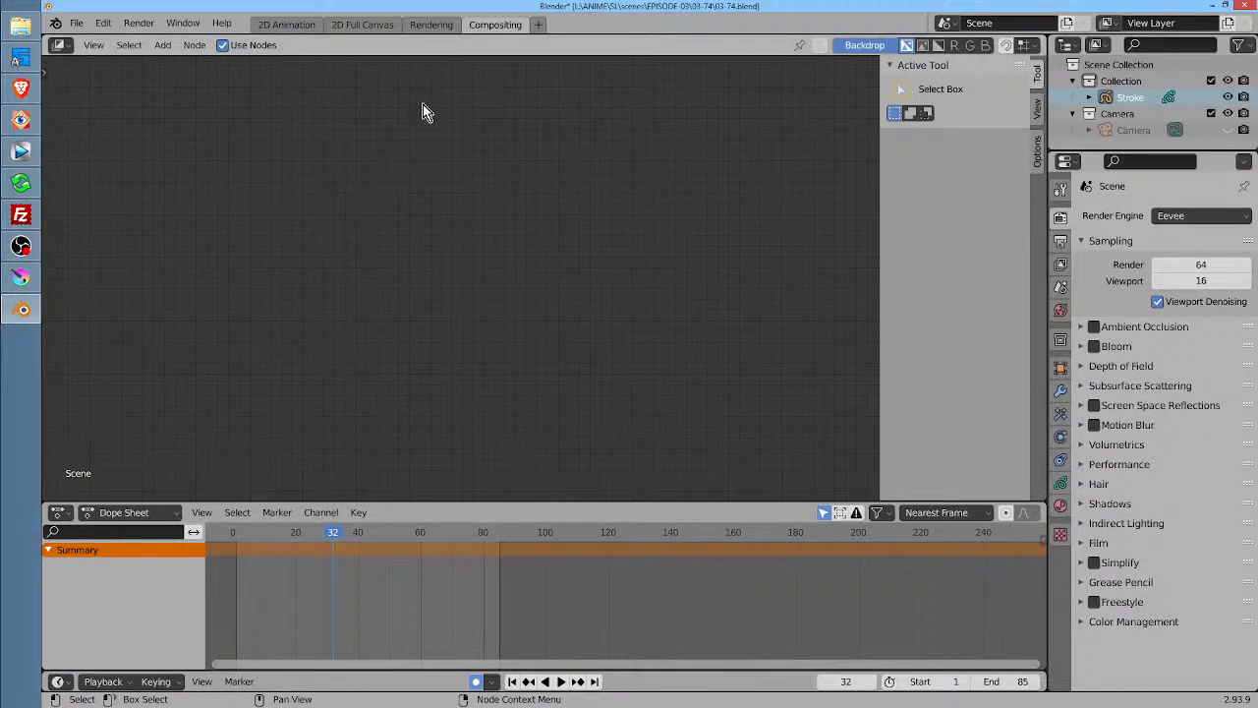
# Return to the 2D Animation workspace, enlarge the Outliner area, and play the animation through its close-up frames
pyautogui.click(295, 27)
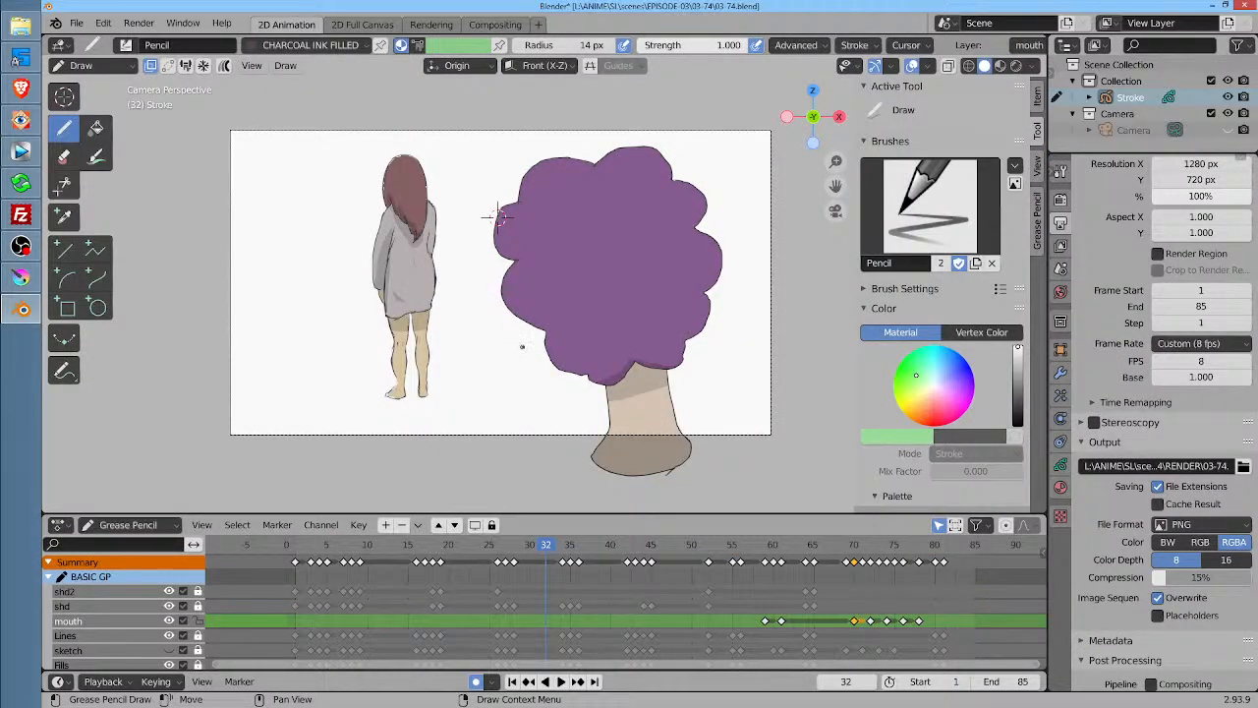
pyautogui.moveTo(1115, 147); pyautogui.dragTo(1115, 175)
pyautogui.press('space')
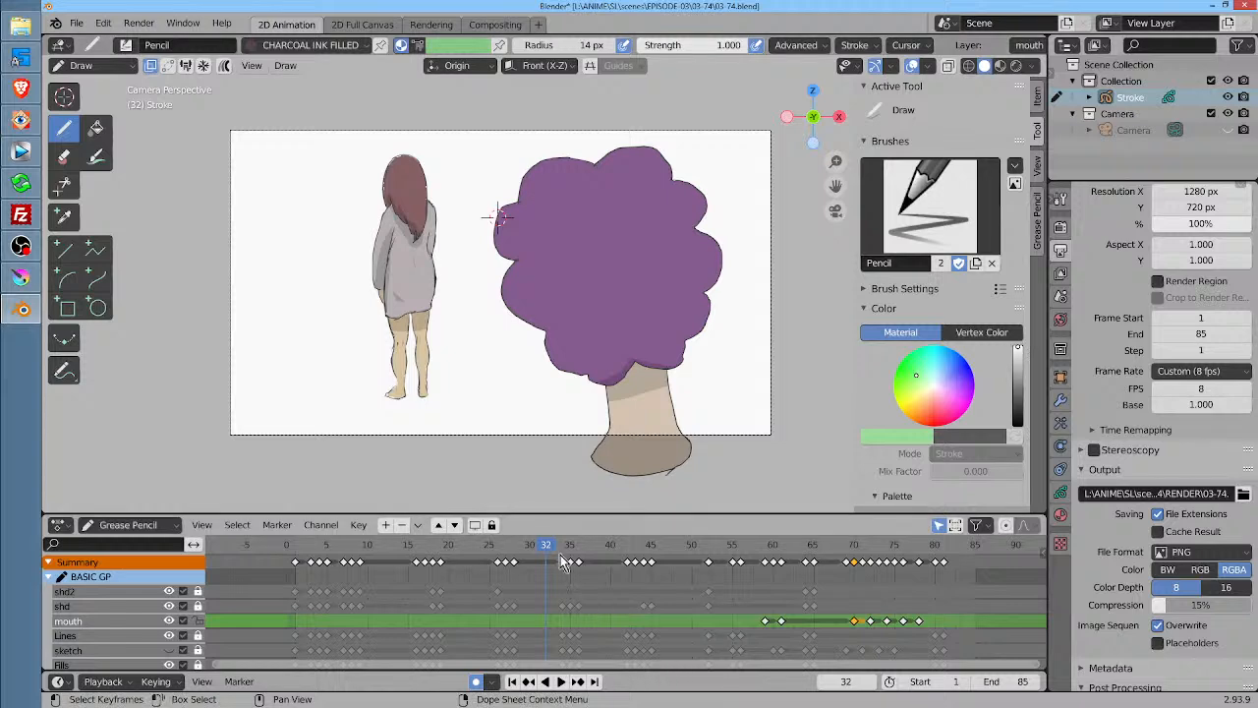
pyautogui.click(919, 549)
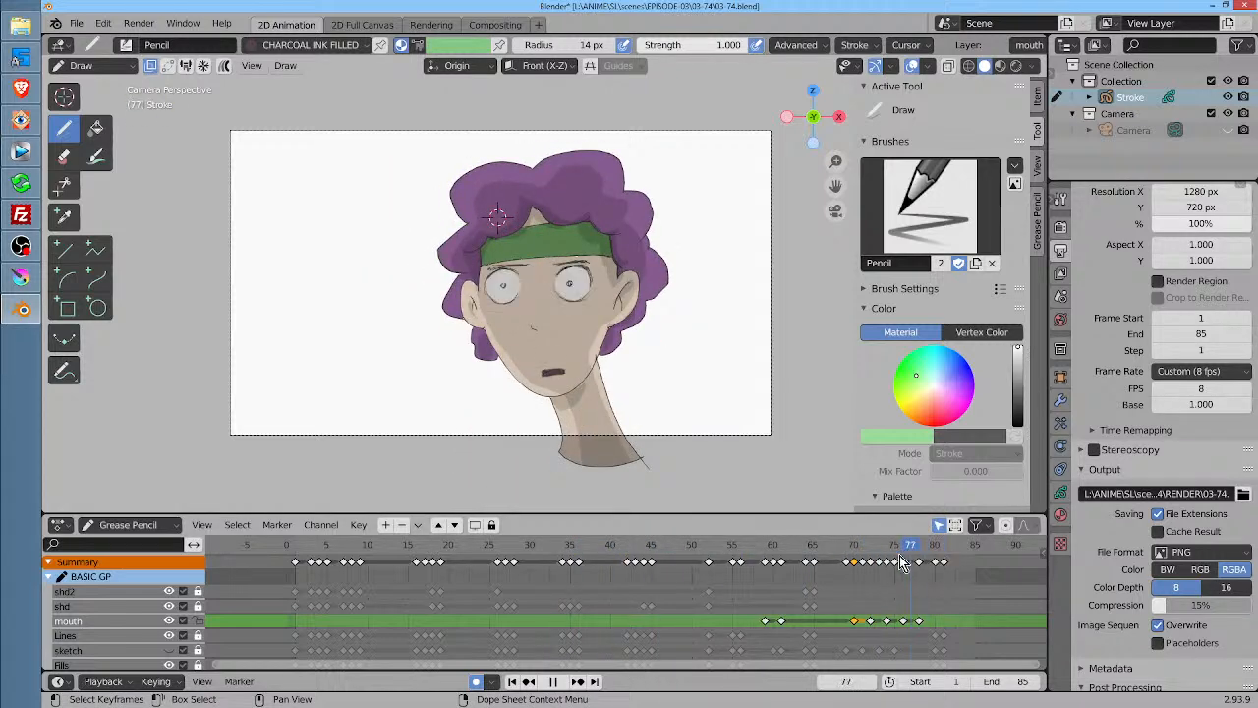
pyautogui.press('space')
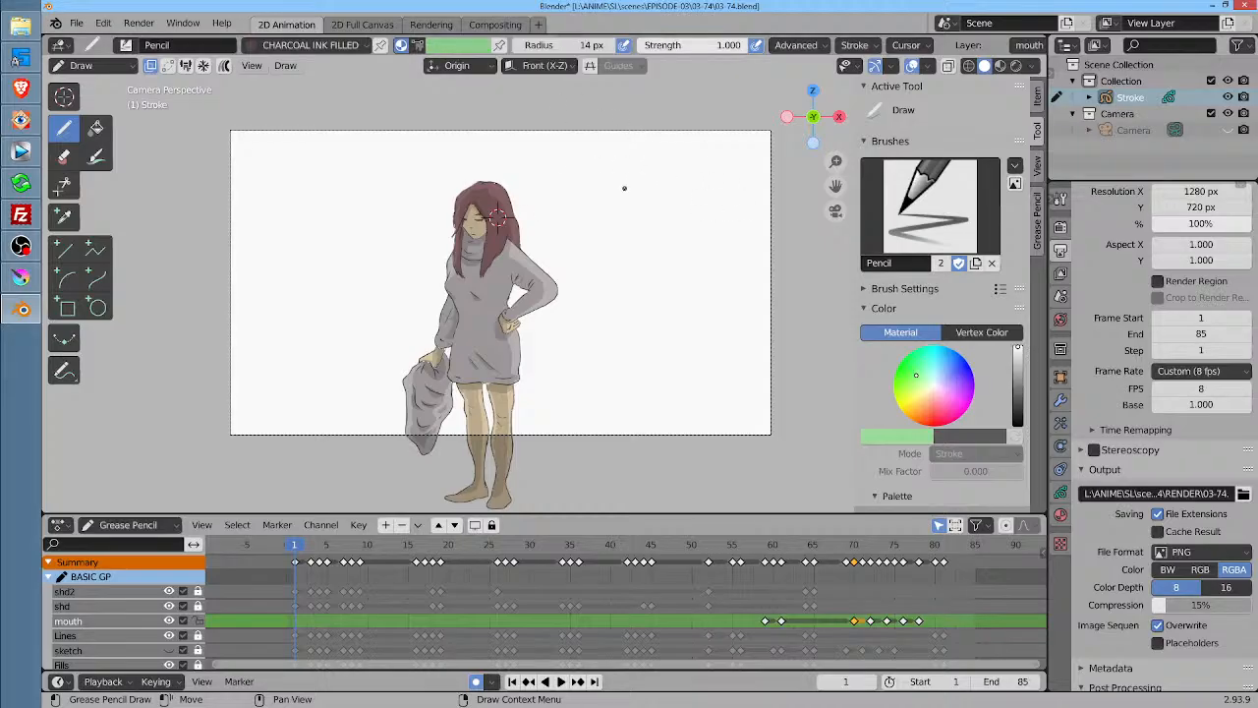
# Examine the woman's shading on frame 1 up close and play the opening frames of the animation
pyautogui.scroll(5, 629, 187)
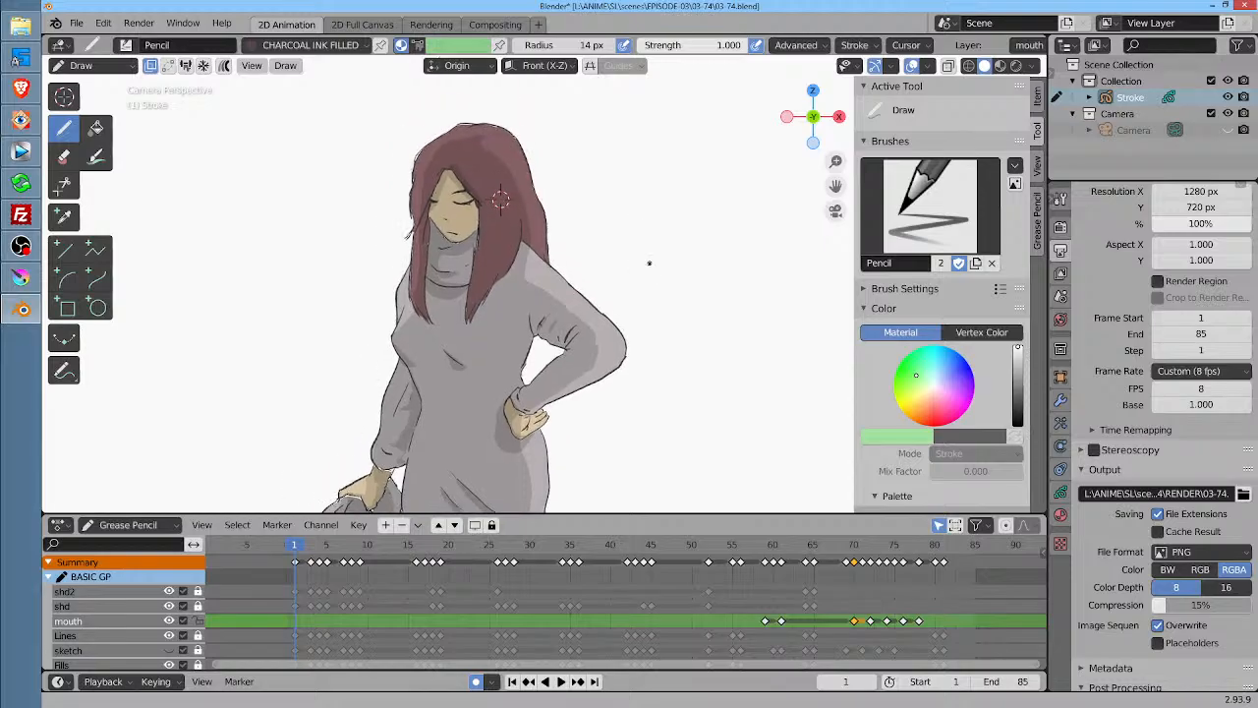
pyautogui.scroll(-2, 649, 262)
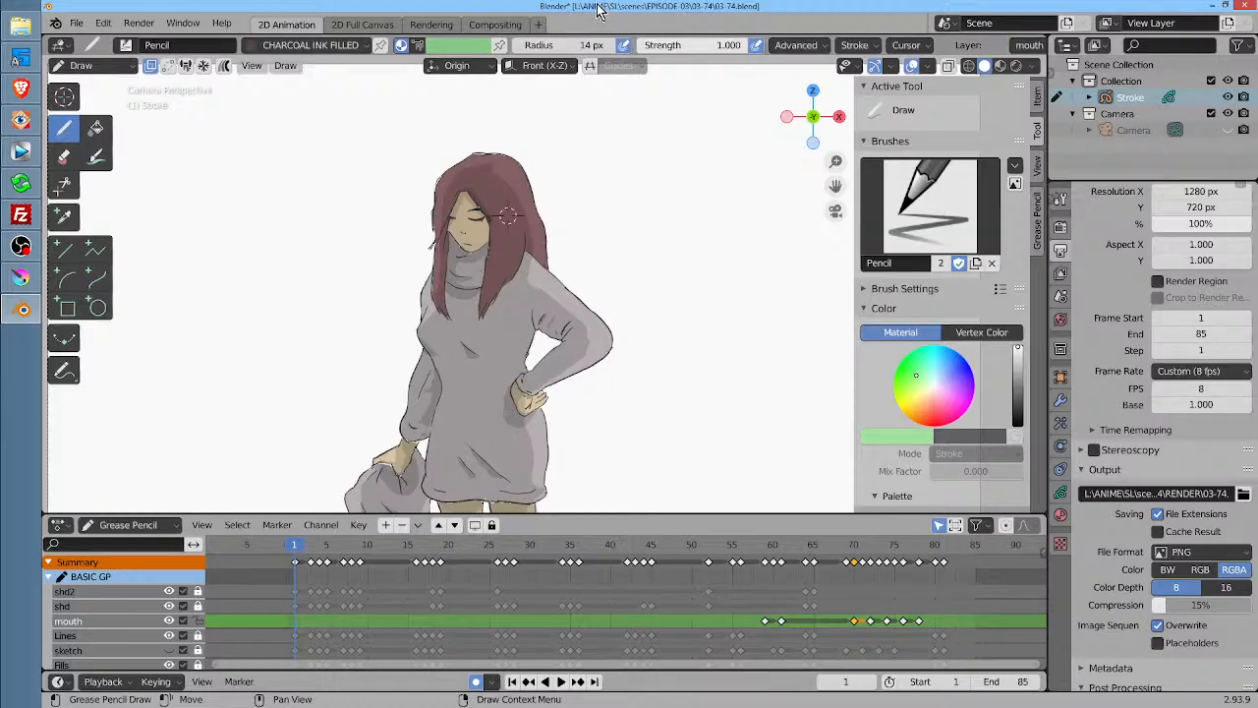
pyautogui.scroll(-4, 613, 154)
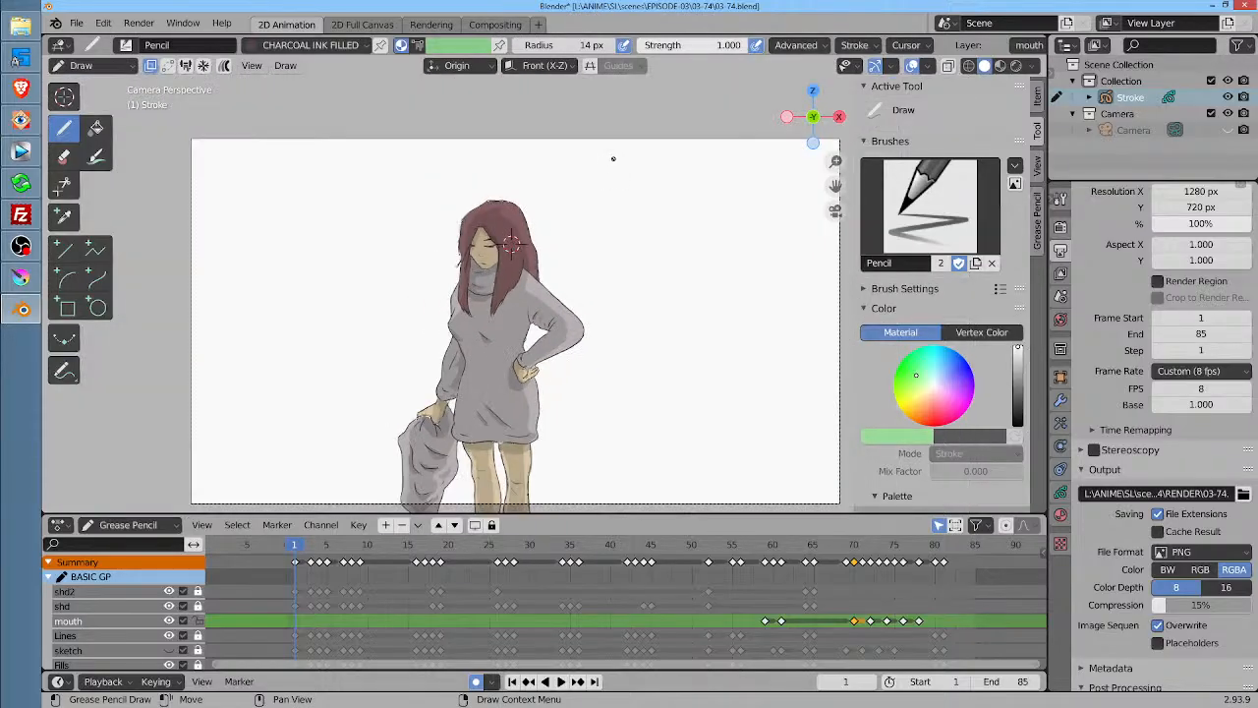
pyautogui.moveTo(619, 237); pyautogui.dragTo(566, 217)
pyautogui.scroll(3, 565, 218)
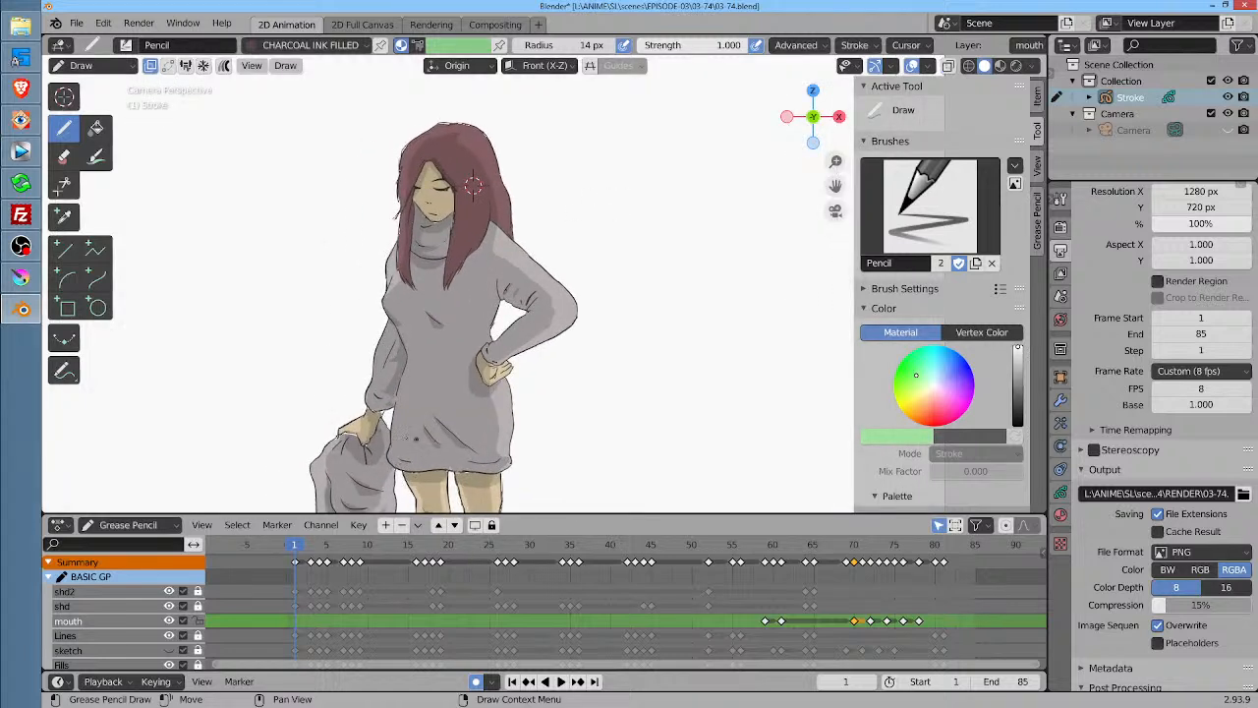
pyautogui.press('space')
pyautogui.click(346, 546)
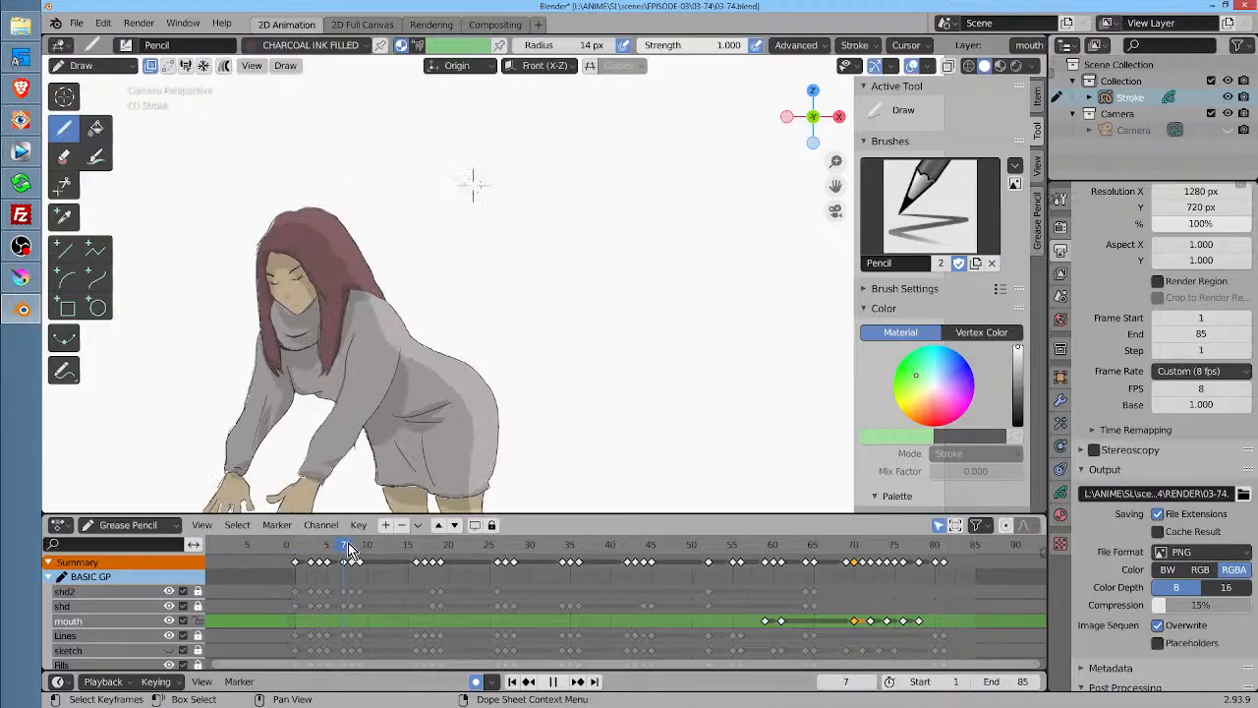
pyautogui.press('Escape')
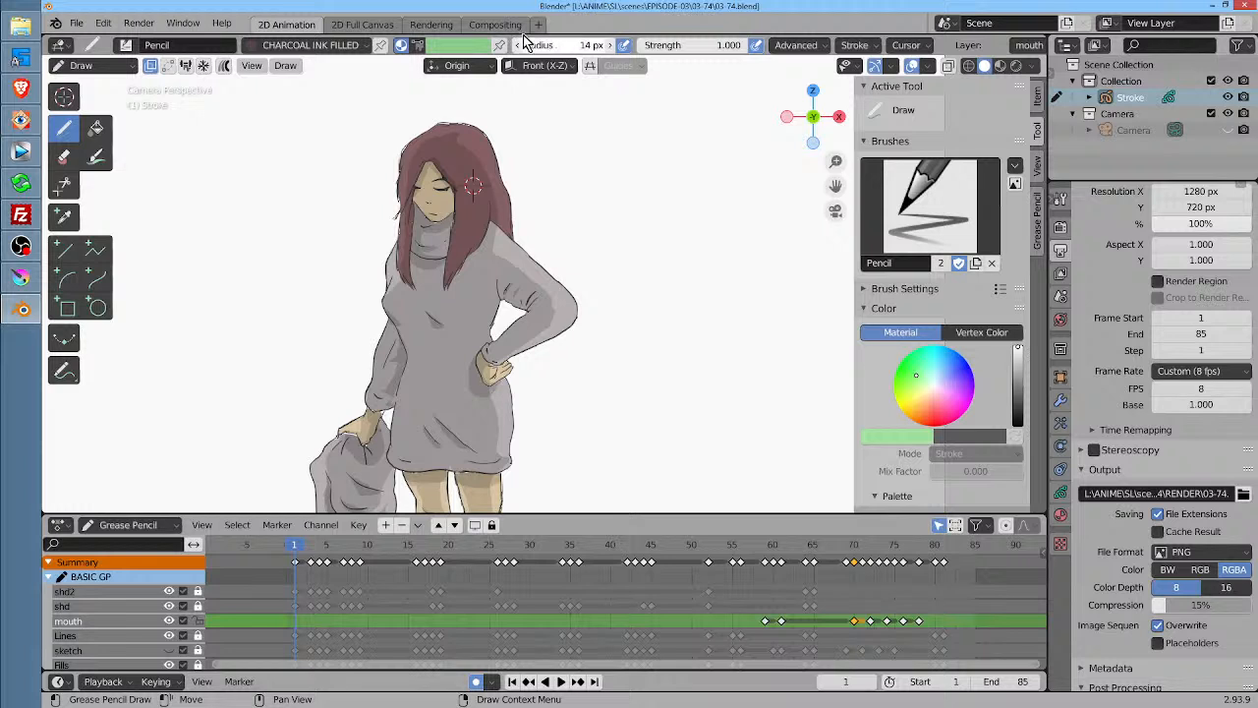
pyautogui.press('Home')
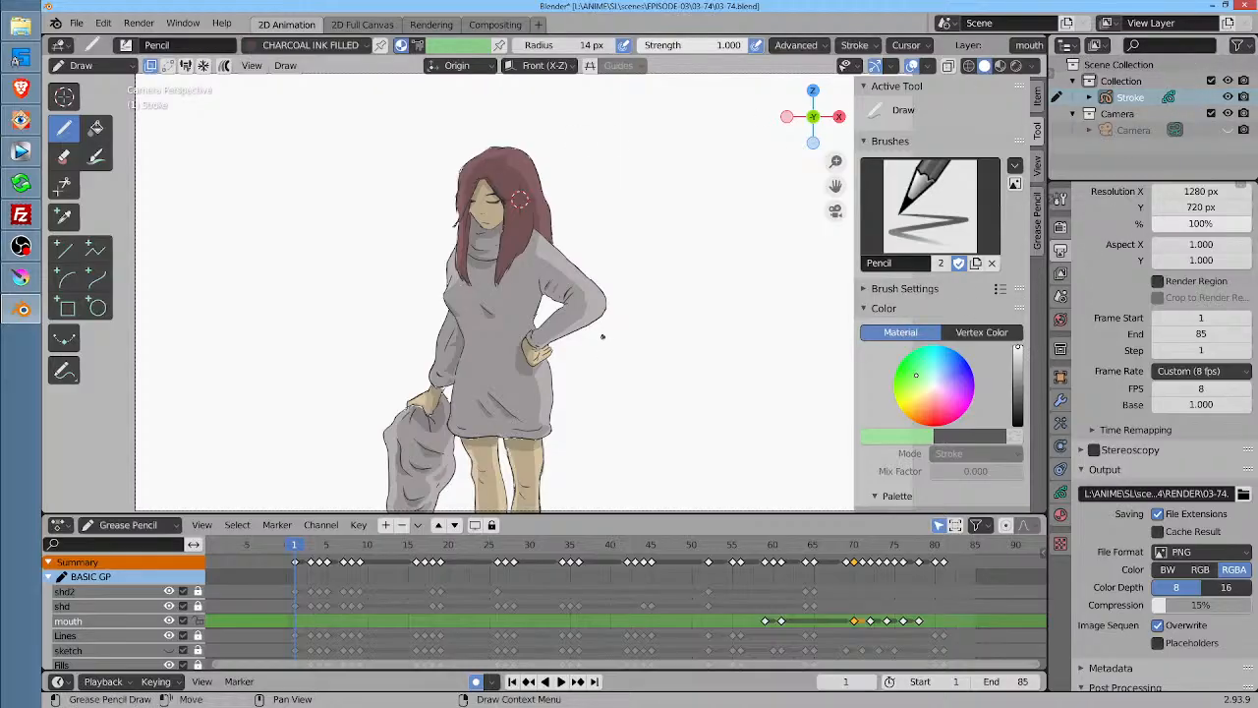
pyautogui.moveTo(635, 275); pyautogui.dragTo(611, 262)
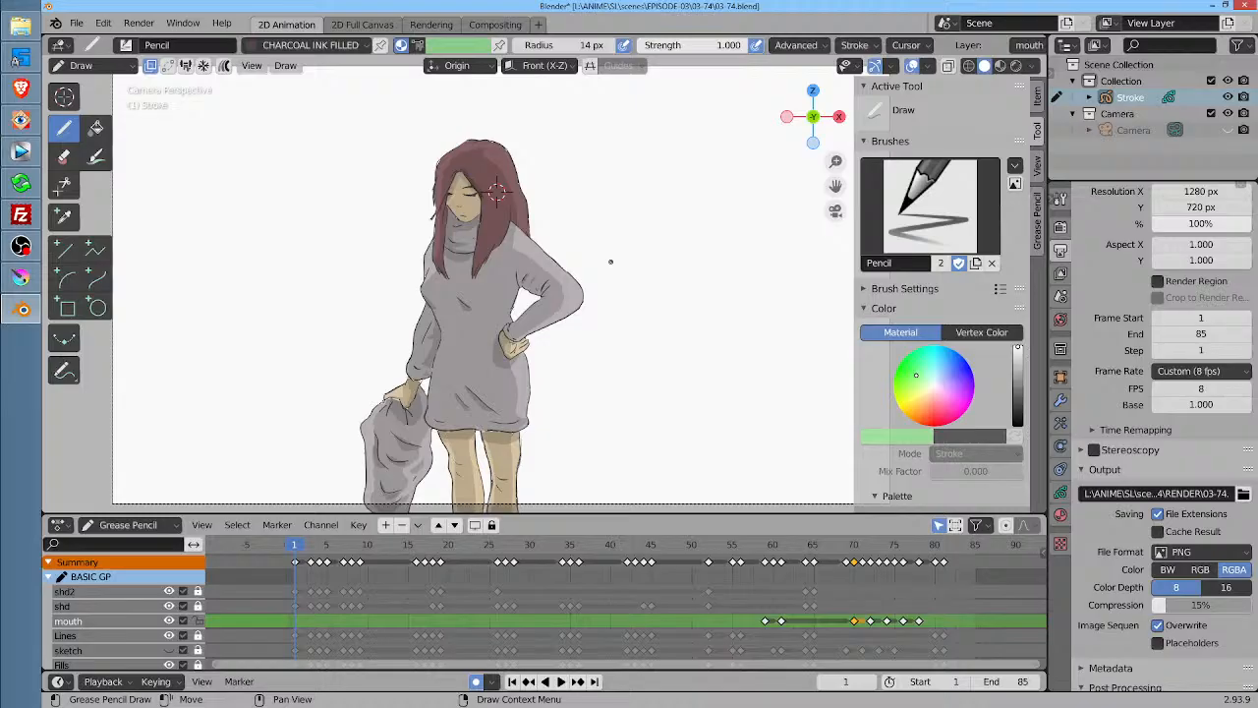
# Look at the Compositing workspace, return to 2D Animation, and play and scrub the opening frames back to frame 1
pyautogui.click(503, 25)
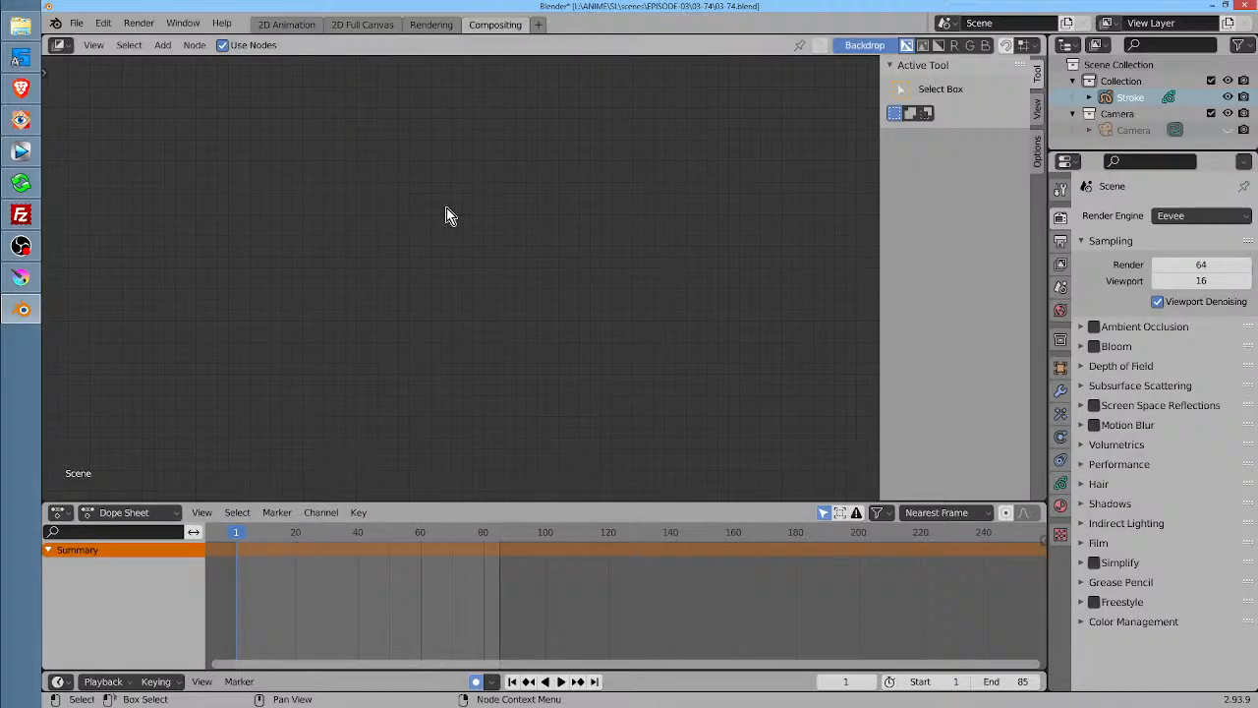
pyautogui.scroll(2, 481, 212)
pyautogui.click(294, 27)
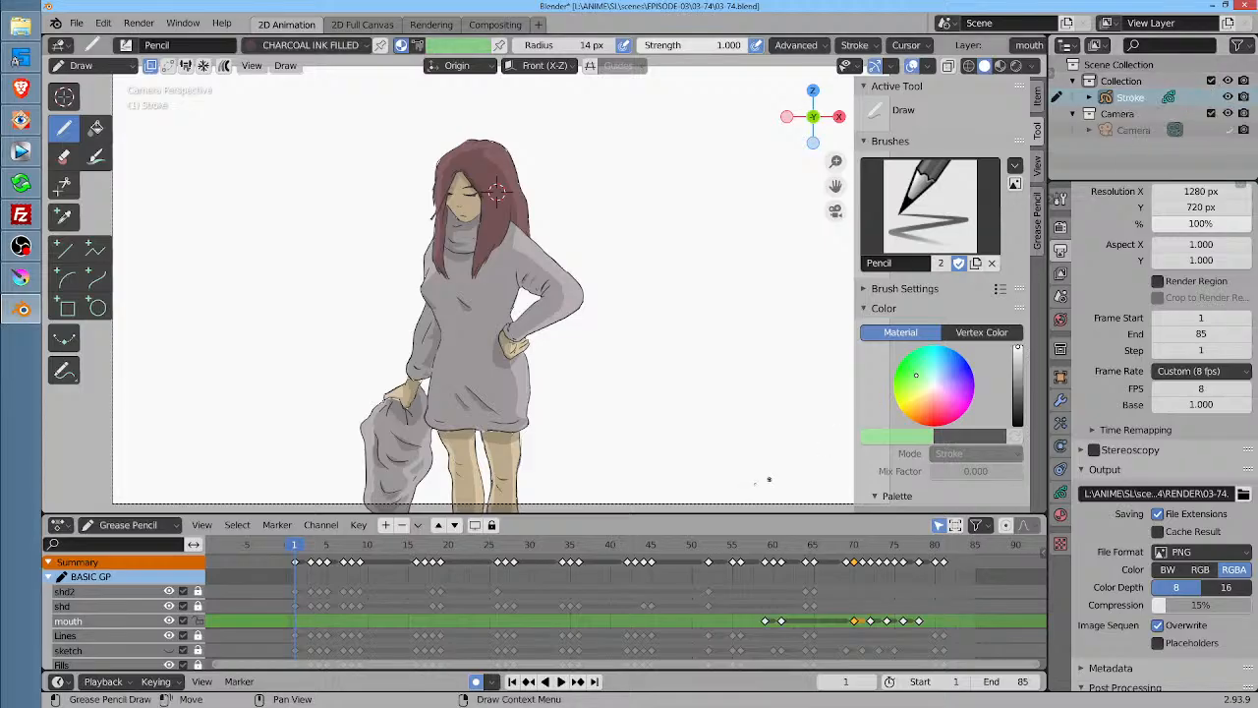
pyautogui.click(416, 547)
pyautogui.press('space')
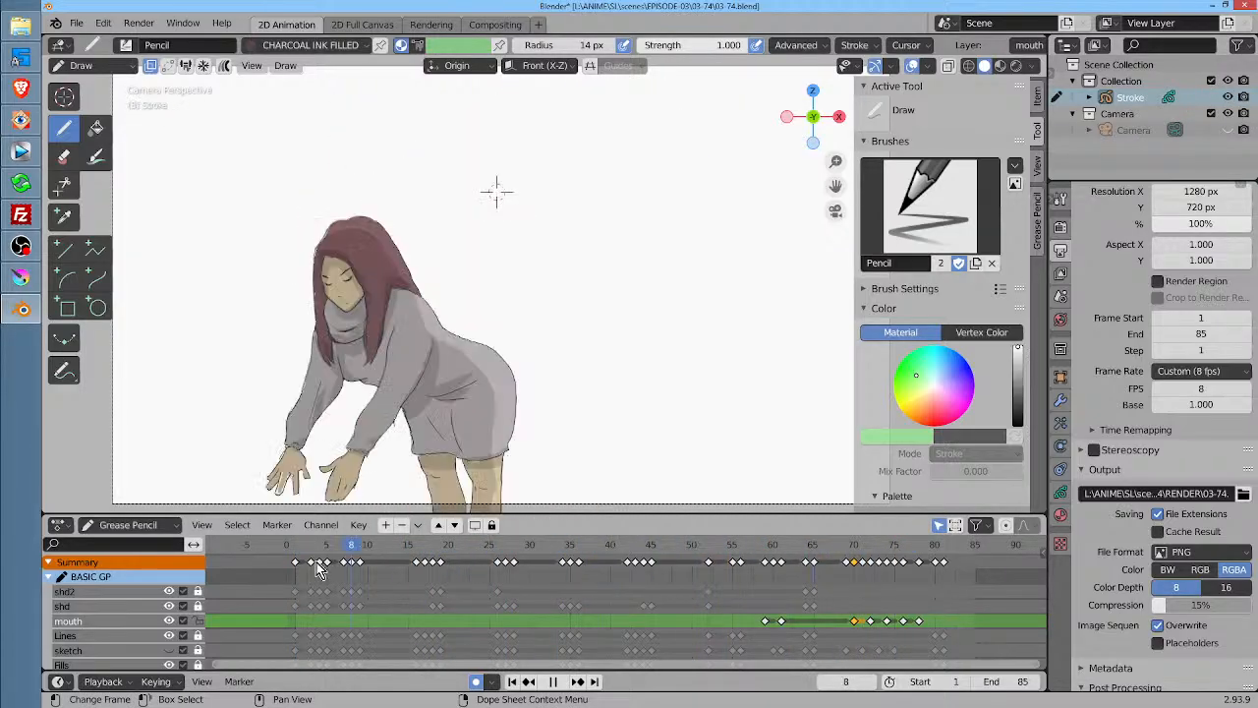
pyautogui.press('space')
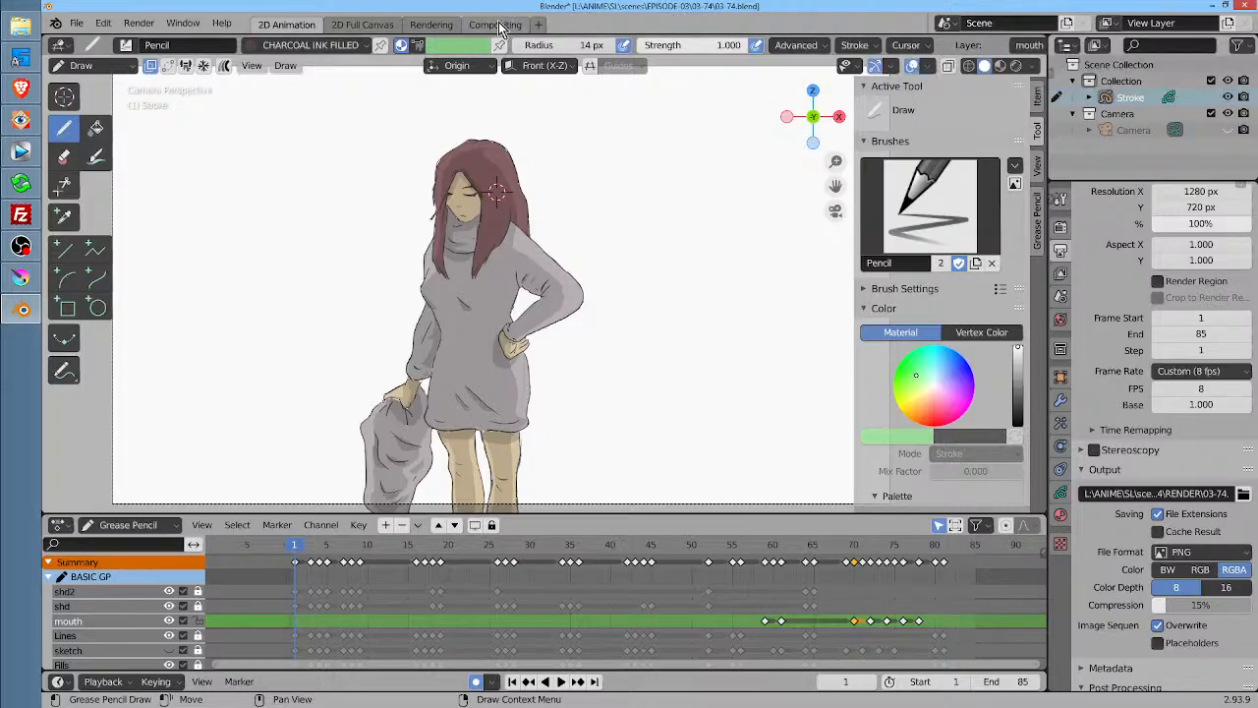
pyautogui.click(495, 25)
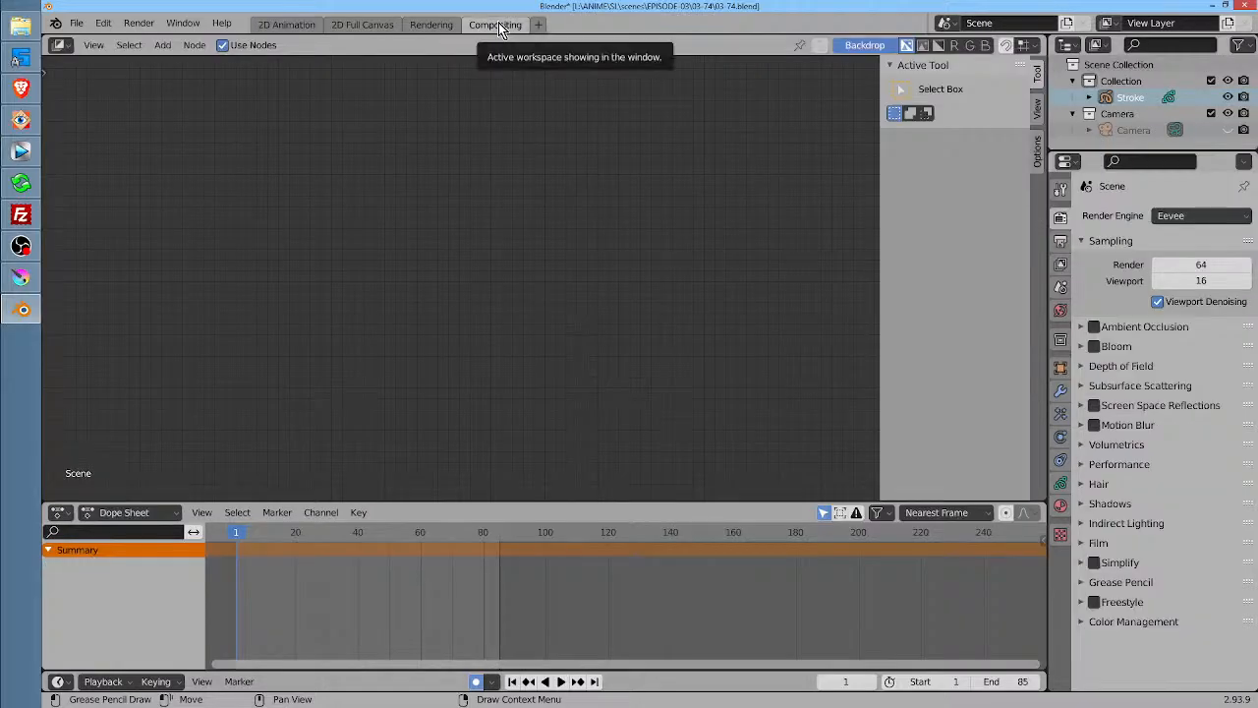
pyautogui.moveTo(545, 176); pyautogui.dragTo(569, 194)
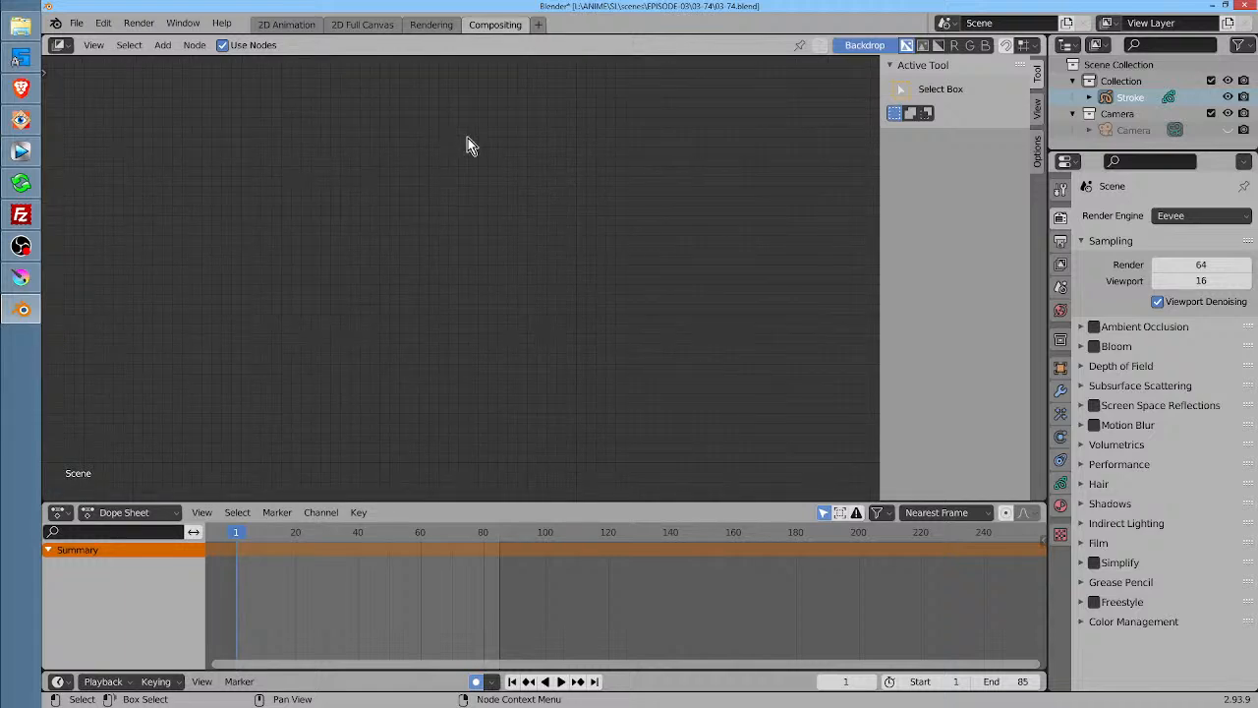
pyautogui.click(287, 25)
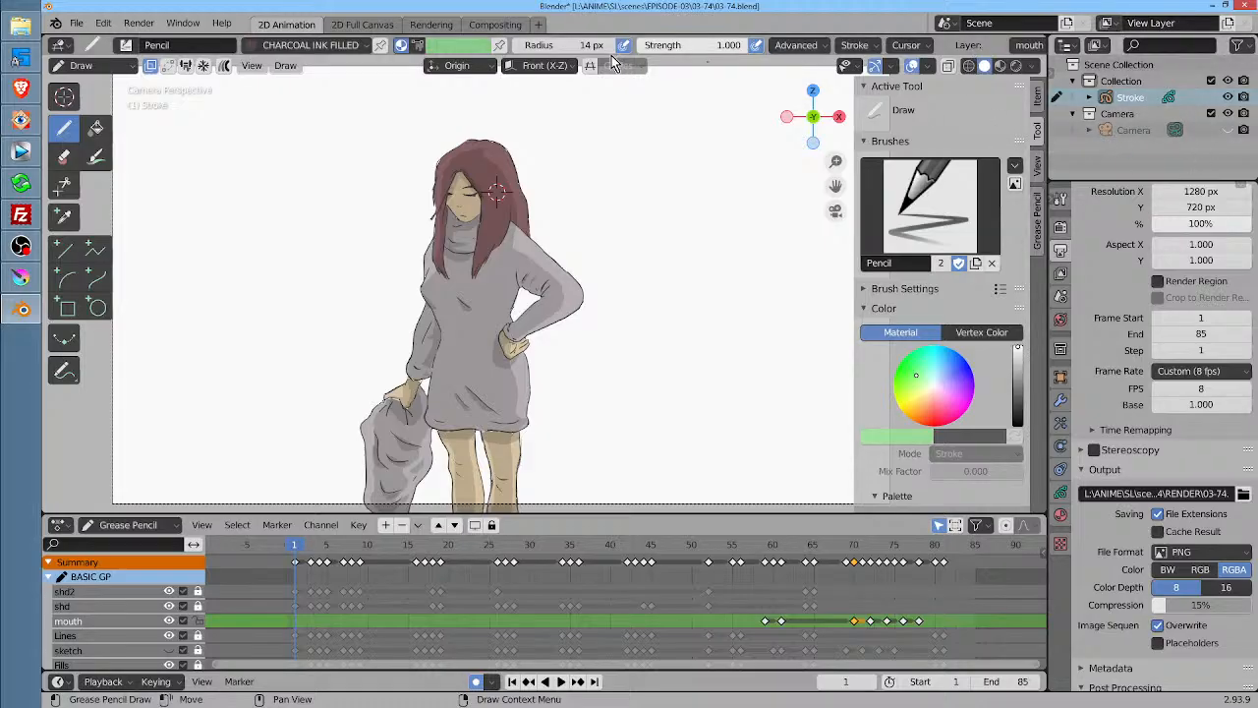
pyautogui.scroll(1, 496, 192)
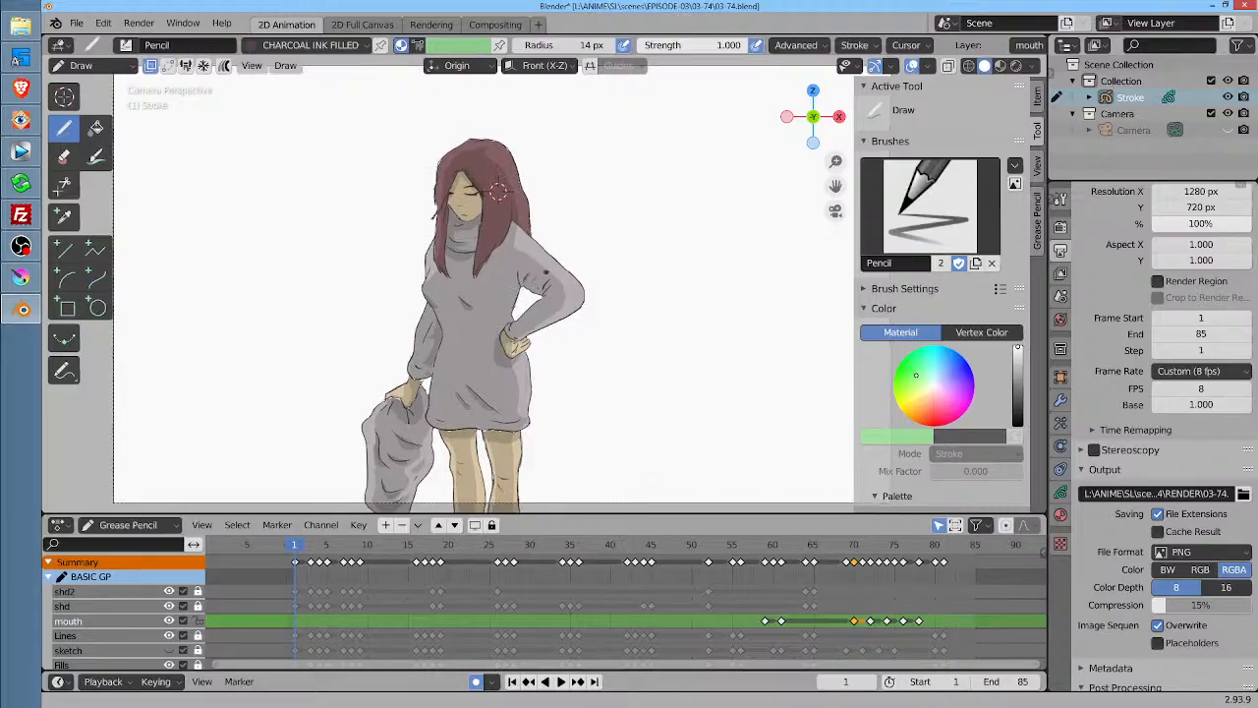
pyautogui.scroll(-2, 494, 213)
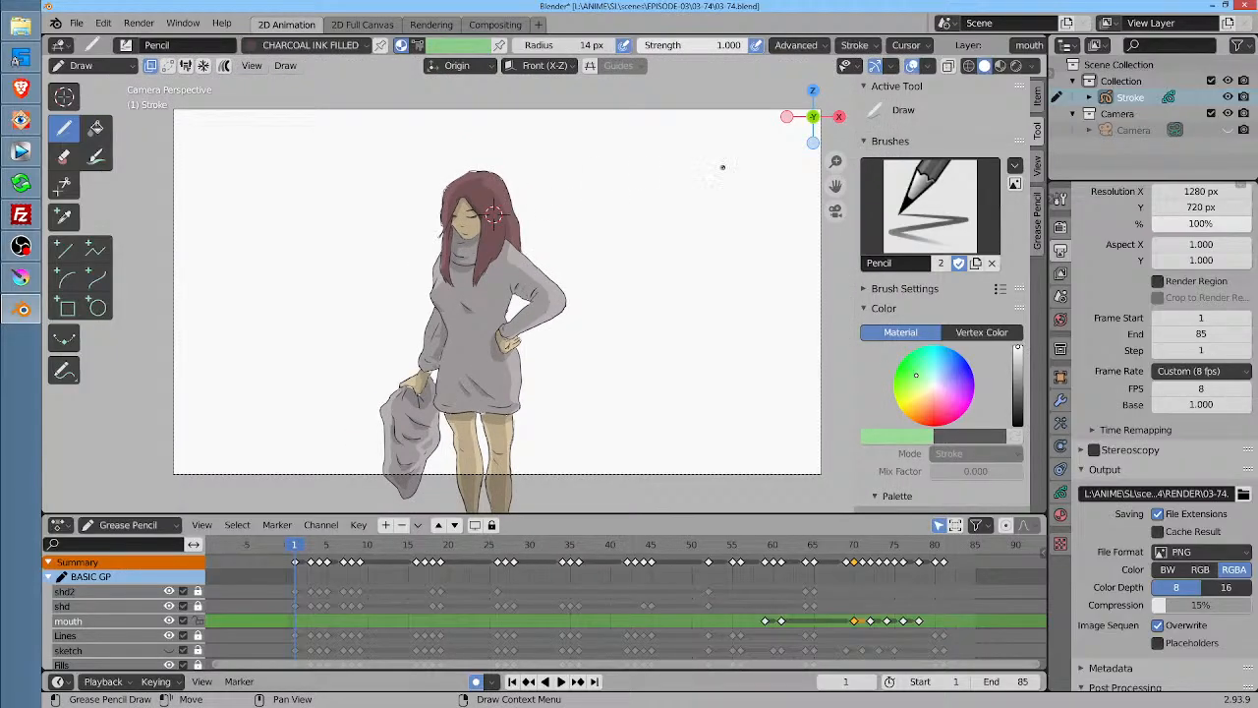
pyautogui.click(495, 27)
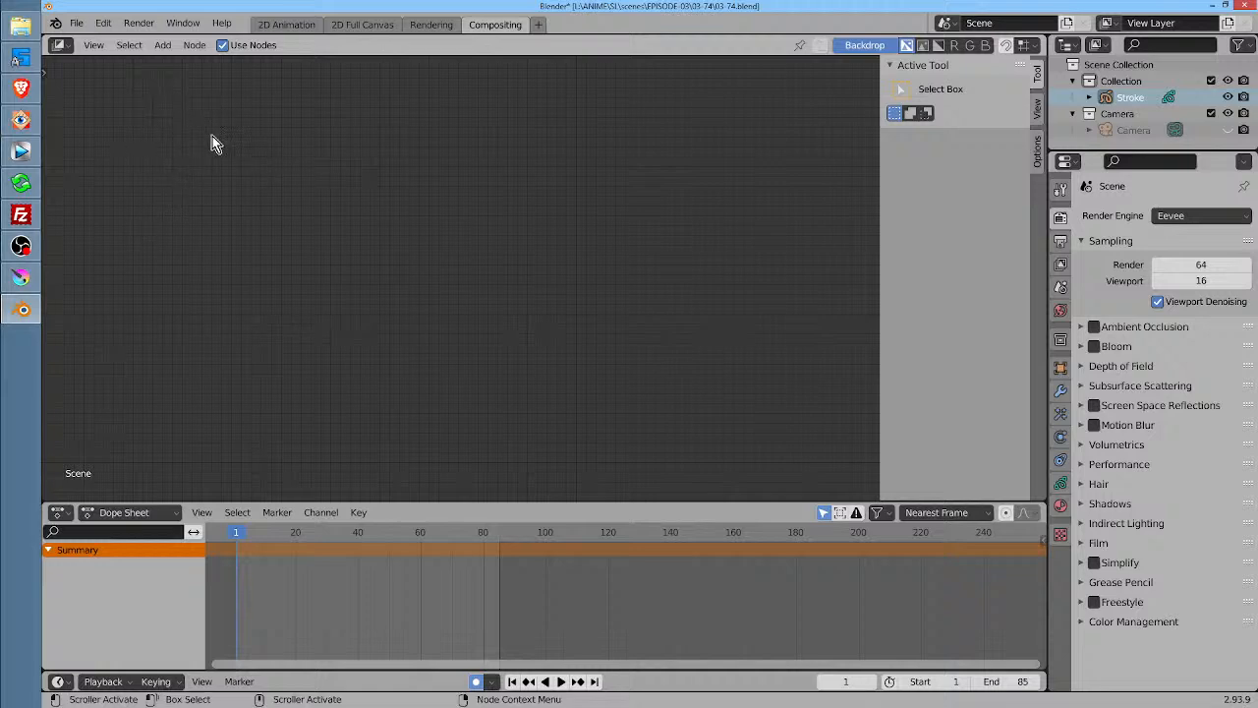
# Play and scrub the animation in the 2D Animation workspace, stopping at frame 0
pyautogui.click(300, 27)
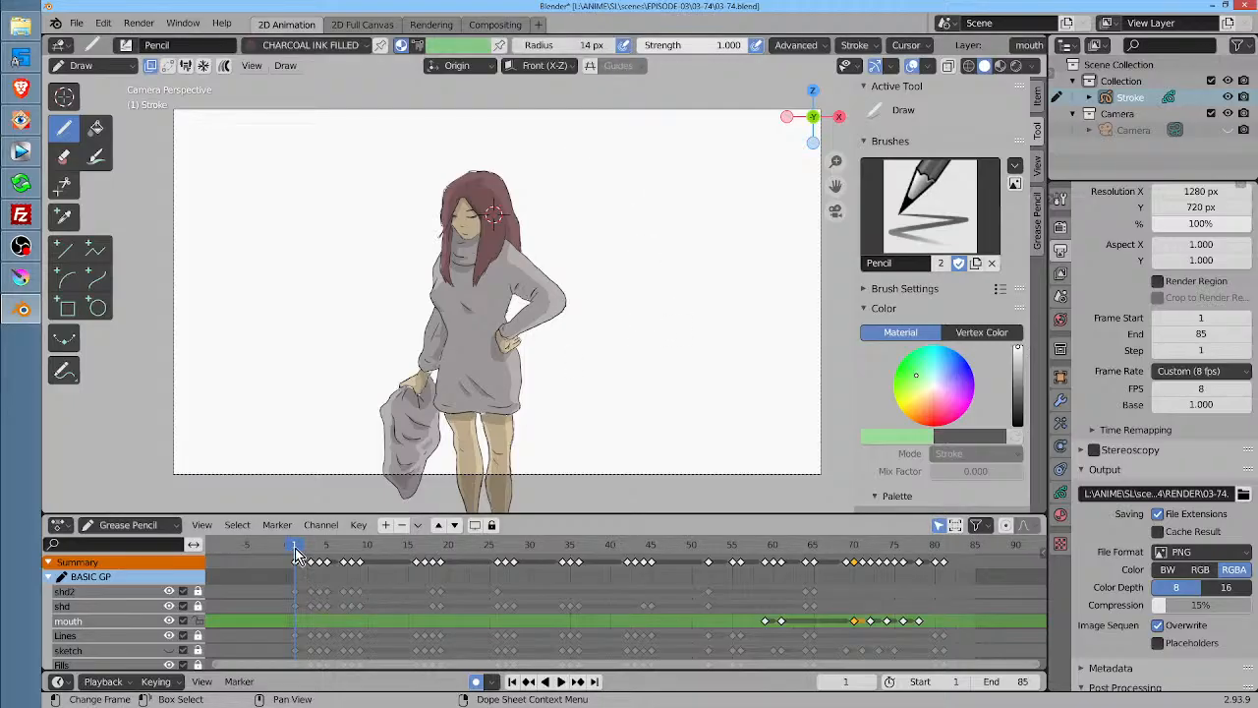
pyautogui.press('space')
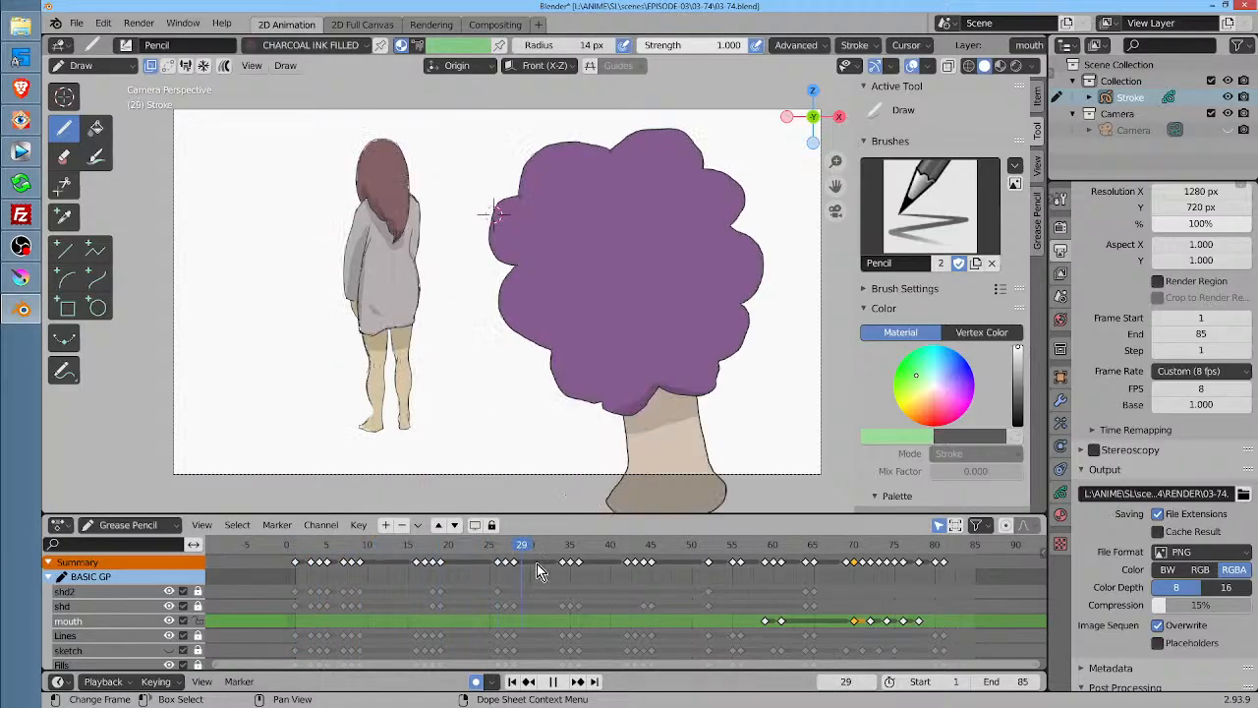
pyautogui.press('Escape')
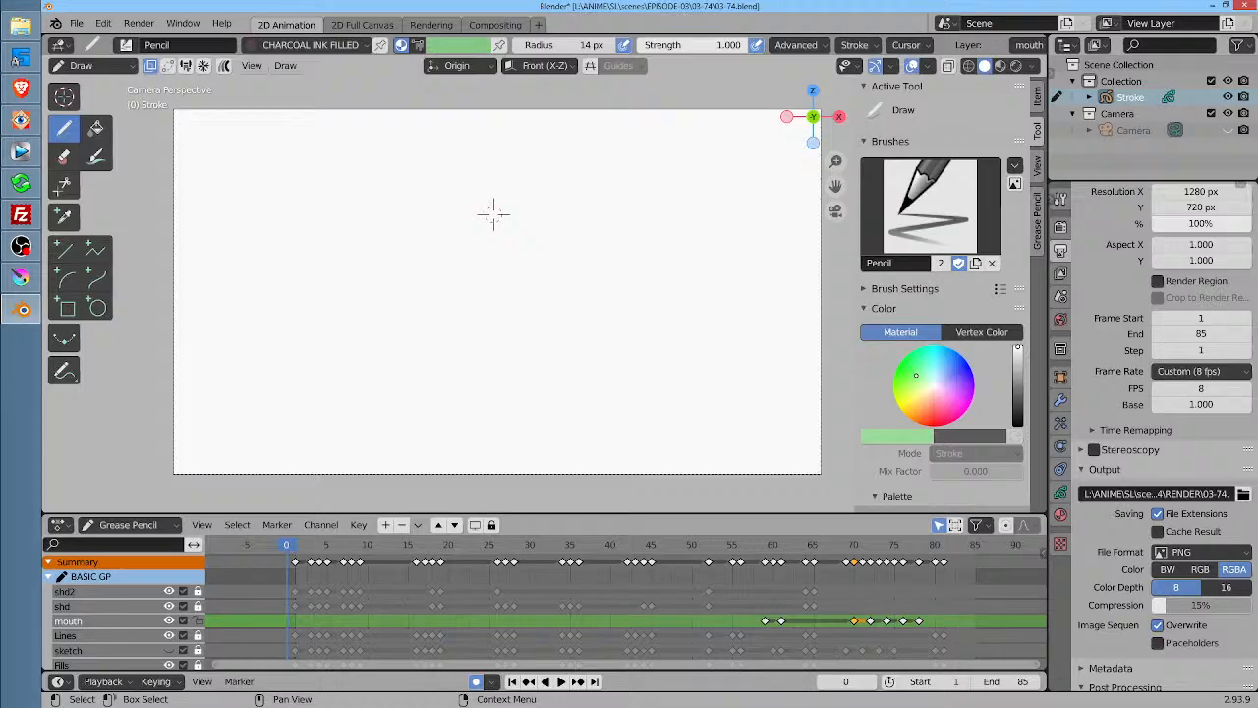
pyautogui.click(496, 25)
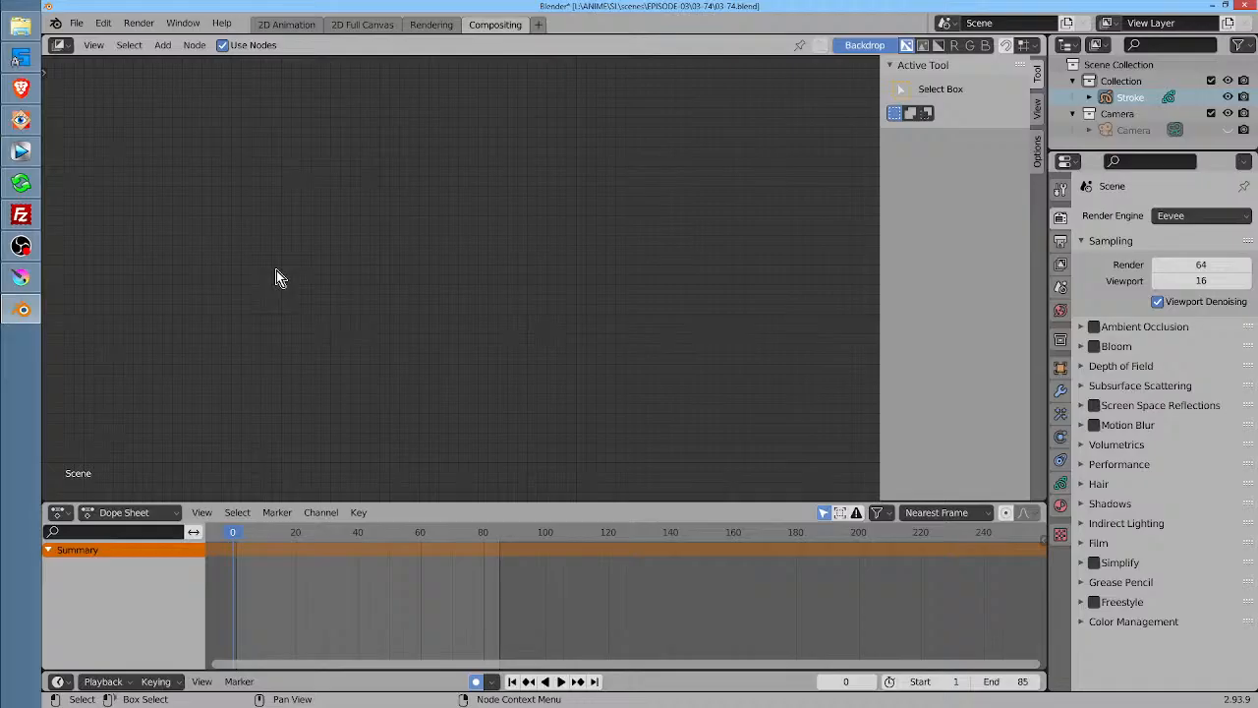
pyautogui.click(275, 25)
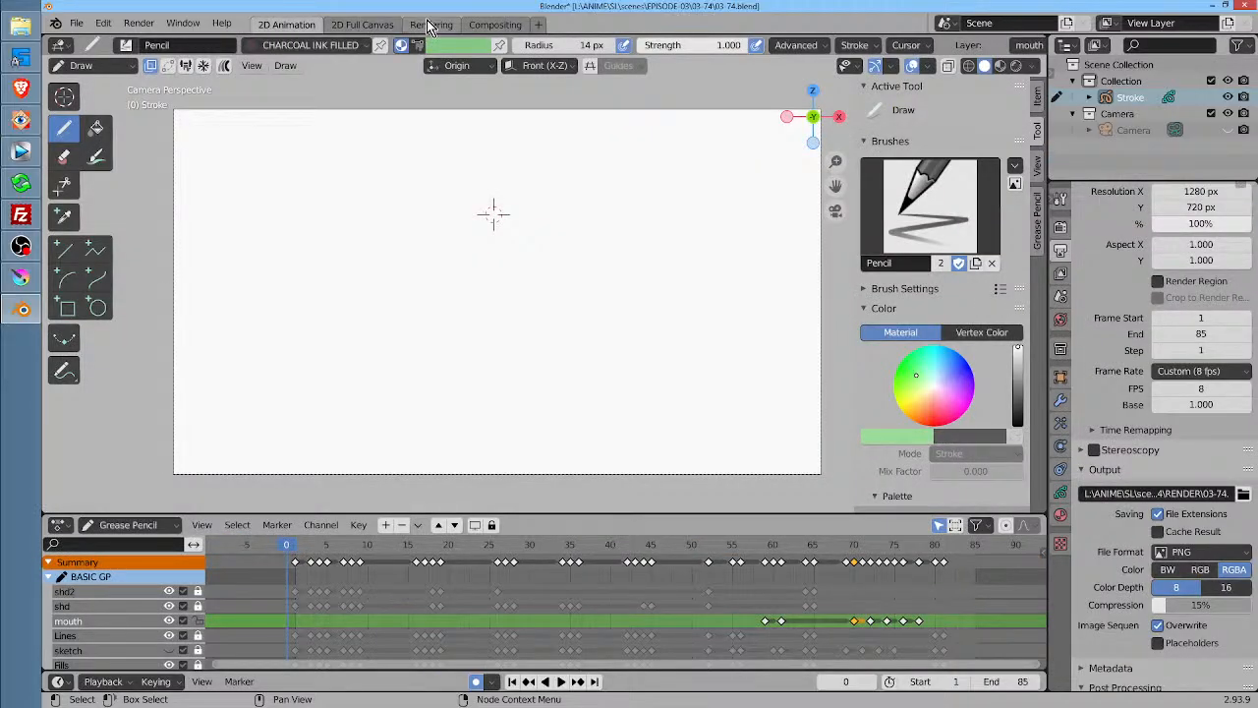
pyautogui.click(494, 25)
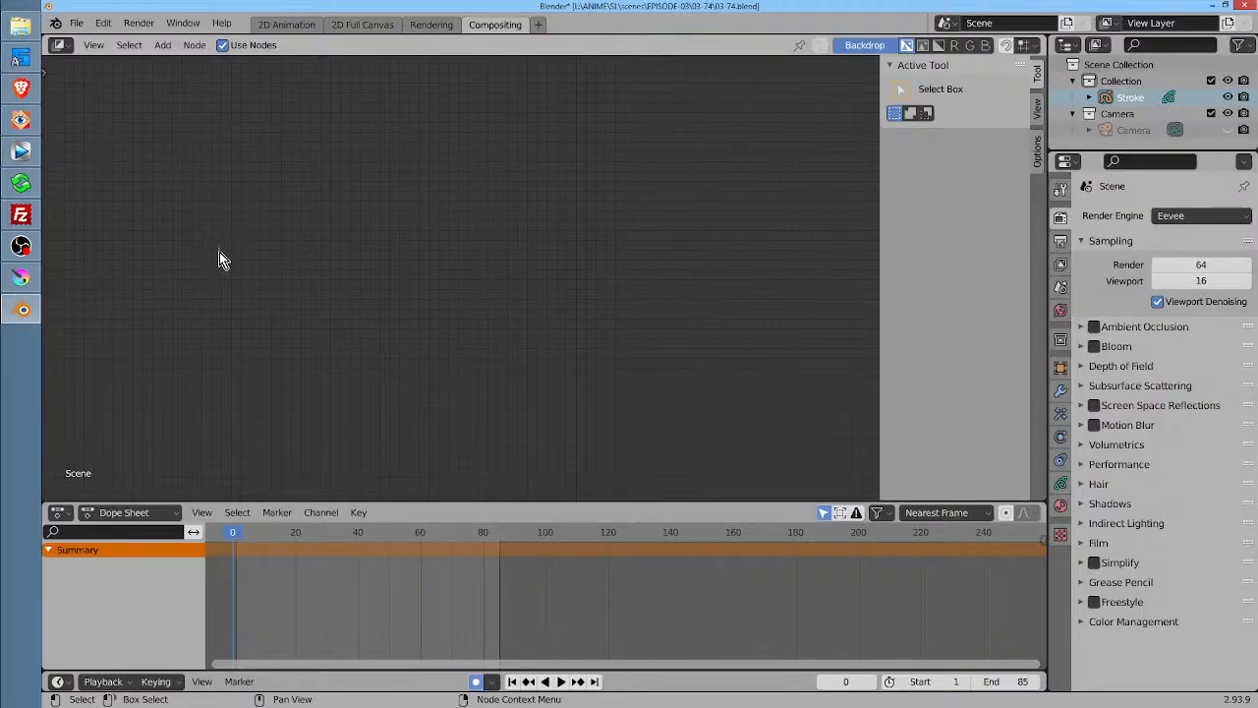
pyautogui.moveTo(408, 157); pyautogui.dragTo(393, 212)
pyautogui.moveTo(136, 112); pyautogui.dragTo(216, 190)
pyautogui.moveTo(151, 233); pyautogui.dragTo(203, 338)
pyautogui.moveTo(222, 144); pyautogui.dragTo(555, 154)
pyautogui.moveTo(241, 268); pyautogui.dragTo(617, 206)
pyautogui.moveTo(809, 206); pyautogui.dragTo(726, 361)
pyautogui.moveTo(140, 246); pyautogui.dragTo(212, 393)
pyautogui.moveTo(717, 204); pyautogui.dragTo(818, 357)
pyautogui.moveTo(206, 142); pyautogui.dragTo(283, 231)
pyautogui.moveTo(171, 114); pyautogui.dragTo(281, 226)
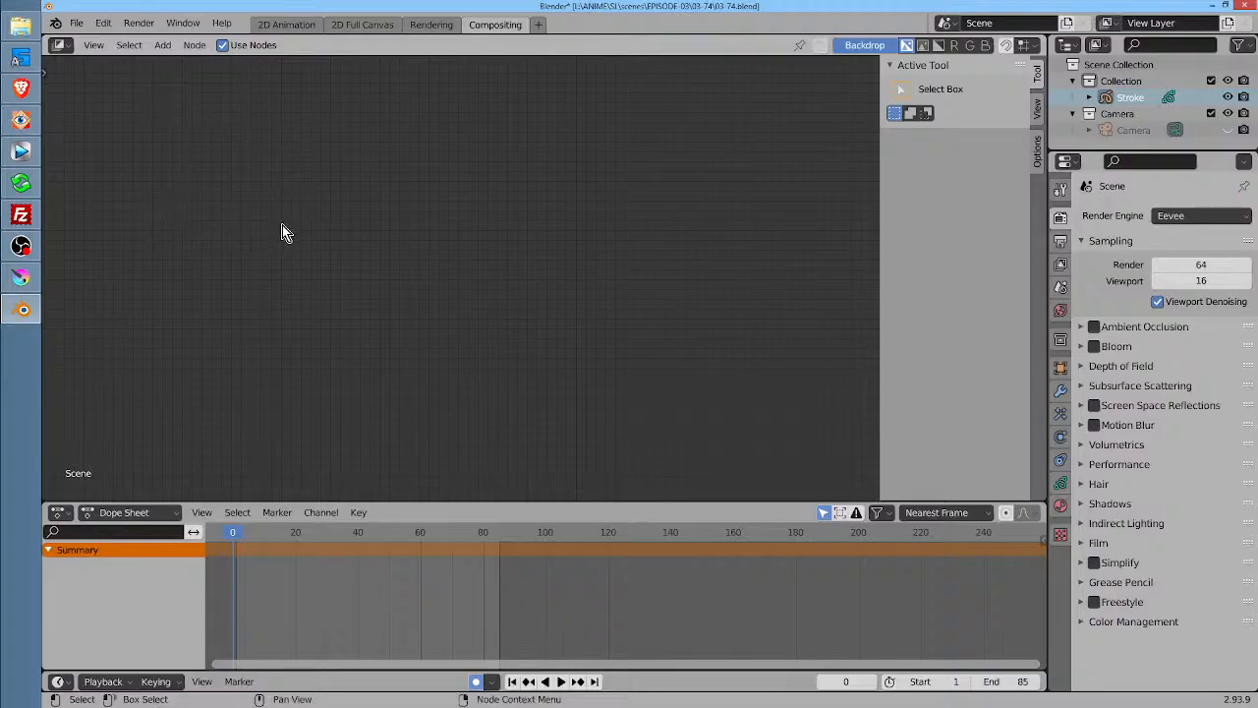
# Reopen the 2D Animation workspace, review the opening frames in playback, and go to frame 1 to view the woman closely
pyautogui.click(286, 24)
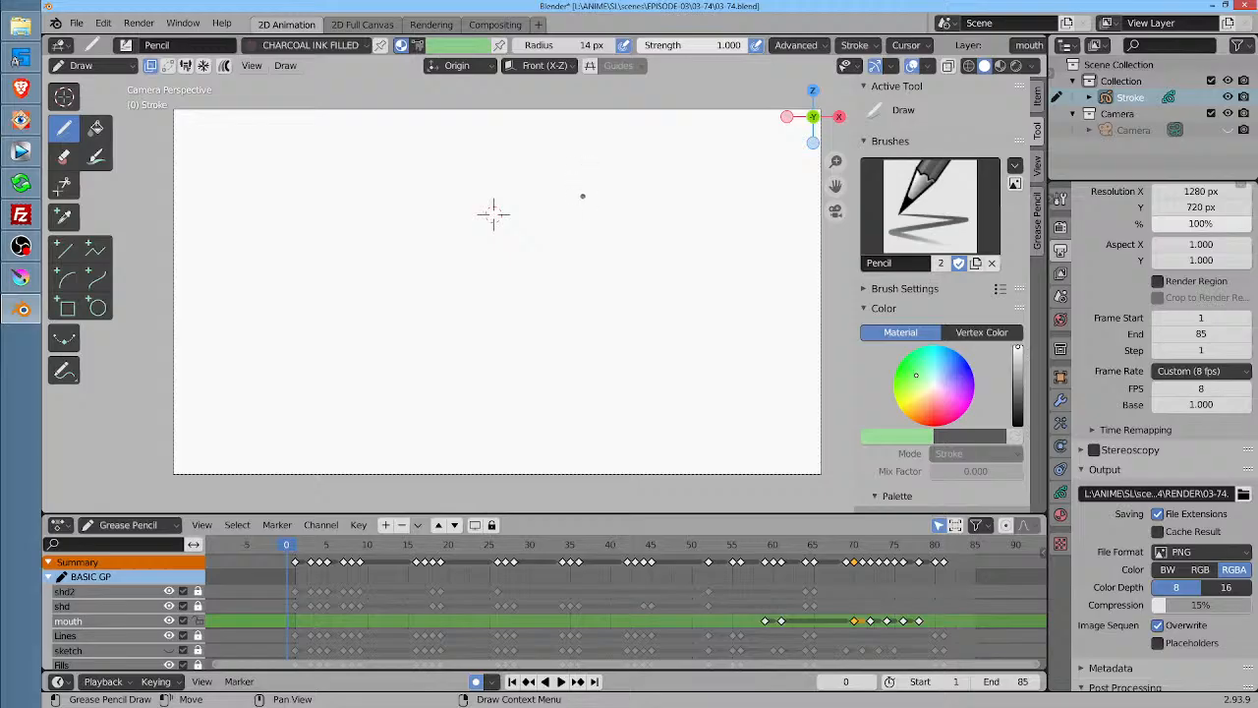
pyautogui.press('space')
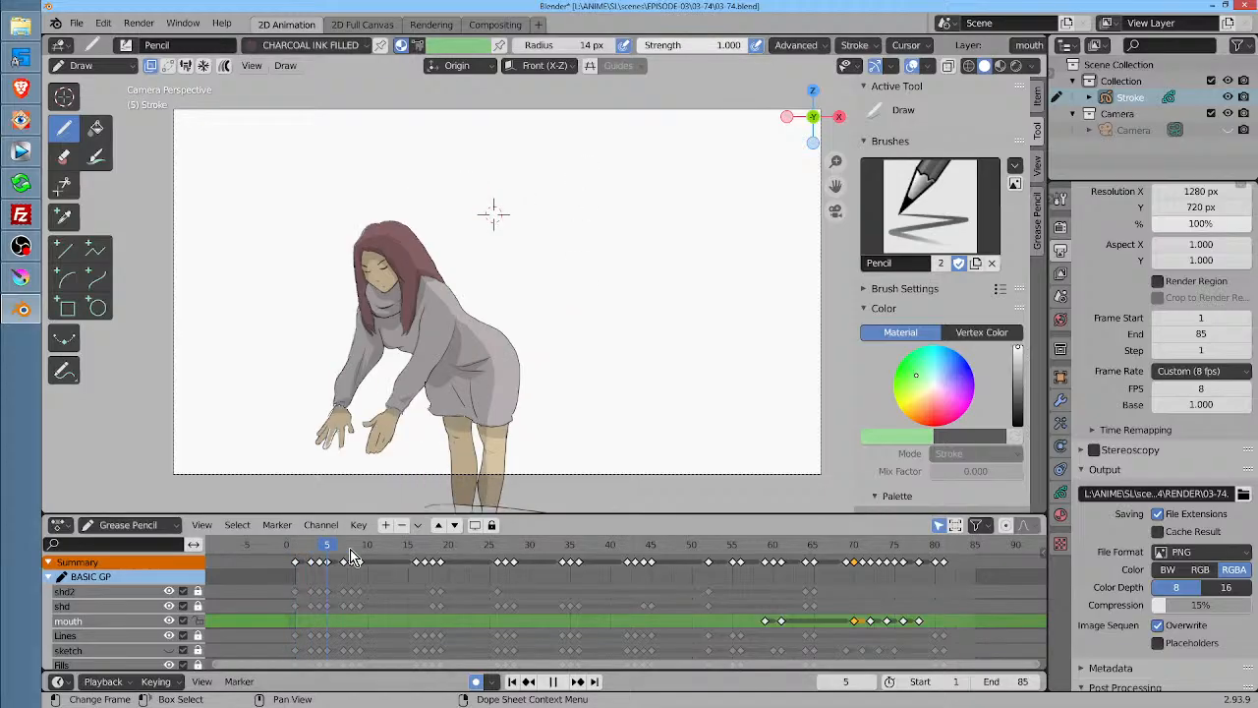
pyautogui.moveTo(351, 550); pyautogui.dragTo(290, 564)
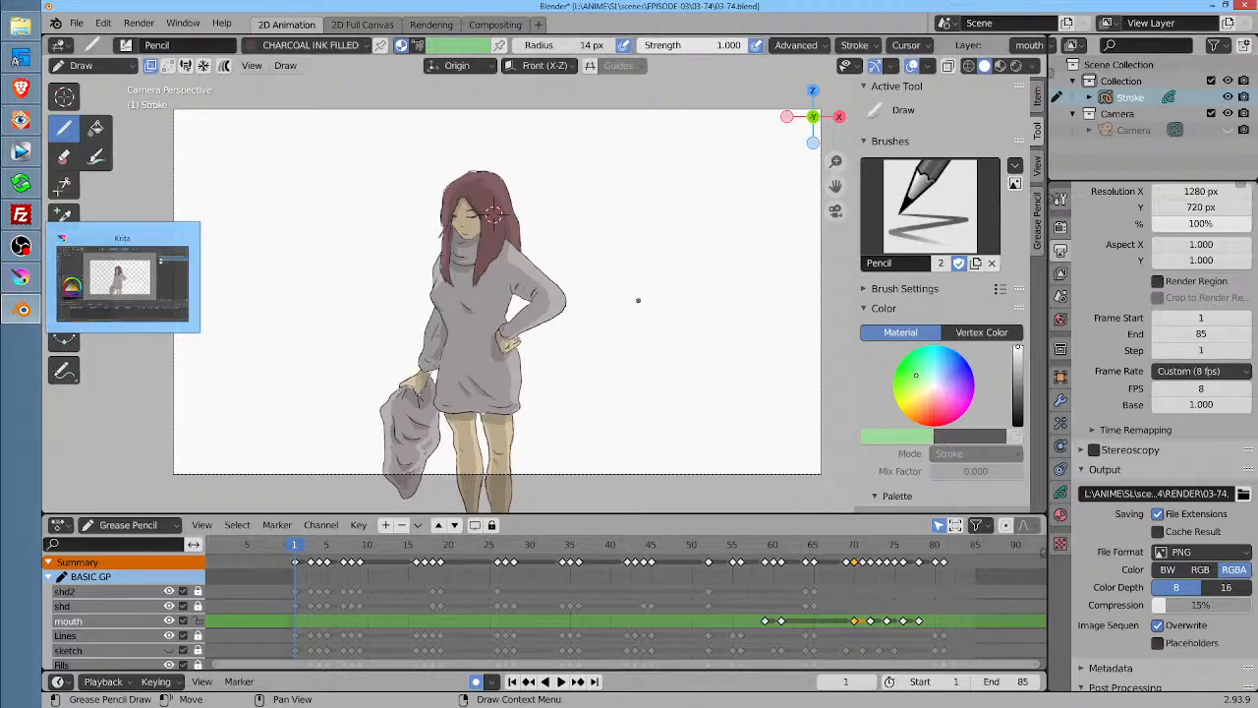
pyautogui.moveTo(633, 298); pyautogui.dragTo(619, 289)
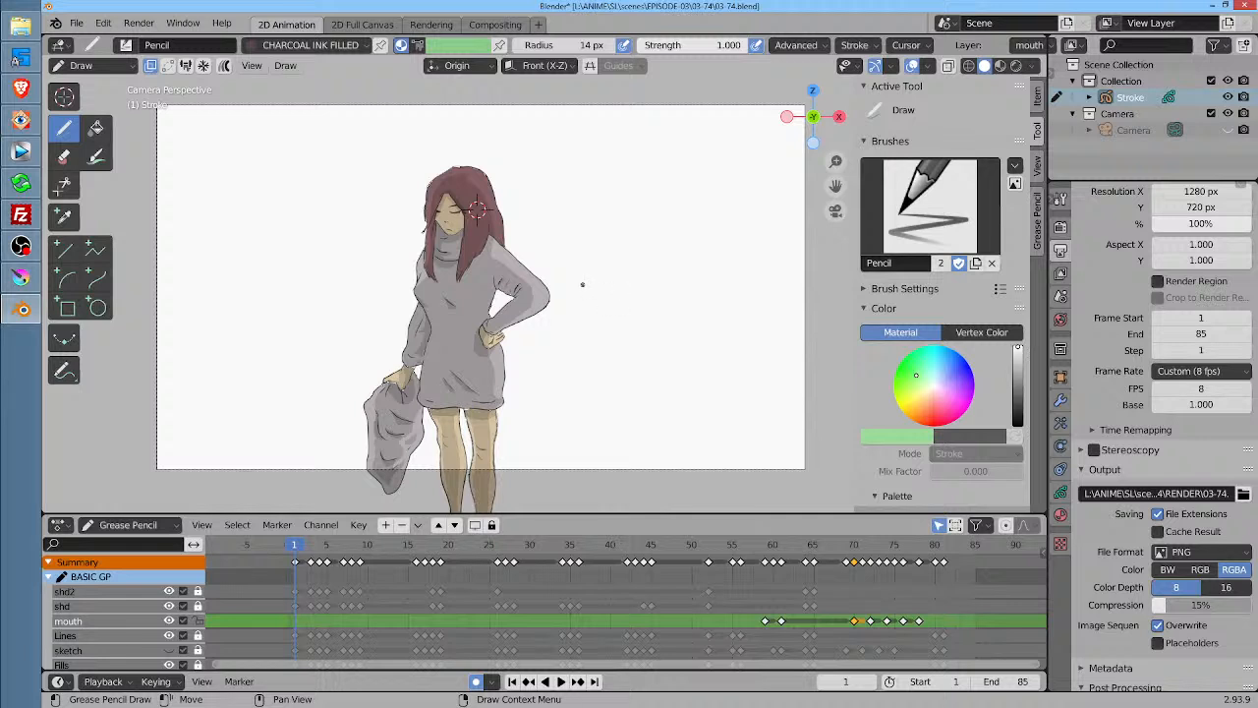
pyautogui.scroll(2, 590, 283)
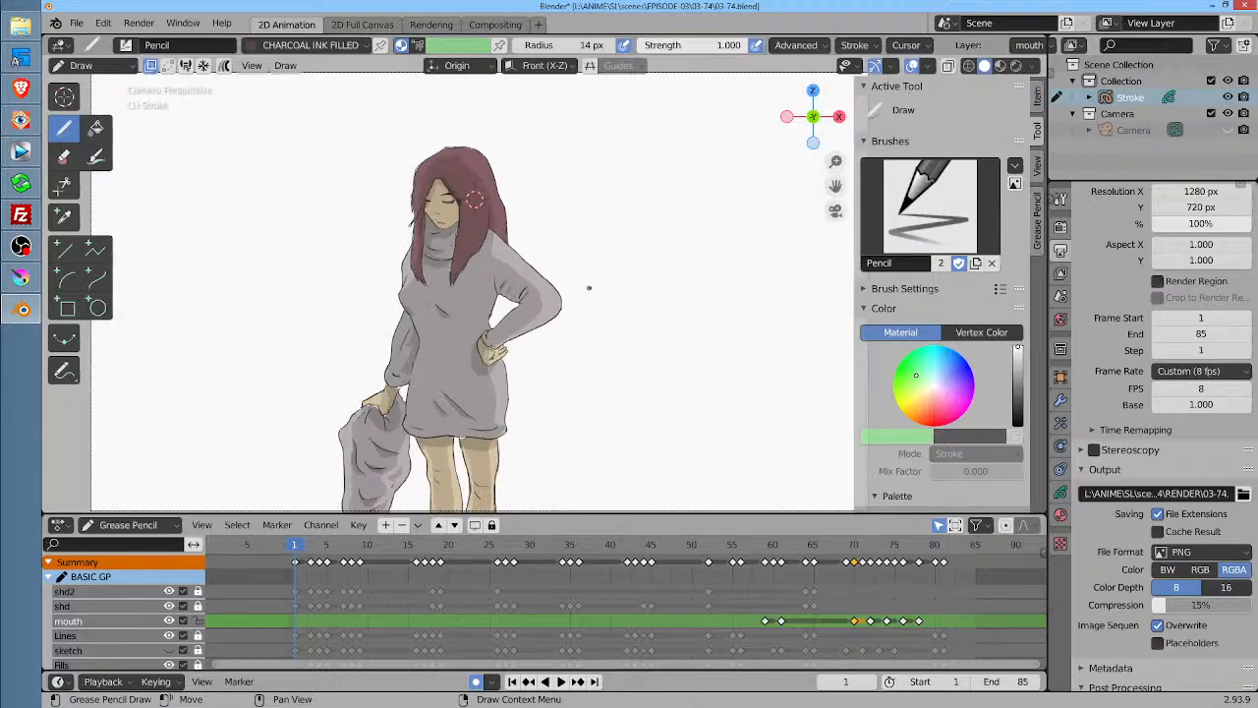
pyautogui.moveTo(598, 280); pyautogui.dragTo(595, 299)
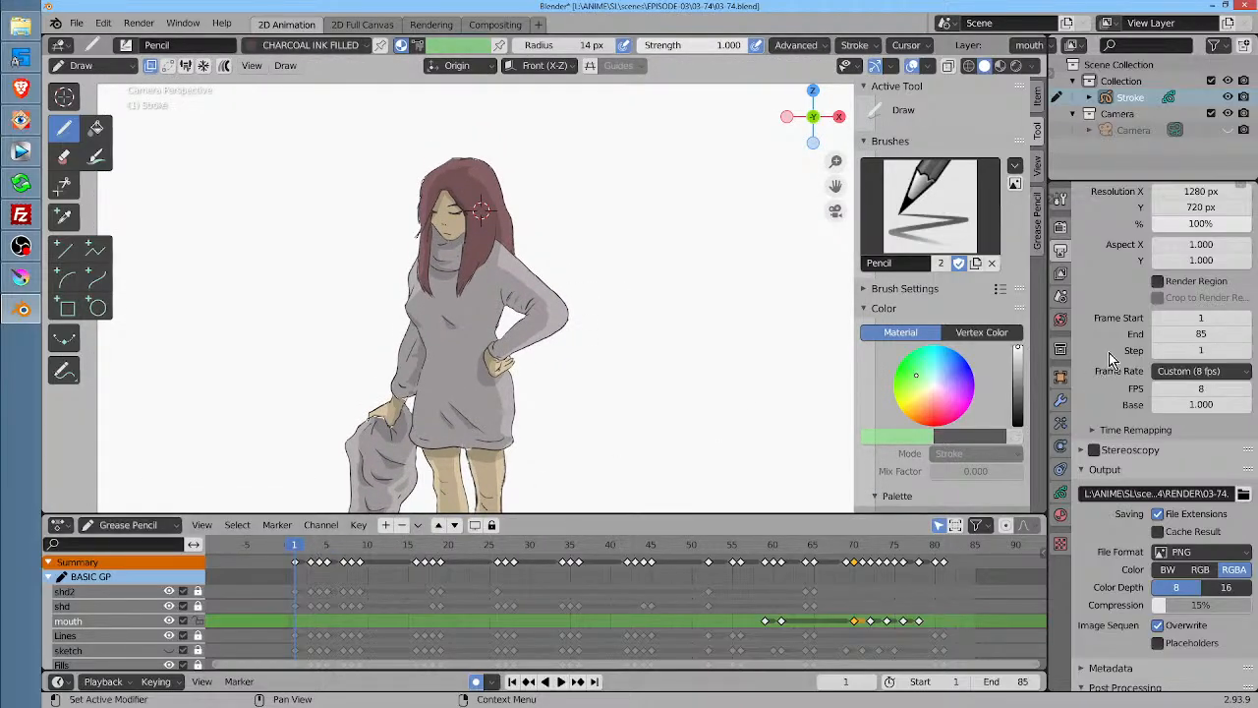
# Show the sketch layer at opacity 1.000 and hide the Lines, Fills and shd2 layers of the grease pencil object
pyautogui.click(1061, 494)
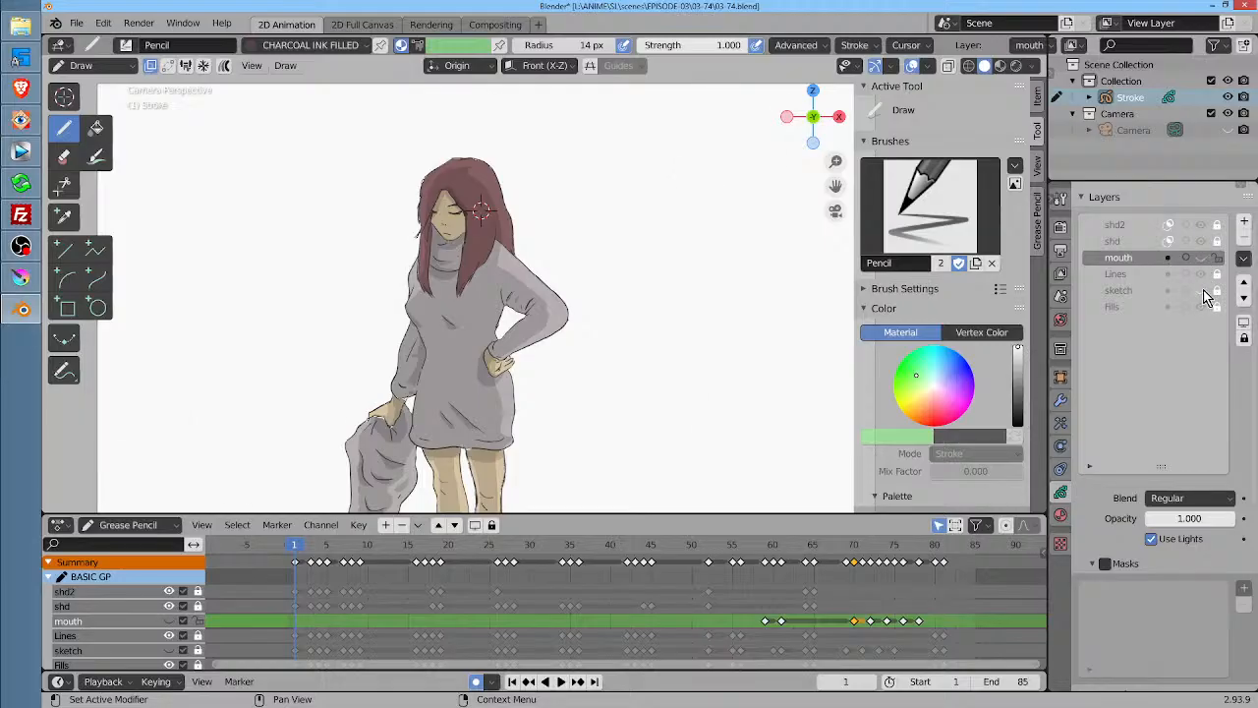
pyautogui.click(1204, 291)
pyautogui.click(1200, 280)
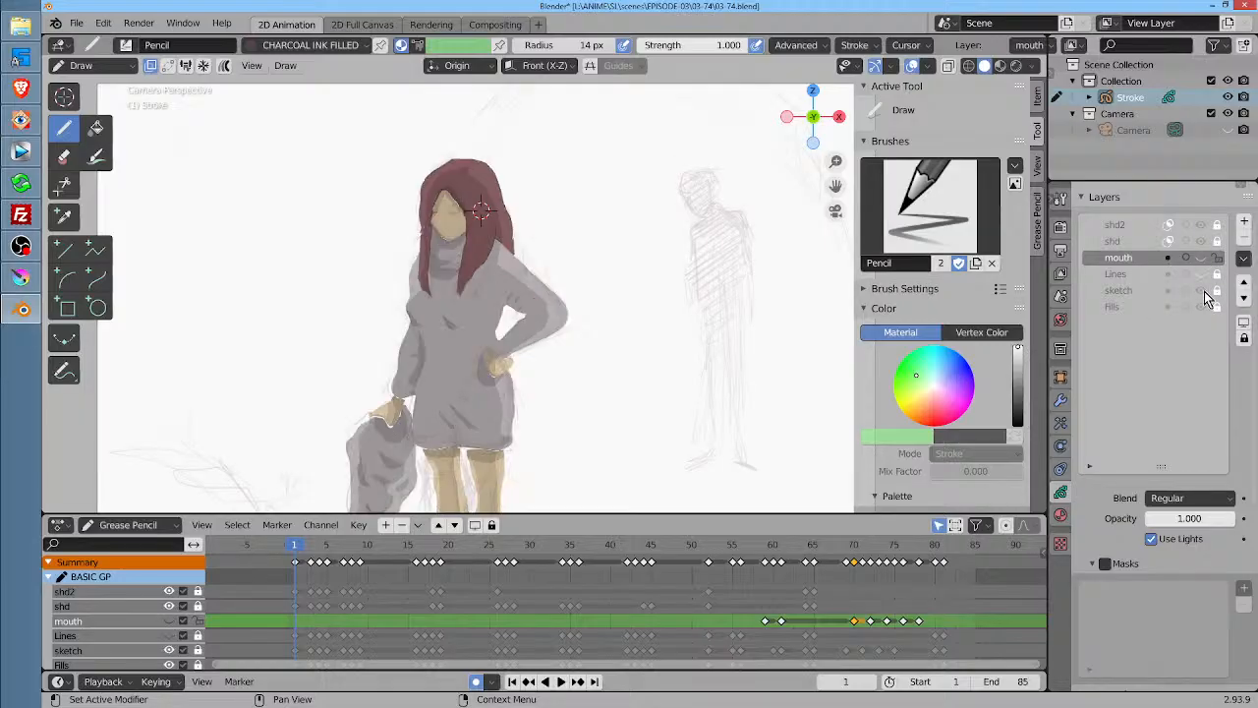
pyautogui.click(1120, 293)
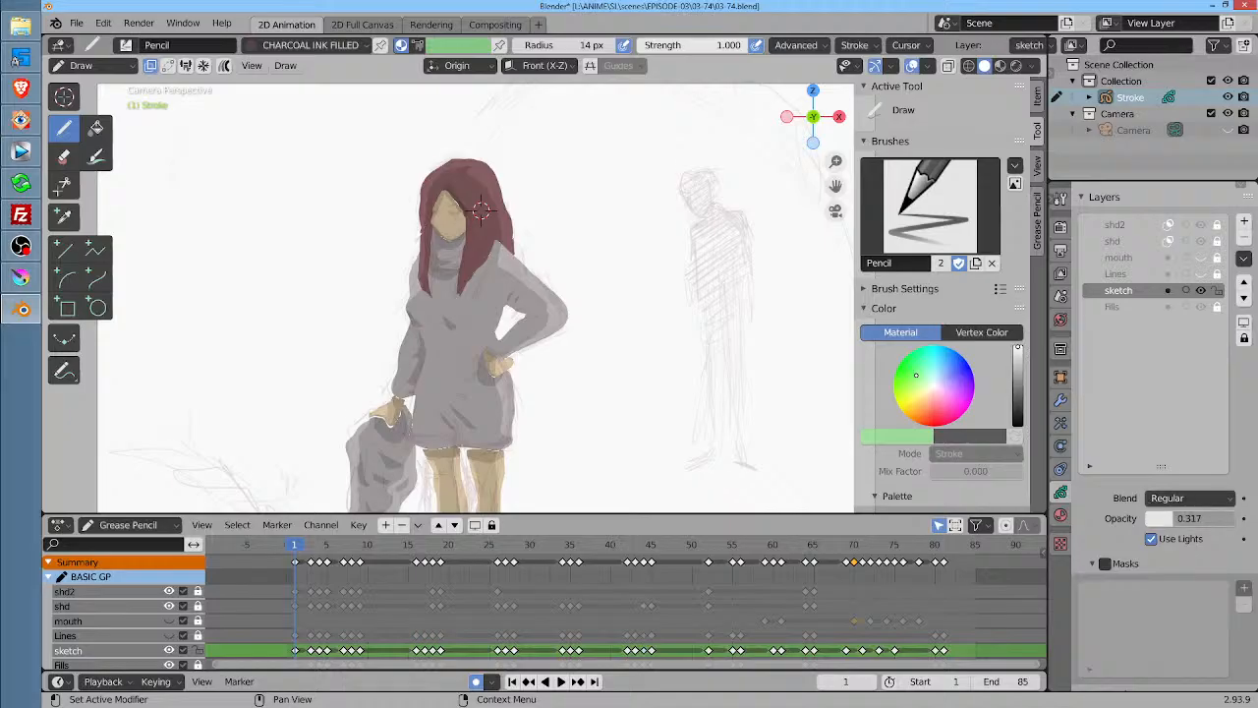
pyautogui.click(1200, 308)
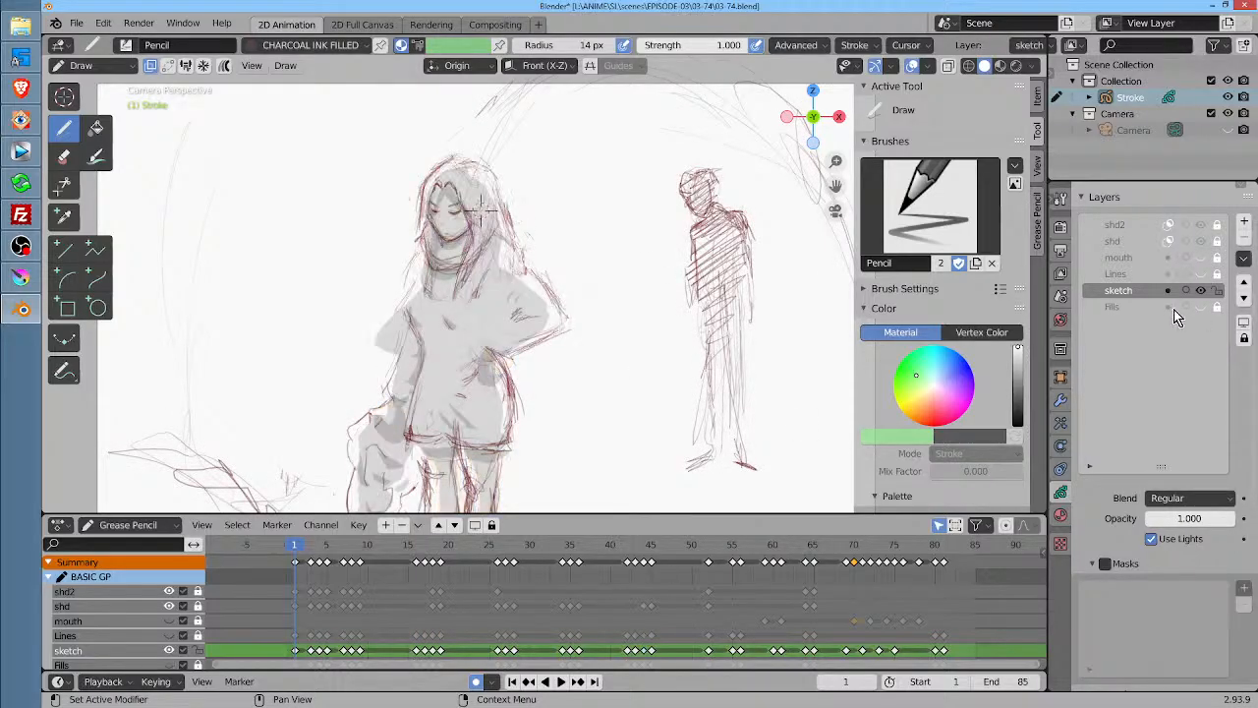
pyautogui.click(1199, 225)
# Fit the whole camera frame in view, play the rough sketch animation and return to frame 1
pyautogui.press('Home')
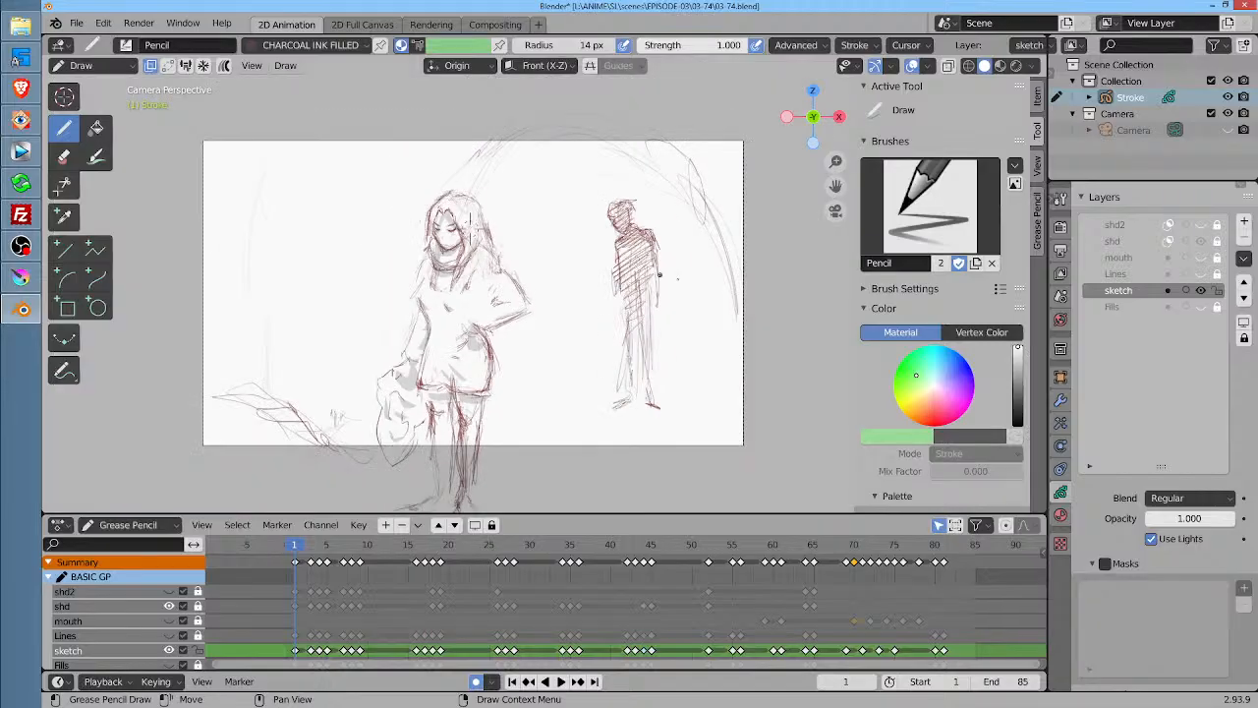
pyautogui.press('space')
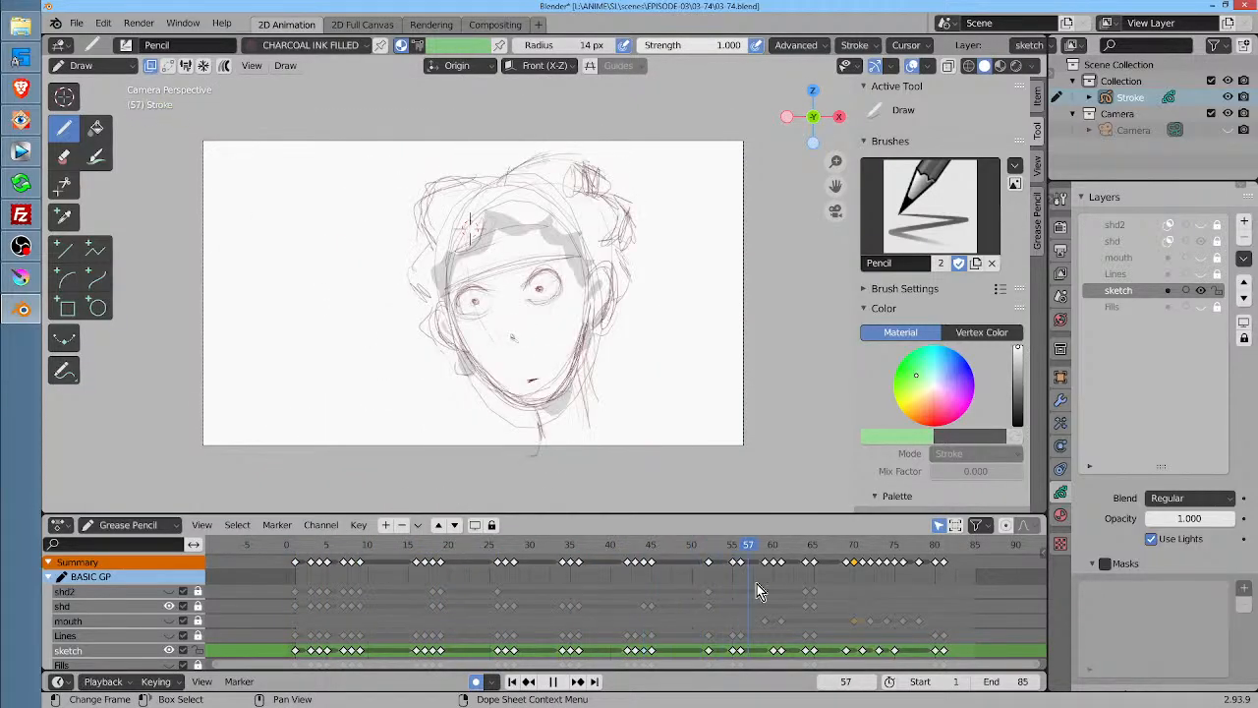
pyautogui.moveTo(895, 581); pyautogui.dragTo(294, 584)
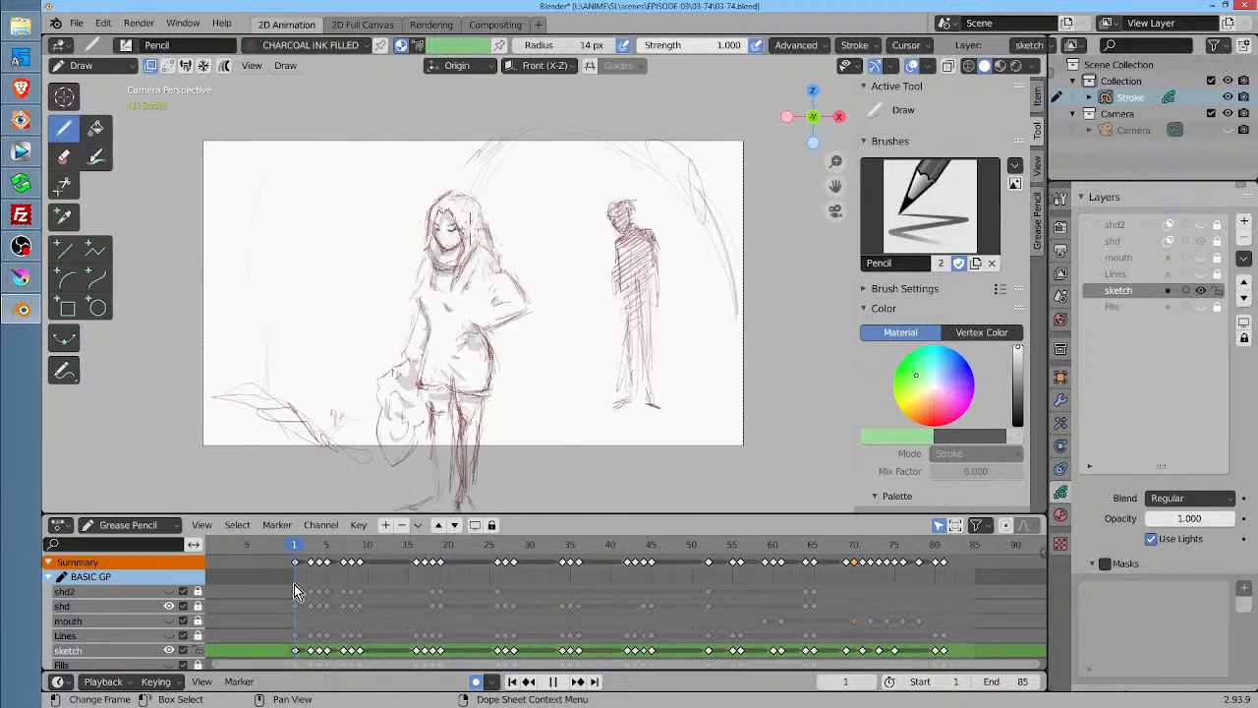
pyautogui.press('space')
# Hide the sketch layer and show the Lines, mouth, shd2 and Fills layers again
pyautogui.click(1200, 291)
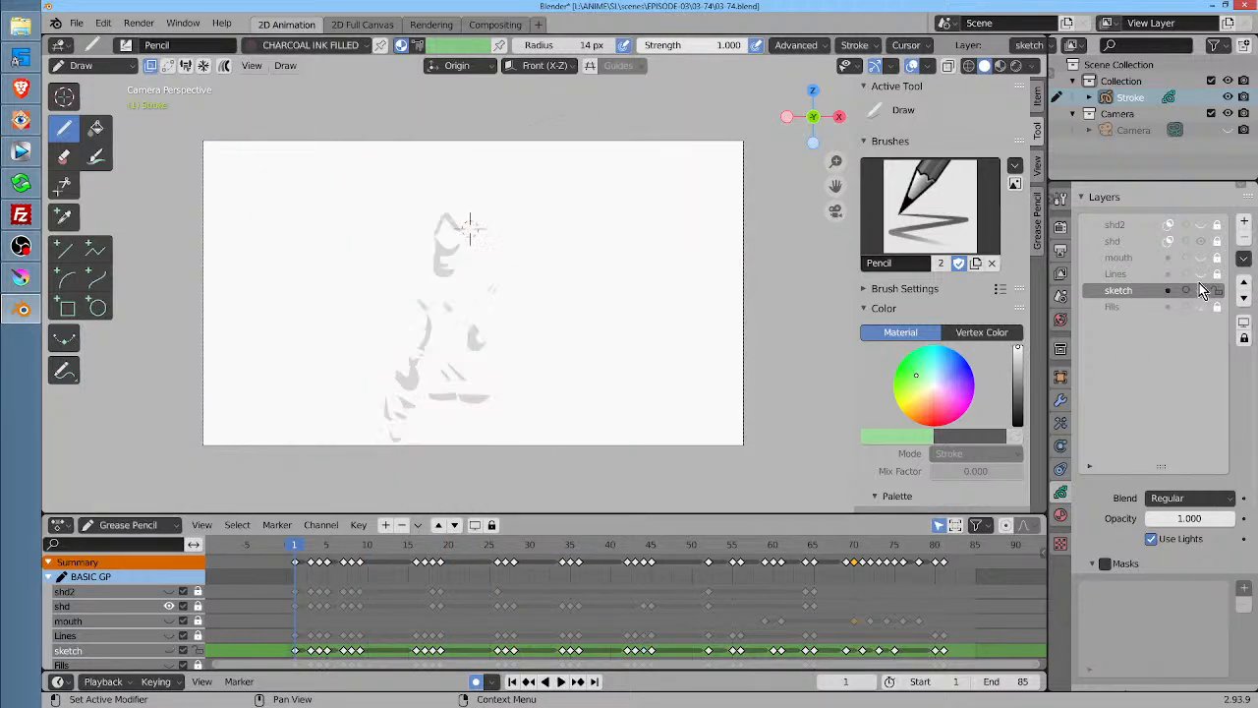
pyautogui.click(1201, 275)
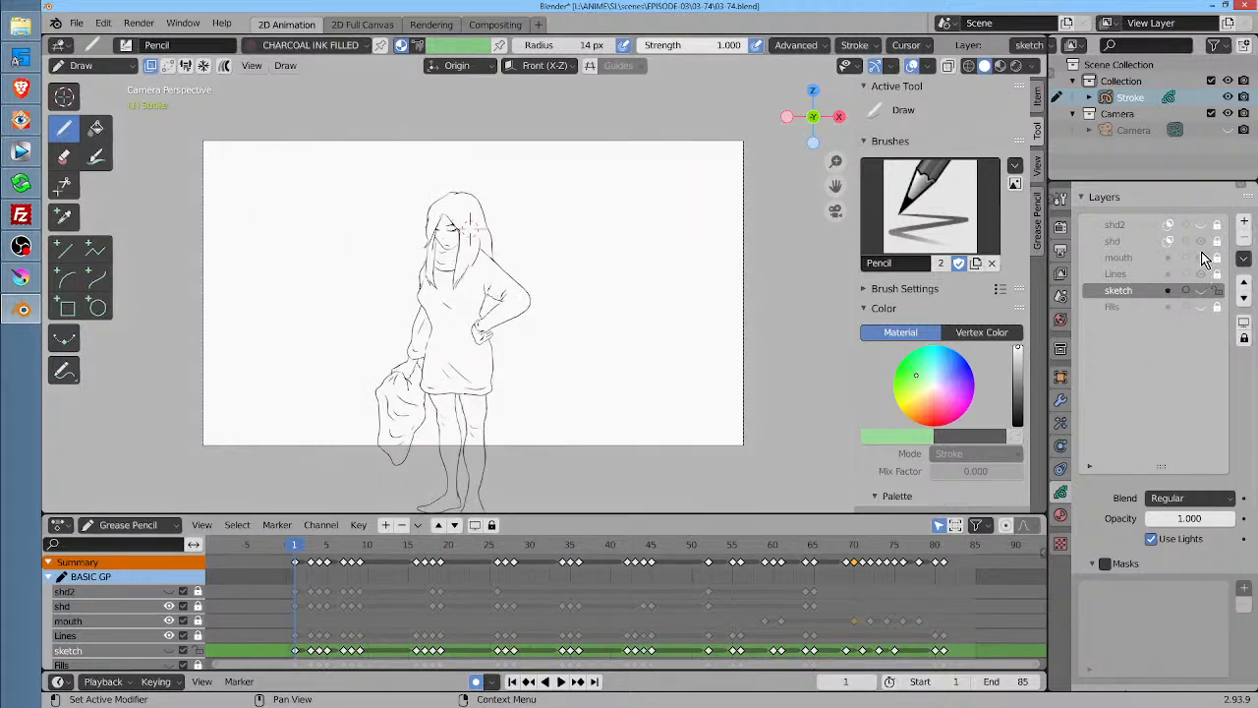
pyautogui.click(1198, 229)
pyautogui.click(1200, 310)
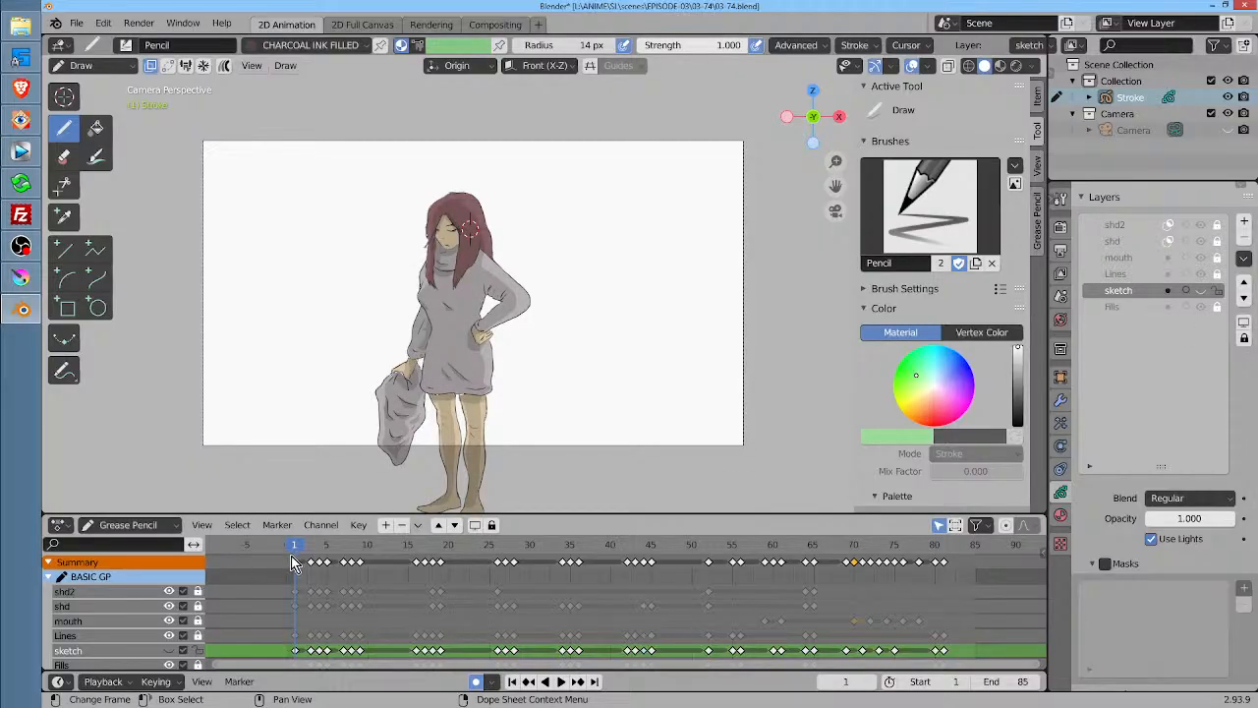
# Play the coloured animation, scrub back through it and stop at frame 9
pyautogui.press('space')
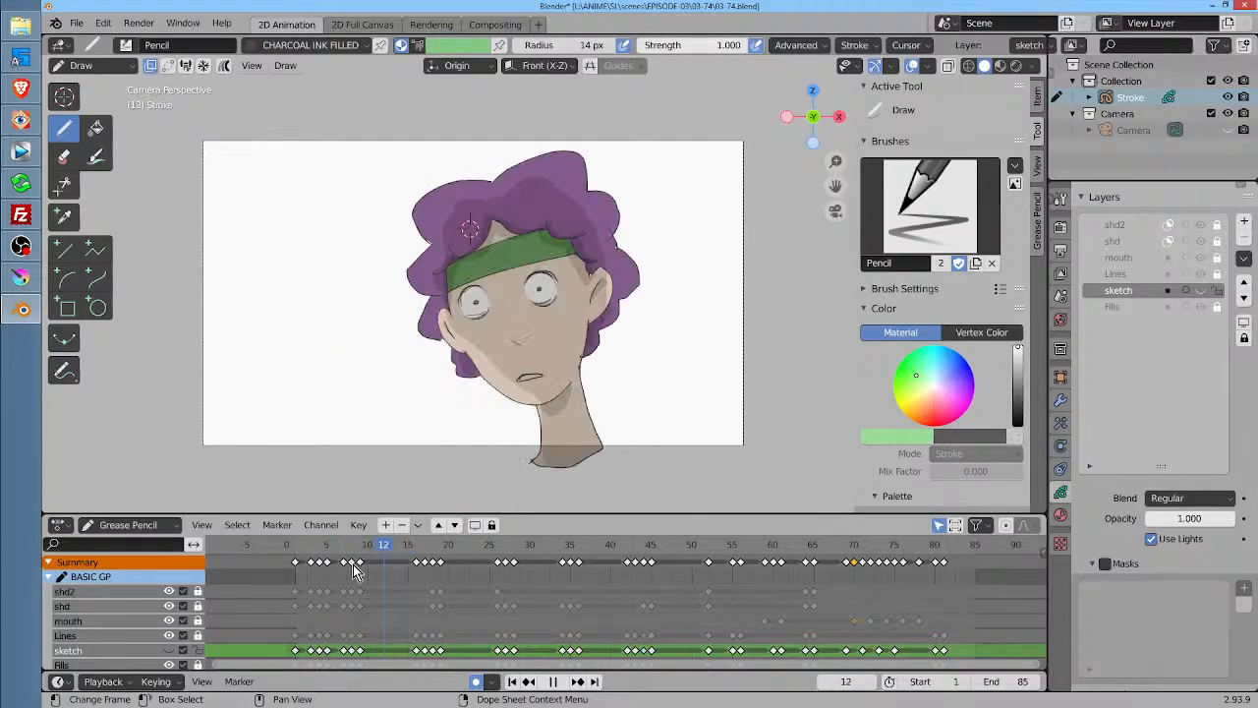
pyautogui.press('space')
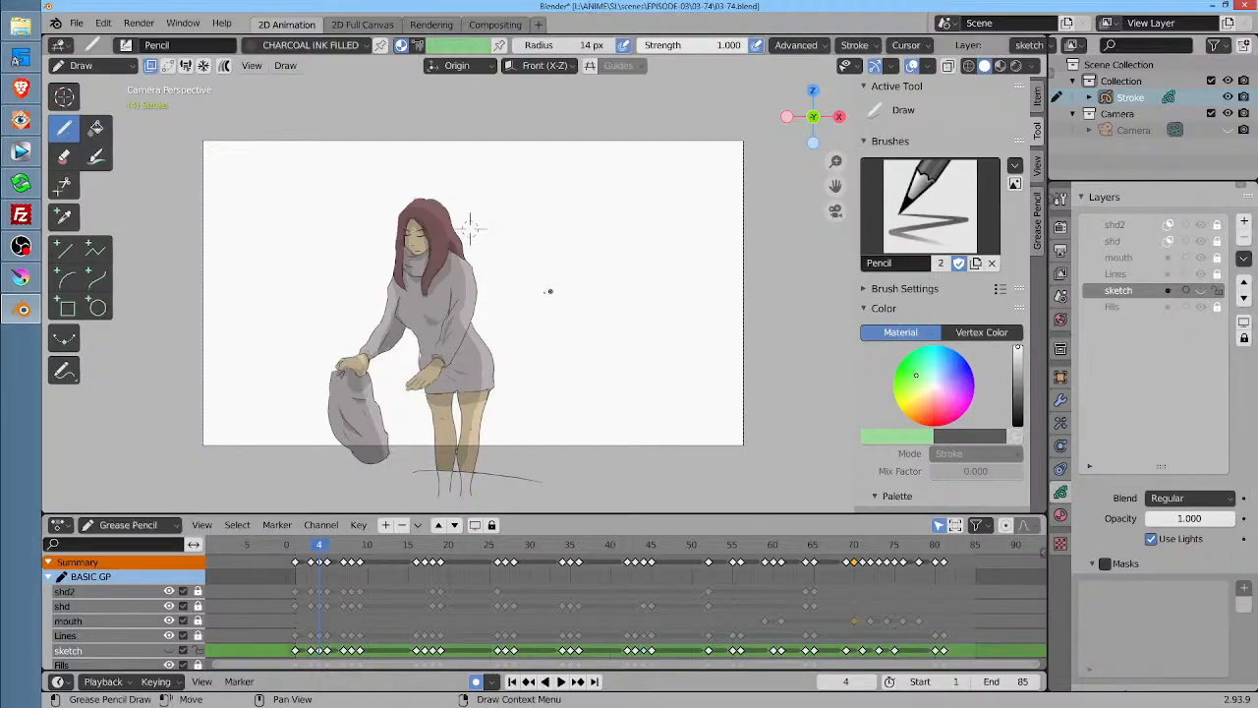
pyautogui.press('space')
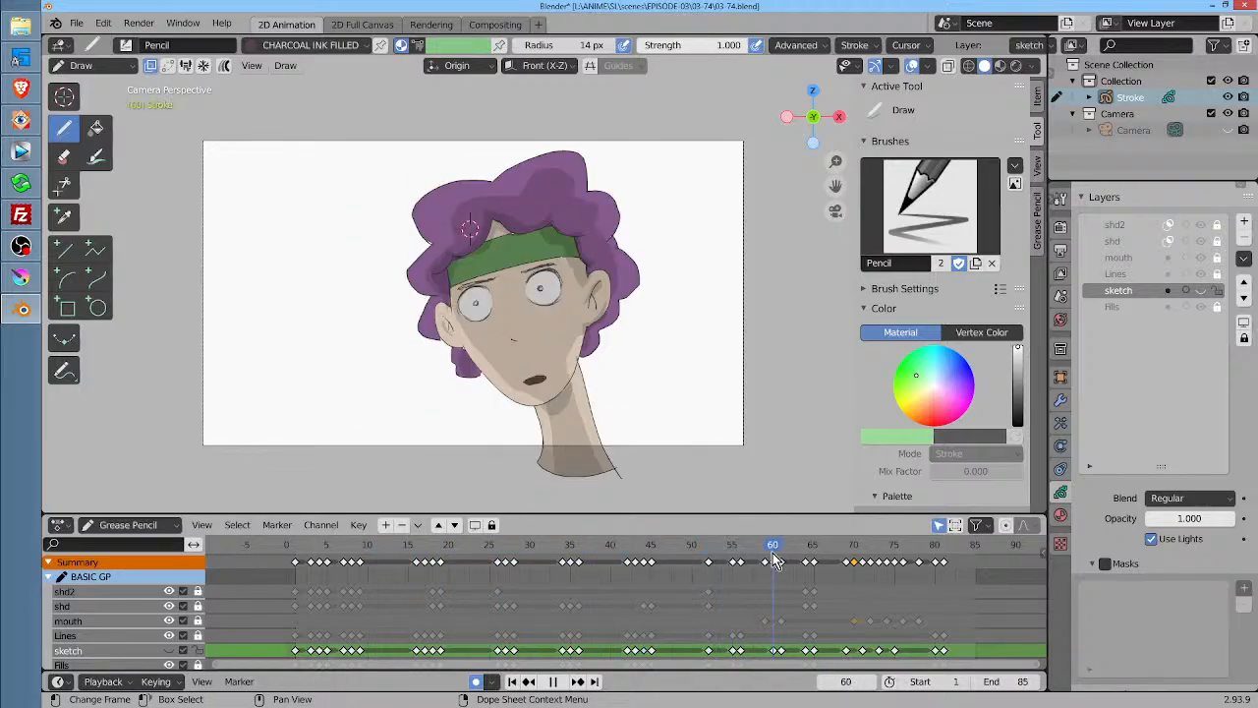
pyautogui.moveTo(838, 573); pyautogui.dragTo(360, 571)
pyautogui.press('space')
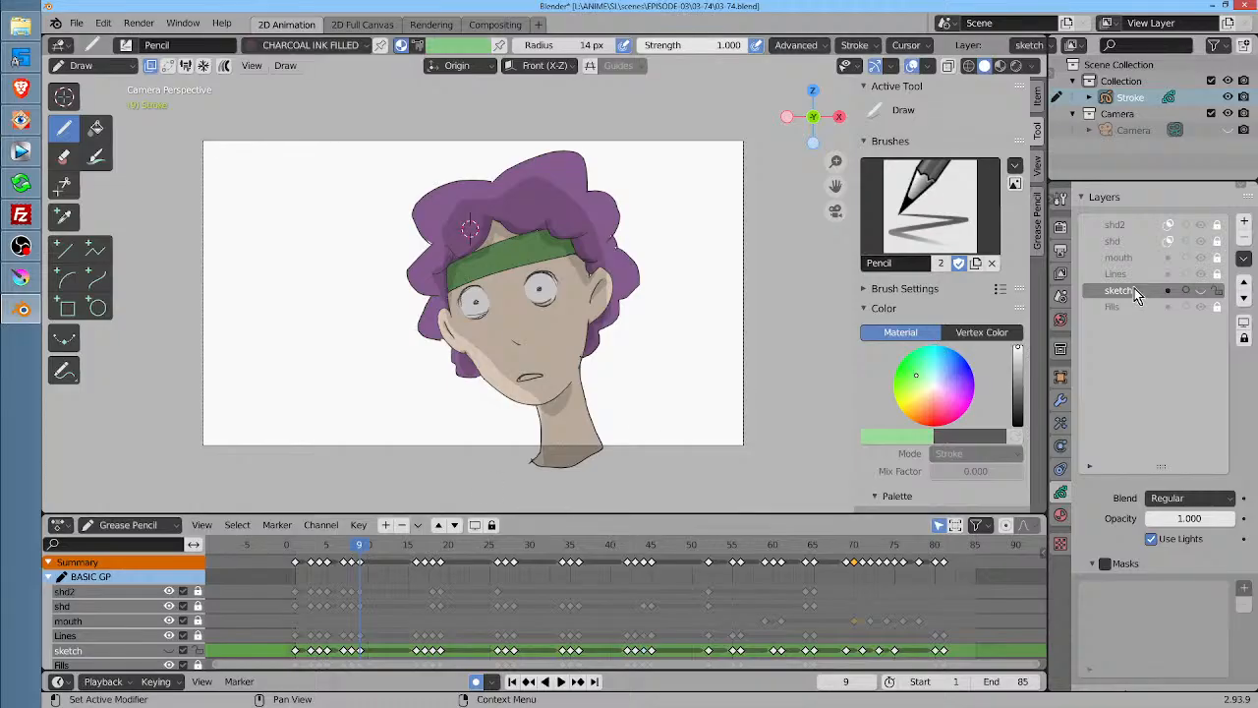
# Make Lines the active layer, examine the character up close and review the animation up to frame 42
pyautogui.click(1121, 274)
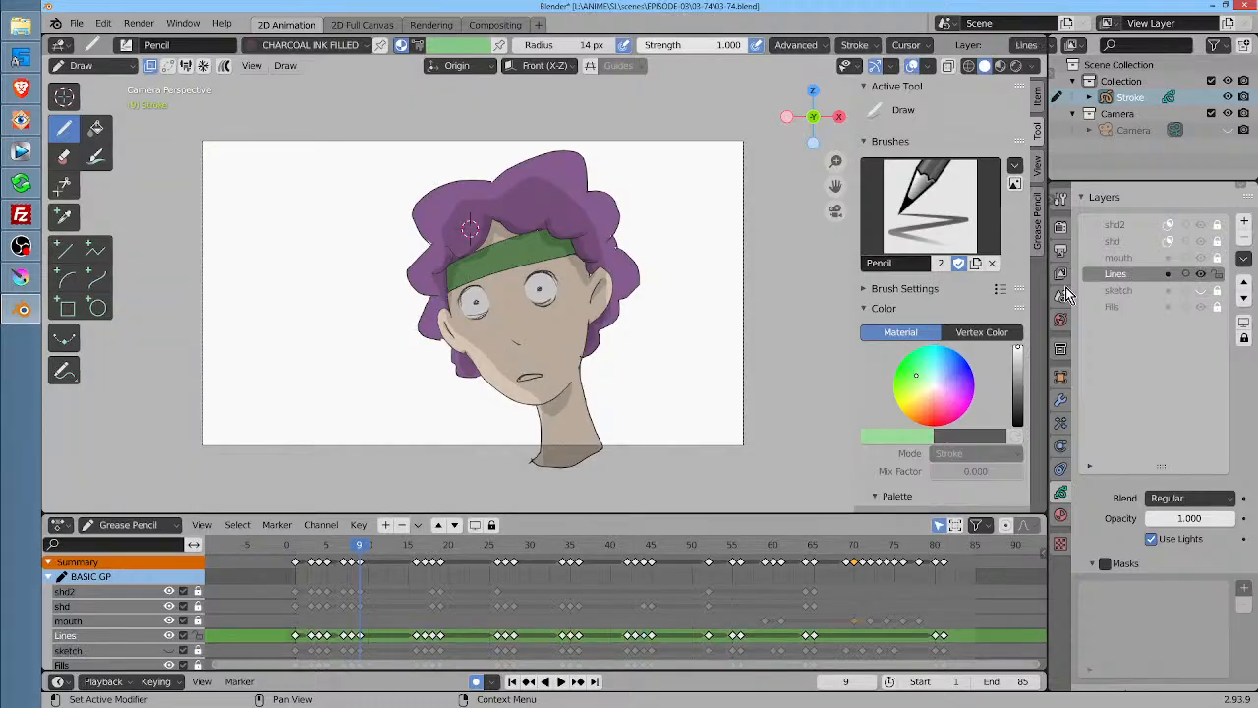
pyautogui.scroll(4, 470, 229)
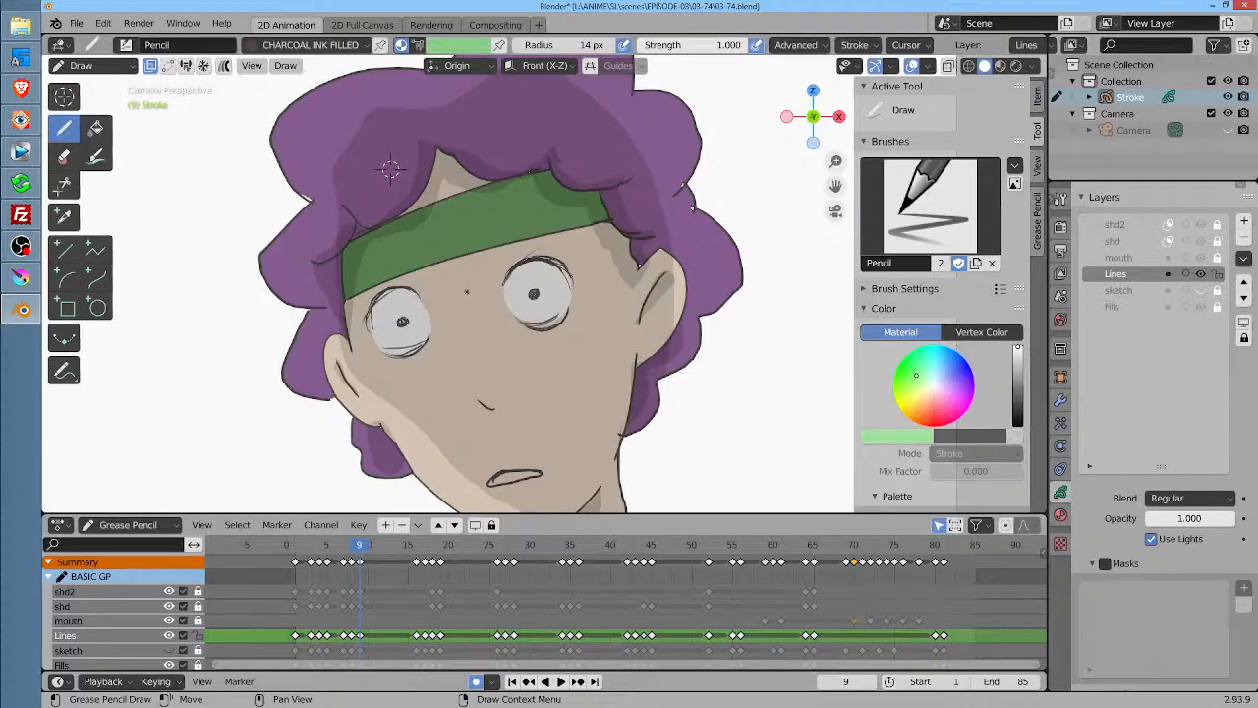
pyautogui.press('Home')
pyautogui.moveTo(433, 214); pyautogui.dragTo(409, 237)
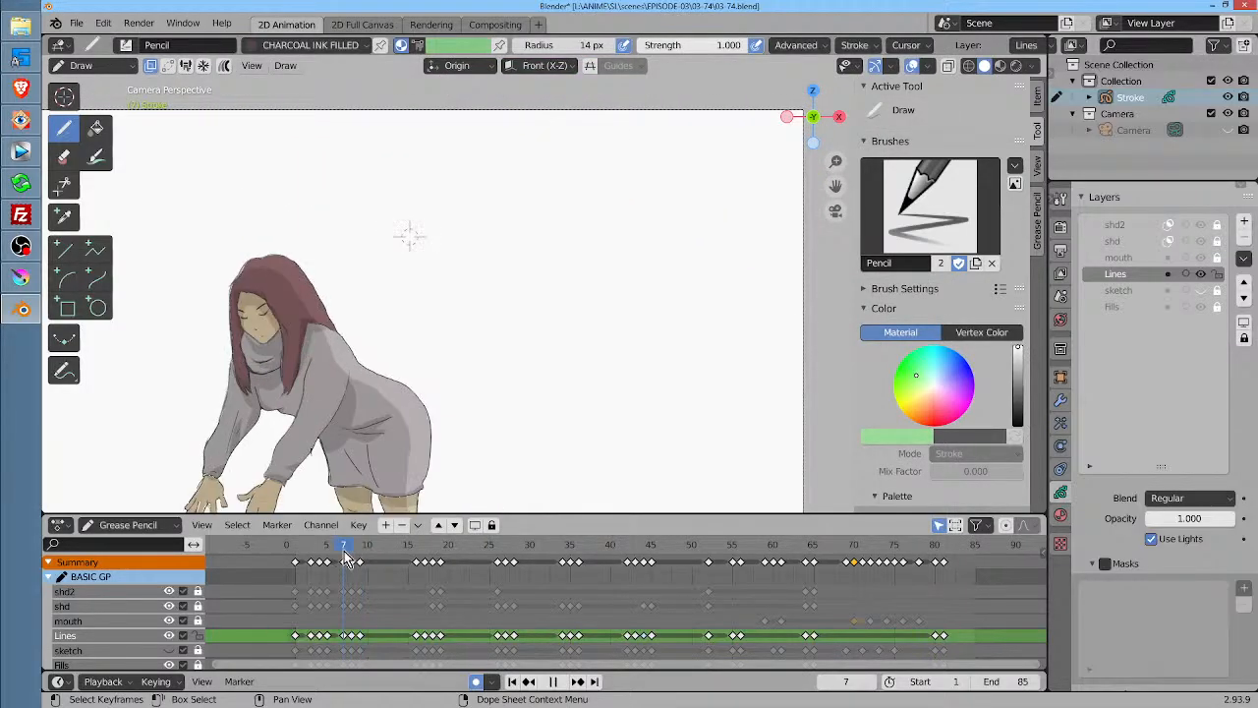
pyautogui.moveTo(366, 547)
pyautogui.mouseDown()
pyautogui.moveTo(293, 568)
pyautogui.moveTo(498, 612)
pyautogui.moveTo(900, 607)
pyautogui.moveTo(718, 625)
pyautogui.moveTo(312, 608)
pyautogui.moveTo(491, 612)
pyautogui.moveTo(724, 581)
pyautogui.moveTo(777, 588)
pyautogui.moveTo(617, 602)
pyautogui.moveTo(629, 602)
pyautogui.mouseUp()
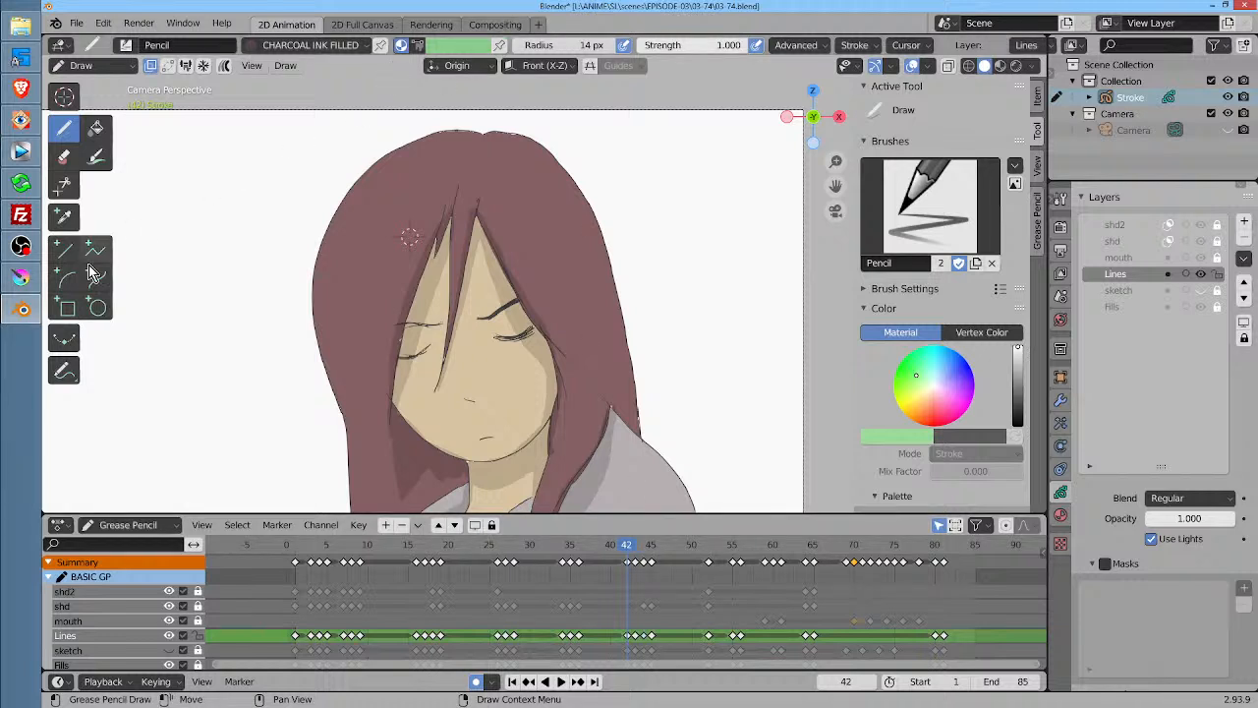
pyautogui.scroll(-2, 423, 221)
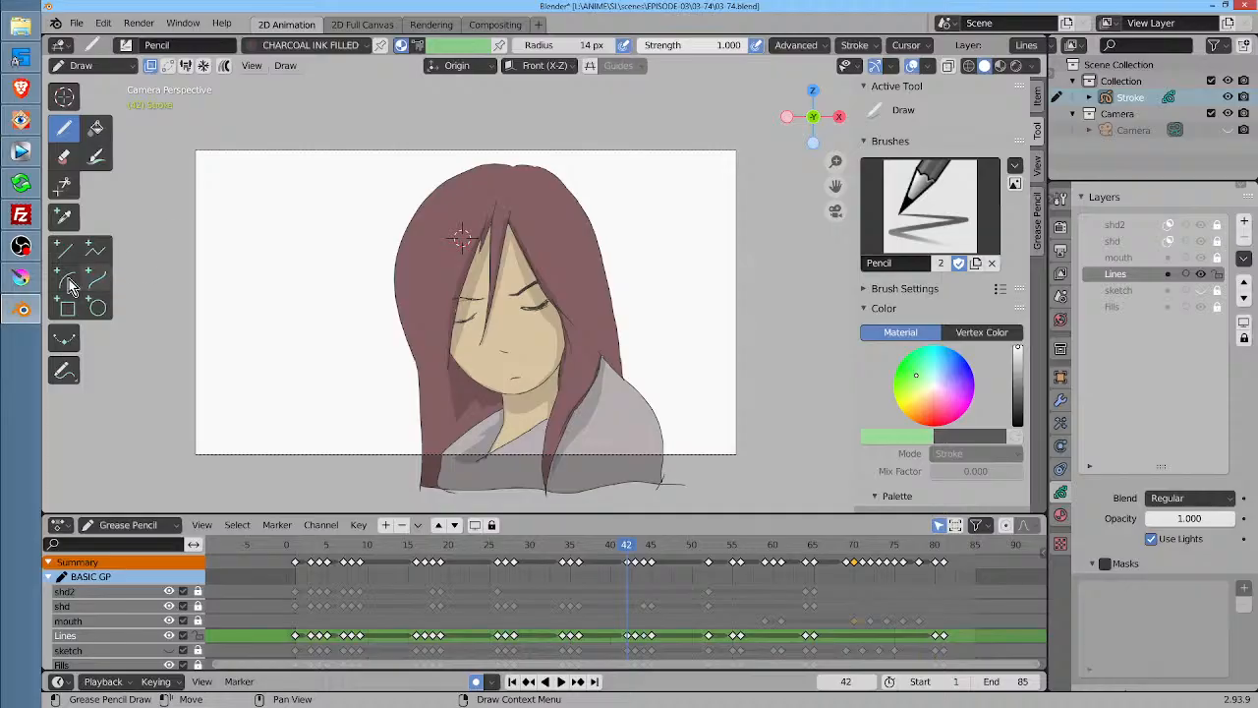
# Look at 03-74.kra in Krita, return to Blender and scrub the opening frames from frame 1 to frame 12
pyautogui.moveTo(33, 285)
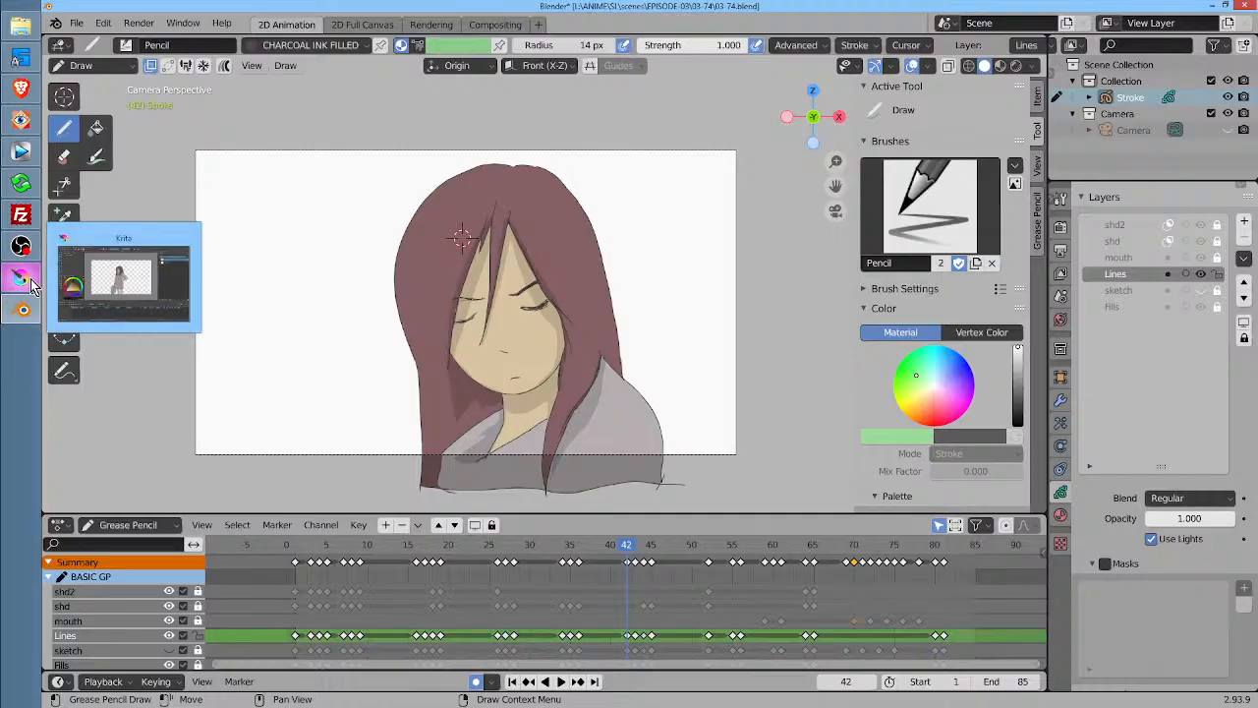
pyautogui.click(32, 285)
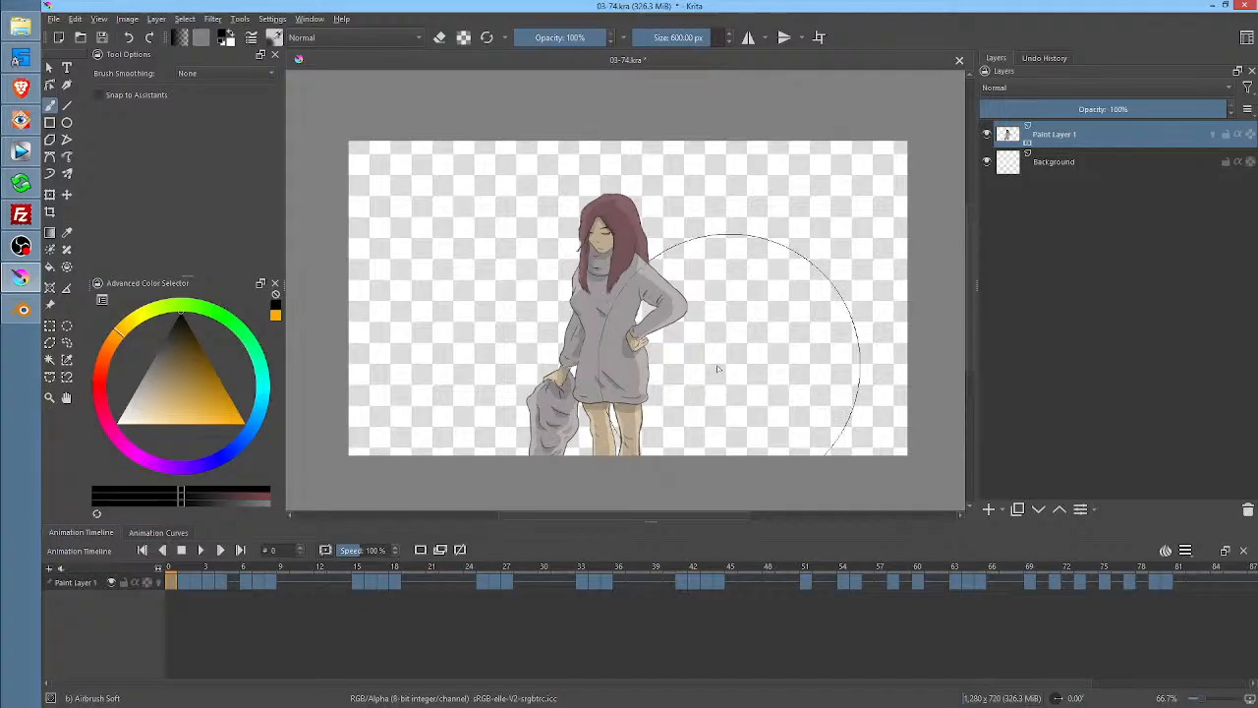
pyautogui.click(24, 313)
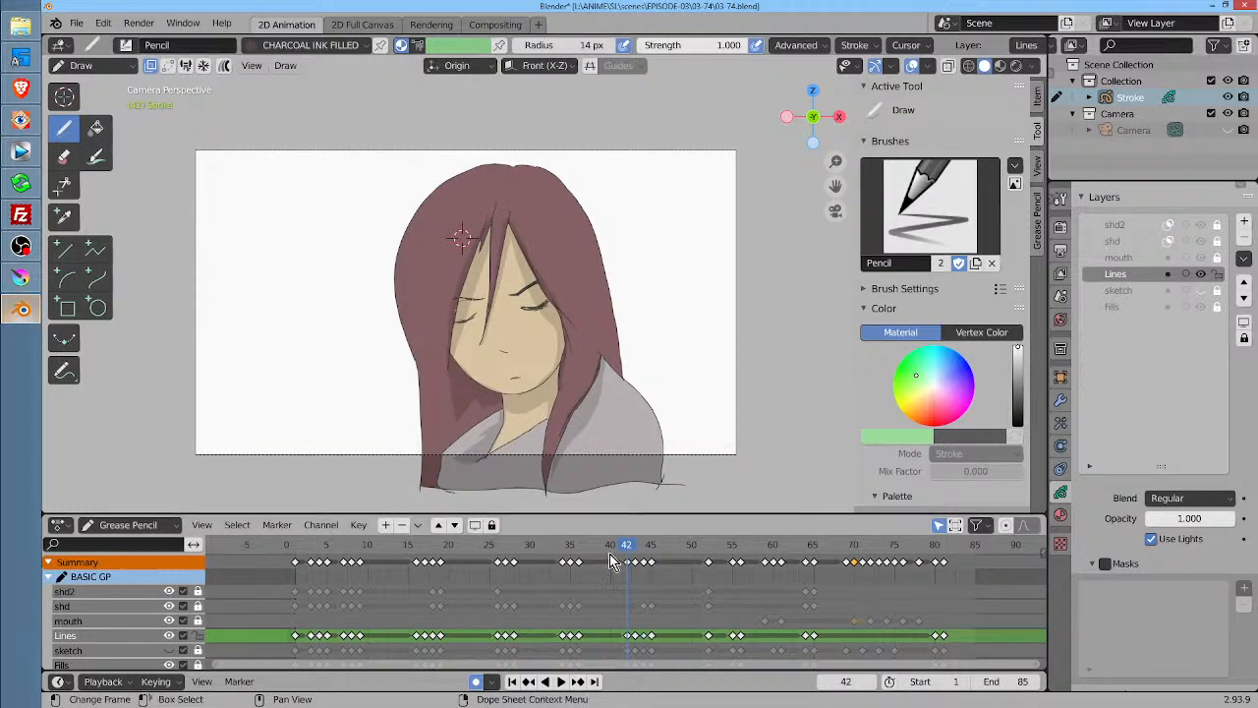
pyautogui.click(298, 548)
pyautogui.moveTo(299, 551)
pyautogui.mouseDown()
pyautogui.moveTo(400, 575)
pyautogui.moveTo(385, 567)
pyautogui.mouseUp()
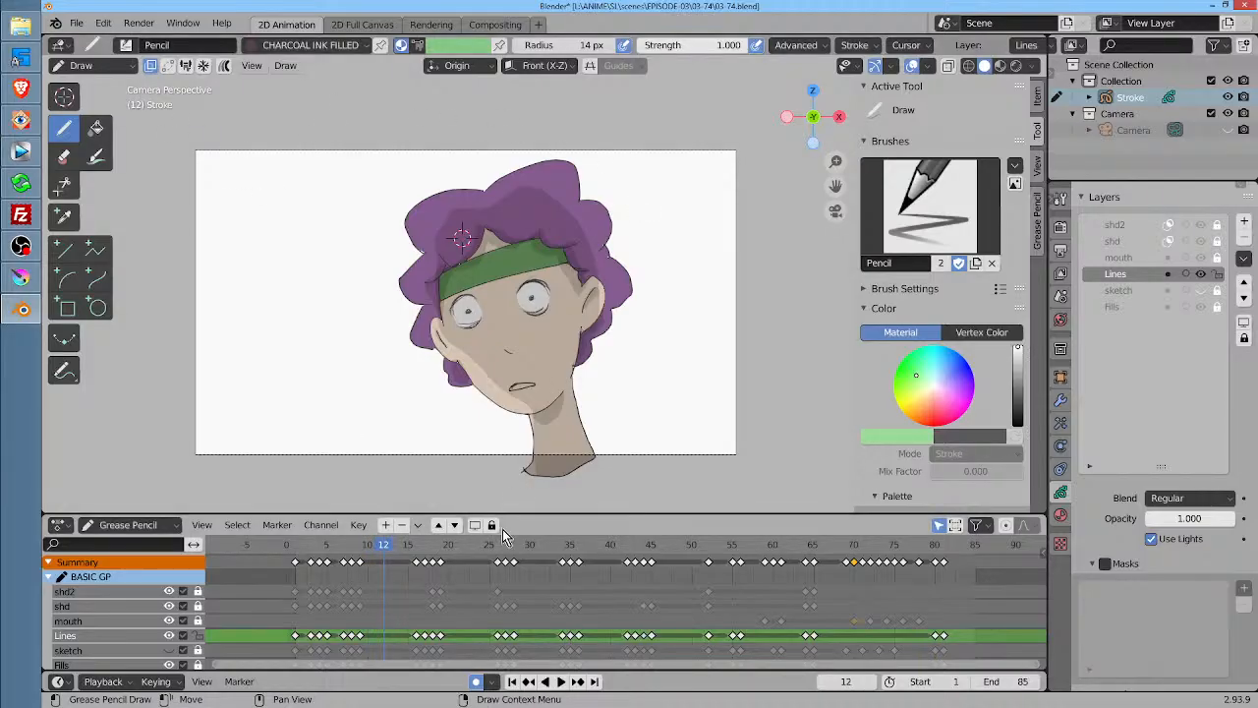
# Switch to Krita and on to FastStone Image Viewer, and open the palace folder inside L:\ANIME\SL\backgrounds
pyautogui.click(20, 279)
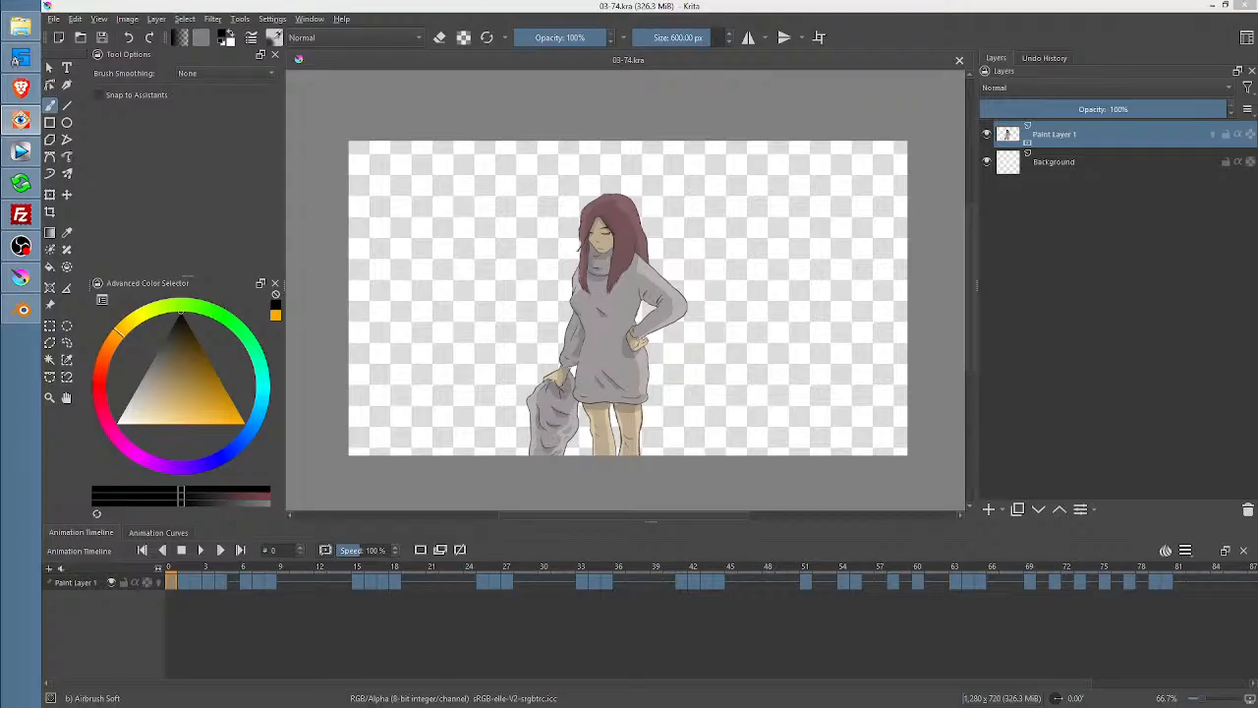
pyautogui.moveTo(2, 59); pyautogui.dragTo(595, 156)
pyautogui.doubleClick(596, 154)
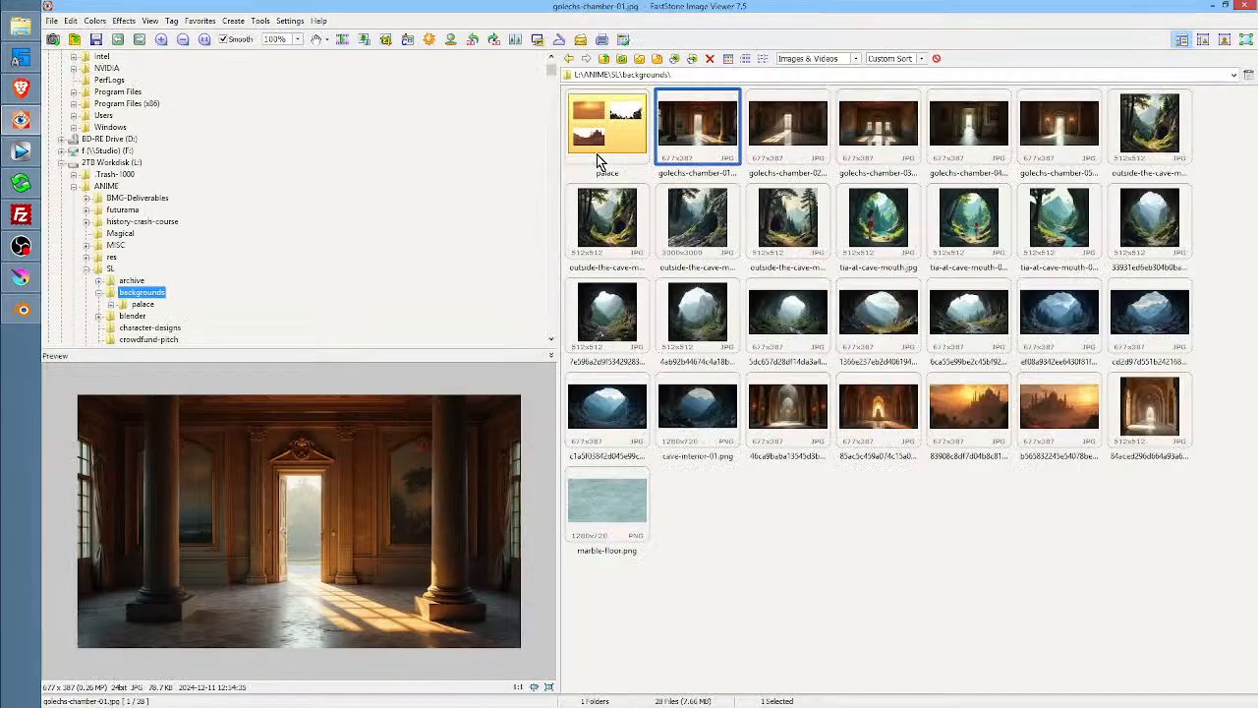
# Preview the marble floor, arched corridor, and sunset palace images in the backgrounds folder
pyautogui.click(620, 513)
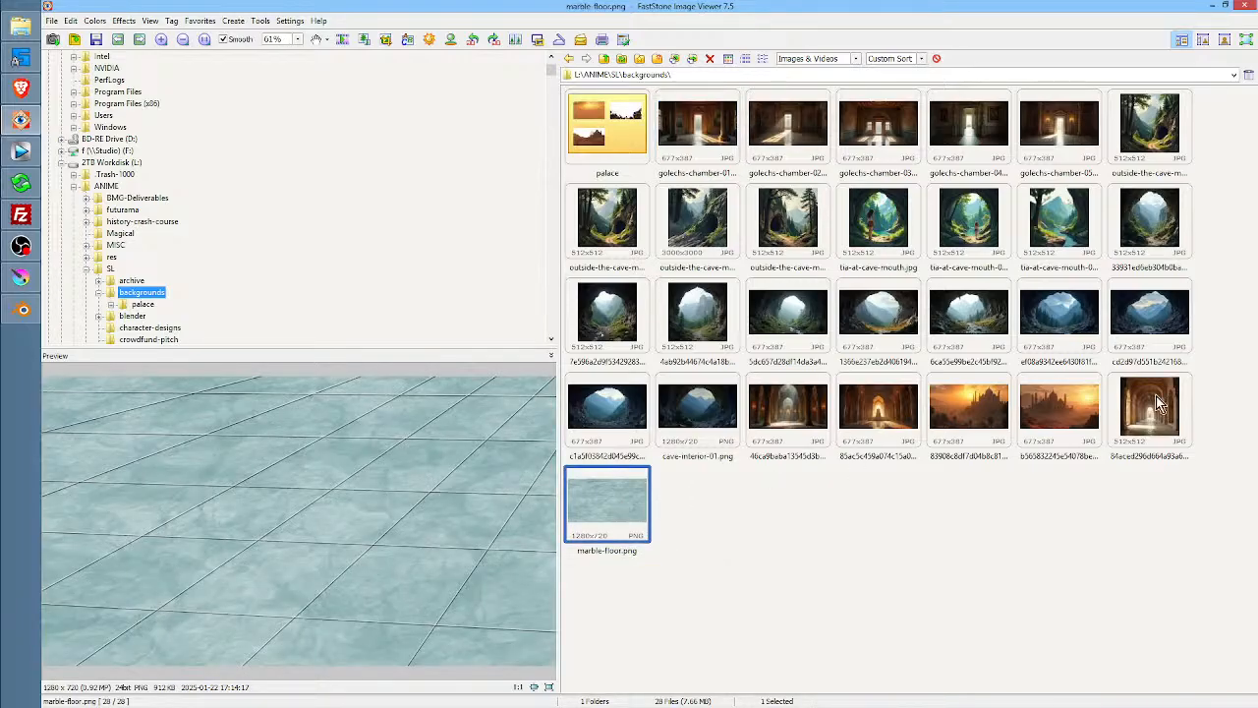
pyautogui.click(1160, 403)
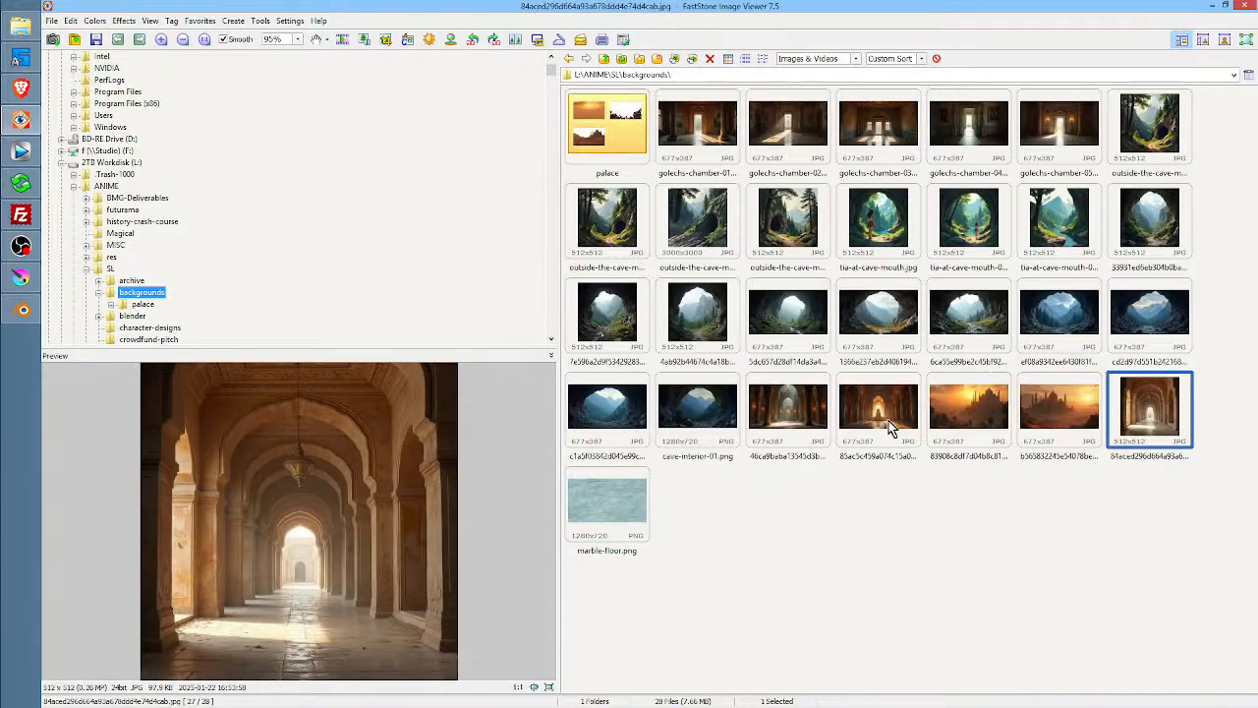
pyautogui.click(889, 428)
pyautogui.click(975, 408)
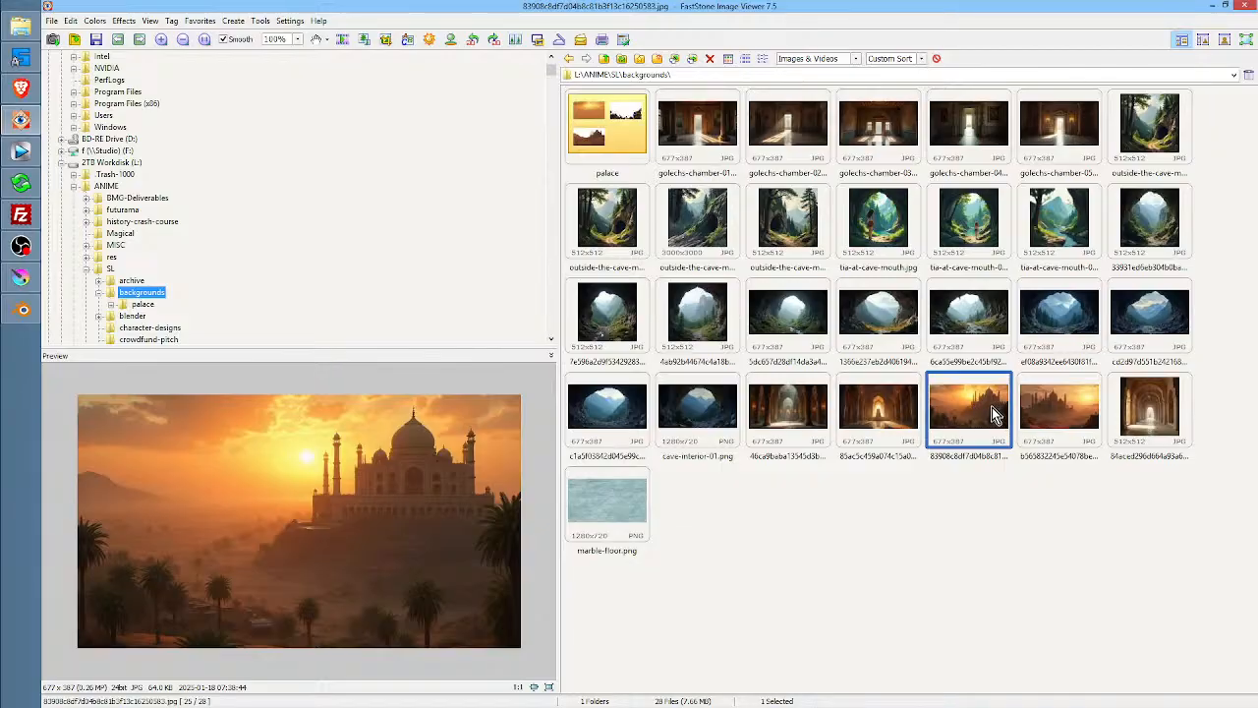
# Open the palace folder and preview its foreground, midground and background layer images
pyautogui.doubleClick(639, 128)
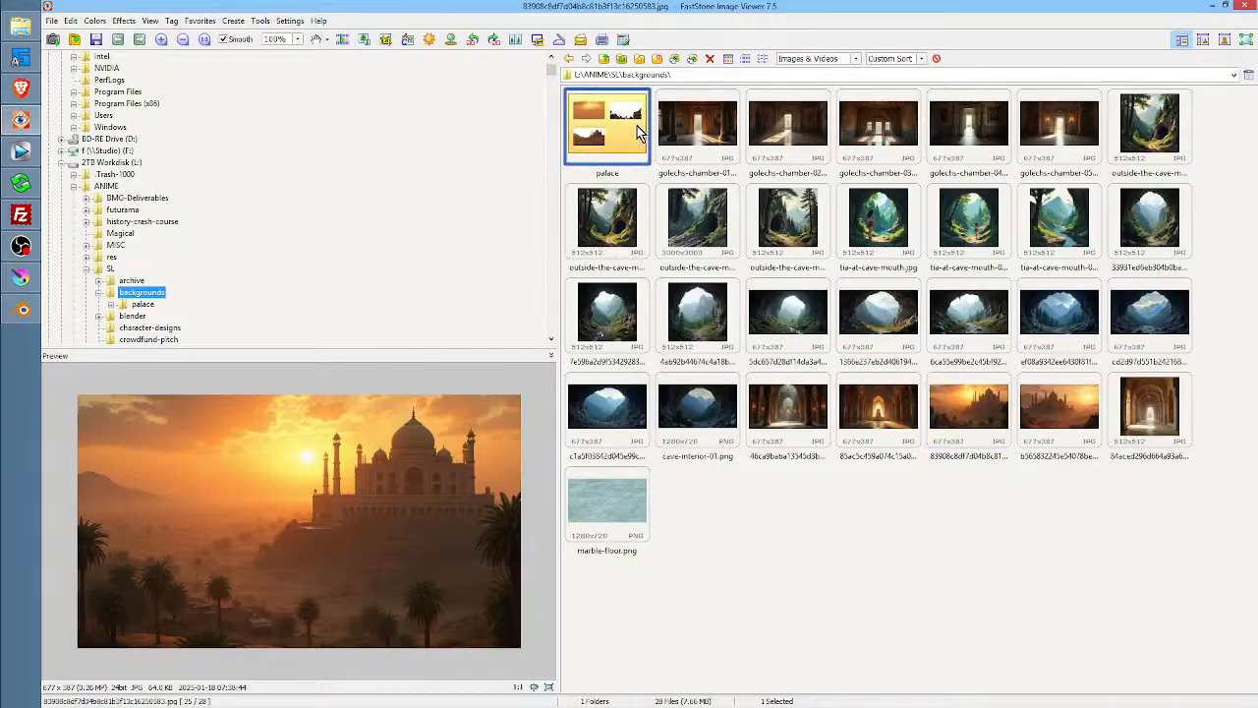
pyautogui.click(814, 147)
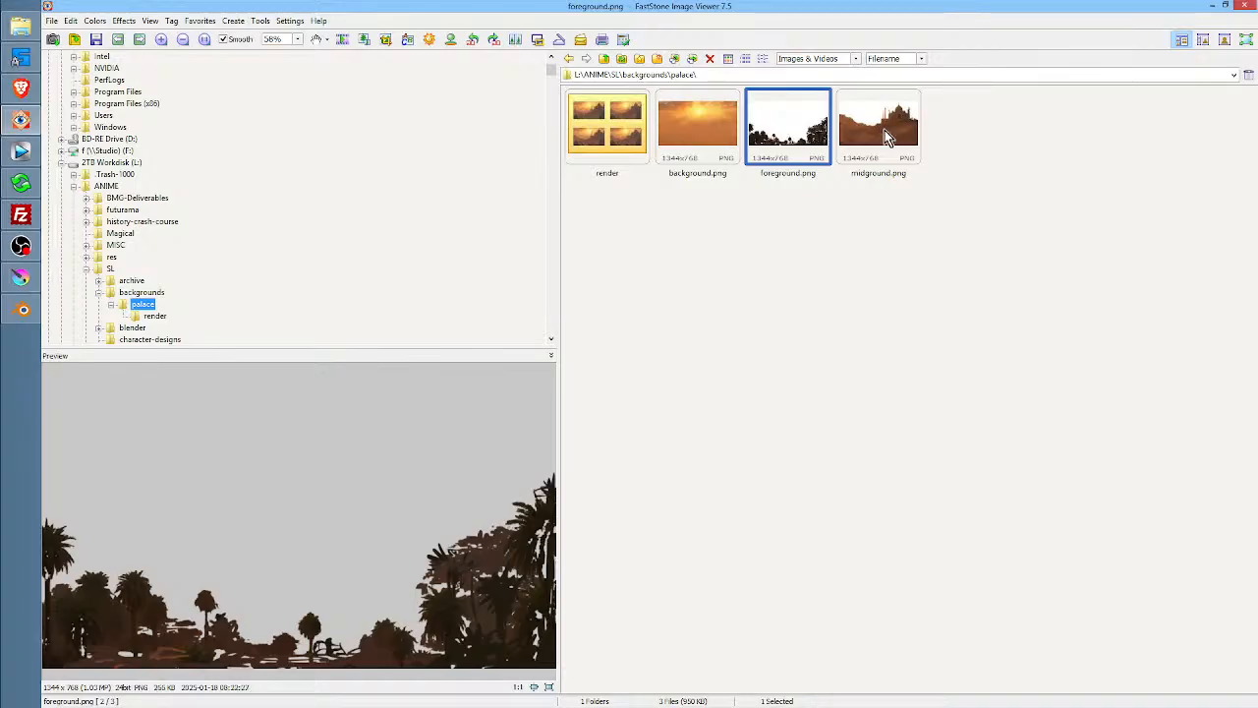
pyautogui.click(885, 130)
pyautogui.click(801, 148)
pyautogui.click(705, 137)
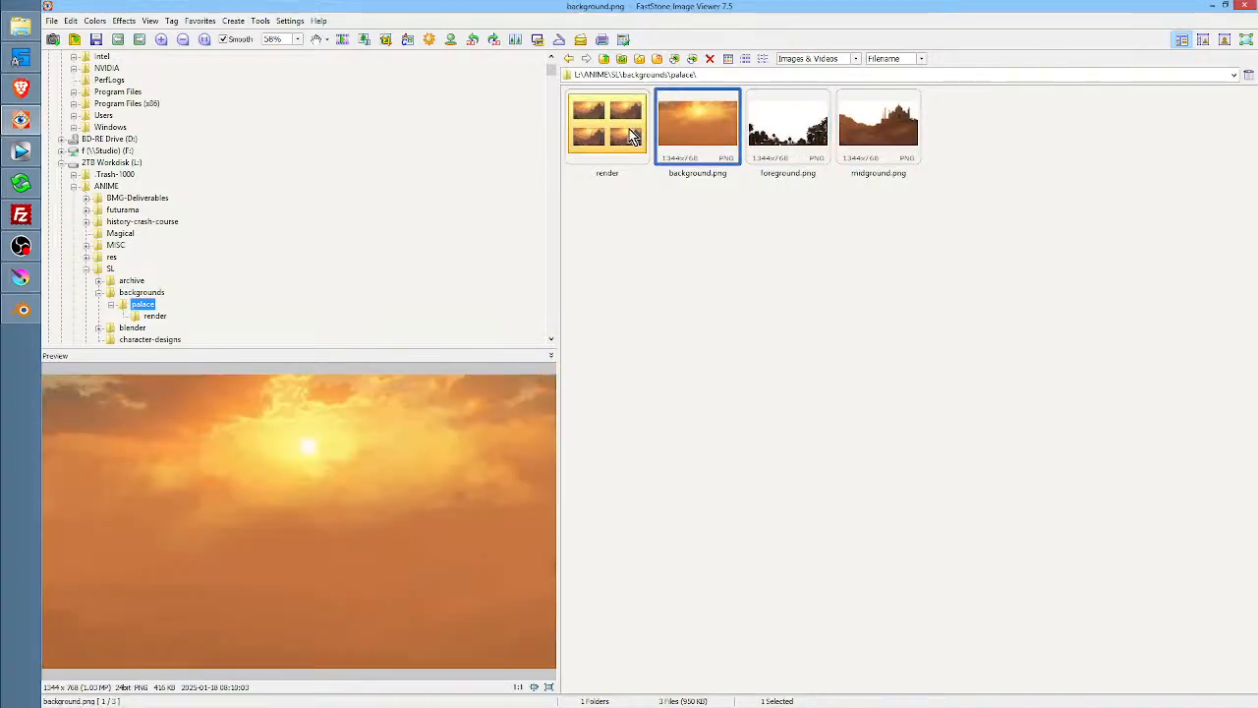
# Open the palace's render folder and step through the parallax shot frames to the last one
pyautogui.click(624, 128)
pyautogui.doubleClick(619, 126)
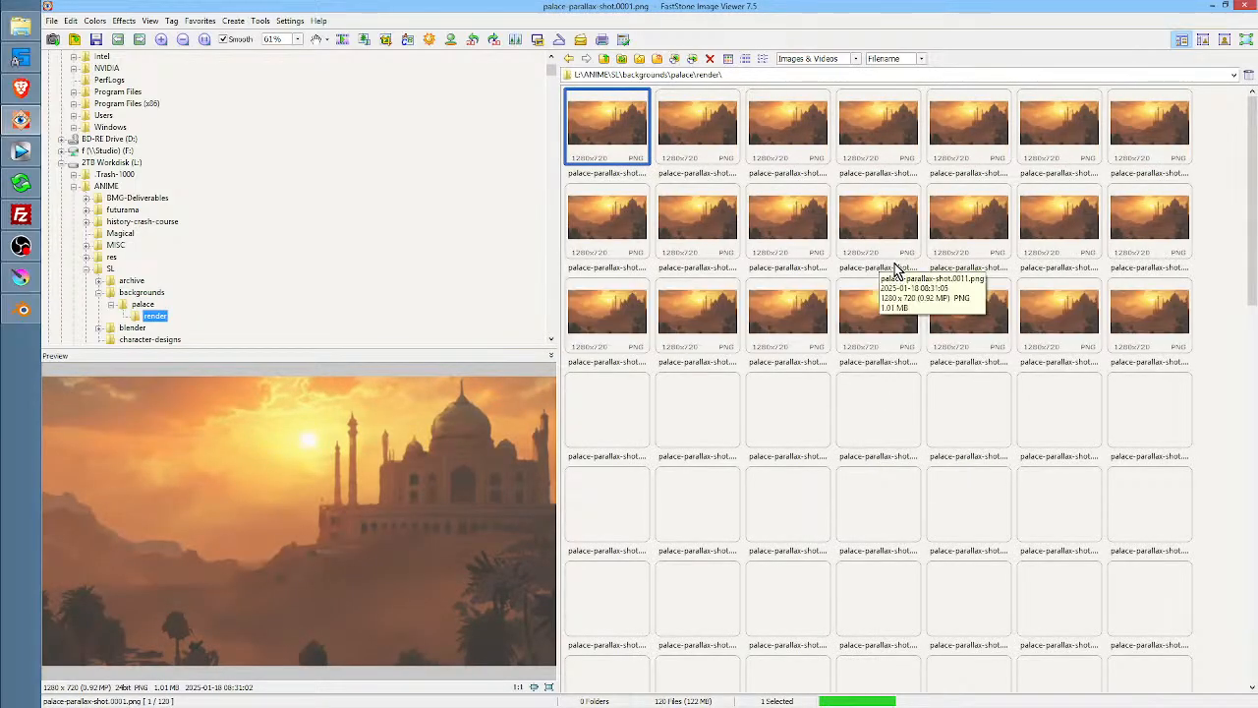
pyautogui.press('Right')
pyautogui.press('Right')
pyautogui.press('Right')
pyautogui.press('Right')
pyautogui.press('Right')
pyautogui.press('Right')
pyautogui.press('Right')
pyautogui.press('Right')
pyautogui.press('Right')
pyautogui.press('Right')
pyautogui.press('Right')
pyautogui.press('Right')
pyautogui.press('Right')
pyautogui.press('Right')
pyautogui.press('Right')
pyautogui.press('Right')
pyautogui.press('Right')
pyautogui.press('Right')
pyautogui.press('Right')
pyautogui.press('Right')
pyautogui.press('Right')
pyautogui.press('Right')
pyautogui.press('Right')
pyautogui.press('Right')
pyautogui.press('Right')
pyautogui.press('Right')
pyautogui.press('Right')
pyautogui.press('Right')
pyautogui.press('Right')
pyautogui.press('Right')
pyautogui.press('Right')
pyautogui.press('Right')
pyautogui.press('Right')
pyautogui.press('Right')
pyautogui.press('Right')
pyautogui.press('Right')
pyautogui.press('Right')
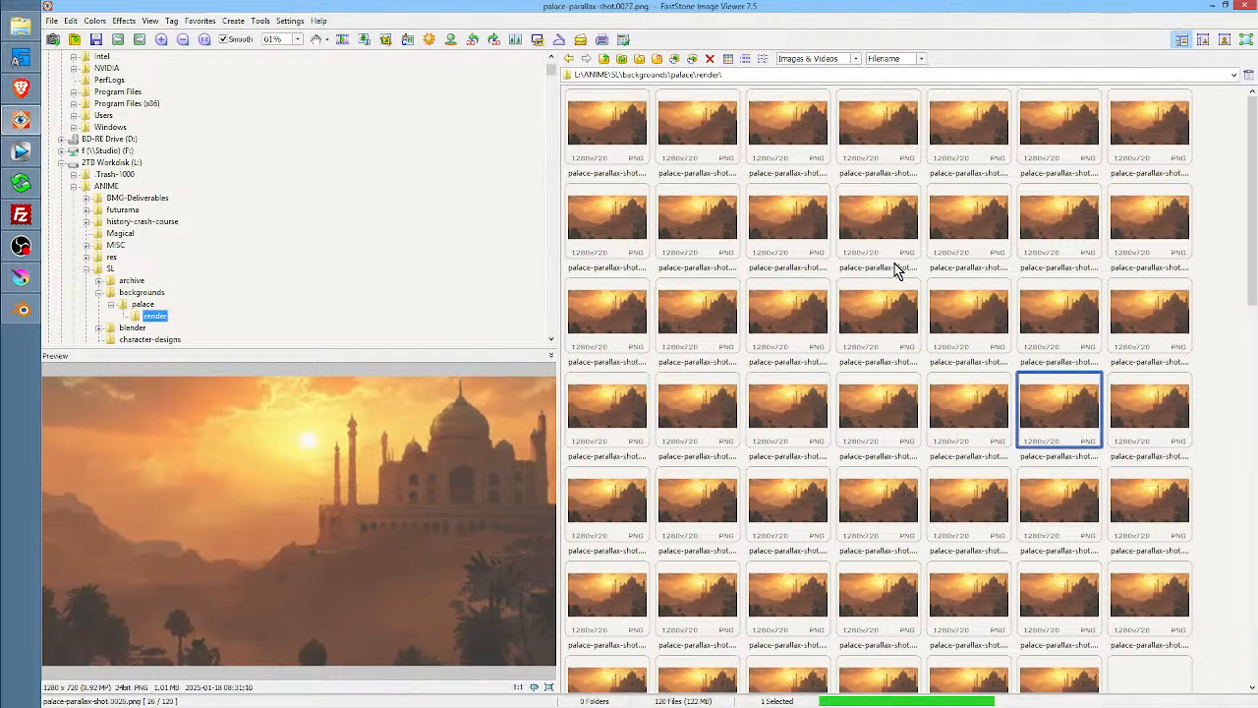
pyautogui.press('Right')
pyautogui.press('Right')
pyautogui.press('Right')
pyautogui.press('Right')
pyautogui.press('Right')
pyautogui.press('Right')
pyautogui.press('Right')
pyautogui.press('Right')
pyautogui.press('Right')
pyautogui.press('Right')
pyautogui.press('Right')
pyautogui.press('Right')
pyautogui.press('Right')
pyautogui.press('Right')
pyautogui.press('Right')
pyautogui.press('Right')
pyautogui.press('Right')
pyautogui.press('Right')
pyautogui.press('Right')
pyautogui.press('Right')
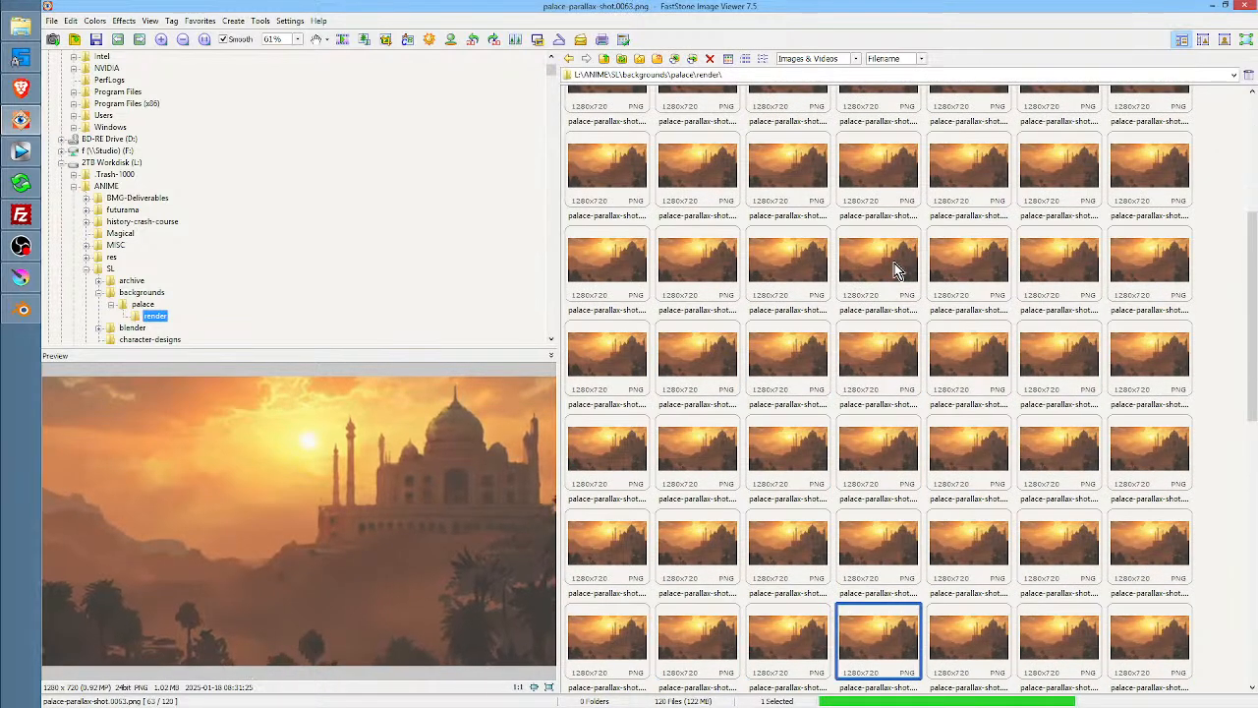
pyautogui.press('Right')
pyautogui.press('Right')
pyautogui.press('Right')
pyautogui.press('Right')
pyautogui.press('Right')
pyautogui.press('Right')
pyautogui.press('Right')
pyautogui.press('Right')
pyautogui.press('Right')
pyautogui.press('Right')
pyautogui.press('Right')
pyautogui.press('Right')
pyautogui.press('Right')
pyautogui.press('Right')
pyautogui.press('Right')
pyautogui.press('Right')
pyautogui.press('Right')
pyautogui.press('Right')
pyautogui.press('Right')
pyautogui.press('Right')
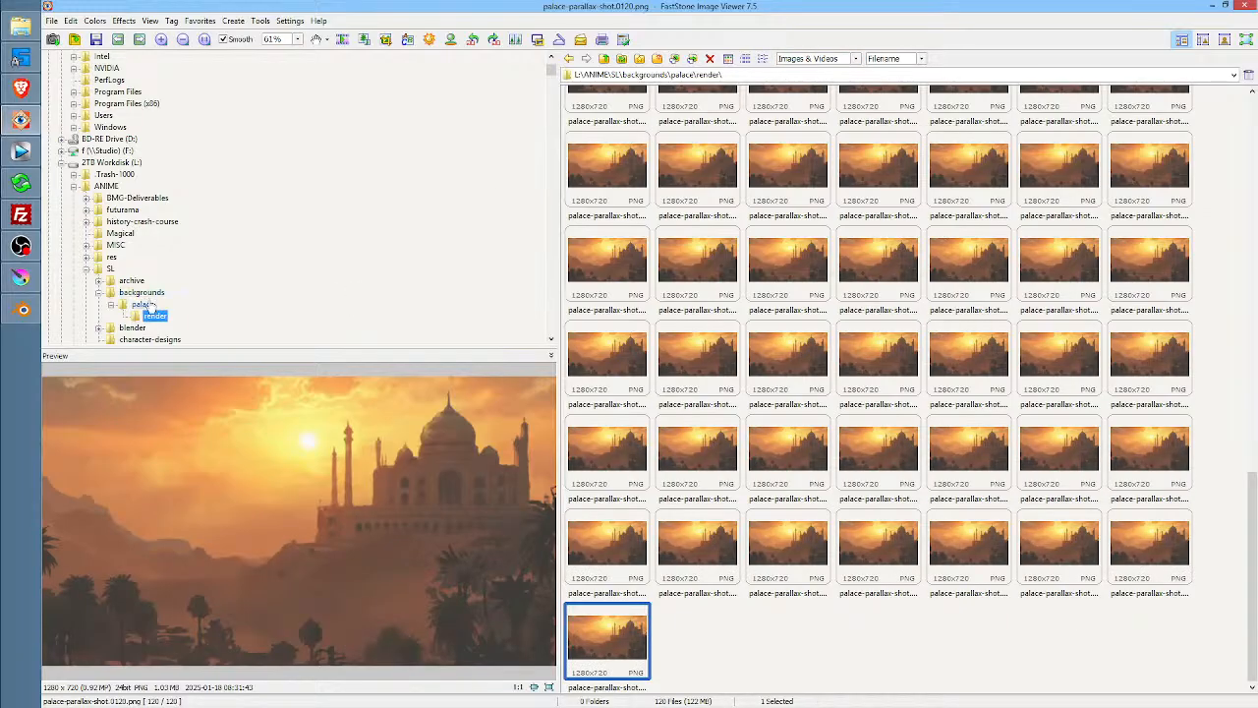
# Return to the backgrounds folder and open cave-interior-01.png in Krita as a new document
pyautogui.click(142, 292)
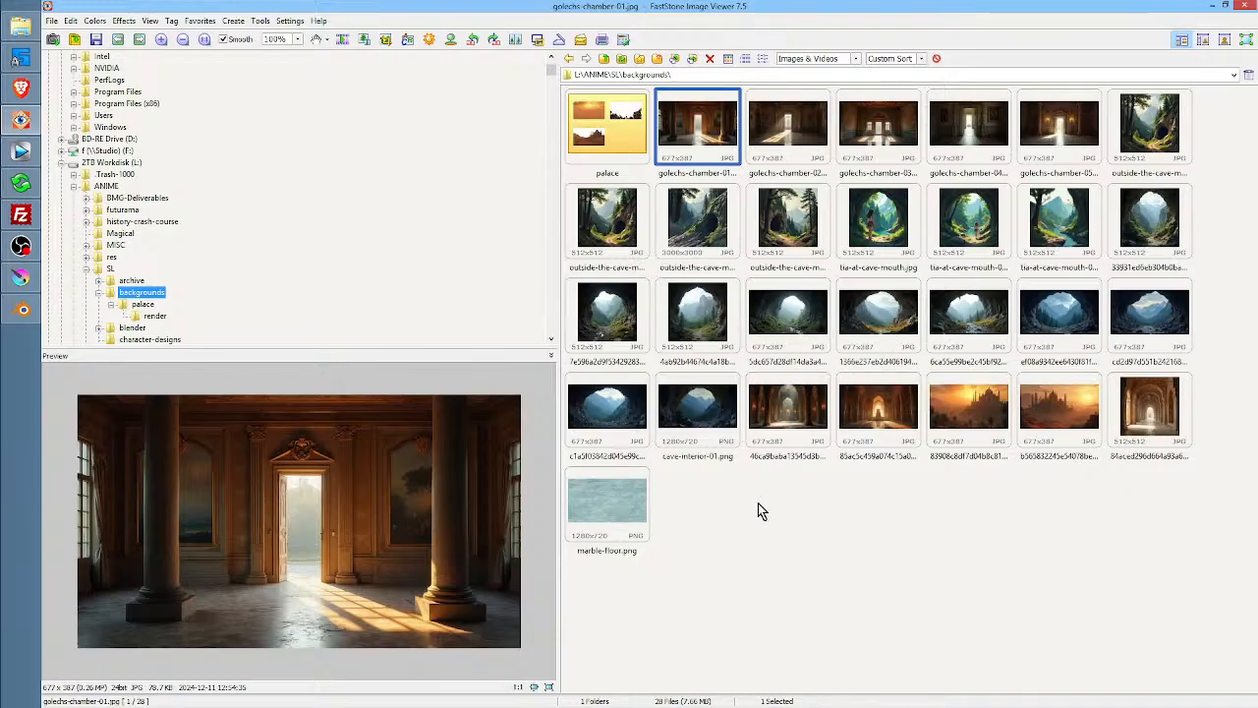
pyautogui.click(701, 438)
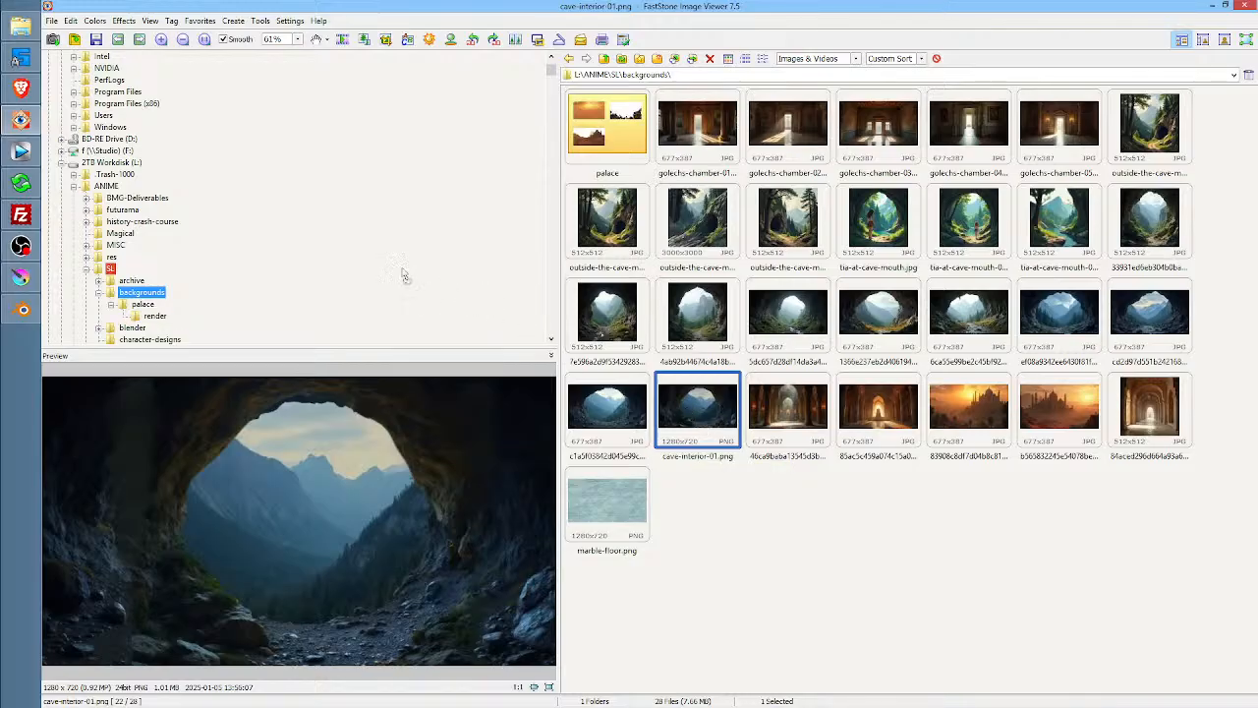
pyautogui.moveTo(16, 278); pyautogui.dragTo(553, 328)
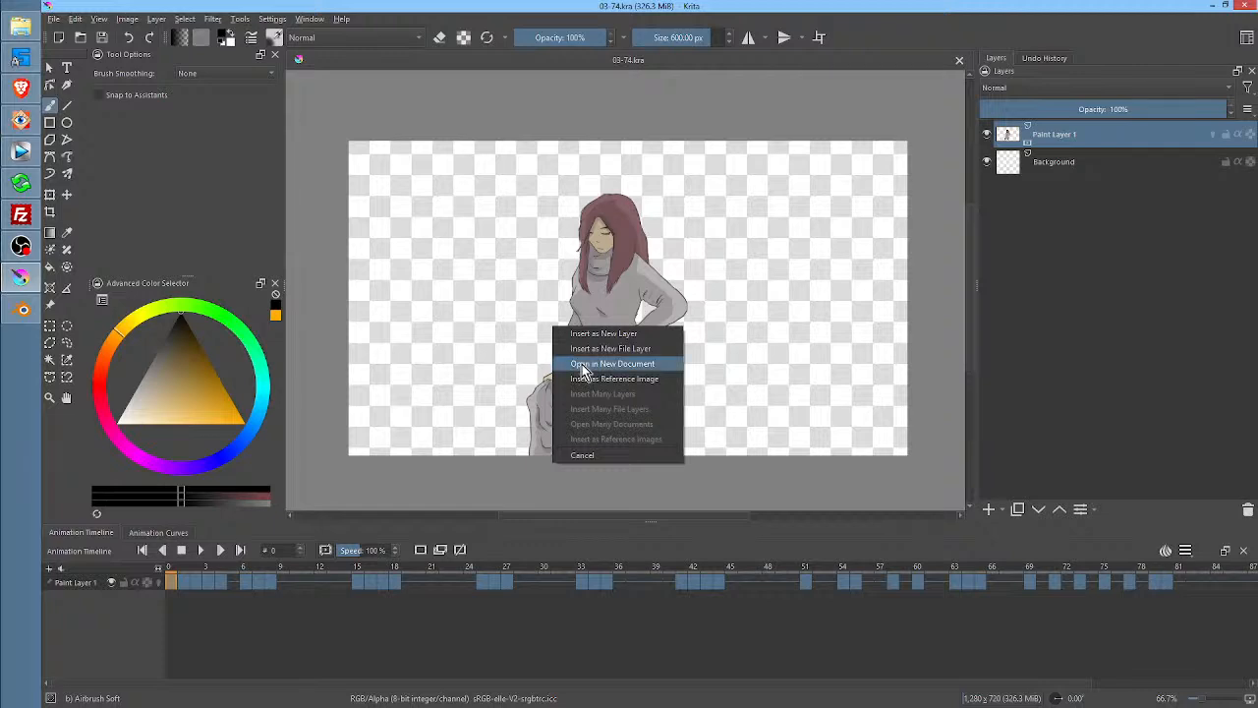
pyautogui.click(618, 366)
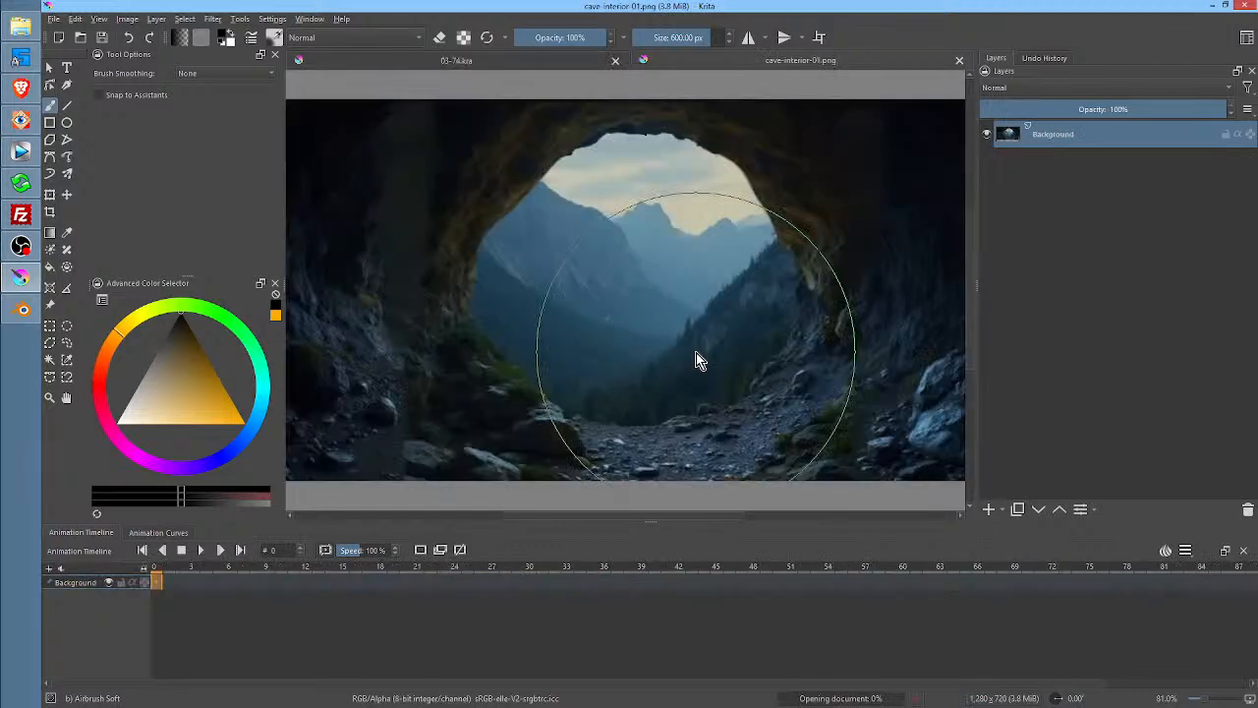
pyautogui.scroll(4, 692, 339)
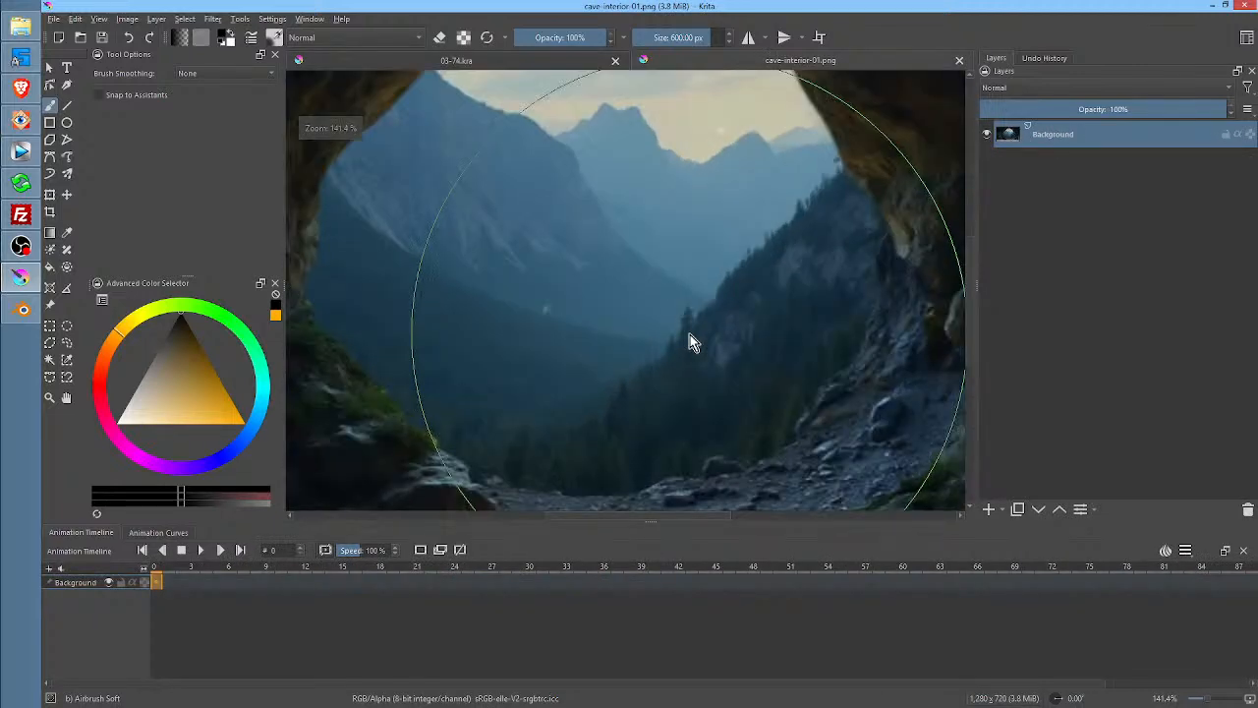
pyautogui.scroll(-1, 659, 352)
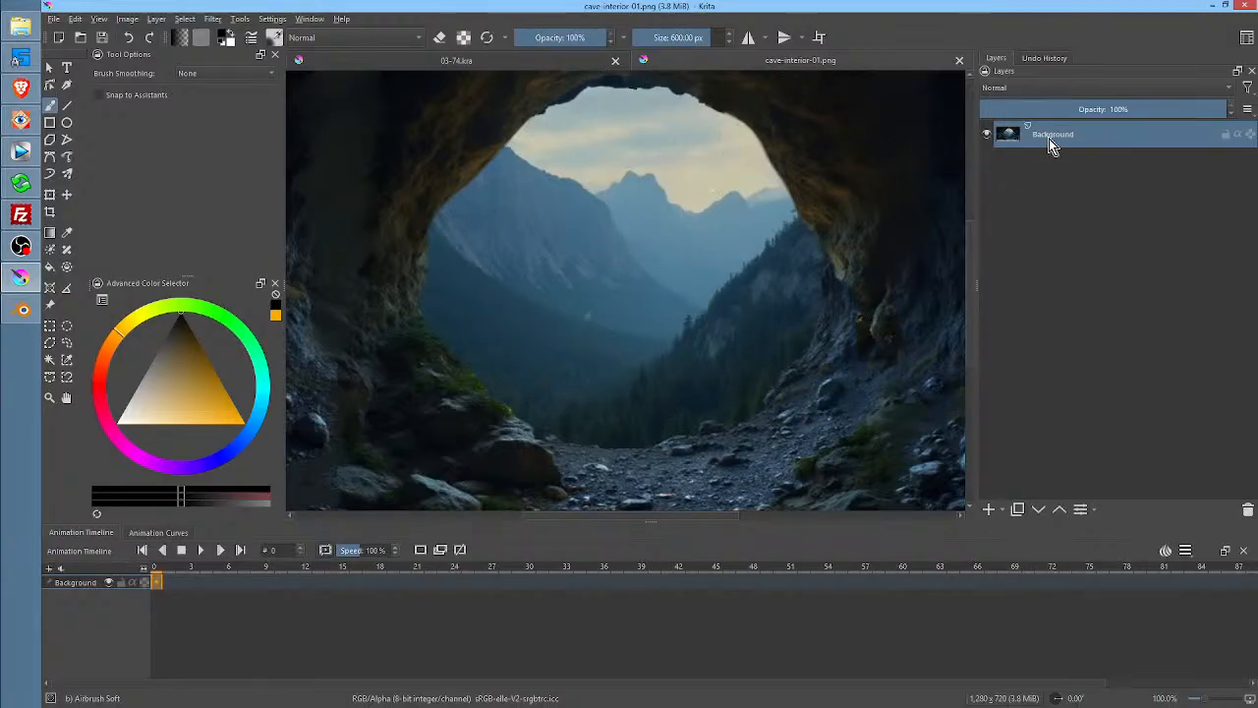
# Find cave-interior-01.png.kra in the SL backgrounds folder in File Explorer and open it in Krita as a new document
pyautogui.click(21, 27)
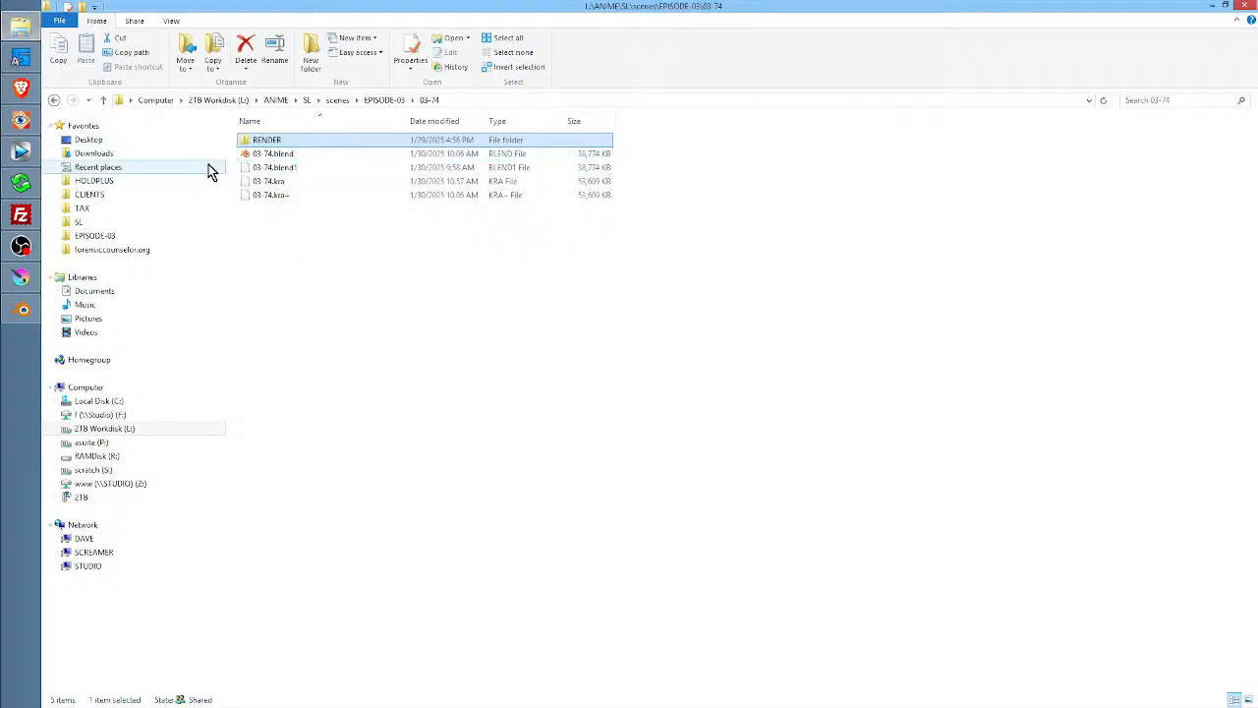
pyautogui.click(113, 235)
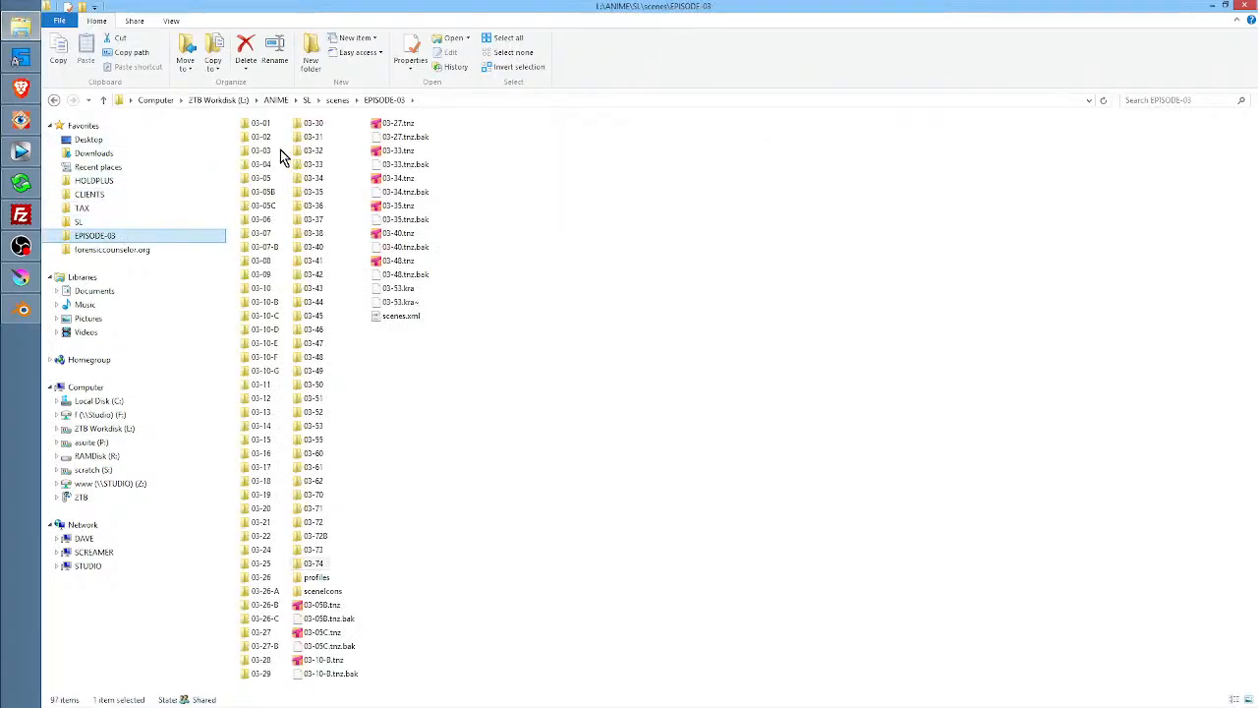
pyautogui.click(90, 223)
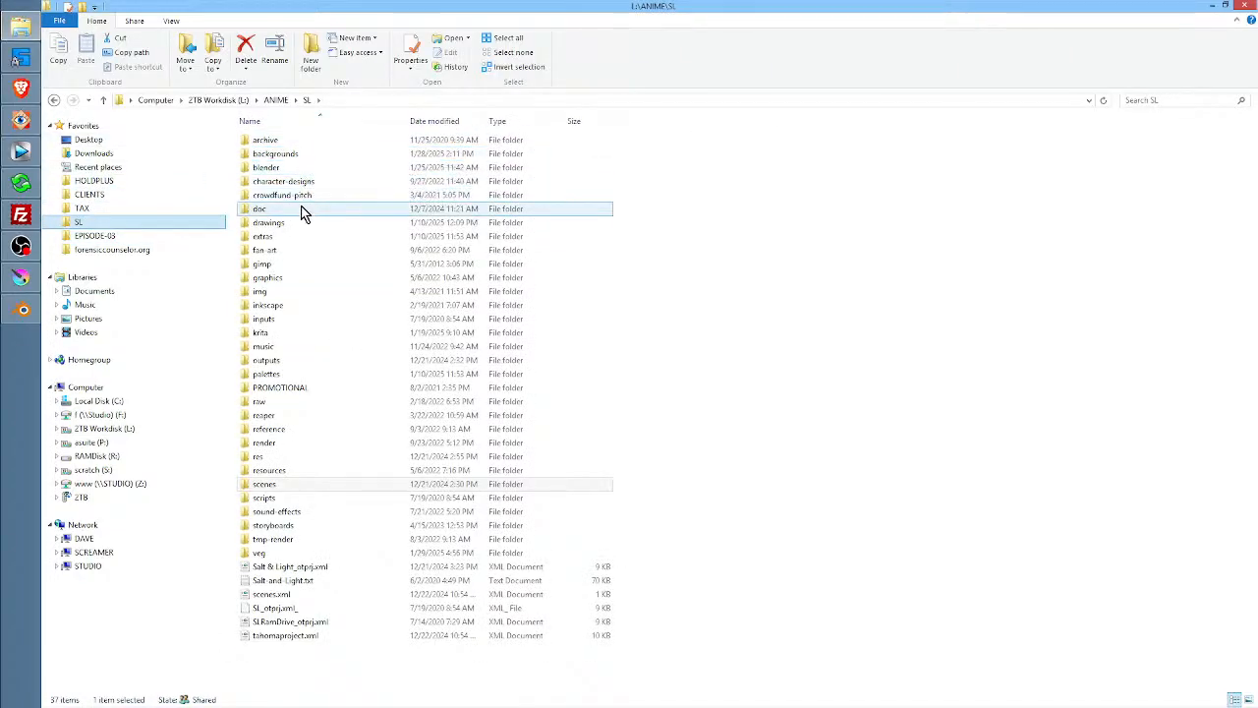
pyautogui.doubleClick(295, 154)
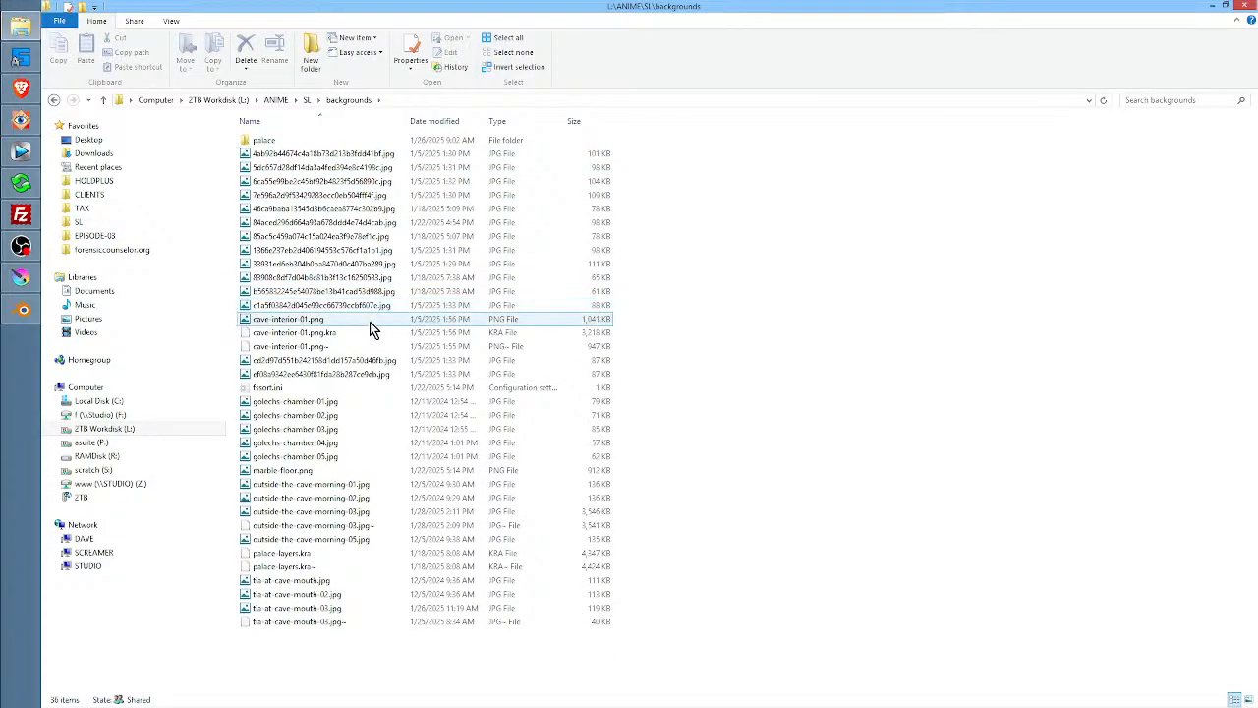
pyautogui.click(327, 334)
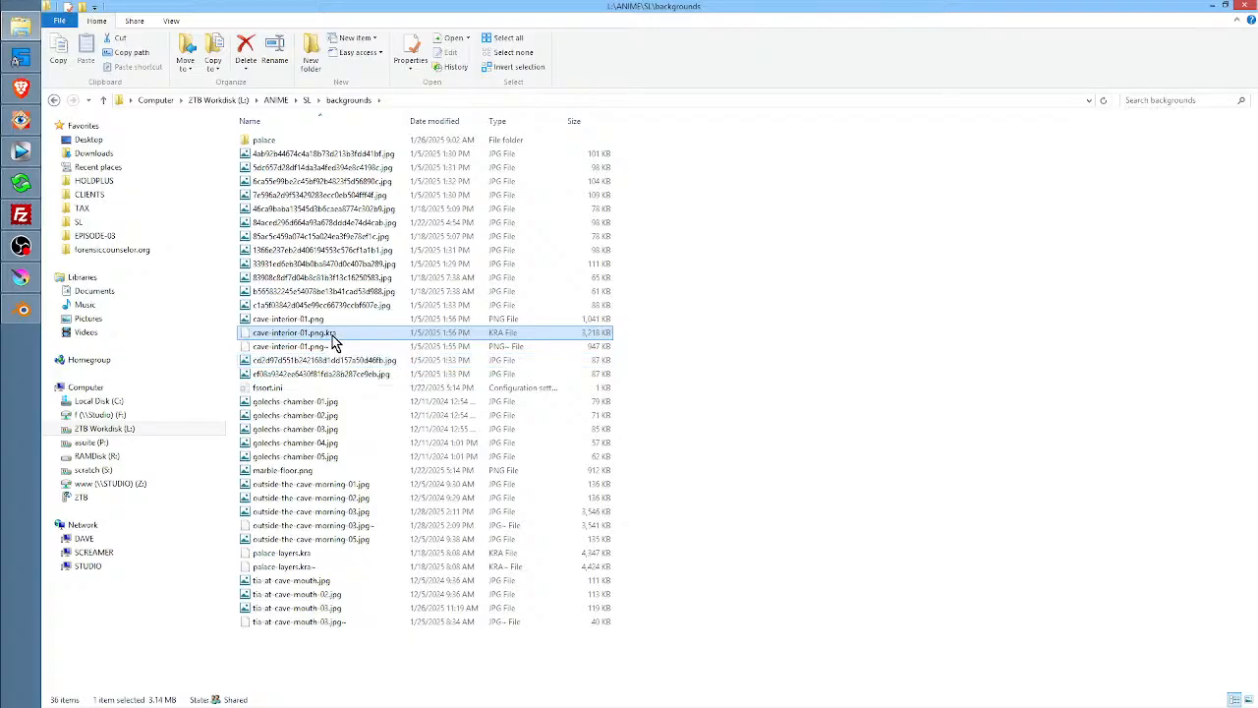
pyautogui.moveTo(332, 337); pyautogui.dragTo(505, 285)
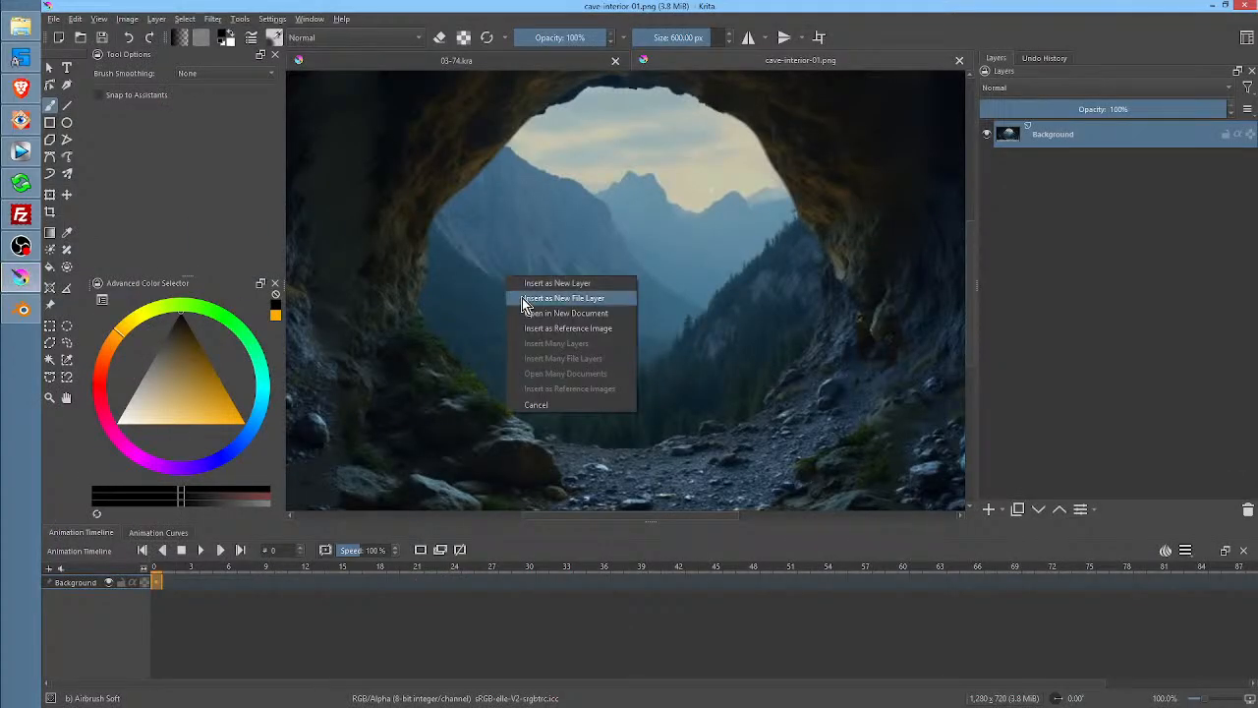
pyautogui.click(536, 315)
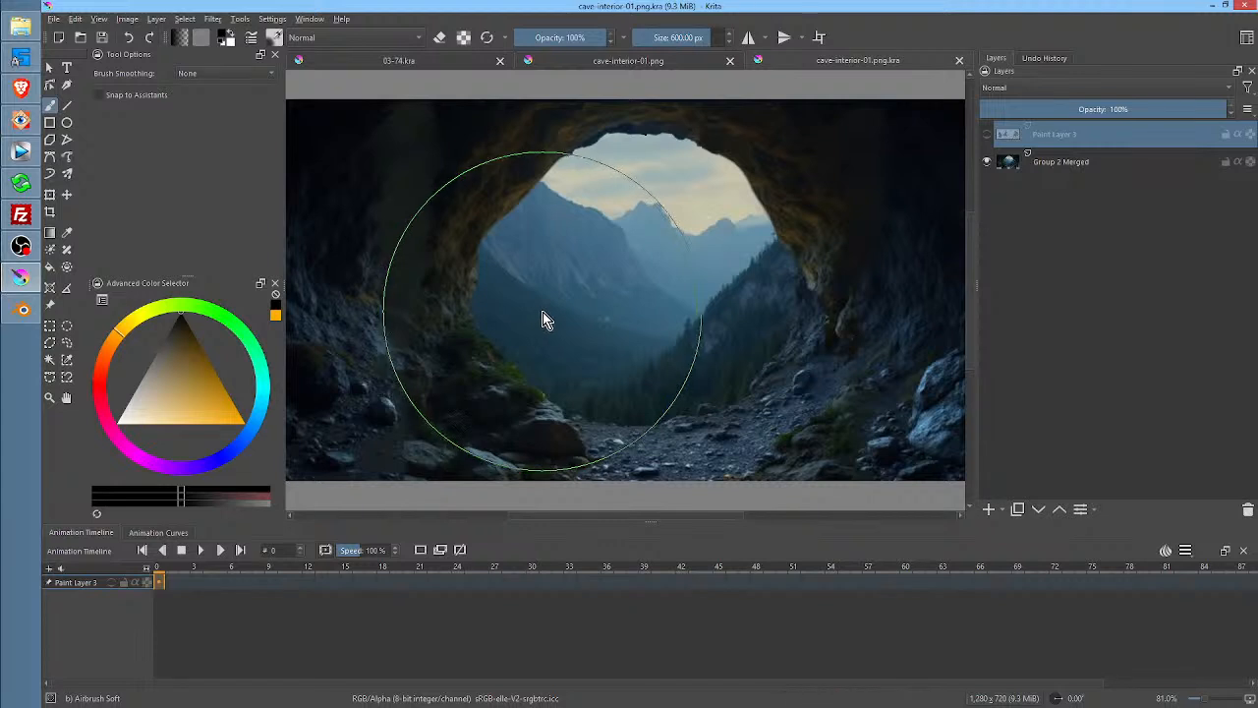
# Toggle the hidden paint layer's visibility to examine its content, and close the cave-interior-01.png.kra document
pyautogui.click(989, 135)
pyautogui.click(989, 135)
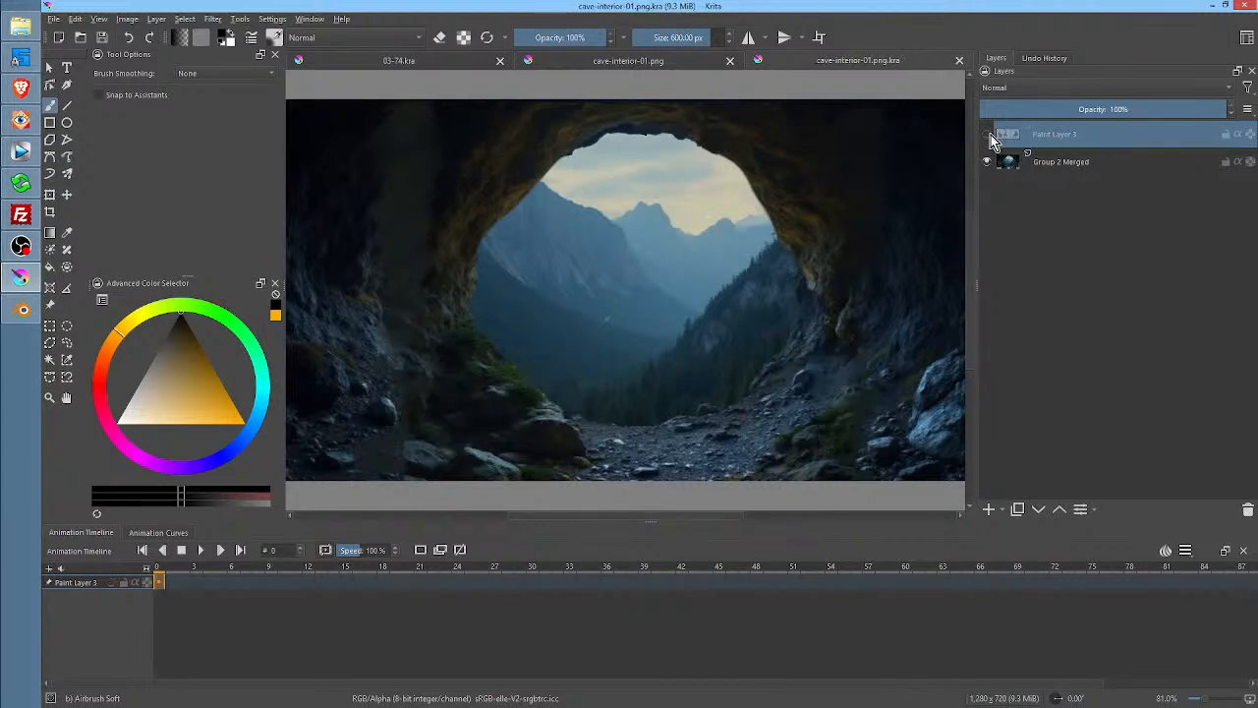
pyautogui.click(989, 134)
pyautogui.click(989, 134)
pyautogui.click(989, 135)
pyautogui.click(989, 135)
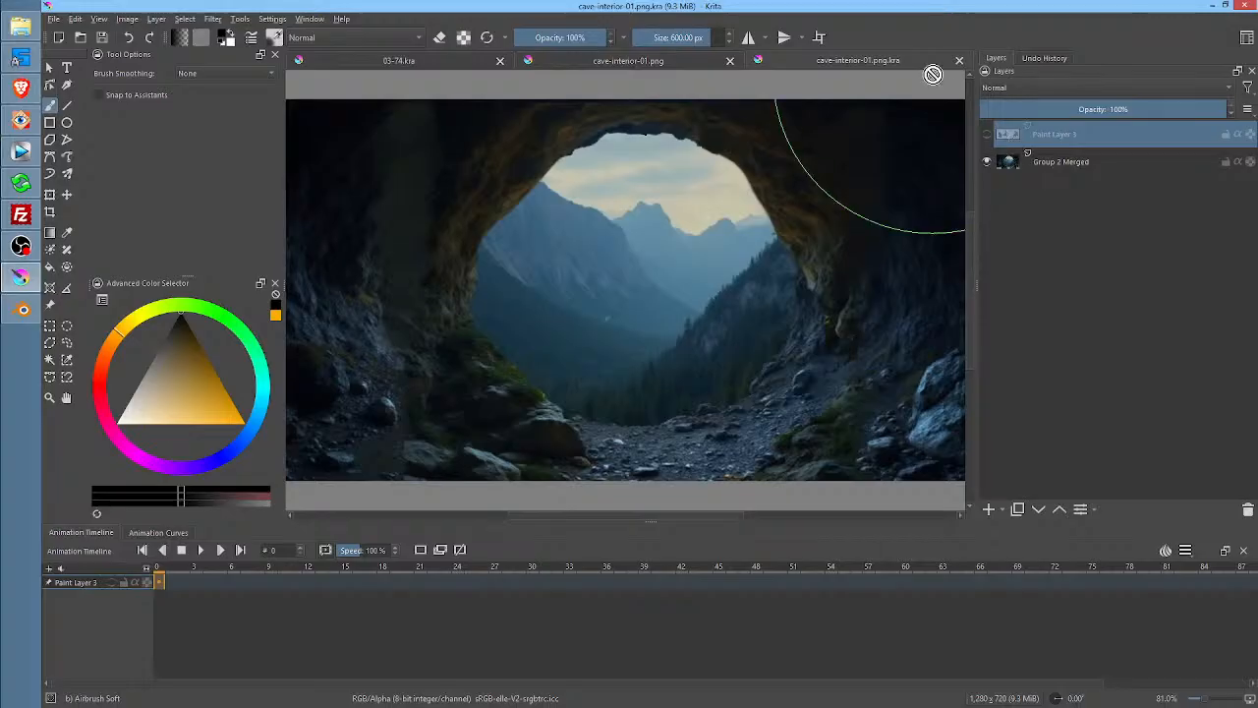
pyautogui.click(960, 59)
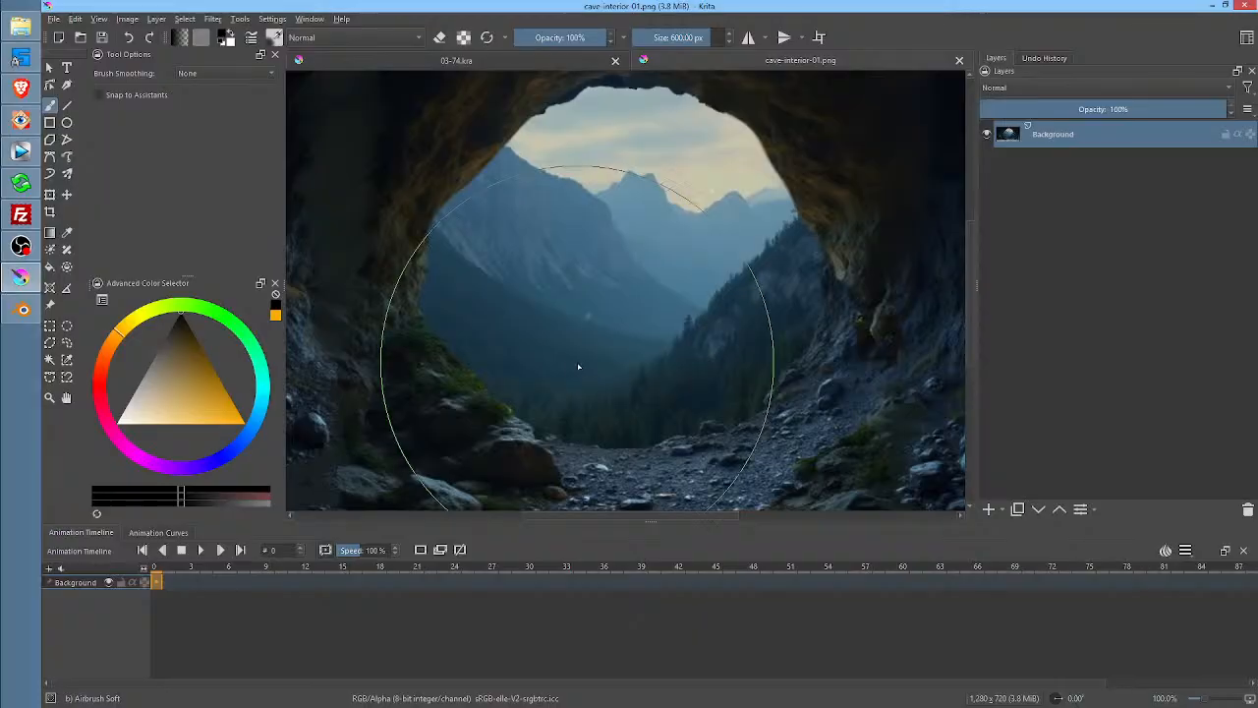
# Duplicate the Background layer and set the copy to Addition blending at 98% opacity
pyautogui.scroll(-1, 578, 367)
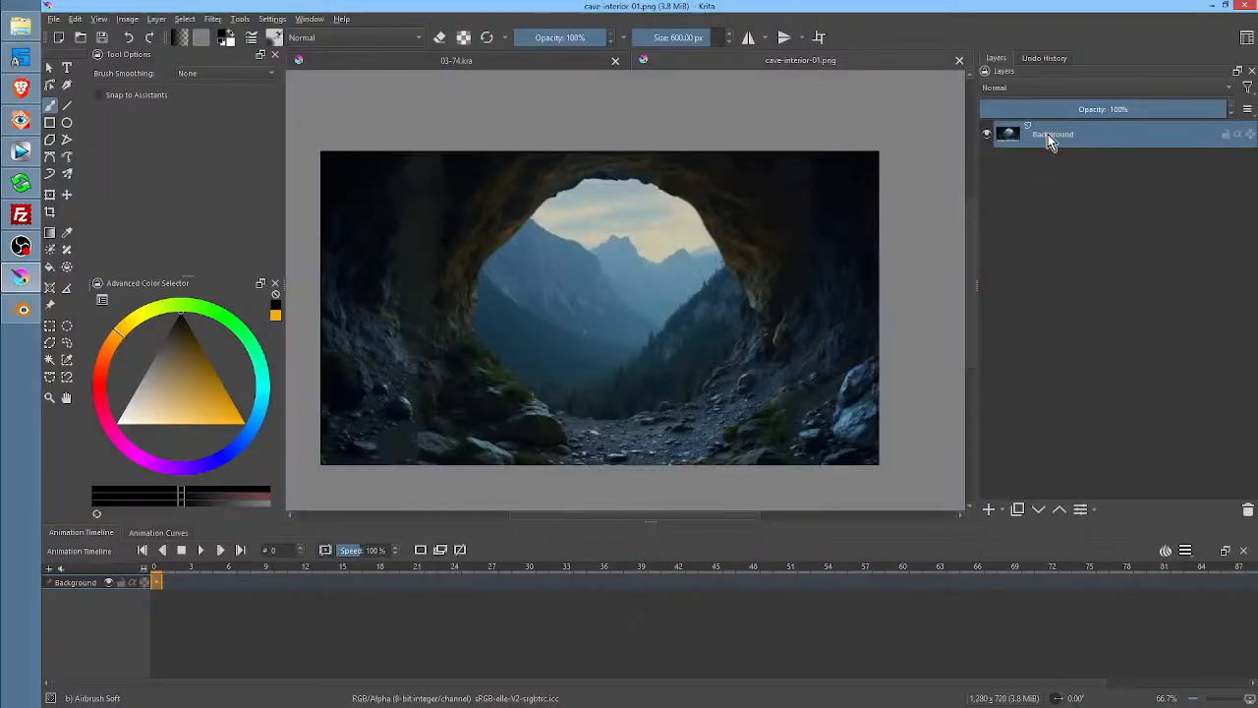
pyautogui.click(1018, 510)
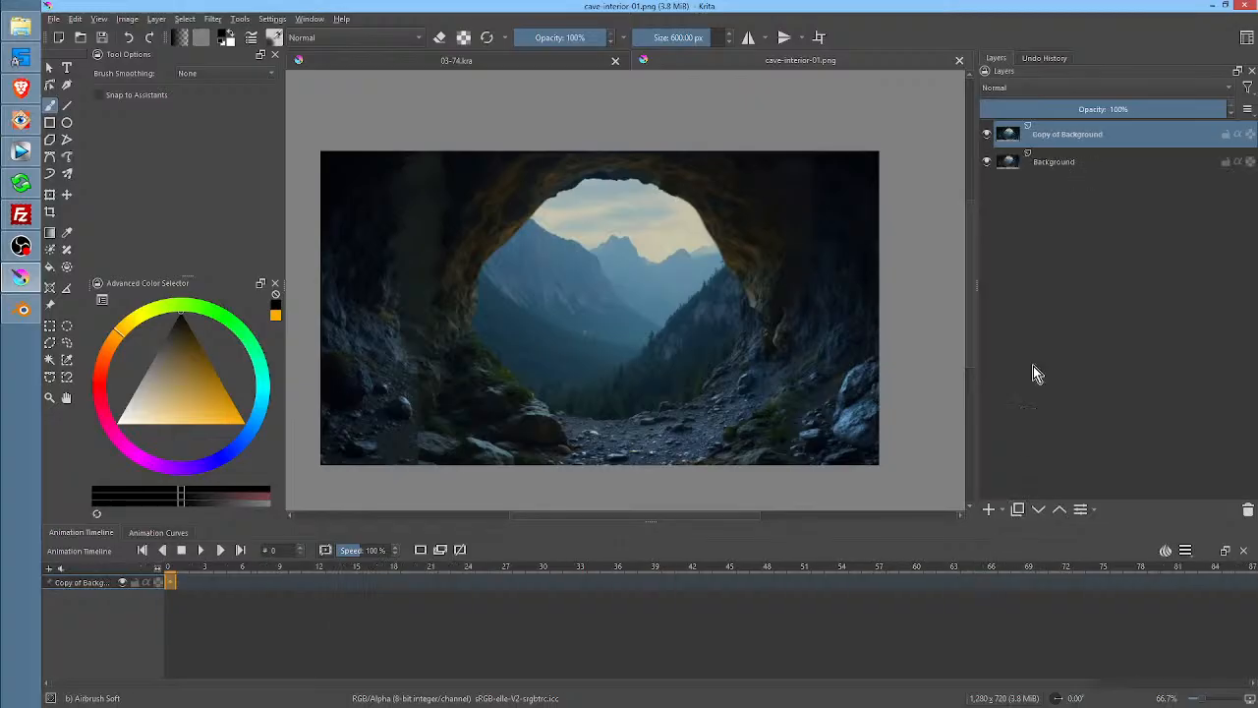
pyautogui.click(1032, 90)
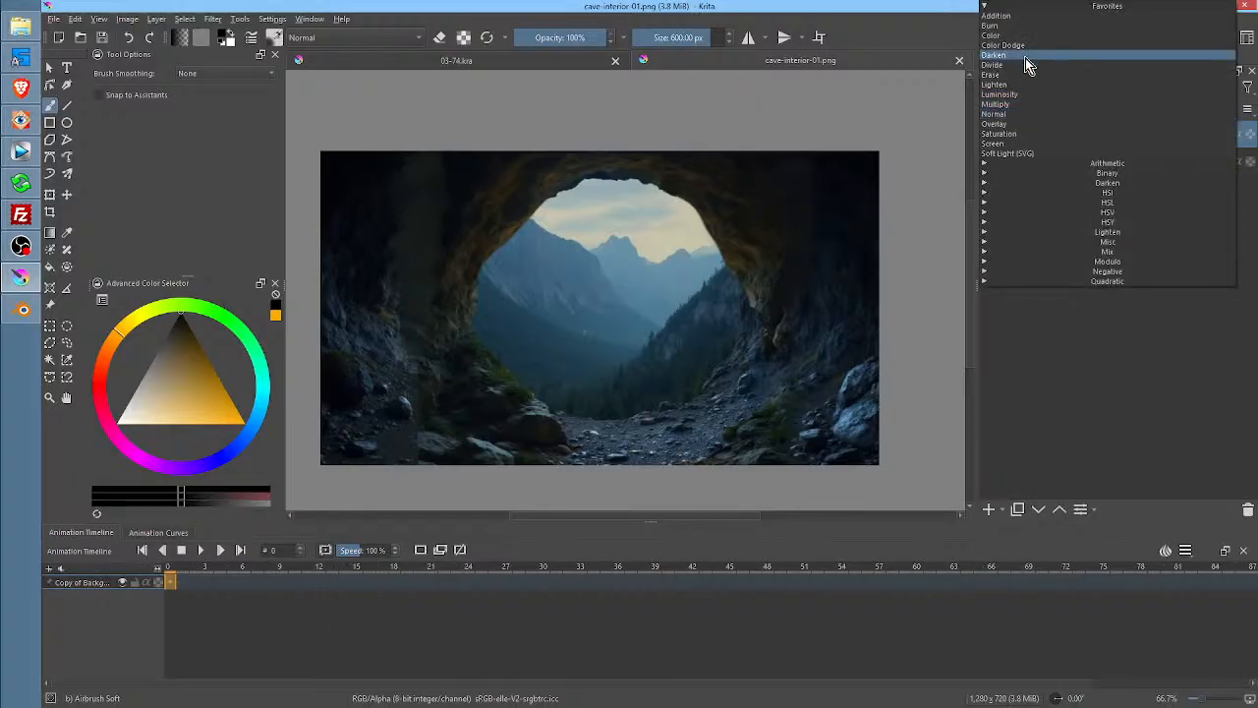
pyautogui.click(1022, 16)
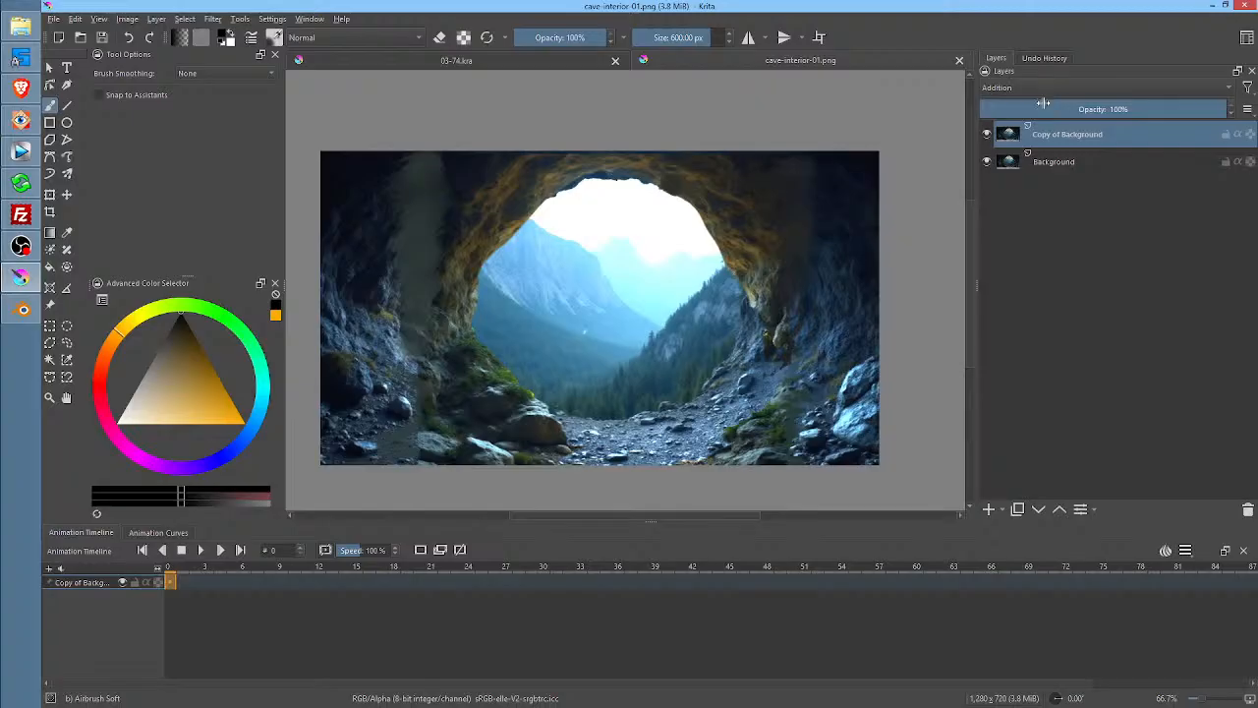
pyautogui.moveTo(1177, 107); pyautogui.dragTo(1221, 131)
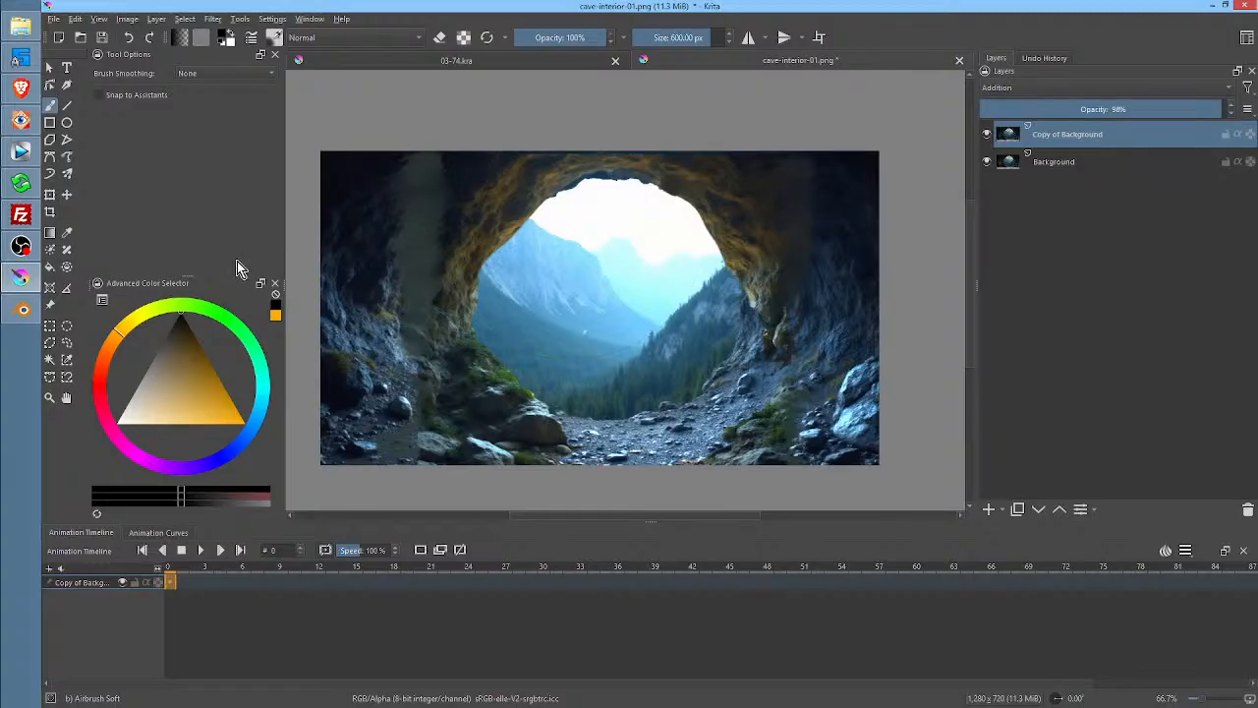
# Apply a Color Adjustment to the copied layer, moving the Hue curve's low point to input 66, output 0
pyautogui.hotkey('ctrl', 'm')
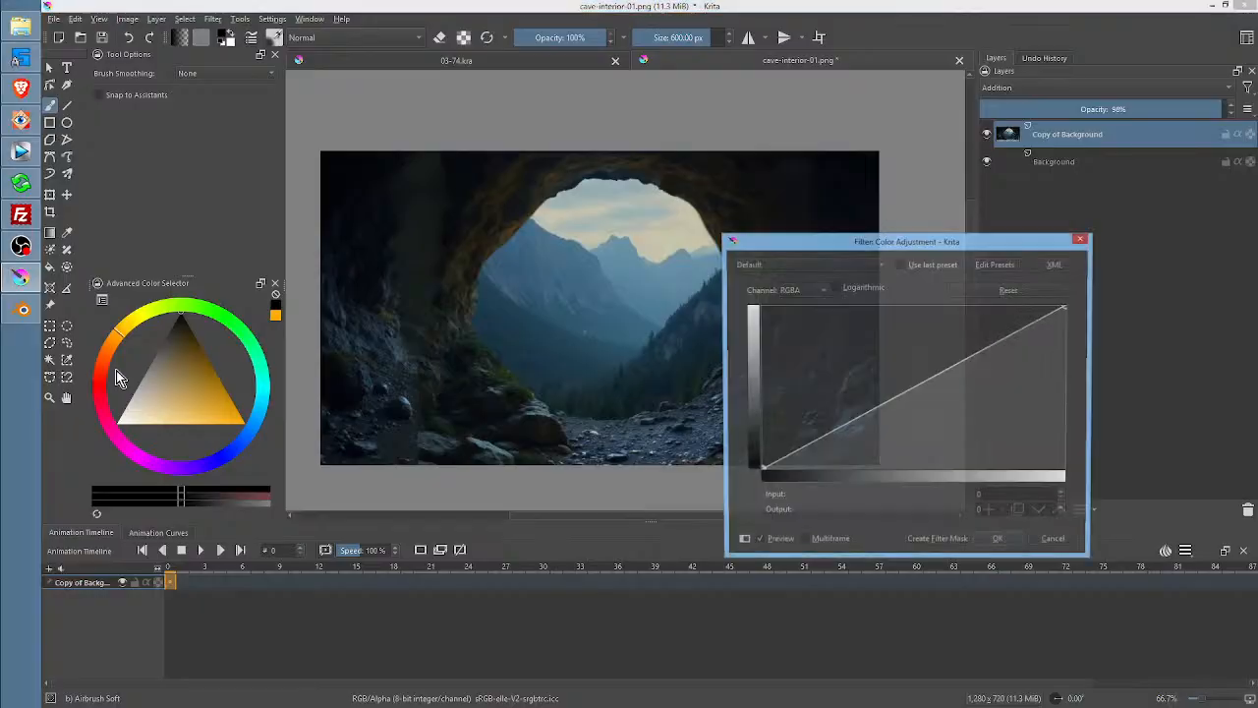
pyautogui.click(816, 291)
pyautogui.click(810, 367)
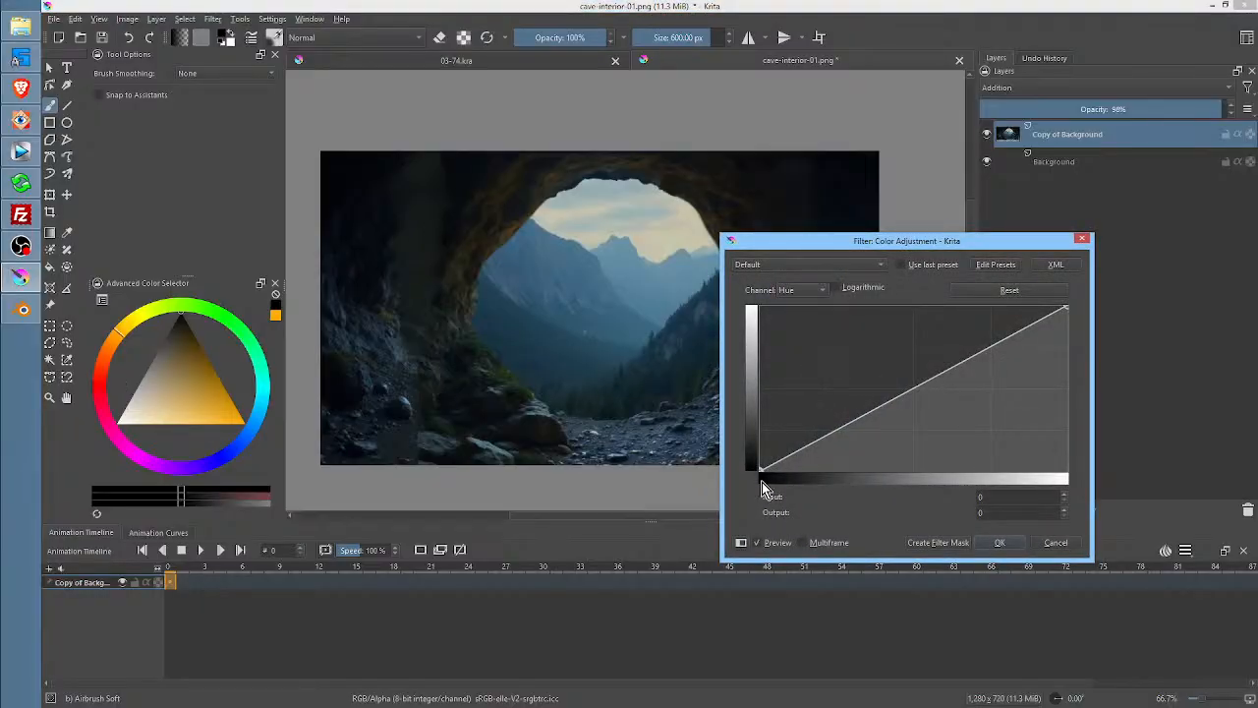
pyautogui.moveTo(760, 467); pyautogui.dragTo(967, 619)
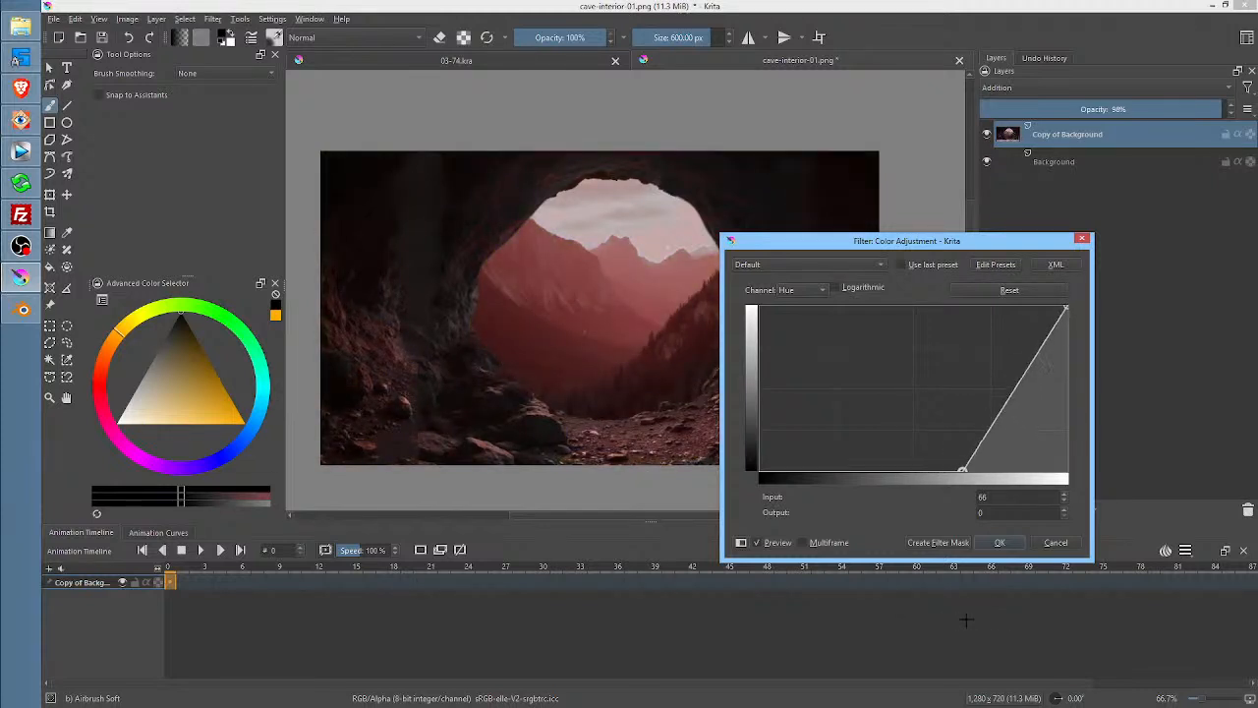
pyautogui.click(999, 543)
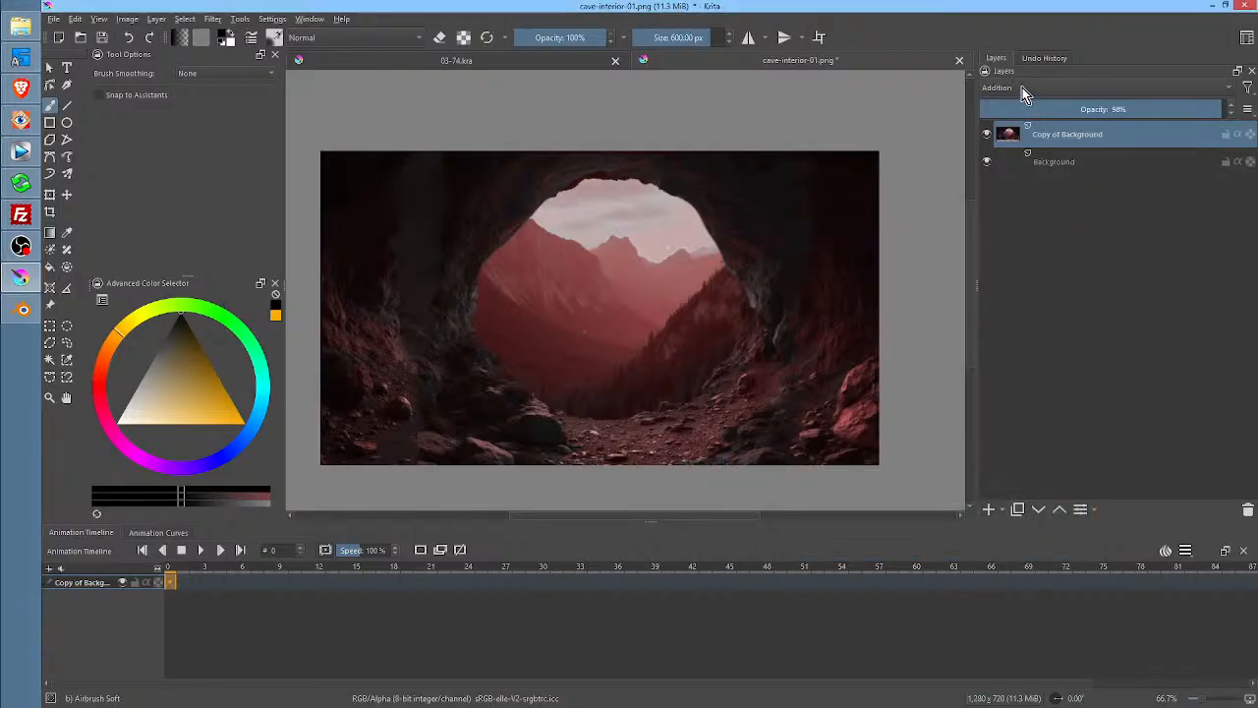
# Vary the copied layer's opacity to compare it with the original cave, and set it to 100%
pyautogui.moveTo(1177, 112); pyautogui.dragTo(973, 112)
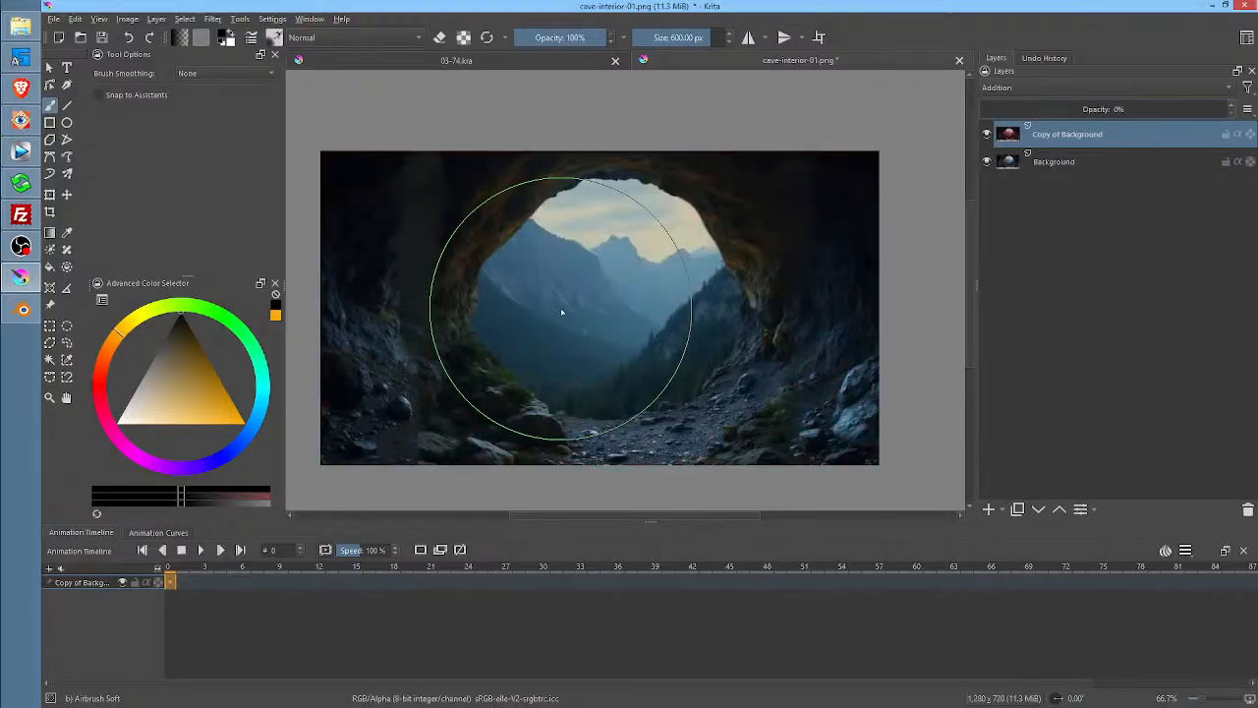
pyautogui.moveTo(1000, 114); pyautogui.dragTo(1151, 125)
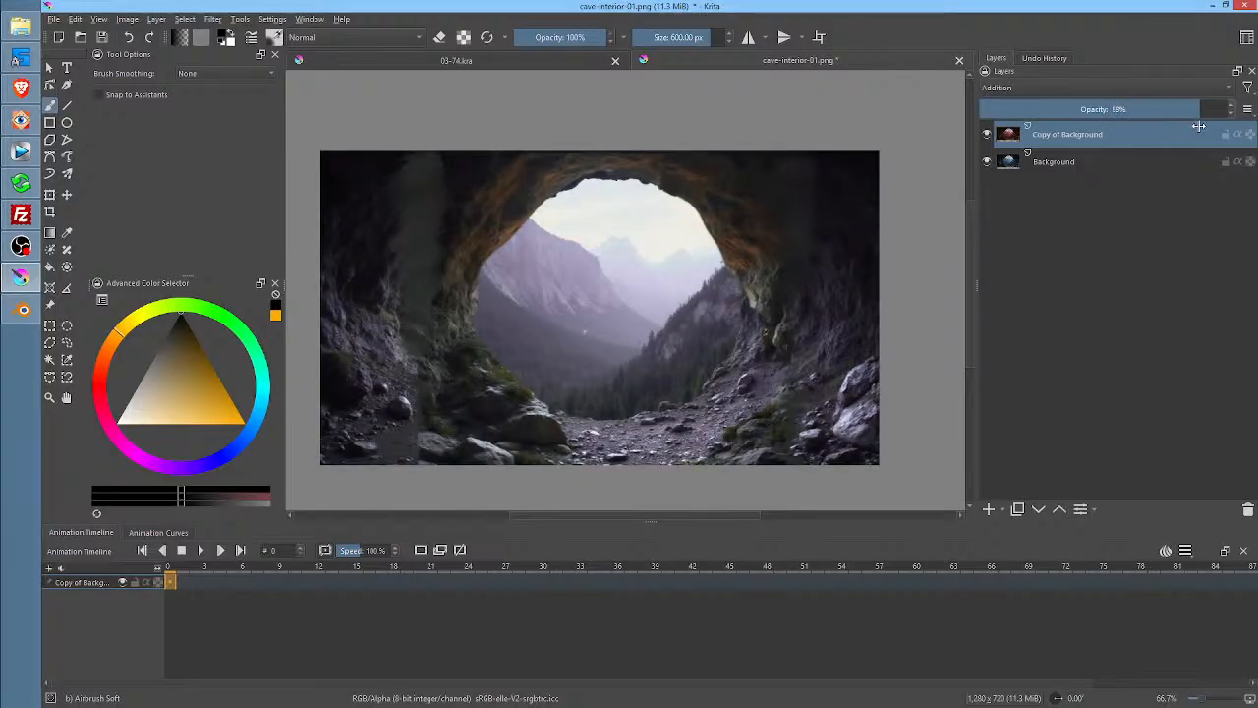
pyautogui.moveTo(1198, 126); pyautogui.dragTo(1252, 124)
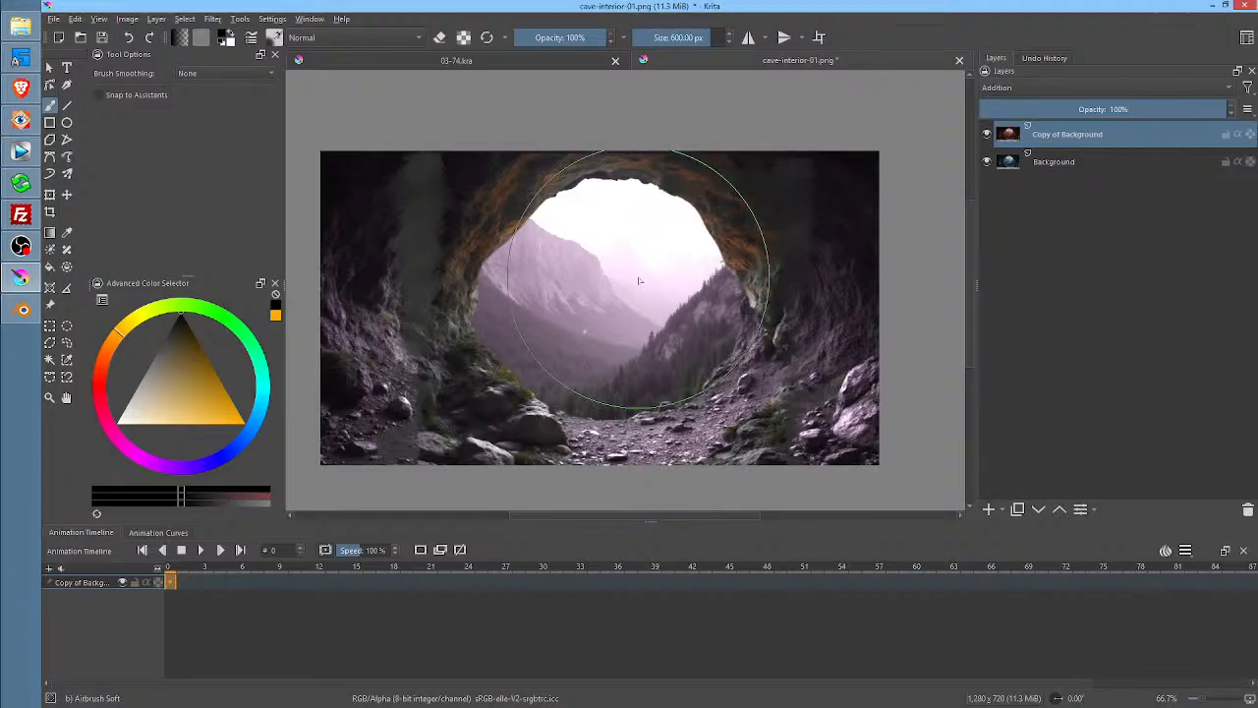
pyautogui.hotkey('ctrl', 'e')
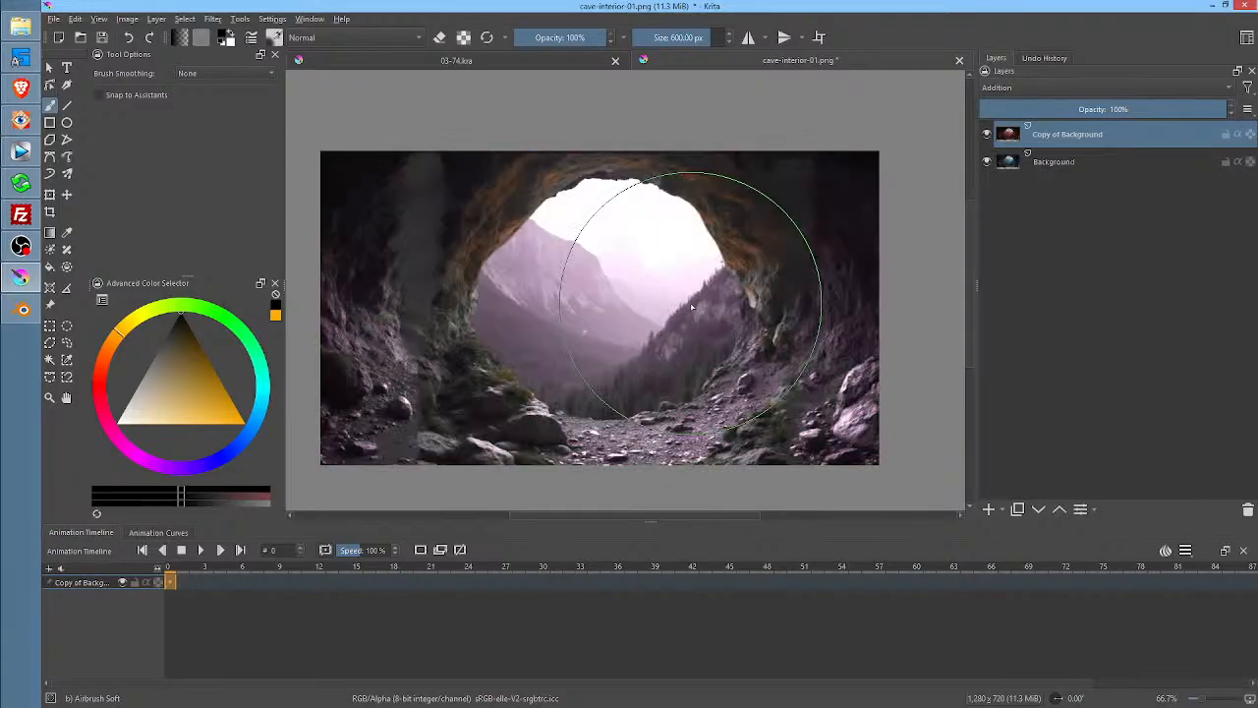
# Try Overlay and Normal blending on the copied layer, and return it to Addition blending
pyautogui.click(1026, 90)
pyautogui.click(1036, 191)
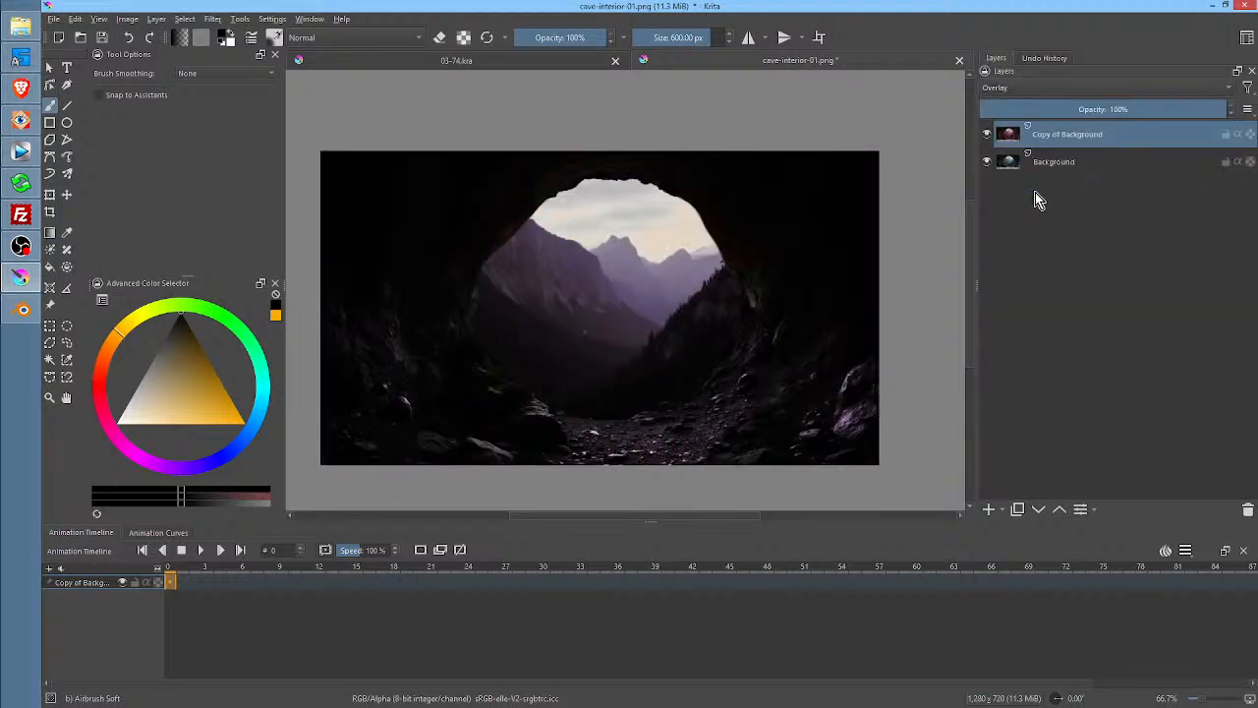
pyautogui.click(1007, 89)
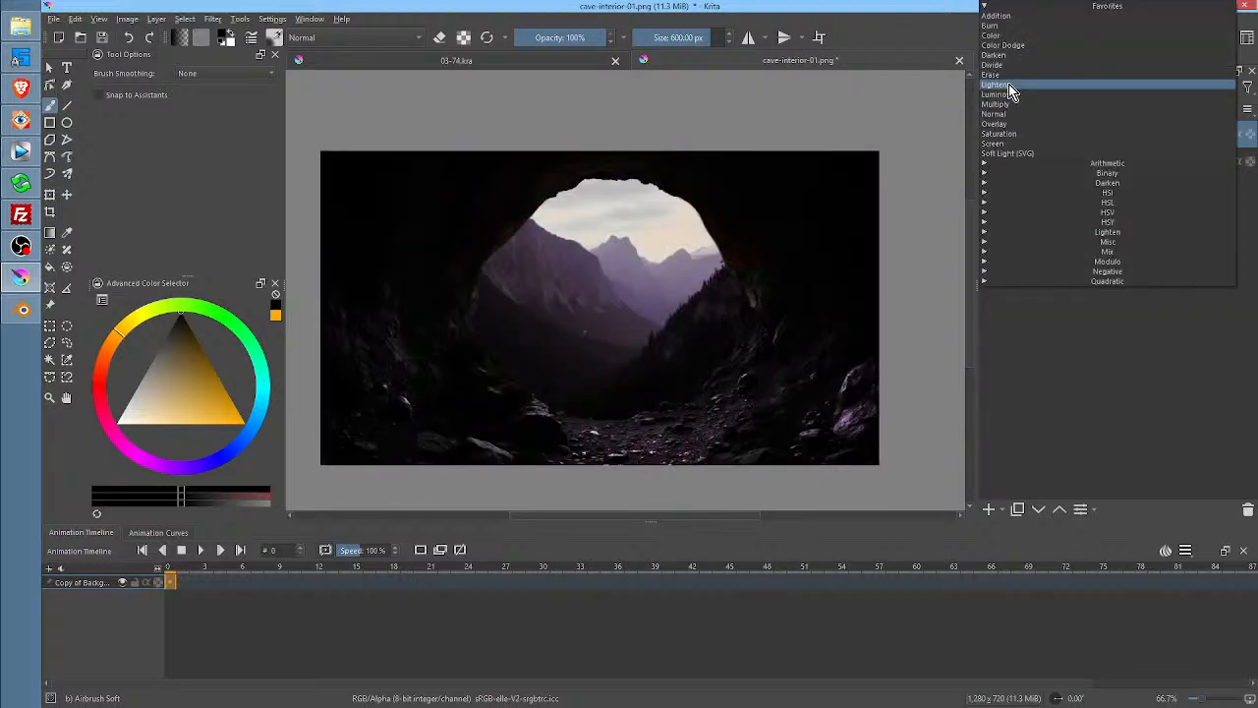
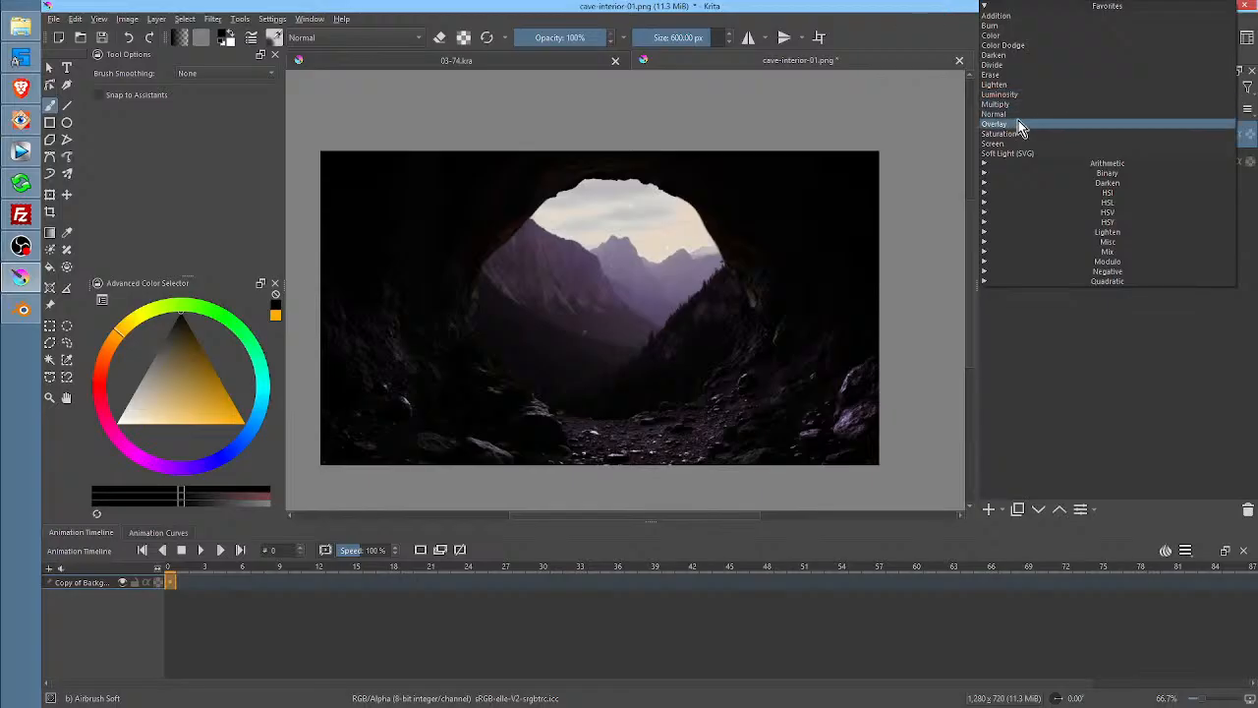
pyautogui.click(1018, 116)
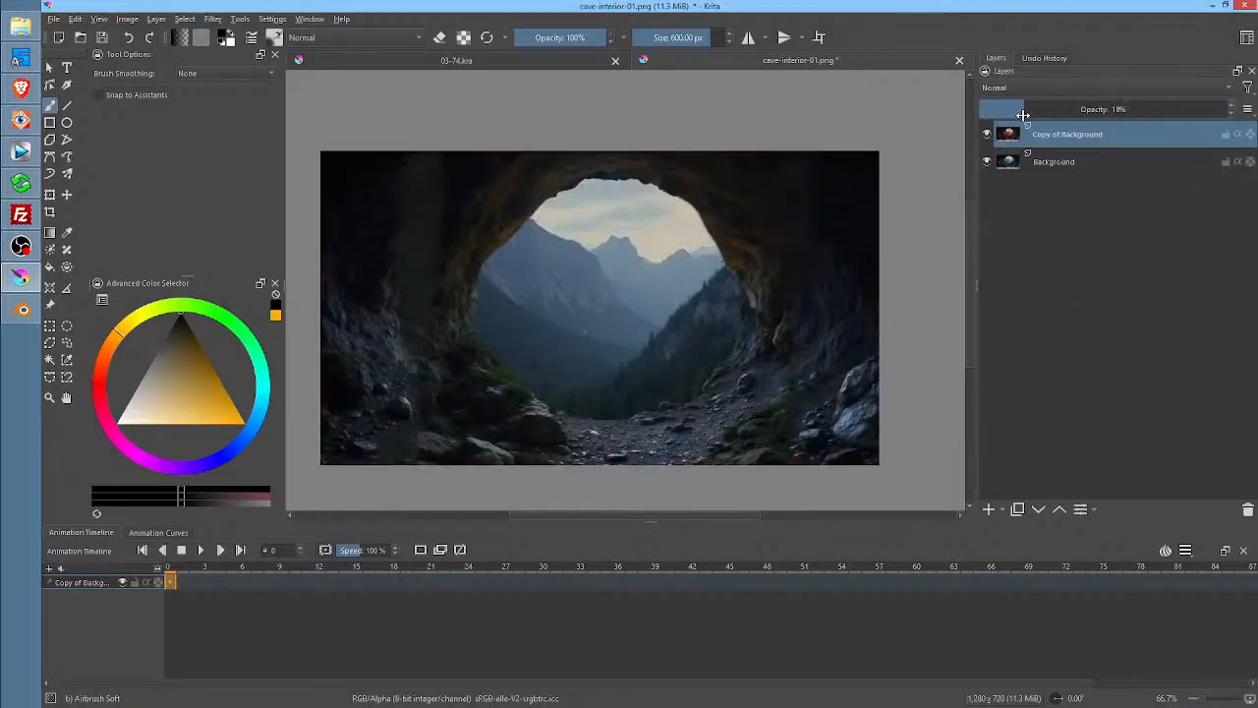
pyautogui.click(1050, 88)
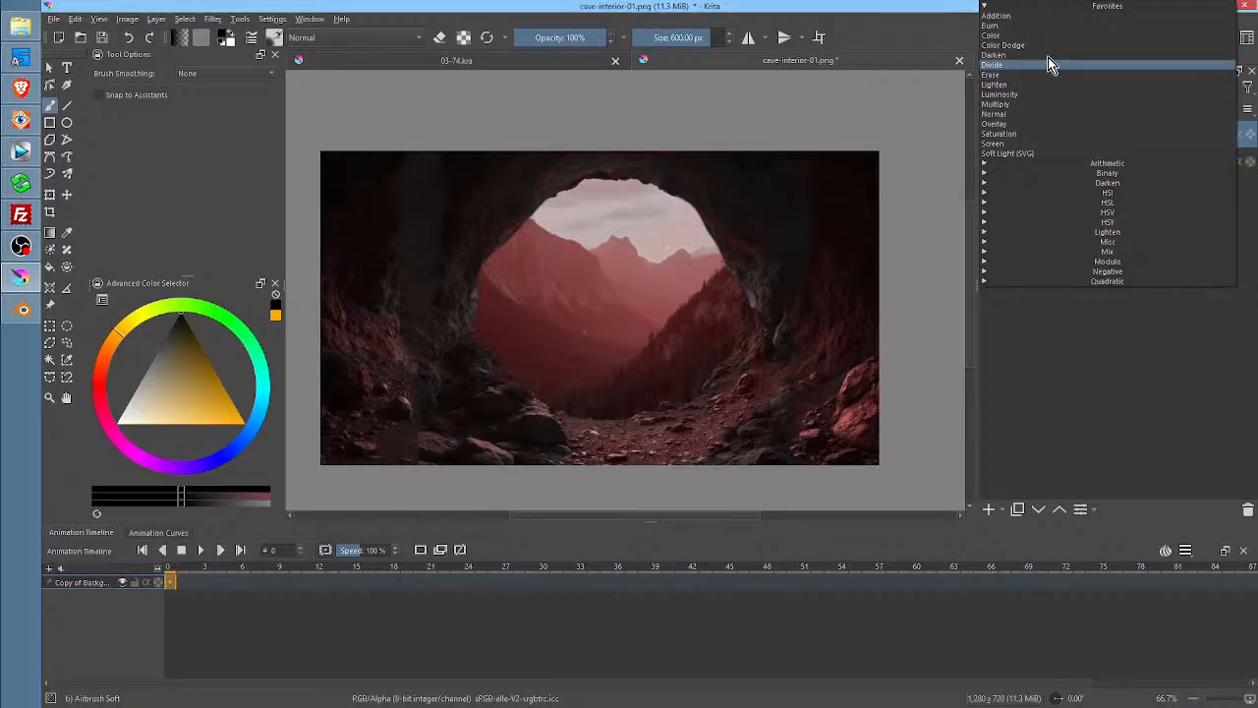
pyautogui.click(1045, 15)
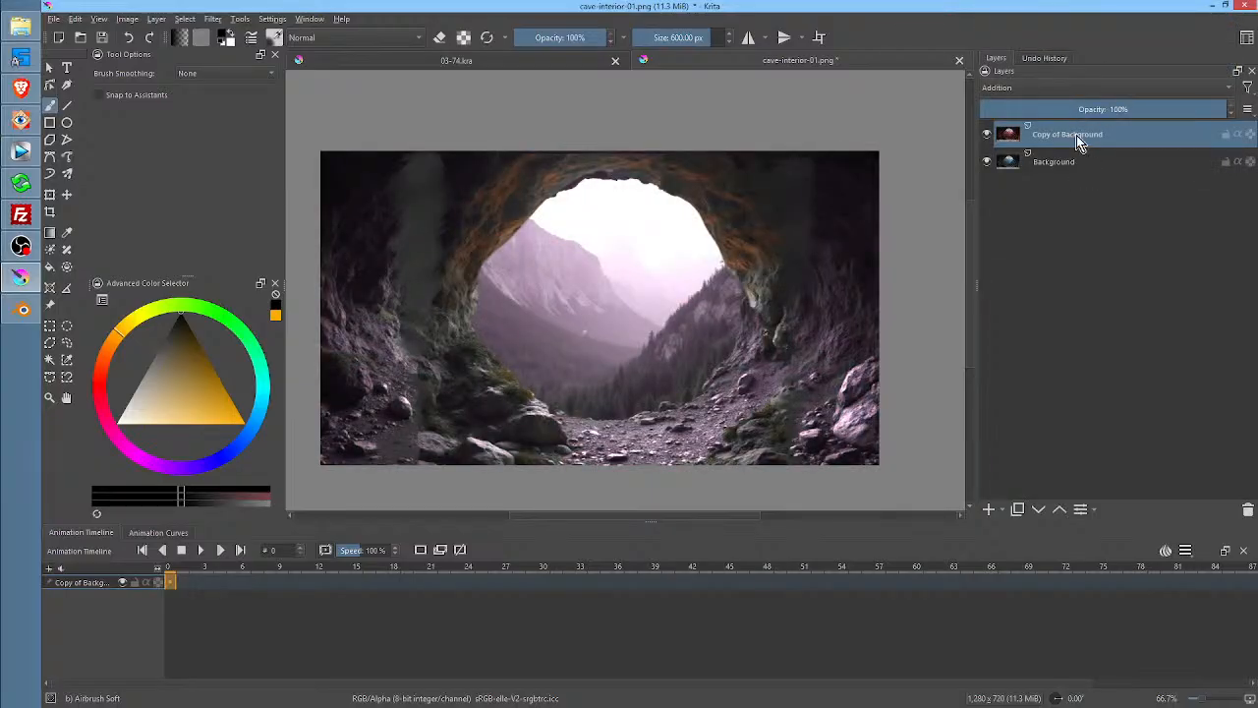
pyautogui.hotkey('ctrl', 'm')
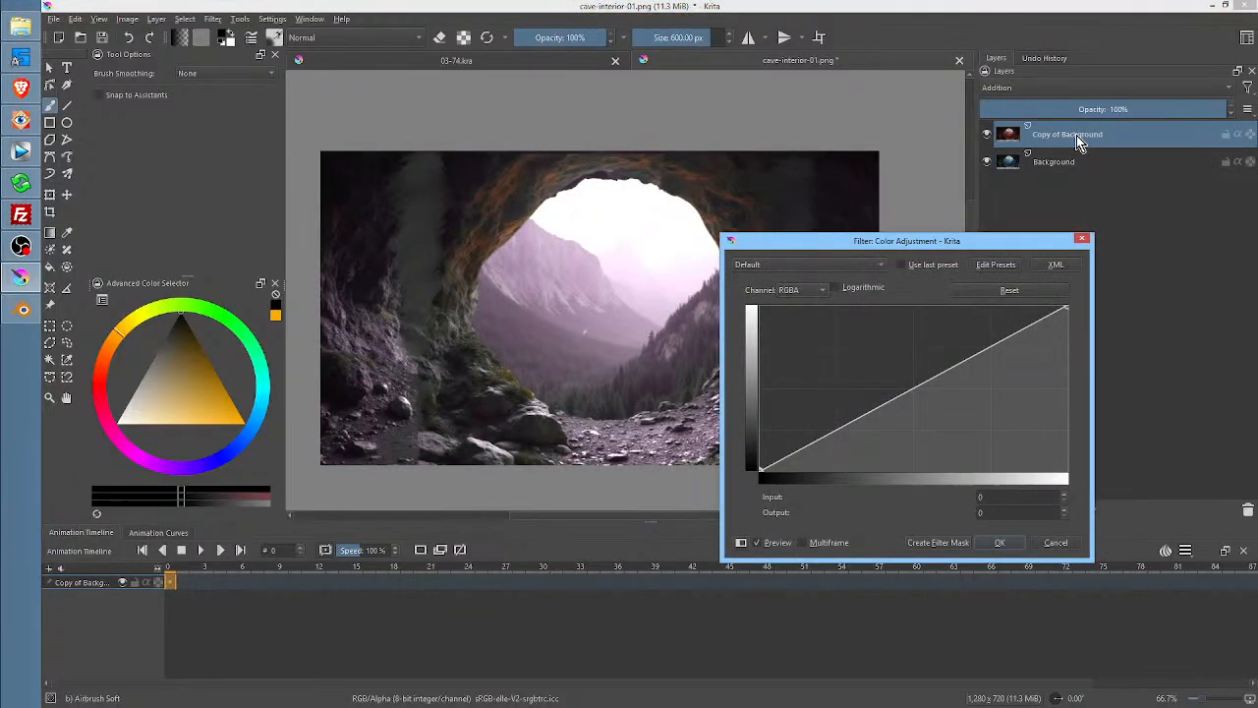
pyautogui.click(821, 292)
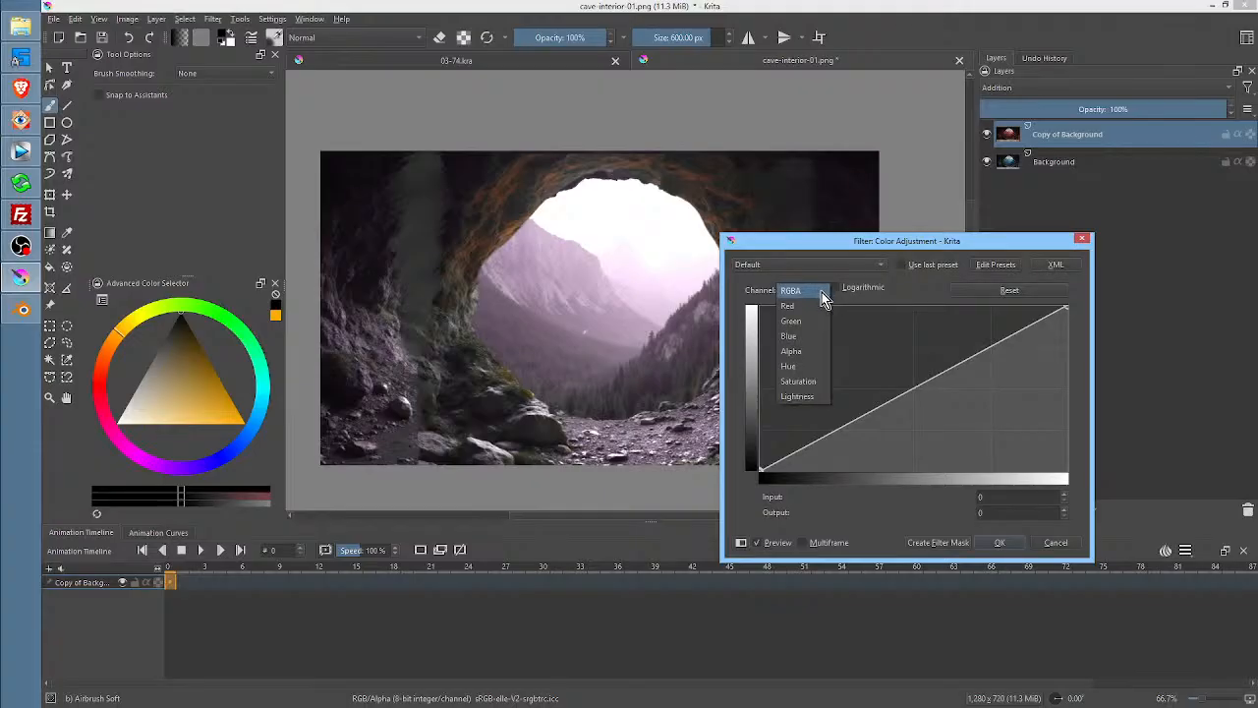
pyautogui.click(814, 365)
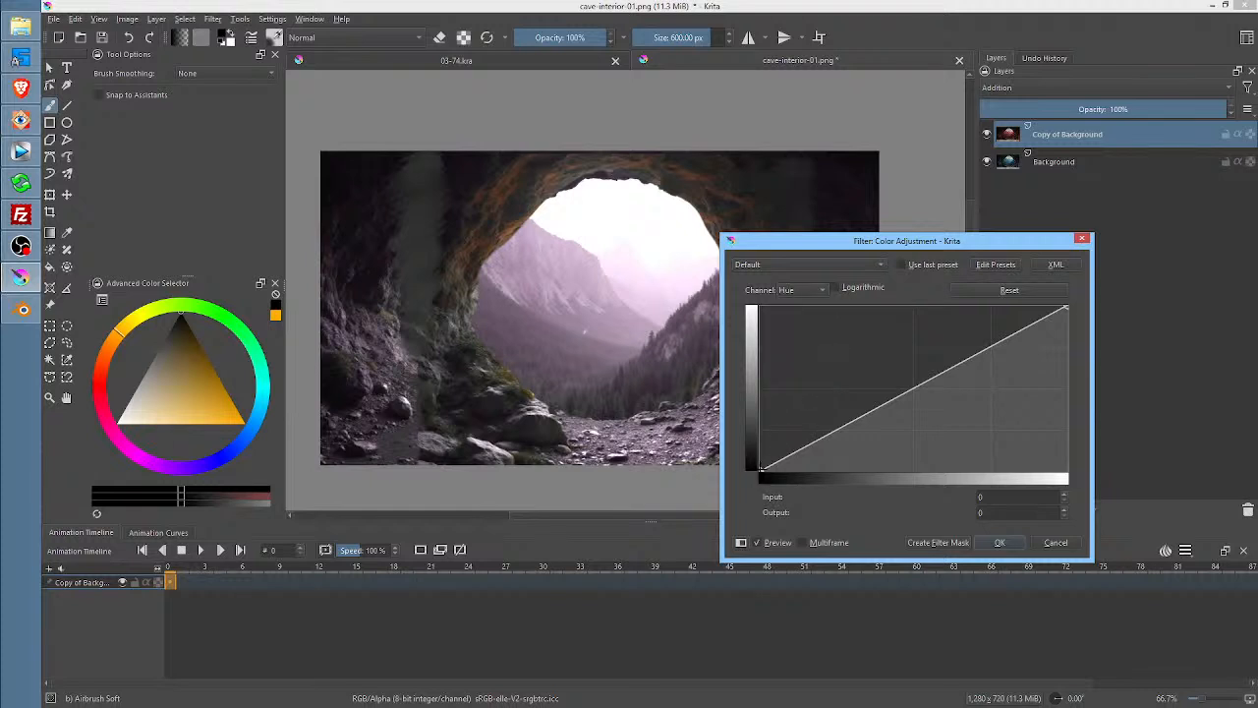
pyautogui.moveTo(761, 469); pyautogui.dragTo(699, 484)
pyautogui.click(1055, 546)
# Lower the copied layer's opacity to 0% and duplicate it, giving the duplicate Normal blending at 100% opacity
pyautogui.click(1209, 109)
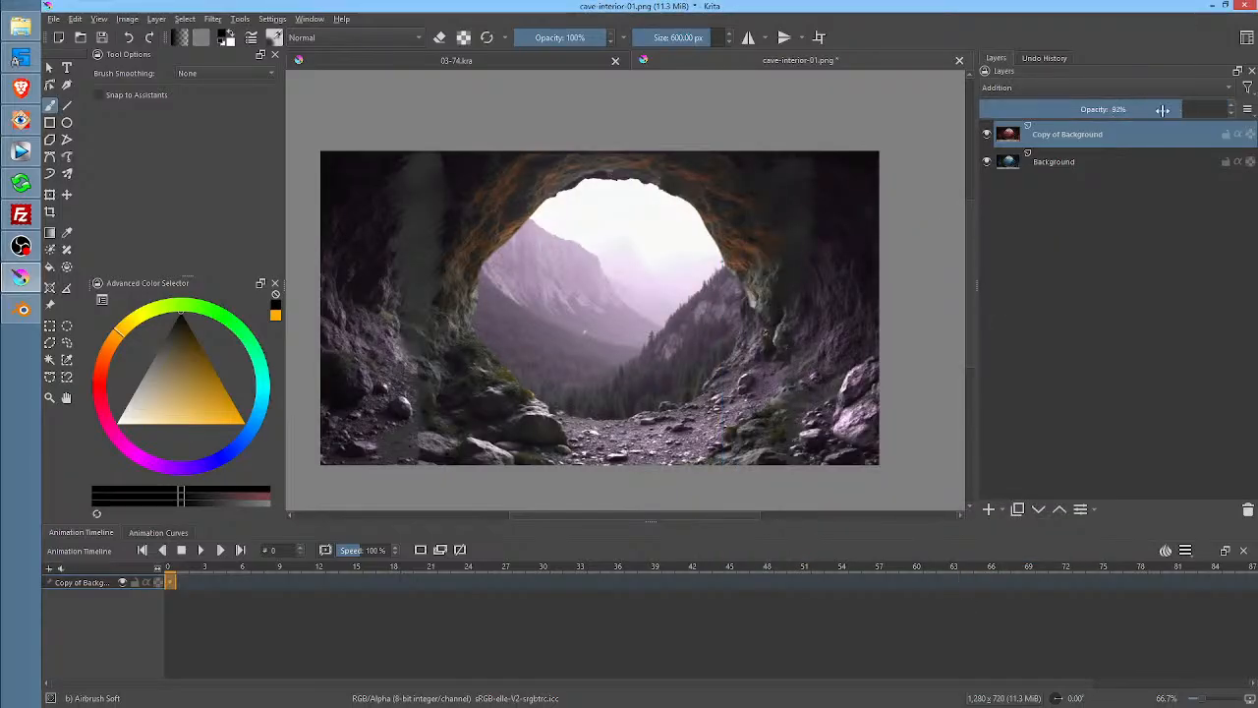
pyautogui.moveTo(1198, 106); pyautogui.dragTo(973, 109)
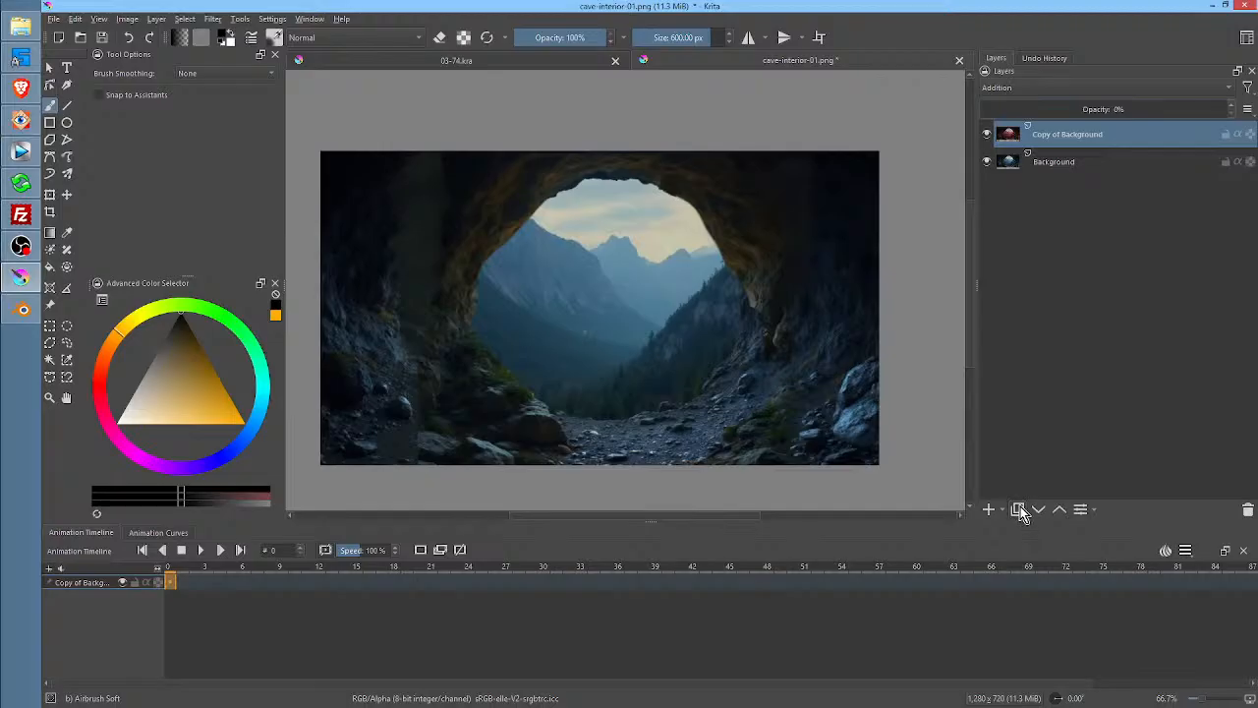
pyautogui.click(1018, 511)
pyautogui.click(1024, 90)
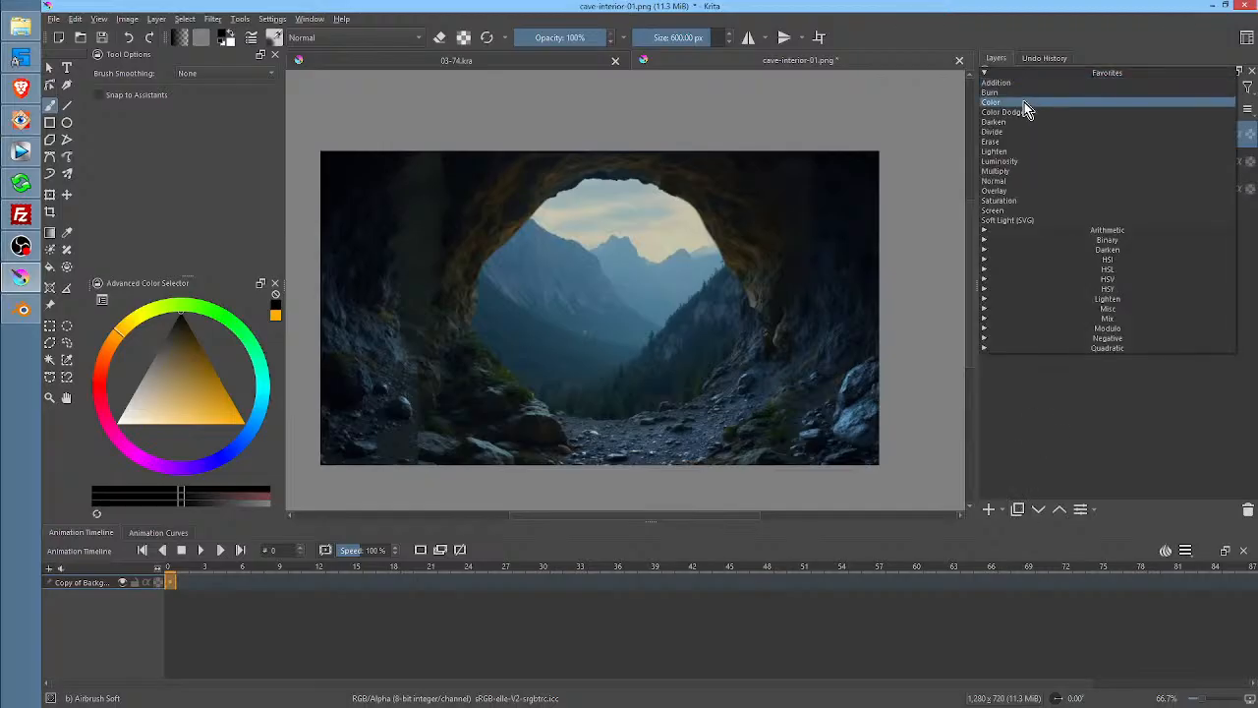
pyautogui.click(1026, 154)
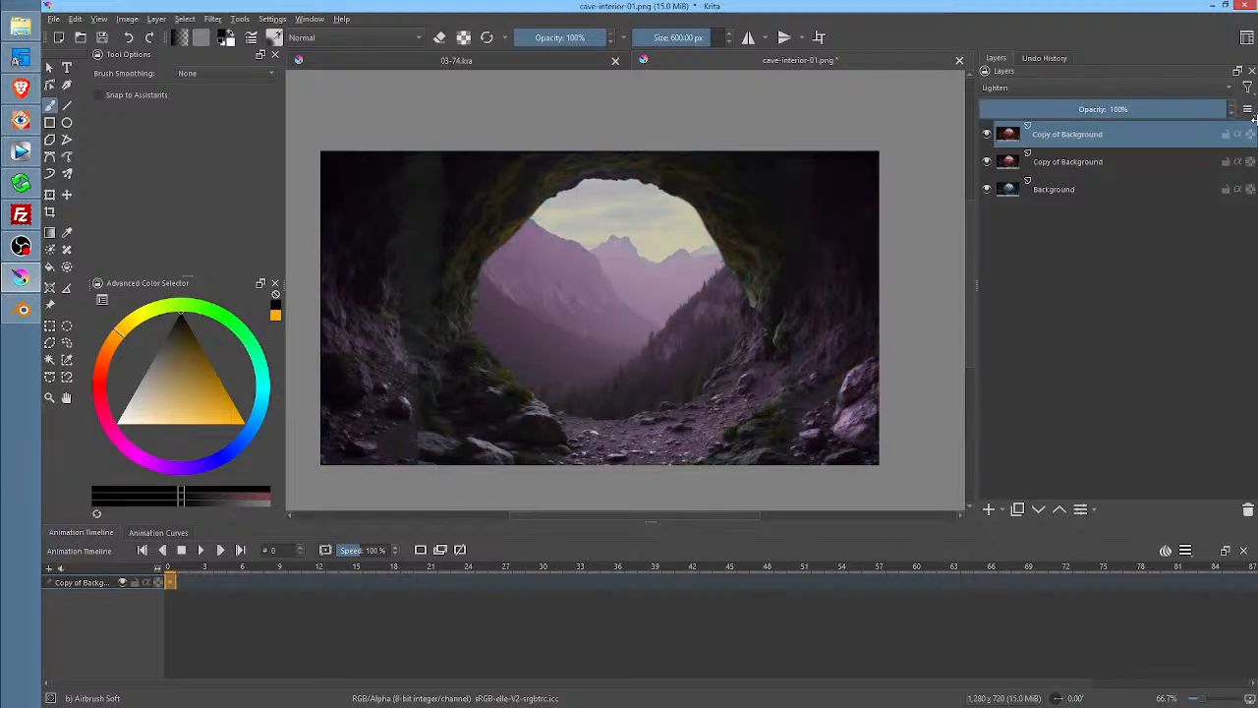
pyautogui.click(1024, 87)
pyautogui.click(1024, 112)
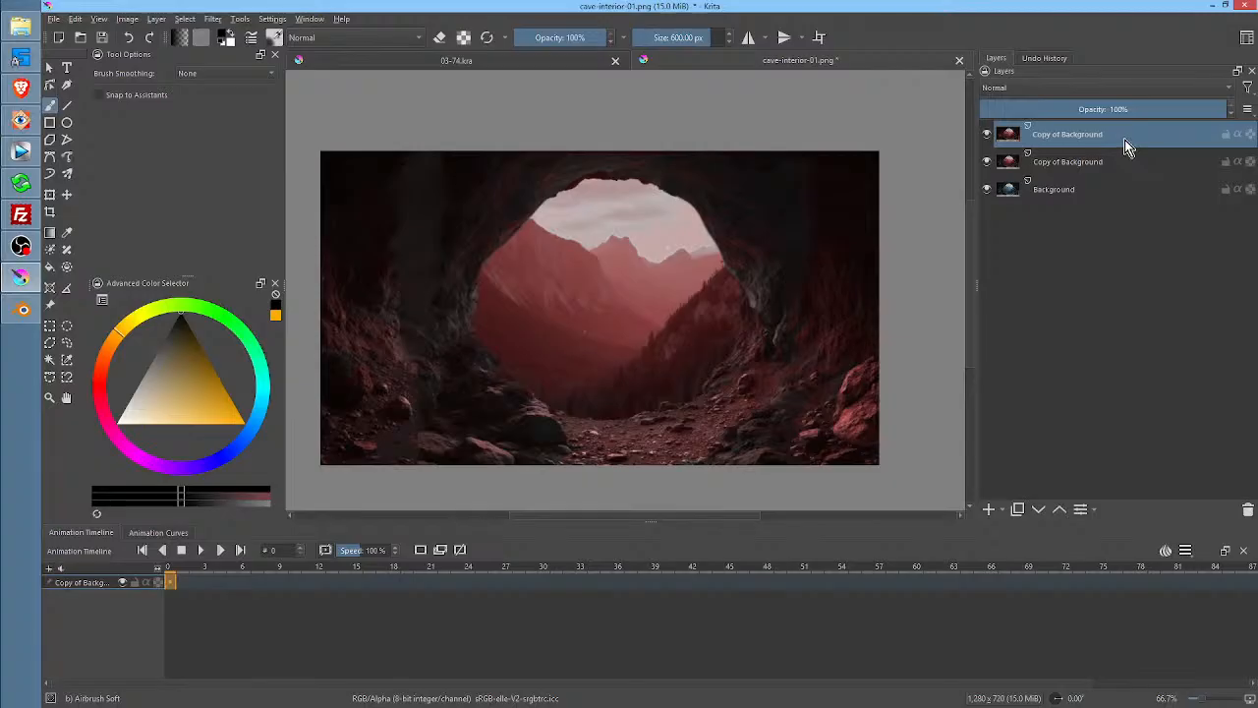
# Apply a Color Adjustment to the top copy with an RGBA curve point at input 90, output 200 and a Blue point at 130, 77
pyautogui.hotkey('ctrl', 'm')
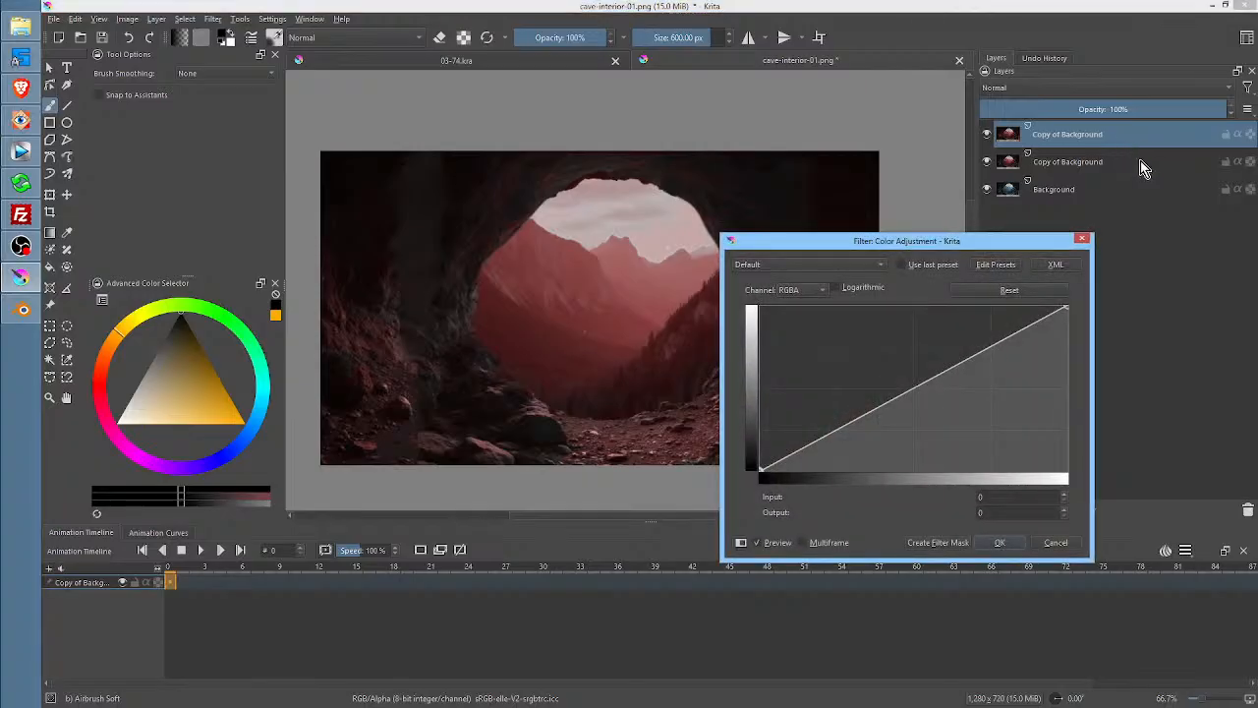
pyautogui.moveTo(905, 393); pyautogui.dragTo(867, 340)
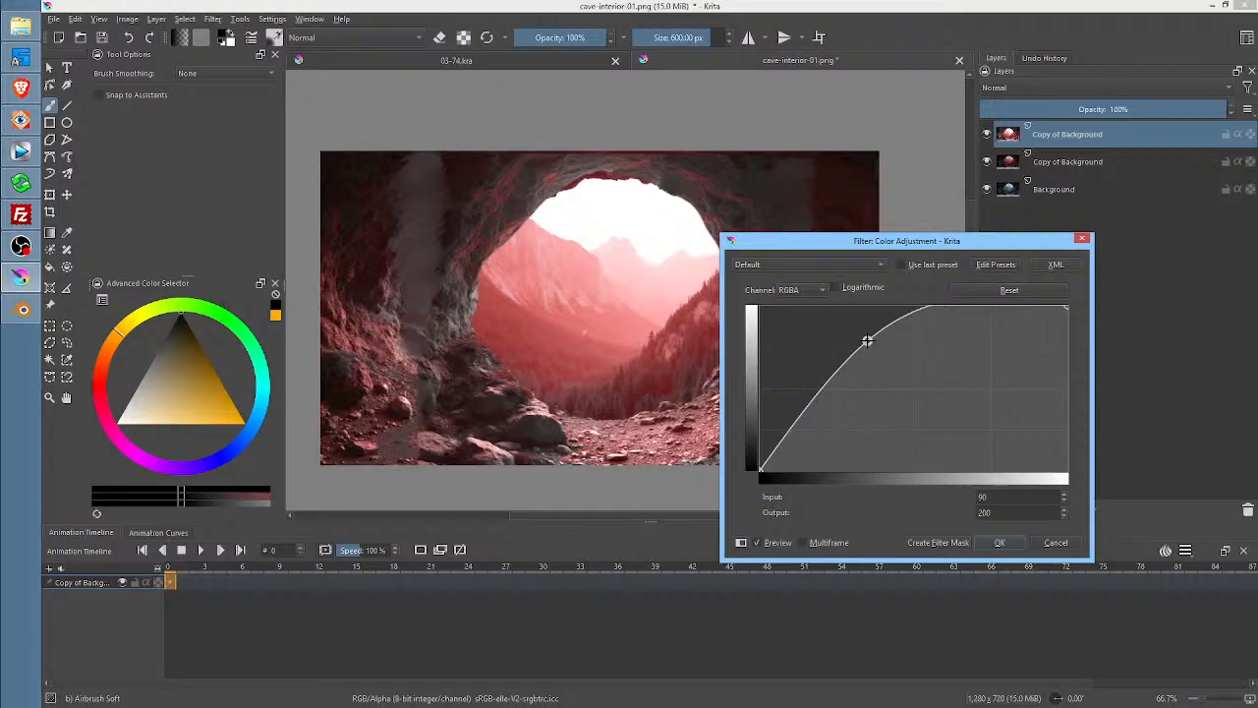
pyautogui.click(791, 289)
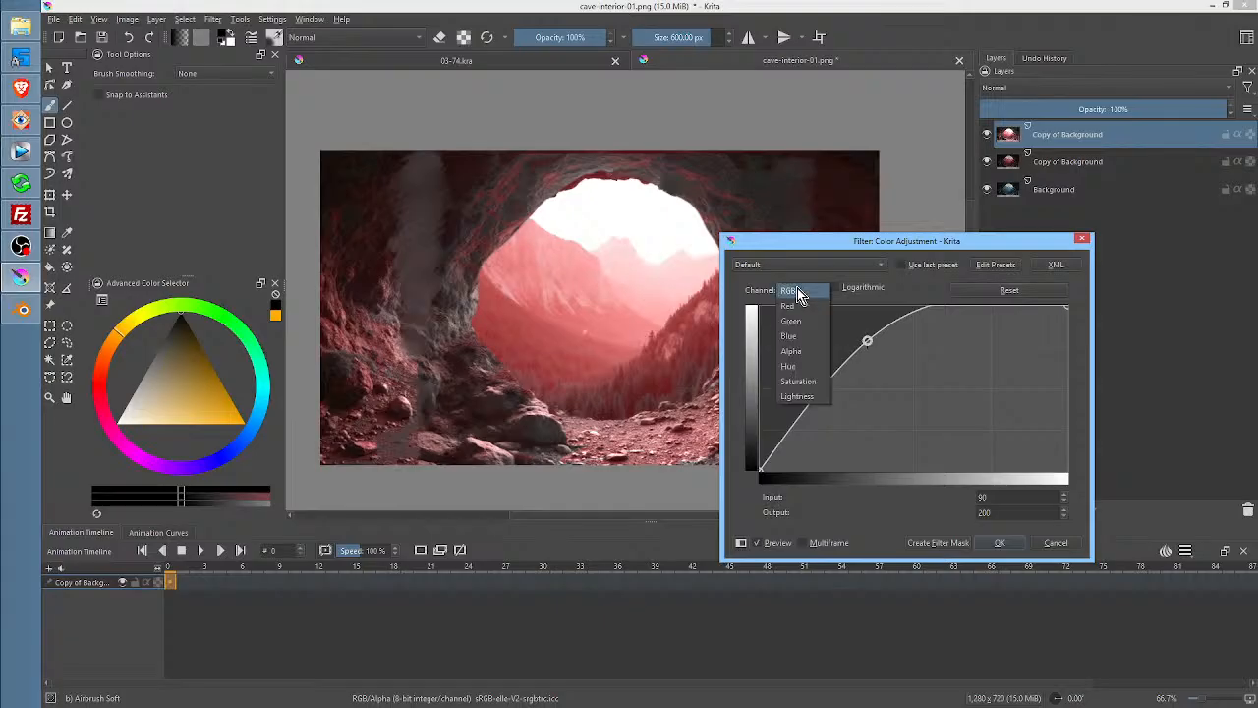
pyautogui.click(806, 340)
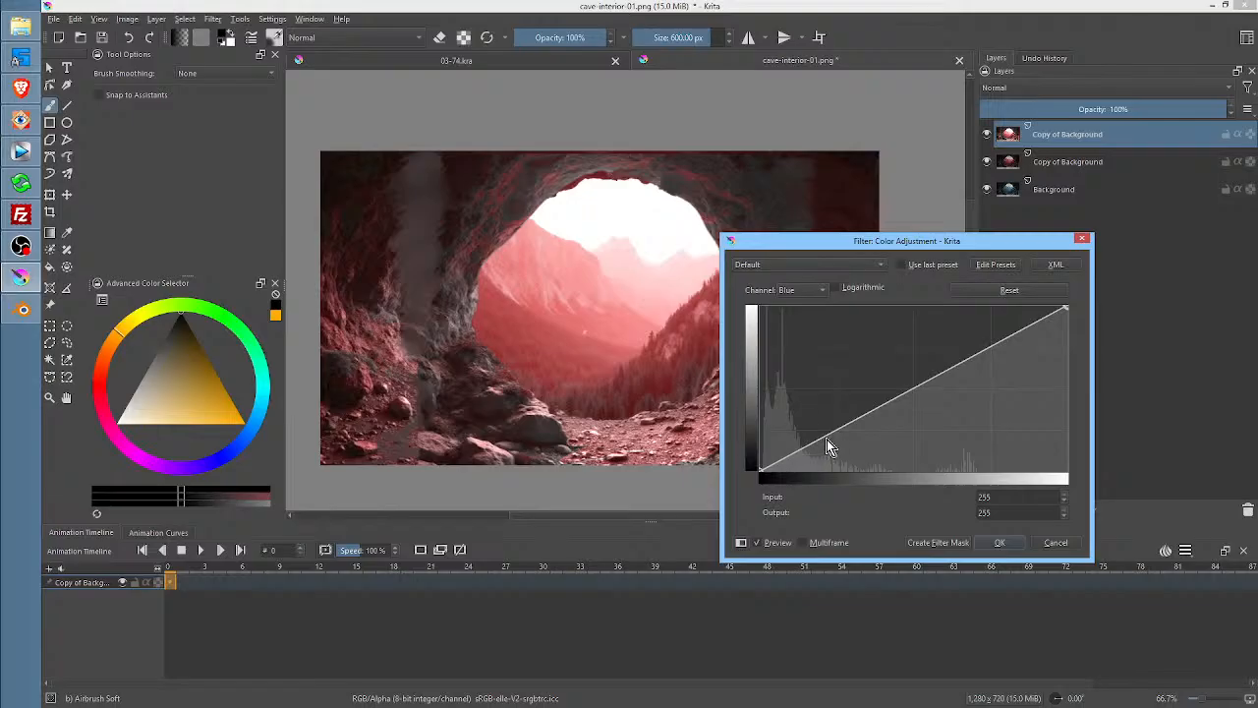
pyautogui.moveTo(900, 404)
pyautogui.mouseDown()
pyautogui.moveTo(941, 453)
pyautogui.moveTo(890, 390)
pyautogui.moveTo(915, 421)
pyautogui.mouseUp()
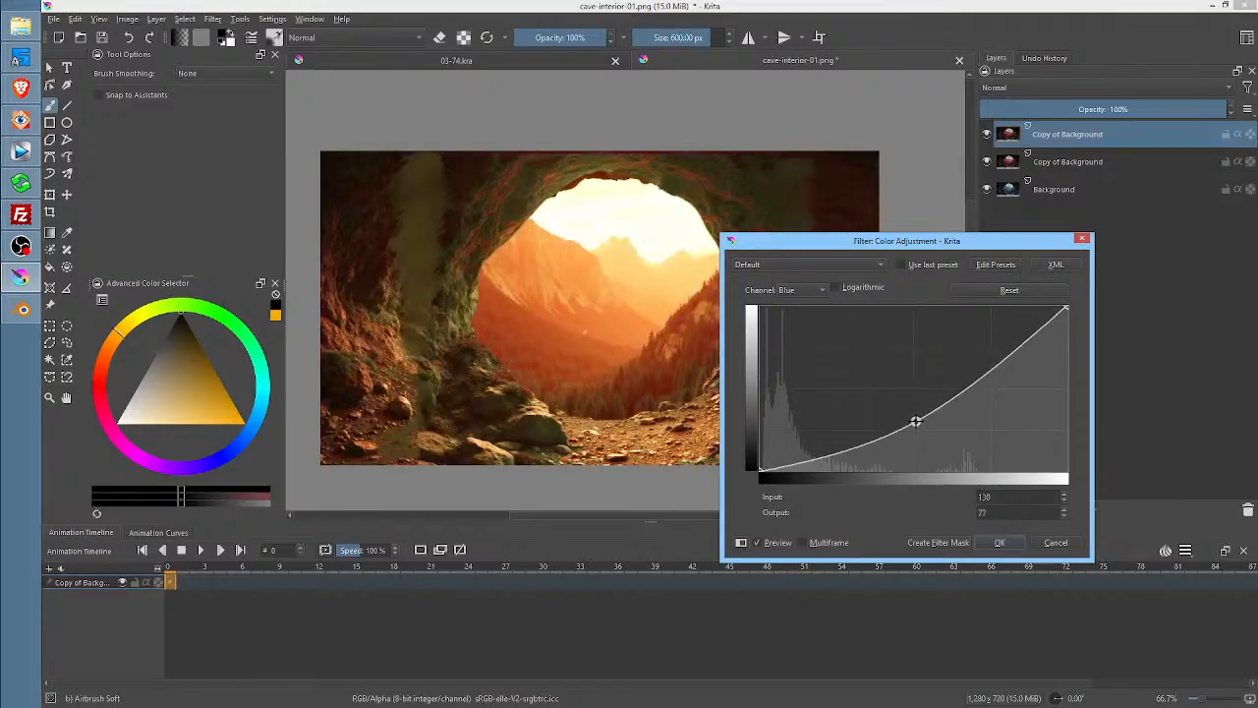
pyautogui.click(999, 542)
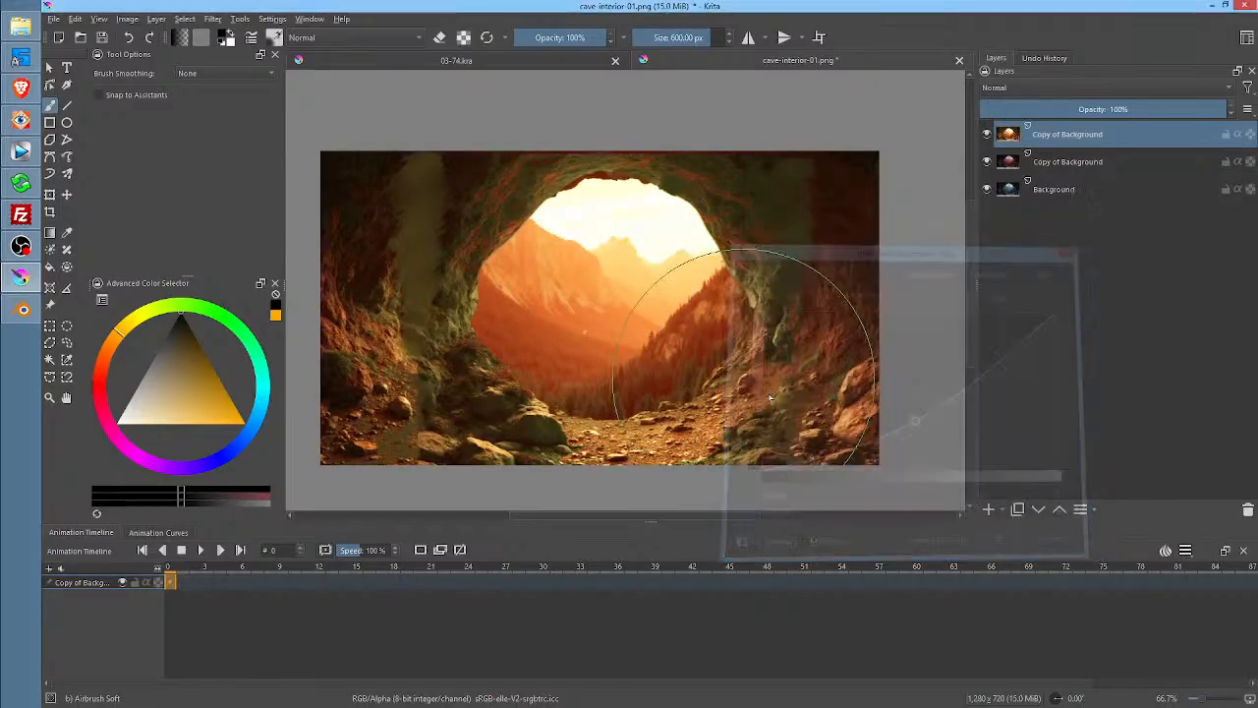
# Isolate the Background layer and the top copy alternately to compare the original with the recolored cave
pyautogui.click(1080, 187)
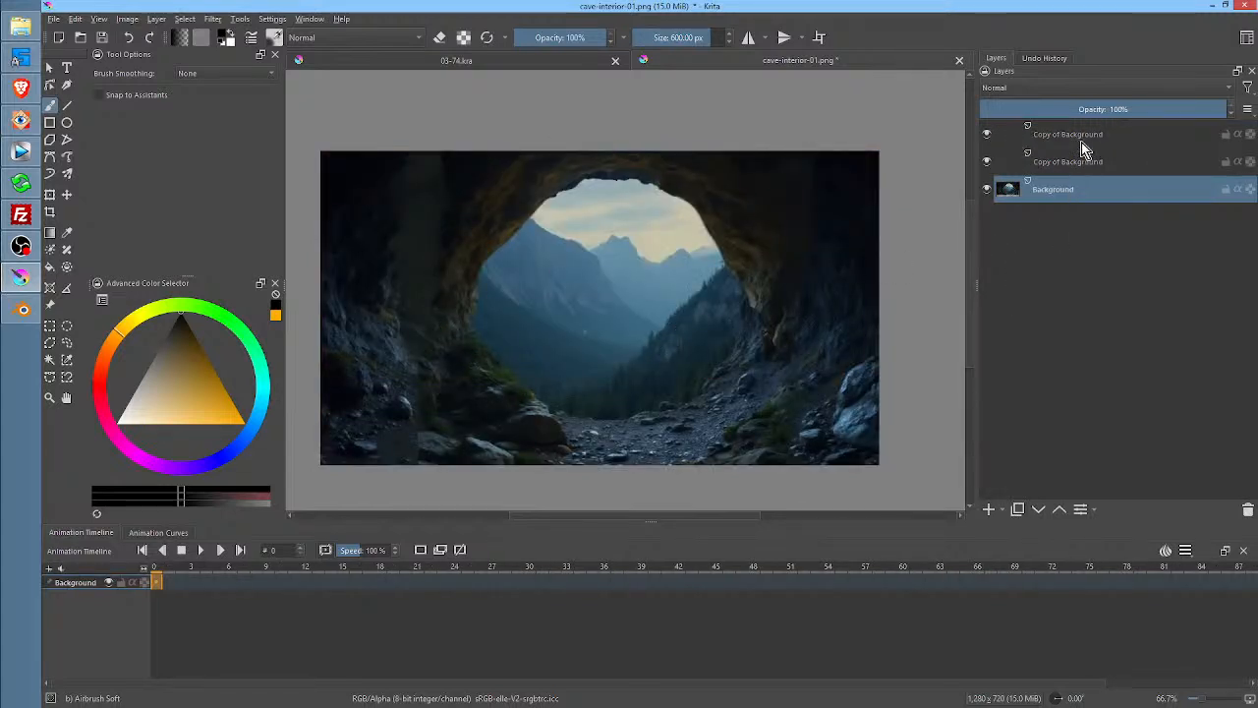
pyautogui.click(1081, 141)
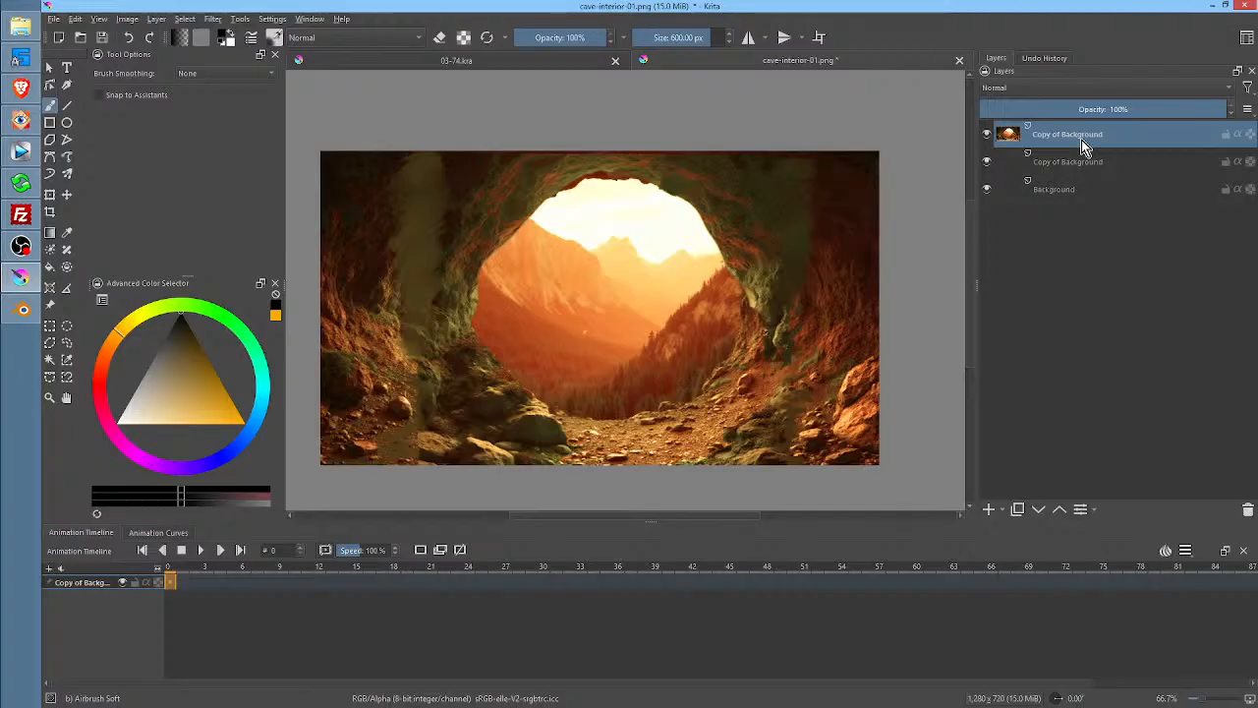
pyautogui.click(1092, 189)
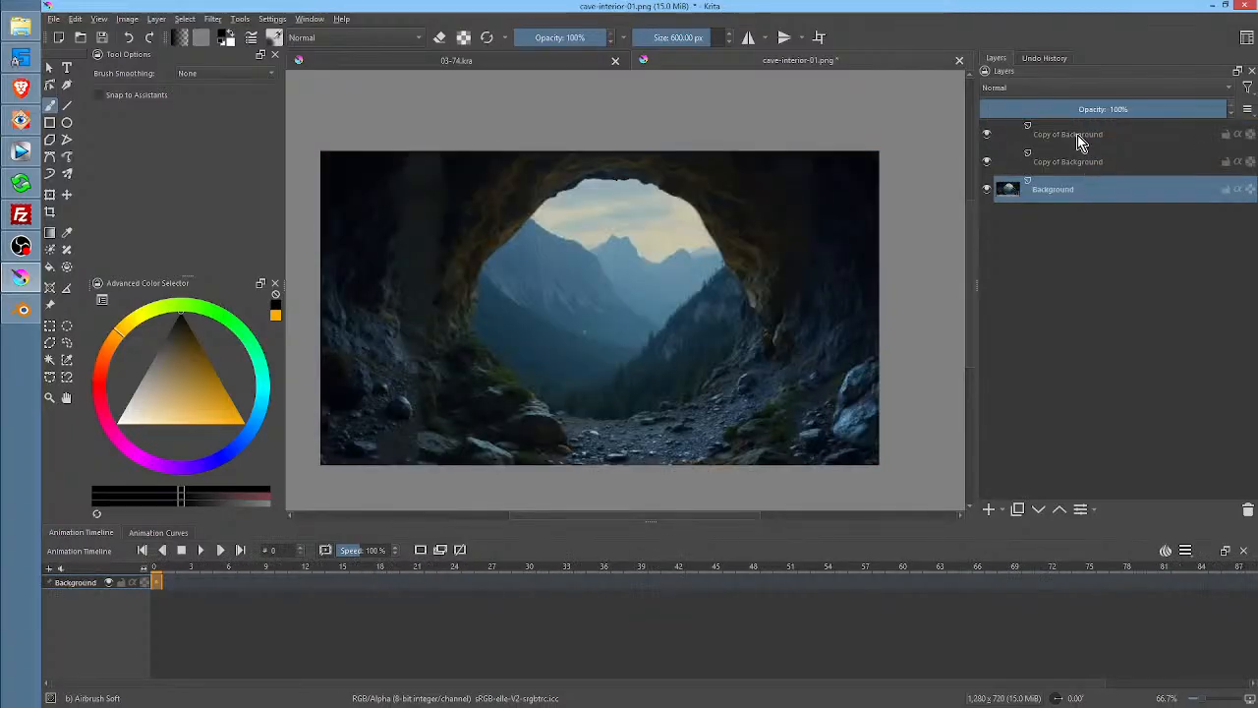
pyautogui.click(1077, 136)
pyautogui.click(1074, 185)
# Hide the top copy and raise the middle Addition copy's opacity to 100%
pyautogui.click(1077, 160)
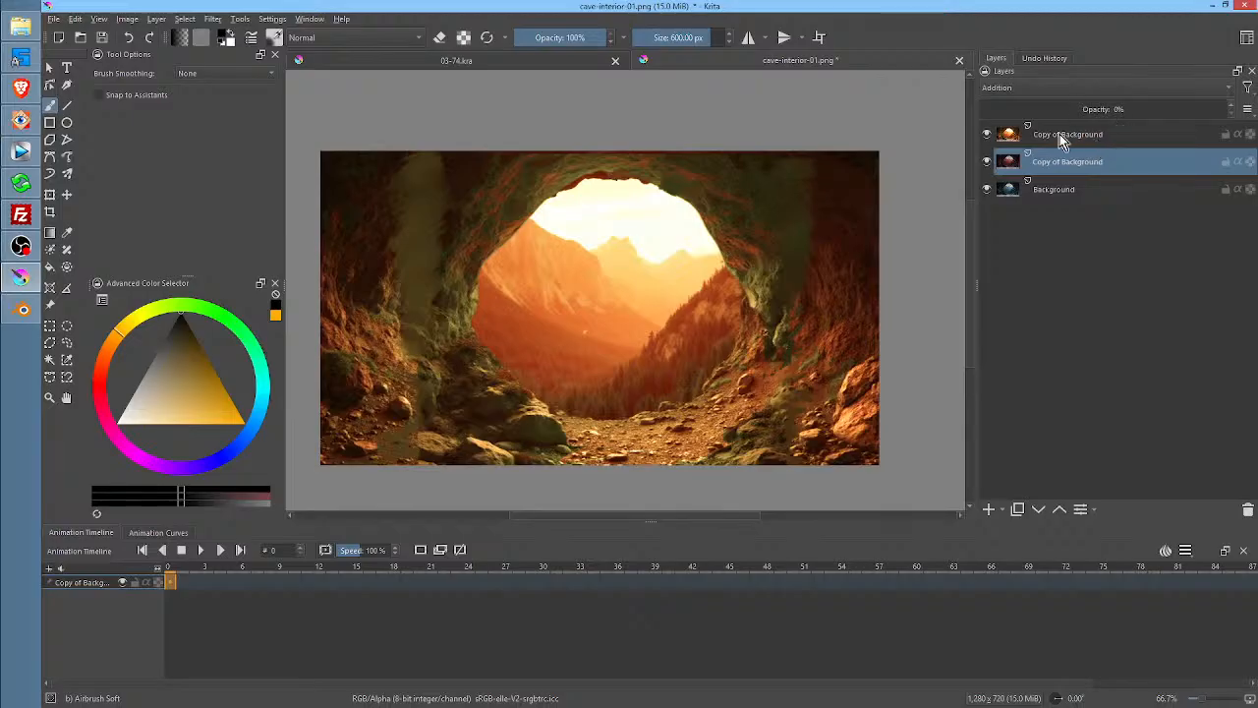
pyautogui.click(988, 134)
pyautogui.moveTo(993, 111); pyautogui.dragTo(1242, 122)
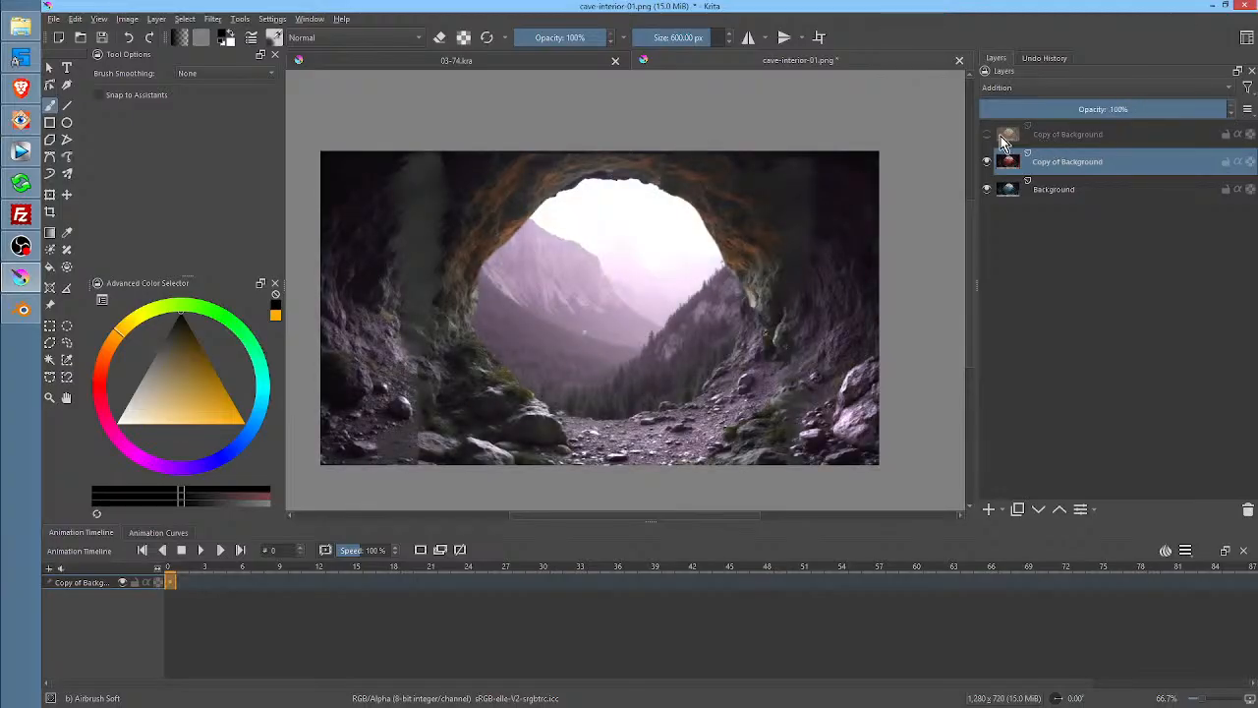
# Make the top copy visible again and set its opacity to 65%
pyautogui.click(1060, 143)
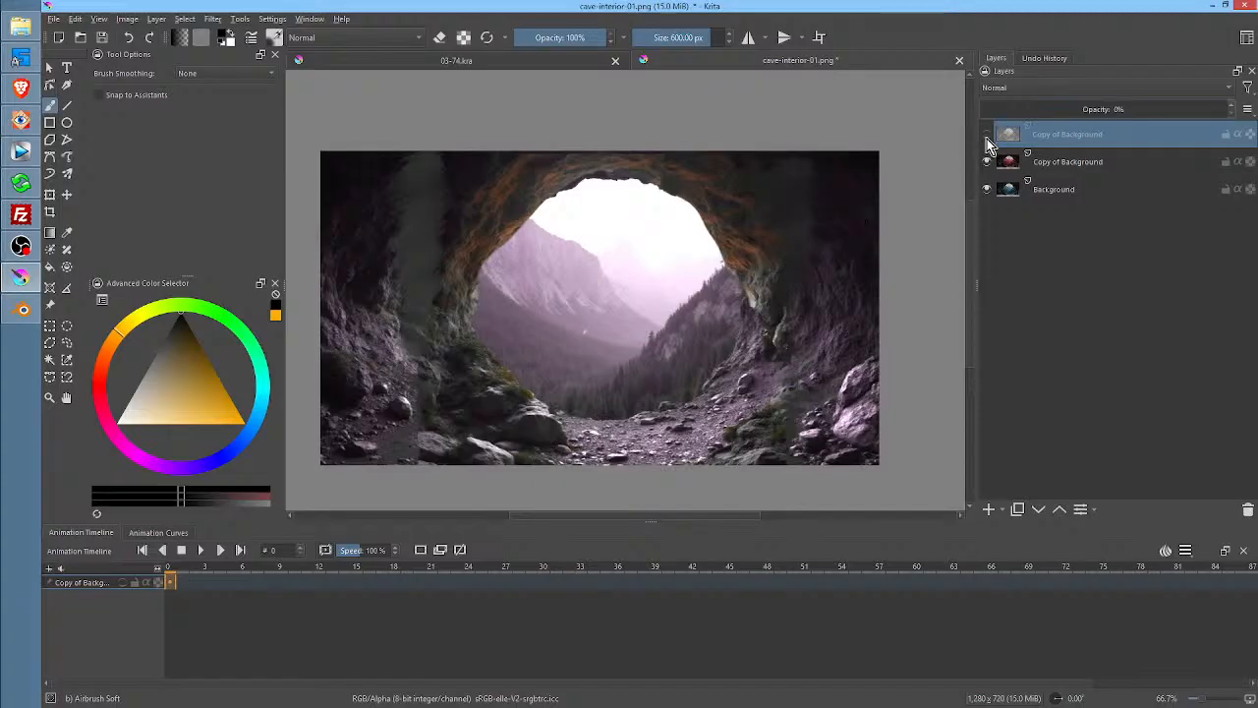
pyautogui.click(987, 135)
pyautogui.click(998, 114)
pyautogui.moveTo(999, 114); pyautogui.dragTo(1148, 112)
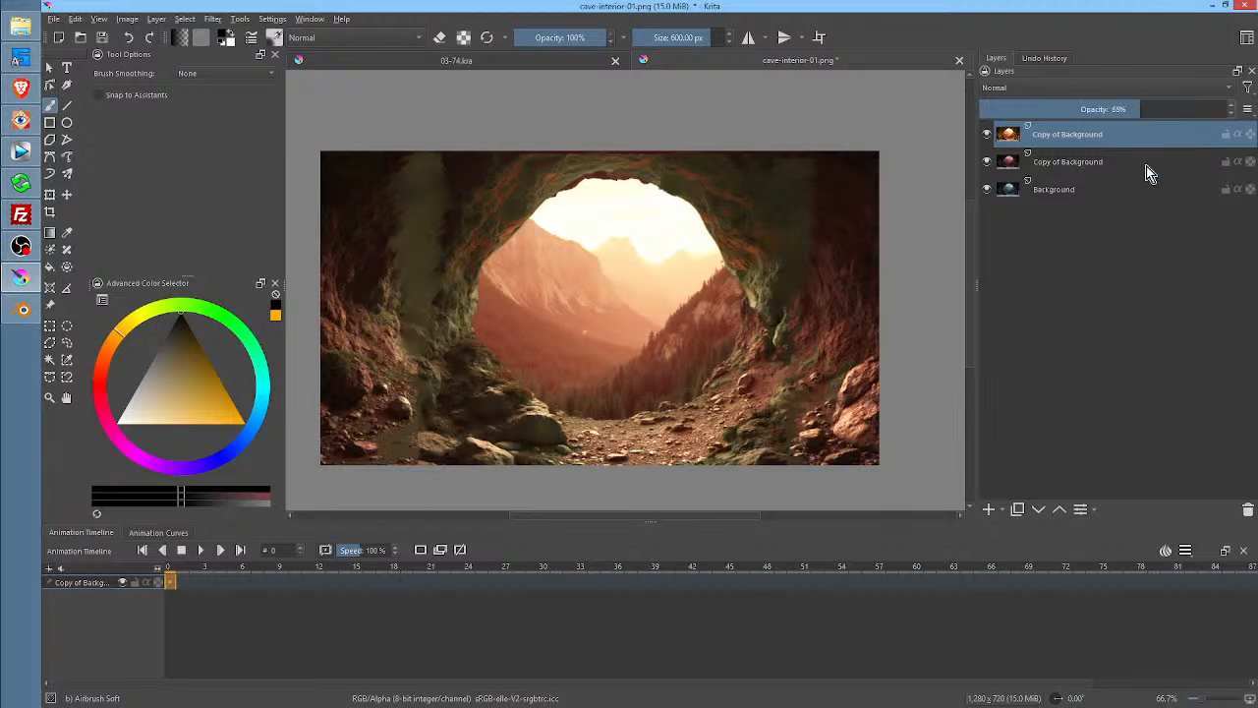
# Set the top copy's opacity to 67% while comparing with the middle copy hidden and shown, leaving the middle copy visible and selected
pyautogui.click(986, 163)
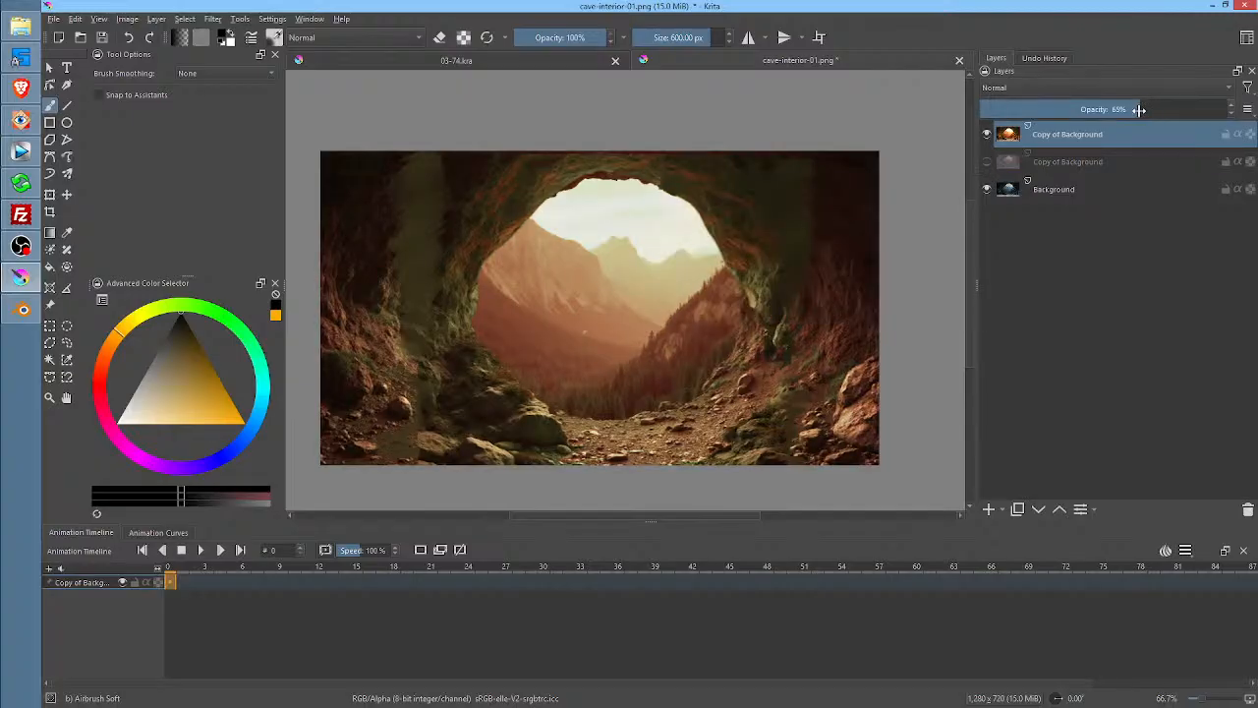
pyautogui.moveTo(1139, 109)
pyautogui.mouseDown()
pyautogui.moveTo(1017, 110)
pyautogui.moveTo(1239, 123)
pyautogui.moveTo(1145, 120)
pyautogui.mouseUp()
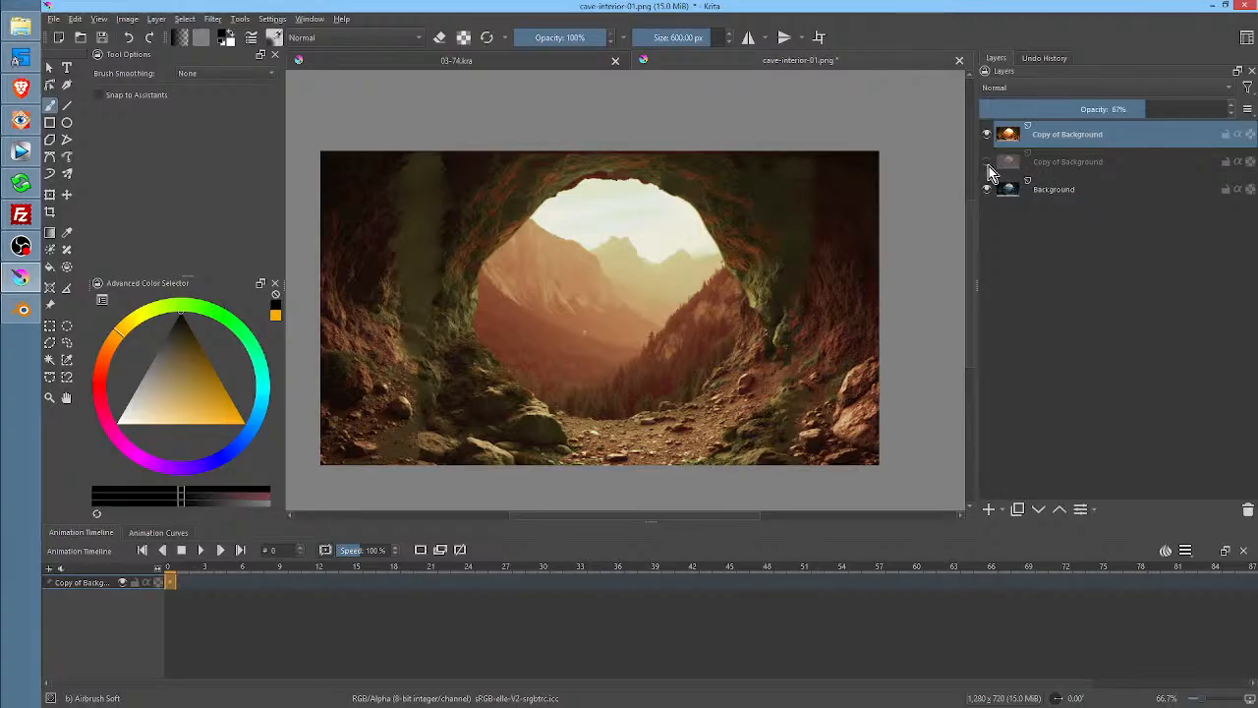
pyautogui.click(988, 164)
pyautogui.click(988, 165)
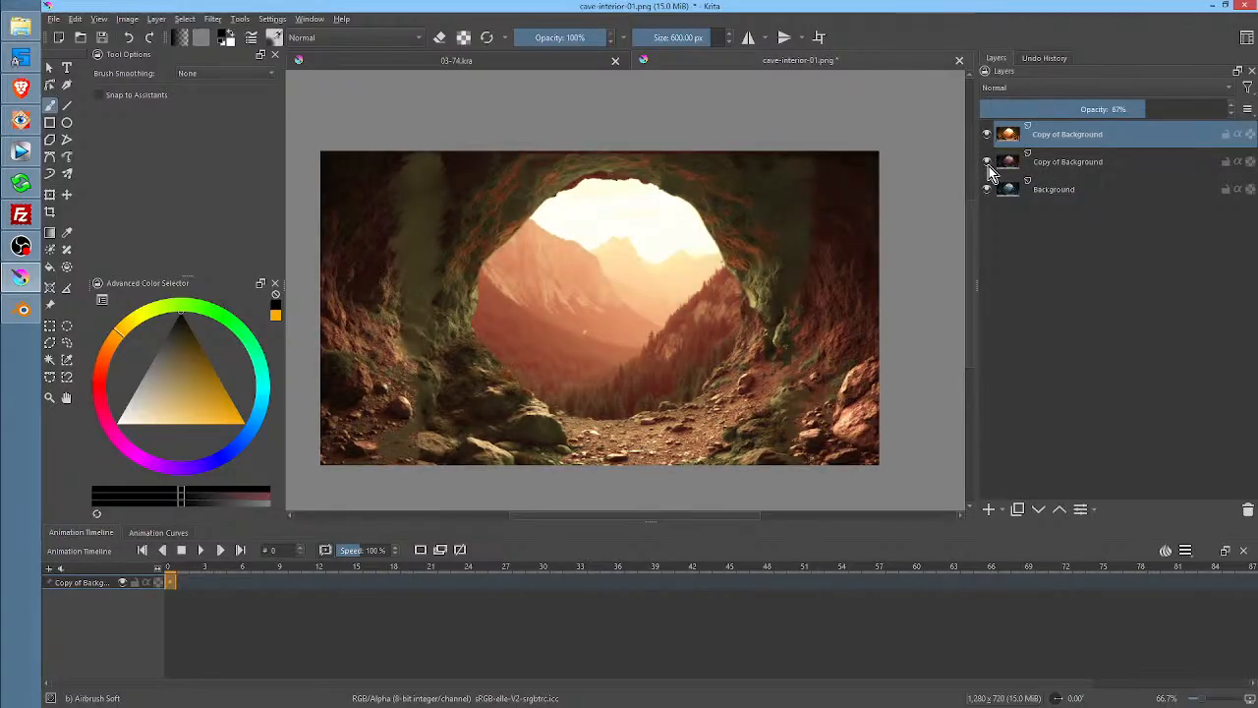
pyautogui.click(1044, 167)
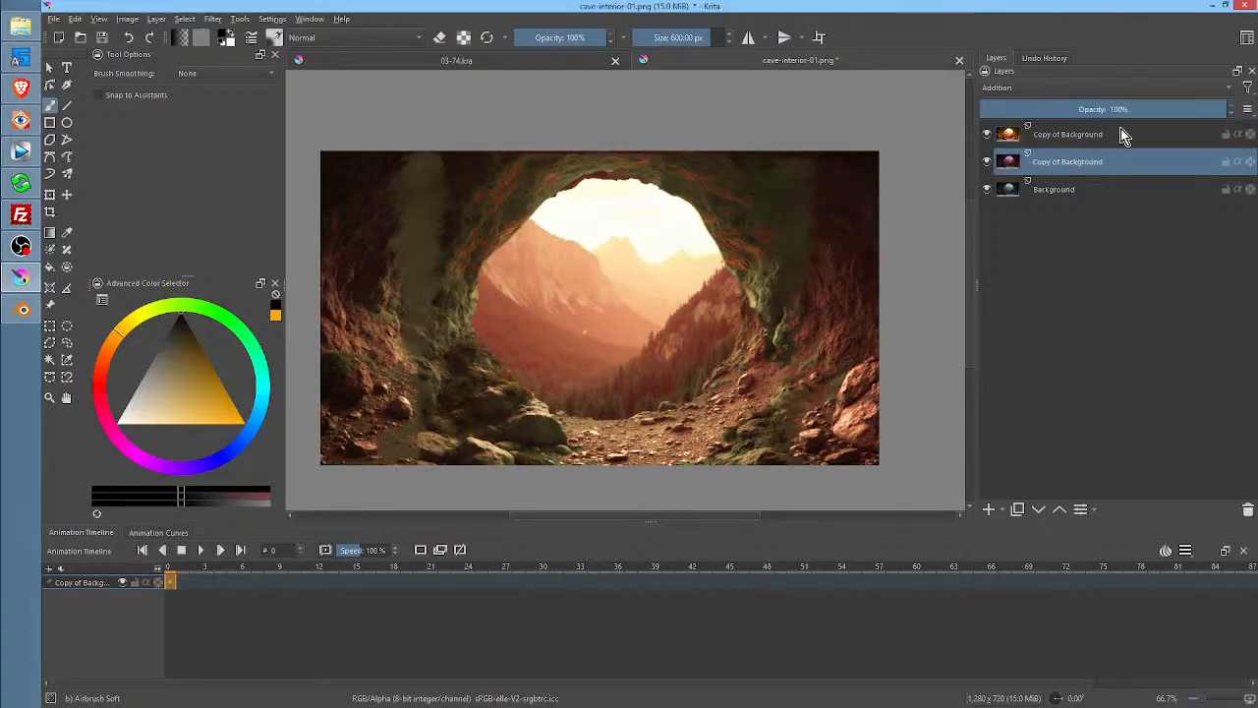
# Hide the top copy and set the middle Addition copy's opacity to 44%, comparing the cave with that copy hidden and shown
pyautogui.click(988, 135)
pyautogui.click(1187, 110)
pyautogui.moveTo(1188, 110); pyautogui.dragTo(1139, 113)
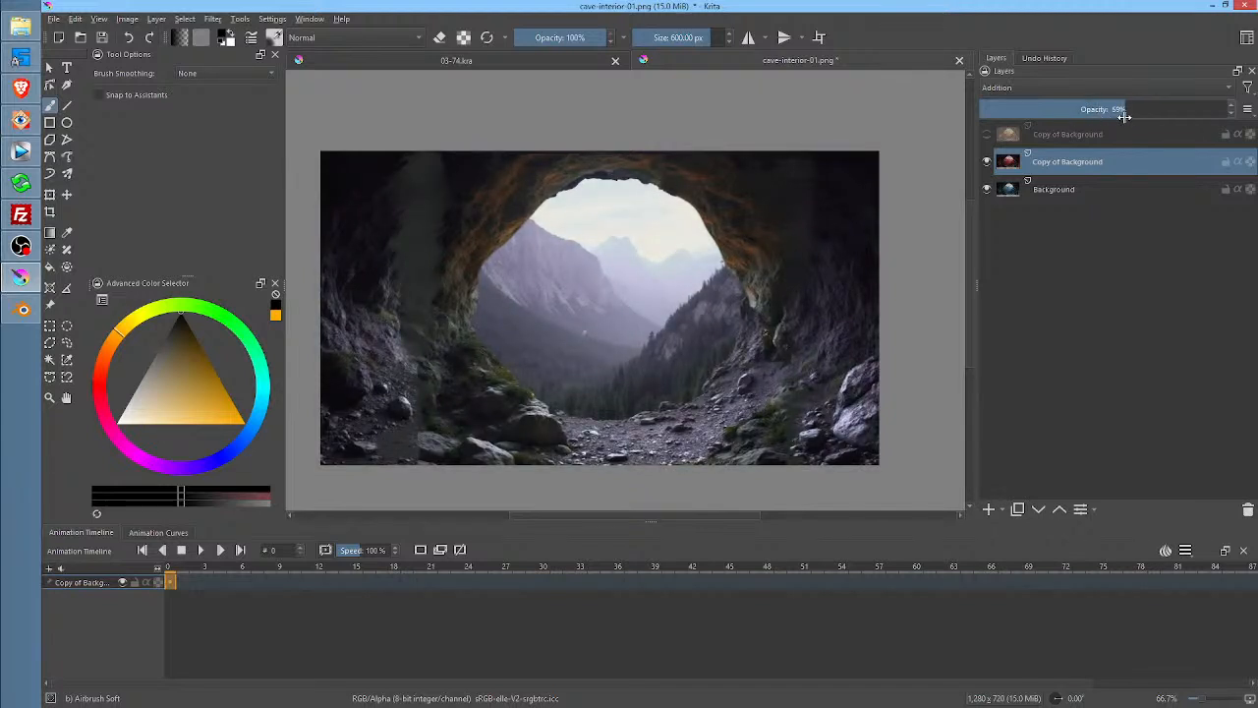
pyautogui.moveTo(1123, 117); pyautogui.dragTo(1084, 109)
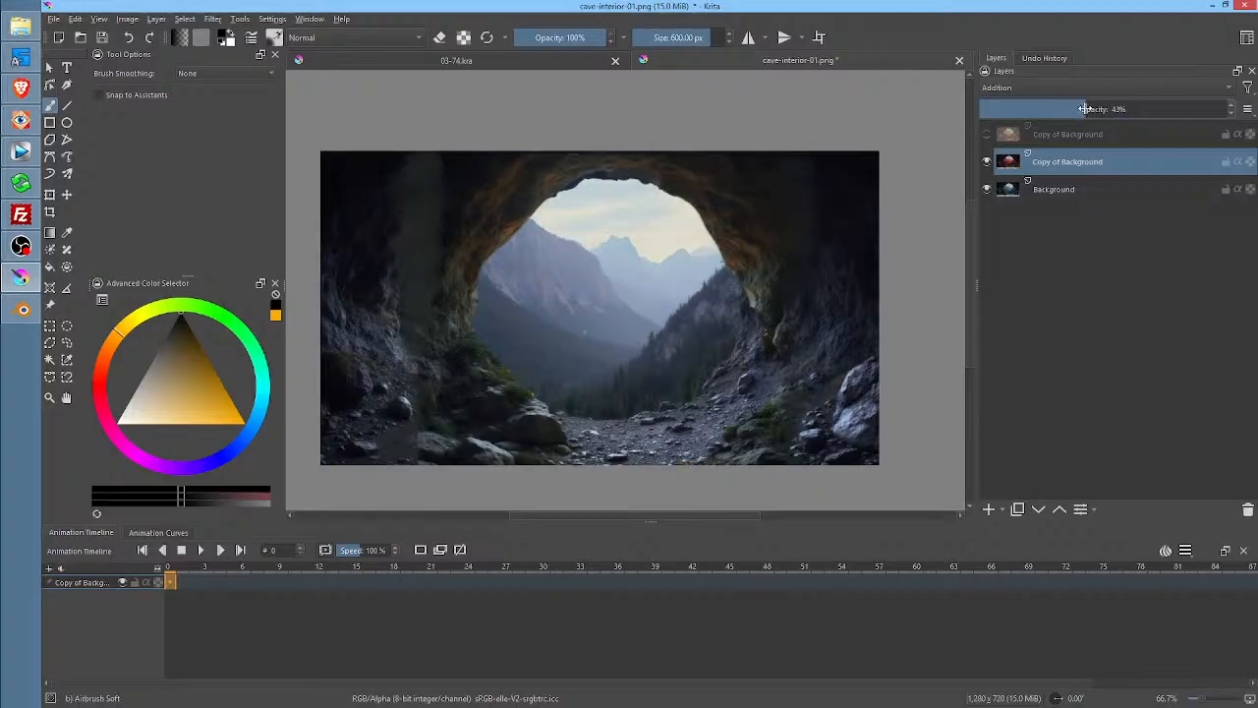
pyautogui.click(987, 161)
pyautogui.click(987, 161)
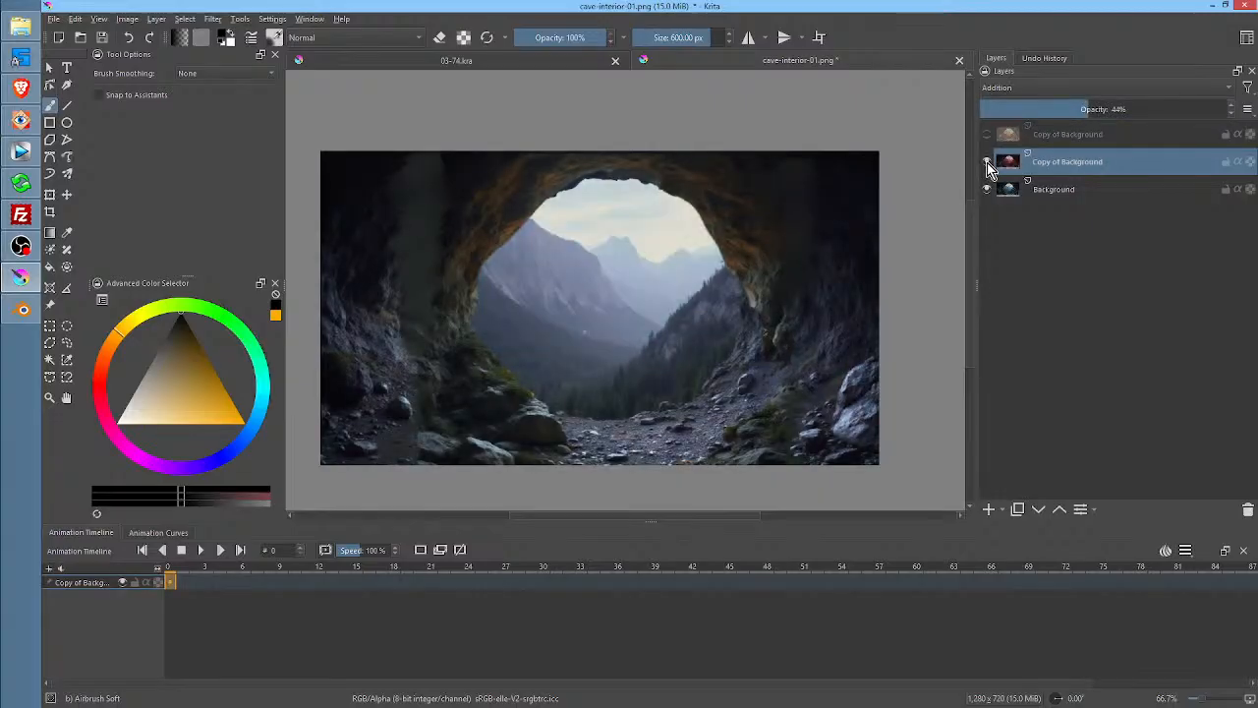
pyautogui.click(987, 161)
pyautogui.click(987, 161)
# Make the top copy visible again and set its opacity to 62%
pyautogui.click(988, 136)
pyautogui.click(1059, 138)
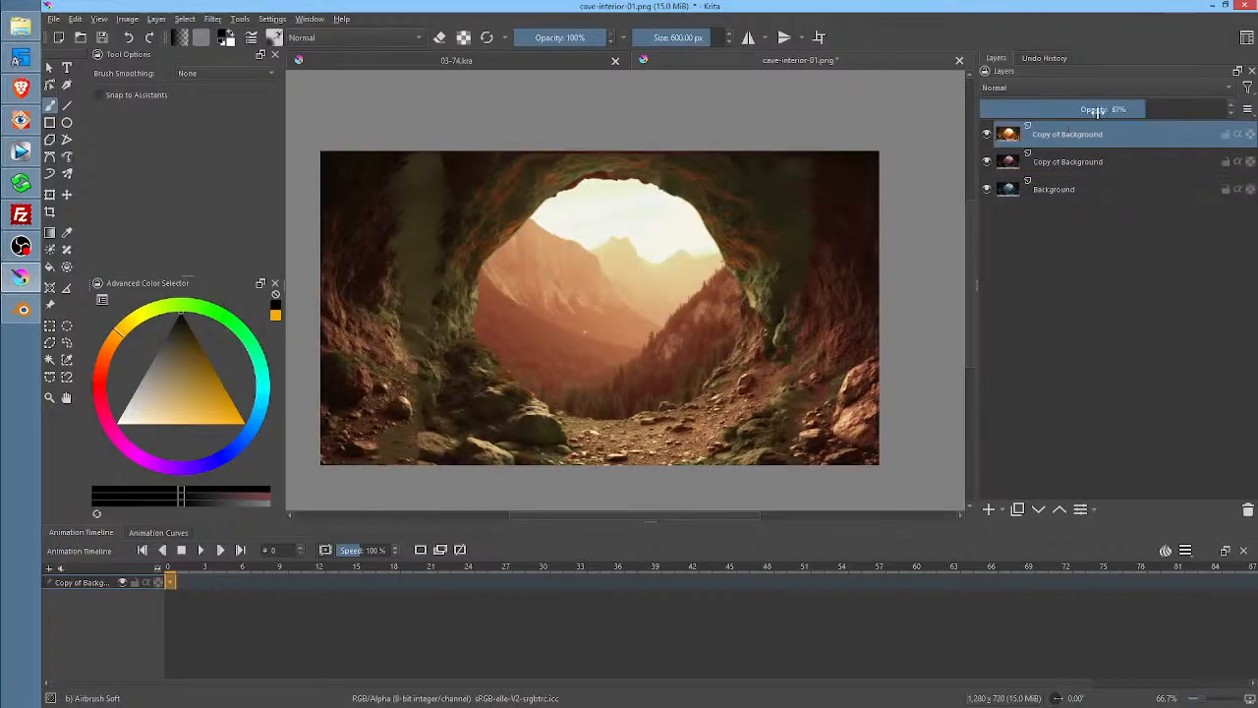
pyautogui.moveTo(1099, 109); pyautogui.dragTo(1119, 125)
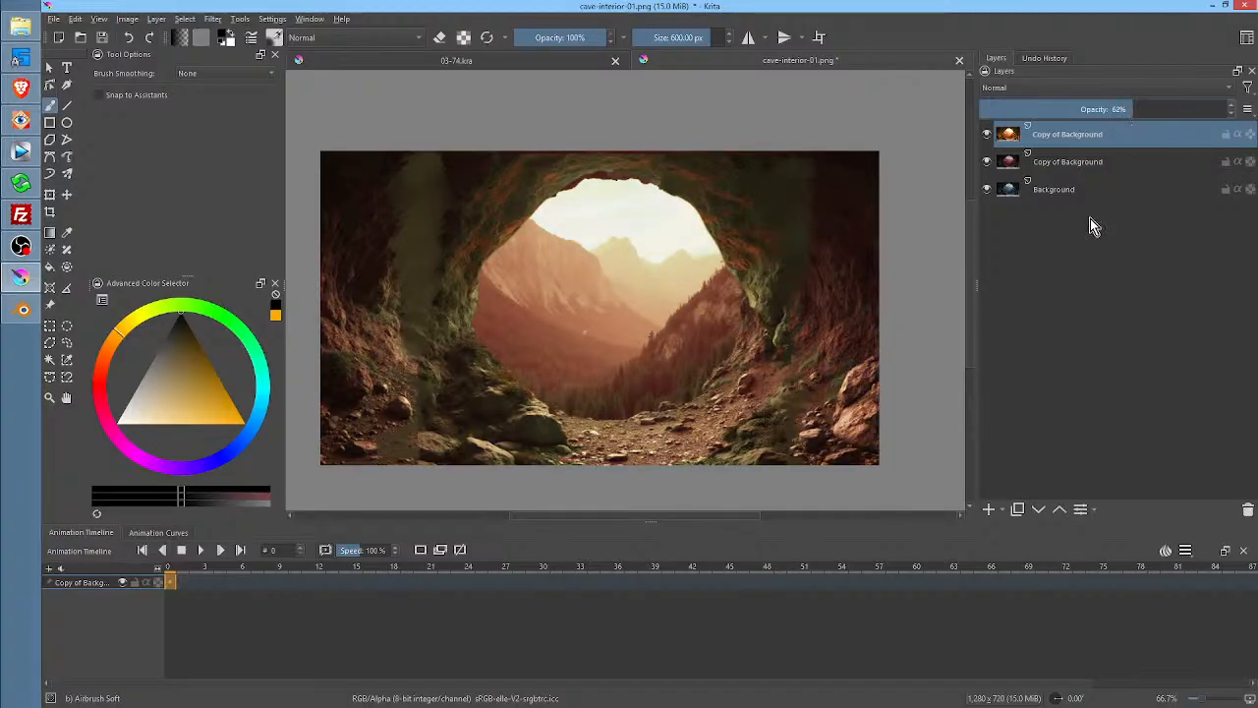
# Save the layered image as a Krita document, replacing the existing cave-interior-01.png.kra in the backgrounds folder
pyautogui.click(57, 19)
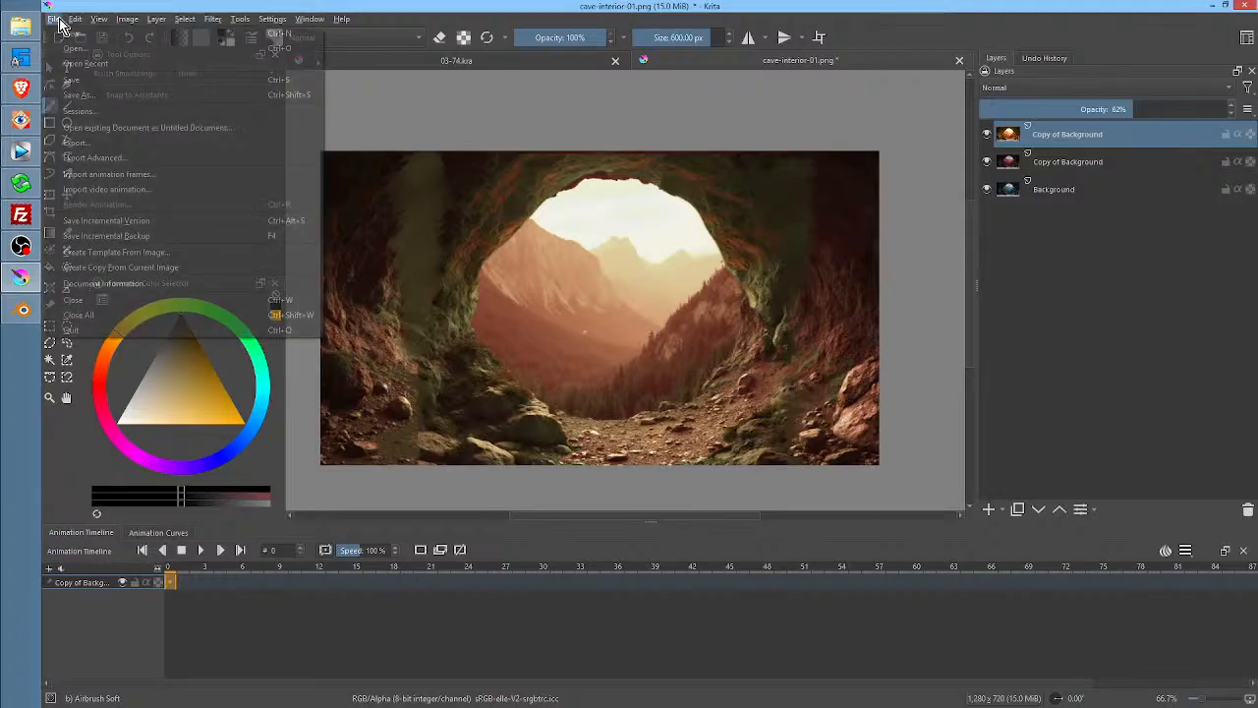
pyautogui.click(99, 97)
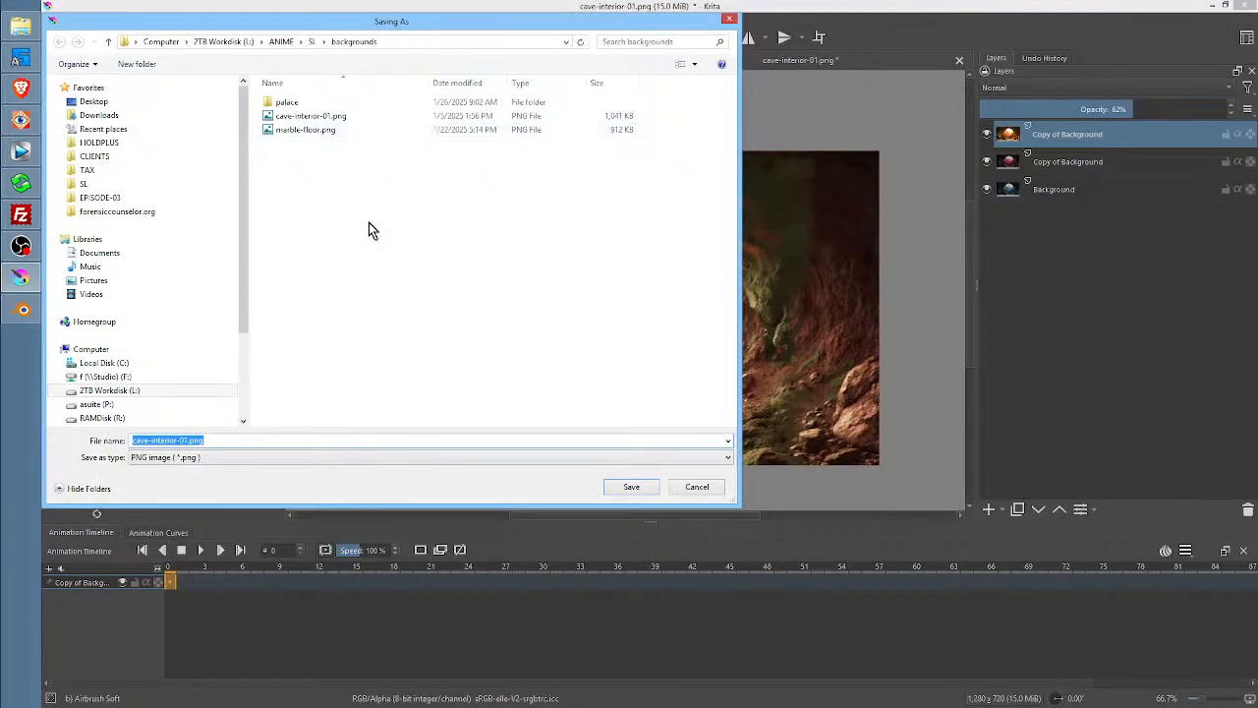
pyautogui.click(273, 458)
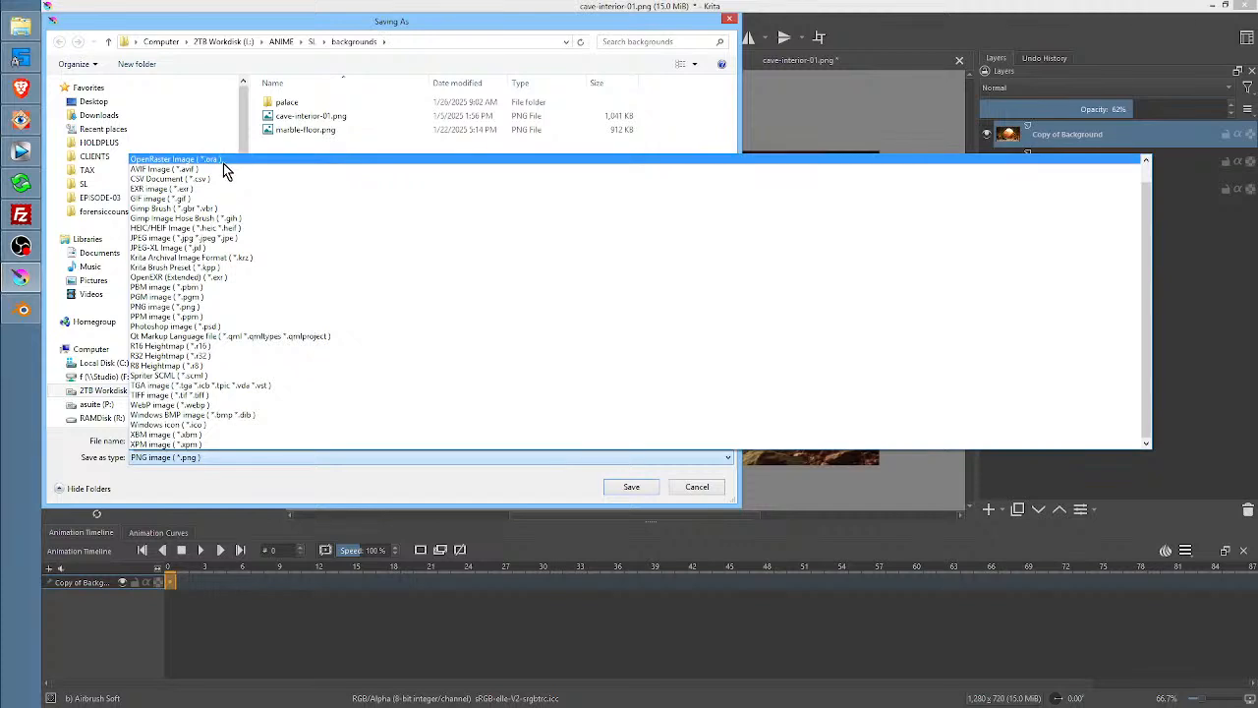
pyautogui.scroll(1, 223, 163)
pyautogui.click(420, 165)
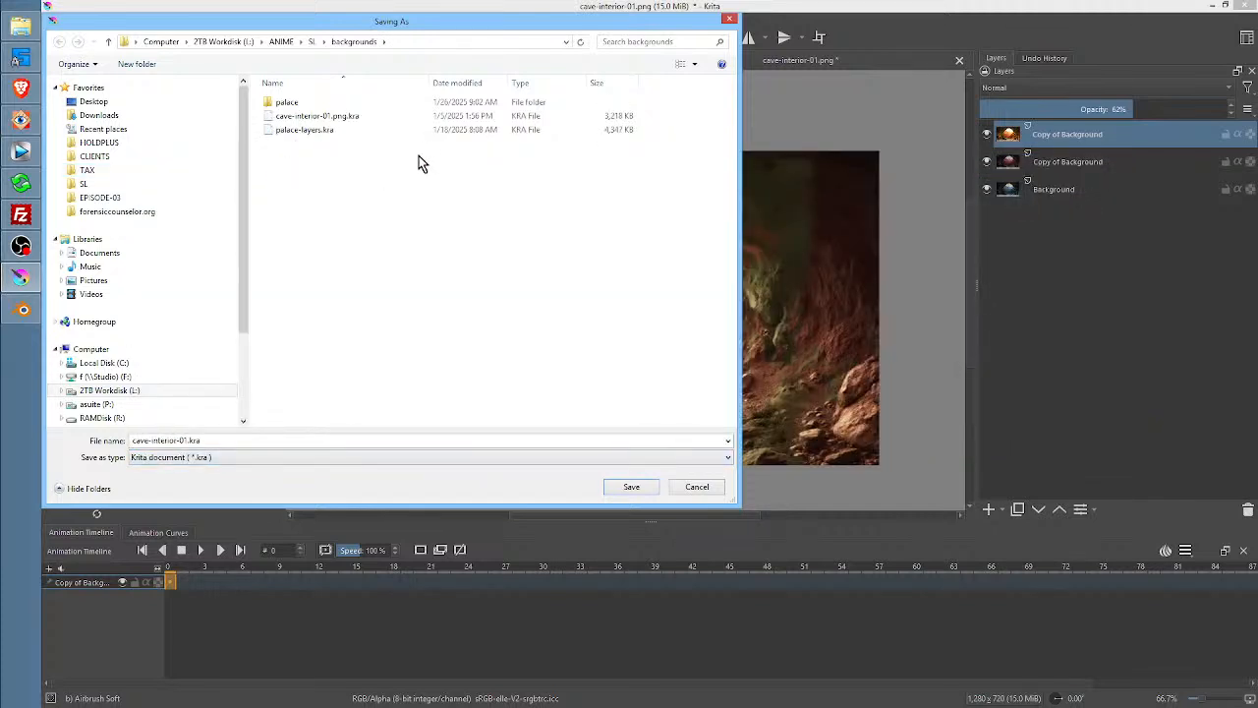
pyautogui.doubleClick(343, 123)
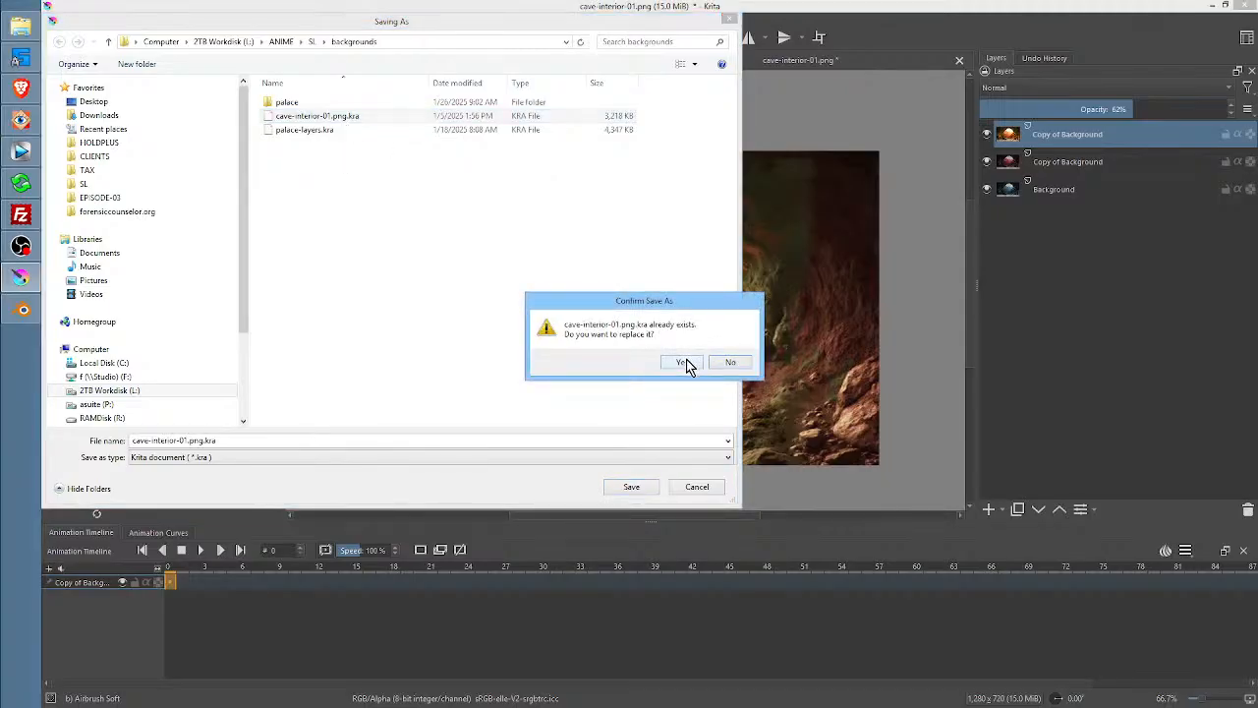
pyautogui.click(683, 362)
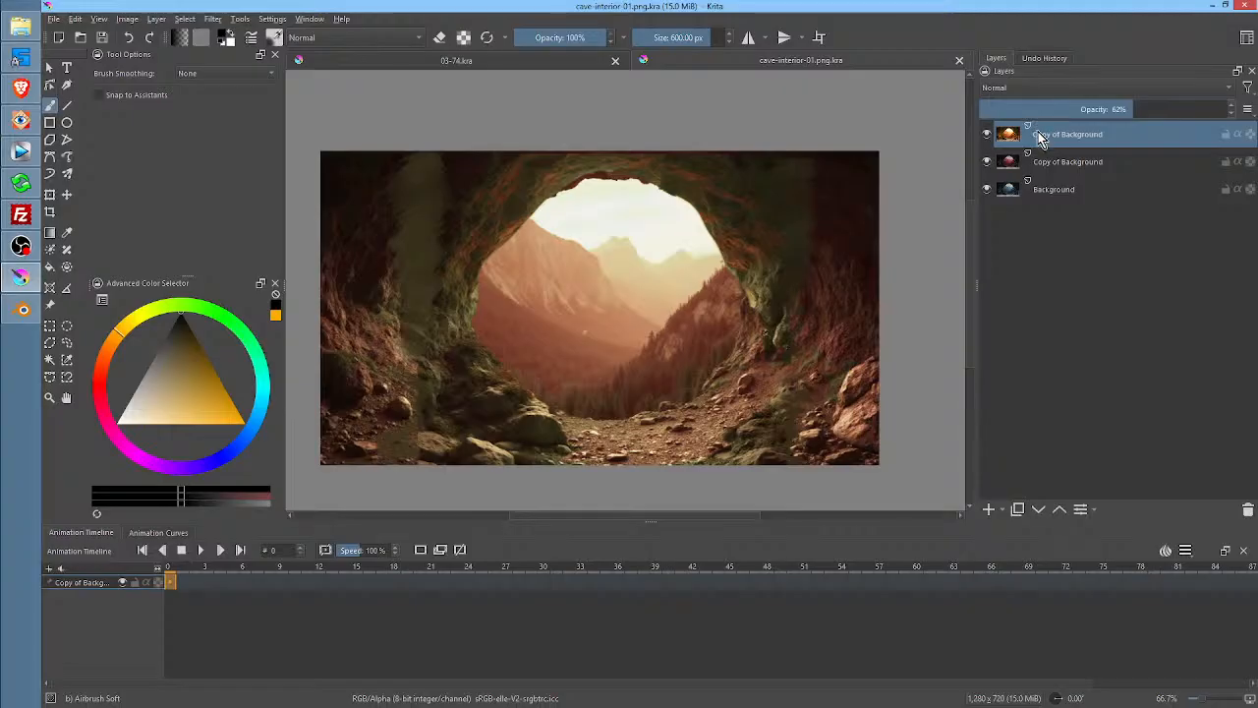
# Hide the top copy and raise the middle Addition copy's opacity to 94%
pyautogui.scroll(4, 484, 352)
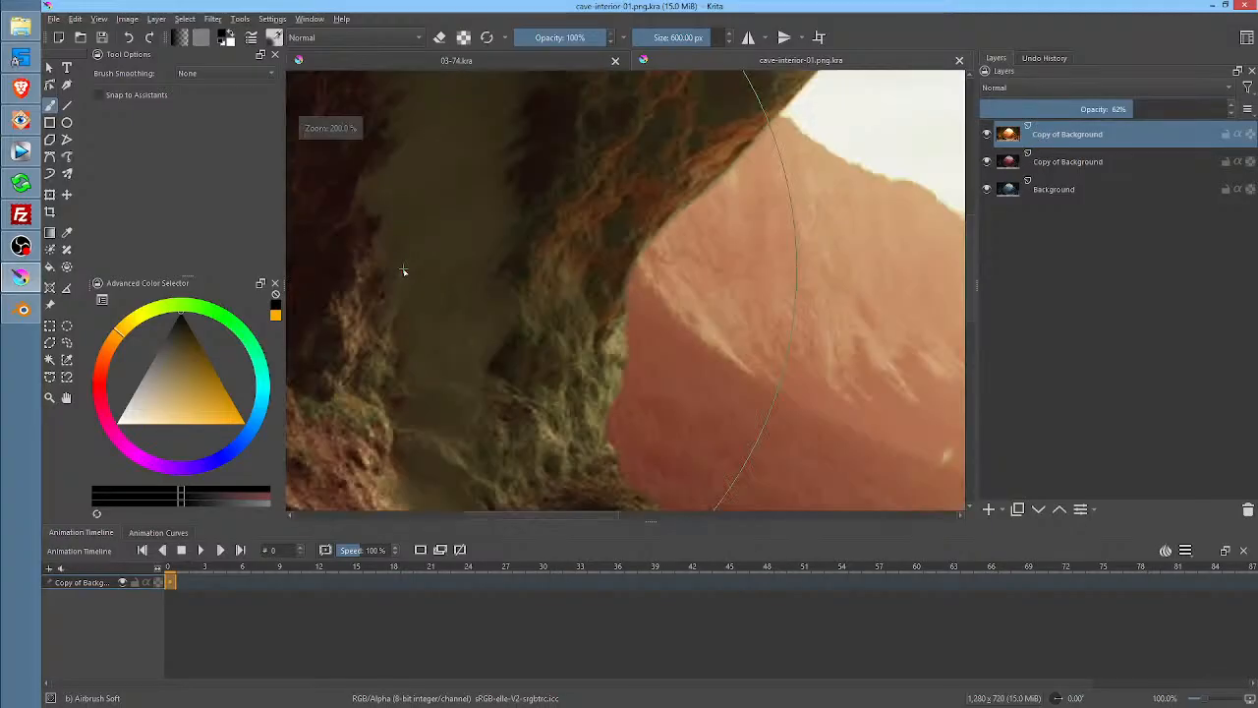
pyautogui.scroll(-4, 403, 272)
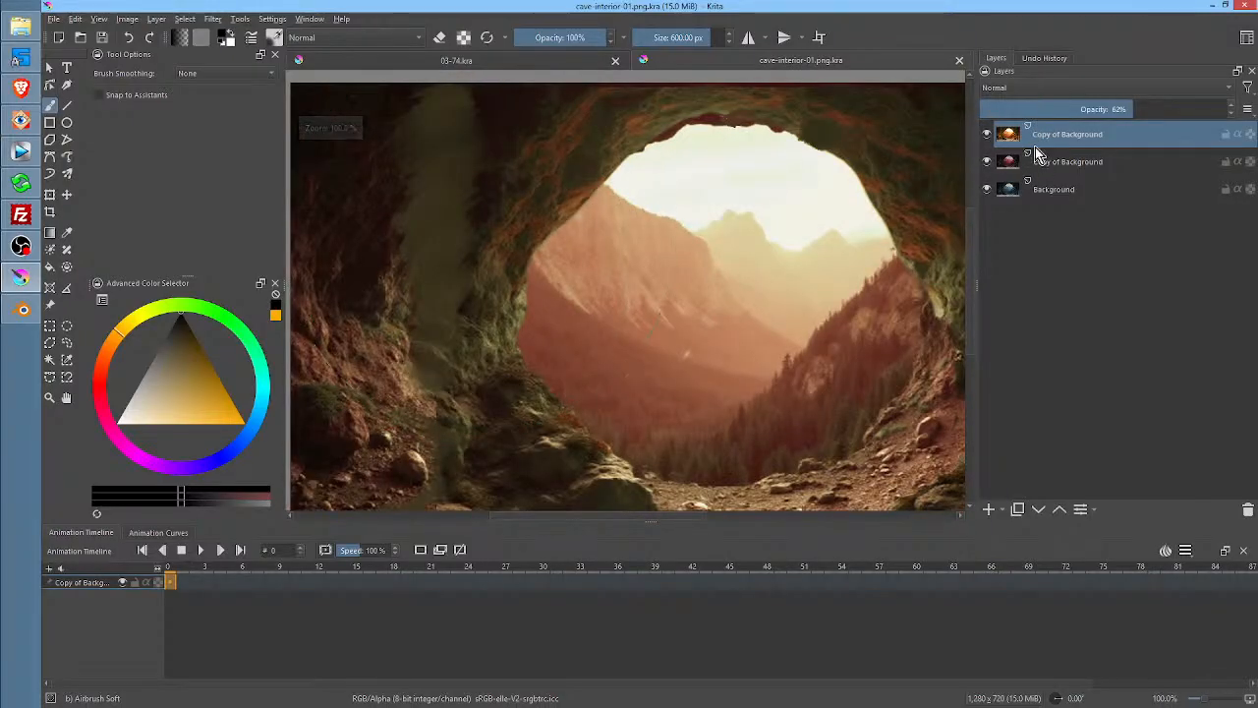
pyautogui.click(988, 162)
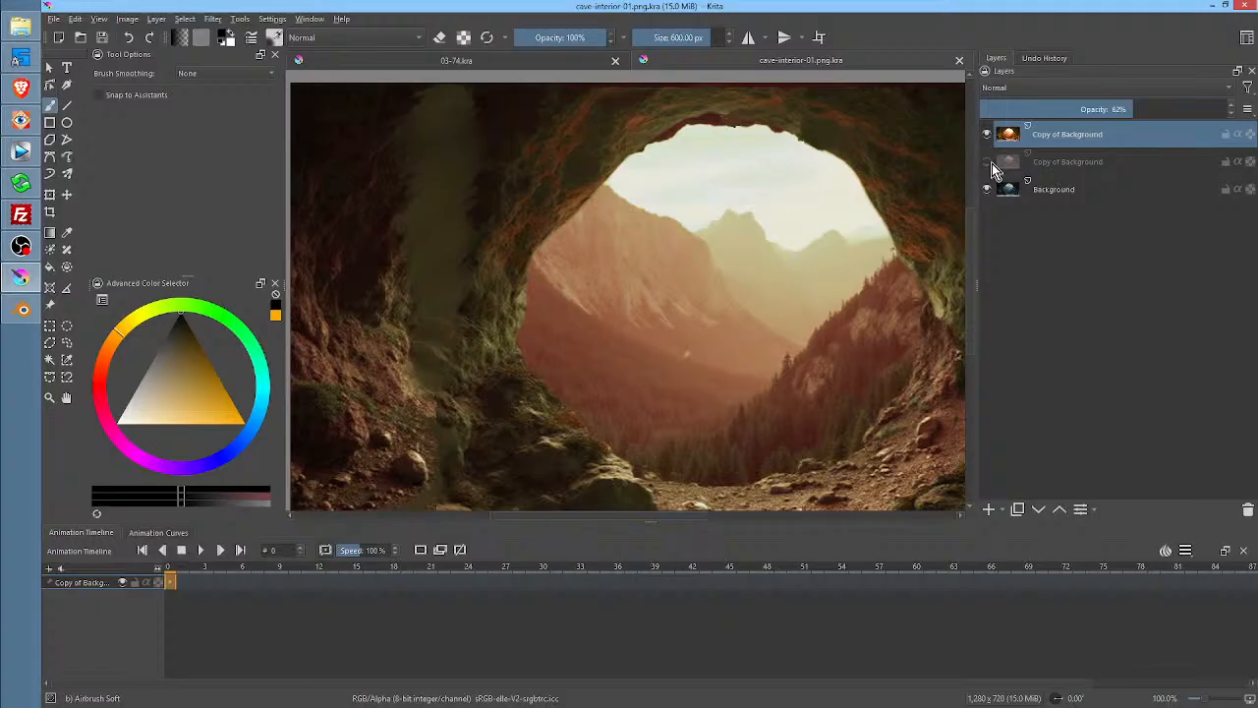
pyautogui.click(988, 134)
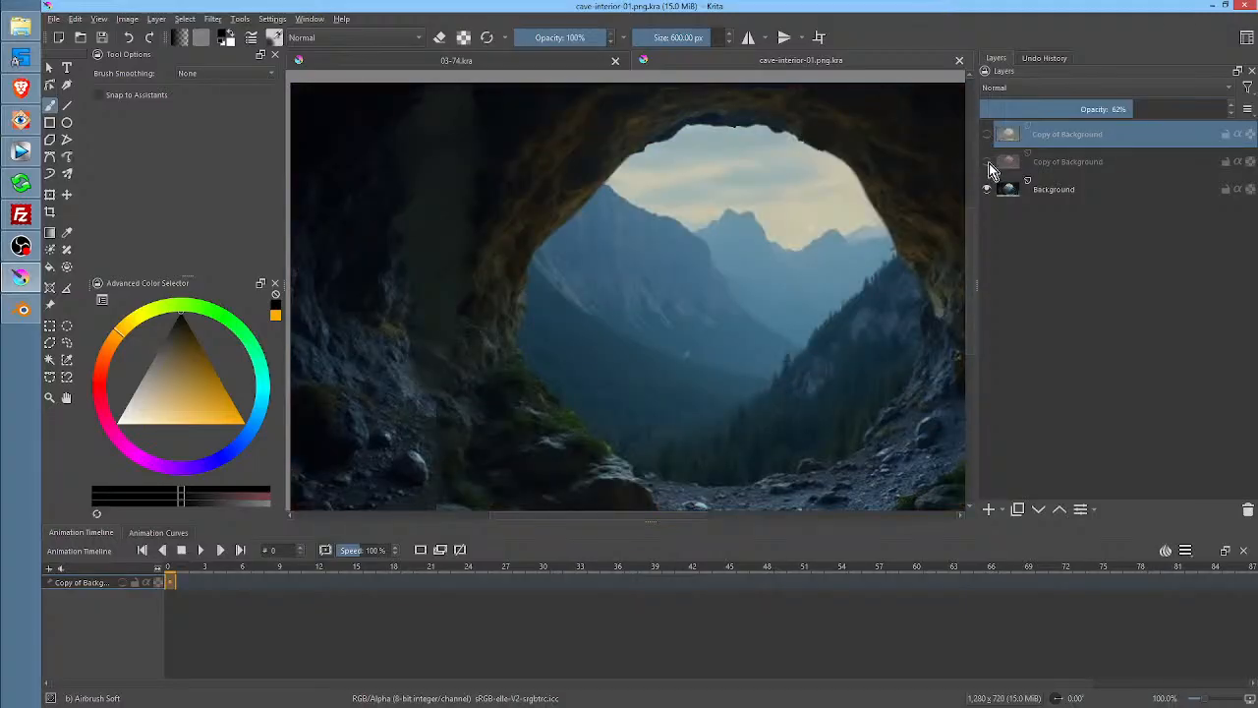
pyautogui.click(988, 163)
pyautogui.click(1045, 164)
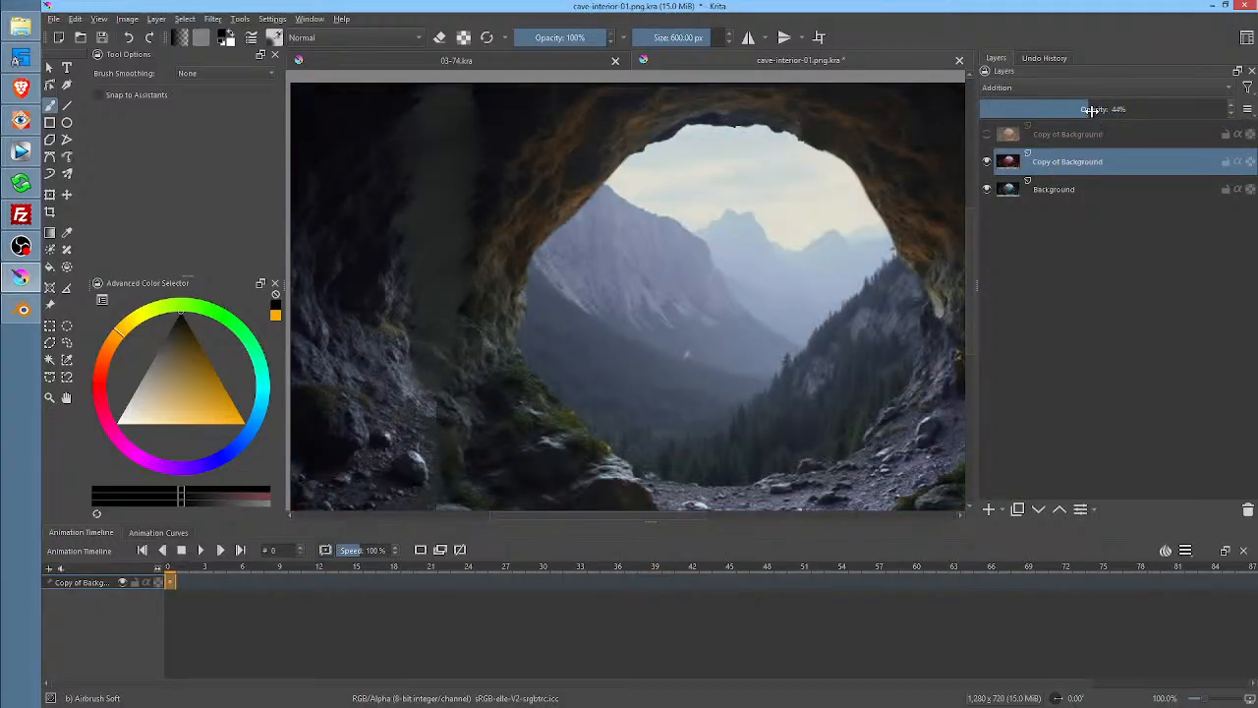
pyautogui.moveTo(1091, 110); pyautogui.dragTo(1217, 126)
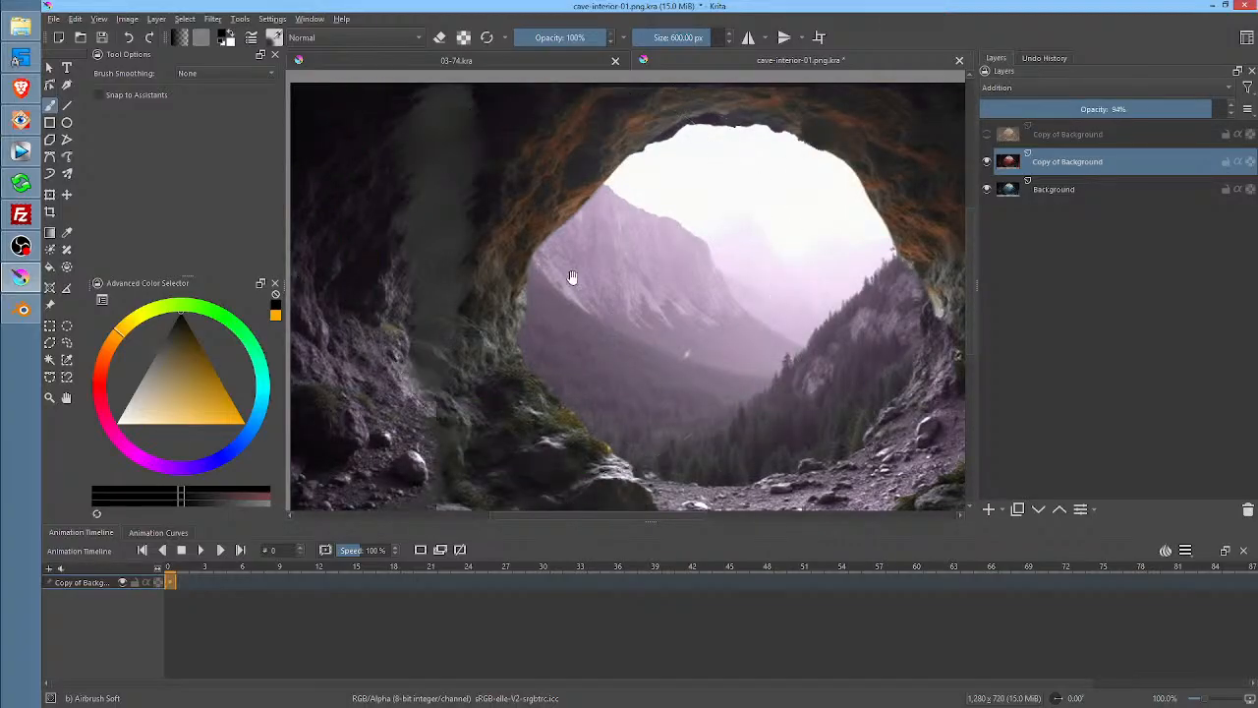
# Inspect the smeared patch on the cave wall, hide the middle copy and add a Color Adjustment filter mask to the Background layer
pyautogui.moveTo(573, 275); pyautogui.dragTo(518, 240)
pyautogui.scroll(4, 499, 206)
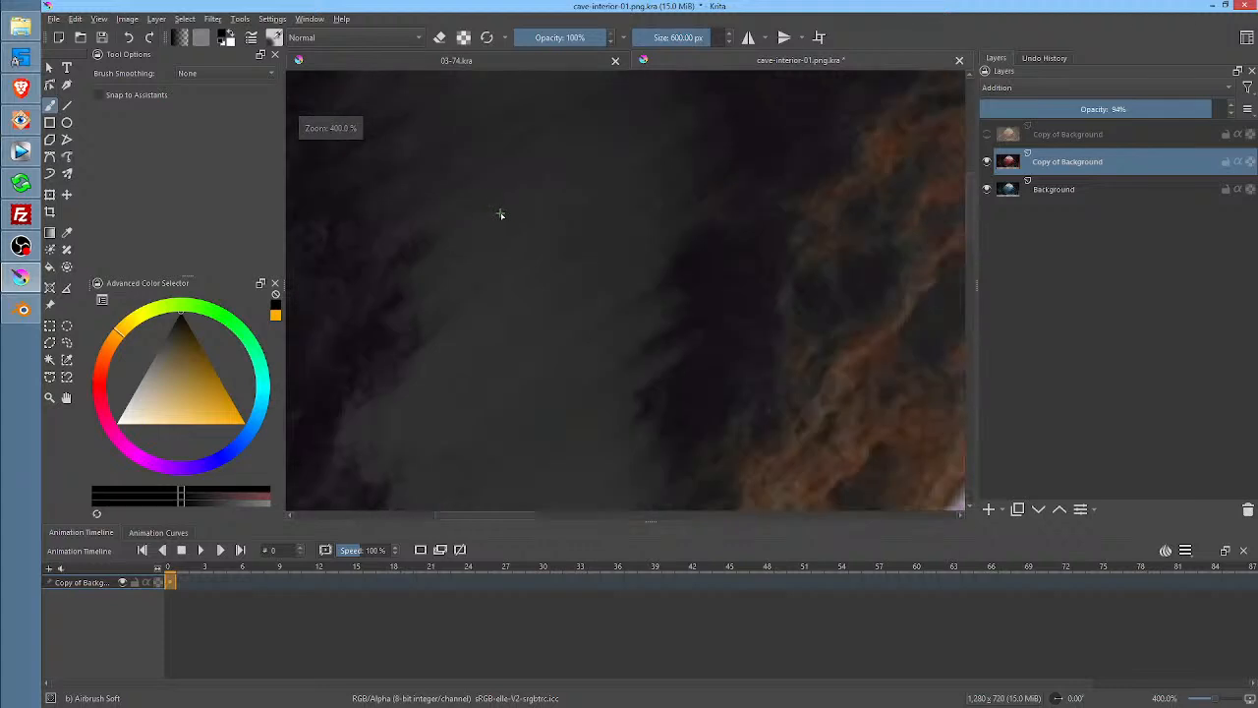
pyautogui.scroll(-4, 505, 216)
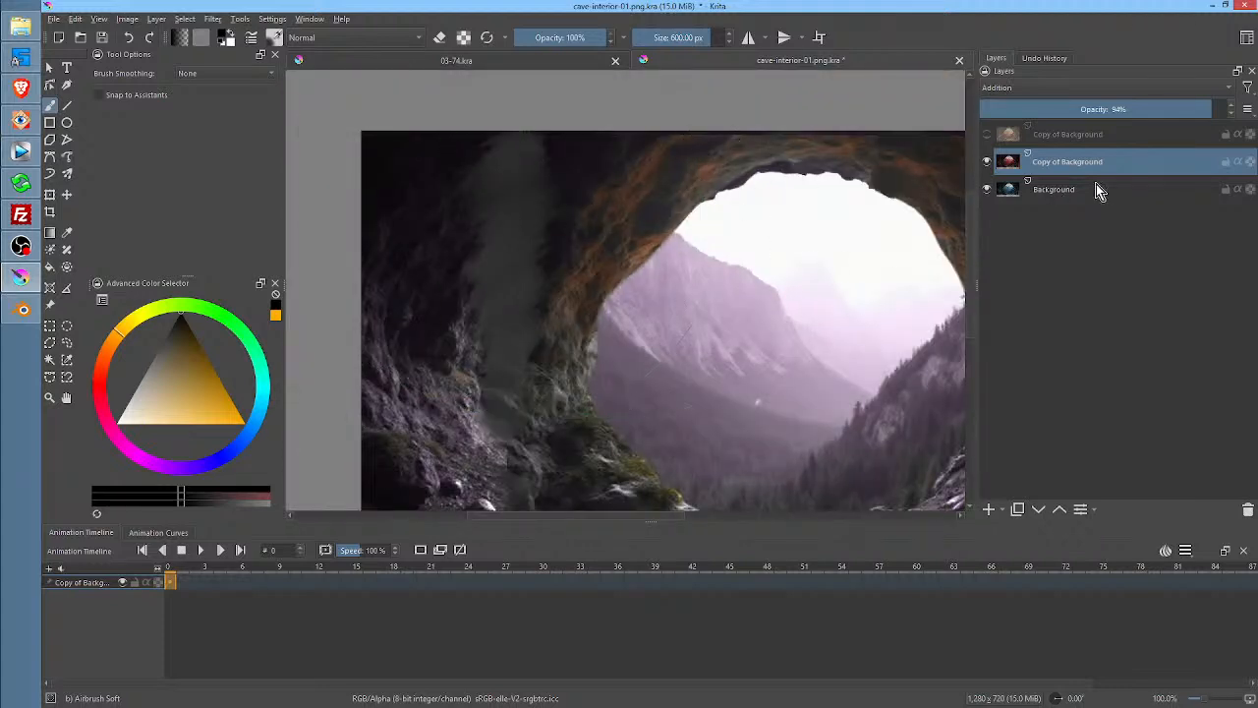
pyautogui.click(987, 163)
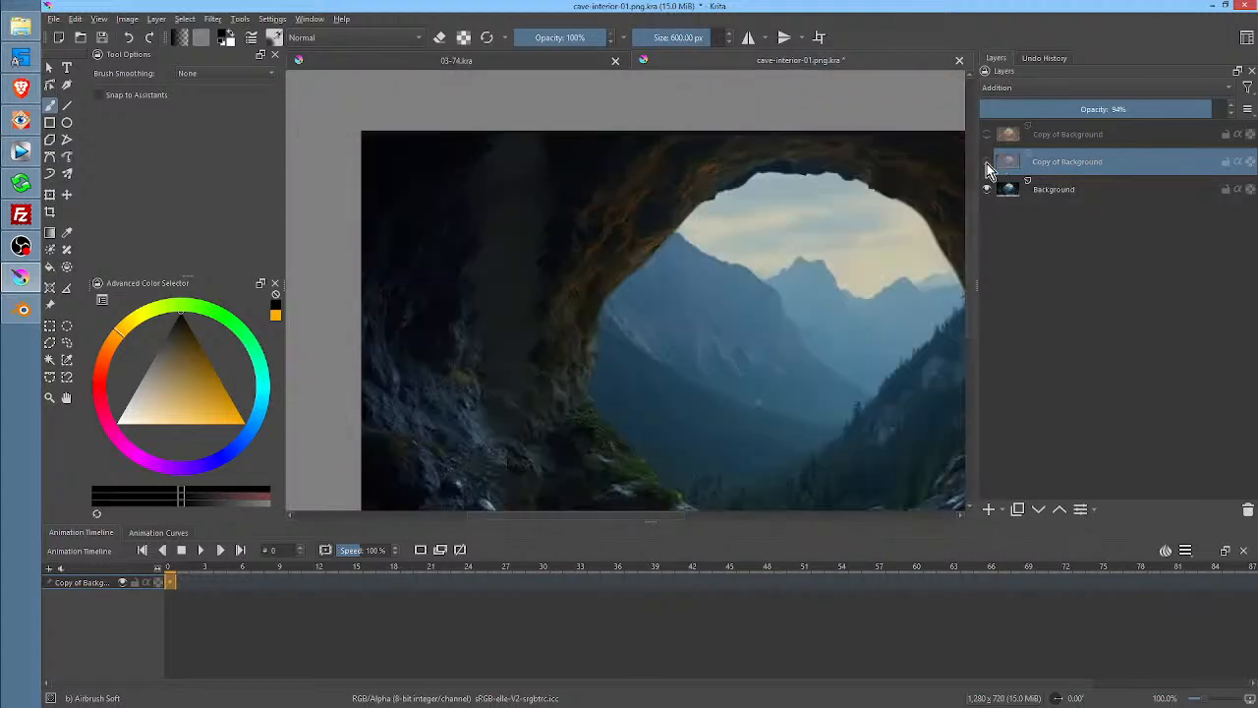
pyautogui.click(1096, 192)
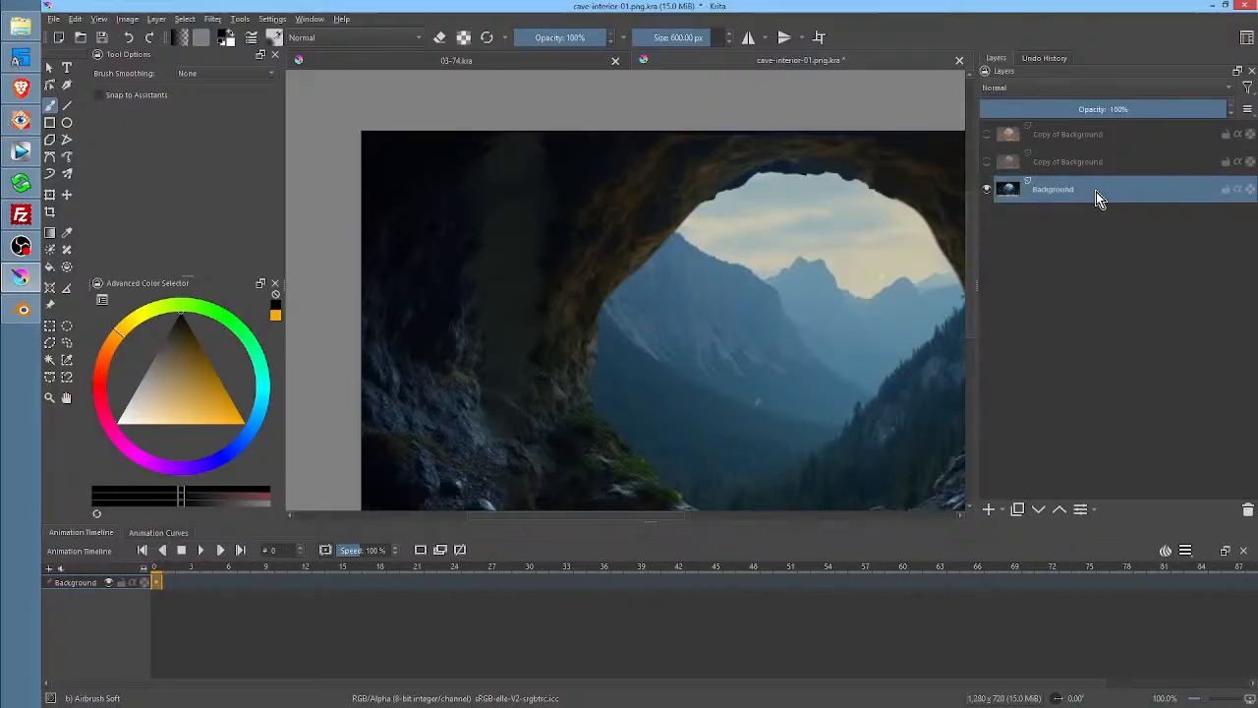
pyautogui.hotkey('ctrl', 'm')
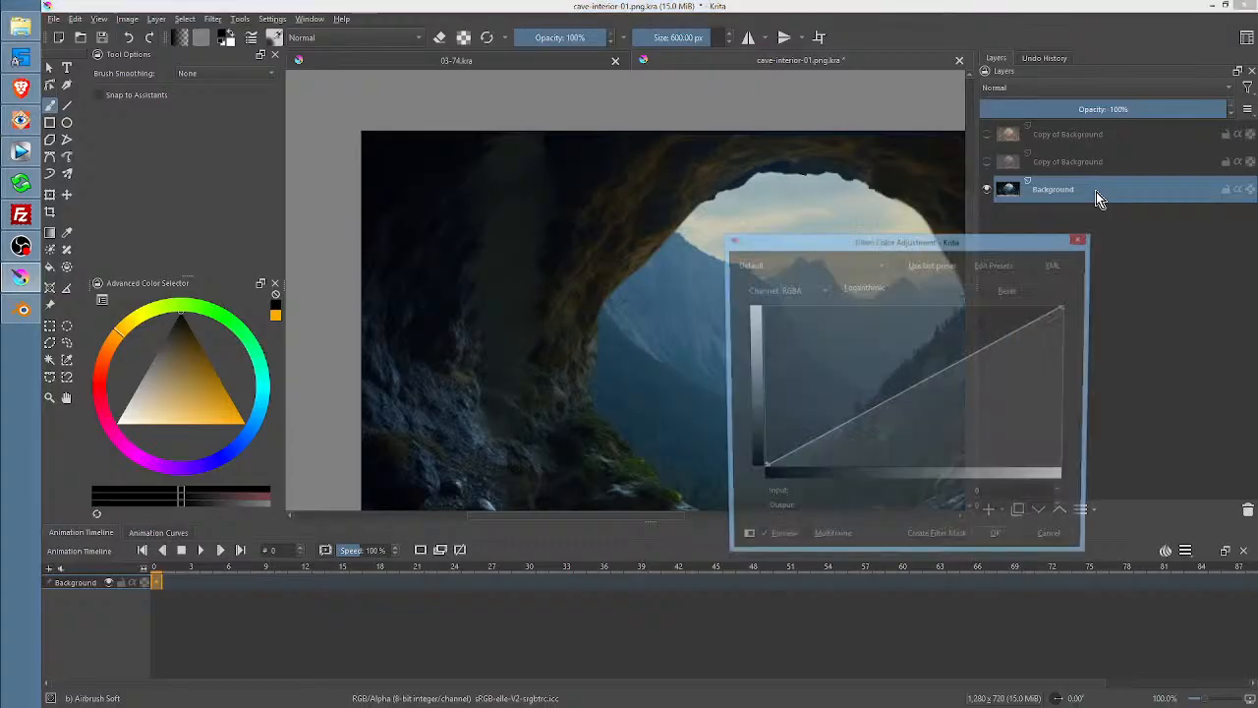
pyautogui.click(953, 546)
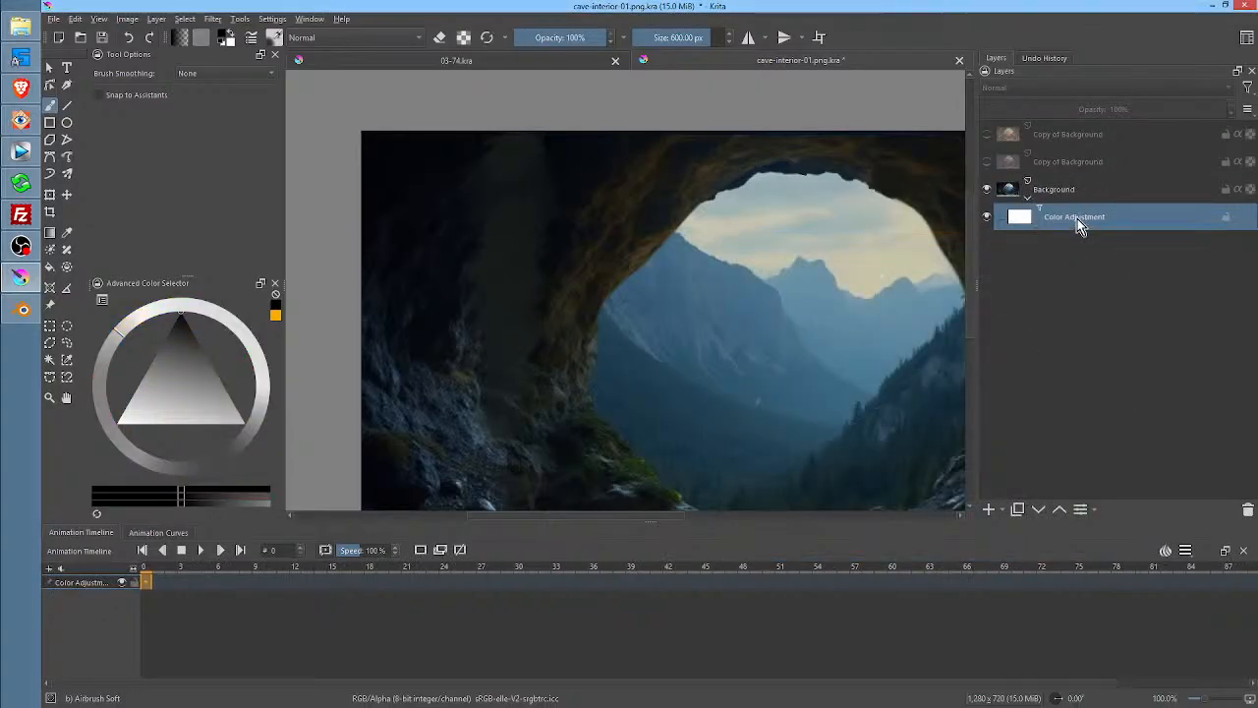
# Brighten the Color Adjustment mask's RGBA curve with a point at input 85, output 184, and compare the image with the mask off and on
pyautogui.doubleClick(1077, 218)
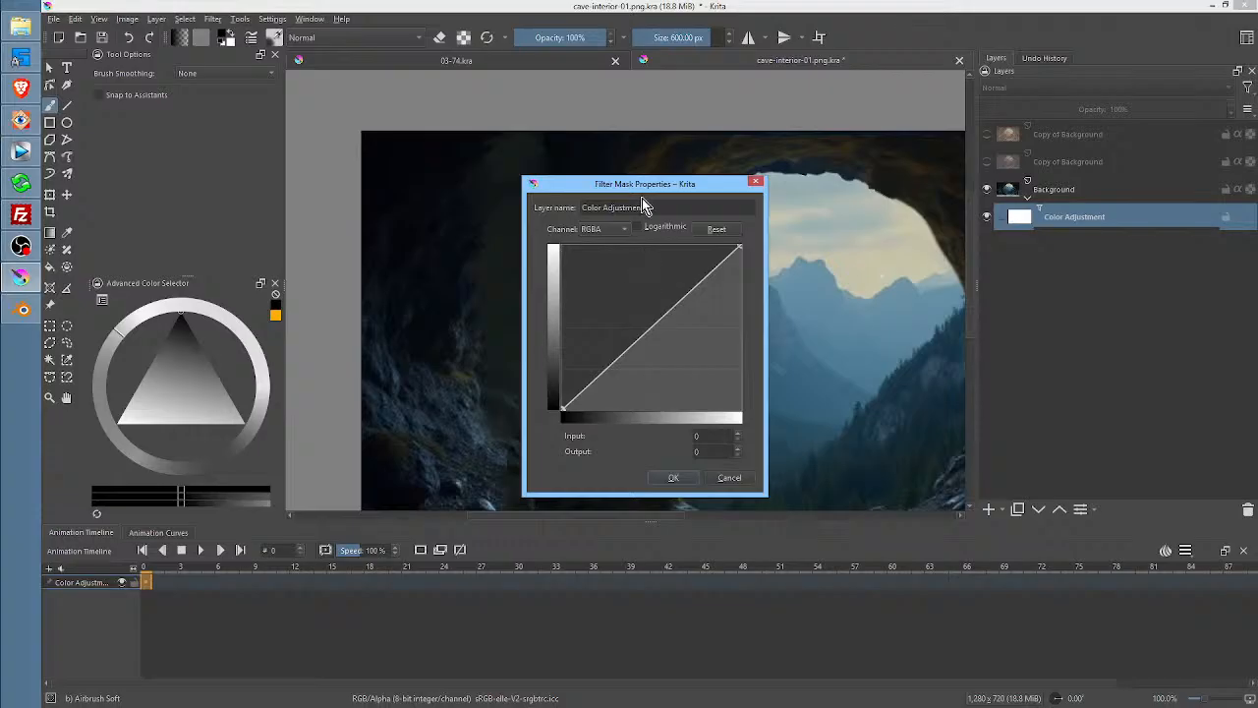
pyautogui.moveTo(641, 192); pyautogui.dragTo(1051, 167)
pyautogui.moveTo(1070, 315); pyautogui.dragTo(1015, 264)
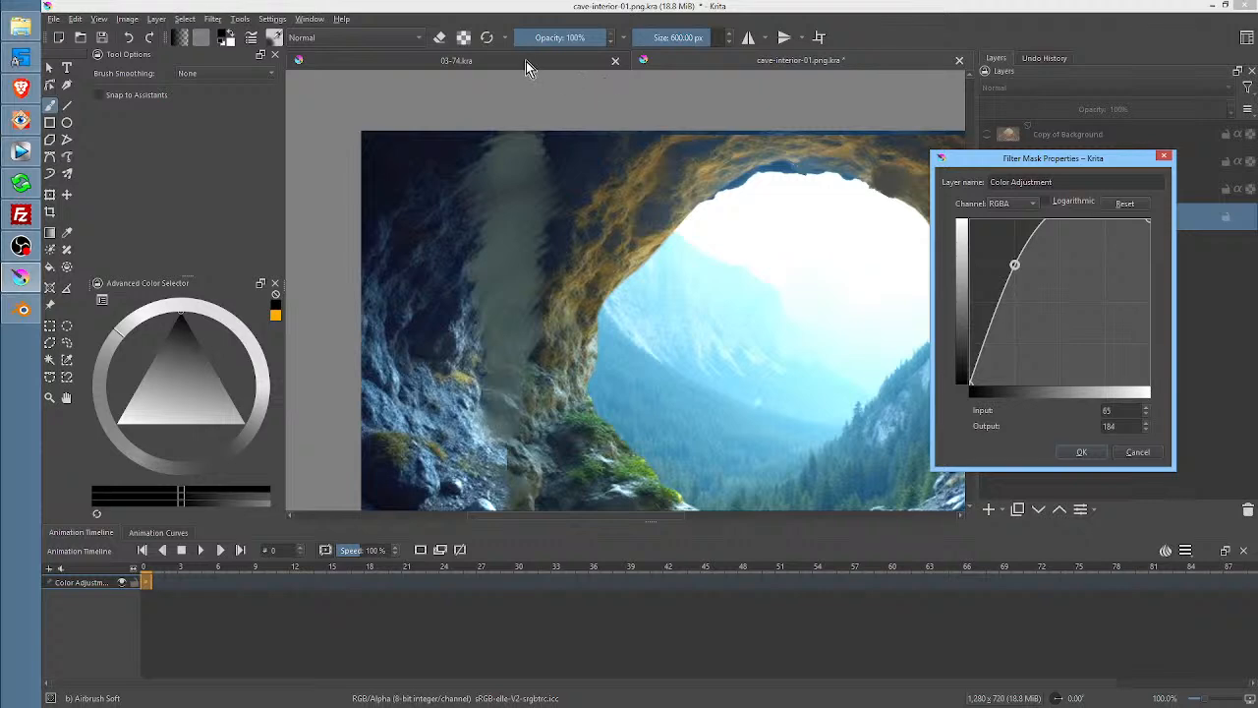
pyautogui.click(1081, 452)
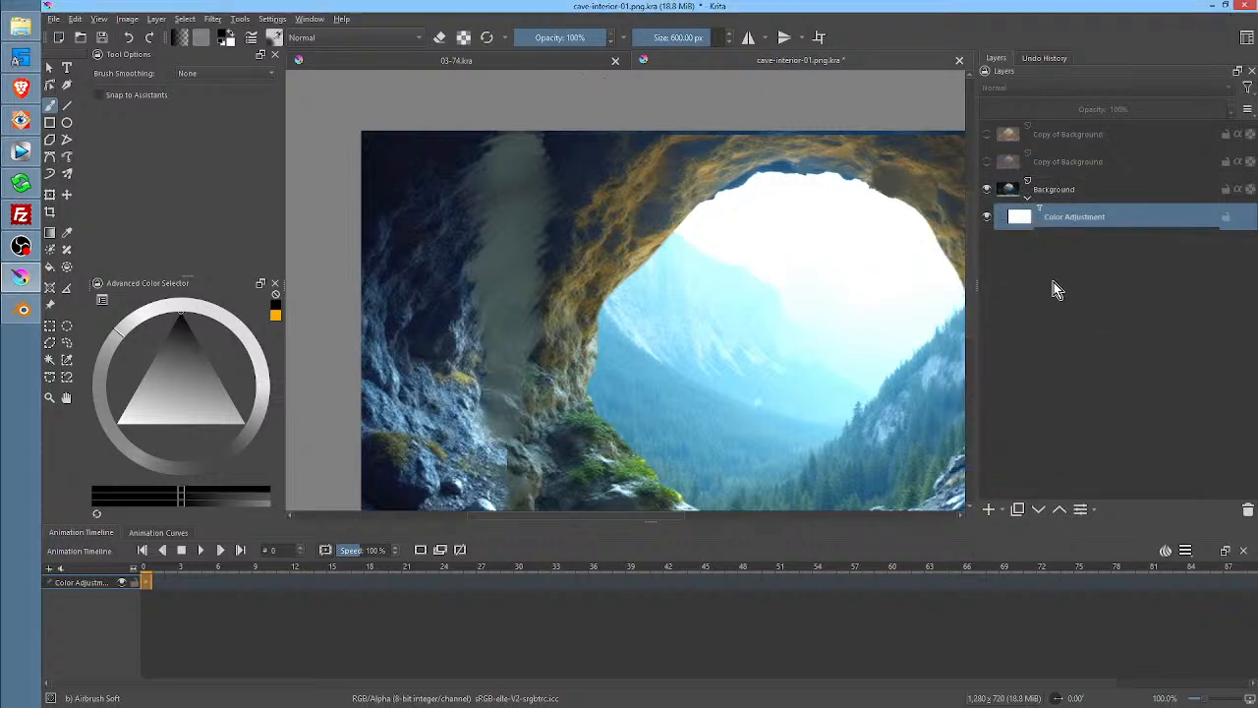
pyautogui.click(988, 218)
pyautogui.click(988, 217)
pyautogui.click(988, 217)
pyautogui.click(988, 217)
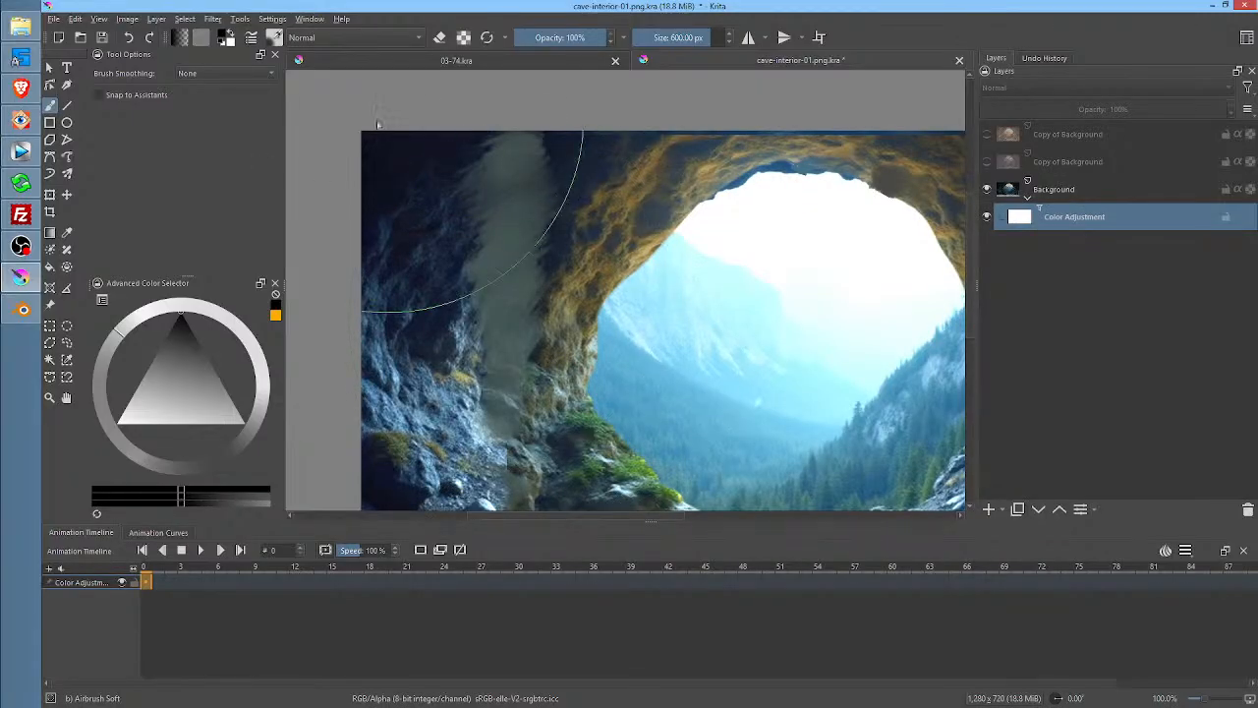
# Switch to FastStone Image Viewer and compare cave-interior-01.png with the similar 677x387 JPG cave image beside it
pyautogui.click(20, 119)
pyautogui.click(678, 408)
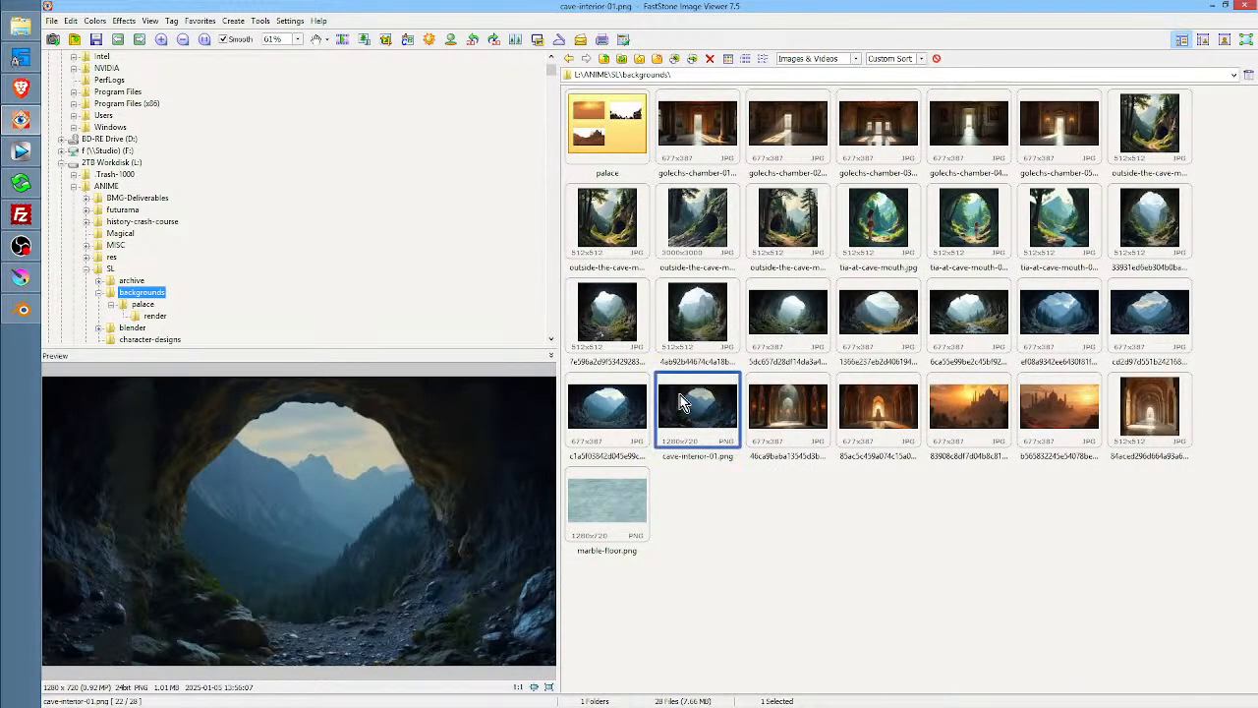
pyautogui.click(601, 415)
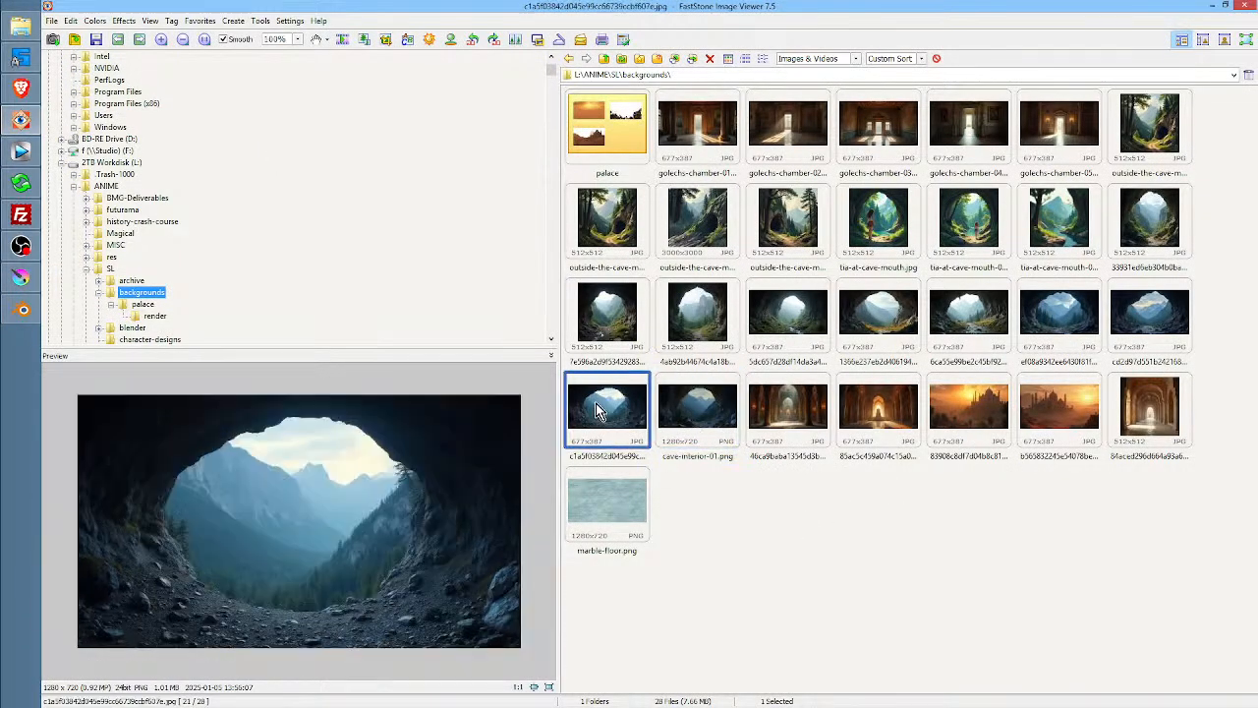
pyautogui.click(701, 417)
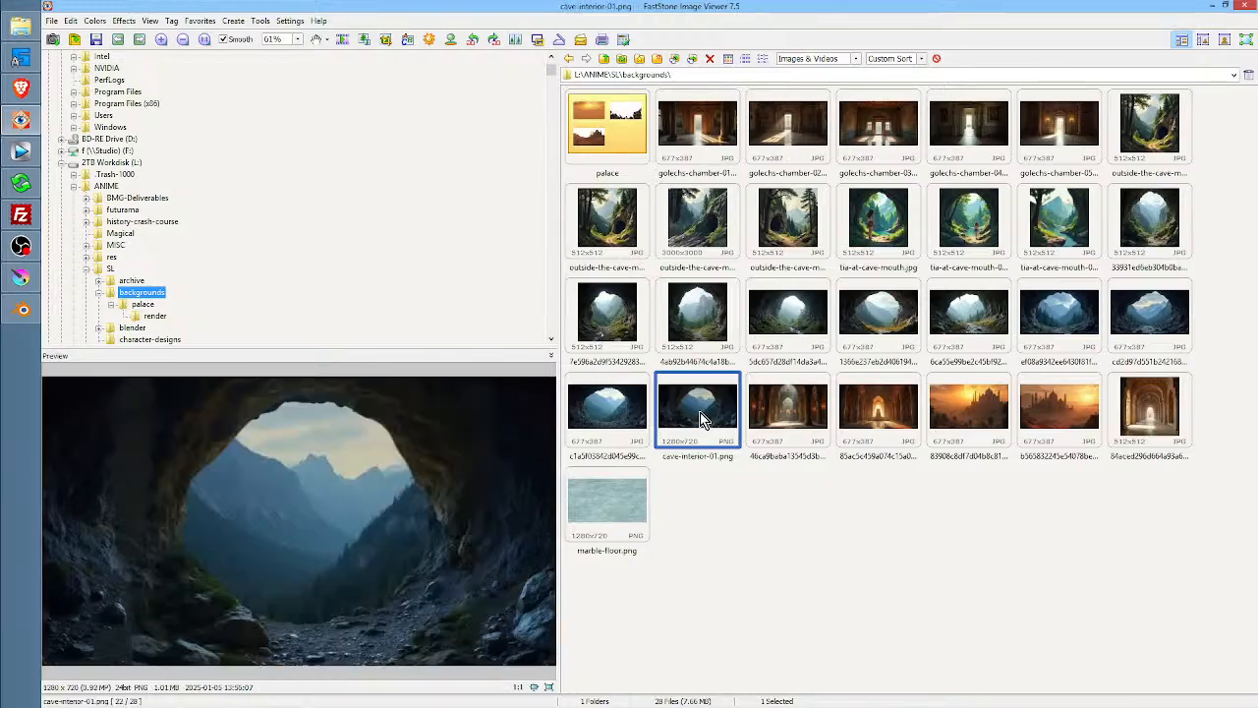
pyautogui.click(606, 420)
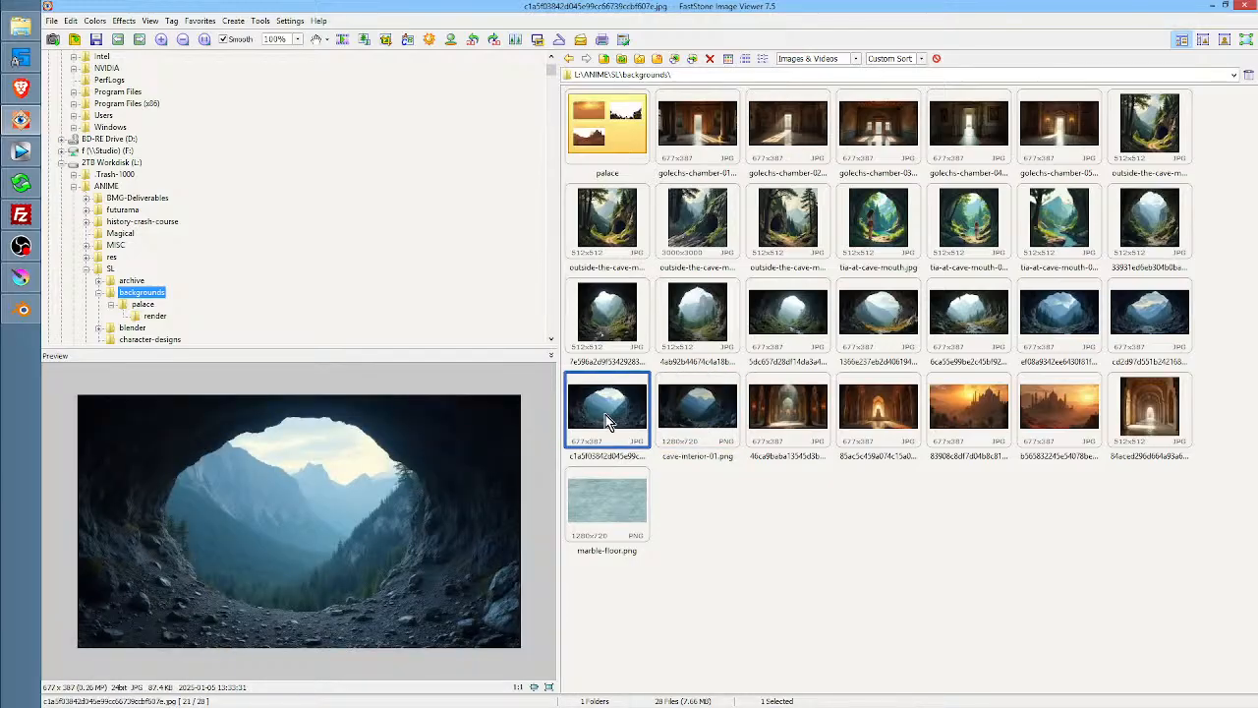
pyautogui.click(693, 413)
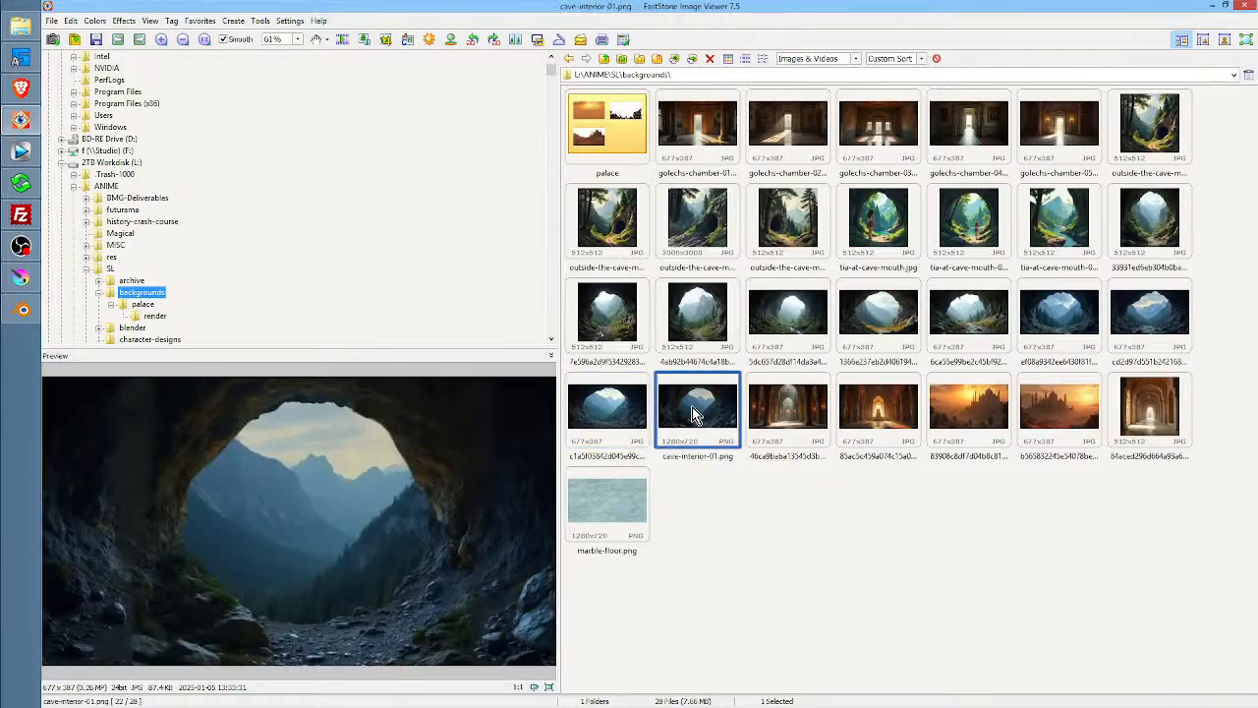
pyautogui.click(611, 425)
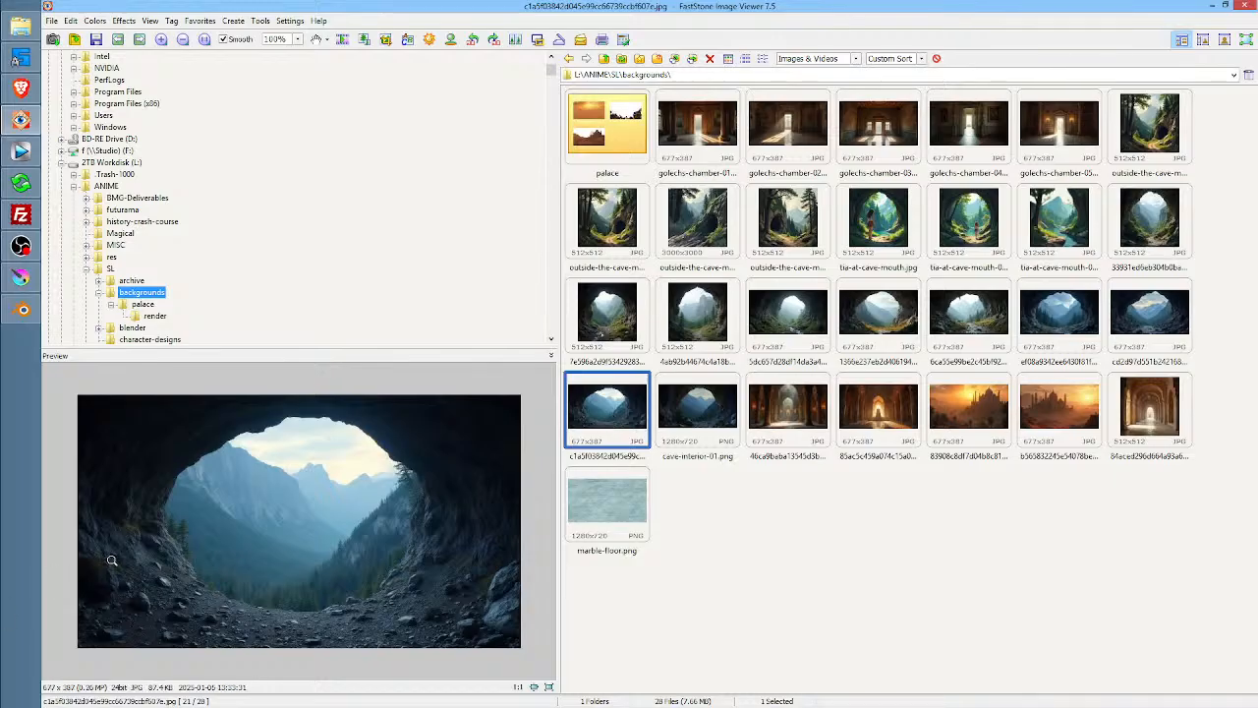
# Open cave-interior-01.png from the image viewer as a separate document in Krita
pyautogui.click(666, 419)
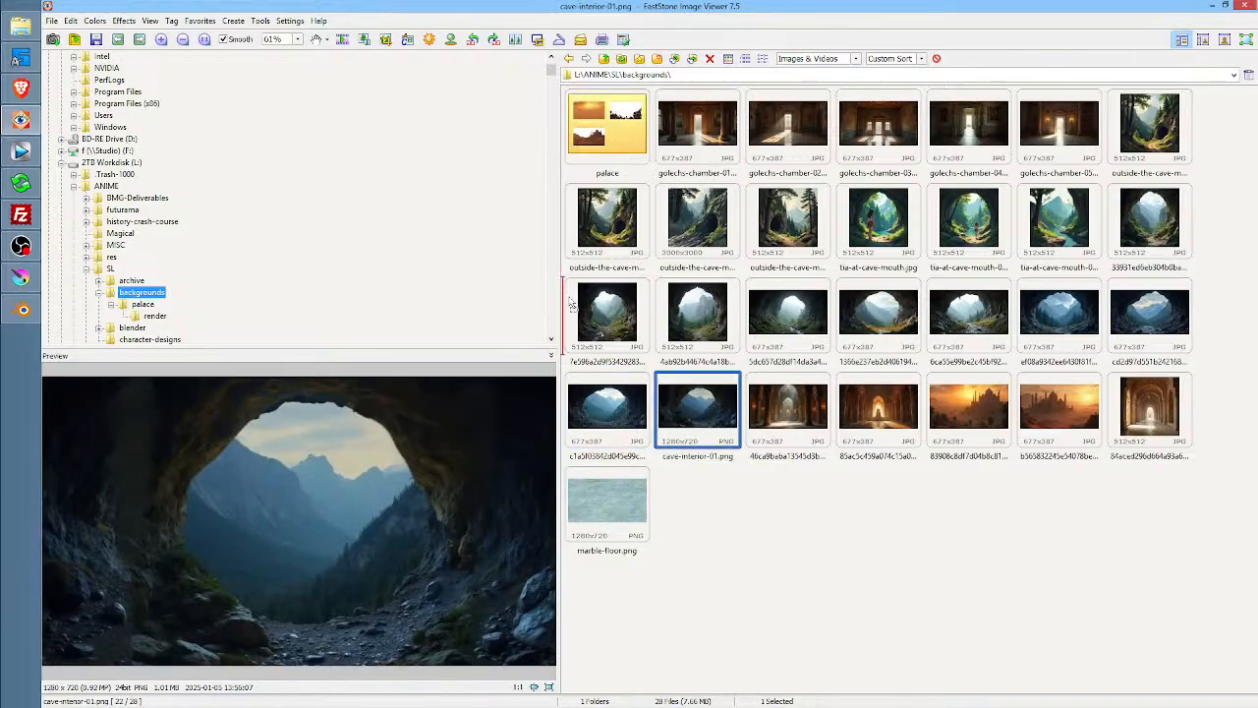
pyautogui.moveTo(27, 272); pyautogui.dragTo(713, 296)
pyautogui.click(734, 335)
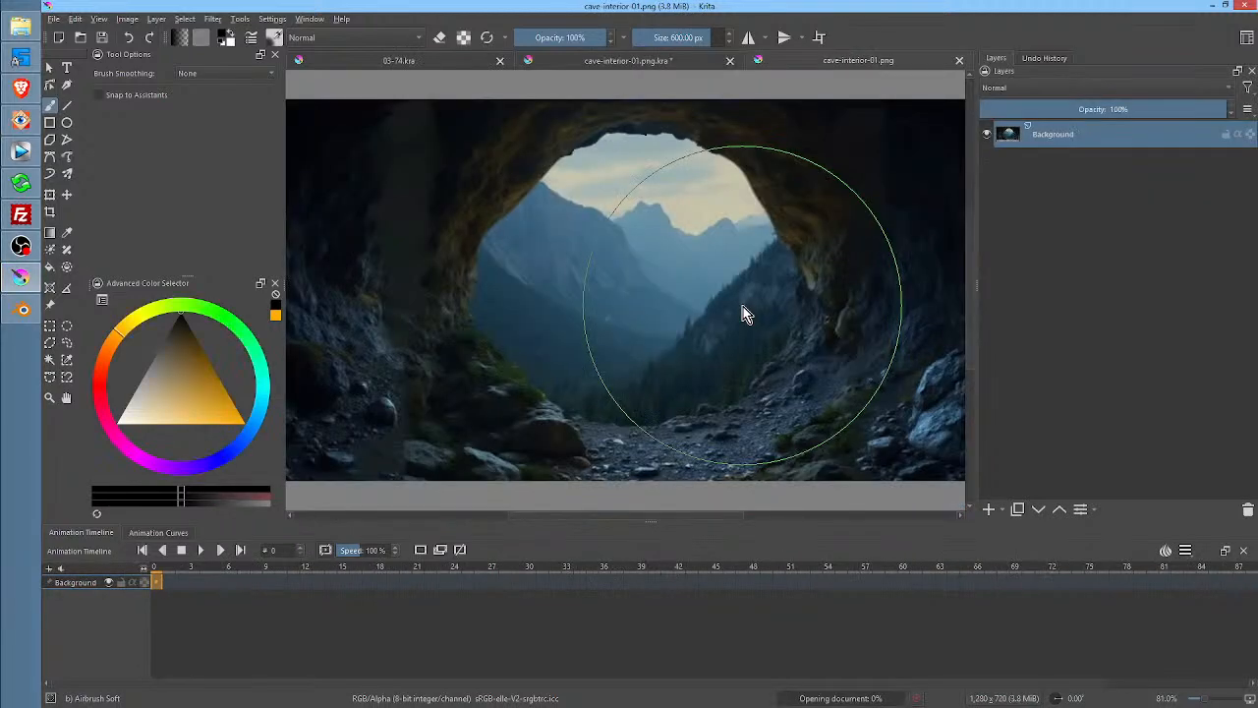
# Preview a brighter RGBA Color Adjustment curve on cave-interior-01.png, discard it and close that document
pyautogui.hotkey('ctrl', 'm')
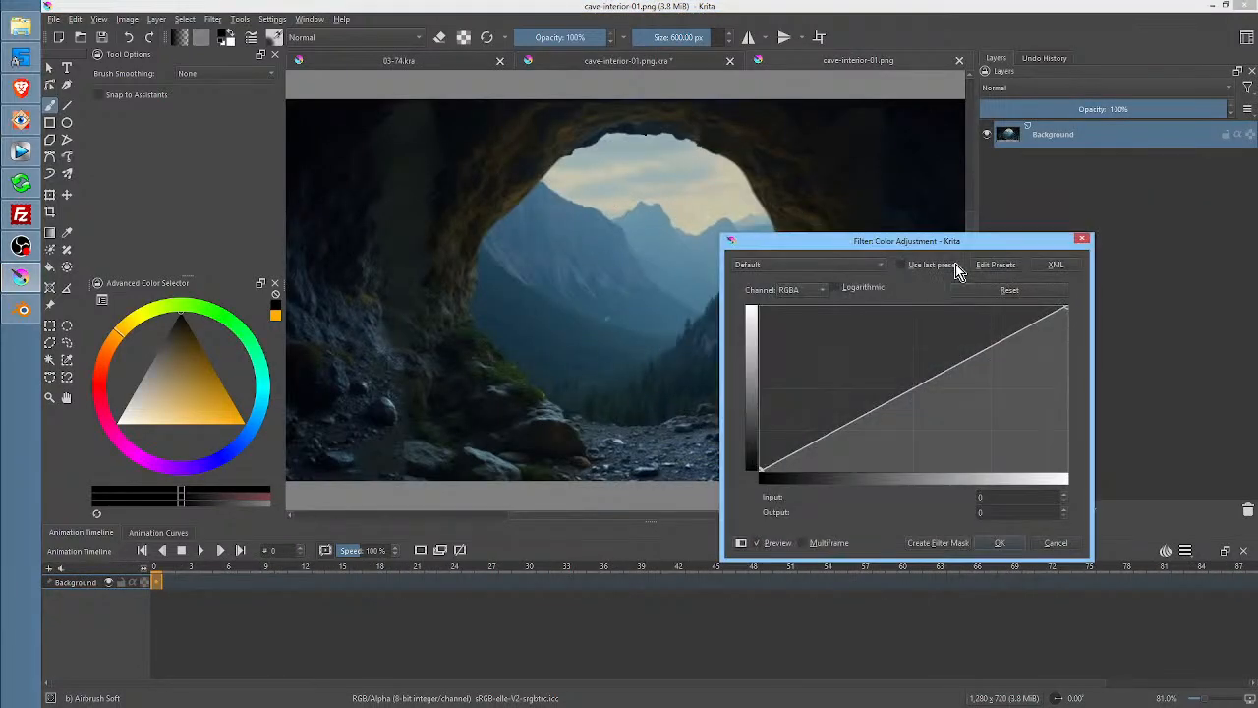
pyautogui.moveTo(981, 396); pyautogui.dragTo(876, 323)
pyautogui.click(1085, 242)
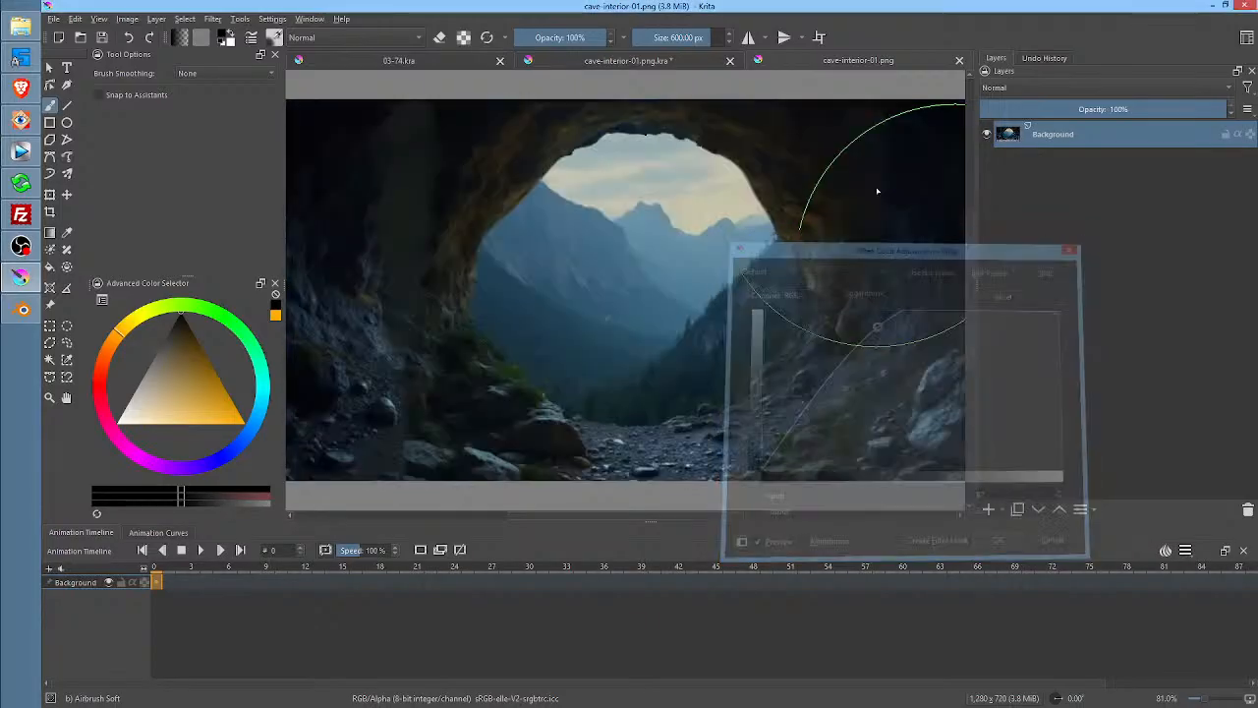
pyautogui.click(959, 60)
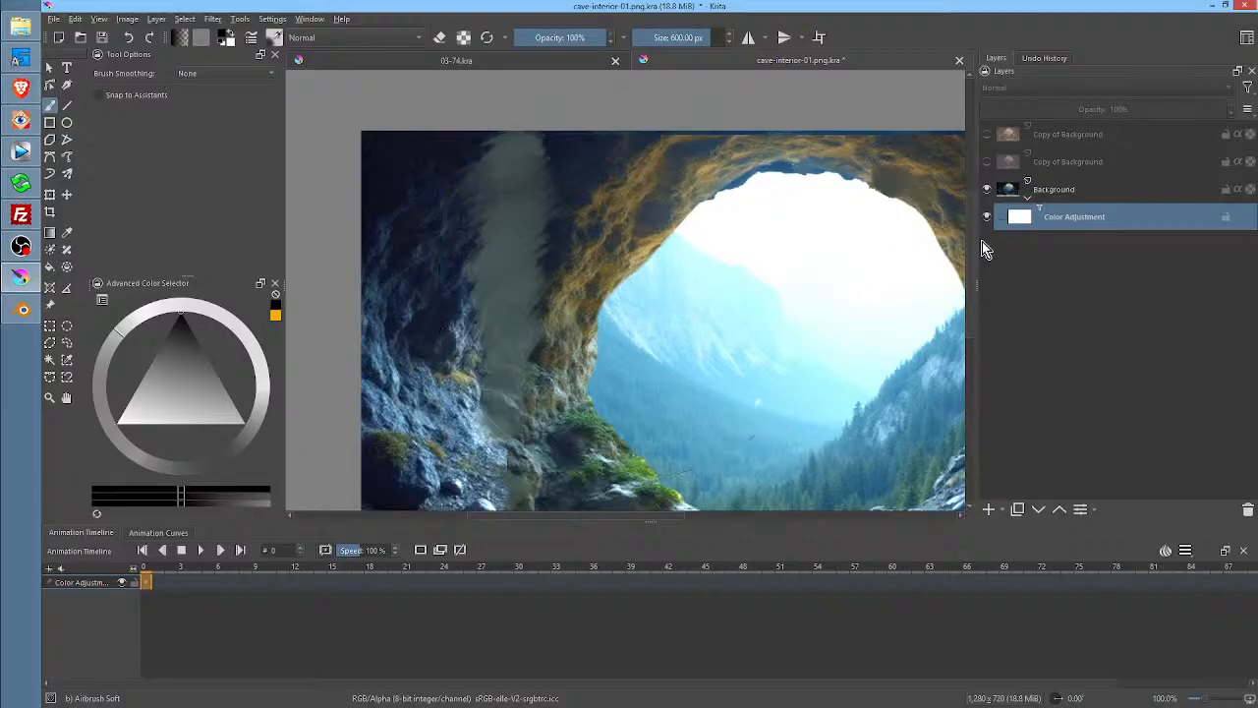
# Try painting over the smeared wall patch on the Background layer with the Knife - Flow brush in a sampled dark blue, and undo it
pyautogui.click(1073, 193)
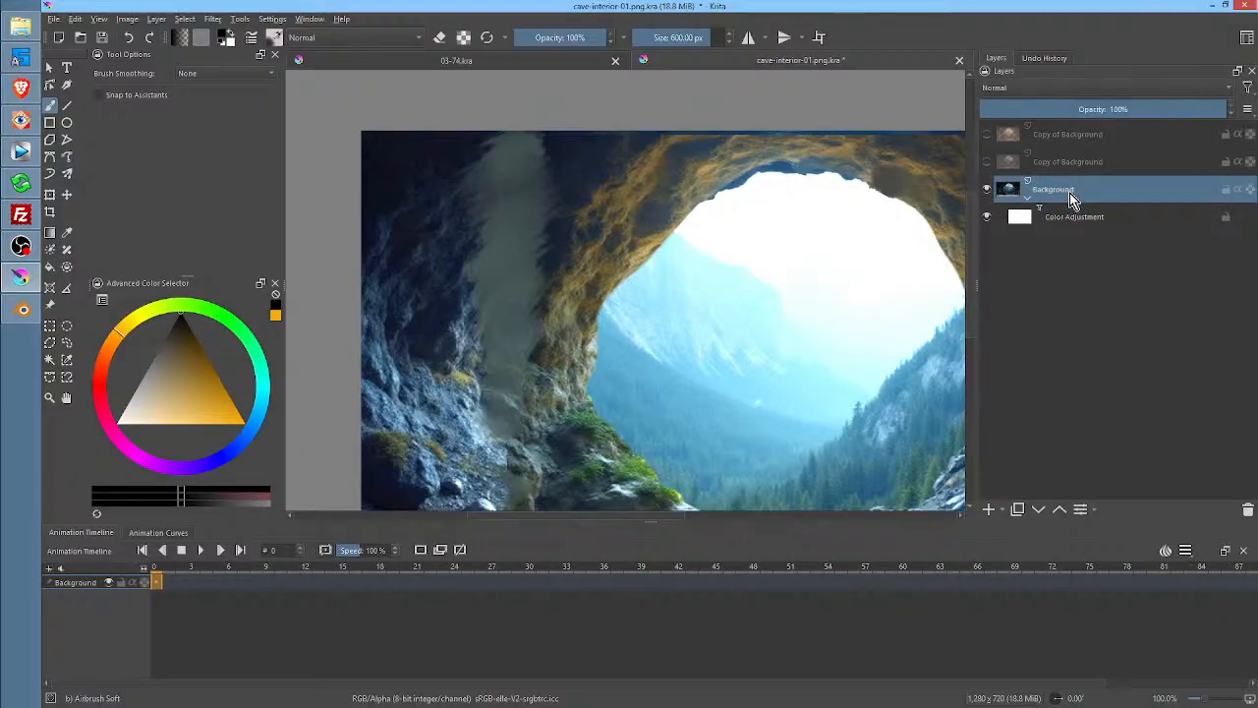
pyautogui.click(1093, 162)
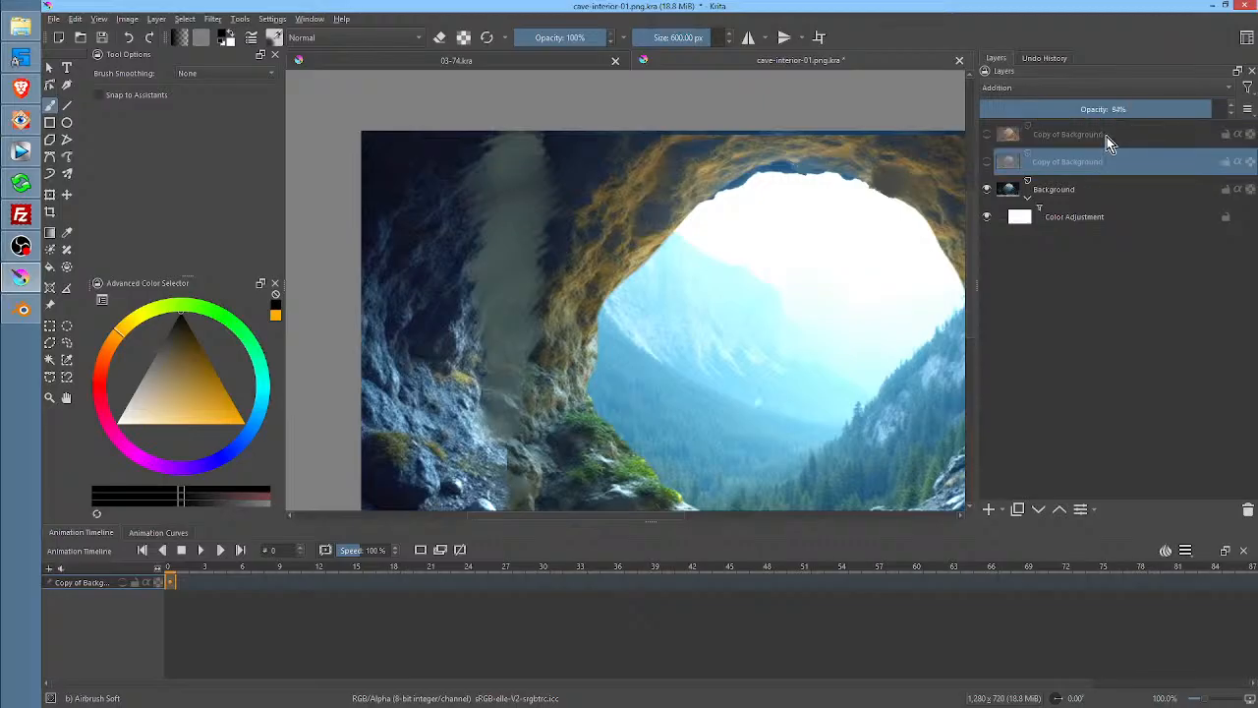
pyautogui.click(1089, 190)
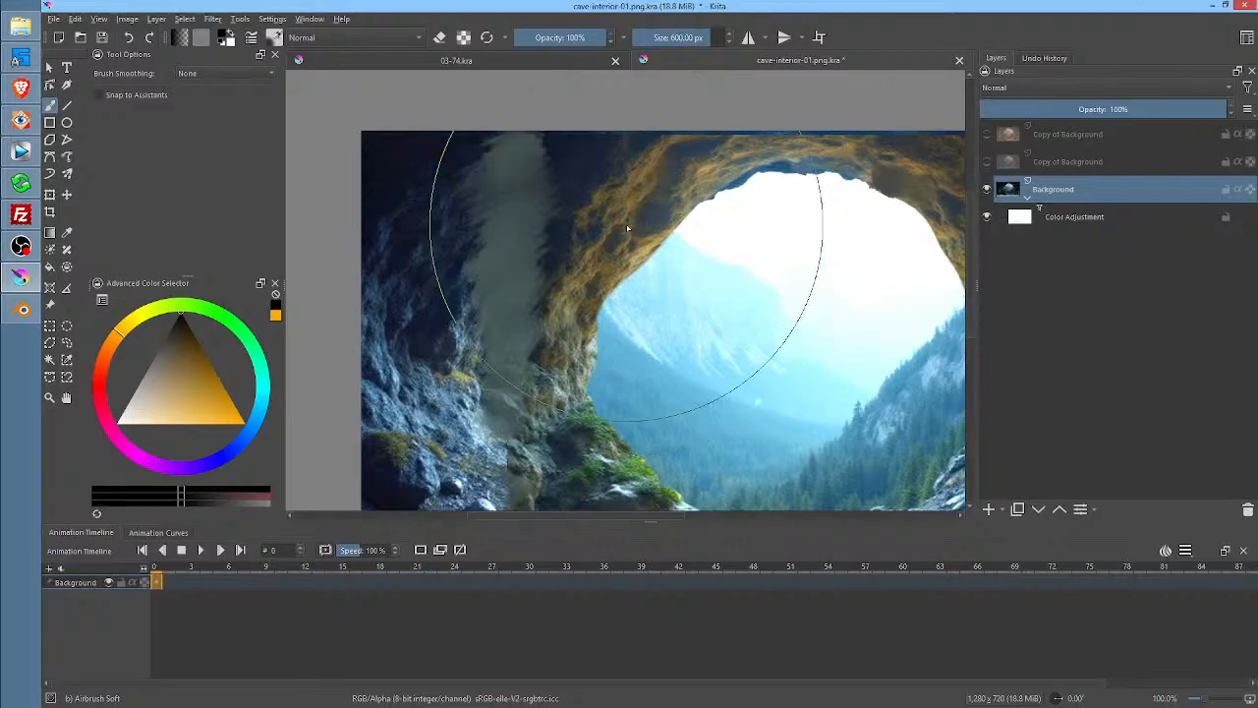
pyautogui.rightClick(696, 278)
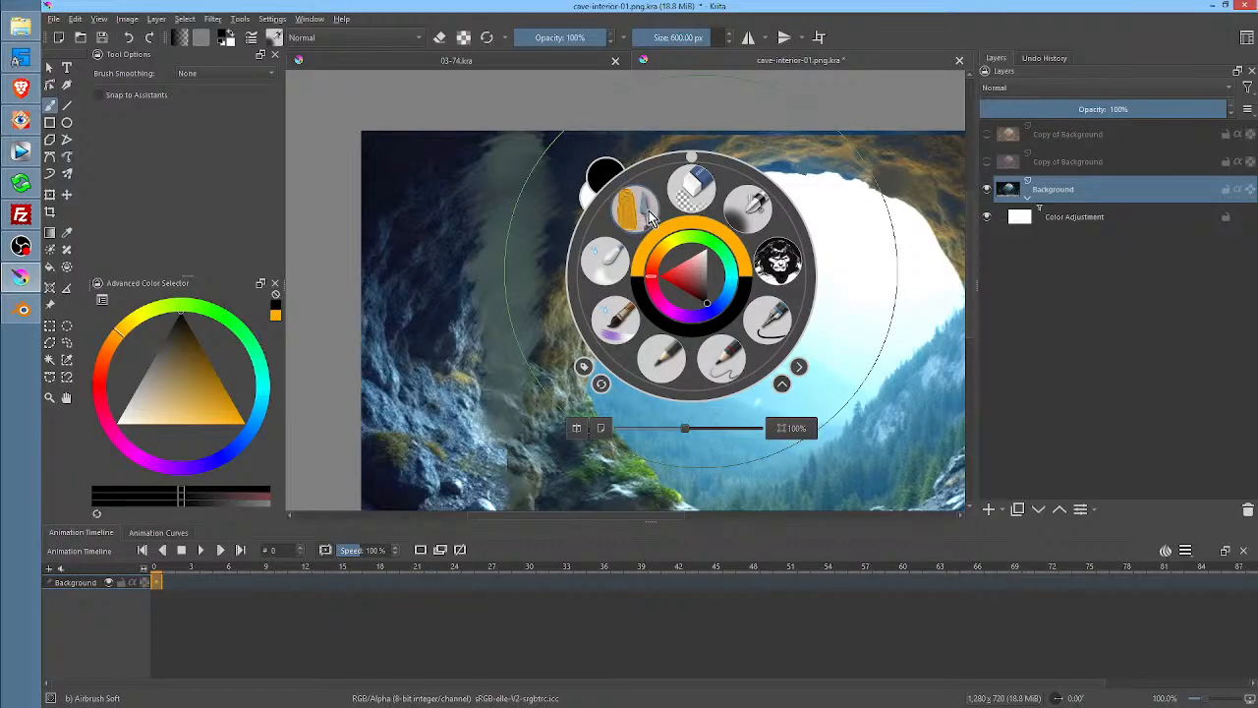
pyautogui.click(629, 209)
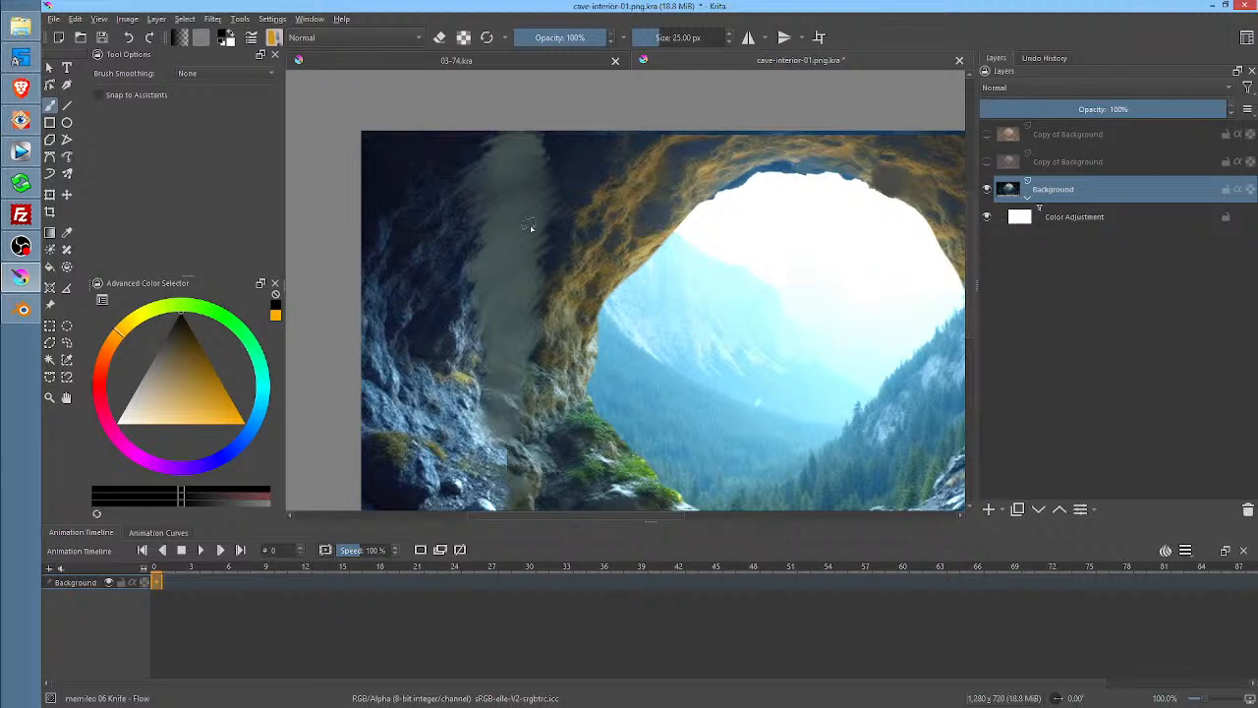
pyautogui.keyDown('ctrl'); pyautogui.click(570, 175); pyautogui.keyUp('ctrl')
pyautogui.moveTo(570, 180); pyautogui.dragTo(561, 197)
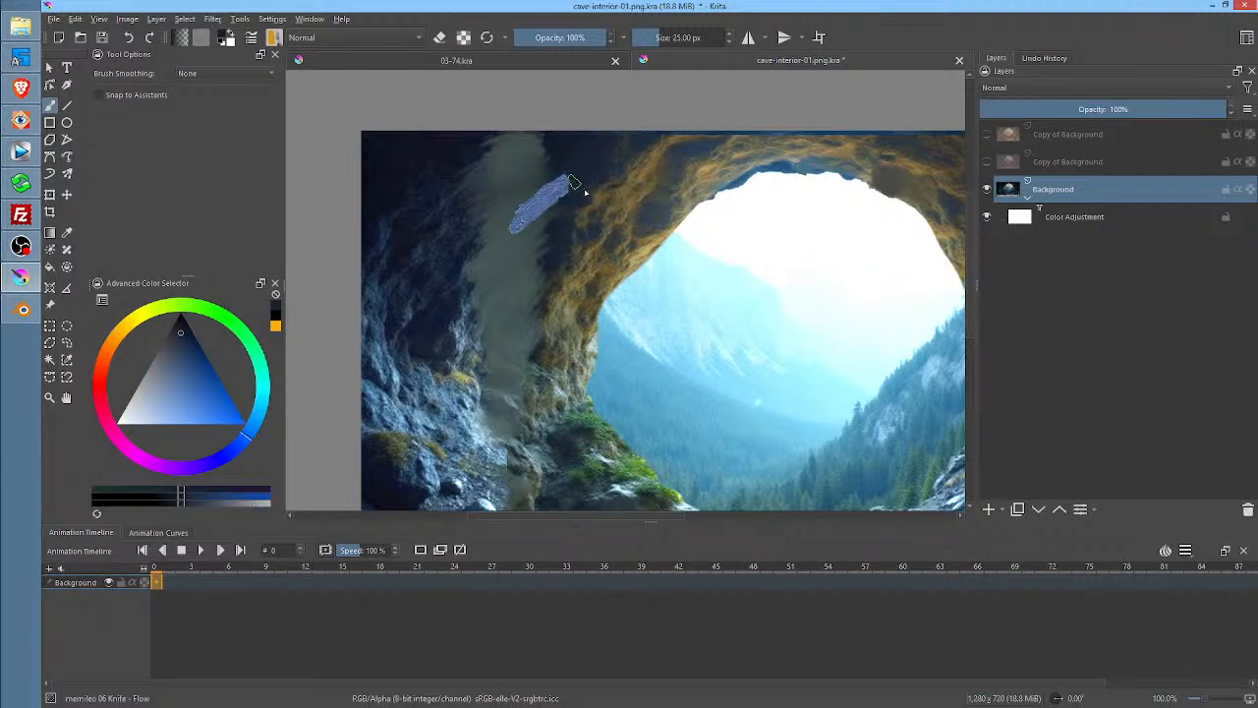
pyautogui.hotkey('ctrl', 'z')
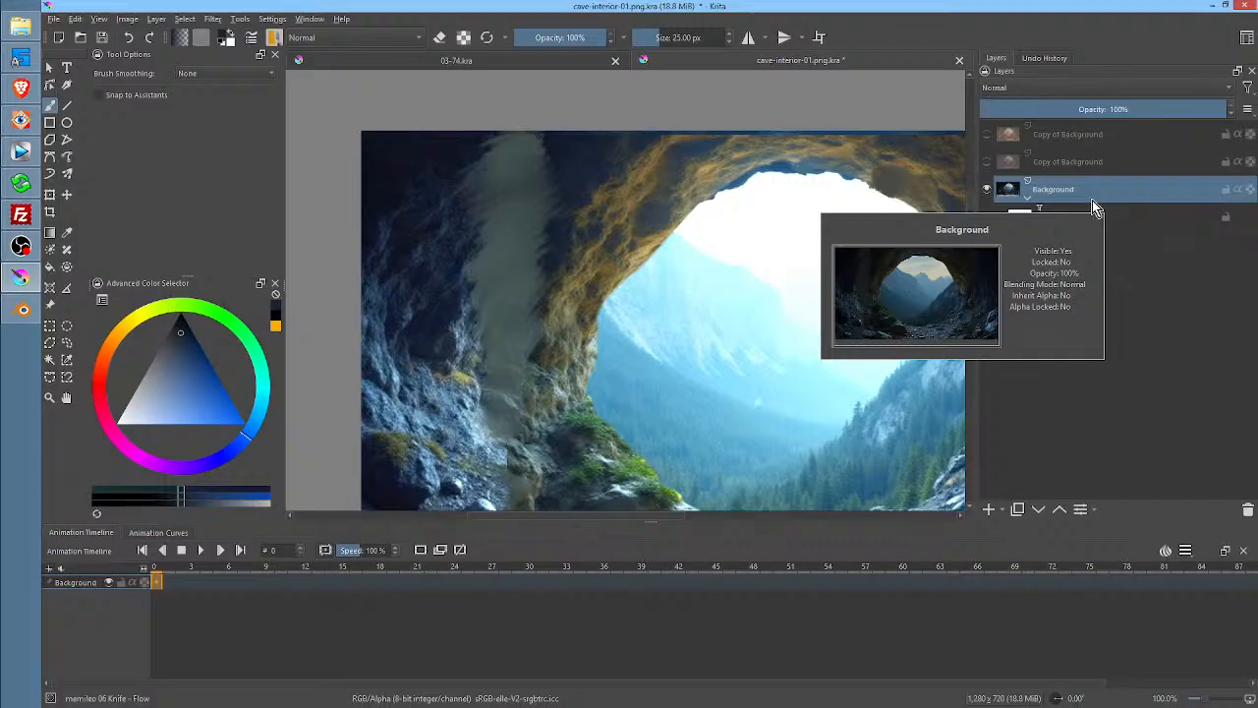
# Try a long diagonal Knife - Flow stroke across the smeared patch on the Background layer beneath its Color Adjustment mask, and undo it
pyautogui.click(1028, 198)
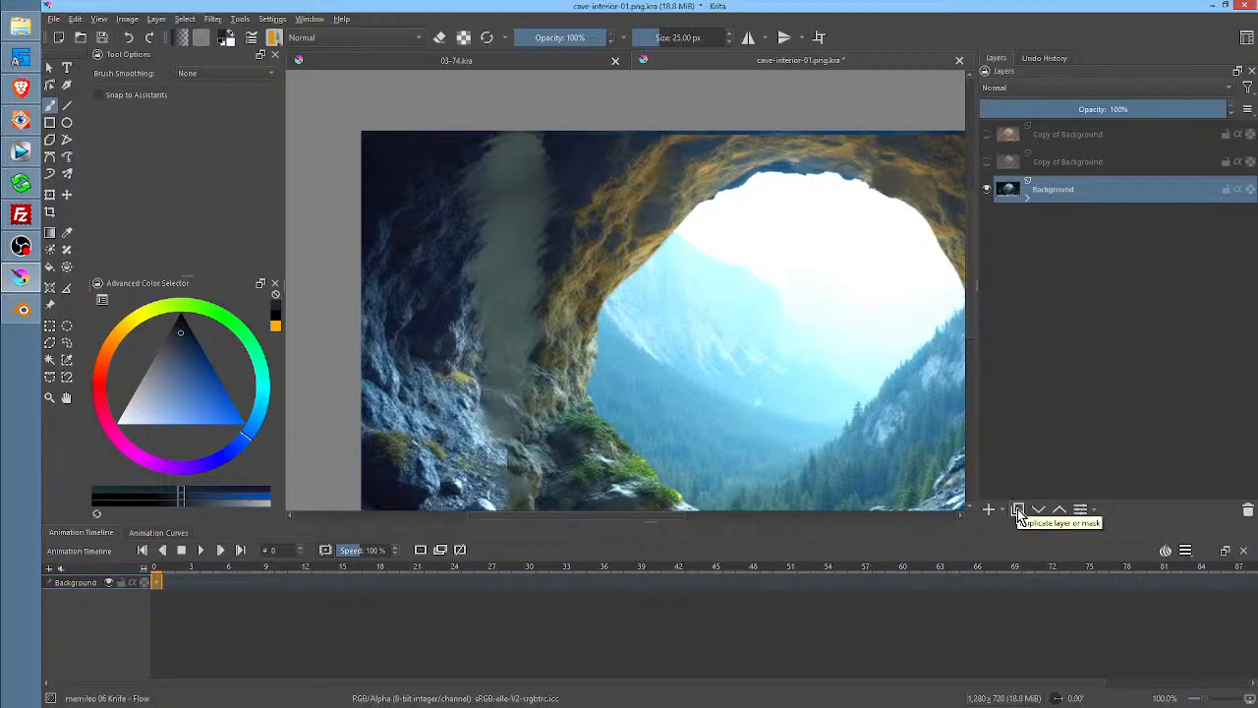
pyautogui.click(1028, 198)
pyautogui.click(1081, 220)
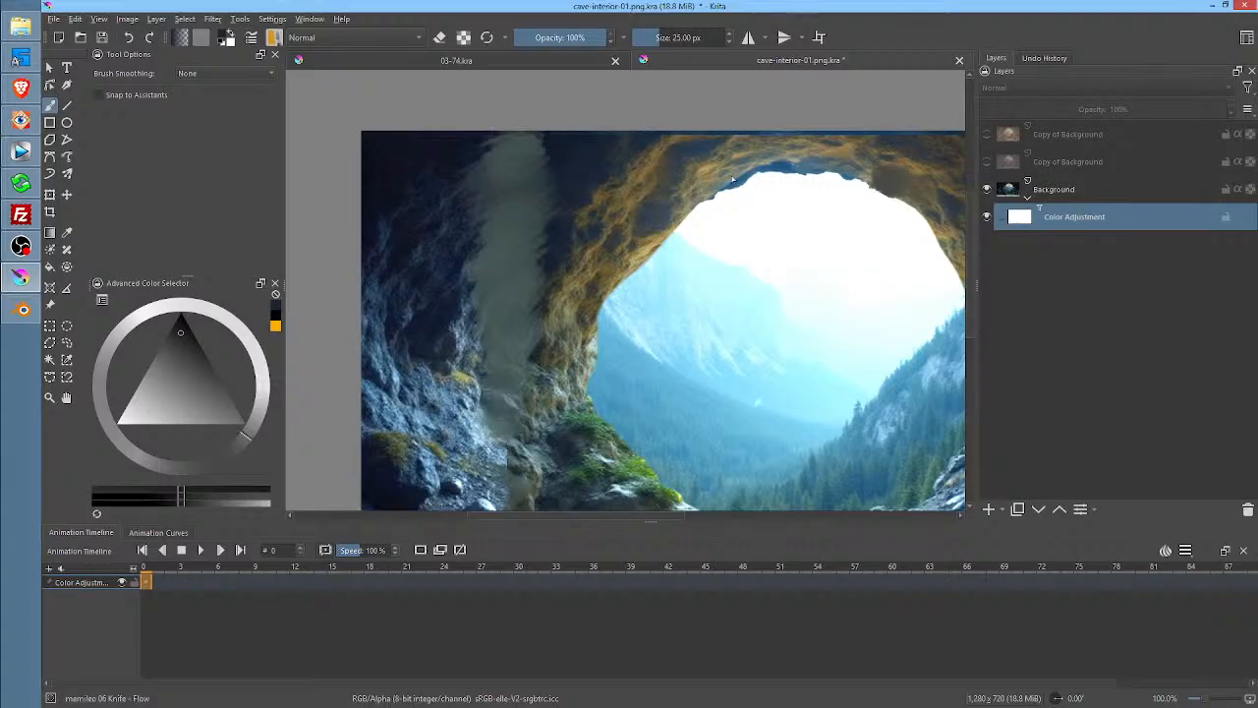
pyautogui.click(1061, 202)
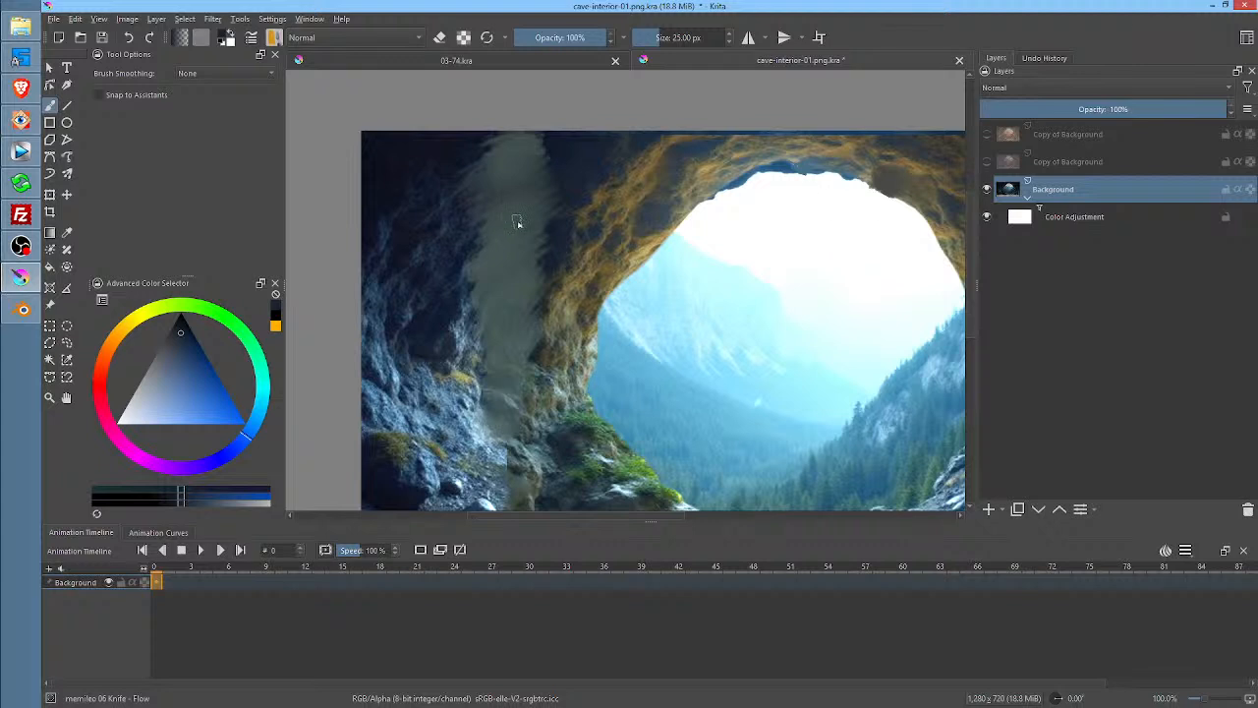
pyautogui.moveTo(528, 210); pyautogui.dragTo(471, 326)
pyautogui.click(1077, 220)
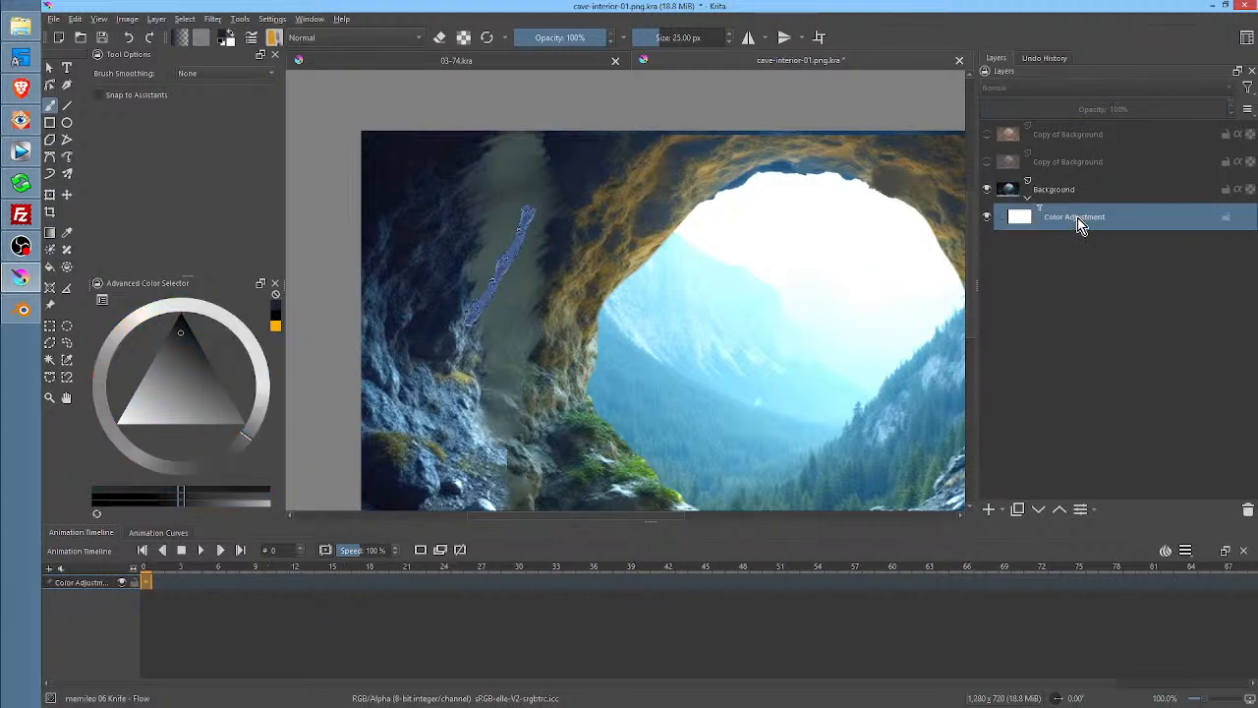
pyautogui.click(1080, 192)
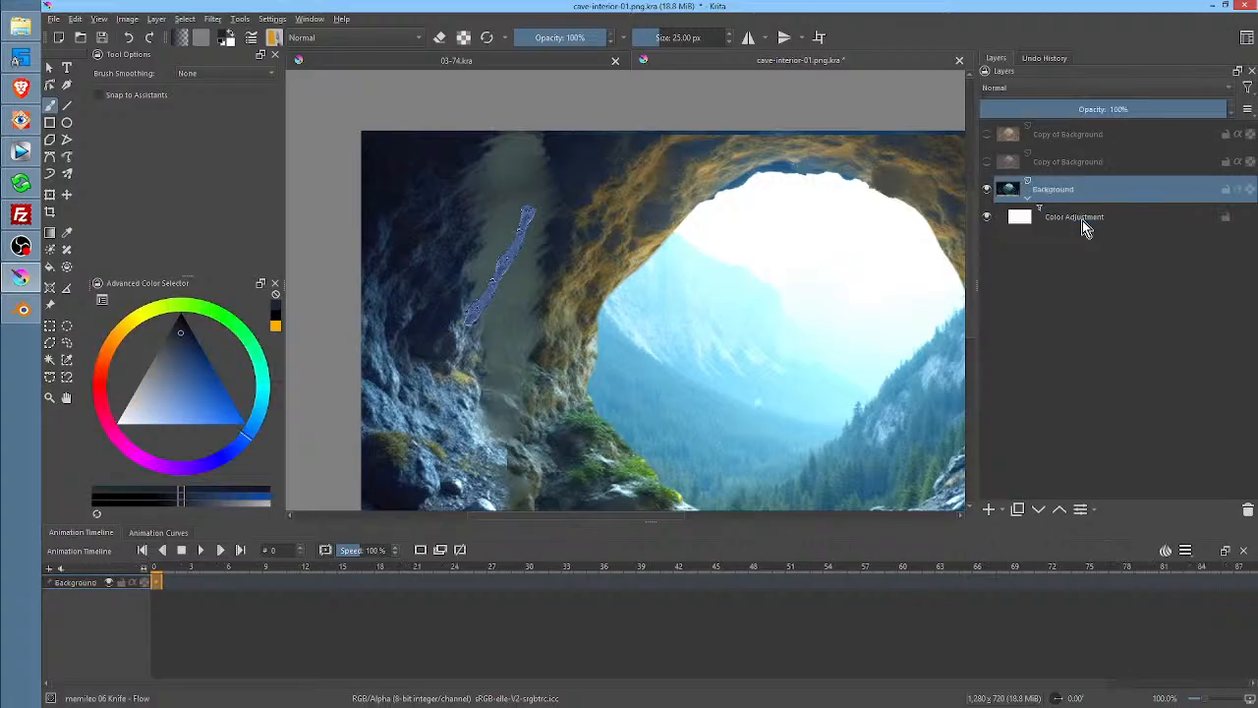
pyautogui.hotkey('ctrl', 'z')
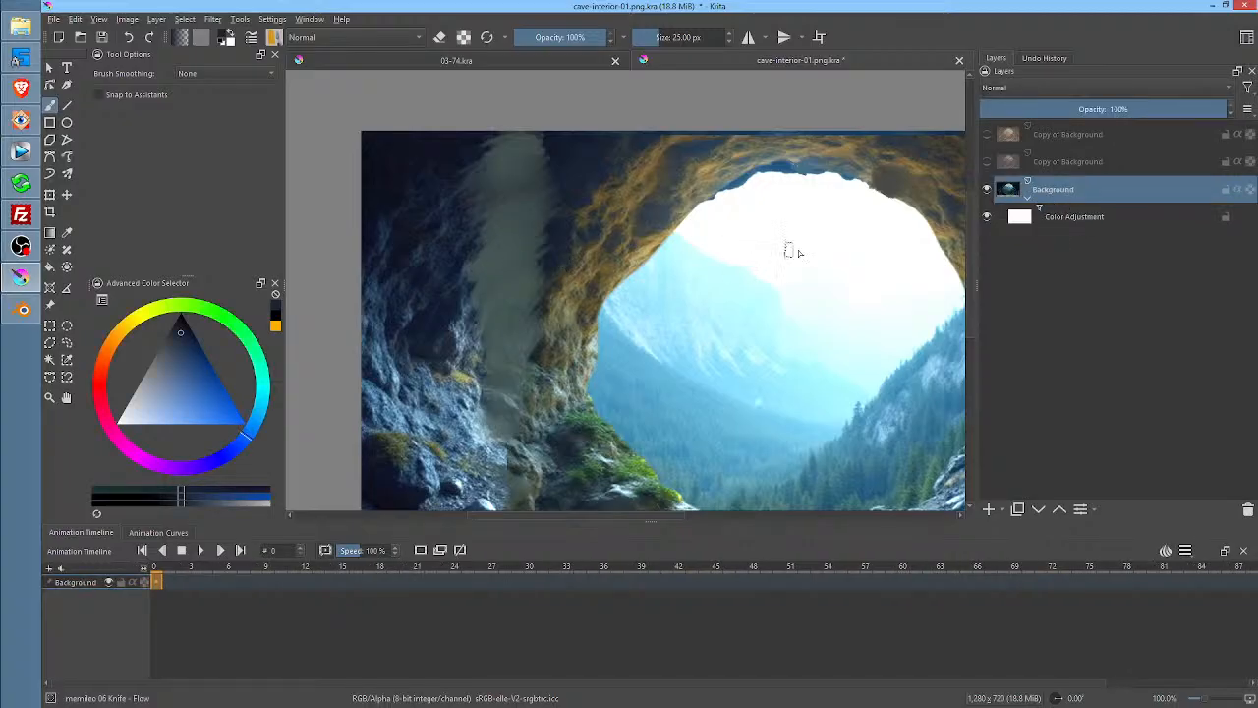
# Duplicate the Background layer with its mask, hide the duplicate and flatten the original Background layer
pyautogui.click(1029, 198)
pyautogui.click(1019, 511)
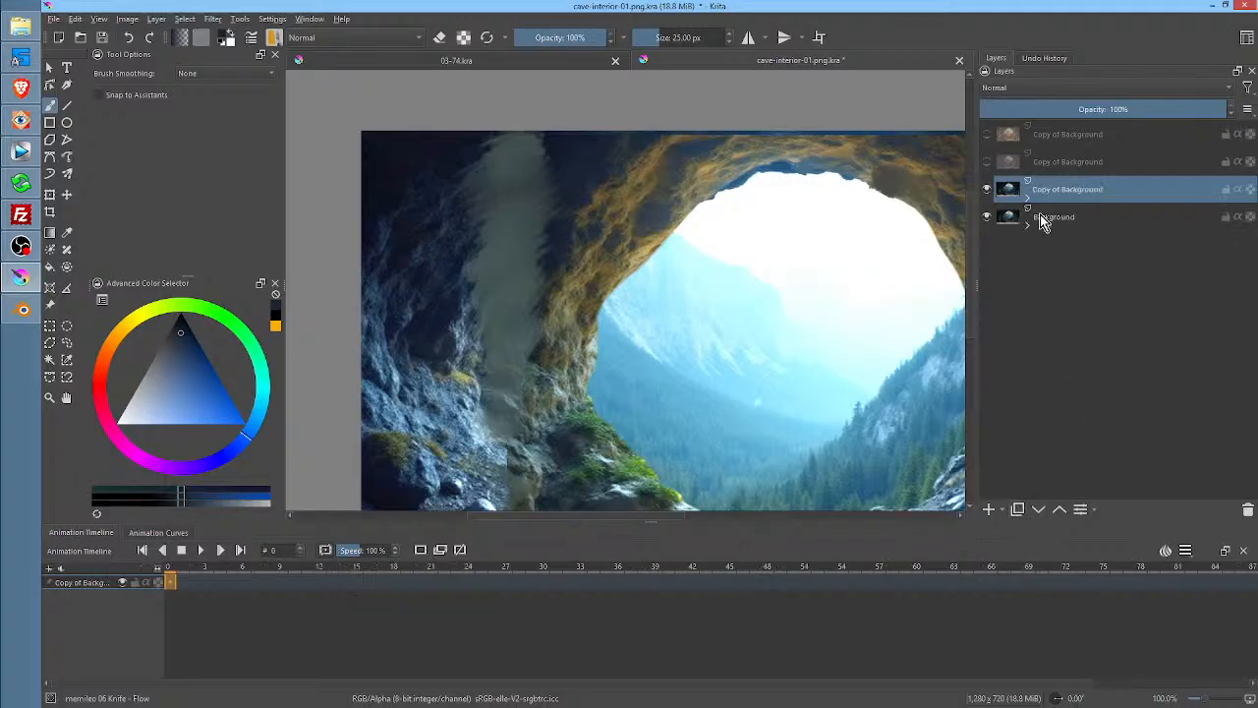
pyautogui.click(988, 189)
pyautogui.click(1052, 217)
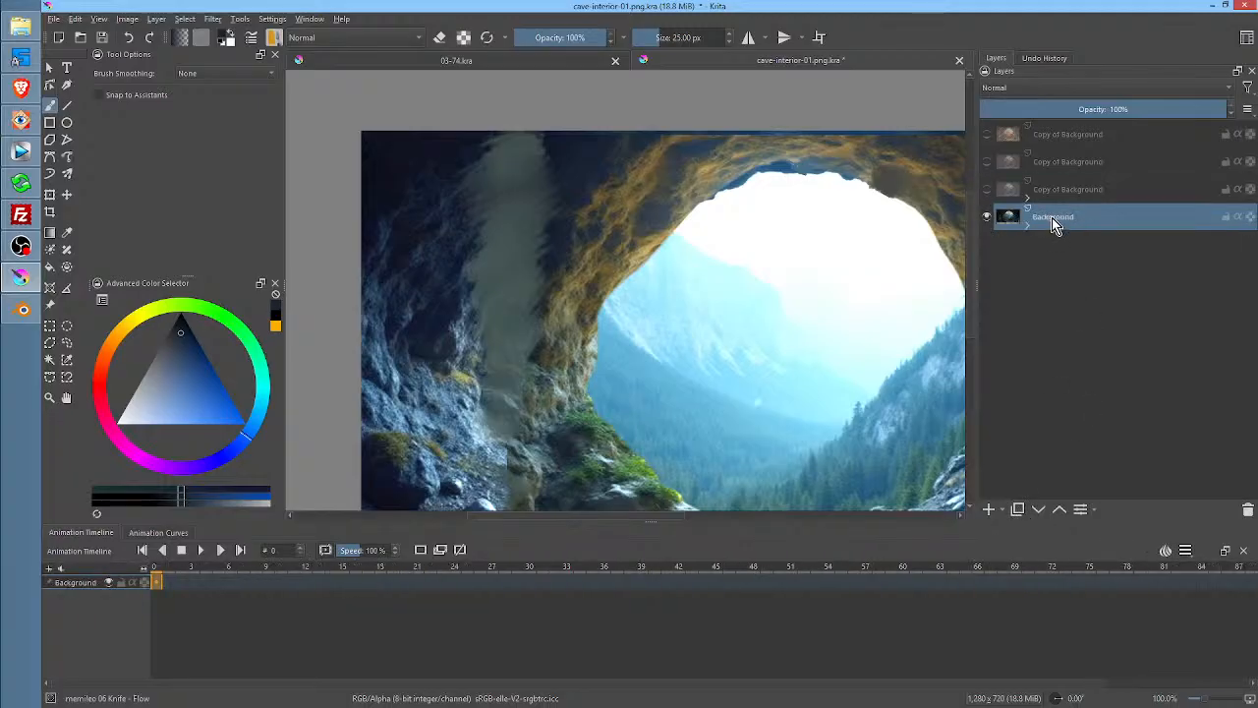
pyautogui.rightClick(1052, 218)
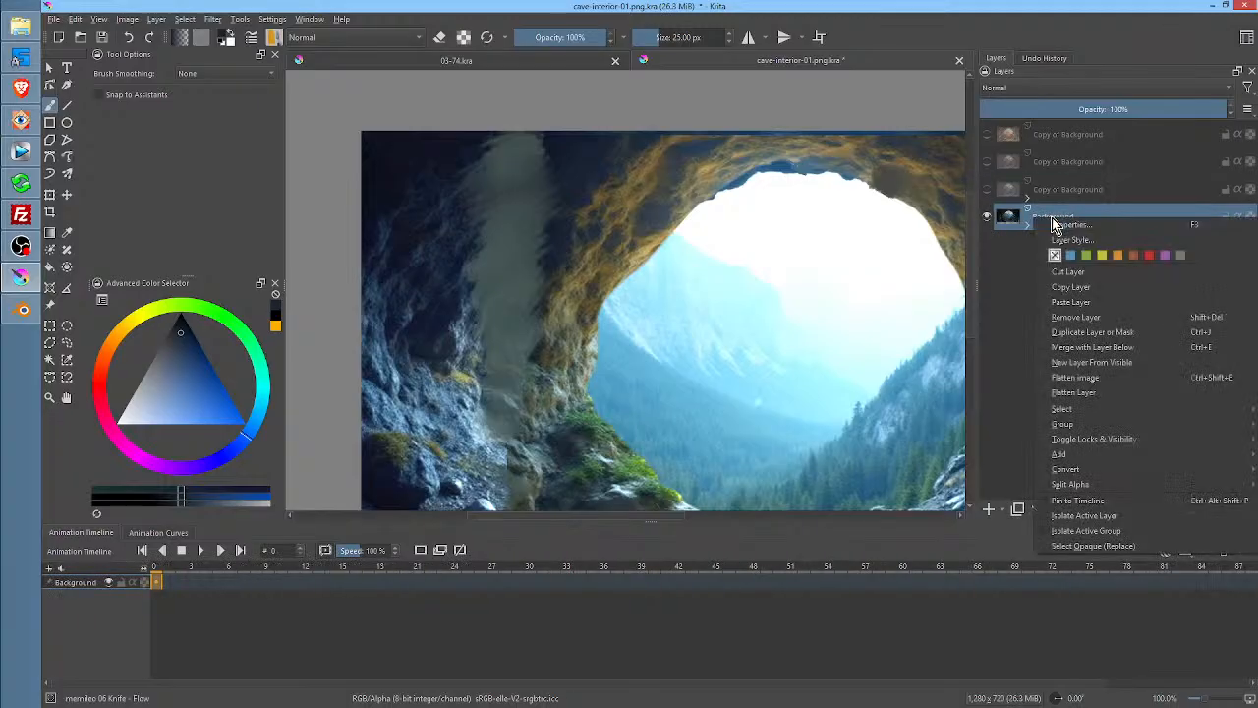
pyautogui.click(1100, 393)
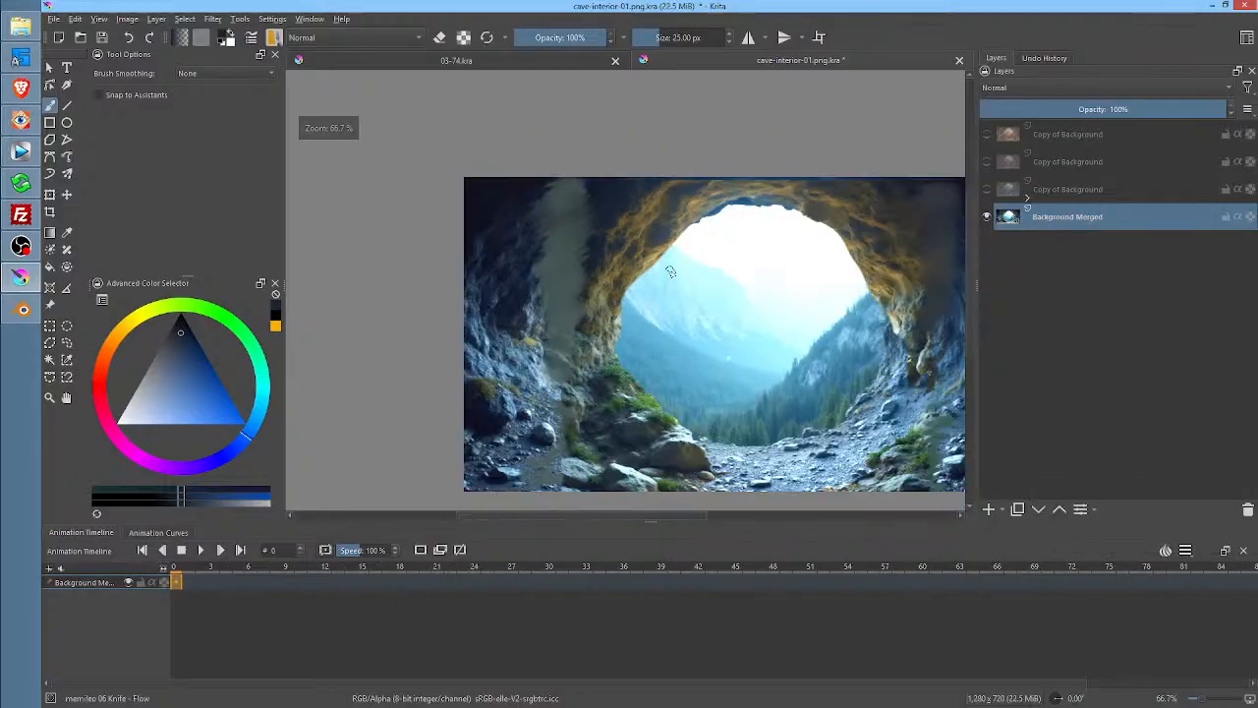
# Add a darkening Color Adjustment filter mask to Background Merged with an RGBA curve point at input 133, output 68
pyautogui.scroll(-1, 665, 275)
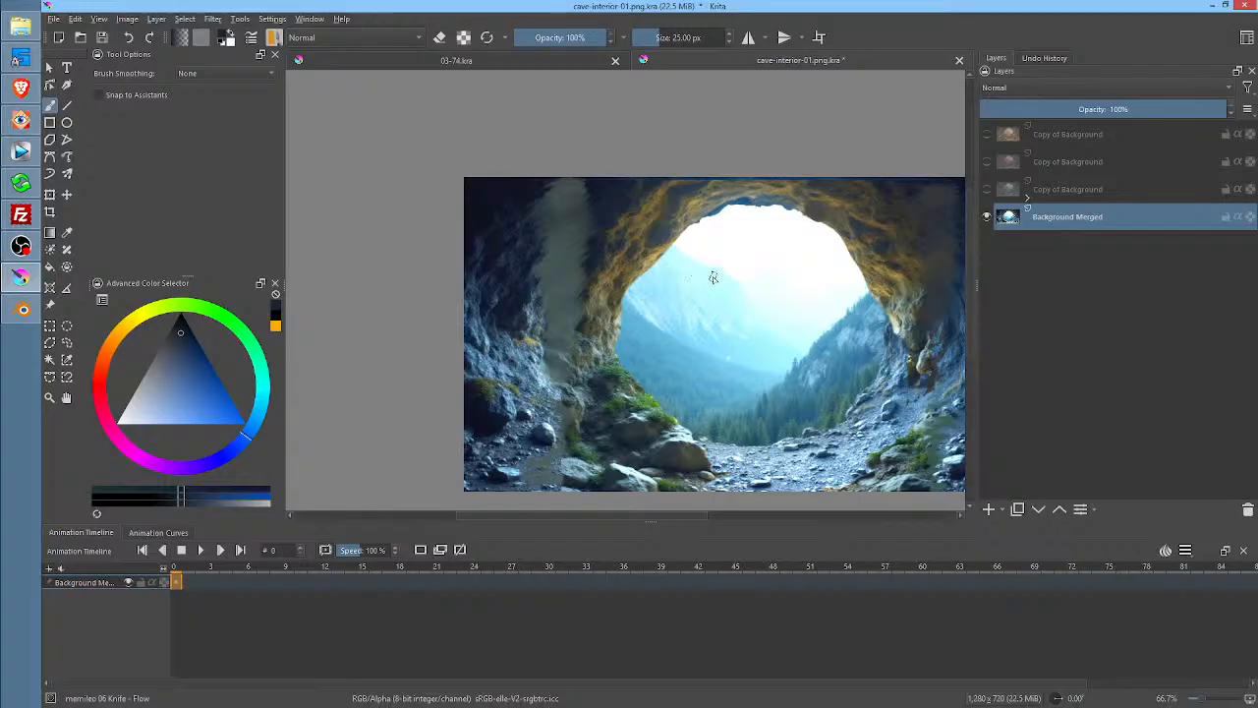
pyautogui.moveTo(714, 278); pyautogui.dragTo(610, 261)
pyautogui.hotkey('ctrl', 'm')
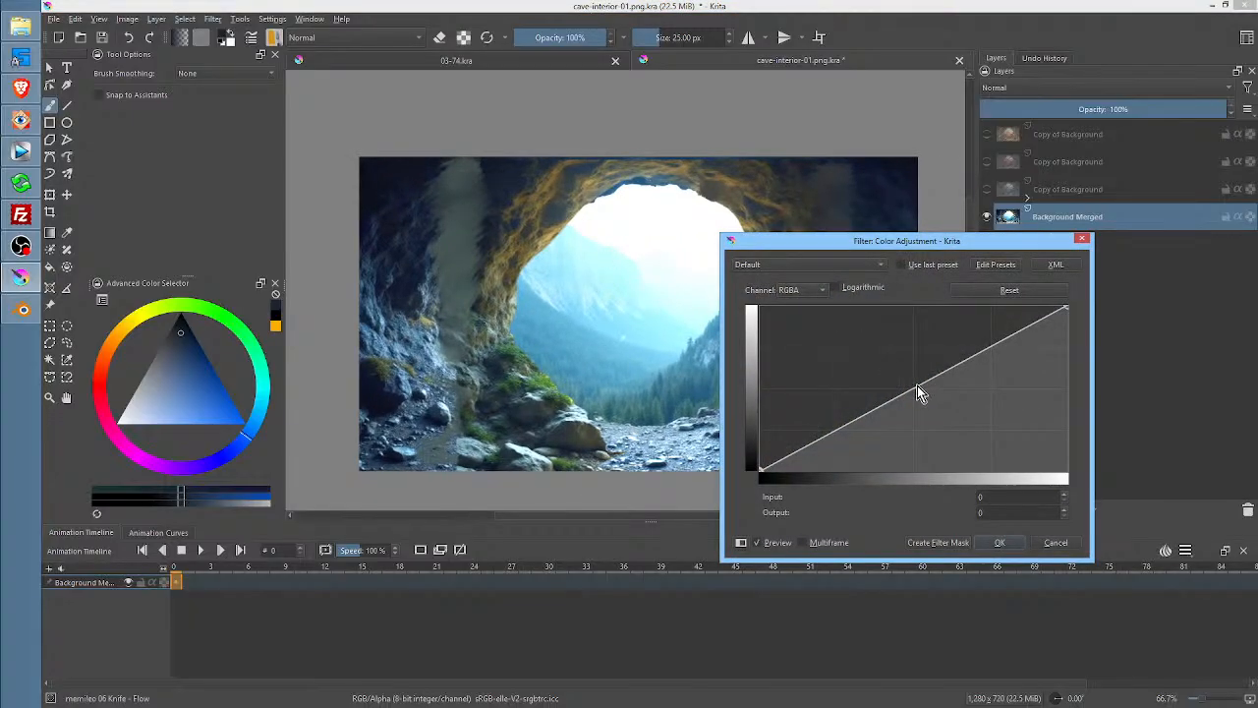
pyautogui.moveTo(917, 385); pyautogui.dragTo(919, 428)
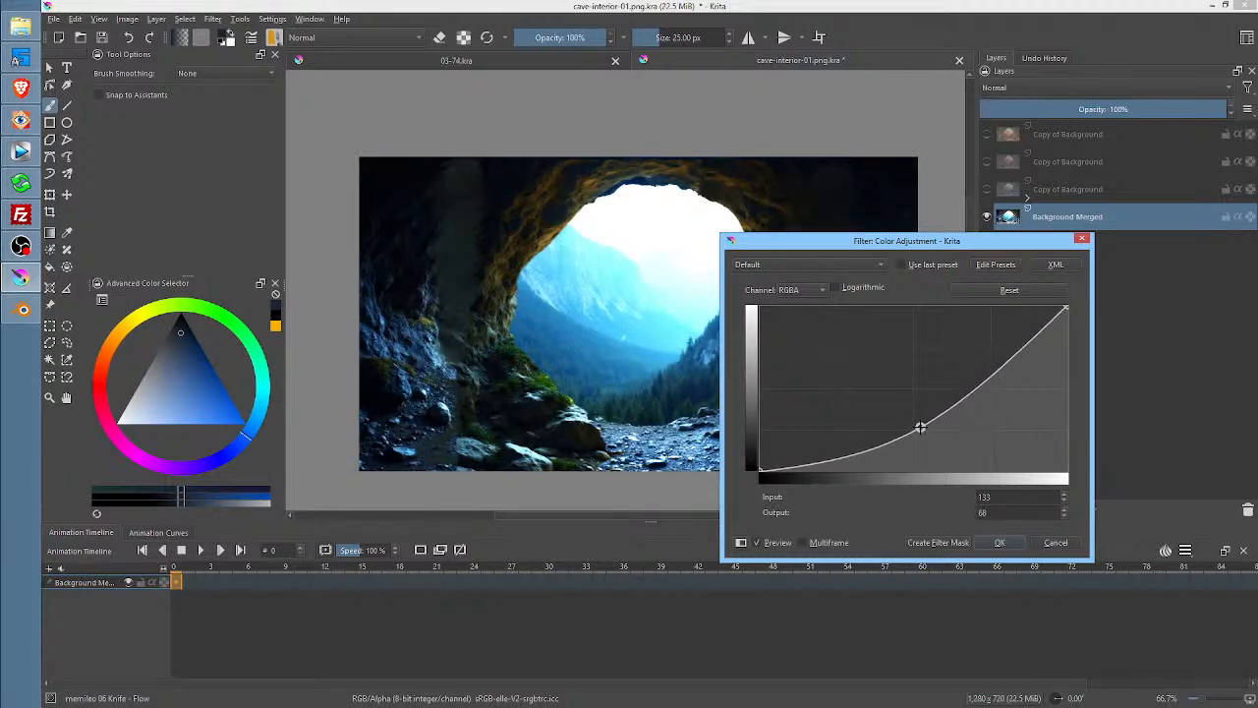
pyautogui.click(939, 543)
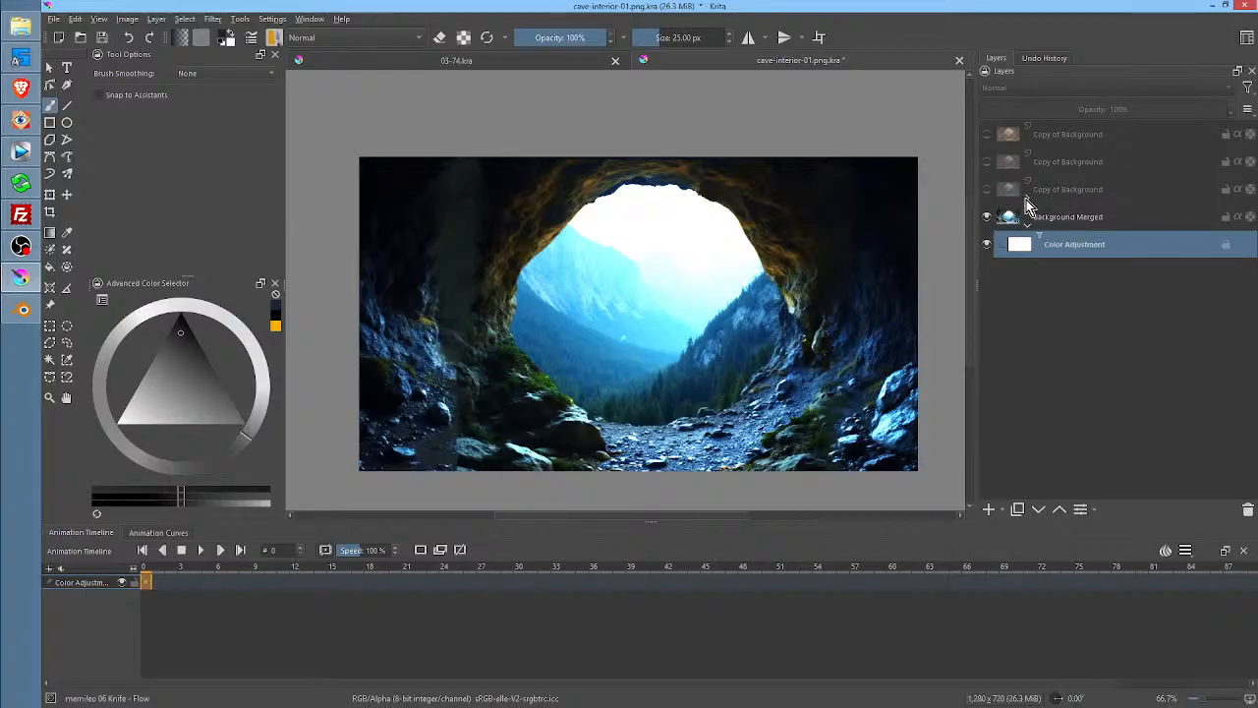
# Show the unflattened copy above Background Merged and compare the image with the copy and its Color Adjustment mask off and on
pyautogui.click(1027, 196)
pyautogui.click(989, 191)
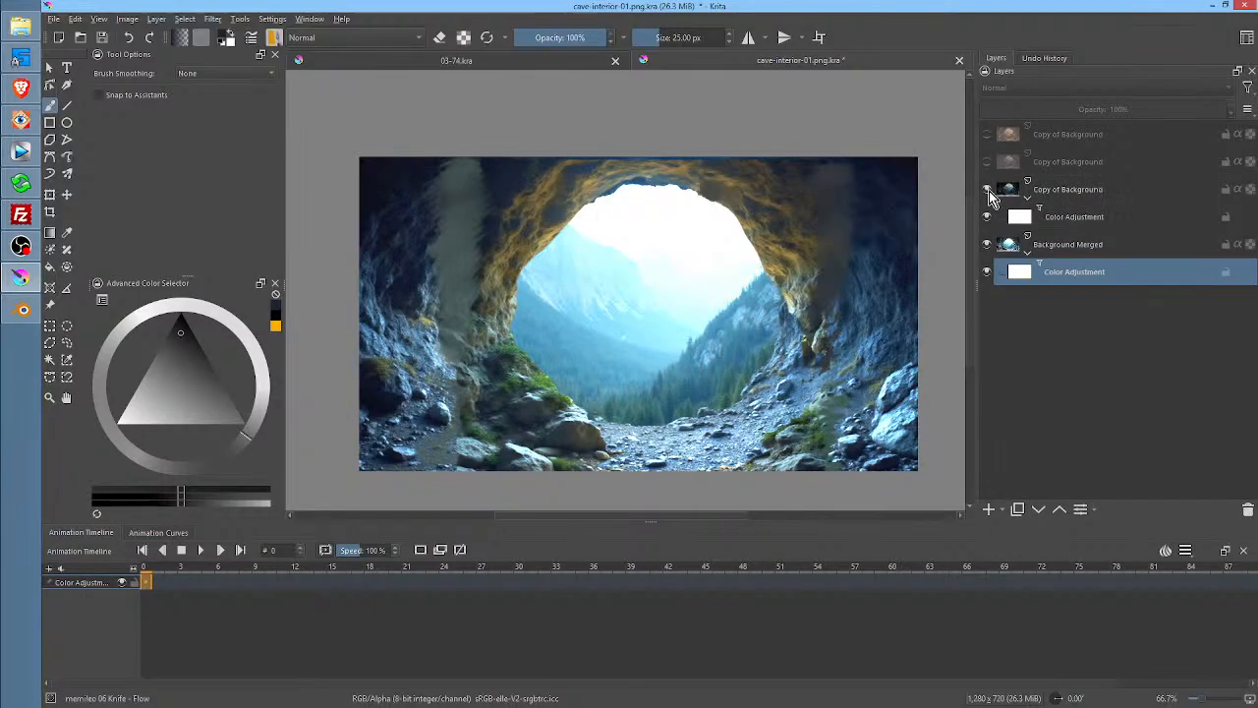
pyautogui.click(989, 191)
pyautogui.click(989, 191)
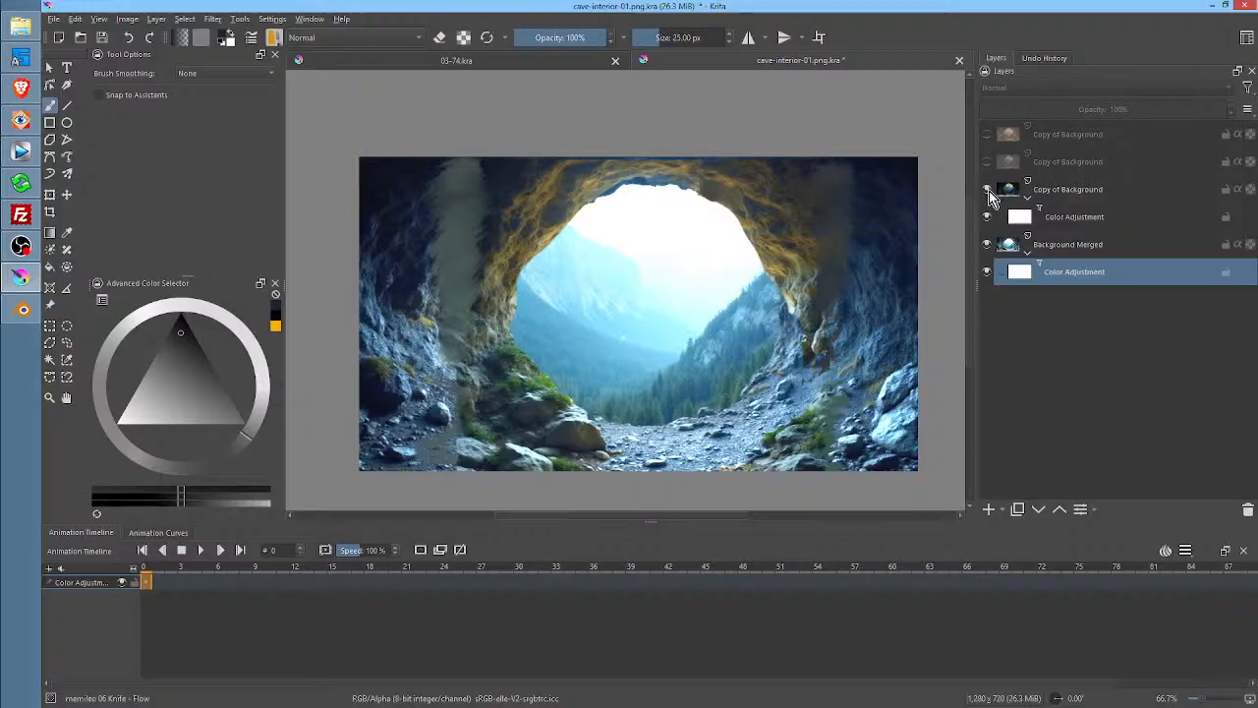
pyautogui.click(1077, 248)
pyautogui.click(1078, 275)
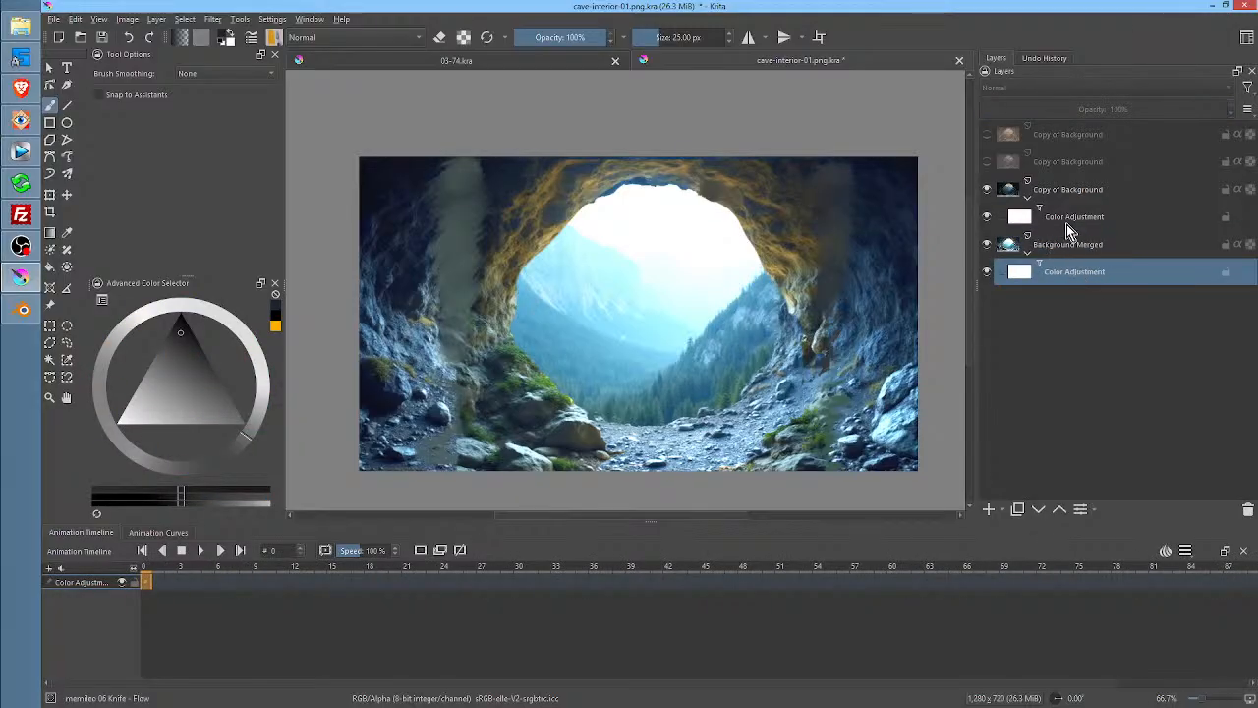
pyautogui.click(1067, 194)
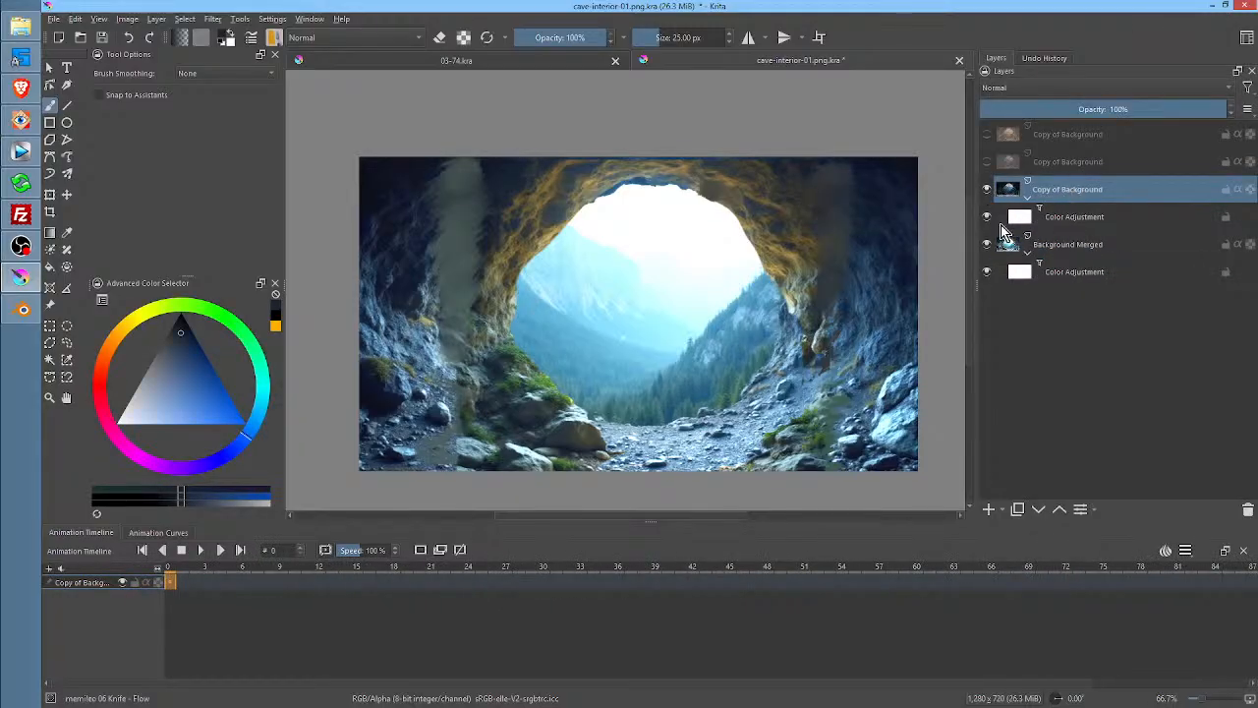
pyautogui.click(988, 218)
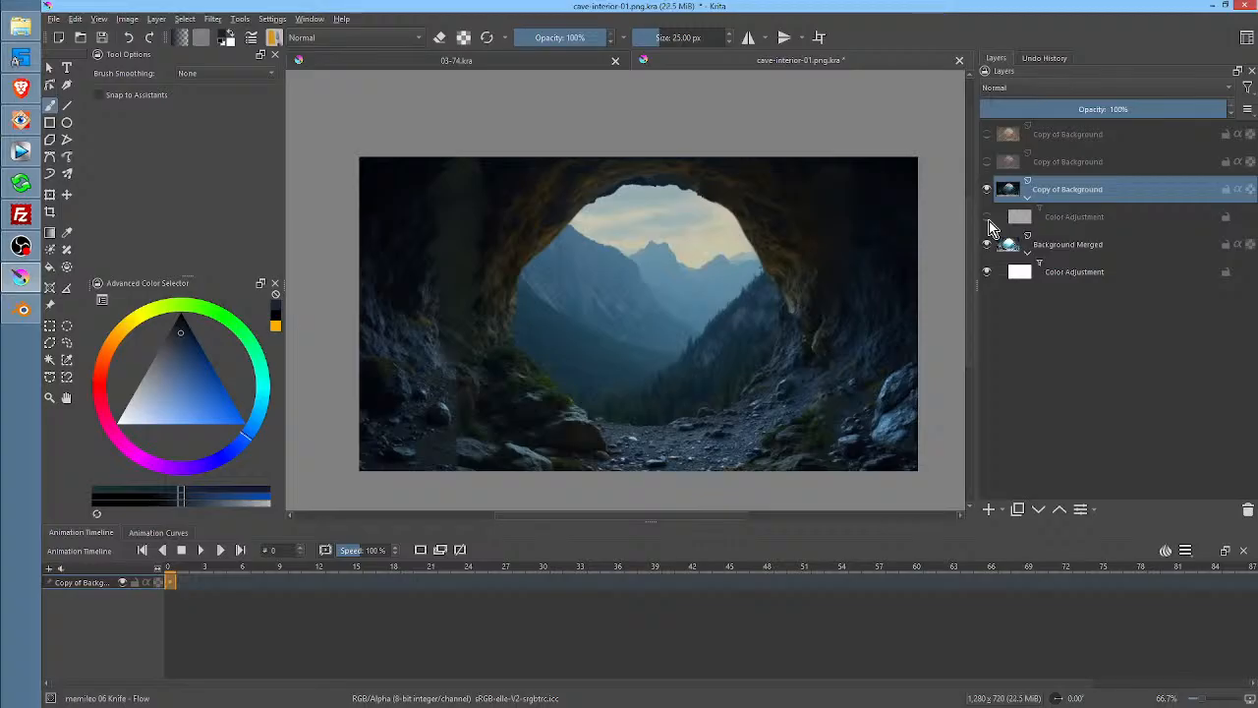
pyautogui.click(988, 218)
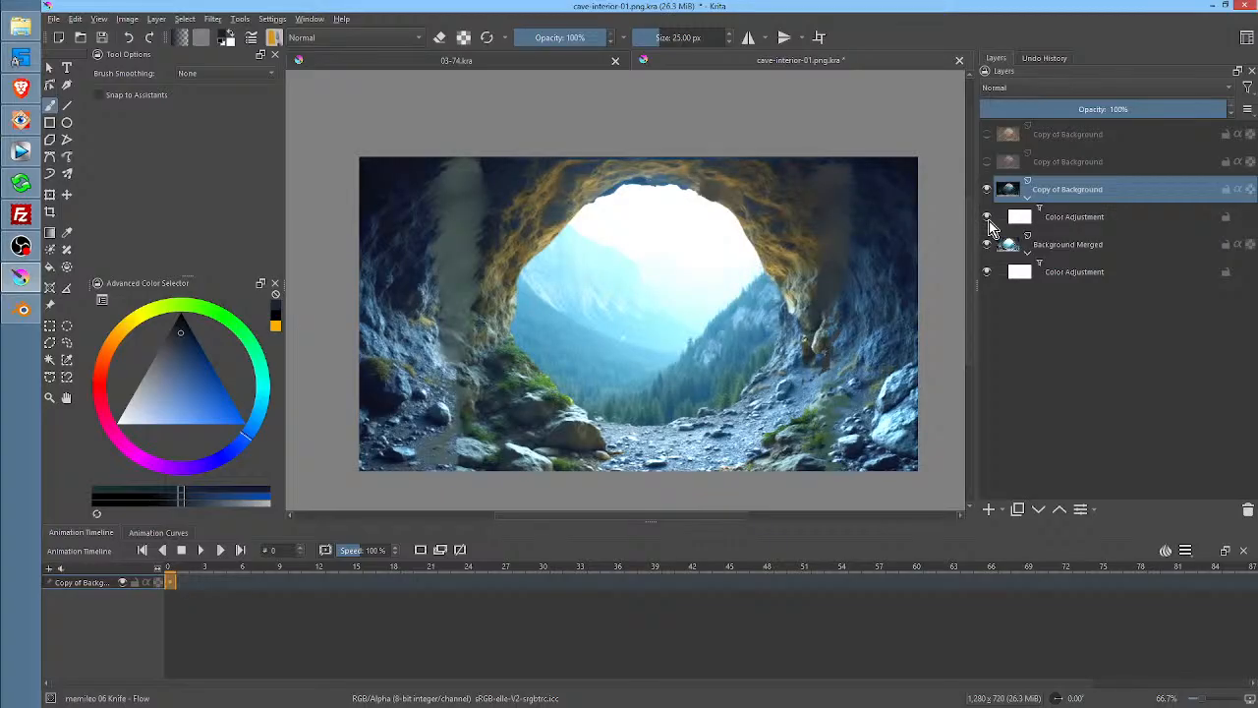
# Hide the unflattened copy and compare Background Merged with its darkening Color Adjustment mask off and on
pyautogui.click(987, 190)
pyautogui.click(1048, 242)
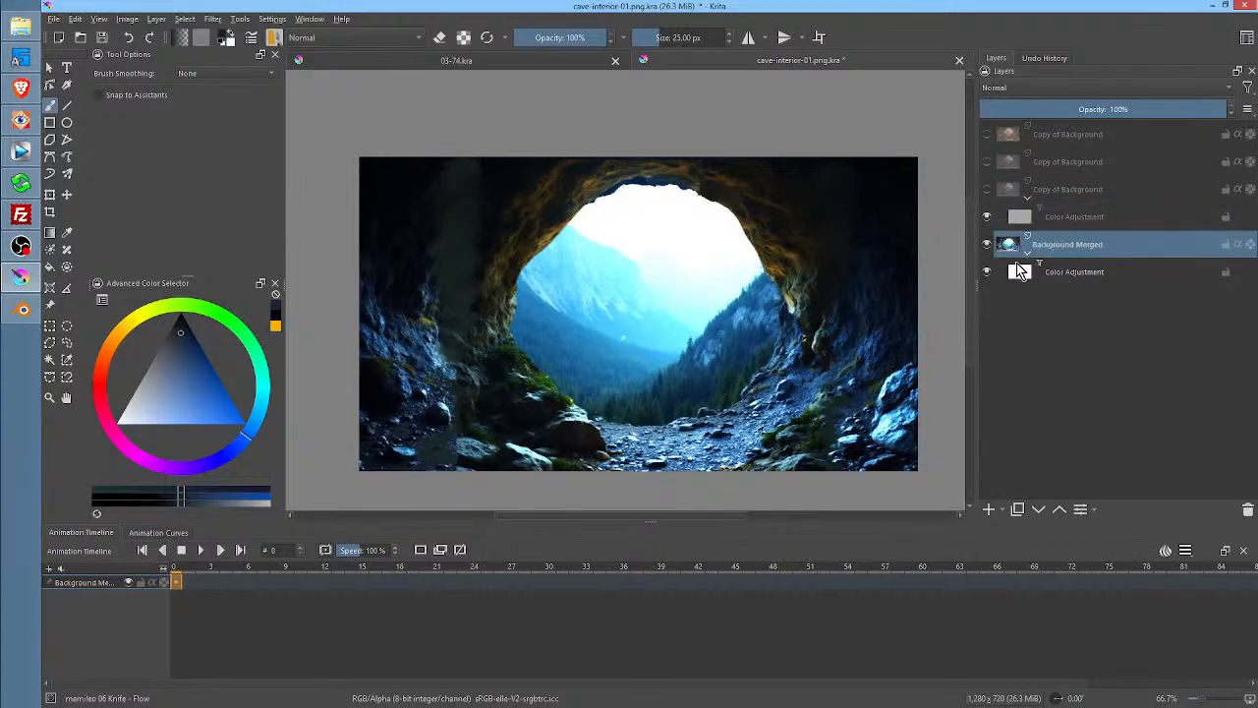
pyautogui.click(987, 275)
pyautogui.click(987, 273)
# Brighten Background Merged's Color Adjustment mask by moving its RGBA curve point to input 123, output 133
pyautogui.click(1075, 272)
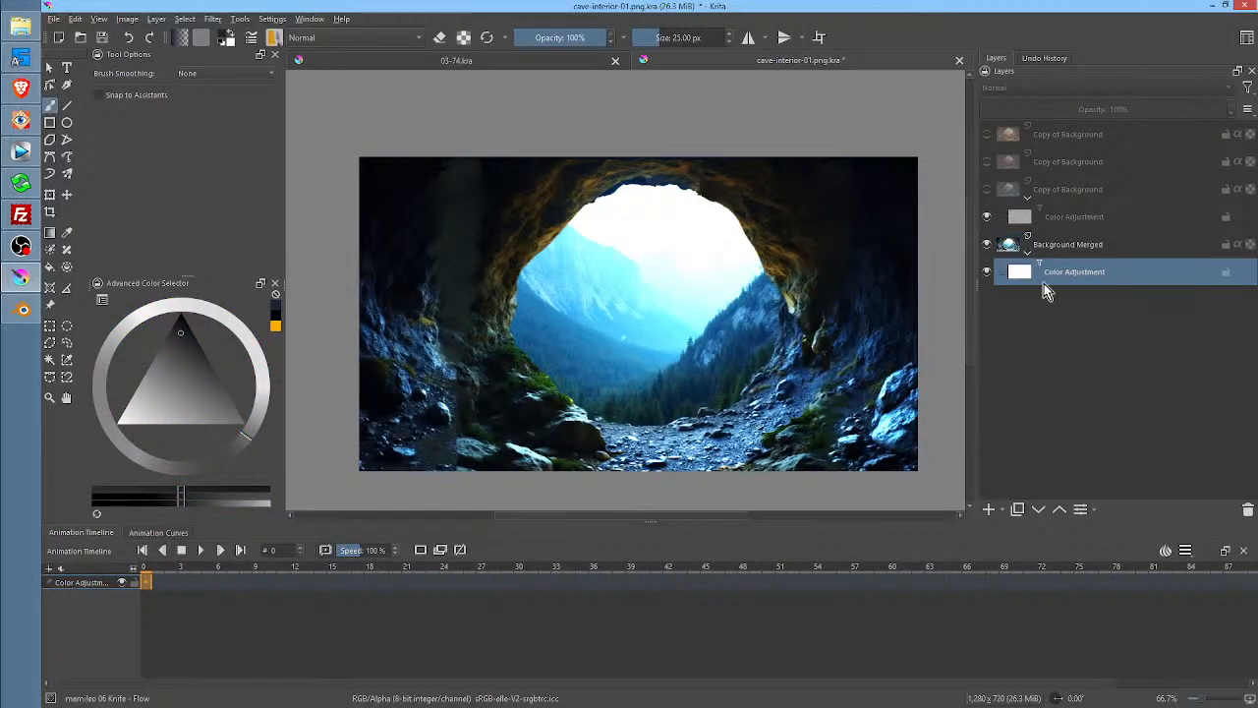
pyautogui.click(1104, 250)
pyautogui.click(1091, 272)
pyautogui.press('F3')
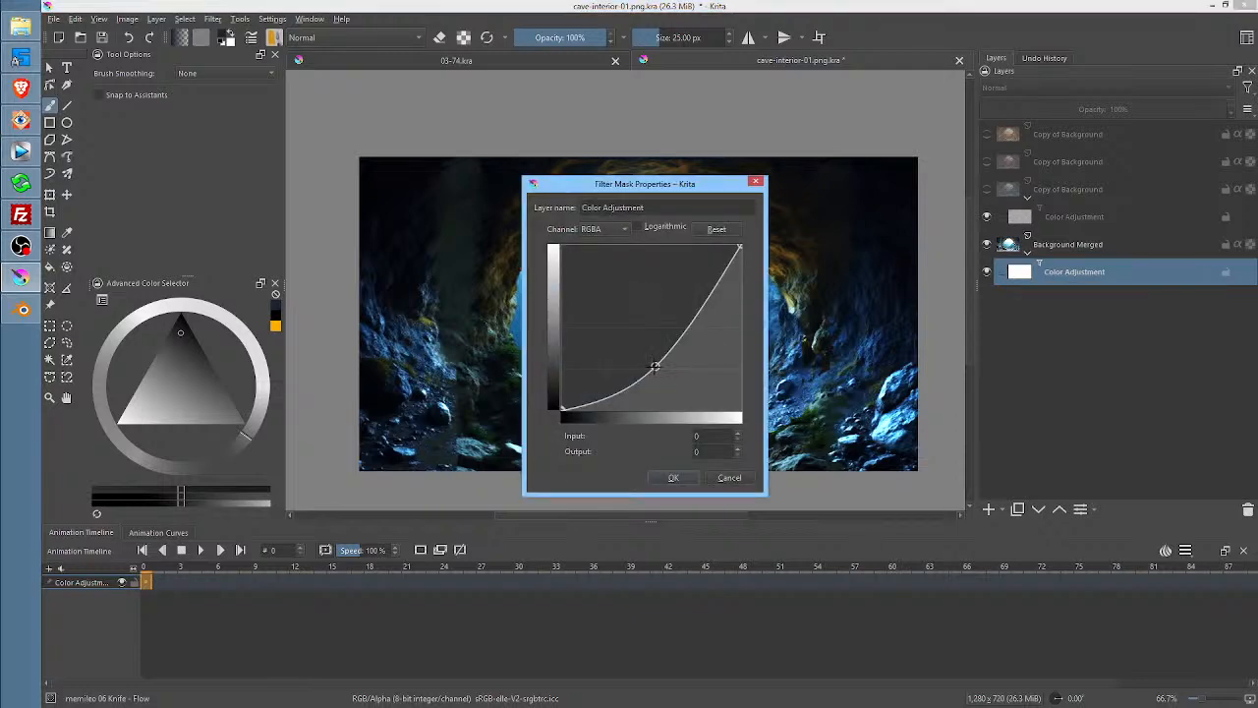
pyautogui.moveTo(654, 366); pyautogui.dragTo(657, 318)
pyautogui.moveTo(670, 183); pyautogui.dragTo(982, 207)
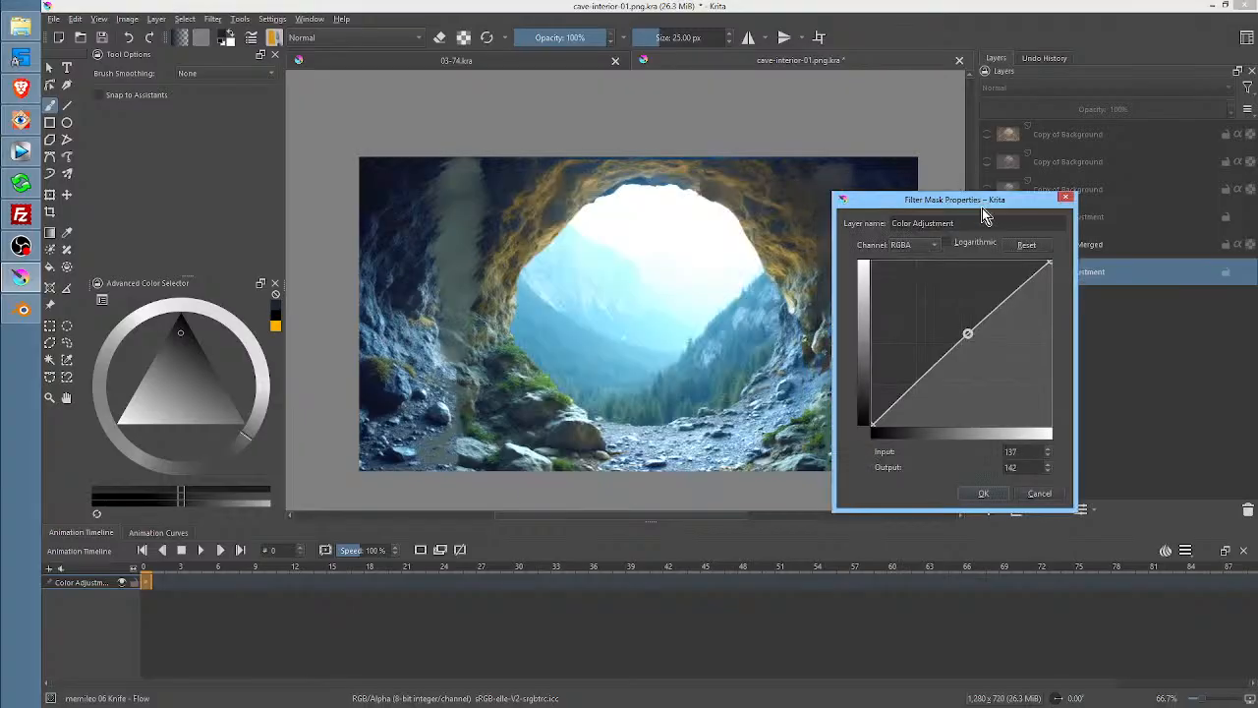
pyautogui.moveTo(968, 335)
pyautogui.mouseDown()
pyautogui.moveTo(972, 351)
pyautogui.moveTo(958, 339)
pyautogui.mouseUp()
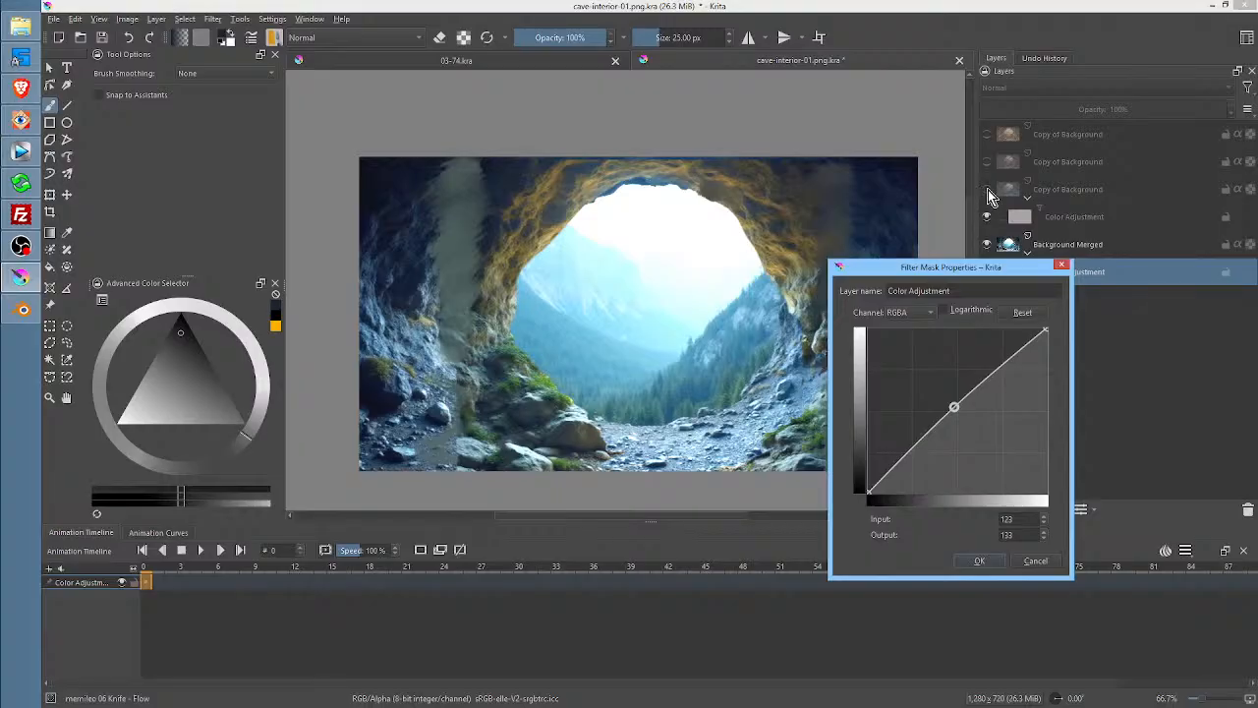
pyautogui.click(980, 561)
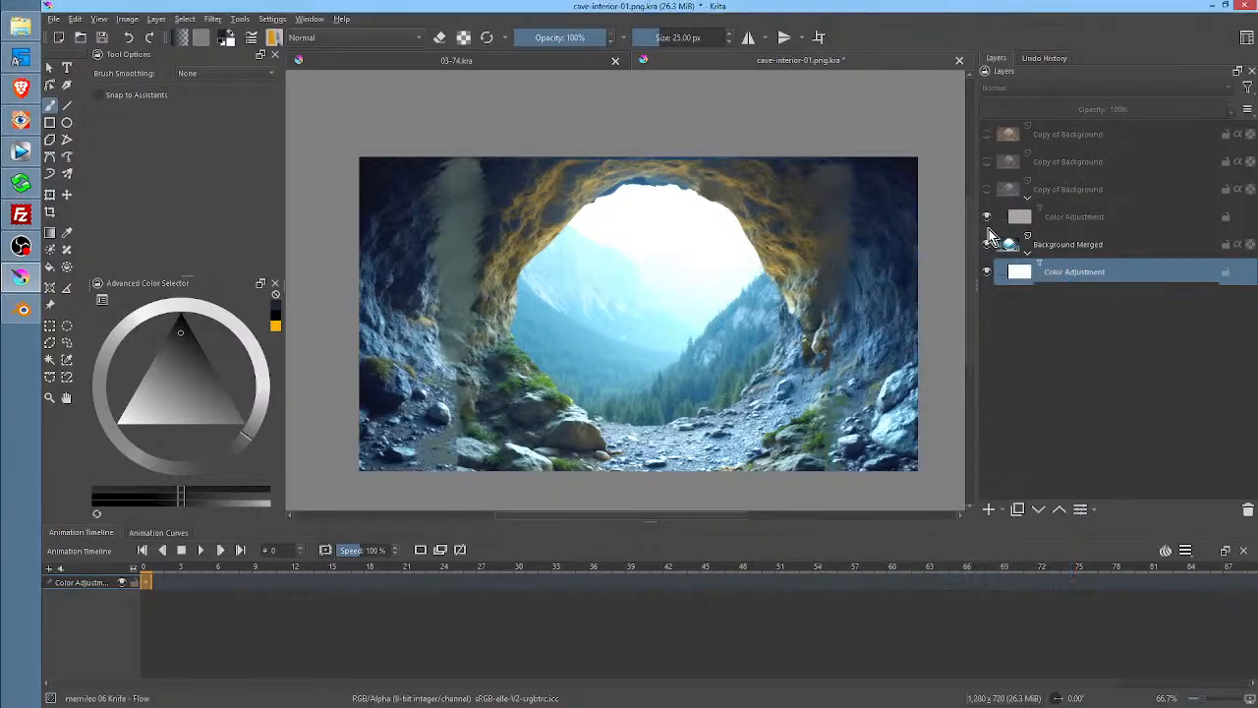
# Compare the unflattened Copy of Background with the readjusted Background Merged by repeatedly showing and hiding the copy
pyautogui.click(987, 190)
pyautogui.click(987, 190)
pyautogui.click(986, 190)
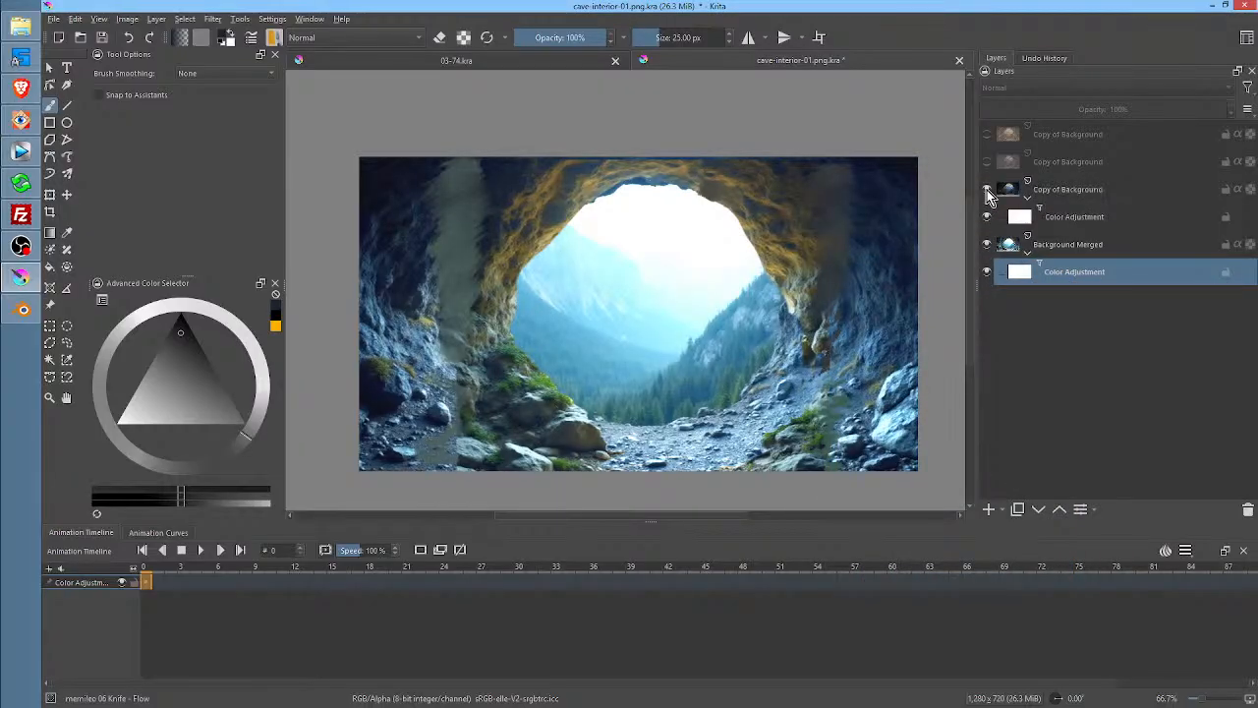
pyautogui.click(987, 189)
pyautogui.click(987, 190)
pyautogui.click(987, 189)
pyautogui.click(987, 190)
pyautogui.click(987, 190)
pyautogui.click(987, 190)
pyautogui.click(987, 190)
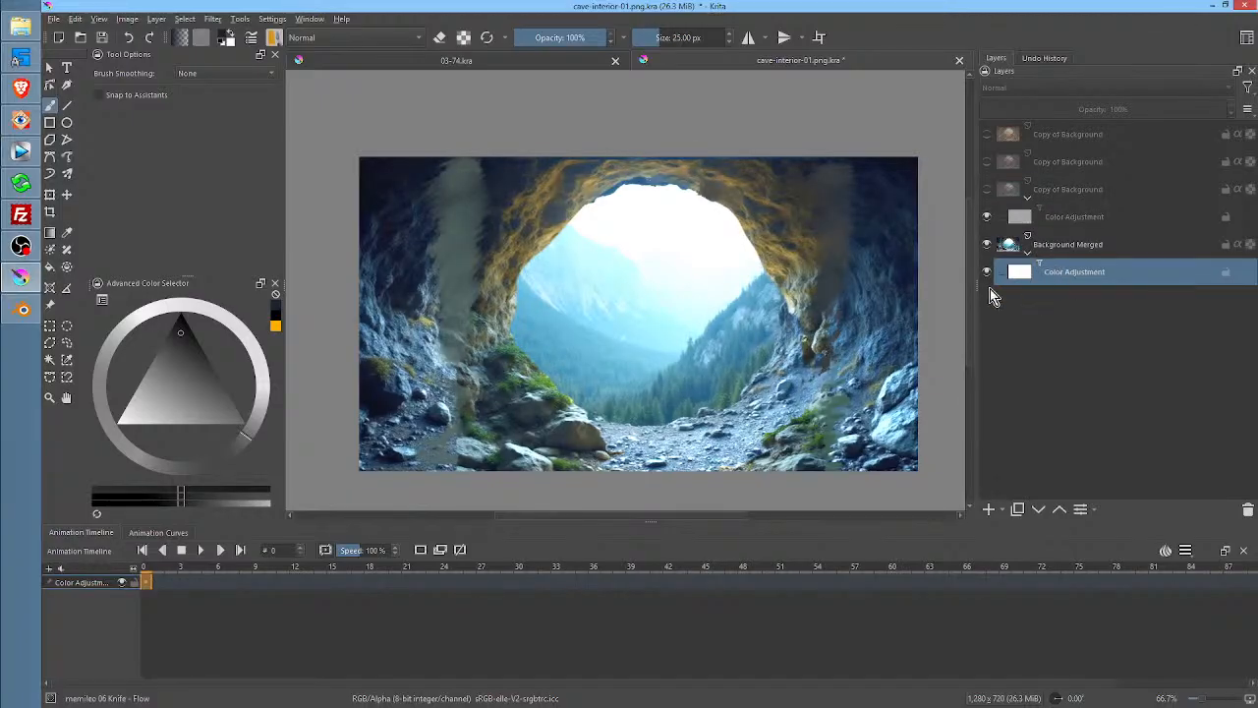
pyautogui.press('F3')
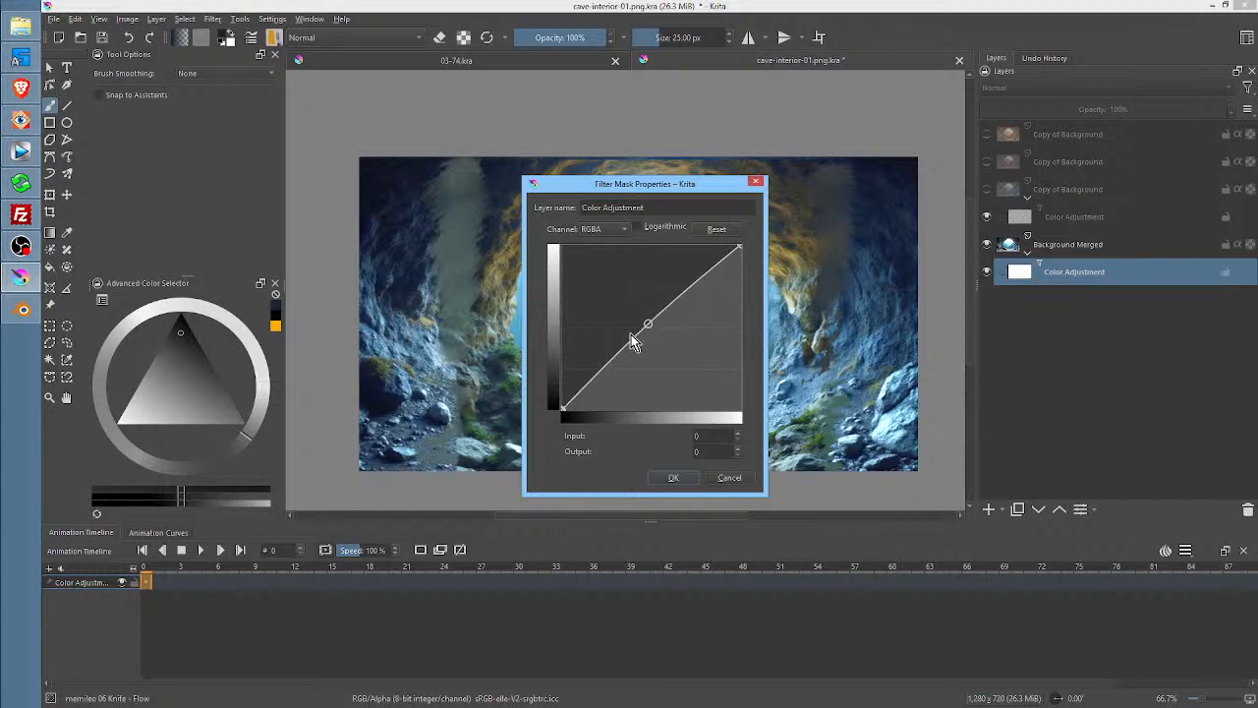
pyautogui.click(563, 407)
pyautogui.moveTo(608, 366); pyautogui.dragTo(610, 430)
pyautogui.click(648, 323)
pyautogui.moveTo(649, 323)
pyautogui.mouseDown()
pyautogui.moveTo(657, 332)
pyautogui.moveTo(640, 300)
pyautogui.moveTo(647, 325)
pyautogui.moveTo(671, 323)
pyautogui.moveTo(662, 337)
pyautogui.moveTo(680, 339)
pyautogui.moveTo(633, 357)
pyautogui.moveTo(624, 387)
pyautogui.moveTo(646, 316)
pyautogui.mouseUp()
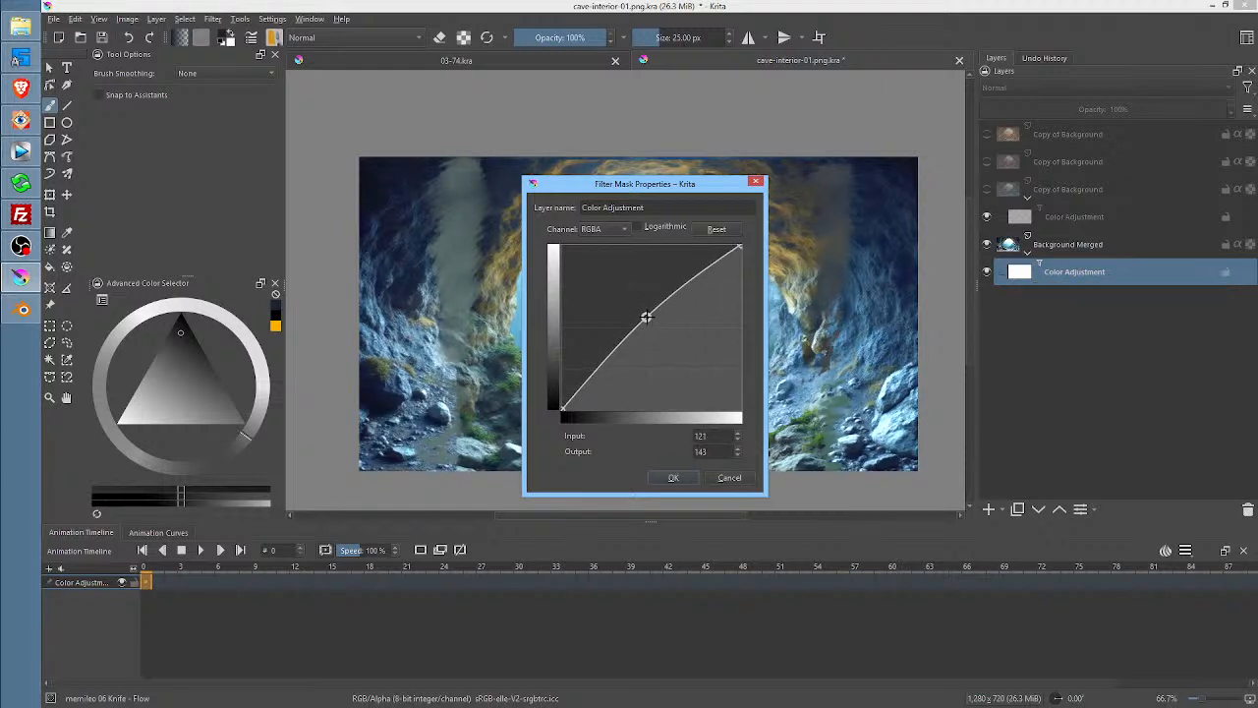
pyautogui.click(733, 478)
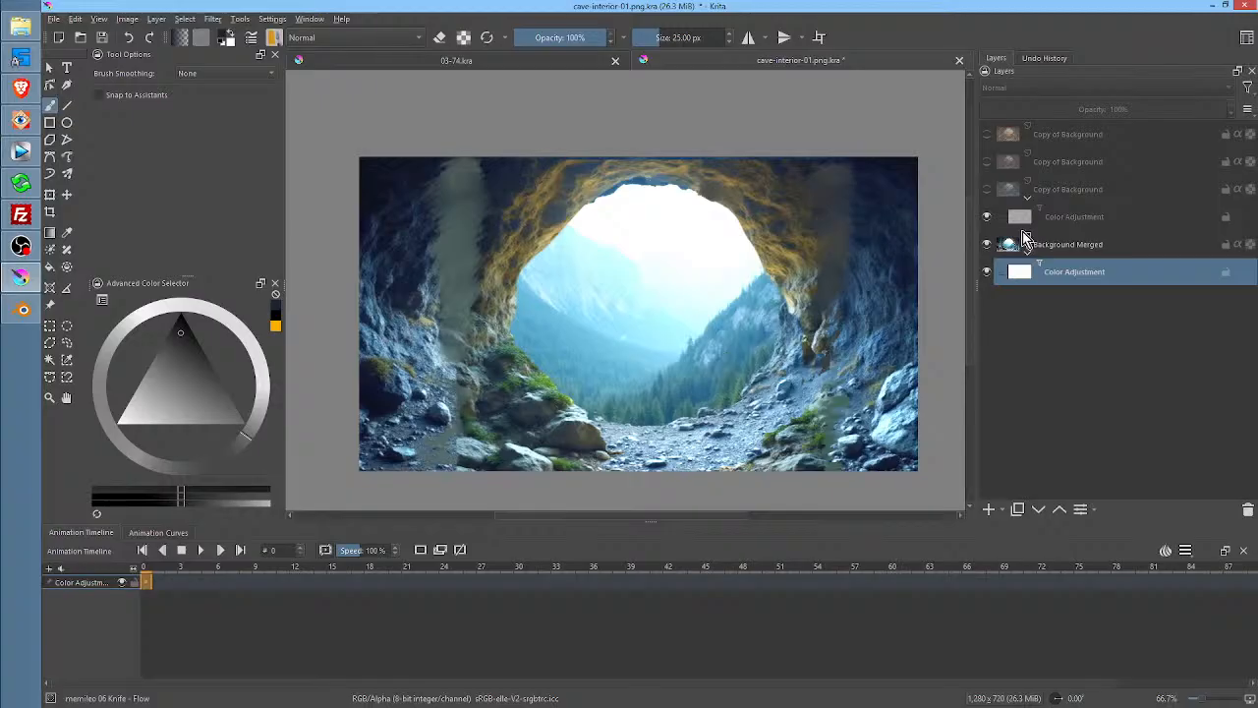
# Delete Background Merged with its mask, show the unflattened Copy of Background and check its Color Adjustment mask off and on
pyautogui.click(1084, 248)
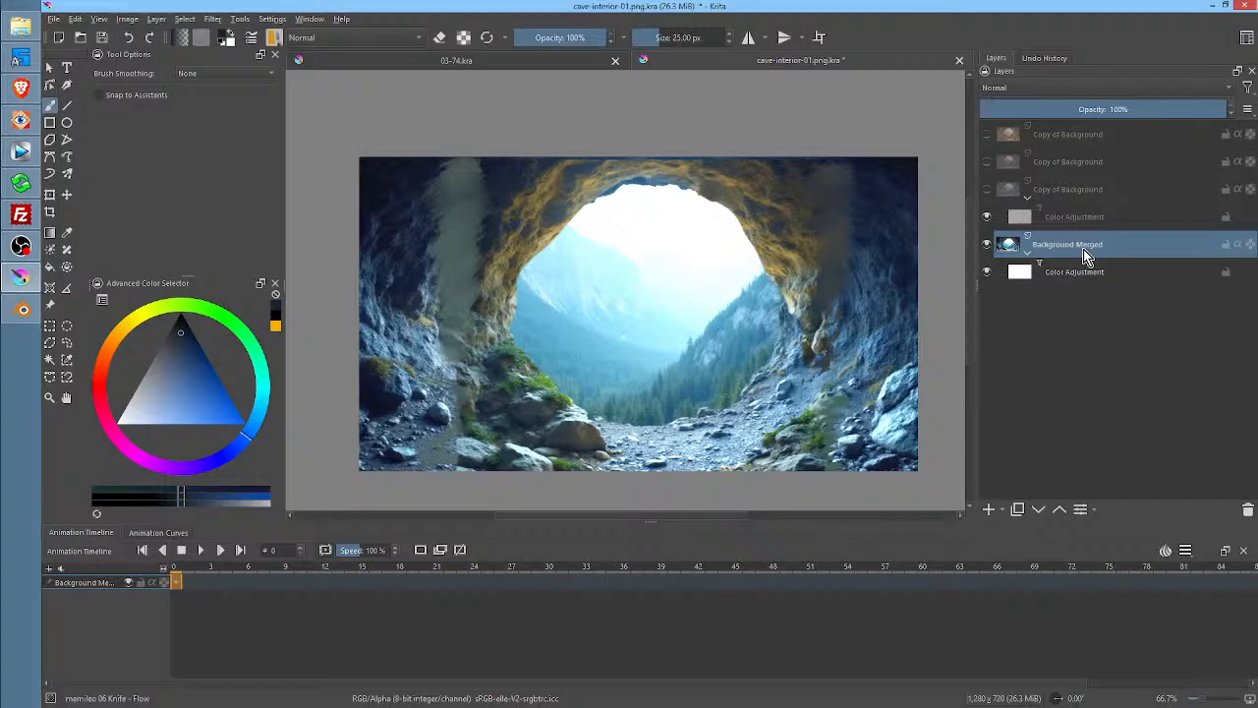
pyautogui.click(1248, 514)
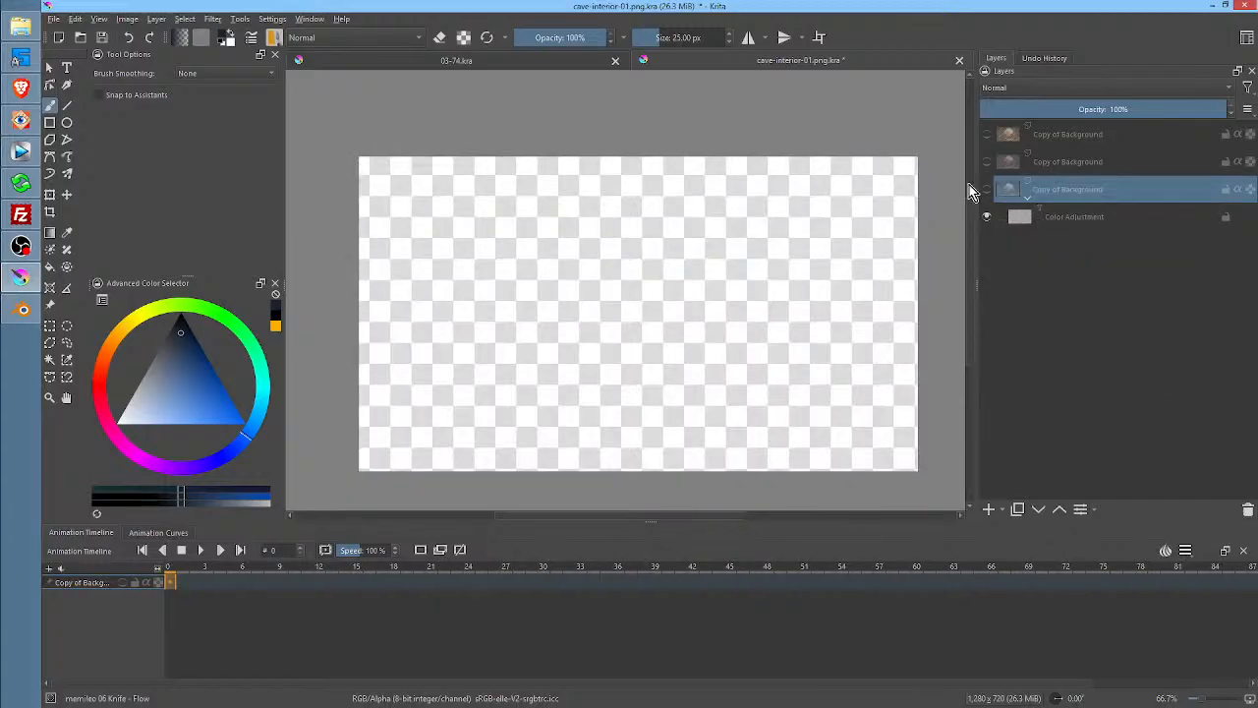
pyautogui.click(987, 189)
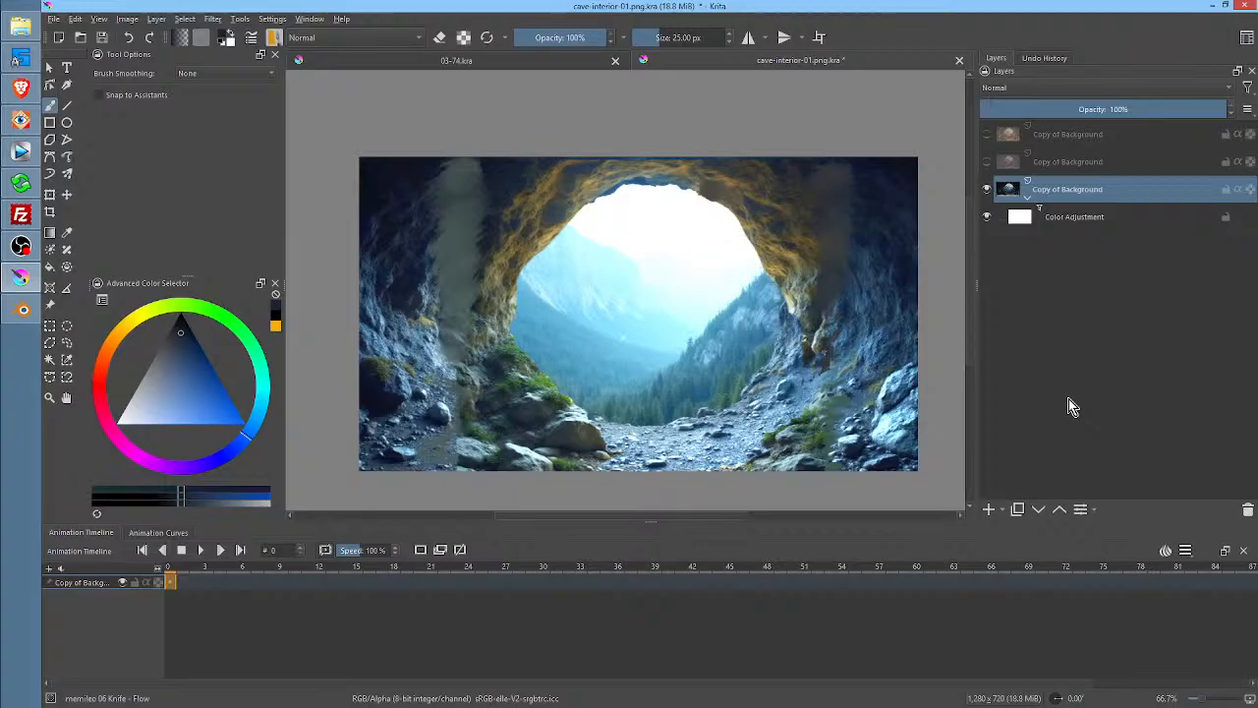
pyautogui.click(989, 216)
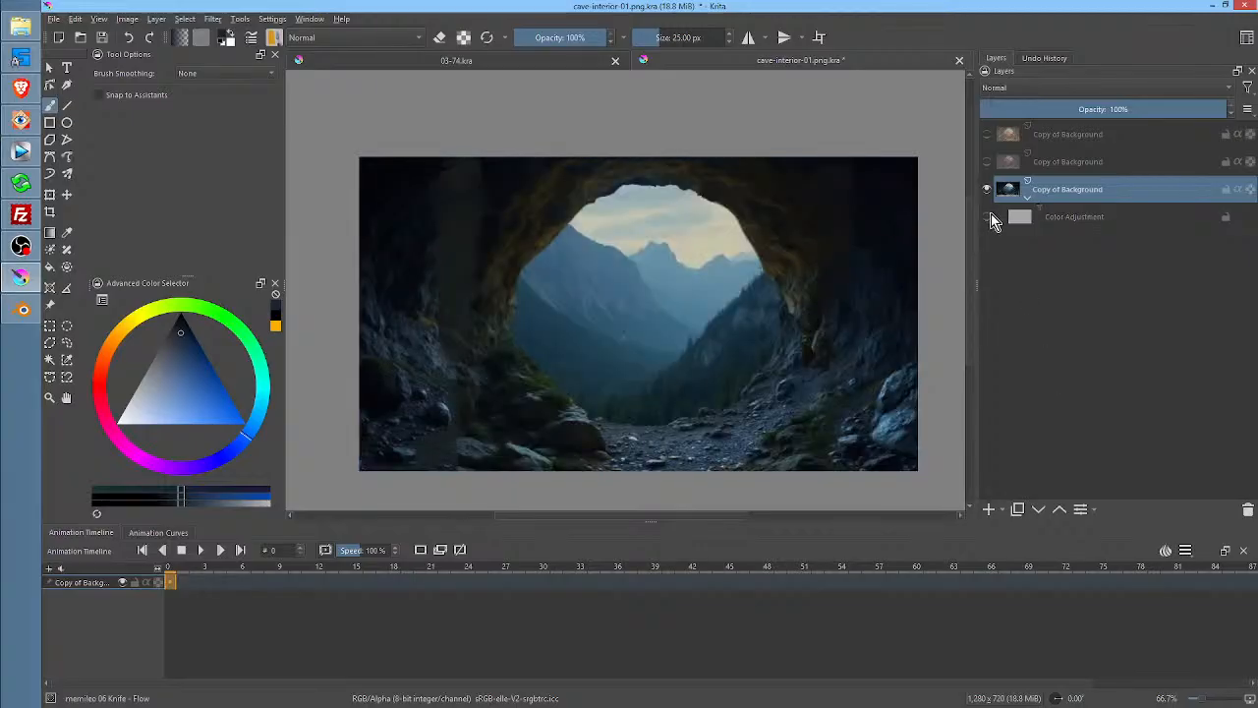
pyautogui.click(989, 216)
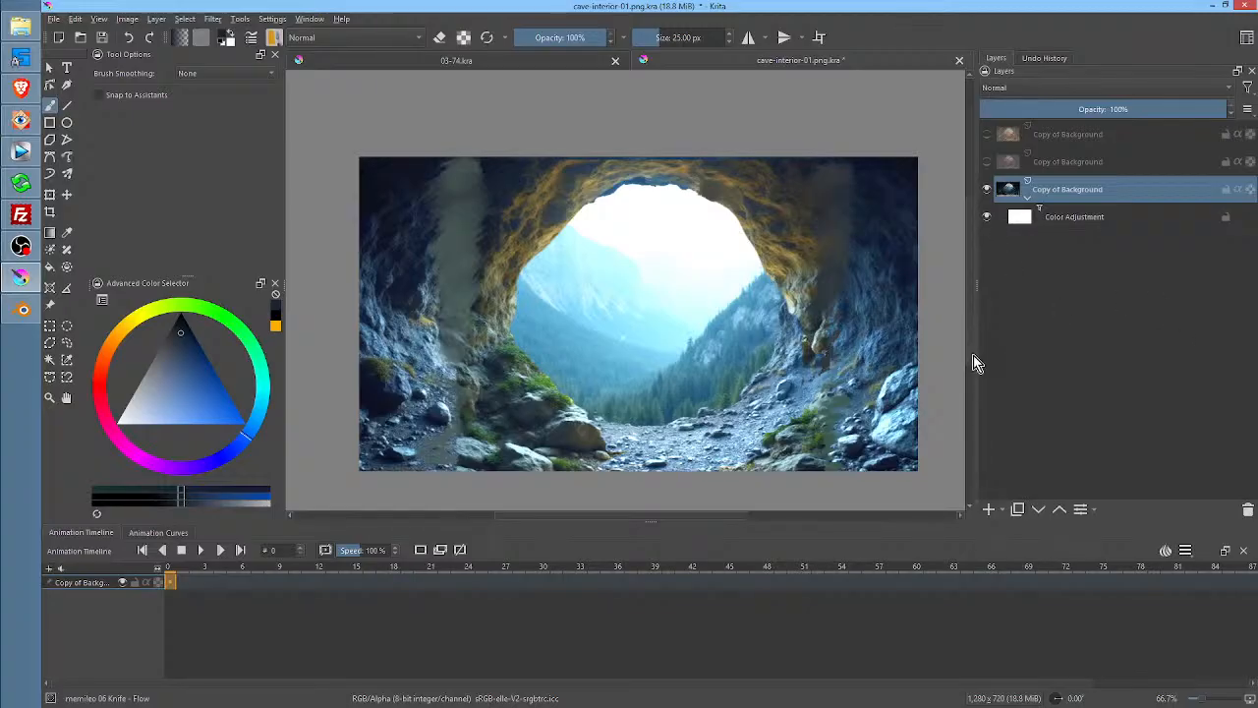
# Switch to FastStone Image Viewer and compare cave-interior-01.png with the other cave images in the backgrounds folder
pyautogui.click(21, 119)
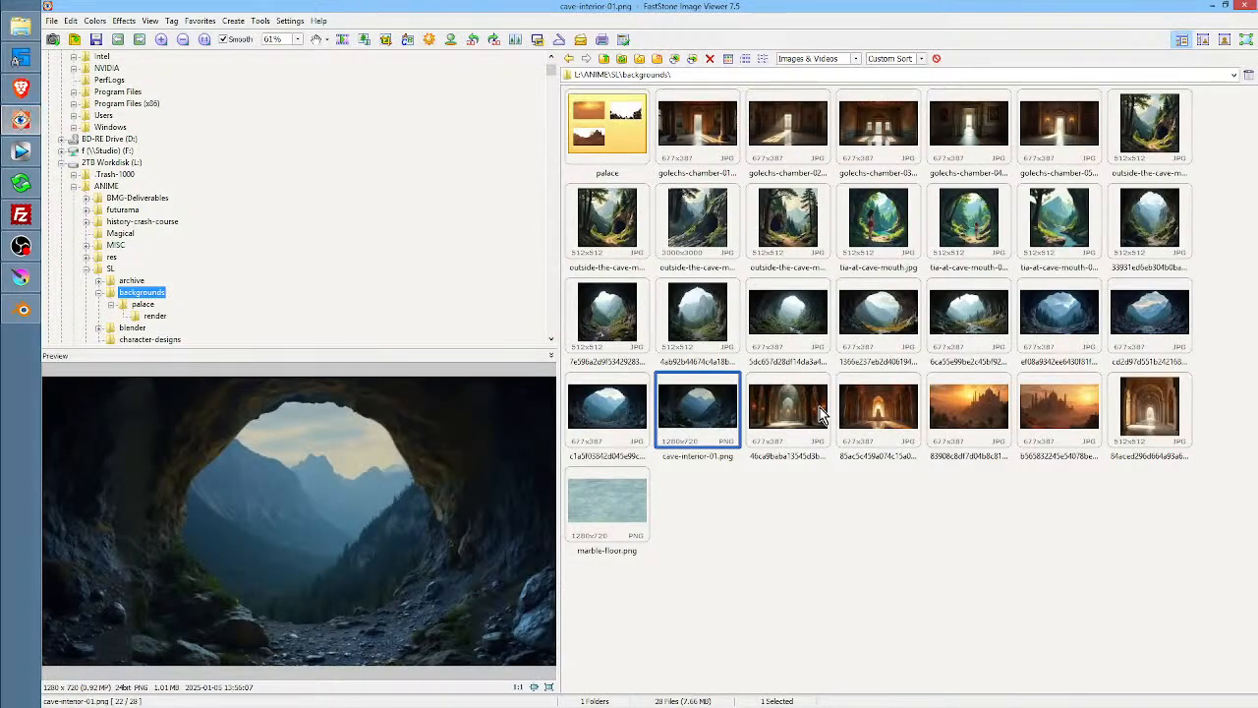
pyautogui.click(620, 411)
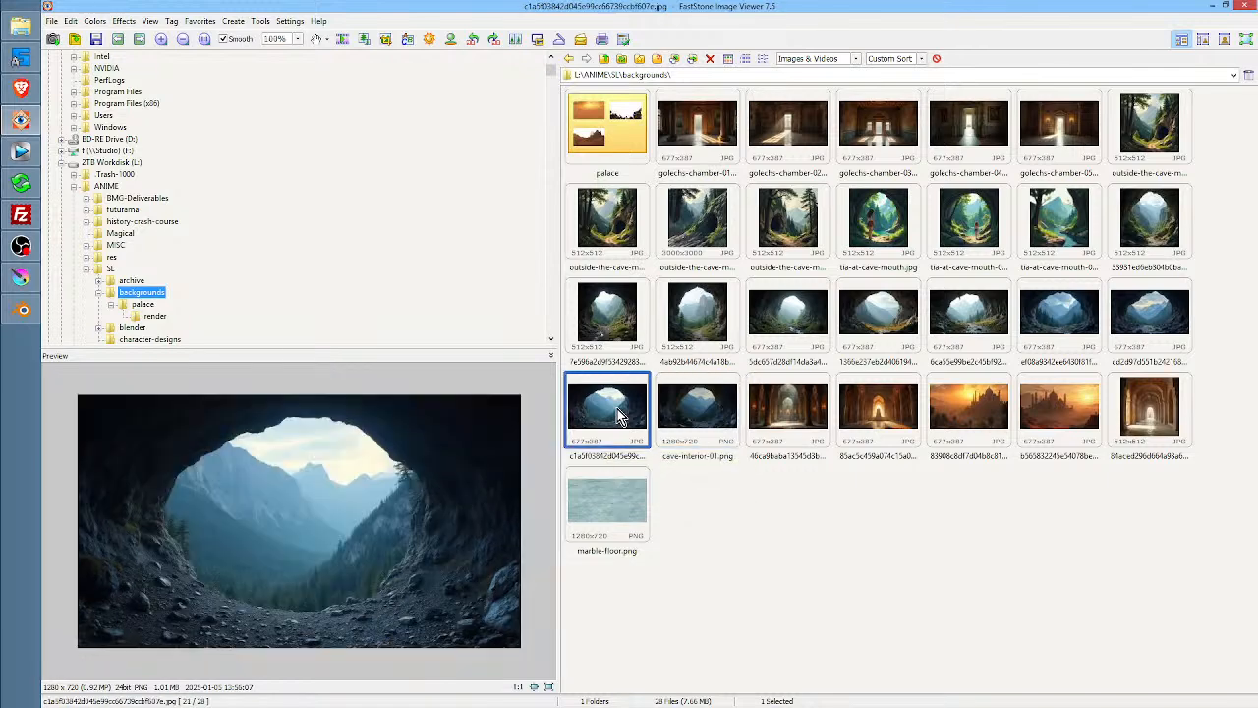
pyautogui.click(1184, 319)
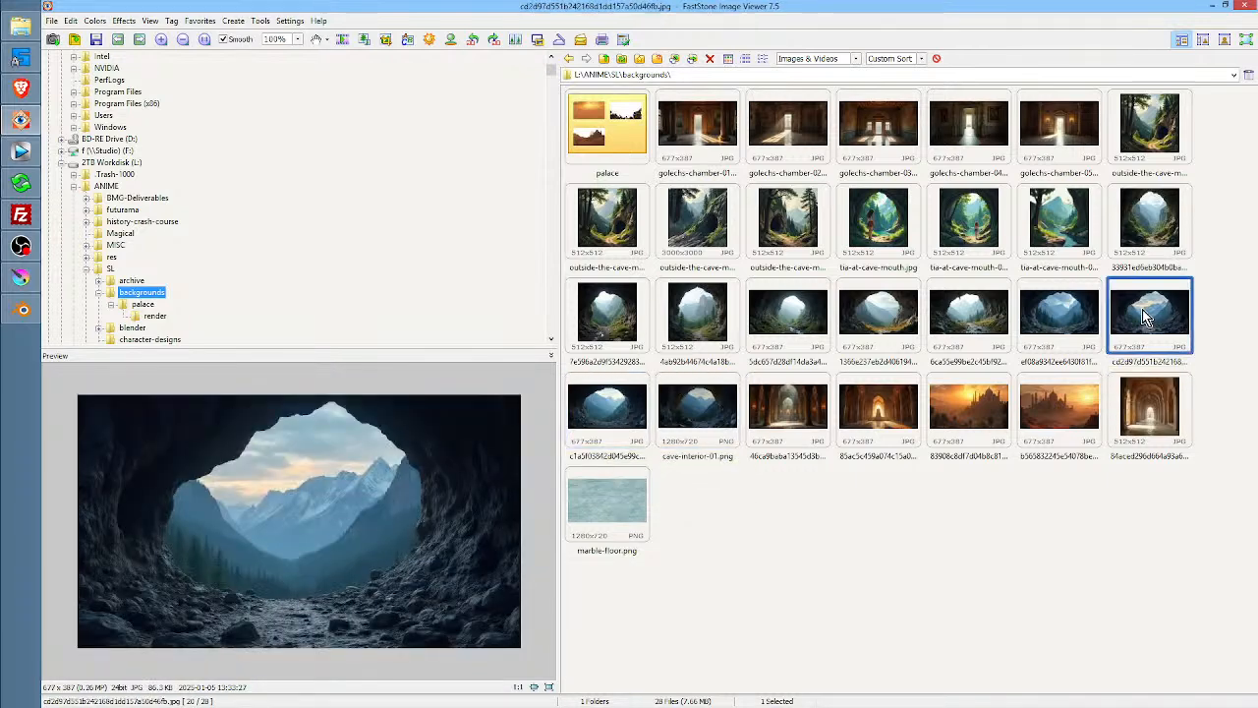
pyautogui.click(717, 411)
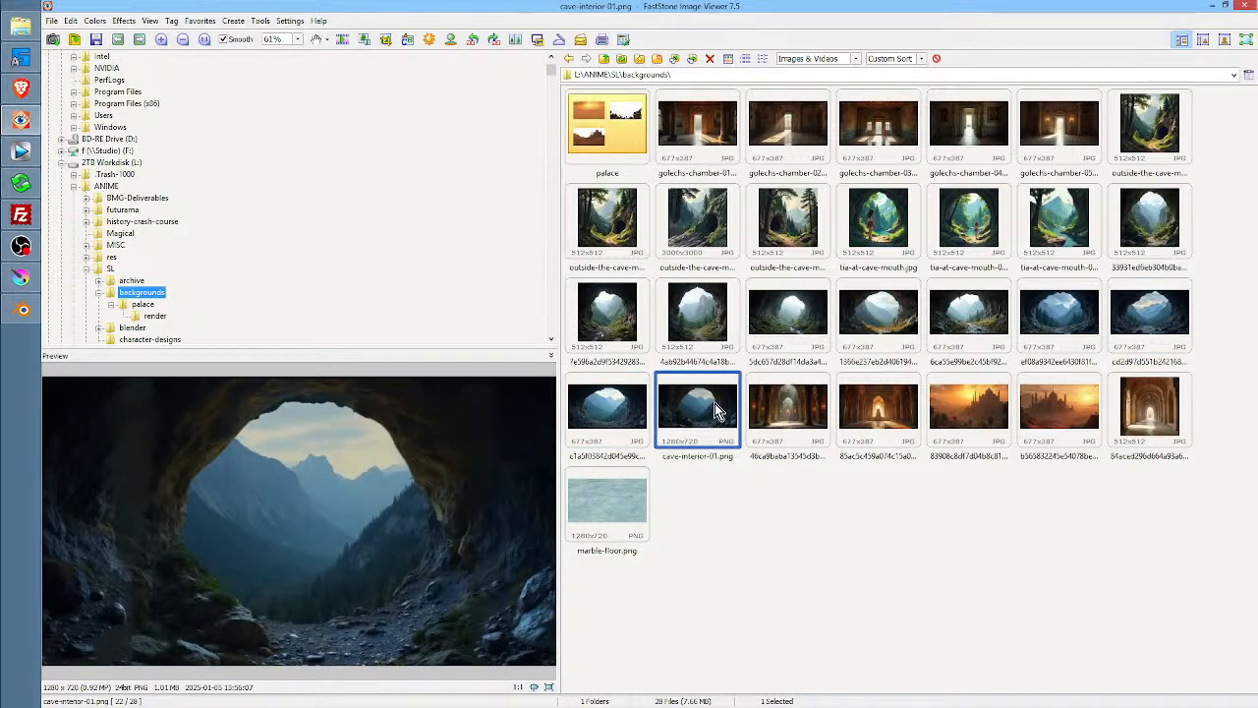
pyautogui.click(1054, 316)
pyautogui.click(970, 314)
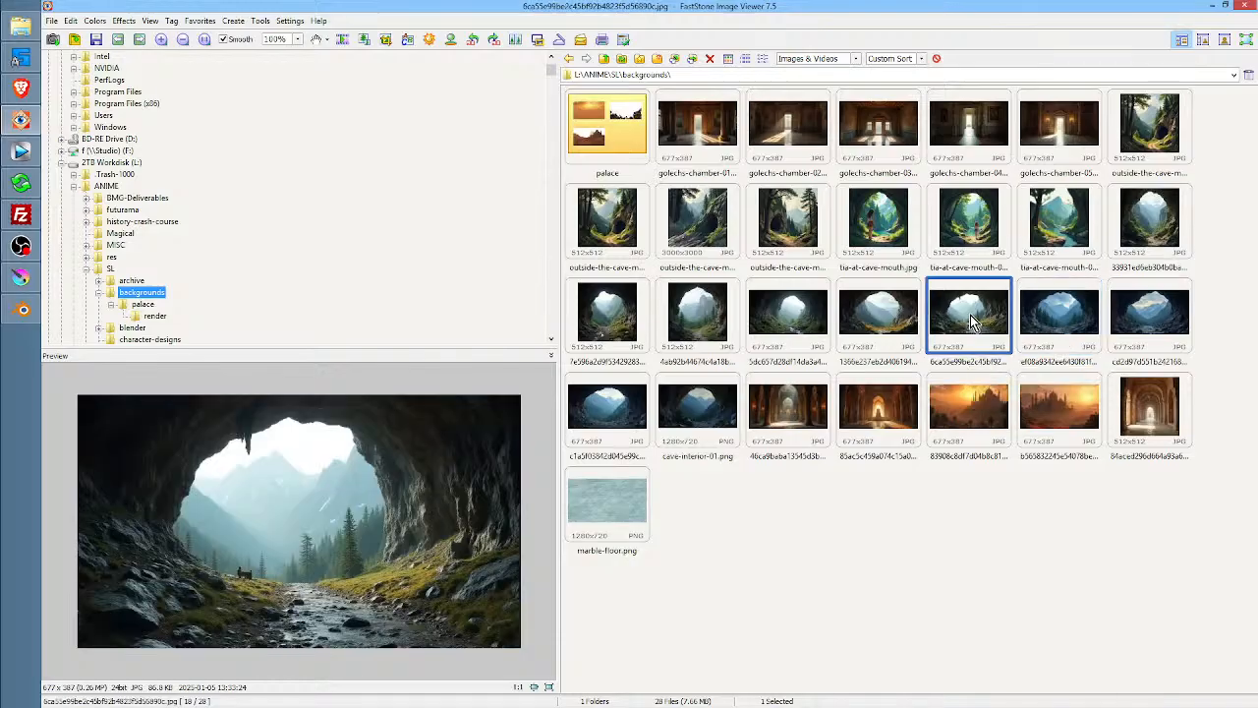
pyautogui.click(704, 415)
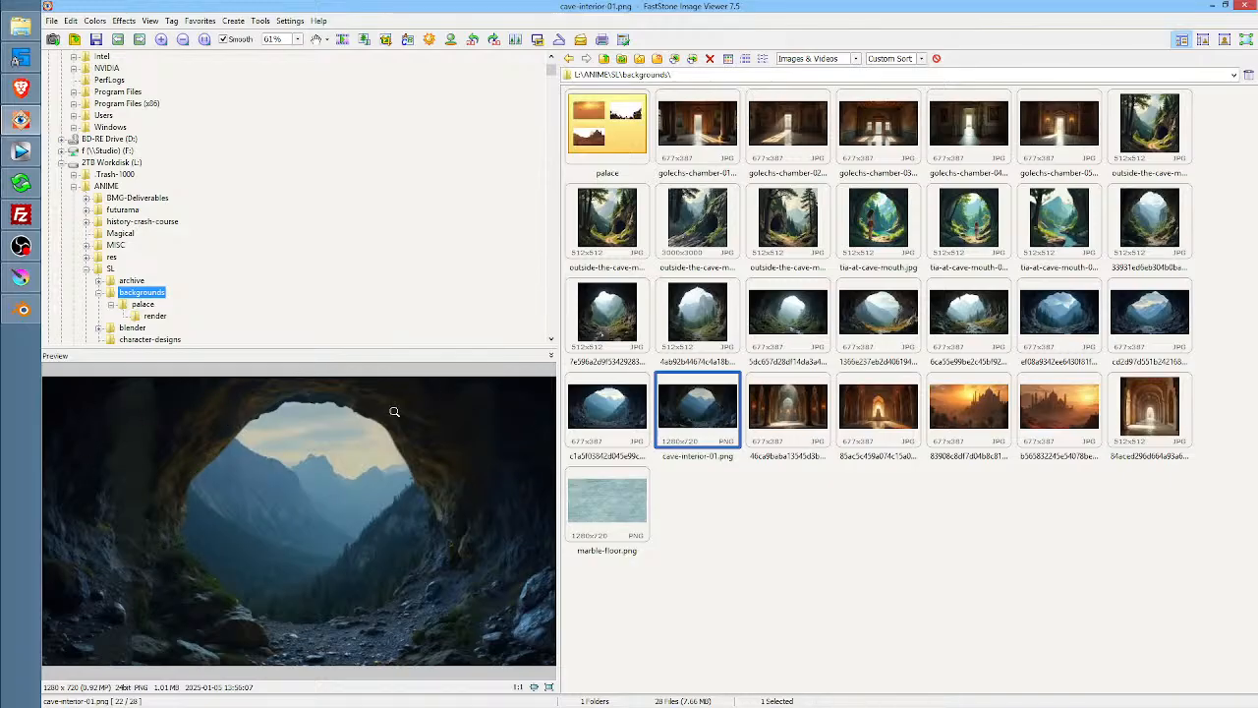
pyautogui.click(623, 409)
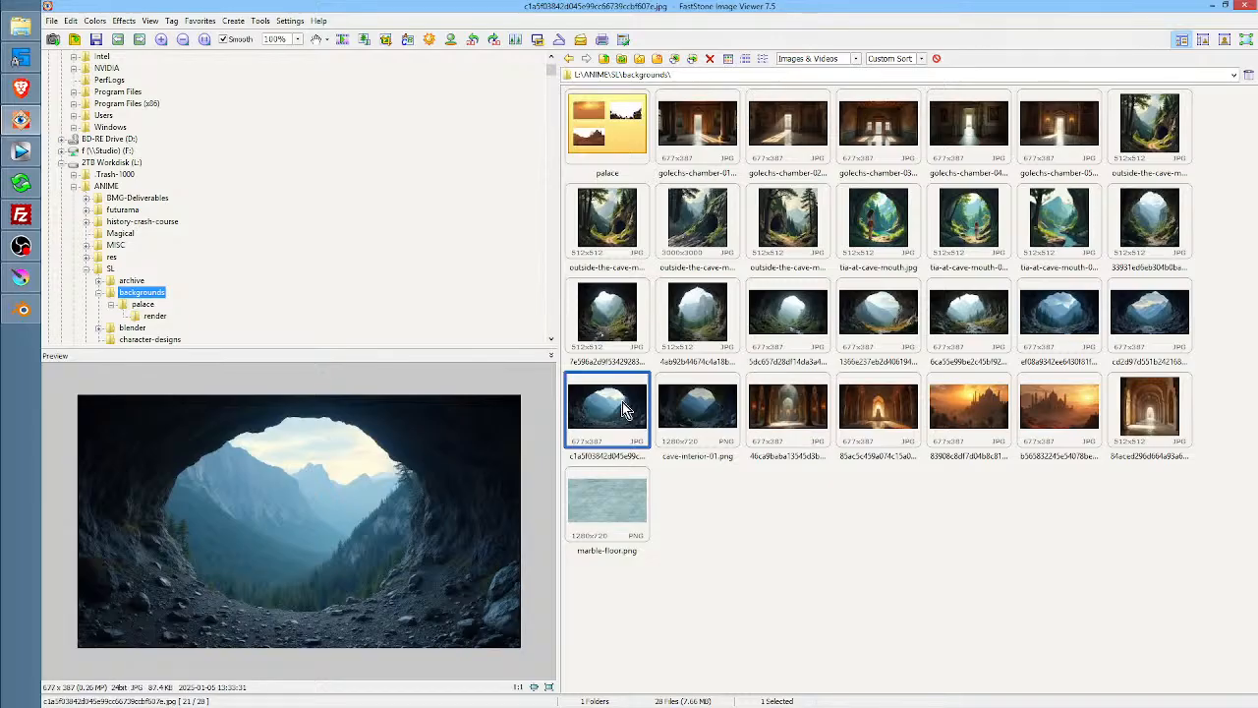
pyautogui.click(714, 408)
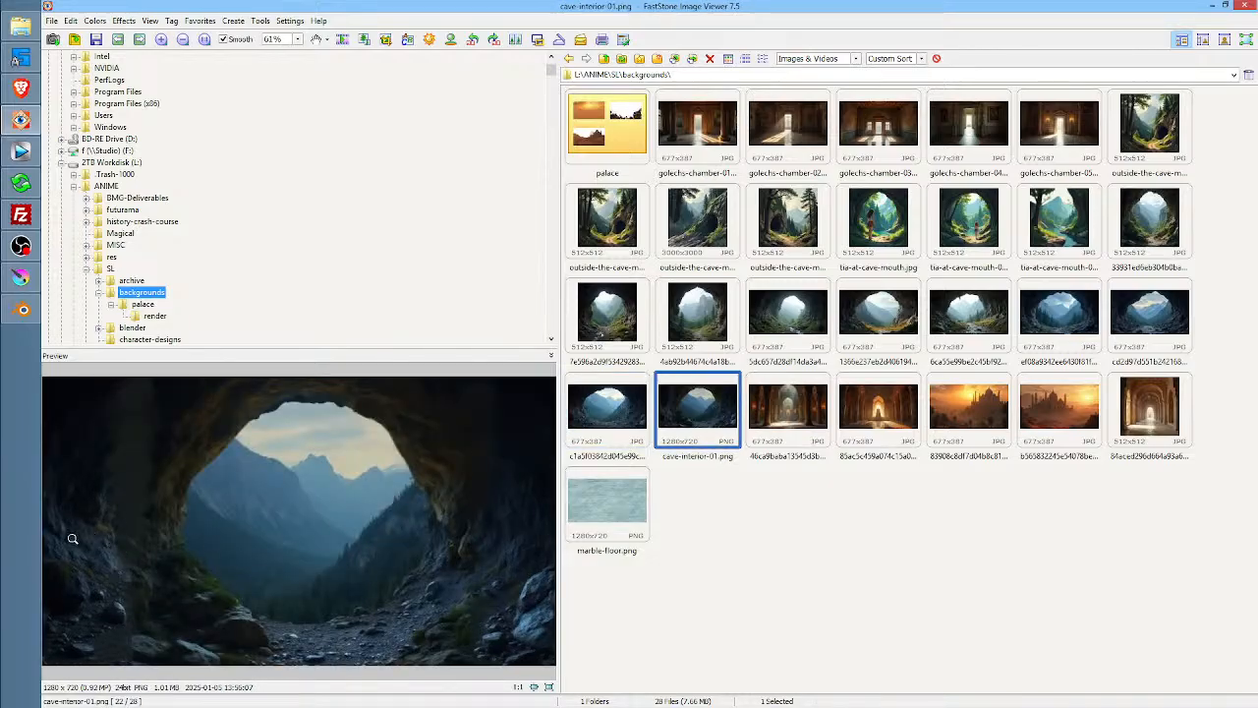
# Insert the 677x387 cave JPG beginning with c1a5f from FastStone into the Krita cave document as a new layer
pyautogui.click(609, 409)
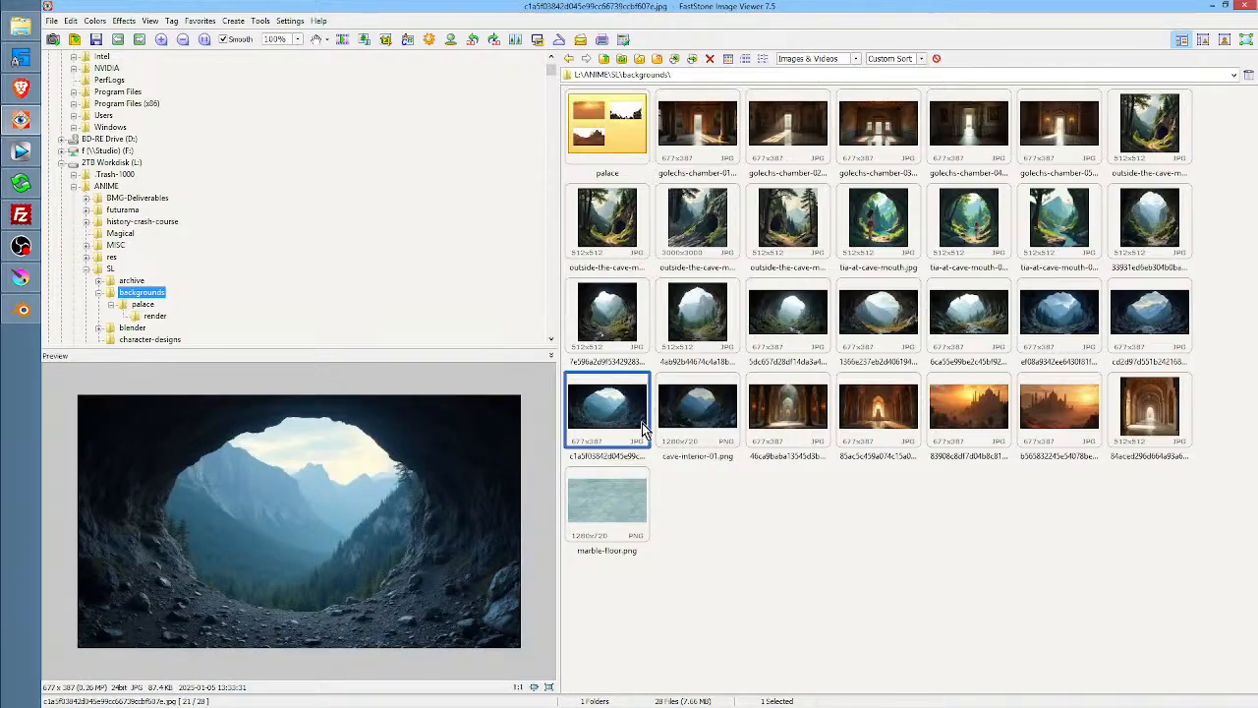
pyautogui.click(21, 280)
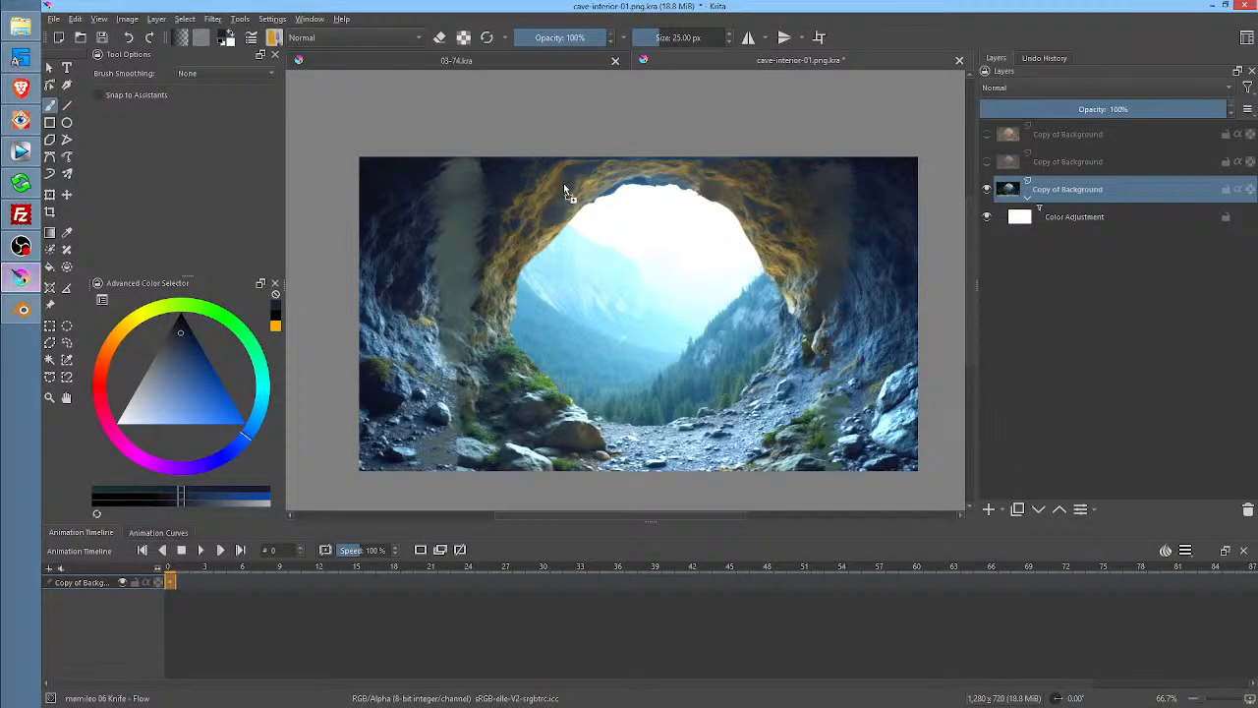
pyautogui.moveTo(730, 222); pyautogui.dragTo(732, 218)
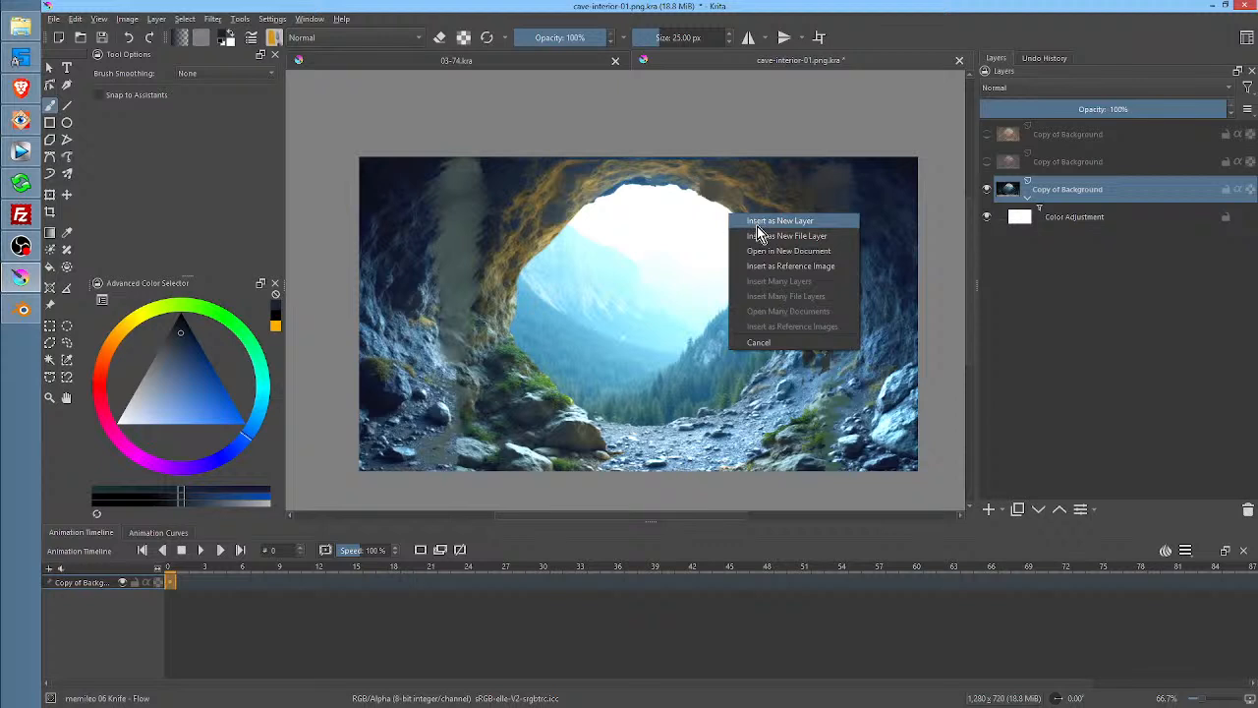
pyautogui.click(758, 225)
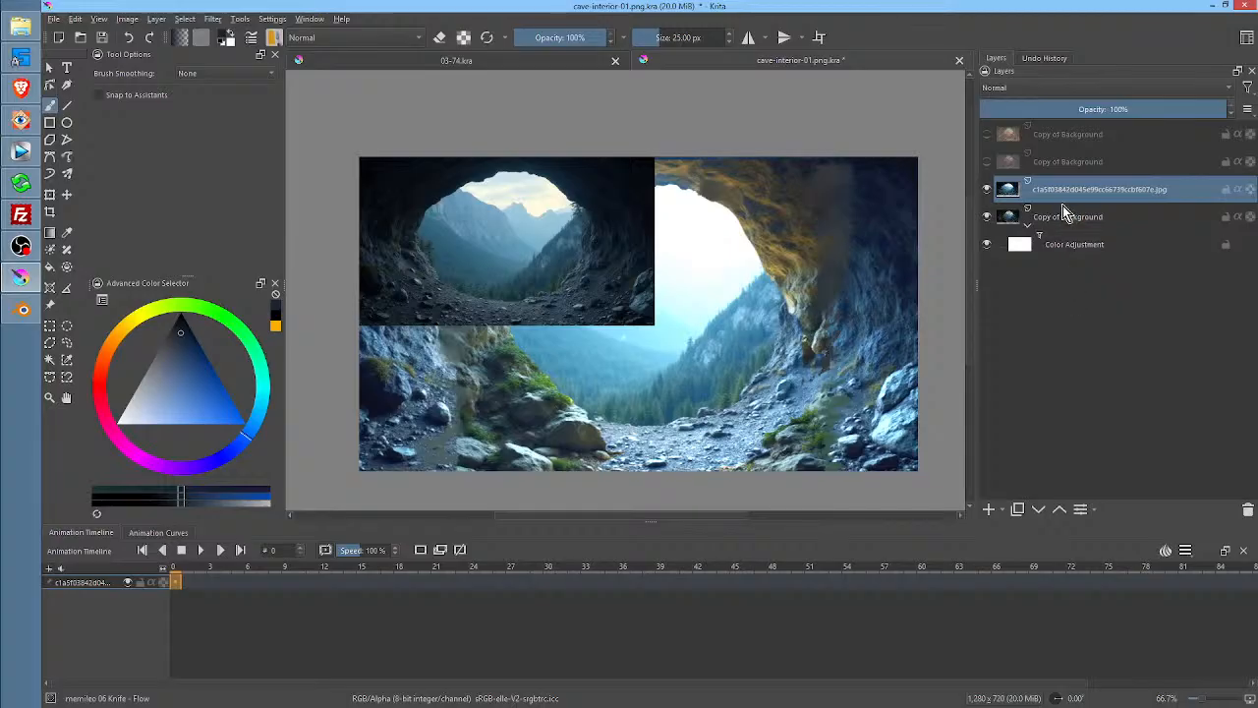
# Try the Color Adjustment mask on the inserted cave JPG layer, examine the brightened walls, and return it to Copy of Background
pyautogui.click(1058, 252)
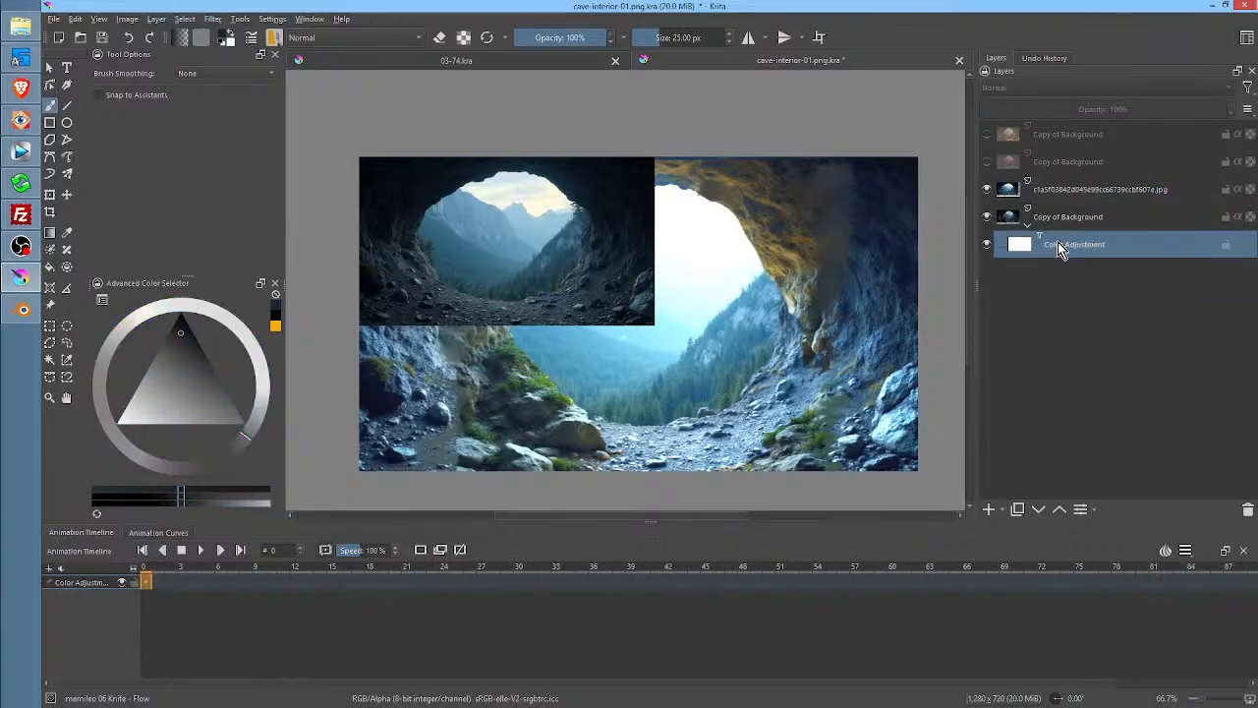
pyautogui.moveTo(1059, 250); pyautogui.dragTo(1076, 203)
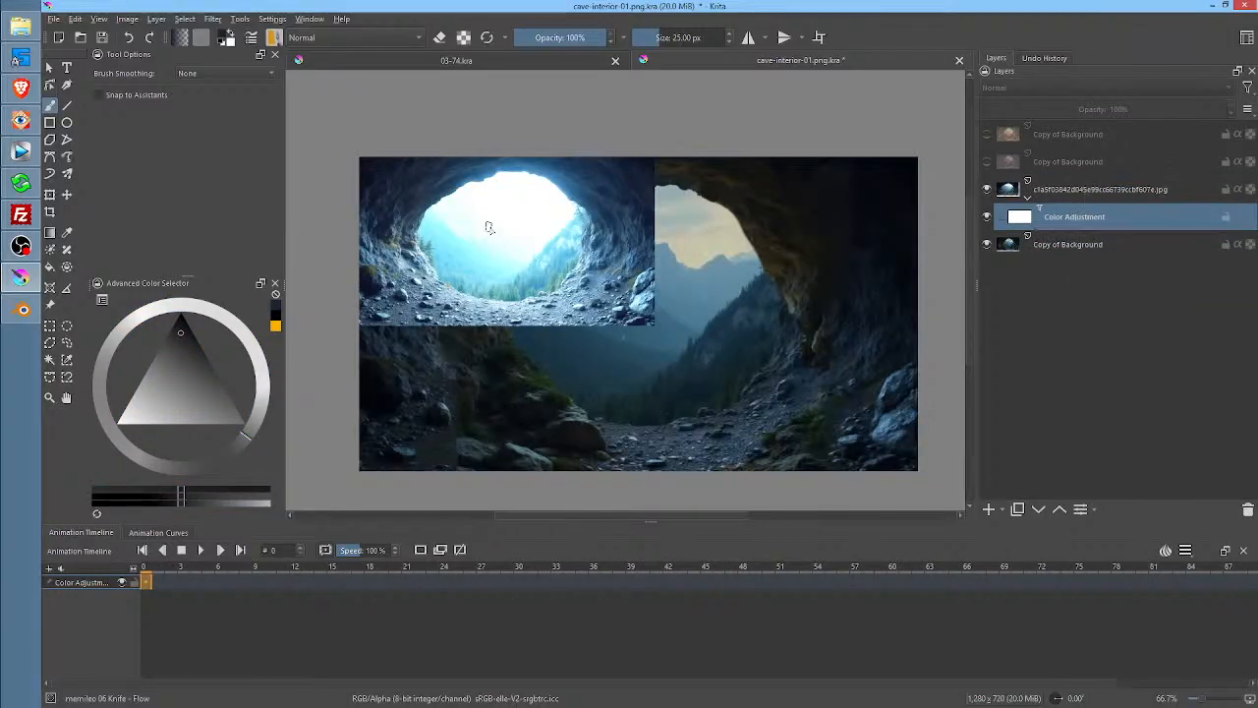
pyautogui.scroll(4, 487, 222)
pyautogui.scroll(-1, 519, 230)
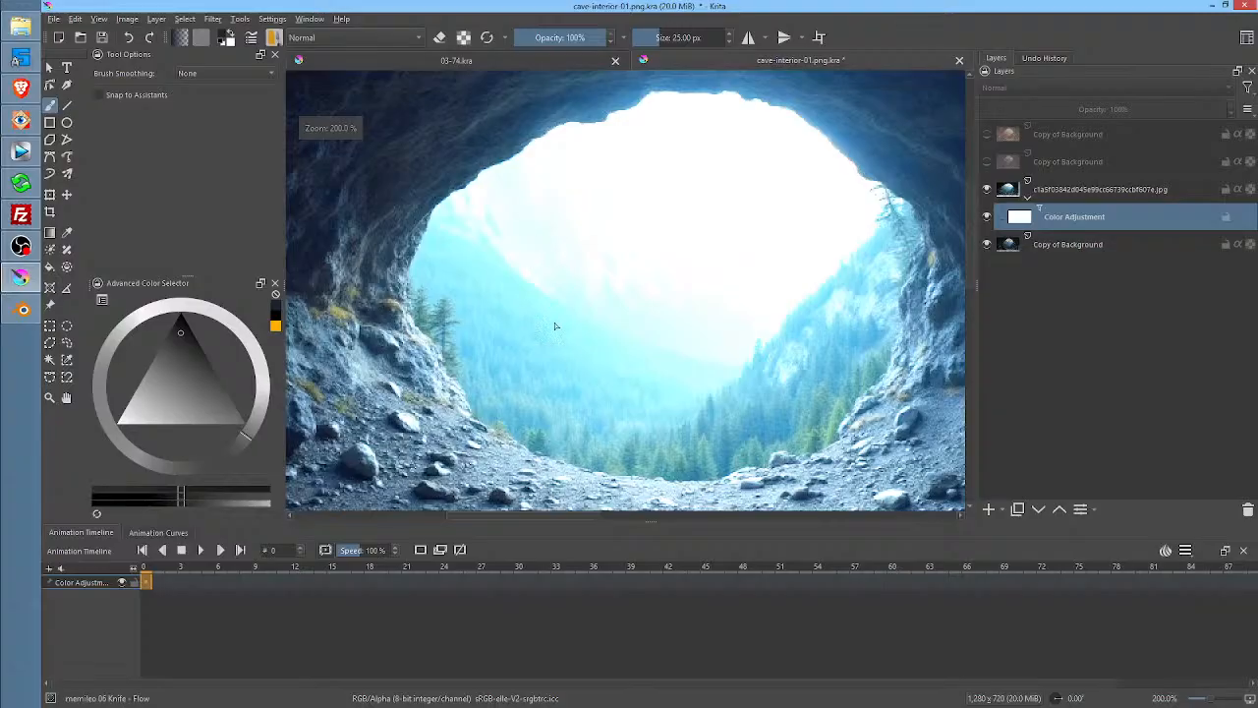
pyautogui.moveTo(558, 232); pyautogui.dragTo(422, 275)
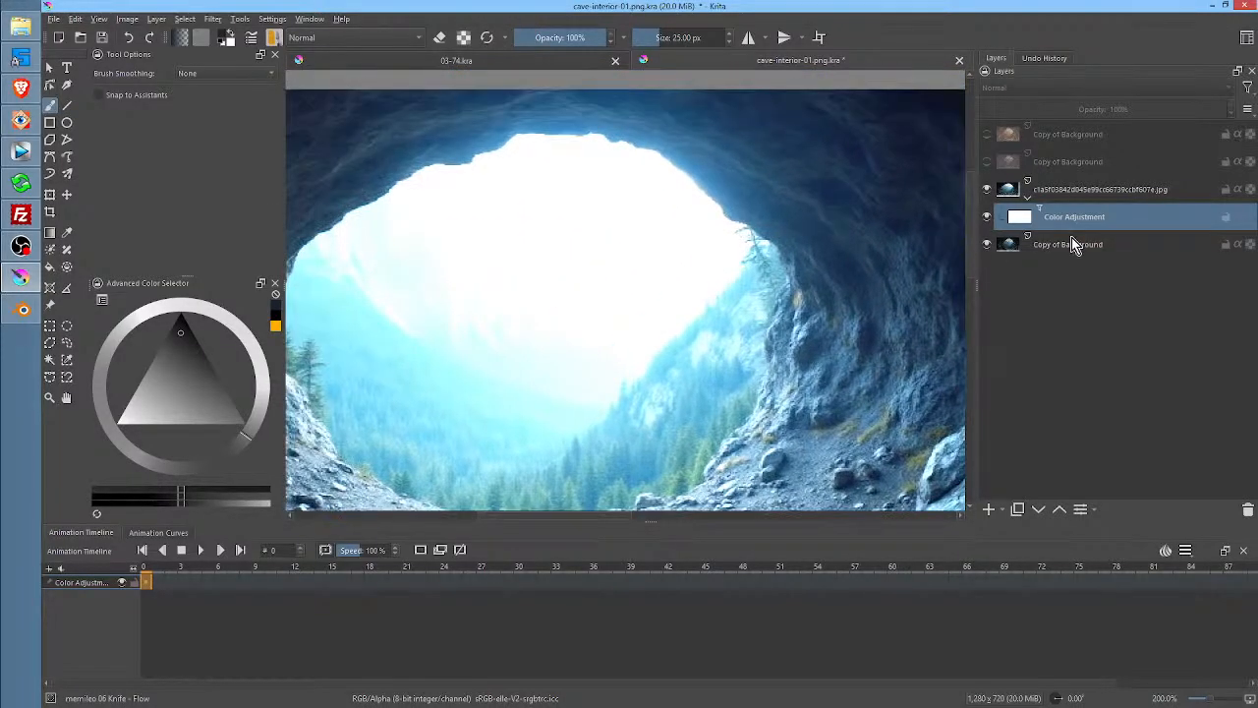
pyautogui.moveTo(1082, 226); pyautogui.dragTo(1097, 250)
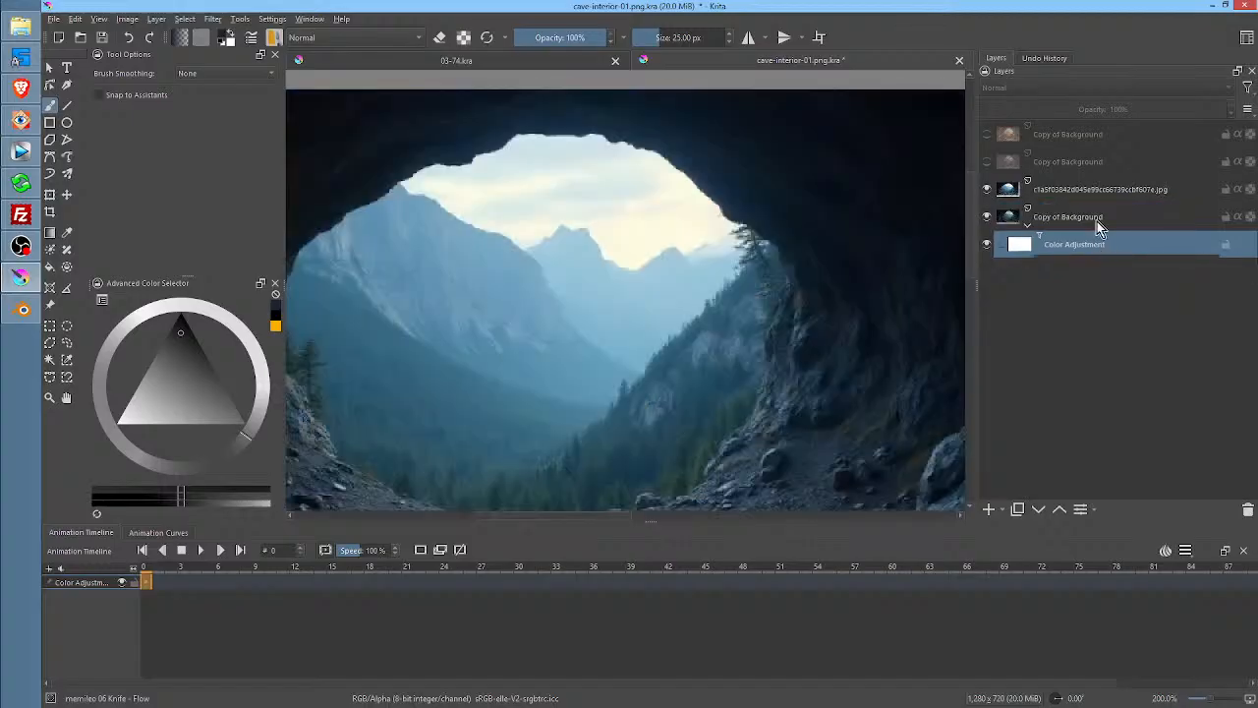
# Scale and position the inserted cave JPG layer to cover the whole canvas, and hide the Color Adjustment mask on Copy of Background
pyautogui.click(1091, 189)
pyautogui.scroll(-1, 573, 259)
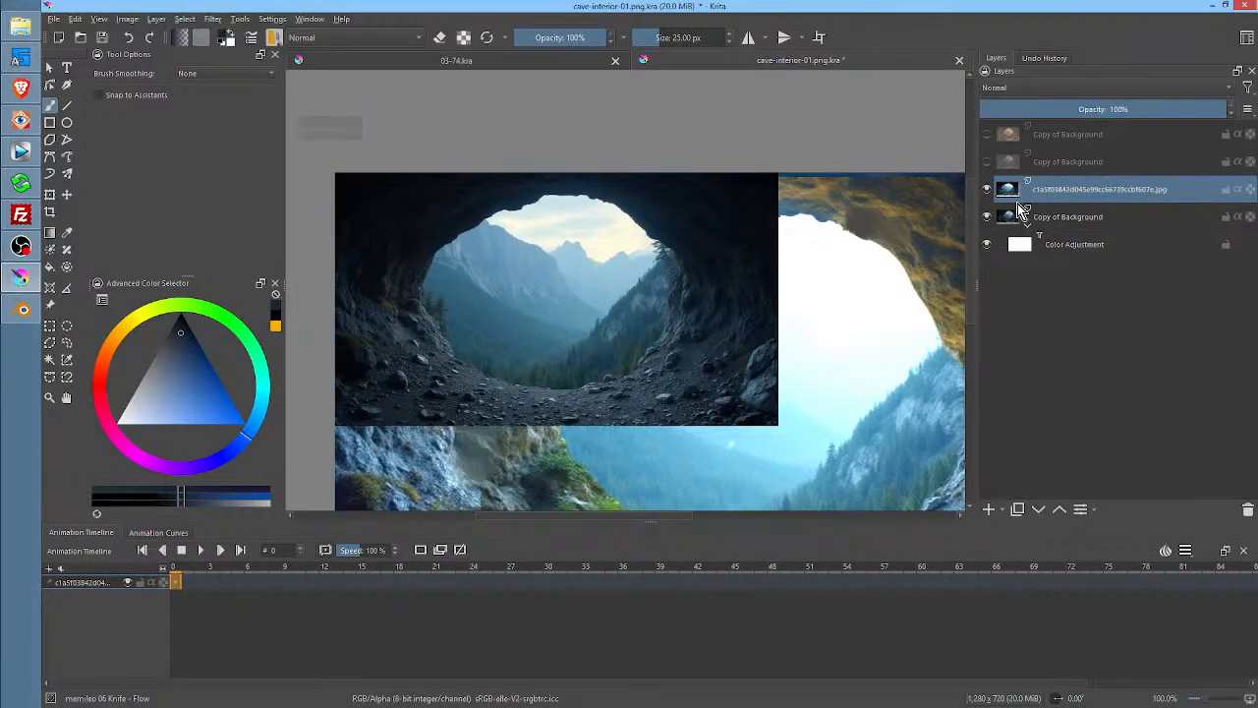
pyautogui.moveTo(1050, 222)
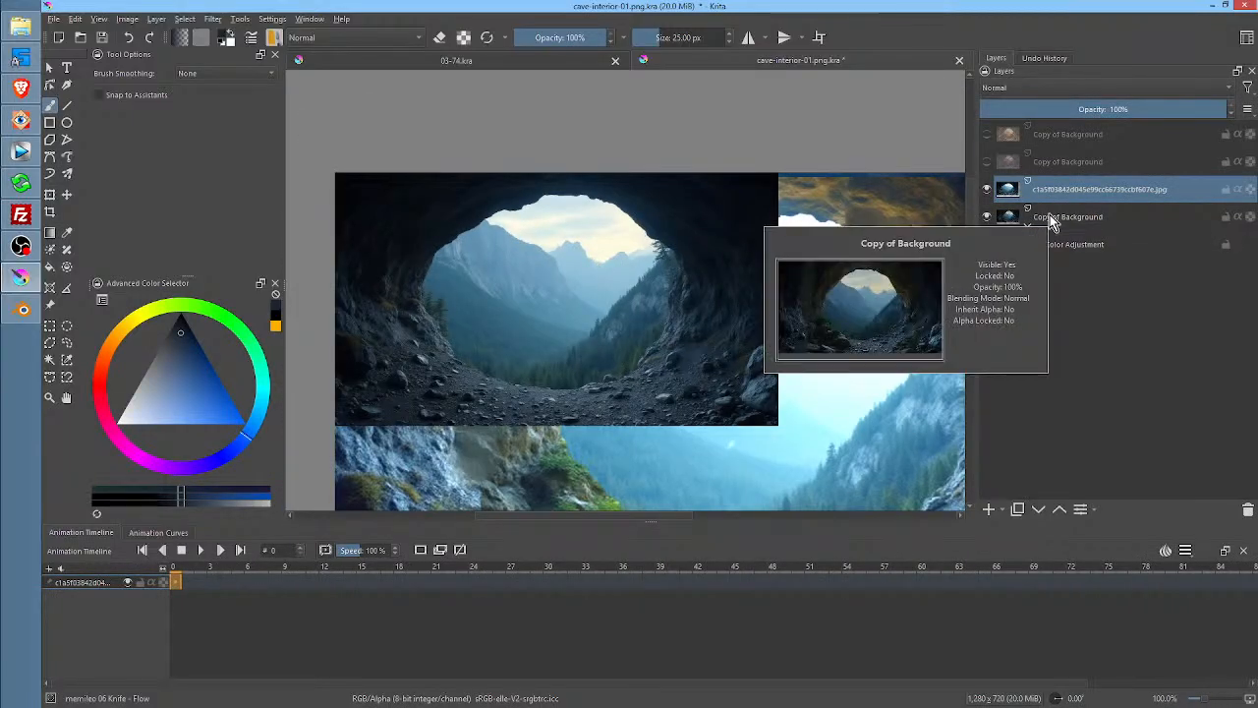
pyautogui.scroll(-5, 732, 356)
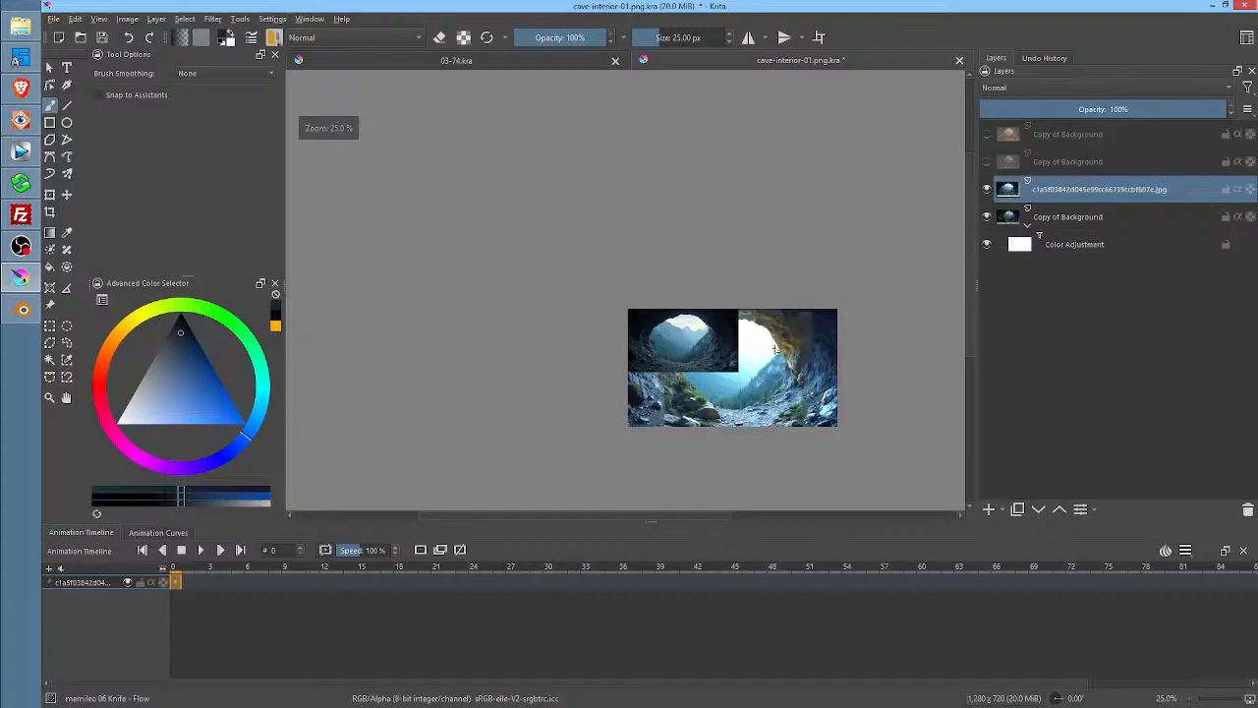
pyautogui.moveTo(776, 356); pyautogui.dragTo(761, 381)
pyautogui.hotkey('ctrl', 't')
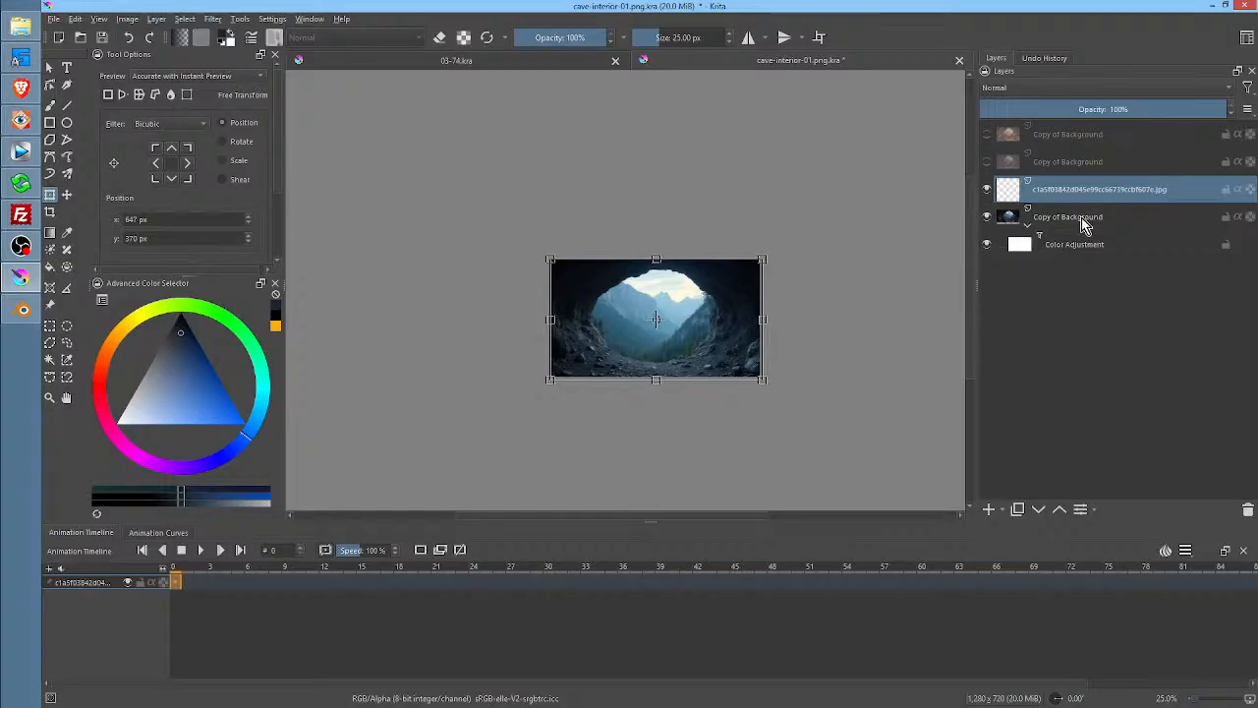
pyautogui.moveTo(1081, 216)
pyautogui.moveTo(988, 252)
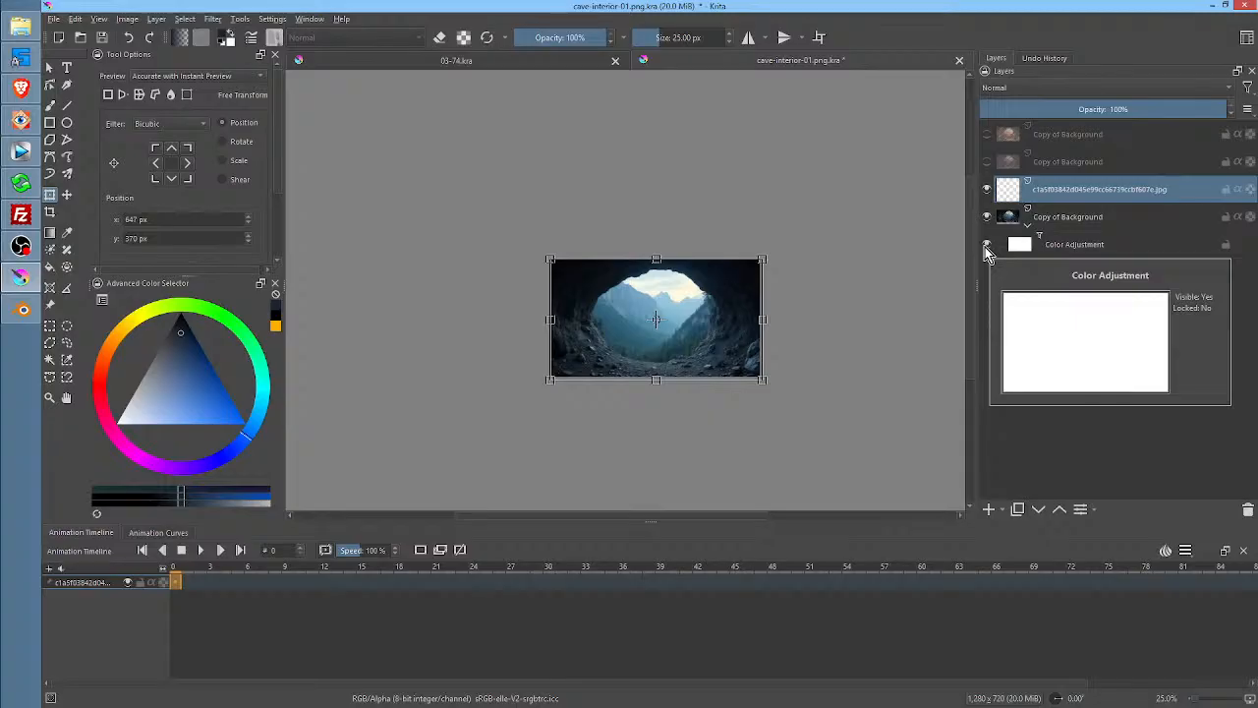
pyautogui.click(987, 188)
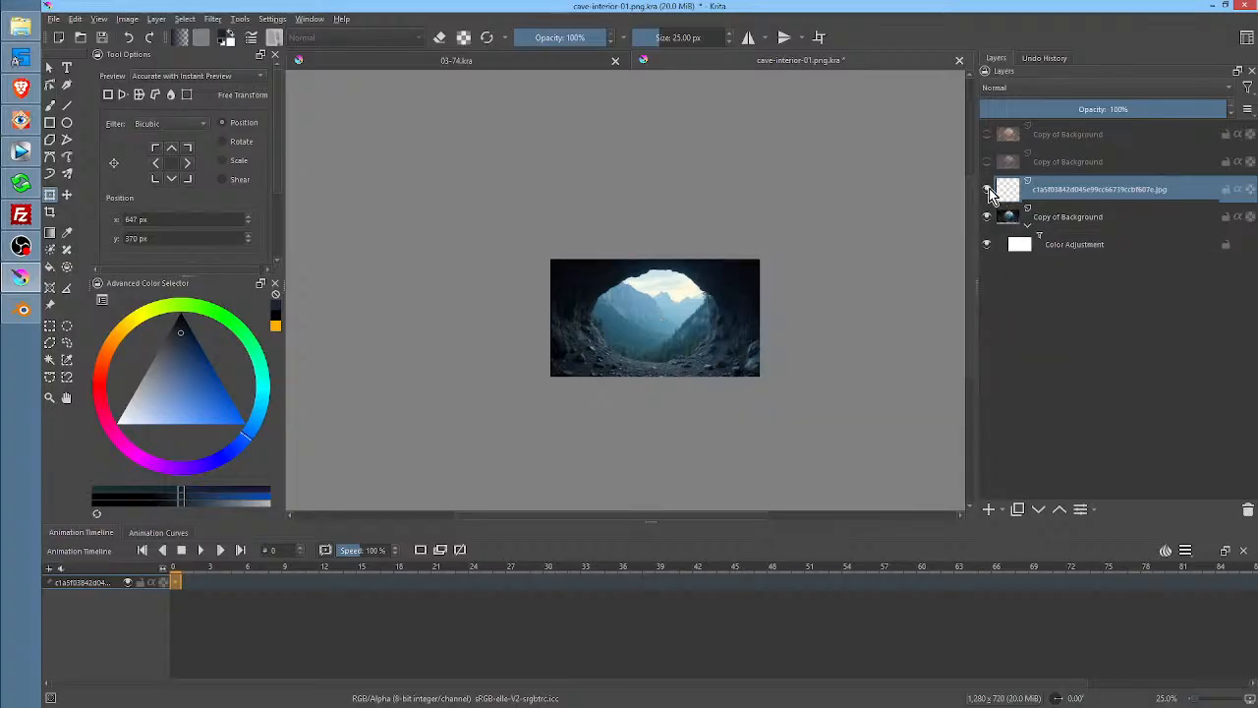
pyautogui.click(988, 190)
pyautogui.click(987, 244)
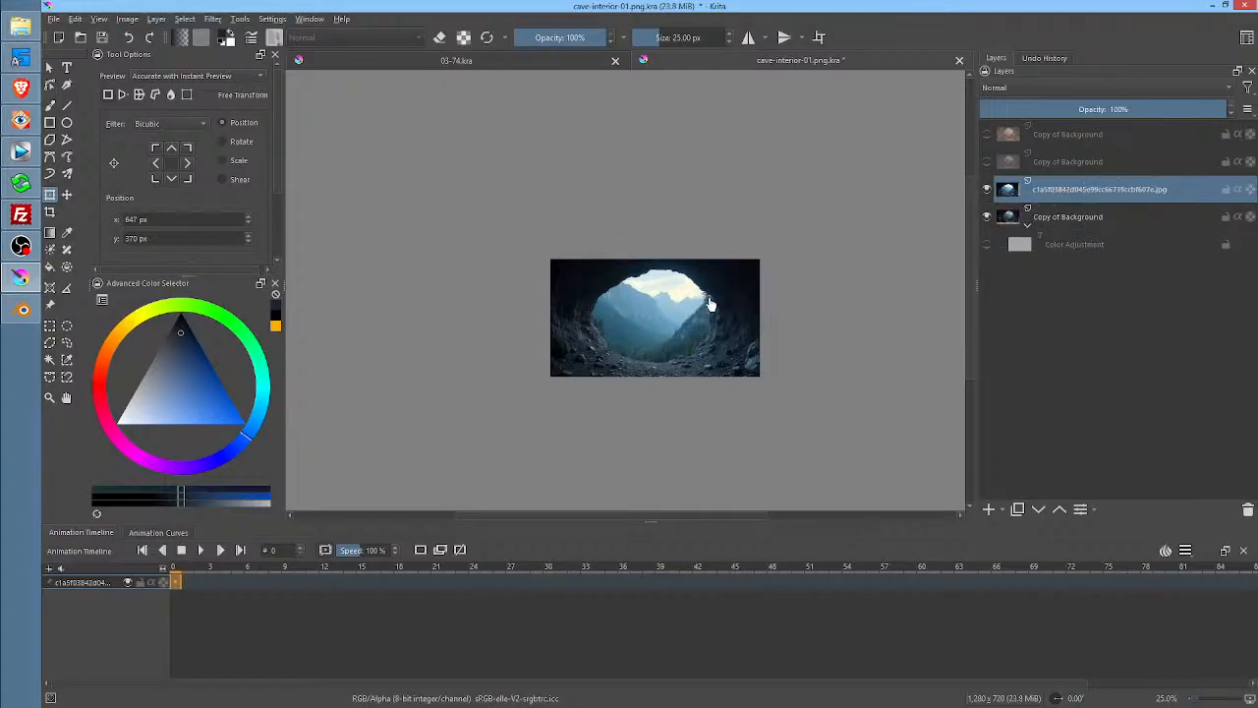
# Erase the rocky floor and cave opening from the cave JPG layer with b) Airbrush Soft in eraser mode, reducing it from 600 px to 137.28 px
pyautogui.rightClick(667, 308)
pyautogui.click(749, 325)
pyautogui.press('b')
pyautogui.rightClick(744, 298)
pyautogui.click(806, 238)
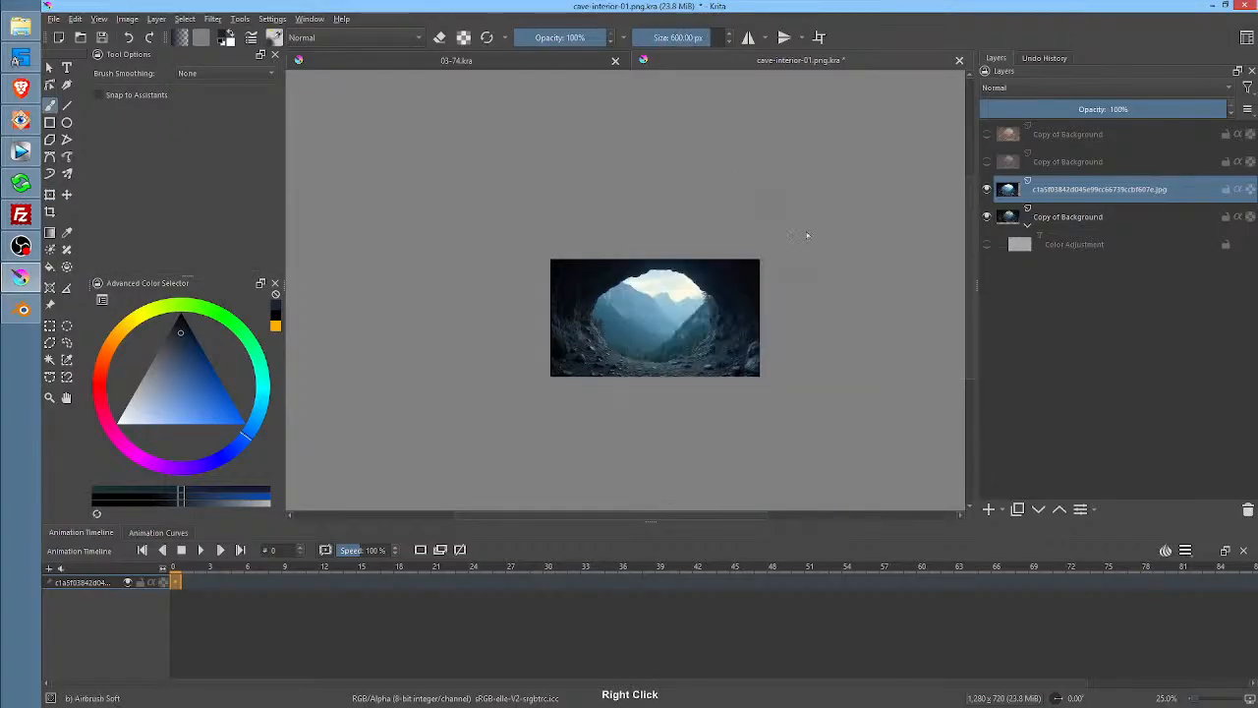
pyautogui.scroll(3, 740, 375)
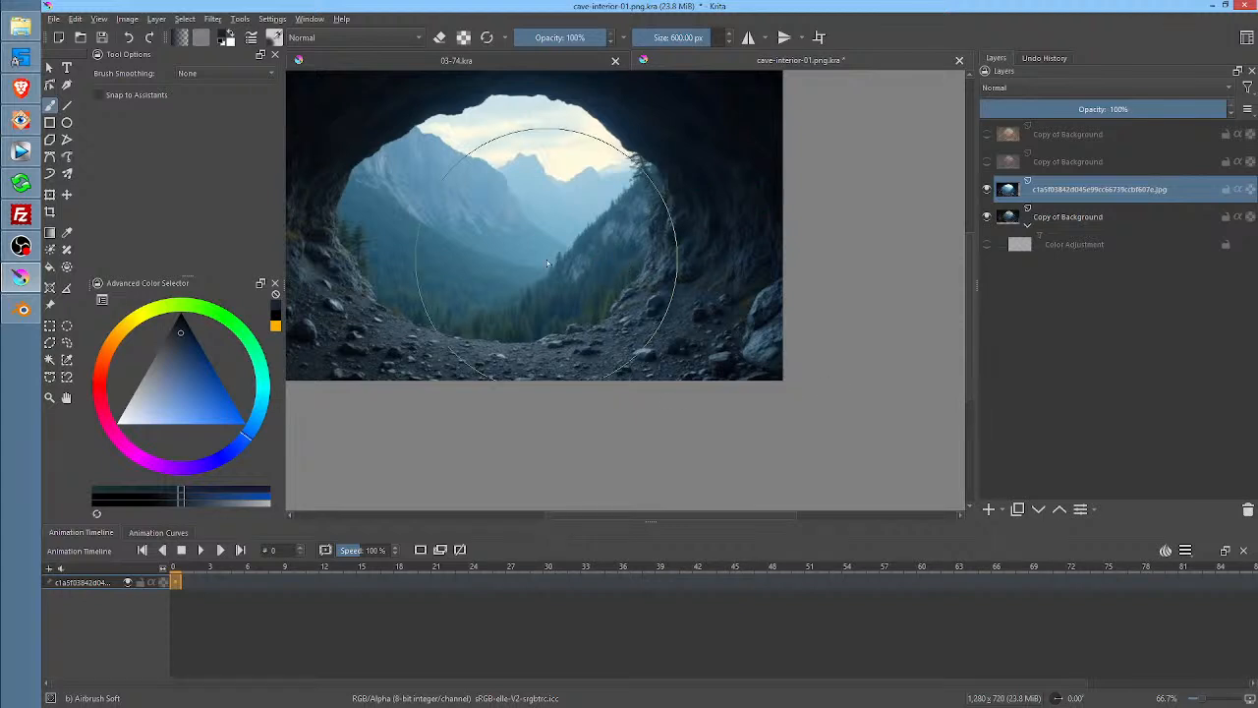
pyautogui.scroll(1, 649, 326)
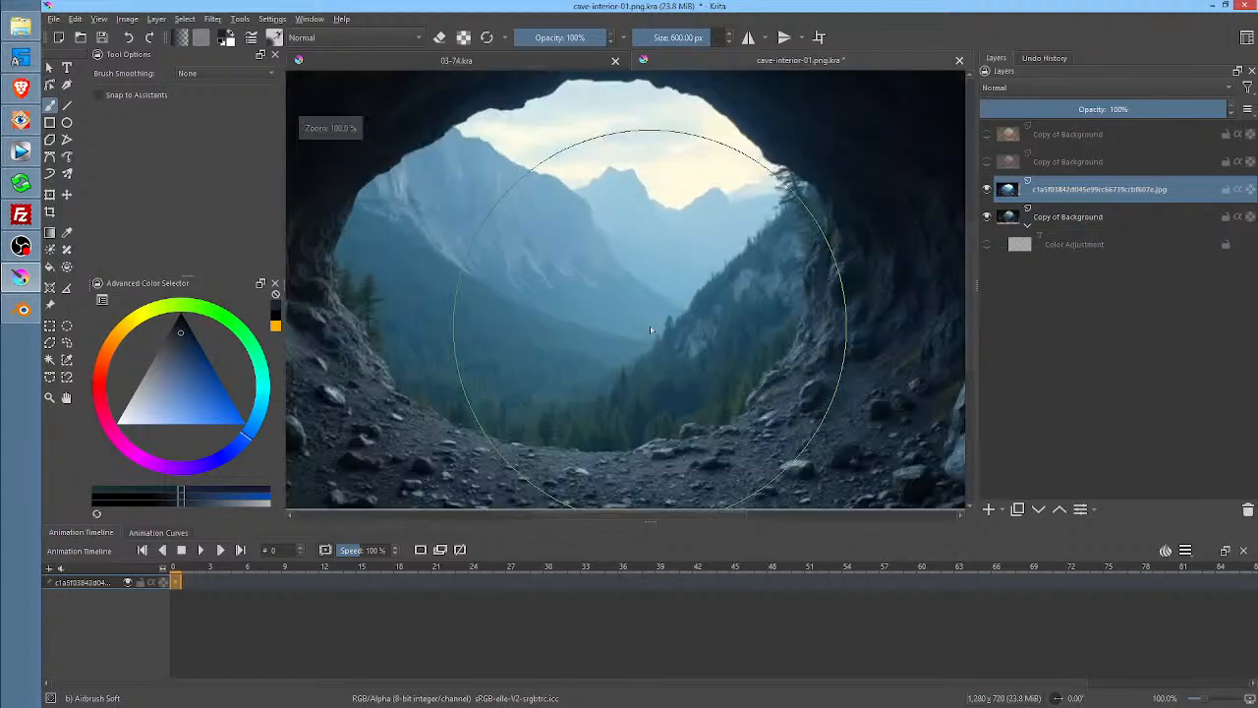
pyautogui.scroll(-1, 649, 326)
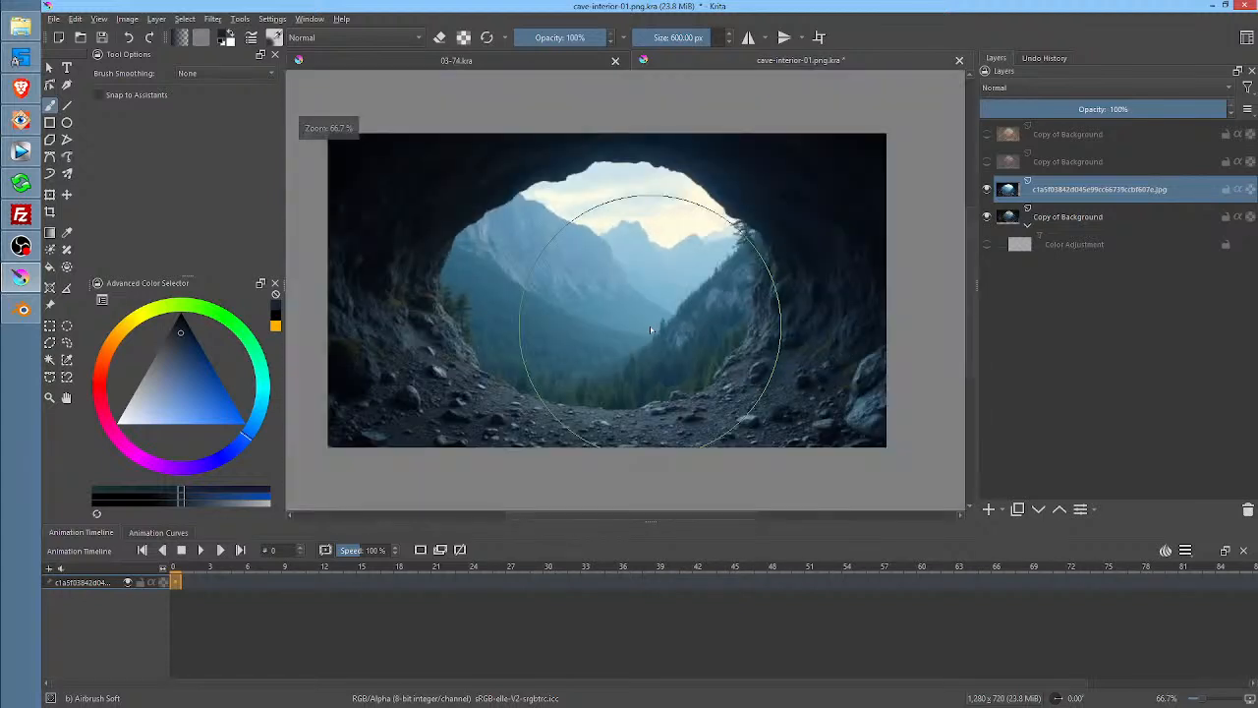
pyautogui.click(370, 35)
pyautogui.click(371, 28)
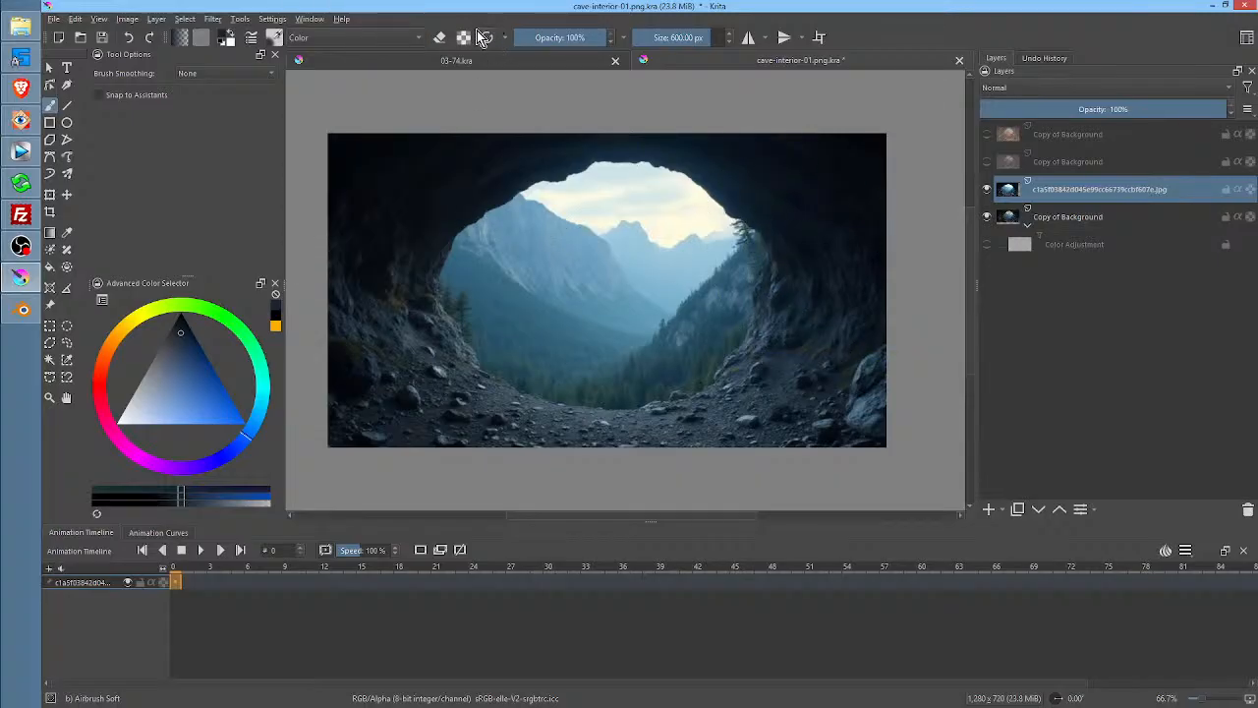
pyautogui.click(442, 39)
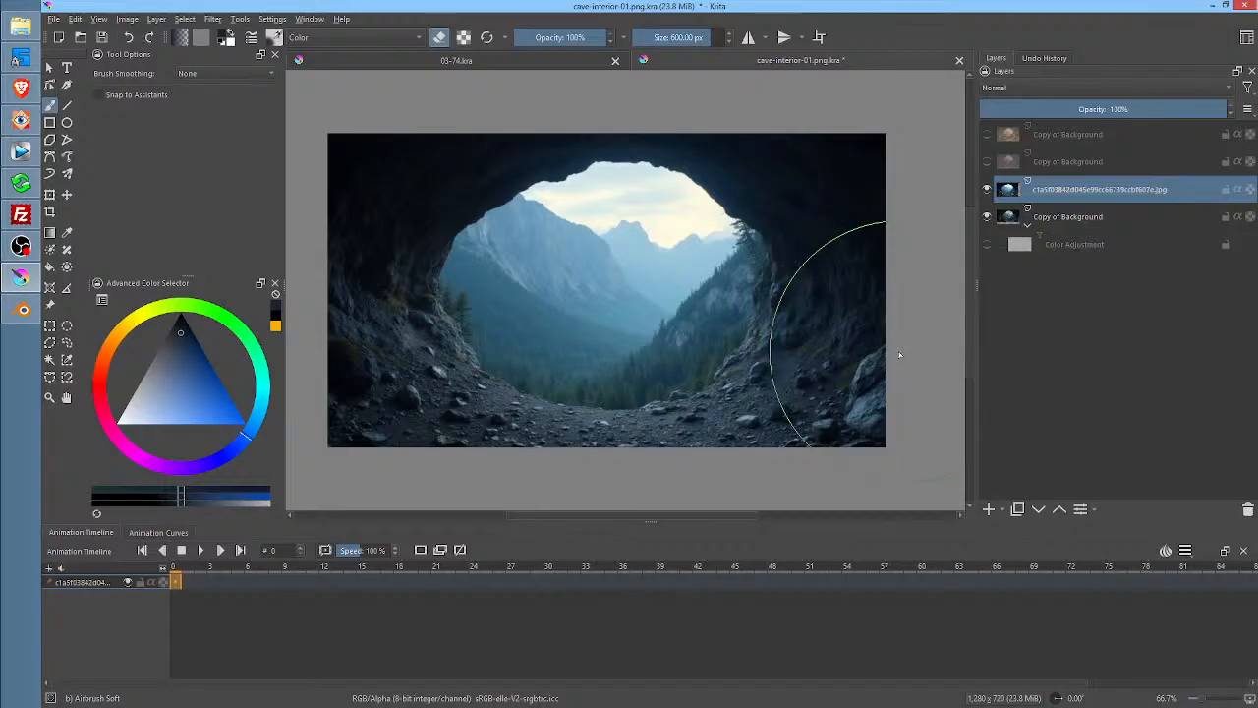
pyautogui.moveTo(907, 339)
pyautogui.mouseDown()
pyautogui.moveTo(831, 460)
pyautogui.moveTo(906, 346)
pyautogui.moveTo(835, 430)
pyautogui.moveTo(877, 356)
pyautogui.moveTo(814, 422)
pyautogui.moveTo(874, 353)
pyautogui.moveTo(718, 447)
pyautogui.moveTo(825, 377)
pyautogui.moveTo(666, 462)
pyautogui.moveTo(726, 431)
pyautogui.moveTo(684, 445)
pyautogui.moveTo(667, 427)
pyautogui.moveTo(630, 443)
pyautogui.moveTo(631, 425)
pyautogui.moveTo(517, 438)
pyautogui.moveTo(596, 425)
pyautogui.moveTo(430, 420)
pyautogui.moveTo(493, 439)
pyautogui.moveTo(395, 462)
pyautogui.moveTo(624, 455)
pyautogui.mouseUp()
pyautogui.moveTo(683, 340)
pyautogui.mouseDown()
pyautogui.moveTo(604, 323)
pyautogui.moveTo(677, 274)
pyautogui.moveTo(485, 300)
pyautogui.mouseUp()
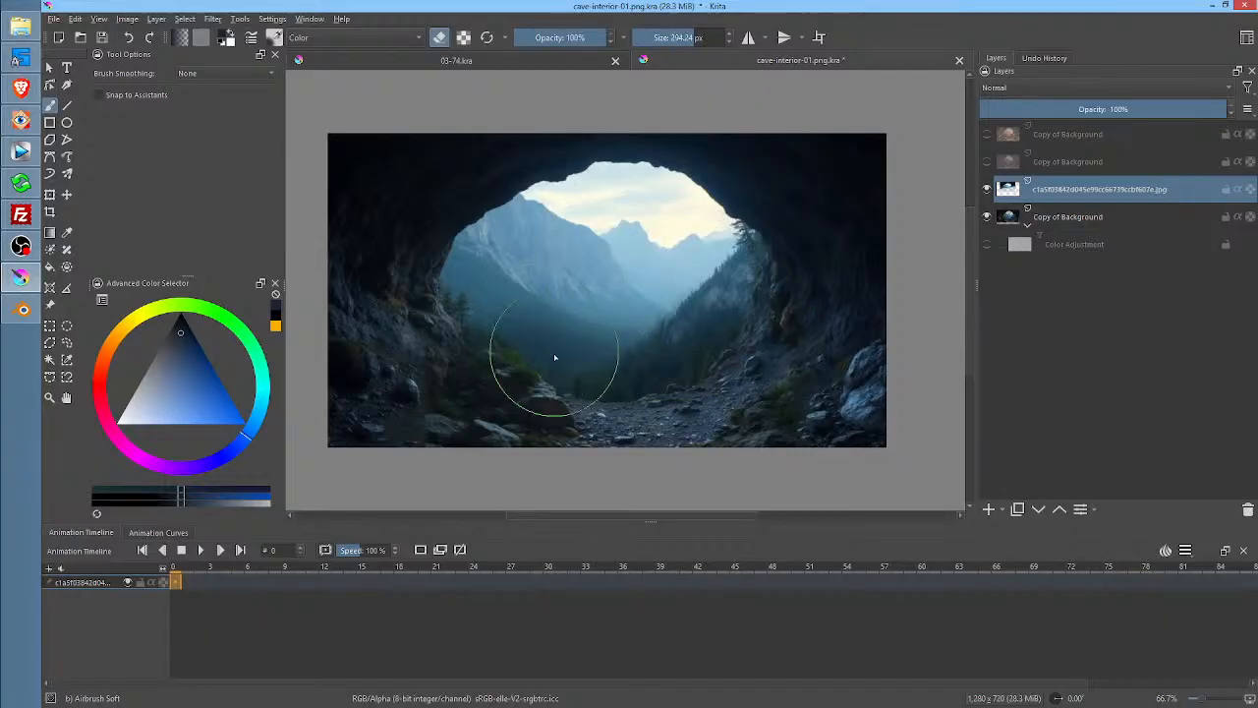
pyautogui.moveTo(675, 326)
pyautogui.mouseDown()
pyautogui.moveTo(619, 289)
pyautogui.moveTo(523, 309)
pyautogui.moveTo(500, 301)
pyautogui.moveTo(587, 224)
pyautogui.moveTo(674, 239)
pyautogui.moveTo(702, 309)
pyautogui.moveTo(684, 263)
pyautogui.moveTo(583, 284)
pyautogui.mouseUp()
pyautogui.moveTo(566, 192)
pyautogui.mouseDown()
pyautogui.moveTo(482, 322)
pyautogui.moveTo(535, 225)
pyautogui.moveTo(505, 271)
pyautogui.moveTo(609, 174)
pyautogui.moveTo(585, 189)
pyautogui.moveTo(665, 185)
pyautogui.moveTo(632, 182)
pyautogui.moveTo(706, 218)
pyautogui.moveTo(744, 272)
pyautogui.mouseUp()
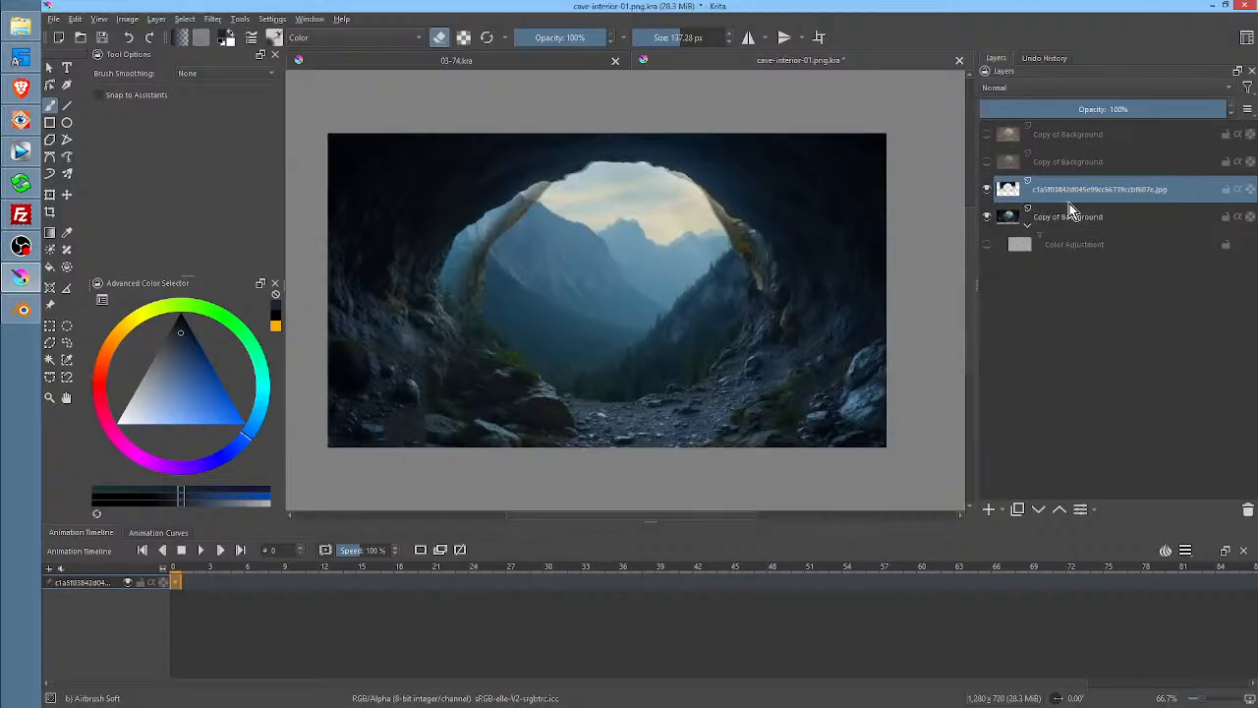
# Turn on the Color Adjustment mask on Copy of Background, comparing the blended cave with and without it
pyautogui.click(990, 246)
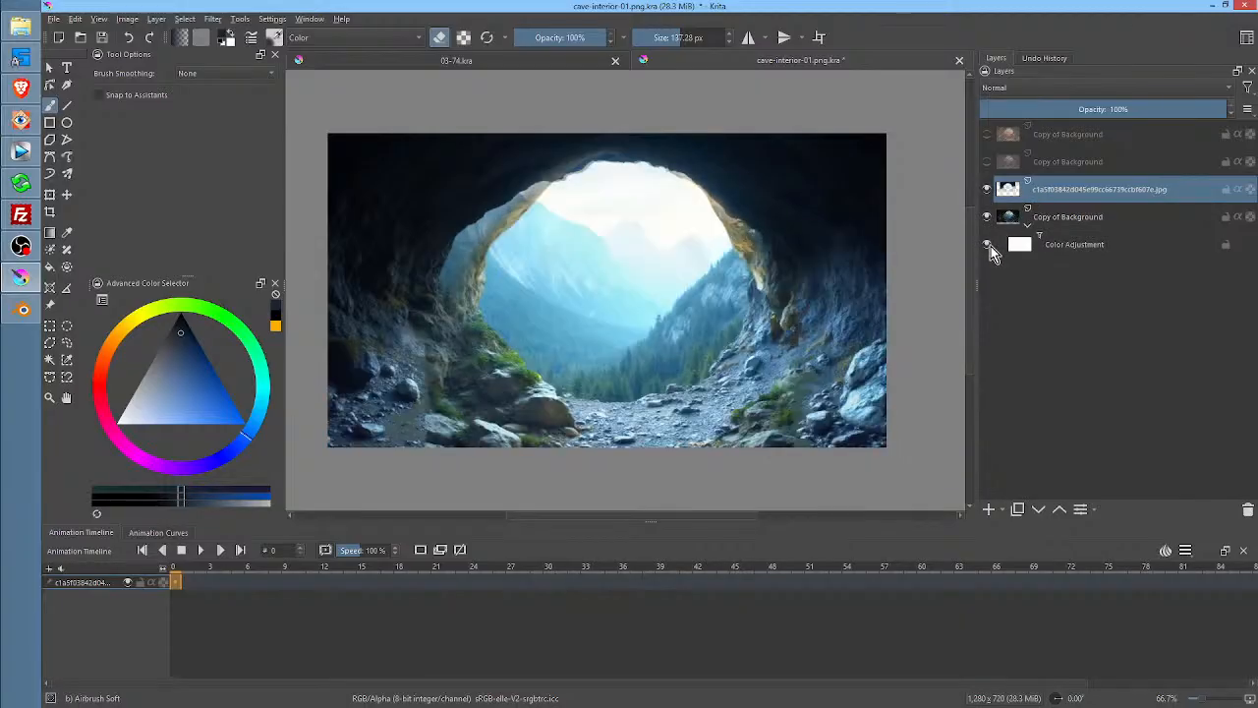
pyautogui.click(991, 245)
pyautogui.click(991, 246)
# Liquify the cave JPG layer so its dark arch fits the cave opening's rim, using brush sizes of 609.79 and 404.33
pyautogui.hotkey('ctrl', 't')
pyautogui.rightClick(557, 259)
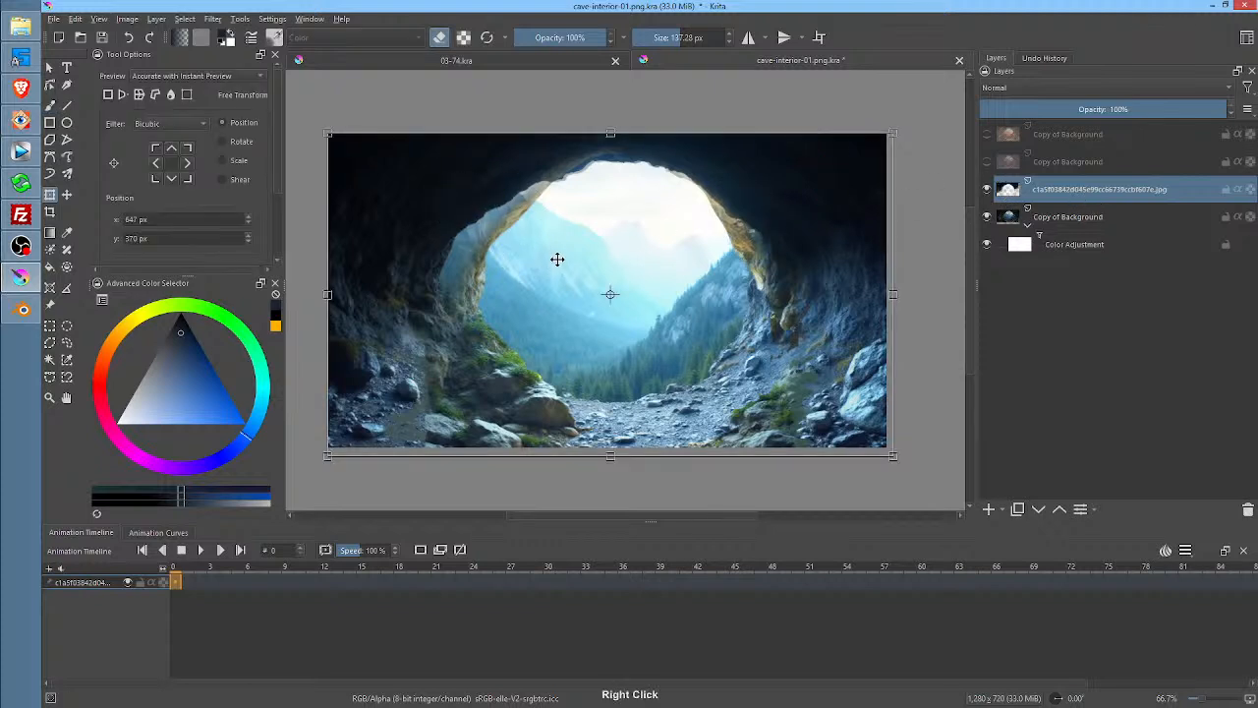
pyautogui.click(649, 335)
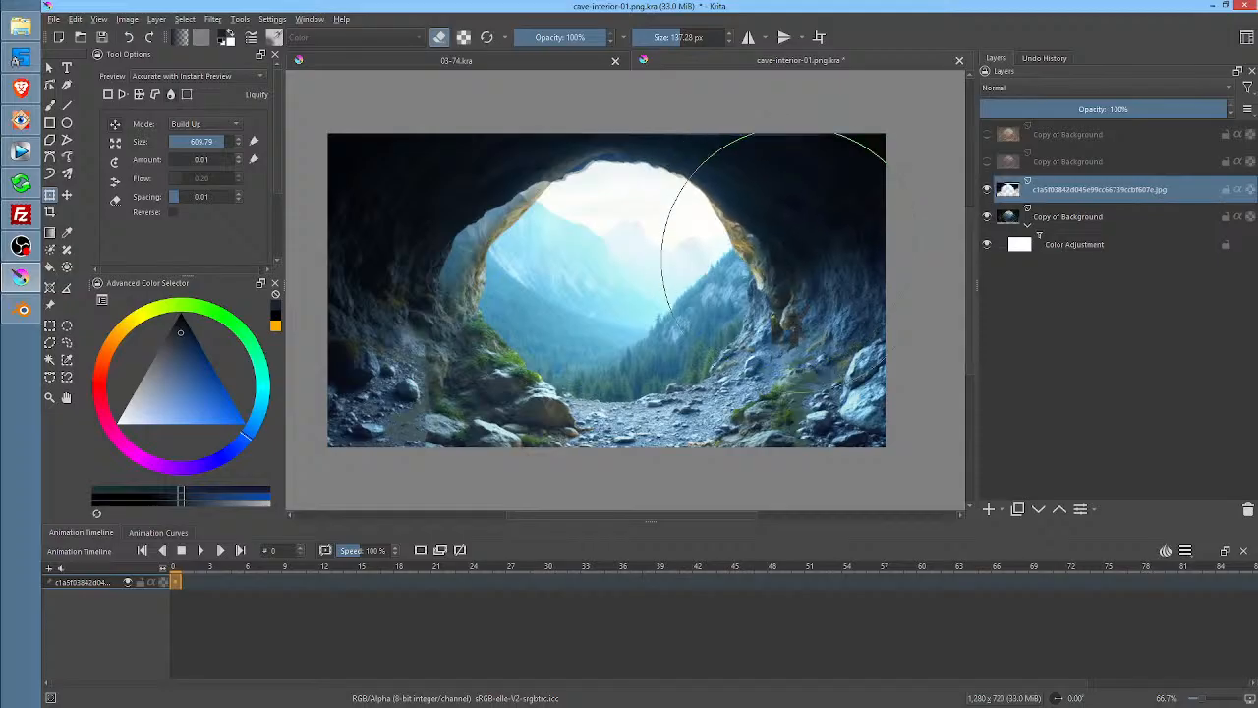
pyautogui.moveTo(788, 267); pyautogui.dragTo(782, 268)
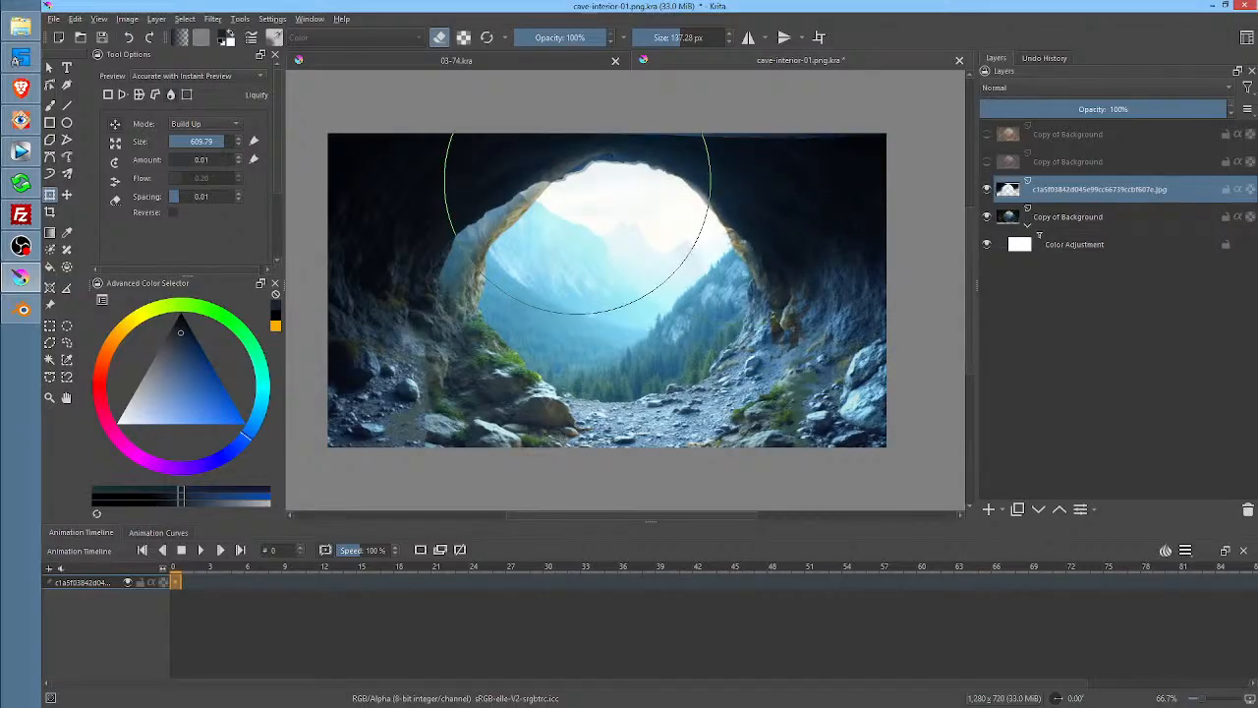
pyautogui.moveTo(577, 175)
pyautogui.mouseDown()
pyautogui.moveTo(345, 264)
pyautogui.moveTo(407, 272)
pyautogui.moveTo(353, 272)
pyautogui.mouseUp()
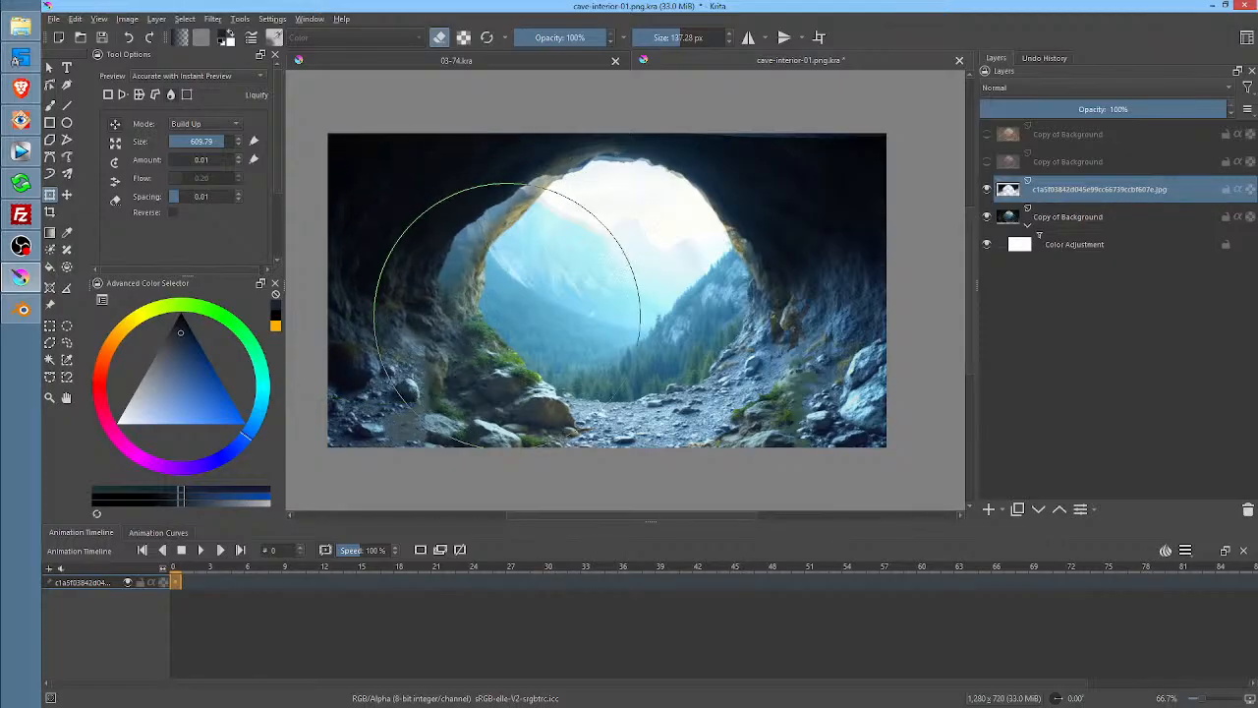
pyautogui.moveTo(510, 300)
pyautogui.mouseDown()
pyautogui.moveTo(417, 359)
pyautogui.moveTo(477, 265)
pyautogui.moveTo(450, 279)
pyautogui.moveTo(481, 291)
pyautogui.moveTo(488, 236)
pyautogui.moveTo(597, 185)
pyautogui.moveTo(595, 199)
pyautogui.moveTo(645, 198)
pyautogui.moveTo(889, 354)
pyautogui.moveTo(851, 213)
pyautogui.moveTo(767, 236)
pyautogui.moveTo(623, 168)
pyautogui.mouseUp()
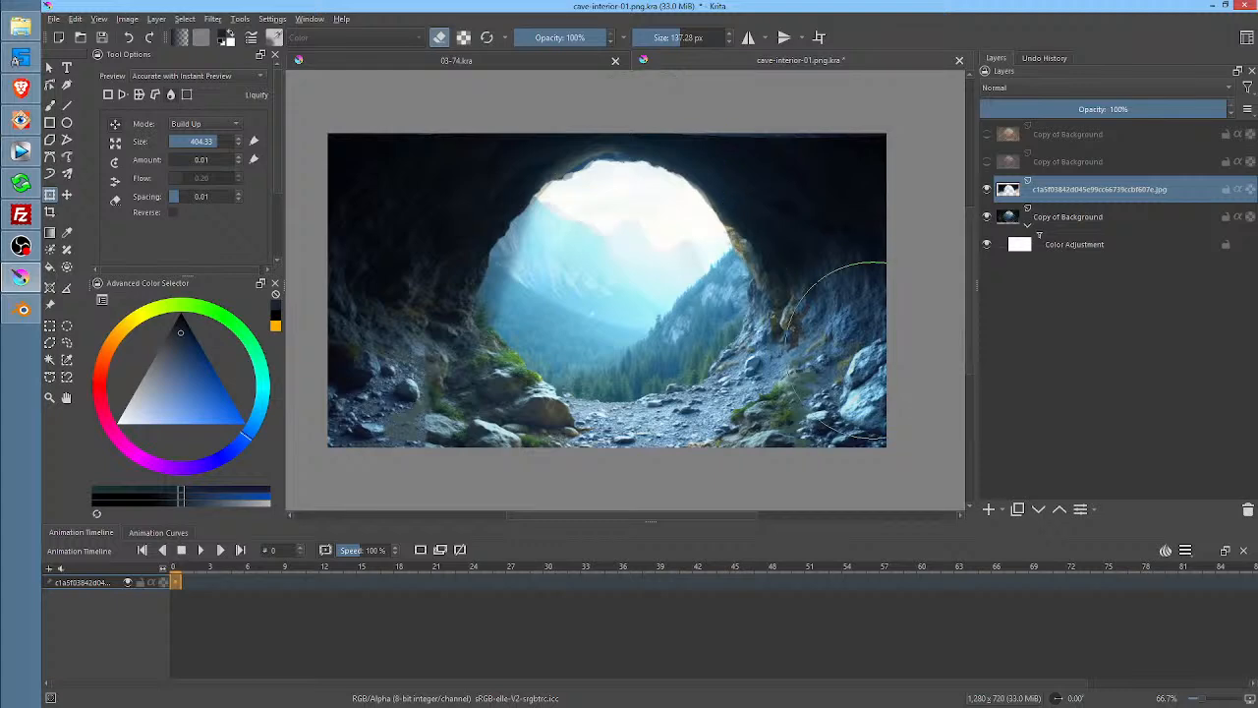
# Compare the cave with the warped JPG layer hidden and shown
pyautogui.click(988, 192)
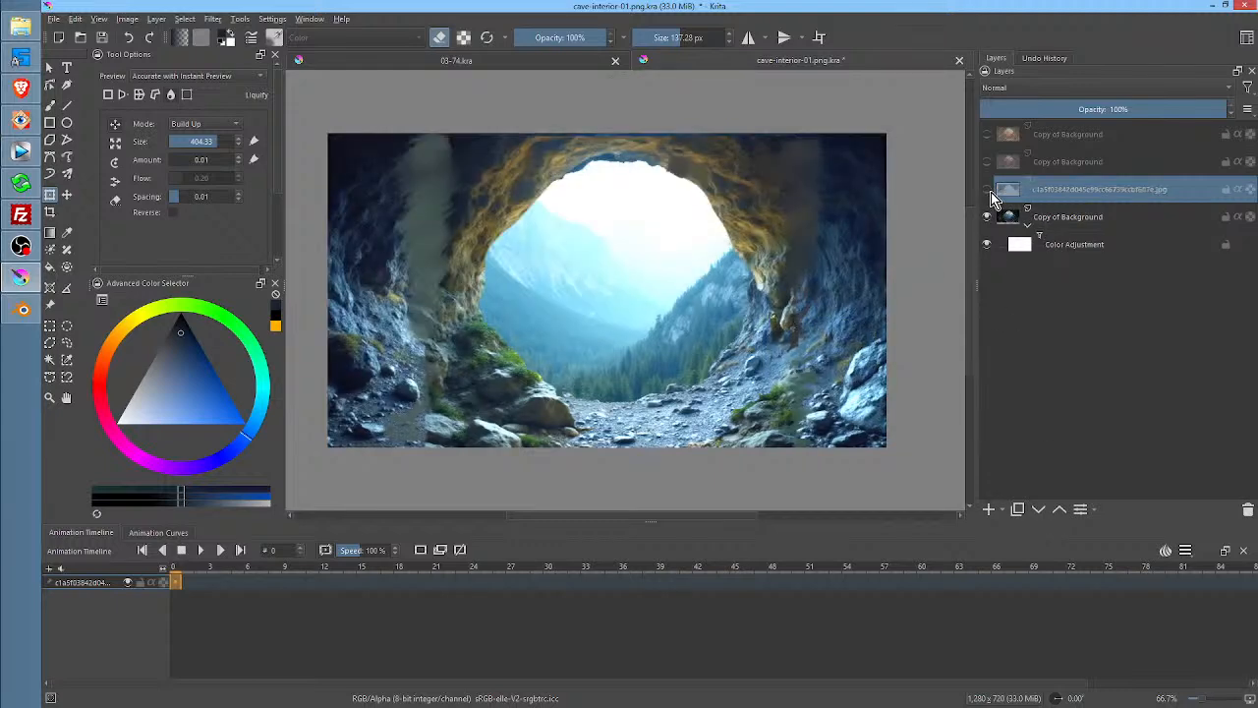
pyautogui.click(990, 191)
pyautogui.click(989, 194)
pyautogui.click(988, 195)
pyautogui.click(988, 198)
pyautogui.click(988, 199)
# Try the Color Adjustment mask on the warped cave JPG layer and return it to Copy of Background
pyautogui.moveTo(1064, 241); pyautogui.dragTo(1089, 202)
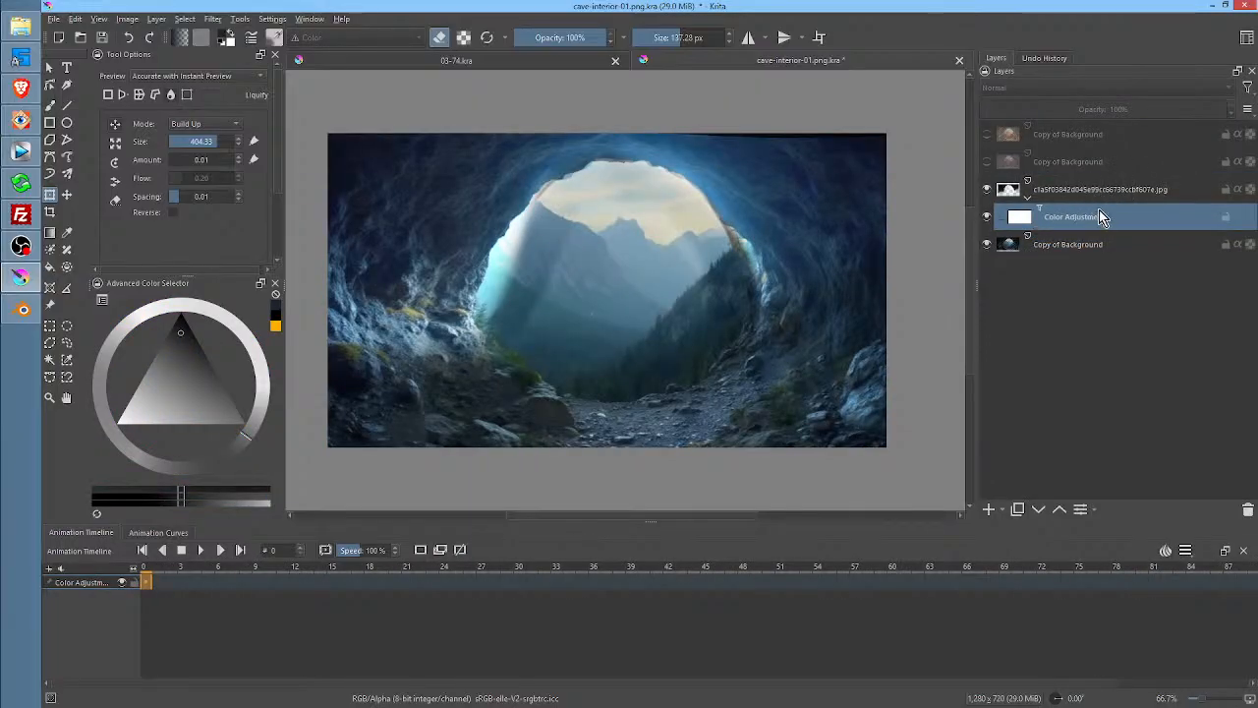
pyautogui.moveTo(1084, 222); pyautogui.dragTo(1095, 240)
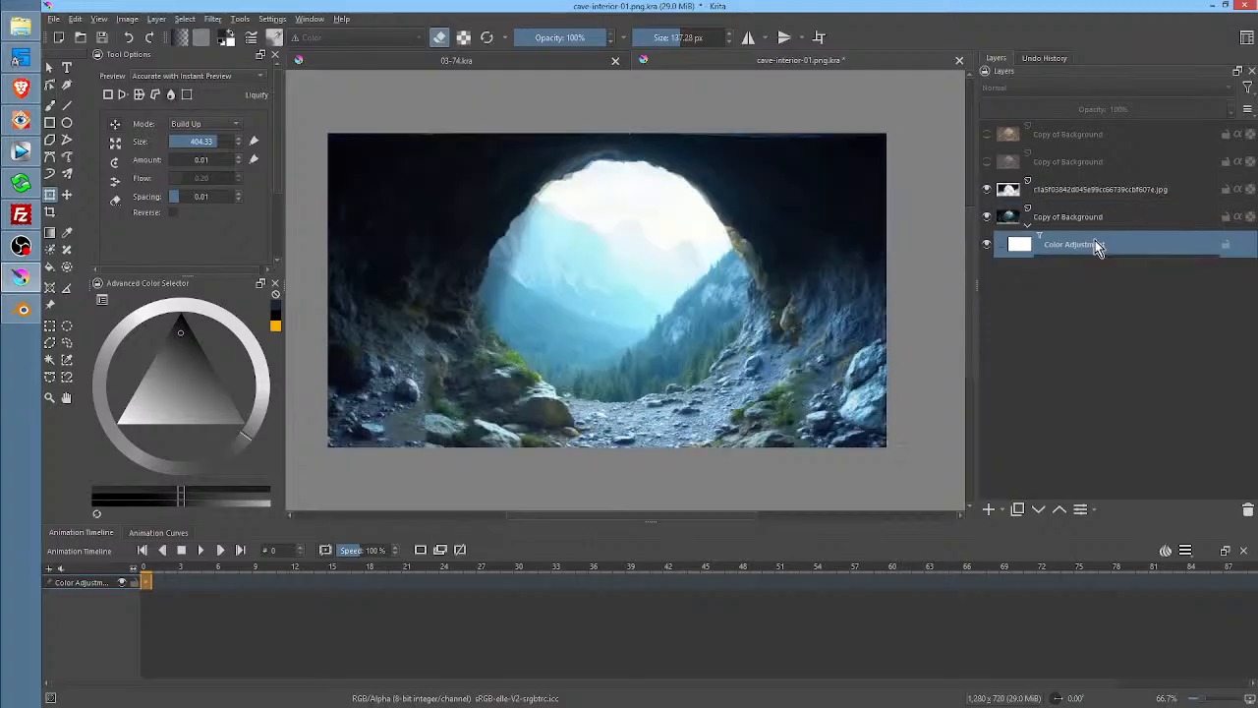
# Group the cave JPG layer with Copy of Background and move the Color Adjustment mask onto the whole group
pyautogui.click(1101, 196)
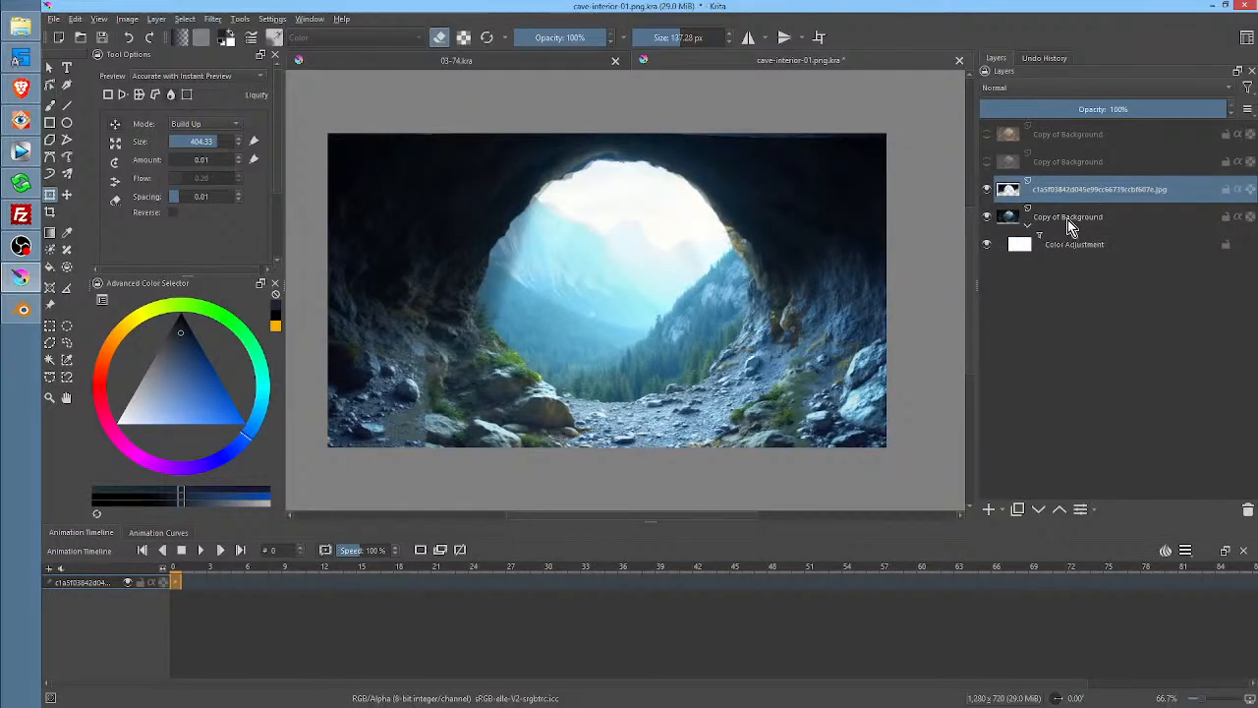
pyautogui.keyDown('shift'); pyautogui.click(1071, 245); pyautogui.keyUp('shift')
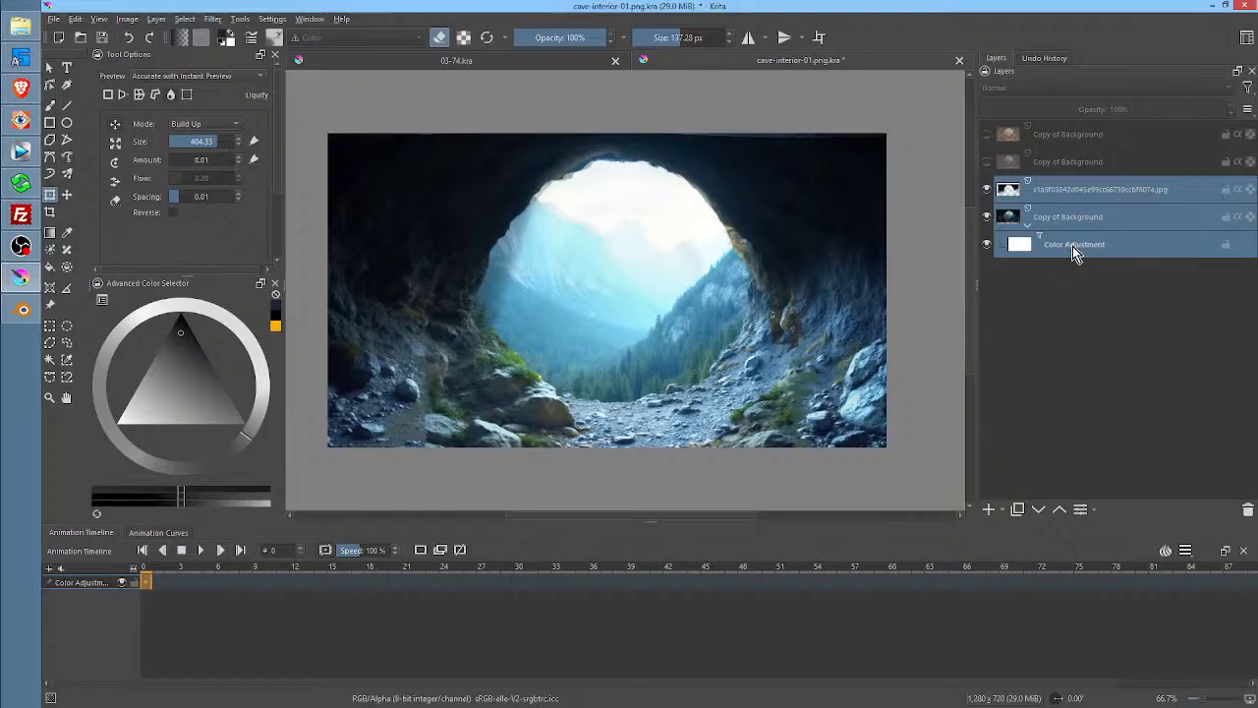
pyautogui.hotkey('ctrl', 'g')
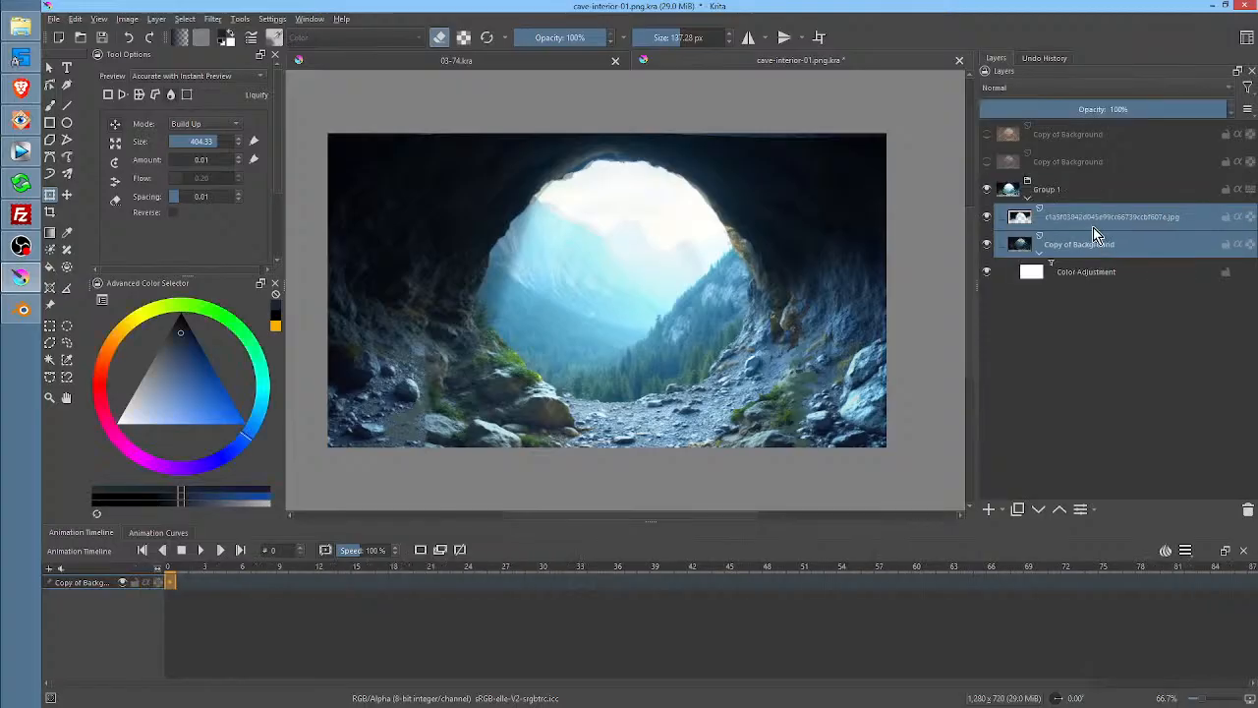
pyautogui.click(1075, 272)
pyautogui.moveTo(1072, 278); pyautogui.dragTo(1091, 192)
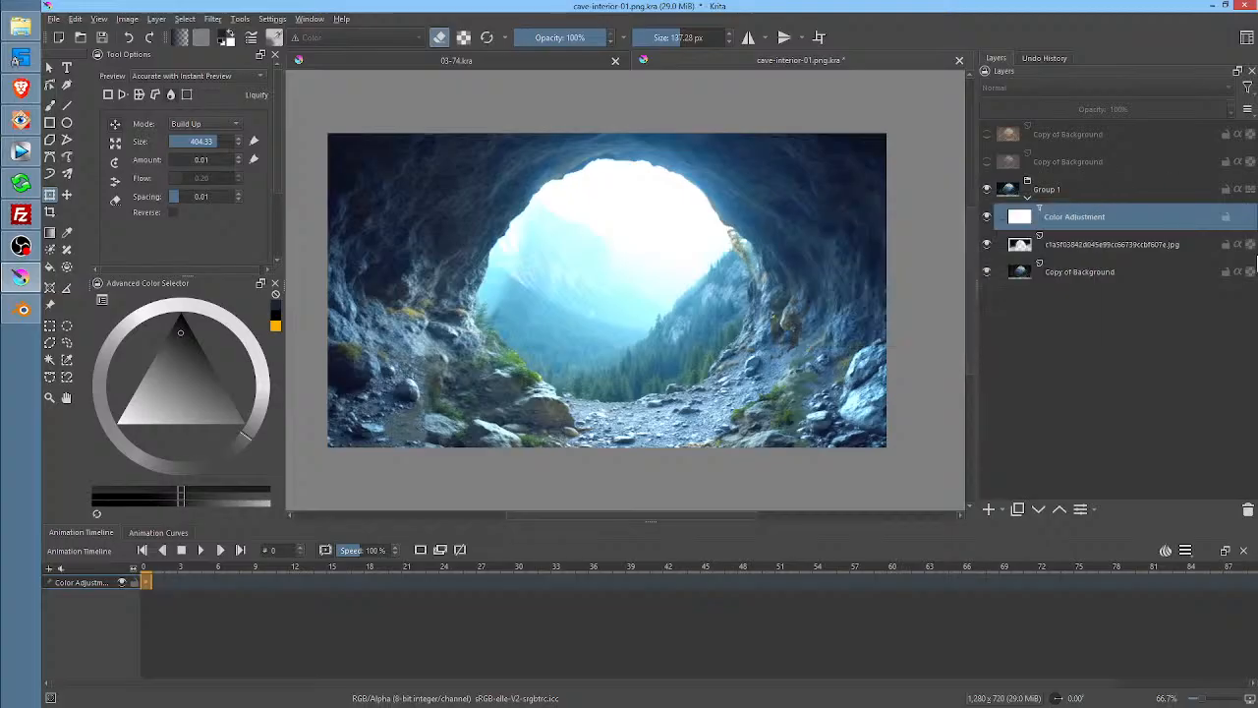
# Compare the grouped cave image with its Color Adjustment mask off and on
pyautogui.click(988, 218)
pyautogui.click(988, 217)
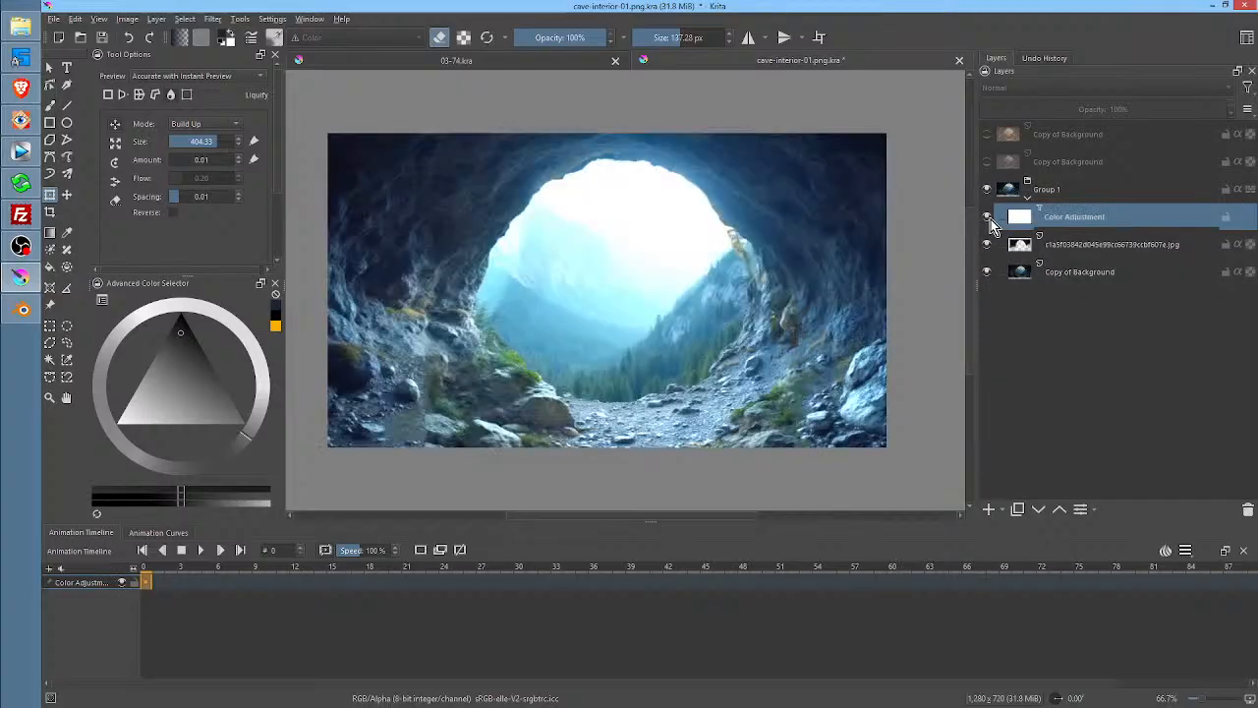
pyautogui.click(988, 217)
pyautogui.click(988, 217)
pyautogui.click(991, 219)
pyautogui.click(991, 219)
pyautogui.click(991, 219)
pyautogui.click(991, 219)
pyautogui.click(991, 219)
pyautogui.click(991, 219)
pyautogui.click(991, 220)
pyautogui.click(991, 220)
# Erase parts of the cave JPG layer around the arch rim and side walls with the soft airbrush eraser, and merge it into Copy of Background
pyautogui.click(1088, 245)
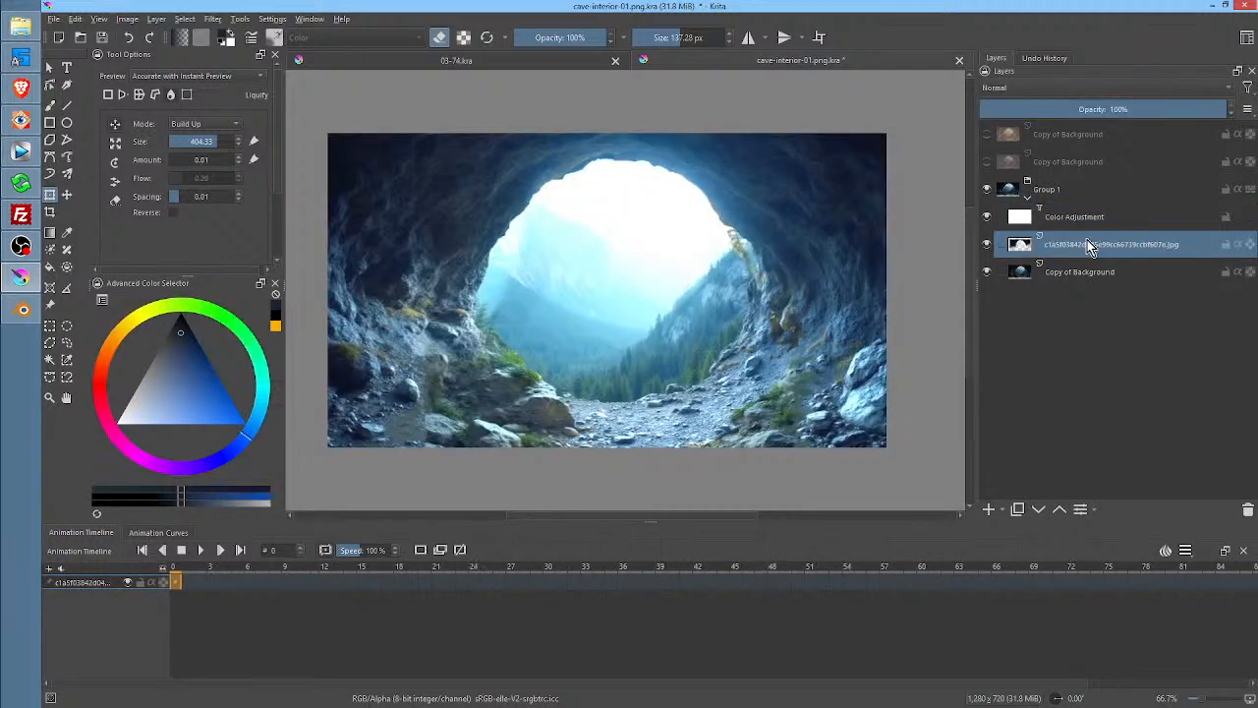
pyautogui.press('b')
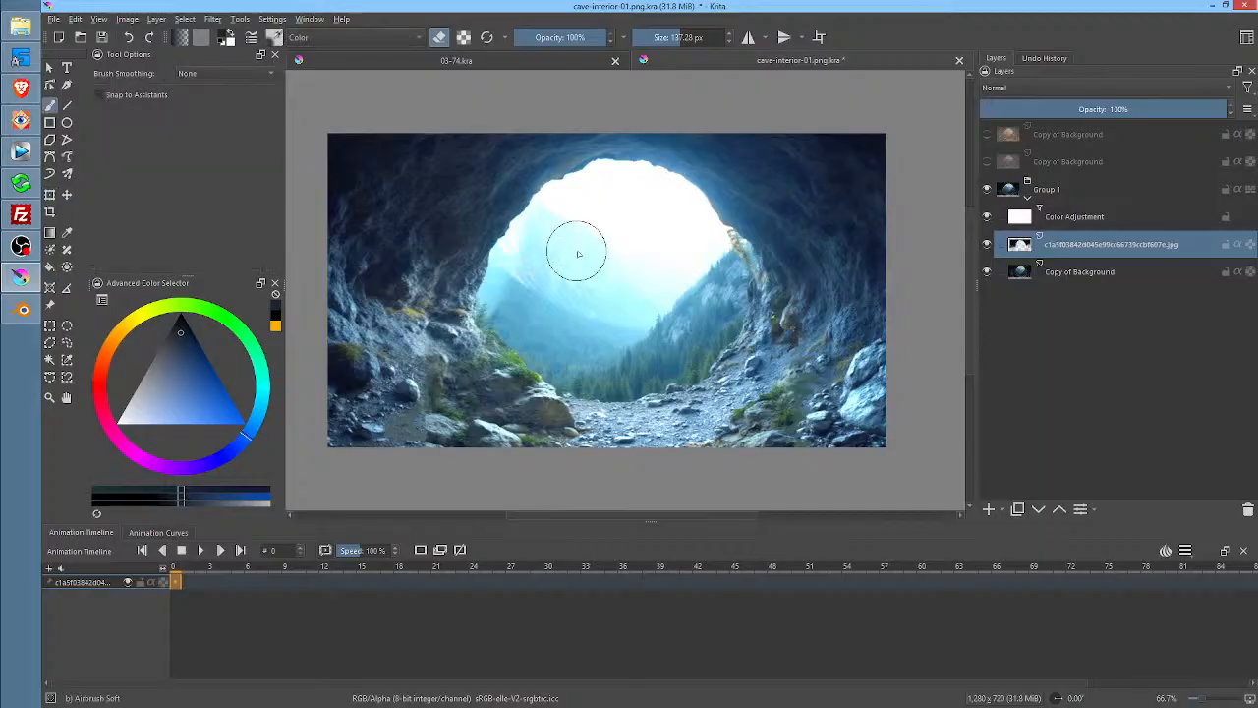
pyautogui.rightClick(580, 254)
pyautogui.rightClick(661, 200)
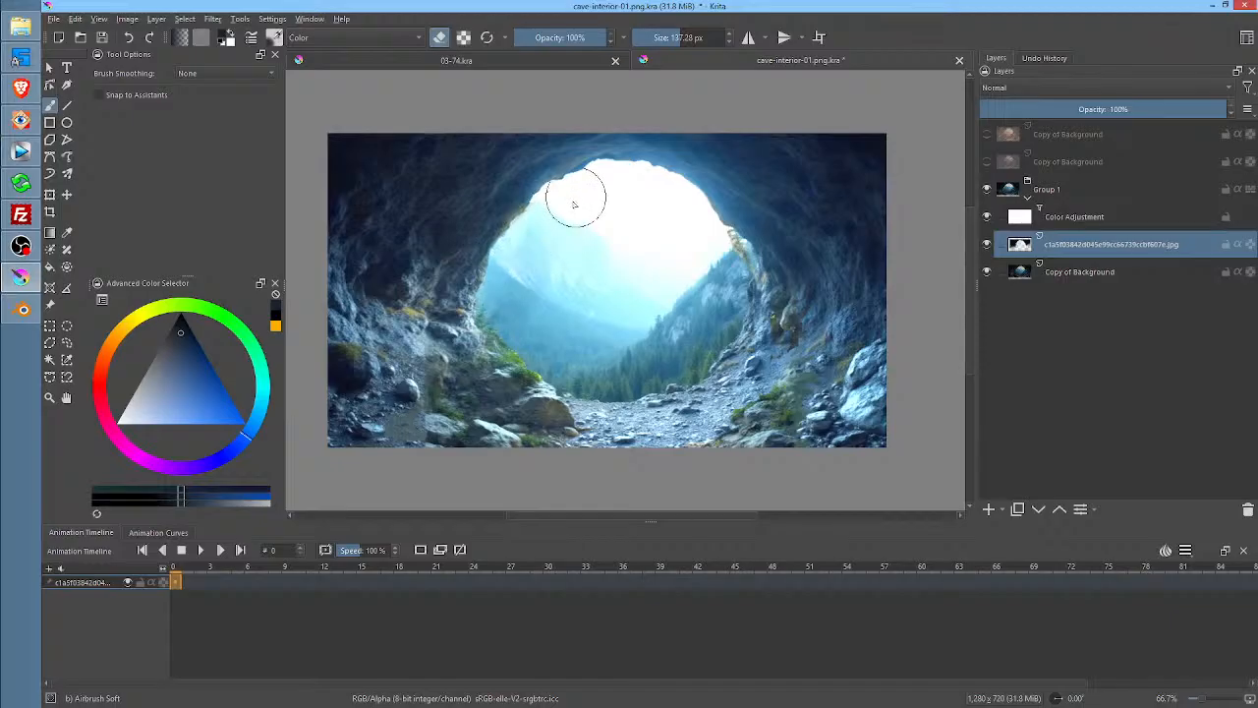
pyautogui.moveTo(692, 247)
pyautogui.mouseDown()
pyautogui.moveTo(733, 272)
pyautogui.moveTo(739, 294)
pyautogui.moveTo(741, 253)
pyautogui.moveTo(710, 226)
pyautogui.moveTo(757, 225)
pyautogui.moveTo(723, 234)
pyautogui.moveTo(691, 184)
pyautogui.moveTo(636, 163)
pyautogui.moveTo(540, 197)
pyautogui.mouseUp()
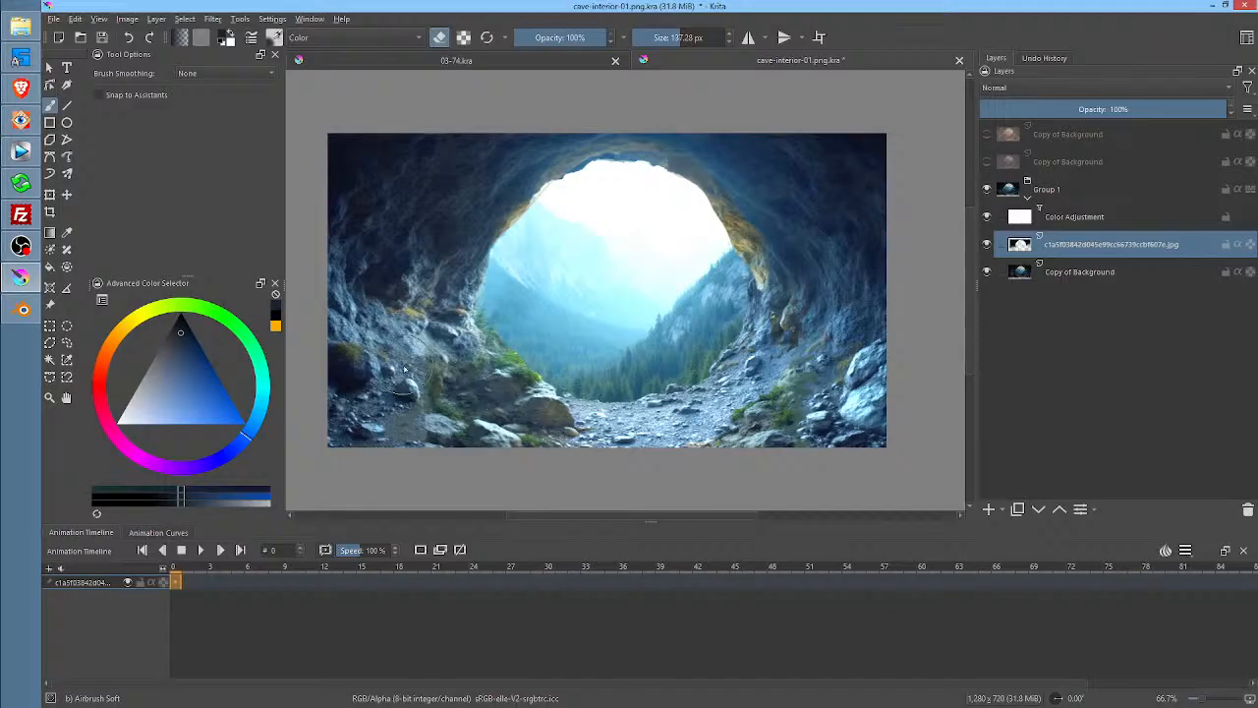
pyautogui.moveTo(389, 383)
pyautogui.mouseDown()
pyautogui.moveTo(339, 368)
pyautogui.moveTo(349, 373)
pyautogui.moveTo(356, 306)
pyautogui.mouseUp()
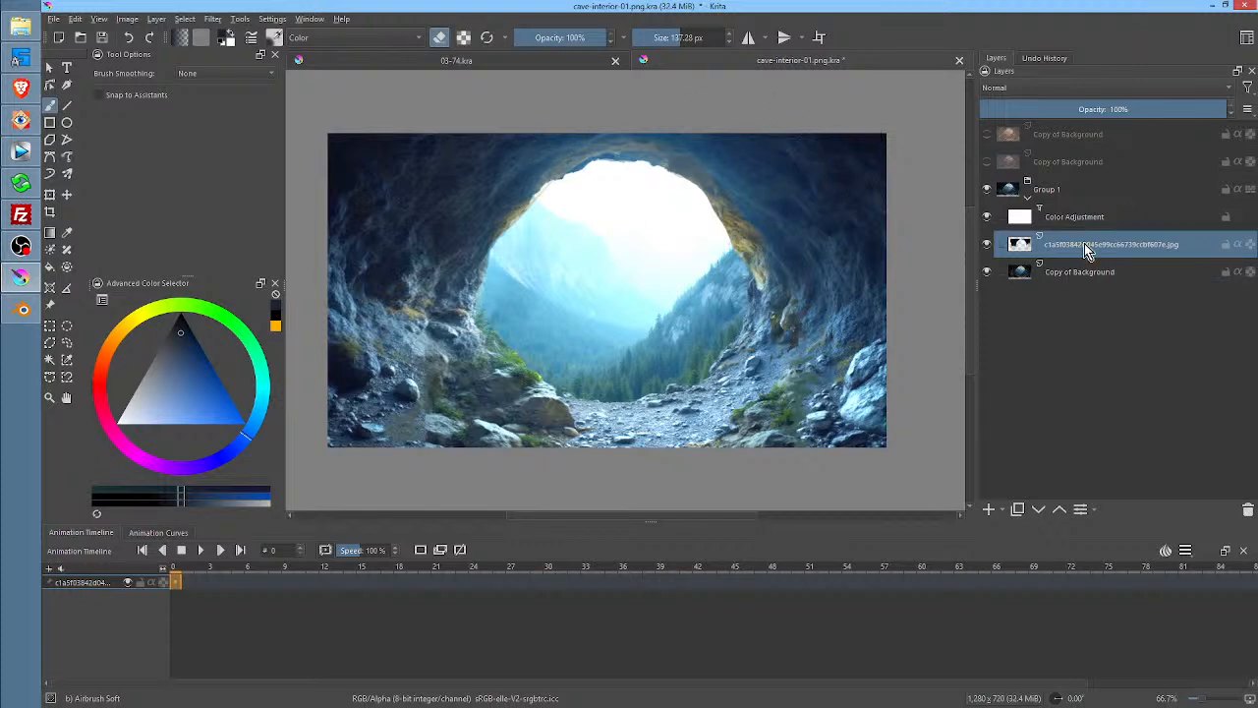
pyautogui.hotkey('shift', 'Delete')
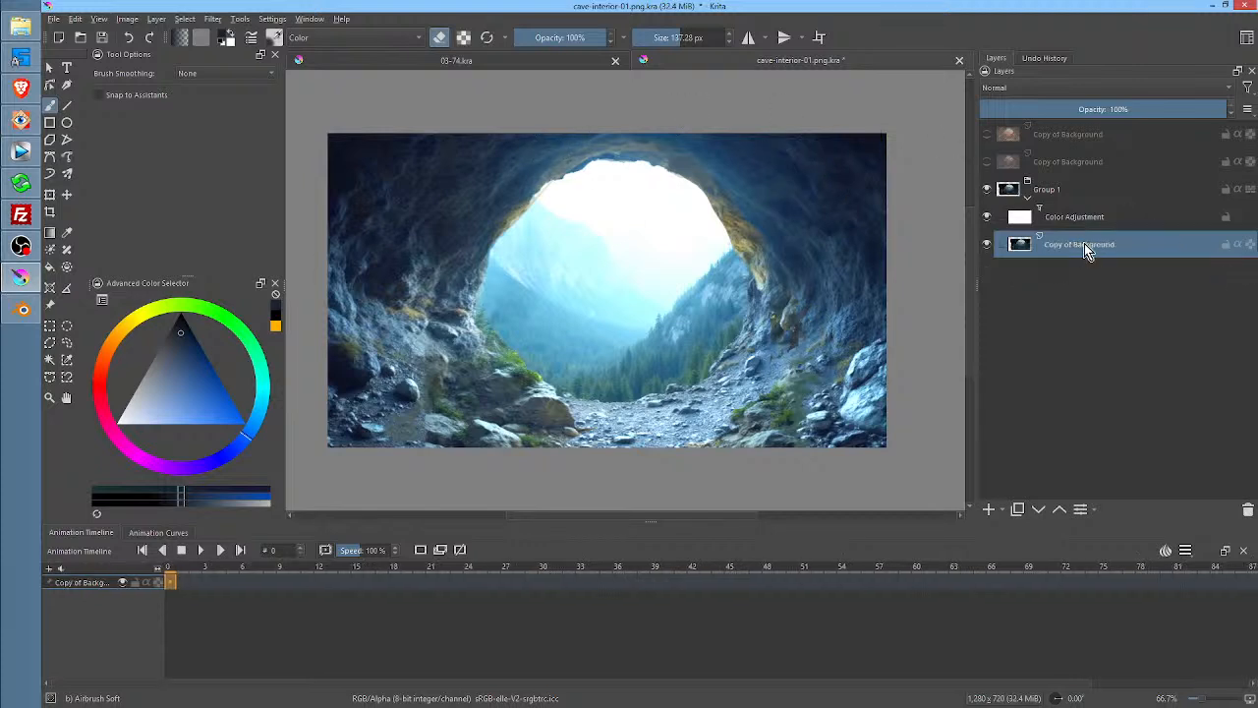
# Hide the Color Adjustment mask and clean up the arch rim with the 15 px Wet Textured Soft brush, using sampled sky and rock colours
pyautogui.click(988, 217)
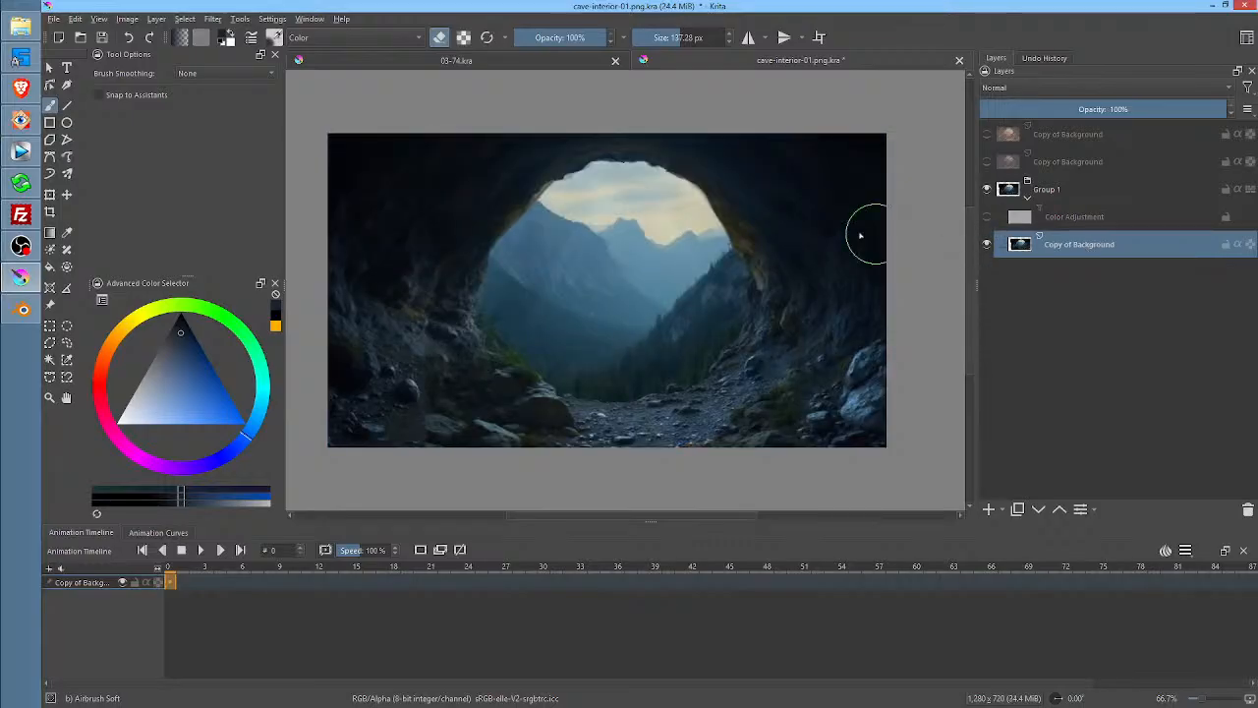
pyautogui.scroll(3, 514, 211)
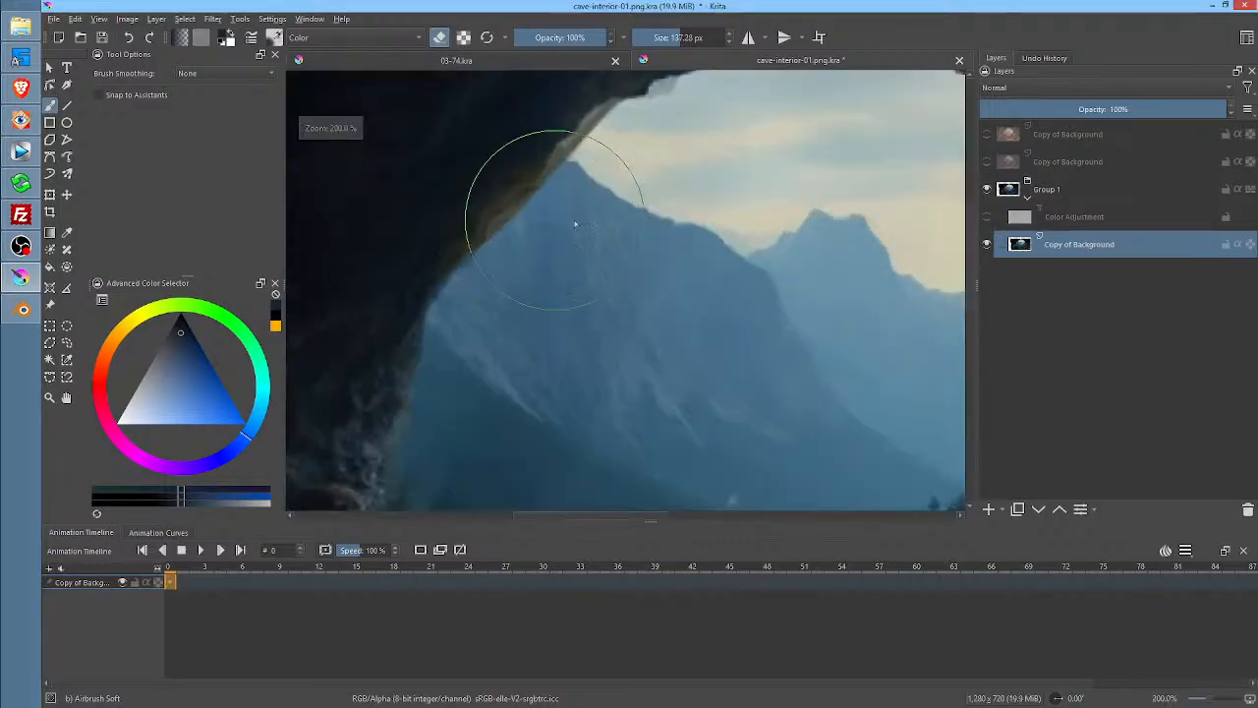
pyautogui.middleClick(634, 224)
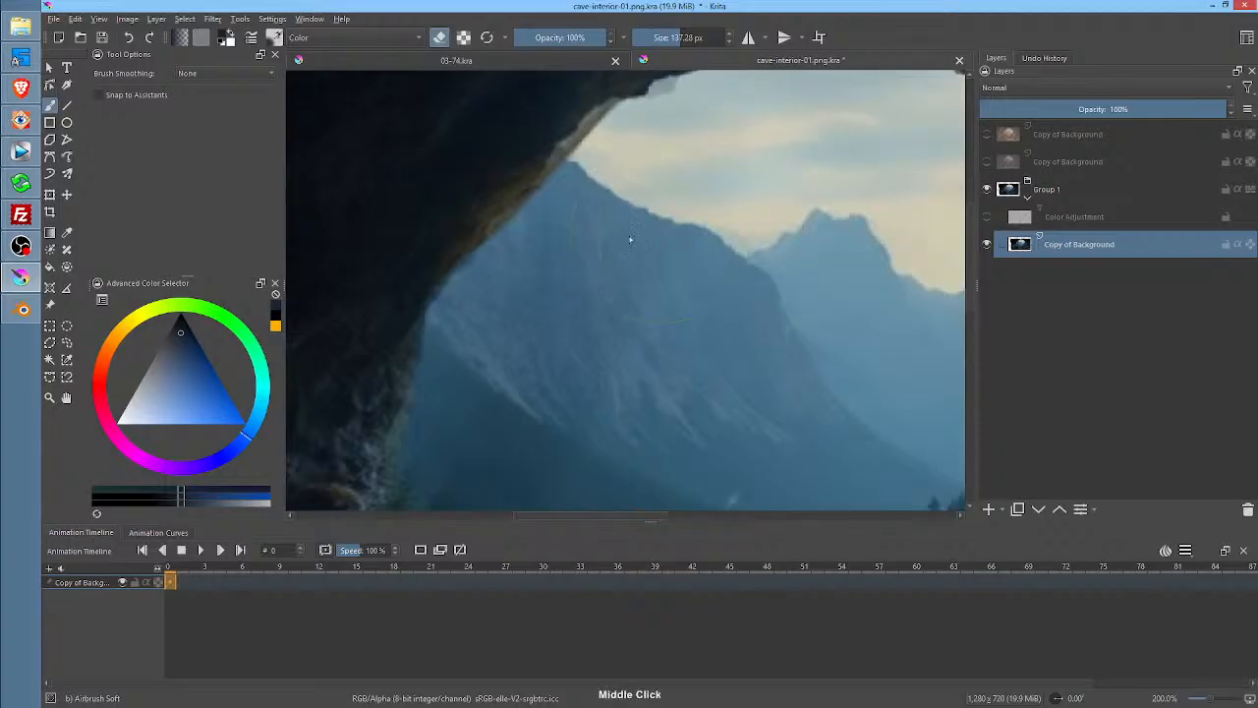
pyautogui.moveTo(694, 191); pyautogui.dragTo(607, 278)
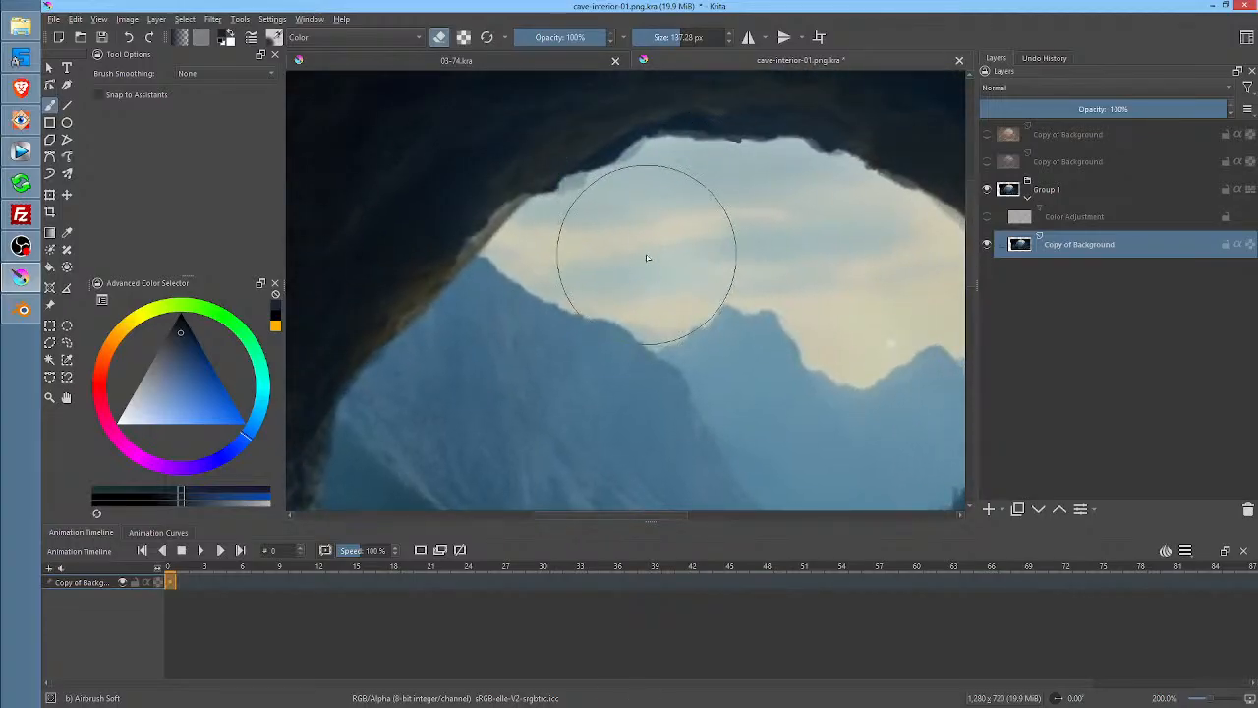
pyautogui.rightClick(649, 257)
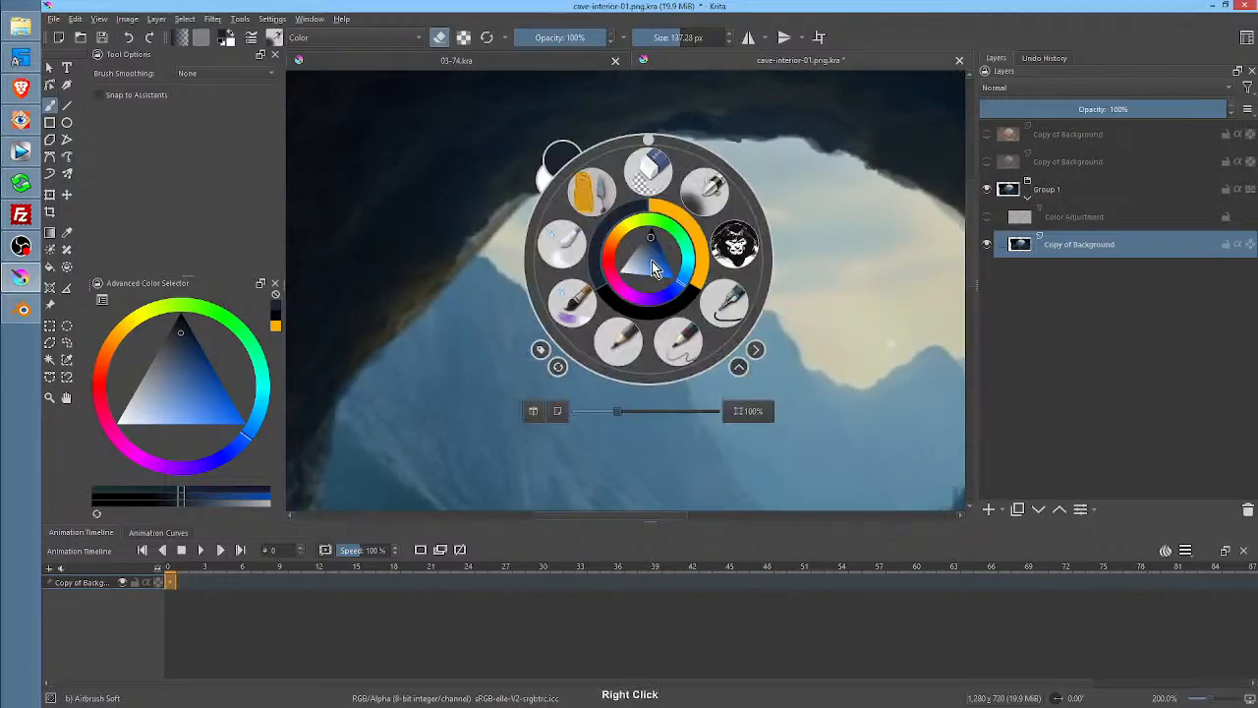
pyautogui.click(575, 305)
pyautogui.keyDown('shift'); pyautogui.moveTo(673, 228); pyautogui.dragTo(634, 228); pyautogui.keyUp('shift')
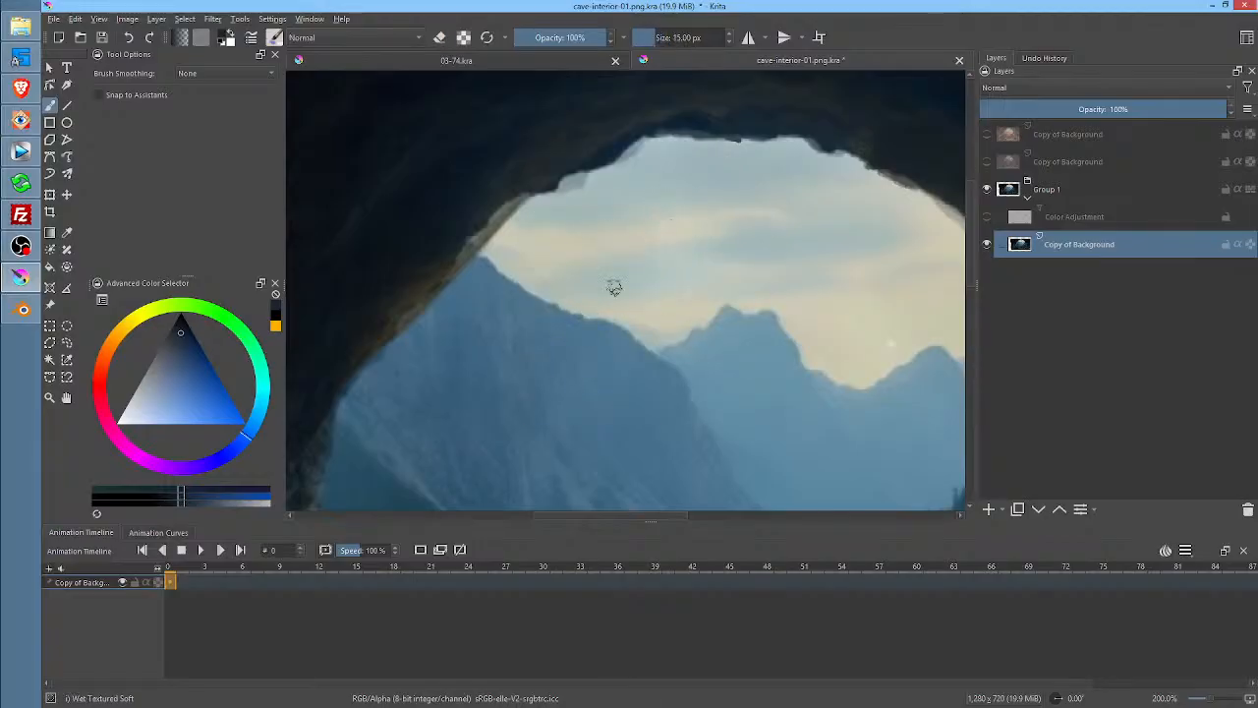
pyautogui.keyDown('ctrl'); pyautogui.click(647, 148); pyautogui.keyUp('ctrl')
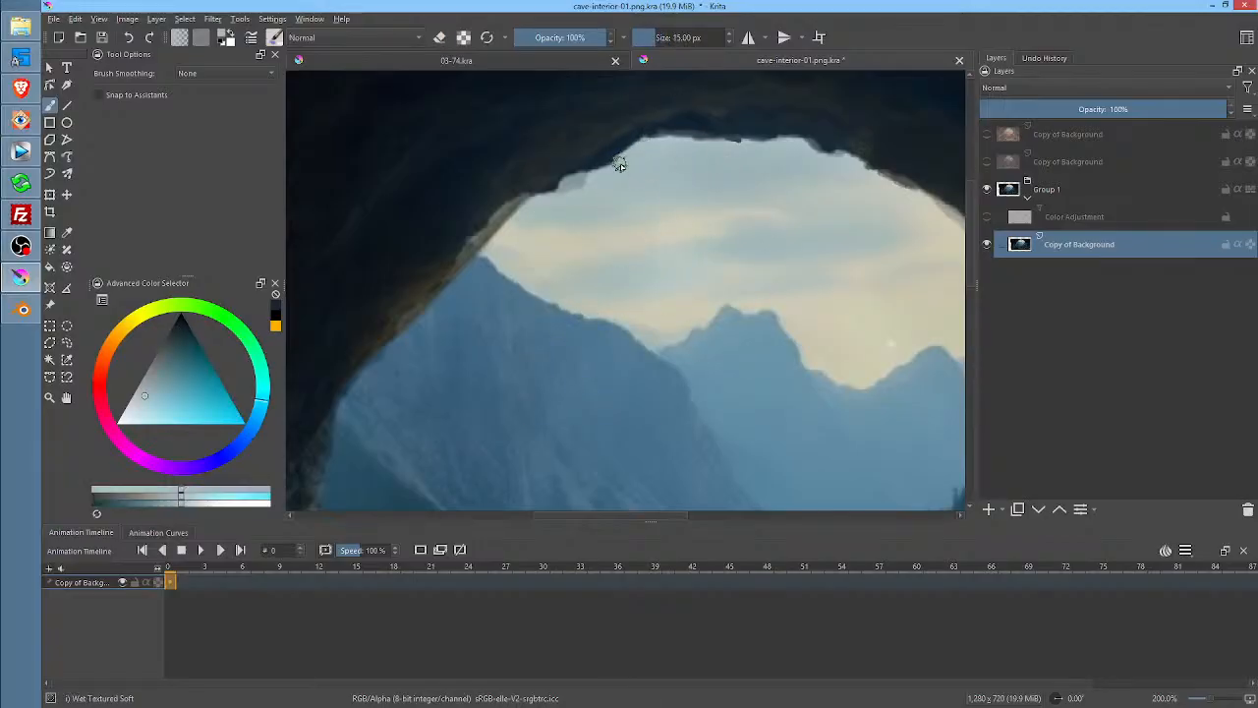
pyautogui.moveTo(605, 177); pyautogui.dragTo(590, 186)
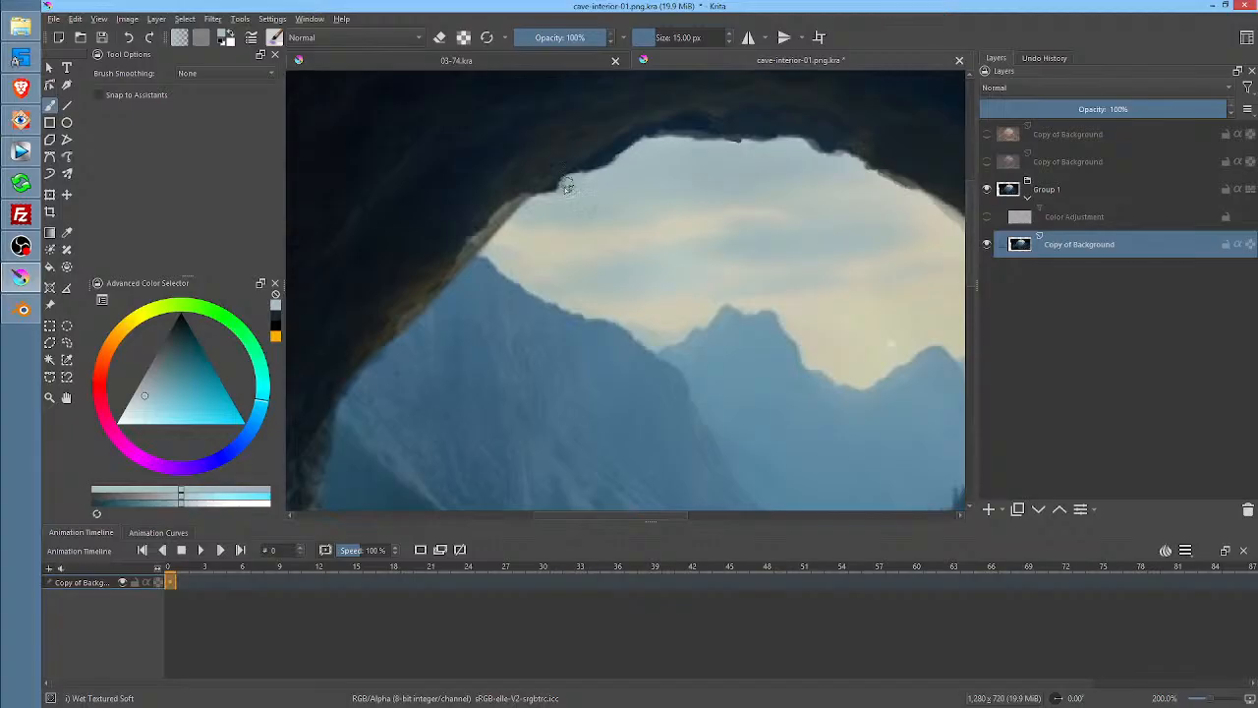
pyautogui.keyDown('ctrl'); pyautogui.click(502, 196); pyautogui.keyUp('ctrl')
pyautogui.moveTo(507, 204)
pyautogui.mouseDown()
pyautogui.moveTo(475, 241)
pyautogui.moveTo(462, 233)
pyautogui.mouseUp()
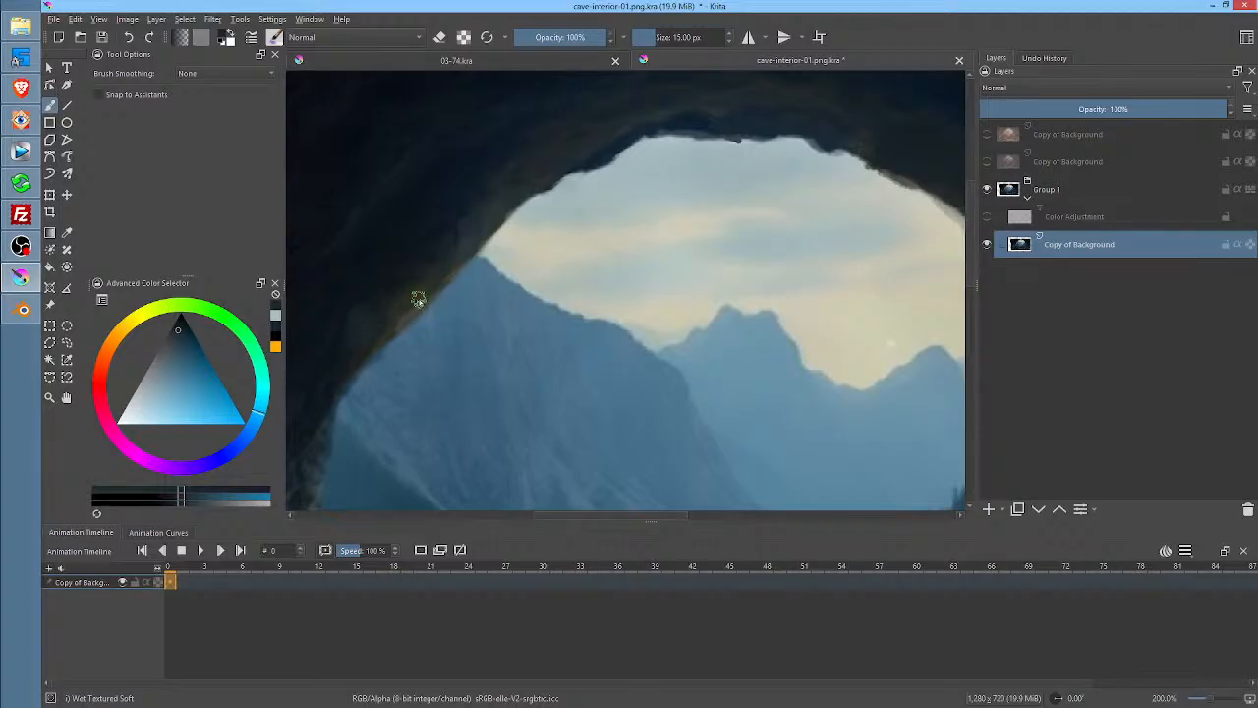
# Move the Copy of Background layer out of Group 1 to directly above it, and hide the group
pyautogui.scroll(-3, 795, 280)
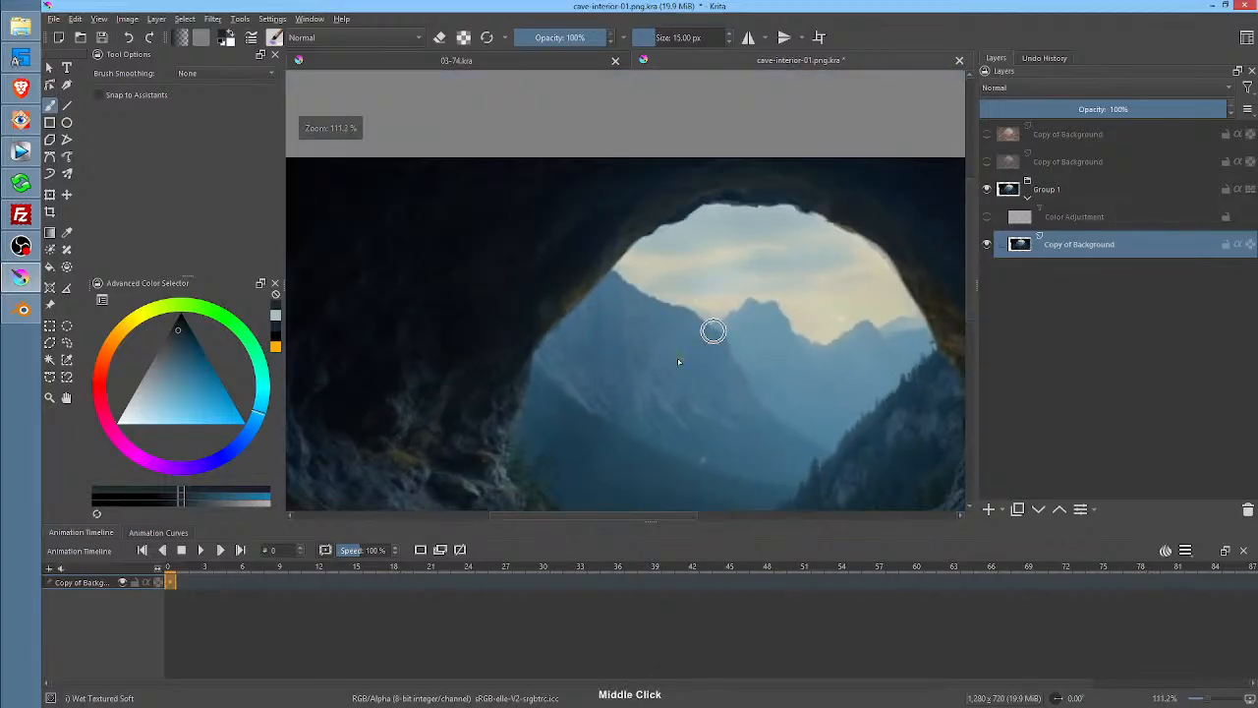
pyautogui.scroll(5, 582, 351)
pyautogui.scroll(-4, 582, 351)
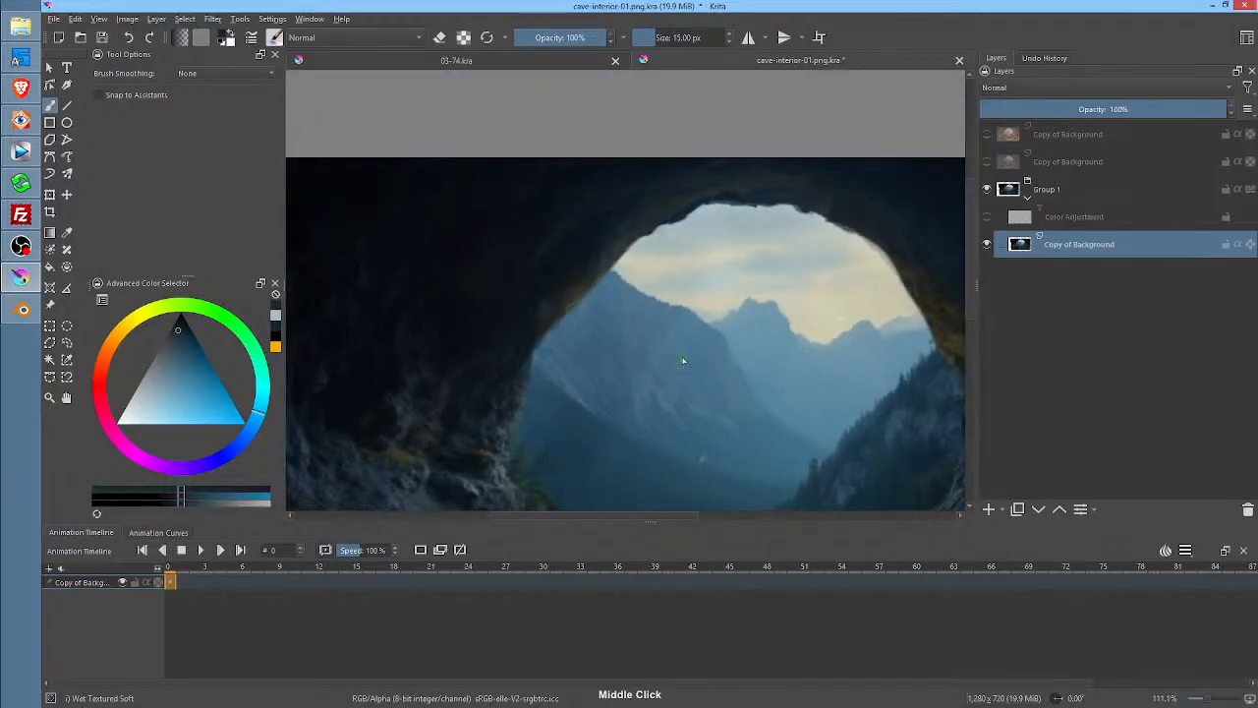
pyautogui.moveTo(688, 410); pyautogui.dragTo(610, 290)
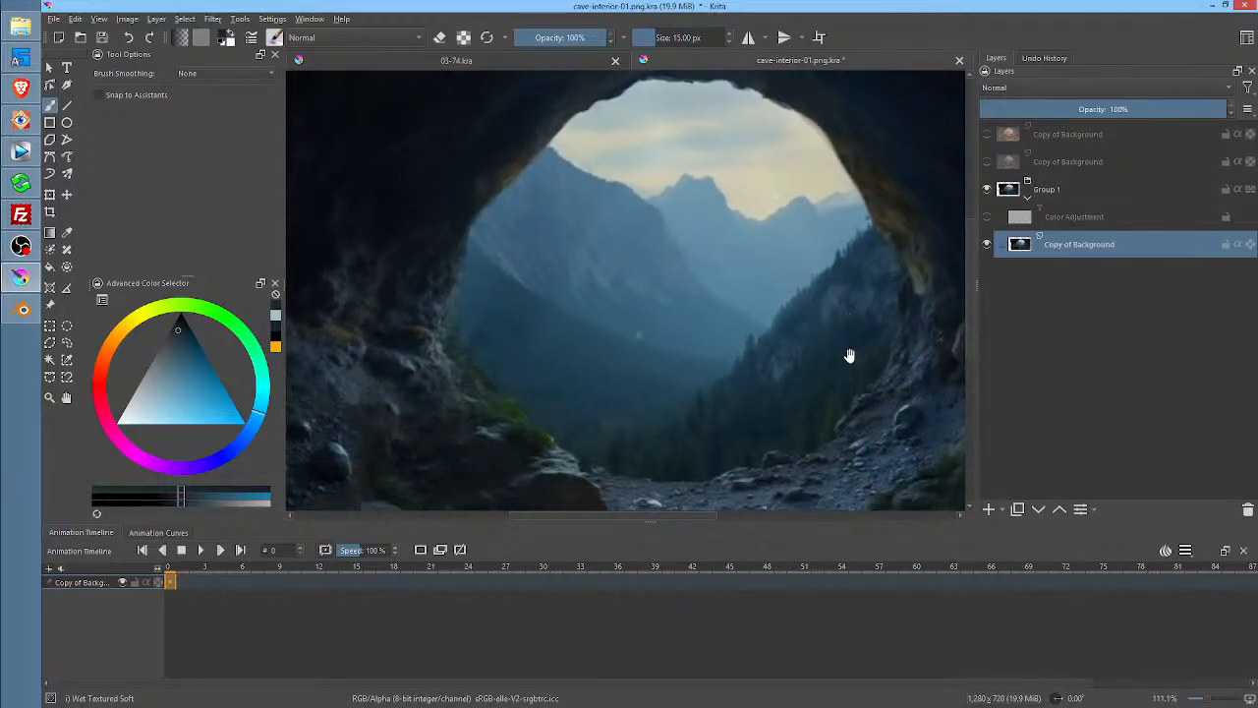
pyautogui.moveTo(849, 355); pyautogui.dragTo(798, 408)
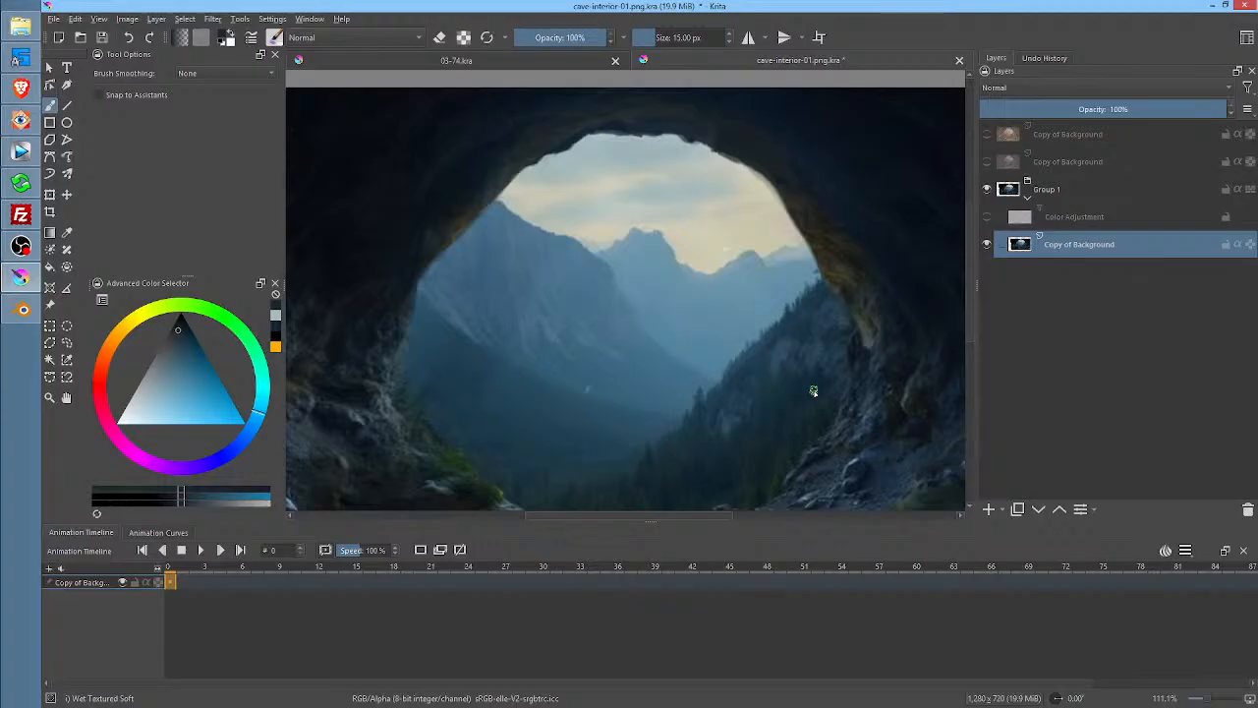
pyautogui.click(988, 191)
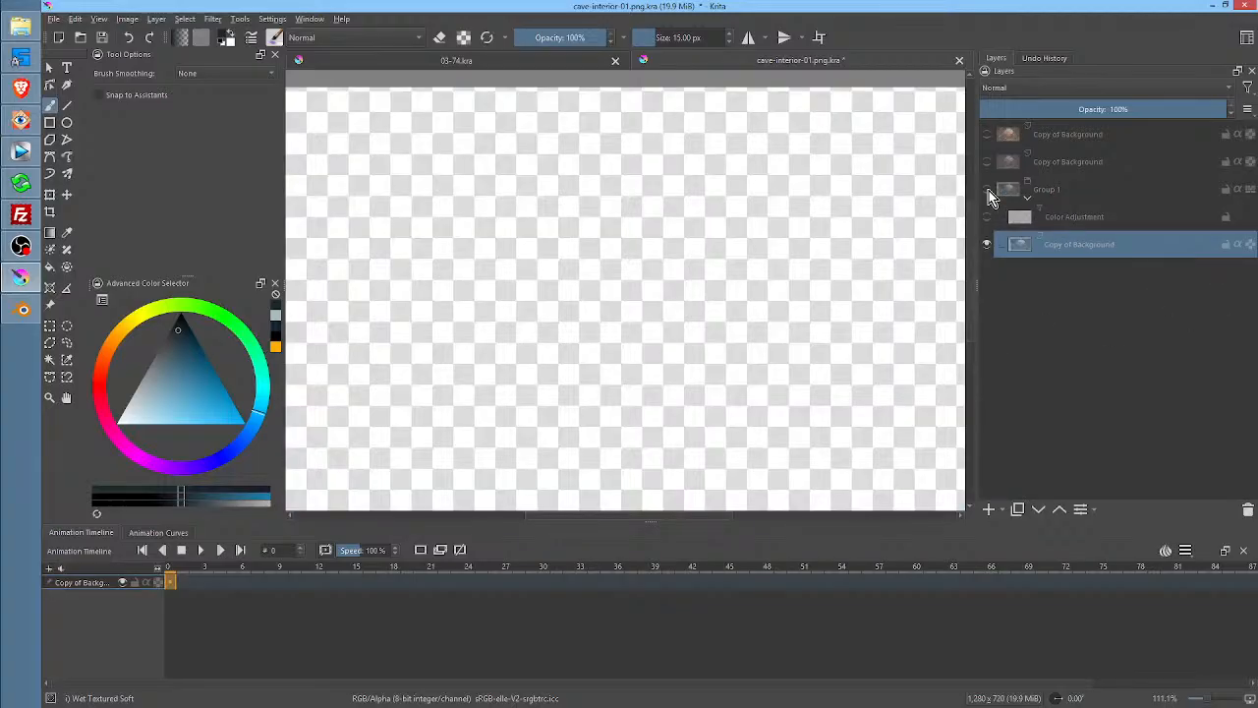
pyautogui.click(988, 191)
pyautogui.moveTo(1053, 249); pyautogui.dragTo(1085, 179)
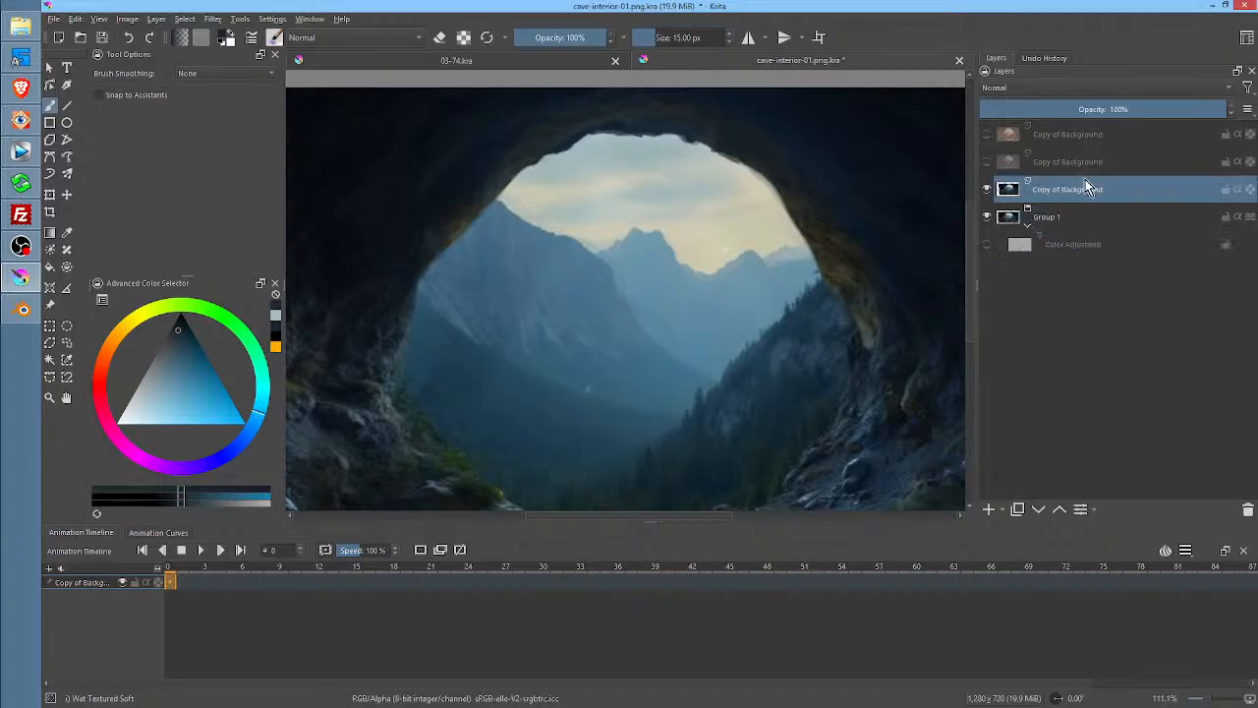
pyautogui.click(986, 217)
pyautogui.click(1067, 251)
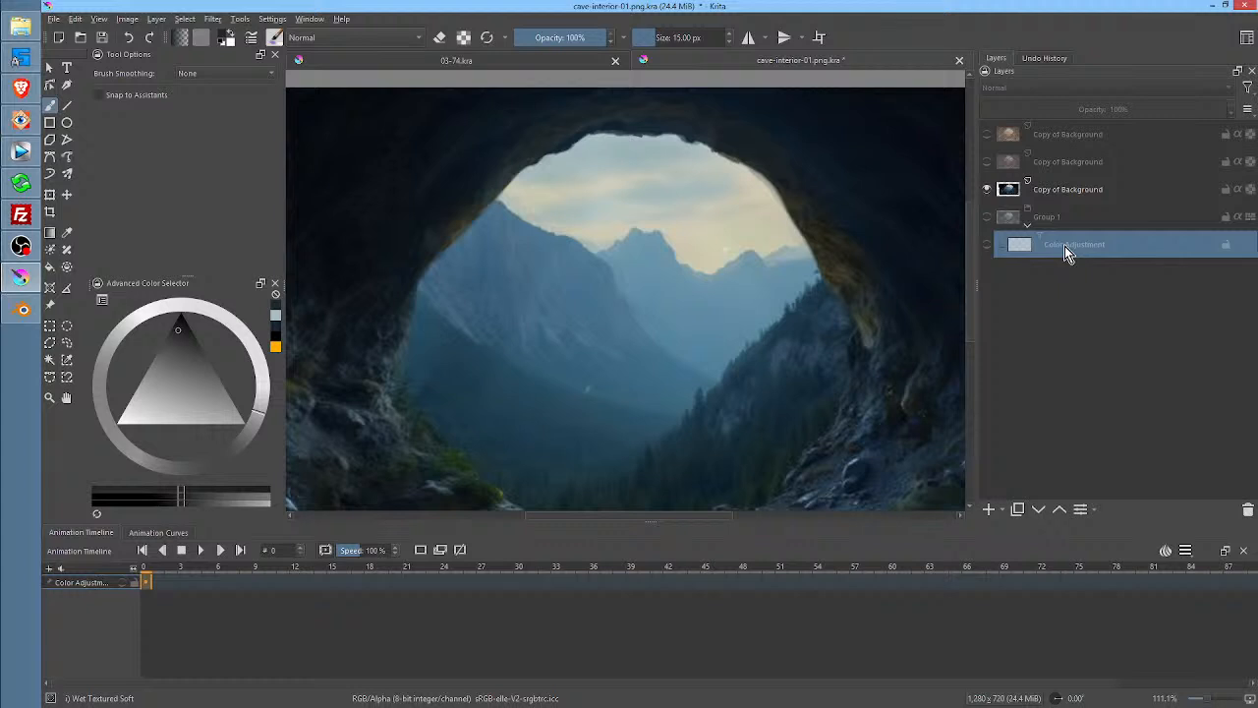
# Compare the cave image with the pinkish Addition layer off and on, and check that layer's blending settings
pyautogui.click(987, 162)
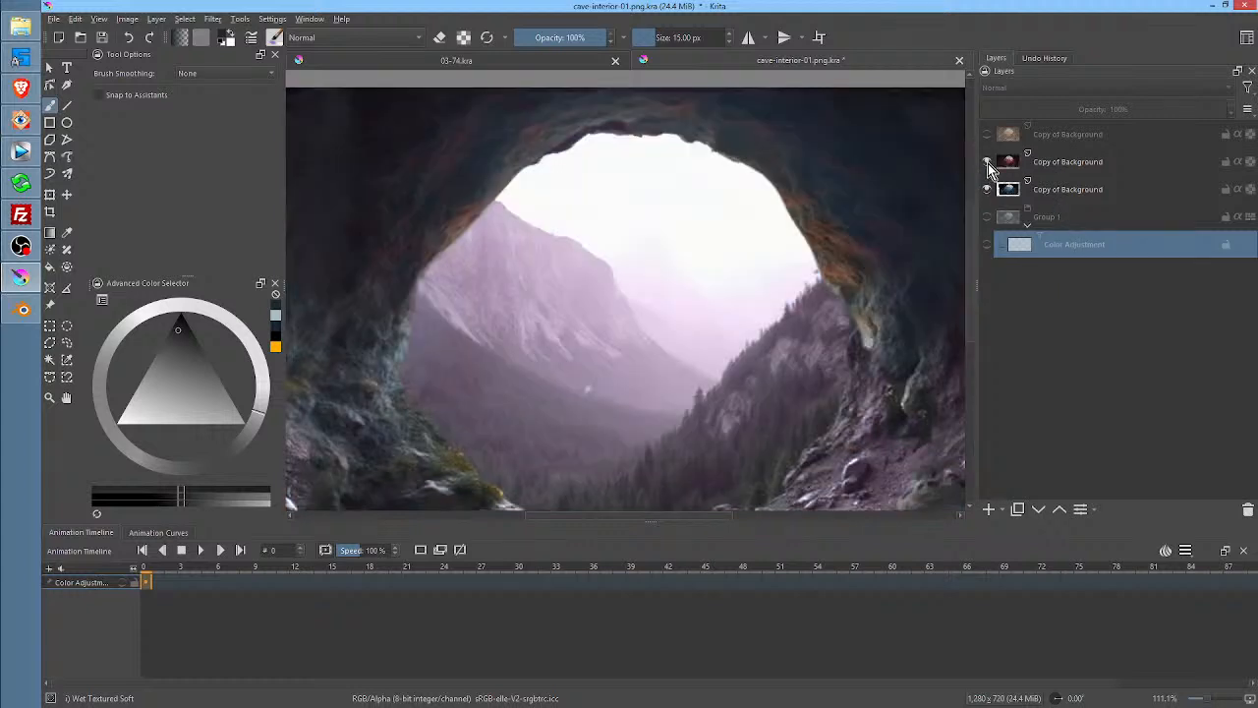
pyautogui.click(988, 164)
pyautogui.click(988, 163)
pyautogui.click(988, 163)
pyautogui.click(988, 163)
pyautogui.click(988, 164)
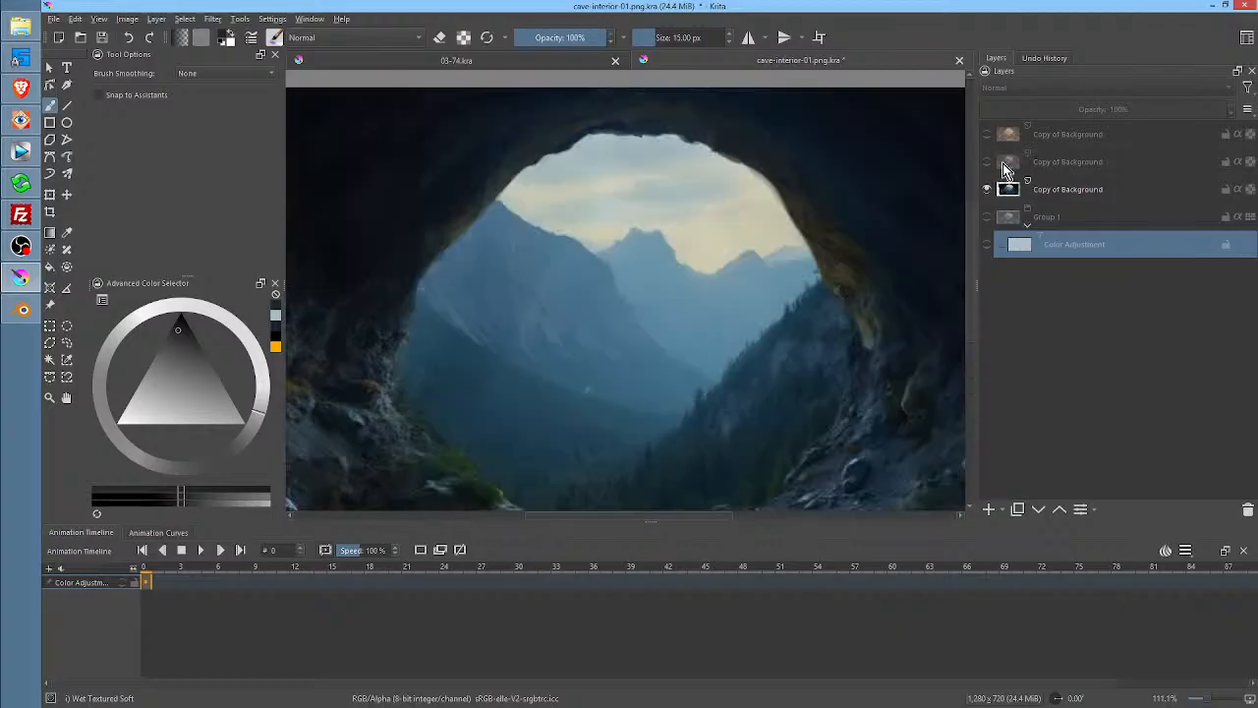
pyautogui.click(1067, 165)
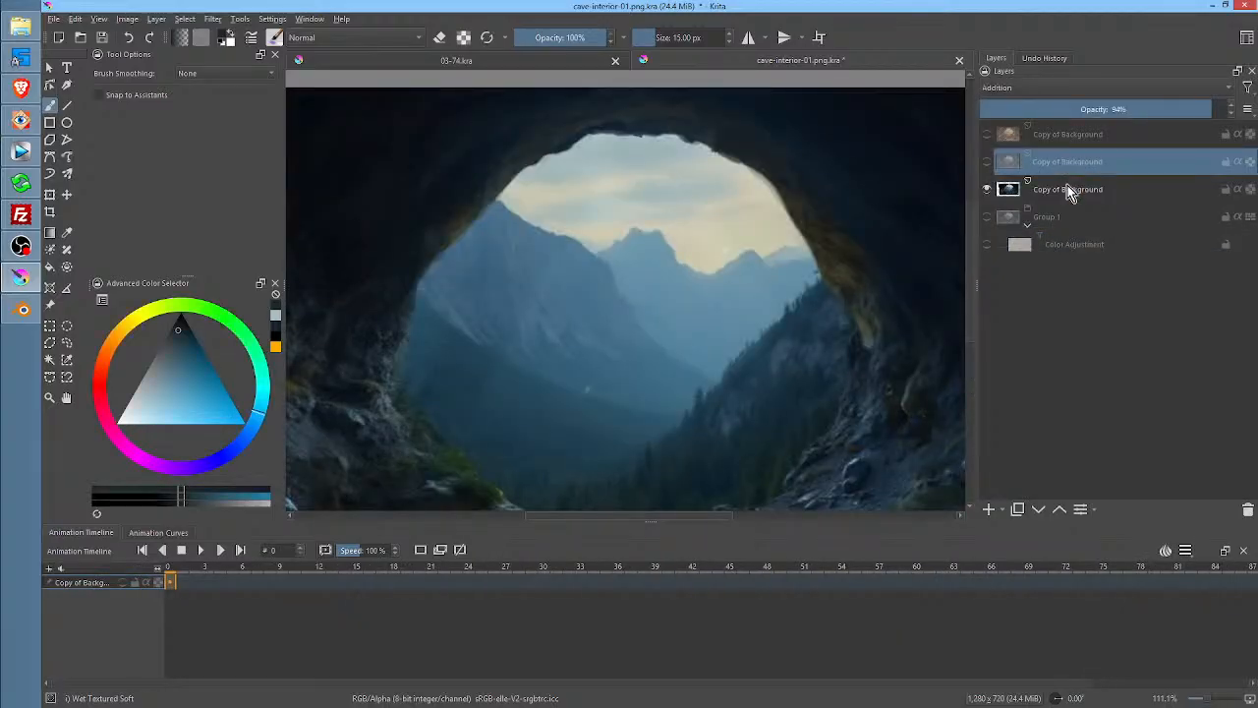
# Duplicate the visible Copy of Background layer and set the duplicate to Addition blending at 82% opacity
pyautogui.click(1067, 187)
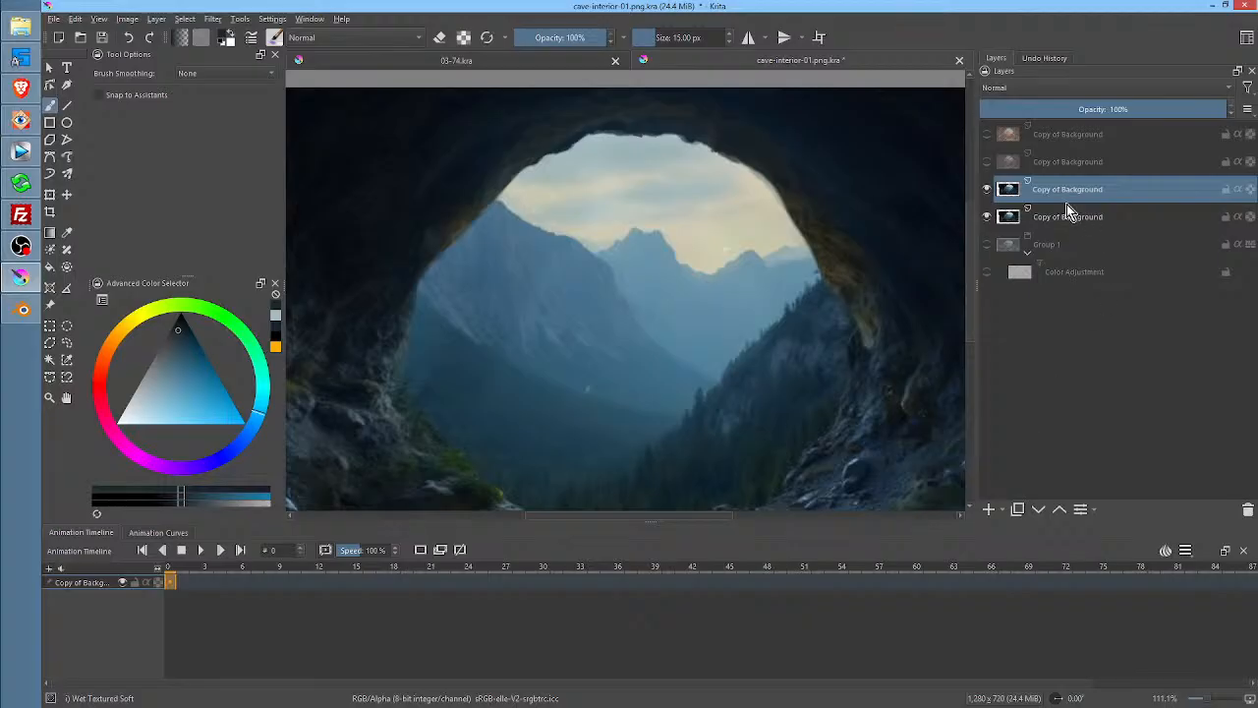
pyautogui.click(1025, 86)
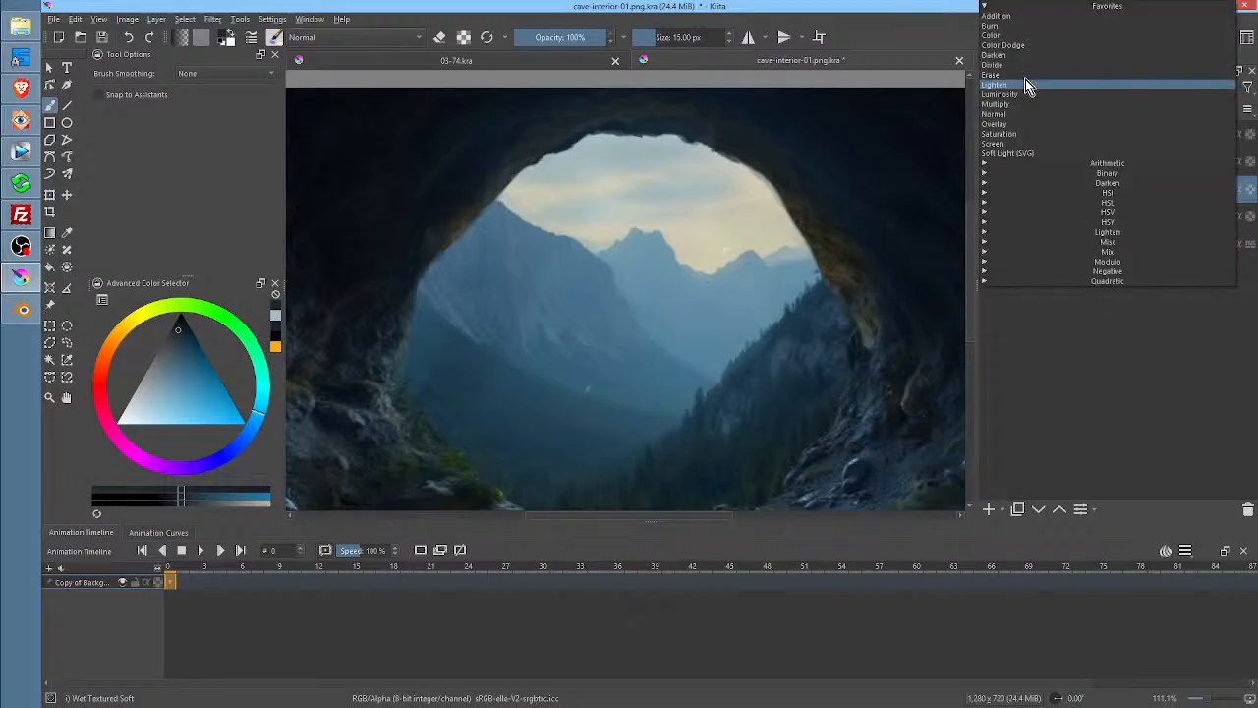
pyautogui.click(1019, 25)
pyautogui.moveTo(1190, 112); pyautogui.dragTo(1176, 115)
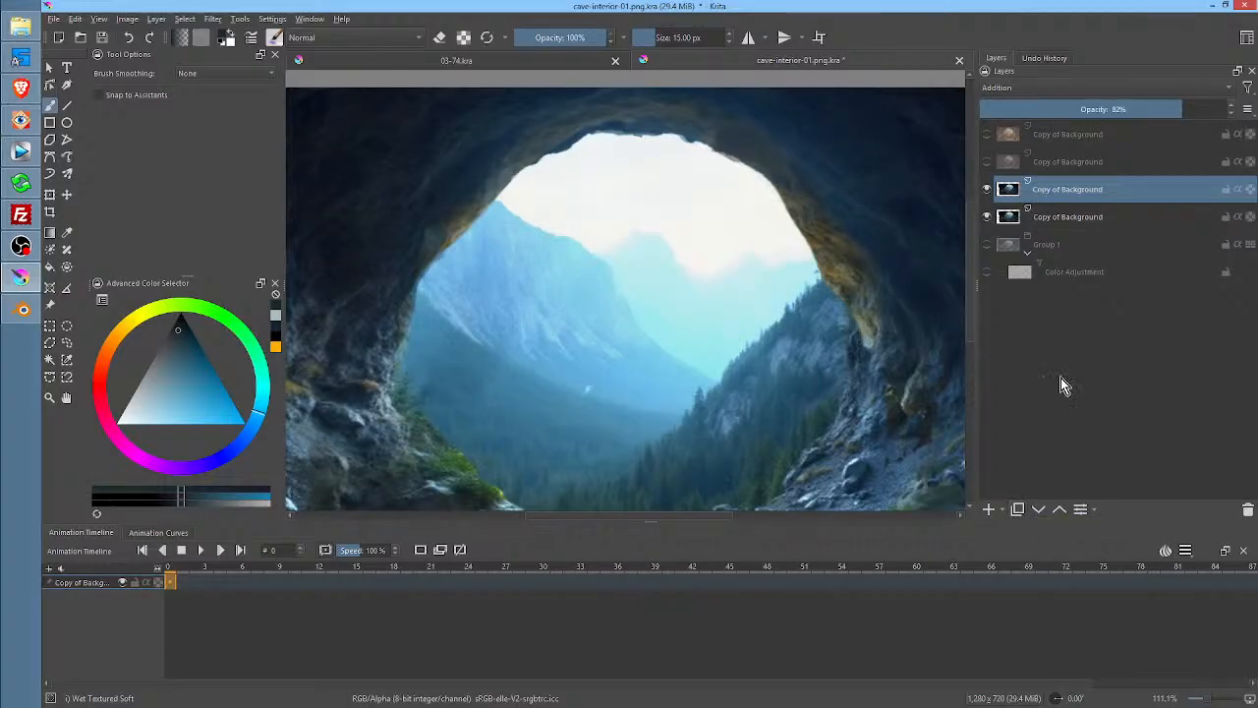
# Compare the new Addition duplicate with the older pinkish Addition layer over the cave image
pyautogui.click(987, 189)
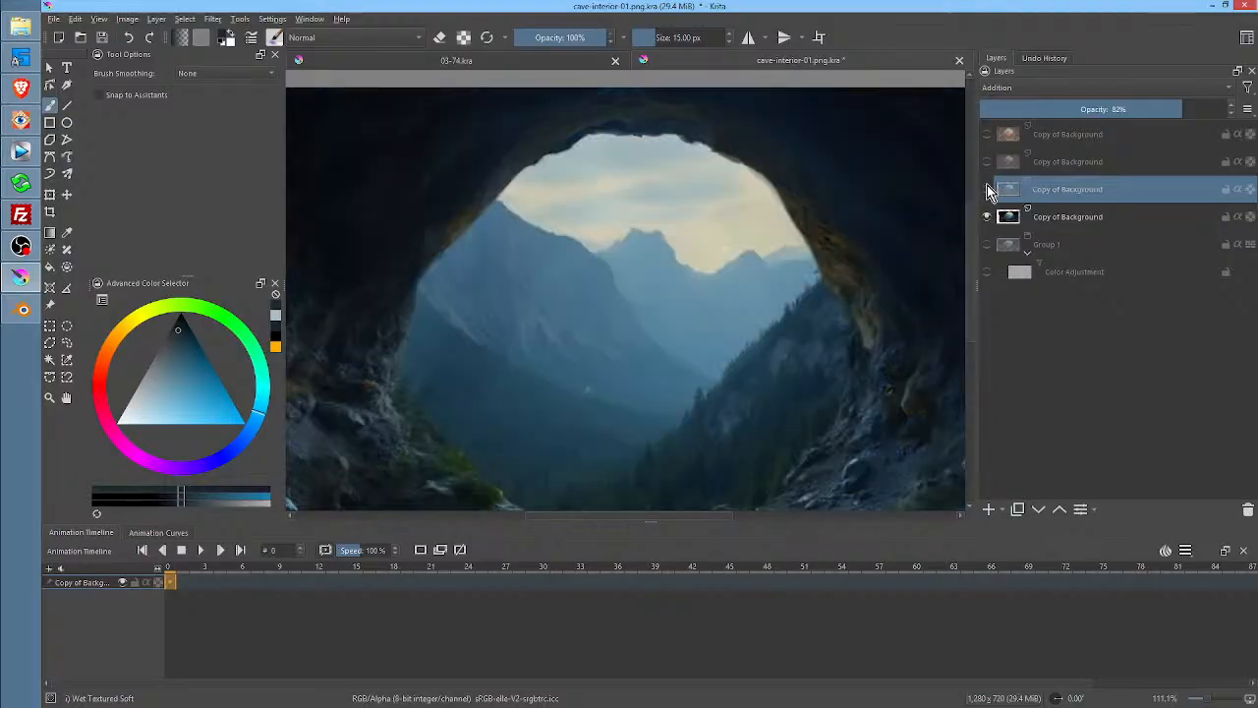
pyautogui.click(987, 162)
pyautogui.click(1049, 165)
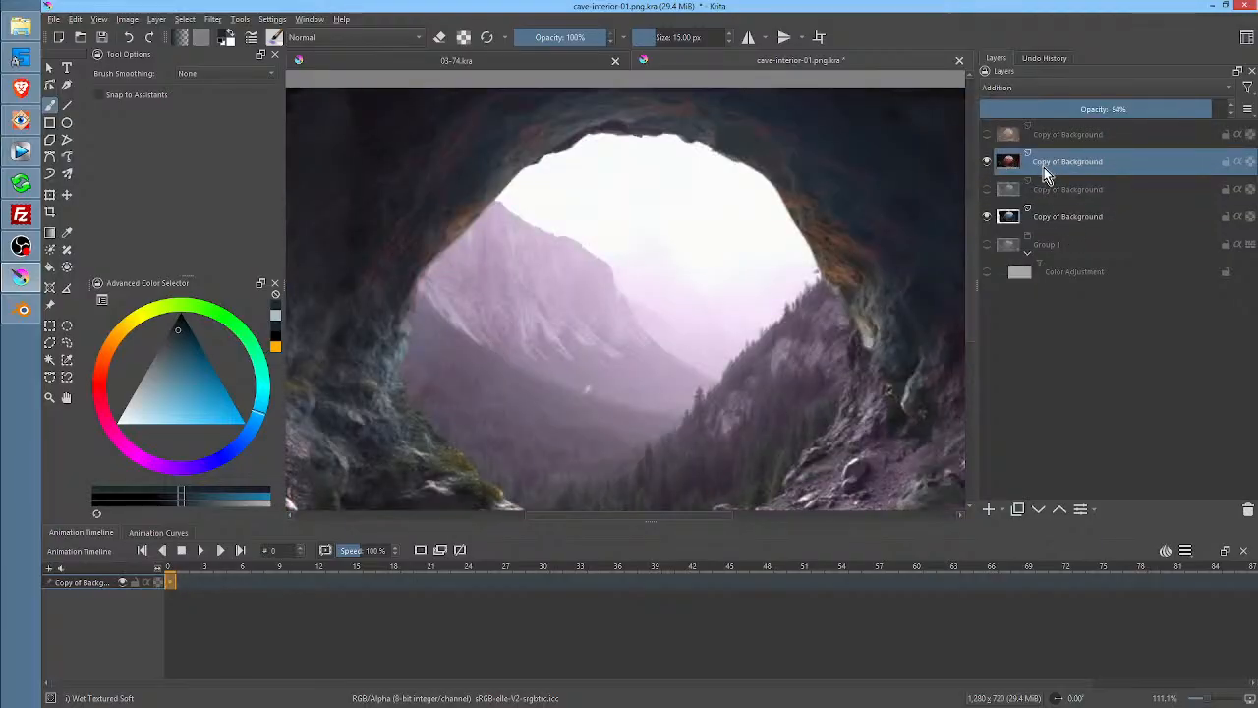
pyautogui.click(1048, 191)
pyautogui.click(987, 161)
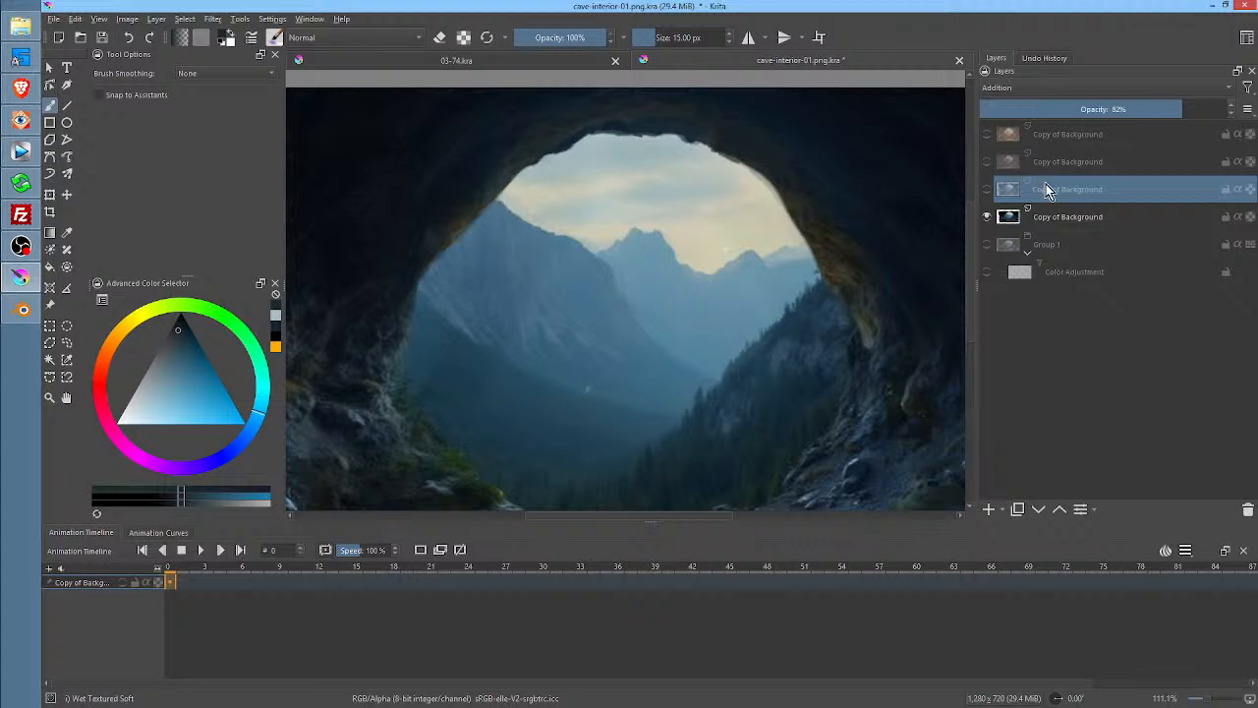
pyautogui.click(987, 189)
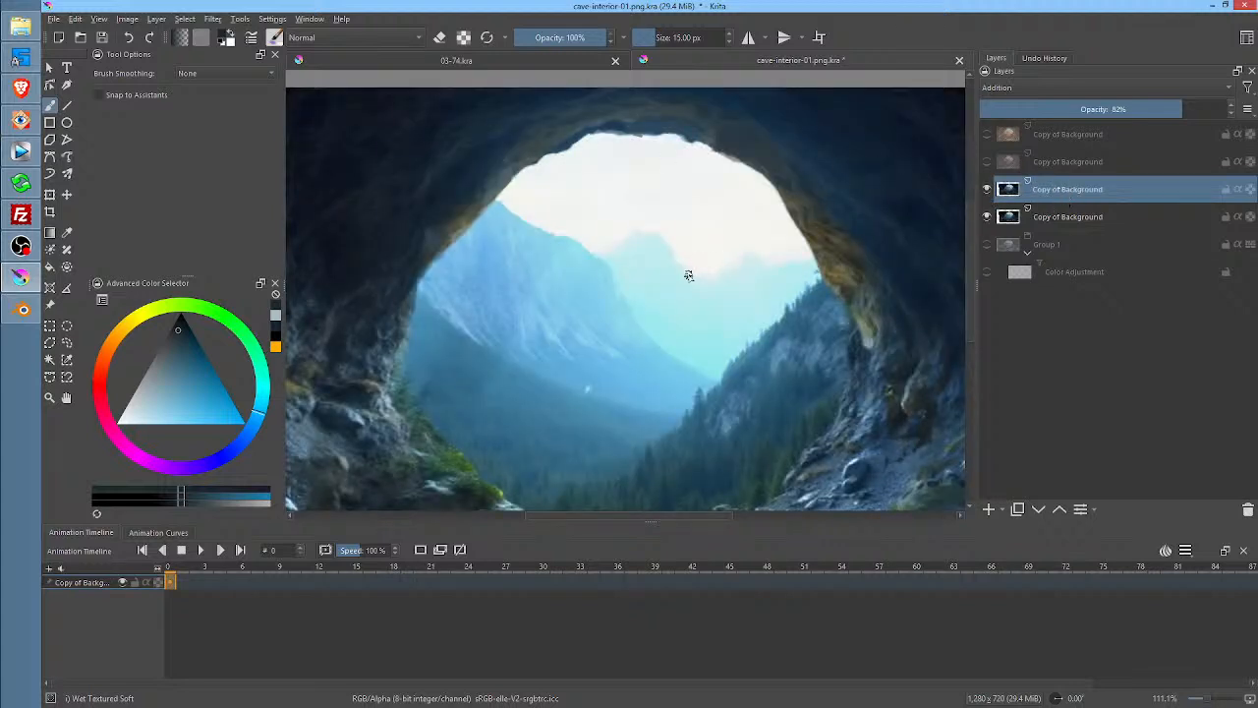
# Apply a Color Adjustment to the Addition duplicate with the Hue curve's start point raised to the maximum, and hide that layer
pyautogui.press('ctrl')
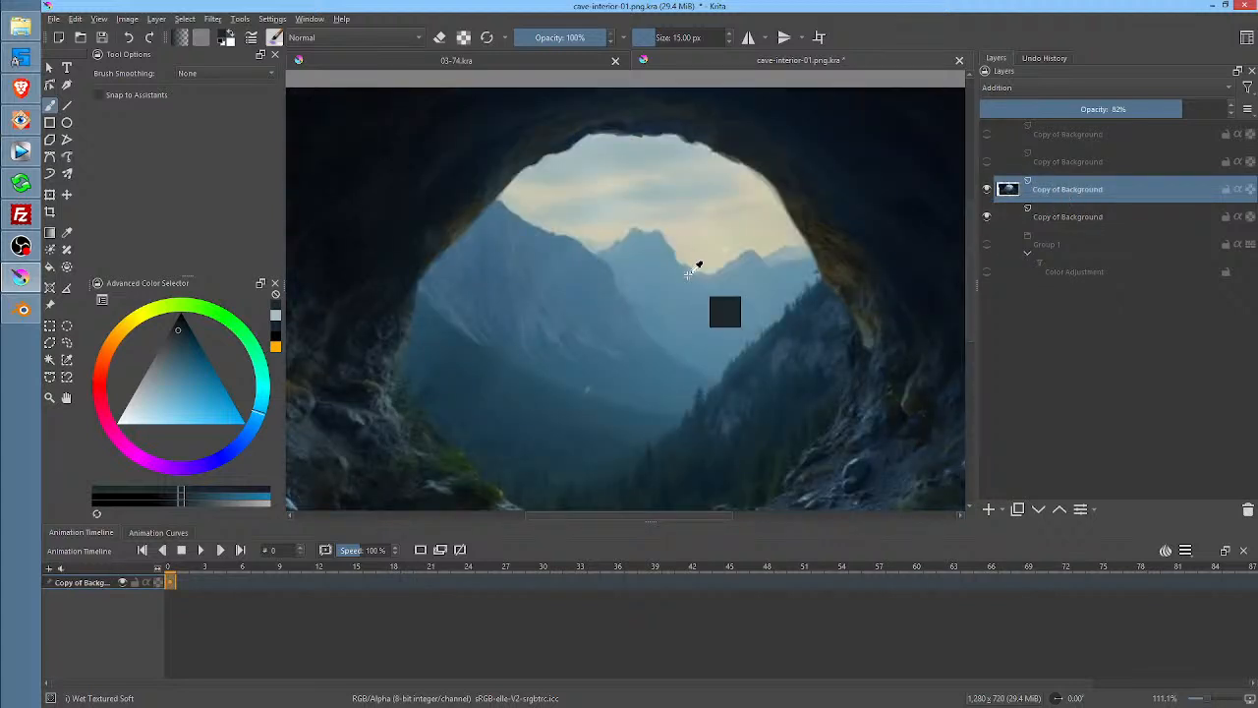
pyautogui.hotkey('ctrl', 'm')
pyautogui.click(818, 293)
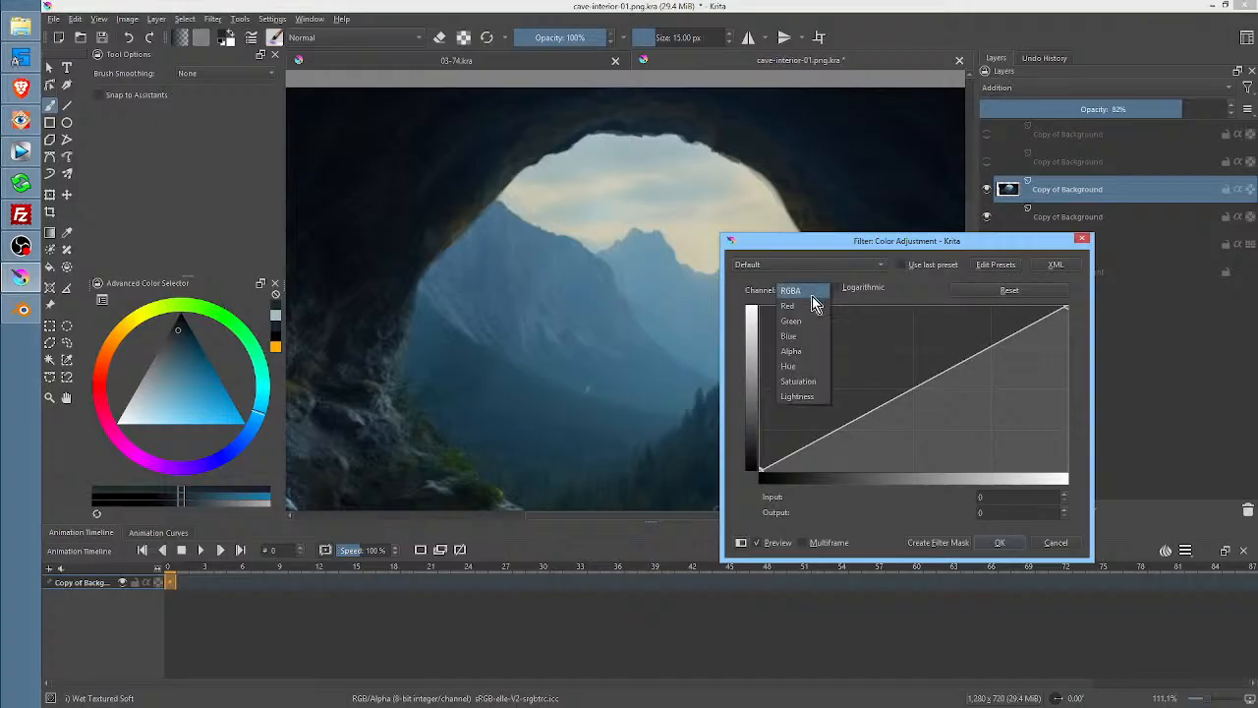
pyautogui.click(815, 366)
pyautogui.moveTo(760, 468); pyautogui.dragTo(726, 290)
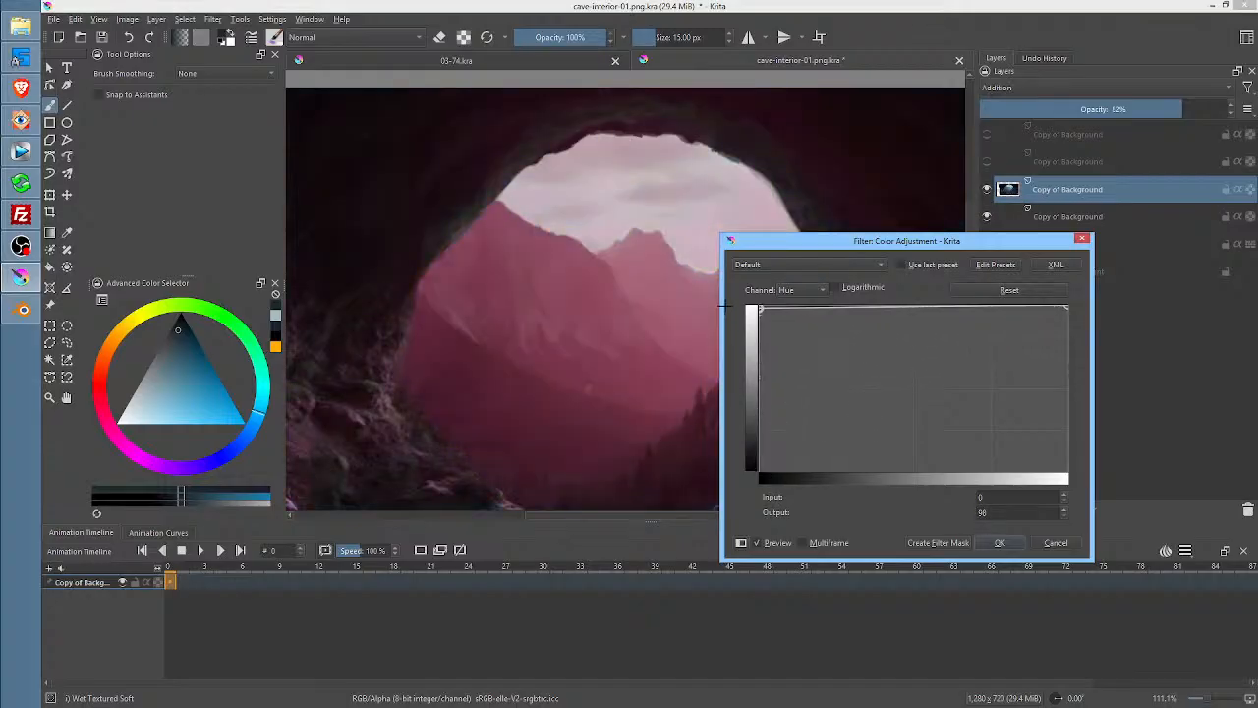
pyautogui.click(1000, 543)
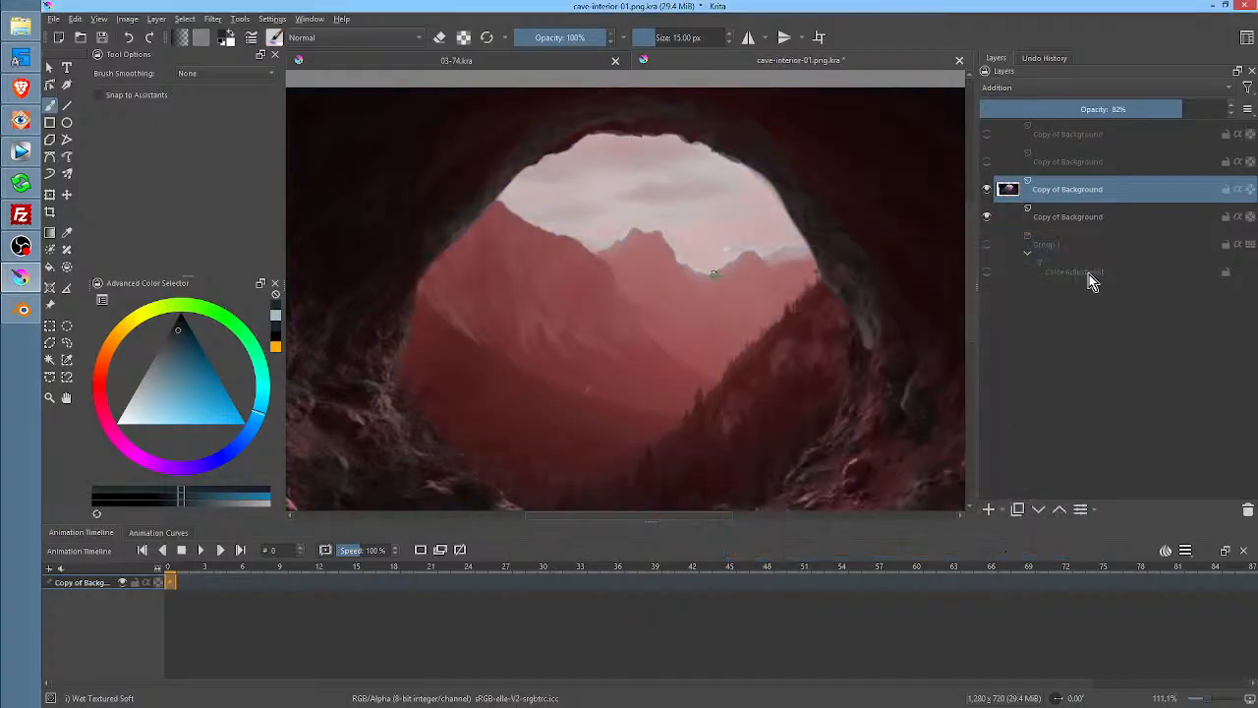
pyautogui.click(987, 189)
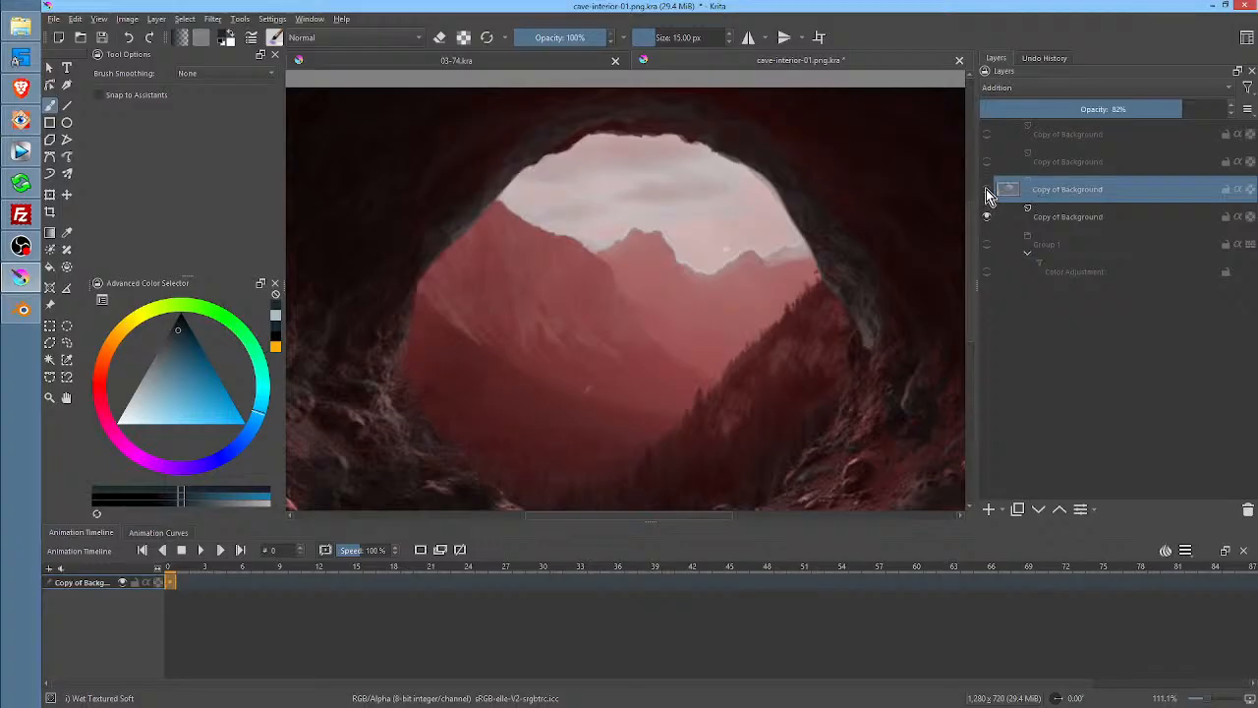
# Preview the topmost orange-tinted Copy of Background layer over the full cave image
pyautogui.click(987, 135)
pyautogui.click(1051, 143)
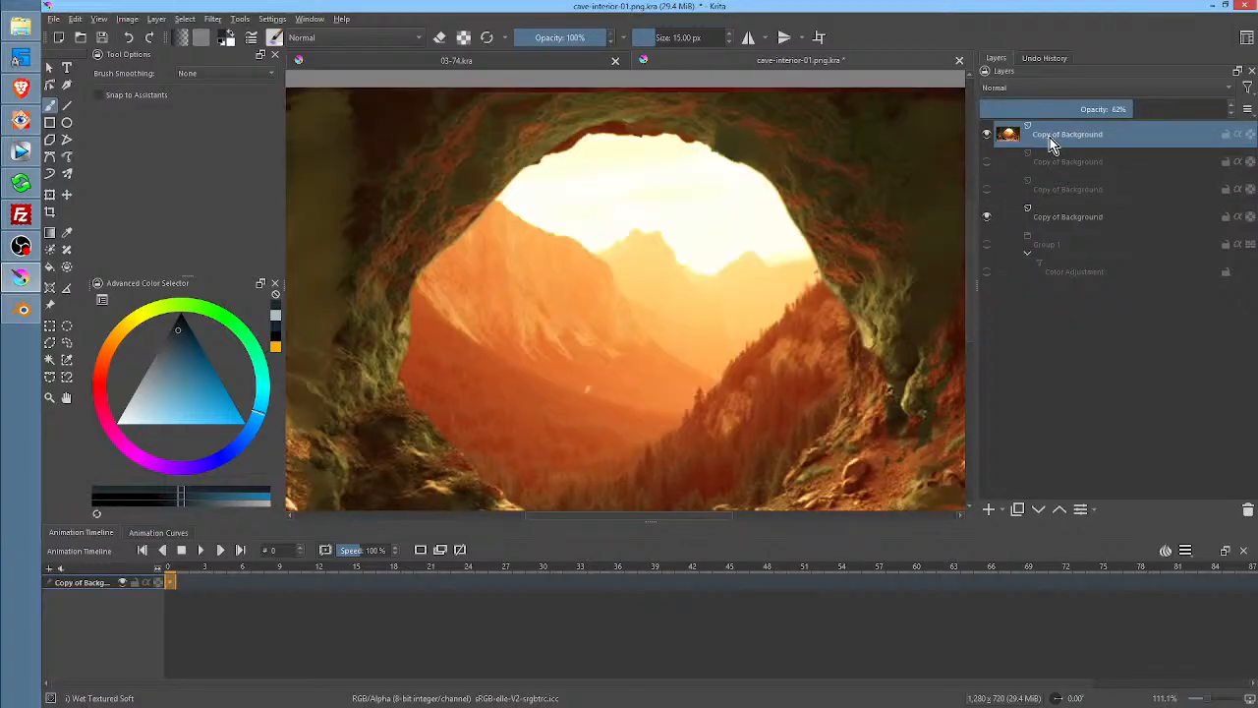
pyautogui.scroll(-2, 834, 292)
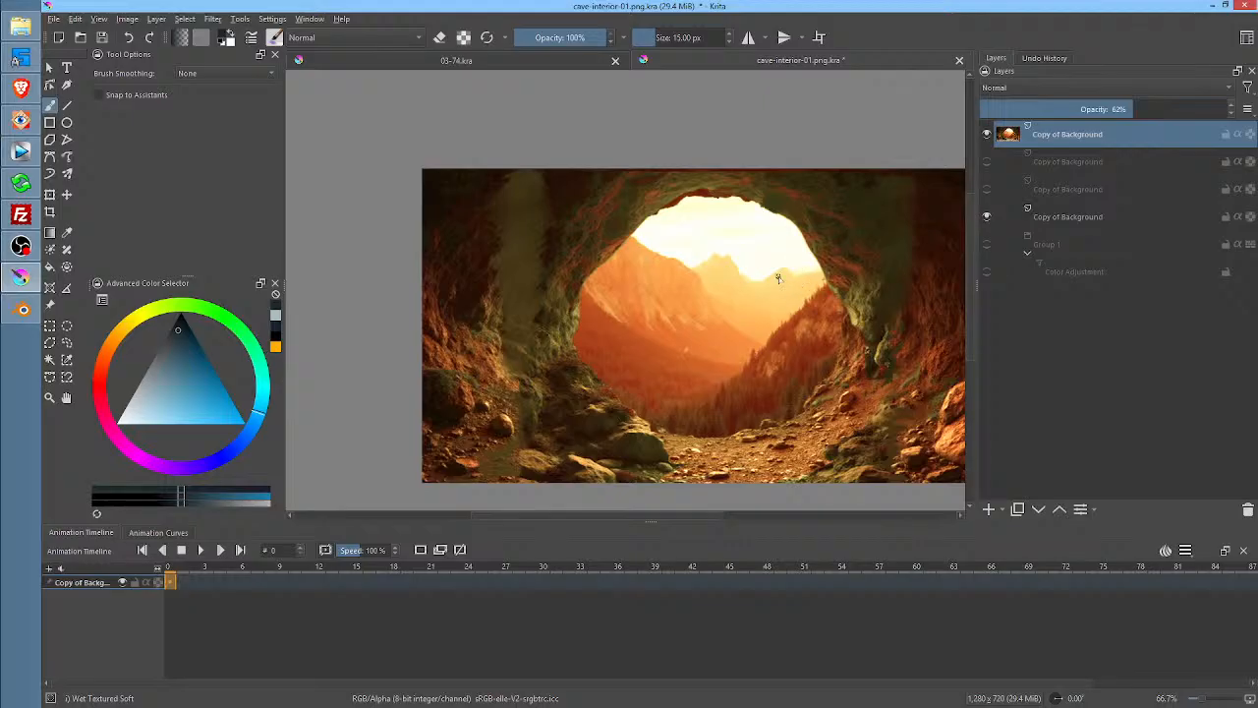
pyautogui.click(988, 135)
# Duplicate the visible Copy of Background layer and move the duplicate above the hidden hue-shifted copy
pyautogui.click(1058, 191)
pyautogui.click(1059, 217)
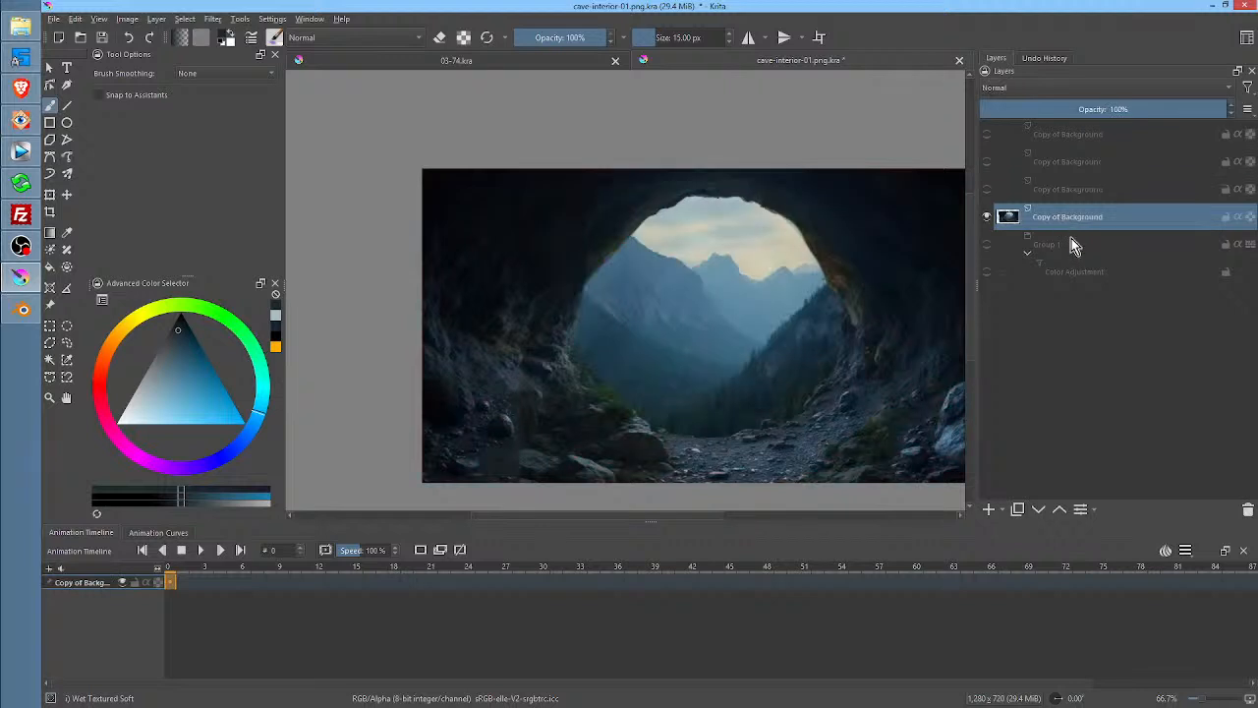
pyautogui.click(1019, 510)
pyautogui.click(1060, 509)
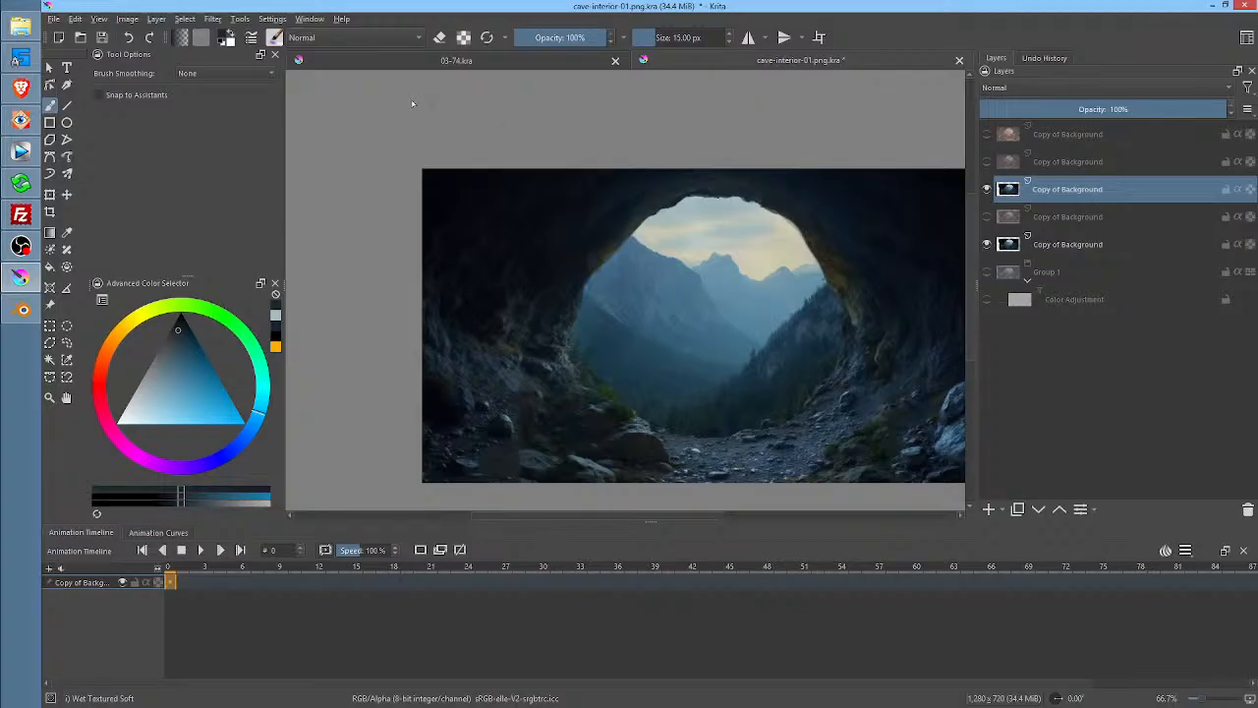
# Set the brush blending mode to Overlay and pick a fully saturated orange as the painting colour
pyautogui.click(360, 39)
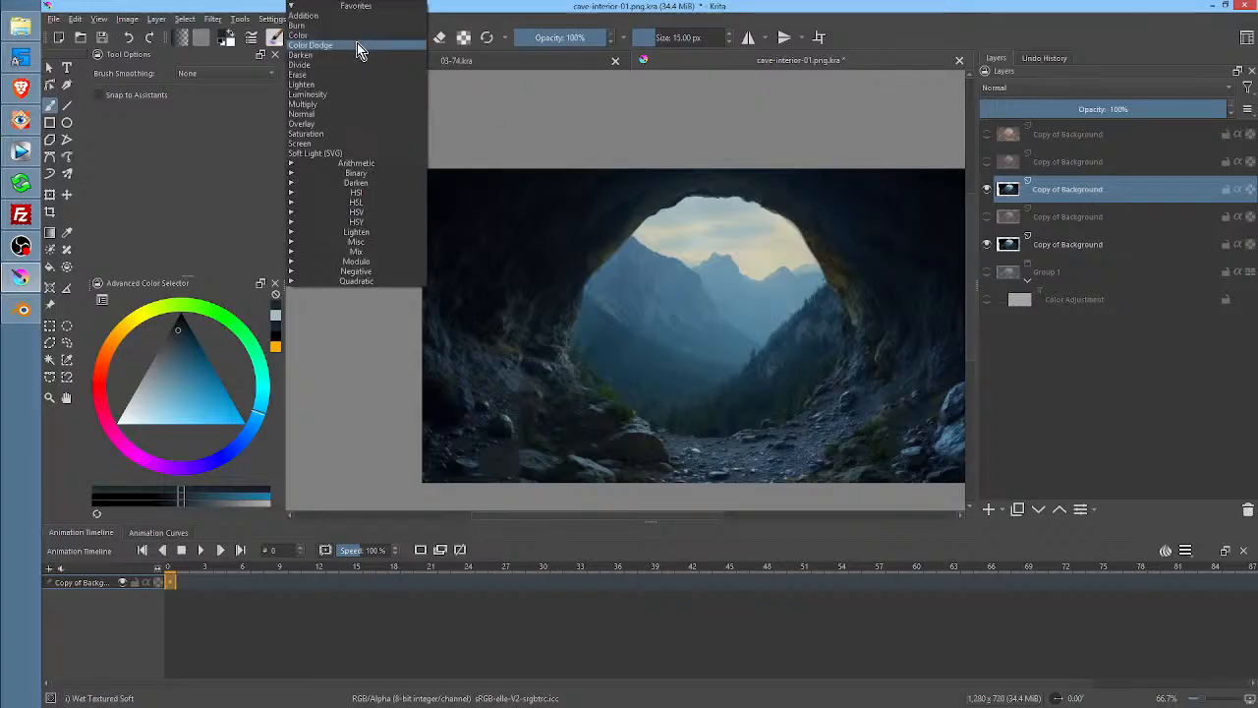
pyautogui.click(350, 124)
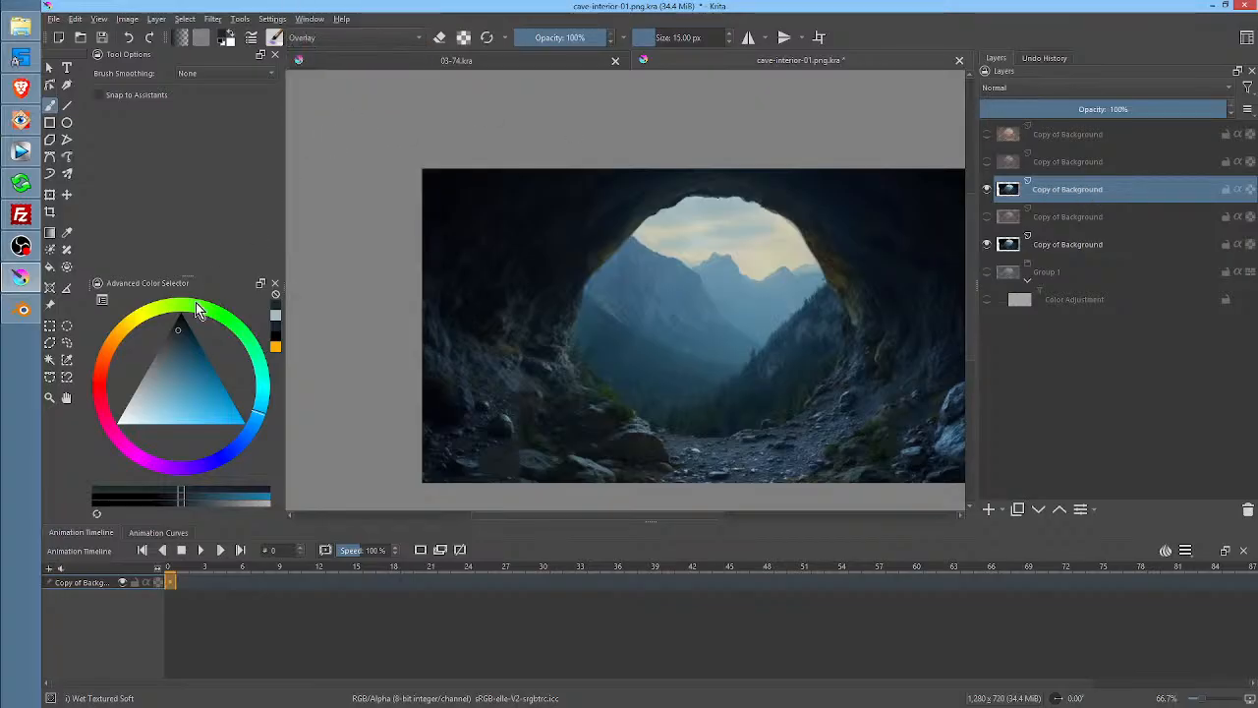
pyautogui.click(135, 414)
pyautogui.moveTo(135, 415); pyautogui.dragTo(247, 431)
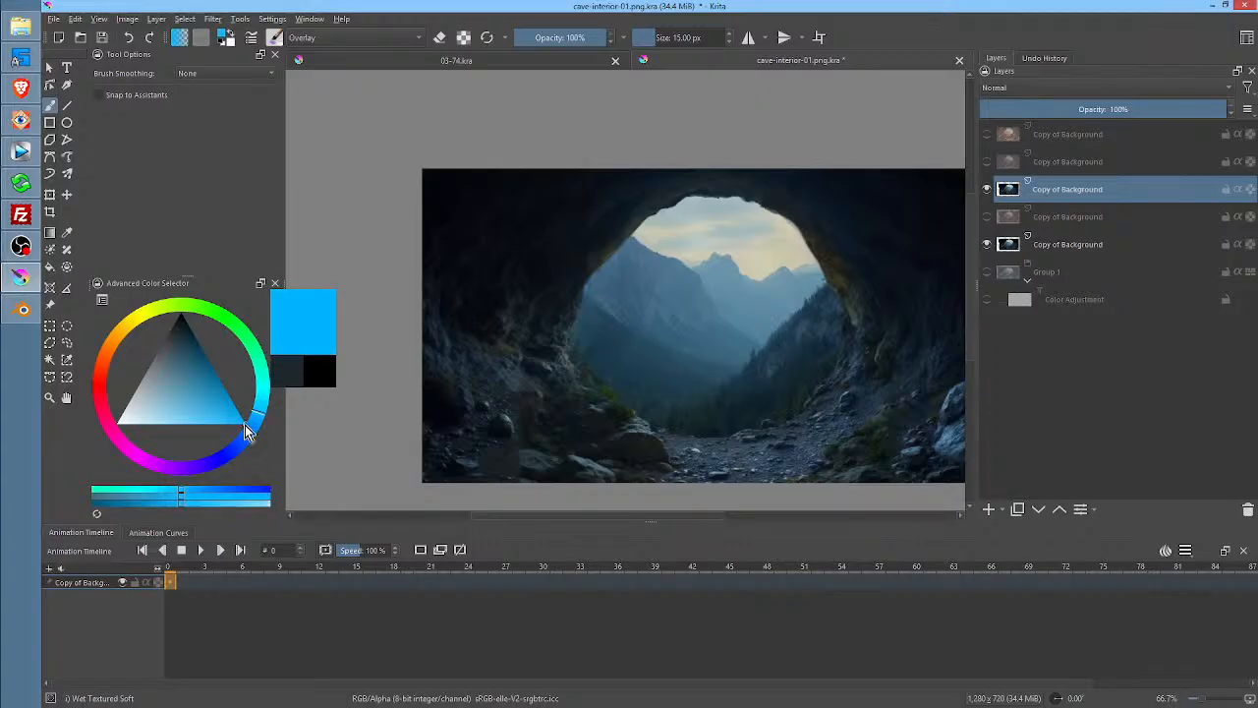
pyautogui.click(124, 325)
pyautogui.moveTo(124, 327); pyautogui.dragTo(122, 334)
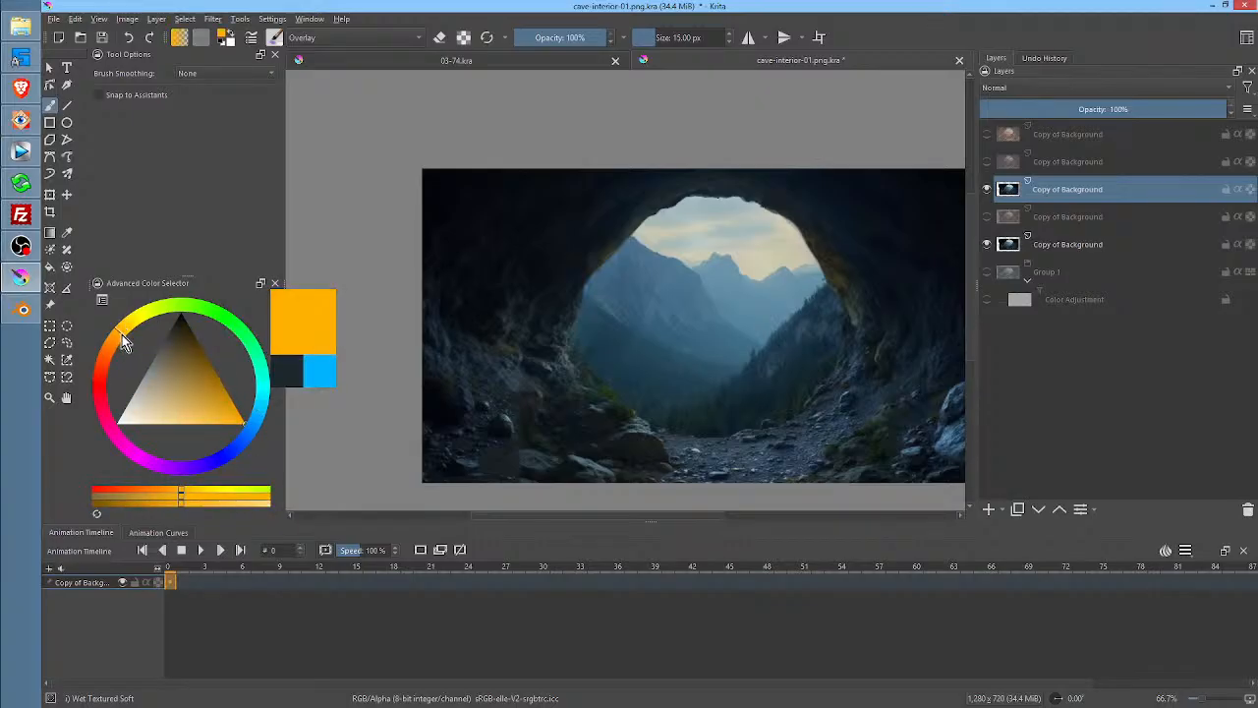
pyautogui.click(253, 423)
# Try an orange Overlay stroke with the 600 px Airbrush Soft brush across the cave opening, and undo it
pyautogui.rightClick(721, 295)
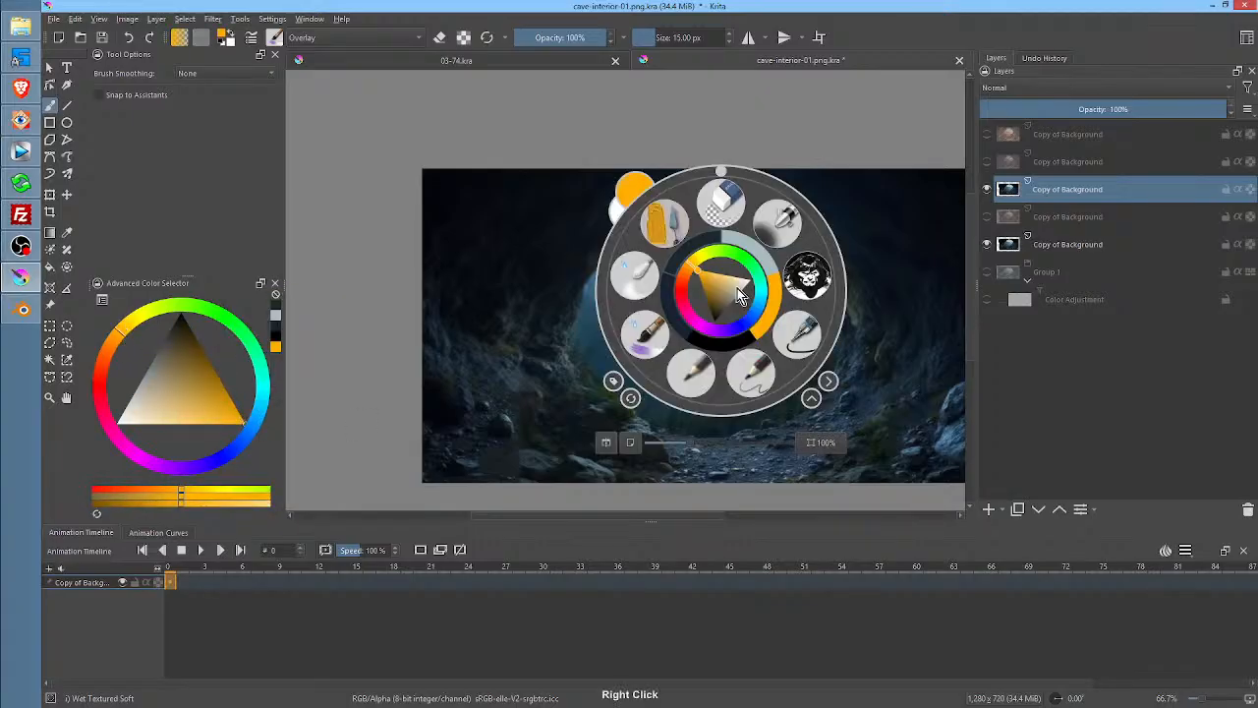
pyautogui.click(767, 214)
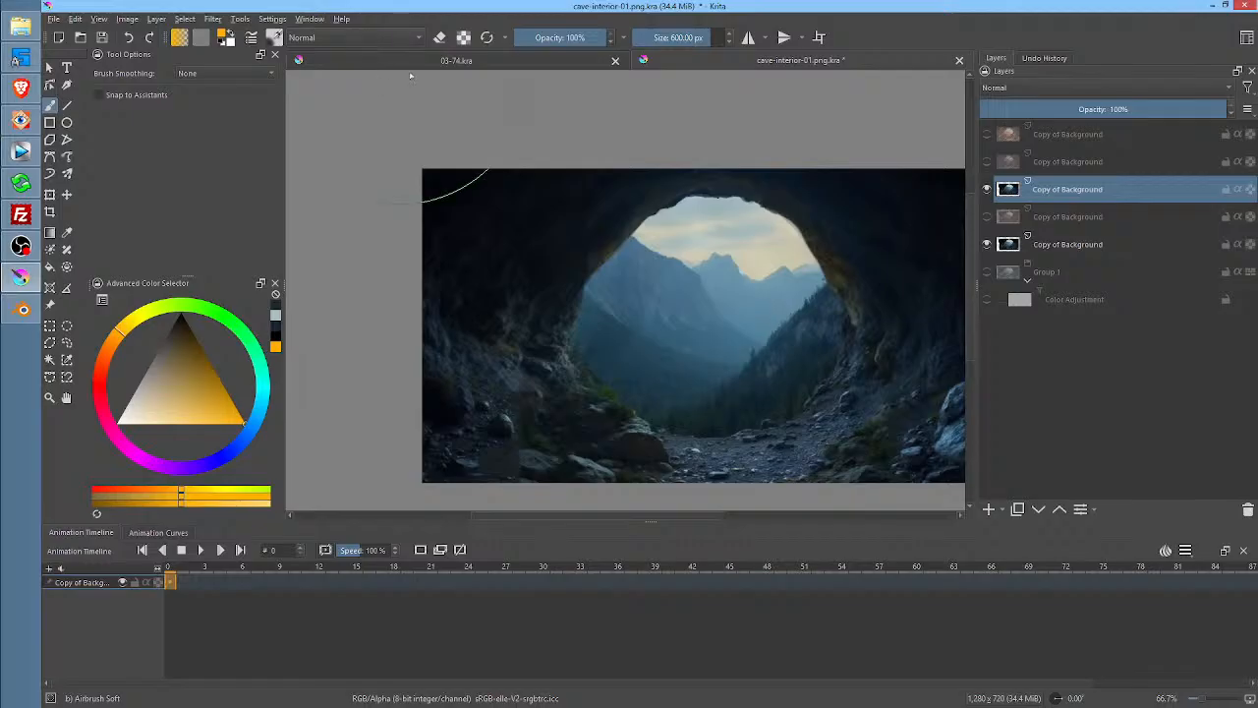
pyautogui.click(393, 39)
pyautogui.click(383, 111)
pyautogui.moveTo(730, 292)
pyautogui.mouseDown()
pyautogui.moveTo(714, 251)
pyautogui.moveTo(738, 245)
pyautogui.moveTo(675, 221)
pyautogui.moveTo(617, 289)
pyautogui.moveTo(619, 316)
pyautogui.moveTo(742, 337)
pyautogui.moveTo(799, 314)
pyautogui.moveTo(763, 358)
pyautogui.moveTo(751, 409)
pyautogui.moveTo(762, 303)
pyautogui.moveTo(731, 297)
pyautogui.moveTo(742, 268)
pyautogui.moveTo(722, 266)
pyautogui.moveTo(763, 339)
pyautogui.moveTo(758, 298)
pyautogui.moveTo(741, 322)
pyautogui.moveTo(858, 331)
pyautogui.moveTo(780, 285)
pyautogui.moveTo(712, 267)
pyautogui.moveTo(752, 298)
pyautogui.moveTo(802, 311)
pyautogui.mouseUp()
pyautogui.hotkey('ctrl', 'z')
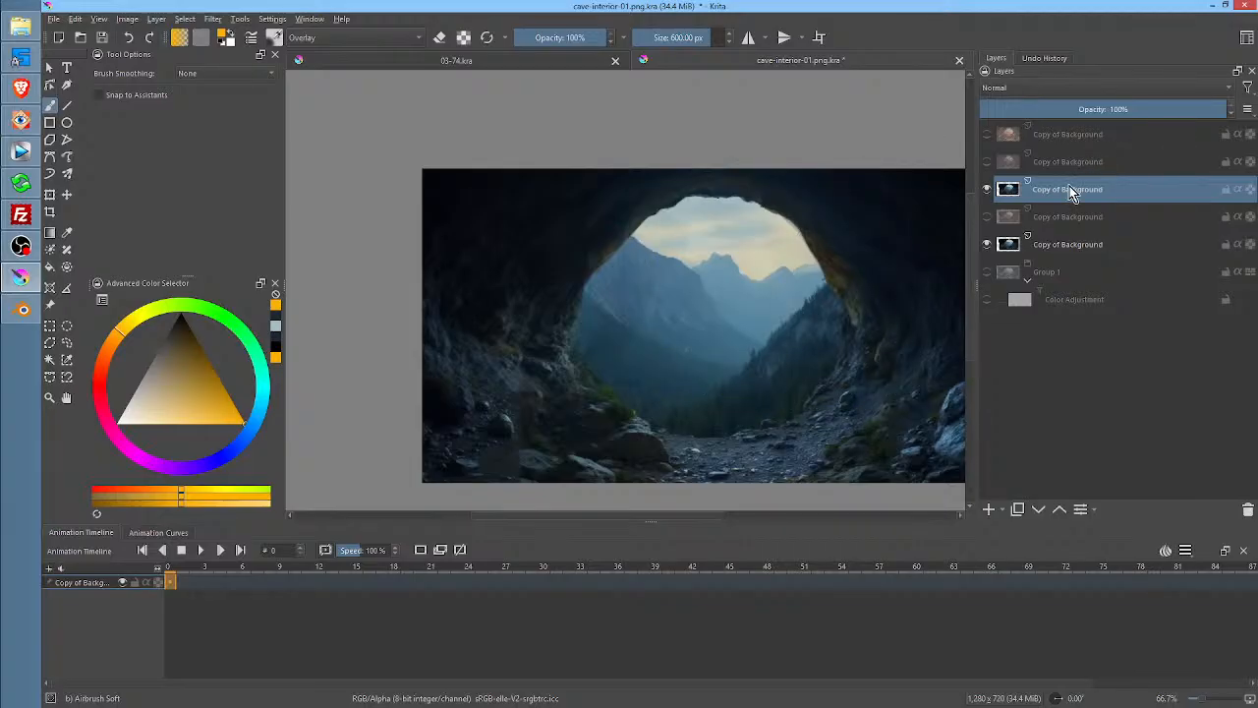
# Start a Color Adjustment on the visible upper duplicate and raise the Red curve at input 57 to output 165
pyautogui.hotkey('ctrl', 'm')
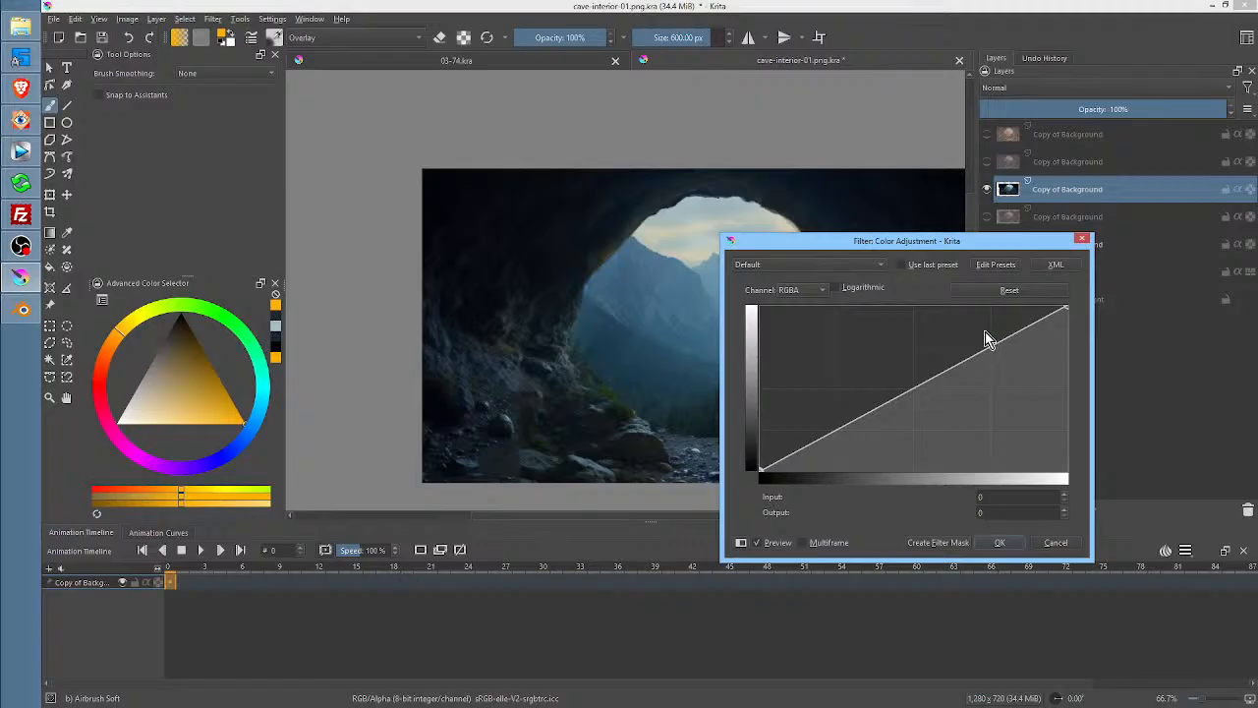
pyautogui.click(818, 290)
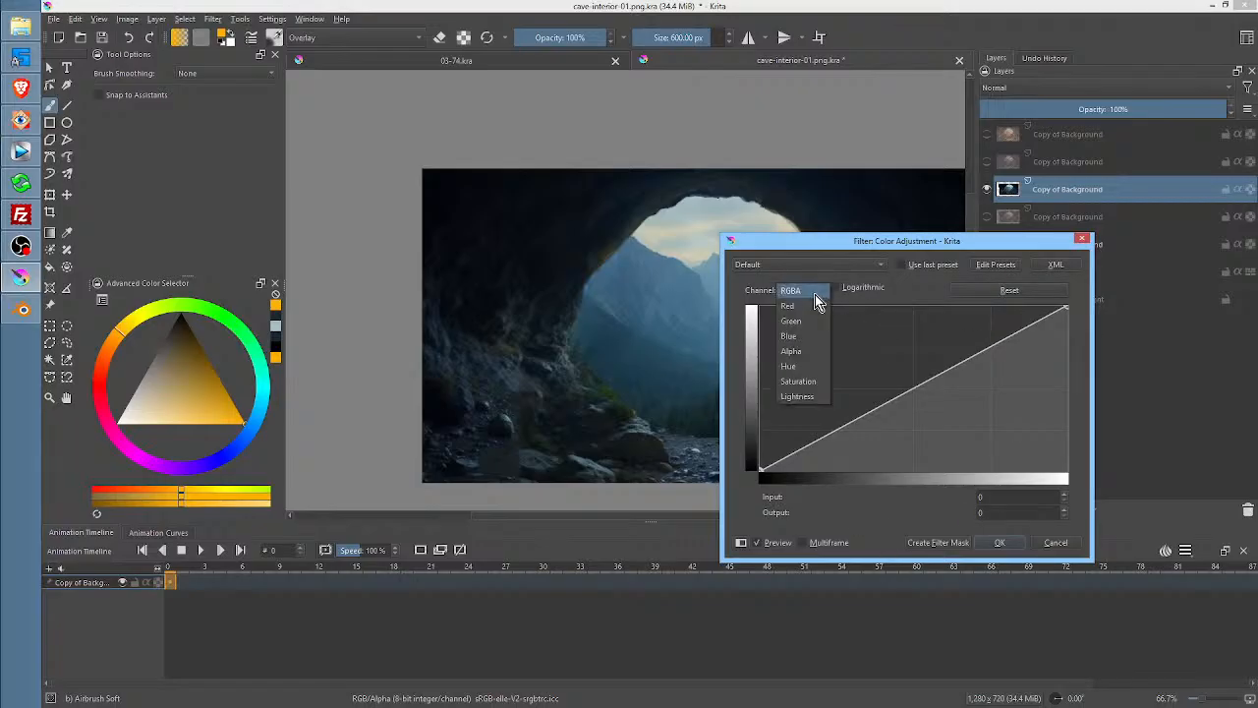
pyautogui.click(817, 335)
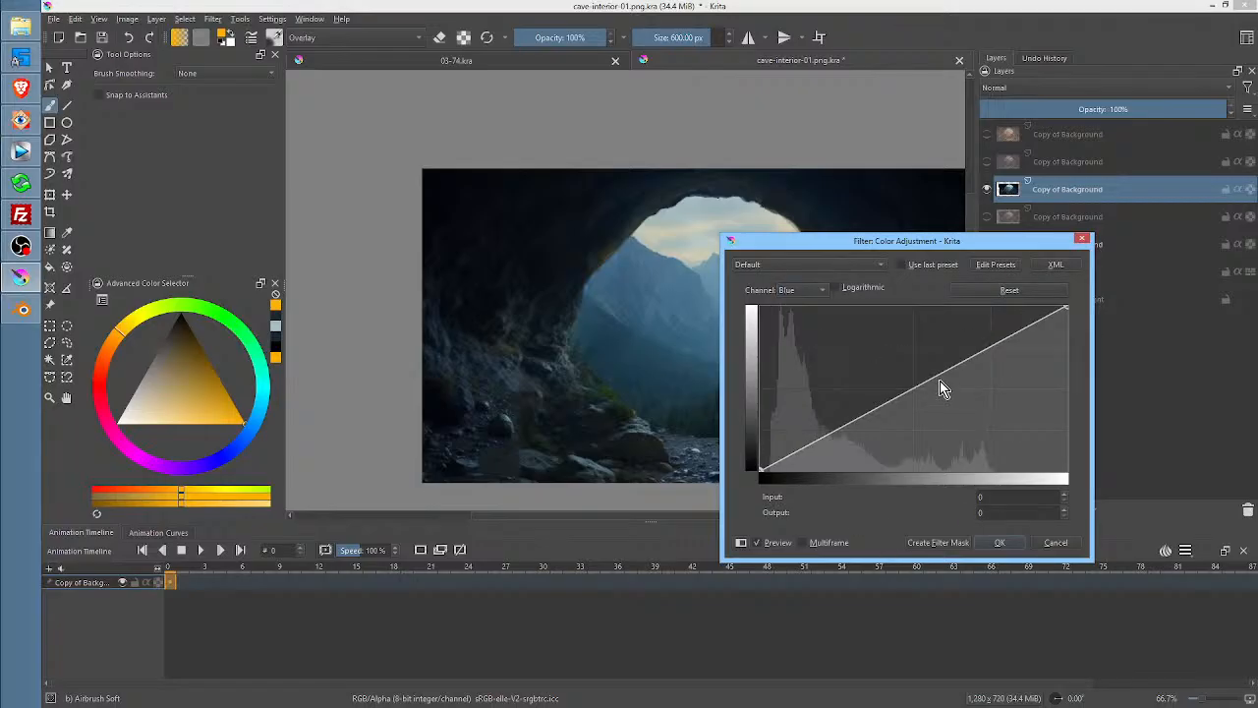
pyautogui.moveTo(932, 393); pyautogui.dragTo(860, 377)
pyautogui.click(821, 290)
pyautogui.click(787, 260)
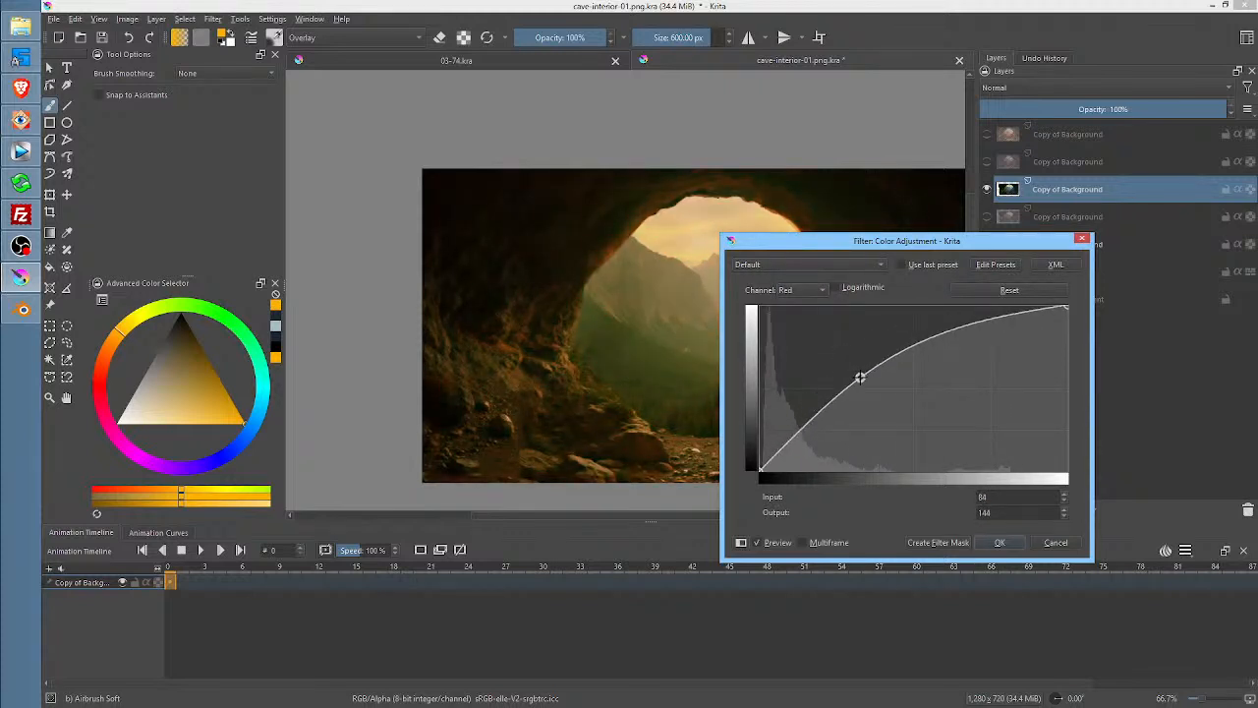
pyautogui.moveTo(885, 253); pyautogui.dragTo(367, 185)
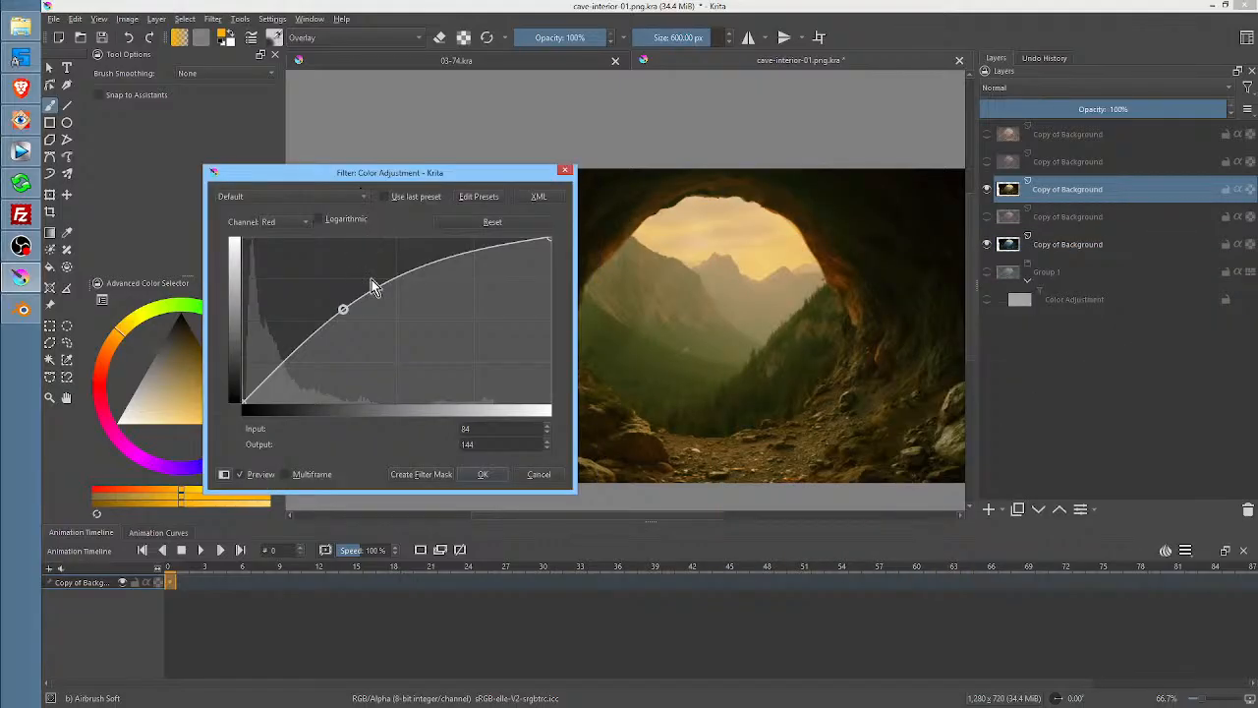
pyautogui.moveTo(343, 310); pyautogui.dragTo(311, 300)
# Lower the Blue curve at input 154 to output 41 and apply the Color Adjustment
pyautogui.click(269, 221)
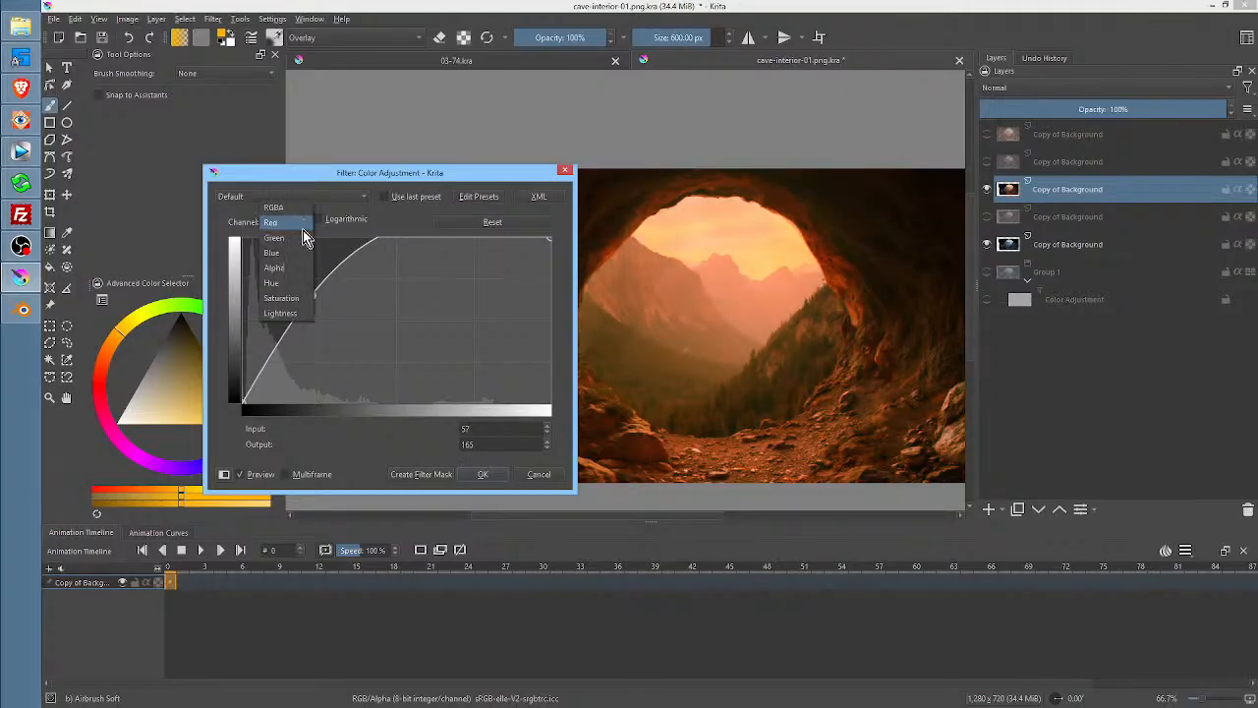
pyautogui.click(280, 241)
pyautogui.moveTo(408, 322); pyautogui.dragTo(428, 376)
pyautogui.click(285, 222)
pyautogui.click(299, 240)
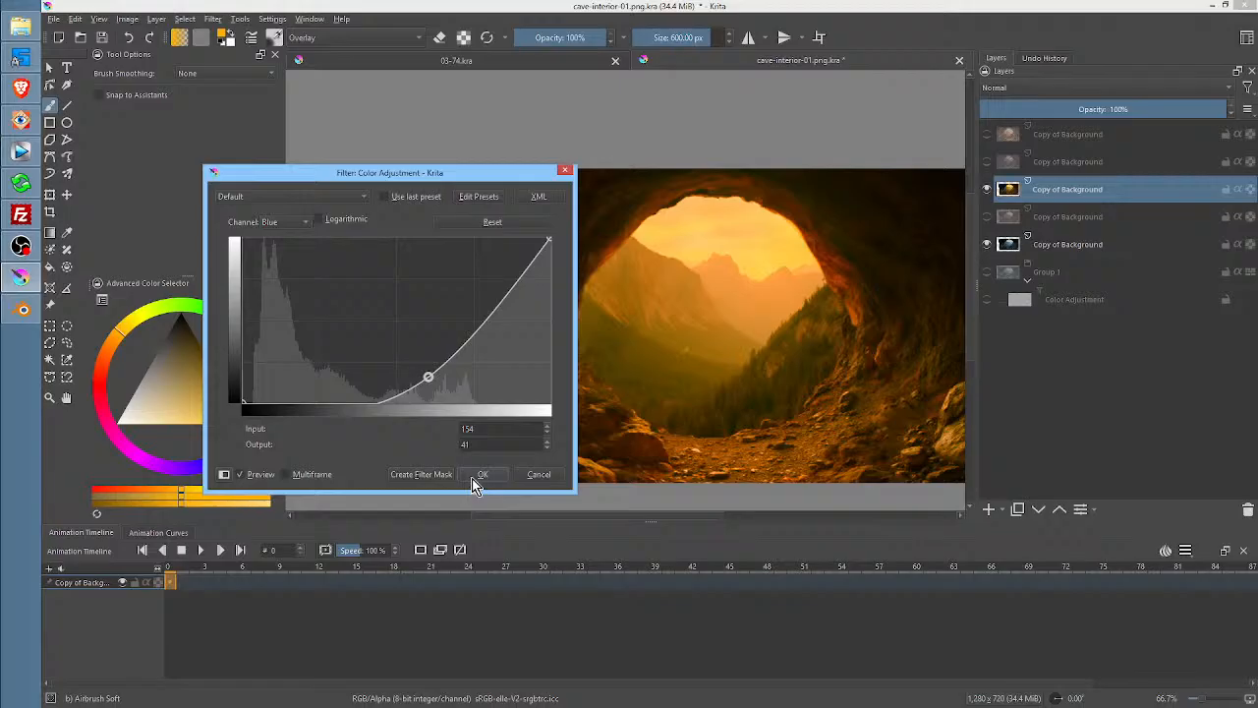
pyautogui.click(476, 475)
# Set the opacity of the orange-adjusted Copy of Background layer to 63%
pyautogui.click(1099, 137)
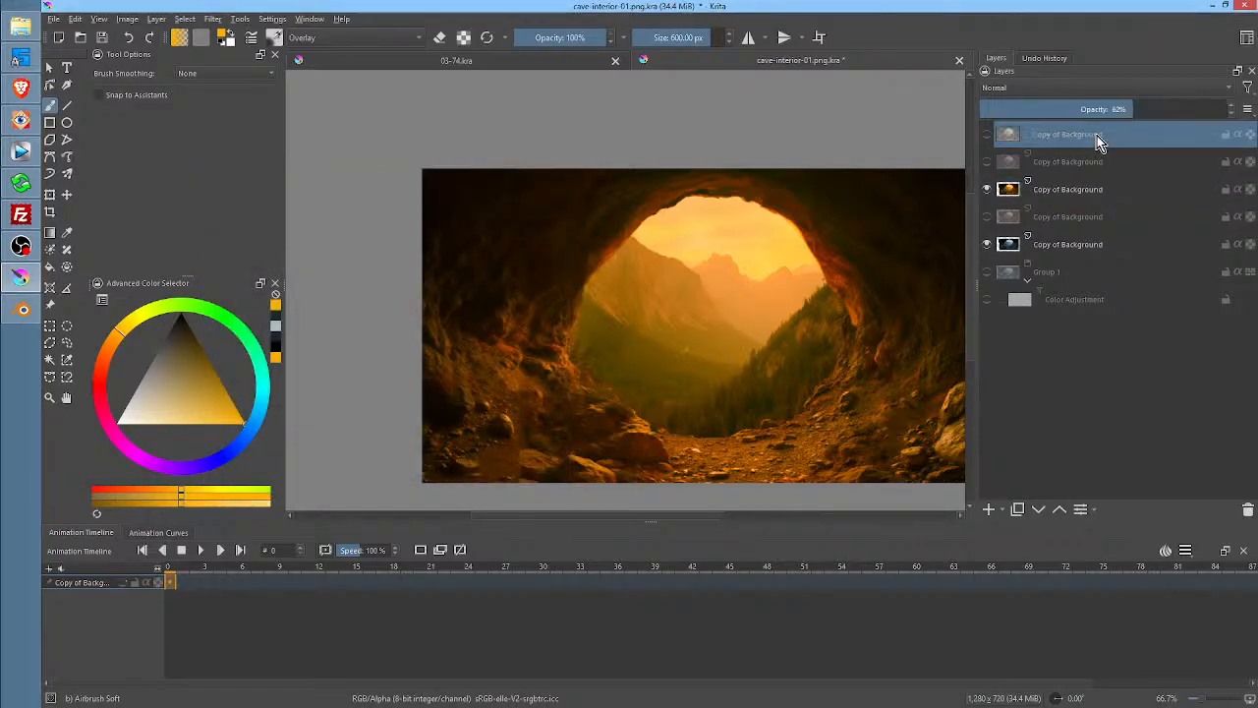
pyautogui.click(1079, 193)
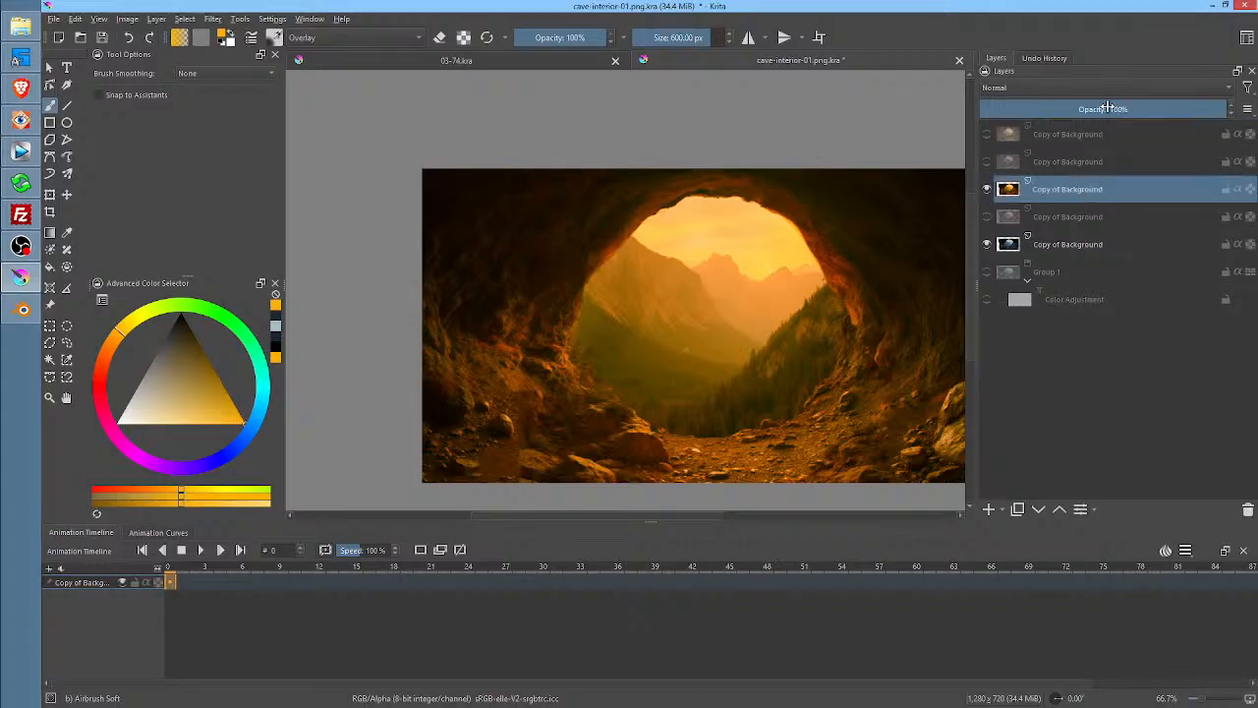
pyautogui.moveTo(1167, 114); pyautogui.dragTo(1127, 126)
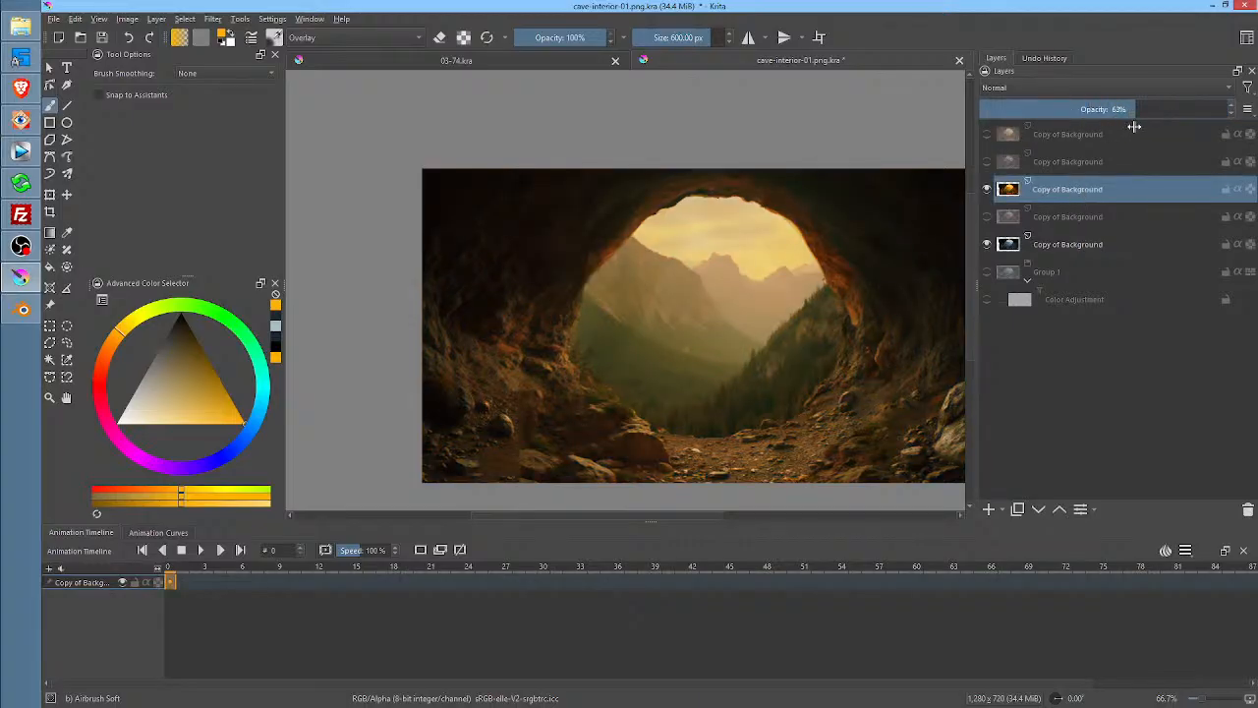
# Delete the two hidden Copy of Background layers above the orange-adjusted layer
pyautogui.click(1102, 141)
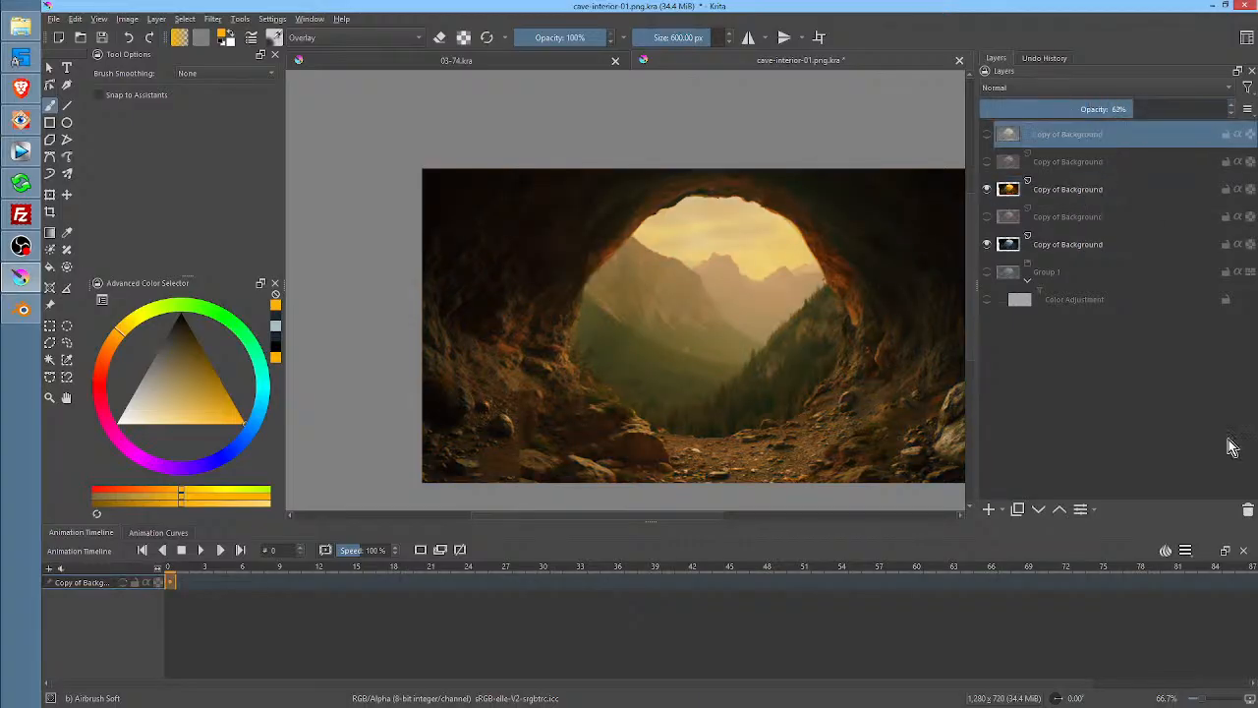
pyautogui.click(1248, 509)
pyautogui.click(1248, 512)
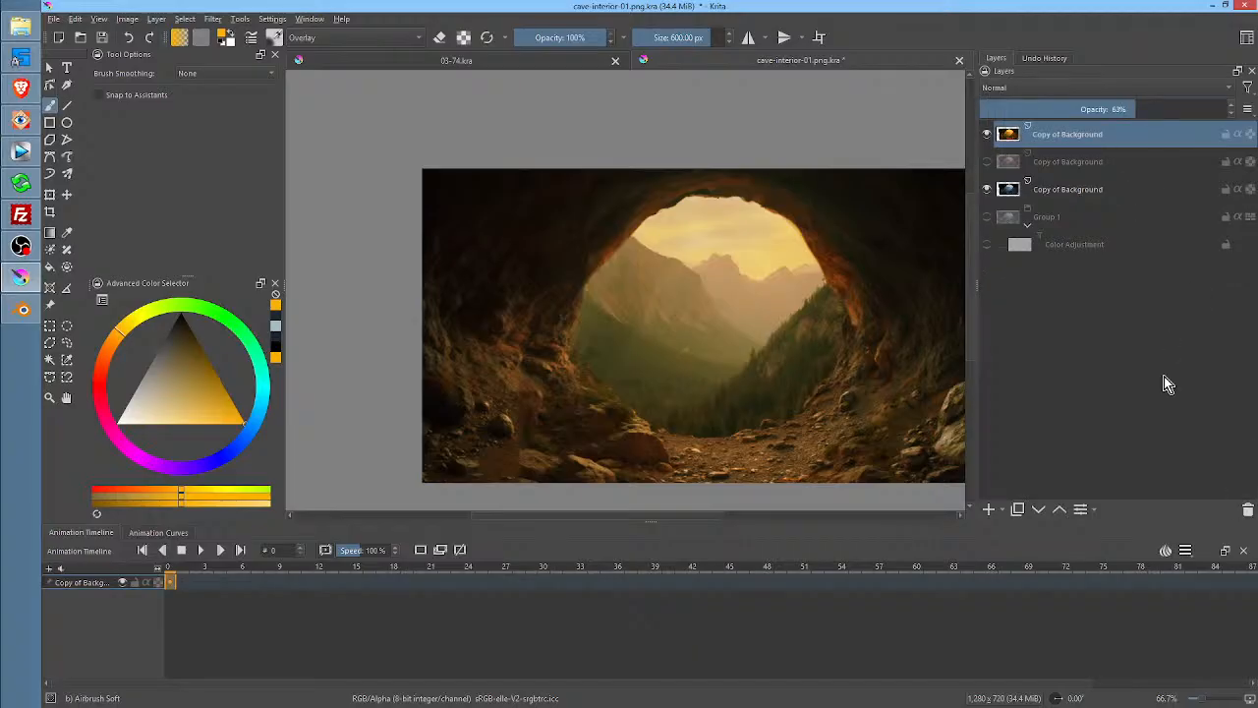
# Compare the cave image with the Addition and orange layers visible and with both hidden
pyautogui.click(988, 162)
pyautogui.click(1060, 169)
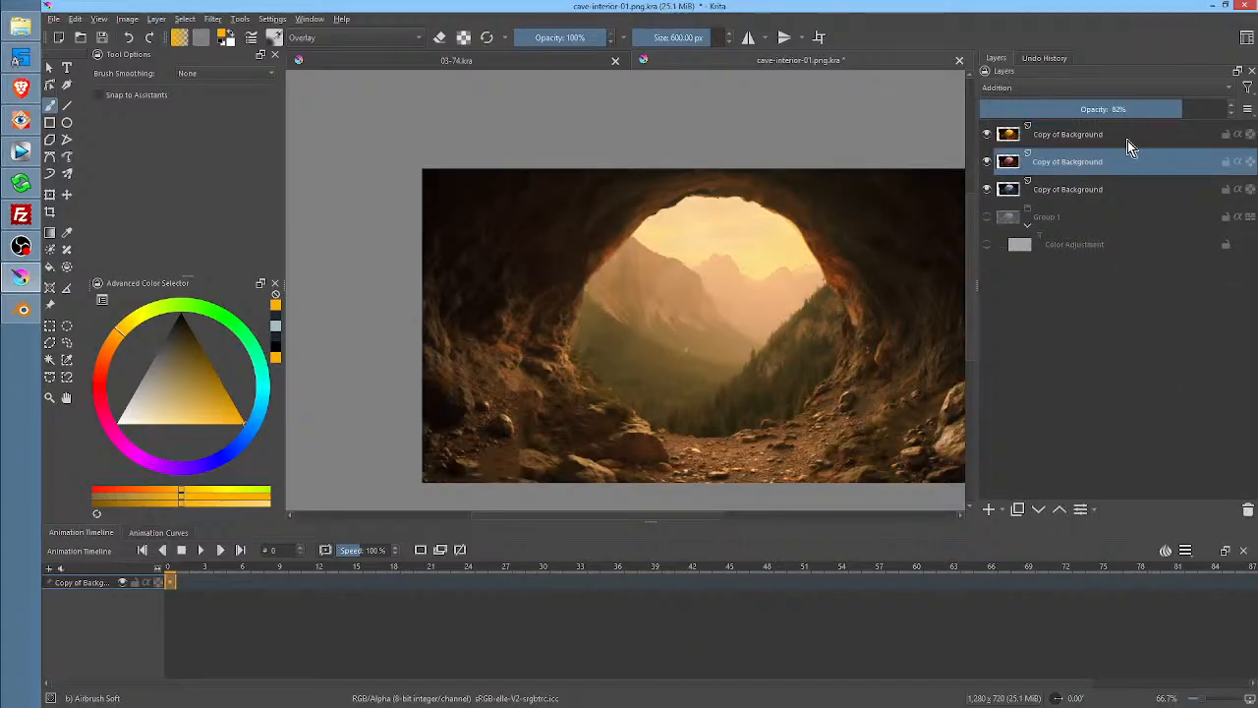
pyautogui.click(1084, 190)
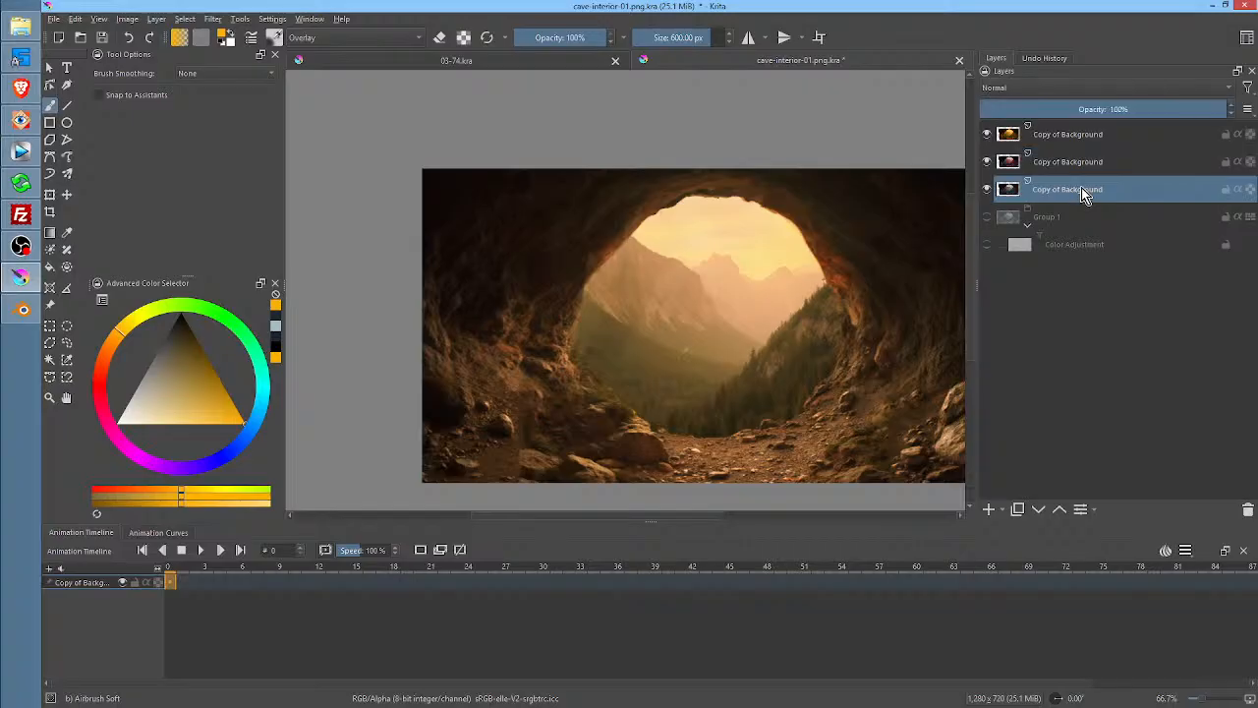
pyautogui.click(988, 163)
pyautogui.click(988, 135)
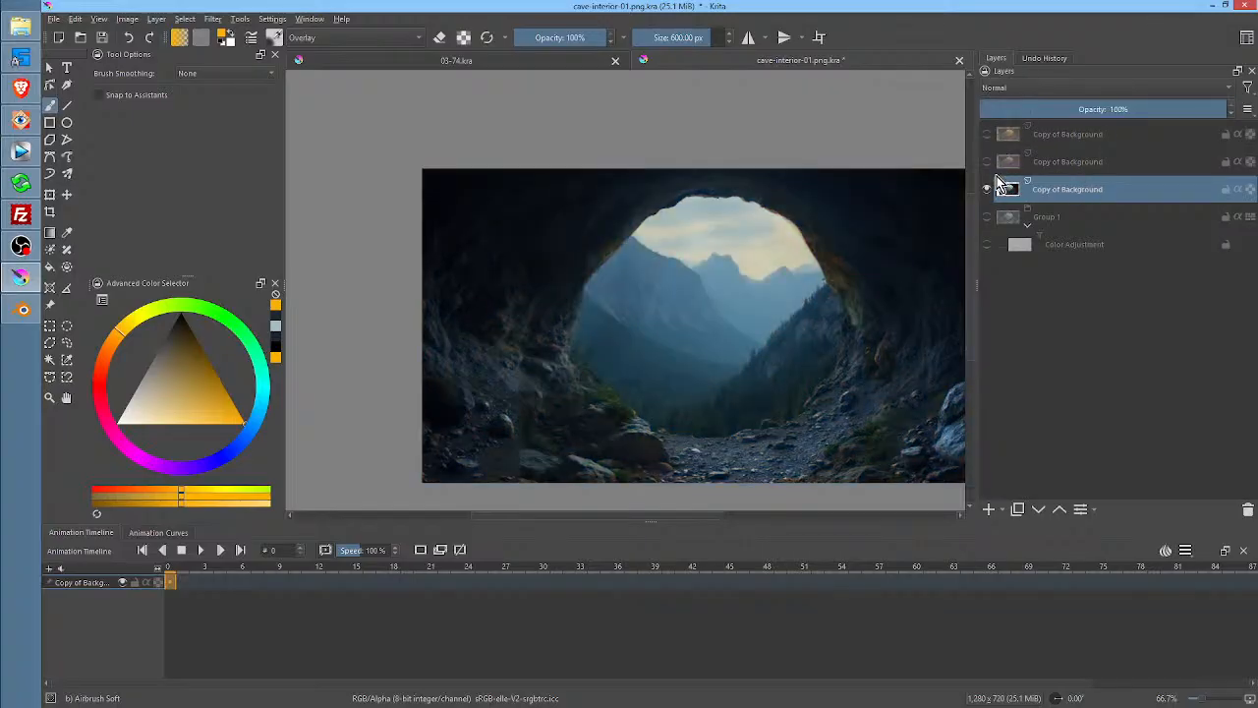
# Show the Addition layer over the blue cave image and reduce its opacity for a softer brightening
pyautogui.click(988, 162)
pyautogui.click(1065, 174)
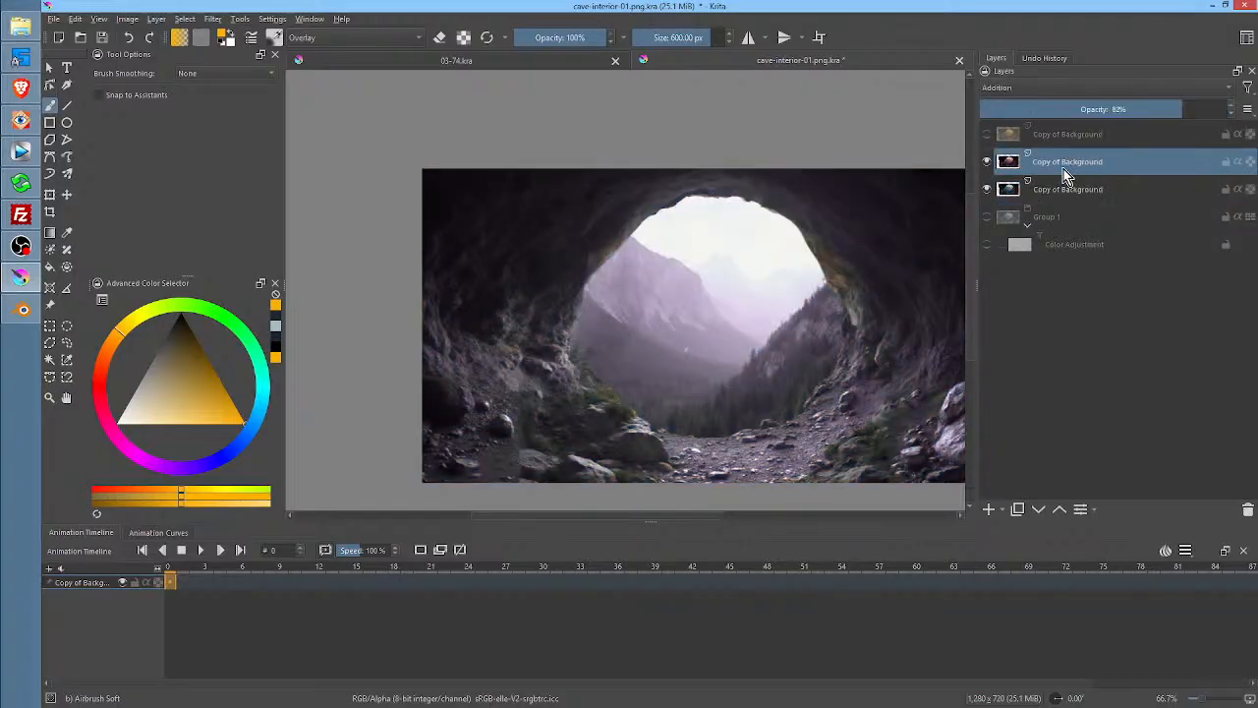
pyautogui.moveTo(1168, 110); pyautogui.dragTo(870, 121)
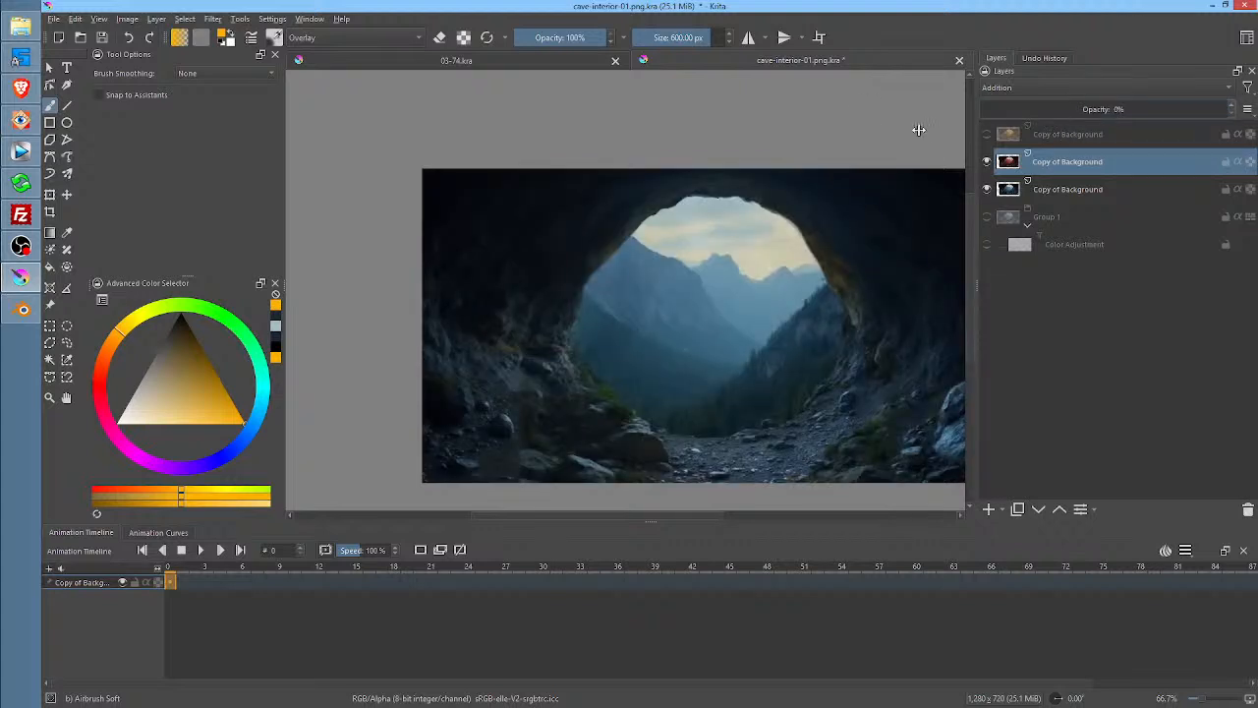
pyautogui.moveTo(975, 137); pyautogui.dragTo(1096, 134)
# Show the top orange-adjusted layer and set its opacity to 64%
pyautogui.click(997, 138)
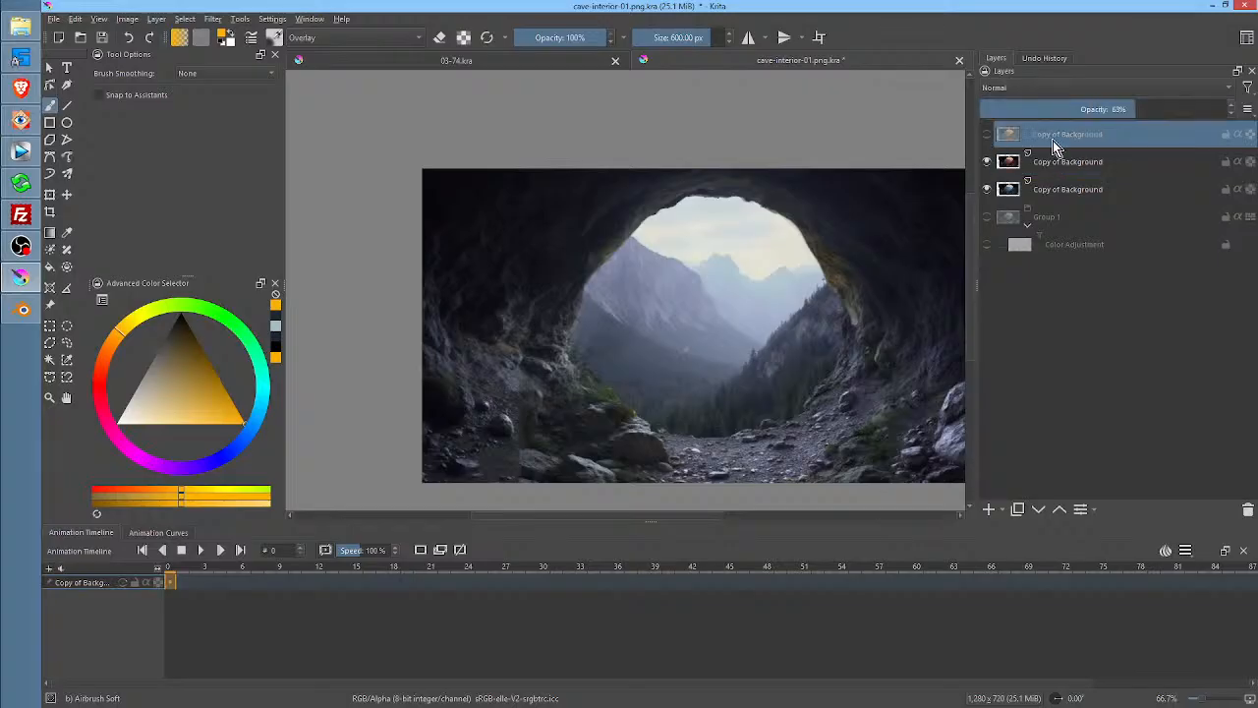
pyautogui.click(988, 133)
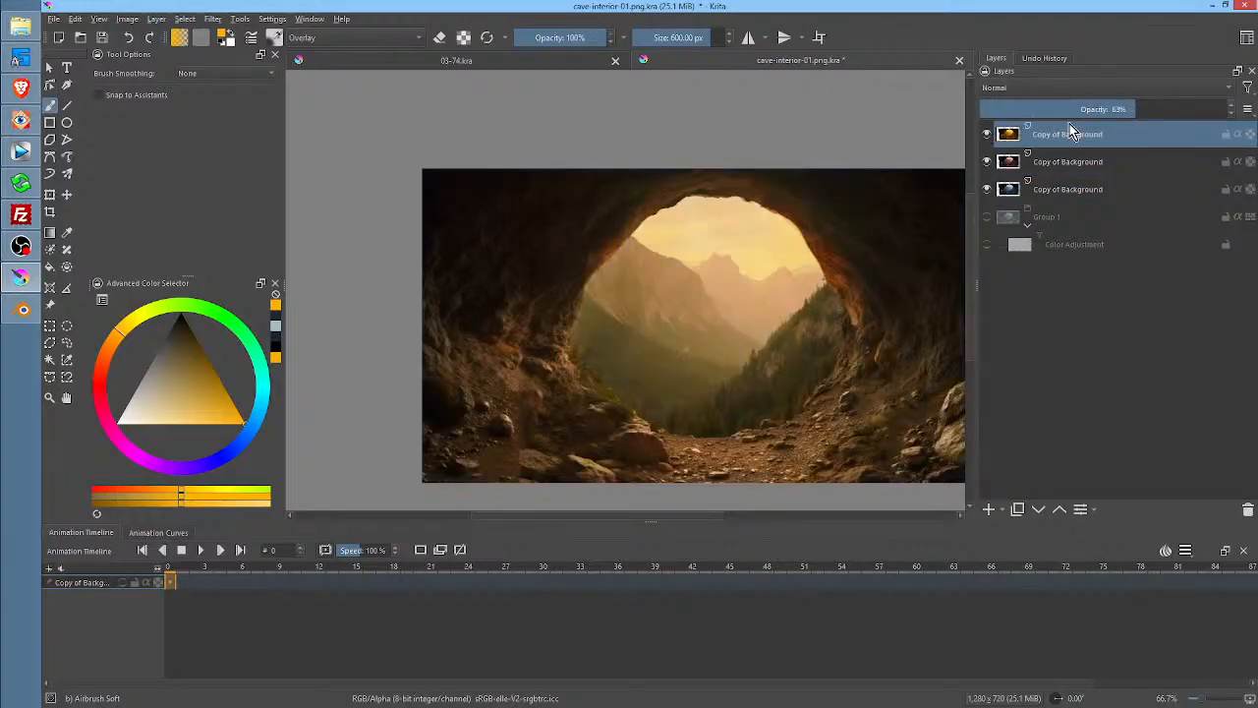
pyautogui.moveTo(1089, 108); pyautogui.dragTo(1133, 127)
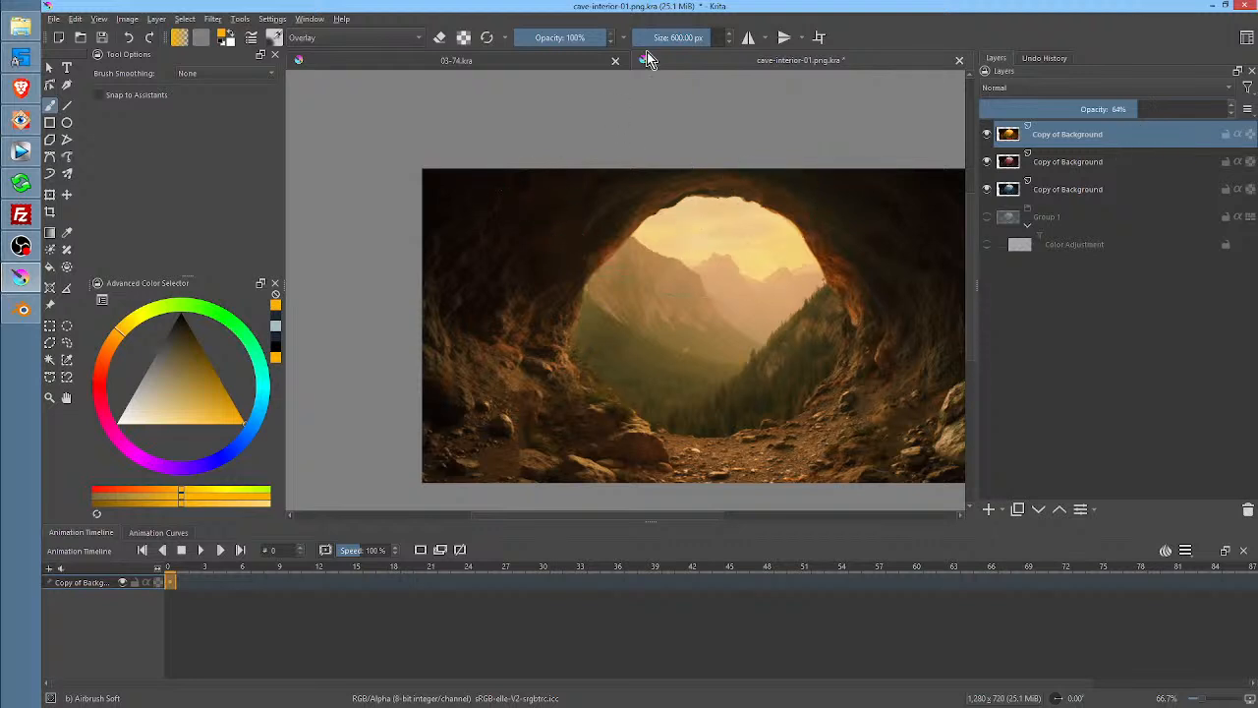
# Save the cave document and delete the hidden Group 1 with its Color Adjustment layer
pyautogui.click(102, 38)
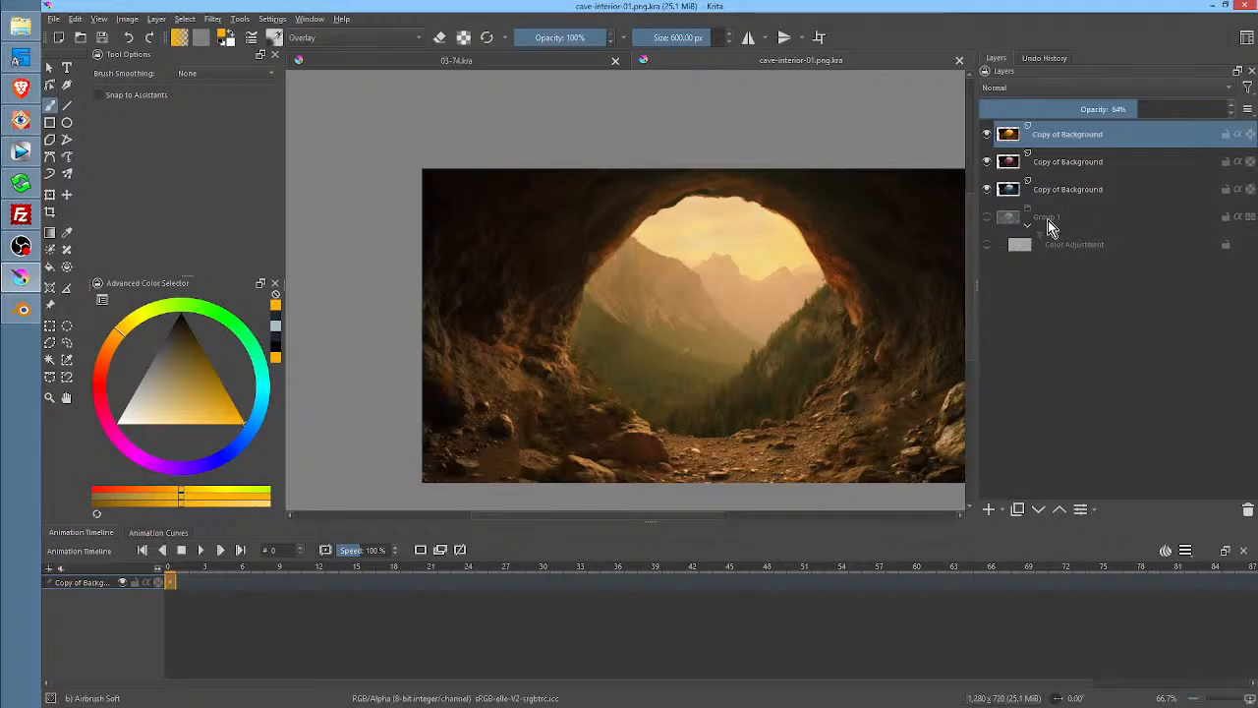
pyautogui.click(1046, 218)
pyautogui.click(1247, 509)
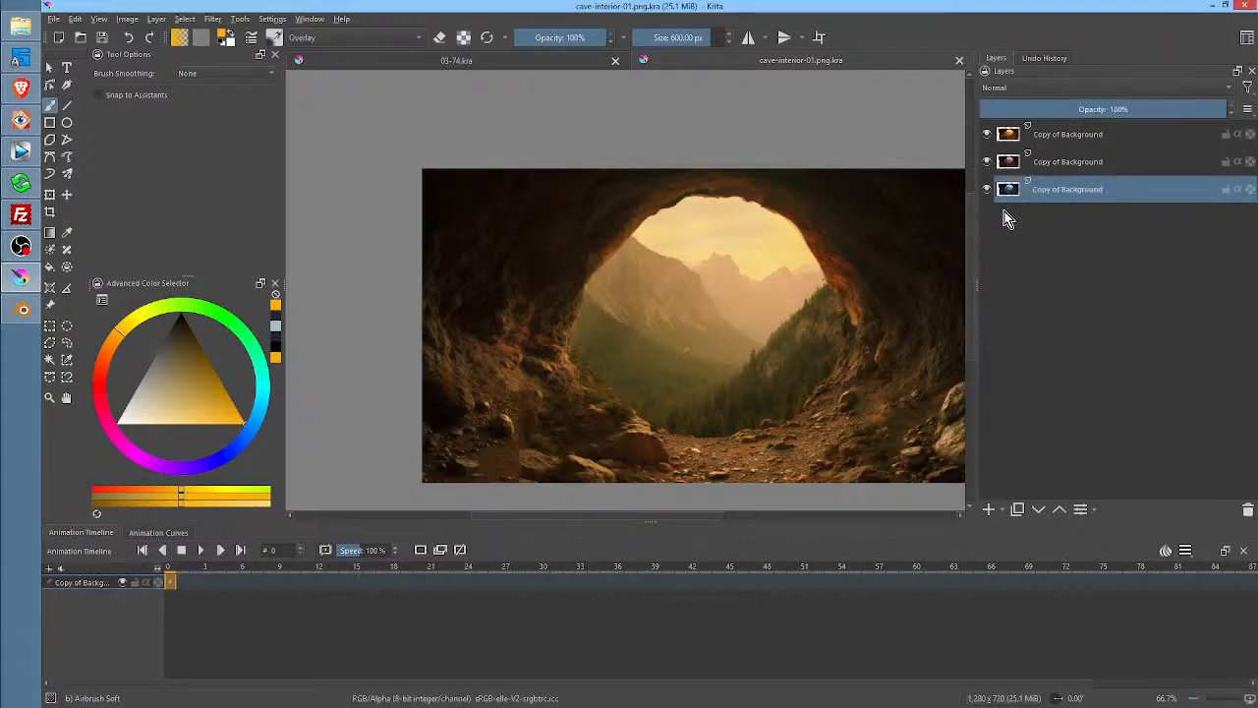
# Group the three remaining Copy of Background layers and save the document
pyautogui.keyDown('shift'); pyautogui.click(1054, 137); pyautogui.keyUp('shift')
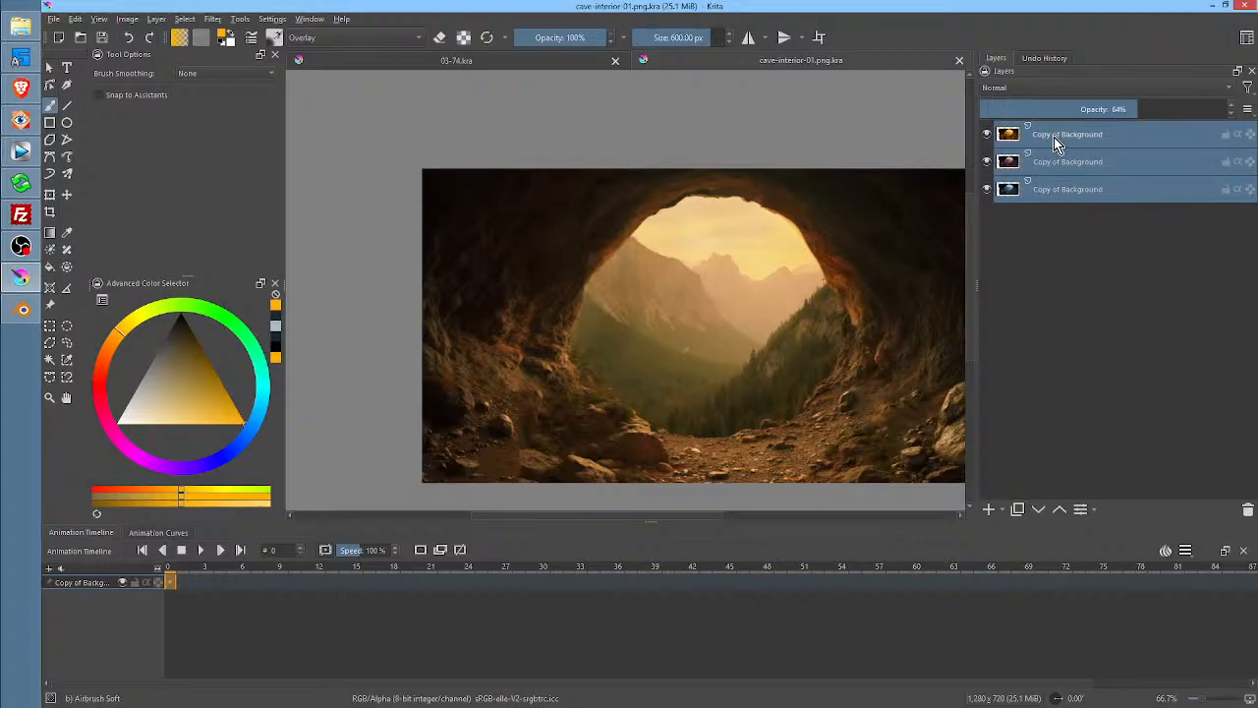
pyautogui.hotkey('ctrl', 'g')
pyautogui.click(1071, 172)
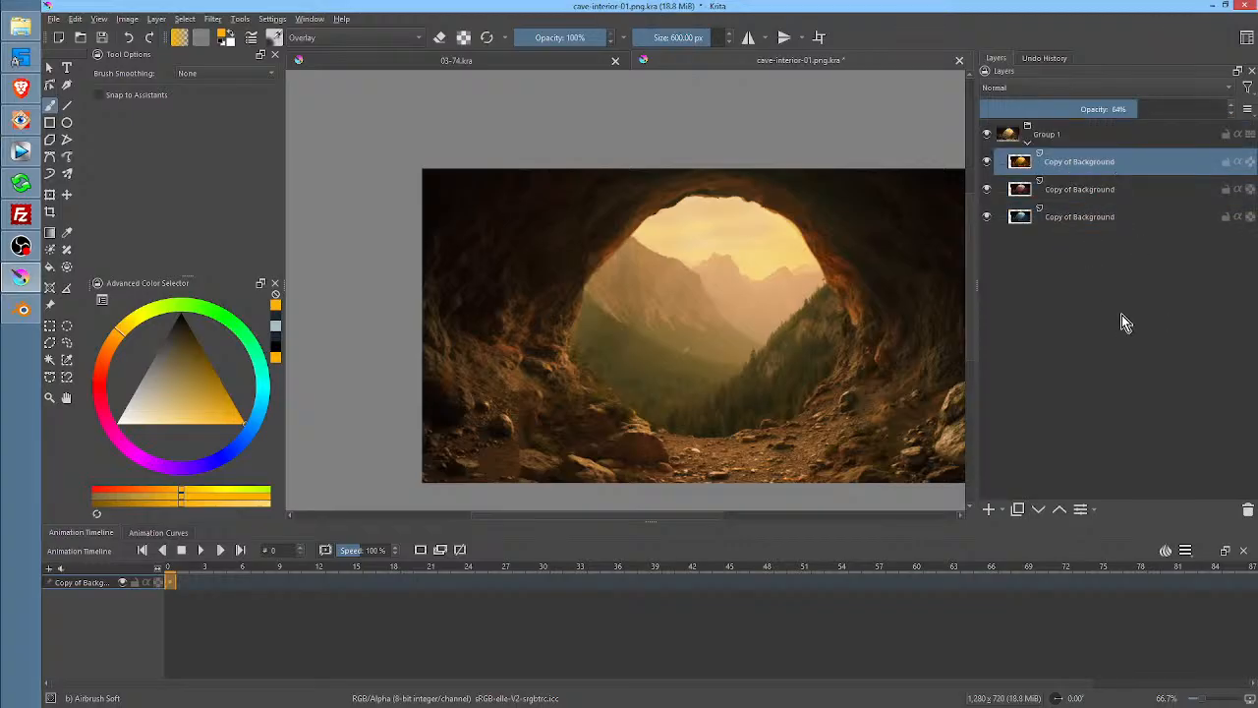
pyautogui.hotkey('ctrl', 's')
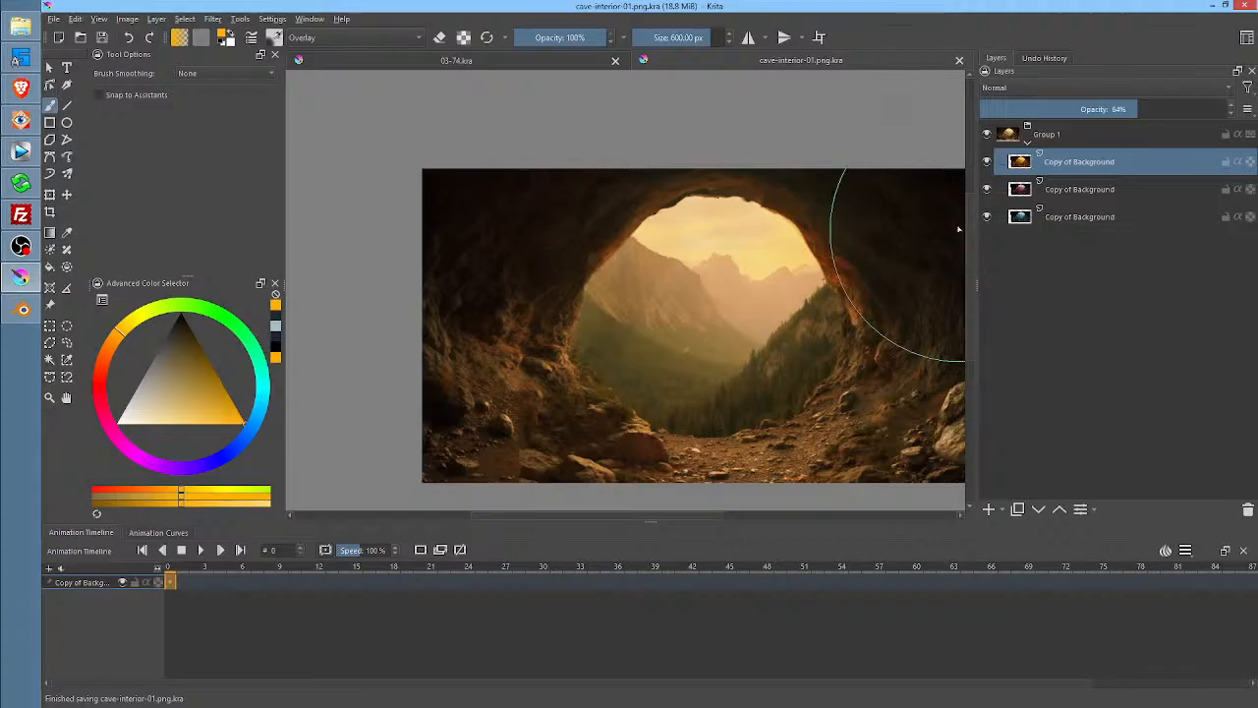
# Copy Group 1 from the cave document and paste it into 03-74.kra
pyautogui.click(1046, 137)
pyautogui.rightClick(1047, 139)
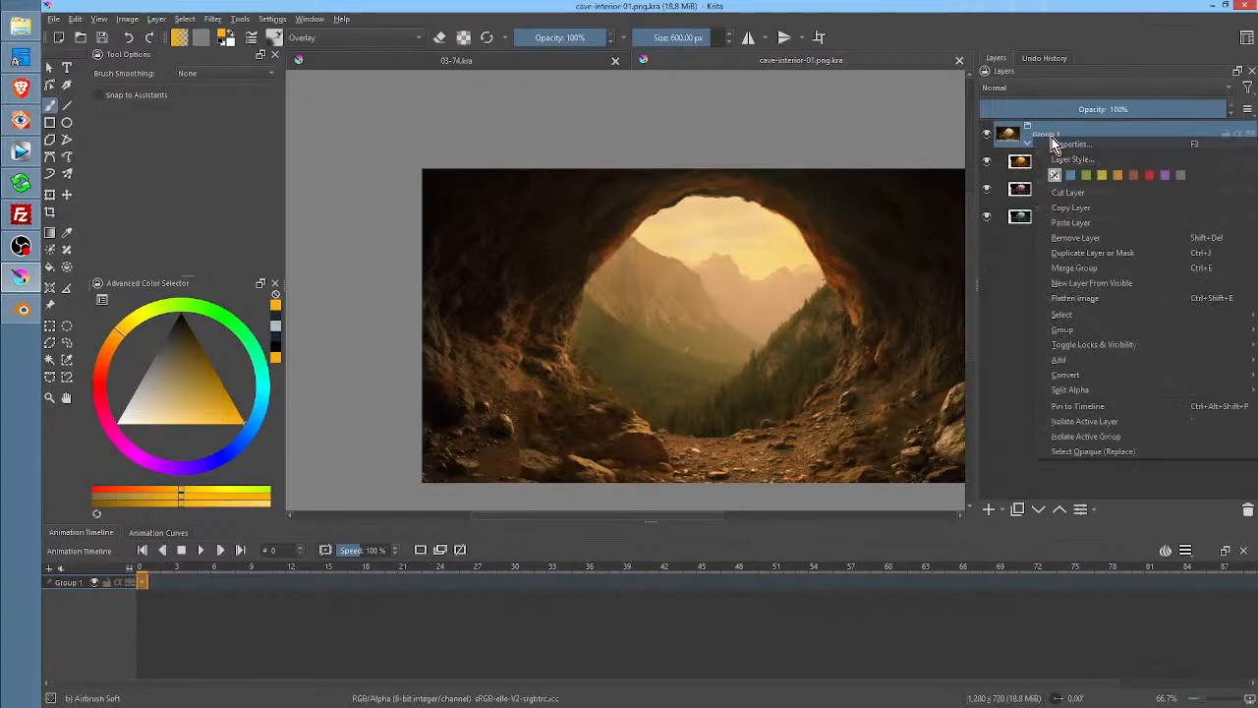
pyautogui.click(1071, 209)
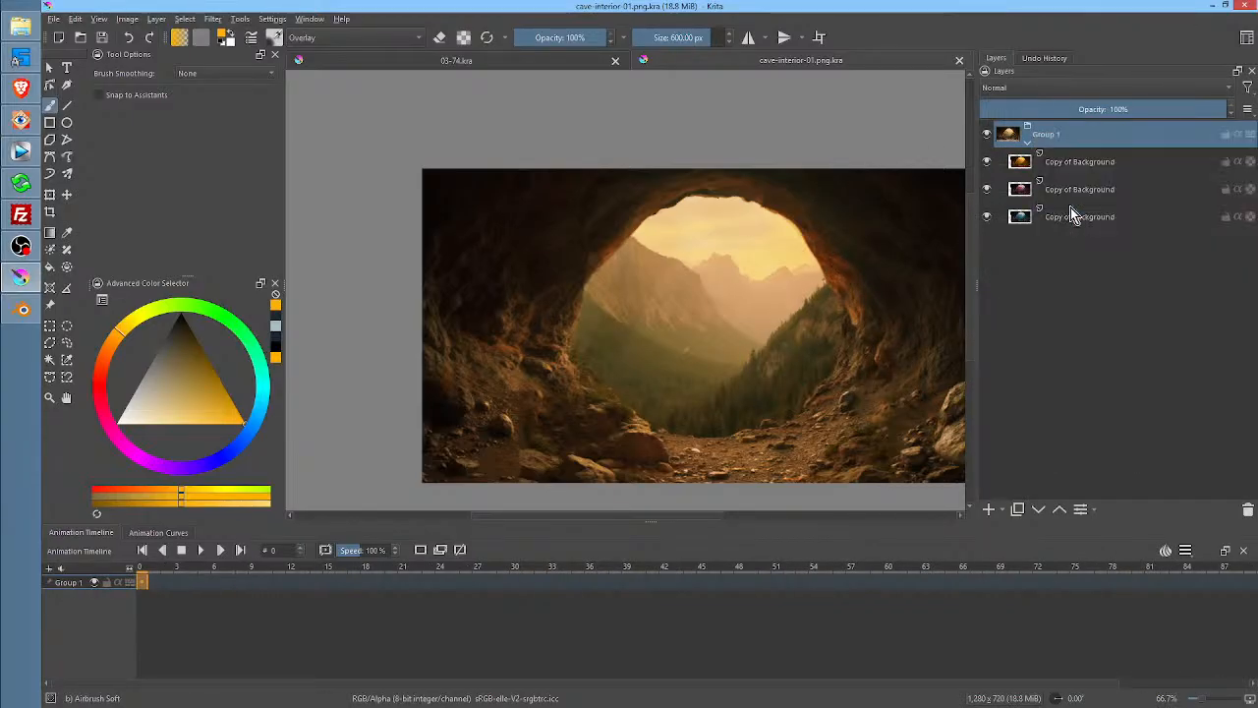
pyautogui.click(429, 63)
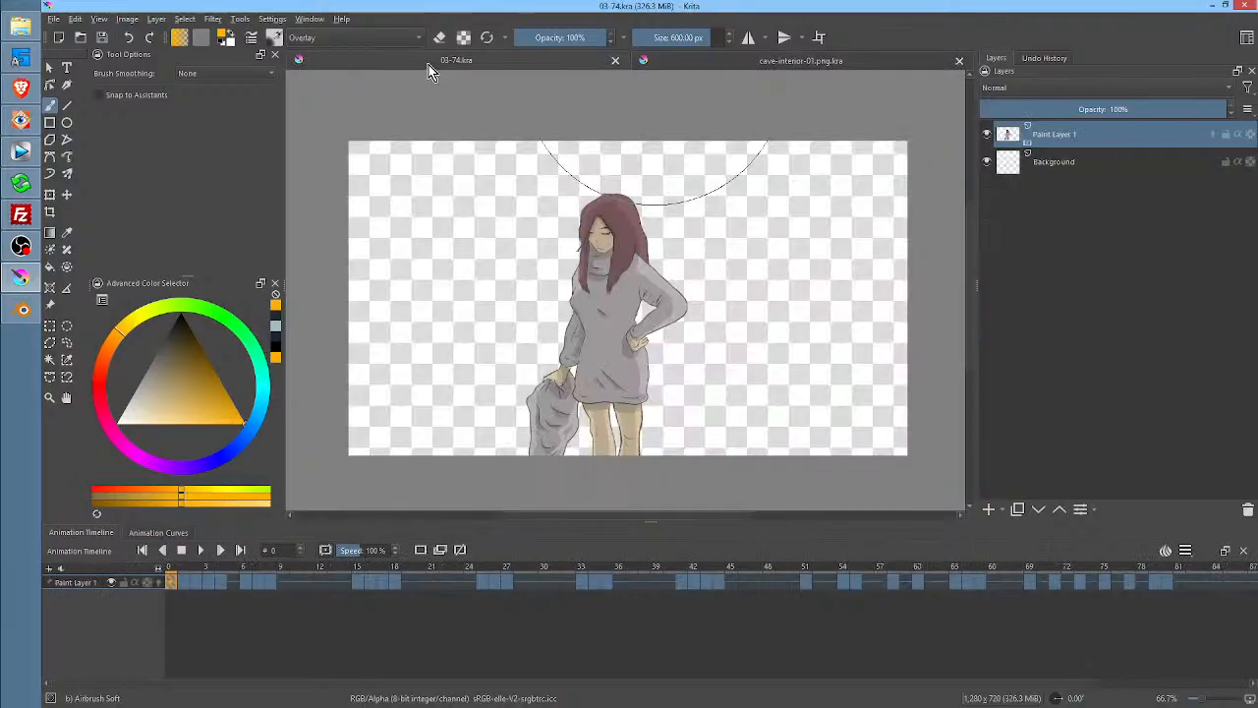
pyautogui.rightClick(1080, 158)
pyautogui.click(1098, 224)
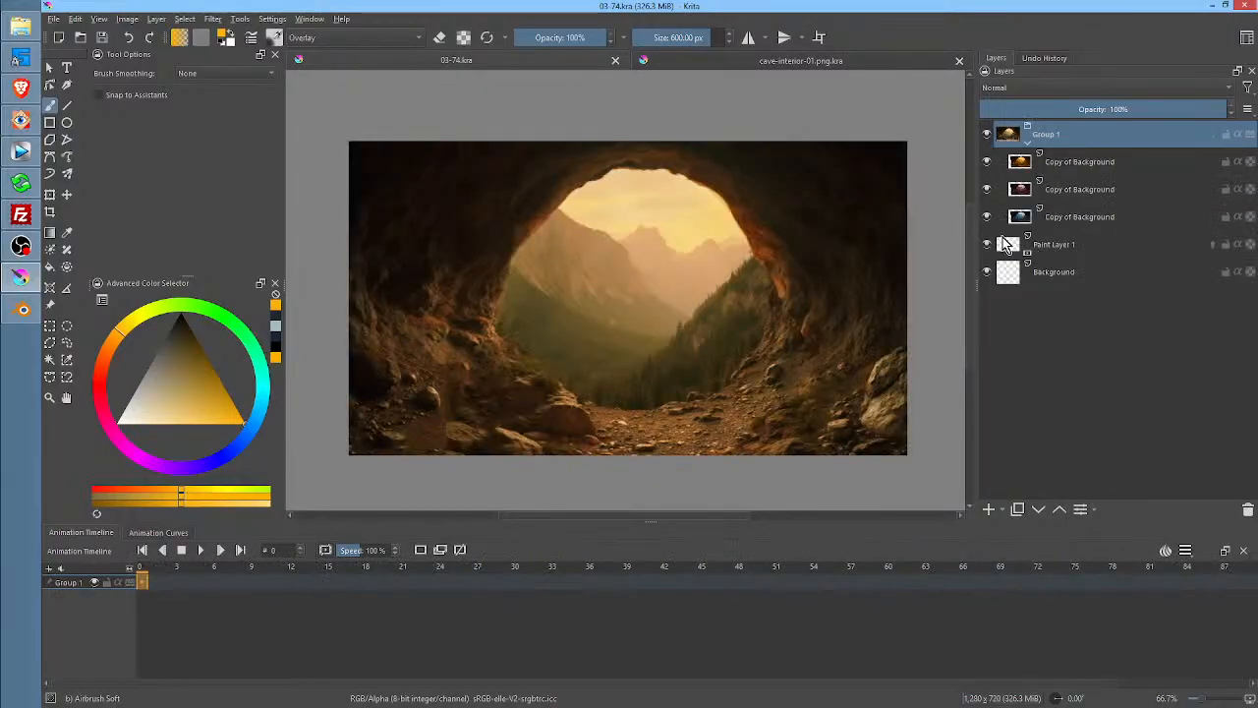
# Move Paint Layer 1 above Group 1 so the character stands in front of the cave
pyautogui.click(1061, 251)
pyautogui.click(1061, 510)
pyautogui.click(1061, 511)
pyautogui.click(1061, 510)
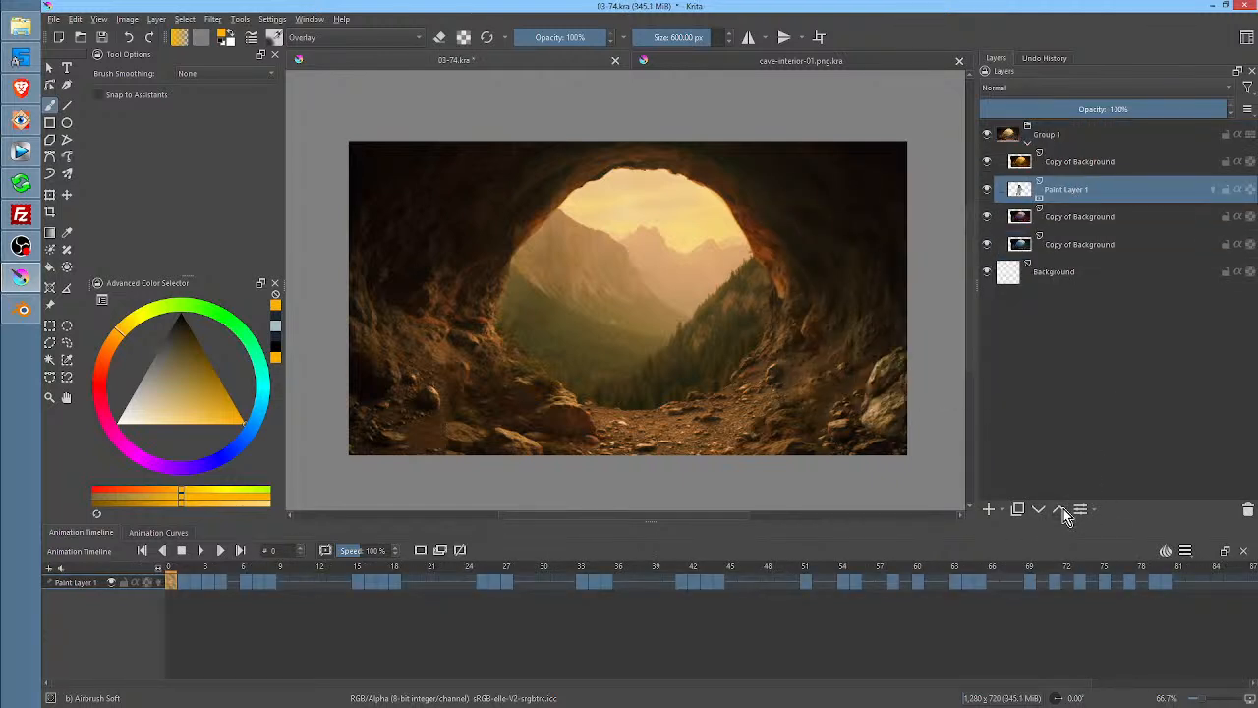
pyautogui.click(1062, 510)
pyautogui.click(1062, 510)
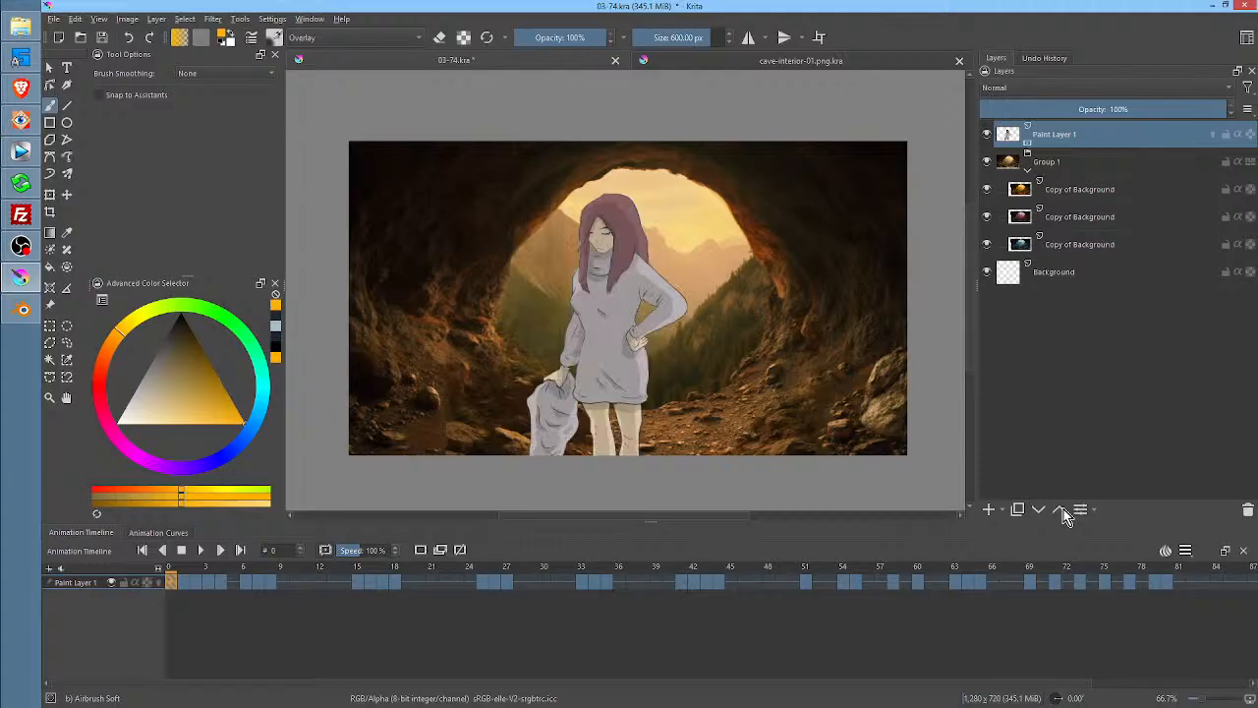
# Delete the empty Background layer and collapse Group 1
pyautogui.click(1061, 278)
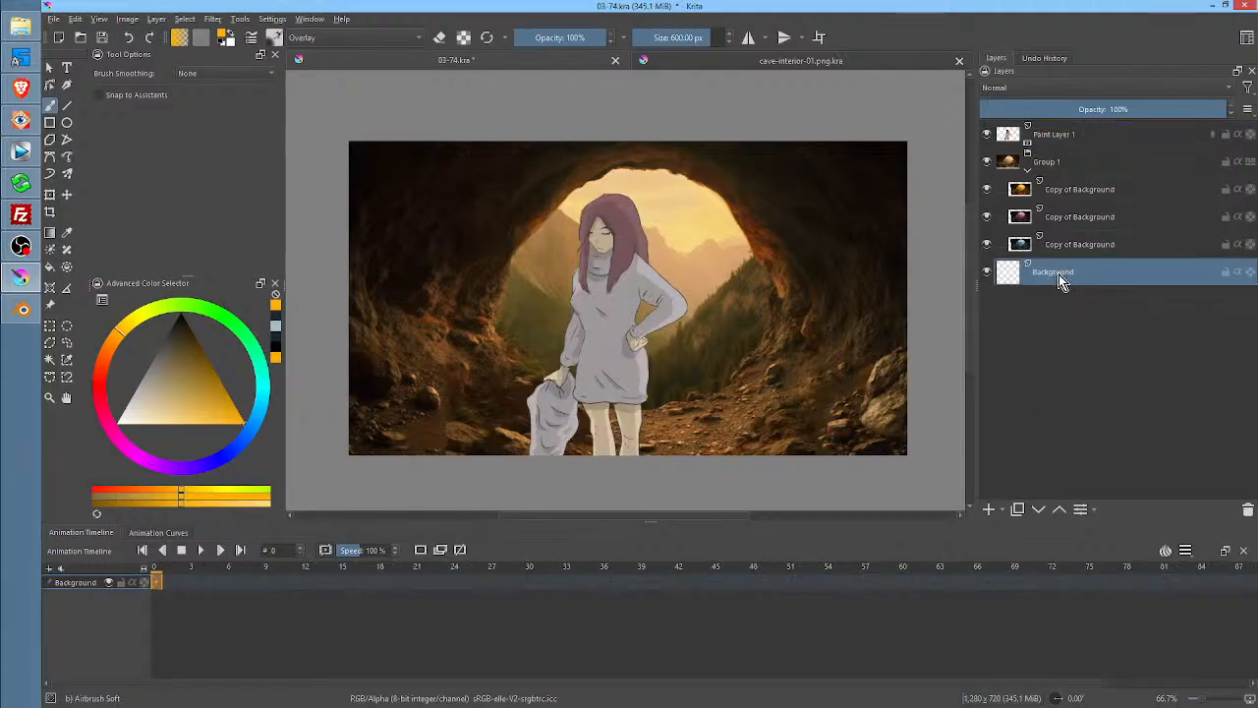
pyautogui.click(1247, 510)
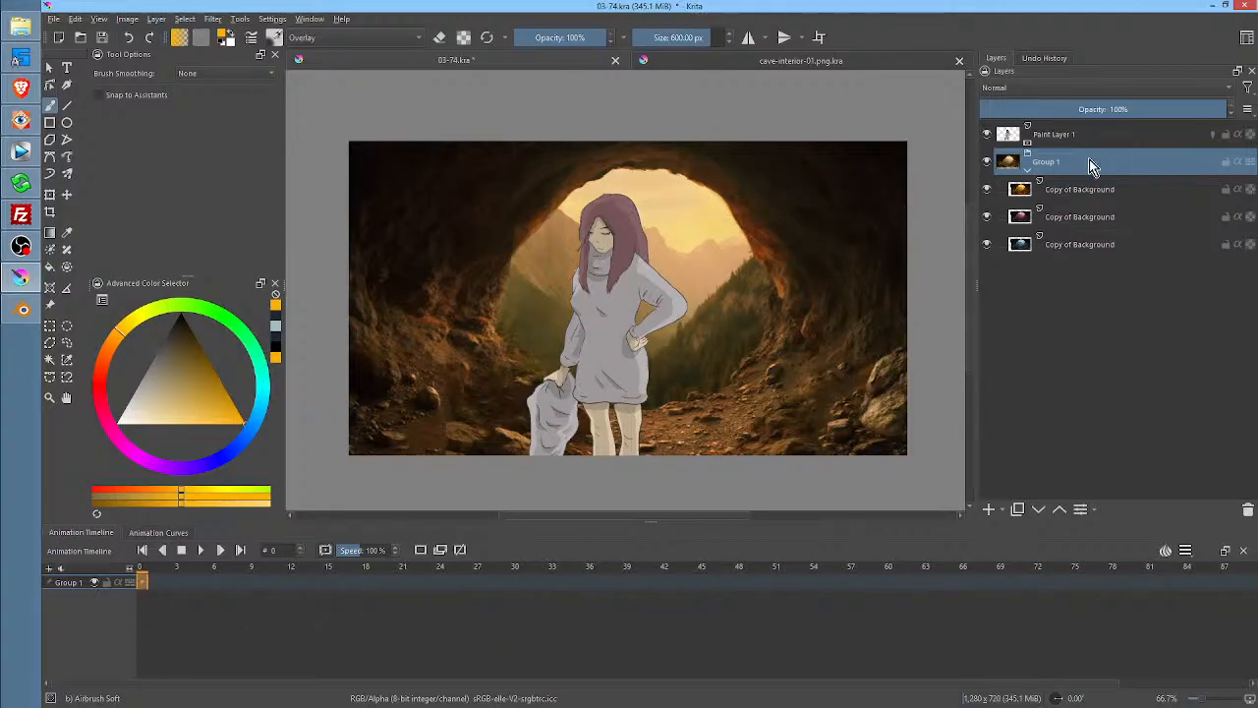
pyautogui.click(1028, 171)
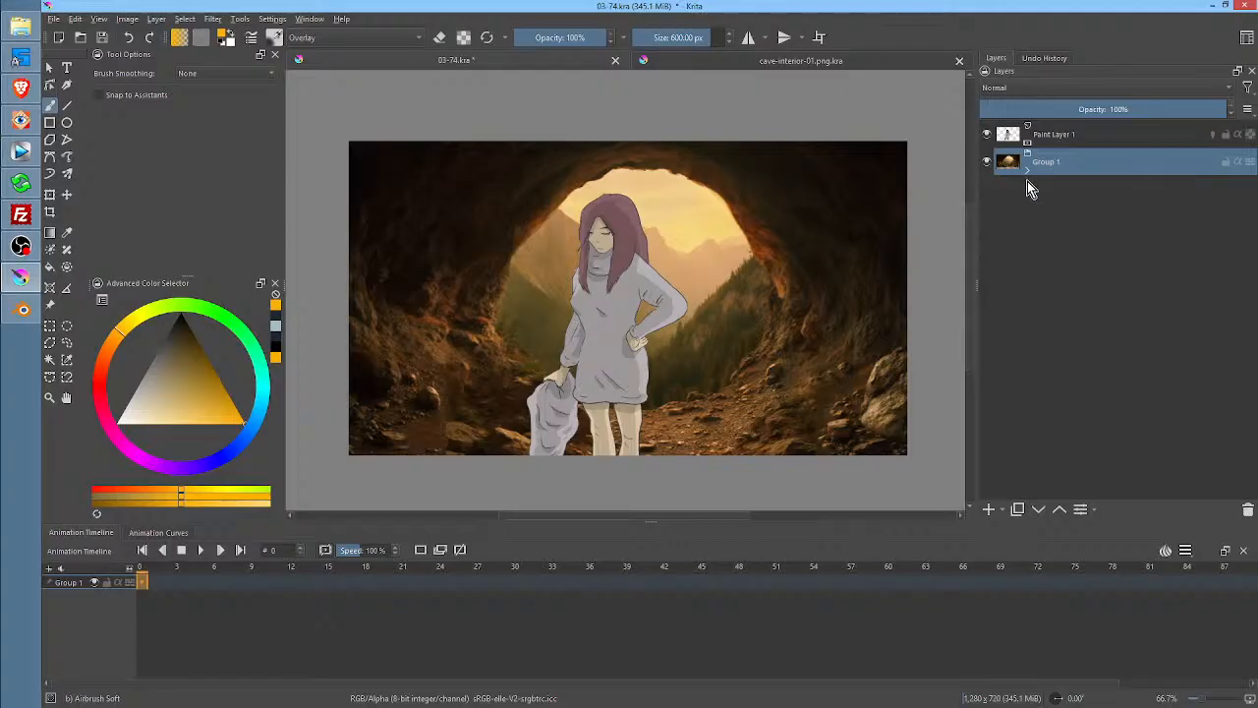
pyautogui.click(1028, 170)
pyautogui.moveTo(1053, 185)
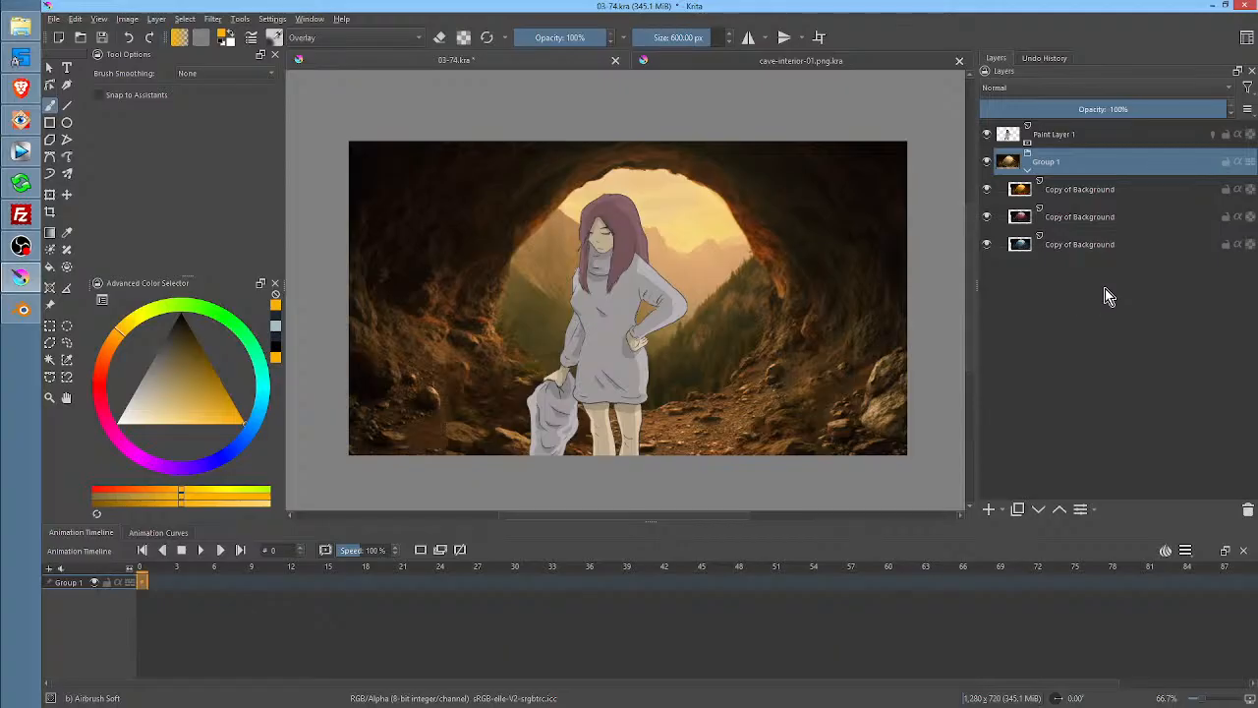
pyautogui.click(1028, 171)
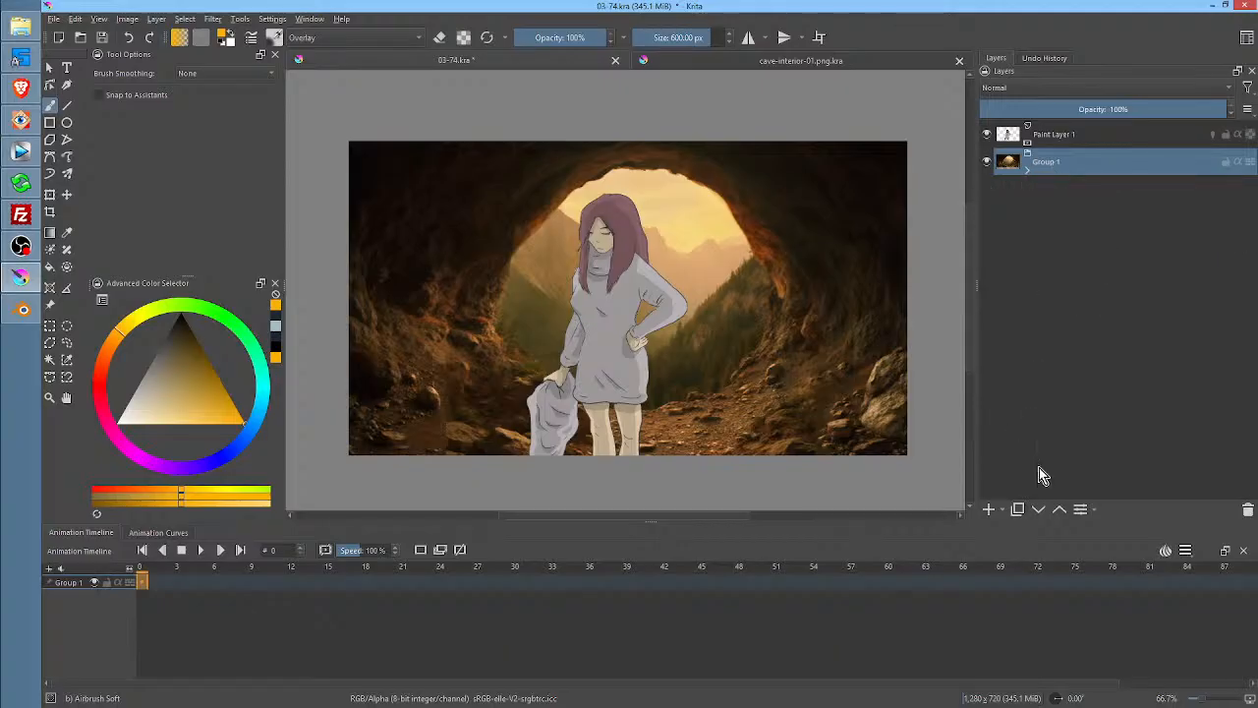
# Duplicate Group 1, hide the original, and merge the copied group into a single layer
pyautogui.click(1017, 509)
pyautogui.click(989, 189)
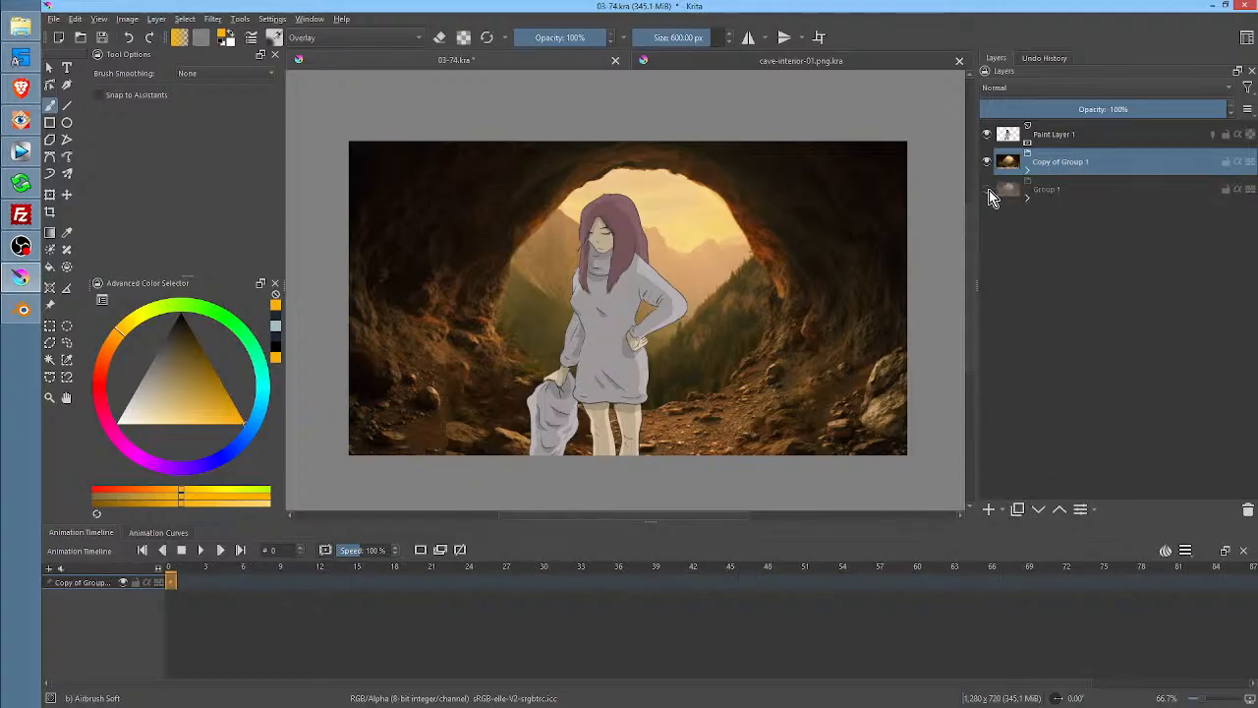
pyautogui.rightClick(1042, 169)
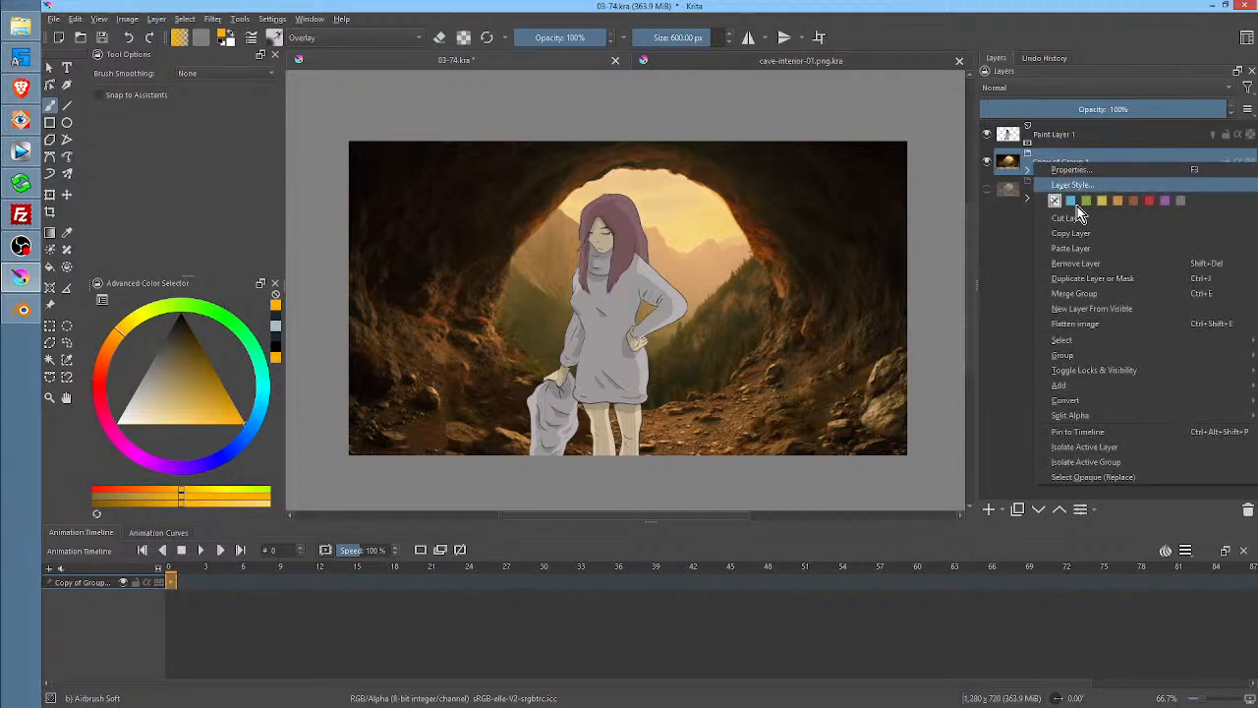
pyautogui.click(1118, 289)
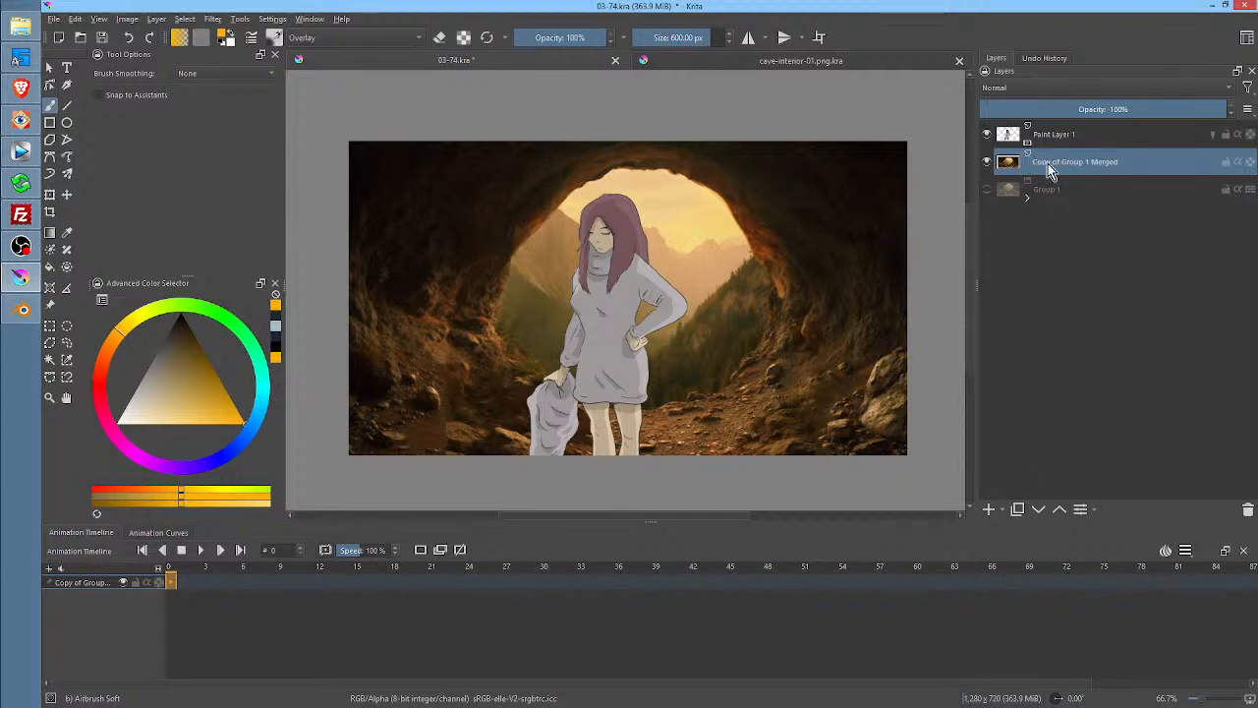
# Enlarge the merged cave layer proportionally, reposition it to about x 808 px, y 315 px, and save the document
pyautogui.scroll(-1, 747, 291)
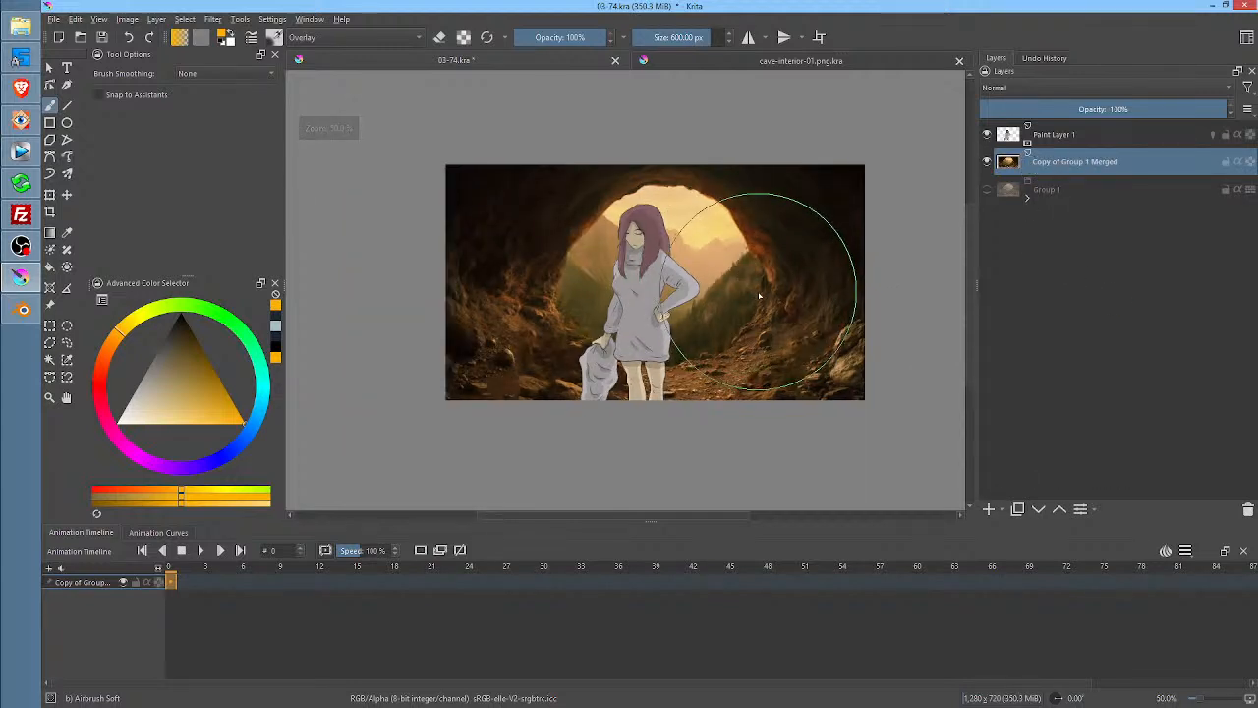
pyautogui.hotkey('ctrl', 't')
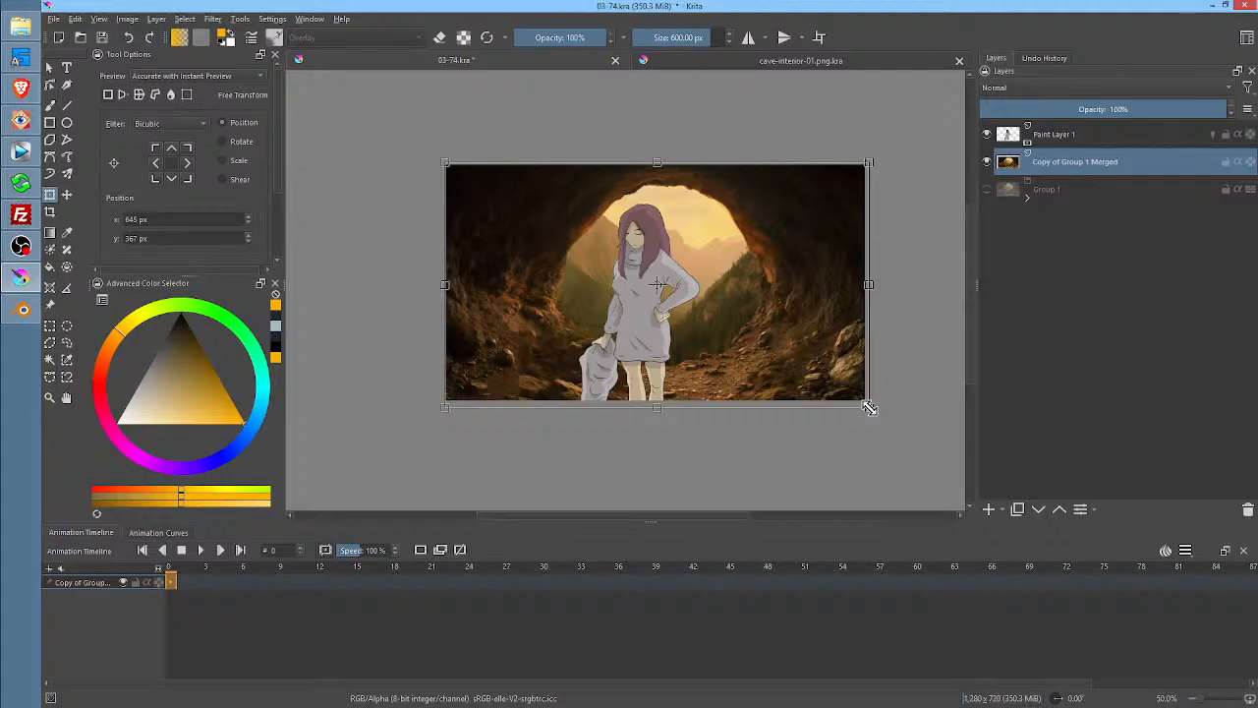
pyautogui.moveTo(868, 406); pyautogui.dragTo(1022, 468)
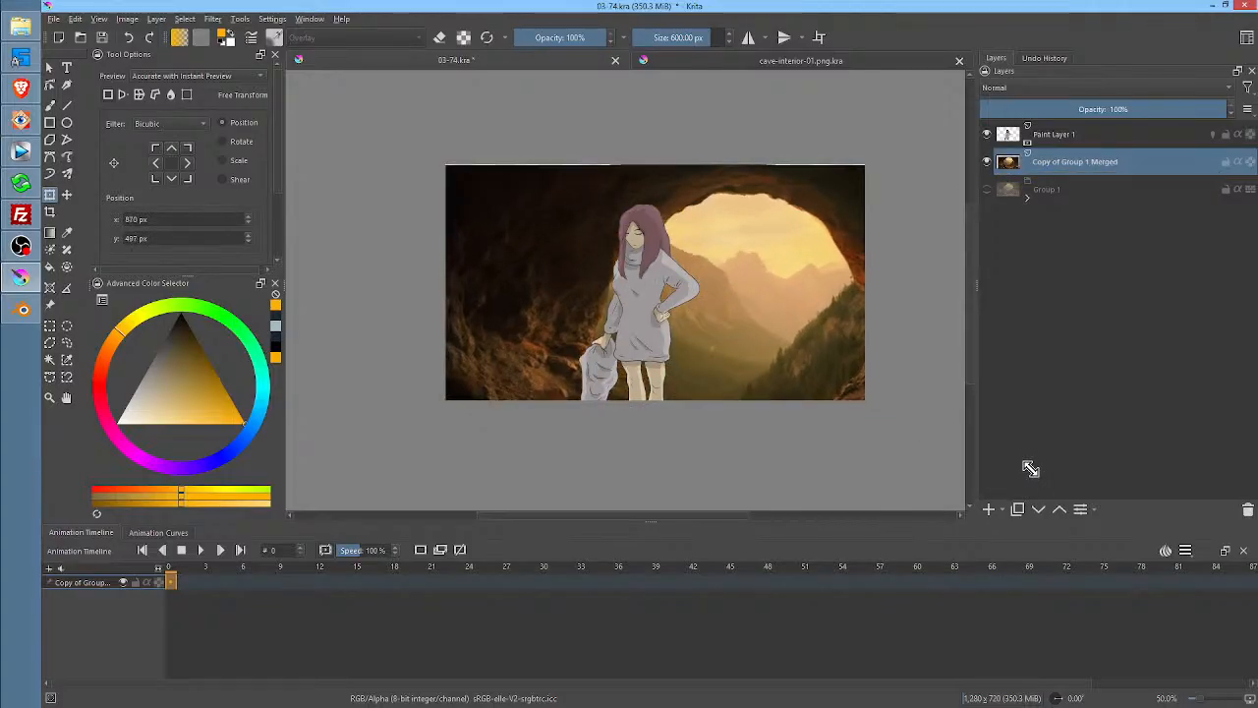
pyautogui.moveTo(829, 373); pyautogui.dragTo(811, 322)
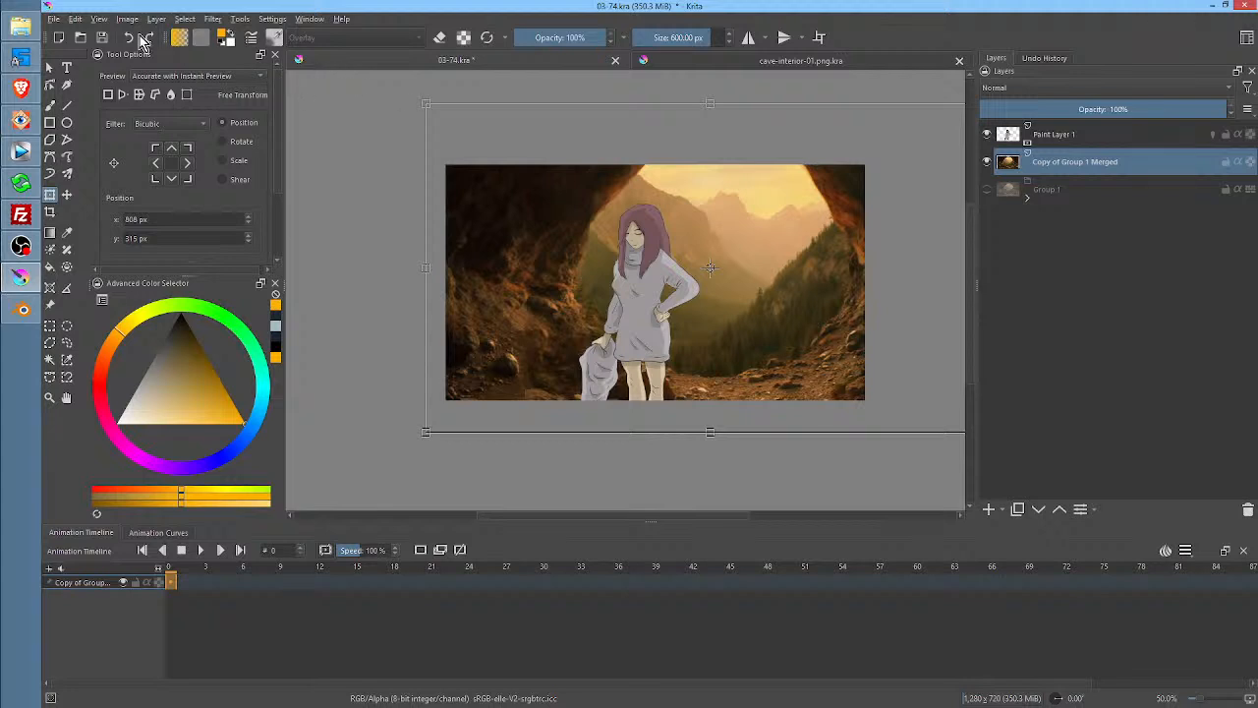
pyautogui.click(102, 37)
# Switch to Blender, show the sketch layer at frame 5 to check the planned background composition, and return to Krita
pyautogui.click(22, 309)
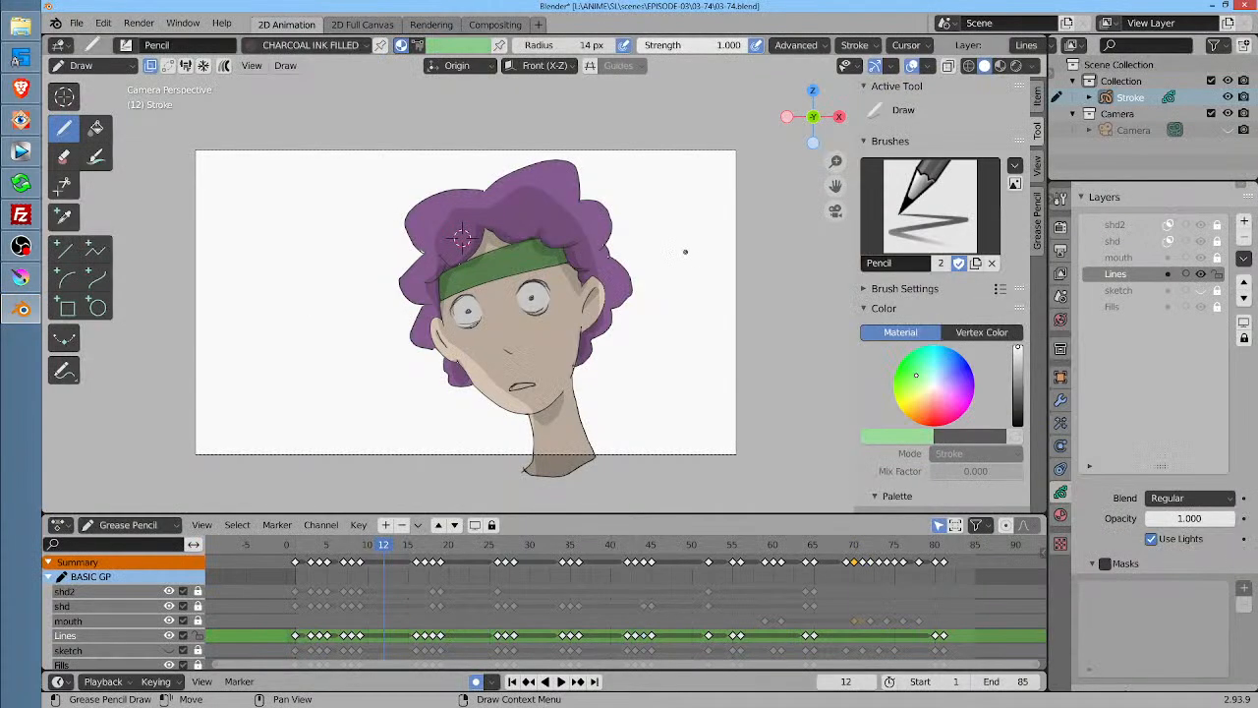
pyautogui.moveTo(297, 546); pyautogui.dragTo(328, 547)
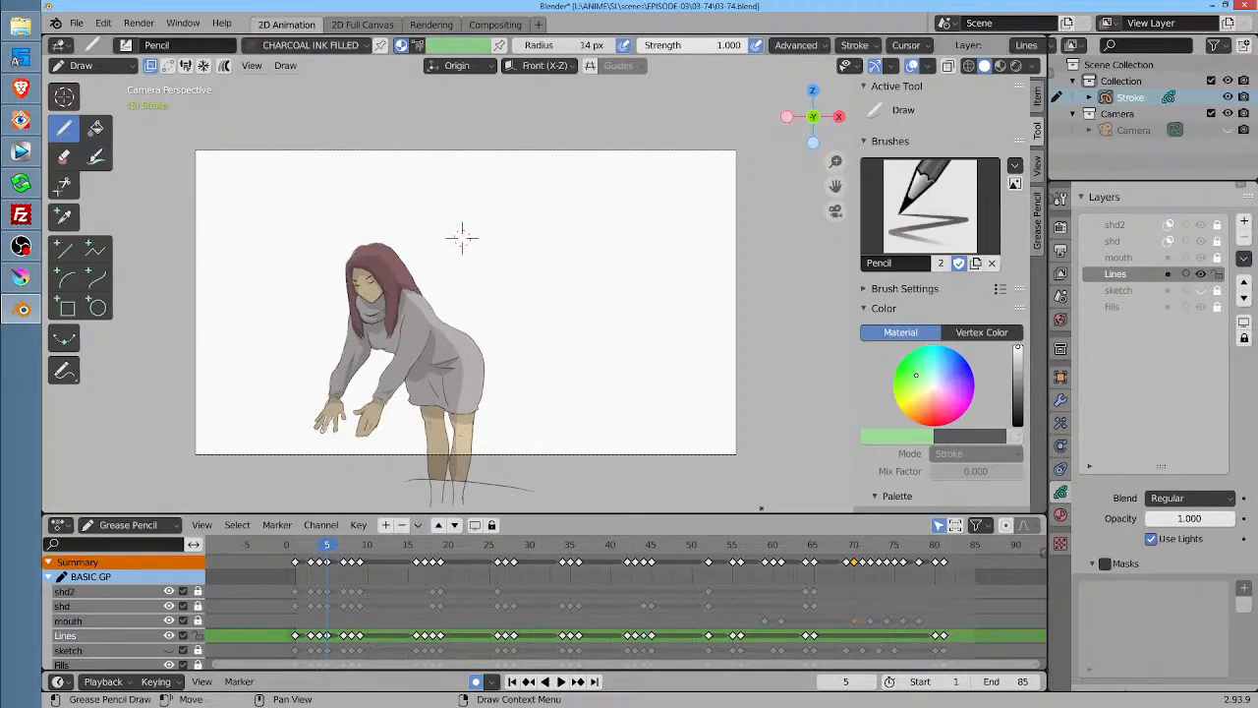
pyautogui.click(1145, 259)
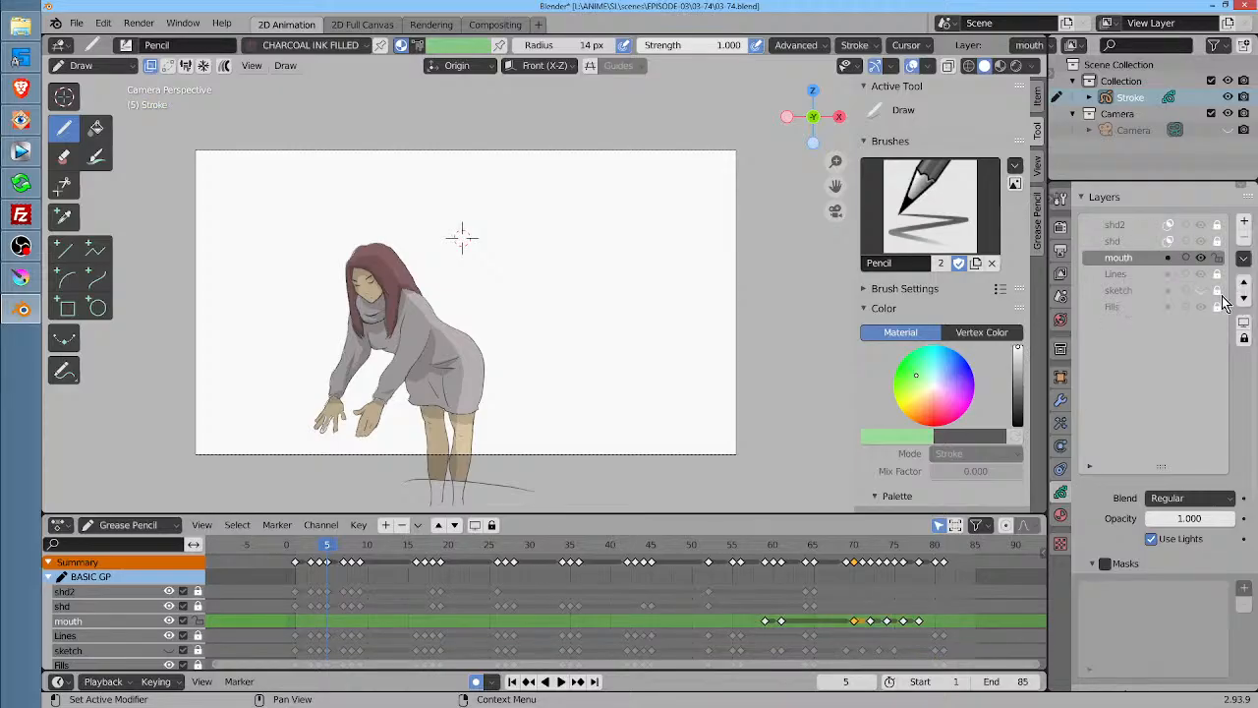
pyautogui.keyDown('ctrl'); pyautogui.click(1203, 291); pyautogui.keyUp('ctrl')
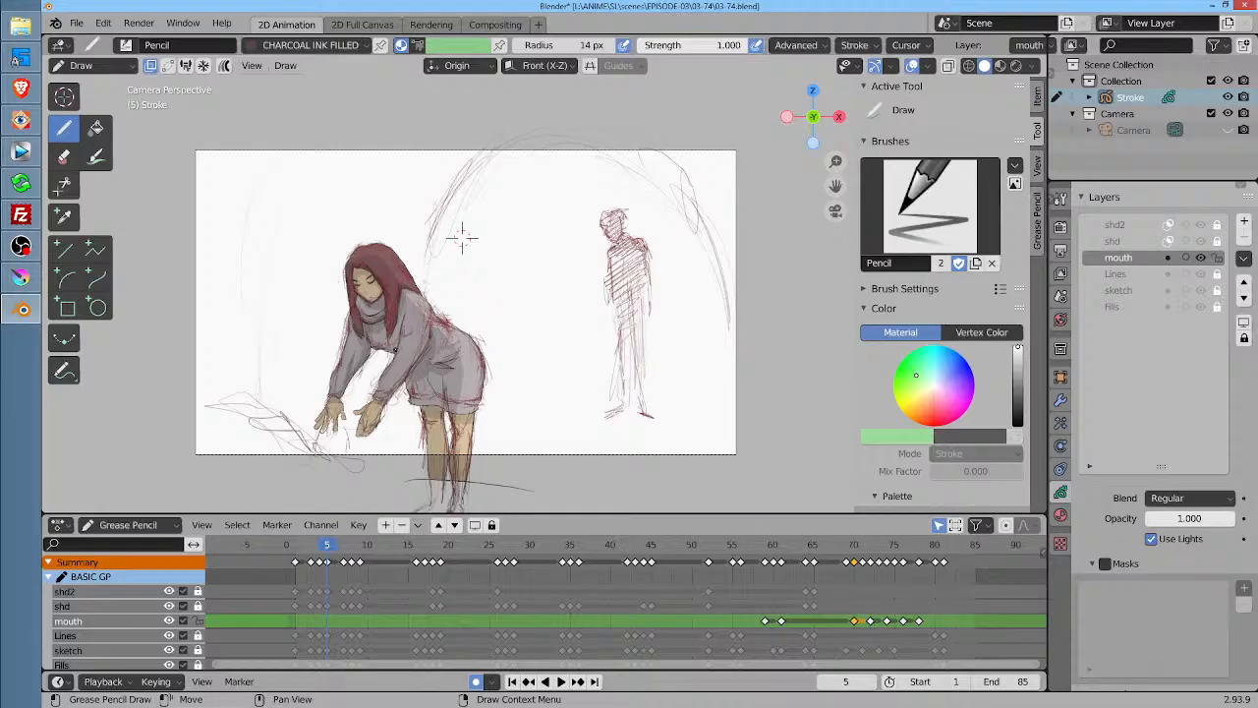
pyautogui.click(21, 278)
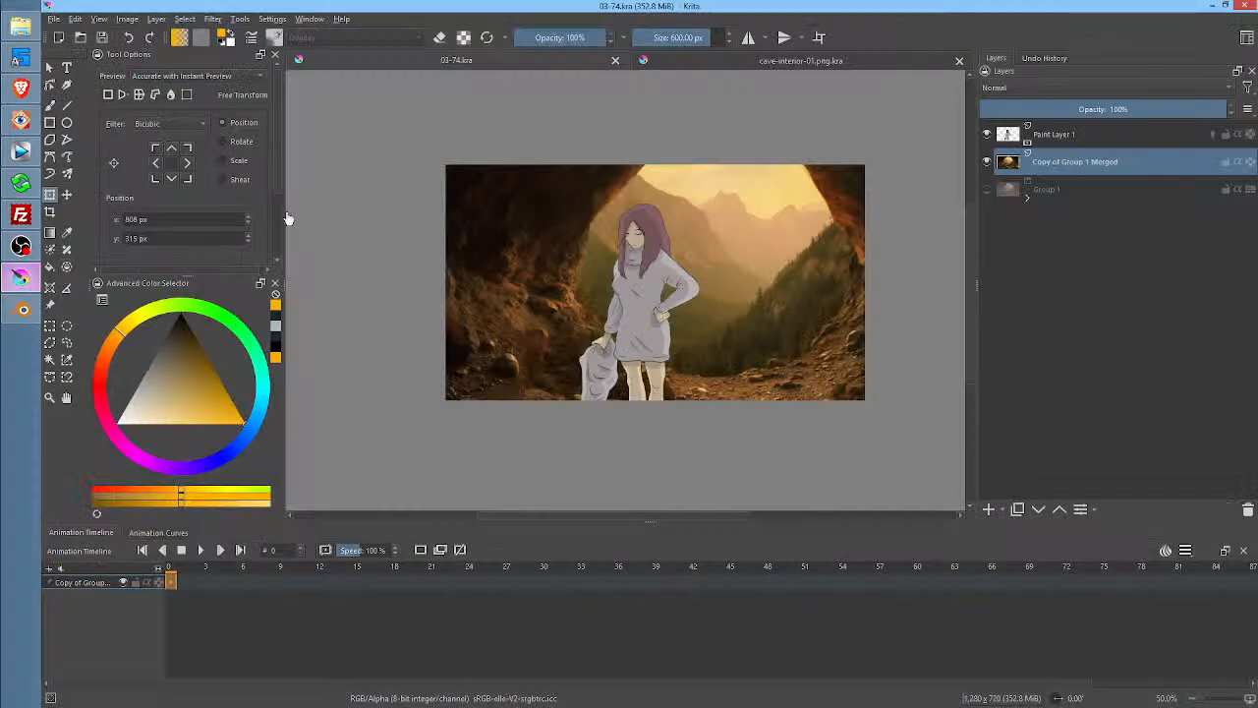
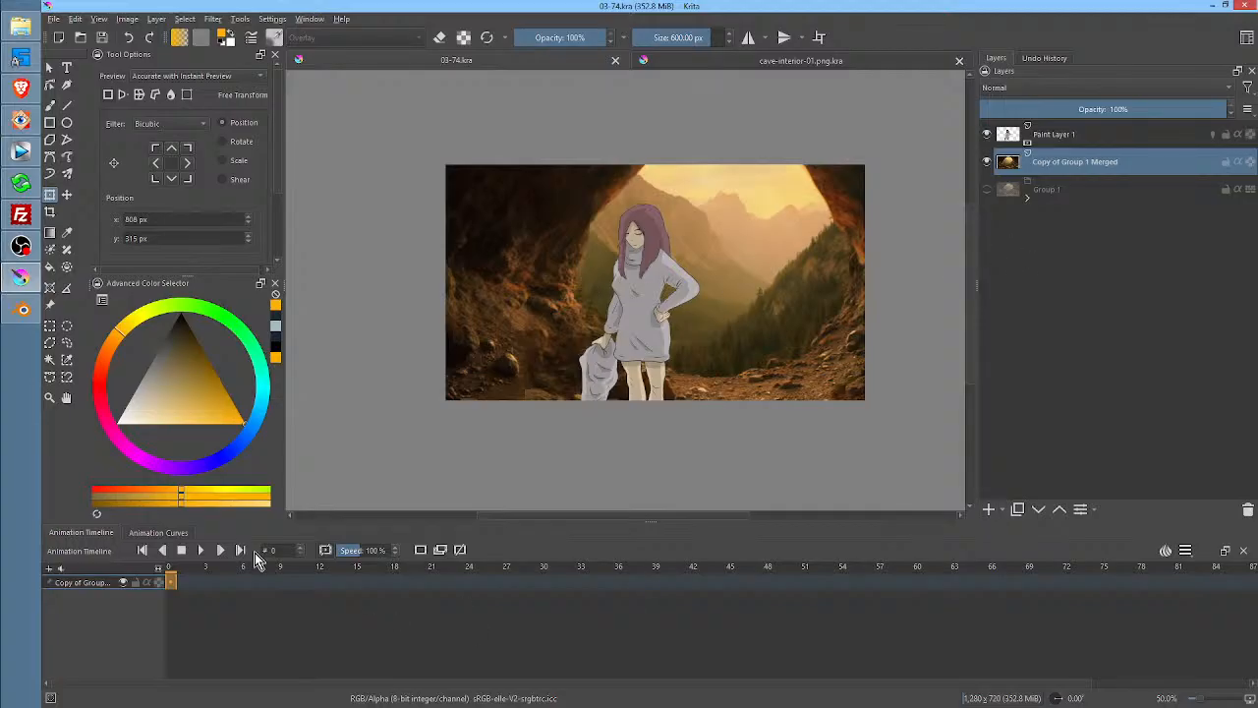
# Select the purple-haired character freehand on Paint Layer 1 at frame 8 and copy it
pyautogui.moveTo(210, 578); pyautogui.dragTo(300, 588)
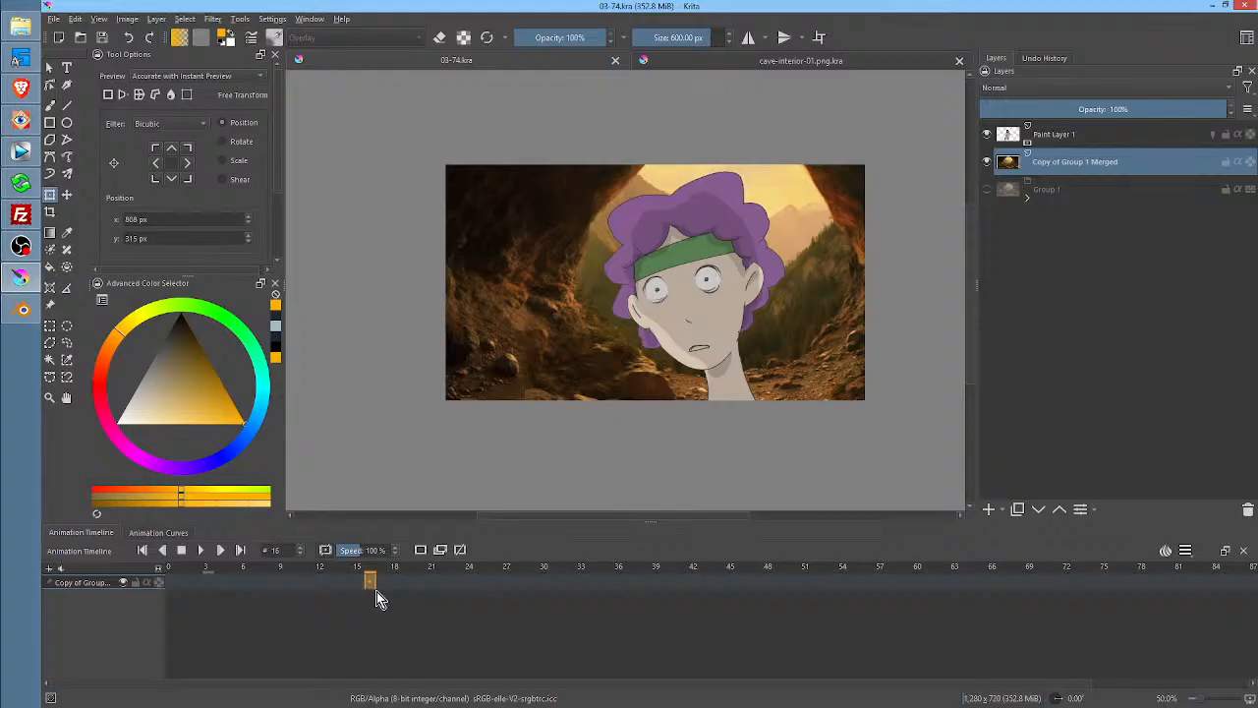
pyautogui.moveTo(377, 591)
pyautogui.mouseDown()
pyautogui.moveTo(827, 580)
pyautogui.moveTo(1000, 560)
pyautogui.moveTo(1242, 580)
pyautogui.moveTo(171, 594)
pyautogui.moveTo(286, 594)
pyautogui.moveTo(266, 598)
pyautogui.mouseUp()
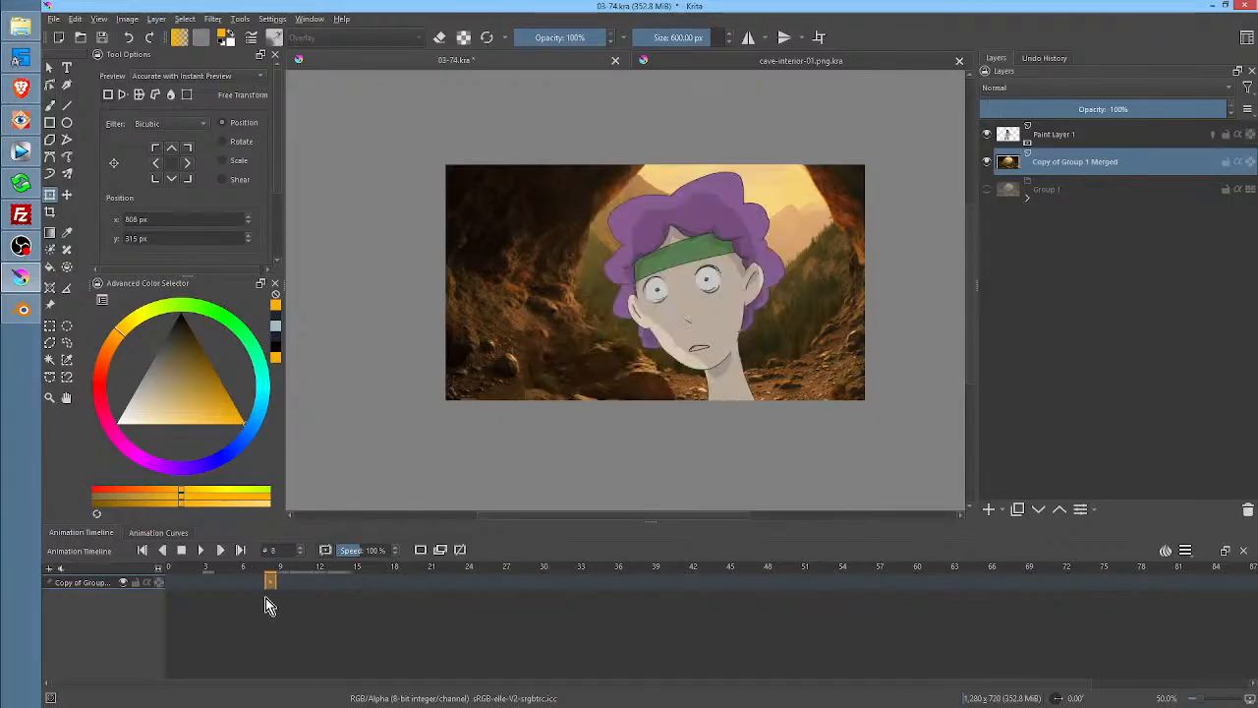
pyautogui.click(1080, 137)
pyautogui.moveTo(285, 594)
pyautogui.mouseDown()
pyautogui.moveTo(258, 585)
pyautogui.moveTo(272, 585)
pyautogui.mouseUp()
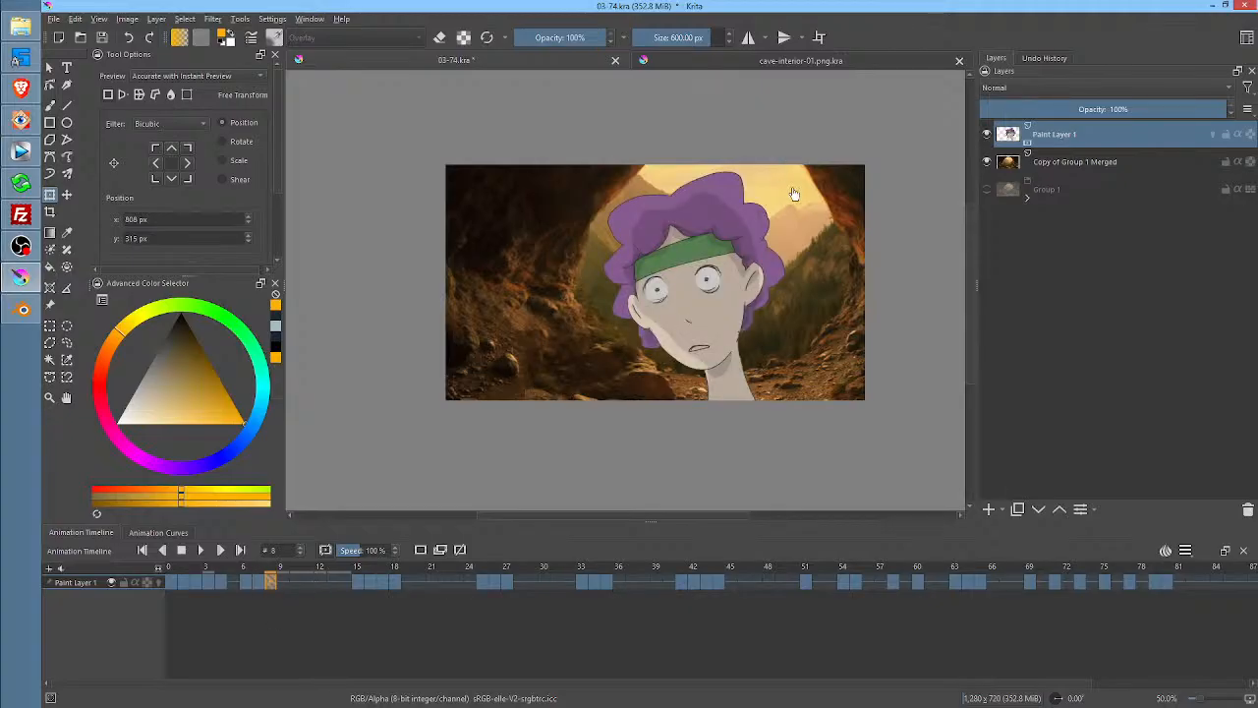
pyautogui.press('l')
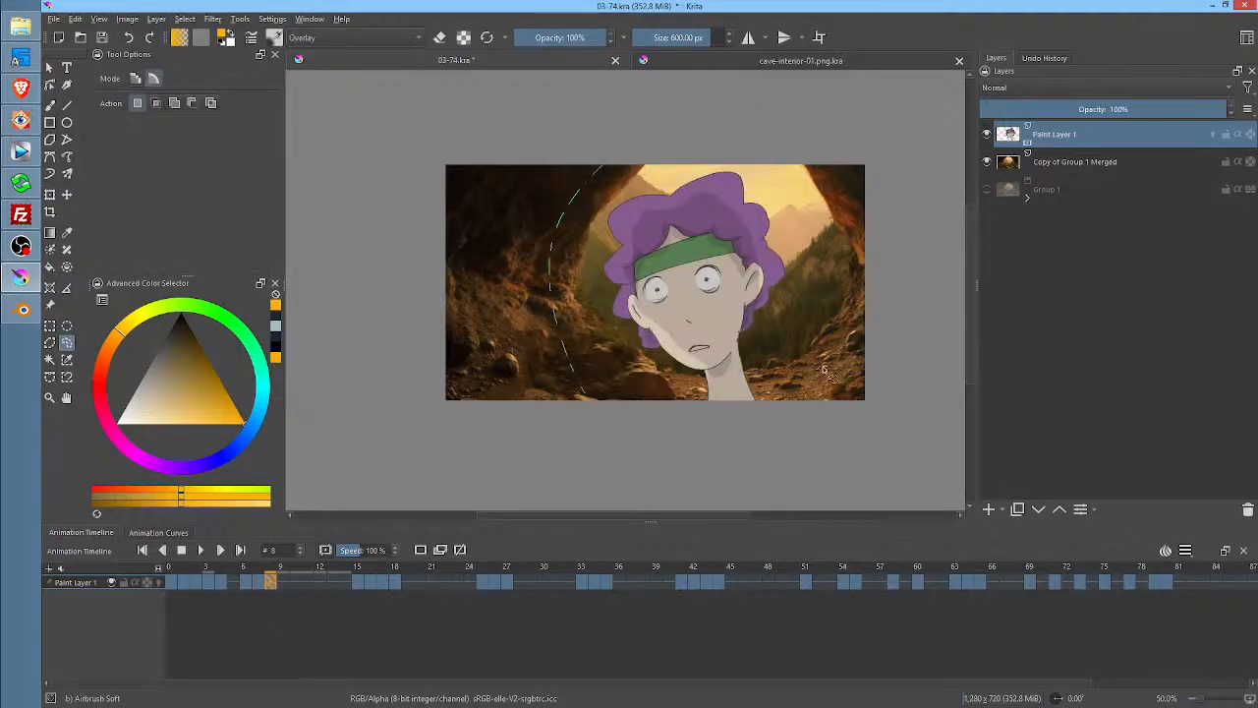
pyautogui.moveTo(826, 372)
pyautogui.mouseDown()
pyautogui.moveTo(831, 177)
pyautogui.moveTo(776, 116)
pyautogui.moveTo(829, 139)
pyautogui.mouseUp()
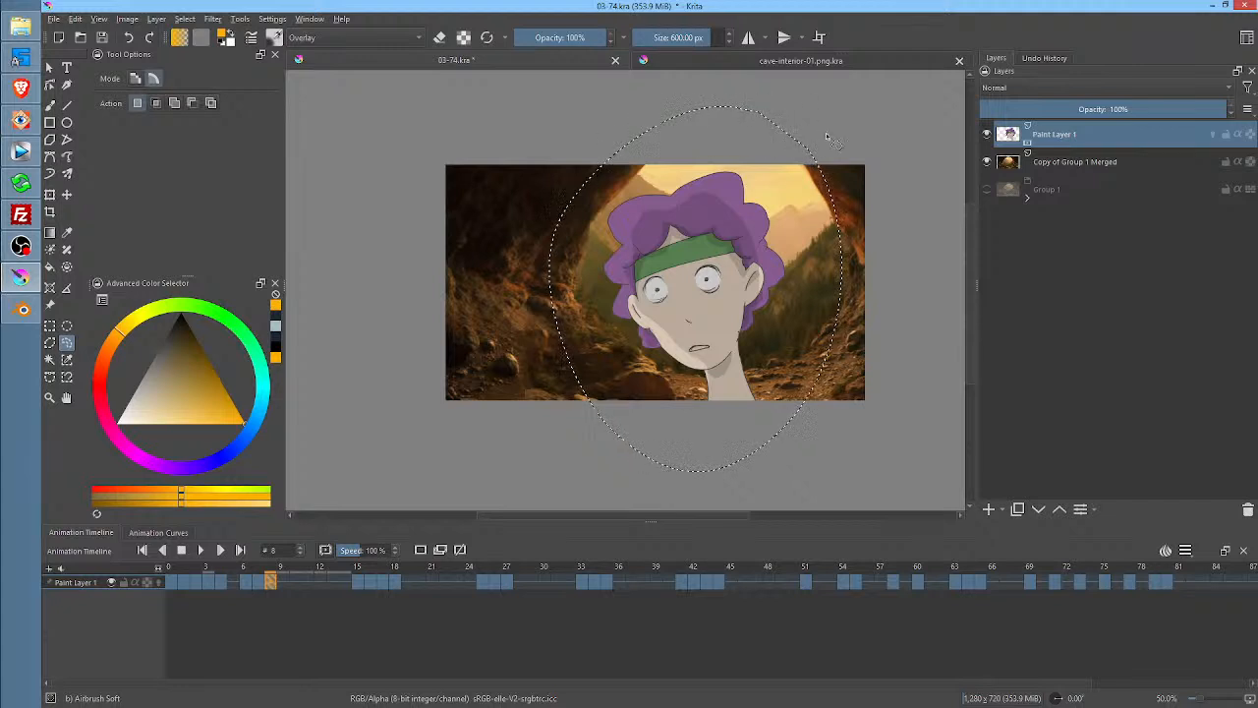
# Add a new paint layer above Paint Layer 1, keyframe it at frame 0, and paste the copied purple-haired character into it
pyautogui.click(1093, 166)
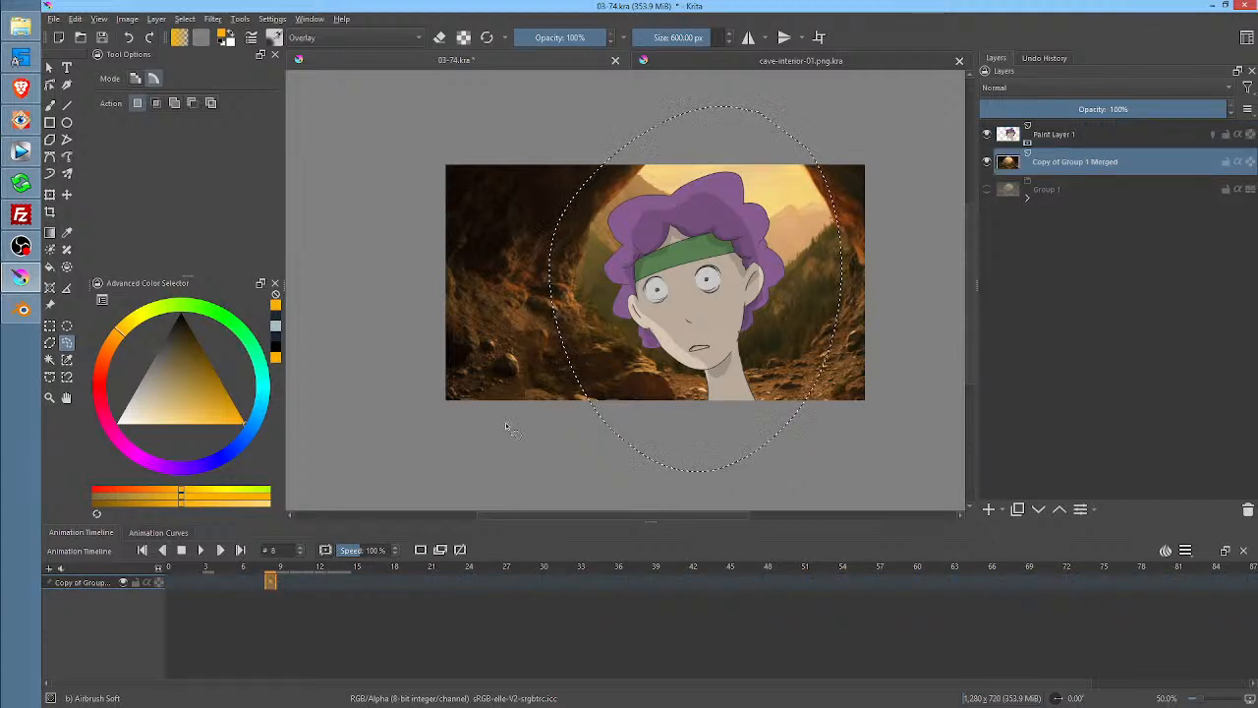
pyautogui.moveTo(267, 578); pyautogui.dragTo(168, 580)
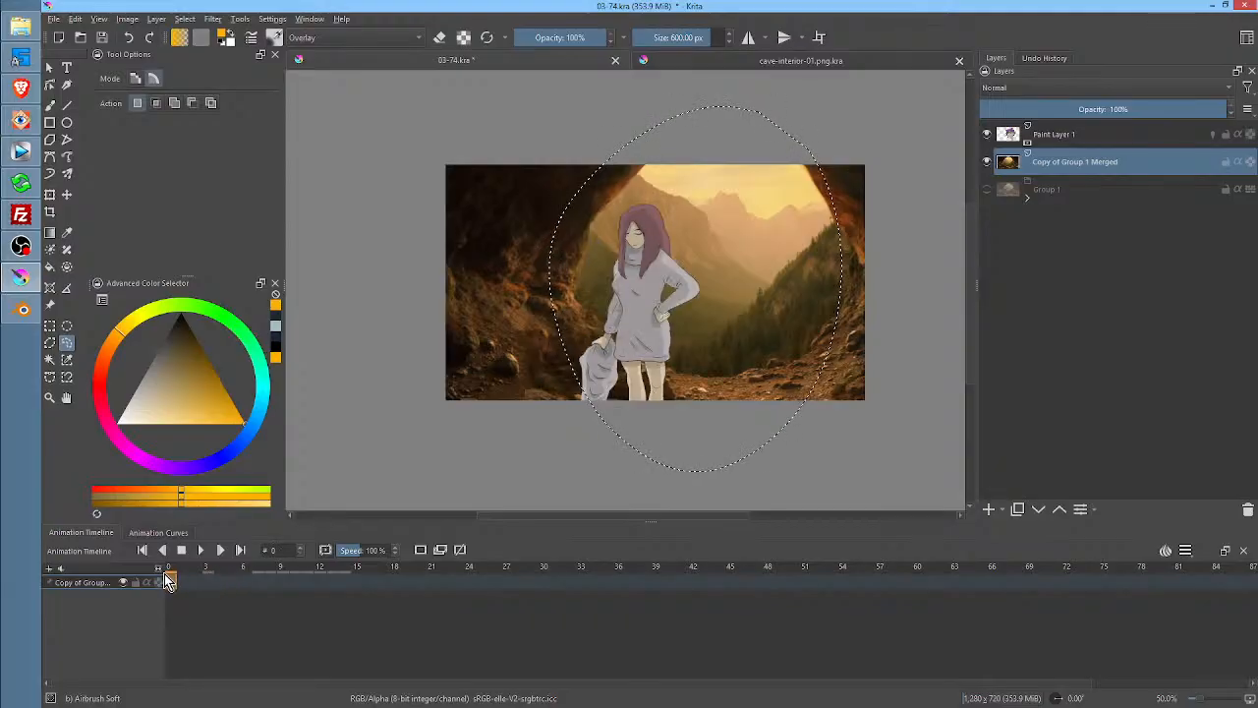
pyautogui.click(1073, 138)
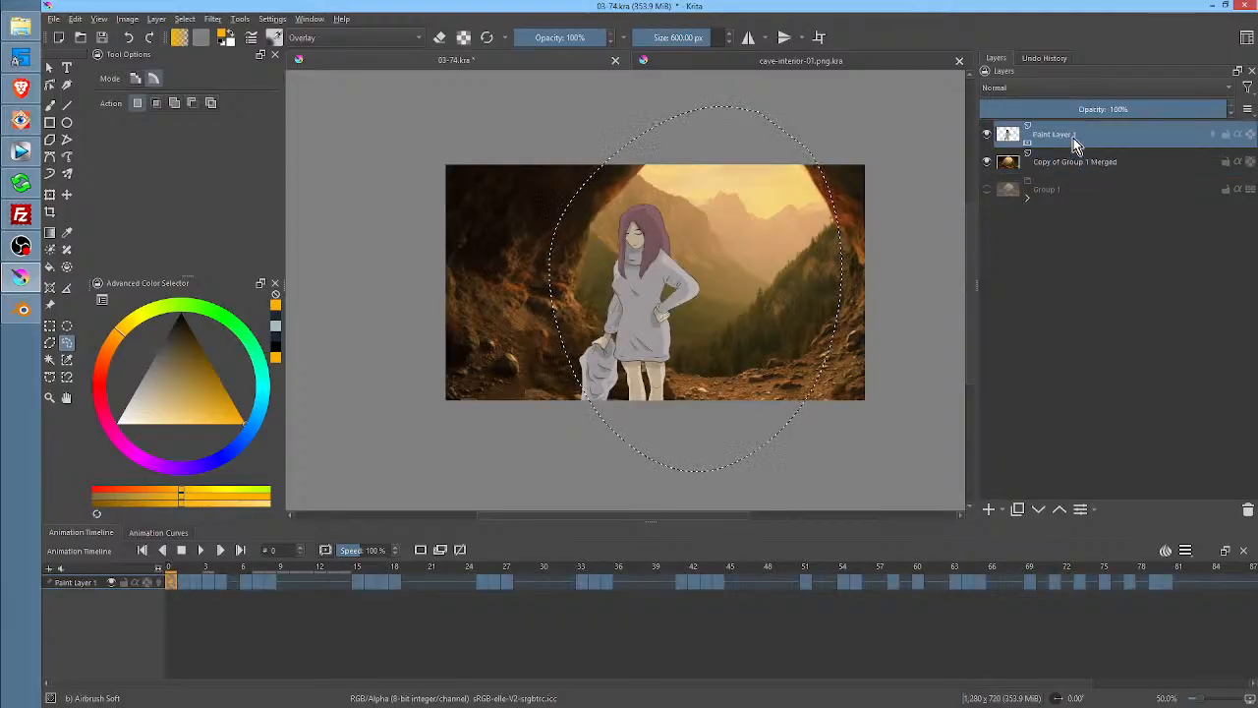
pyautogui.click(989, 510)
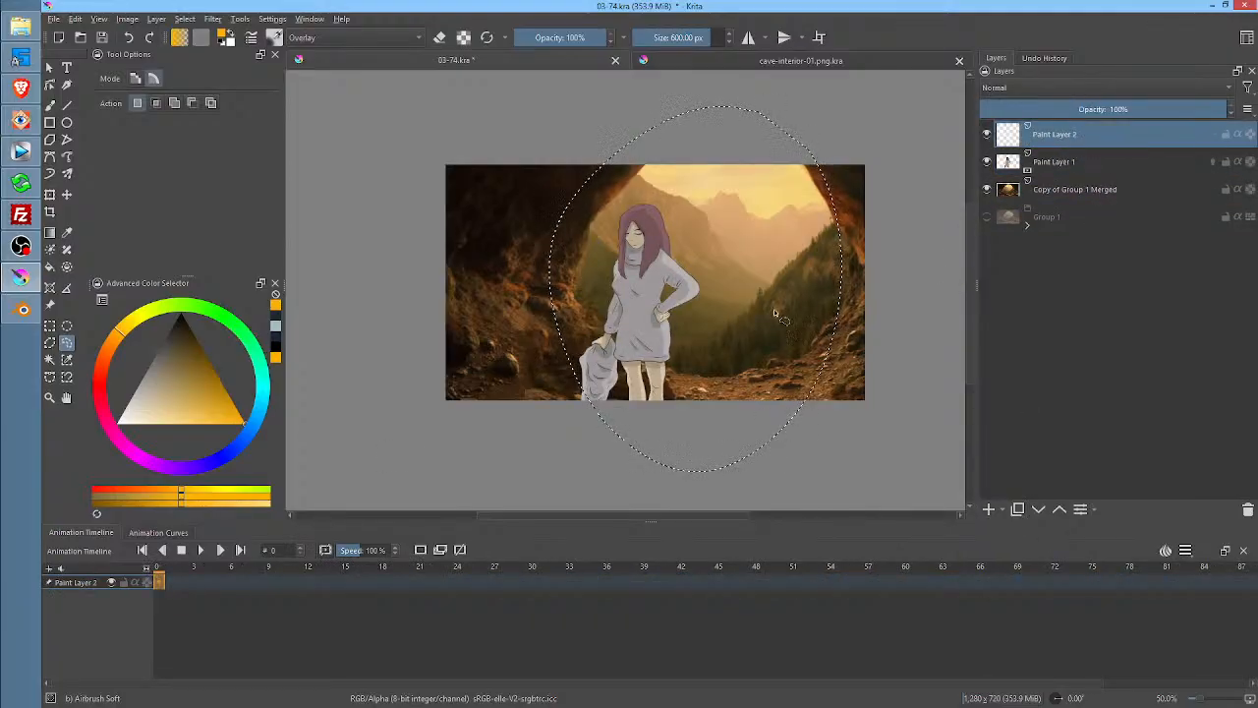
pyautogui.click(160, 584)
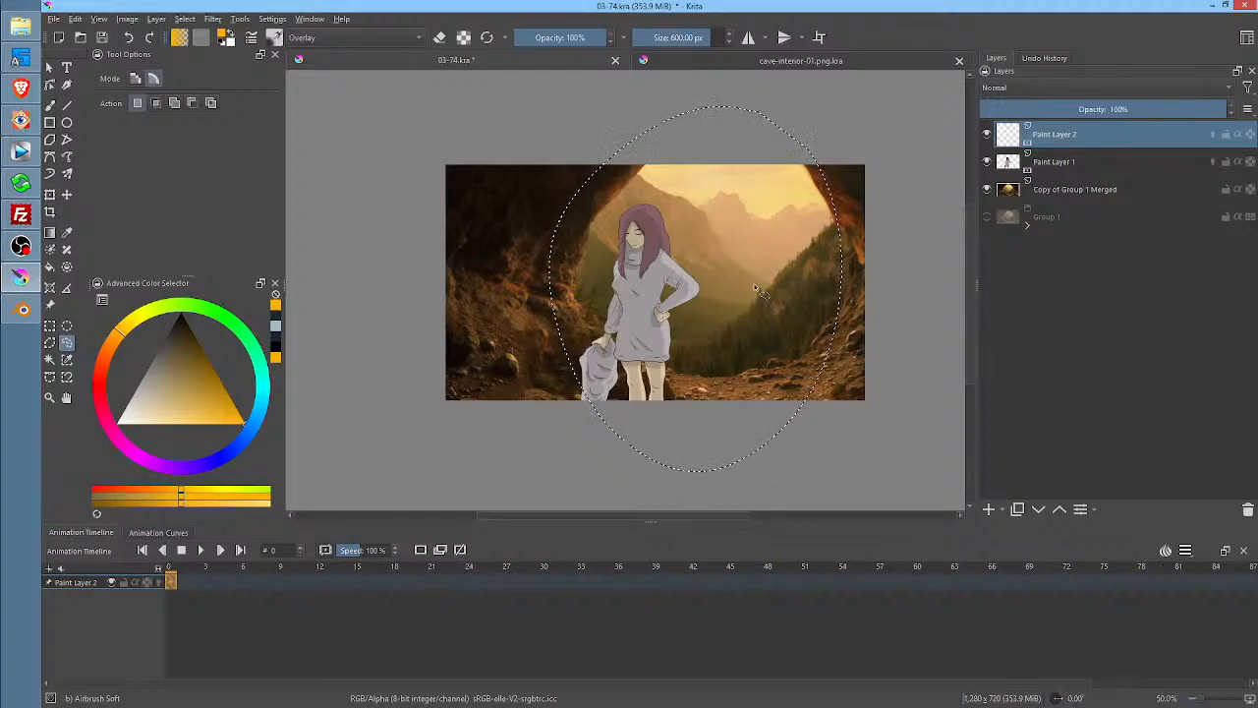
pyautogui.hotkey('ctrl', 'alt', 'v')
# Shrink the pasted purple-haired head to a small distant figure, place it against the sky between the woman and the cave wall, and deselect it
pyautogui.hotkey('ctrl', 't')
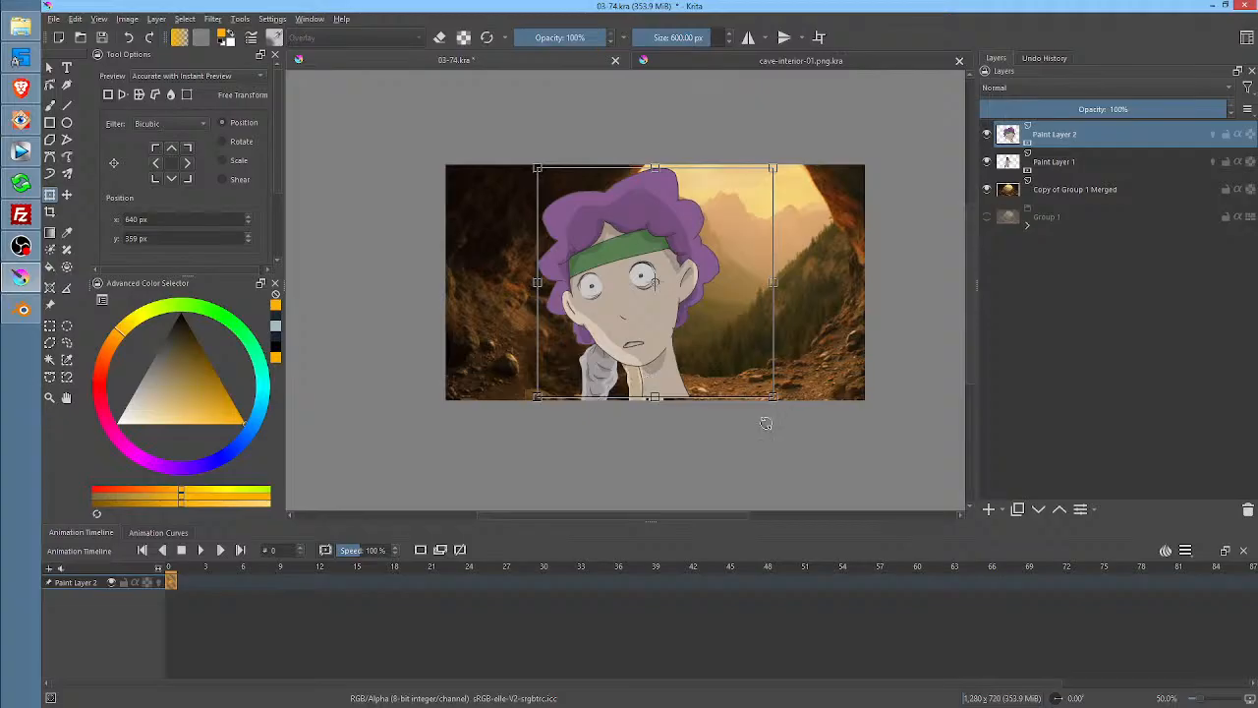
pyautogui.moveTo(773, 397); pyautogui.dragTo(703, 221)
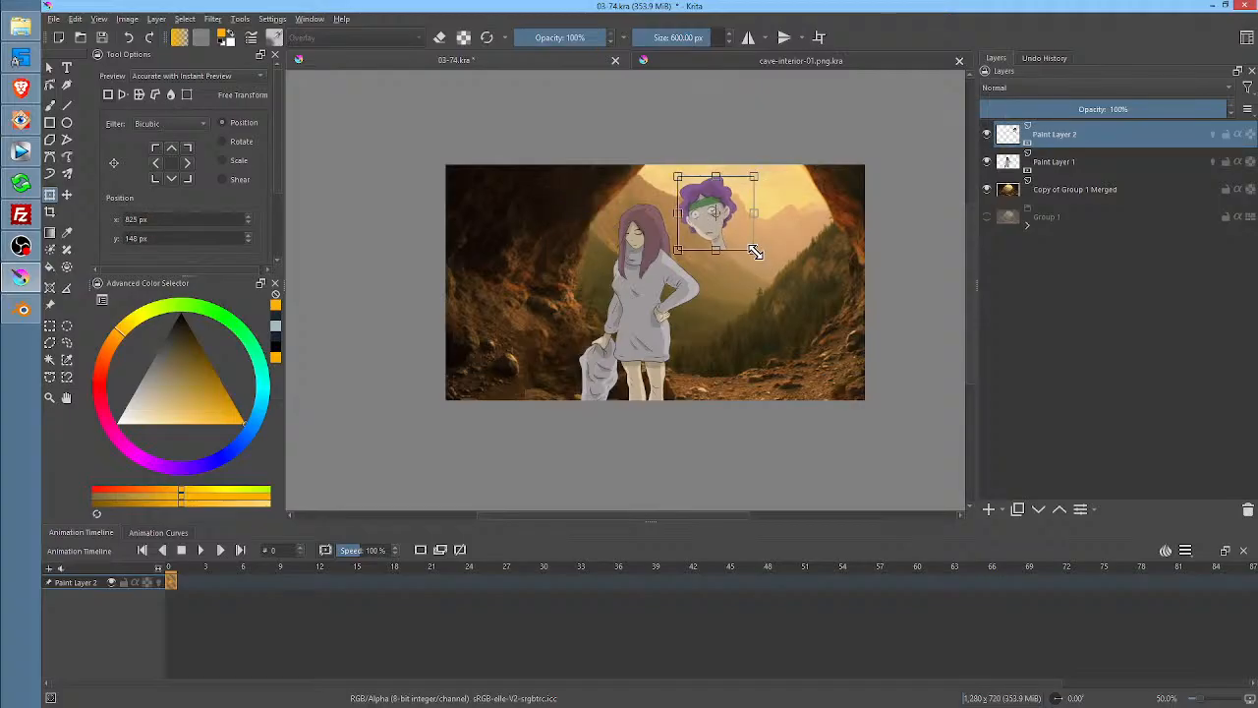
pyautogui.moveTo(755, 252); pyautogui.dragTo(749, 246)
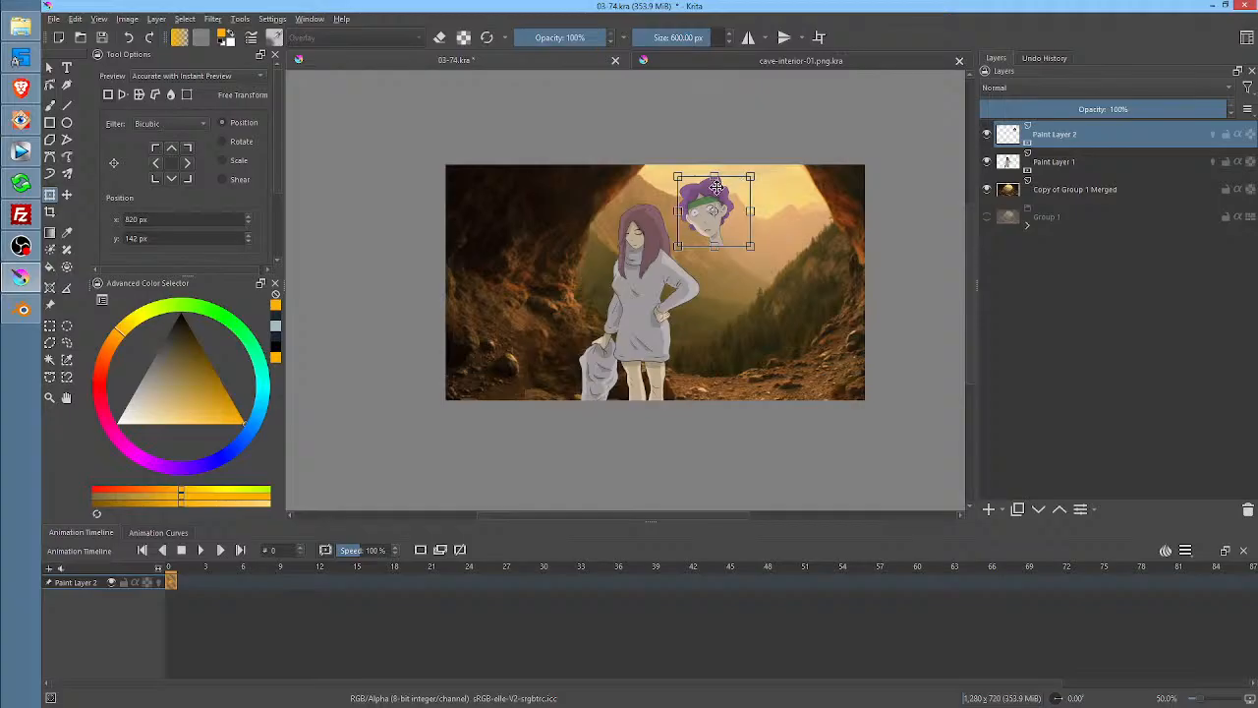
pyautogui.moveTo(715, 193); pyautogui.dragTo(715, 194)
pyautogui.press('Return')
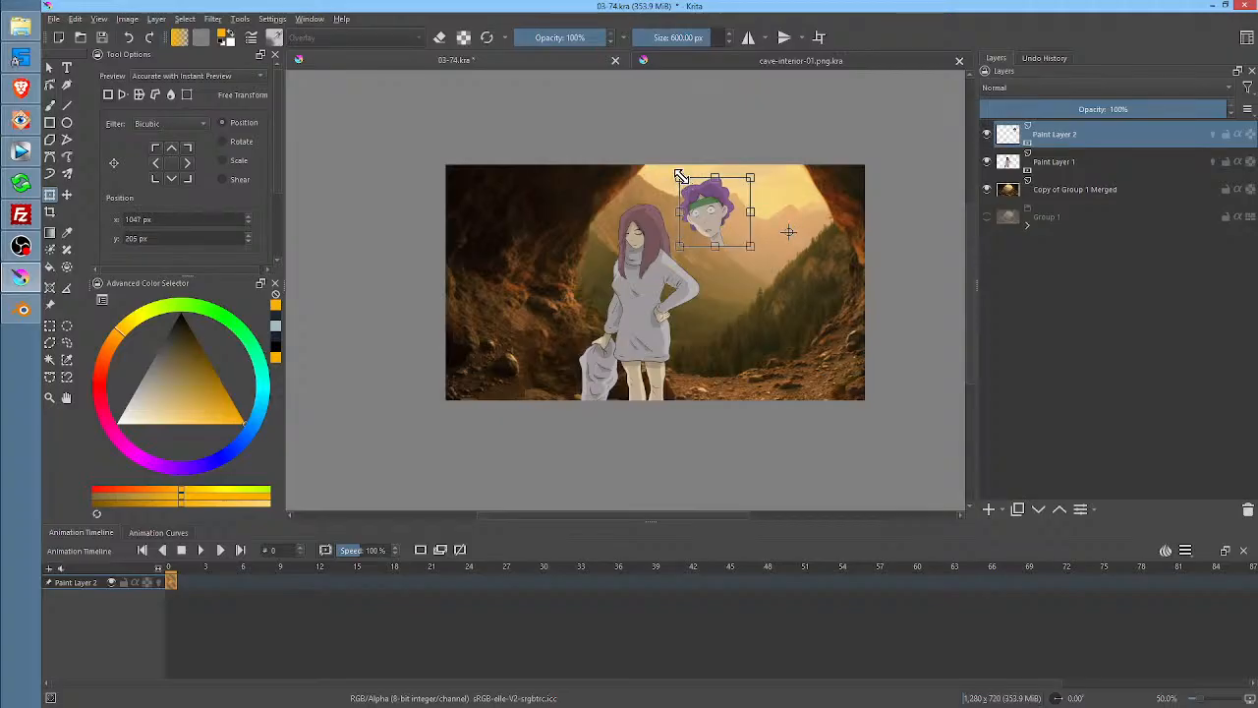
pyautogui.moveTo(680, 177); pyautogui.dragTo(779, 230)
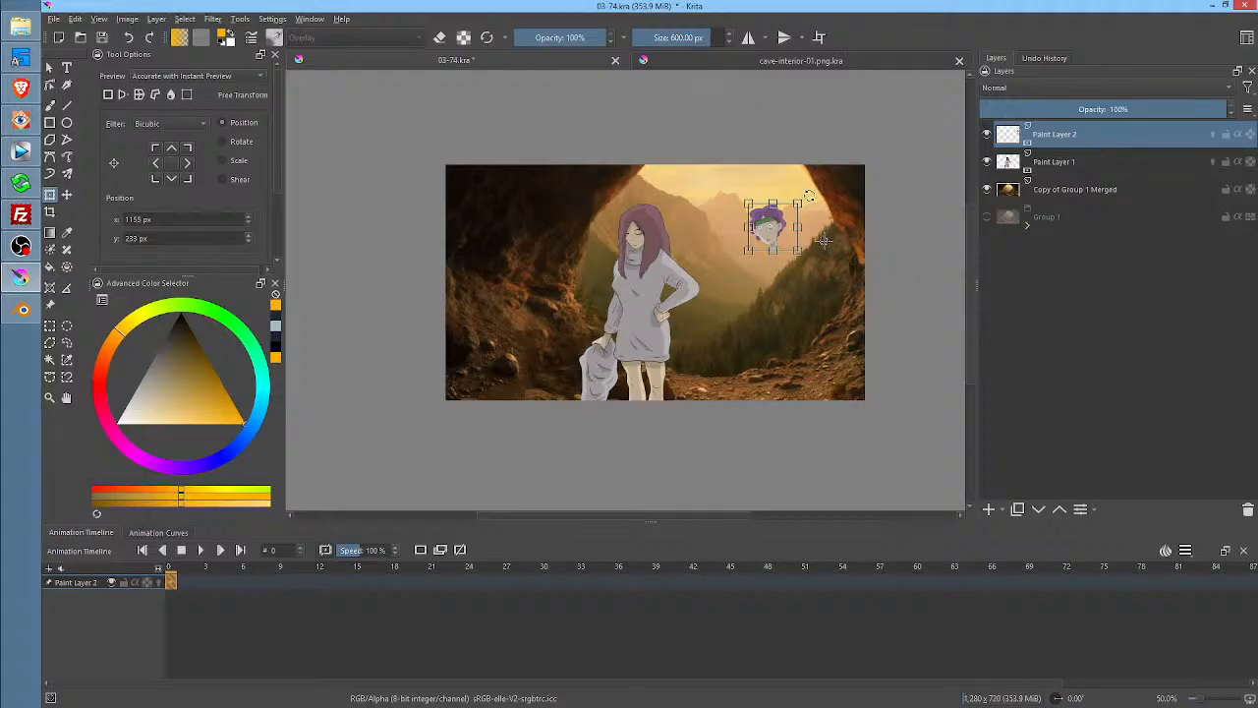
pyautogui.press('b')
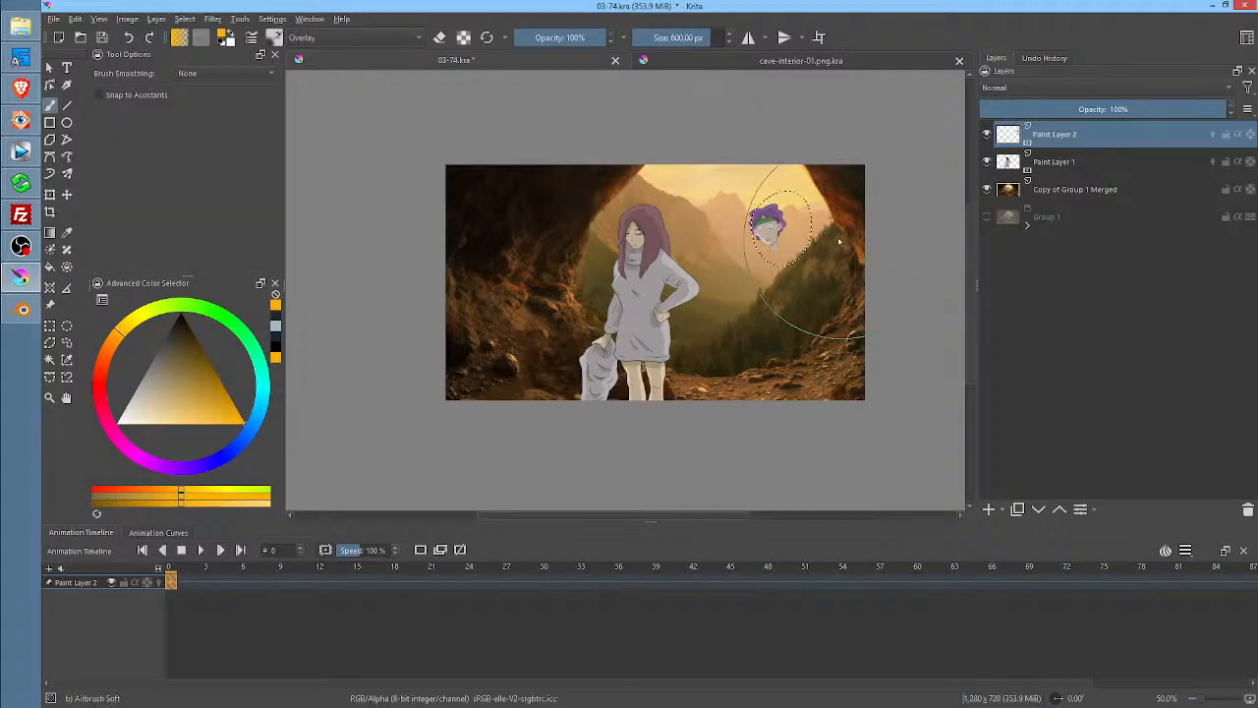
pyautogui.moveTo(810, 259); pyautogui.dragTo(851, 230)
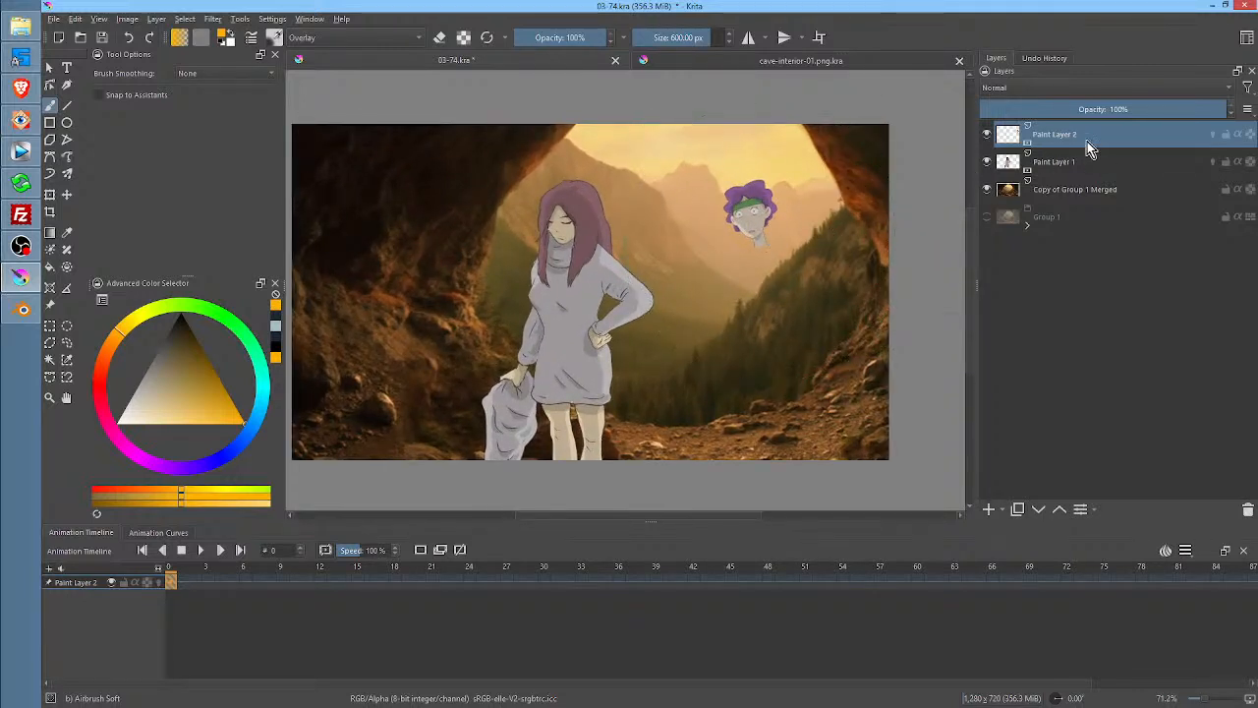
# Hide the merged cave background, add a paint layer beneath Paint Layer 2, and choose red with the BUSCEMA! brush at 12 px
pyautogui.click(987, 188)
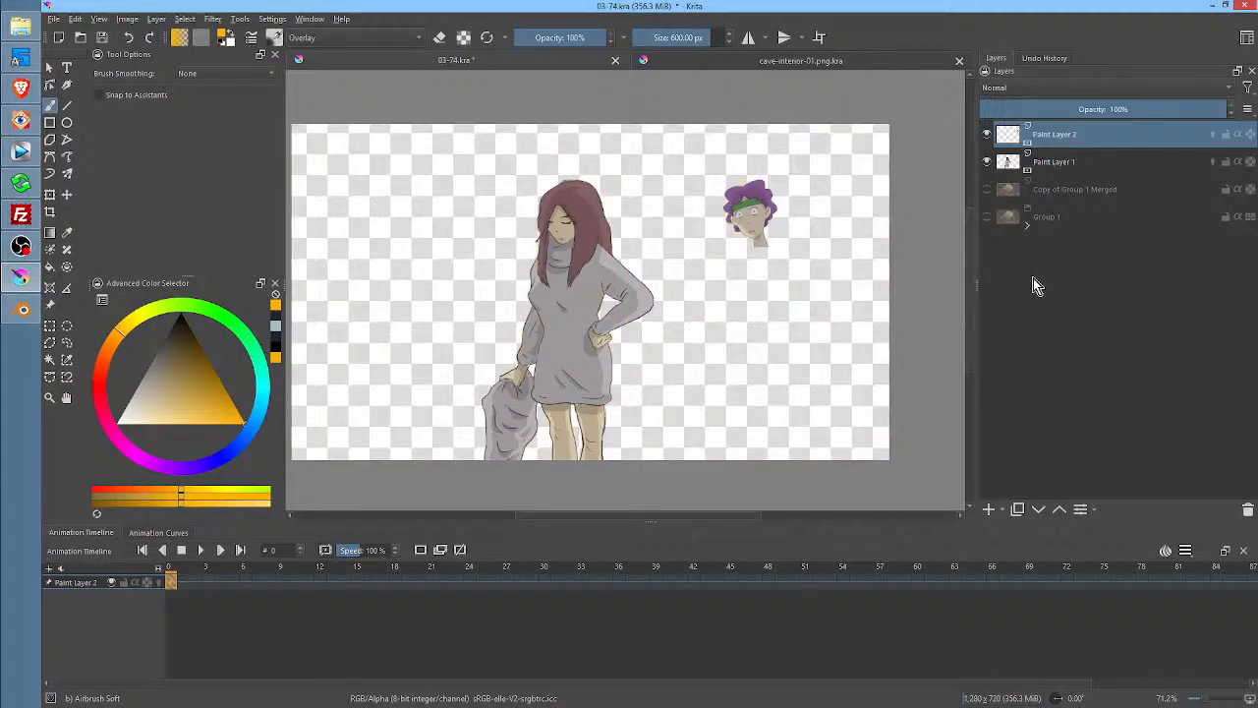
pyautogui.click(989, 509)
pyautogui.click(1039, 509)
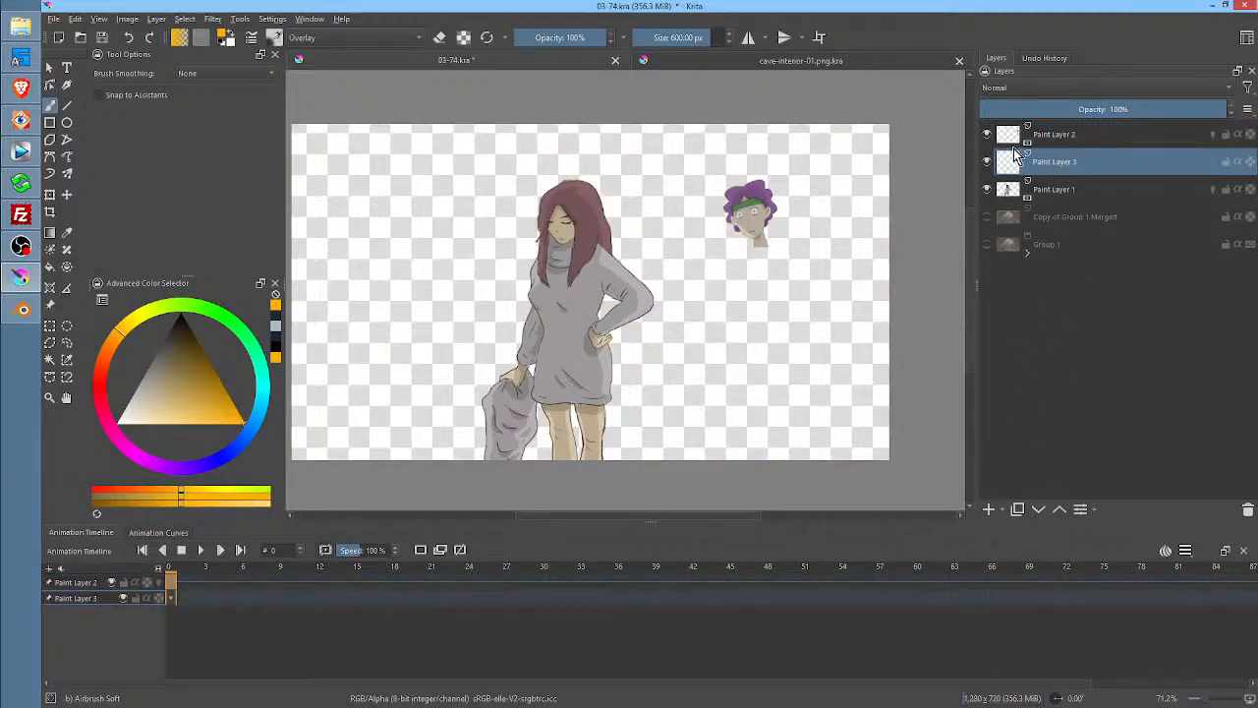
pyautogui.click(108, 371)
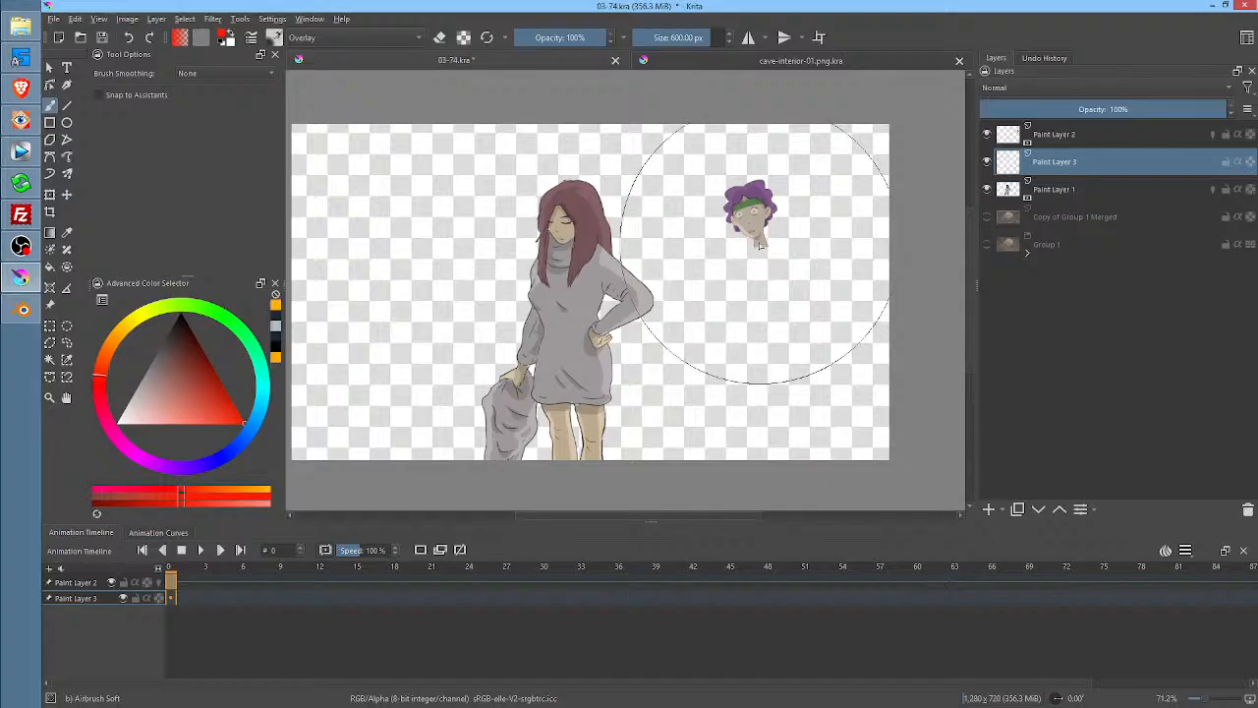
pyautogui.rightClick(745, 280)
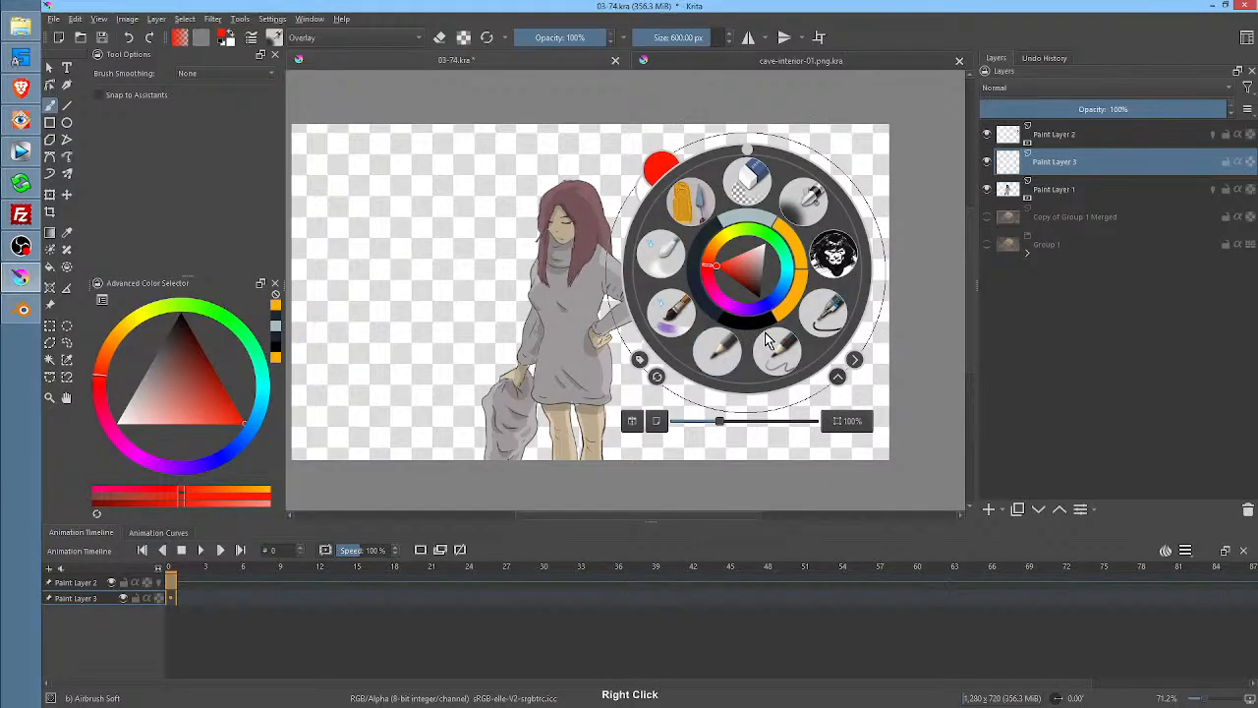
pyautogui.click(833, 258)
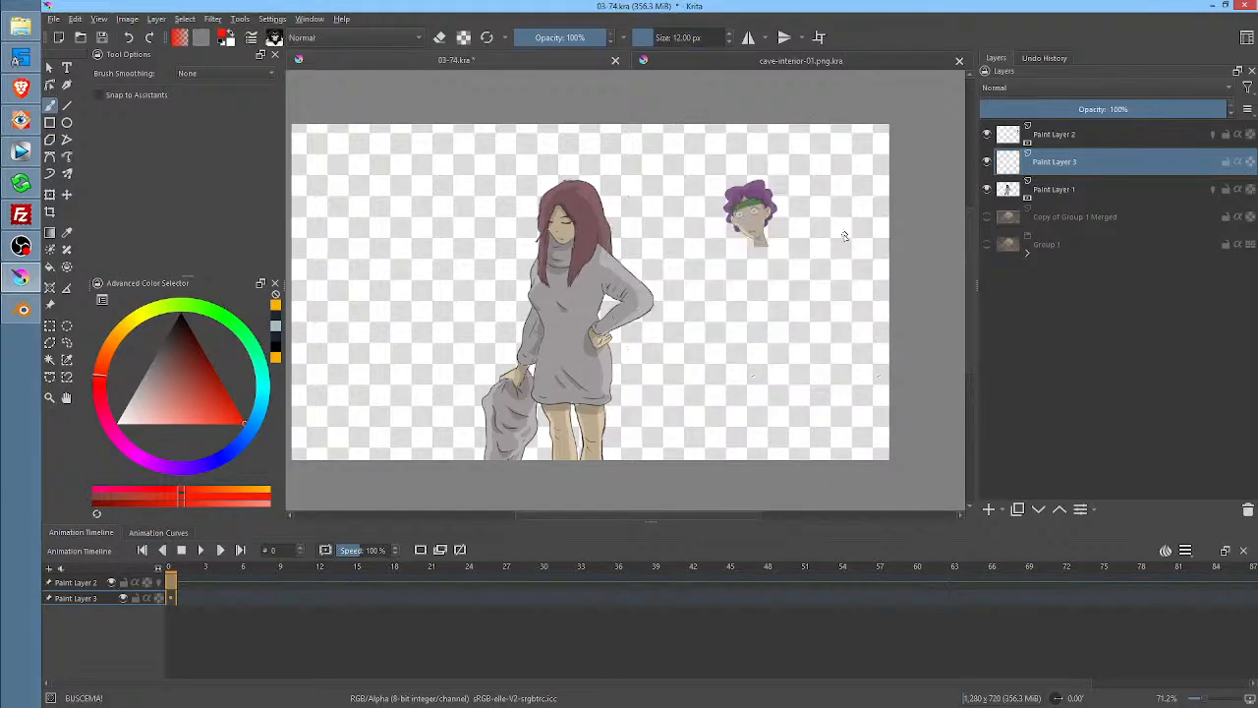
# Try out red shoulder and chest strokes below the small head and erase them with the Eraser Circle brush
pyautogui.moveTo(751, 250)
pyautogui.mouseDown()
pyautogui.moveTo(790, 254)
pyautogui.moveTo(761, 247)
pyautogui.mouseUp()
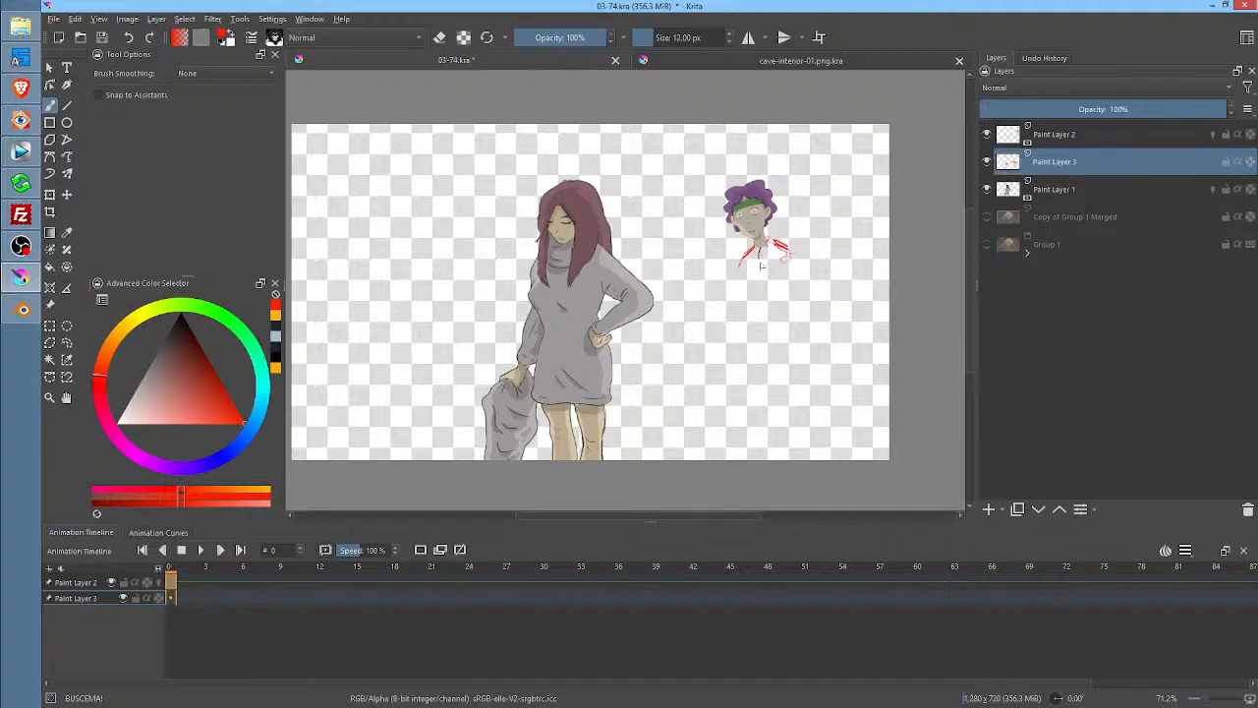
pyautogui.hotkey('ctrl', 'z')
pyautogui.moveTo(791, 258); pyautogui.dragTo(778, 287)
pyautogui.rightClick(771, 302)
pyautogui.click(783, 234)
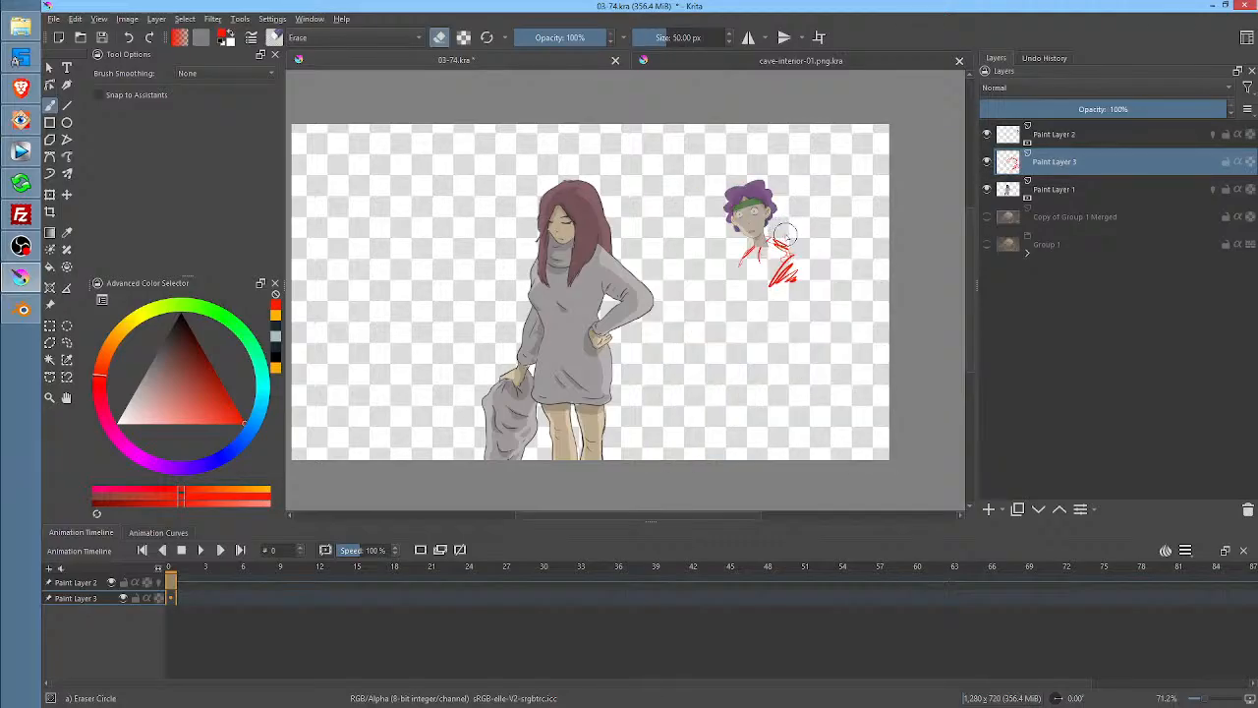
pyautogui.press('/')
pyautogui.press('/')
pyautogui.press('/')
pyautogui.press('/')
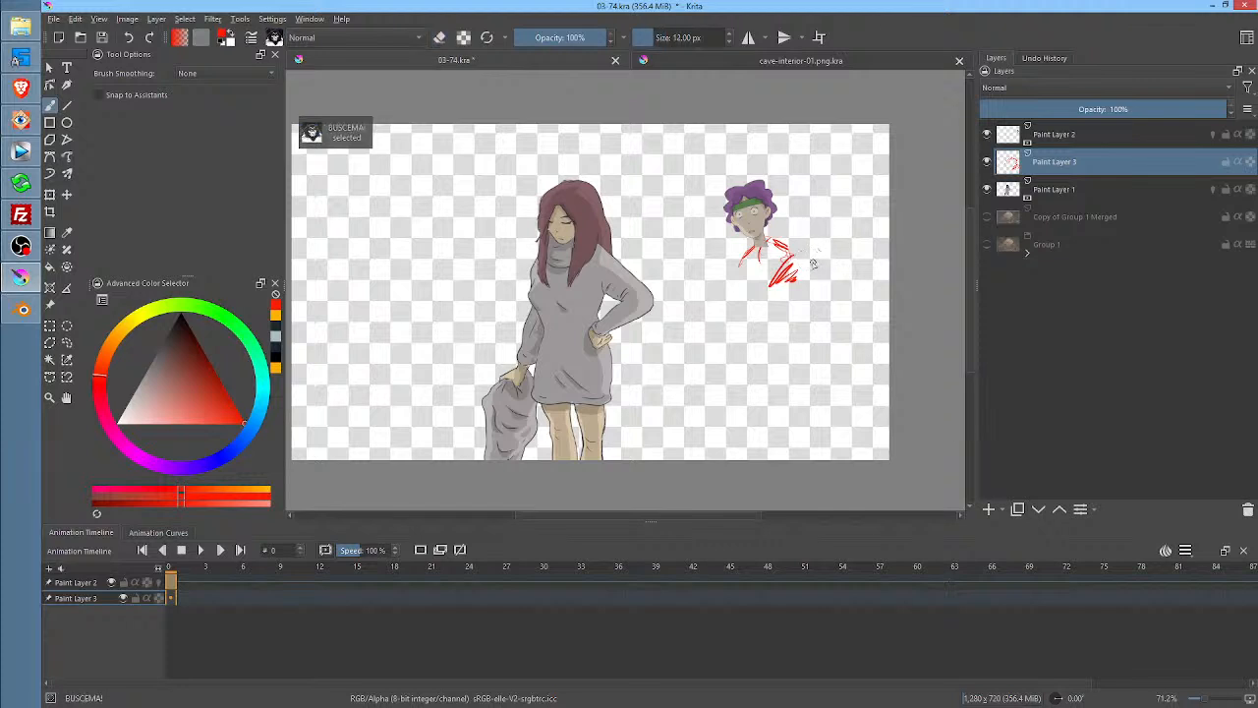
pyautogui.moveTo(780, 293)
pyautogui.mouseDown()
pyautogui.moveTo(784, 248)
pyautogui.moveTo(771, 236)
pyautogui.mouseUp()
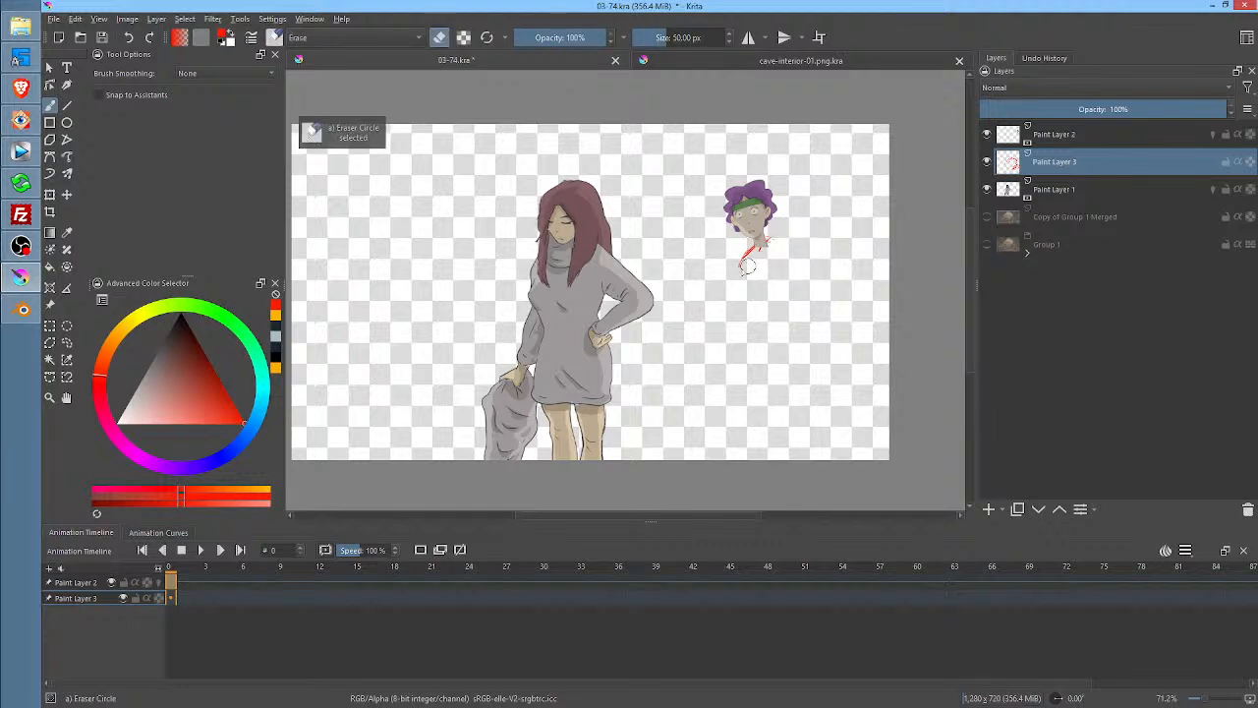
# Sketch the shoulder, narrow torso, shirt hem and hanging arm in red below the head with the BUSCEMA! brush on Paint Layer 3
pyautogui.press('/')
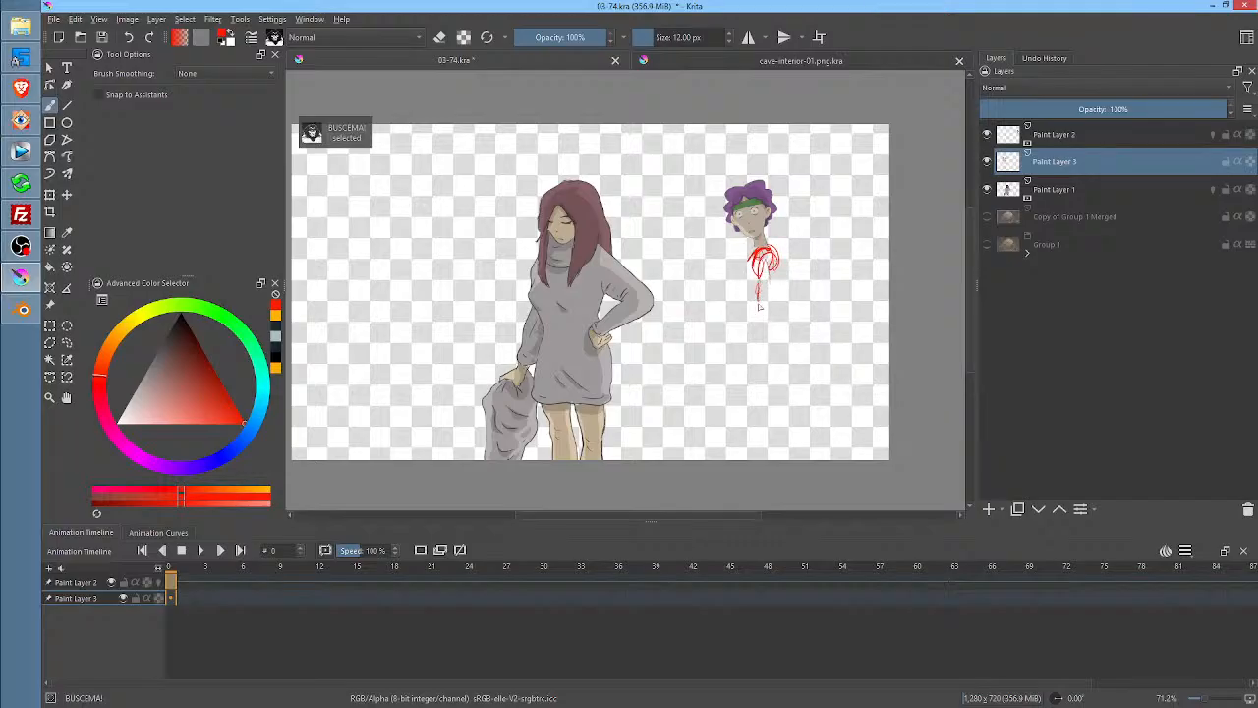
pyautogui.moveTo(759, 307); pyautogui.dragTo(771, 380)
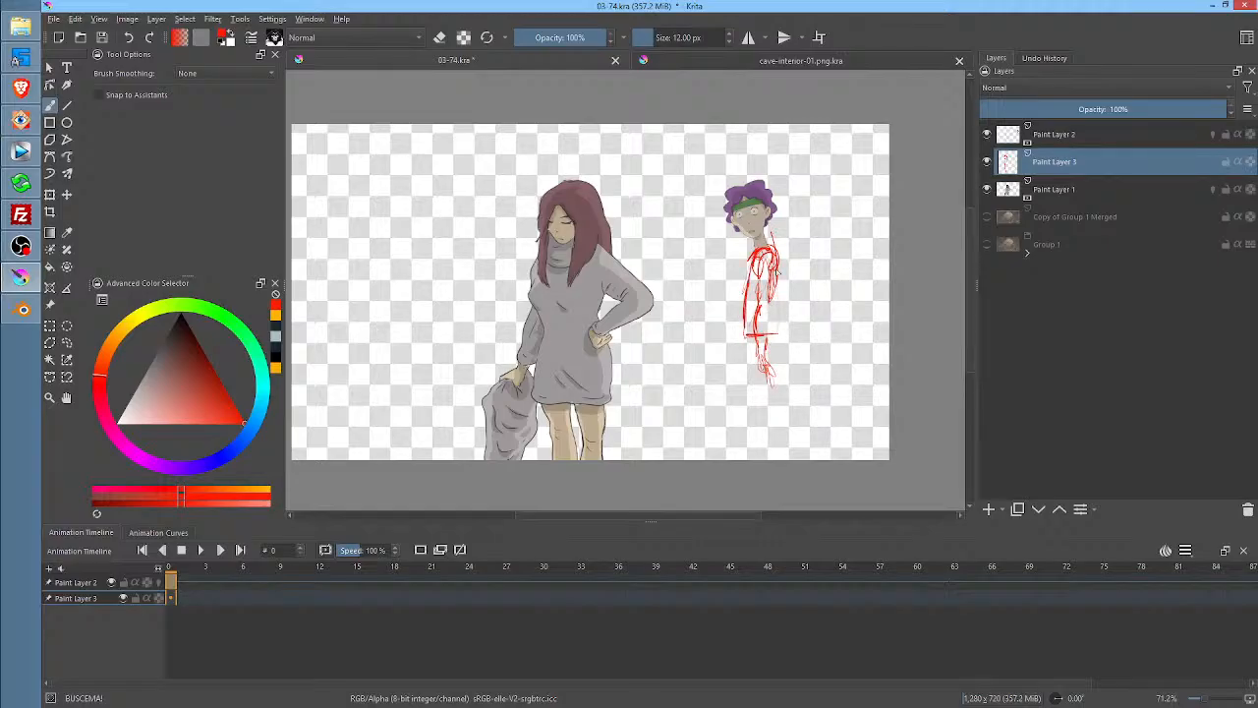
pyautogui.moveTo(775, 263); pyautogui.dragTo(780, 324)
# Refine the sketched hanging arm and hand in red, and fill in a sleeve band and a wristband
pyautogui.scroll(-2, 817, 301)
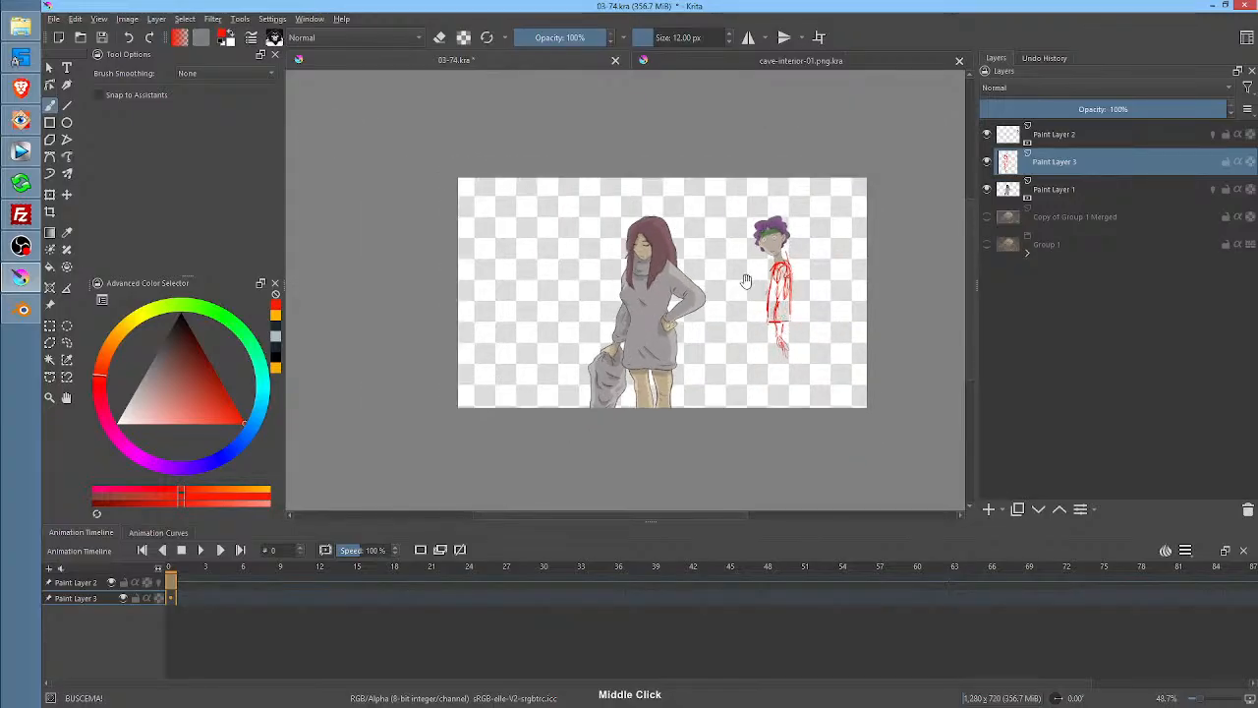
pyautogui.scroll(5, 796, 352)
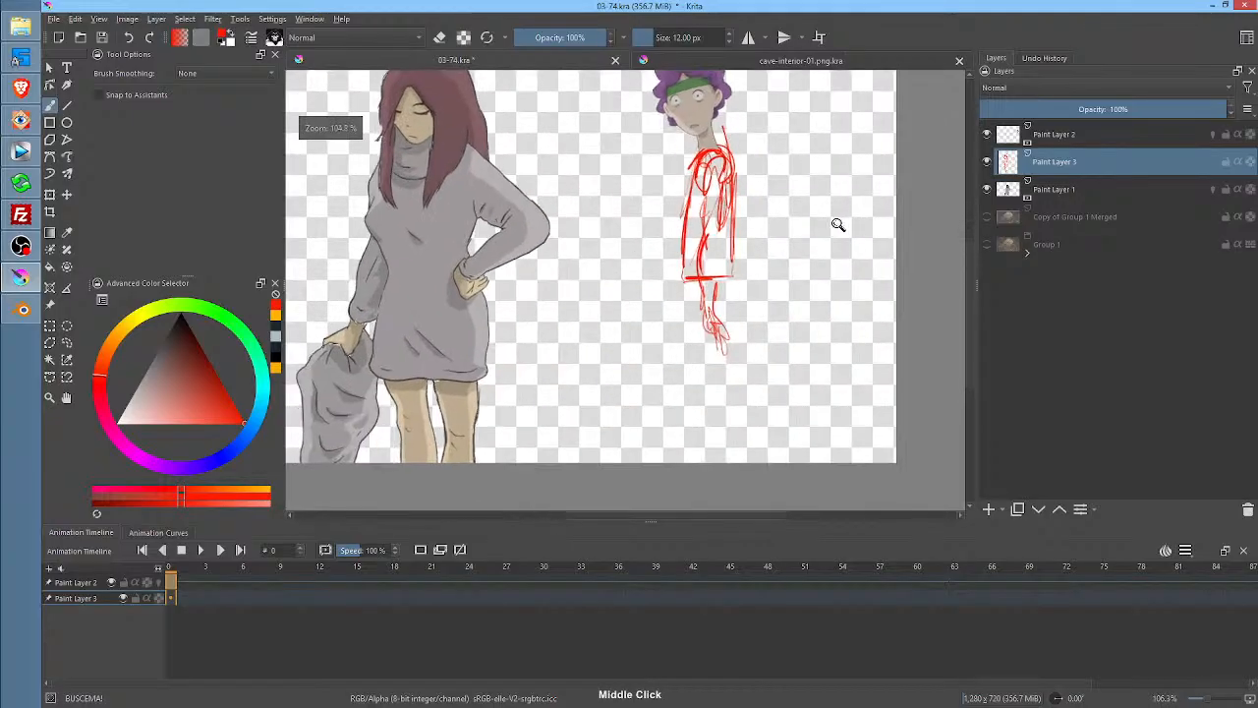
pyautogui.moveTo(740, 235)
pyautogui.mouseDown()
pyautogui.moveTo(781, 301)
pyautogui.moveTo(798, 267)
pyautogui.moveTo(781, 256)
pyautogui.moveTo(754, 361)
pyautogui.moveTo(772, 388)
pyautogui.moveTo(753, 349)
pyautogui.moveTo(773, 372)
pyautogui.mouseUp()
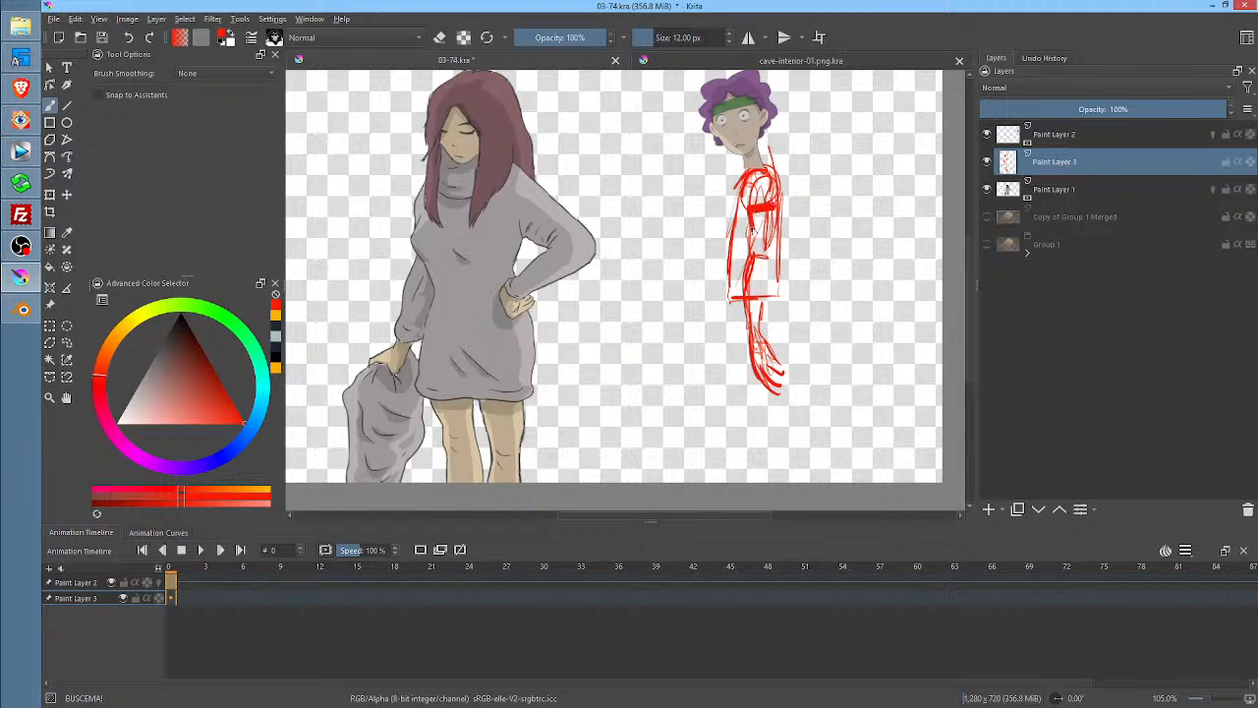
pyautogui.moveTo(753, 230); pyautogui.dragTo(768, 209)
pyautogui.moveTo(752, 319); pyautogui.dragTo(755, 339)
# Sketch the hips and both legs in red from the shirt hem down to the lower edge of the canvas
pyautogui.moveTo(726, 258)
pyautogui.mouseDown()
pyautogui.moveTo(727, 364)
pyautogui.moveTo(729, 299)
pyautogui.moveTo(756, 442)
pyautogui.mouseUp()
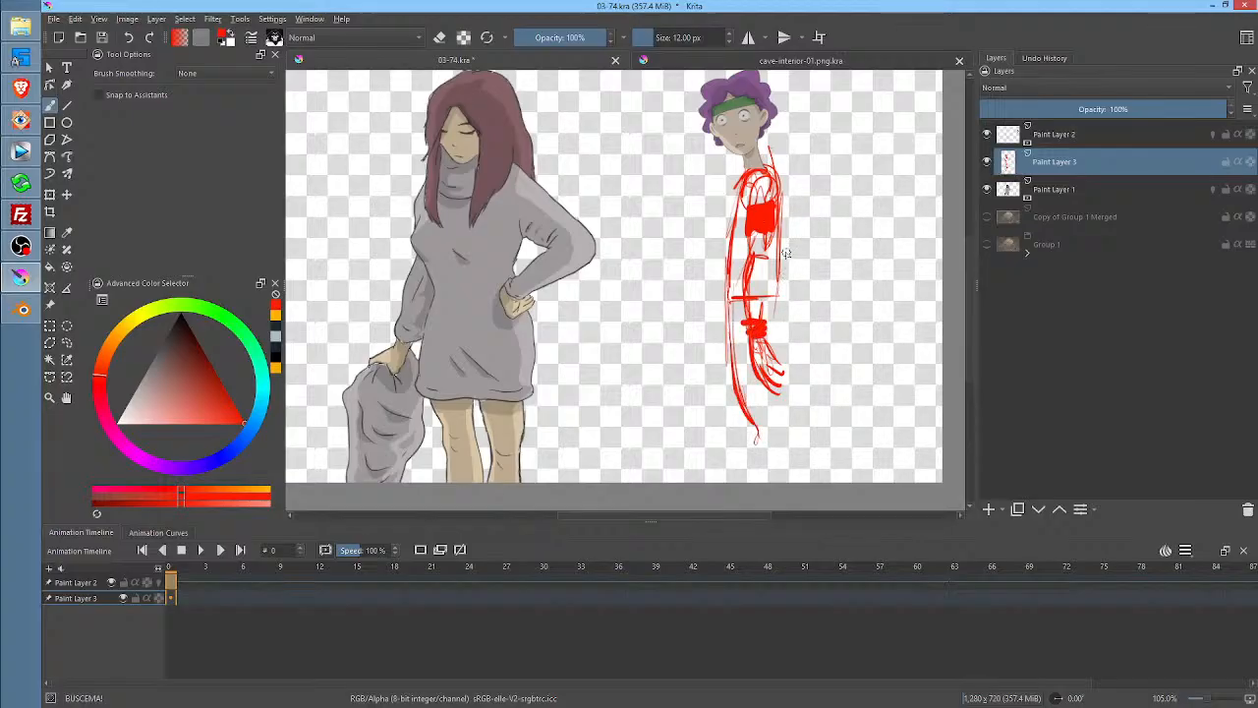
pyautogui.moveTo(790, 252)
pyautogui.mouseDown()
pyautogui.moveTo(759, 315)
pyautogui.moveTo(787, 302)
pyautogui.moveTo(780, 360)
pyautogui.moveTo(718, 408)
pyautogui.mouseUp()
pyautogui.press('5')
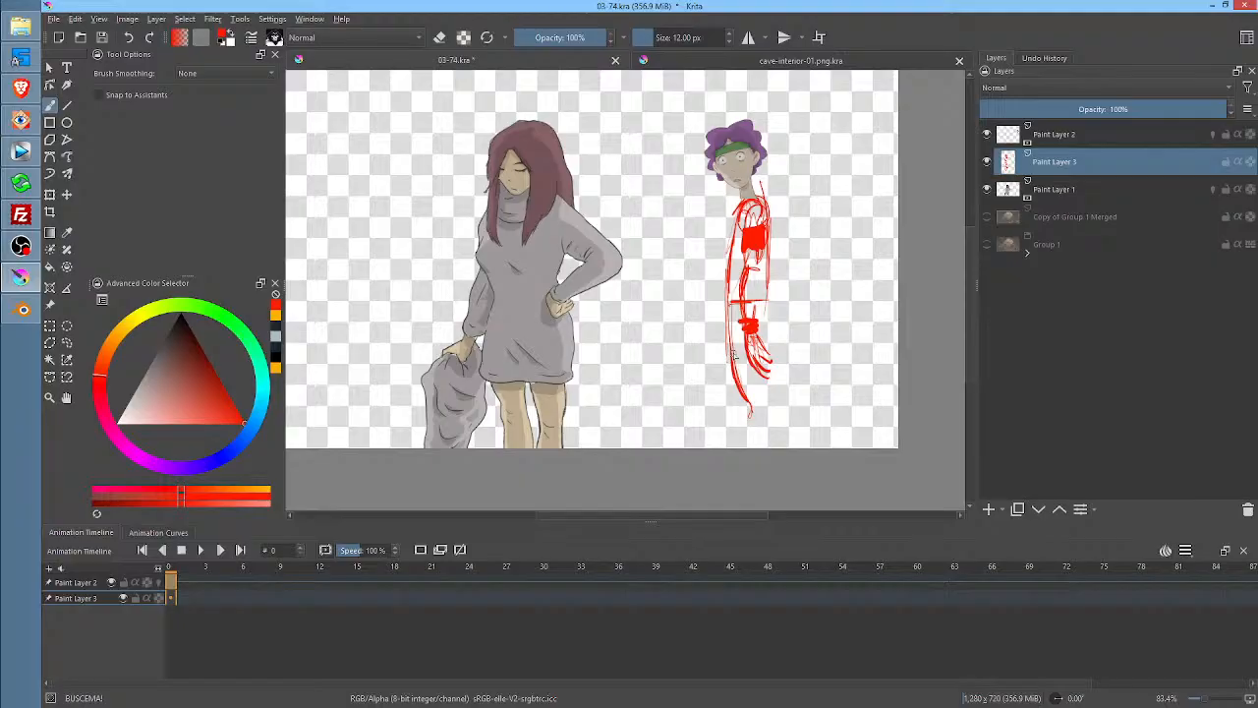
pyautogui.moveTo(744, 380); pyautogui.dragTo(749, 445)
pyautogui.moveTo(759, 291)
pyautogui.mouseDown()
pyautogui.moveTo(751, 390)
pyautogui.moveTo(769, 338)
pyautogui.moveTo(766, 447)
pyautogui.mouseUp()
pyautogui.moveTo(755, 395); pyautogui.dragTo(775, 448)
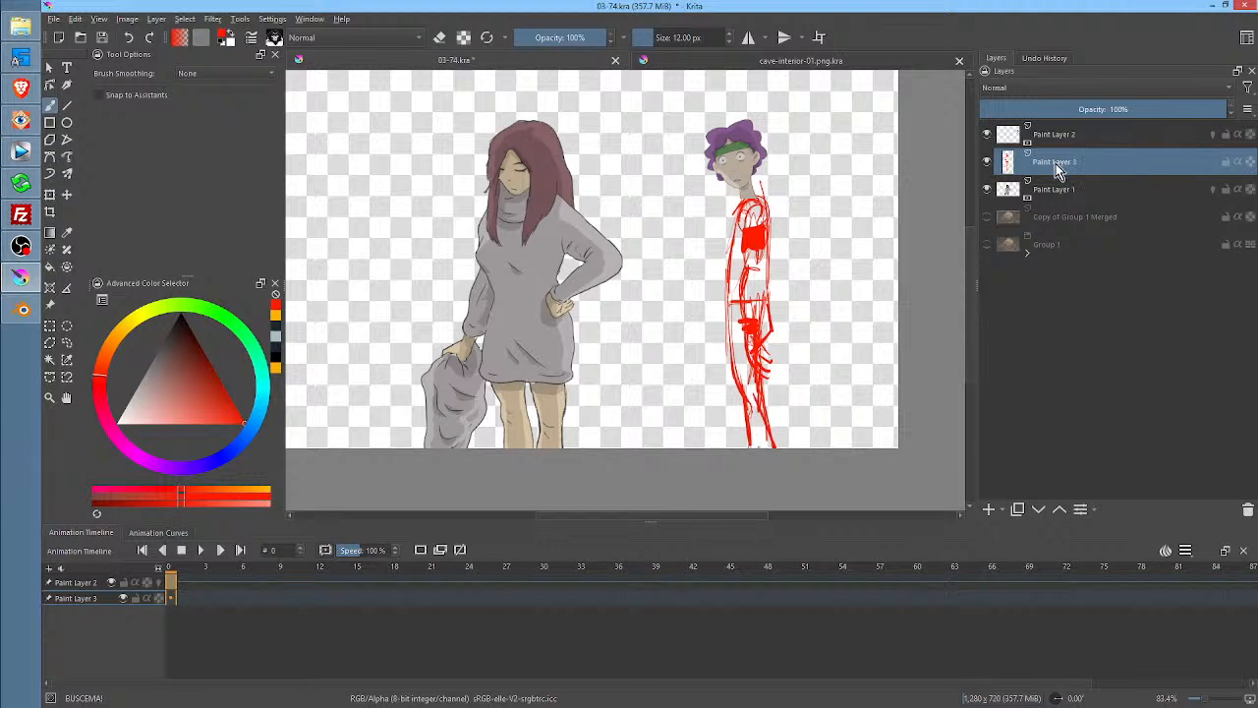
# Check the red body sketch on Paint Layer 3 in isolation and show the merged cave background behind both characters again
pyautogui.hotkey('alt', 'i')
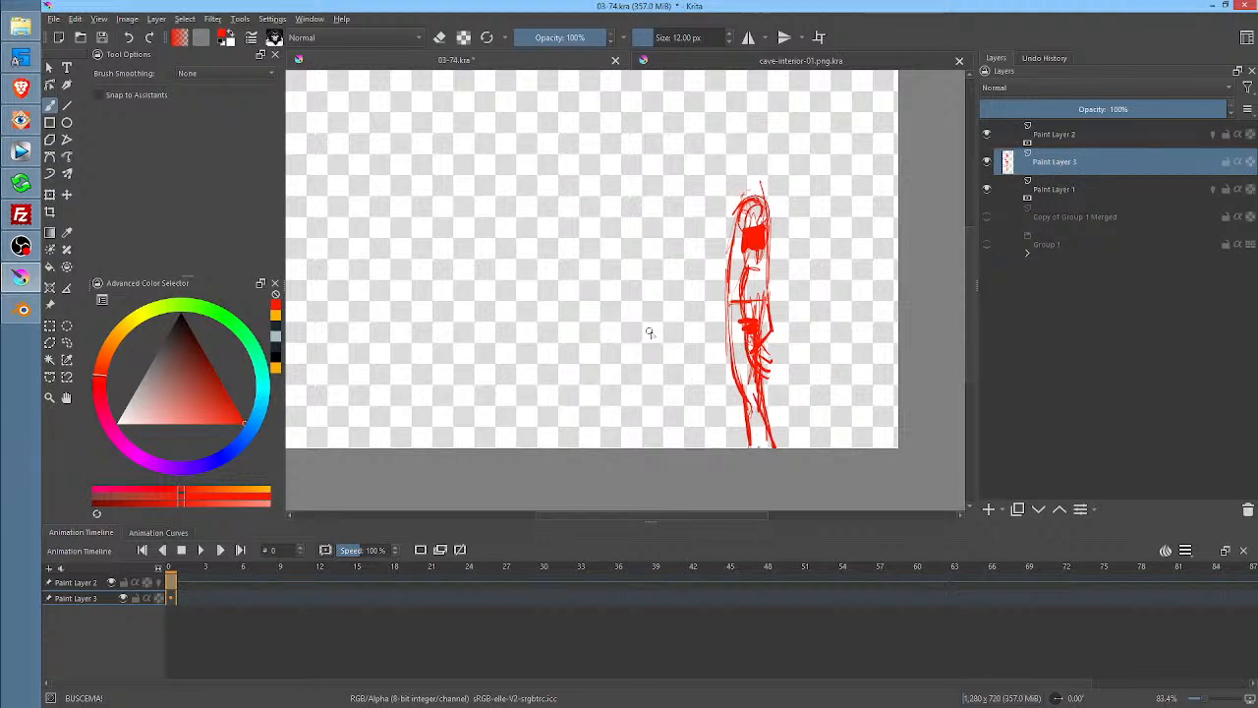
pyautogui.hotkey('alt', 'i')
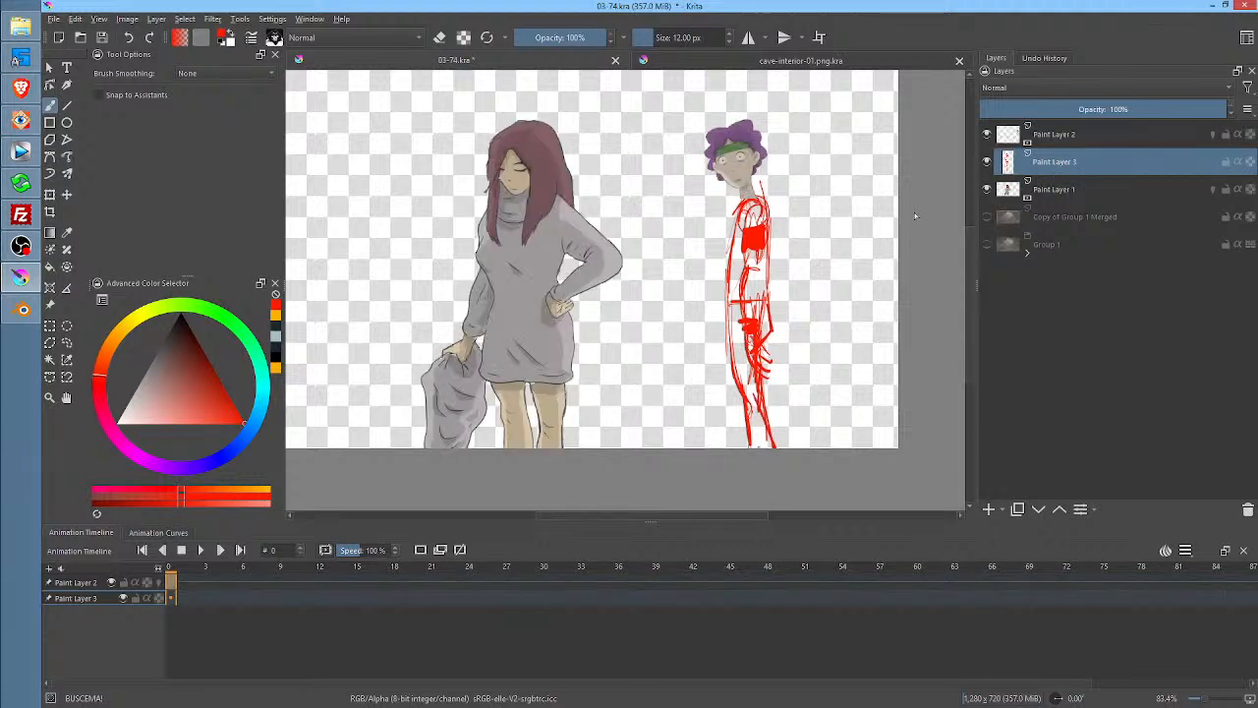
pyautogui.click(988, 217)
pyautogui.press('-')
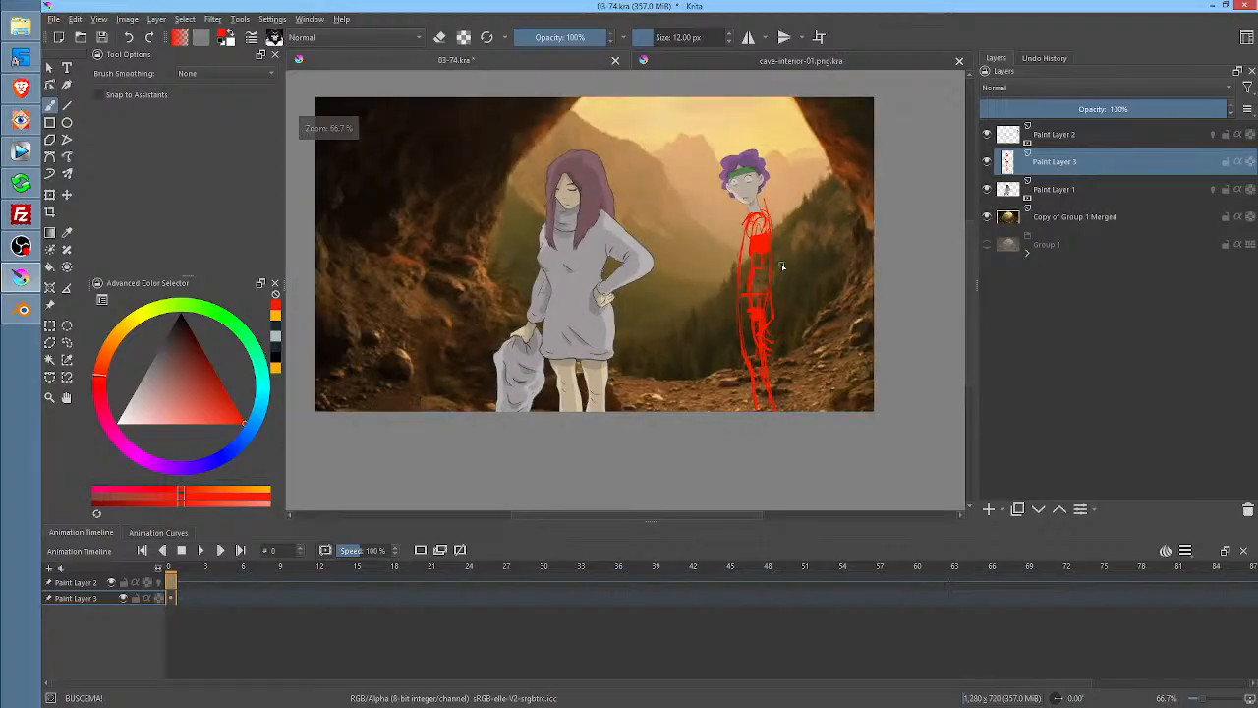
pyautogui.press('+')
pyautogui.press('-')
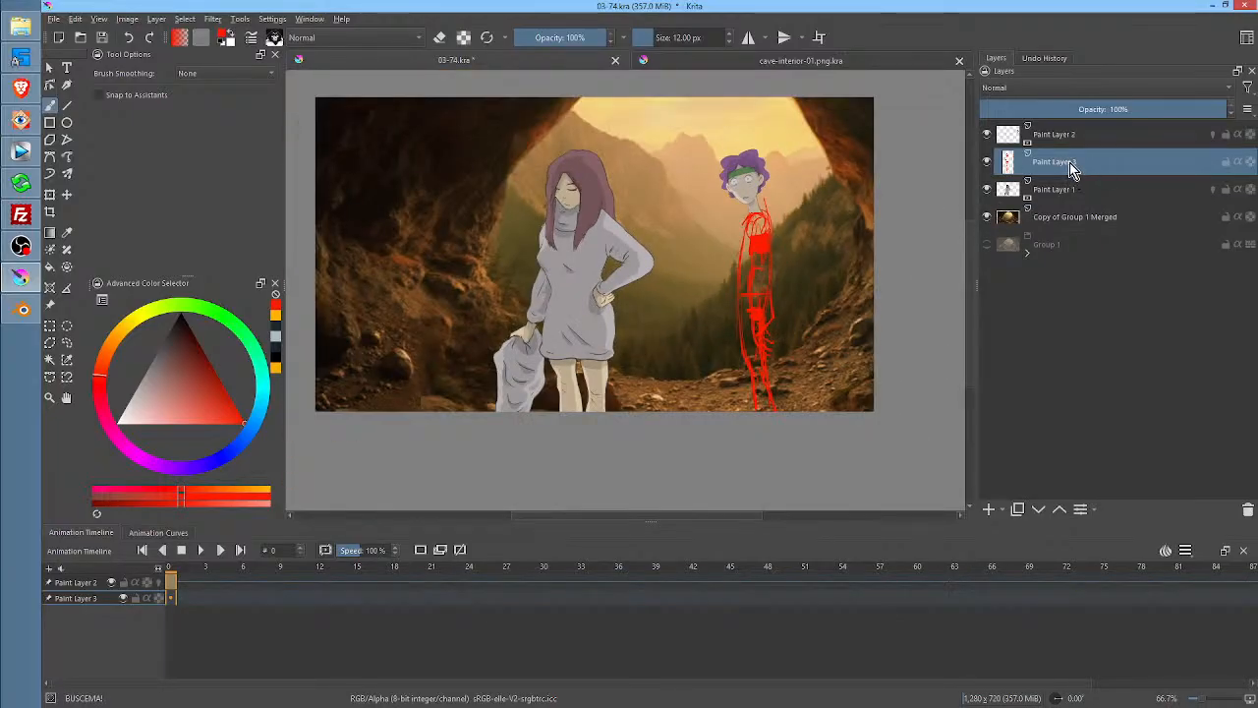
pyautogui.moveTo(1069, 163)
pyautogui.click(1068, 137)
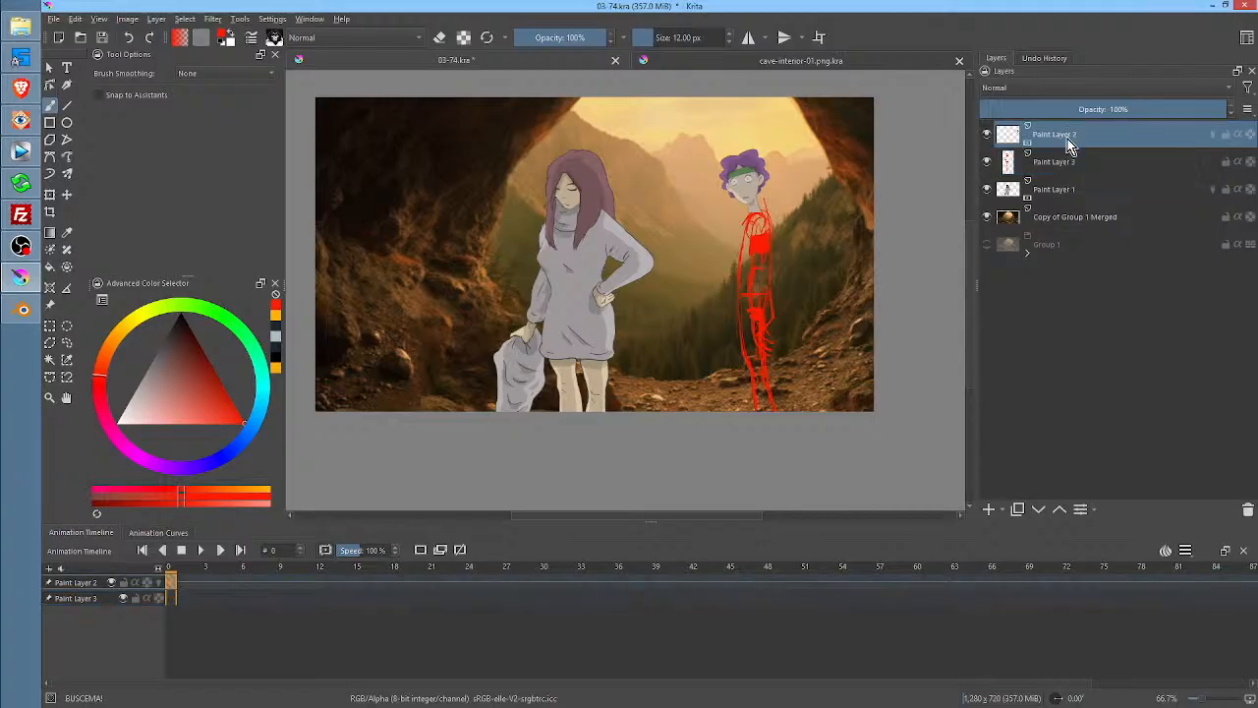
pyautogui.click(1040, 167)
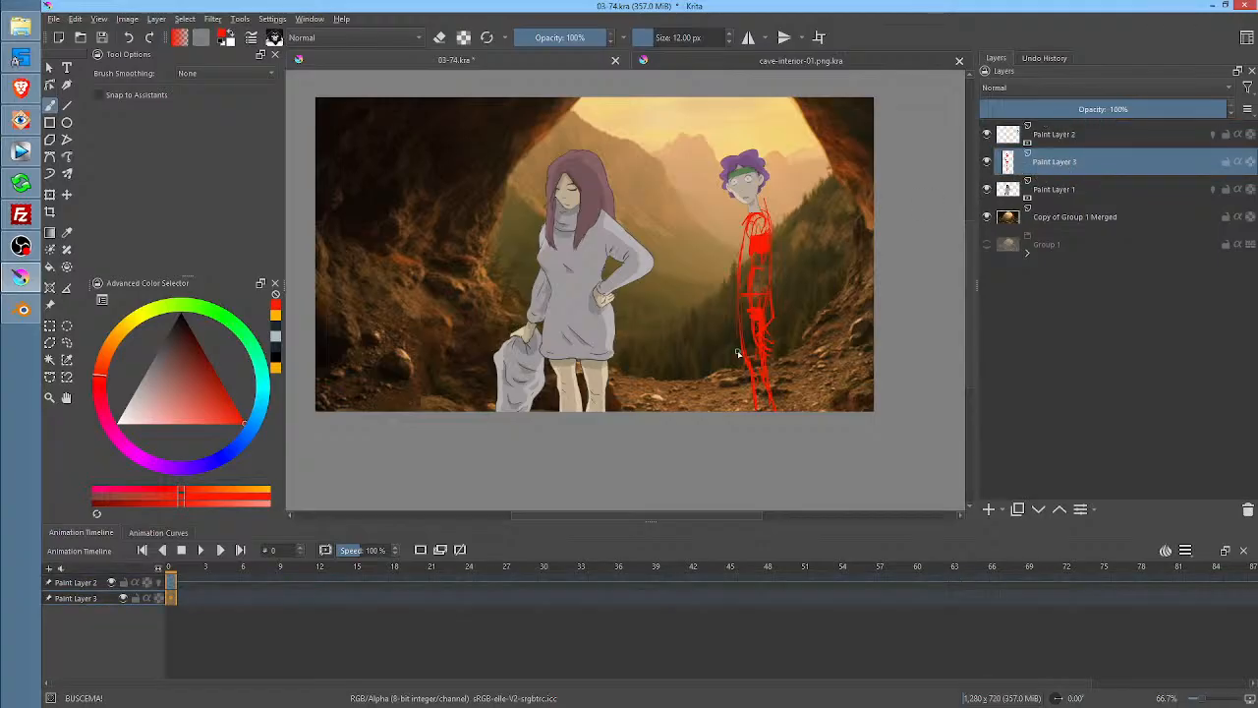
# Scale down the red body sketch on Paint Layer 3 and reposition it under the head with the feet at the canvas's lower edge
pyautogui.hotkey('ctrl', 't')
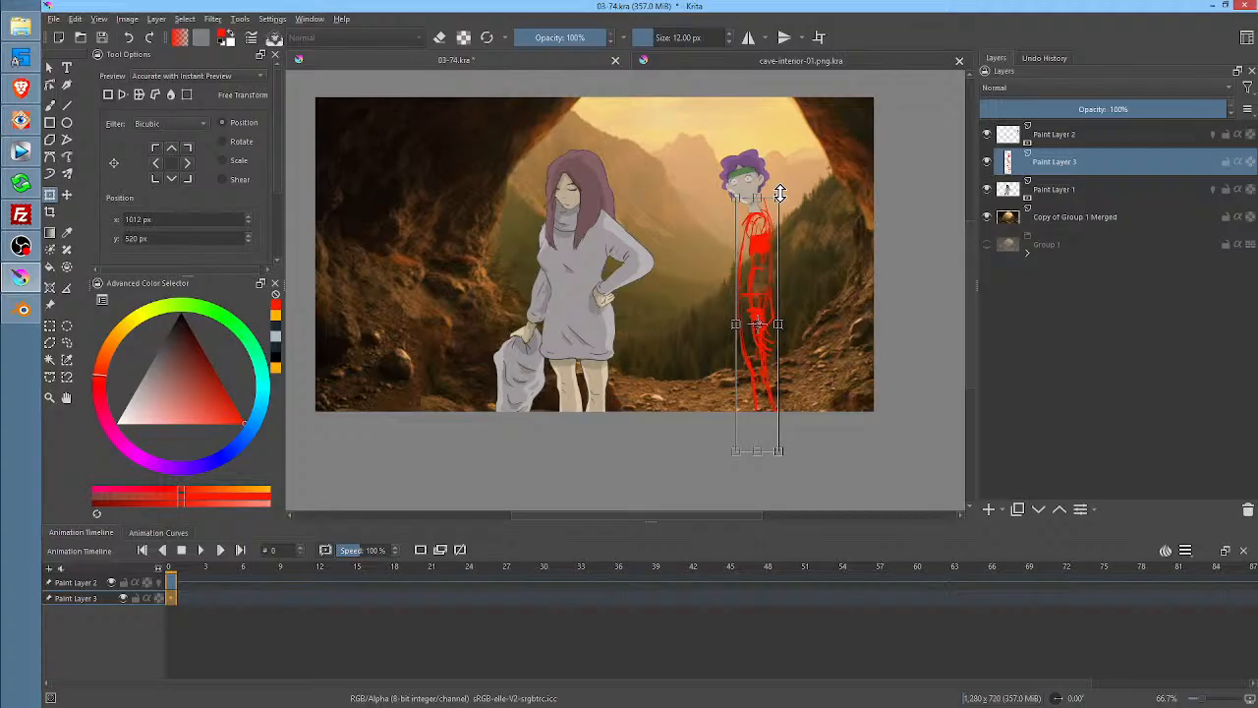
pyautogui.moveTo(780, 193); pyautogui.dragTo(779, 246)
pyautogui.press('Return')
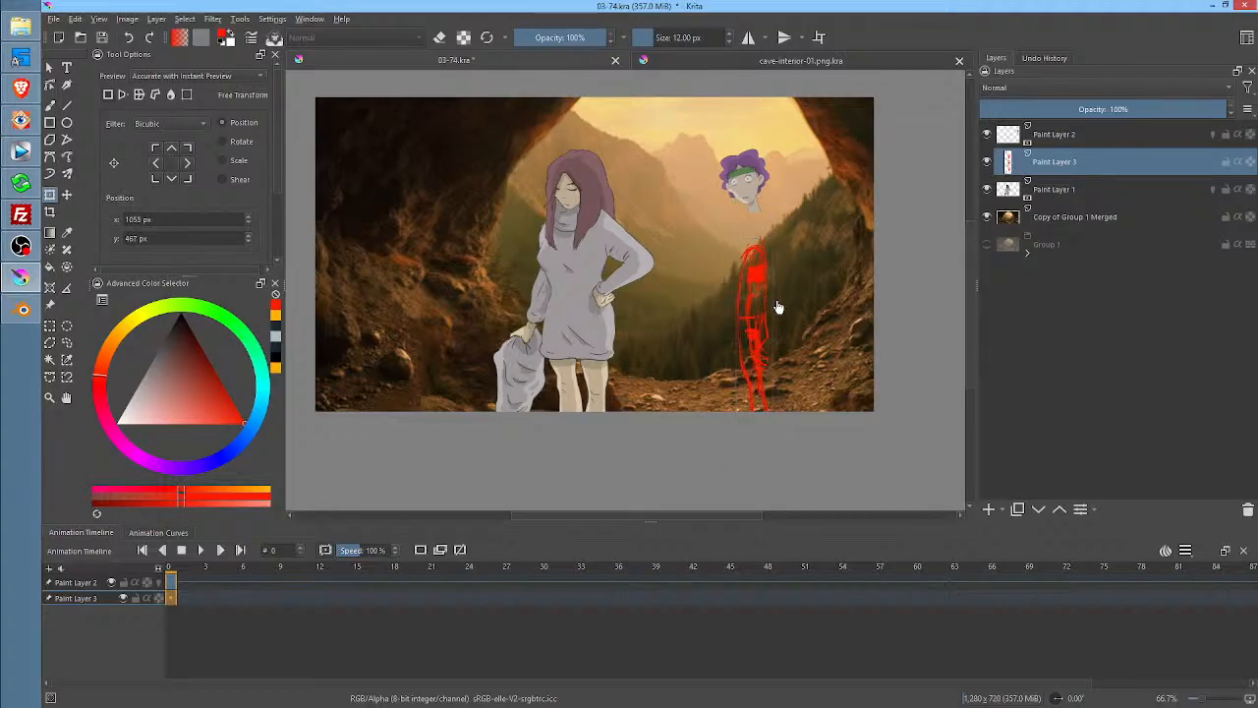
pyautogui.moveTo(776, 308); pyautogui.dragTo(757, 258)
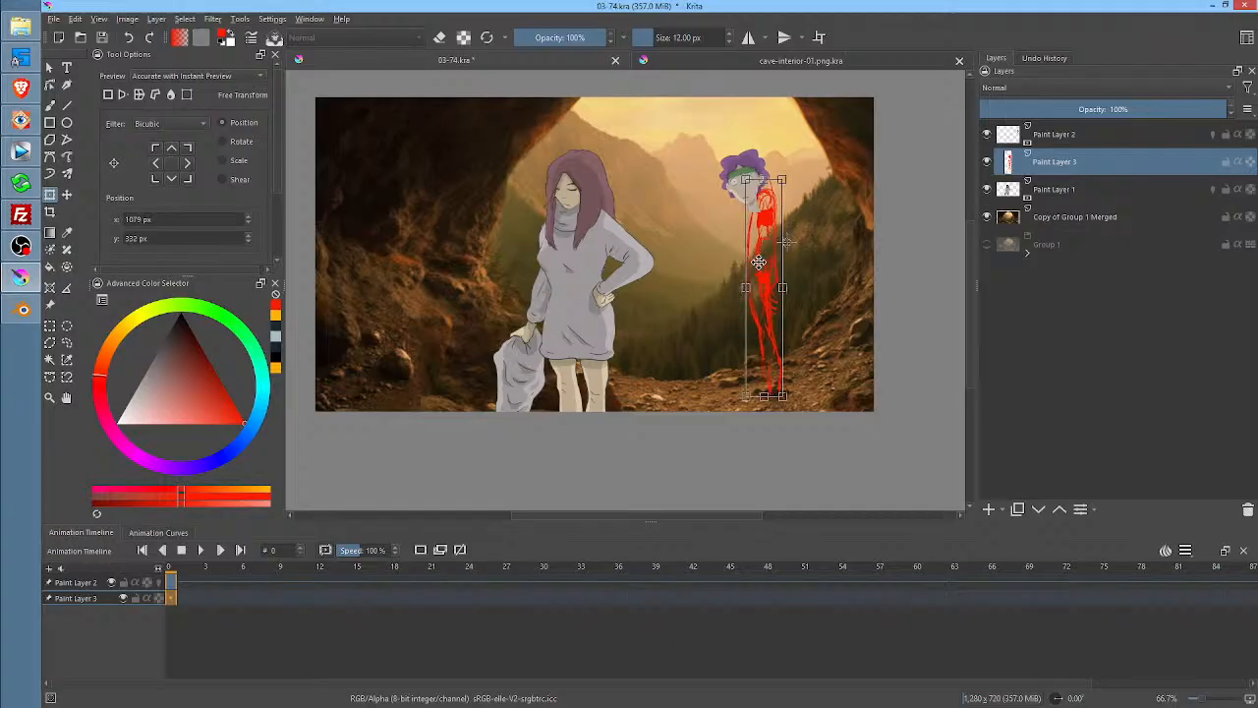
pyautogui.moveTo(781, 177); pyautogui.dragTo(781, 192)
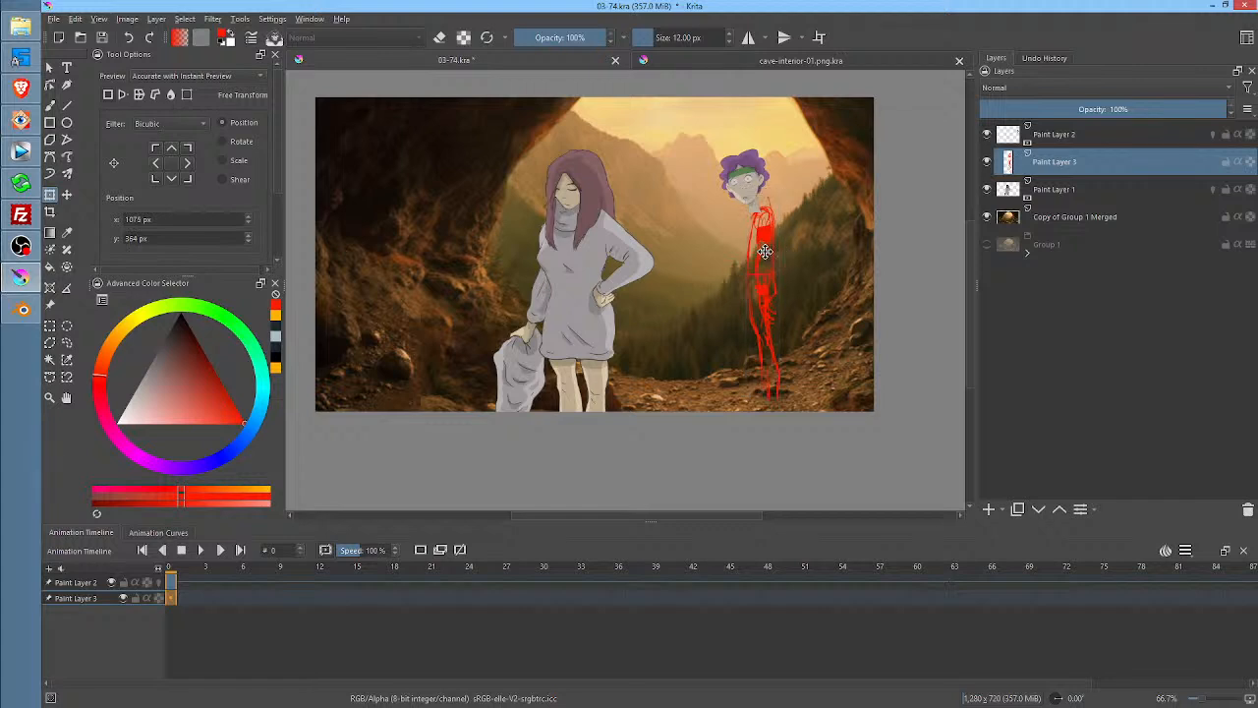
pyautogui.moveTo(764, 246); pyautogui.dragTo(762, 256)
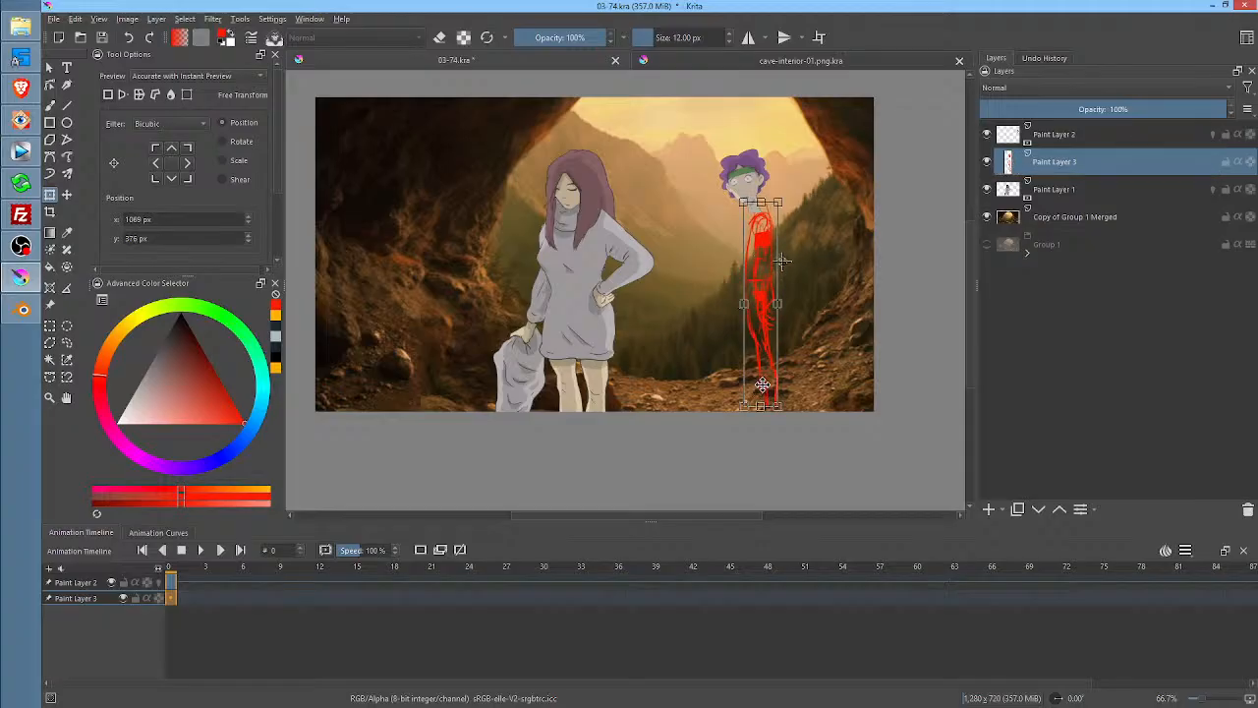
pyautogui.press('b')
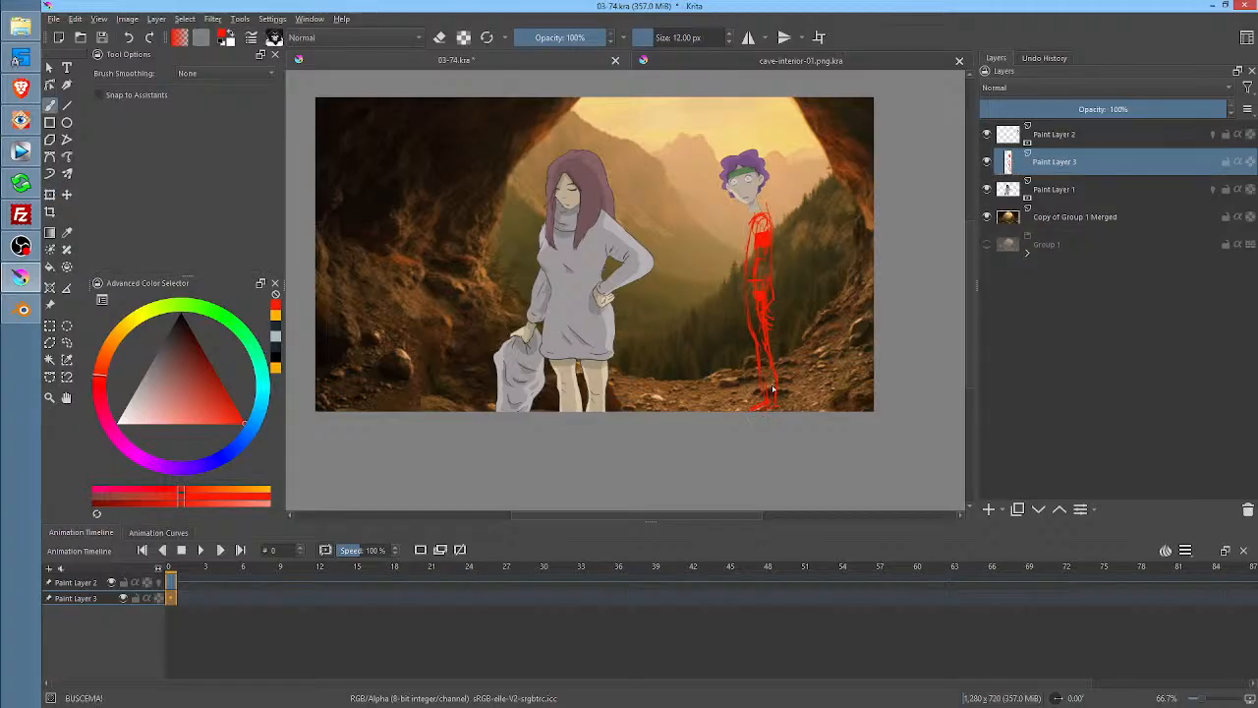
# Scale down the purple-haired head on Paint Layer 2 slightly, keeping its neck above the red body sketch
pyautogui.click(1073, 137)
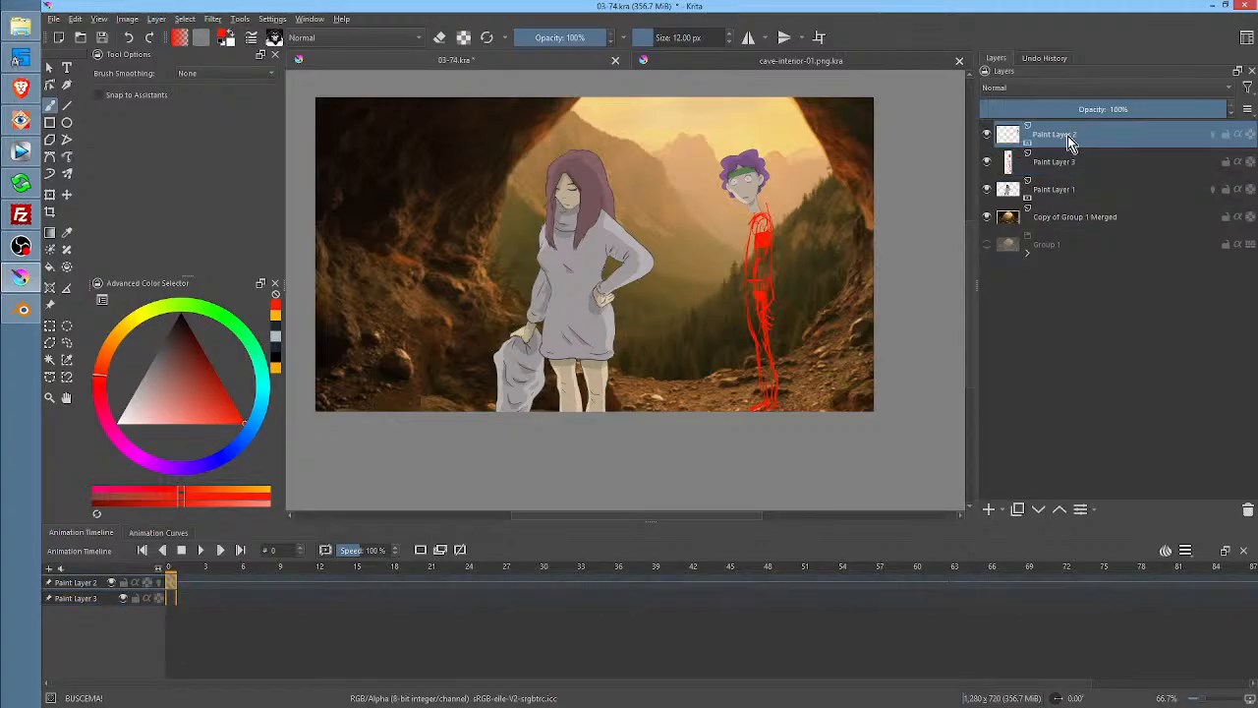
pyautogui.click(988, 136)
pyautogui.click(987, 135)
pyautogui.hotkey('ctrl', 't')
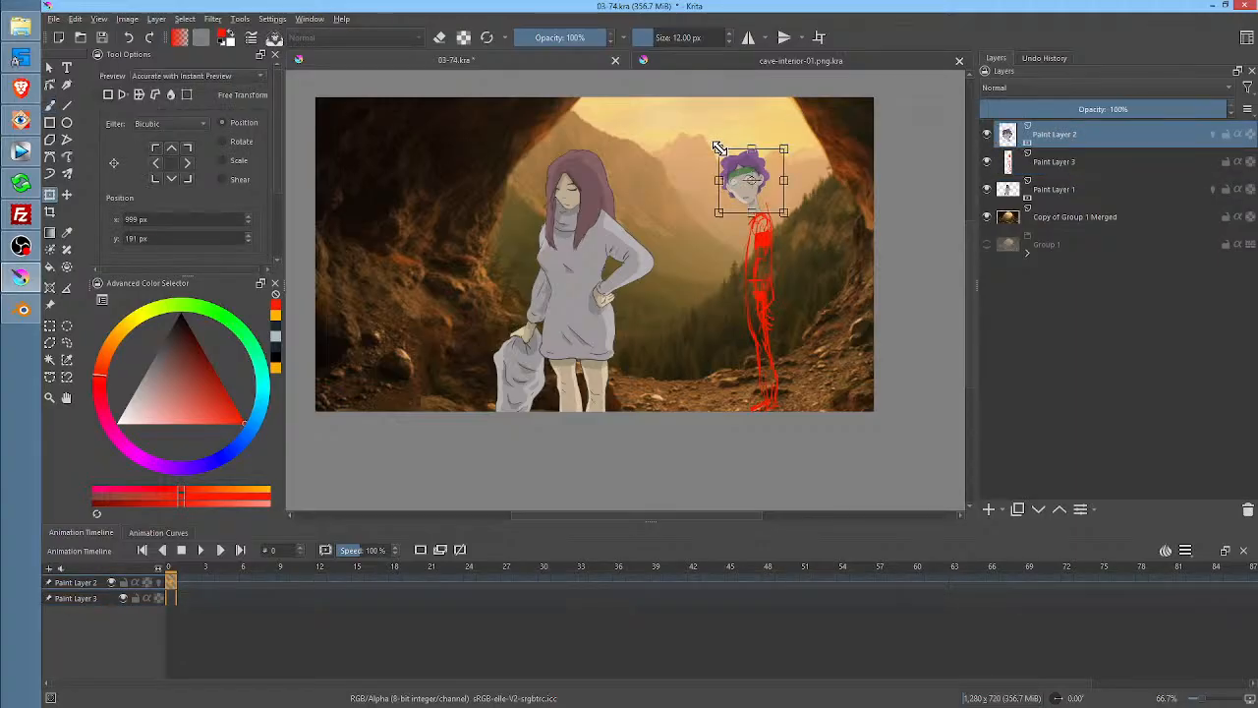
pyautogui.moveTo(718, 147); pyautogui.dragTo(728, 154)
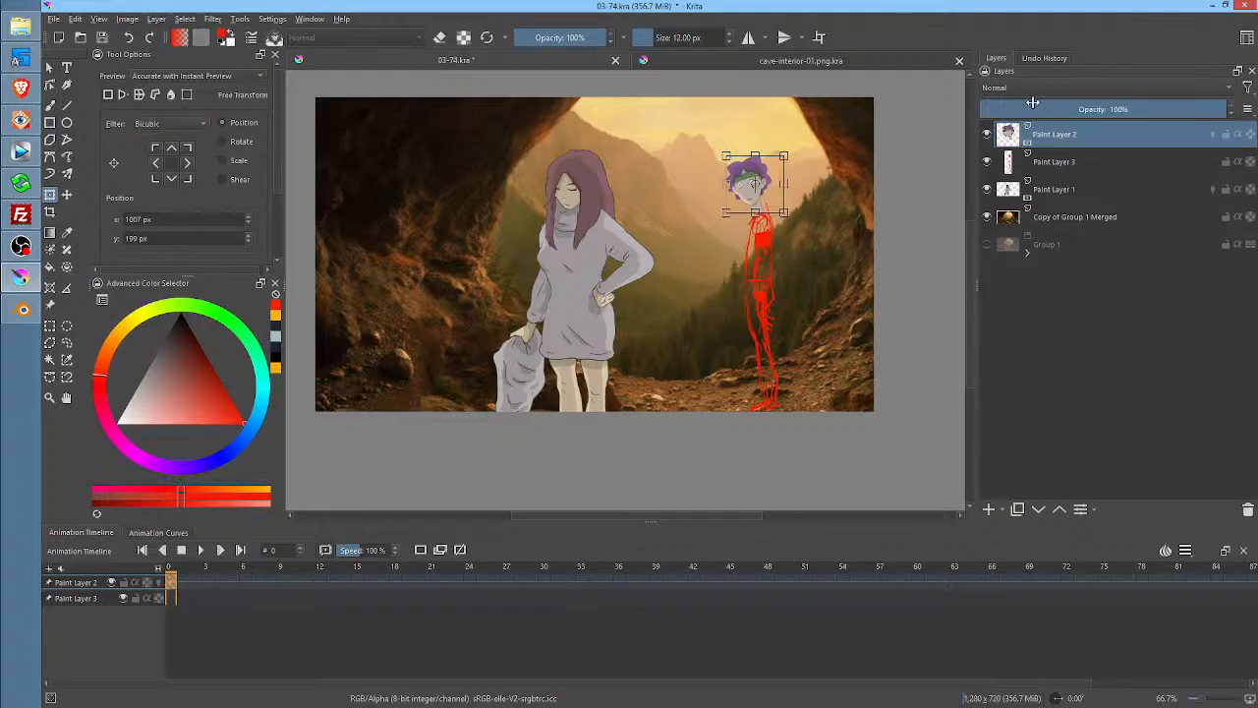
# Lower the opacity of the red body sketch on Paint Layer 3 to about half
pyautogui.click(1057, 162)
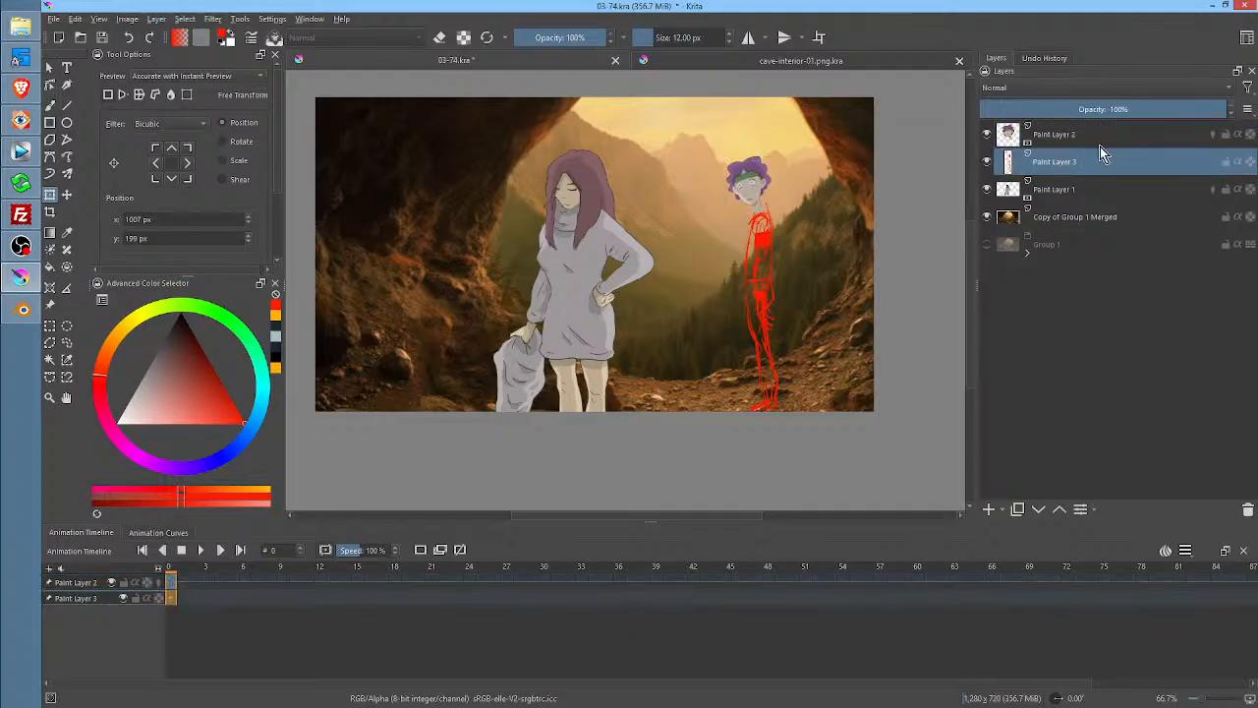
pyautogui.click(1050, 192)
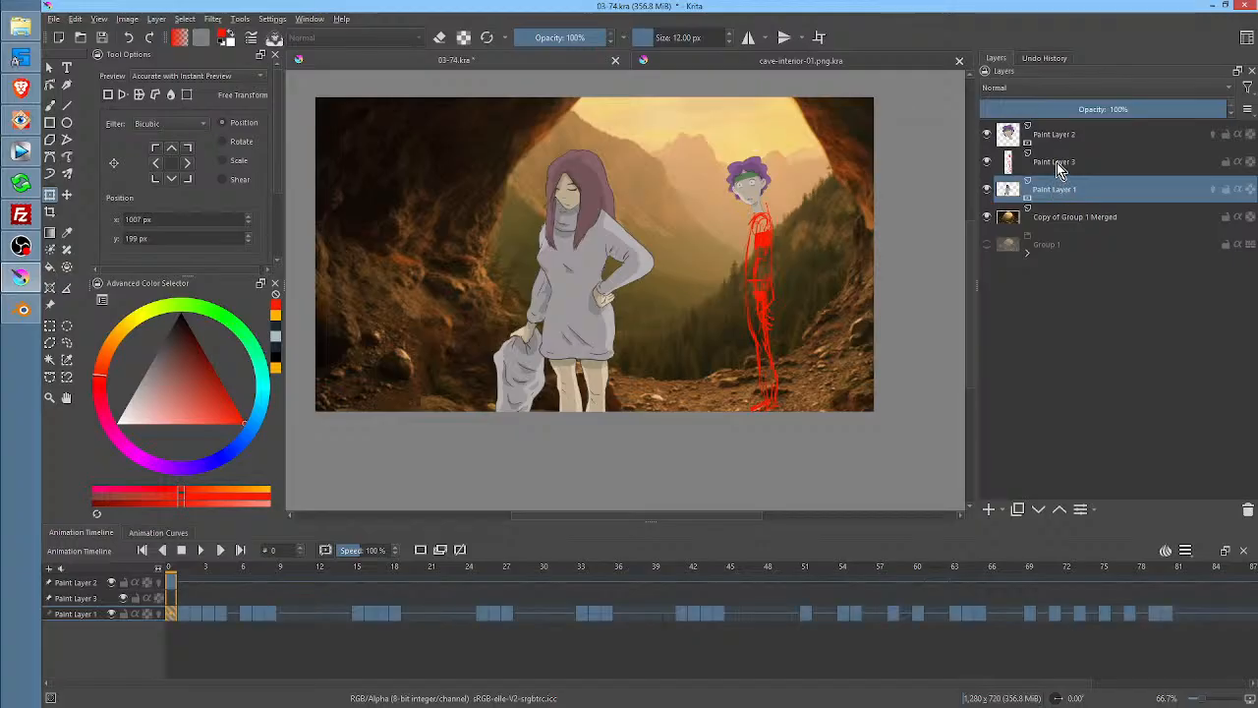
pyautogui.click(1059, 167)
pyautogui.click(987, 162)
pyautogui.click(986, 162)
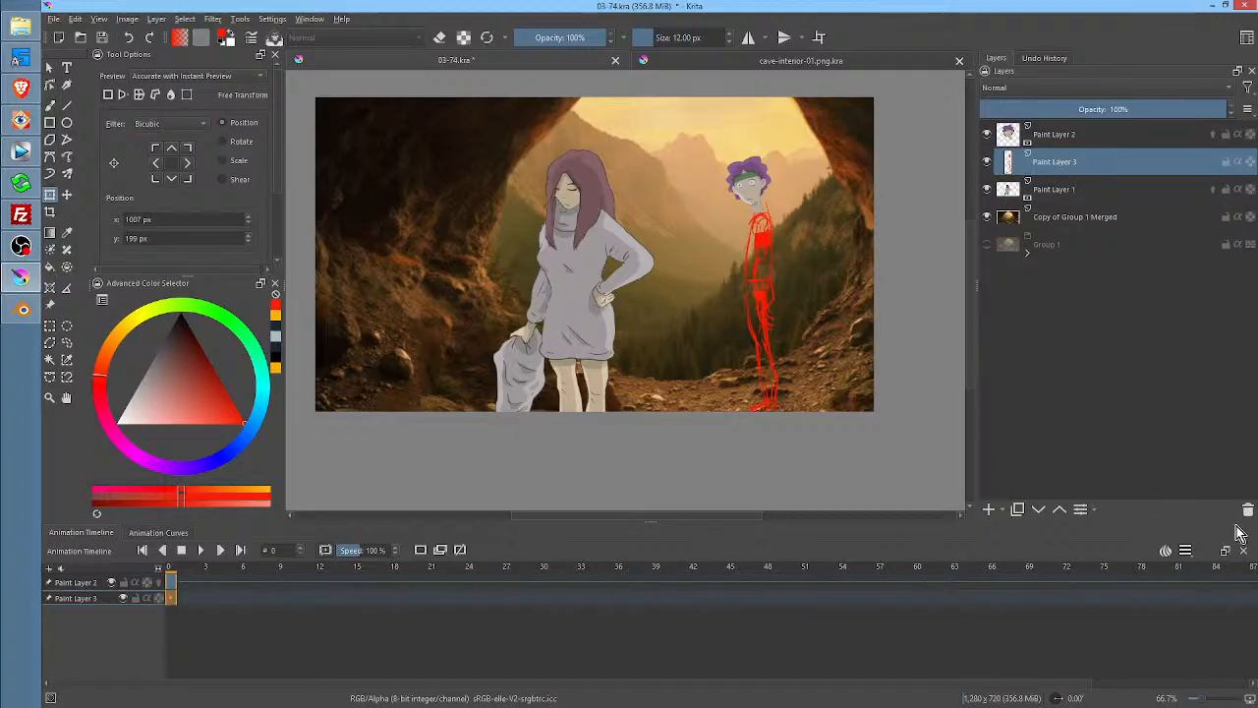
pyautogui.moveTo(1166, 113)
pyautogui.mouseDown()
pyautogui.moveTo(1089, 116)
pyautogui.moveTo(1103, 110)
pyautogui.mouseUp()
# Sample the grey skin tone from the neck and fill the shoulder on Paint Layer 2 with the BUSCEMA! brush over the sketch
pyautogui.click(1089, 132)
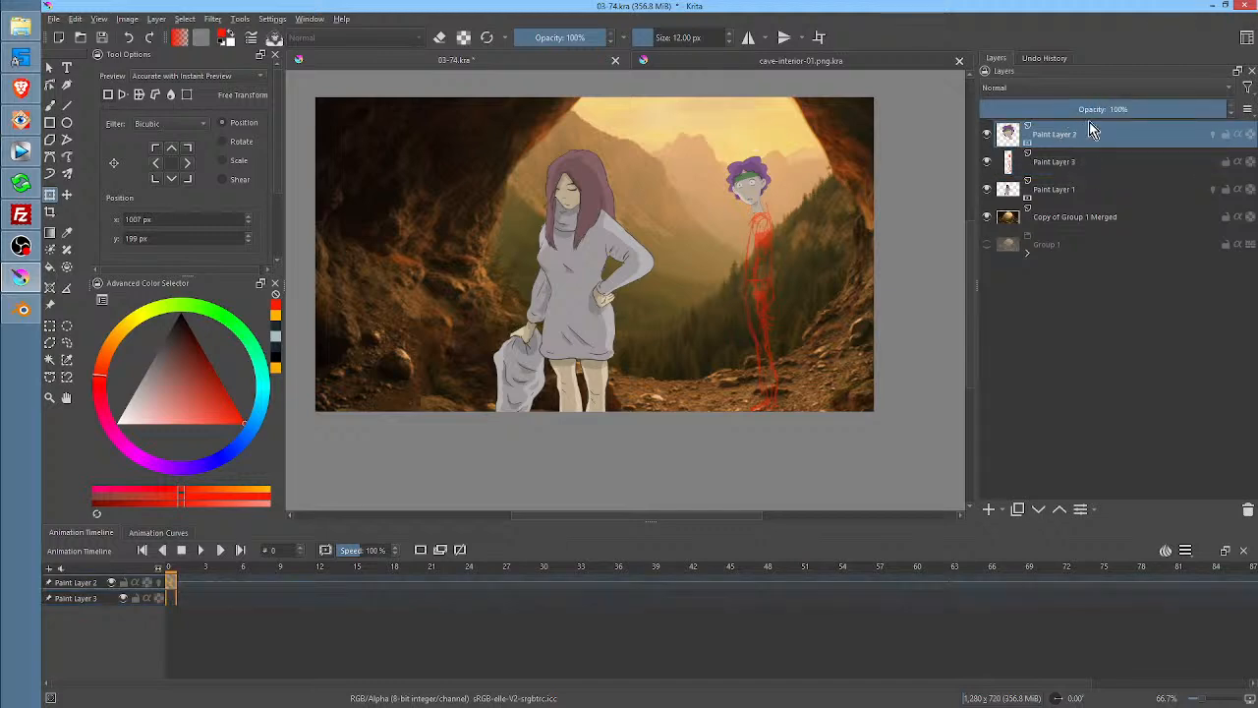
pyautogui.moveTo(815, 225); pyautogui.dragTo(721, 251)
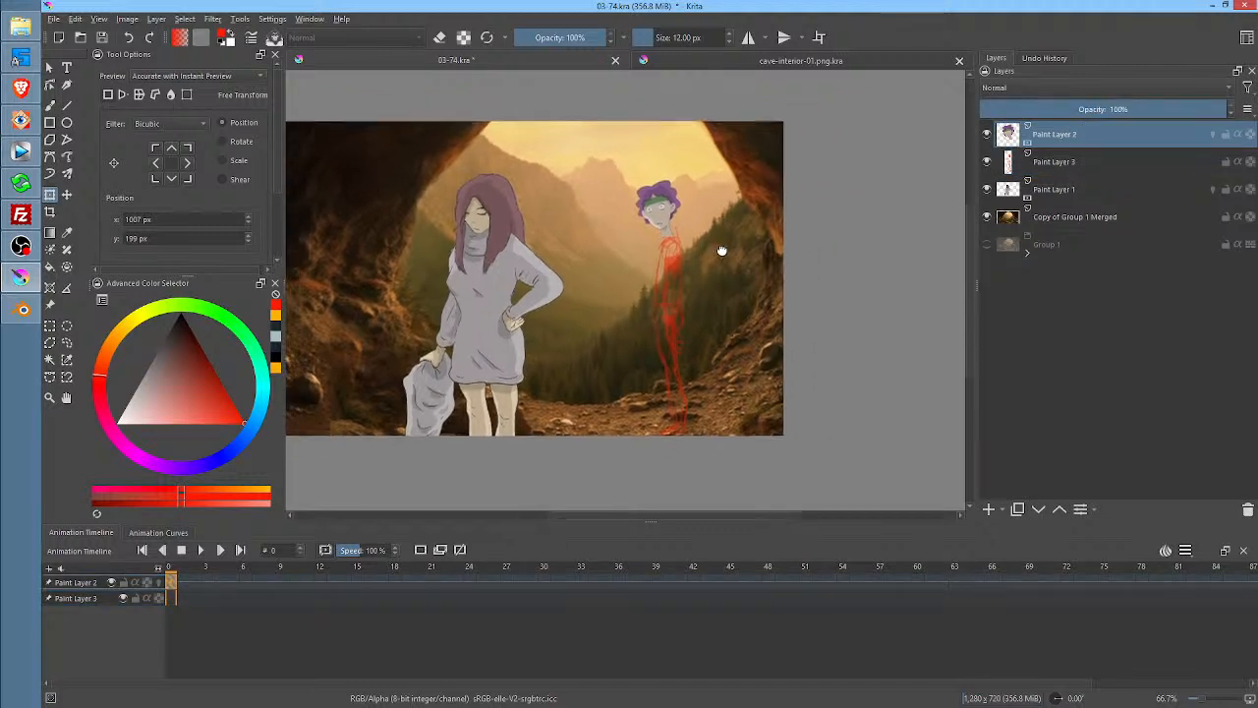
pyautogui.scroll(2, 721, 203)
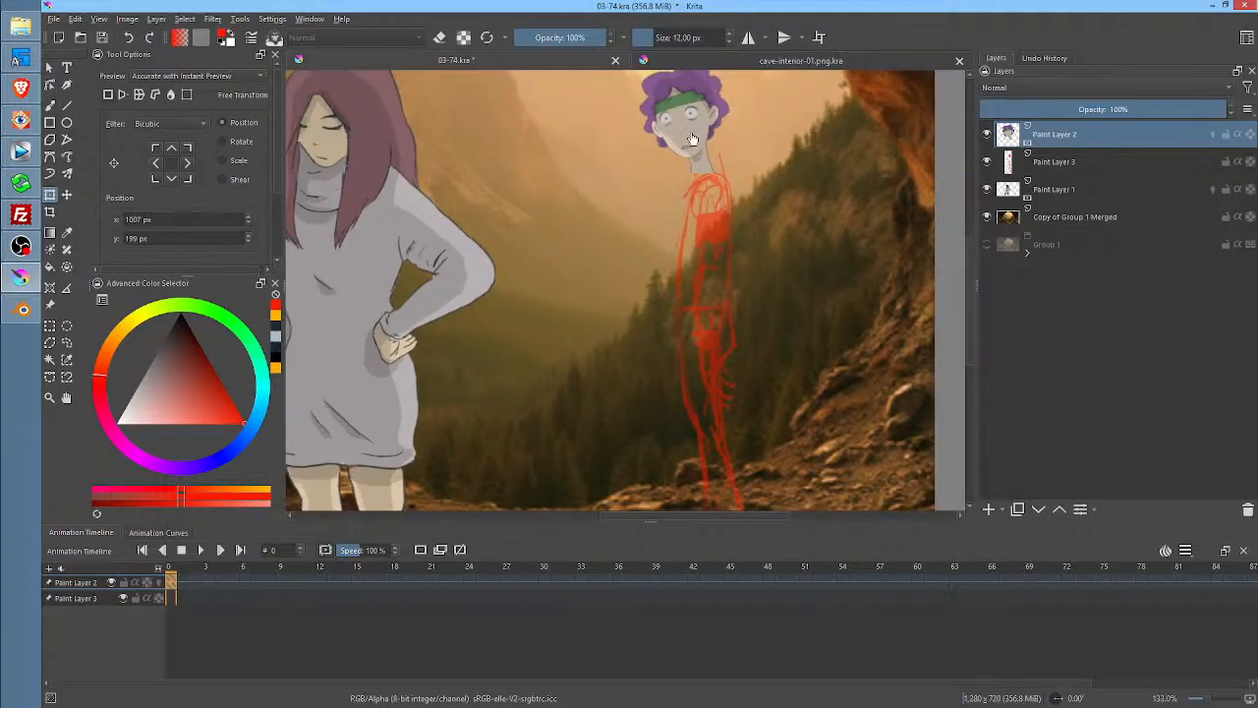
pyautogui.press('b')
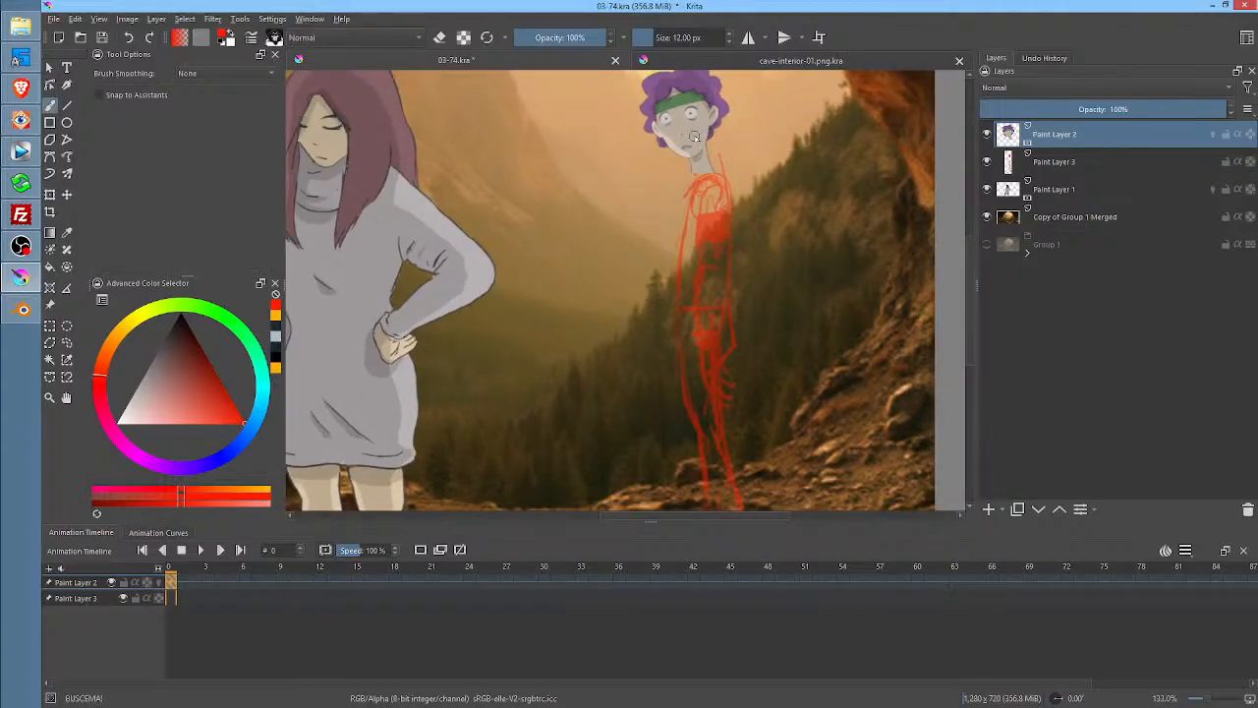
pyautogui.press('e')
pyautogui.press('e')
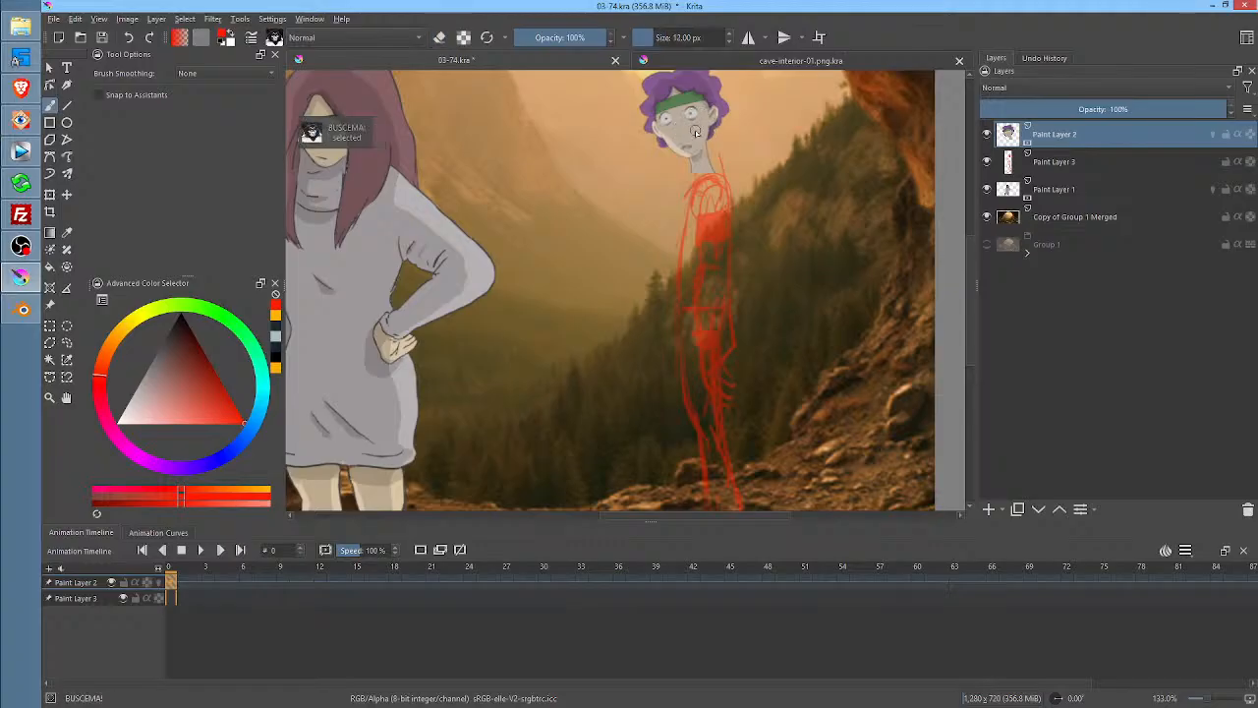
pyautogui.keyDown('ctrl'); pyautogui.click(707, 147); pyautogui.keyUp('ctrl')
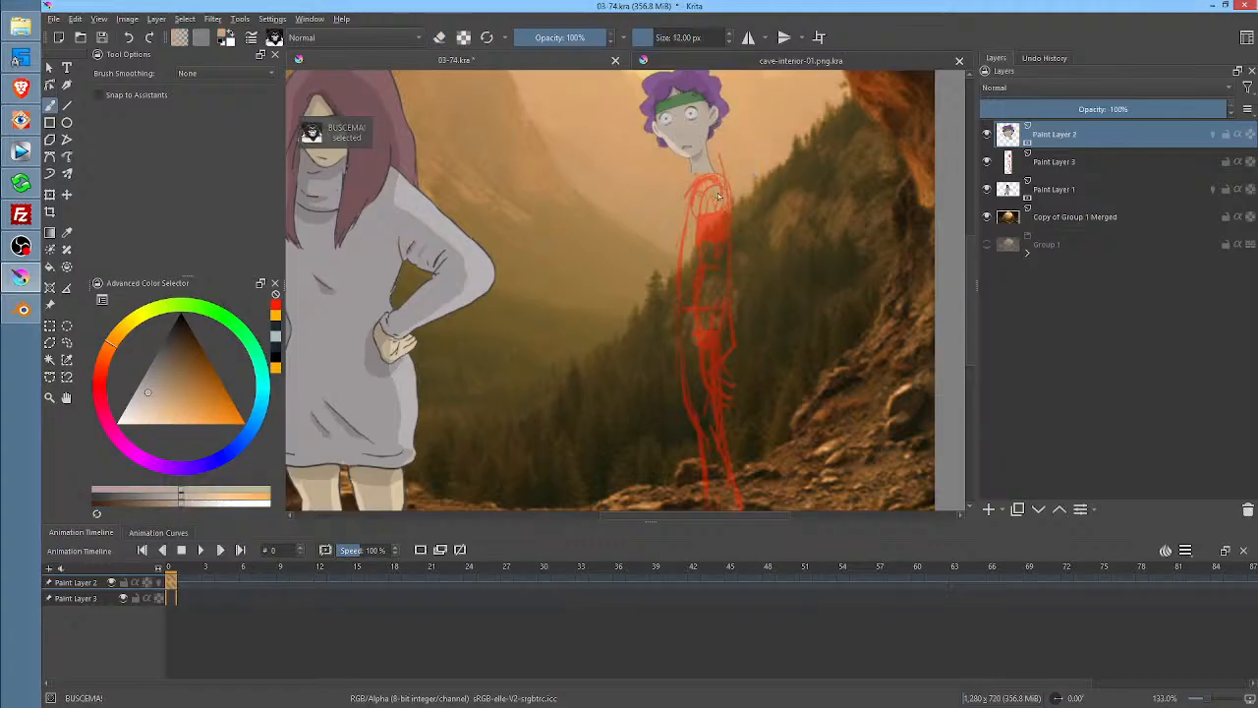
pyautogui.moveTo(724, 197); pyautogui.dragTo(715, 217)
# Sample the headband's green and paint the band around the upper arm below the shoulder
pyautogui.keyDown('ctrl'); pyautogui.click(708, 106); pyautogui.keyUp('ctrl')
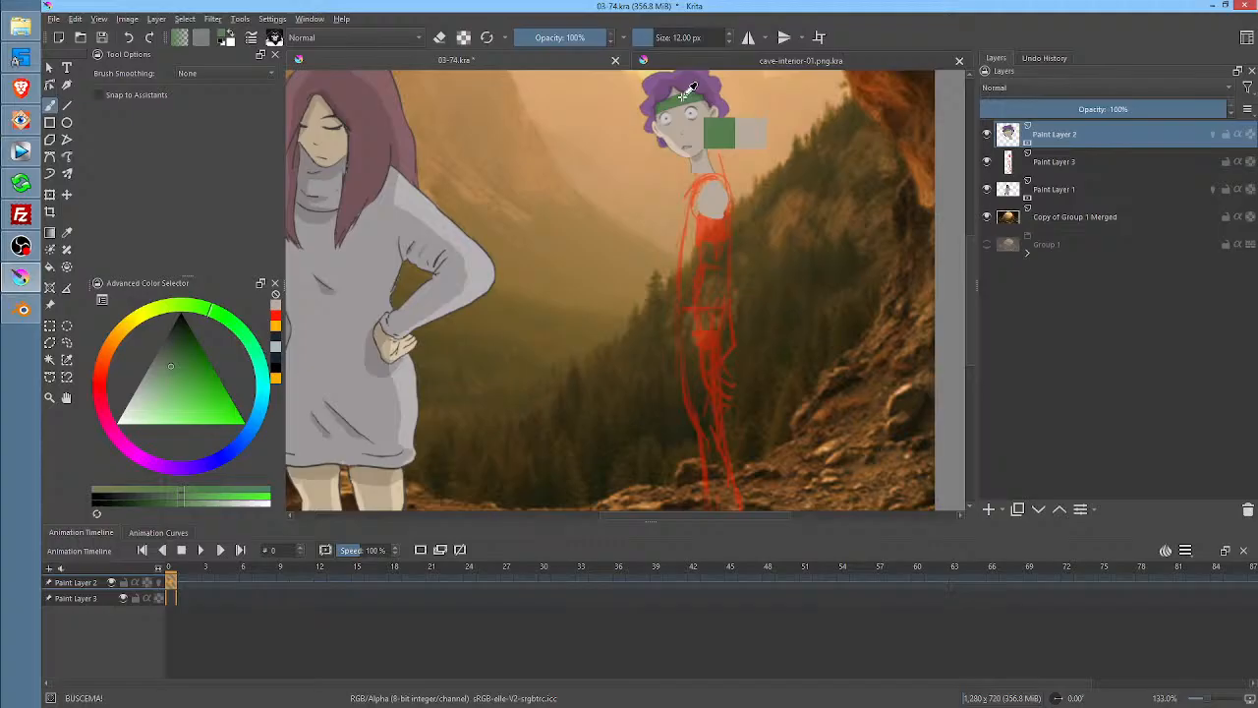
pyautogui.click(709, 219)
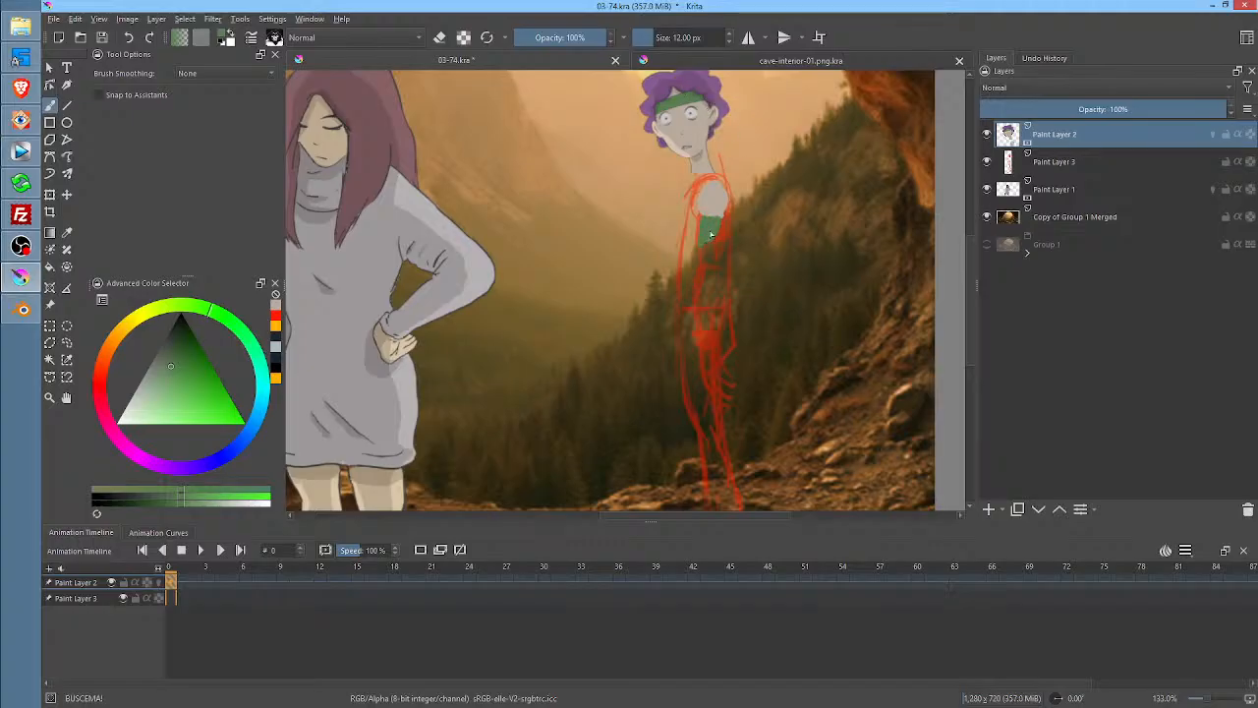
pyautogui.moveTo(713, 243); pyautogui.dragTo(716, 236)
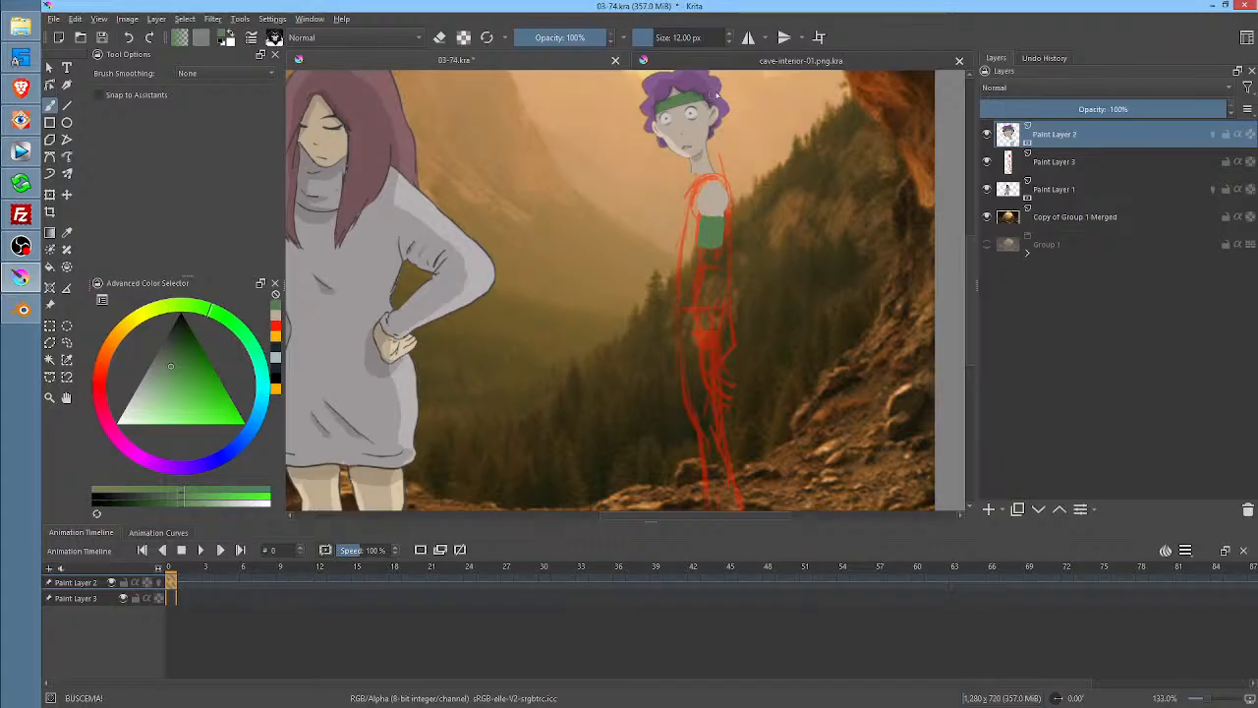
# Resample the grey skin tone and paint the forearm and the hand with its fingers, leaving the wristband area unpainted
pyautogui.keyDown('ctrl'); pyautogui.click(711, 254); pyautogui.keyUp('ctrl')
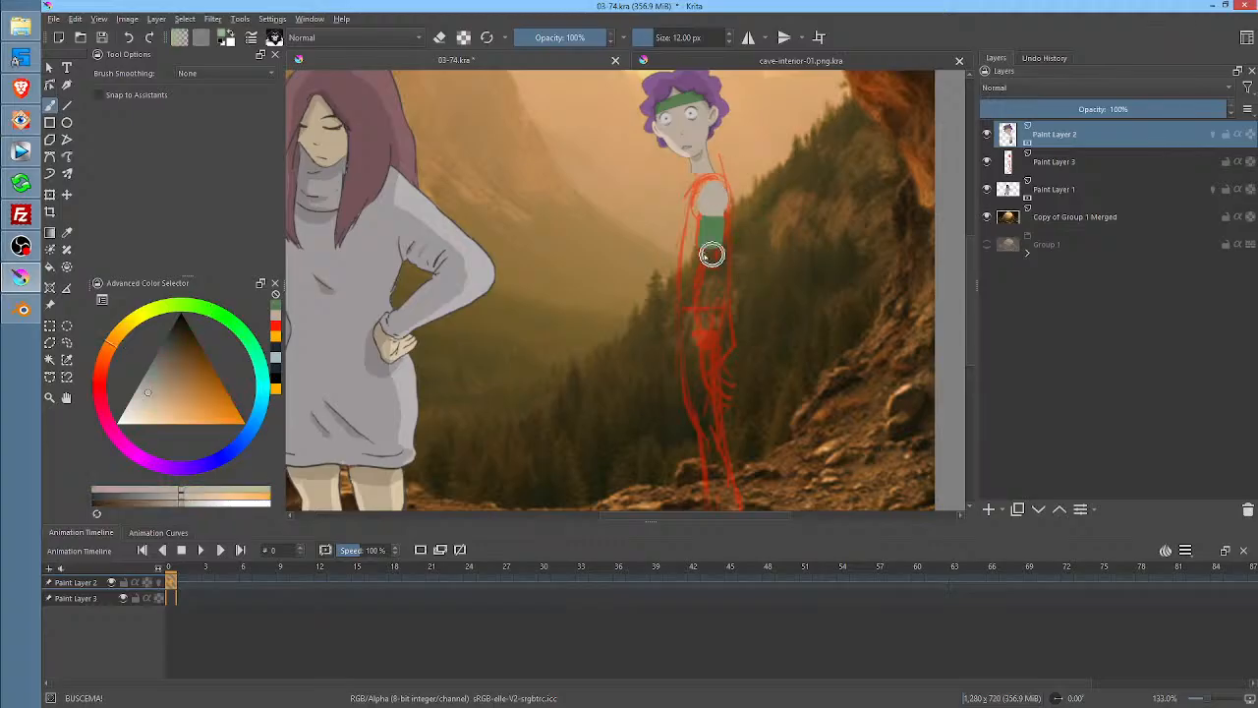
pyautogui.moveTo(711, 255)
pyautogui.mouseDown()
pyautogui.moveTo(701, 327)
pyautogui.moveTo(712, 261)
pyautogui.mouseUp()
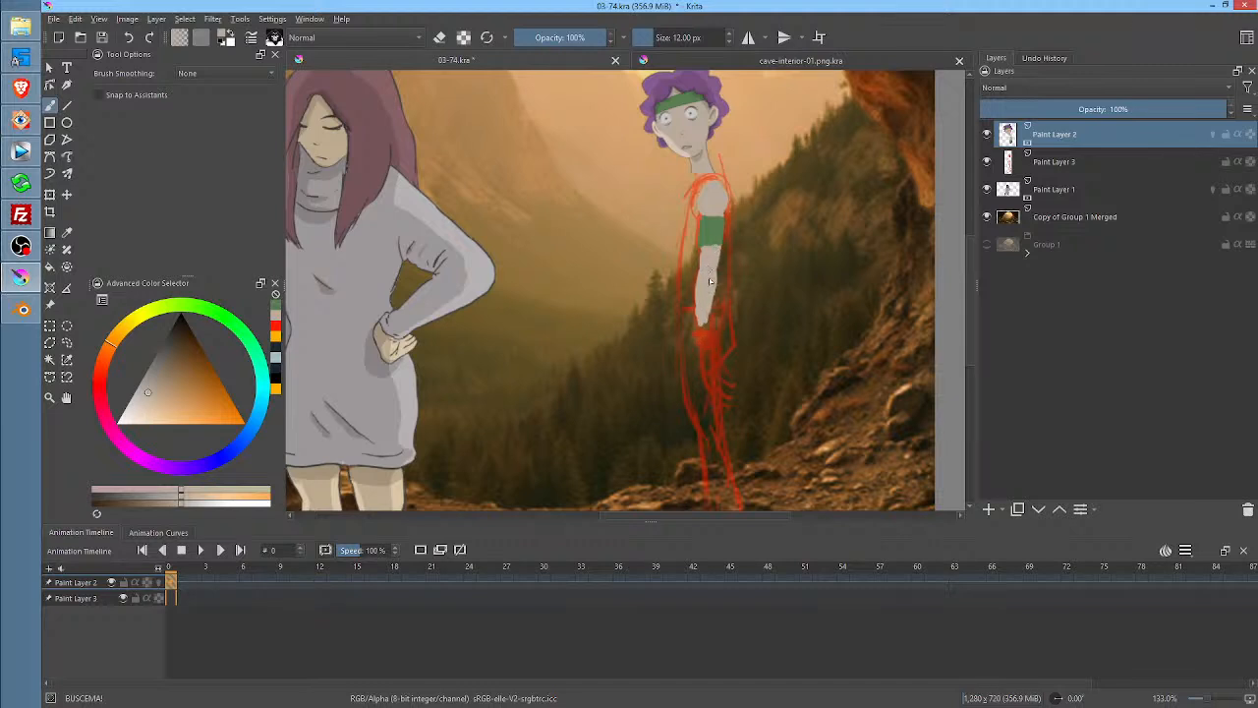
pyautogui.moveTo(708, 315); pyautogui.dragTo(707, 326)
pyautogui.scroll(4, 735, 270)
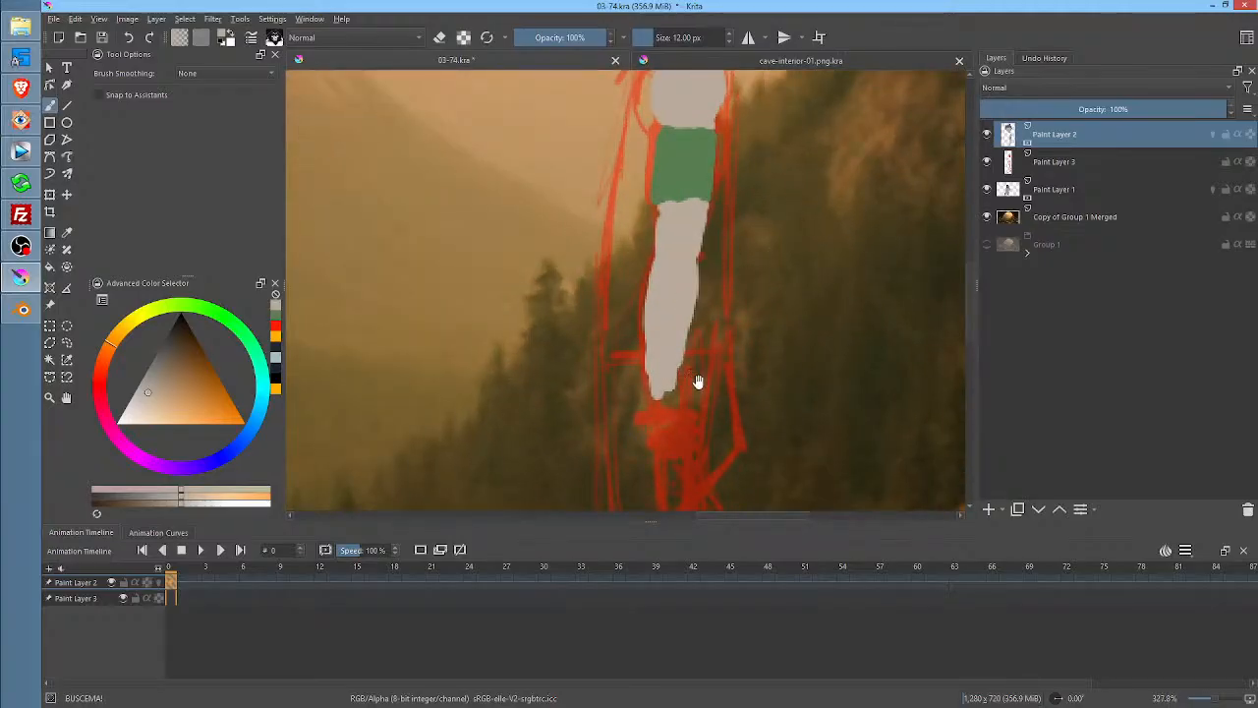
pyautogui.moveTo(694, 374); pyautogui.dragTo(677, 236)
pyautogui.moveTo(634, 256)
pyautogui.mouseDown()
pyautogui.moveTo(628, 236)
pyautogui.moveTo(649, 247)
pyautogui.mouseUp()
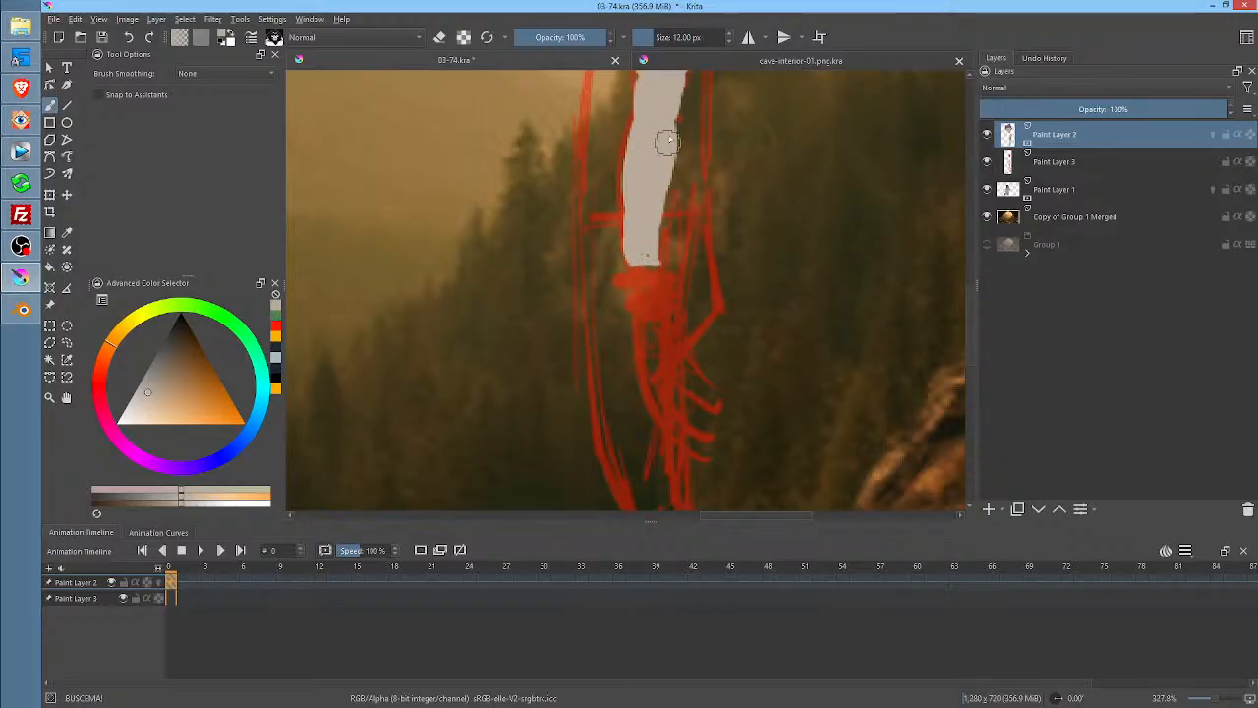
pyautogui.moveTo(653, 330)
pyautogui.mouseDown()
pyautogui.moveTo(662, 383)
pyautogui.moveTo(650, 331)
pyautogui.moveTo(656, 395)
pyautogui.moveTo(663, 324)
pyautogui.moveTo(682, 370)
pyautogui.moveTo(688, 344)
pyautogui.moveTo(688, 370)
pyautogui.moveTo(719, 376)
pyautogui.moveTo(694, 389)
pyautogui.moveTo(685, 439)
pyautogui.moveTo(700, 449)
pyautogui.moveTo(672, 388)
pyautogui.mouseUp()
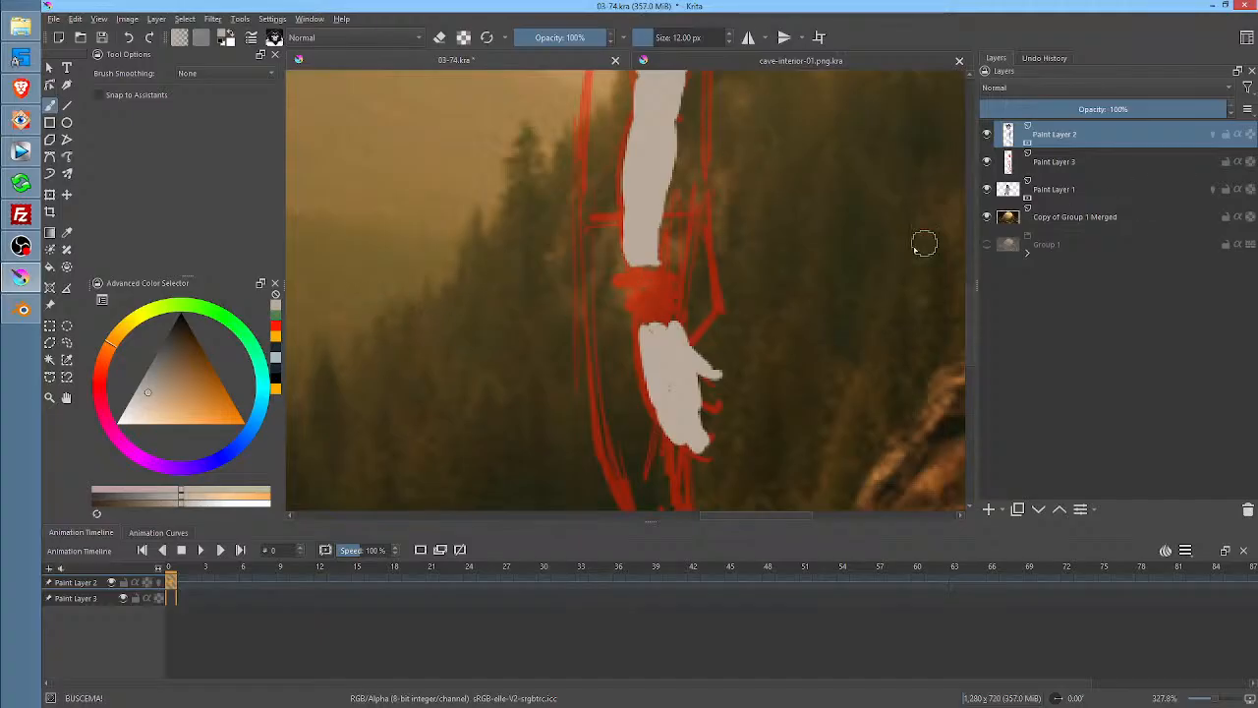
# Even out the green upper-arm band and paint a matching green wristband between the forearm and hand
pyautogui.moveTo(741, 161); pyautogui.dragTo(604, 526)
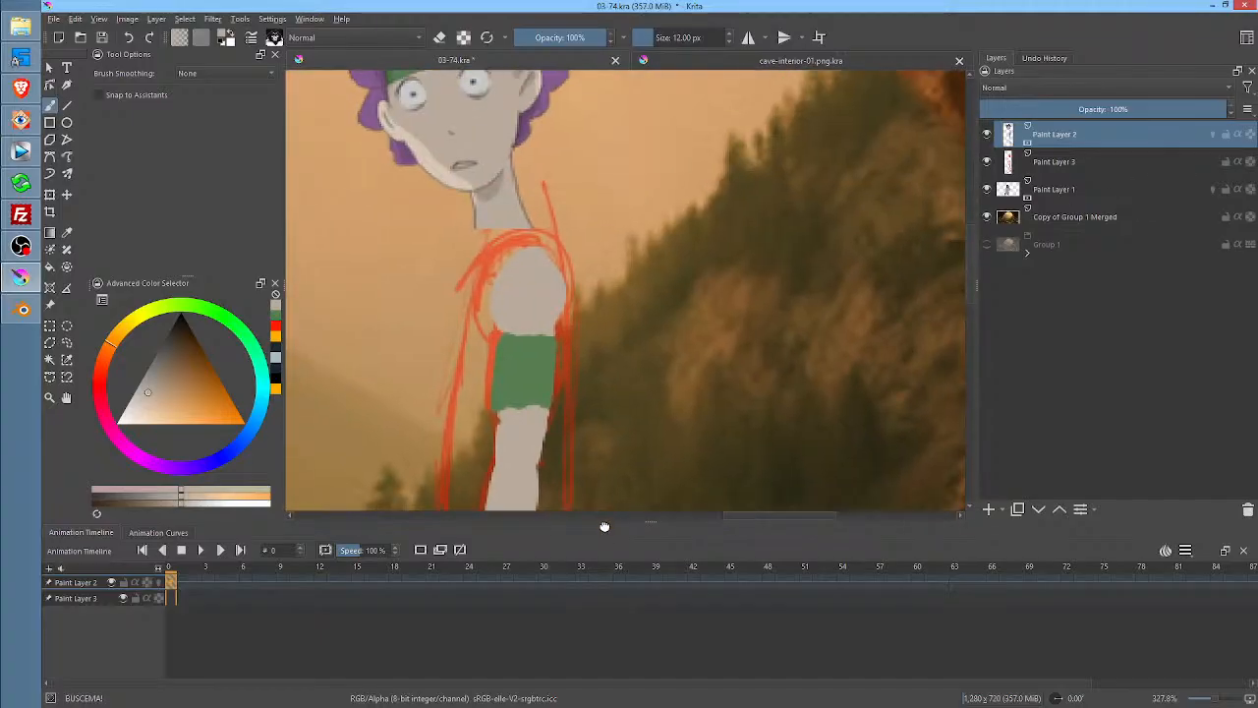
pyautogui.keyDown('ctrl'); pyautogui.click(528, 357); pyautogui.keyUp('ctrl')
pyautogui.moveTo(658, 421); pyautogui.dragTo(712, 349)
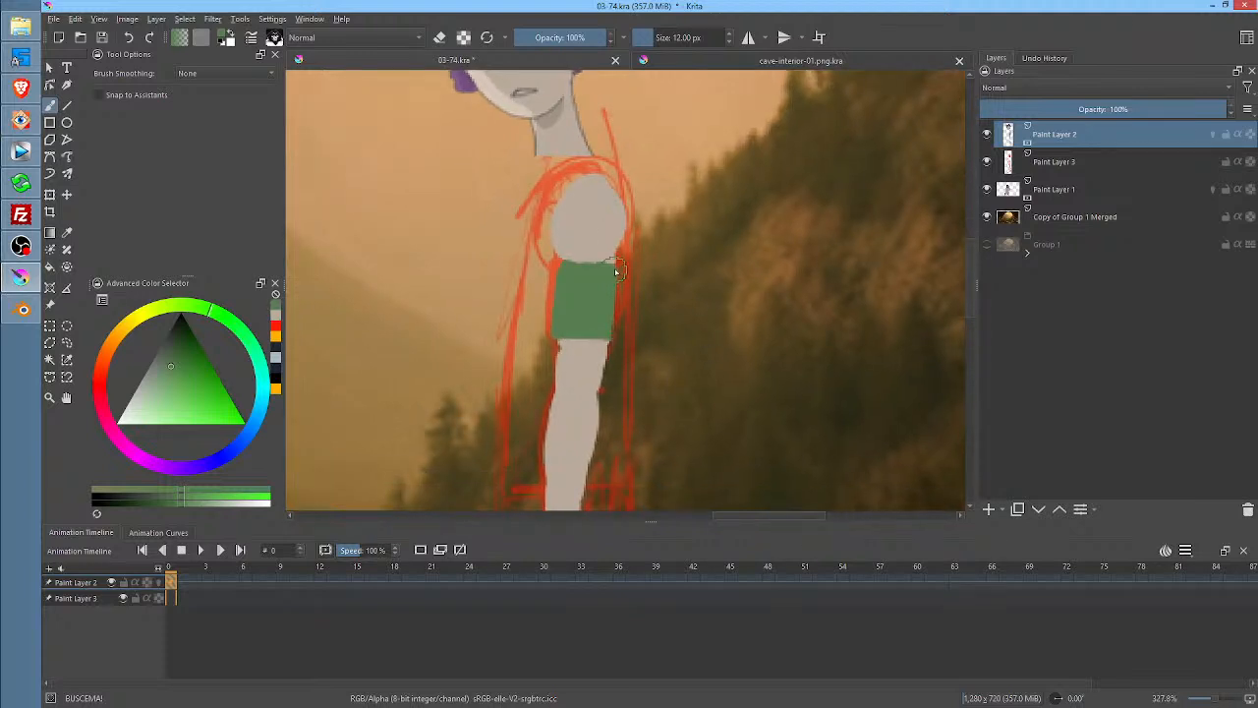
pyautogui.moveTo(665, 396); pyautogui.dragTo(711, 152)
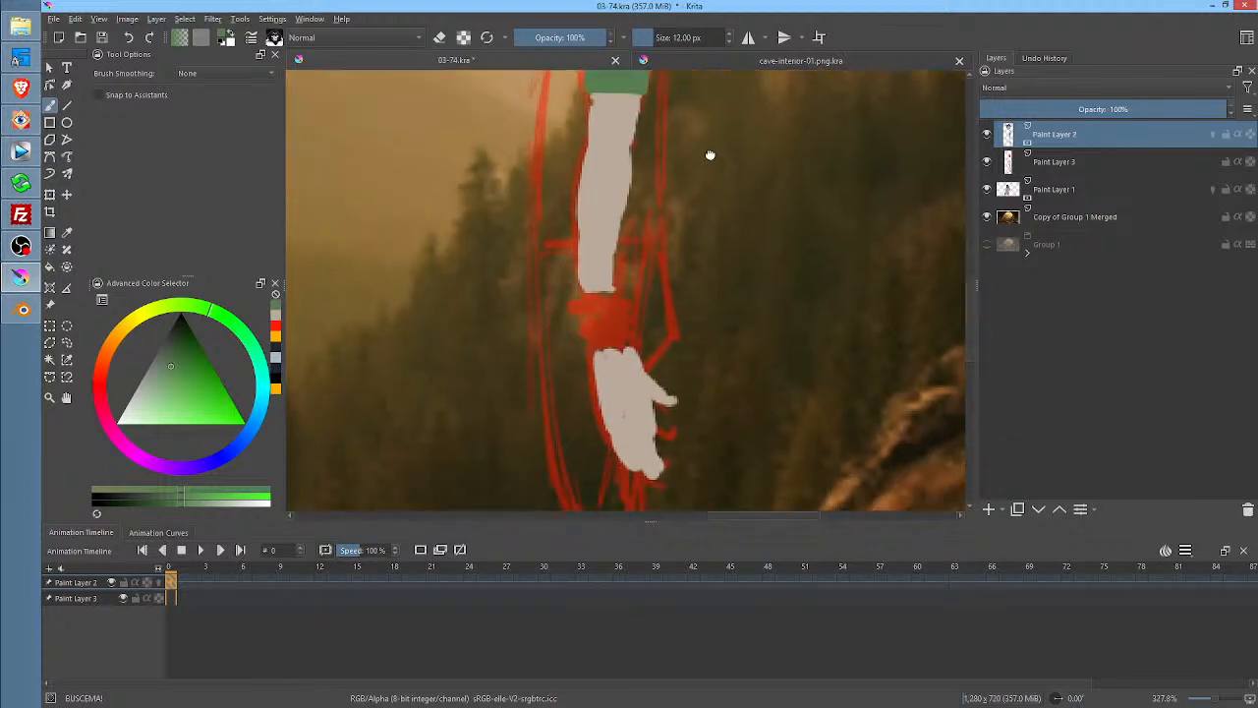
pyautogui.moveTo(596, 337)
pyautogui.mouseDown()
pyautogui.moveTo(617, 332)
pyautogui.moveTo(590, 300)
pyautogui.mouseUp()
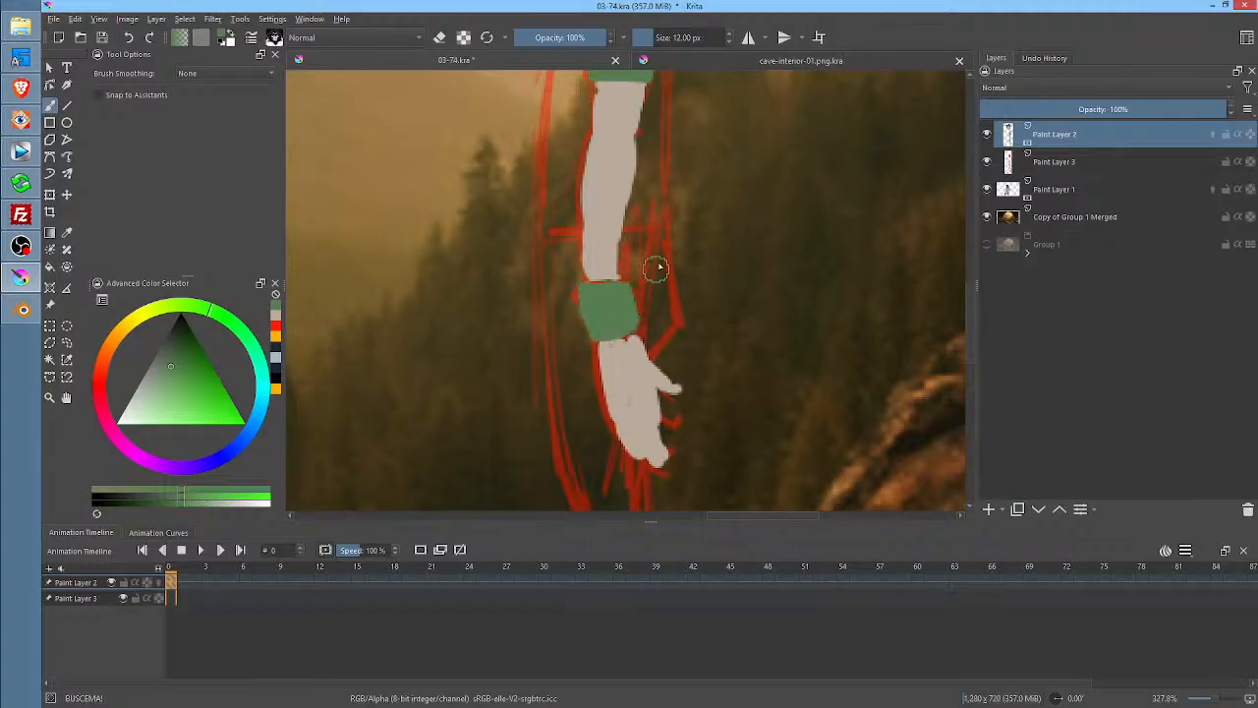
# Paint a light teal collar at the base of the neck and choose a slightly darker teal for the brush
pyautogui.moveTo(712, 233); pyautogui.dragTo(699, 491)
pyautogui.click(264, 379)
pyautogui.moveTo(197, 374); pyautogui.dragTo(160, 394)
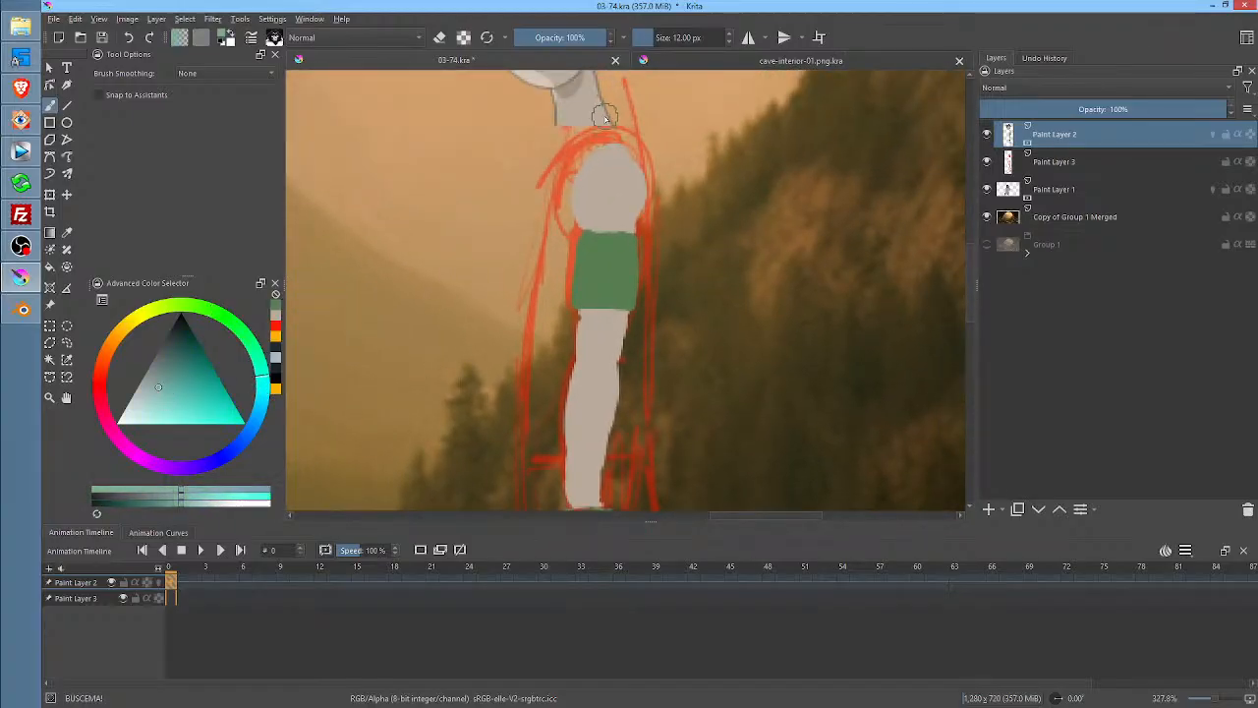
pyautogui.moveTo(610, 120); pyautogui.dragTo(572, 143)
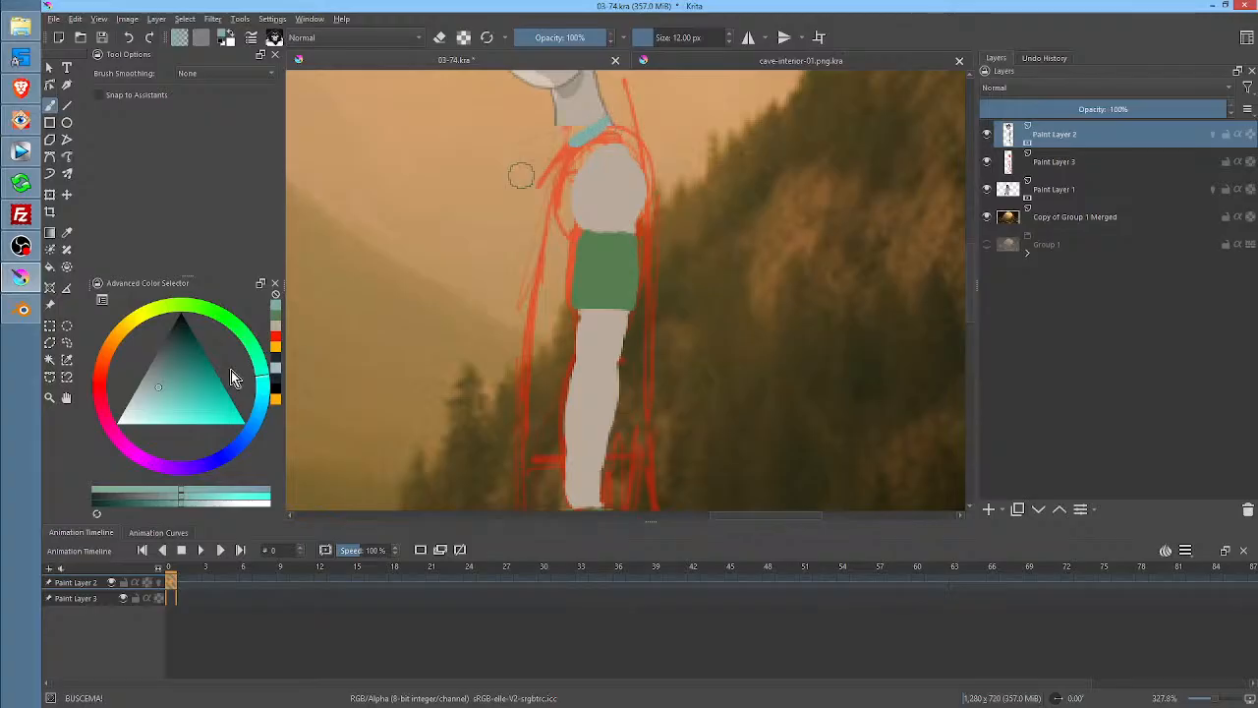
pyautogui.click(161, 375)
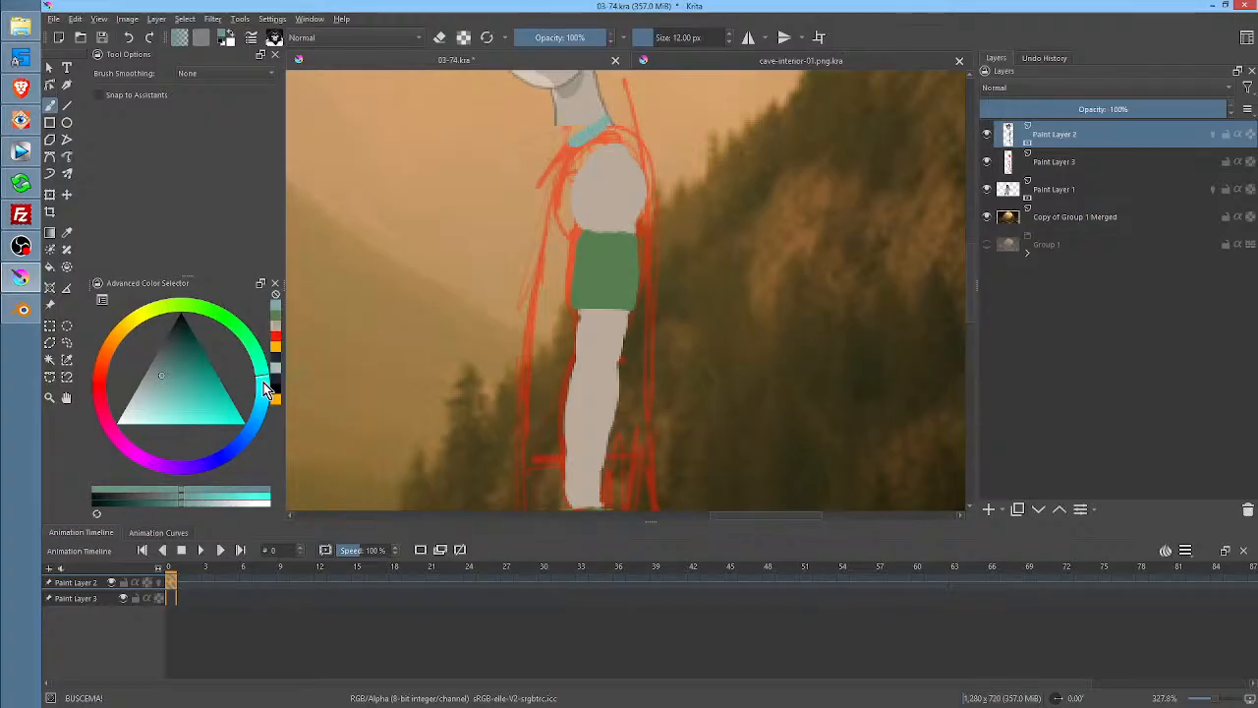
# Paint the tunic's collar and upper front edge in muted blue, then touch up the neck with its own sampled grey
pyautogui.moveTo(610, 124); pyautogui.dragTo(580, 141)
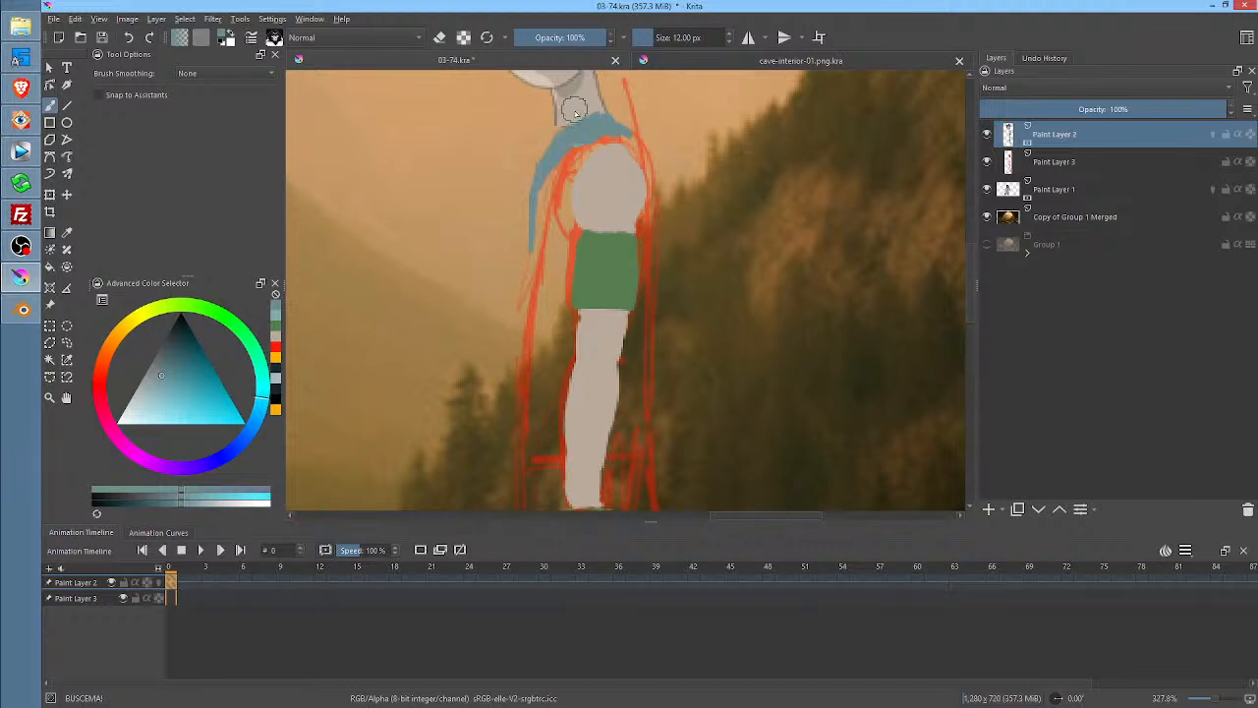
pyautogui.keyDown('ctrl'); pyautogui.click(568, 116); pyautogui.keyUp('ctrl')
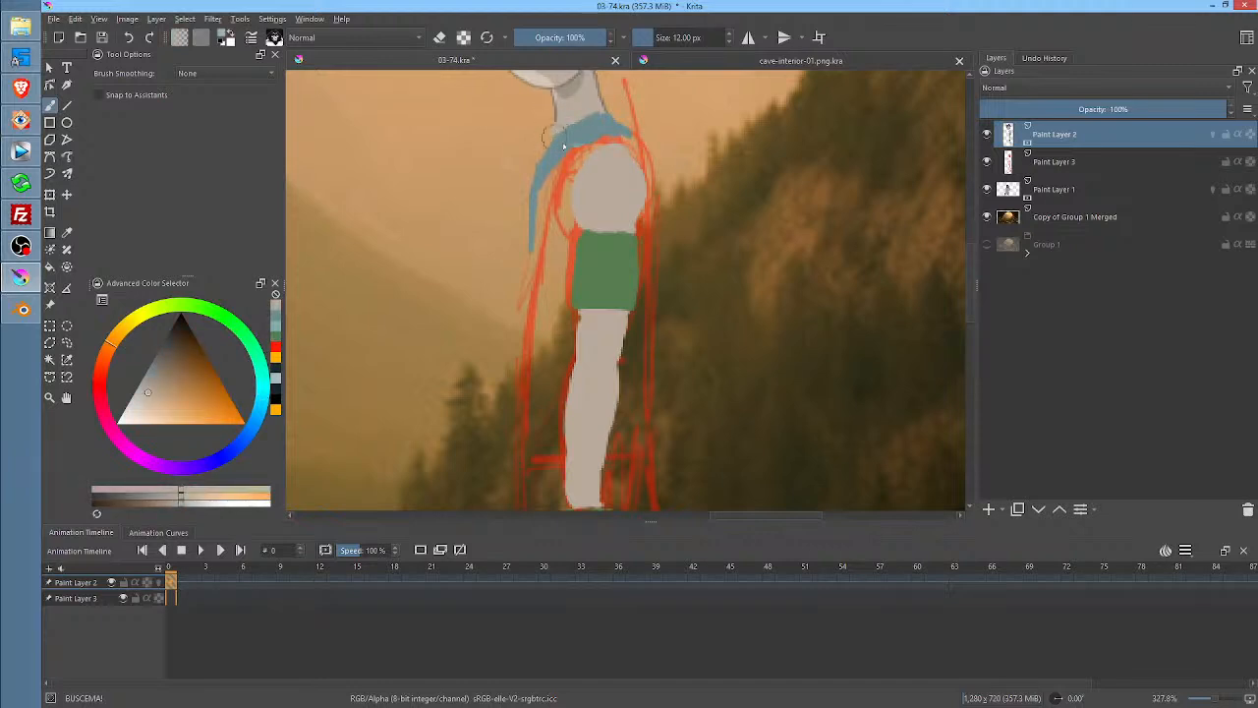
# Paint the tunic around the shoulder and down its front edge to the waist in a lighter shade of the sampled blue
pyautogui.keyDown('ctrl'); pyautogui.click(544, 137); pyautogui.keyUp('ctrl')
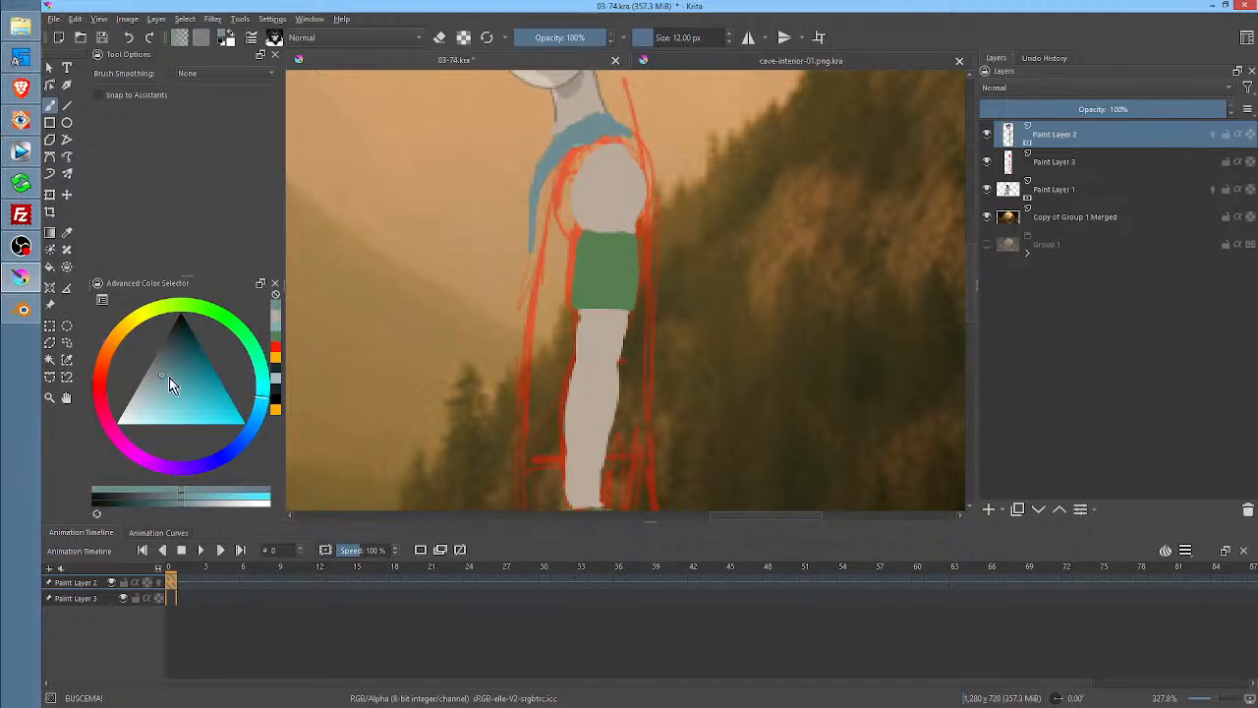
pyautogui.click(163, 383)
pyautogui.moveTo(575, 163)
pyautogui.mouseDown()
pyautogui.moveTo(546, 233)
pyautogui.moveTo(576, 155)
pyautogui.moveTo(562, 191)
pyautogui.mouseUp()
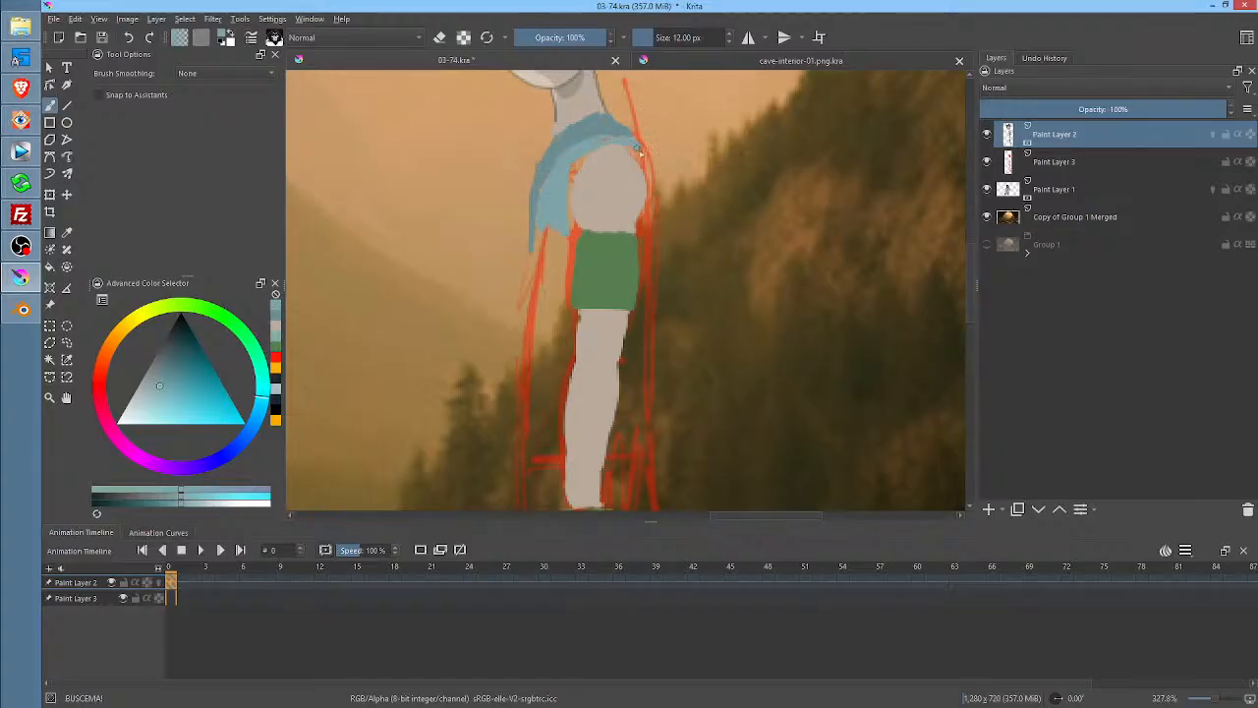
pyautogui.moveTo(637, 146); pyautogui.dragTo(652, 190)
pyautogui.moveTo(537, 229)
pyautogui.mouseDown()
pyautogui.moveTo(538, 452)
pyautogui.moveTo(545, 395)
pyautogui.moveTo(560, 456)
pyautogui.moveTo(557, 394)
pyautogui.moveTo(564, 452)
pyautogui.mouseUp()
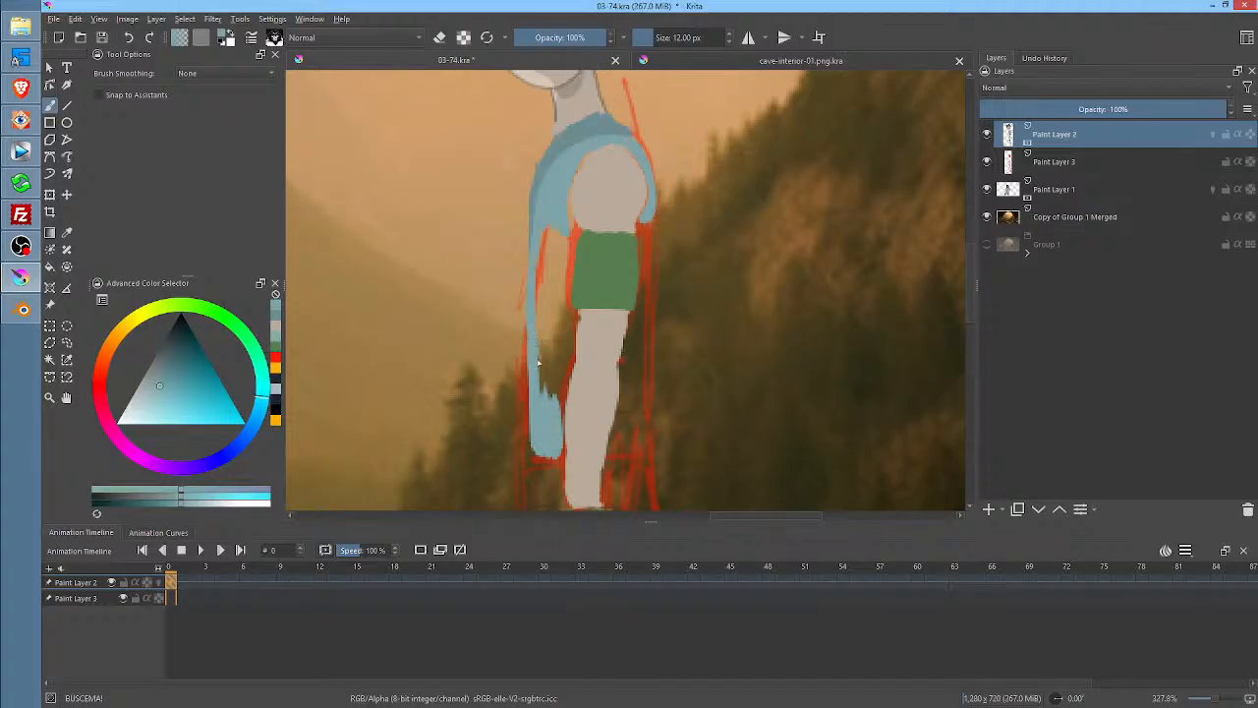
# Fill the torso around the arm with light blue down to the waist, using the Behind blending mode
pyautogui.hotkey('alt', 'shift', 'q')
pyautogui.moveTo(563, 374); pyautogui.dragTo(578, 289)
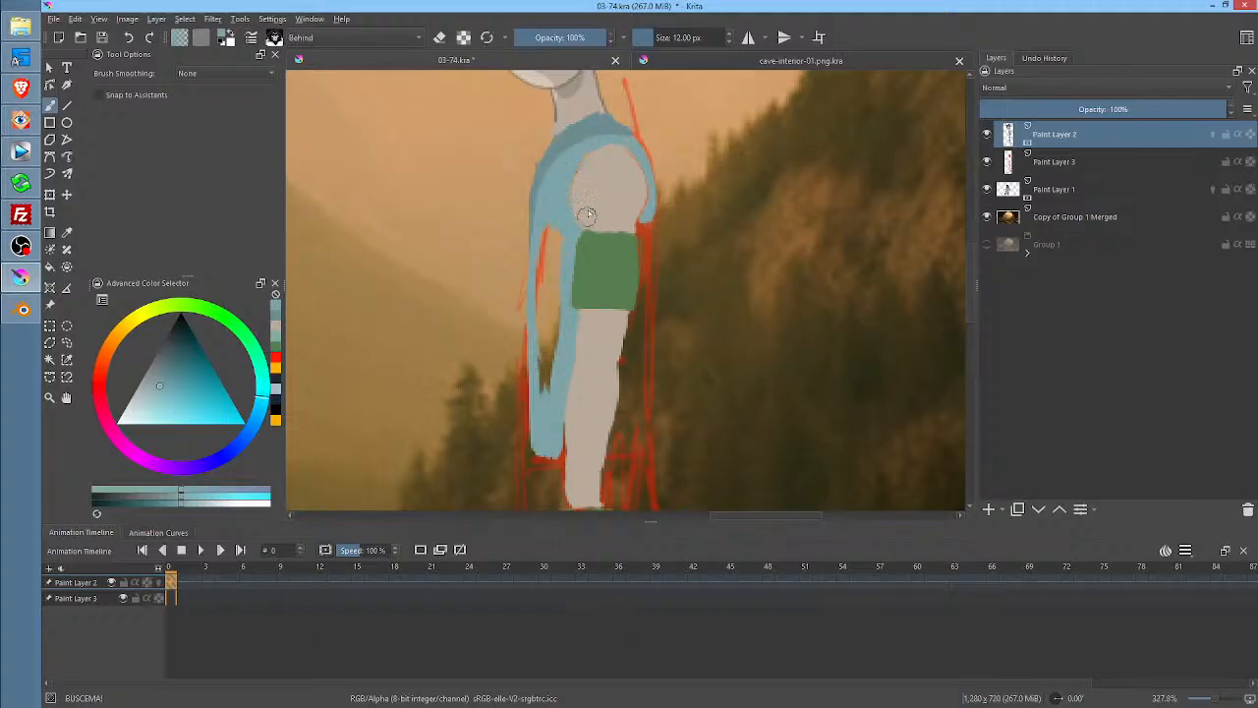
pyautogui.moveTo(643, 195)
pyautogui.mouseDown()
pyautogui.moveTo(584, 198)
pyautogui.moveTo(555, 236)
pyautogui.moveTo(541, 264)
pyautogui.moveTo(564, 351)
pyautogui.mouseUp()
pyautogui.moveTo(649, 267); pyautogui.dragTo(624, 292)
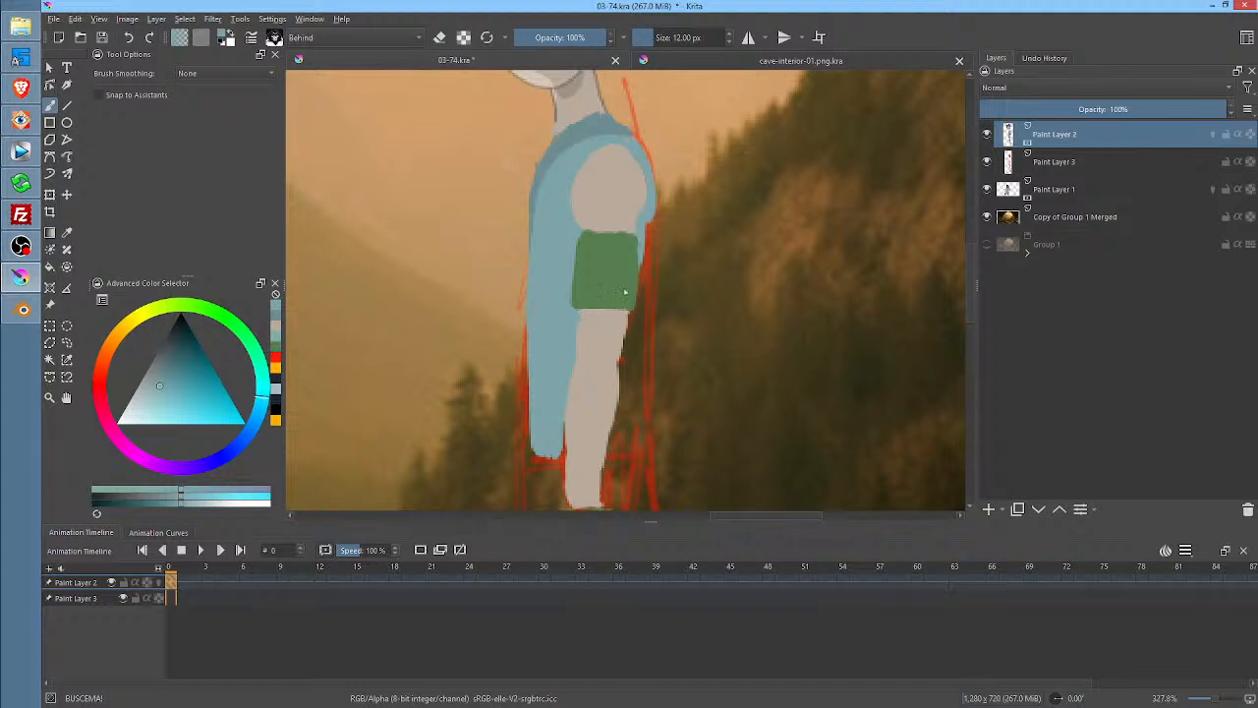
pyautogui.moveTo(649, 211)
pyautogui.mouseDown()
pyautogui.moveTo(625, 319)
pyautogui.moveTo(625, 427)
pyautogui.moveTo(598, 445)
pyautogui.mouseUp()
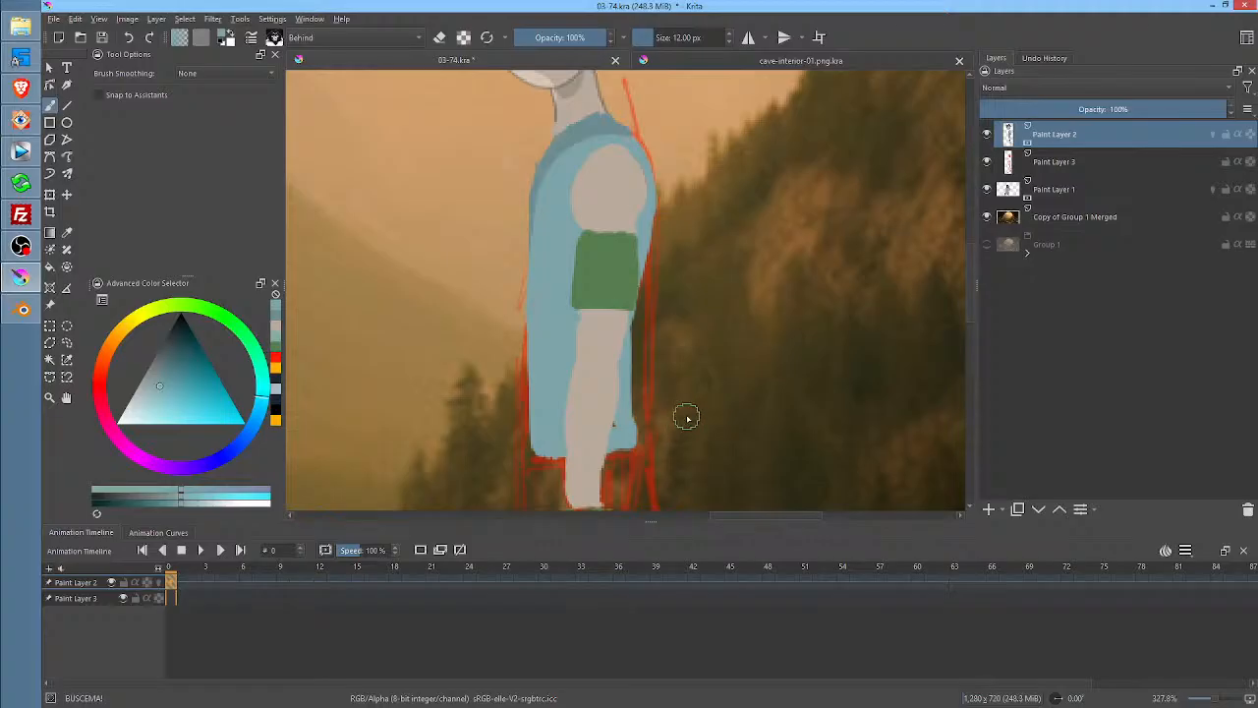
# Extend the light blue tunic down to the hand and paint a dark blue belt on both sides of the arm in Normal mode
pyautogui.moveTo(686, 419)
pyautogui.mouseDown()
pyautogui.moveTo(694, 239)
pyautogui.moveTo(662, 210)
pyautogui.mouseUp()
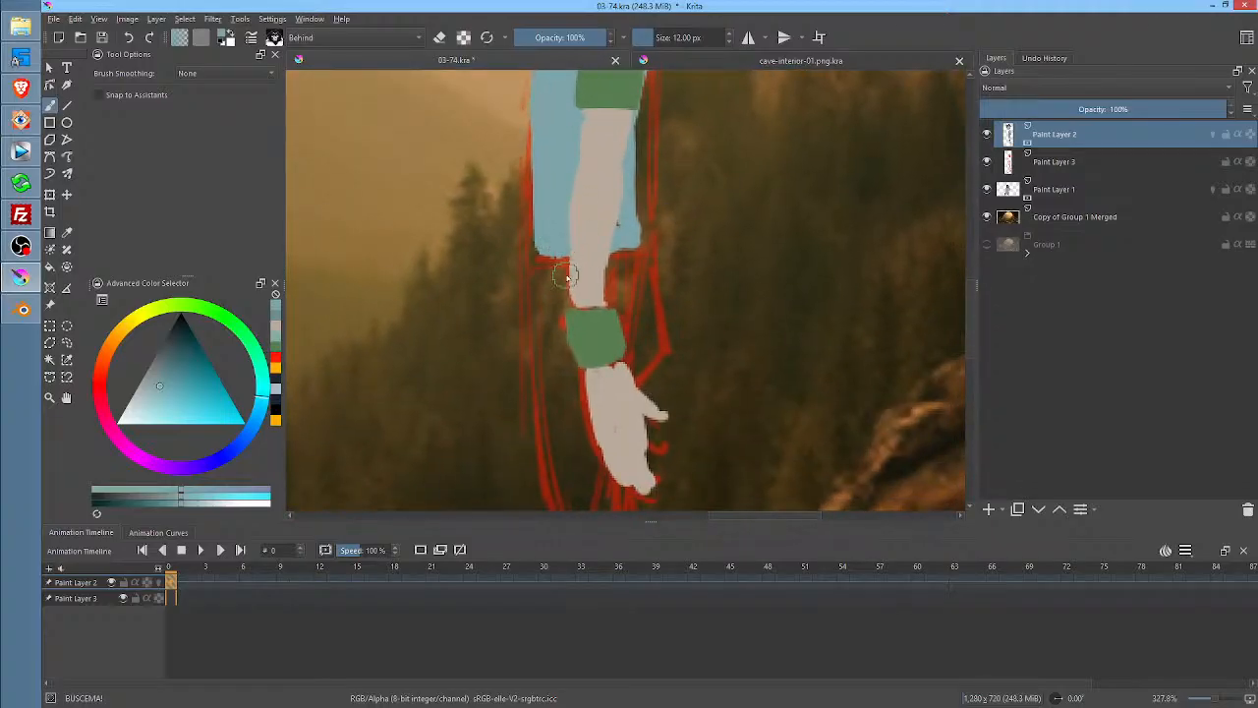
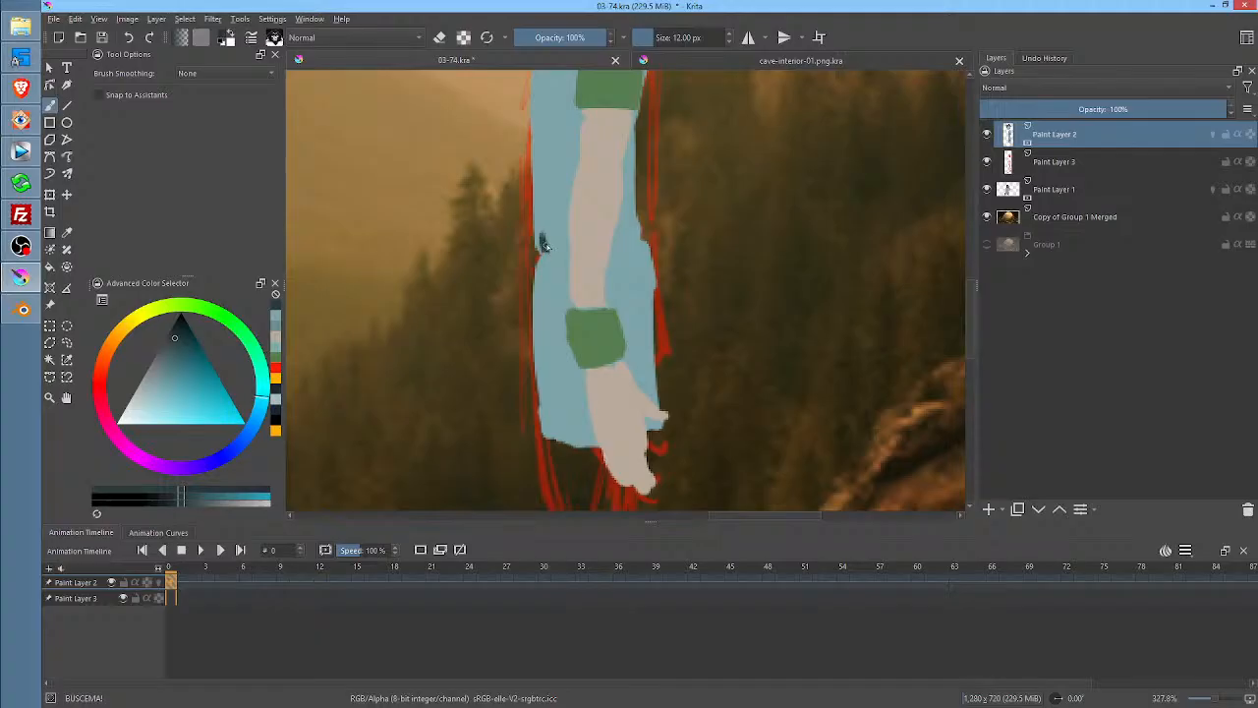
pyautogui.moveTo(553, 239)
pyautogui.mouseDown()
pyautogui.moveTo(615, 238)
pyautogui.moveTo(617, 253)
pyautogui.moveTo(637, 227)
pyautogui.mouseUp()
pyautogui.press('m')
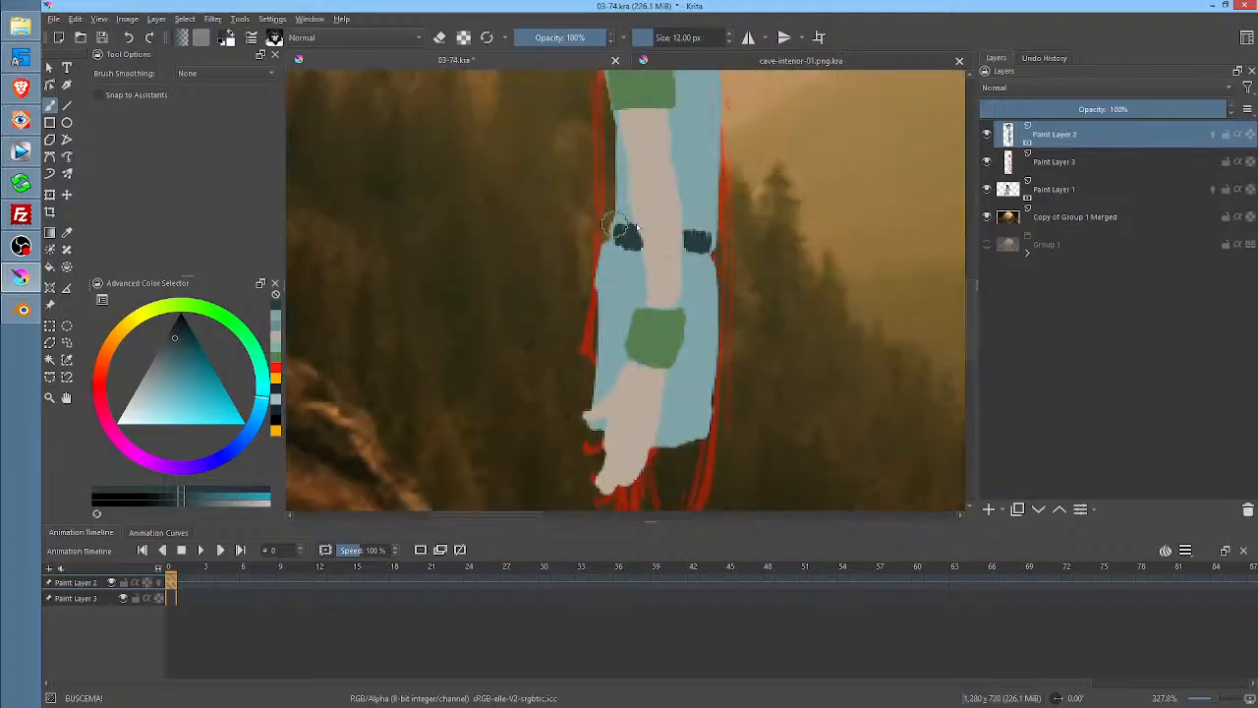
pyautogui.press('1')
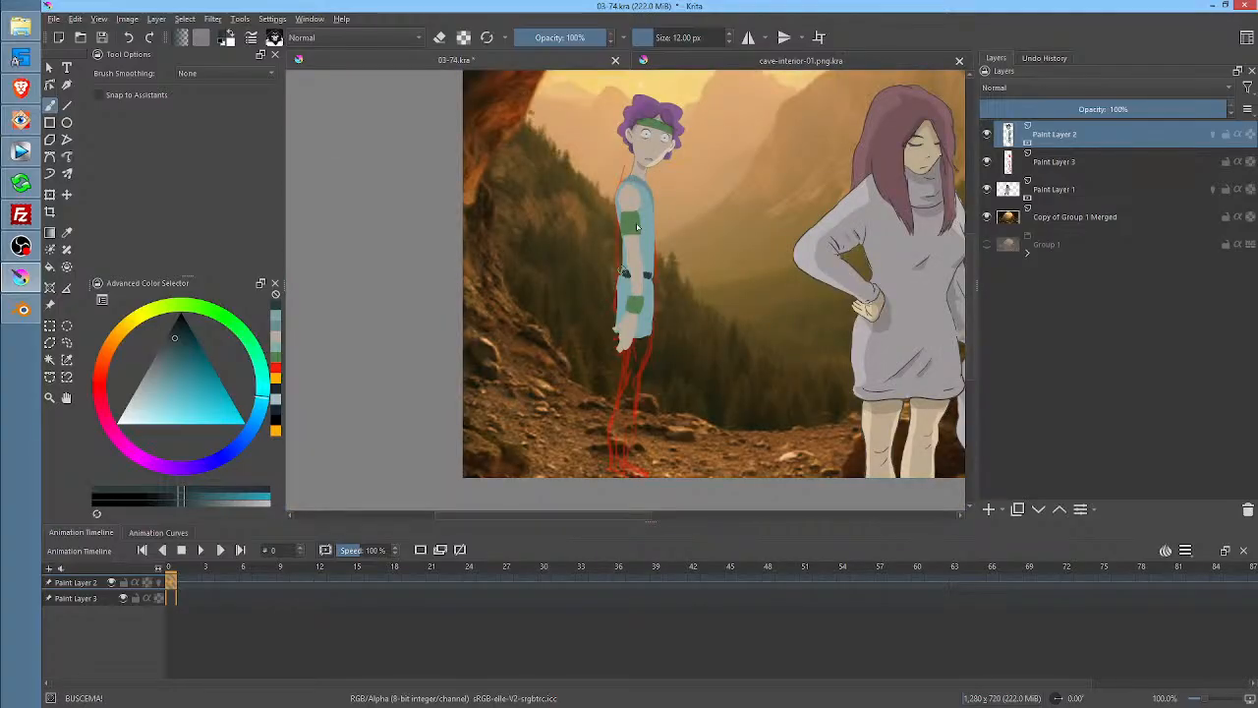
pyautogui.press('m')
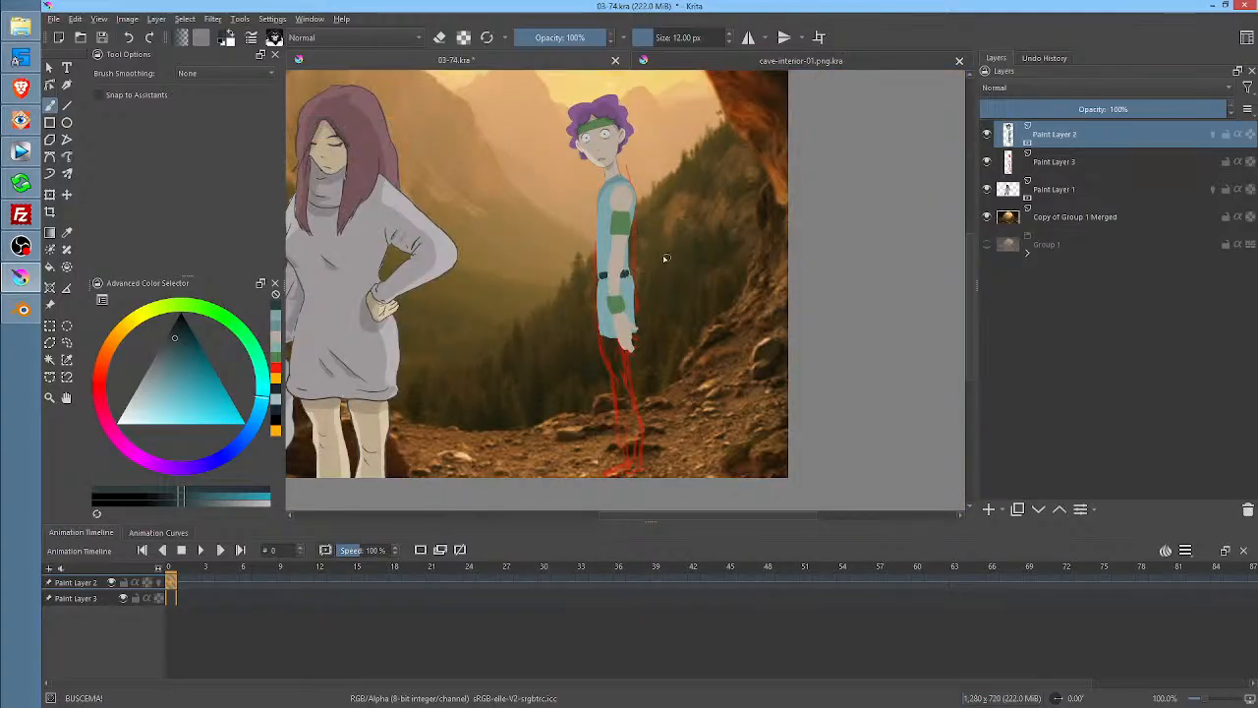
# Paint the leg below the tunic in the sampled grey skin colour, using the Behind blending mode
pyautogui.keyDown('ctrl'); pyautogui.click(641, 224); pyautogui.keyUp('ctrl')
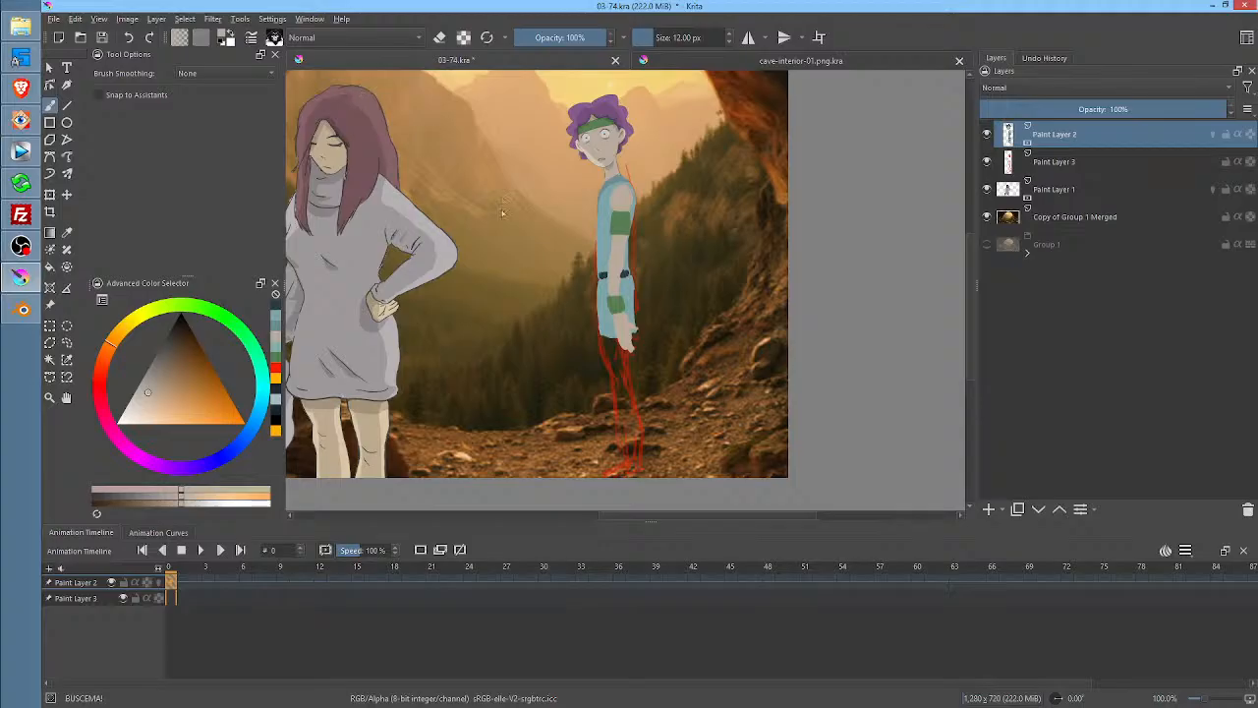
pyautogui.hotkey('alt', 'shift', 'q')
pyautogui.moveTo(611, 325)
pyautogui.mouseDown()
pyautogui.moveTo(617, 368)
pyautogui.moveTo(618, 337)
pyautogui.moveTo(631, 450)
pyautogui.moveTo(630, 367)
pyautogui.moveTo(639, 421)
pyautogui.mouseUp()
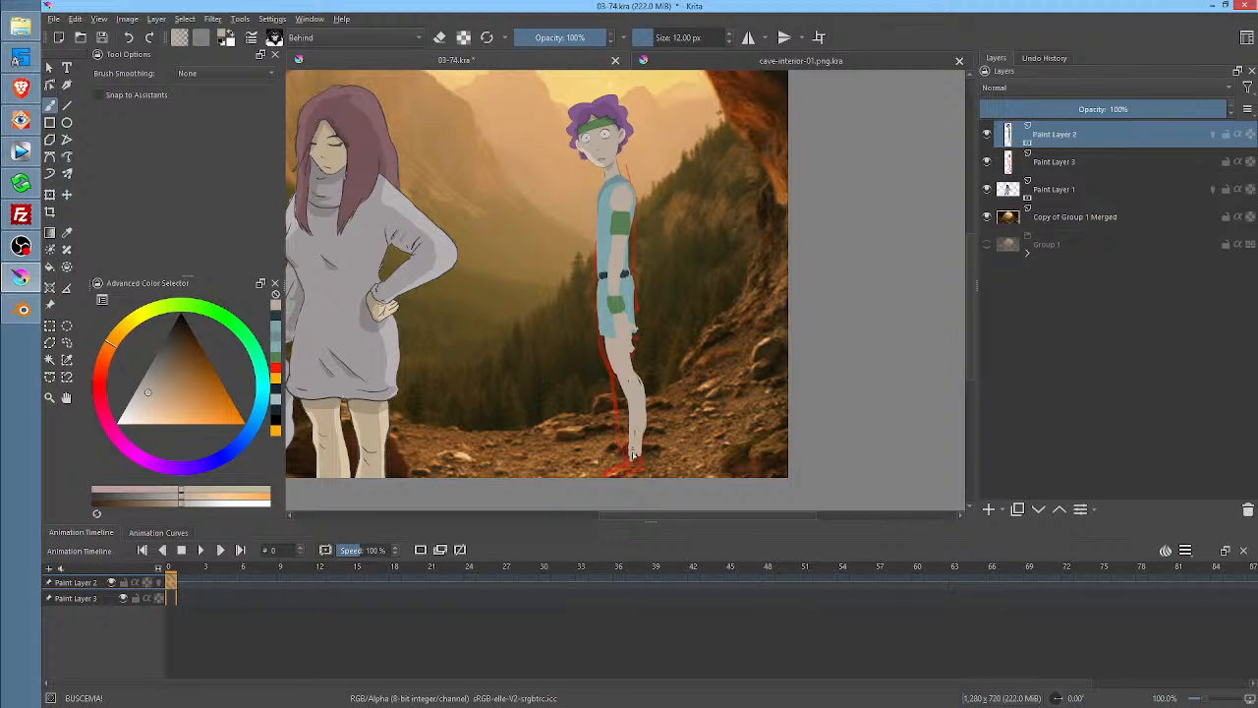
# Paint the foot in the same skin grey and clean up the shapes of the leg and foot
pyautogui.moveTo(666, 406); pyautogui.dragTo(693, 335)
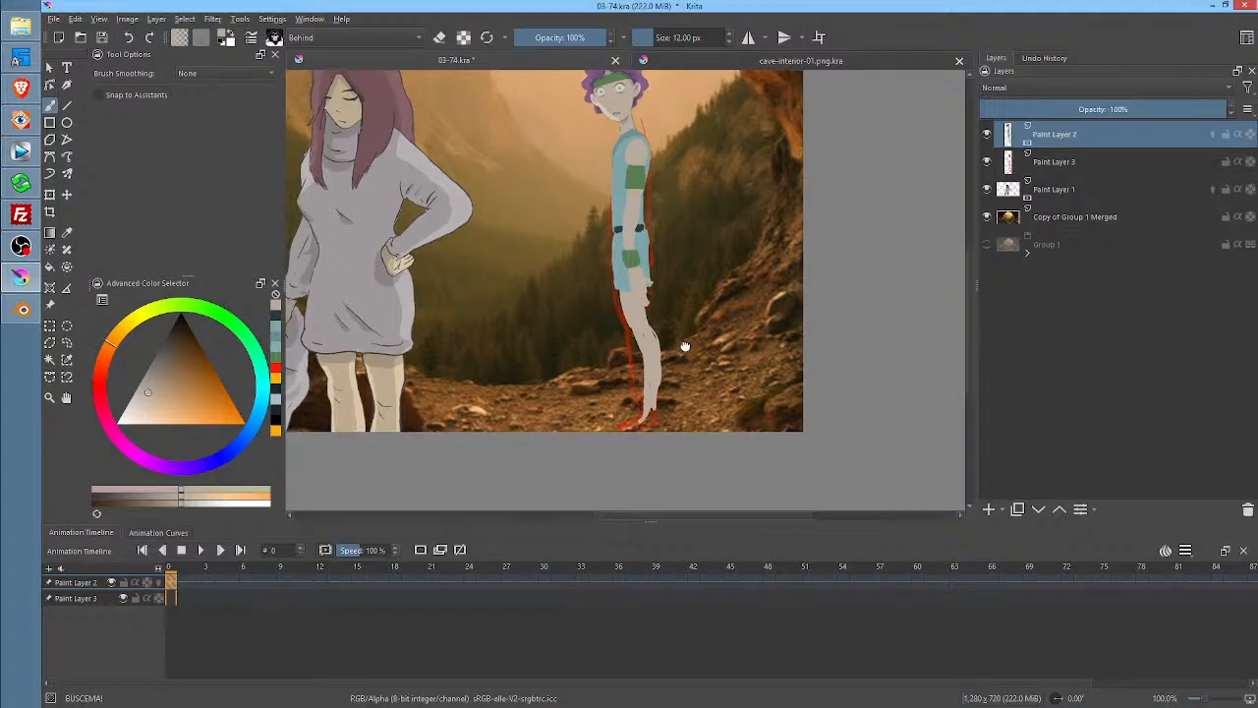
pyautogui.moveTo(610, 425); pyautogui.dragTo(646, 411)
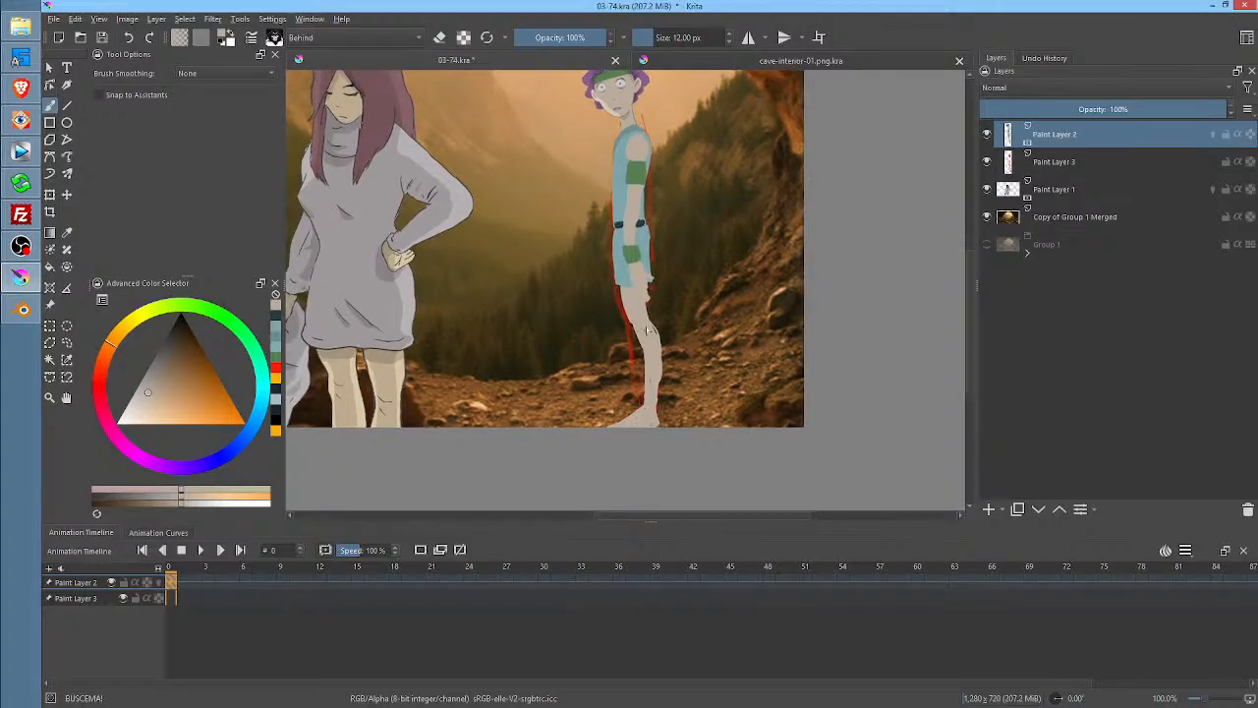
pyautogui.moveTo(648, 327); pyautogui.dragTo(658, 389)
pyautogui.press('e')
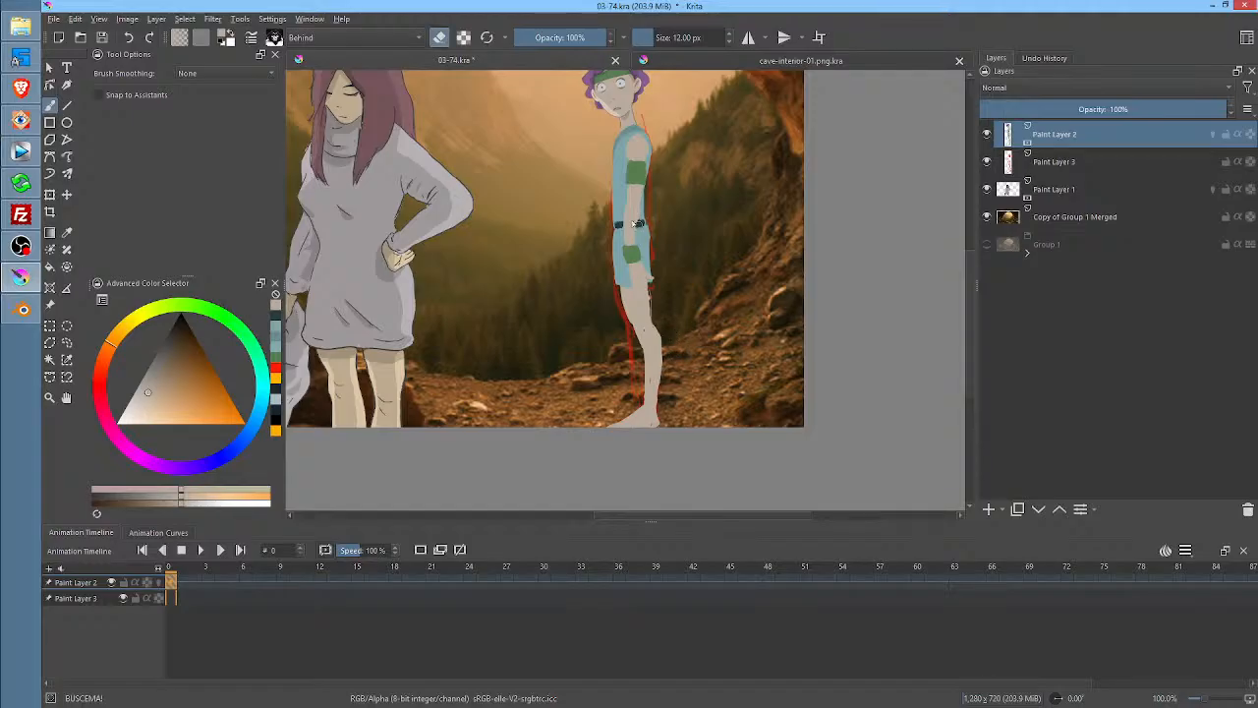
pyautogui.press('e')
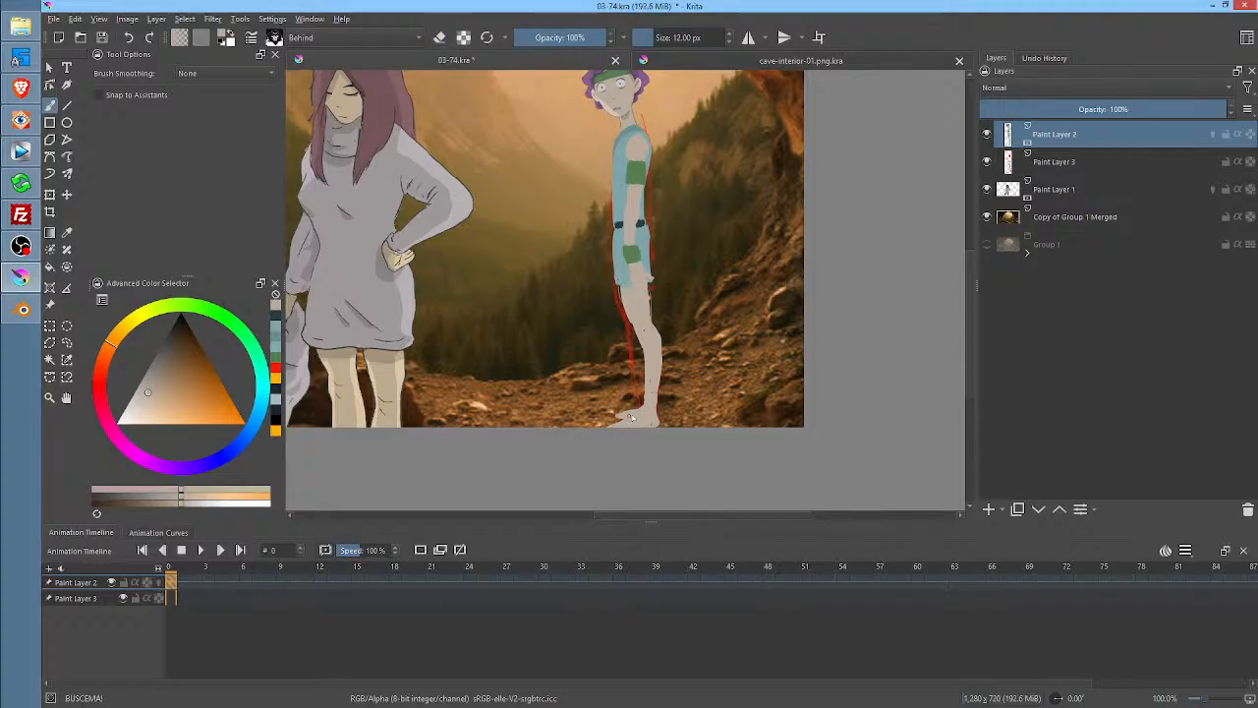
# Shade the toes and the skin below the green bands and tunic hem with a darker brownish grey in Normal mode
pyautogui.click(163, 369)
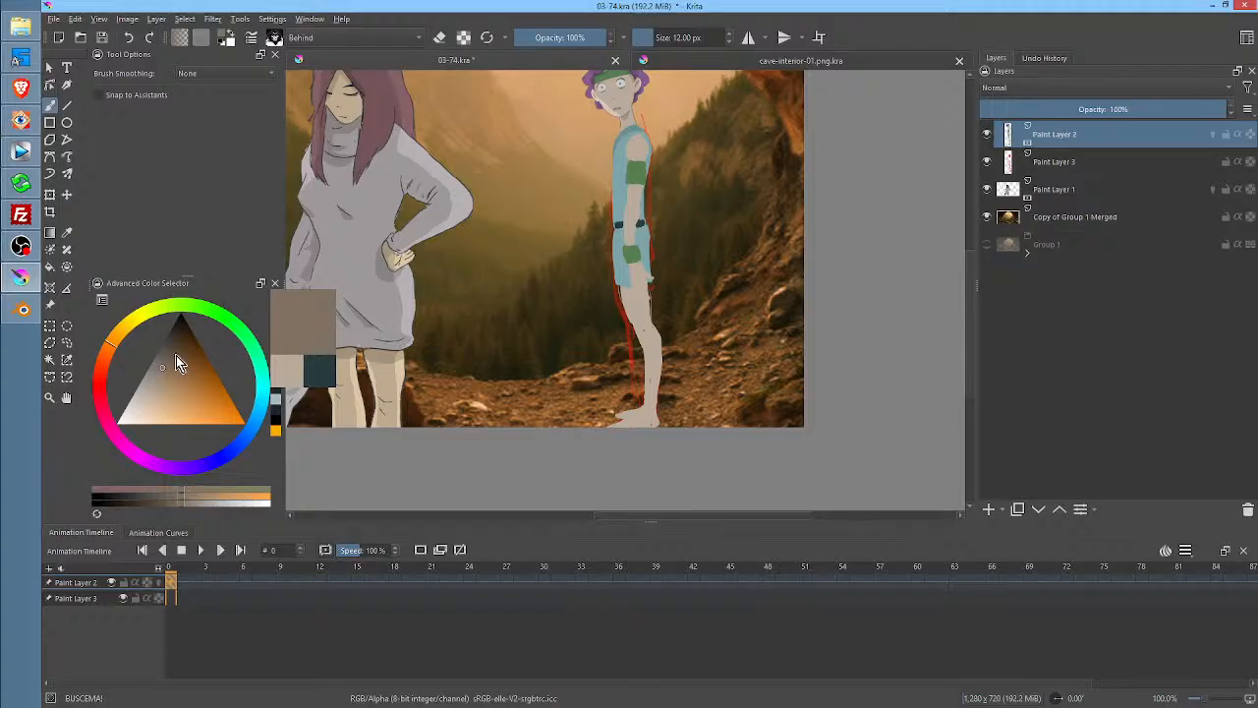
pyautogui.hotkey('alt', 'shift', 'n')
pyautogui.click(629, 423)
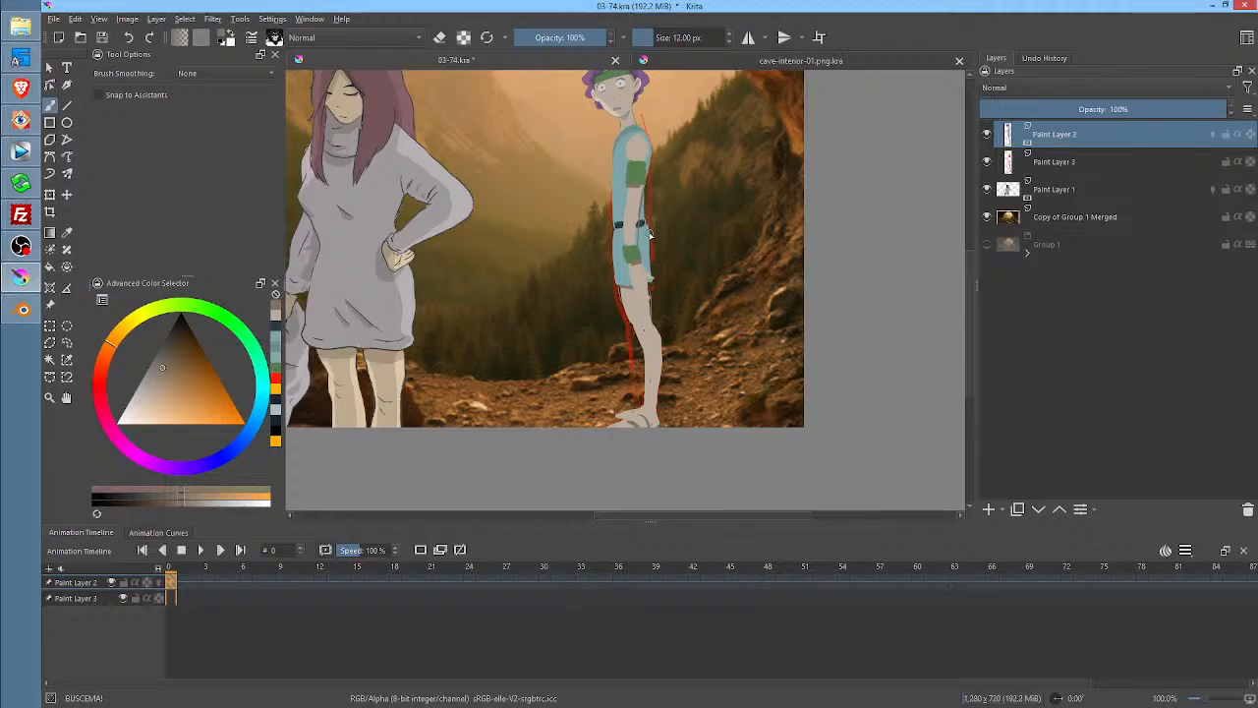
# Paint a darker blue shadow on the tunic along the back of the forearm, from the elbow to the hand
pyautogui.keyDown('ctrl'); pyautogui.click(644, 240); pyautogui.keyUp('ctrl')
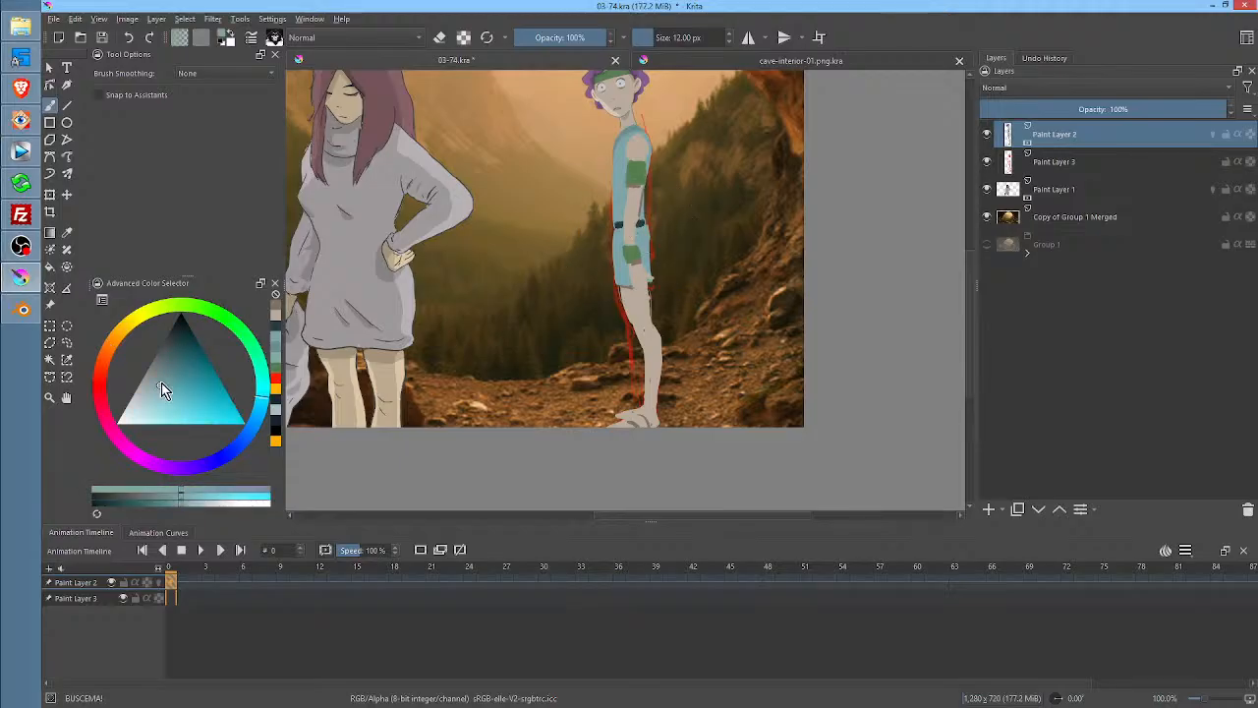
pyautogui.scroll(3, 666, 239)
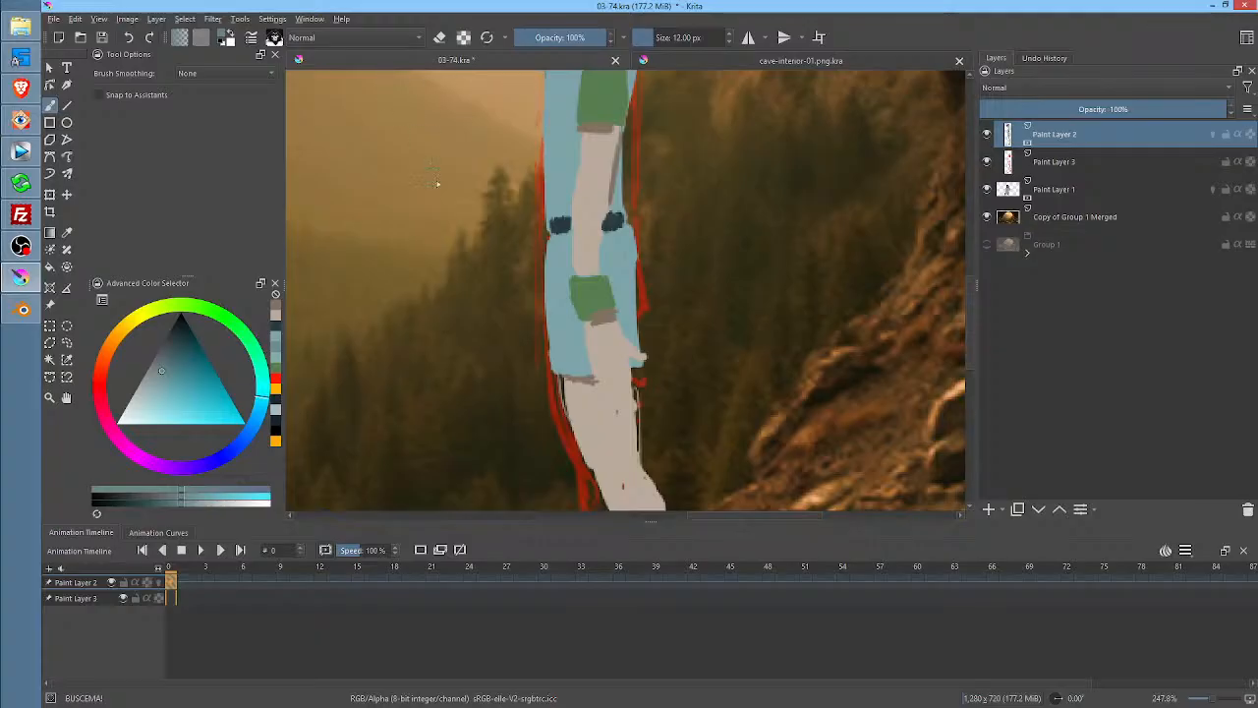
pyautogui.hotkey('alt', 'shift', 'q')
pyautogui.moveTo(629, 135); pyautogui.dragTo(625, 139)
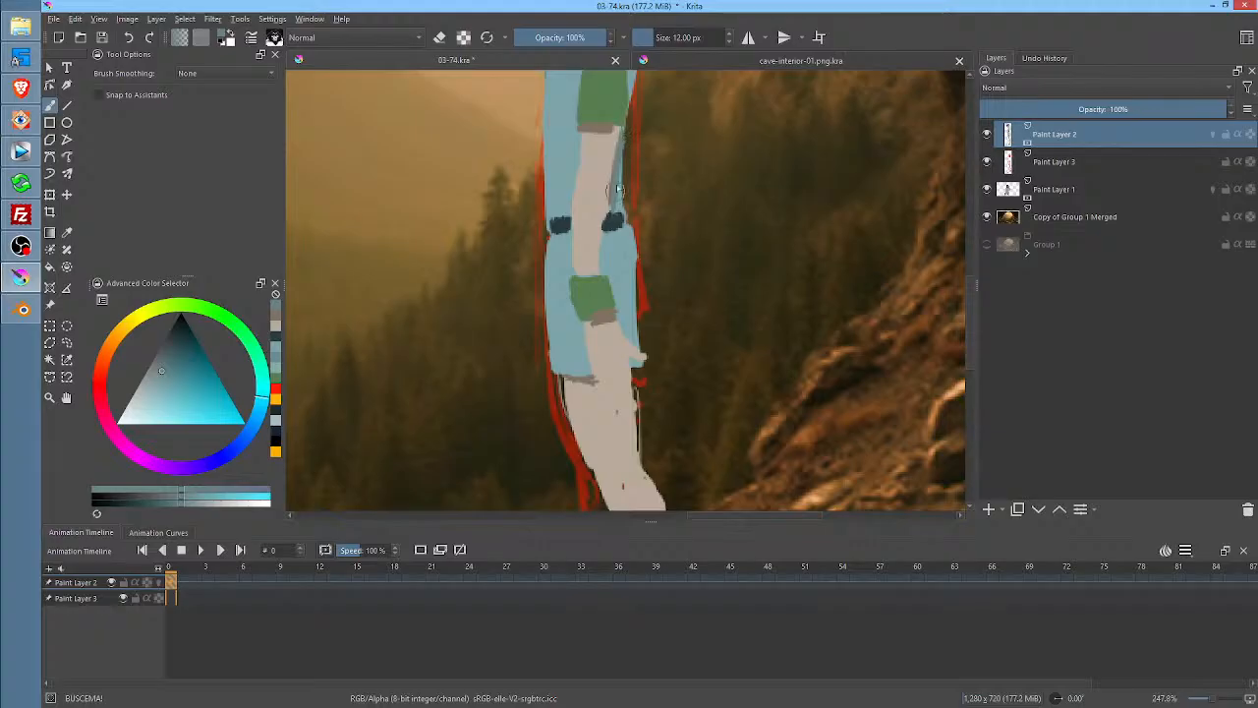
pyautogui.moveTo(616, 185)
pyautogui.mouseDown()
pyautogui.moveTo(612, 279)
pyautogui.moveTo(614, 230)
pyautogui.moveTo(607, 258)
pyautogui.moveTo(634, 348)
pyautogui.mouseUp()
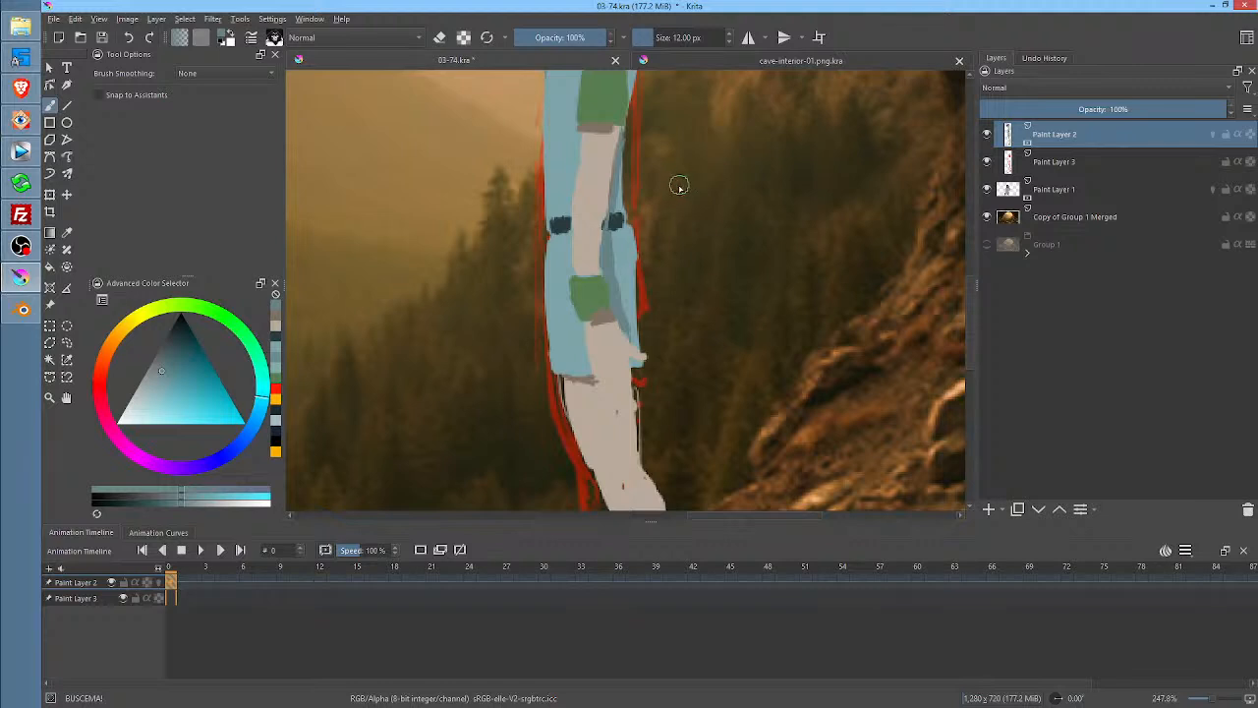
# Switch to the DAVES DUAL brush at 6 px and add a thin darker blue shadow along the front of the forearm
pyautogui.middleClick(691, 261)
pyautogui.moveTo(694, 197); pyautogui.dragTo(718, 266)
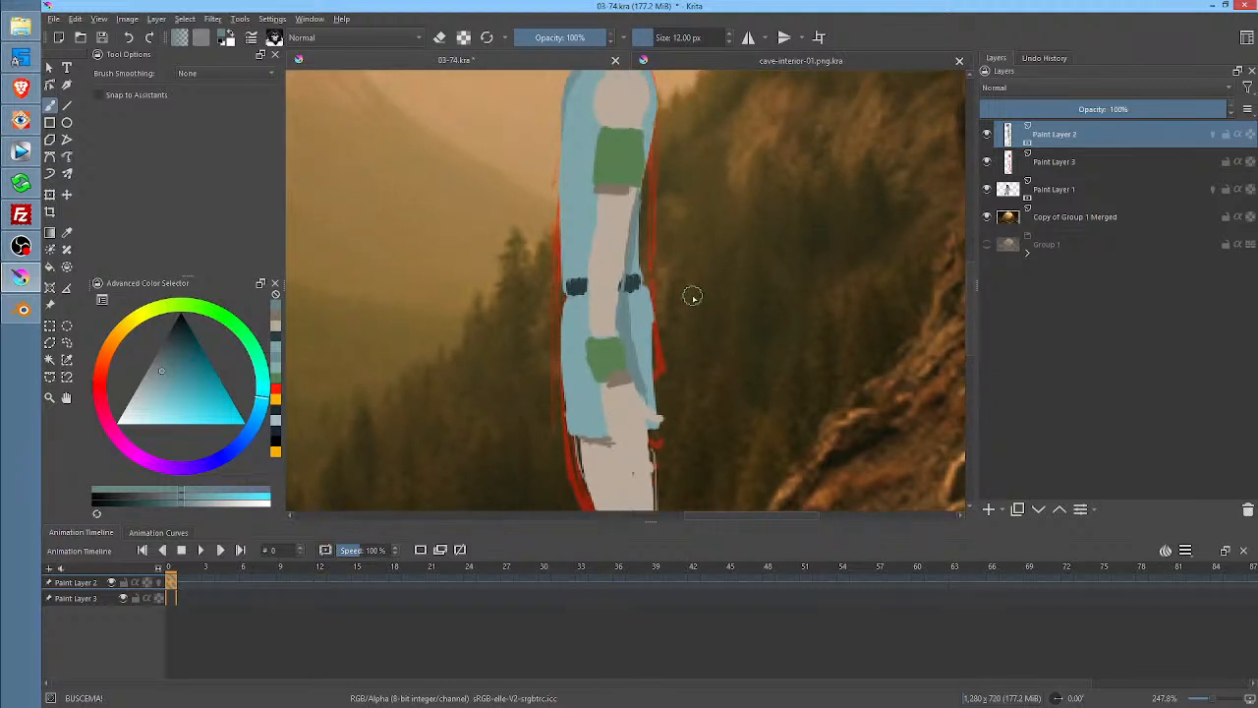
pyautogui.rightClick(728, 265)
pyautogui.click(715, 358)
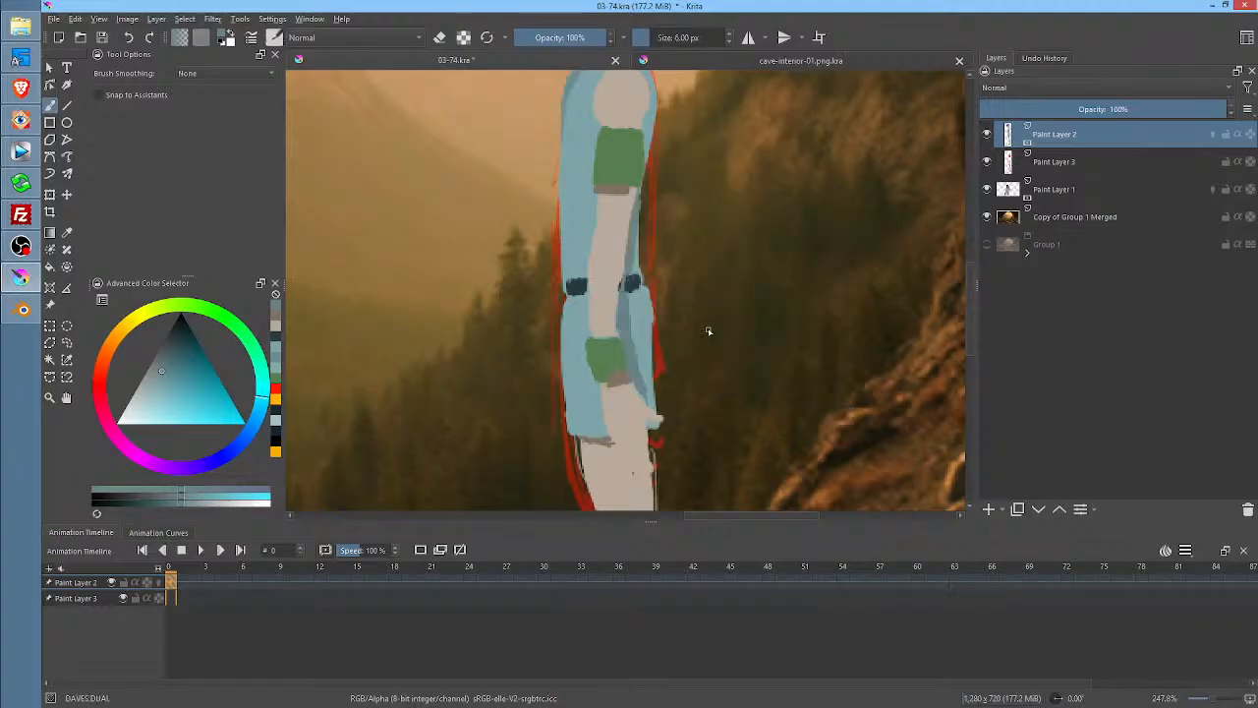
pyautogui.moveTo(603, 191); pyautogui.dragTo(591, 248)
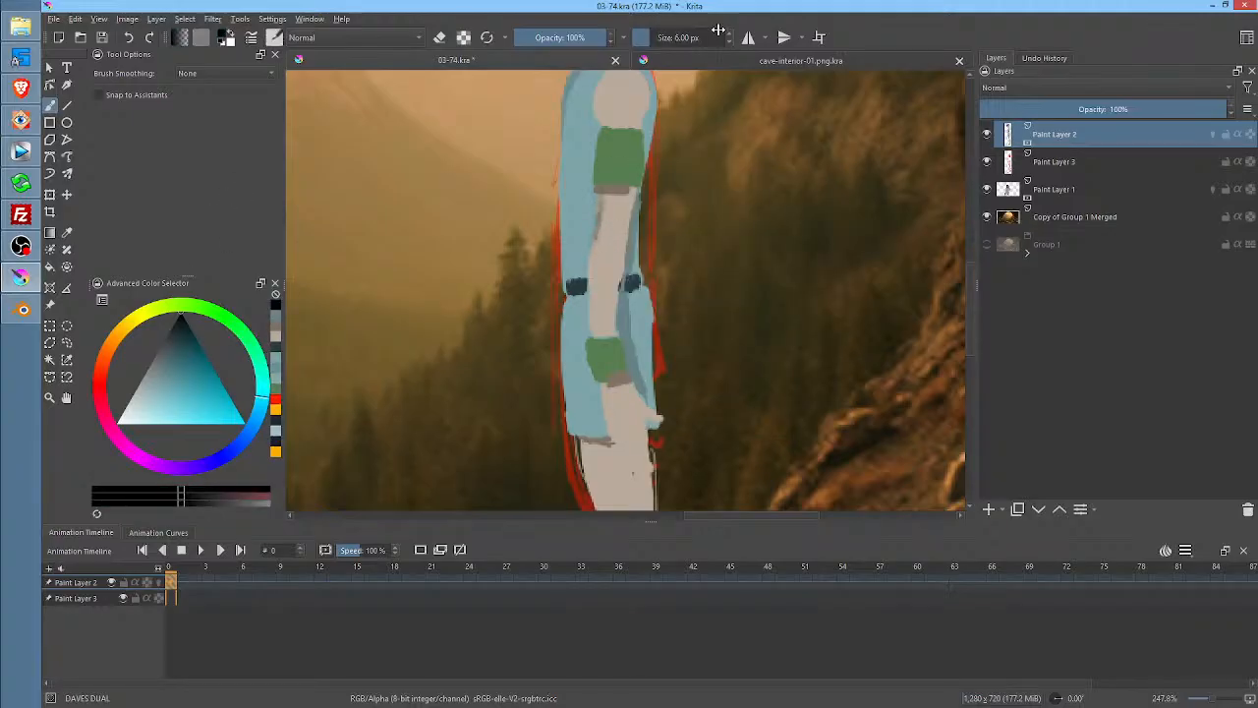
# Reduce the brush size to 4.16 px and draw black elbow creases and contour lines along the arm
pyautogui.keyDown('shift'); pyautogui.moveTo(671, 250); pyautogui.dragTo(662, 249); pyautogui.keyUp('shift')
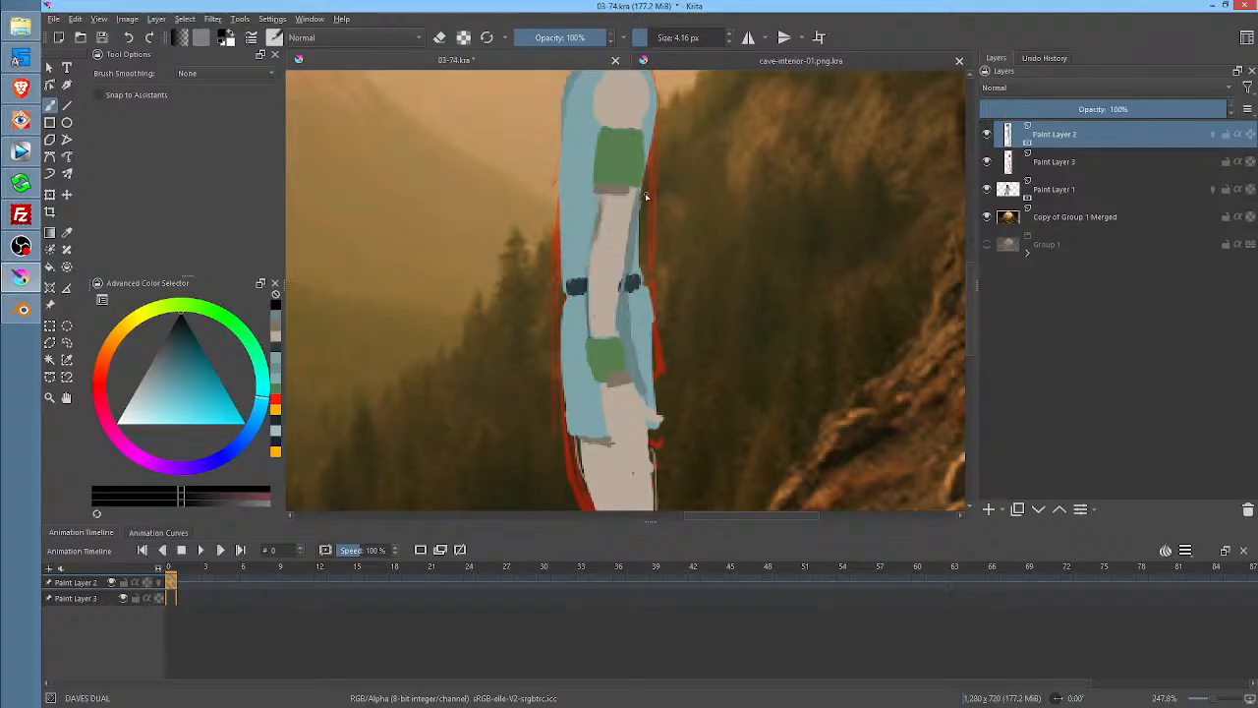
pyautogui.moveTo(611, 224); pyautogui.dragTo(621, 251)
pyautogui.moveTo(670, 146); pyautogui.dragTo(673, 211)
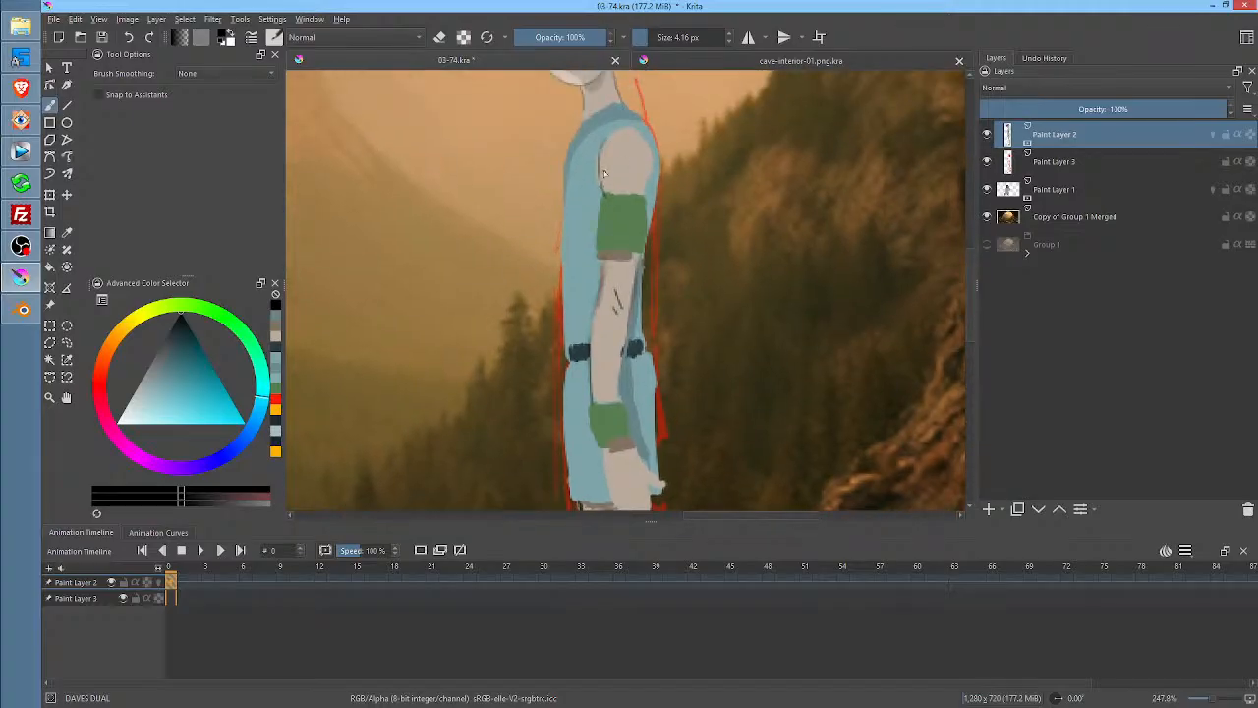
# Draw dark outlines along the tunic's back, neckline, waist and both sides of its skirt
pyautogui.moveTo(664, 158); pyautogui.dragTo(660, 211)
pyautogui.moveTo(616, 122)
pyautogui.mouseDown()
pyautogui.moveTo(574, 162)
pyautogui.moveTo(578, 177)
pyautogui.mouseUp()
pyautogui.moveTo(566, 371); pyautogui.dragTo(568, 354)
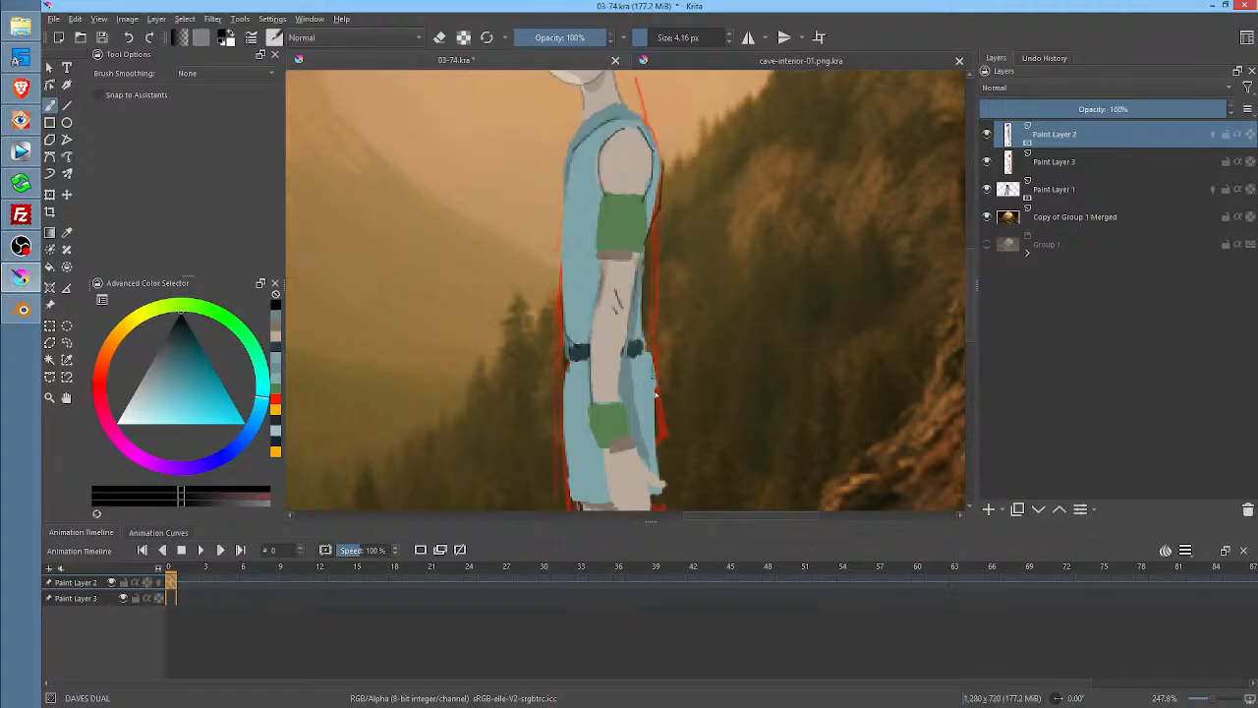
pyautogui.moveTo(655, 374); pyautogui.dragTo(654, 452)
pyautogui.moveTo(564, 383); pyautogui.dragTo(567, 462)
# Draw dark contour lines on the hand and fingers beside the tunic hem
pyautogui.scroll(-3, 683, 423)
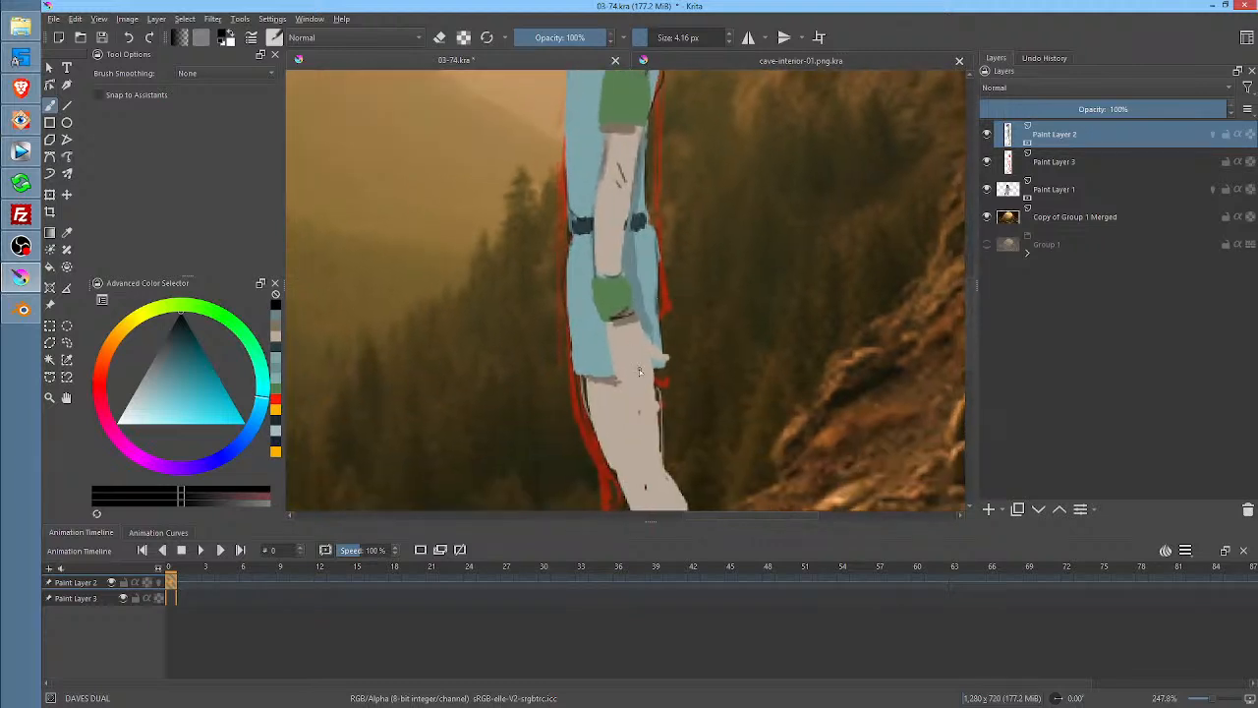
pyautogui.moveTo(636, 405)
pyautogui.mouseDown()
pyautogui.moveTo(644, 374)
pyautogui.moveTo(649, 341)
pyautogui.mouseUp()
# Draw a dark contour line down the lower leg and cover the stray marks around the knee with sampled skin grey
pyautogui.scroll(-4, 702, 384)
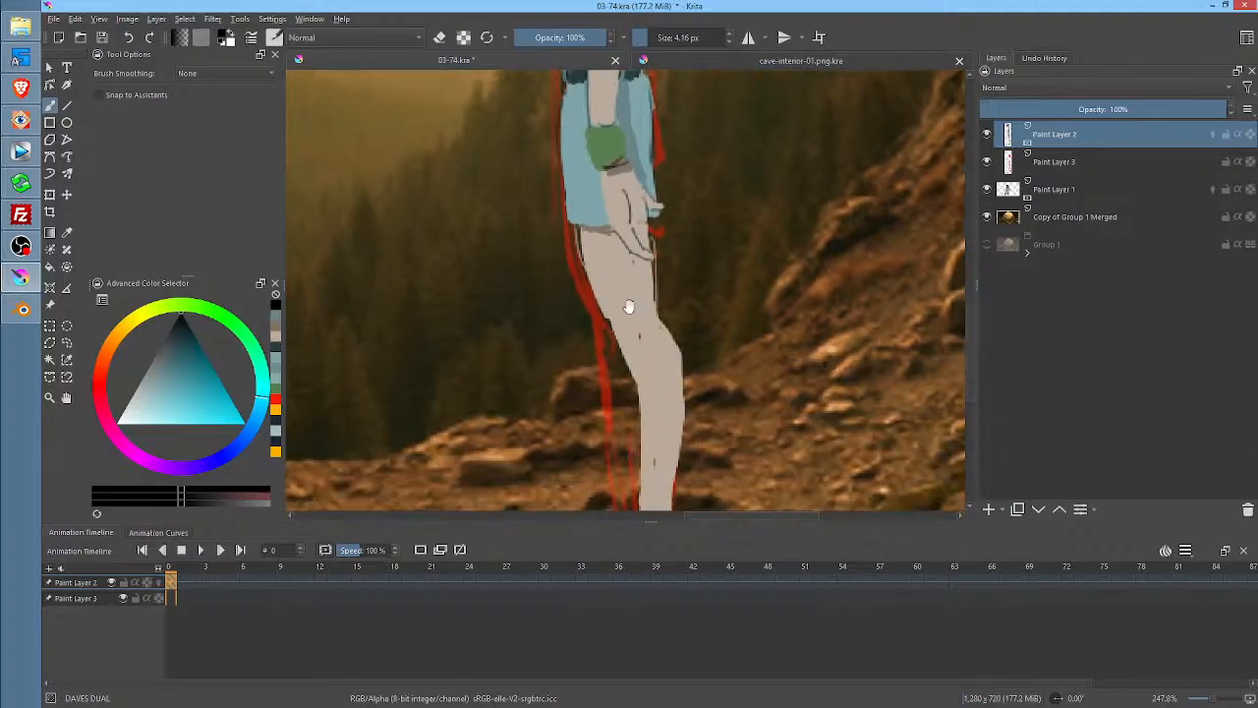
pyautogui.moveTo(647, 359); pyautogui.dragTo(660, 414)
pyautogui.keyDown('ctrl'); pyautogui.click(658, 393); pyautogui.keyUp('ctrl')
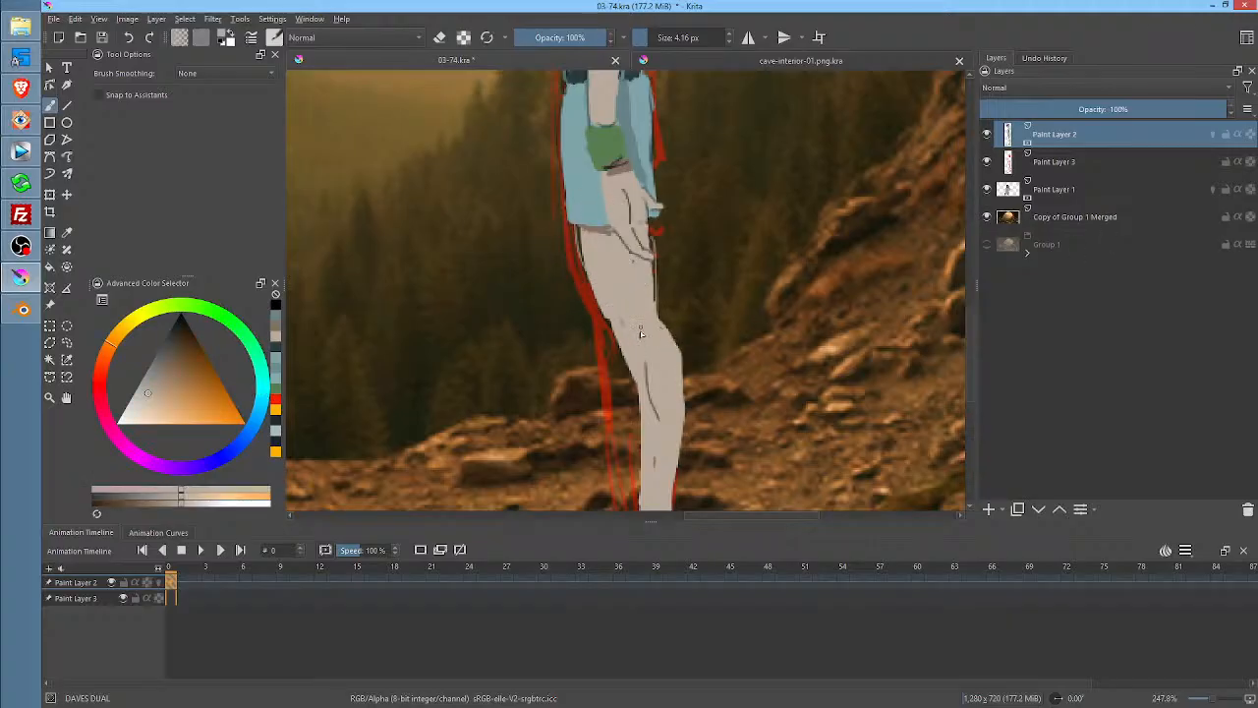
pyautogui.moveTo(641, 339); pyautogui.dragTo(664, 323)
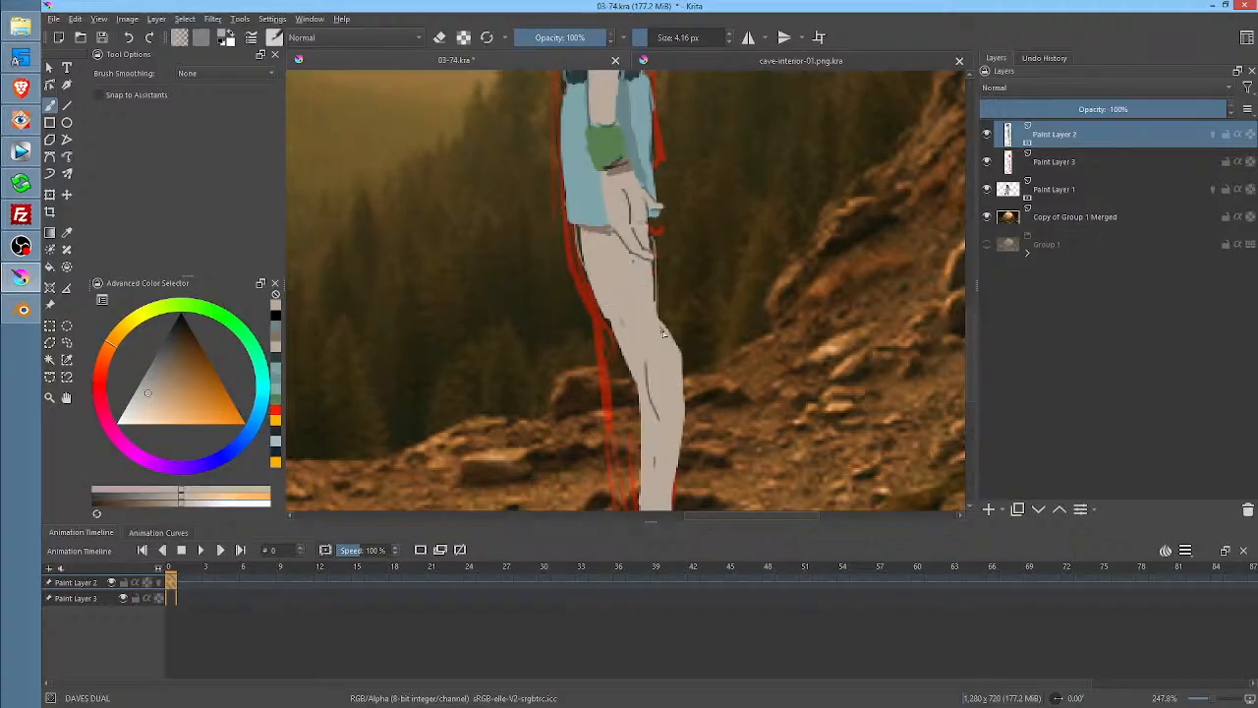
# Hide the red sketch layer and erase the stray outline fragments along both edges of the upper leg with a 12 px brush
pyautogui.rightClick(664, 334)
pyautogui.click(755, 321)
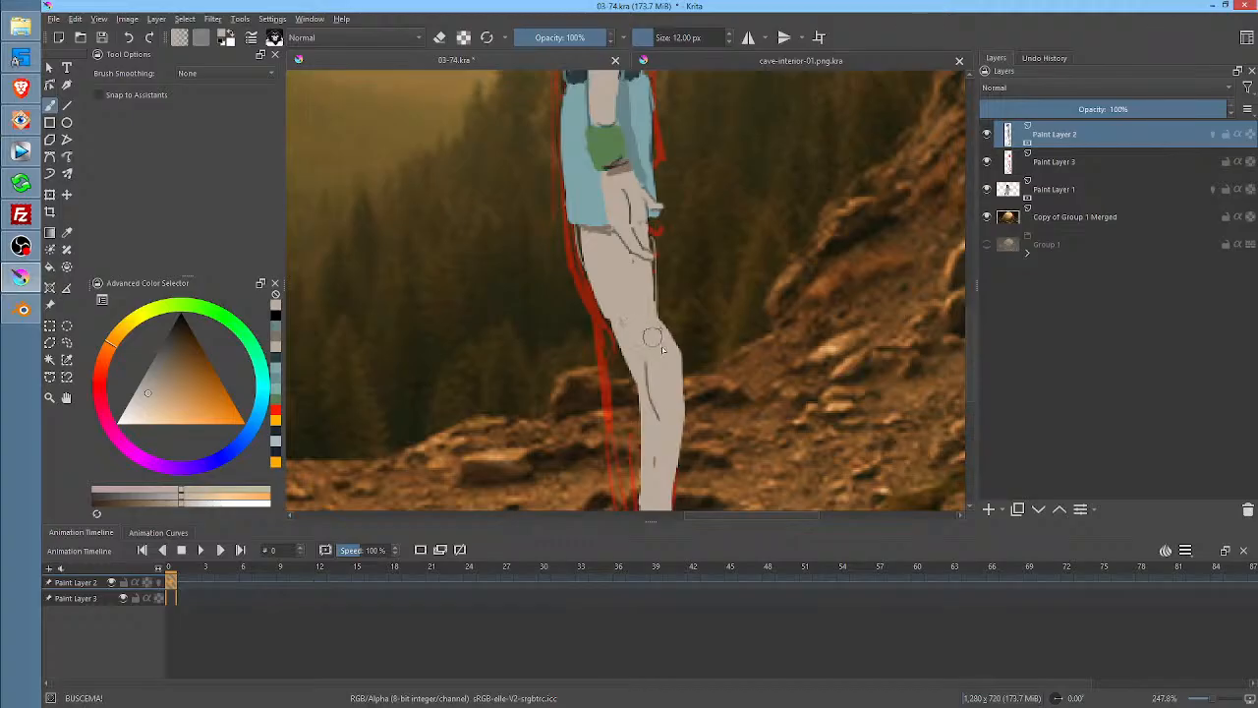
pyautogui.click(988, 161)
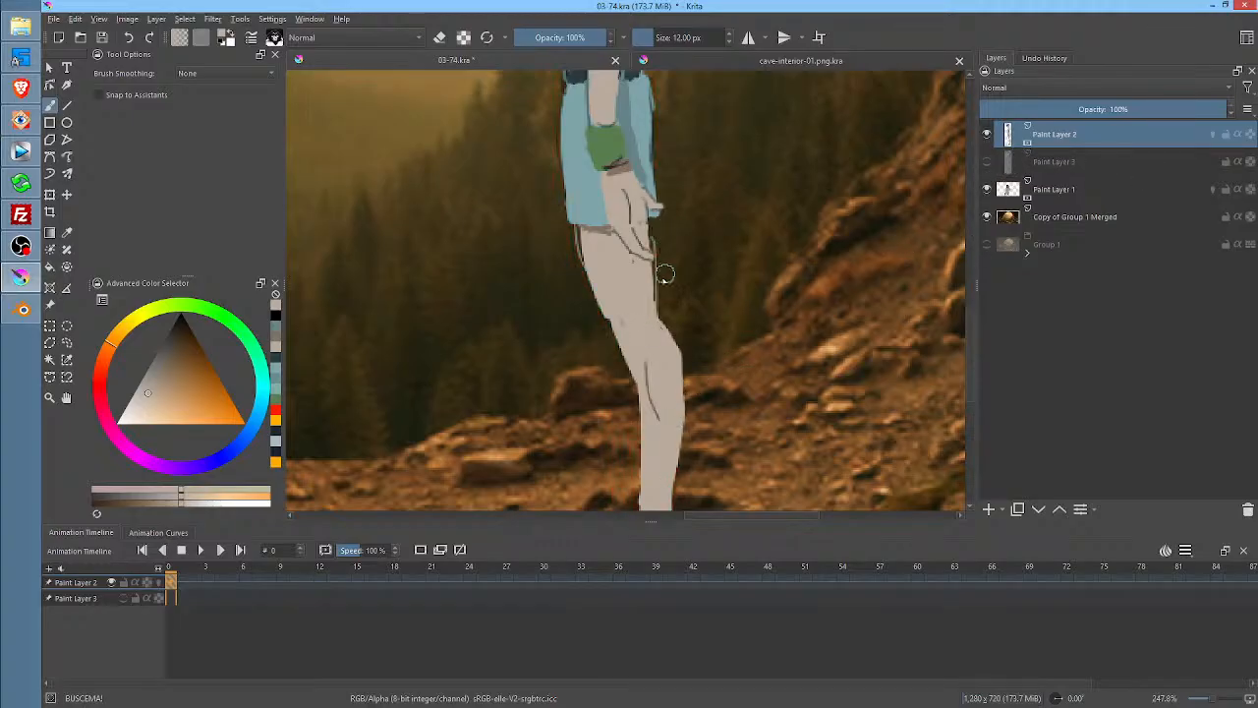
pyautogui.moveTo(642, 311); pyautogui.dragTo(675, 215)
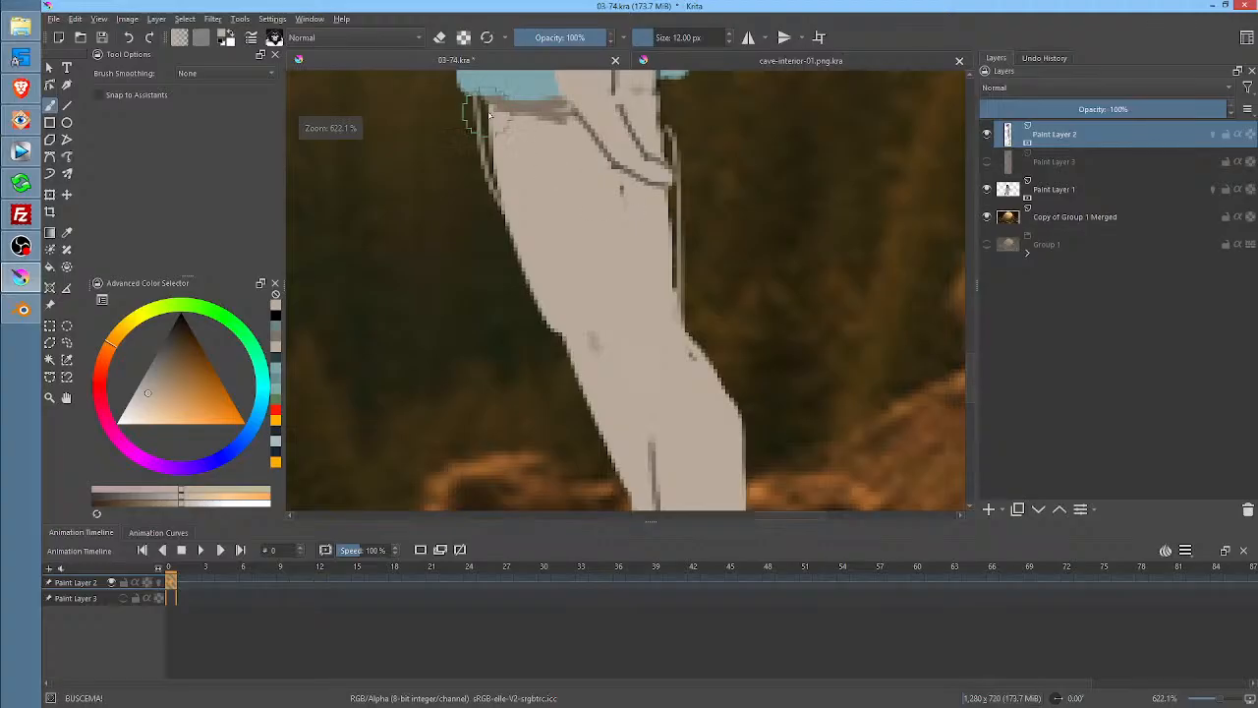
pyautogui.press('e')
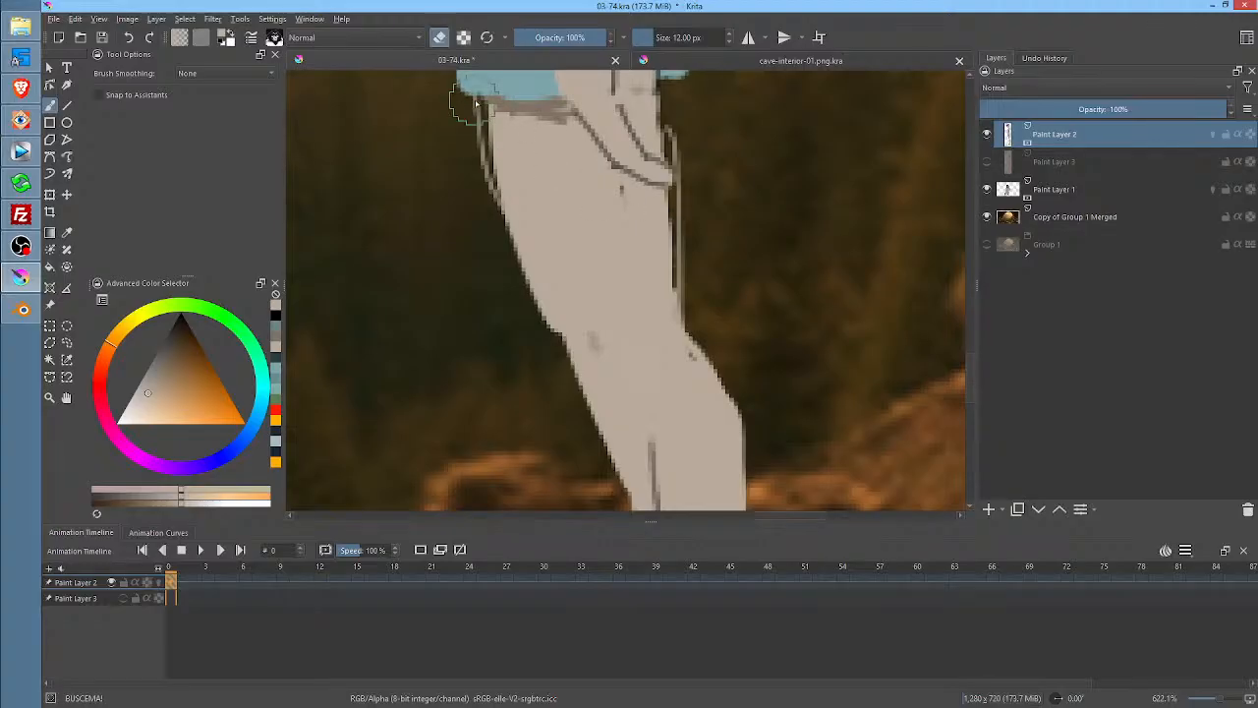
pyautogui.moveTo(476, 102)
pyautogui.mouseDown()
pyautogui.moveTo(486, 182)
pyautogui.moveTo(477, 154)
pyautogui.mouseUp()
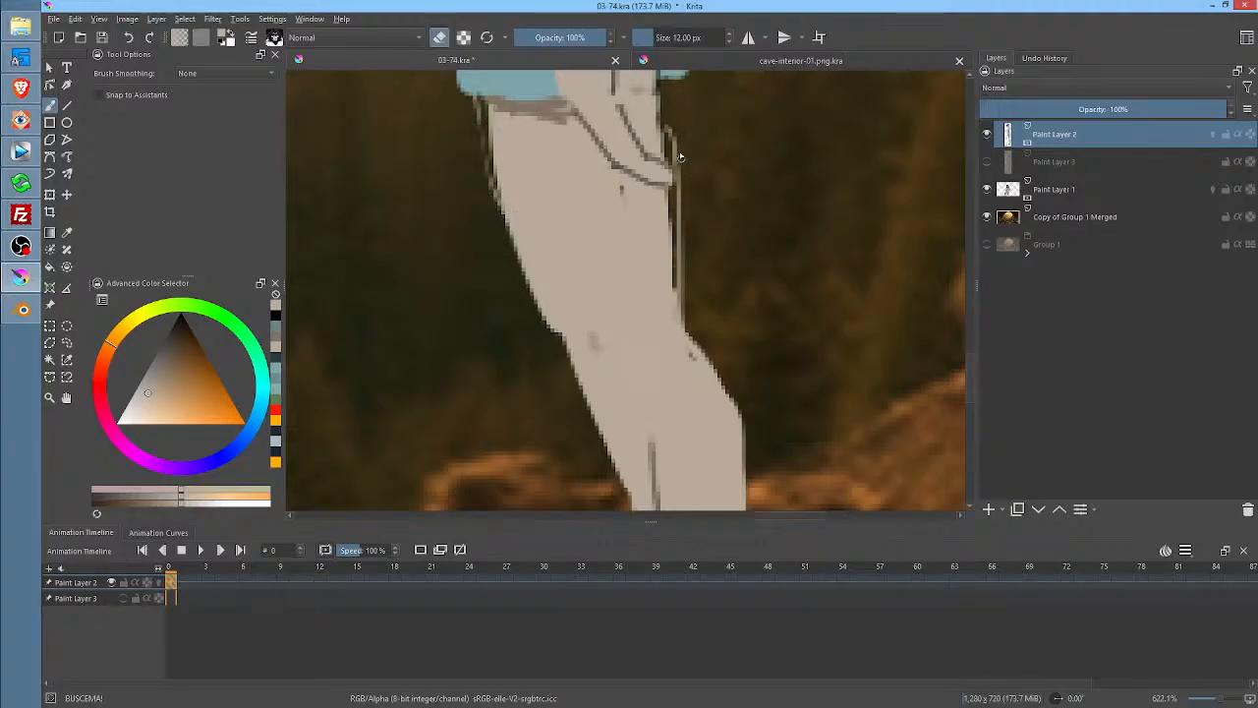
pyautogui.moveTo(680, 156); pyautogui.dragTo(678, 295)
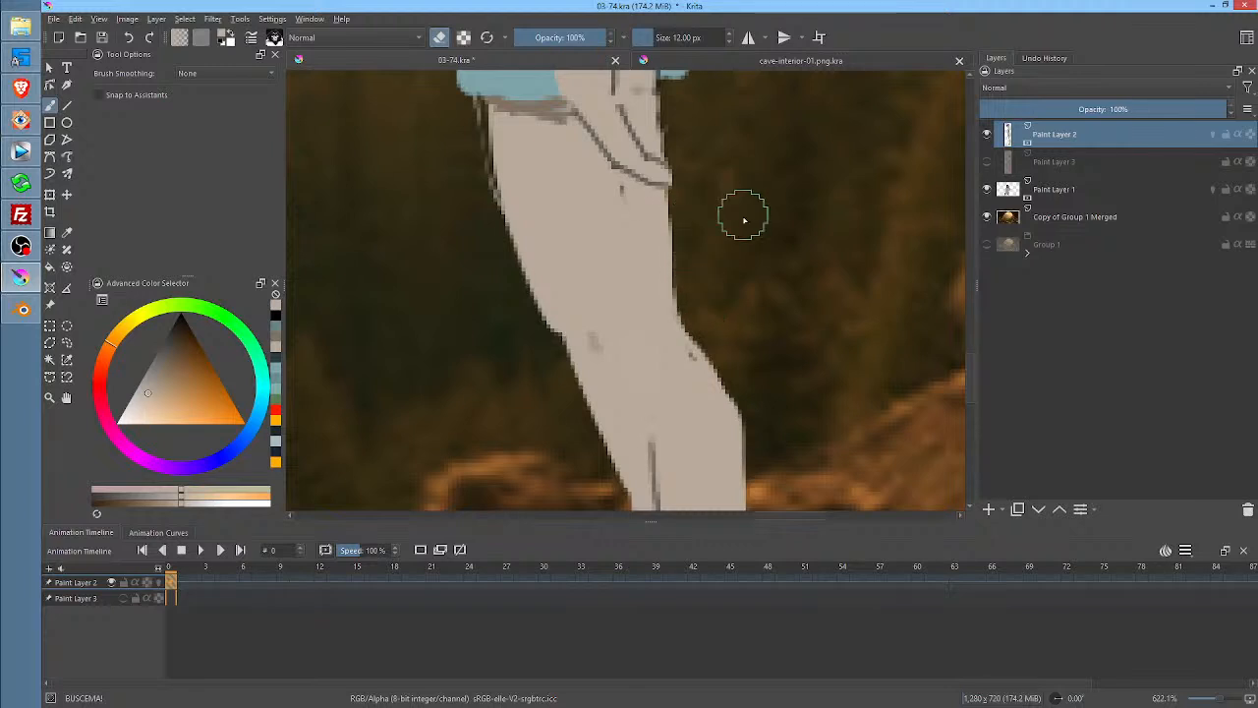
# Add a new paint layer and paint a thick black band down the character's back side from head to foot with an 86.20 px brush
pyautogui.press('1')
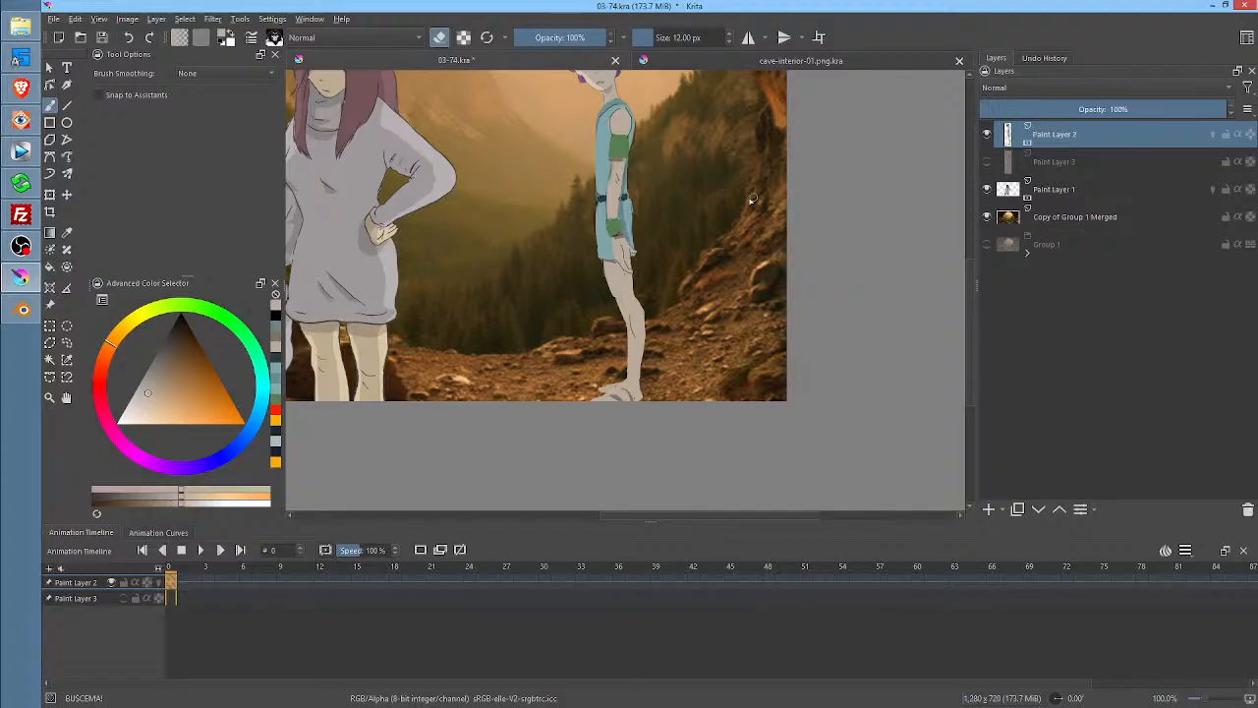
pyautogui.click(993, 511)
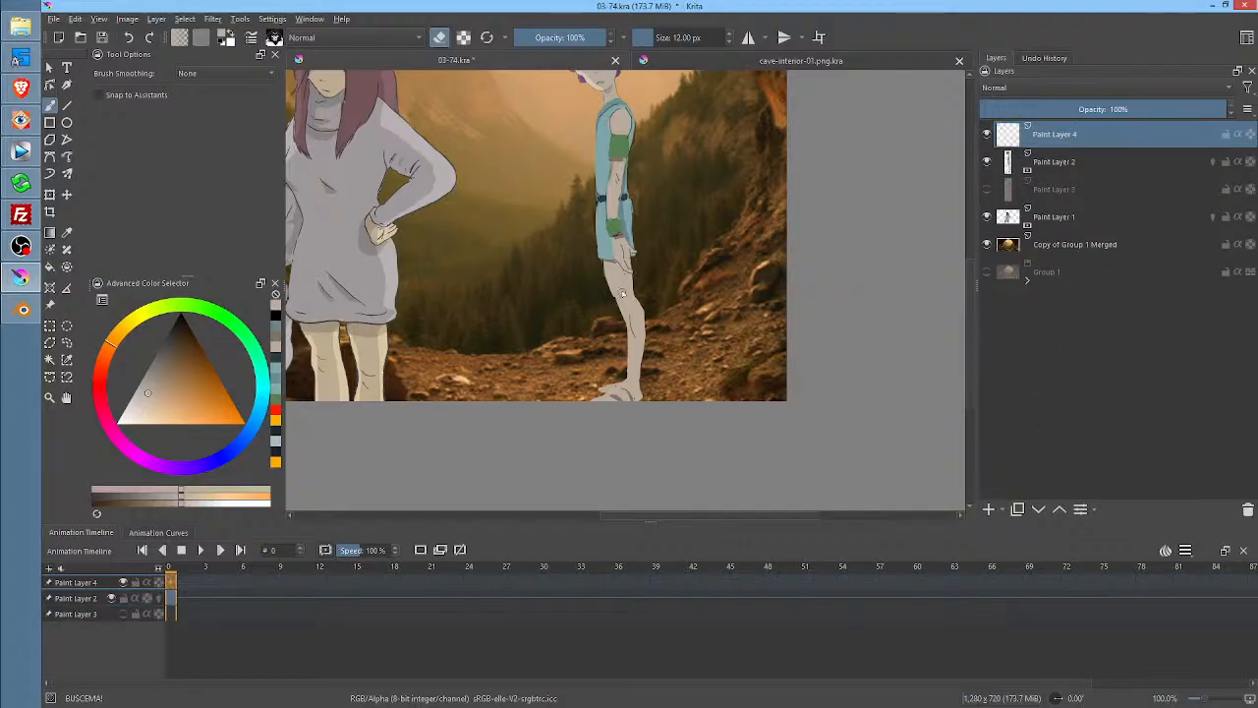
pyautogui.rightClick(645, 262)
pyautogui.click(730, 249)
pyautogui.moveTo(189, 332); pyautogui.dragTo(181, 312)
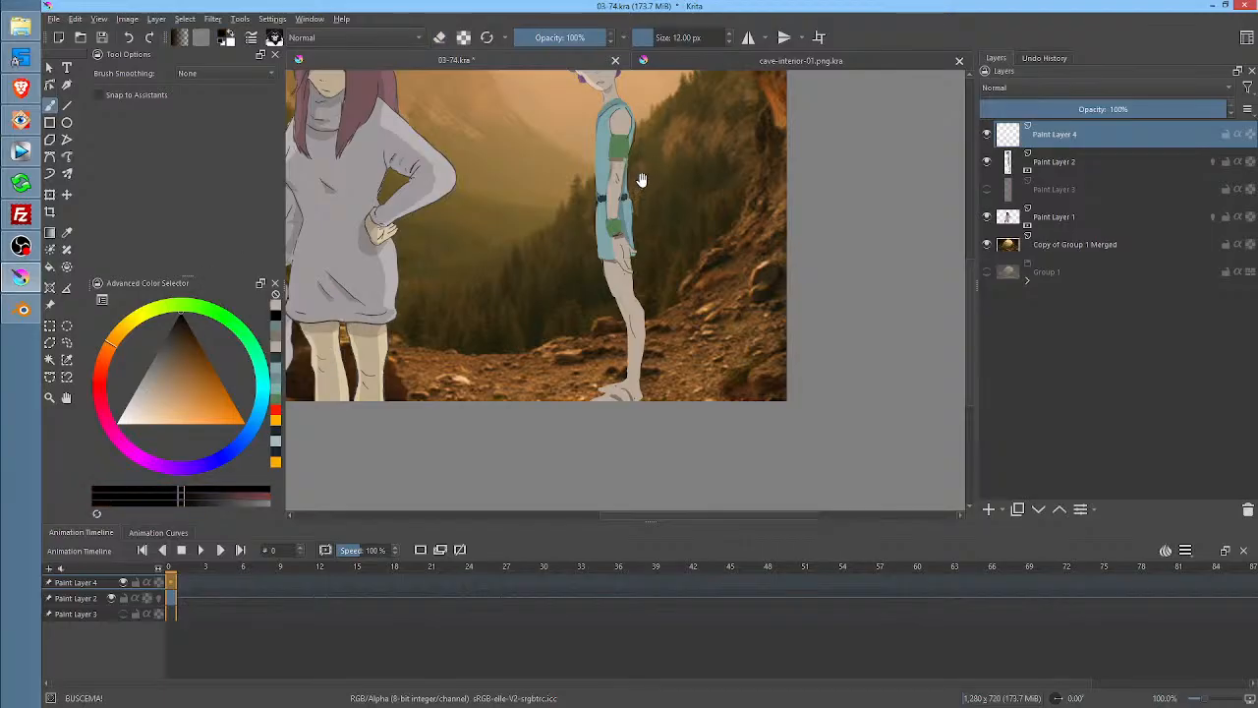
pyautogui.moveTo(635, 182); pyautogui.dragTo(635, 284)
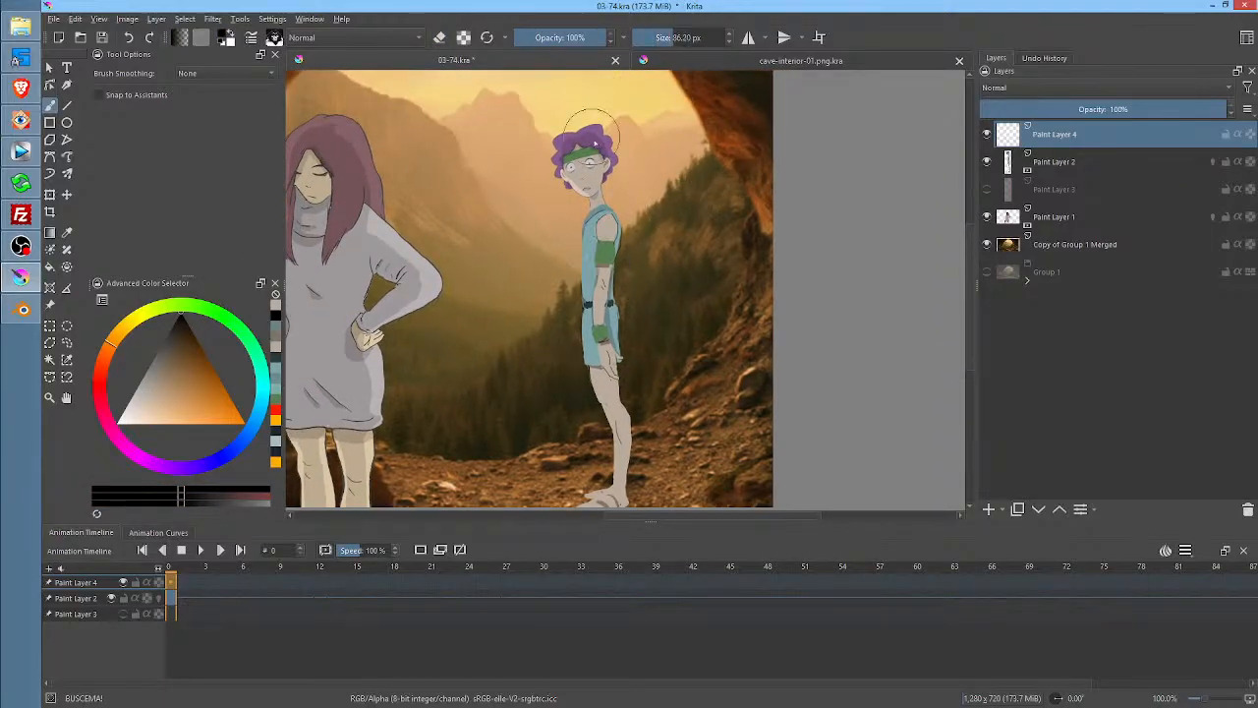
pyautogui.moveTo(590, 148)
pyautogui.mouseDown()
pyautogui.moveTo(588, 156)
pyautogui.moveTo(612, 236)
pyautogui.moveTo(606, 350)
pyautogui.moveTo(629, 435)
pyautogui.moveTo(626, 504)
pyautogui.moveTo(599, 524)
pyautogui.mouseUp()
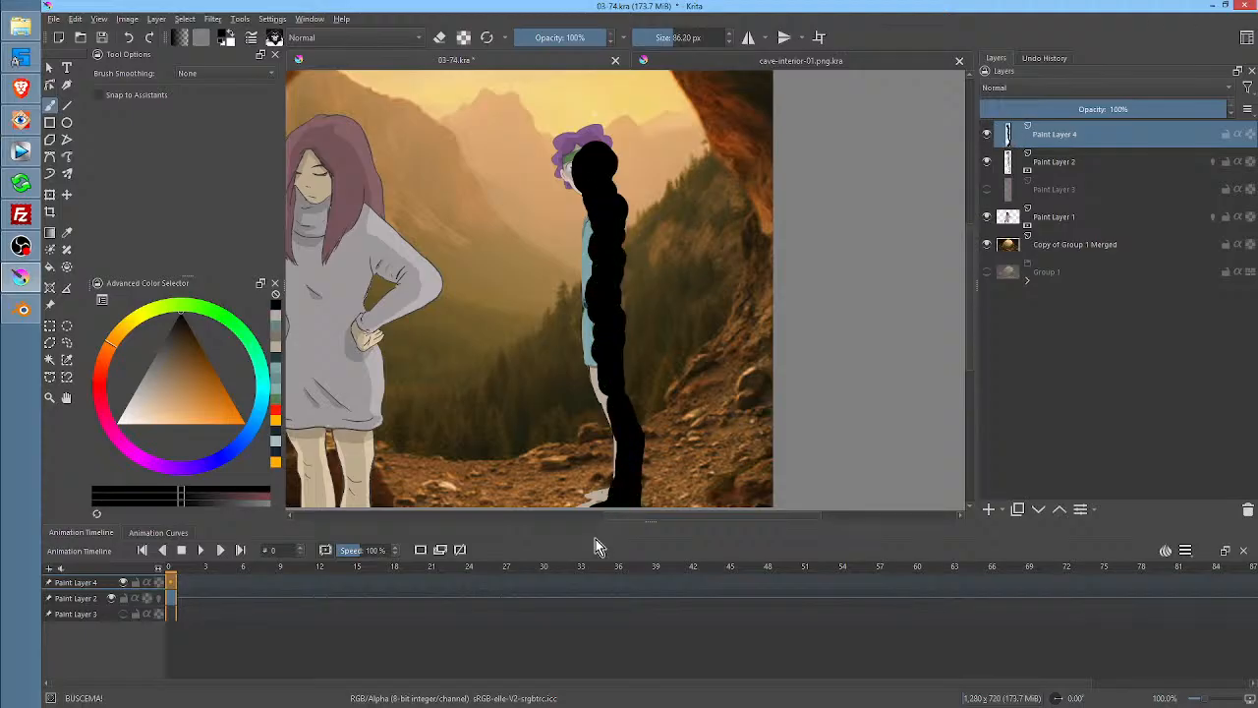
# Group the black shadow layer with the character layer and make it inherit alpha so it is clipped to the figure
pyautogui.keyDown('ctrl'); pyautogui.click(1082, 162); pyautogui.keyUp('ctrl')
pyautogui.hotkey('ctrl', 'g')
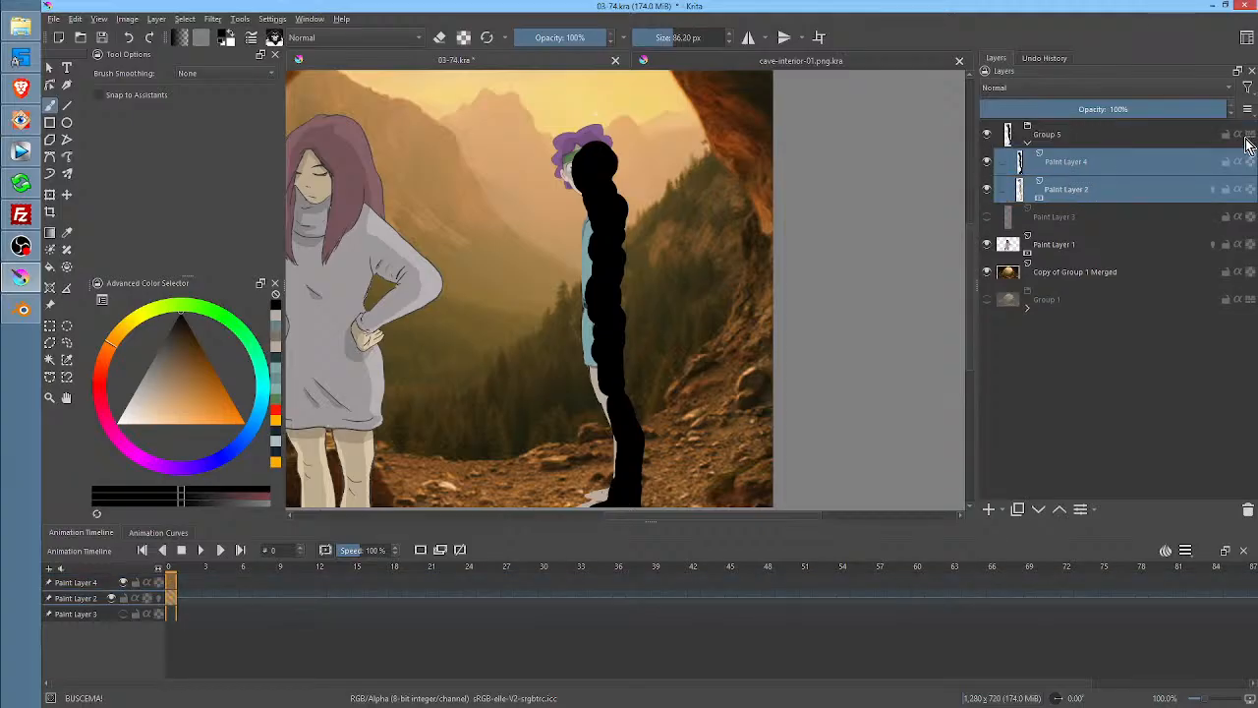
pyautogui.click(1238, 161)
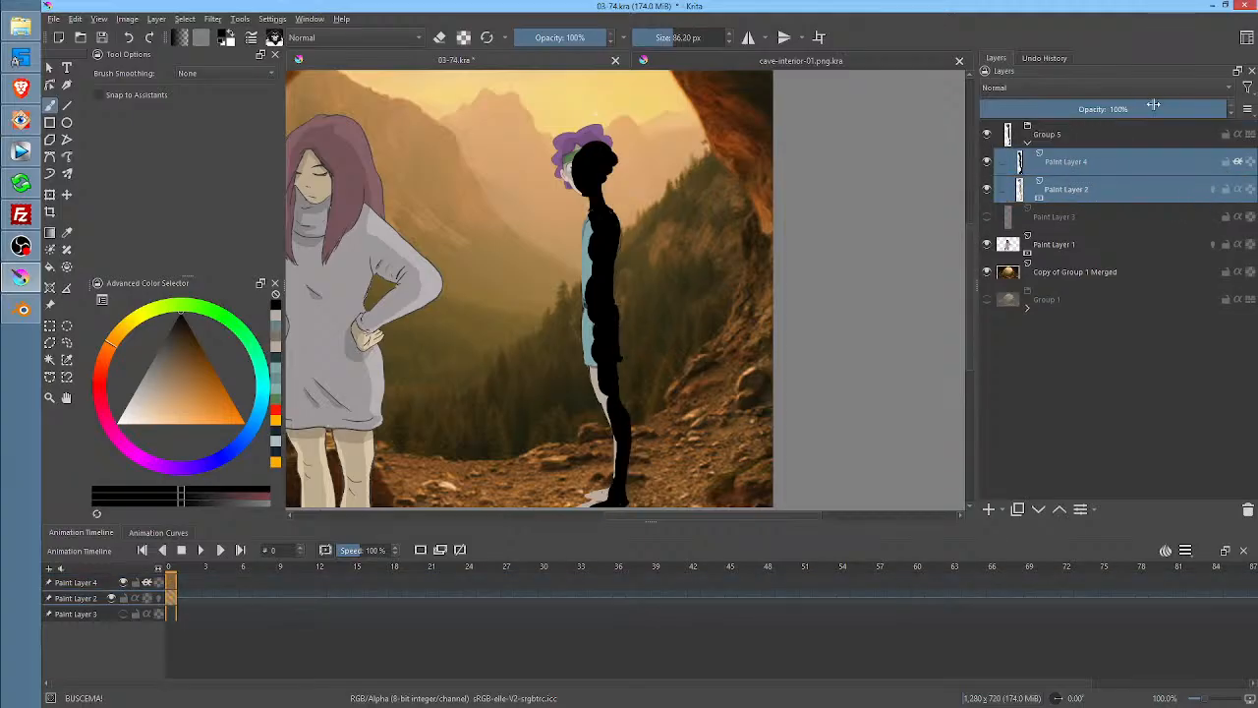
pyautogui.moveTo(607, 145)
pyautogui.mouseDown()
pyautogui.moveTo(582, 123)
pyautogui.moveTo(595, 175)
pyautogui.mouseUp()
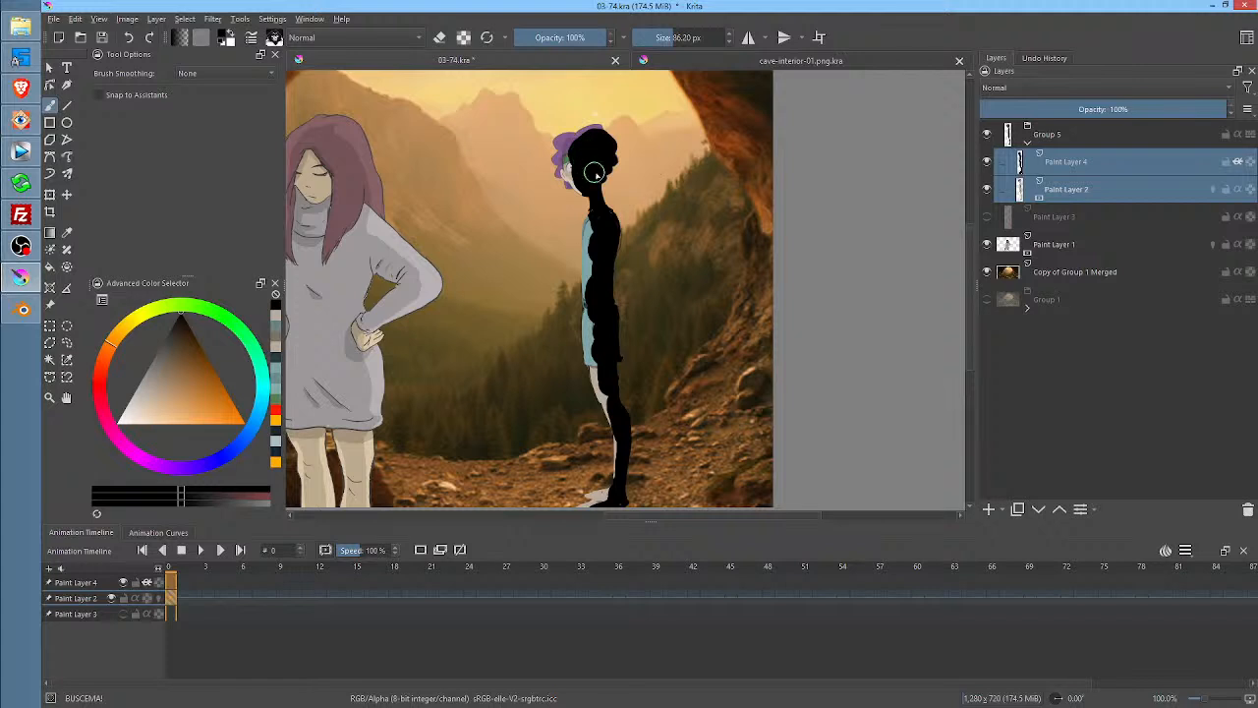
pyautogui.click(991, 116)
pyautogui.moveTo(992, 116); pyautogui.dragTo(1229, 110)
pyautogui.click(1129, 161)
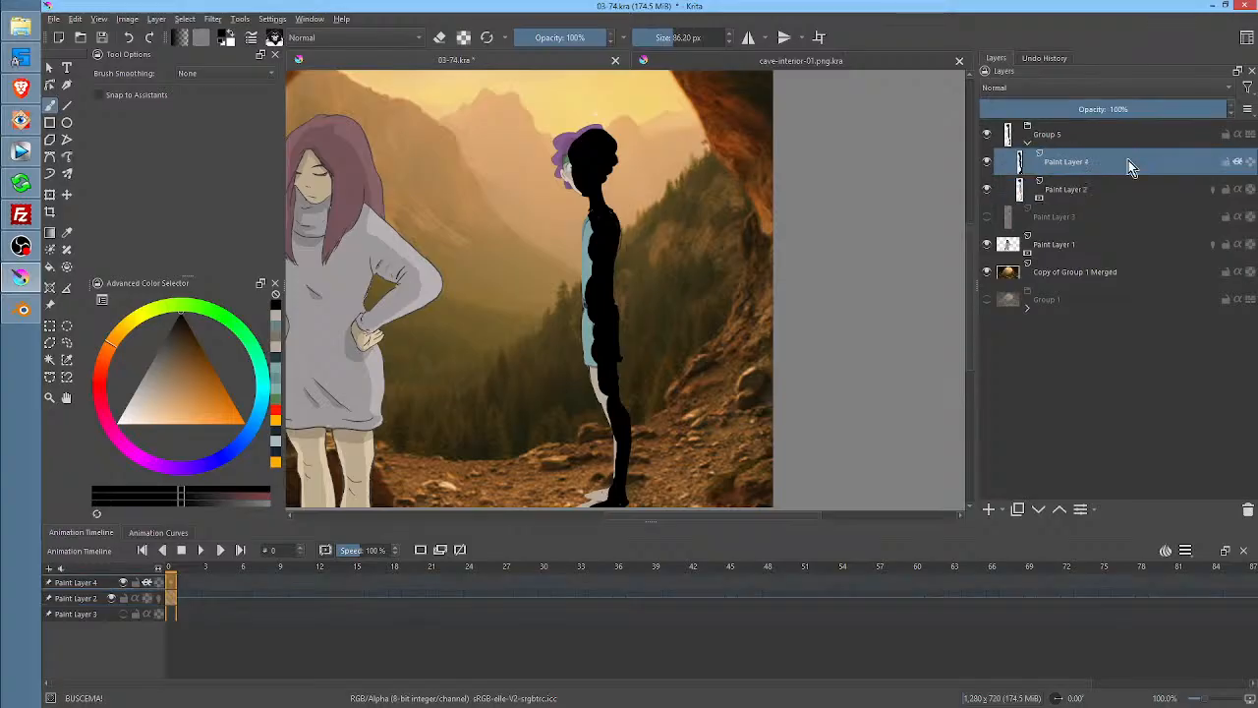
pyautogui.moveTo(995, 114); pyautogui.dragTo(1044, 117)
pyautogui.click(1044, 117)
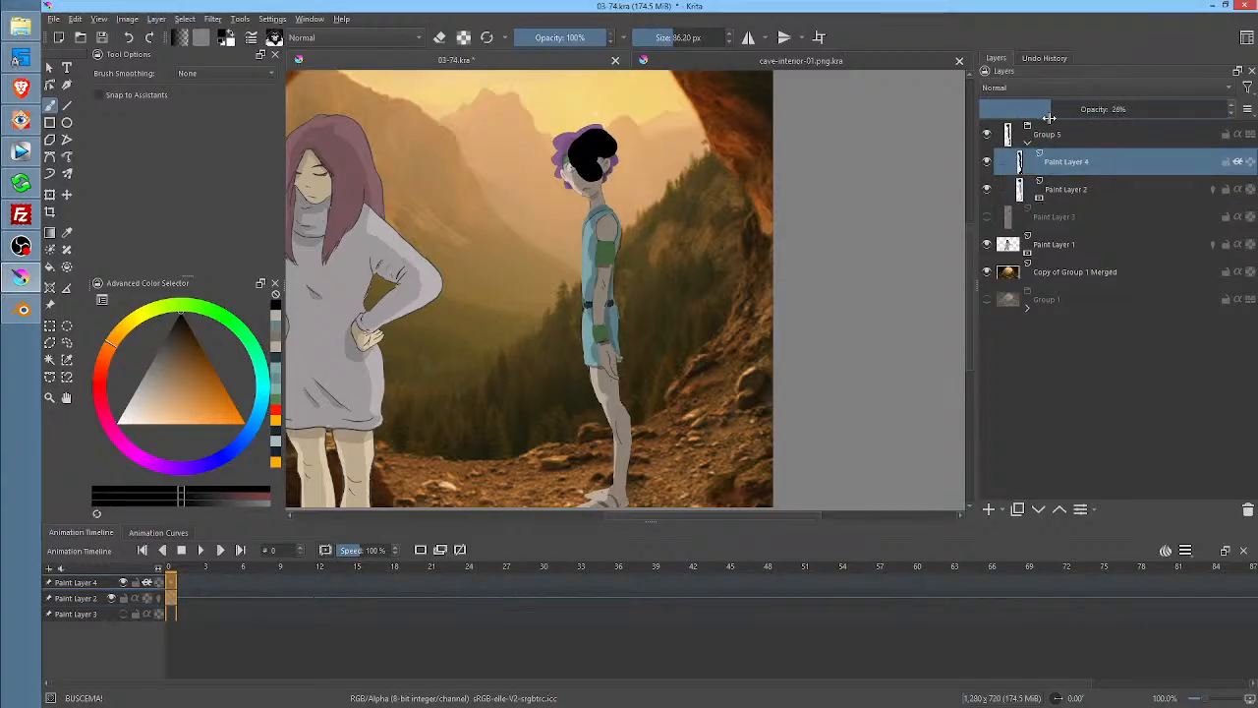
pyautogui.write('100')
pyautogui.press('Return')
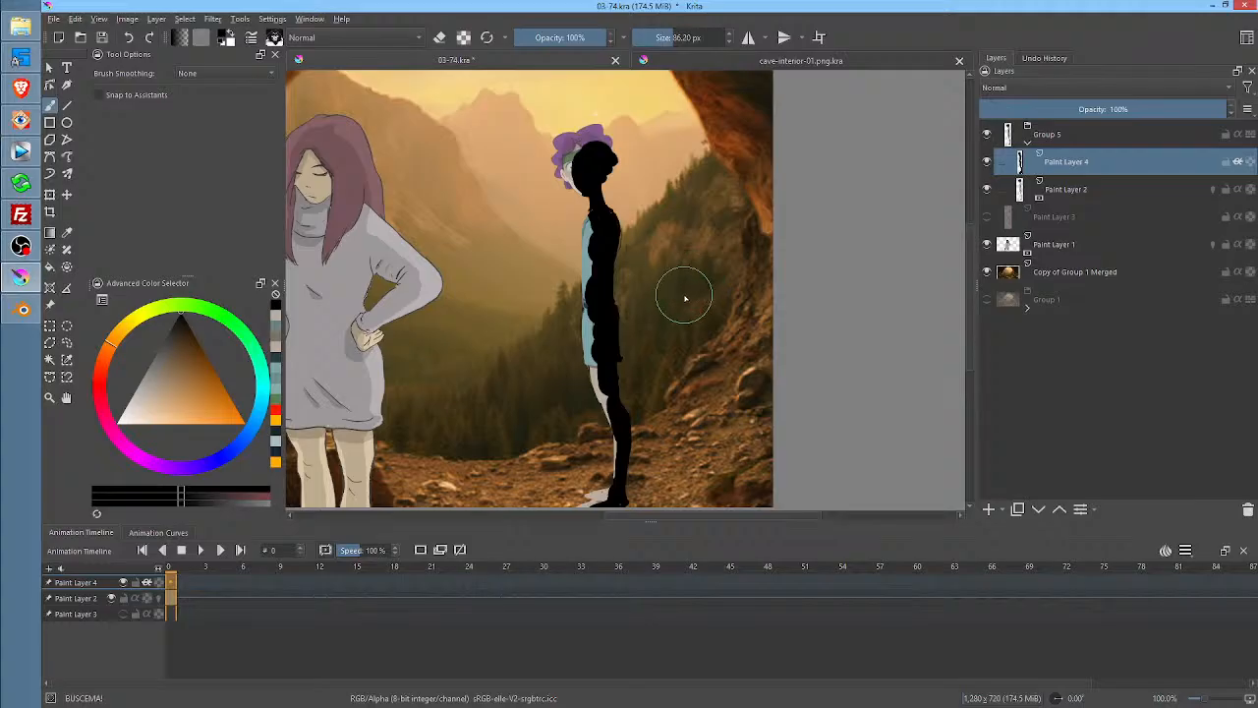
pyautogui.click(987, 161)
pyautogui.click(986, 161)
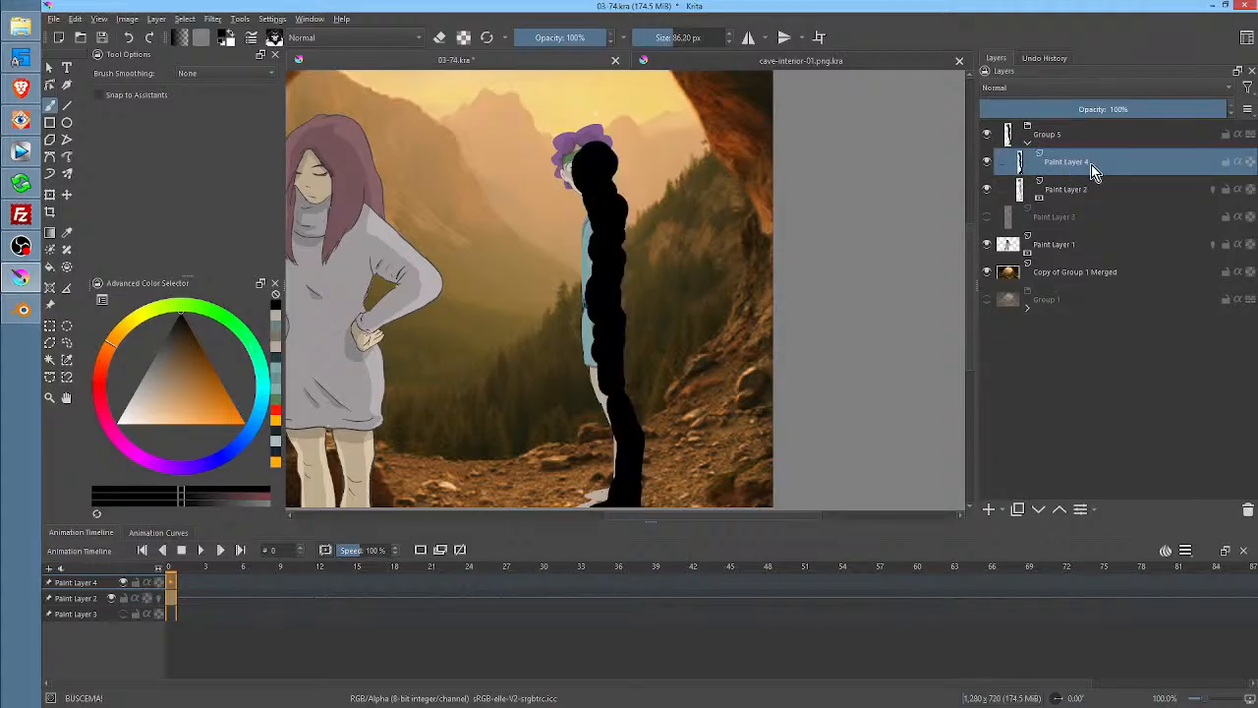
pyautogui.click(579, 158)
# Turn on alpha inheritance for the shadow layer again and lower its opacity to 24%
pyautogui.click(1238, 162)
pyautogui.moveTo(1184, 108)
pyautogui.mouseDown()
pyautogui.moveTo(993, 118)
pyautogui.moveTo(1037, 118)
pyautogui.mouseUp()
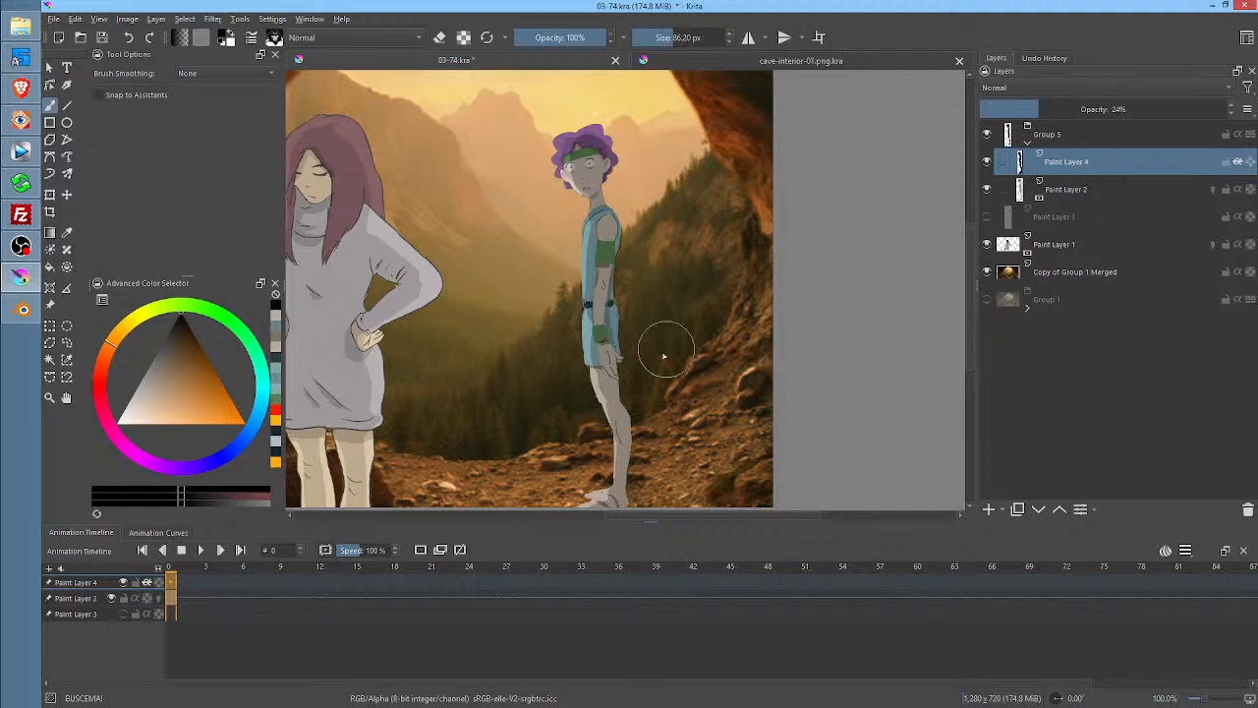
# Select the purple-haired character's group, leave it untransformed, and save the document
pyautogui.scroll(-2, 732, 343)
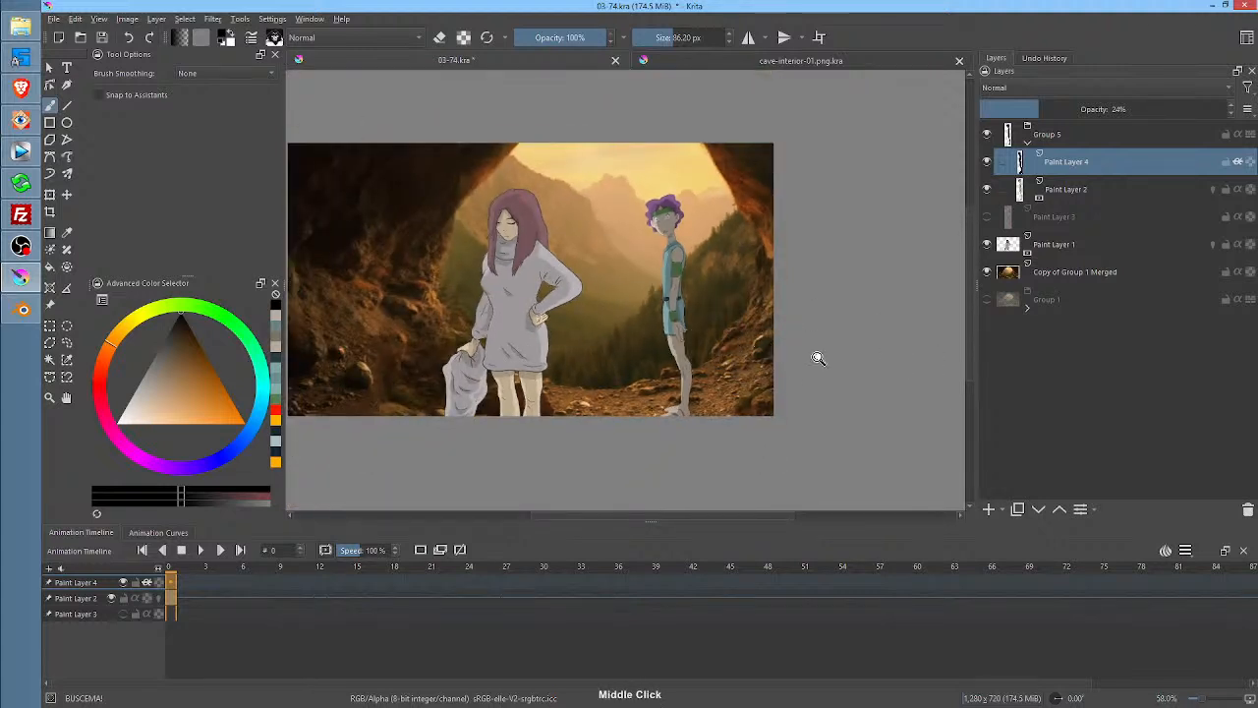
pyautogui.click(1080, 145)
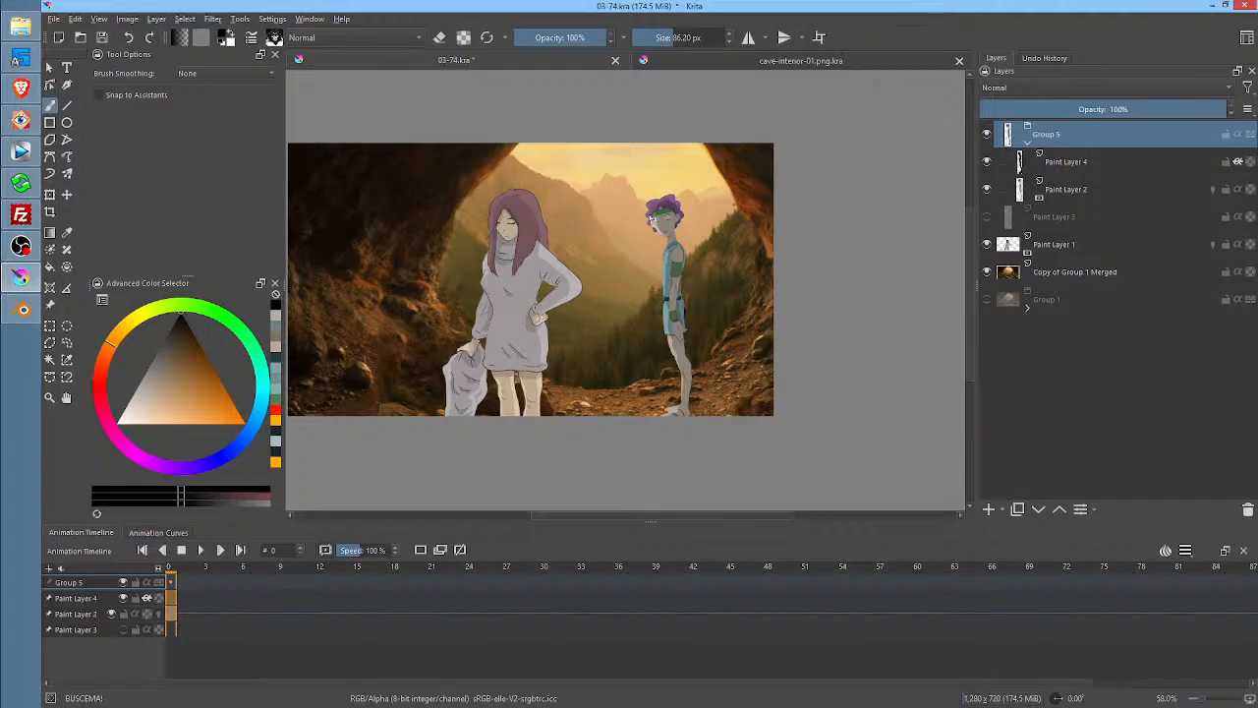
pyautogui.hotkey('ctrl', 't')
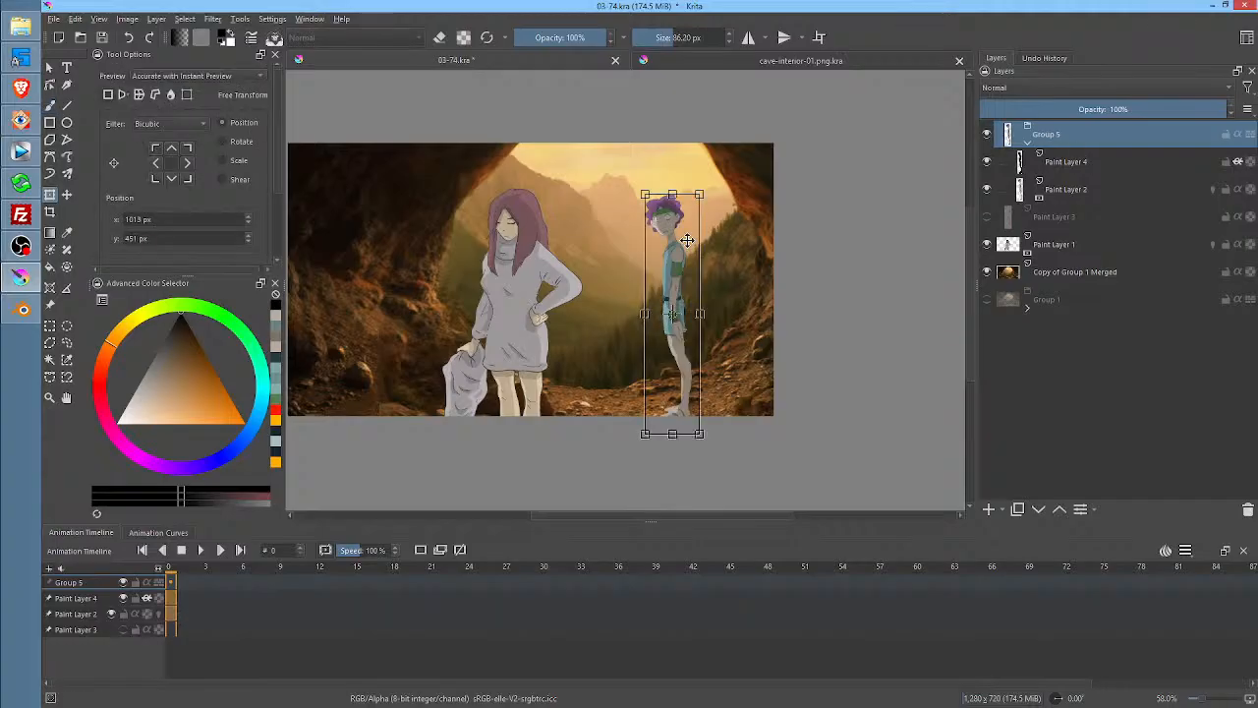
pyautogui.press('Return')
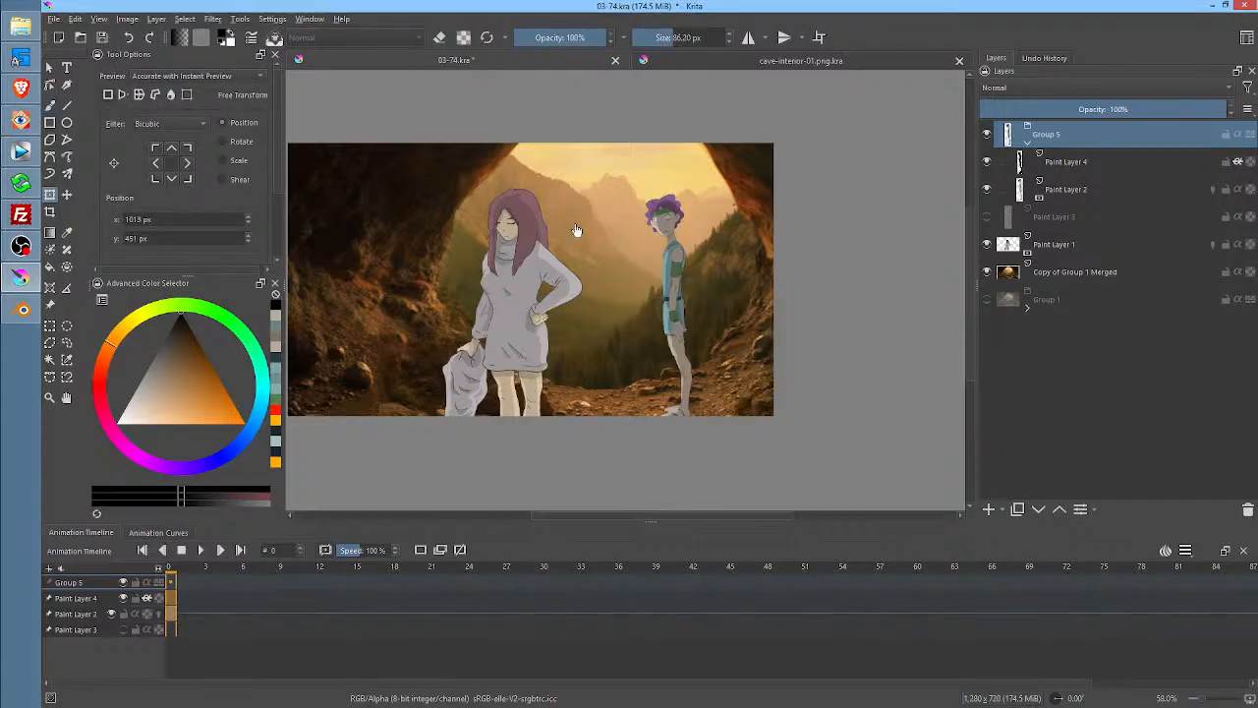
pyautogui.hotkey('ctrl', 's')
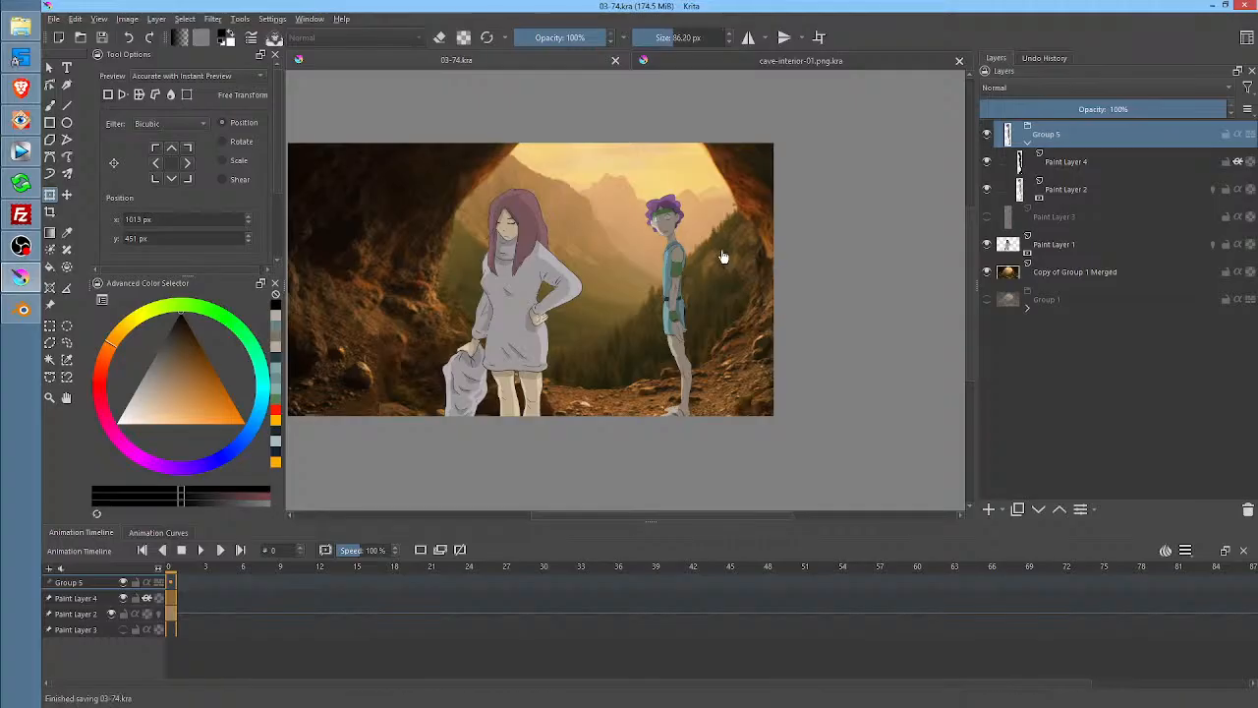
# Liquify the character group with a large brush, ending at size 844, to shift the head and torso toward the right cave wall; save the document
pyautogui.scroll(3, 722, 256)
pyautogui.scroll(-2, 722, 255)
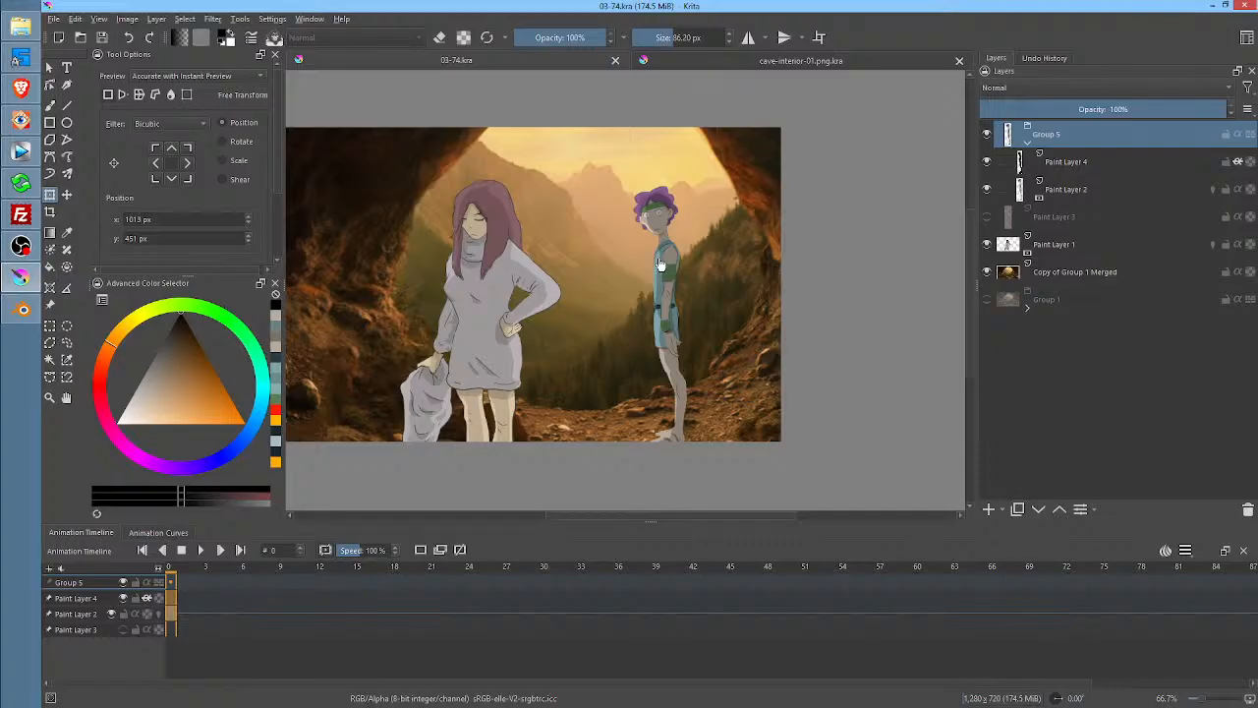
pyautogui.click(668, 175)
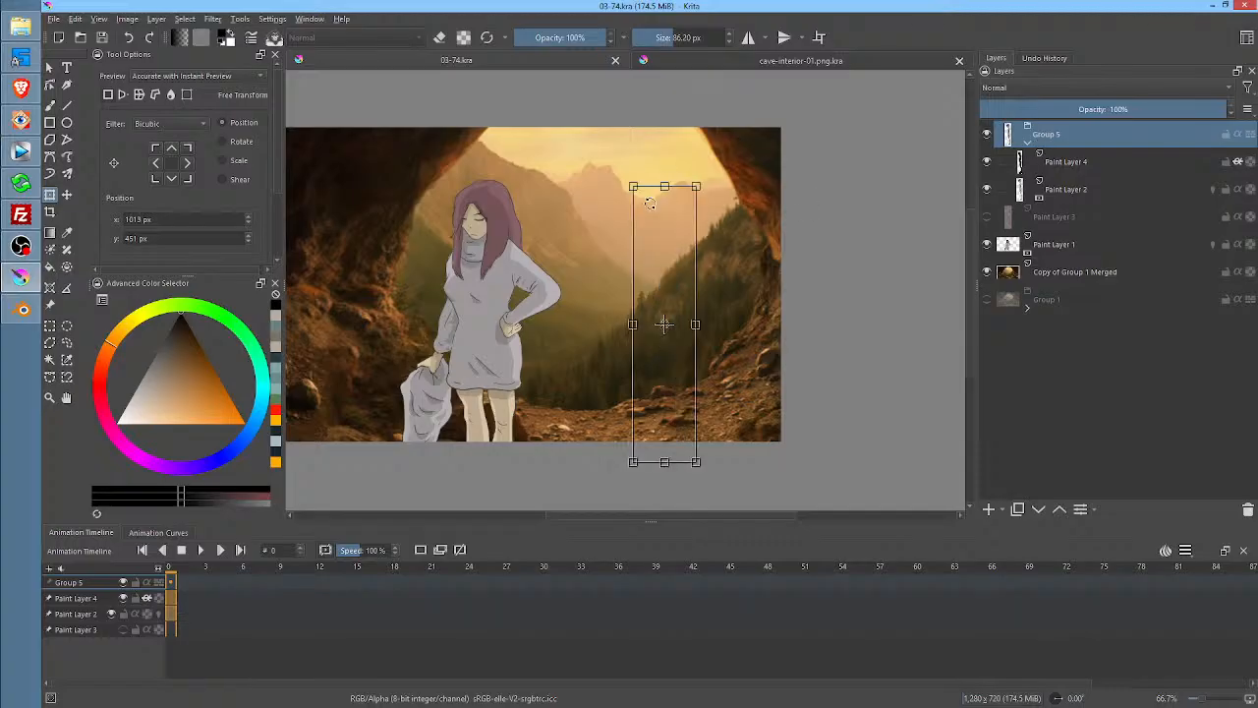
pyautogui.rightClick(650, 203)
pyautogui.click(694, 282)
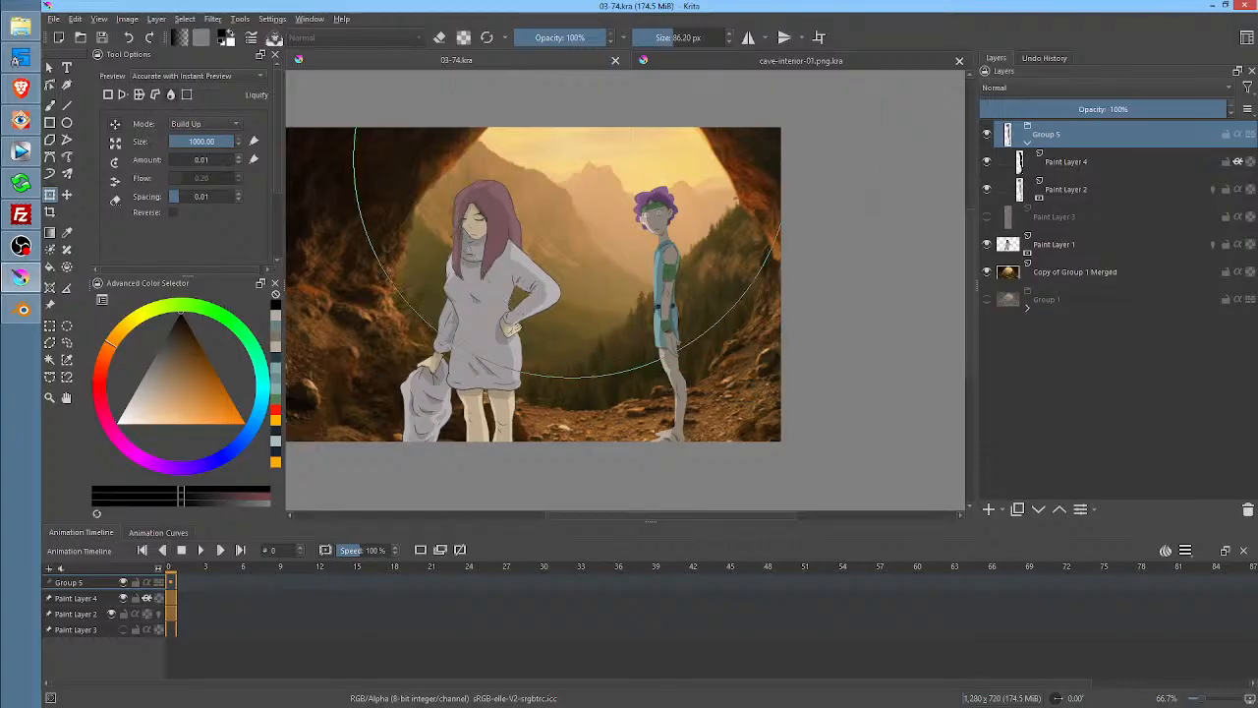
pyautogui.moveTo(572, 158)
pyautogui.mouseDown()
pyautogui.moveTo(609, 149)
pyautogui.moveTo(576, 159)
pyautogui.mouseUp()
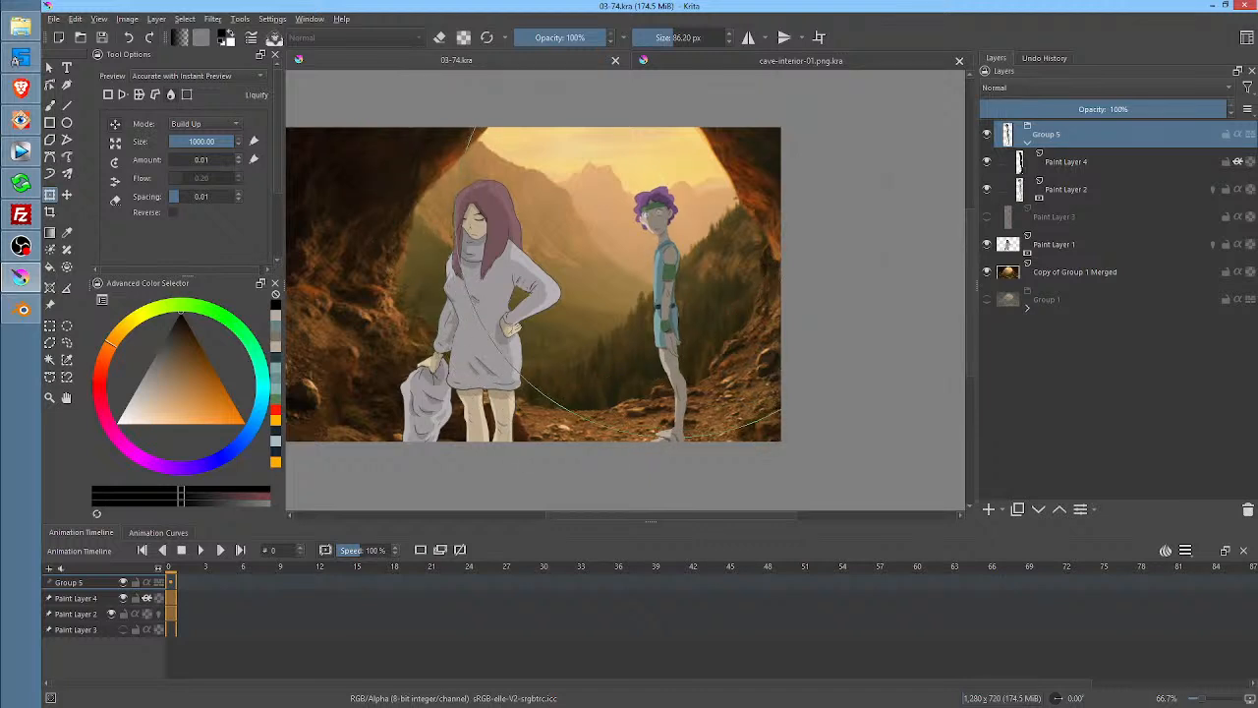
pyautogui.moveTo(669, 241)
pyautogui.mouseDown()
pyautogui.moveTo(648, 246)
pyautogui.moveTo(673, 231)
pyautogui.mouseUp()
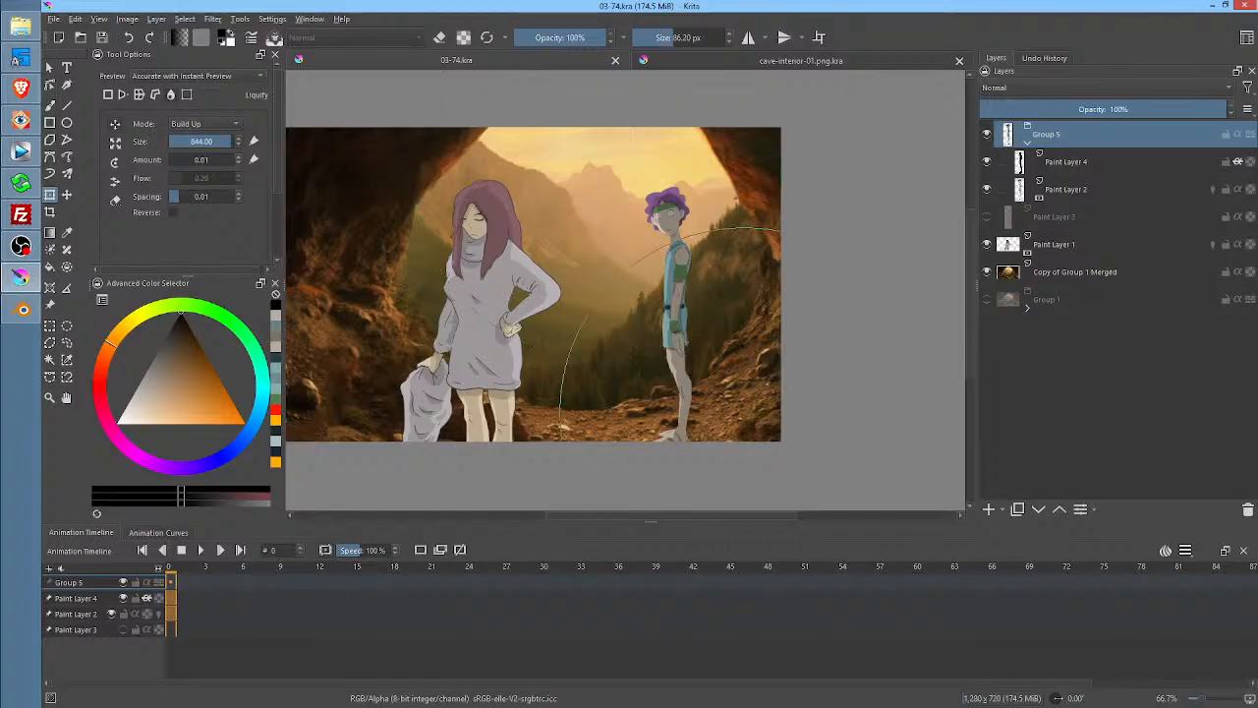
pyautogui.press('Return')
pyautogui.hotkey('ctrl', 's')
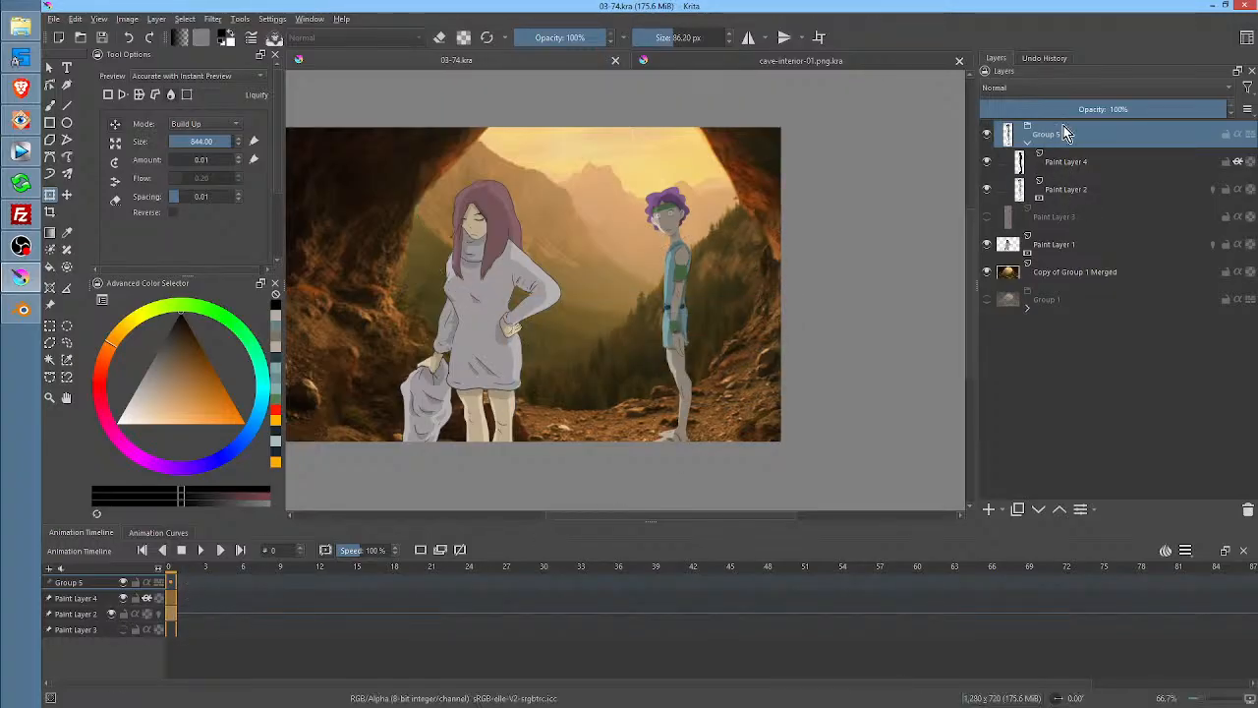
# Collapse the character's layer group and rename it MEL
pyautogui.click(1028, 142)
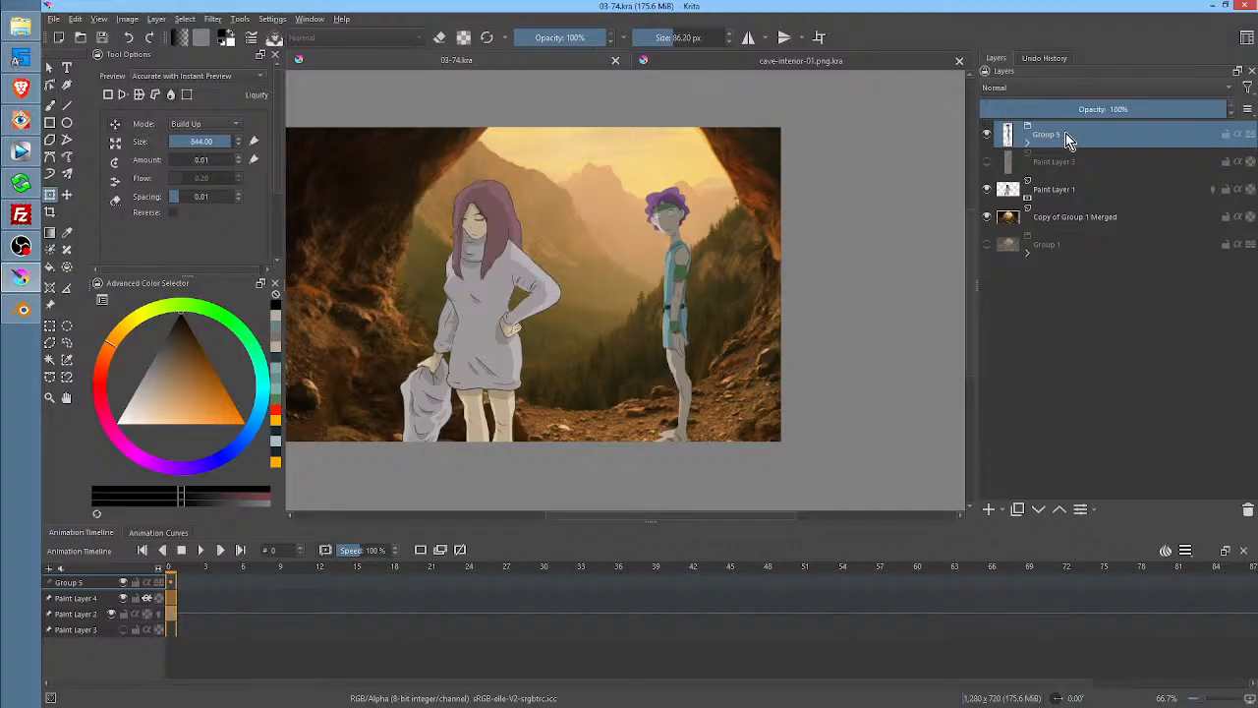
pyautogui.doubleClick(1065, 135)
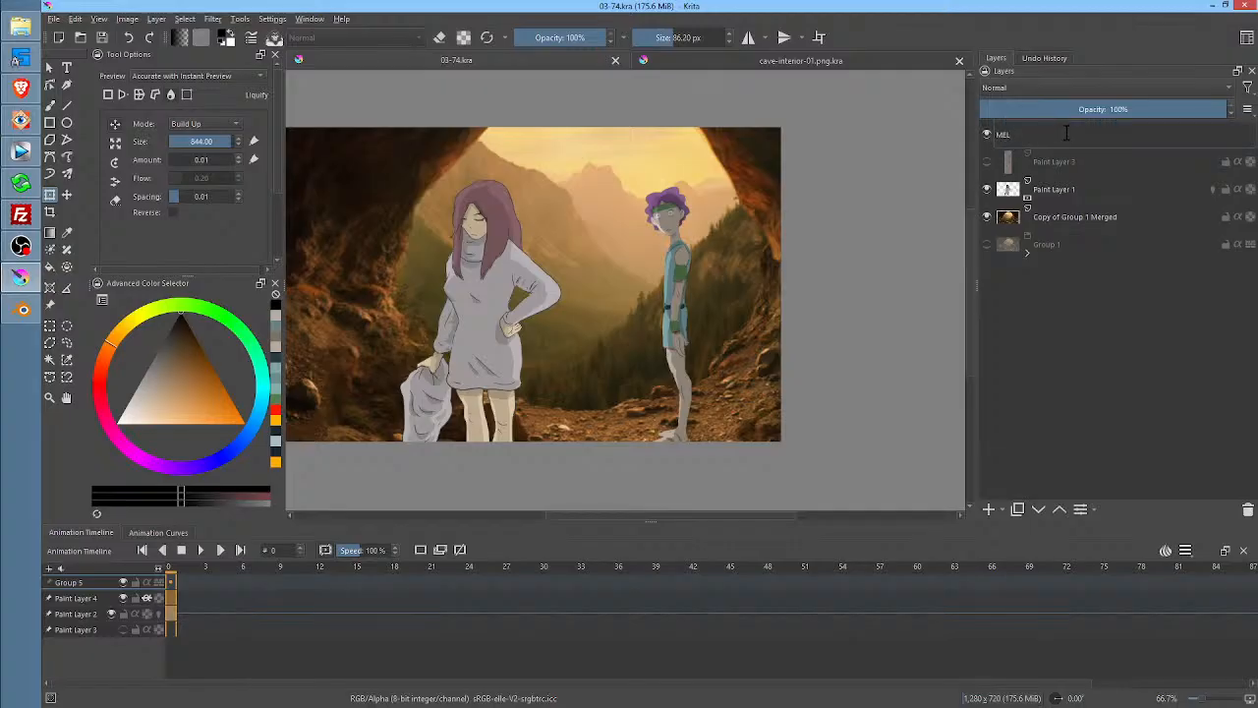
pyautogui.press('Return')
# Delete the hidden sketch layer Paint Layer 3 and select the merged cave background layer
pyautogui.click(1048, 165)
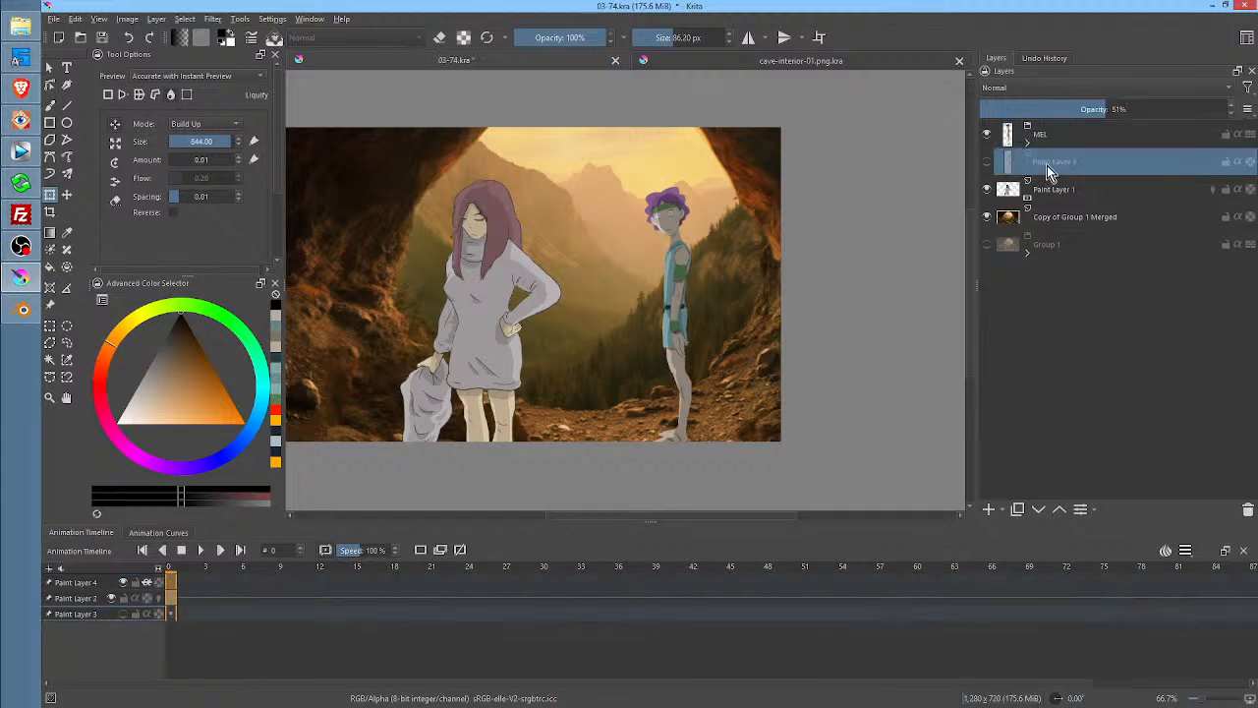
pyautogui.click(989, 164)
pyautogui.click(989, 164)
pyautogui.click(1248, 509)
pyautogui.click(1076, 199)
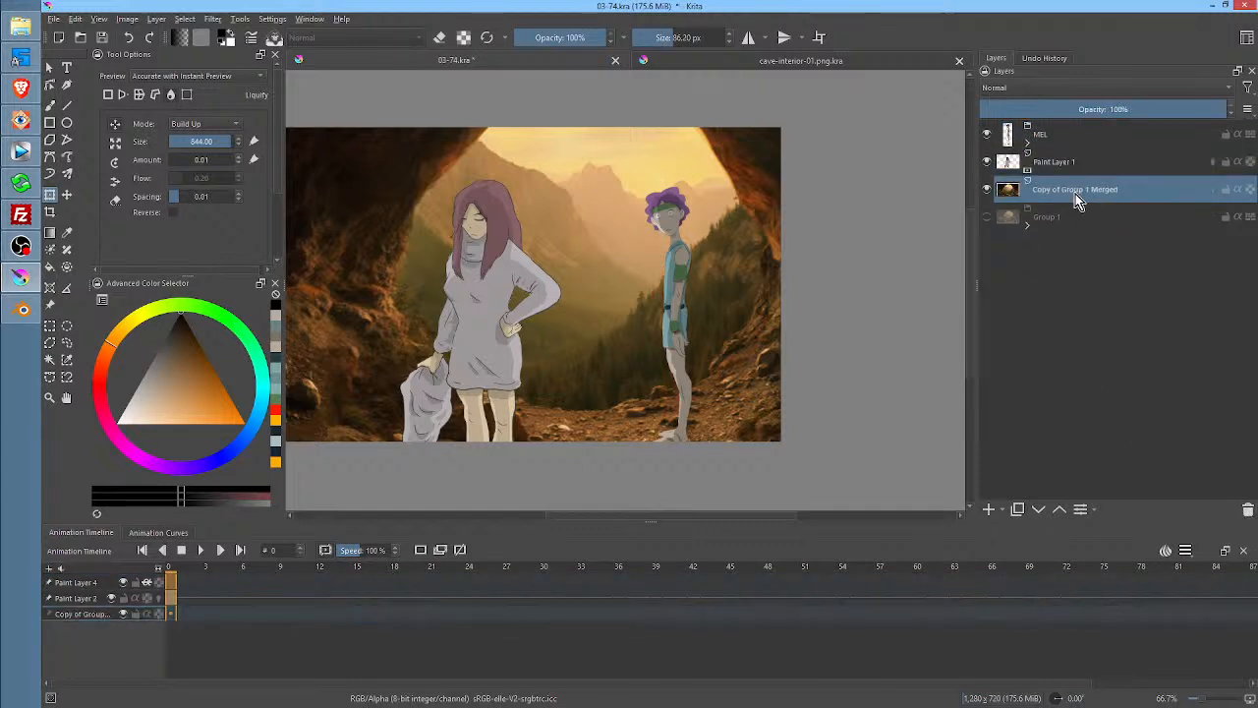
pyautogui.moveTo(1076, 199)
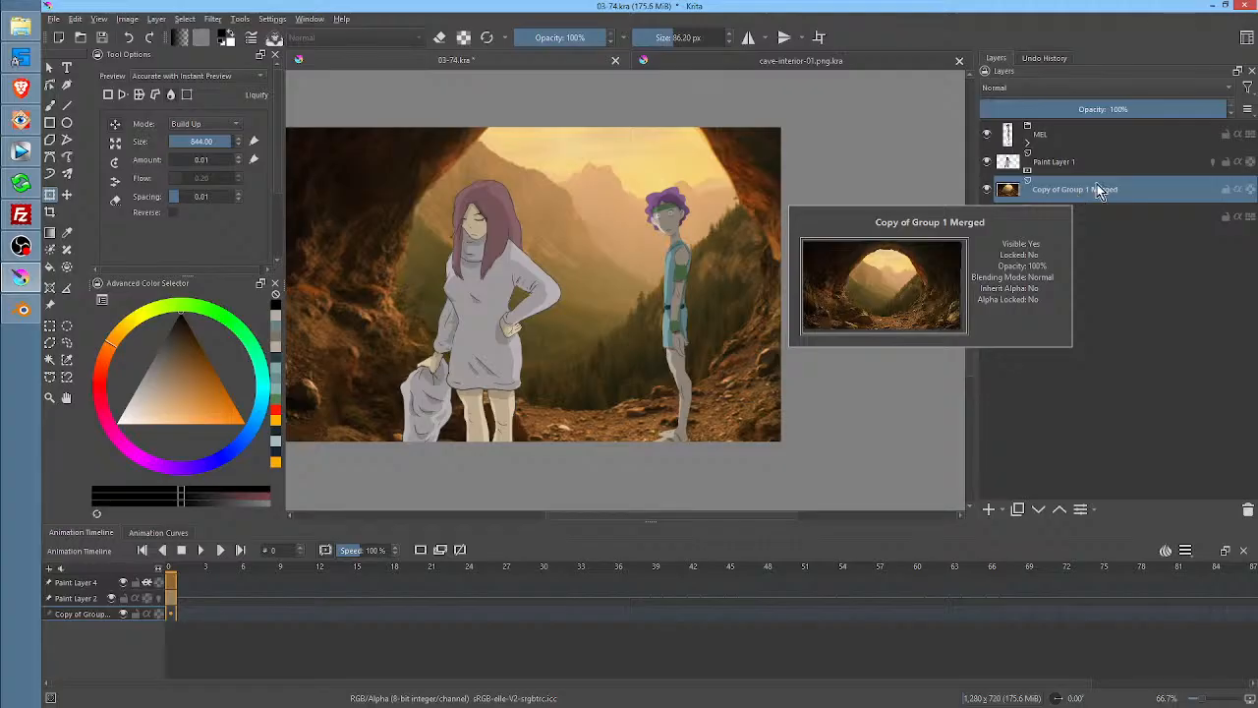
# Group the MEL group and Paint Layer 1 together in a new layer group
pyautogui.click(1066, 167)
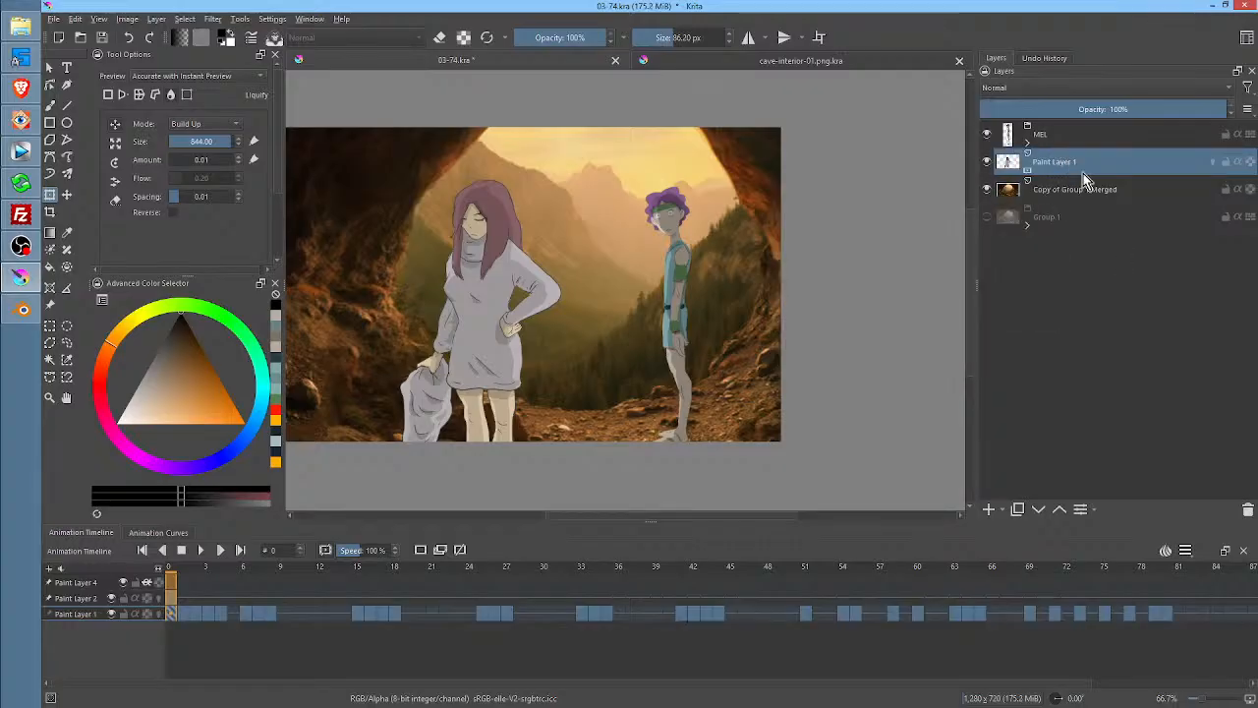
pyautogui.keyDown('ctrl'); pyautogui.click(1081, 134); pyautogui.keyUp('ctrl')
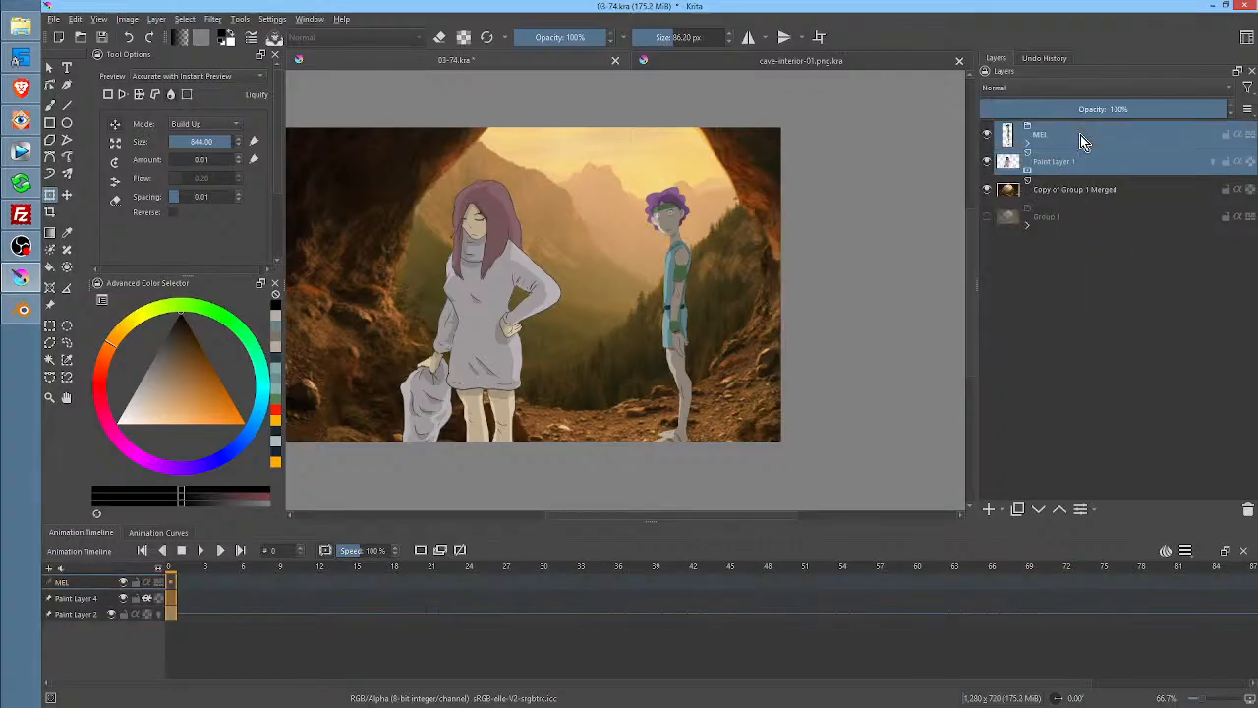
pyautogui.hotkey('ctrl', 'g')
pyautogui.click(1080, 190)
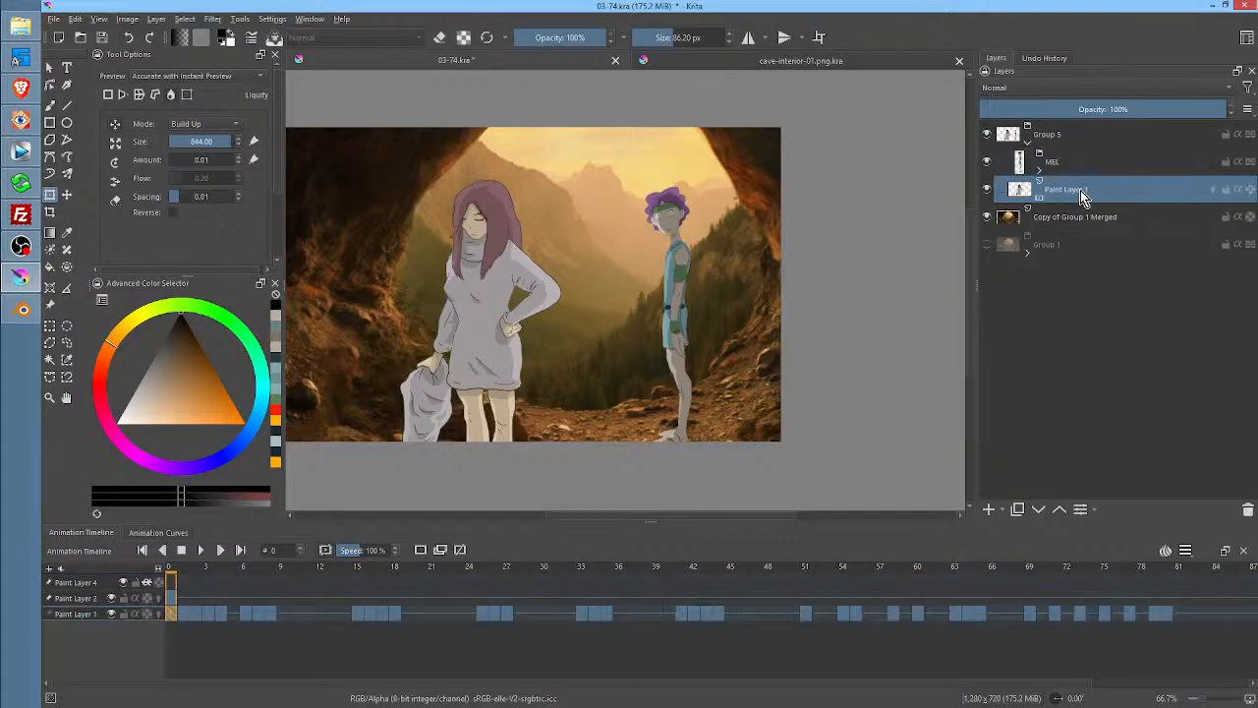
pyautogui.click(1081, 172)
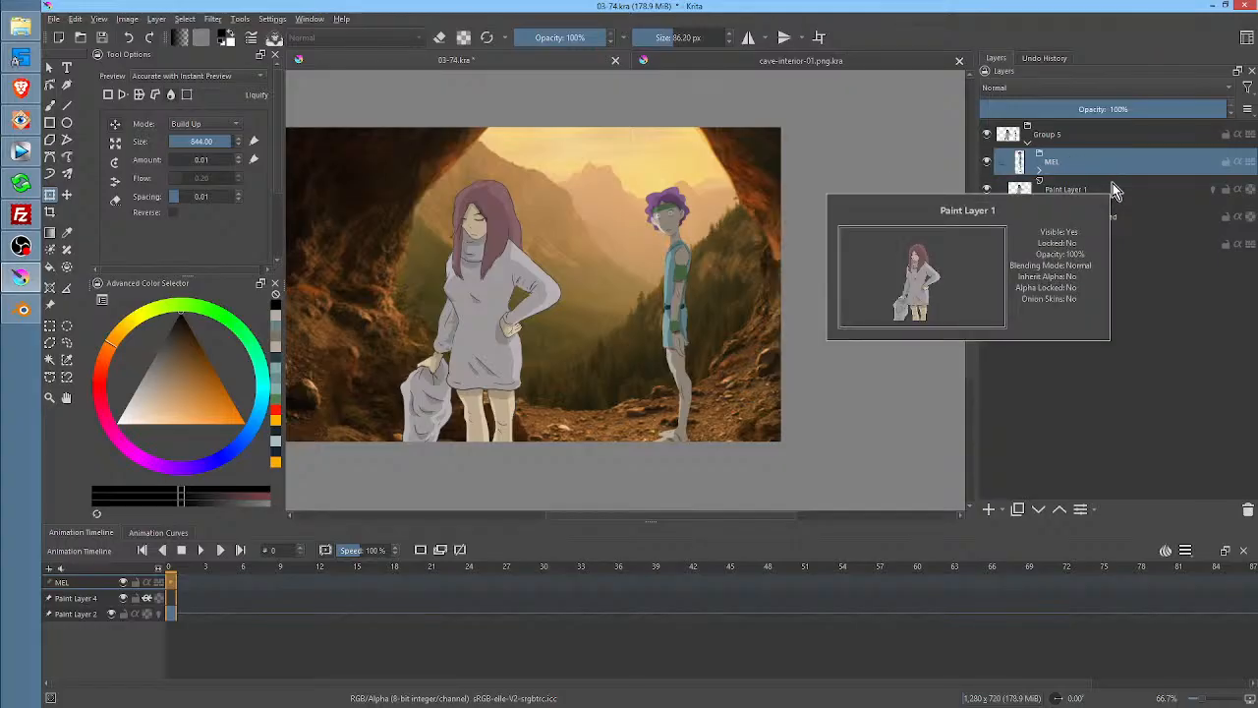
# Expand MEL and give Paint Layer 4 and Paint Layer 2 keyframes at frame 0 and blank keyframes at frame 8
pyautogui.click(1039, 169)
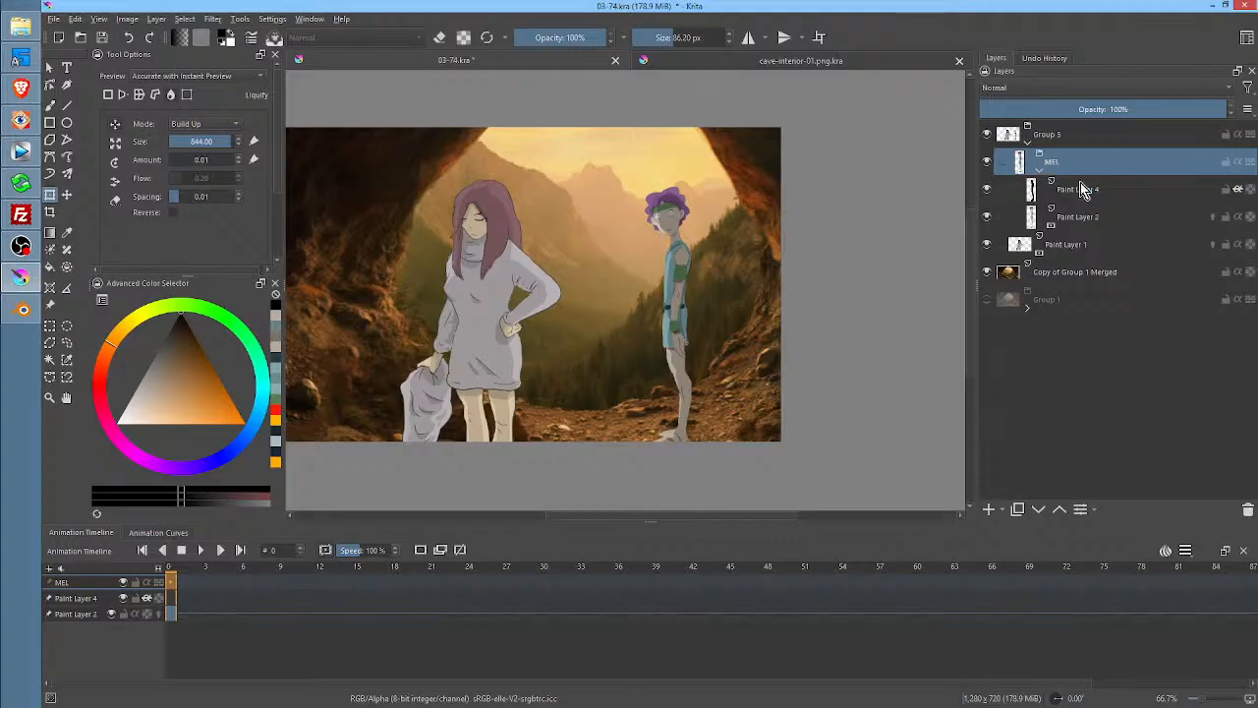
pyautogui.click(1081, 189)
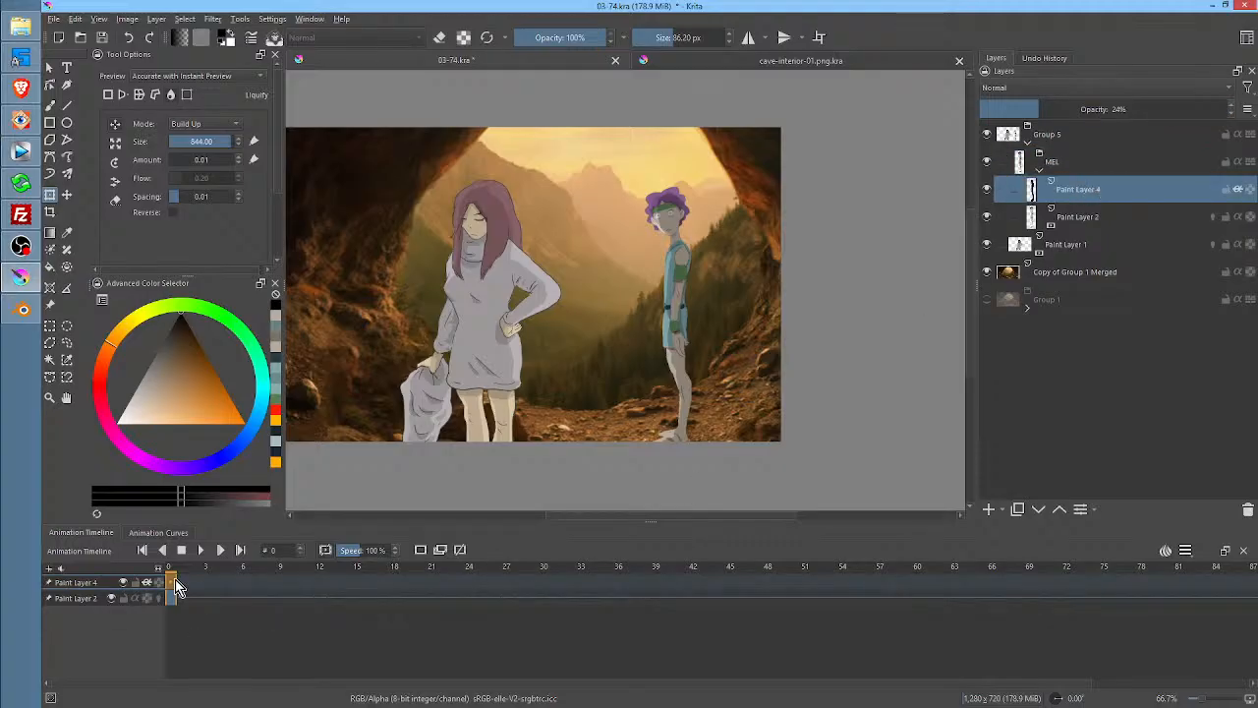
pyautogui.click(1076, 218)
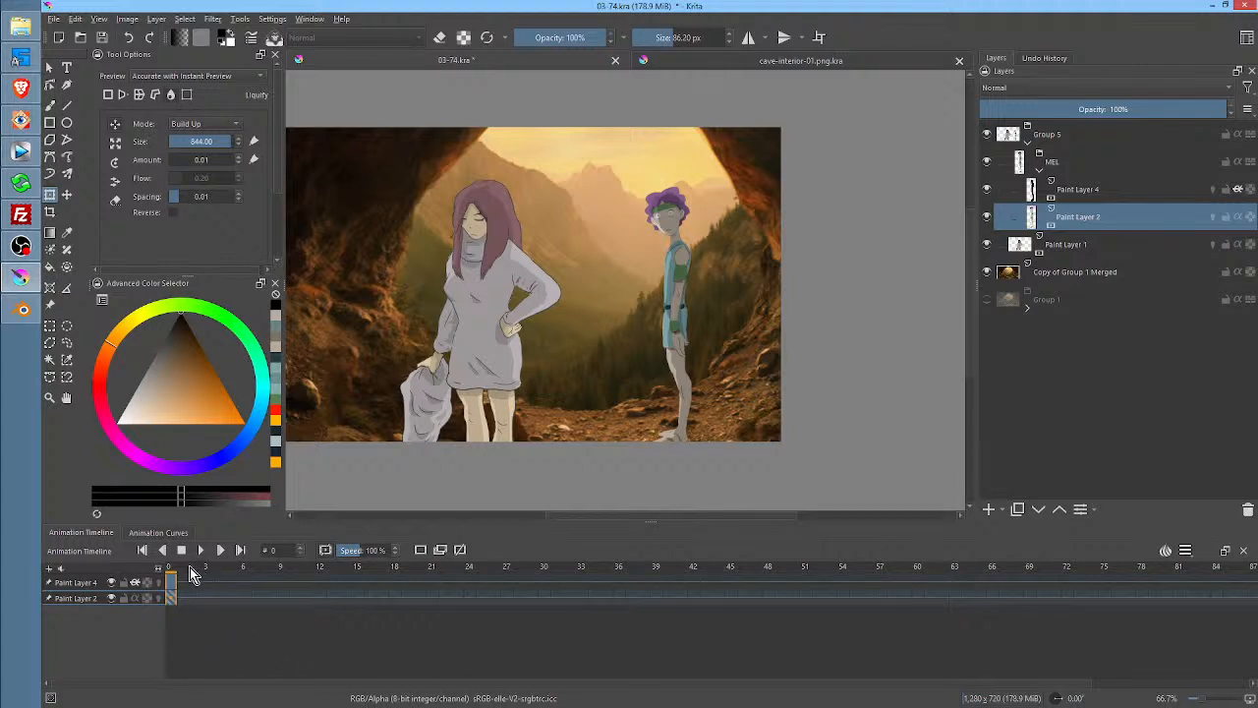
pyautogui.moveTo(190, 568); pyautogui.dragTo(269, 584)
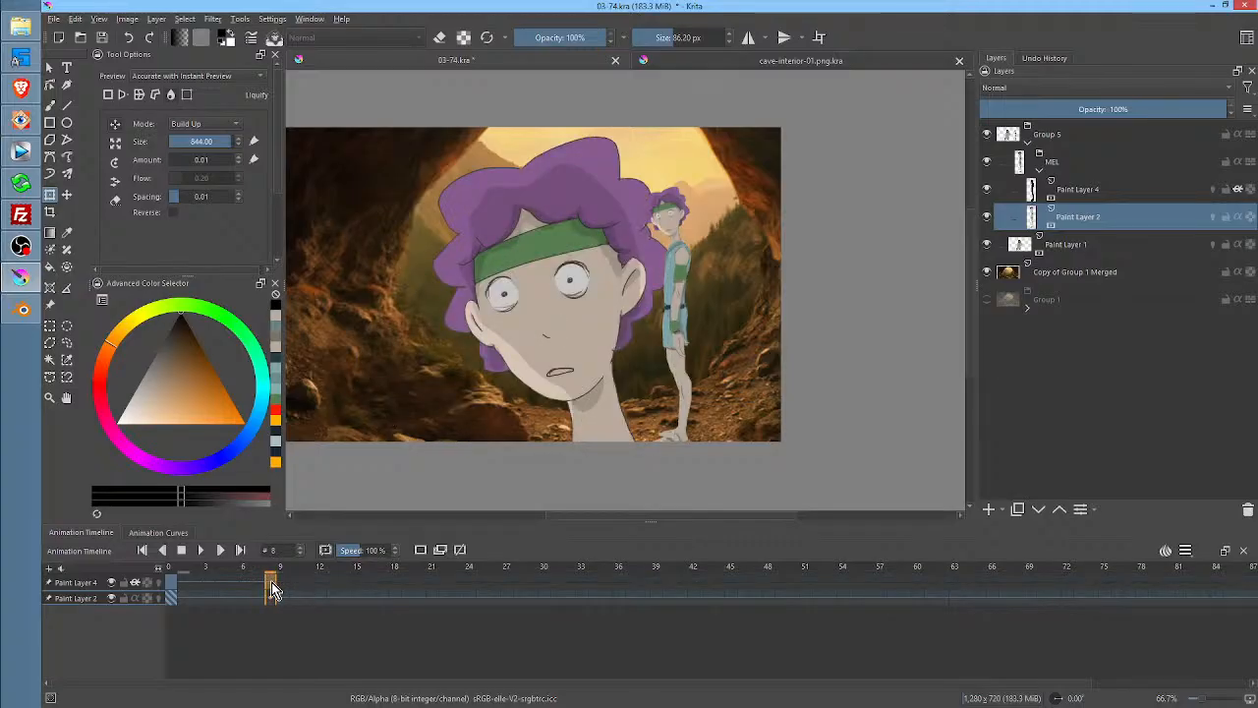
pyautogui.click(271, 601)
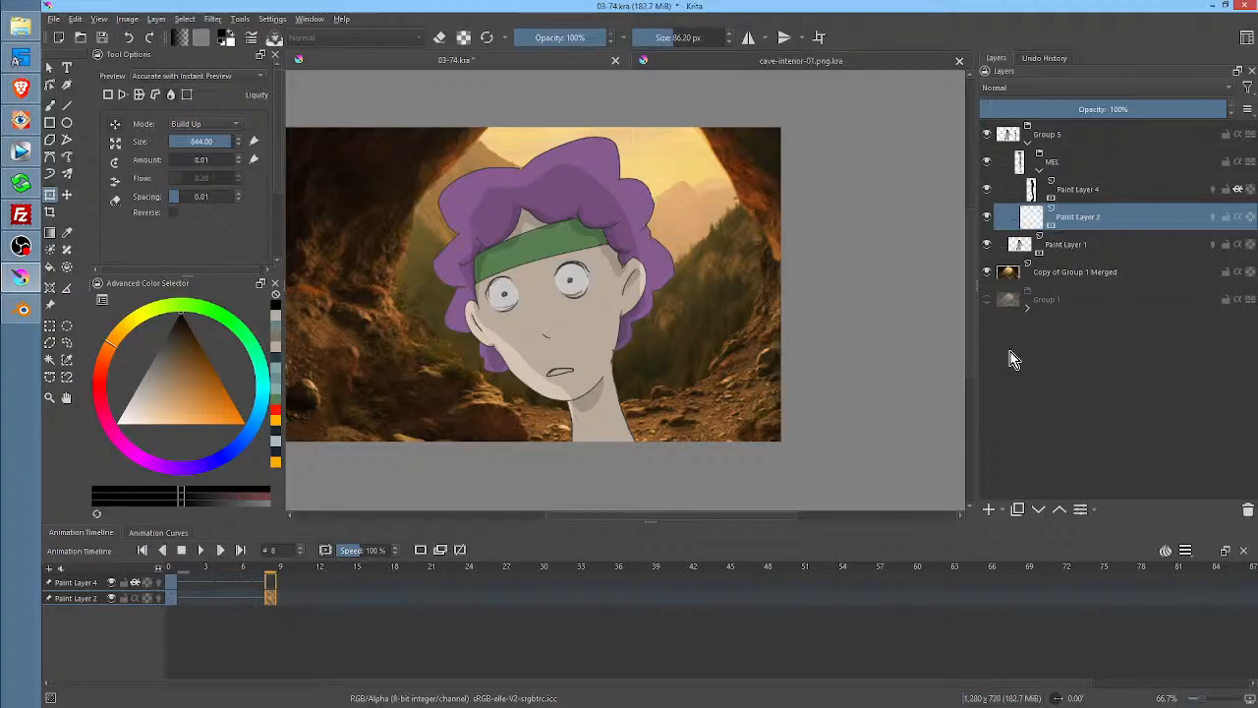
# Add a keyframe at frame 0 of the merged cave background layer and duplicate it to frame 8
pyautogui.click(1076, 277)
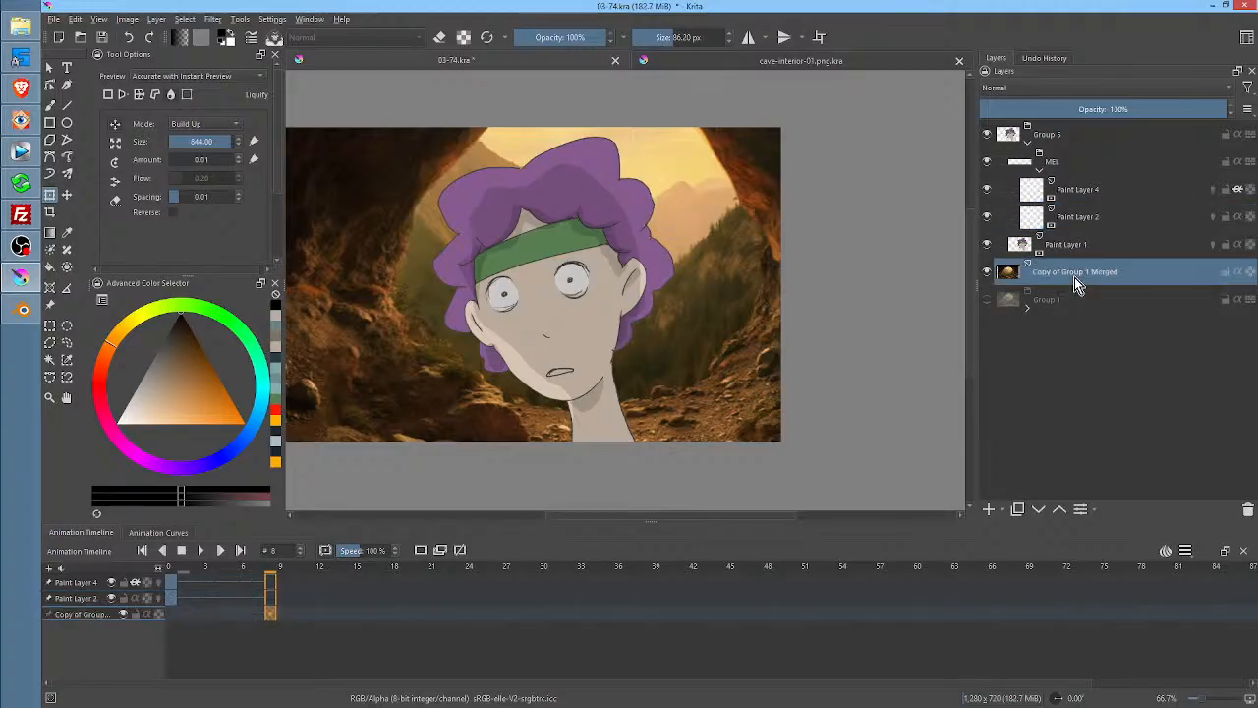
pyautogui.click(173, 615)
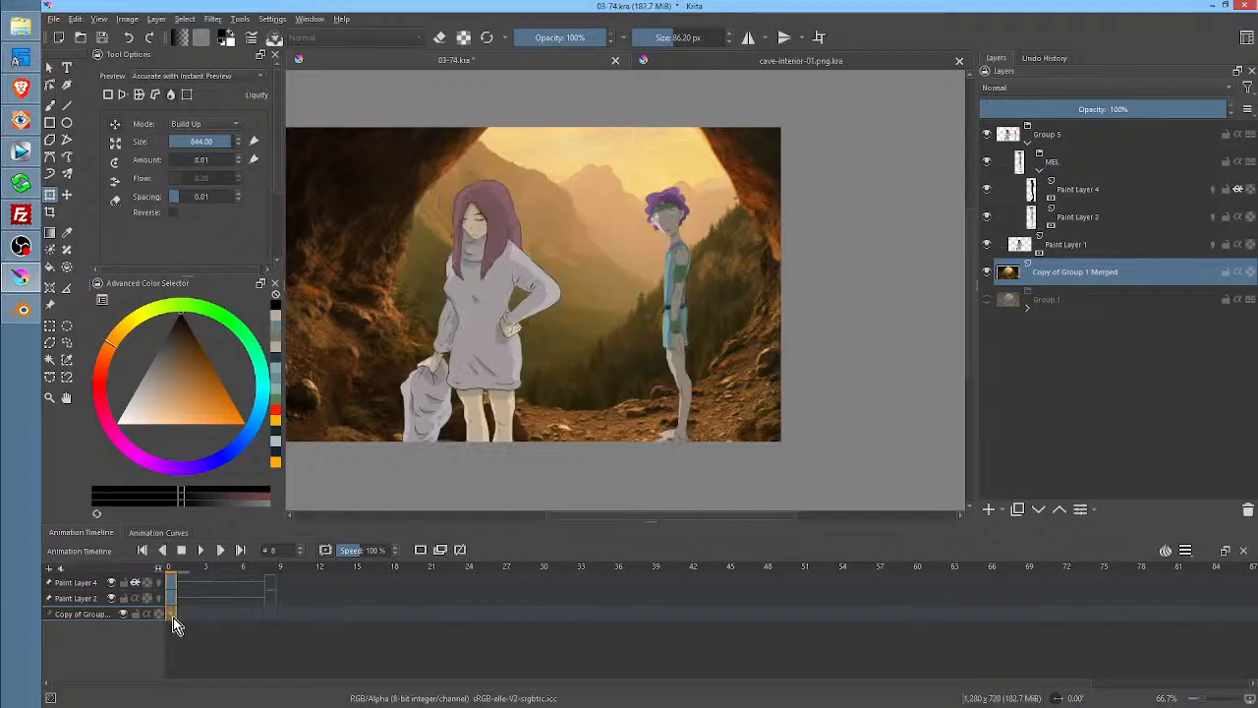
pyautogui.press('F6')
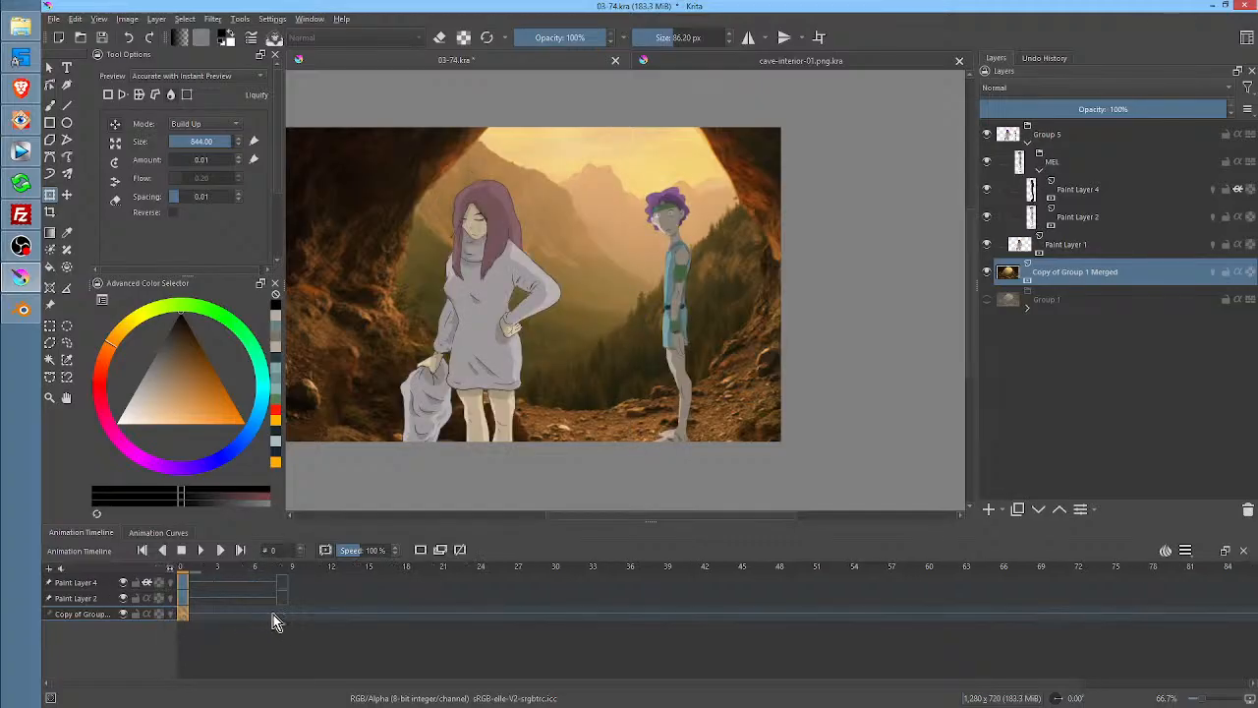
pyautogui.click(281, 614)
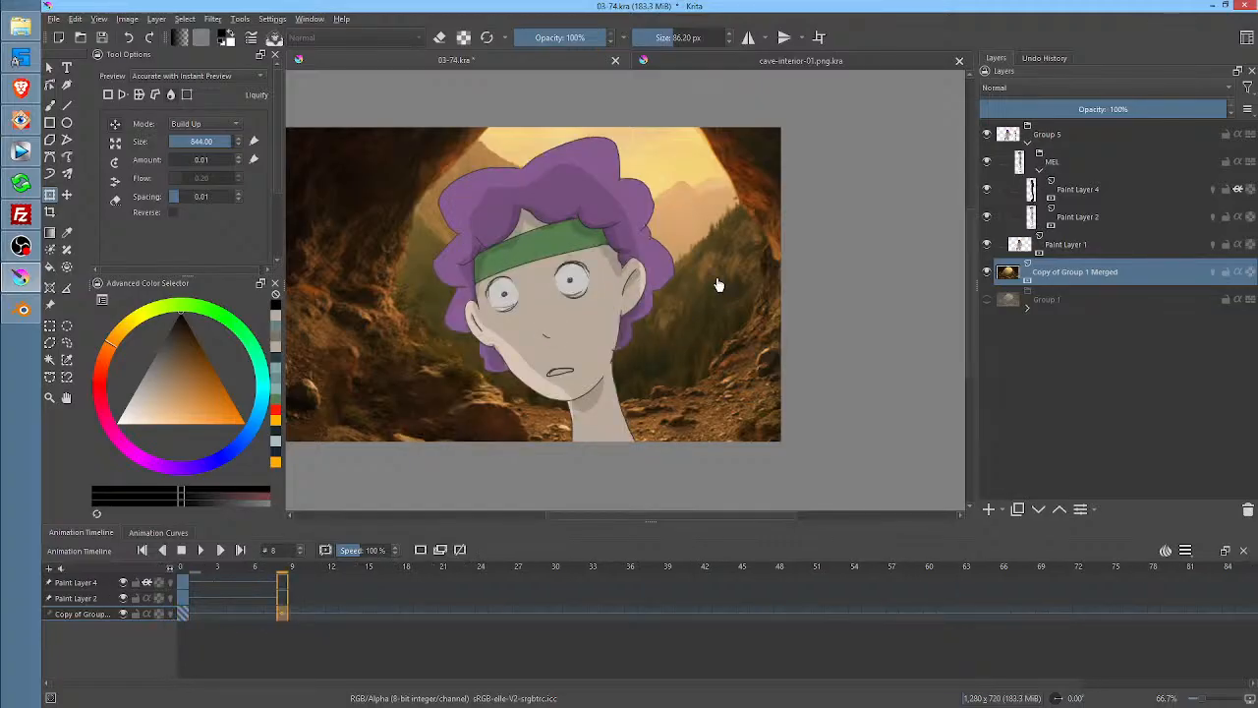
# Enlarge the frame 8 background with a Free transform and shift it to x 379, y 532 px, placing the right cave wall behind the head
pyautogui.click(746, 207)
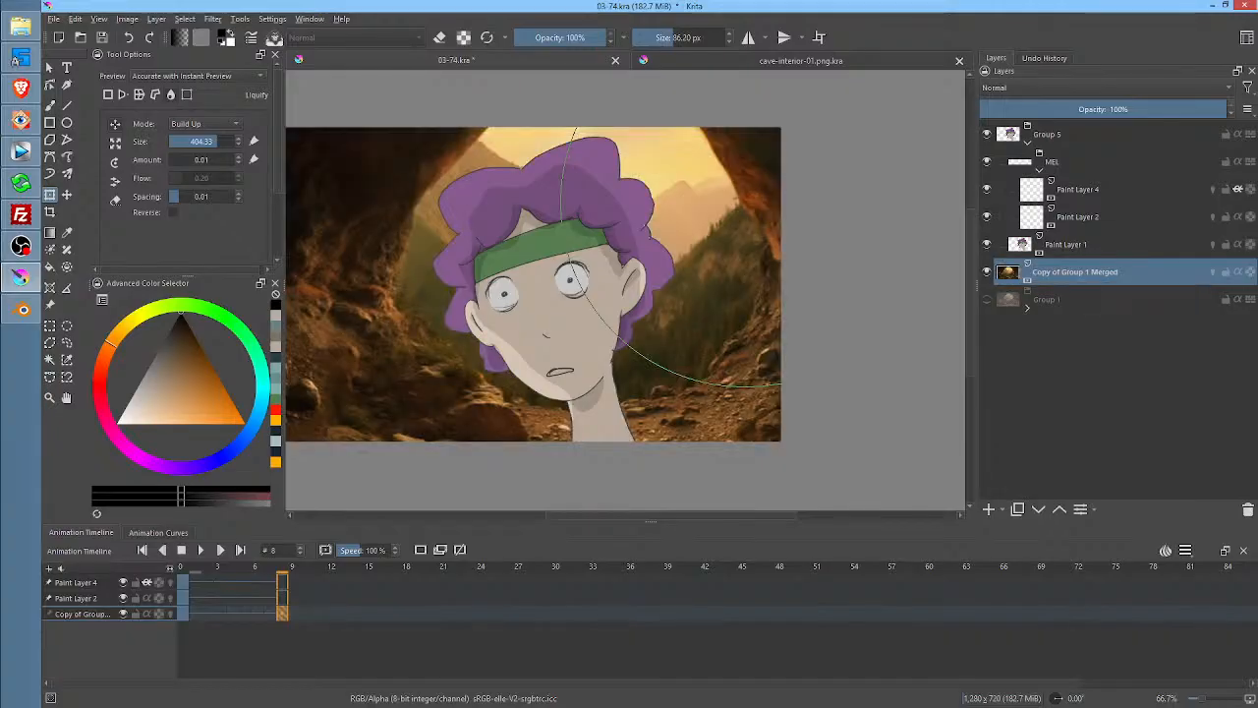
pyautogui.scroll(-3, 722, 231)
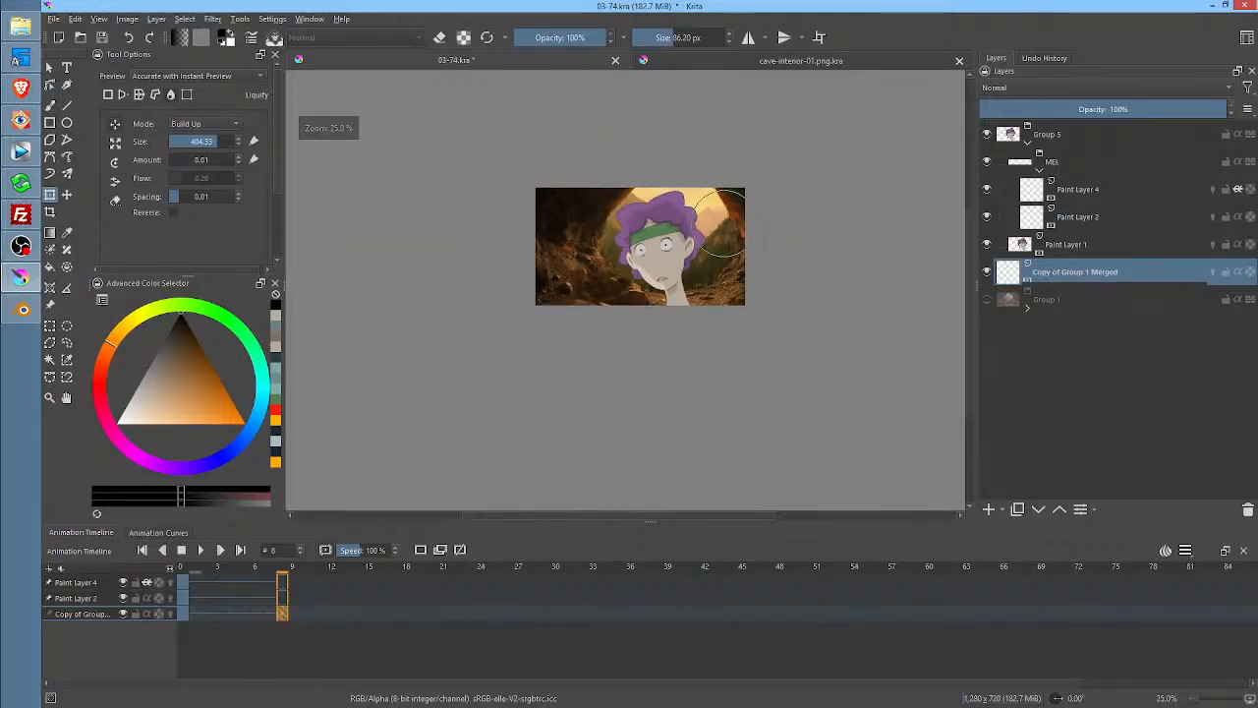
pyautogui.scroll(1, 747, 216)
pyautogui.rightClick(719, 224)
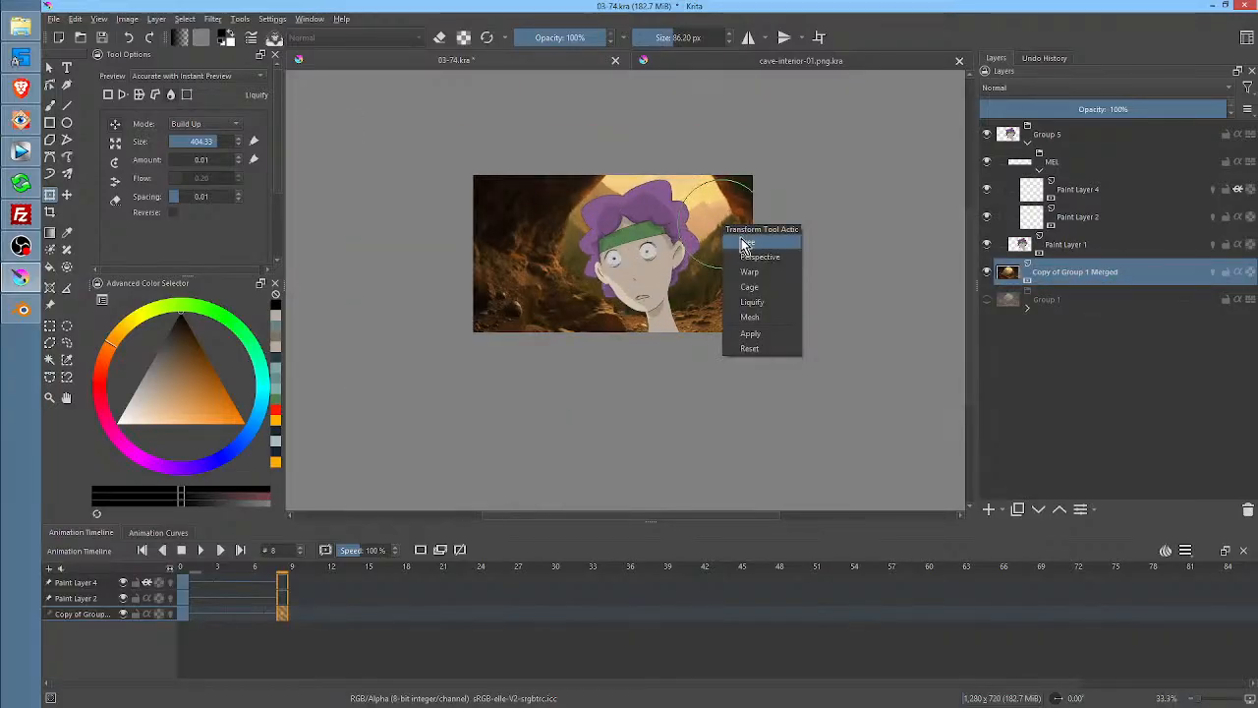
pyautogui.click(742, 245)
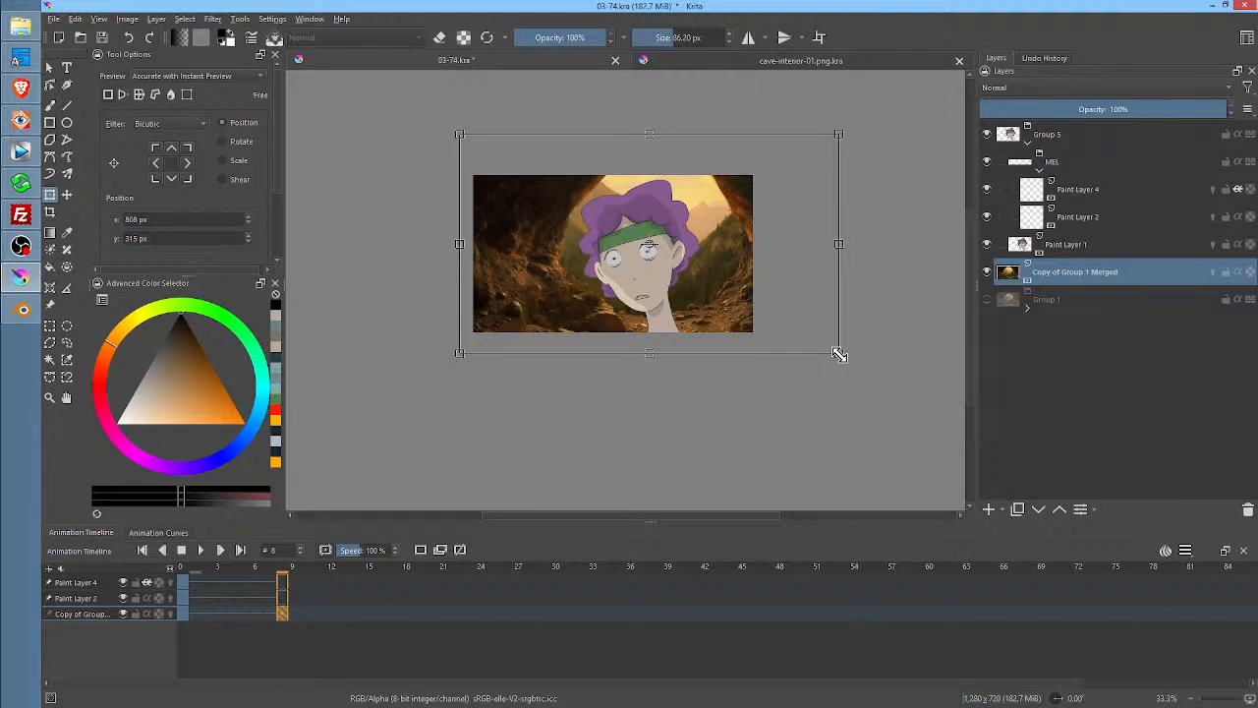
pyautogui.moveTo(839, 354); pyautogui.dragTo(1071, 455)
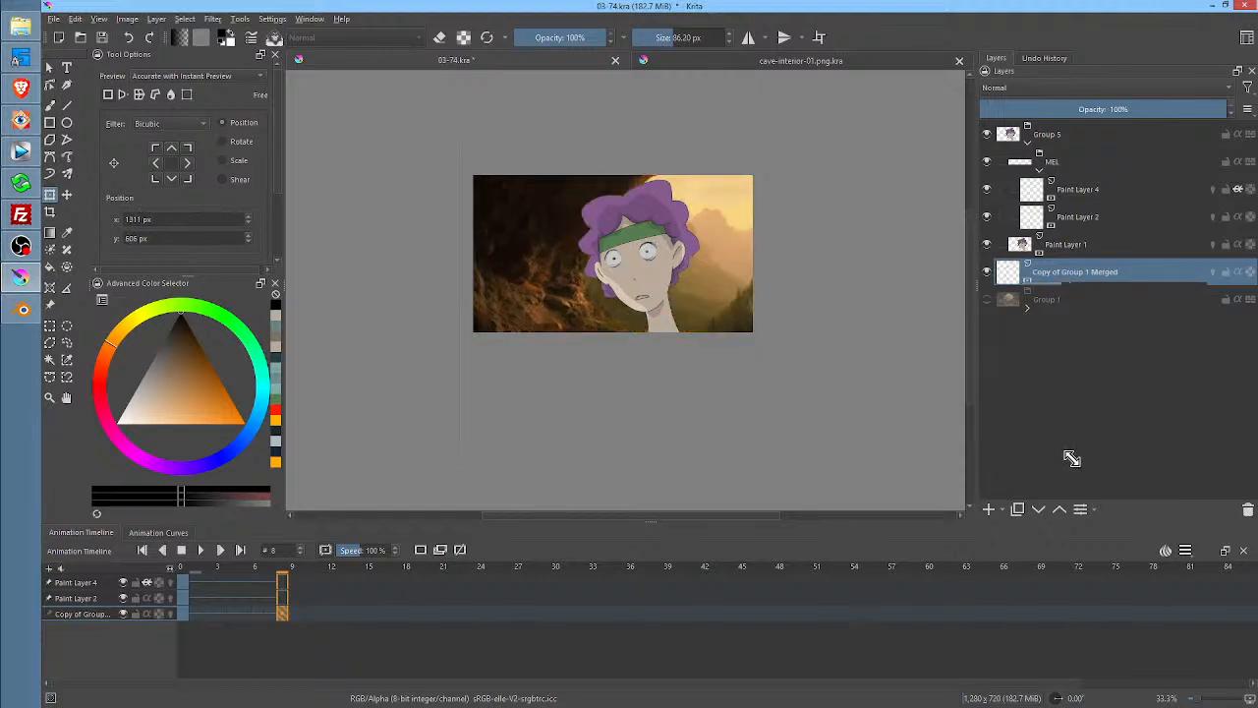
pyautogui.moveTo(898, 345); pyautogui.dragTo(665, 291)
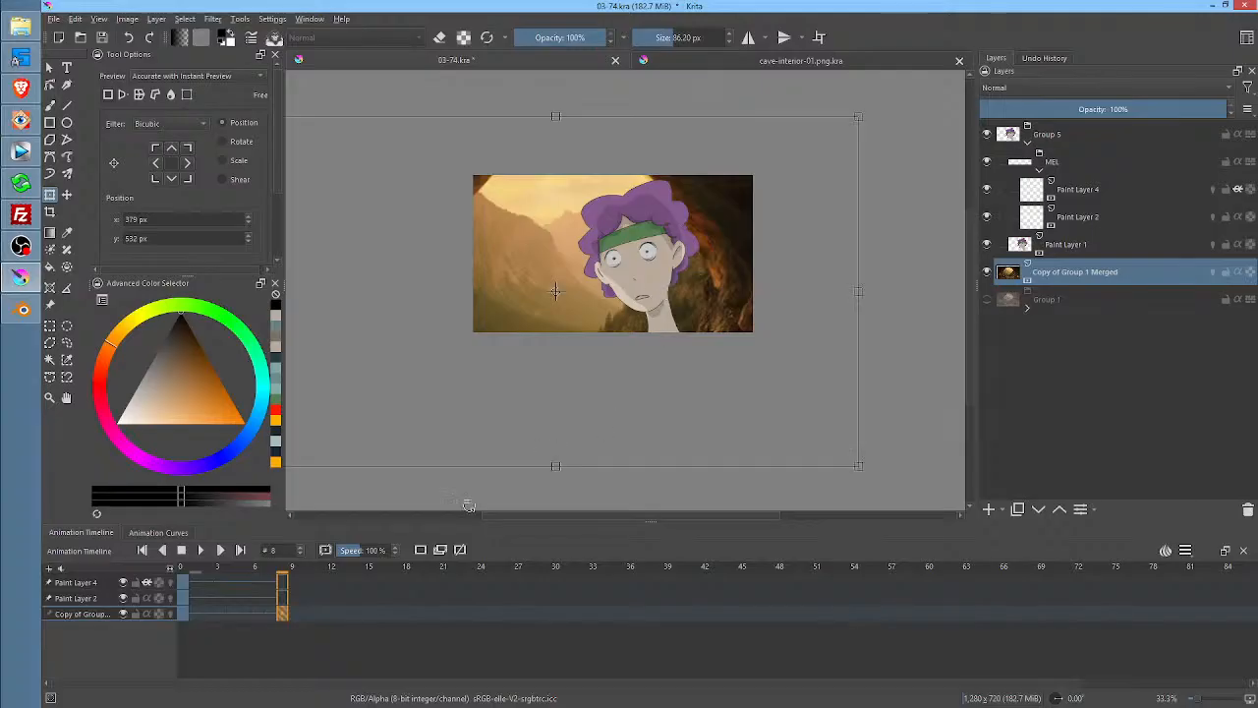
# Compare frames 0 and 8 and refine the frame 8 background's position to x 400, y 592 px
pyautogui.click(187, 576)
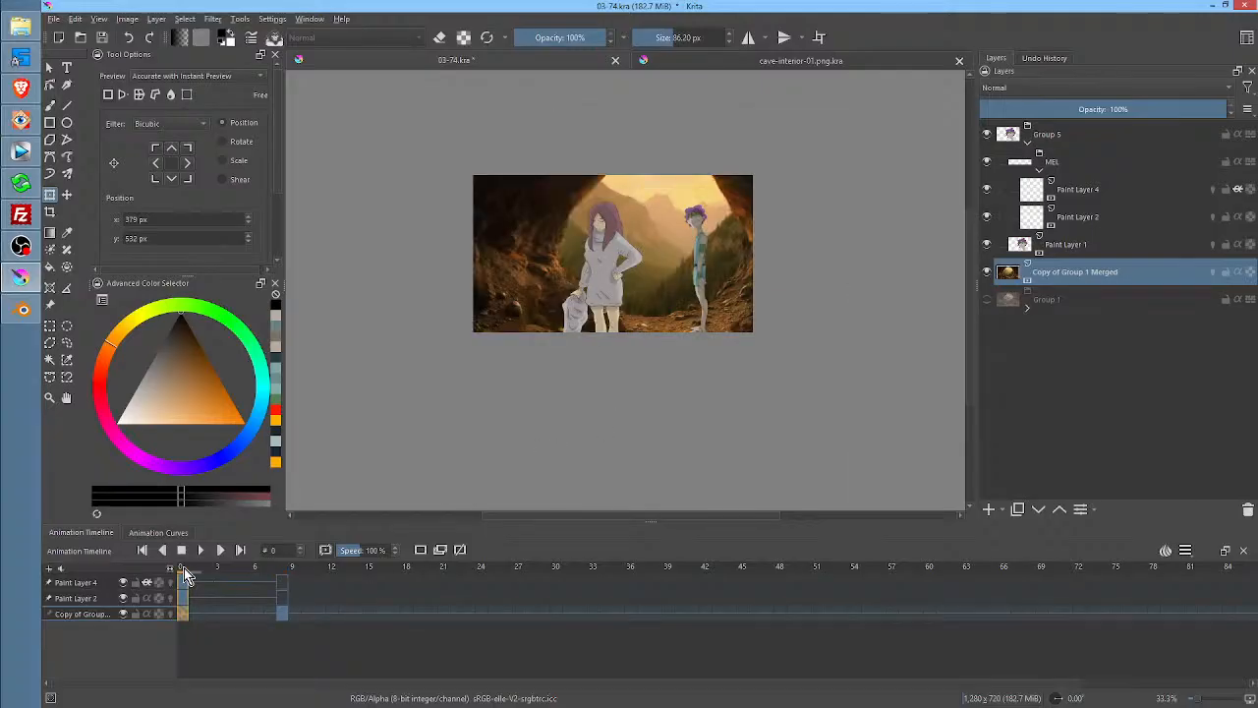
pyautogui.click(283, 570)
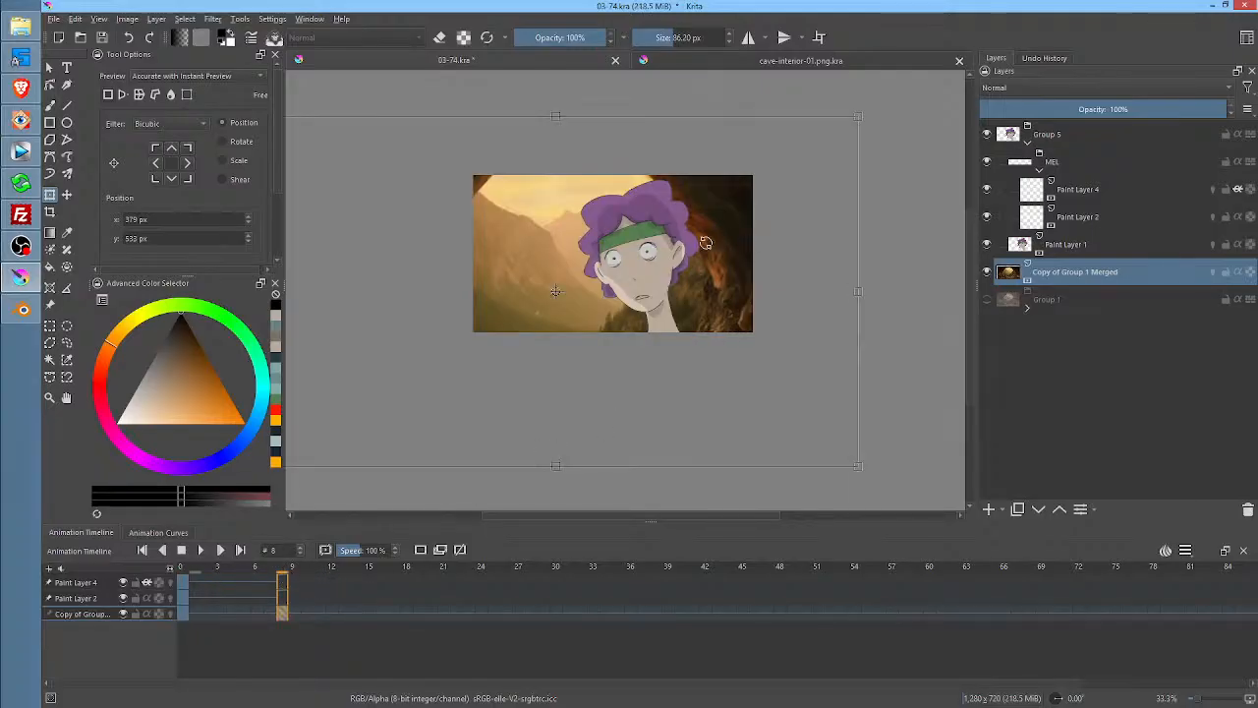
pyautogui.moveTo(696, 256)
pyautogui.mouseDown()
pyautogui.moveTo(753, 259)
pyautogui.moveTo(706, 271)
pyautogui.moveTo(704, 286)
pyautogui.moveTo(700, 265)
pyautogui.mouseUp()
pyautogui.click(184, 569)
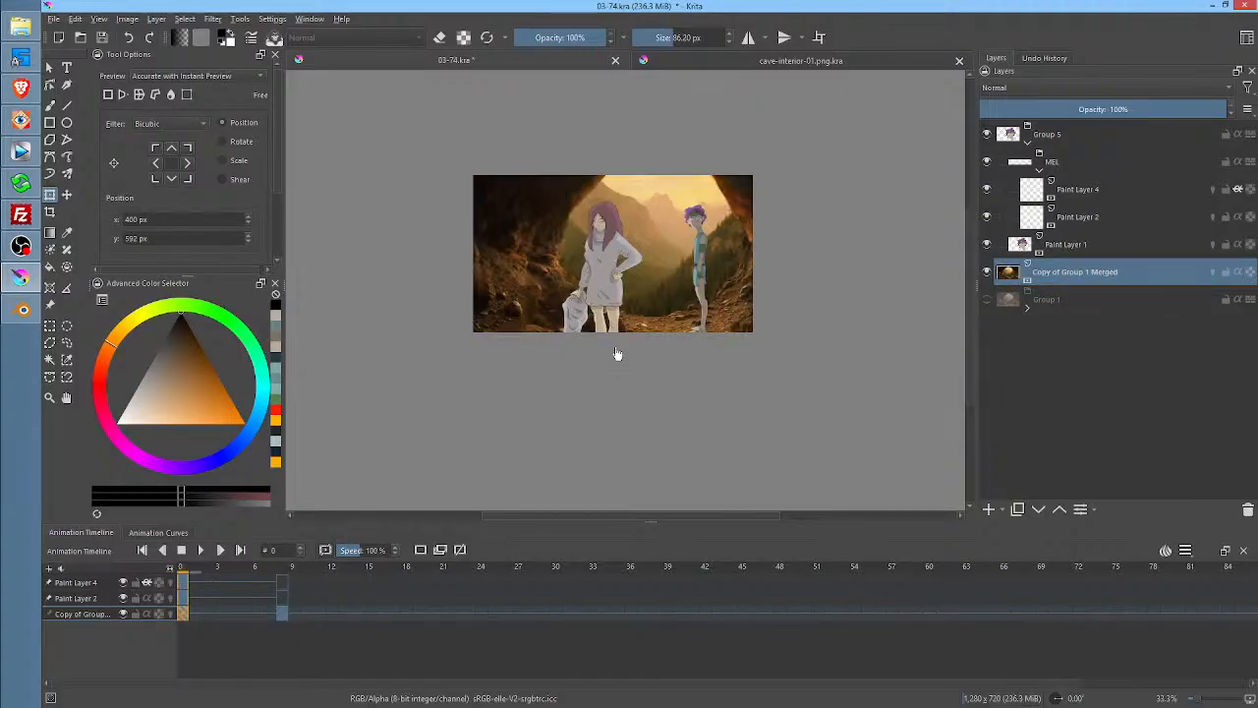
pyautogui.moveTo(272, 578); pyautogui.dragTo(283, 578)
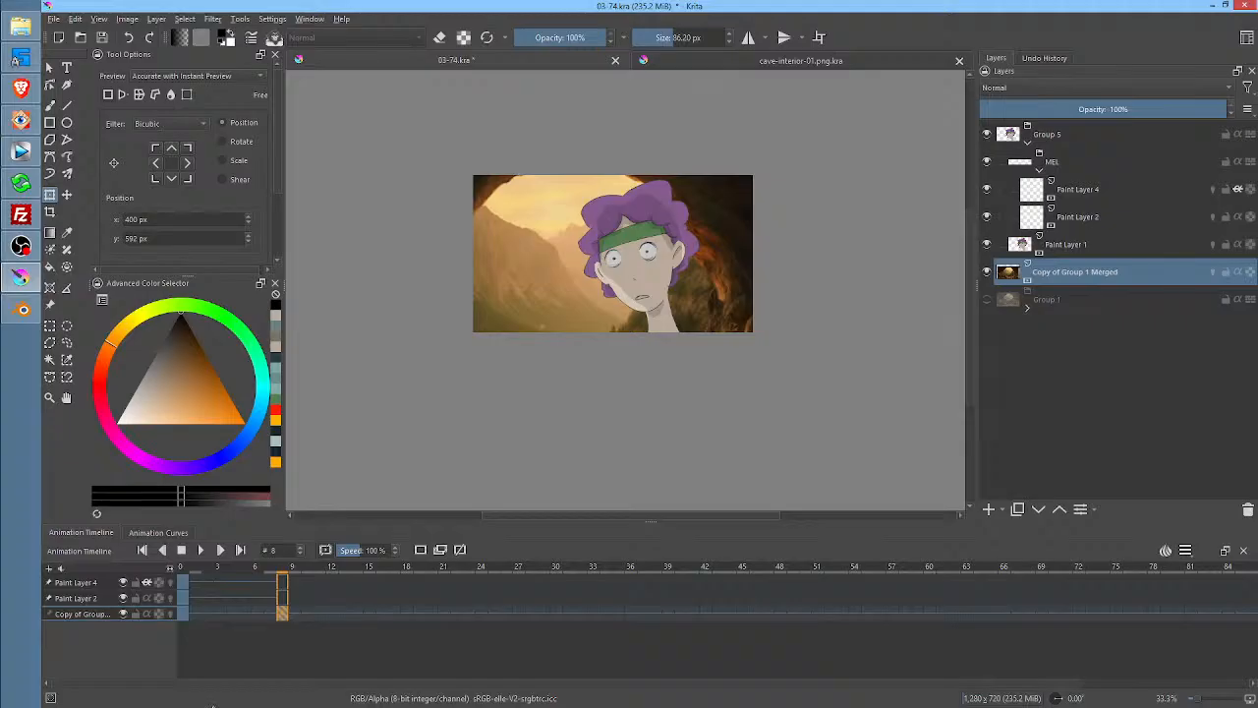
# Add blank keyframes to the background layer at the shot changes on frames 25 and 33, continuing through to frame 51
pyautogui.moveTo(292, 573)
pyautogui.mouseDown()
pyautogui.moveTo(501, 587)
pyautogui.moveTo(481, 591)
pyautogui.moveTo(495, 616)
pyautogui.mouseUp()
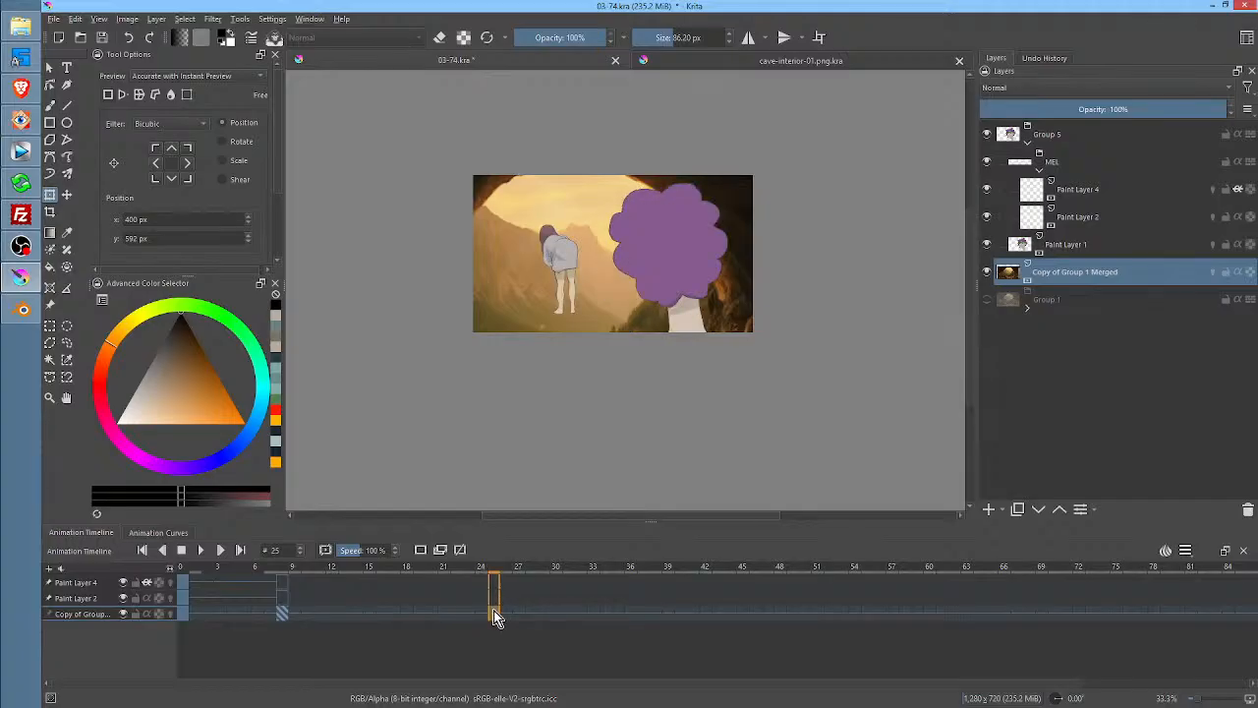
pyautogui.click(495, 616)
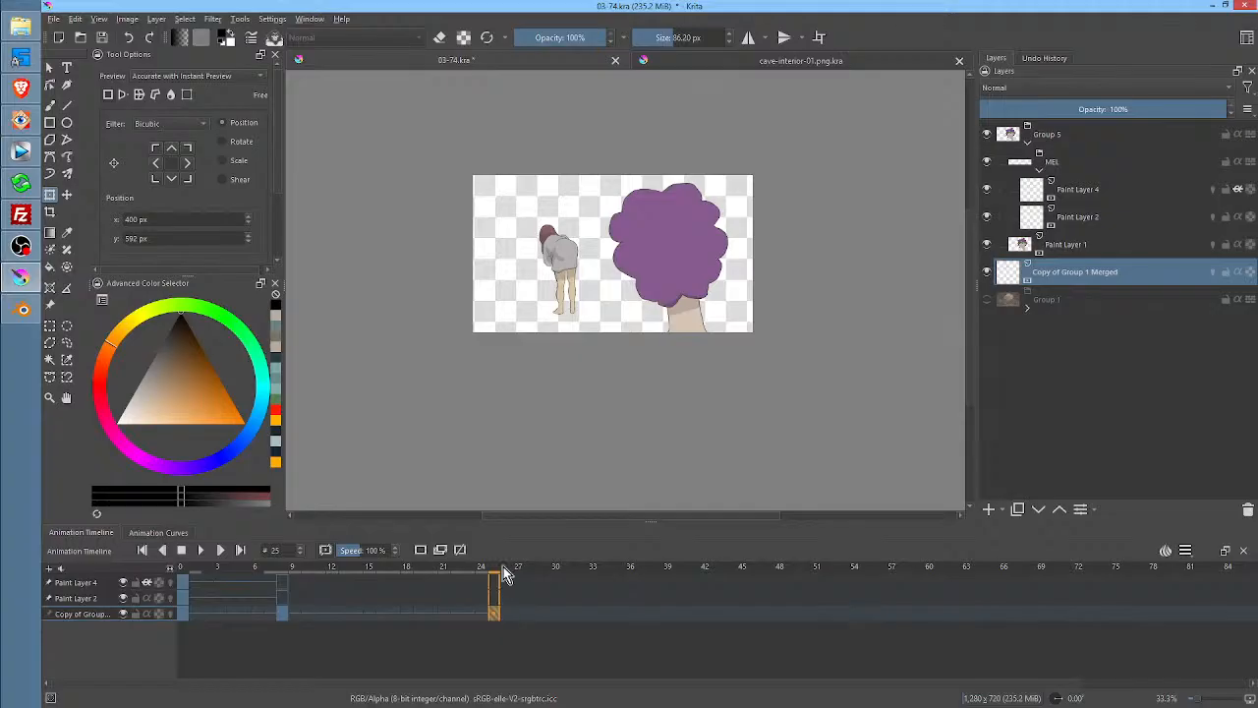
pyautogui.moveTo(507, 586)
pyautogui.mouseDown()
pyautogui.moveTo(621, 581)
pyautogui.moveTo(582, 581)
pyautogui.moveTo(594, 615)
pyautogui.moveTo(612, 573)
pyautogui.moveTo(829, 602)
pyautogui.moveTo(812, 600)
pyautogui.moveTo(822, 611)
pyautogui.mouseUp()
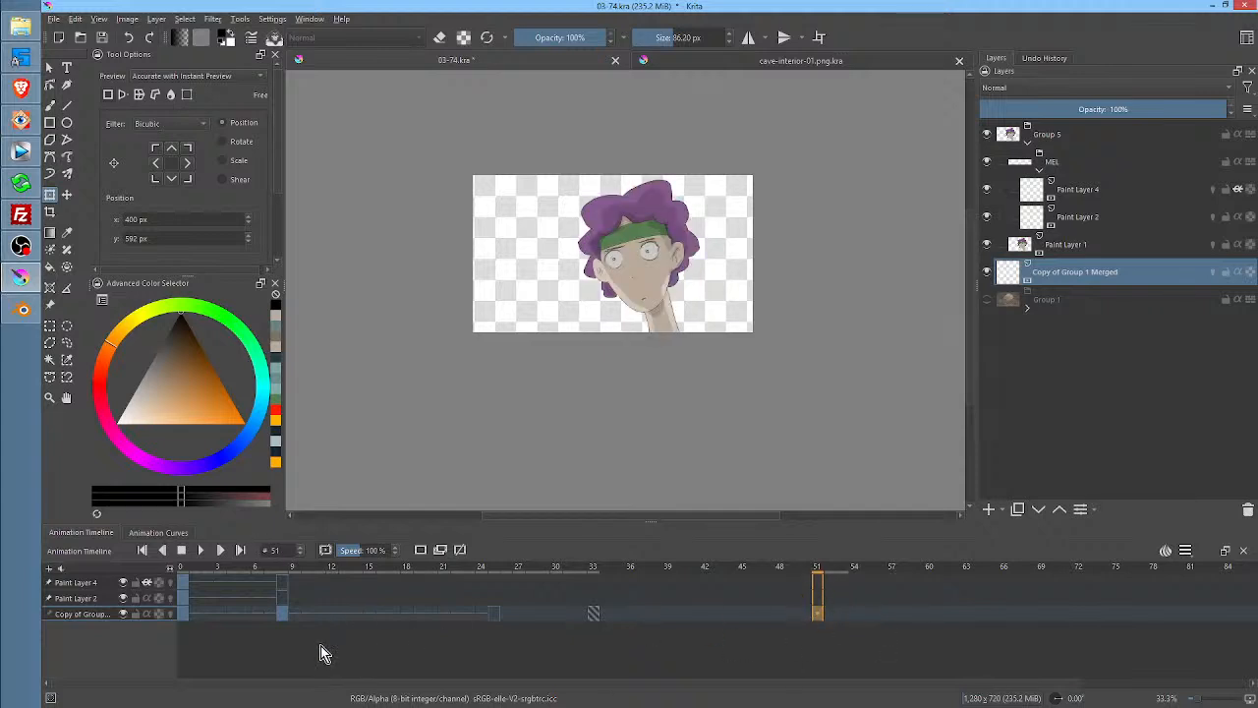
# Copy the enlarged background's keyframe from frame 8 to frame 51 and check the preceding shot
pyautogui.moveTo(276, 617); pyautogui.dragTo(281, 614)
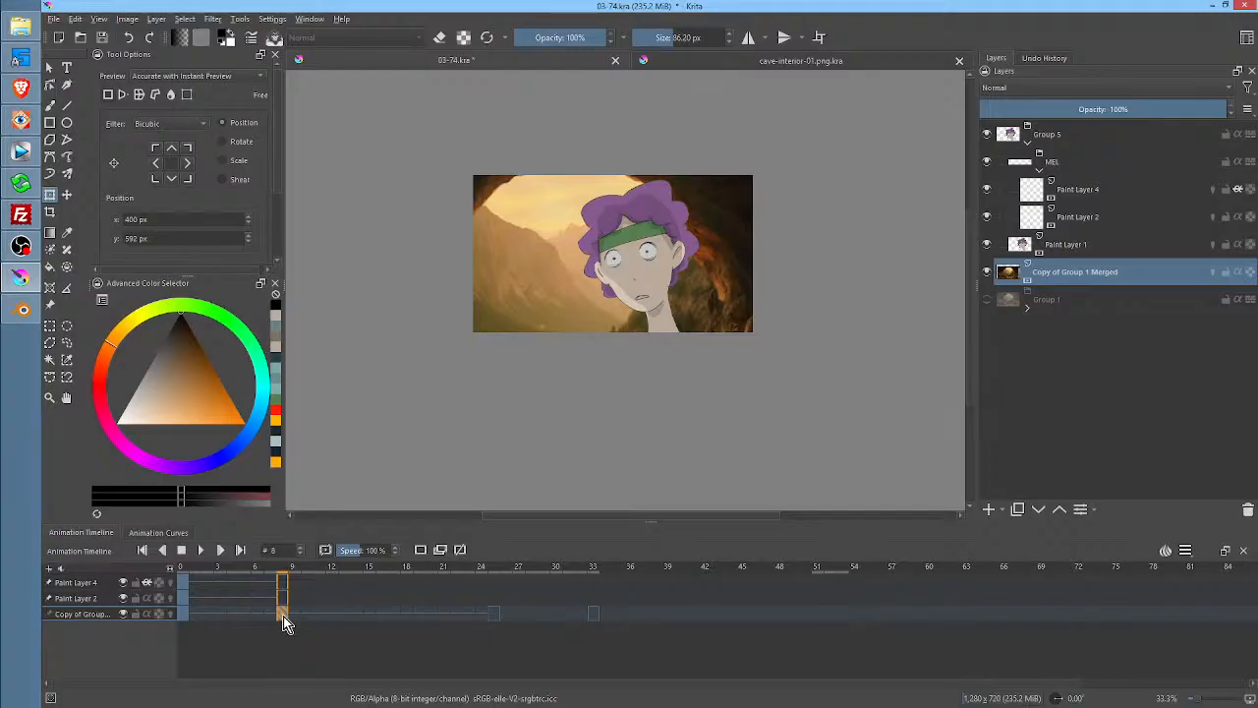
pyautogui.click(817, 613)
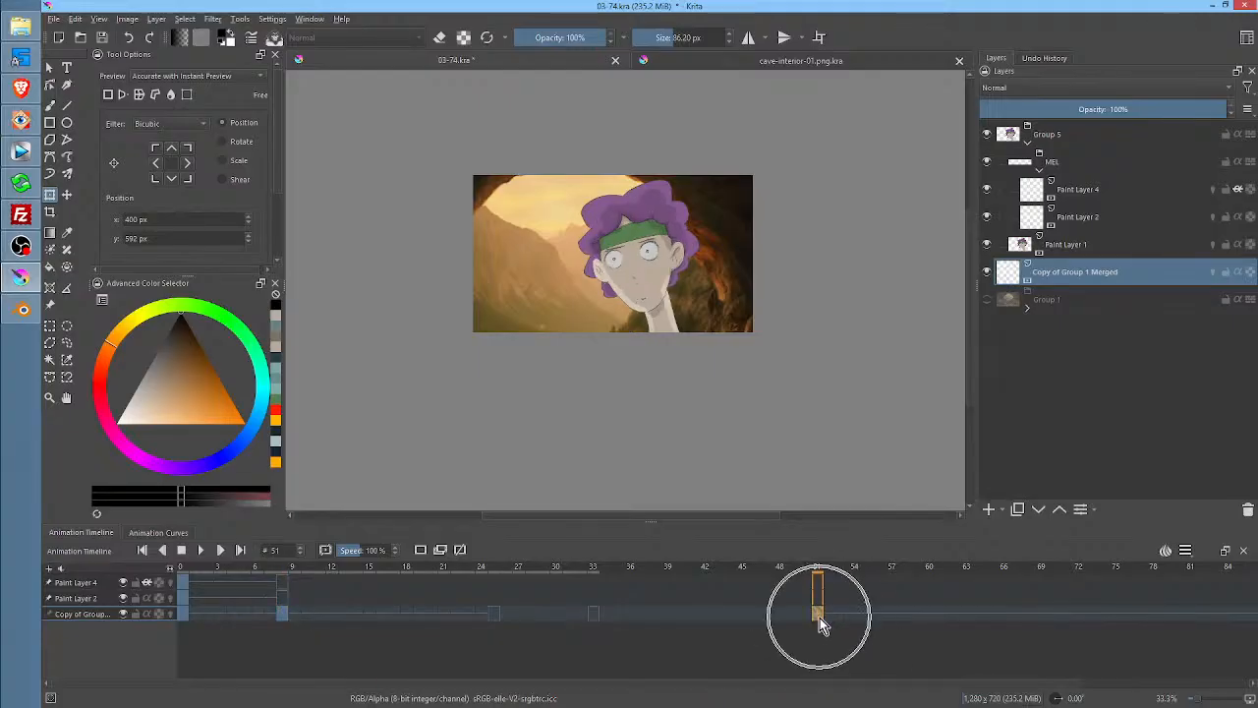
pyautogui.moveTo(831, 573)
pyautogui.mouseDown()
pyautogui.moveTo(1209, 574)
pyautogui.moveTo(748, 593)
pyautogui.mouseUp()
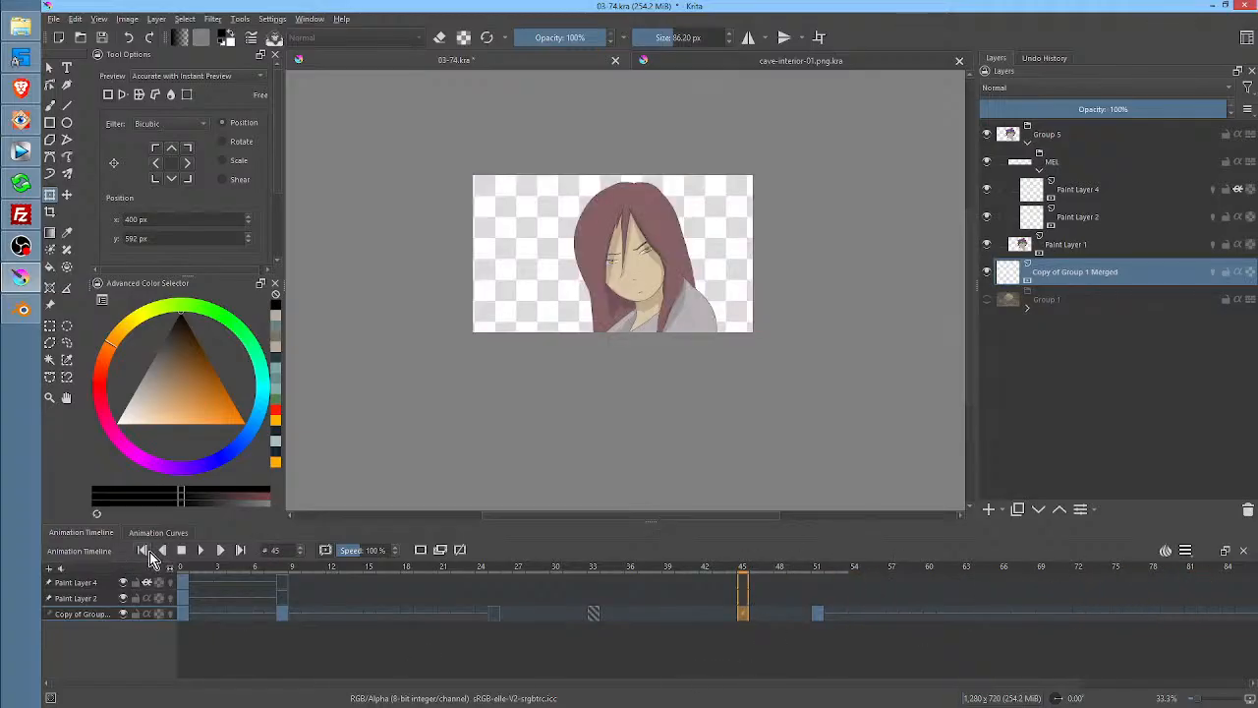
# Review the frames on both sides of frame 51 up to the end of the animation, and save the document
pyautogui.moveTo(172, 575); pyautogui.dragTo(148, 578)
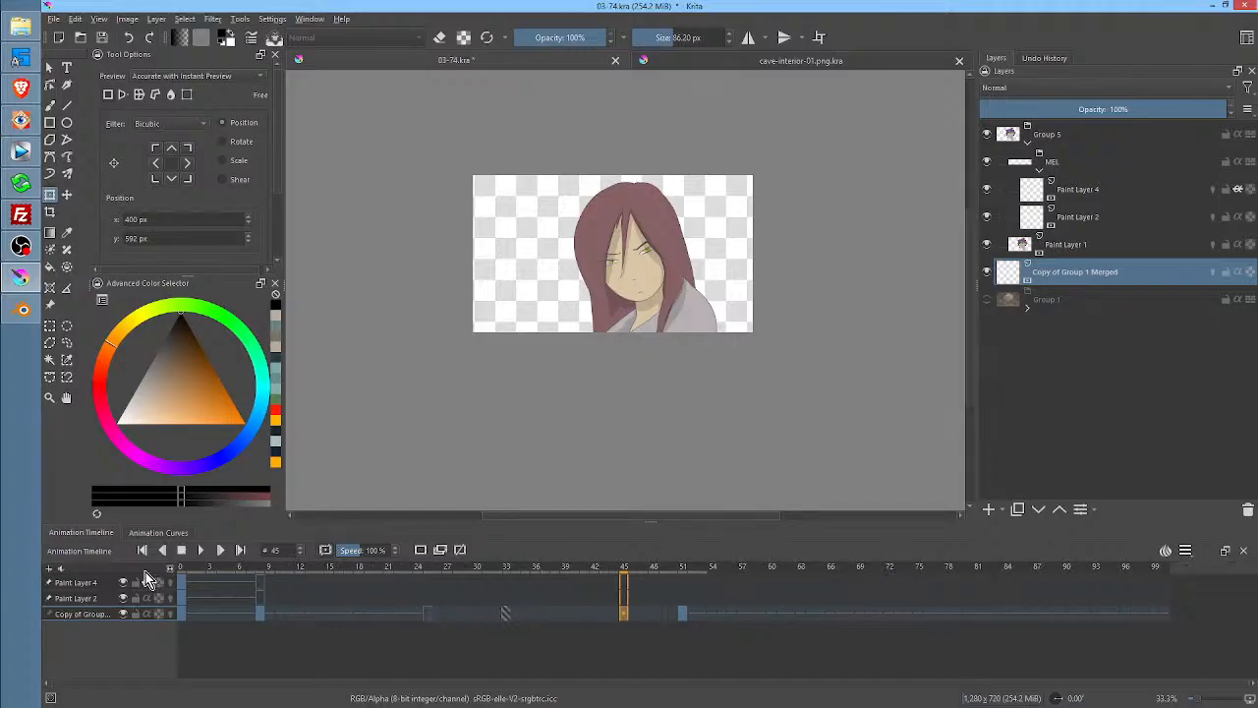
pyautogui.moveTo(980, 569); pyautogui.dragTo(1120, 588)
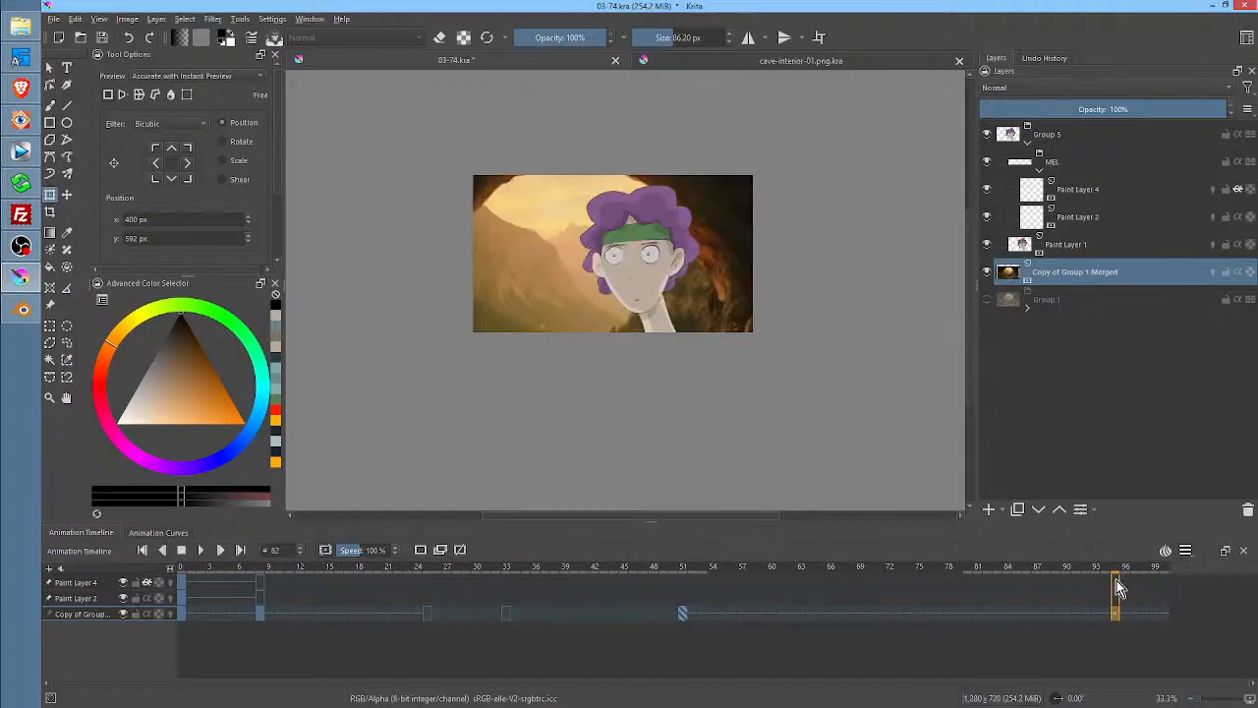
pyautogui.moveTo(1118, 587); pyautogui.dragTo(690, 594)
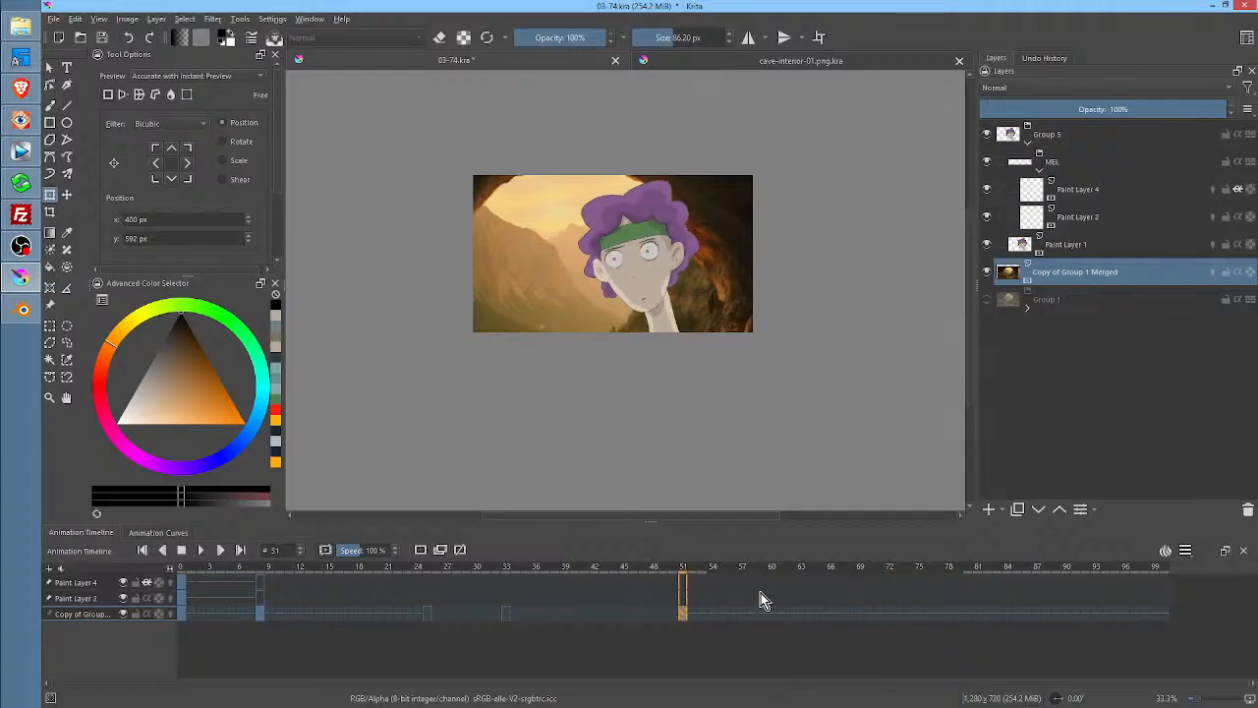
pyautogui.press('Left')
pyautogui.press('Left')
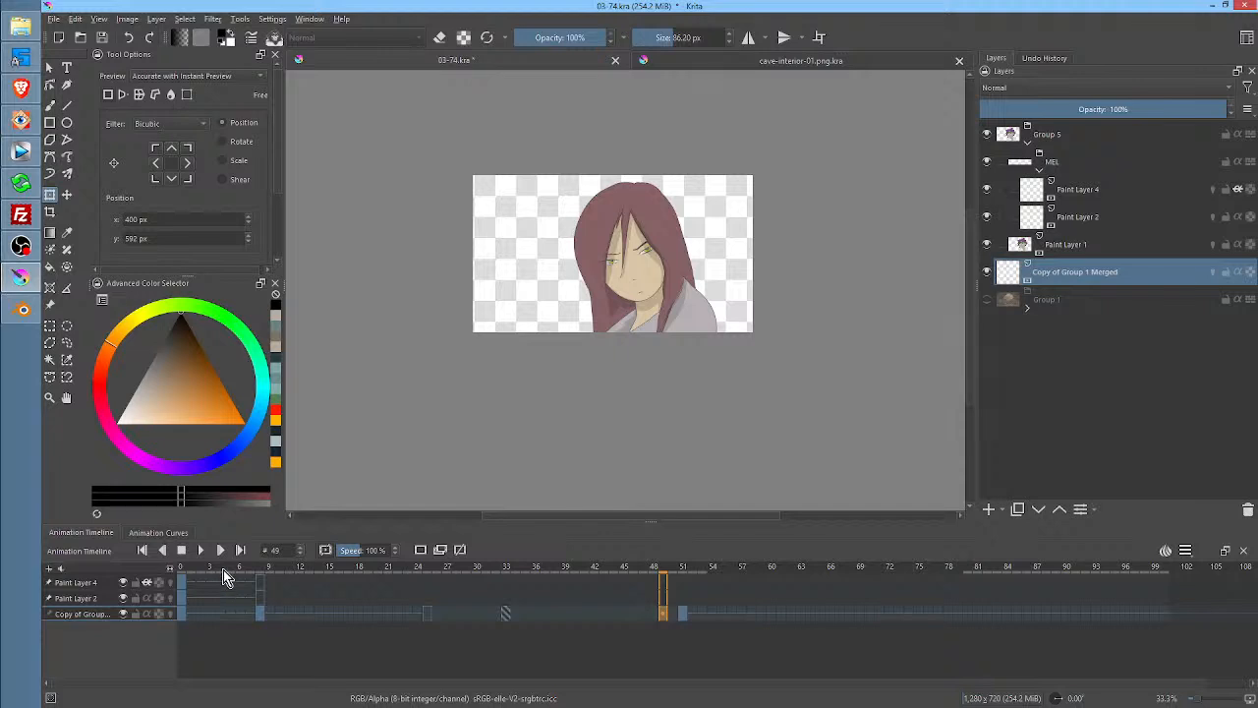
pyautogui.click(104, 39)
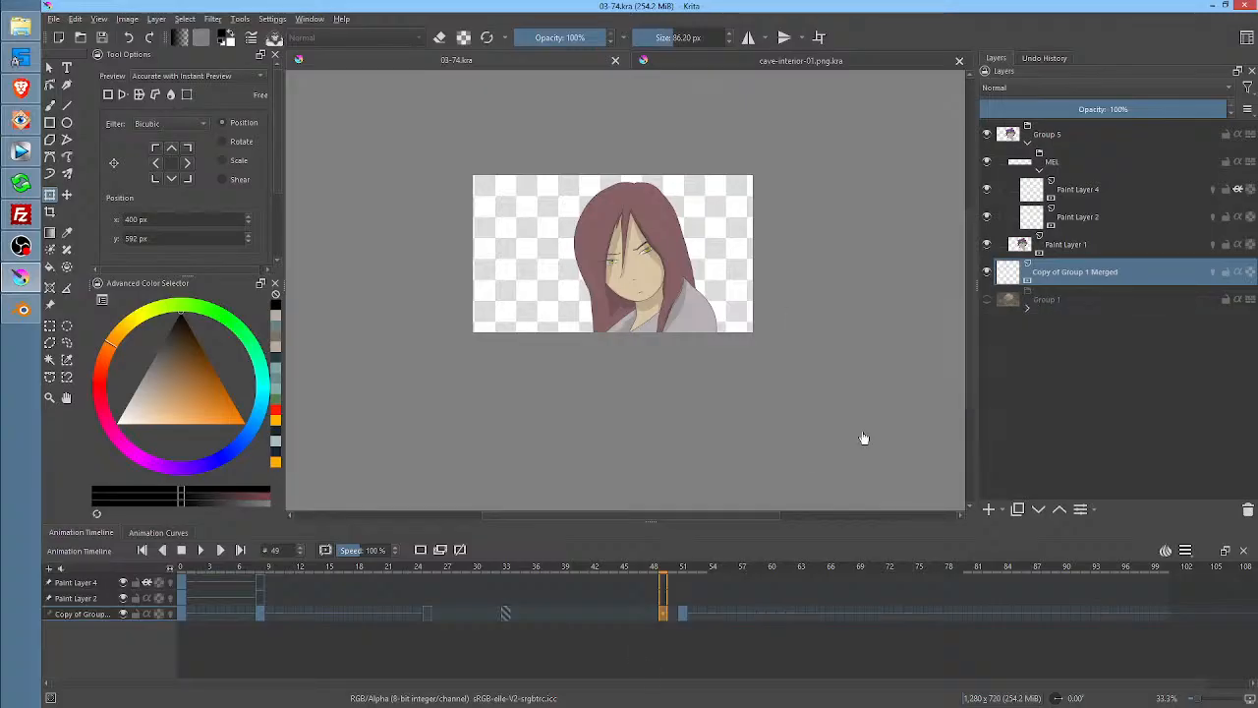
# Copy the enlarged cave background from frame 8 into the blank keyframe at frame 25 of the merged background layer
pyautogui.moveTo(416, 622); pyautogui.dragTo(428, 616)
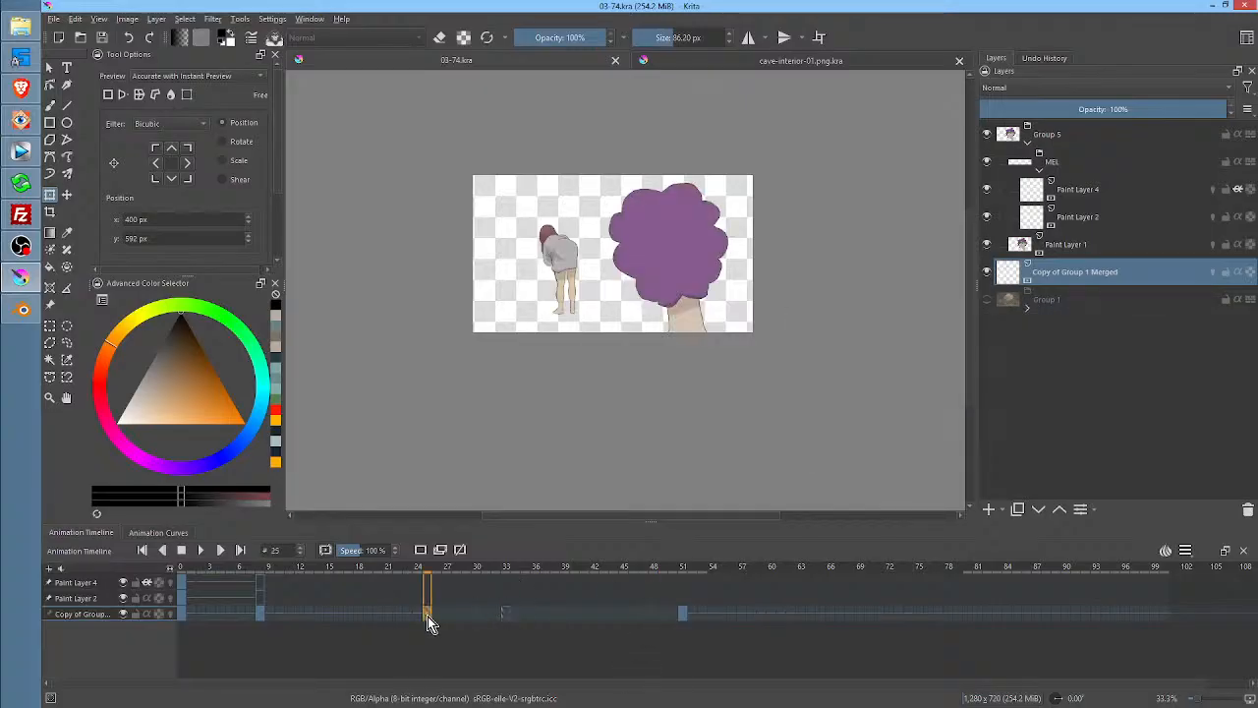
pyautogui.click(263, 619)
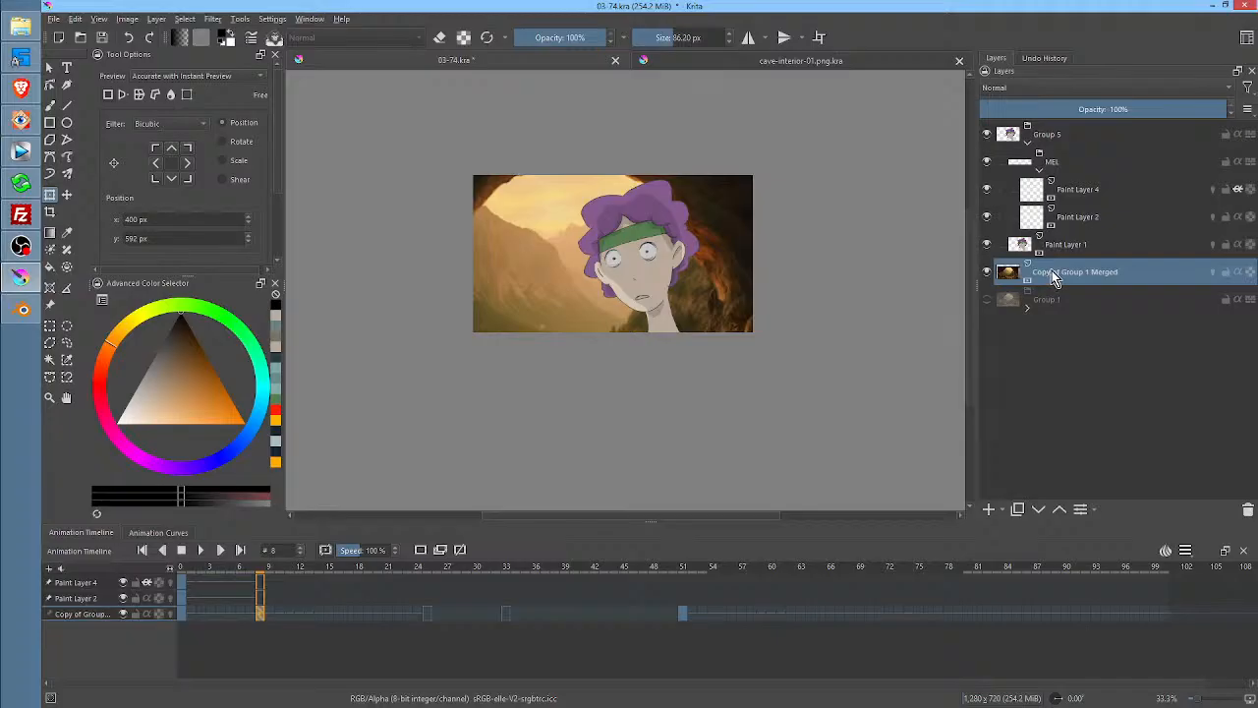
pyautogui.moveTo(1058, 279)
pyautogui.moveTo(28, 124)
pyautogui.click(430, 618)
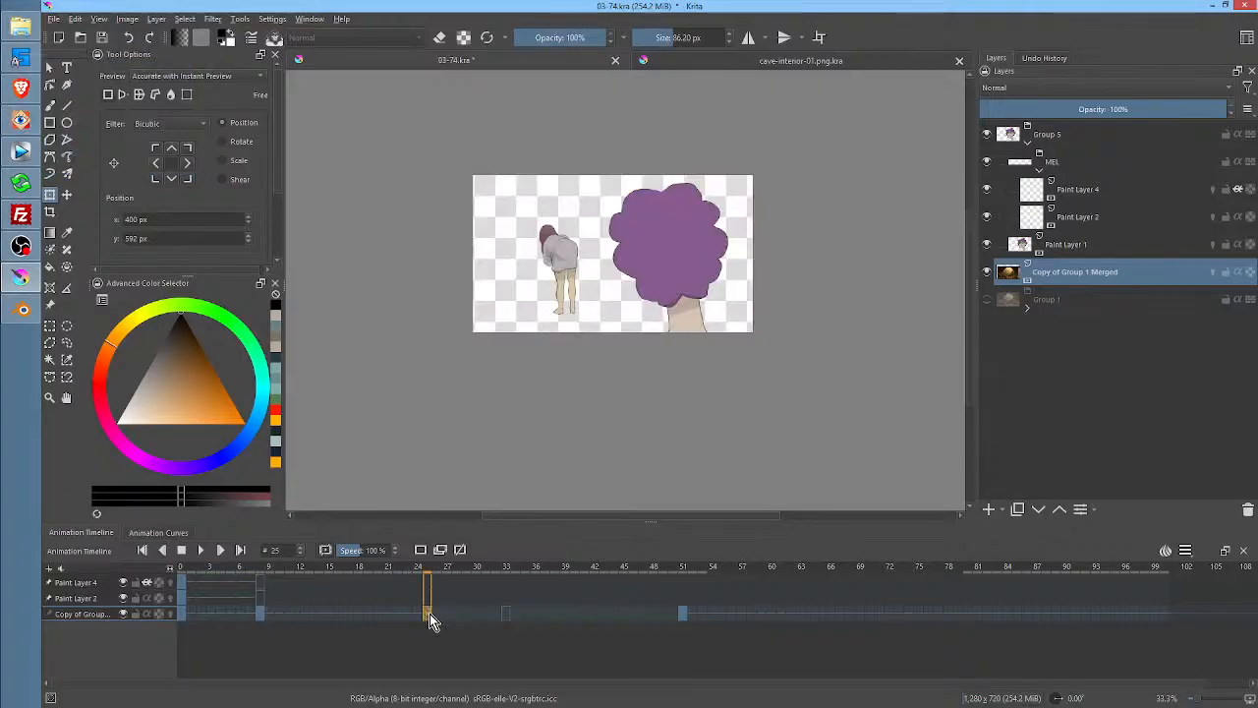
pyautogui.click(261, 615)
pyautogui.click(705, 247)
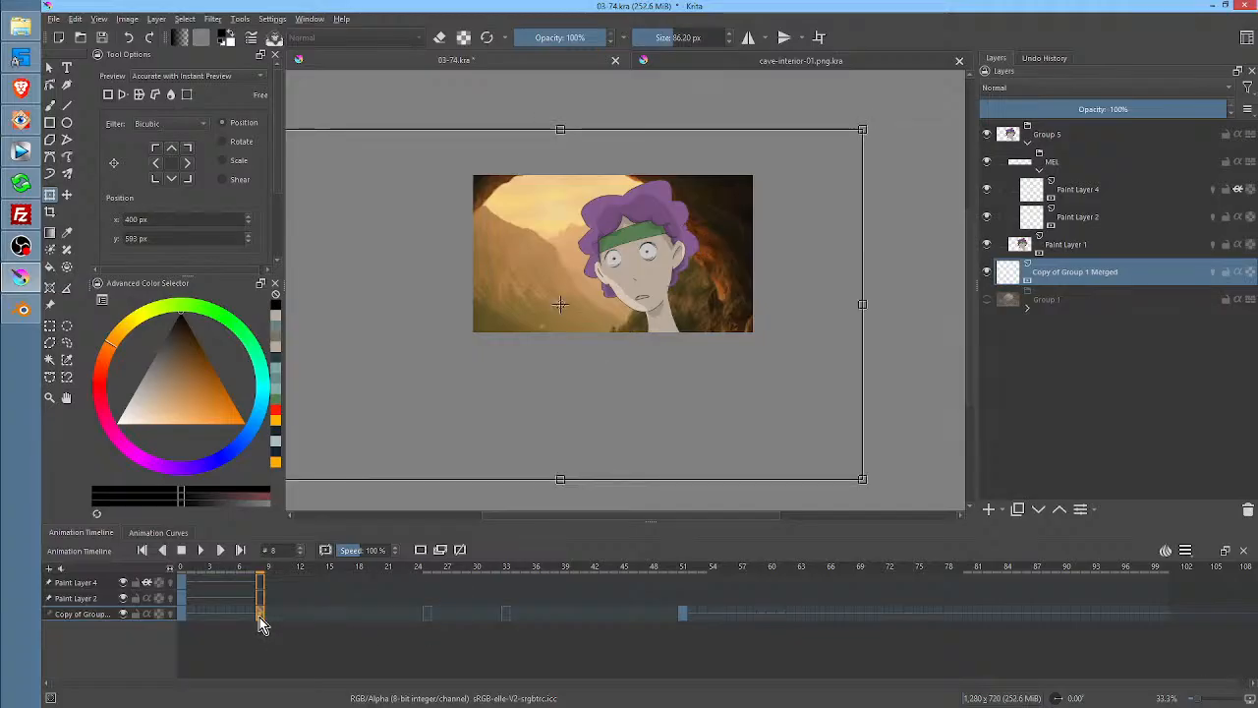
pyautogui.click(427, 618)
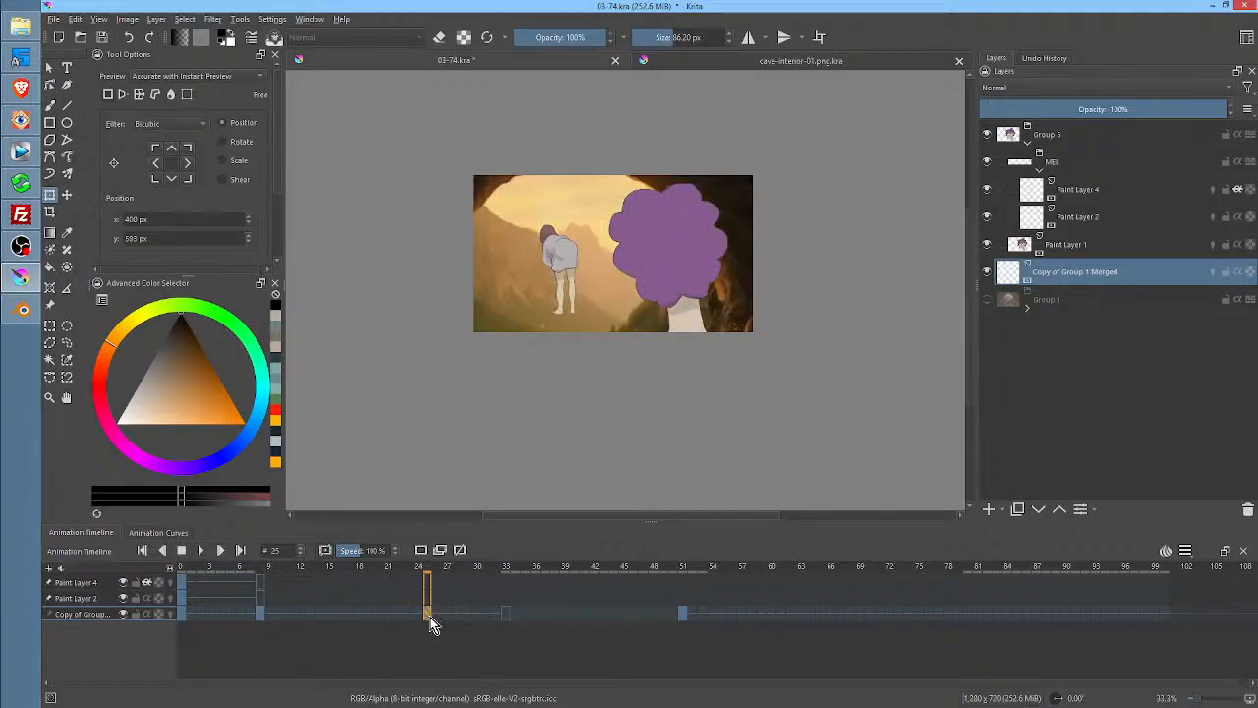
# Reposition the frame 25 background with the Transform tool to x 1207, y 65 px, placing rocky ground behind both characters
pyautogui.click(685, 236)
pyautogui.moveTo(586, 318); pyautogui.dragTo(596, 229)
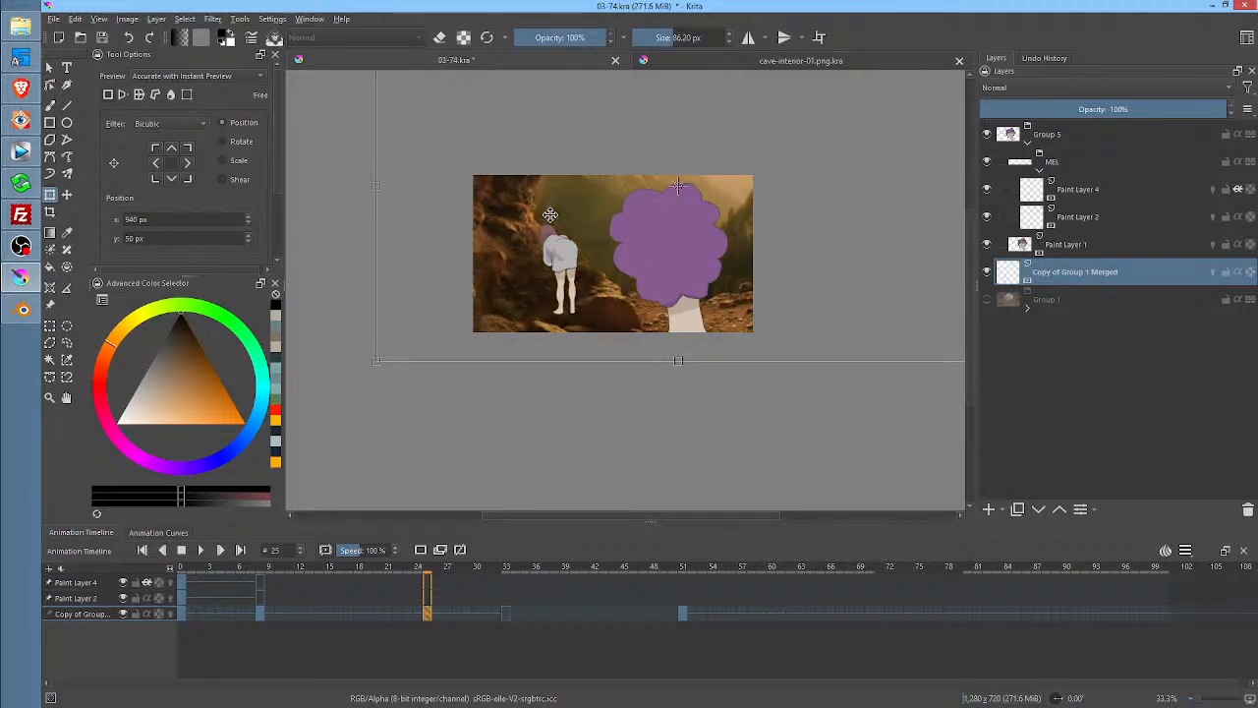
pyautogui.scroll(-2, 200, 236)
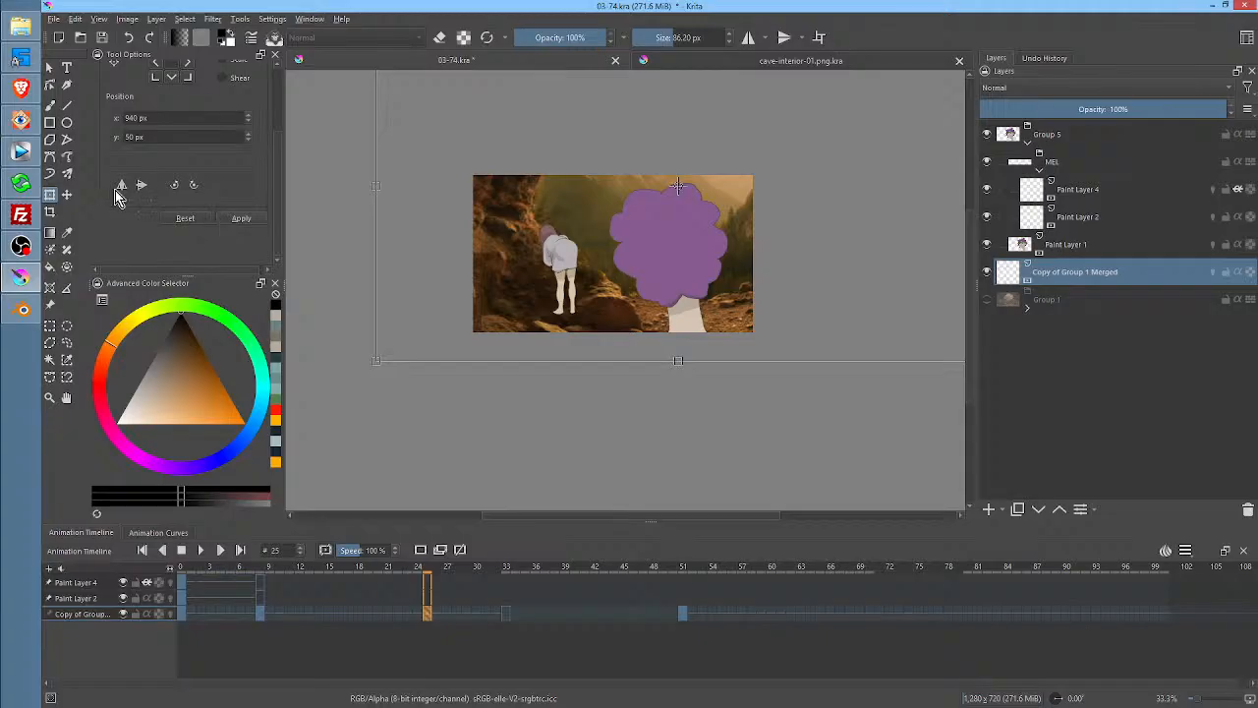
pyautogui.press('Return')
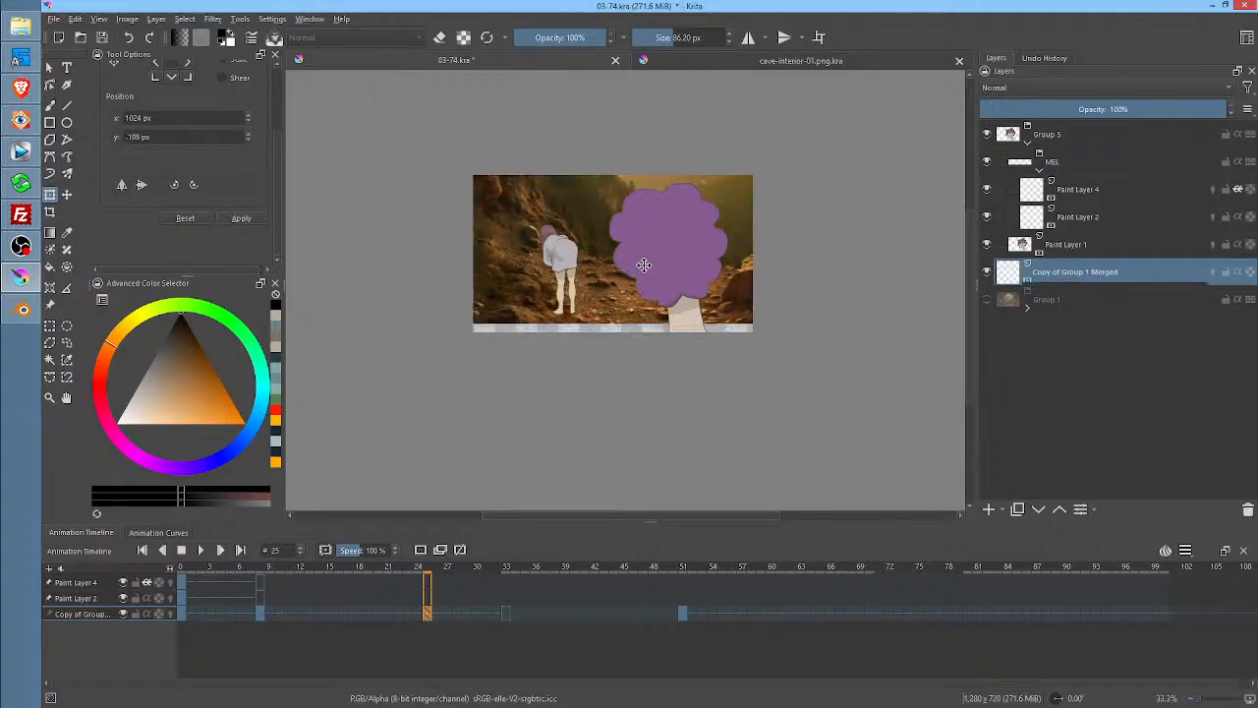
pyautogui.moveTo(602, 307); pyautogui.dragTo(652, 318)
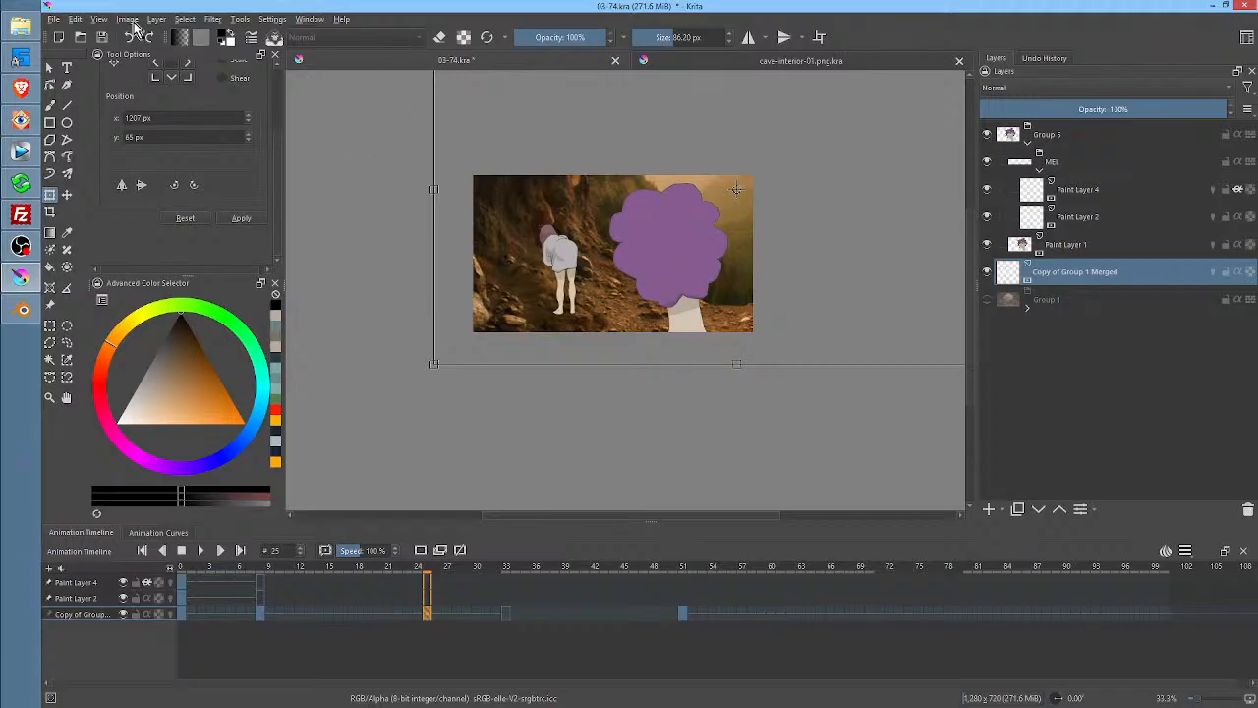
# Trim the layers to the image size and check the background on frames 8 and 25
pyautogui.click(130, 21)
pyautogui.click(143, 80)
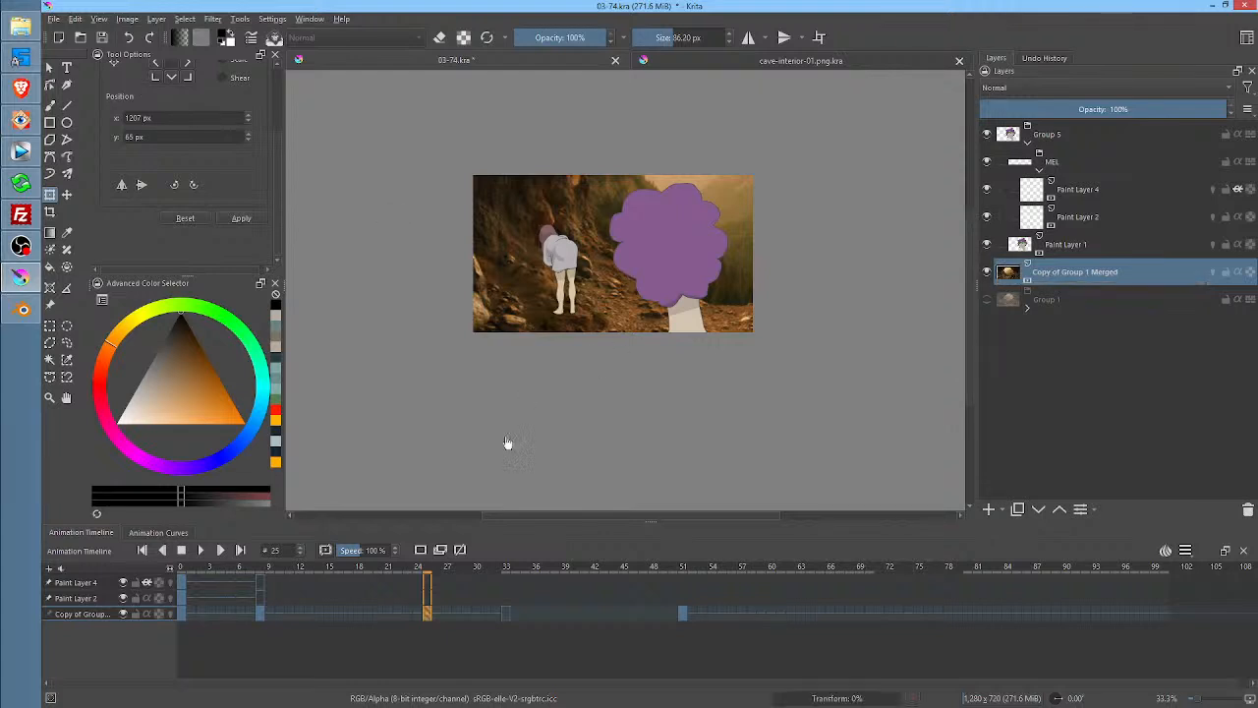
pyautogui.moveTo(421, 578); pyautogui.dragTo(264, 578)
pyautogui.click(555, 240)
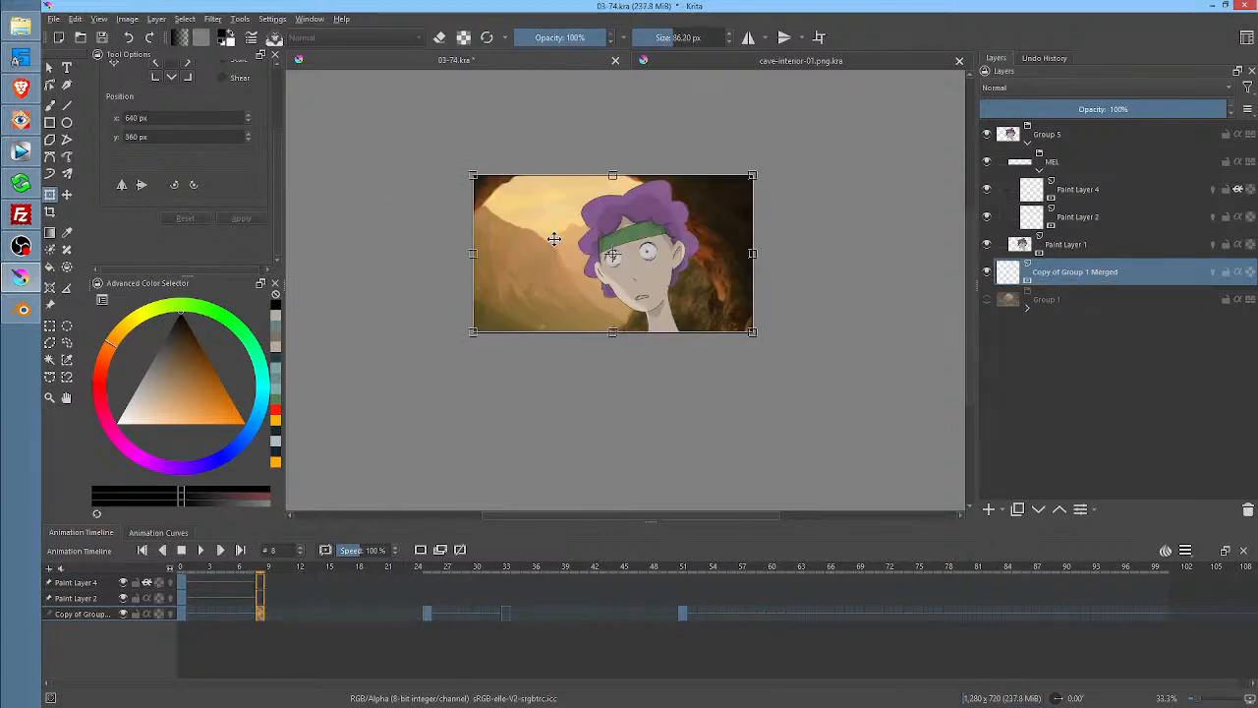
pyautogui.moveTo(359, 582); pyautogui.dragTo(433, 589)
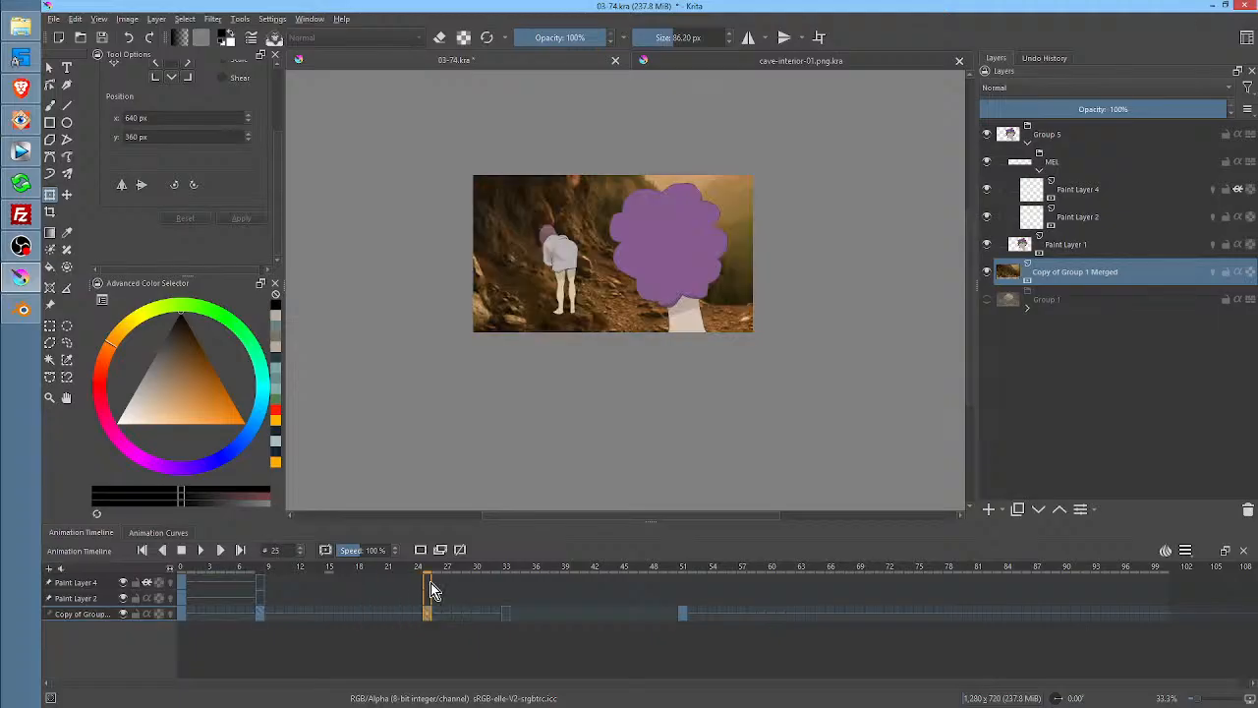
# Try to mirror the frame 25 background horizontally, stretch it wider and move it to x 83, y 419 px
pyautogui.click(590, 290)
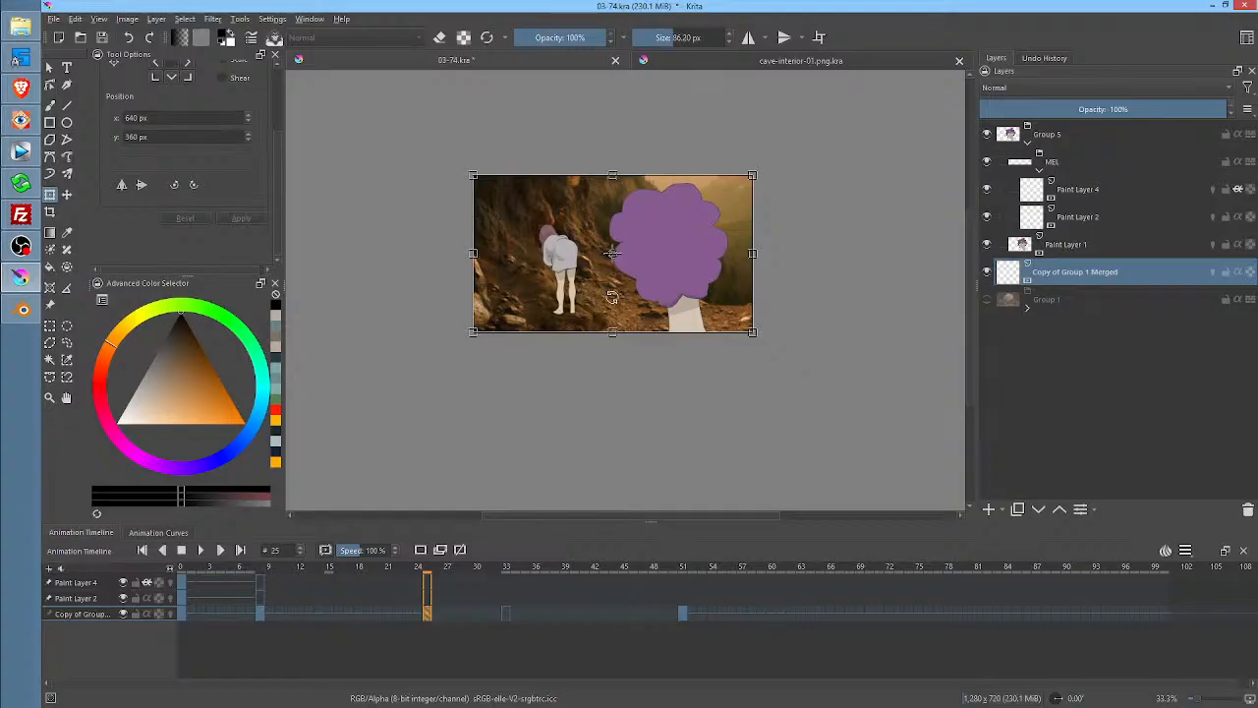
pyautogui.press('Return')
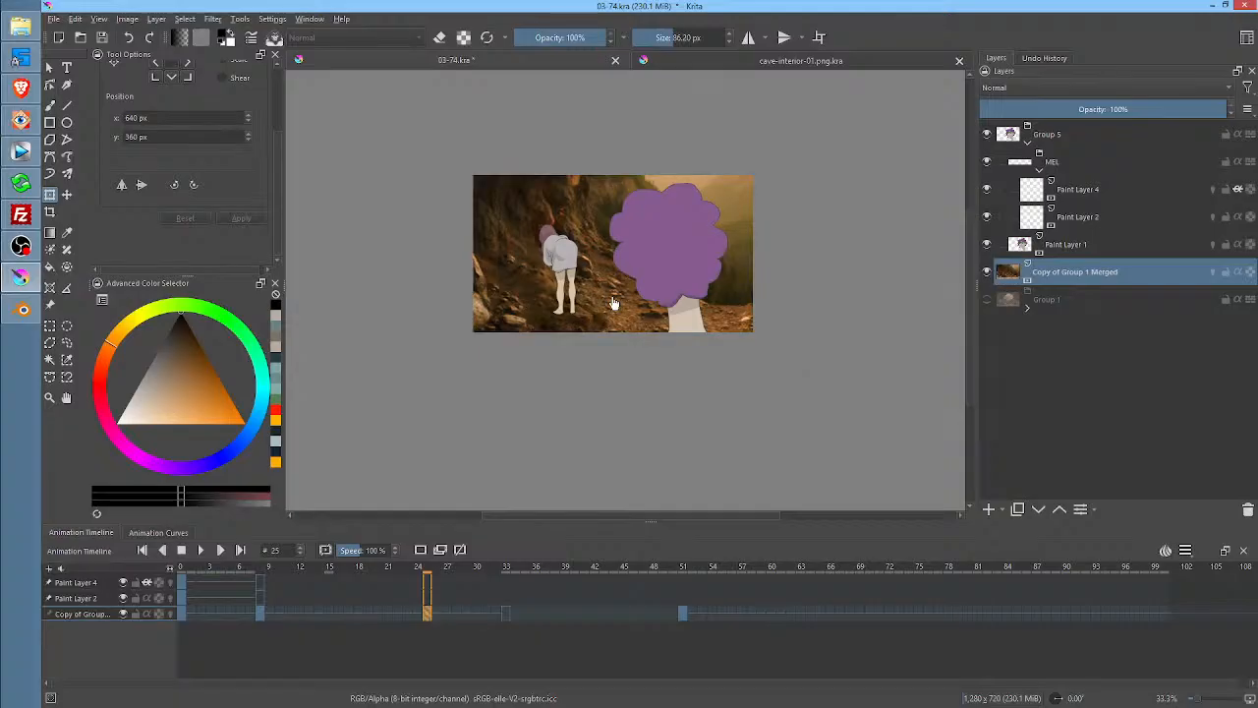
pyautogui.hotkey('ctrl', 'z')
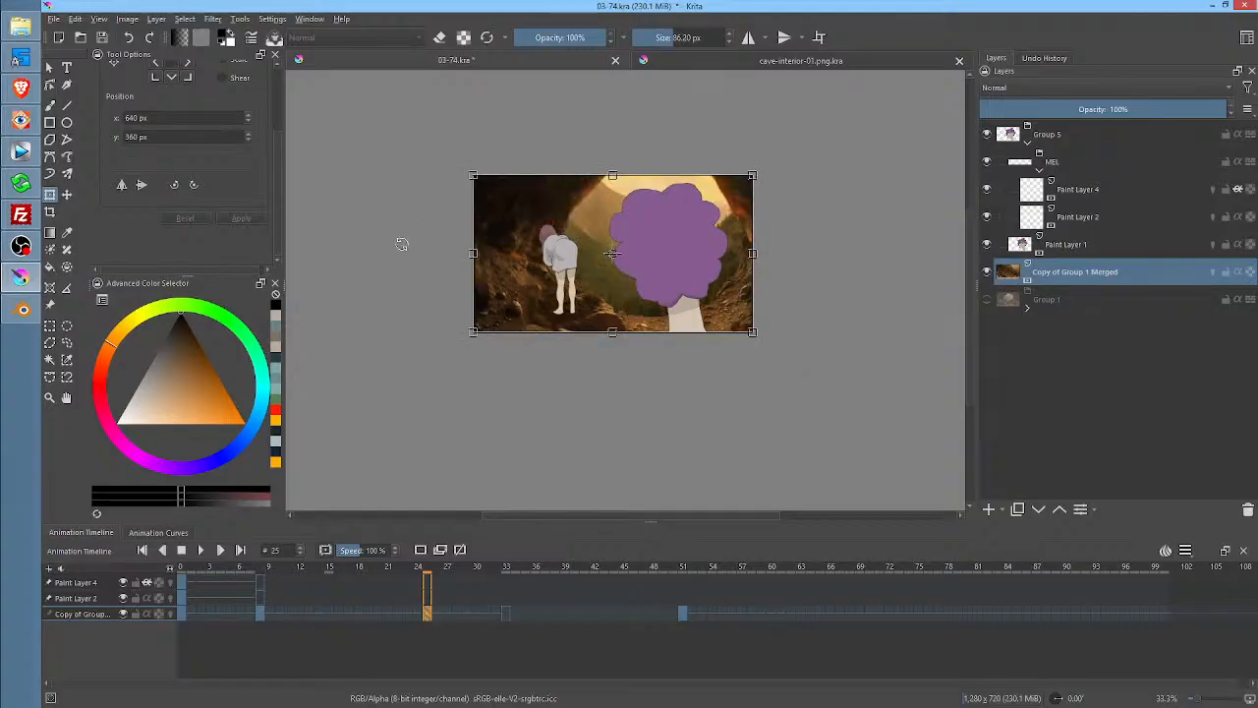
pyautogui.click(122, 183)
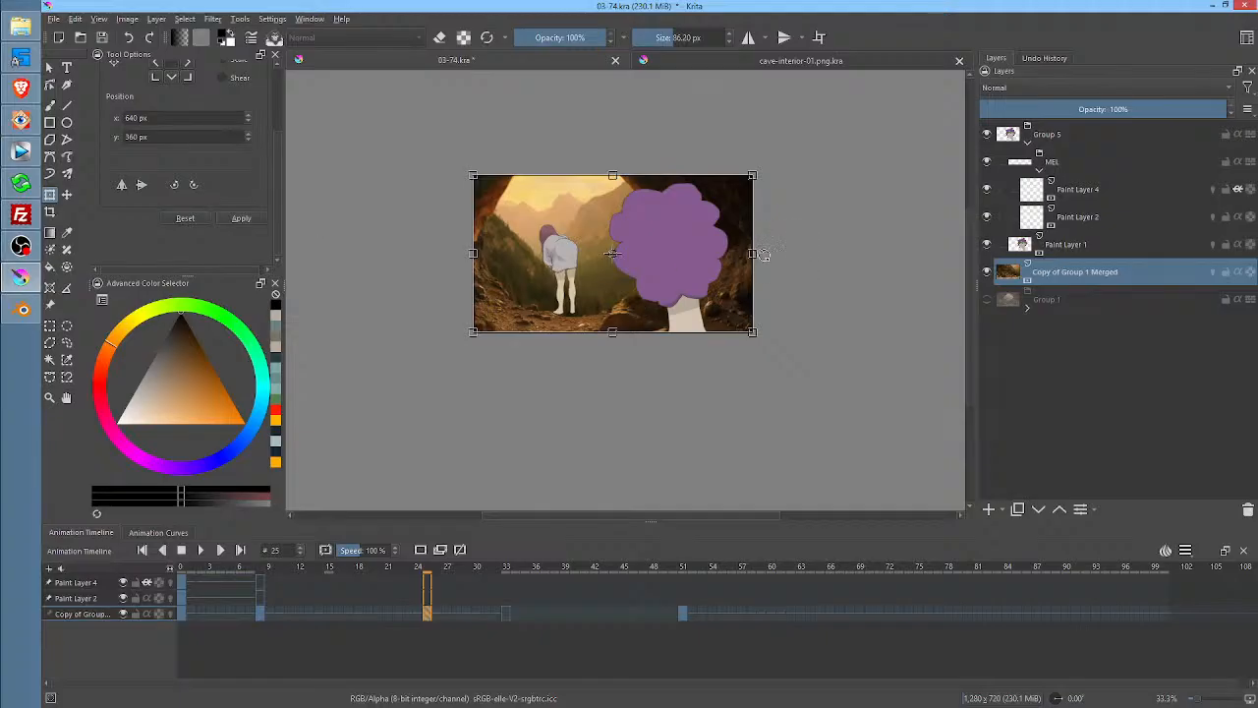
pyautogui.moveTo(752, 253); pyautogui.dragTo(909, 254)
pyautogui.moveTo(826, 284); pyautogui.dragTo(637, 292)
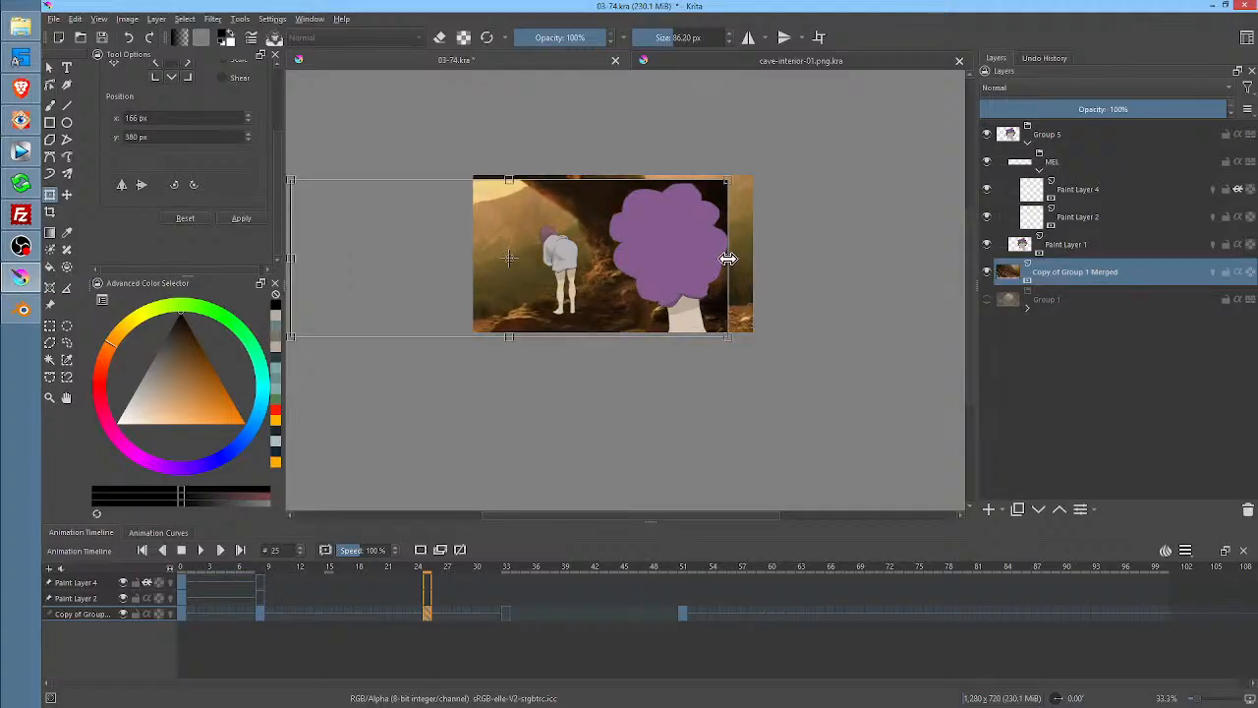
pyautogui.moveTo(740, 258); pyautogui.dragTo(655, 308)
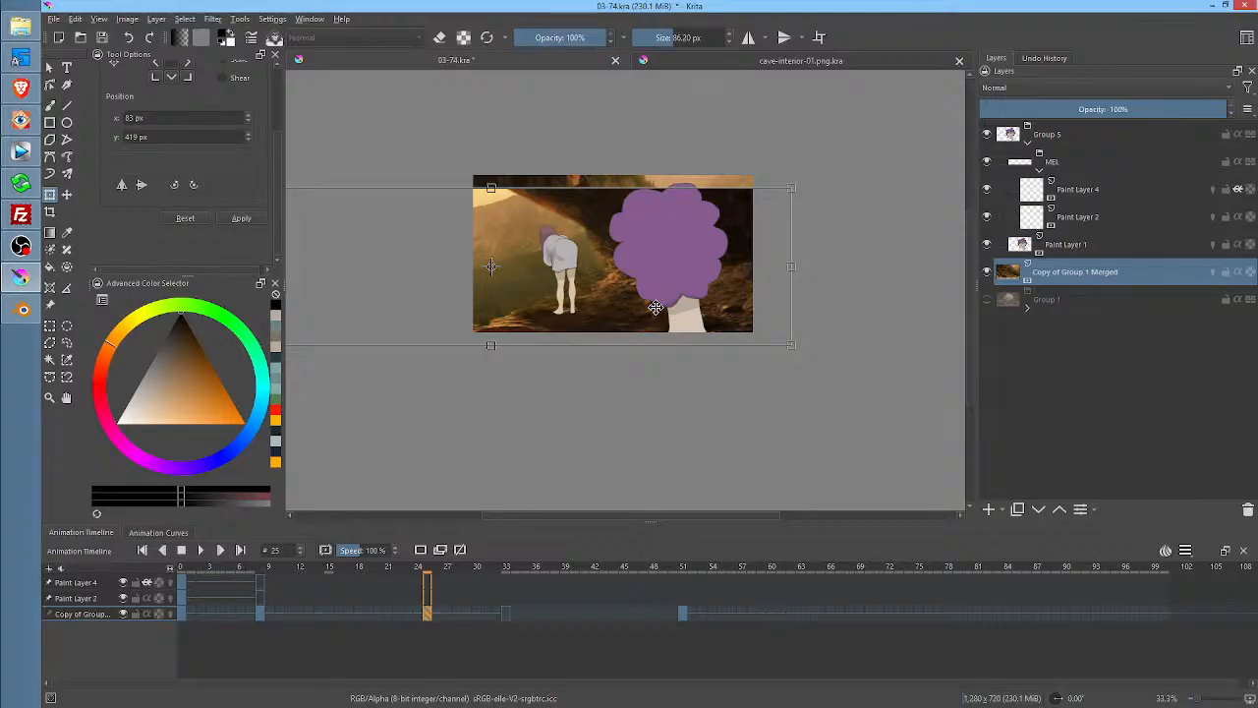
pyautogui.press('Return')
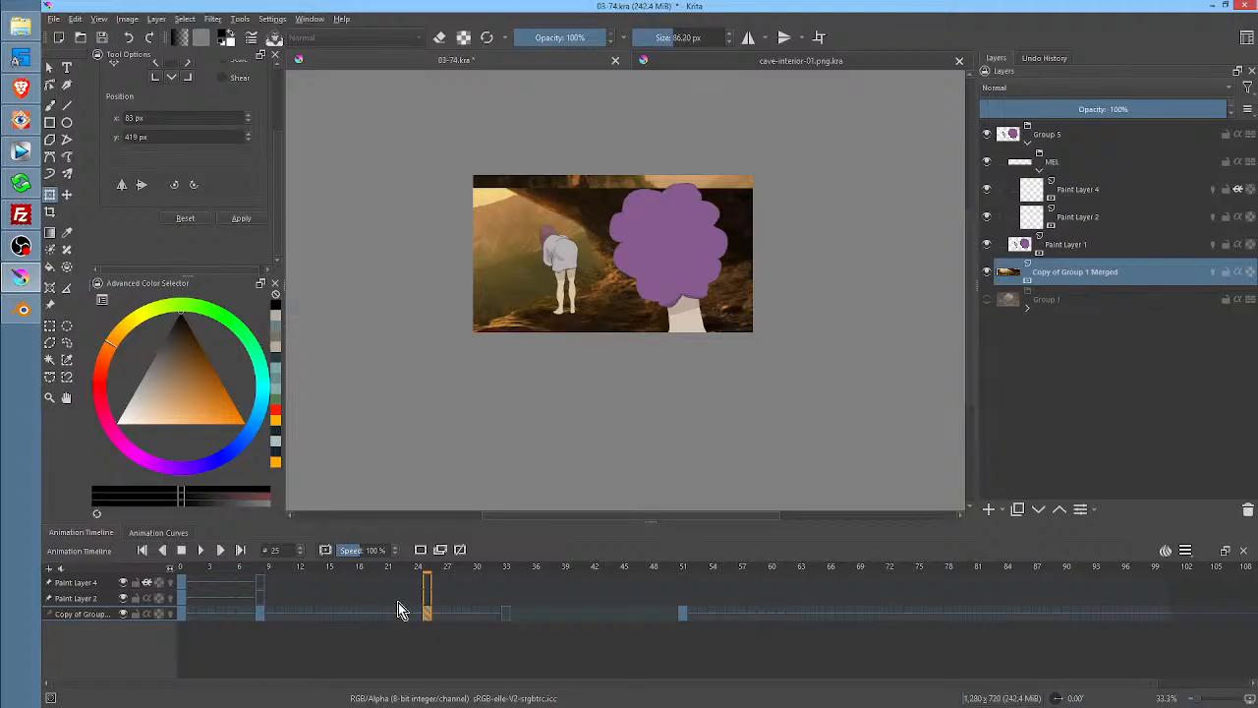
# Toggle the merged background layer's visibility, try deleting that layer, and undo the deletion
pyautogui.click(1085, 251)
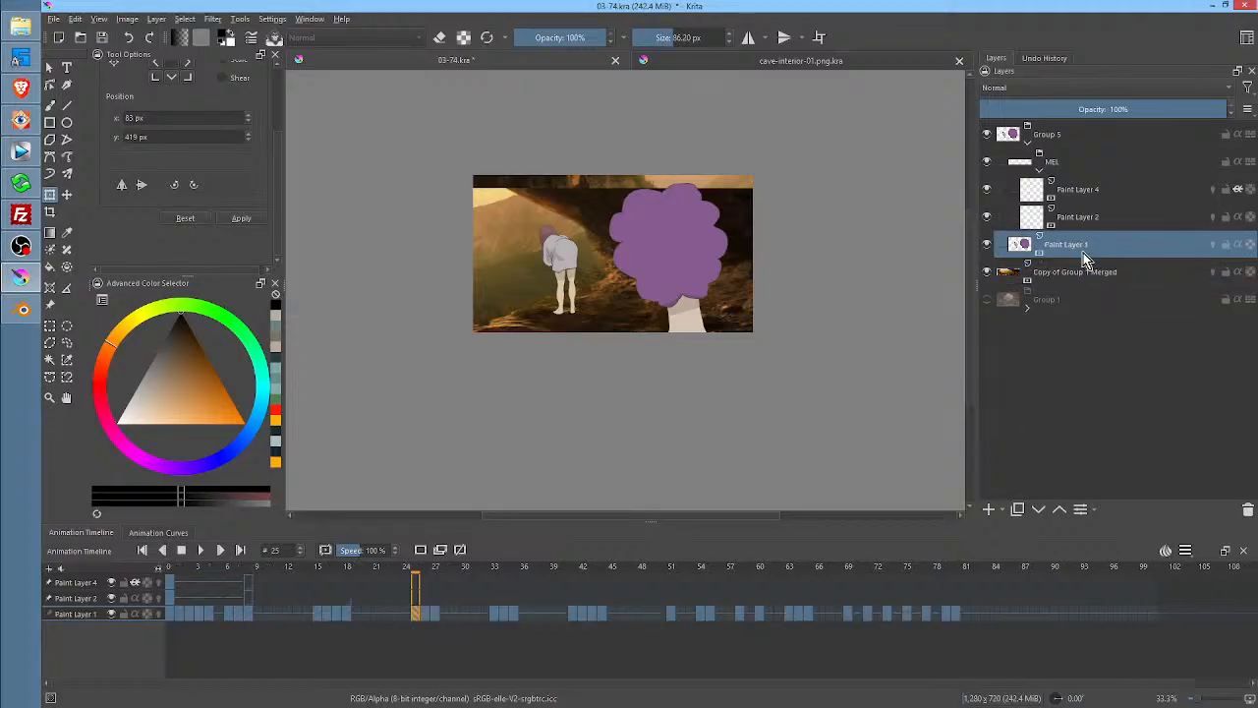
pyautogui.click(1081, 272)
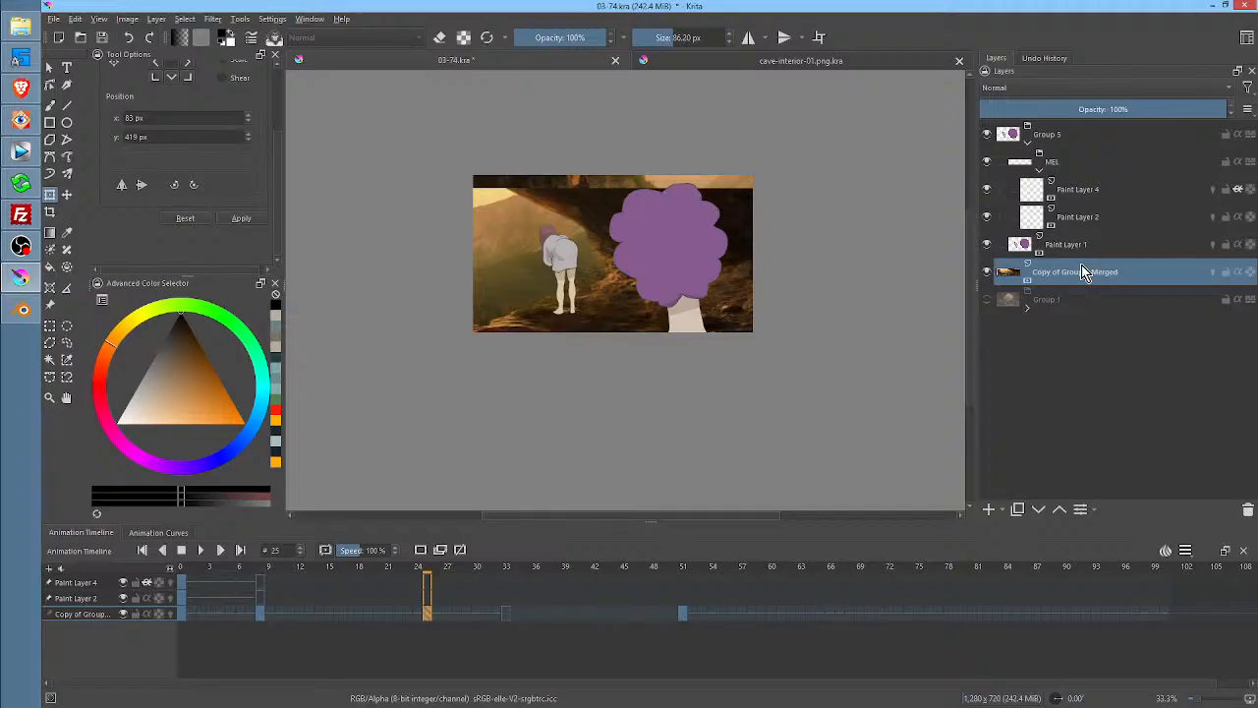
pyautogui.click(988, 273)
pyautogui.click(988, 273)
pyautogui.click(1060, 301)
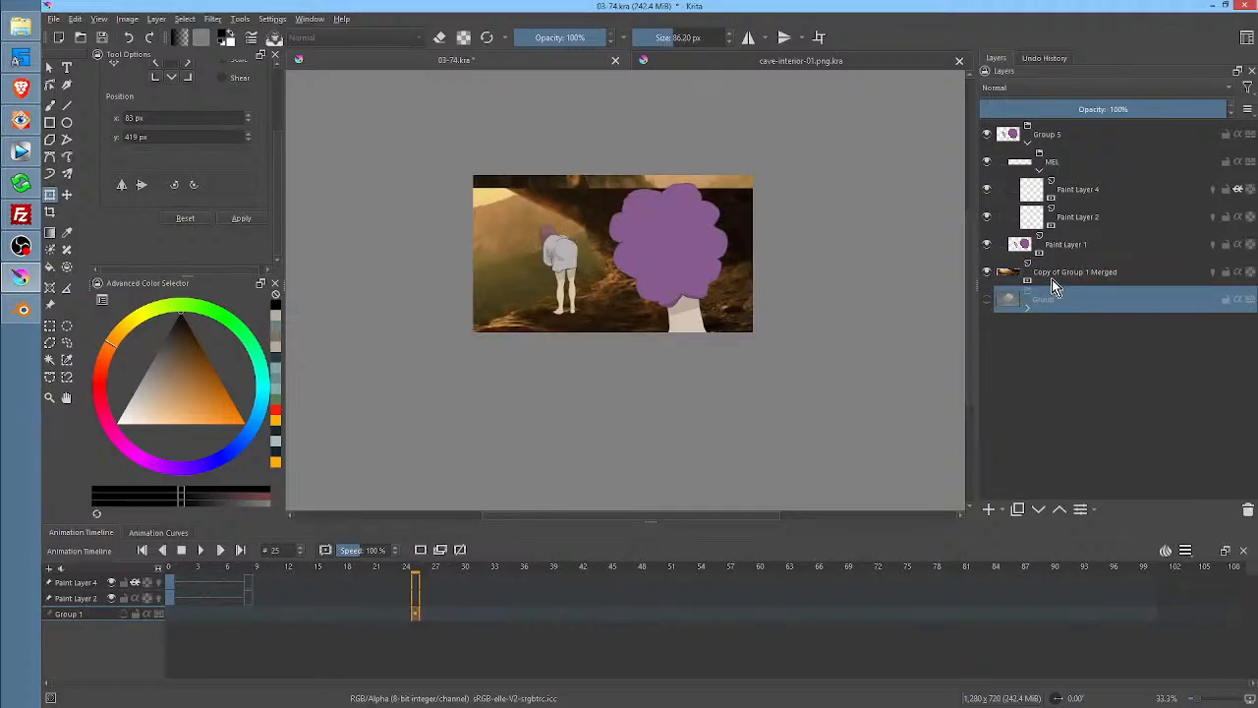
pyautogui.click(1056, 280)
pyautogui.hotkey('shift', 'Delete')
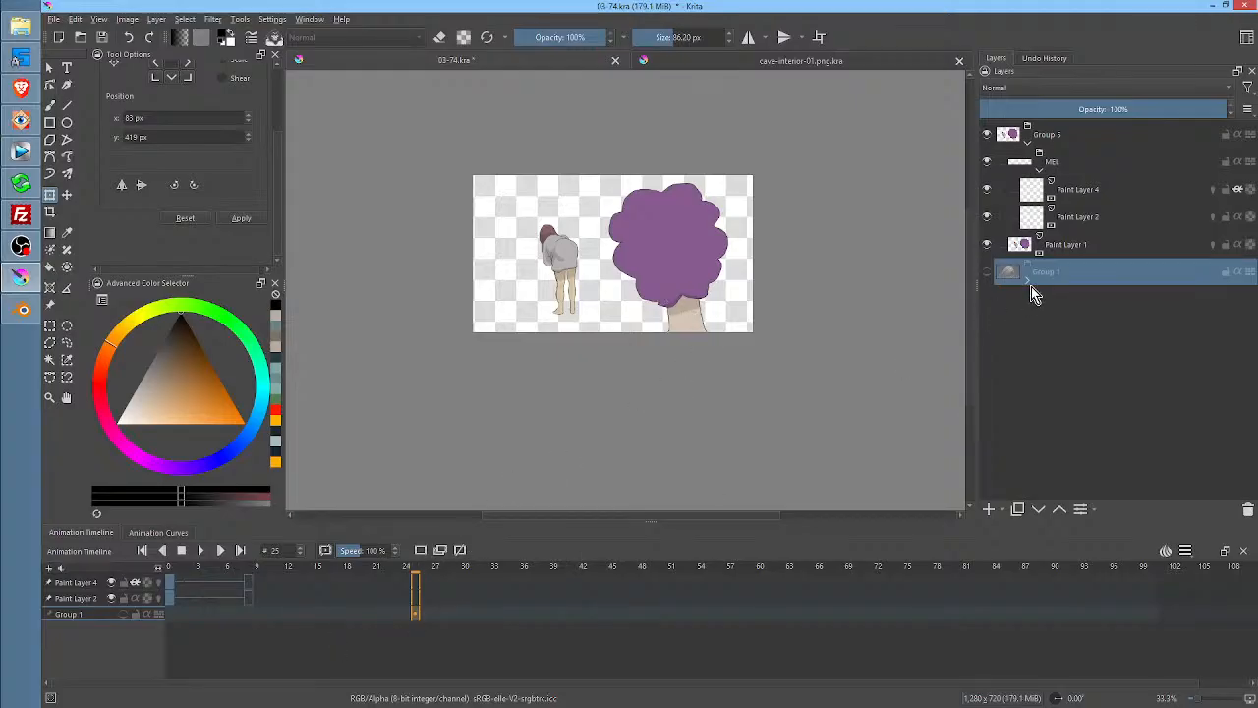
pyautogui.hotkey('ctrl', 'z')
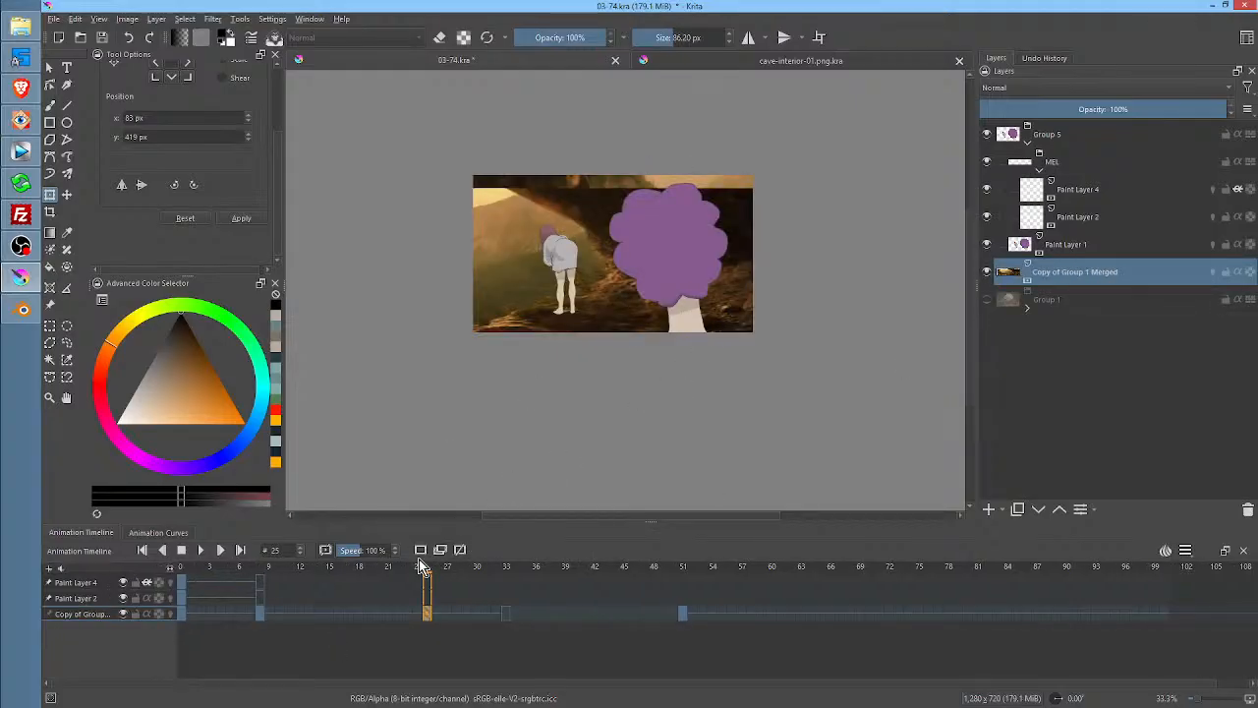
# Compare frames 24 and 25, undo the stretched background transform on frame 25, and recheck it against frame 8
pyautogui.click(421, 616)
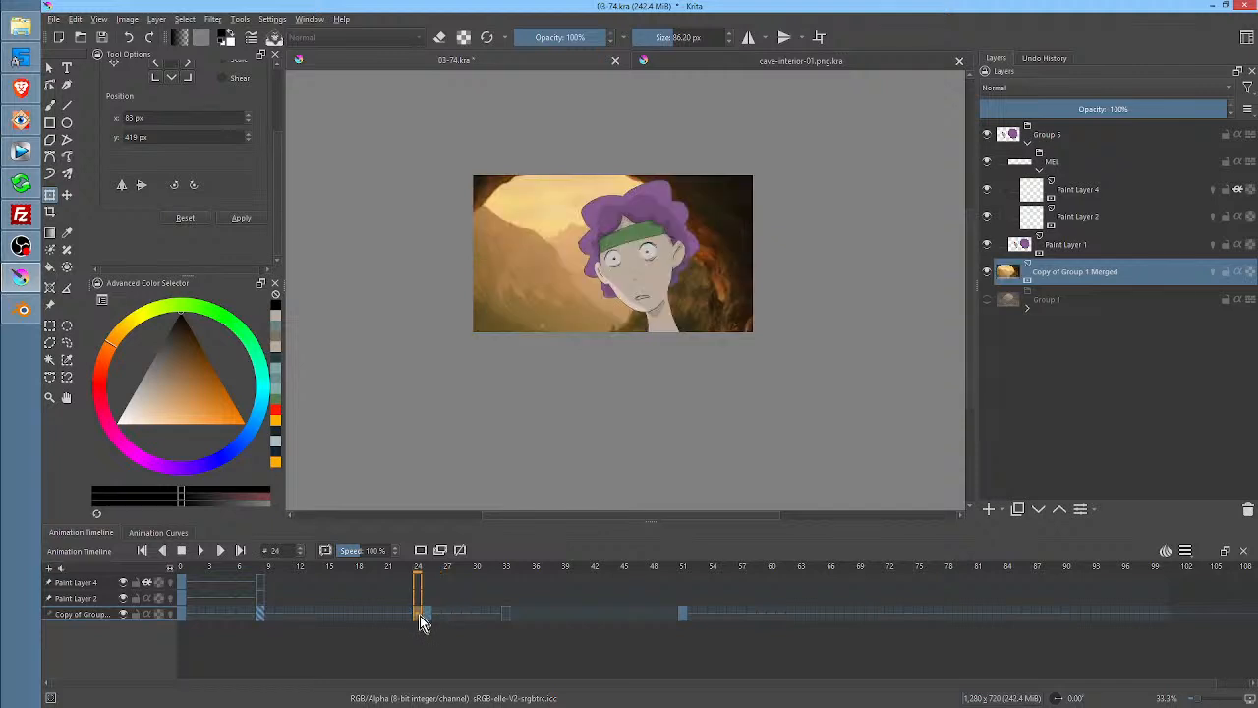
pyautogui.click(423, 615)
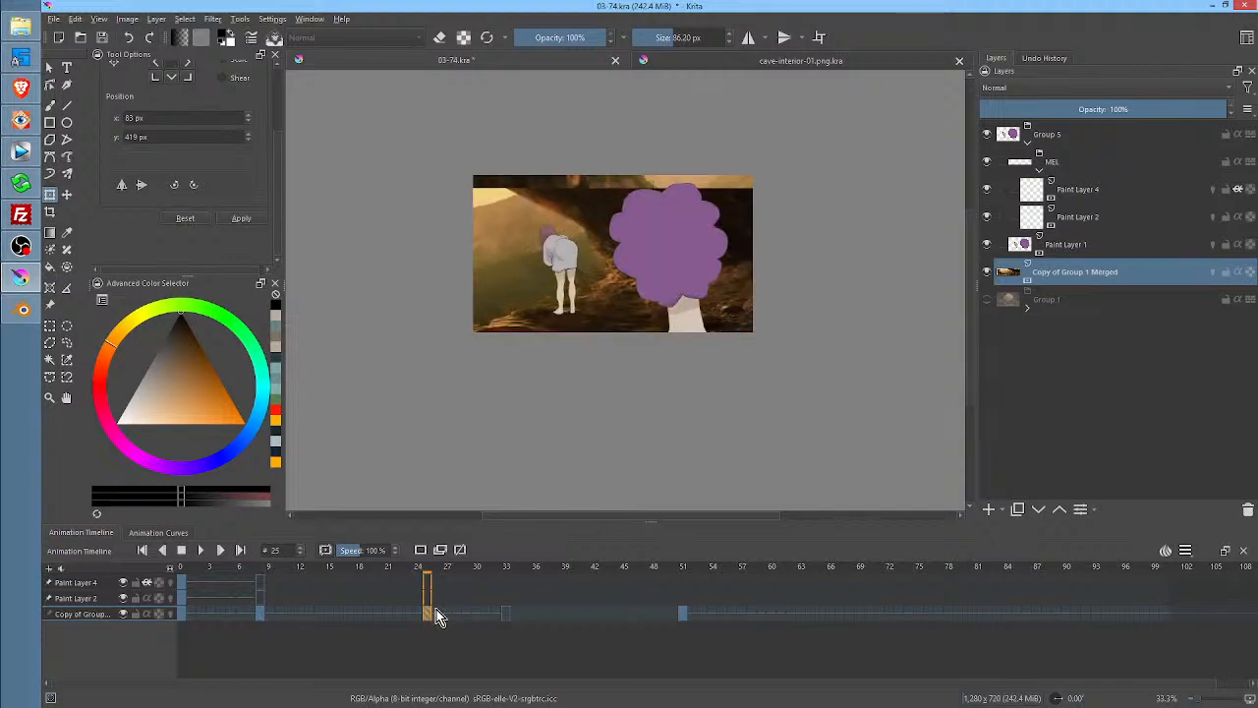
pyautogui.moveTo(680, 320); pyautogui.dragTo(645, 321)
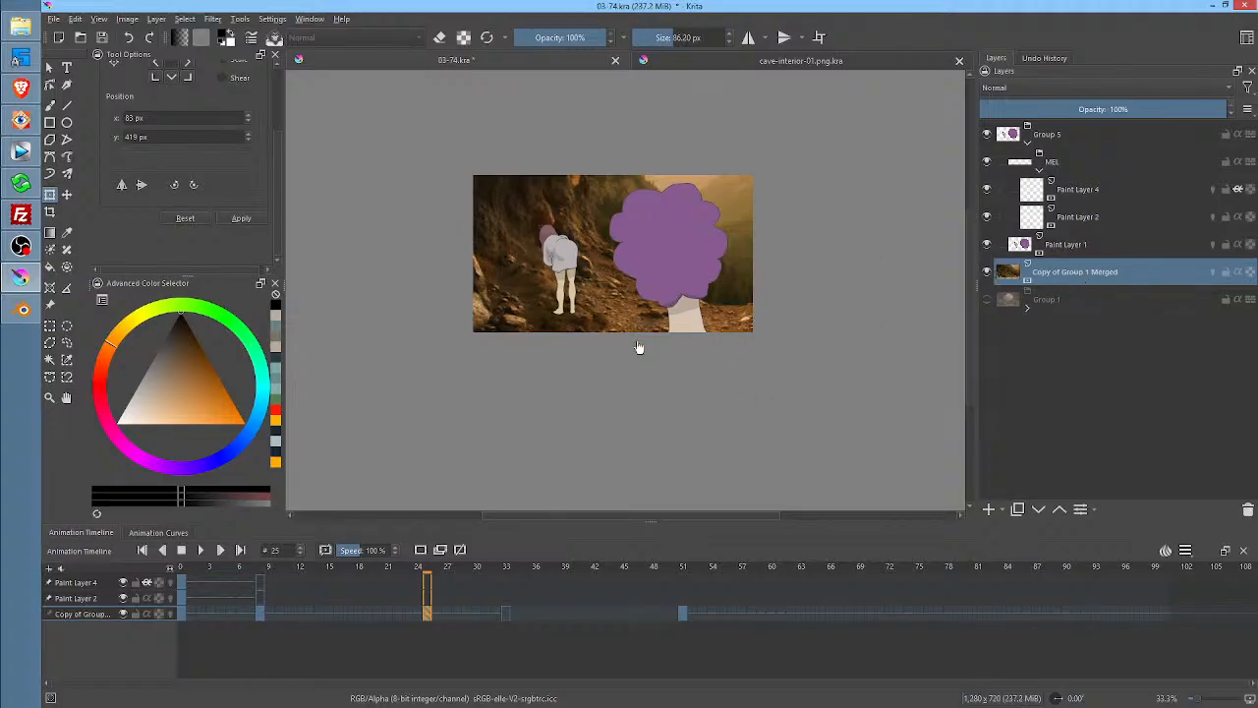
pyautogui.click(260, 616)
pyautogui.click(426, 616)
# Duplicate the merged background layer while on frame 25, leaving its framing as it is
pyautogui.click(596, 301)
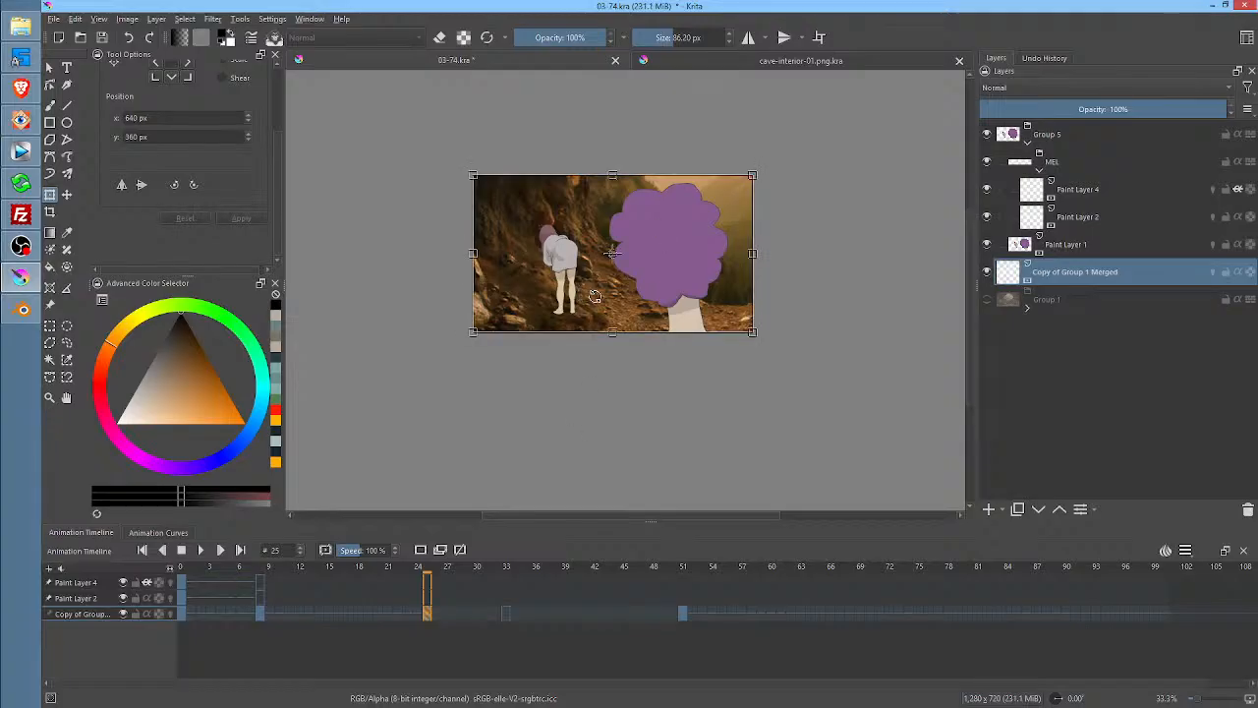
pyautogui.press('Return')
pyautogui.hotkey('ctrl', 'j')
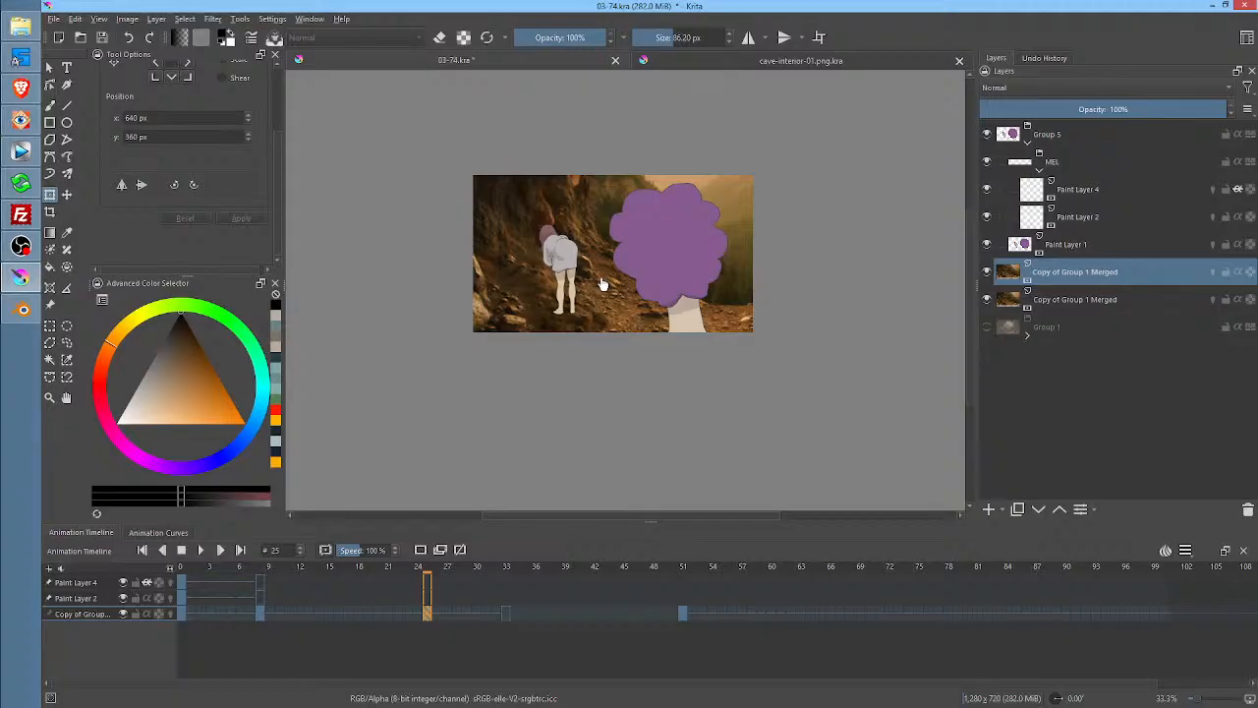
# Switch repeatedly between the two merged background layers to compare their keyframes in the timeline
pyautogui.click(1061, 297)
pyautogui.click(1073, 274)
pyautogui.click(1071, 306)
pyautogui.click(1078, 275)
pyautogui.click(1076, 302)
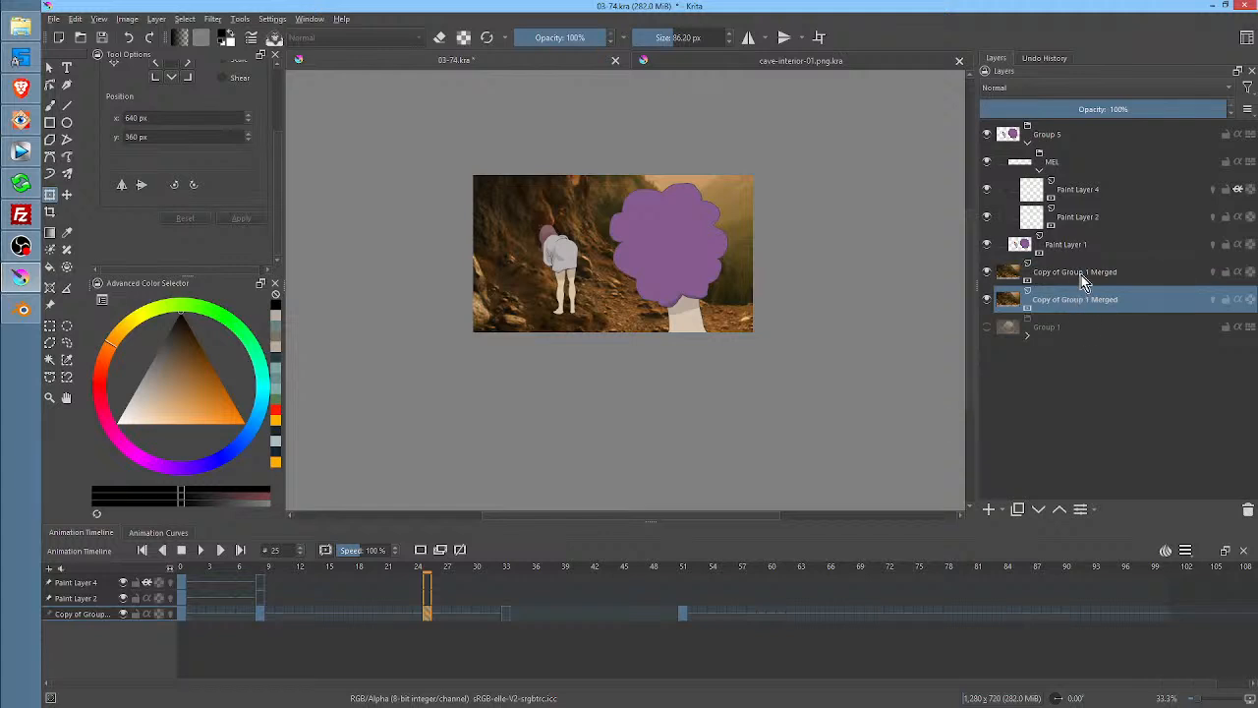
pyautogui.click(1083, 280)
pyautogui.click(1080, 300)
pyautogui.click(1082, 278)
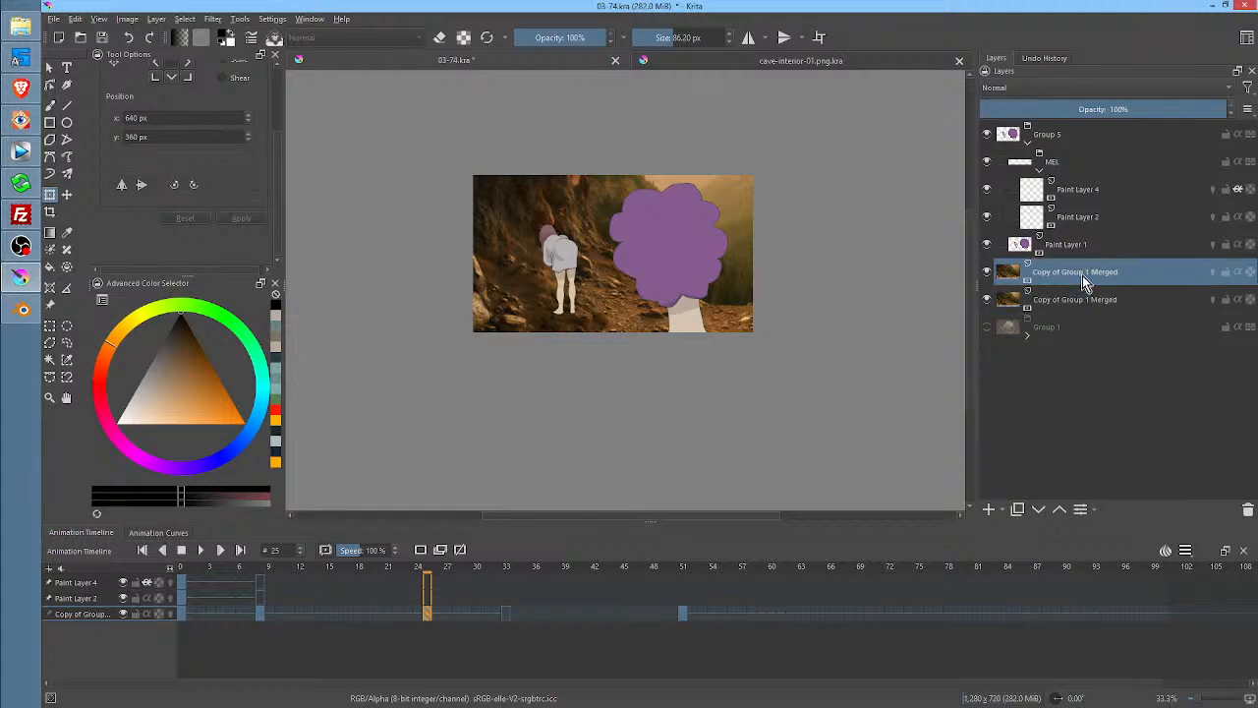
pyautogui.click(1082, 300)
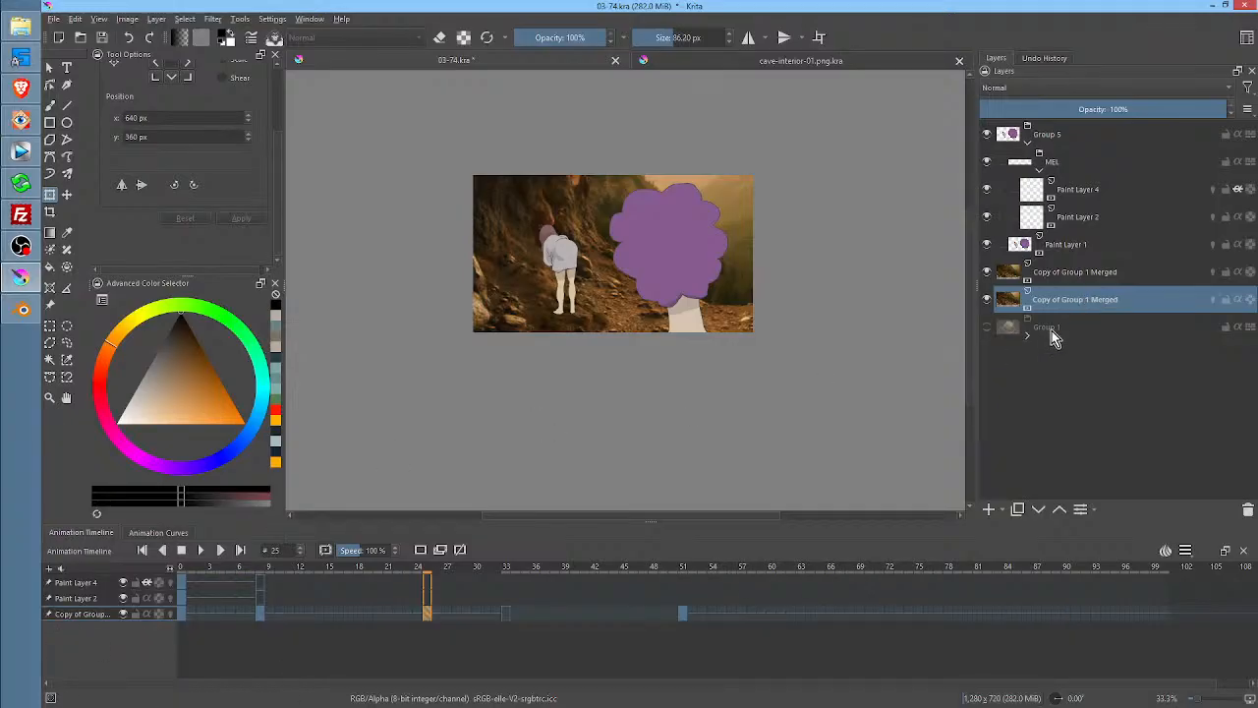
# Keep both merged background layers pinned in the animation timeline and make the upper copy active
pyautogui.click(1066, 272)
pyautogui.click(1067, 299)
pyautogui.click(1070, 275)
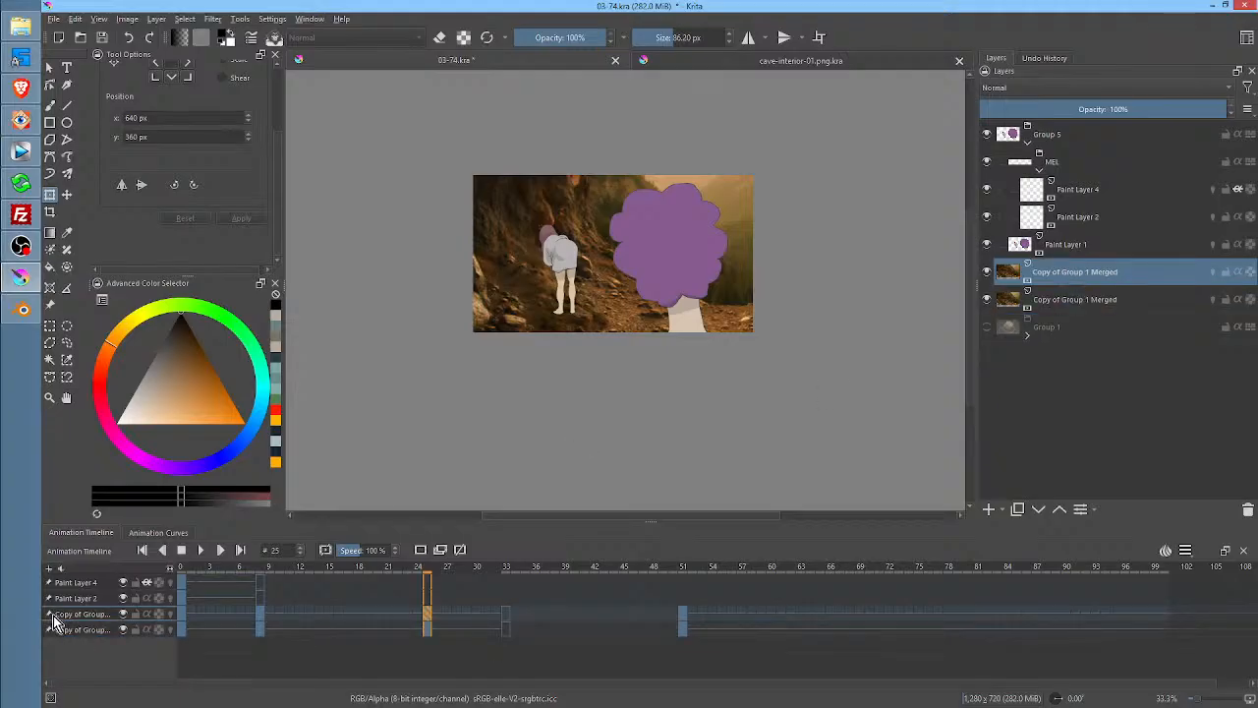
pyautogui.click(1067, 300)
pyautogui.click(1084, 275)
# Enlarge the upper merged background copy on frame 25, mirror it horizontally and reposition it to about x 656, y 230 px
pyautogui.click(612, 286)
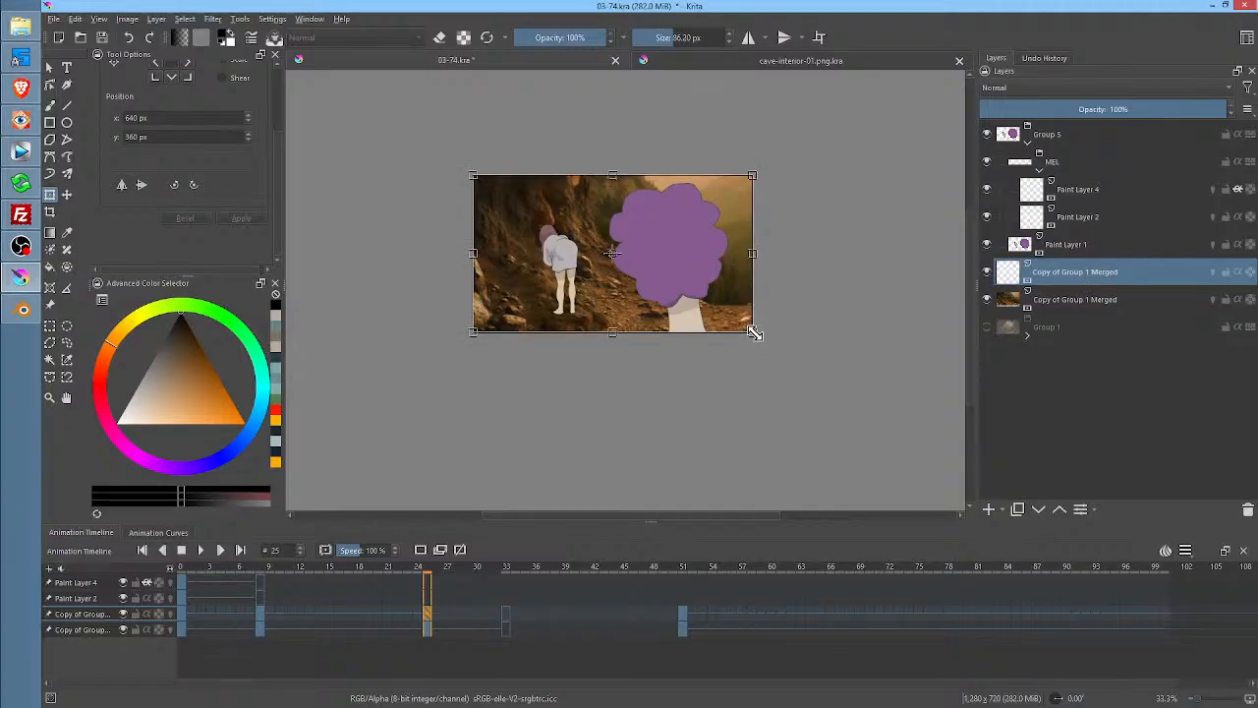
pyautogui.moveTo(754, 334); pyautogui.dragTo(916, 422)
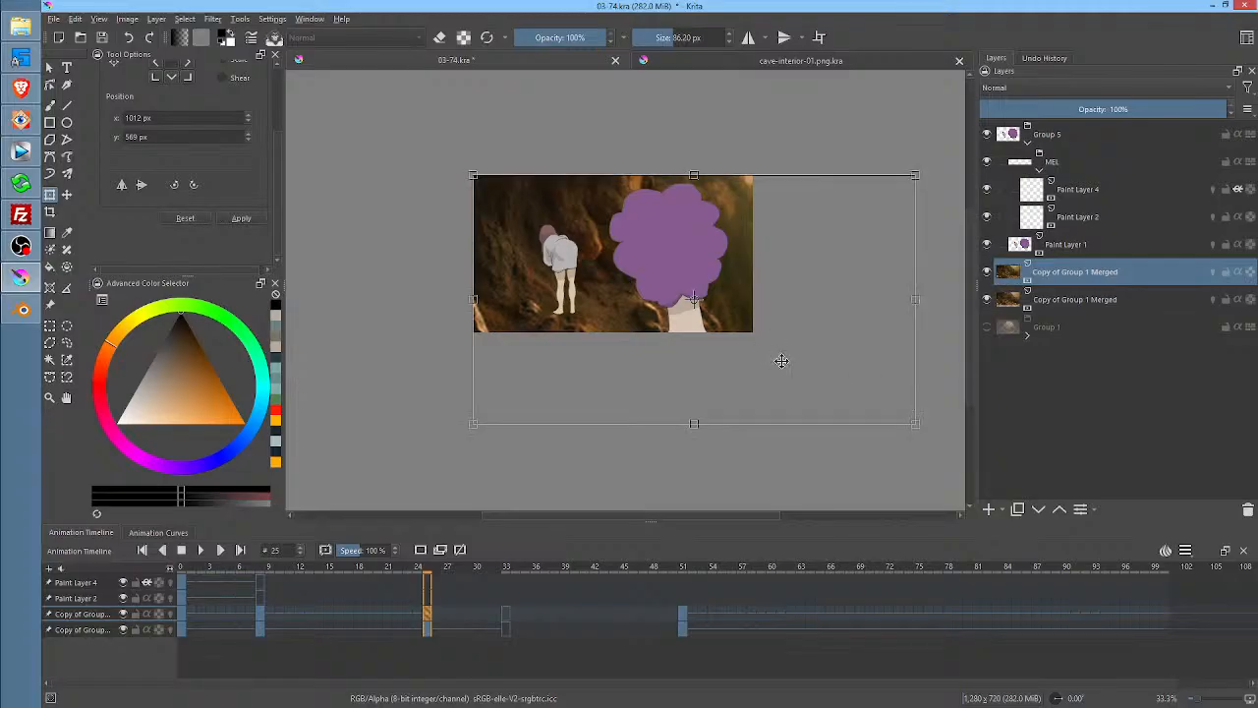
pyautogui.press('Escape')
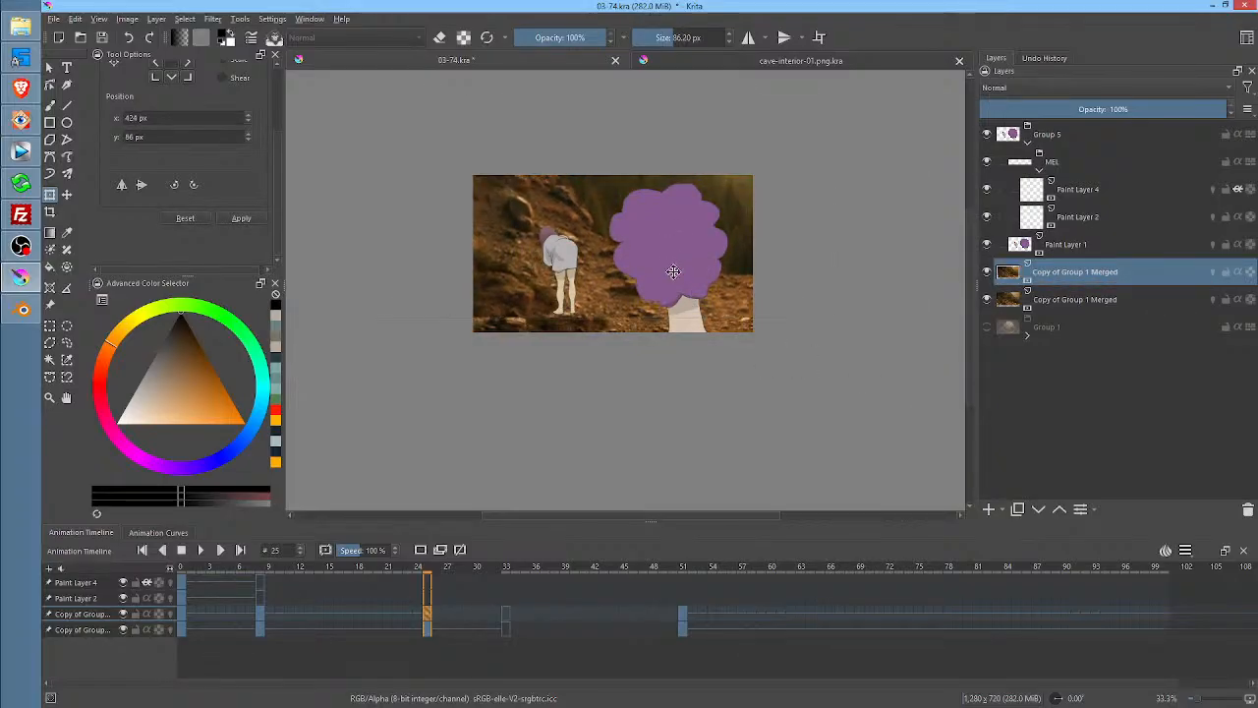
pyautogui.click(674, 271)
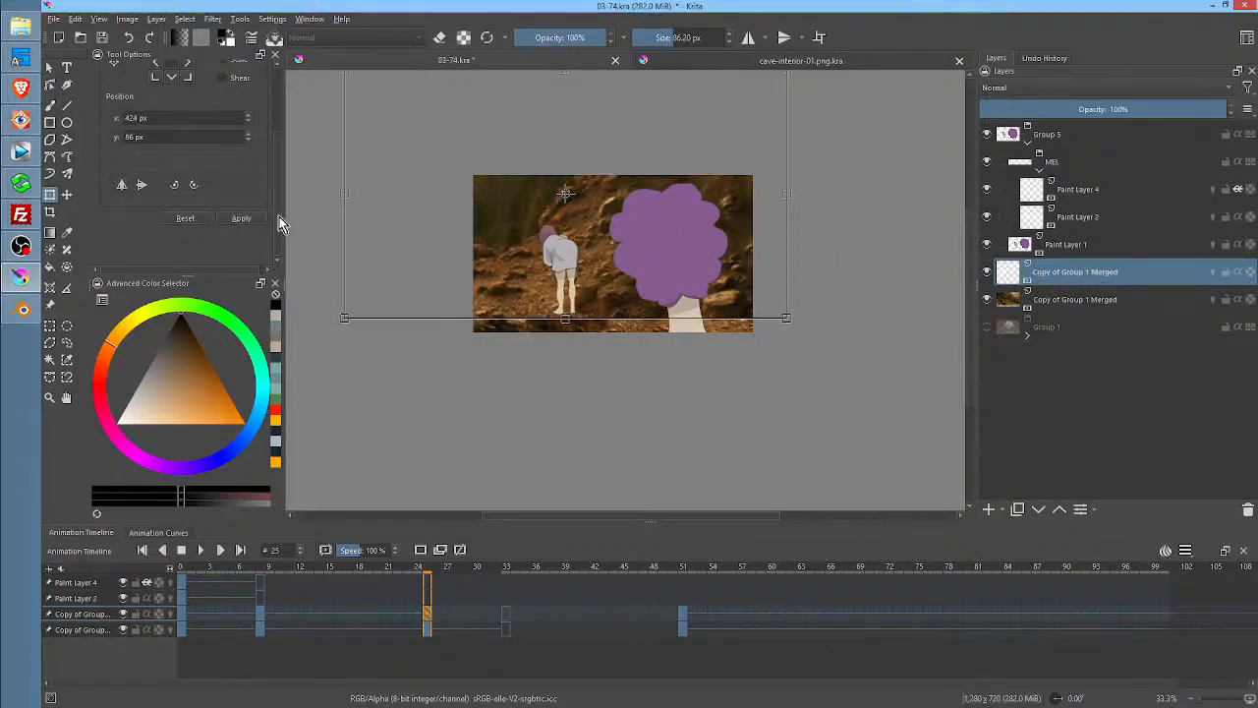
pyautogui.press('Return')
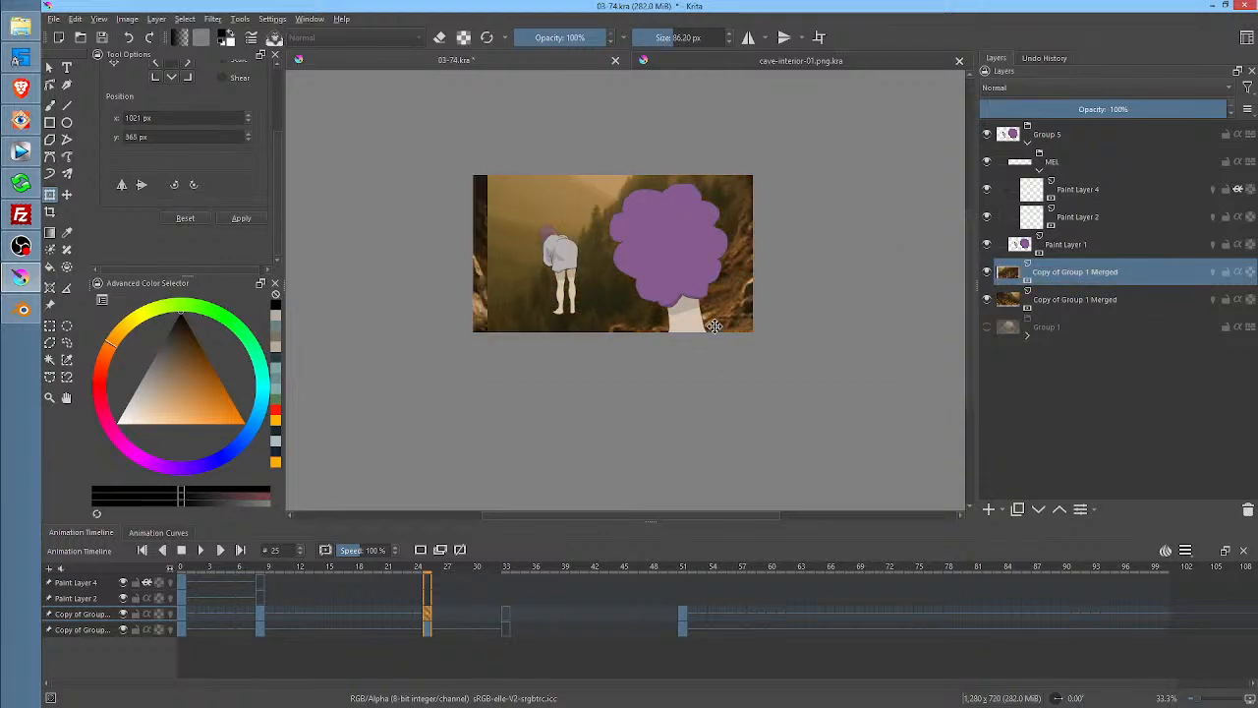
pyautogui.moveTo(715, 326); pyautogui.dragTo(677, 293)
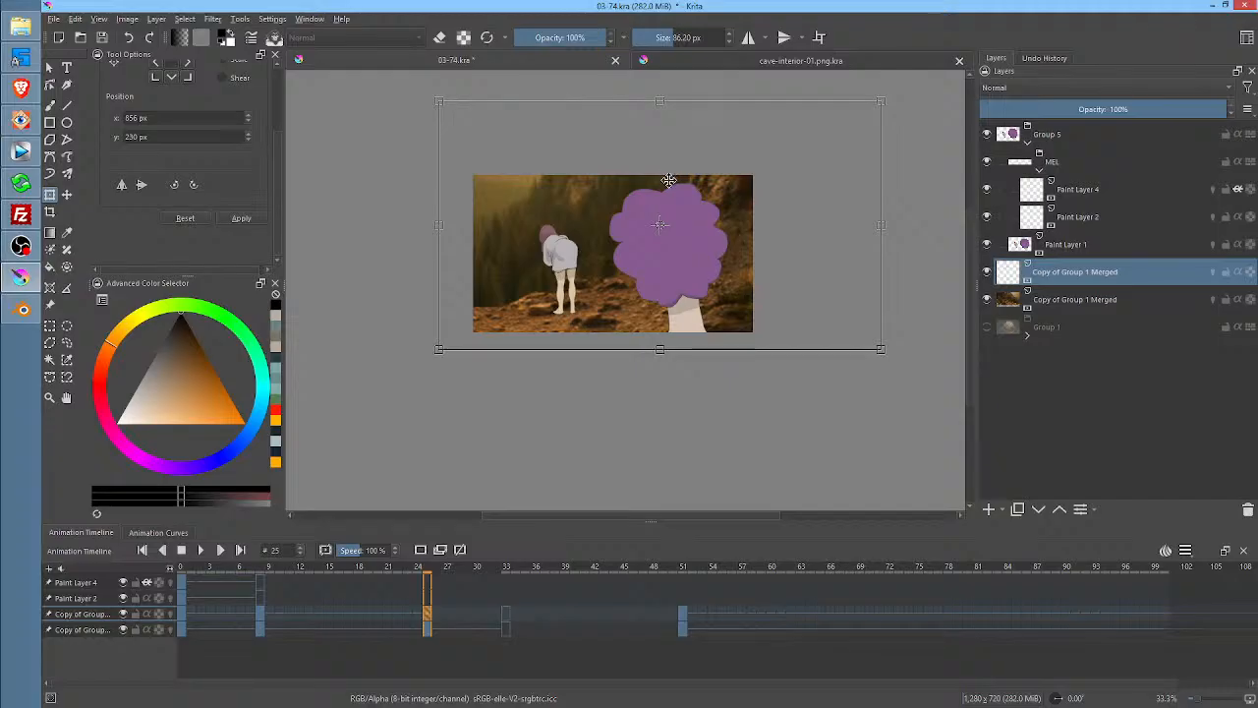
pyautogui.press('Return')
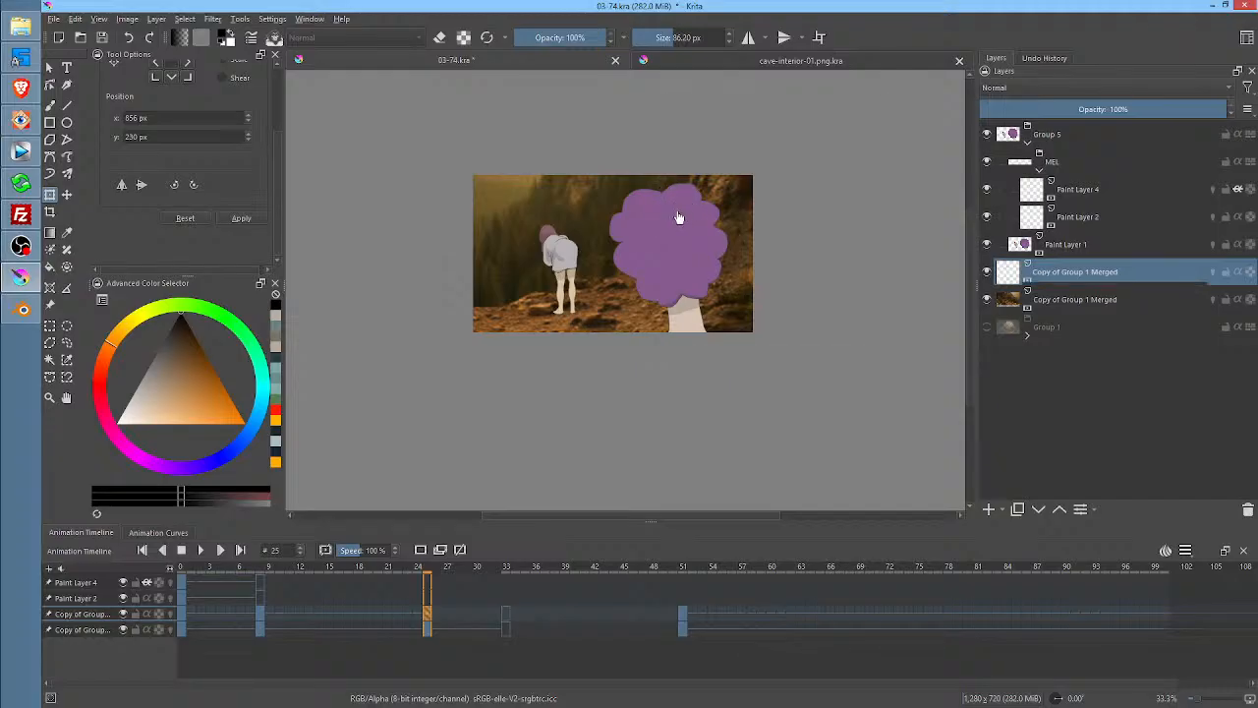
# Erase the sky and forest from the upper background copy with a 152.63 px brush, leaving its rocky slope over the lower copy
pyautogui.press('b')
pyautogui.rightClick(682, 217)
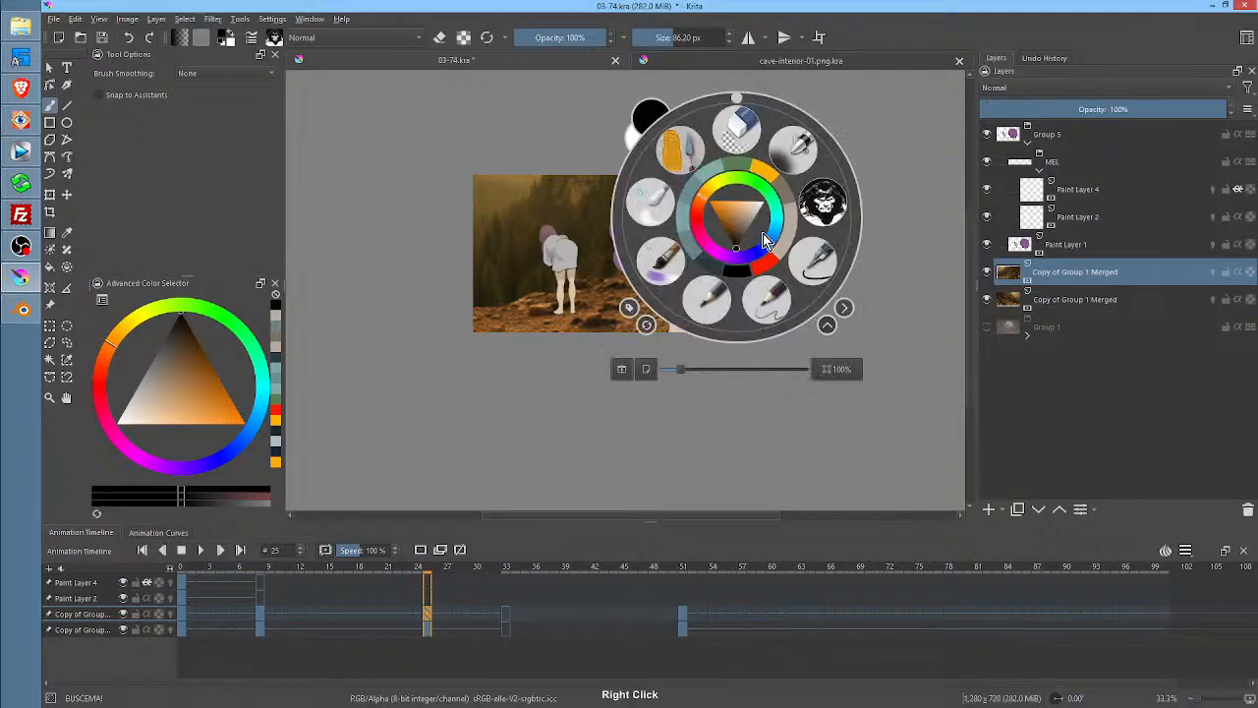
pyautogui.click(804, 192)
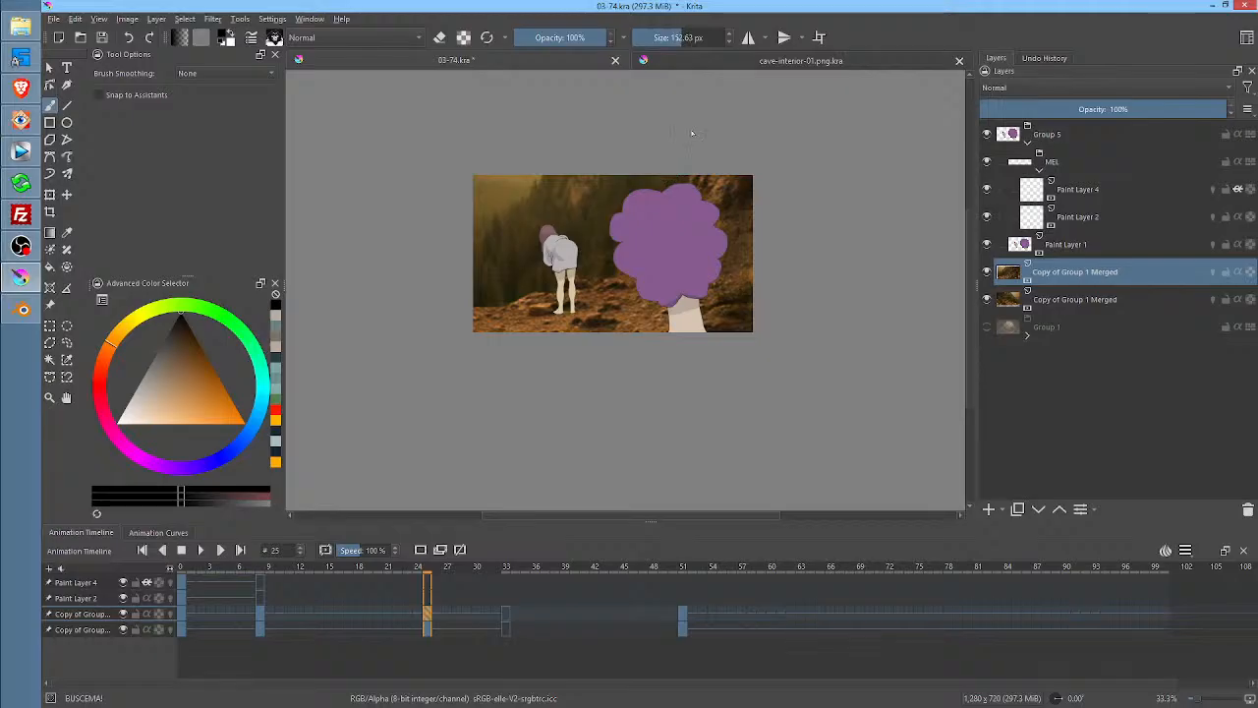
pyautogui.click(443, 38)
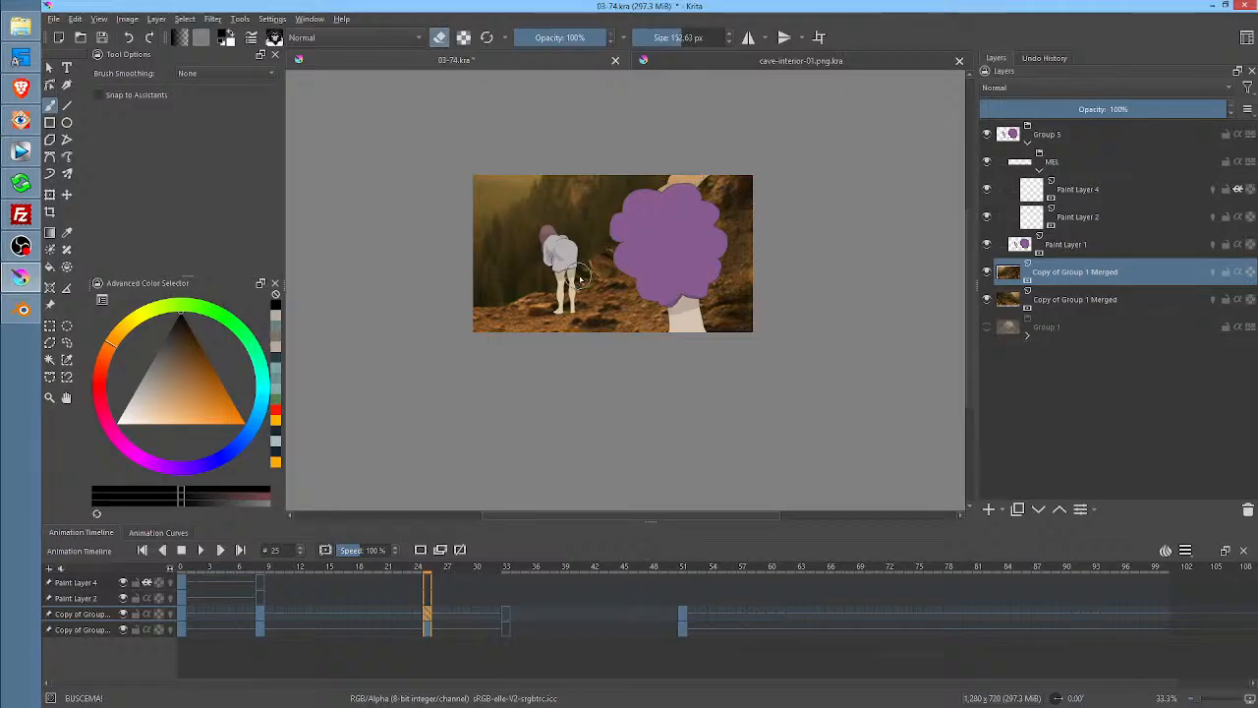
pyautogui.moveTo(494, 300)
pyautogui.mouseDown()
pyautogui.moveTo(599, 239)
pyautogui.moveTo(659, 183)
pyautogui.moveTo(581, 213)
pyautogui.moveTo(610, 158)
pyautogui.moveTo(514, 171)
pyautogui.moveTo(519, 140)
pyautogui.moveTo(484, 264)
pyautogui.moveTo(464, 235)
pyautogui.mouseUp()
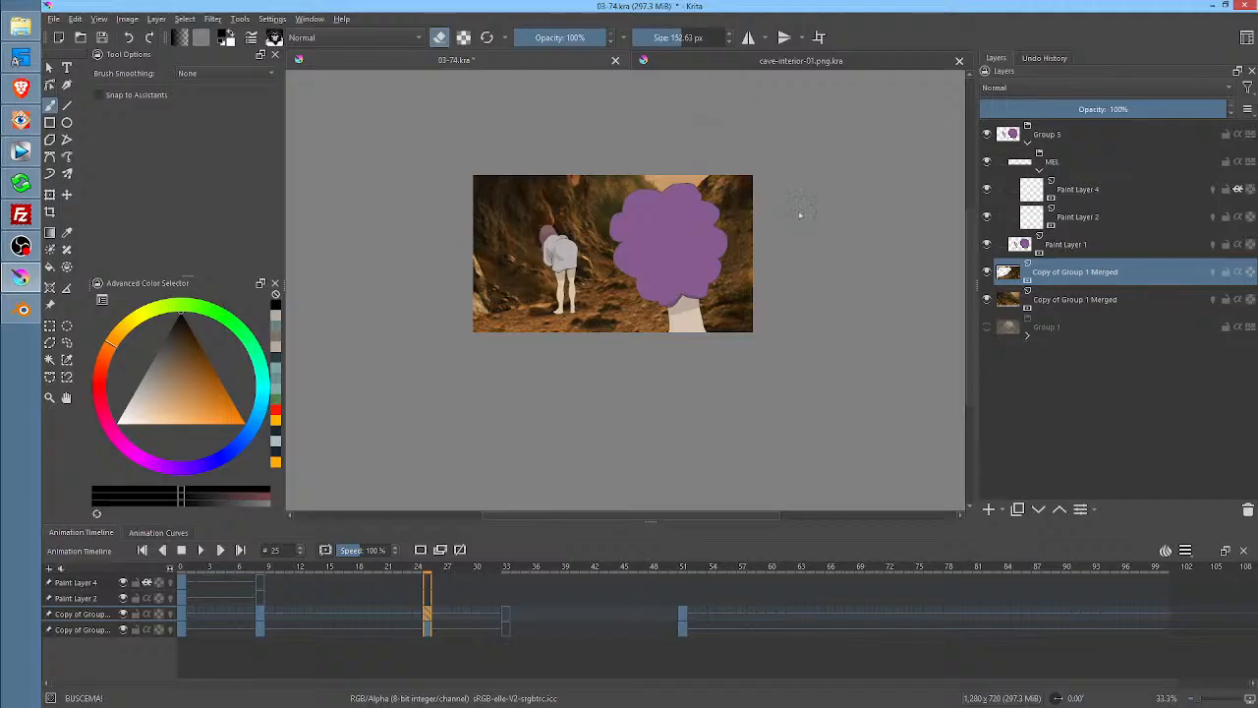
# Hide the character group and delete the upper background copy's keyframes at frames 0, 8 and 51
pyautogui.click(988, 135)
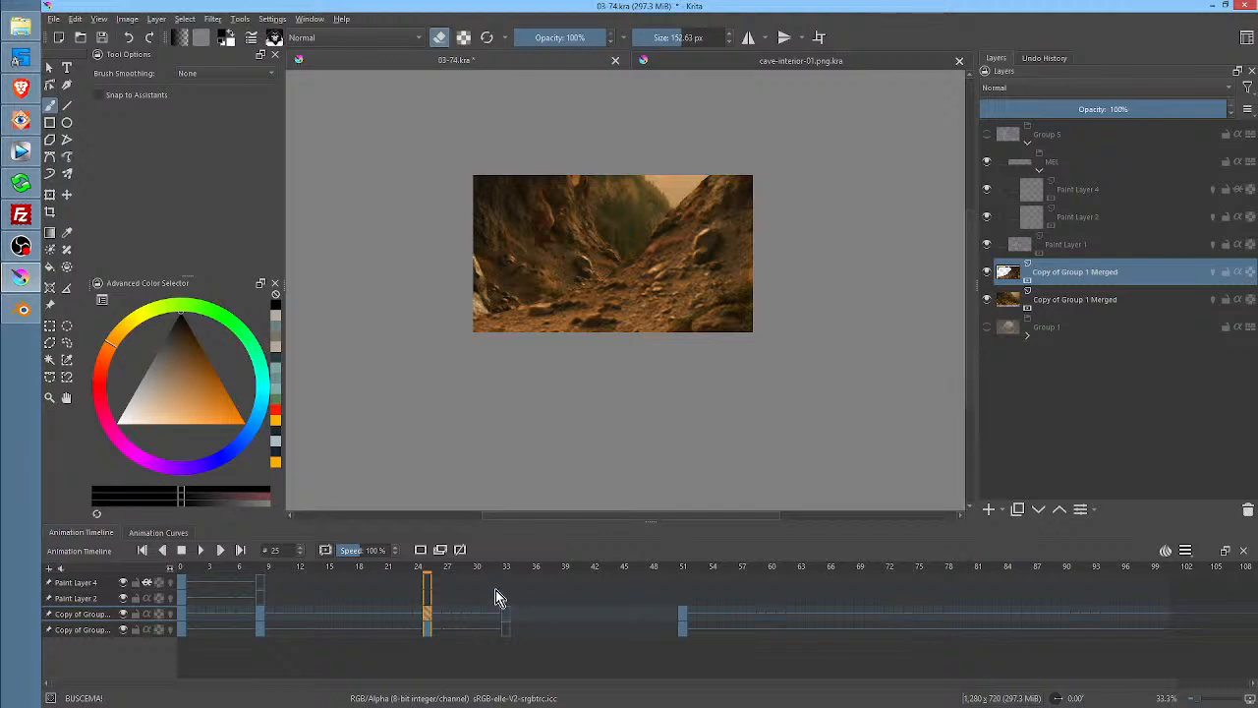
pyautogui.click(184, 617)
pyautogui.click(261, 615)
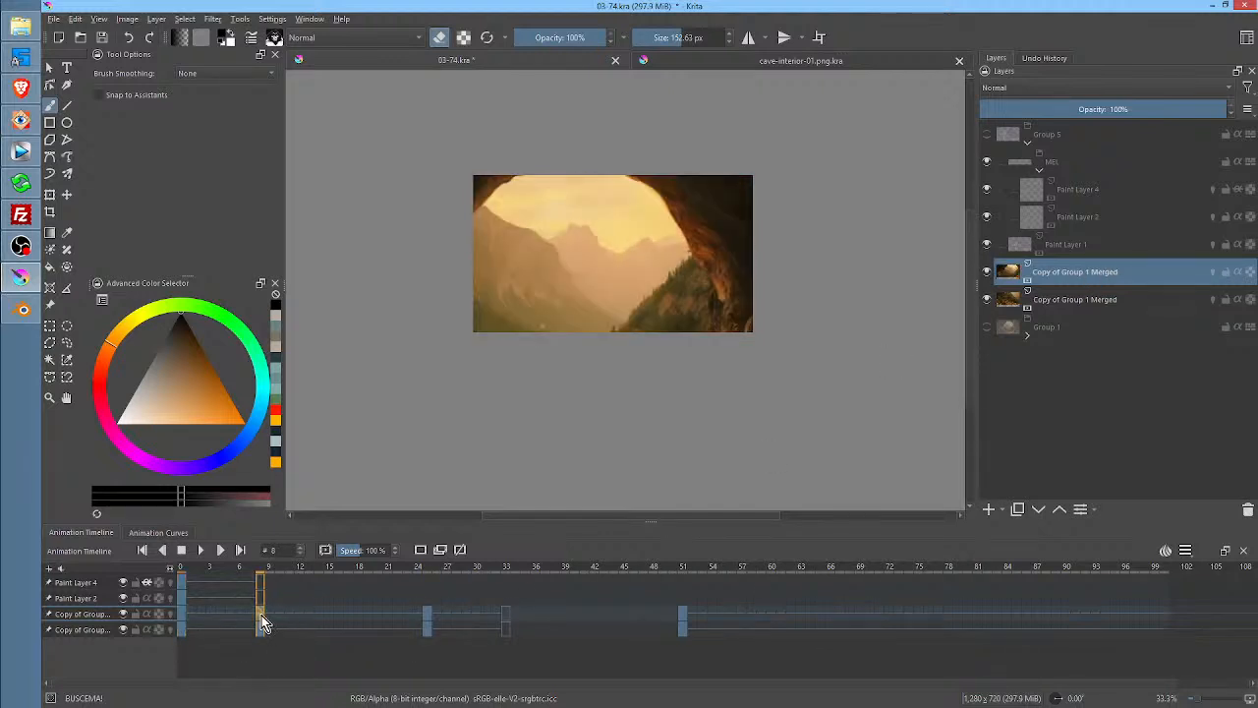
pyautogui.click(184, 616)
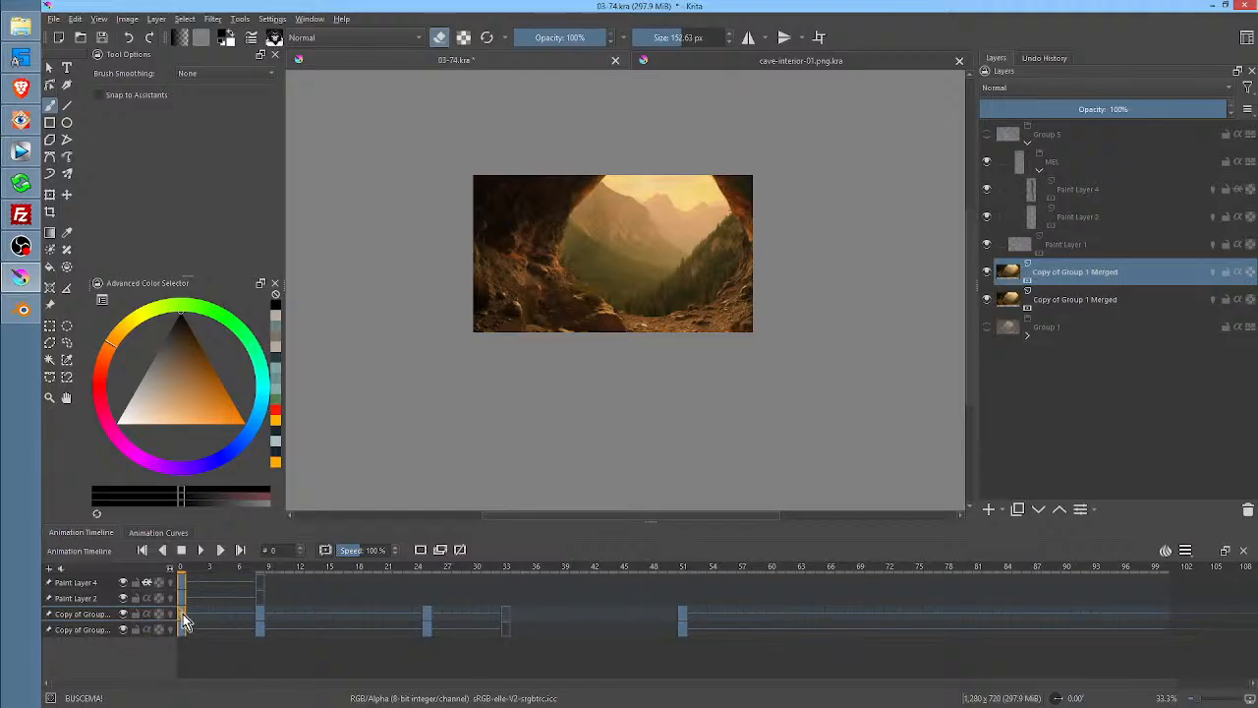
pyautogui.click(264, 616)
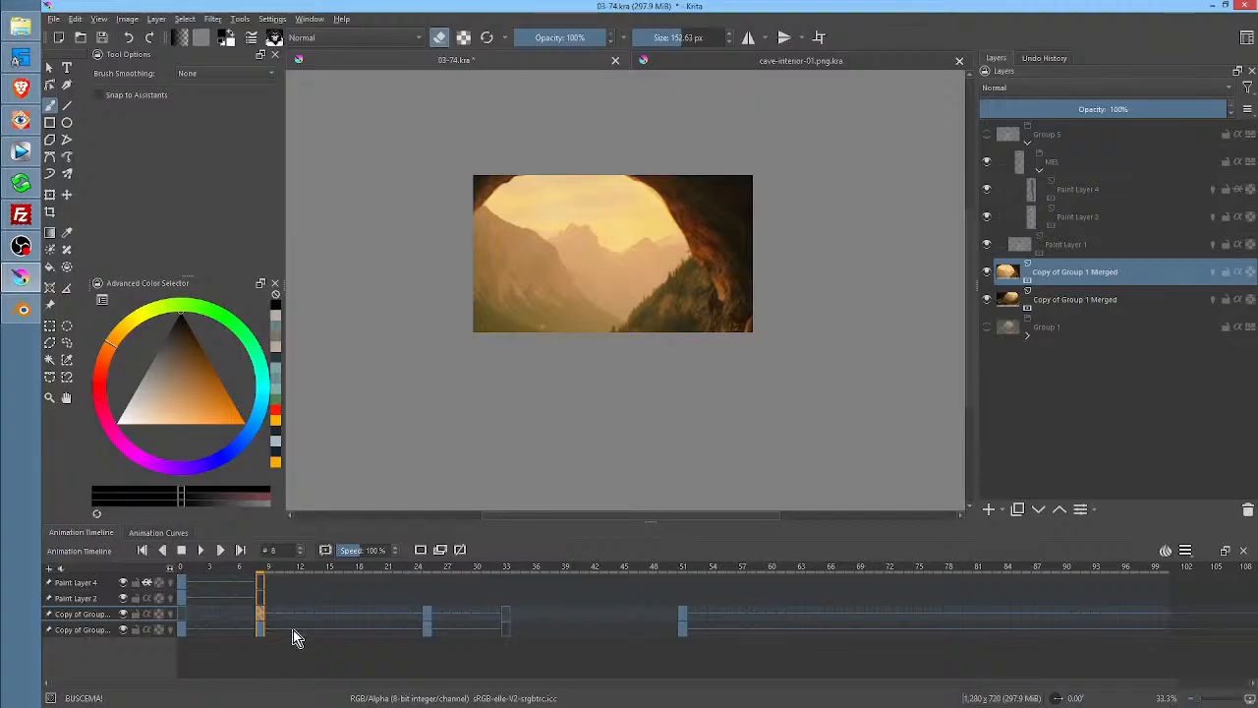
pyautogui.click(429, 617)
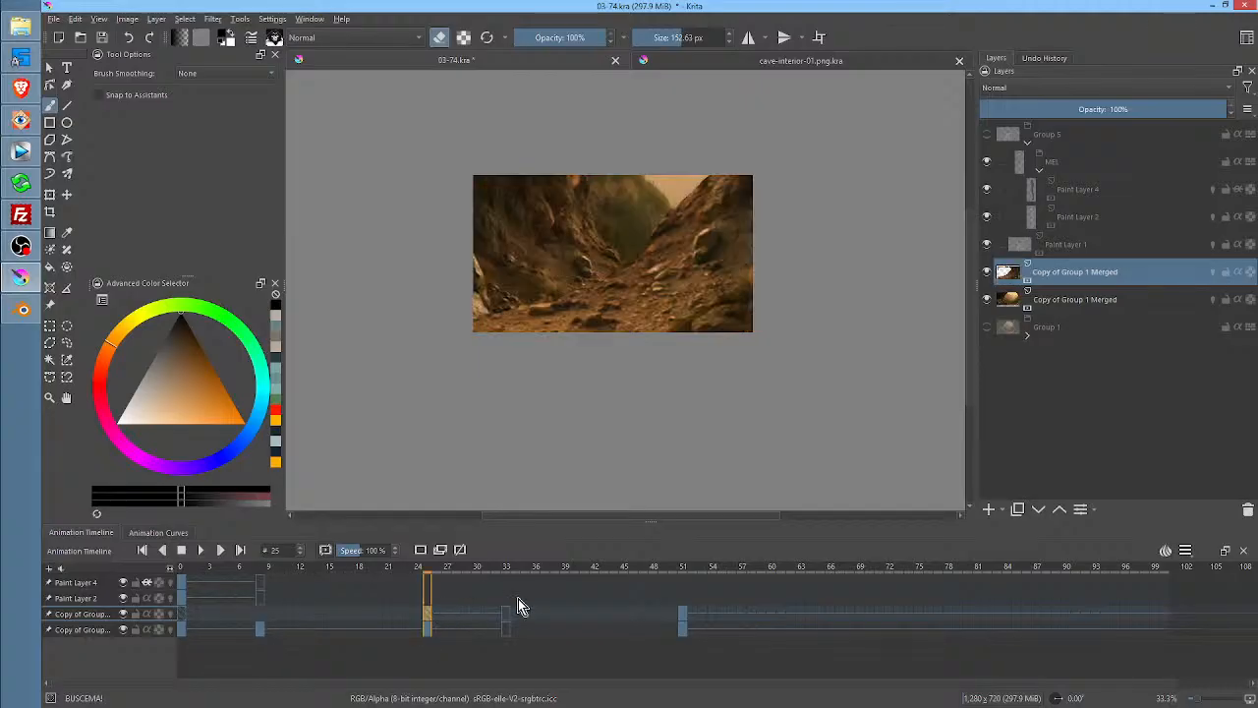
pyautogui.click(507, 615)
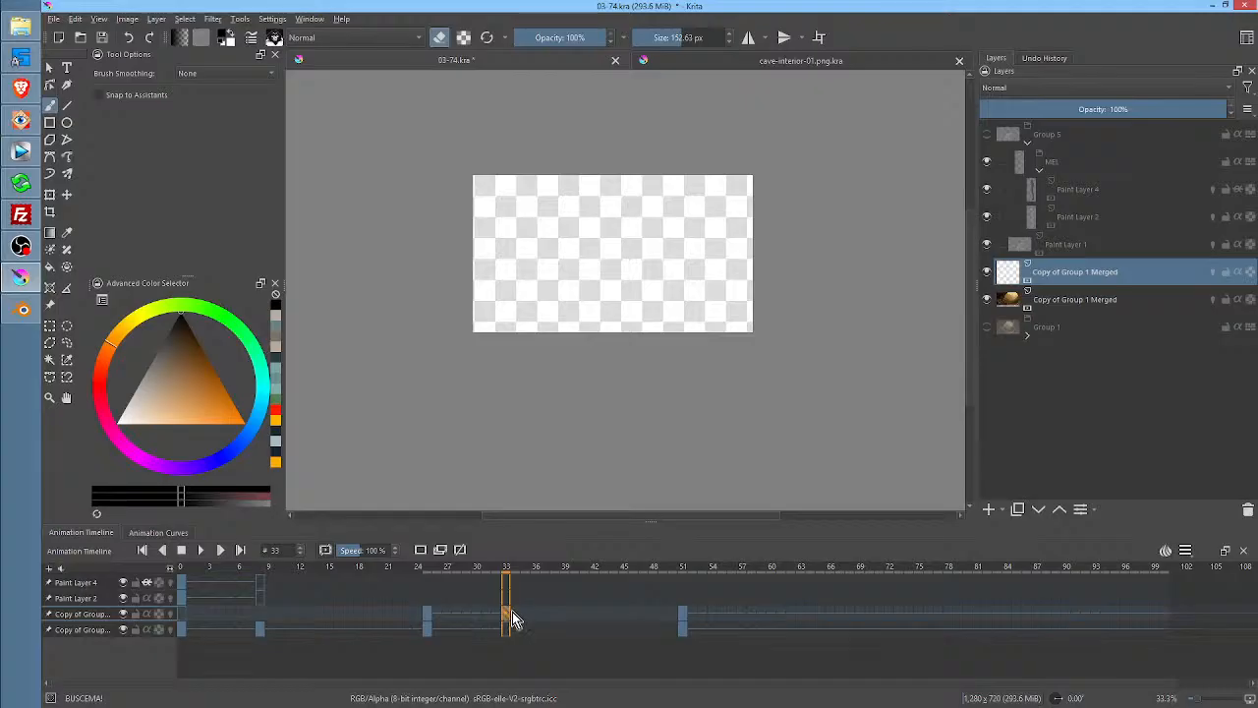
pyautogui.click(683, 617)
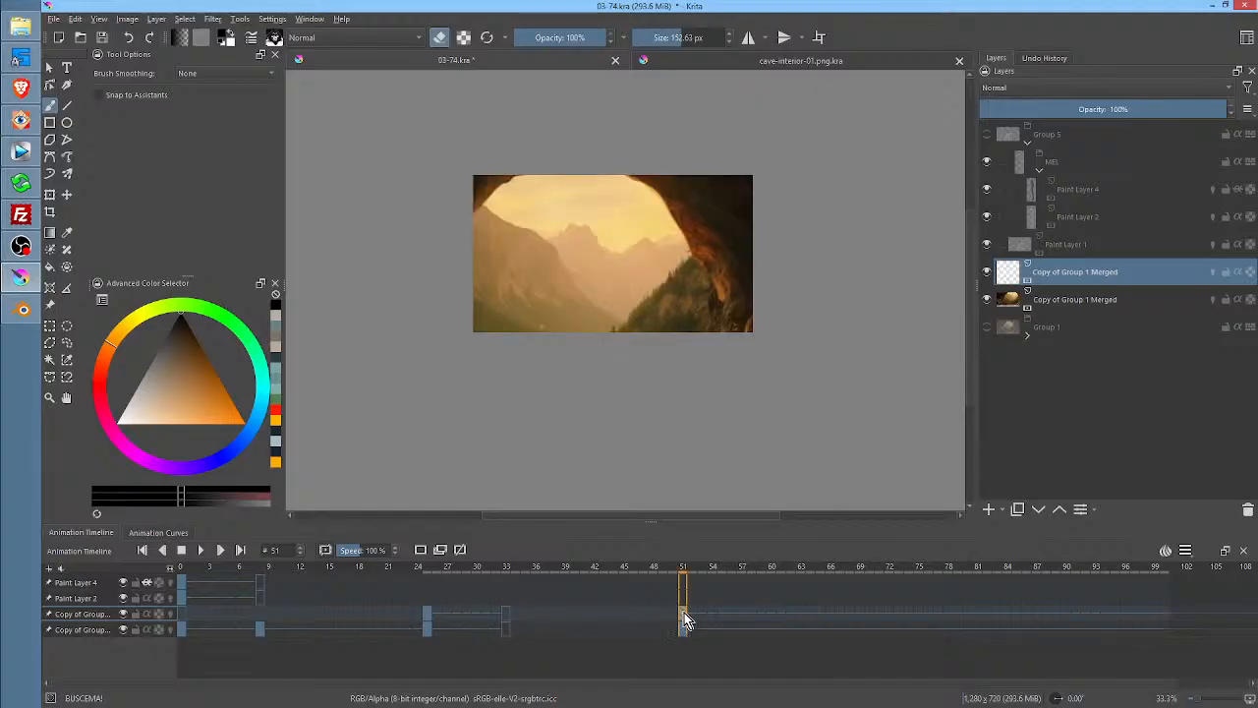
pyautogui.press('Delete')
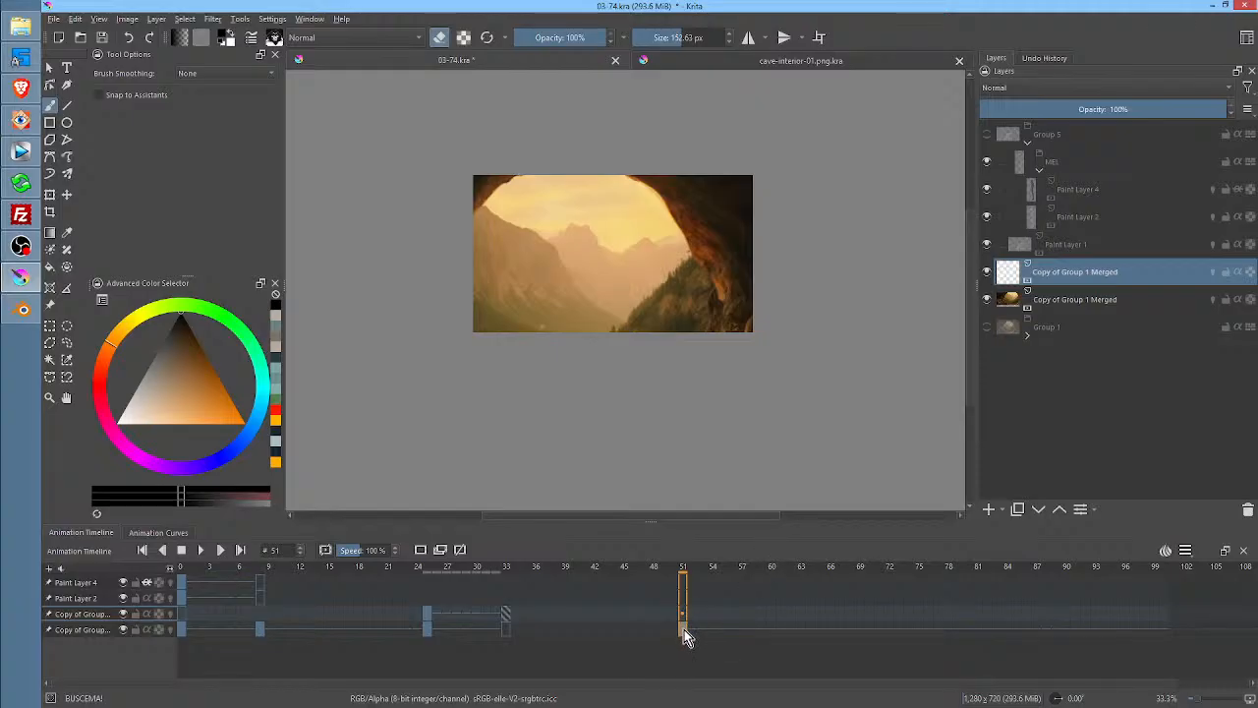
pyautogui.hotkey('ctrl', 'z')
# Show the character group and review the backdrops behind the characters at frames 25, 33 and 51
pyautogui.click(507, 617)
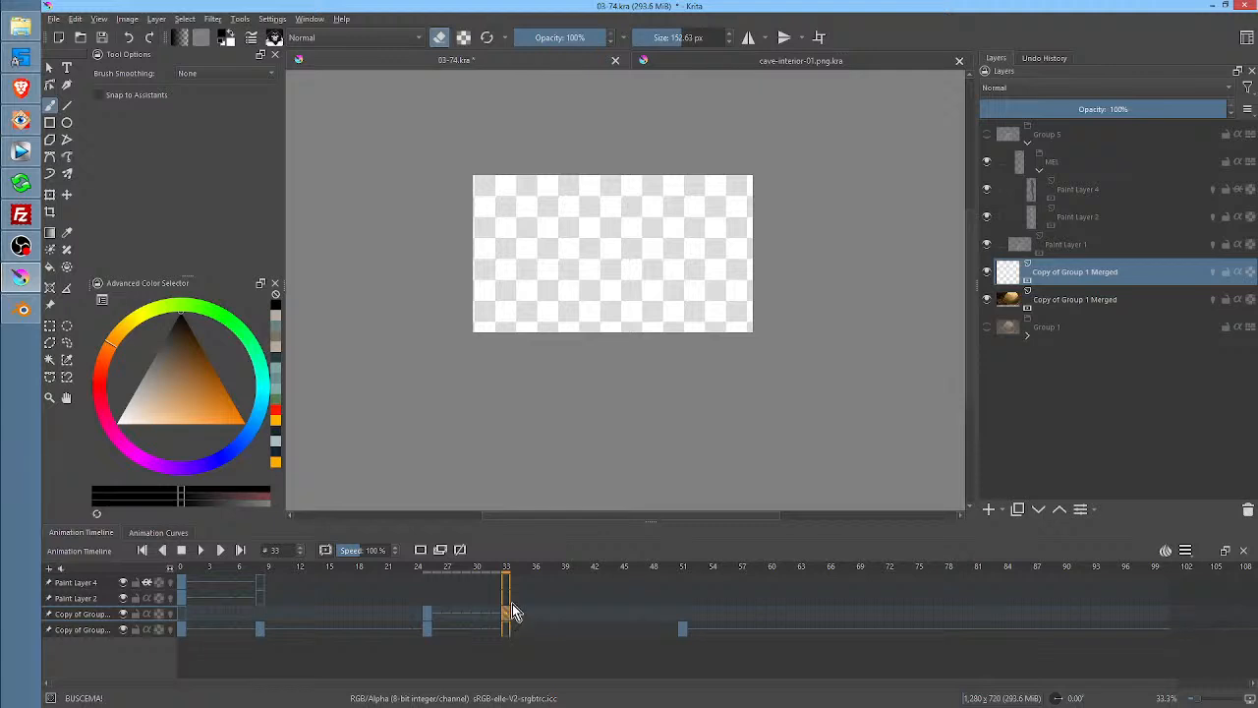
pyautogui.click(987, 136)
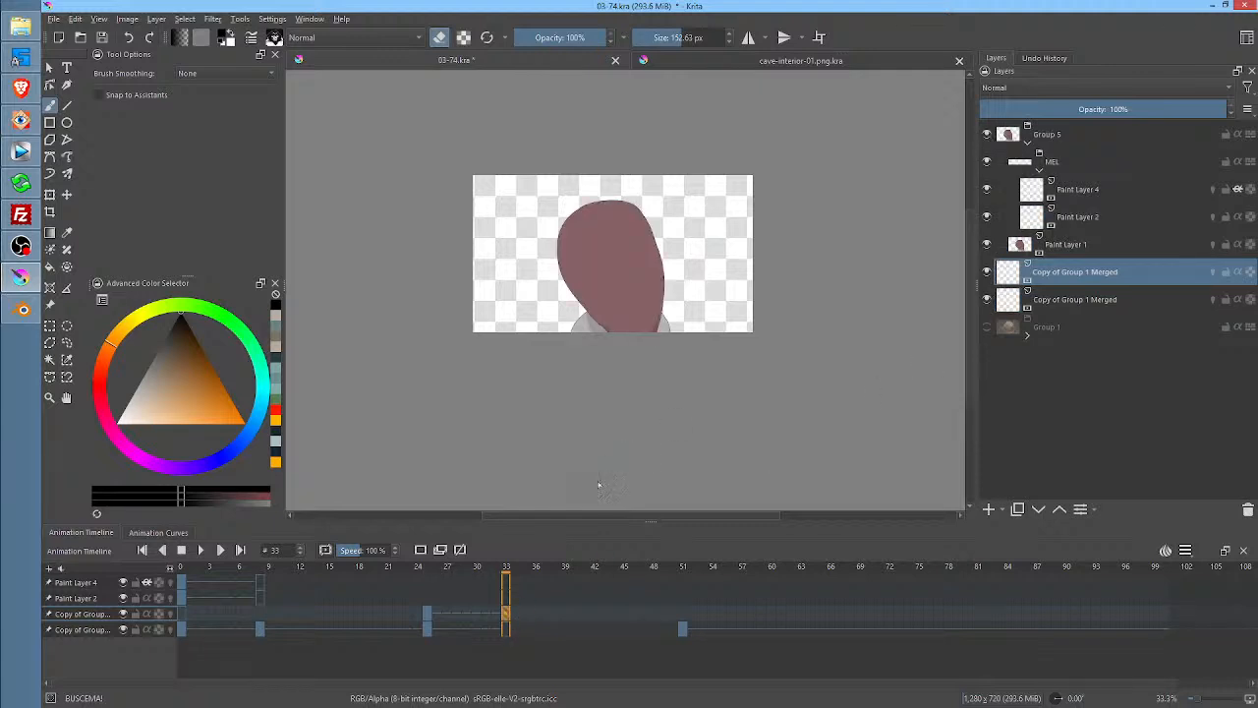
pyautogui.click(429, 570)
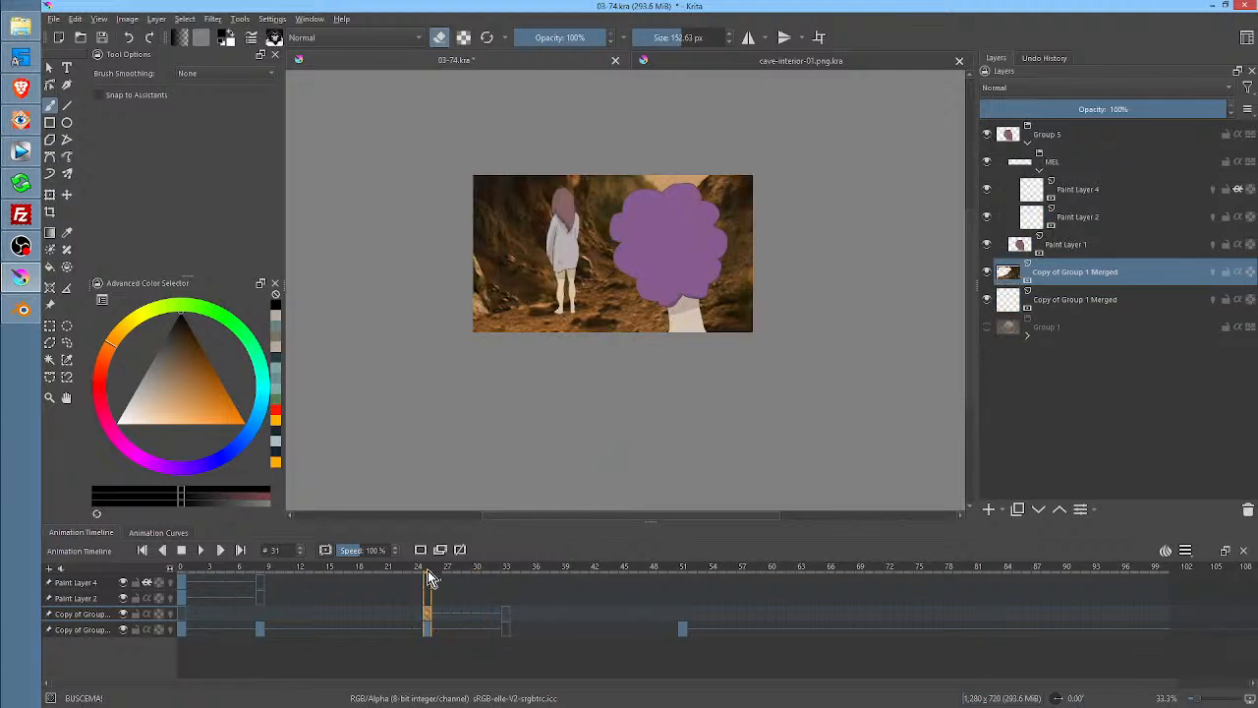
pyautogui.moveTo(428, 575); pyautogui.dragTo(507, 588)
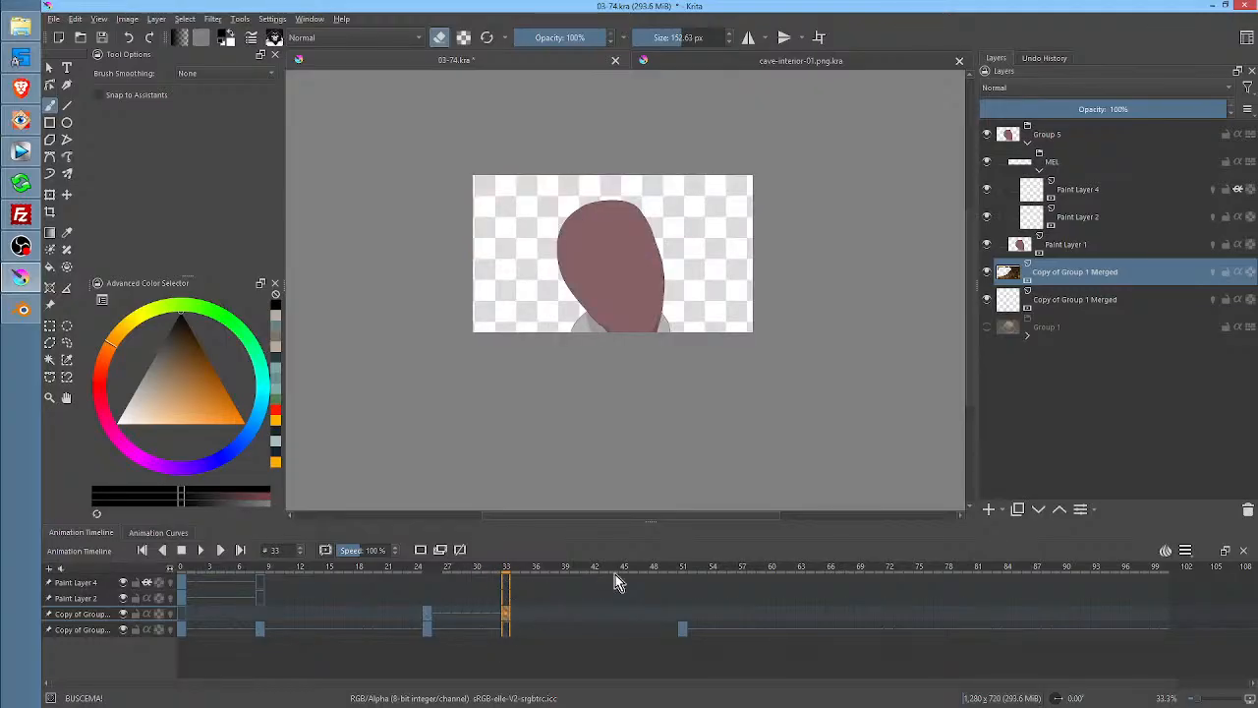
pyautogui.moveTo(657, 581); pyautogui.dragTo(682, 580)
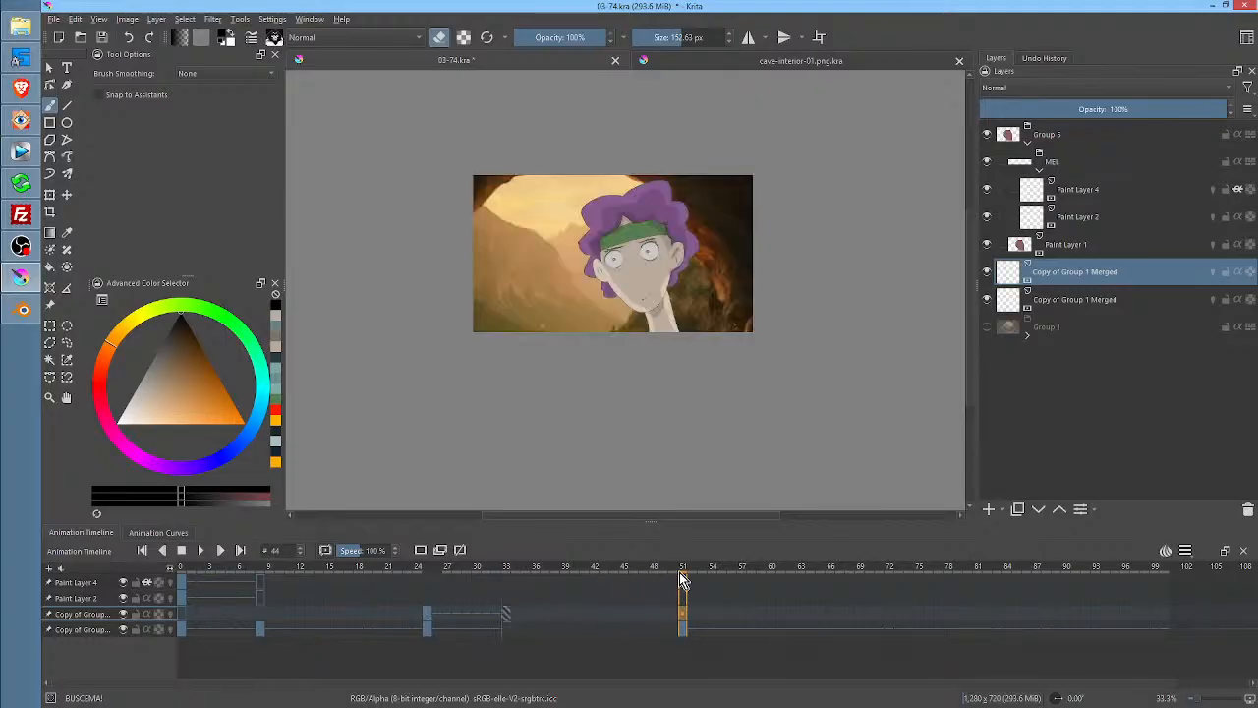
pyautogui.click(428, 616)
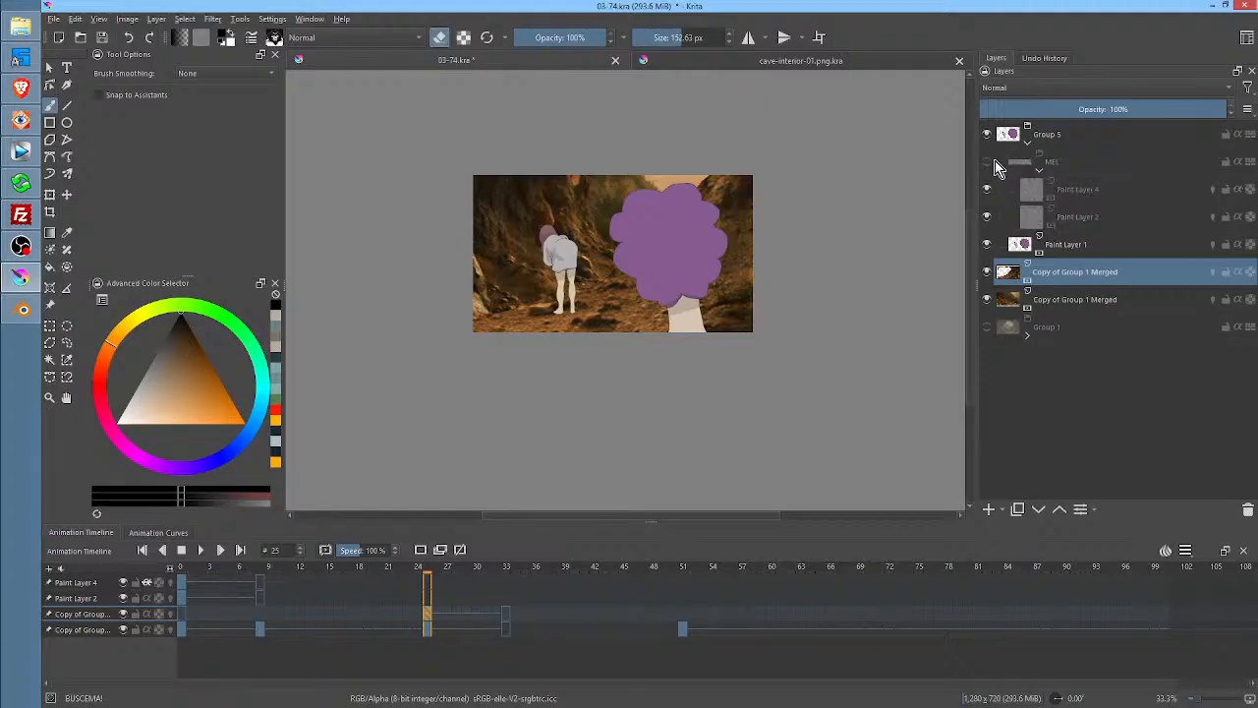
# Hide the character group on frame 25 and paint dark brown sampled from the rocks over the upper copy's sky and forest gap
pyautogui.click(1057, 165)
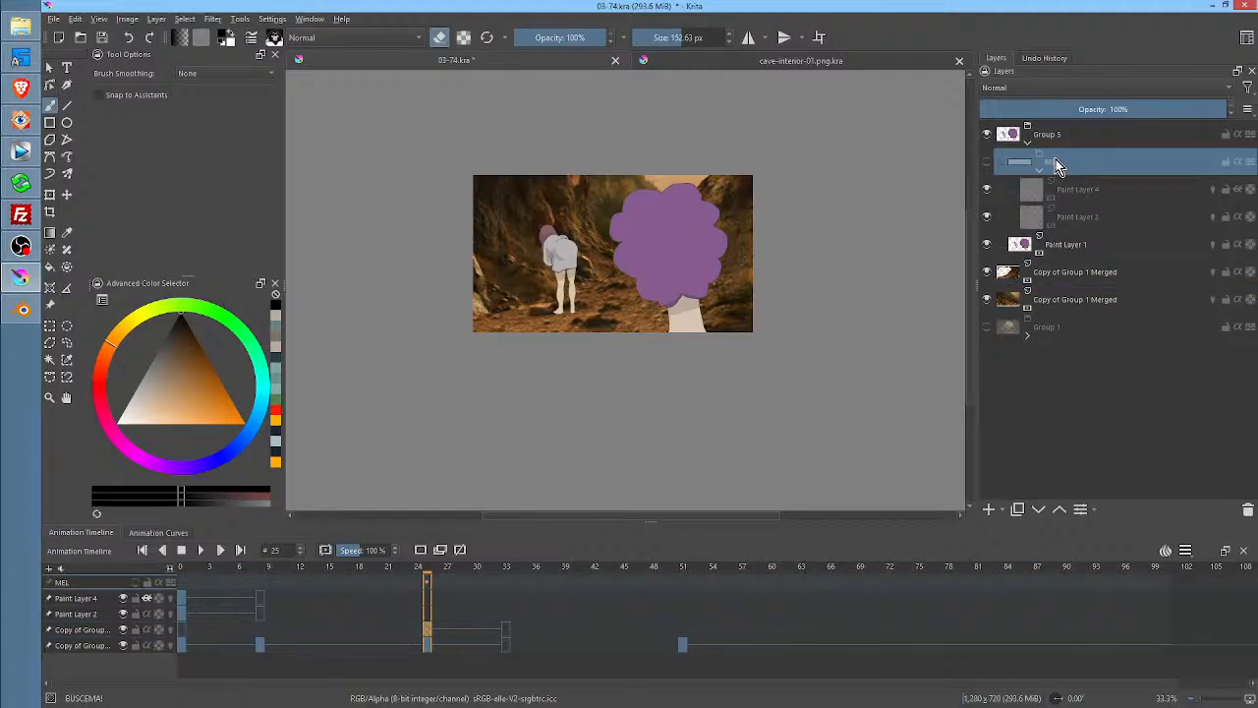
pyautogui.click(987, 163)
pyautogui.click(988, 135)
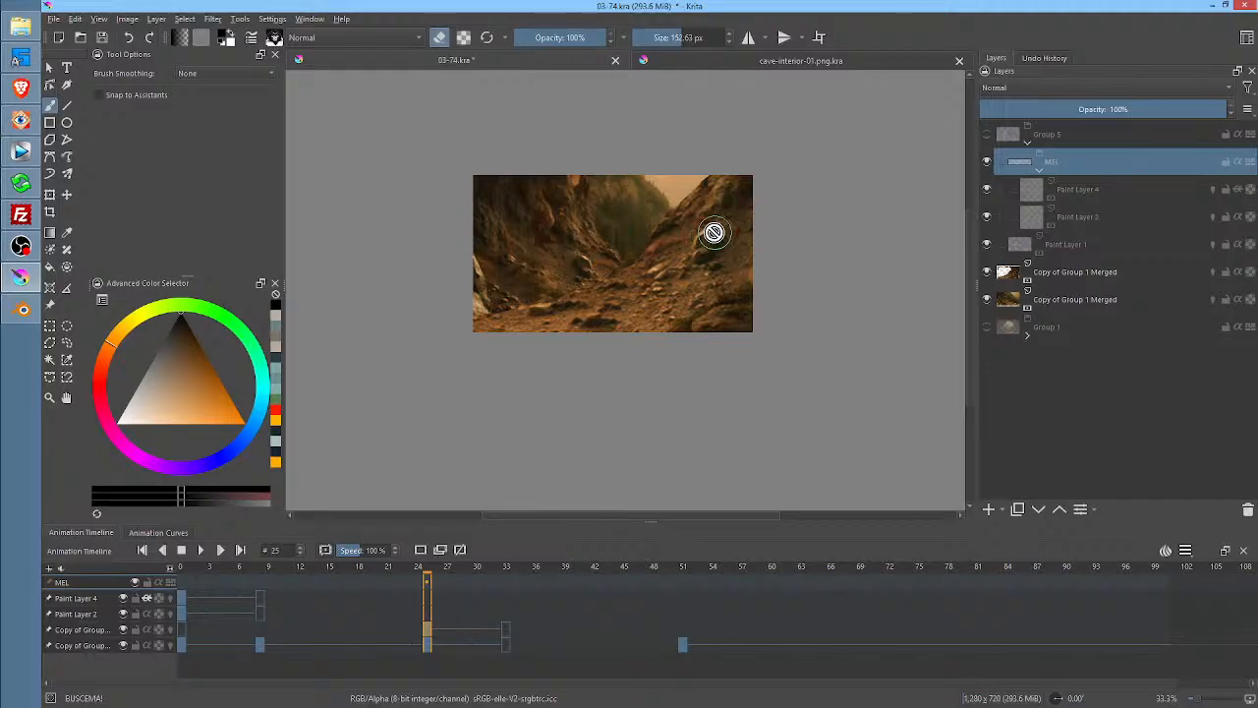
pyautogui.click(1076, 275)
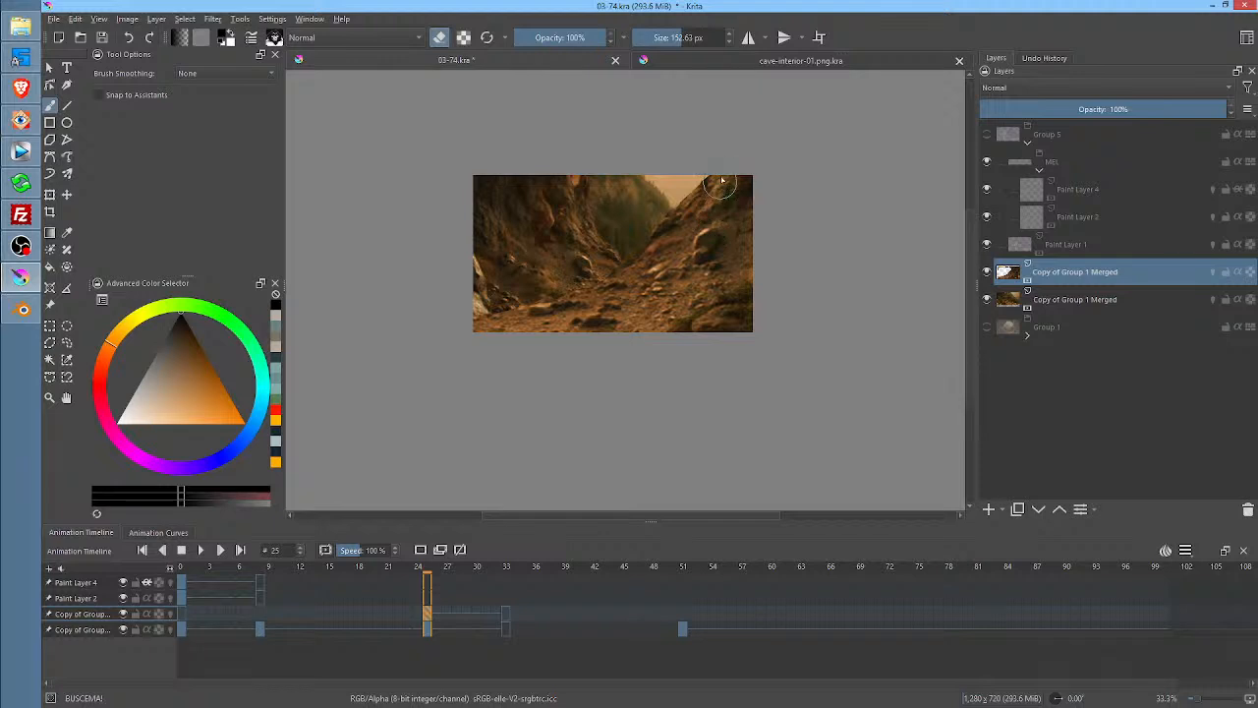
pyautogui.scroll(3, 702, 247)
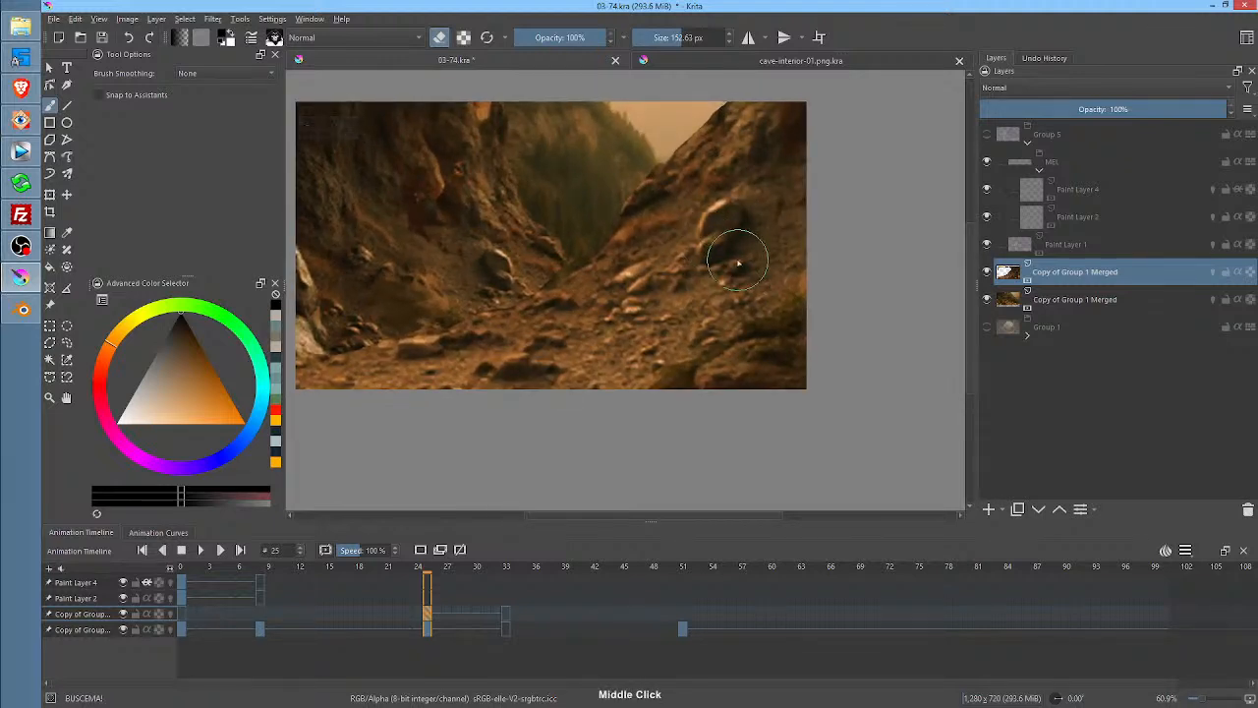
pyautogui.moveTo(658, 261); pyautogui.dragTo(744, 289)
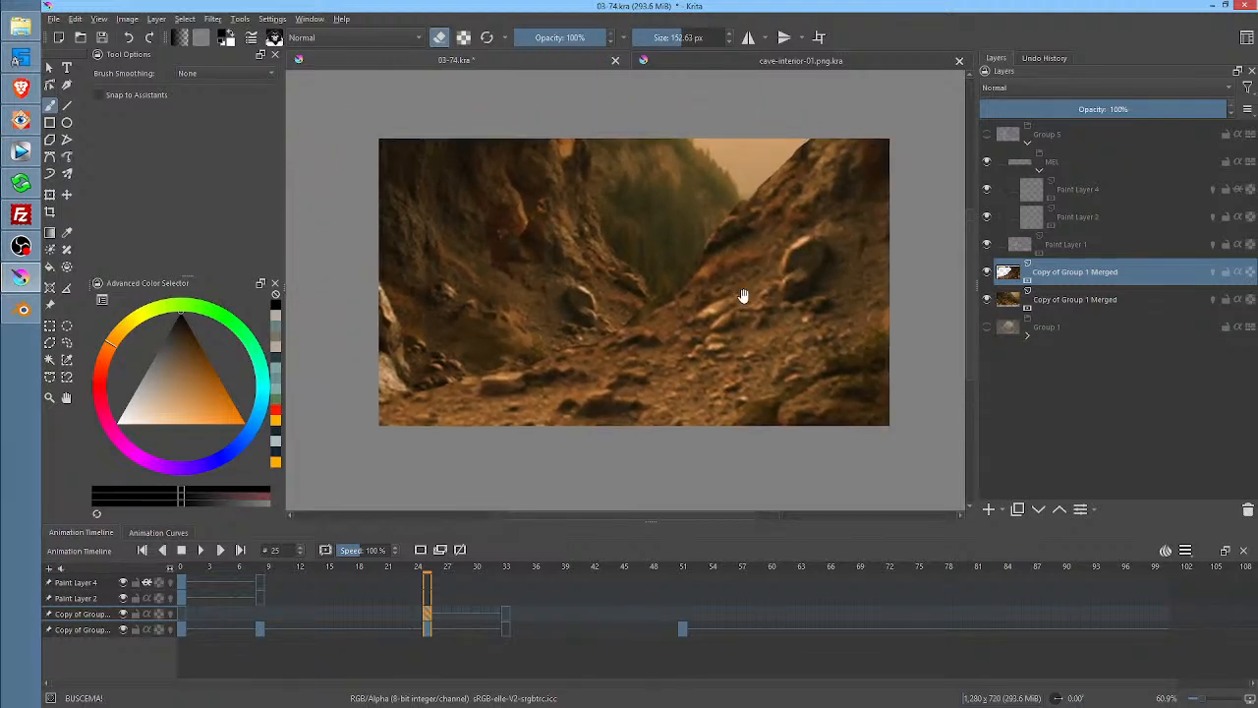
pyautogui.press('e')
pyautogui.keyDown('ctrl'); pyautogui.click(809, 155); pyautogui.keyUp('ctrl')
pyautogui.moveTo(809, 141)
pyautogui.mouseDown()
pyautogui.moveTo(722, 156)
pyautogui.moveTo(729, 132)
pyautogui.moveTo(648, 168)
pyautogui.moveTo(634, 141)
pyautogui.moveTo(603, 158)
pyautogui.moveTo(626, 194)
pyautogui.moveTo(694, 178)
pyautogui.moveTo(669, 210)
pyautogui.moveTo(710, 189)
pyautogui.moveTo(751, 191)
pyautogui.moveTo(708, 225)
pyautogui.moveTo(684, 271)
pyautogui.moveTo(672, 242)
pyautogui.moveTo(645, 253)
pyautogui.moveTo(618, 230)
pyautogui.mouseUp()
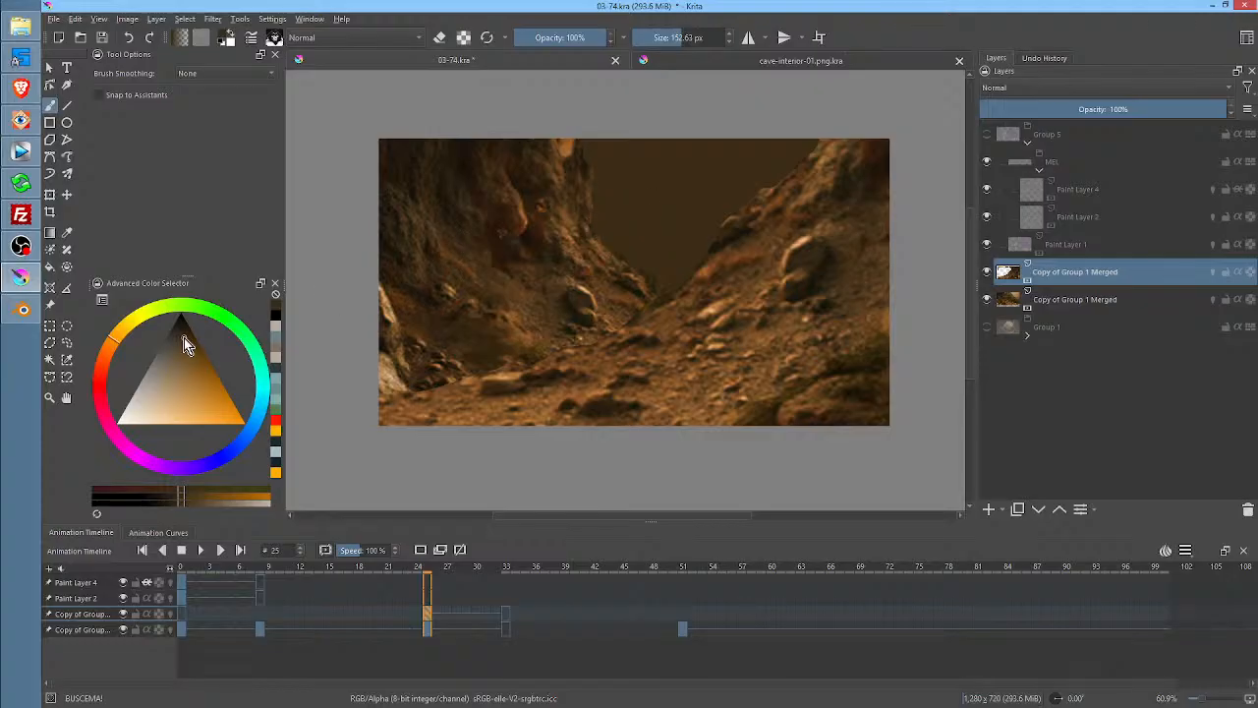
# Darken the painted gap with a deeper brown and blend it into the slopes using the Wet Textured Soft brush at 60 px
pyautogui.moveTo(184, 337); pyautogui.dragTo(181, 327)
pyautogui.moveTo(684, 165)
pyautogui.mouseDown()
pyautogui.moveTo(708, 141)
pyautogui.moveTo(755, 129)
pyautogui.moveTo(767, 168)
pyautogui.moveTo(604, 135)
pyautogui.moveTo(603, 193)
pyautogui.moveTo(758, 168)
pyautogui.moveTo(711, 203)
pyautogui.moveTo(624, 205)
pyautogui.moveTo(640, 196)
pyautogui.moveTo(676, 213)
pyautogui.mouseUp()
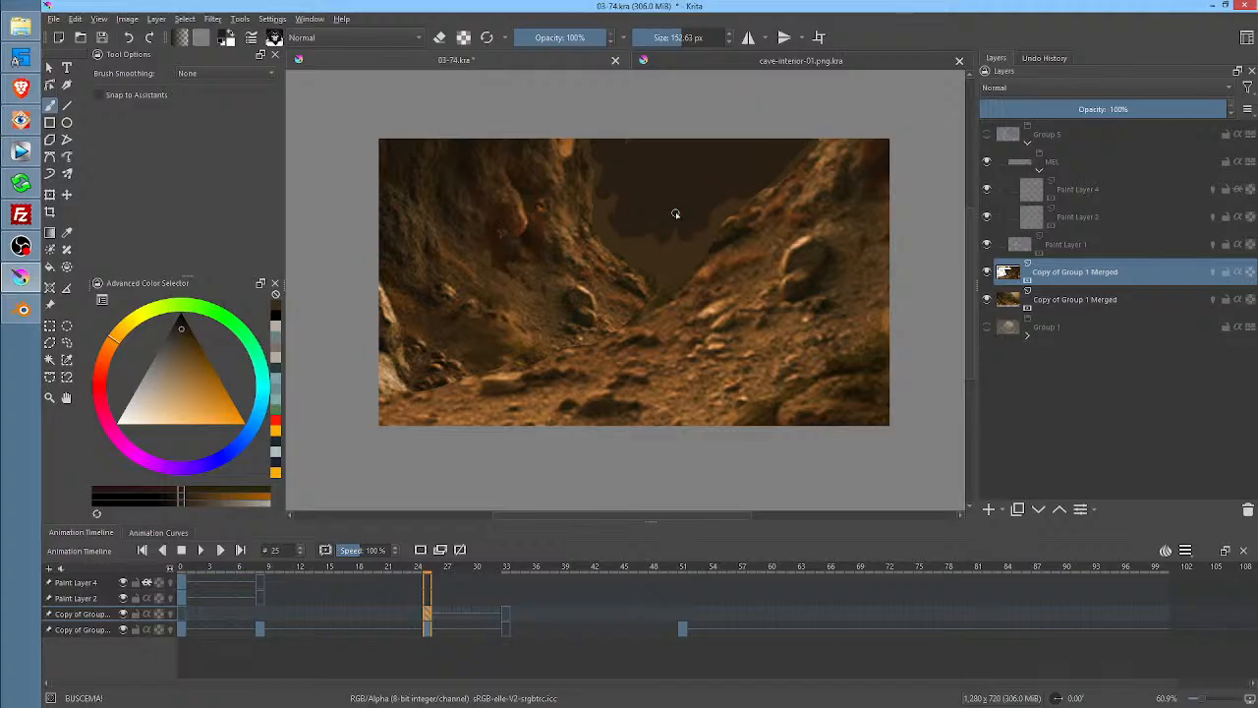
pyautogui.rightClick(669, 207)
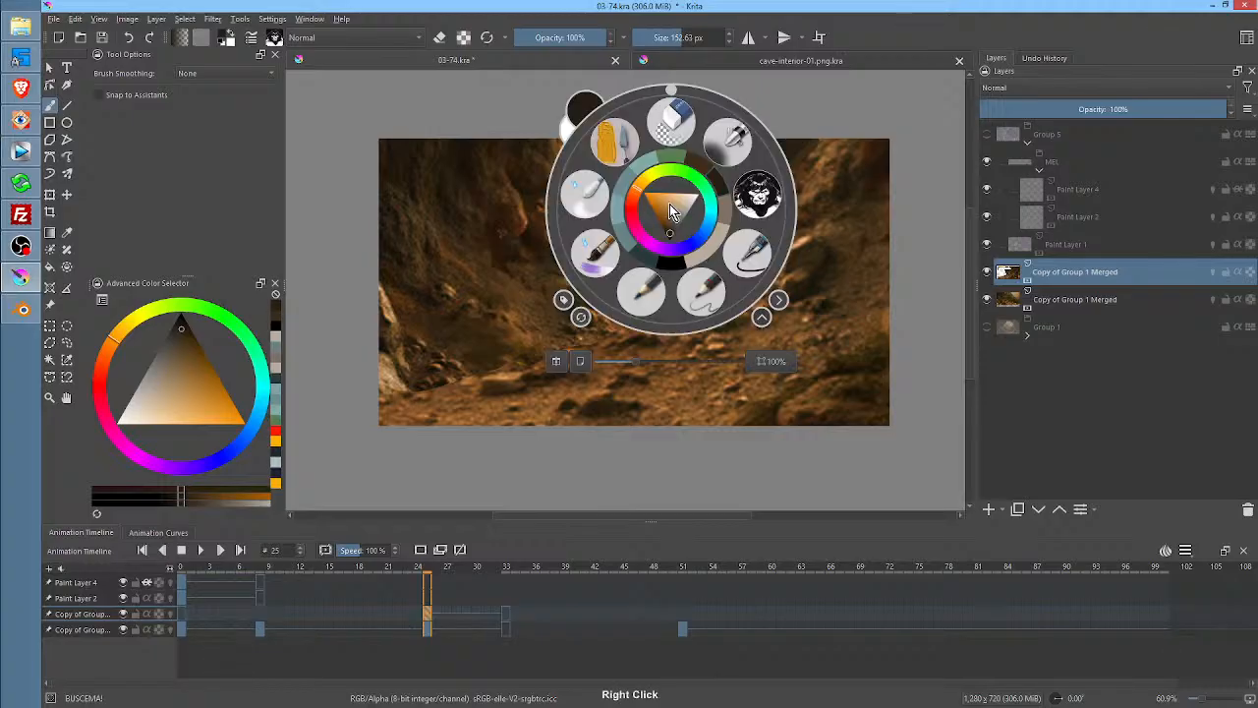
pyautogui.click(601, 257)
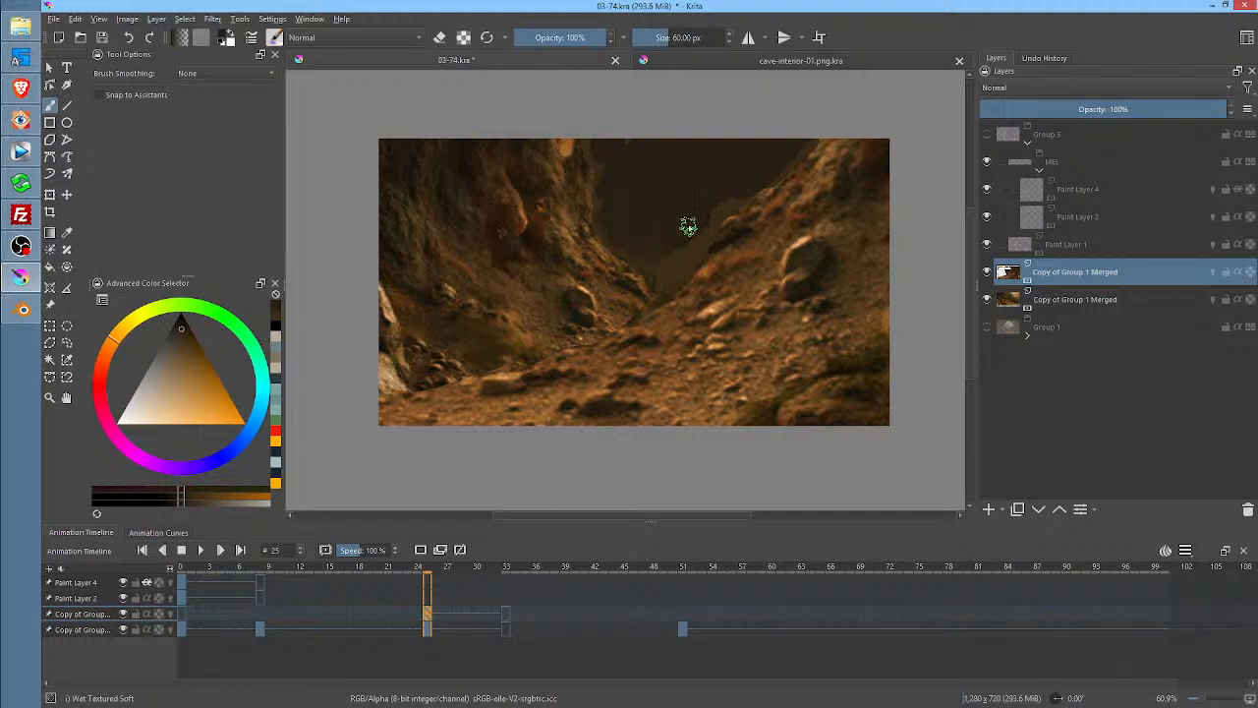
pyautogui.moveTo(688, 226)
pyautogui.mouseDown()
pyautogui.moveTo(753, 196)
pyautogui.moveTo(812, 143)
pyautogui.mouseUp()
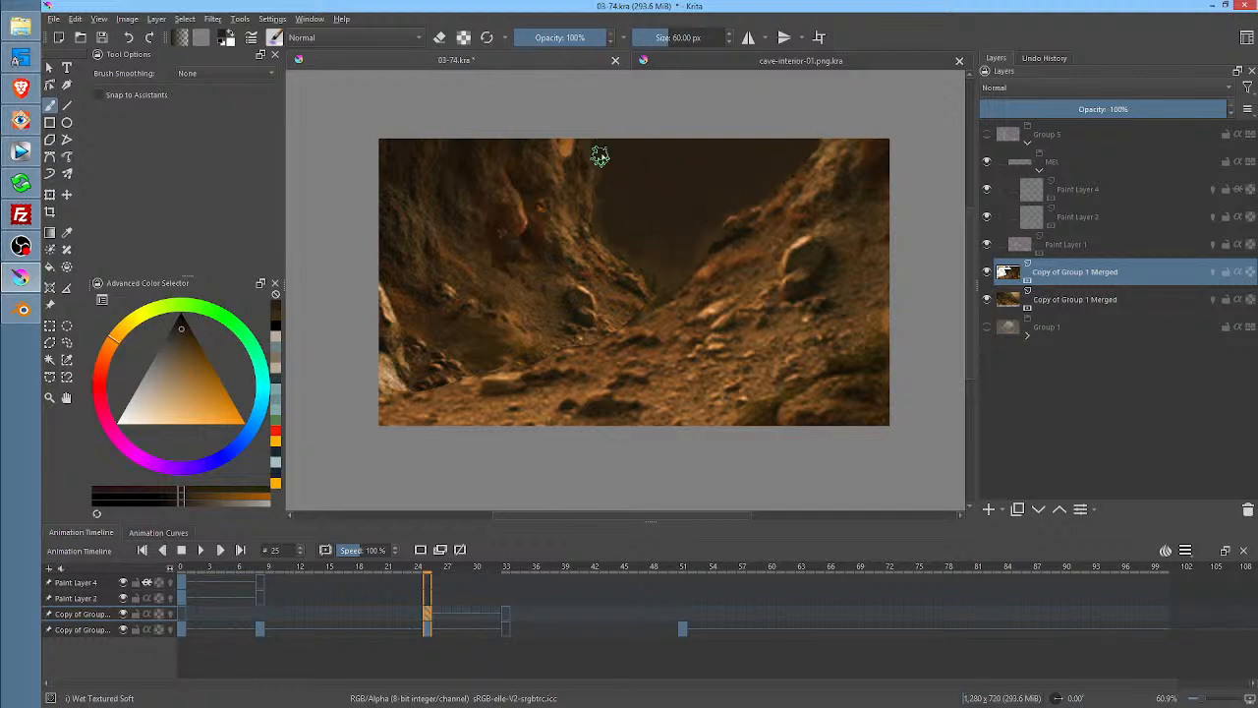
# Paint reddish-brown rock shapes sampled from the stones along the right slope's edge of the dark gap, reducing the brush to 21.38 px, and save
pyautogui.keyDown('ctrl'); pyautogui.click(747, 264); pyautogui.keyUp('ctrl')
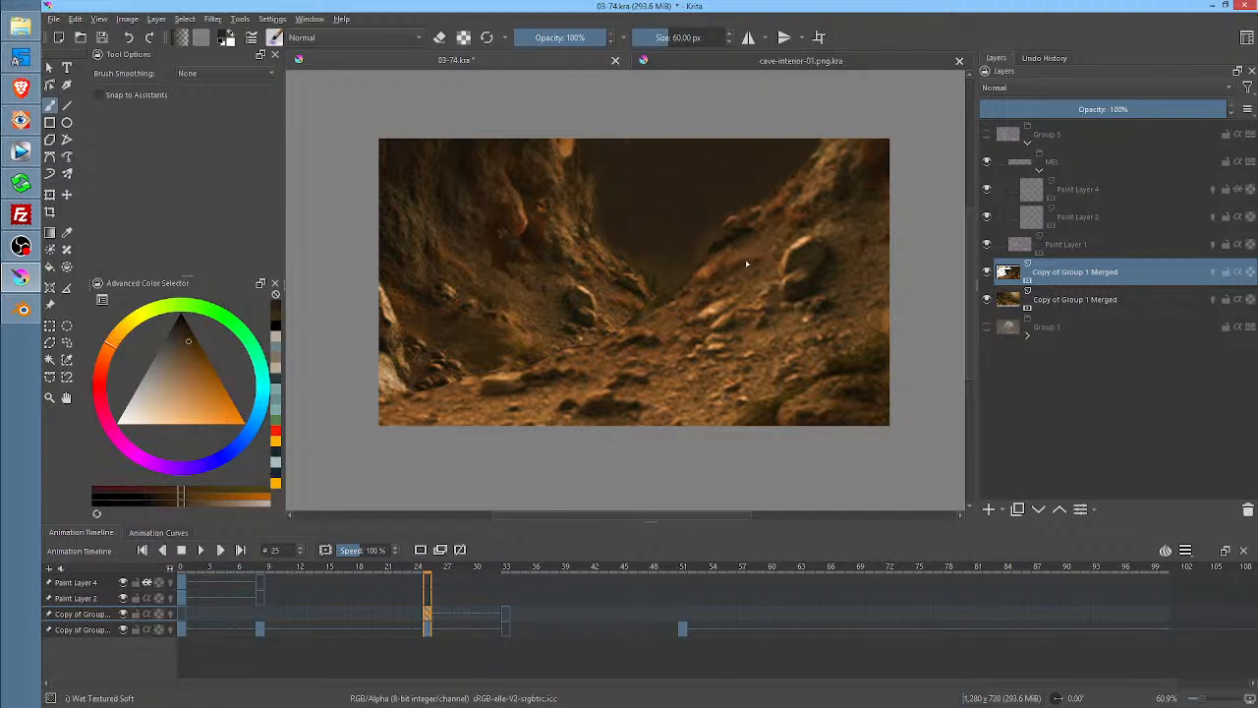
pyautogui.moveTo(674, 253)
pyautogui.mouseDown()
pyautogui.moveTo(722, 215)
pyautogui.moveTo(763, 245)
pyautogui.moveTo(710, 270)
pyautogui.moveTo(733, 266)
pyautogui.moveTo(692, 240)
pyautogui.mouseUp()
pyautogui.keyDown('ctrl'); pyautogui.click(763, 244); pyautogui.keyUp('ctrl')
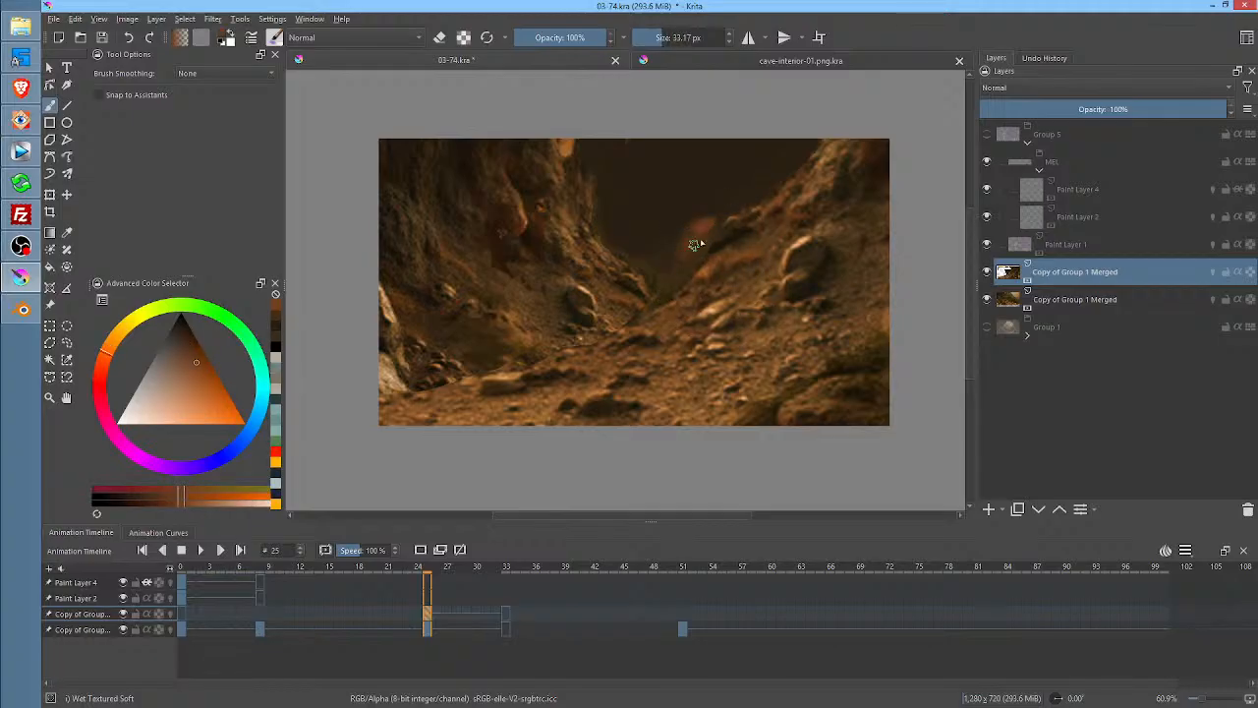
pyautogui.rightClick(748, 245)
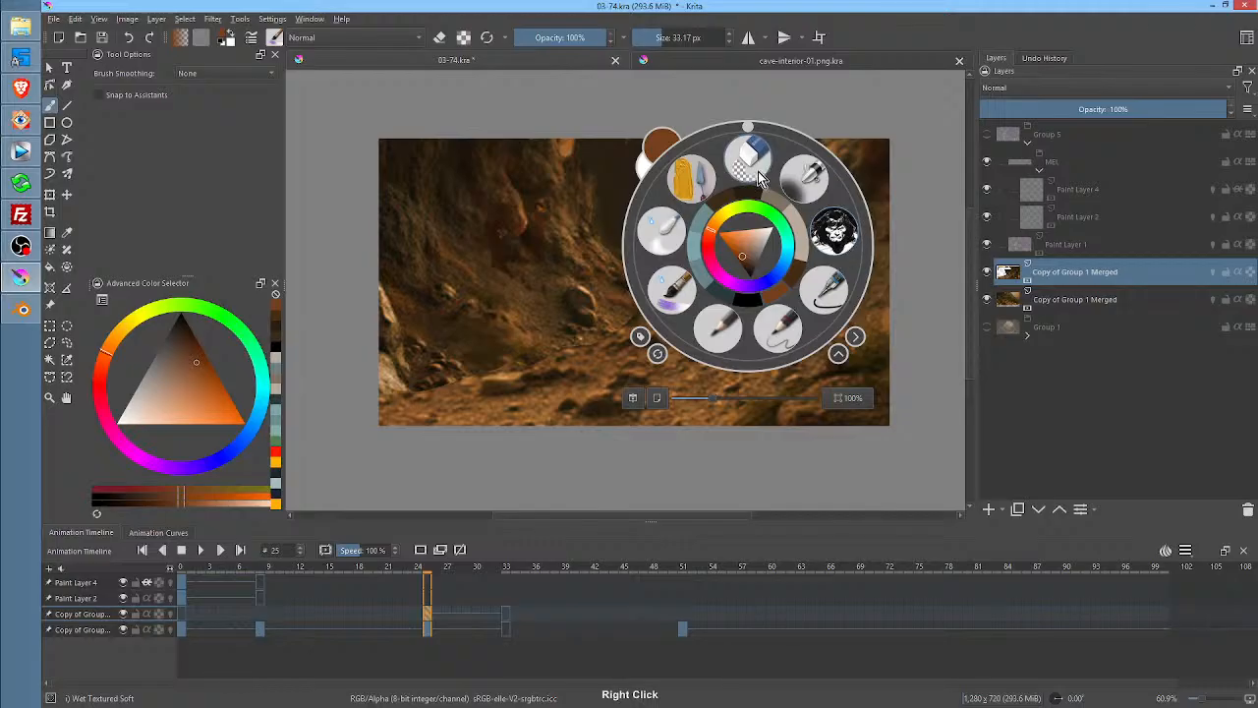
pyautogui.click(855, 101)
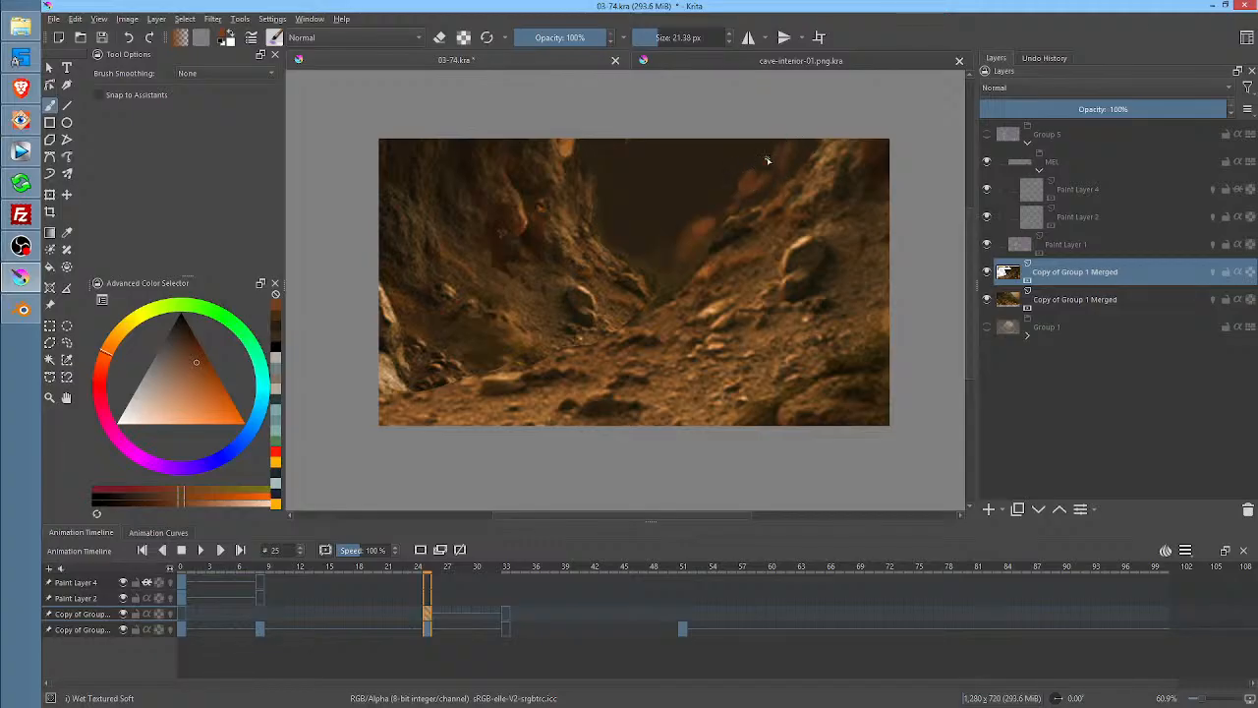
pyautogui.middleClick(725, 324)
pyautogui.keyDown('ctrl'); pyautogui.click(669, 258); pyautogui.keyUp('ctrl')
pyautogui.hotkey('ctrl', 's')
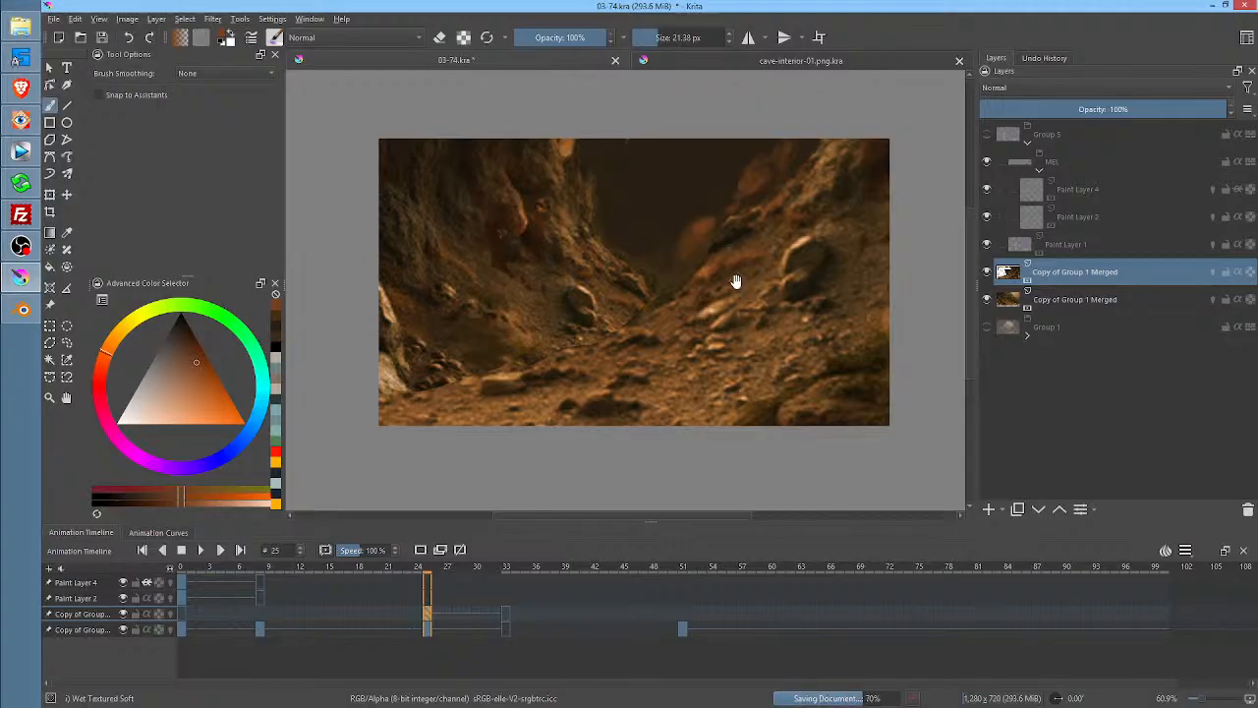
# Extend the left slope into the dark gap with craggy strokes in sampled rock browns, using the brush at 12.72 px
pyautogui.moveTo(736, 282)
pyautogui.mouseDown()
pyautogui.moveTo(737, 269)
pyautogui.moveTo(721, 292)
pyautogui.moveTo(731, 263)
pyautogui.mouseUp()
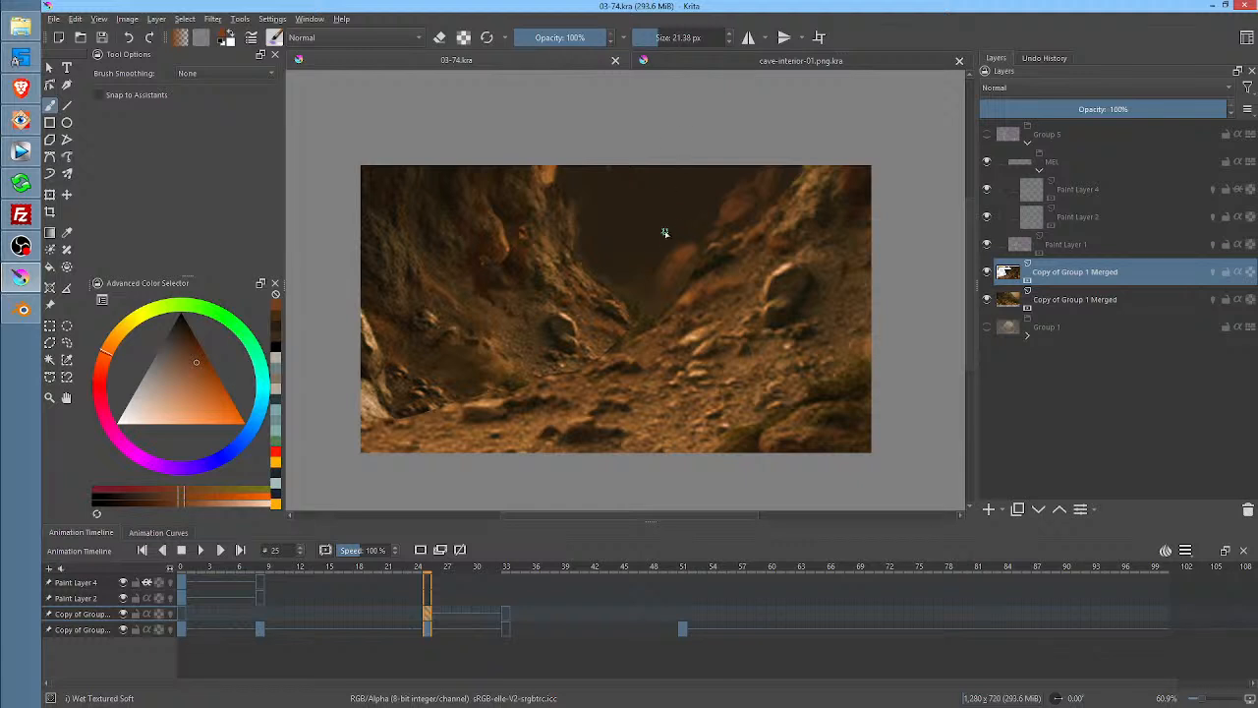
pyautogui.moveTo(588, 280); pyautogui.dragTo(590, 252)
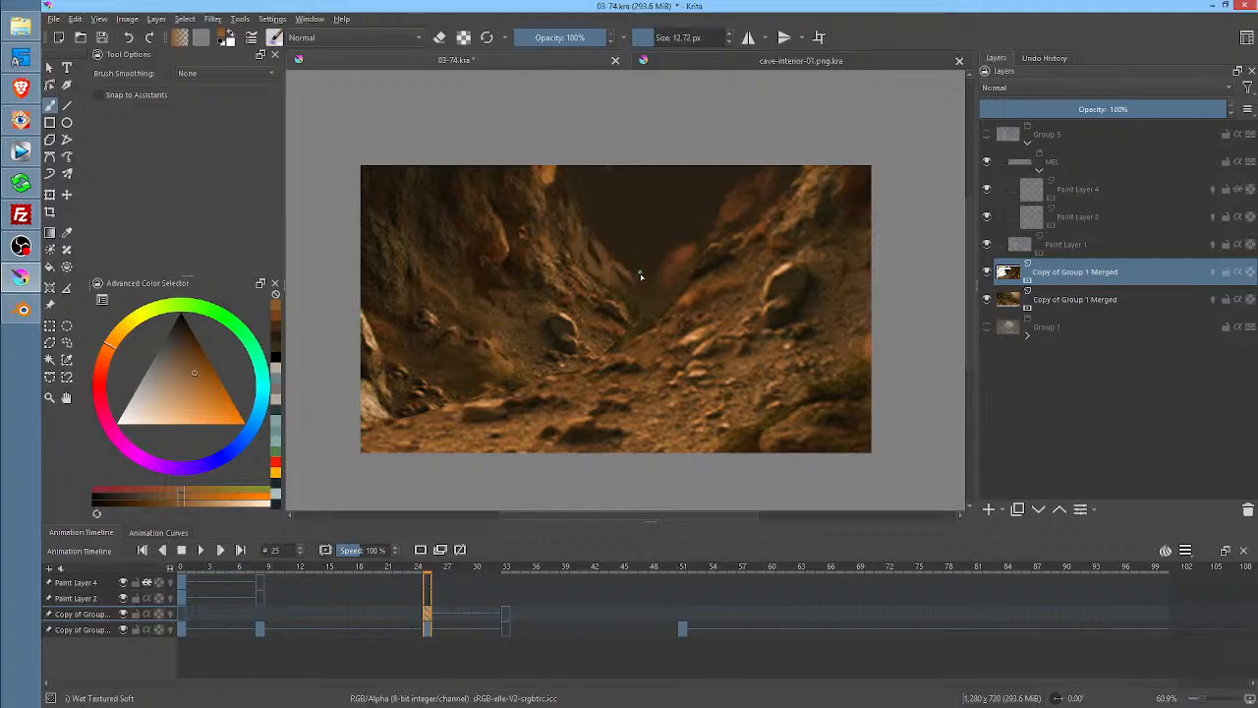
pyautogui.keyDown('ctrl'); pyautogui.click(697, 344); pyautogui.keyUp('ctrl')
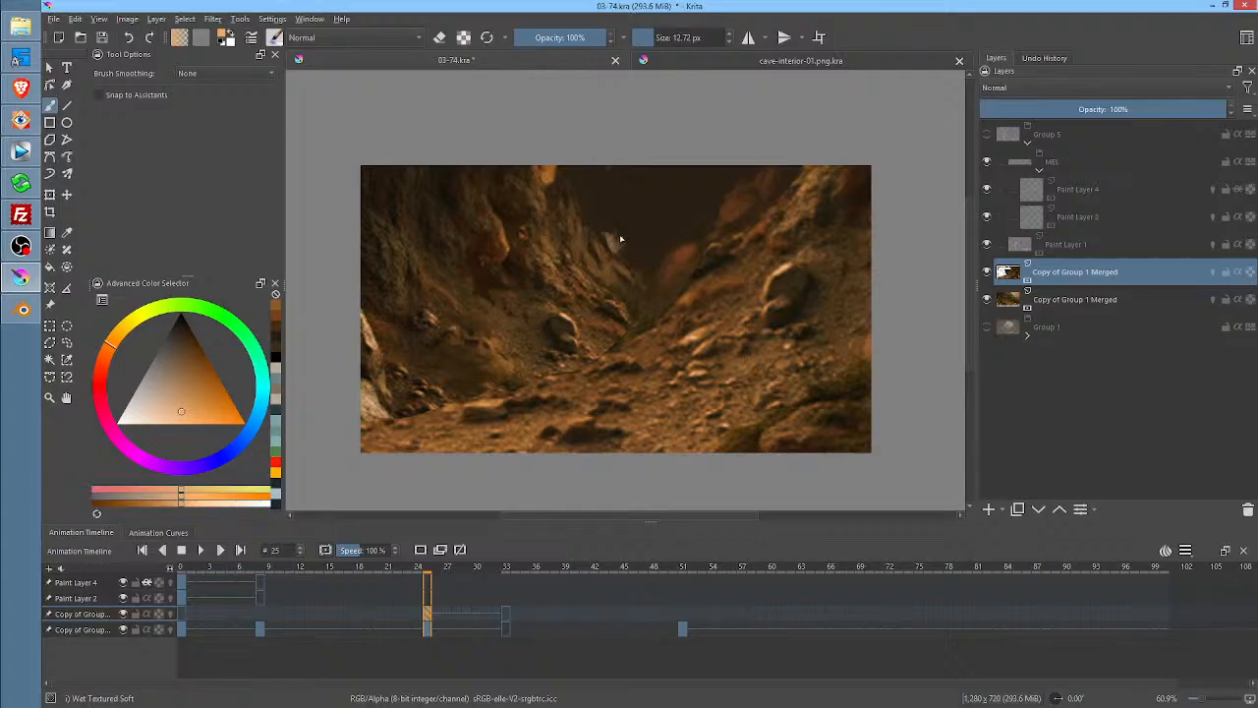
pyautogui.keyDown('ctrl'); pyautogui.click(682, 262); pyautogui.keyUp('ctrl')
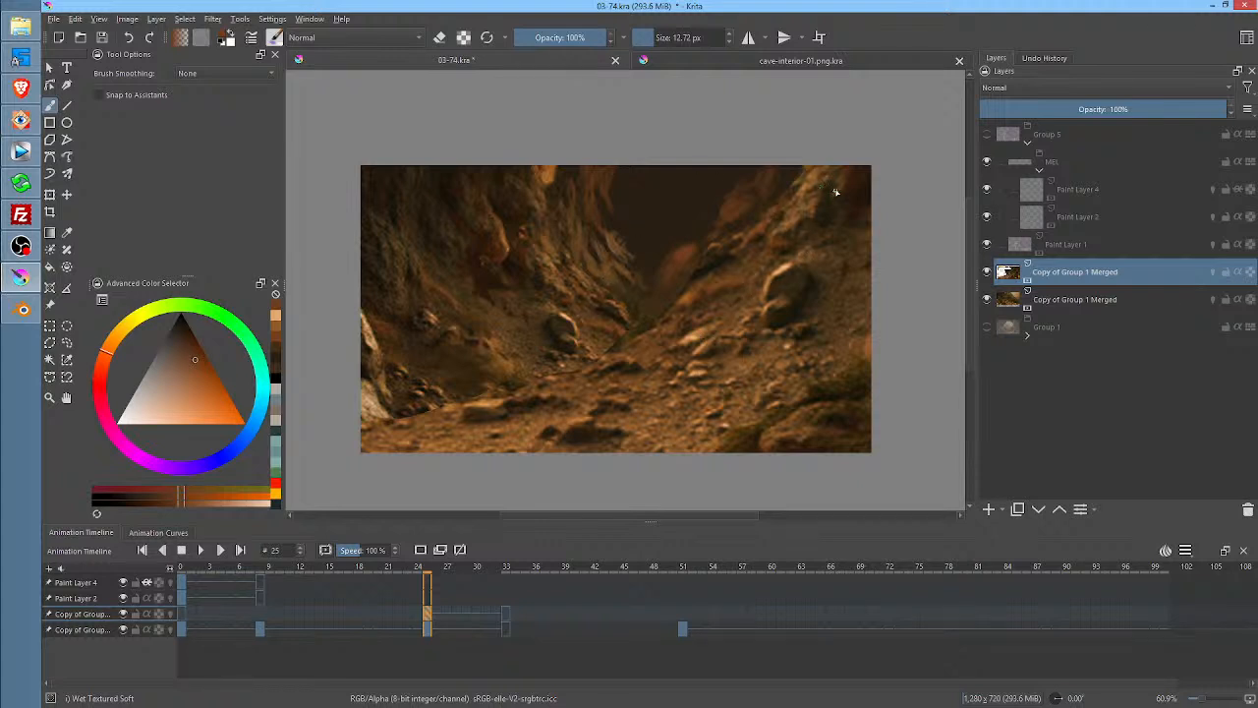
# Copy the rock outcrop at the top of the right slope with a freehand selection, then rotate and place it in the dark gap
pyautogui.hotkey('ctrl', 'shift', 'f')
pyautogui.moveTo(842, 177)
pyautogui.mouseDown()
pyautogui.moveTo(784, 211)
pyautogui.moveTo(854, 177)
pyautogui.mouseUp()
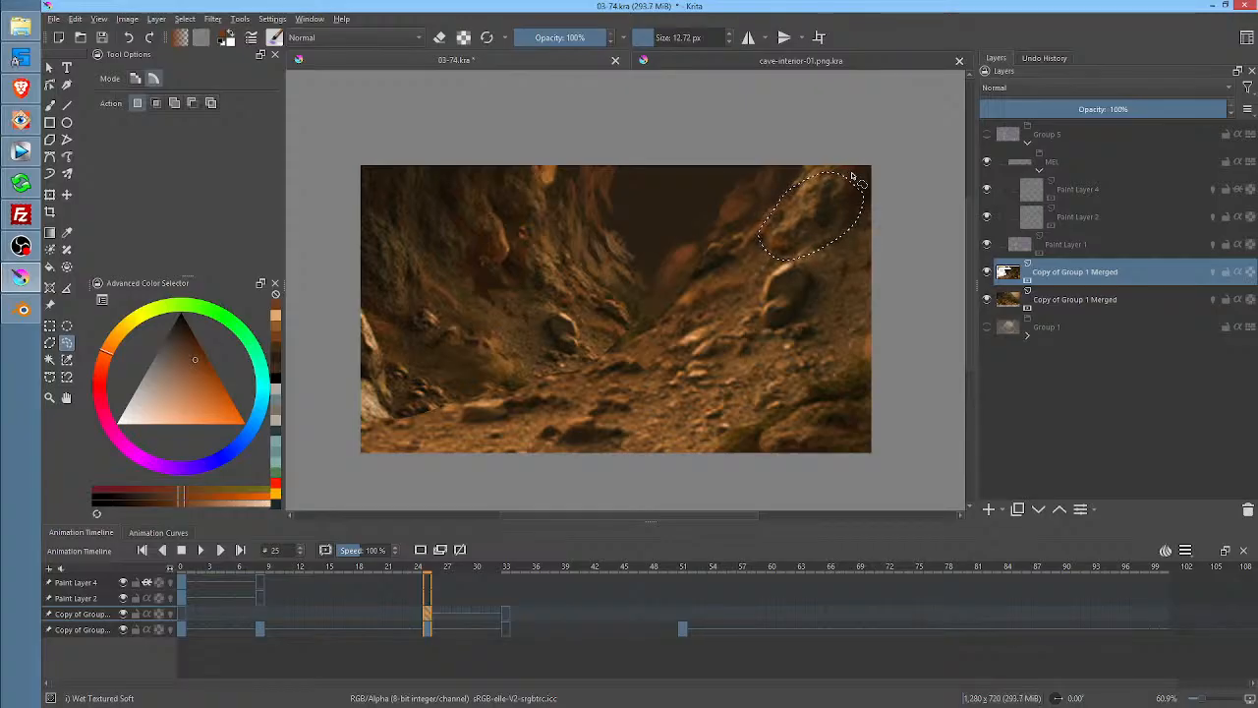
pyautogui.hotkey('ctrl', 't')
pyautogui.moveTo(662, 301)
pyautogui.mouseDown()
pyautogui.moveTo(701, 218)
pyautogui.moveTo(758, 179)
pyautogui.moveTo(755, 159)
pyautogui.moveTo(724, 146)
pyautogui.moveTo(708, 206)
pyautogui.moveTo(714, 171)
pyautogui.mouseUp()
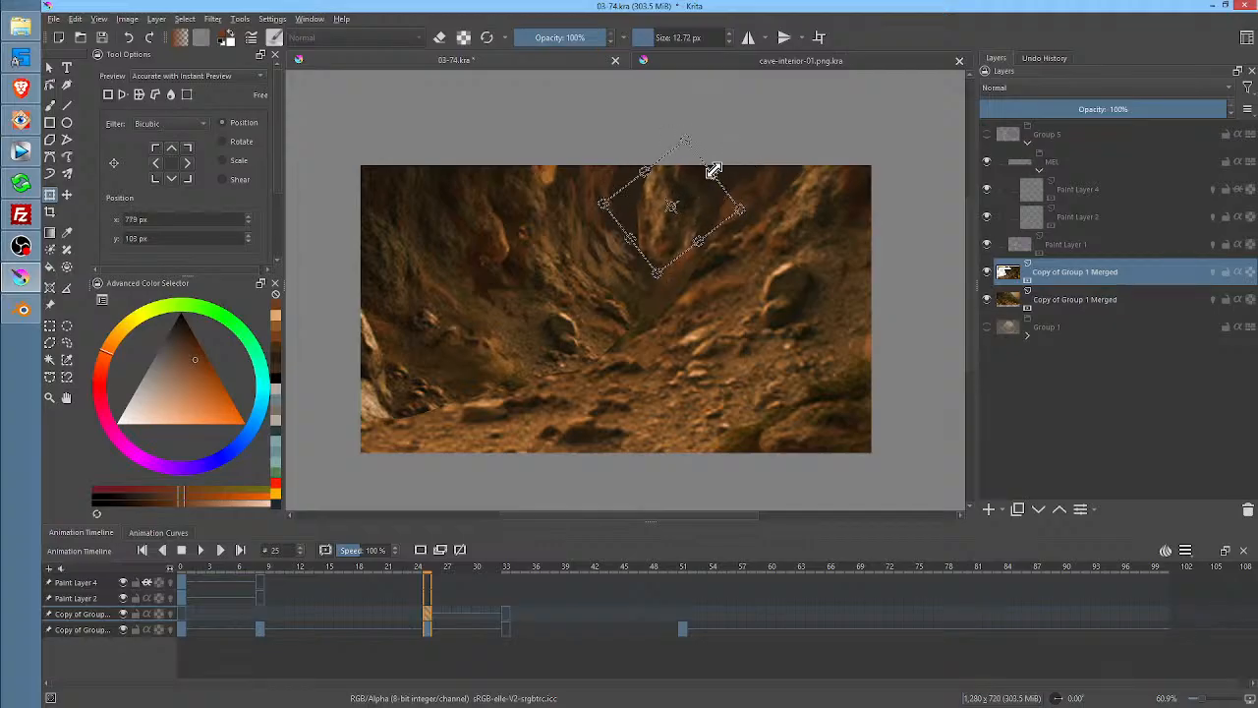
# Blend the pasted rock's base and top into the surrounding slopes with sampled browns, and save the file
pyautogui.press('b')
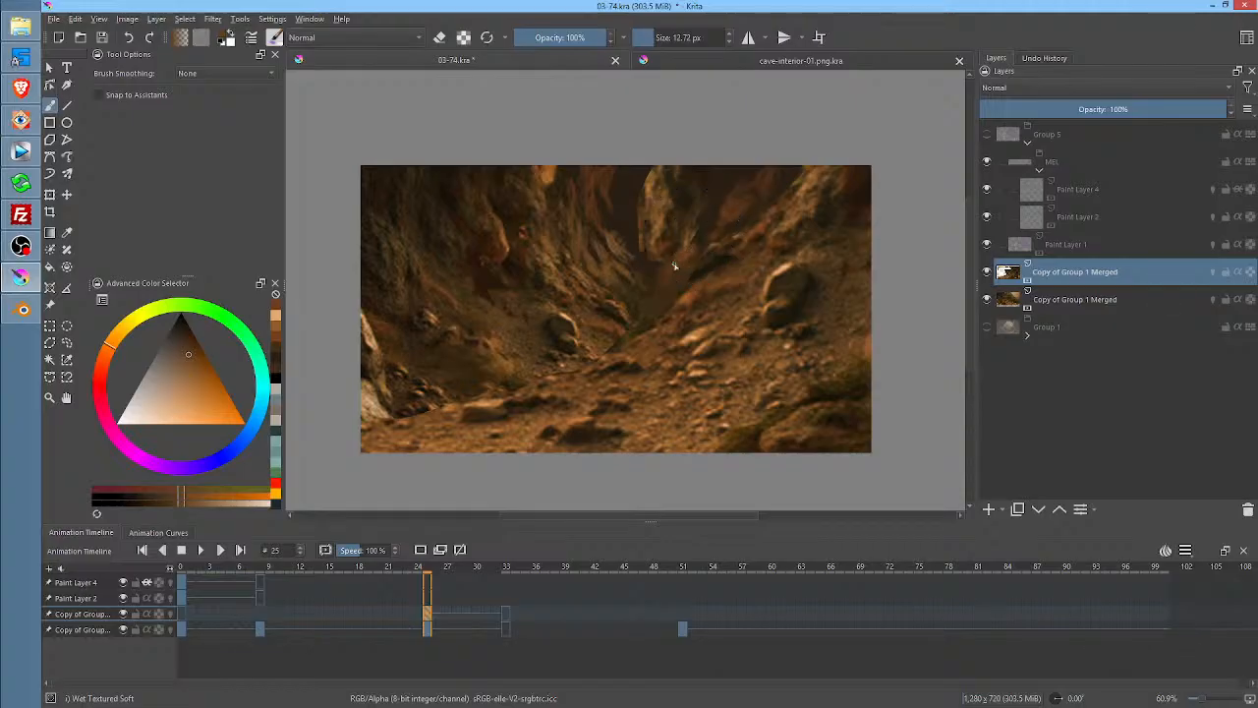
pyautogui.rightClick(678, 260)
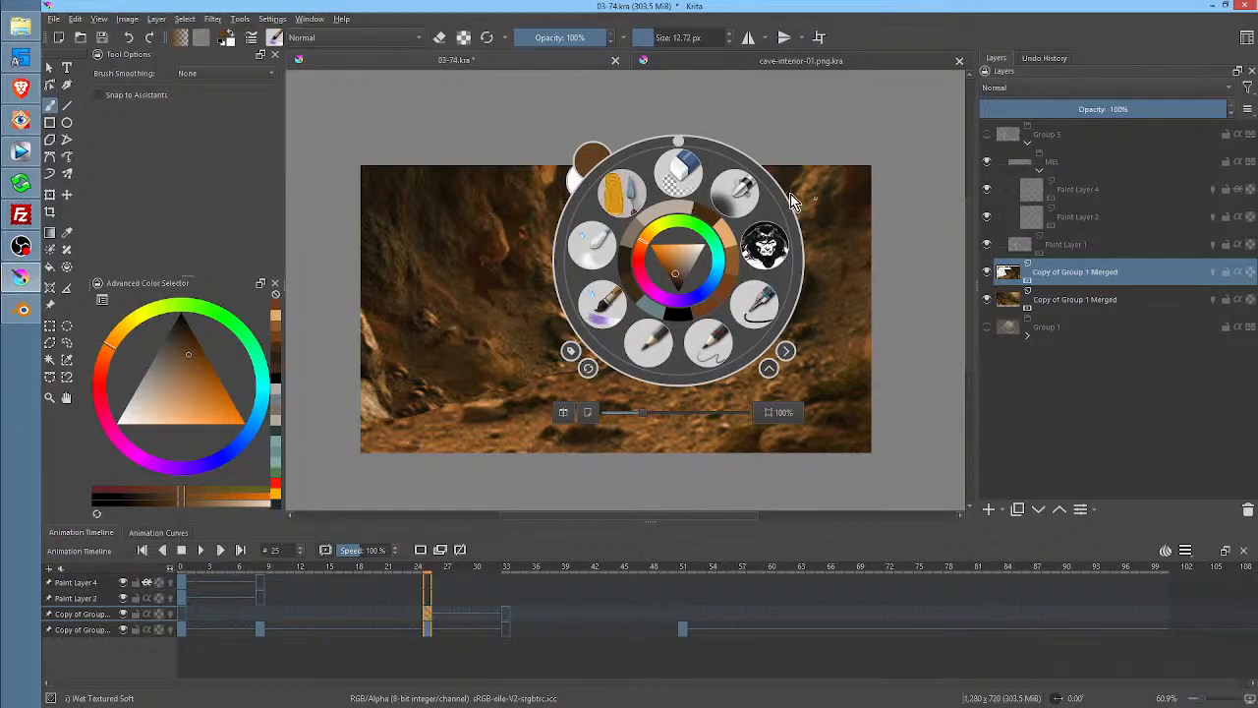
pyautogui.click(545, 288)
pyautogui.keyDown('ctrl'); pyautogui.click(670, 246); pyautogui.keyUp('ctrl')
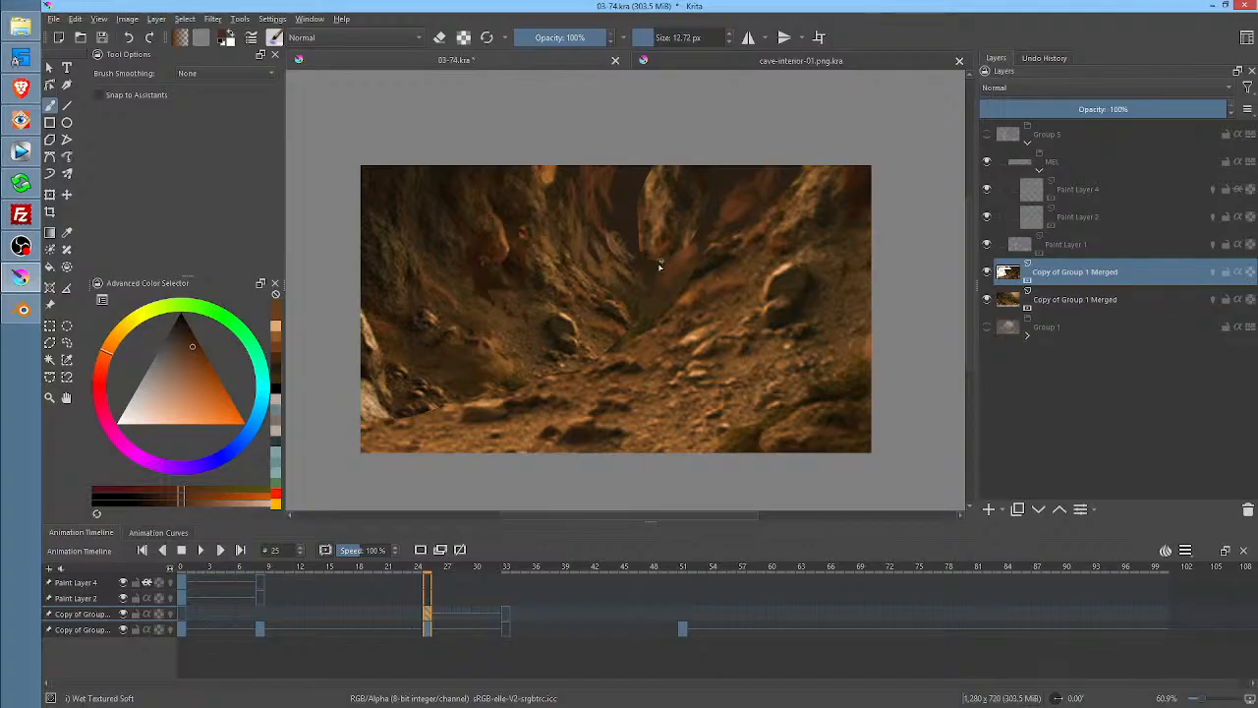
pyautogui.keyDown('ctrl'); pyautogui.click(653, 183); pyautogui.keyUp('ctrl')
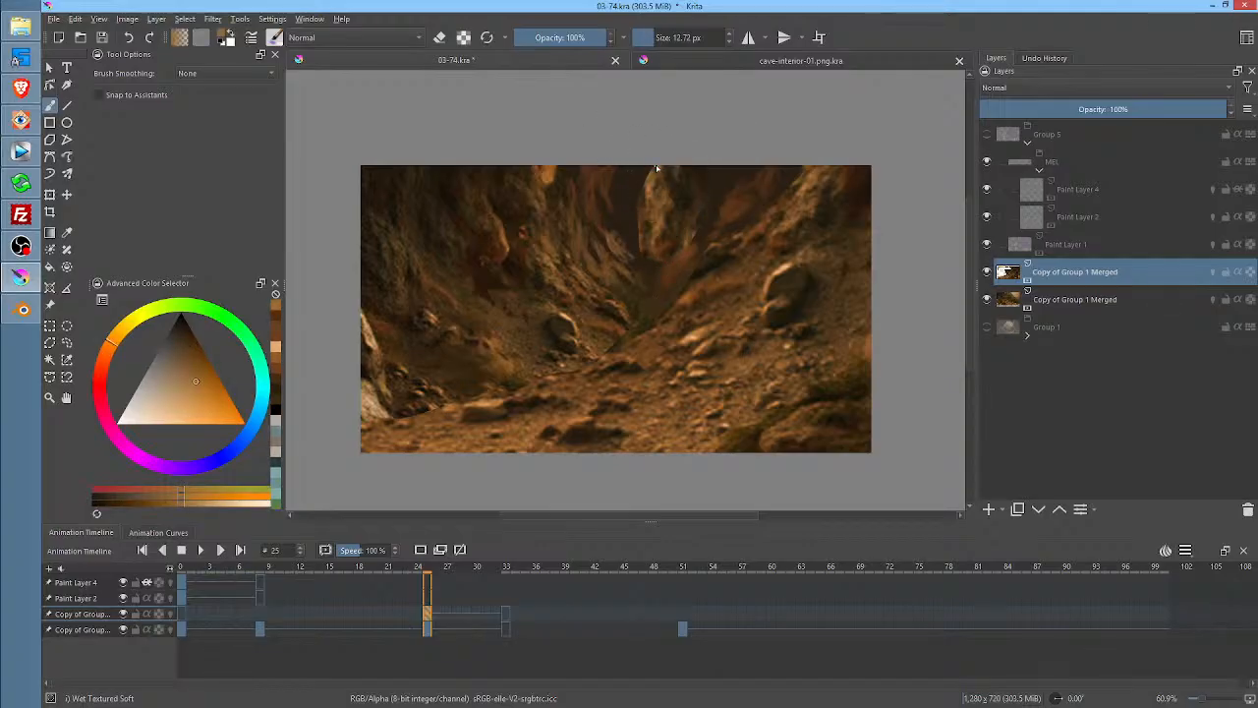
pyautogui.keyDown('ctrl'); pyautogui.click(656, 169); pyautogui.keyUp('ctrl')
pyautogui.hotkey('ctrl', 's')
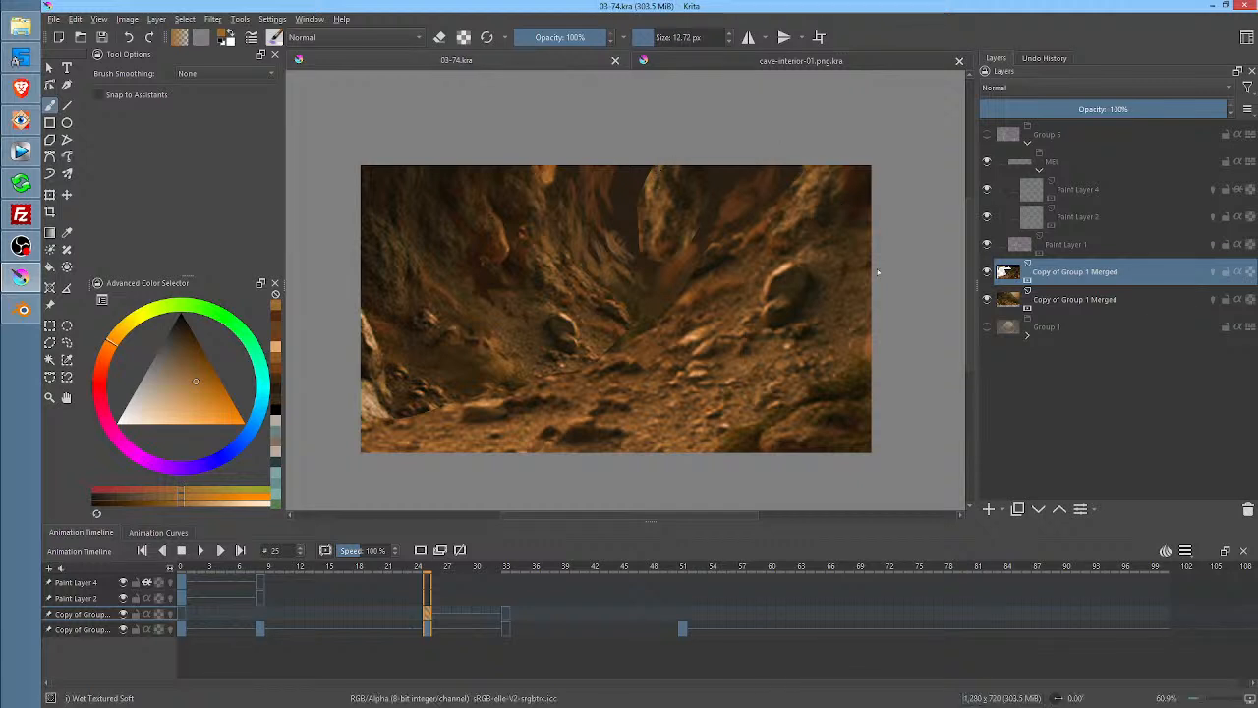
# Compare the backdrop with the upper background copy hidden and shown, and merge that copy into the background layer beneath it
pyautogui.click(987, 271)
pyautogui.click(987, 271)
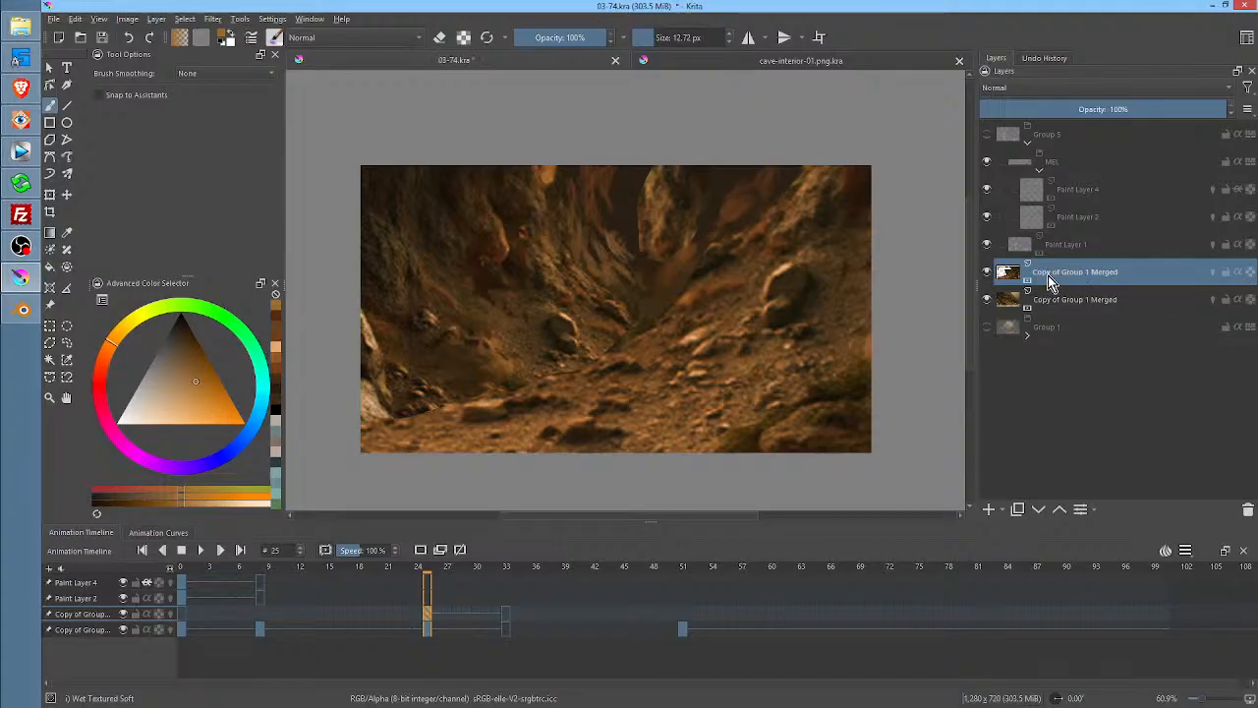
pyautogui.moveTo(1057, 279)
pyautogui.keyDown('ctrl'); pyautogui.click(692, 296); pyautogui.keyUp('ctrl')
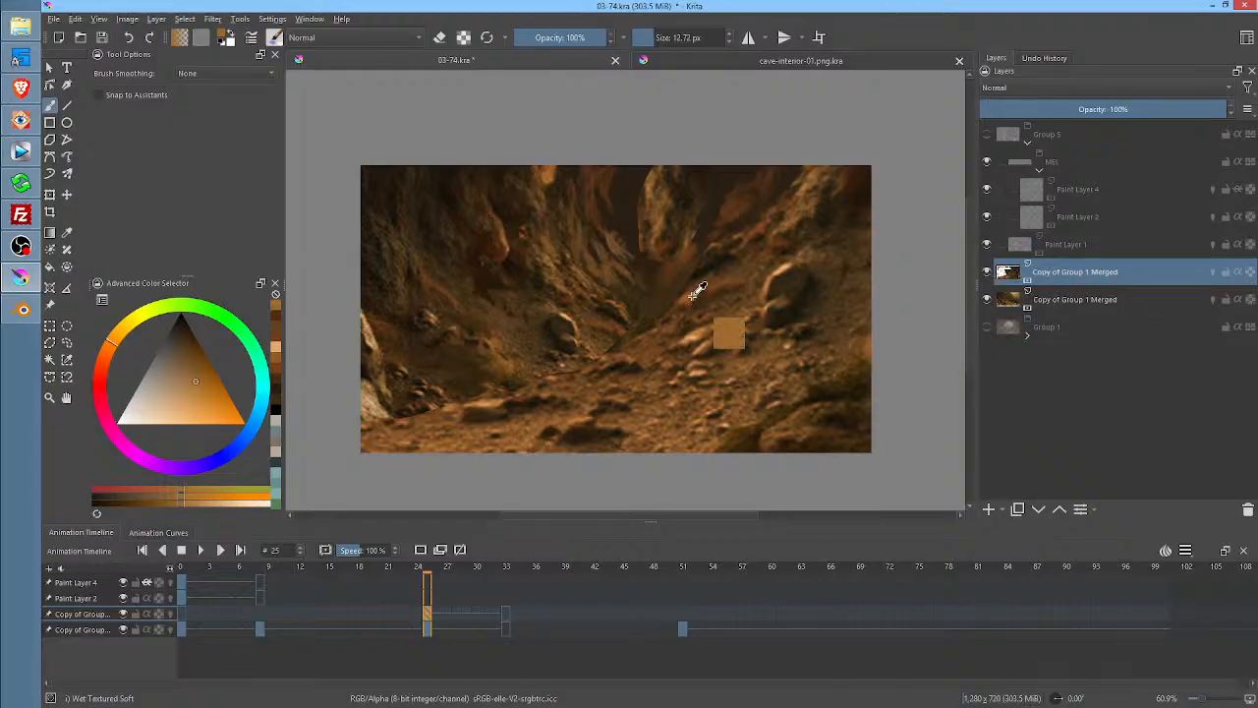
pyautogui.hotkey('shift', 'Delete')
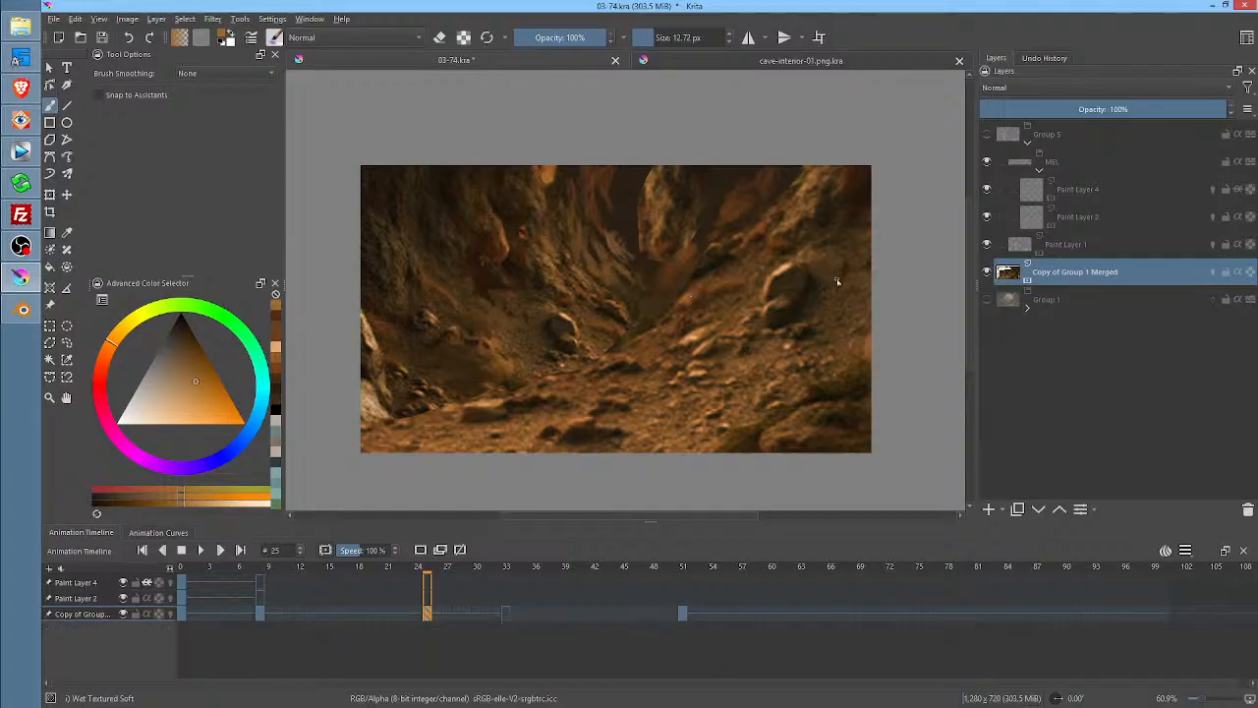
# Paint sampled brown strokes on frame 25 of the merged background around the base of the pasted rock and along the ravine walls
pyautogui.moveTo(436, 567)
pyautogui.mouseDown()
pyautogui.moveTo(702, 575)
pyautogui.moveTo(295, 574)
pyautogui.moveTo(438, 580)
pyautogui.moveTo(430, 590)
pyautogui.mouseUp()
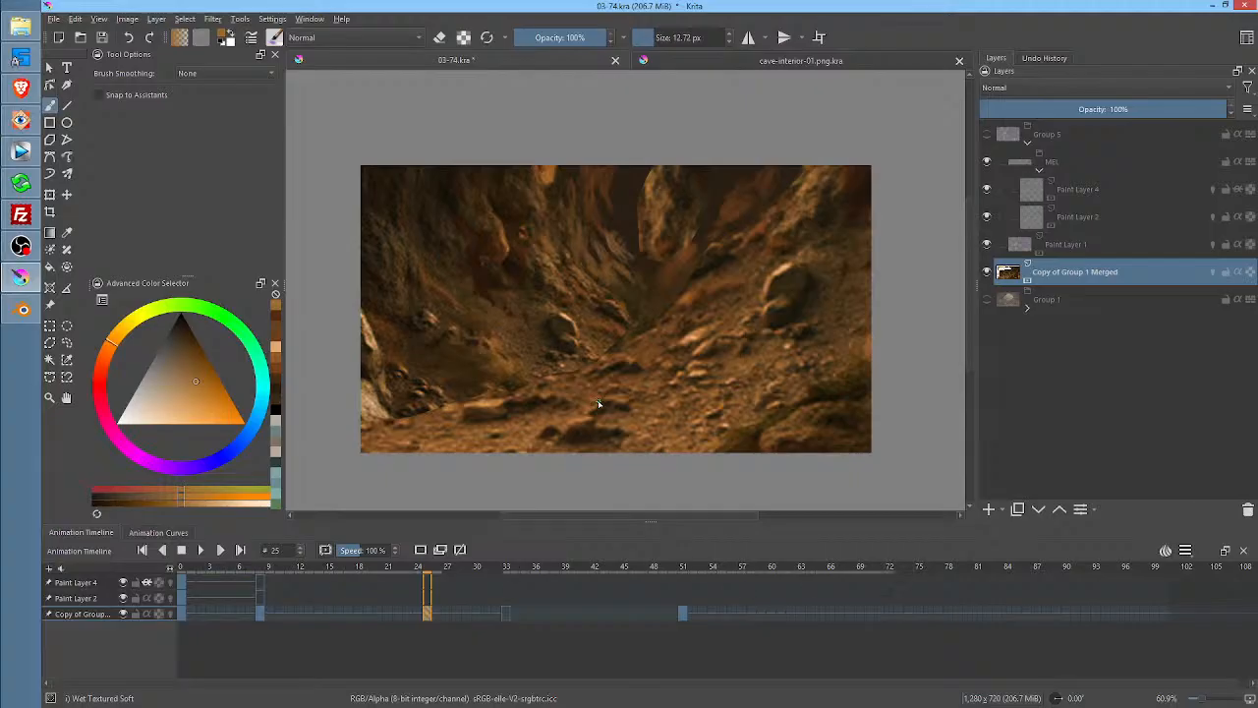
pyautogui.keyDown('ctrl'); pyautogui.click(689, 293); pyautogui.keyUp('ctrl')
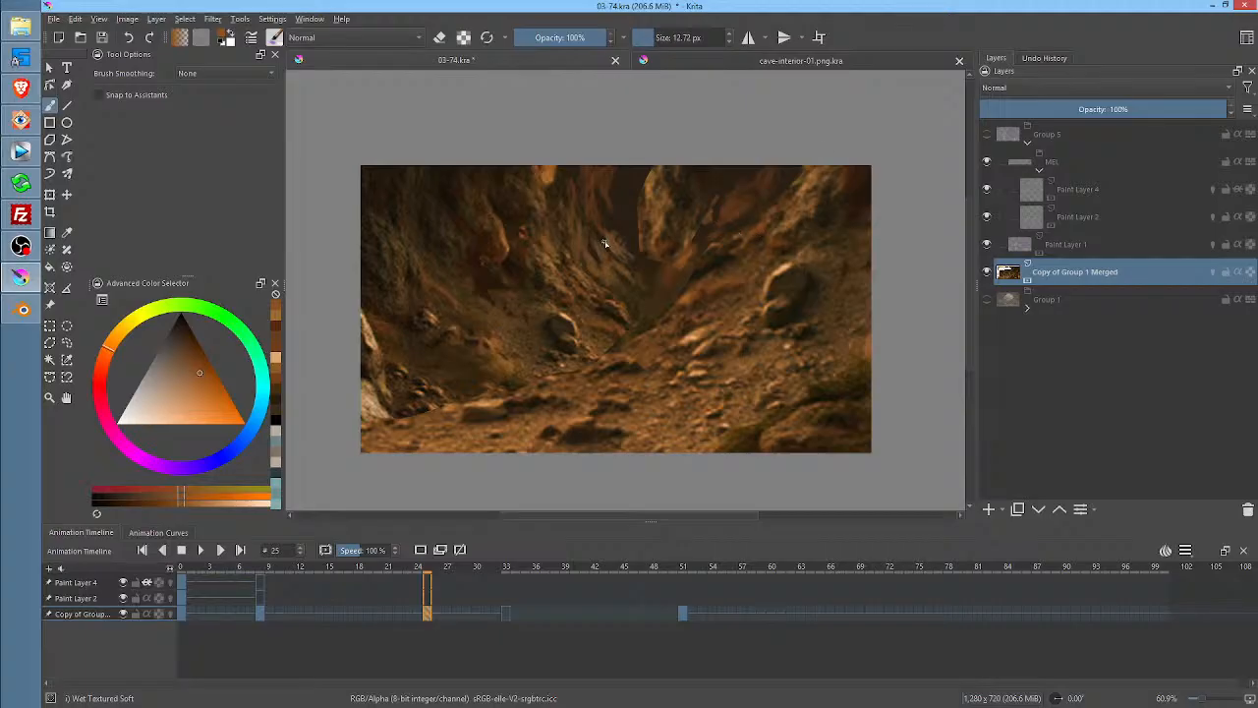
pyautogui.keyDown('ctrl'); pyautogui.click(663, 228); pyautogui.keyUp('ctrl')
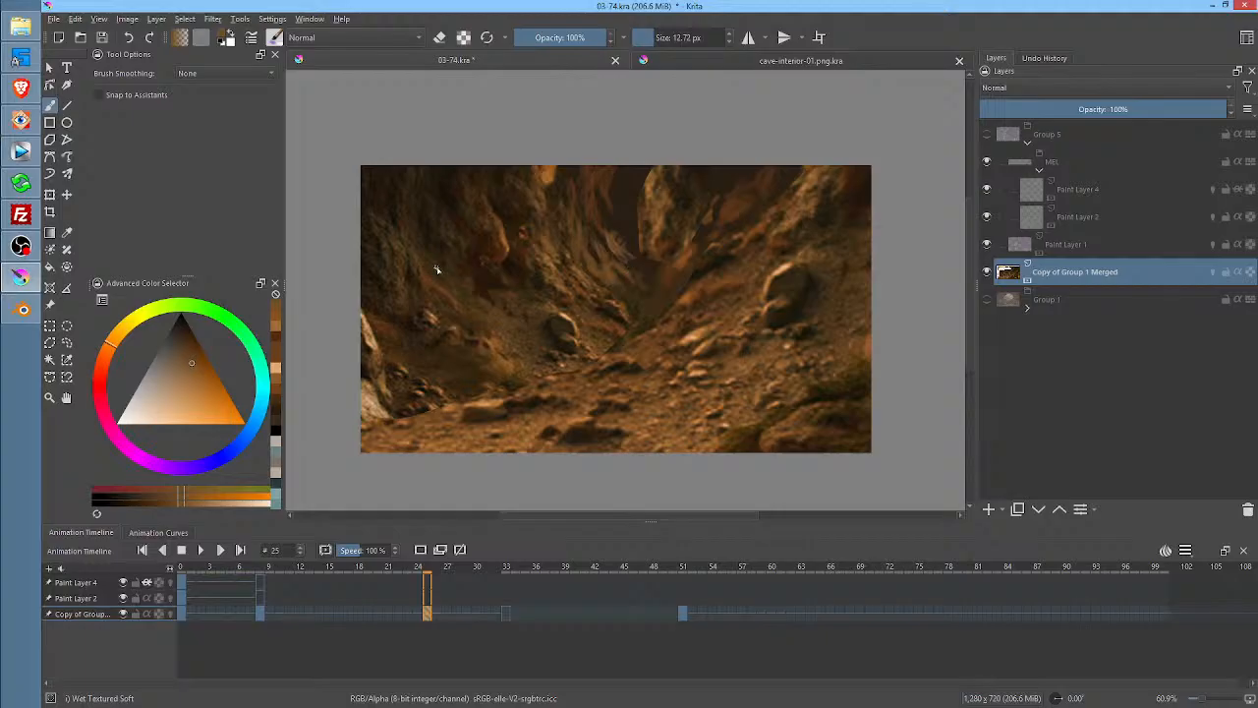
pyautogui.press('l')
pyautogui.moveTo(424, 247); pyautogui.dragTo(425, 238)
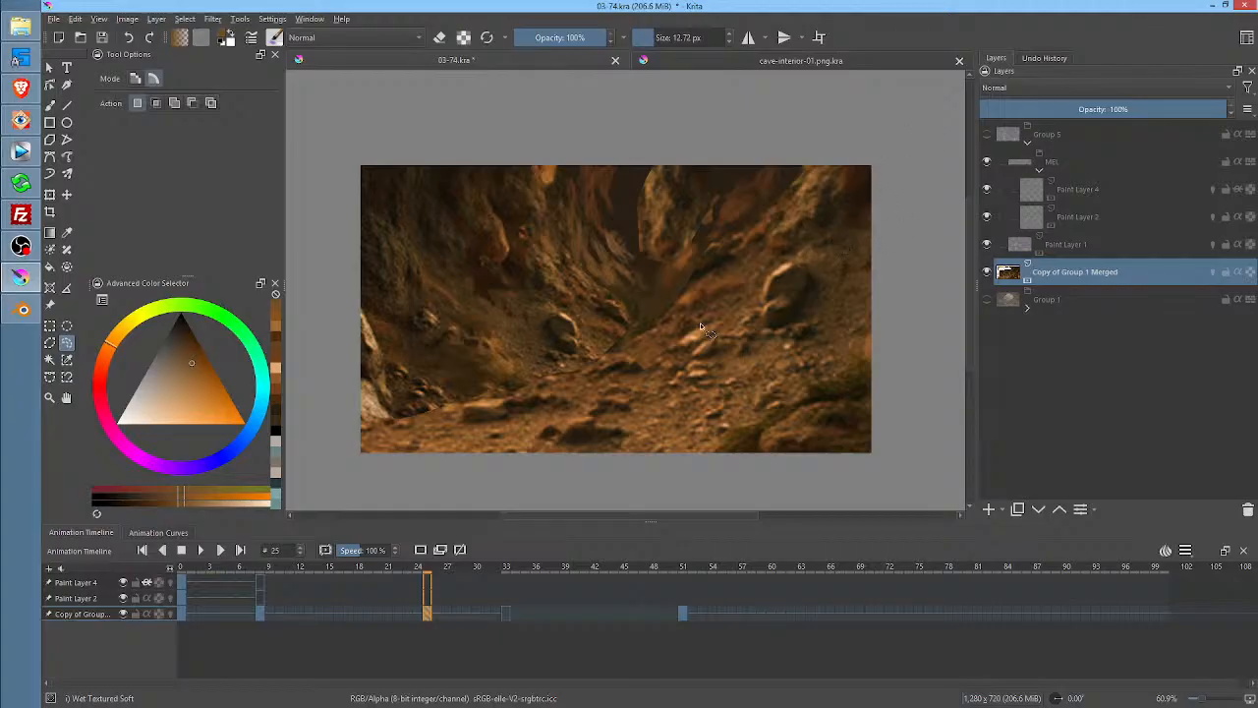
pyautogui.click(652, 194)
# Fill the remaining dark gap with rock strokes and add light tan highlights sampled from the stones at the ravine's far end
pyautogui.press('b')
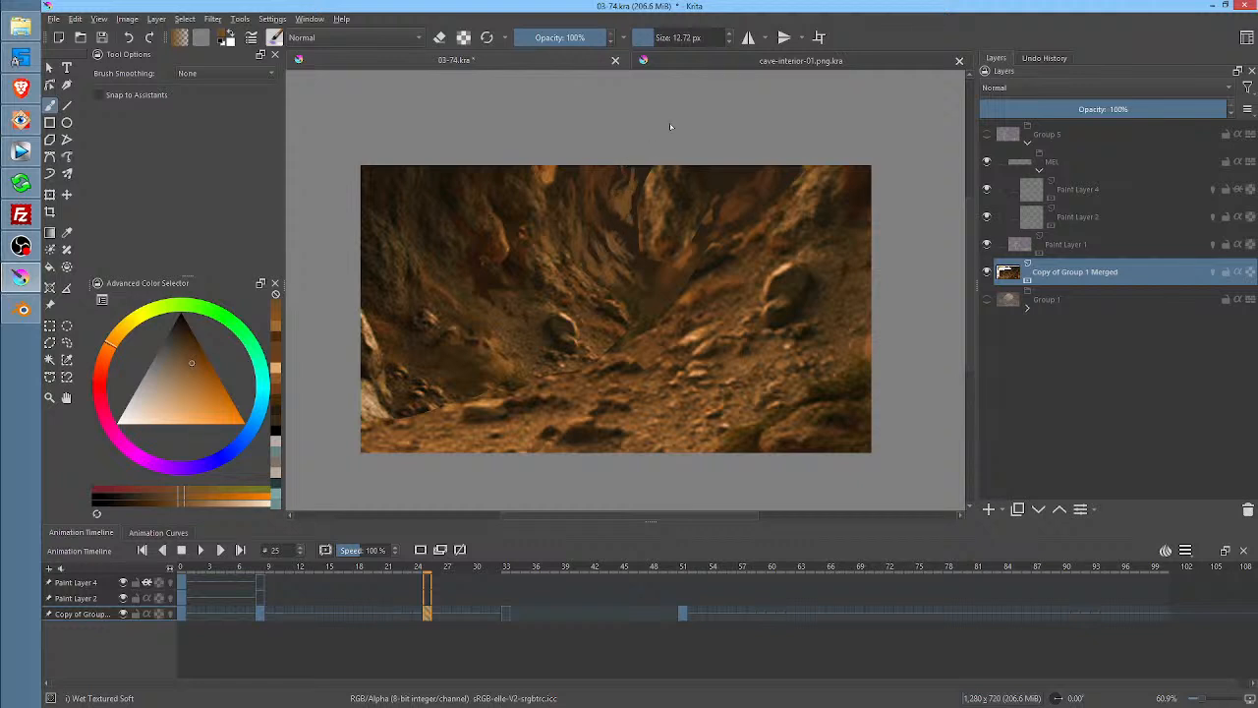
pyautogui.keyDown('ctrl'); pyautogui.click(696, 334); pyautogui.keyUp('ctrl')
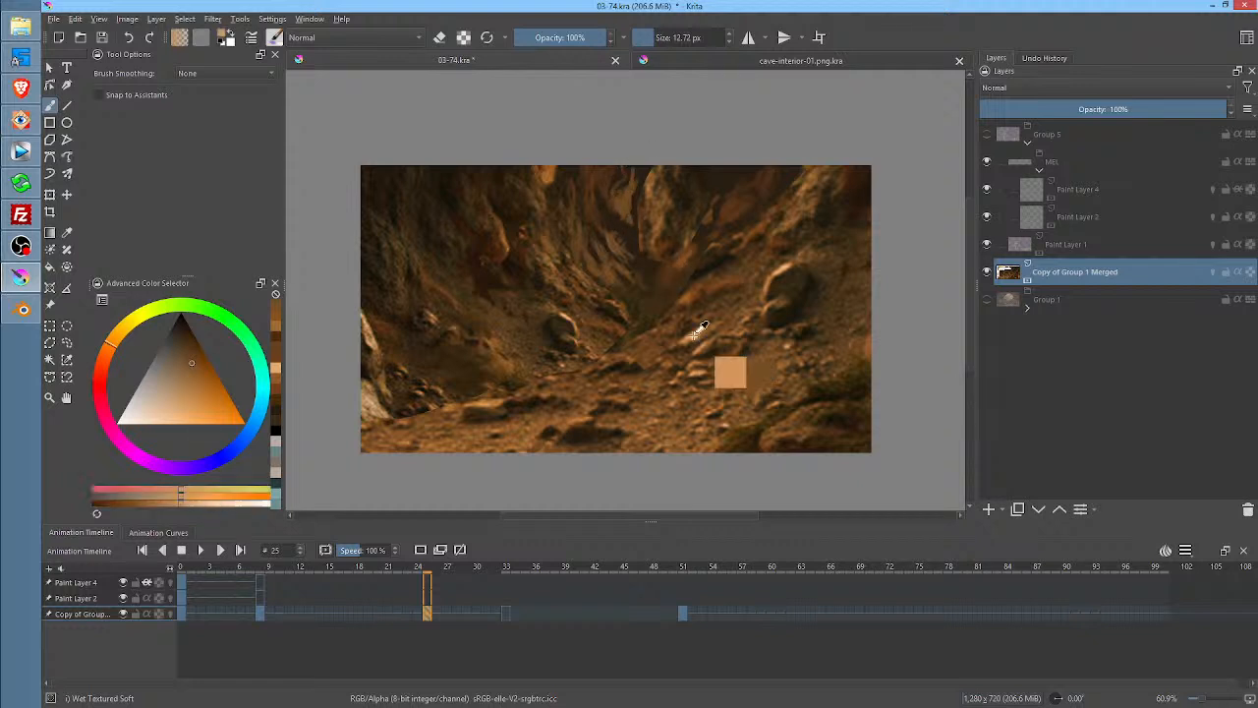
pyautogui.moveTo(655, 303); pyautogui.dragTo(653, 308)
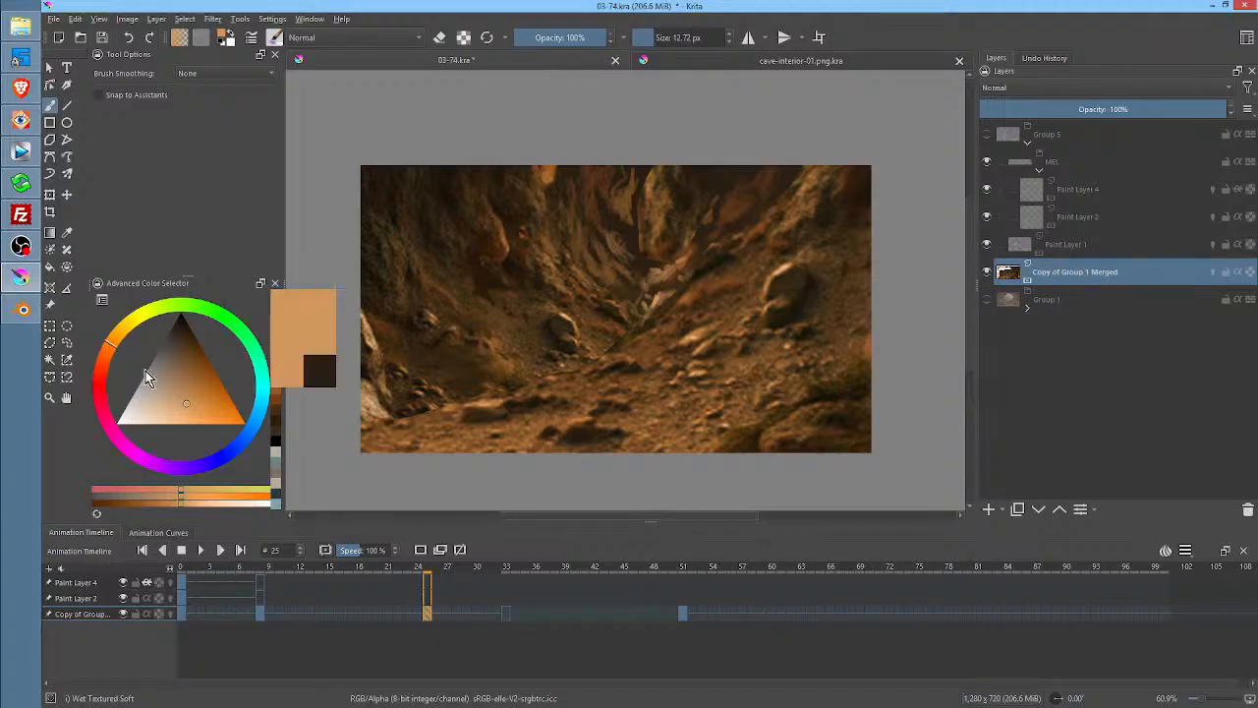
# Tint the ravine's far end blue with the Airbrush Soft brush at 600 px in Overlay mode
pyautogui.click(250, 433)
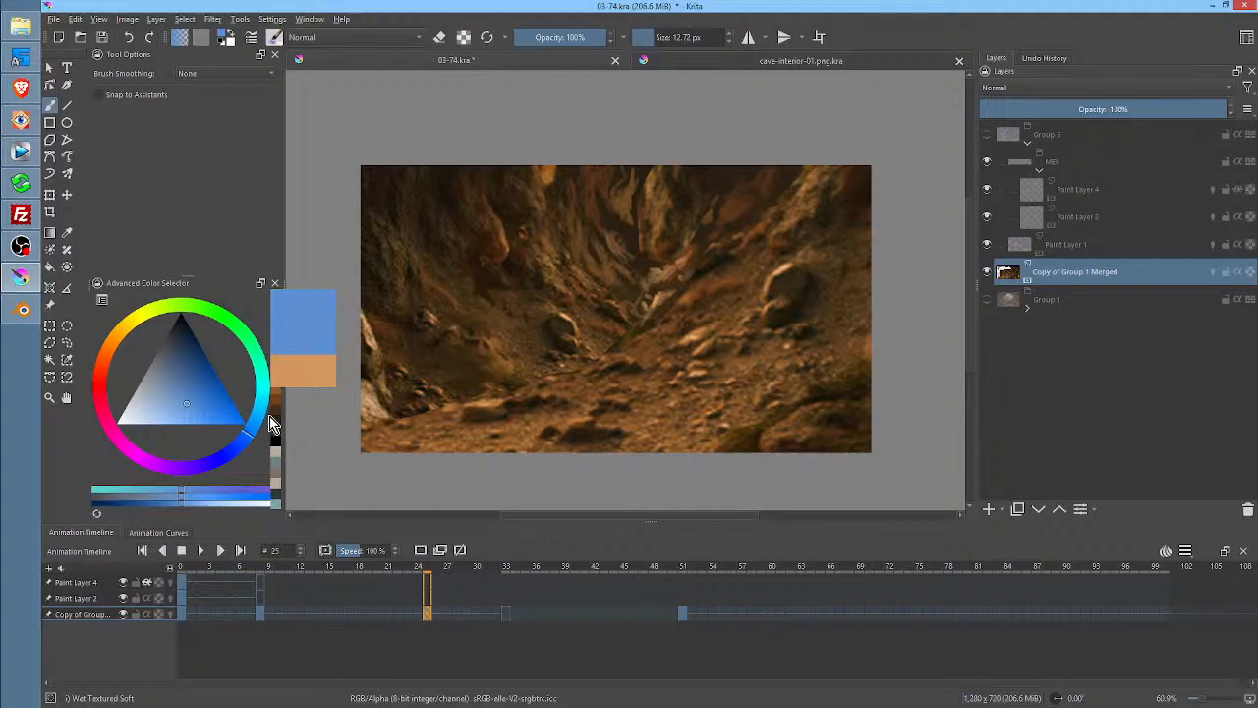
pyautogui.rightClick(662, 263)
pyautogui.click(728, 295)
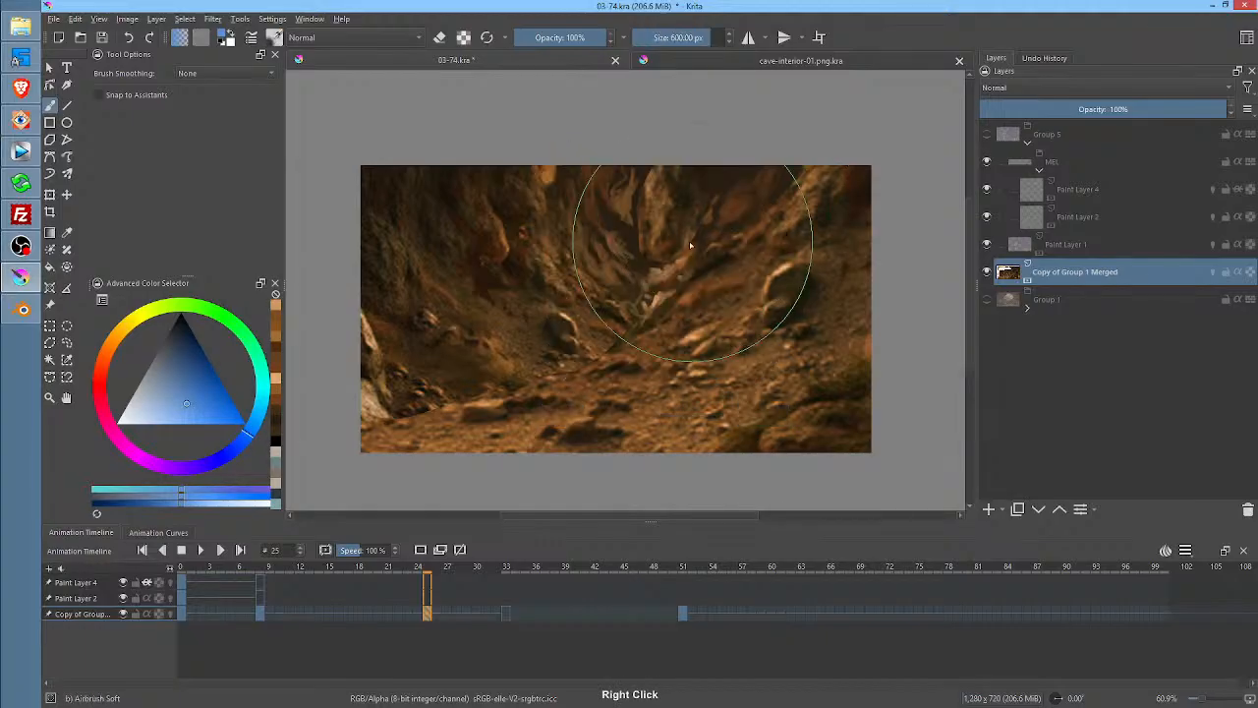
pyautogui.click(376, 36)
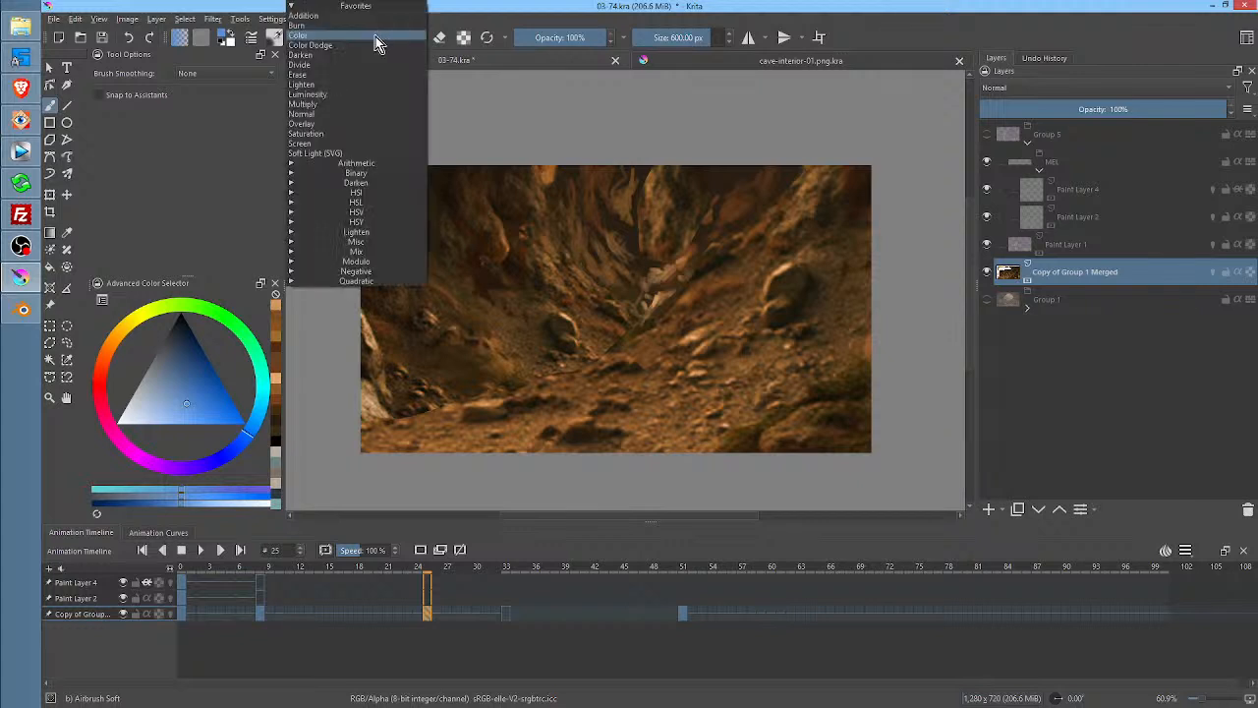
pyautogui.click(372, 124)
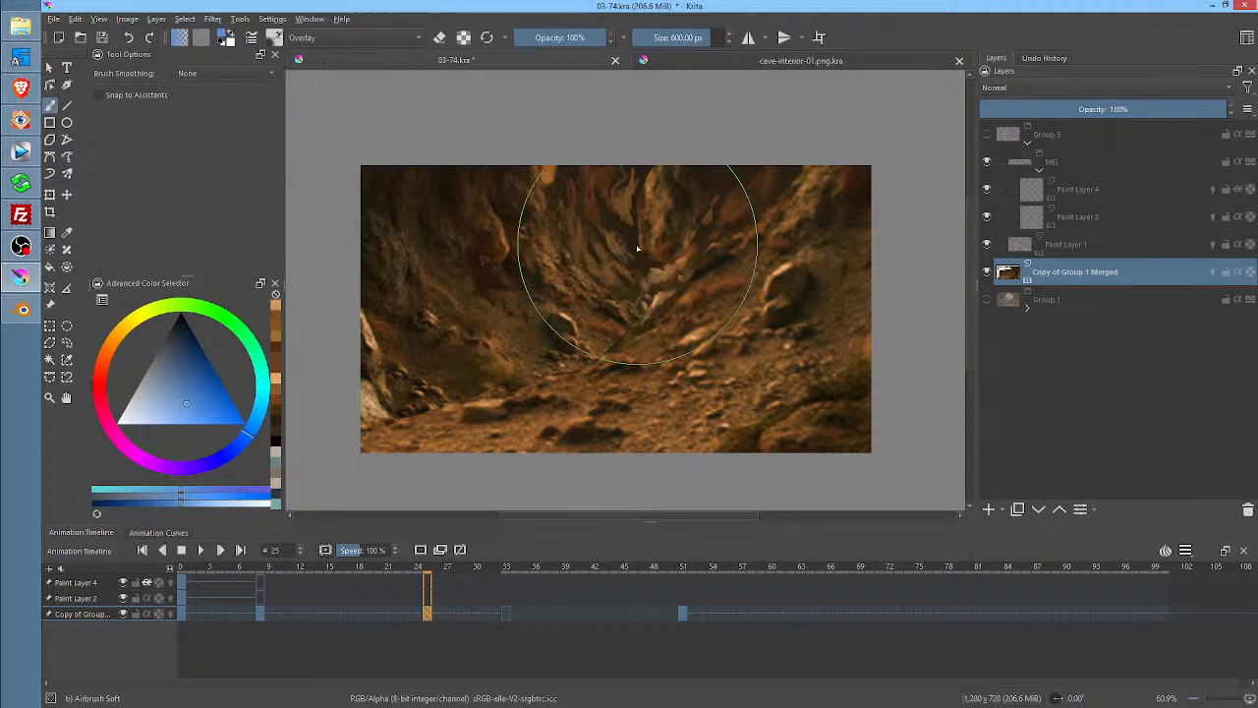
pyautogui.moveTo(644, 275)
pyautogui.mouseDown()
pyautogui.moveTo(680, 272)
pyautogui.moveTo(676, 287)
pyautogui.moveTo(636, 256)
pyautogui.moveTo(647, 218)
pyautogui.moveTo(600, 198)
pyautogui.moveTo(540, 204)
pyautogui.moveTo(512, 180)
pyautogui.moveTo(544, 293)
pyautogui.moveTo(605, 299)
pyautogui.moveTo(713, 269)
pyautogui.moveTo(786, 168)
pyautogui.moveTo(730, 285)
pyautogui.moveTo(756, 276)
pyautogui.moveTo(651, 315)
pyautogui.moveTo(680, 164)
pyautogui.moveTo(658, 190)
pyautogui.moveTo(707, 173)
pyautogui.moveTo(689, 176)
pyautogui.moveTo(736, 183)
pyautogui.moveTo(663, 315)
pyautogui.moveTo(674, 332)
pyautogui.moveTo(705, 303)
pyautogui.moveTo(760, 288)
pyautogui.moveTo(728, 335)
pyautogui.moveTo(557, 373)
pyautogui.moveTo(528, 357)
pyautogui.moveTo(515, 289)
pyautogui.moveTo(480, 281)
pyautogui.moveTo(547, 149)
pyautogui.moveTo(638, 140)
pyautogui.moveTo(713, 217)
pyautogui.moveTo(654, 211)
pyautogui.moveTo(666, 177)
pyautogui.moveTo(699, 187)
pyautogui.mouseUp()
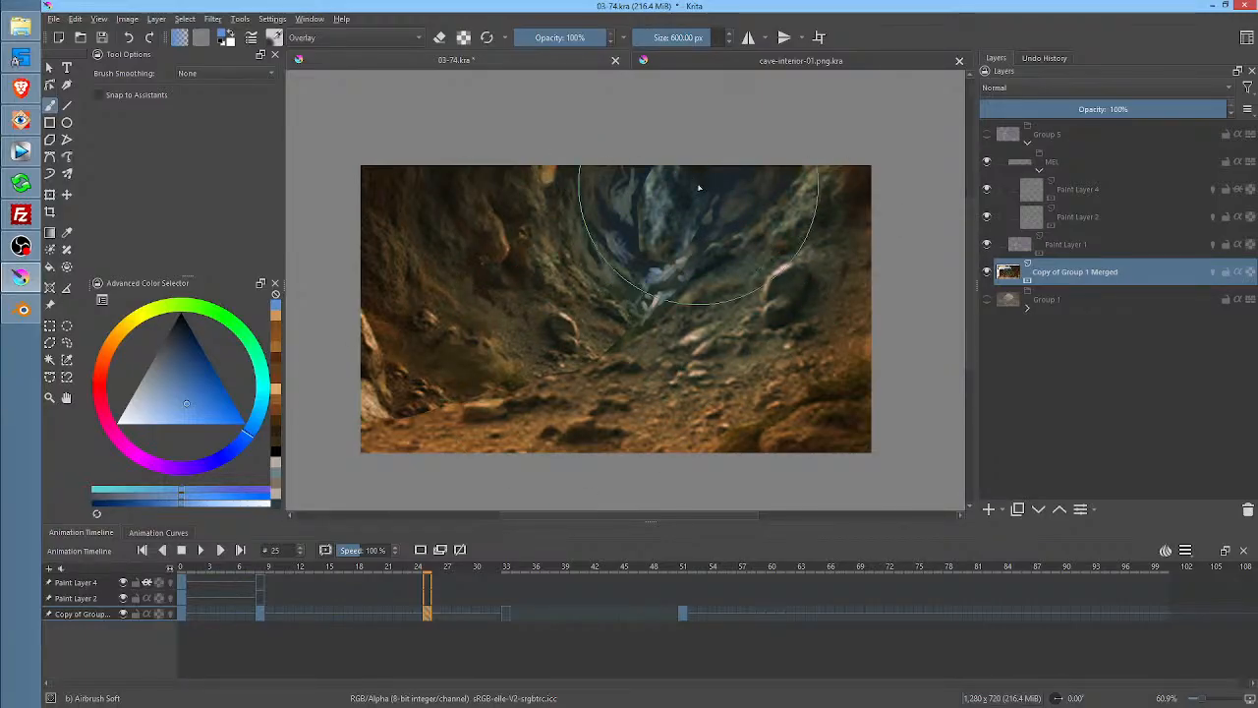
# Airbrush a darker, greyish-blue haze over the top of the ravine's far end in Normal mode
pyautogui.click(182, 373)
pyautogui.click(173, 363)
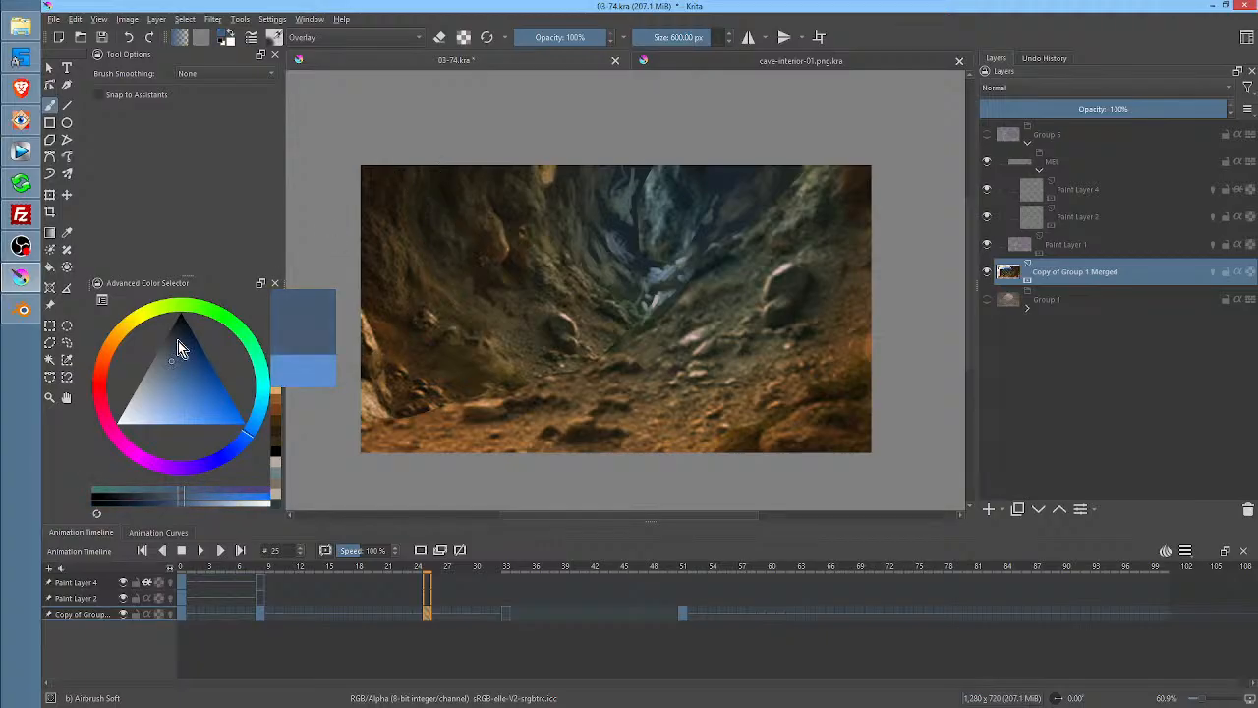
pyautogui.click(408, 45)
pyautogui.click(386, 119)
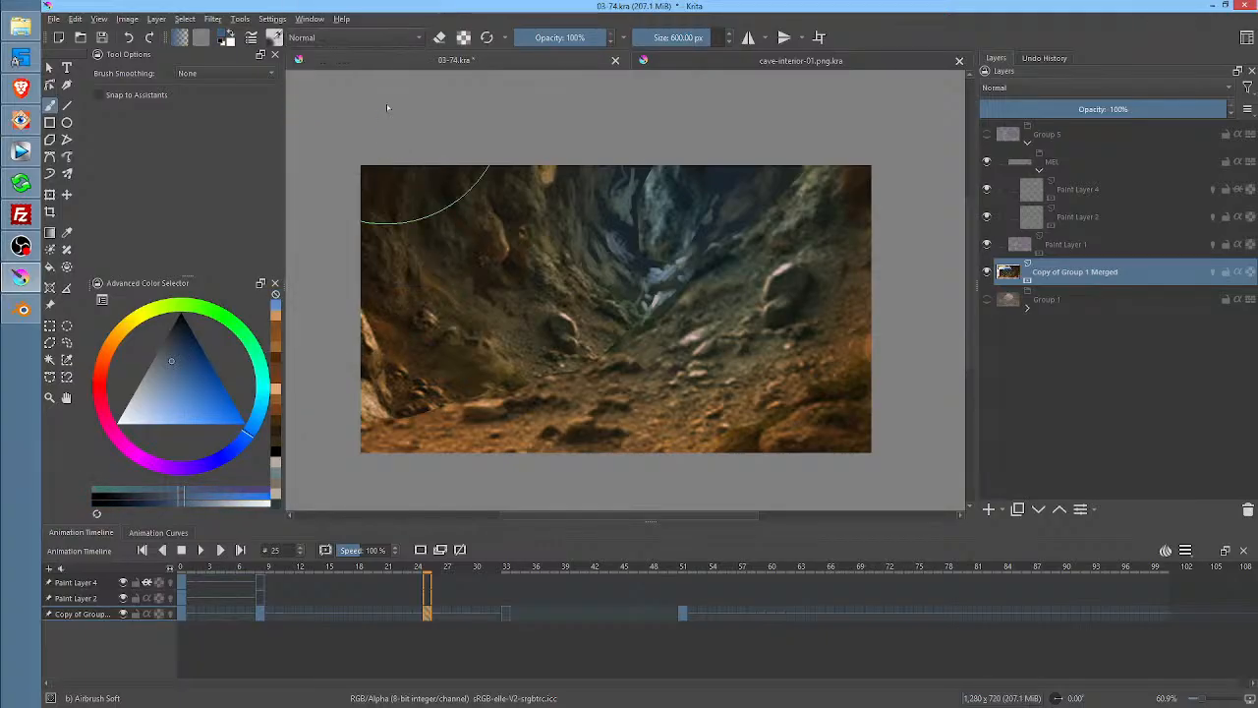
pyautogui.moveTo(688, 209); pyautogui.dragTo(697, 171)
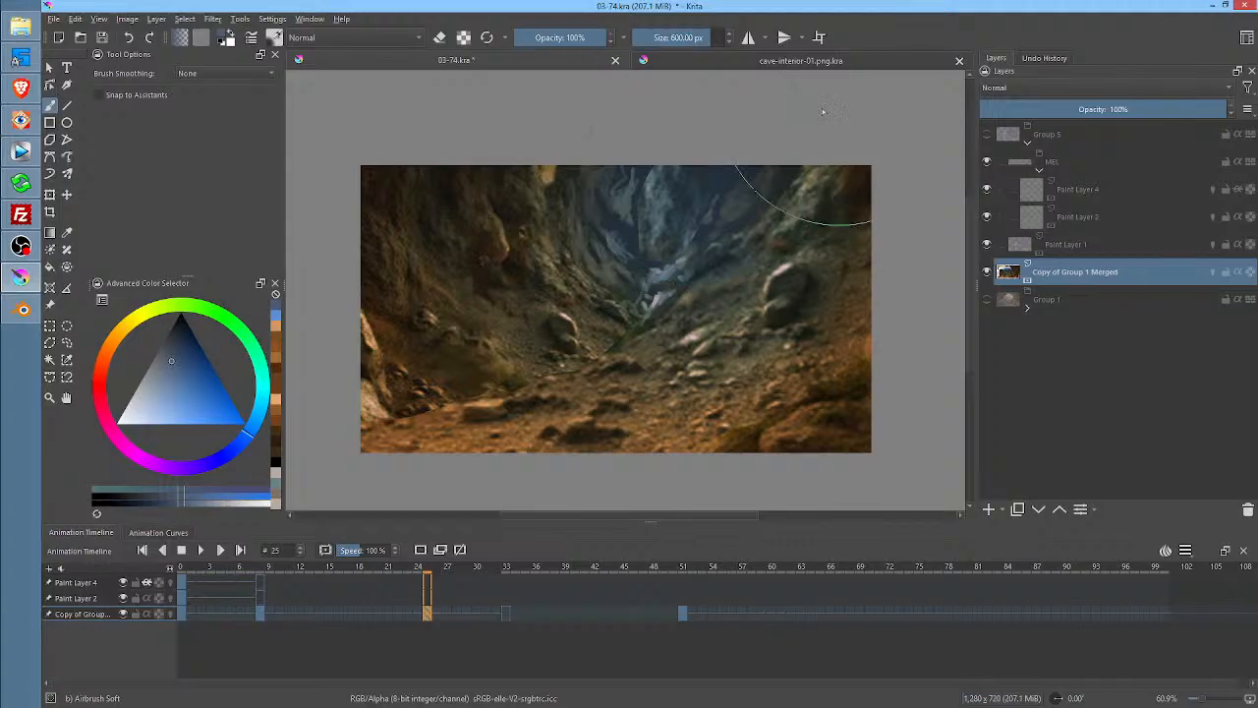
# Darken the ravine's far end and upper walls with the 600 px airbrush in Multiply mode, and show Group 5 again
pyautogui.click(361, 38)
pyautogui.click(353, 99)
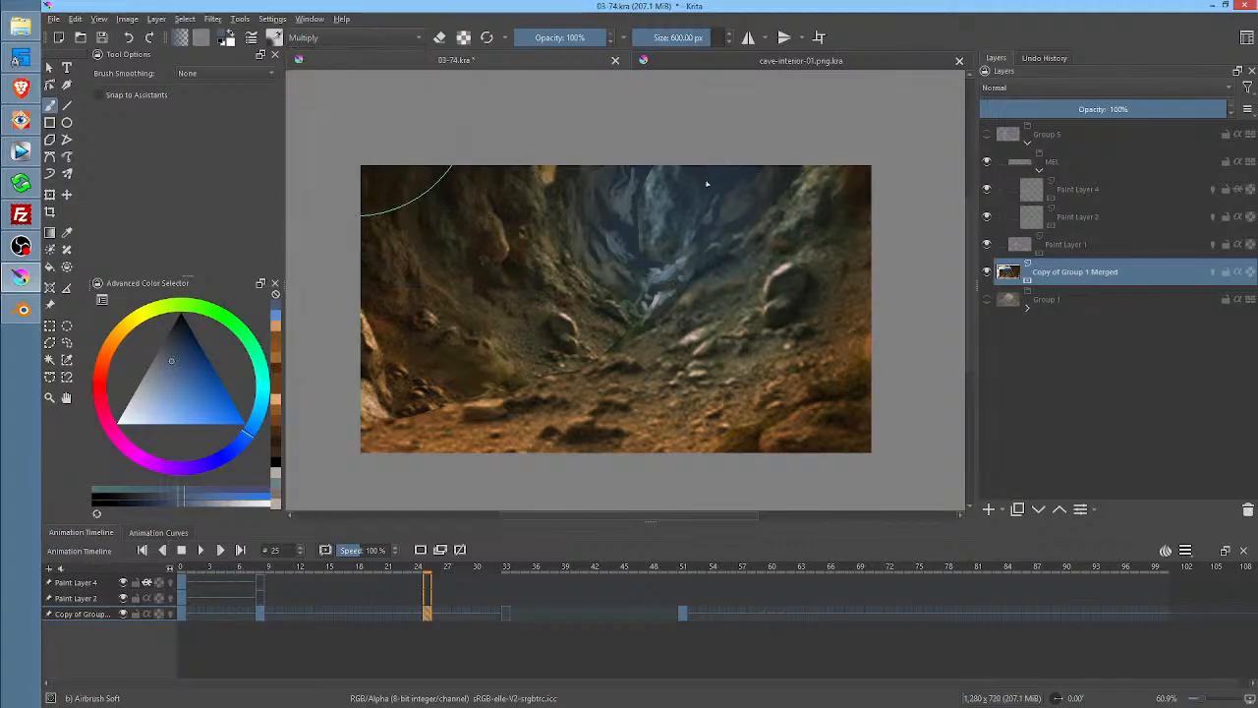
pyautogui.moveTo(673, 228)
pyautogui.mouseDown()
pyautogui.moveTo(760, 172)
pyautogui.moveTo(701, 253)
pyautogui.moveTo(853, 160)
pyautogui.moveTo(733, 259)
pyautogui.moveTo(751, 163)
pyautogui.moveTo(557, 172)
pyautogui.moveTo(535, 220)
pyautogui.moveTo(514, 227)
pyautogui.moveTo(511, 188)
pyautogui.moveTo(535, 191)
pyautogui.moveTo(577, 327)
pyautogui.moveTo(629, 334)
pyautogui.moveTo(688, 260)
pyautogui.moveTo(696, 200)
pyautogui.moveTo(657, 179)
pyautogui.moveTo(730, 286)
pyautogui.moveTo(789, 283)
pyautogui.moveTo(694, 350)
pyautogui.moveTo(607, 332)
pyautogui.moveTo(528, 269)
pyautogui.mouseUp()
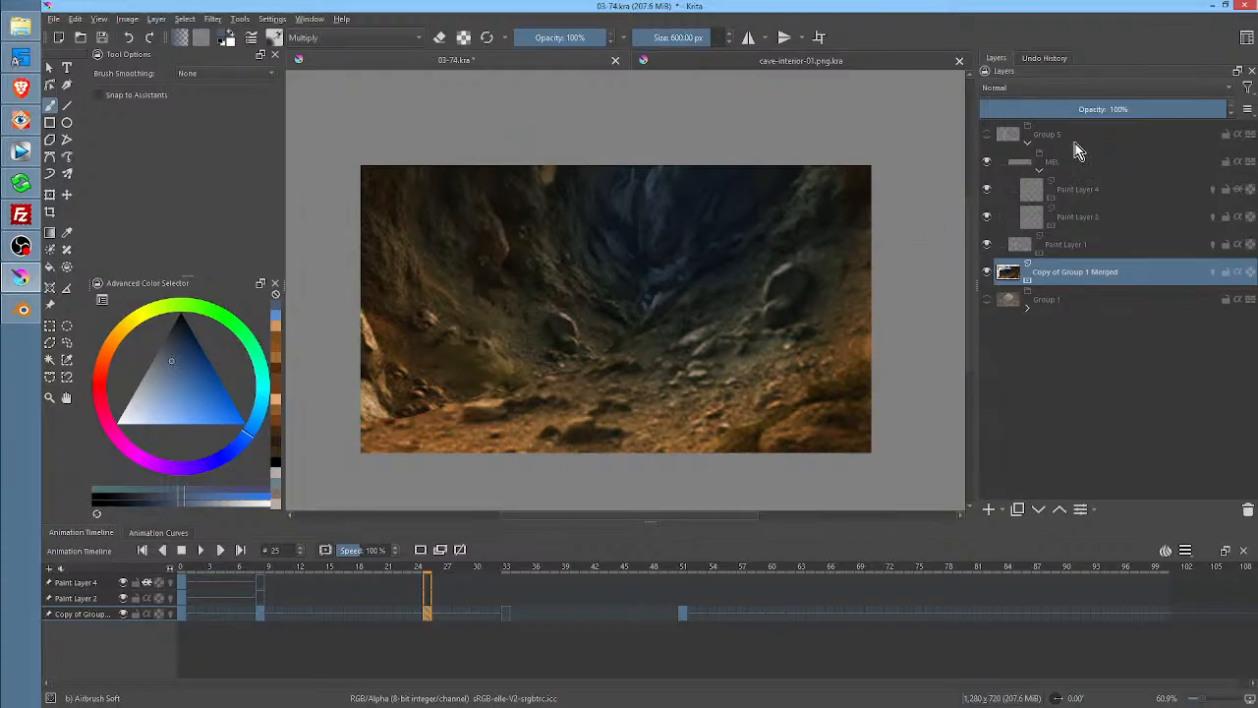
pyautogui.click(988, 136)
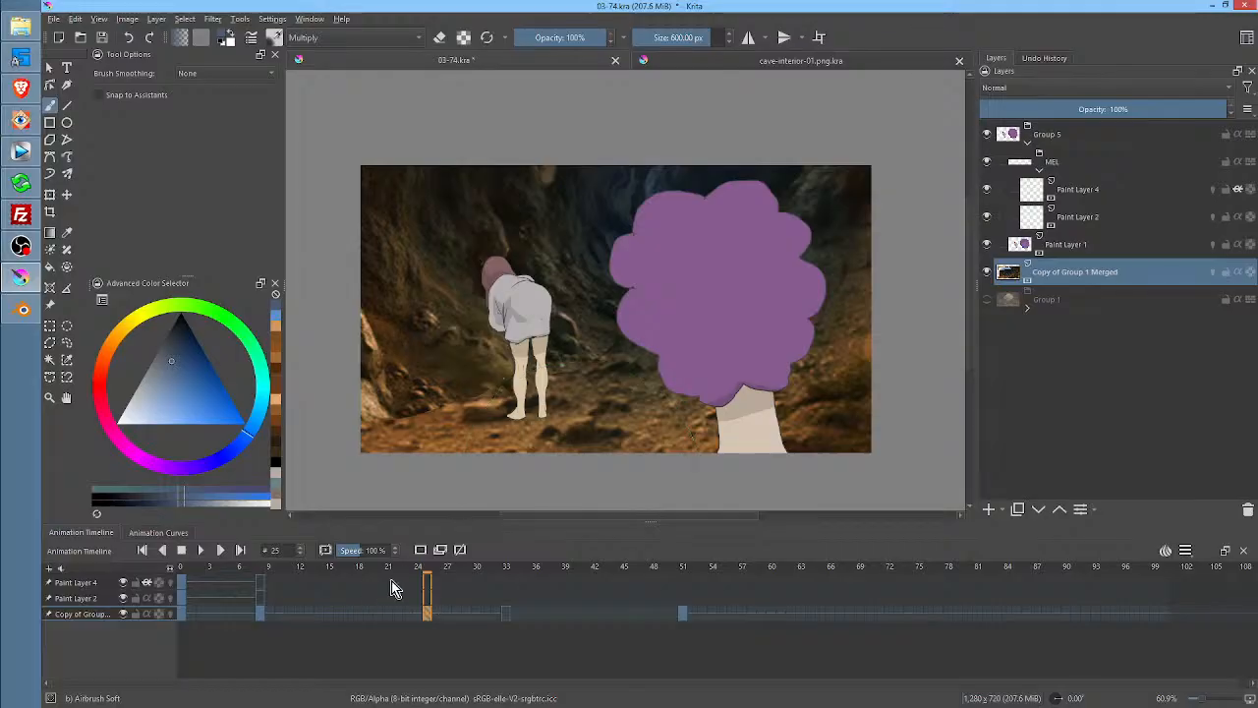
# Copy the merged background's ravine keyframe from frame 25 to frame 33
pyautogui.moveTo(429, 568); pyautogui.dragTo(509, 576)
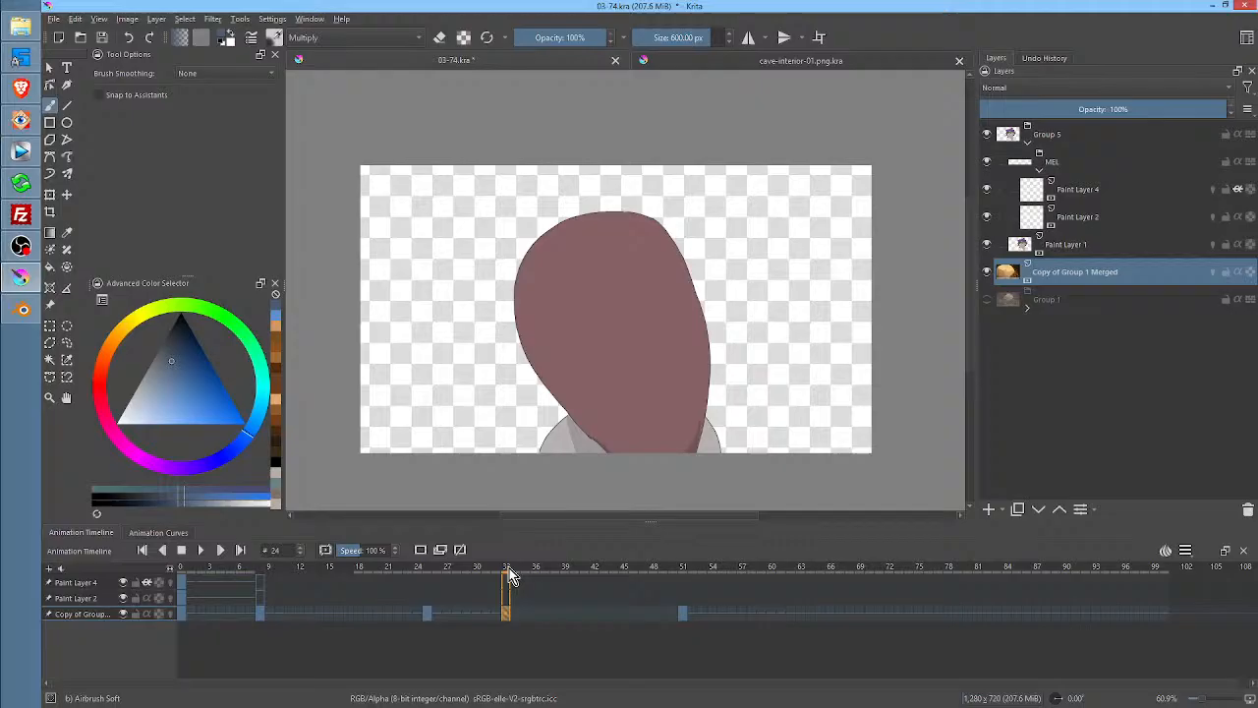
pyautogui.click(429, 619)
pyautogui.click(506, 617)
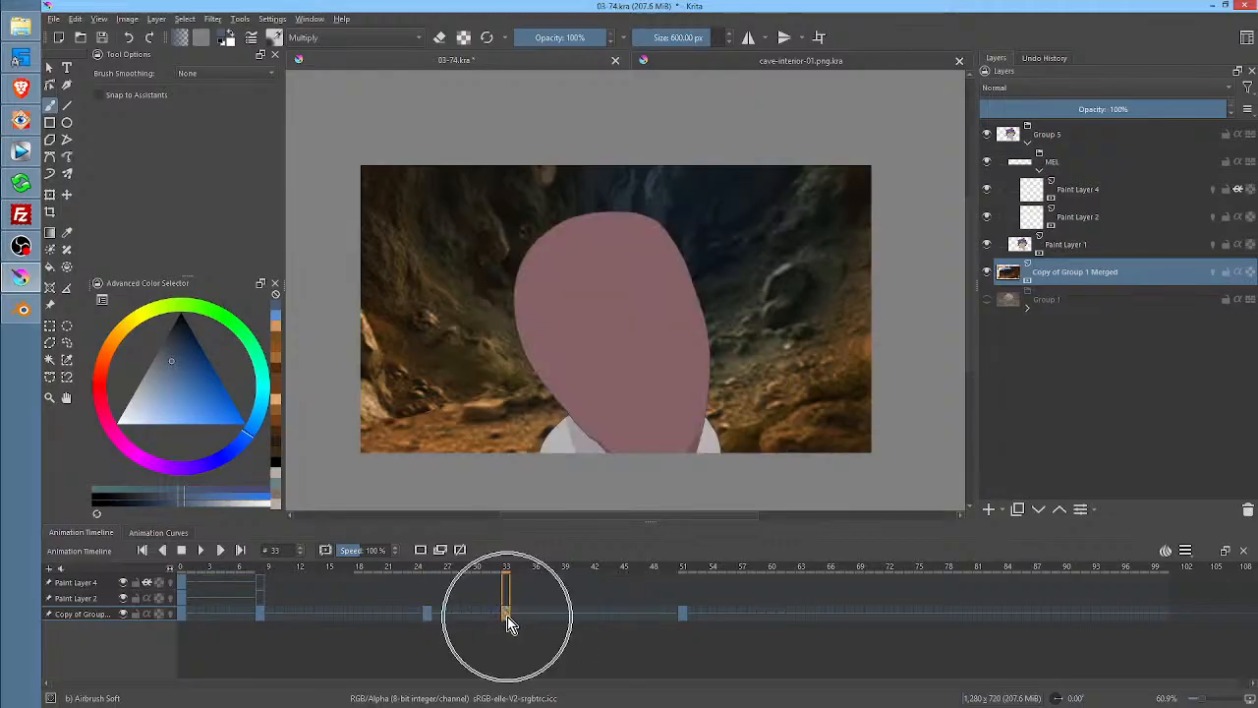
# Enlarge and reposition the frame 33 ravine background behind the character's head, and trim the layers to the image size
pyautogui.press('-')
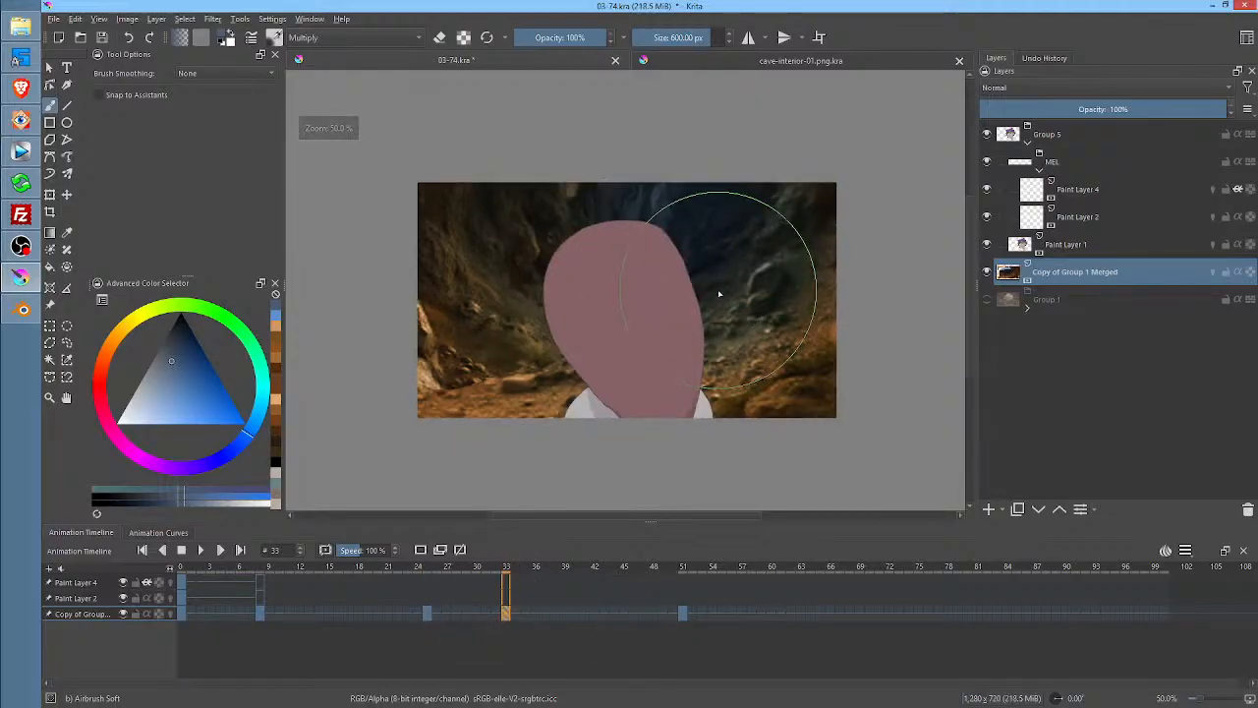
pyautogui.hotkey('ctrl', 't')
pyautogui.scroll(-4, 765, 342)
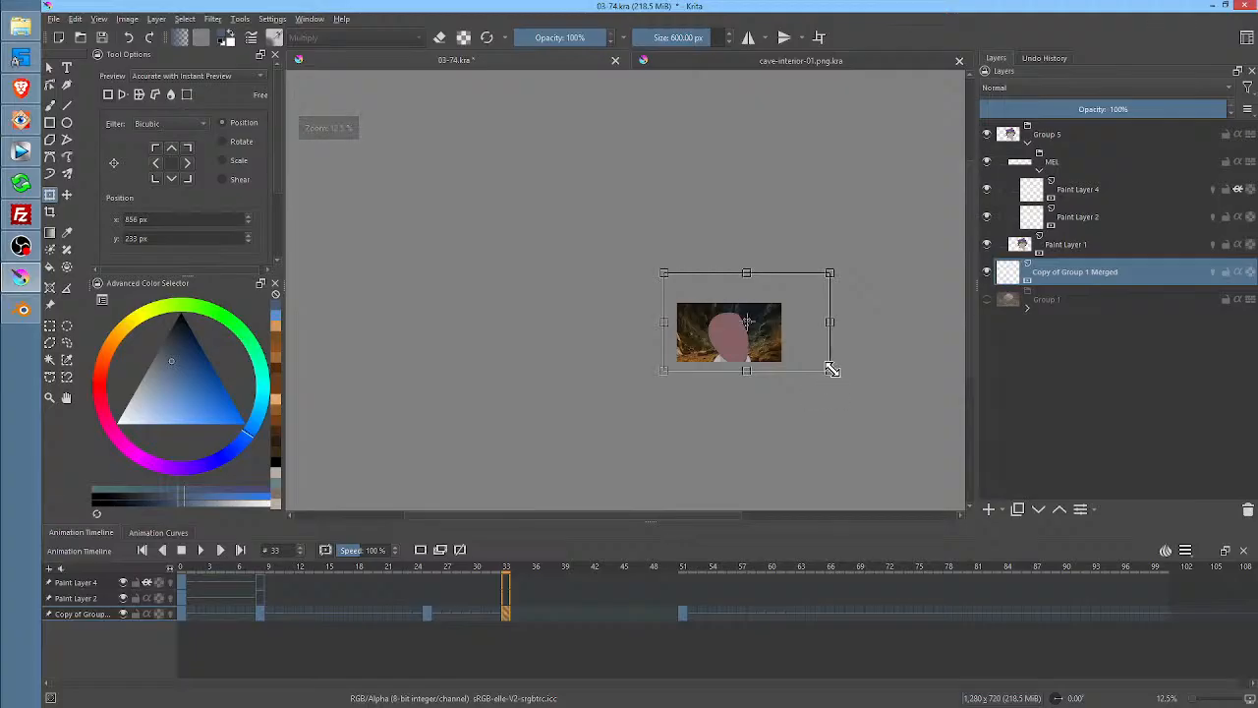
pyautogui.moveTo(831, 369)
pyautogui.mouseDown()
pyautogui.moveTo(947, 445)
pyautogui.moveTo(838, 348)
pyautogui.moveTo(807, 341)
pyautogui.moveTo(832, 356)
pyautogui.mouseUp()
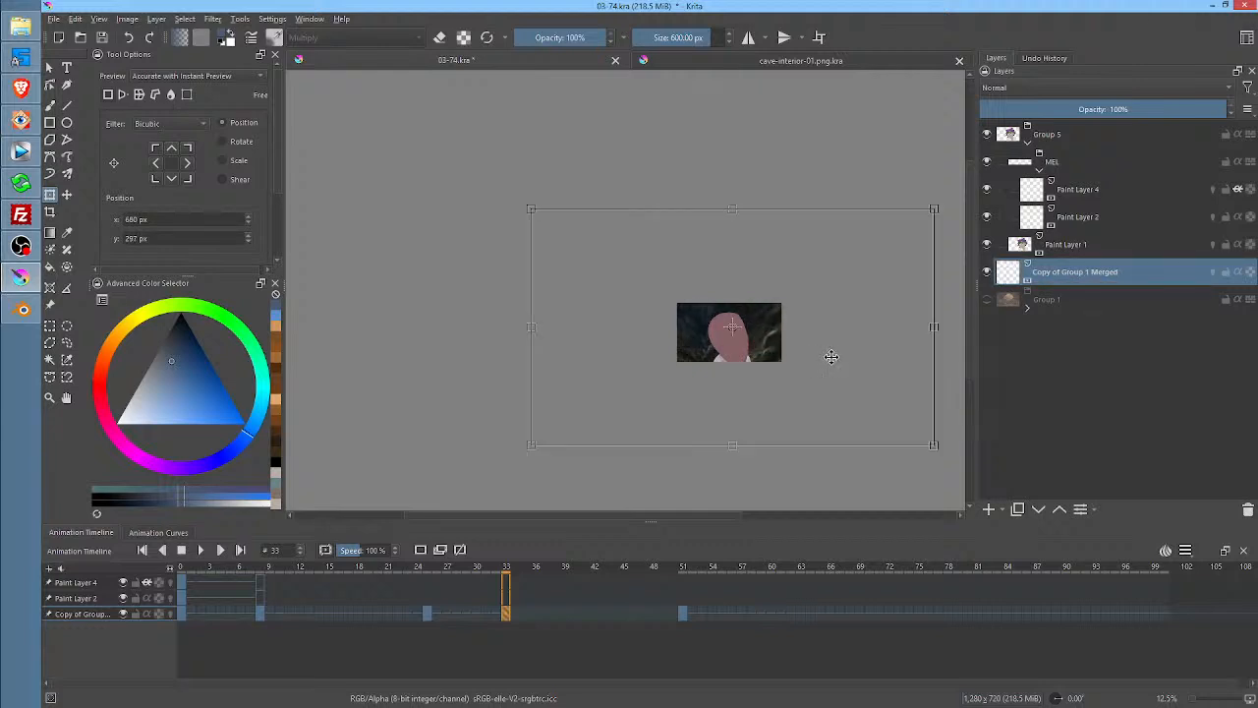
pyautogui.scroll(3, 832, 356)
pyautogui.moveTo(738, 326)
pyautogui.mouseDown()
pyautogui.moveTo(763, 289)
pyautogui.moveTo(760, 337)
pyautogui.mouseUp()
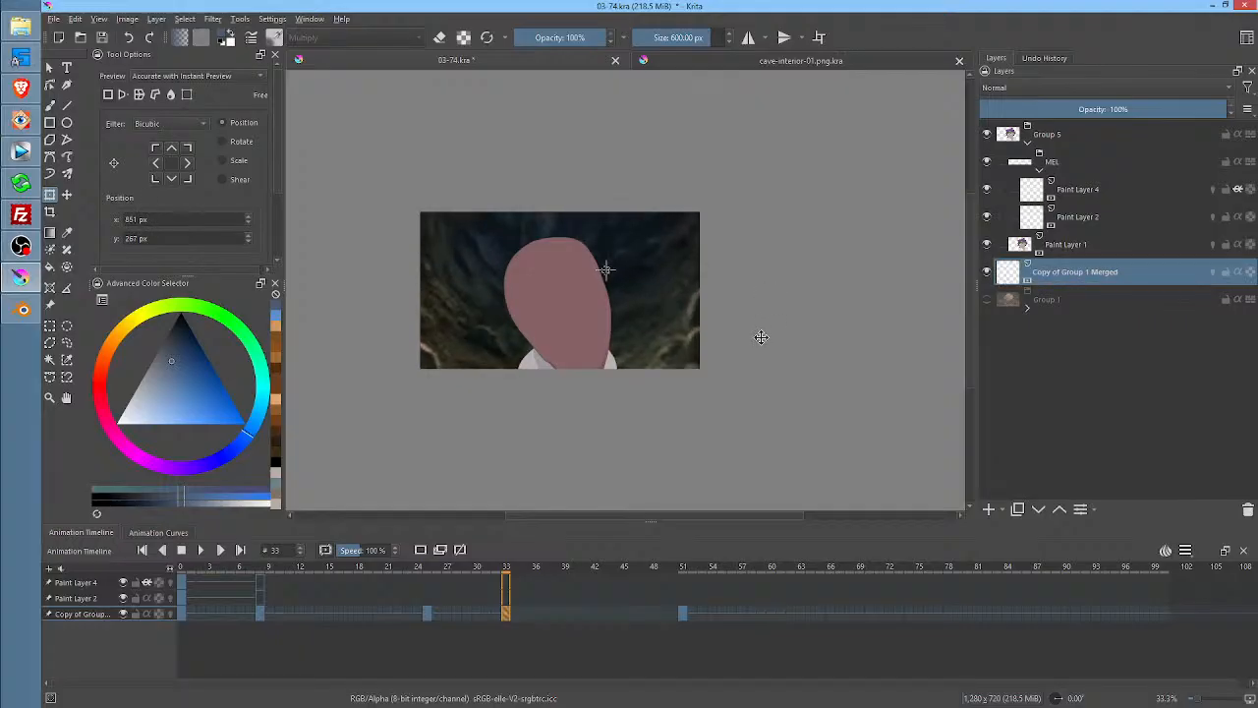
pyautogui.click(126, 19)
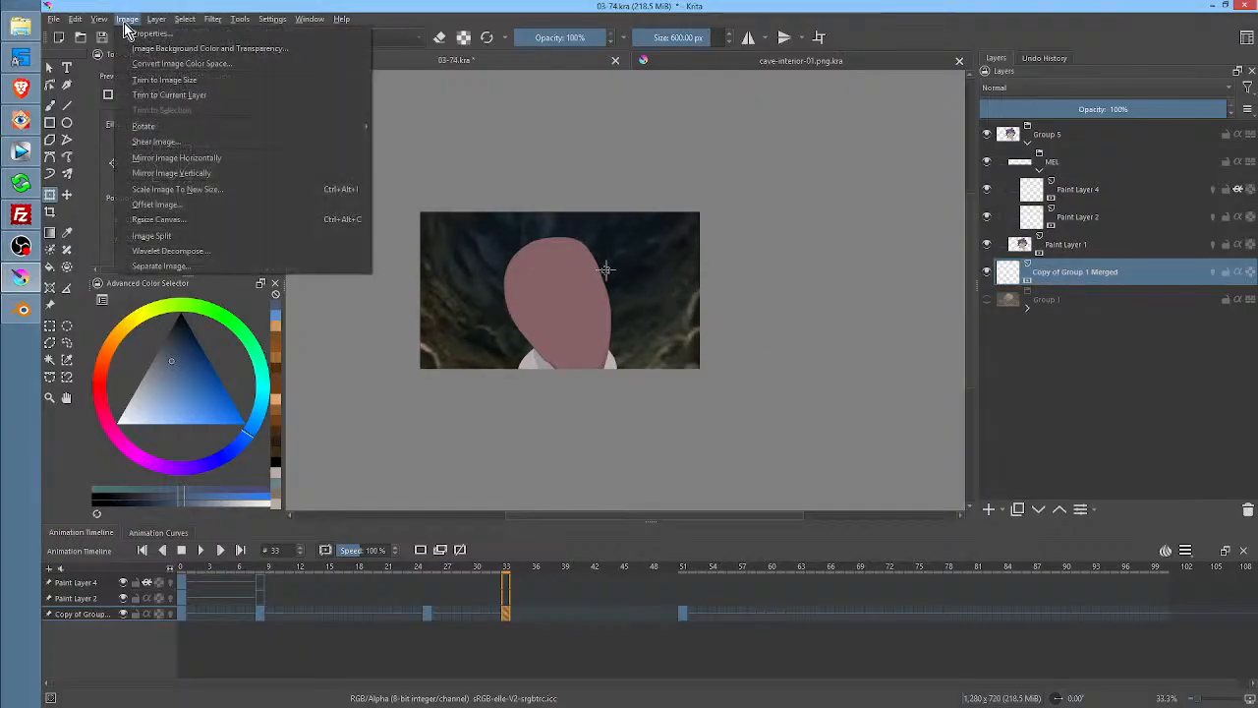
pyautogui.click(135, 78)
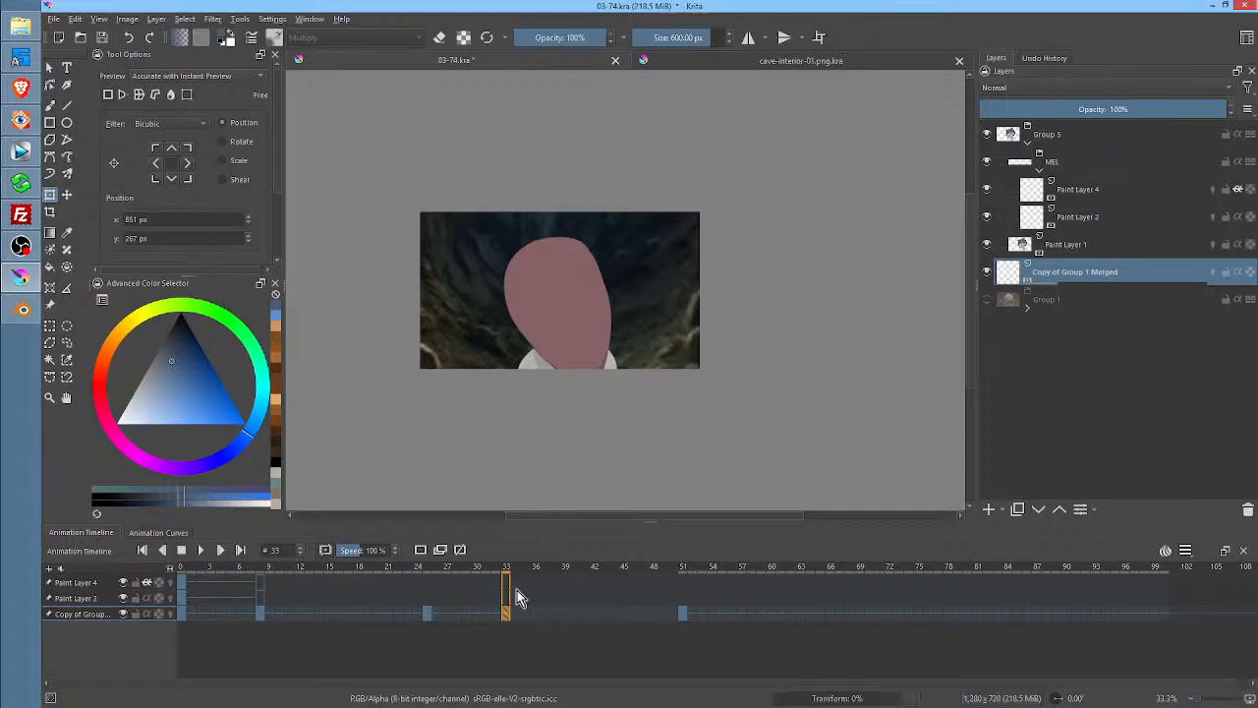
# Go to frame 1 and add a paint layer above Group 5 named LIGHTFX
pyautogui.moveTo(519, 573); pyautogui.dragTo(189, 602)
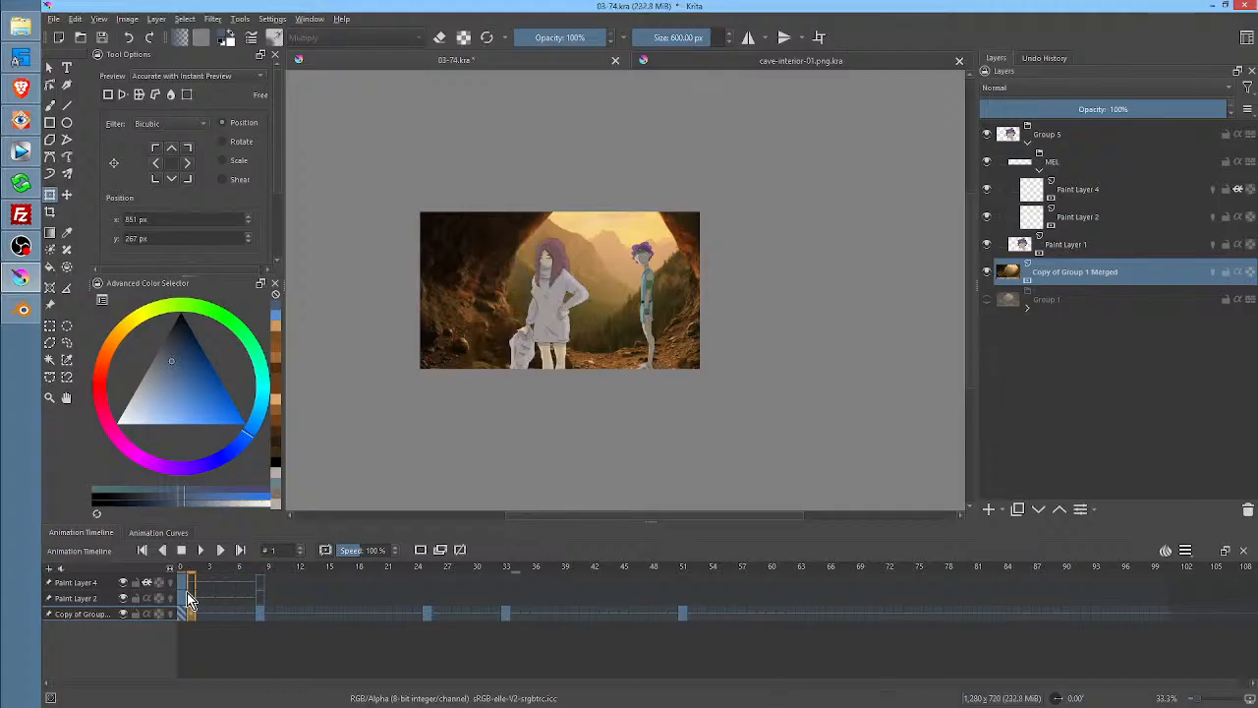
pyautogui.scroll(3, 568, 196)
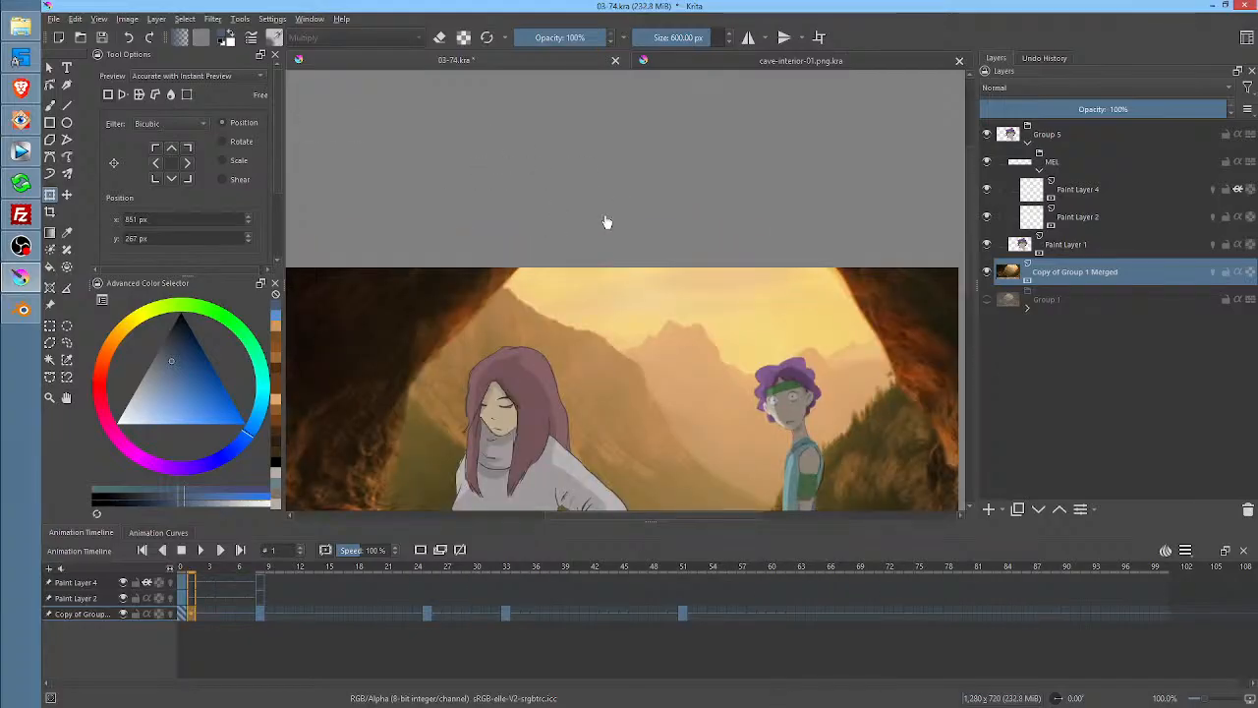
pyautogui.scroll(-2, 611, 205)
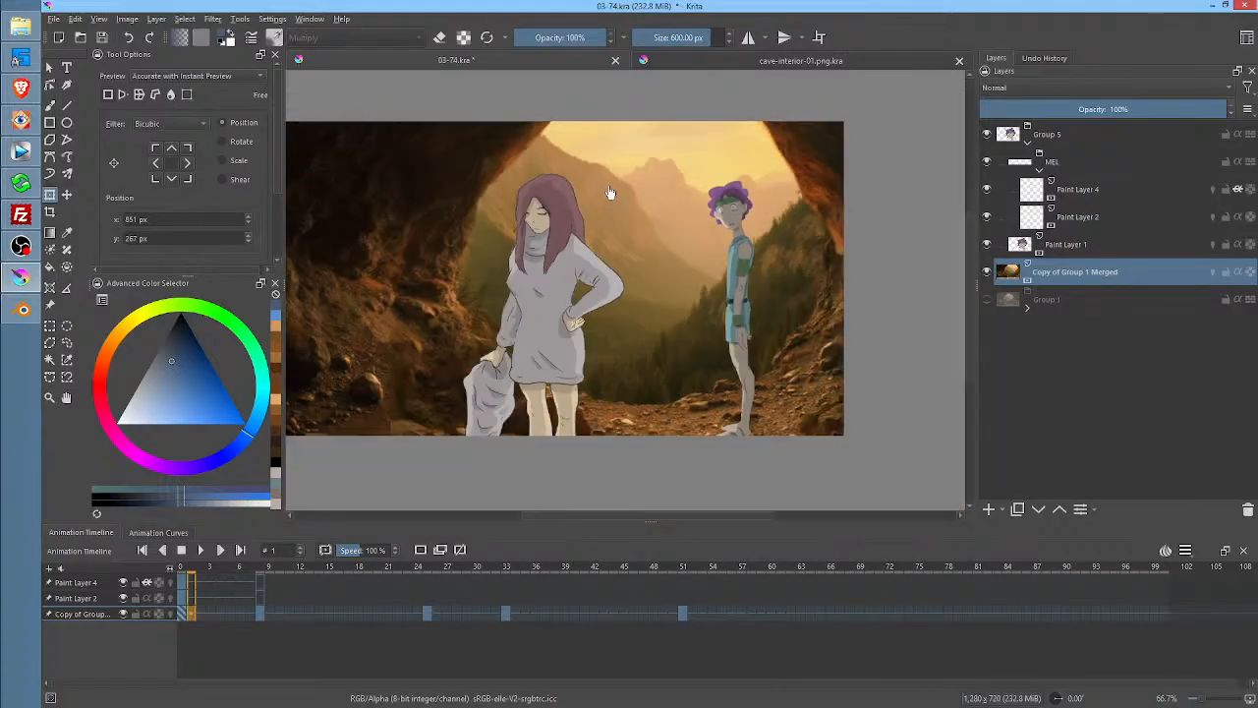
pyautogui.click(1077, 137)
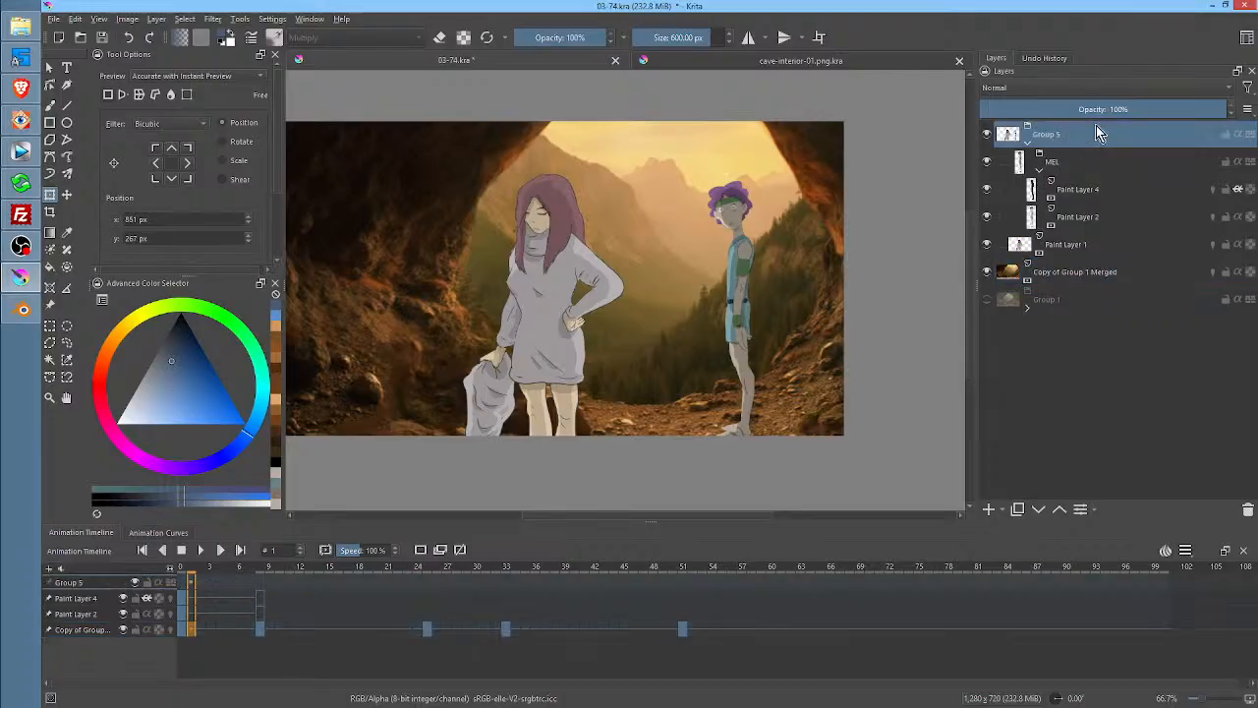
pyautogui.click(991, 510)
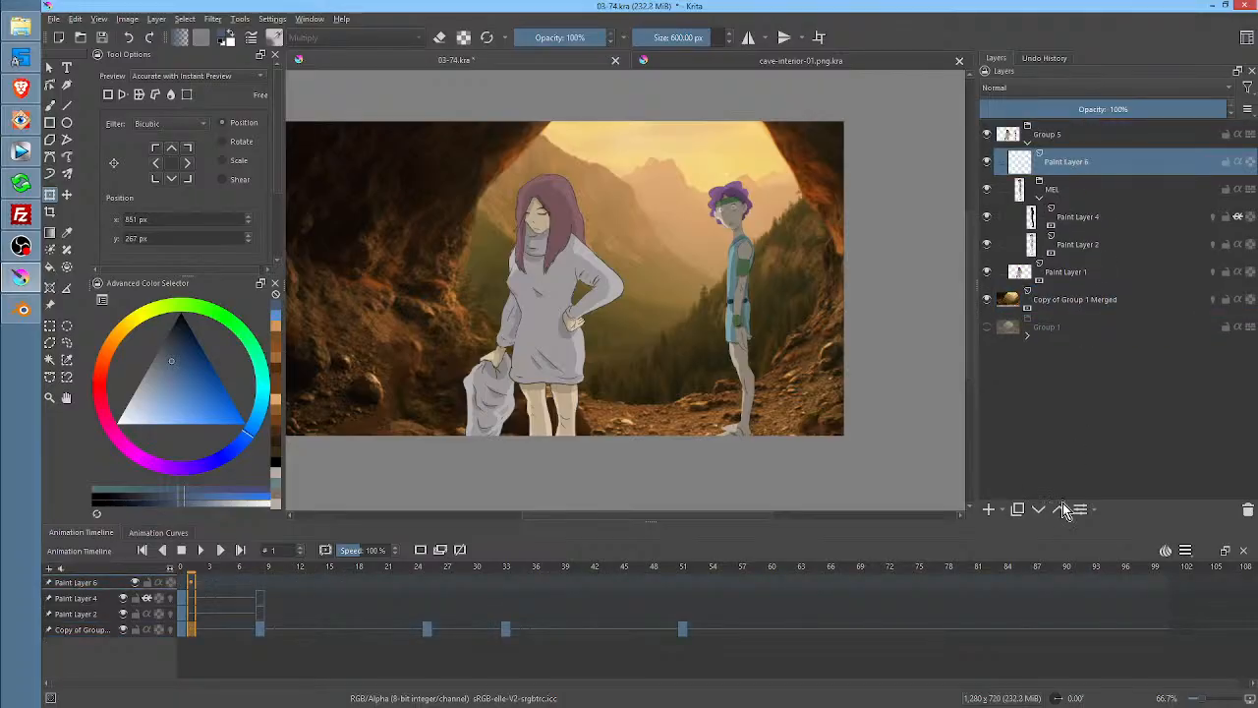
pyautogui.click(1060, 509)
pyautogui.doubleClick(1078, 138)
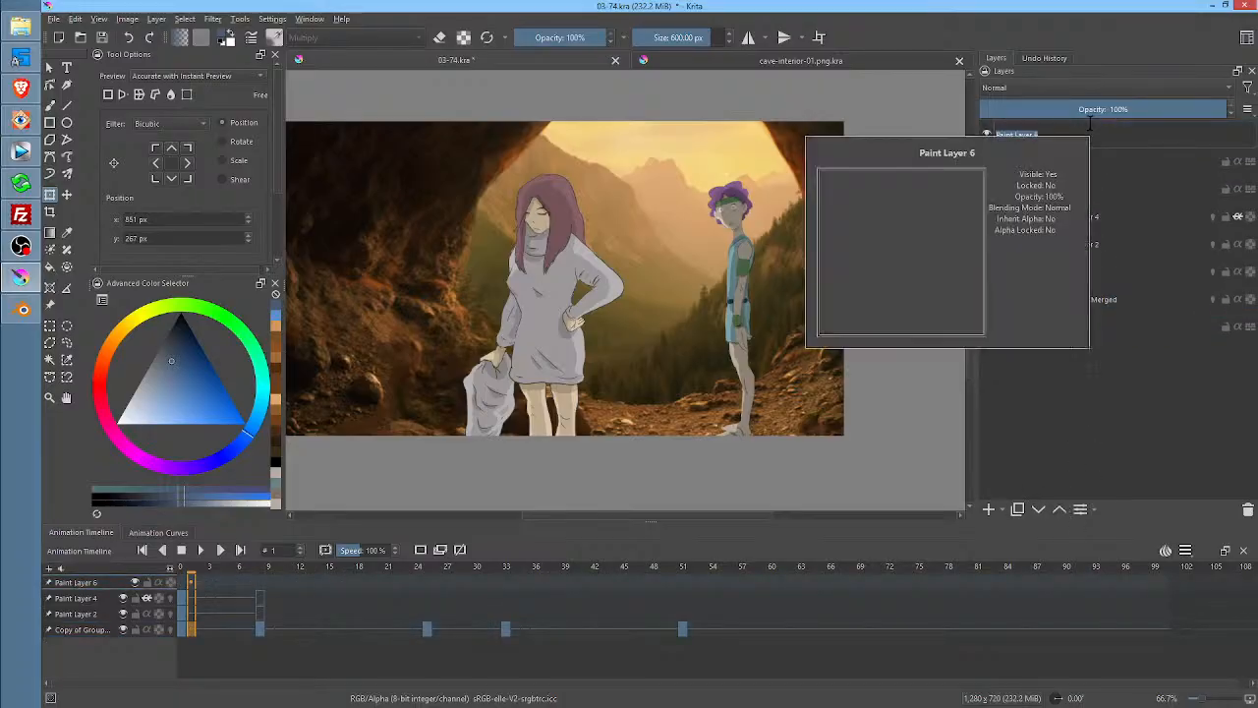
pyautogui.press('BackSpace')
pyautogui.write('LIGHTF')
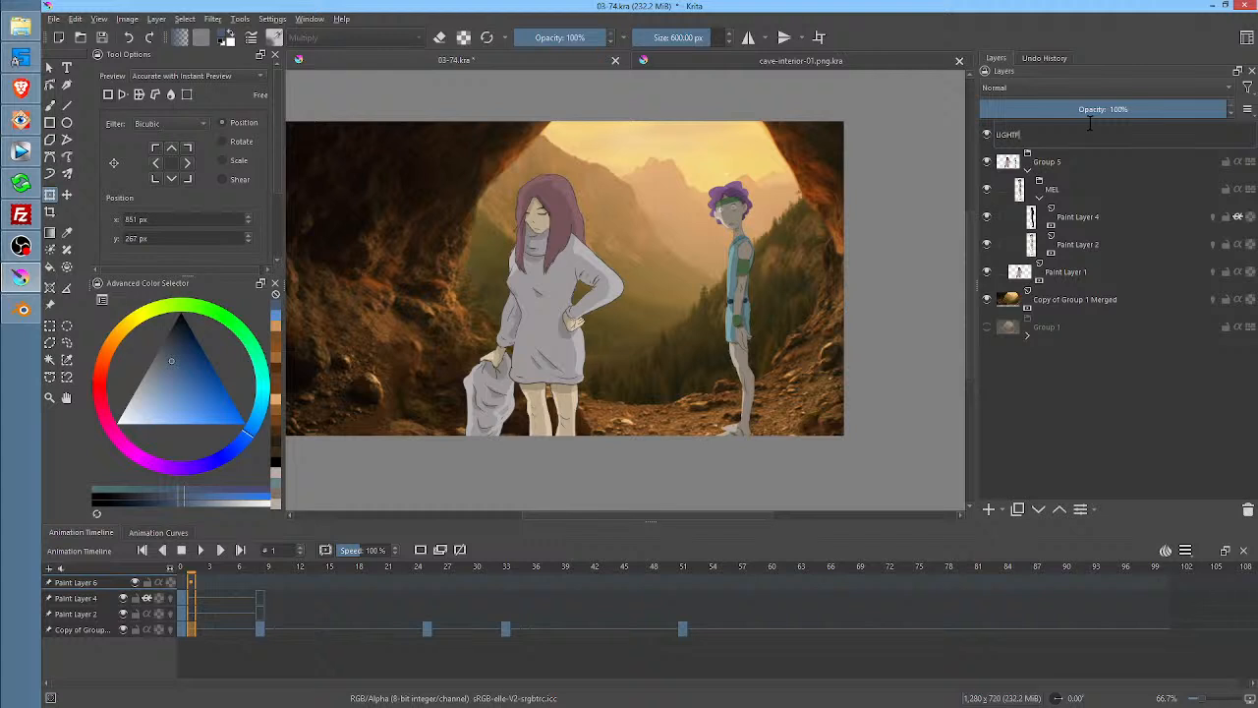
pyautogui.write('X')
pyautogui.press('Return')
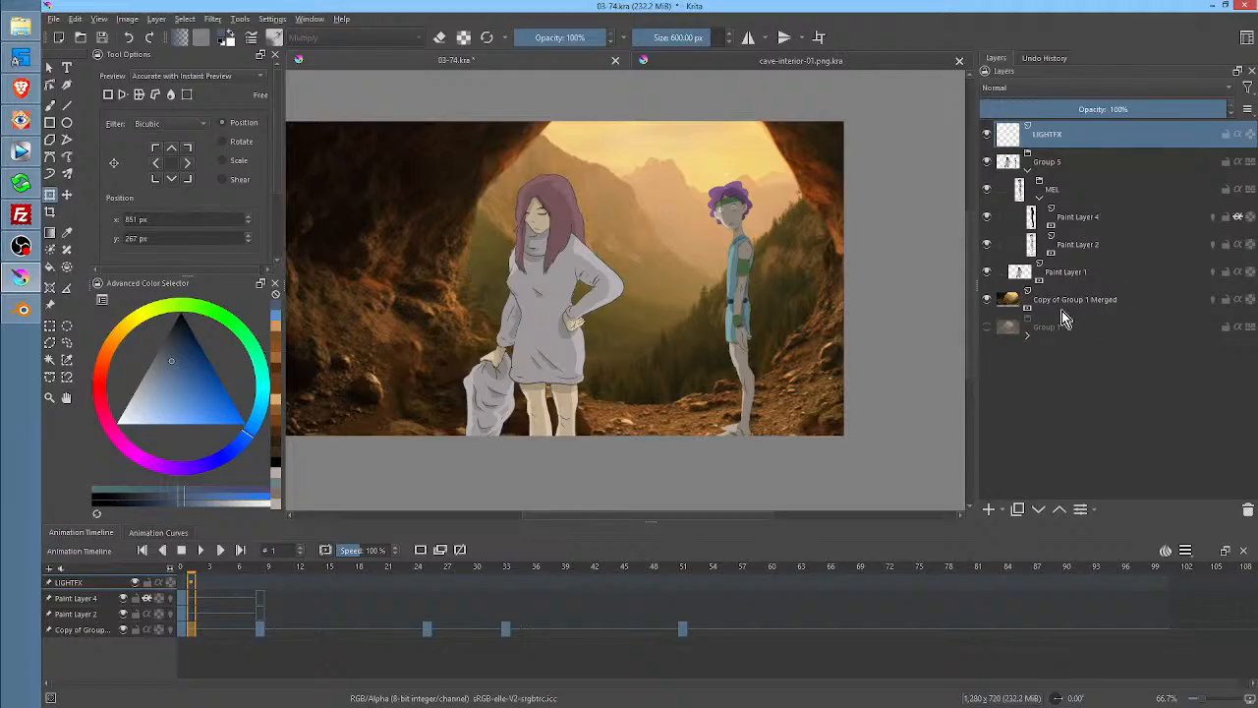
# Group LIGHTFX together with Group 5 and its sublayers, and turn on Inherit Alpha for LIGHTFX
pyautogui.click(1069, 275)
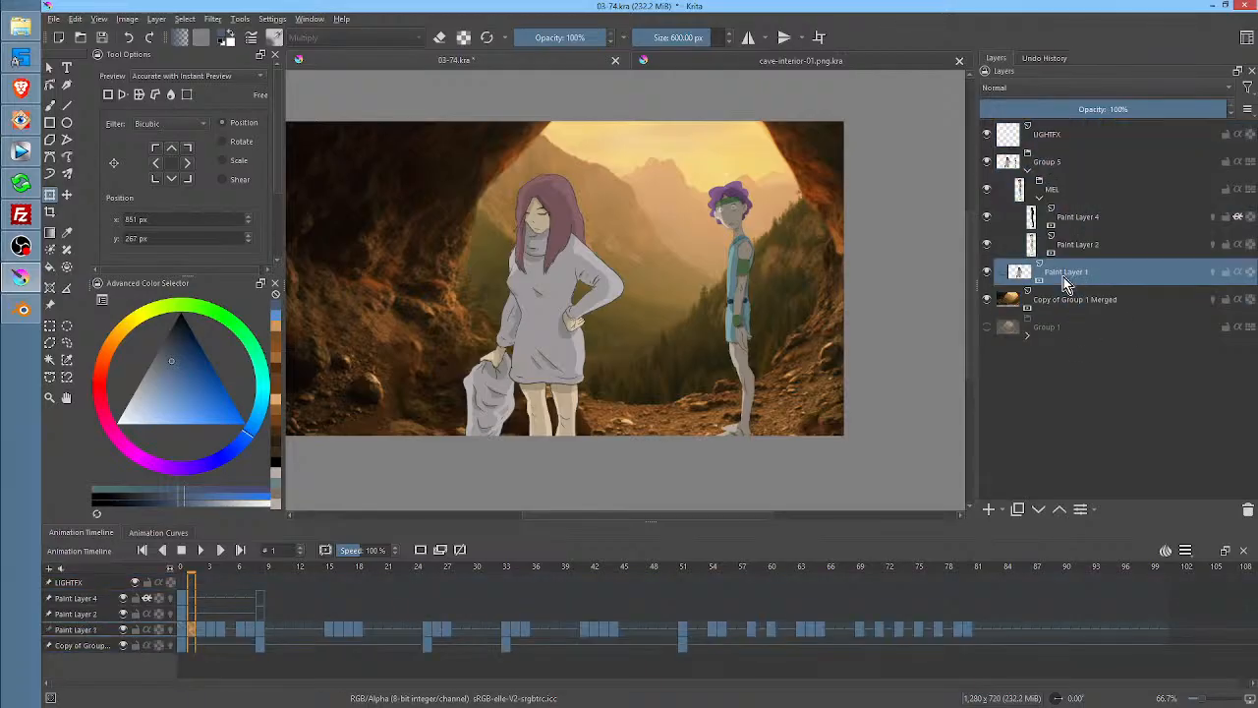
pyautogui.click(1067, 143)
pyautogui.keyDown('shift'); pyautogui.click(1085, 273); pyautogui.keyUp('shift')
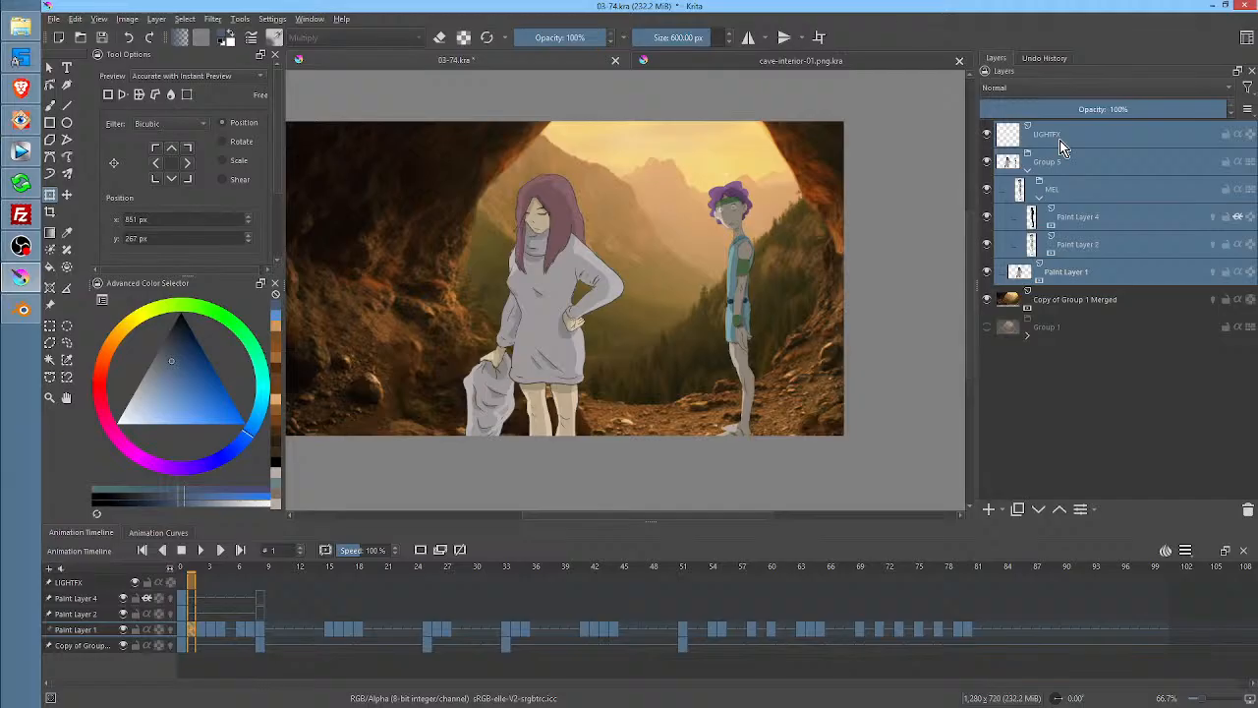
pyautogui.hotkey('ctrl', 'g')
pyautogui.click(1087, 159)
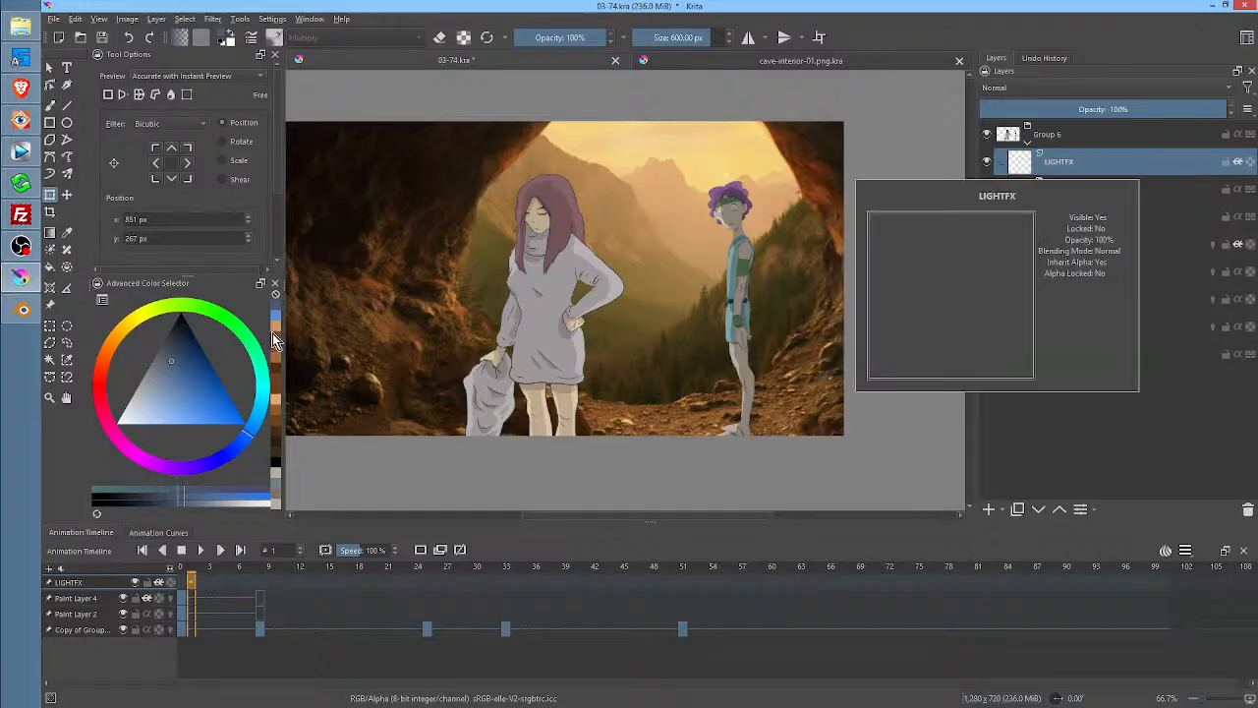
# Switch to the Airbrush Soft brush and try a black 600 px Multiply stroke over the long-haired character on LIGHTFX
pyautogui.rightClick(671, 272)
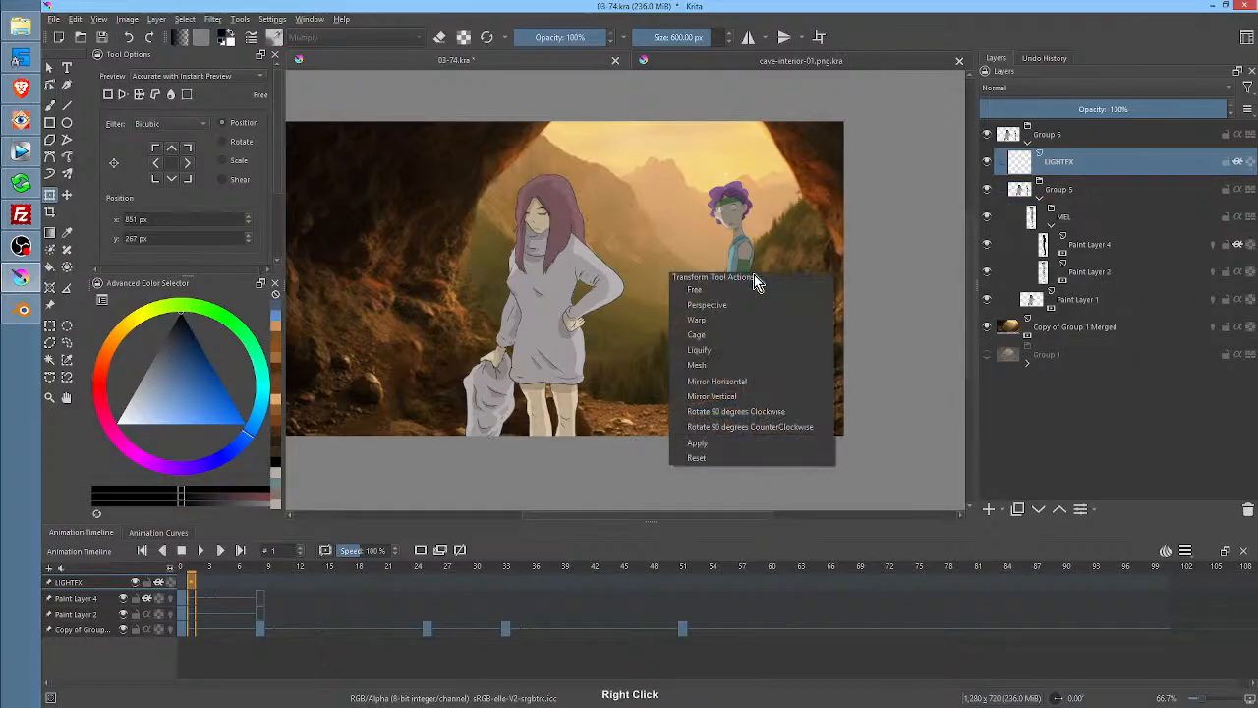
pyautogui.click(704, 238)
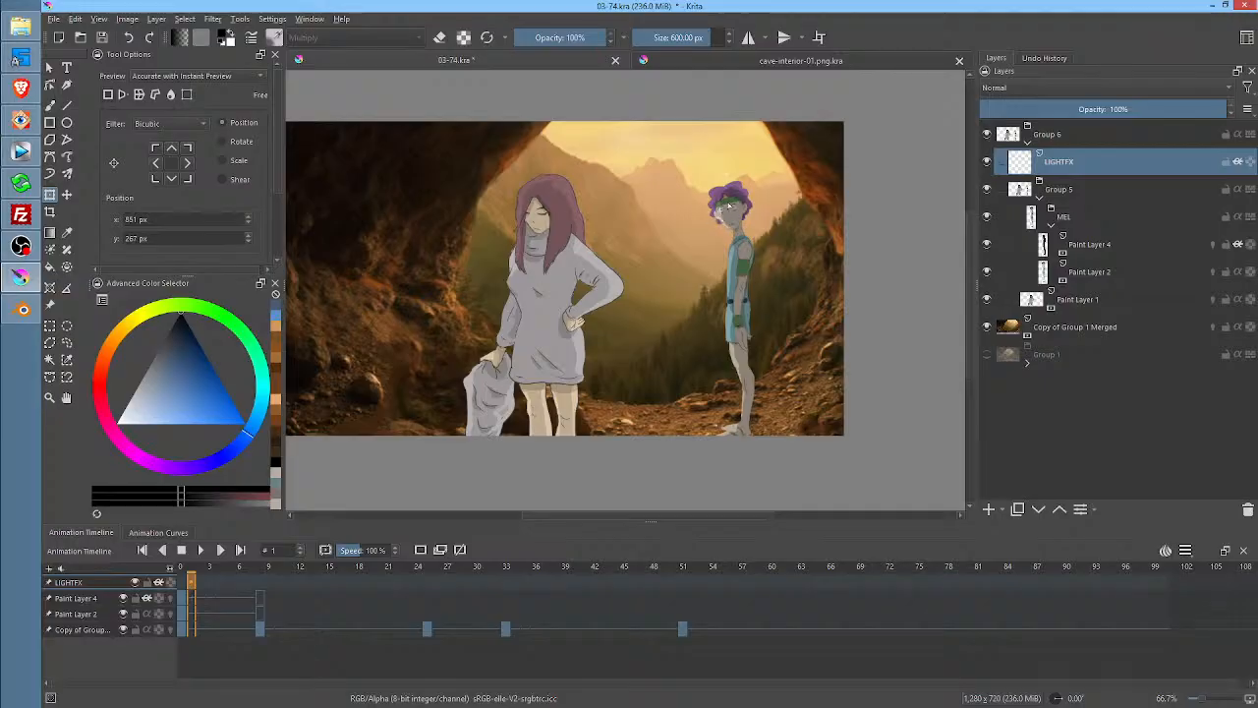
pyautogui.press('b')
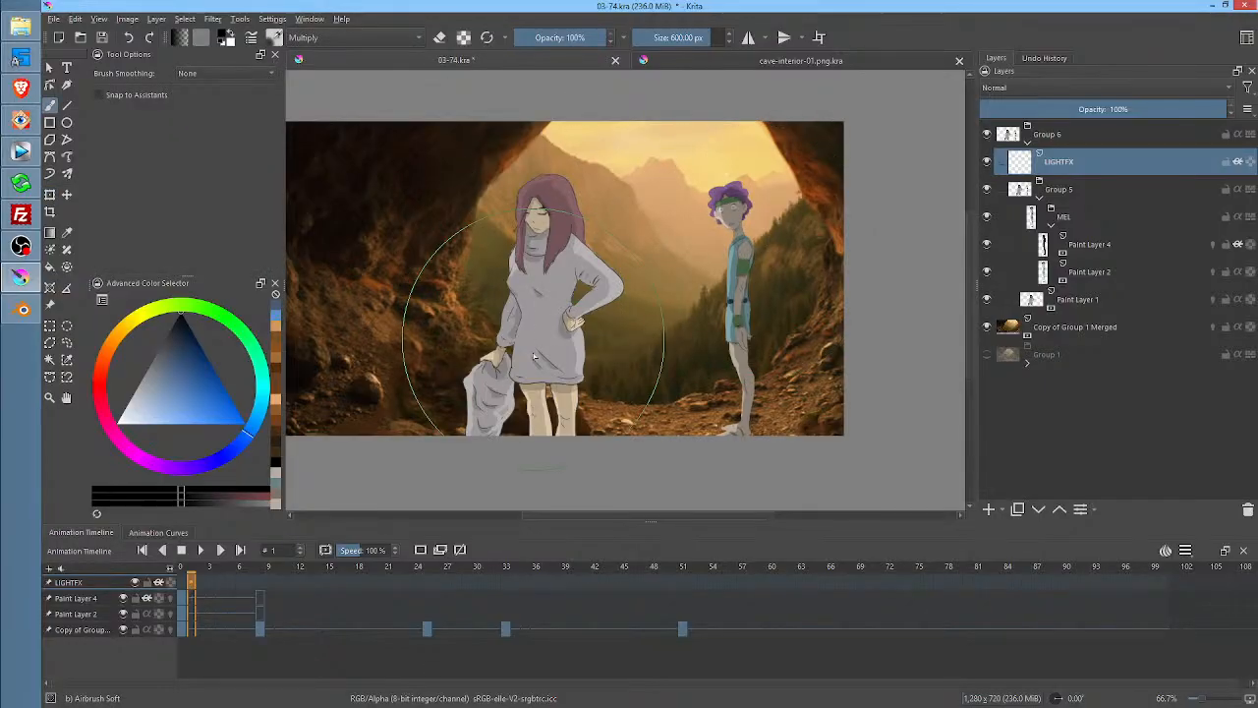
pyautogui.moveTo(534, 359)
pyautogui.mouseDown()
pyautogui.moveTo(435, 337)
pyautogui.moveTo(477, 281)
pyautogui.moveTo(406, 393)
pyautogui.mouseUp()
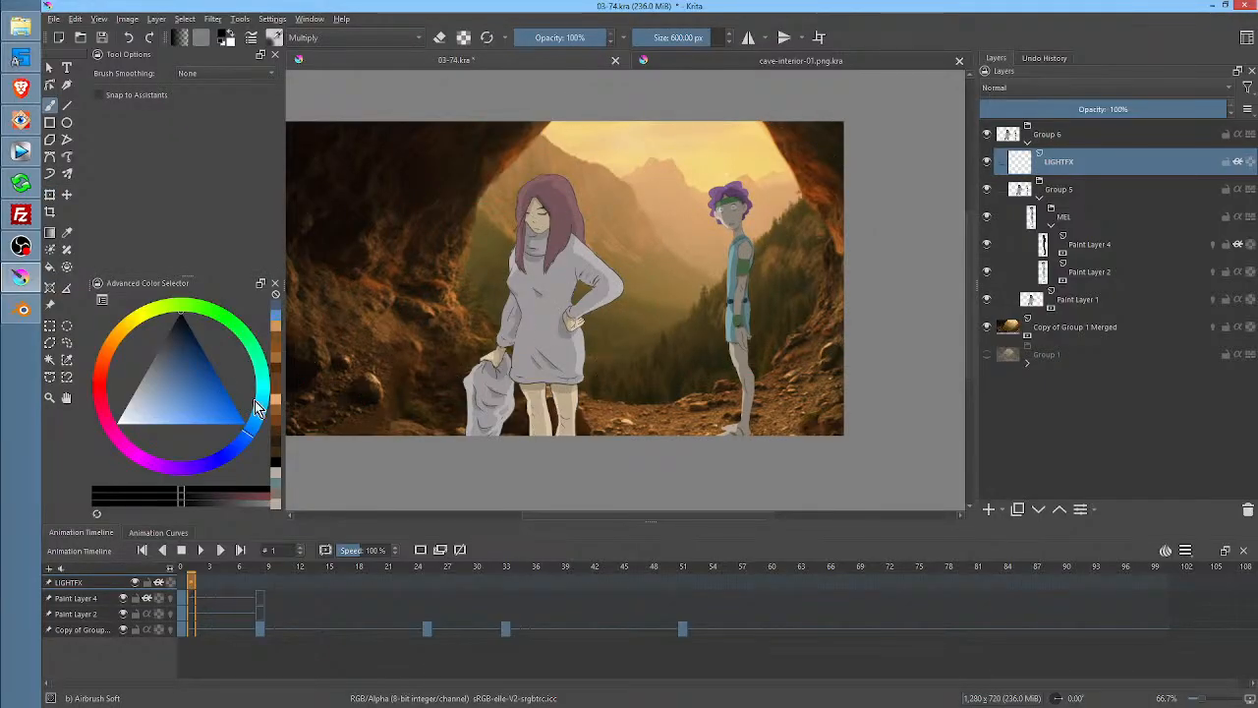
# Set the LIGHTFX layer's blending mode to Overlay, and the brush to Normal mode at about 416 px
pyautogui.click(1067, 88)
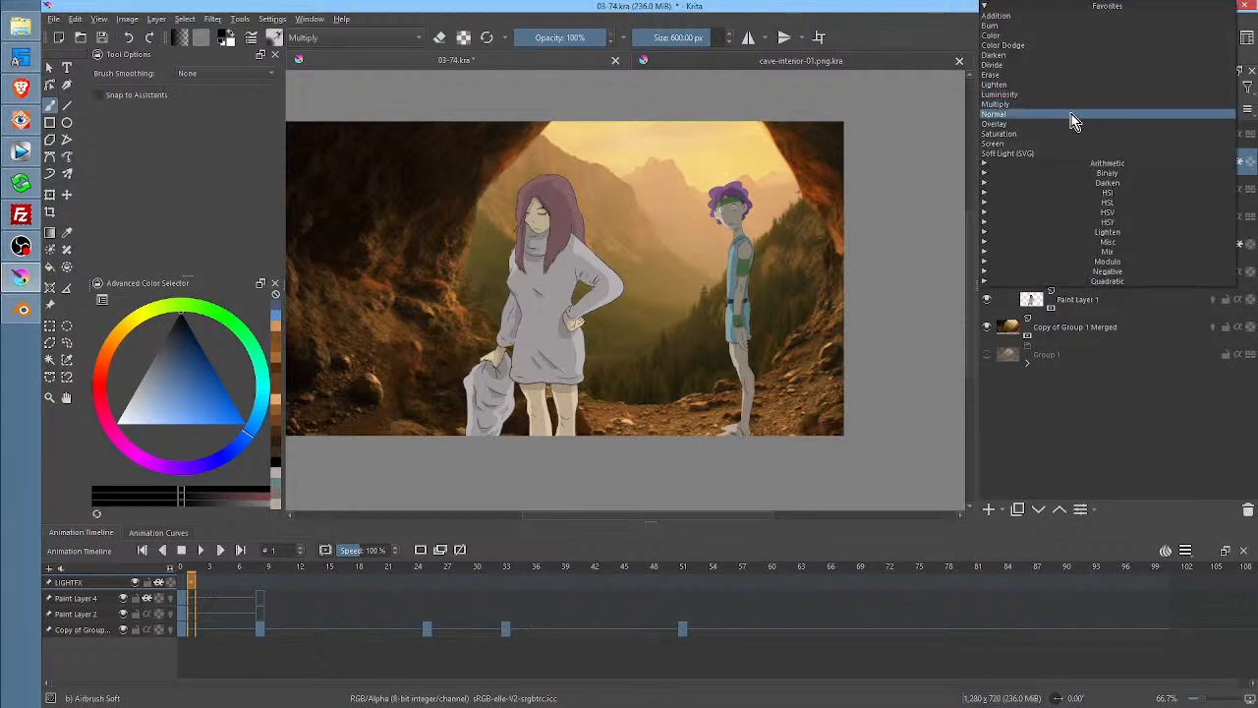
pyautogui.click(1071, 122)
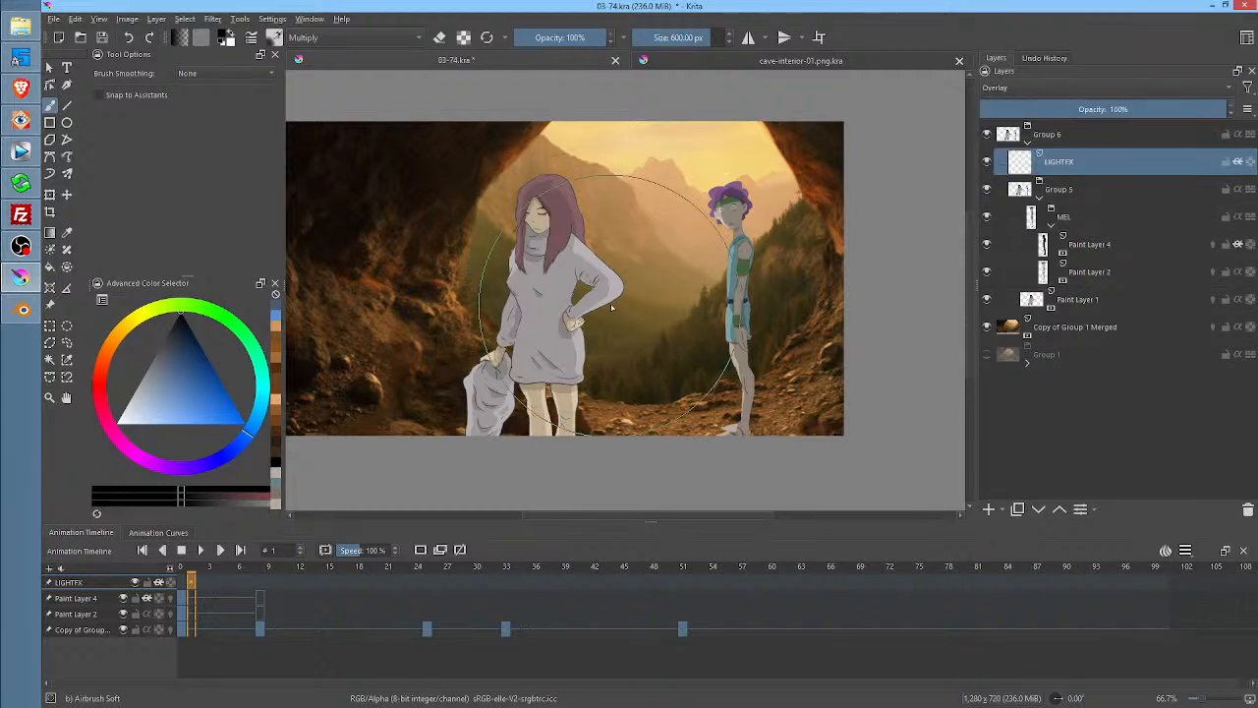
pyautogui.click(354, 37)
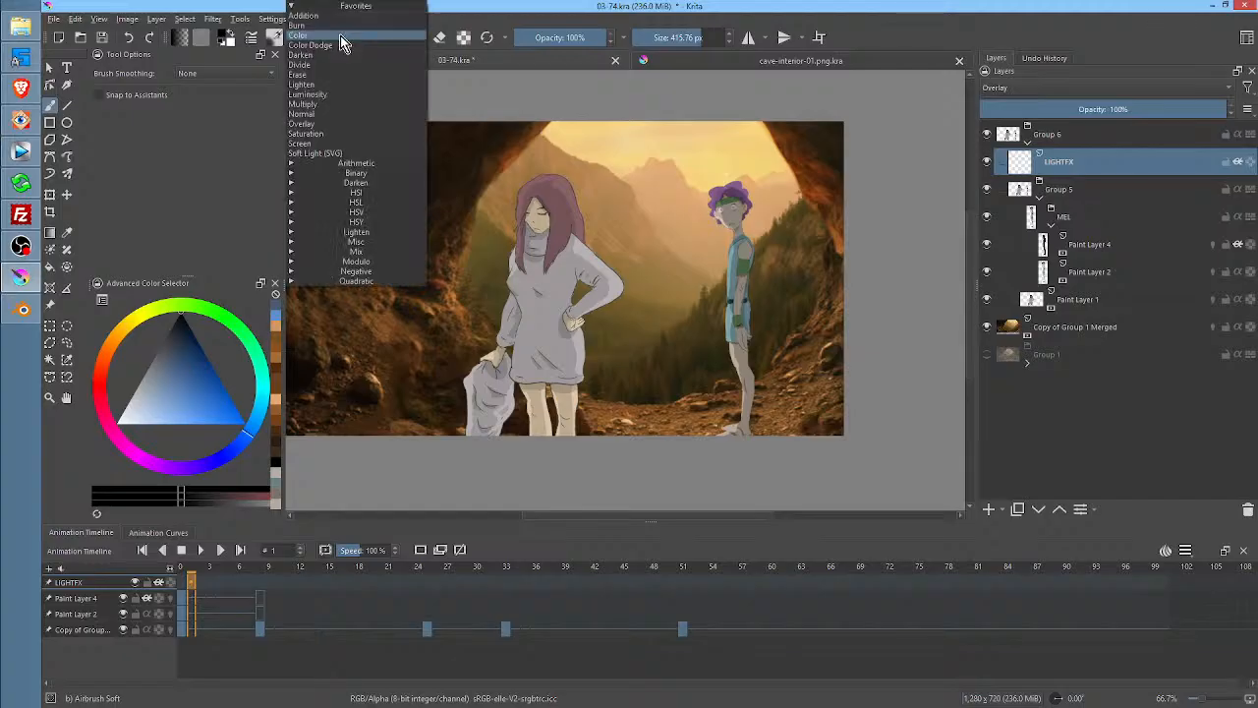
pyautogui.click(341, 114)
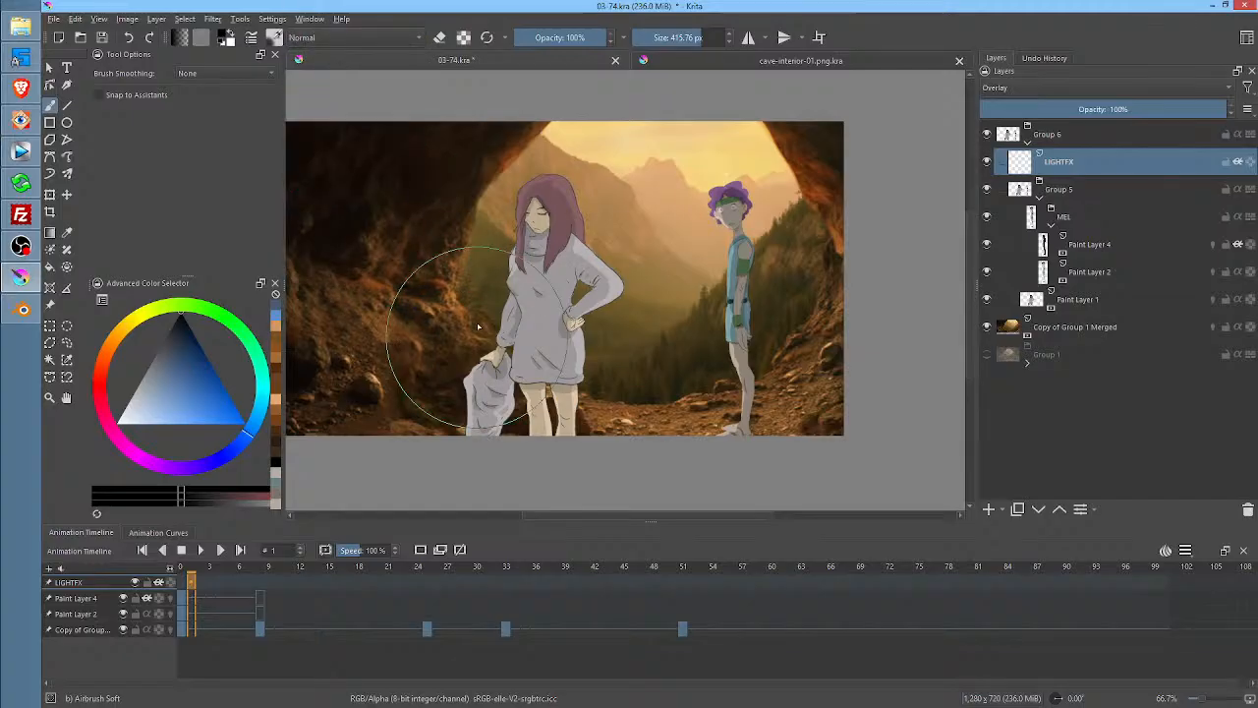
# Airbrush black shading over the long-haired character's cave-wall side, hair and bag, and set LIGHTFX's blending mode to Normal
pyautogui.moveTo(479, 326); pyautogui.dragTo(467, 425)
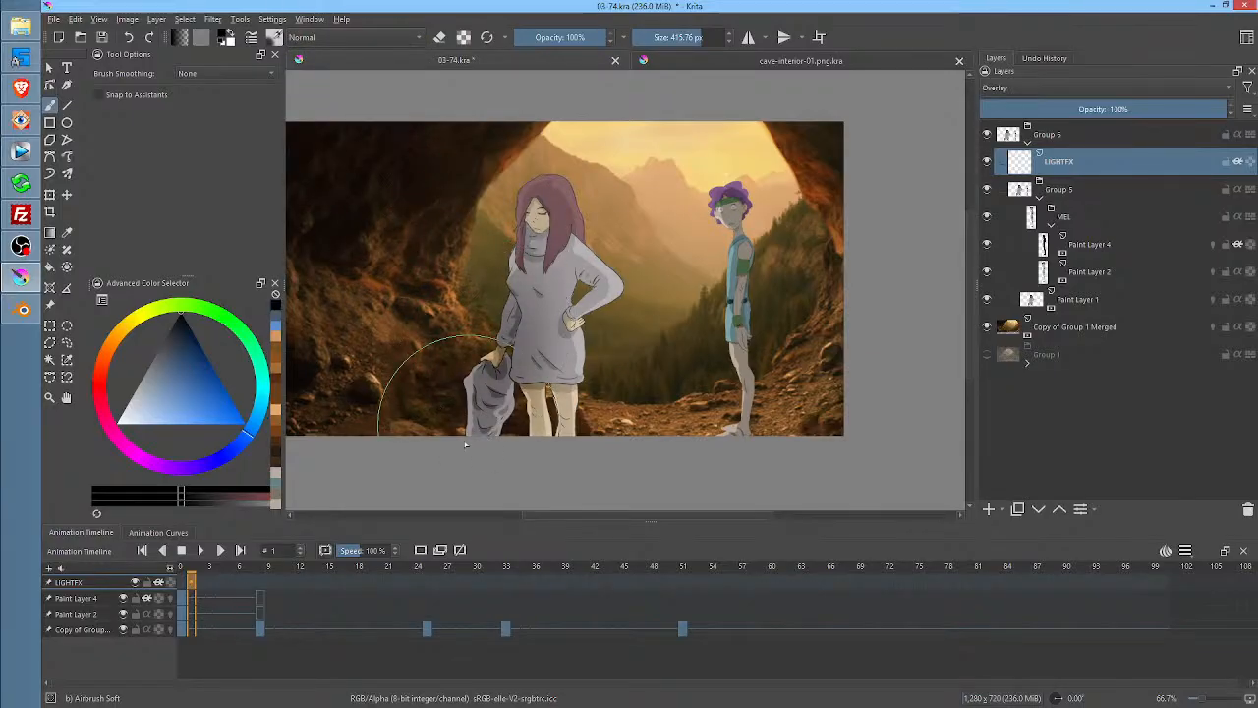
pyautogui.moveTo(497, 224); pyautogui.dragTo(466, 402)
pyautogui.moveTo(477, 349)
pyautogui.mouseDown()
pyautogui.moveTo(499, 324)
pyautogui.moveTo(519, 199)
pyautogui.moveTo(500, 436)
pyautogui.moveTo(515, 241)
pyautogui.moveTo(510, 484)
pyautogui.moveTo(501, 298)
pyautogui.mouseUp()
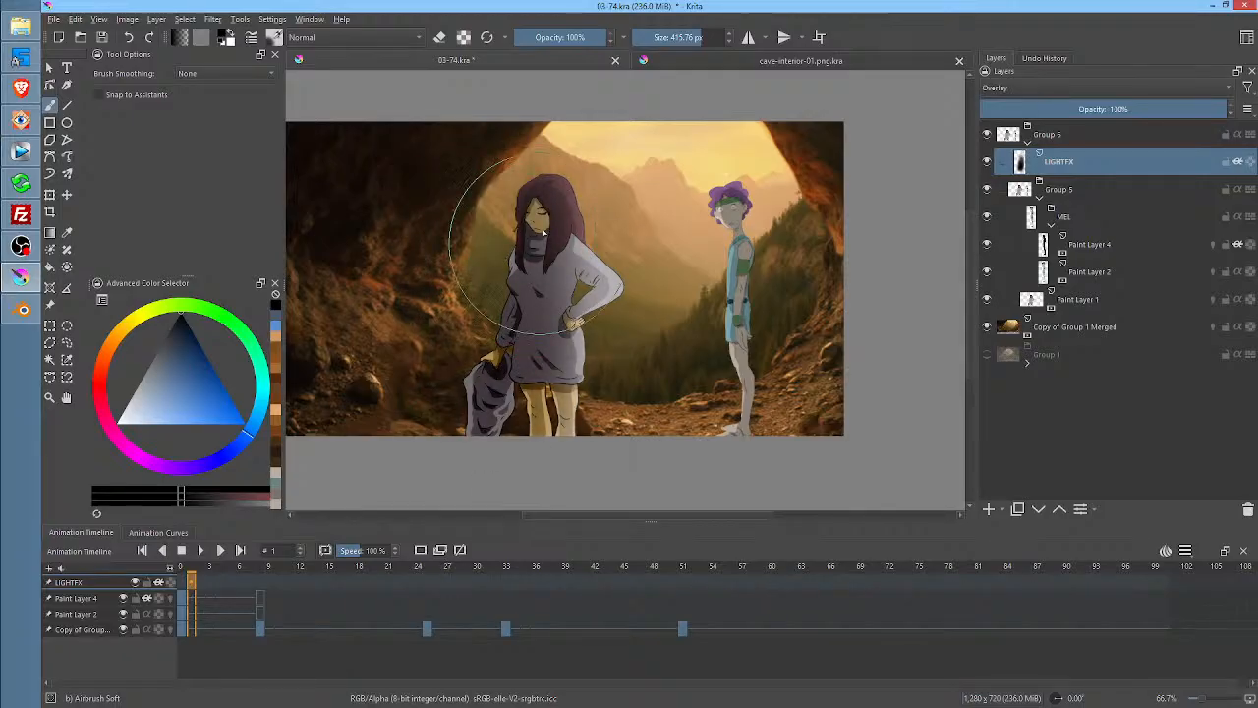
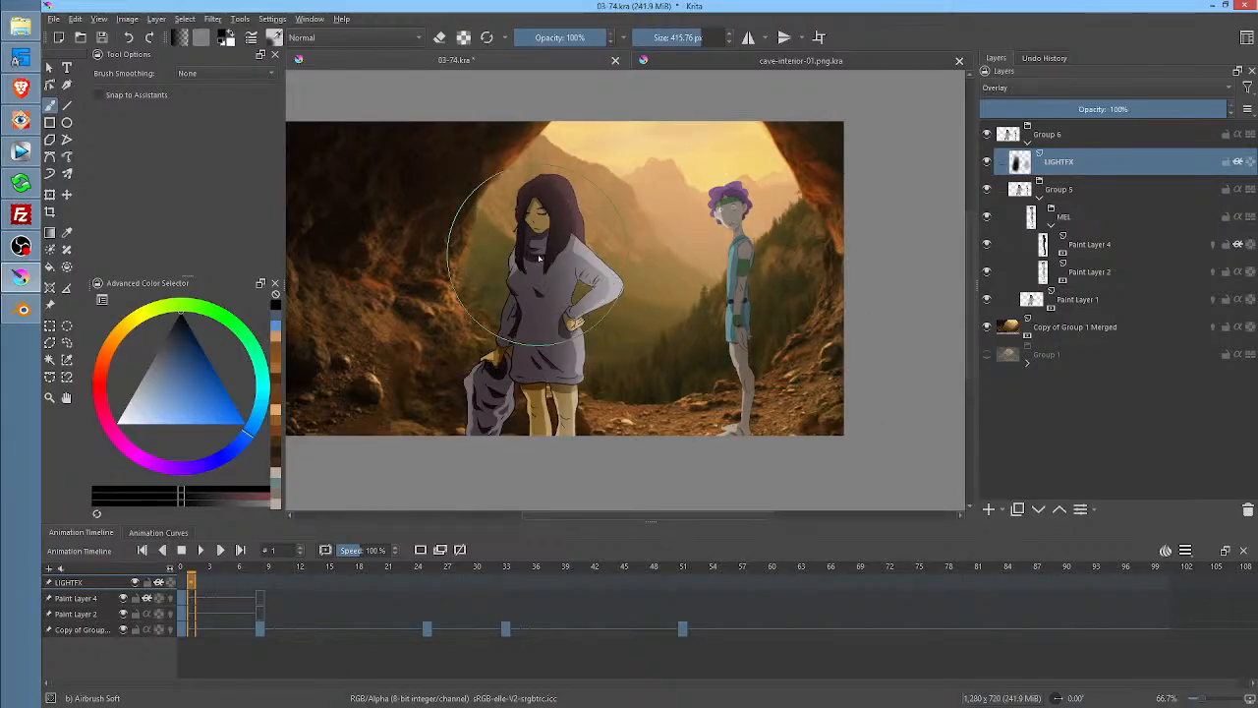
pyautogui.click(1064, 85)
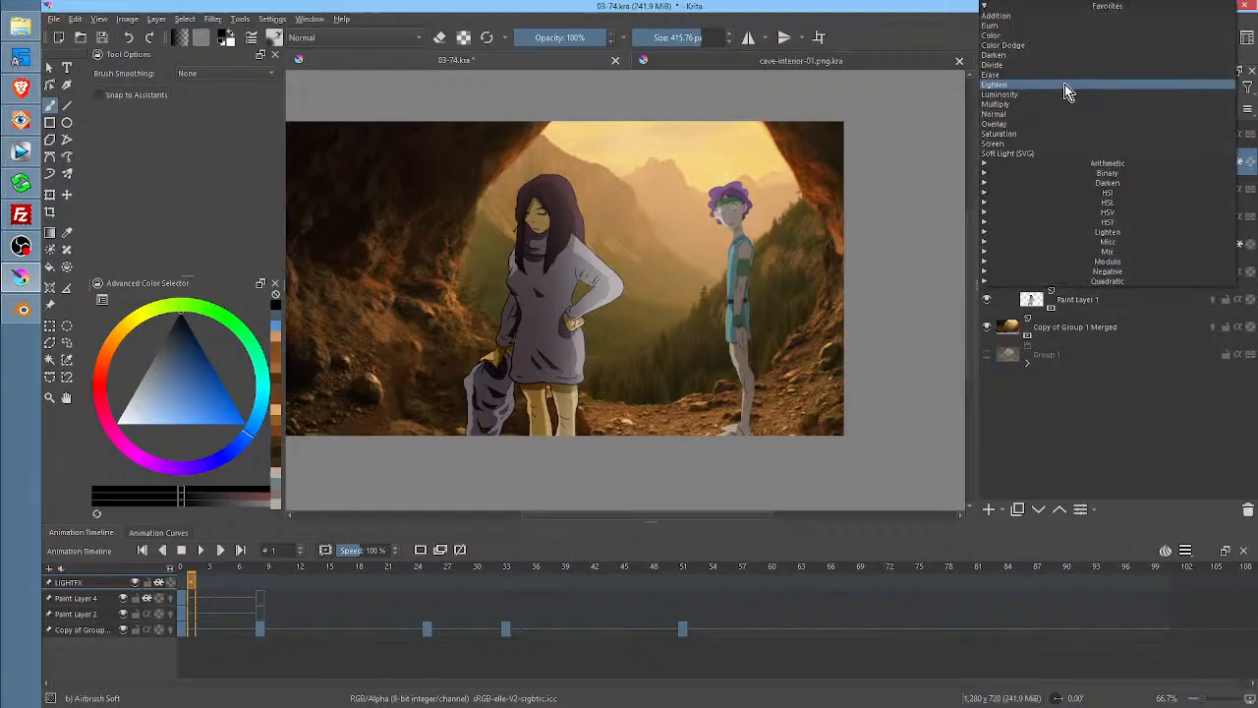
pyautogui.click(1064, 115)
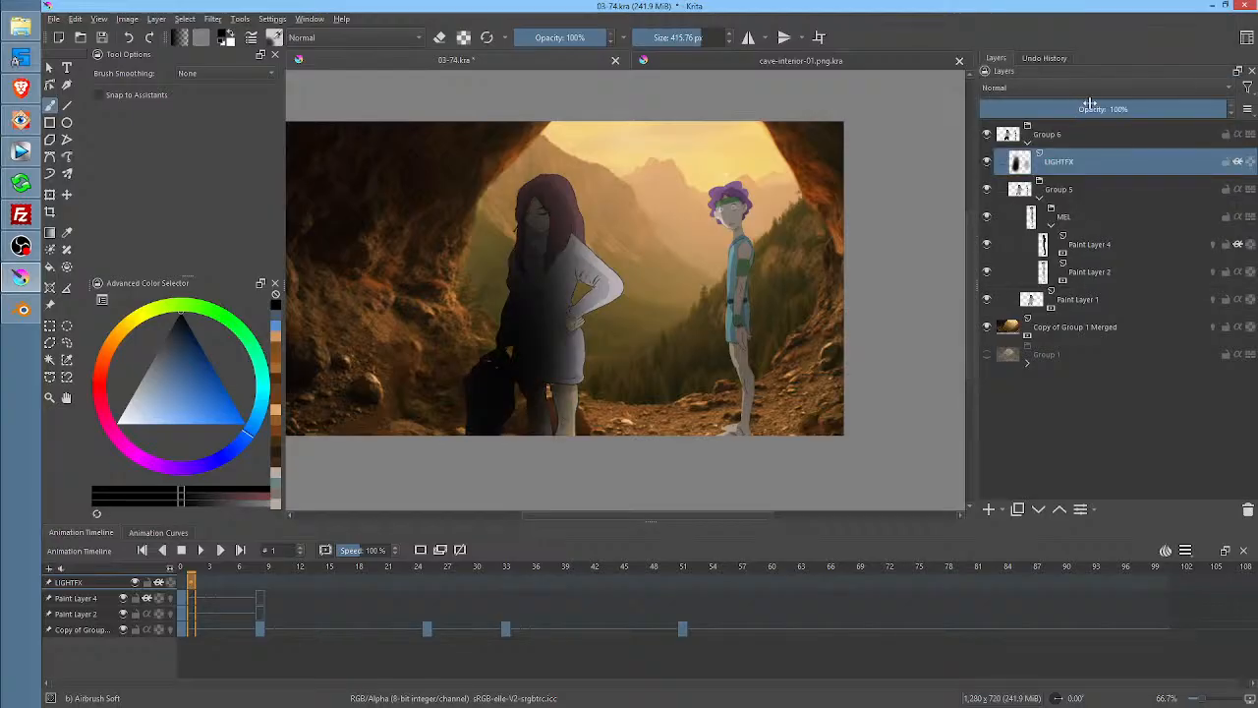
# Set the LIGHTFX layer's blending mode to Overlay, keeping its Inherit Alpha on
pyautogui.click(1077, 87)
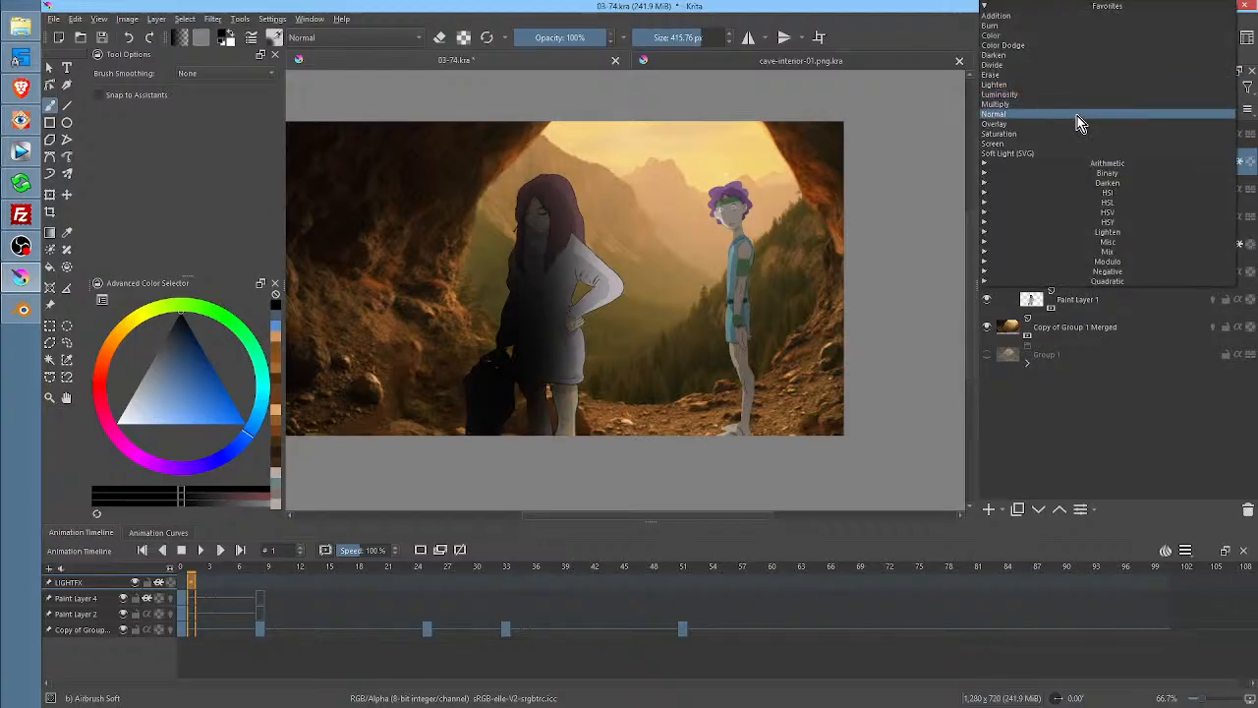
pyautogui.click(1077, 124)
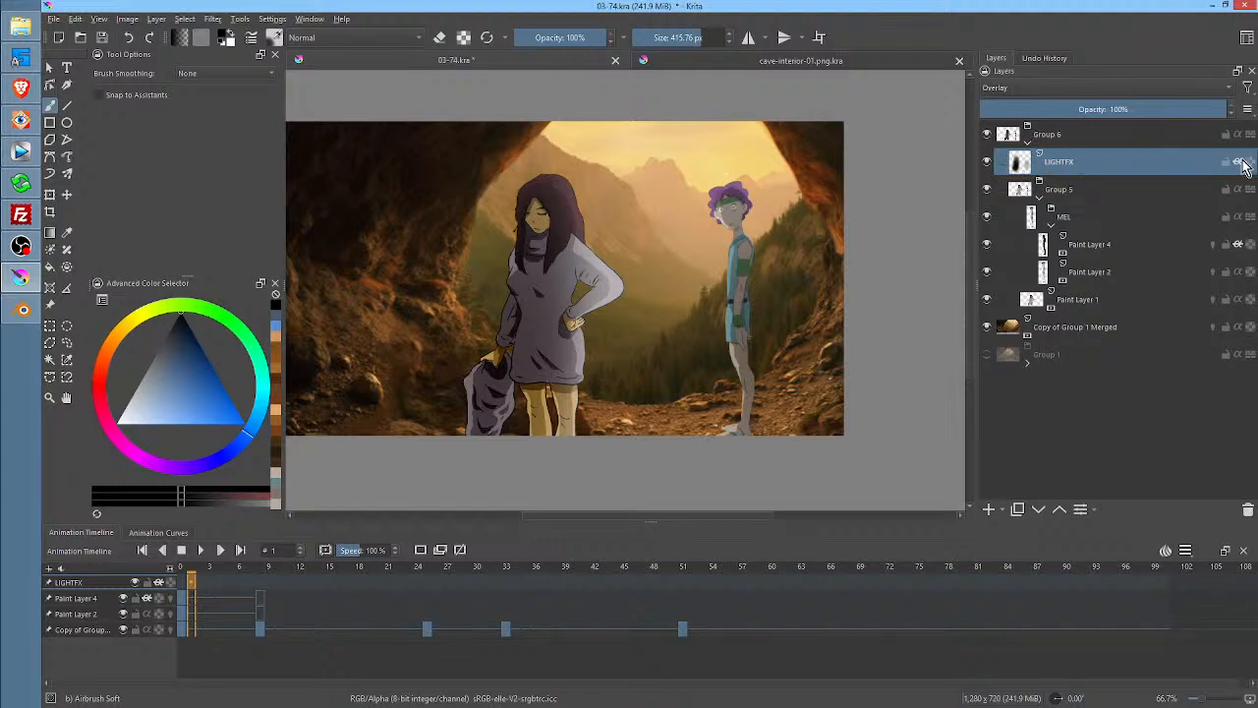
pyautogui.click(1240, 162)
pyautogui.click(1237, 162)
# Try the merged background layer inside Group 6, move it back out, and preview the characters with the background hidden
pyautogui.click(1048, 332)
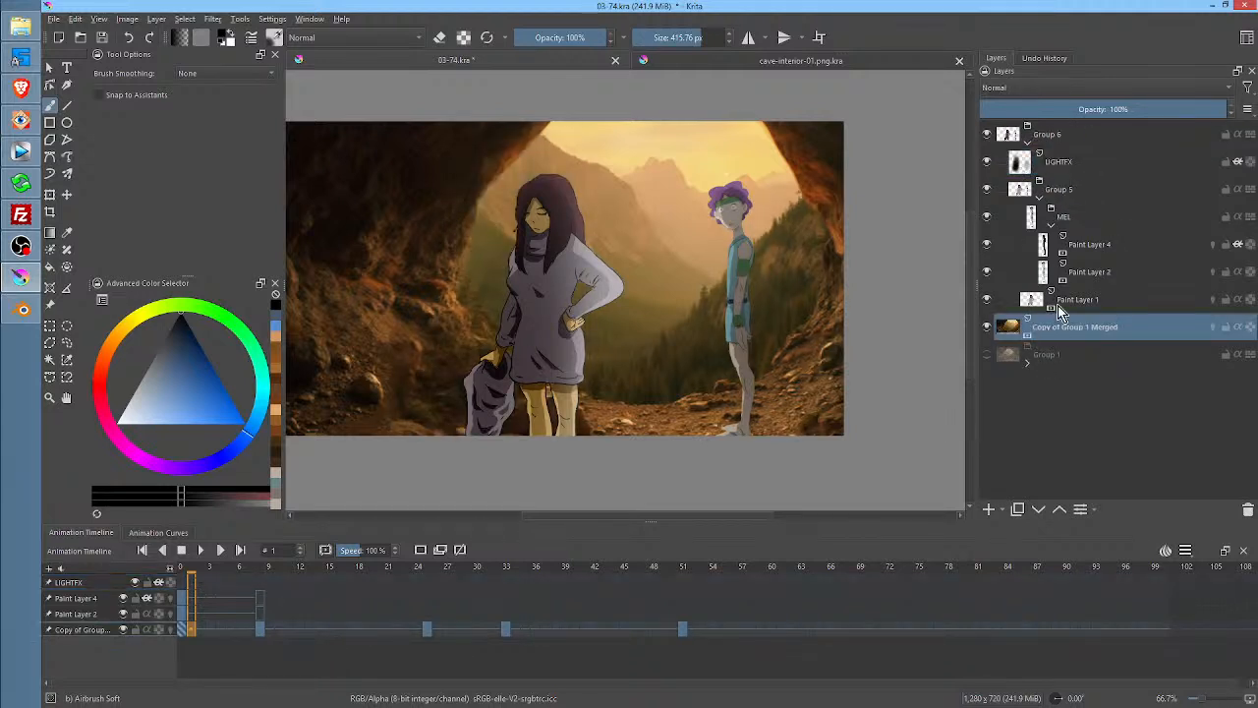
pyautogui.click(1060, 512)
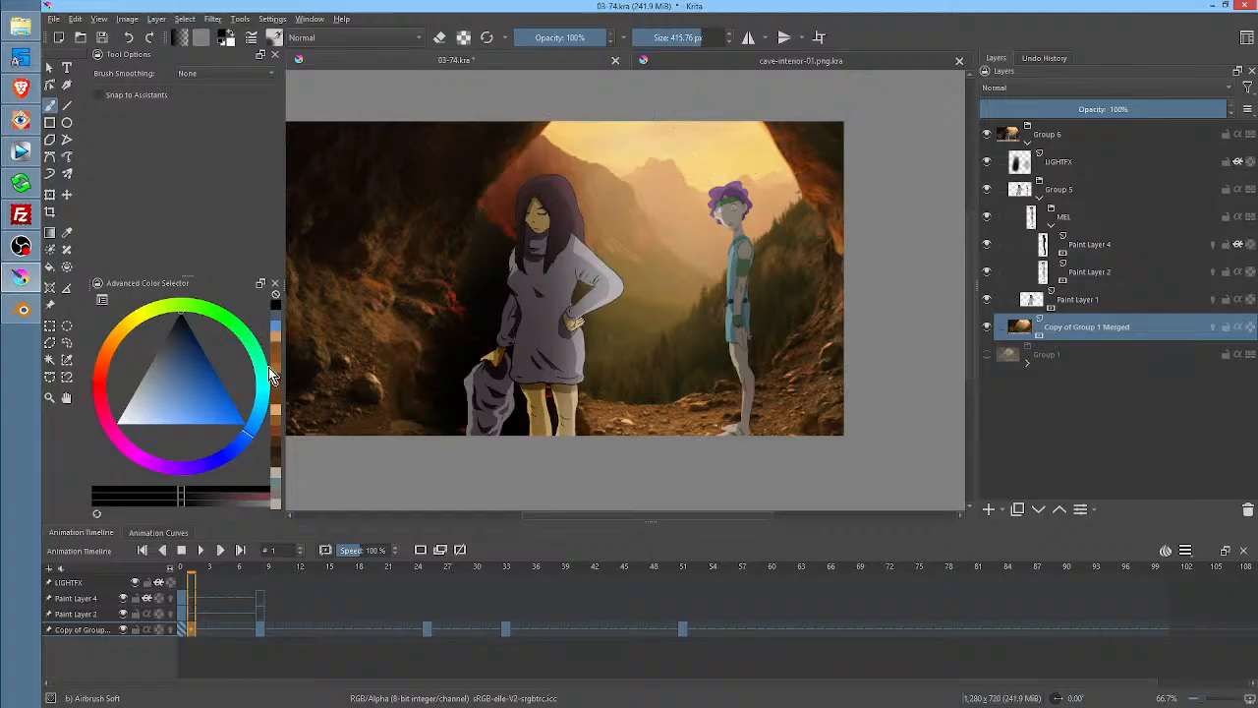
pyautogui.click(1039, 510)
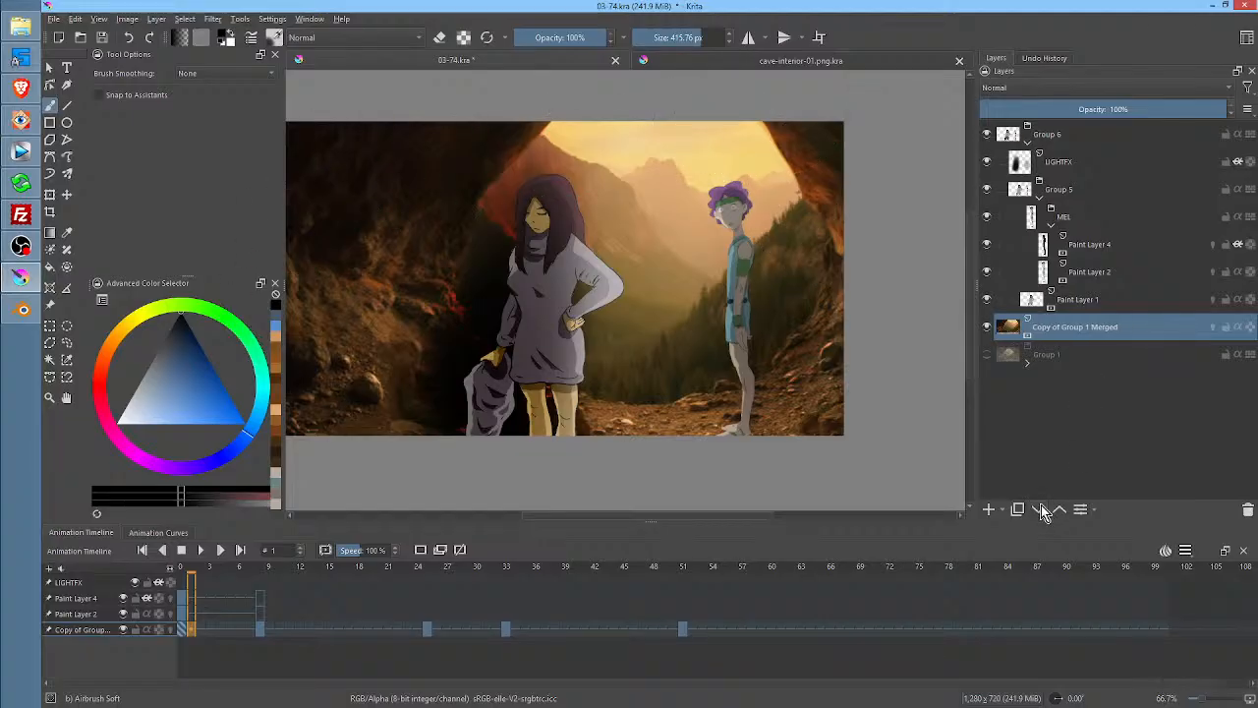
pyautogui.click(988, 327)
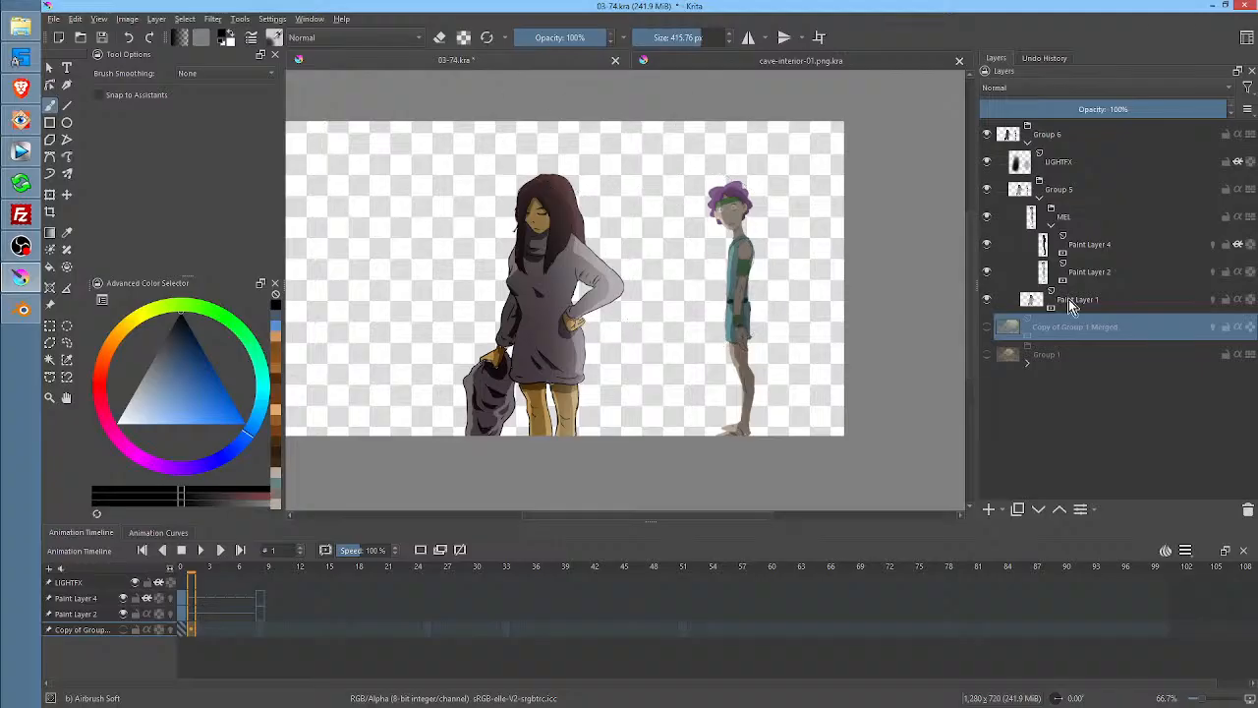
pyautogui.click(993, 326)
# Lower the LIGHTFX layer's opacity to 66%
pyautogui.click(1092, 160)
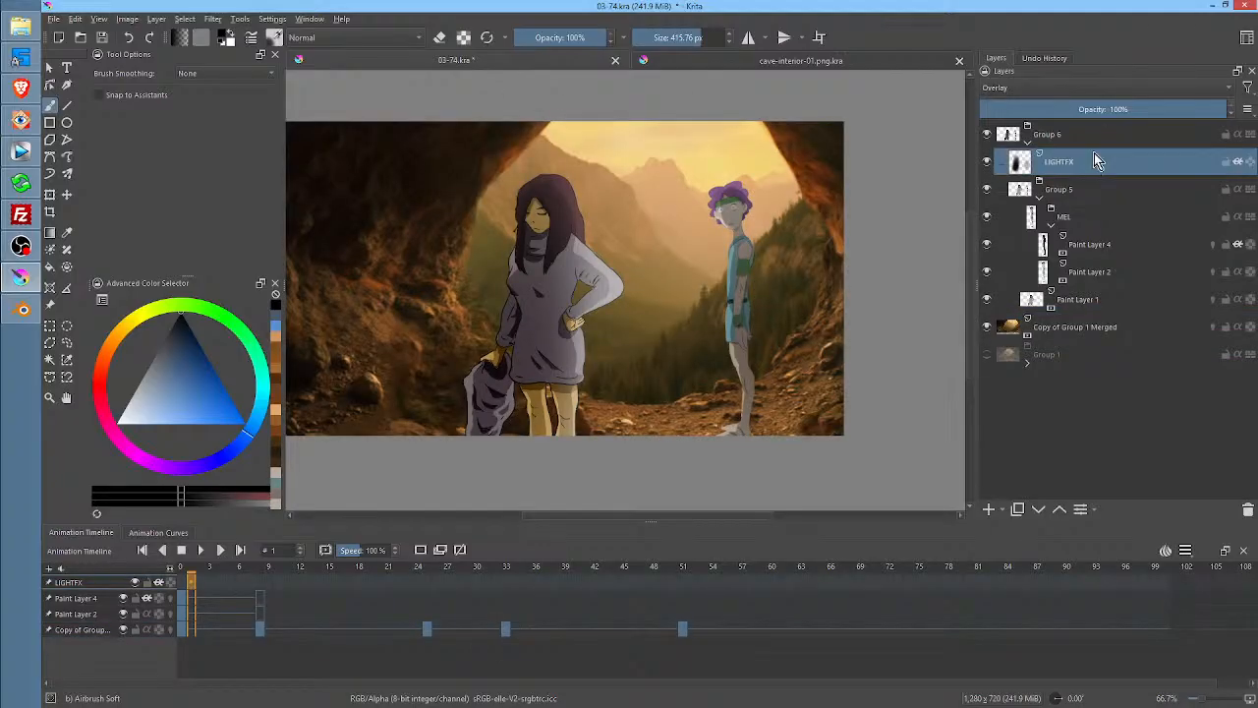
pyautogui.moveTo(1094, 157)
pyautogui.moveTo(1173, 108); pyautogui.dragTo(1022, 120)
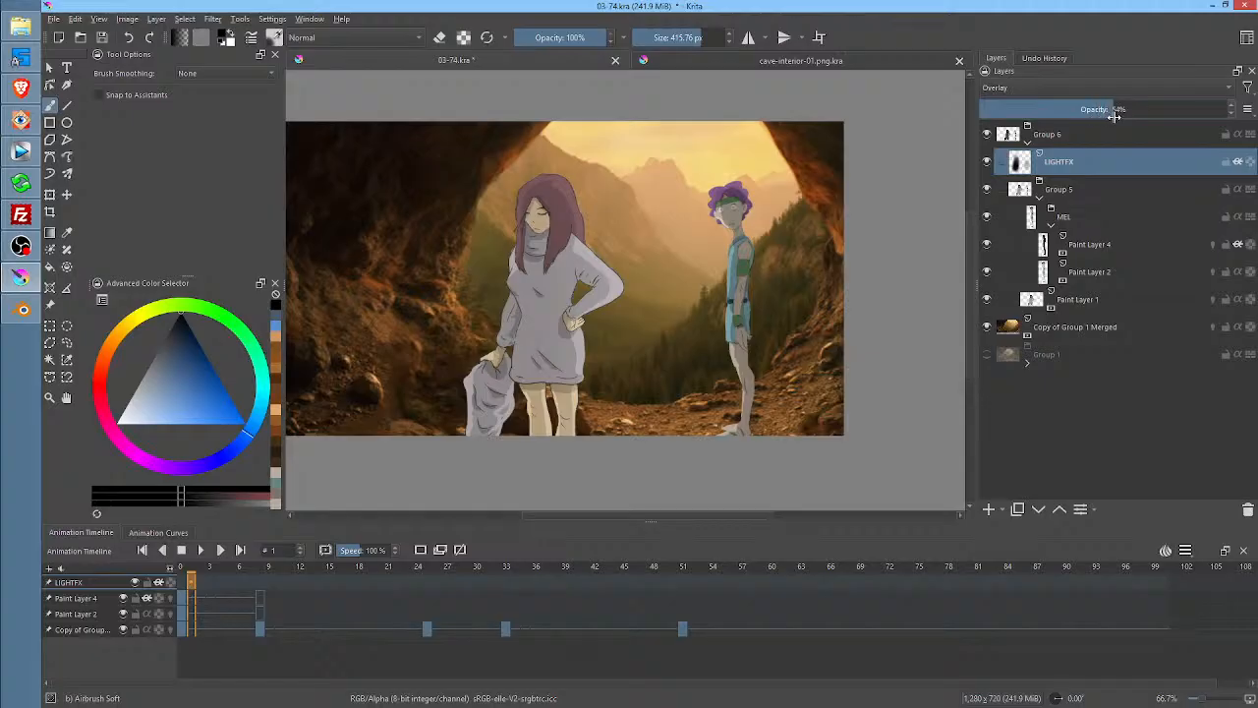
pyautogui.moveTo(1114, 116); pyautogui.dragTo(1123, 116)
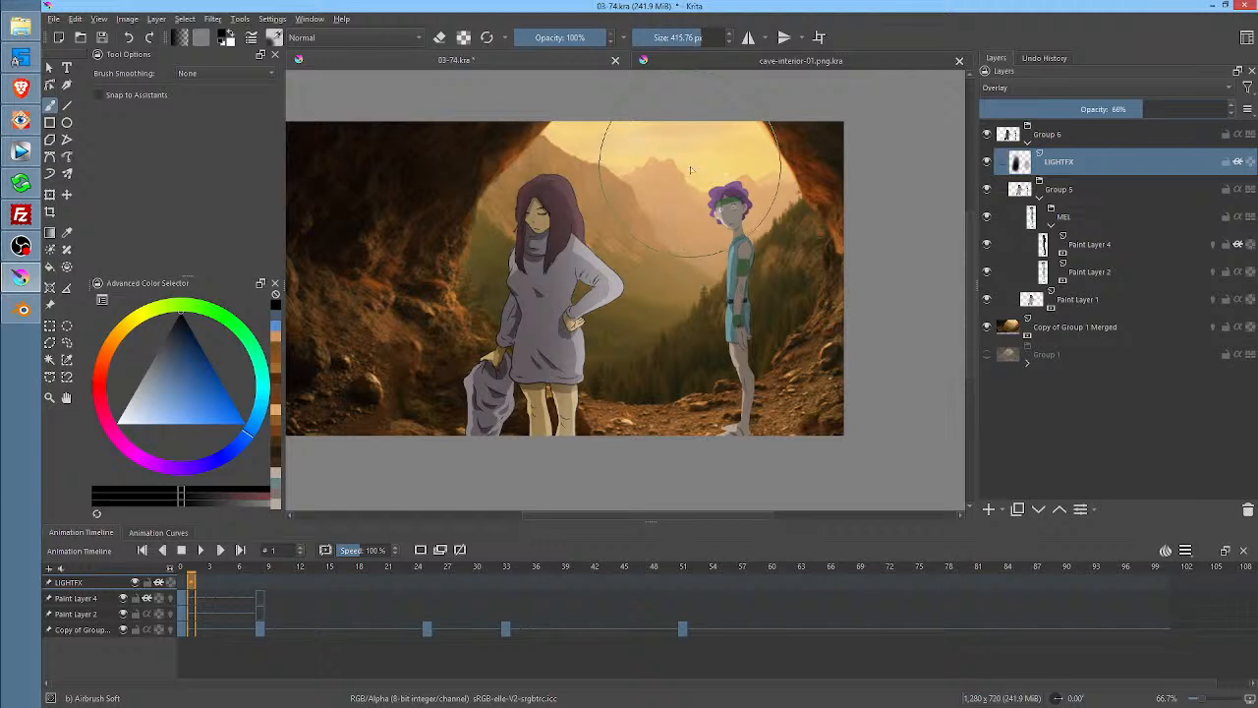
# Reduce the brush to about 217 px and airbrush orange light on both characters' sides facing the bright valley
pyautogui.moveTo(684, 174); pyautogui.dragTo(558, 174)
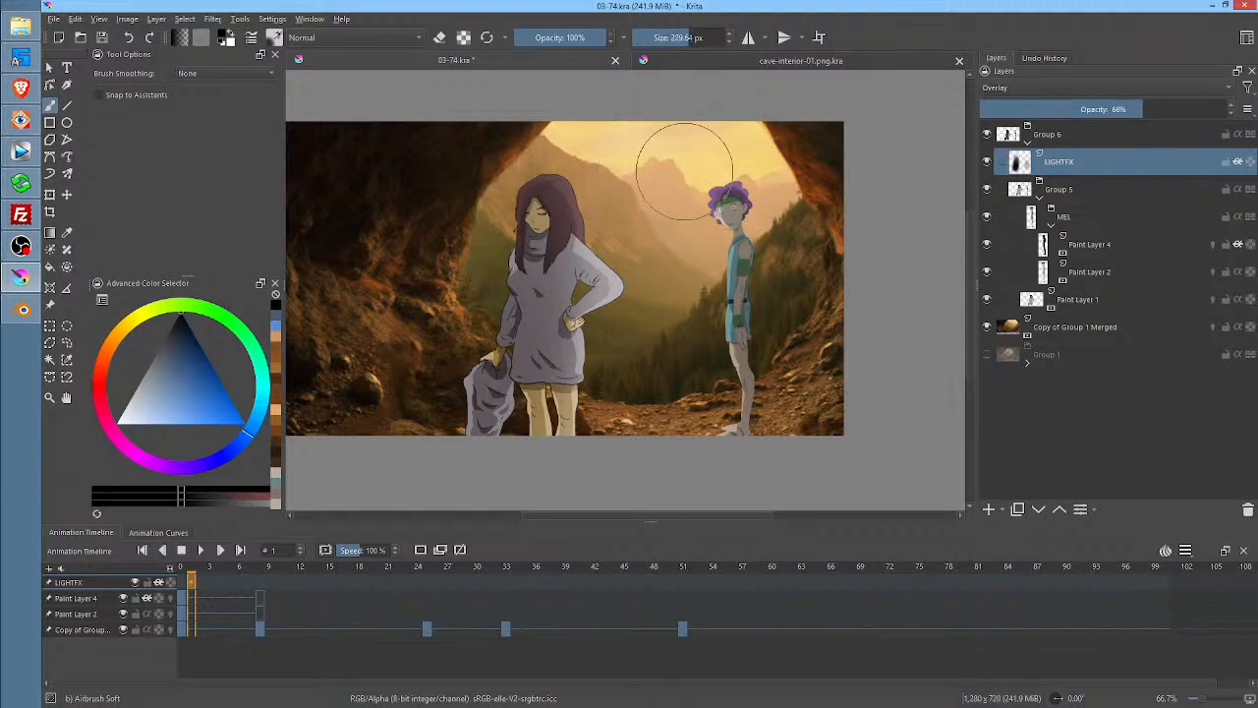
pyautogui.moveTo(102, 370); pyautogui.dragTo(114, 334)
pyautogui.moveTo(200, 372); pyautogui.dragTo(264, 431)
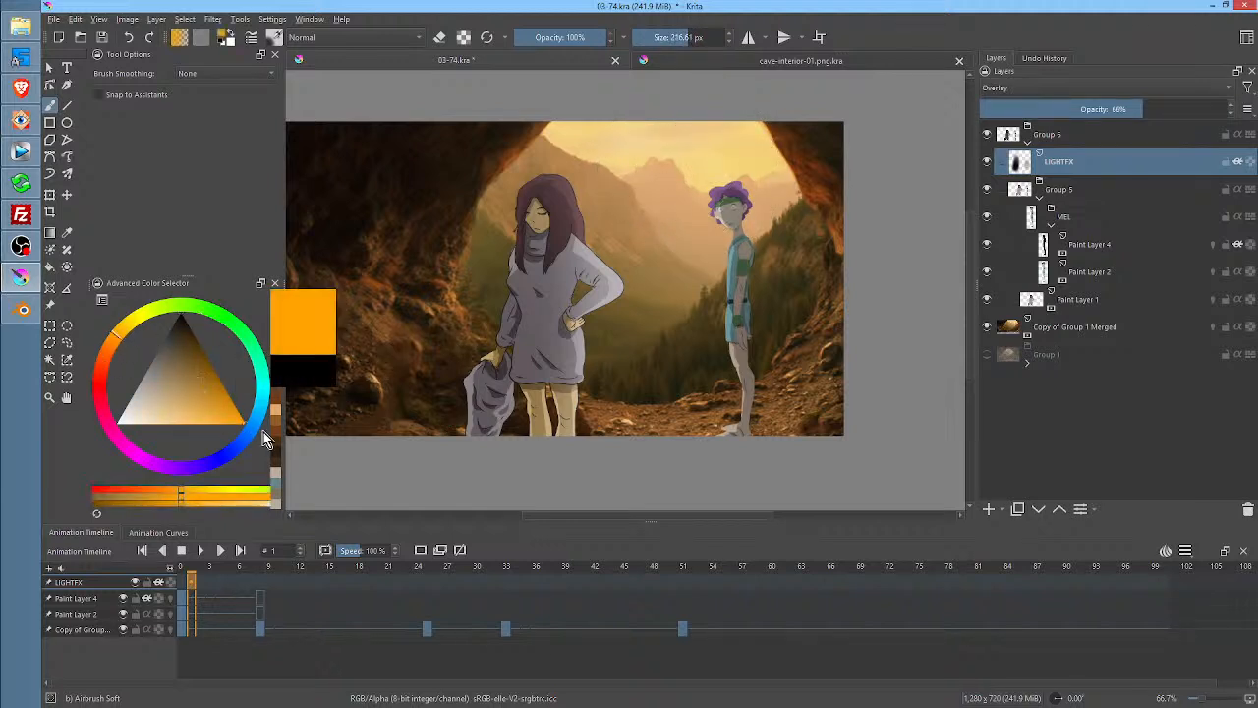
pyautogui.moveTo(114, 334); pyautogui.dragTo(106, 348)
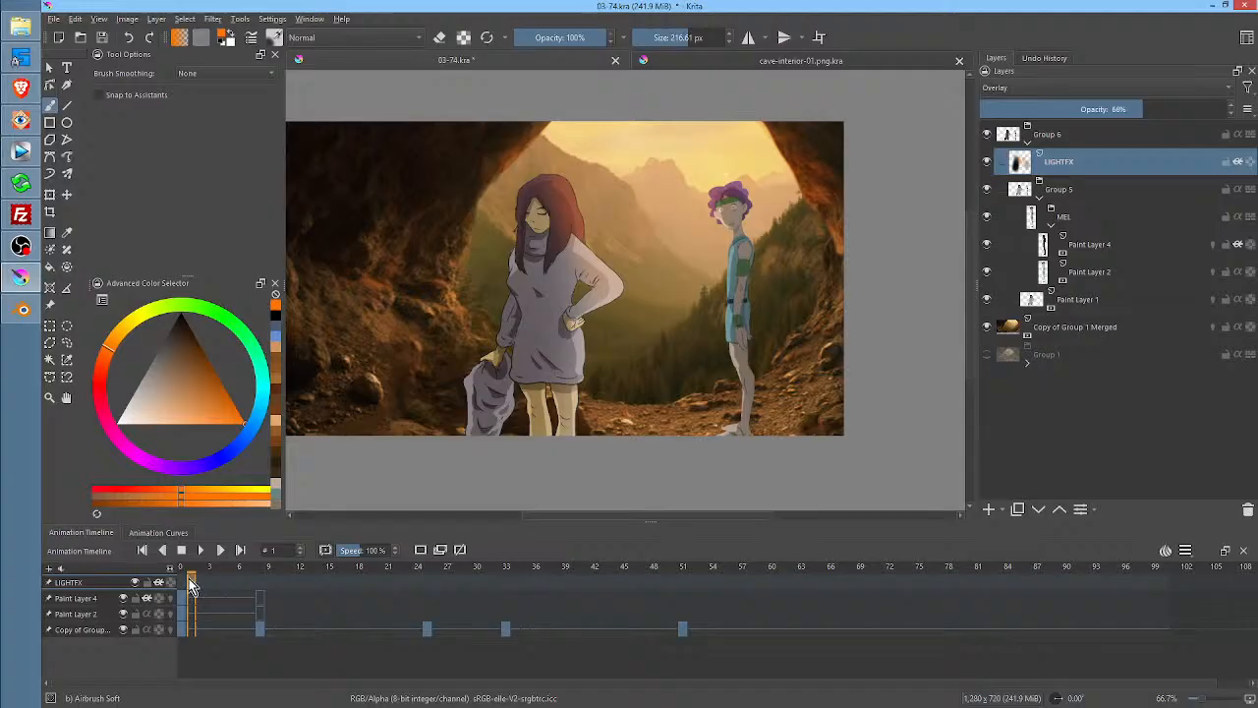
# Keyframe the LIGHTFX painting at frame 0 and start a blank LIGHTFX drawing at frame 8
pyautogui.click(182, 584)
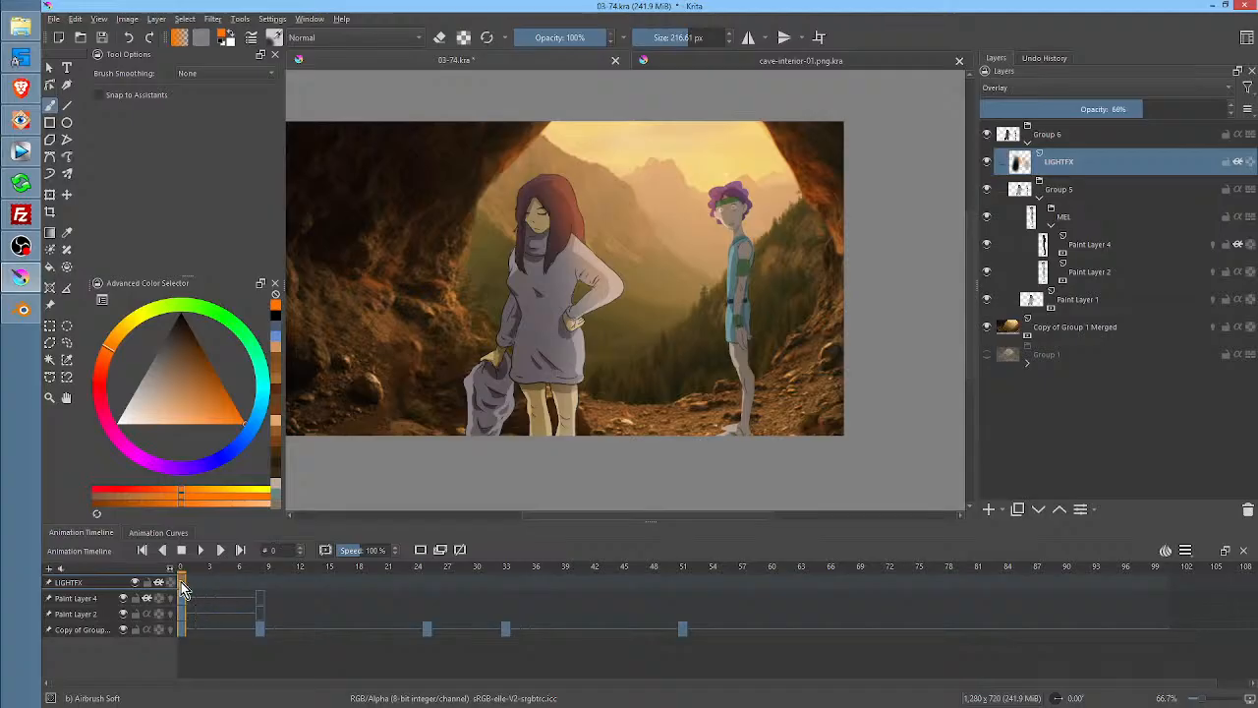
pyautogui.click(260, 568)
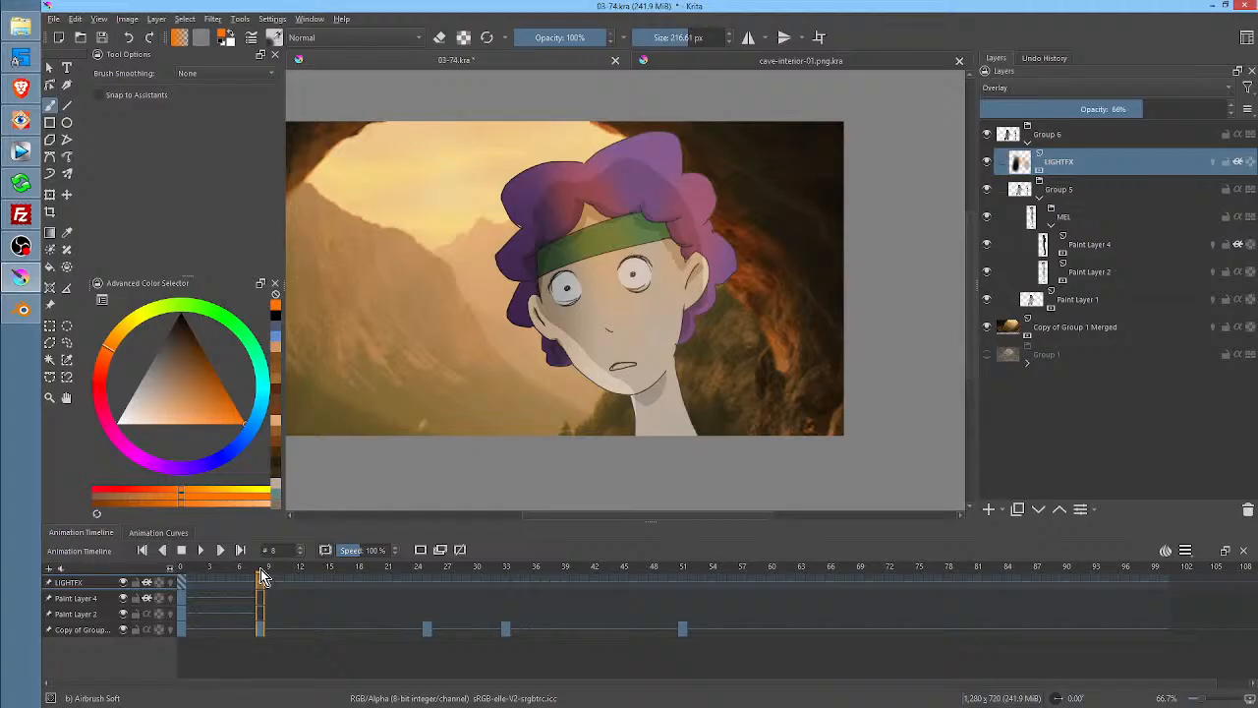
pyautogui.press('Delete')
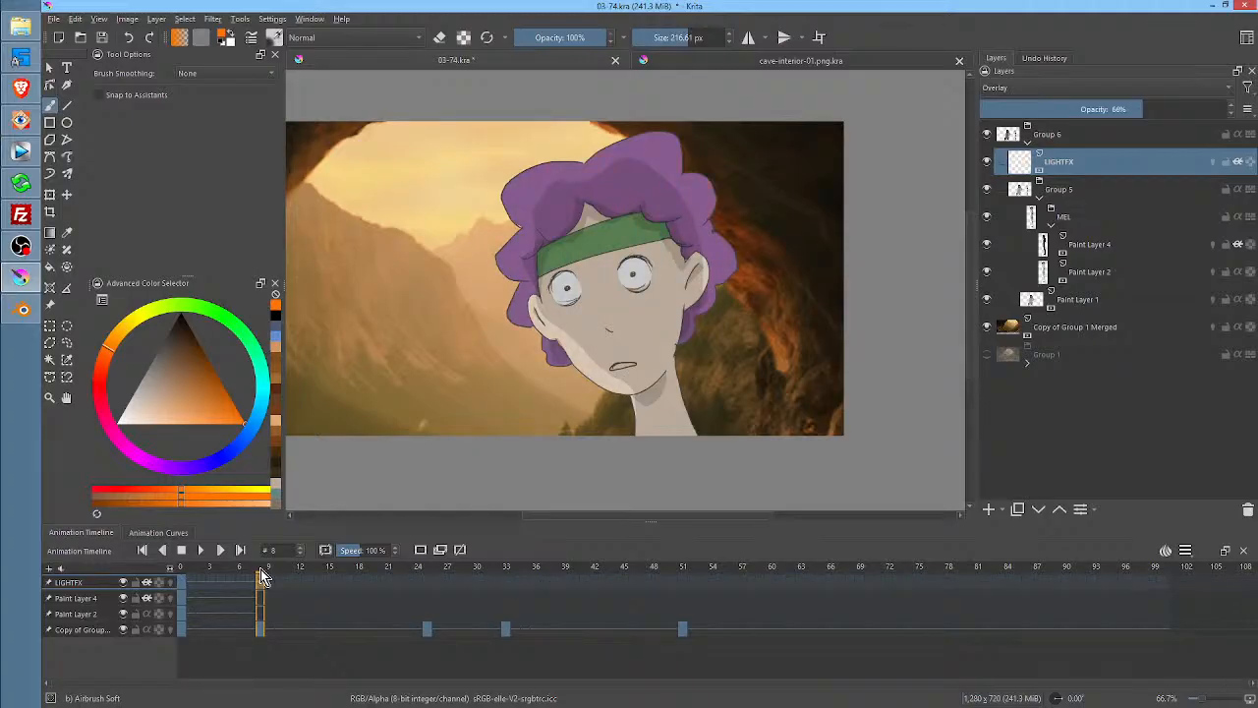
# On frame 8, airbrush orange on the purple hair's sky side and black shading on its cave-wall side
pyautogui.moveTo(501, 258)
pyautogui.mouseDown()
pyautogui.moveTo(542, 175)
pyautogui.moveTo(509, 355)
pyautogui.moveTo(624, 129)
pyautogui.mouseUp()
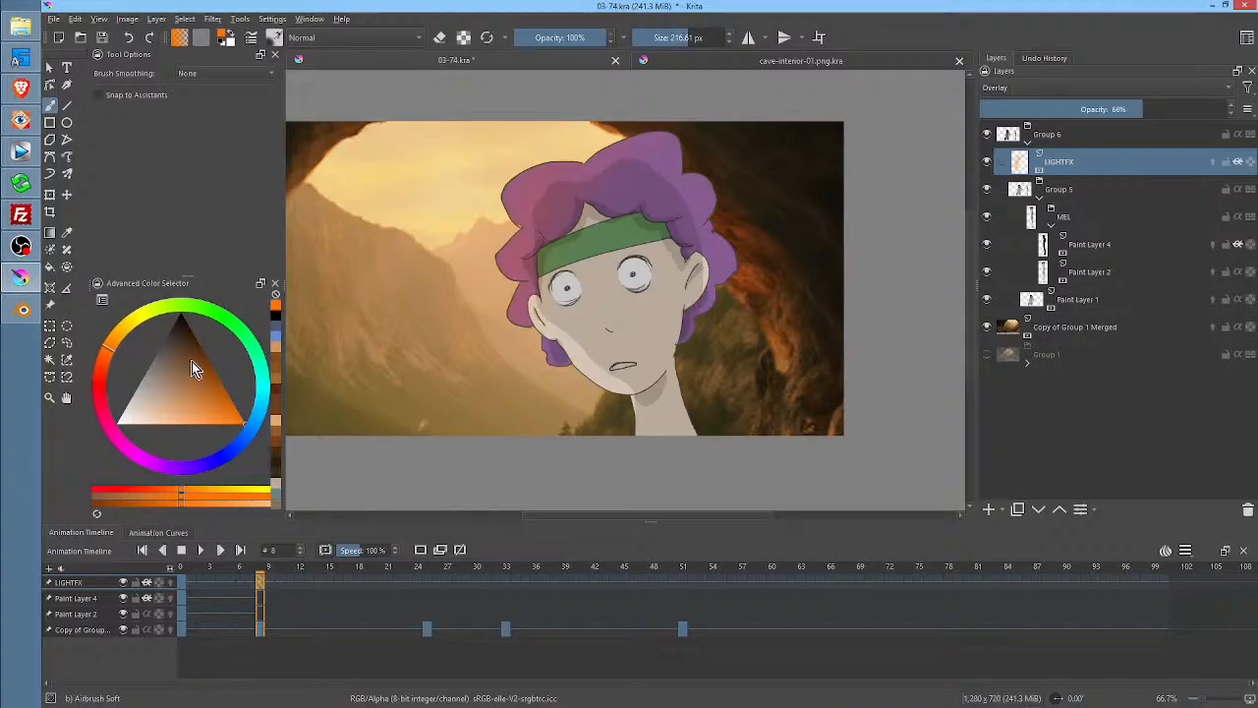
pyautogui.press('d')
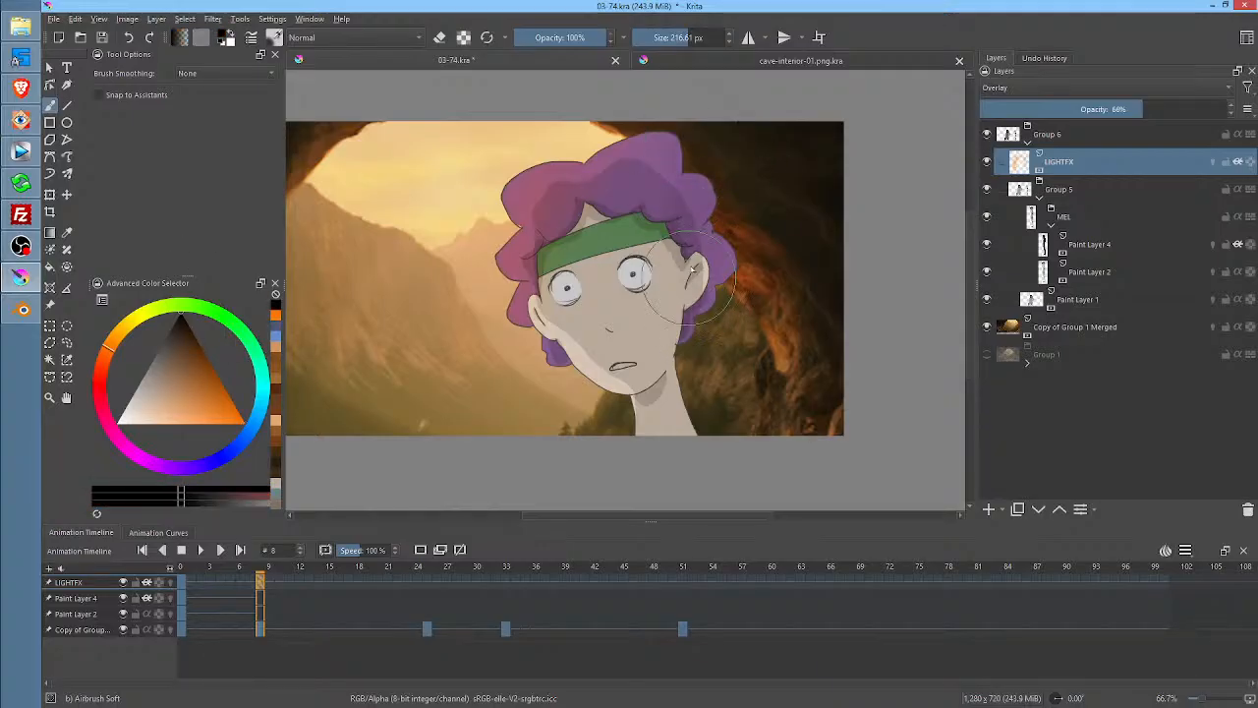
pyautogui.moveTo(696, 169)
pyautogui.mouseDown()
pyautogui.moveTo(682, 357)
pyautogui.moveTo(744, 335)
pyautogui.moveTo(726, 275)
pyautogui.mouseUp()
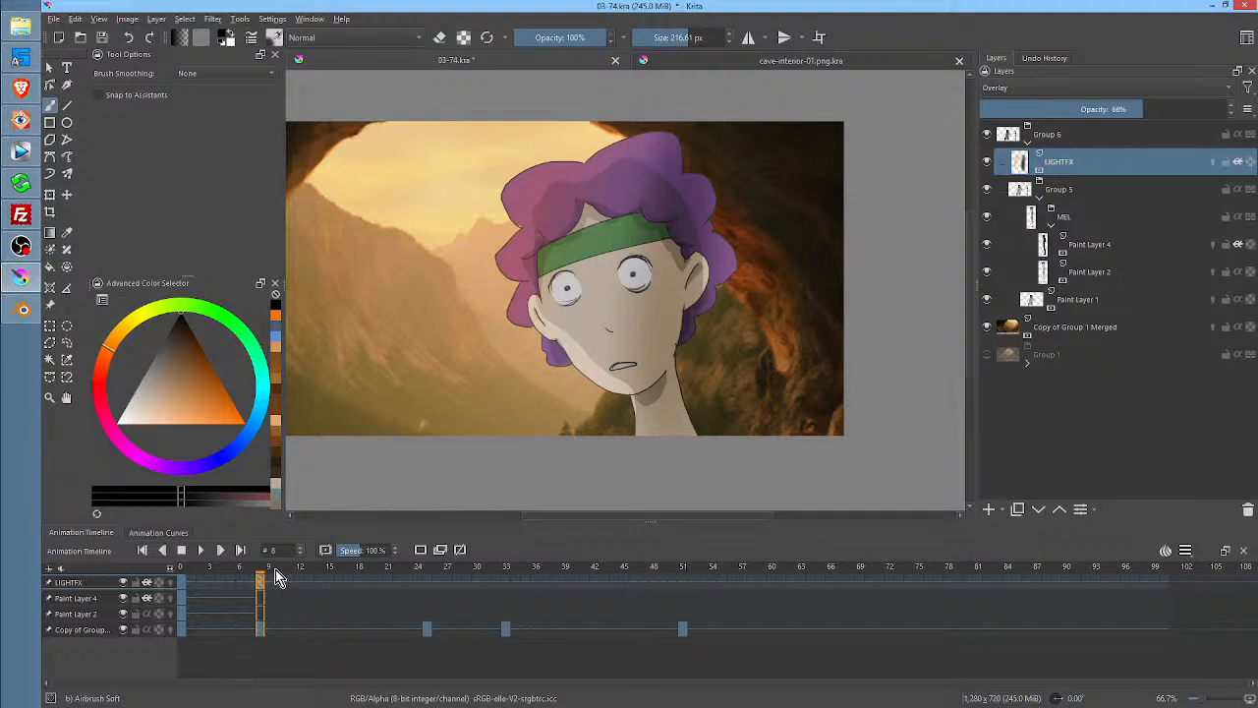
# Start a blank LIGHTFX drawing at frame 25 with orange as the brush colour
pyautogui.moveTo(276, 578); pyautogui.dragTo(424, 583)
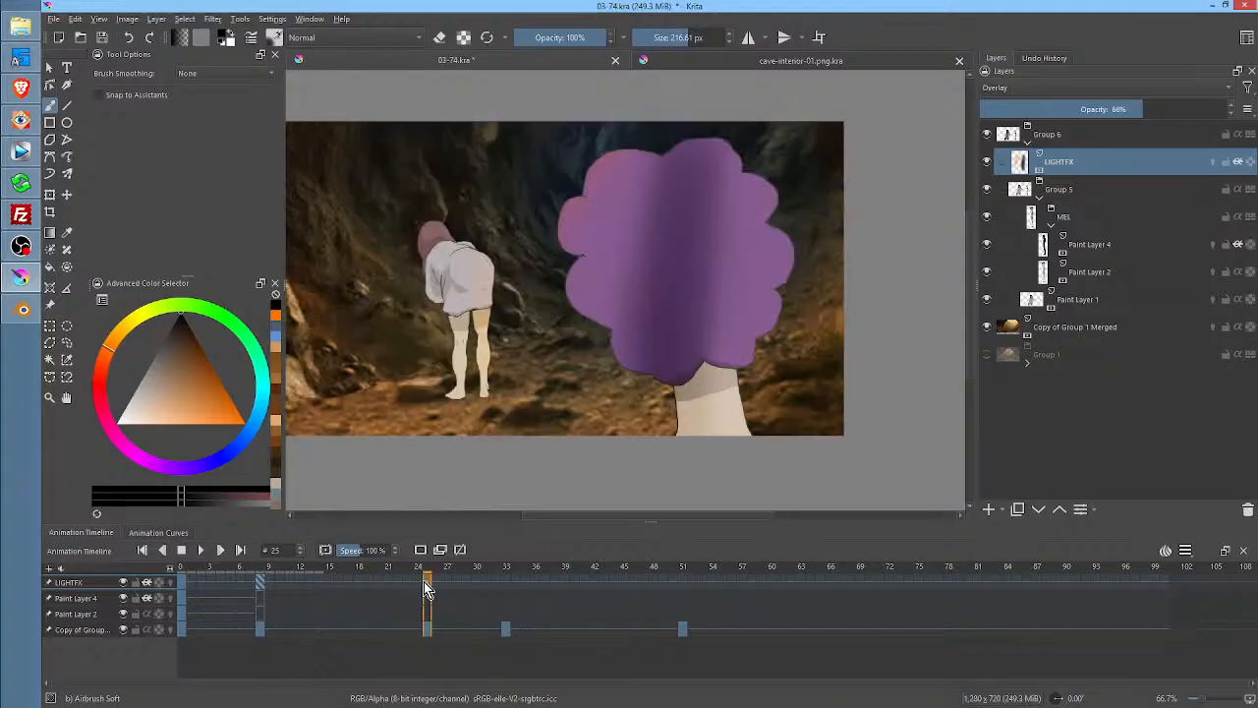
pyautogui.click(225, 361)
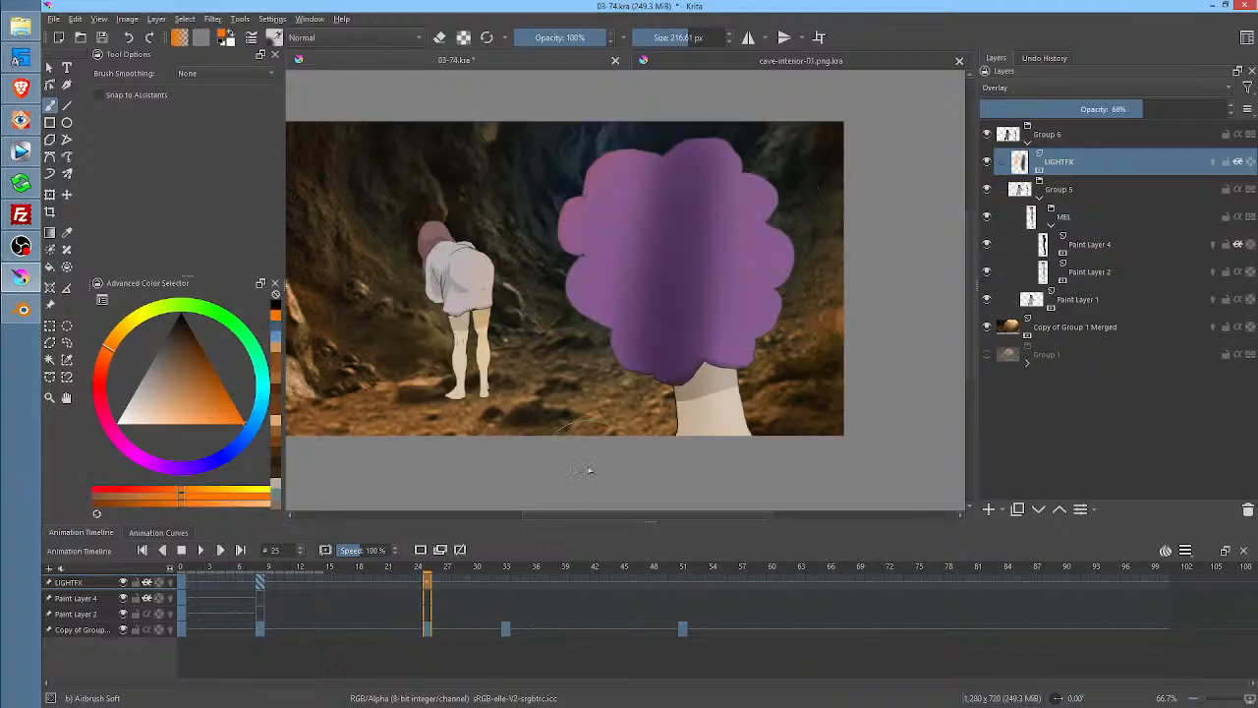
pyautogui.click(434, 580)
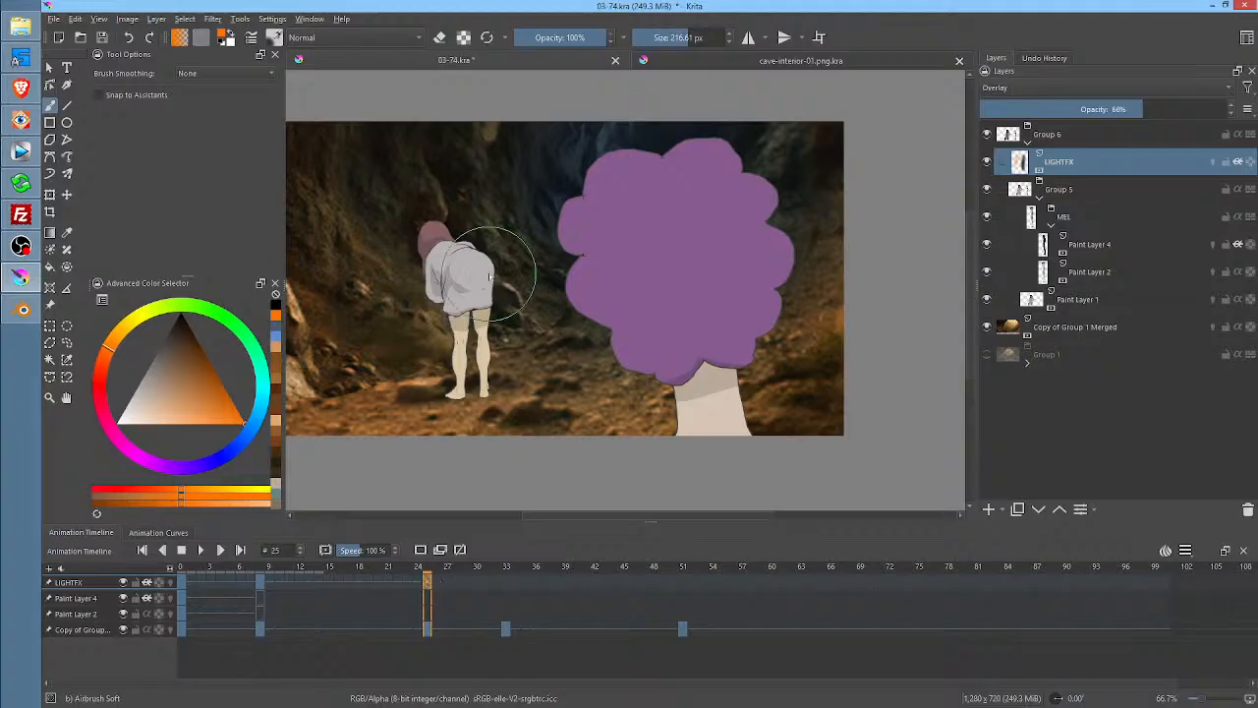
# On frame 25, airbrush a faint orange glow down the curly hair's outer side and black shading over the bent-over character
pyautogui.moveTo(496, 264); pyautogui.dragTo(505, 393)
pyautogui.moveTo(771, 179); pyautogui.dragTo(763, 339)
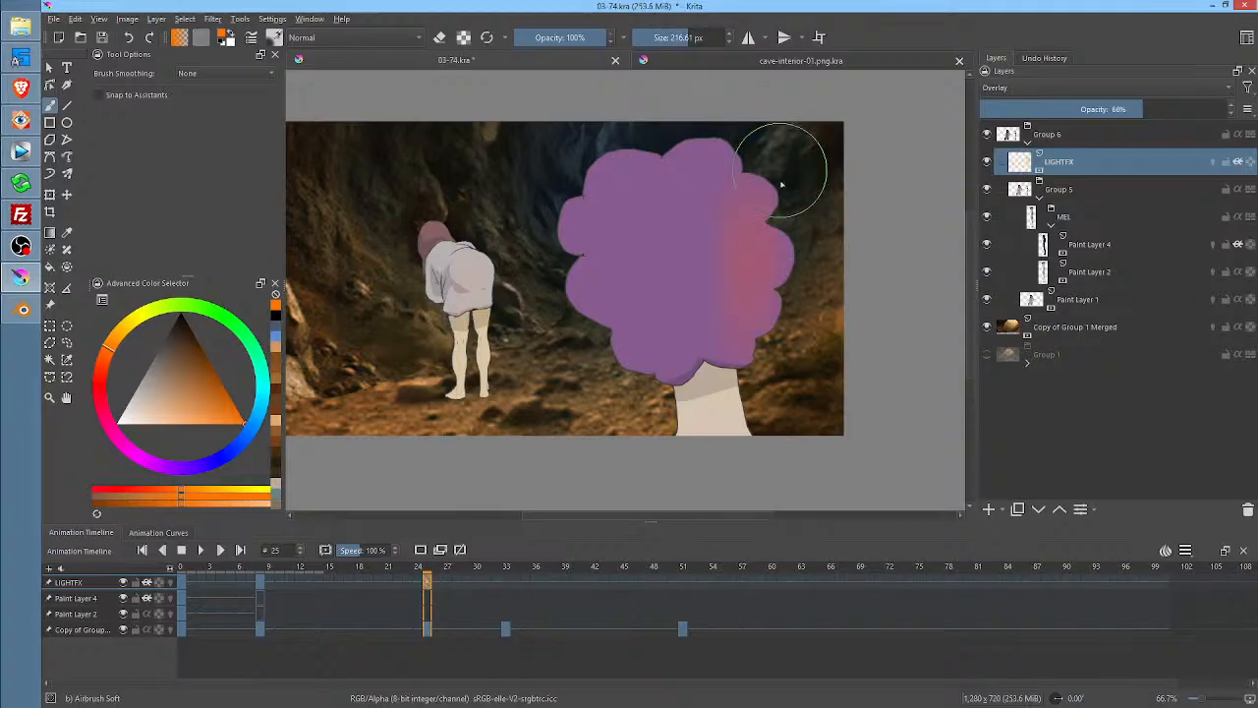
pyautogui.hotkey('ctrl', 'z')
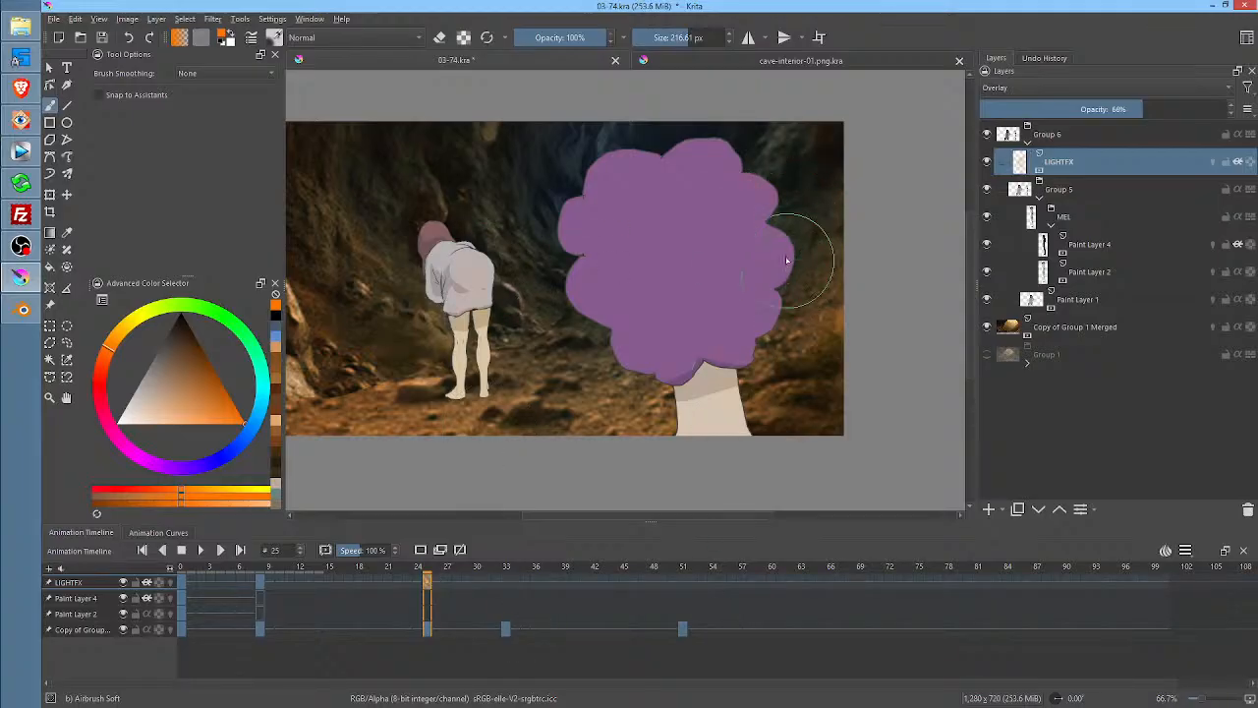
pyautogui.moveTo(741, 298)
pyautogui.mouseDown()
pyautogui.moveTo(747, 394)
pyautogui.moveTo(767, 374)
pyautogui.moveTo(772, 413)
pyautogui.mouseUp()
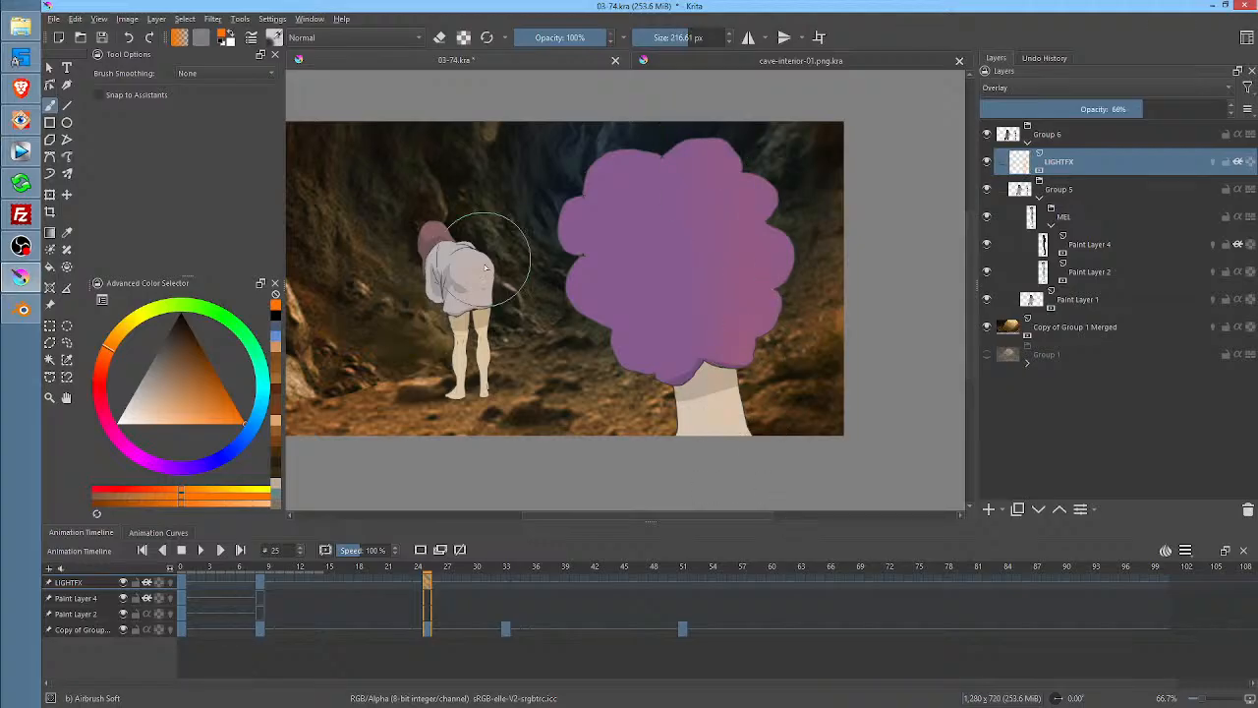
pyautogui.press('d')
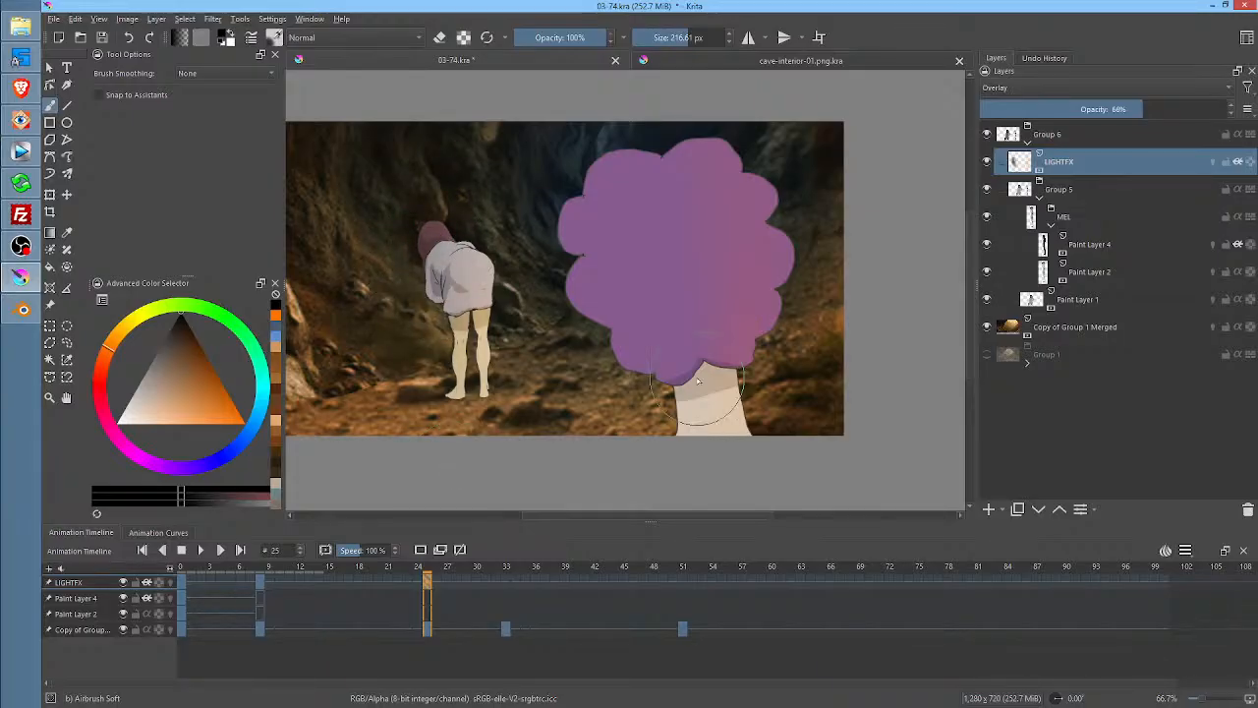
# Start a blank LIGHTFX drawing at frame 33 and airbrush black shading and an orange glow on the back of the head
pyautogui.click(507, 588)
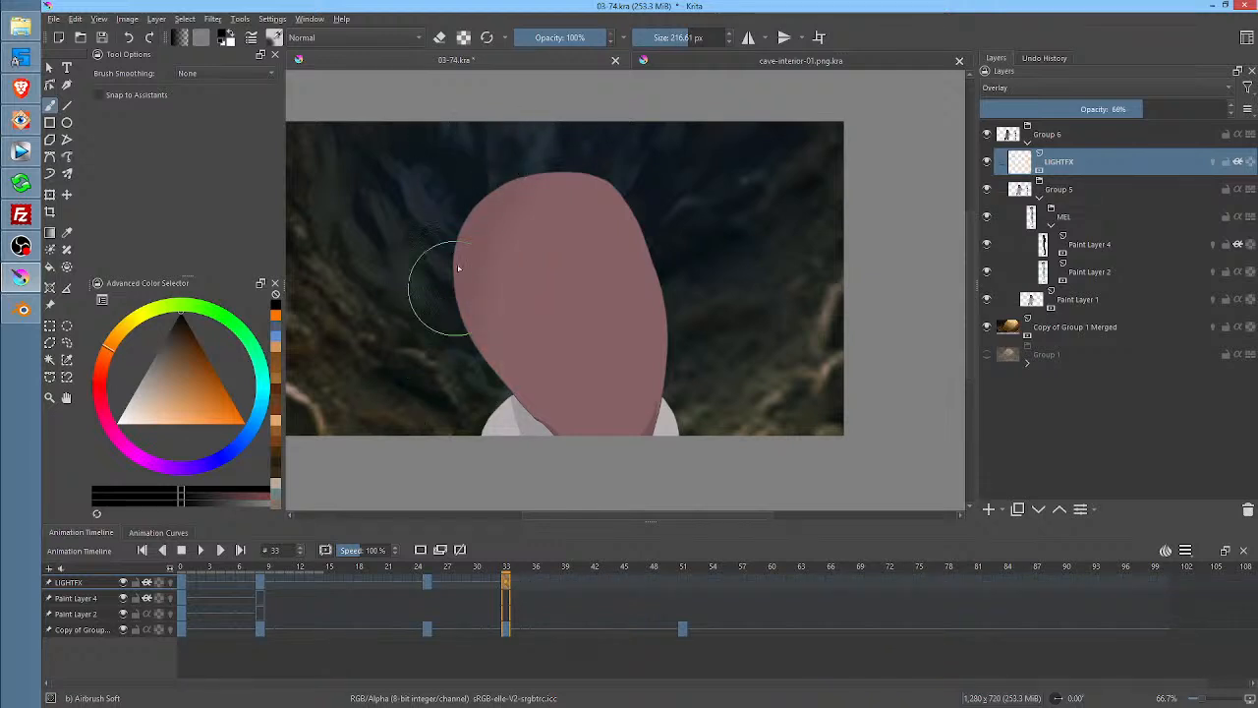
pyautogui.click(276, 314)
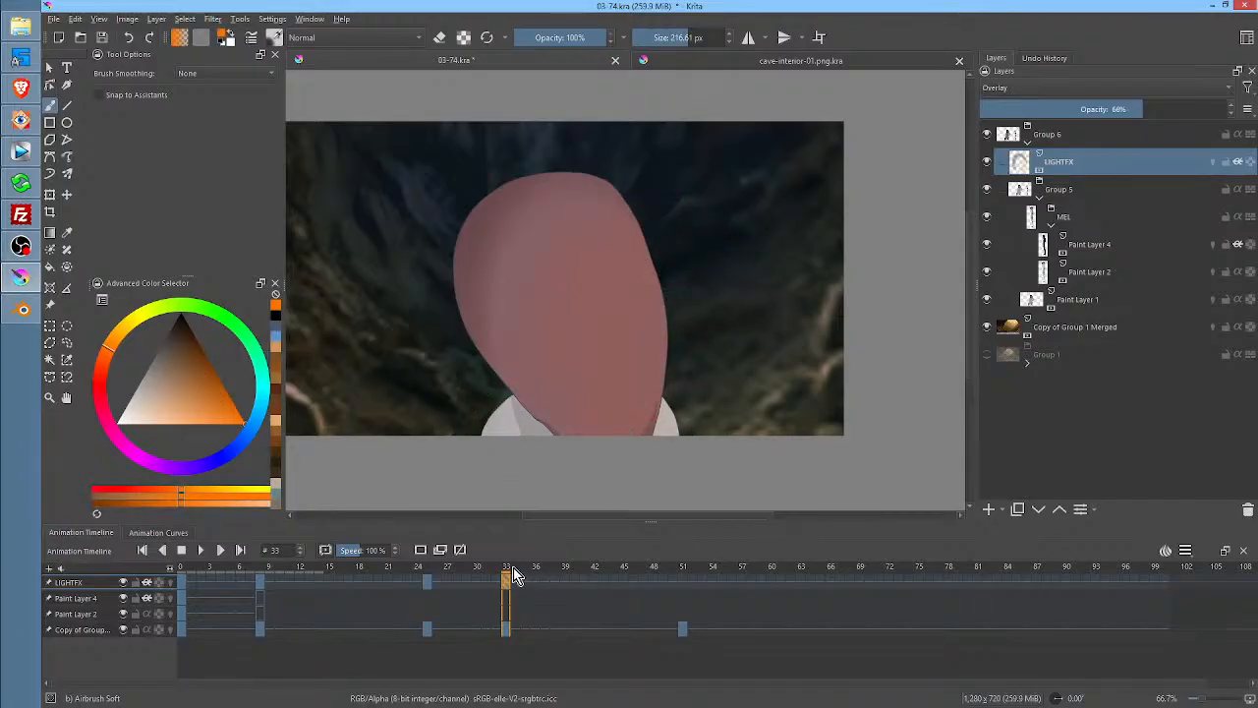
# Start a blank LIGHTFX drawing at frame 35 and airbrush orange light on one side of the long-haired character's hair and face
pyautogui.moveTo(512, 576)
pyautogui.mouseDown()
pyautogui.moveTo(544, 578)
pyautogui.moveTo(505, 580)
pyautogui.moveTo(528, 576)
pyautogui.mouseUp()
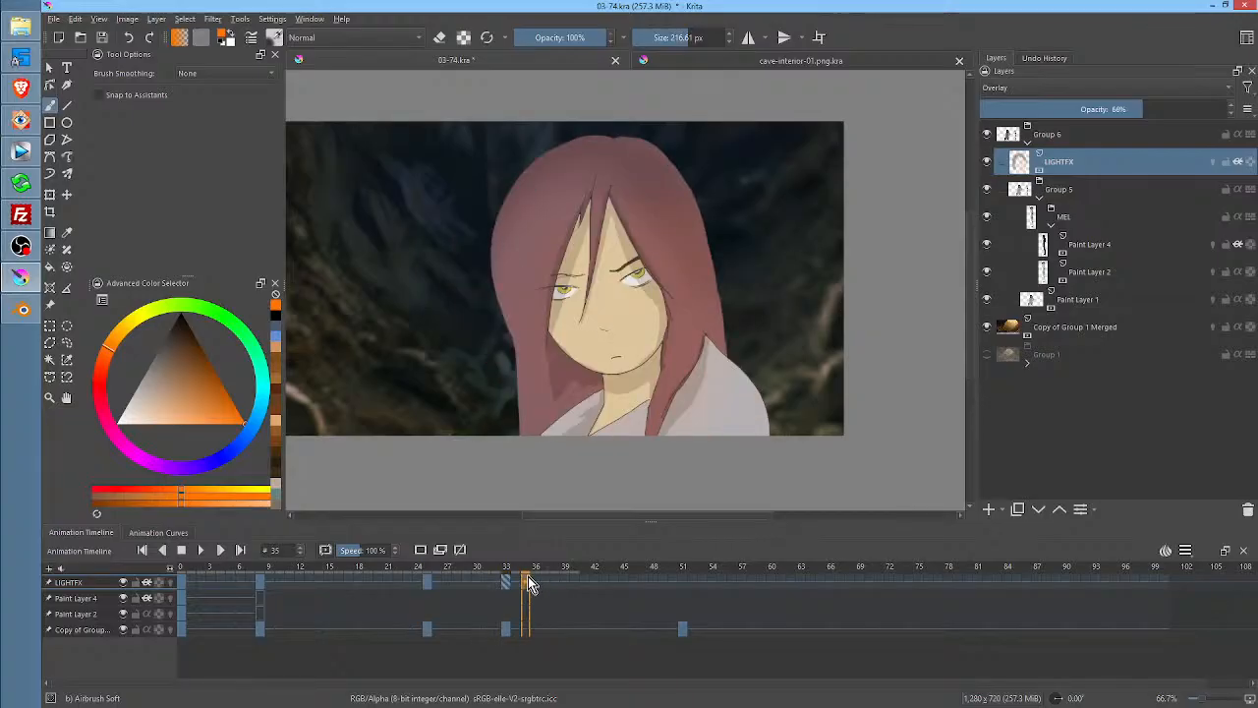
pyautogui.moveTo(629, 171); pyautogui.dragTo(669, 192)
pyautogui.moveTo(587, 192); pyautogui.dragTo(614, 260)
pyautogui.moveTo(649, 147)
pyautogui.mouseDown()
pyautogui.moveTo(693, 194)
pyautogui.moveTo(640, 300)
pyautogui.mouseUp()
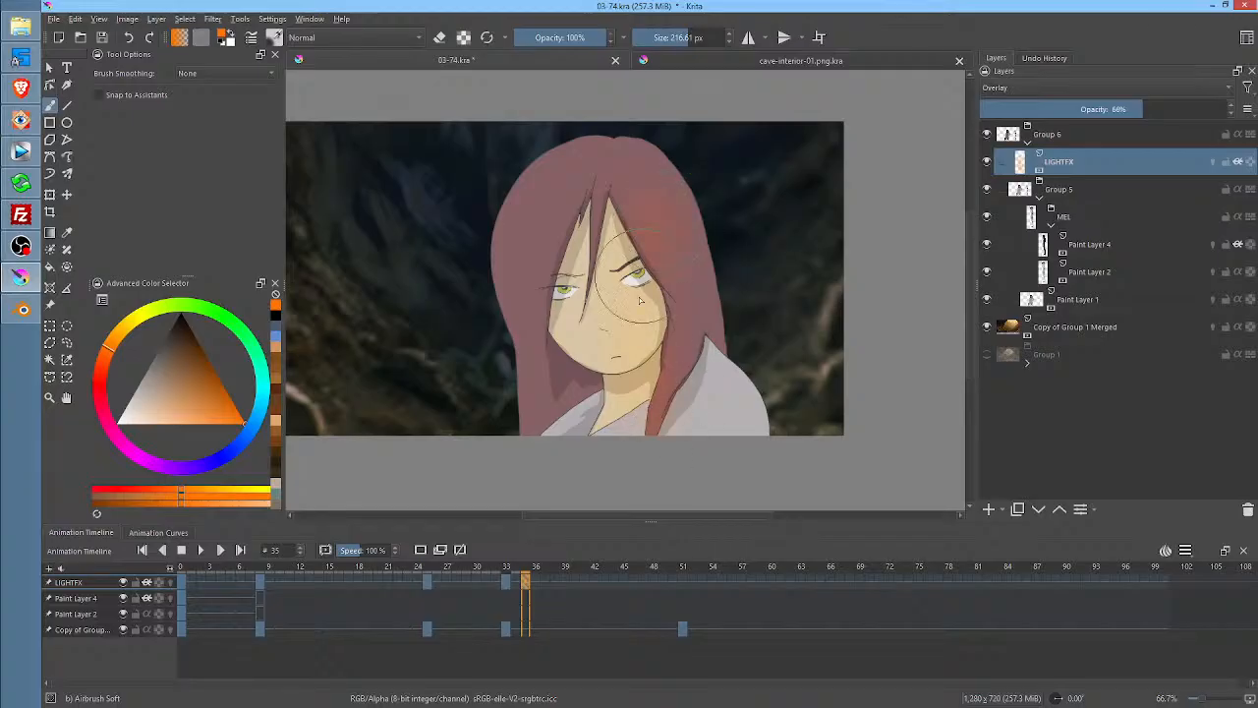
pyautogui.moveTo(695, 341)
pyautogui.mouseDown()
pyautogui.moveTo(680, 381)
pyautogui.moveTo(759, 359)
pyautogui.moveTo(688, 344)
pyautogui.mouseUp()
# Enlarge the brush to about 533 px, broaden the orange glow over hair and shoulder, and soften its edges with the eraser
pyautogui.keyDown('shift'); pyautogui.moveTo(613, 396); pyautogui.dragTo(812, 334); pyautogui.keyUp('shift')
pyautogui.moveTo(655, 177); pyautogui.dragTo(758, 483)
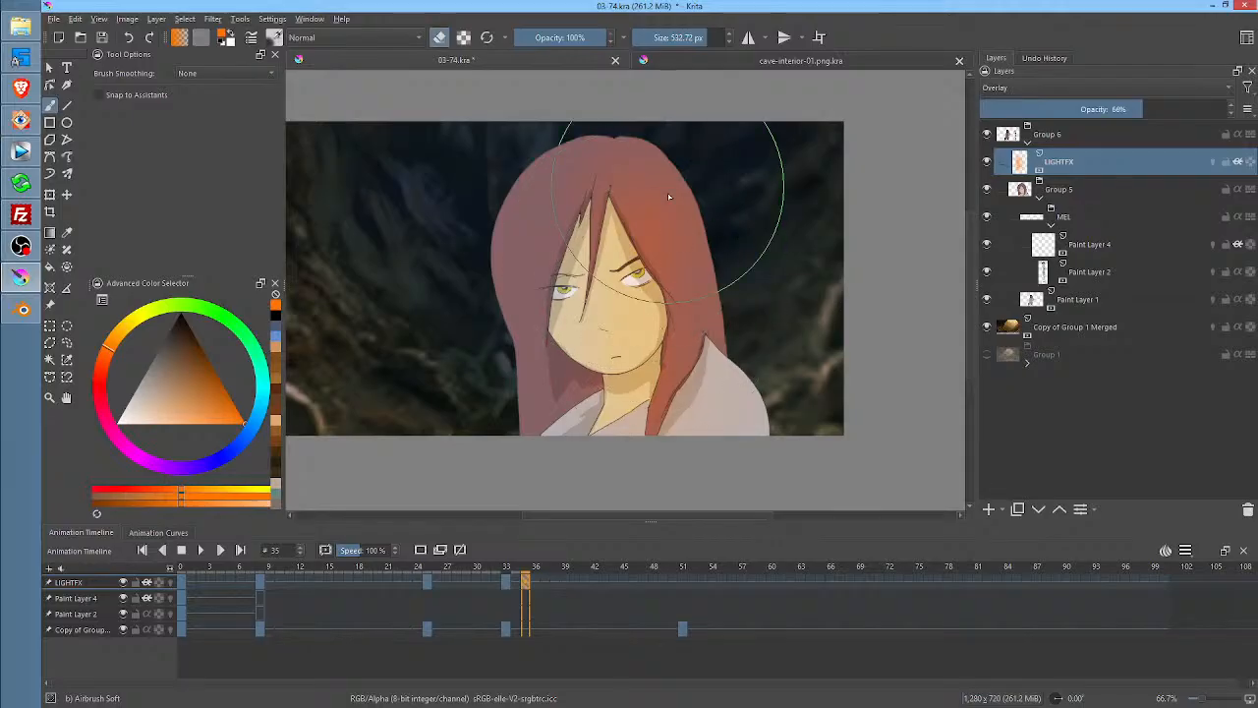
pyautogui.press('e')
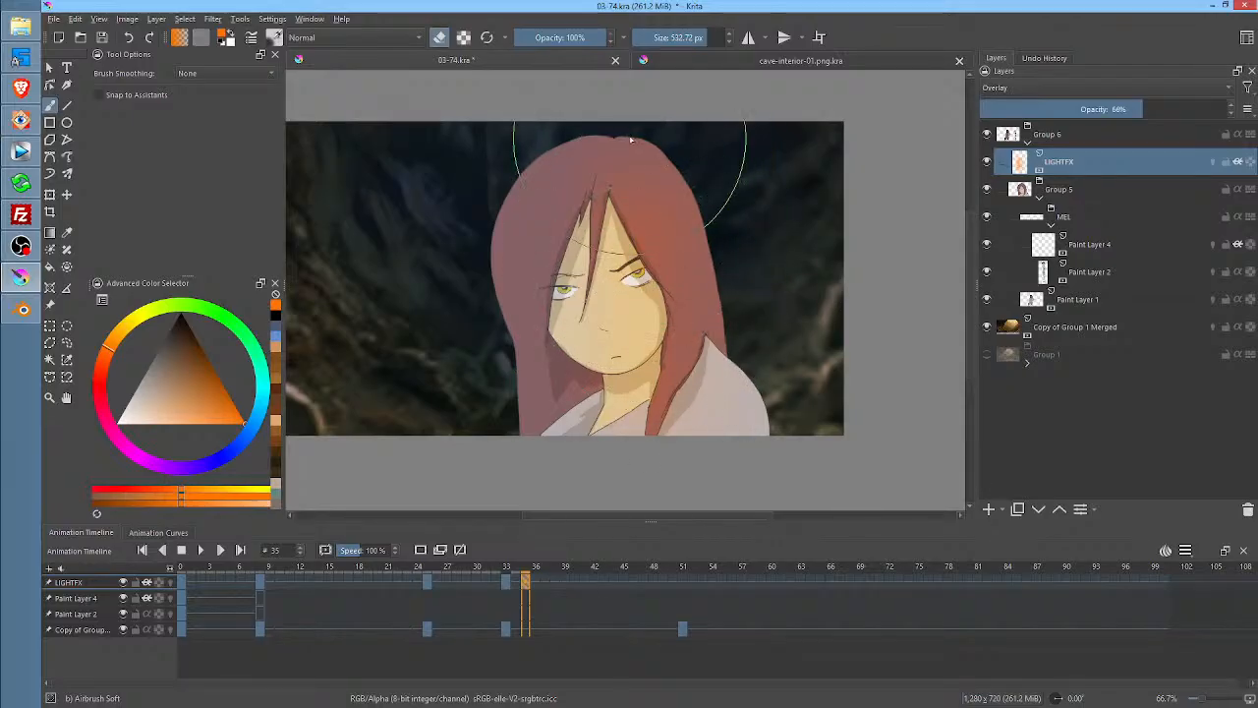
pyautogui.press('e')
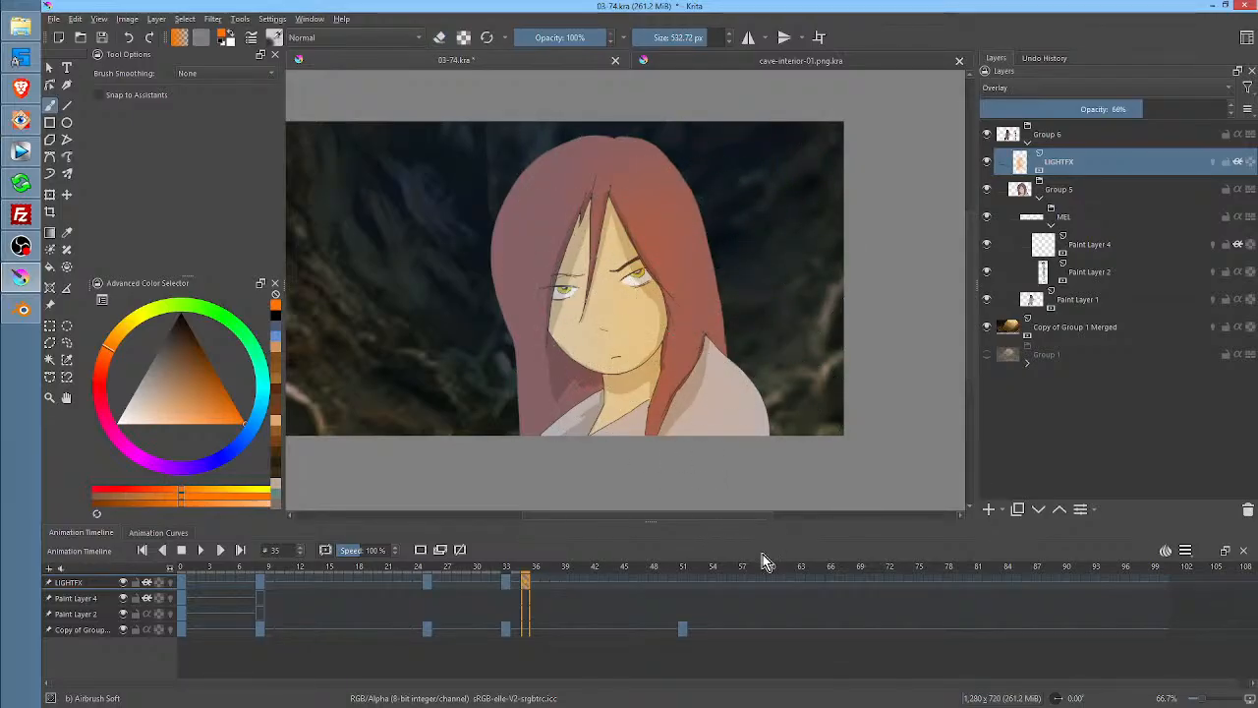
# Airbrush black shading over the long-haired character's hair on frame 35 and soften it with the eraser
pyautogui.click(188, 379)
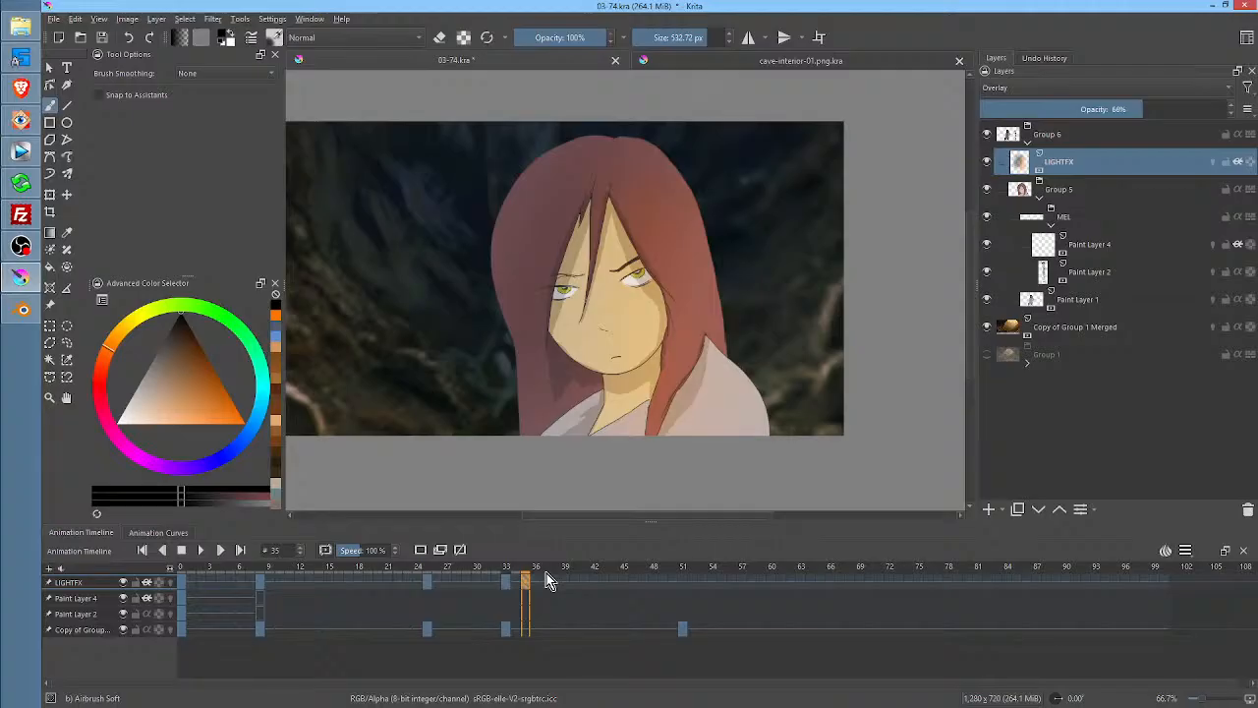
pyautogui.press('e')
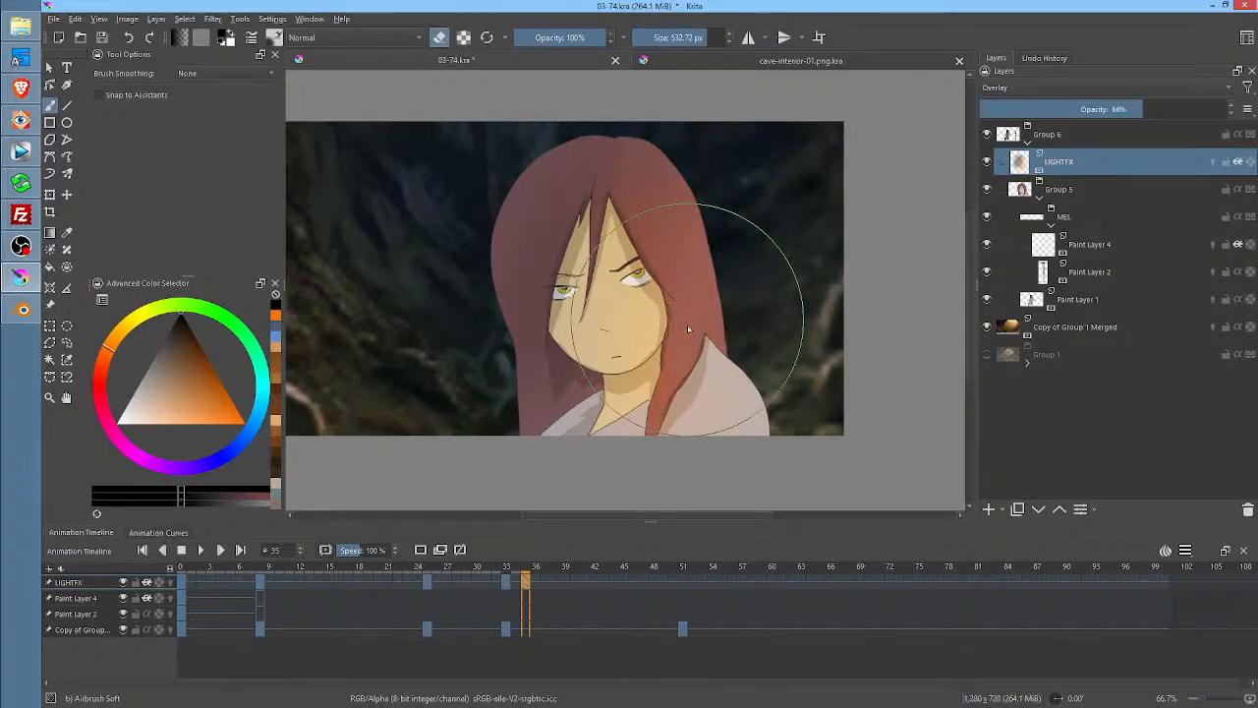
pyautogui.press('e')
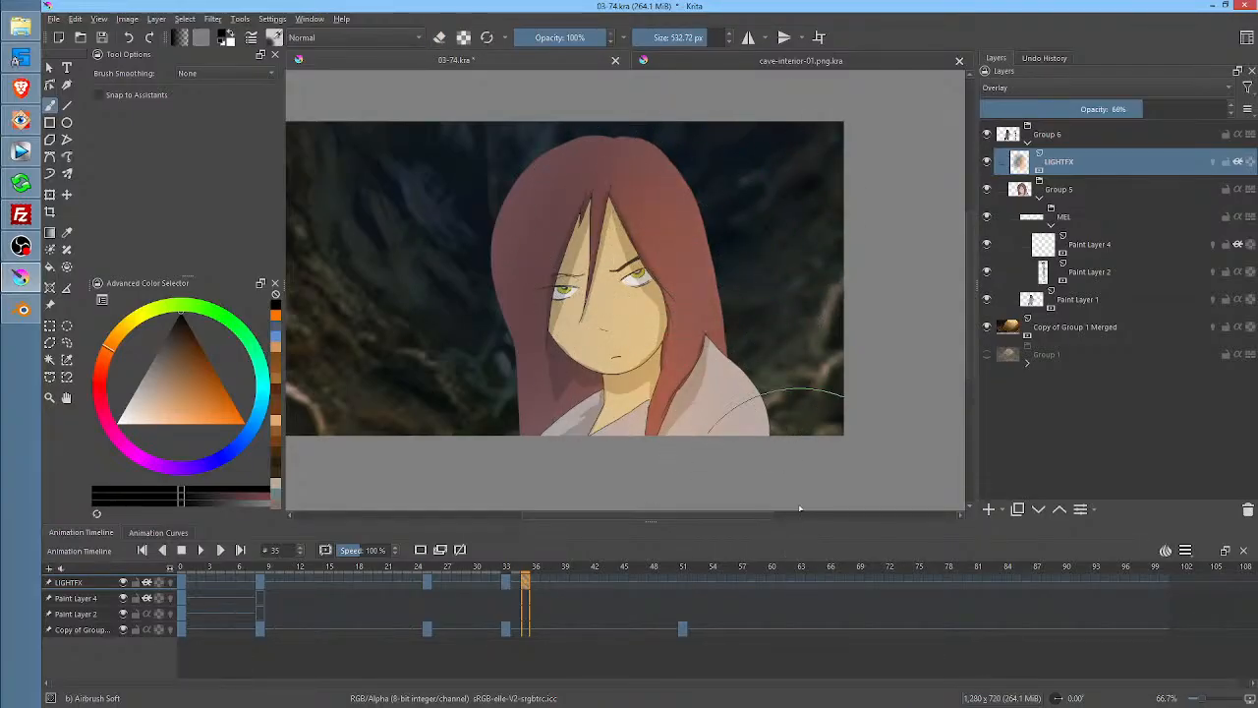
# Airbrush more orange light on the long-haired character at frame 35
pyautogui.click(243, 422)
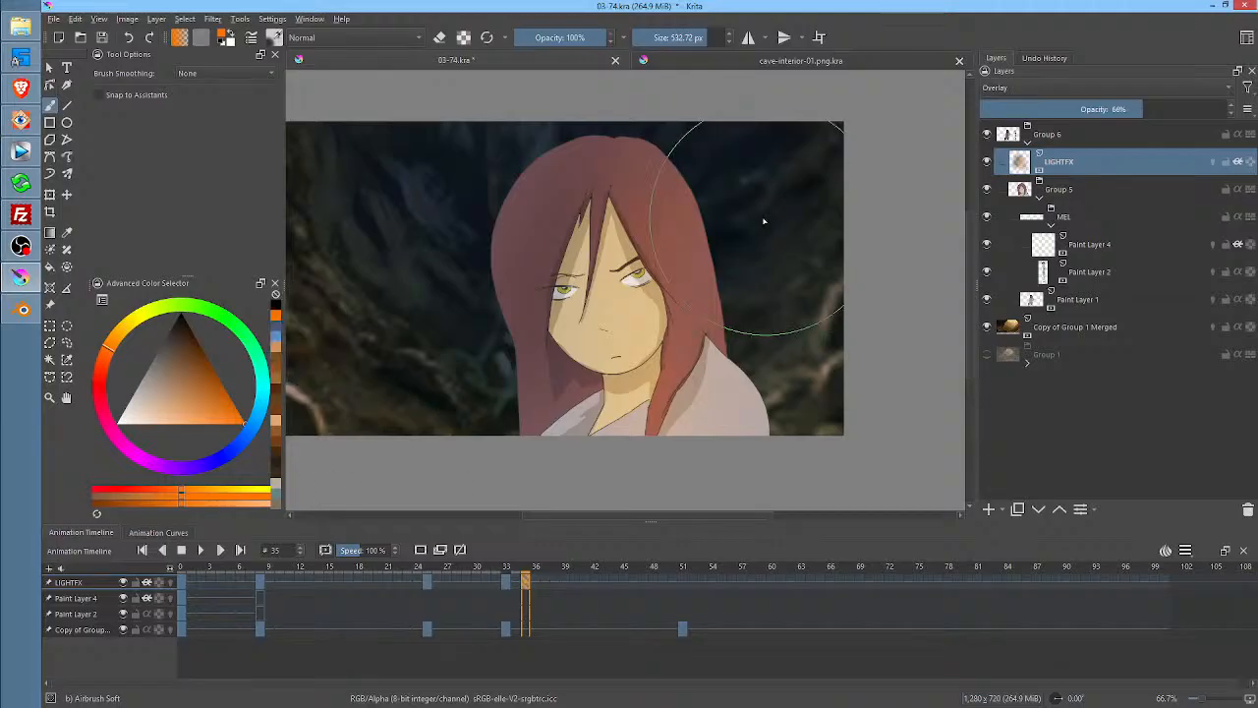
pyautogui.press('e')
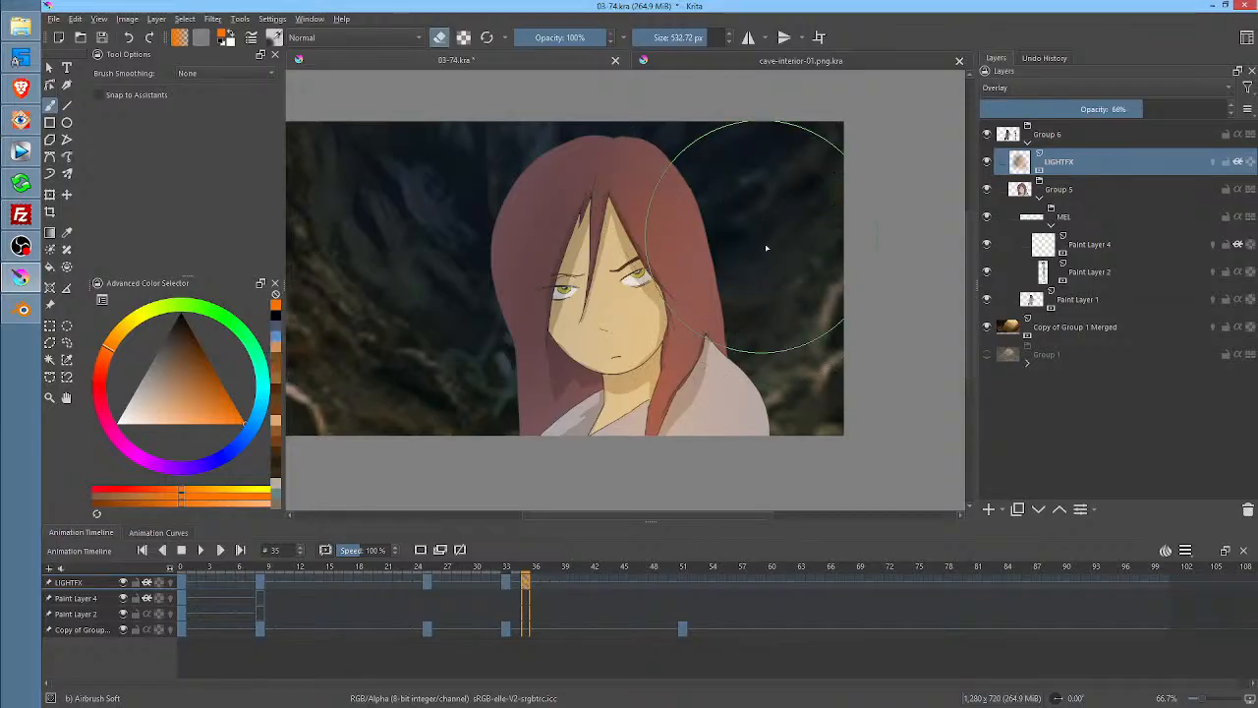
pyautogui.press('e')
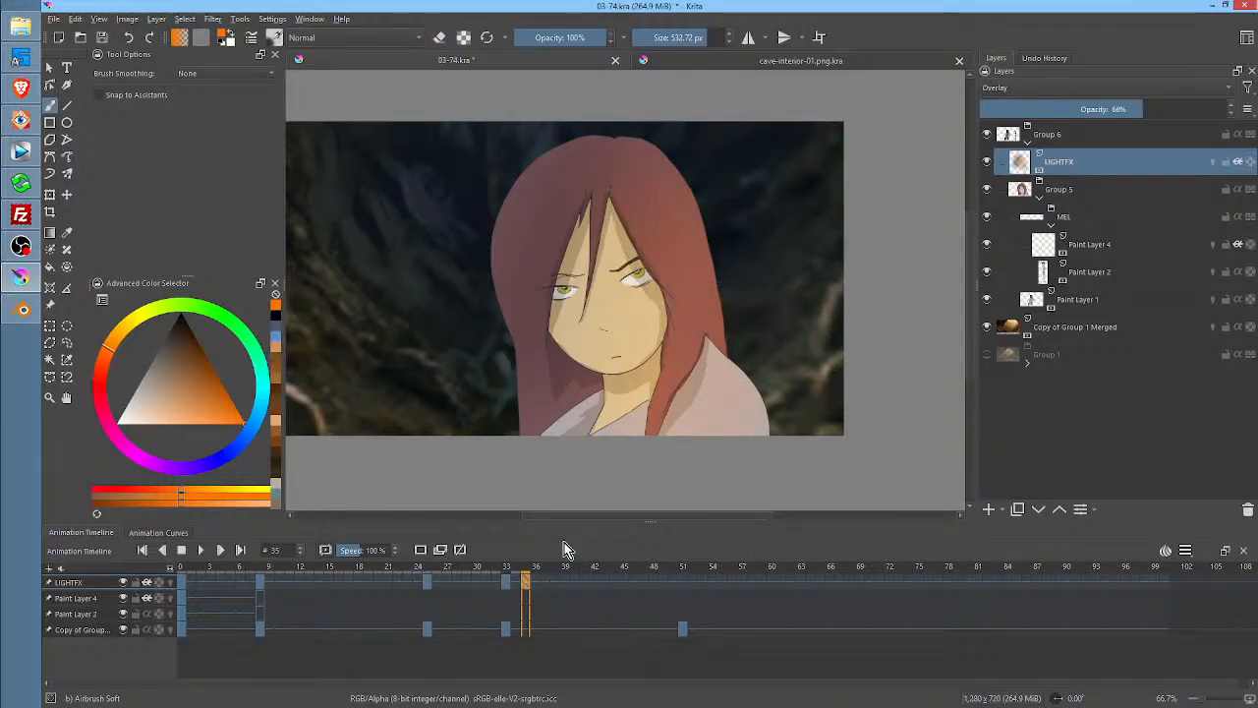
# Start a blank LIGHTFX drawing at frame 51 and airbrush orange light on the purple-haired character's sunlit side and black shading on the cave side
pyautogui.moveTo(545, 570)
pyautogui.mouseDown()
pyautogui.moveTo(684, 572)
pyautogui.moveTo(680, 582)
pyautogui.mouseUp()
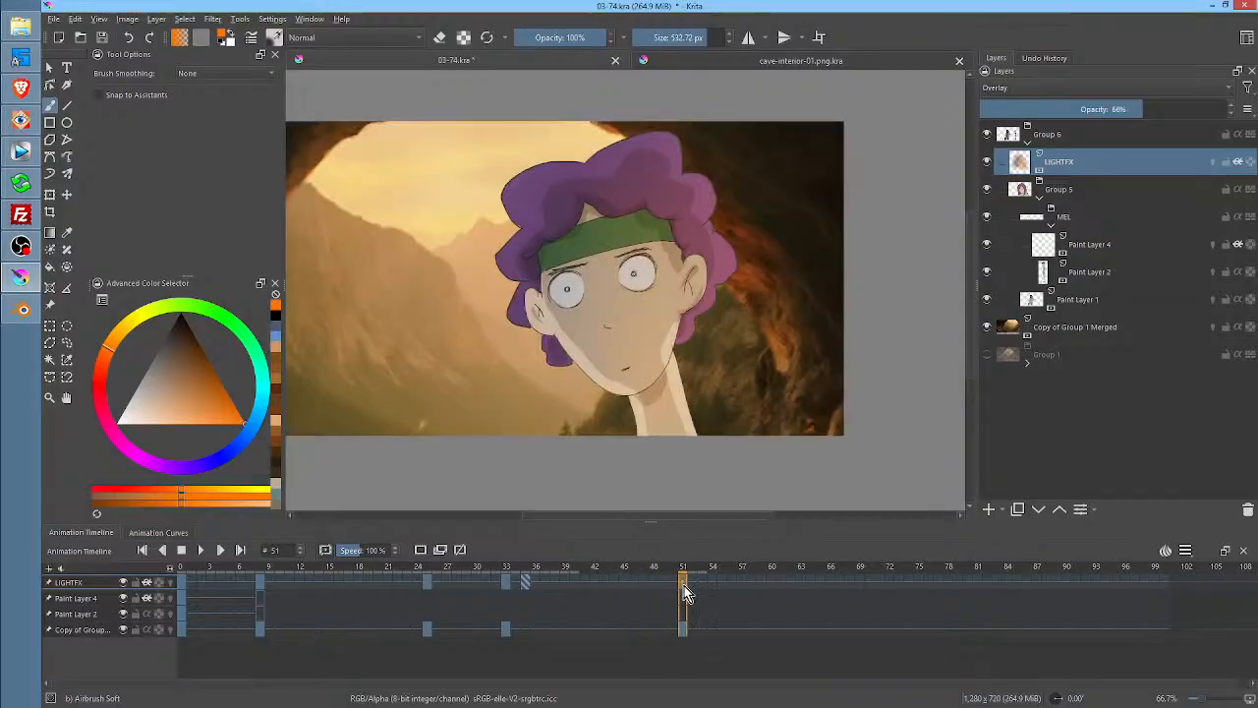
pyautogui.press('Delete')
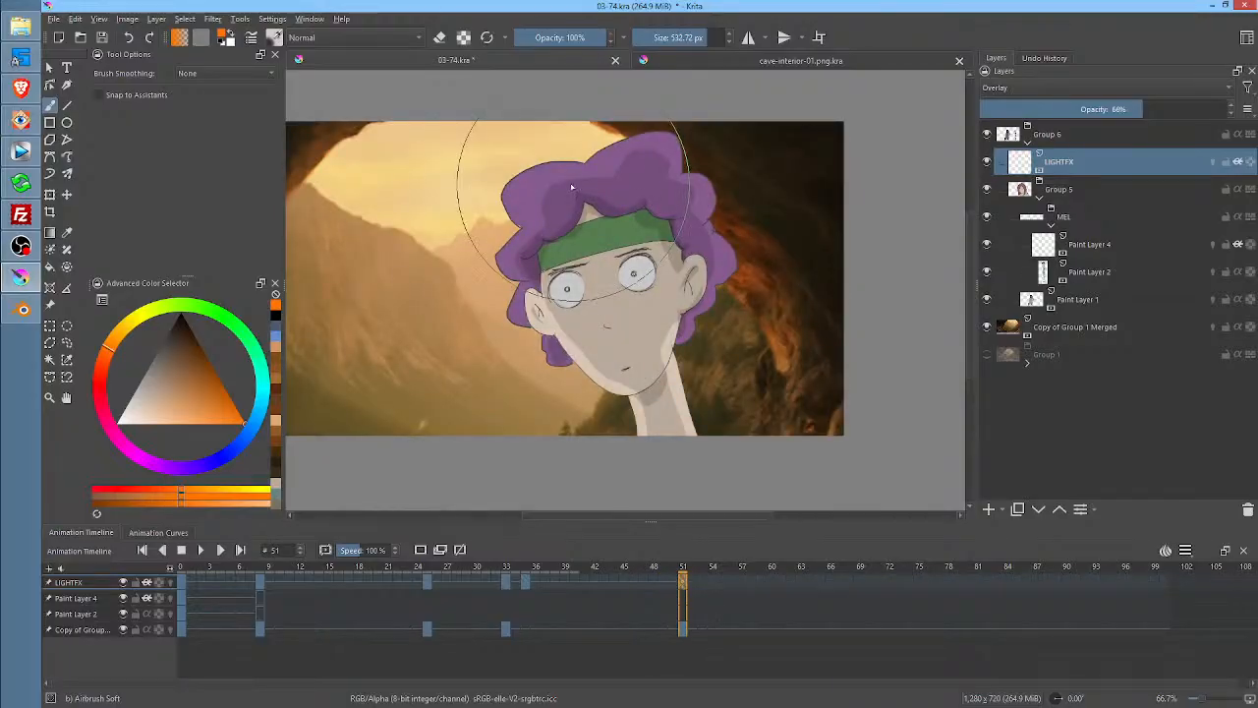
pyautogui.moveTo(527, 197); pyautogui.dragTo(567, 371)
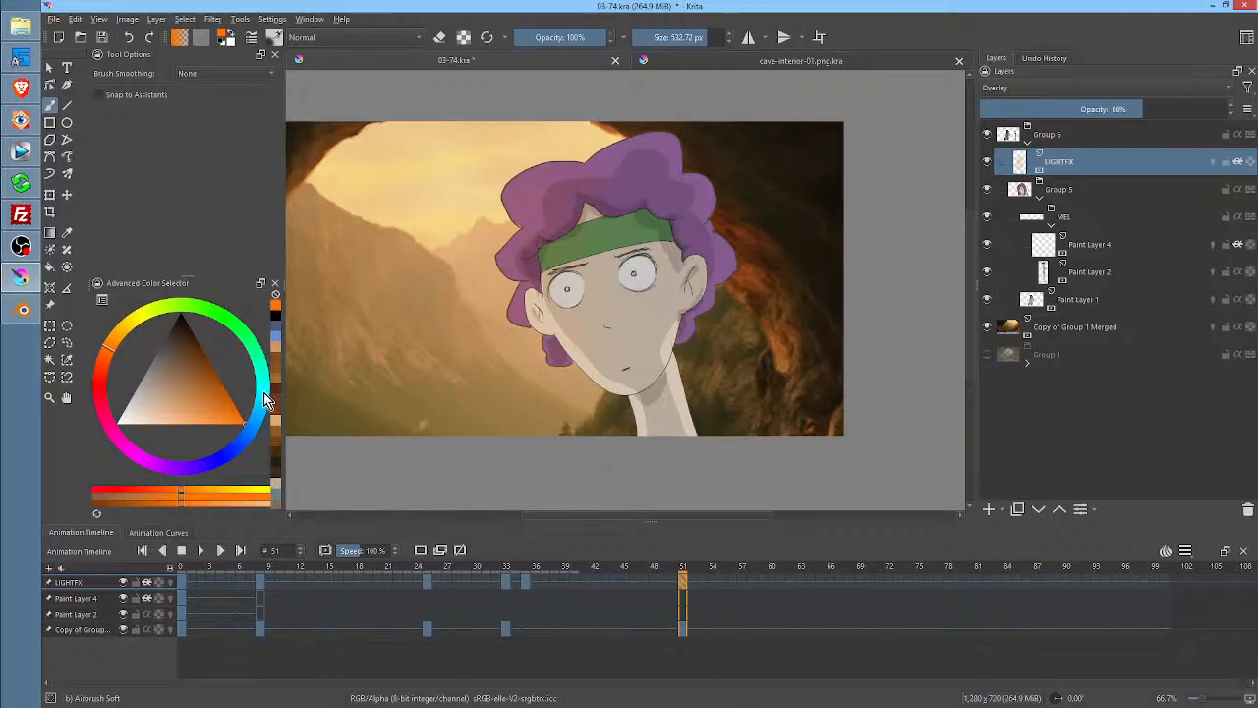
pyautogui.press('d')
pyautogui.moveTo(700, 174); pyautogui.dragTo(702, 236)
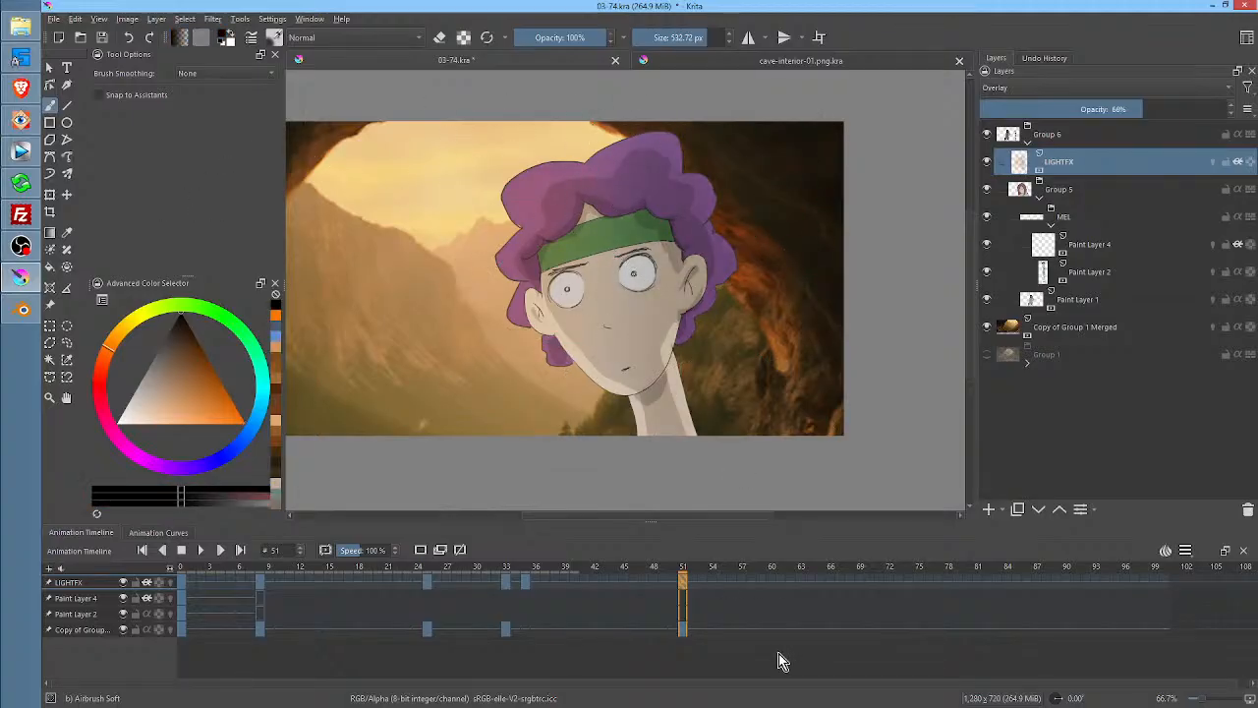
# Open the animation render settings and set the image location to the EPISODE-03/03-74/RENDER folder
pyautogui.press('Left')
pyautogui.press('Left')
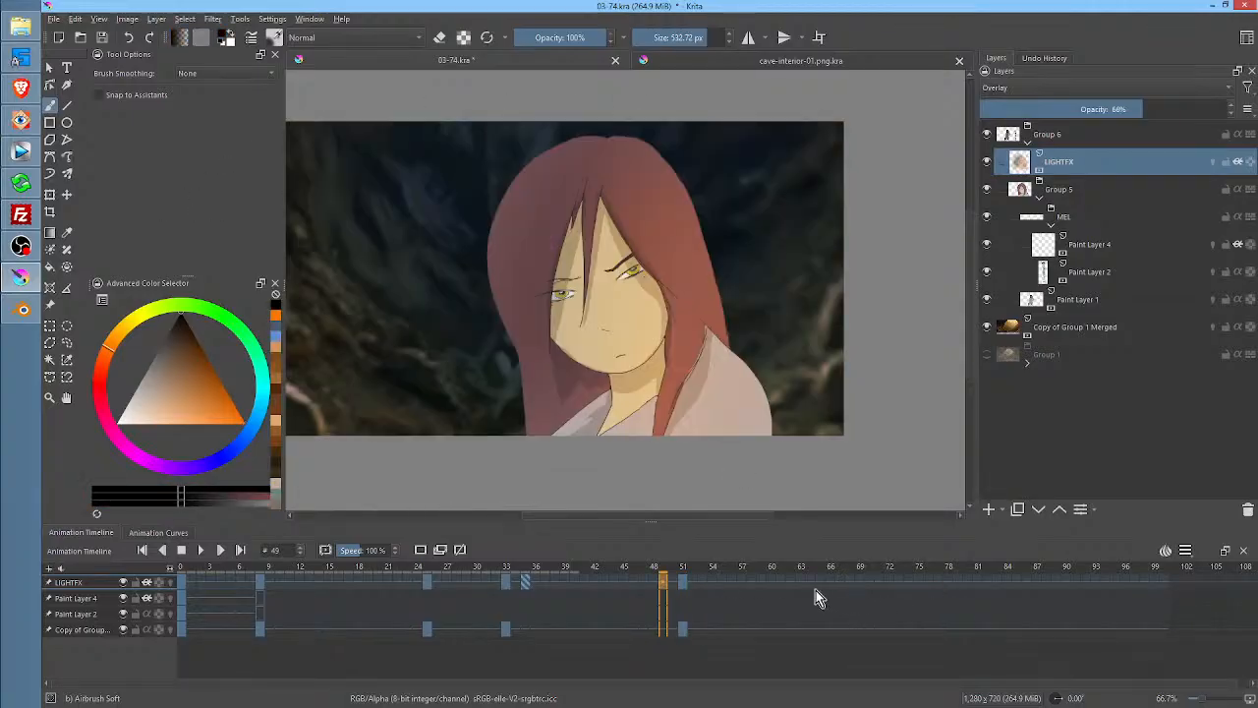
pyautogui.press('Left')
pyautogui.press('Left')
pyautogui.press('Left')
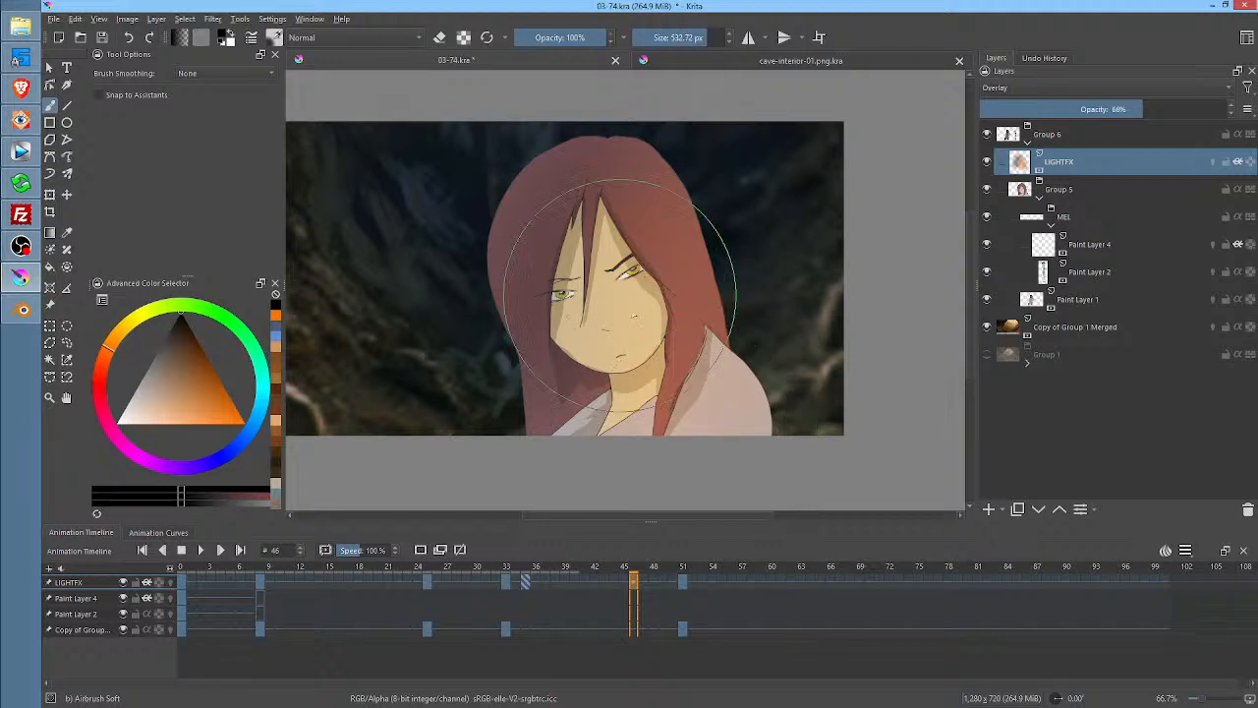
pyautogui.hotkey('ctrl', 'shift', 'r')
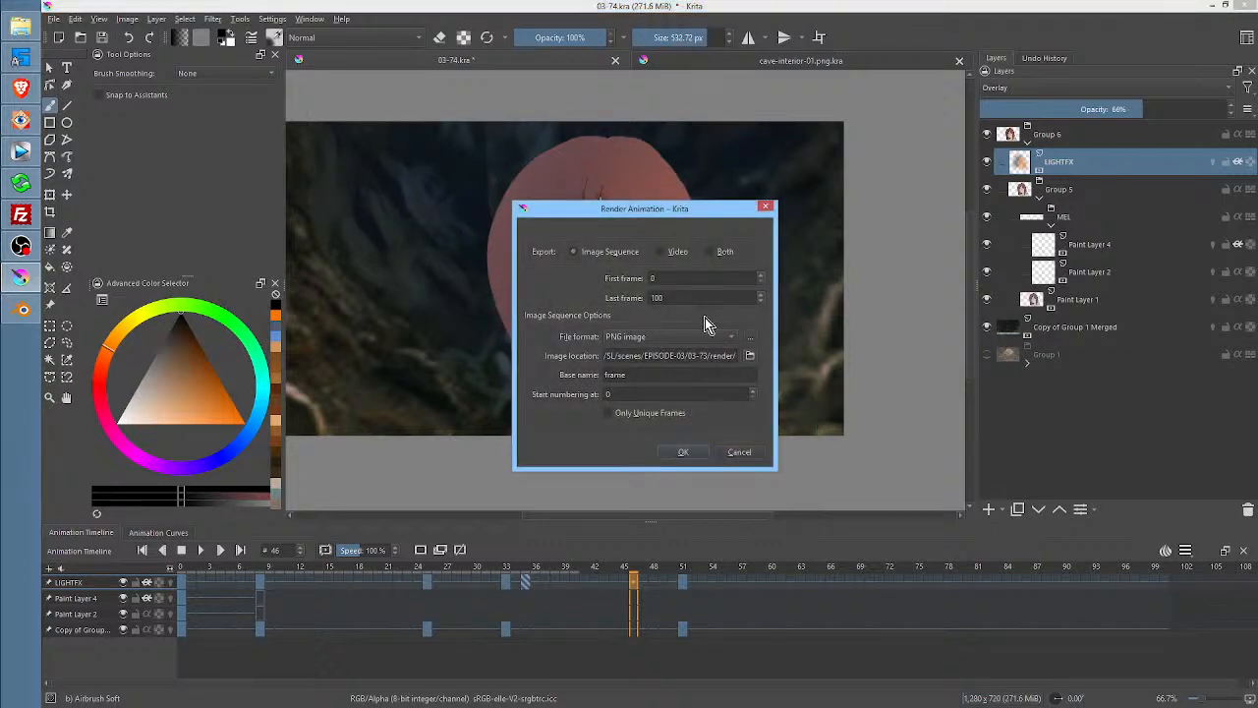
pyautogui.click(750, 356)
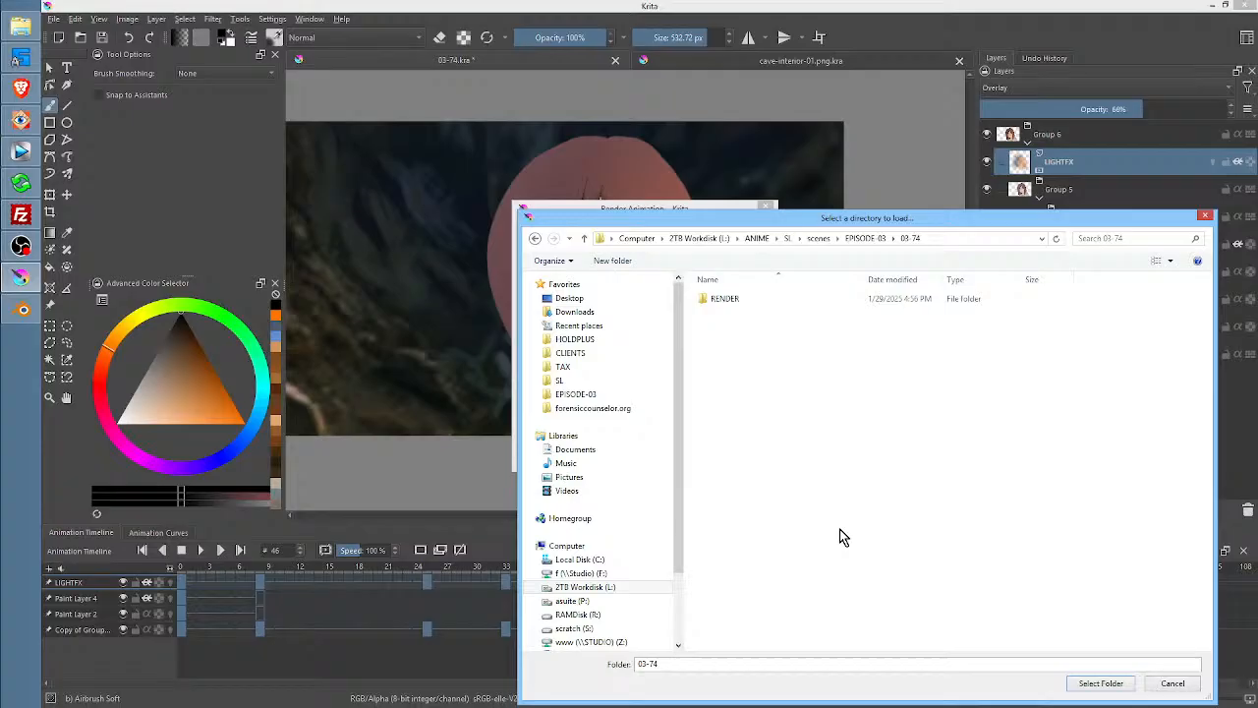
pyautogui.doubleClick(733, 303)
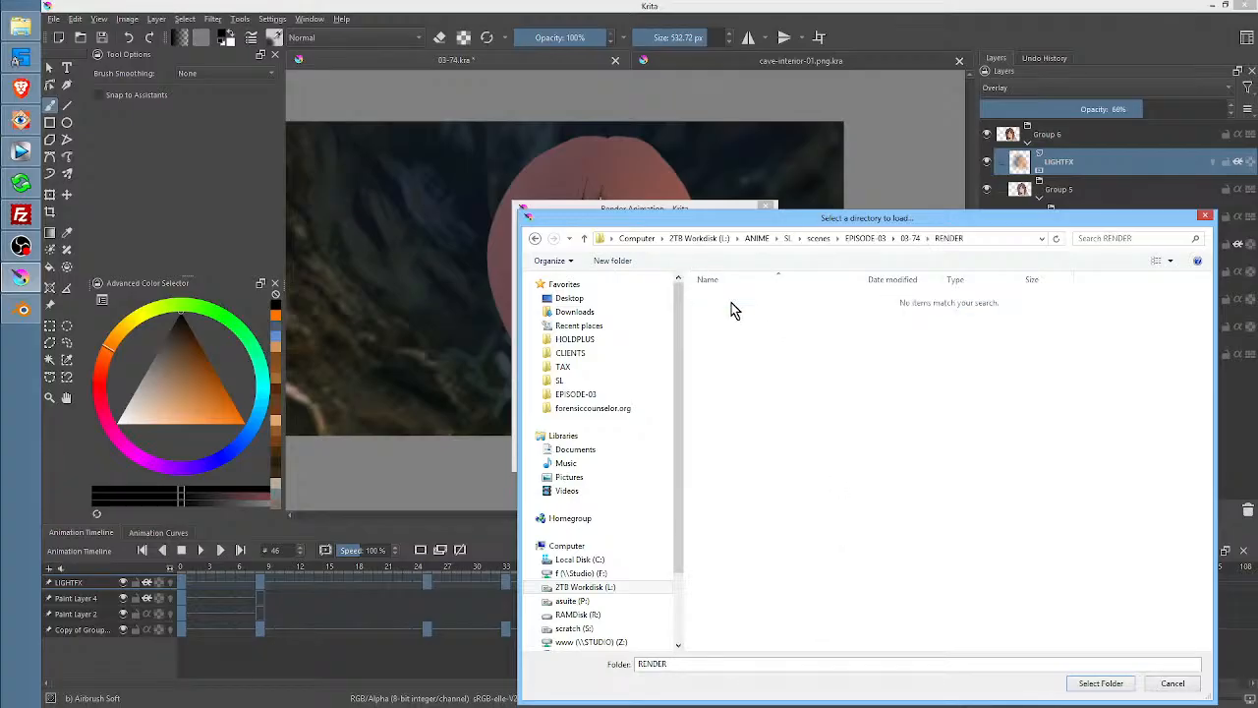
pyautogui.click(1101, 684)
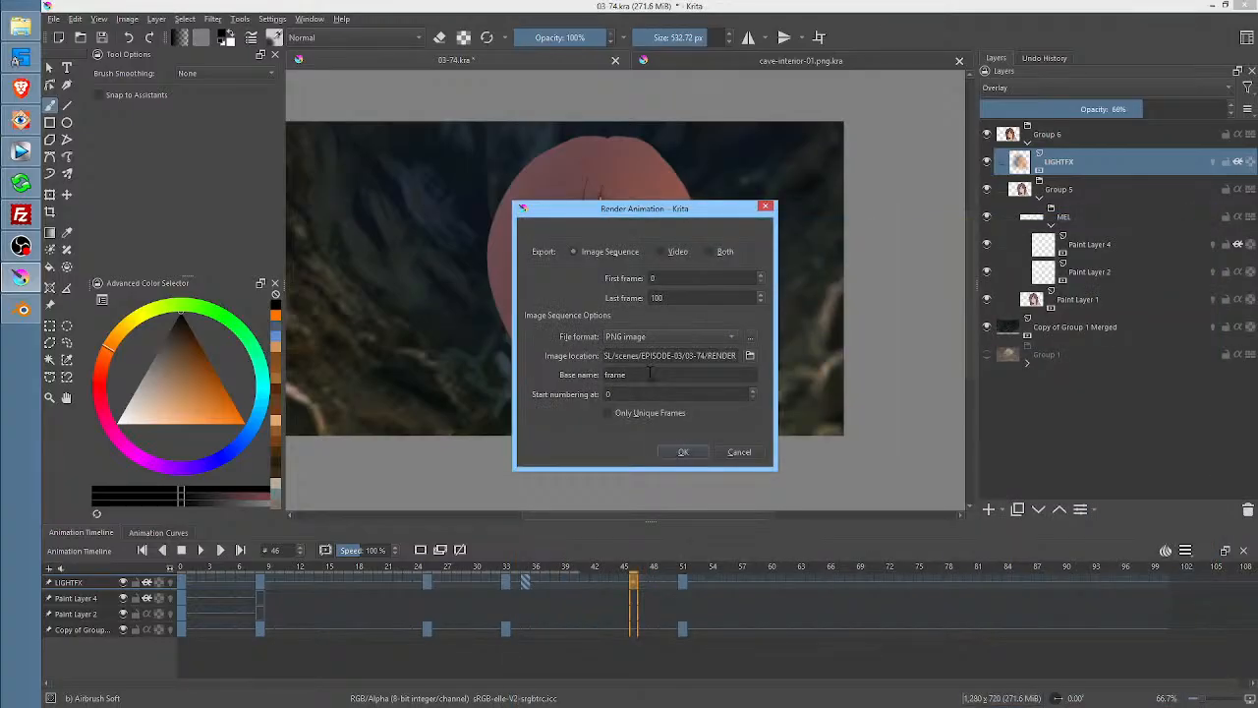
# Set the base name to "03-74." and render frames 0 to 100 as PNG images, replacing the old frames in the folder
pyautogui.moveTo(650, 374); pyautogui.dragTo(554, 376)
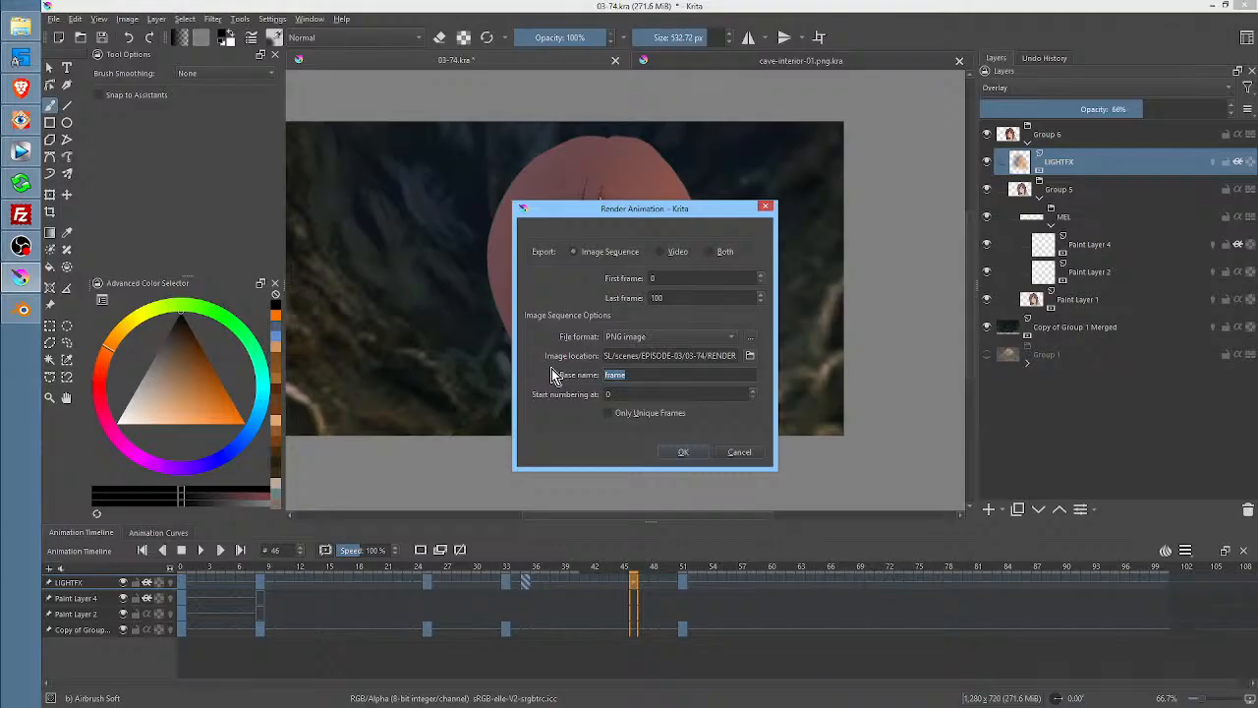
pyautogui.write('03-74.')
pyautogui.click(692, 455)
pyautogui.click(726, 390)
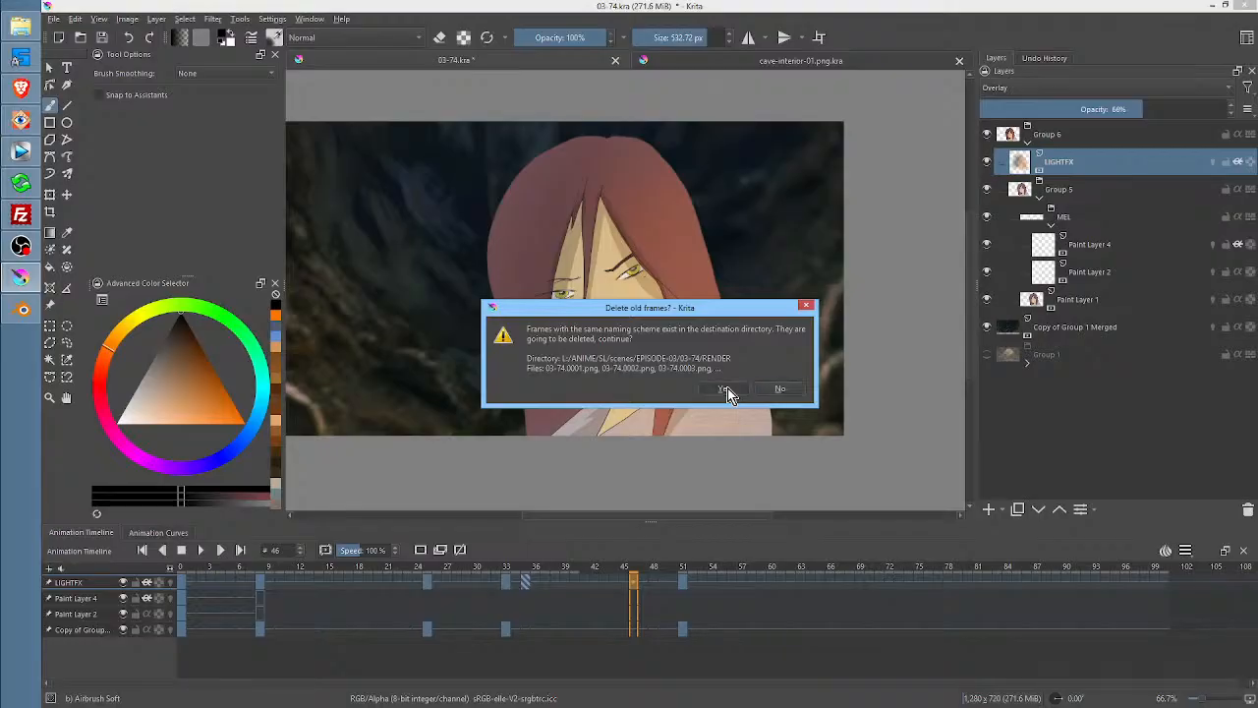
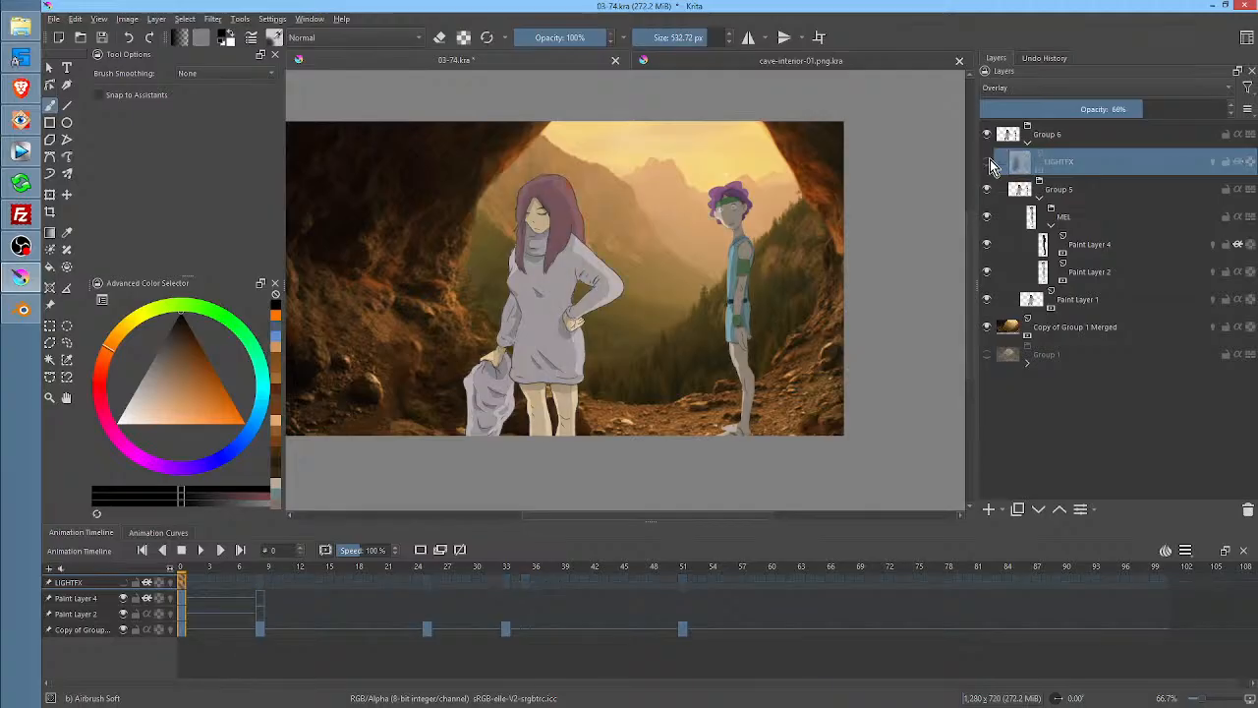
# Compare the opening frame with and without LIGHTFX, and lower that layer's opacity to 51%
pyautogui.click(987, 161)
pyautogui.click(987, 161)
pyautogui.click(987, 161)
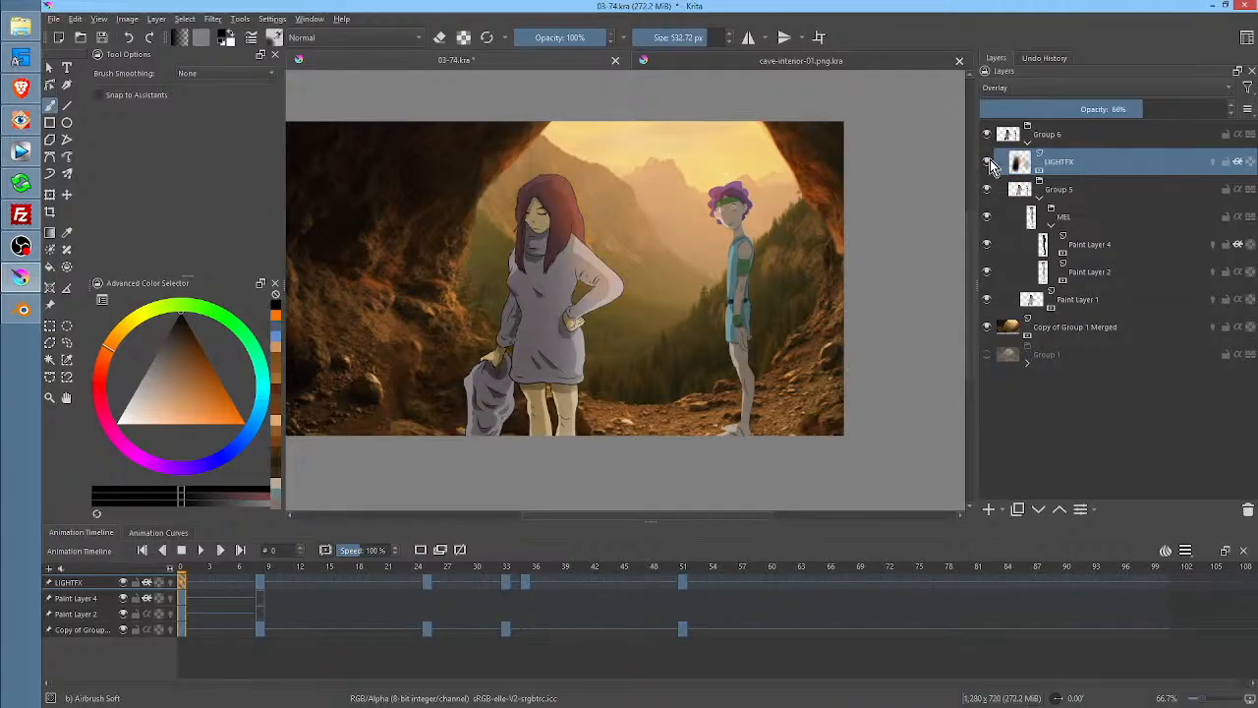
pyautogui.moveTo(1137, 109); pyautogui.dragTo(1103, 108)
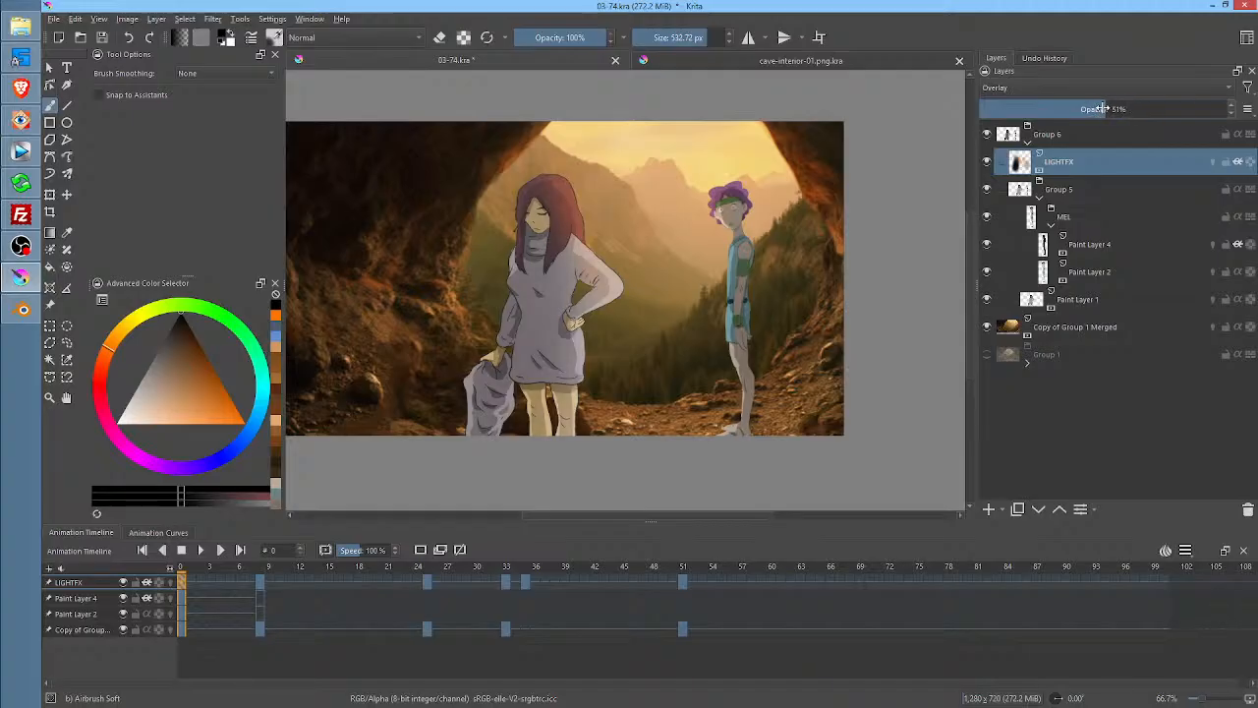
# Put the Copy of Group 1 Merged background layer in its own group and add a blank paint layer above it
pyautogui.click(1093, 320)
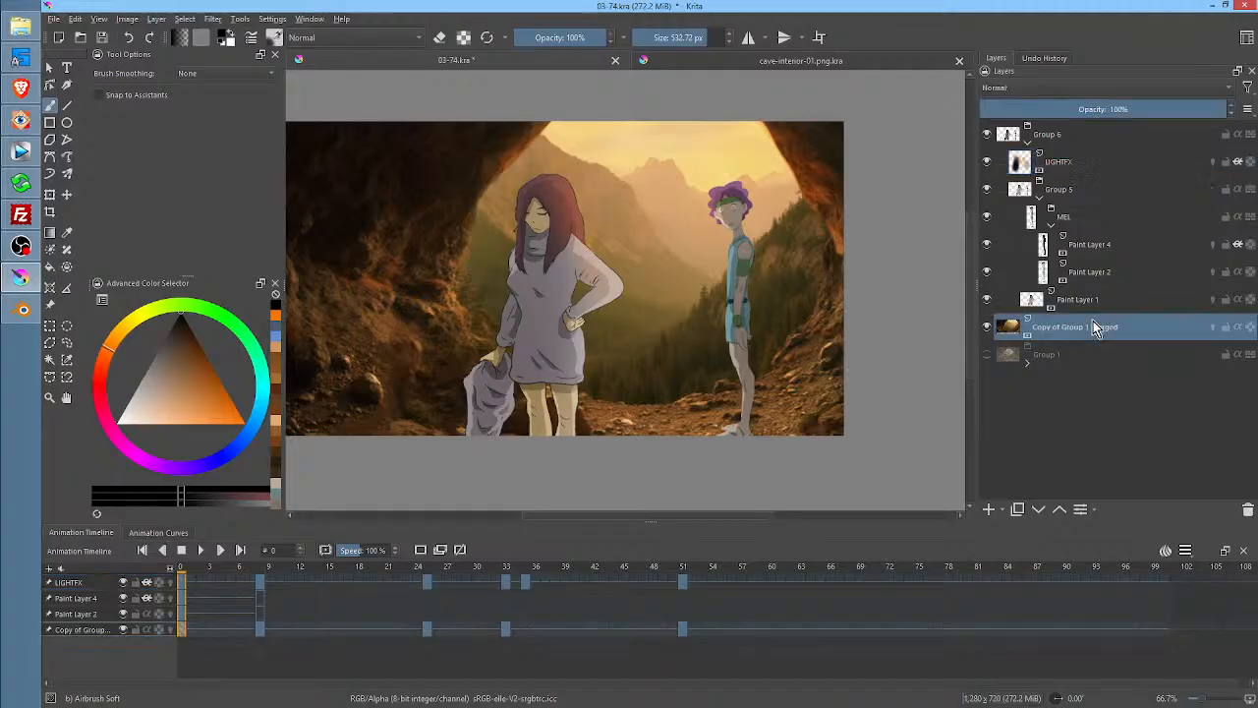
pyautogui.click(989, 326)
pyautogui.click(988, 326)
pyautogui.moveTo(207, 577); pyautogui.dragTo(182, 597)
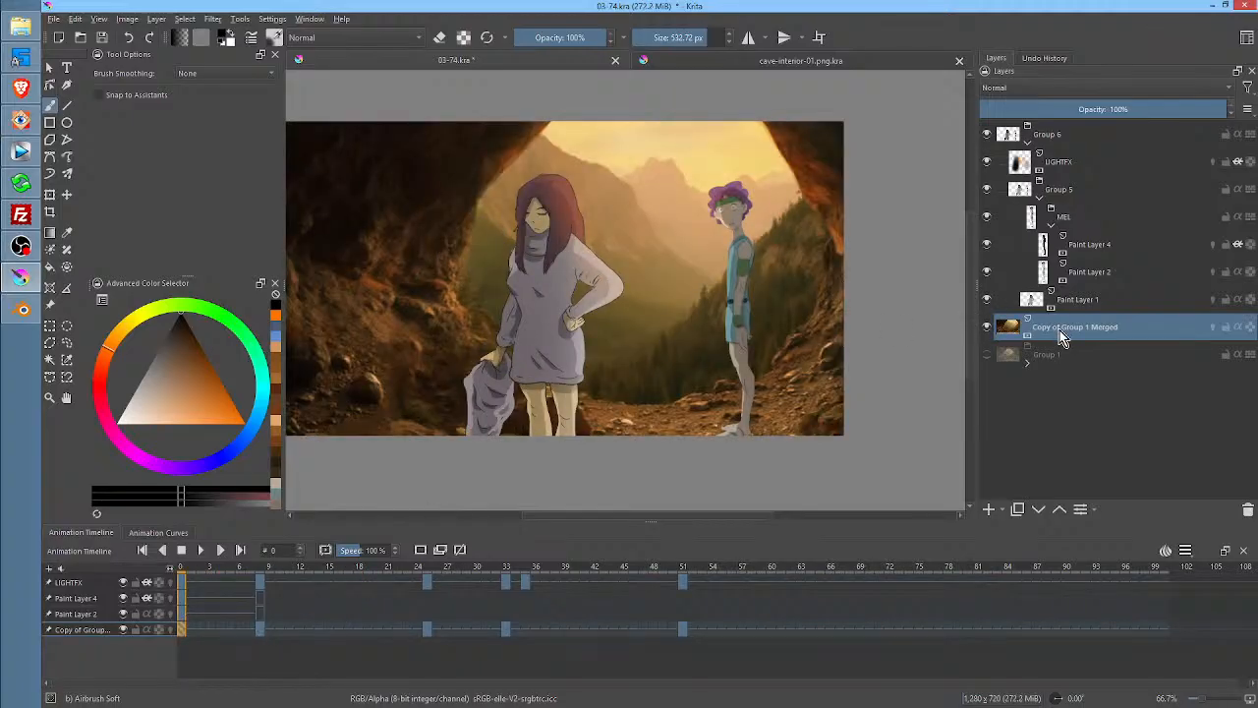
pyautogui.hotkey('ctrl', 'g')
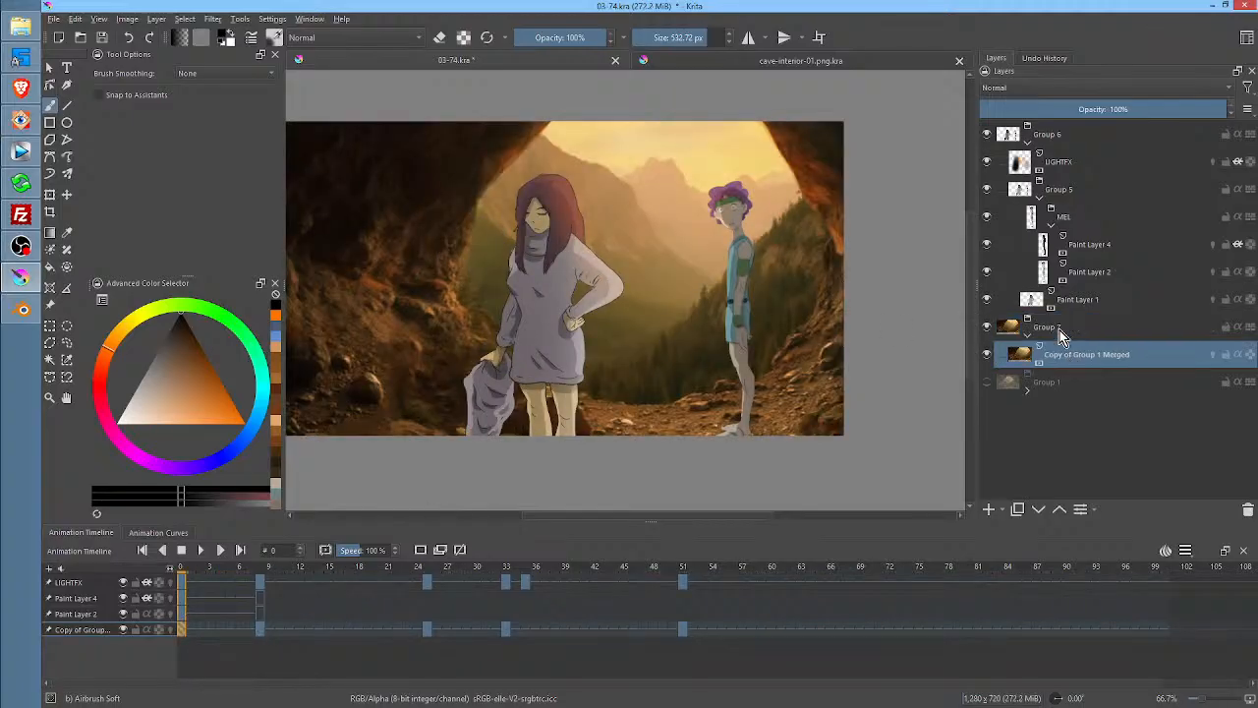
pyautogui.click(988, 512)
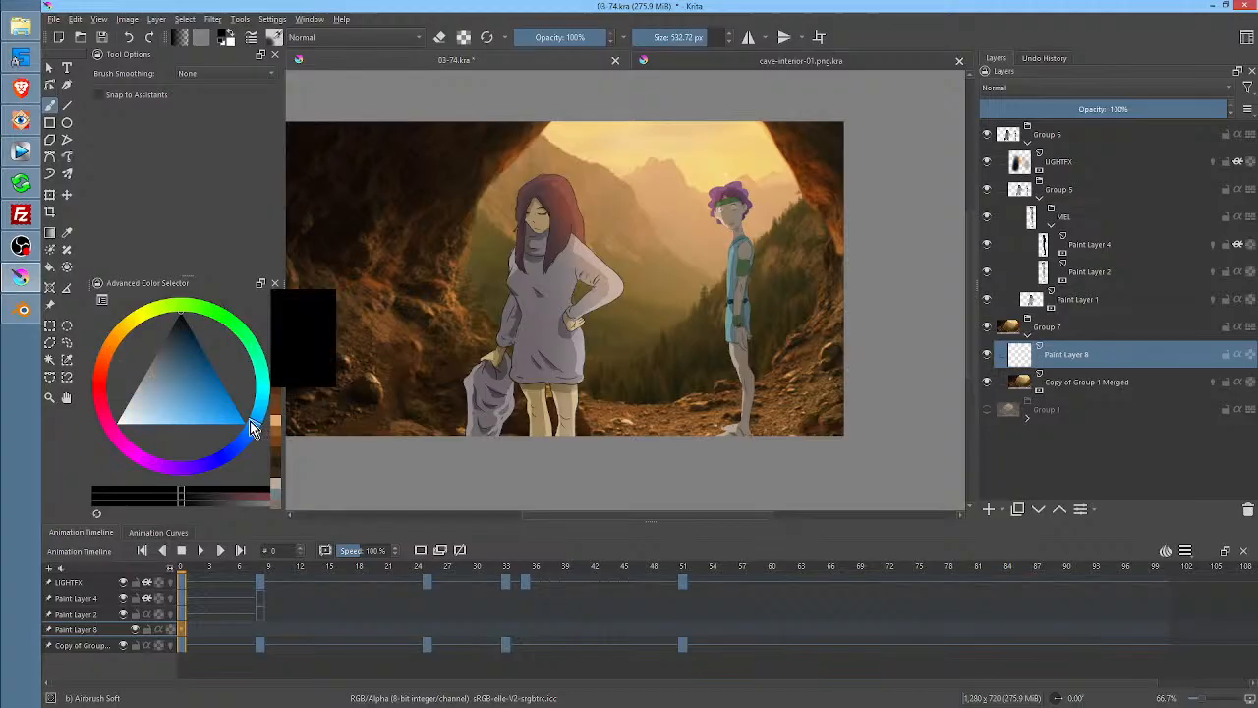
# Pick a medium blue and fill the whole new paint layer with it while the layer is isolated
pyautogui.moveTo(190, 395)
pyautogui.mouseDown()
pyautogui.moveTo(254, 432)
pyautogui.moveTo(195, 429)
pyautogui.moveTo(197, 398)
pyautogui.mouseUp()
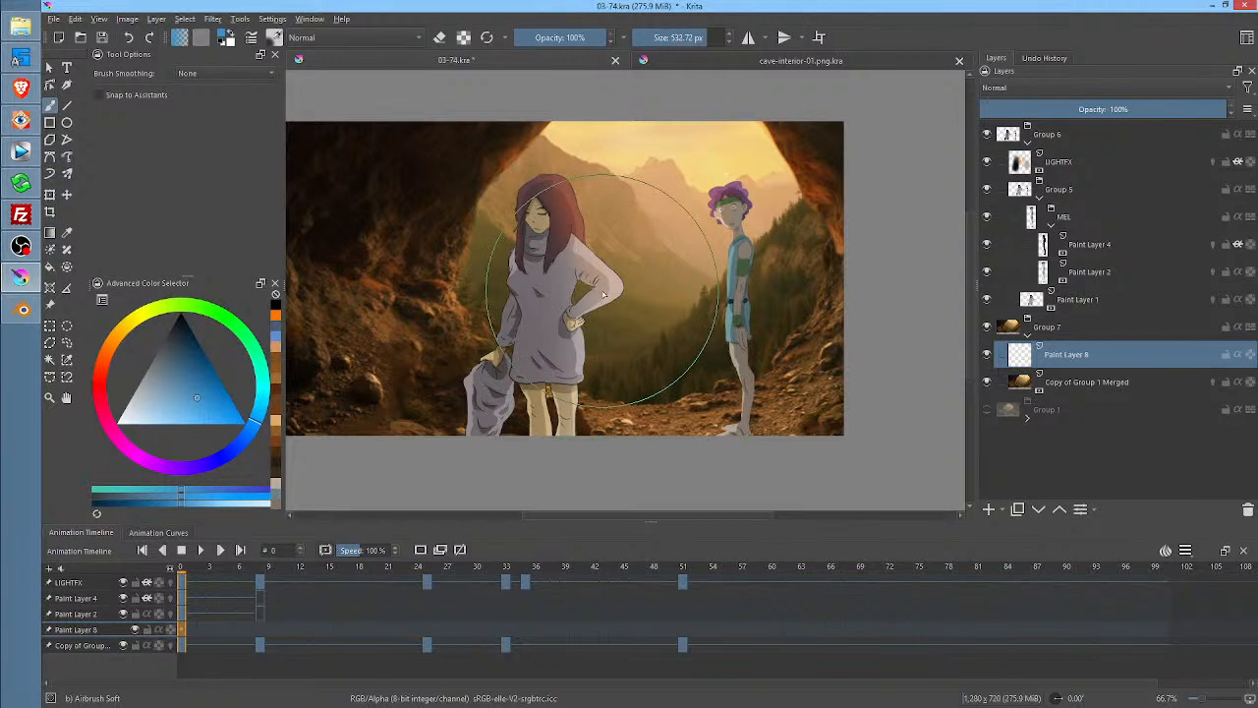
pyautogui.press('i')
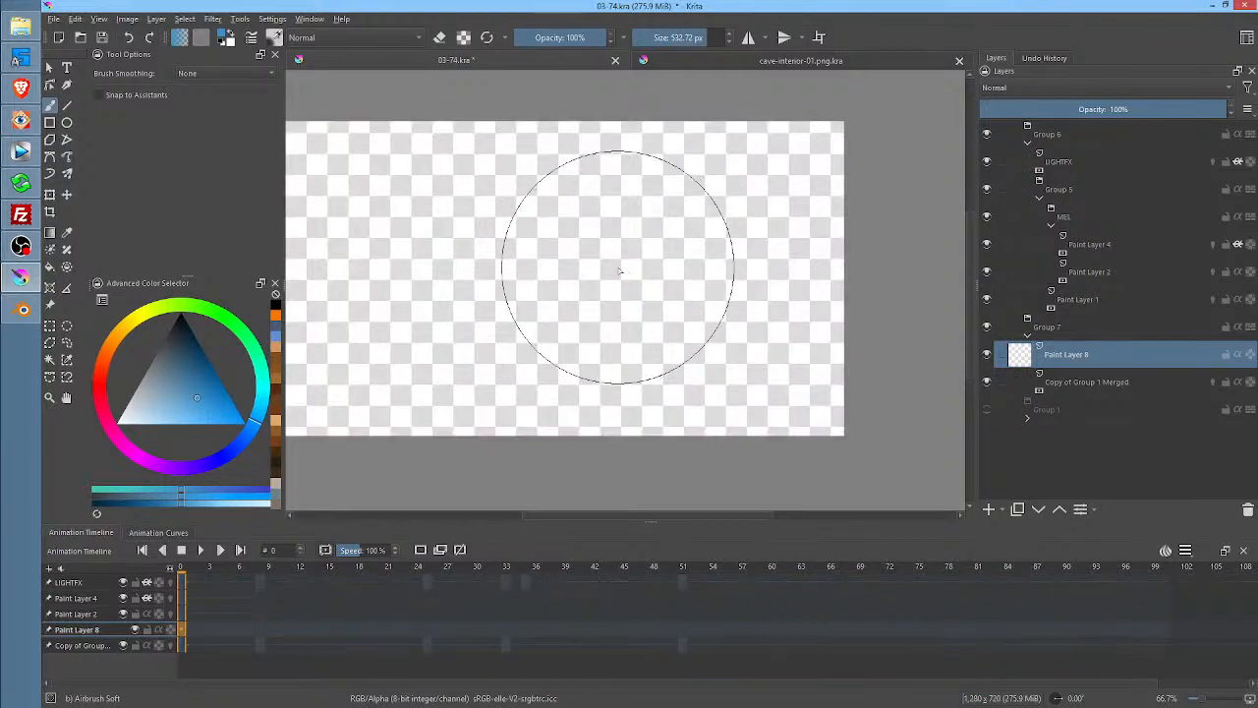
pyautogui.press('f')
pyautogui.click(612, 266)
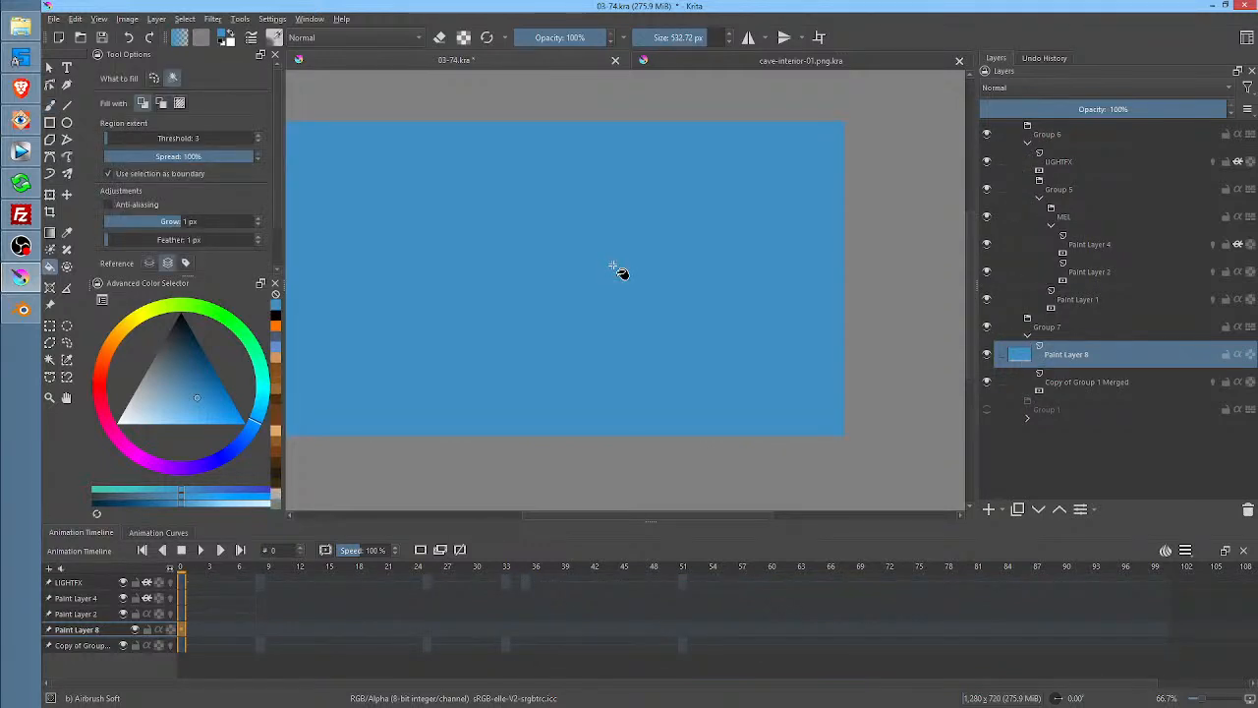
pyautogui.press('i')
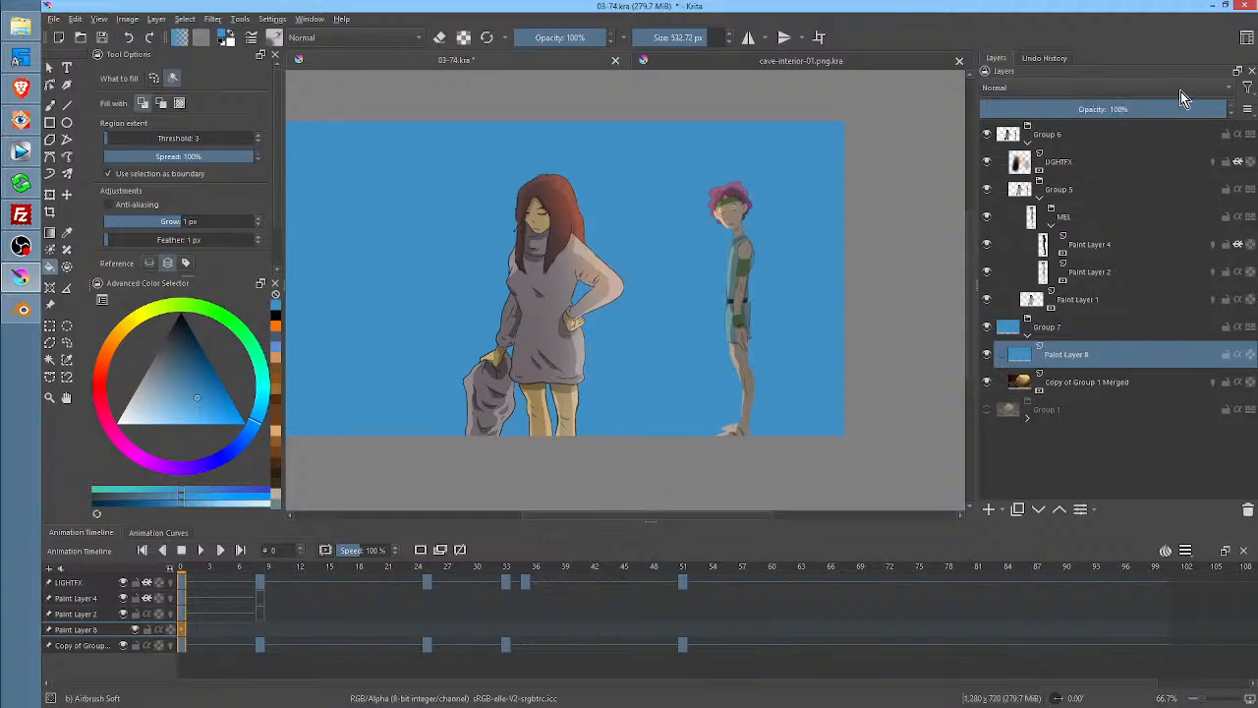
# Set the blue layer to Overlay blending at 43% opacity and save the document
pyautogui.moveTo(1202, 107)
pyautogui.mouseDown()
pyautogui.moveTo(971, 115)
pyautogui.moveTo(1091, 124)
pyautogui.moveTo(1067, 127)
pyautogui.mouseUp()
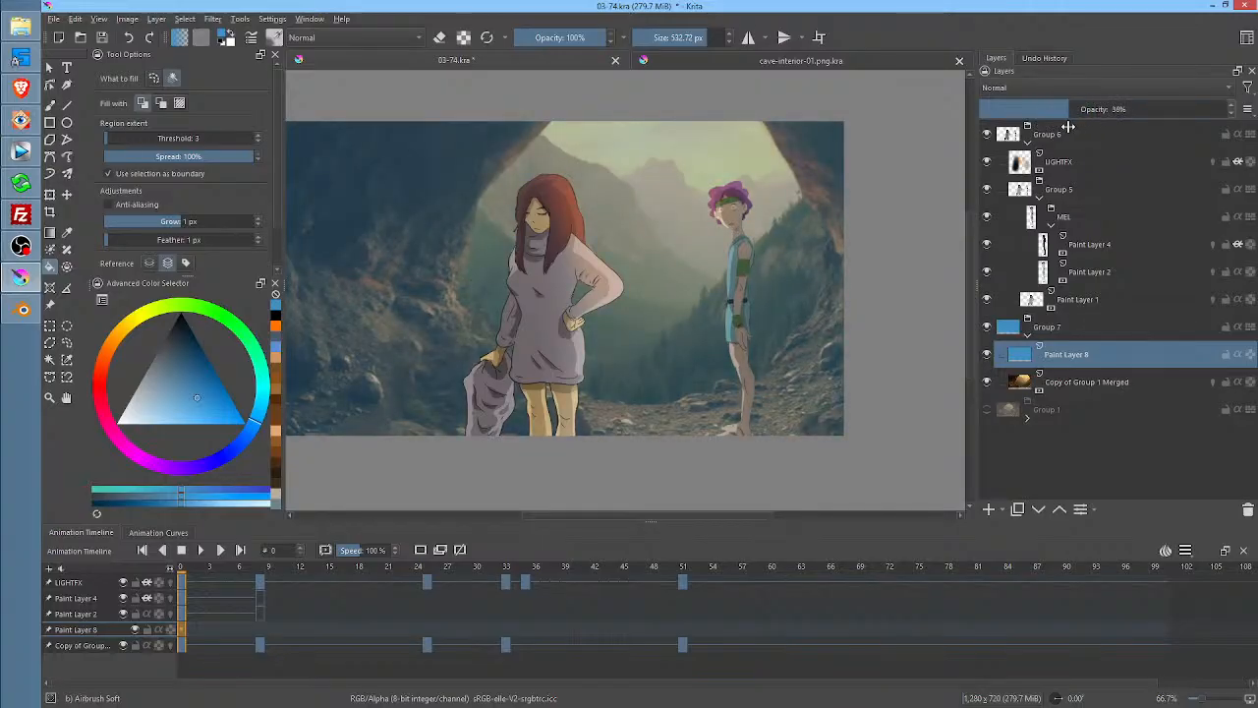
pyautogui.click(1043, 89)
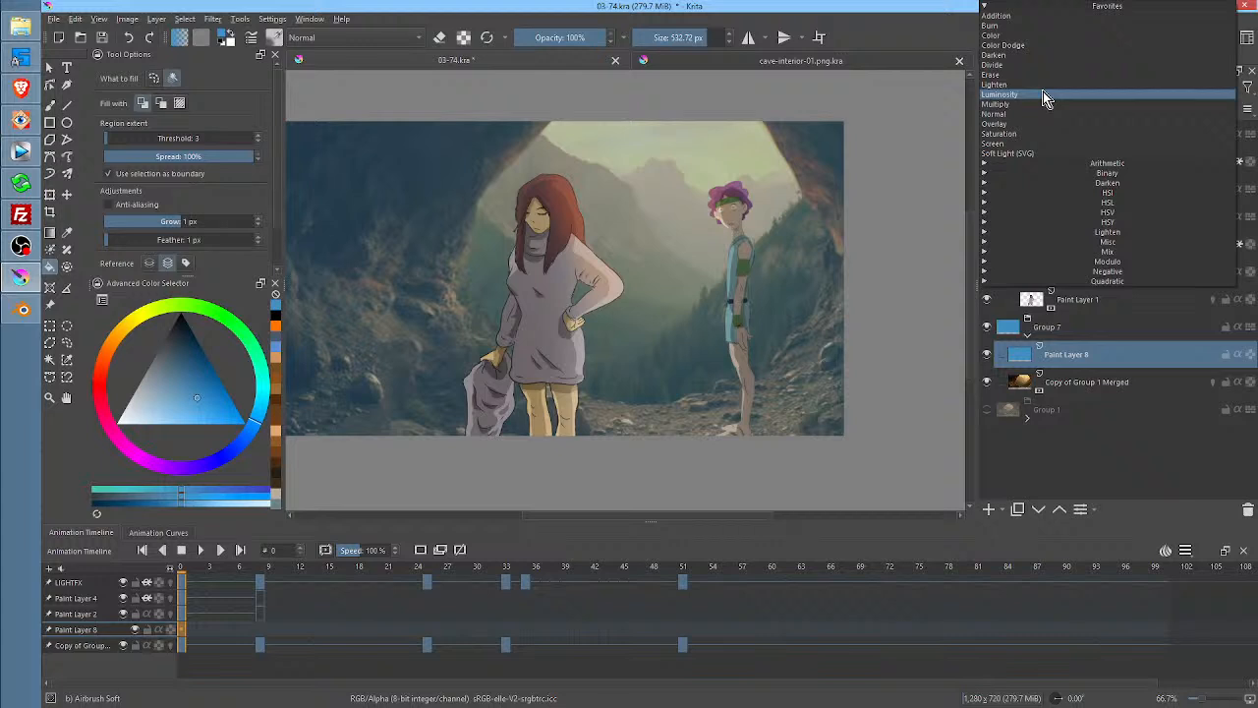
pyautogui.click(1042, 124)
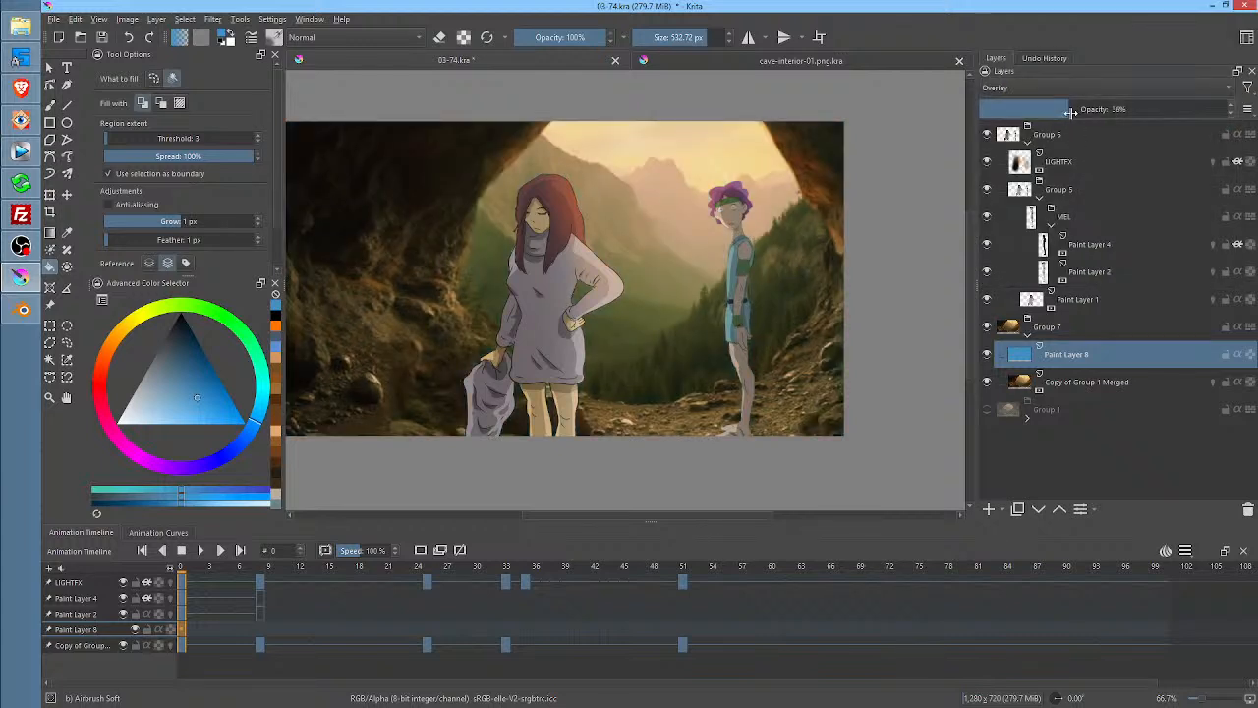
pyautogui.moveTo(1081, 109)
pyautogui.mouseDown()
pyautogui.moveTo(1005, 109)
pyautogui.moveTo(1248, 114)
pyautogui.moveTo(945, 112)
pyautogui.moveTo(1135, 118)
pyautogui.moveTo(999, 119)
pyautogui.moveTo(1089, 120)
pyautogui.mouseUp()
pyautogui.click(101, 39)
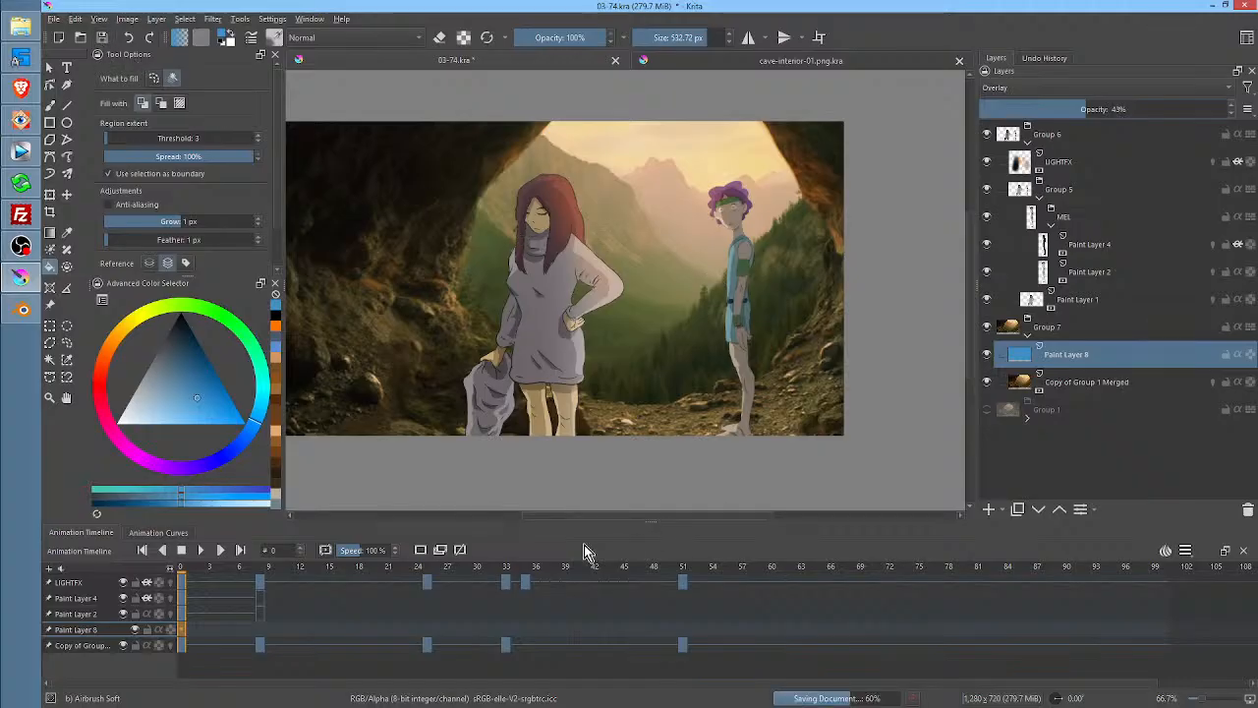
# Check the blue tint on the backgrounds at frames 8 and 28, comparing frame 28 with and without it
pyautogui.click(260, 573)
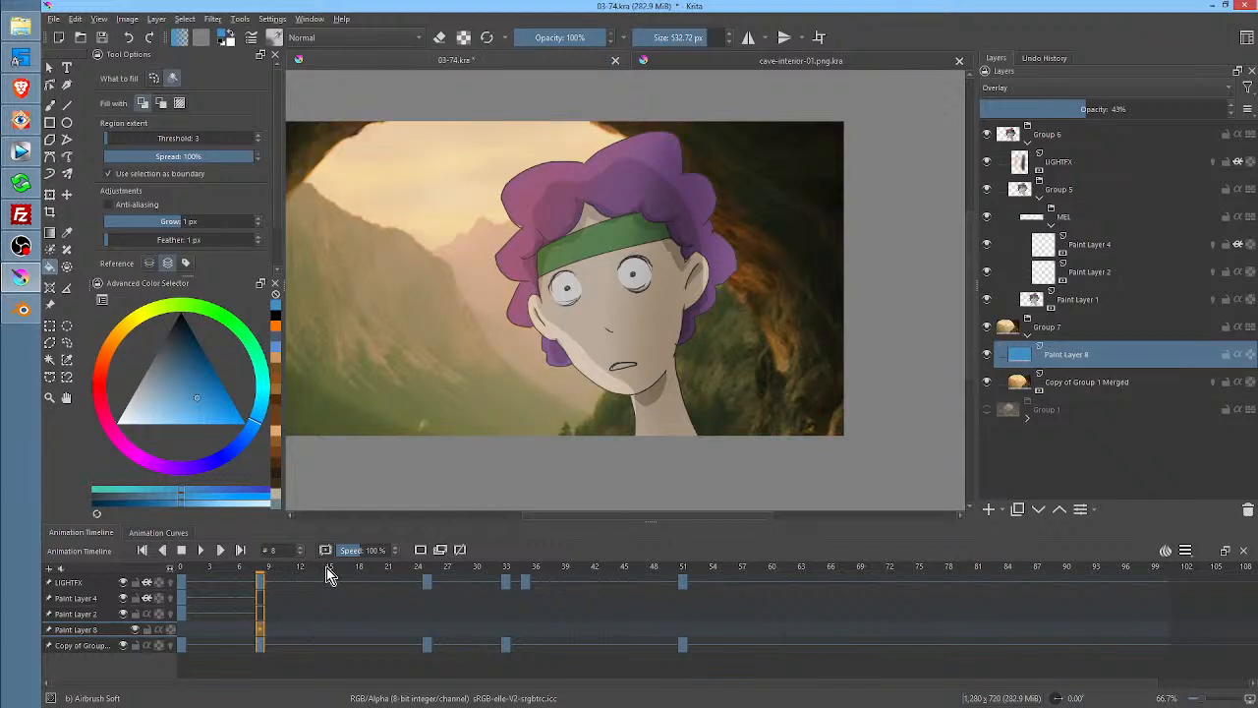
pyautogui.moveTo(344, 574); pyautogui.dragTo(457, 587)
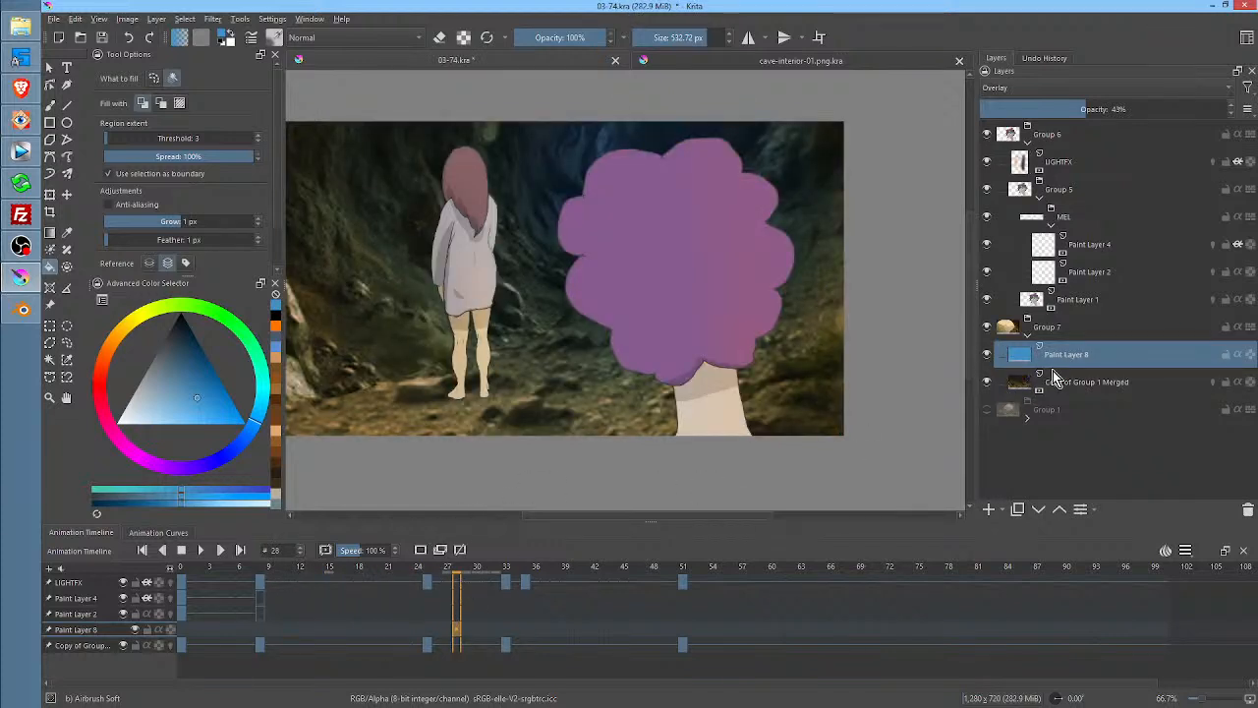
pyautogui.click(988, 356)
pyautogui.click(988, 356)
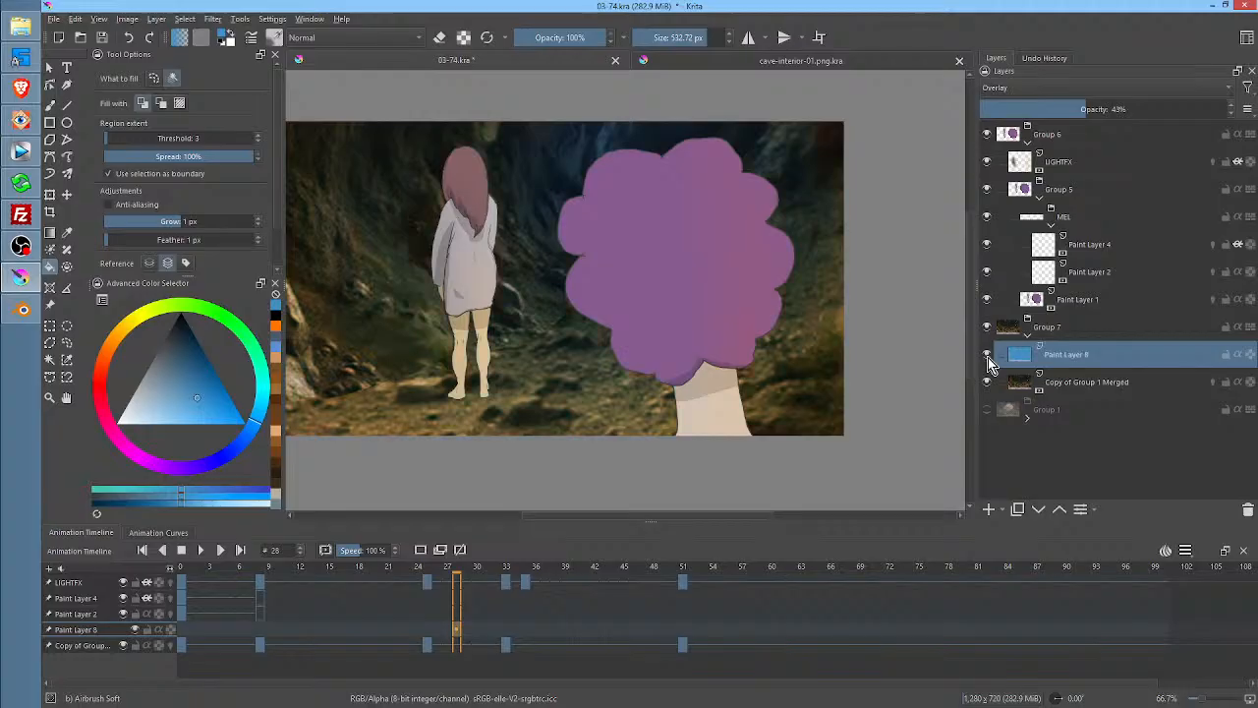
# Return to frame 0 and render frames 0–100 as a PNG image sequence with base name 03-74, overwriting the existing frames
pyautogui.click(182, 568)
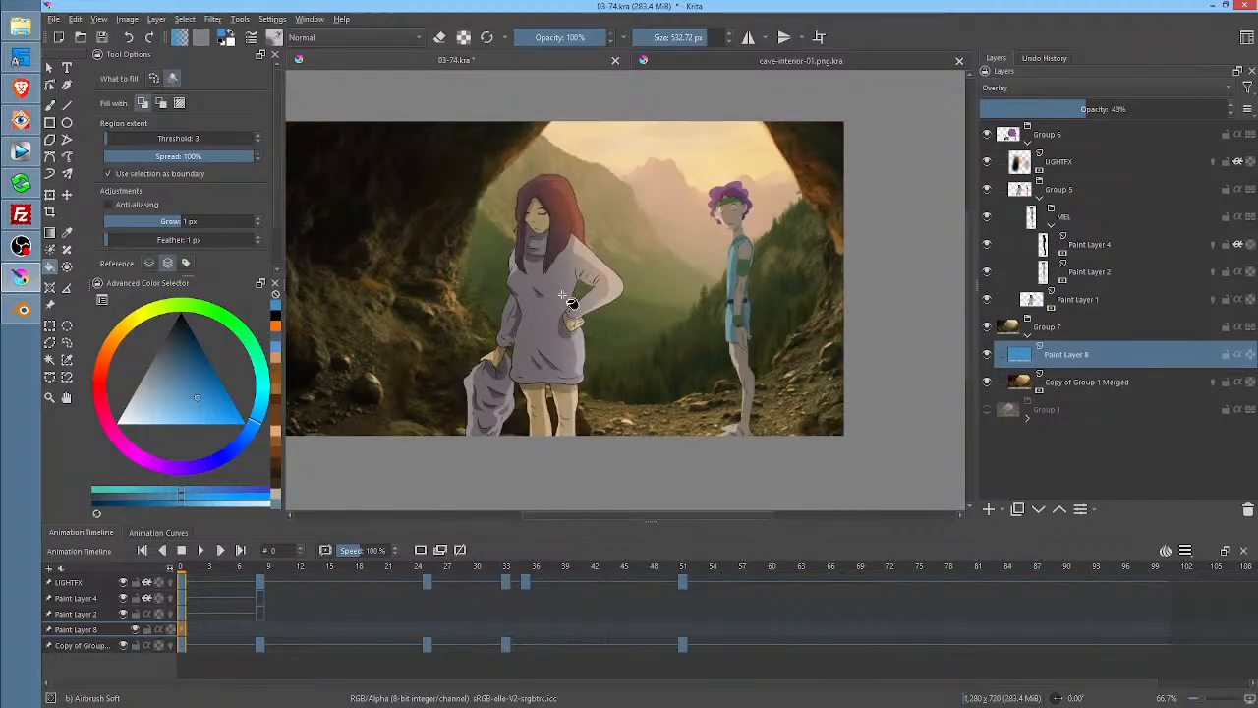
pyautogui.hotkey('ctrl', 'shift', 'alt', 'r')
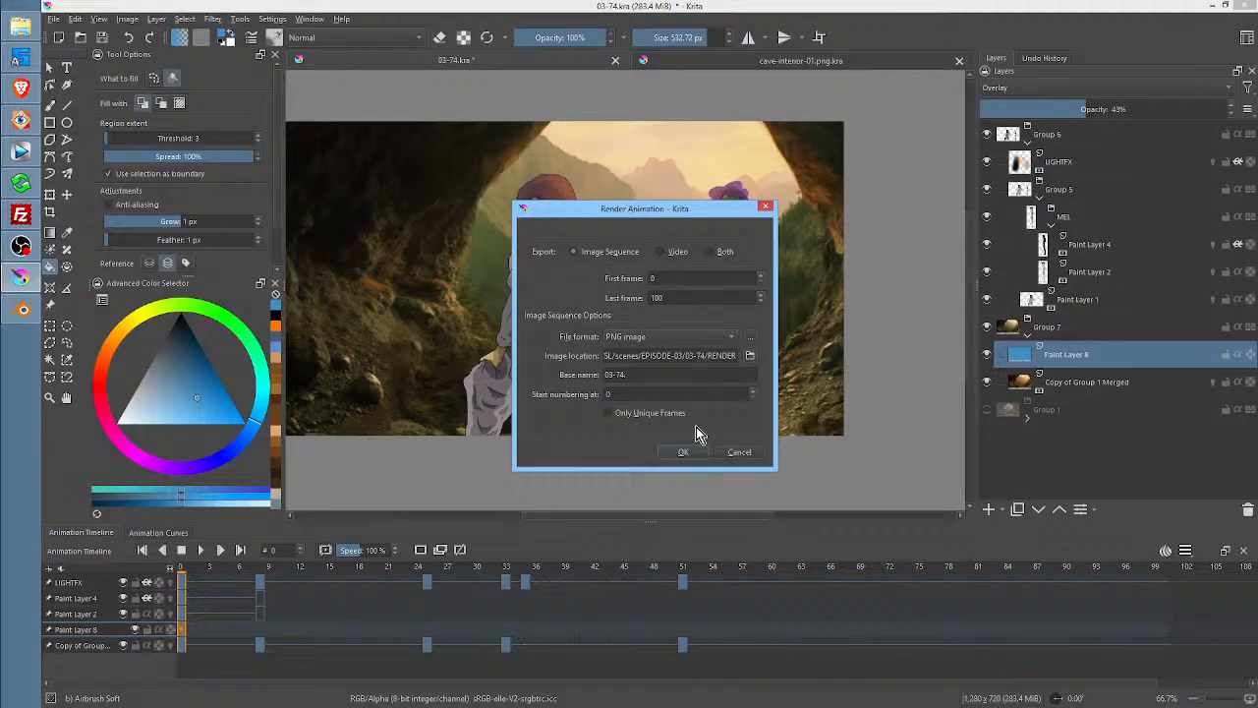
pyautogui.click(678, 453)
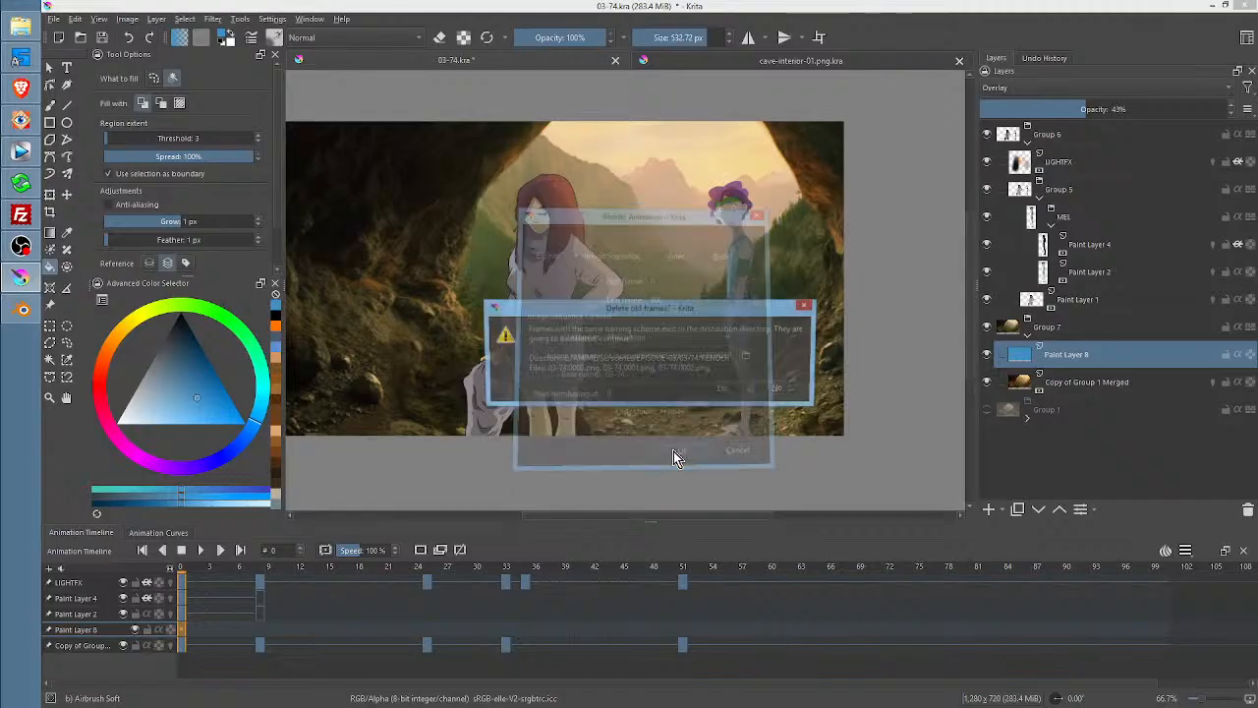
pyautogui.click(722, 389)
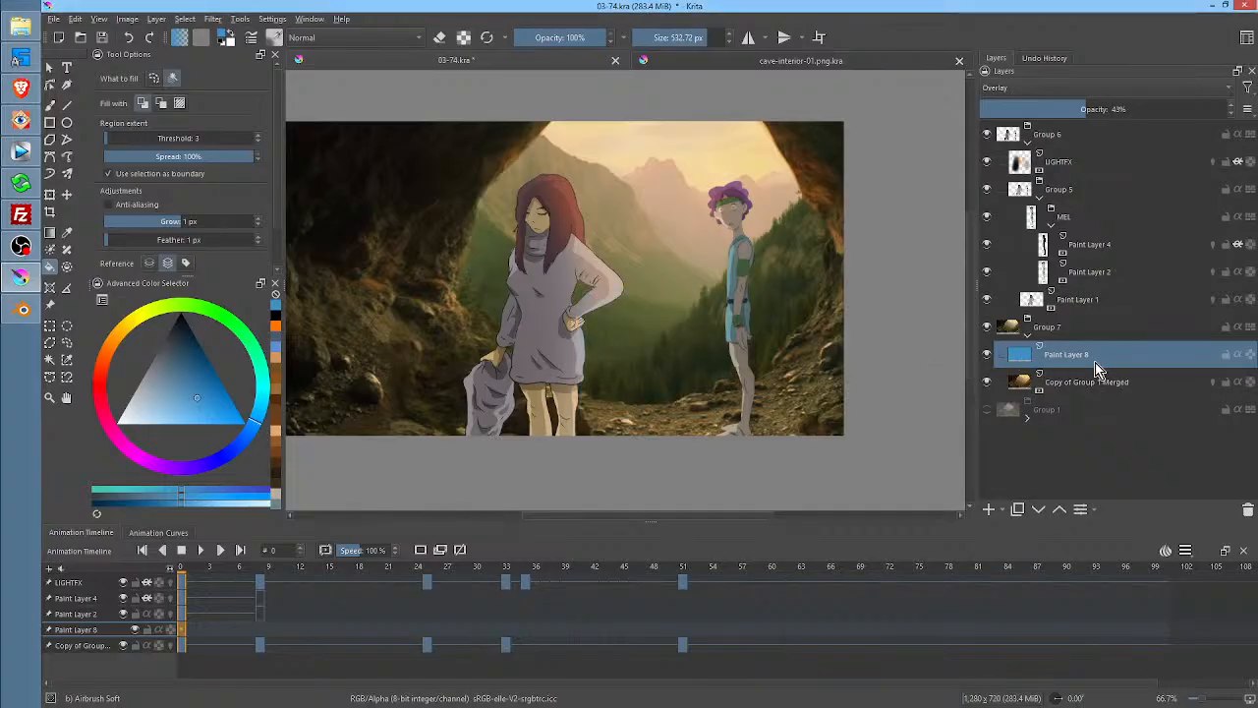
# Compare frame 0 with and without the blue Paint Layer 8 tint
pyautogui.moveTo(1098, 369)
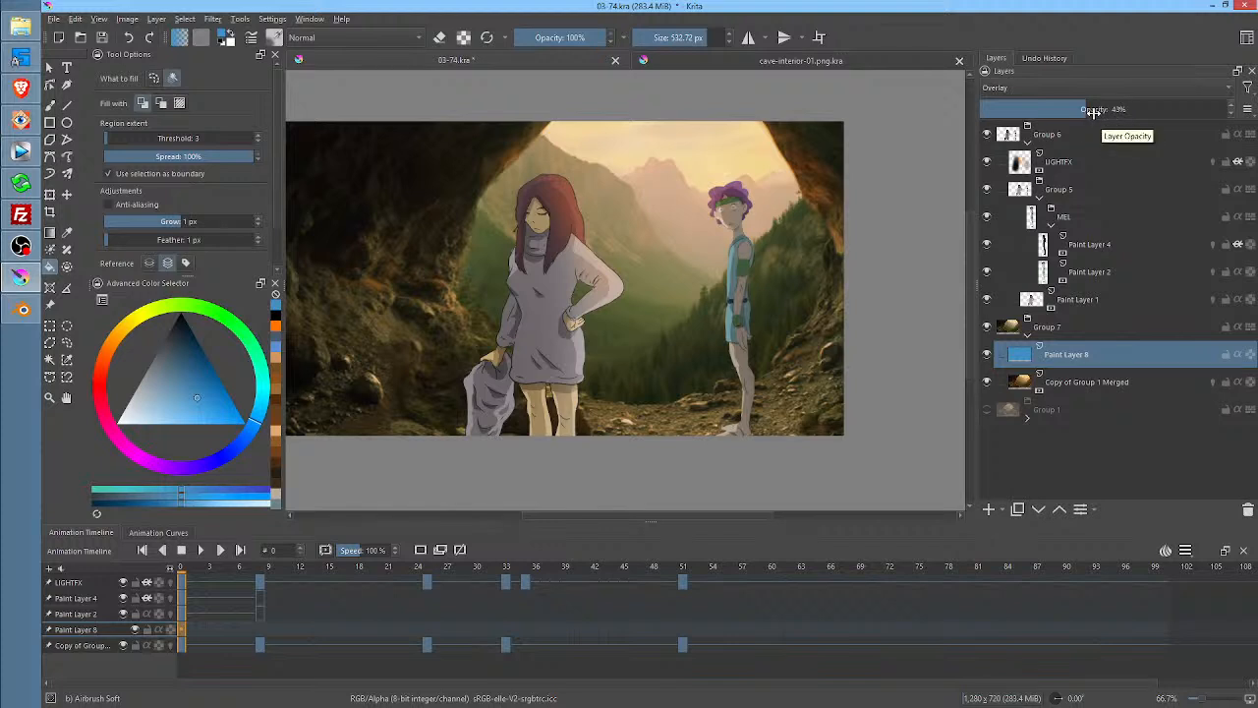
pyautogui.click(988, 355)
pyautogui.click(988, 357)
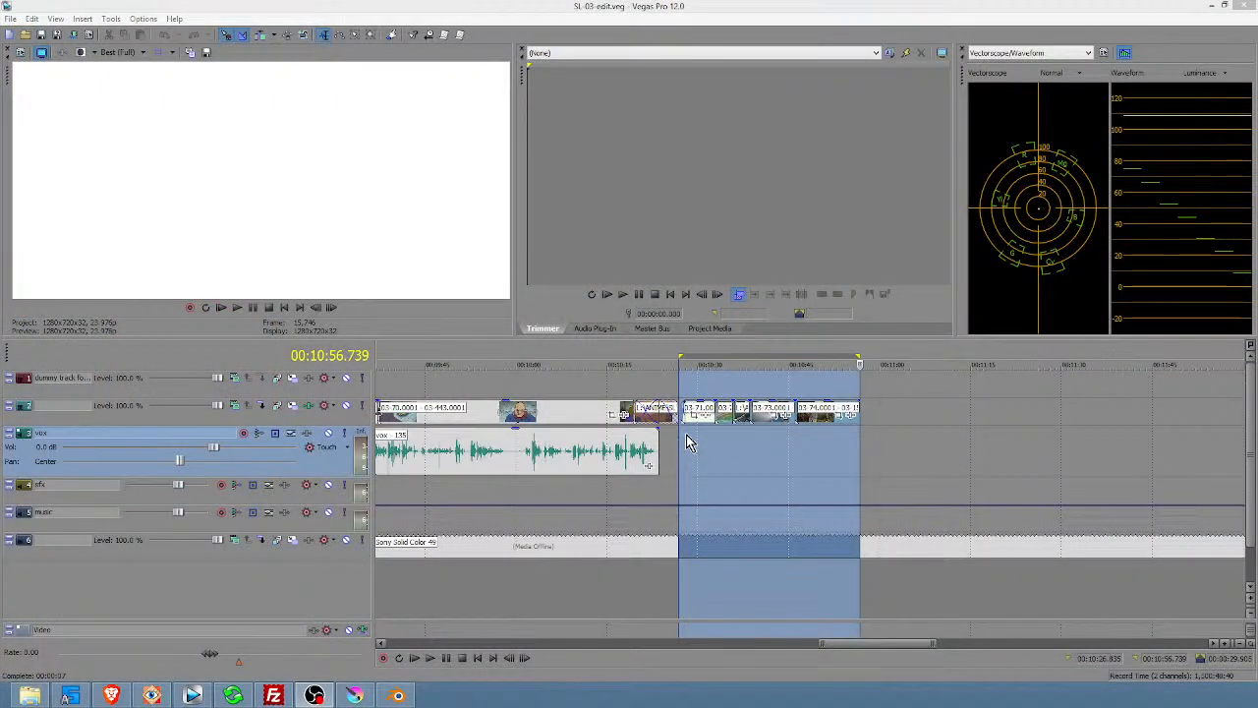
# Set the 03-74 animation's frame rate to 8 in Krita
pyautogui.moveTo(680, 437); pyautogui.dragTo(859, 452)
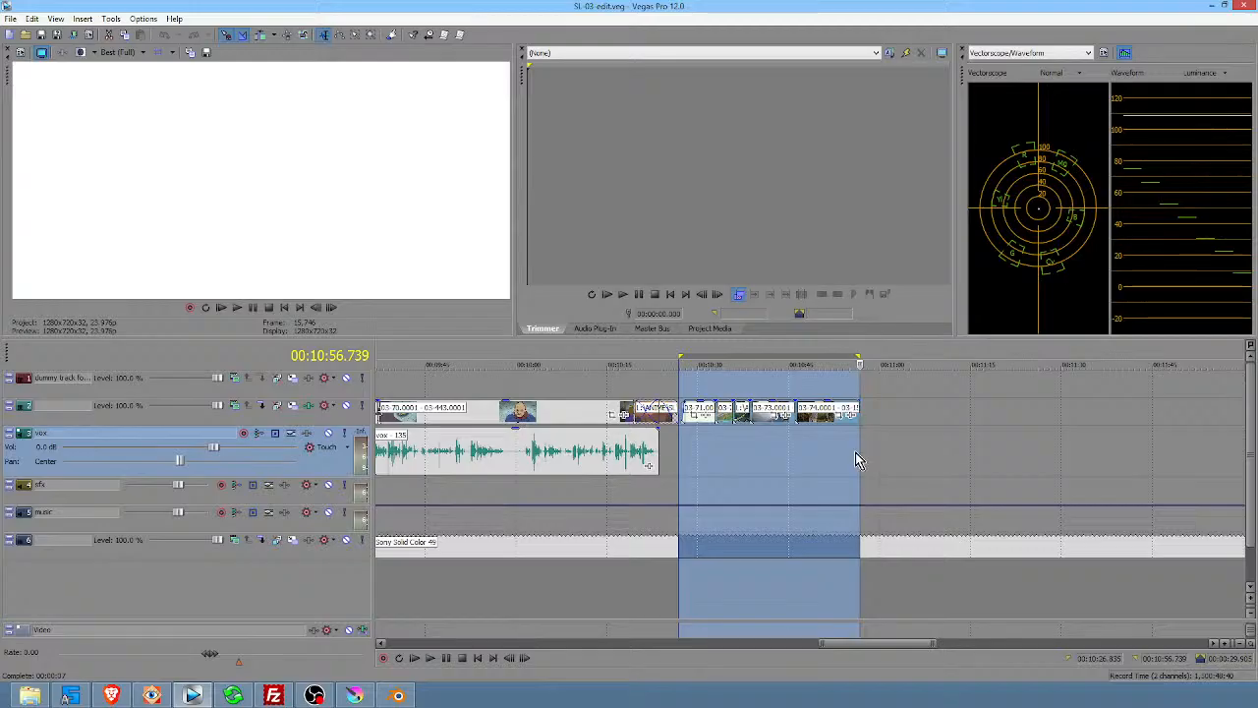
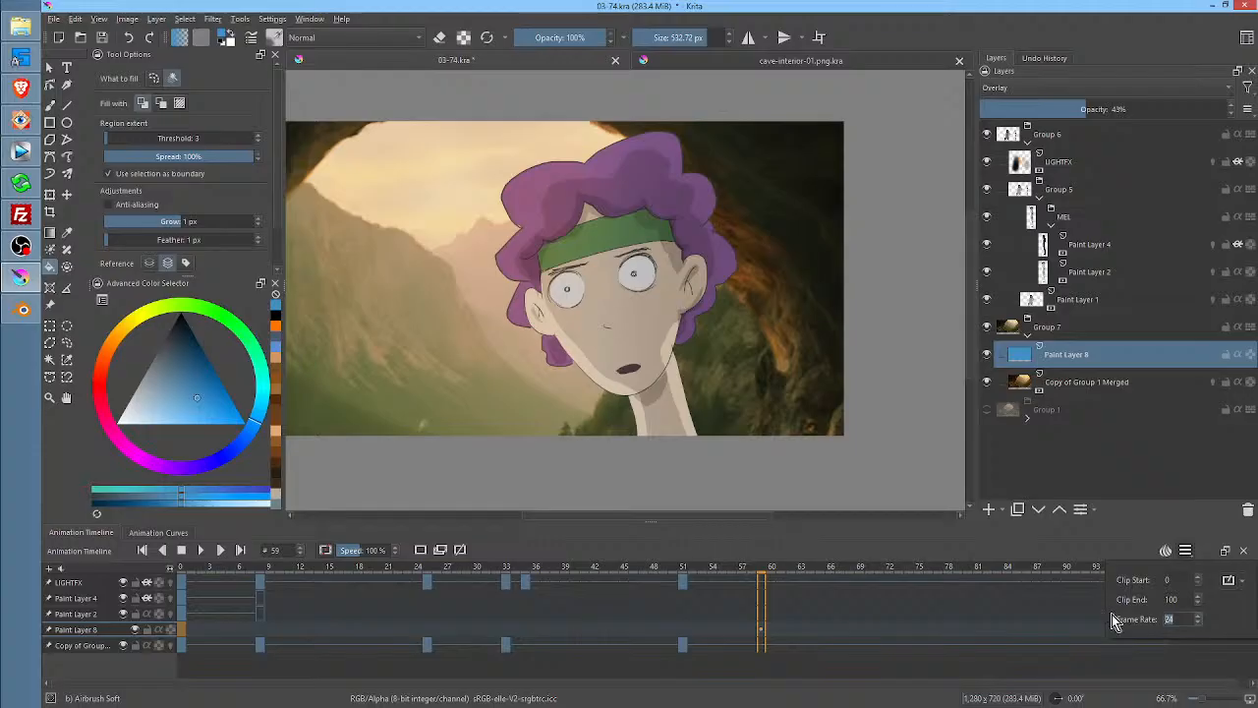
pyautogui.write('8')
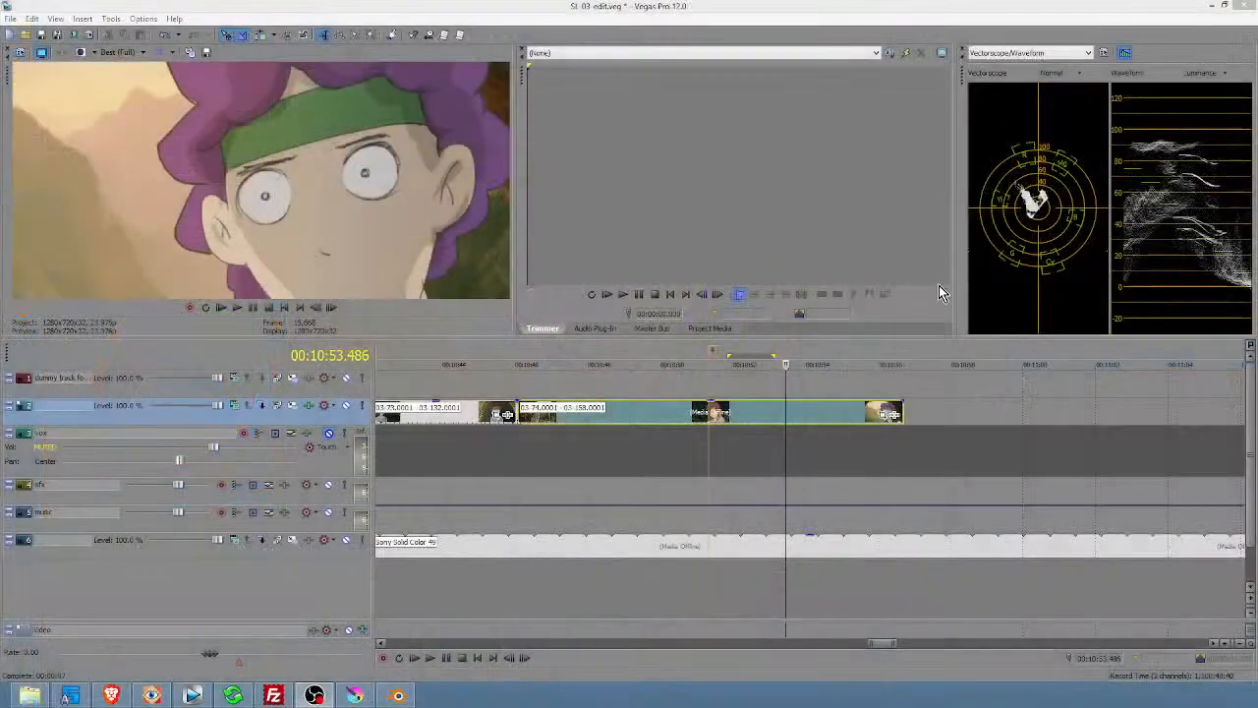
# Switch to Vegas Pro and locate the 03-74 timeline clip's source in the project media list
pyautogui.click(700, 328)
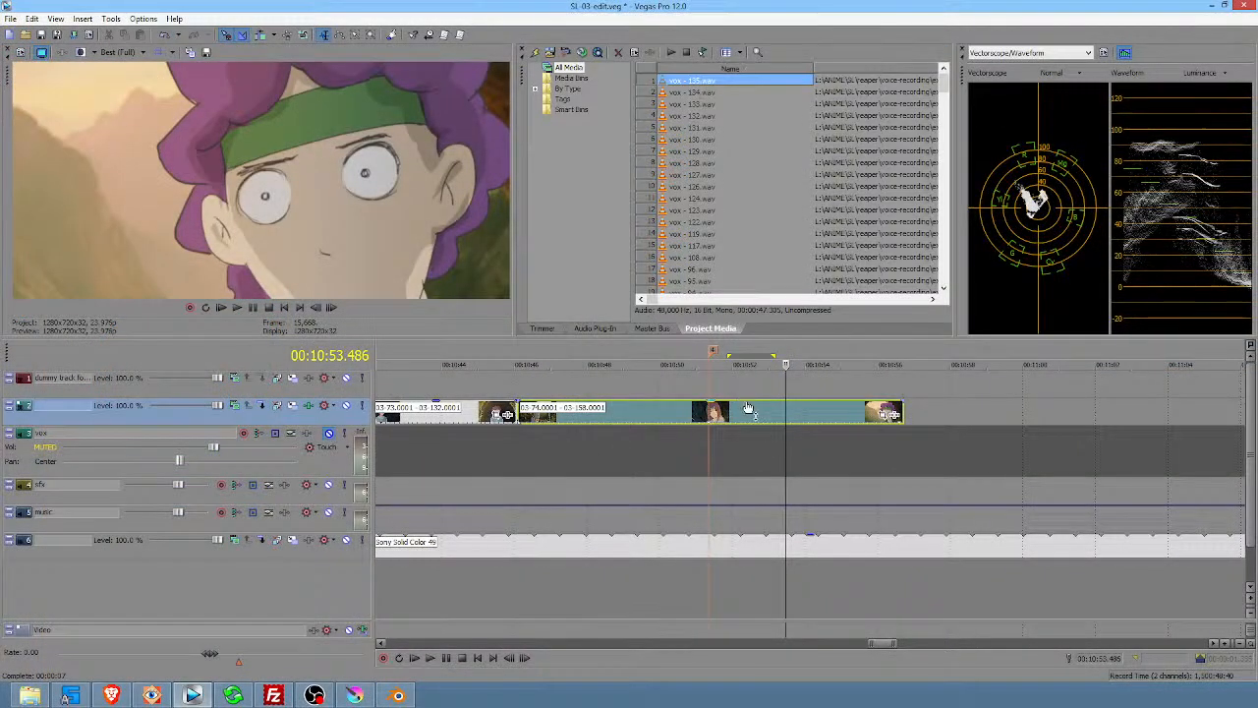
pyautogui.rightClick(763, 407)
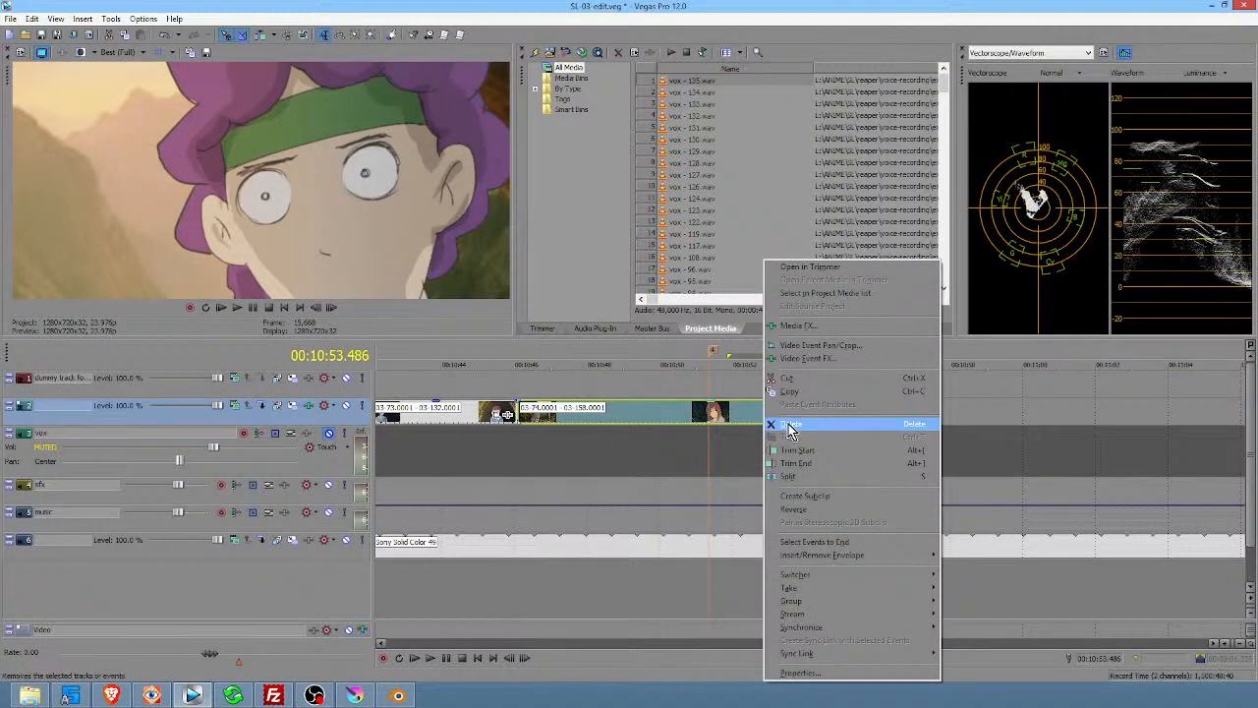
pyautogui.click(826, 292)
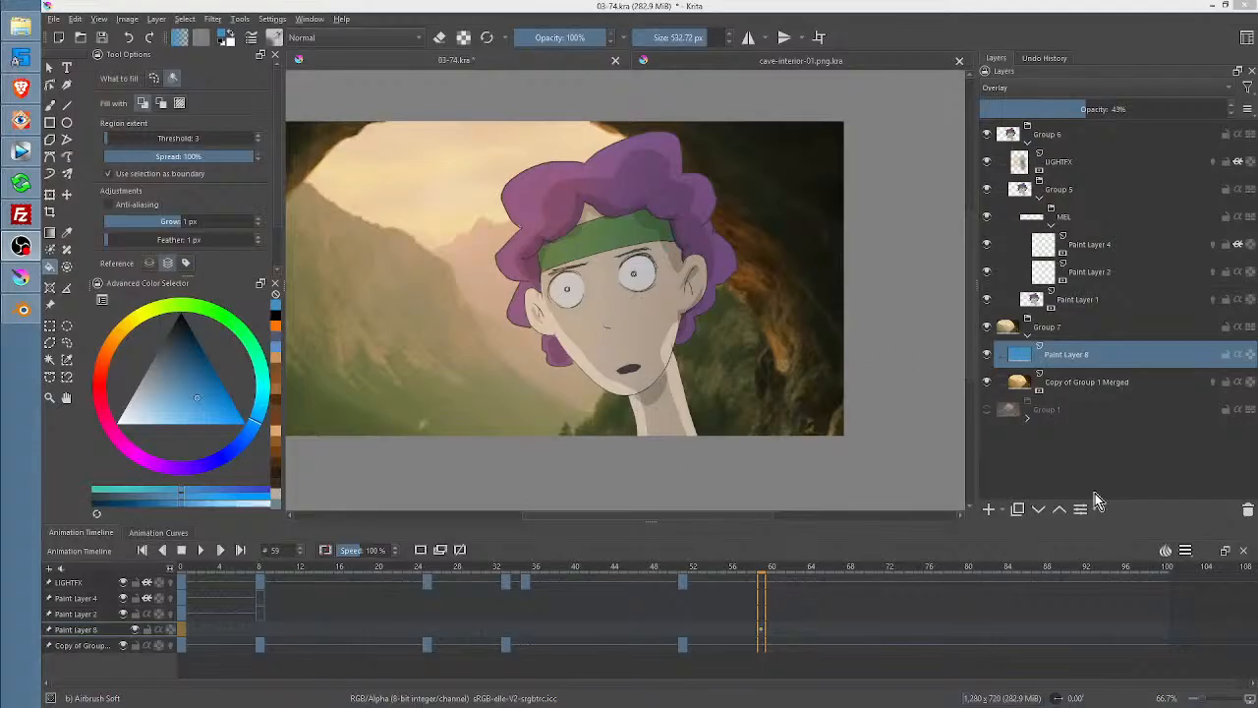
# Switch back to Krita and set the 03-74 animation's clip end to frame 85
pyautogui.click(1185, 552)
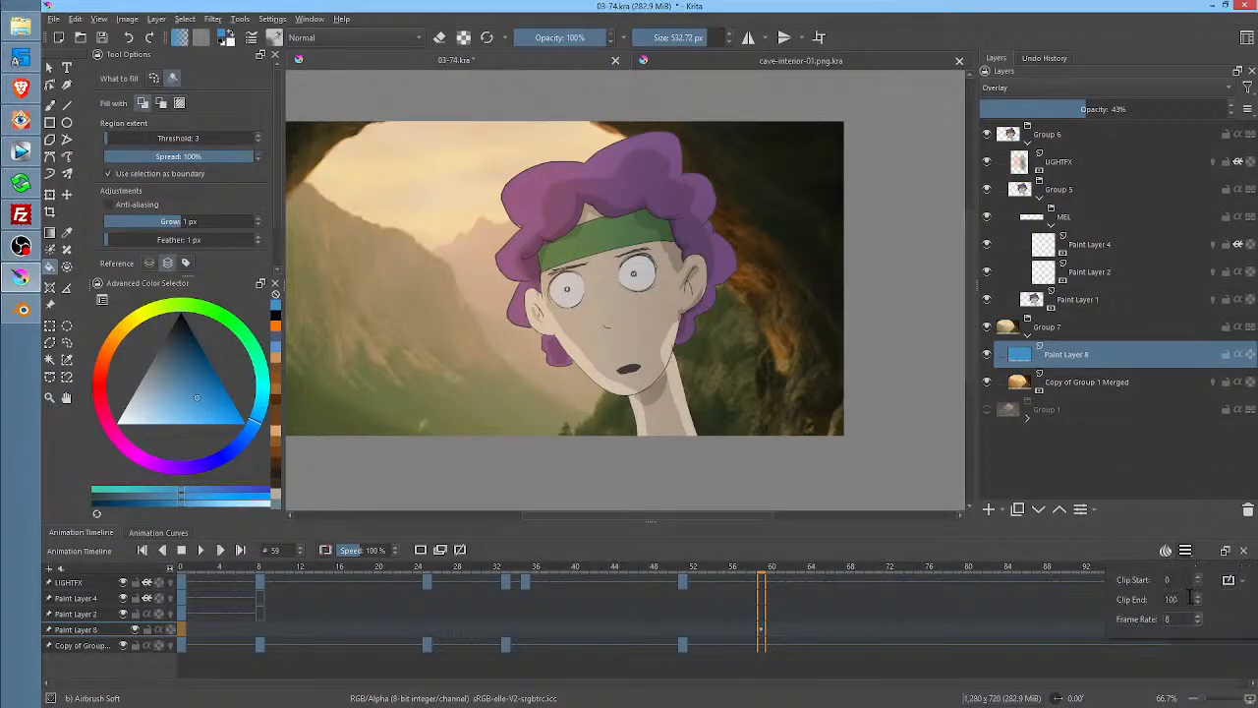
pyautogui.write('85')
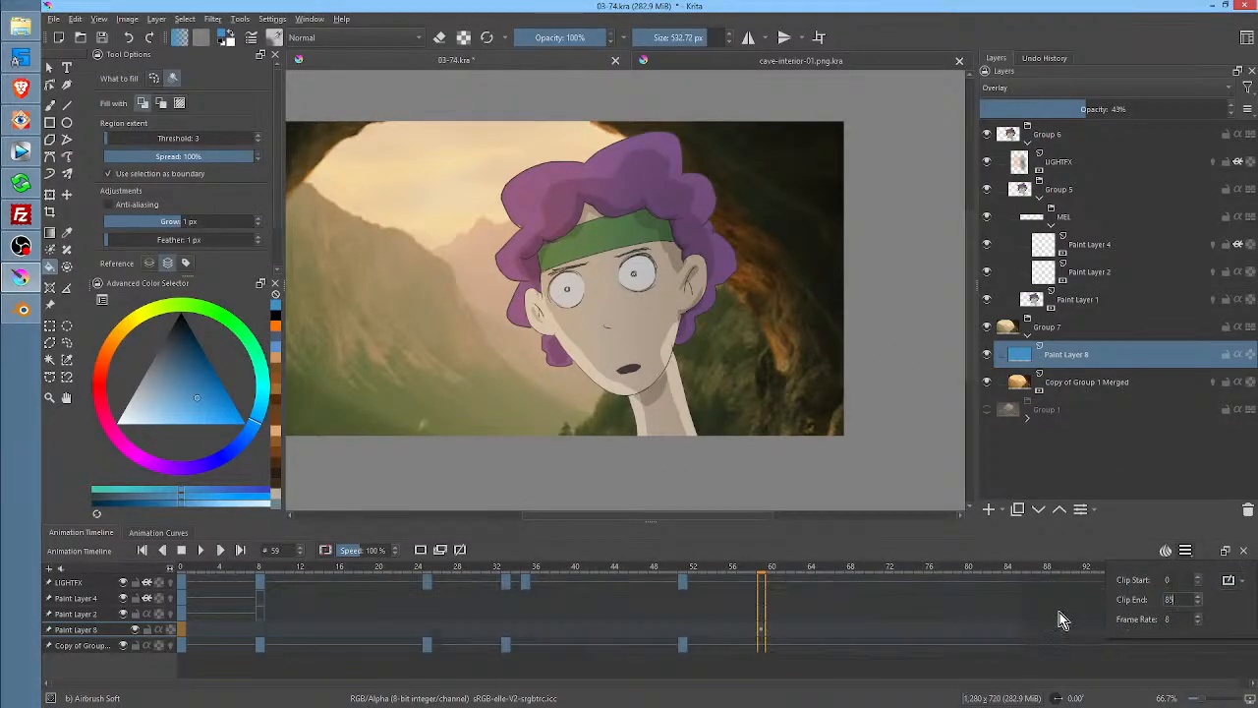
pyautogui.click(1080, 613)
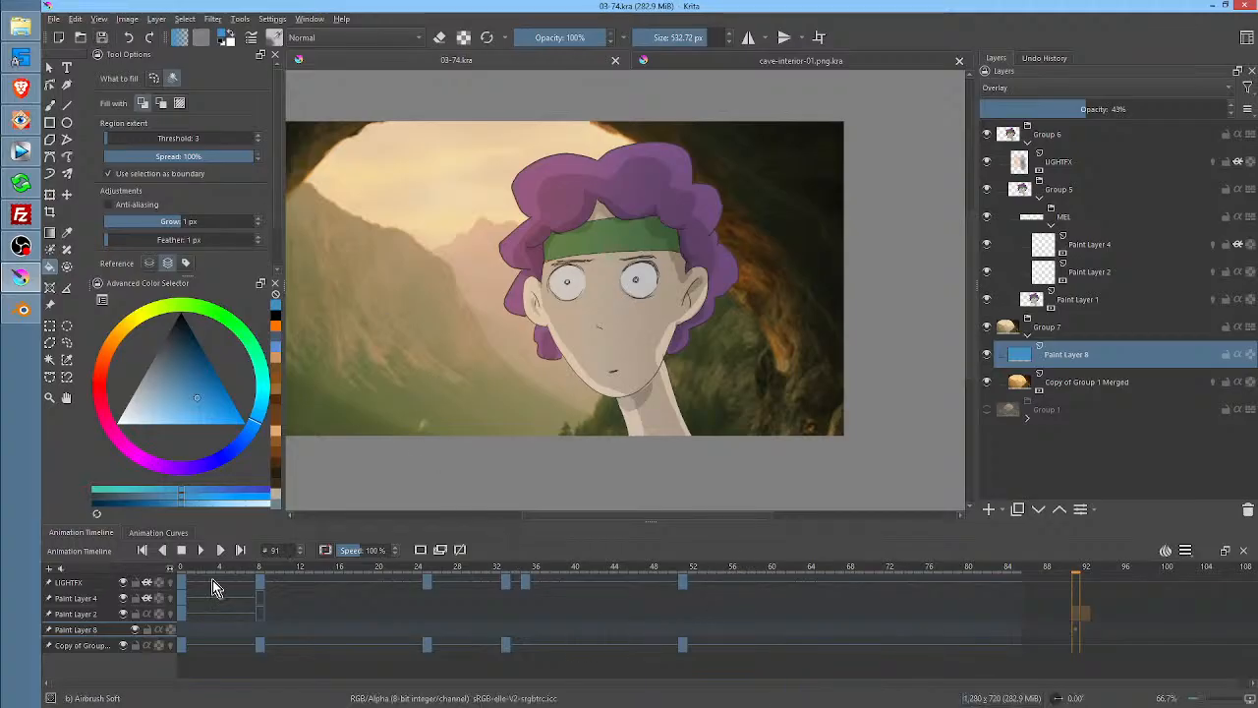
# Play the animation from frame 0 to review the motion and lighting of the shot, stopping to look at frame 41
pyautogui.click(183, 568)
pyautogui.press('space')
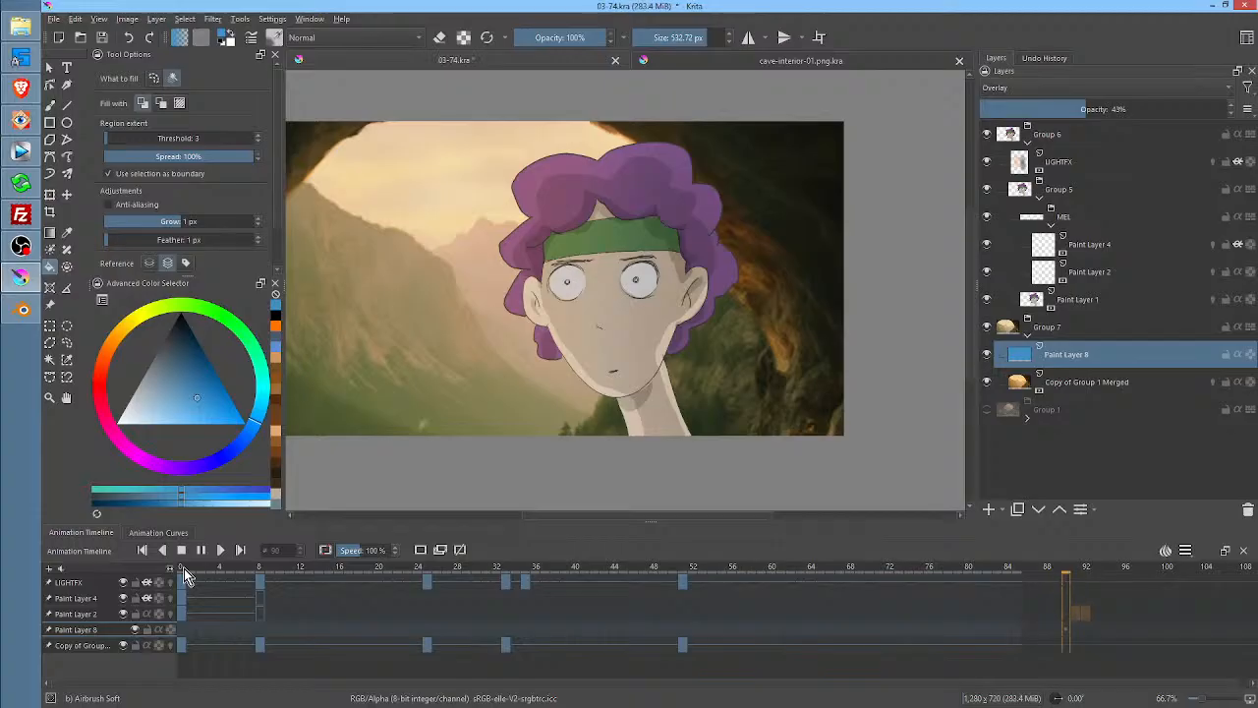
pyautogui.click(992, 621)
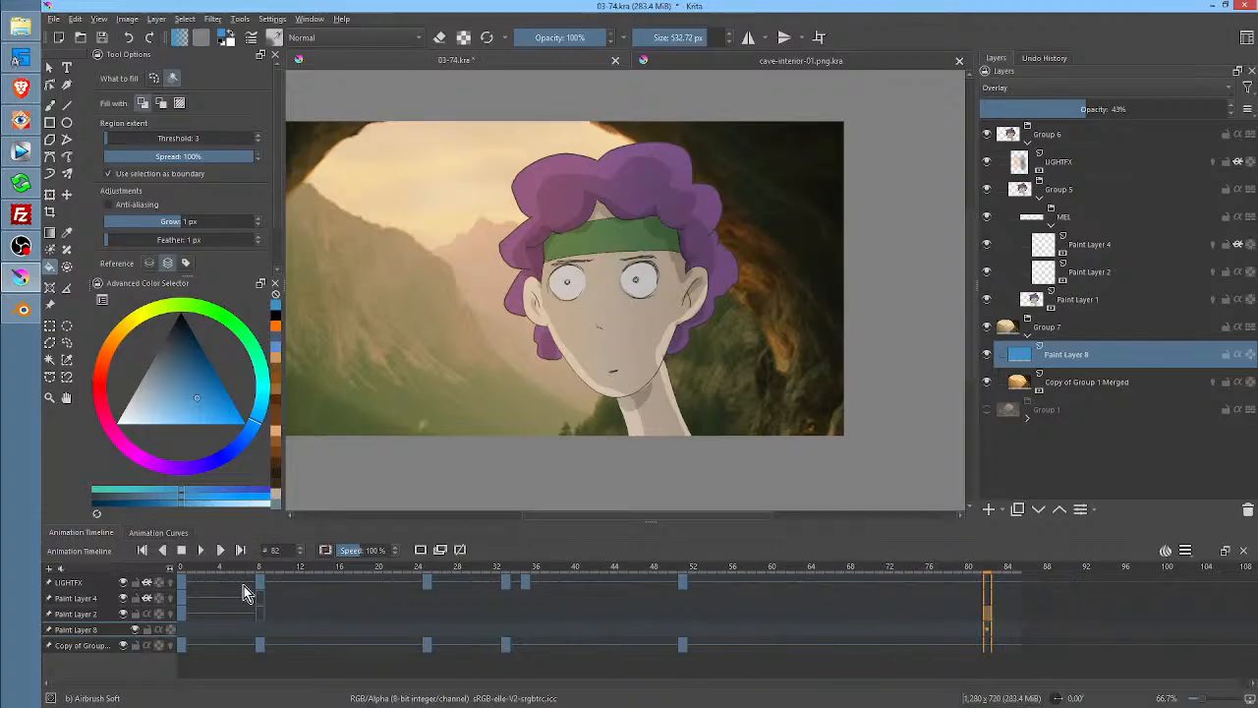
pyautogui.click(186, 565)
pyautogui.press('space')
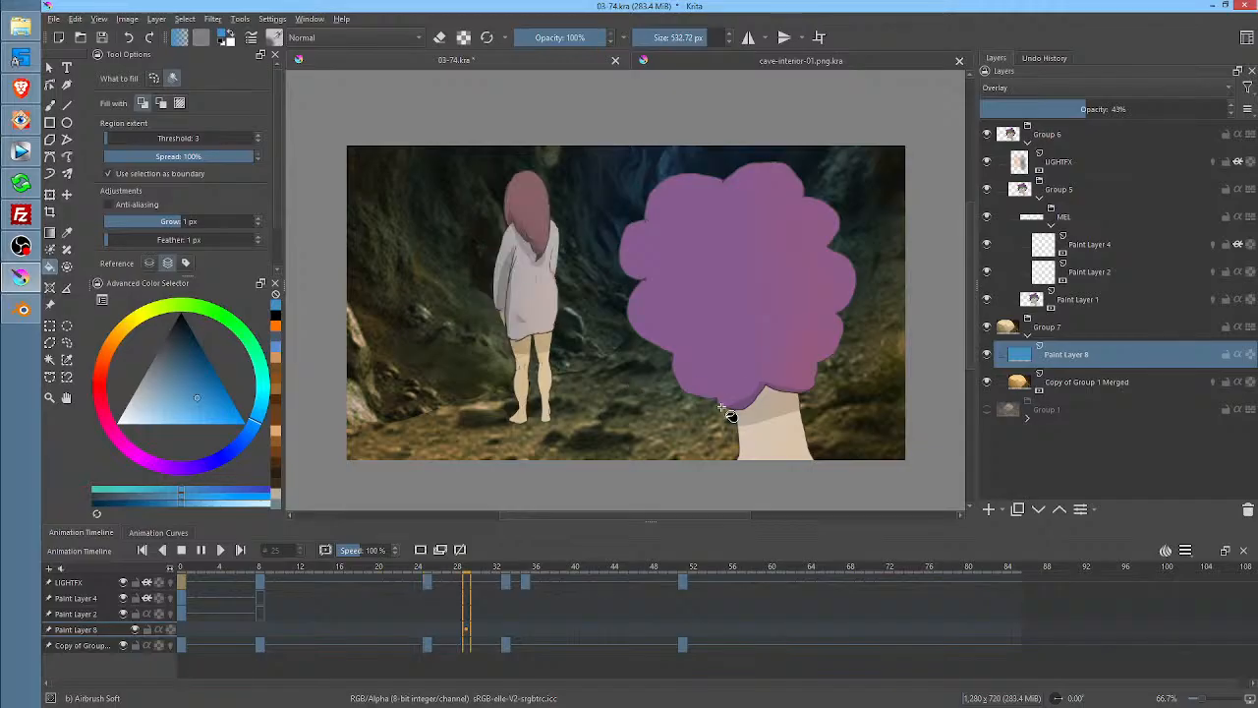
pyautogui.scroll(1, 705, 393)
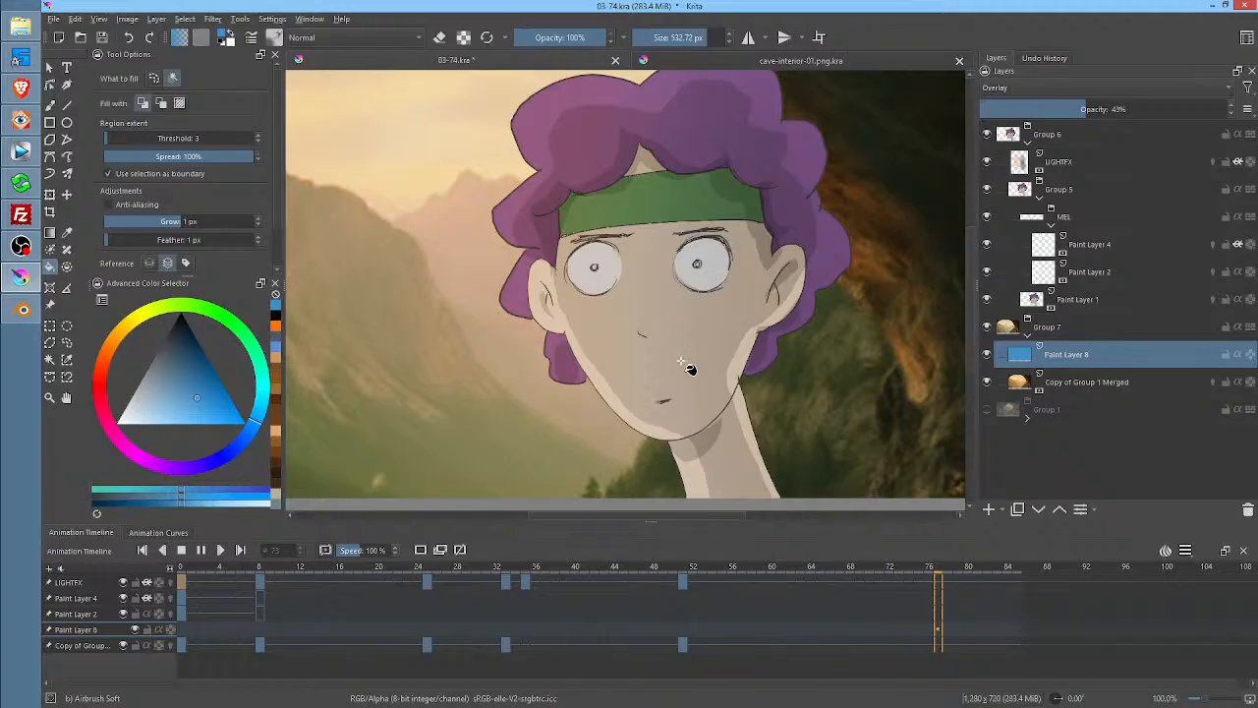
pyautogui.scroll(-1, 690, 361)
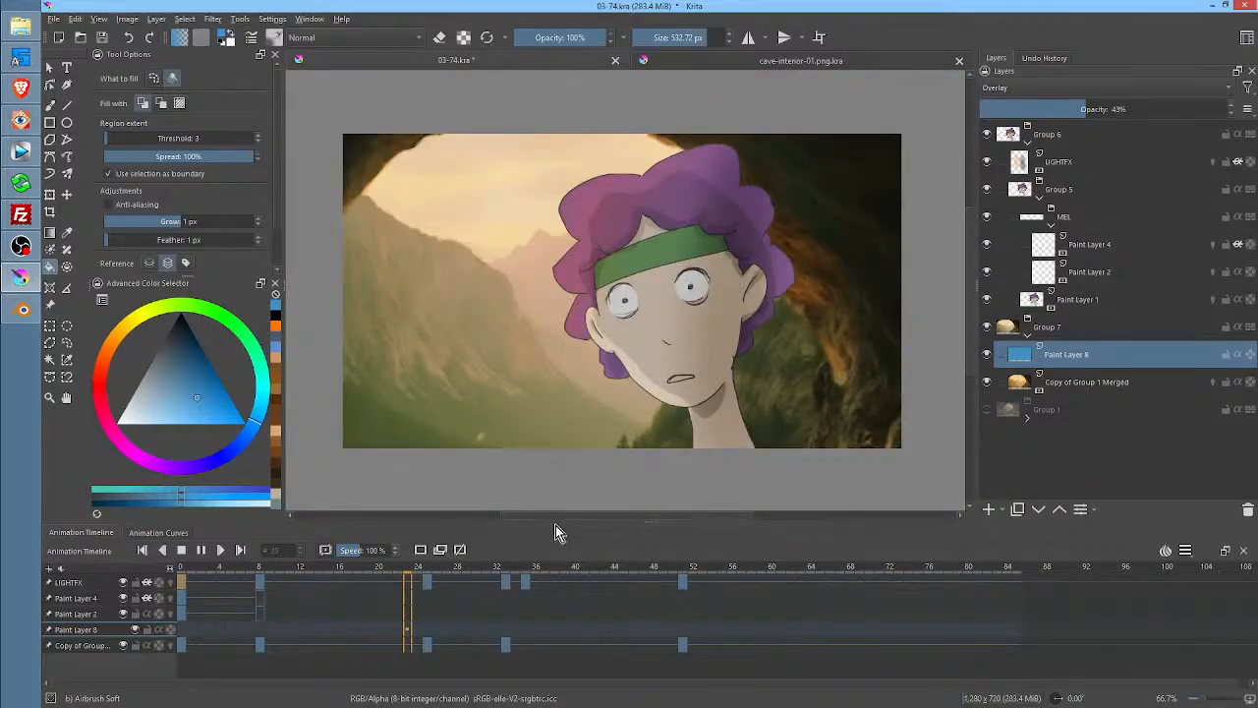
pyautogui.press('space')
pyautogui.click(581, 587)
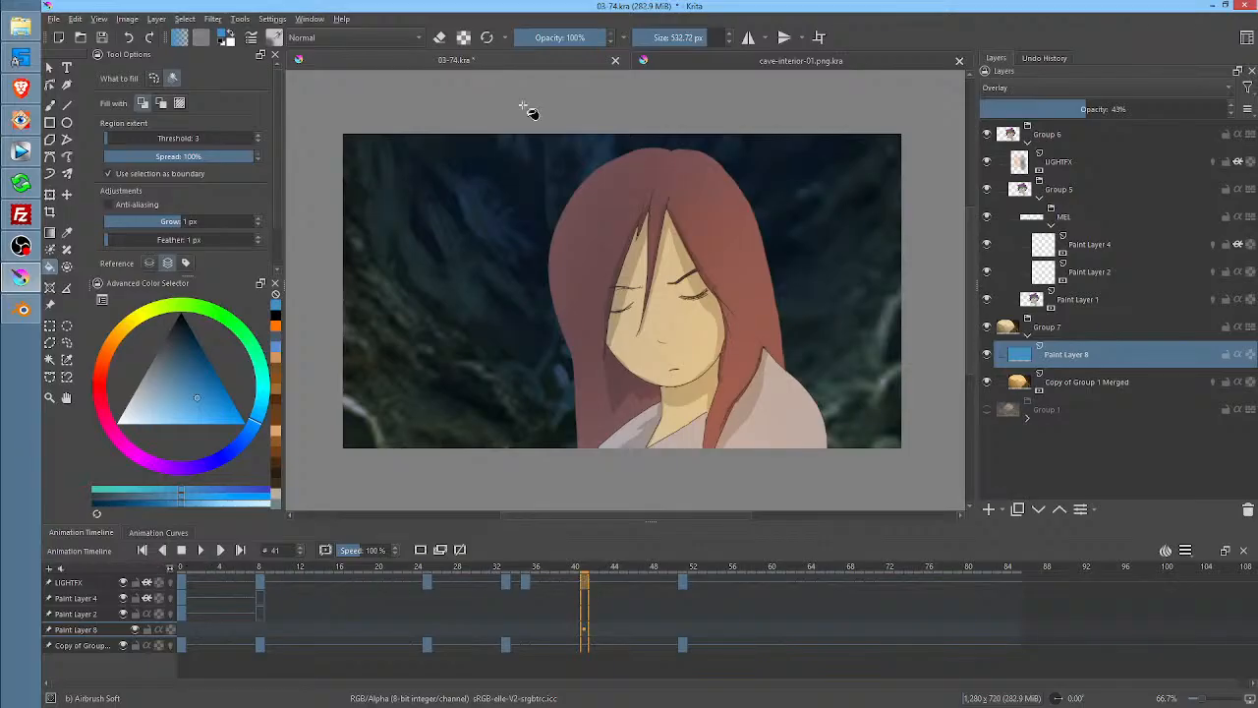
# Import a saved keyboard shortcut scheme in the Krita configuration and apply it
pyautogui.click(272, 19)
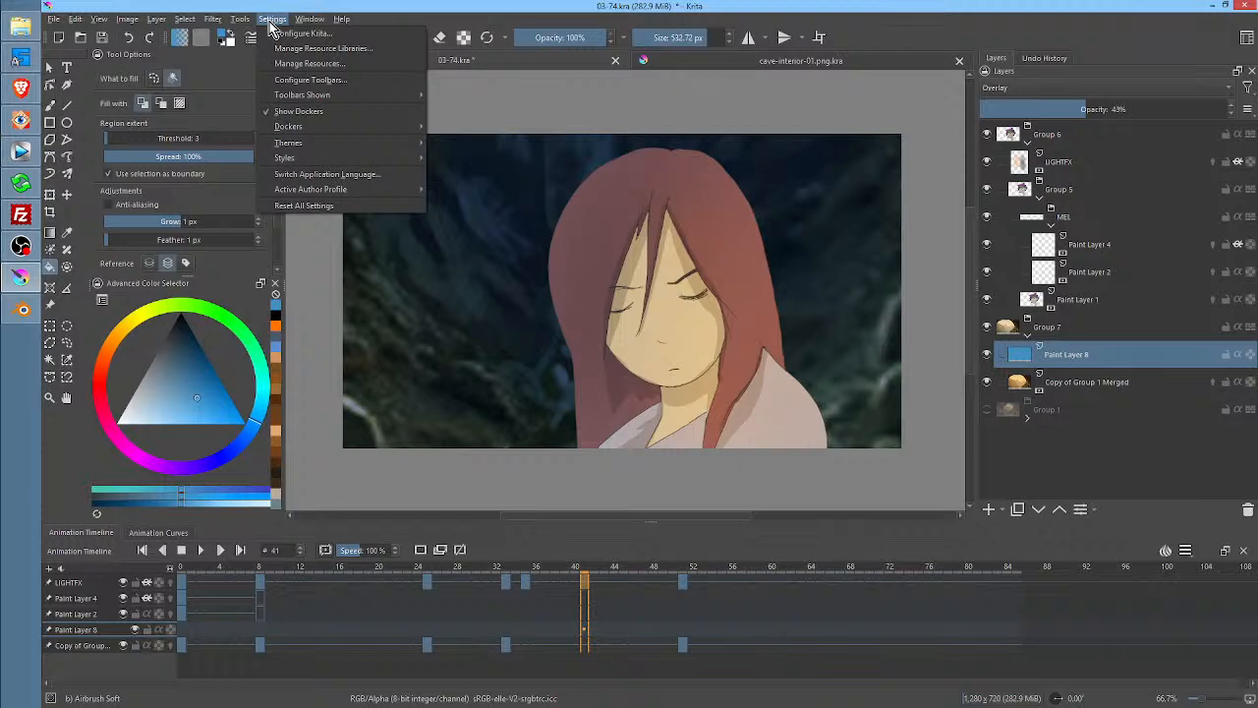
pyautogui.click(295, 33)
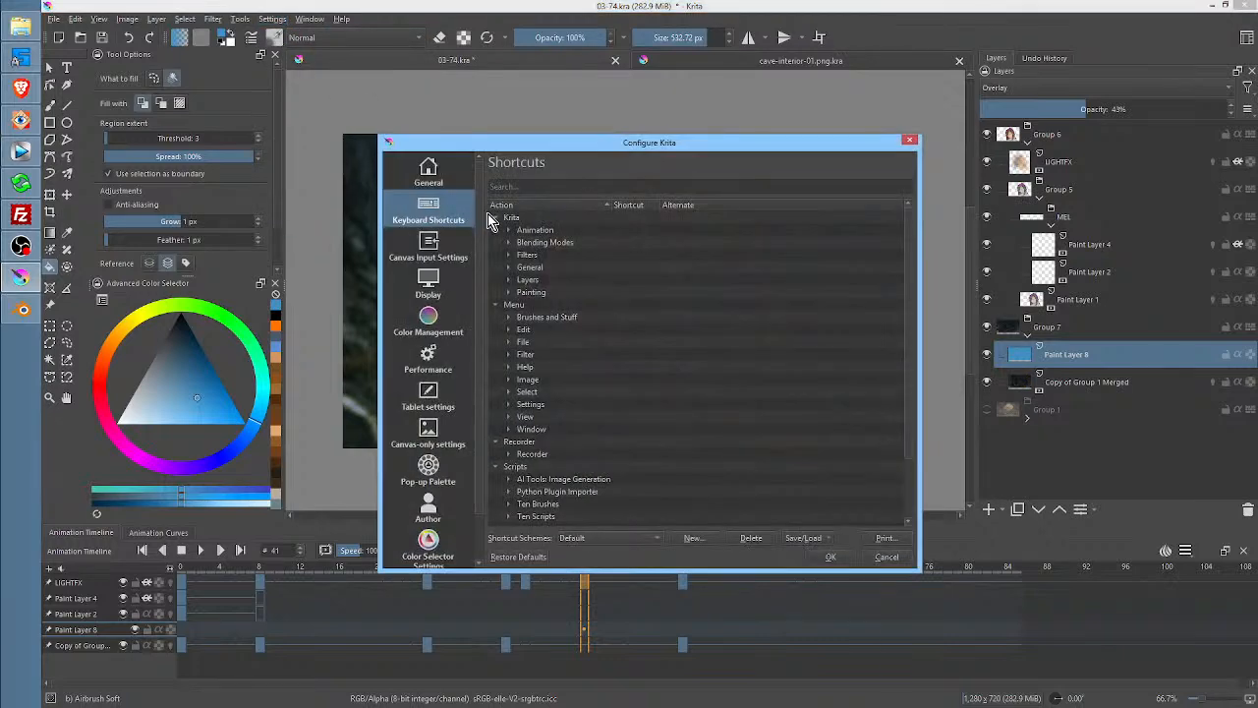
pyautogui.click(817, 547)
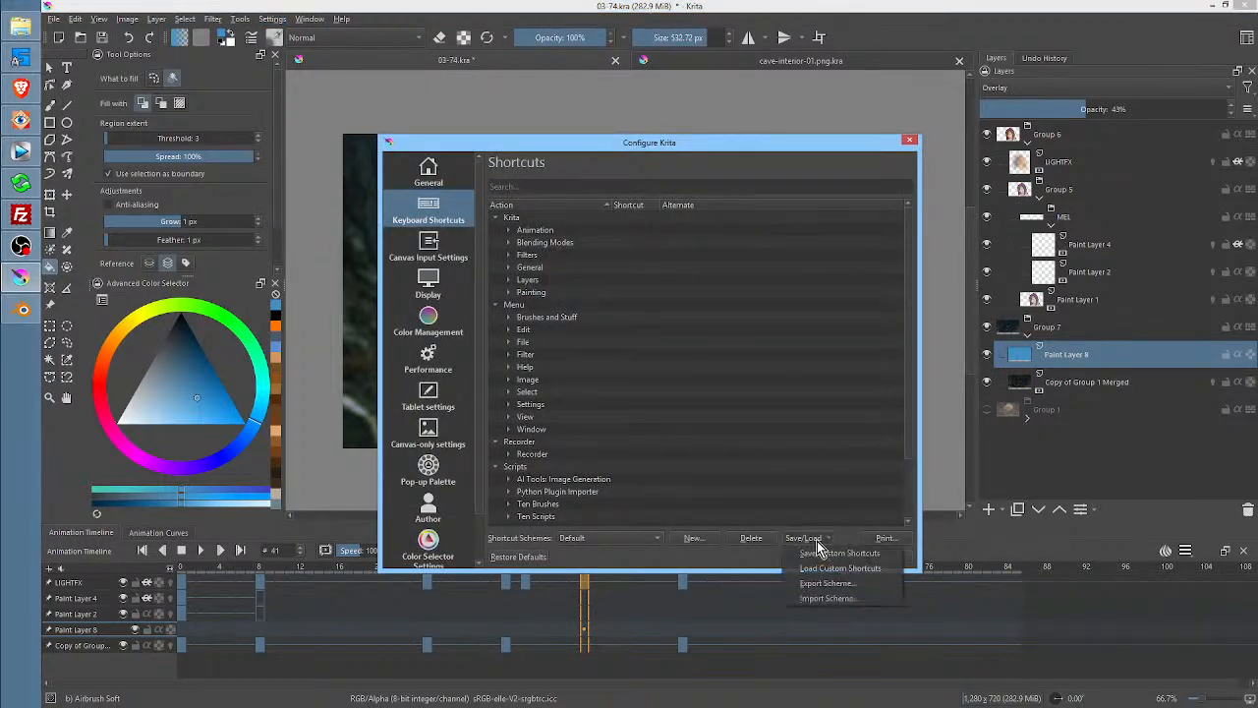
pyautogui.click(830, 601)
pyautogui.doubleClick(641, 243)
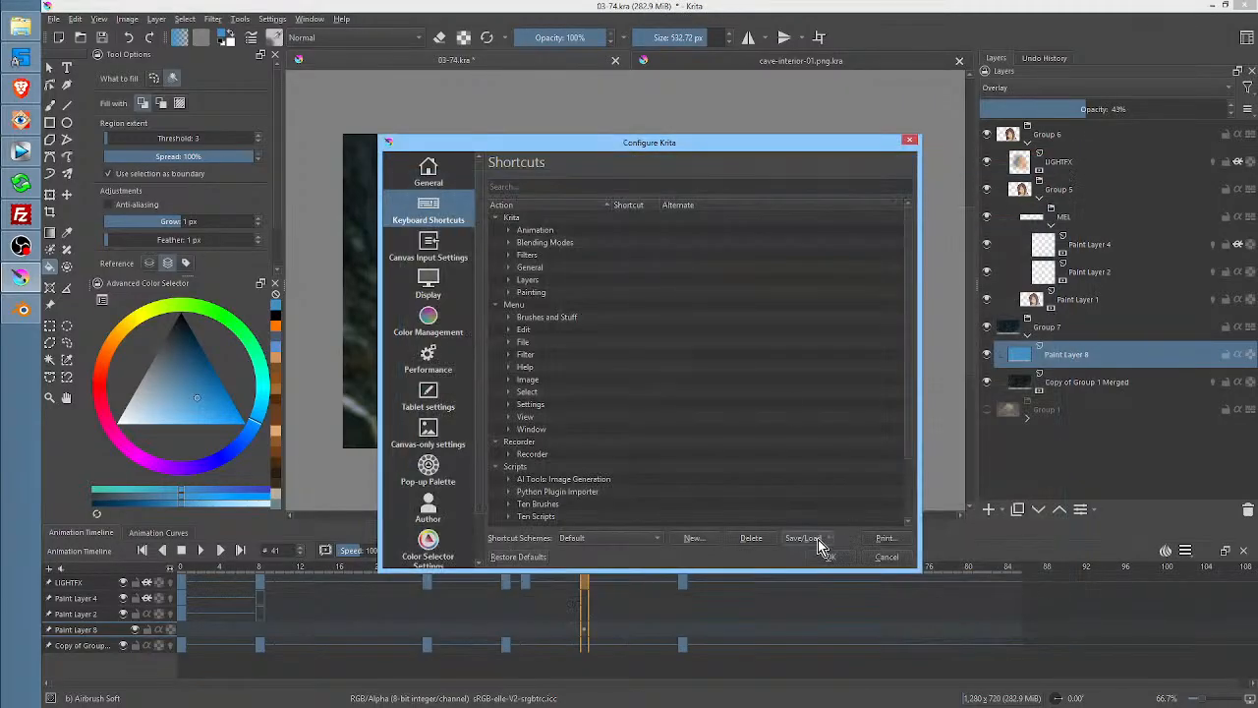
pyautogui.click(831, 558)
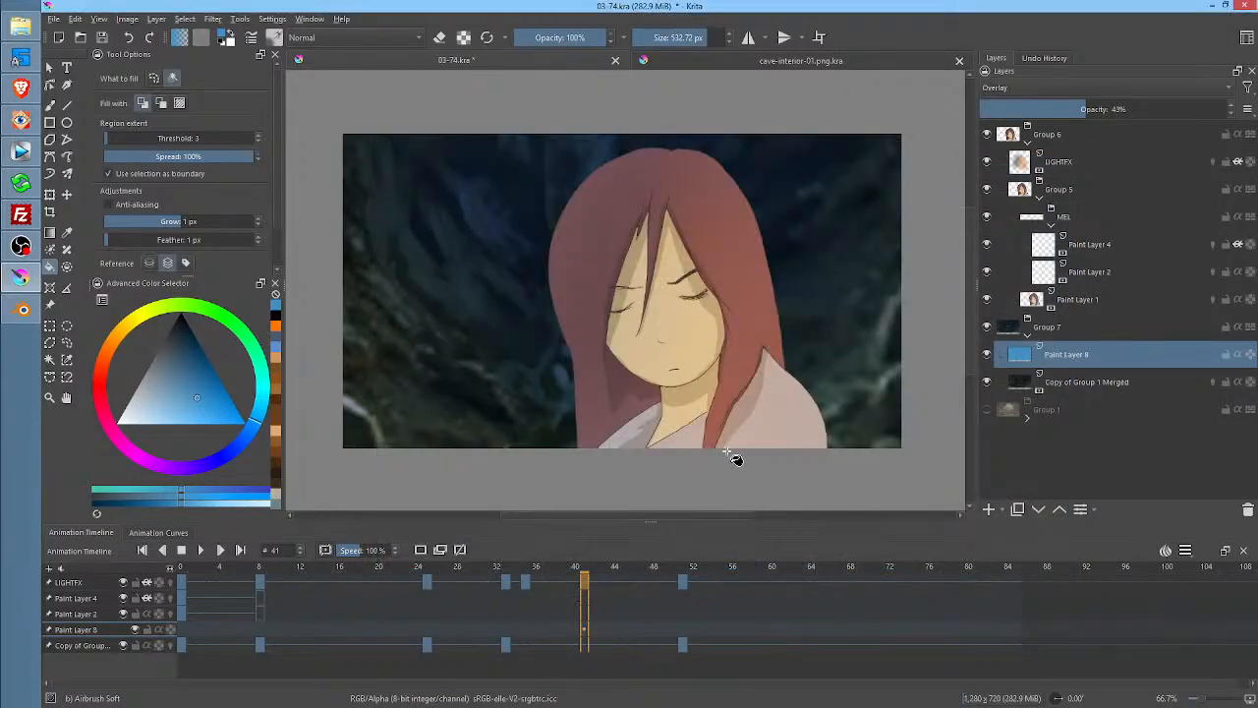
# Inspect the drawings and tint at frames 49, 60 and 0
pyautogui.click(665, 585)
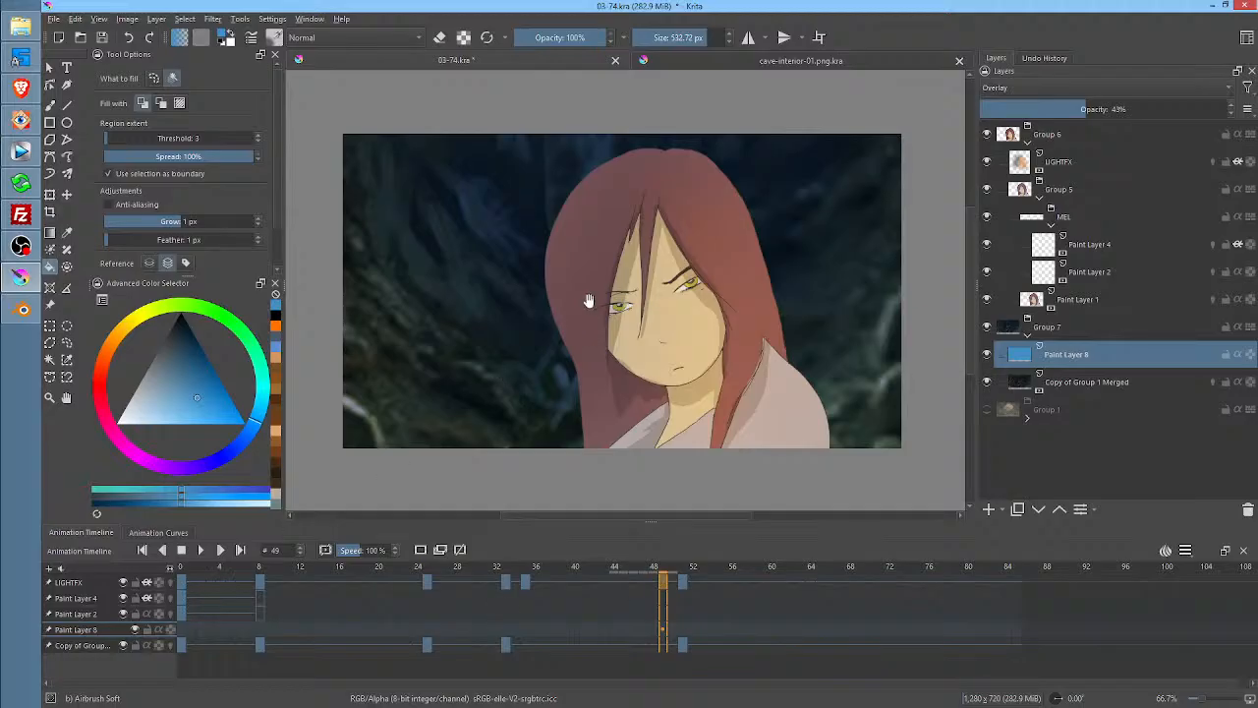
pyautogui.moveTo(590, 301)
pyautogui.mouseDown()
pyautogui.moveTo(603, 253)
pyautogui.moveTo(576, 297)
pyautogui.moveTo(580, 316)
pyautogui.mouseUp()
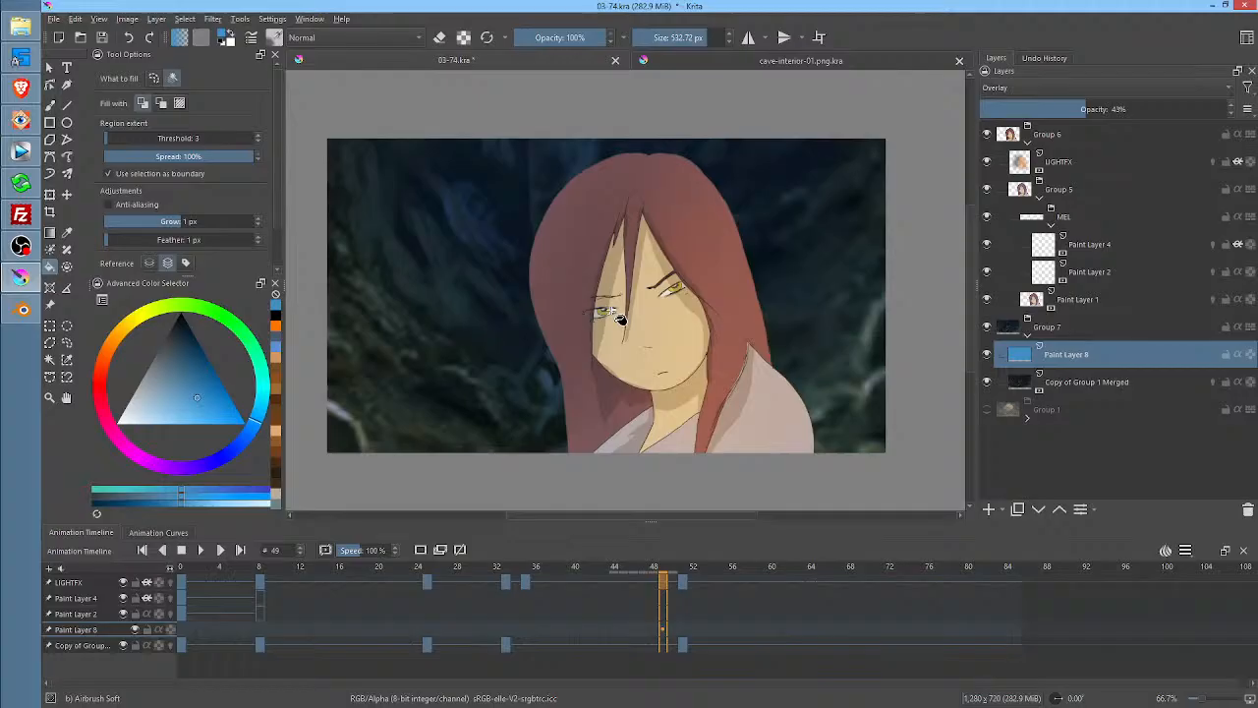
pyautogui.click(771, 584)
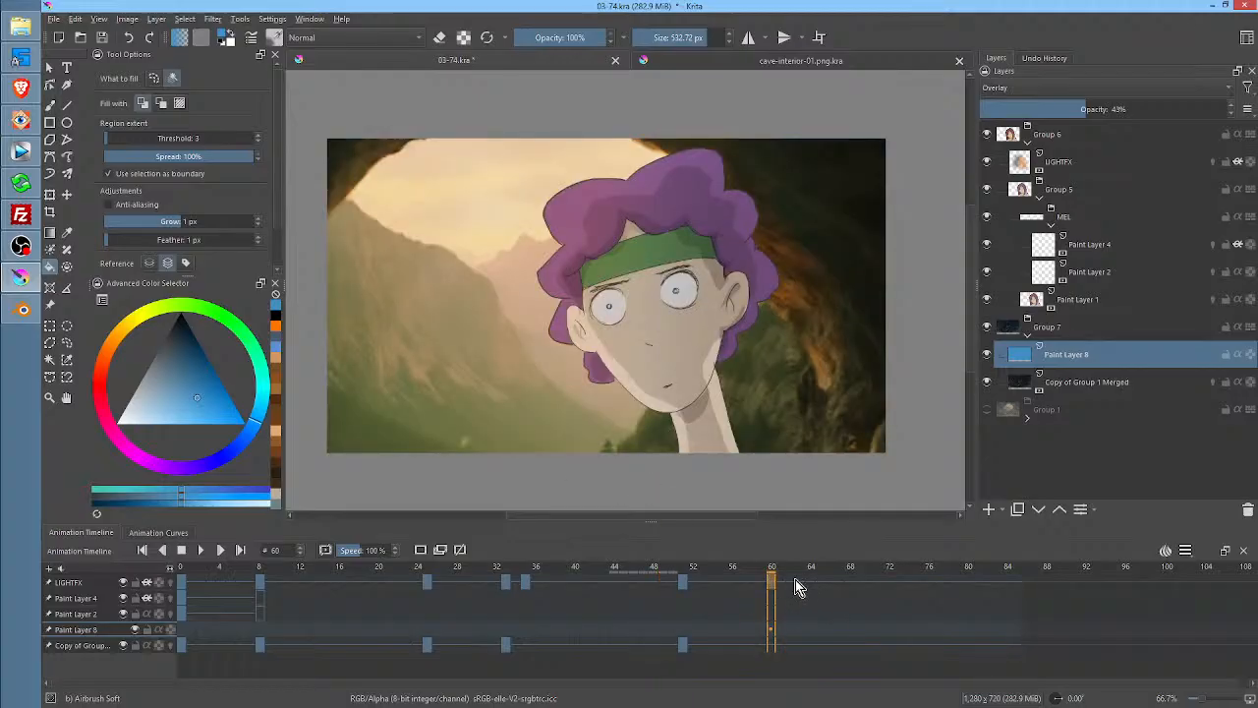
pyautogui.click(182, 586)
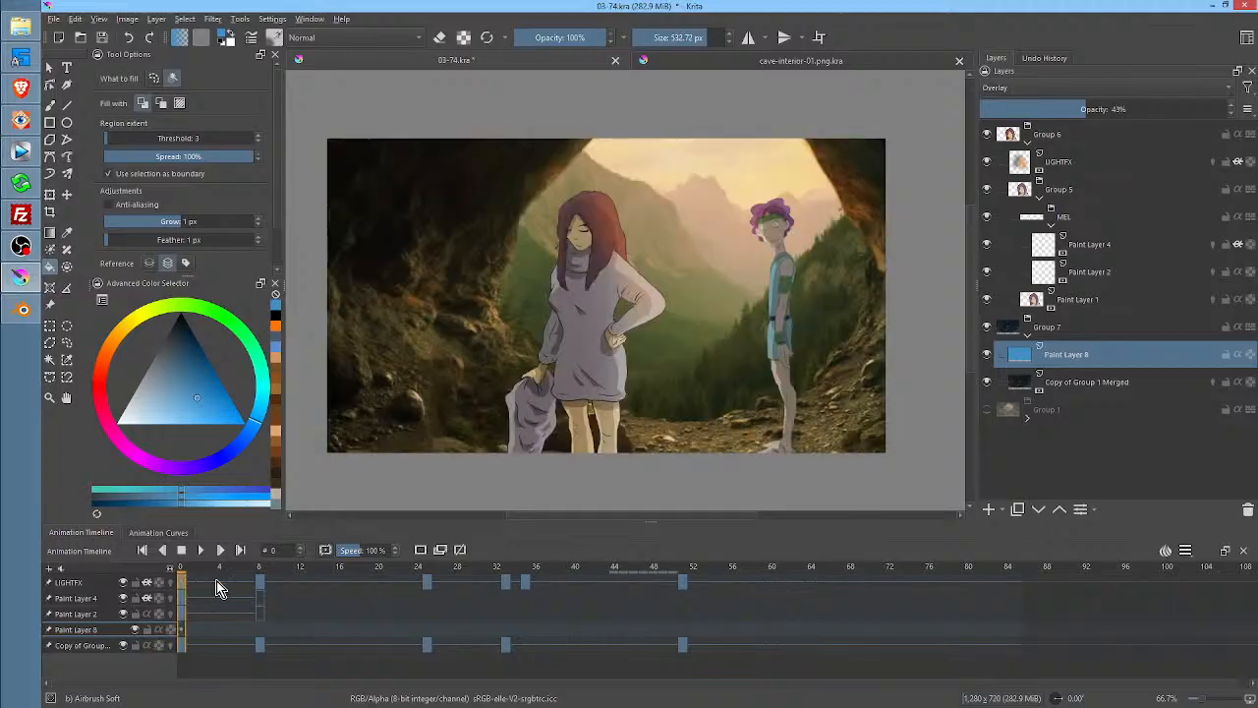
# Assign 7 as the custom keyboard shortcut for the First Frame animation action in the Krita configuration
pyautogui.click(273, 19)
pyautogui.click(302, 33)
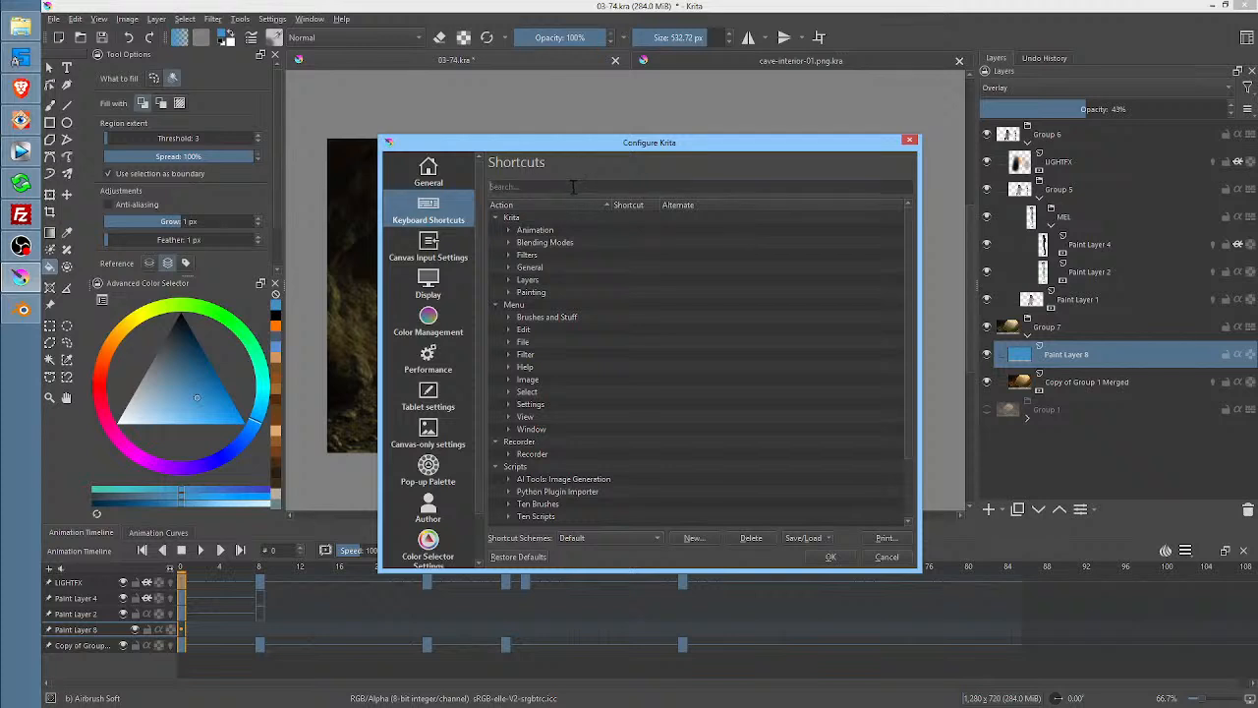
pyautogui.click(573, 186)
pyautogui.write('FIRST')
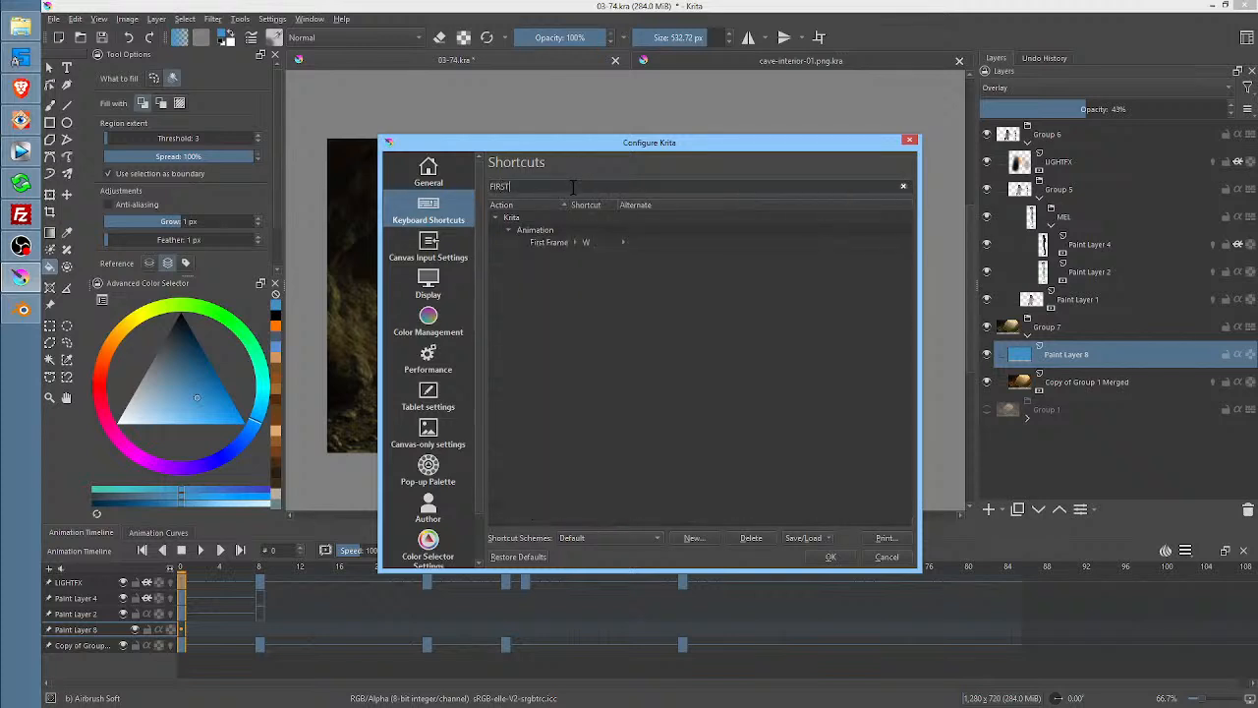
pyautogui.click(586, 244)
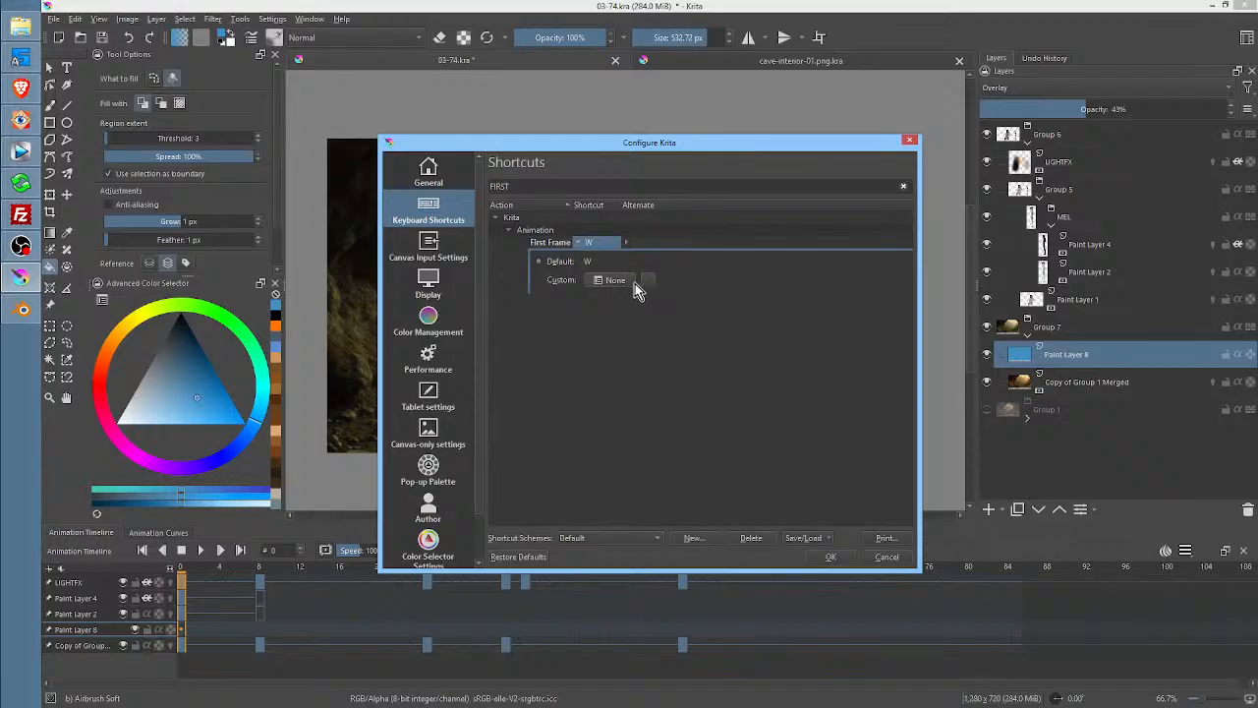
pyautogui.click(611, 283)
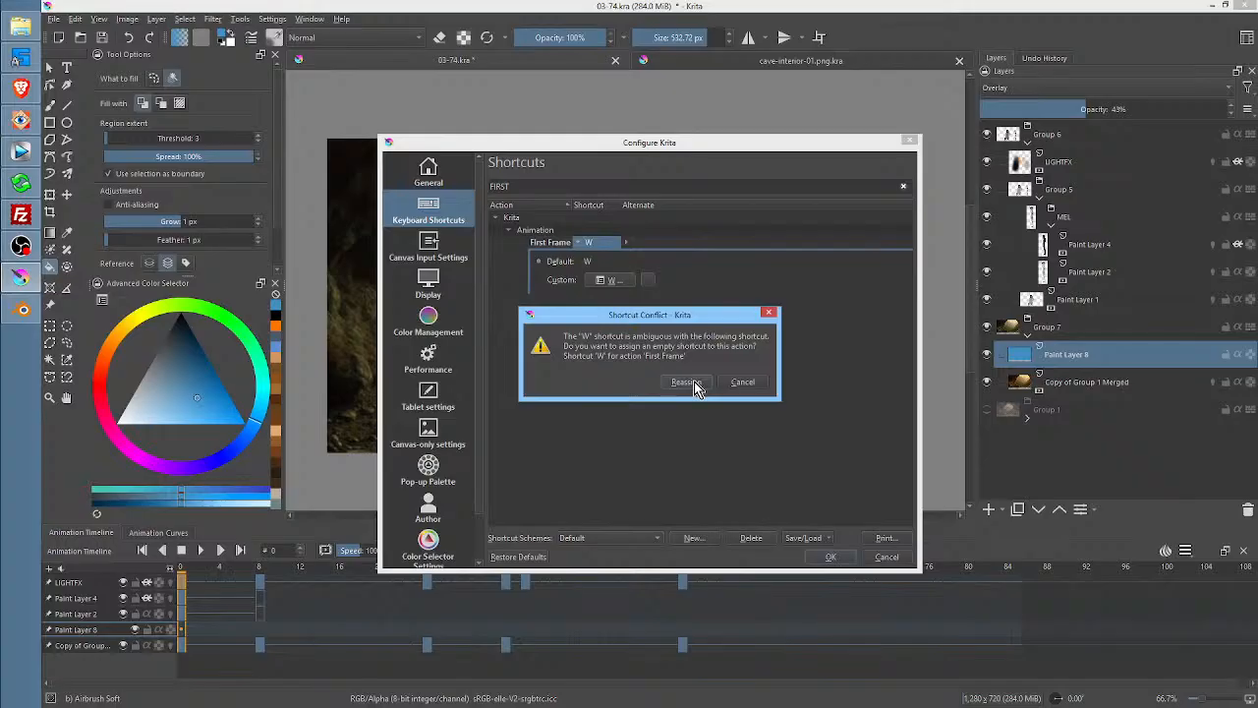
pyautogui.click(746, 385)
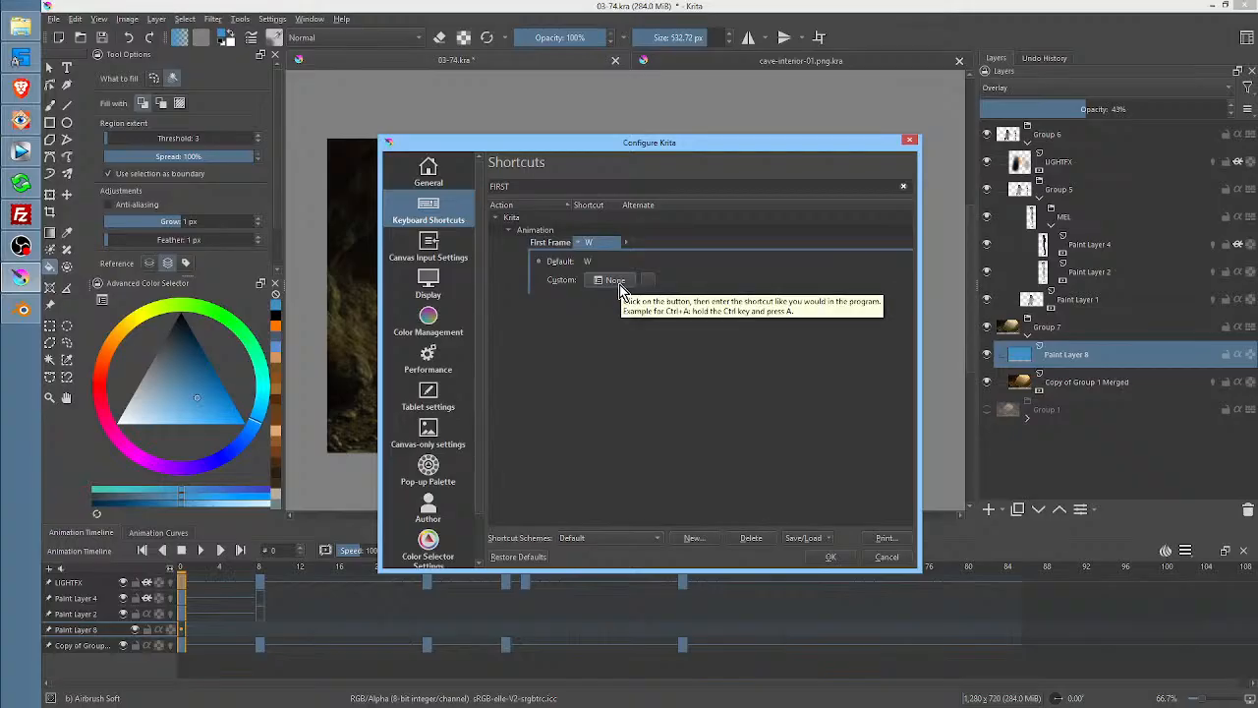
pyautogui.click(615, 281)
pyautogui.press('7')
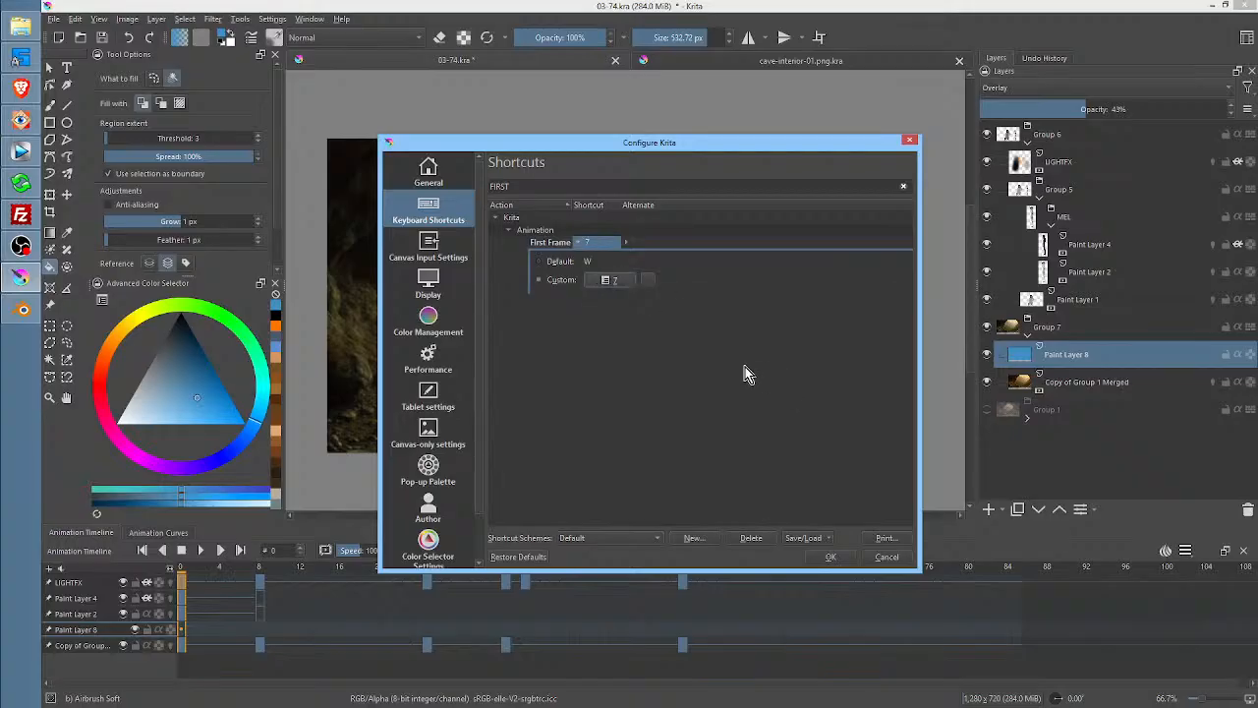
pyautogui.click(831, 557)
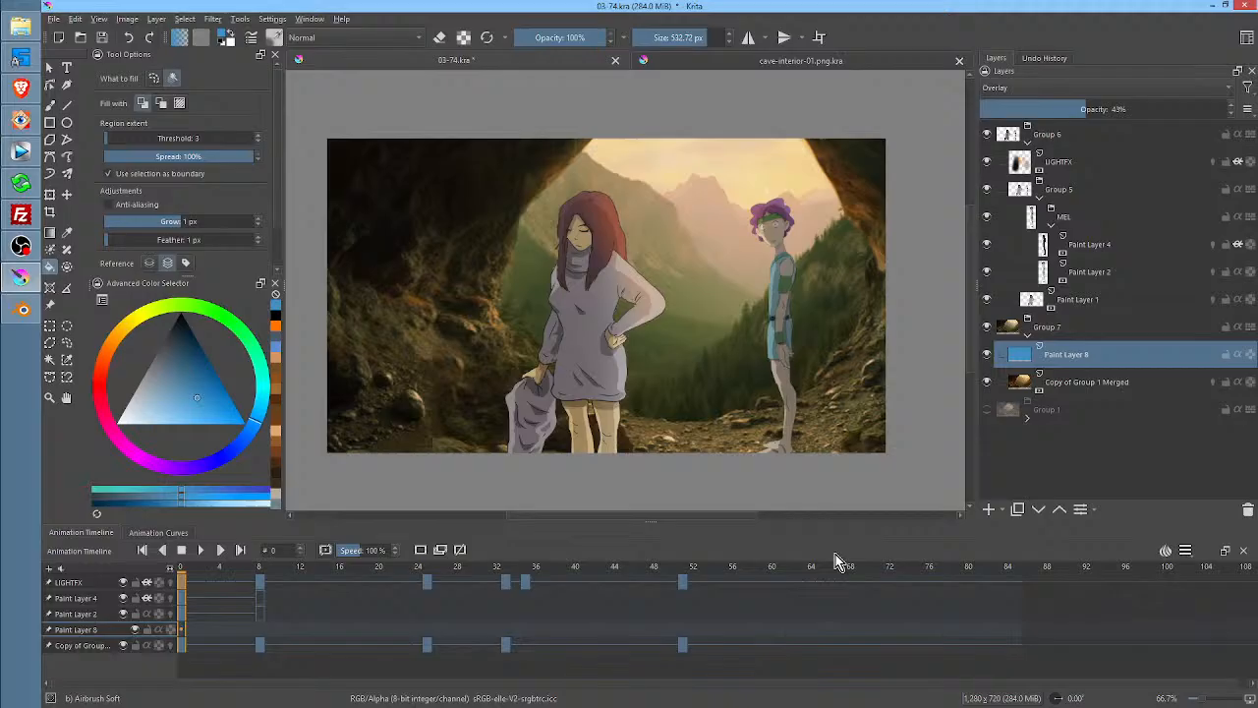
# Check the drawings on the animation timeline at frames 62, 48 and 56, and return to frame 0
pyautogui.click(792, 590)
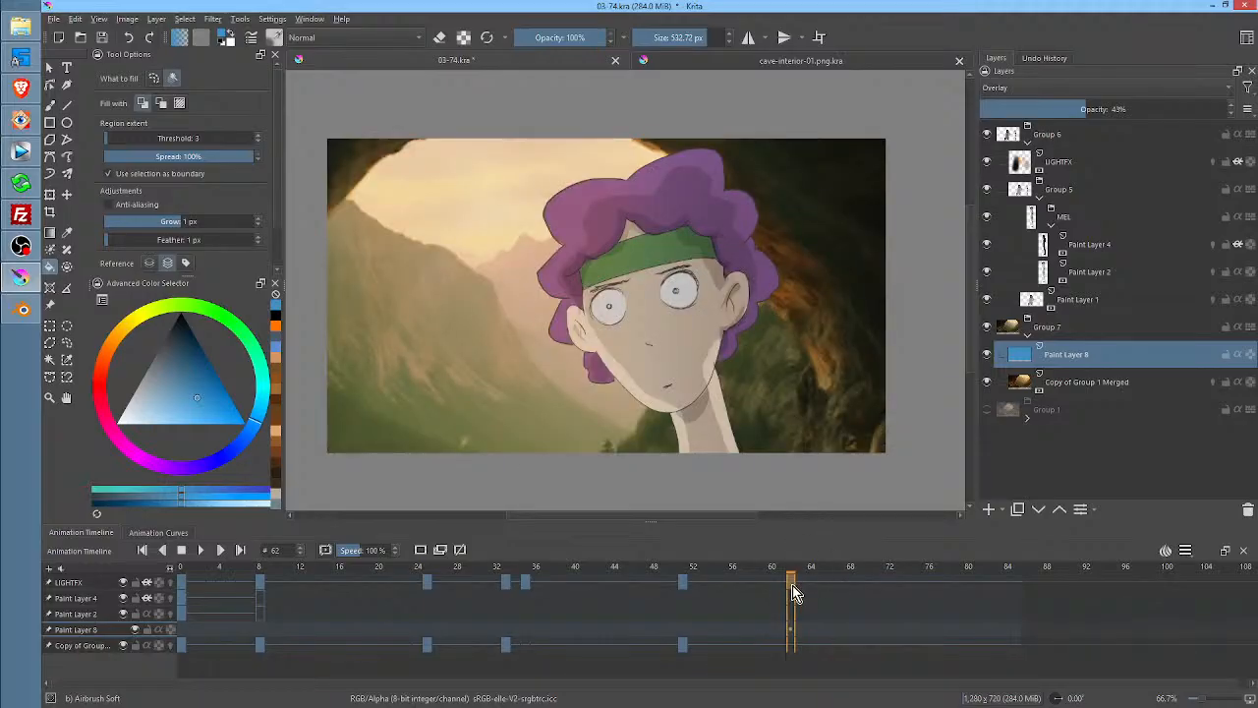
pyautogui.moveTo(795, 592); pyautogui.dragTo(659, 590)
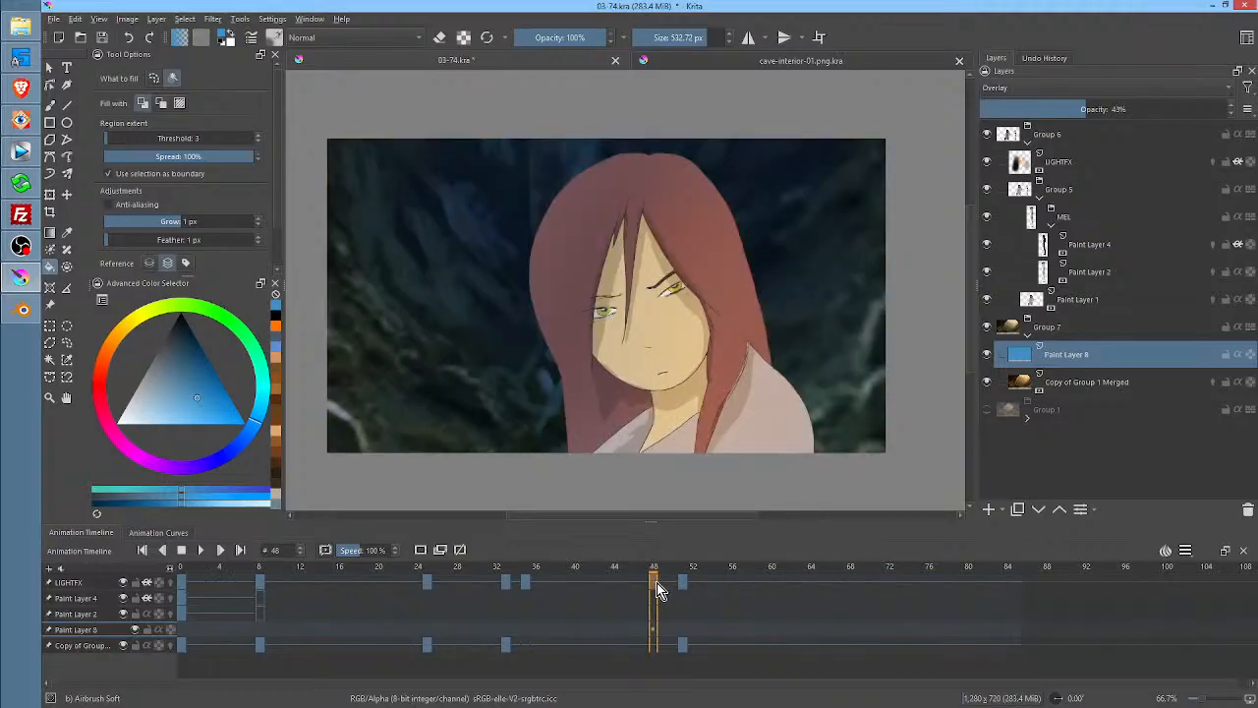
pyautogui.click(734, 583)
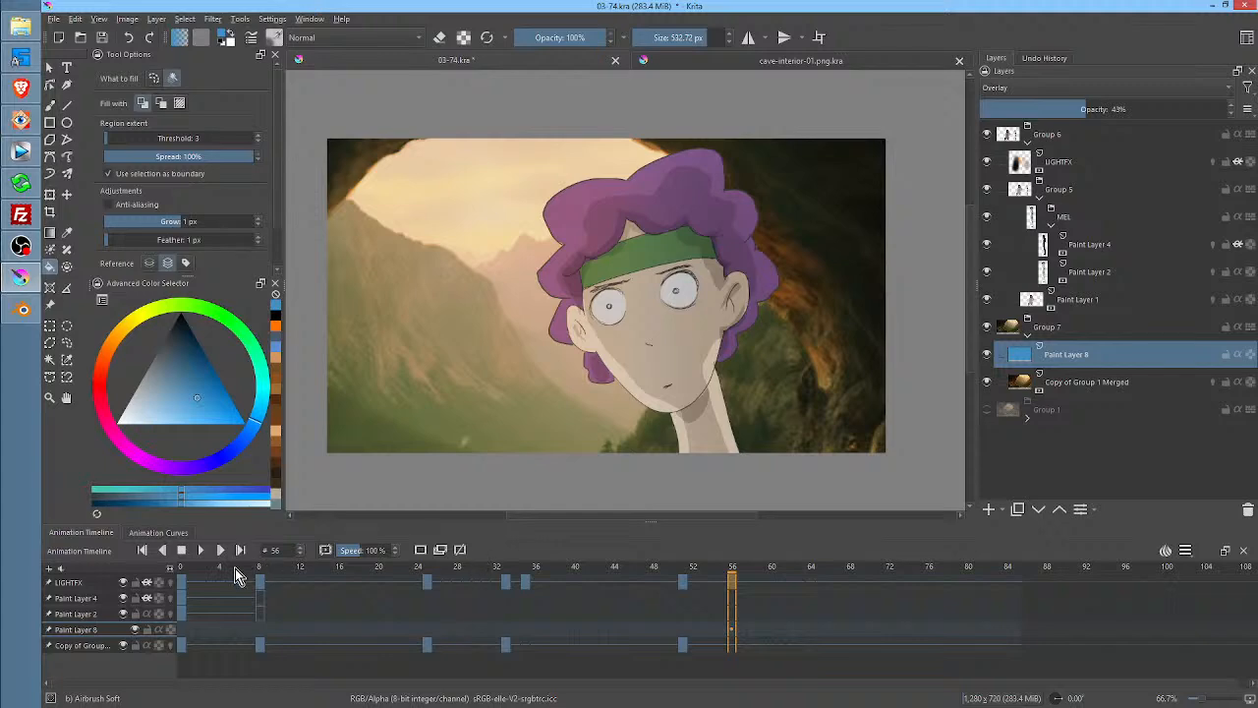
pyautogui.click(178, 586)
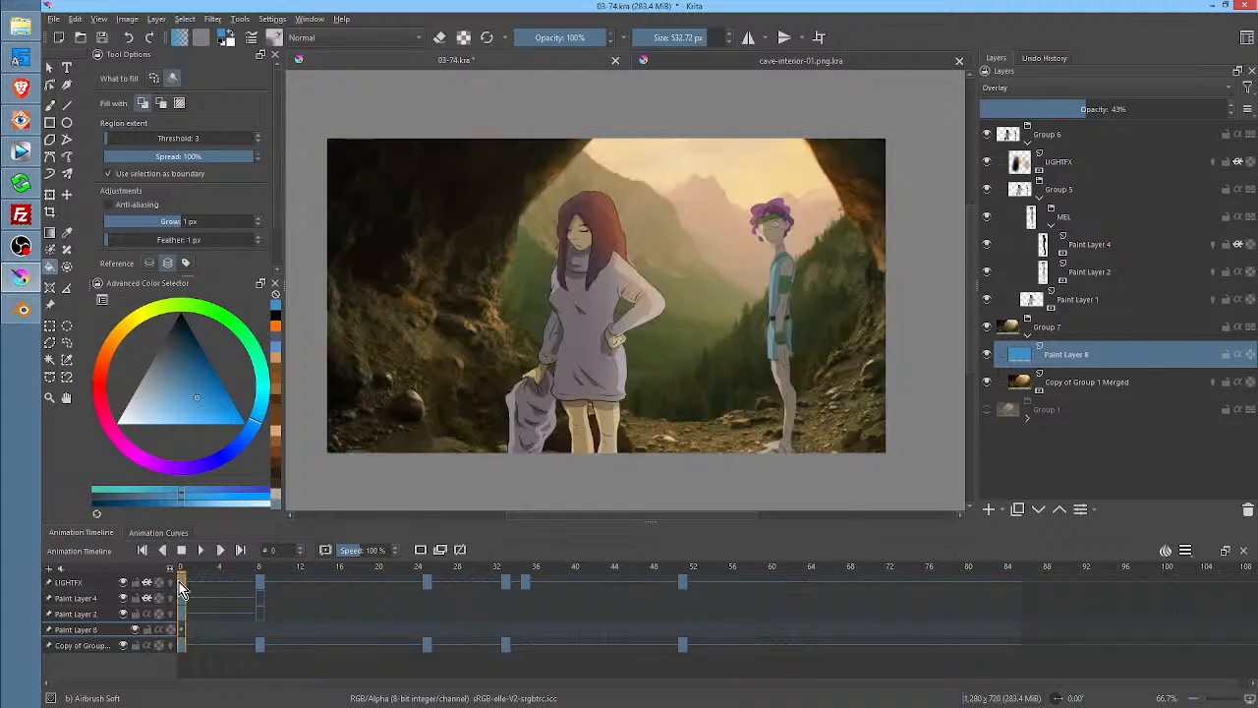
# Clear the custom shortcut of the First Frame action to restore its default W, and apply the configuration
pyautogui.click(274, 19)
pyautogui.click(293, 39)
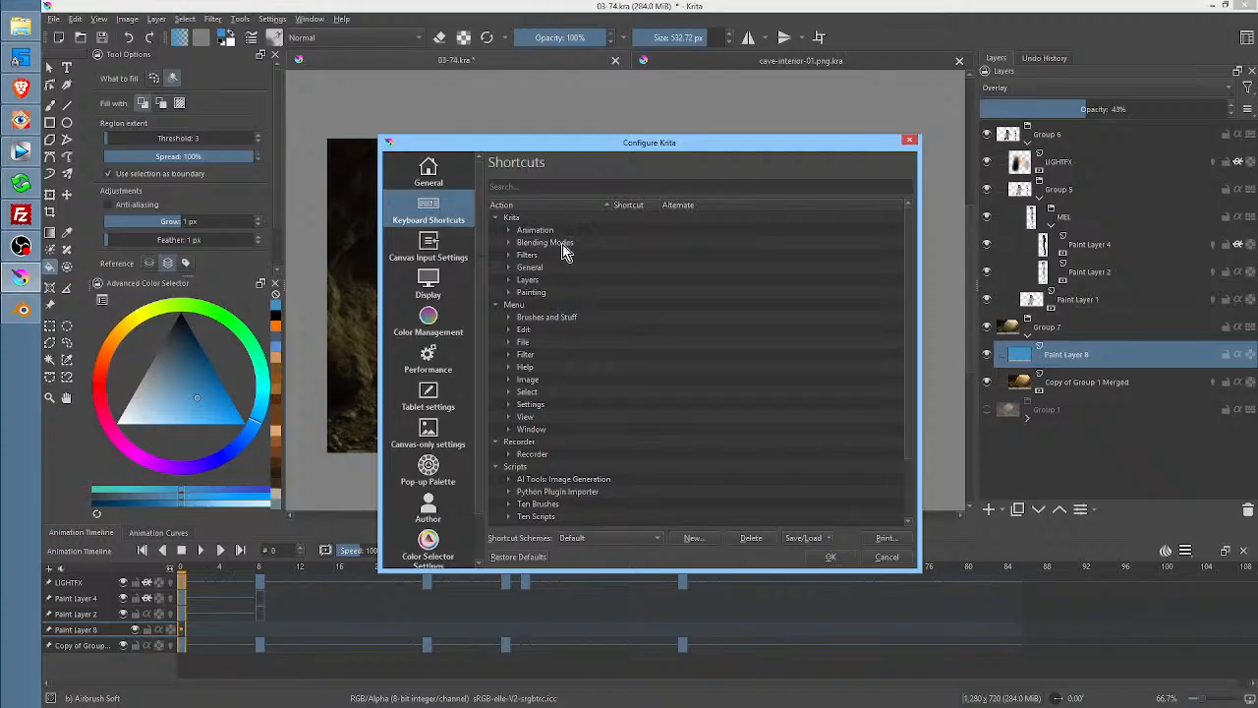
pyautogui.click(540, 185)
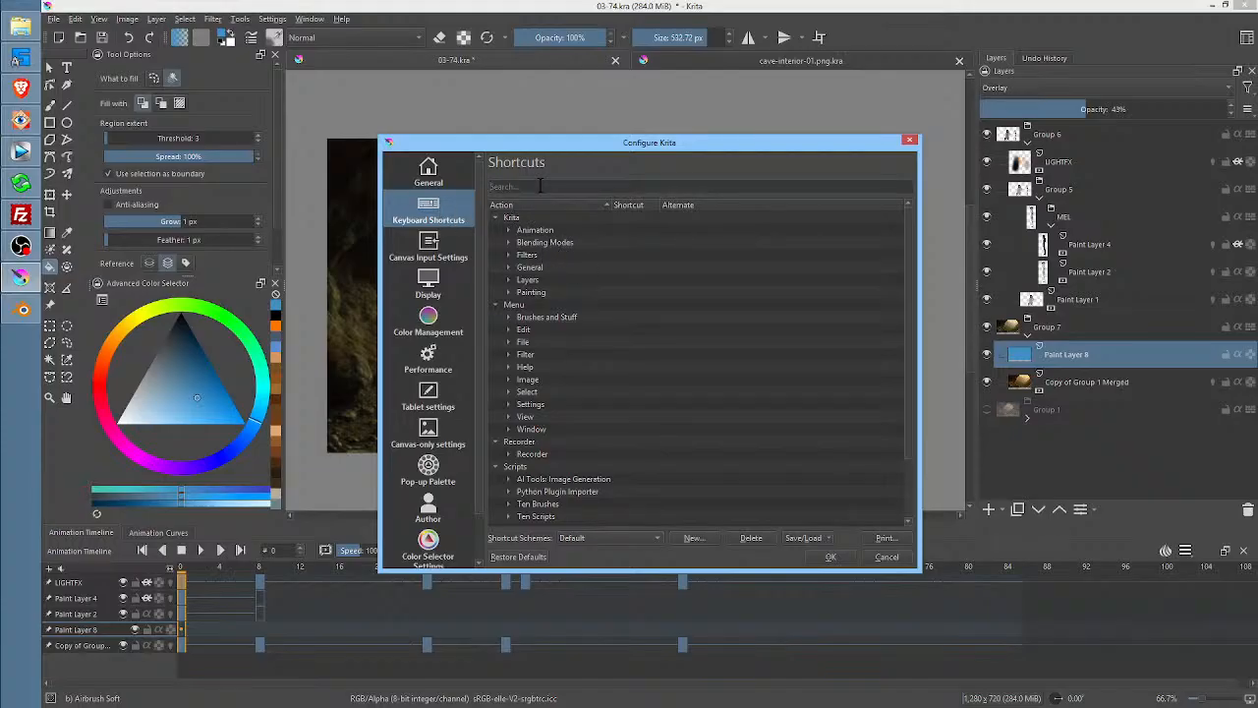
pyautogui.write('FIRST')
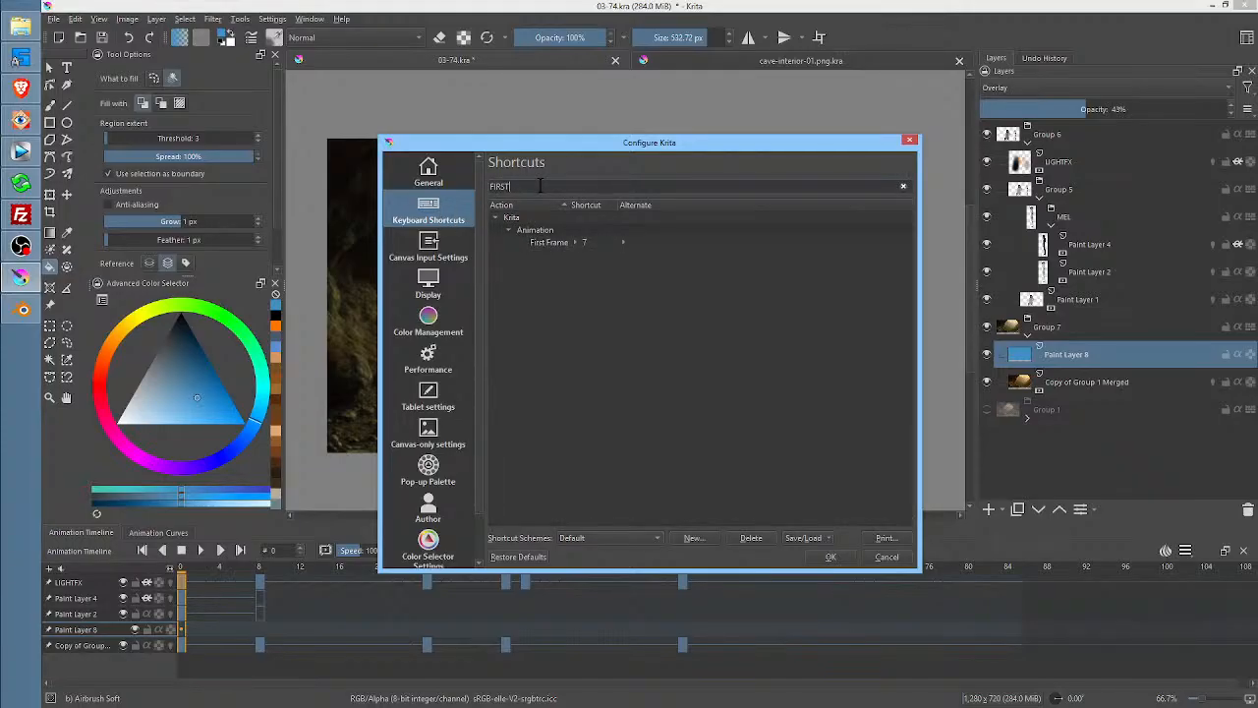
pyautogui.click(593, 242)
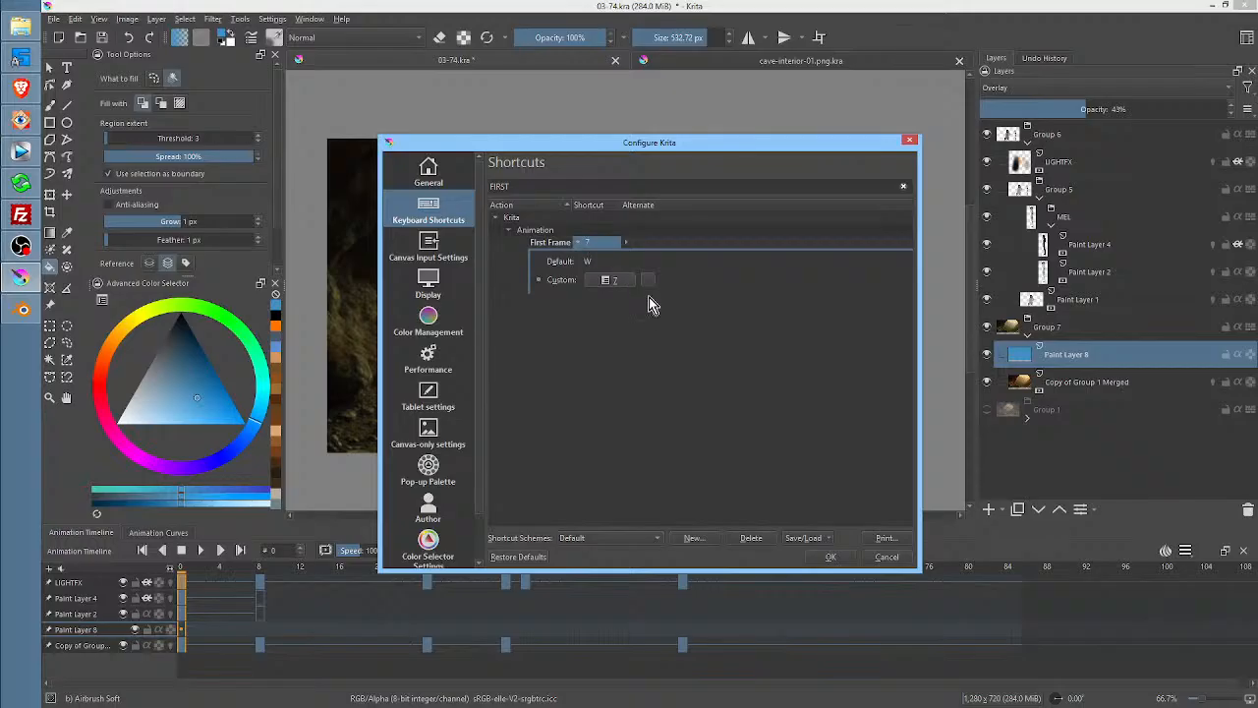
pyautogui.click(649, 282)
pyautogui.click(617, 285)
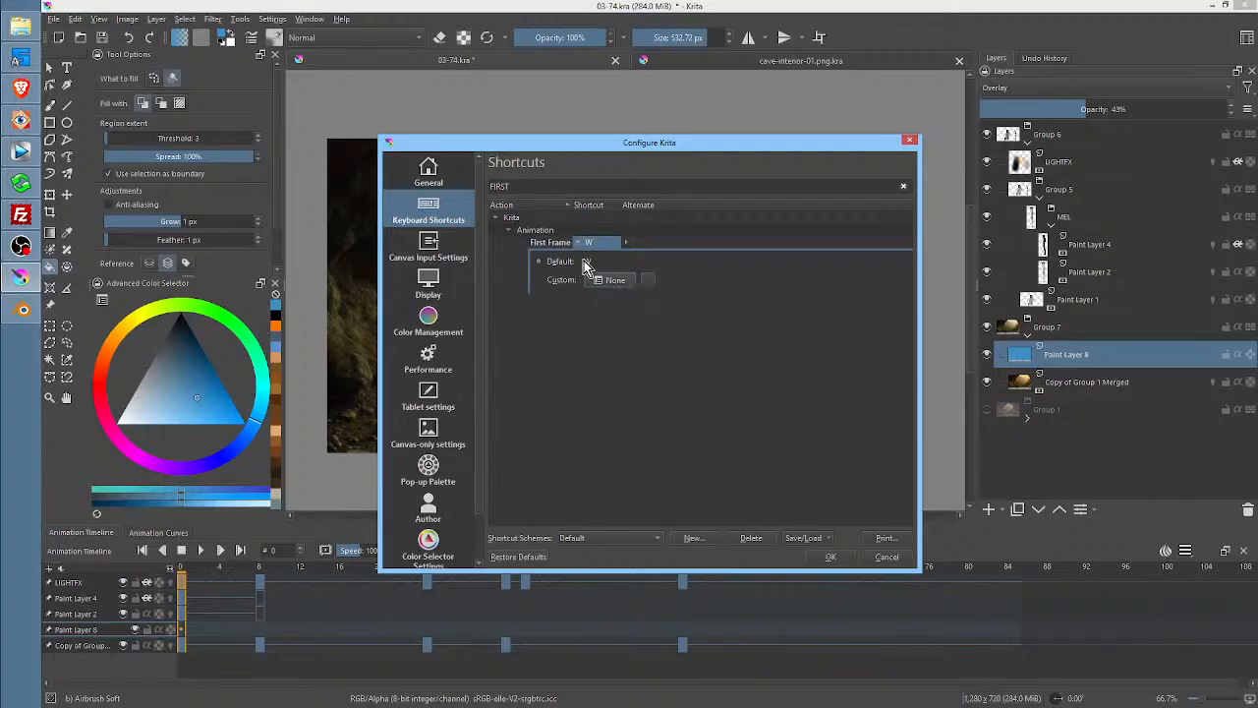
pyautogui.click(829, 556)
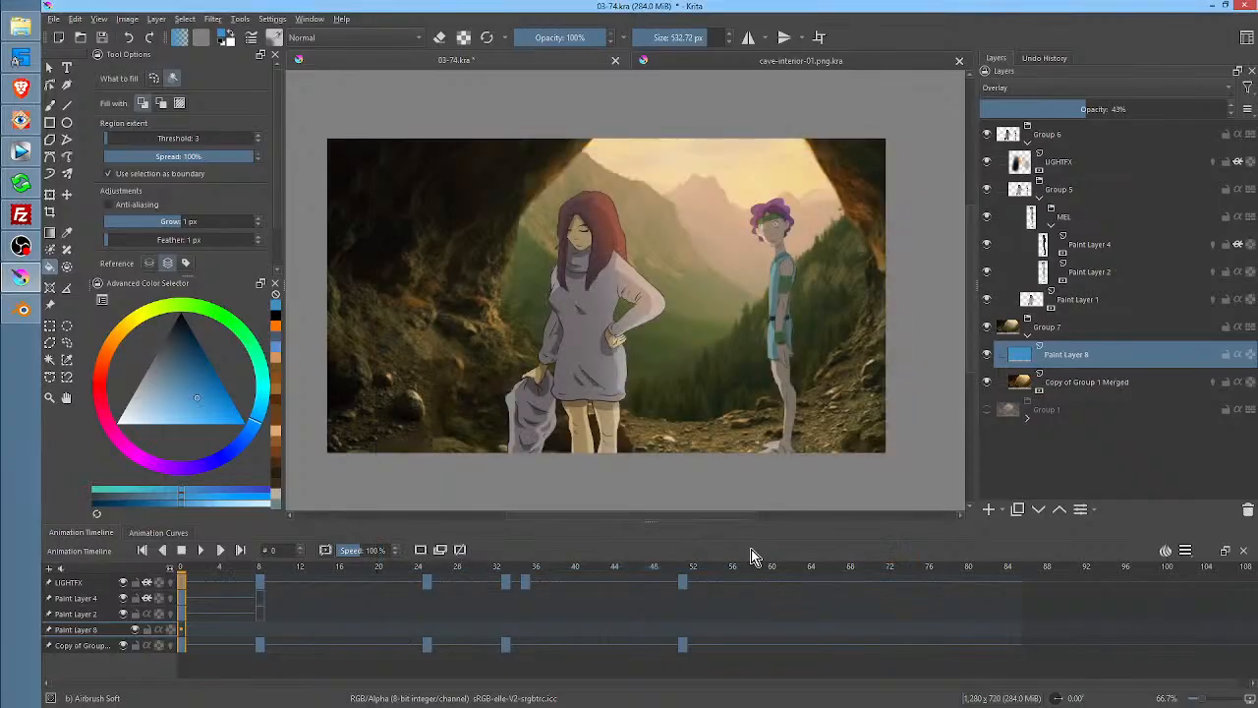
# Inspect the purple-haired character's close-up at frames 58 and 62, and return to frame 0
pyautogui.click(753, 582)
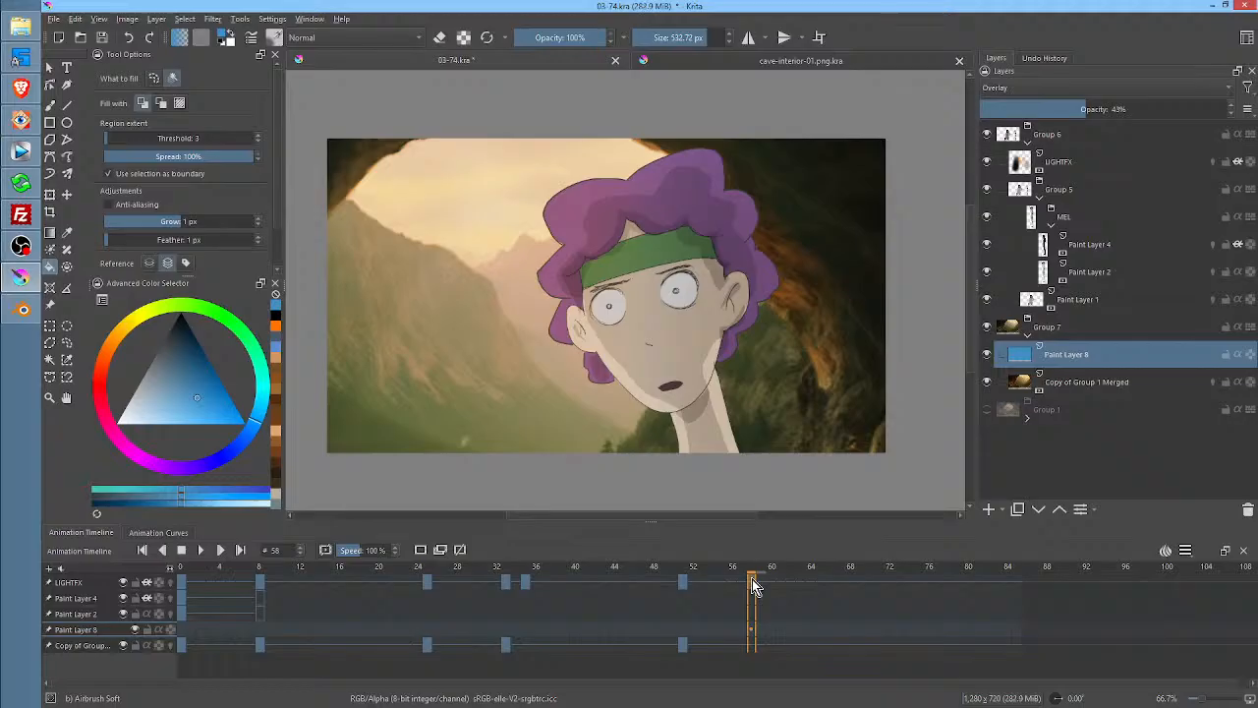
pyautogui.moveTo(820, 575); pyautogui.dragTo(784, 603)
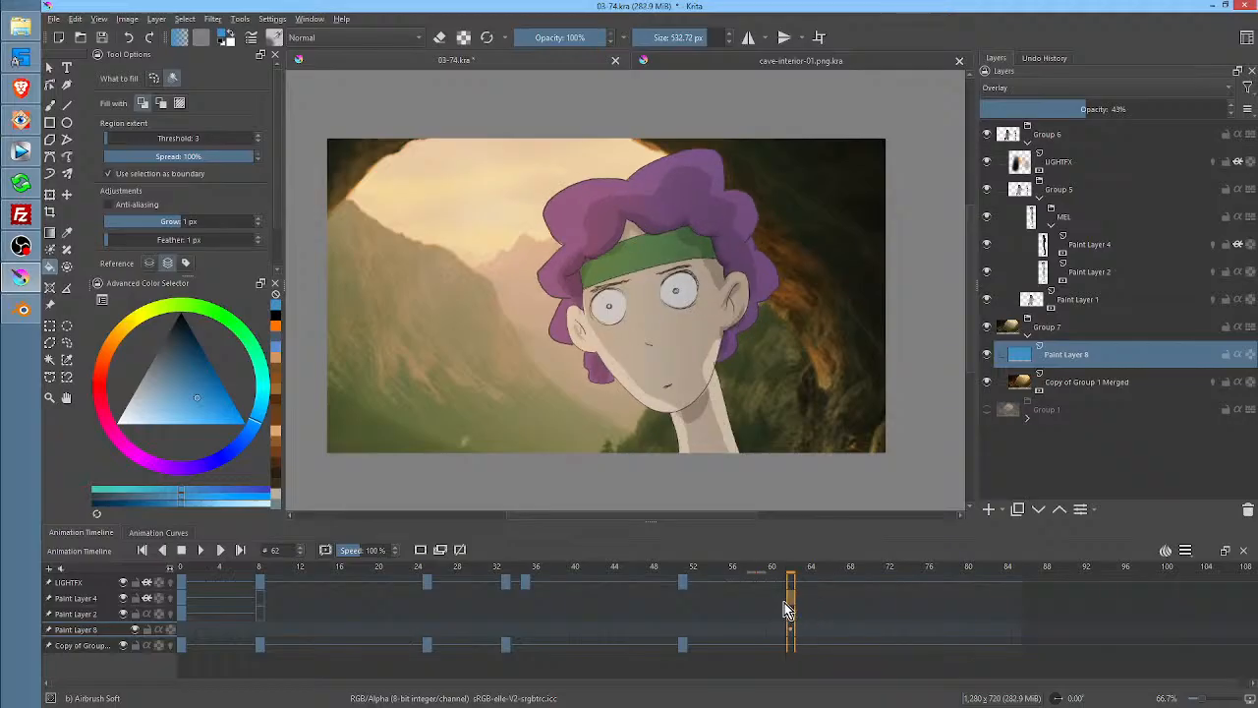
pyautogui.click(184, 565)
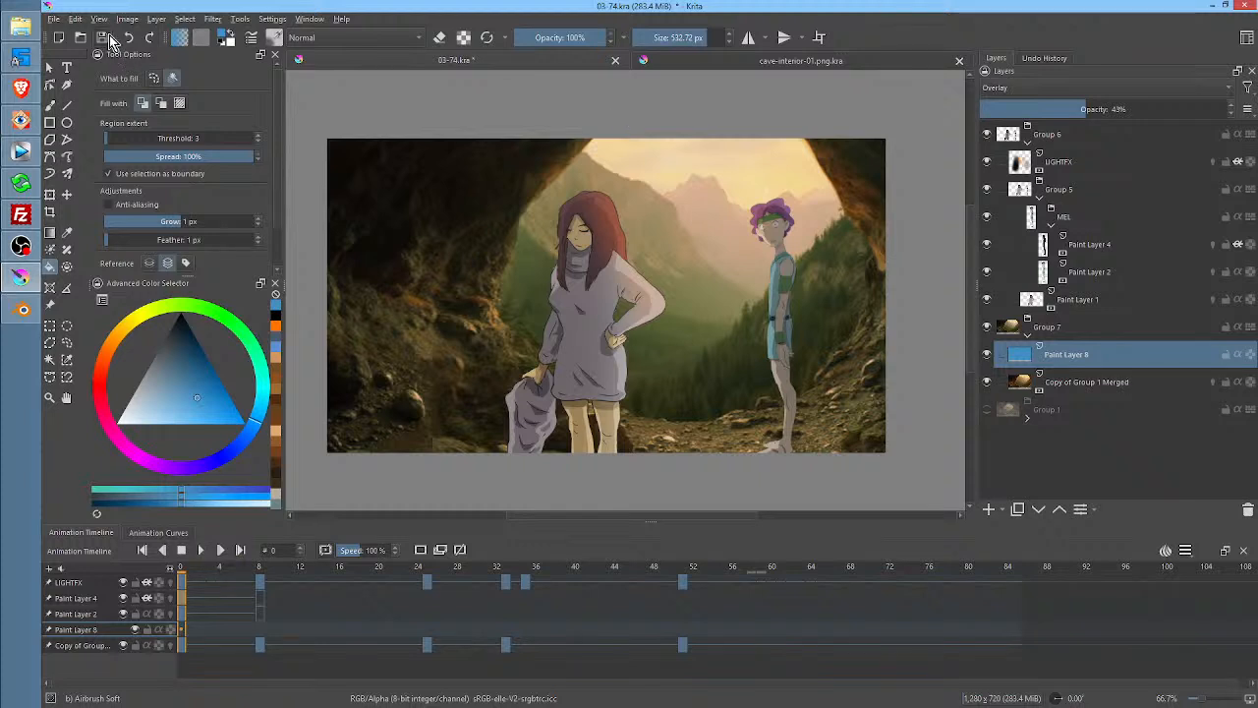
# Save the 03-74 document and close it together with the cave-interior-01 document
pyautogui.hotkey('ctrl', 's')
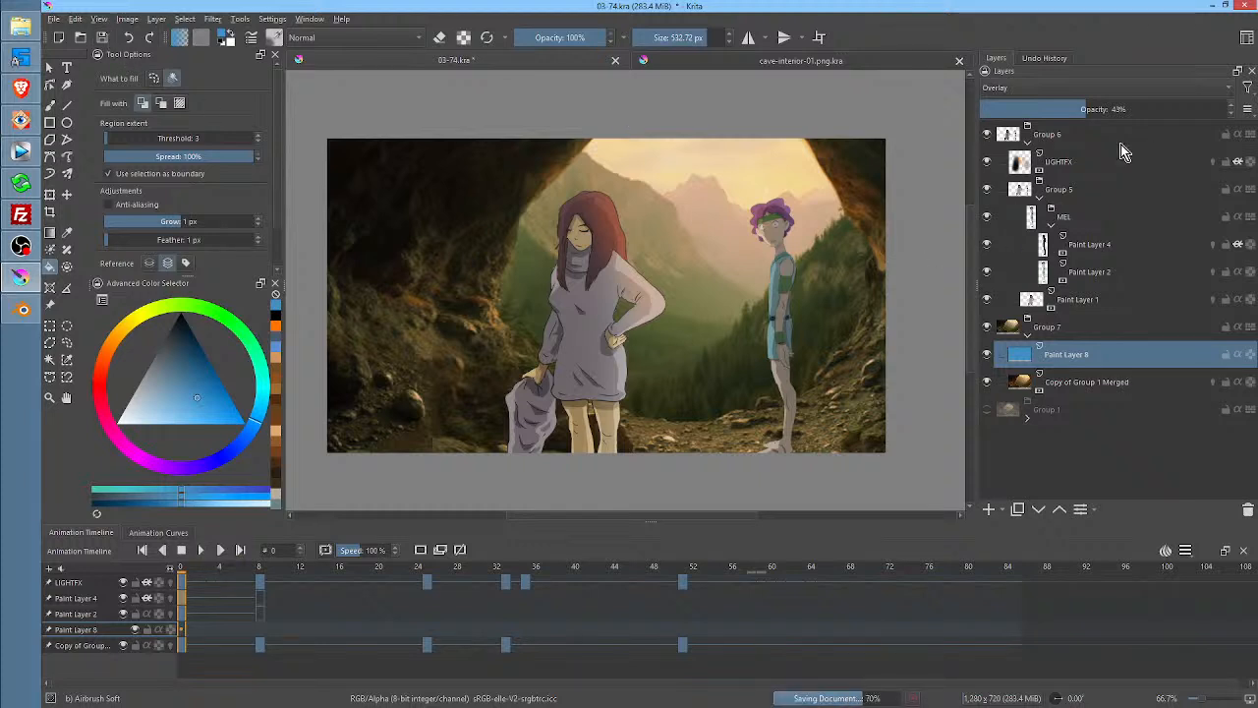
pyautogui.click(888, 66)
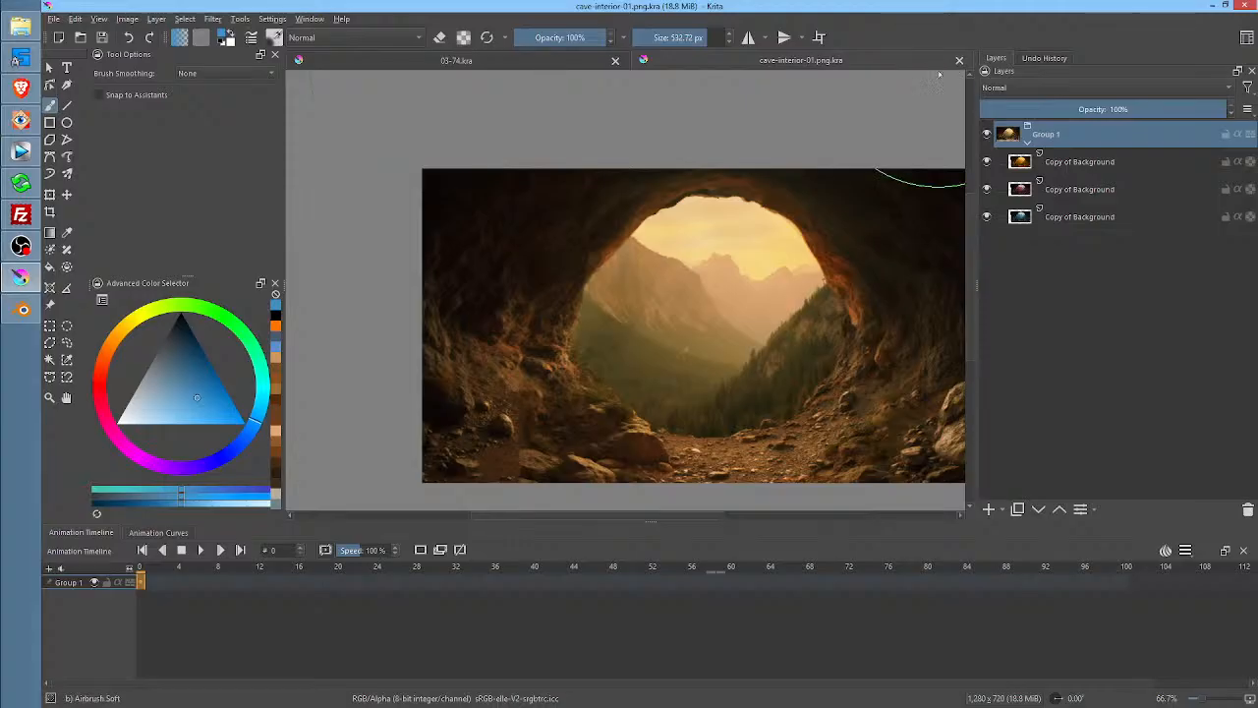
pyautogui.click(960, 61)
pyautogui.click(960, 62)
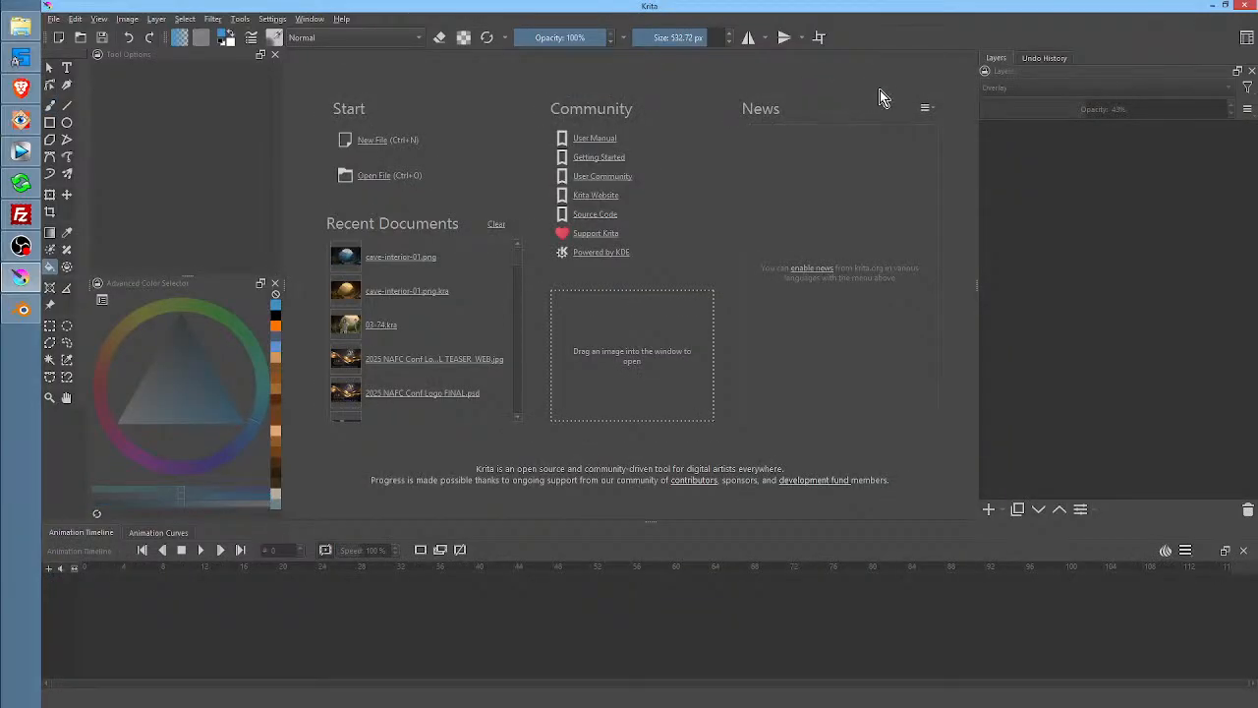
# Switch to Blender and review the 03-74 sketch animation from frame 1, stopping at frame 12
pyautogui.click(18, 309)
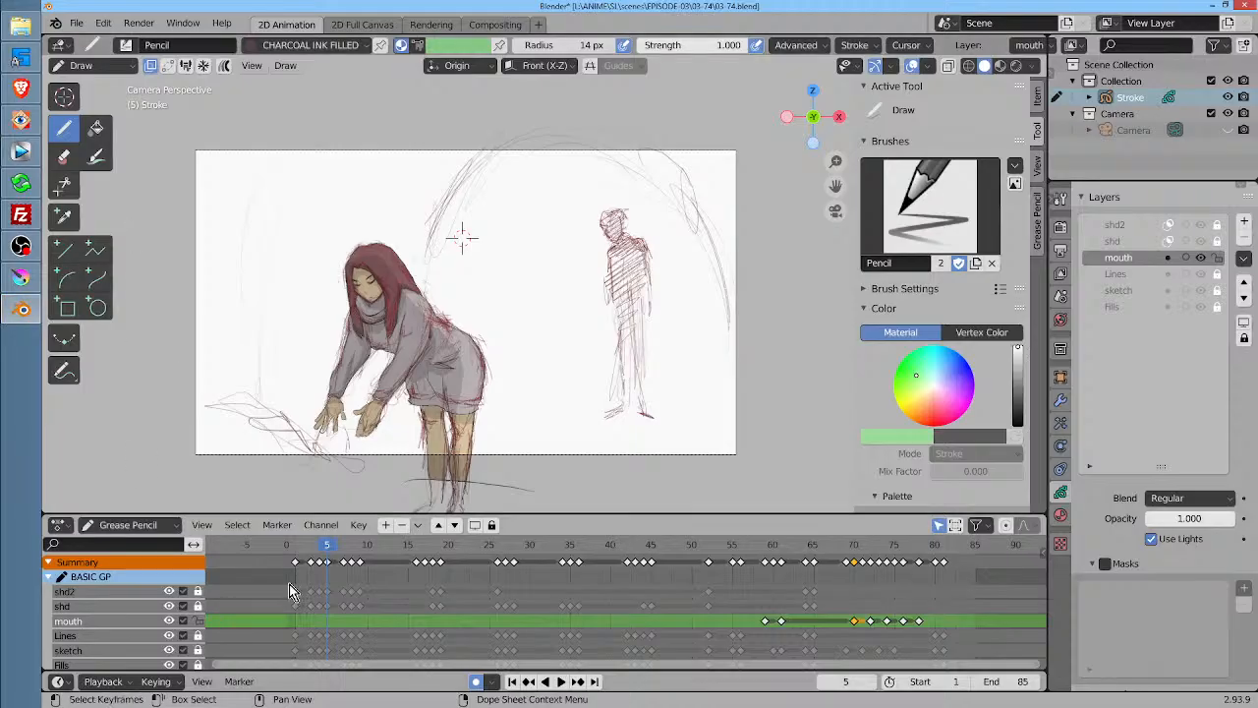
pyautogui.moveTo(298, 549); pyautogui.dragTo(294, 547)
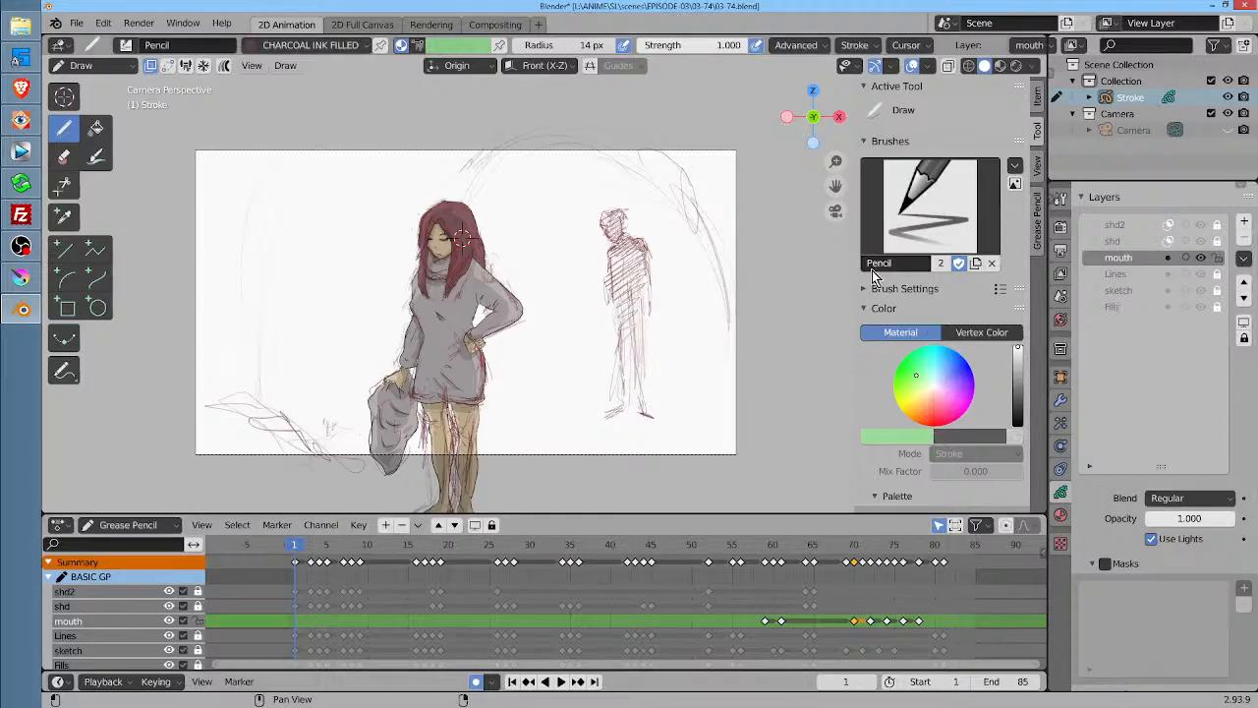
pyautogui.press('space')
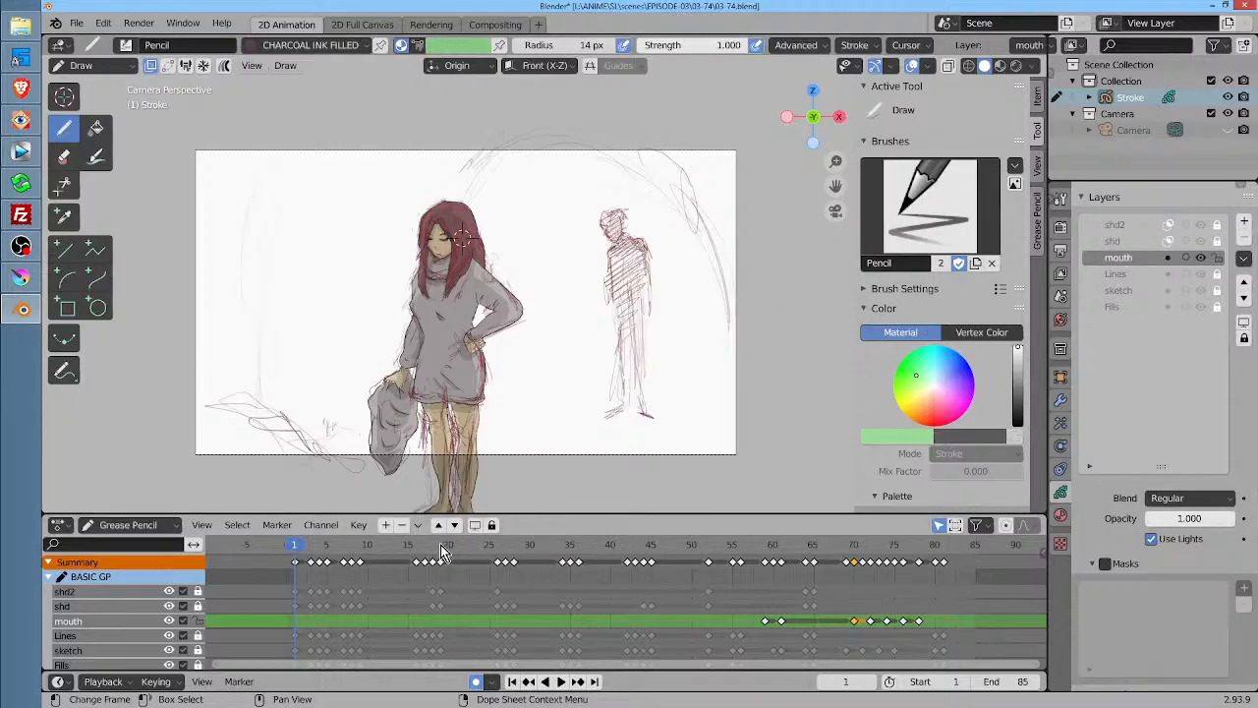
pyautogui.moveTo(561, 556); pyautogui.dragTo(384, 561)
pyautogui.press('space')
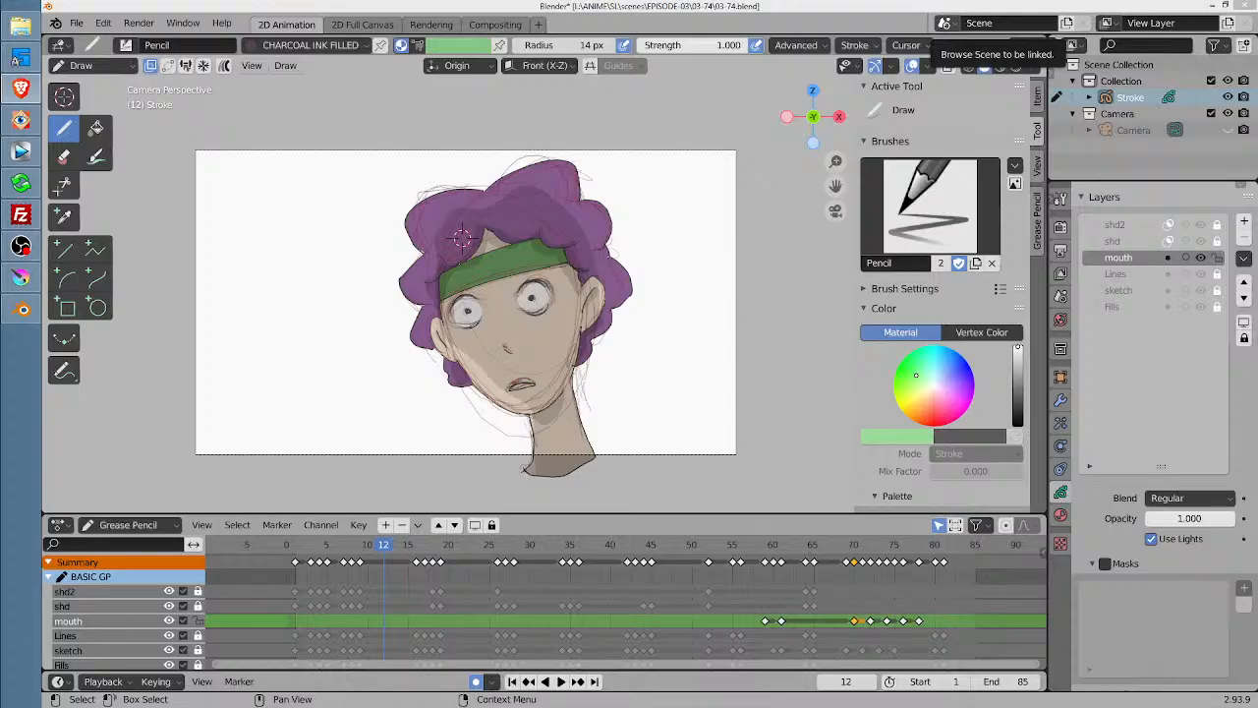
# Save the 03-74 Blender scene file
pyautogui.click(76, 23)
pyautogui.click(128, 138)
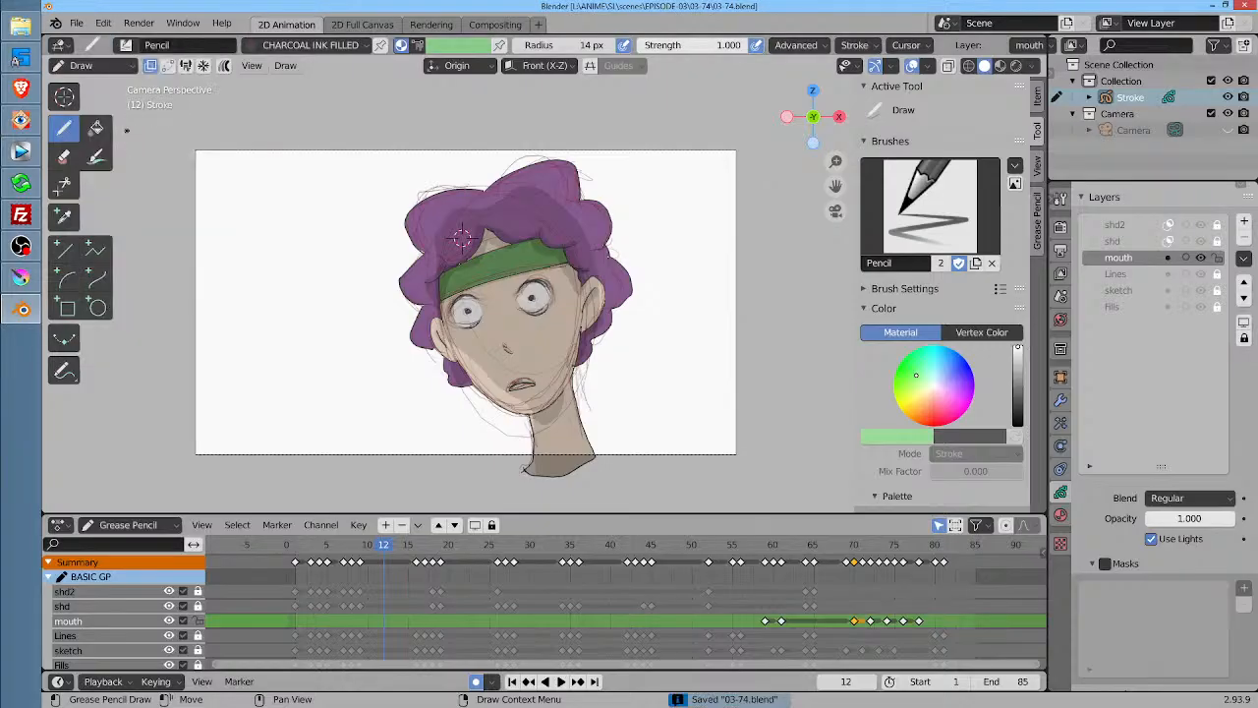